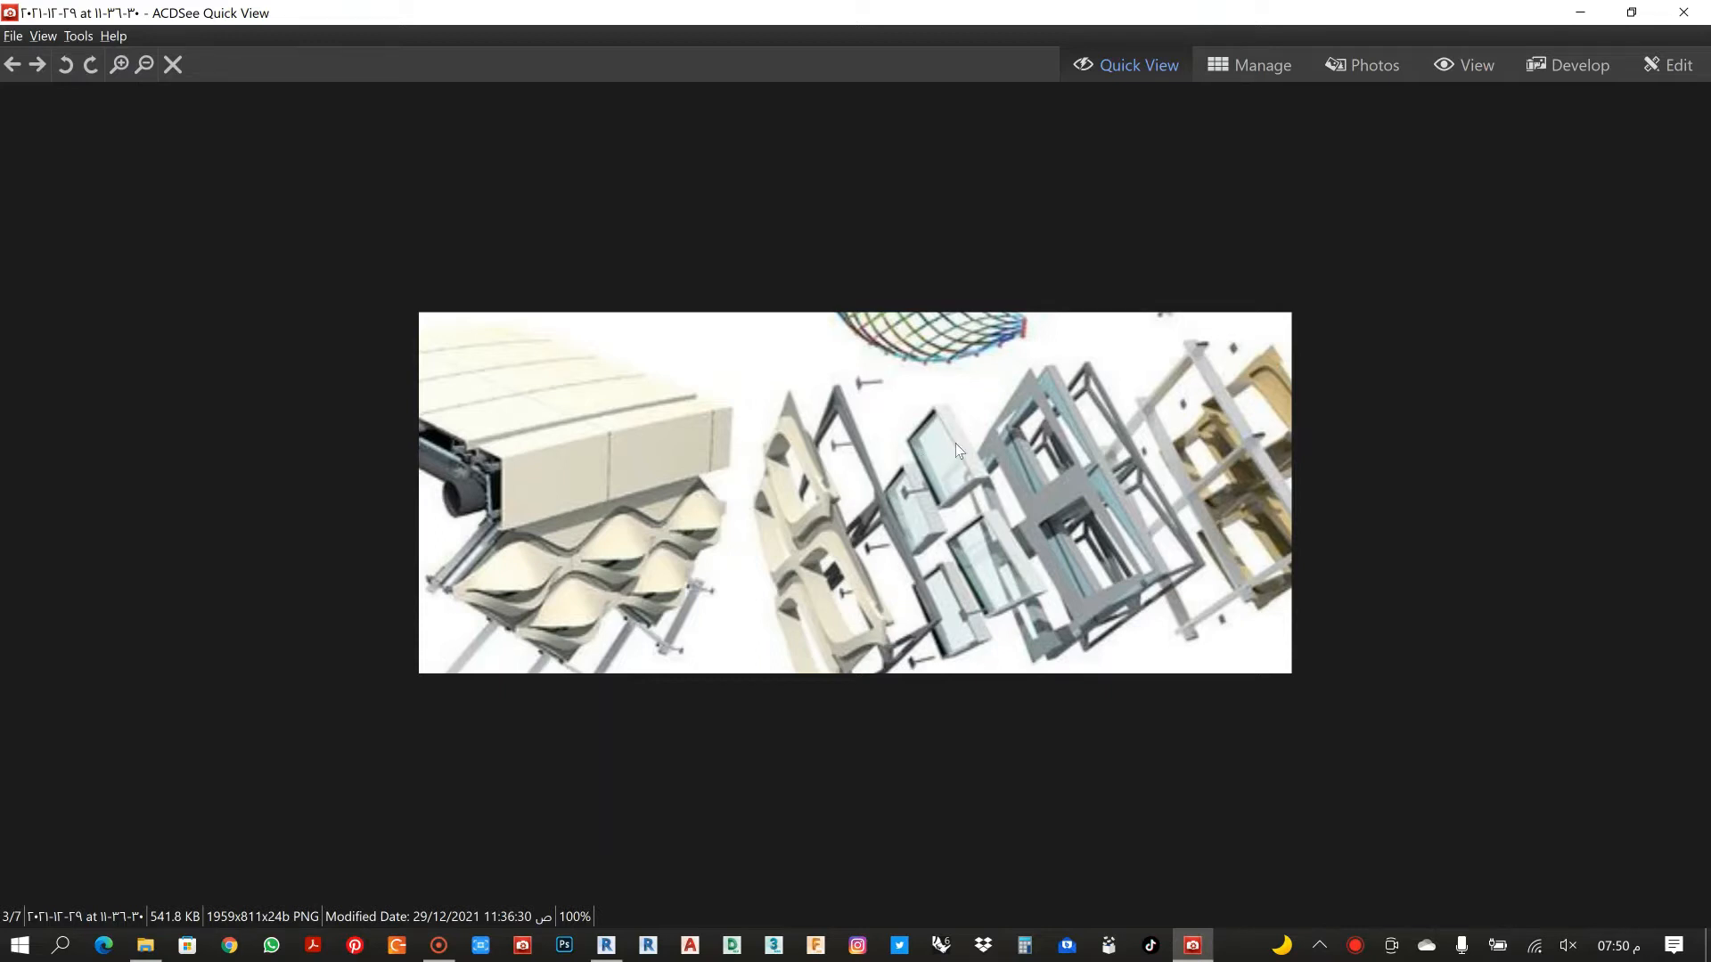
# Switch to the adaptive family in Revit and examine the eye-shaped panel and its four adaptive points in 3D
pyautogui.click(1580, 13)
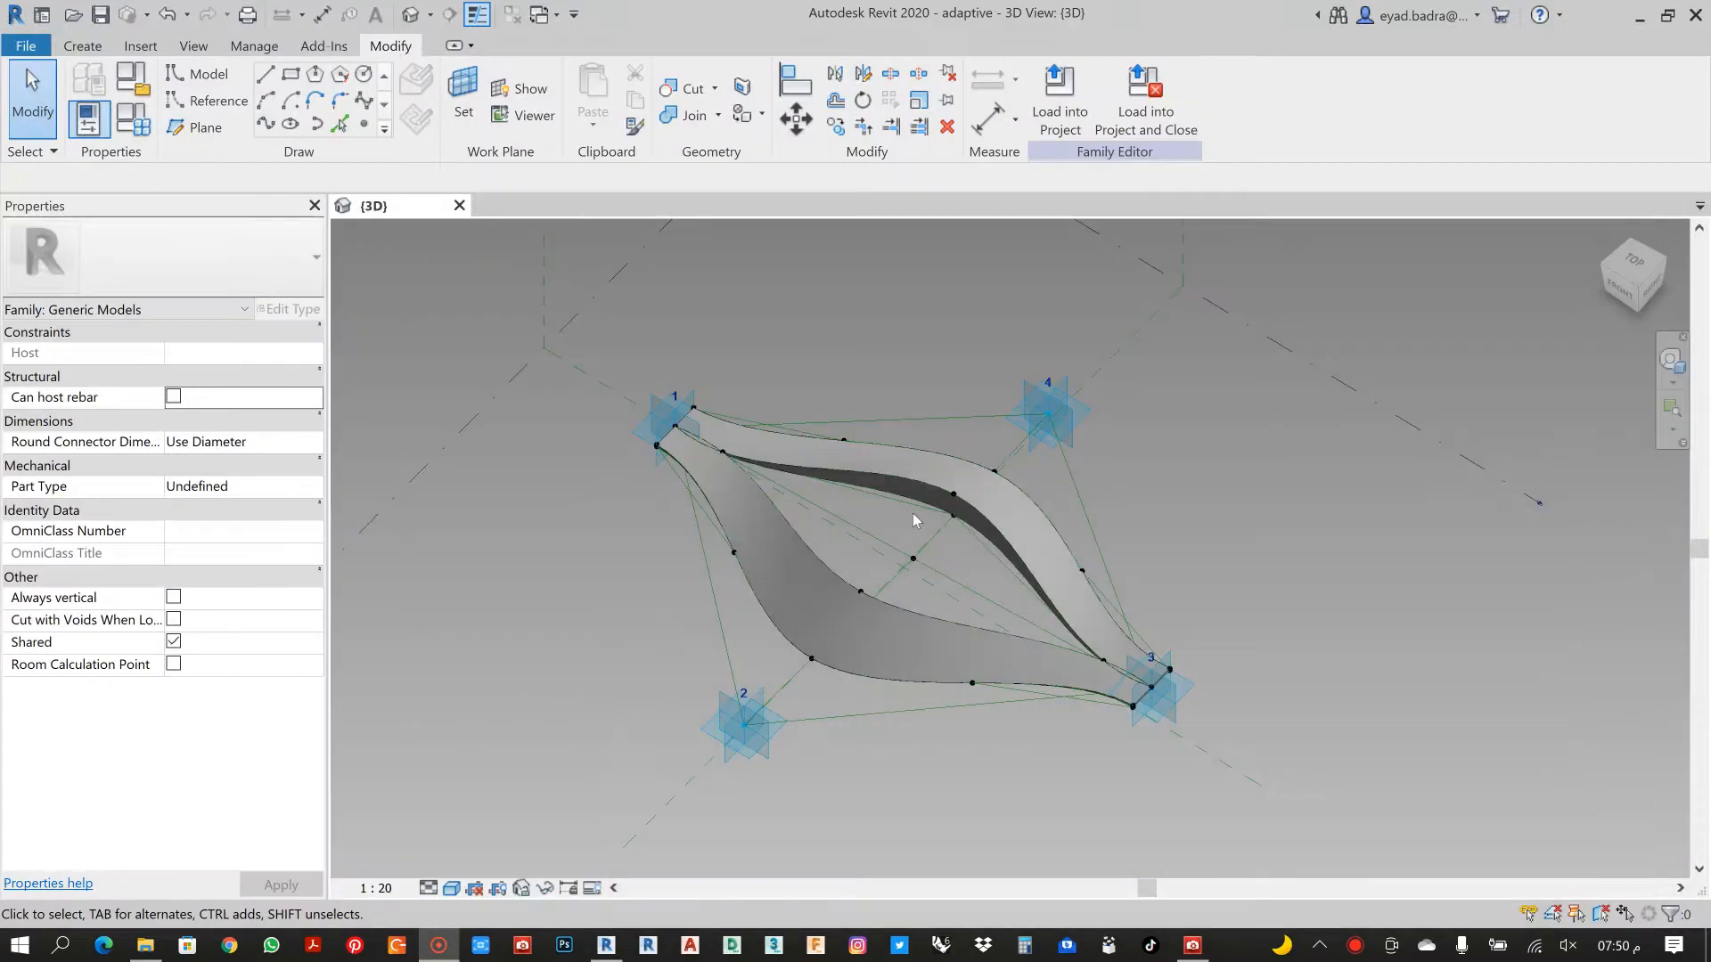
pyautogui.scroll(4, 912, 513)
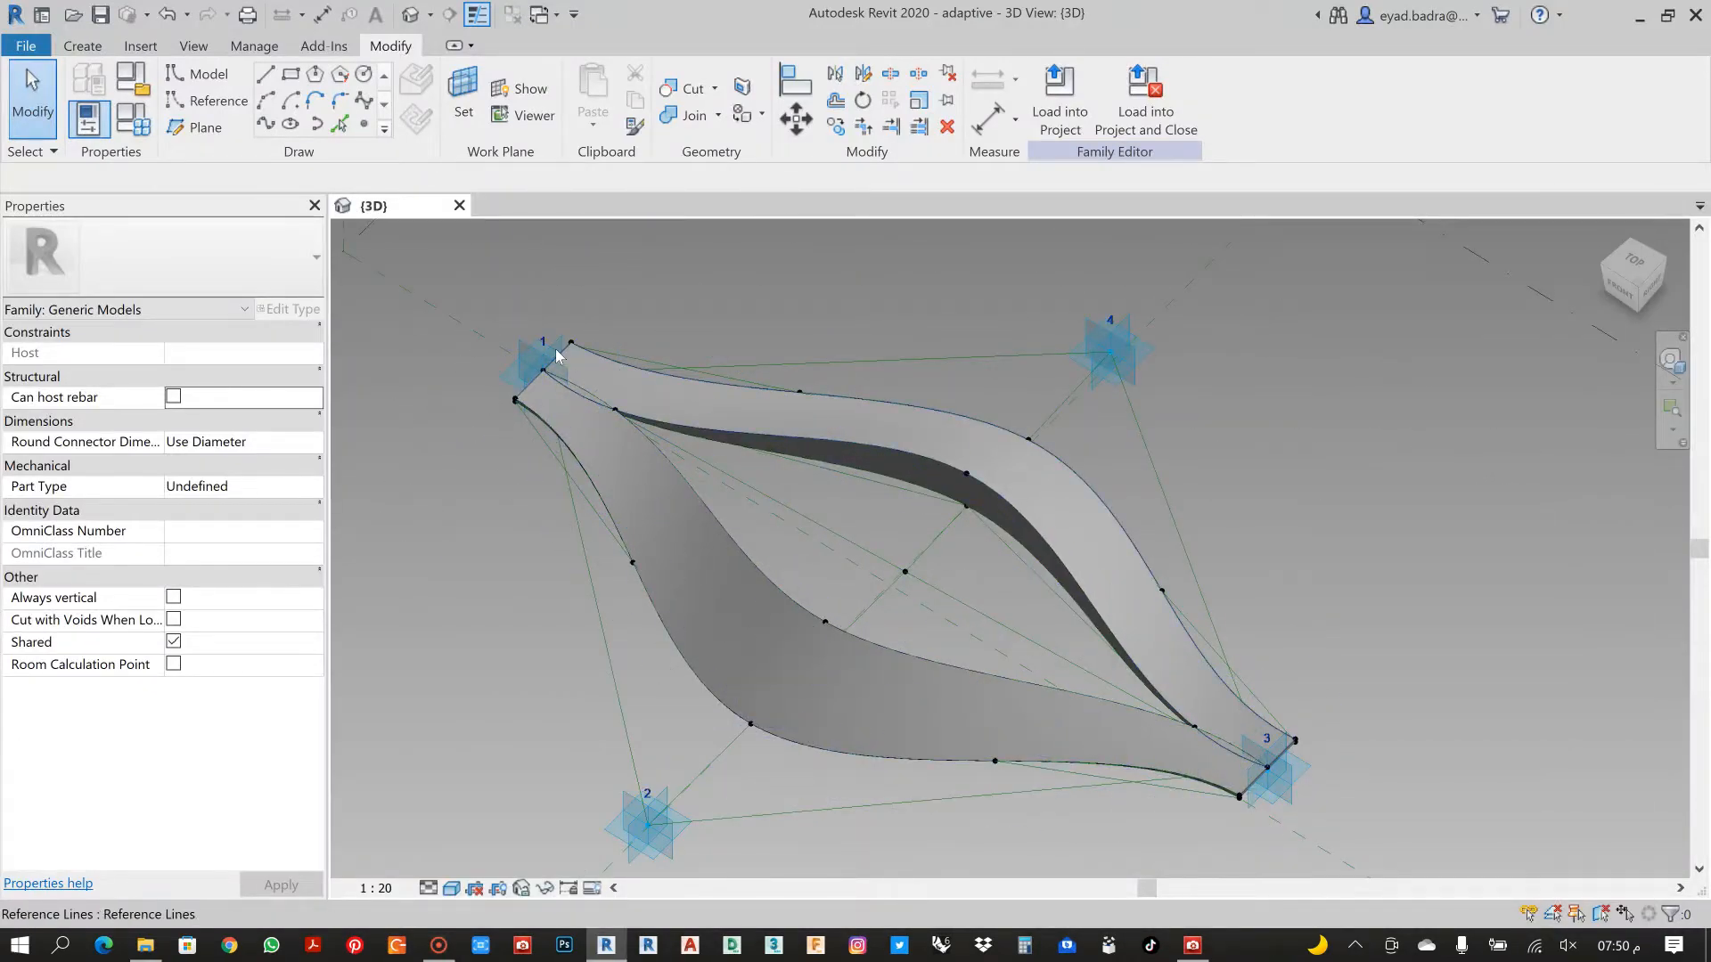
pyautogui.scroll(-2, 891, 567)
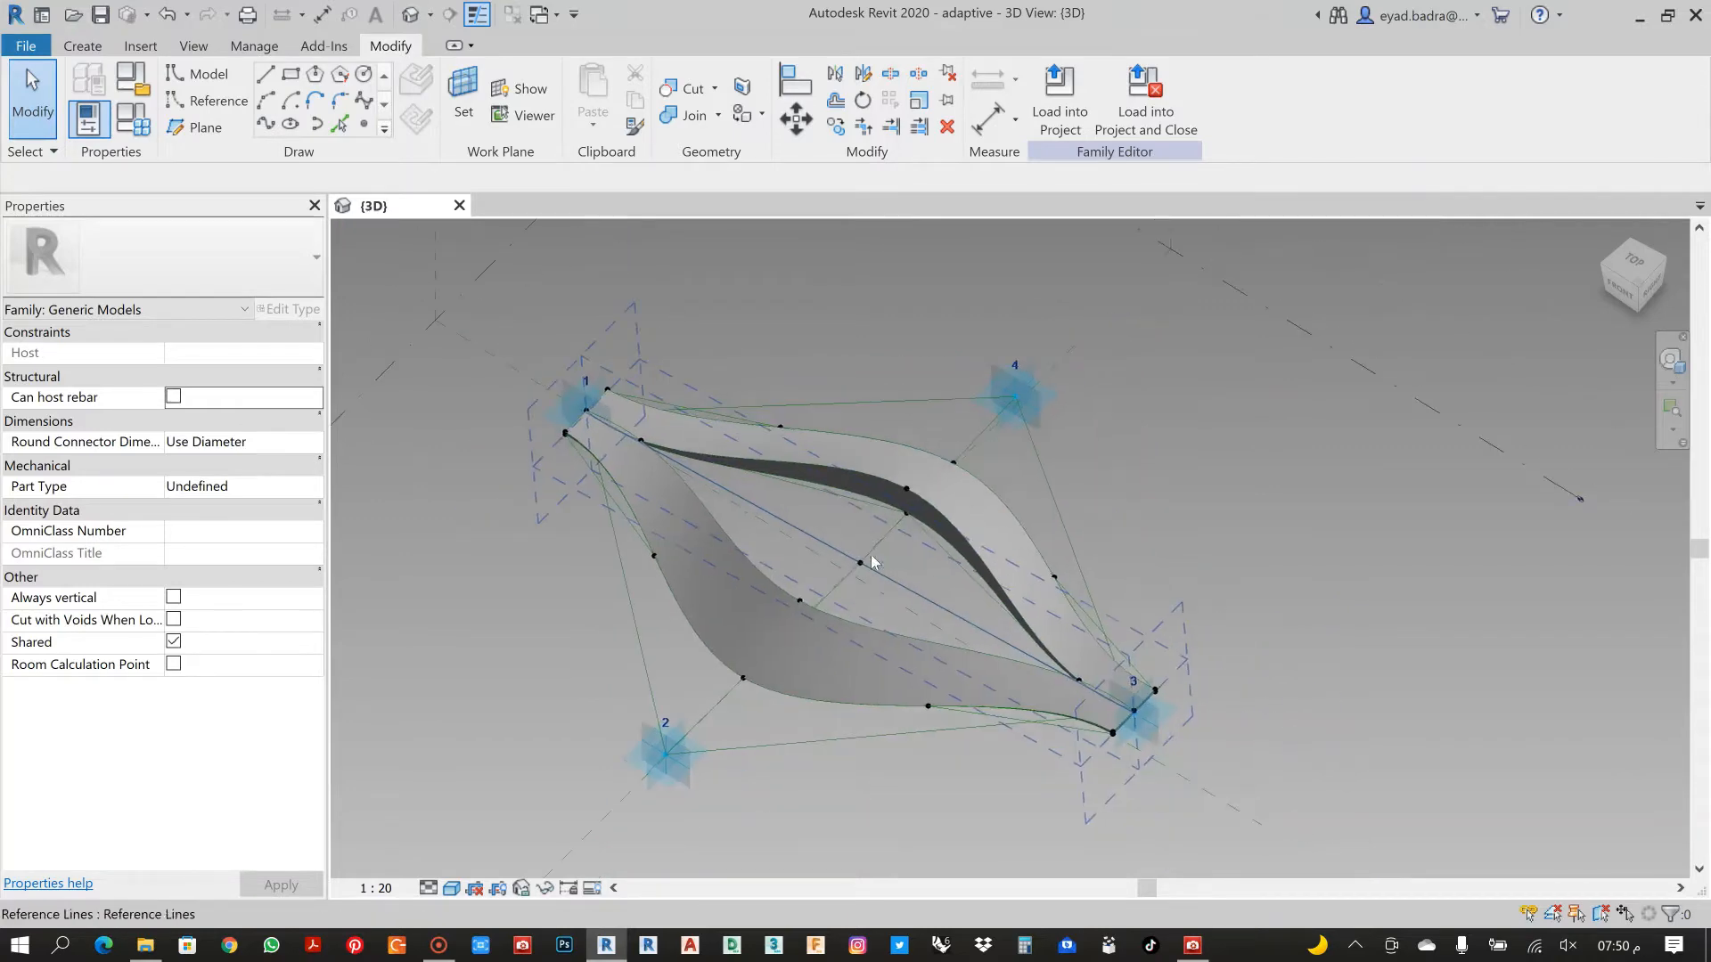
pyautogui.moveTo(905, 569)
pyautogui.keyDown('shift'); pyautogui.mouseDown(button='middle')
pyautogui.moveTo(1025, 579)
pyautogui.moveTo(873, 583)
pyautogui.moveTo(909, 570)
pyautogui.moveTo(917, 585)
pyautogui.moveTo(904, 574)
pyautogui.mouseUp(button='middle'); pyautogui.keyUp('shift')
pyautogui.scroll(4, 909, 570)
pyautogui.scroll(-1, 920, 579)
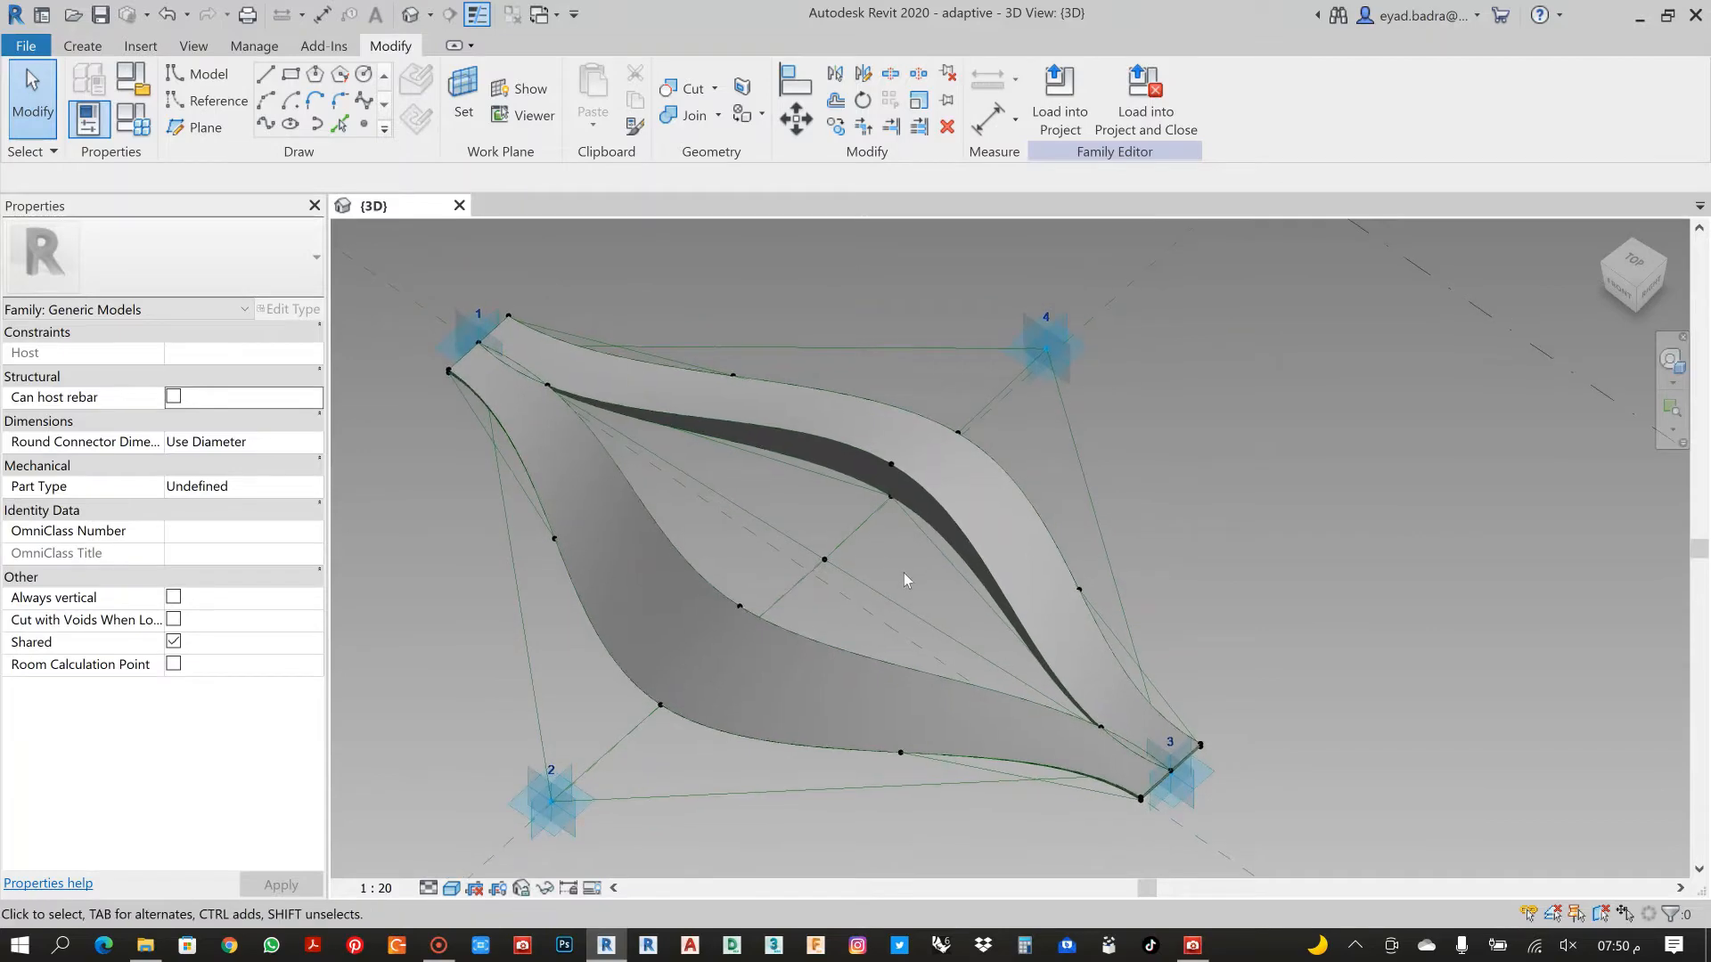
# Flex the family's OFFC parameter by applying a value of 2, and restore it to 1
pyautogui.click(132, 118)
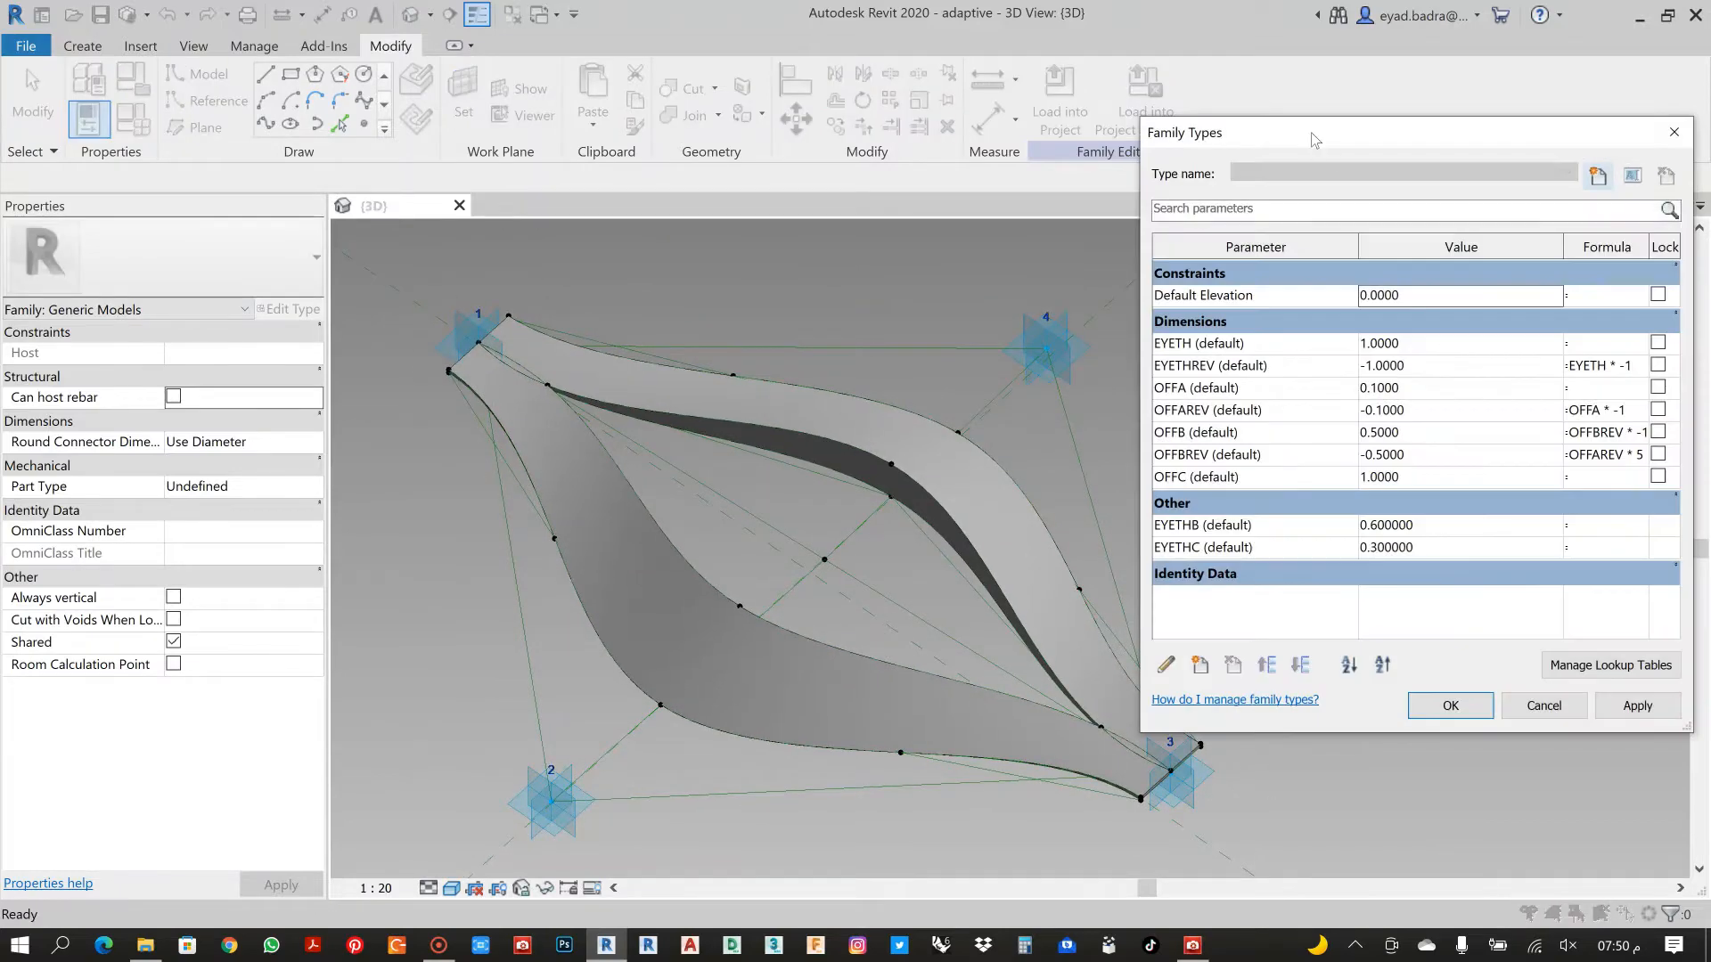
pyautogui.moveTo(1329, 133); pyautogui.dragTo(1327, 107)
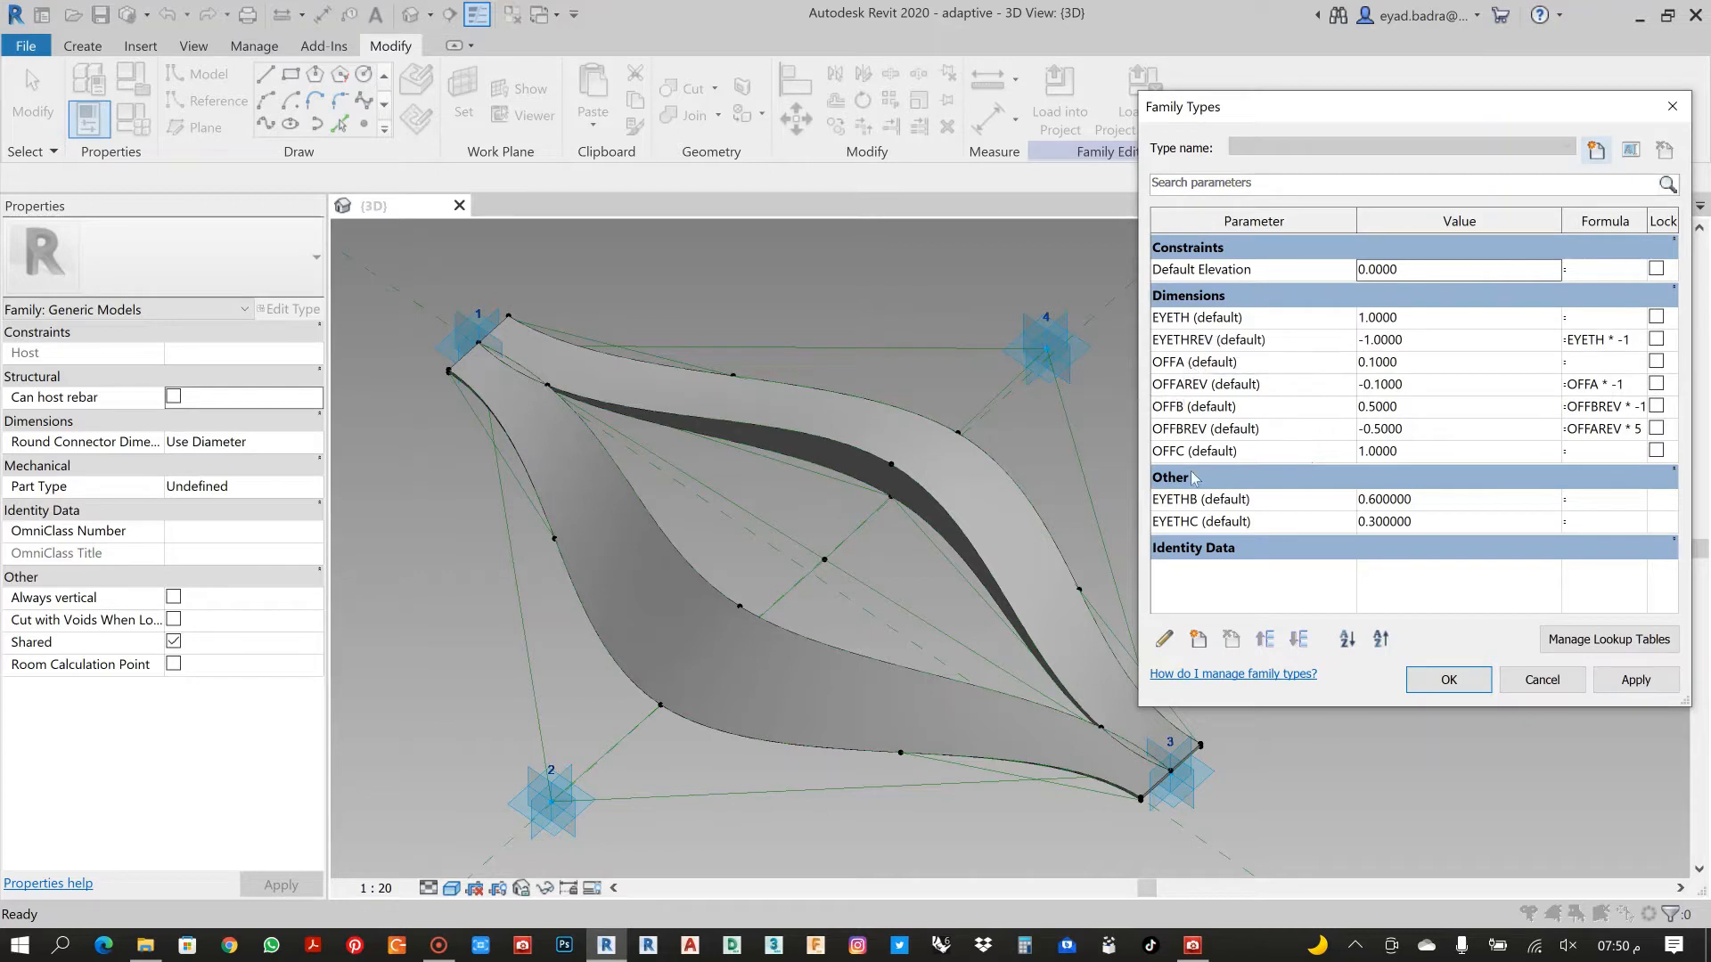
pyautogui.click(1407, 452)
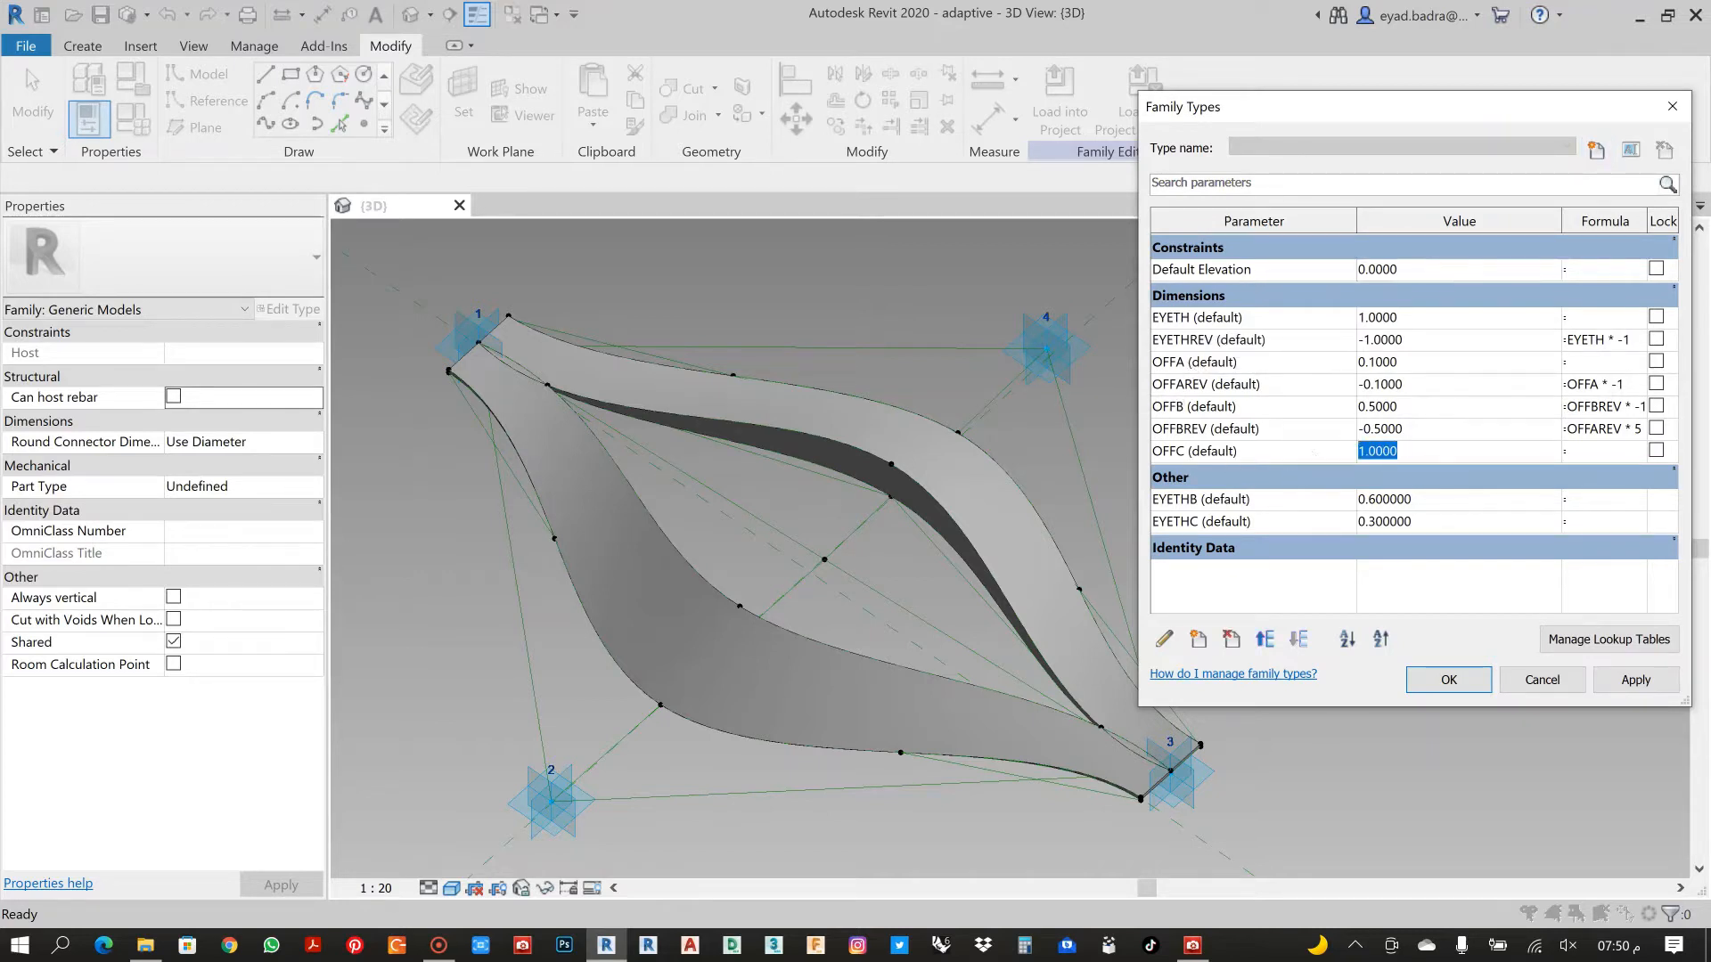
pyautogui.write('2')
pyautogui.click(1635, 680)
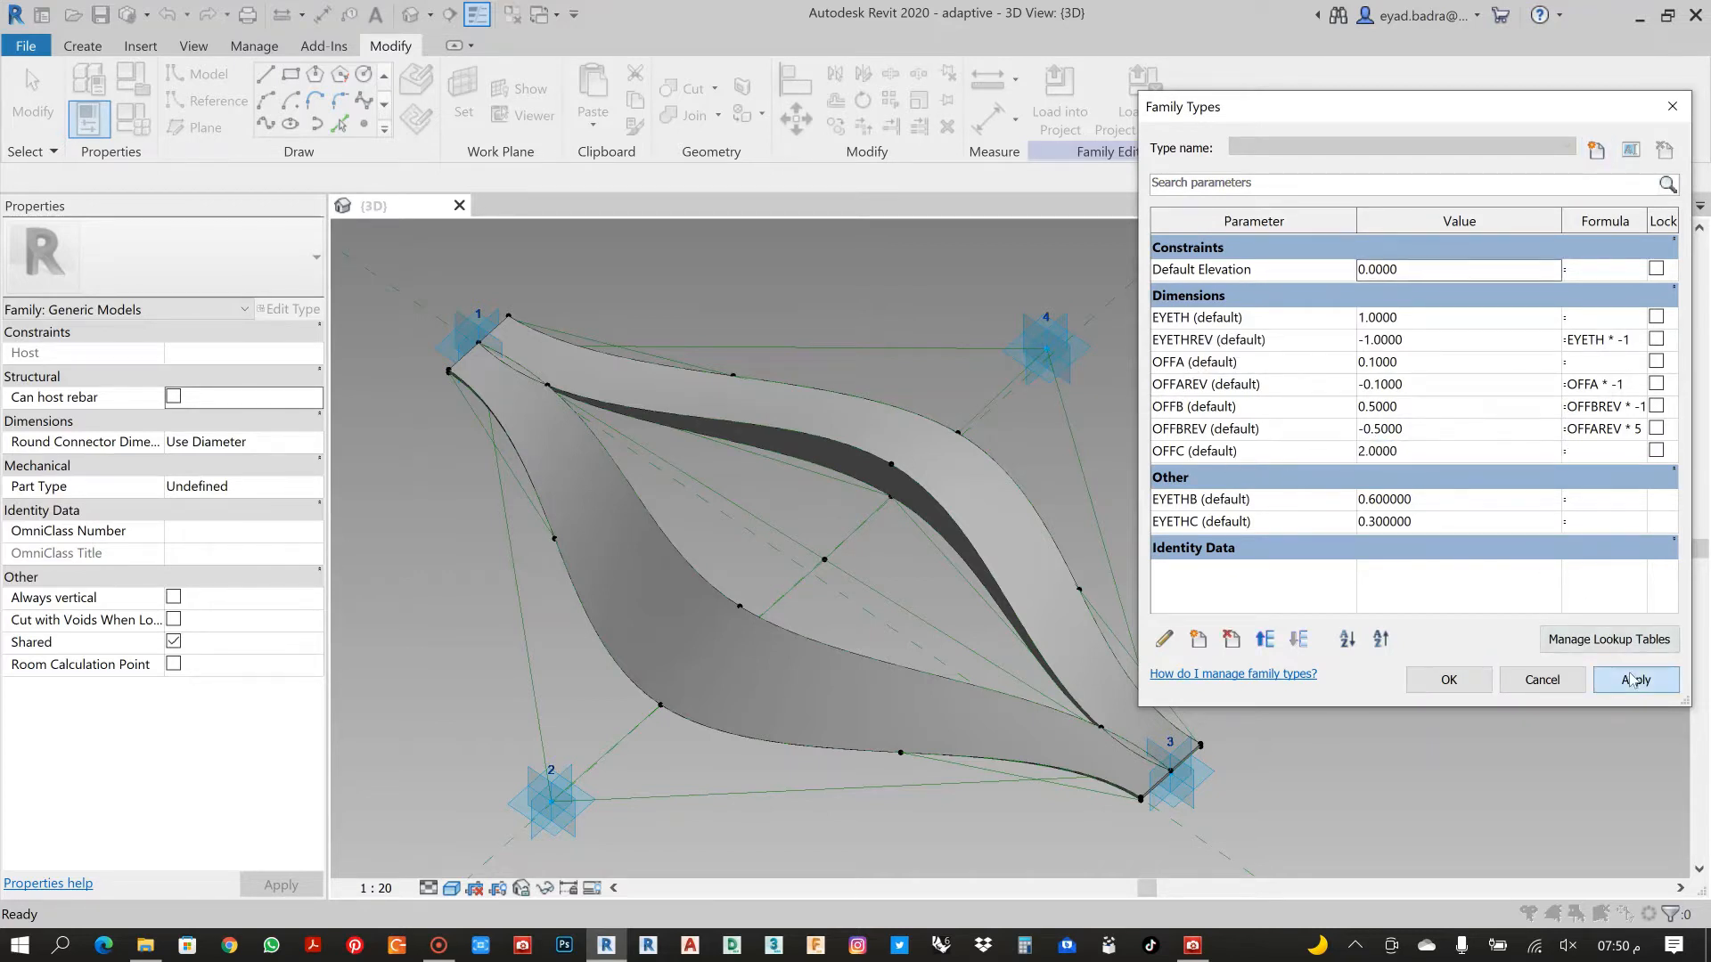
pyautogui.click(1414, 451)
pyautogui.write('1')
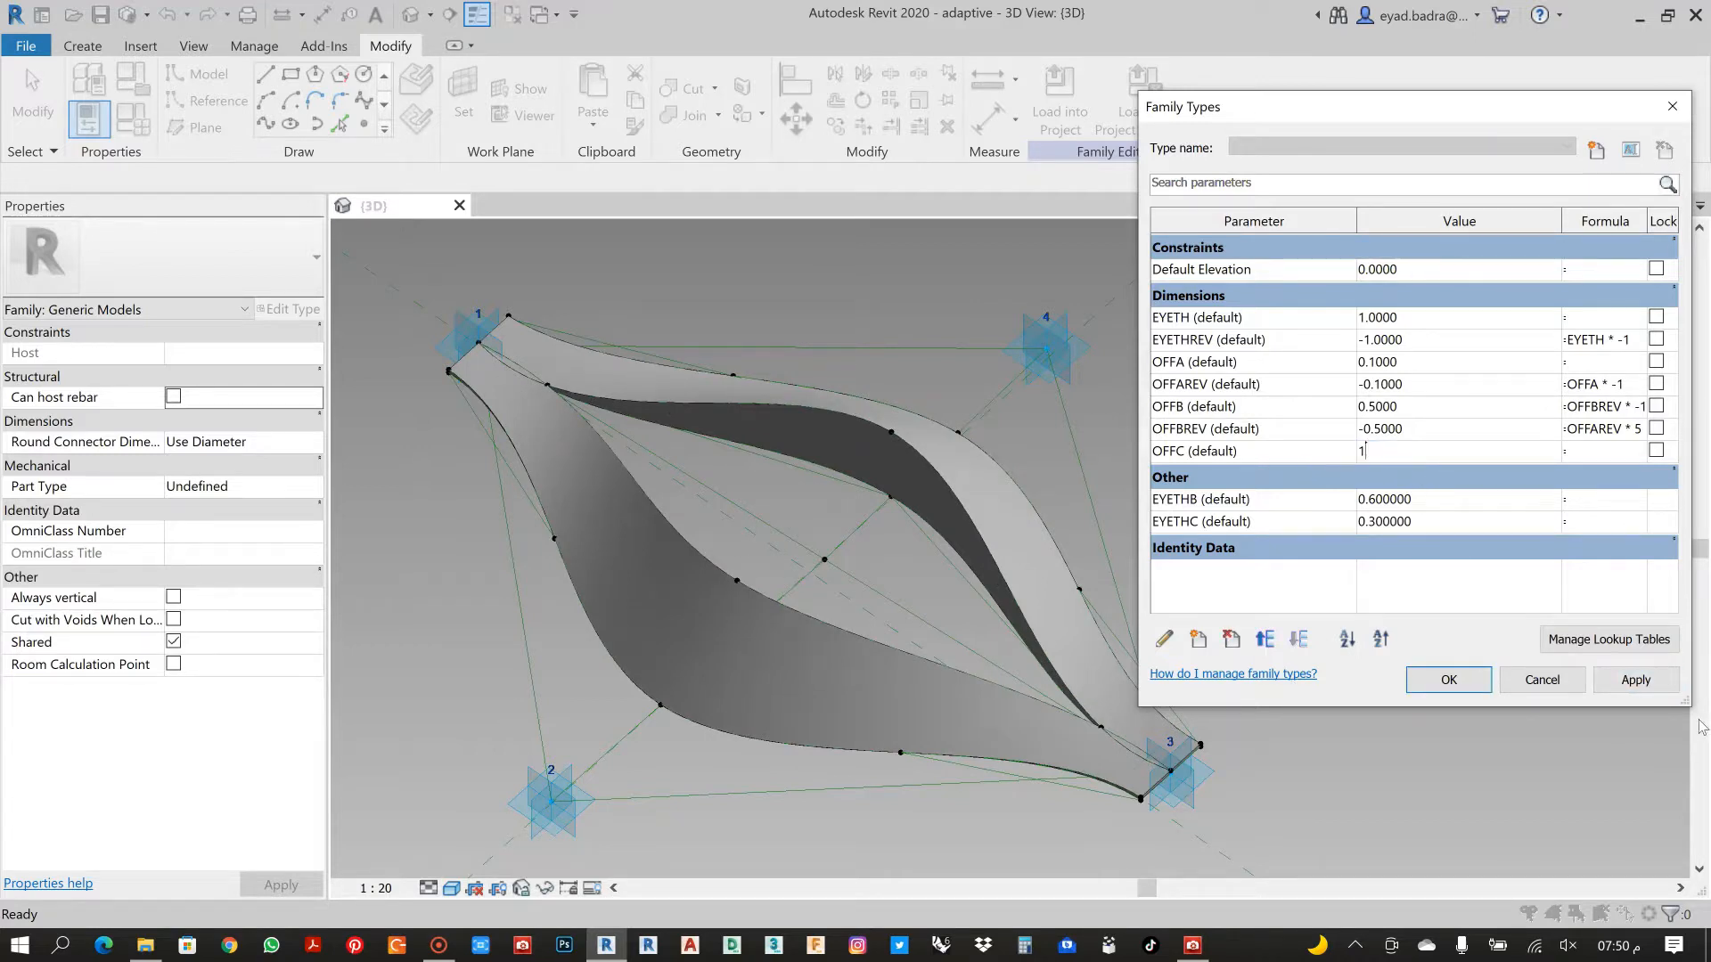
pyautogui.click(1636, 680)
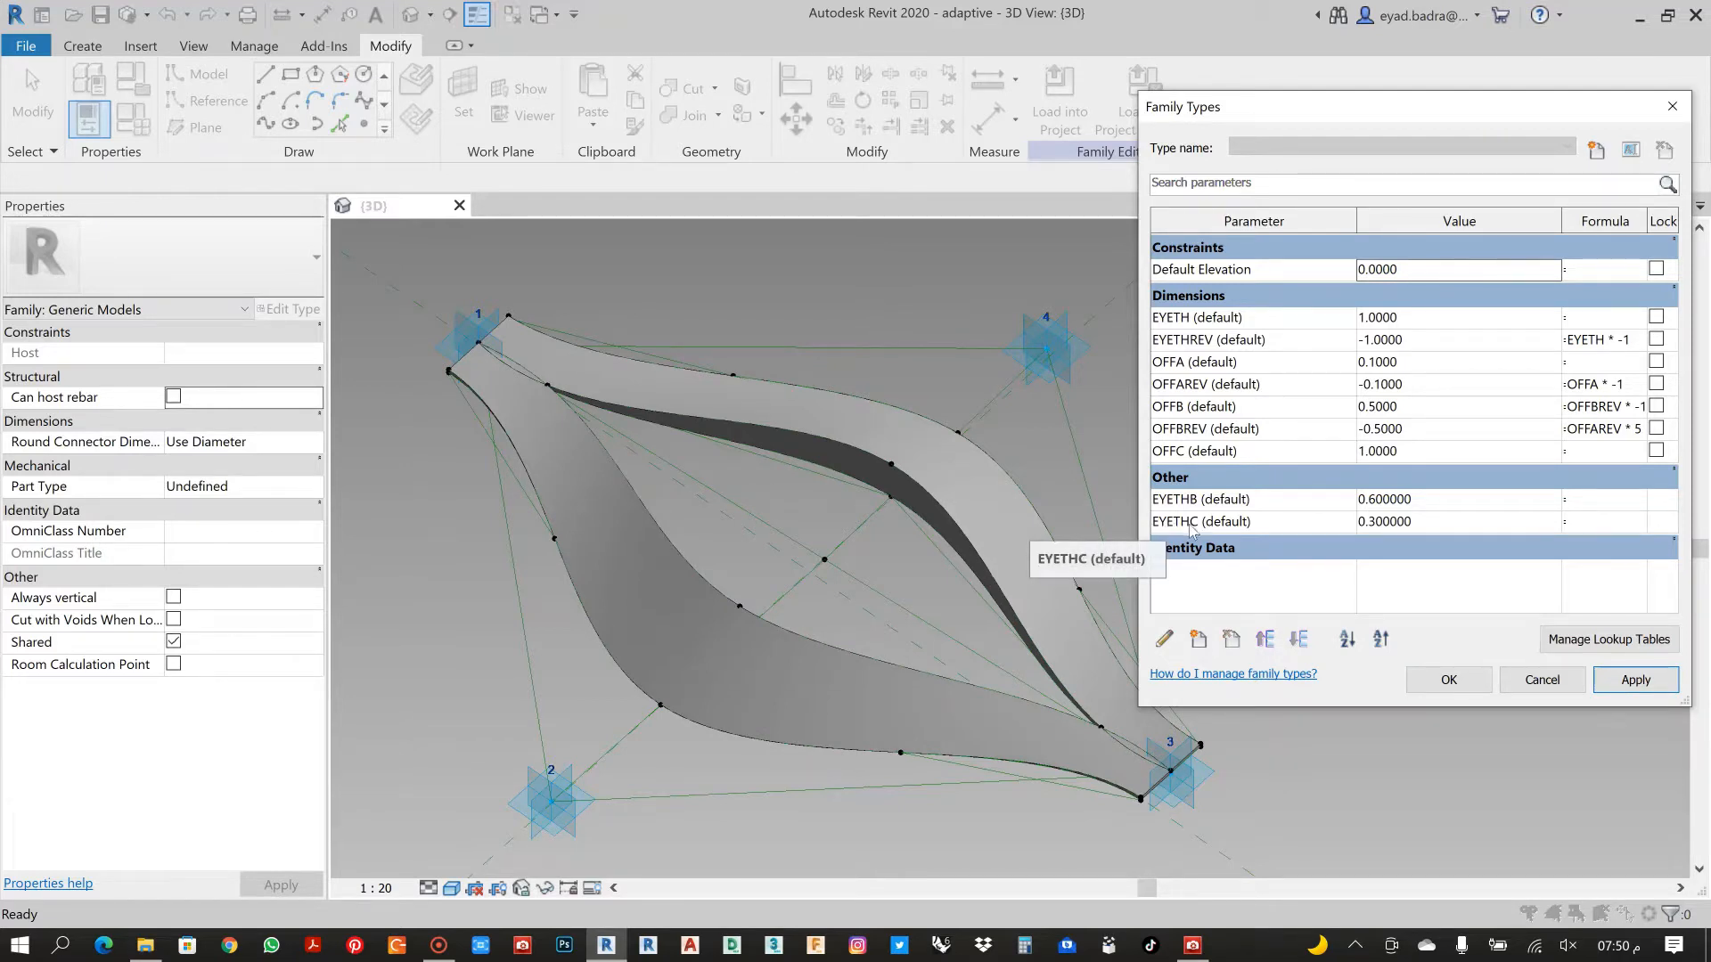
# Flex the EYETHC parameter by applying 0.1, and restore it to 0.3
pyautogui.click(1437, 524)
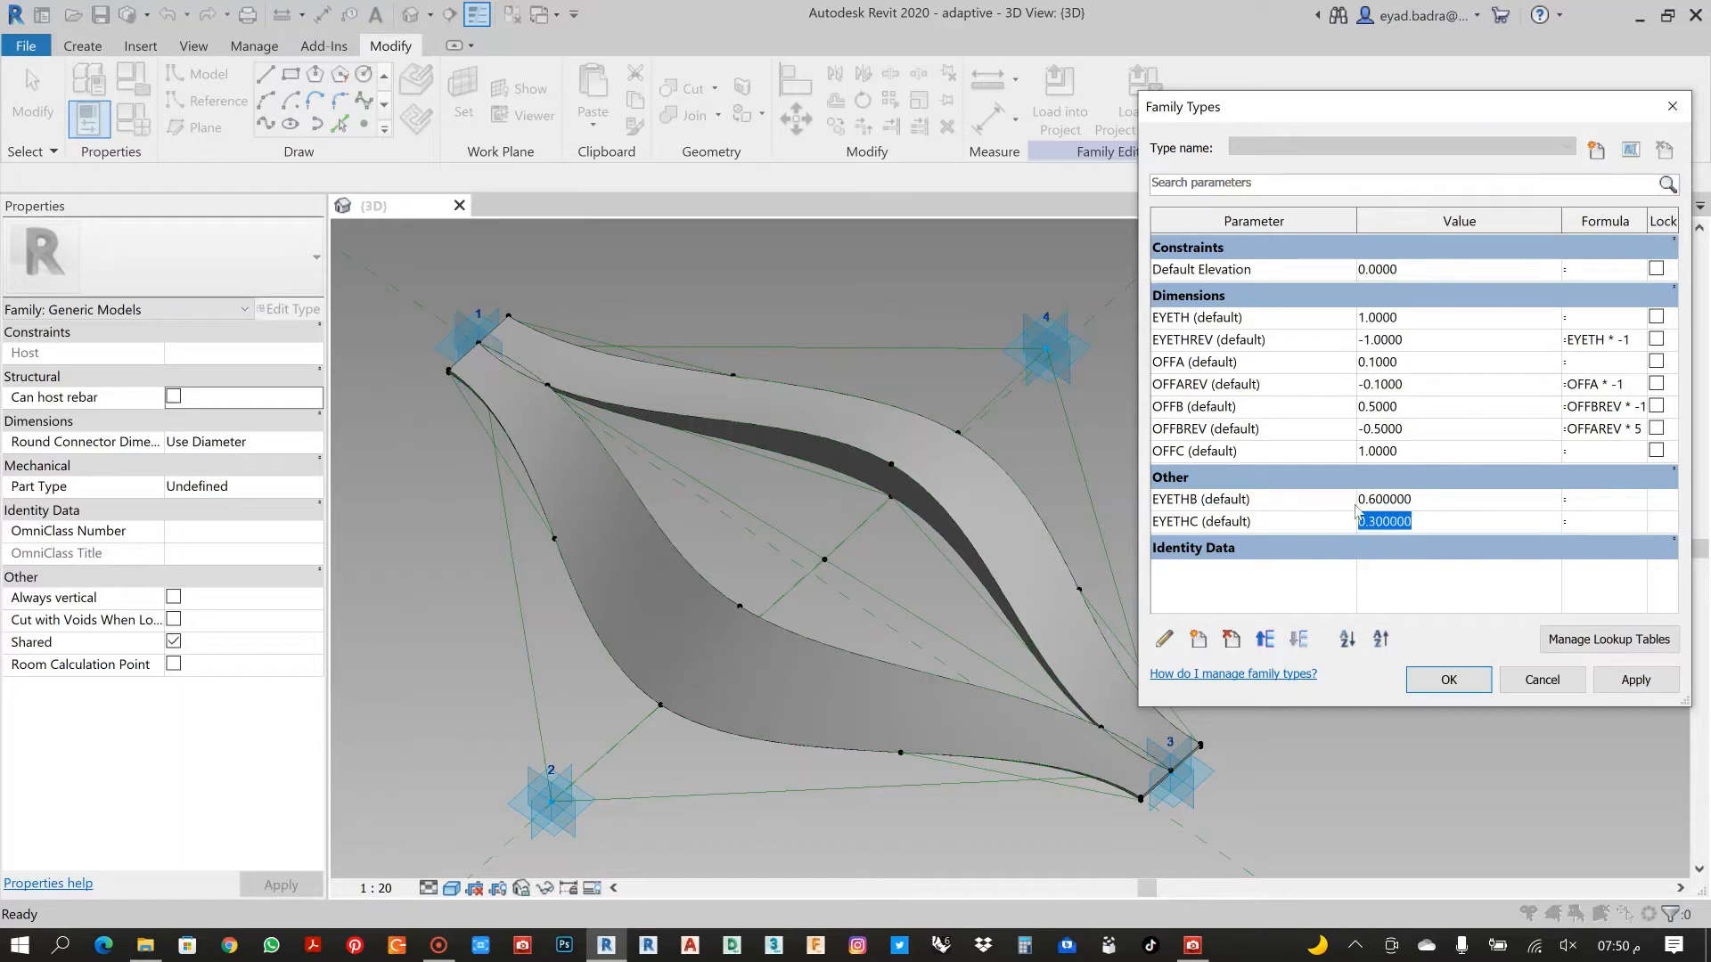
pyautogui.write('0.1')
pyautogui.click(1627, 682)
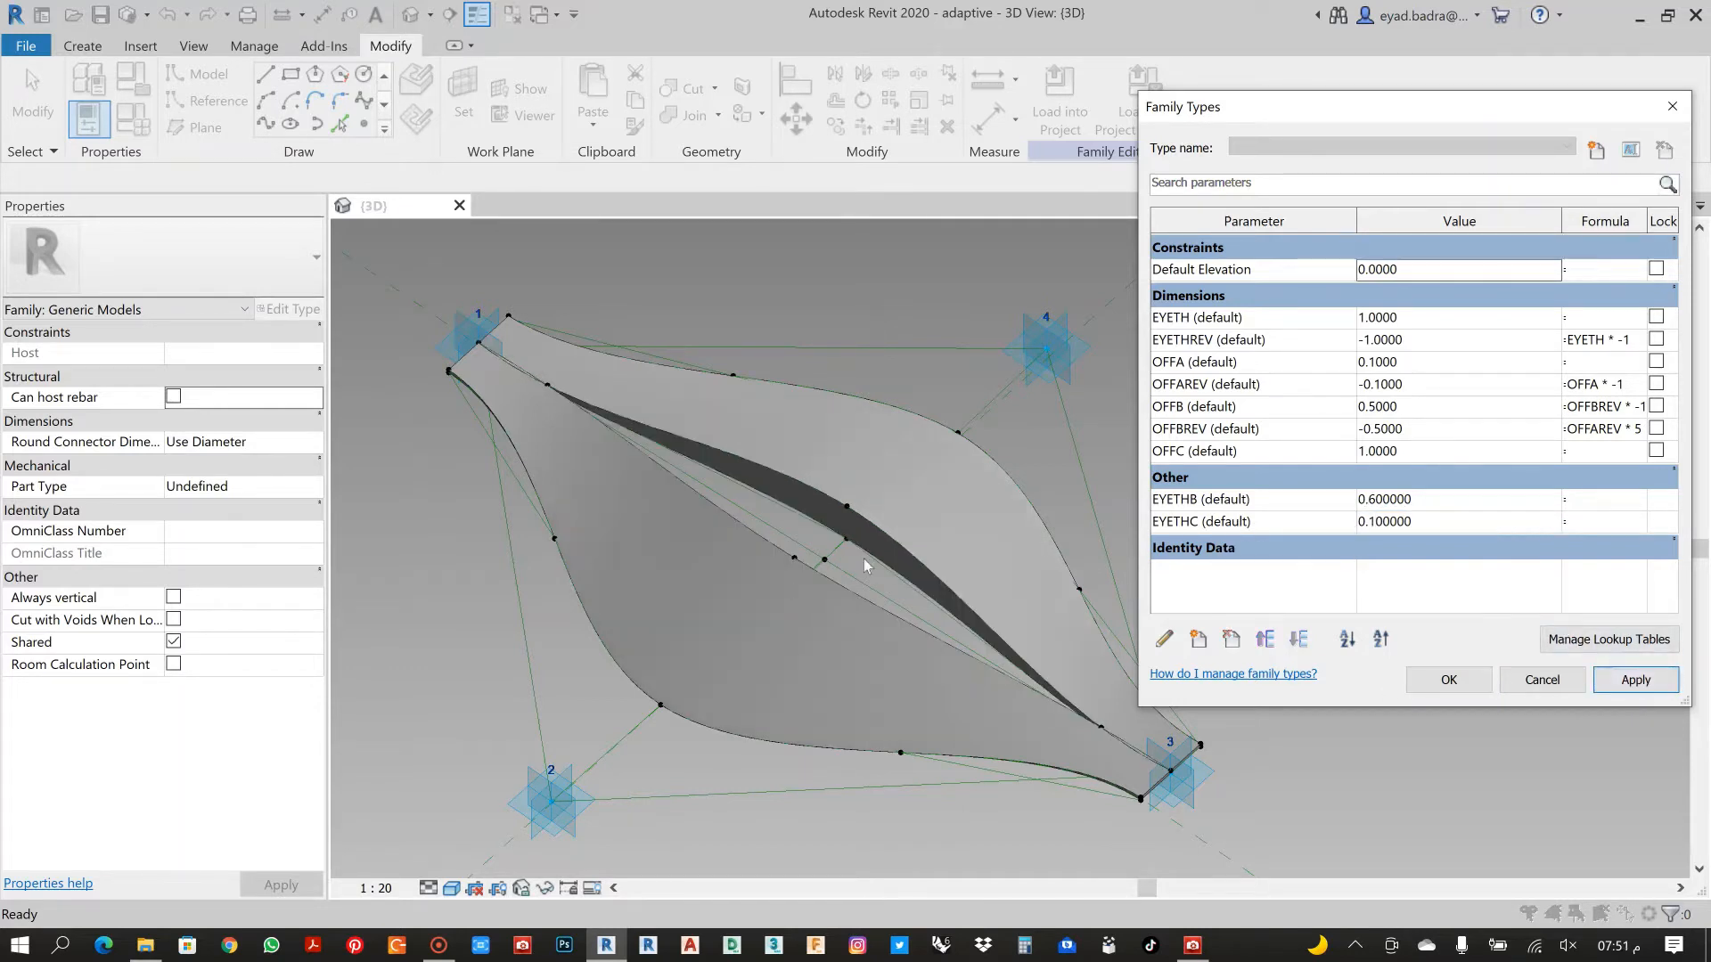
pyautogui.click(1452, 523)
pyautogui.write('0.')
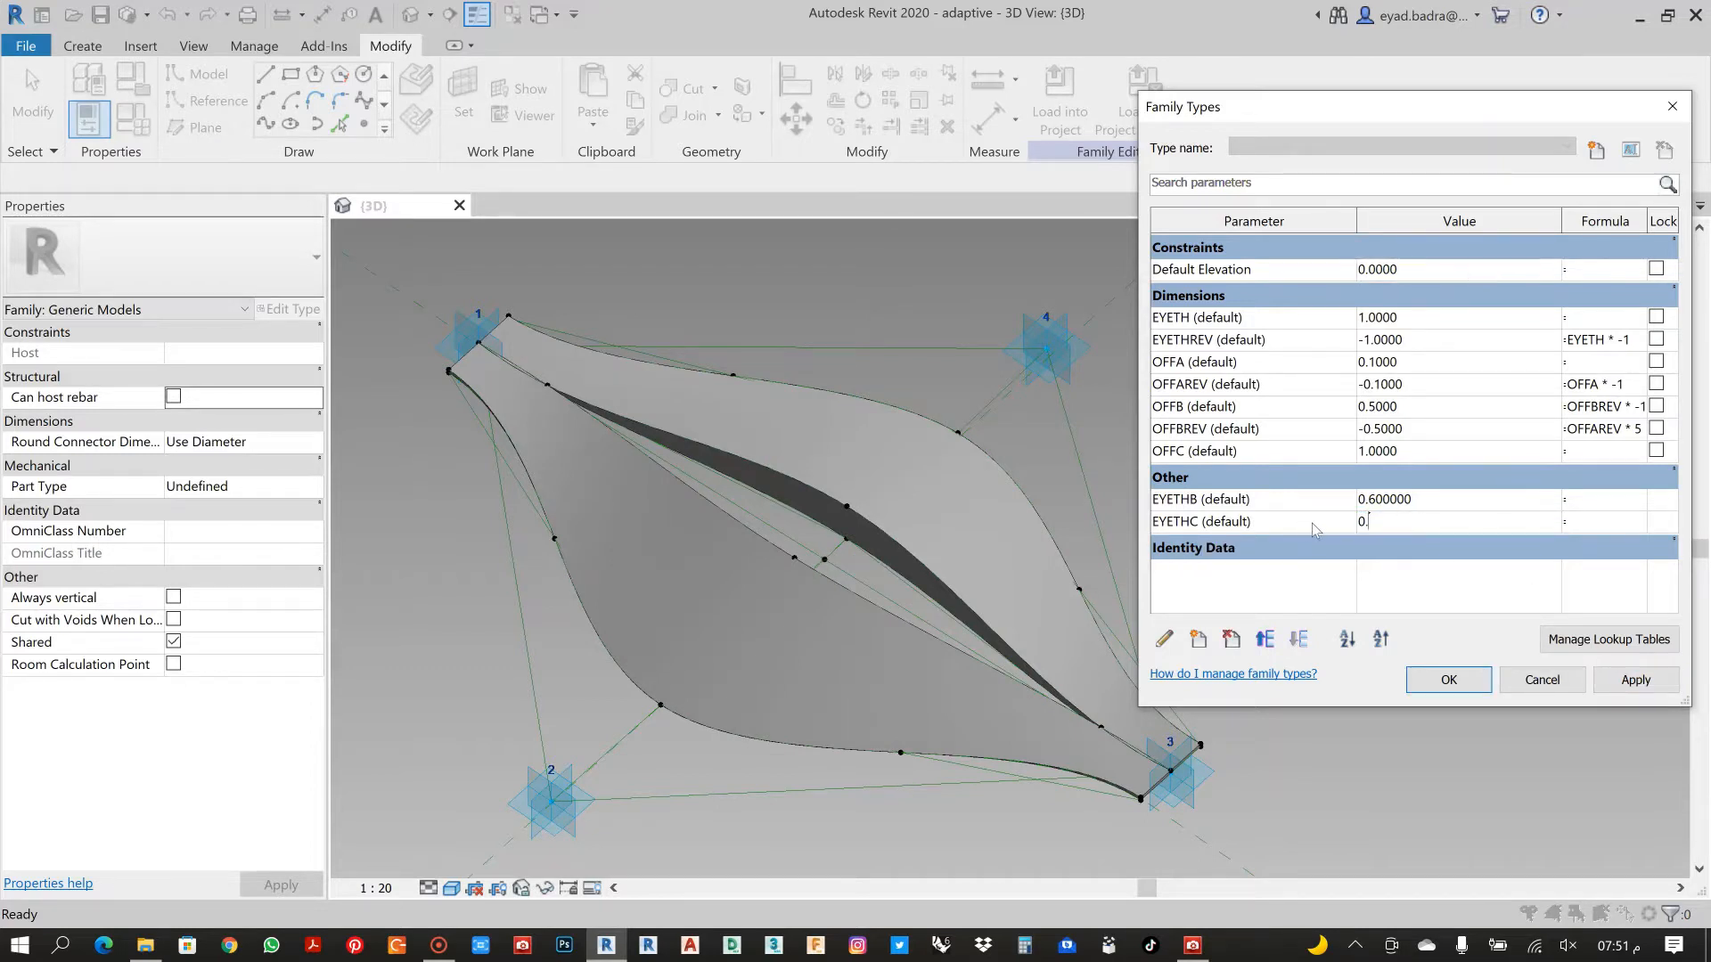
pyautogui.write('3')
pyautogui.click(1636, 683)
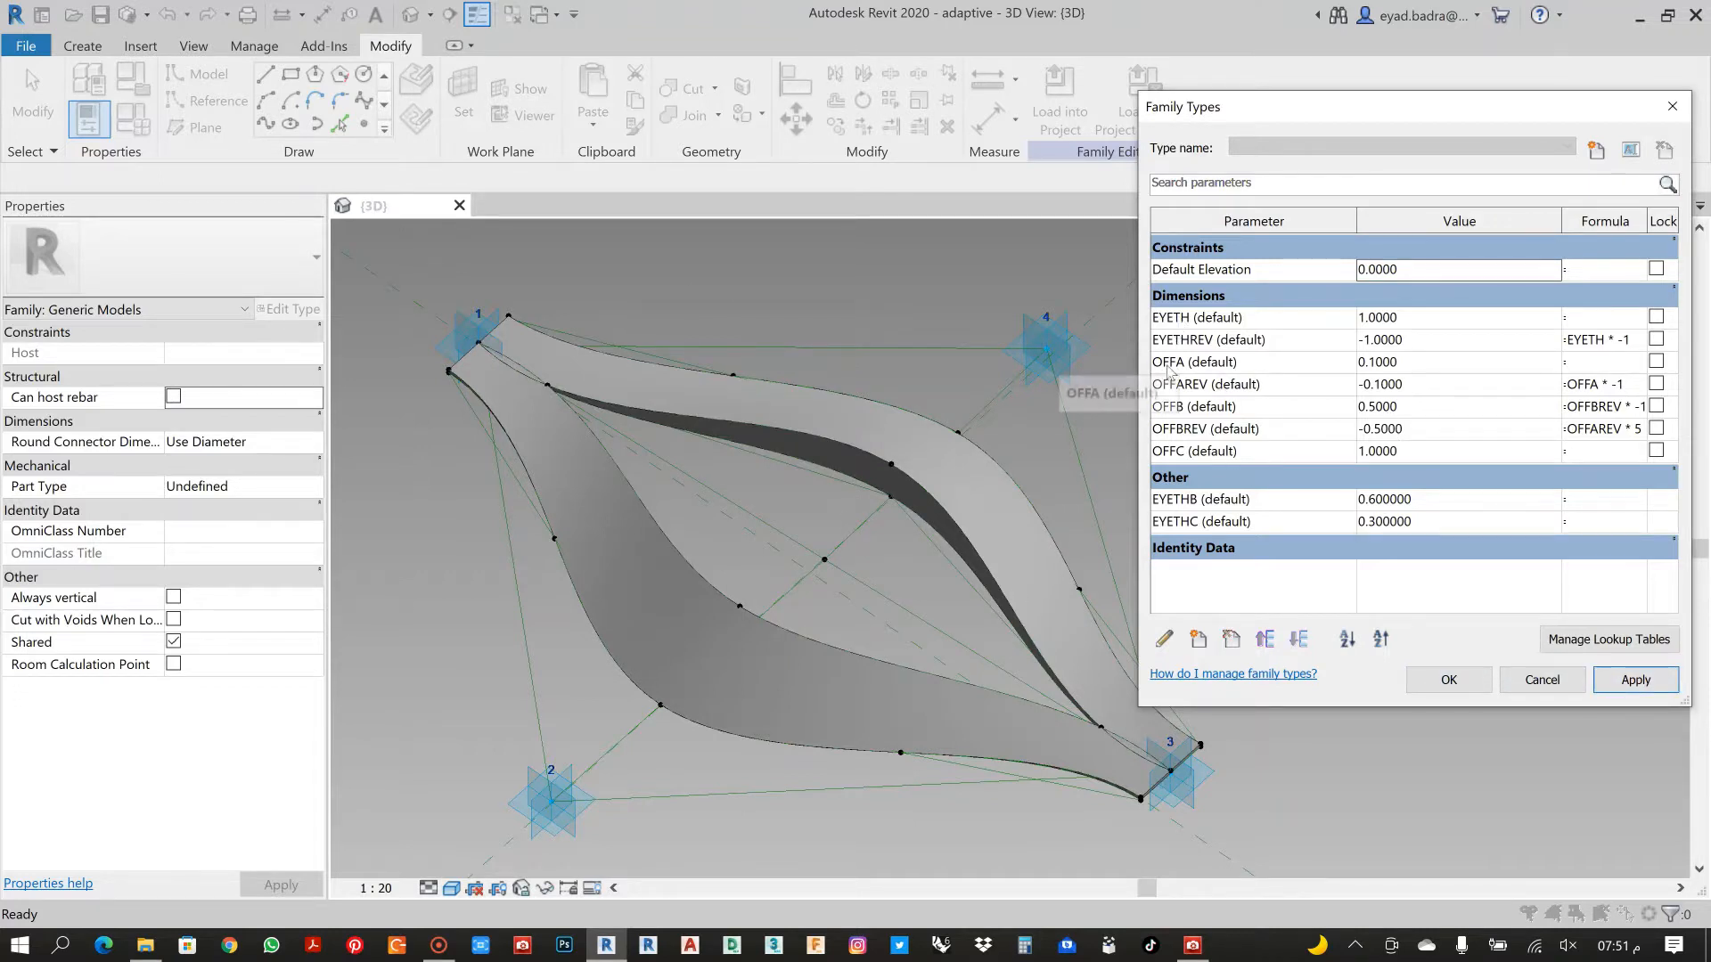
# Flex the OFFA parameter by applying 0.2, restore it to 0.1, and accept the family types
pyautogui.click(1434, 363)
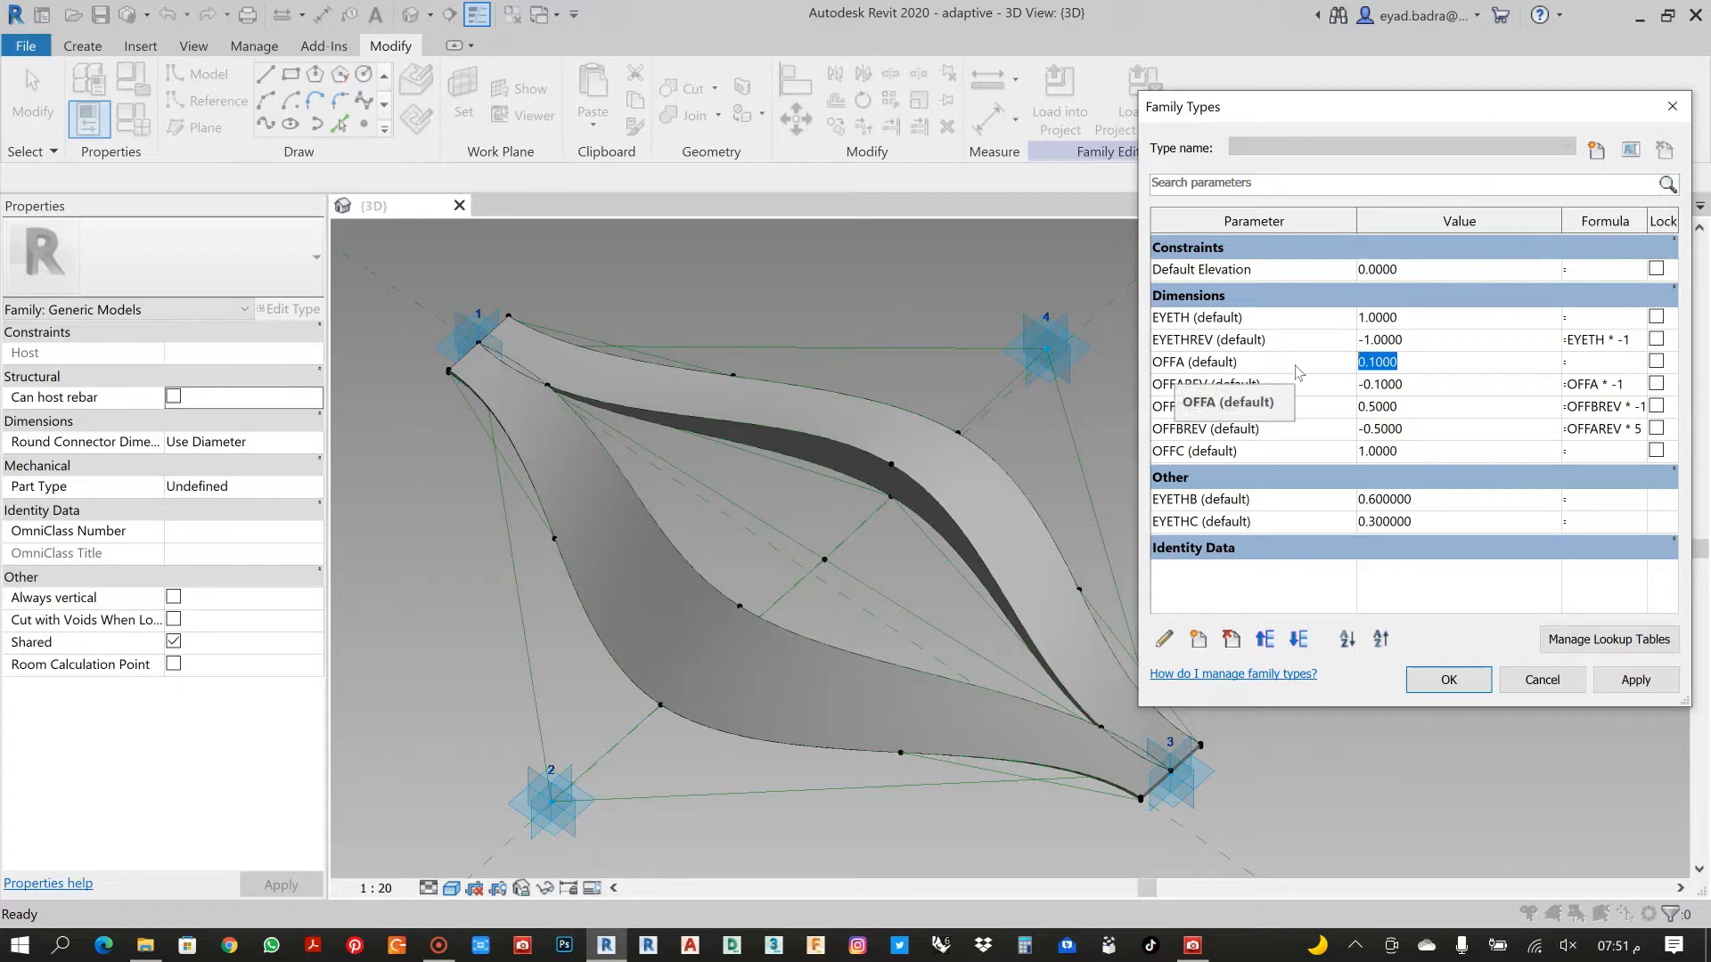
pyautogui.write('0.2')
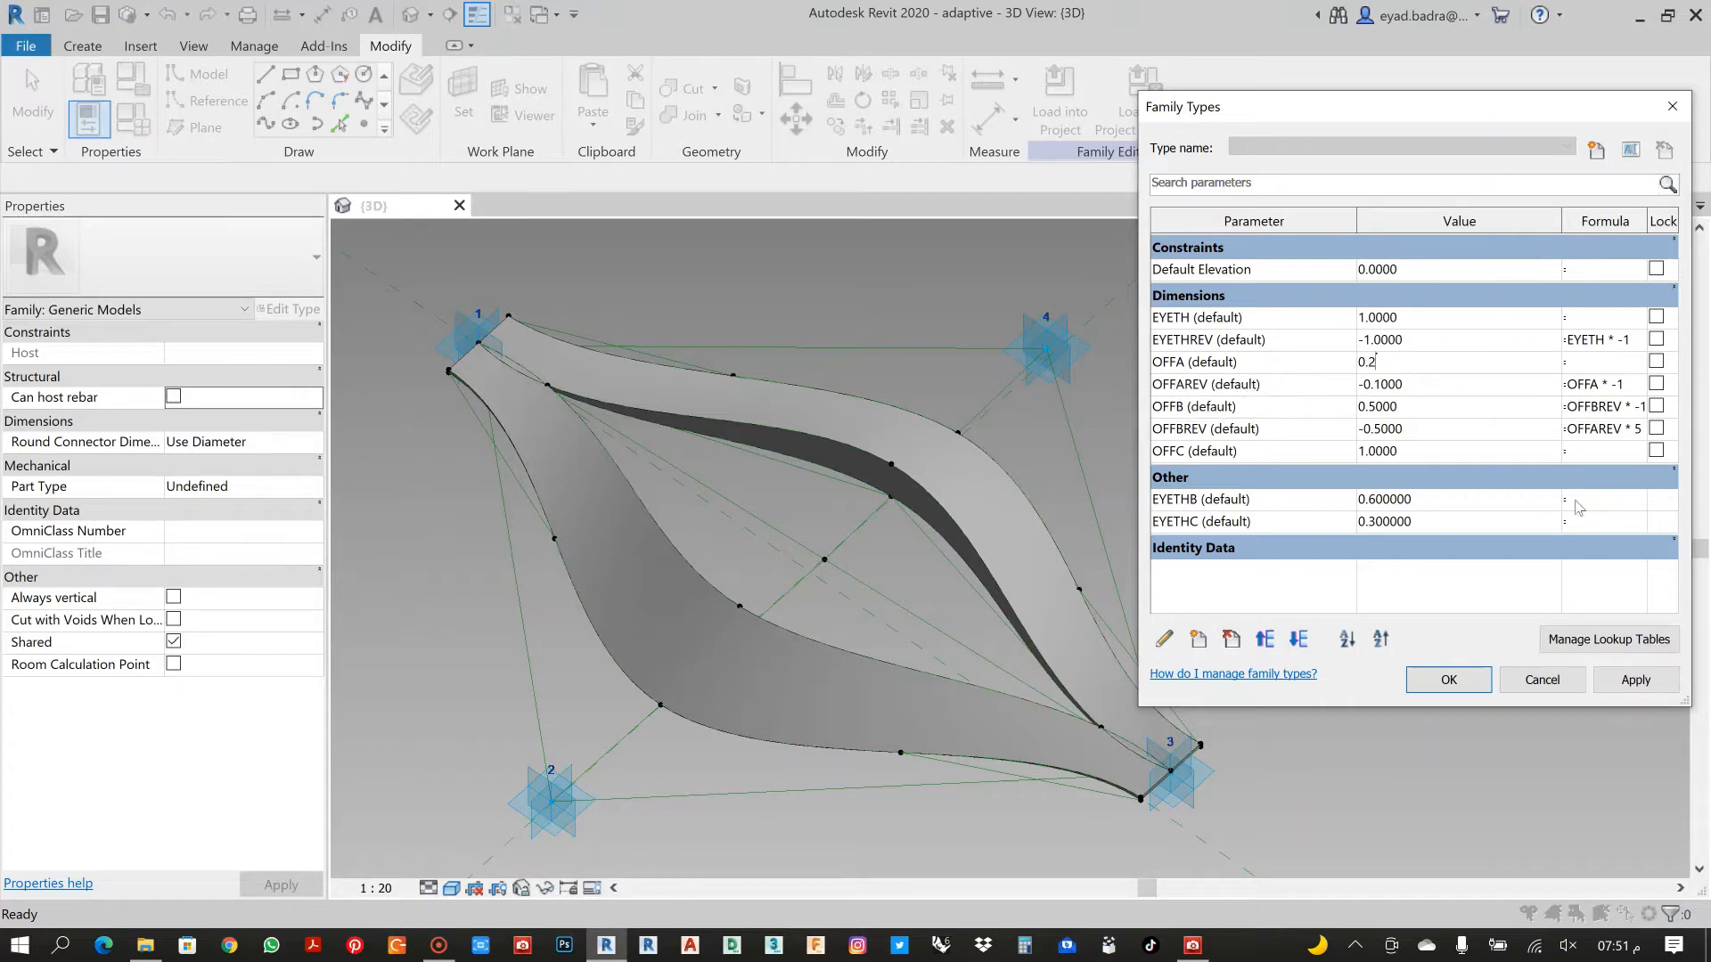
pyautogui.click(1635, 680)
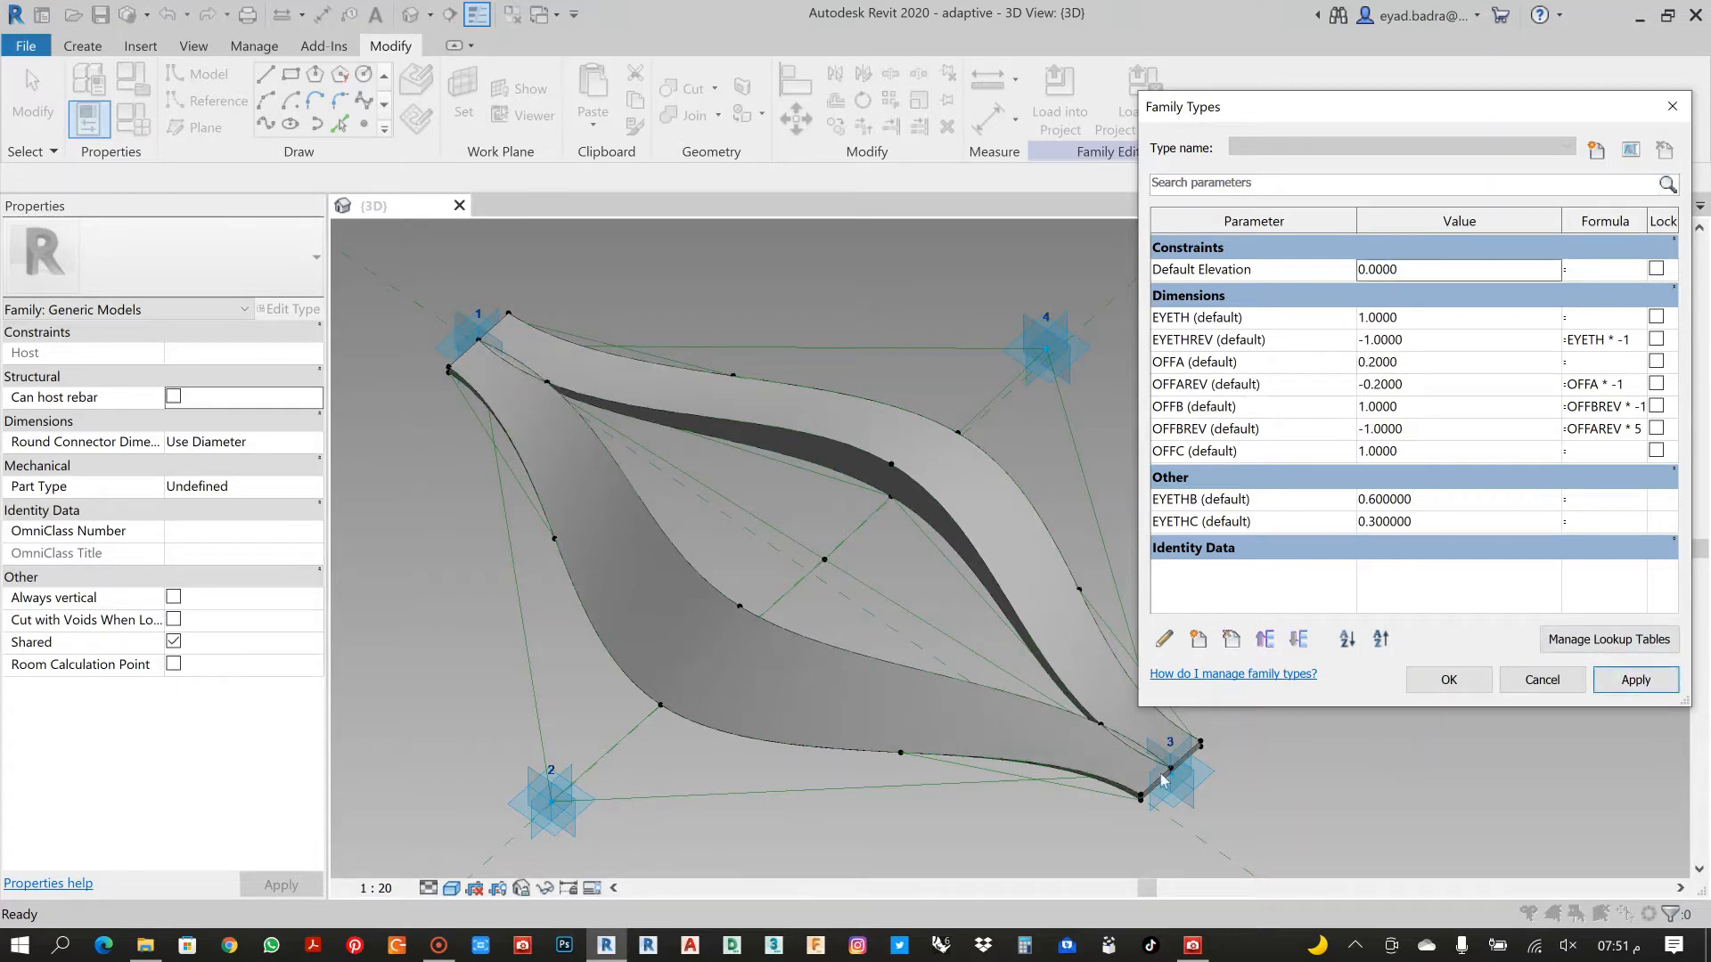
pyautogui.click(1398, 362)
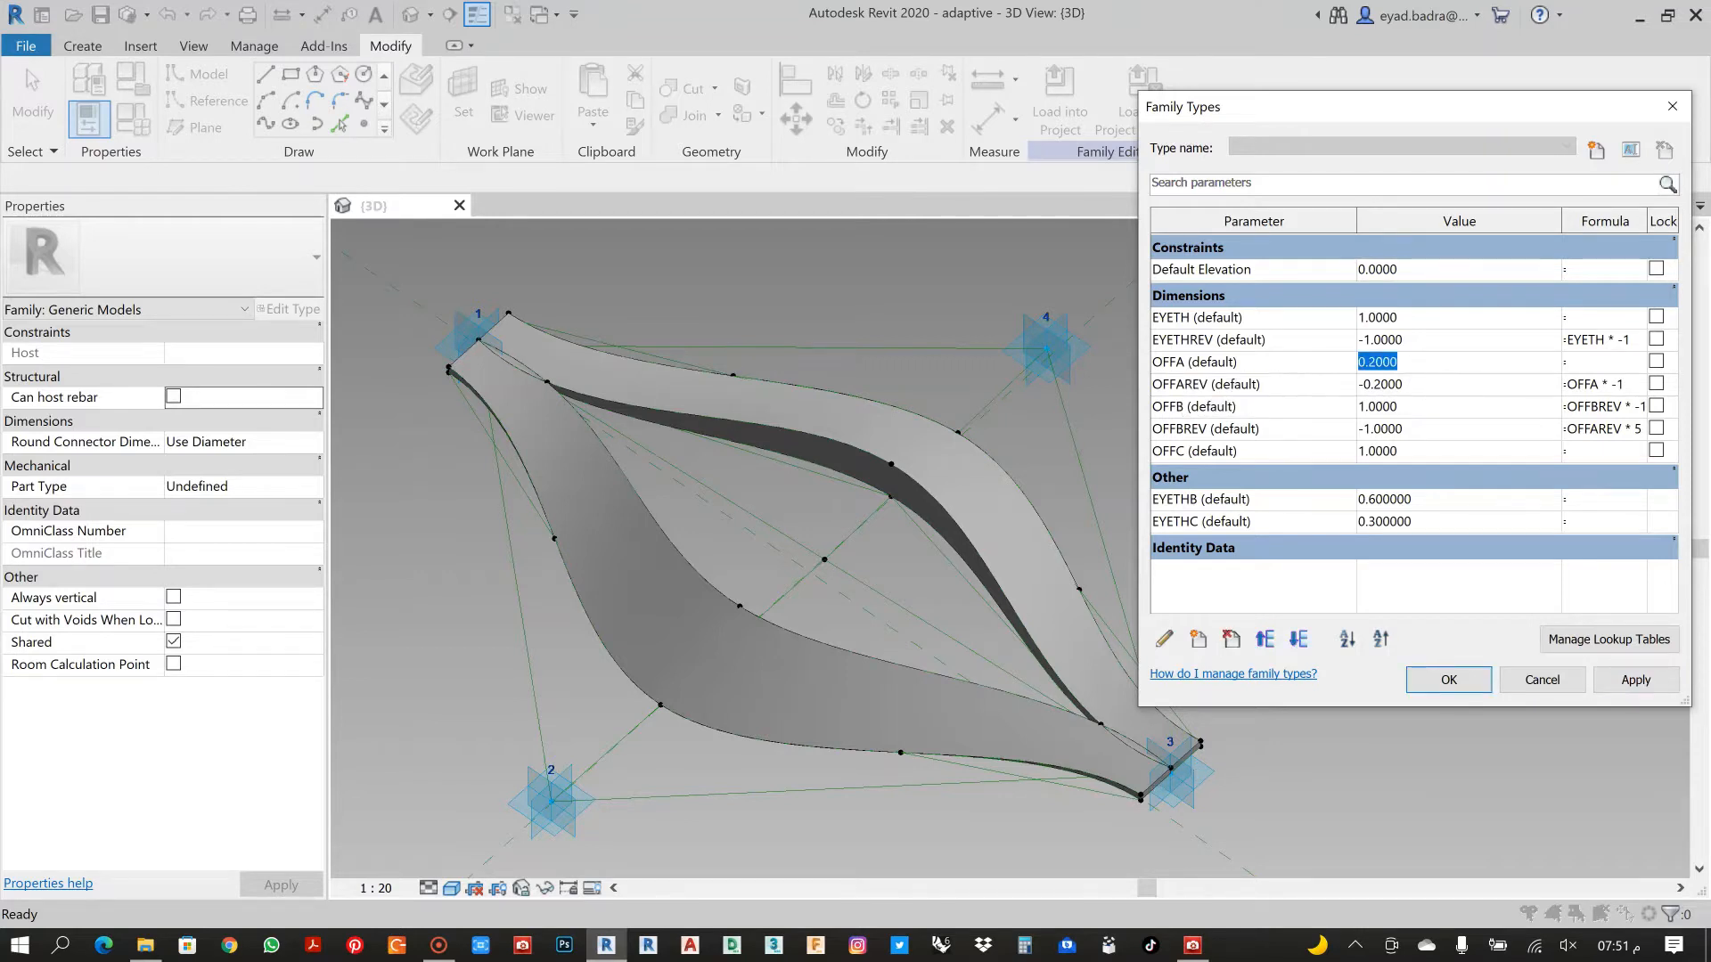
pyautogui.write('0.1')
pyautogui.click(1636, 680)
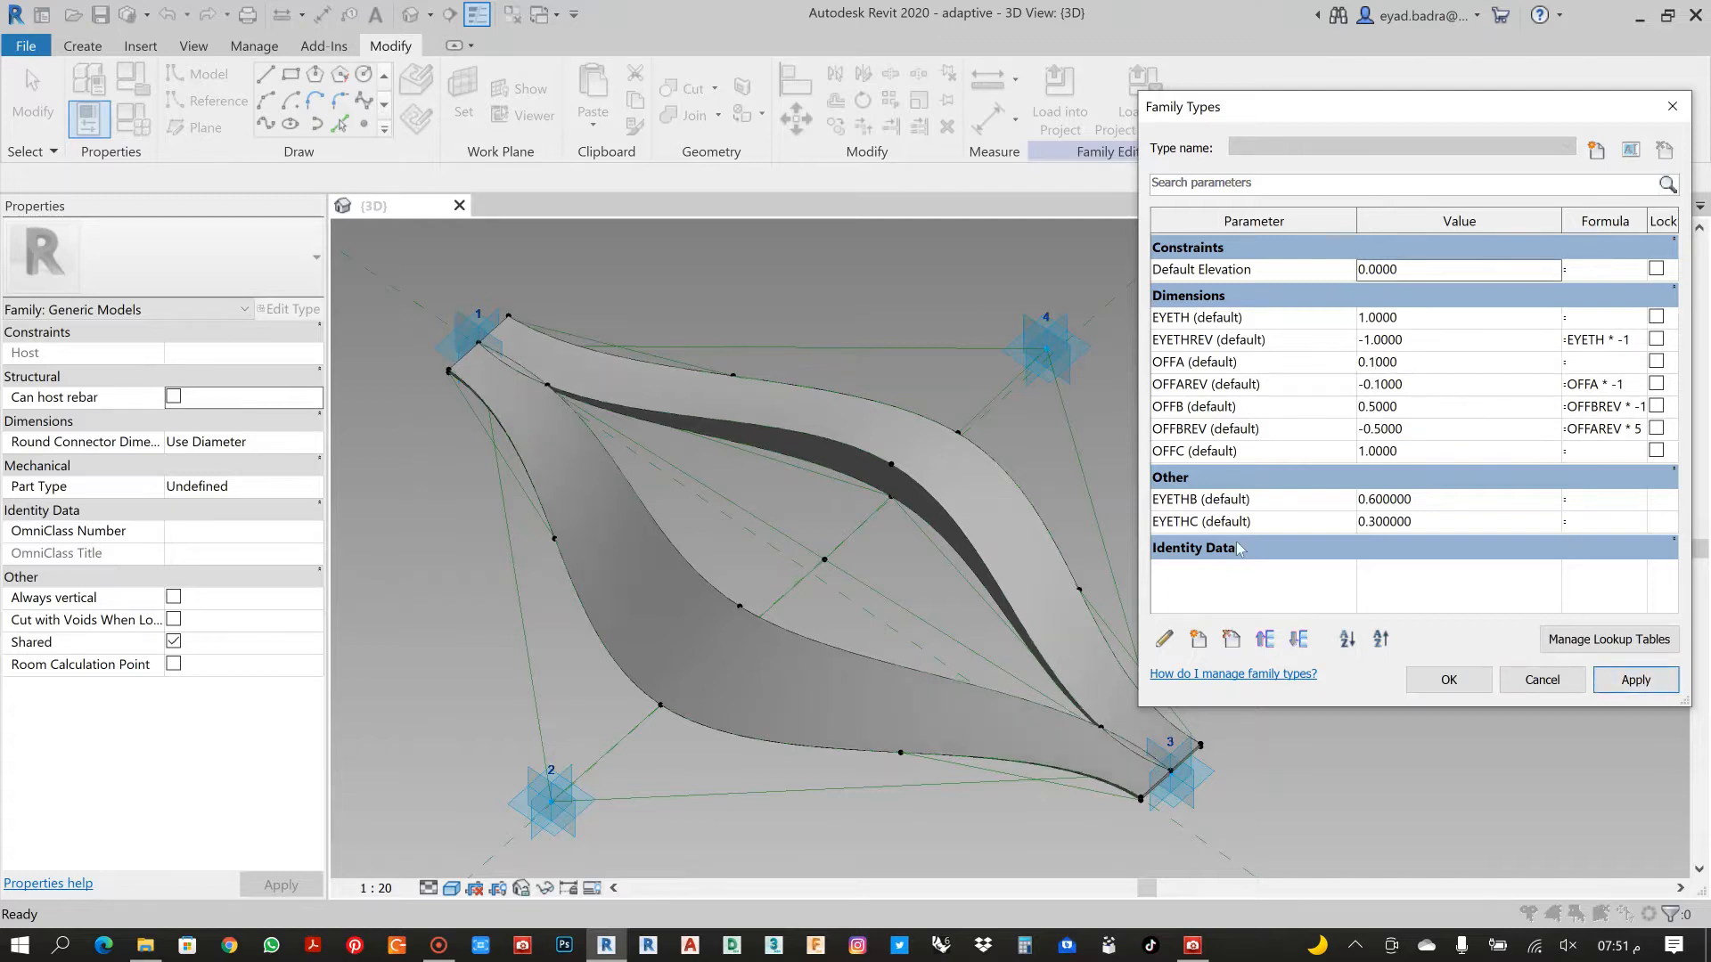
pyautogui.click(1447, 680)
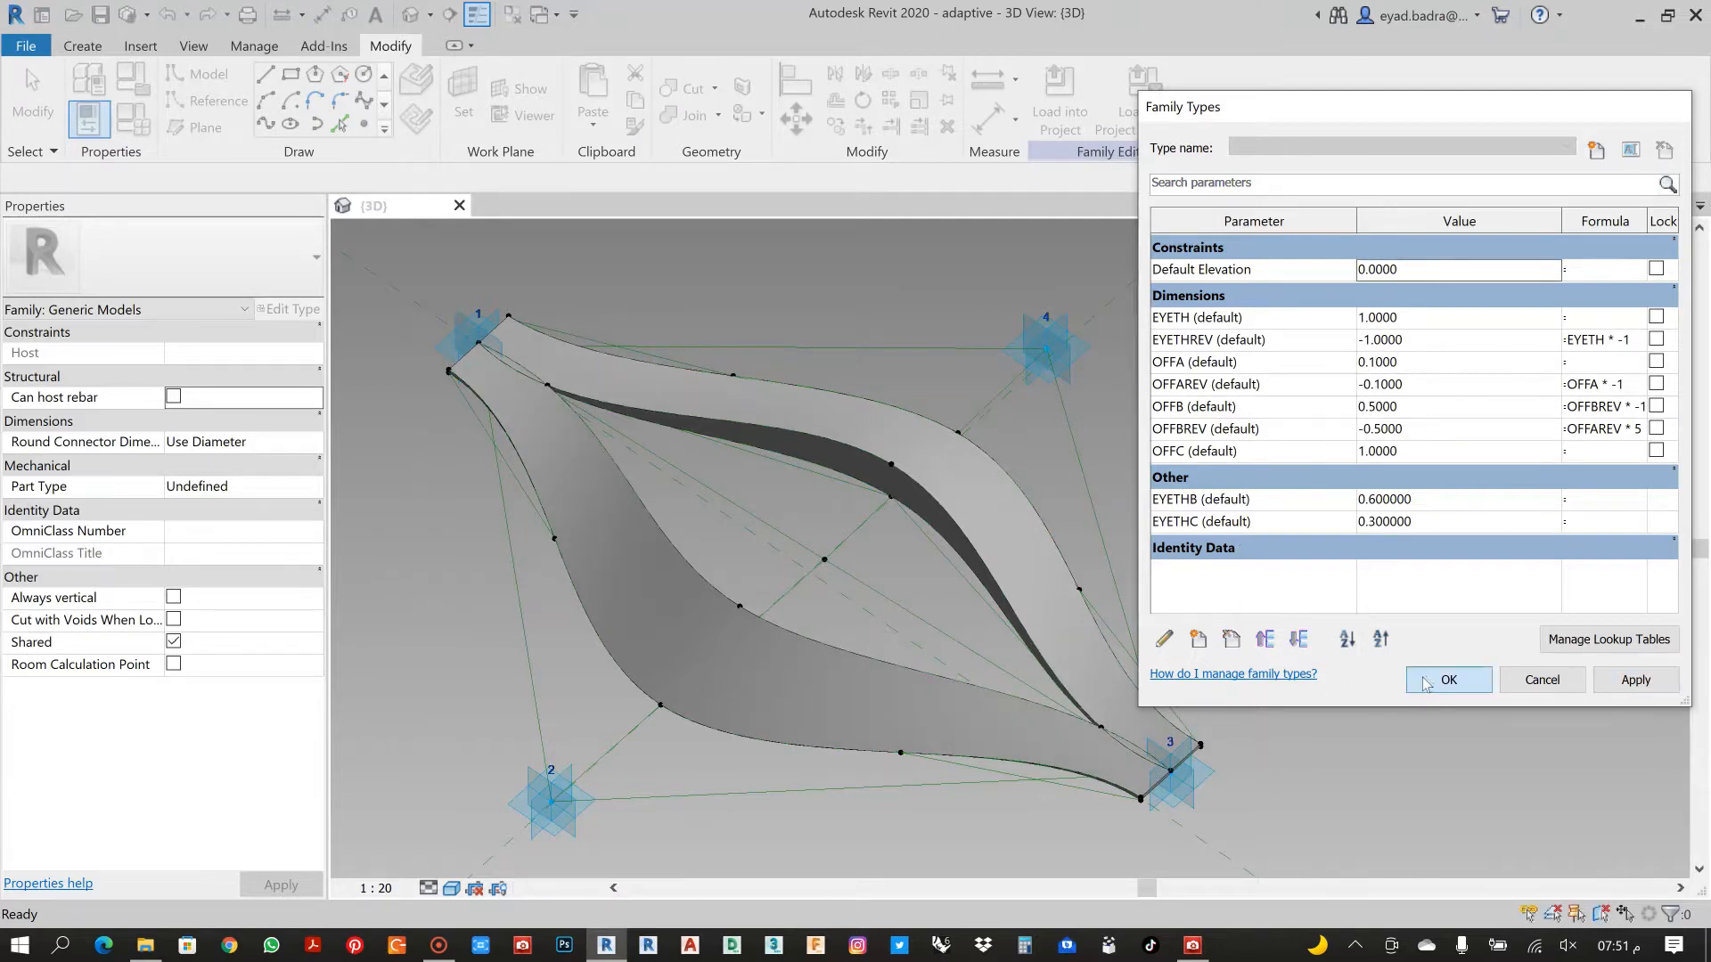
pyautogui.scroll(-4, 1025, 534)
pyautogui.scroll(3, 1045, 501)
pyautogui.moveTo(1110, 495); pyautogui.dragTo(1173, 483, button='middle')
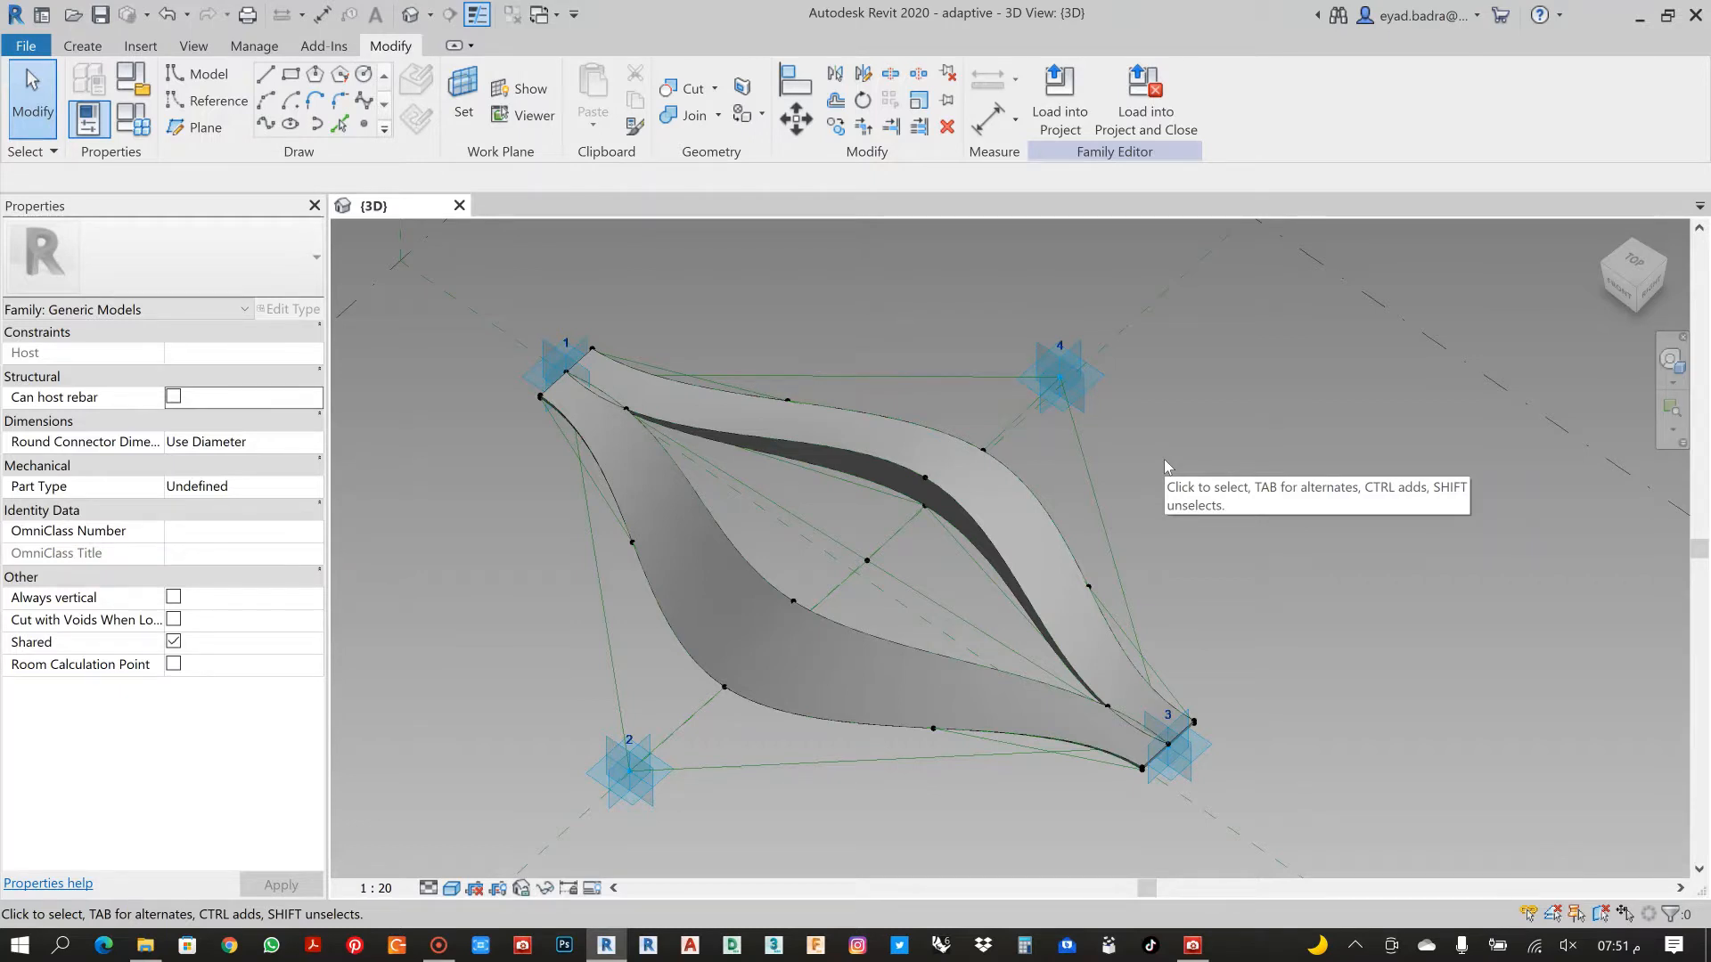
pyautogui.scroll(-1, 1146, 475)
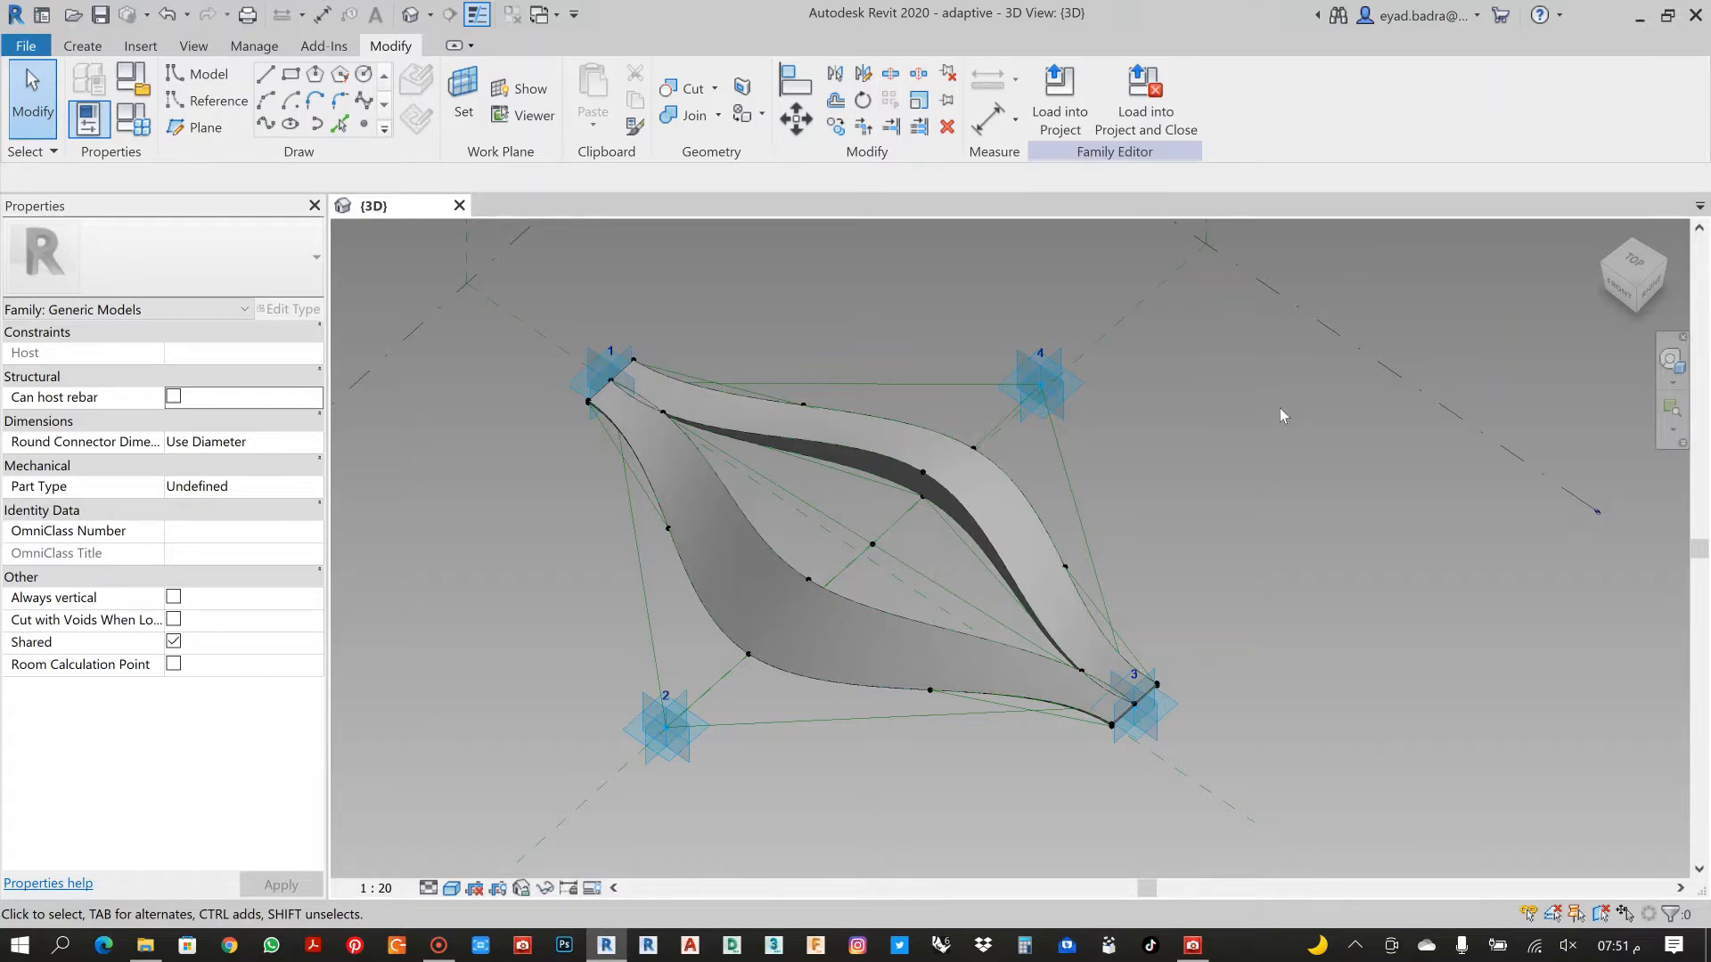
pyautogui.keyDown('shift'); pyautogui.moveTo(1279, 408); pyautogui.dragTo(1216, 564, button='middle'); pyautogui.keyUp('shift')
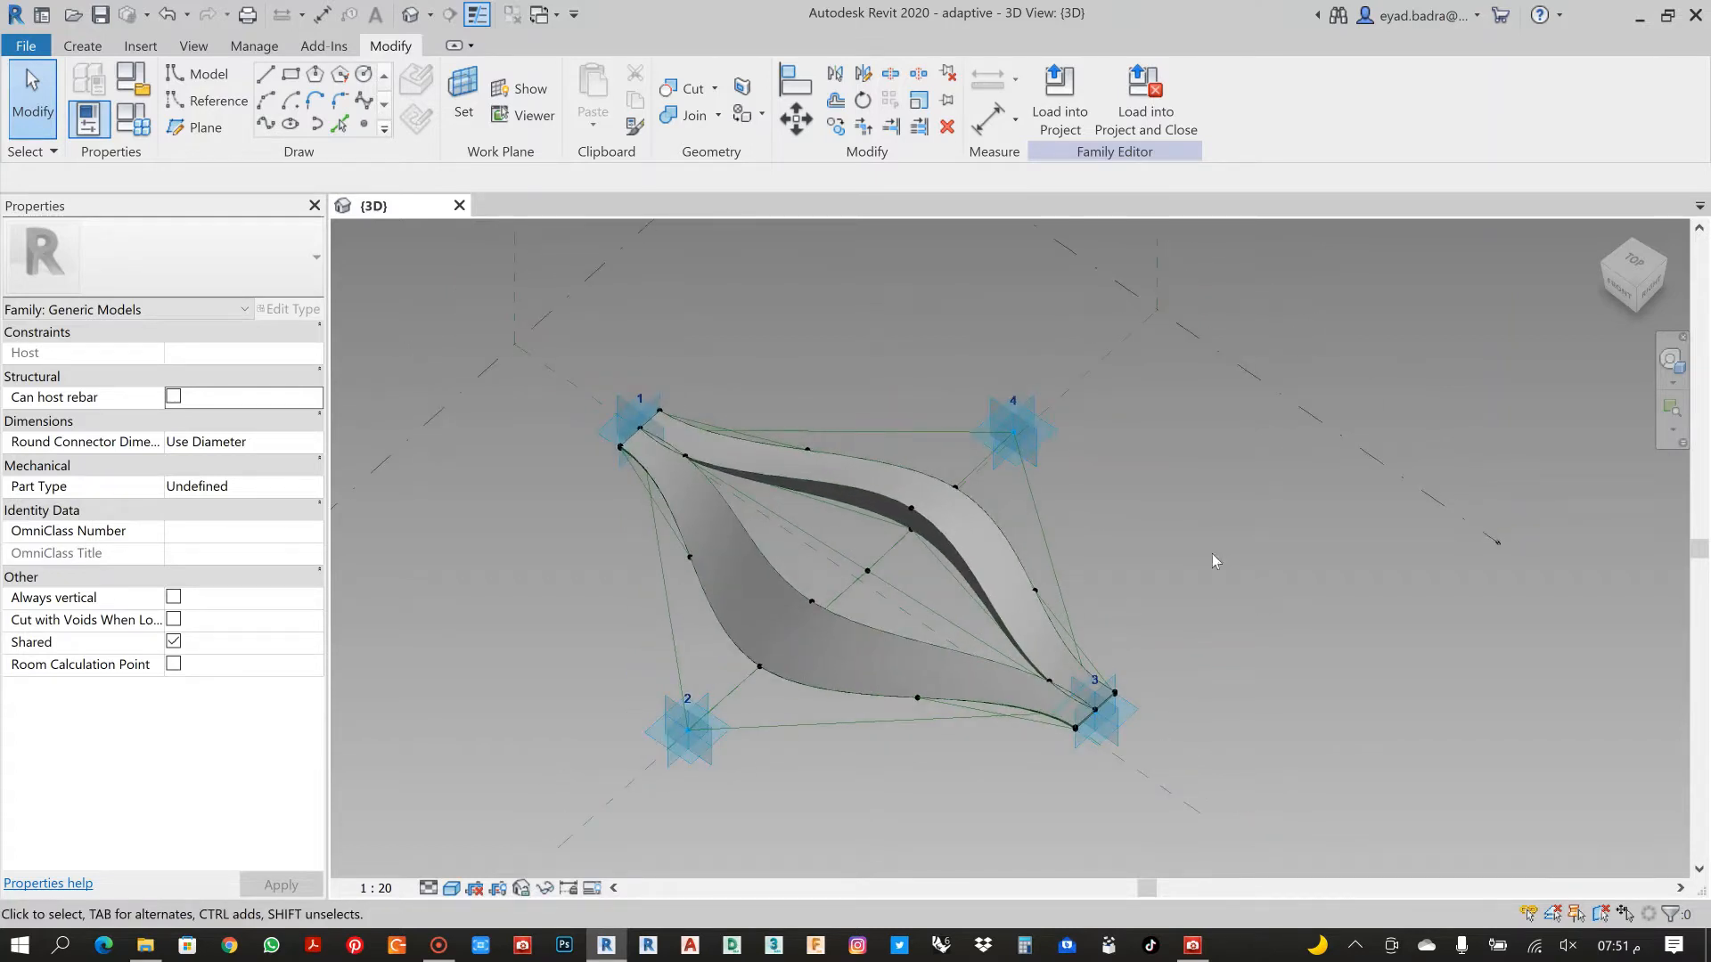
# Switch to the desktop and copy the adaptive family file into the Adaptive folder
pyautogui.click(1642, 15)
pyautogui.click(143, 513)
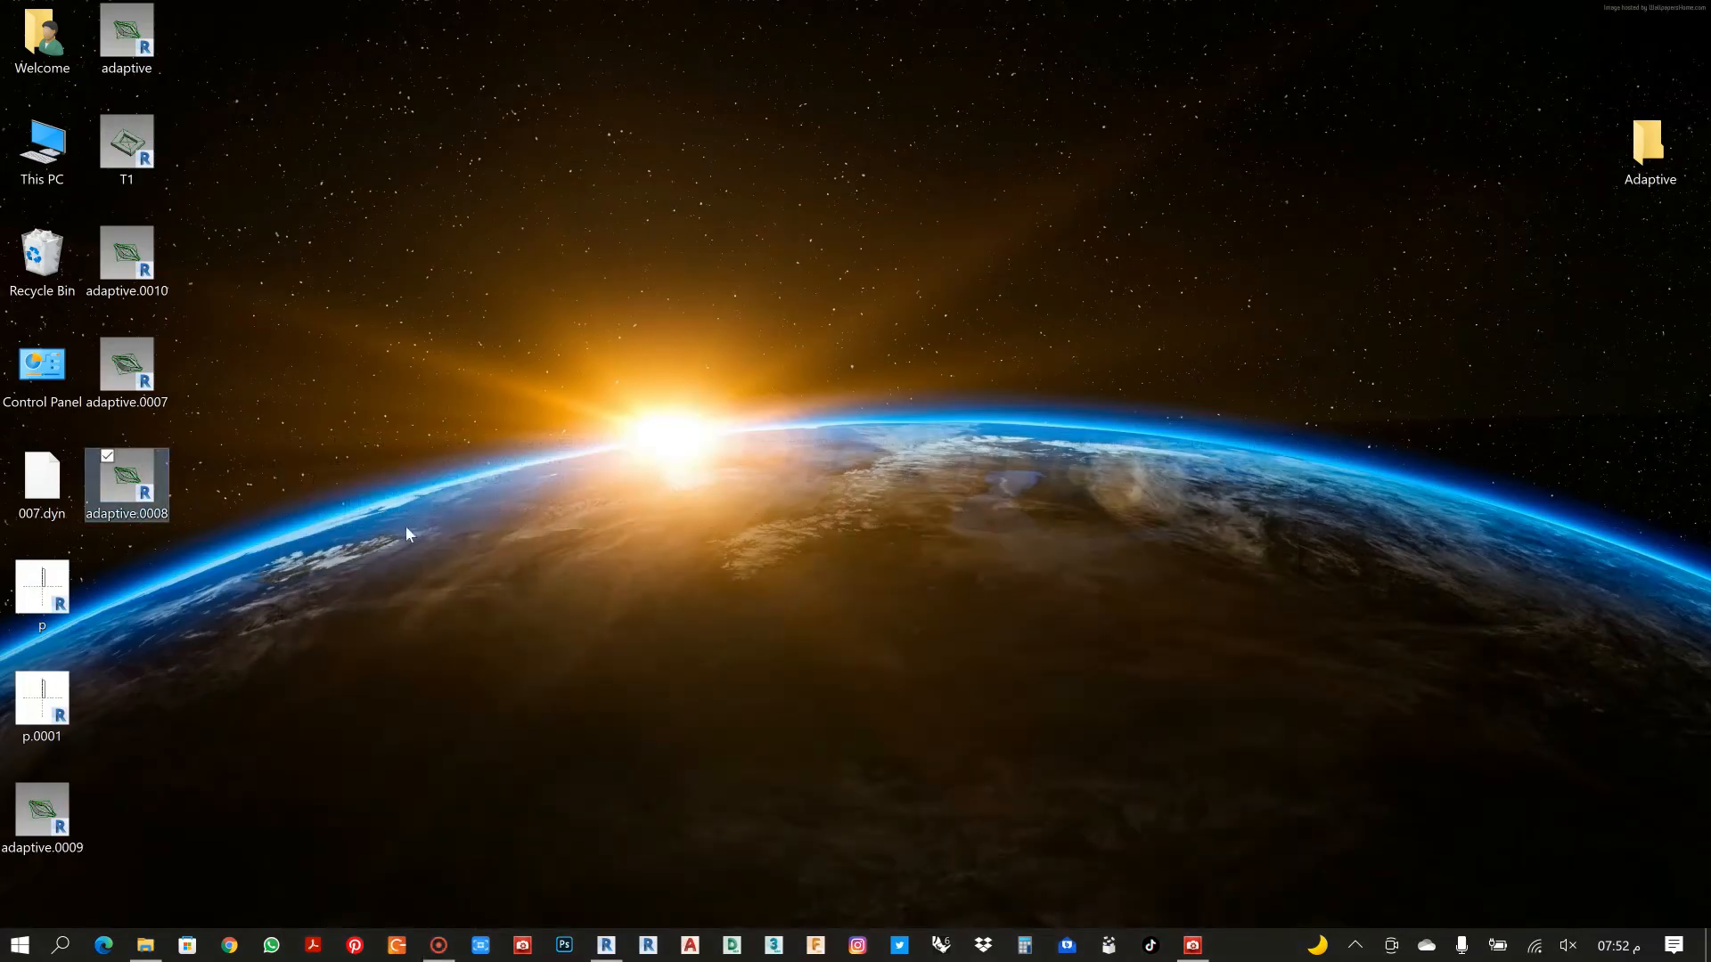
pyautogui.click(243, 746)
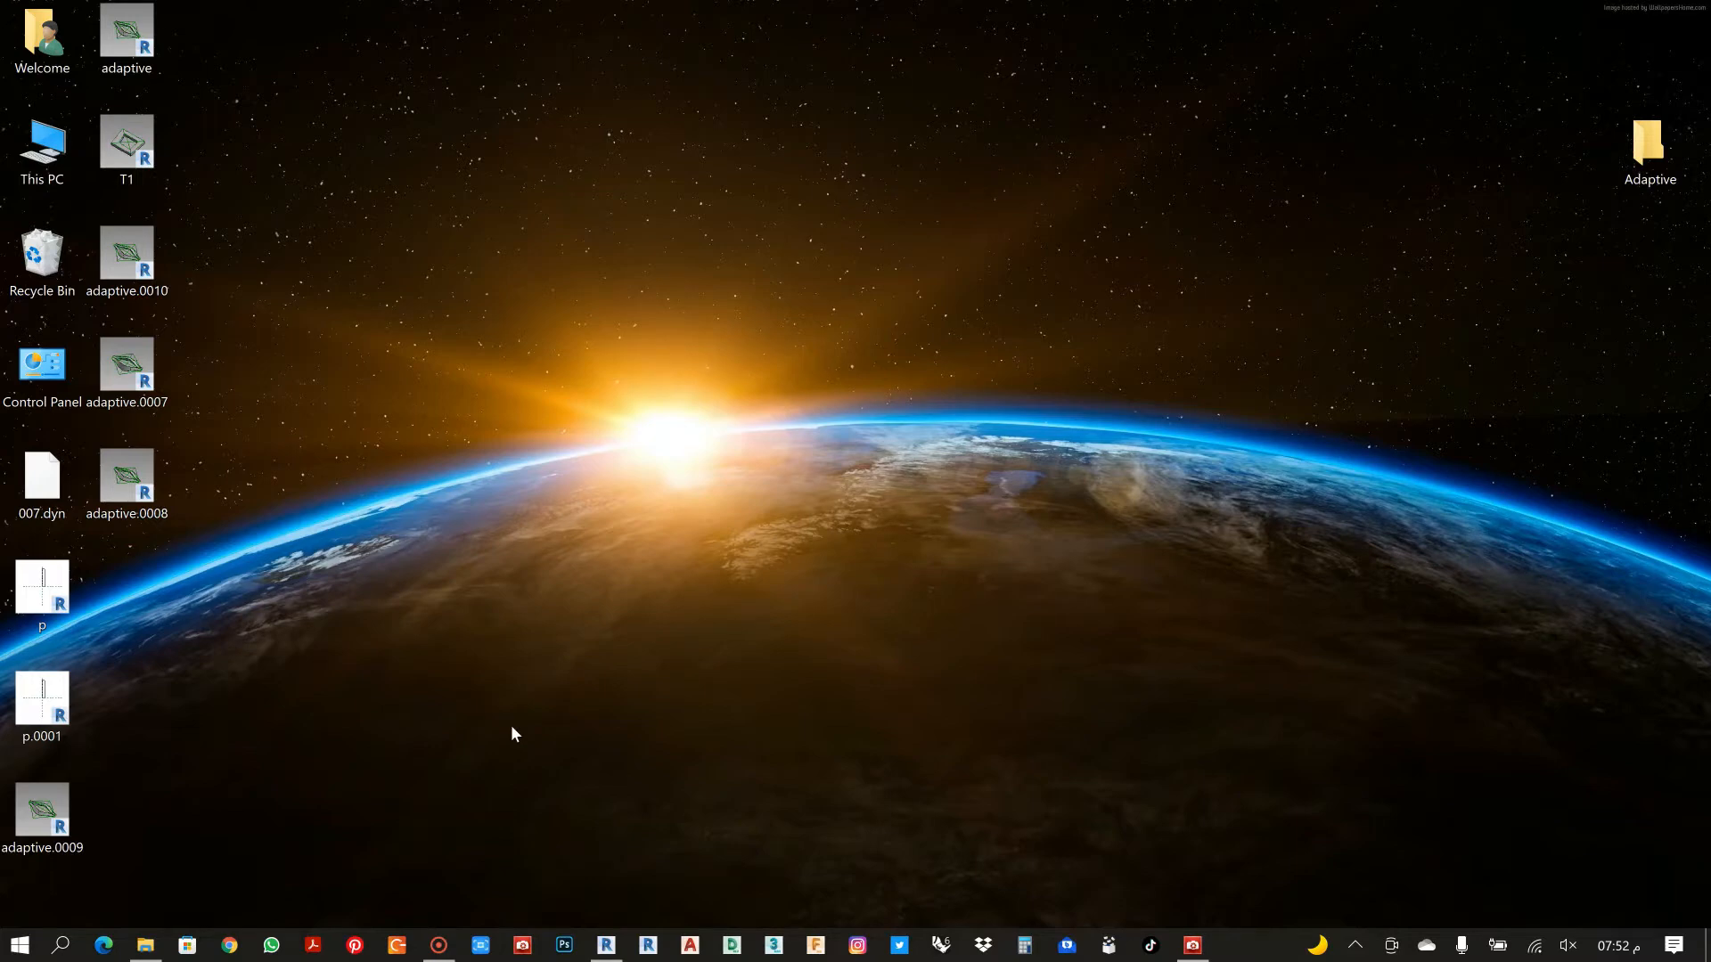
pyautogui.click(126, 31)
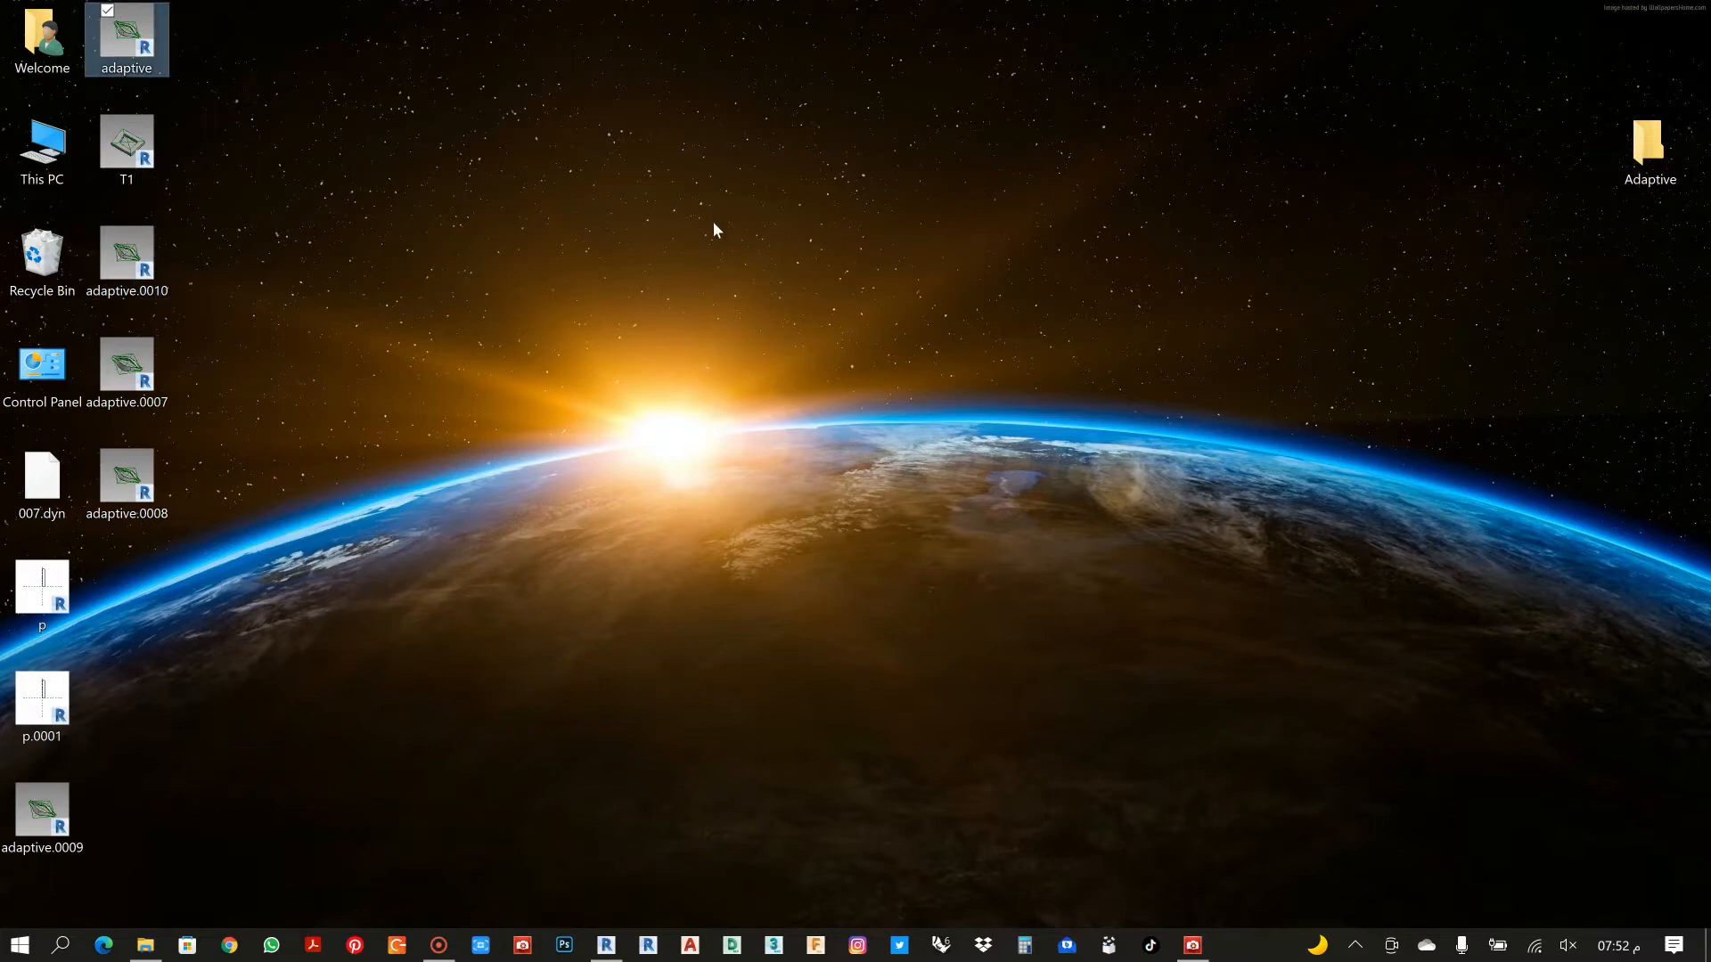
pyautogui.doubleClick(1634, 177)
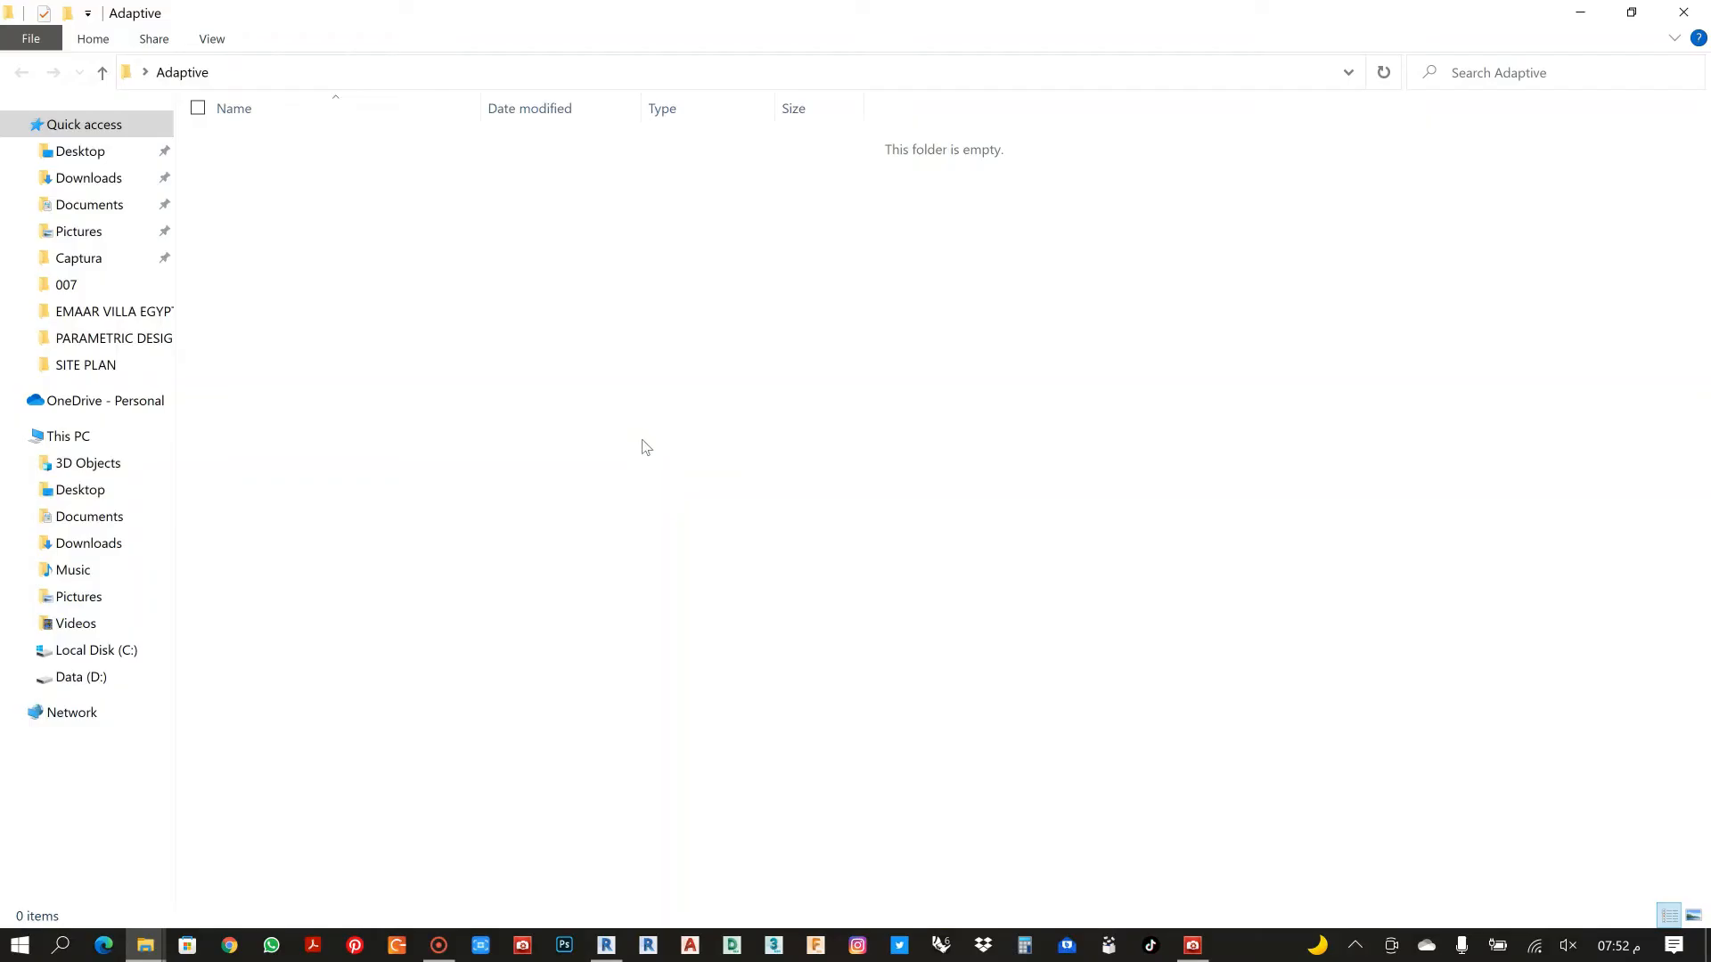
pyautogui.hotkey('ctrl', 'v')
# Rename the copied family file as BASE CONNECTION SHAPE
pyautogui.click(261, 144)
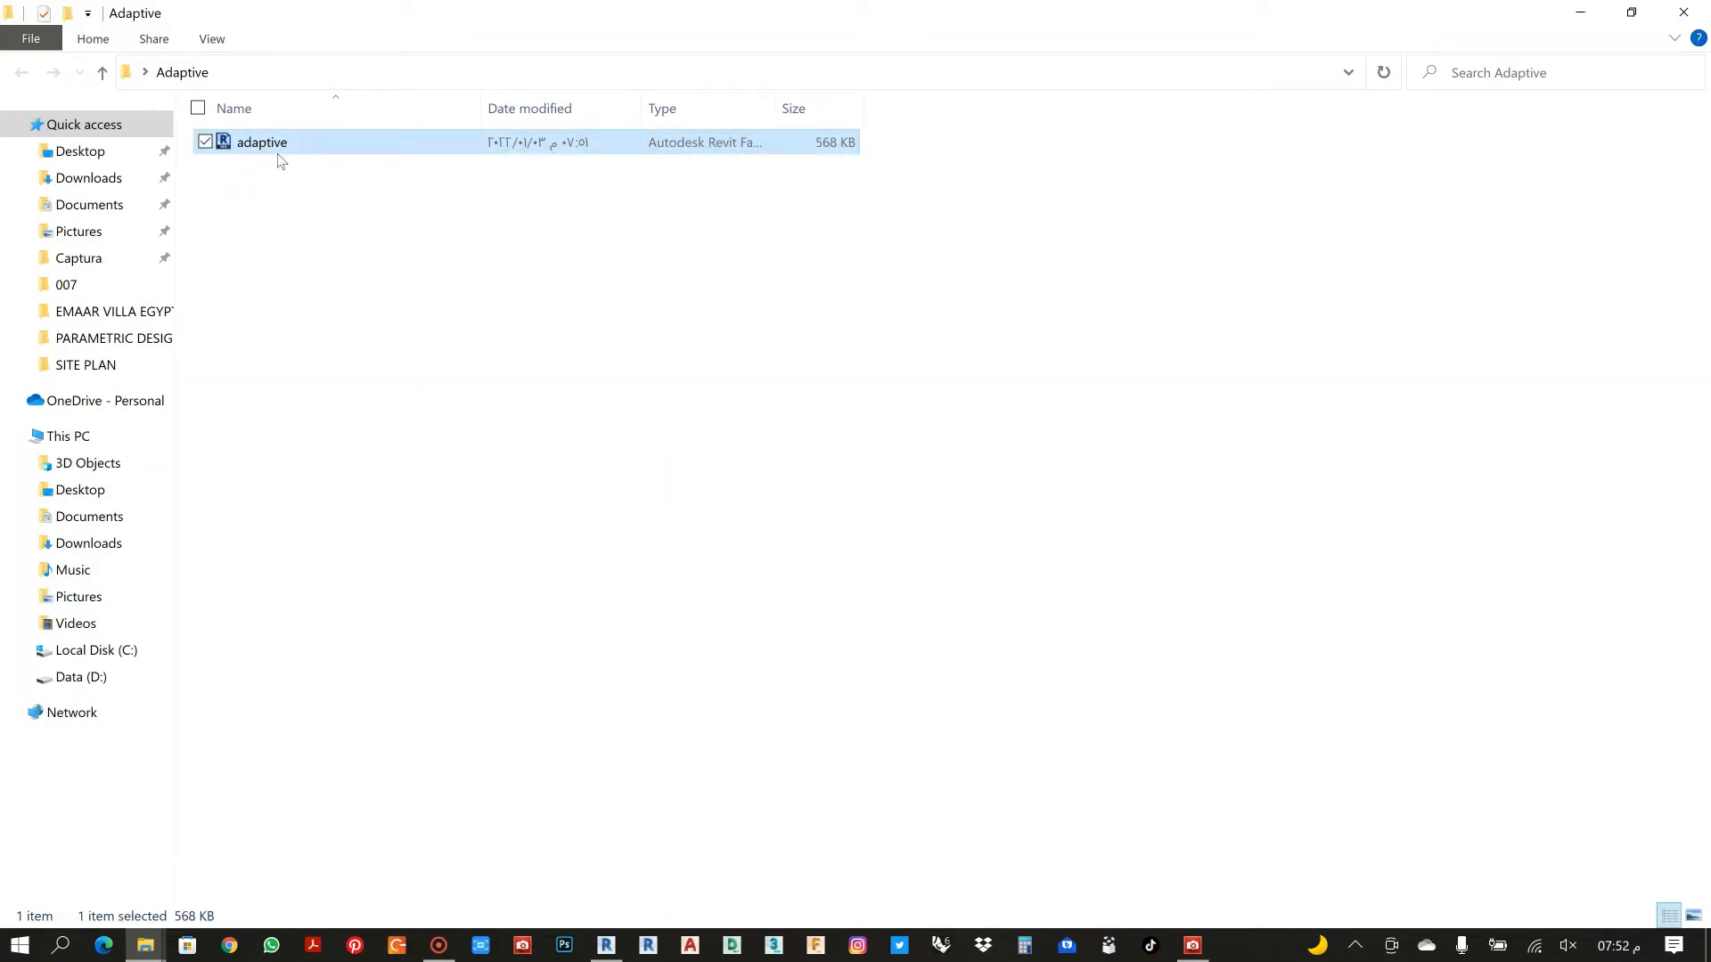
pyautogui.write('BASE CONNEC')
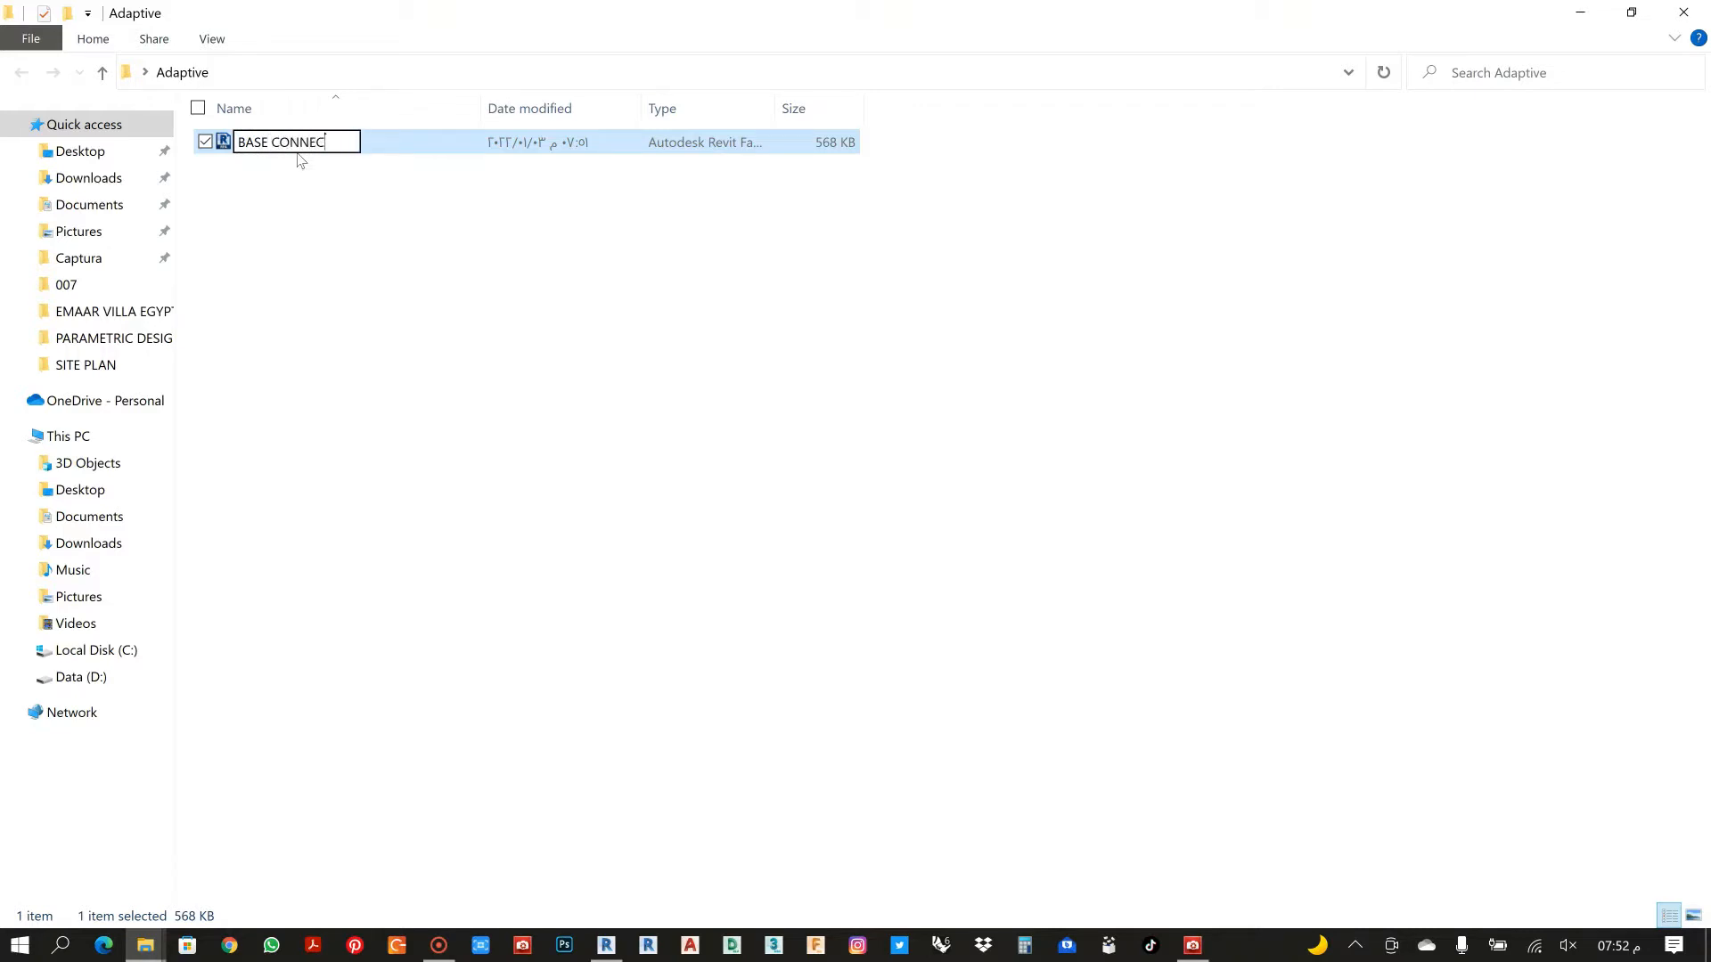
pyautogui.write('TION ')
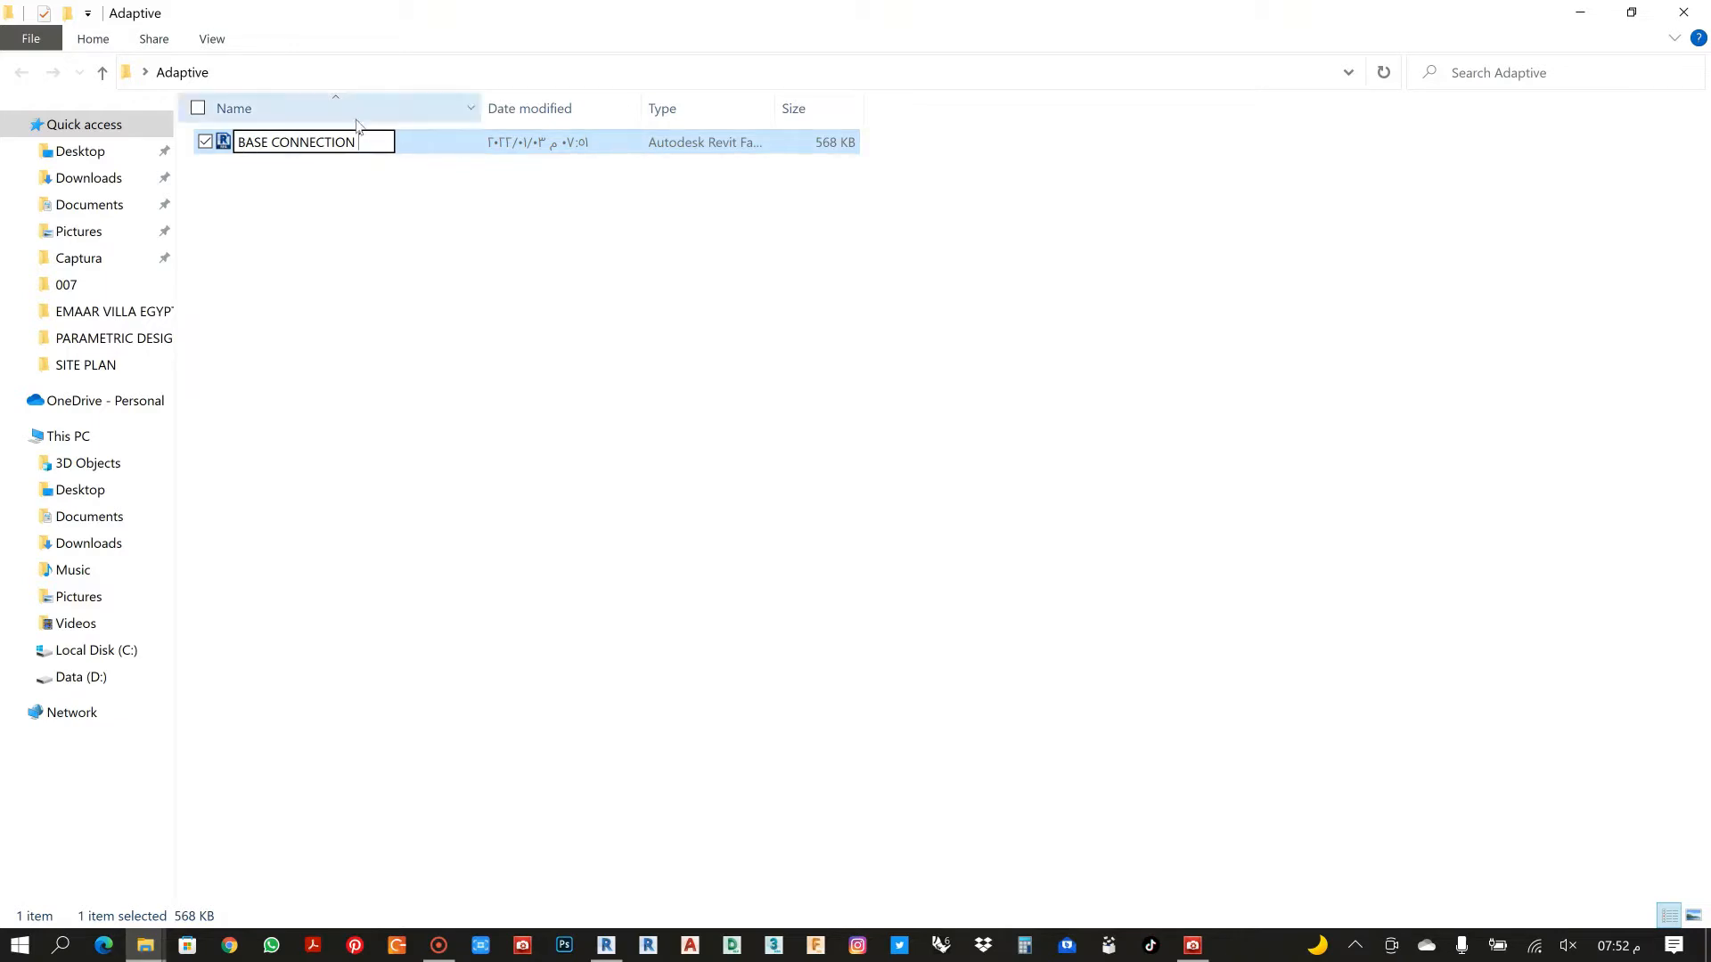
pyautogui.write('SHAPE')
pyautogui.click(434, 278)
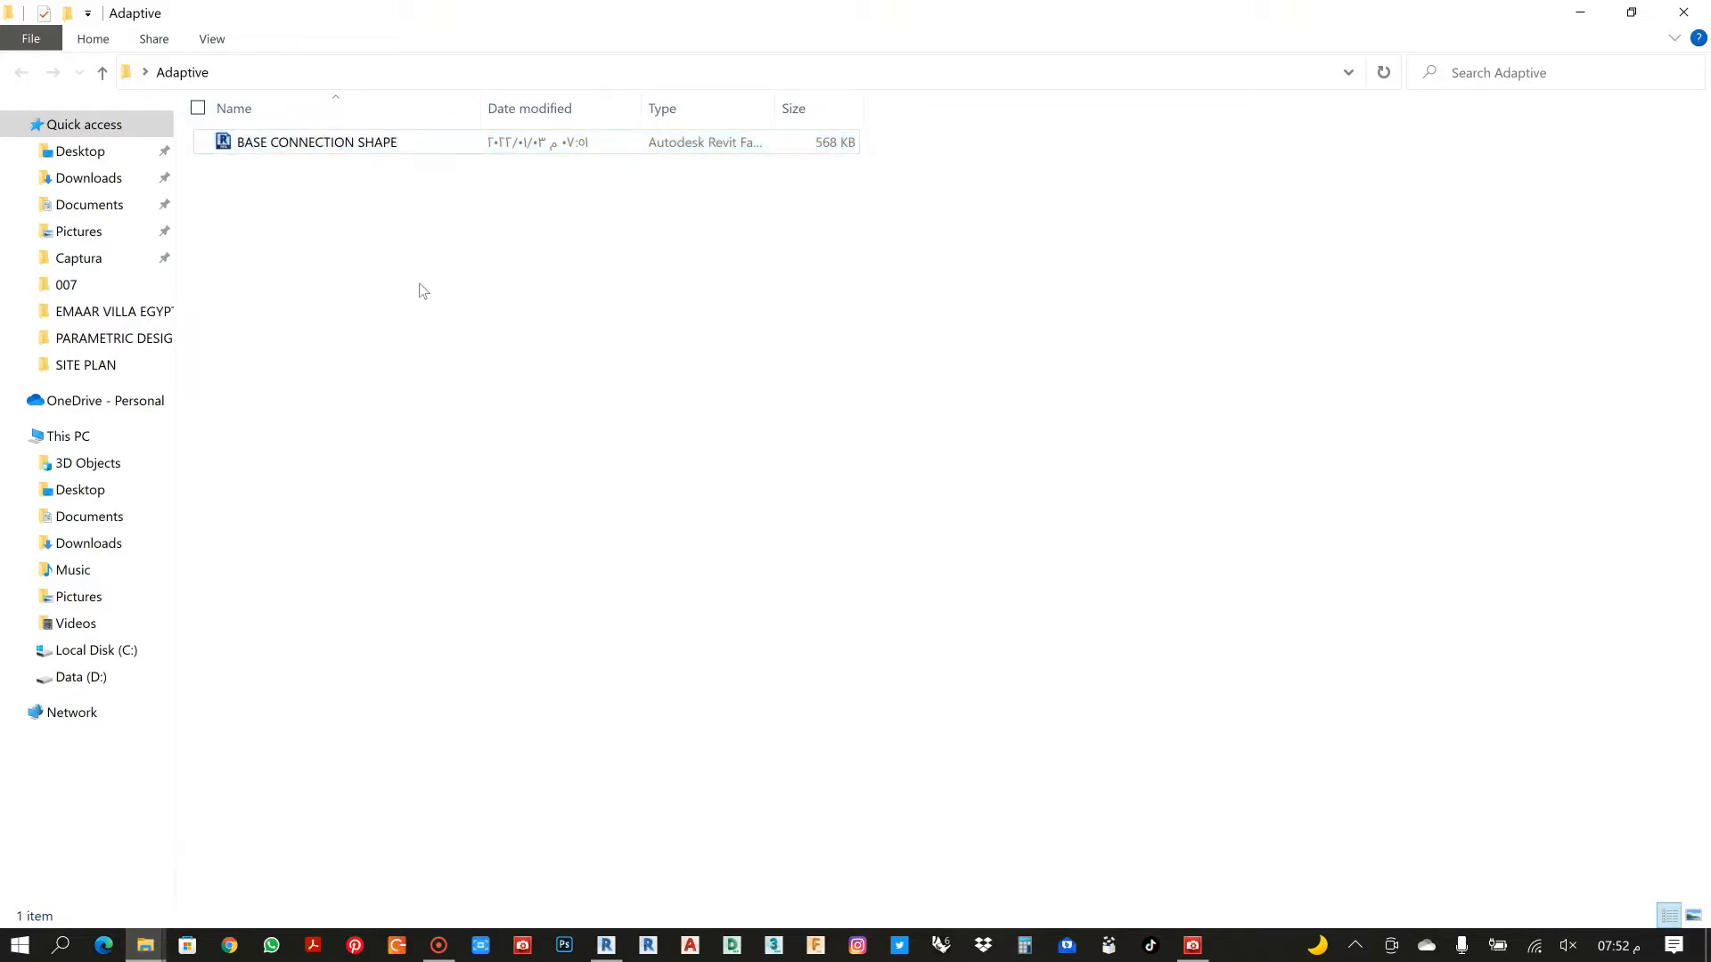
# Open the BASE CONNECTION SHAPE family file and switch to it in Revit
pyautogui.doubleClick(358, 148)
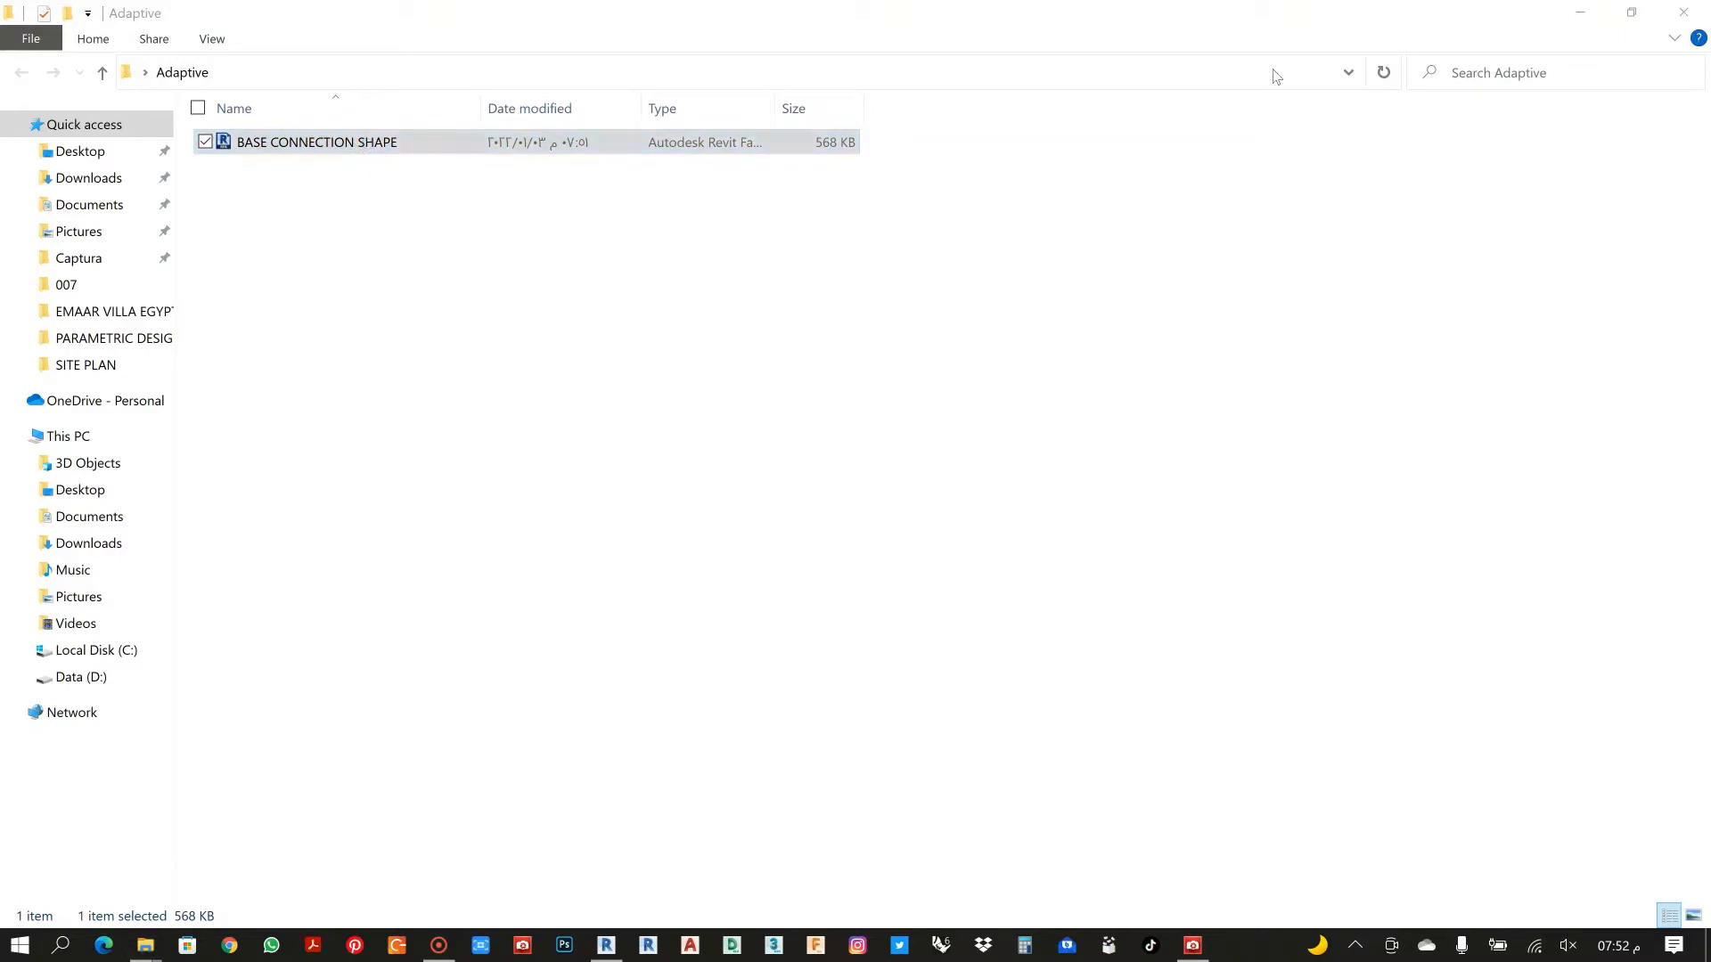
pyautogui.click(1576, 11)
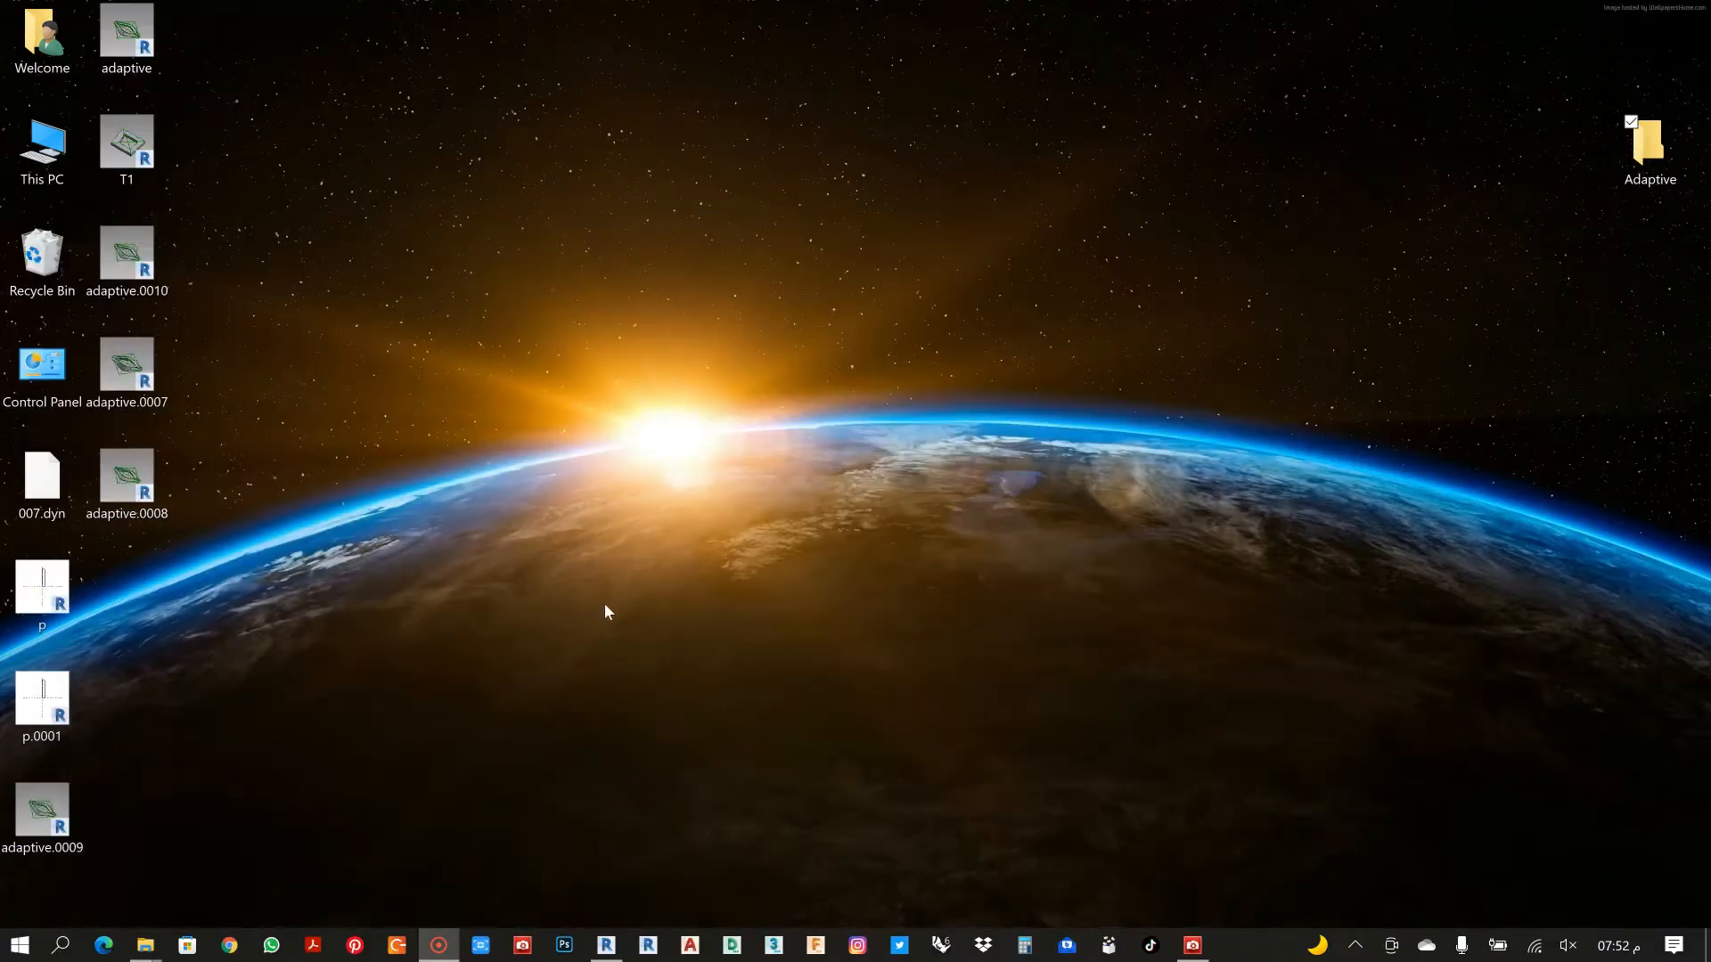
pyautogui.click(605, 944)
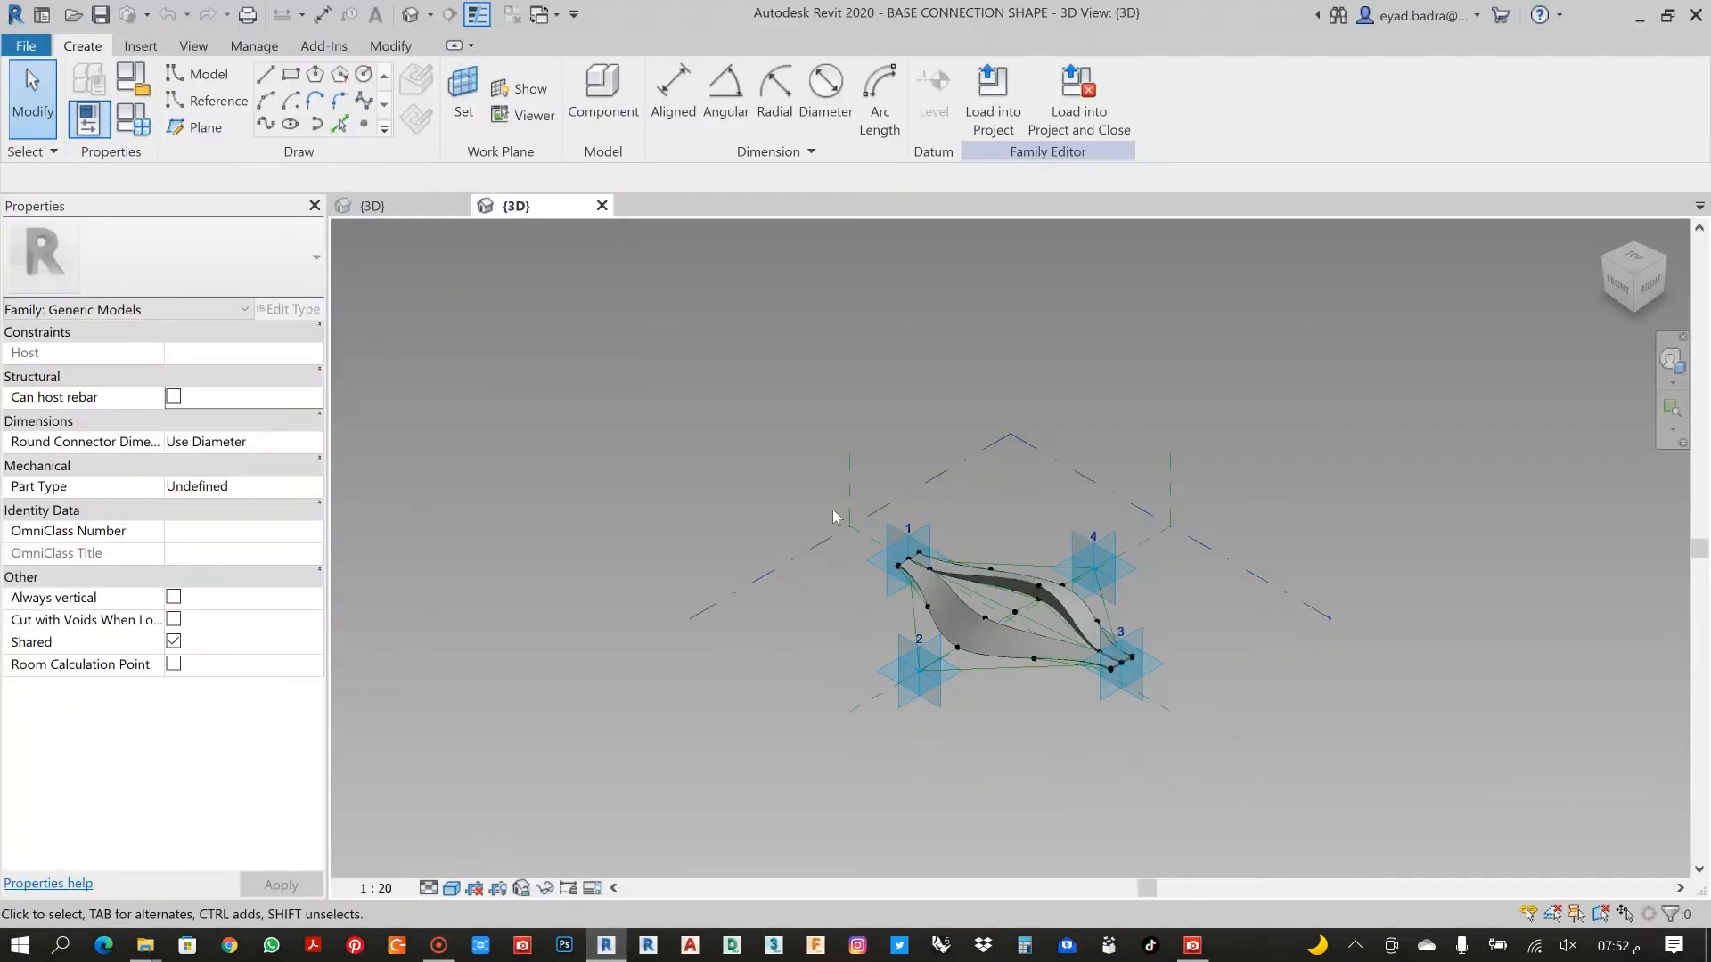
pyautogui.moveTo(929, 517); pyautogui.dragTo(762, 435, button='middle')
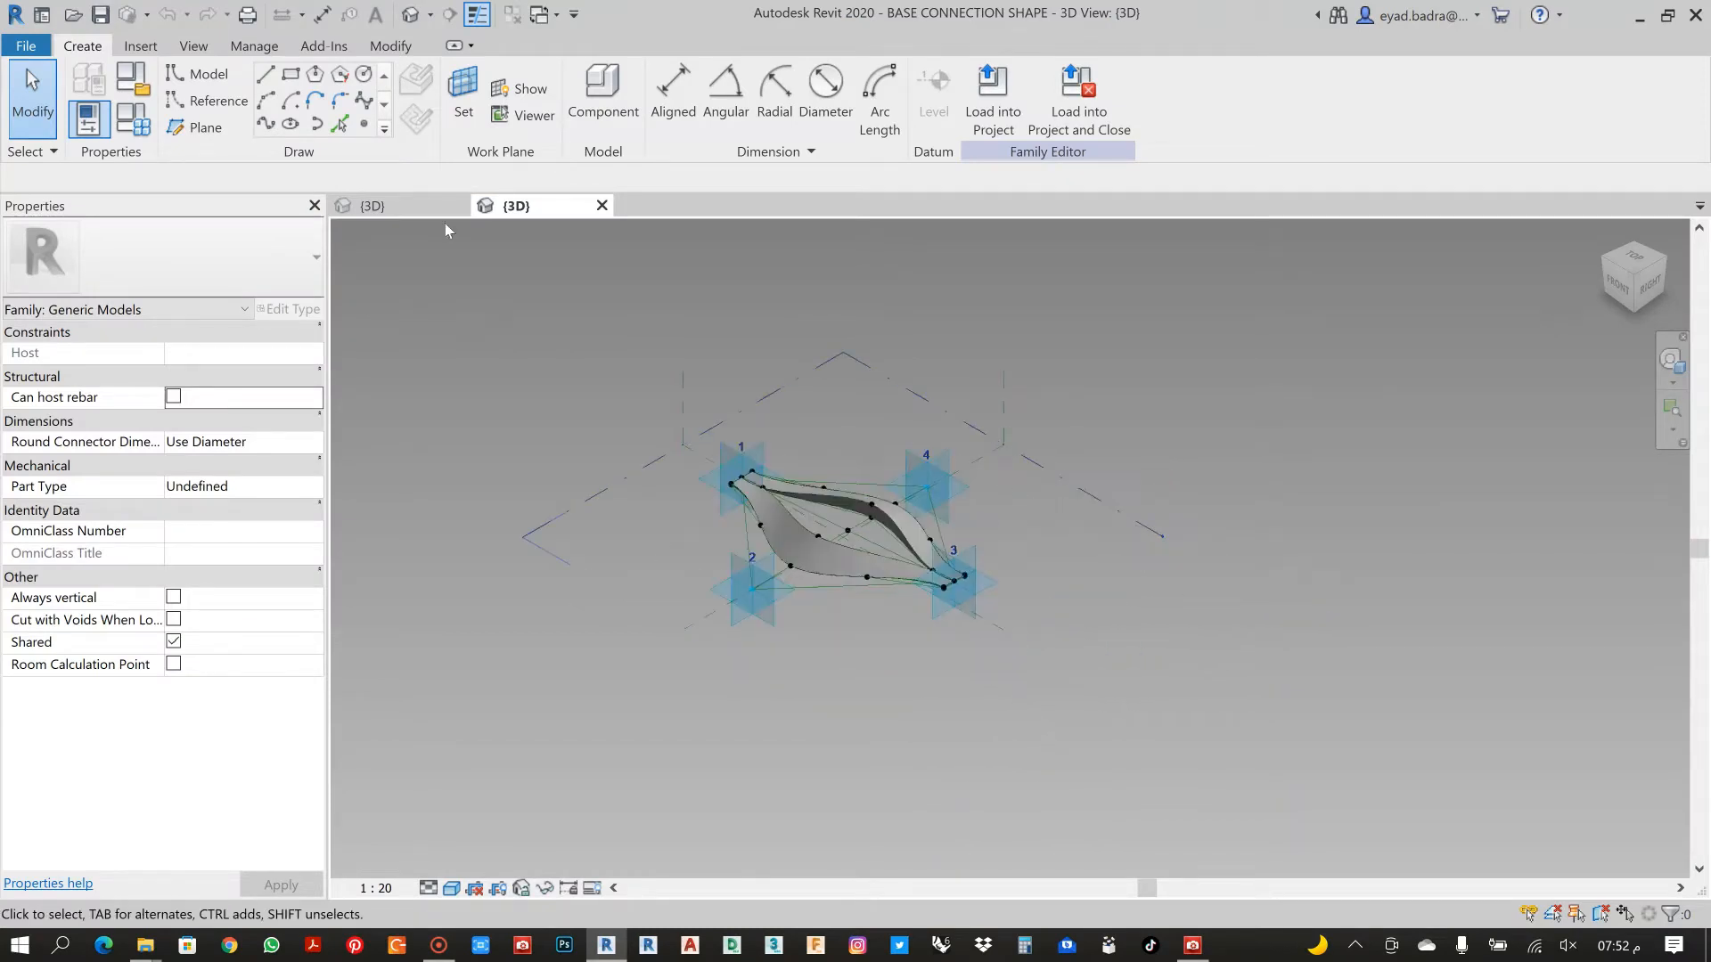
# Delete the top form surface on the point 4 side of the eye-shaped panel in the BASE CONNECTION SHAPE family
pyautogui.click(406, 207)
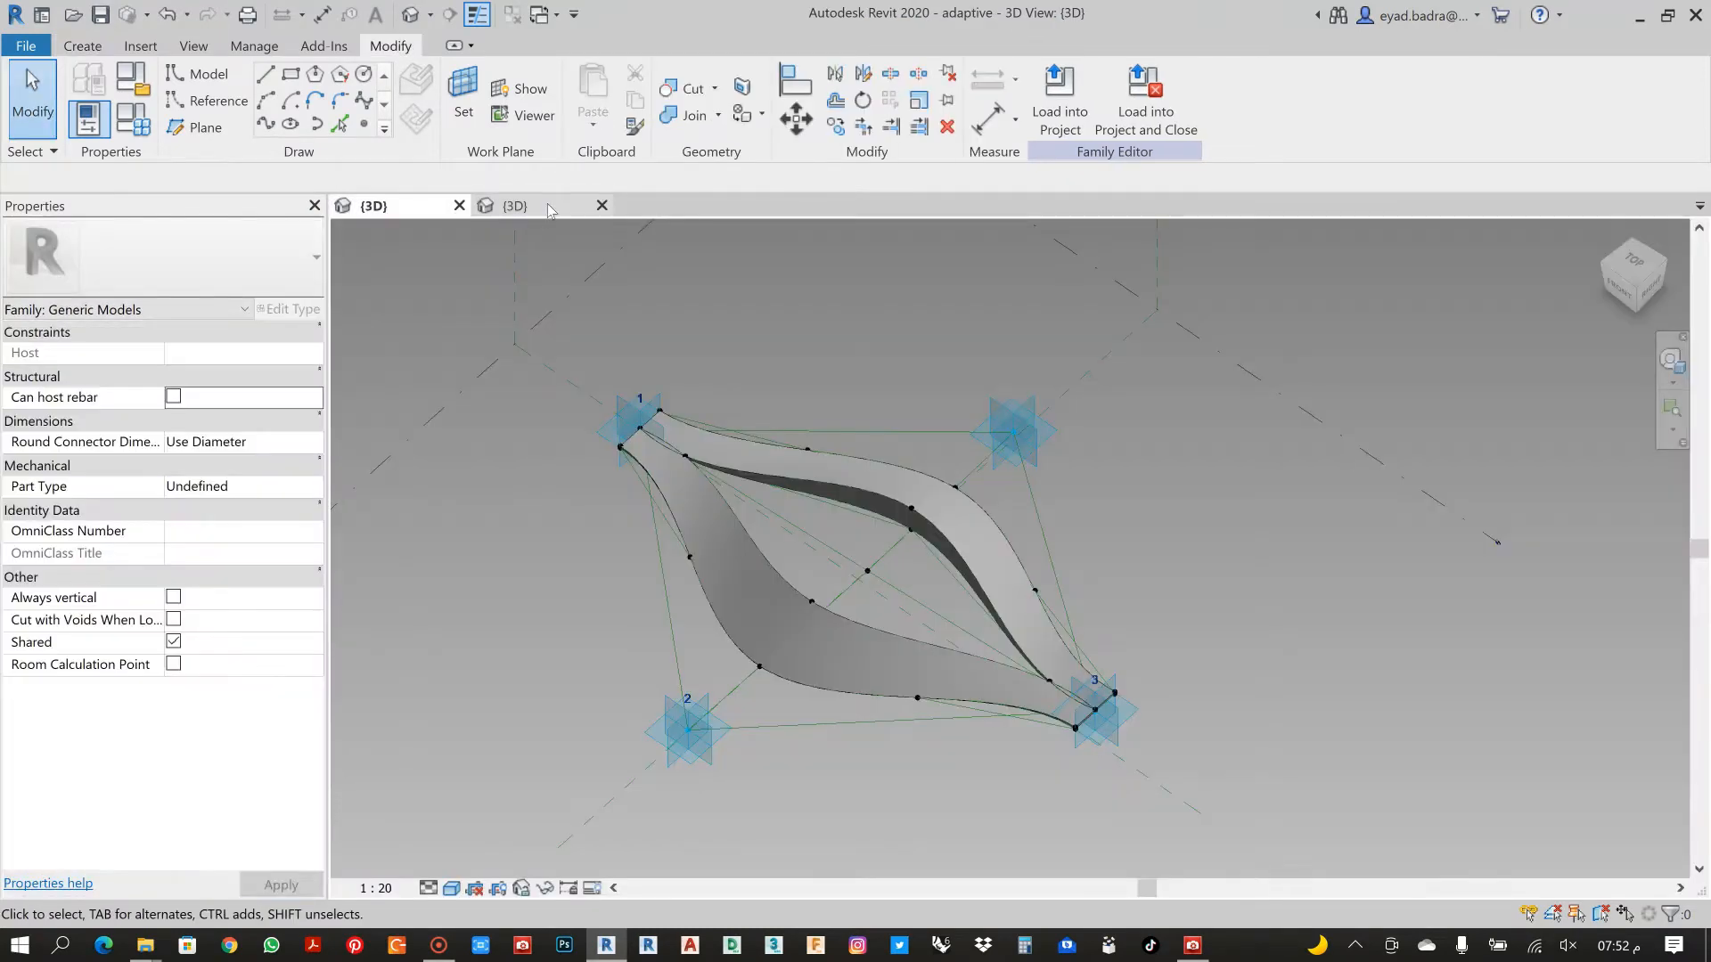
pyautogui.click(542, 207)
pyautogui.keyDown('shift'); pyautogui.moveTo(827, 633); pyautogui.dragTo(844, 554, button='middle'); pyautogui.keyUp('shift')
pyautogui.scroll(6, 820, 485)
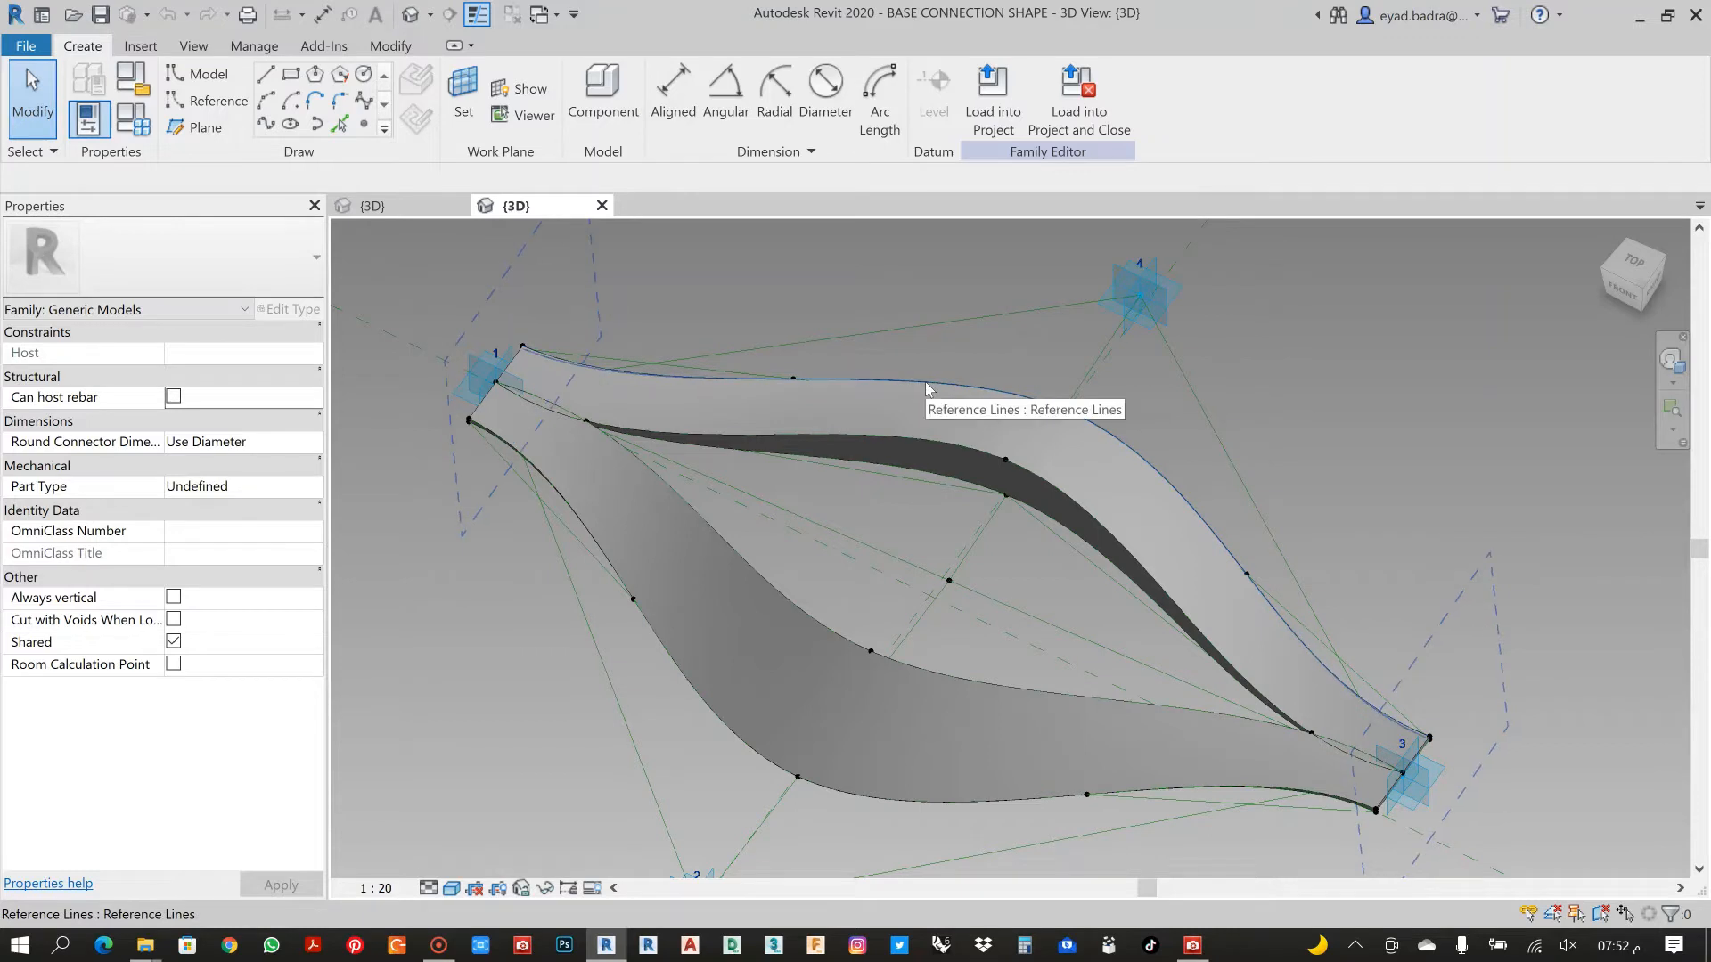
pyautogui.press('Tab')
pyautogui.click(925, 388)
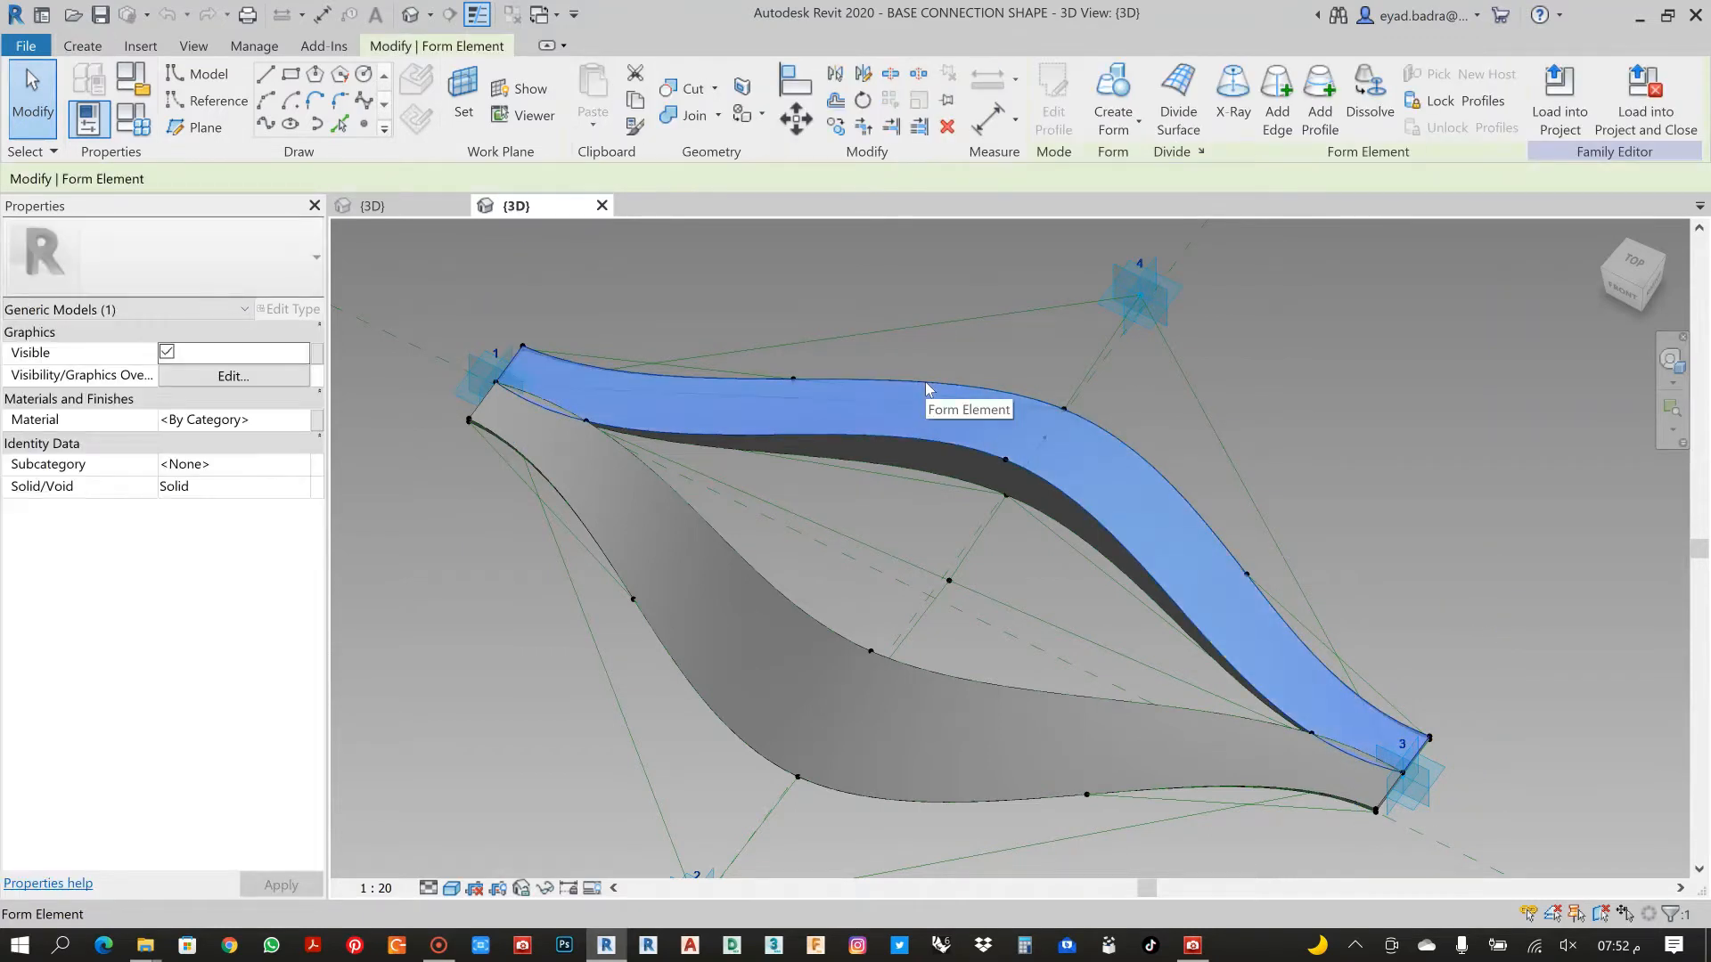
pyautogui.press('Escape')
# Delete the inner curved edge form bordering the eye opening on the point 4 side
pyautogui.scroll(1, 864, 451)
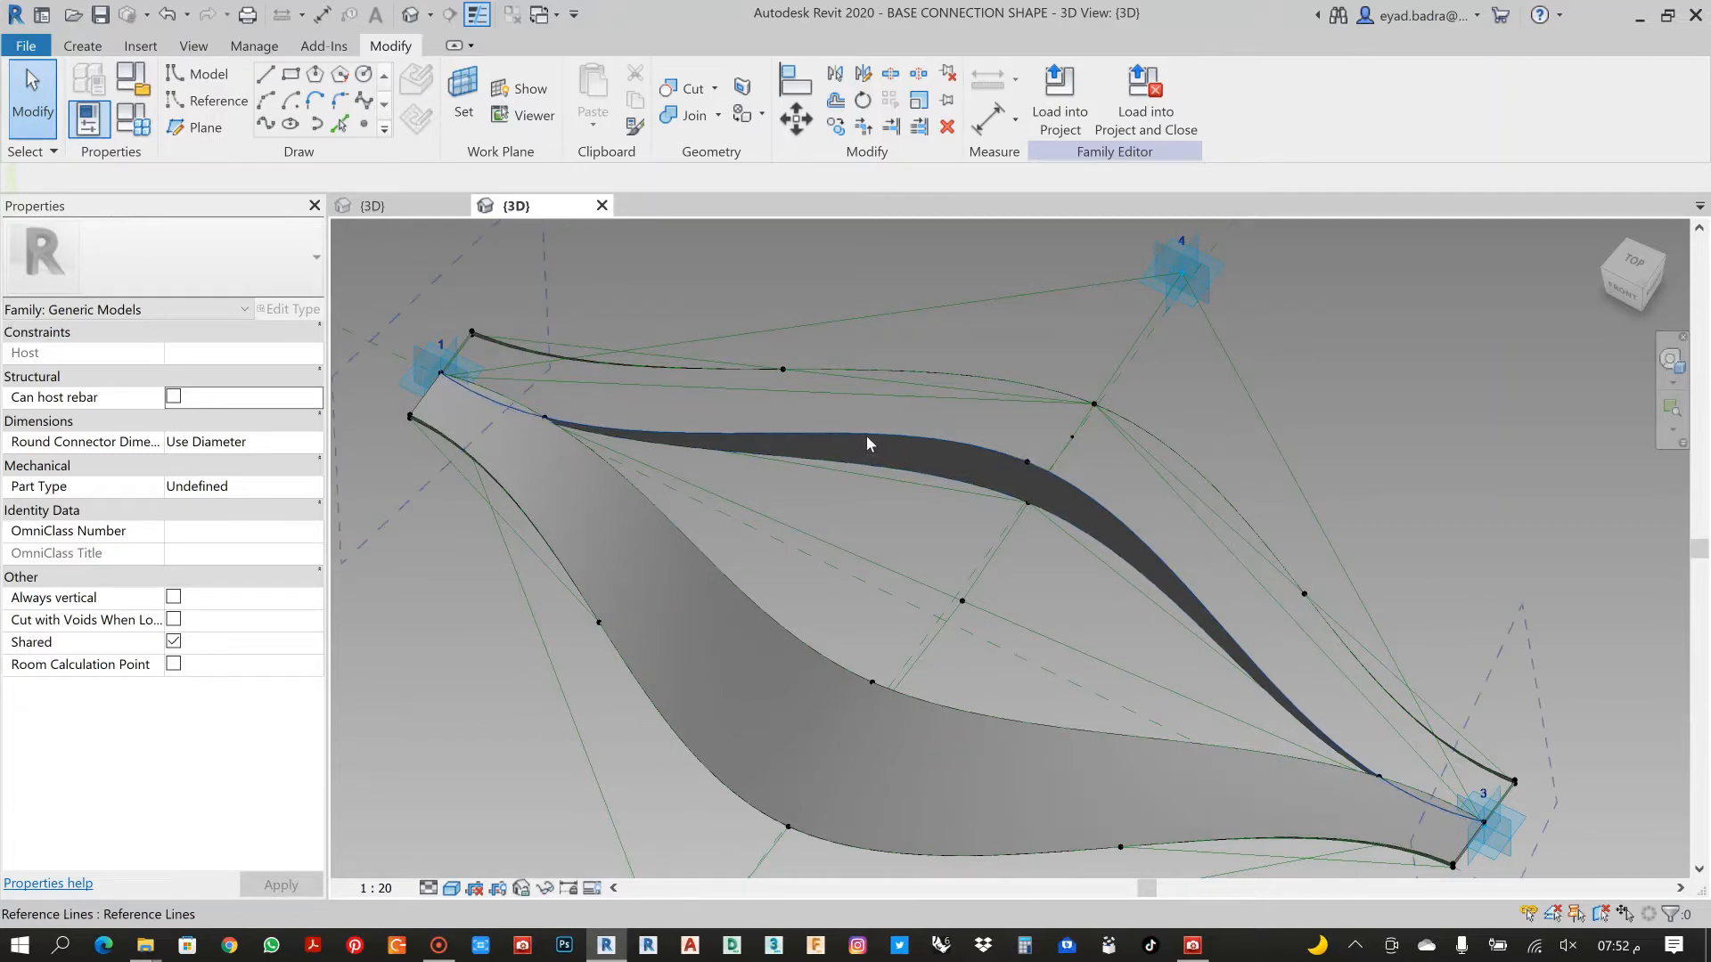
pyautogui.click(868, 435)
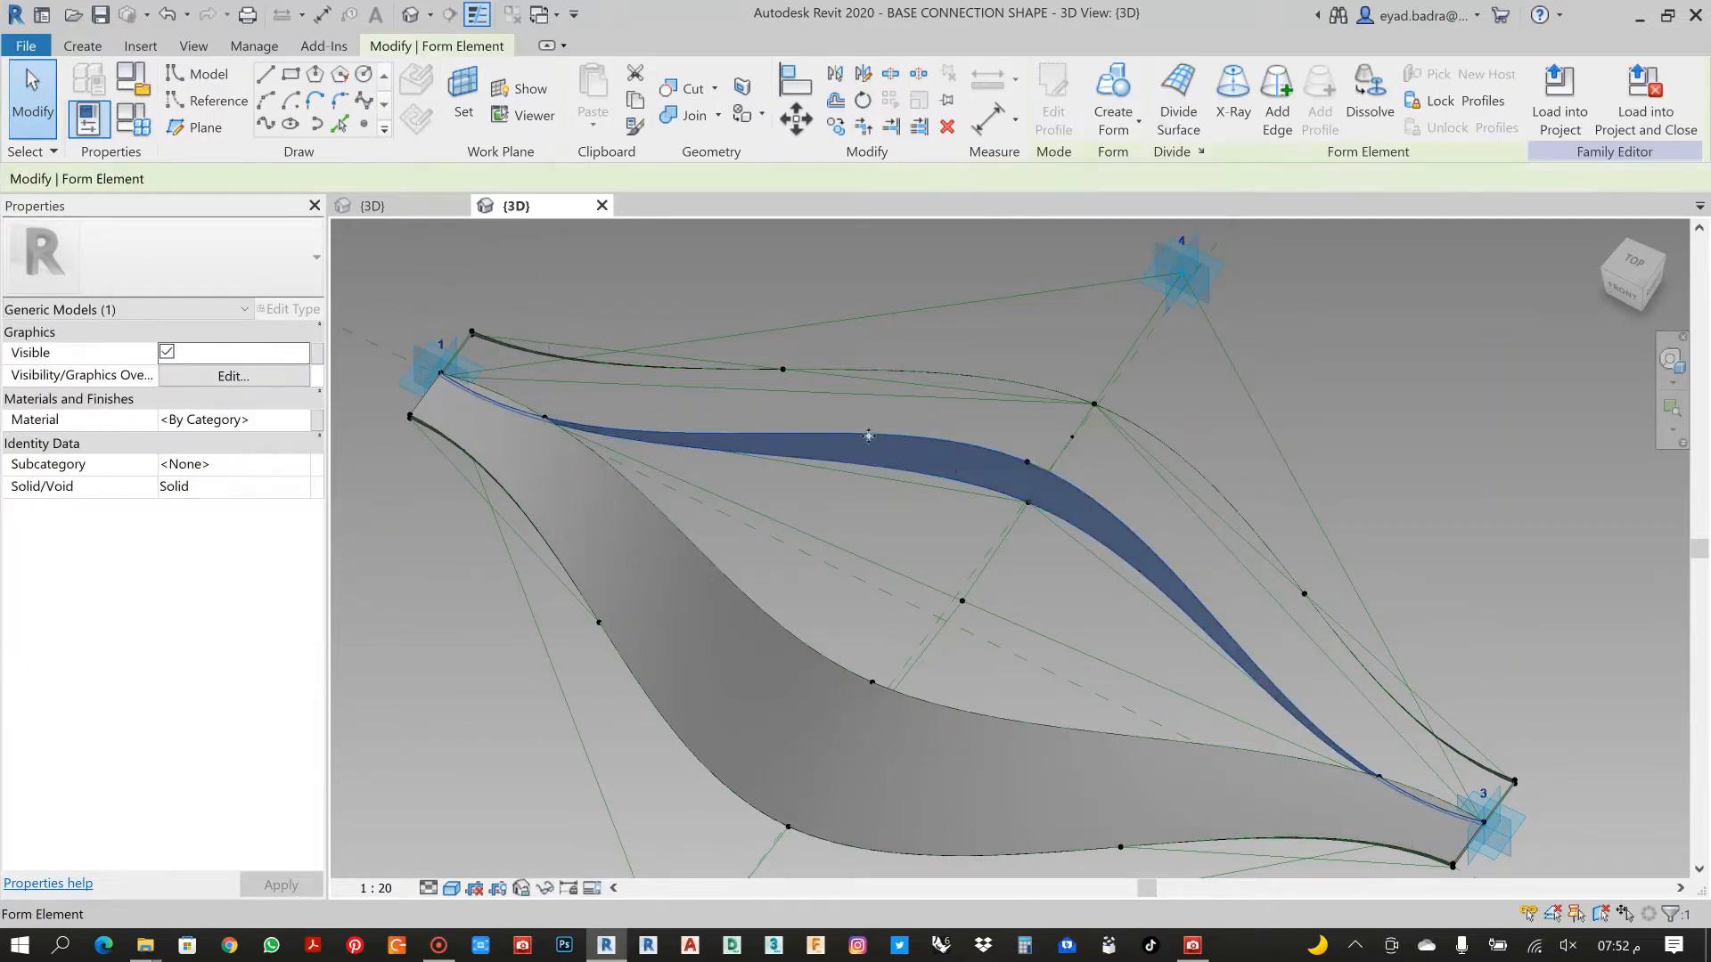
pyautogui.press('Delete')
pyautogui.scroll(-1, 878, 436)
pyautogui.moveTo(1027, 444); pyautogui.dragTo(740, 343, button='middle')
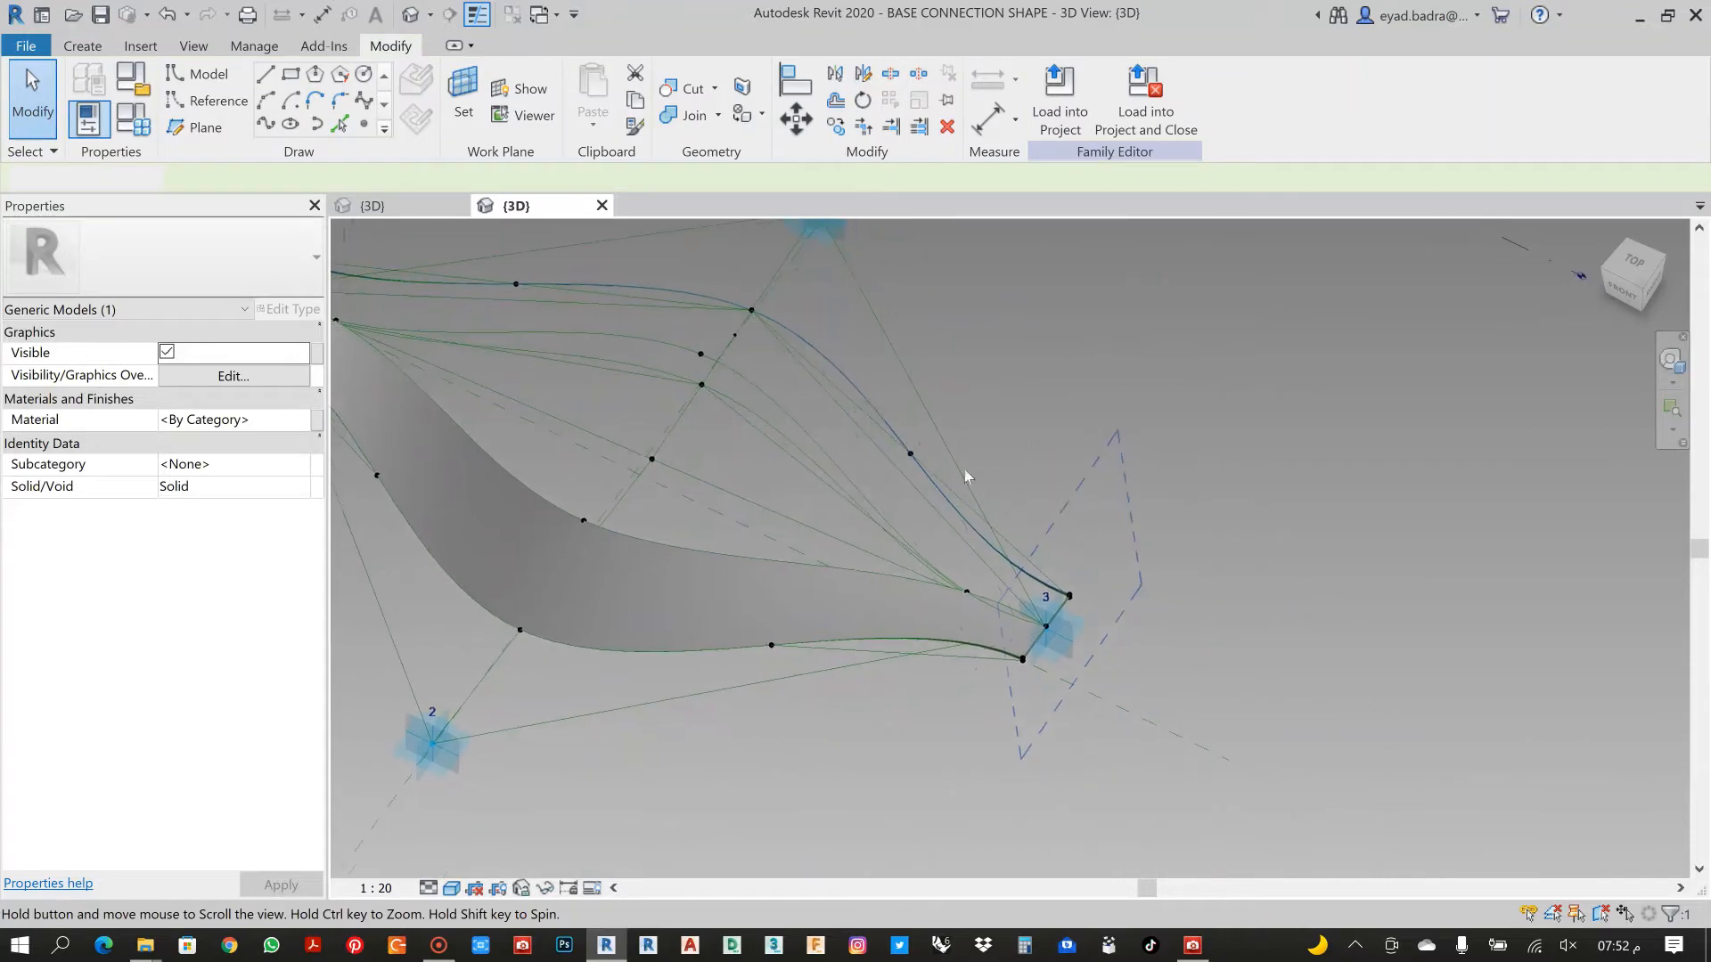
# Delete the narrow end form at point 3 and the outer curved edge form on the point 4 side
pyautogui.scroll(6, 1089, 634)
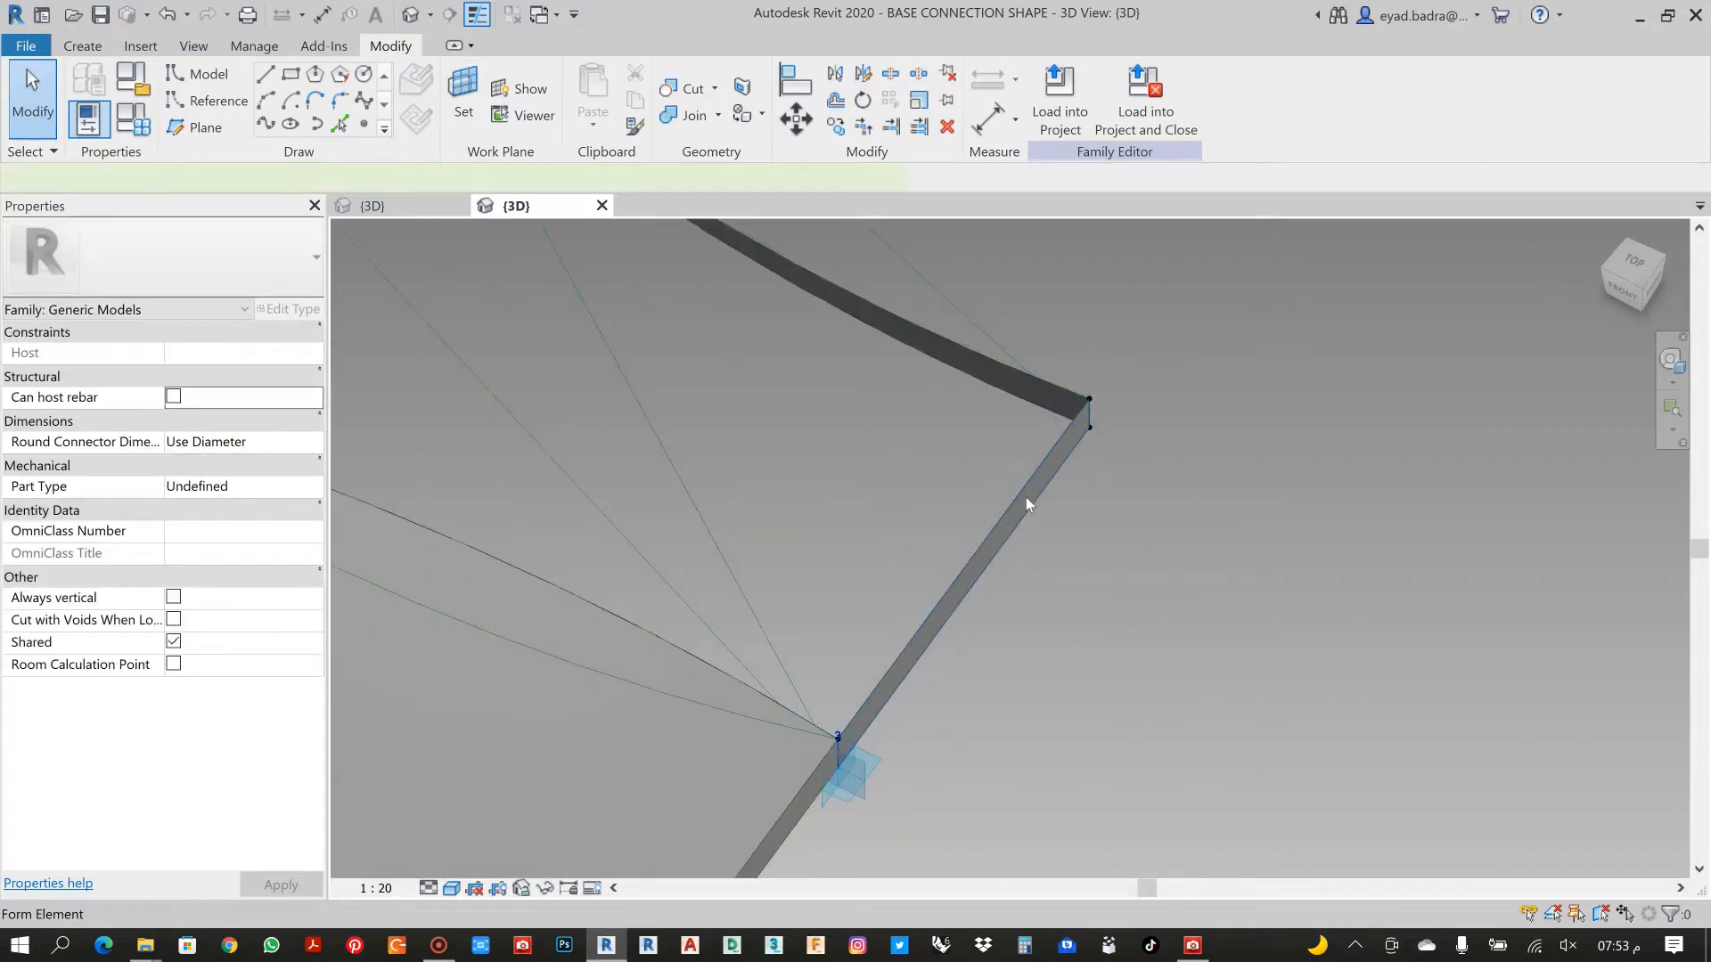
pyautogui.click(1025, 498)
pyautogui.press('Delete')
pyautogui.scroll(-1, 982, 456)
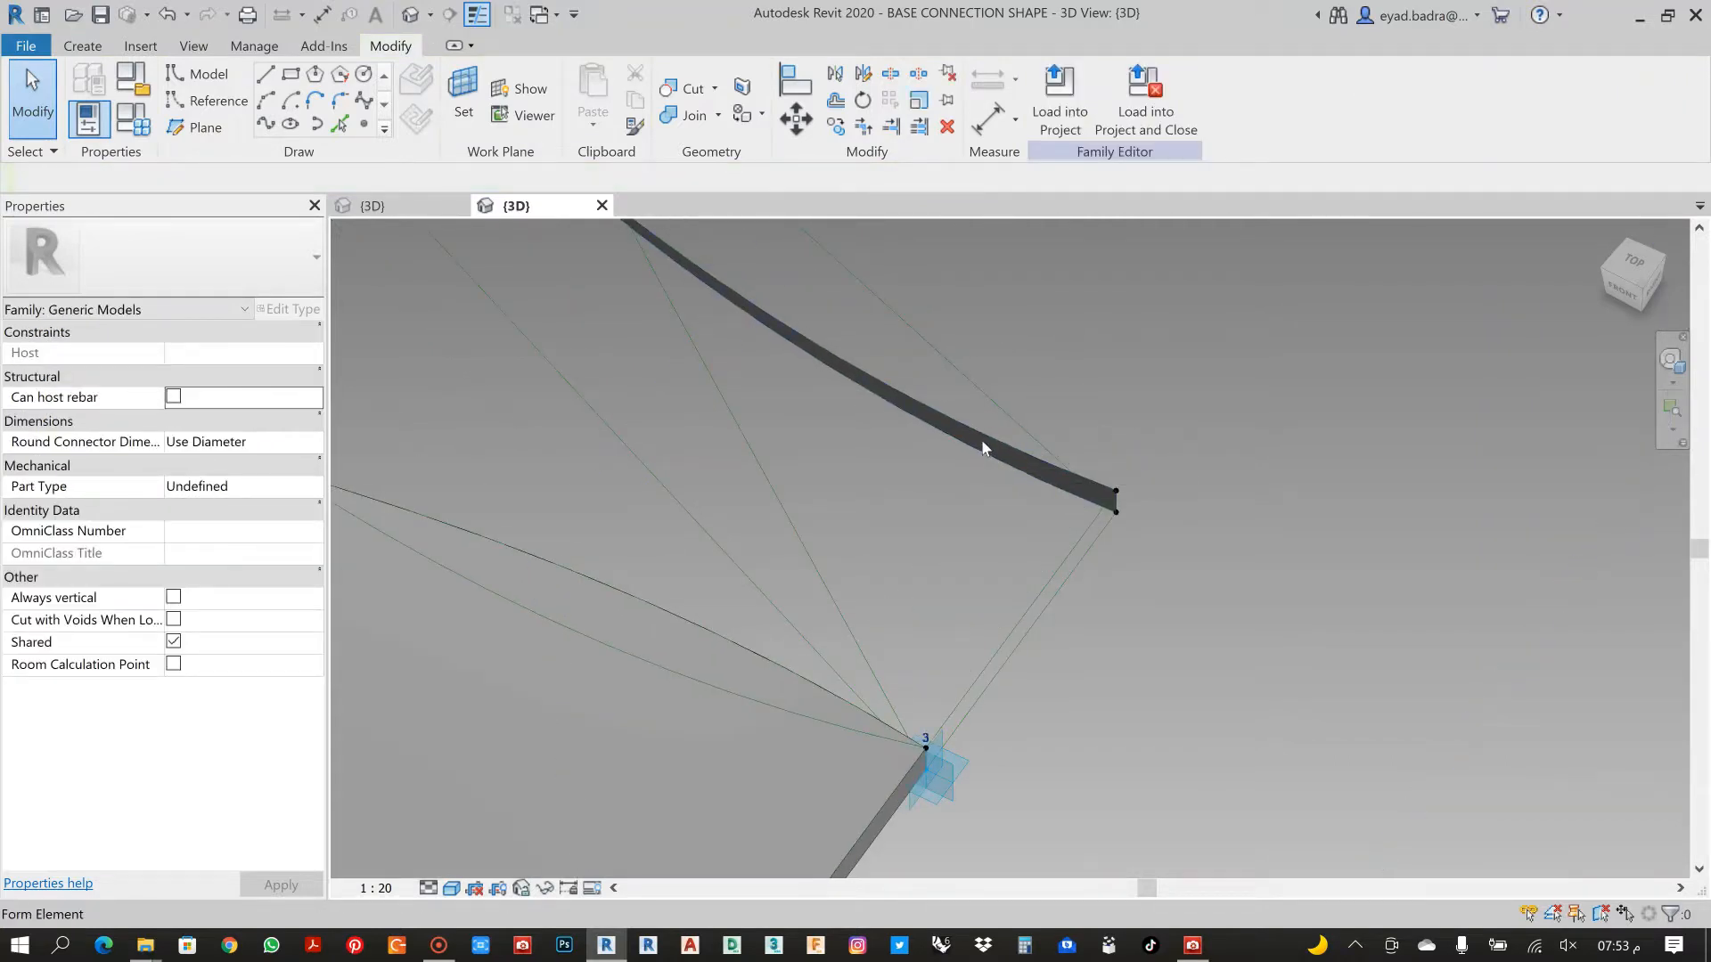
pyautogui.click(983, 443)
pyautogui.scroll(-7, 937, 548)
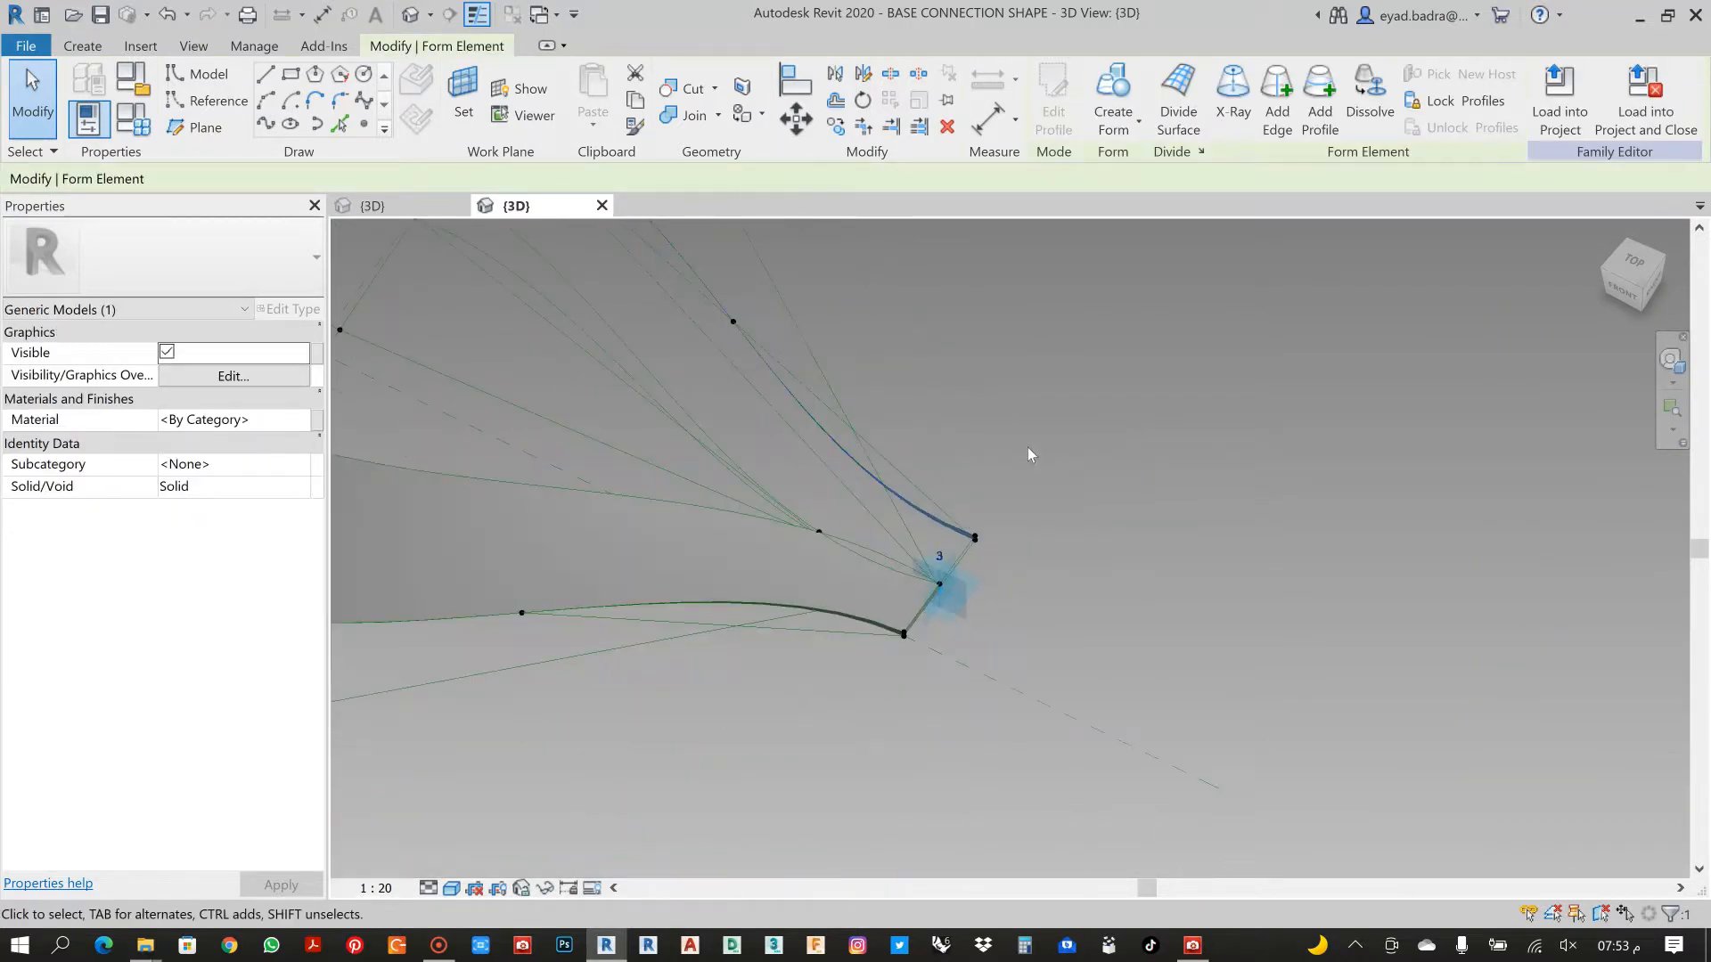
pyautogui.moveTo(1076, 428); pyautogui.dragTo(1117, 562, button='middle')
pyautogui.scroll(-3, 1120, 499)
pyautogui.click(1122, 501)
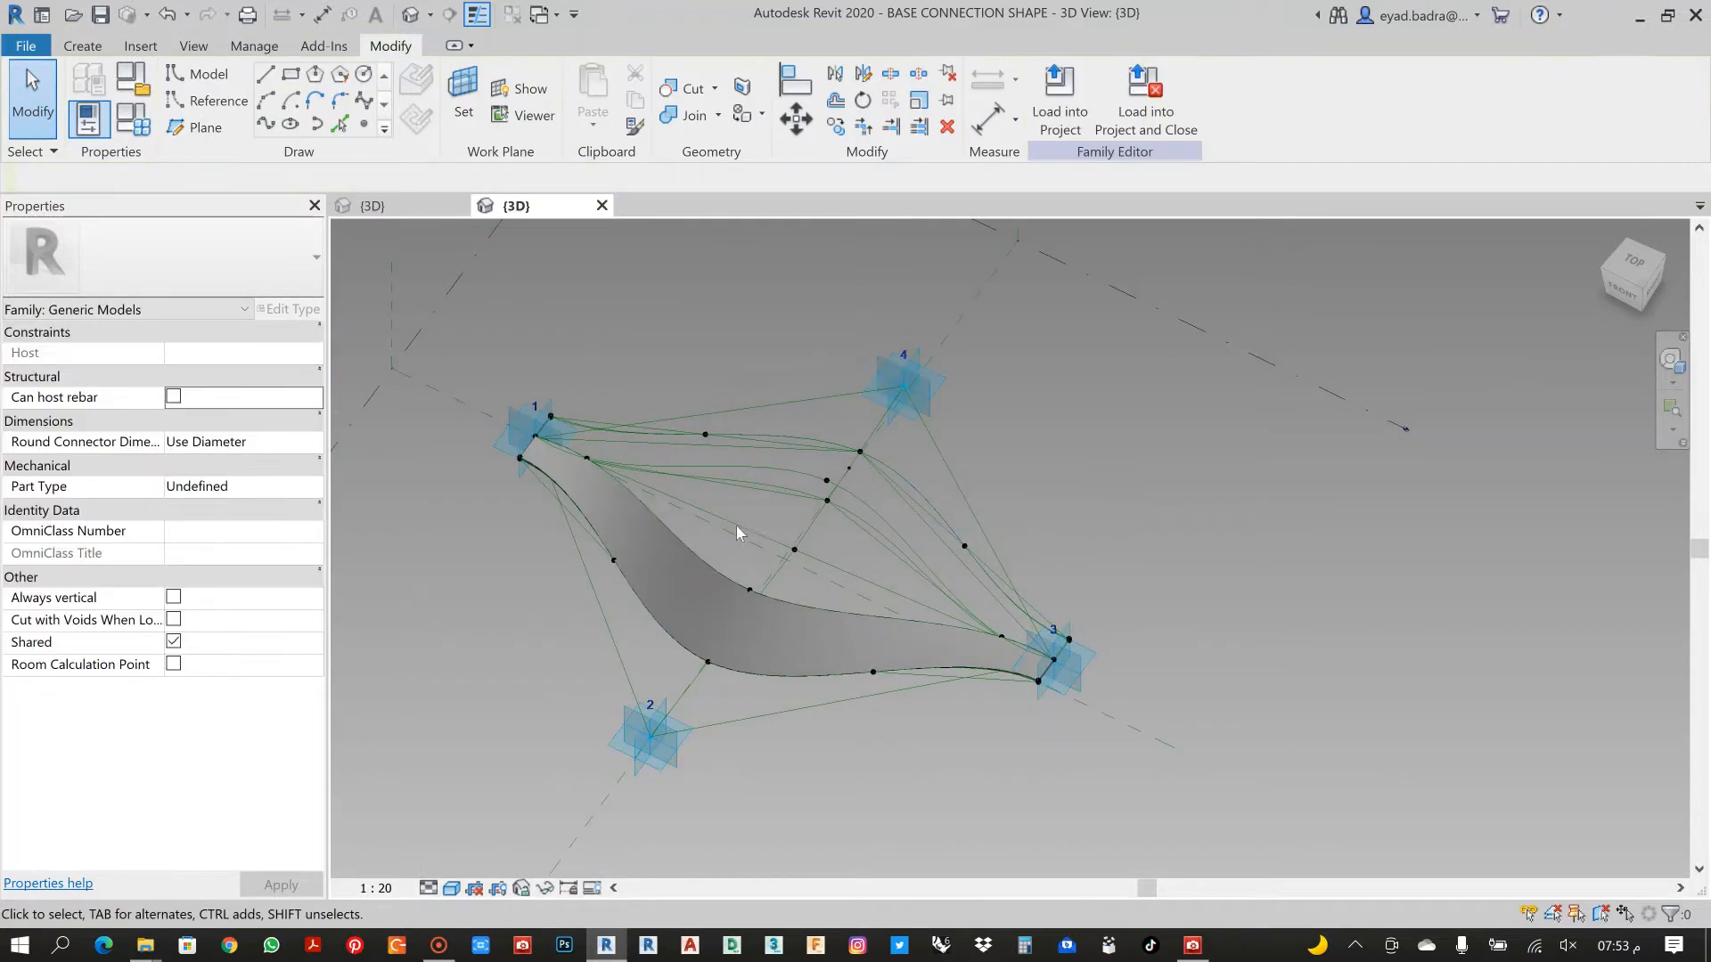
# Delete the top form surface and the inner curved edge form on the point 2 side of the panel
pyautogui.keyDown('shift'); pyautogui.moveTo(815, 559); pyautogui.dragTo(682, 477, button='middle'); pyautogui.keyUp('shift')
pyautogui.scroll(3, 704, 455)
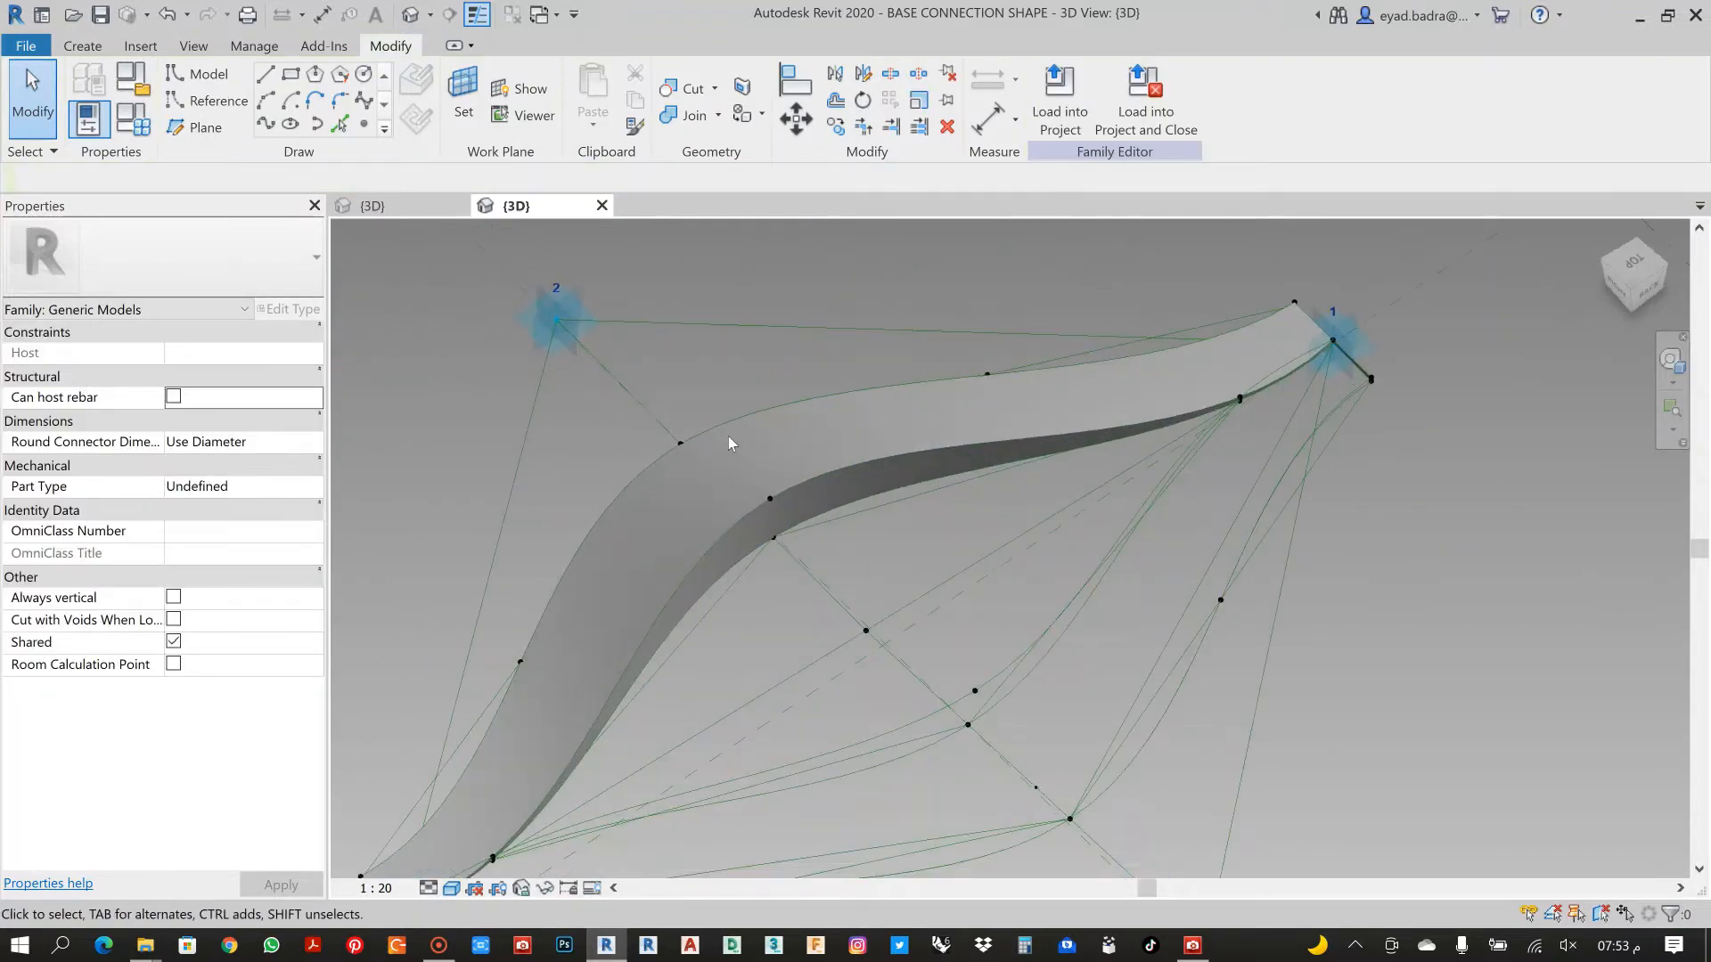
pyautogui.click(725, 431)
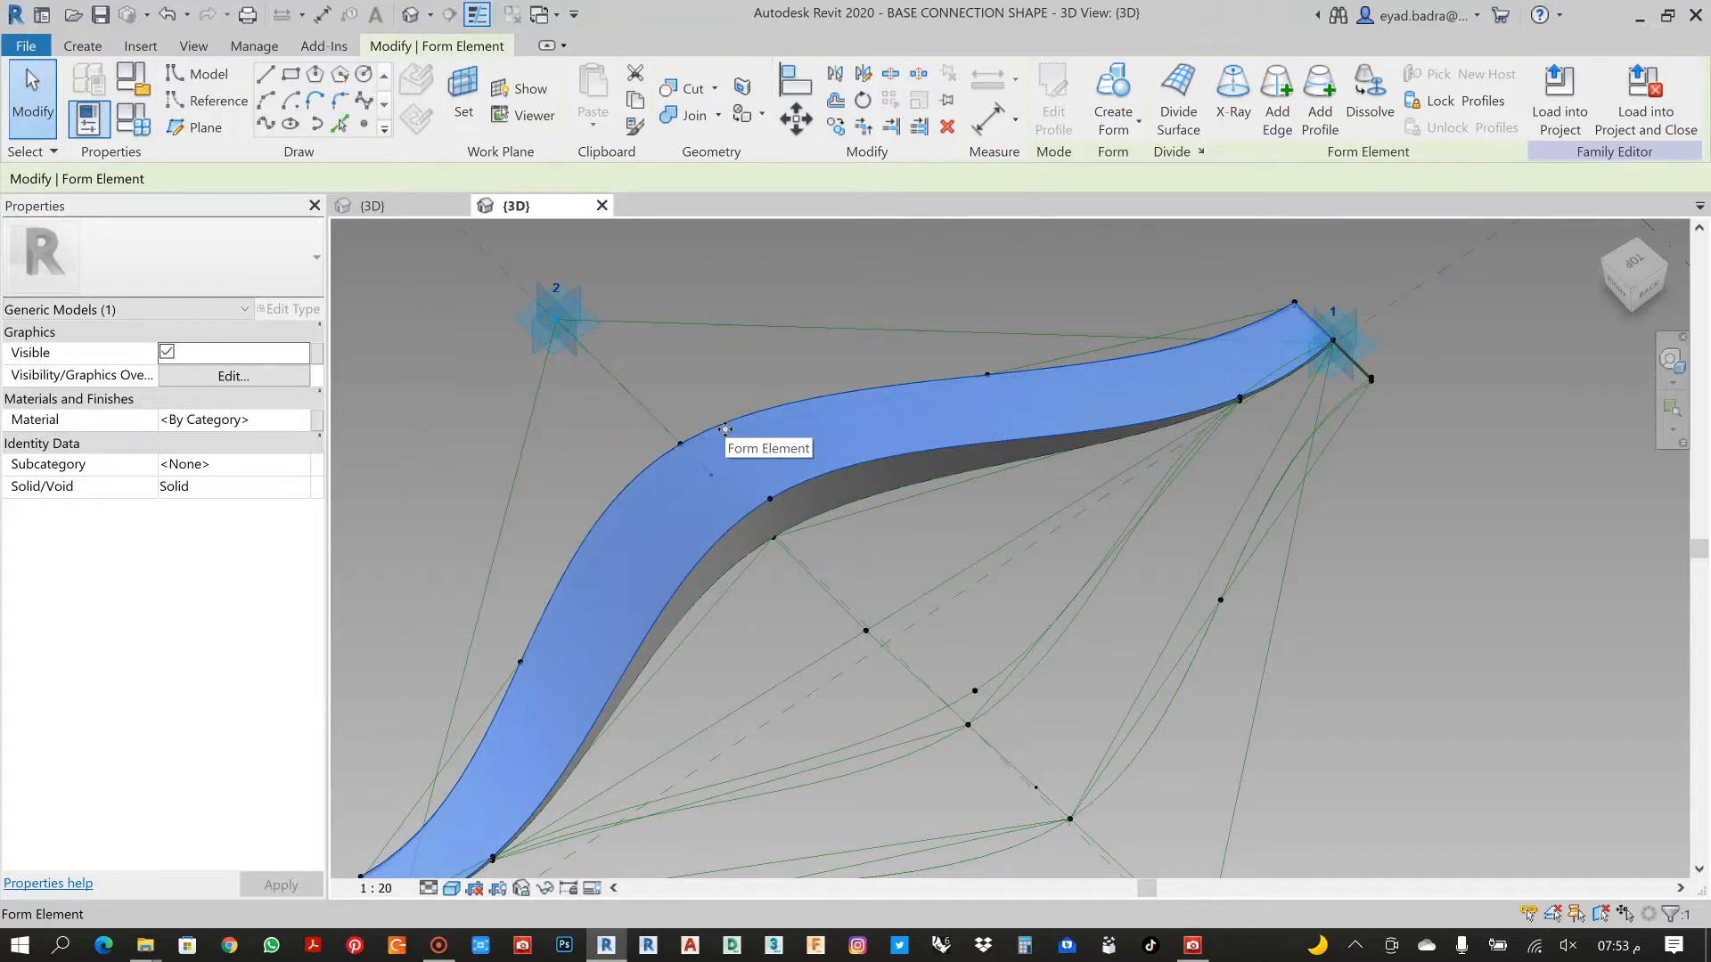
pyautogui.press('Escape')
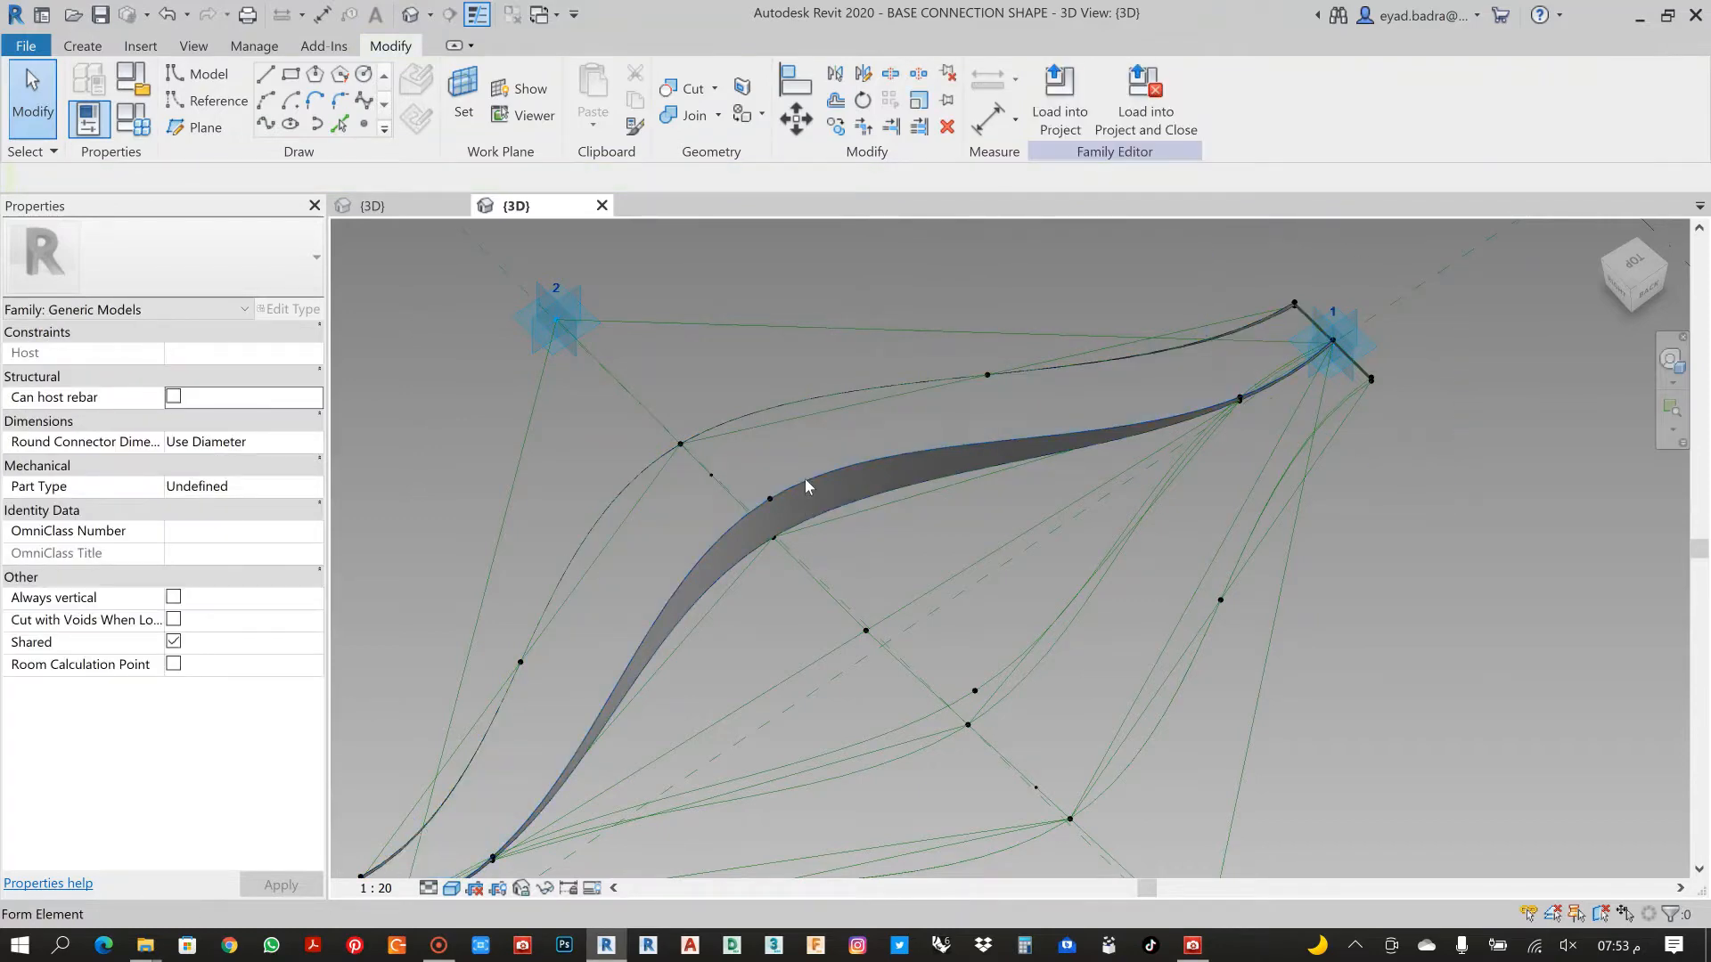
pyautogui.click(805, 485)
pyautogui.press('Delete')
pyautogui.scroll(-3, 778, 464)
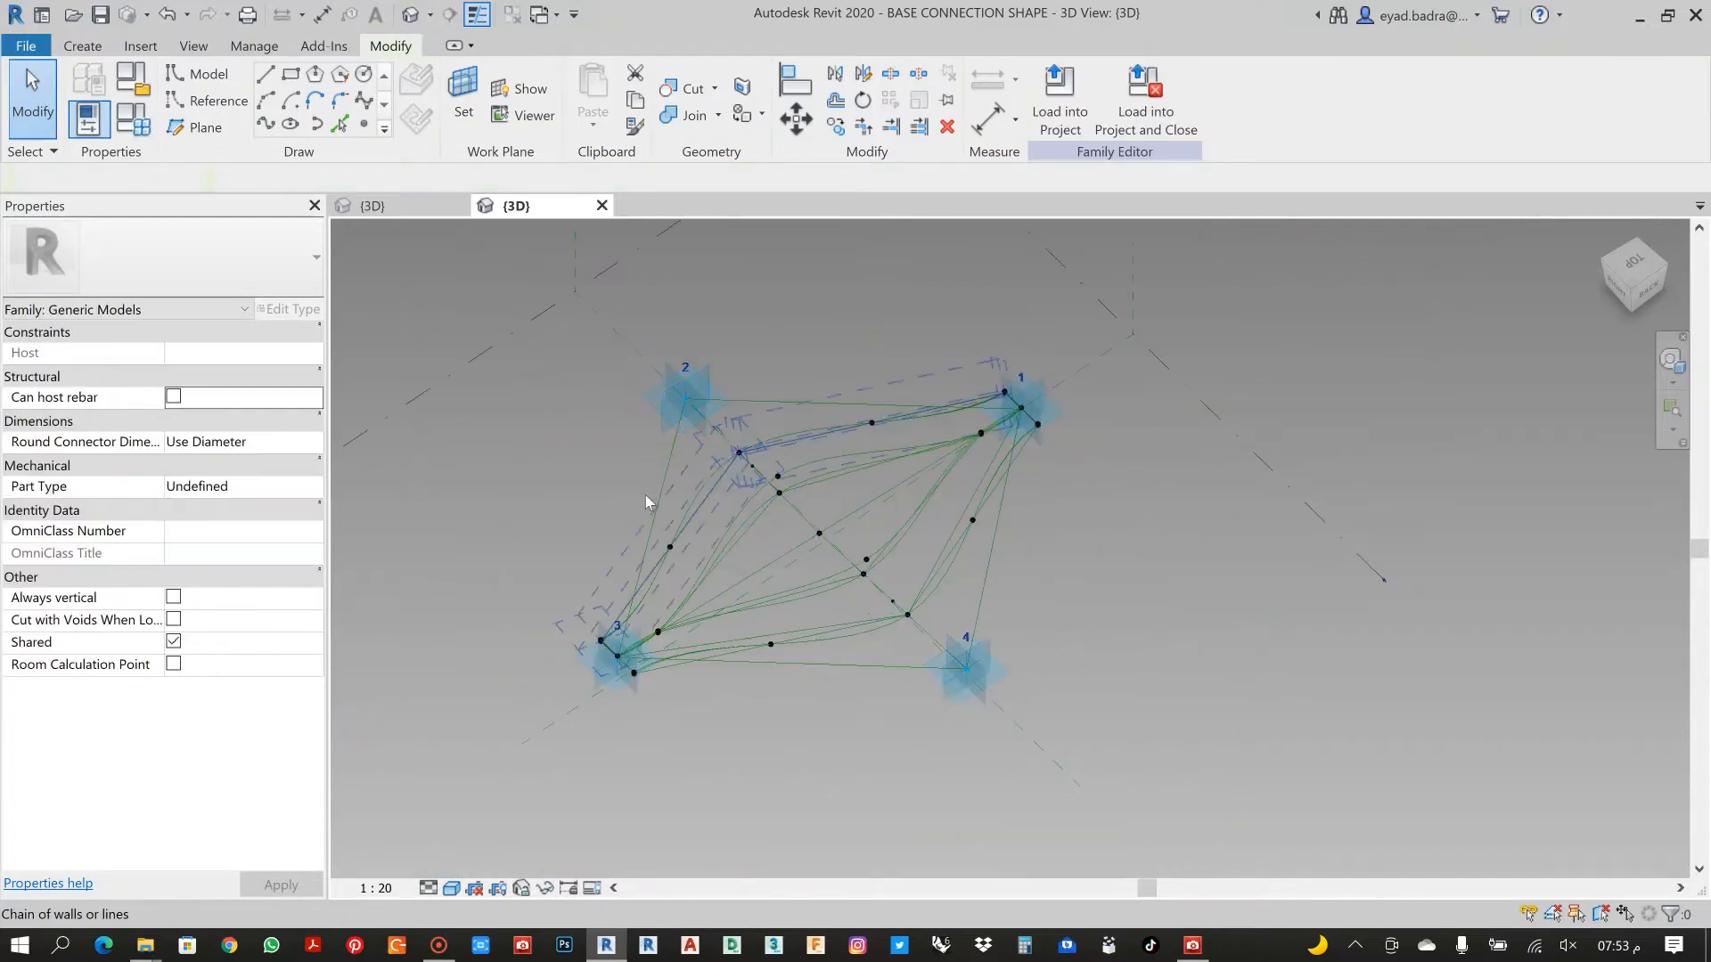
# Delete the two narrow end forms on either side of adaptive point 1
pyautogui.keyDown('shift'); pyautogui.moveTo(645, 495); pyautogui.dragTo(846, 535, button='middle'); pyautogui.keyUp('shift')
pyautogui.scroll(5, 1189, 328)
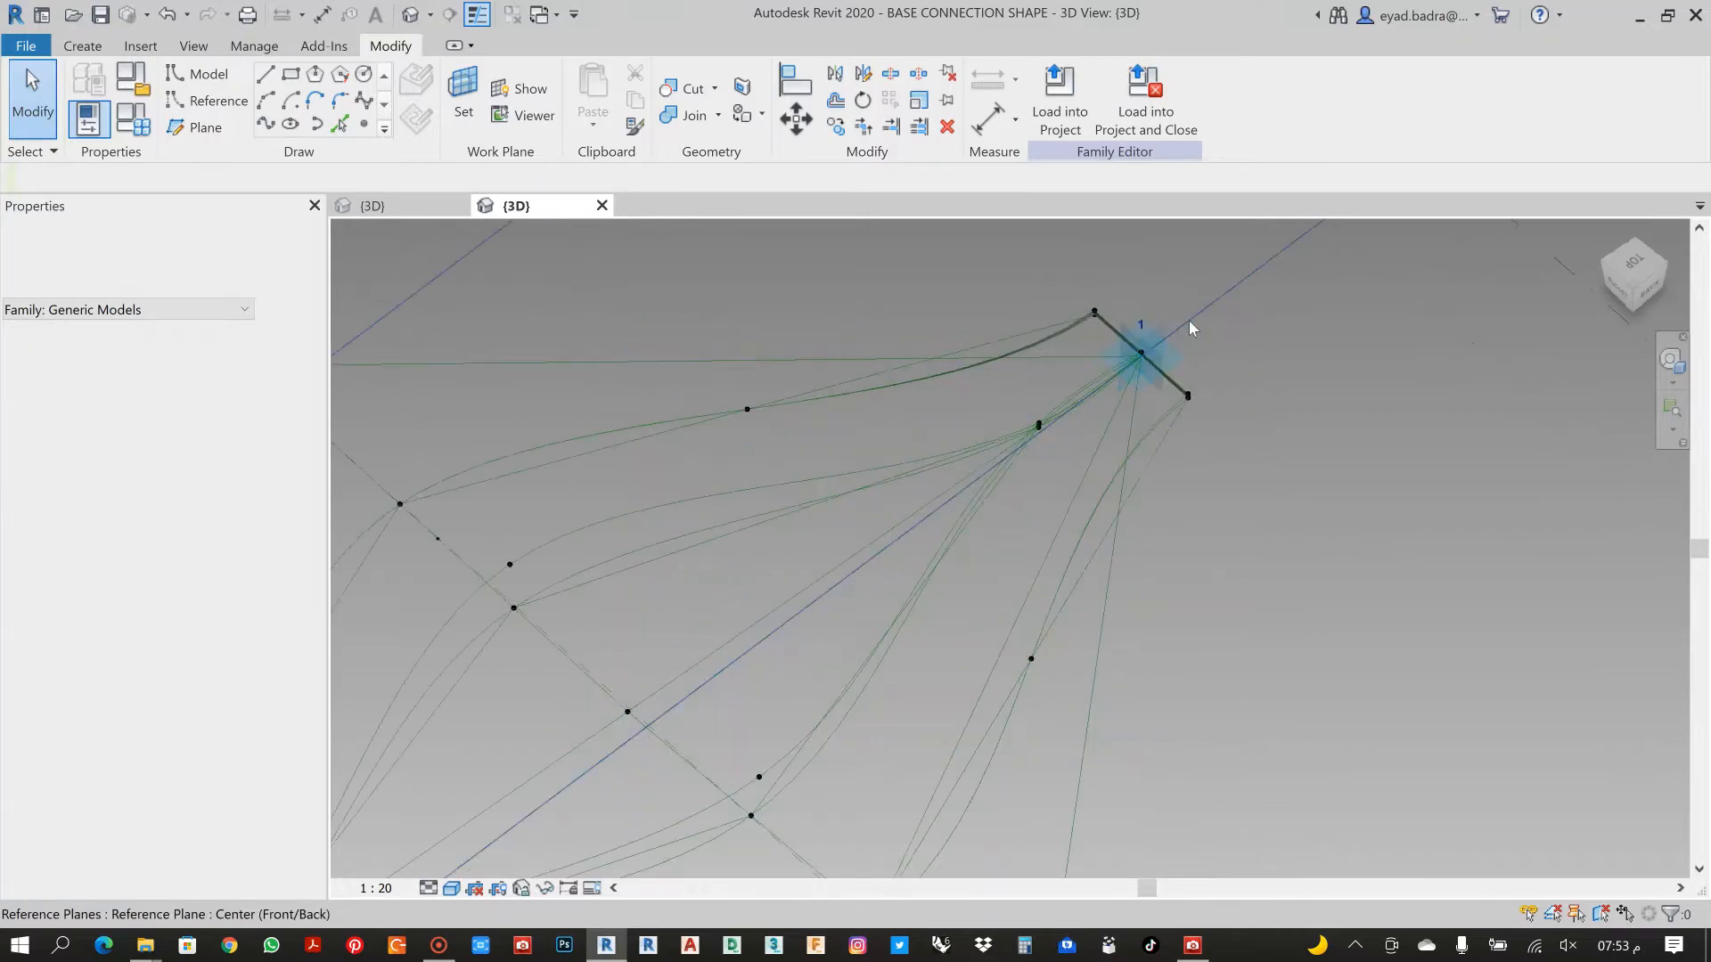
pyautogui.scroll(5, 1189, 328)
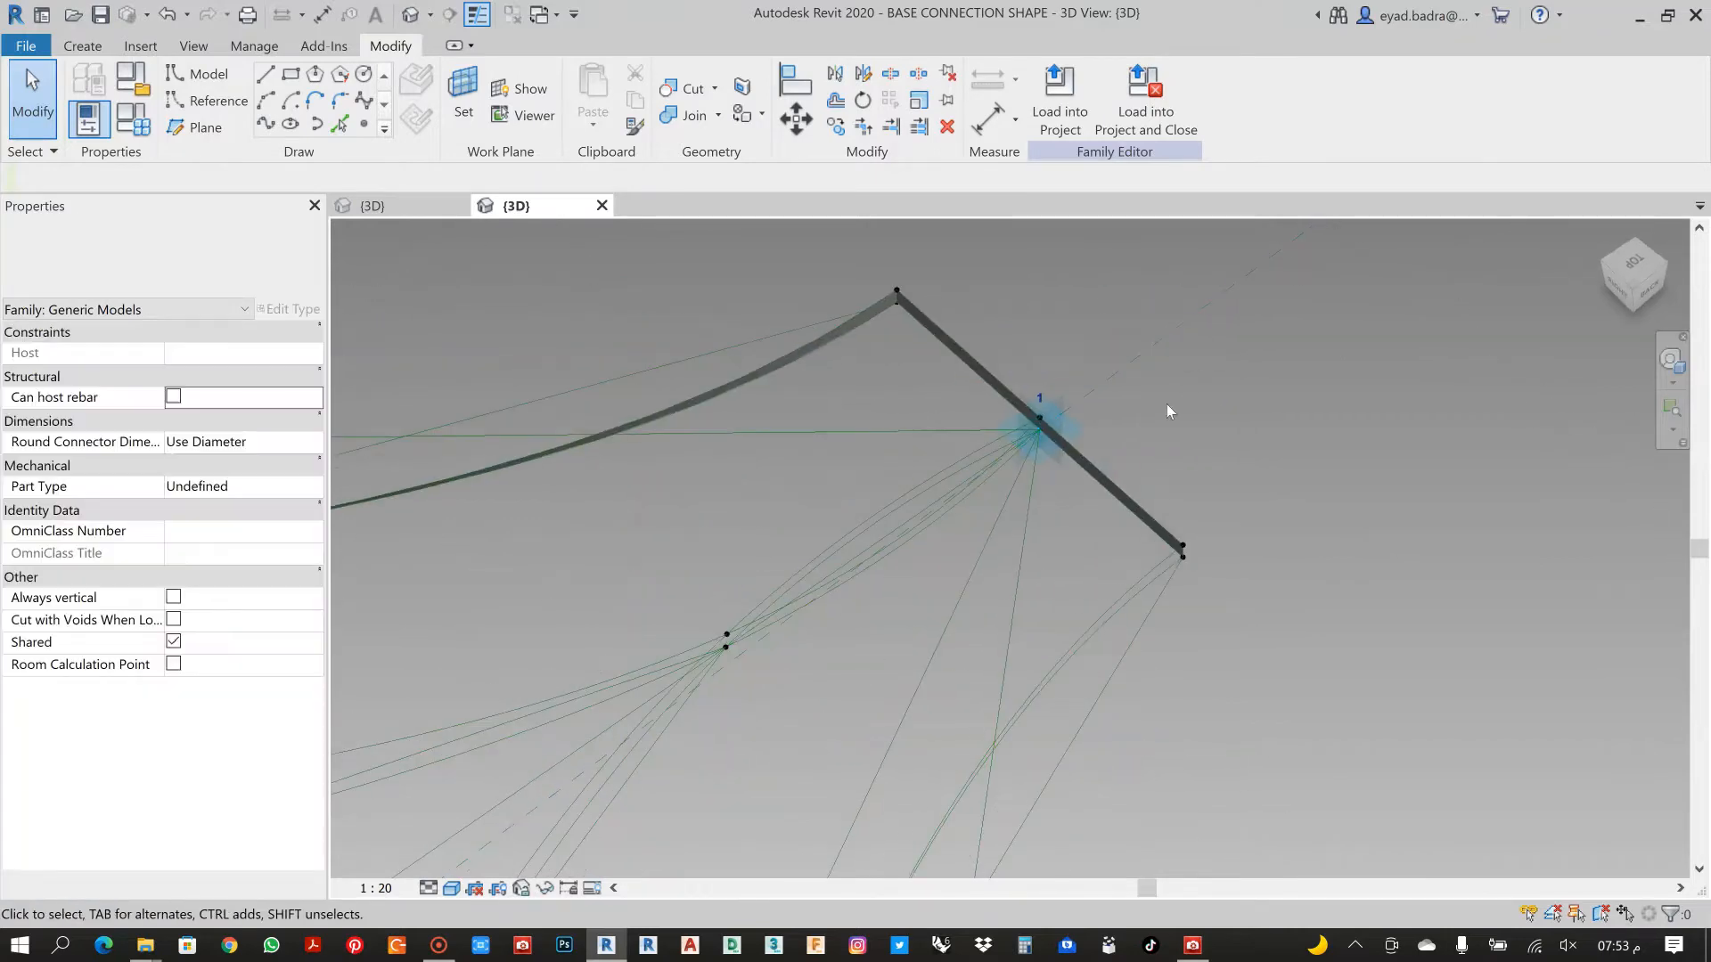
pyautogui.click(1135, 510)
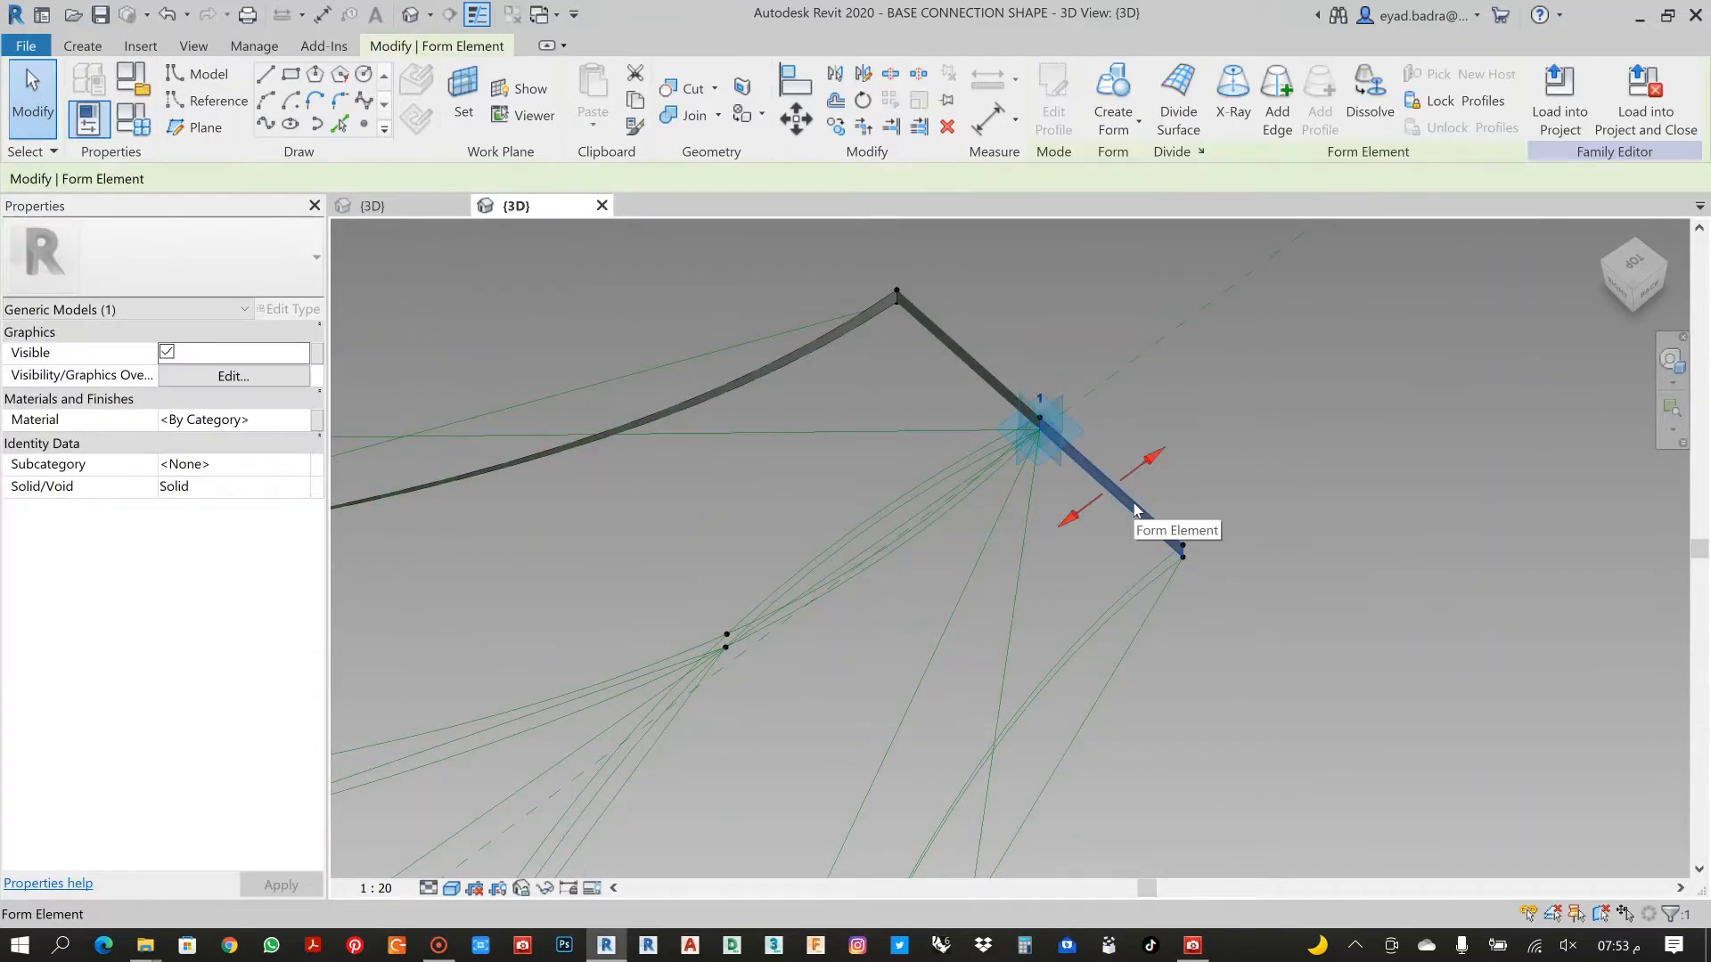
pyautogui.press('Delete')
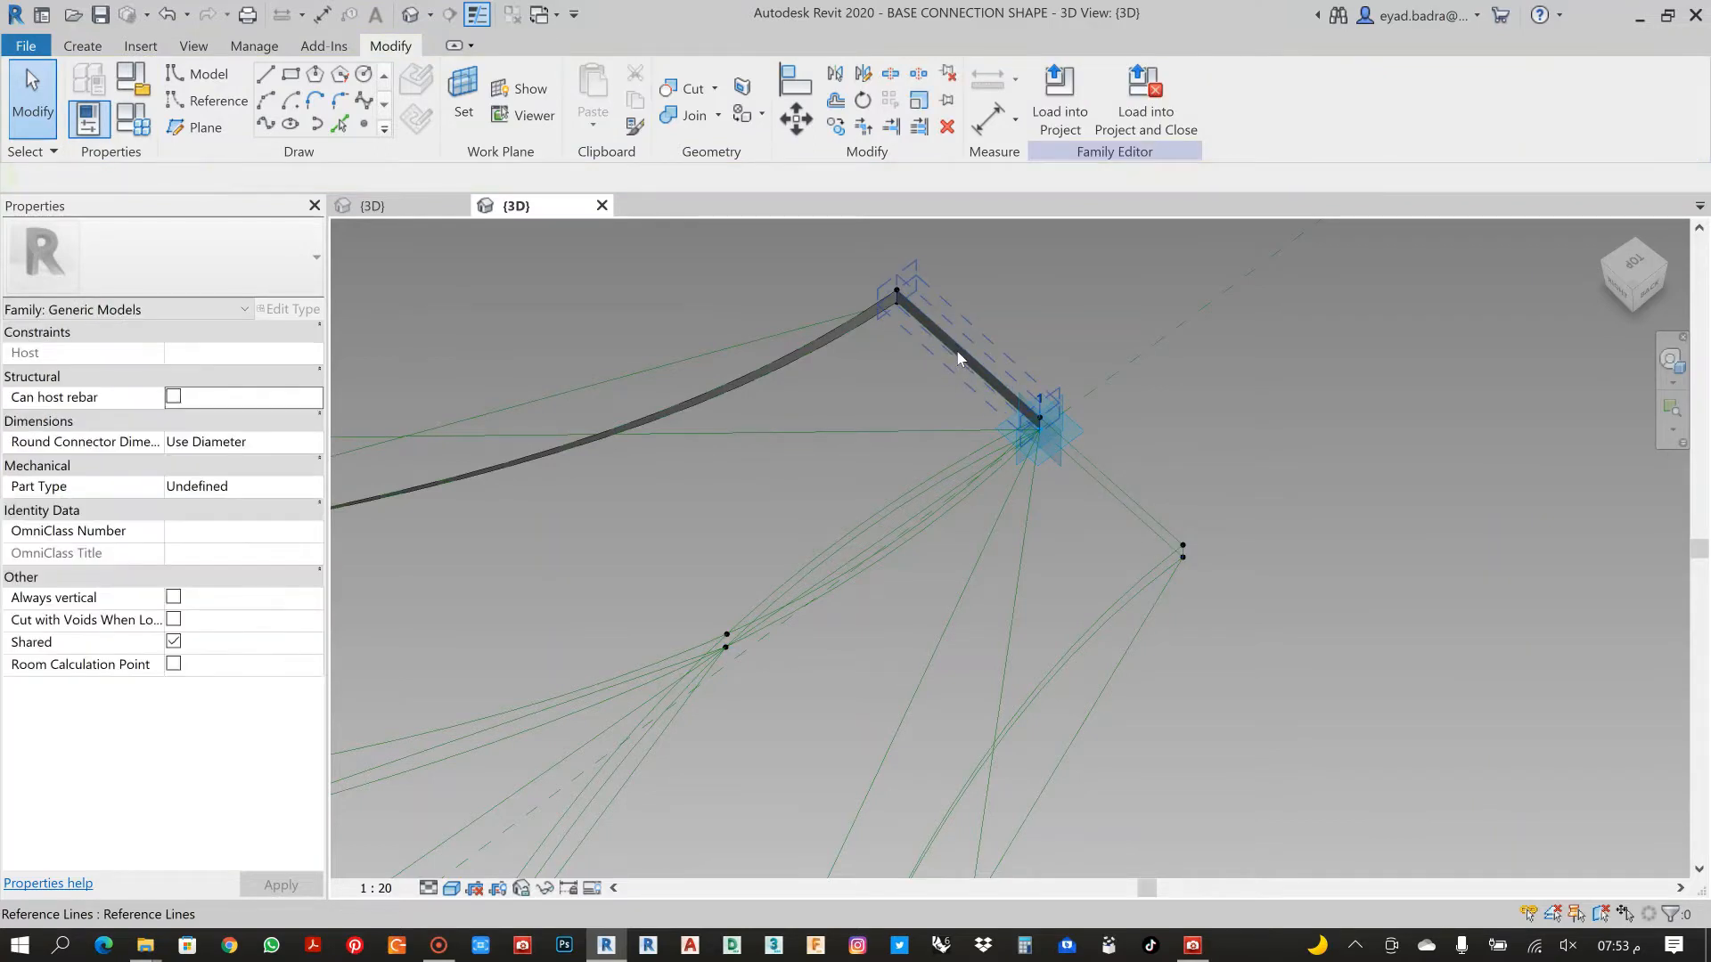
pyautogui.click(958, 358)
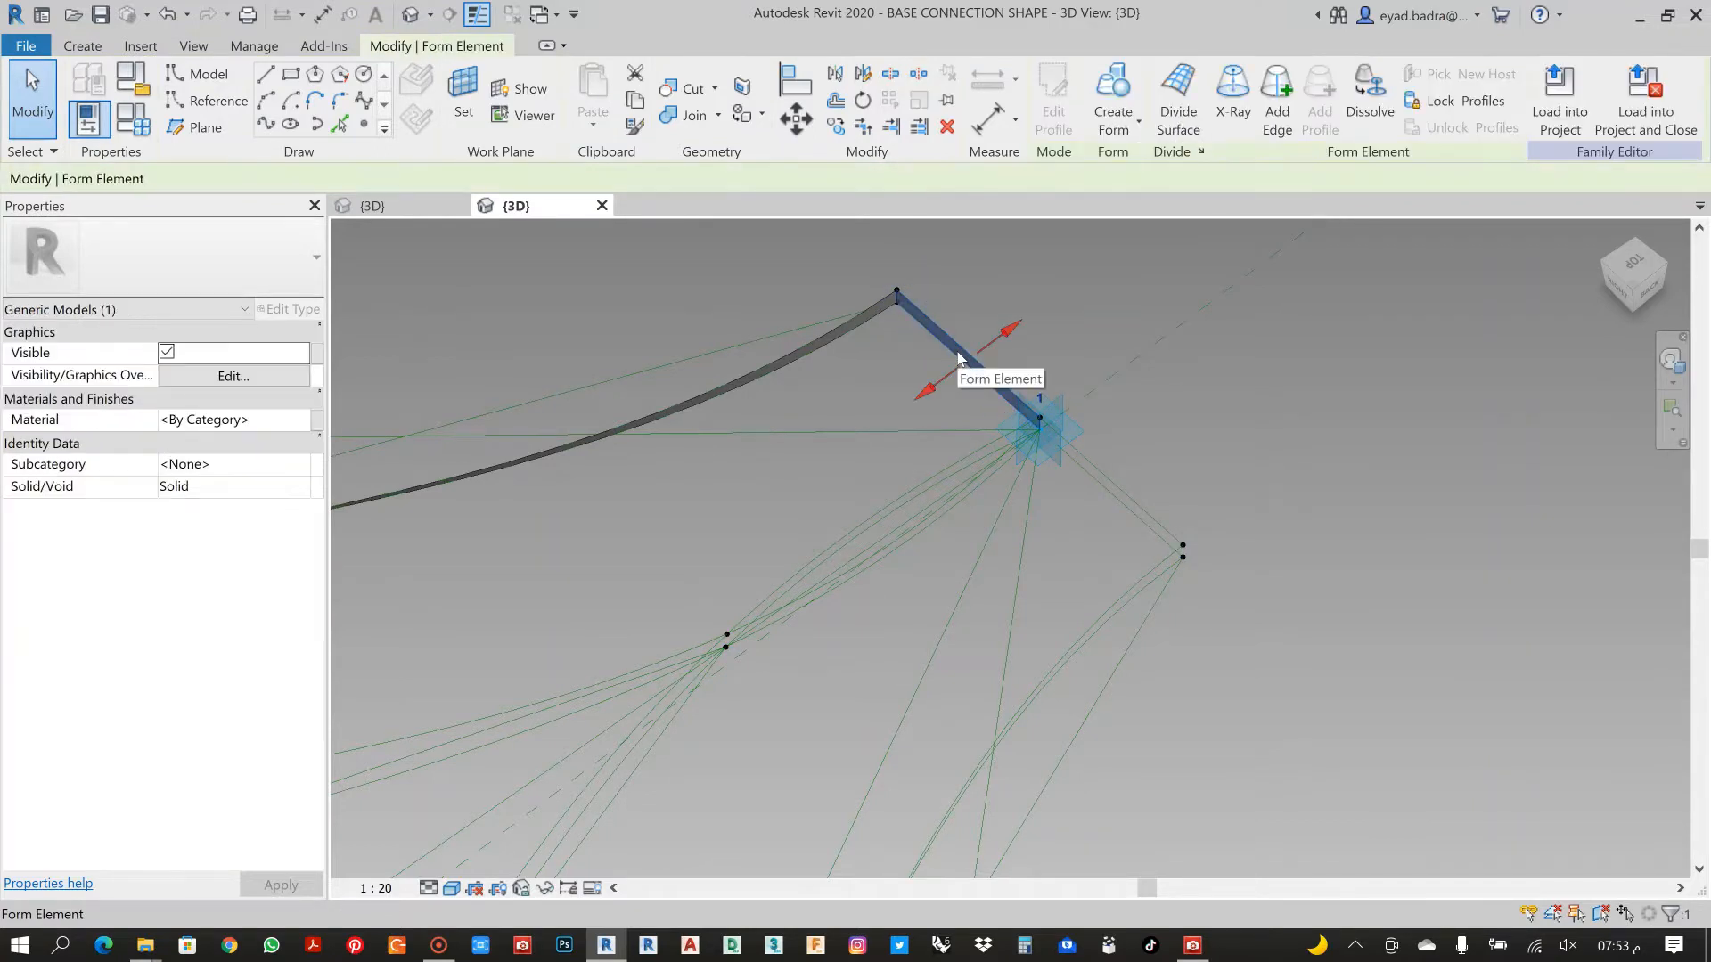
pyautogui.press('Delete')
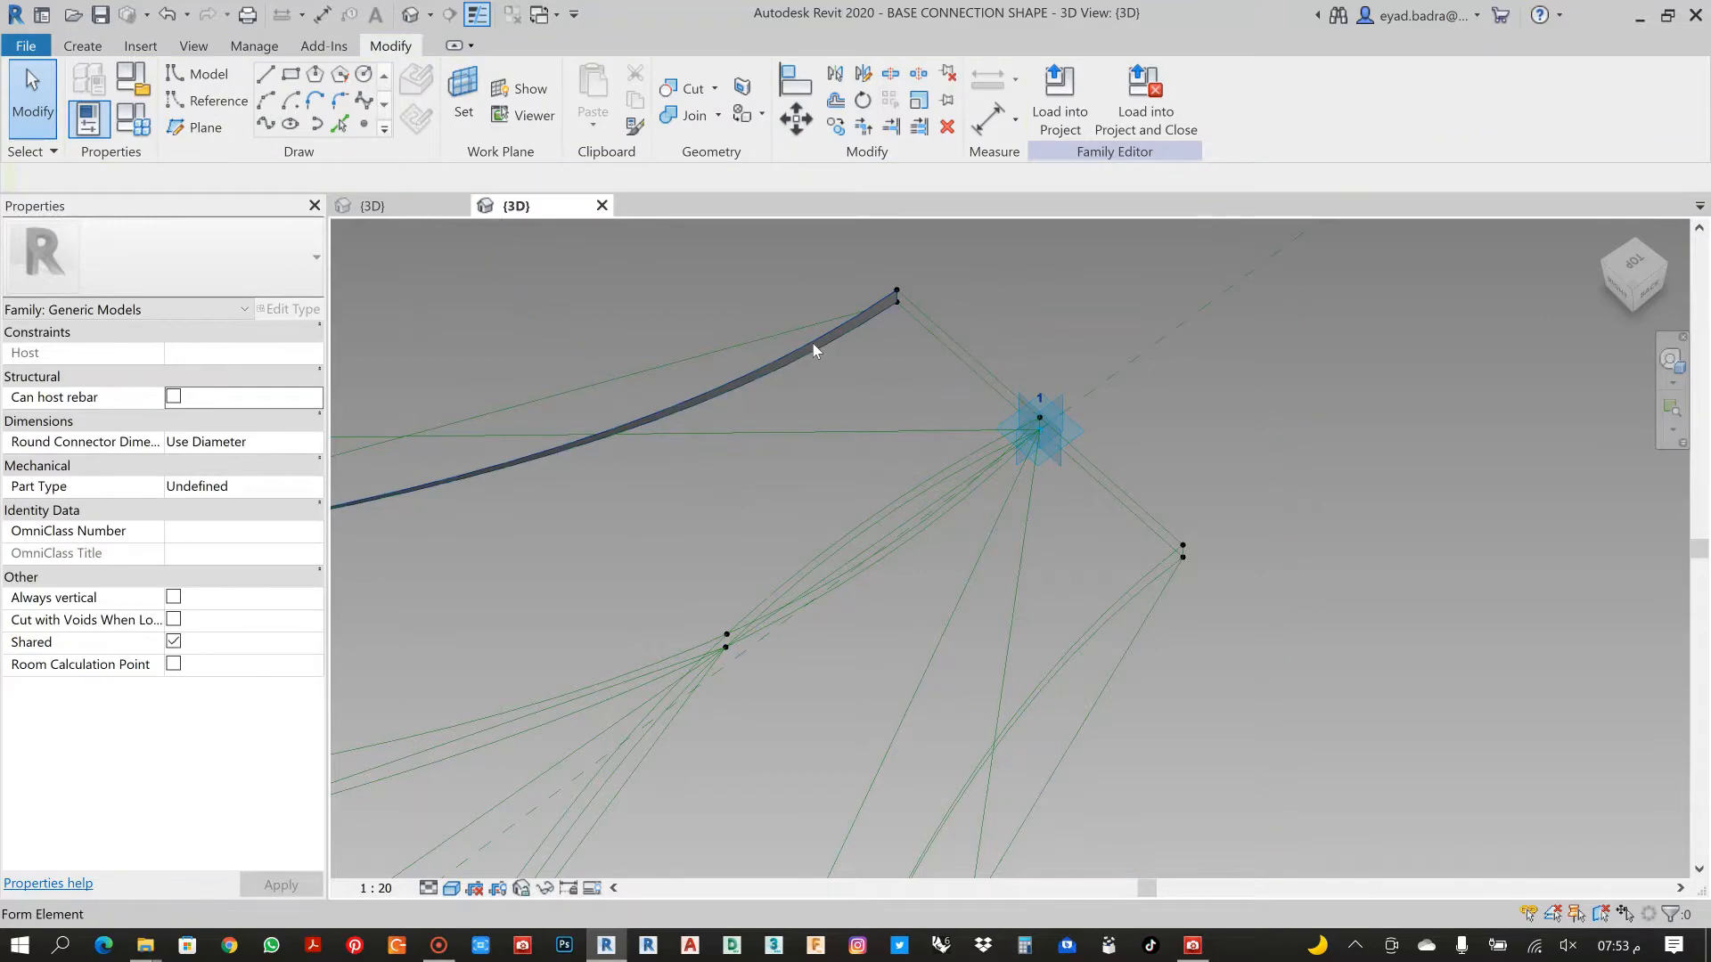
# Delete the outer curved edge form on the point 2 side of the panel
pyautogui.click(813, 344)
pyautogui.press('Delete')
pyautogui.scroll(-3, 1131, 467)
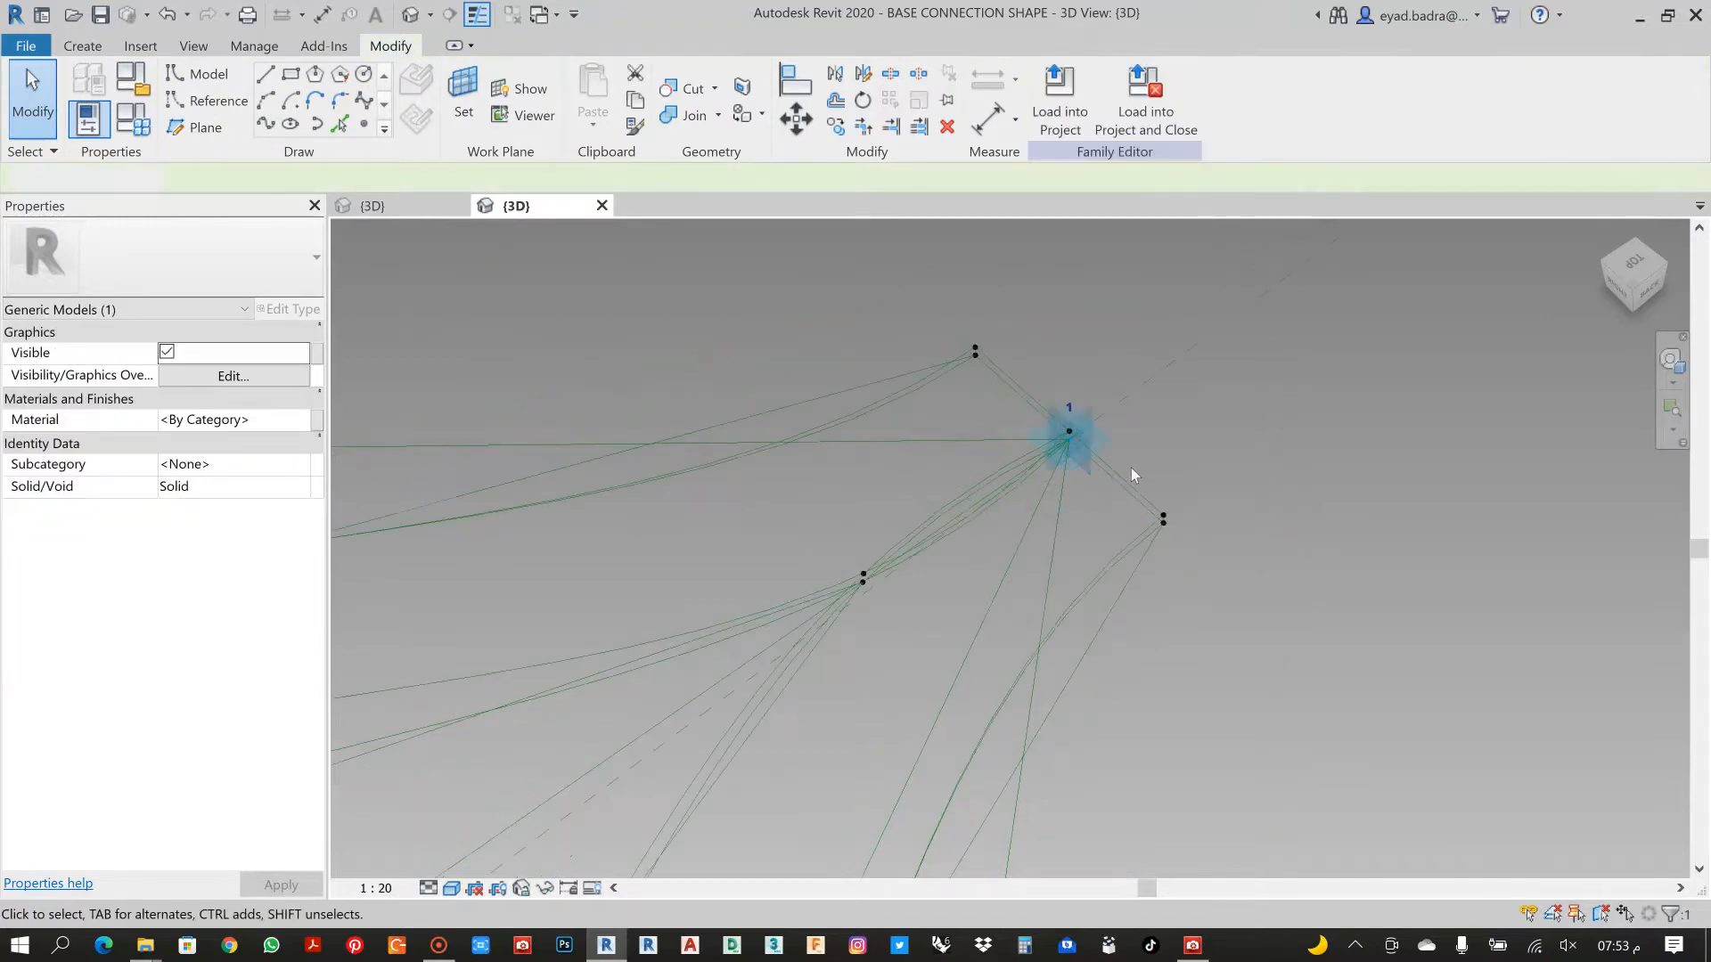
# Delete the remaining narrow end form at adaptive point 3 so only the reference geometry is left
pyautogui.keyDown('shift'); pyautogui.moveTo(1131, 468); pyautogui.dragTo(980, 571, button='middle'); pyautogui.keyUp('shift')
pyautogui.scroll(5, 880, 676)
pyautogui.scroll(3, 880, 676)
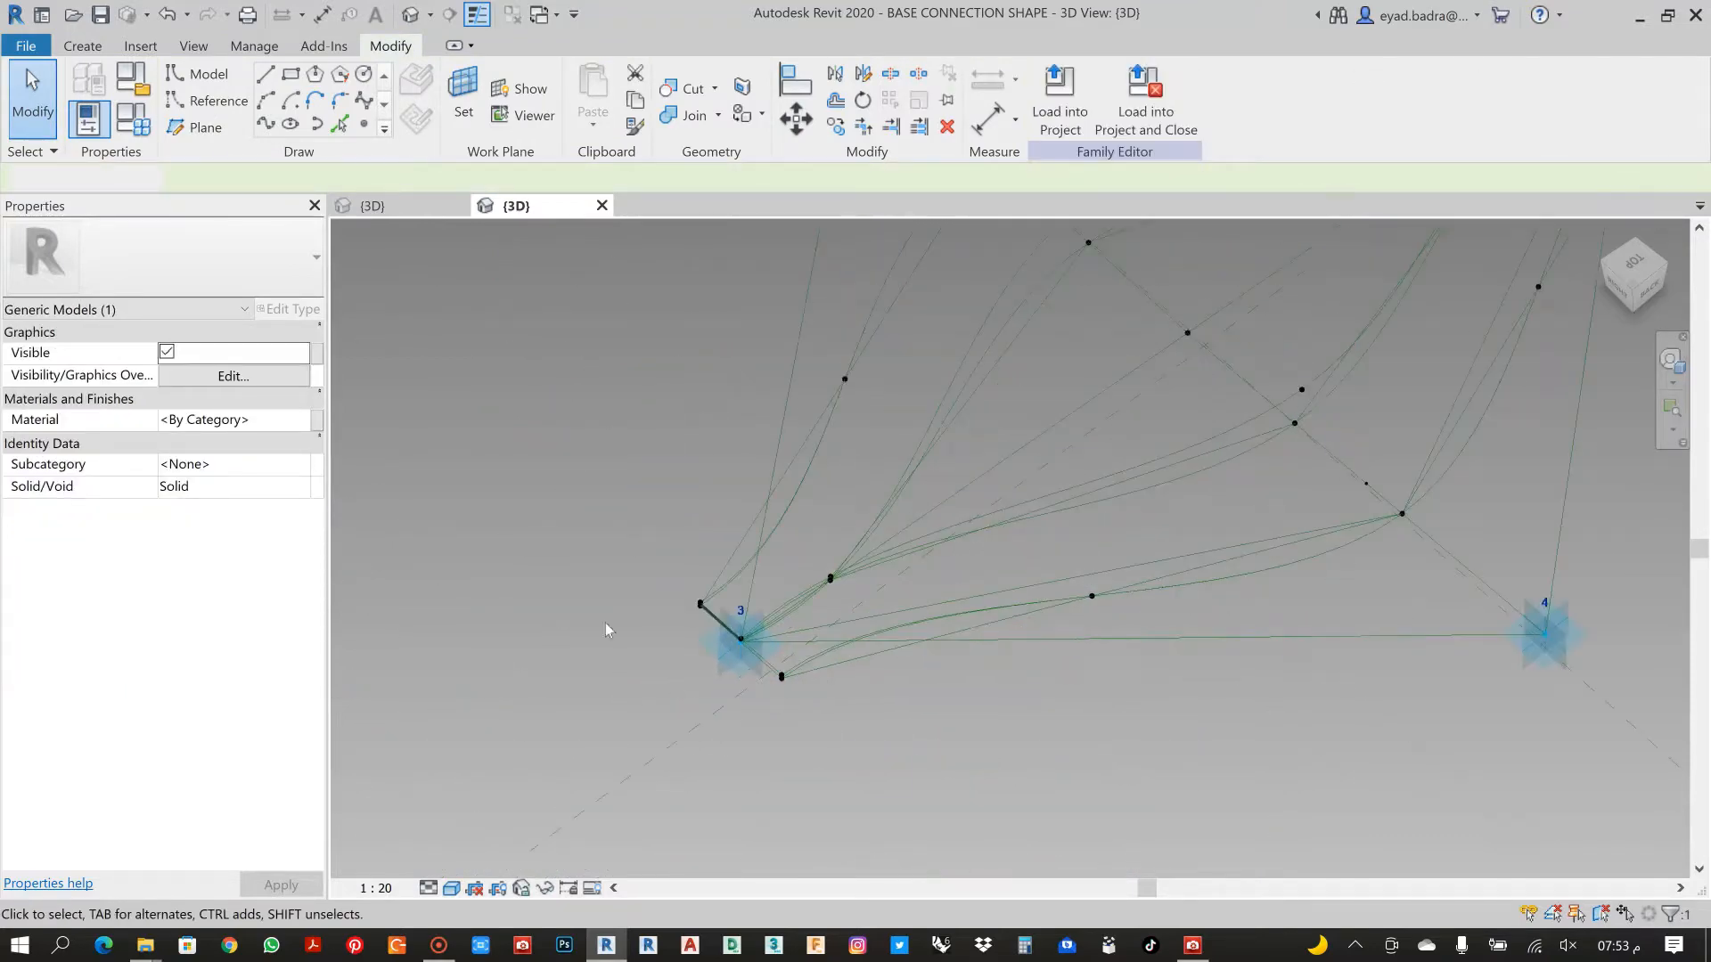
pyautogui.keyDown('shift'); pyautogui.moveTo(603, 630); pyautogui.dragTo(707, 501, button='middle'); pyautogui.keyUp('shift')
pyautogui.scroll(2, 708, 501)
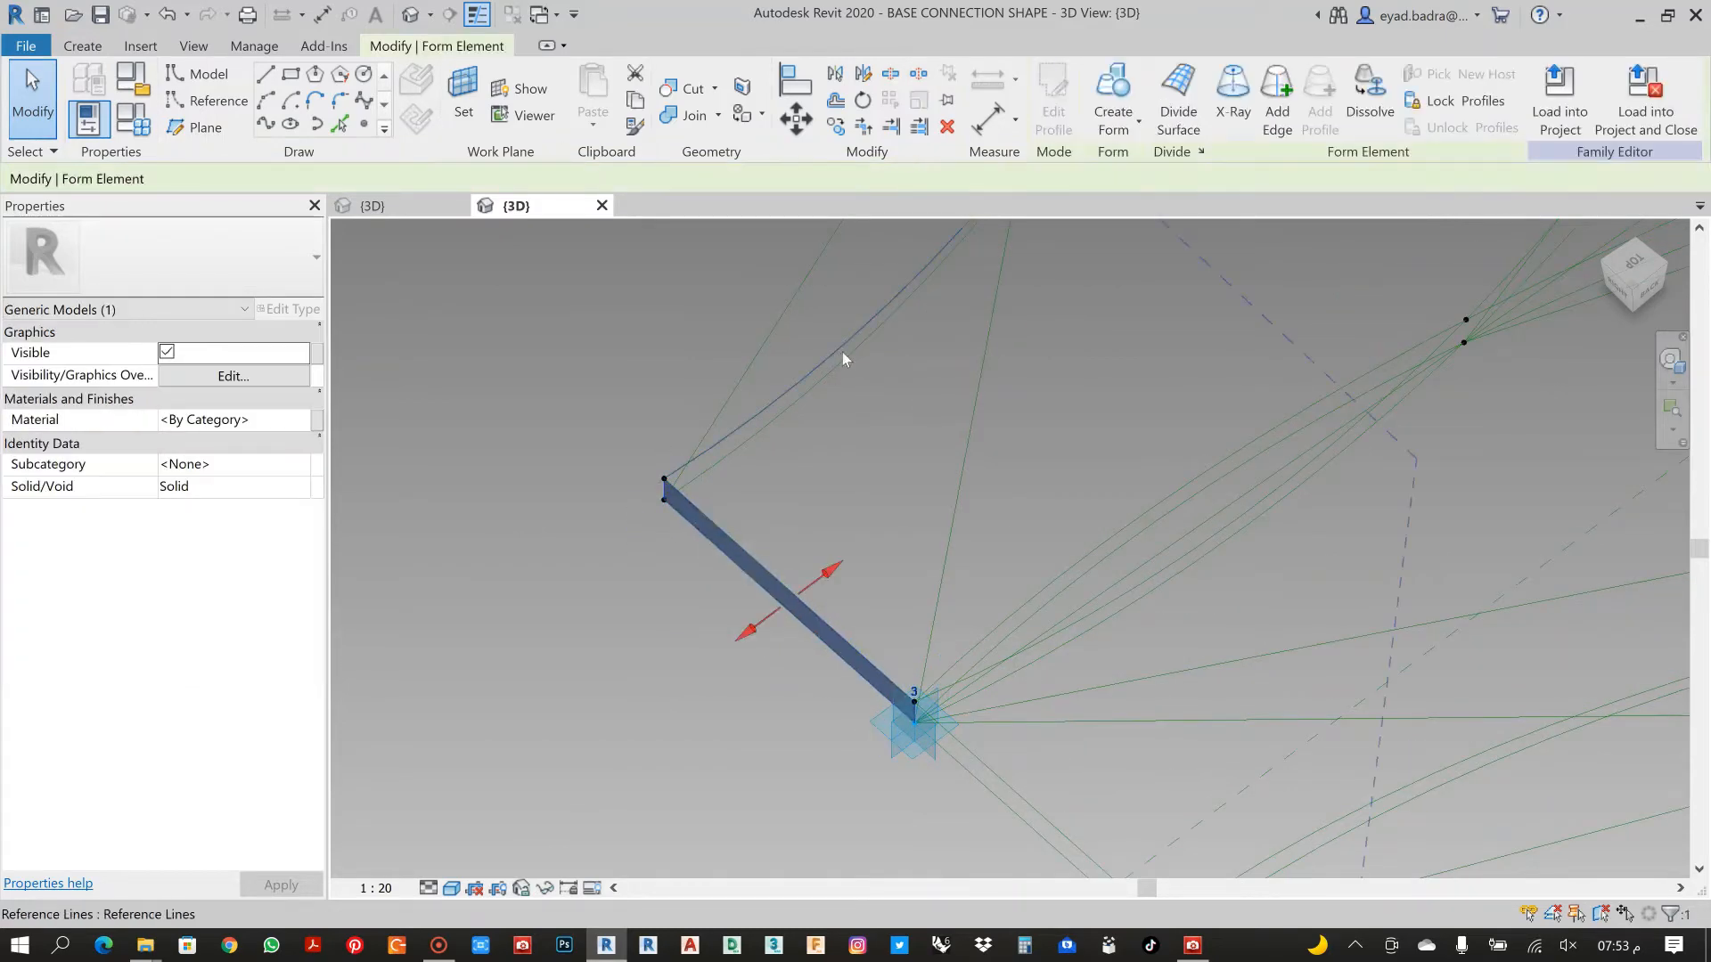
pyautogui.press('Delete')
pyautogui.scroll(-4, 846, 462)
pyautogui.scroll(-2, 849, 458)
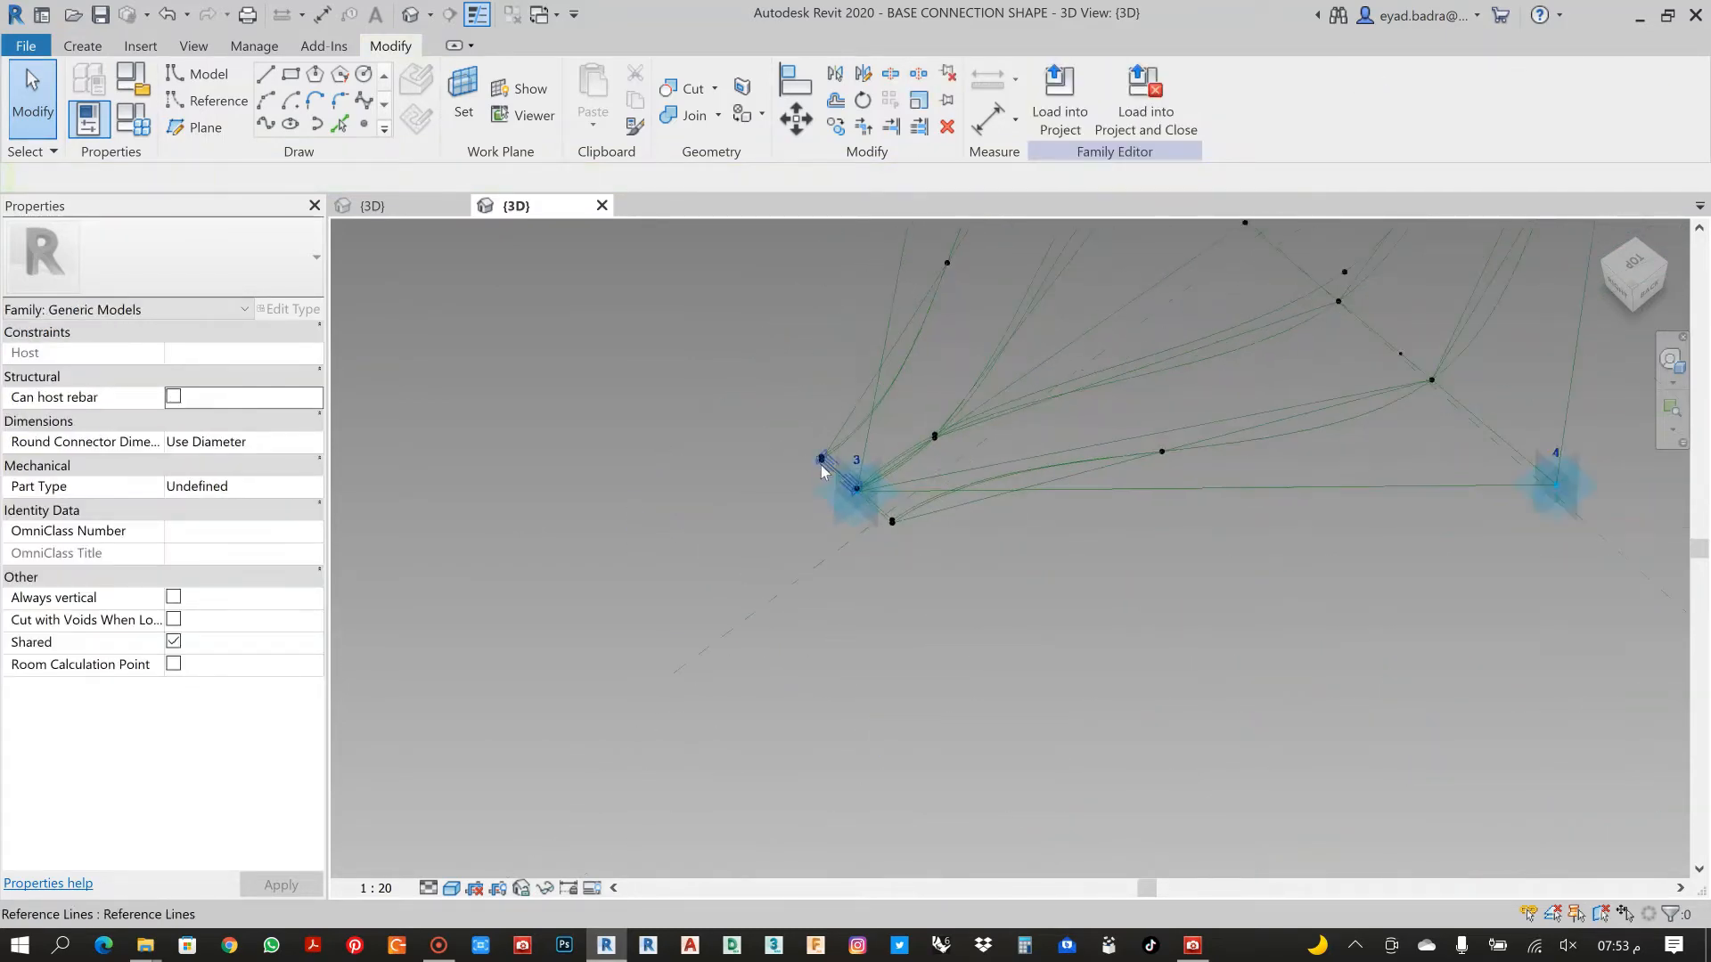
# Place two reference points near adaptive point 1 on the diagonal reference line running from point 1 to point 3
pyautogui.keyDown('shift'); pyautogui.moveTo(822, 466); pyautogui.dragTo(1134, 552, button='middle'); pyautogui.keyUp('shift')
pyautogui.scroll(-2, 1057, 467)
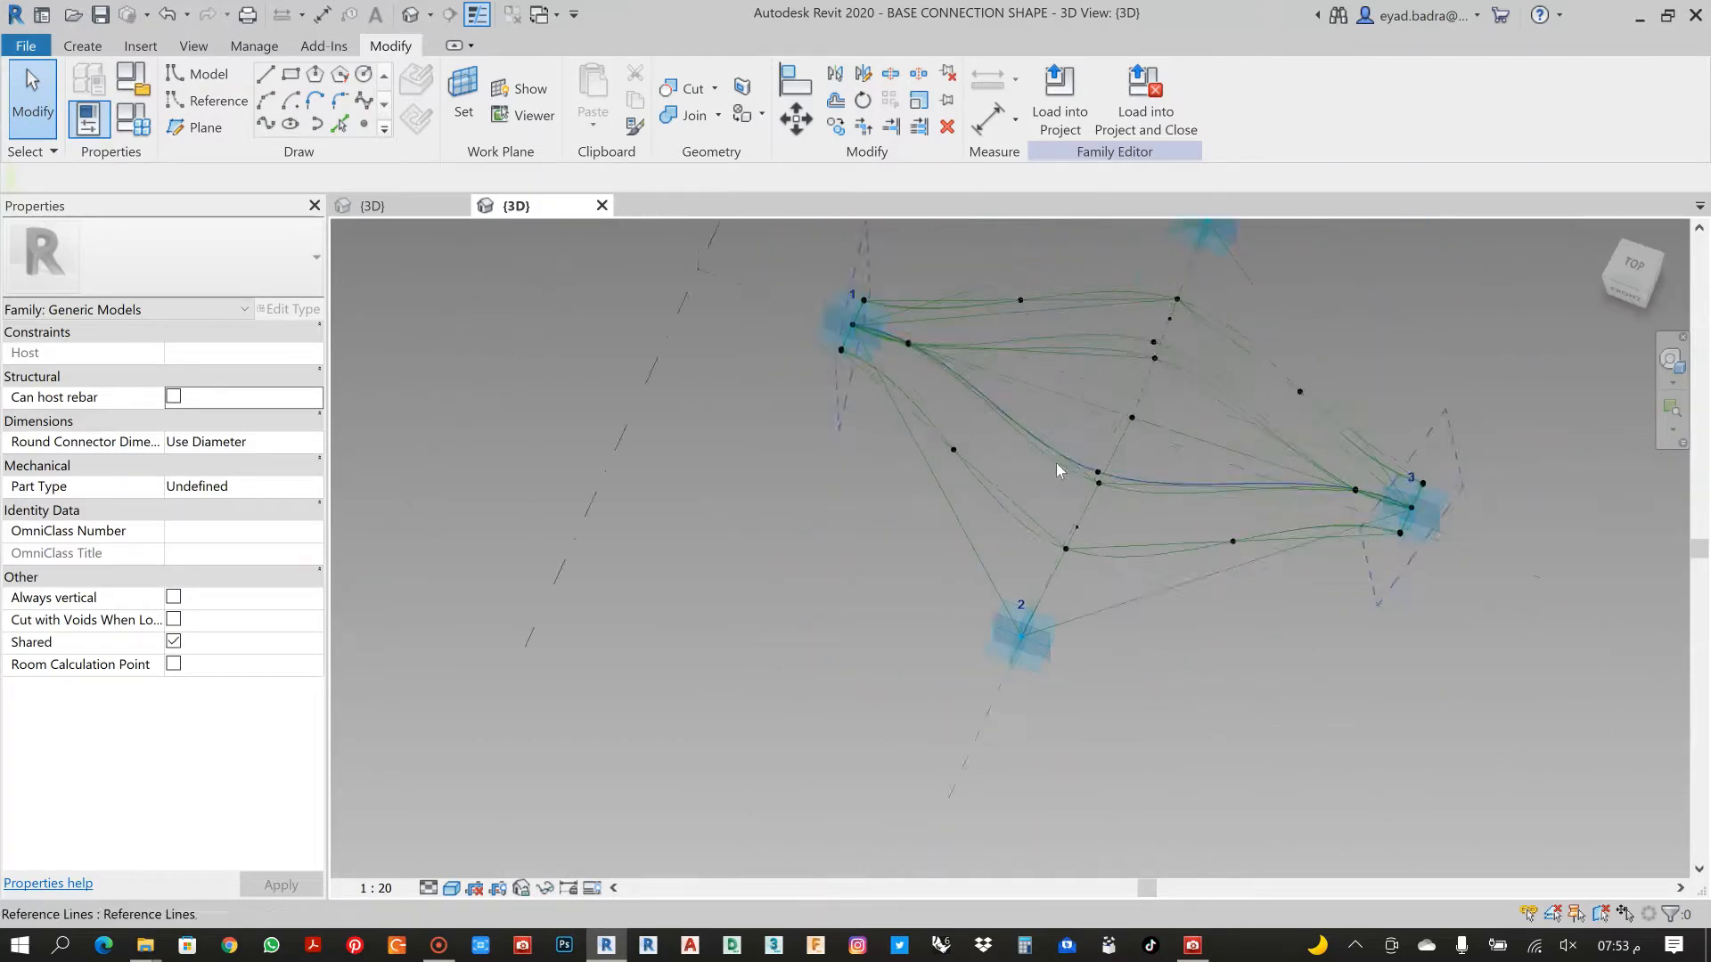
pyautogui.moveTo(1047, 472); pyautogui.dragTo(829, 544, button='middle')
pyautogui.scroll(3, 968, 509)
pyautogui.keyDown('shift'); pyautogui.moveTo(1191, 429); pyautogui.dragTo(1217, 351, button='middle'); pyautogui.keyUp('shift')
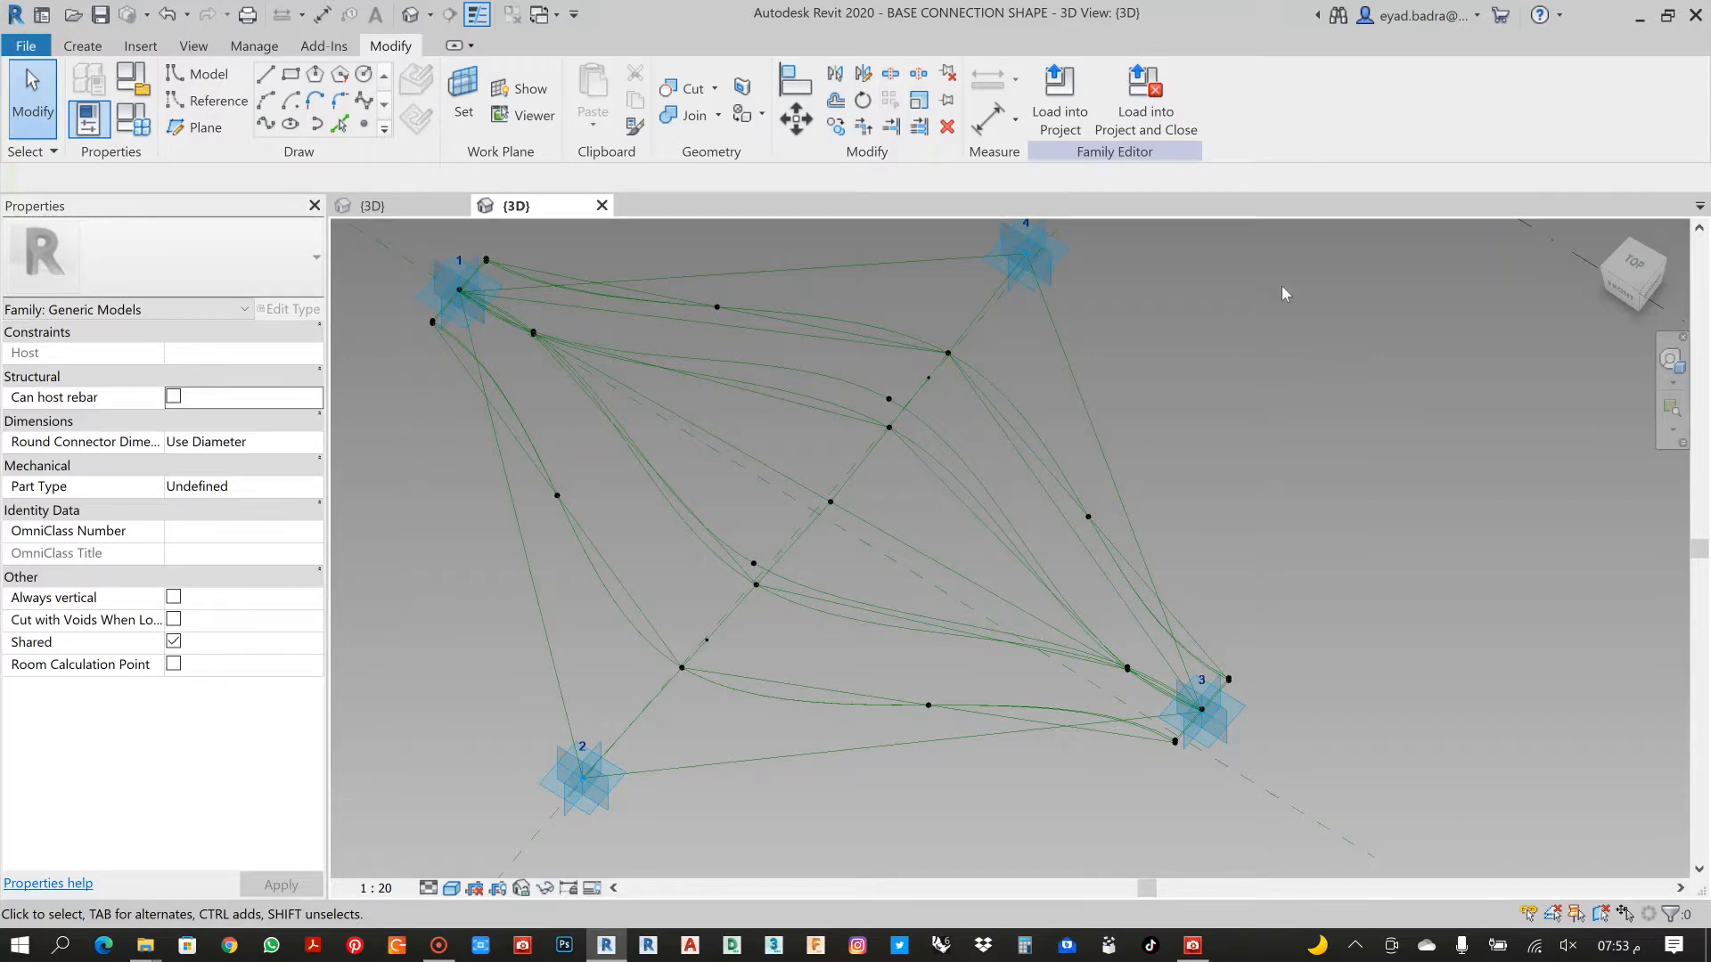
pyautogui.moveTo(770, 422); pyautogui.dragTo(843, 486, button='middle')
pyautogui.scroll(3, 843, 487)
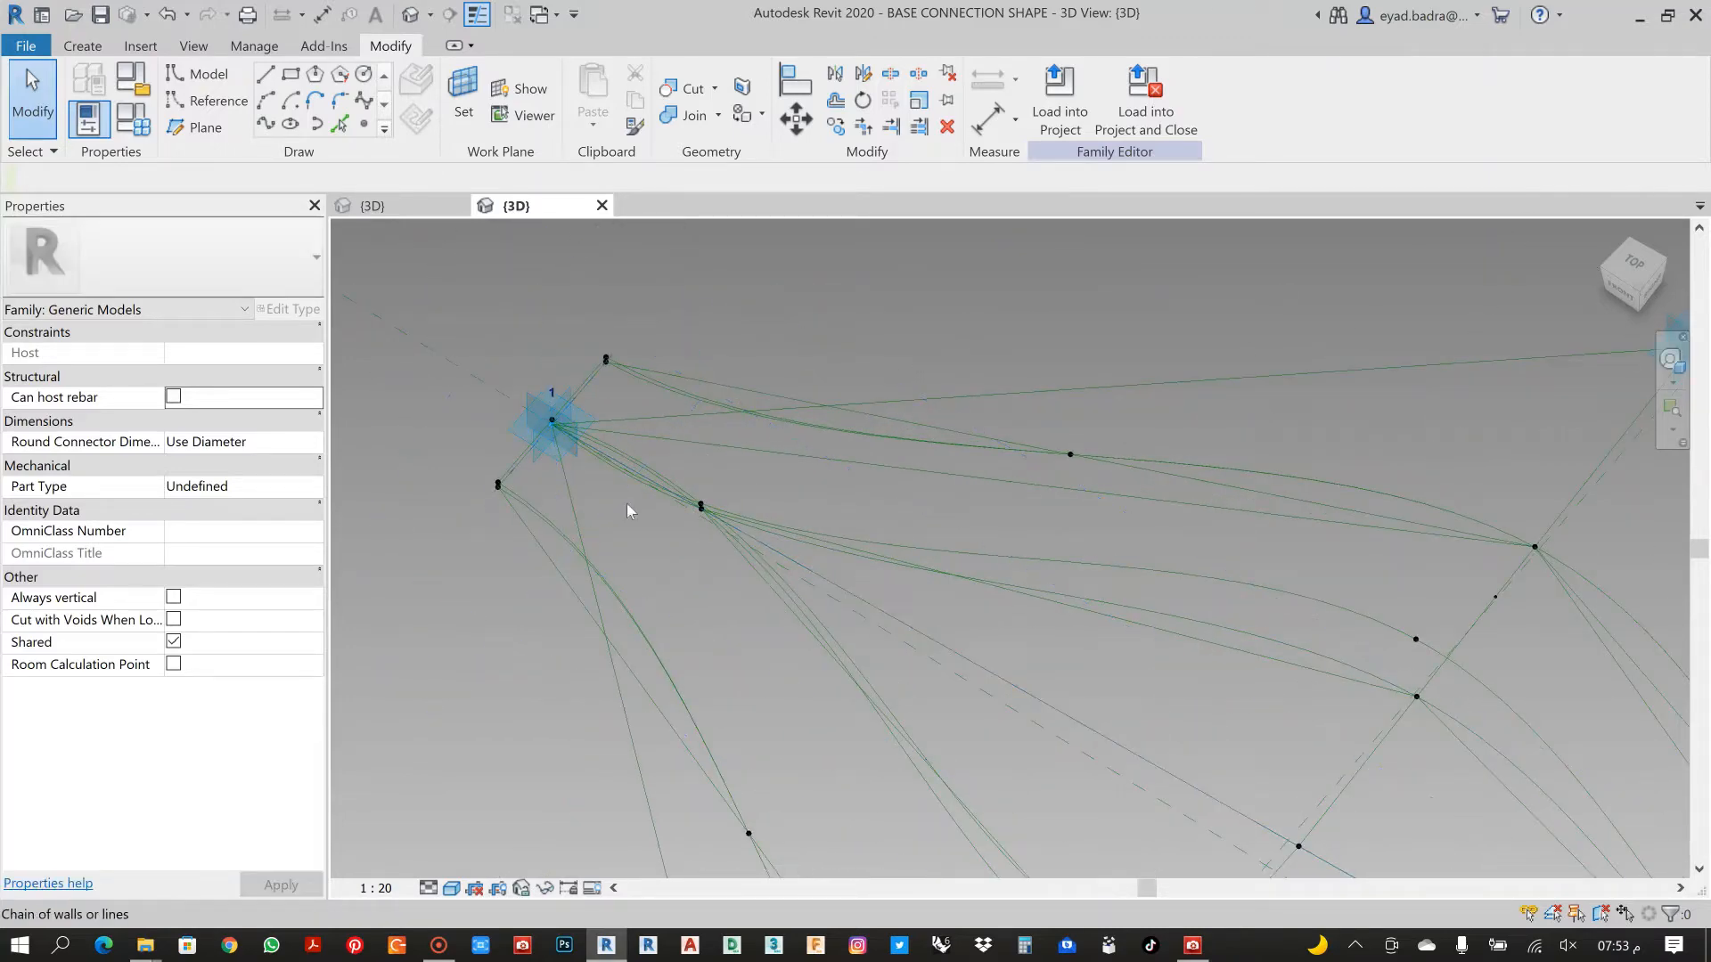
pyautogui.scroll(3, 624, 495)
pyautogui.scroll(3, 615, 463)
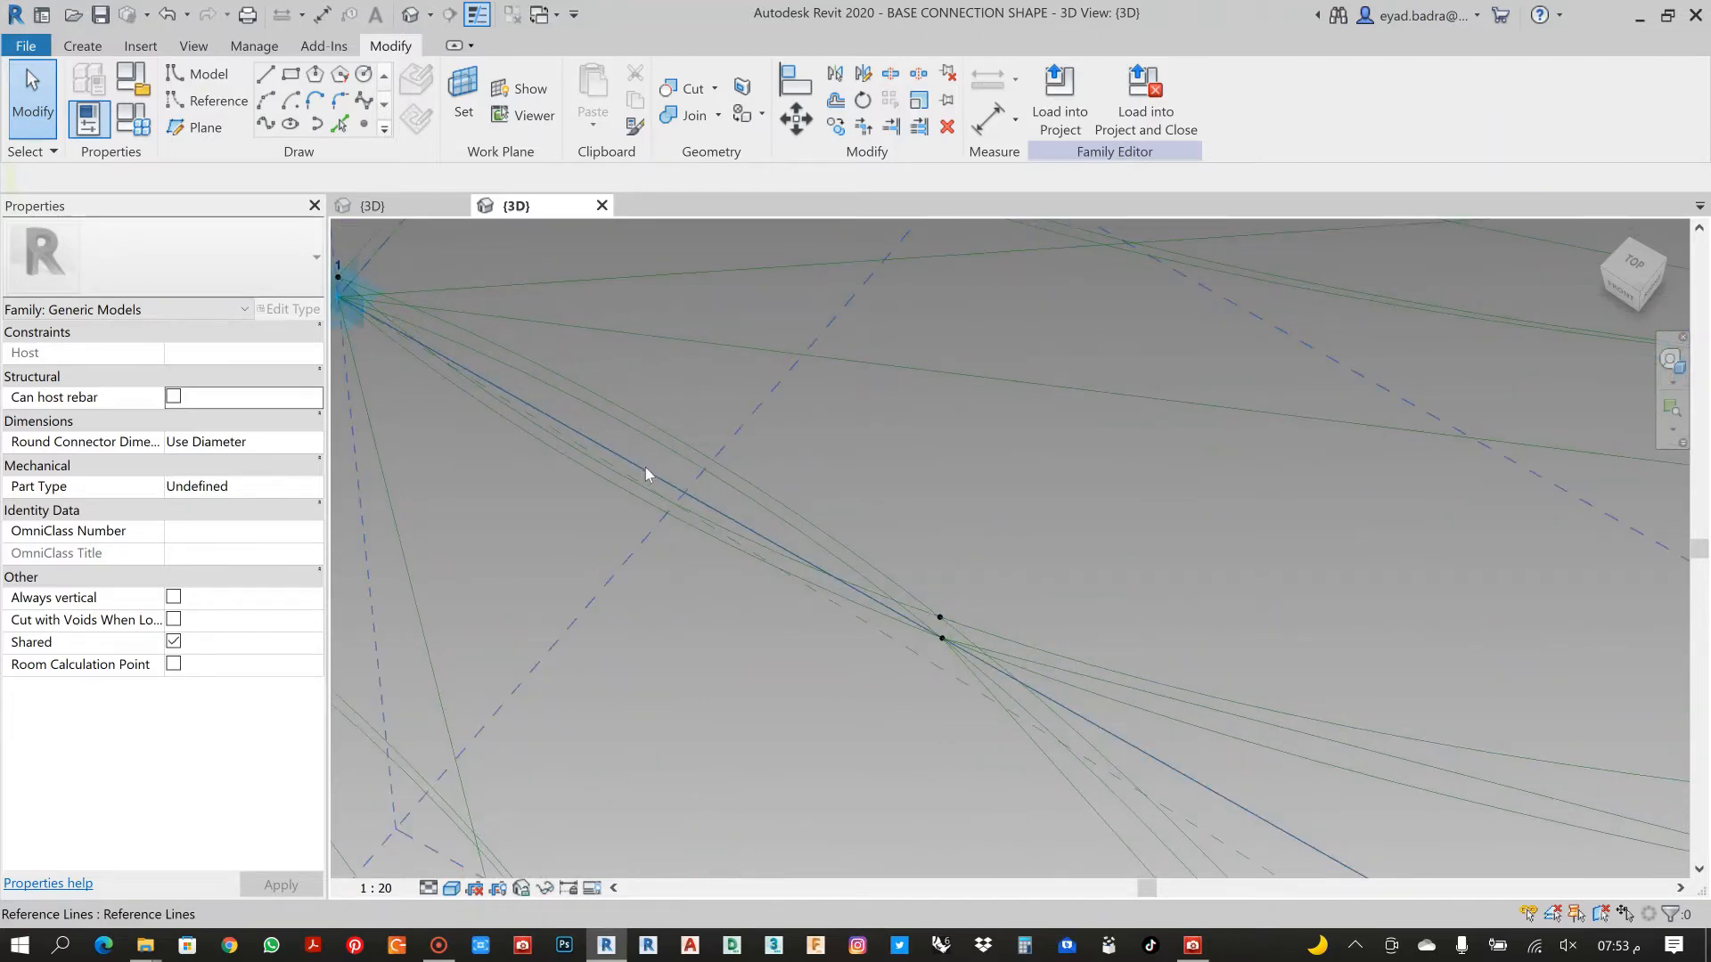
pyautogui.click(364, 124)
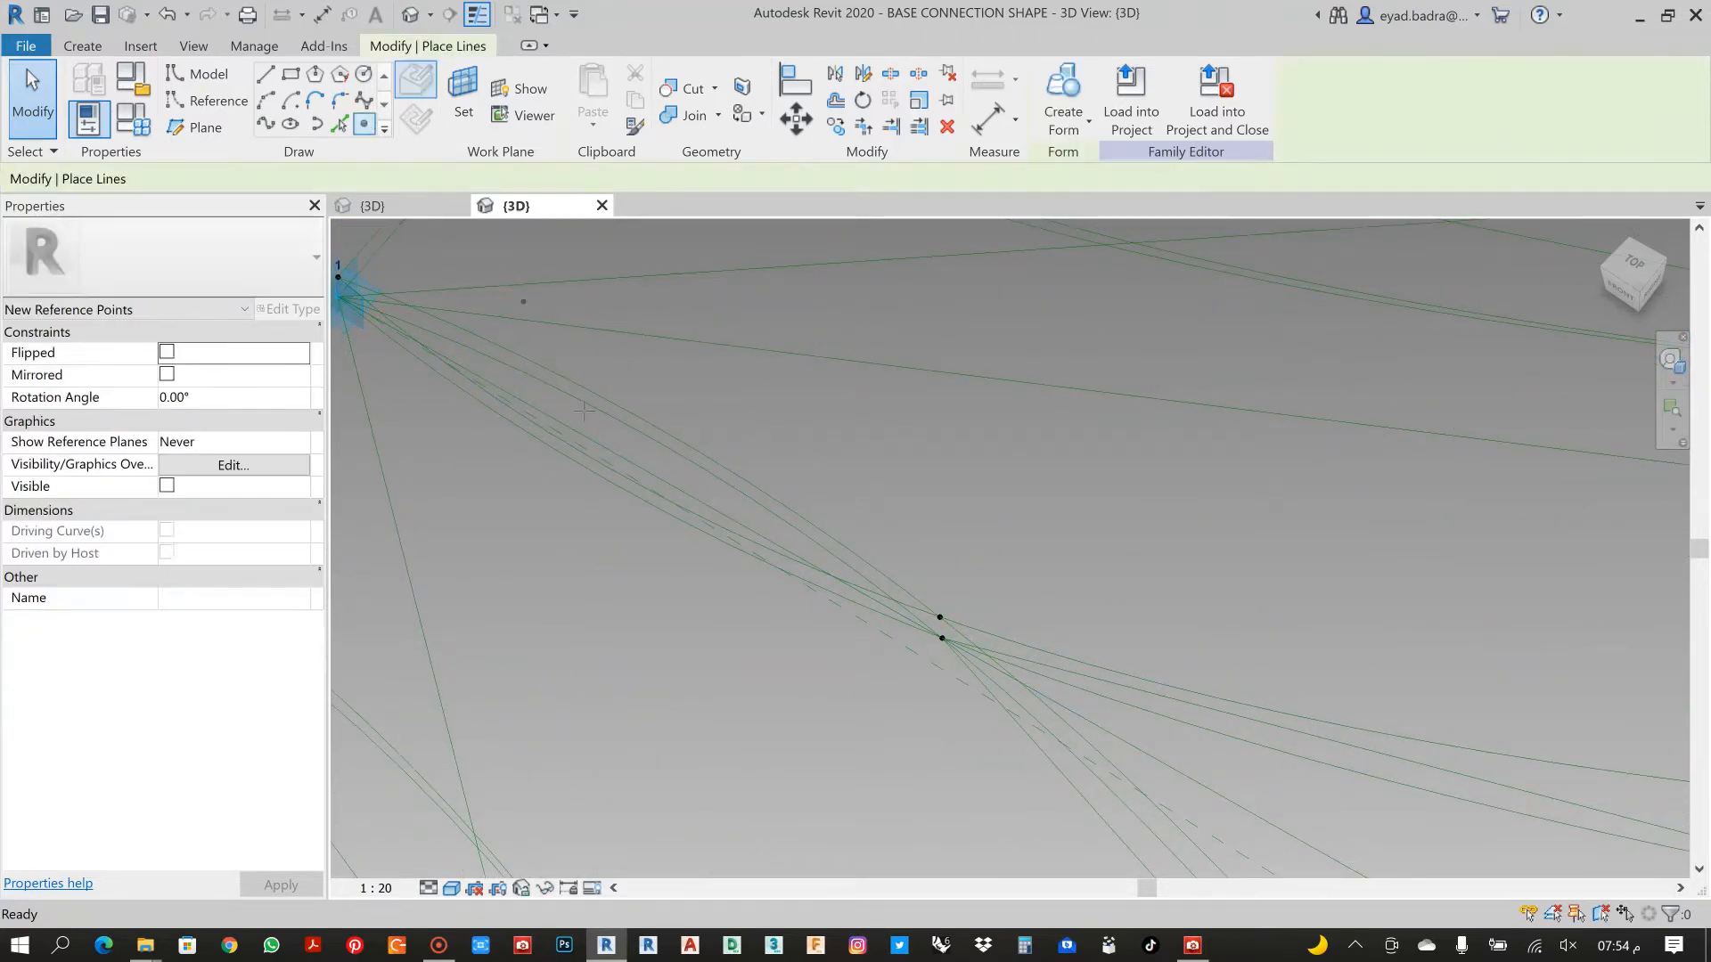
pyautogui.click(593, 441)
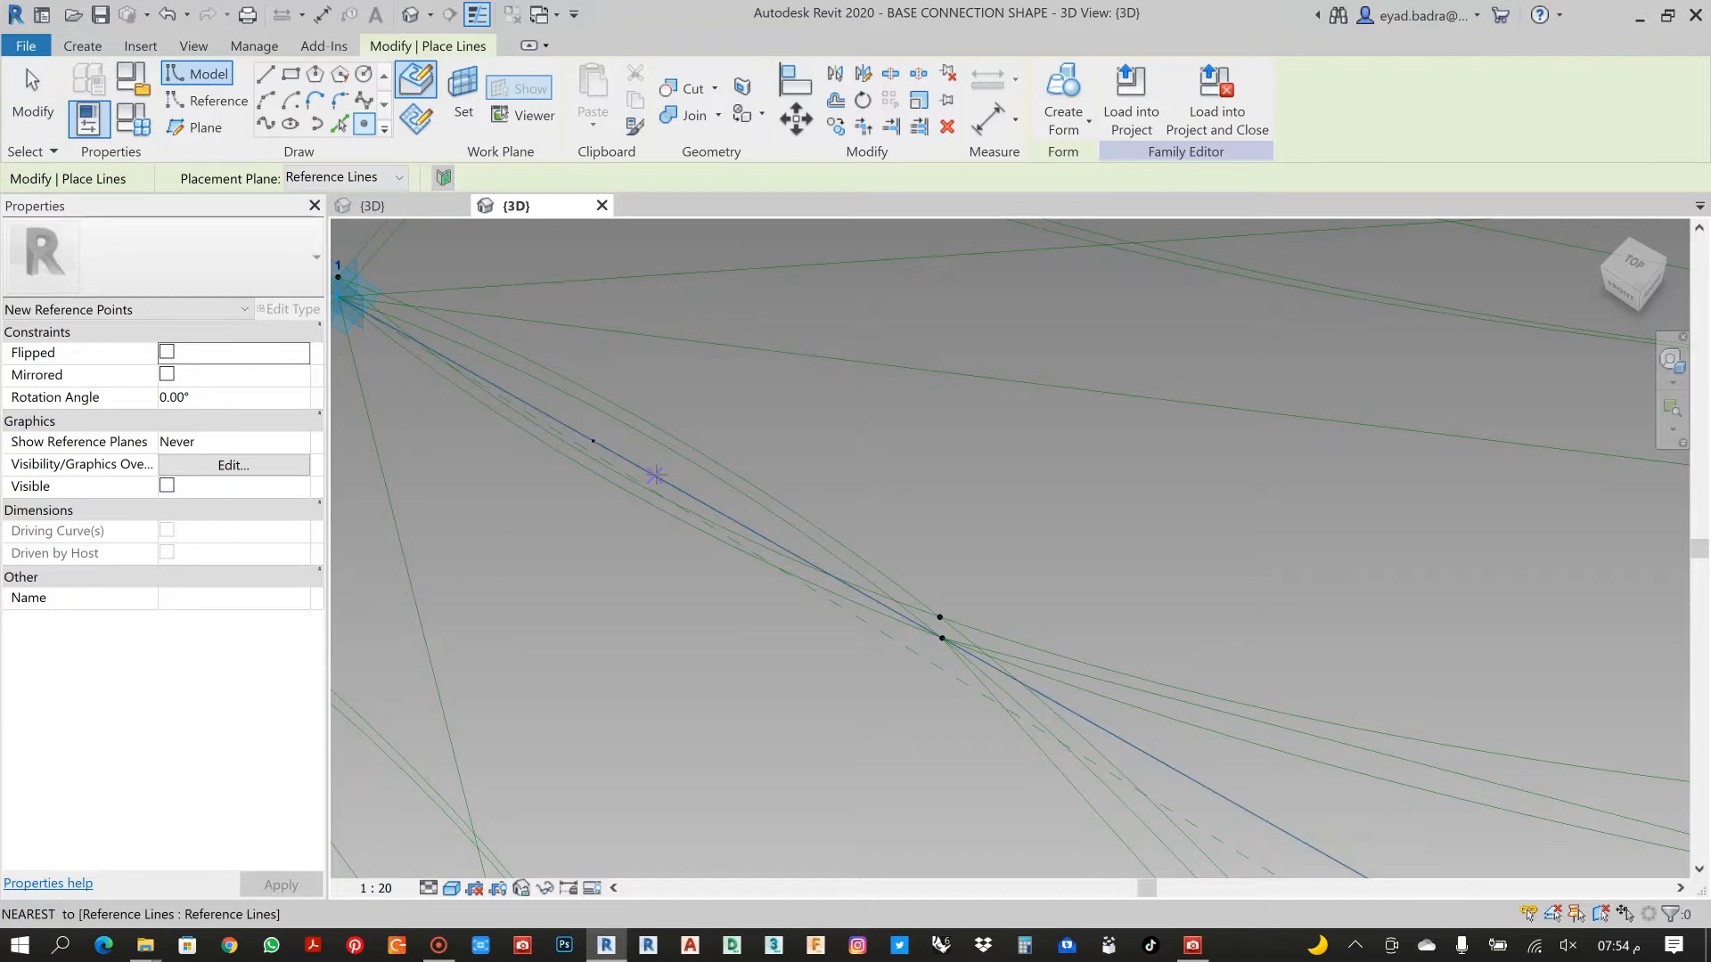
pyautogui.click(655, 476)
pyautogui.press('Escape')
pyautogui.press('Escape')
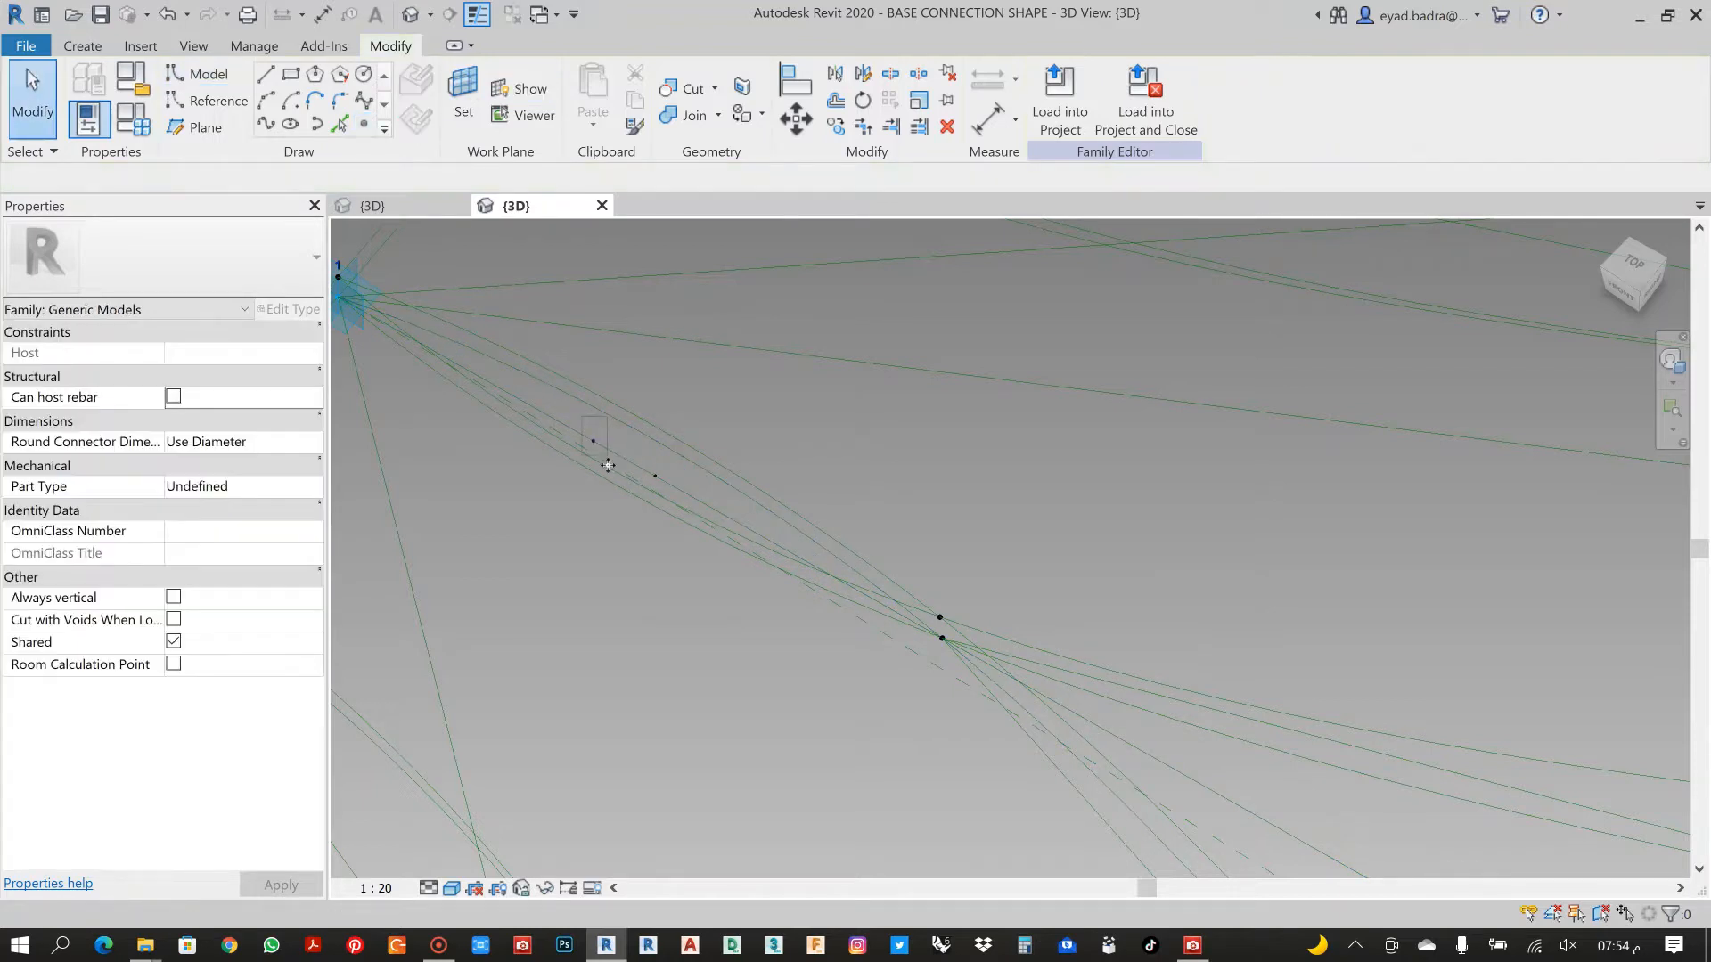
# Set the normalized curve parameter of the new reference point farther from adaptive point 1 to 0.06
pyautogui.click(593, 441)
pyautogui.click(250, 620)
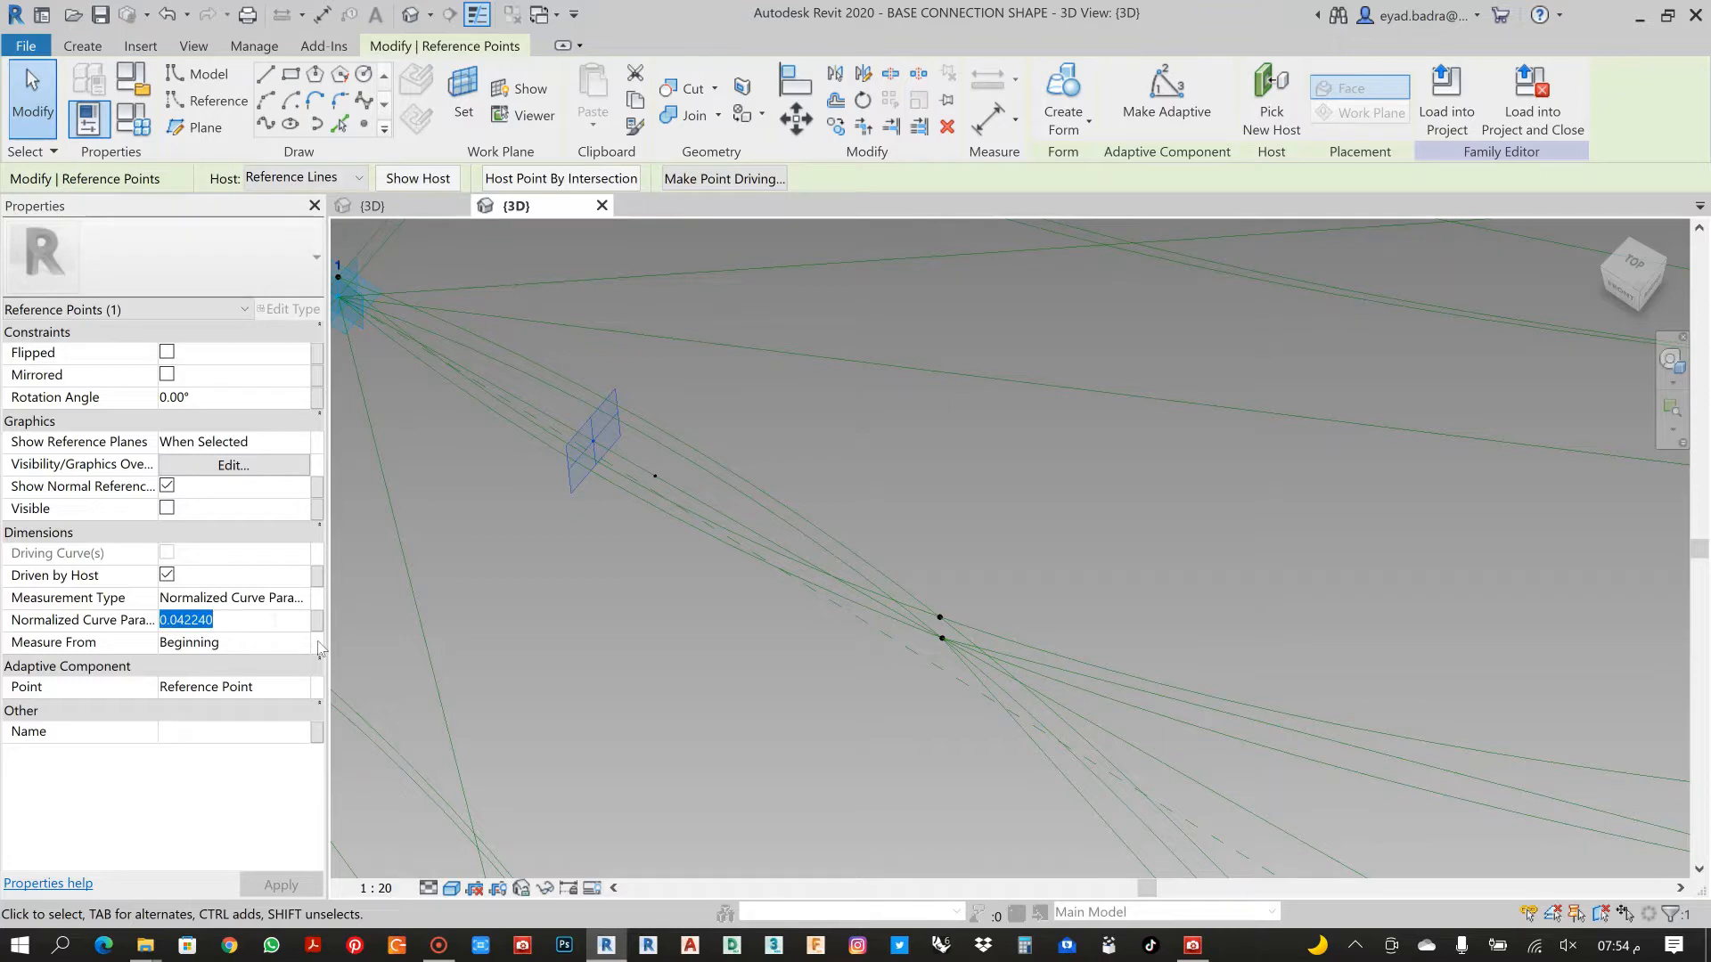
pyautogui.click(606, 606)
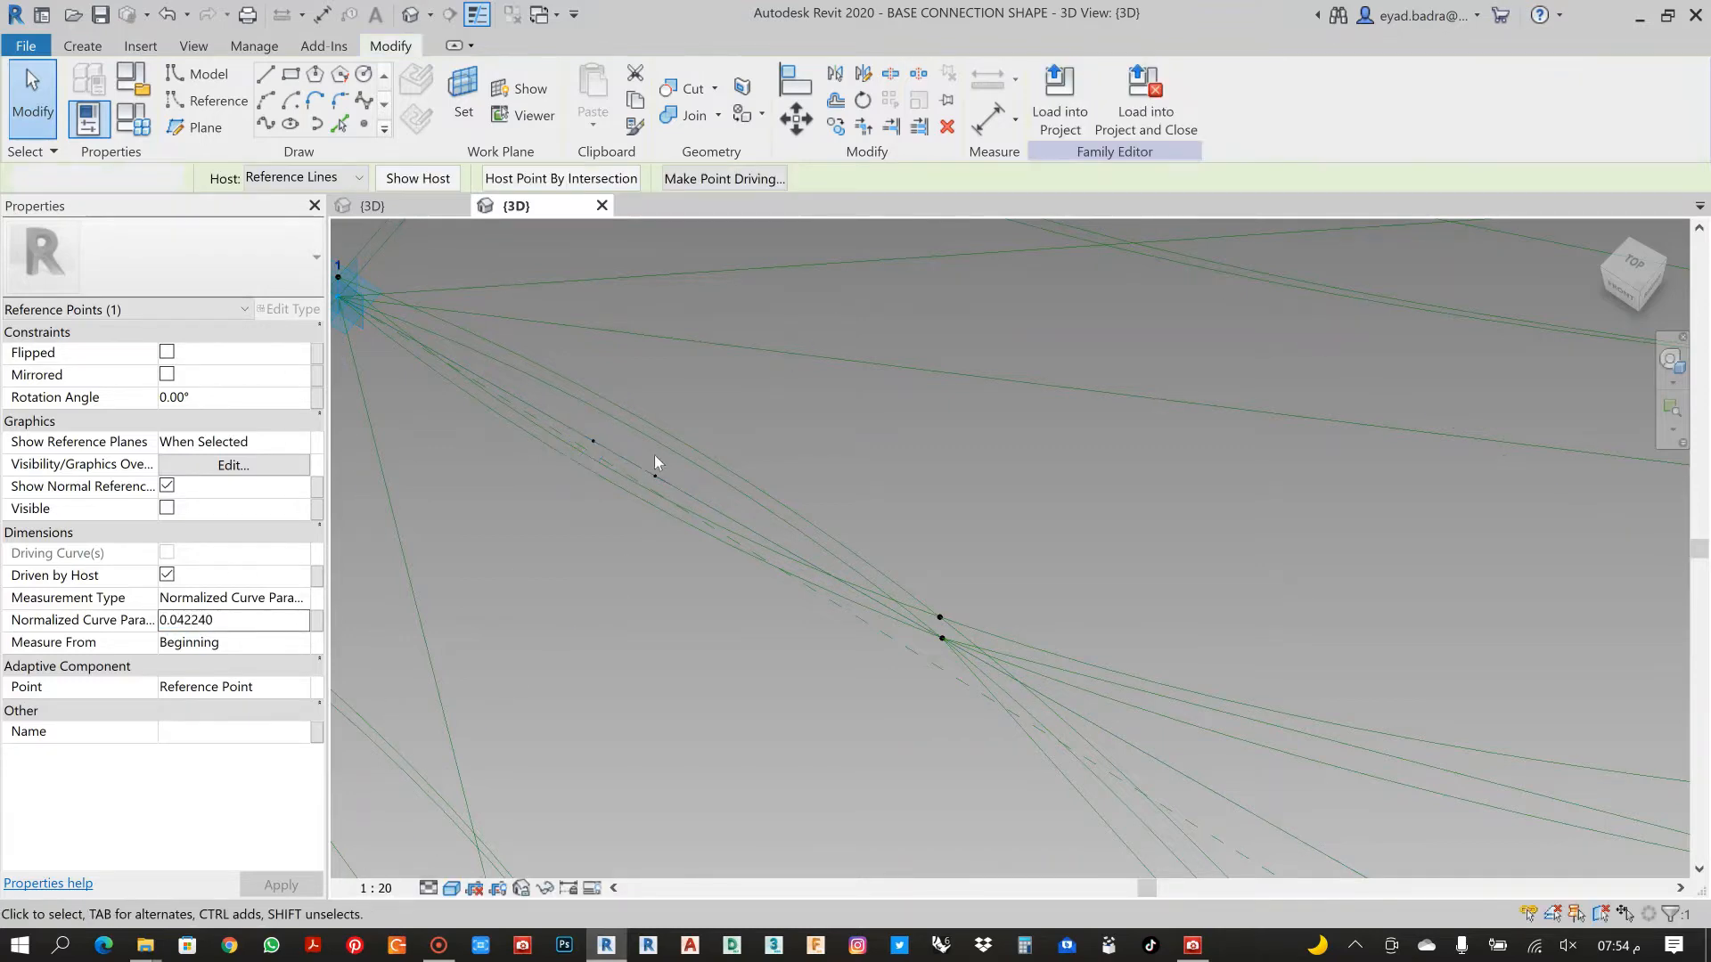
pyautogui.click(656, 477)
pyautogui.click(254, 620)
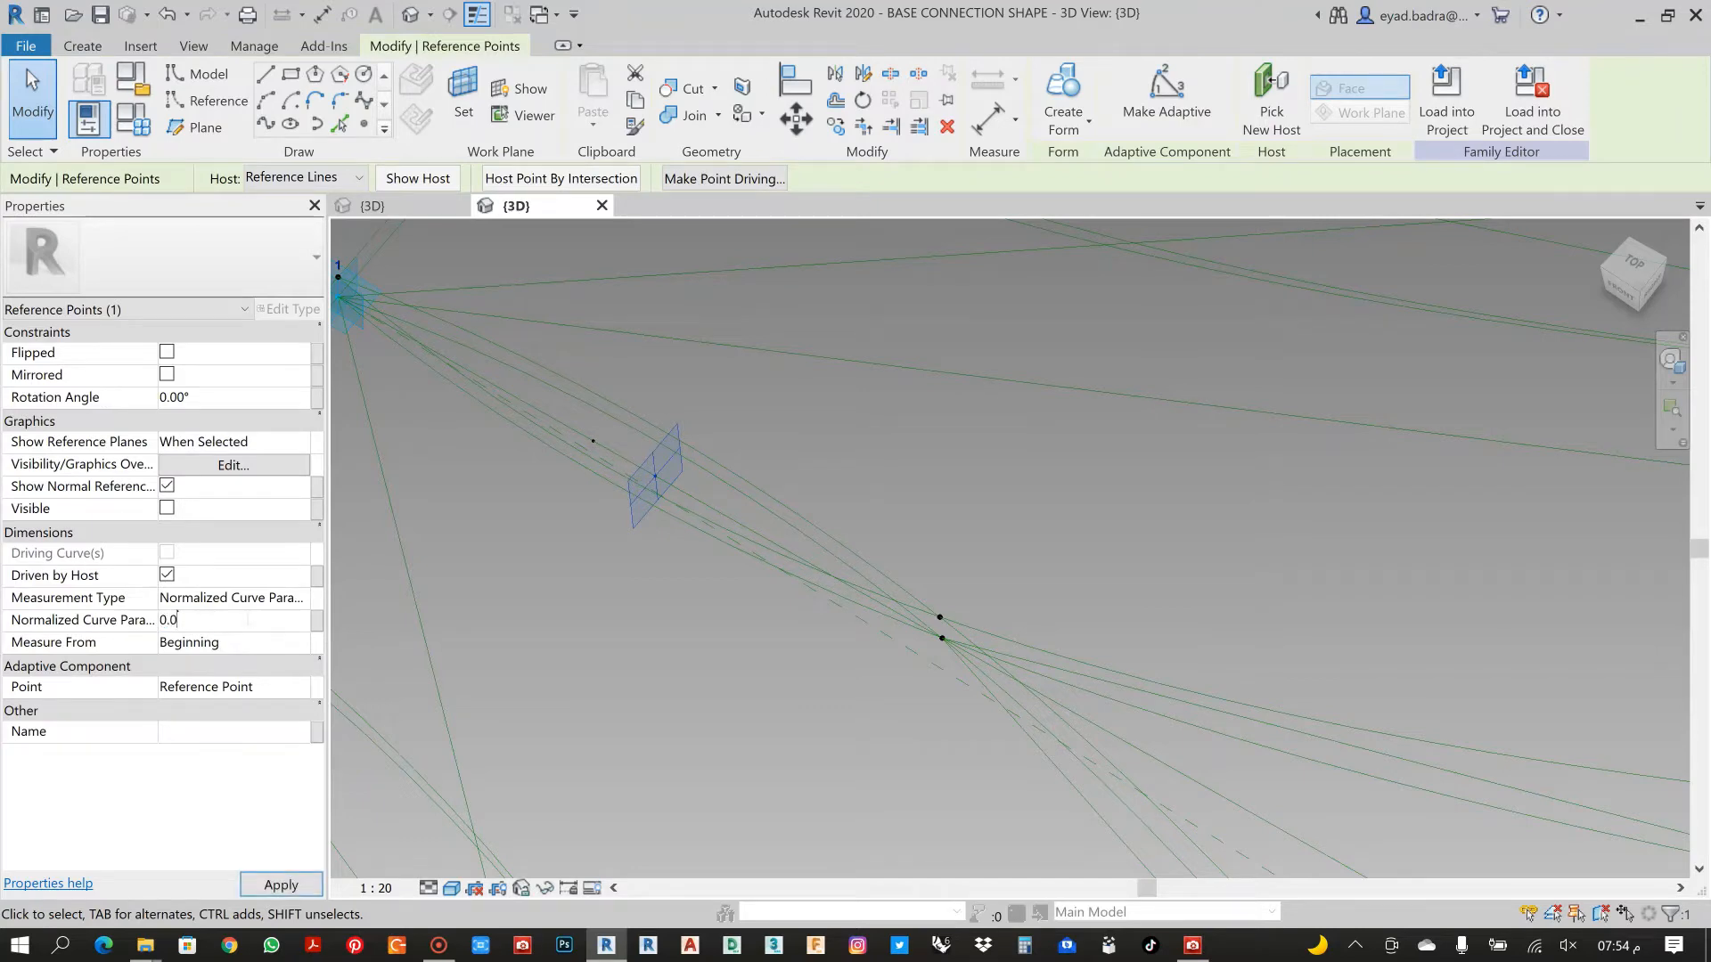
pyautogui.click(282, 886)
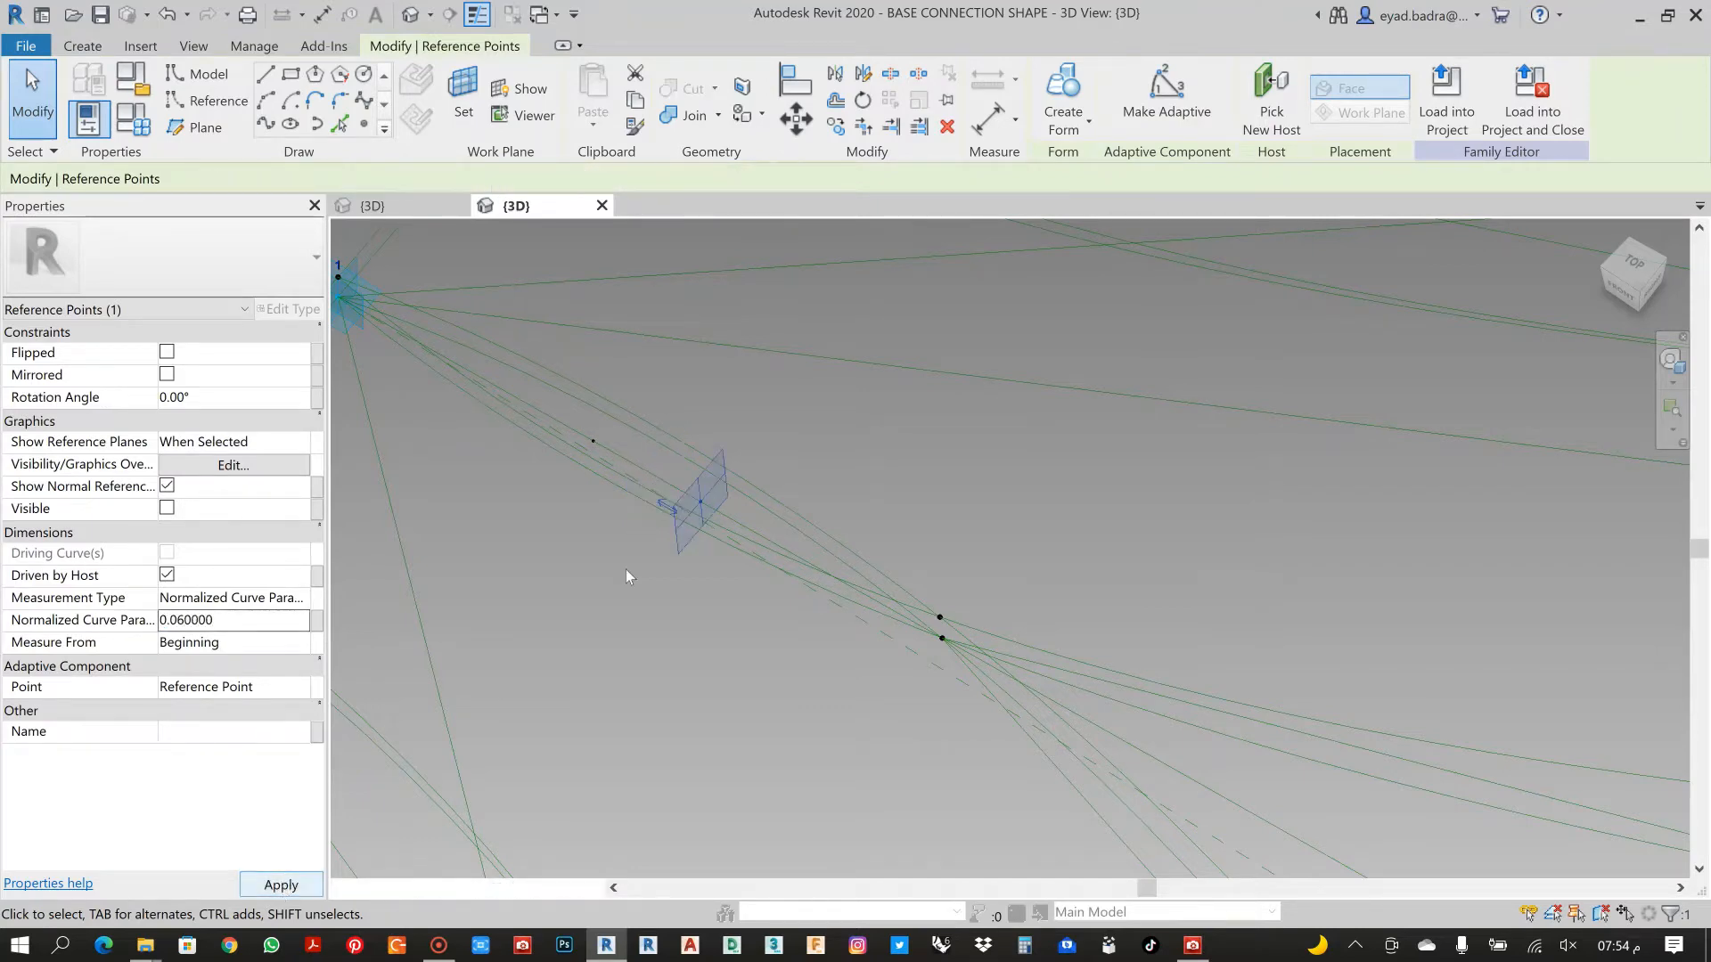
# Set the normalized curve parameter of the new reference point closer to adaptive point 1 to 0.05
pyautogui.click(578, 415)
pyautogui.click(593, 441)
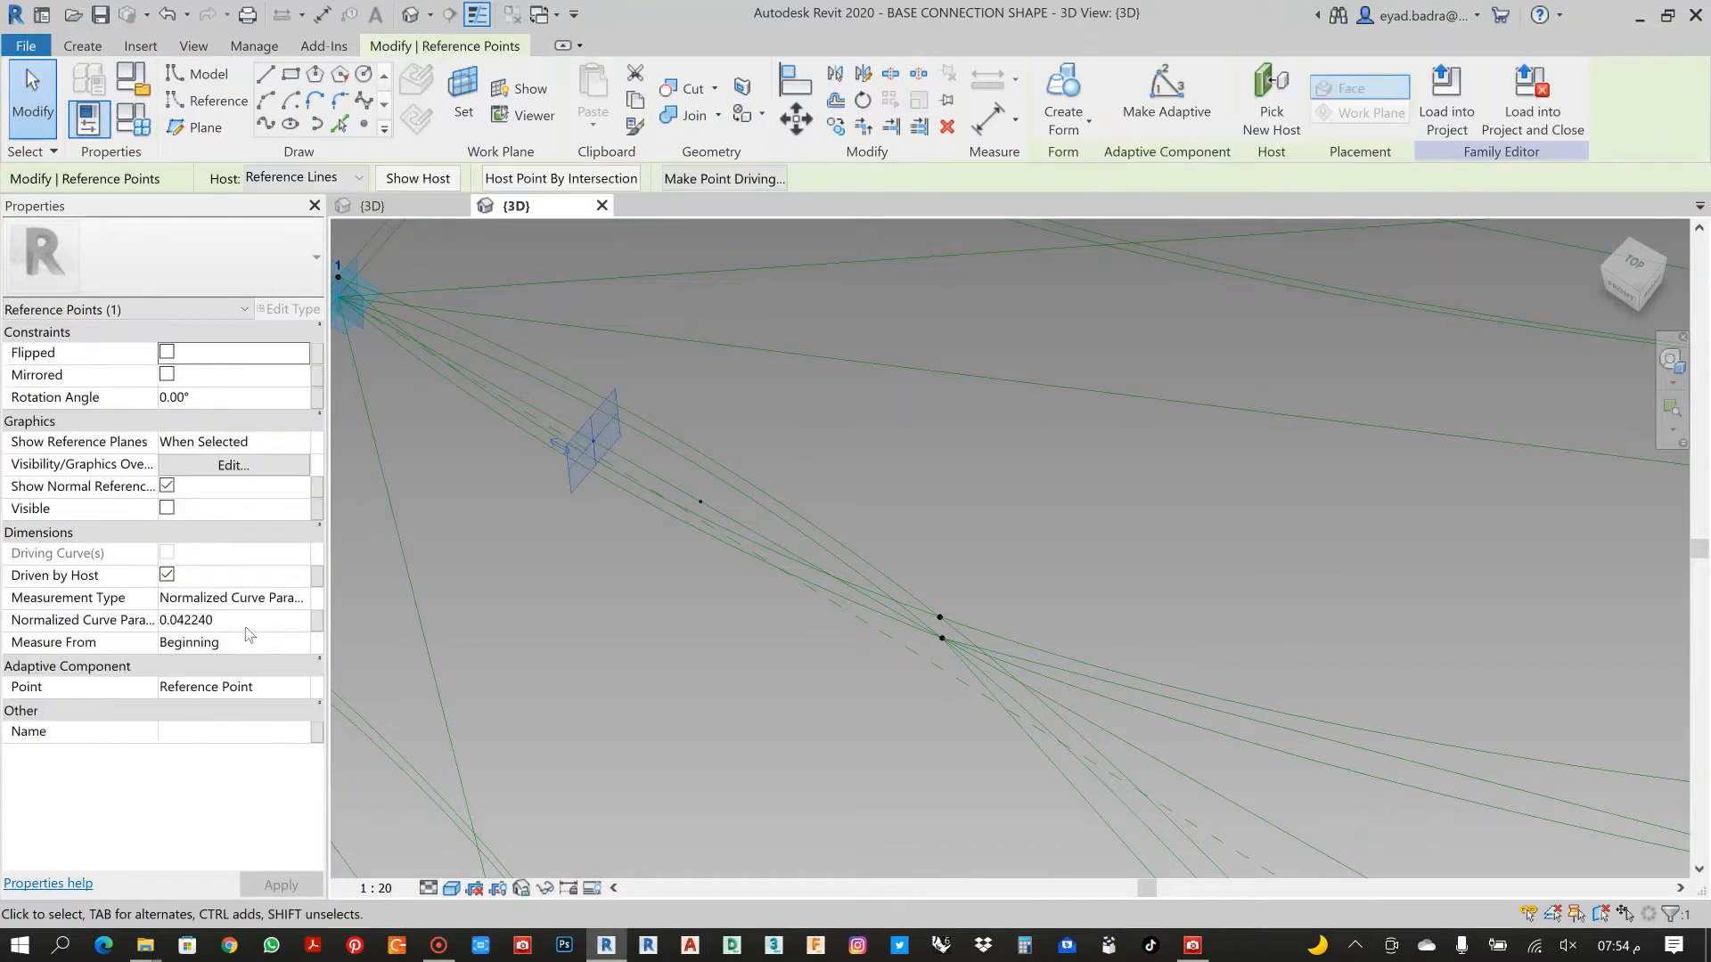
pyautogui.click(213, 620)
pyautogui.write('0000')
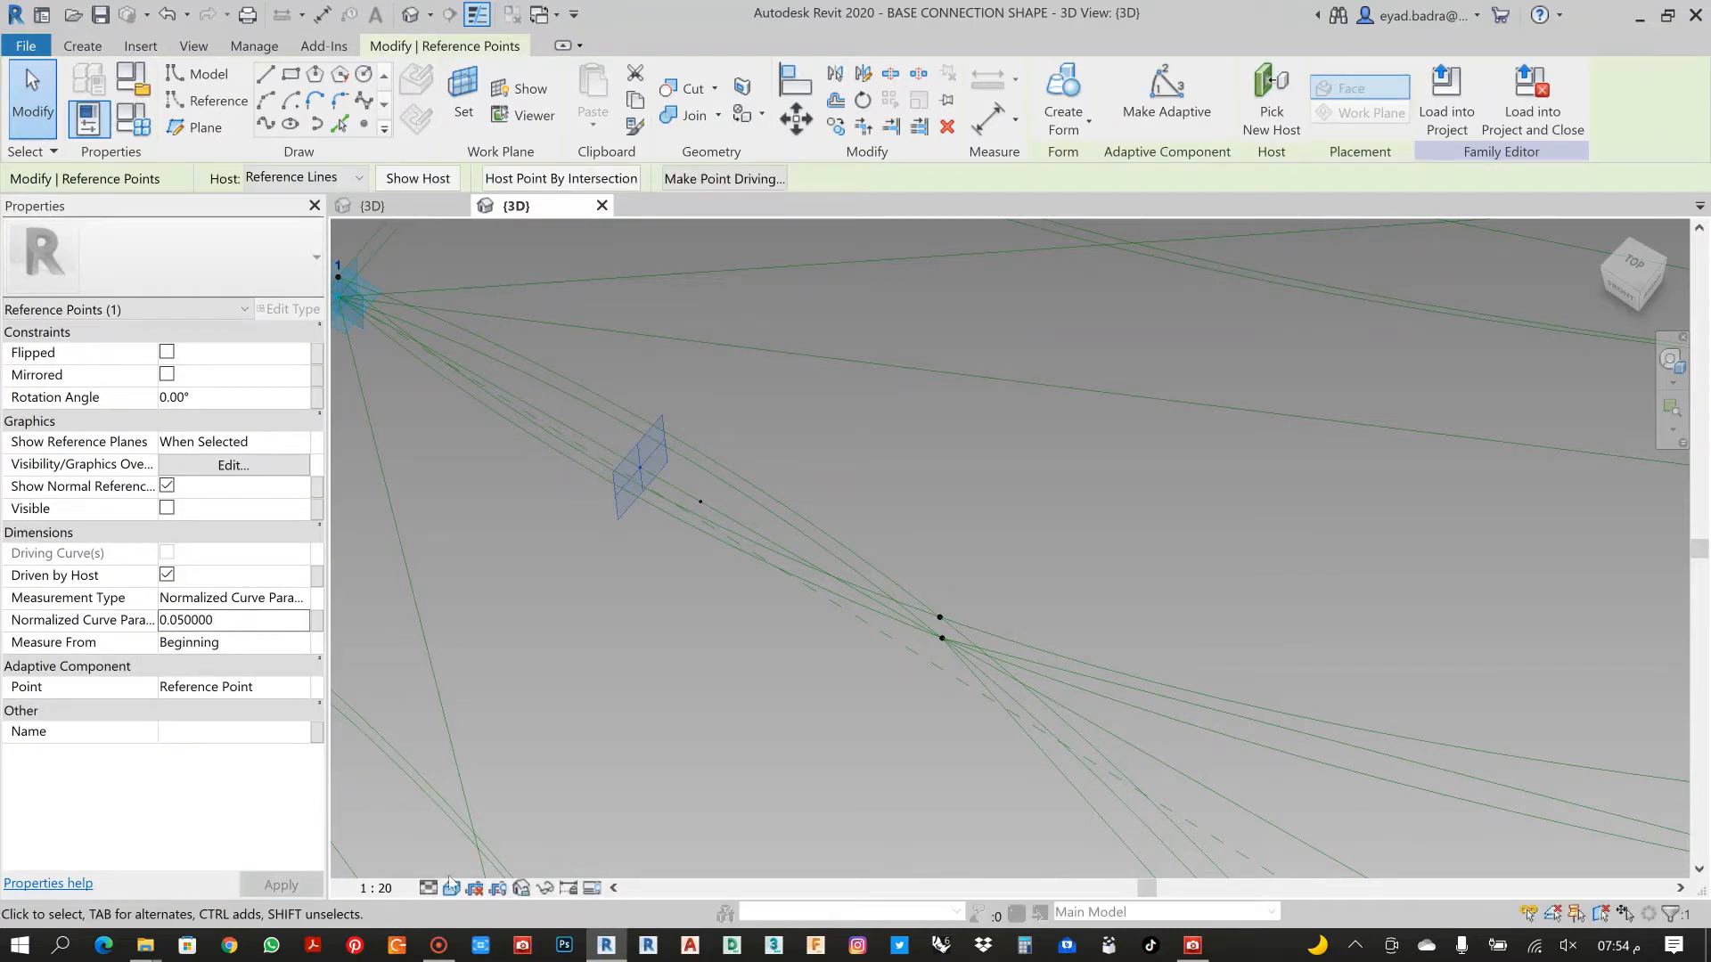
pyautogui.click(617, 648)
# Switch to ACDSee to examine the reference images of the curved facade panels and their connection parts, and return to Revit
pyautogui.scroll(-3, 622, 656)
pyautogui.moveTo(623, 656); pyautogui.dragTo(611, 629, button='middle')
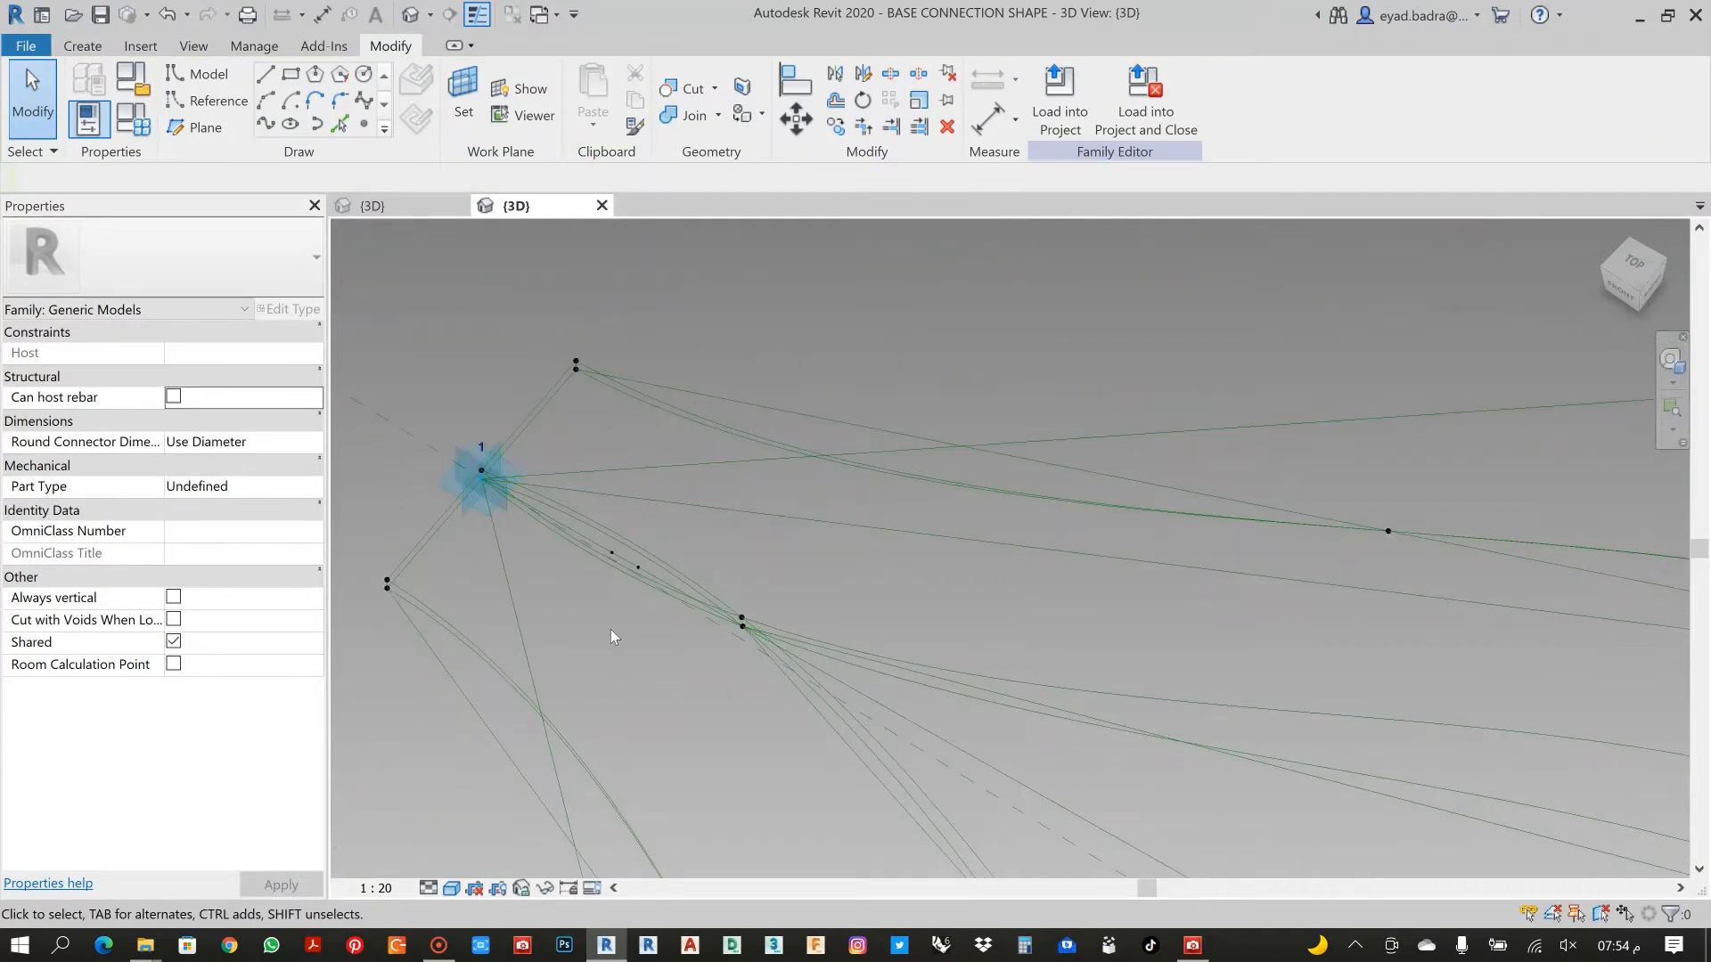
pyautogui.scroll(2, 623, 613)
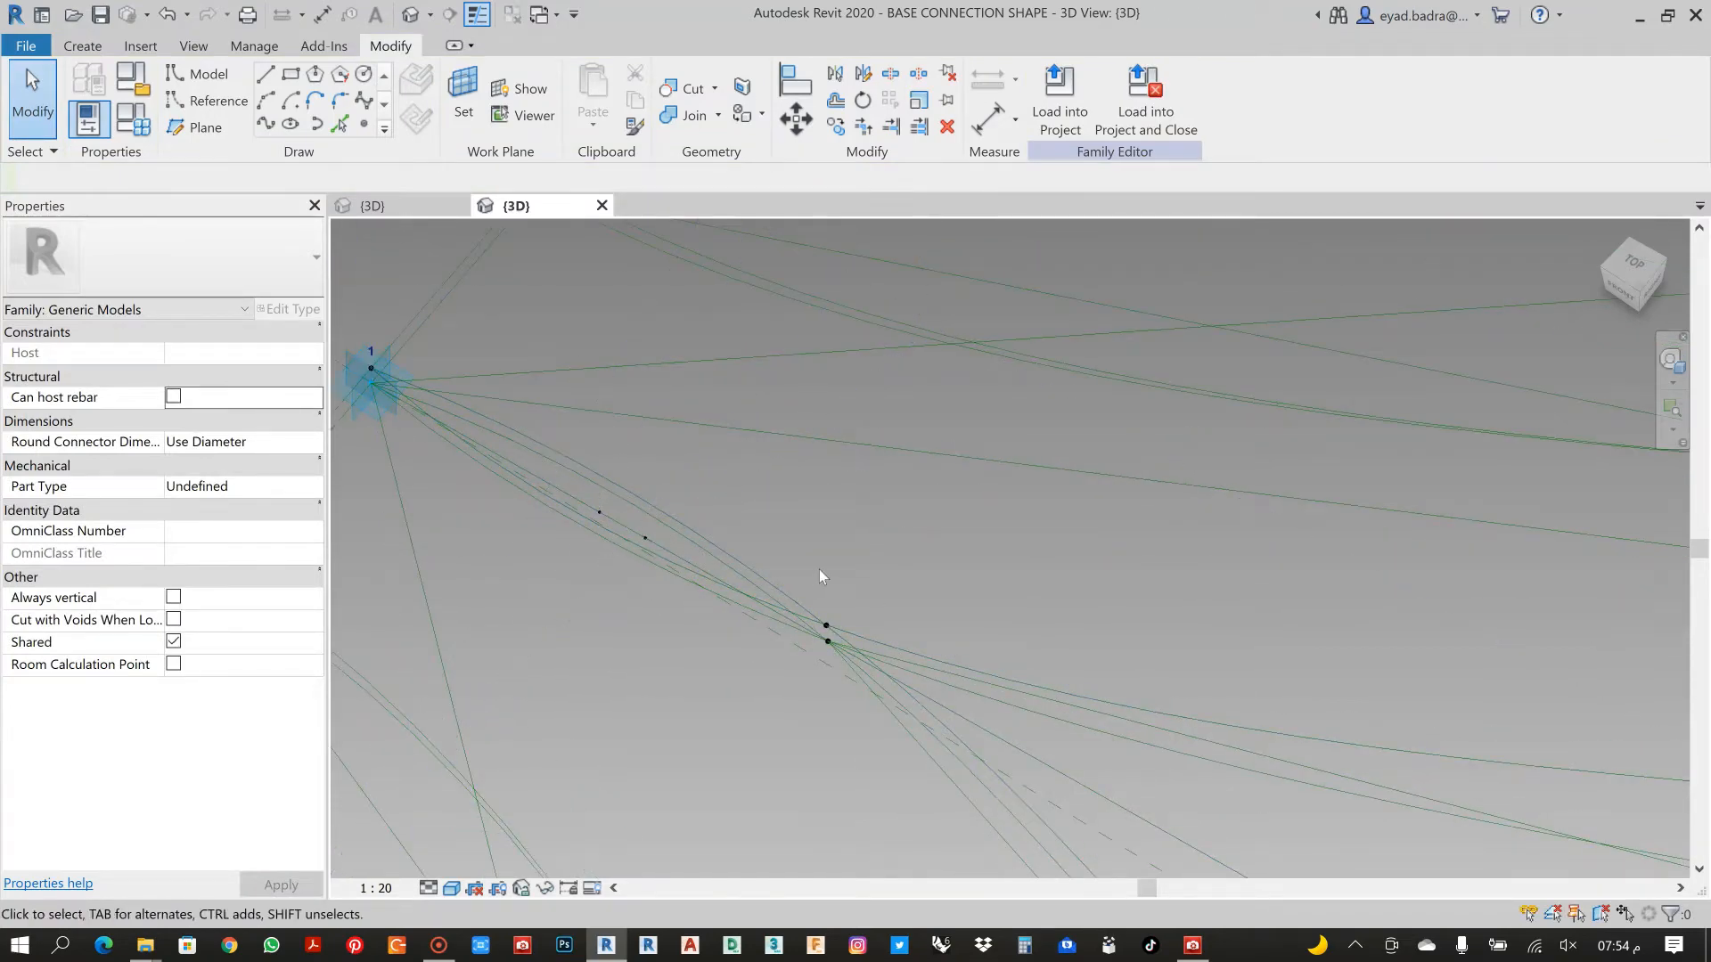
pyautogui.scroll(-2, 820, 588)
pyautogui.scroll(-3, 847, 570)
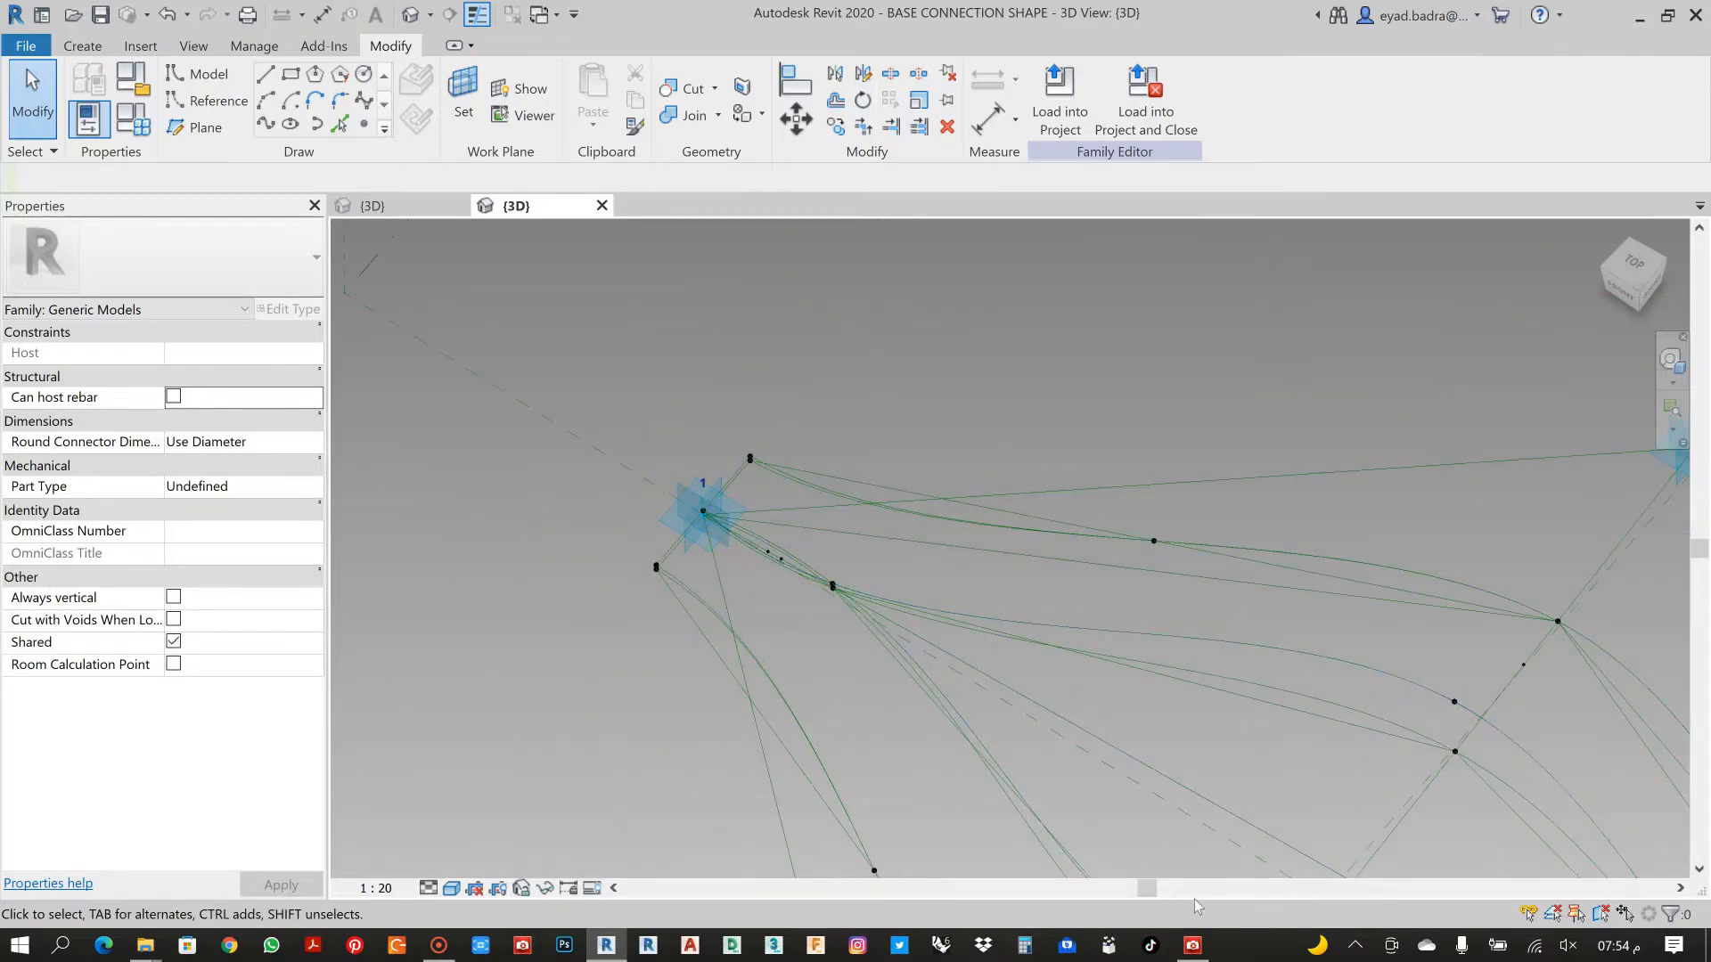
pyautogui.click(1194, 947)
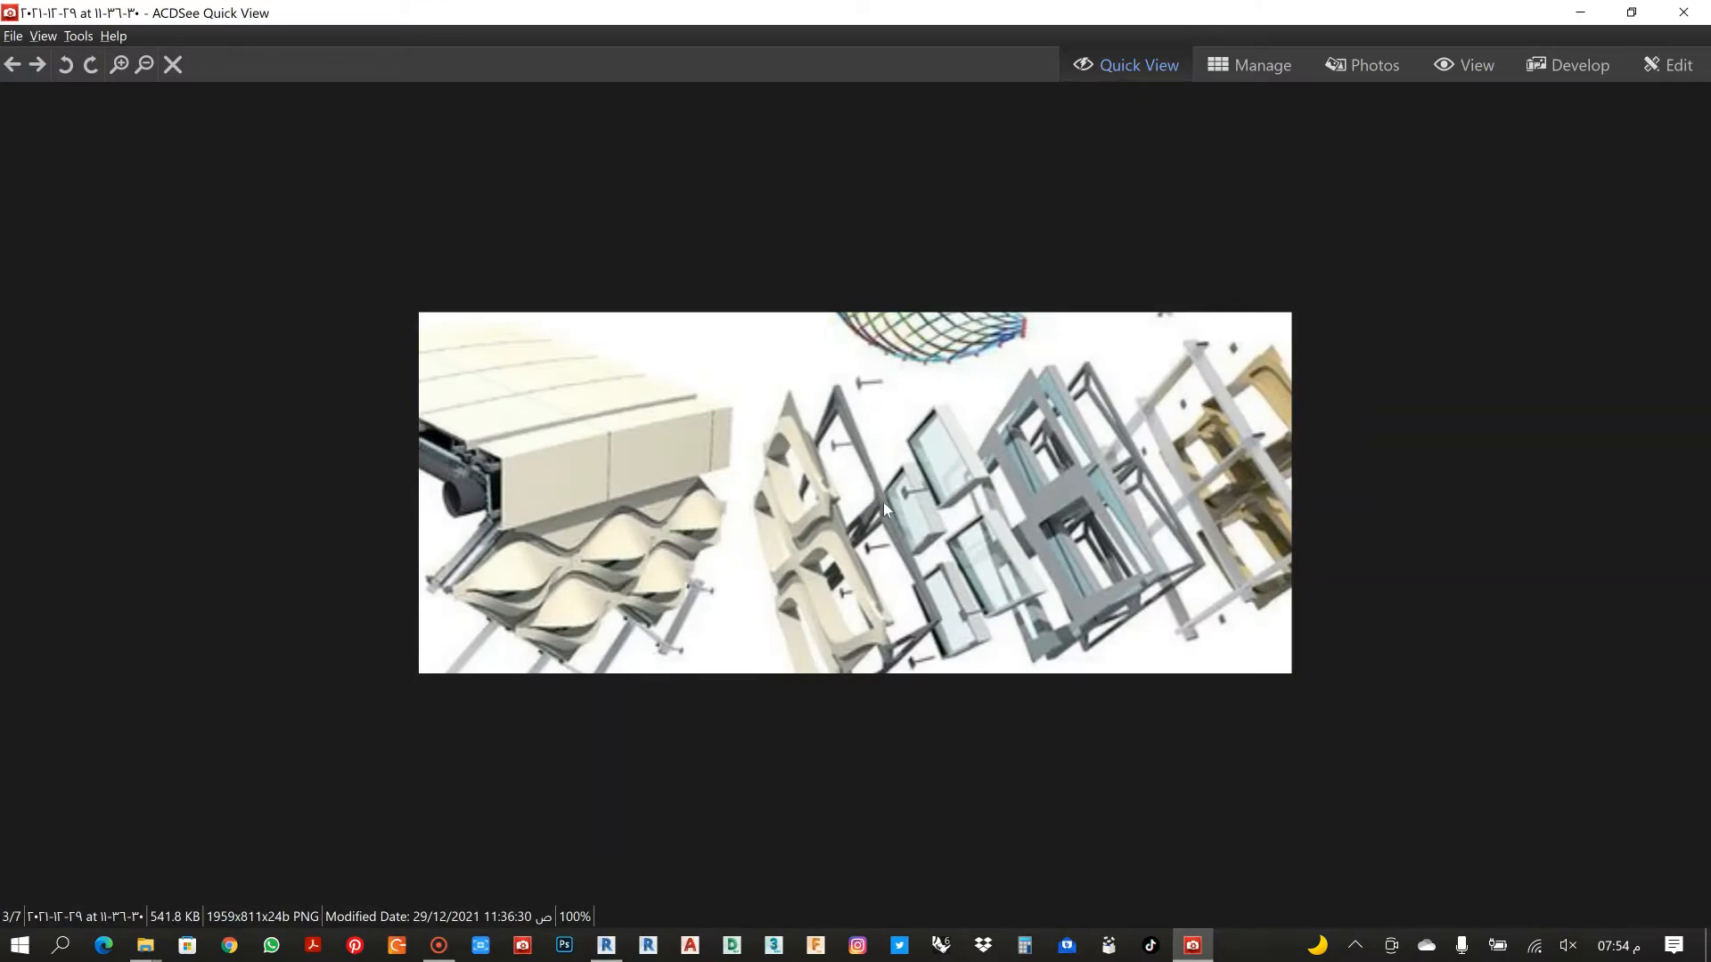
pyautogui.scroll(1, 891, 494)
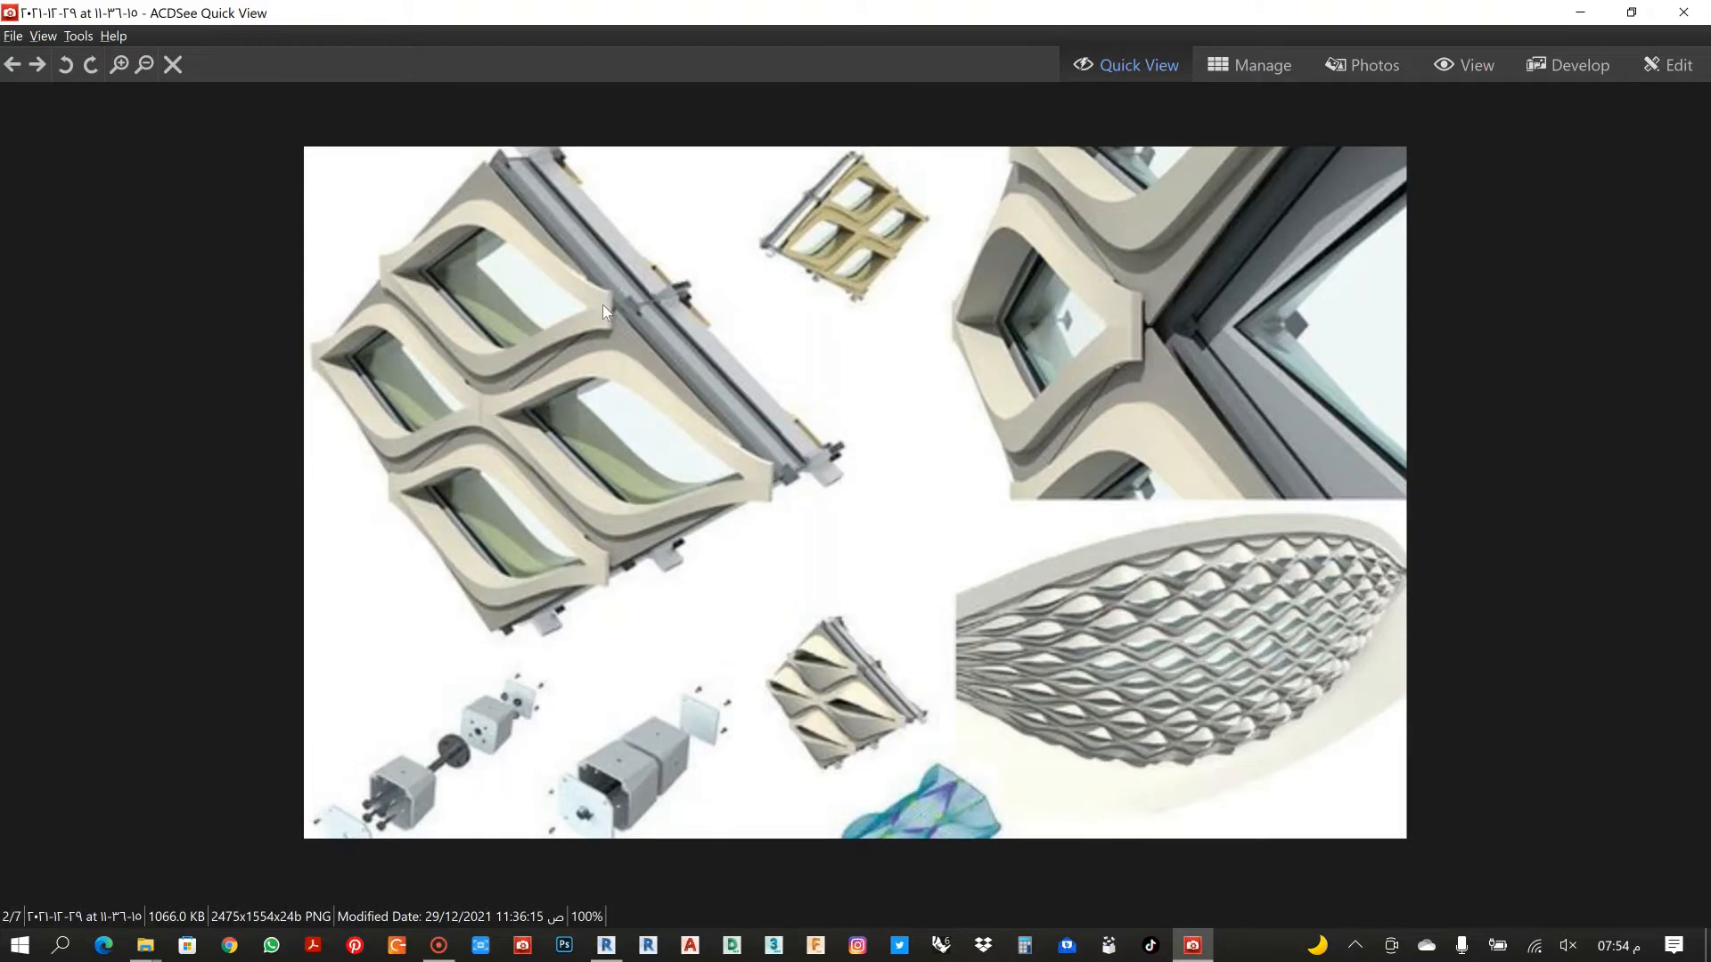
pyautogui.click(1573, 14)
# Place two reference points near adaptive point 3 on the diagonal reference line running from point 1 to point 3
pyautogui.scroll(5, 747, 590)
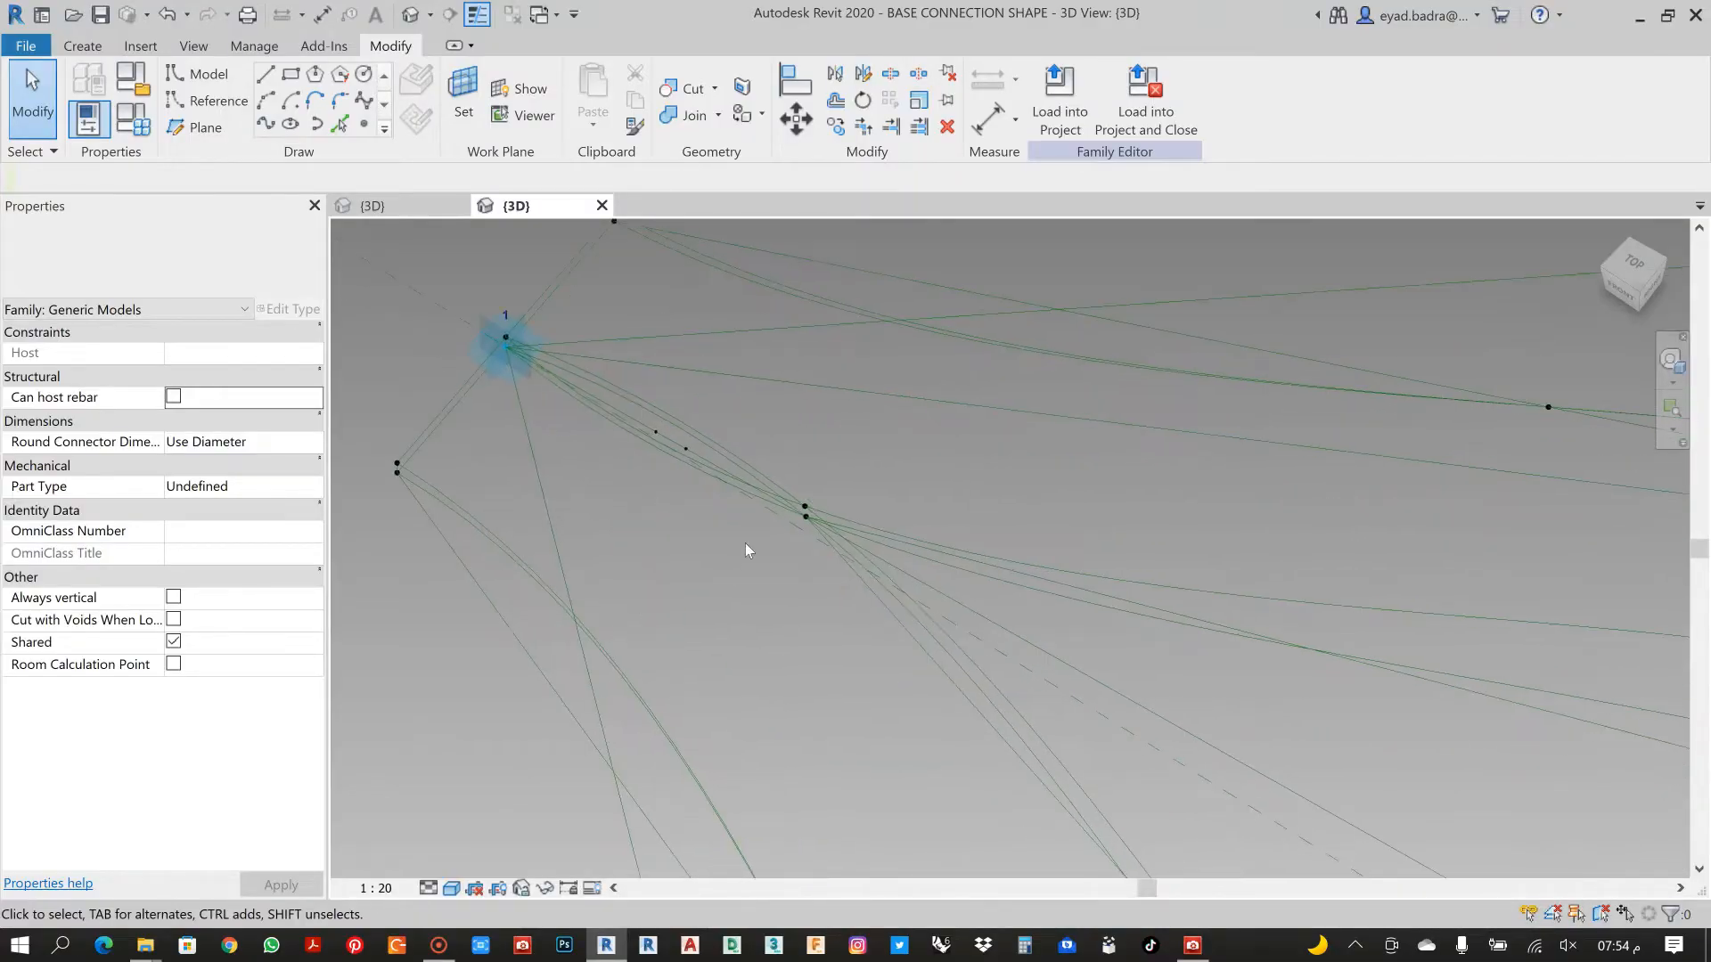
pyautogui.scroll(-5, 745, 550)
pyautogui.moveTo(1016, 543); pyautogui.dragTo(821, 461, button='middle')
pyautogui.scroll(-3, 822, 462)
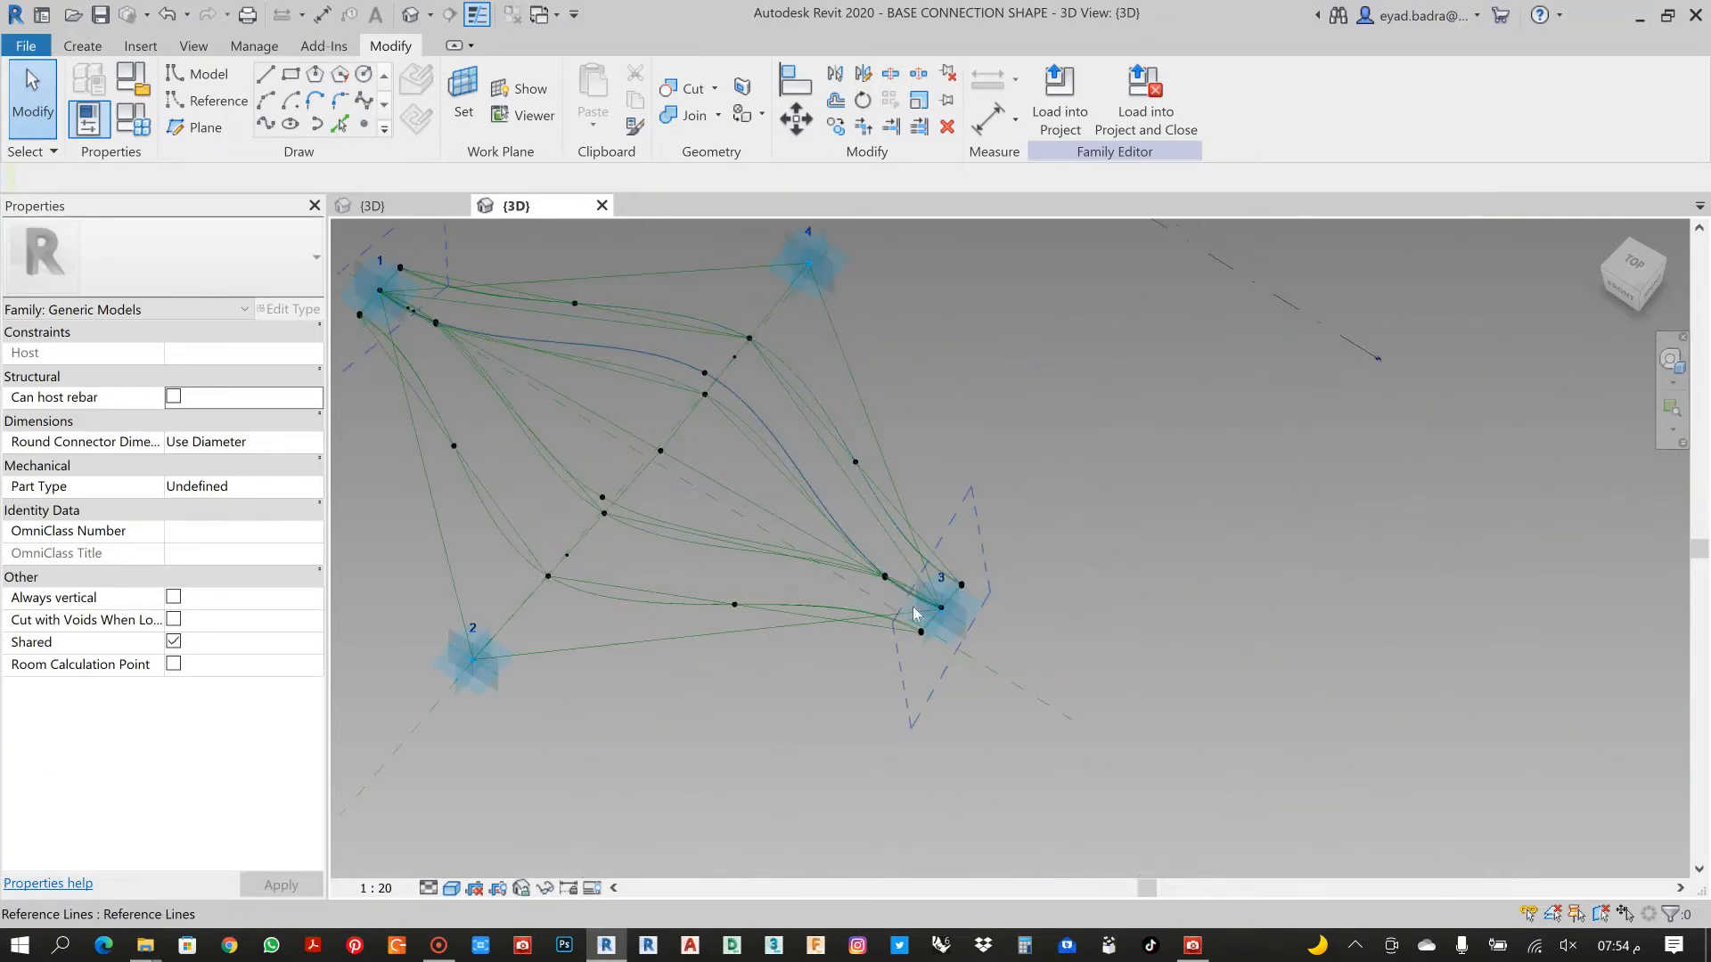
pyautogui.scroll(3, 927, 598)
pyautogui.moveTo(950, 566)
pyautogui.mouseDown(button='middle')
pyautogui.moveTo(982, 531)
pyautogui.moveTo(980, 571)
pyautogui.mouseUp(button='middle')
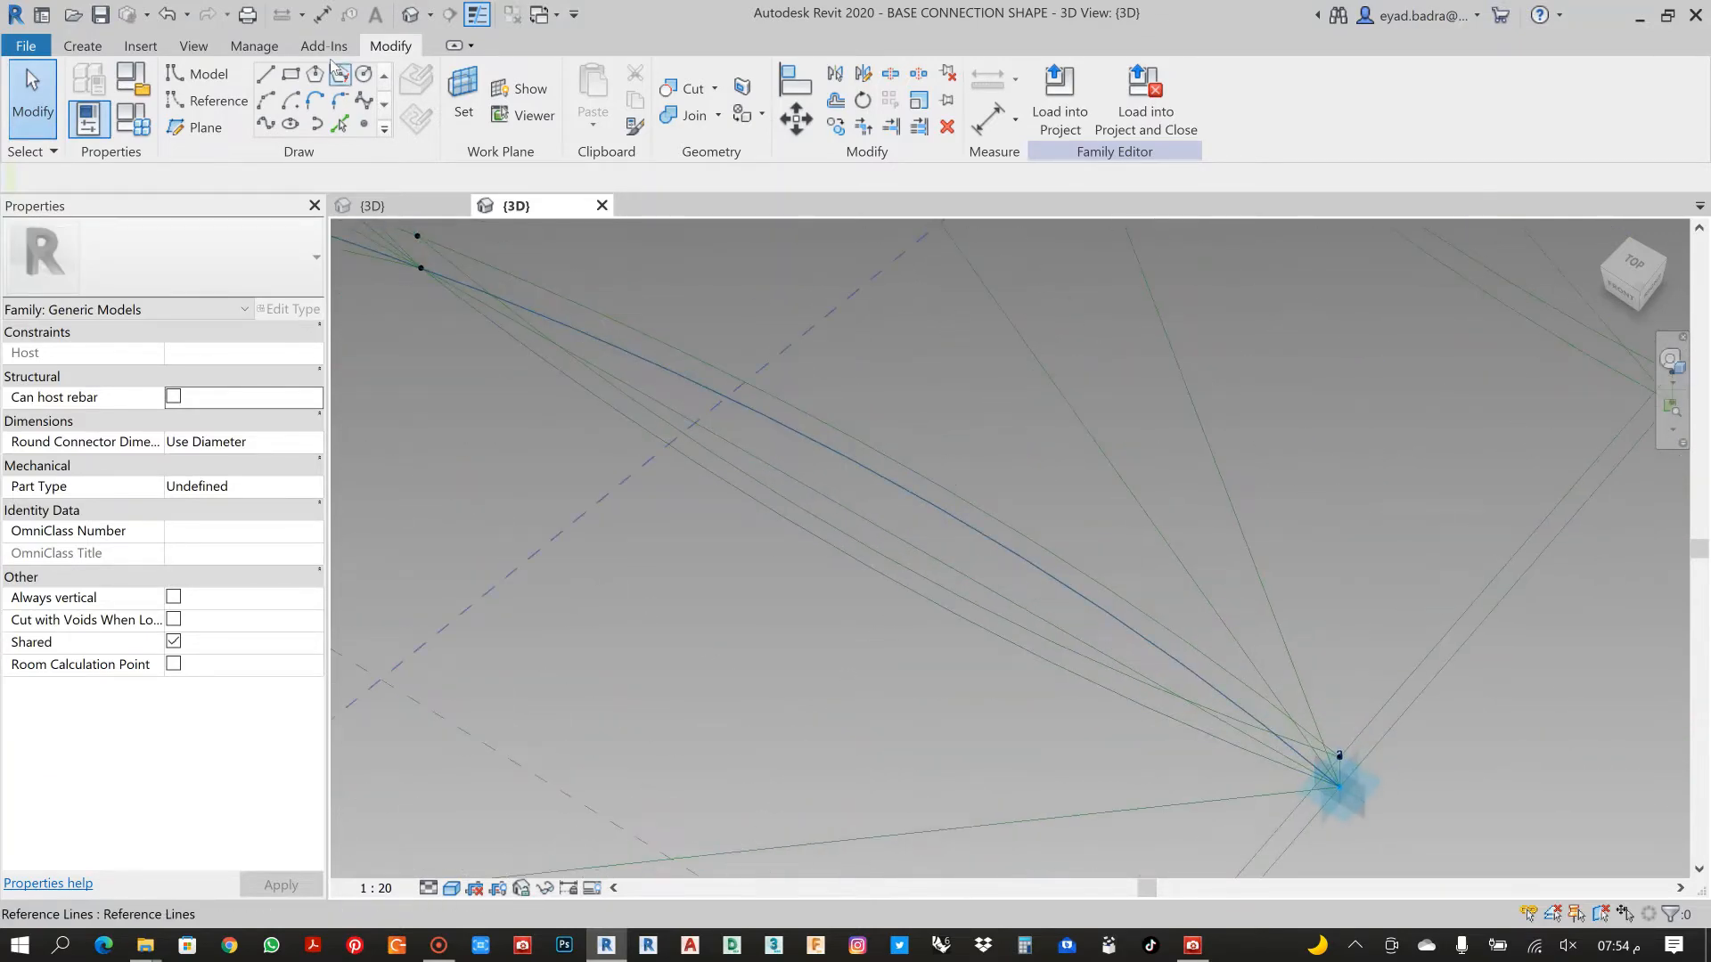
pyautogui.click(369, 125)
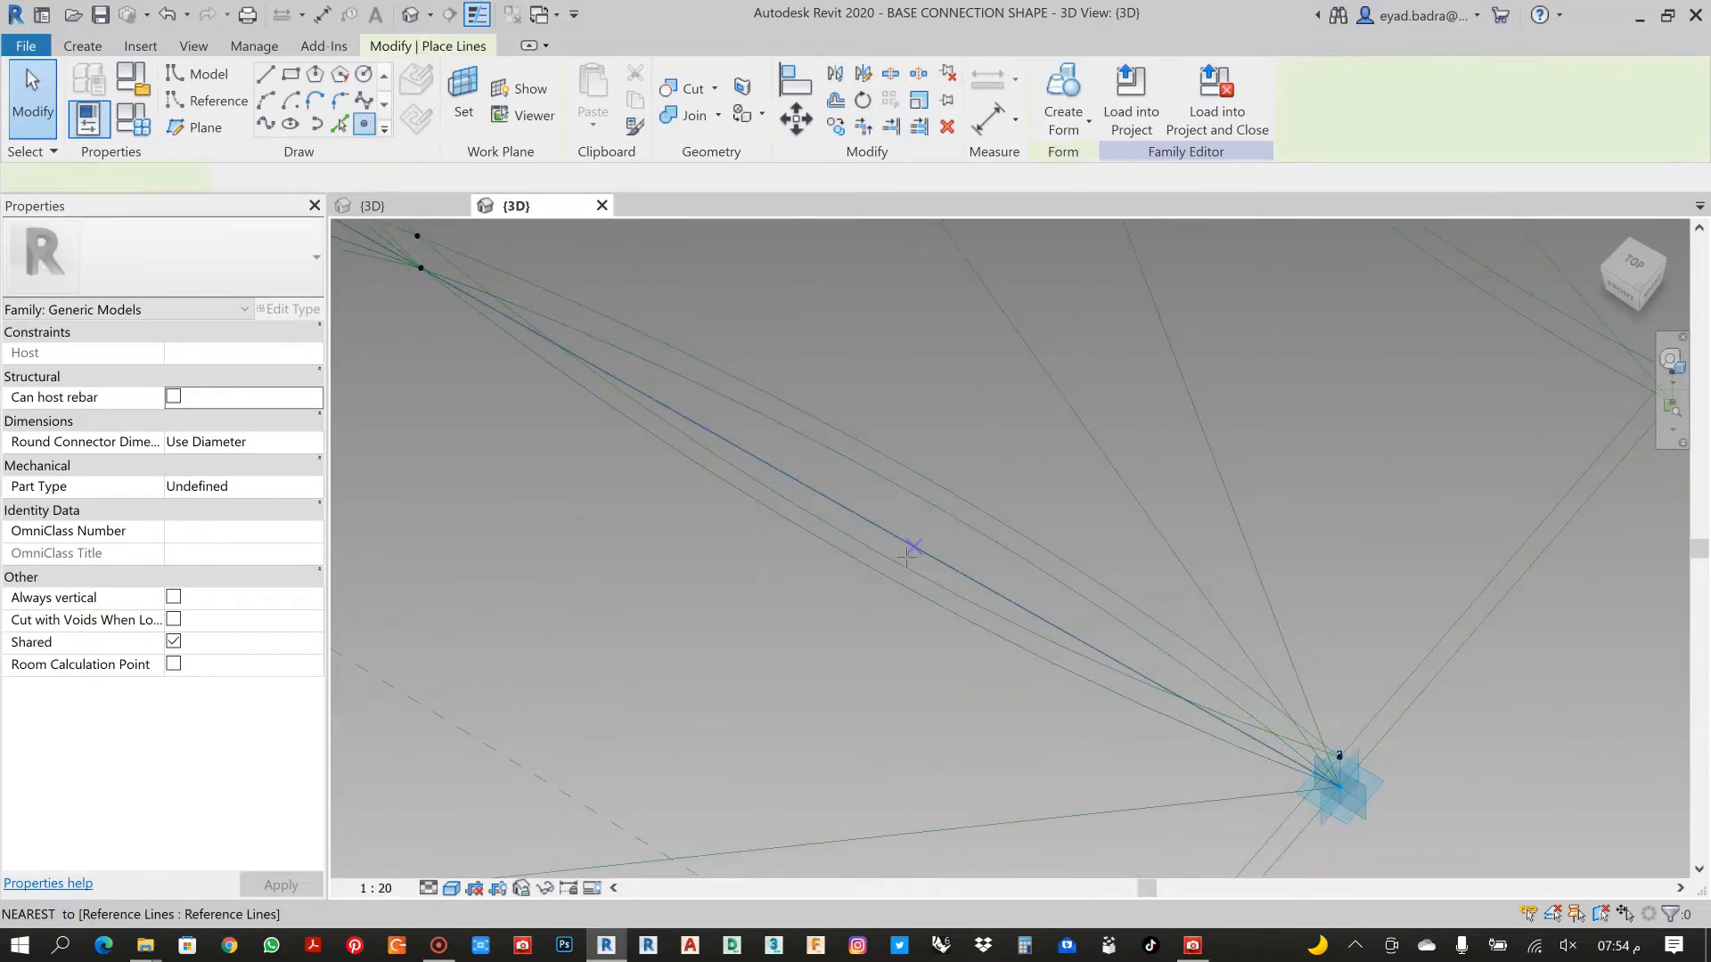
pyautogui.click(955, 568)
pyautogui.click(932, 666)
pyautogui.press('Escape')
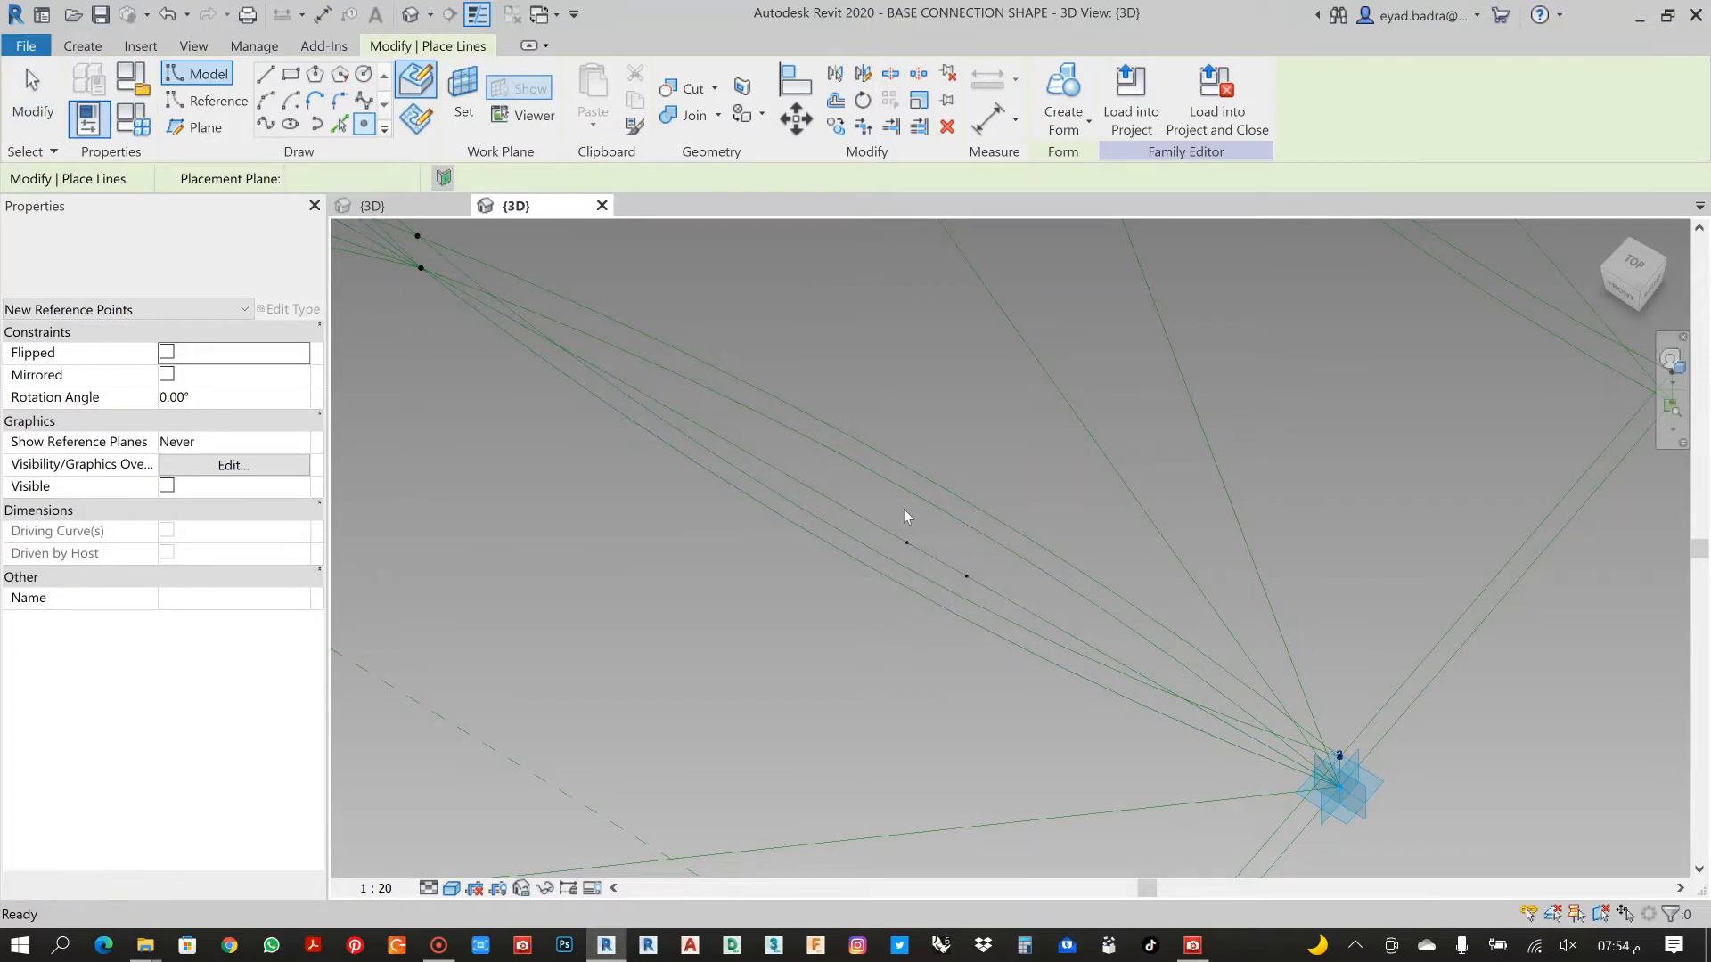
# Set the normalized curve parameter of the new reference point farther from adaptive point 3 to 0.94
pyautogui.click(907, 543)
pyautogui.click(246, 620)
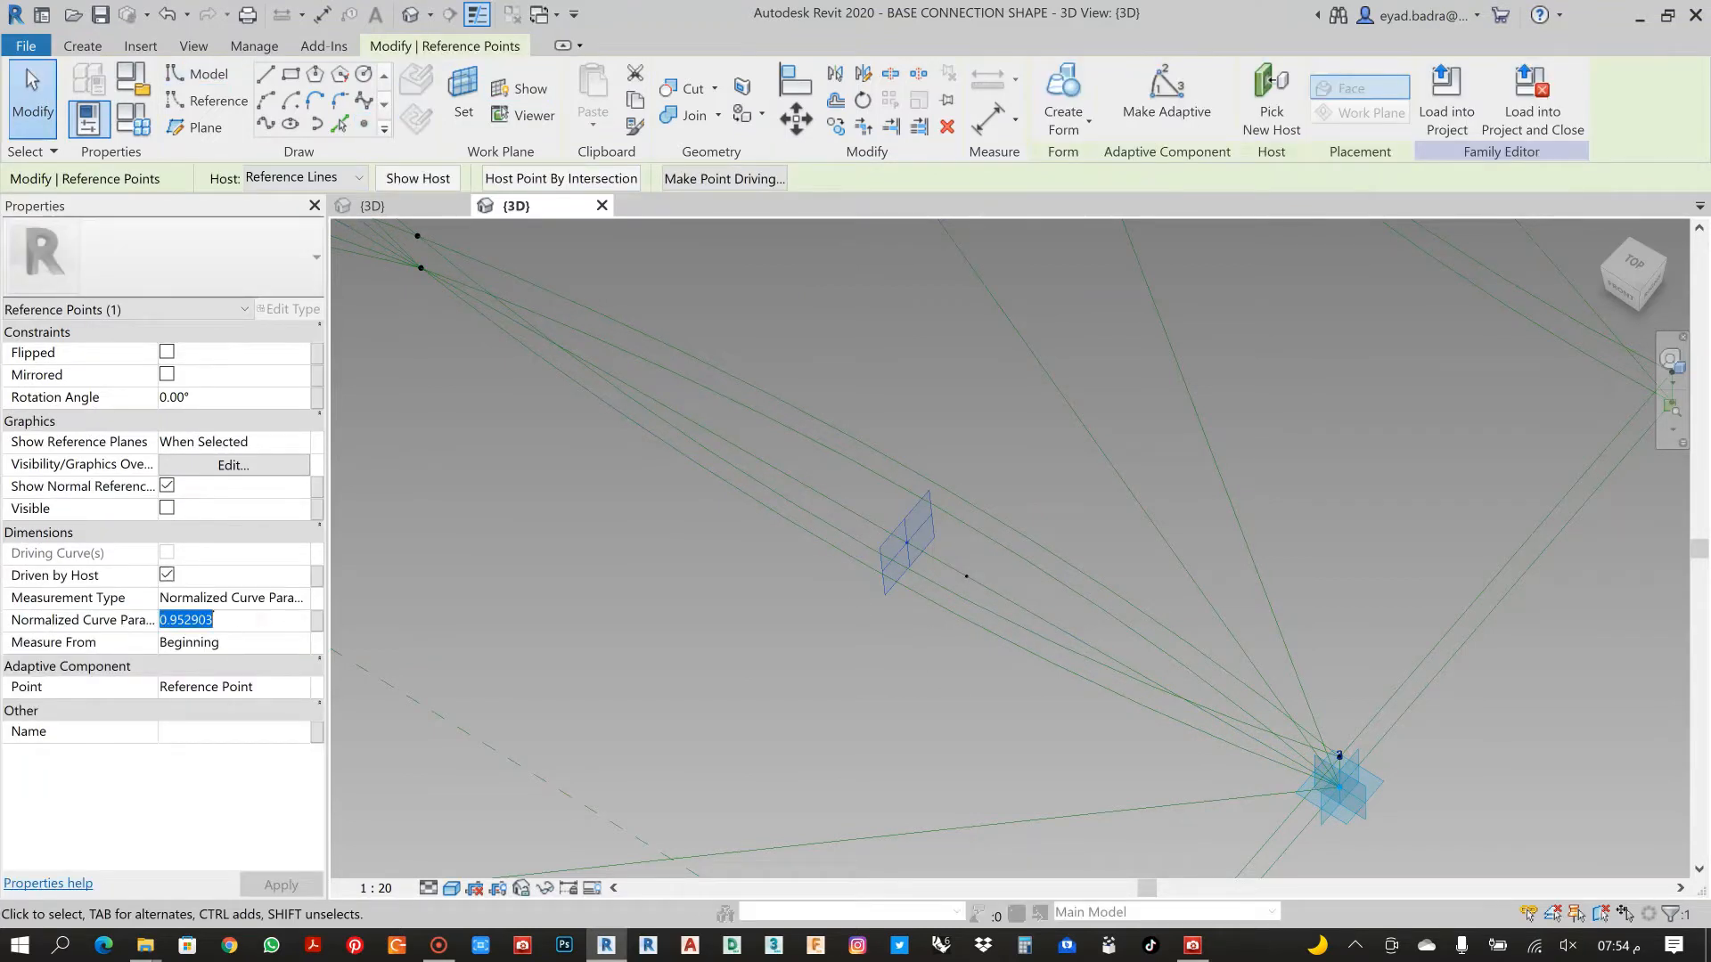
pyautogui.write('0.94')
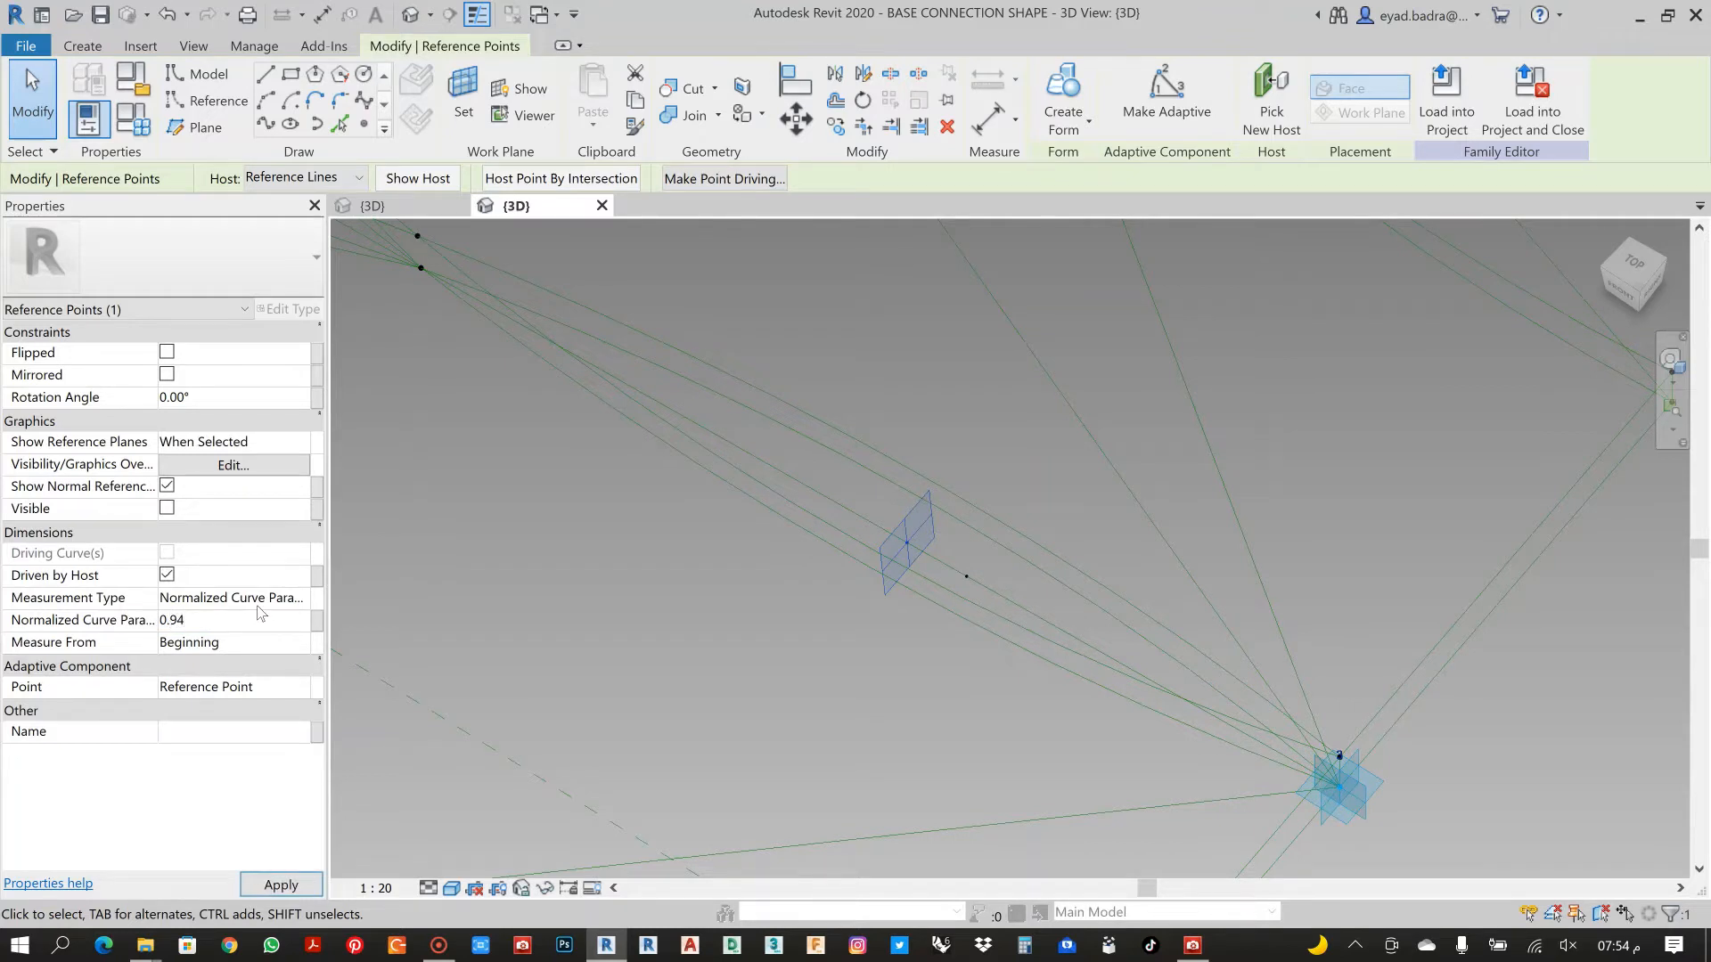
pyautogui.click(283, 879)
pyautogui.click(985, 426)
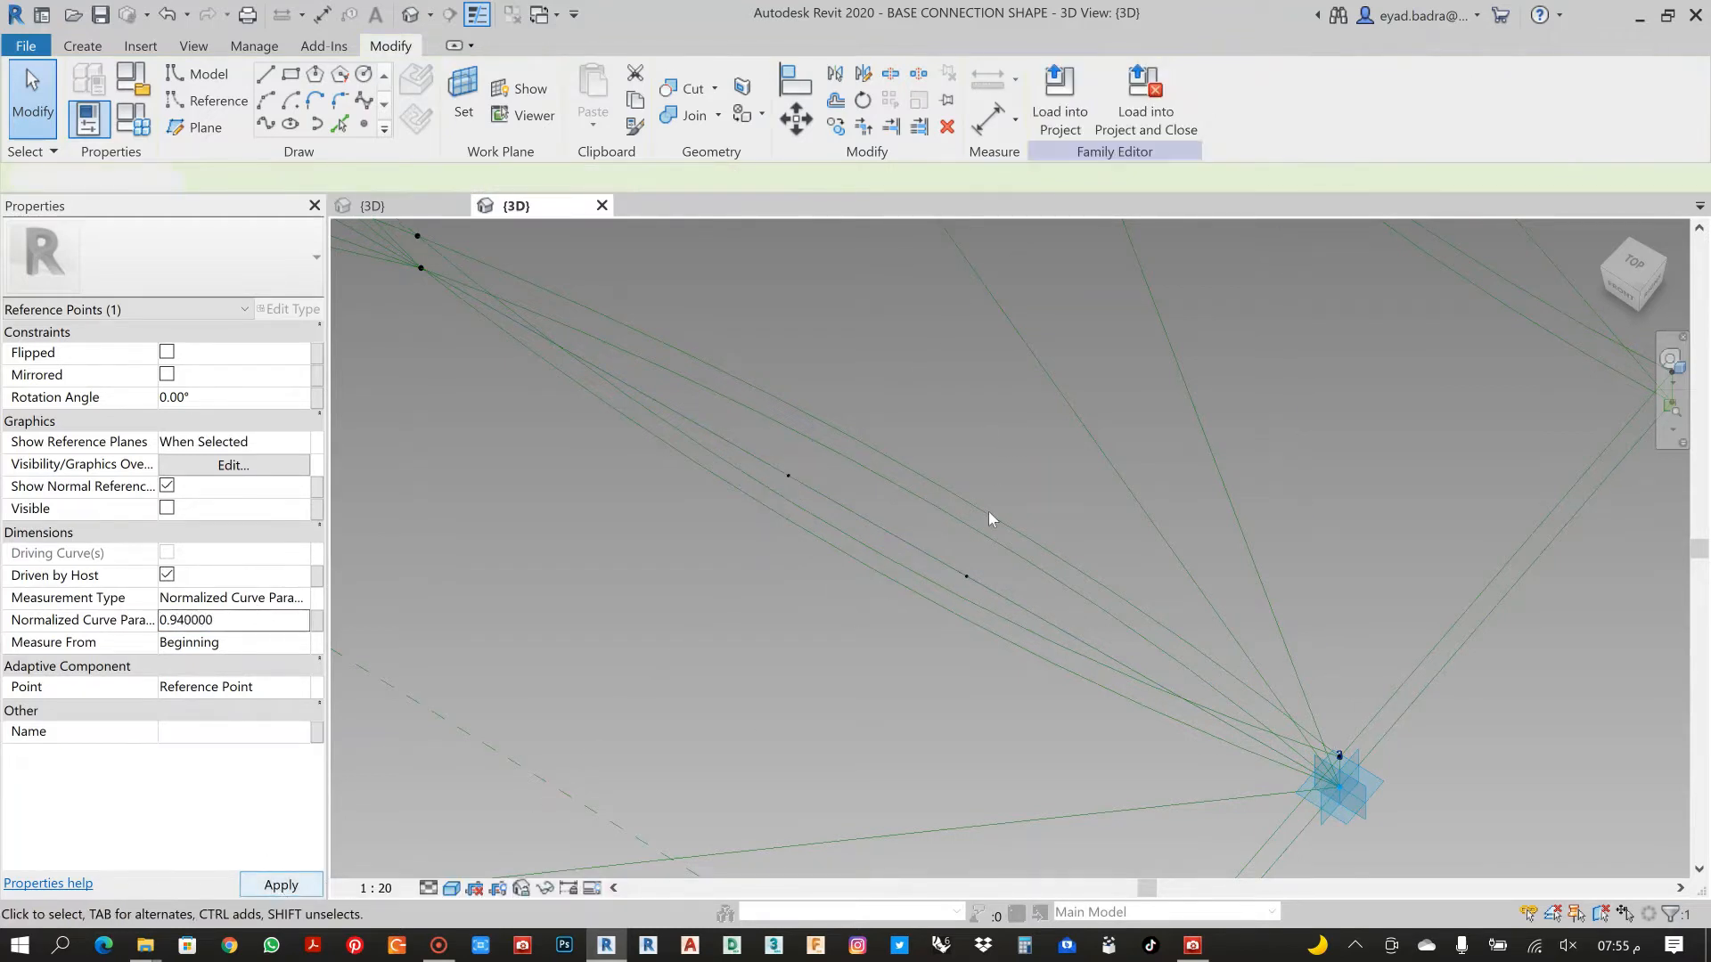
# Set the normalized curve parameter of the new reference point closer to adaptive point 3 to 0.95
pyautogui.click(966, 577)
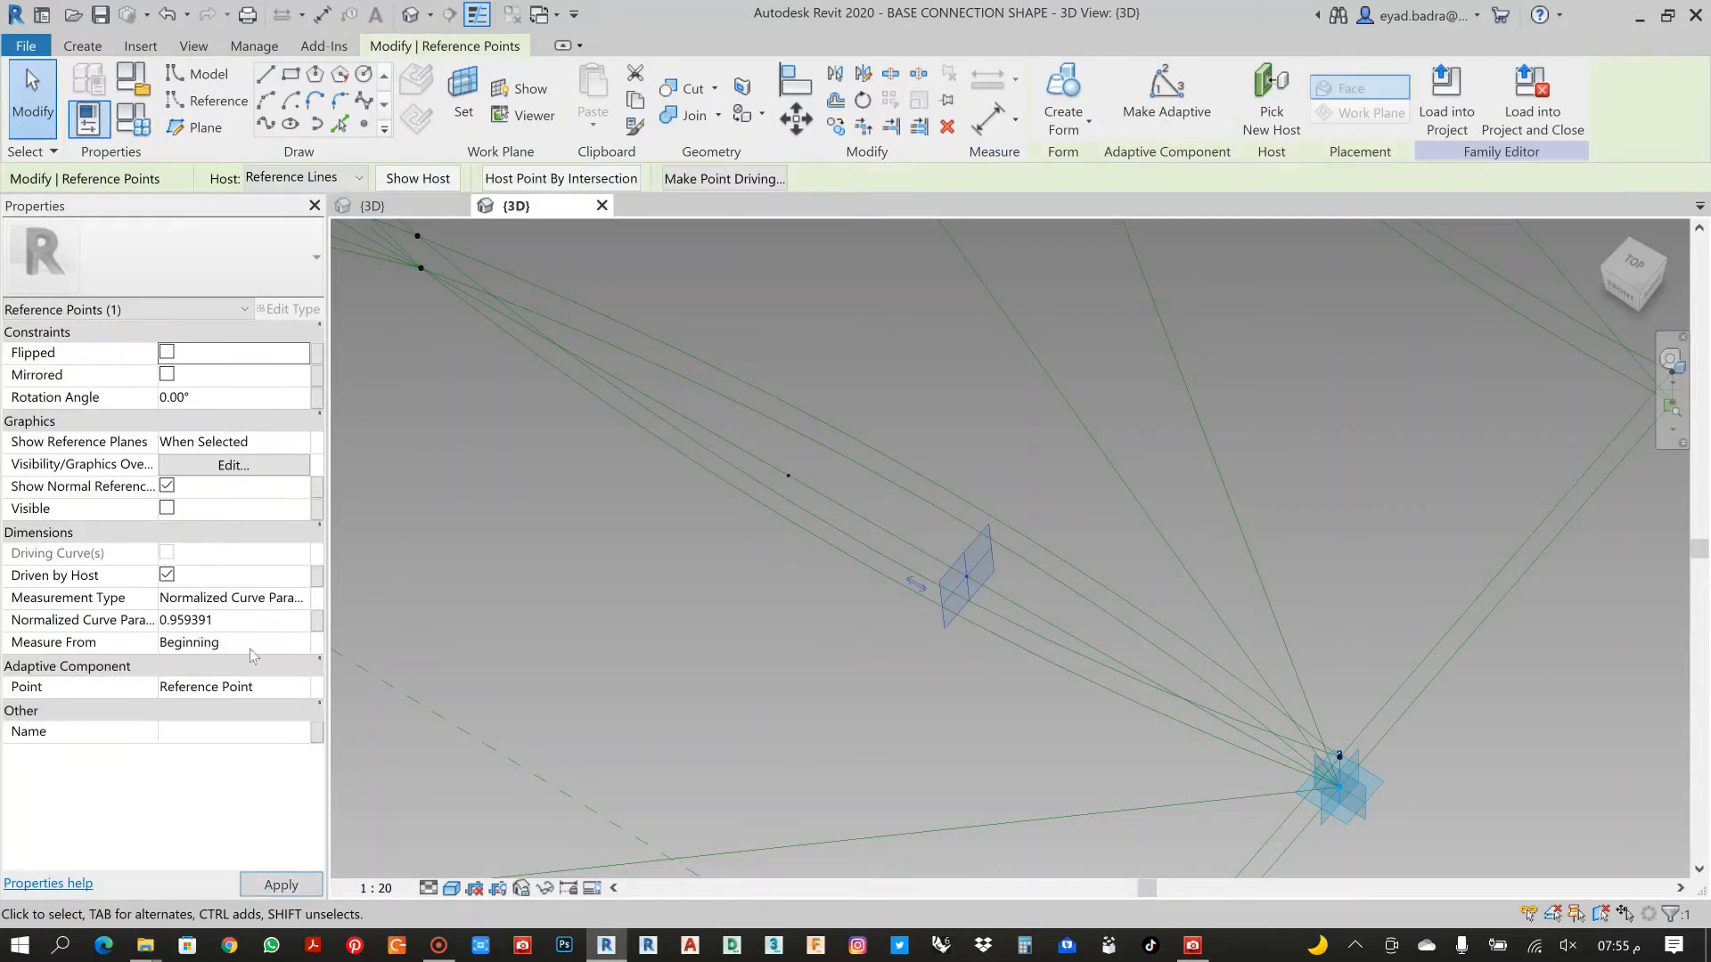
pyautogui.click(223, 620)
pyautogui.write('0.')
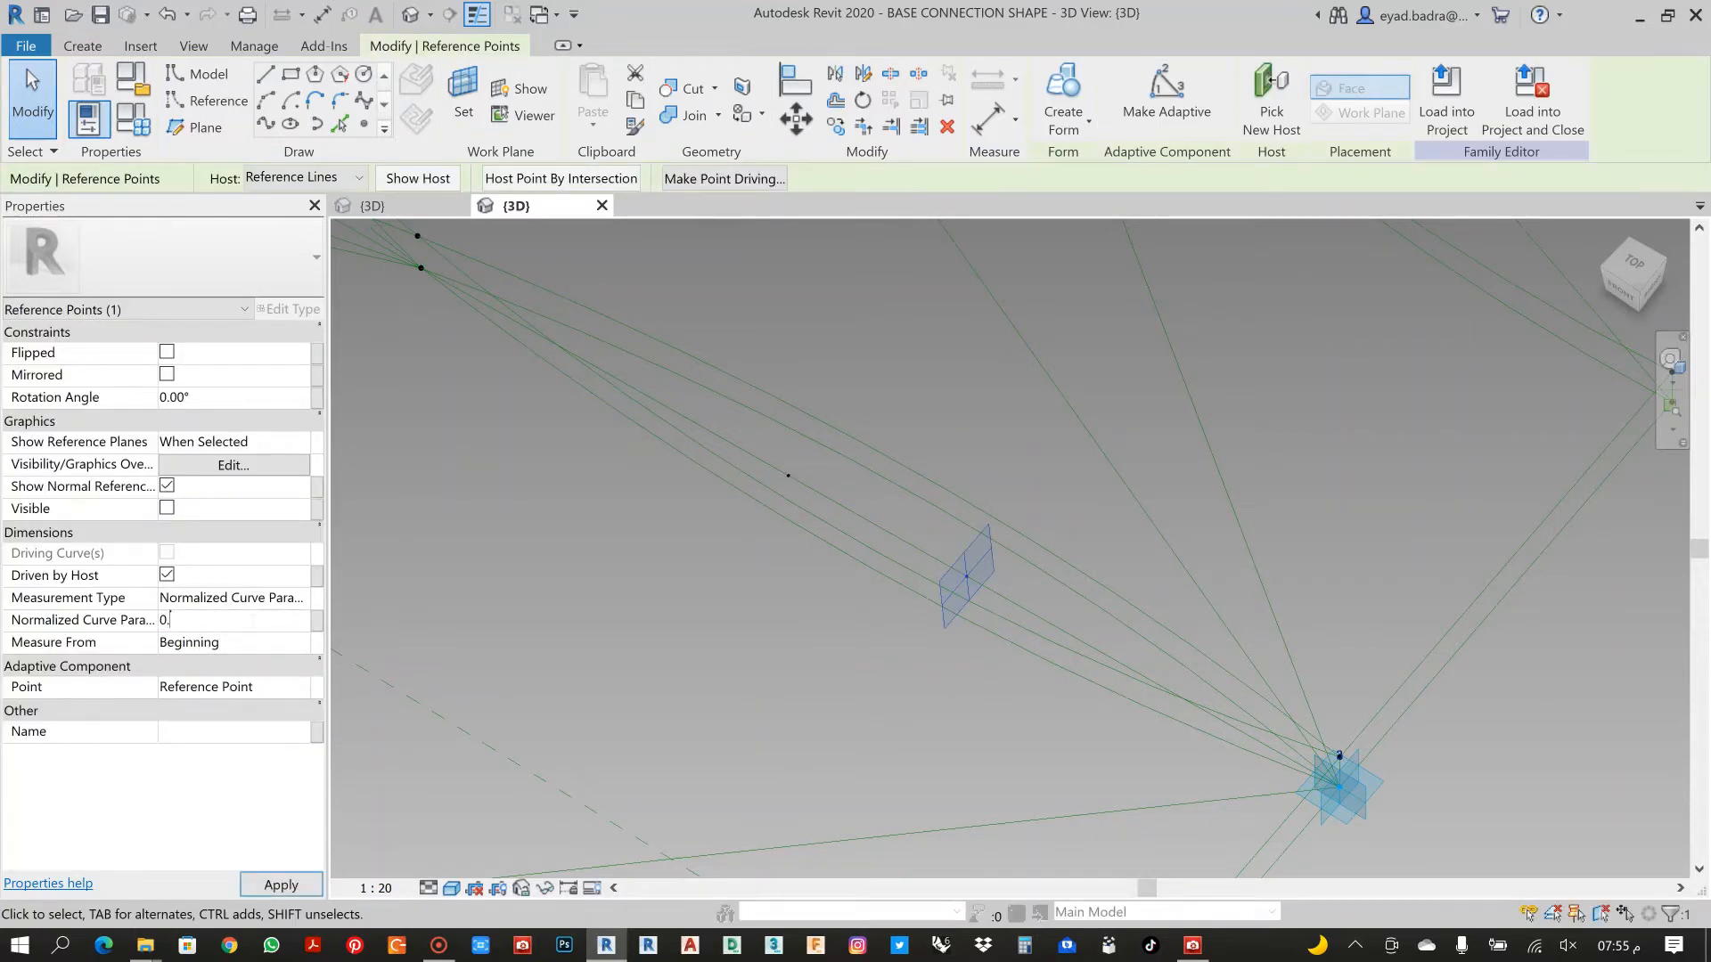
pyautogui.click(281, 885)
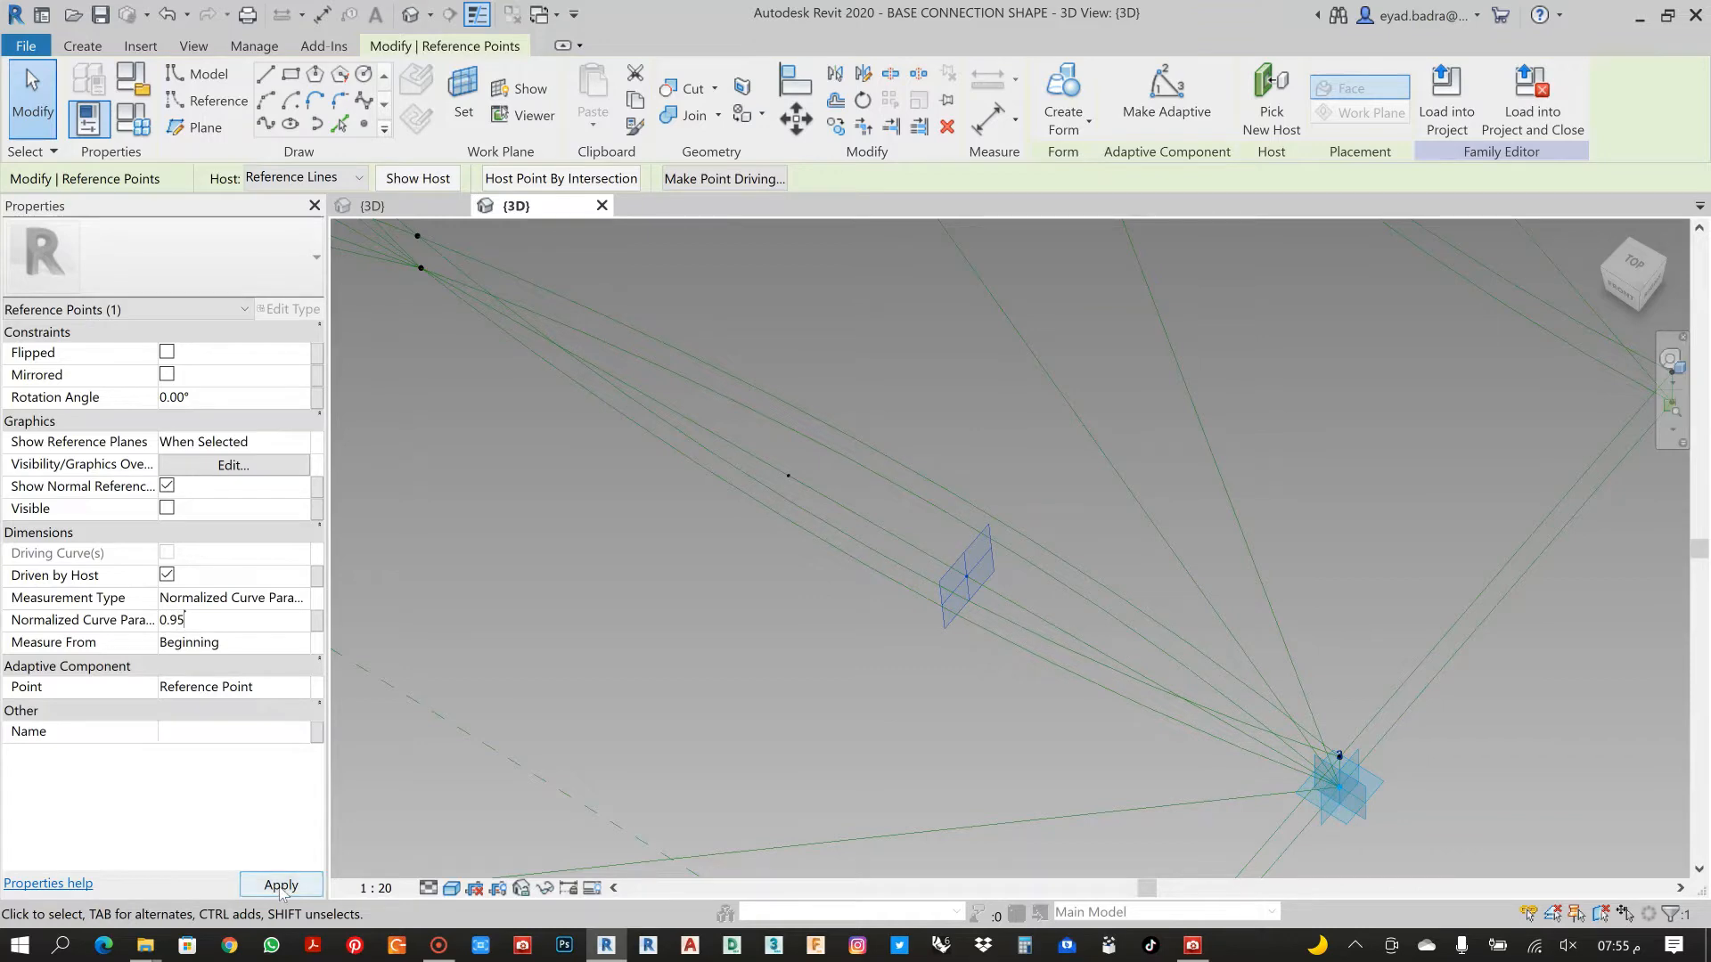
pyautogui.click(778, 654)
# Inspect the normalized curve parameters of the two existing hosted points on the reference line between adaptive points 2 and 4
pyautogui.scroll(-5, 710, 599)
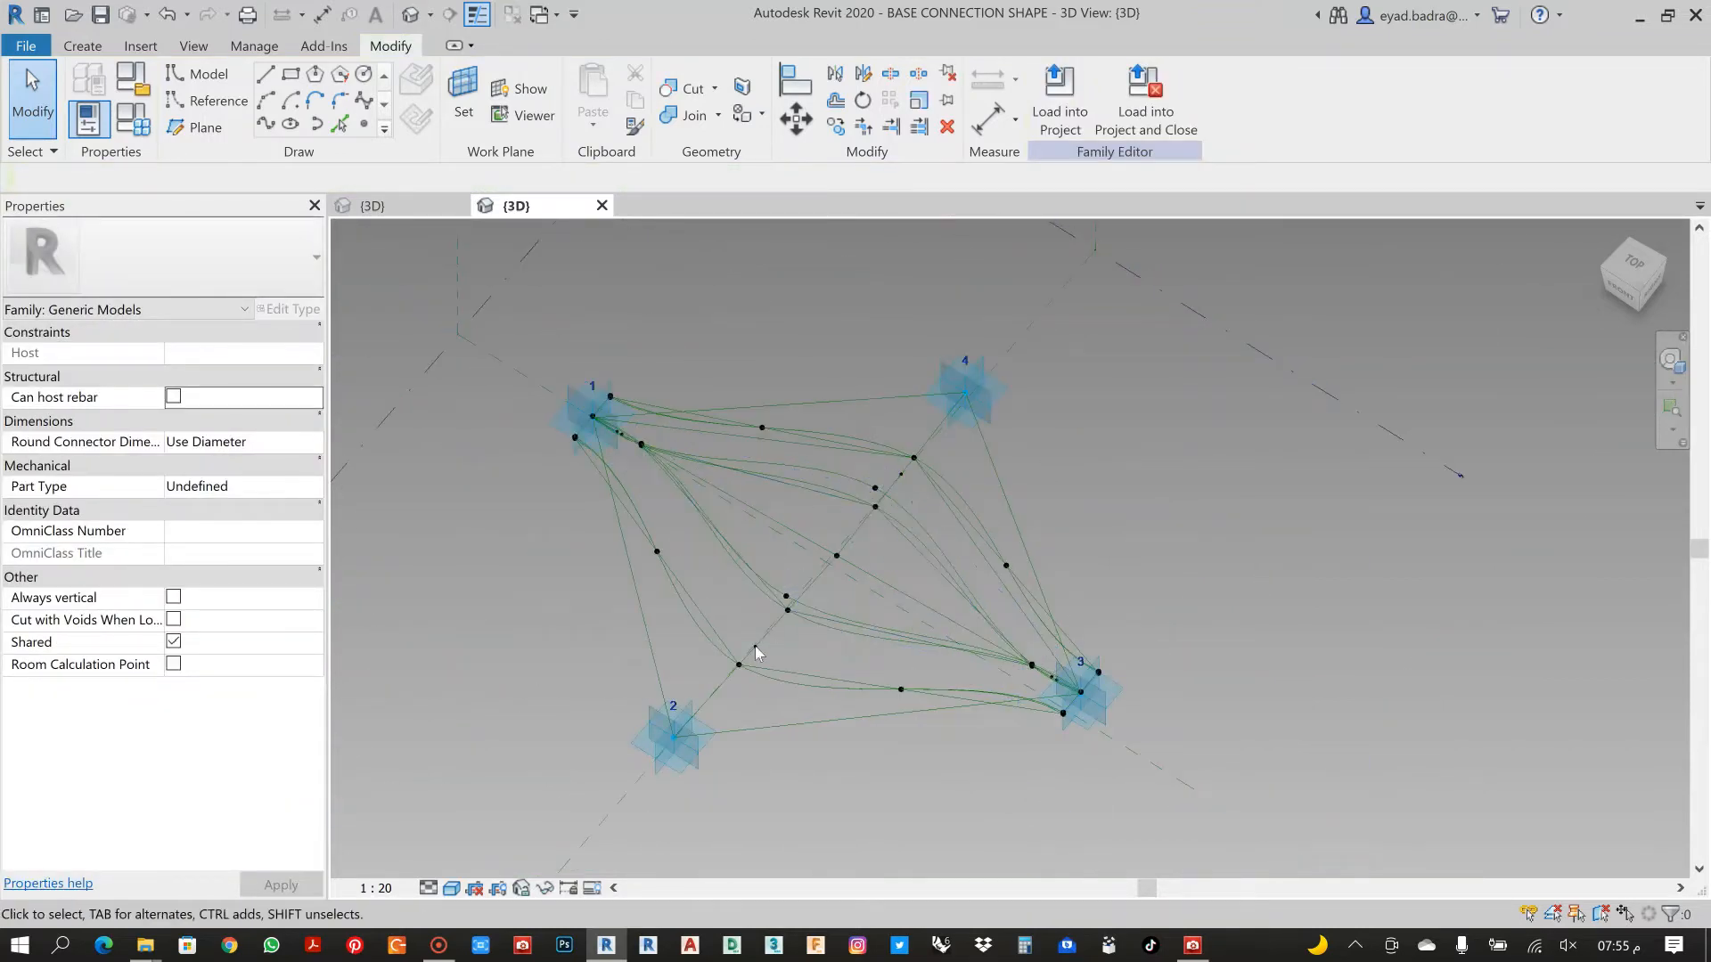
pyautogui.scroll(6, 783, 672)
pyautogui.scroll(-2, 809, 702)
pyautogui.moveTo(810, 701); pyautogui.dragTo(695, 753, button='middle')
pyautogui.scroll(-1, 911, 584)
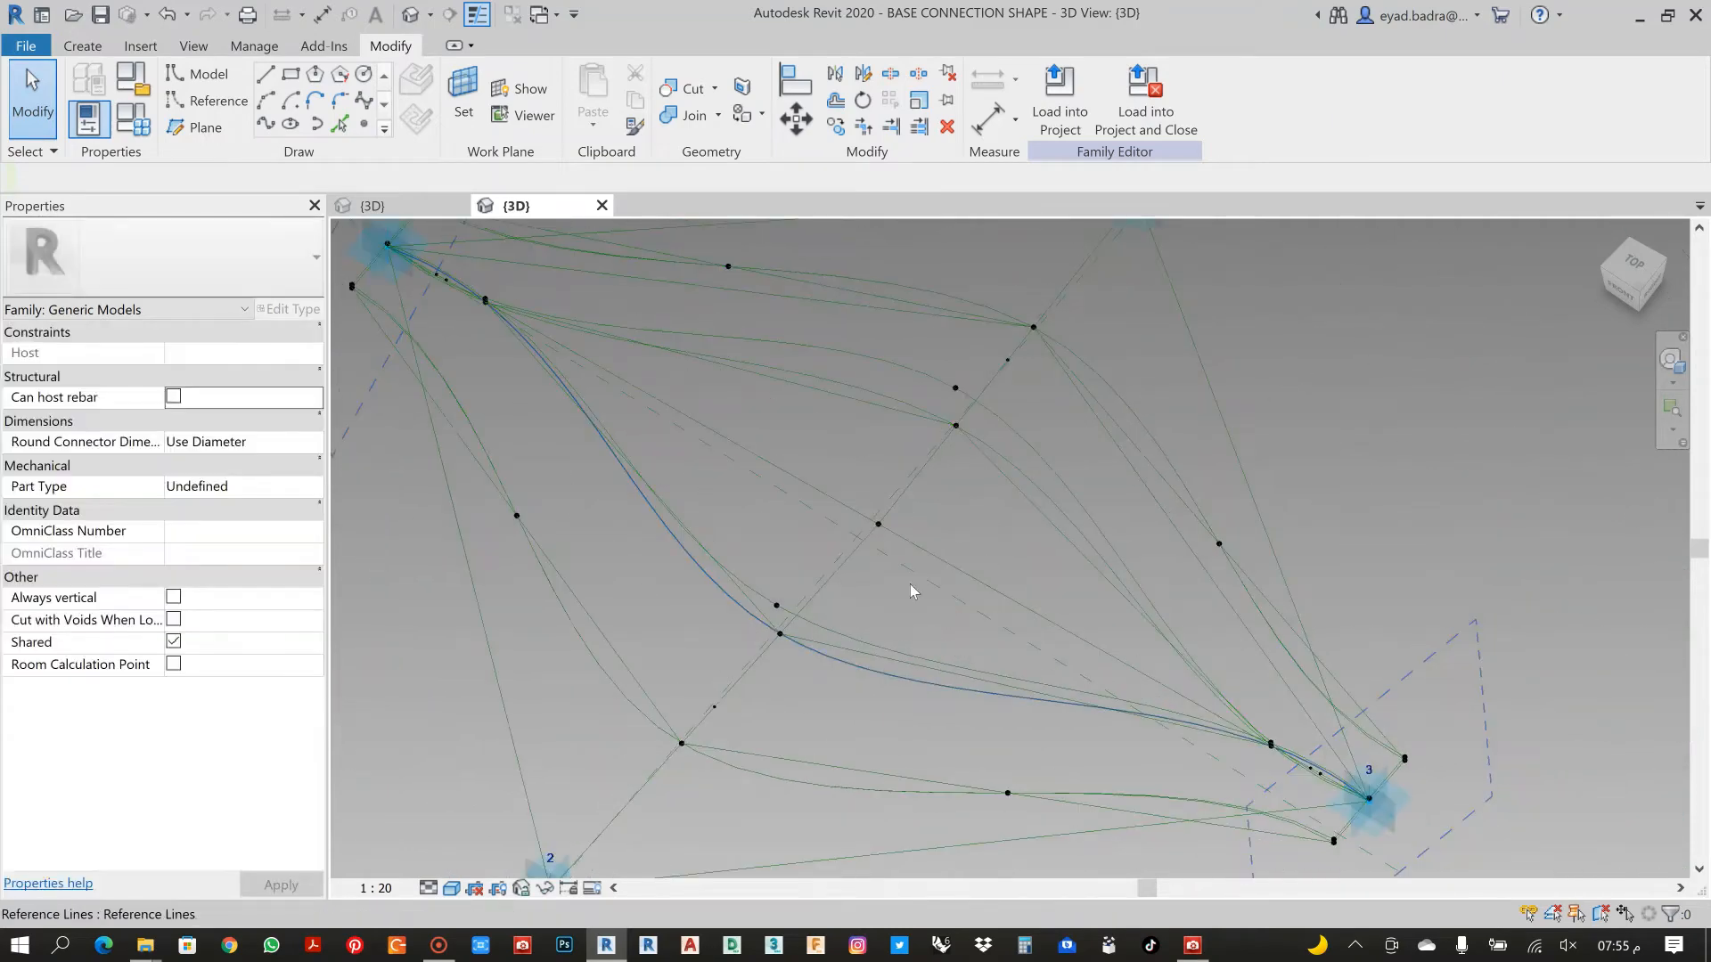
pyautogui.moveTo(888, 629); pyautogui.dragTo(772, 768, button='middle')
pyautogui.scroll(2, 922, 521)
pyautogui.scroll(1, 922, 520)
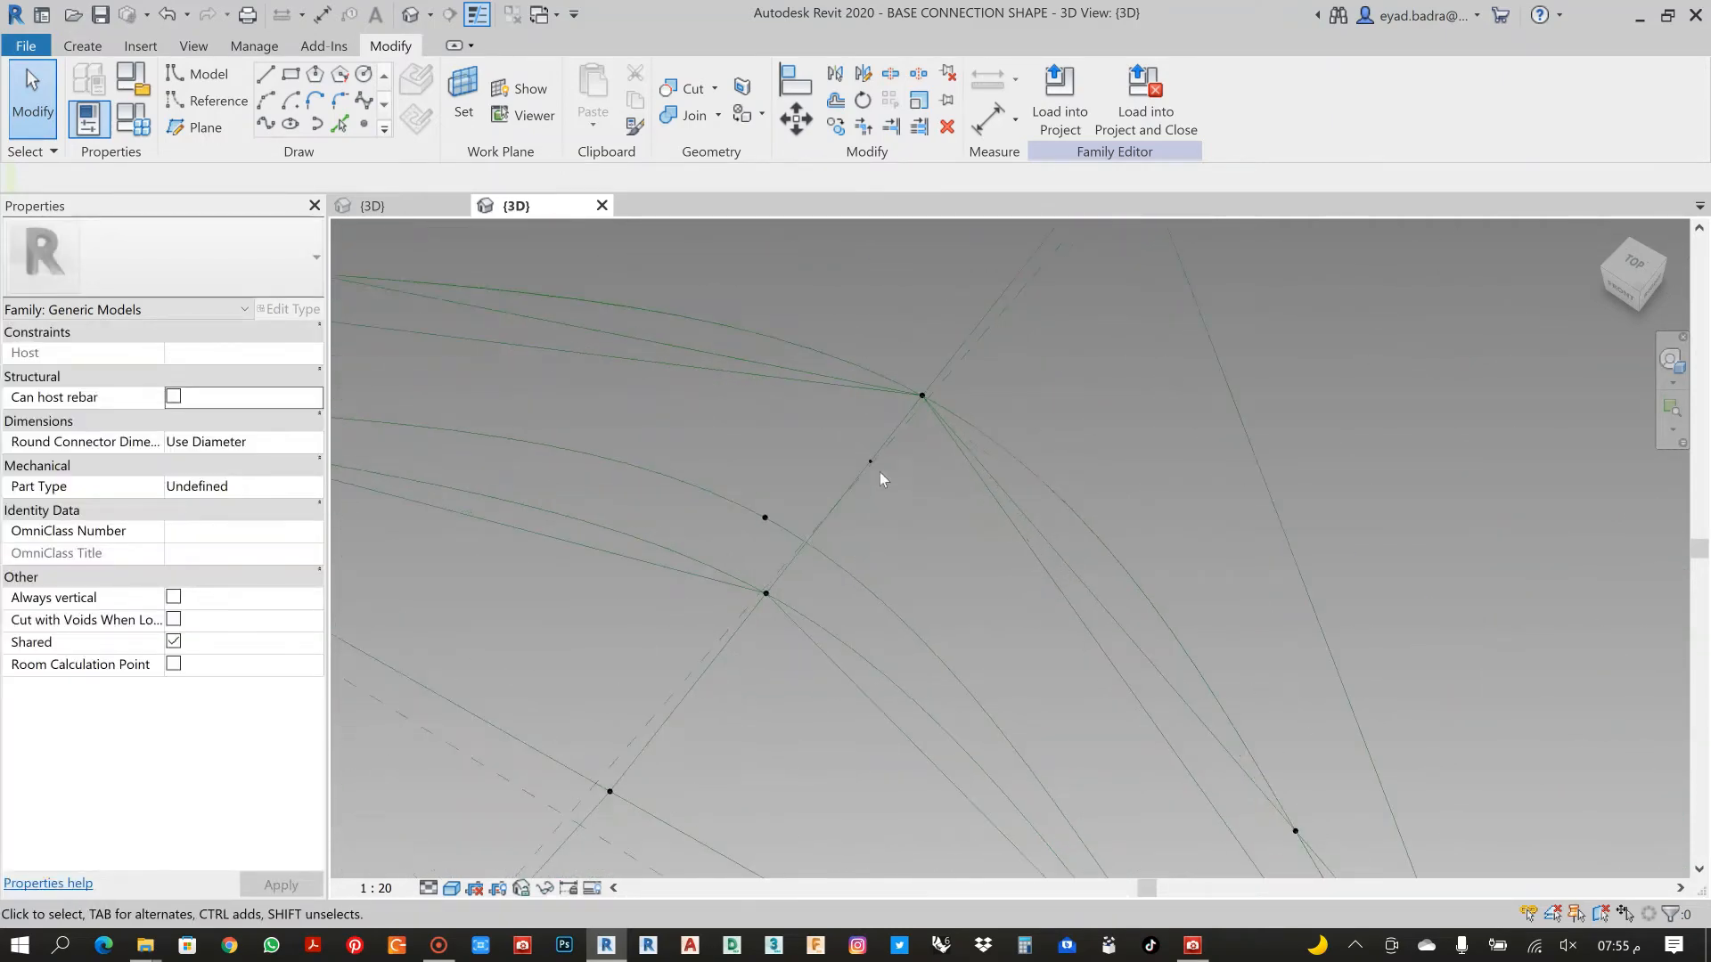
pyautogui.click(870, 461)
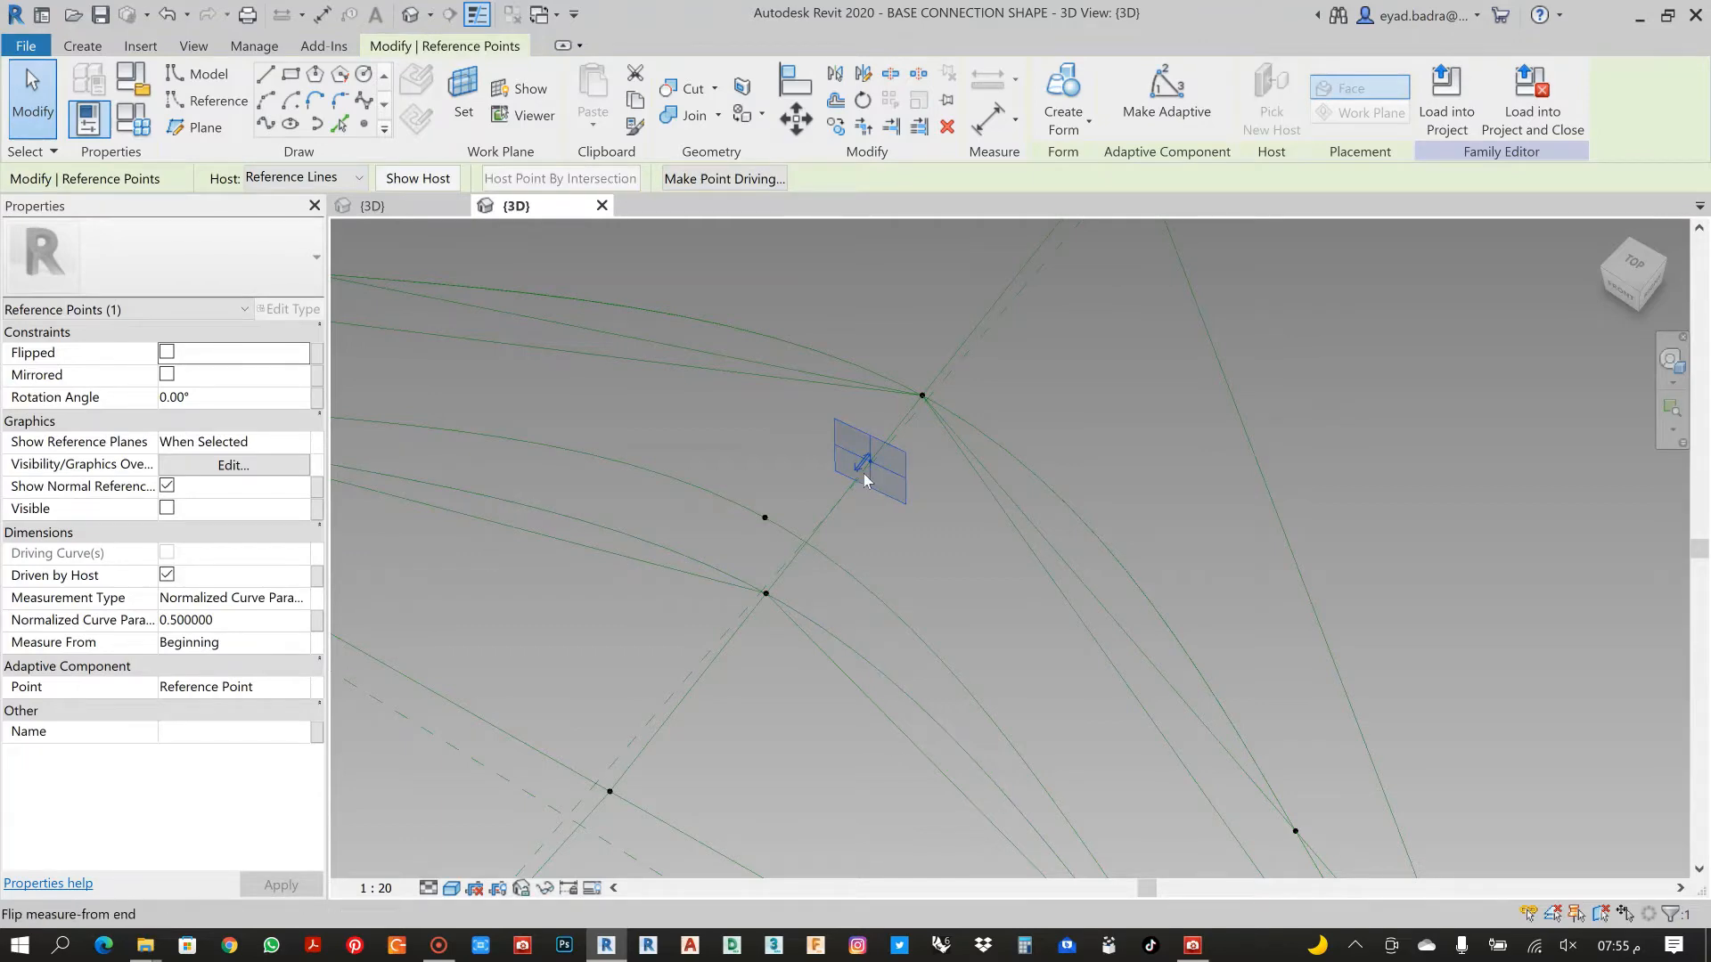
pyautogui.scroll(-4, 884, 463)
pyautogui.scroll(6, 719, 649)
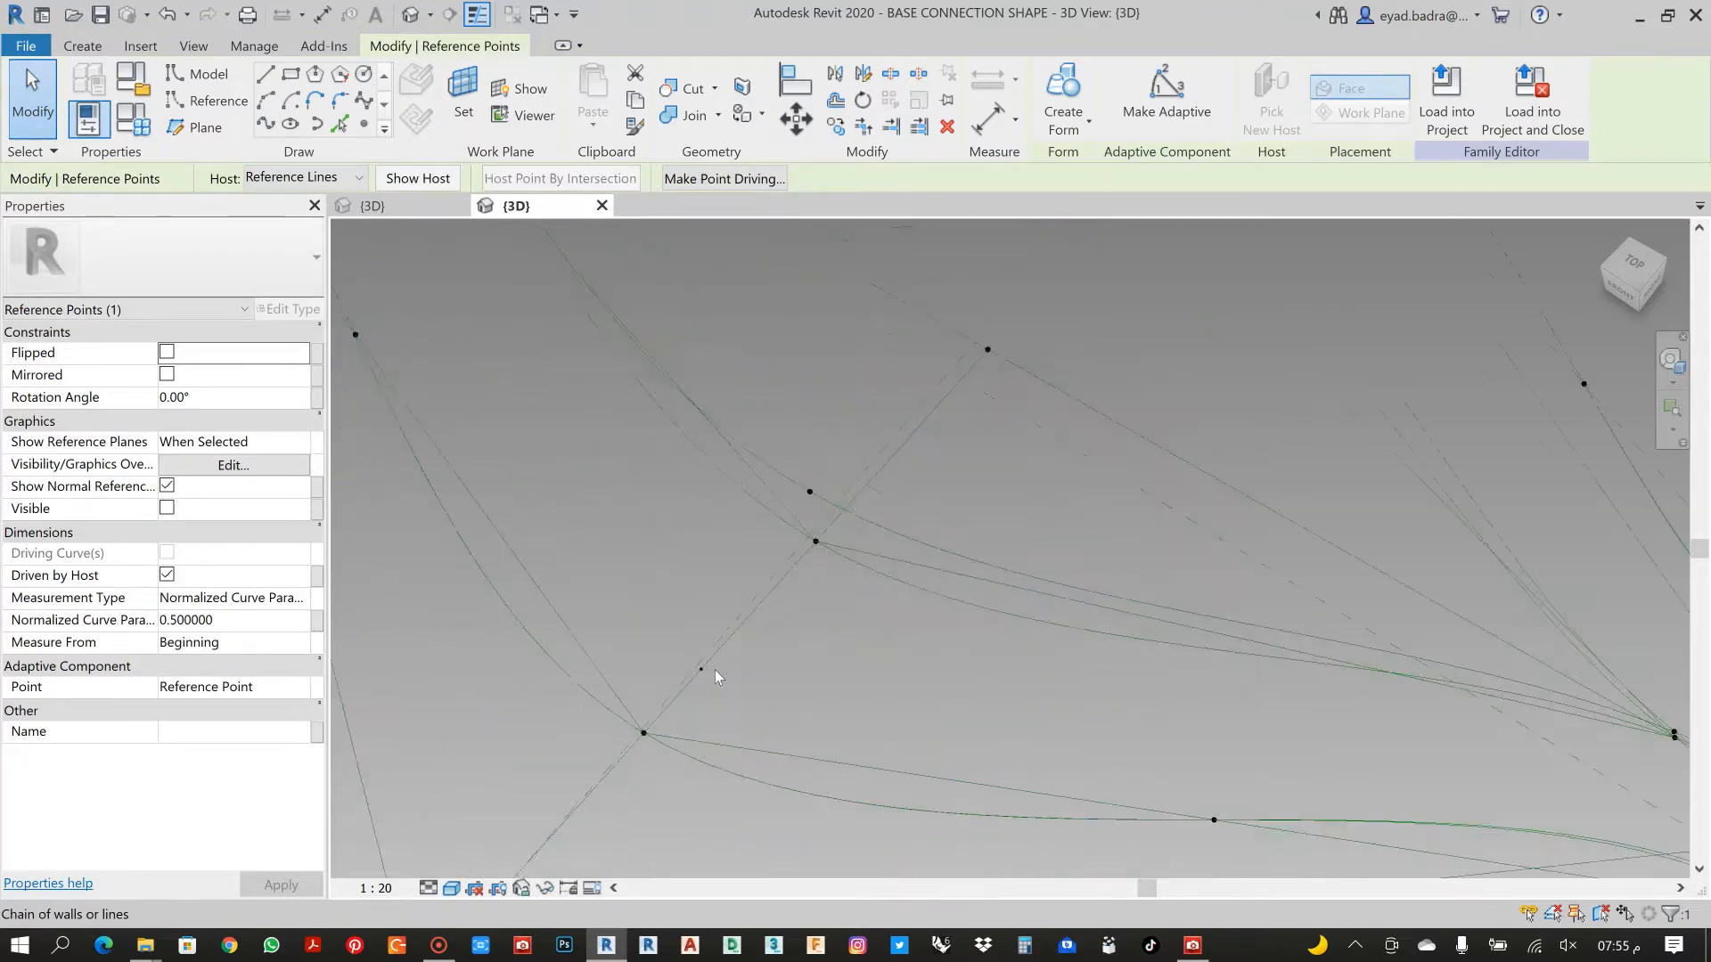
pyautogui.press('Escape')
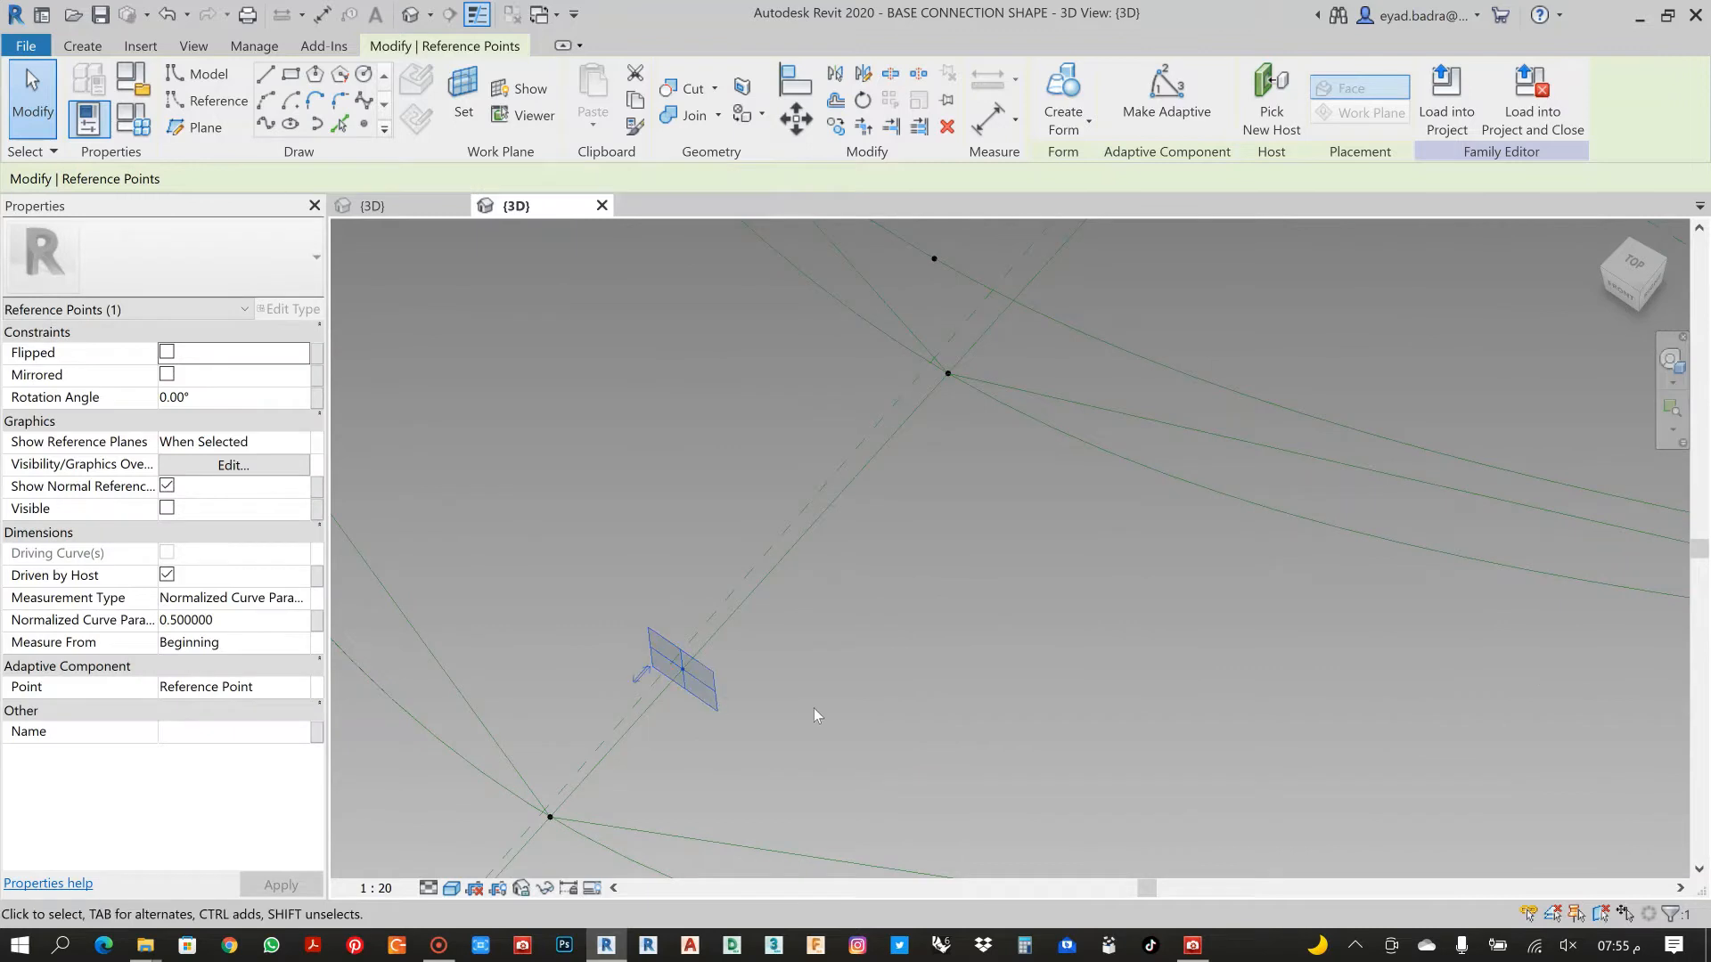
# Place one reference point beside each of the two existing hosted points on the reference line between adaptive points 2 and 4
pyautogui.click(364, 124)
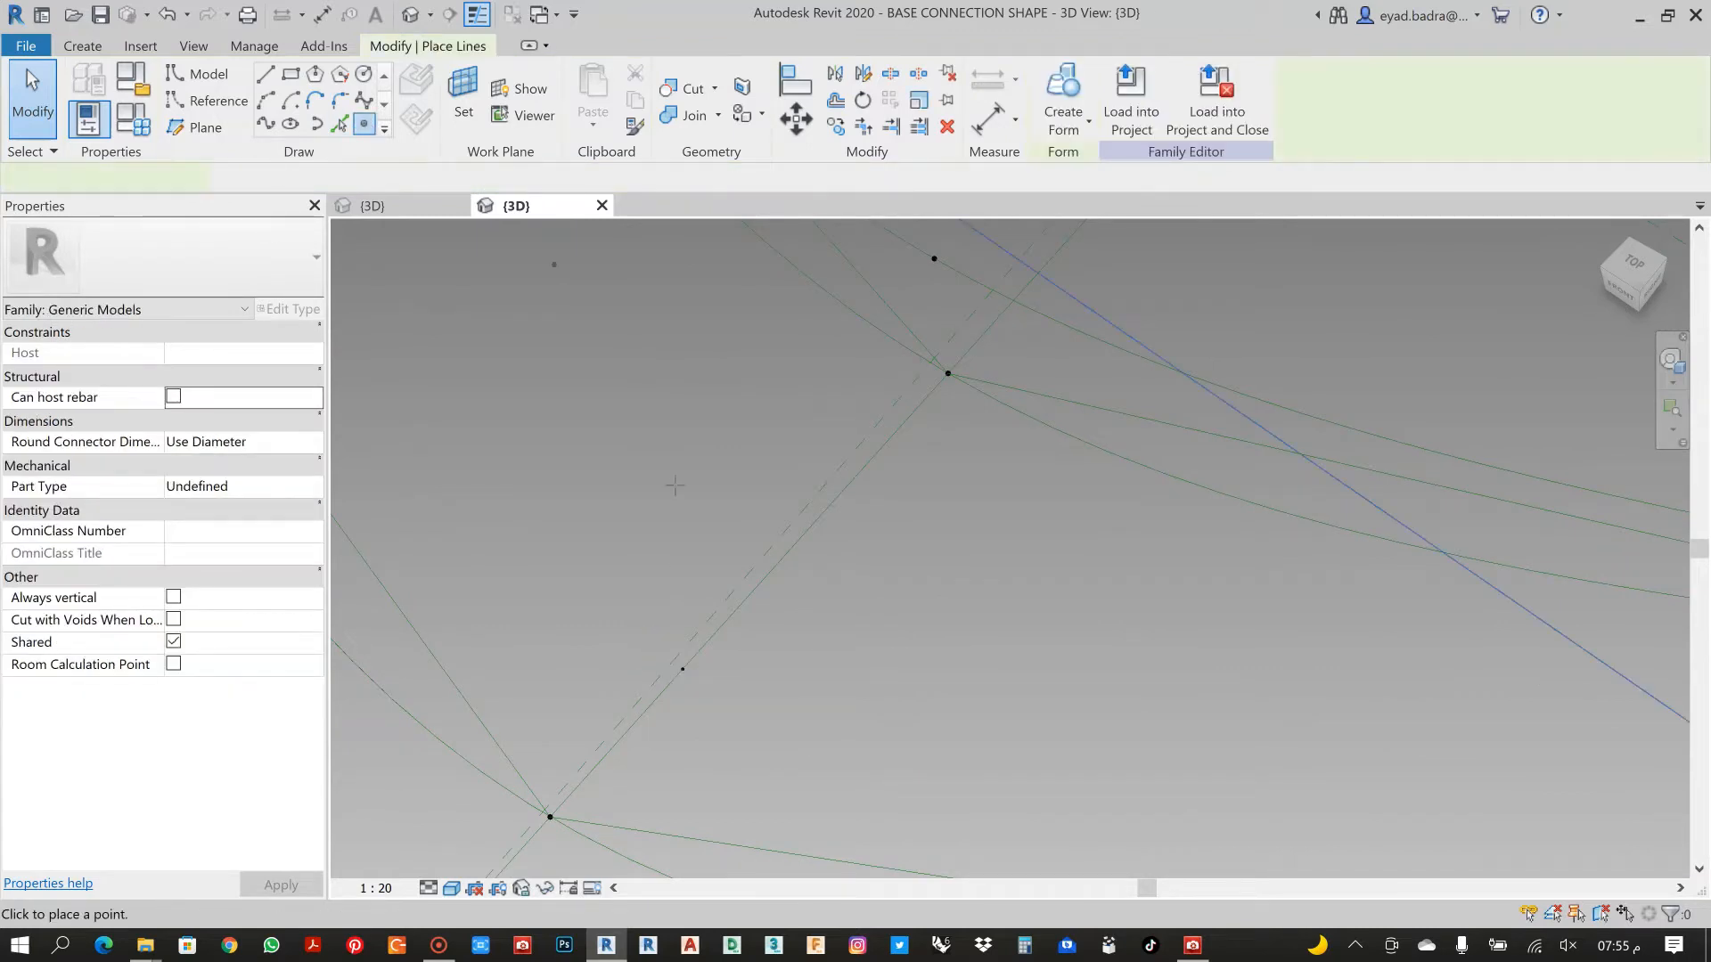
pyautogui.click(710, 637)
pyautogui.keyDown('shift'); pyautogui.moveTo(959, 533); pyautogui.dragTo(961, 459, button='middle'); pyautogui.keyUp('shift')
pyautogui.moveTo(1064, 354); pyautogui.dragTo(932, 623, button='middle')
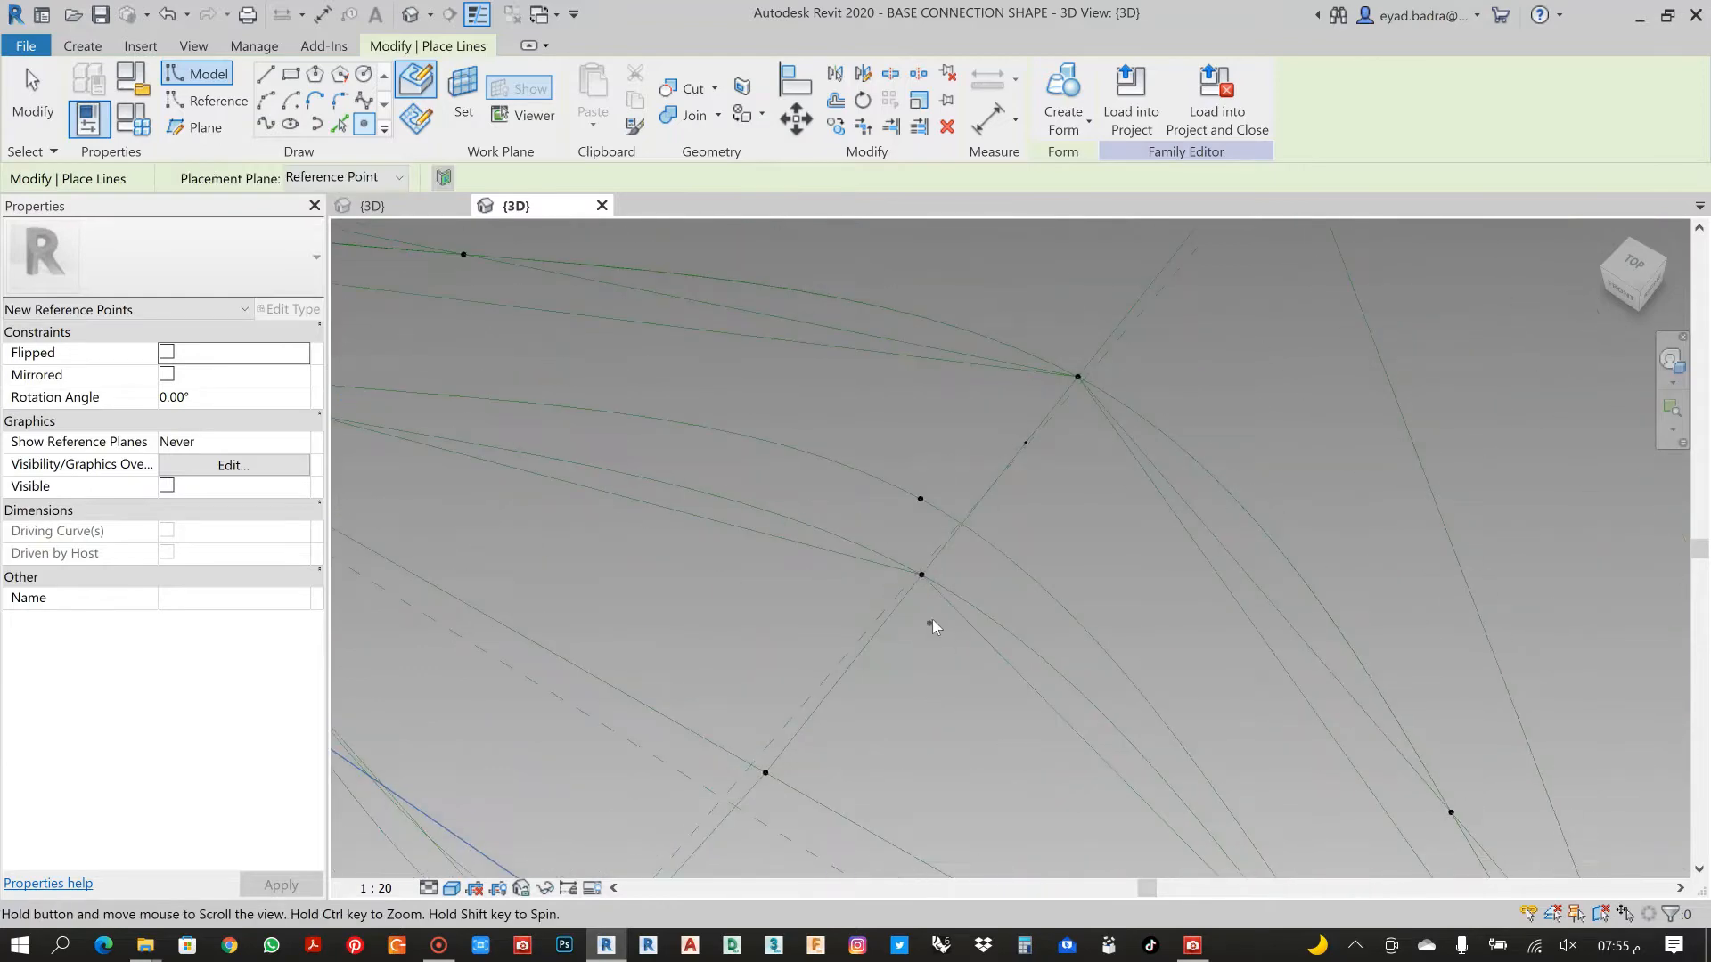
pyautogui.click(1009, 461)
pyautogui.press('Escape')
pyautogui.press('Escape')
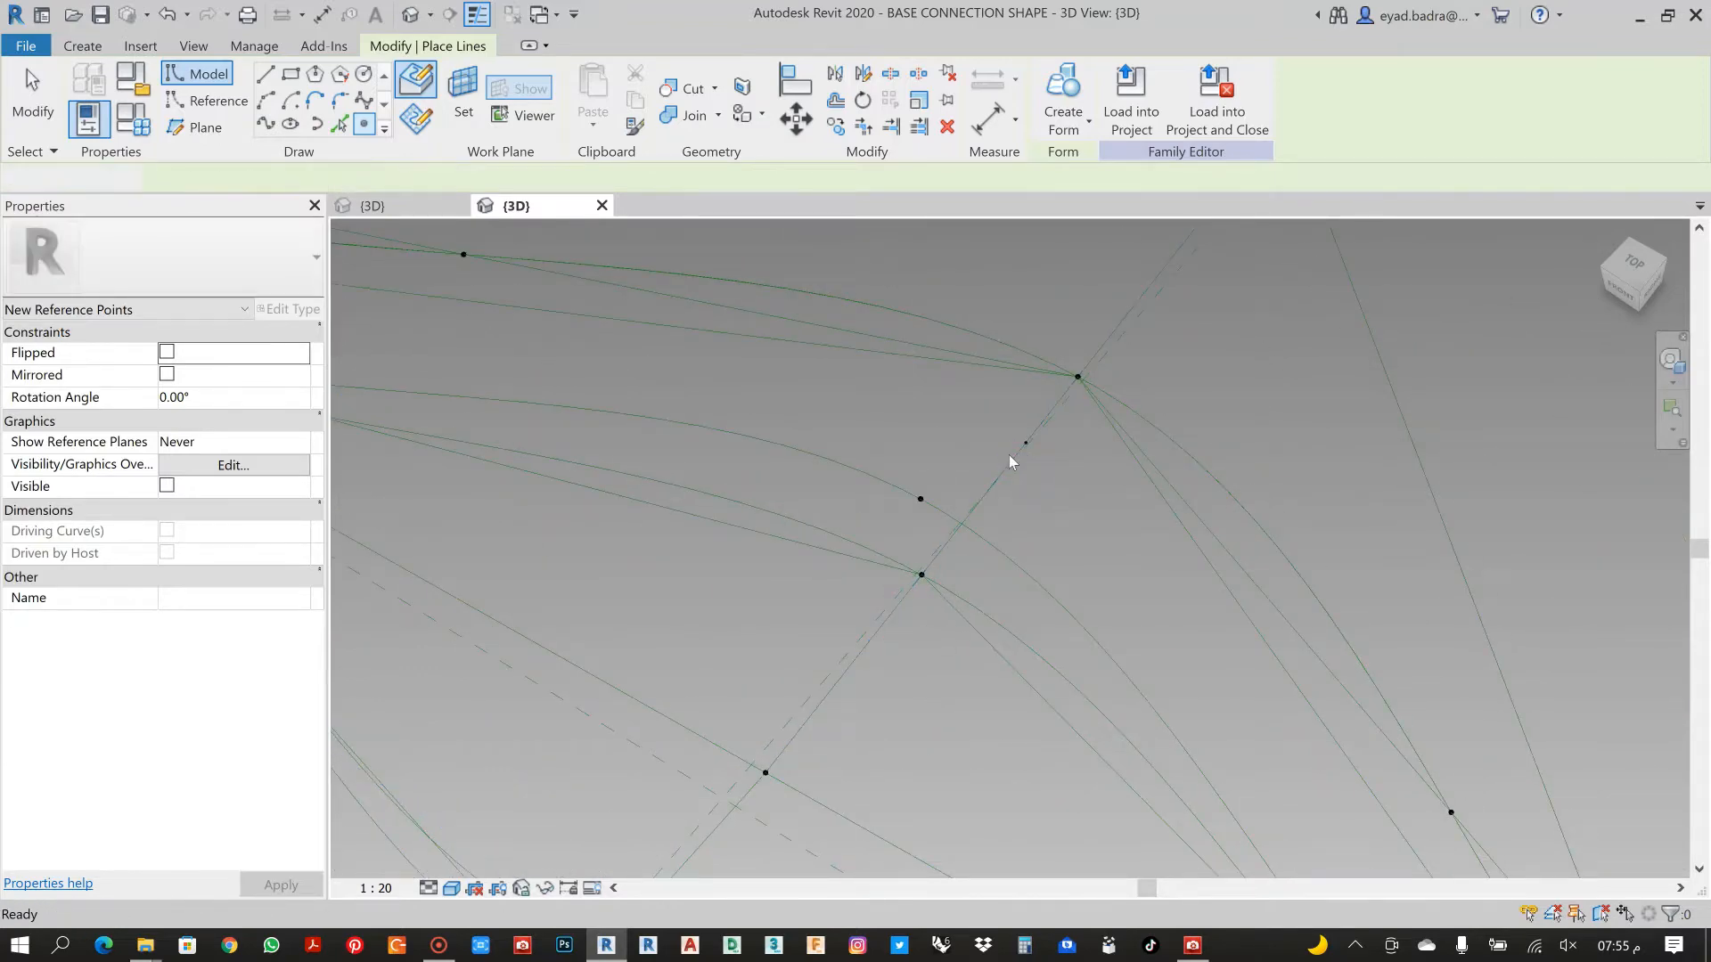
# Try a normalized curve parameter of 0.45 for the new reference point on the adaptive point 4 side
pyautogui.scroll(4, 1006, 446)
pyautogui.click(1023, 496)
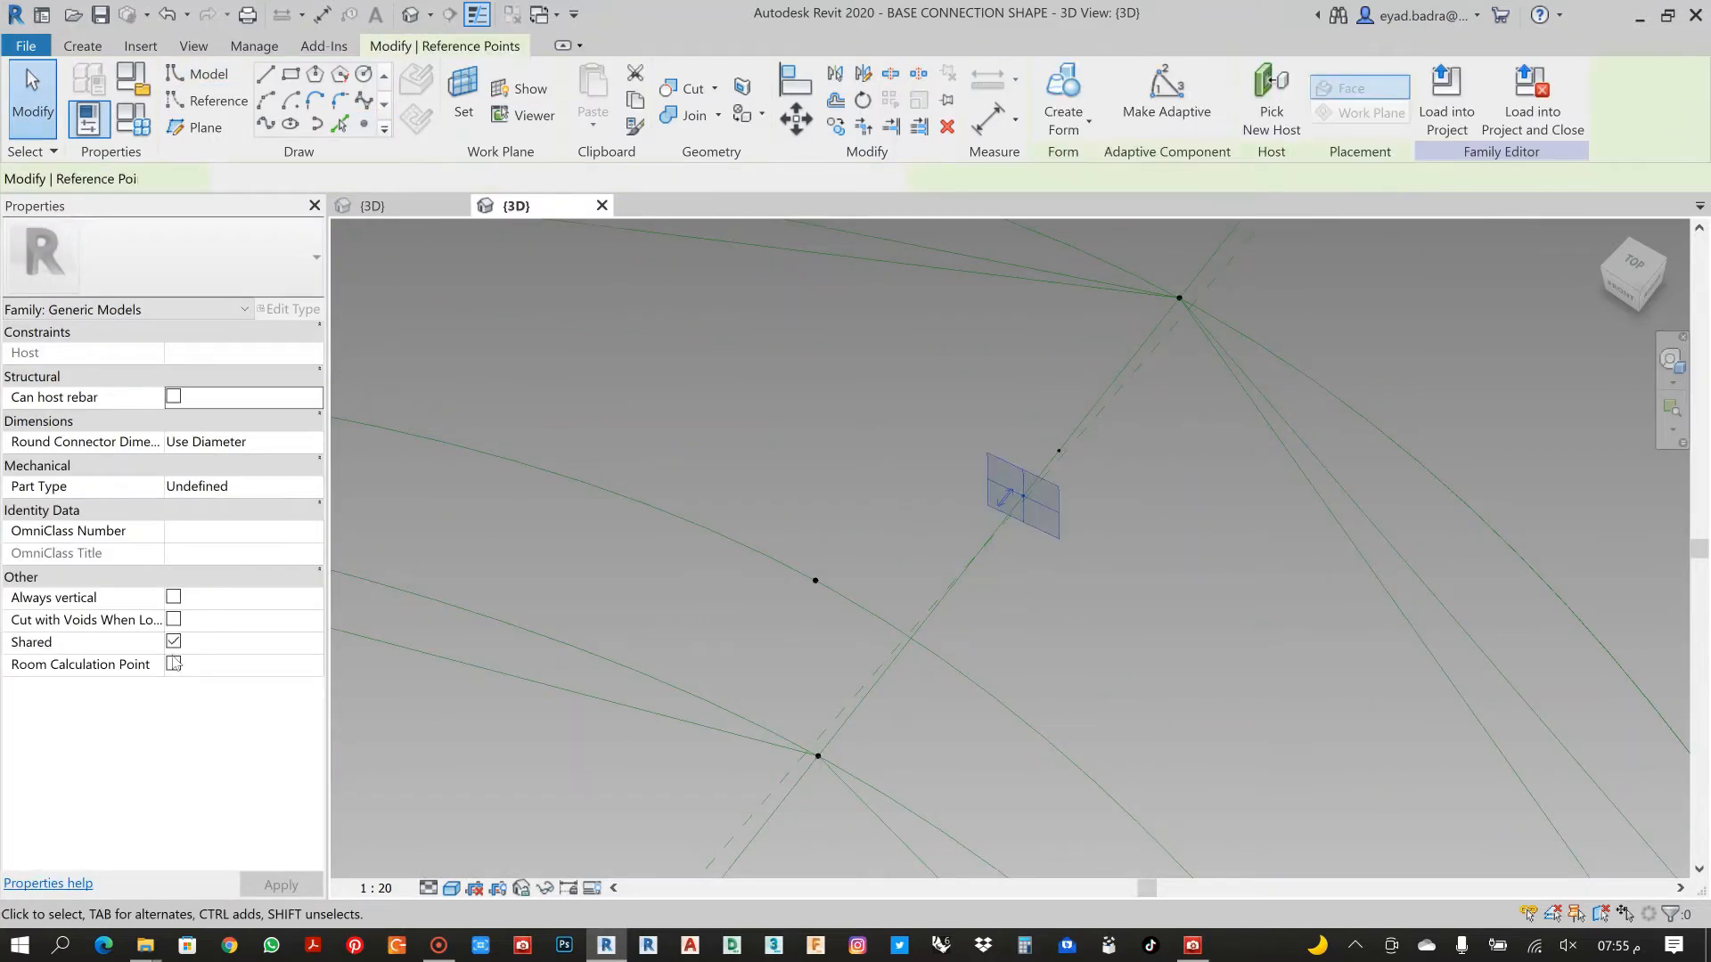
pyautogui.click(233, 620)
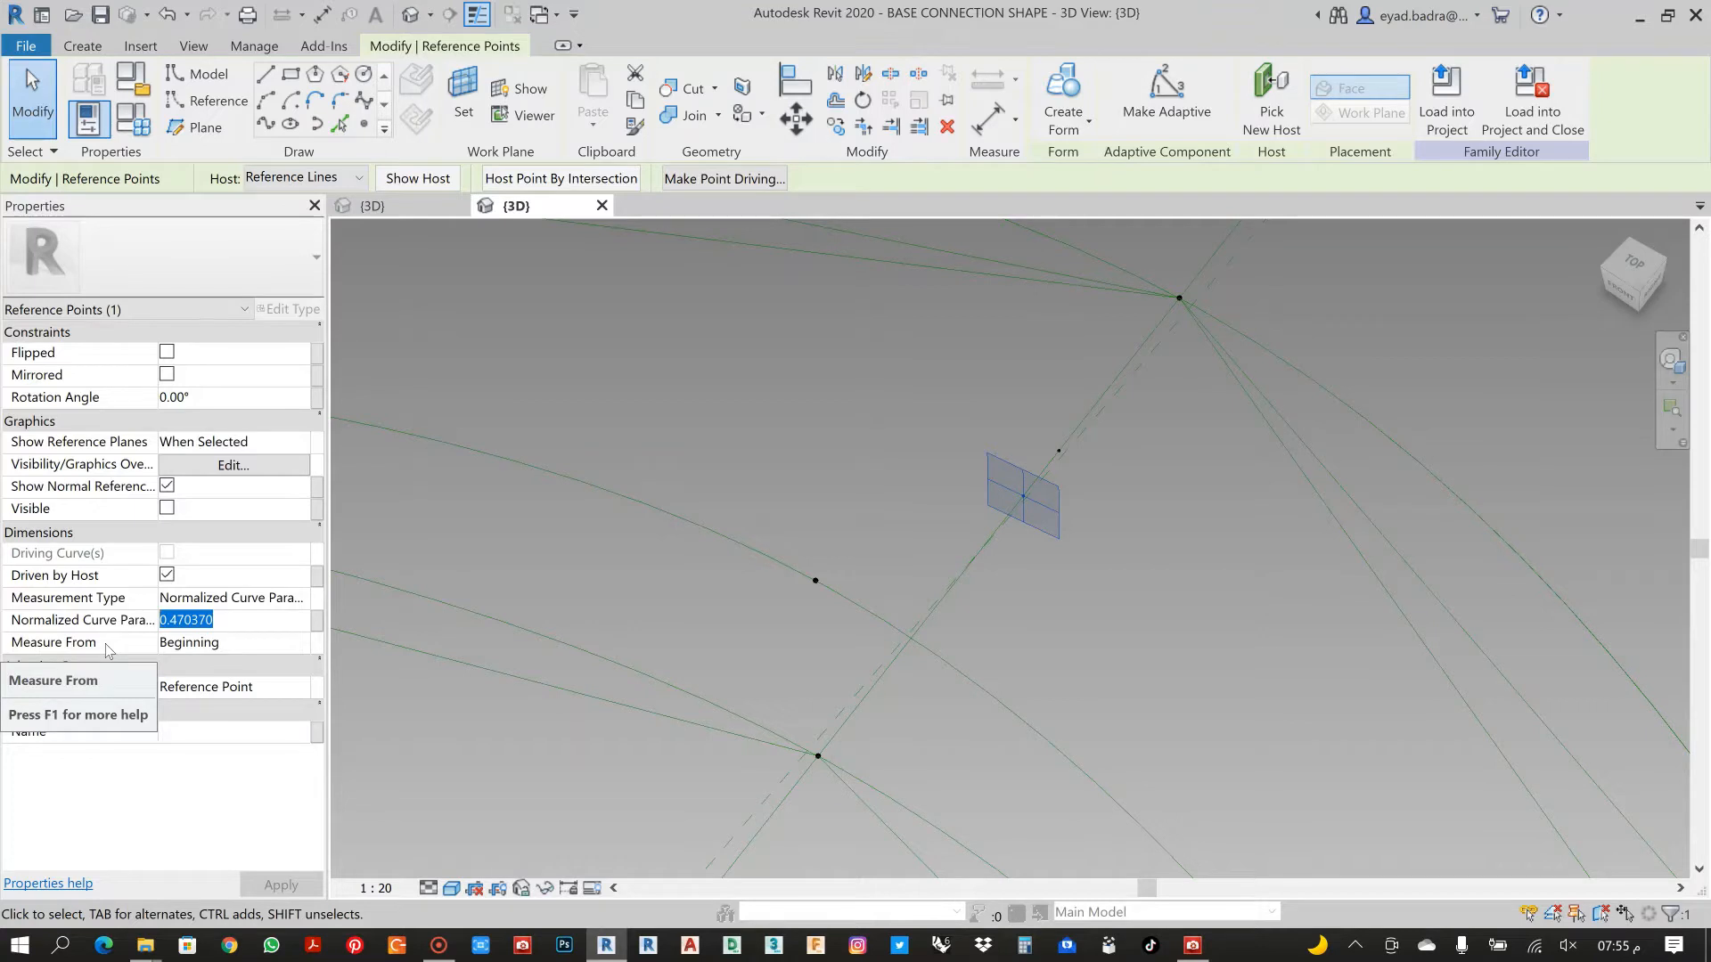
pyautogui.write('0')
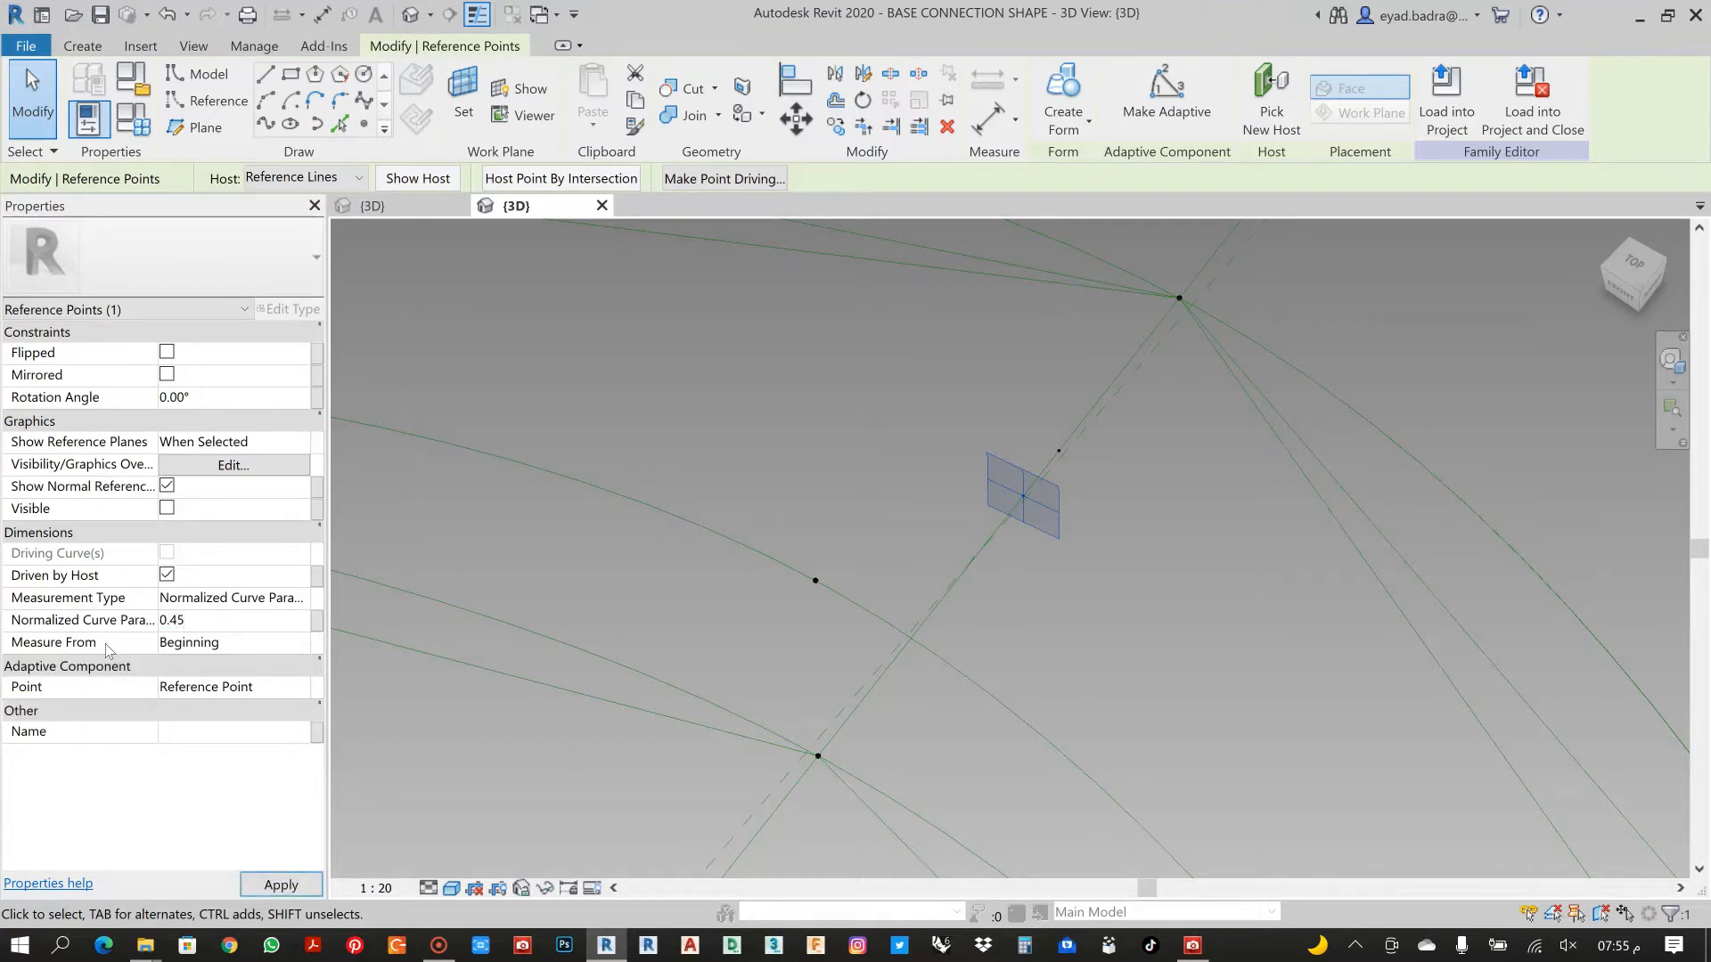
pyautogui.write('.45')
pyautogui.click(279, 885)
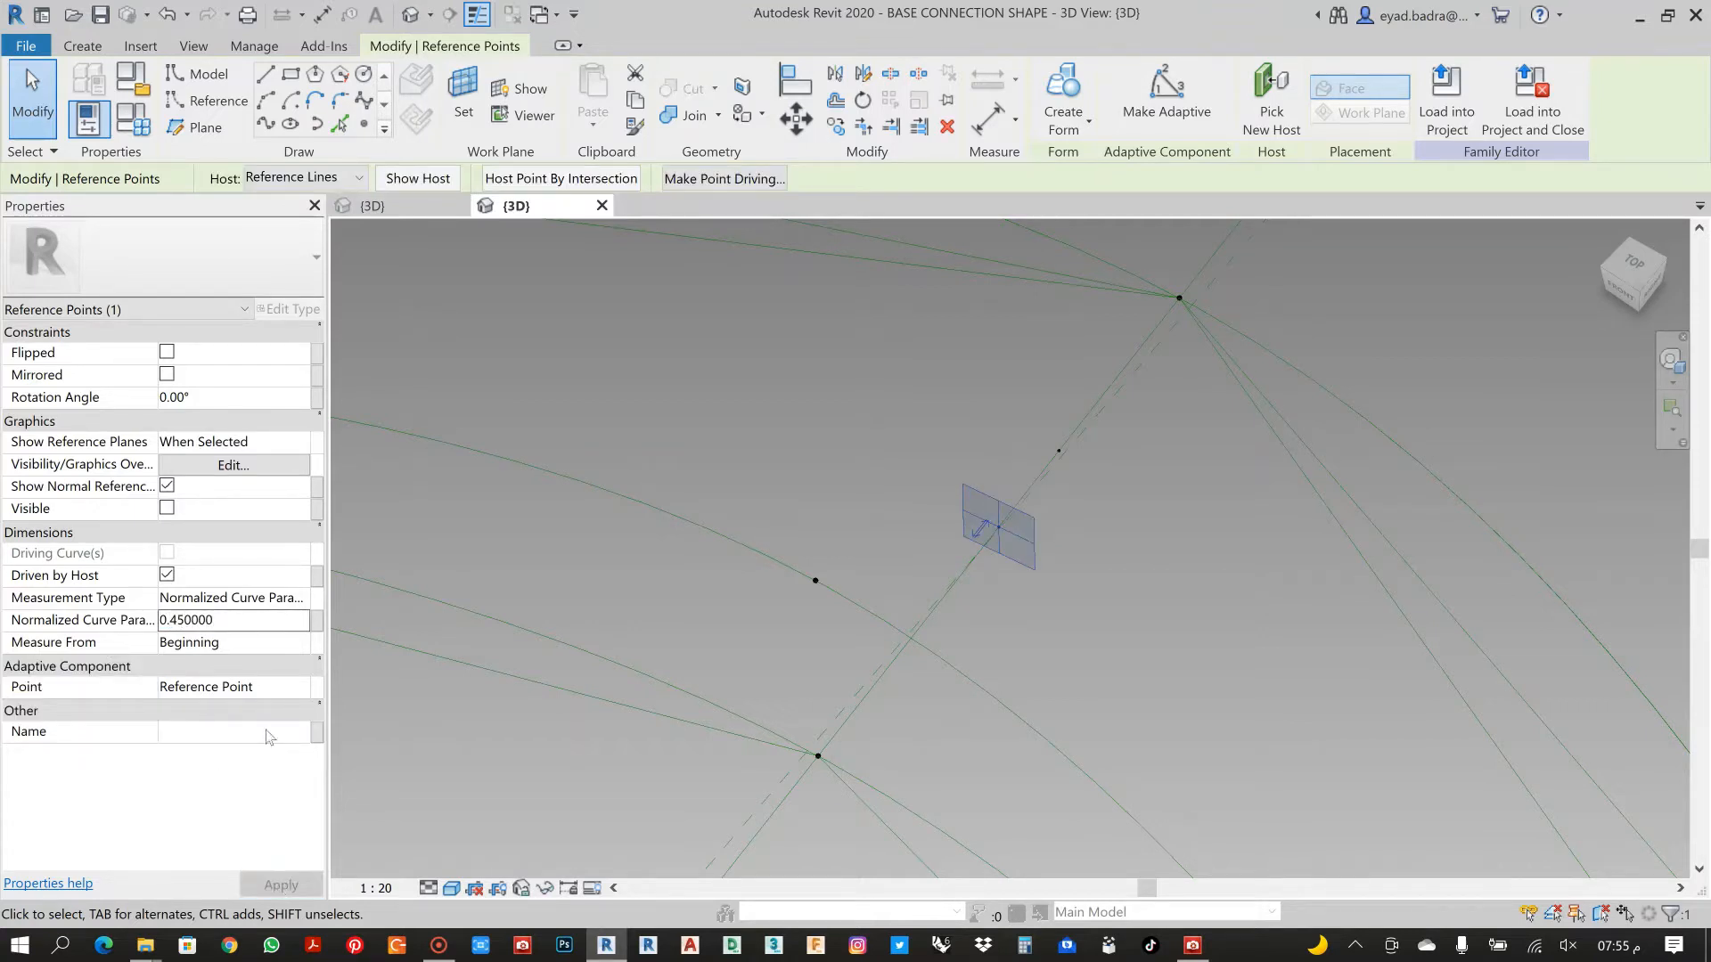
# Set the normalized curve parameter of the new reference point on the adaptive point 4 side to 0.48
pyautogui.click(247, 624)
pyautogui.click(294, 885)
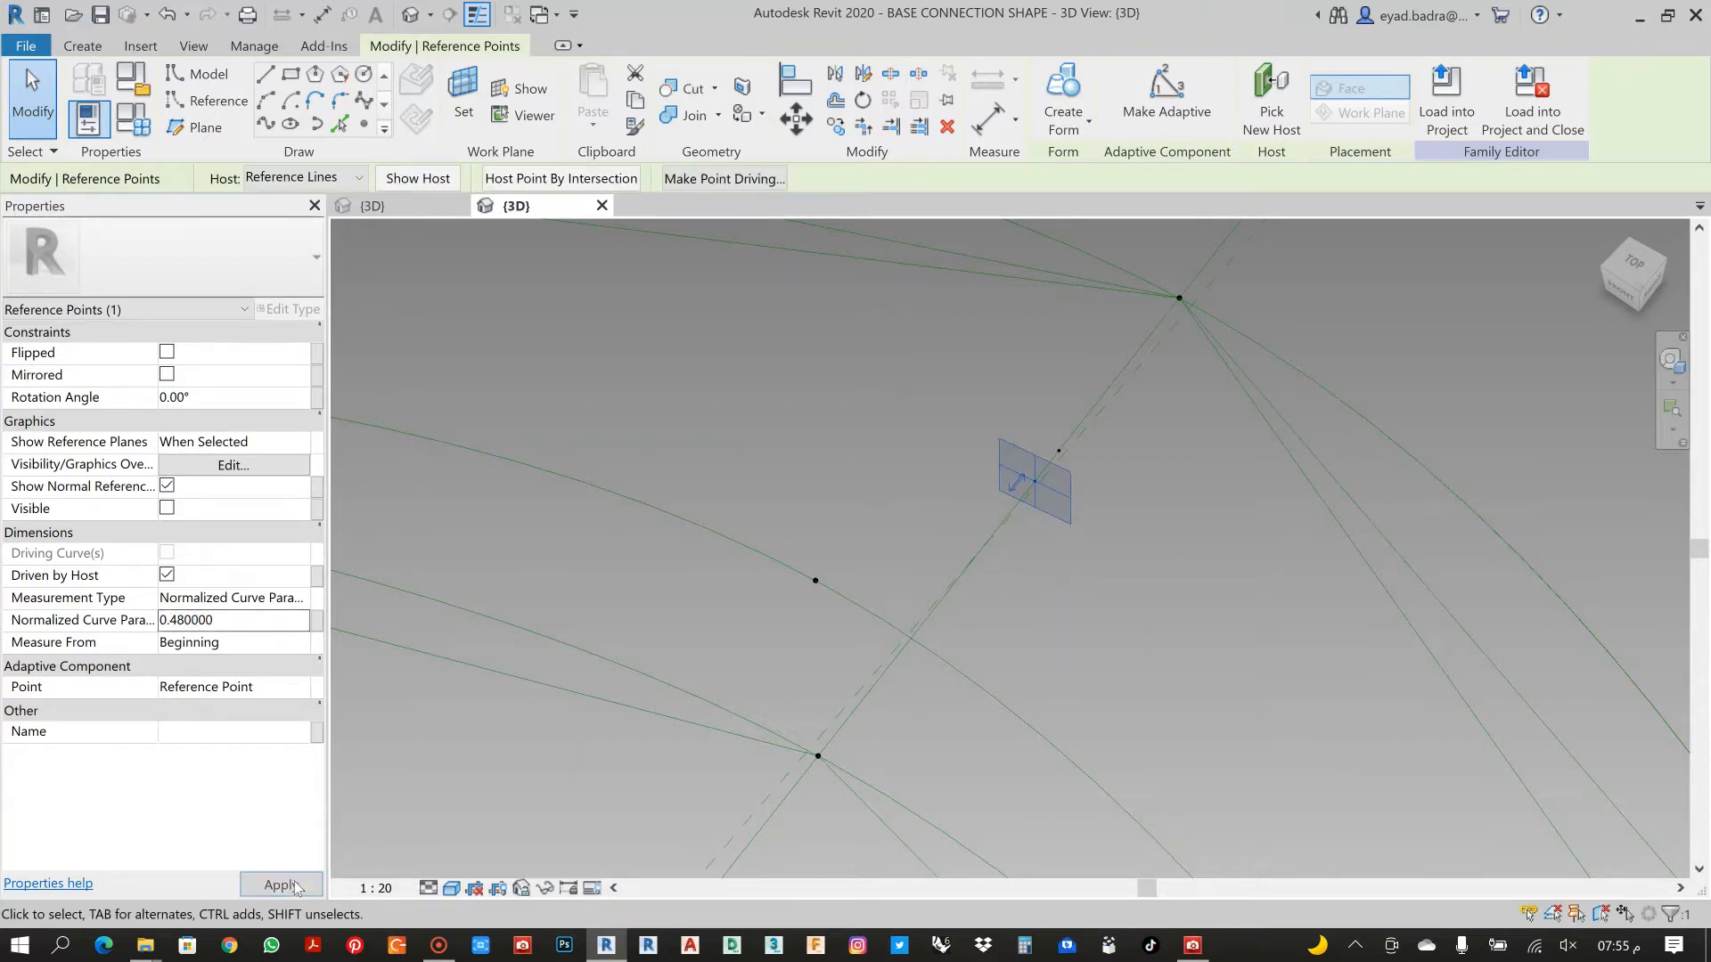
pyautogui.click(1100, 593)
pyautogui.scroll(3, 1065, 495)
pyautogui.scroll(-3, 989, 454)
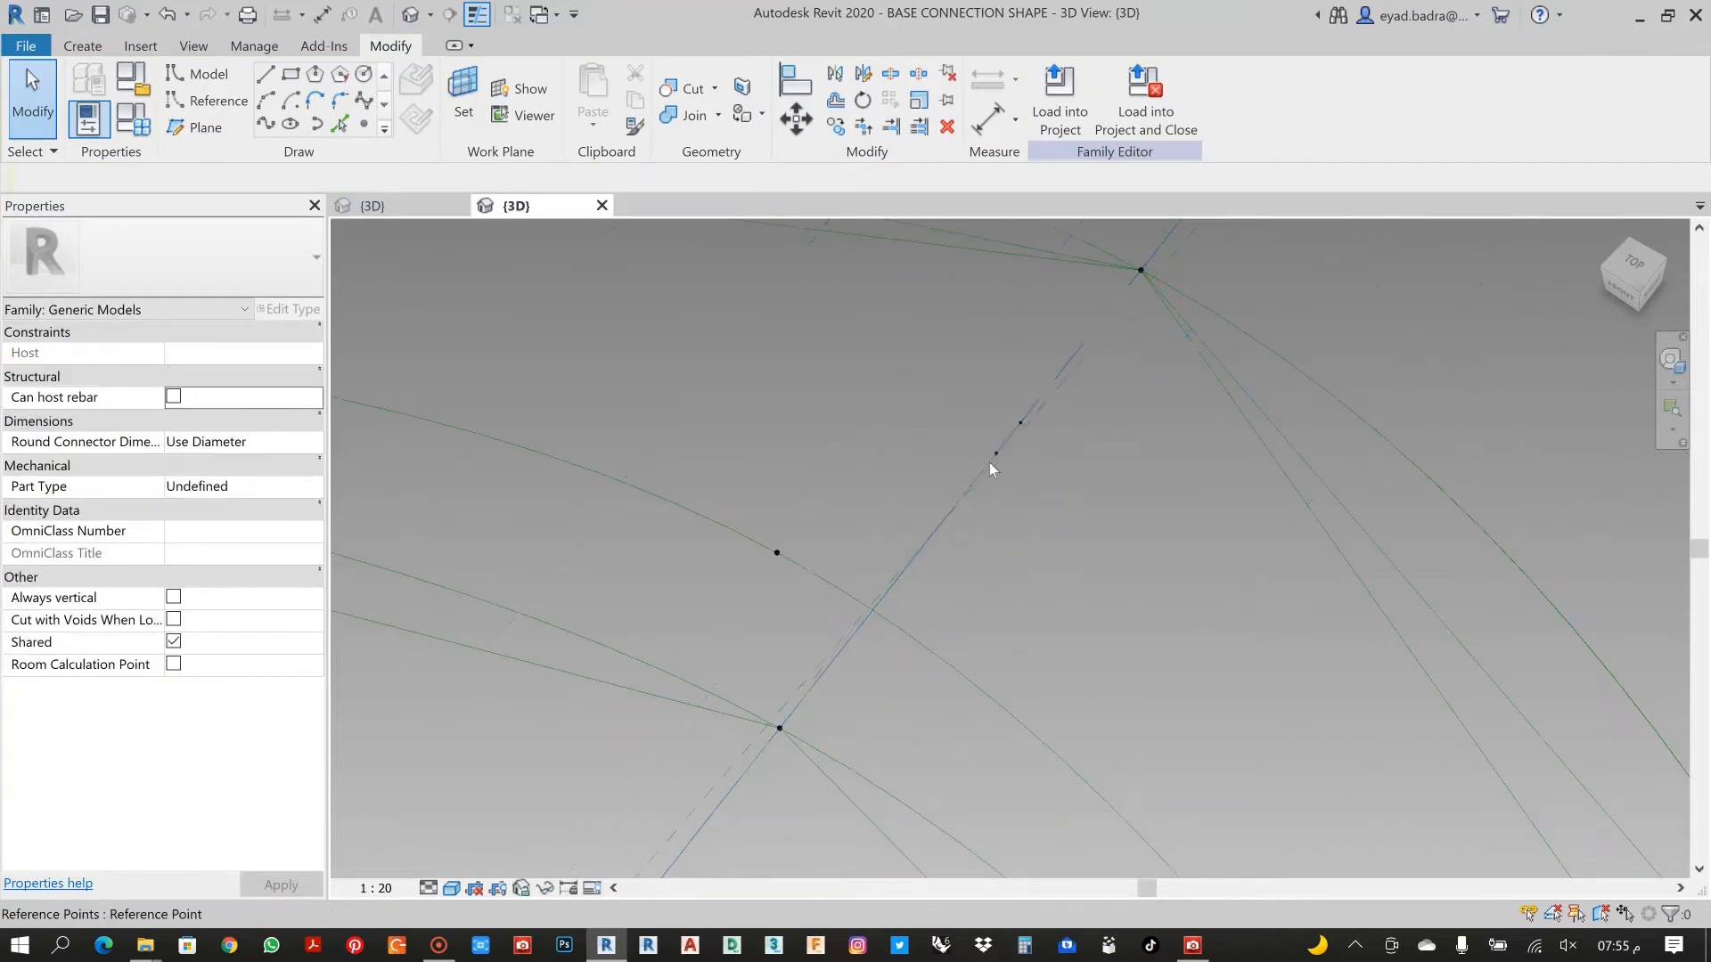
pyautogui.scroll(-5, 990, 467)
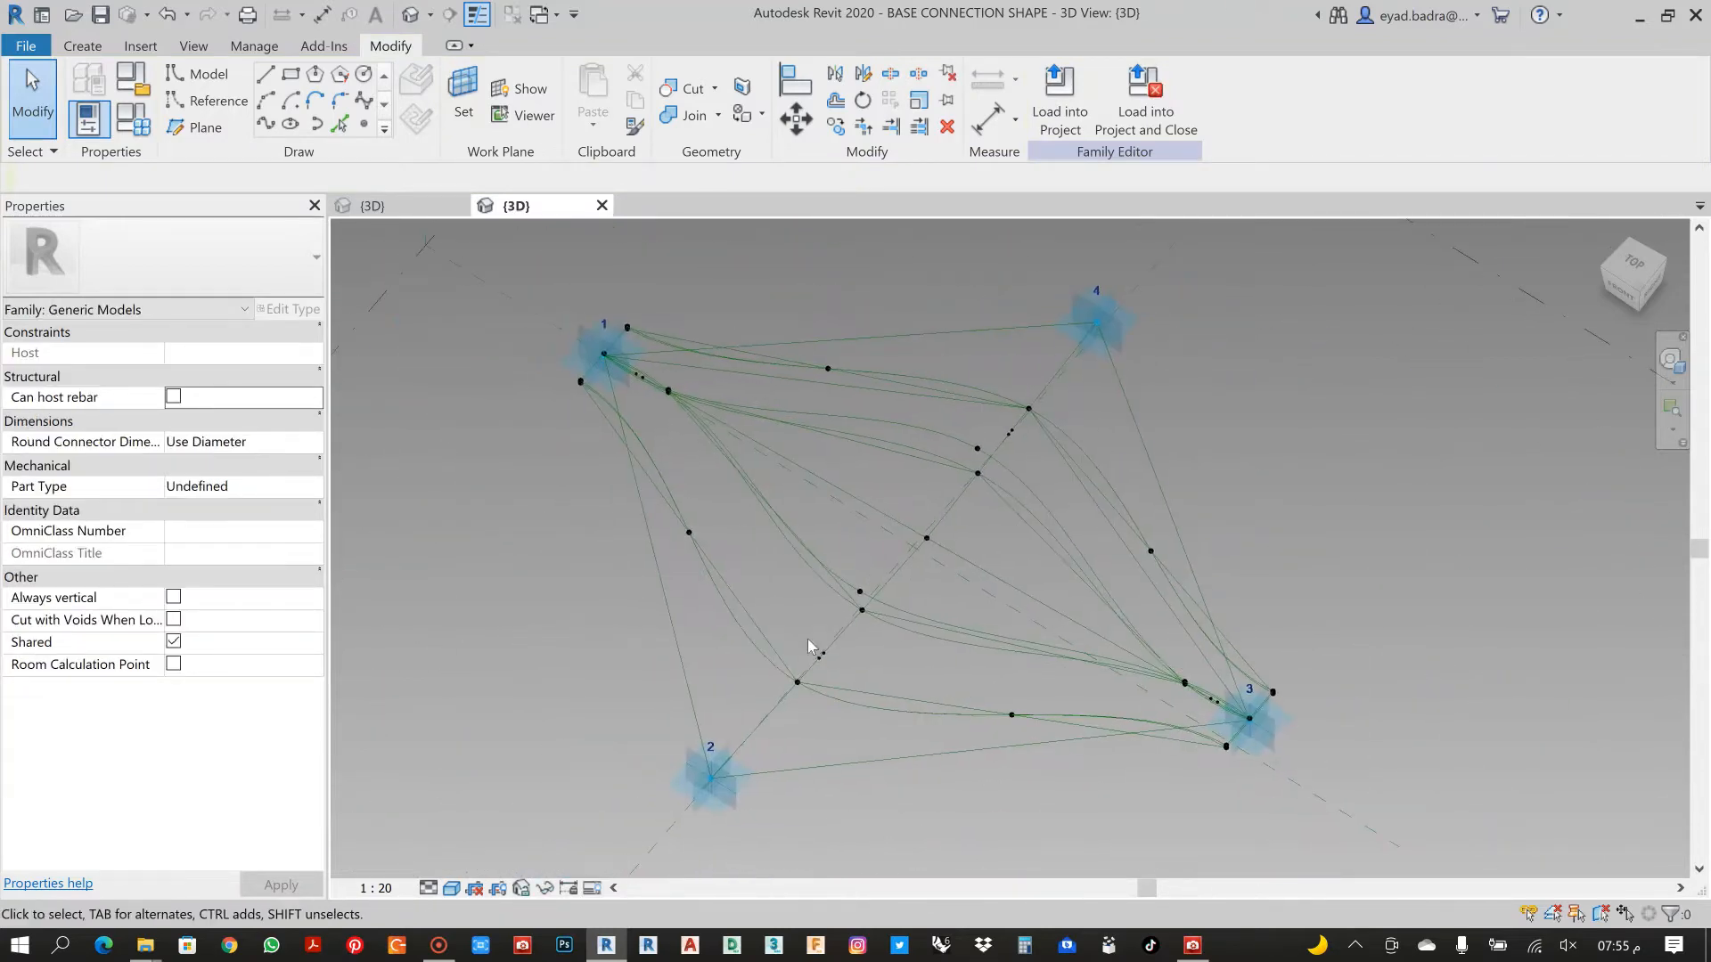
pyautogui.scroll(8, 809, 646)
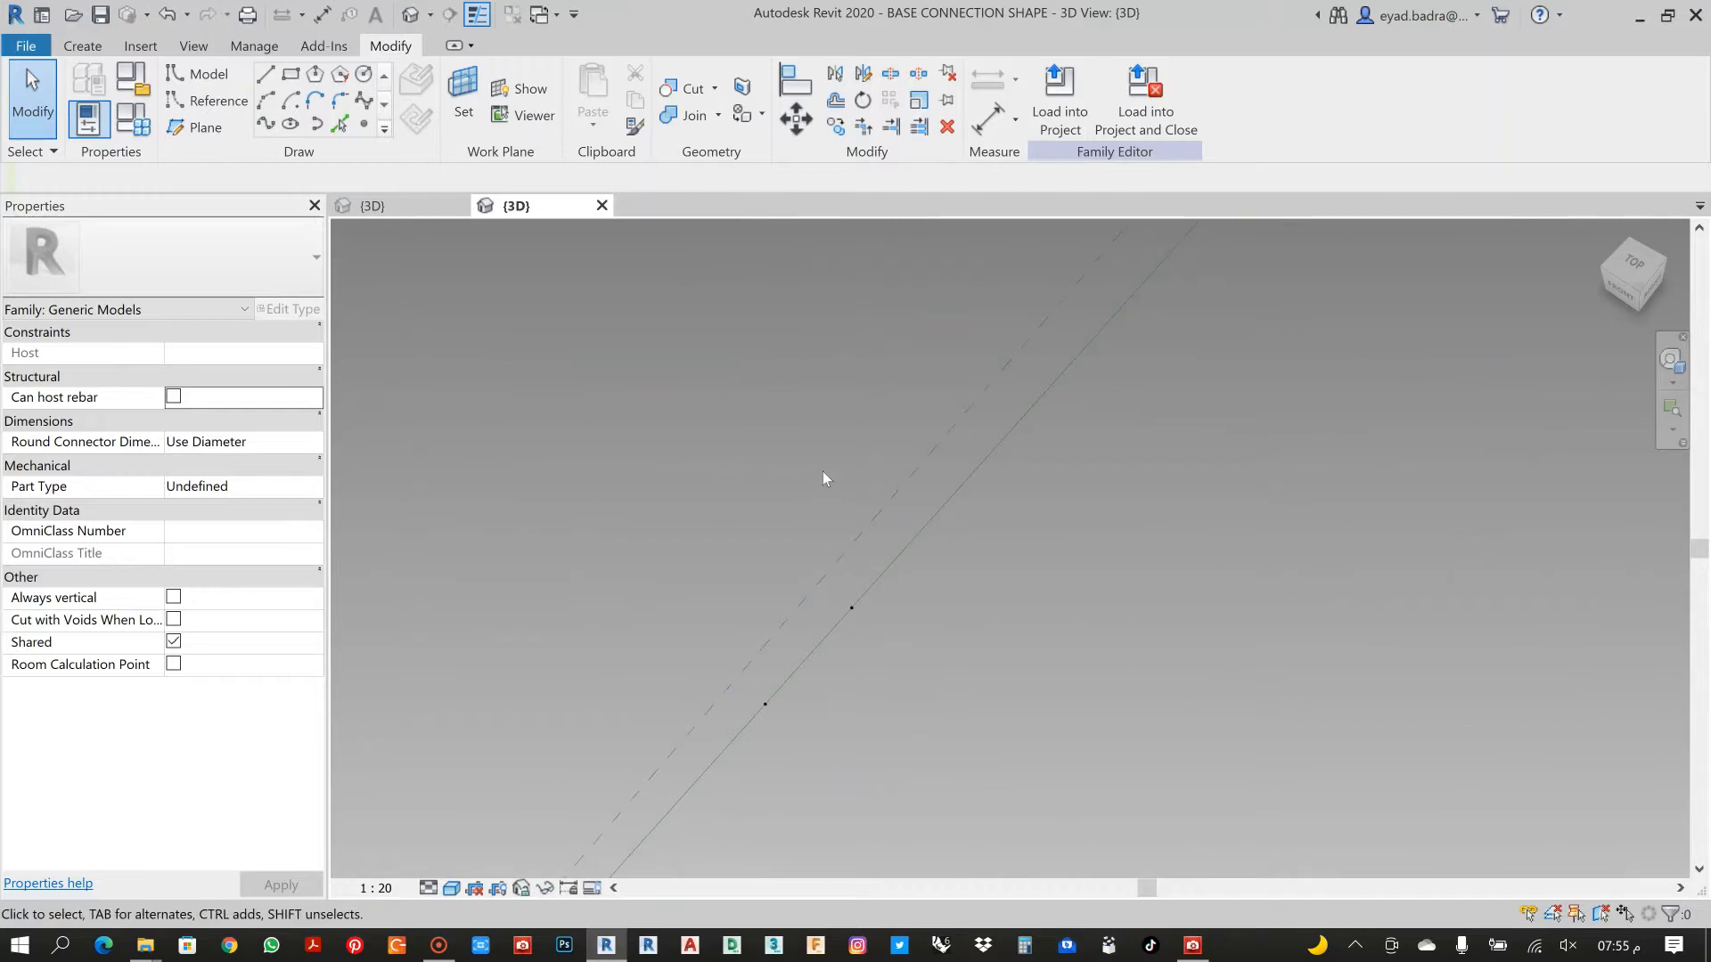
# Set the normalized curve parameter of the new reference point on the adaptive point 2 side to 0.52
pyautogui.moveTo(824, 478); pyautogui.dragTo(979, 744)
pyautogui.click(213, 619)
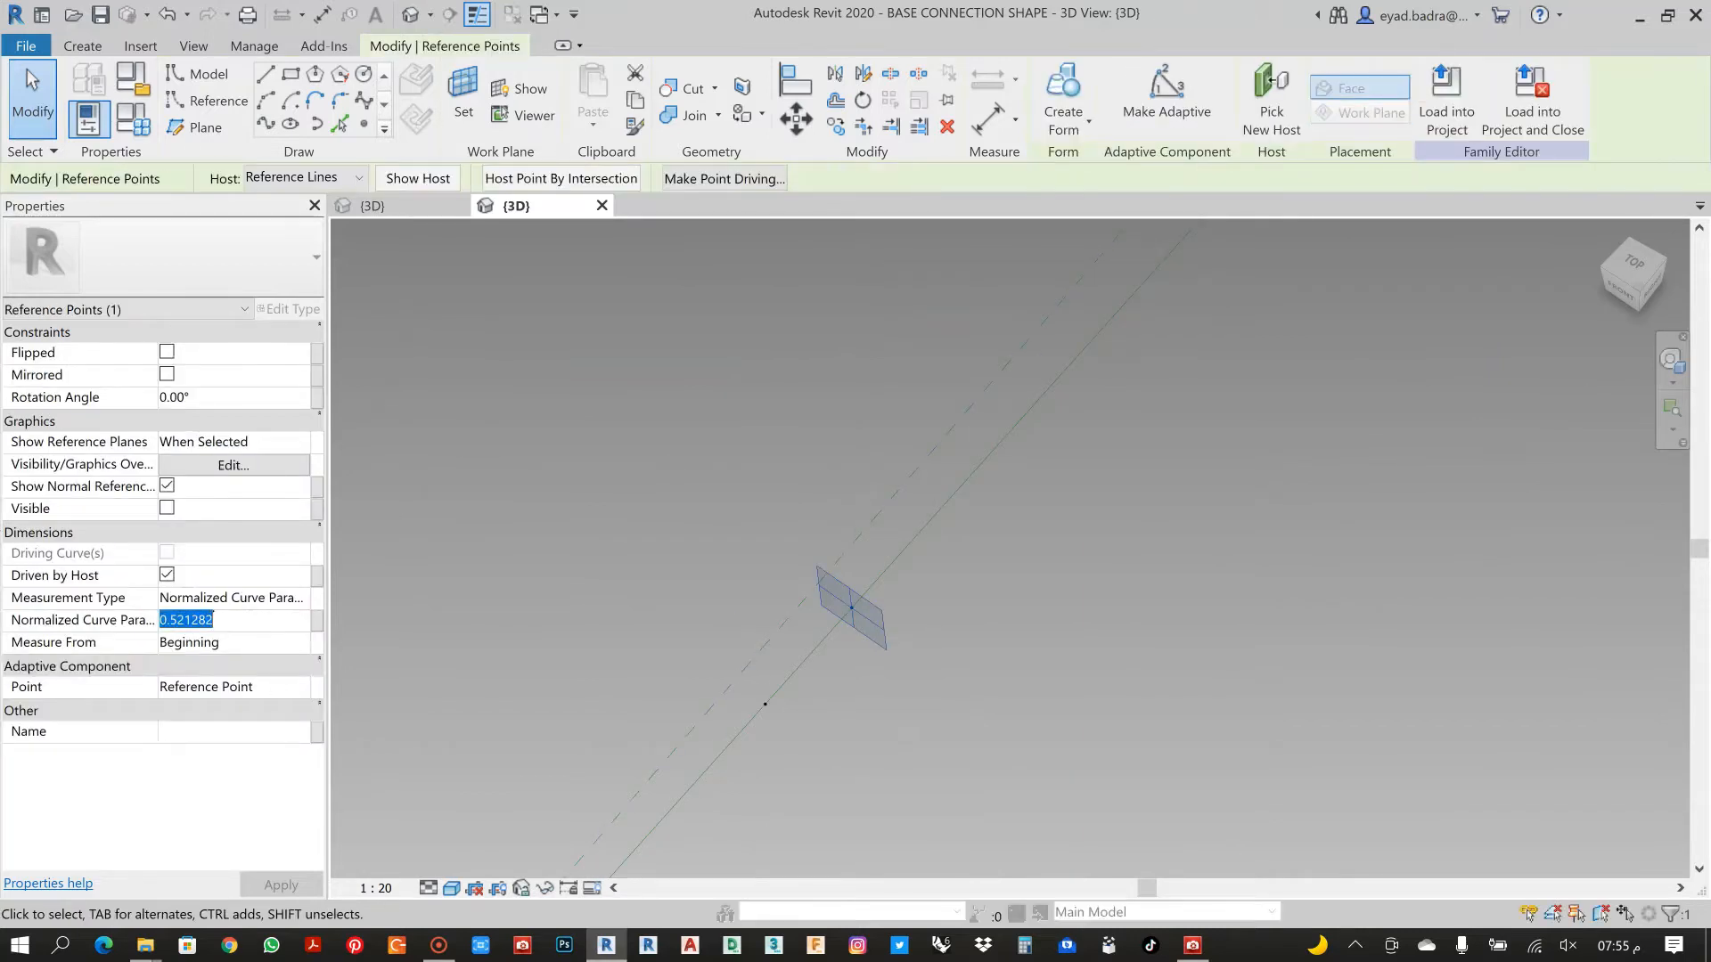
pyautogui.write('0.')
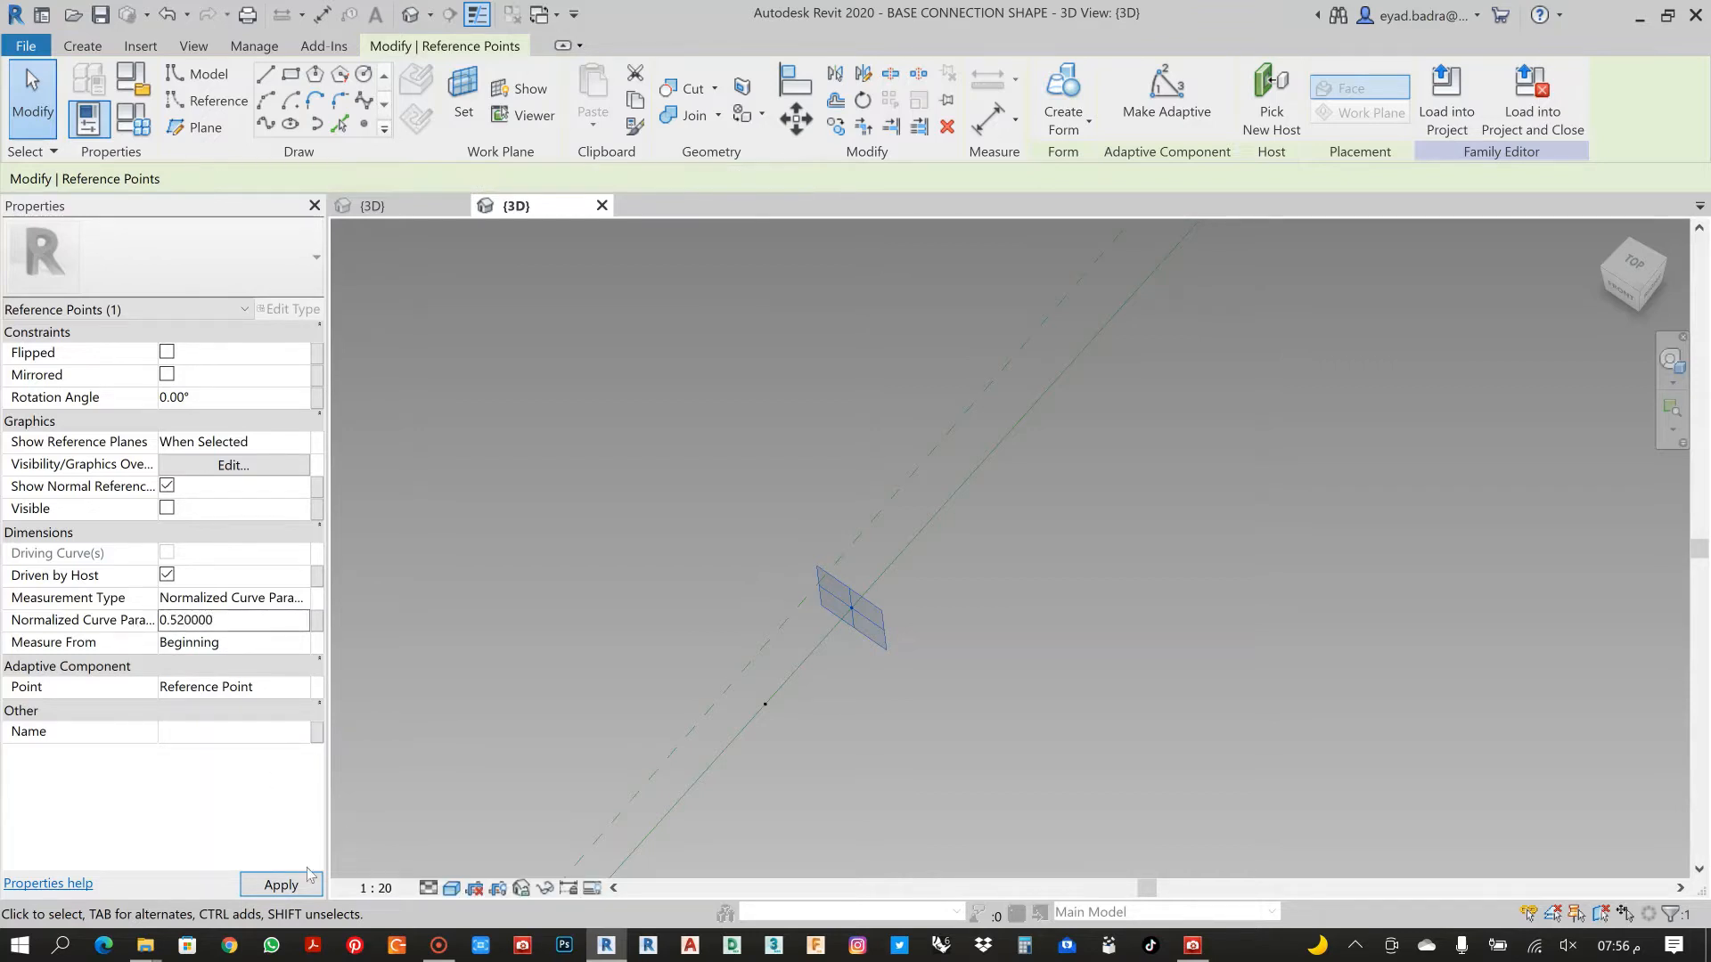
pyautogui.click(281, 885)
pyautogui.scroll(2, 922, 534)
pyautogui.scroll(-2, 962, 539)
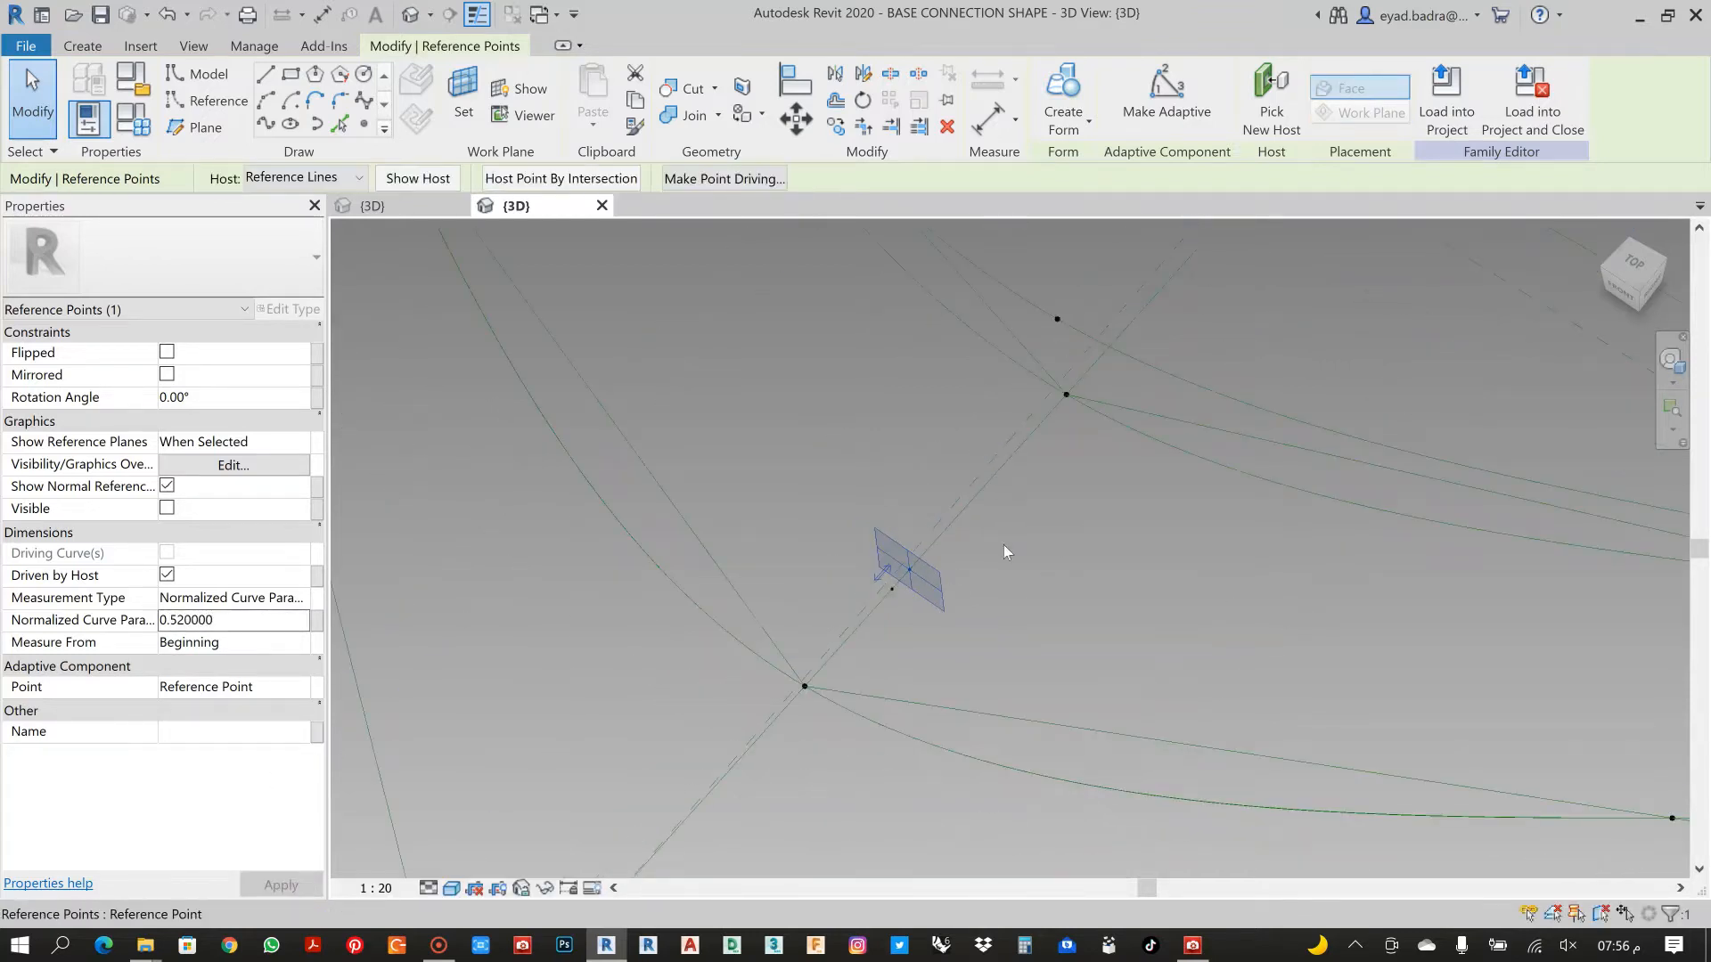
pyautogui.click(1011, 558)
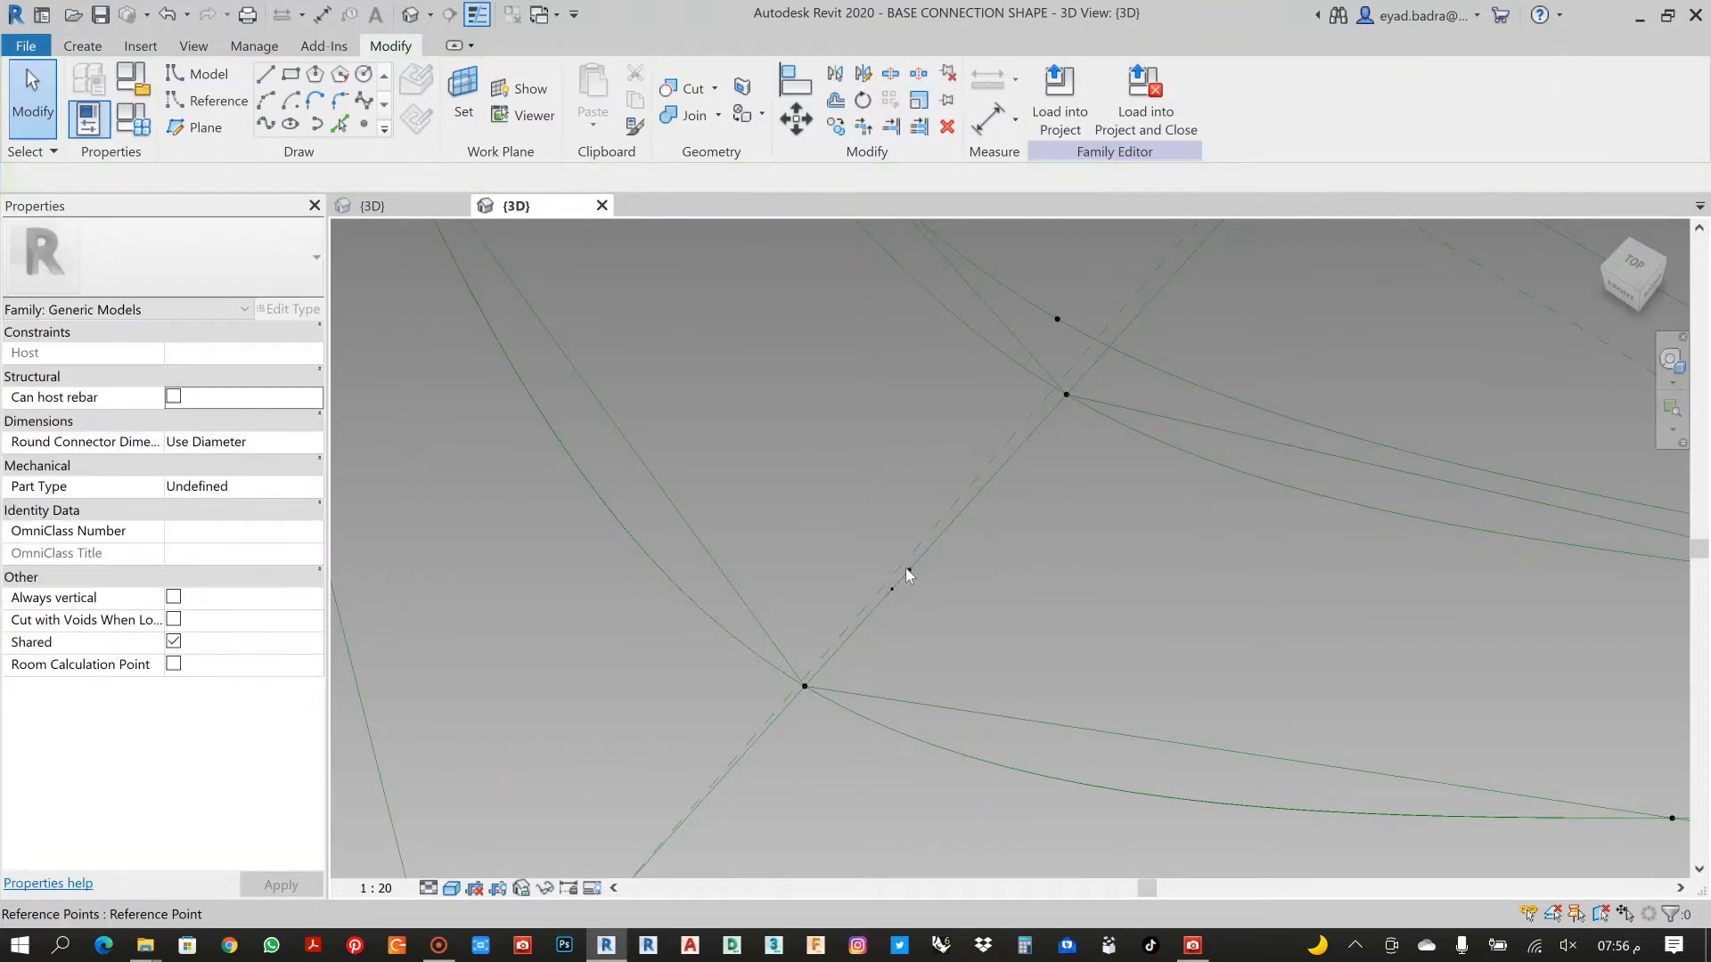
# Connect the outer hosted point near adaptive point 1 (parameter 0.05) to the outer one on the adaptive point 2 side with a spline-through-points reference line
pyautogui.scroll(-2, 905, 570)
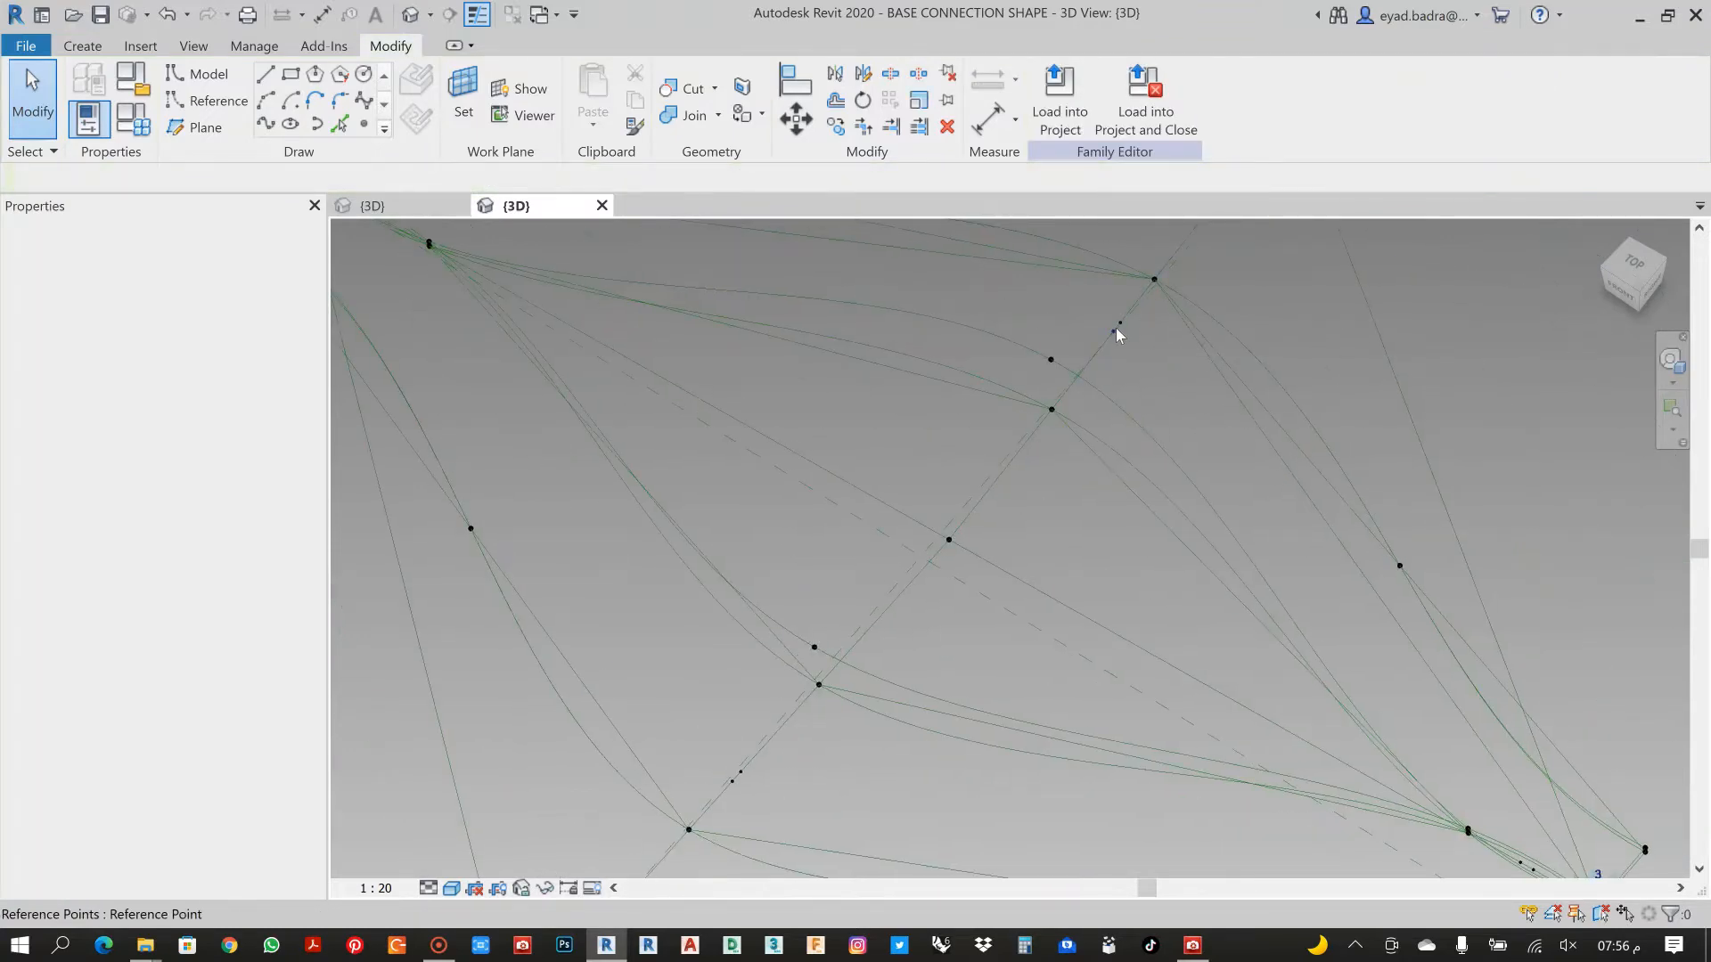
pyautogui.scroll(2, 1115, 328)
pyautogui.scroll(-3, 1150, 446)
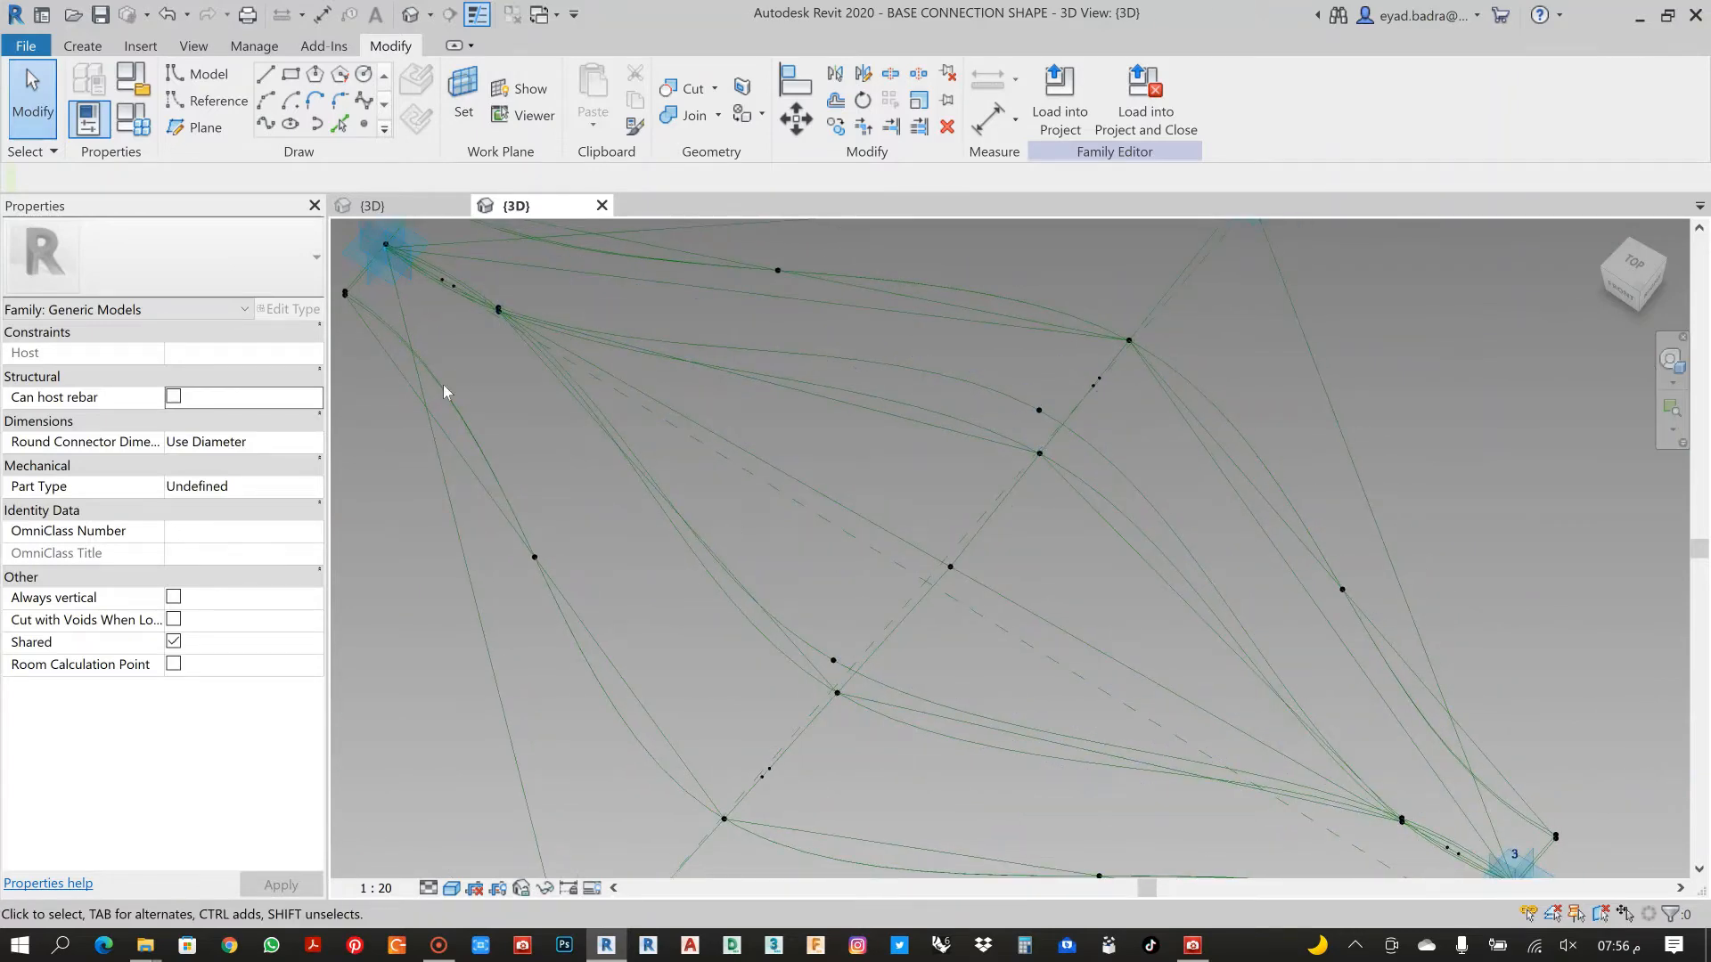
pyautogui.scroll(-3, 811, 558)
pyautogui.scroll(5, 436, 319)
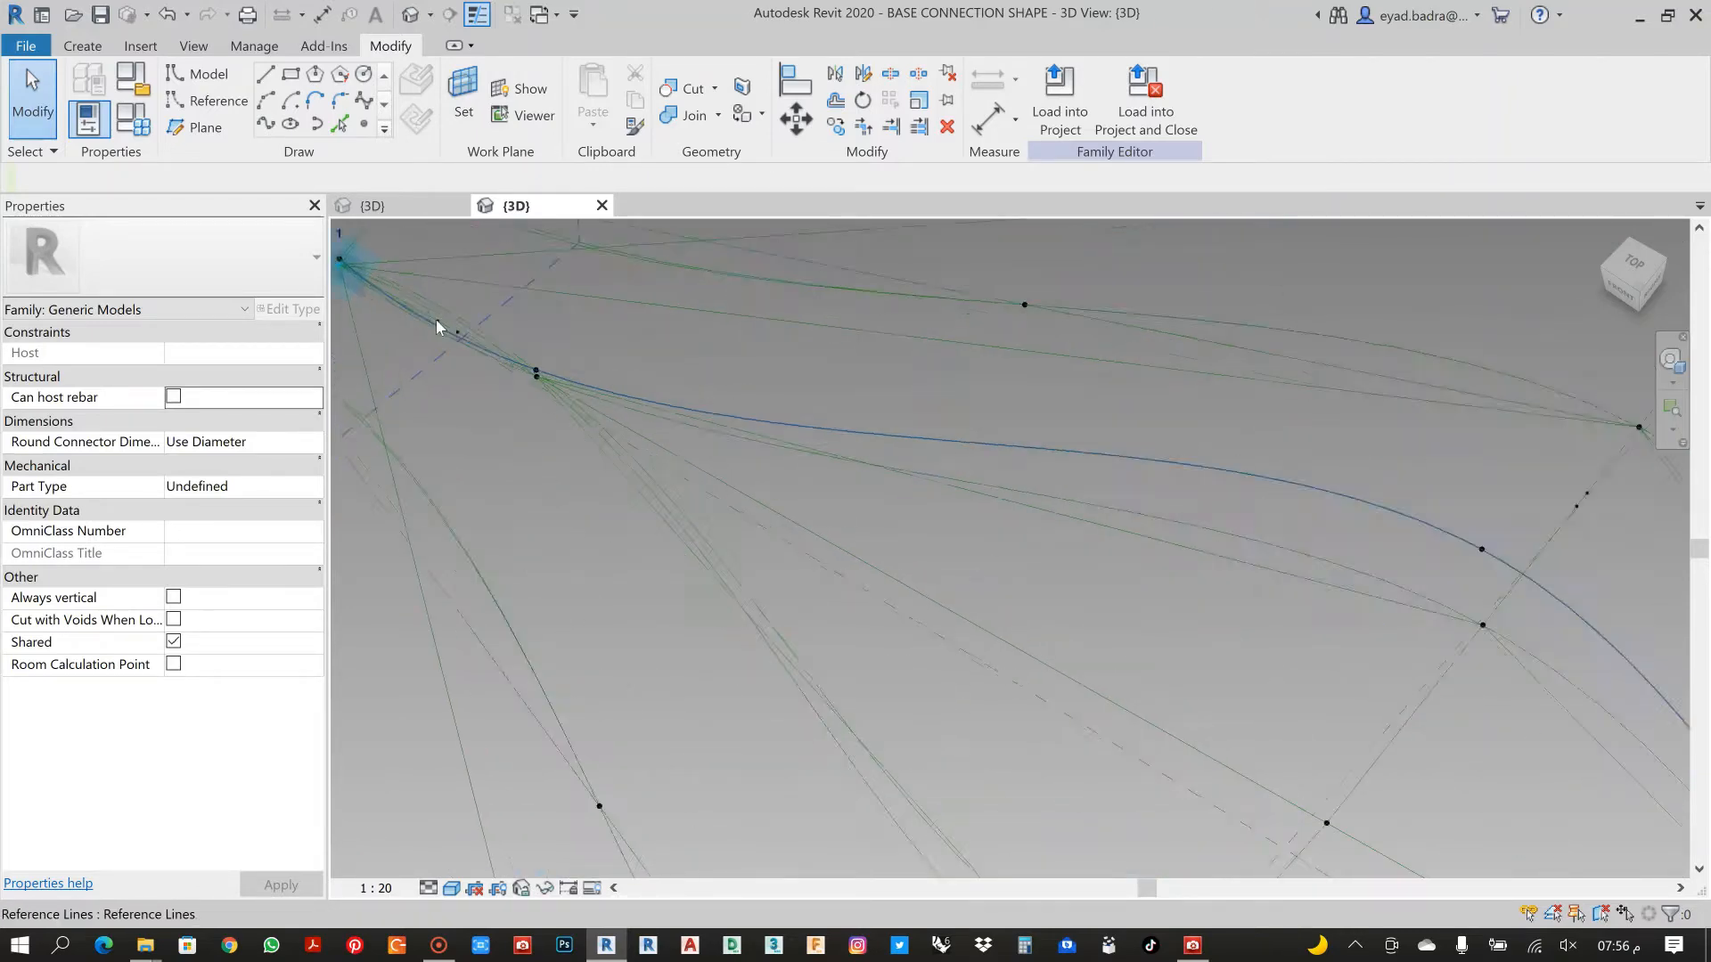
pyautogui.scroll(4, 436, 314)
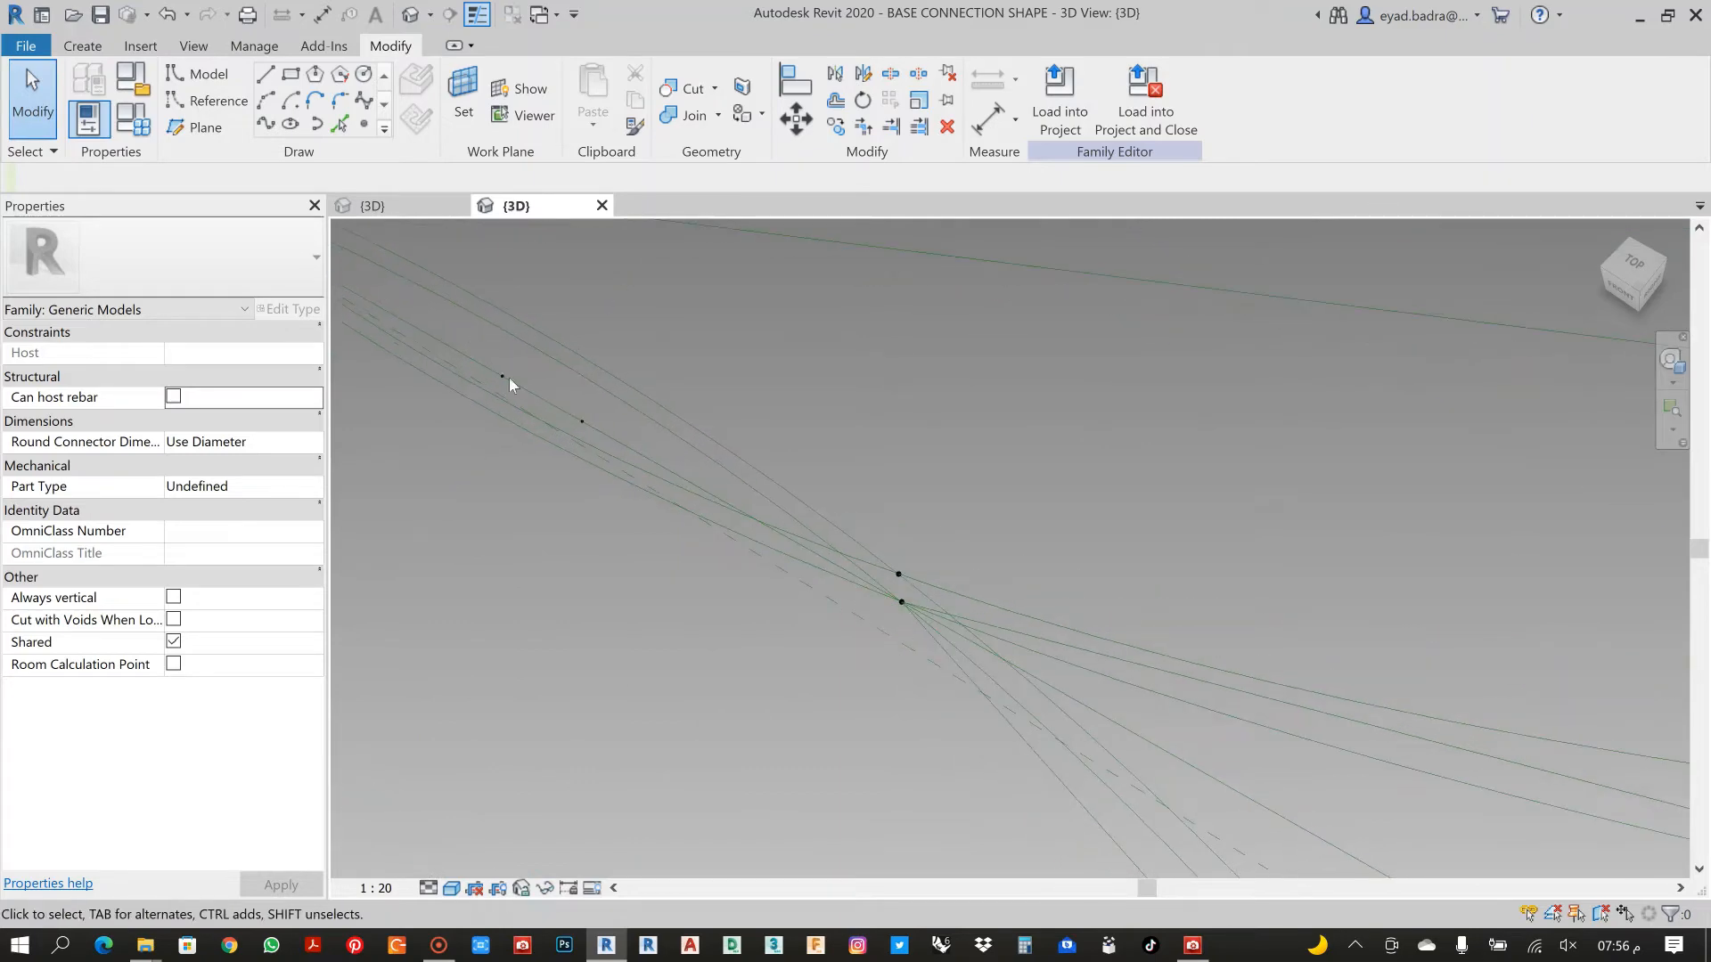
pyautogui.scroll(-5, 571, 571)
pyautogui.moveTo(672, 644); pyautogui.dragTo(668, 245, button='middle')
pyautogui.scroll(-1, 682, 535)
pyautogui.scroll(1, 886, 737)
pyautogui.scroll(5, 886, 736)
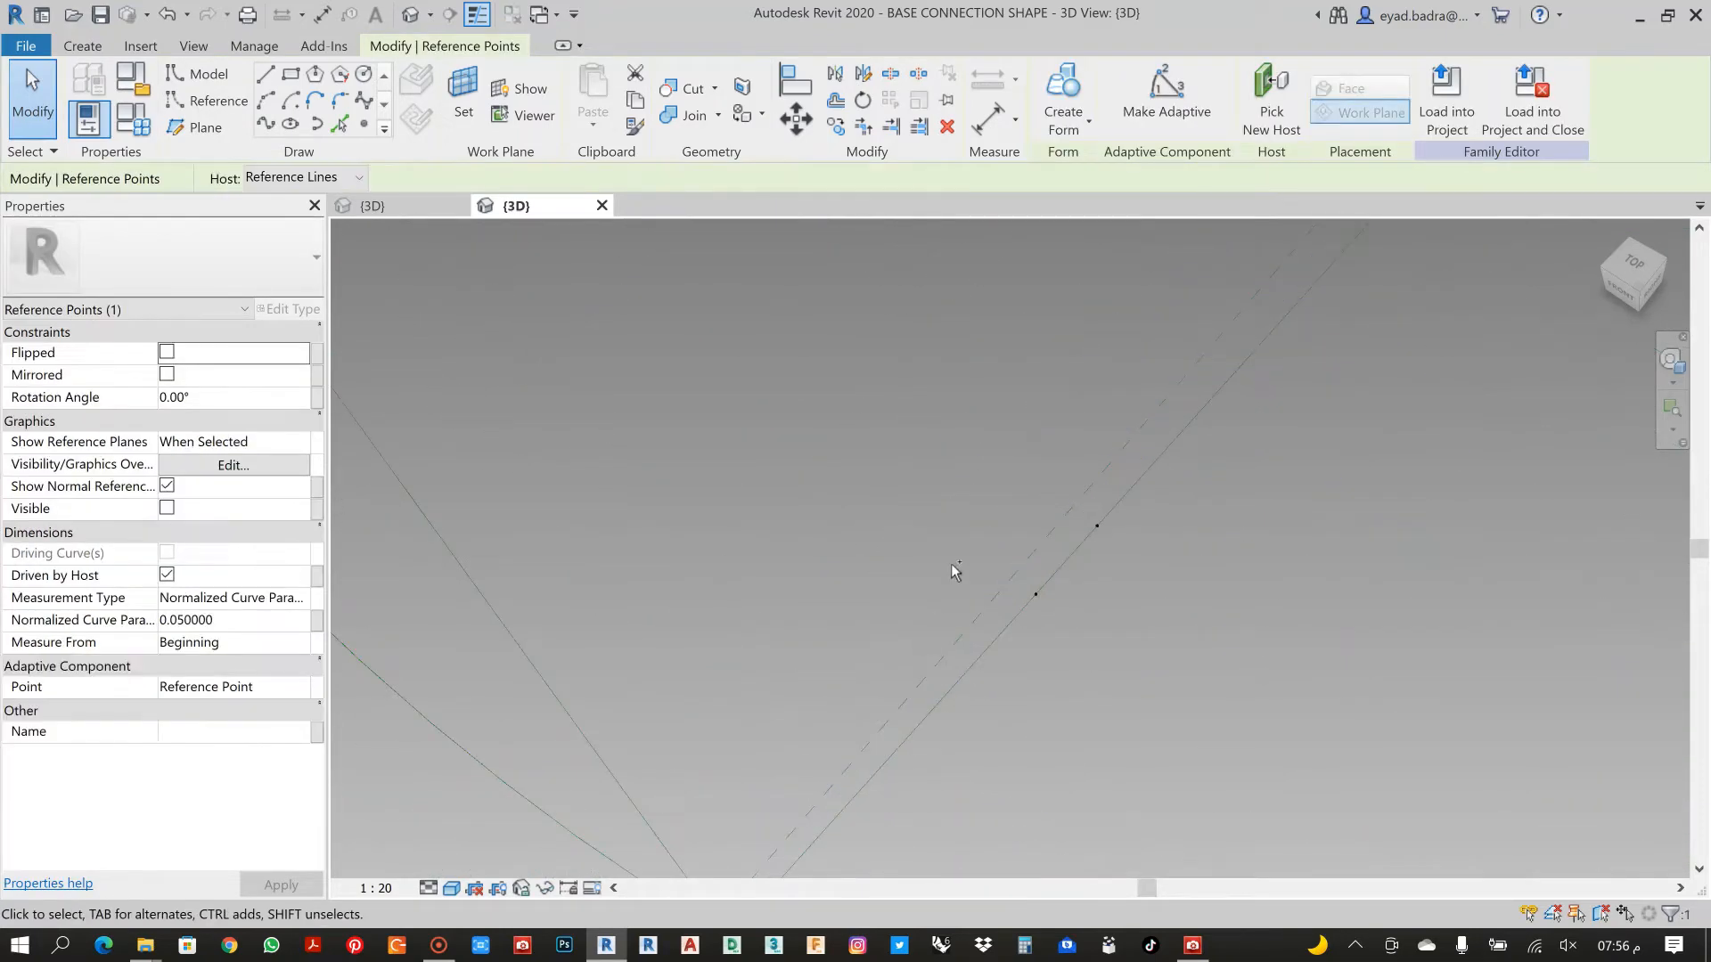
pyautogui.moveTo(951, 564); pyautogui.dragTo(1081, 621)
pyautogui.scroll(-3, 891, 677)
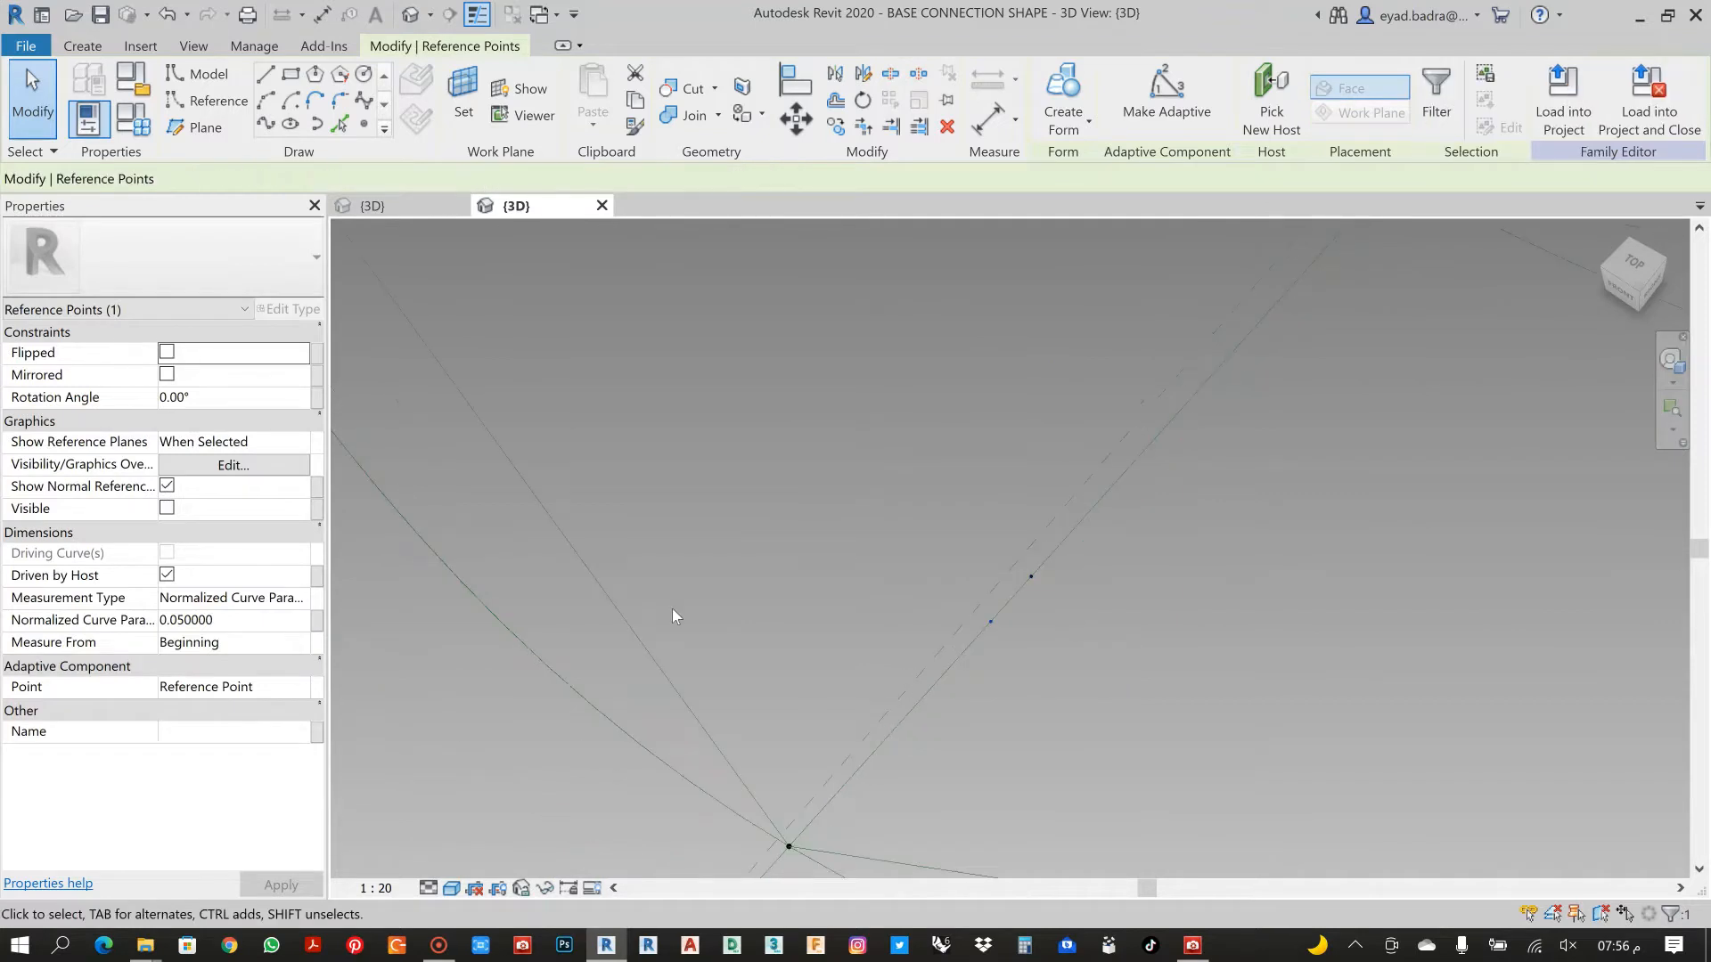
pyautogui.click(267, 126)
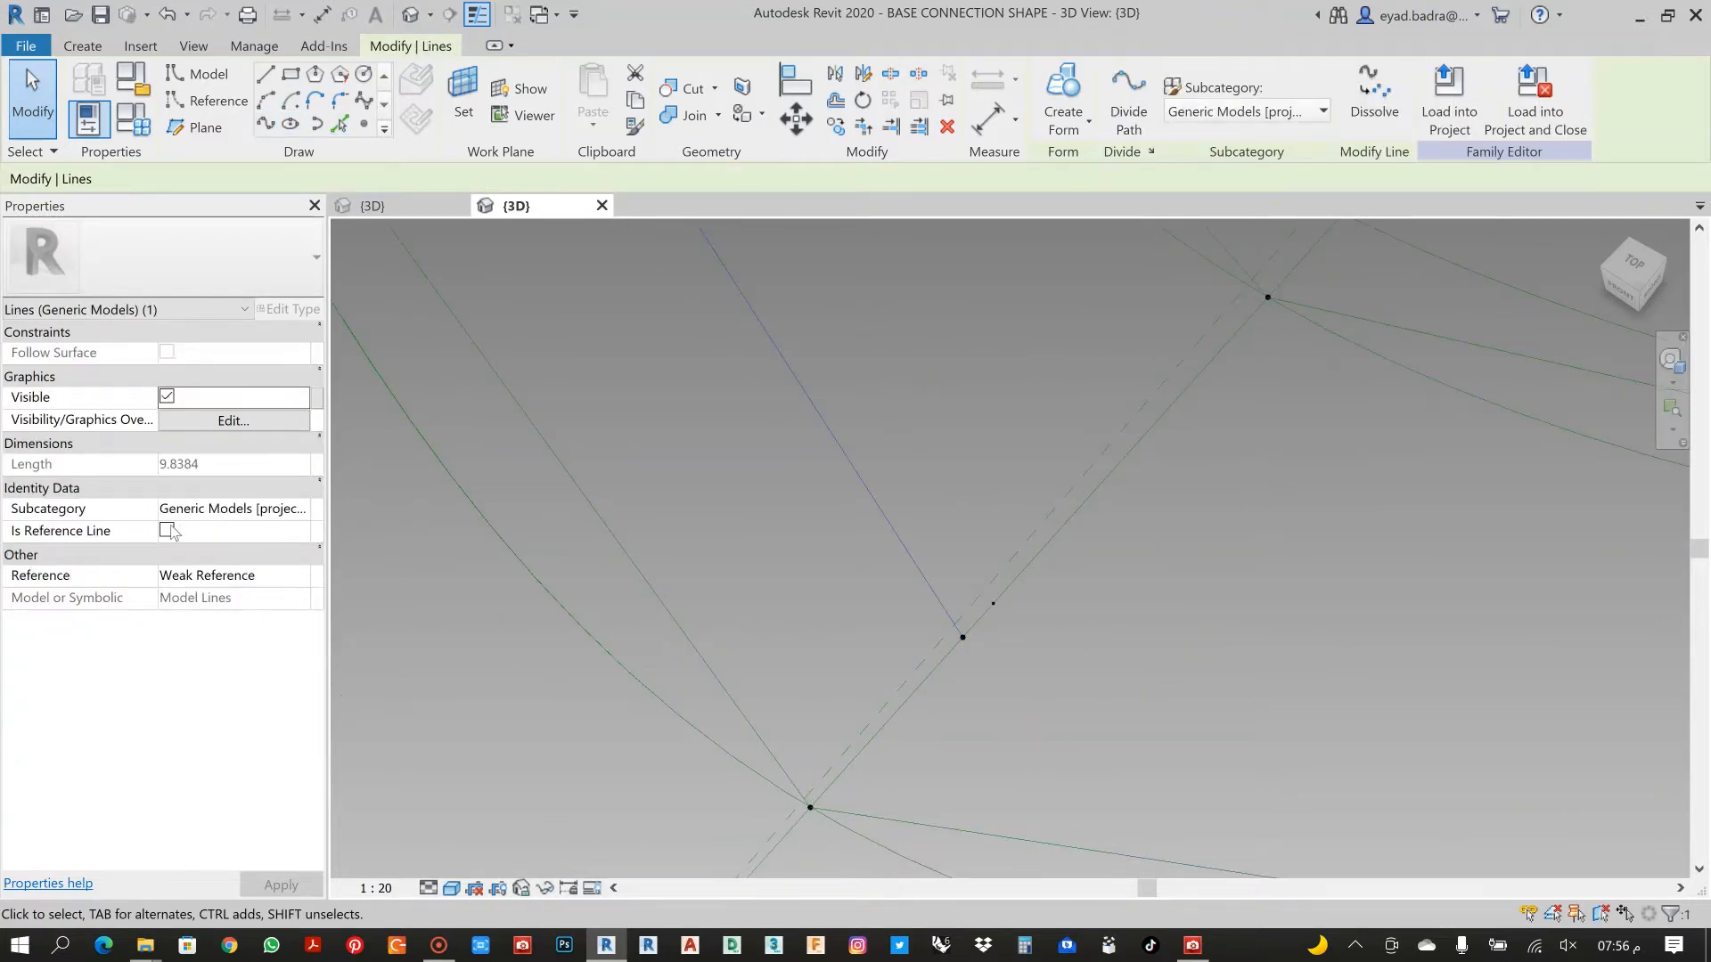
pyautogui.click(166, 530)
pyautogui.click(900, 631)
# Connect the outer hosted point on the adaptive point 2 side to the outer one near adaptive point 3 with a spline-through-points reference line
pyautogui.moveTo(918, 615); pyautogui.dragTo(987, 684)
pyautogui.scroll(-3, 987, 684)
pyautogui.moveTo(1654, 745); pyautogui.dragTo(106, 491, button='middle')
pyautogui.scroll(2, 923, 637)
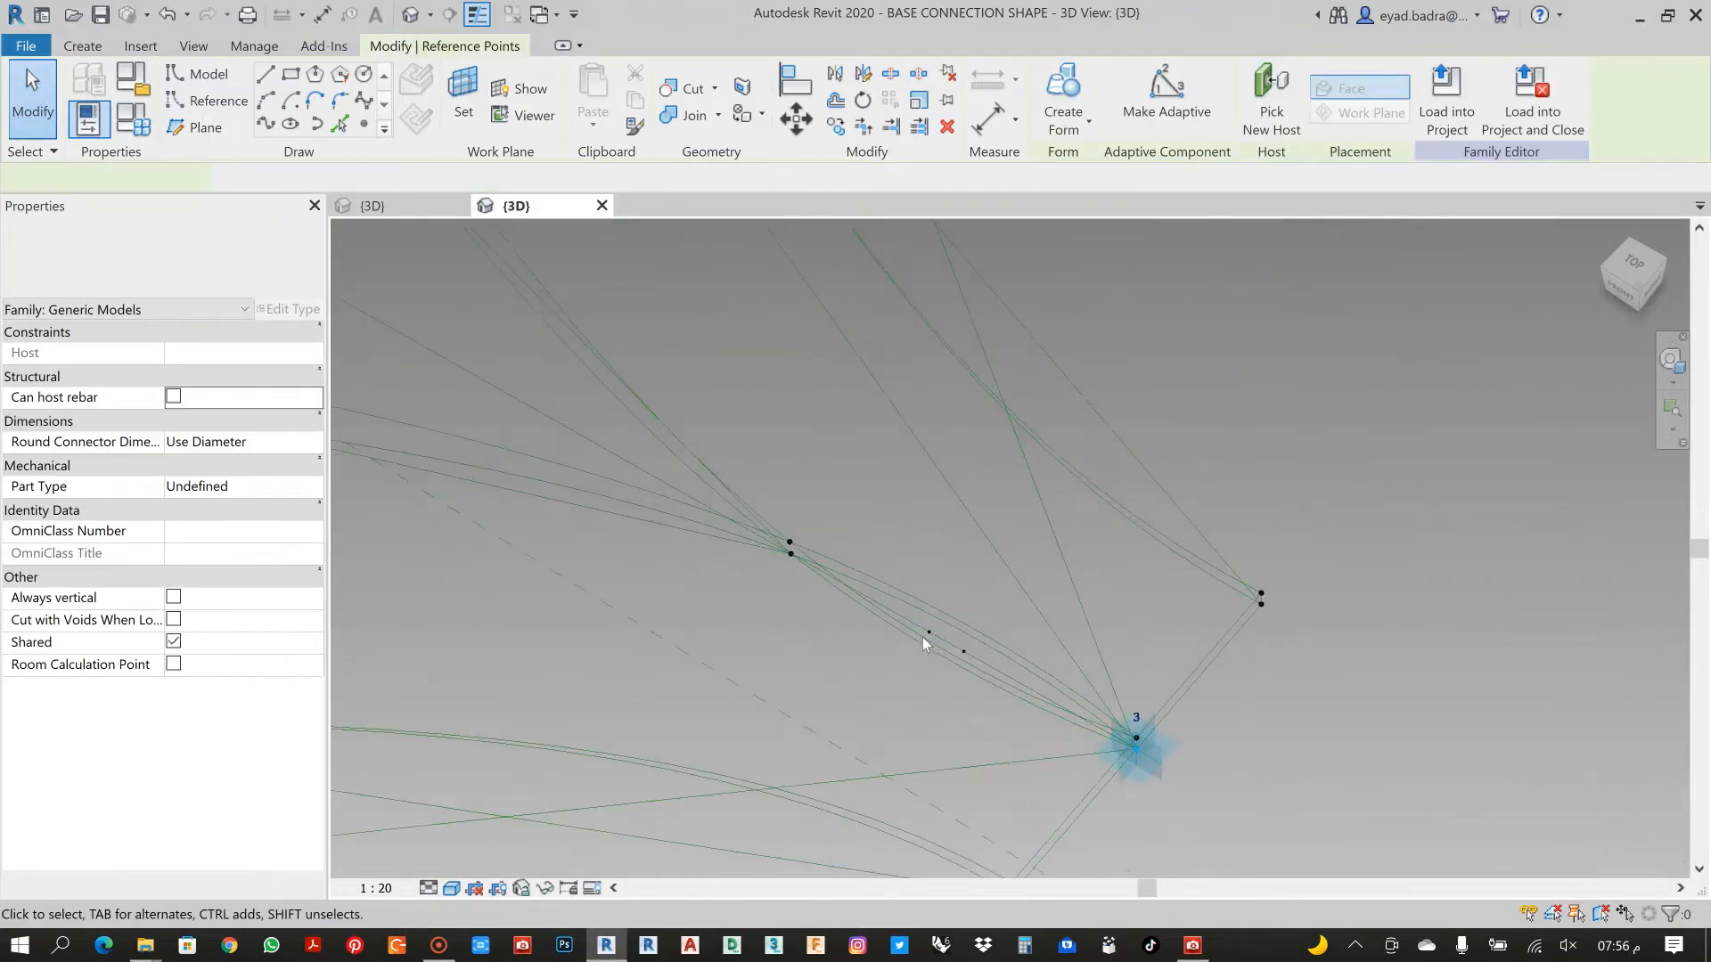
pyautogui.scroll(3, 923, 641)
pyautogui.moveTo(1073, 788); pyautogui.dragTo(1200, 601)
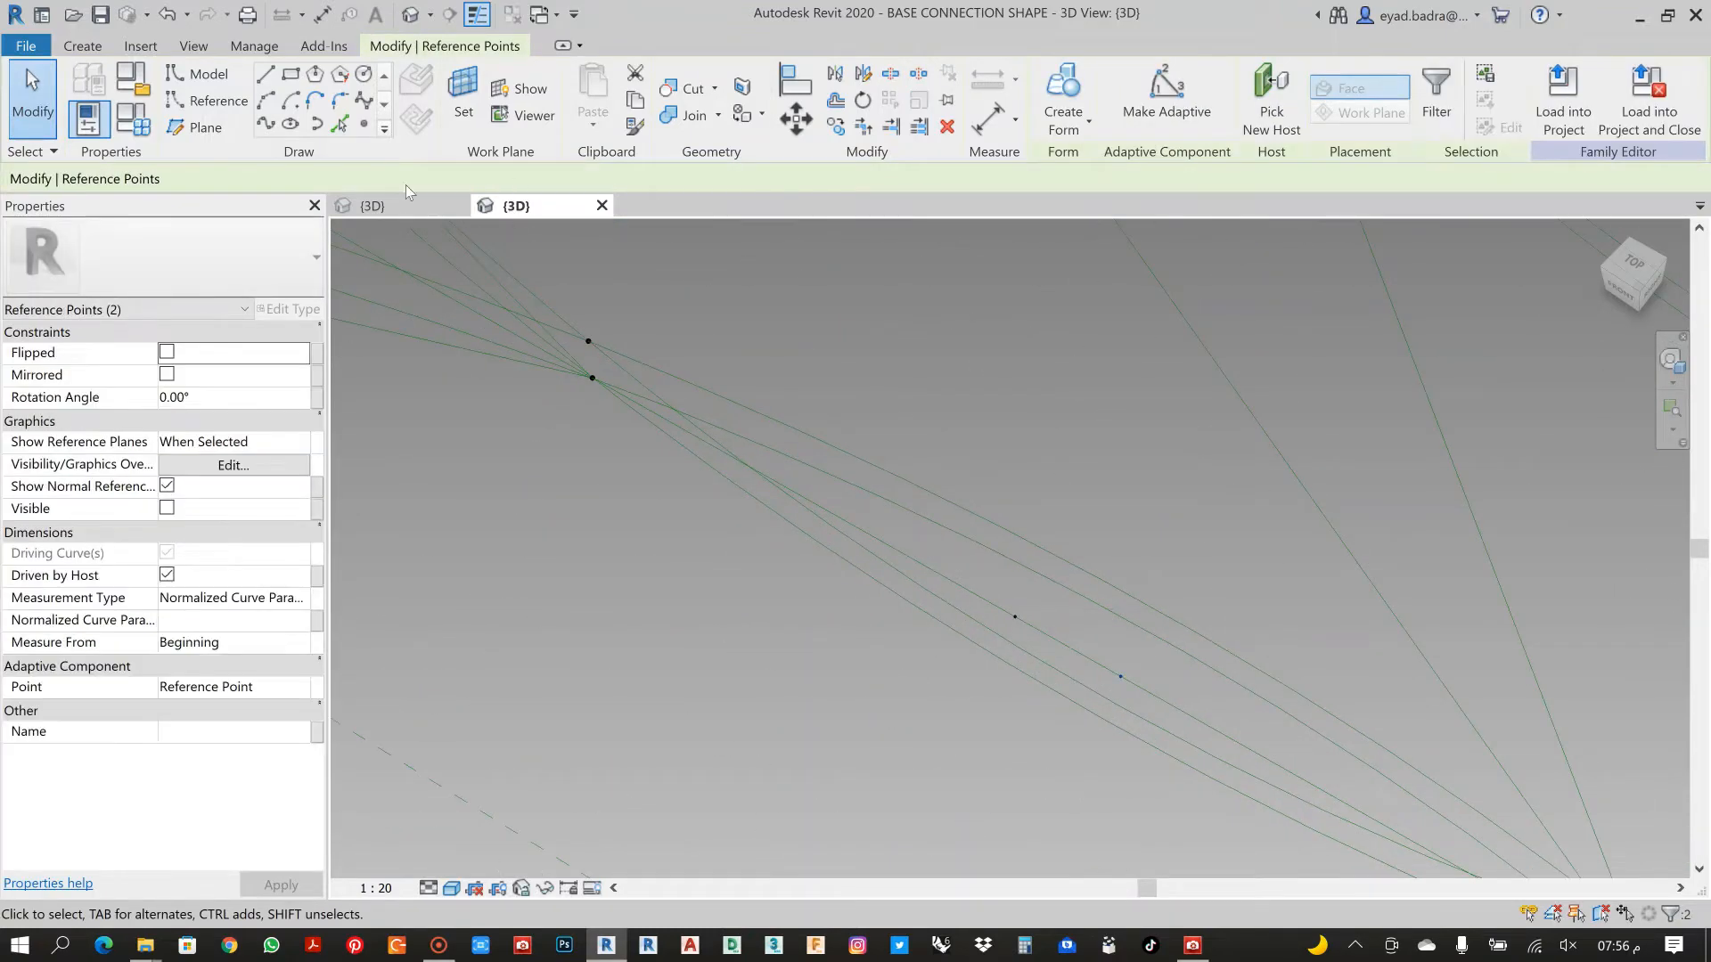
pyautogui.click(287, 128)
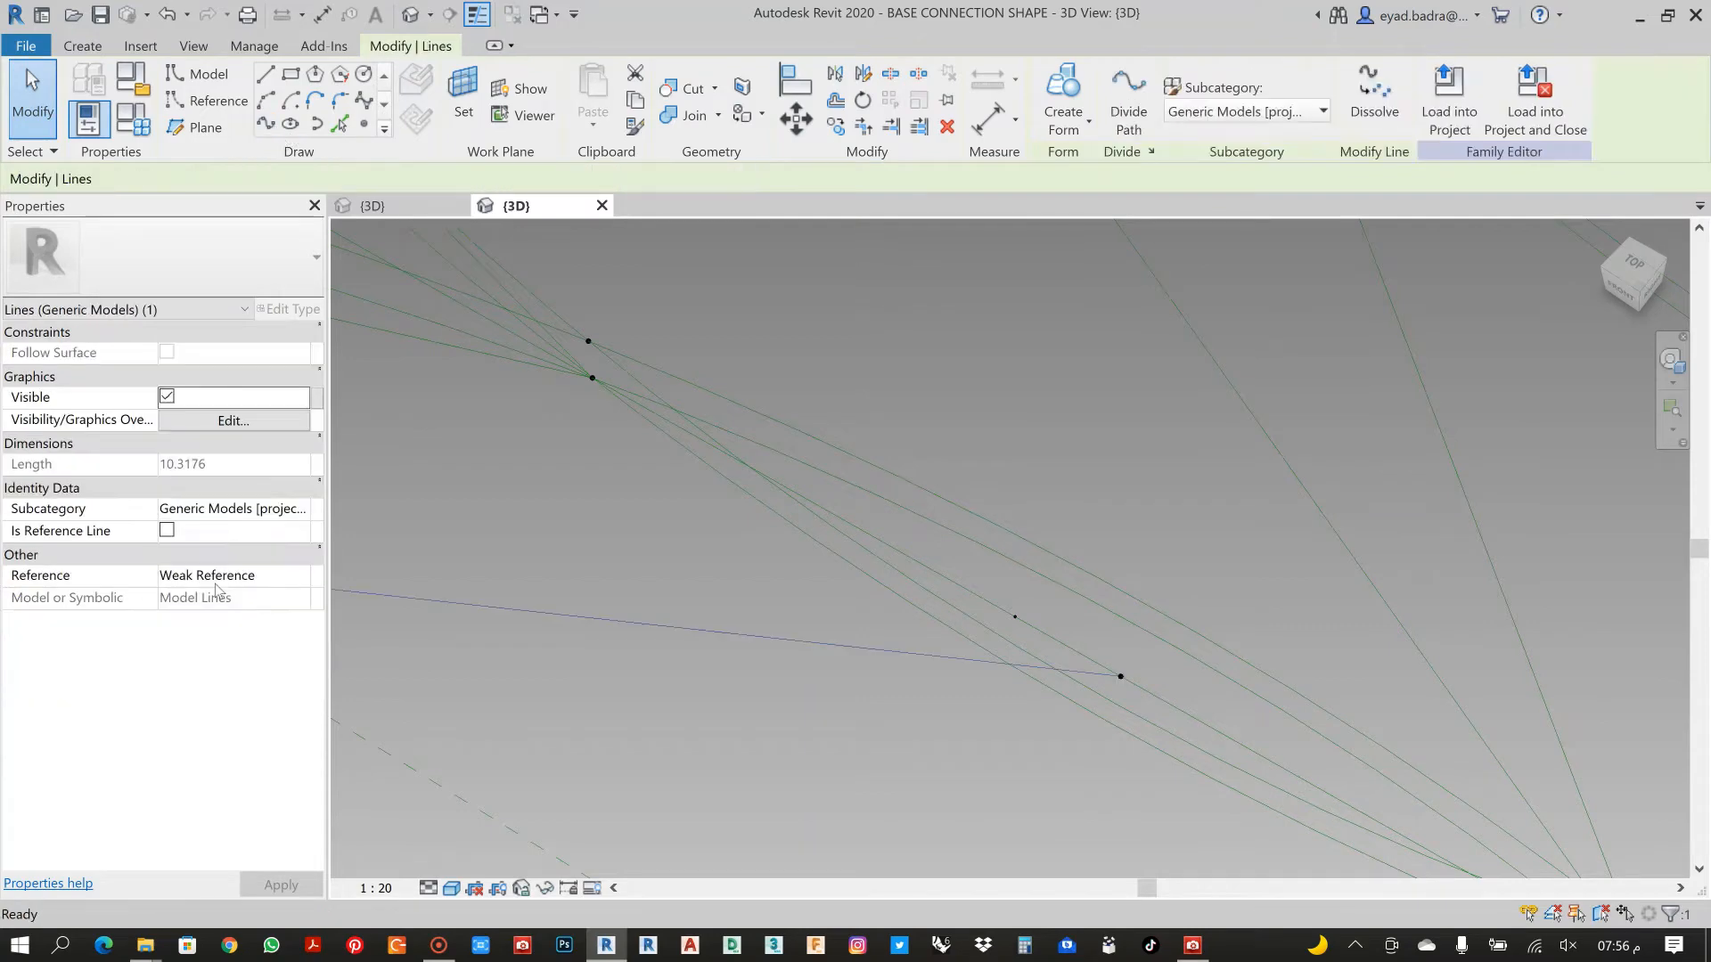
pyautogui.click(167, 531)
pyautogui.click(1148, 490)
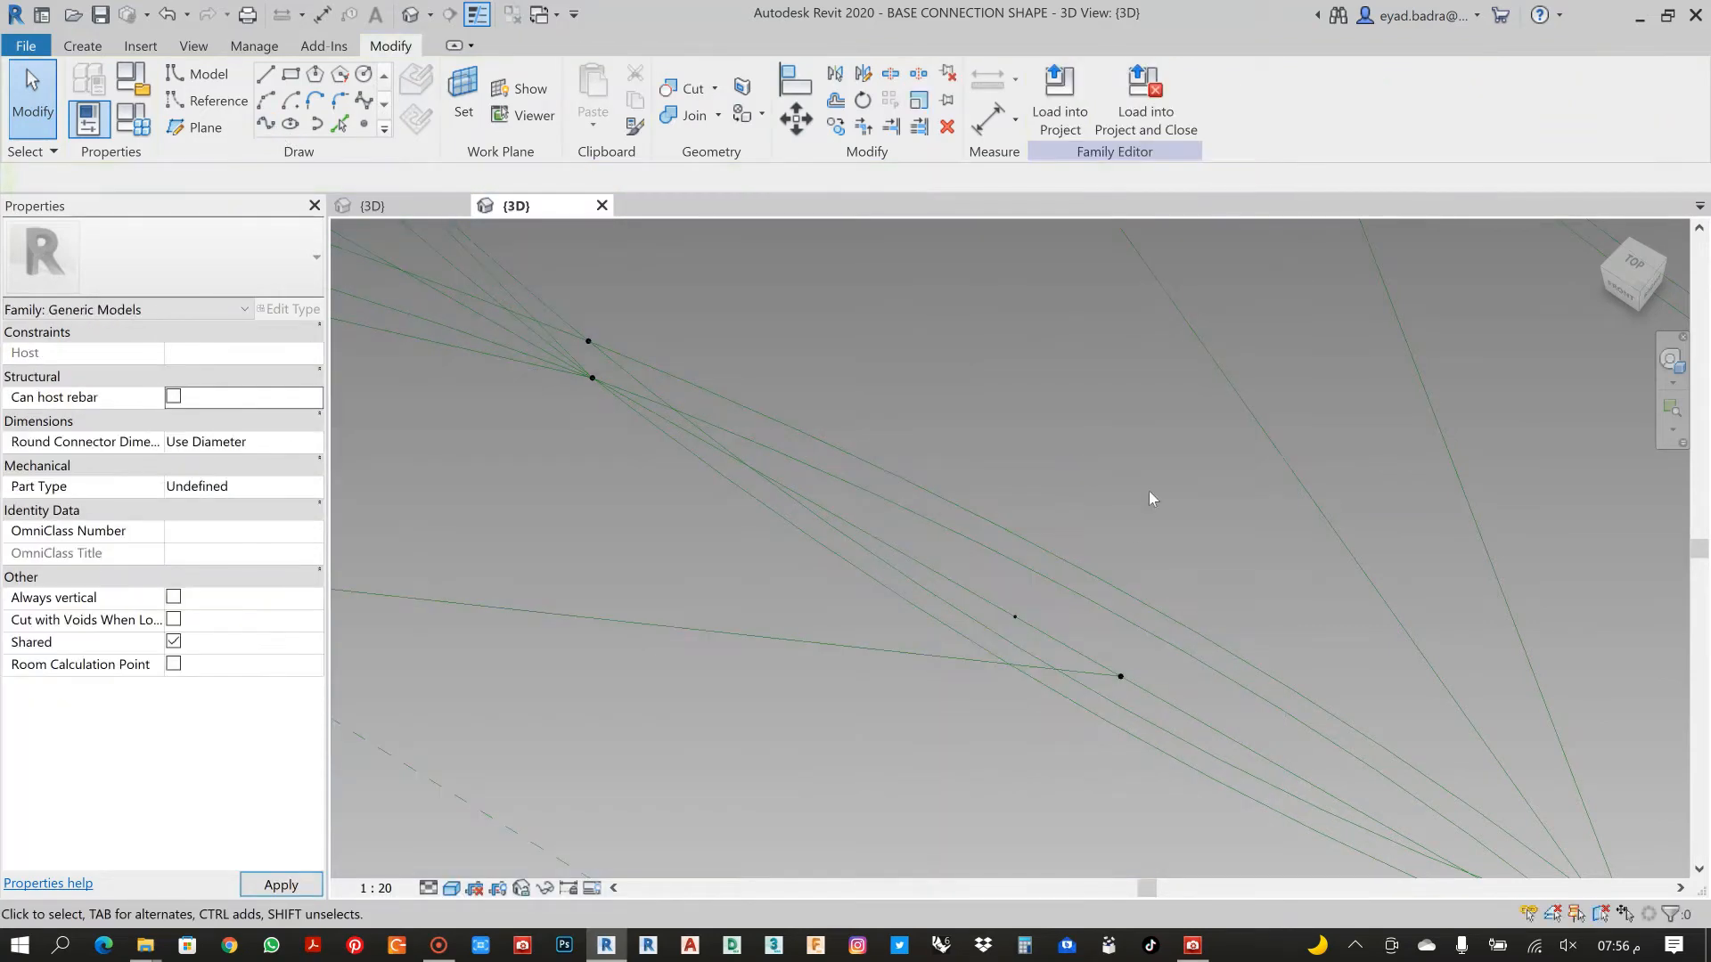
# Connect the outer hosted point near adaptive point 3 to the outer one on the adaptive point 4 side with a spline-through-points reference line
pyautogui.moveTo(1102, 510); pyautogui.dragTo(1173, 724)
pyautogui.scroll(-8, 1173, 670)
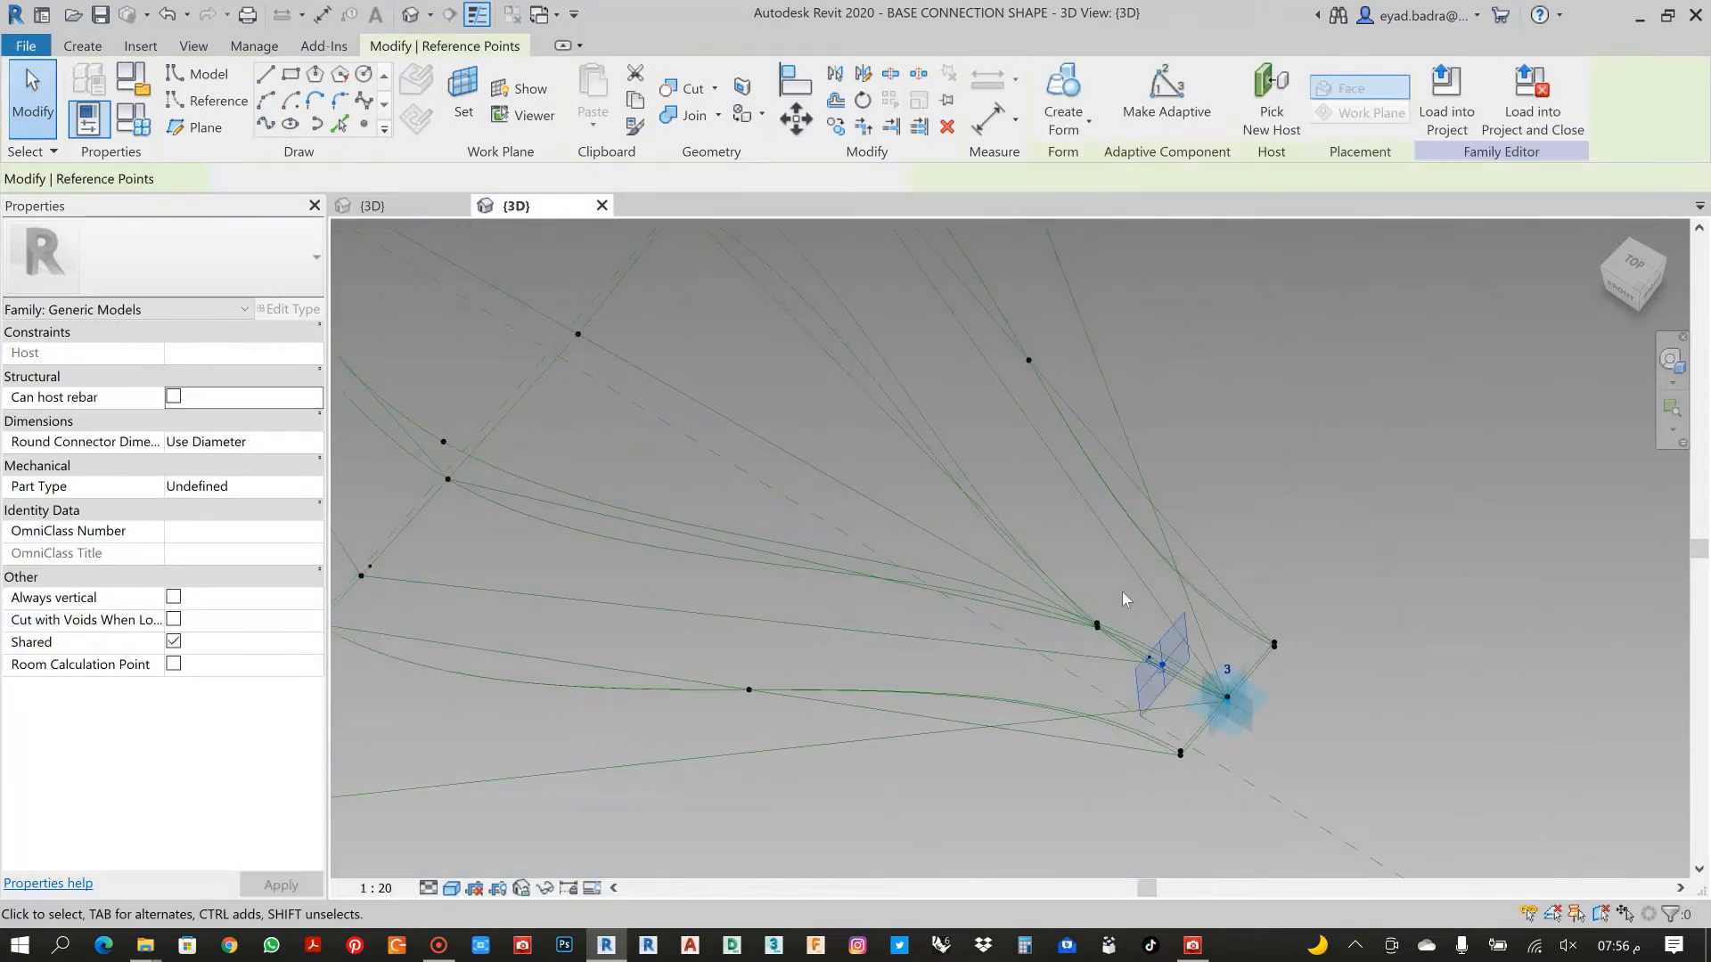
pyautogui.moveTo(1116, 624); pyautogui.dragTo(1139, 795, button='middle')
pyautogui.scroll(9, 846, 431)
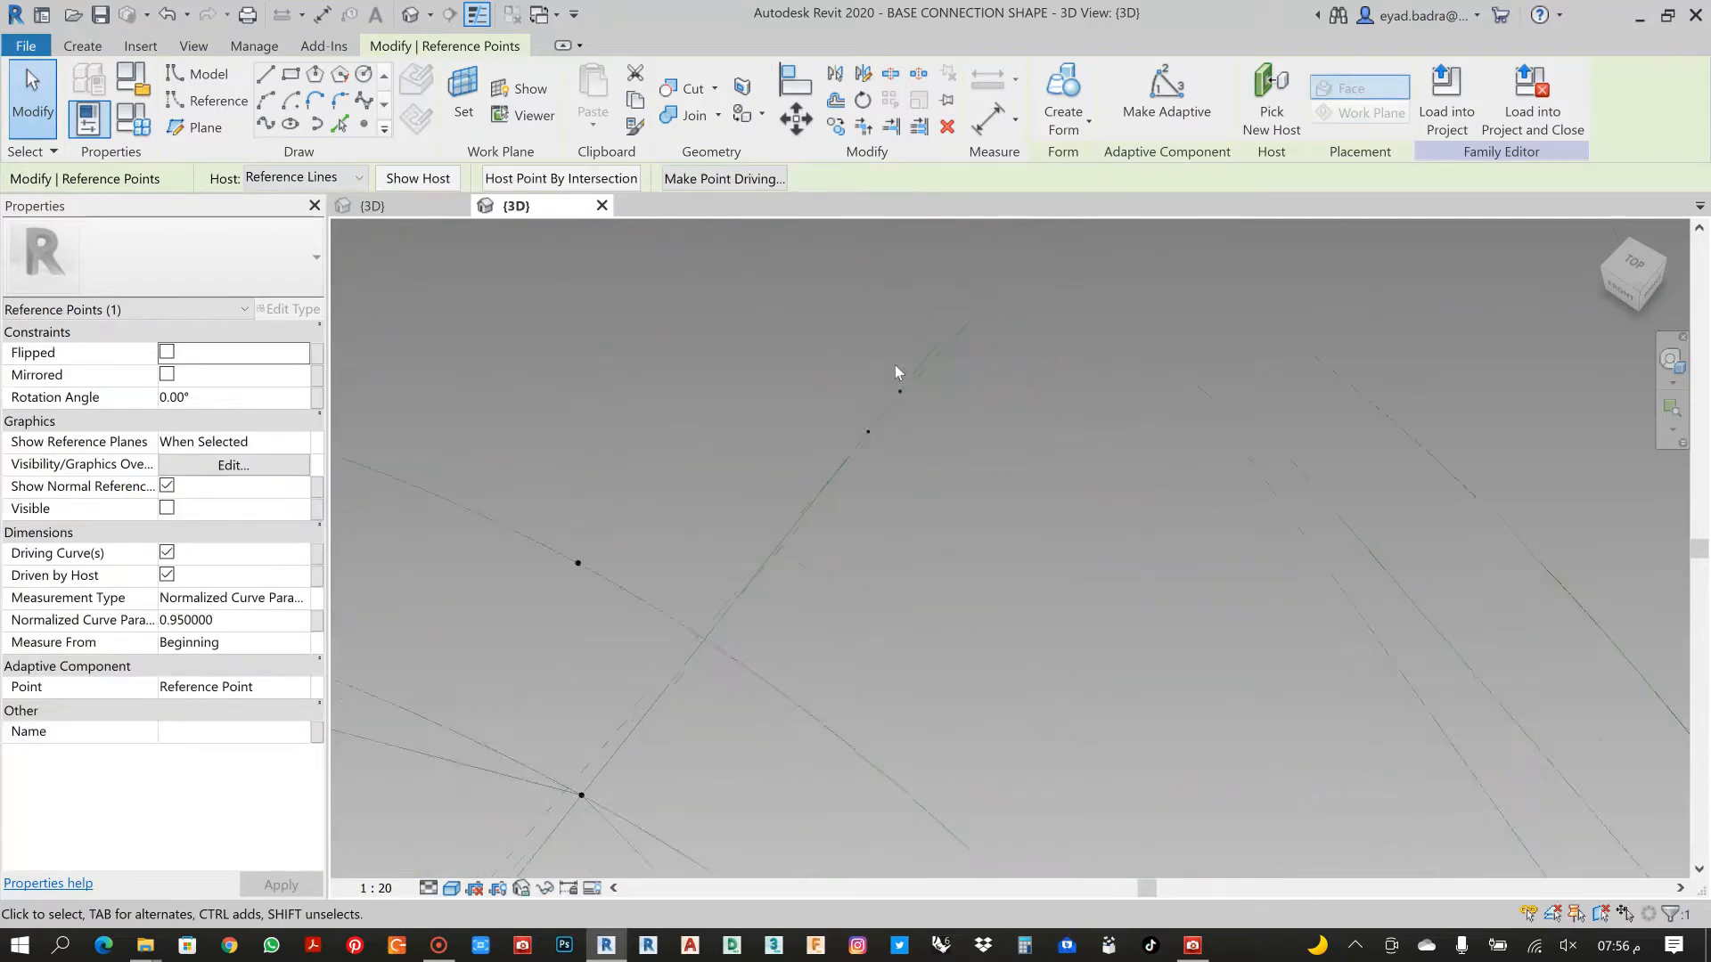
pyautogui.keyDown('ctrl'); pyautogui.moveTo(895, 360); pyautogui.dragTo(973, 456); pyautogui.keyUp('ctrl')
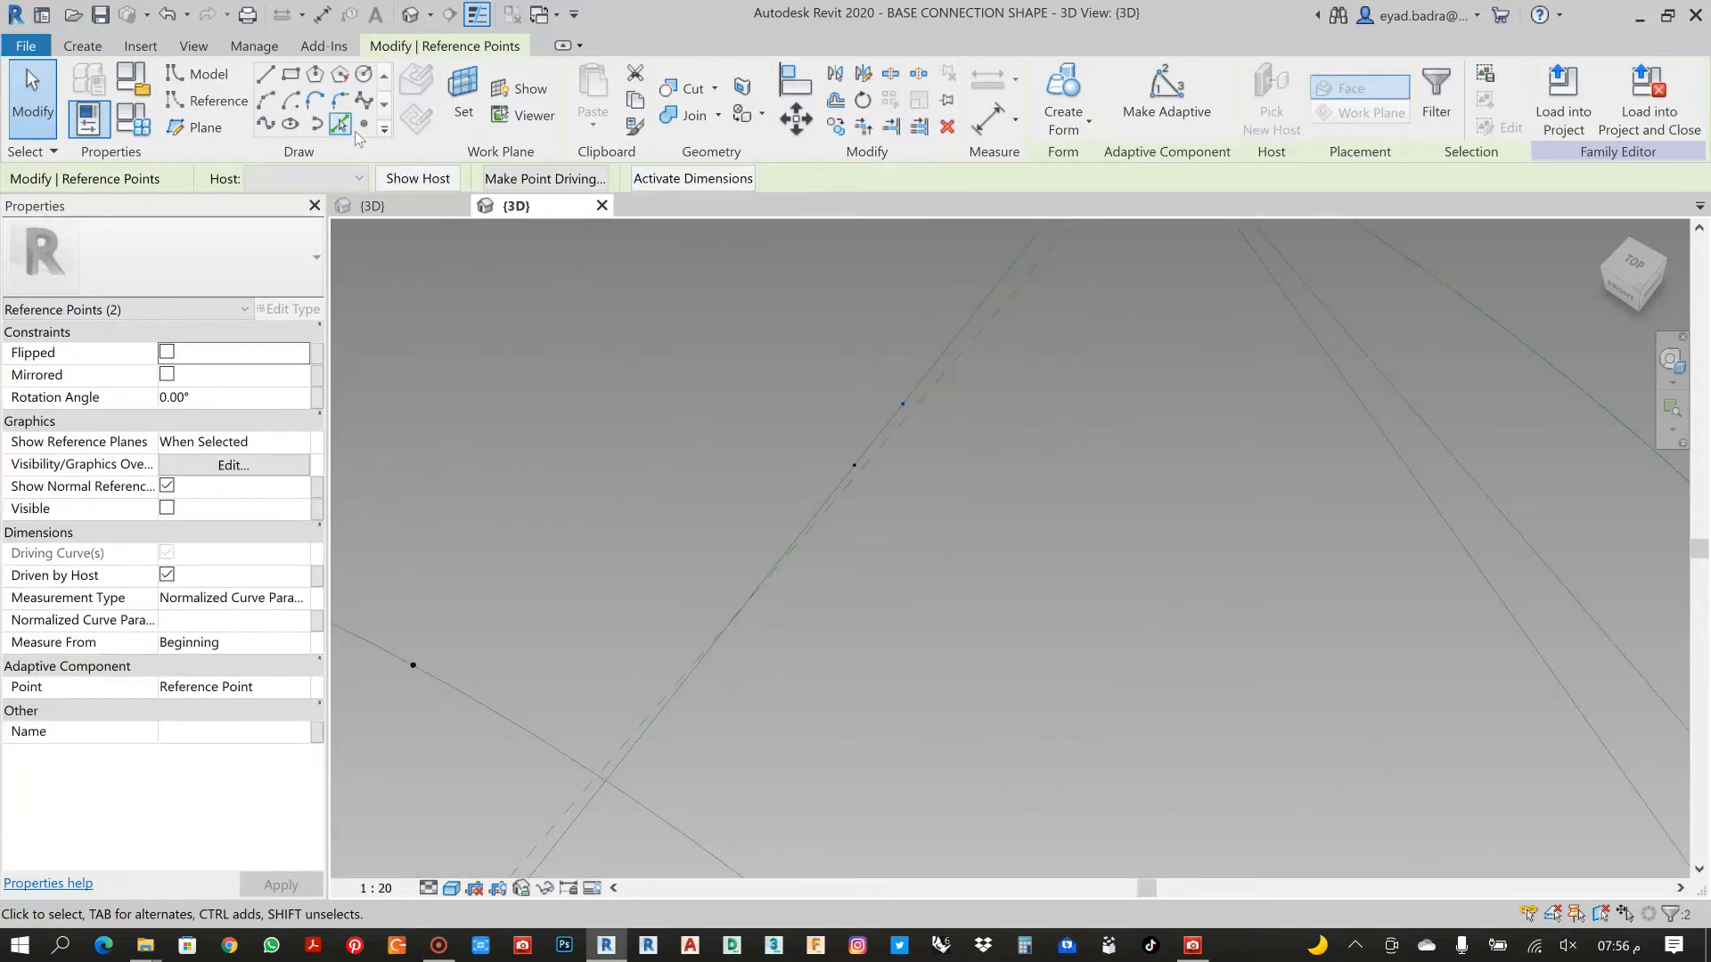
pyautogui.click(266, 126)
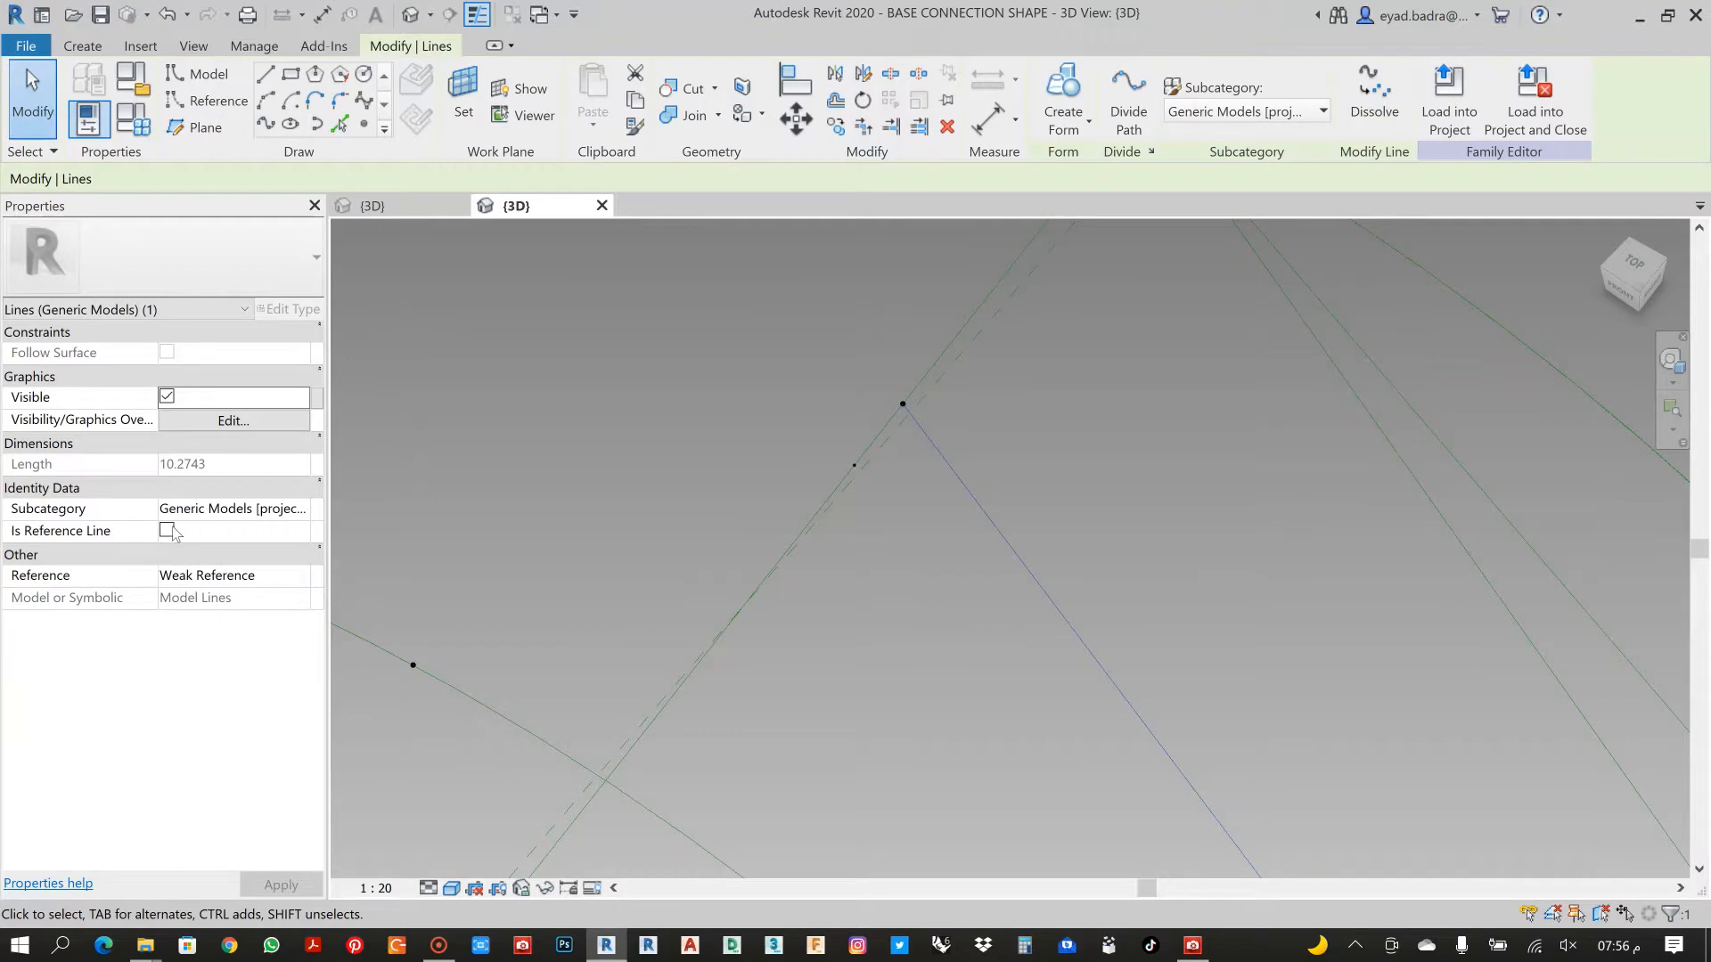
pyautogui.click(166, 530)
# Close the outer loop with a spline-through-points reference line from the adaptive point 4 side's outer point to the outer one near adaptive point 1
pyautogui.moveTo(839, 345); pyautogui.dragTo(955, 417)
pyautogui.scroll(-4, 971, 421)
pyautogui.moveTo(1159, 566); pyautogui.dragTo(1640, 664, button='middle')
pyautogui.scroll(2, 967, 459)
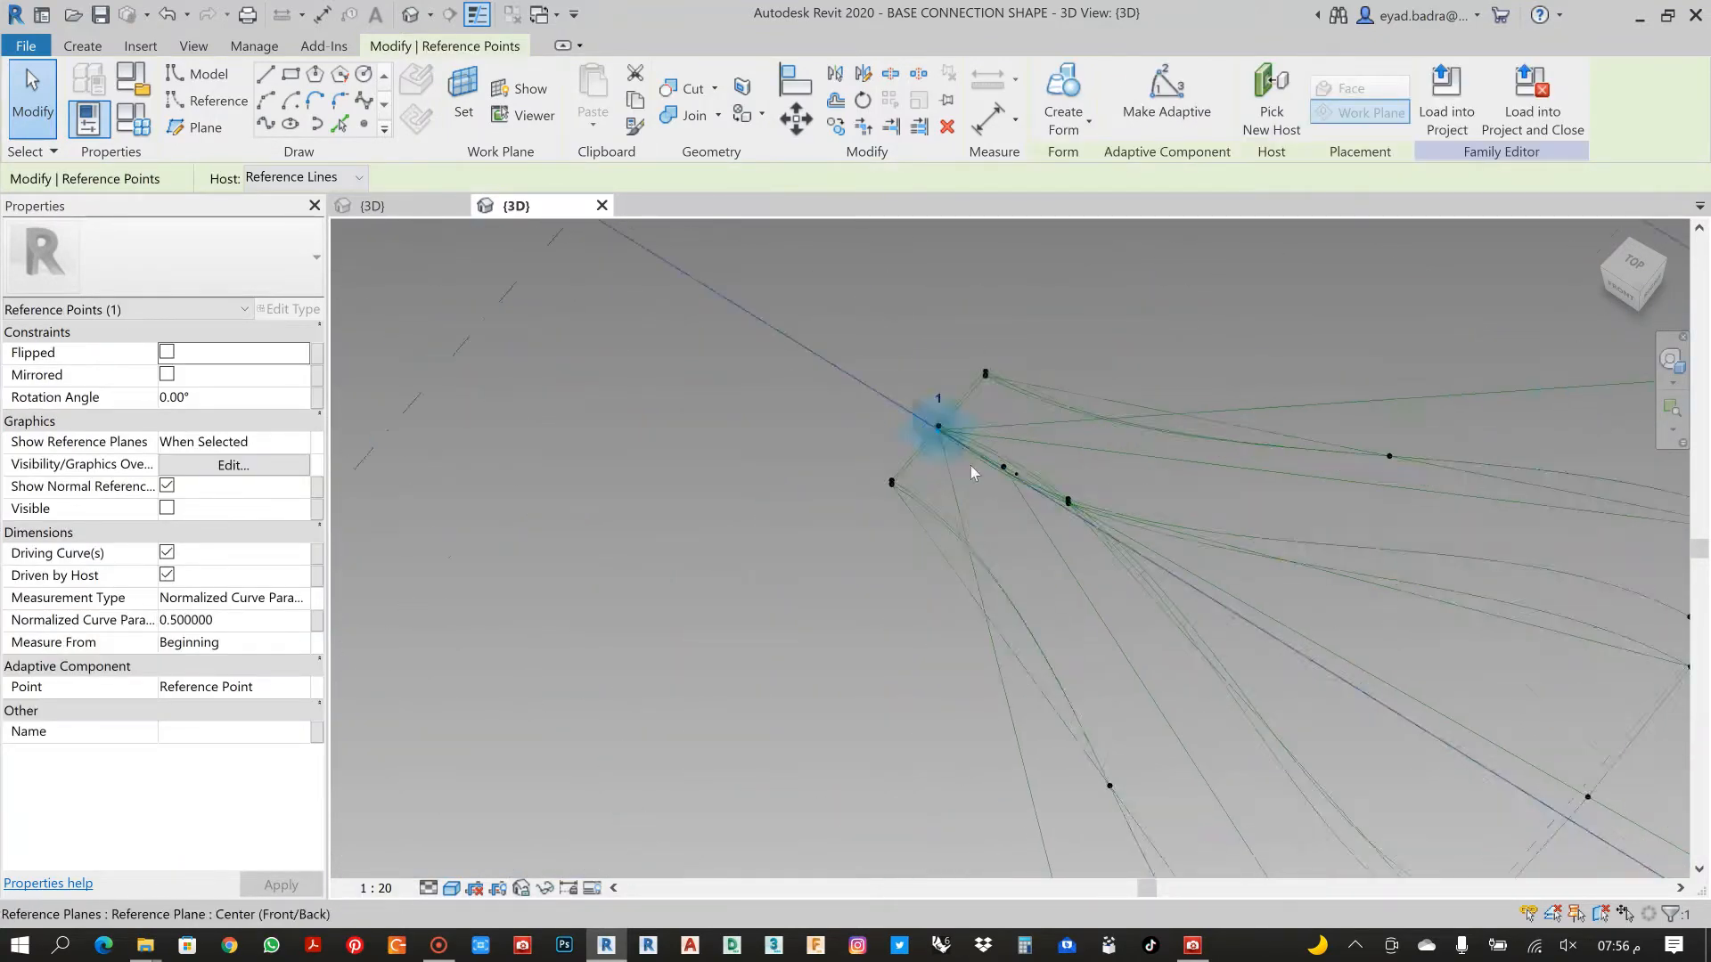
pyautogui.scroll(5, 971, 465)
pyautogui.scroll(3, 1108, 476)
pyautogui.moveTo(1074, 463); pyautogui.dragTo(1133, 527)
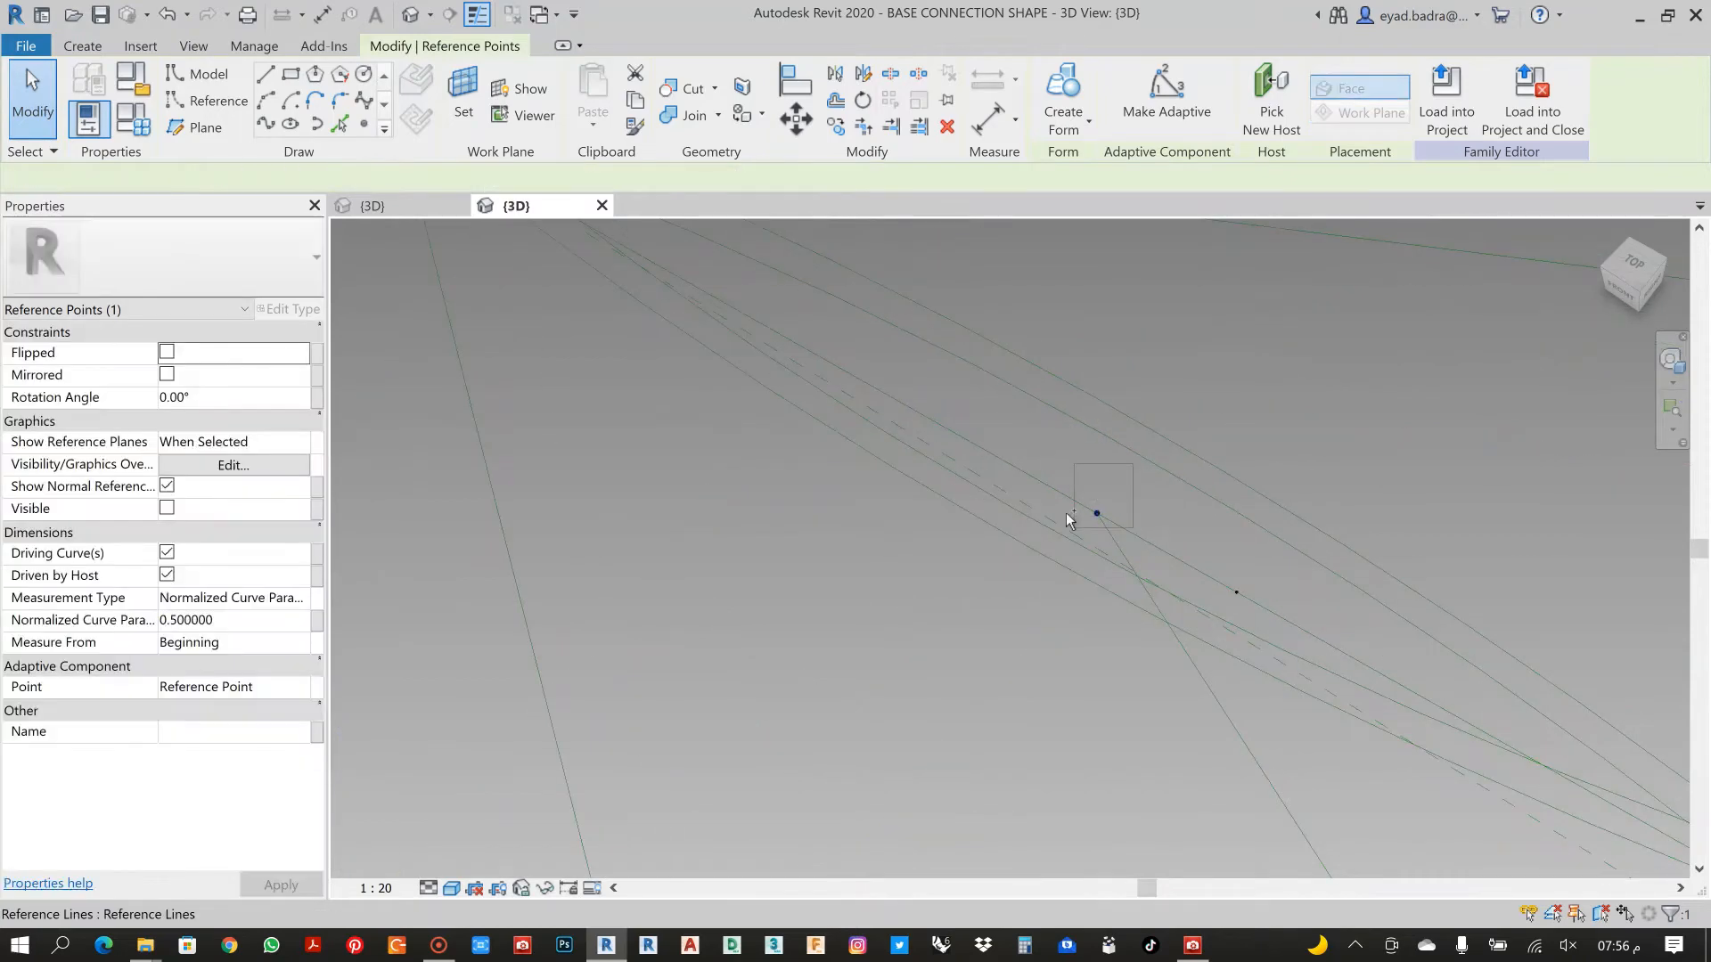
pyautogui.click(265, 124)
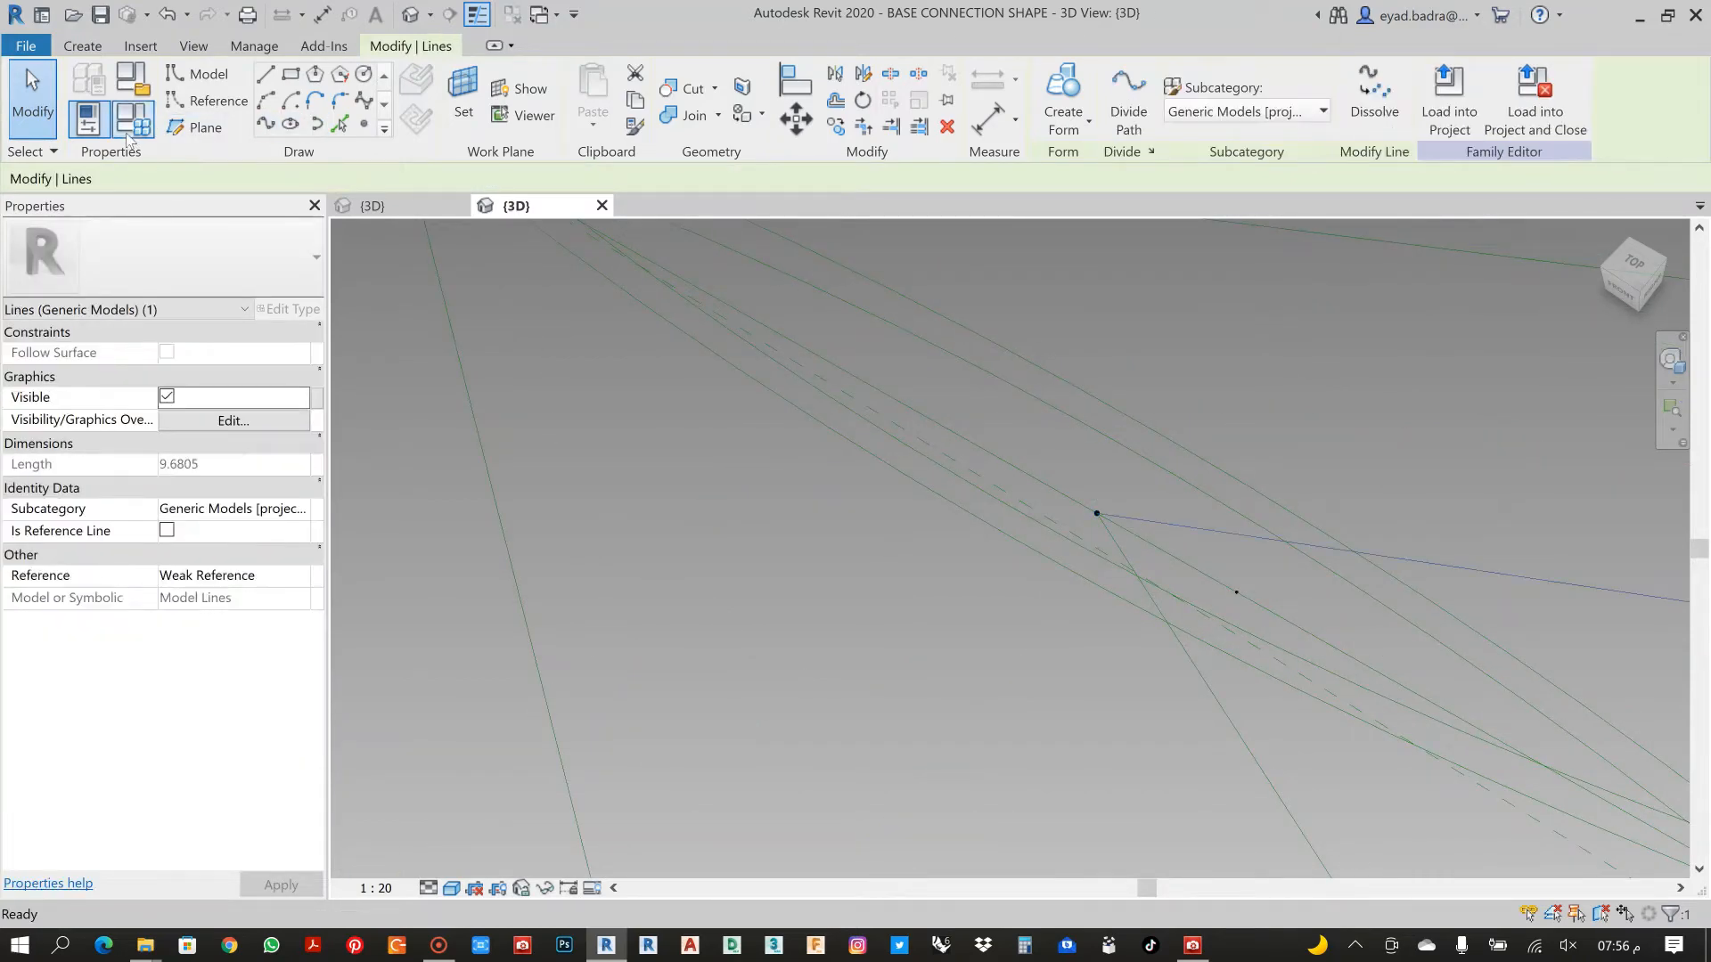
pyautogui.click(168, 532)
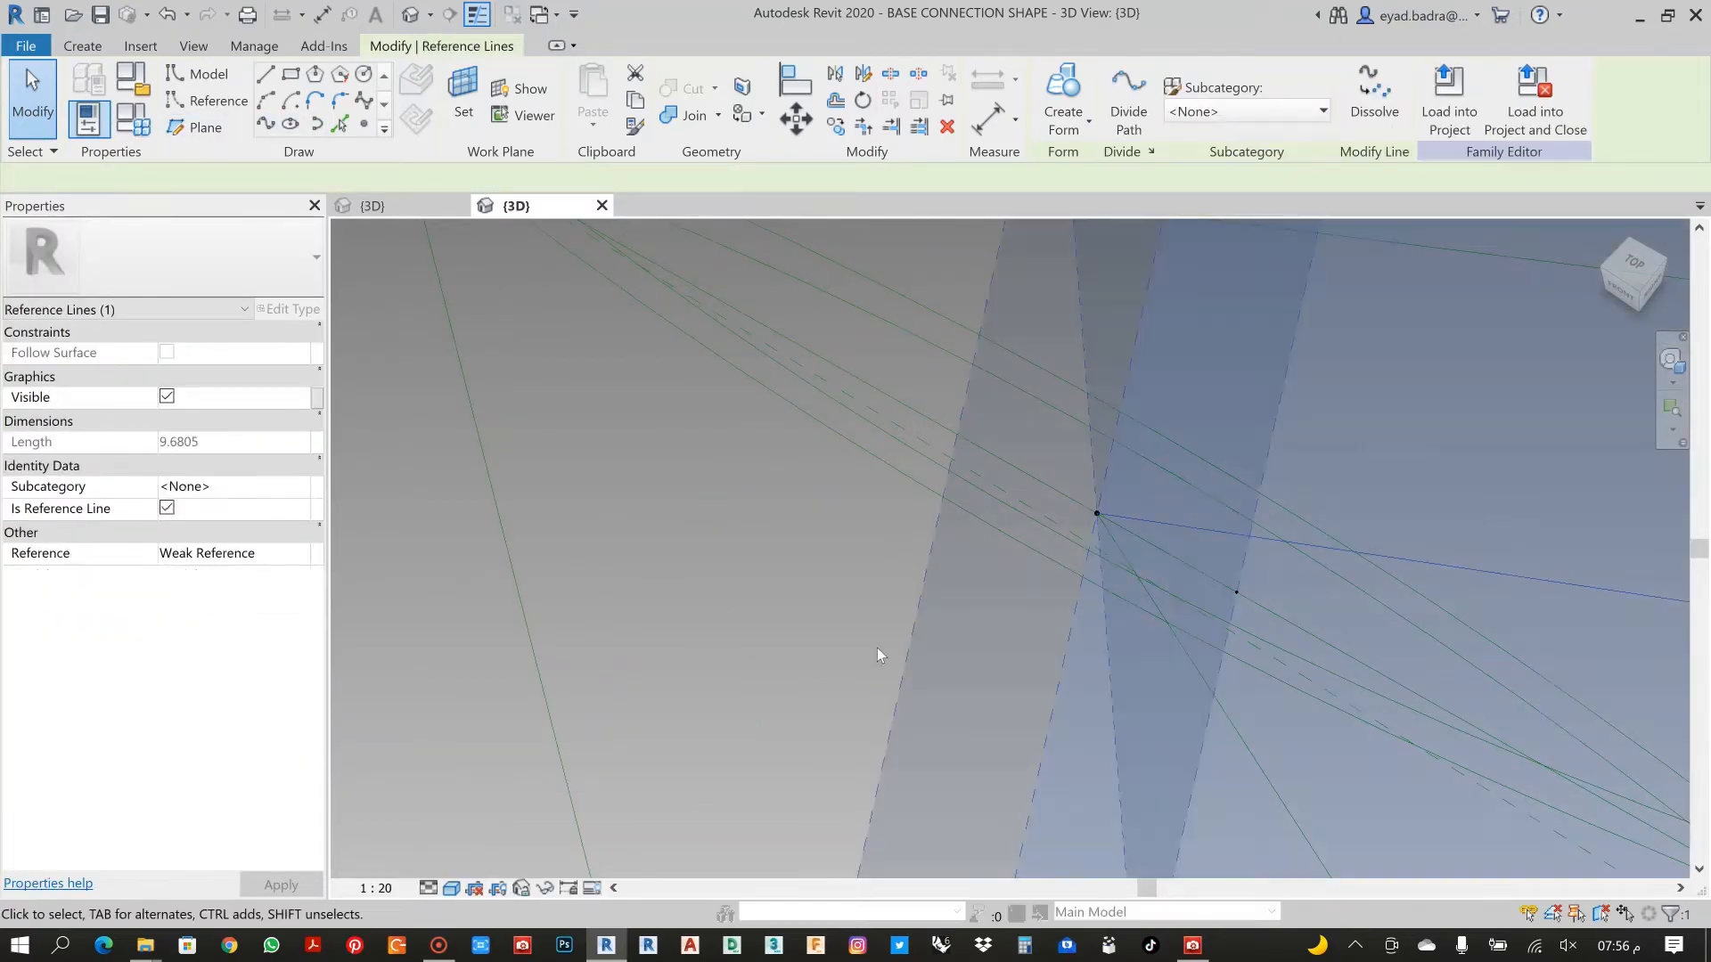
pyautogui.click(780, 554)
# Connect the inner hosted point near adaptive point 1 (parameter 0.06) to the inner one on the adaptive point 2 side with a spline-through-points reference line
pyautogui.scroll(-3, 1413, 521)
pyautogui.keyDown('shift'); pyautogui.moveTo(1412, 522); pyautogui.dragTo(975, 447, button='middle'); pyautogui.keyUp('shift')
pyautogui.click(1125, 547)
pyautogui.click(838, 509)
pyautogui.scroll(-1, 1219, 642)
pyautogui.moveTo(1220, 642); pyautogui.dragTo(940, 454, button='middle')
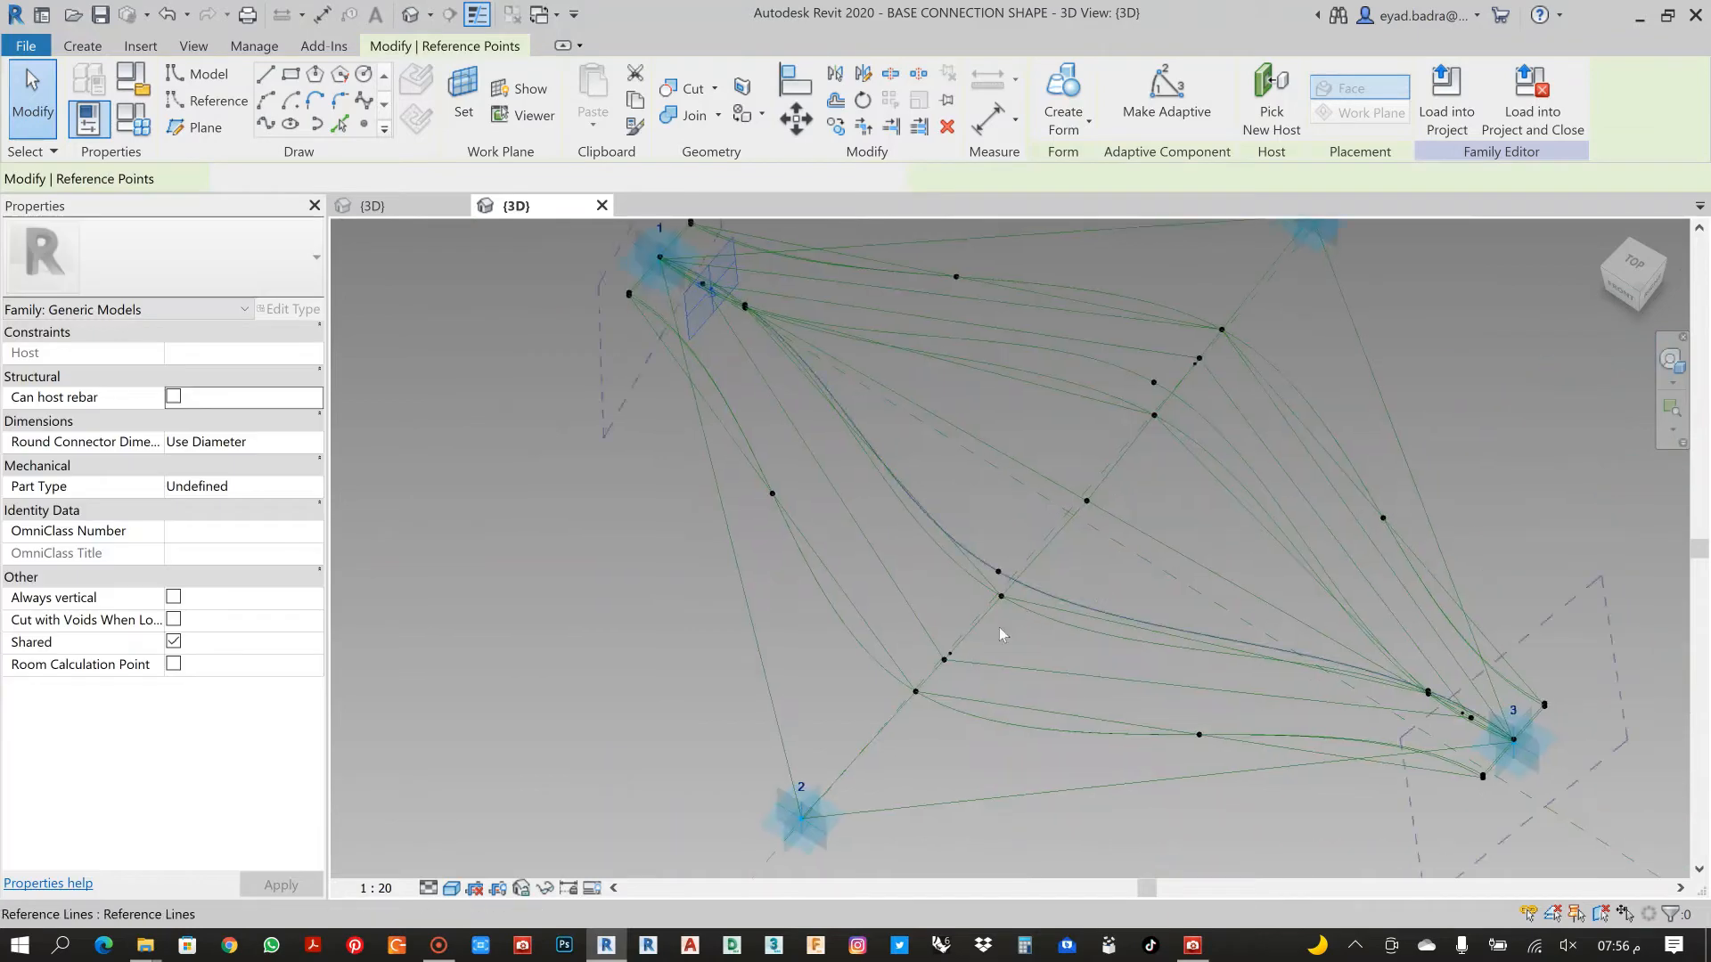
pyautogui.scroll(12, 952, 661)
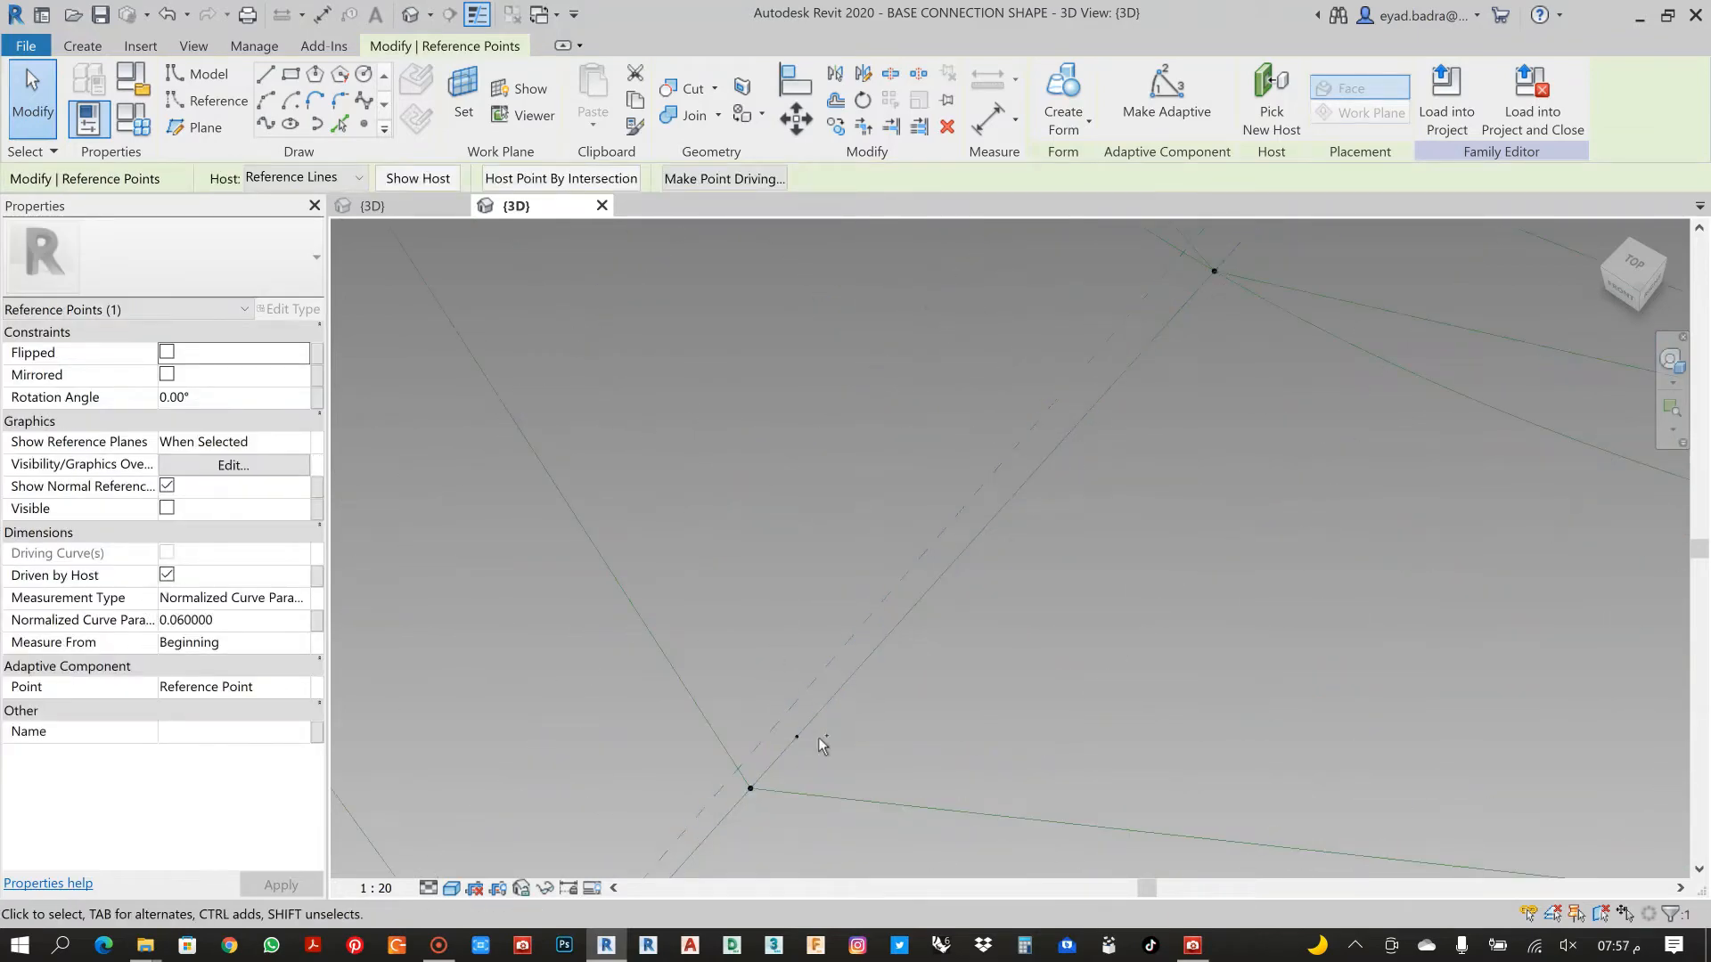
pyautogui.keyDown('ctrl'); pyautogui.click(796, 736); pyautogui.keyUp('ctrl')
pyautogui.click(265, 126)
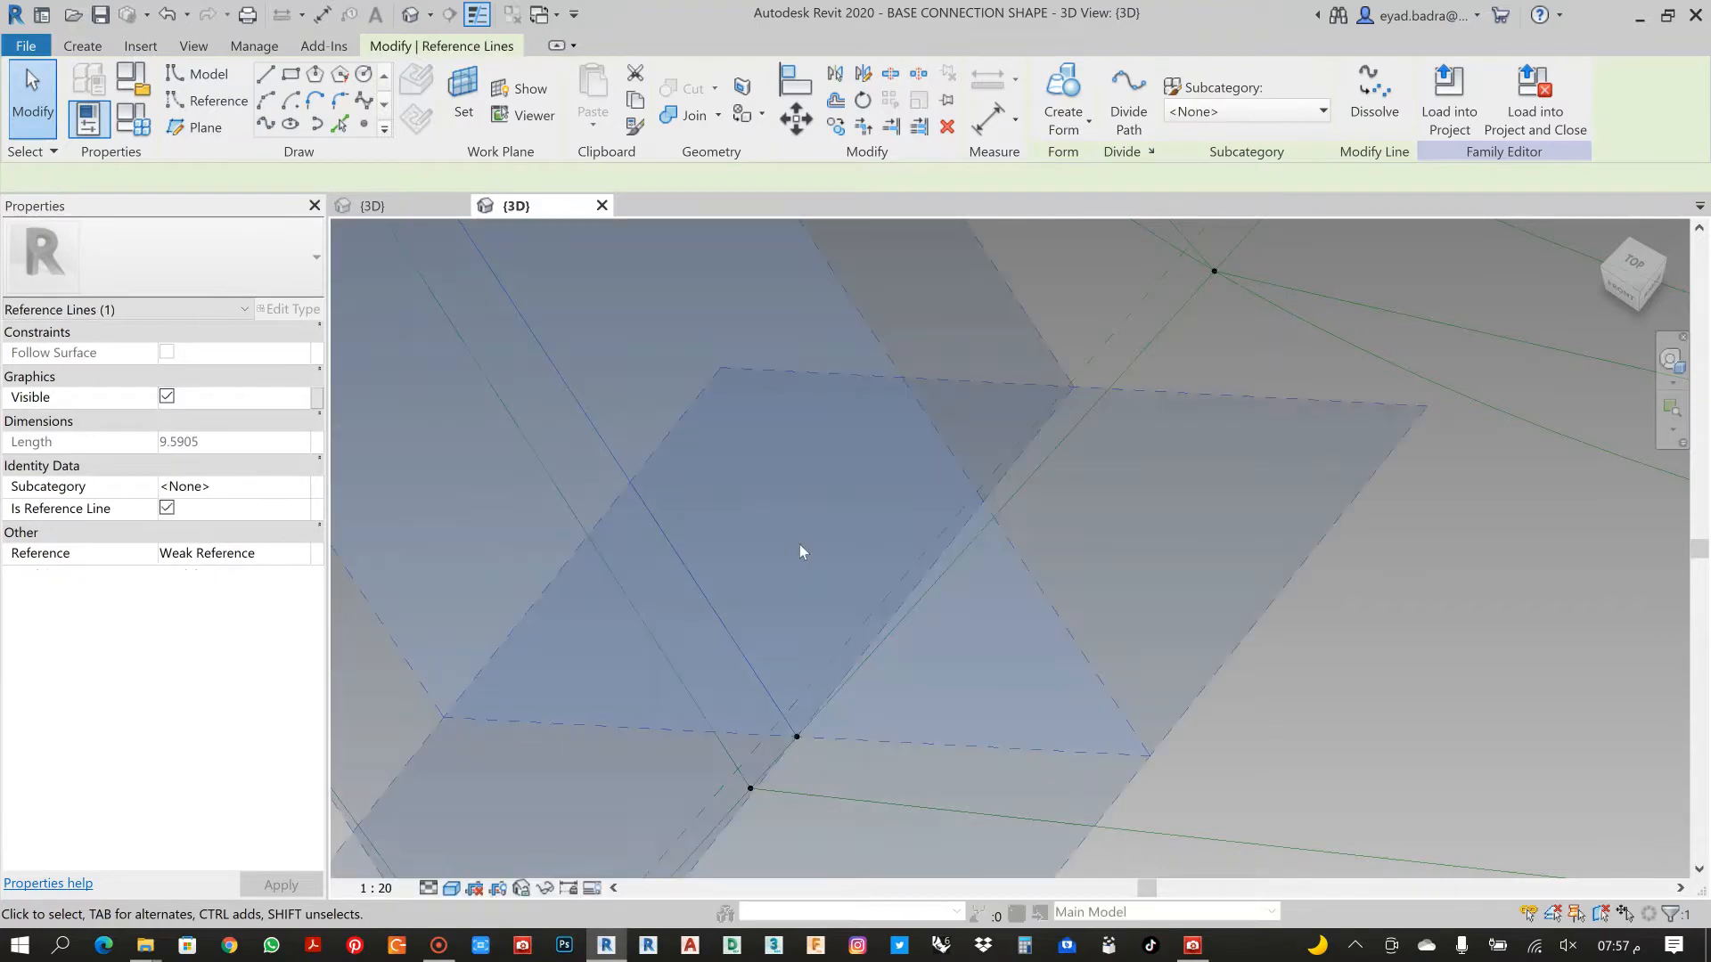
pyautogui.click(805, 596)
# Connect the inner hosted point on the adaptive point 2 side to the inner one near adaptive point 3 with a spline-through-points reference line
pyautogui.moveTo(794, 759); pyautogui.dragTo(827, 625)
pyautogui.scroll(-6, 883, 654)
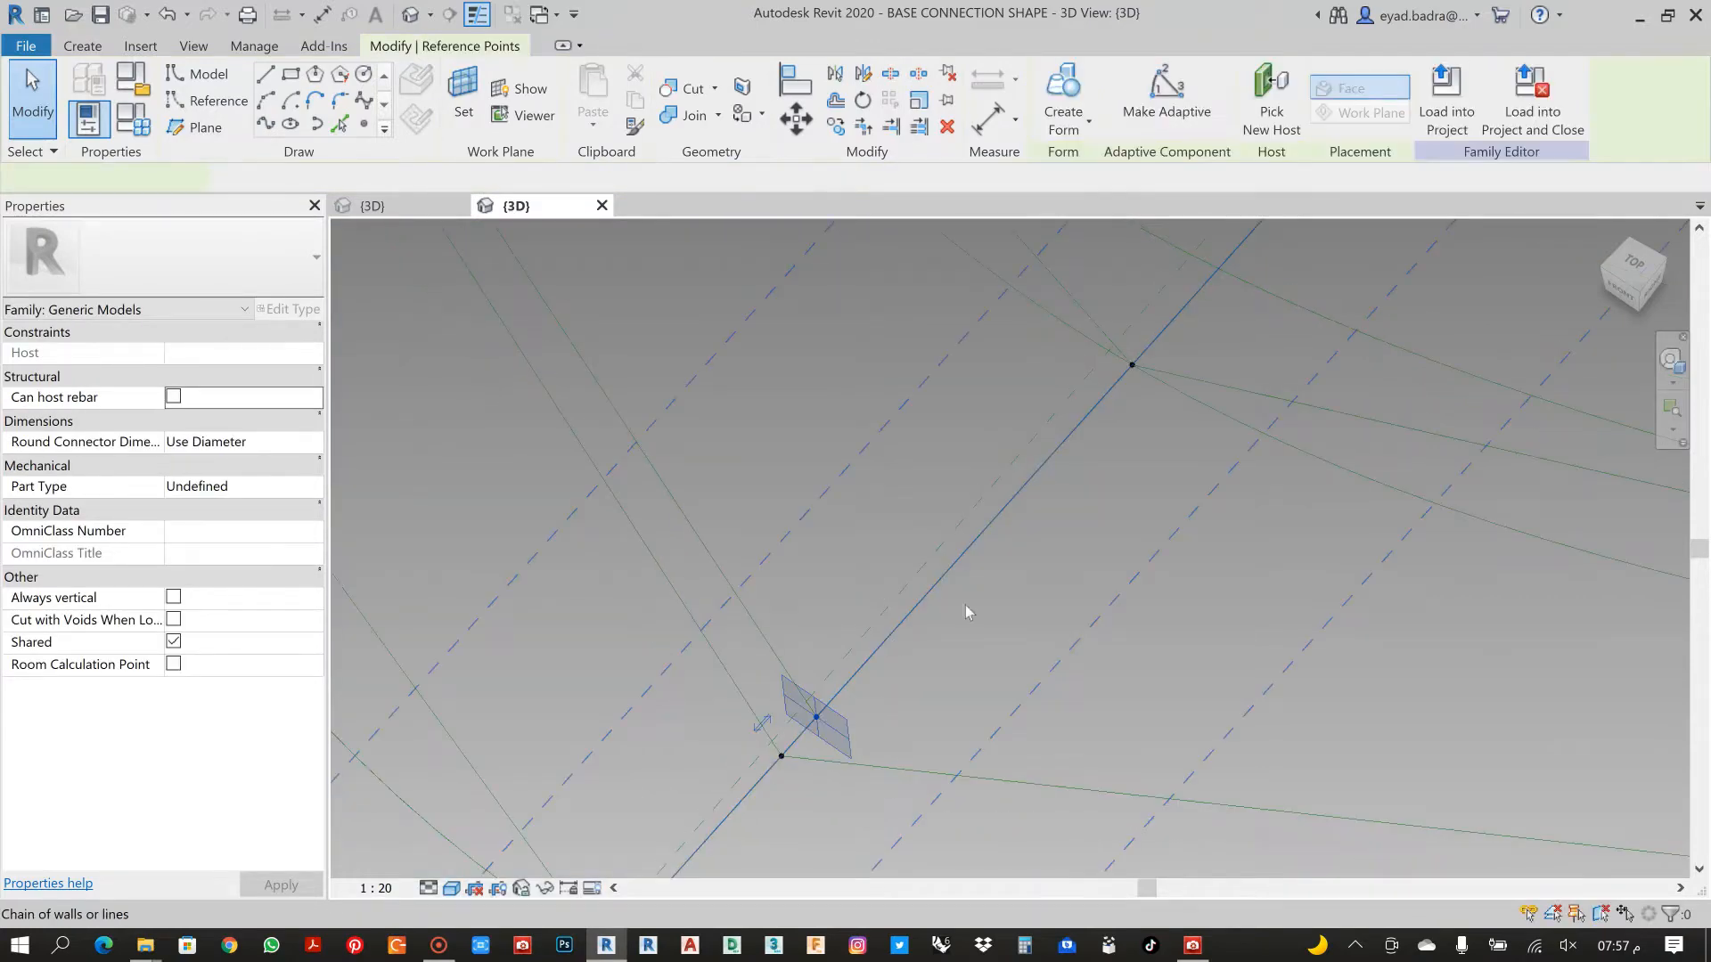
pyautogui.moveTo(1544, 600); pyautogui.dragTo(1200, 554, button='middle')
pyautogui.moveTo(1447, 535); pyautogui.dragTo(653, 463, button='middle')
pyautogui.scroll(1, 992, 663)
pyautogui.scroll(3, 993, 670)
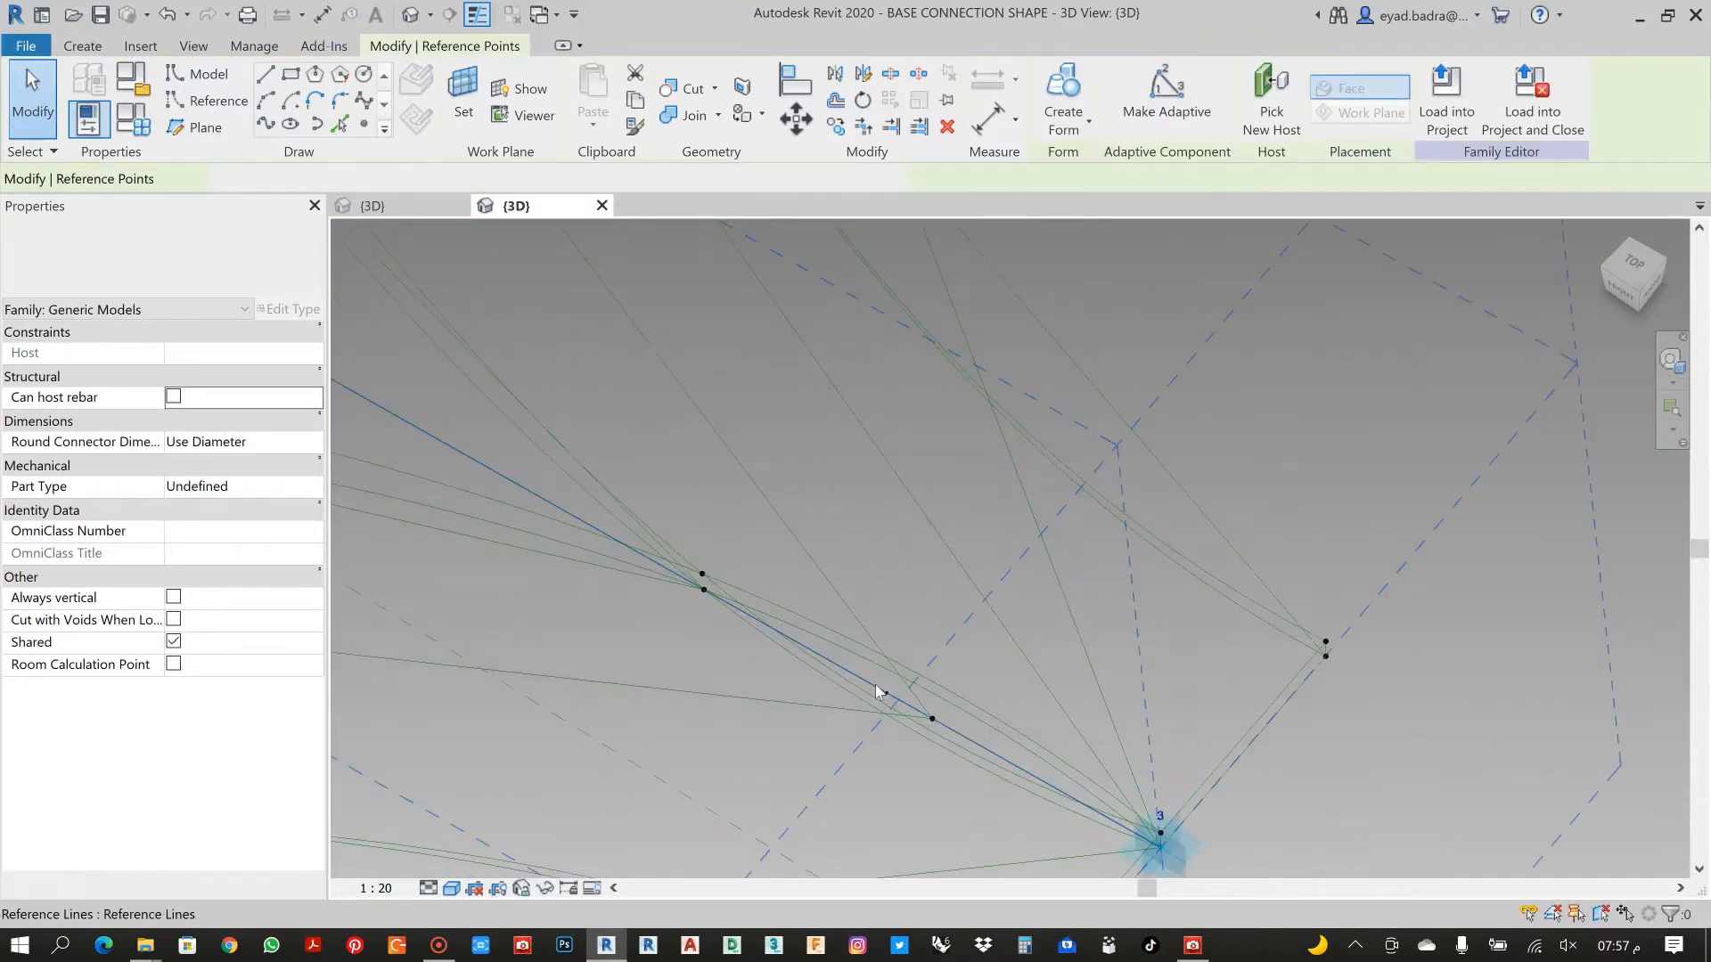
pyautogui.click(871, 681)
pyautogui.scroll(2, 884, 681)
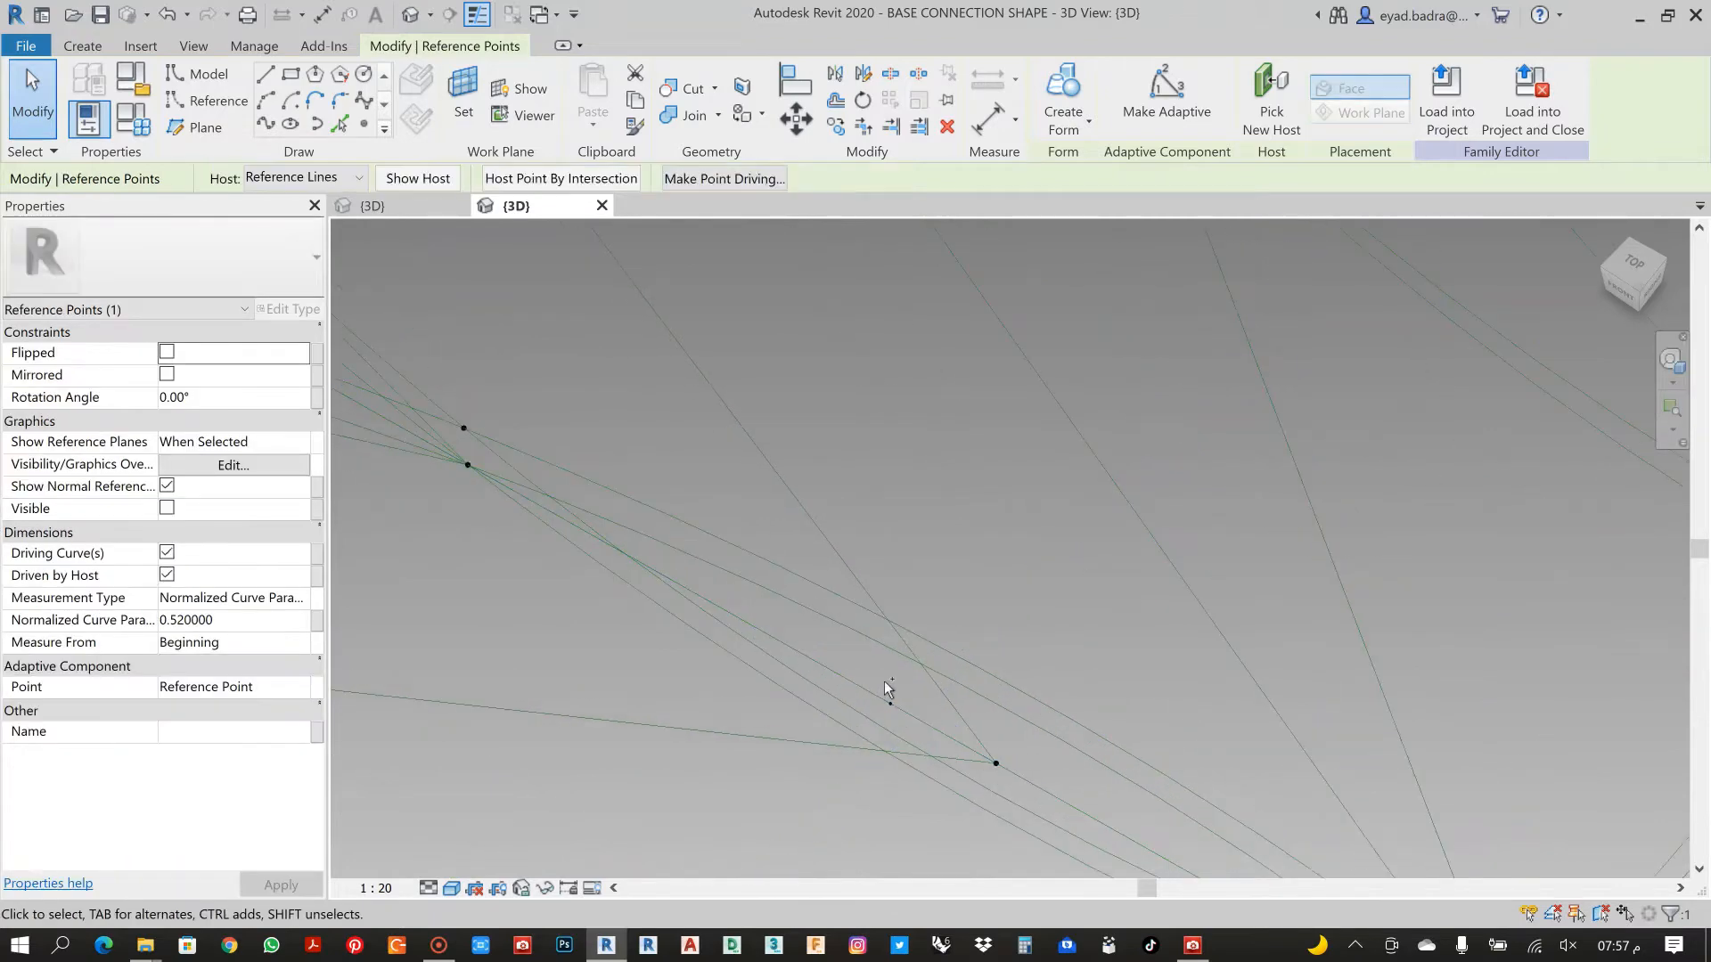
pyautogui.click(267, 125)
pyautogui.click(166, 531)
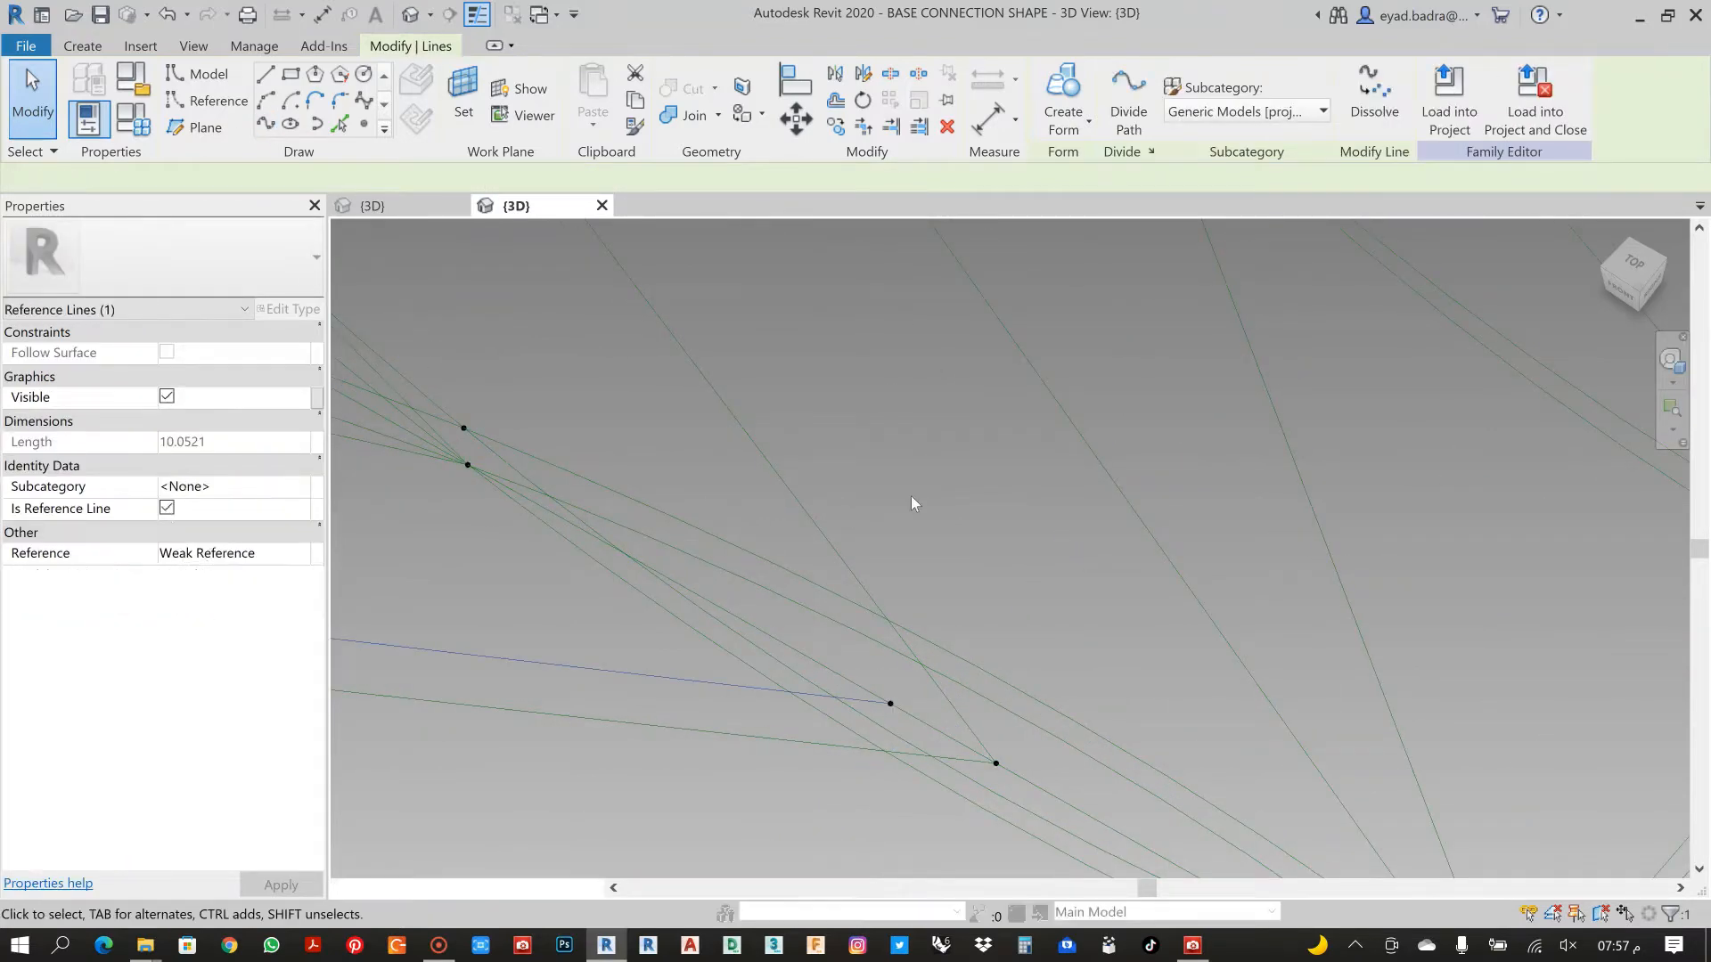
pyautogui.click(1110, 619)
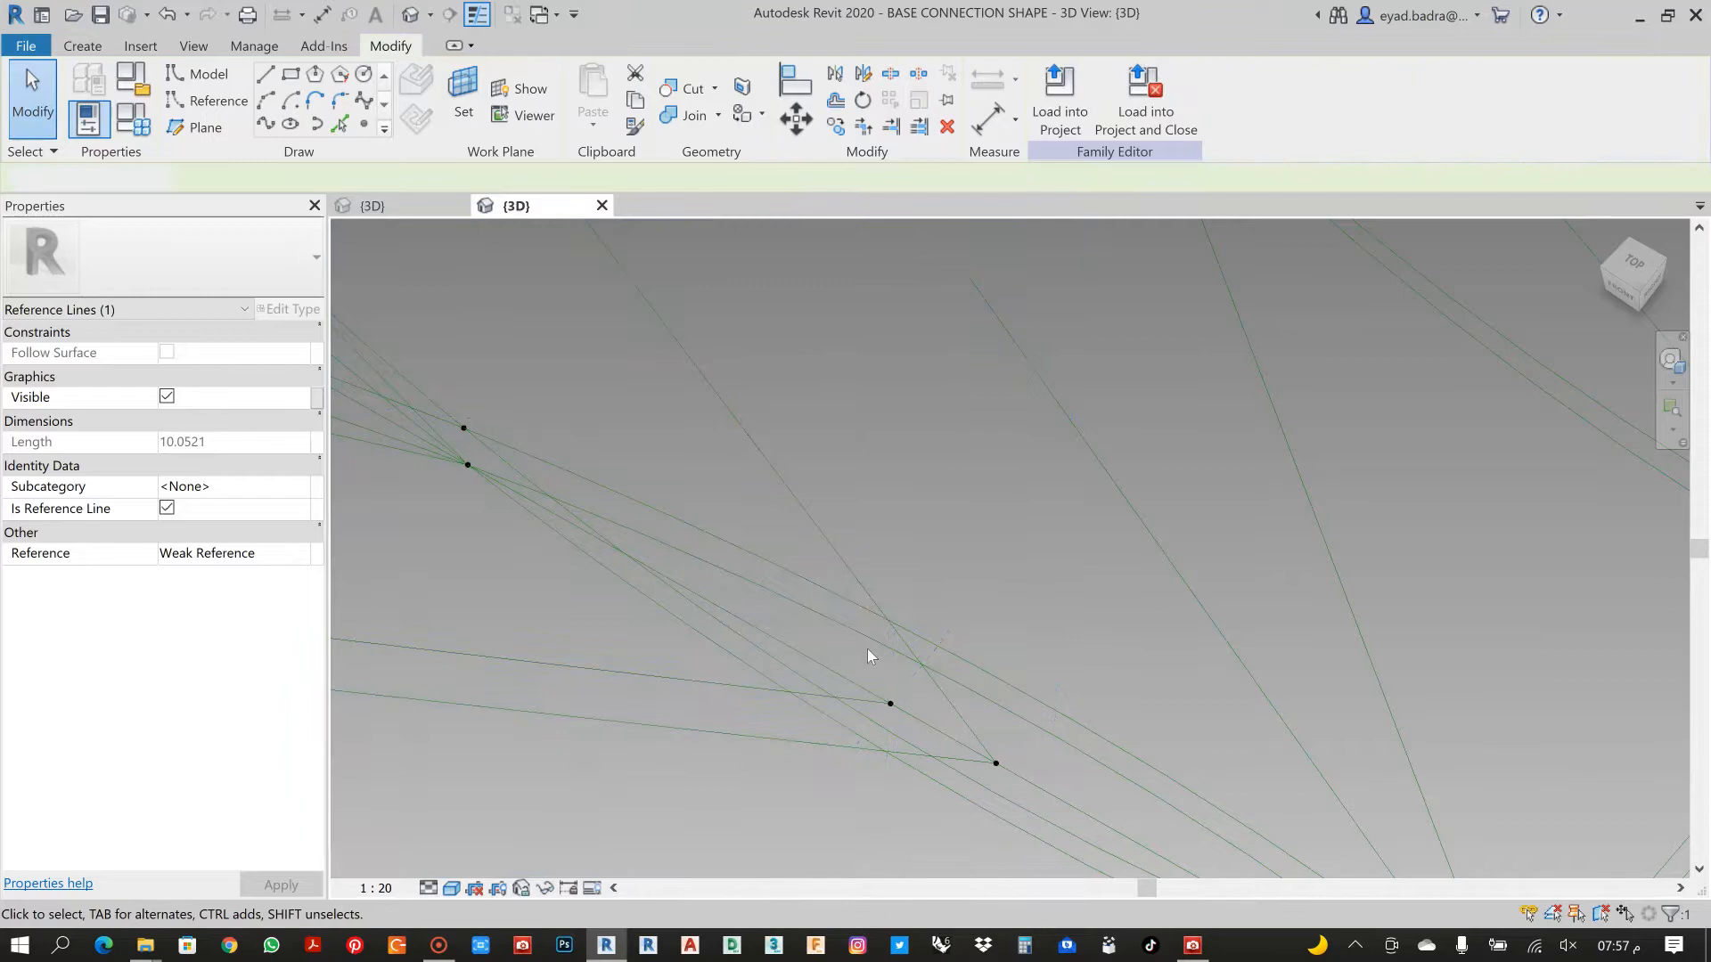
# Connect the inner hosted point near adaptive point 3 to the inner one on the adaptive point 4 side with a spline-through-points reference line
pyautogui.click(895, 698)
pyautogui.scroll(-5, 887, 606)
pyautogui.moveTo(1003, 682); pyautogui.dragTo(1141, 829, button='middle')
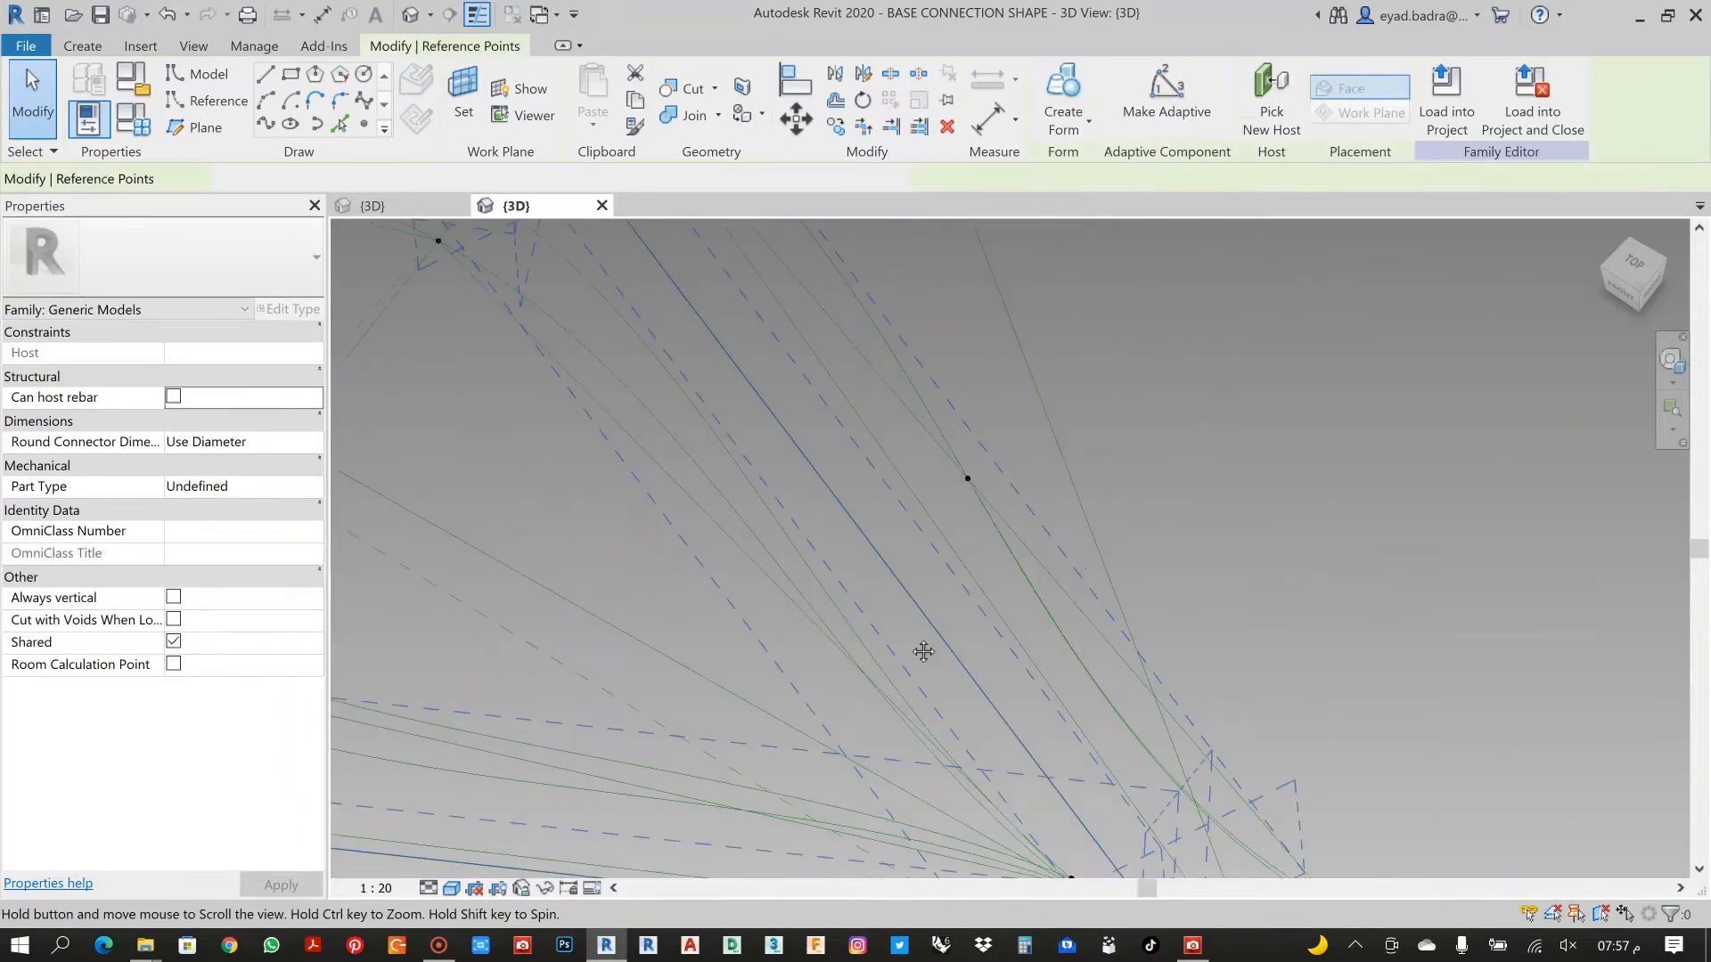
pyautogui.moveTo(924, 650); pyautogui.dragTo(1061, 869, button='middle')
pyautogui.moveTo(1016, 657); pyautogui.dragTo(1065, 729, button='middle')
pyautogui.scroll(3, 713, 468)
pyautogui.scroll(3, 673, 445)
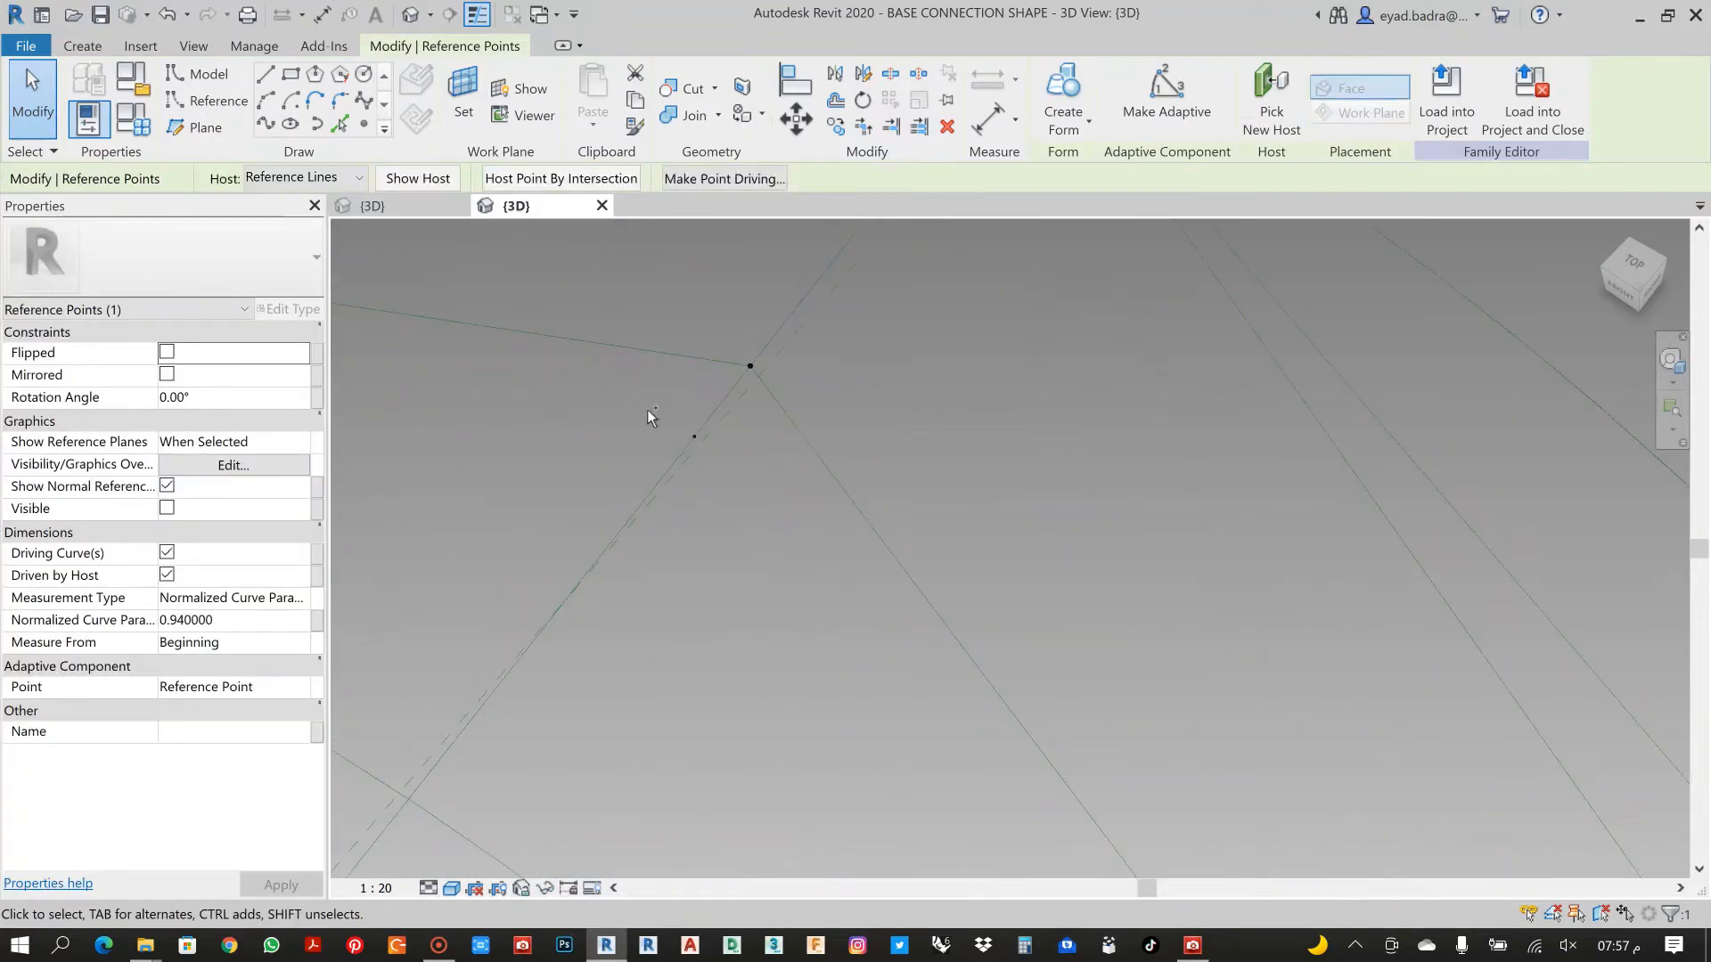
pyautogui.keyDown('ctrl'); pyautogui.moveTo(647, 412); pyautogui.dragTo(741, 505); pyautogui.keyUp('ctrl')
pyautogui.click(266, 126)
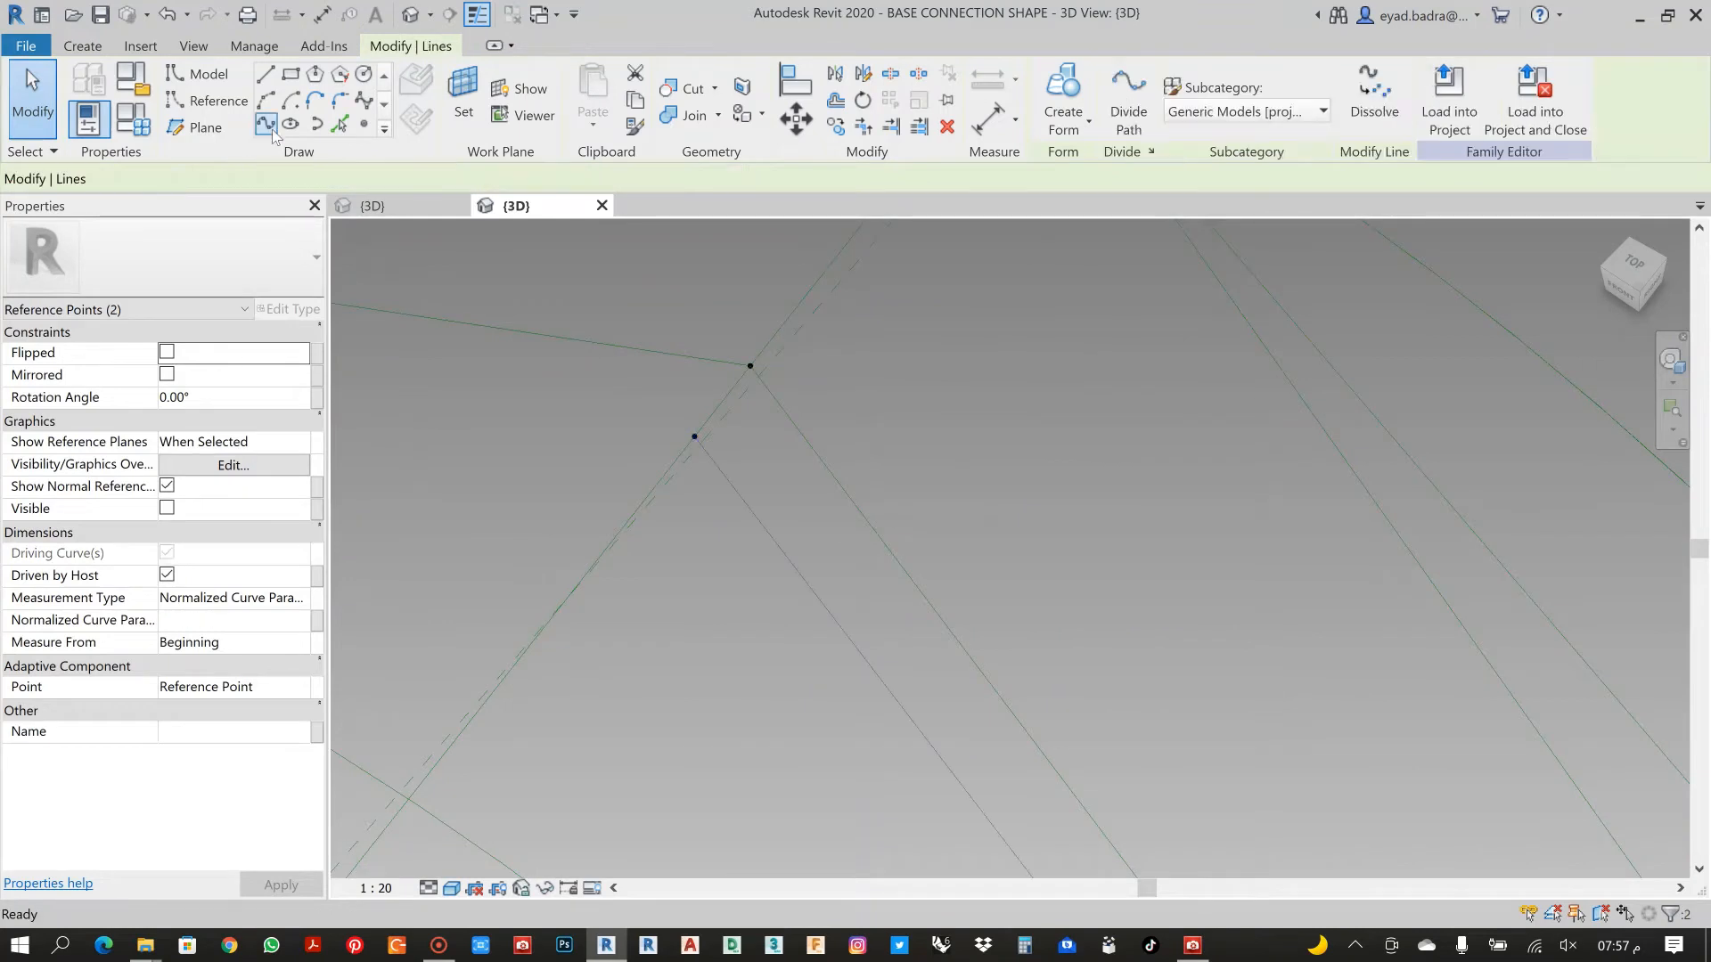
pyautogui.click(167, 531)
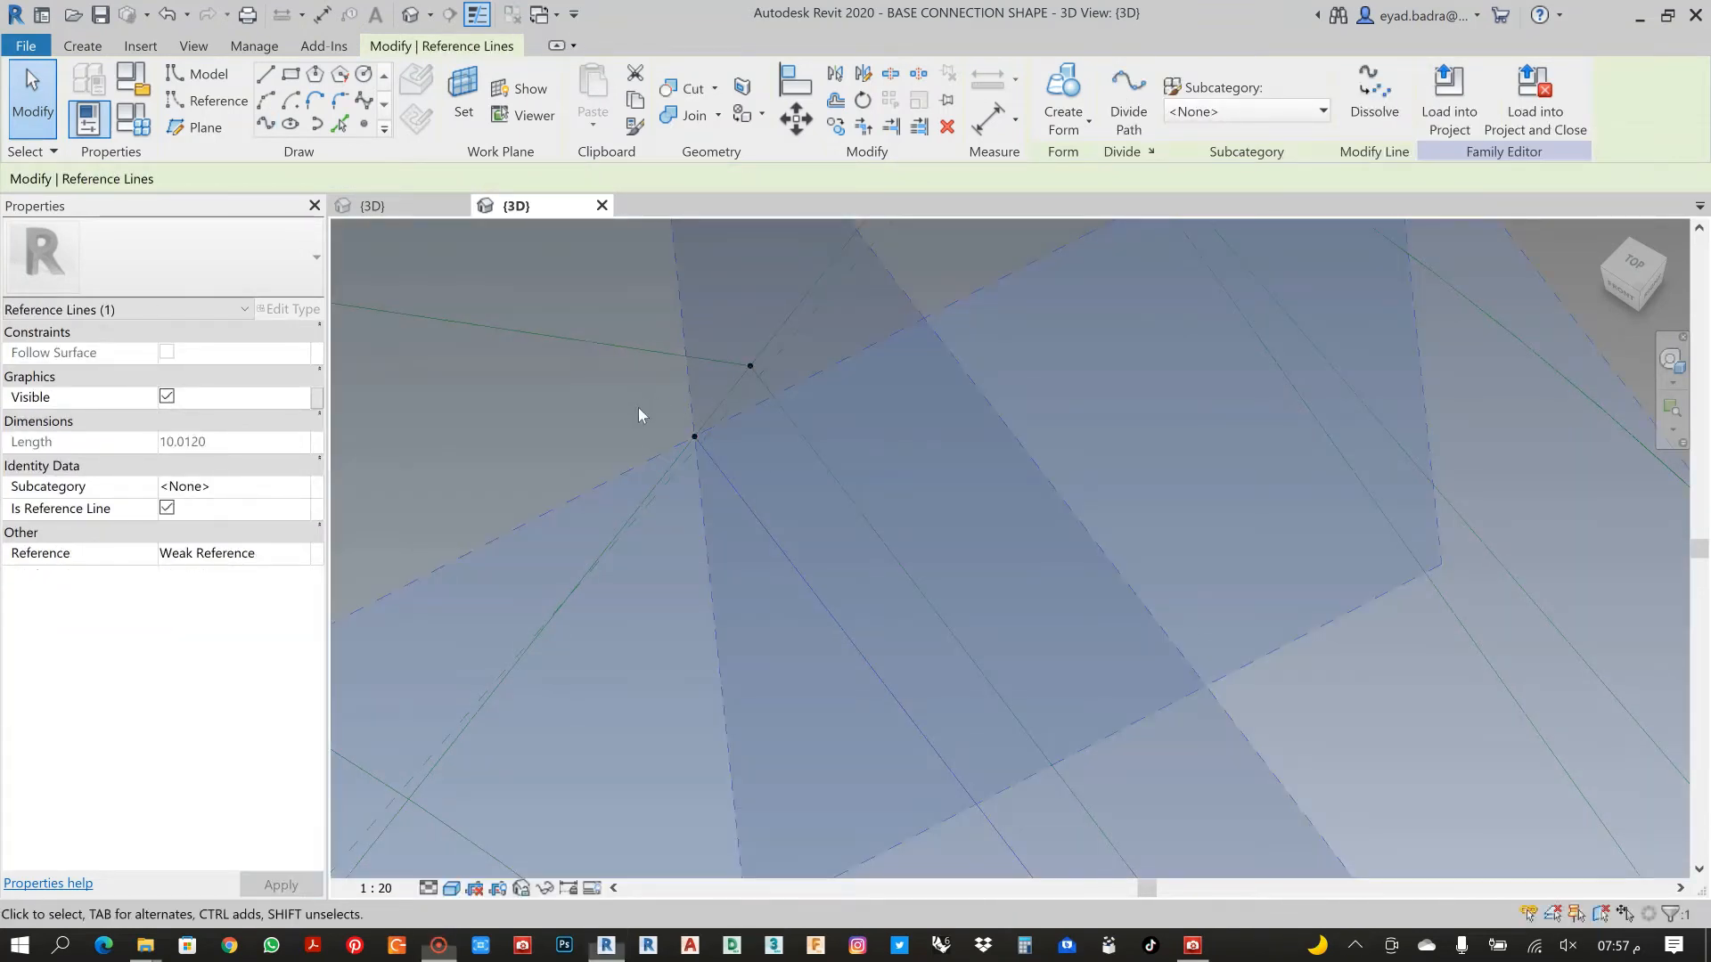
# Connect the inner hosted point on the adaptive point 4 side to the inner one near adaptive point 1 with a spline-through-points reference line
pyautogui.keyDown('ctrl'); pyautogui.moveTo(660, 411); pyautogui.dragTo(732, 495); pyautogui.keyUp('ctrl')
pyautogui.scroll(-1, 880, 635)
pyautogui.scroll(-7, 926, 647)
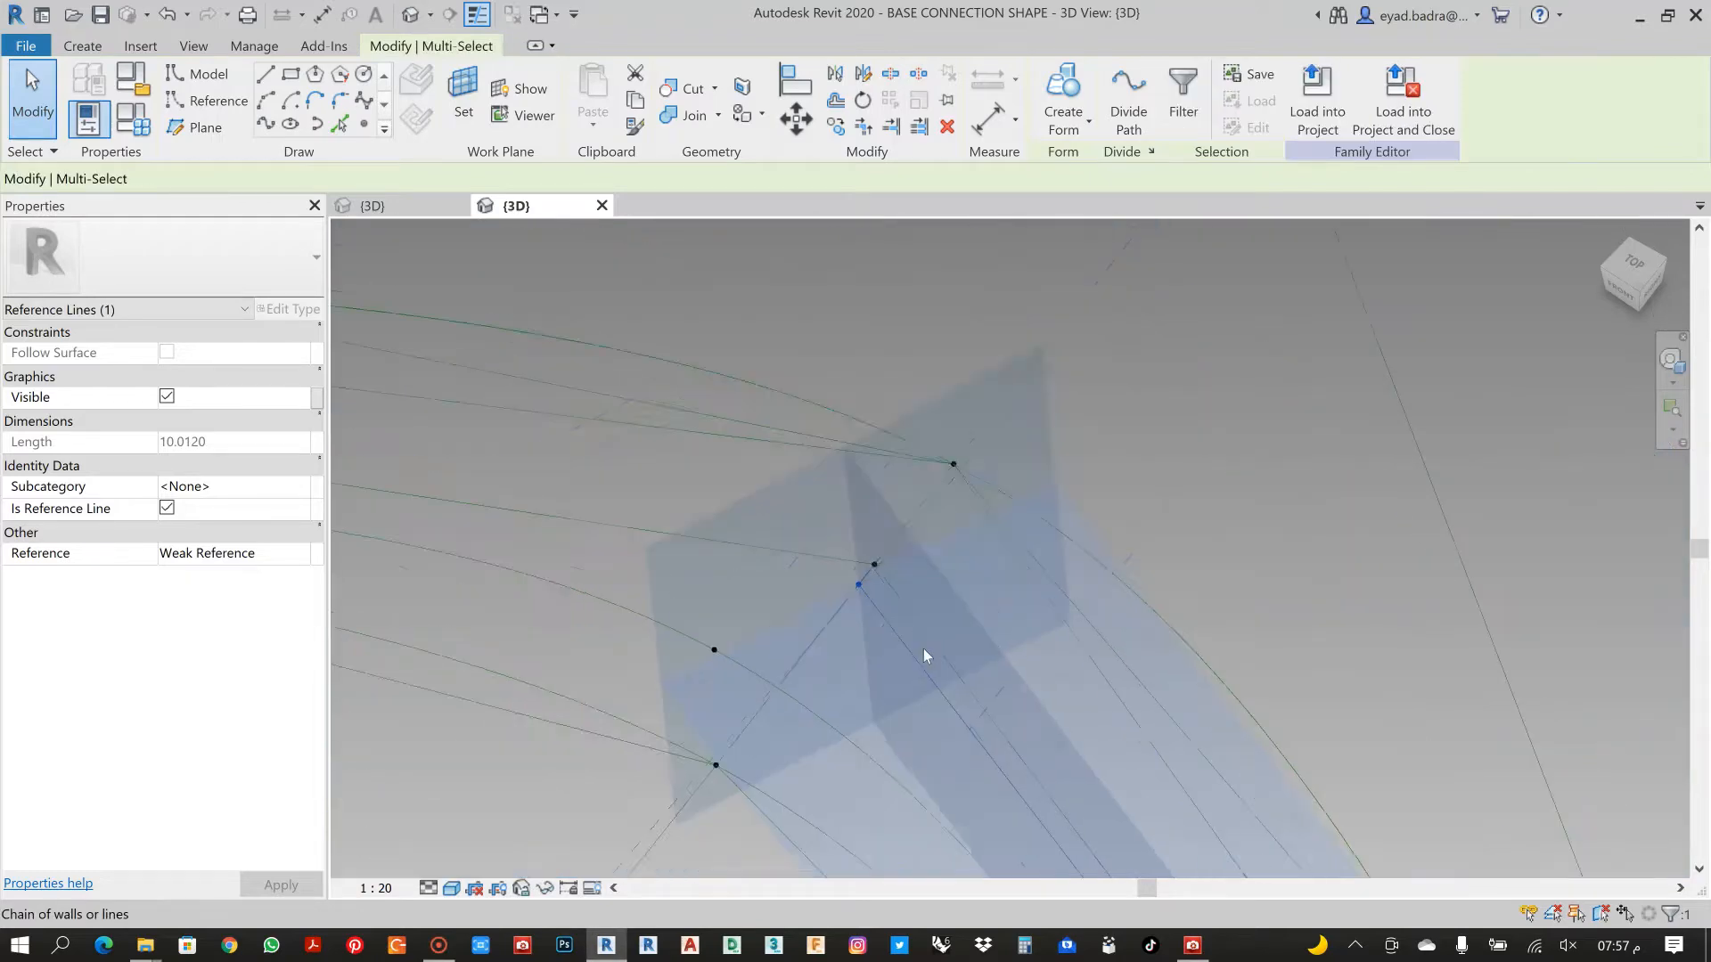
pyautogui.moveTo(923, 649); pyautogui.dragTo(1229, 625, button='middle')
pyautogui.click(913, 539)
pyautogui.scroll(4, 1175, 590)
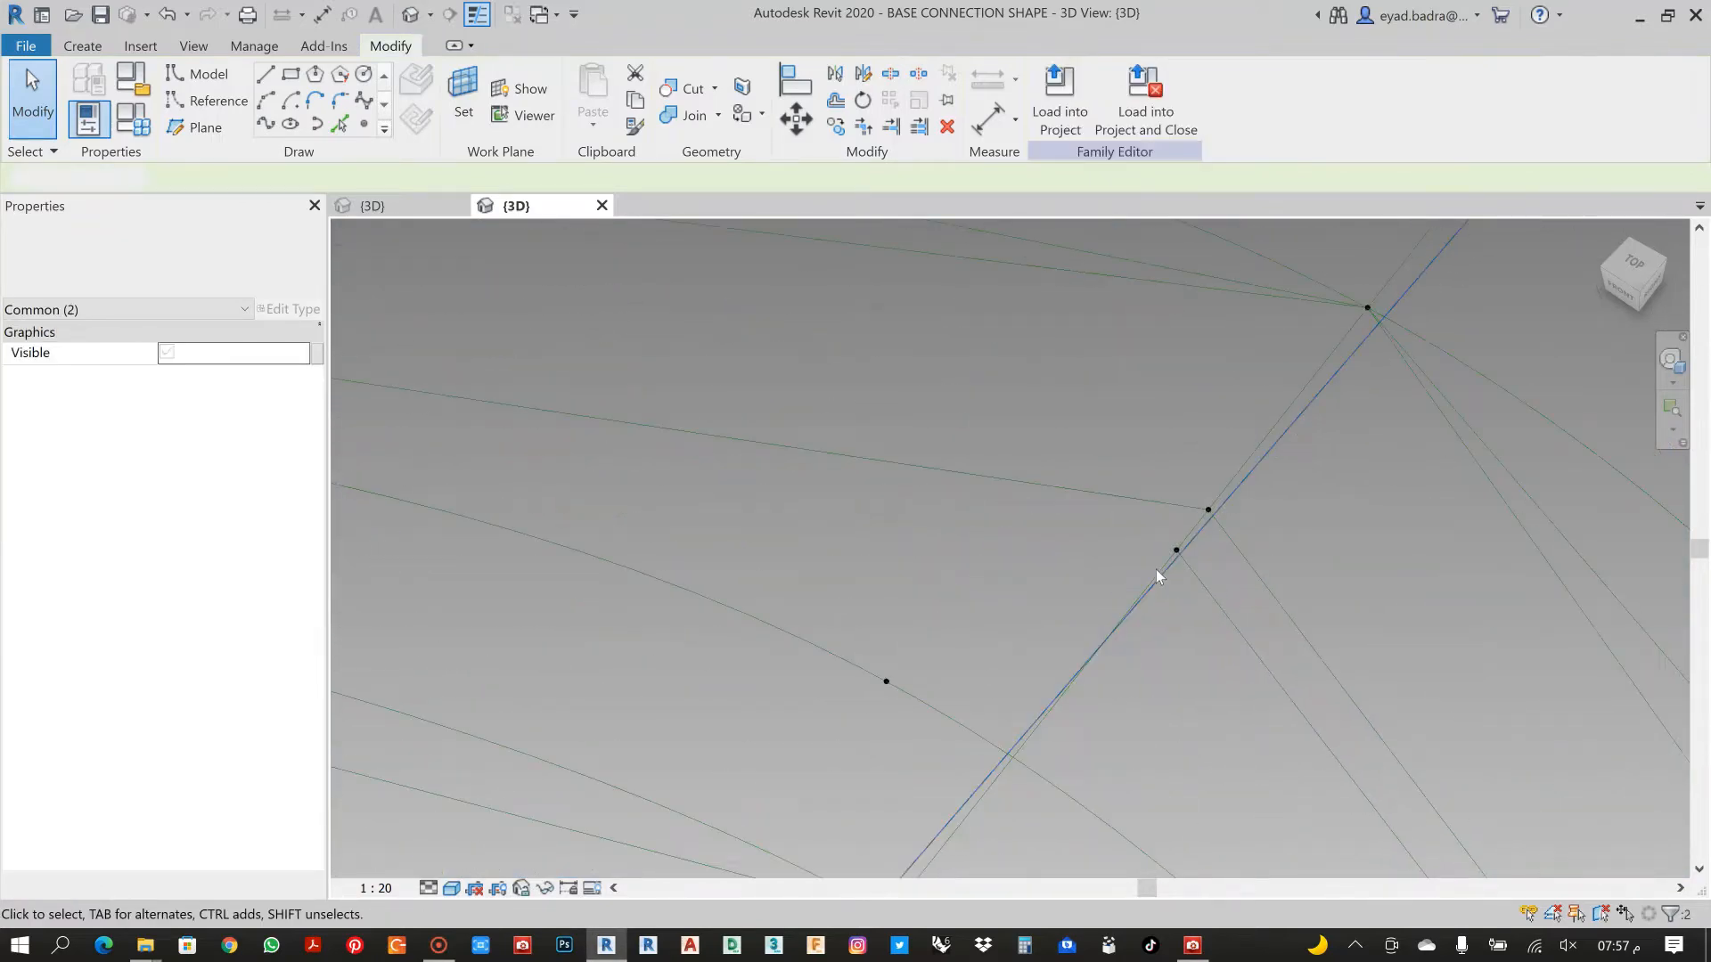
pyautogui.click(1181, 542)
pyautogui.scroll(-3, 1152, 636)
pyautogui.scroll(-3, 1152, 633)
pyautogui.moveTo(1151, 633); pyautogui.dragTo(1694, 647, button='middle')
pyautogui.scroll(3, 837, 499)
pyautogui.scroll(3, 771, 481)
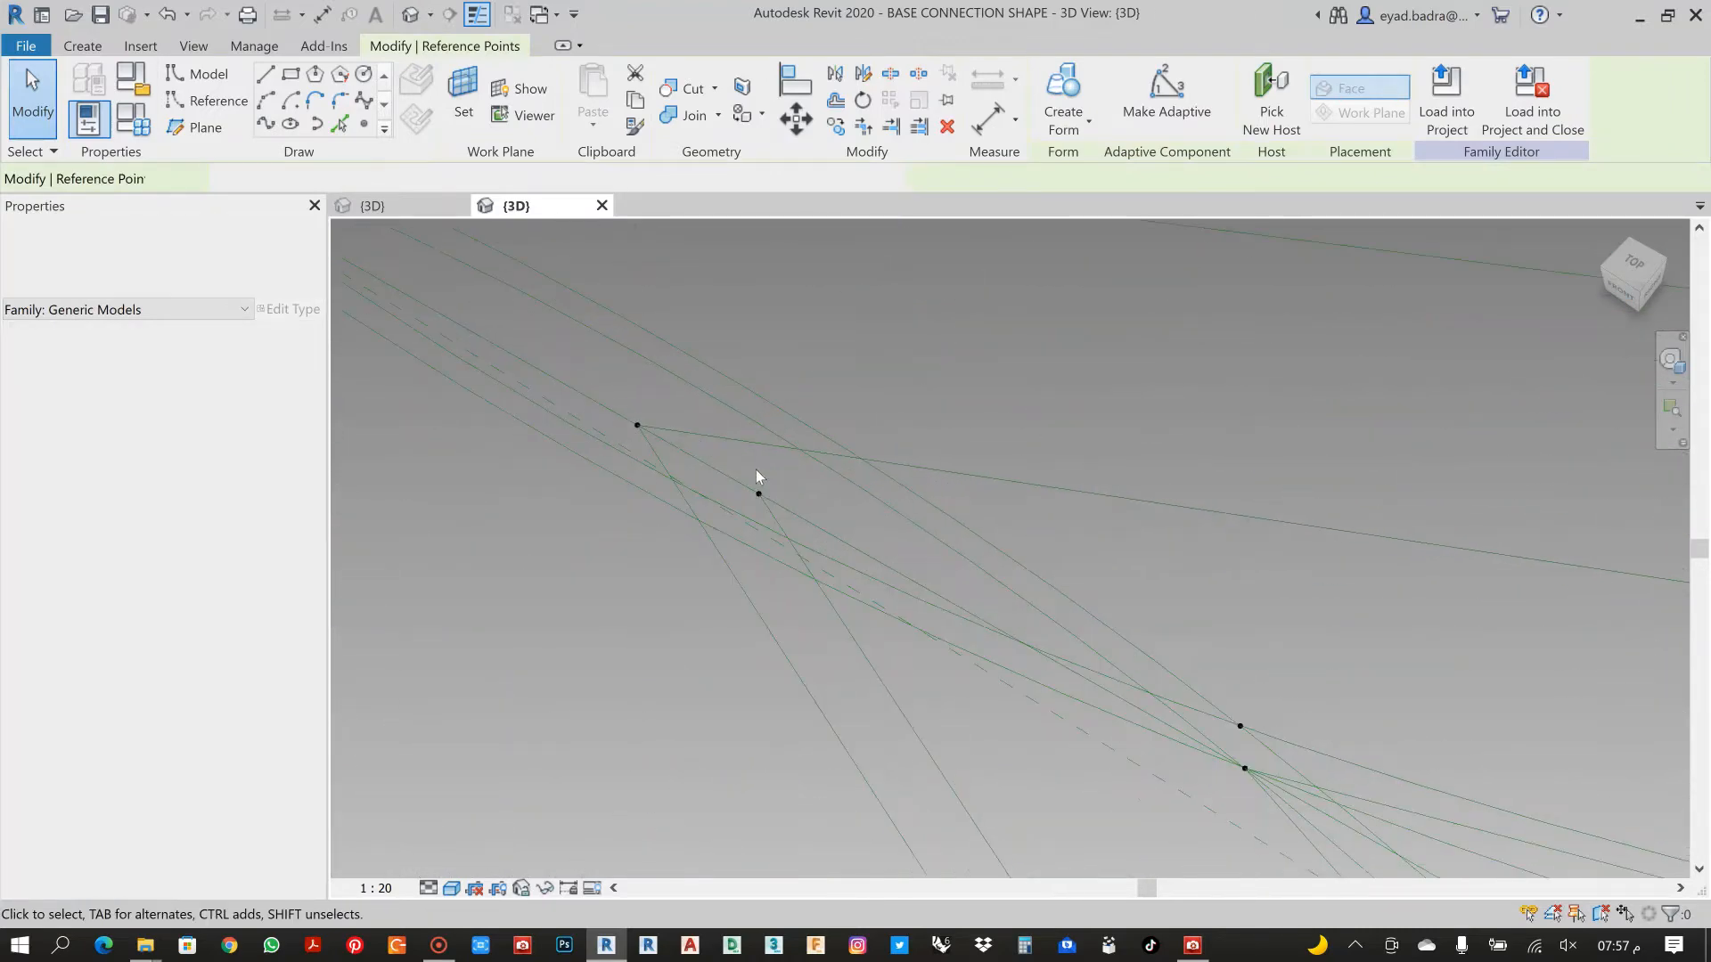
pyautogui.click(756, 490)
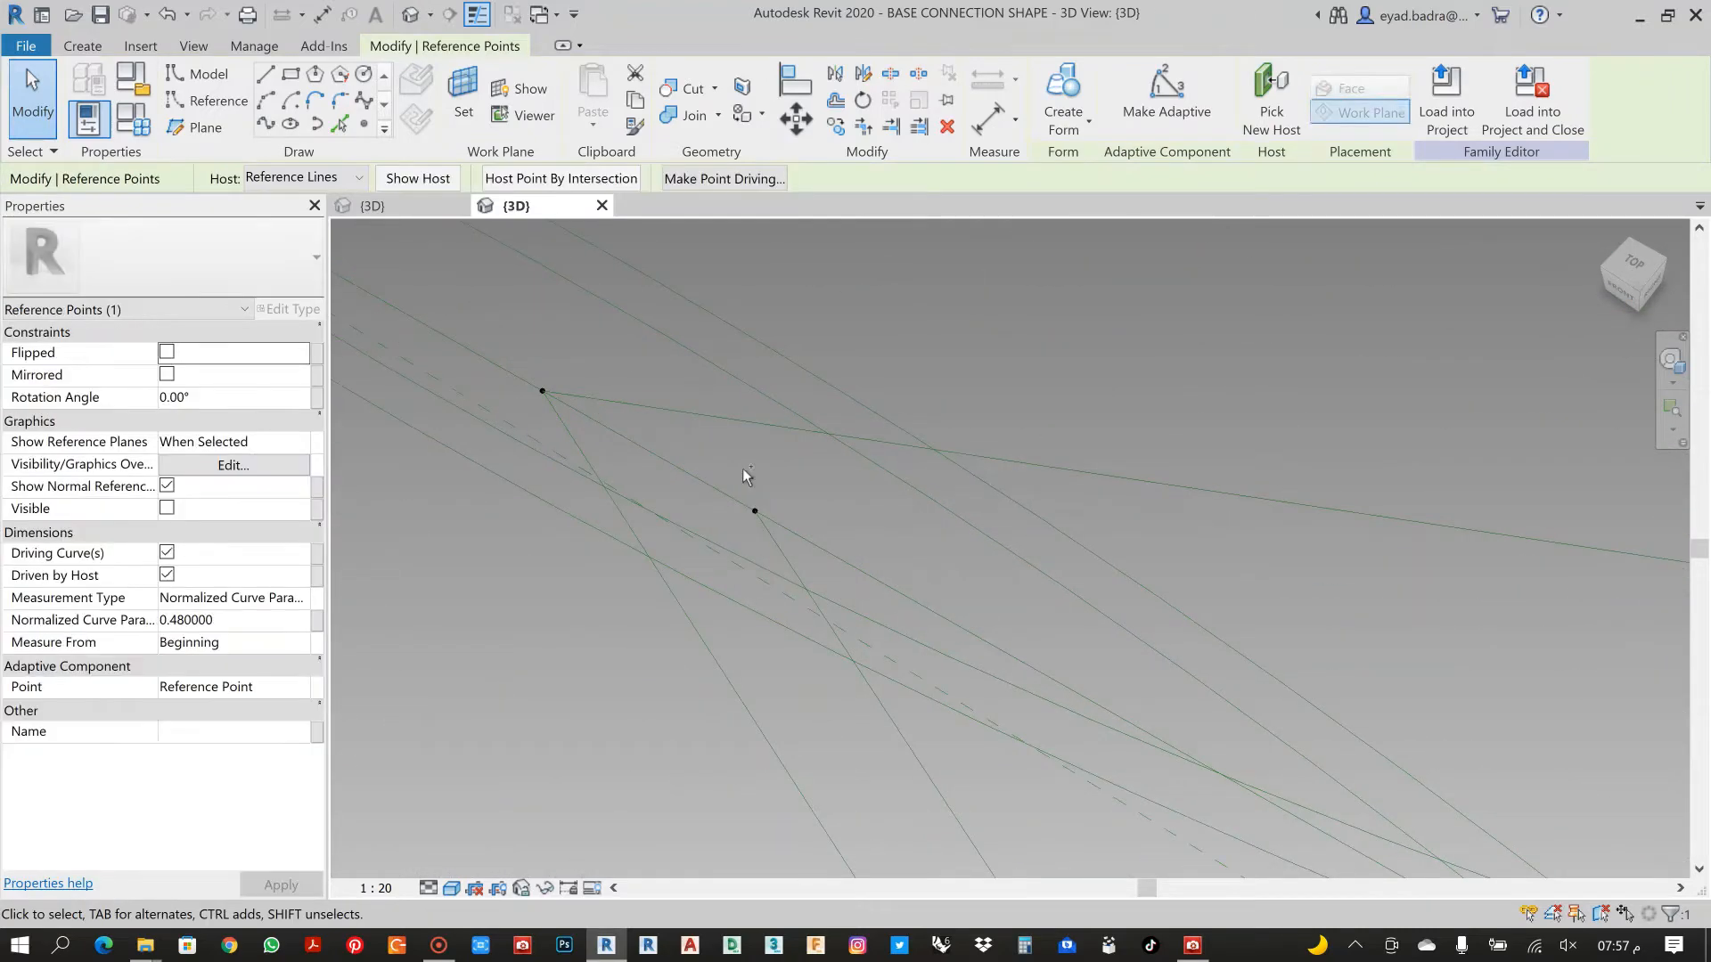
pyautogui.click(267, 124)
pyautogui.click(167, 531)
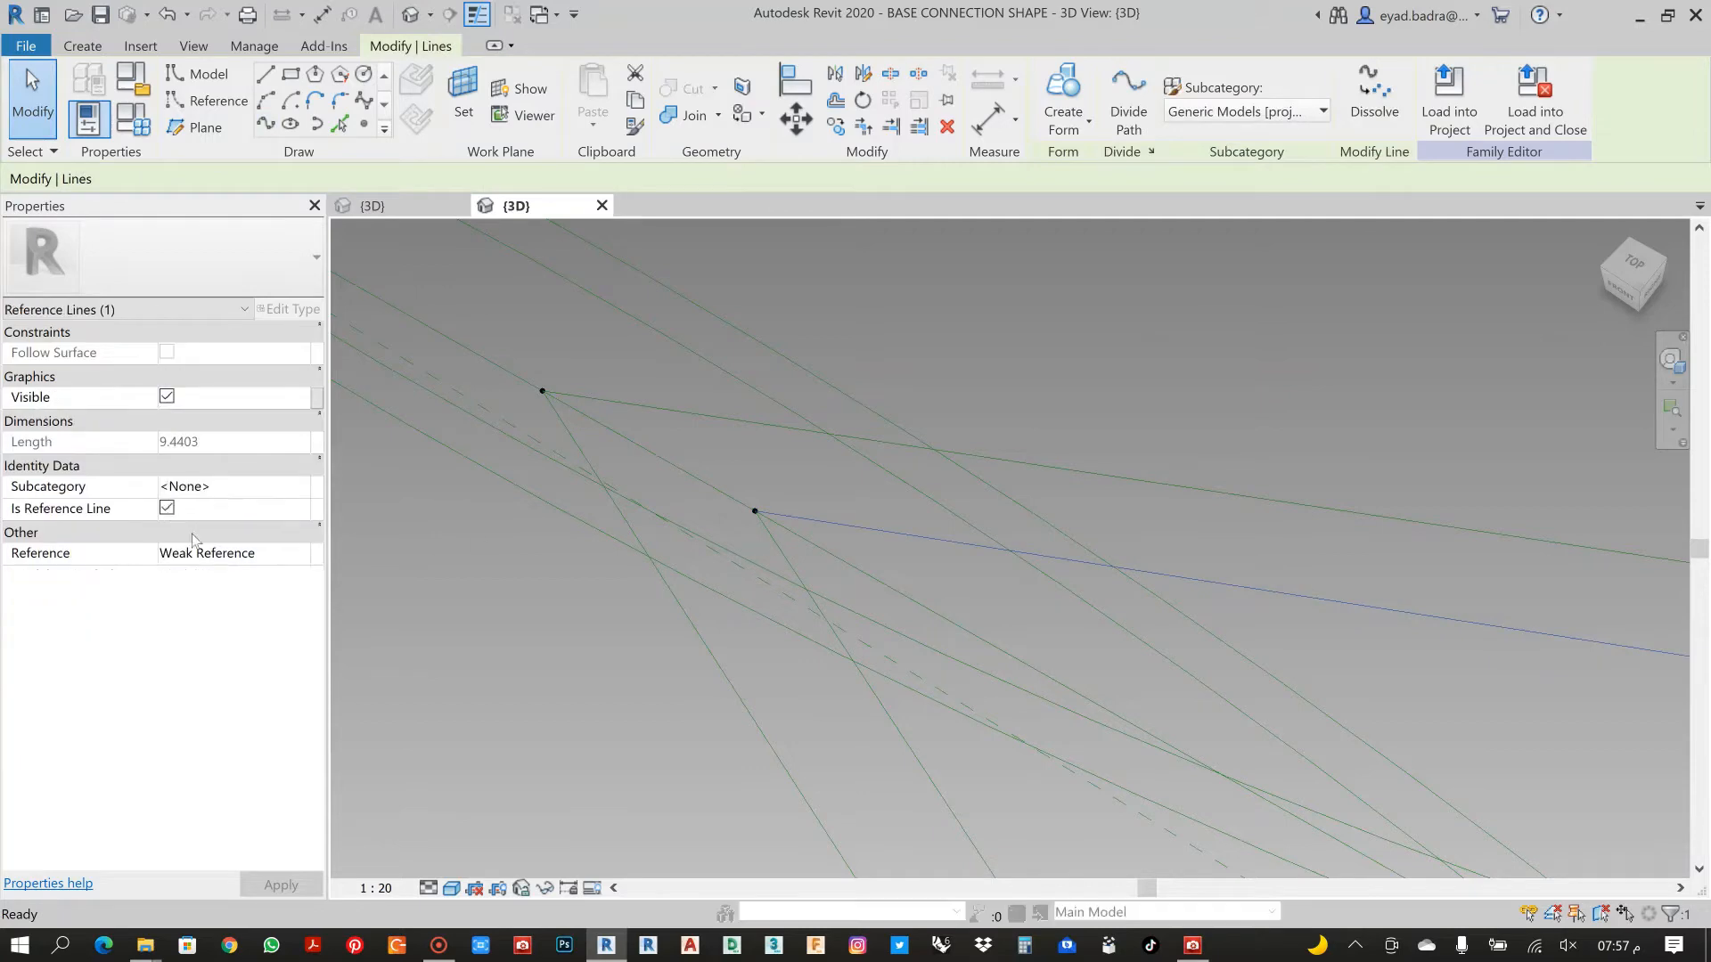
pyautogui.click(1196, 382)
pyautogui.scroll(-6, 1195, 385)
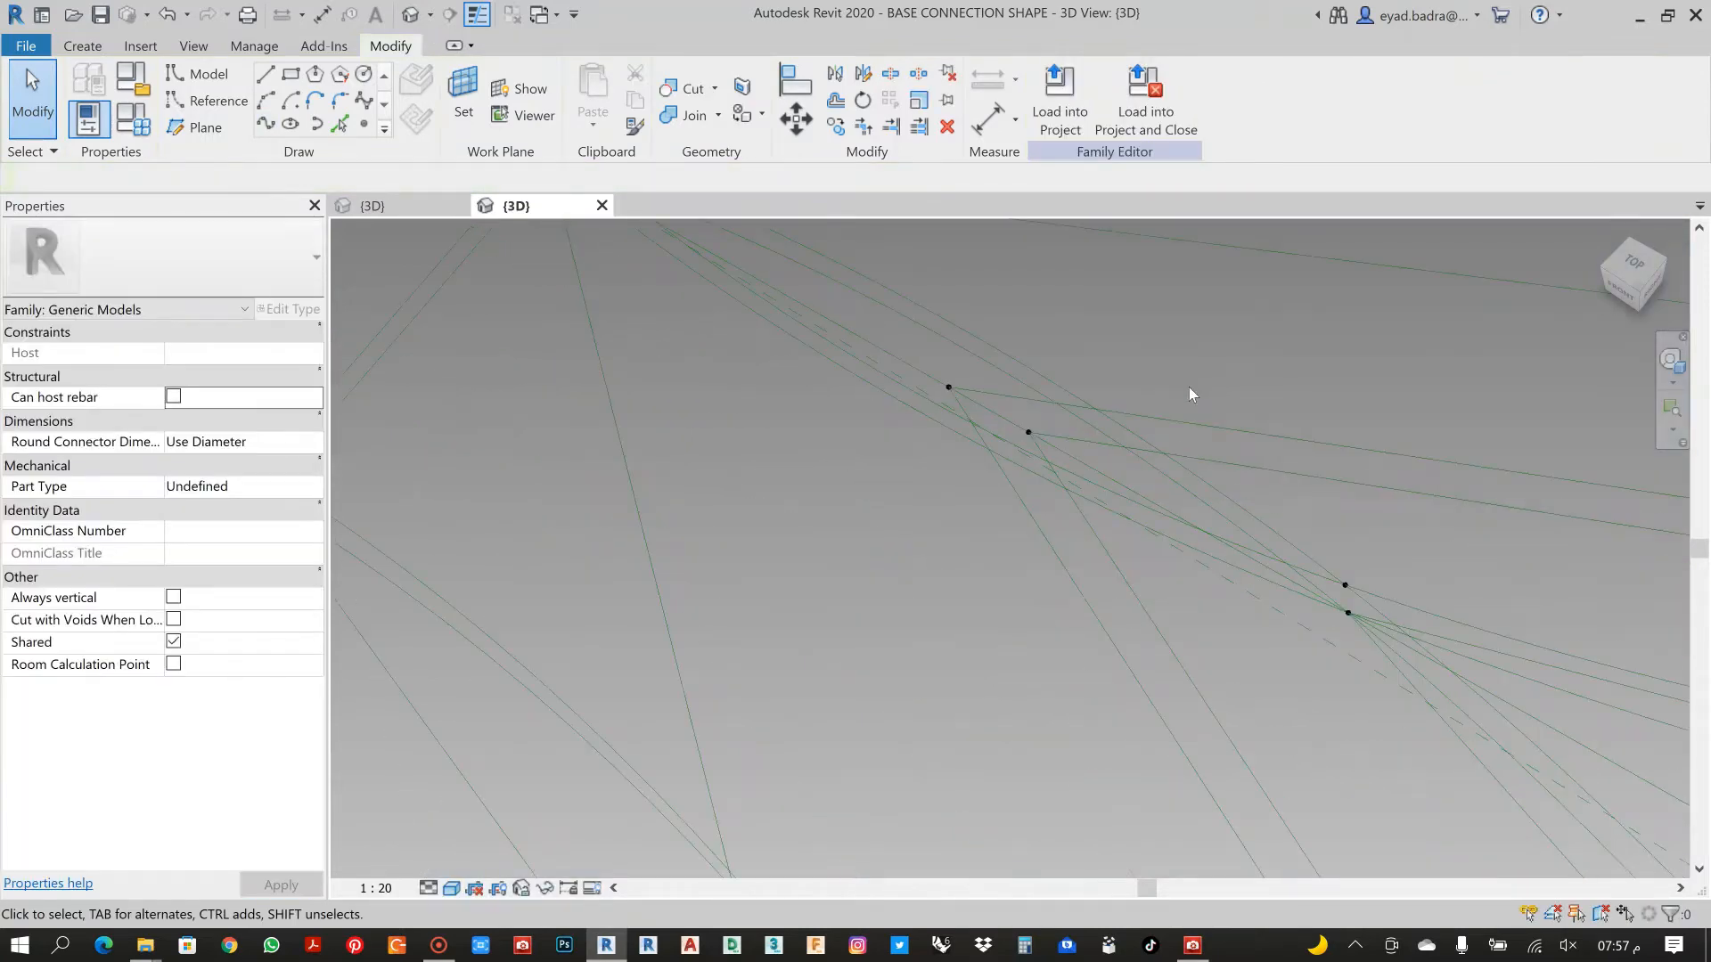
pyautogui.press('Tab')
pyautogui.scroll(-2, 1168, 526)
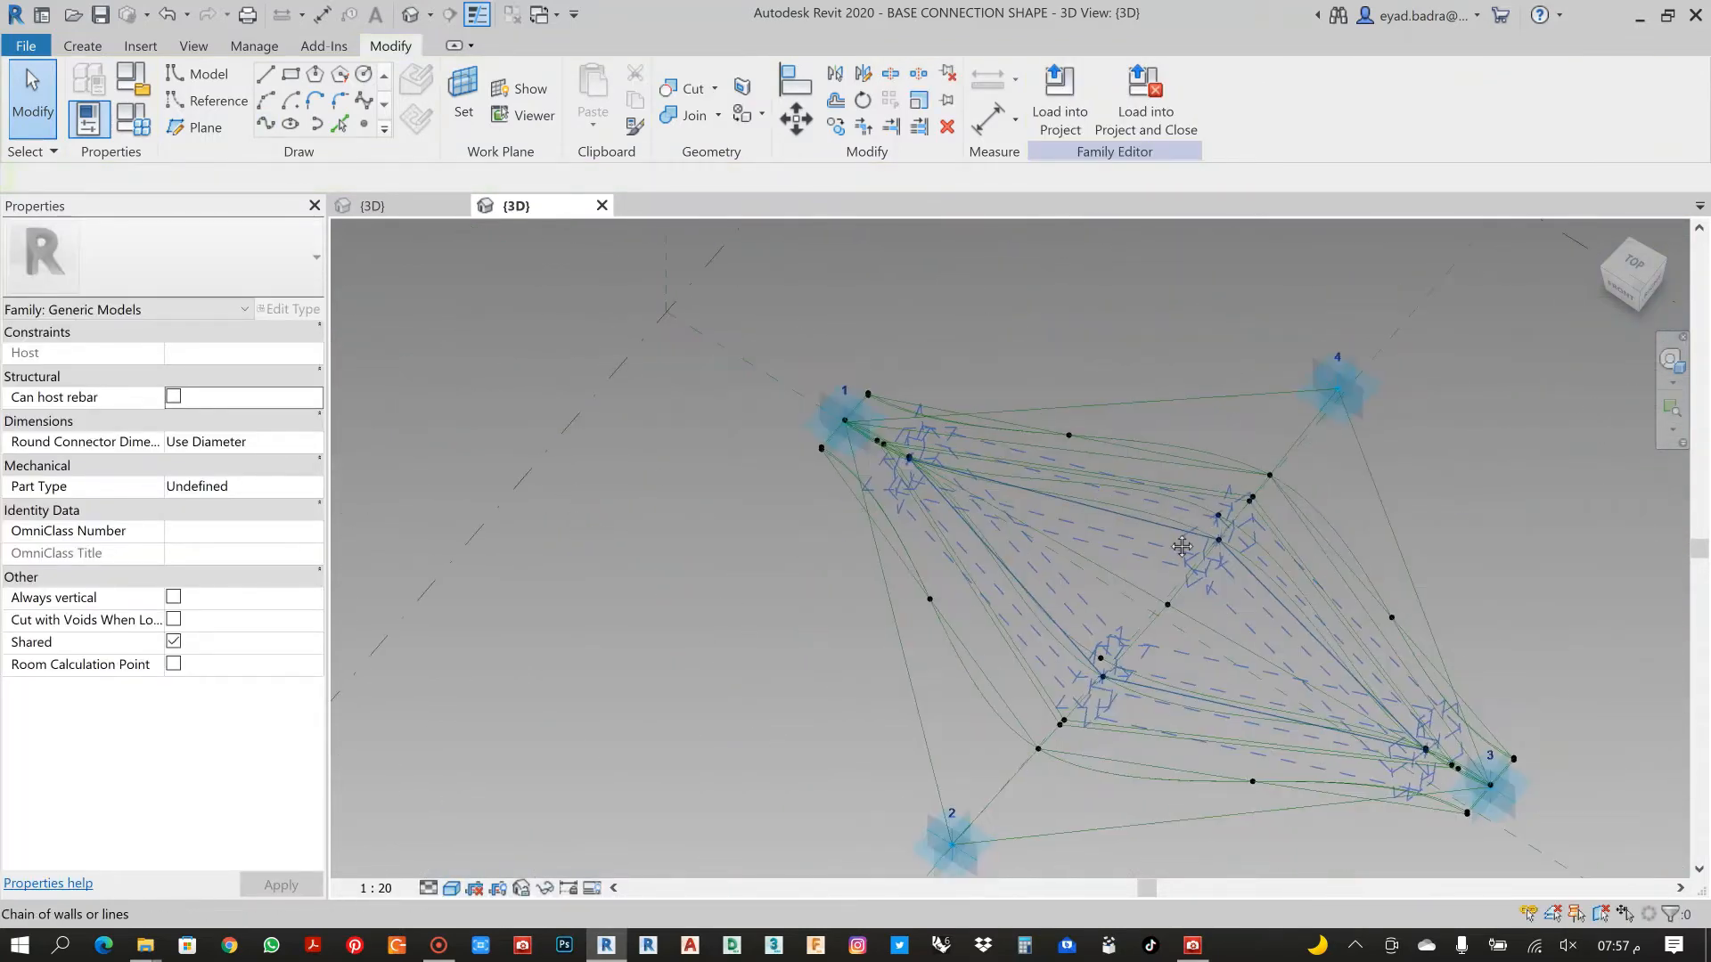
pyautogui.moveTo(1168, 526); pyautogui.dragTo(1020, 432, button='middle')
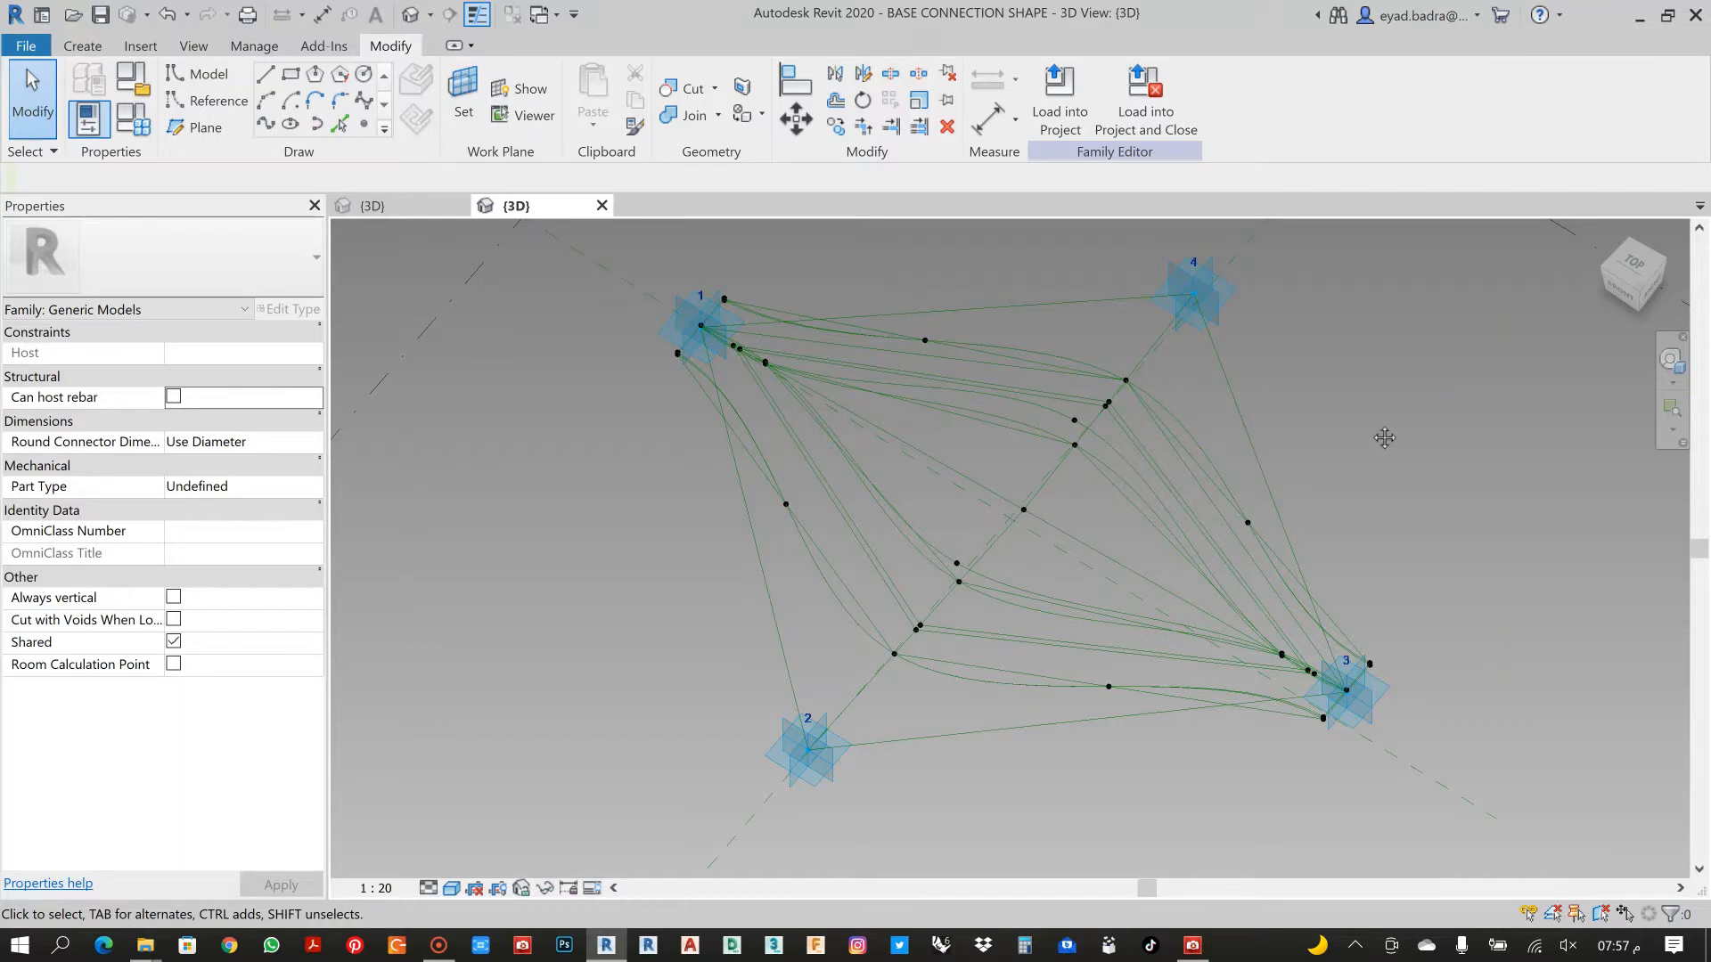
pyautogui.moveTo(1440, 389); pyautogui.dragTo(1340, 419, button='middle')
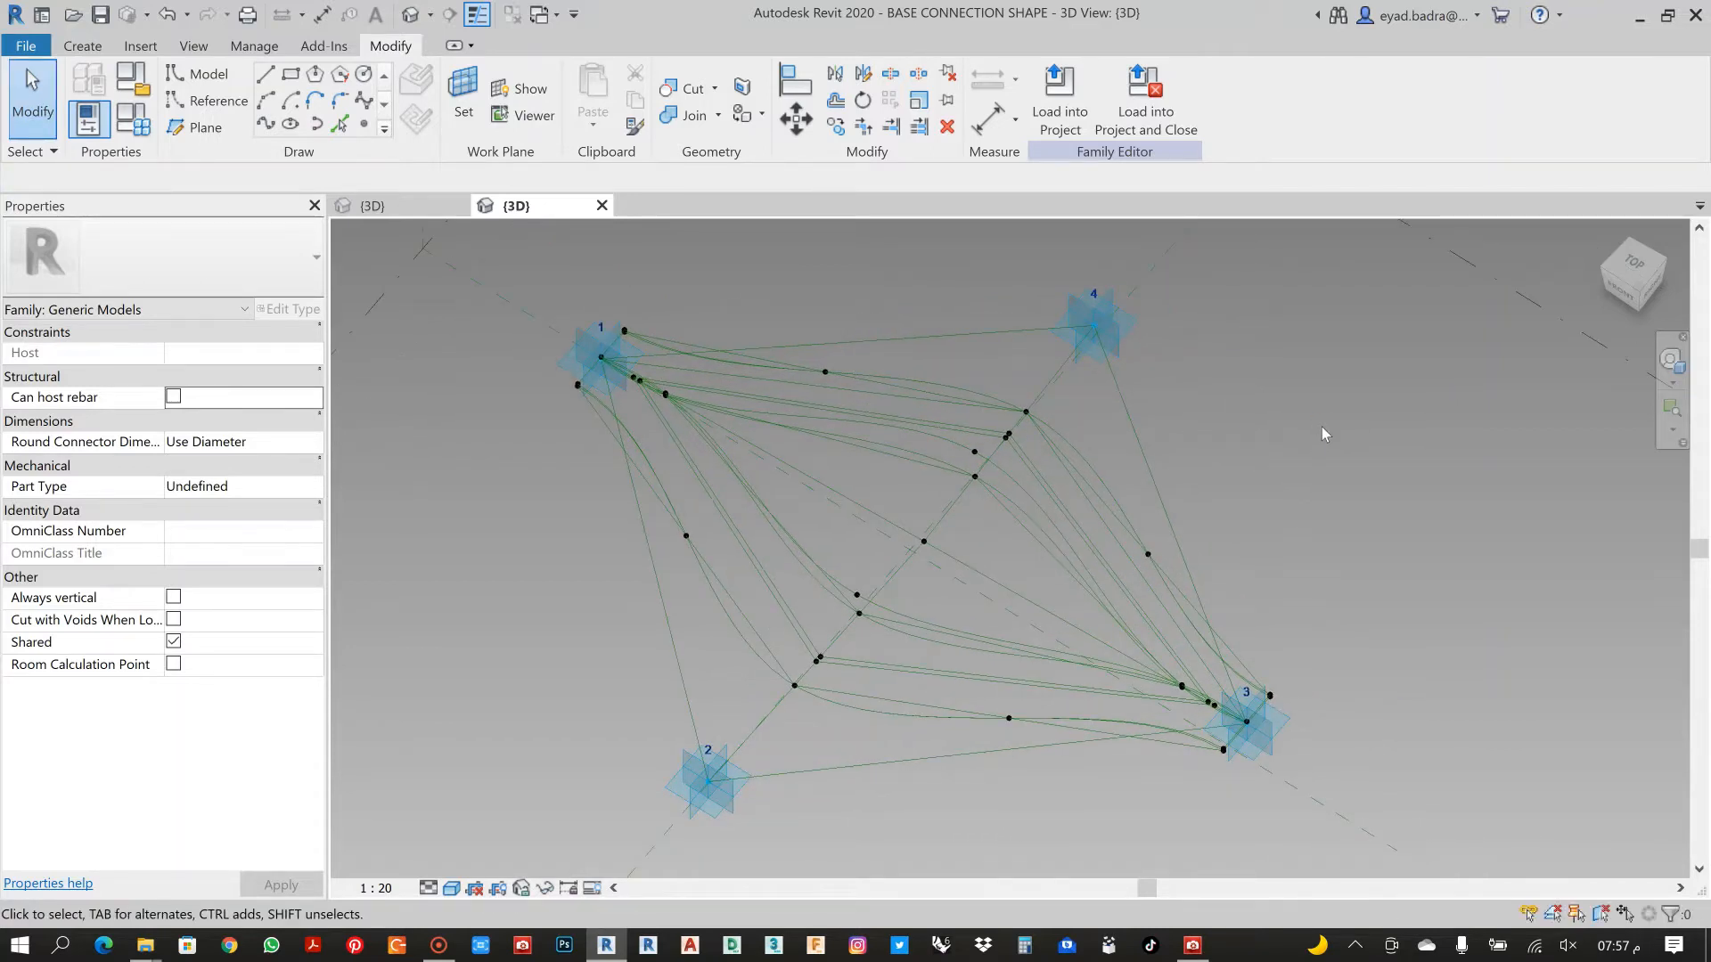
# Close the BASE CONNECTION SHAPE family view and open the Adaptive folder on the desktop
pyautogui.click(601, 205)
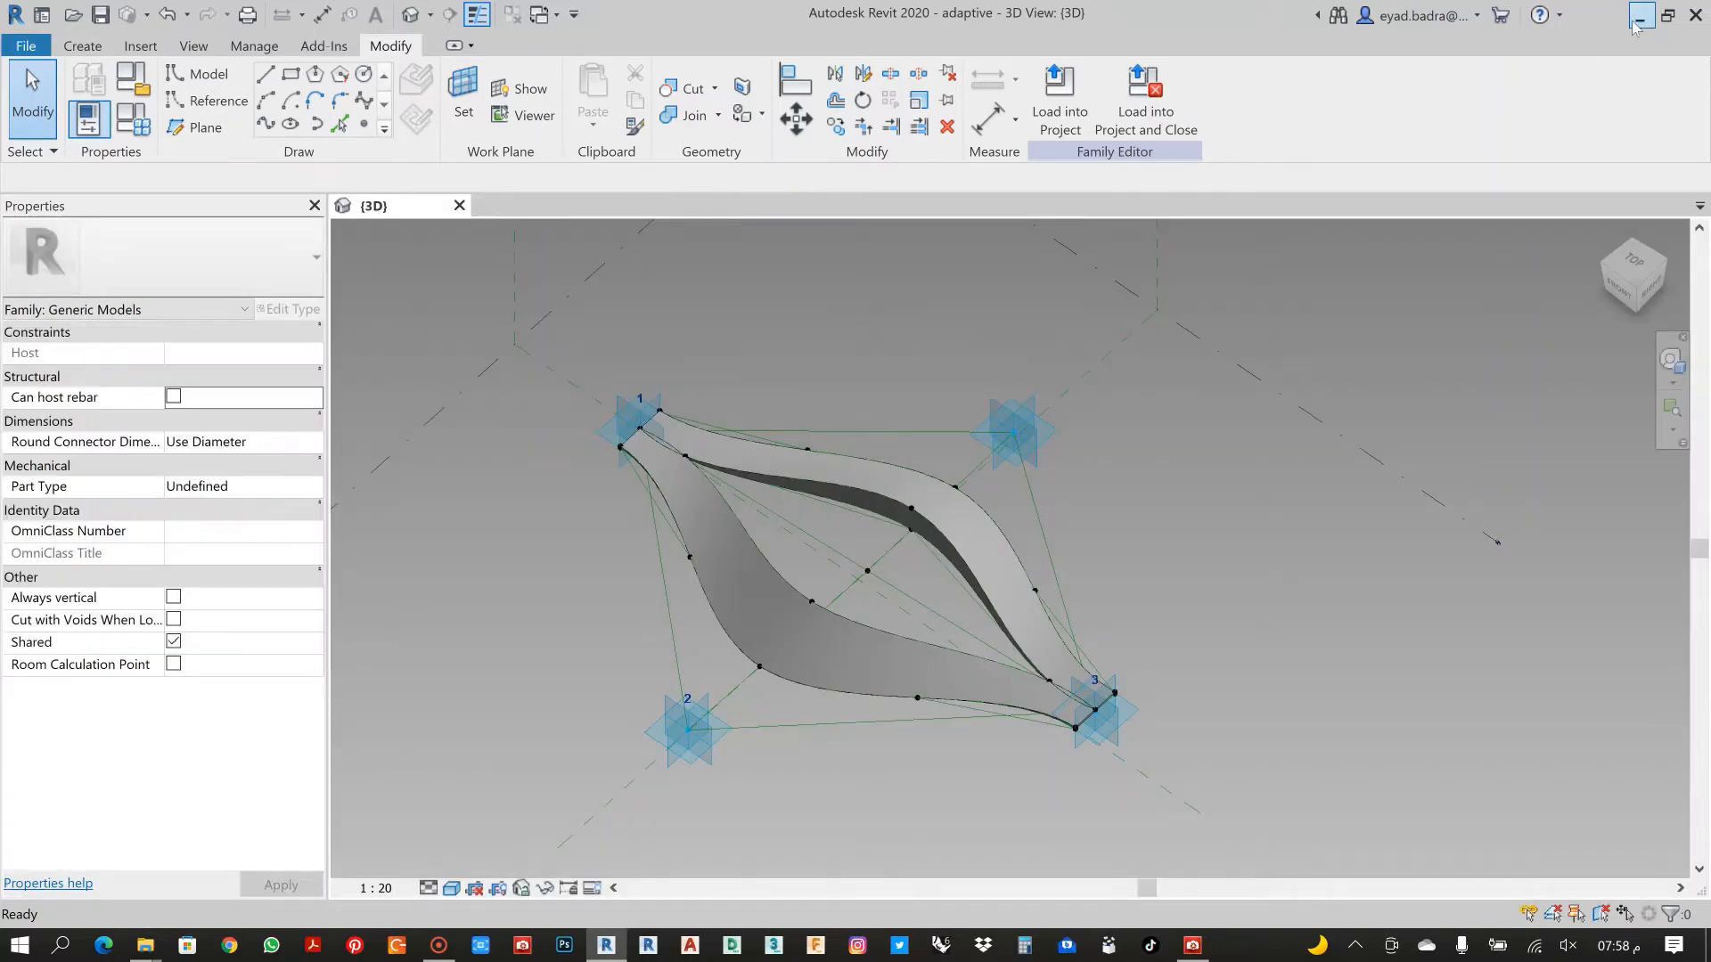
pyautogui.click(1639, 15)
pyautogui.doubleClick(1653, 145)
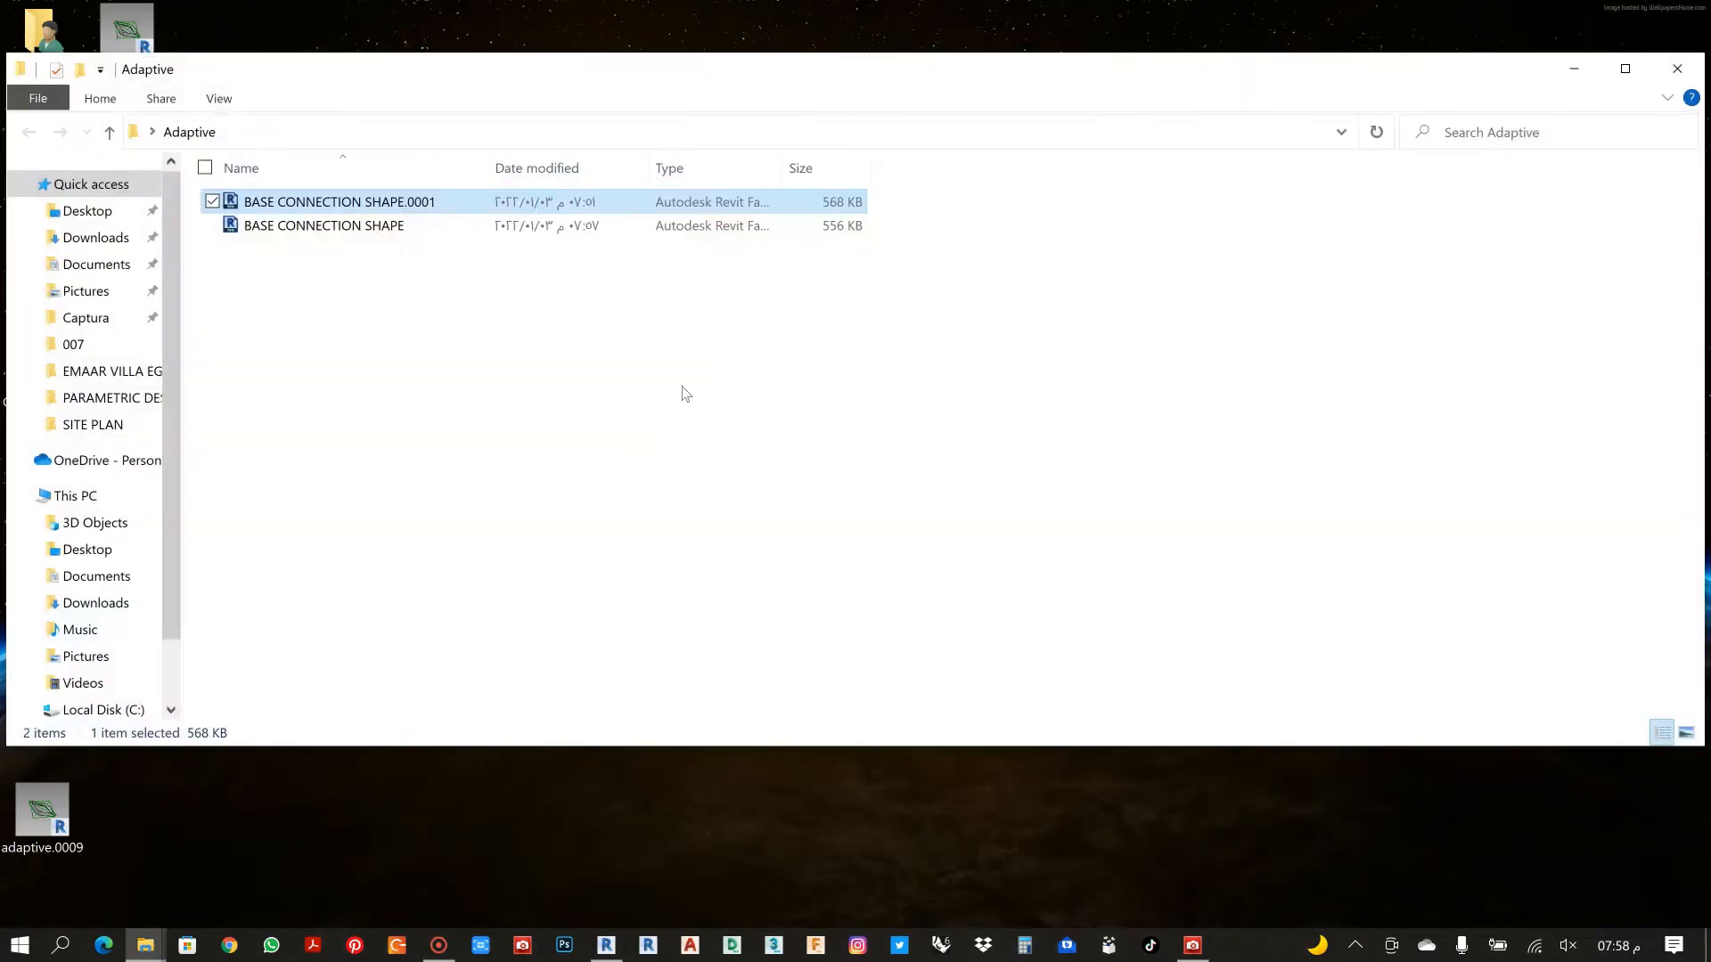
# Duplicate the BASE CONNECTION SHAPE family file in the Adaptive folder and rename the copy BASE
pyautogui.click(365, 231)
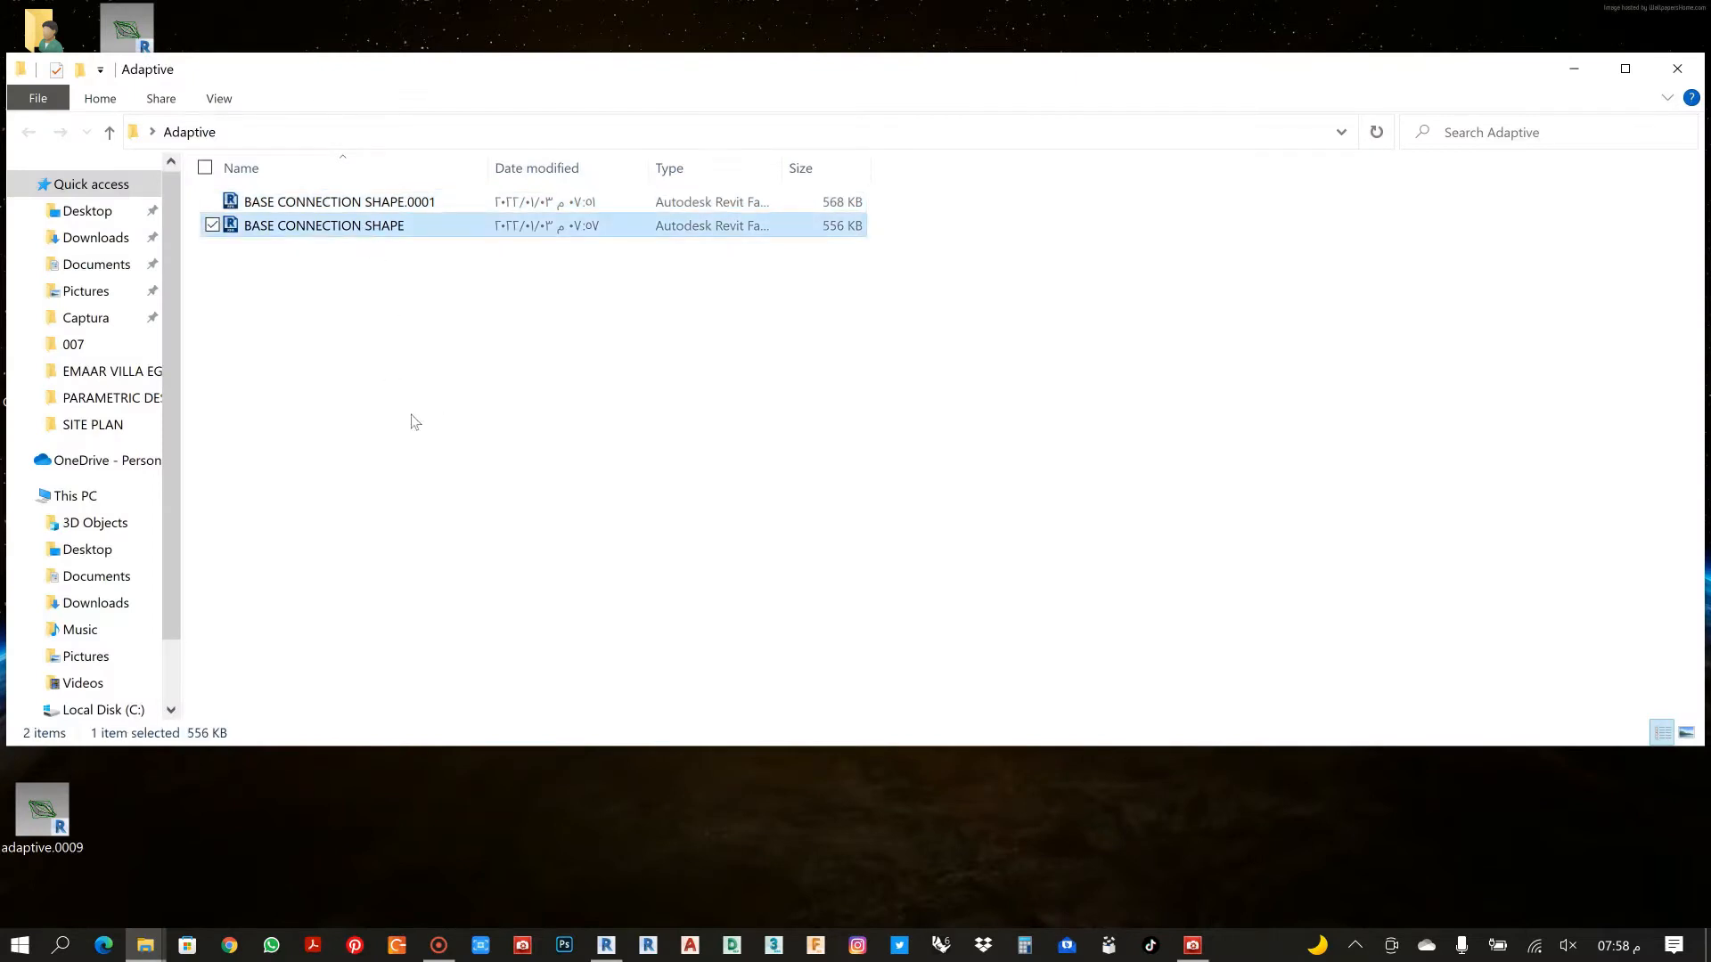
pyautogui.hotkey('ctrl', 'v')
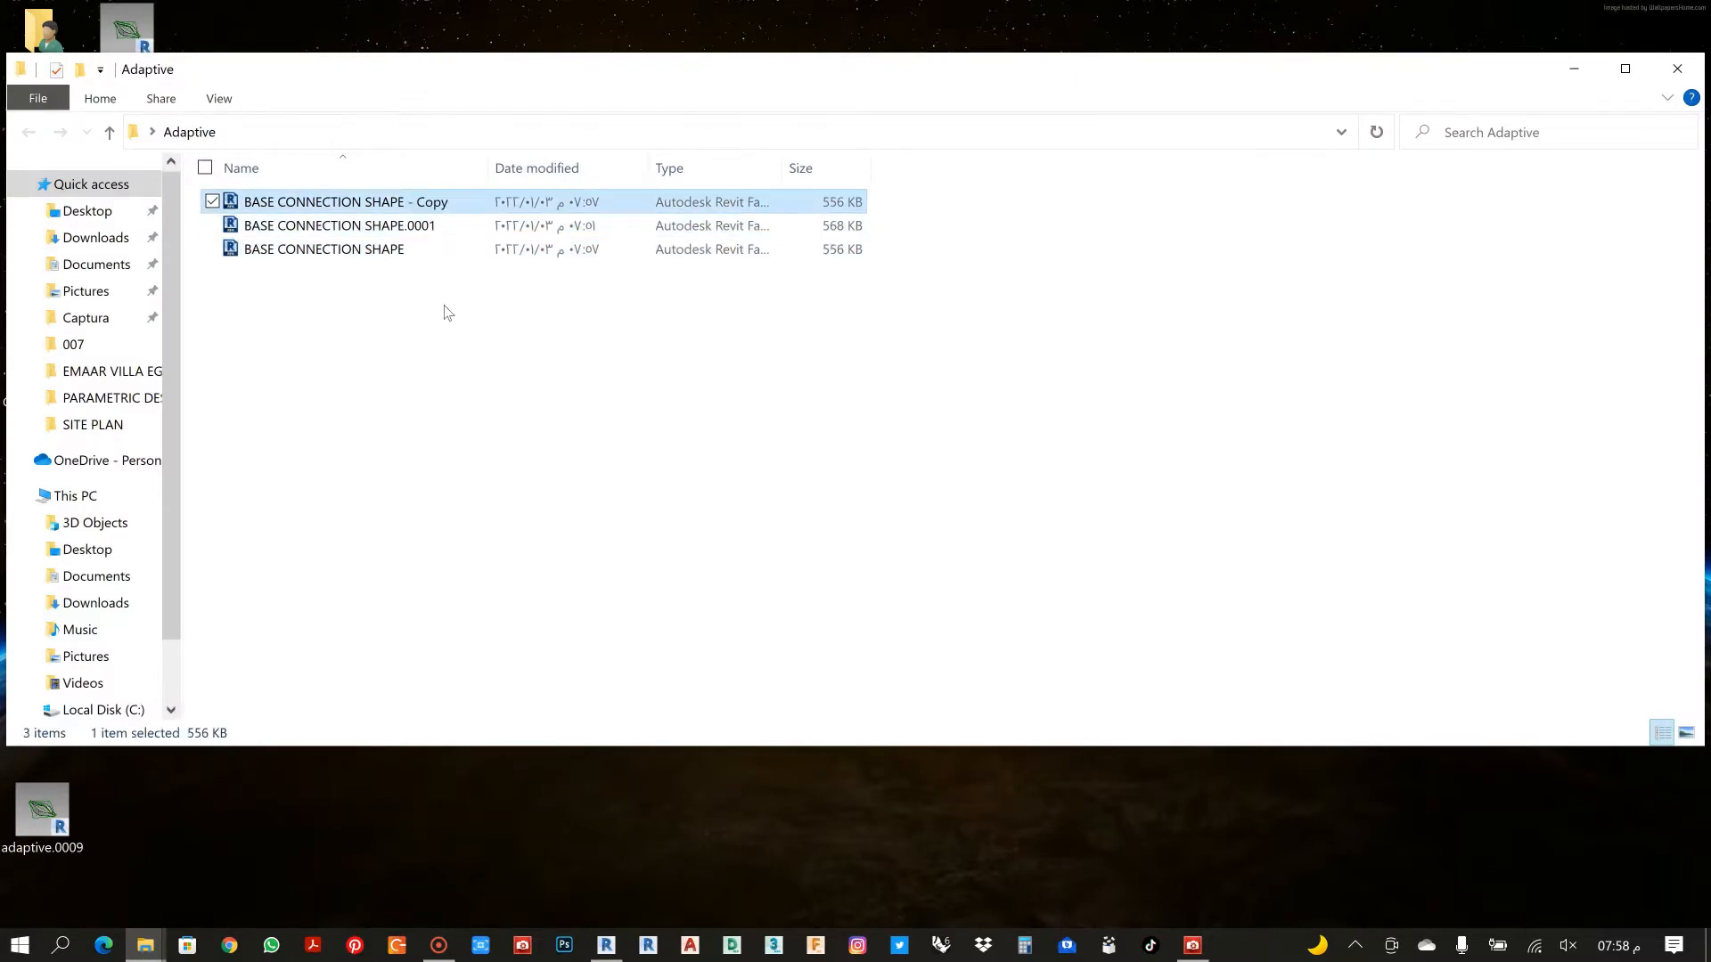
pyautogui.press('F2')
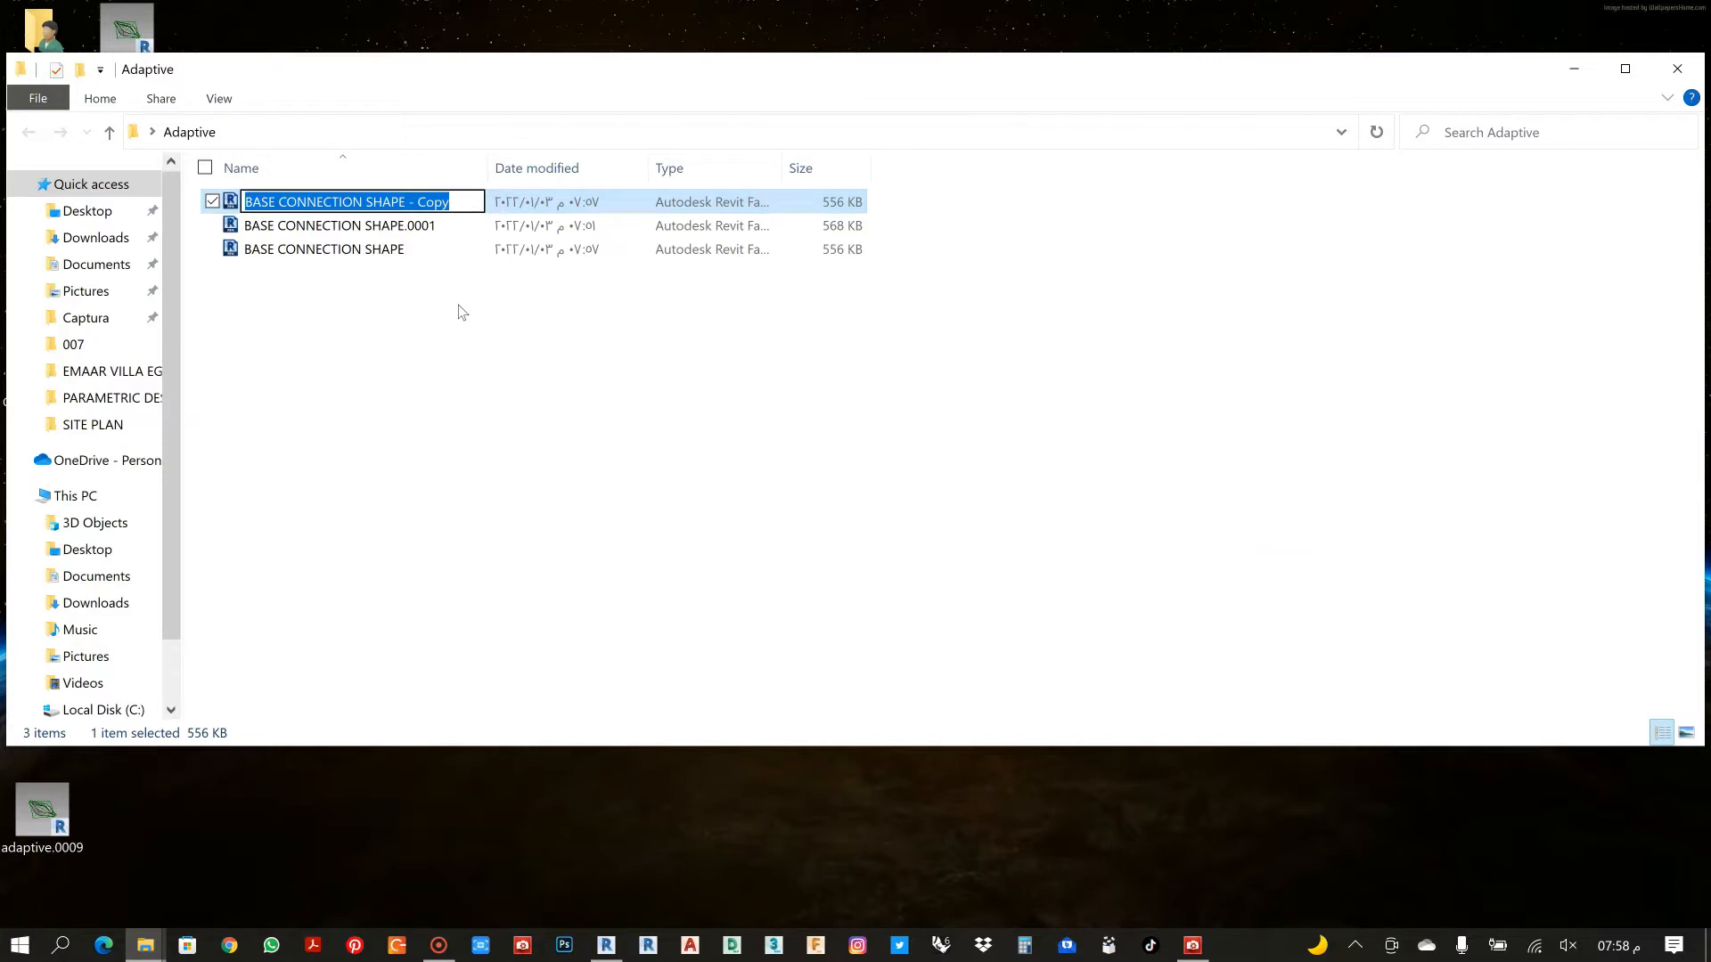
pyautogui.write('base')
pyautogui.press('BackSpace')
pyautogui.press('BackSpace')
pyautogui.press('BackSpace')
pyautogui.press('BackSpace')
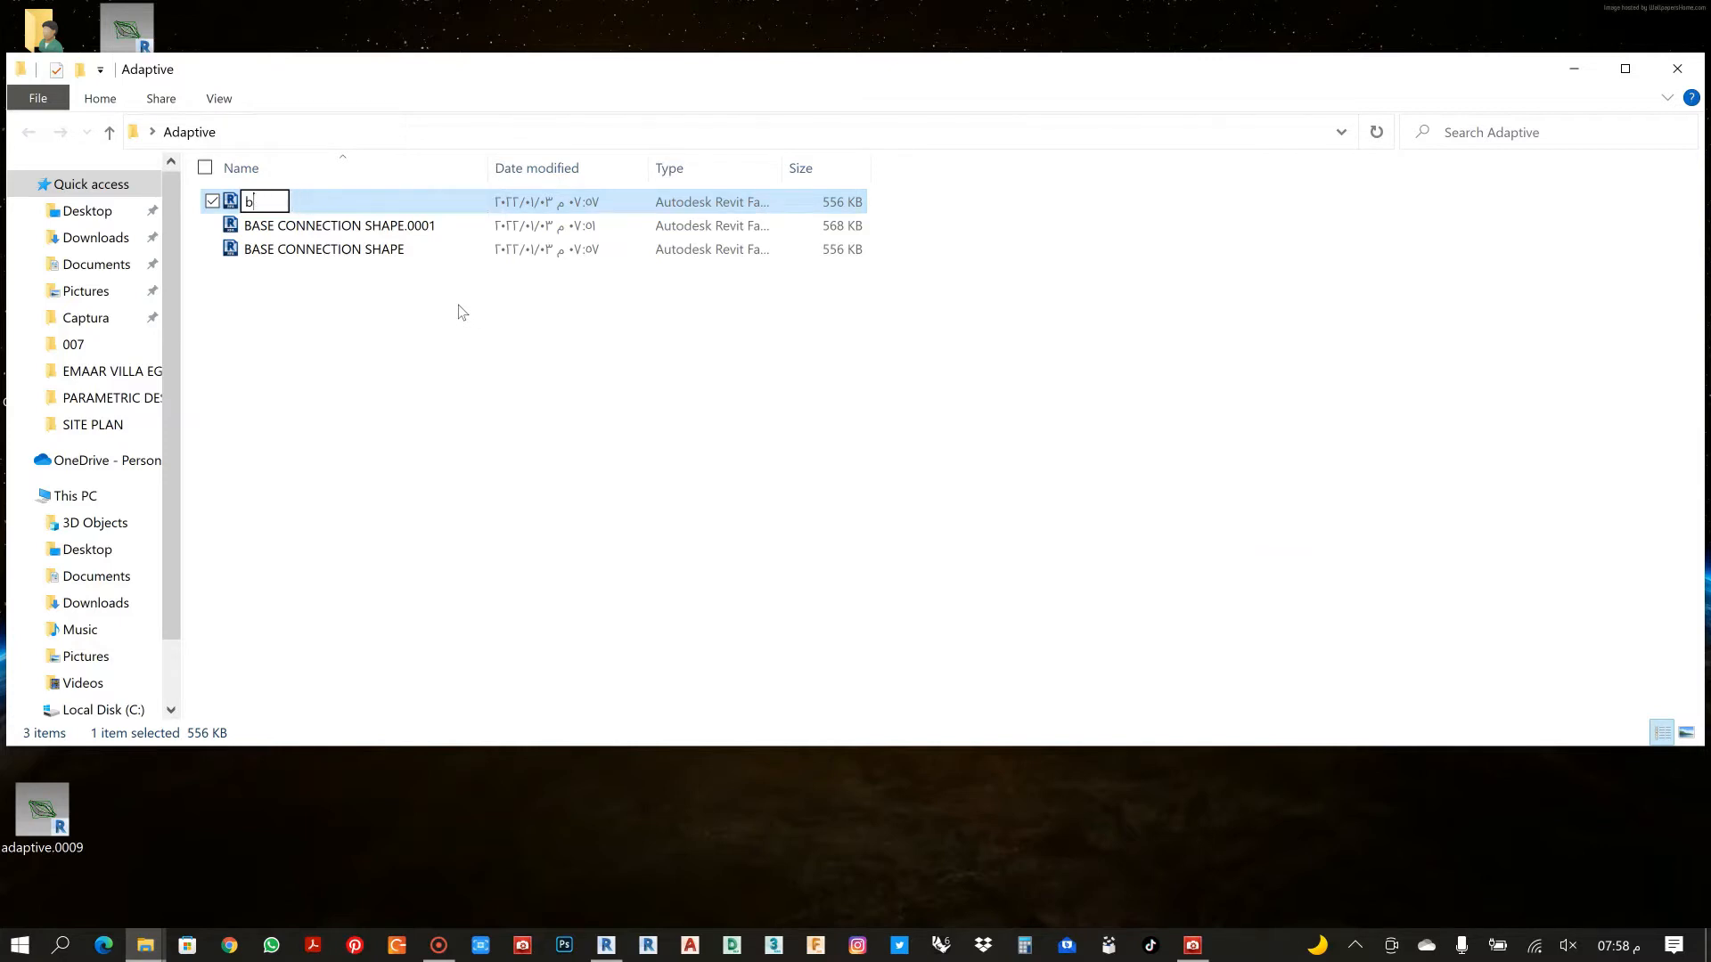
pyautogui.write('base')
pyautogui.press('BackSpace')
pyautogui.press('BackSpace')
pyautogui.press('BackSpace')
pyautogui.press('BackSpace')
pyautogui.write('BASE')
pyautogui.click(453, 393)
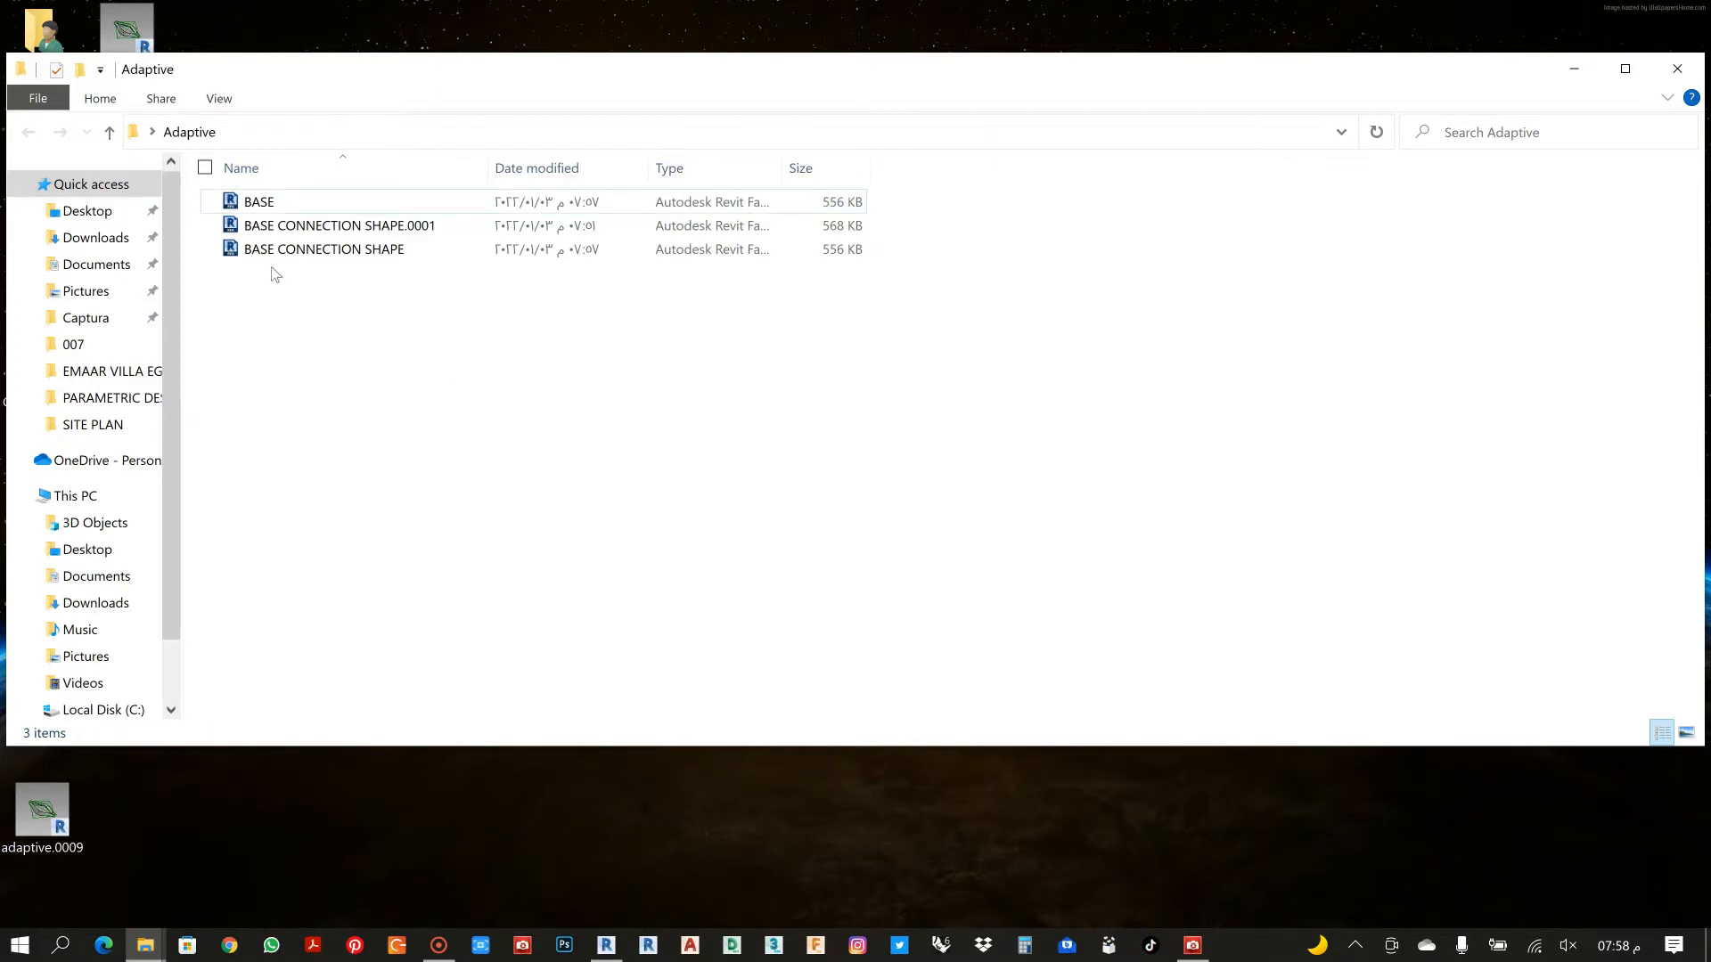
# Make a second copy of the BASE CONNECTION SHAPE family file and rename it GLASS
pyautogui.click(294, 250)
pyautogui.hotkey('ctrl', 'c')
pyautogui.hotkey('ctrl', 'v')
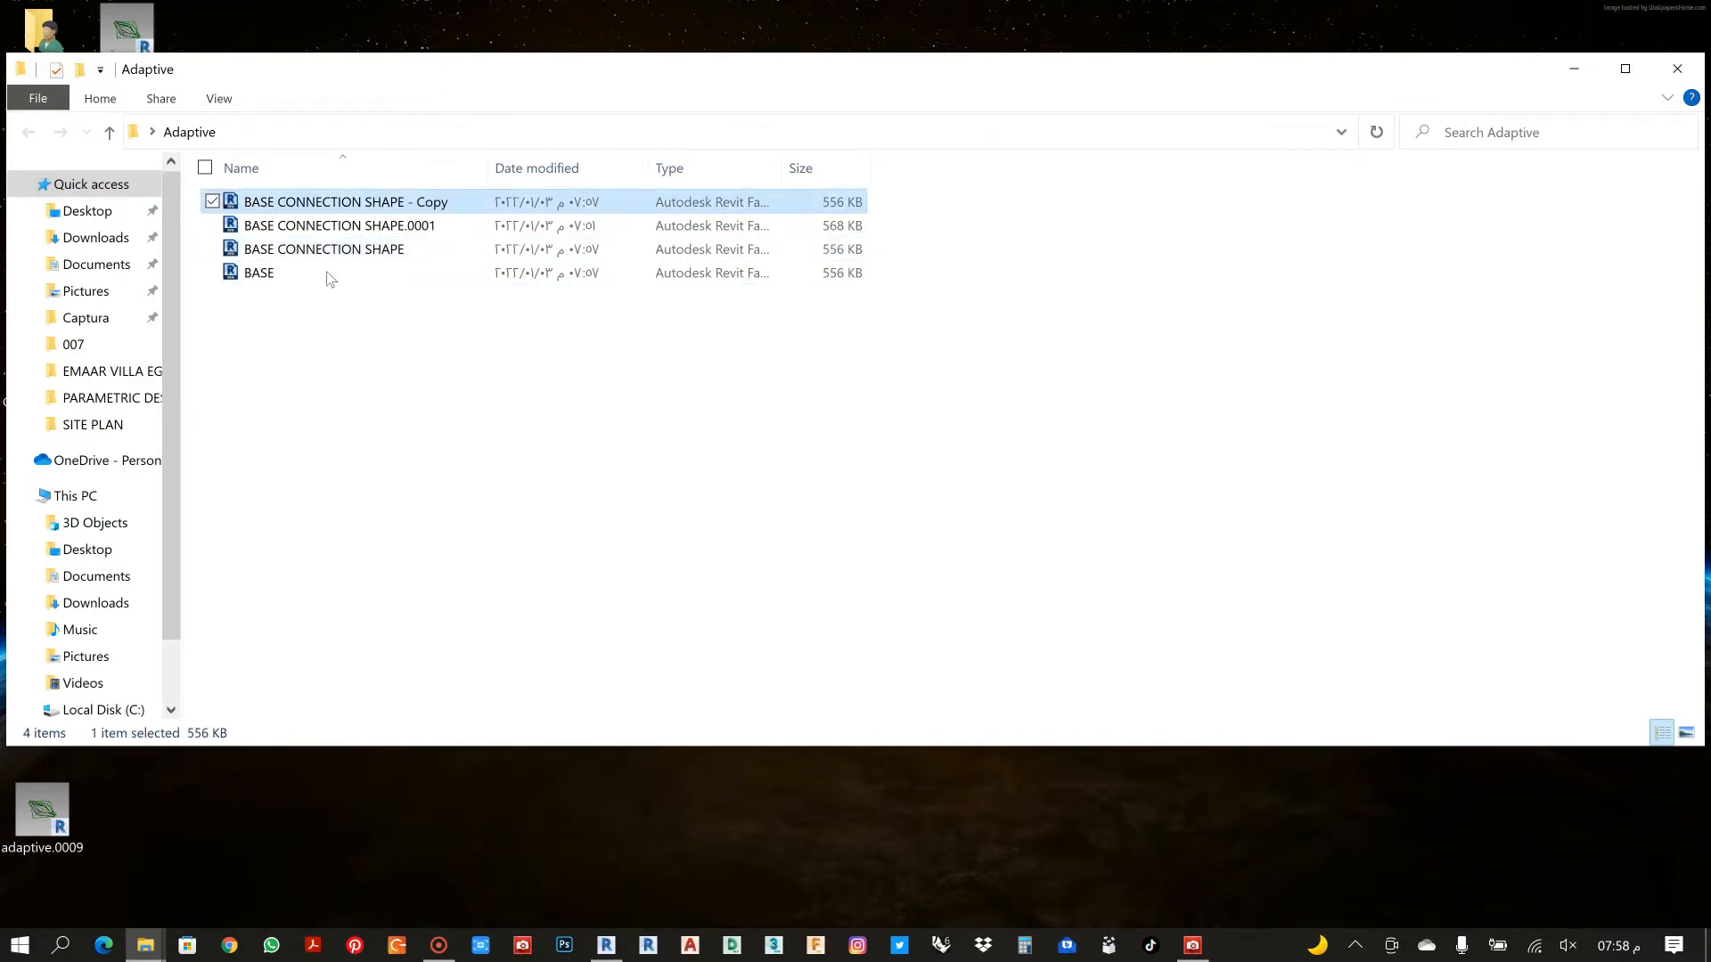
pyautogui.press('F2')
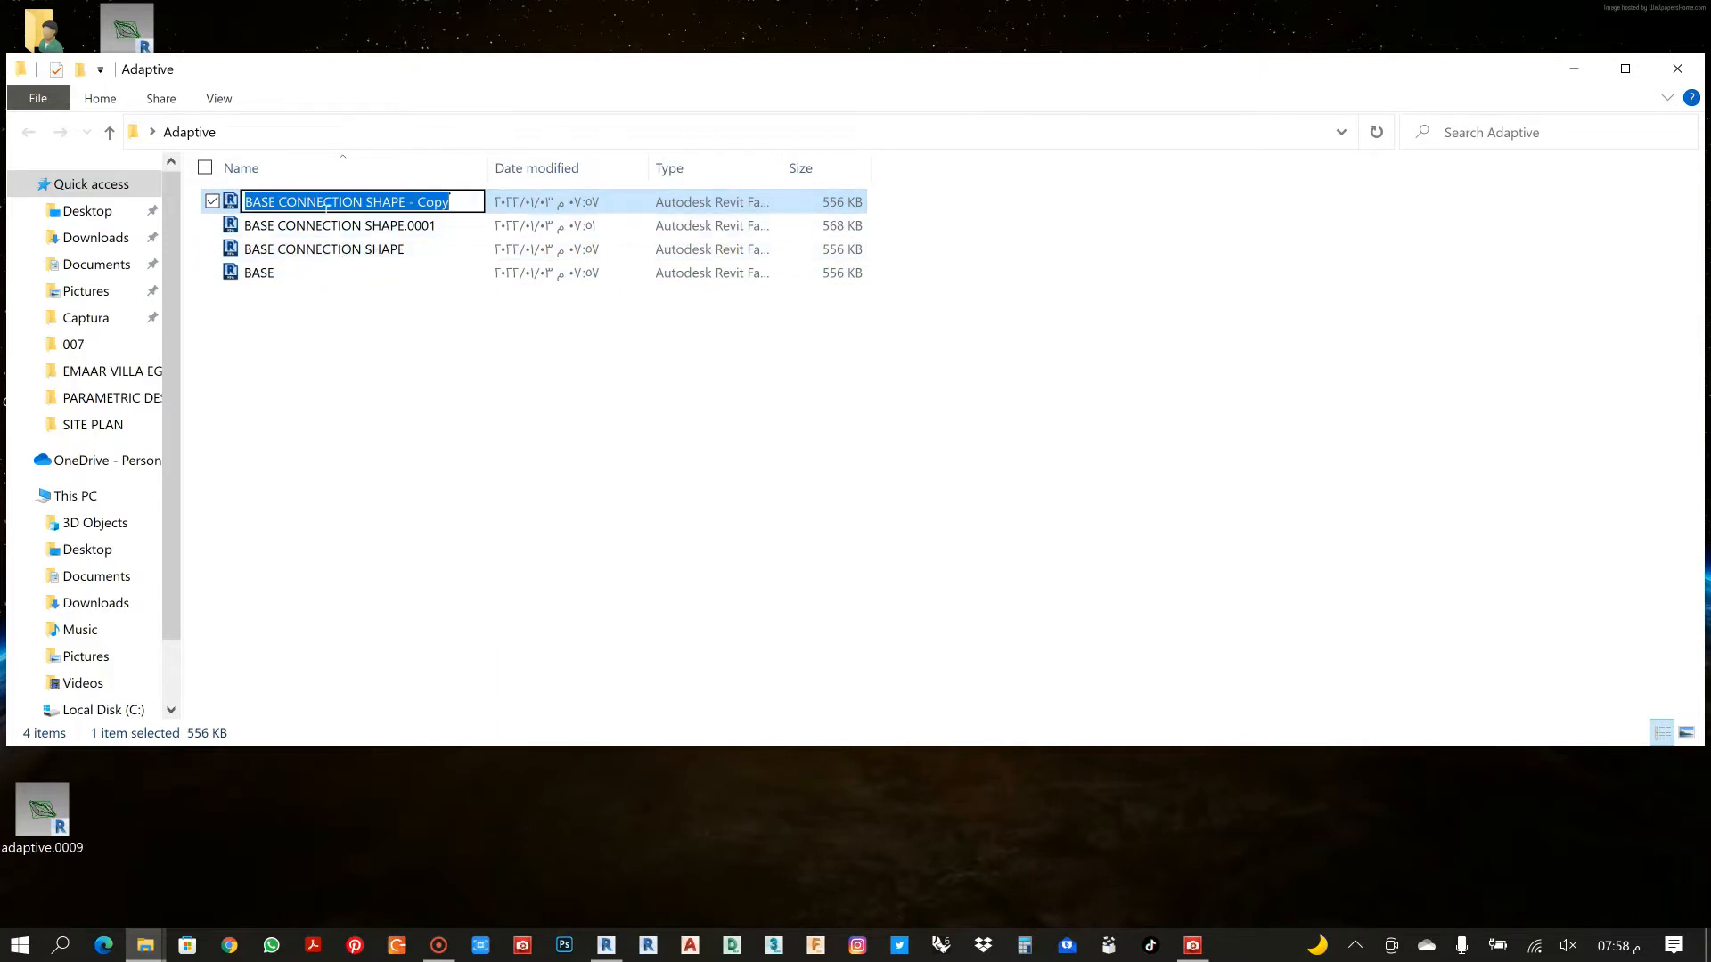
pyautogui.write('GLASS')
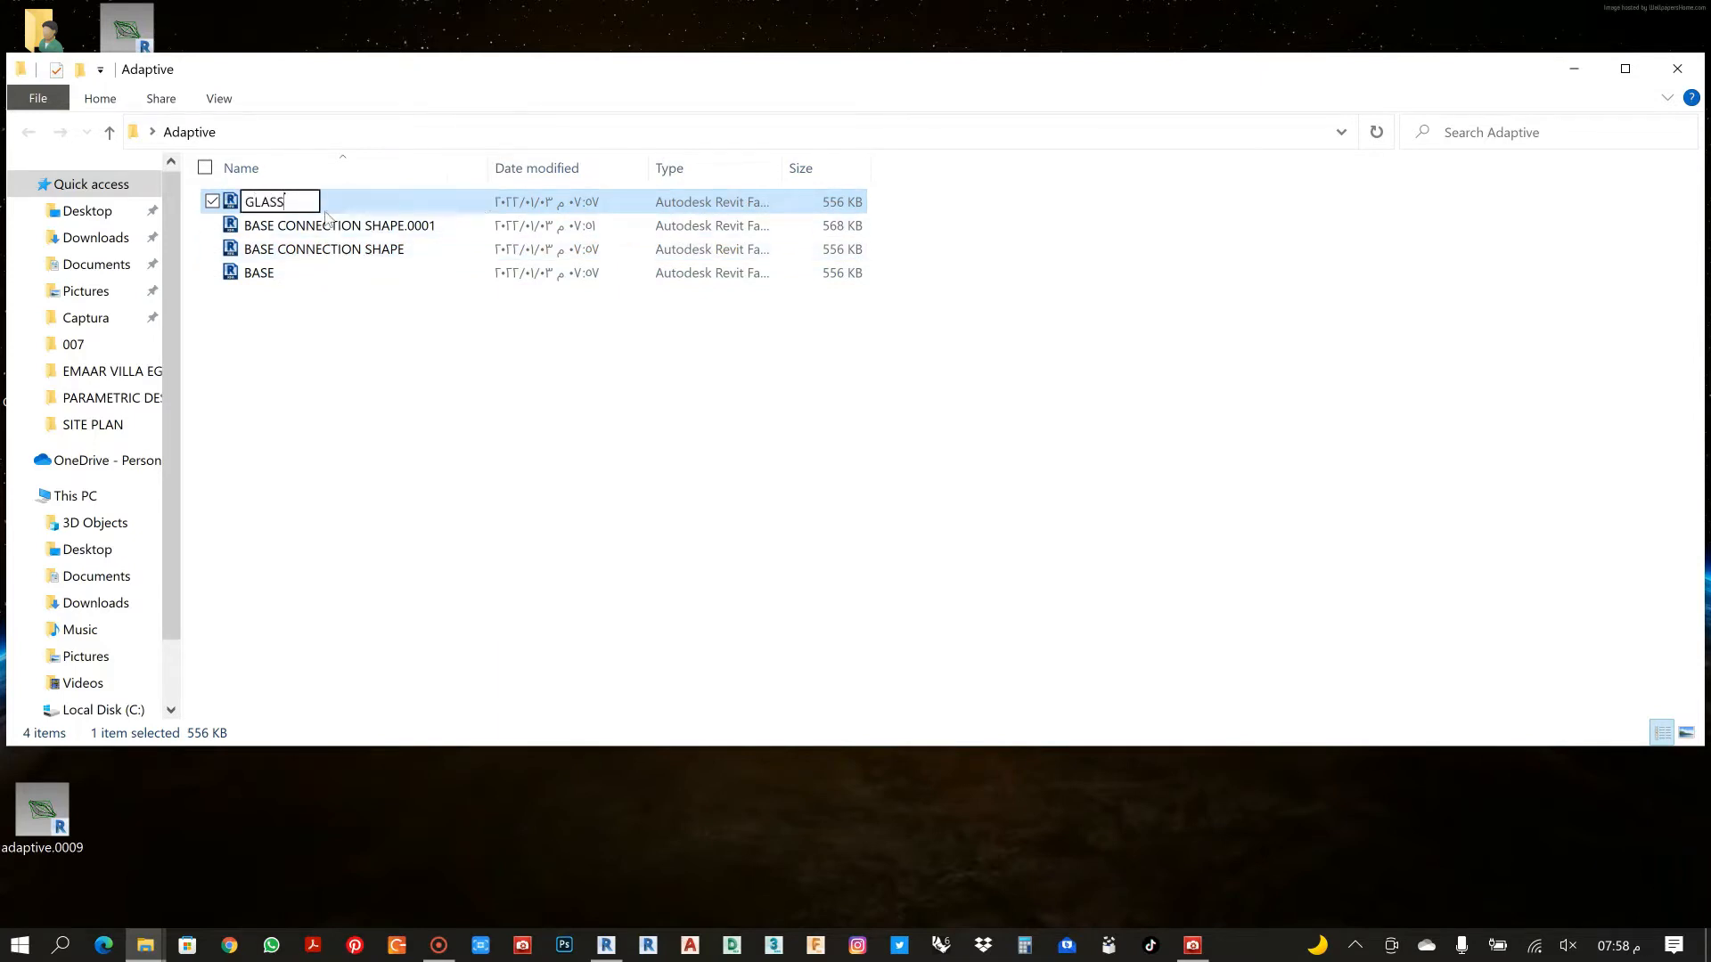
pyautogui.click(400, 410)
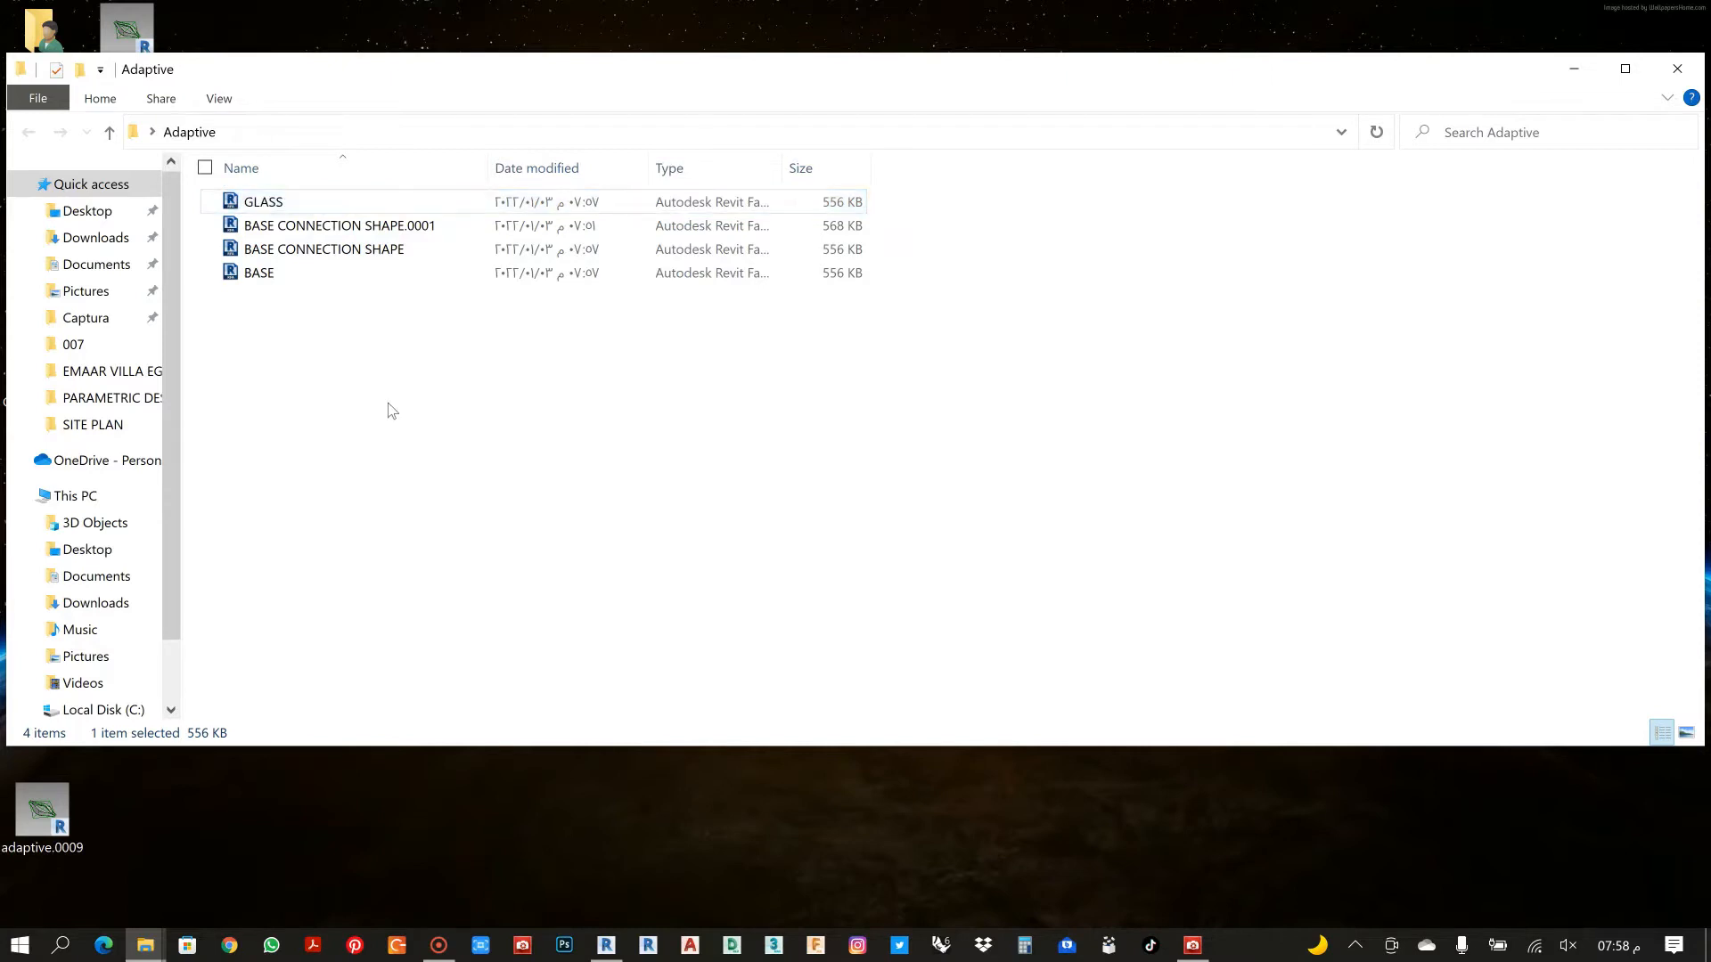
# Make a third copy of the BASE CONNECTION SHAPE family file and rename it GLASS M
pyautogui.click(374, 248)
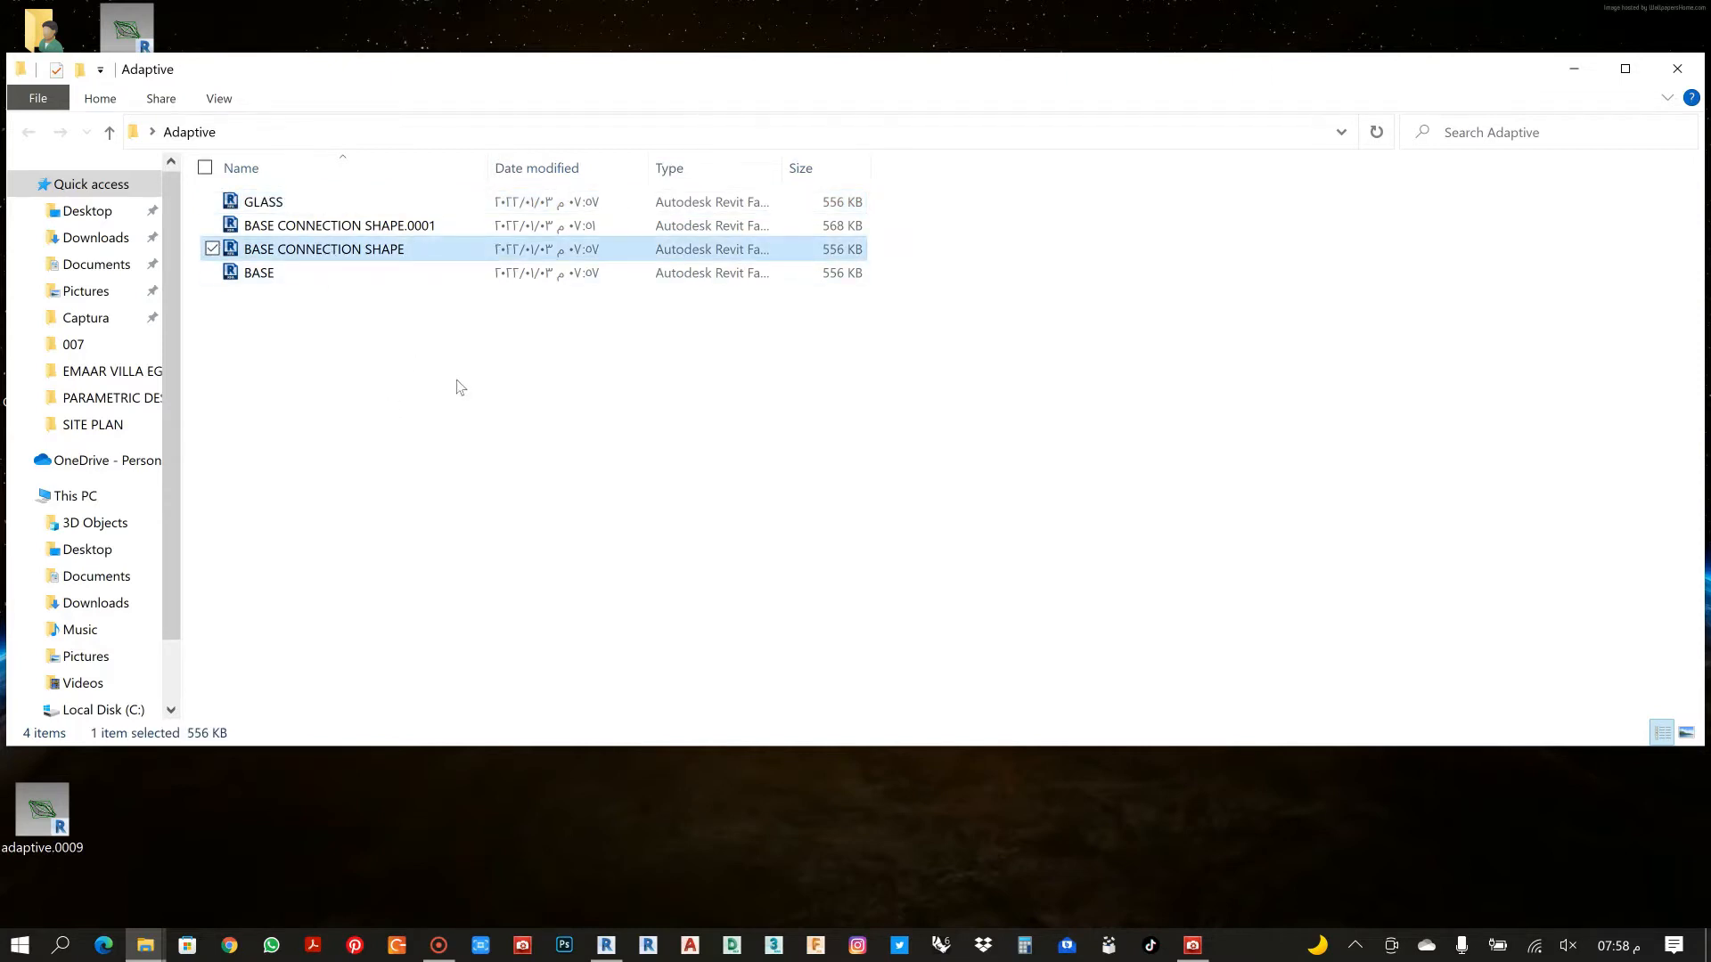
pyautogui.hotkey('ctrl', 'v')
pyautogui.click(312, 203)
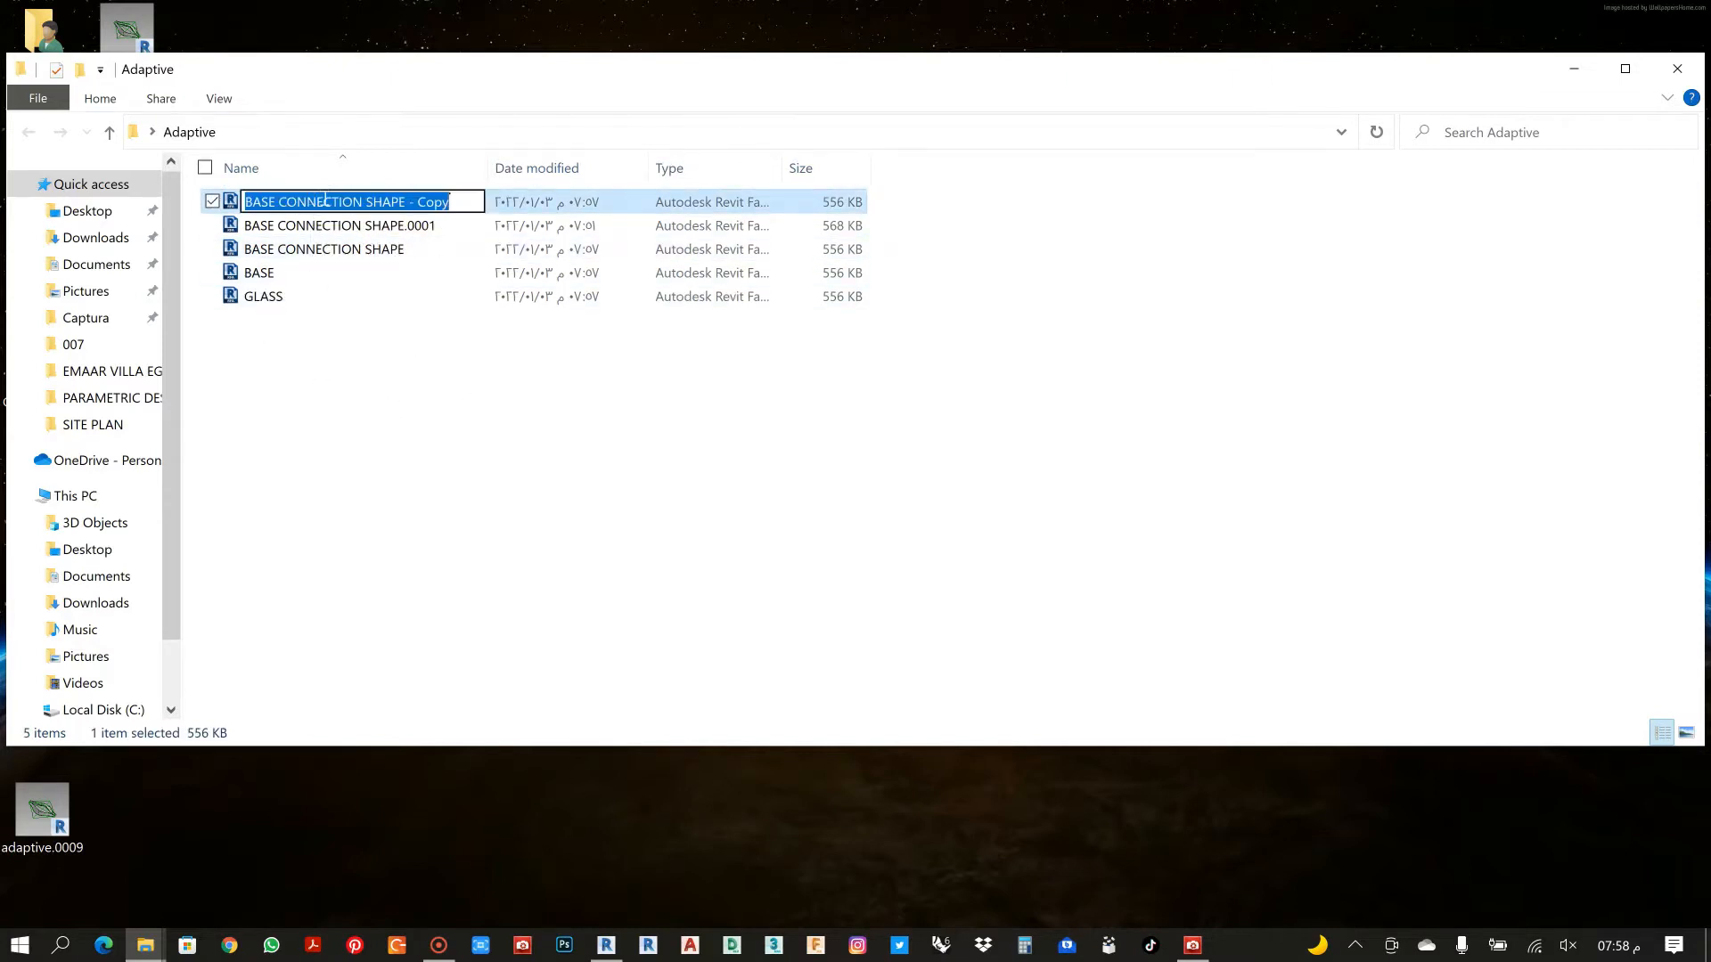
pyautogui.write('GLASS')
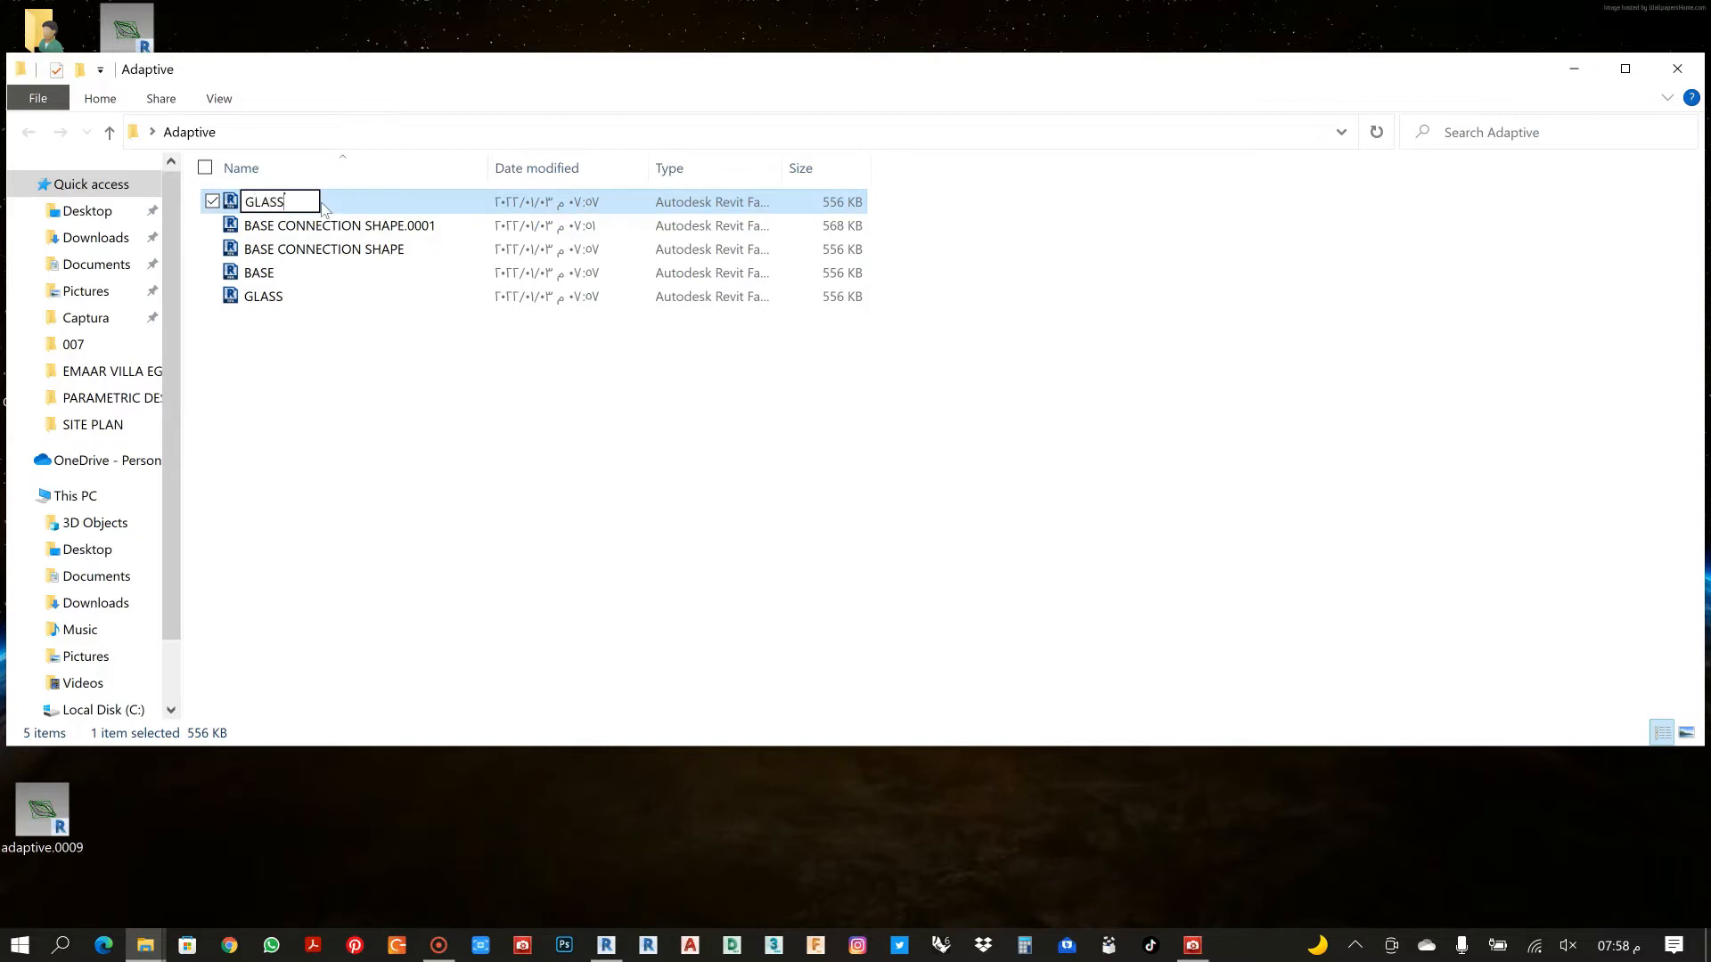
pyautogui.write(' M')
pyautogui.click(471, 469)
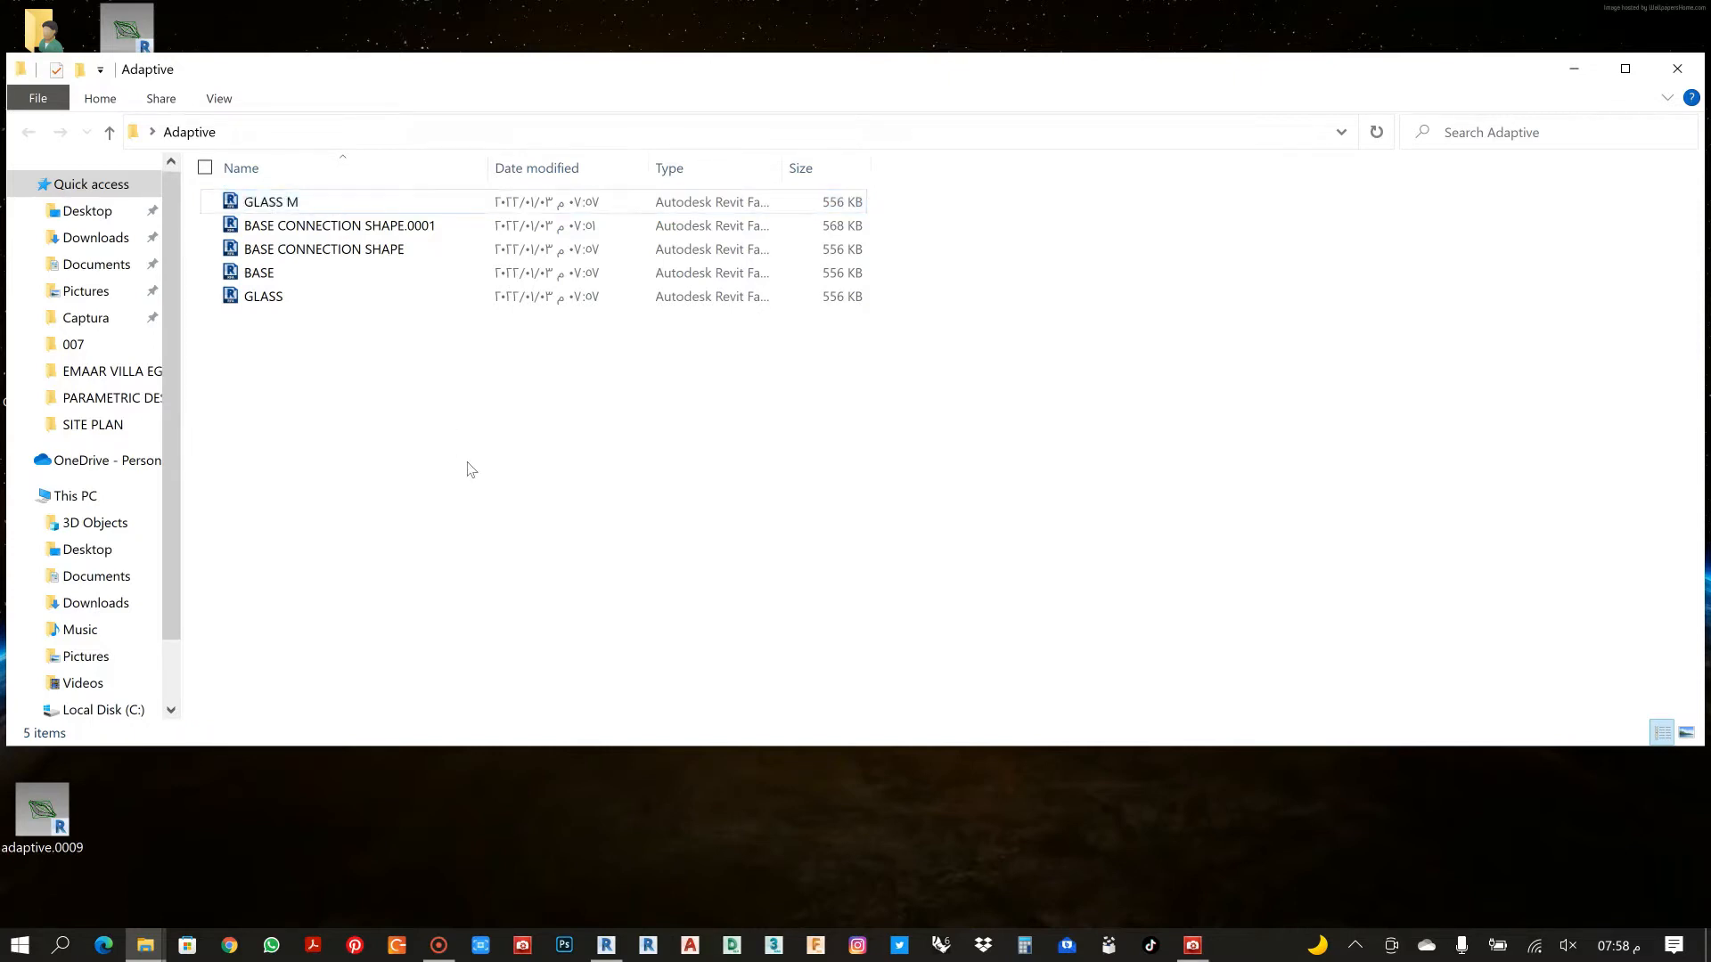
# Open the BASE family file from the Adaptive folder in Revit and minimize the folder window
pyautogui.click(317, 276)
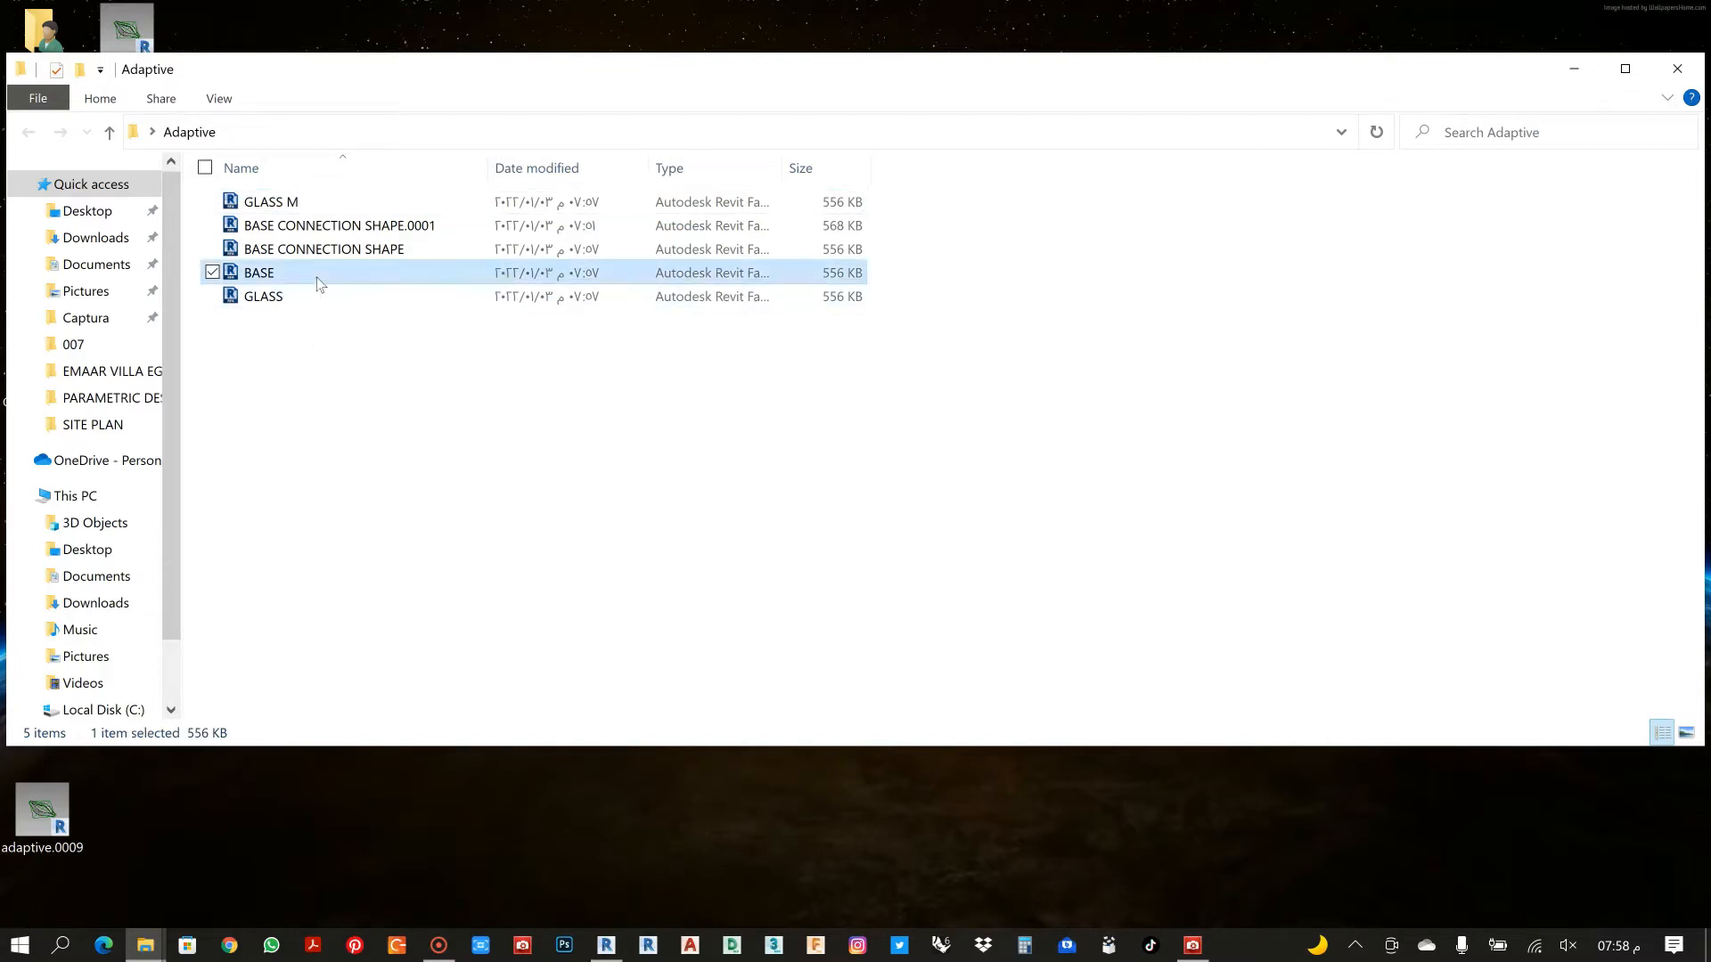
pyautogui.click(874, 920)
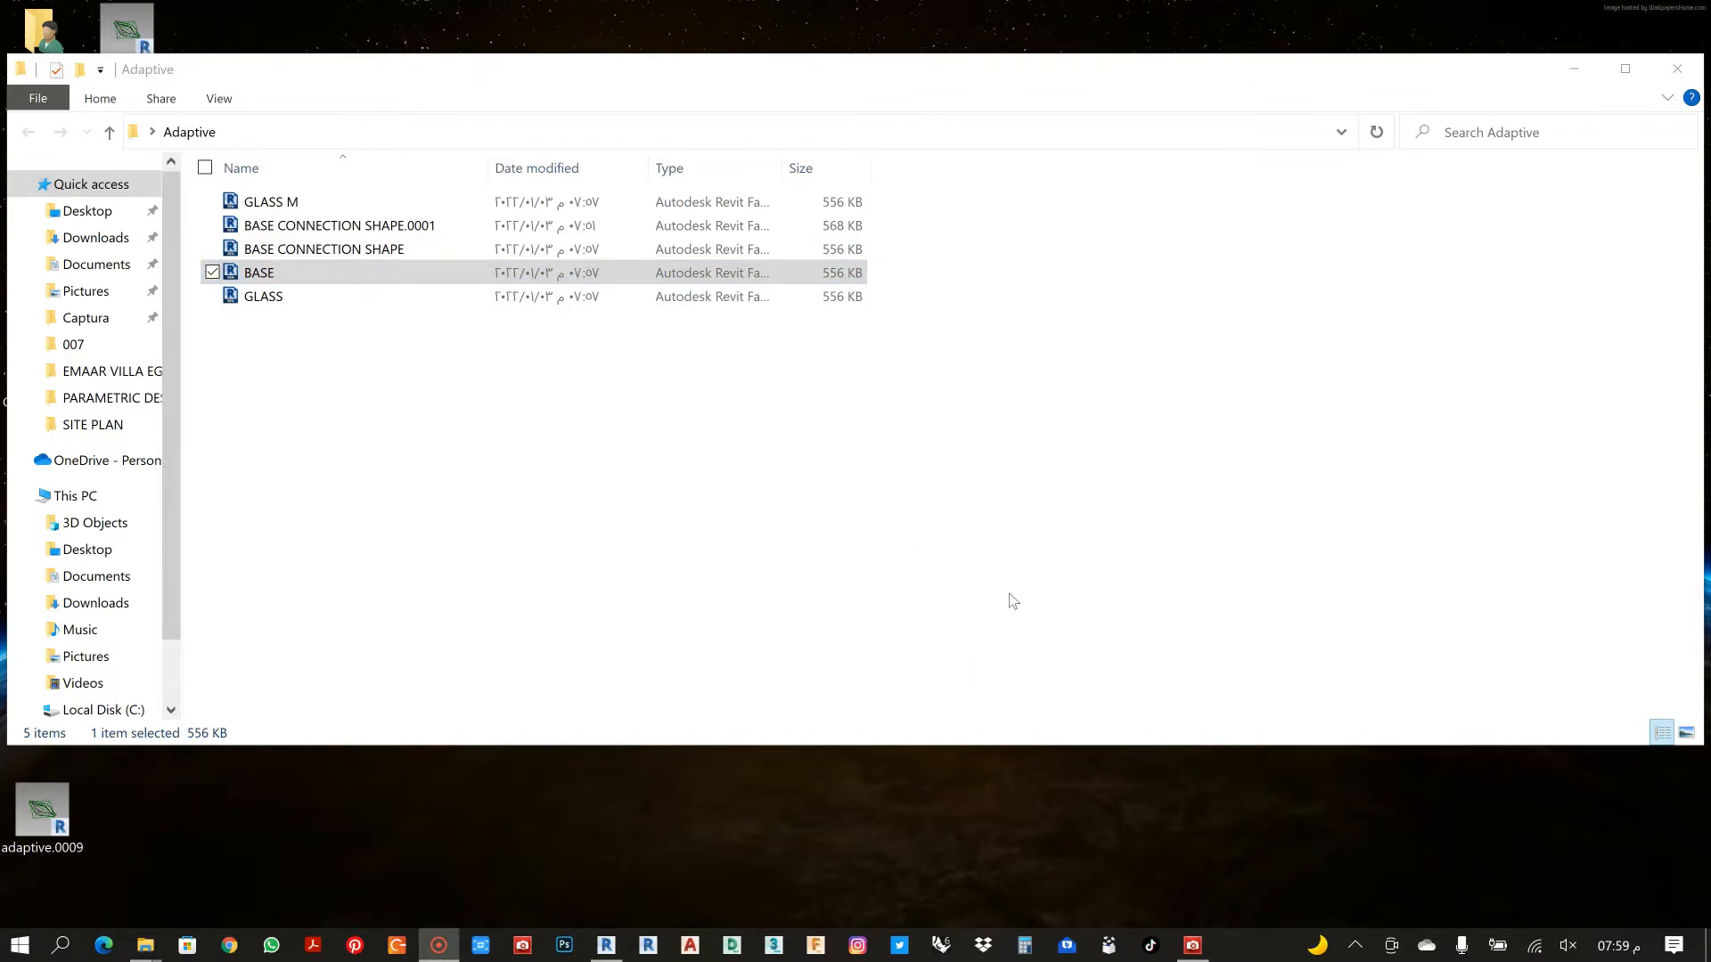
pyautogui.click(1570, 74)
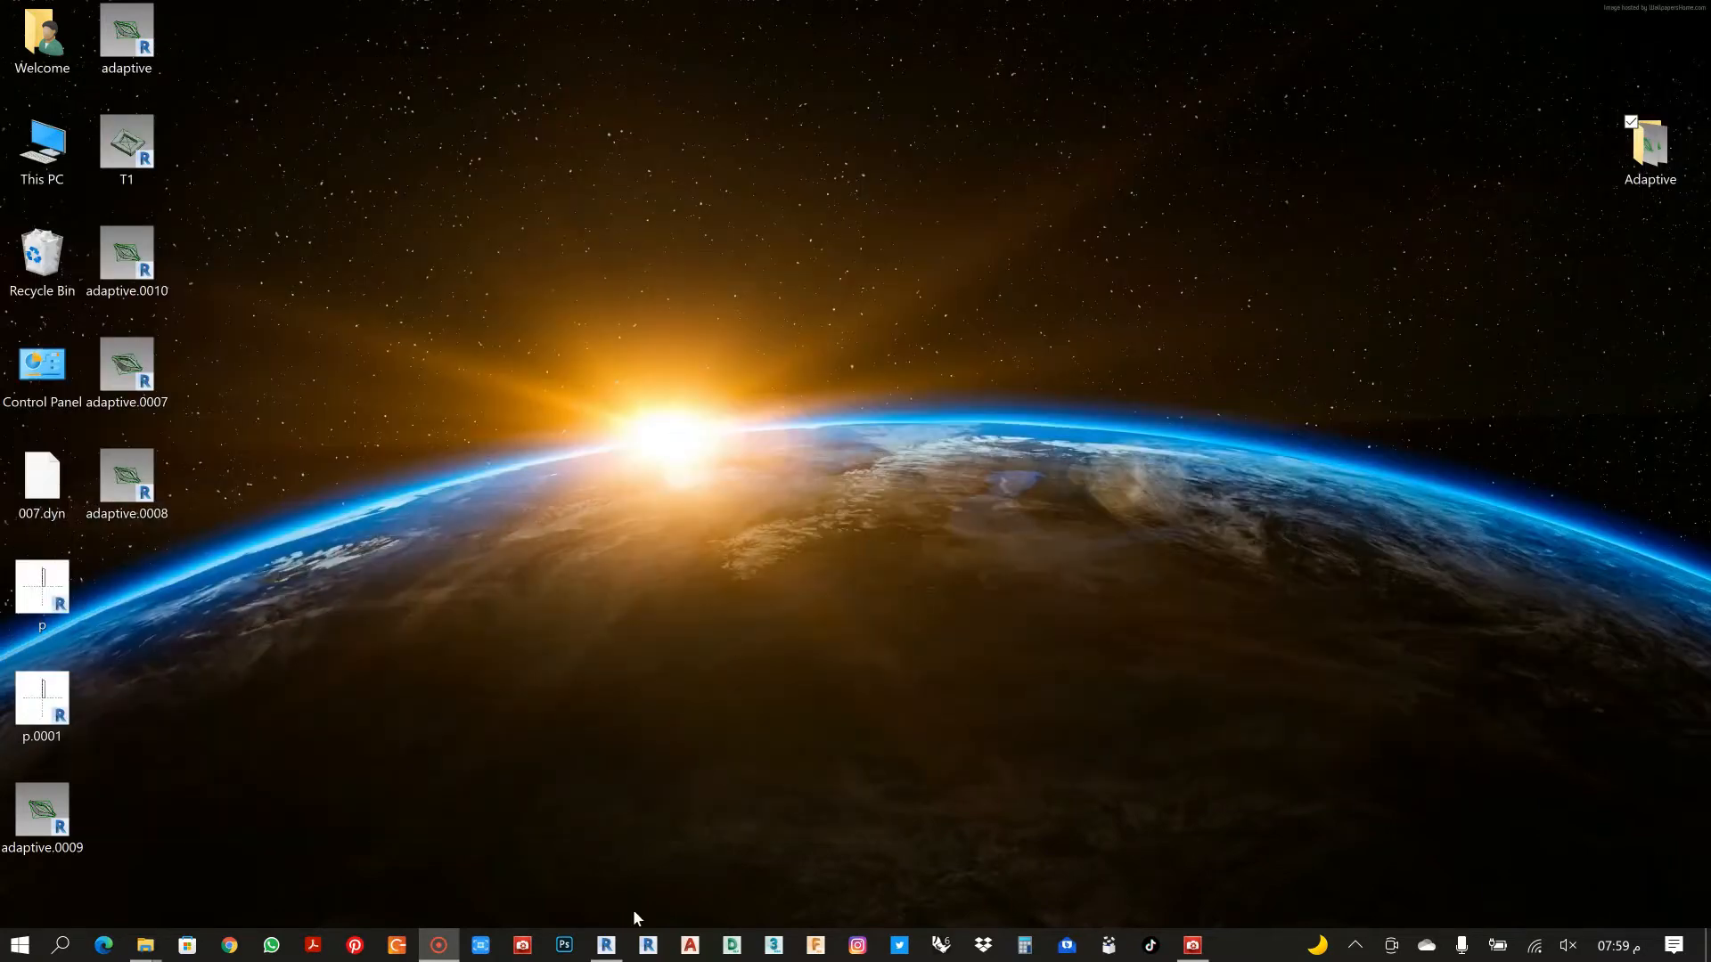
pyautogui.click(606, 946)
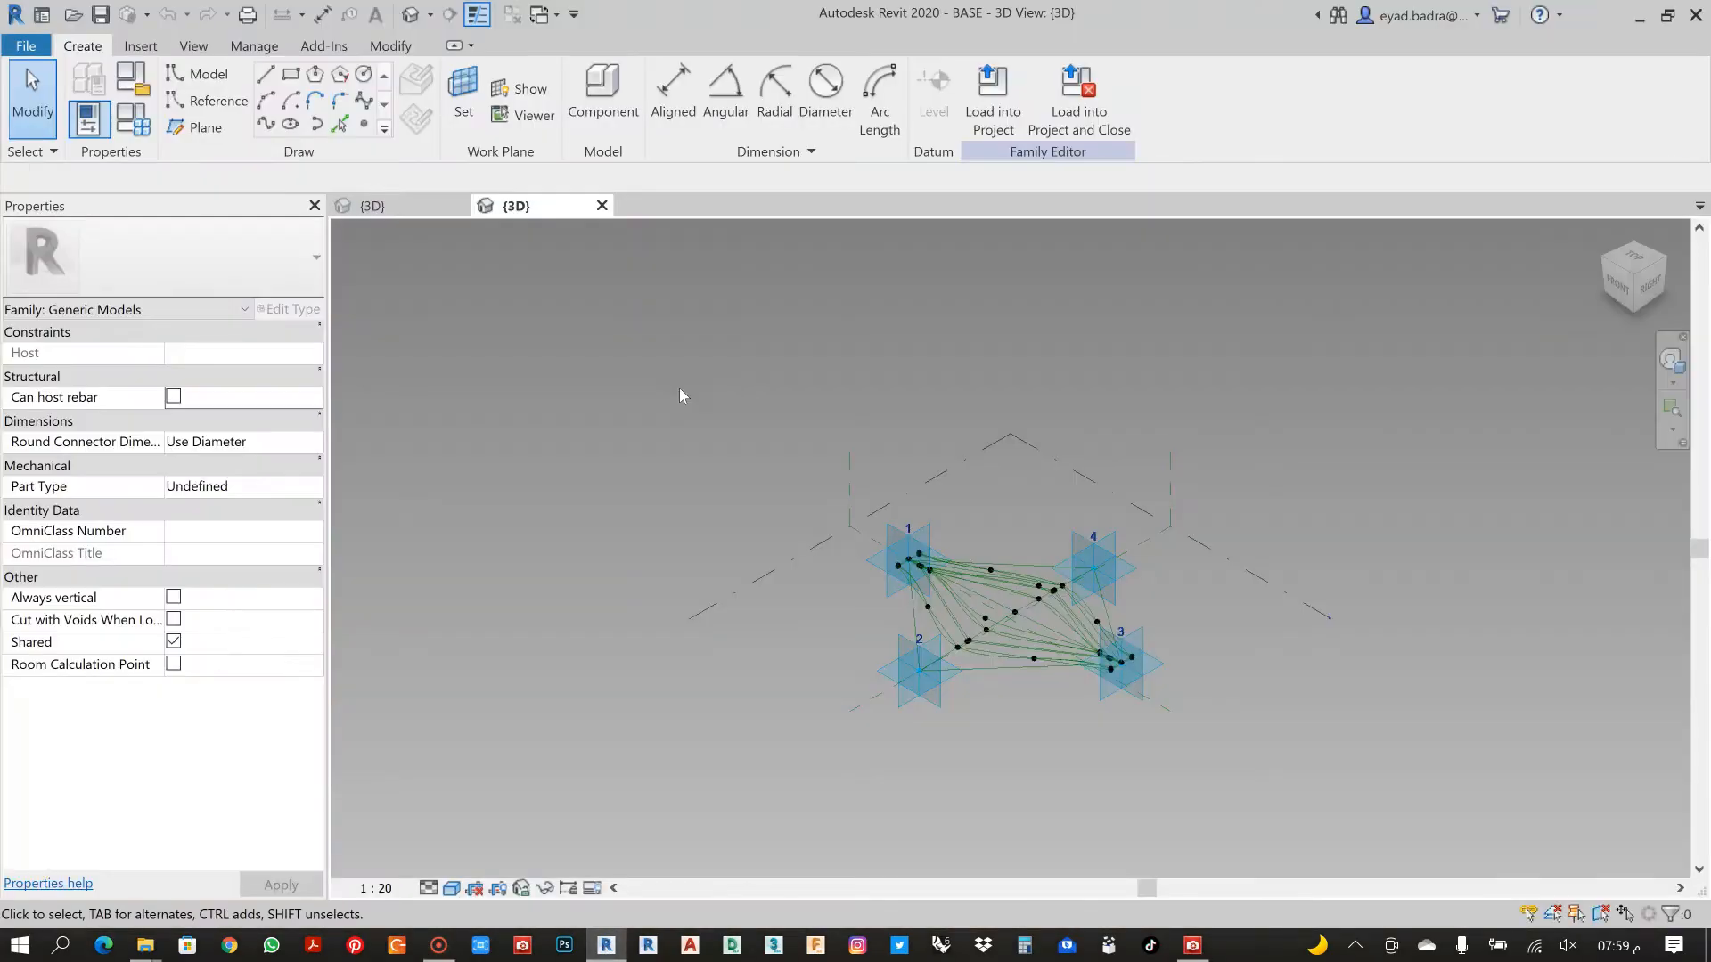
# Create a solid form from the four outer reference lines joining adaptive points 1, 2, 3 and 4
pyautogui.moveTo(1025, 410); pyautogui.dragTo(772, 344, button='middle')
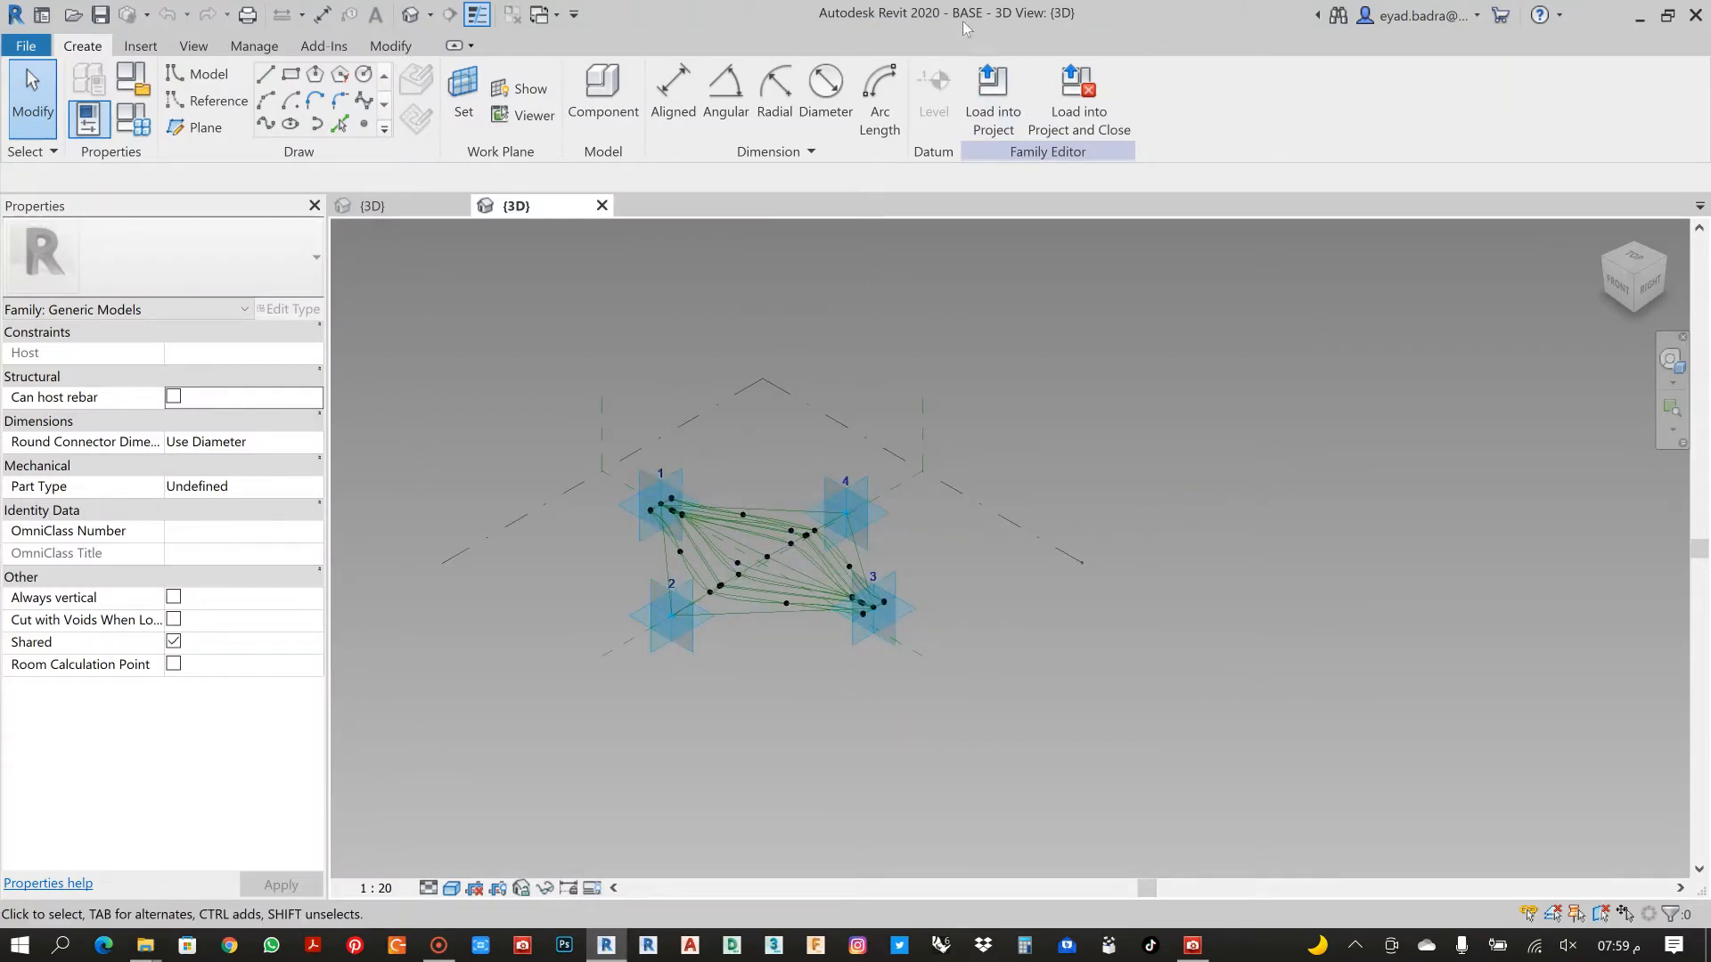
pyautogui.scroll(5, 685, 593)
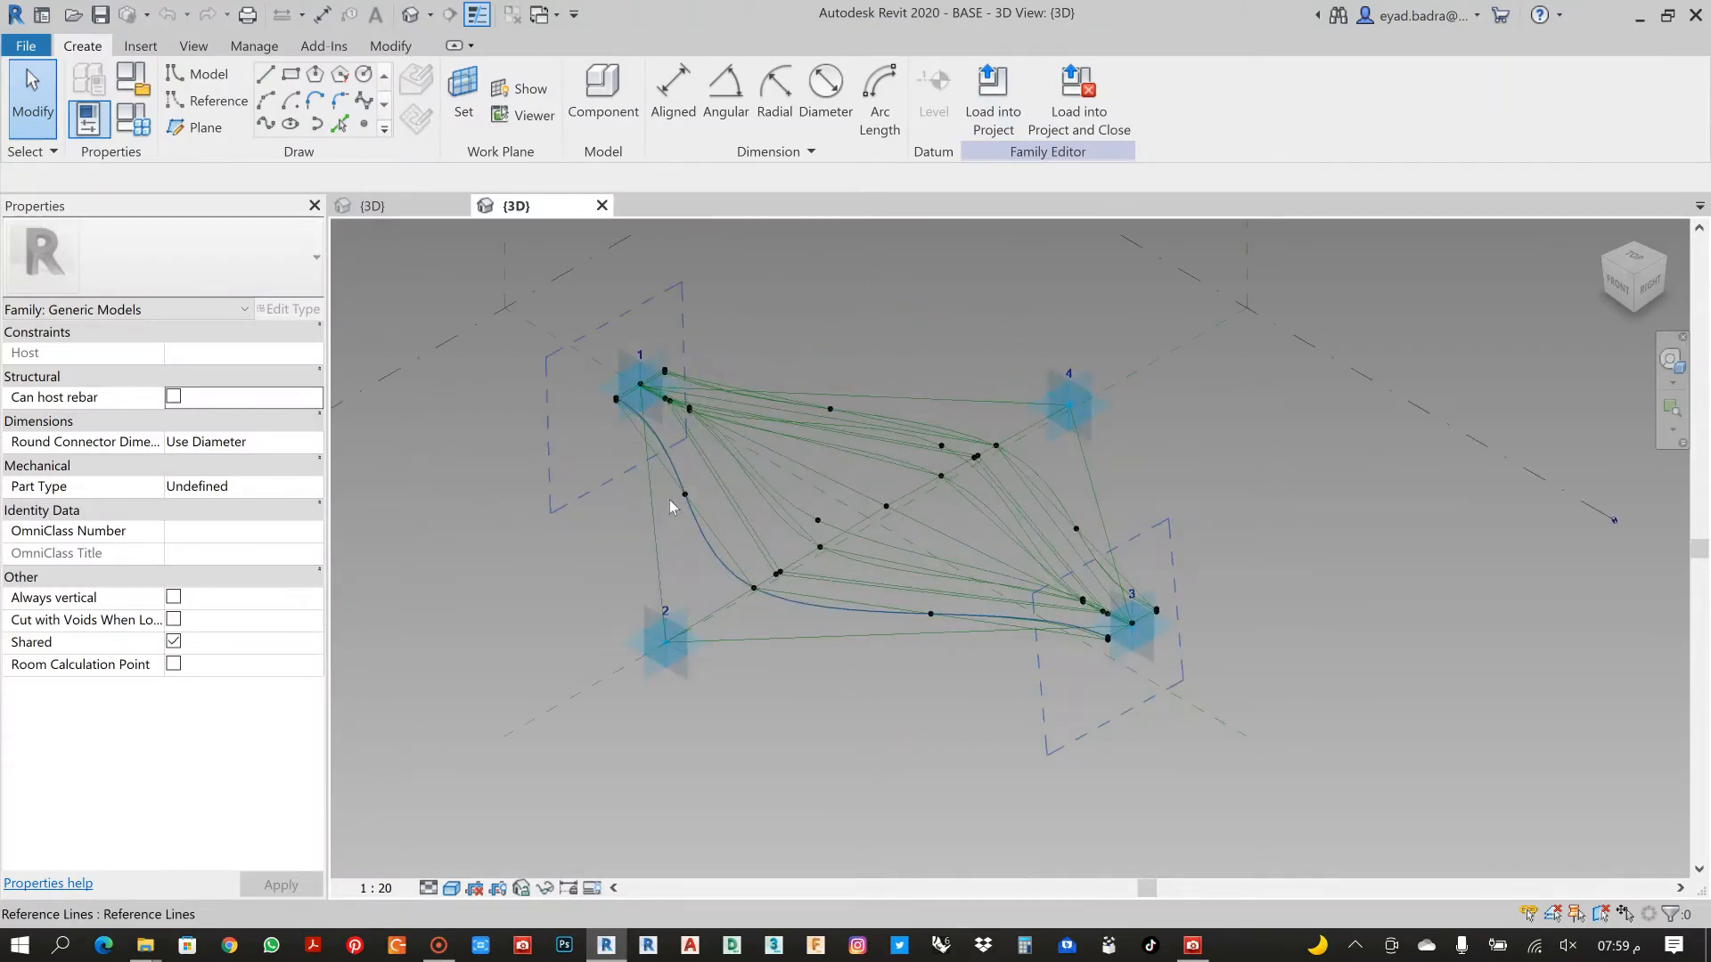
pyautogui.keyDown('shift'); pyautogui.moveTo(587, 599); pyautogui.dragTo(638, 606, button='middle'); pyautogui.keyUp('shift')
pyautogui.scroll(-2, 638, 606)
pyautogui.scroll(8, 788, 535)
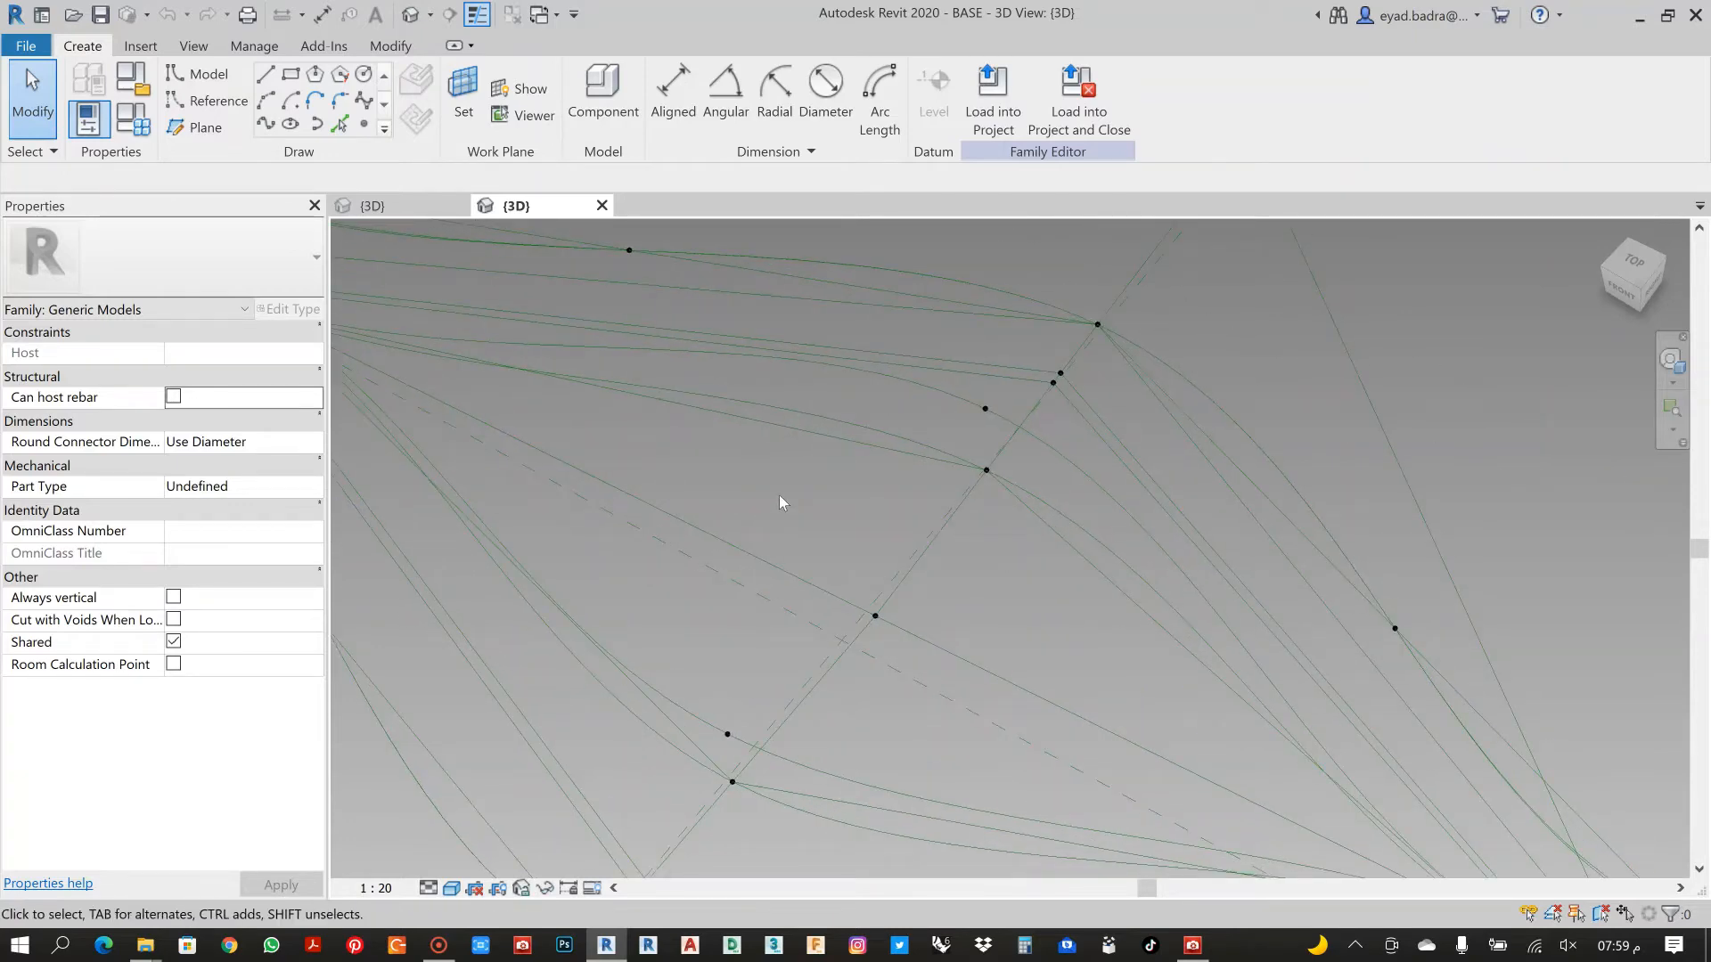
pyautogui.scroll(-5, 797, 510)
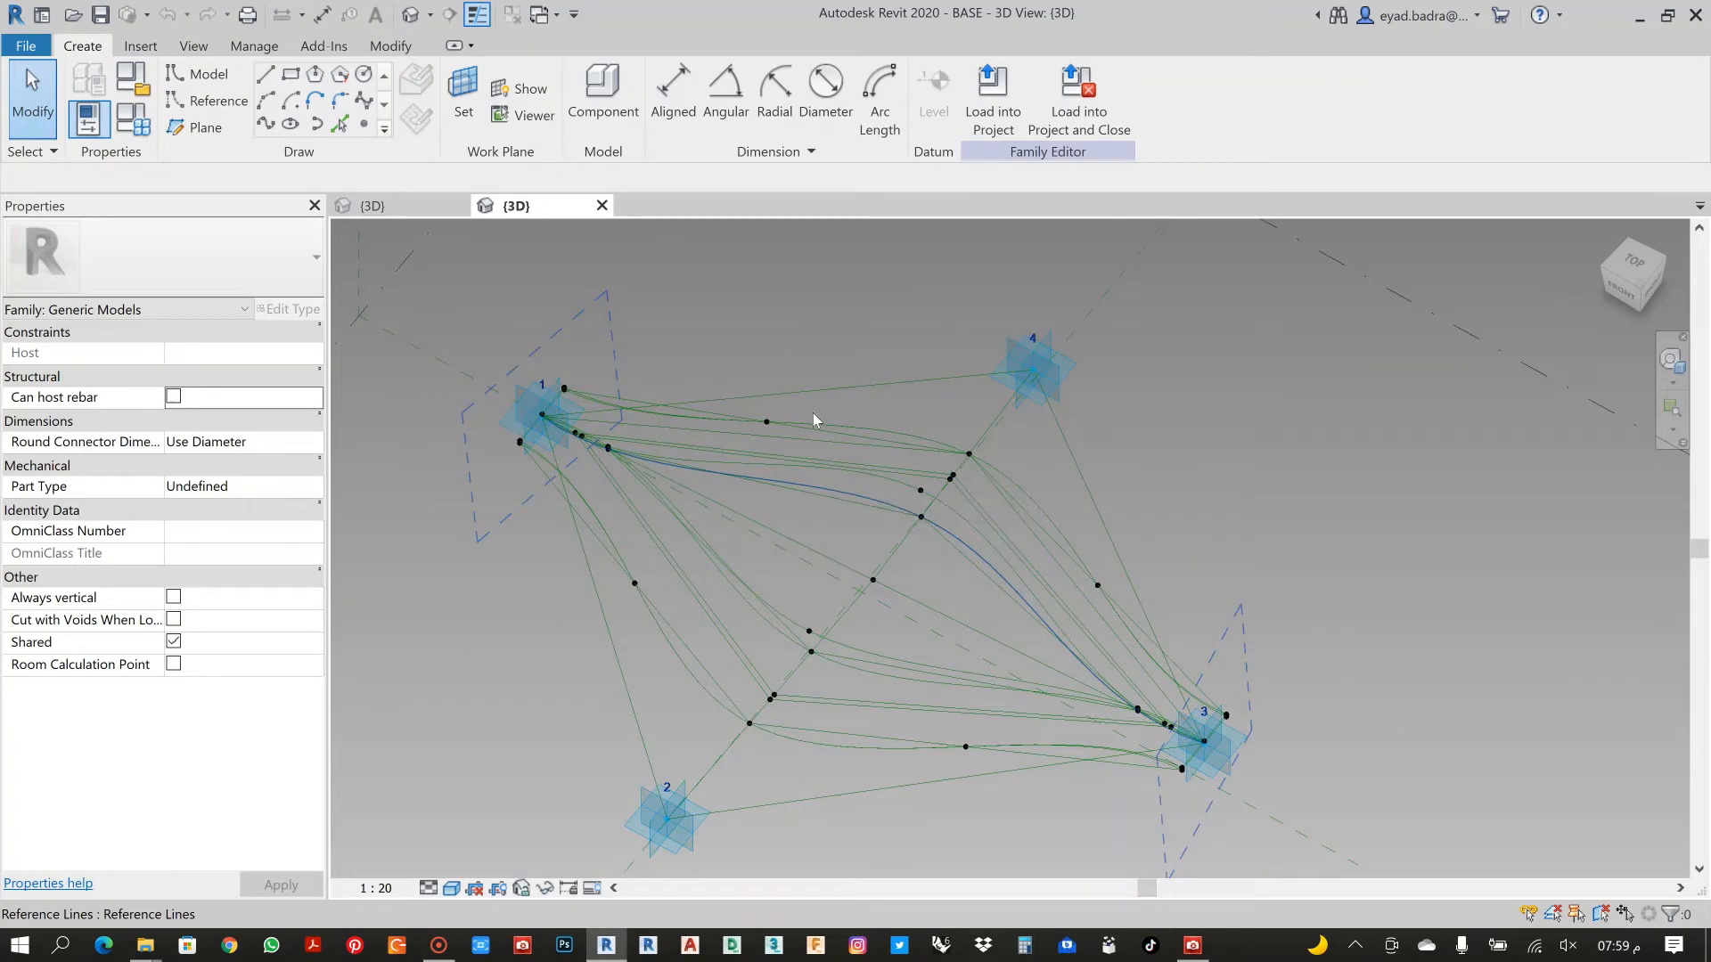
pyautogui.scroll(1, 868, 308)
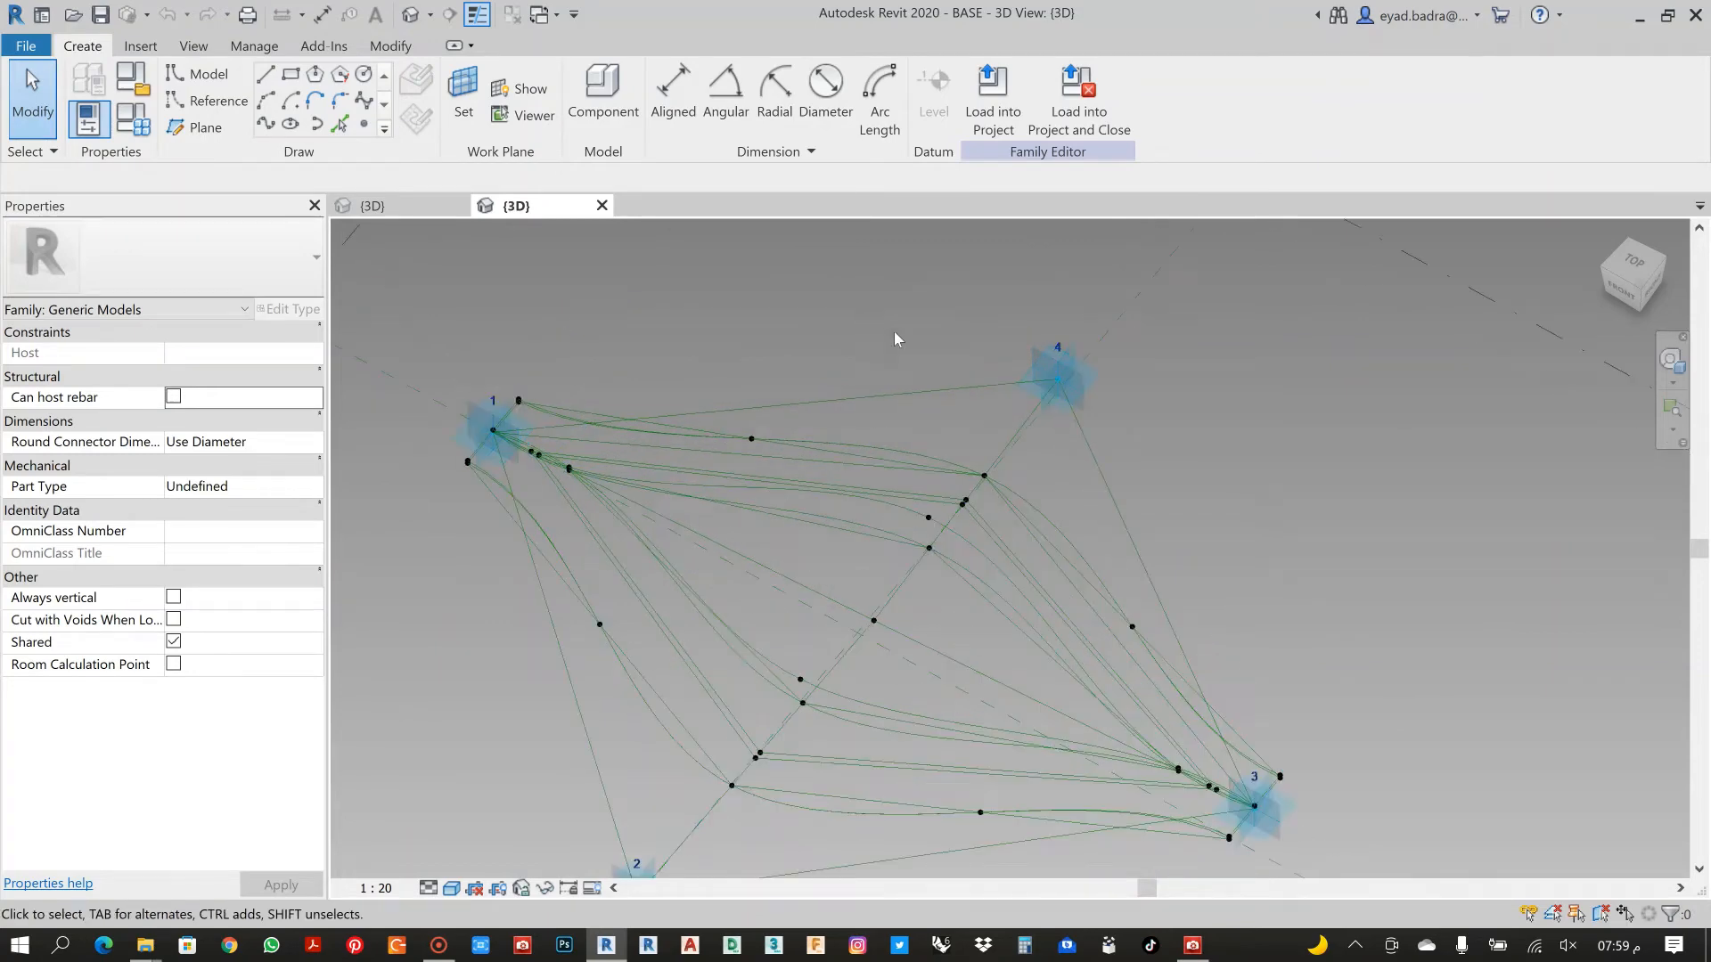
pyautogui.click(914, 395)
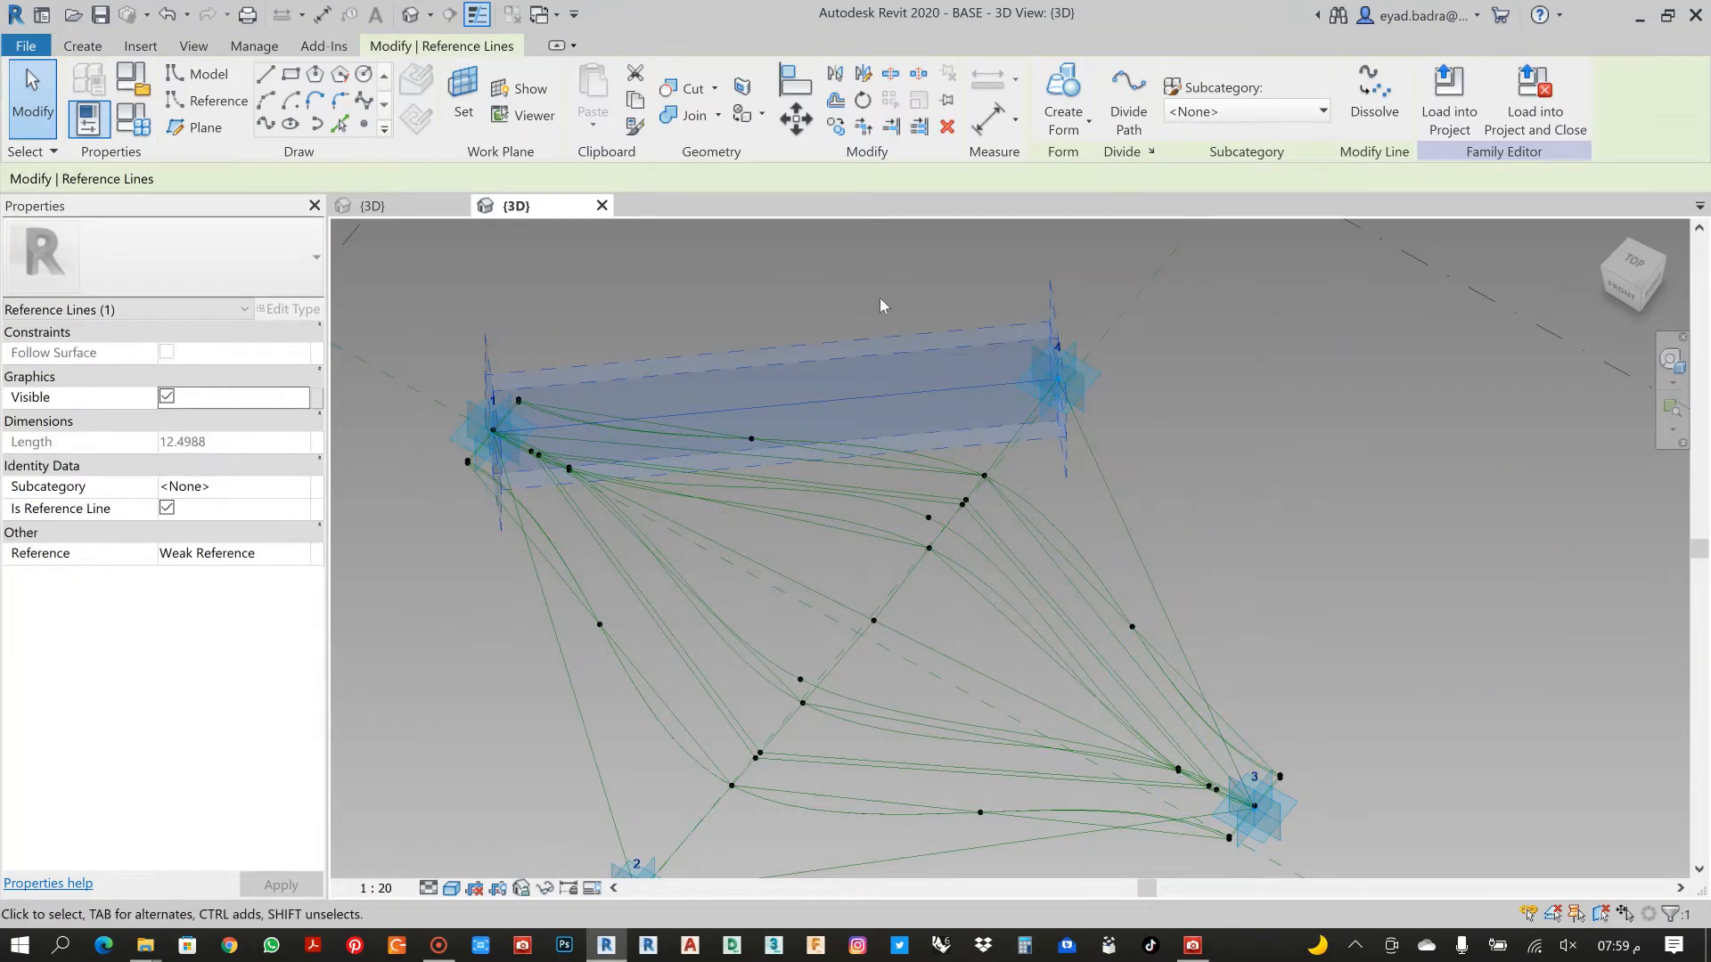
pyautogui.keyDown('ctrl'); pyautogui.click(1128, 517); pyautogui.keyUp('ctrl')
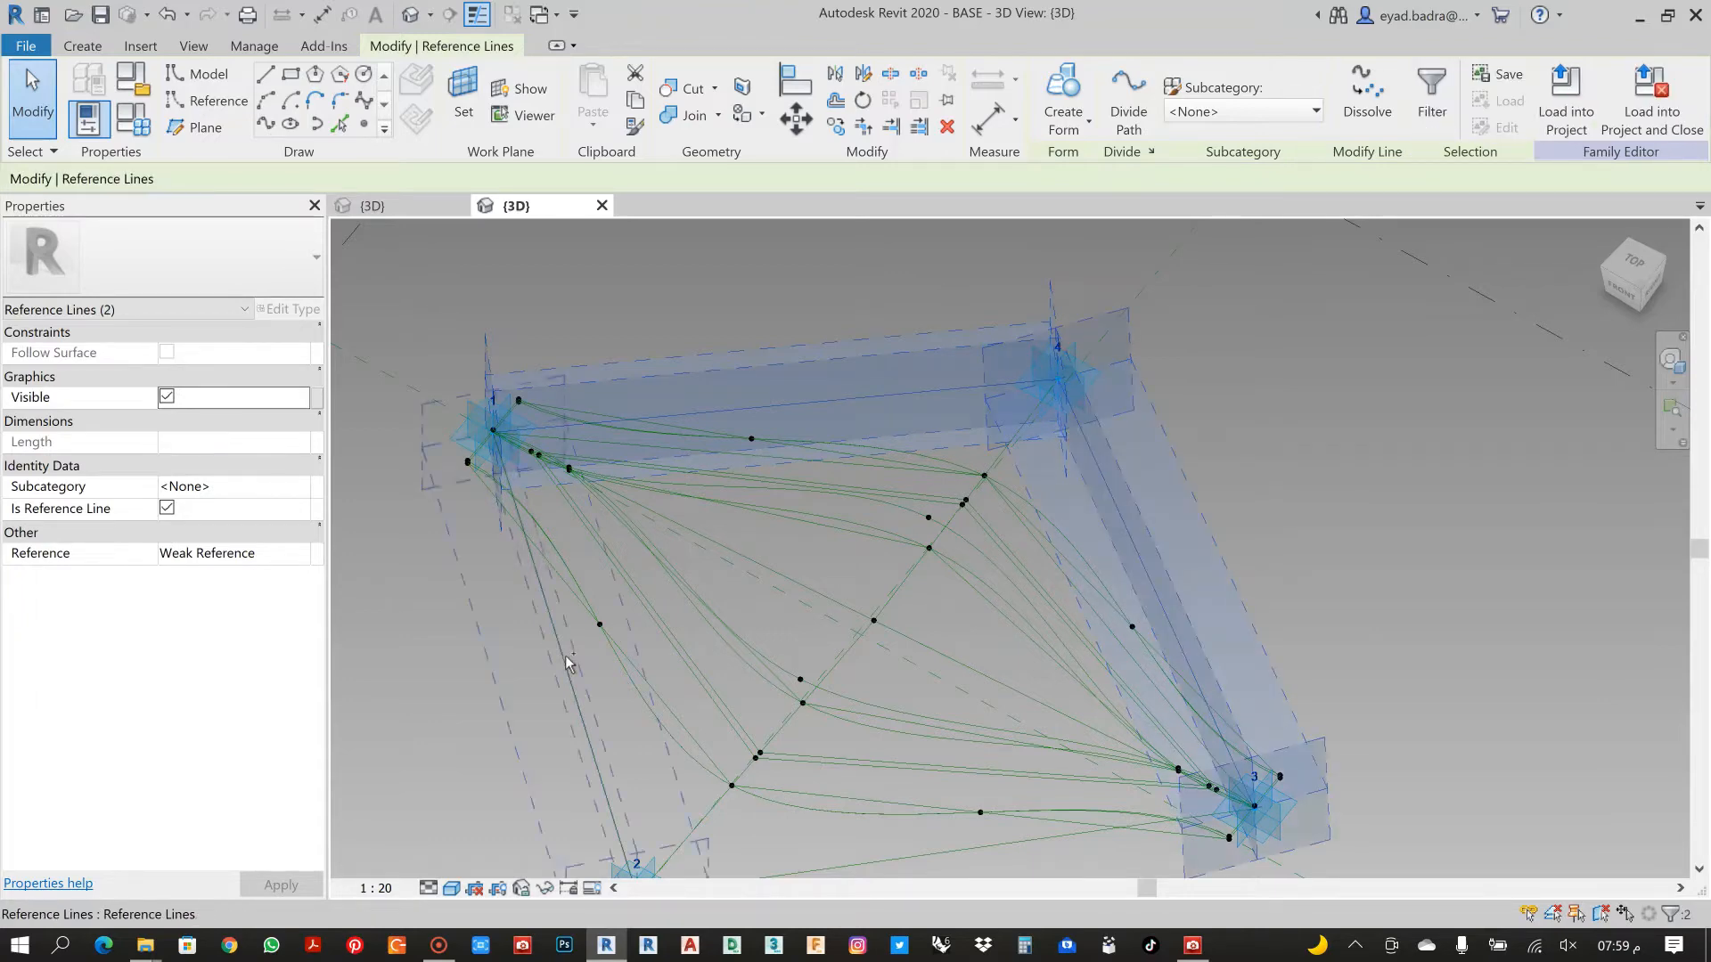
pyautogui.keyDown('ctrl'); pyautogui.click(609, 615); pyautogui.keyUp('ctrl')
pyautogui.moveTo(611, 615); pyautogui.dragTo(570, 470, button='middle')
pyautogui.keyDown('ctrl'); pyautogui.click(743, 731); pyautogui.keyUp('ctrl')
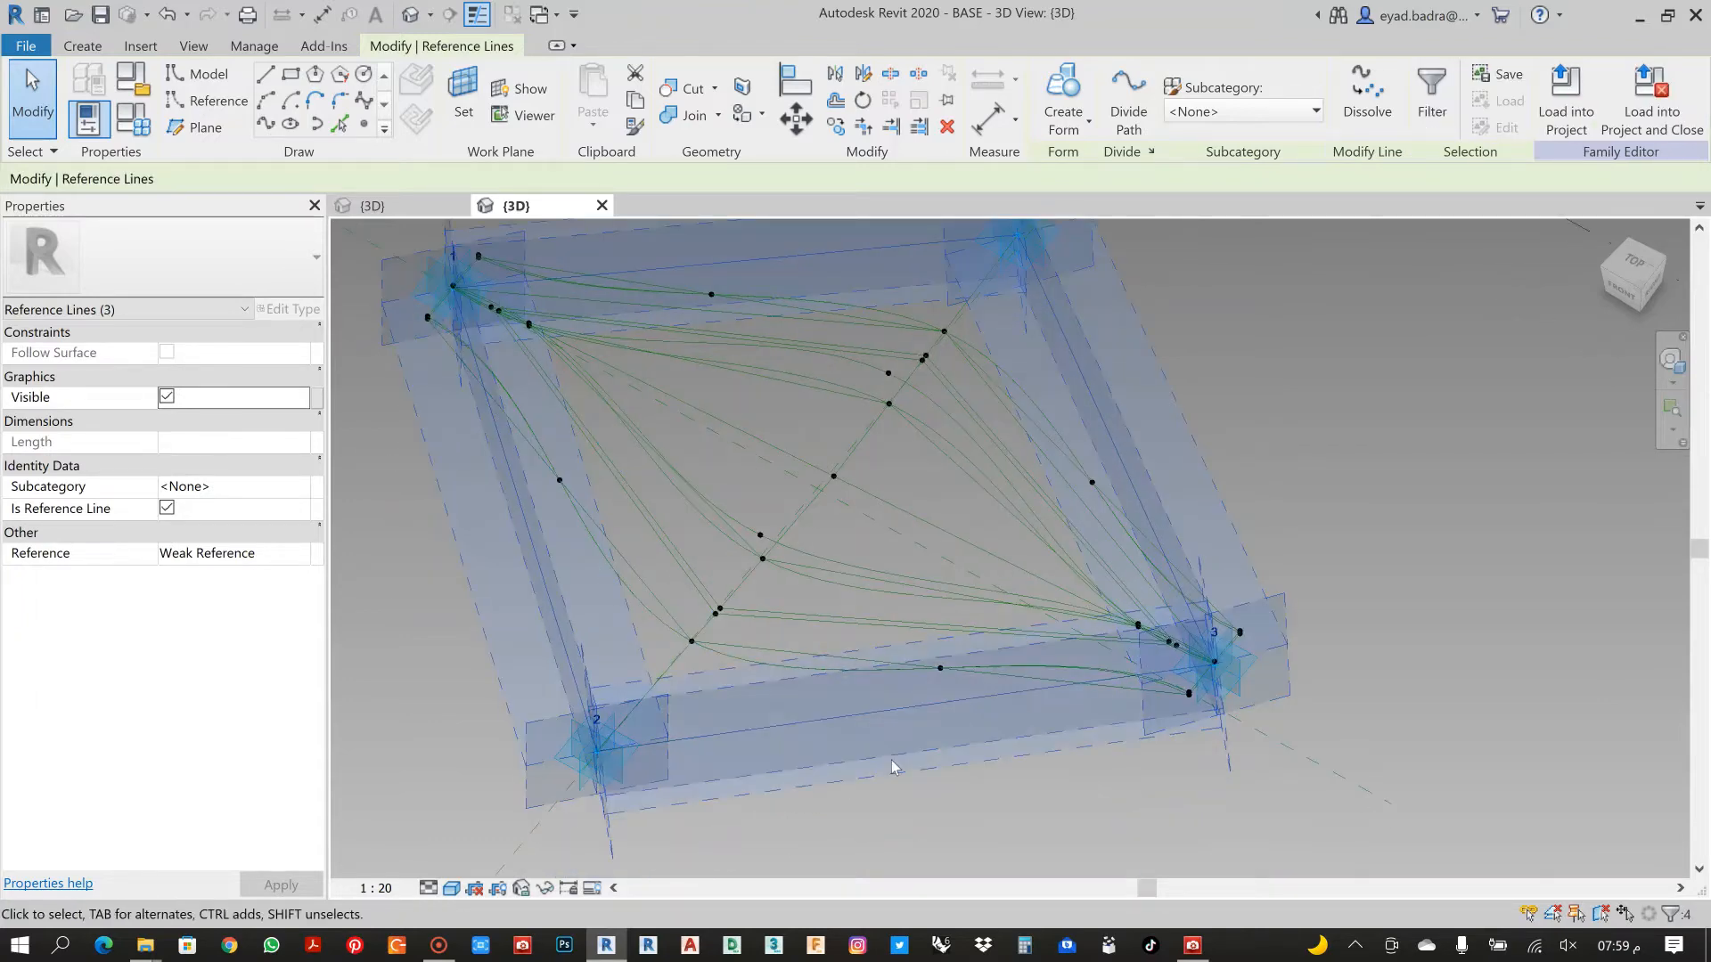
pyautogui.click(1062, 125)
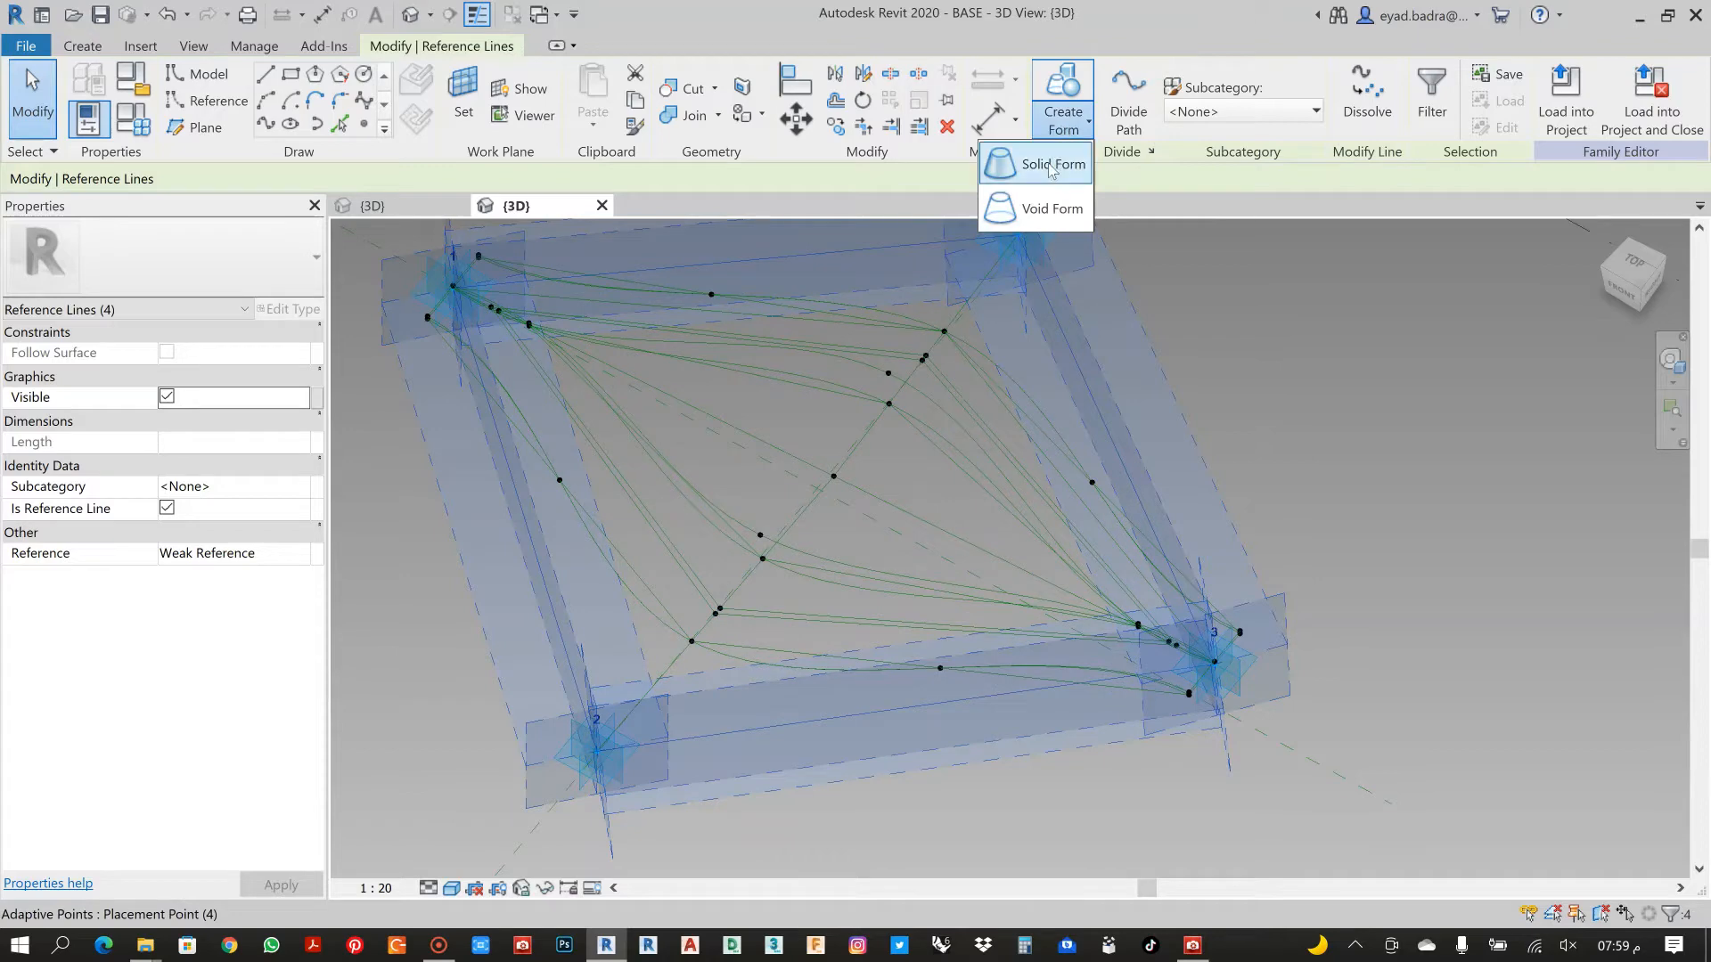
pyautogui.click(1045, 160)
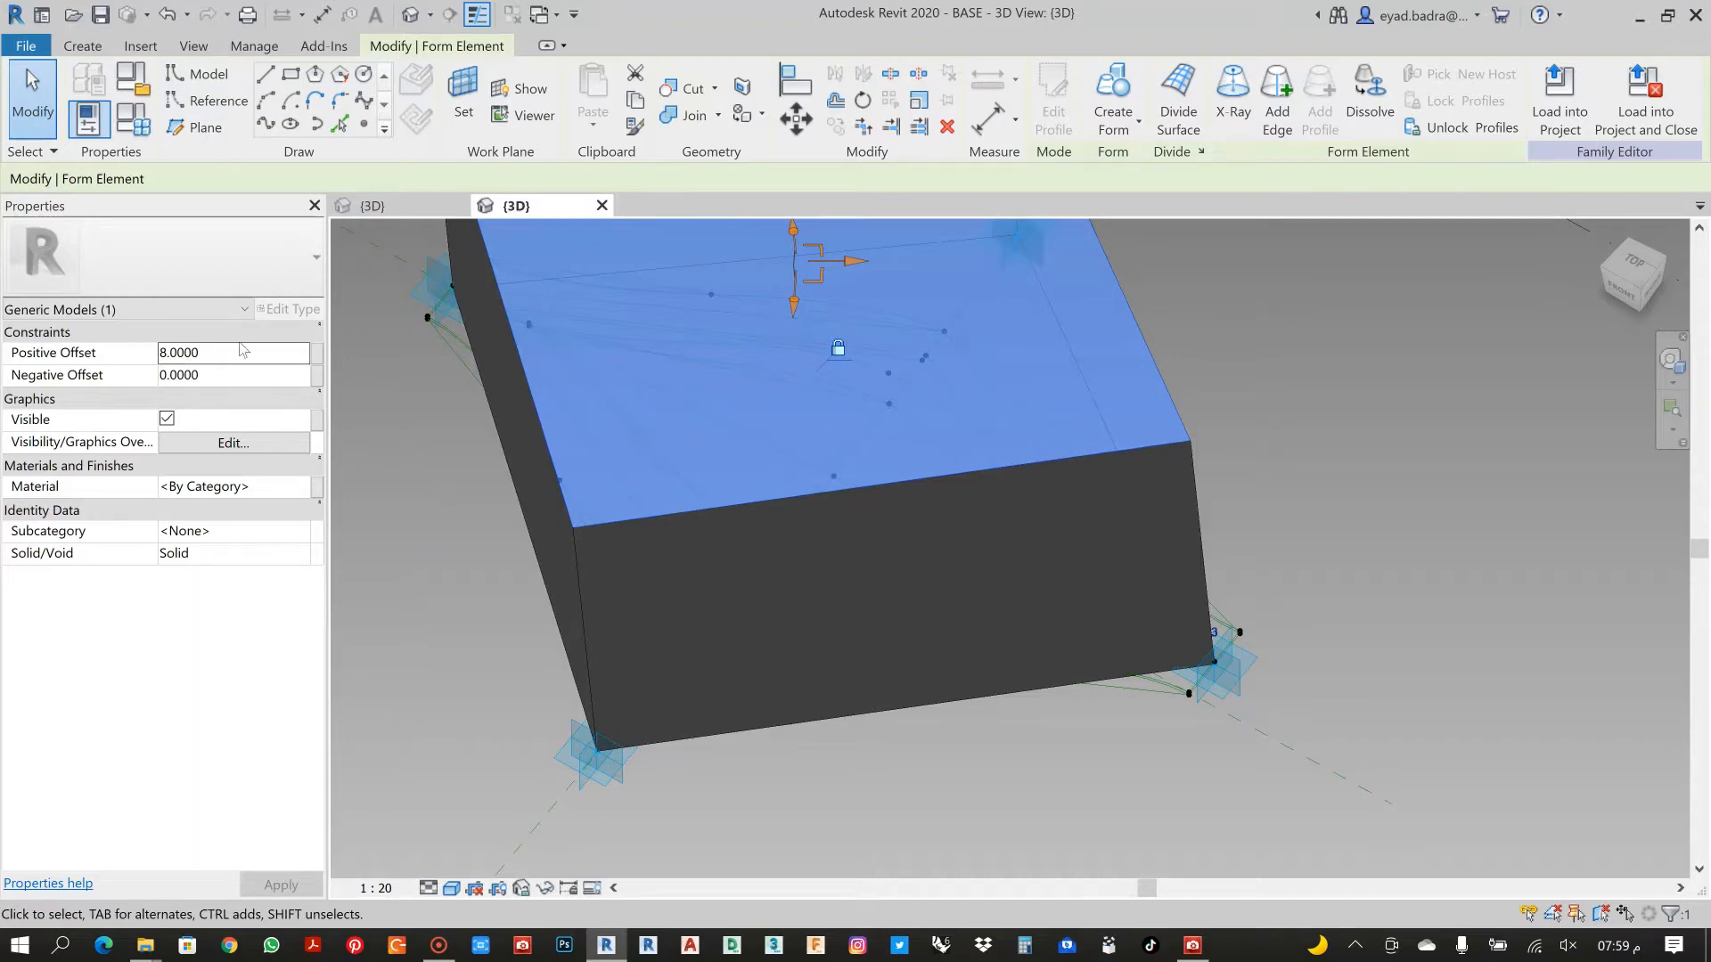
# Associate the solid form's negative offset with a new instance length parameter named BASETHK
pyautogui.click(317, 375)
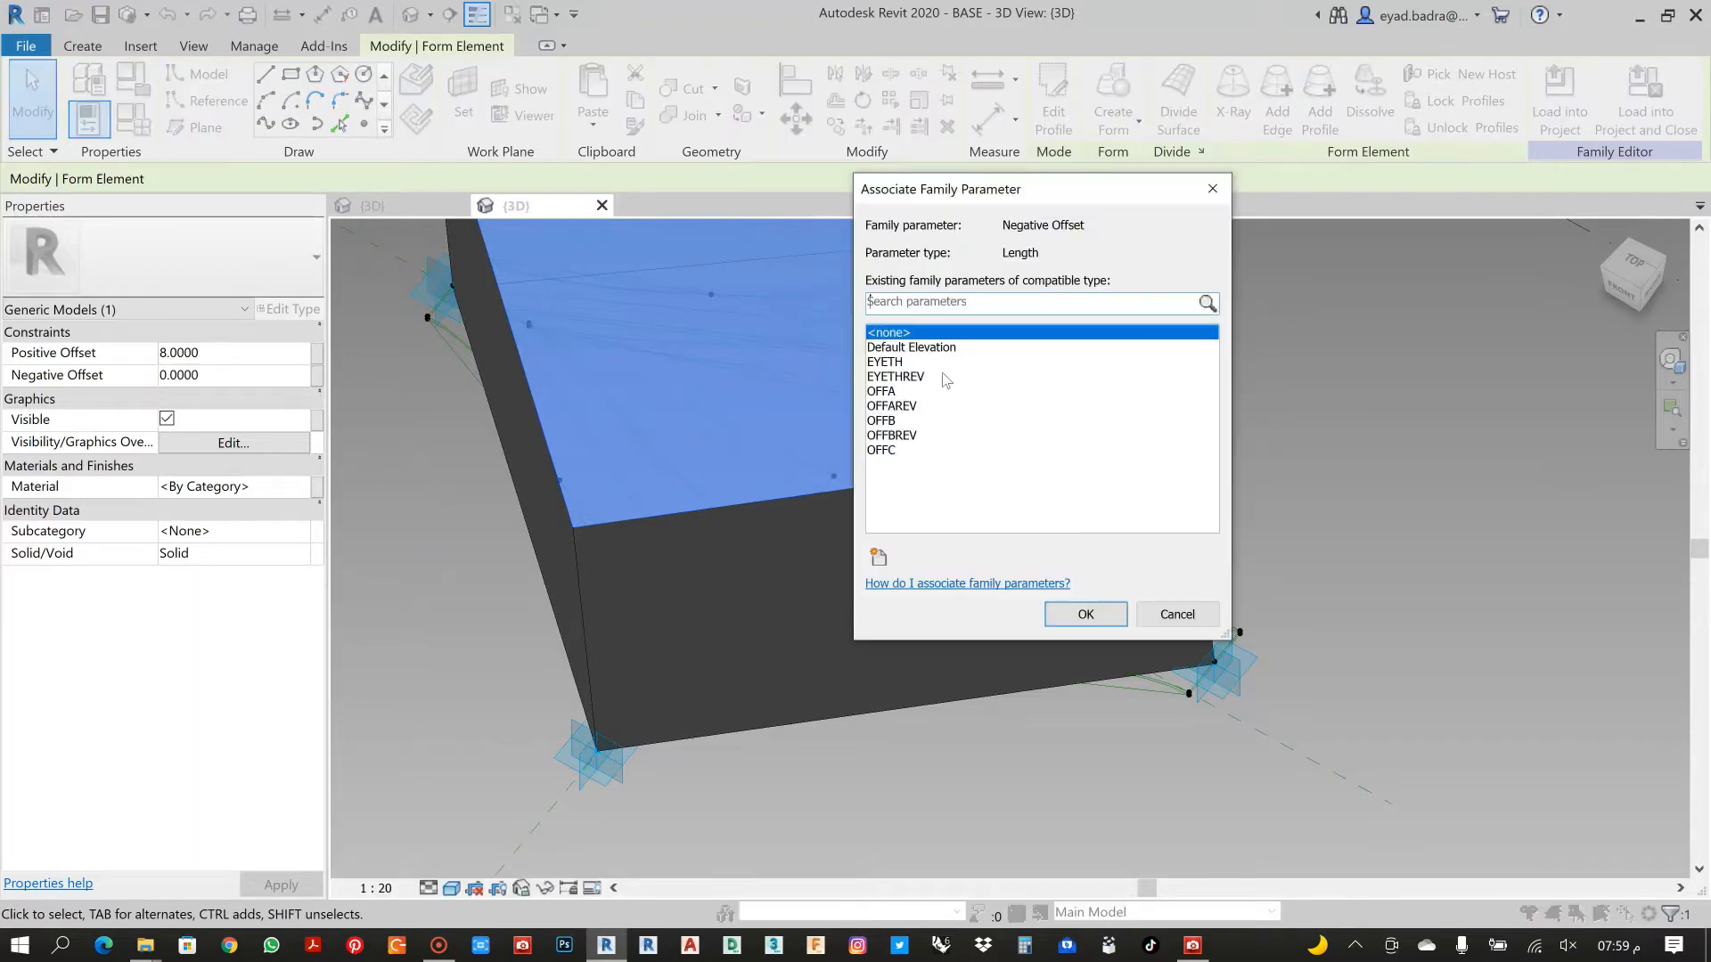
pyautogui.click(877, 558)
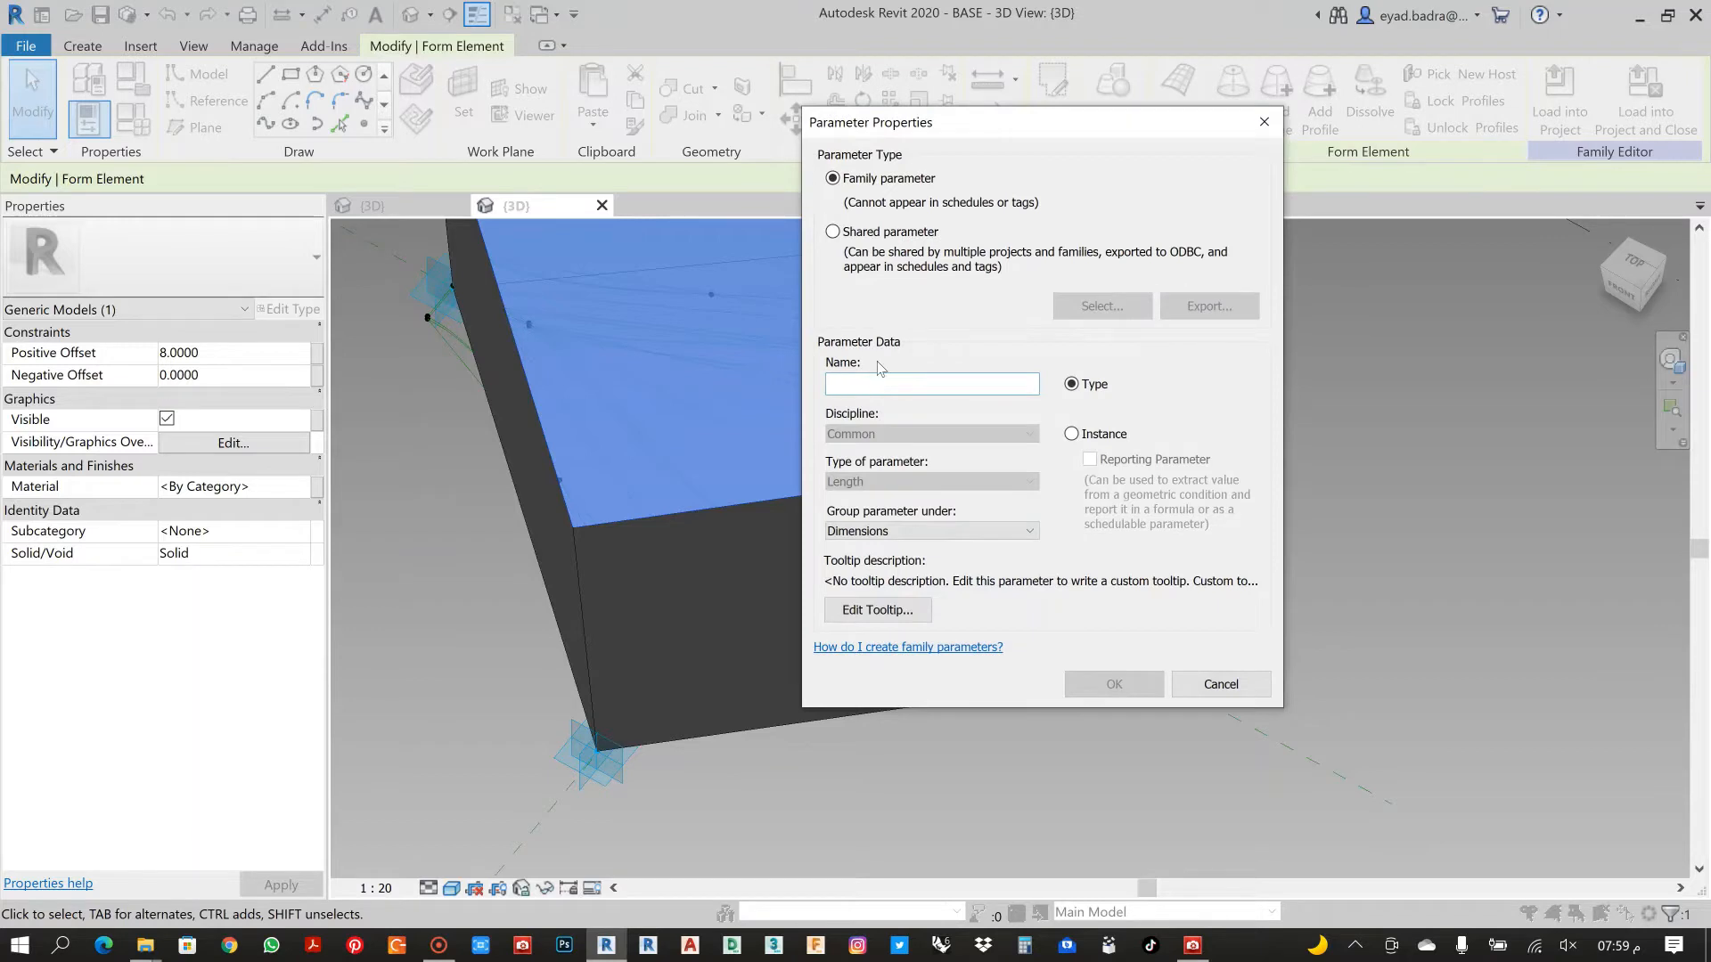
pyautogui.write('BASETHK')
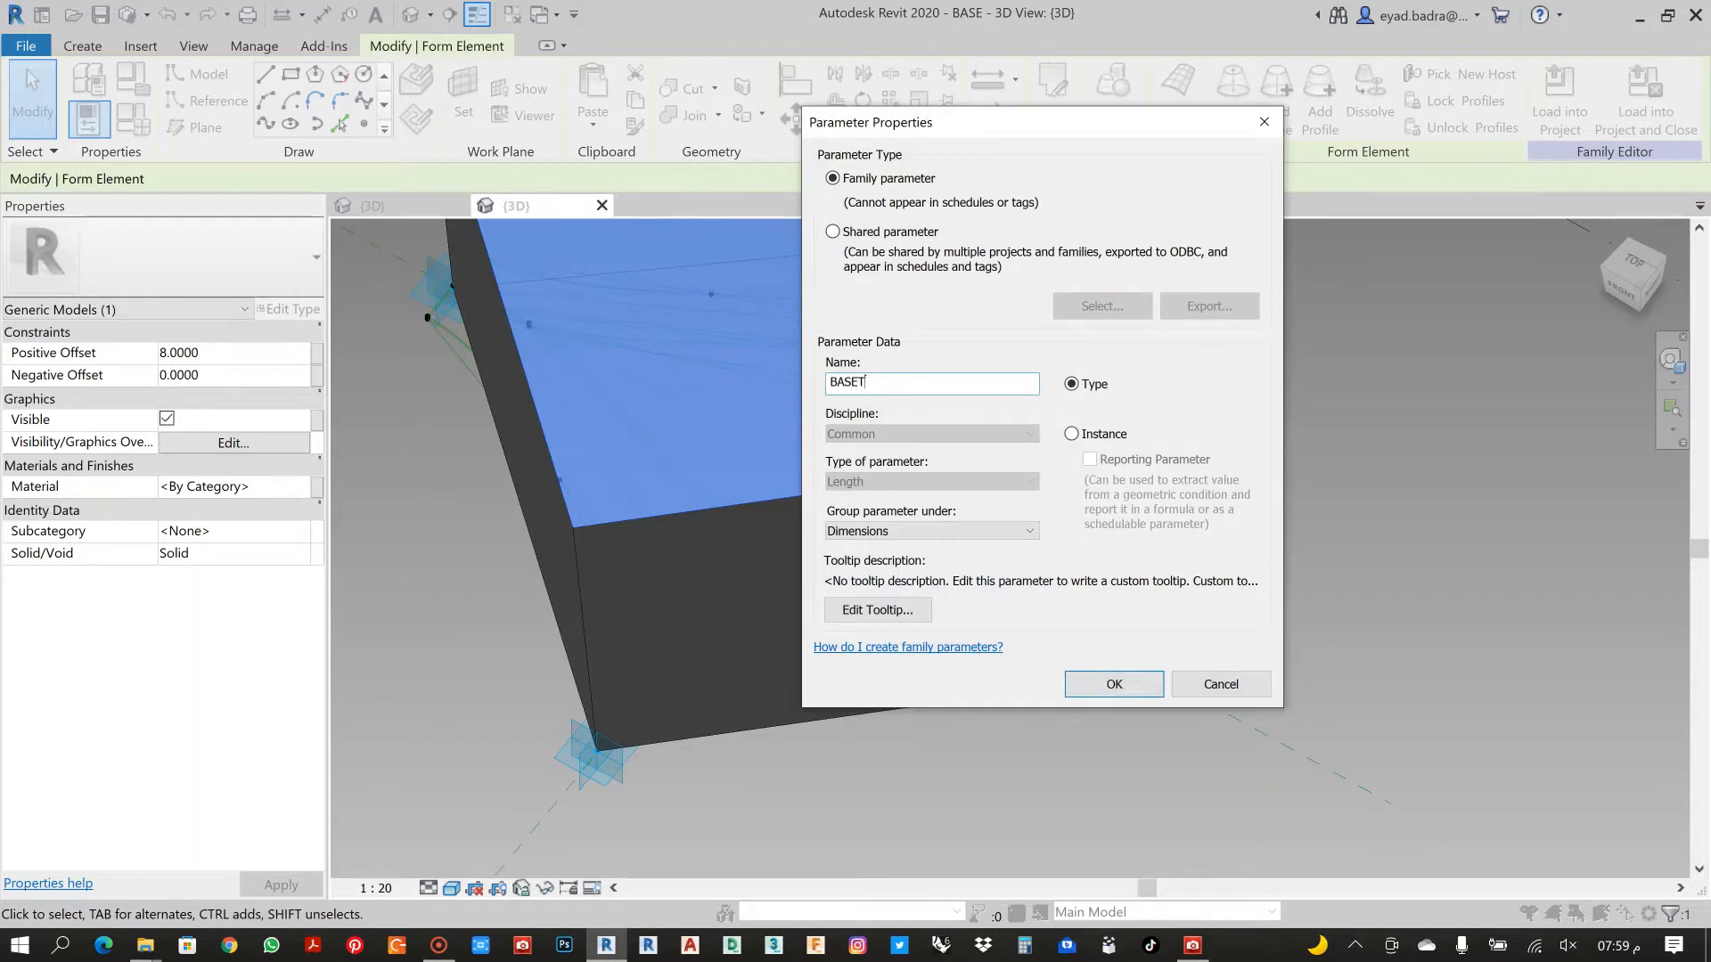
pyautogui.click(1072, 434)
pyautogui.click(1124, 686)
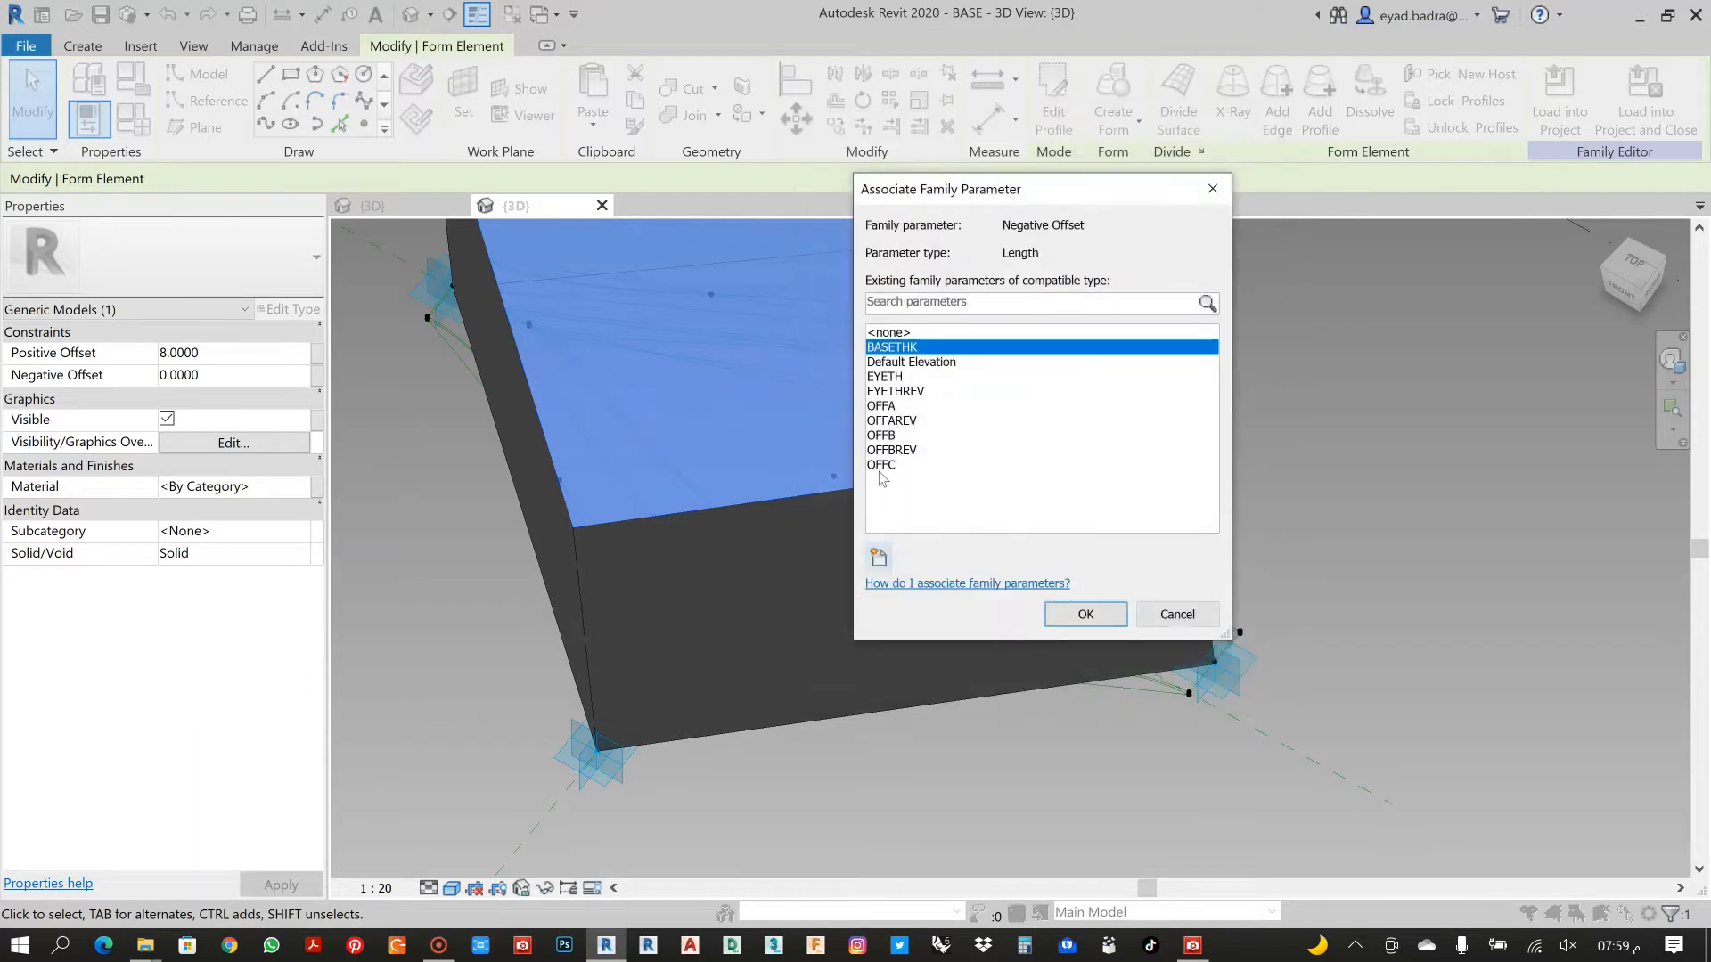
pyautogui.click(1100, 617)
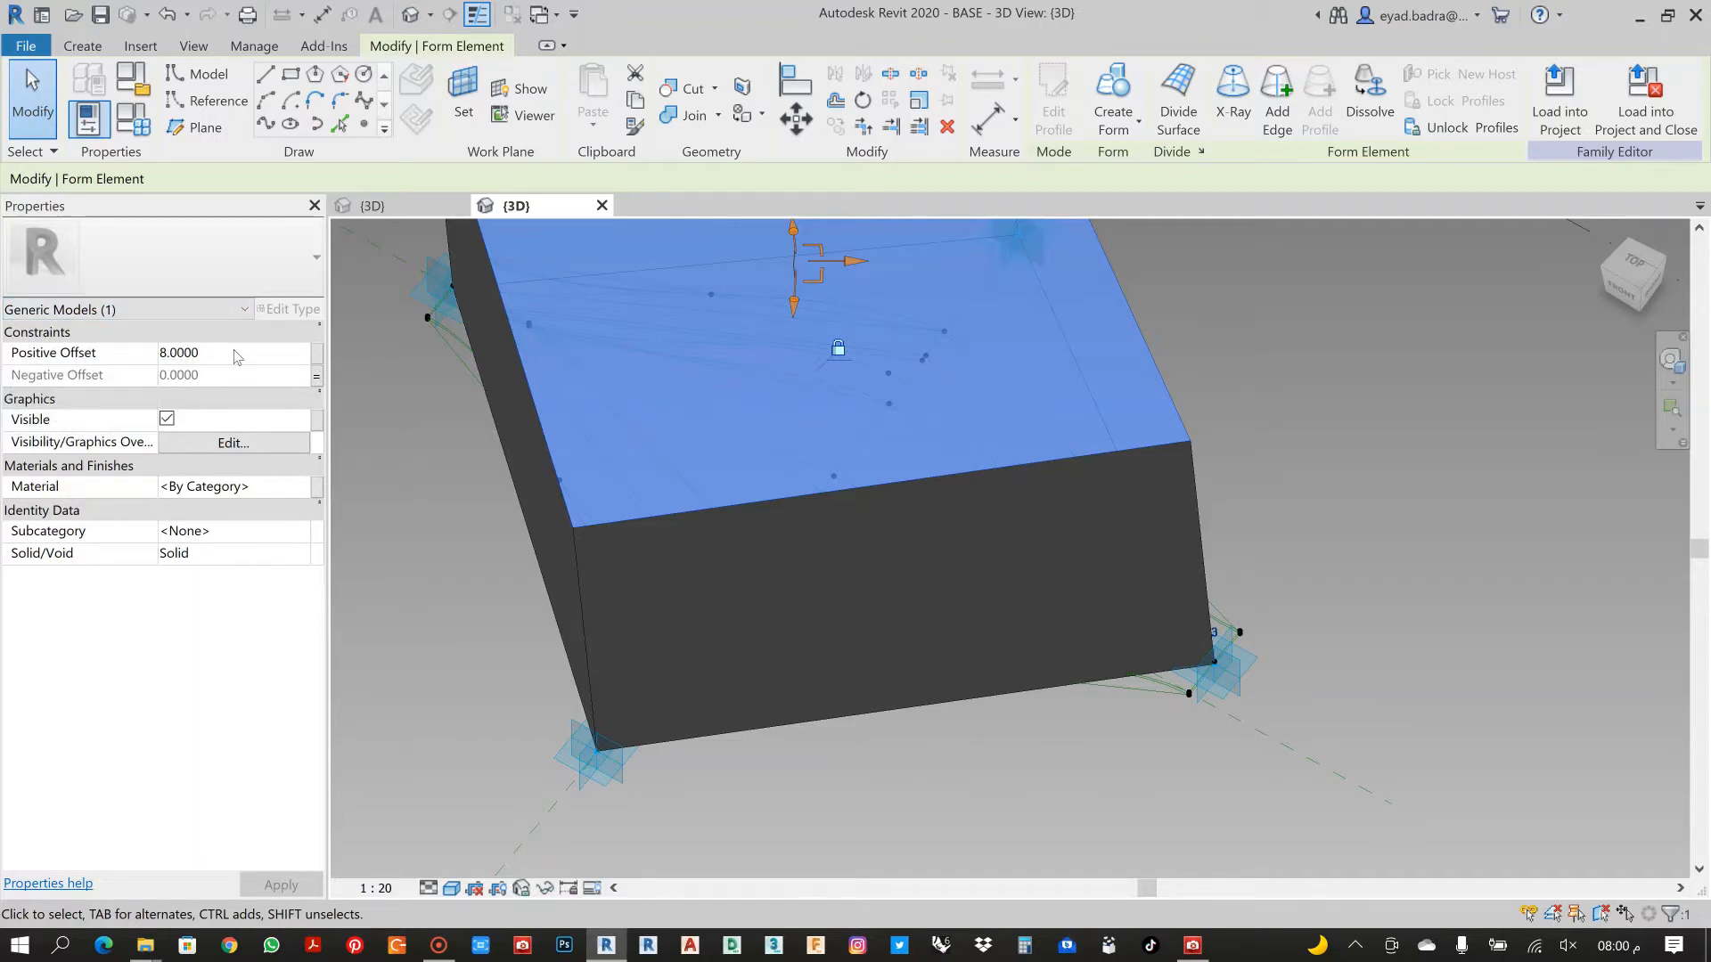
# Set the BASETHK parameter to 1 in the family types and apply it
pyautogui.click(133, 117)
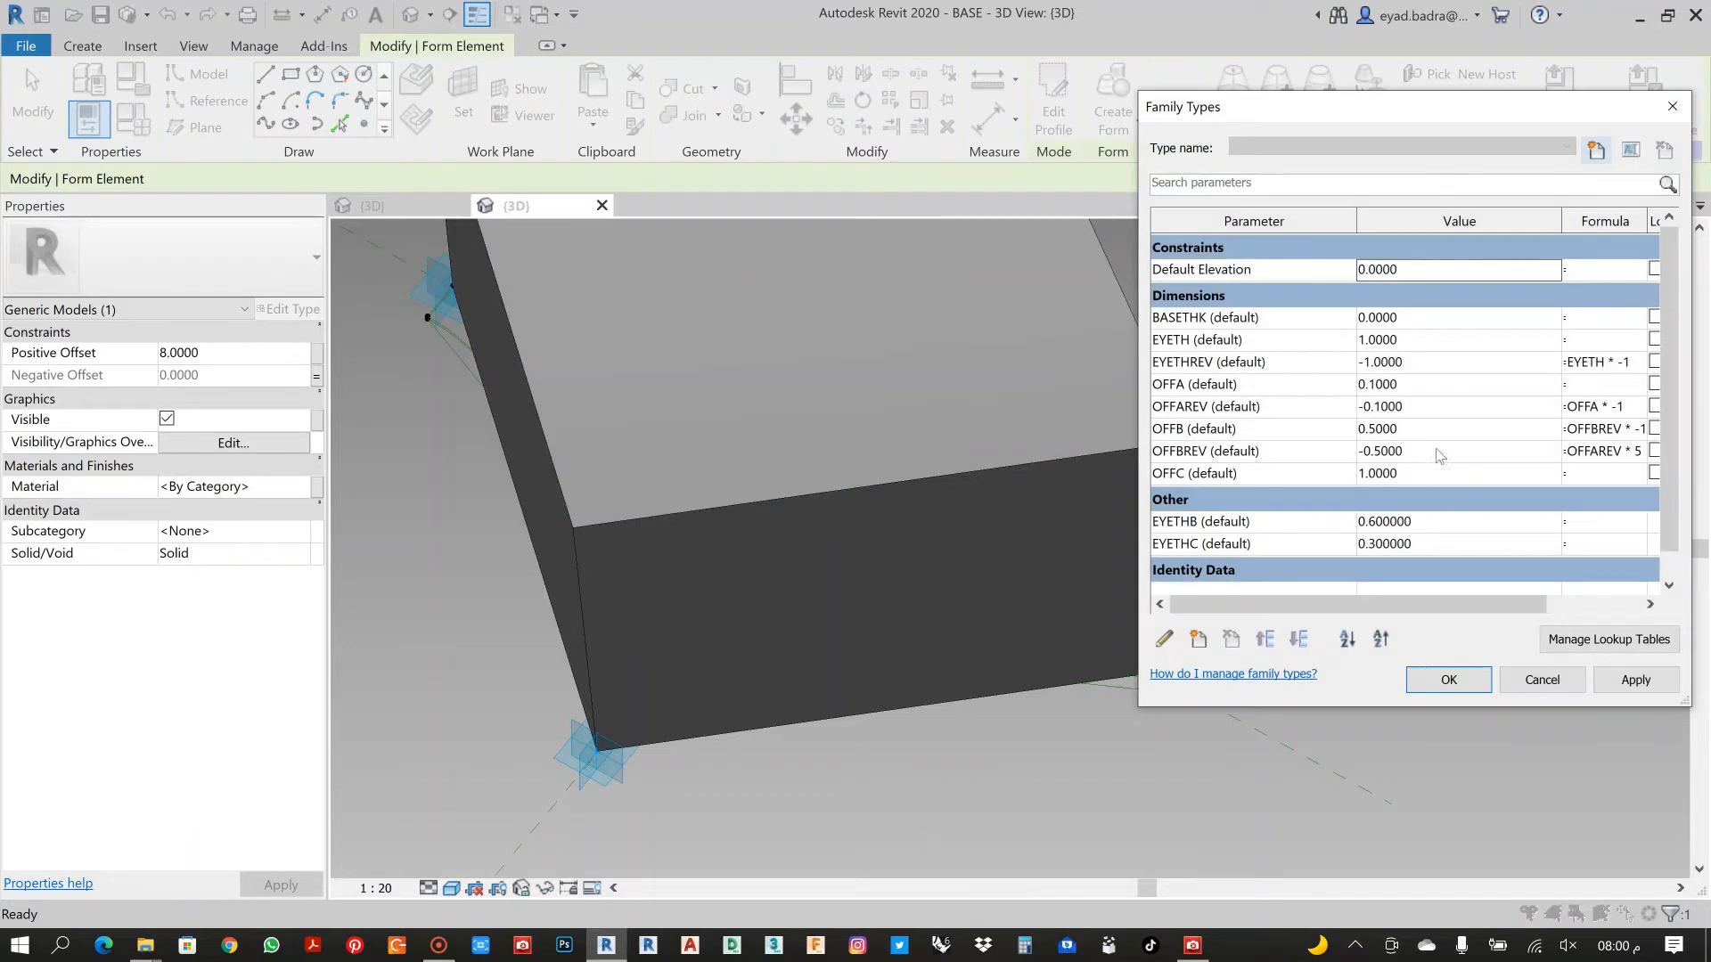
pyautogui.click(1424, 318)
pyautogui.write('1')
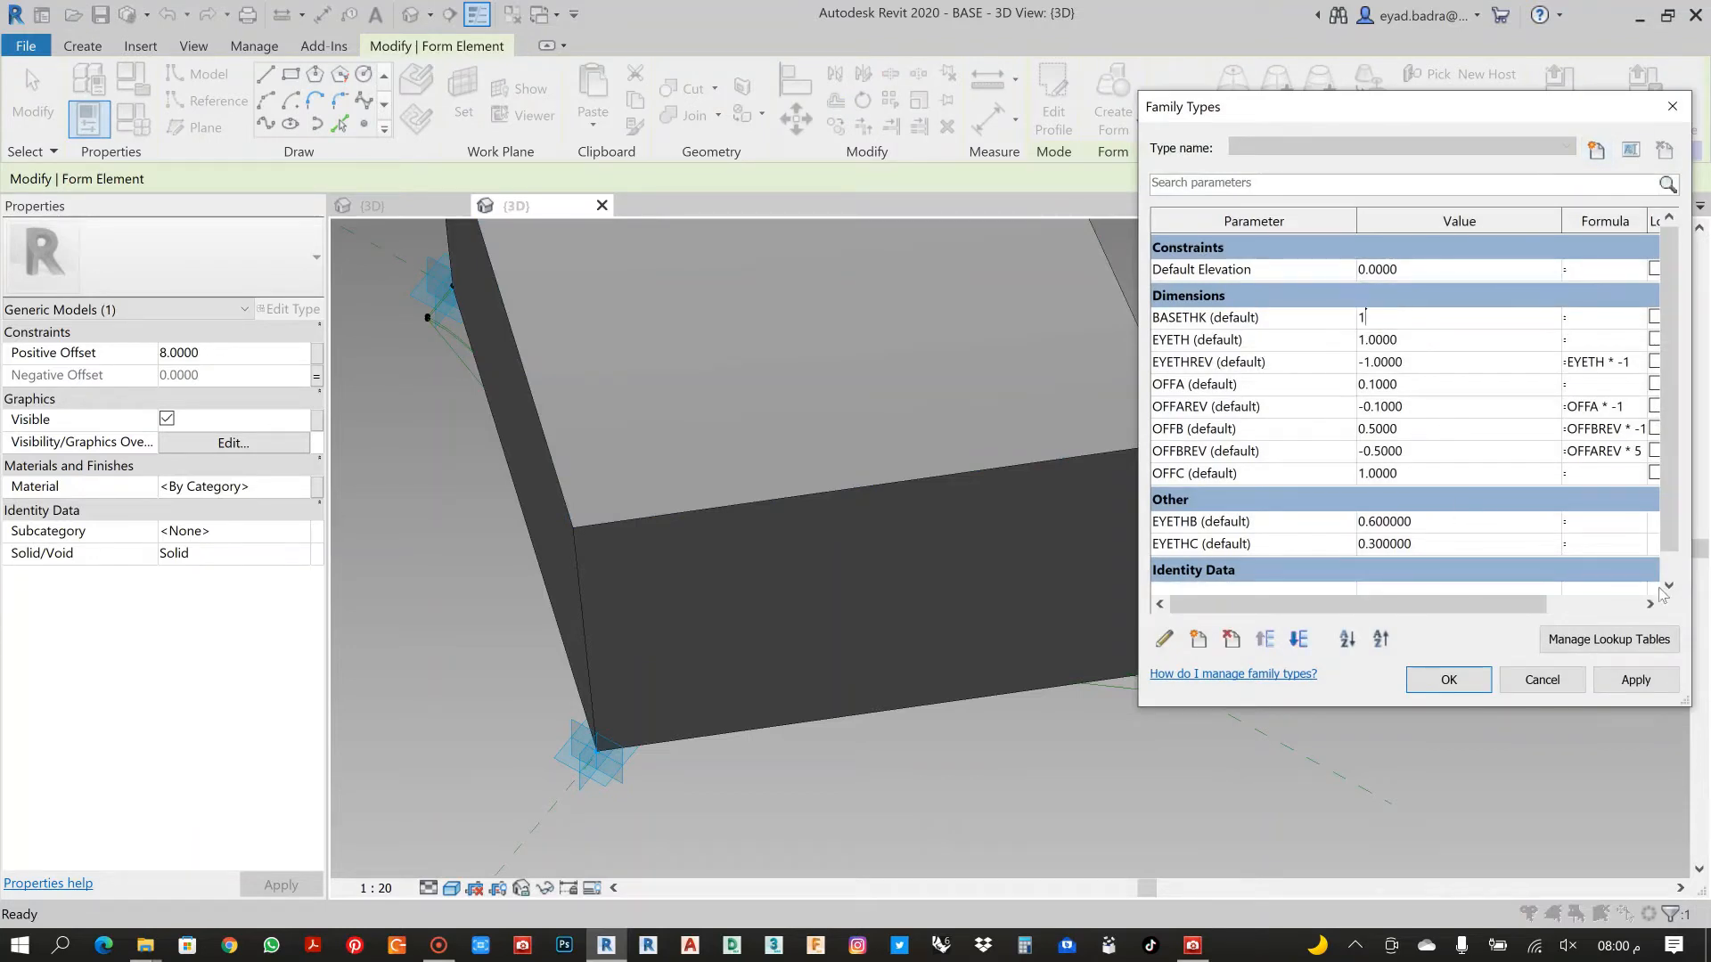
pyautogui.click(1637, 680)
pyautogui.click(1469, 682)
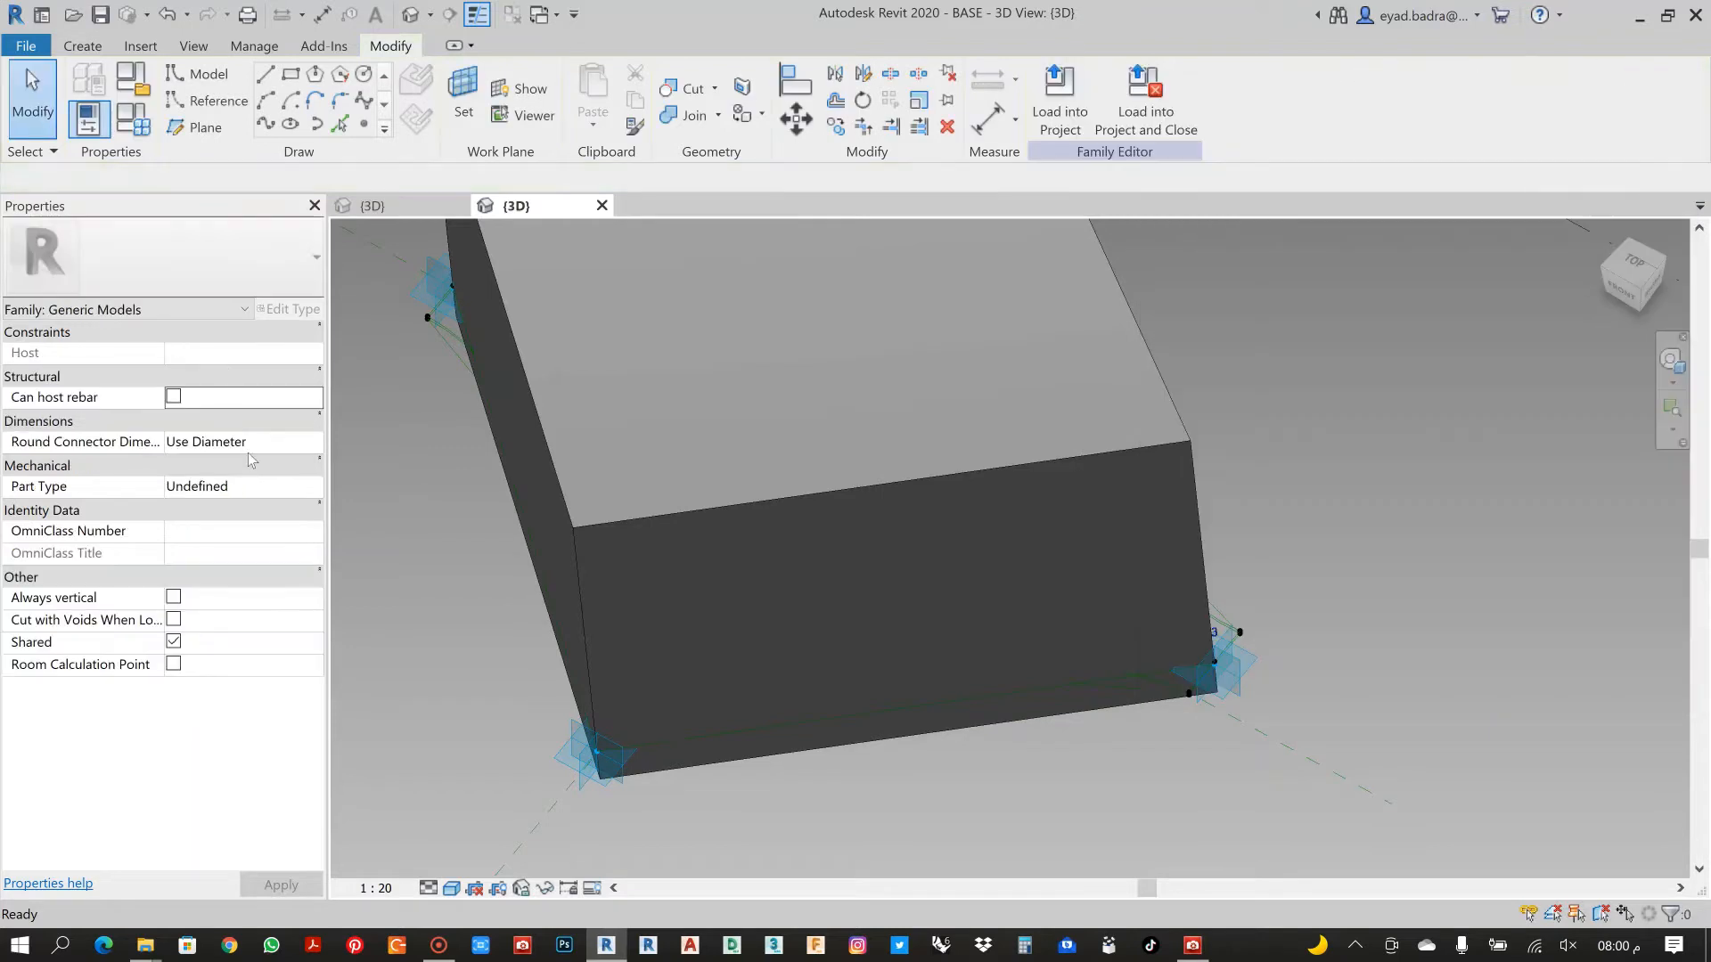
# Select the whole solid form and set its positive offset to 0
pyautogui.click(646, 518)
pyautogui.press('Escape')
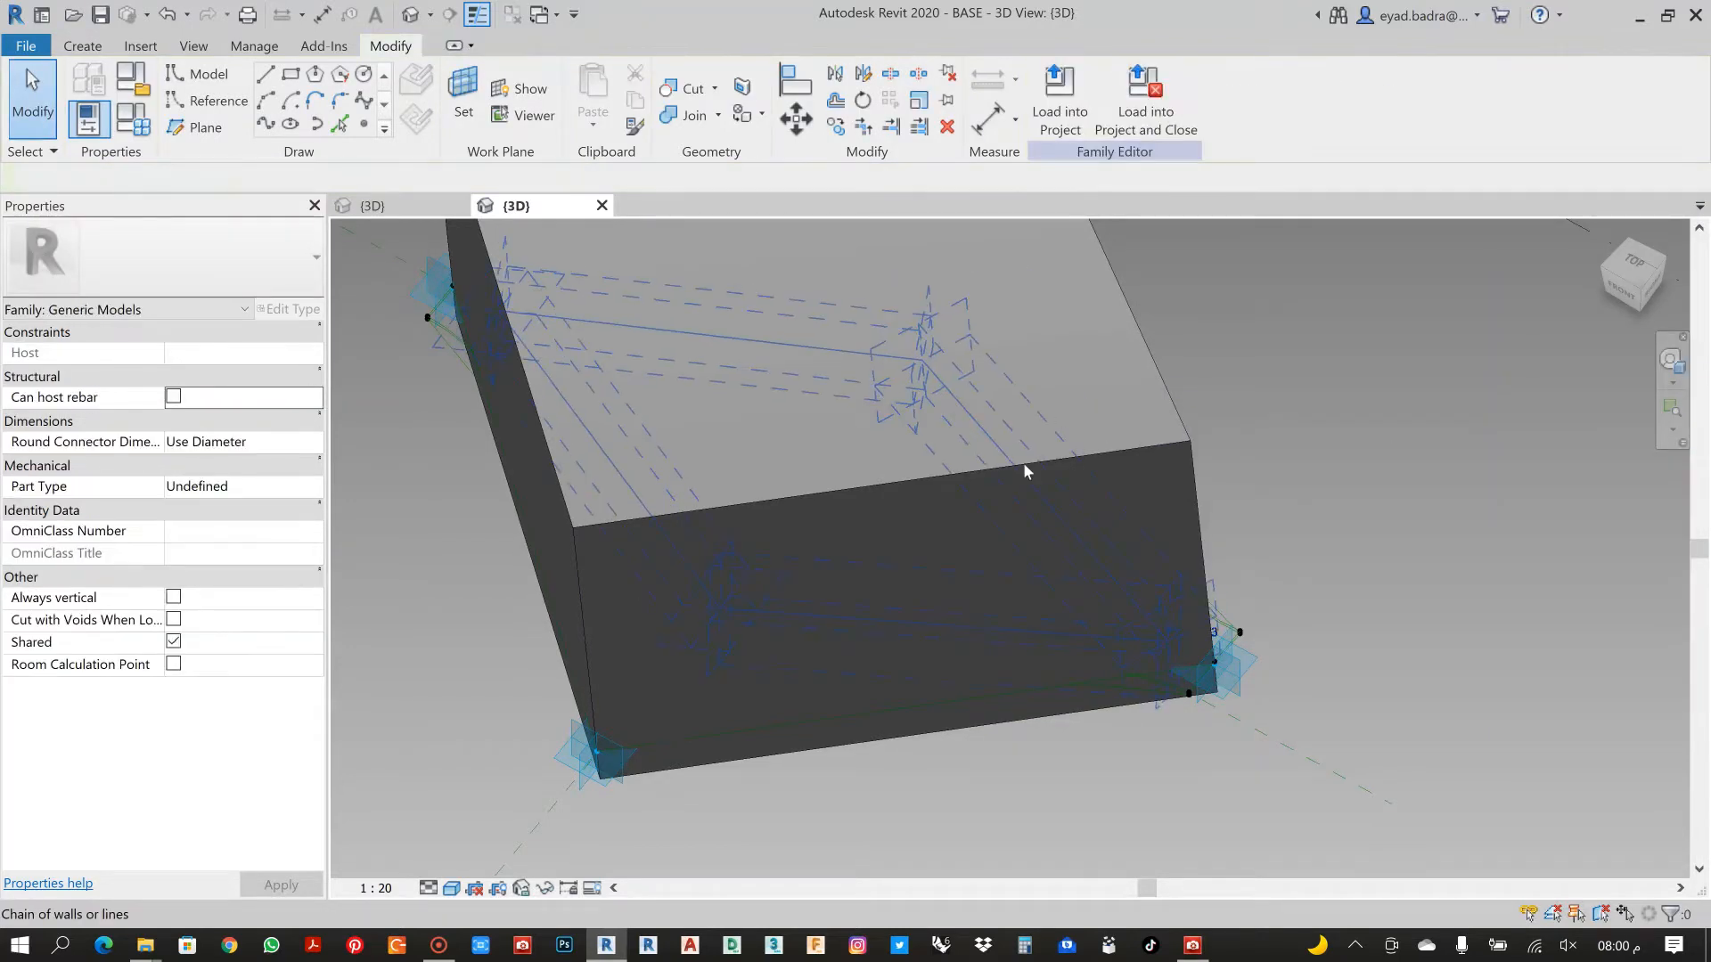
pyautogui.click(1126, 448)
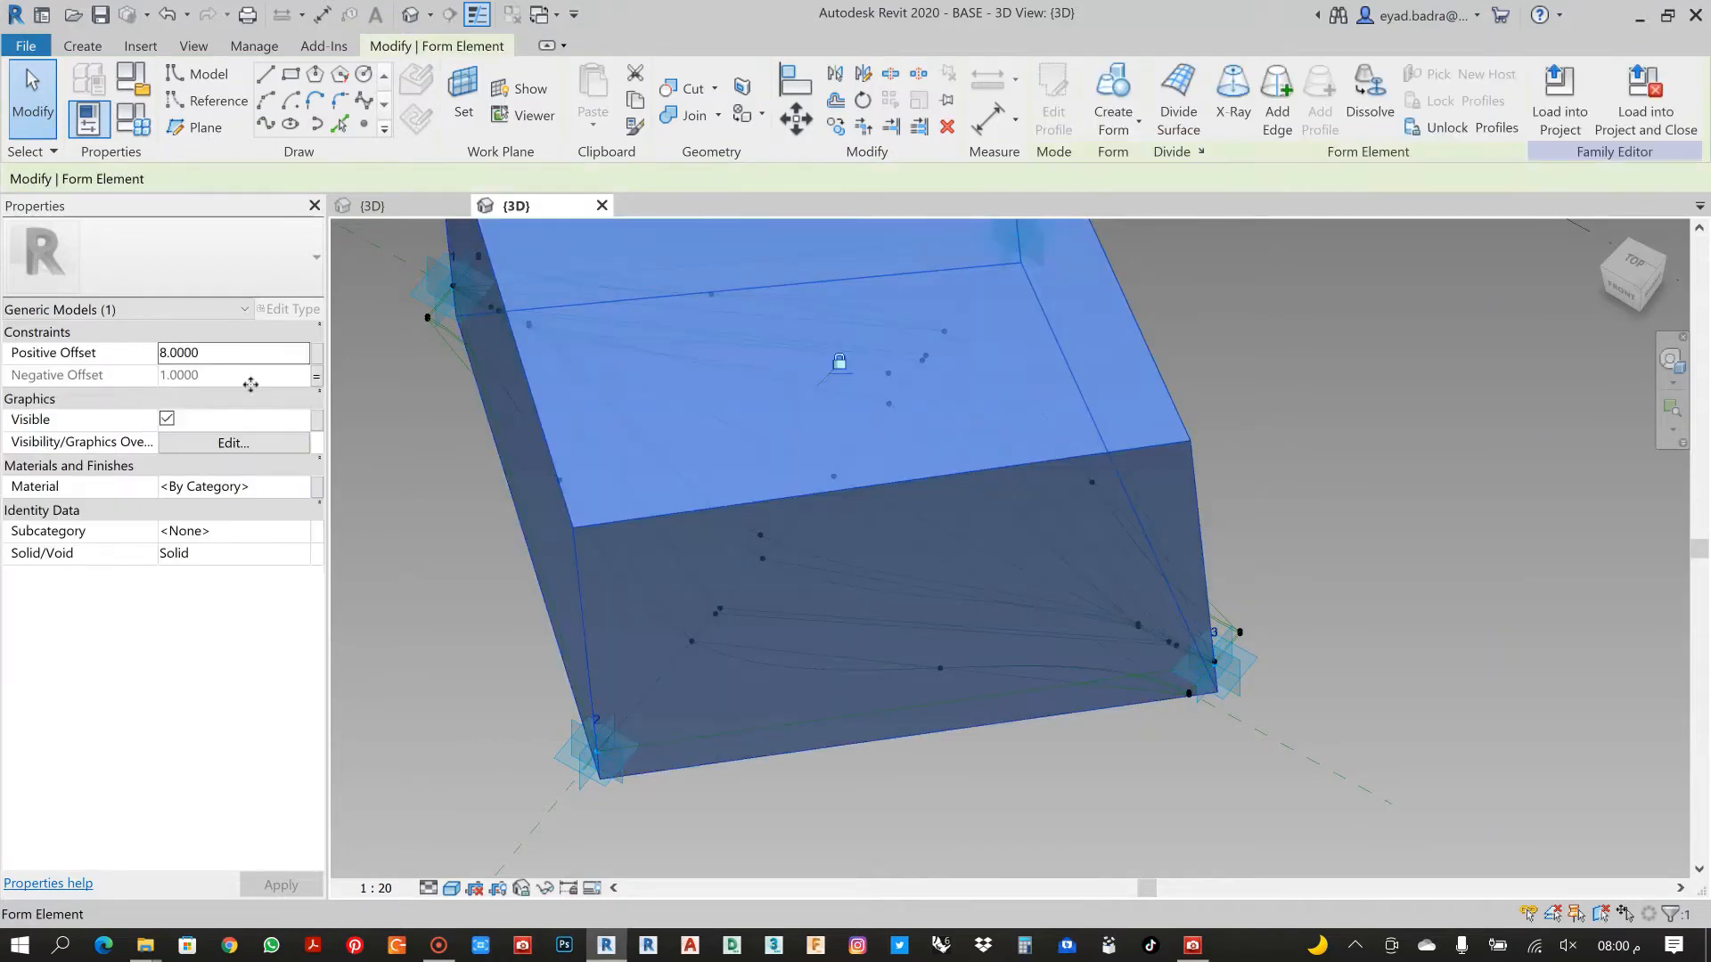
pyautogui.click(80, 360)
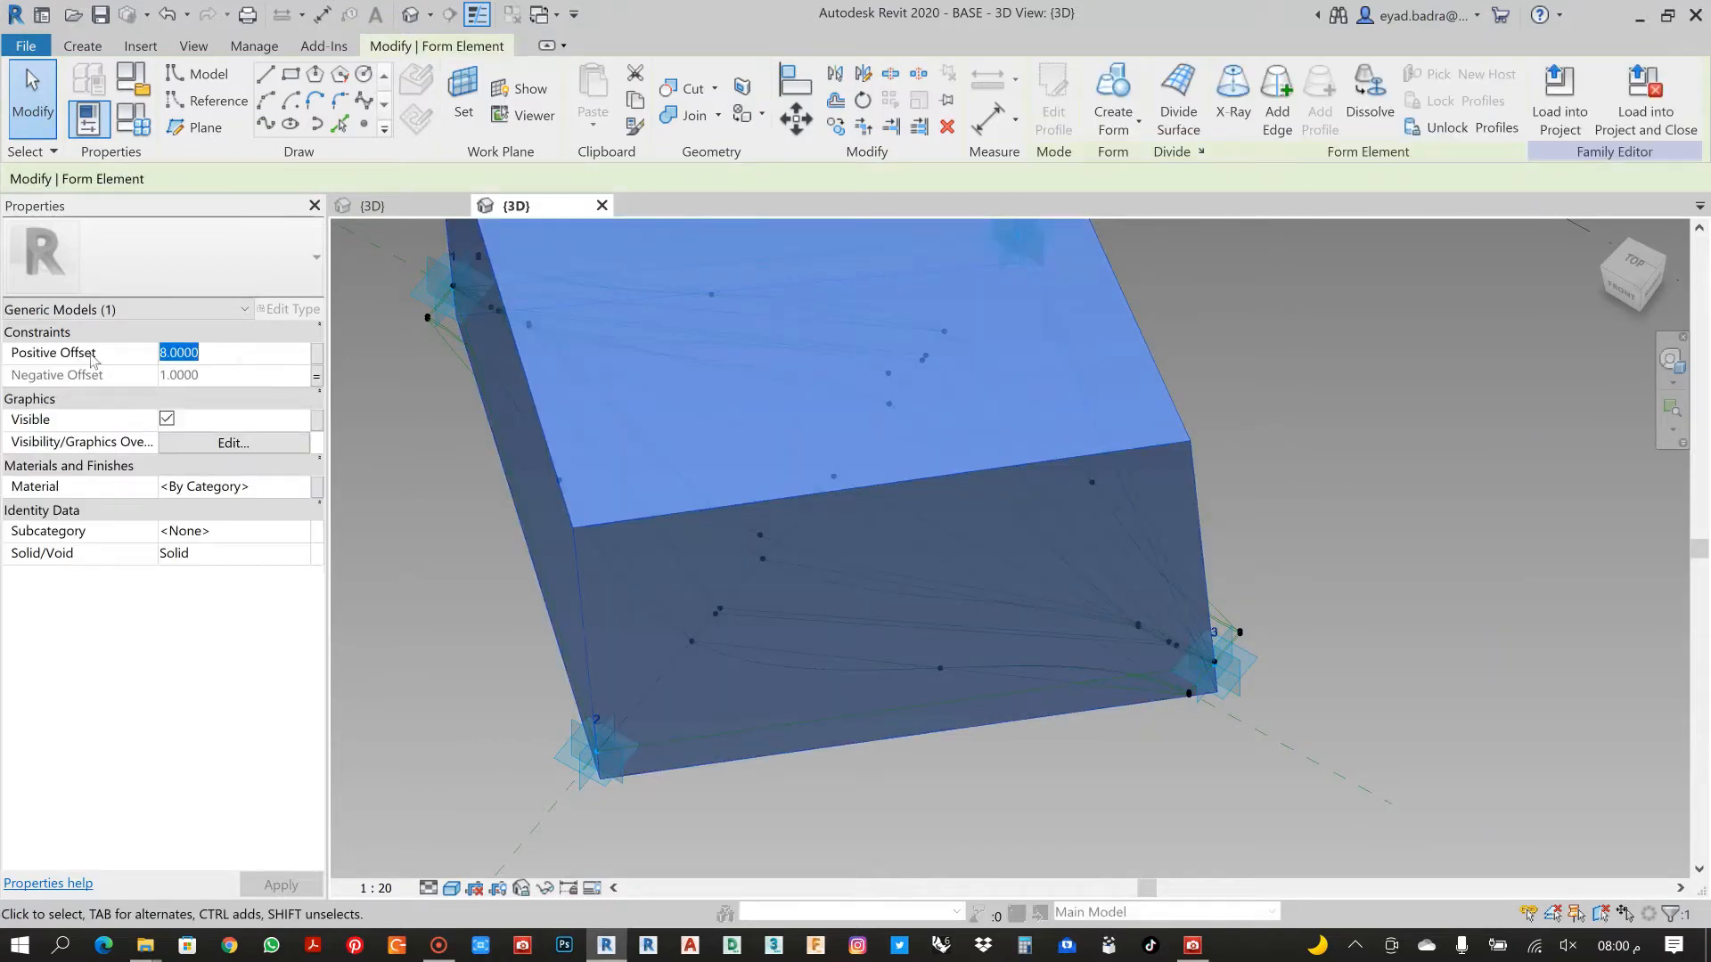
pyautogui.write('0')
pyautogui.click(1392, 488)
# Set the BASETHK parameter to 0.2 in the family types to thin the base slab
pyautogui.scroll(-2, 1290, 454)
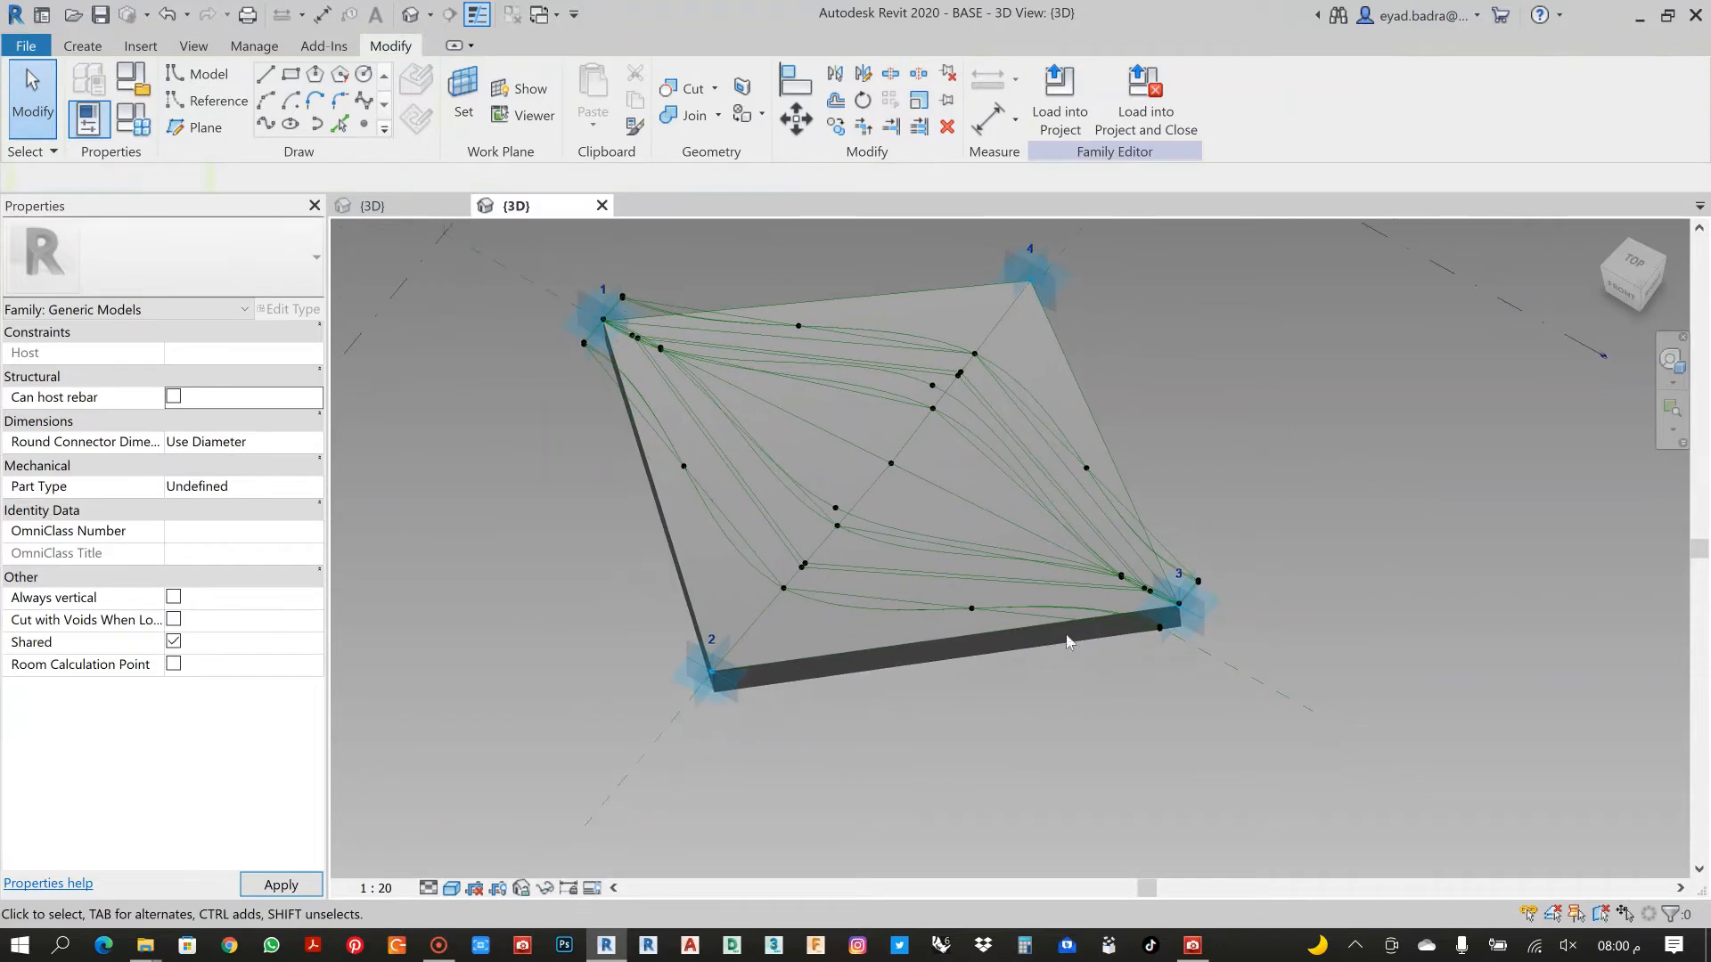
pyautogui.scroll(2, 1034, 647)
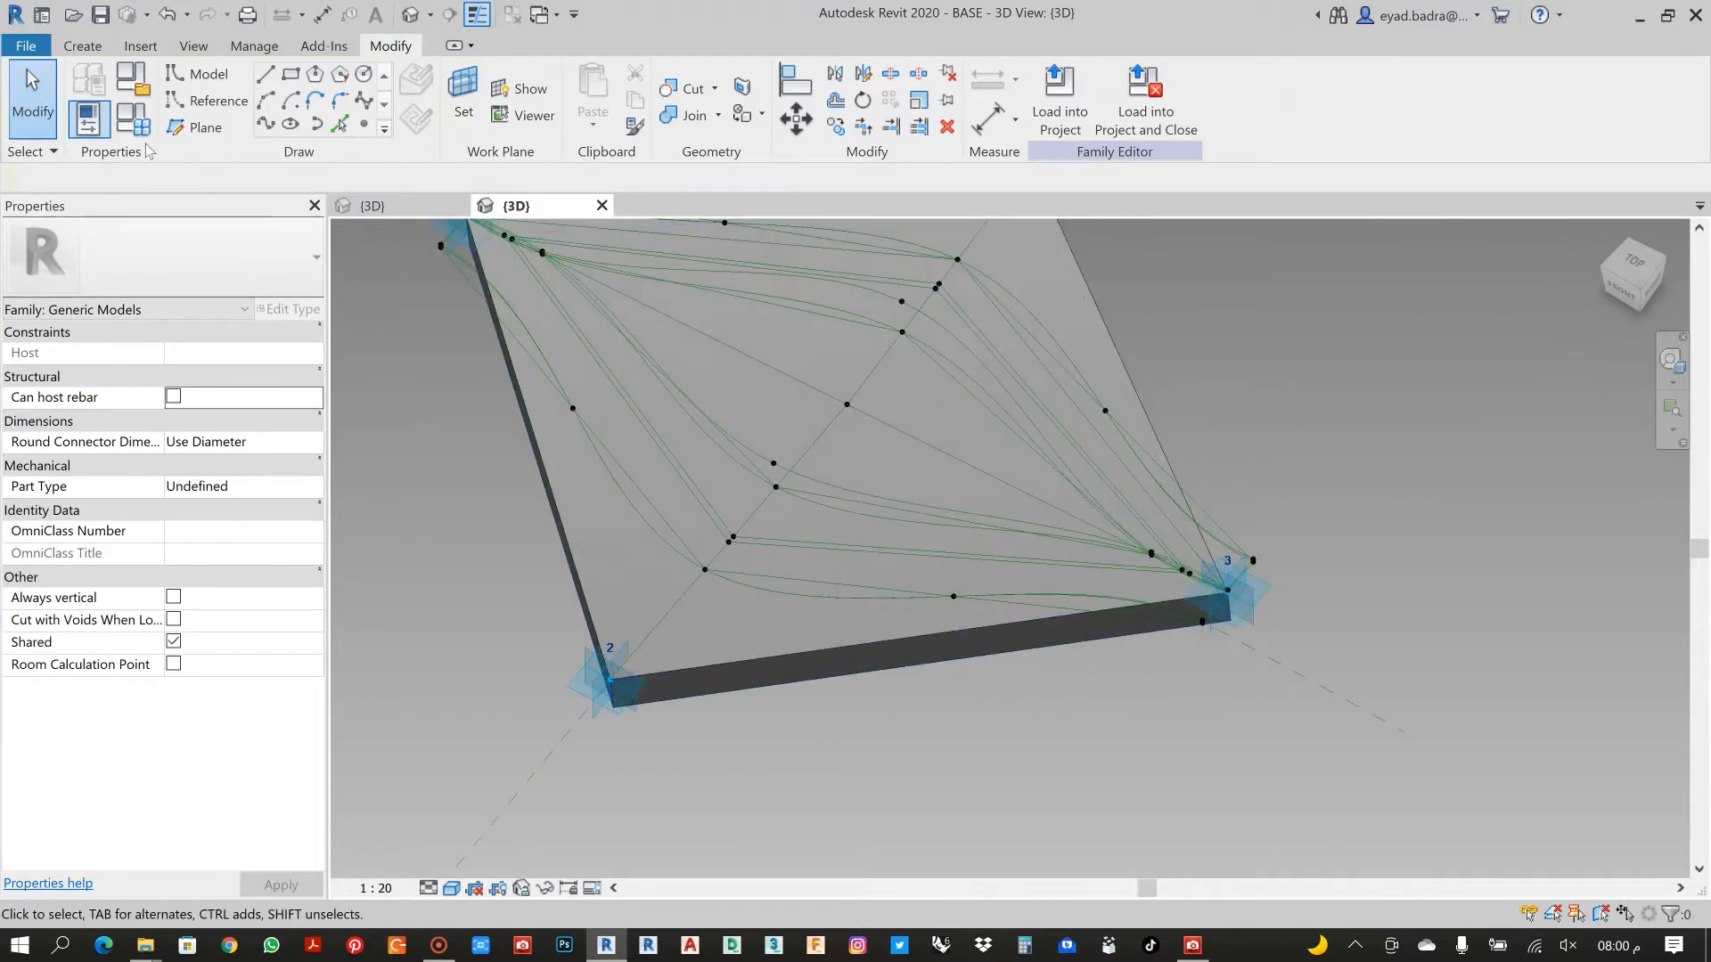
pyautogui.click(133, 118)
pyautogui.click(1450, 319)
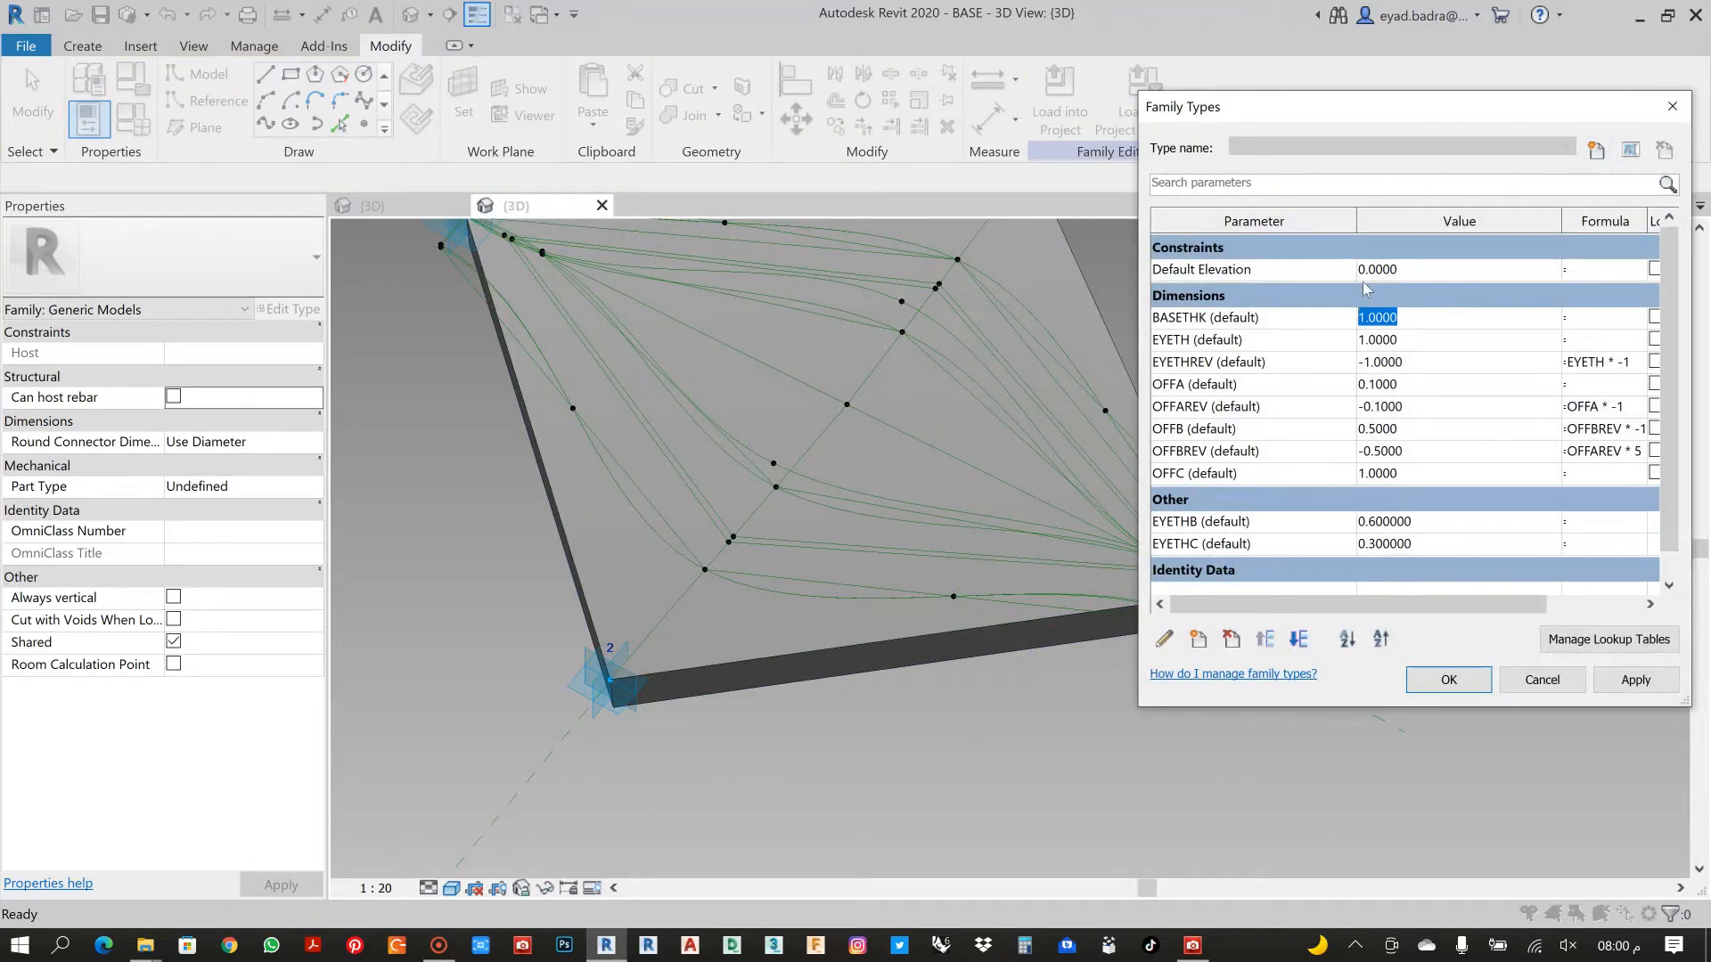
pyautogui.write('0.2')
pyautogui.click(1636, 680)
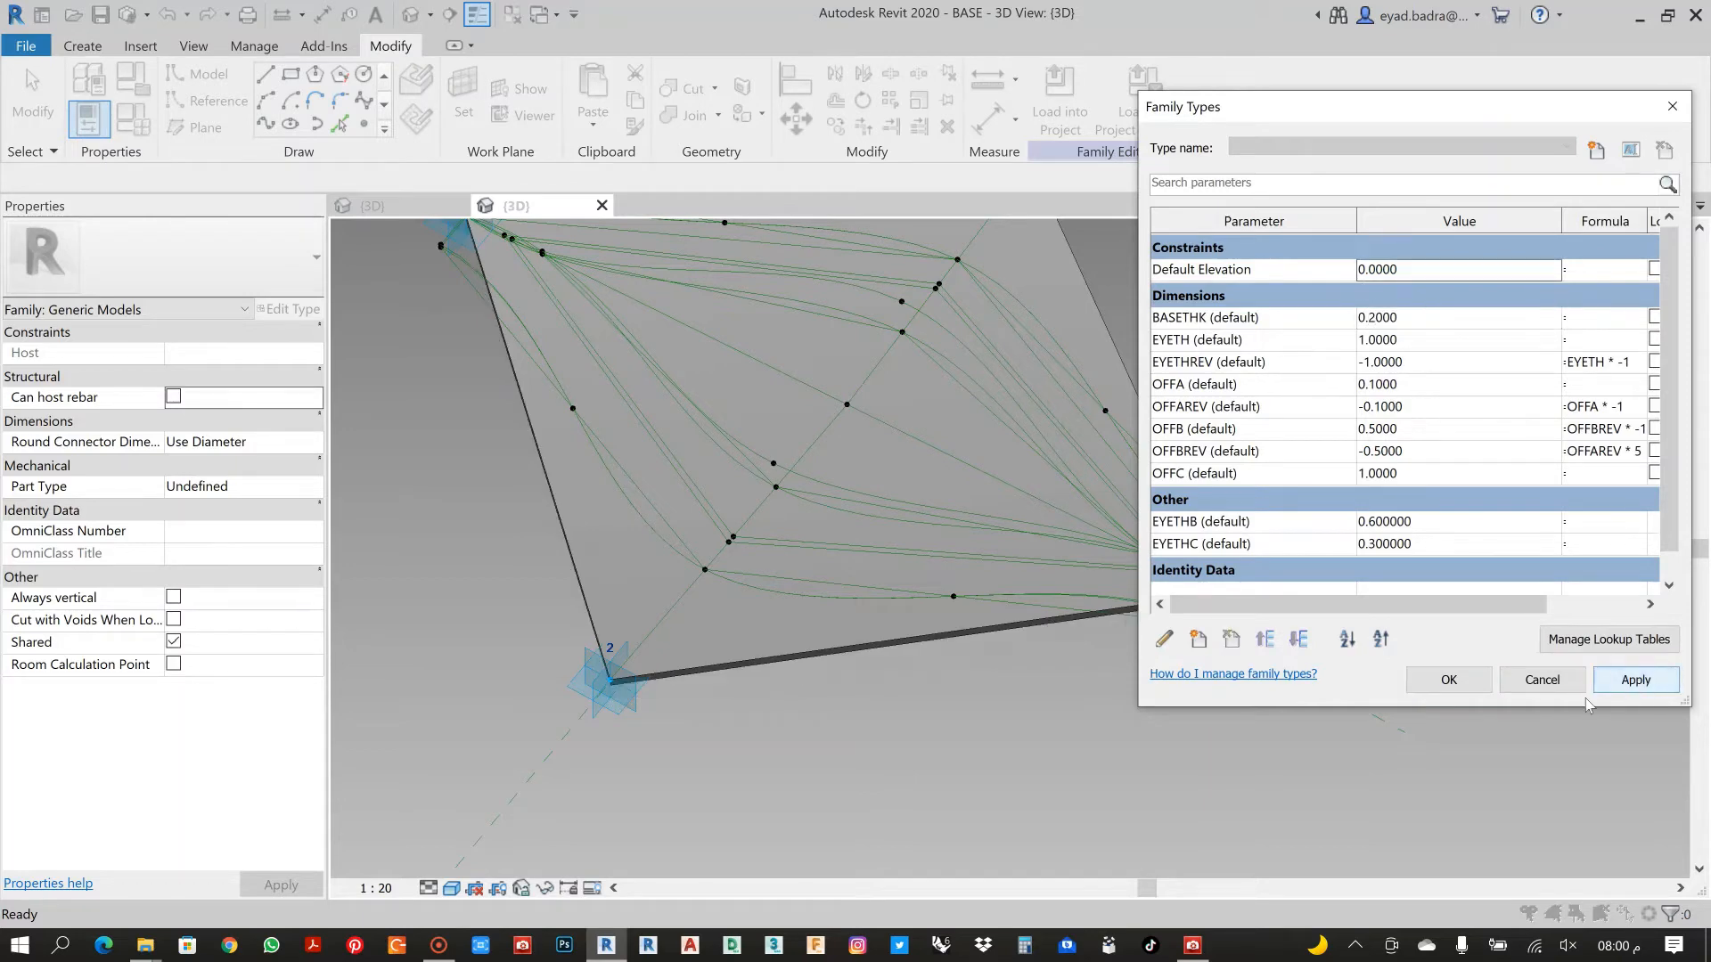
pyautogui.click(1455, 685)
# Create an extruded void form from the inner four-sided chain of straight reference lines on the base slab
pyautogui.scroll(-2, 1283, 401)
pyautogui.moveTo(1369, 348); pyautogui.dragTo(1281, 450, button='middle')
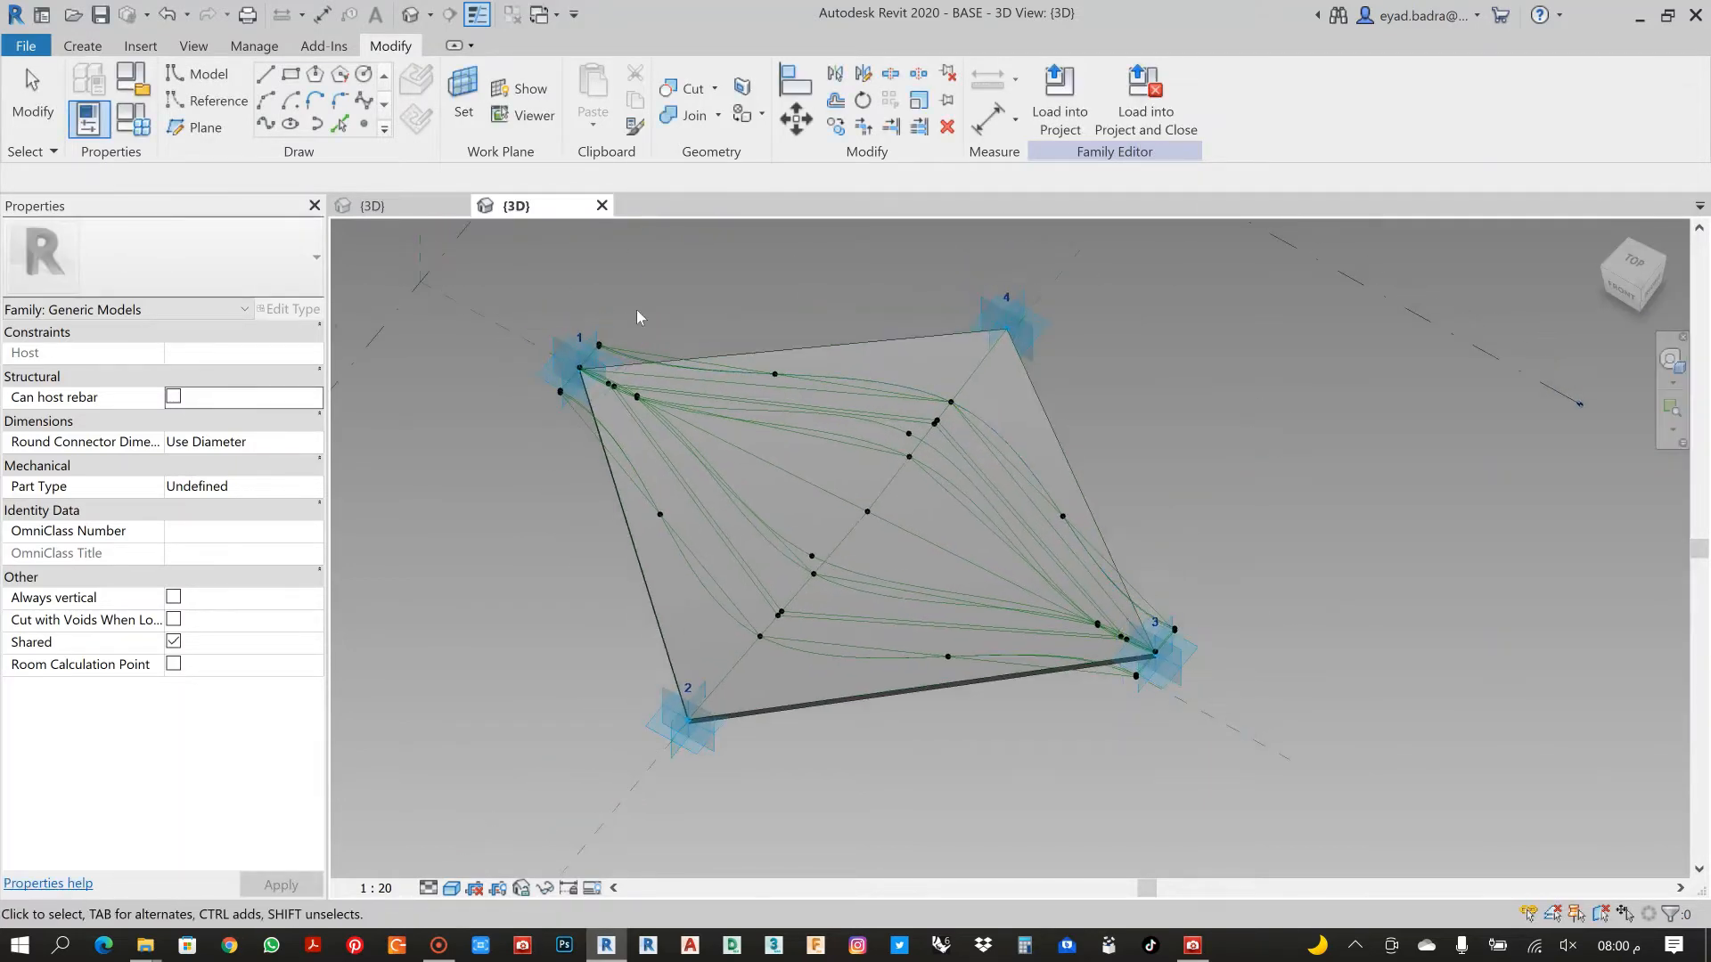
pyautogui.scroll(5, 637, 311)
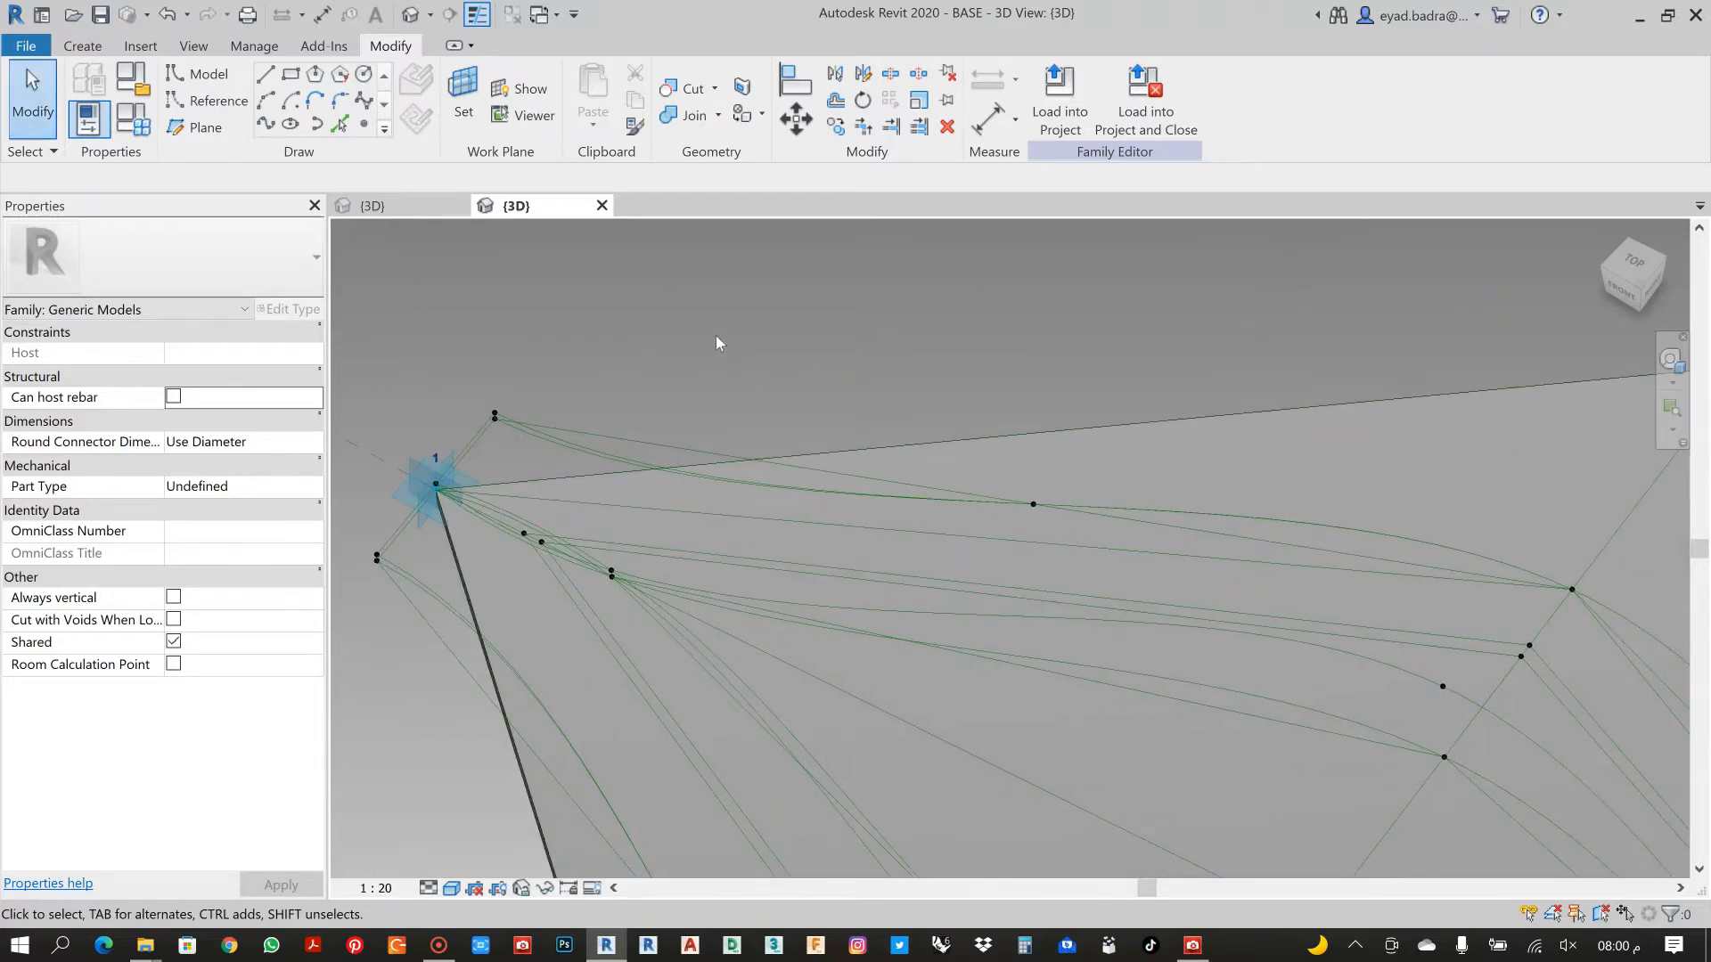
pyautogui.scroll(-2, 715, 336)
pyautogui.moveTo(885, 323); pyautogui.dragTo(644, 262, button='middle')
pyautogui.scroll(-2, 478, 379)
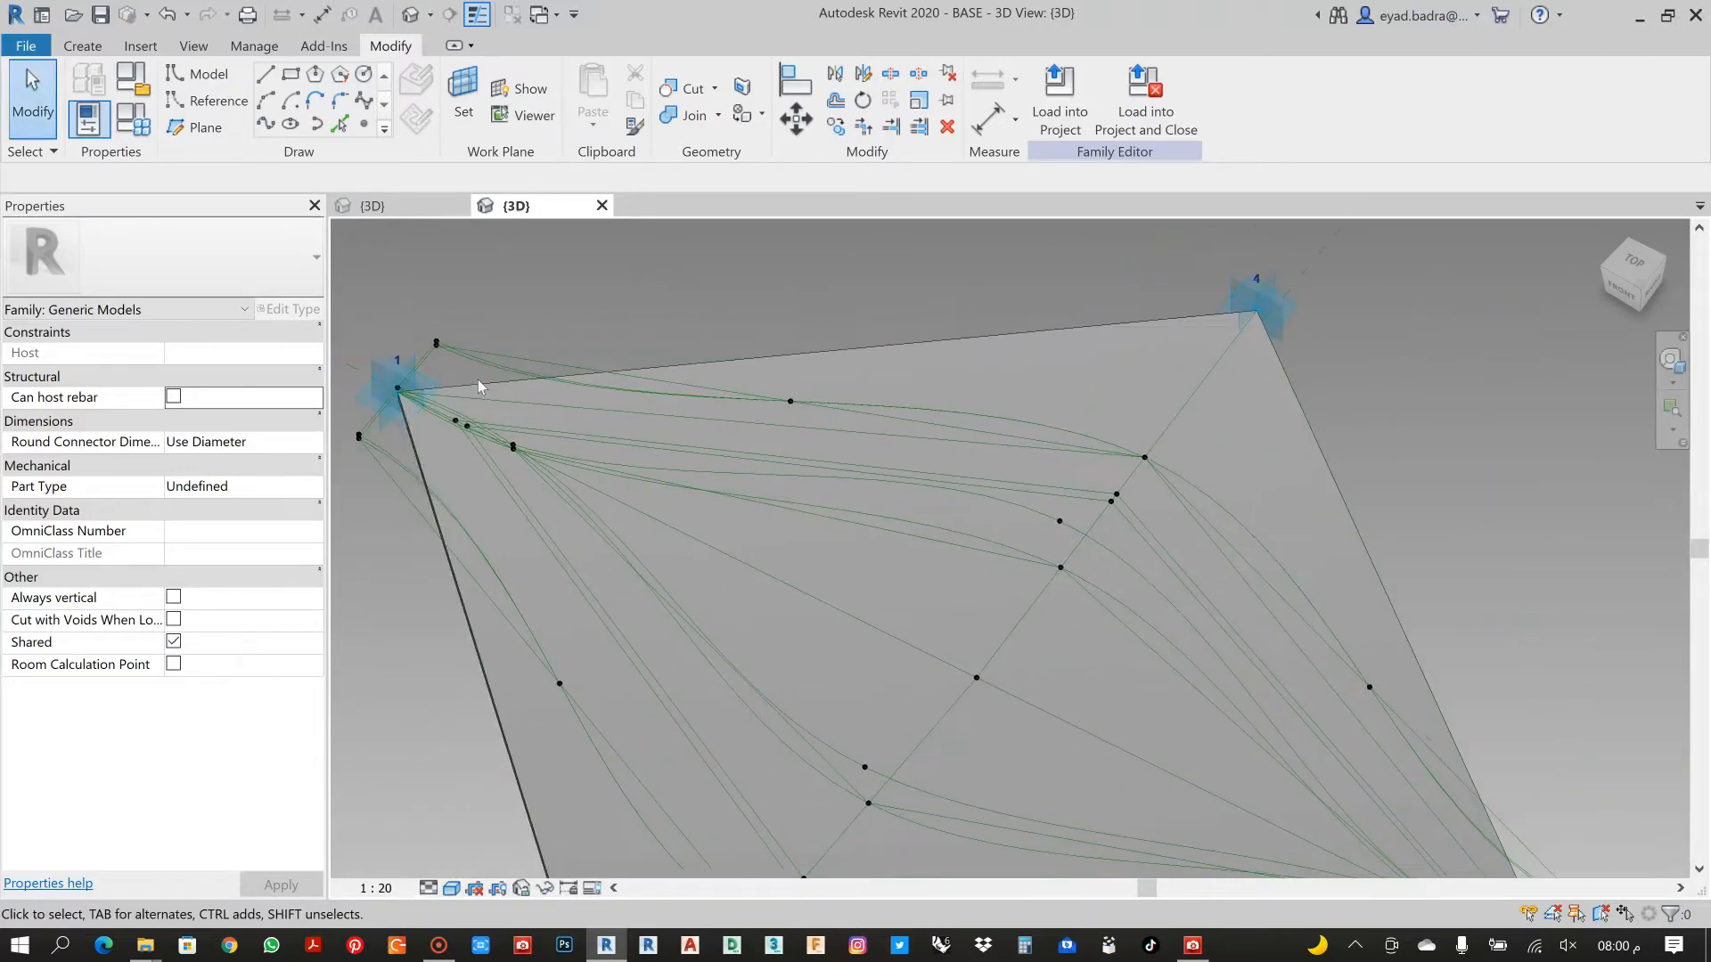
pyautogui.scroll(5, 465, 389)
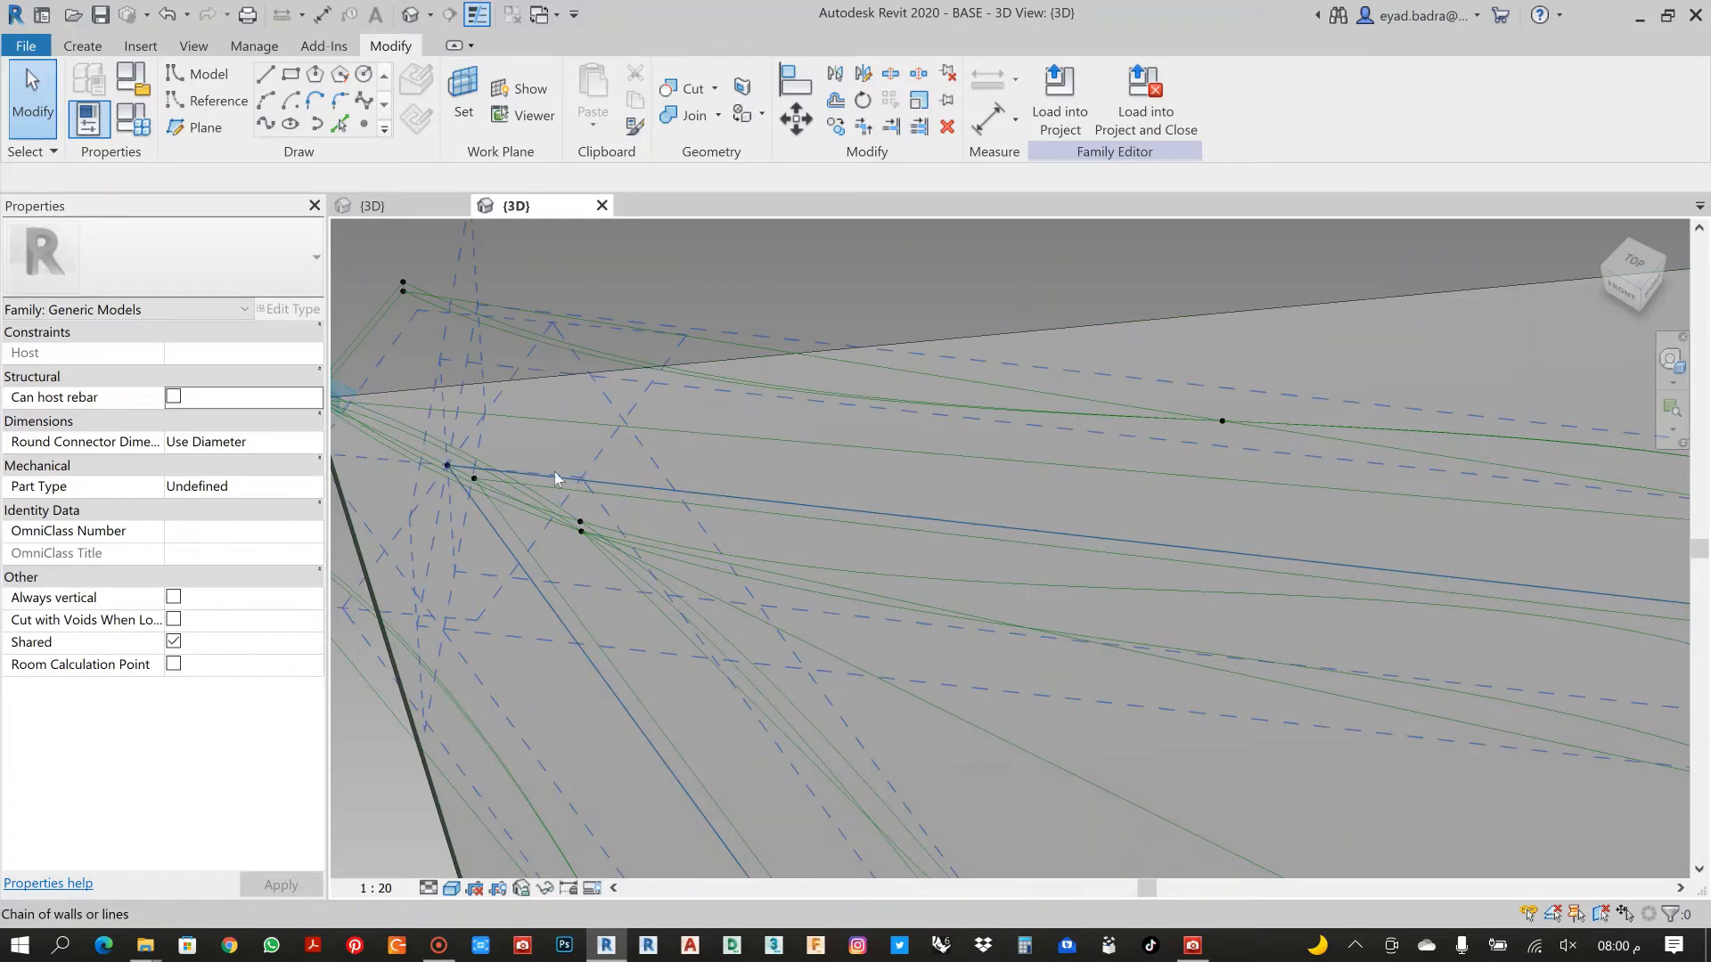
pyautogui.scroll(3, 658, 476)
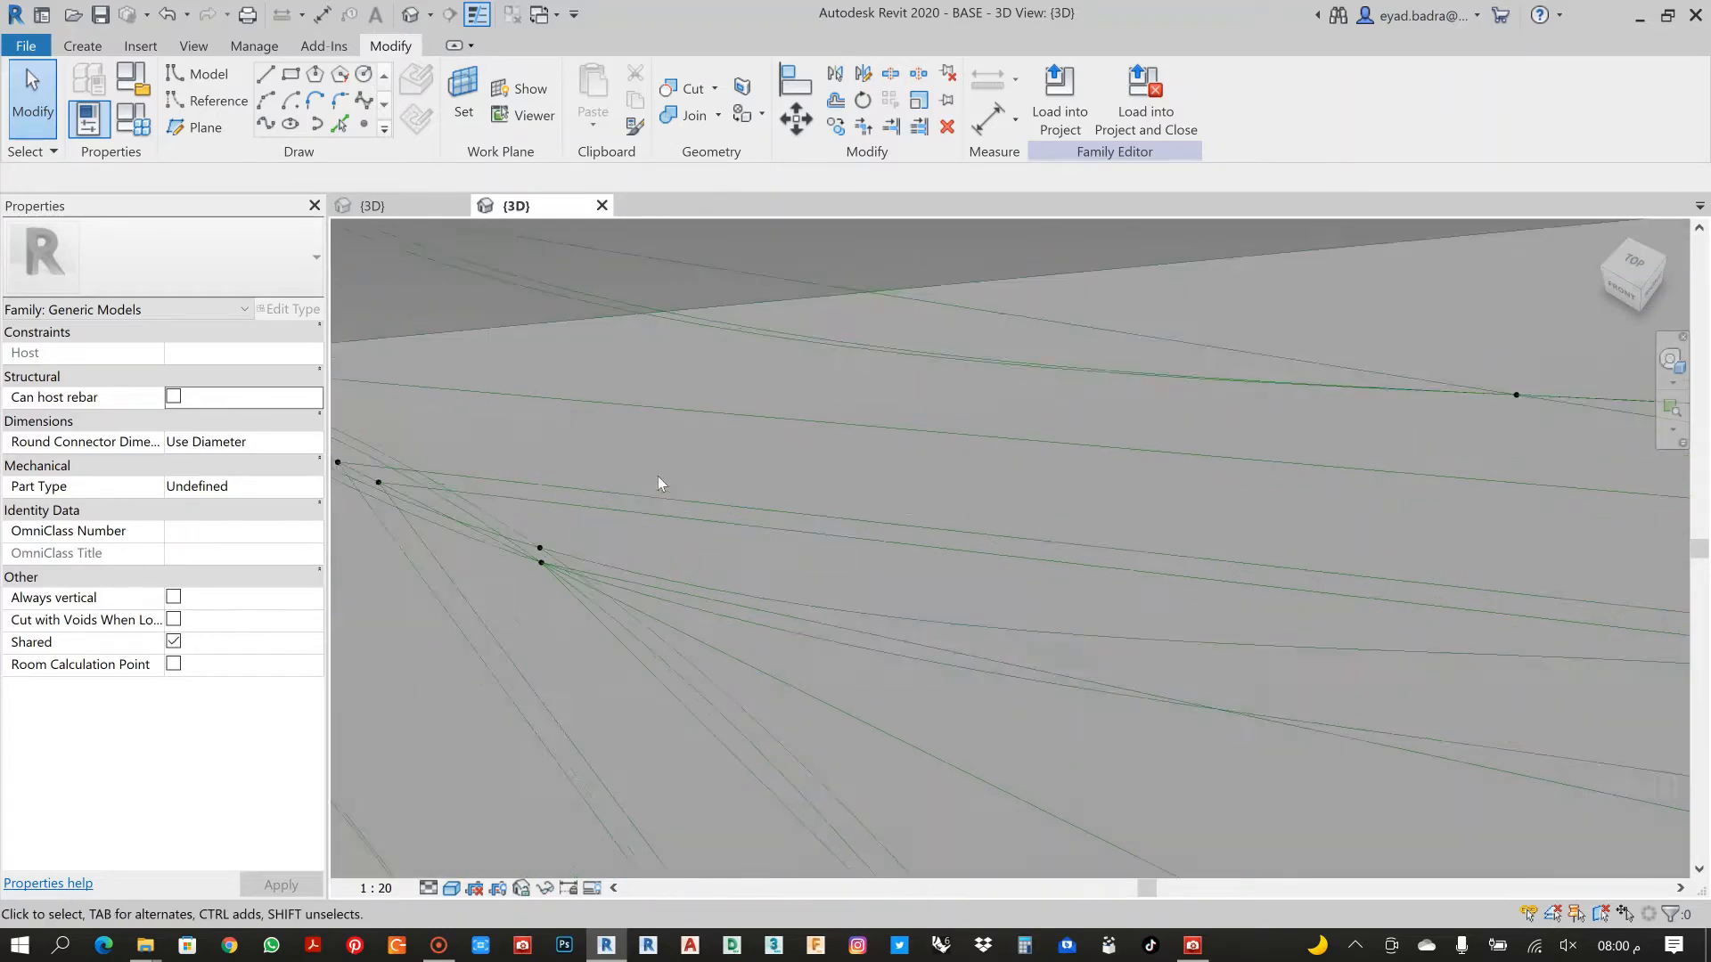
pyautogui.click(676, 495)
pyautogui.scroll(-5, 741, 409)
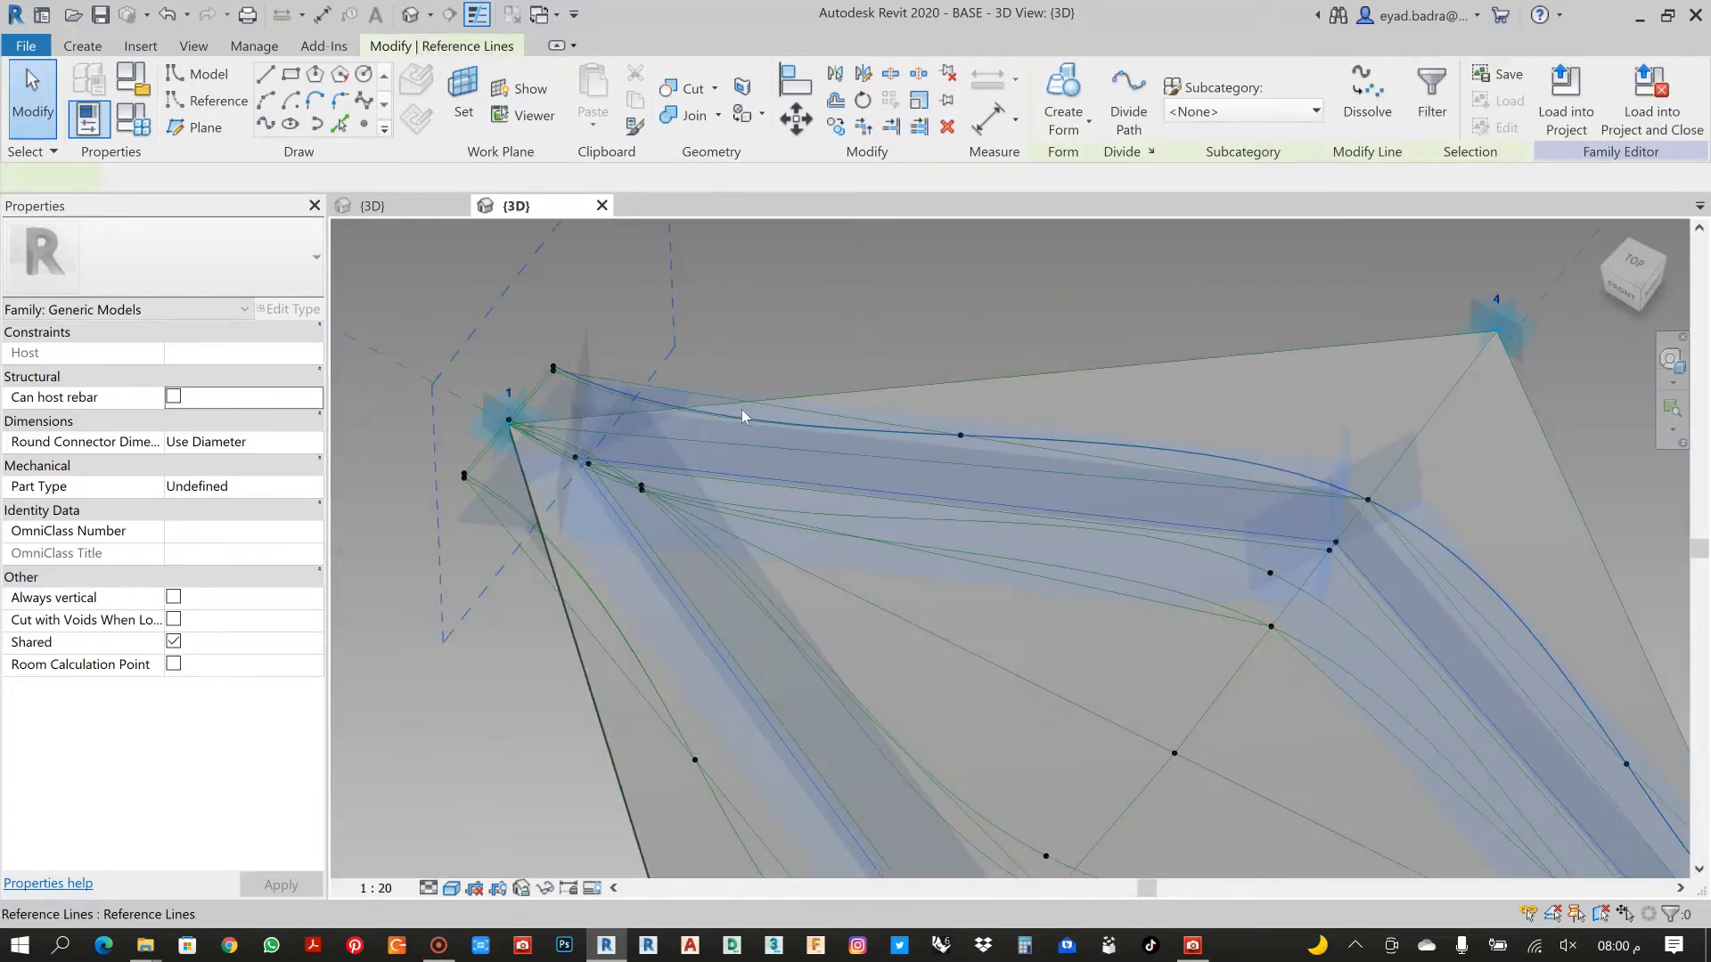
pyautogui.click(802, 426)
pyautogui.click(1066, 124)
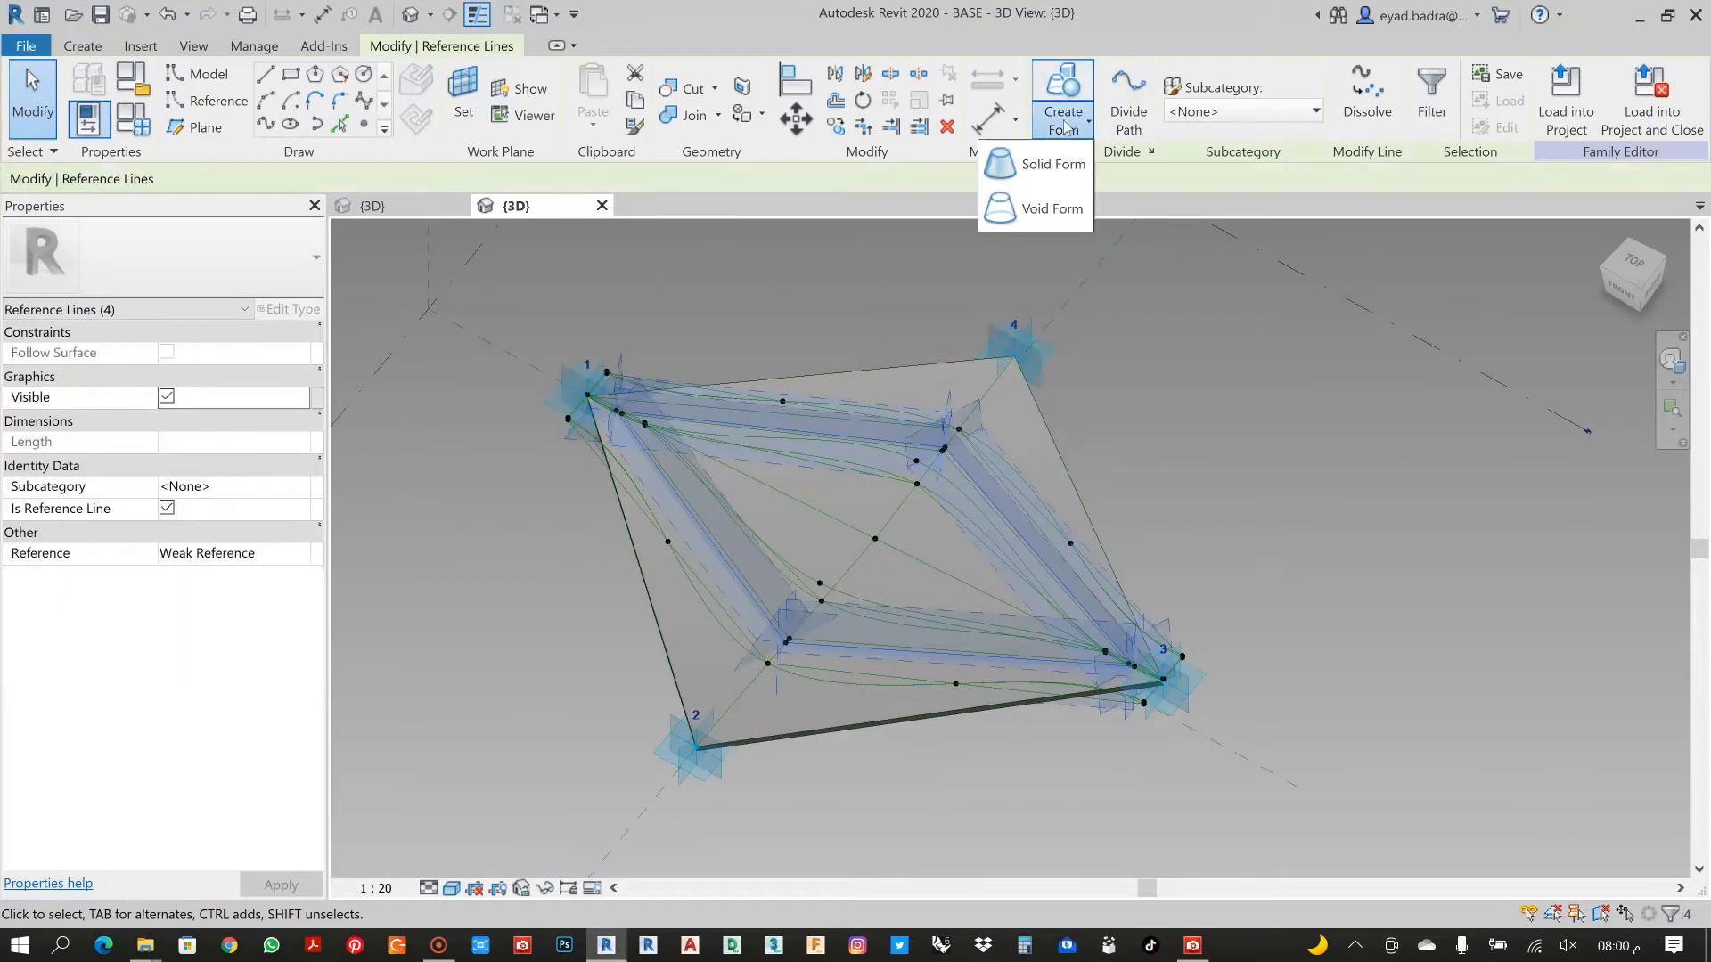
pyautogui.click(1021, 212)
pyautogui.hotkey('ctrl', 's')
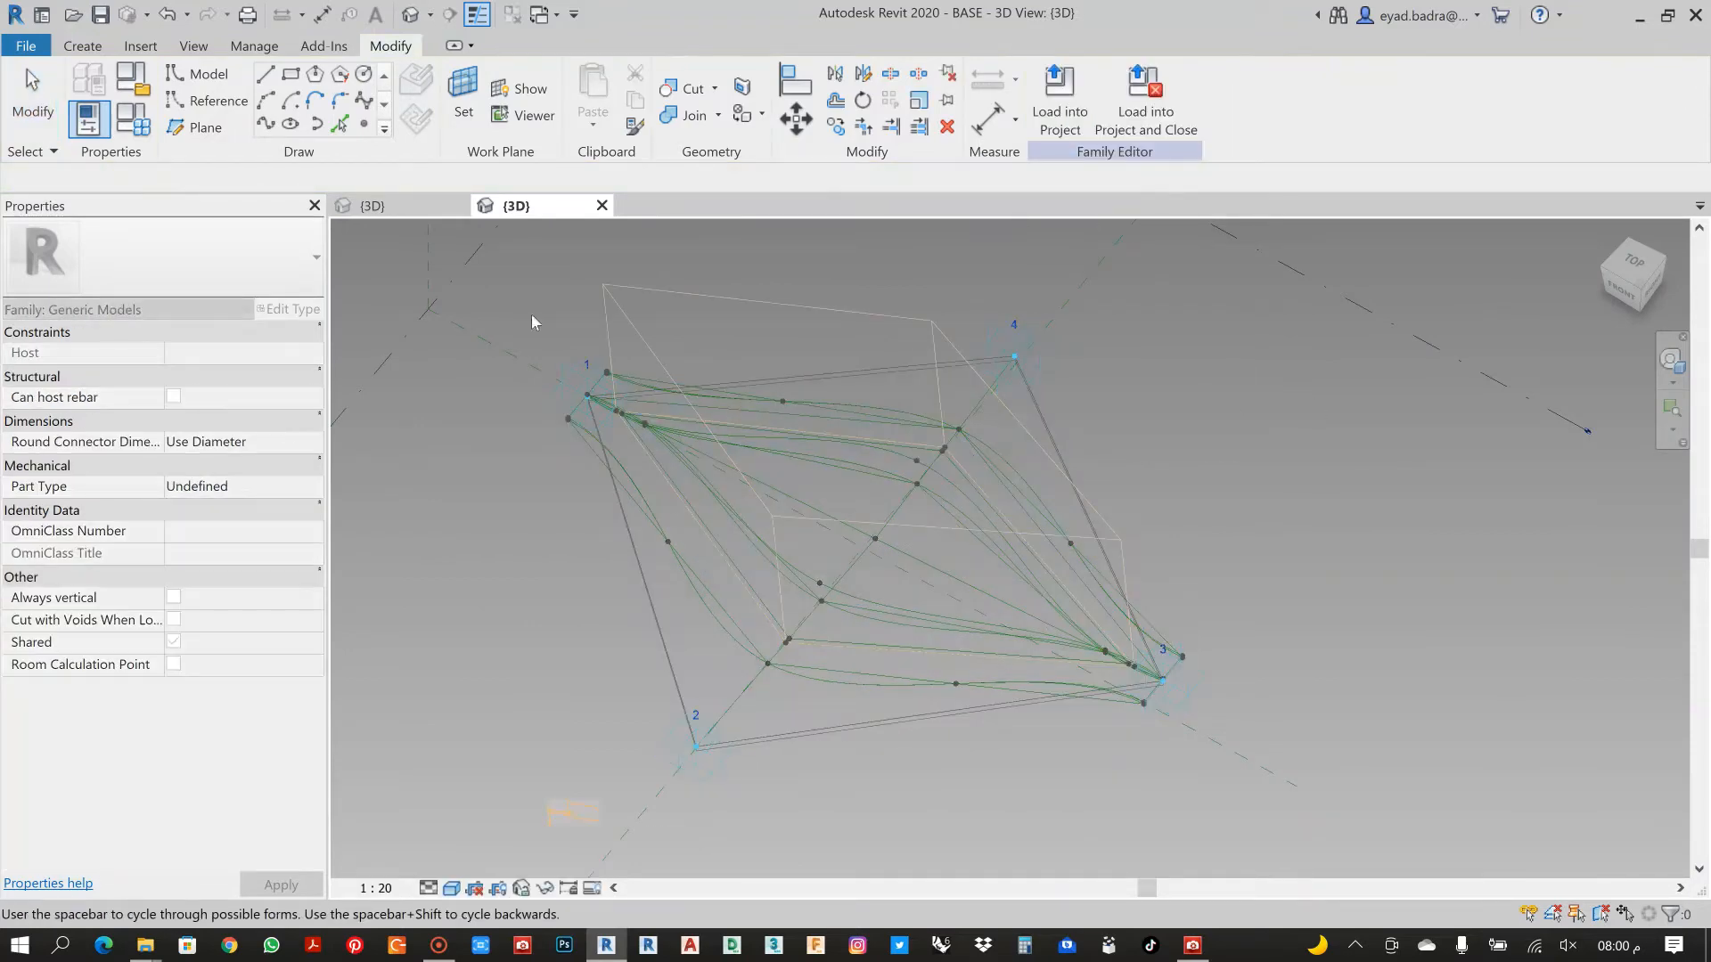
pyautogui.click(569, 811)
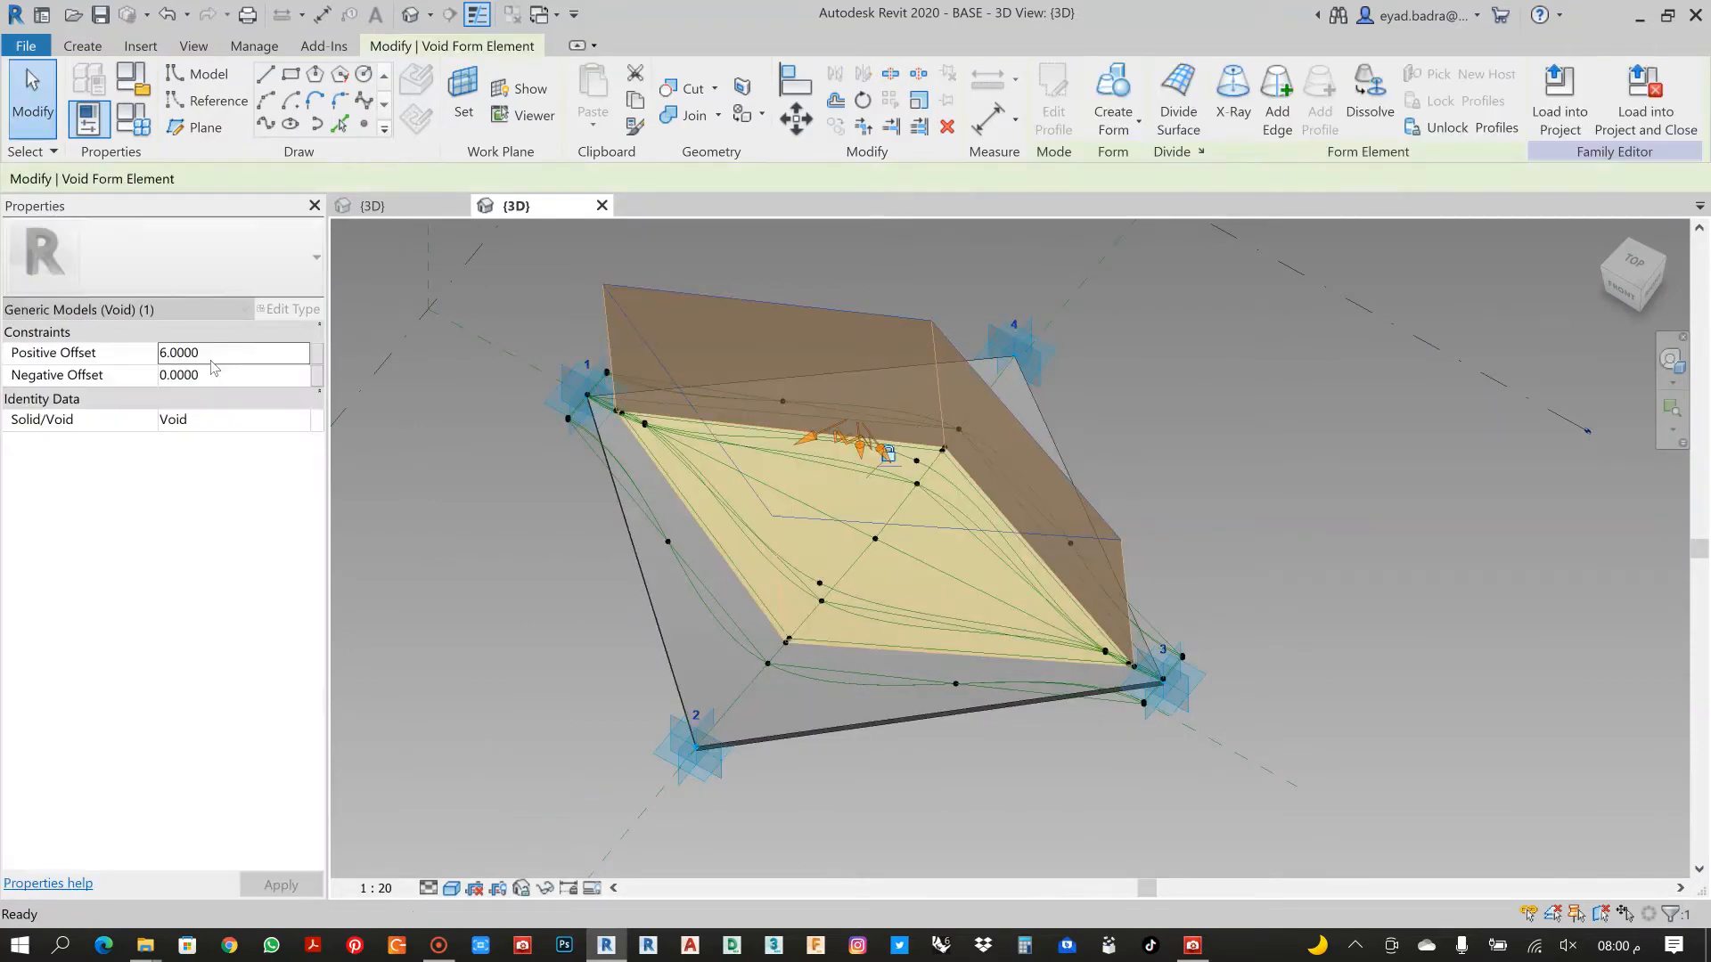
# Set the void form's positive and negative offsets to 10, apply them, and set the visual style to Shaded
pyautogui.click(214, 353)
pyautogui.write('1')
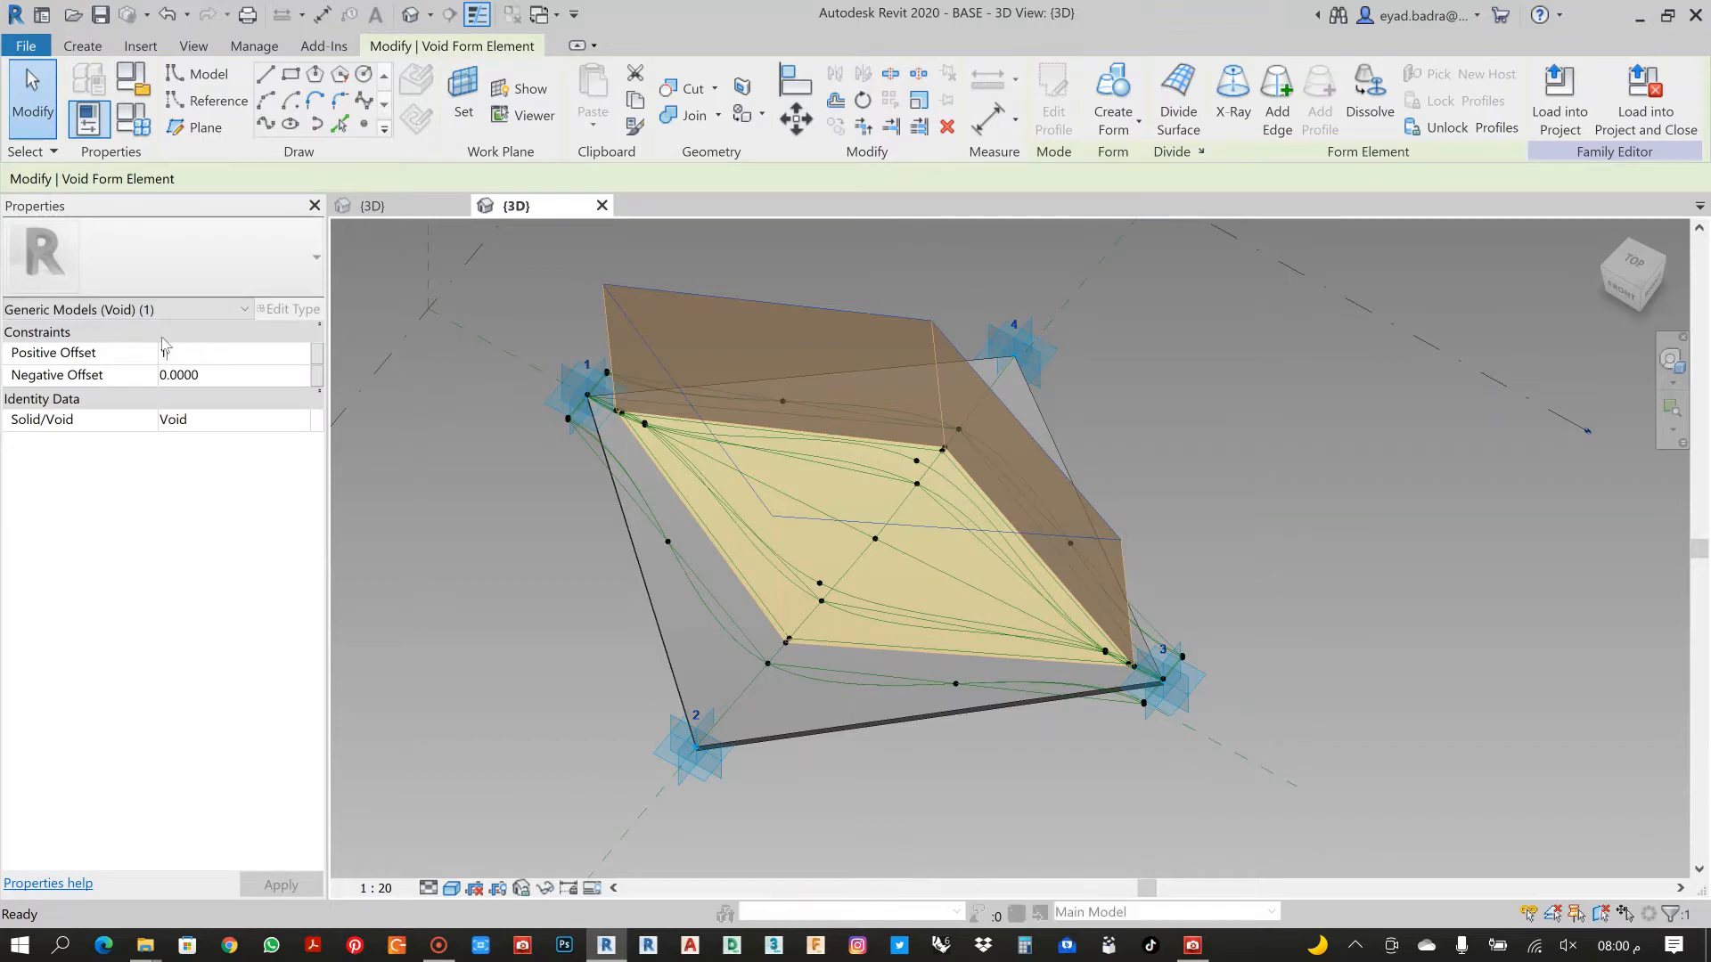
pyautogui.write('0')
pyautogui.click(198, 373)
pyautogui.write('10')
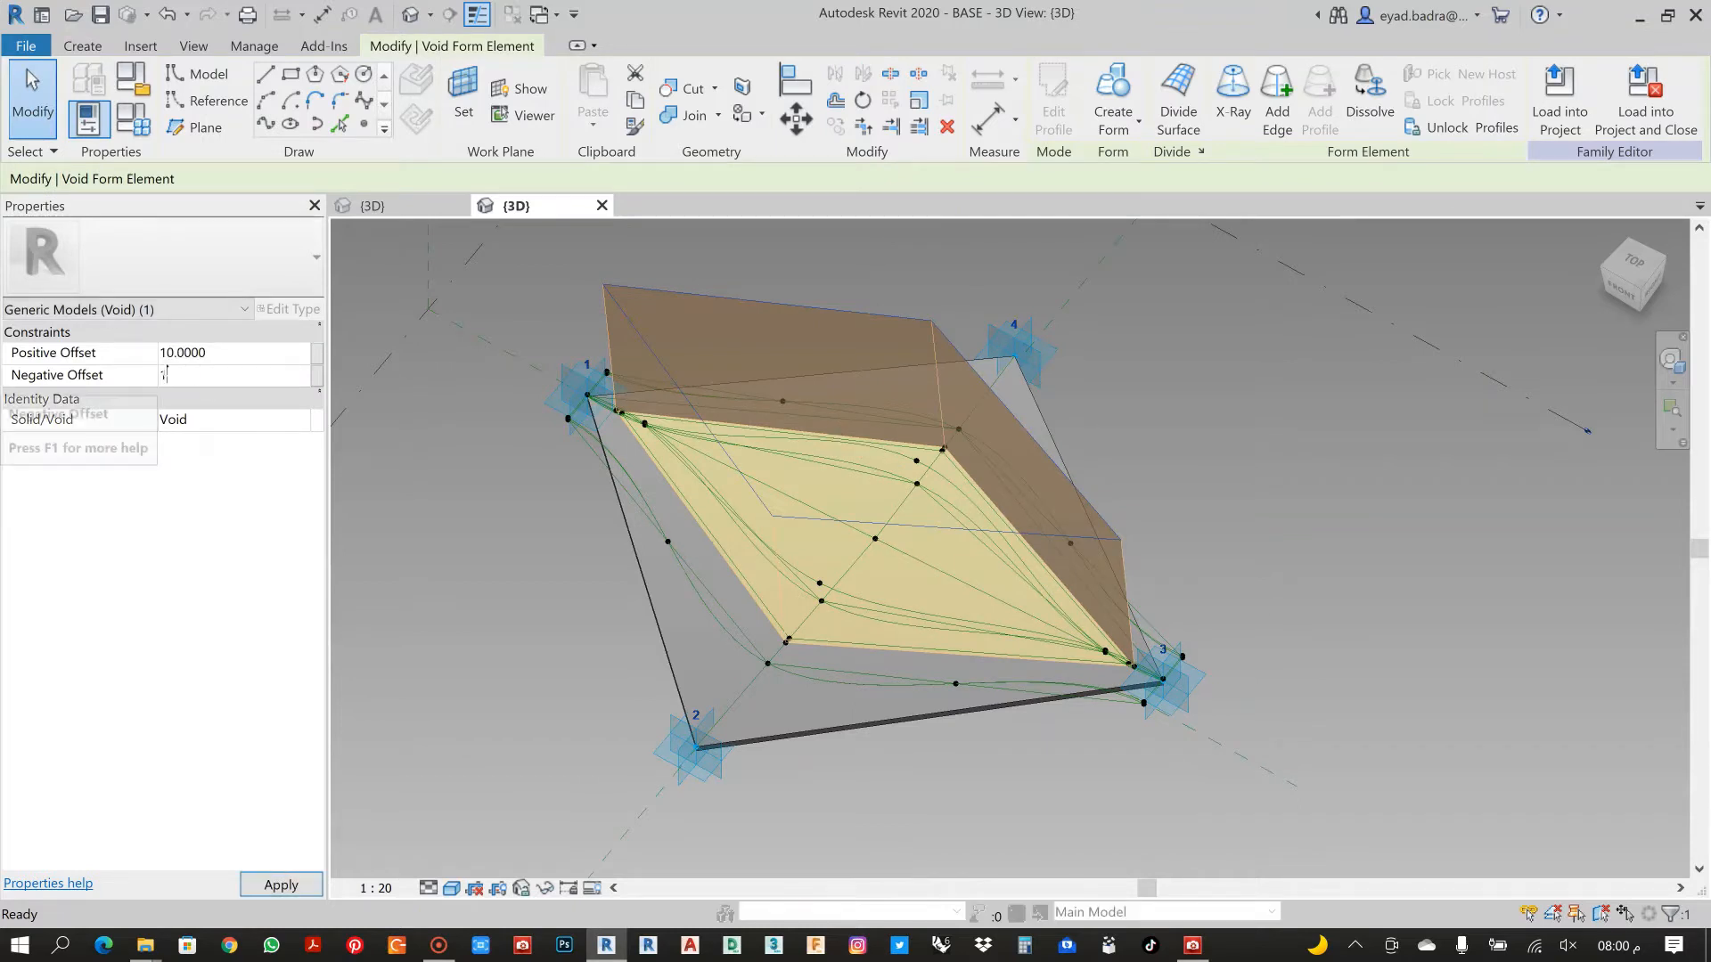
pyautogui.click(280, 884)
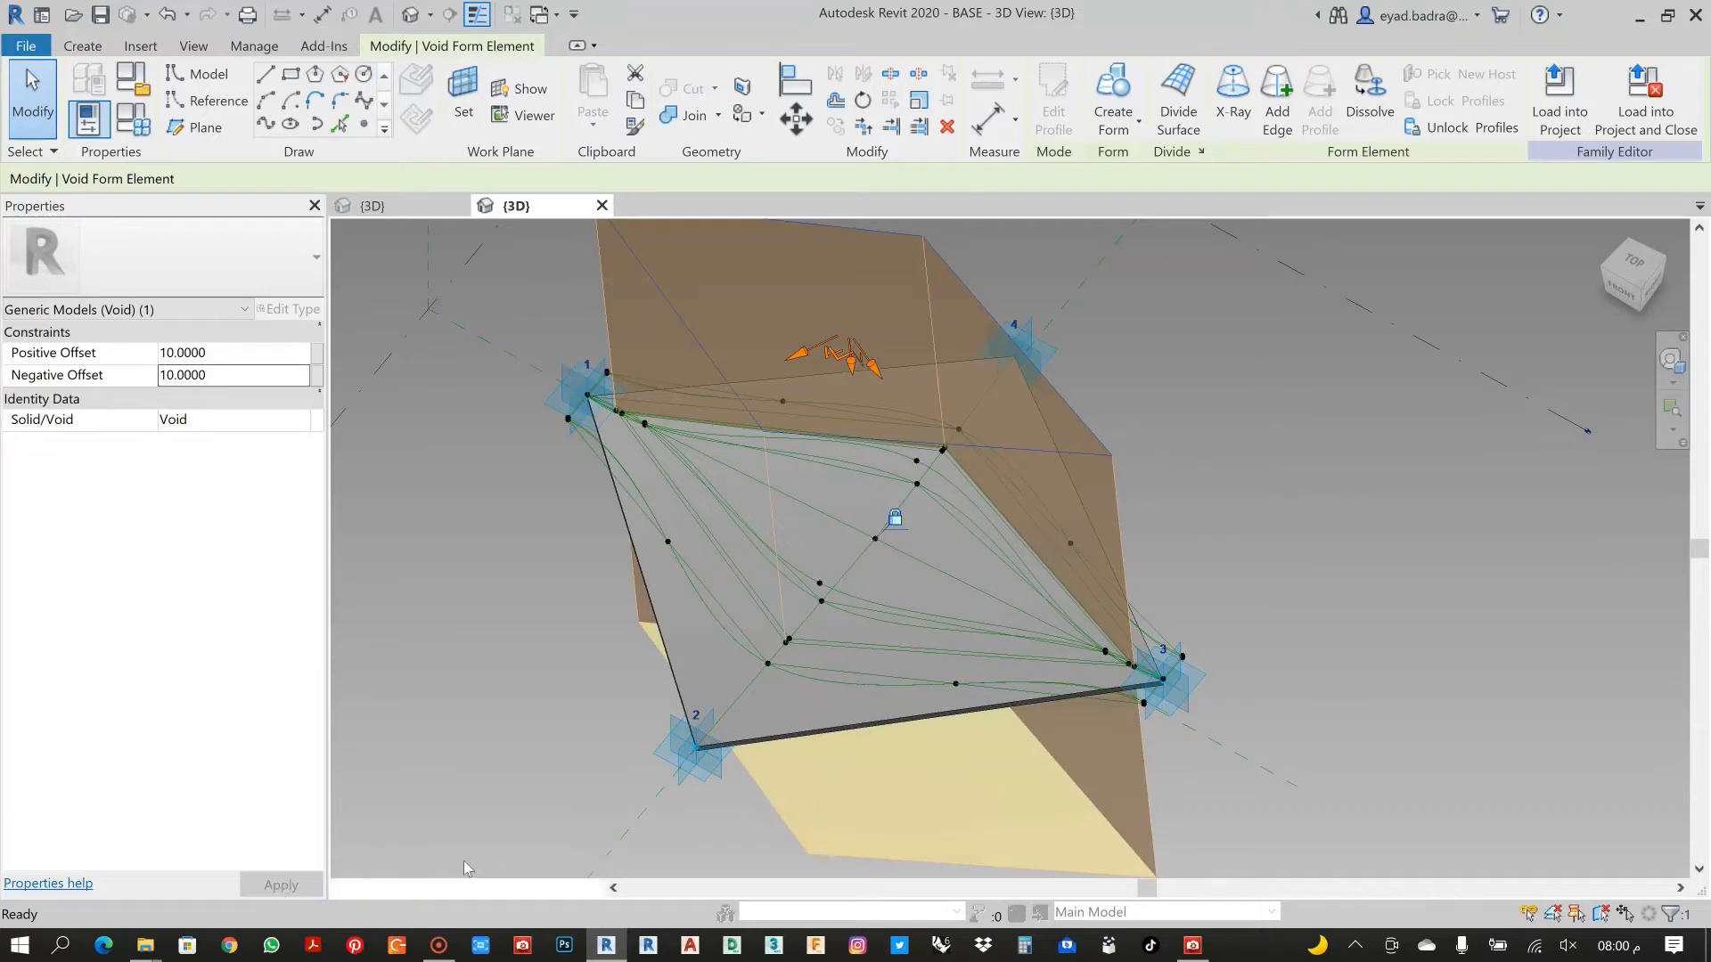
pyautogui.click(452, 888)
pyautogui.click(486, 806)
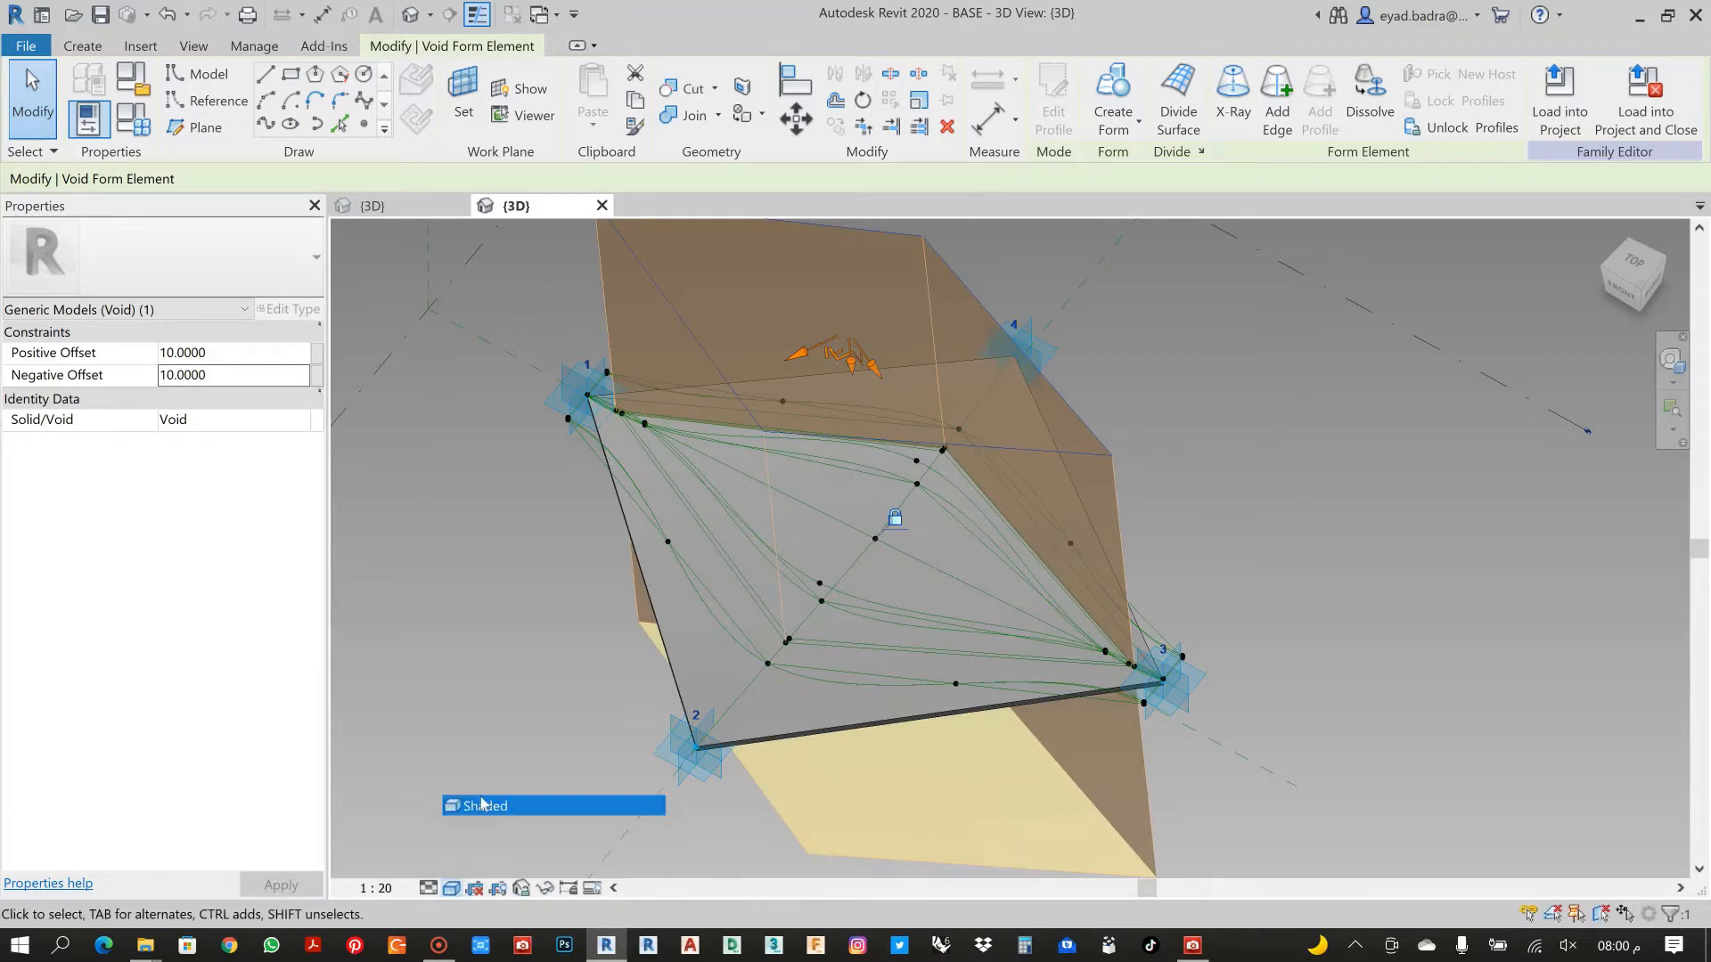
# Create an instance length parameter named VOID and associate the void form's positive and negative offsets with it
pyautogui.click(318, 353)
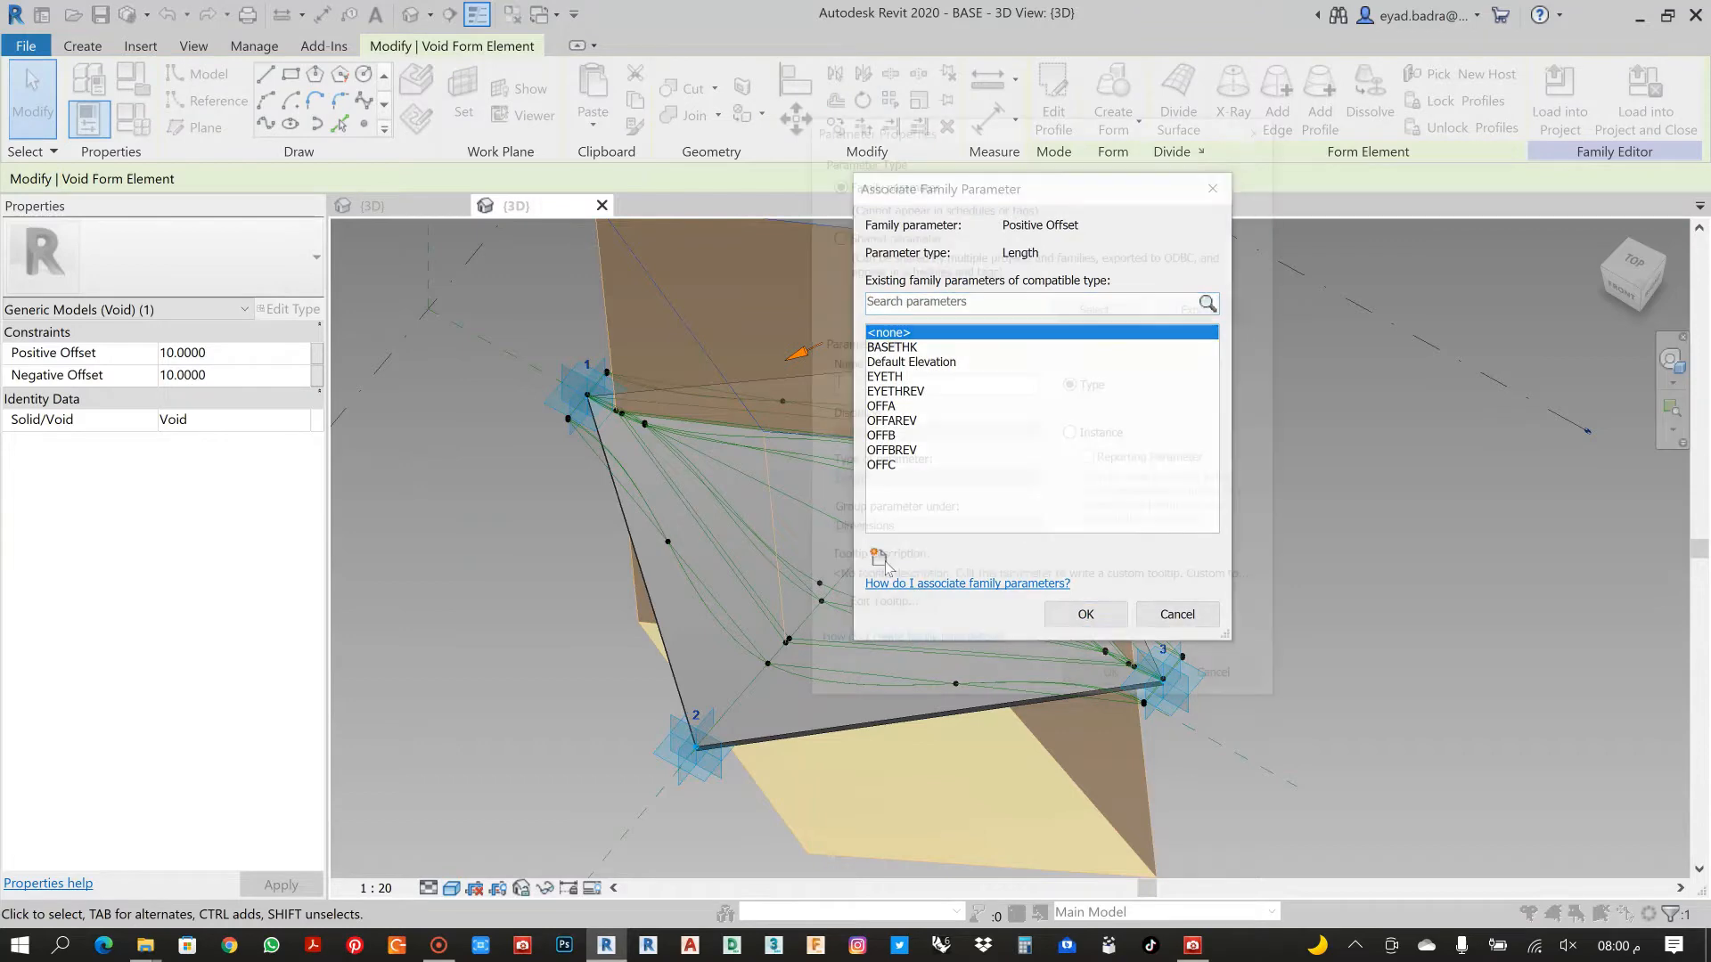
pyautogui.click(879, 557)
pyautogui.write('VOID')
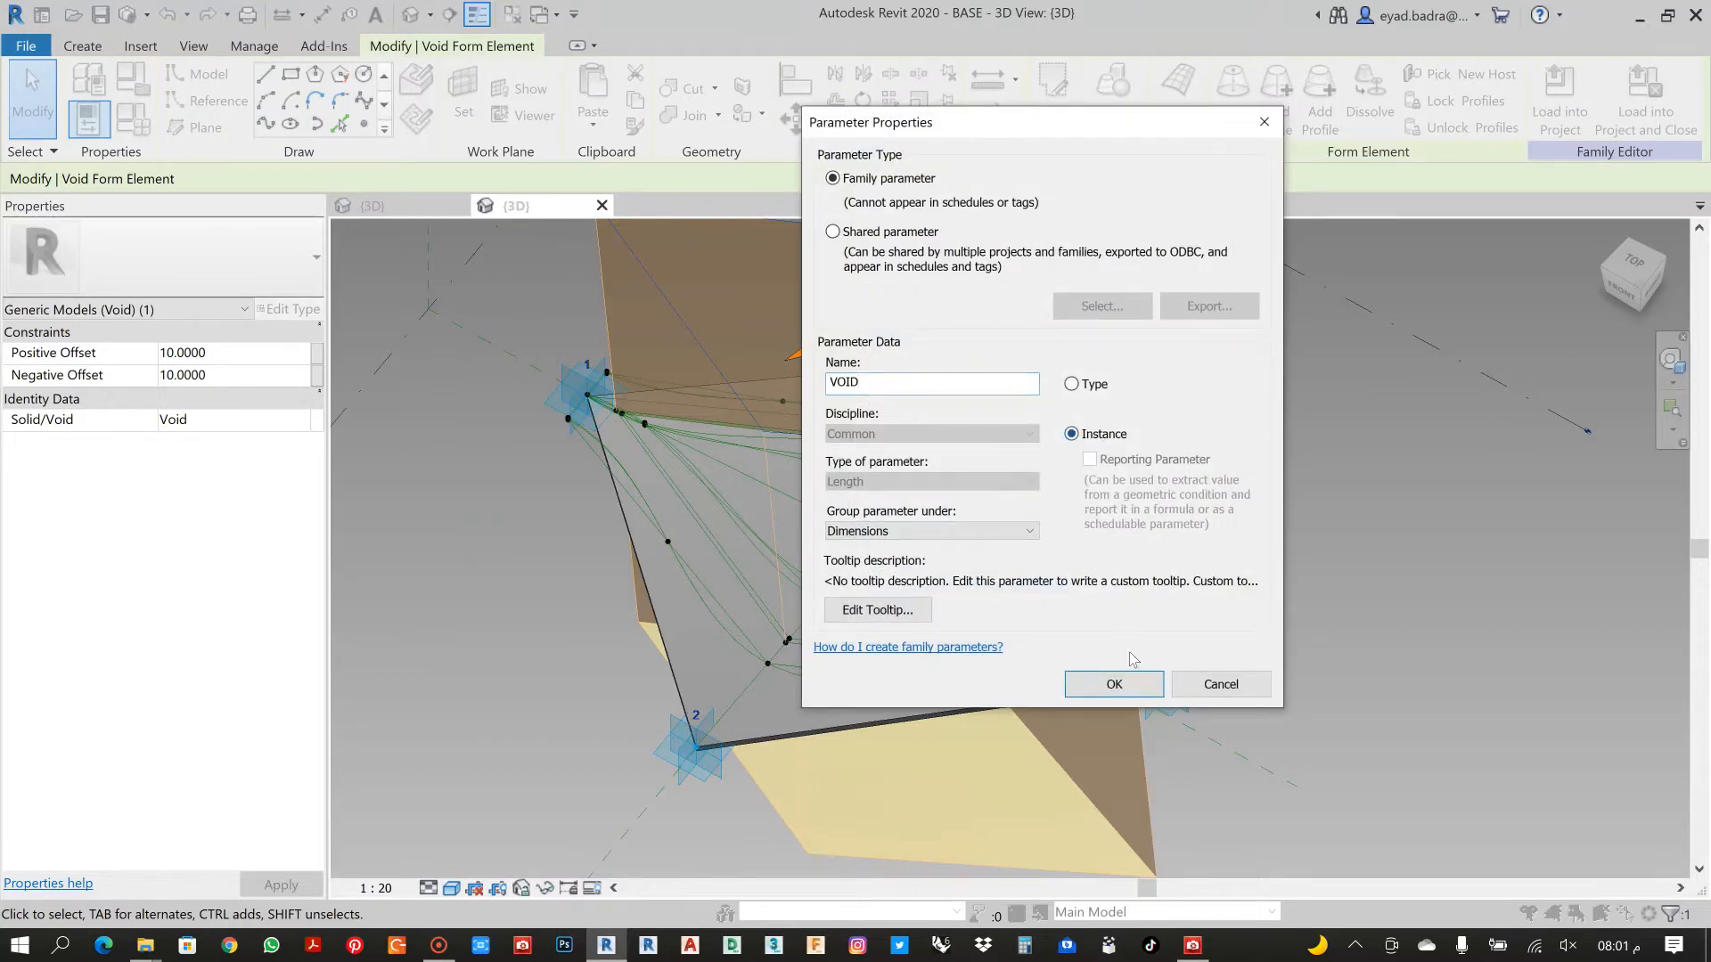
pyautogui.click(1116, 684)
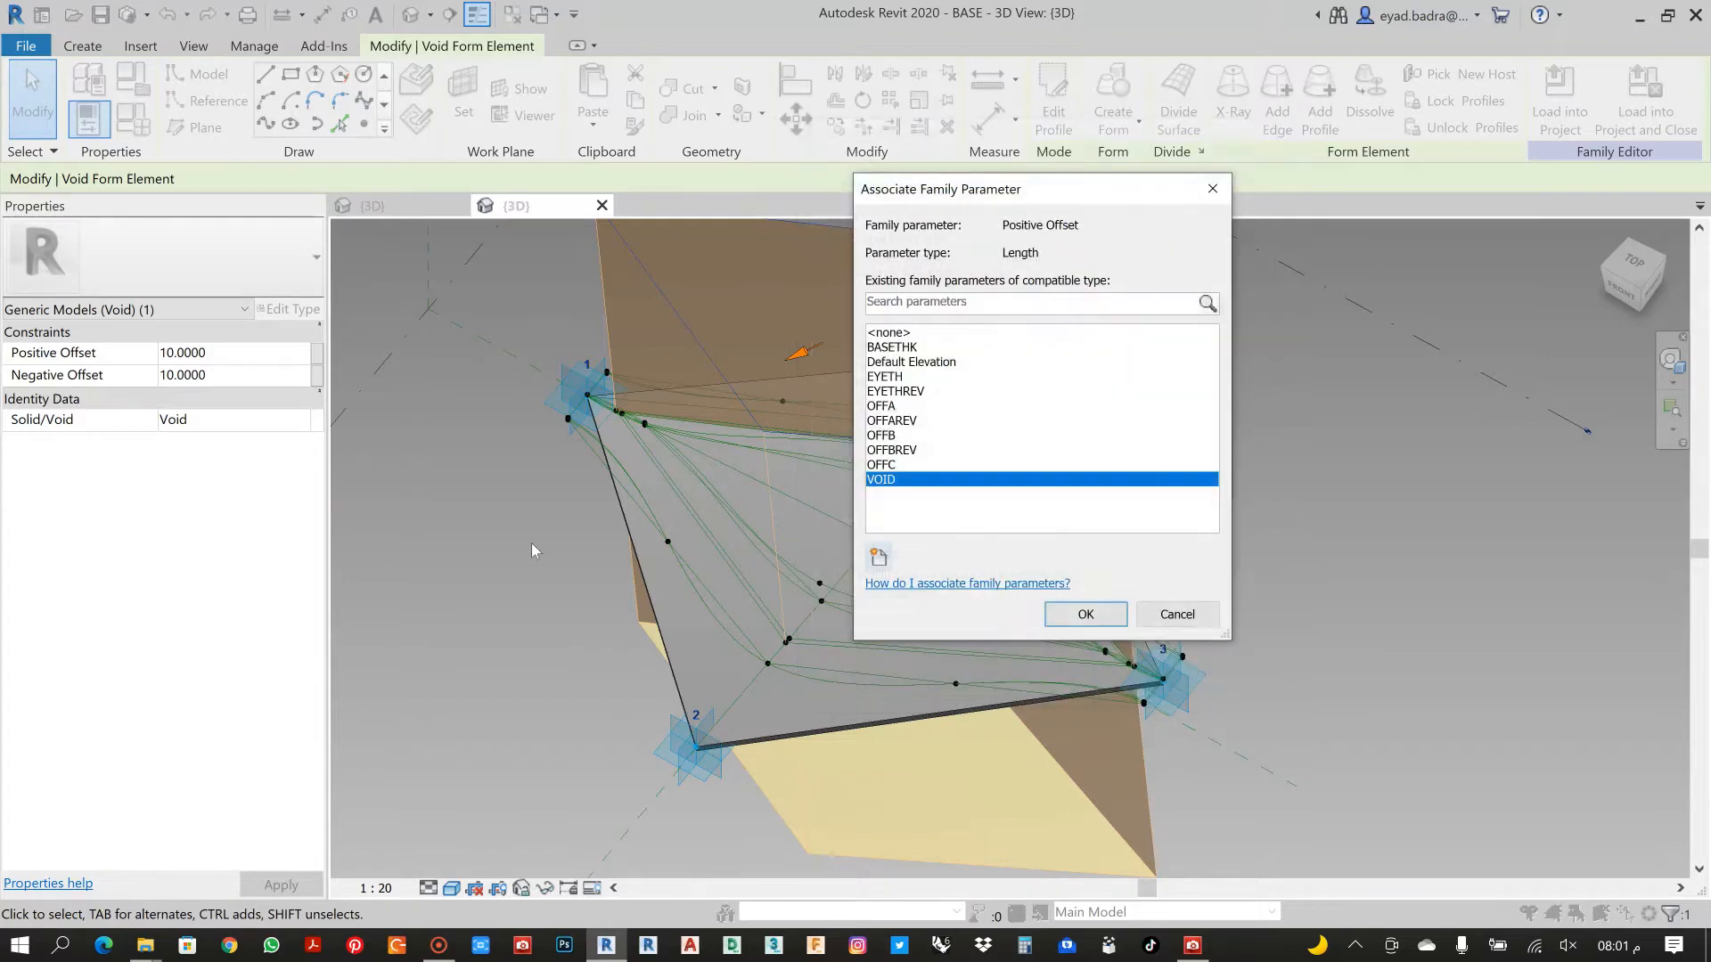
pyautogui.click(1084, 615)
pyautogui.click(316, 375)
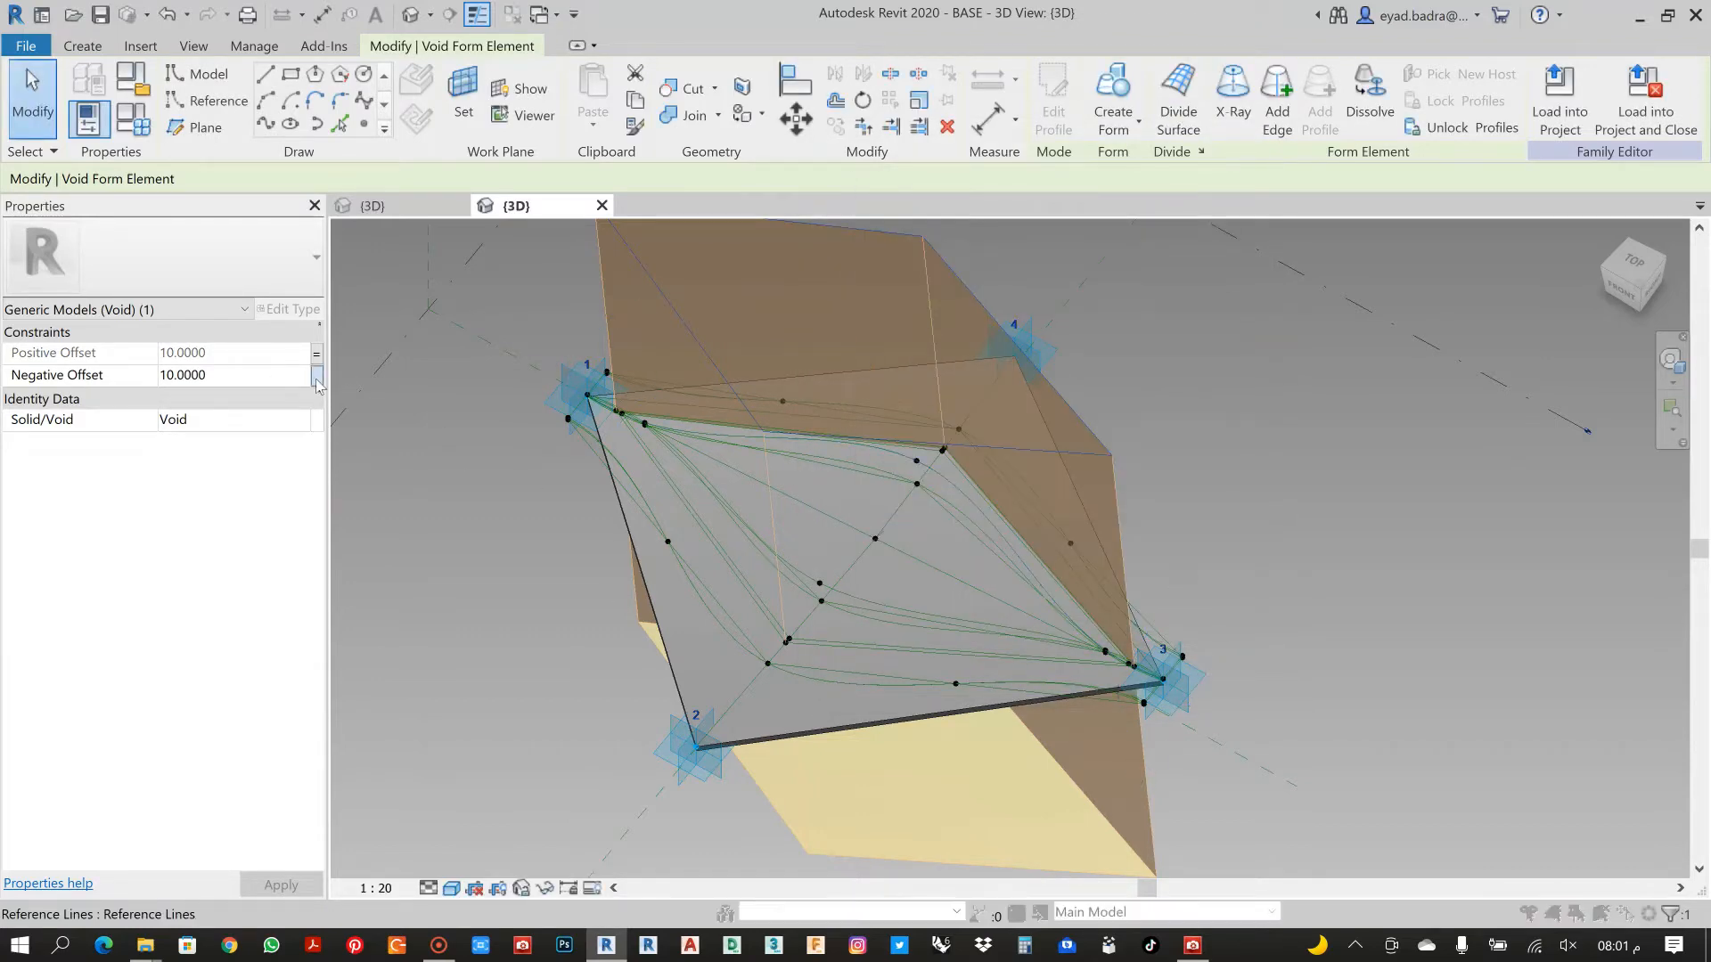
pyautogui.click(891, 480)
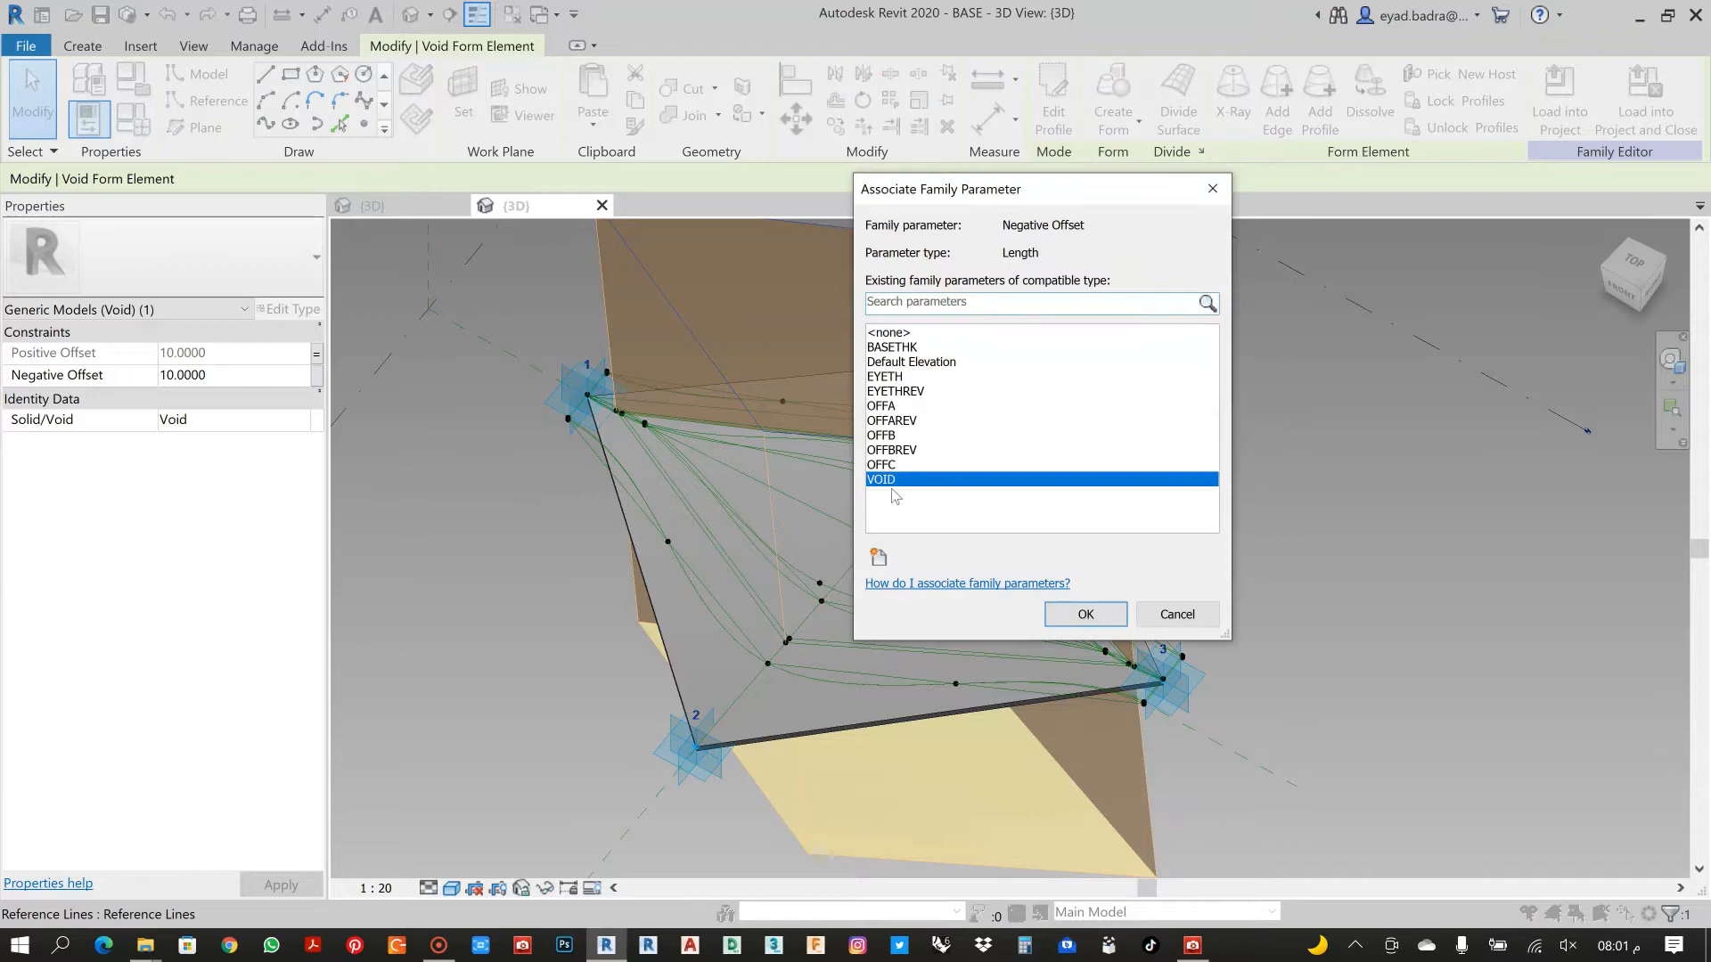
pyautogui.click(1085, 615)
pyautogui.click(1317, 558)
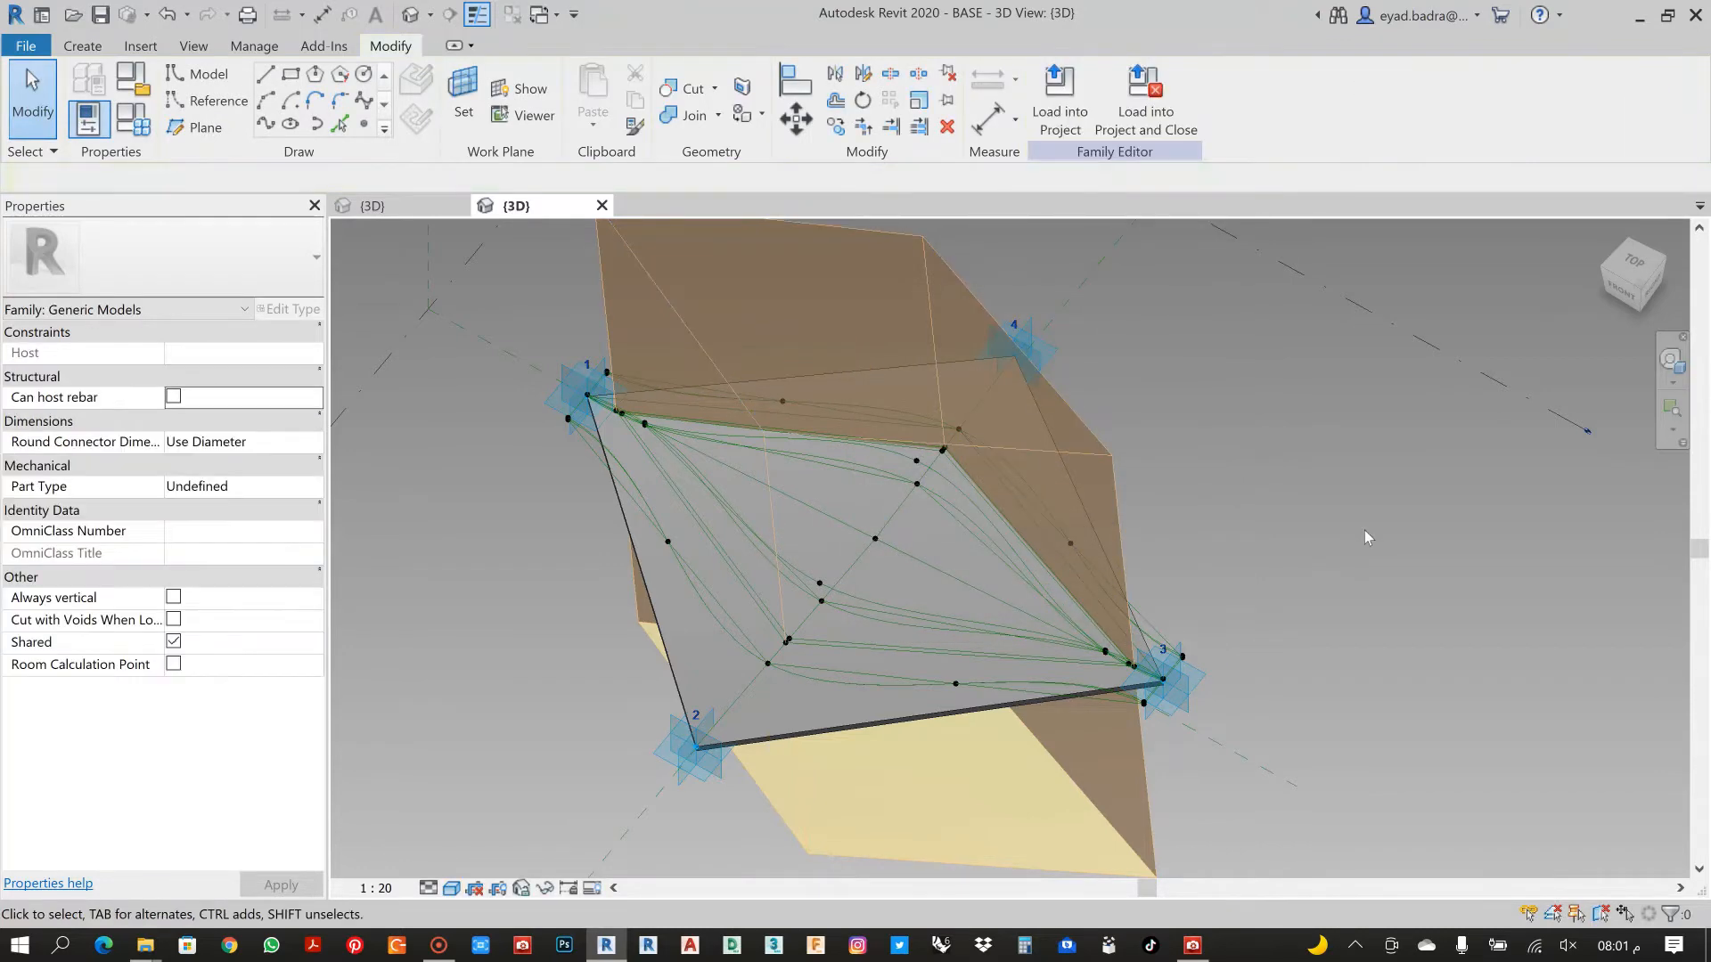
# Examine from several angles in Shaded style how the void form passes through the base slab
pyautogui.keyDown('shift'); pyautogui.moveTo(1359, 519); pyautogui.dragTo(1337, 561, button='middle'); pyautogui.keyUp('shift')
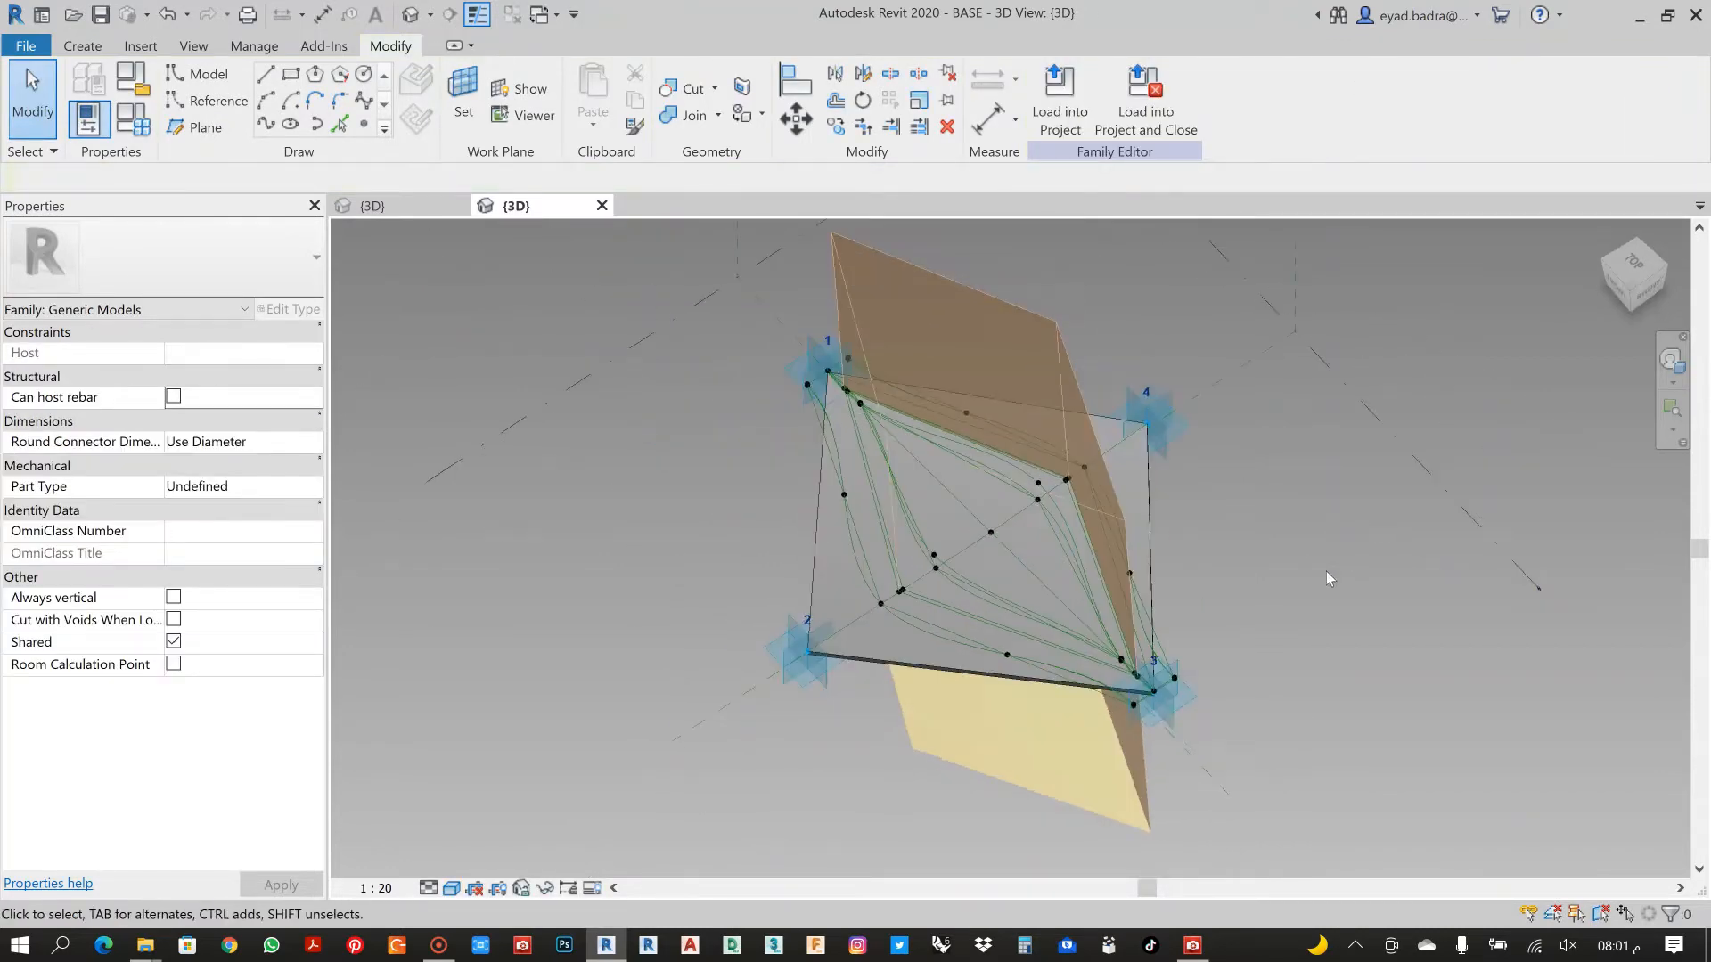
pyautogui.click(453, 886)
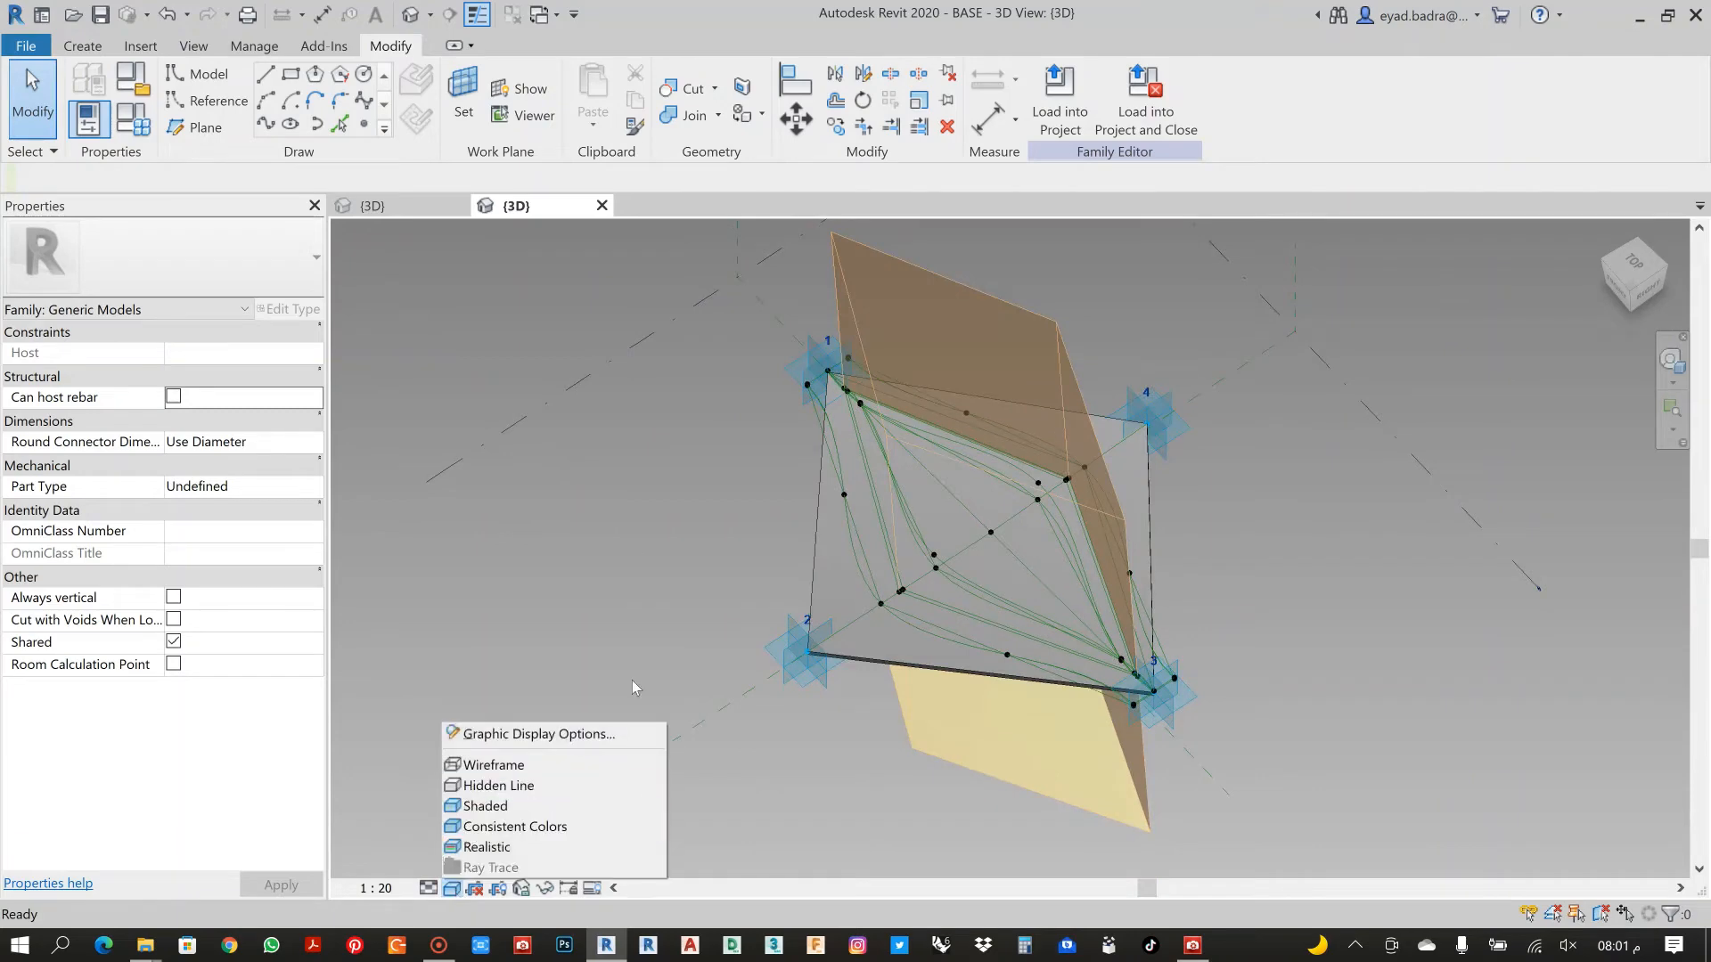
pyautogui.click(779, 510)
pyautogui.click(817, 513)
pyautogui.click(587, 540)
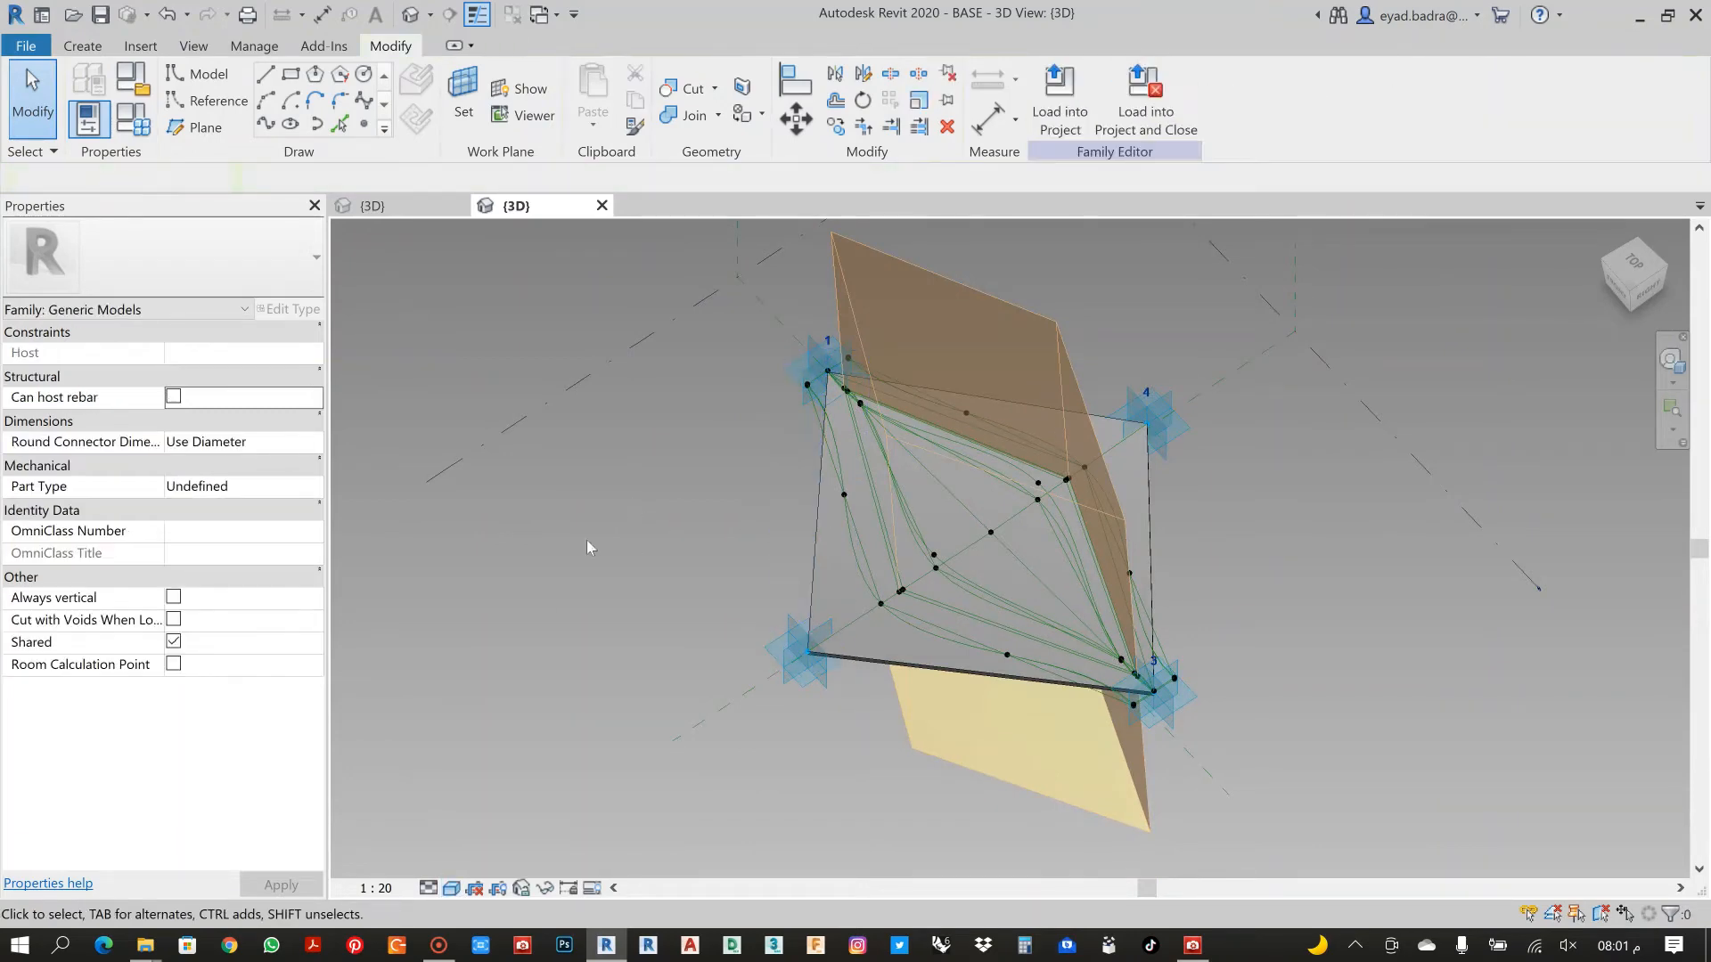
pyautogui.keyDown('shift'); pyautogui.moveTo(587, 540); pyautogui.dragTo(652, 513, button='middle'); pyautogui.keyUp('shift')
pyautogui.click(452, 888)
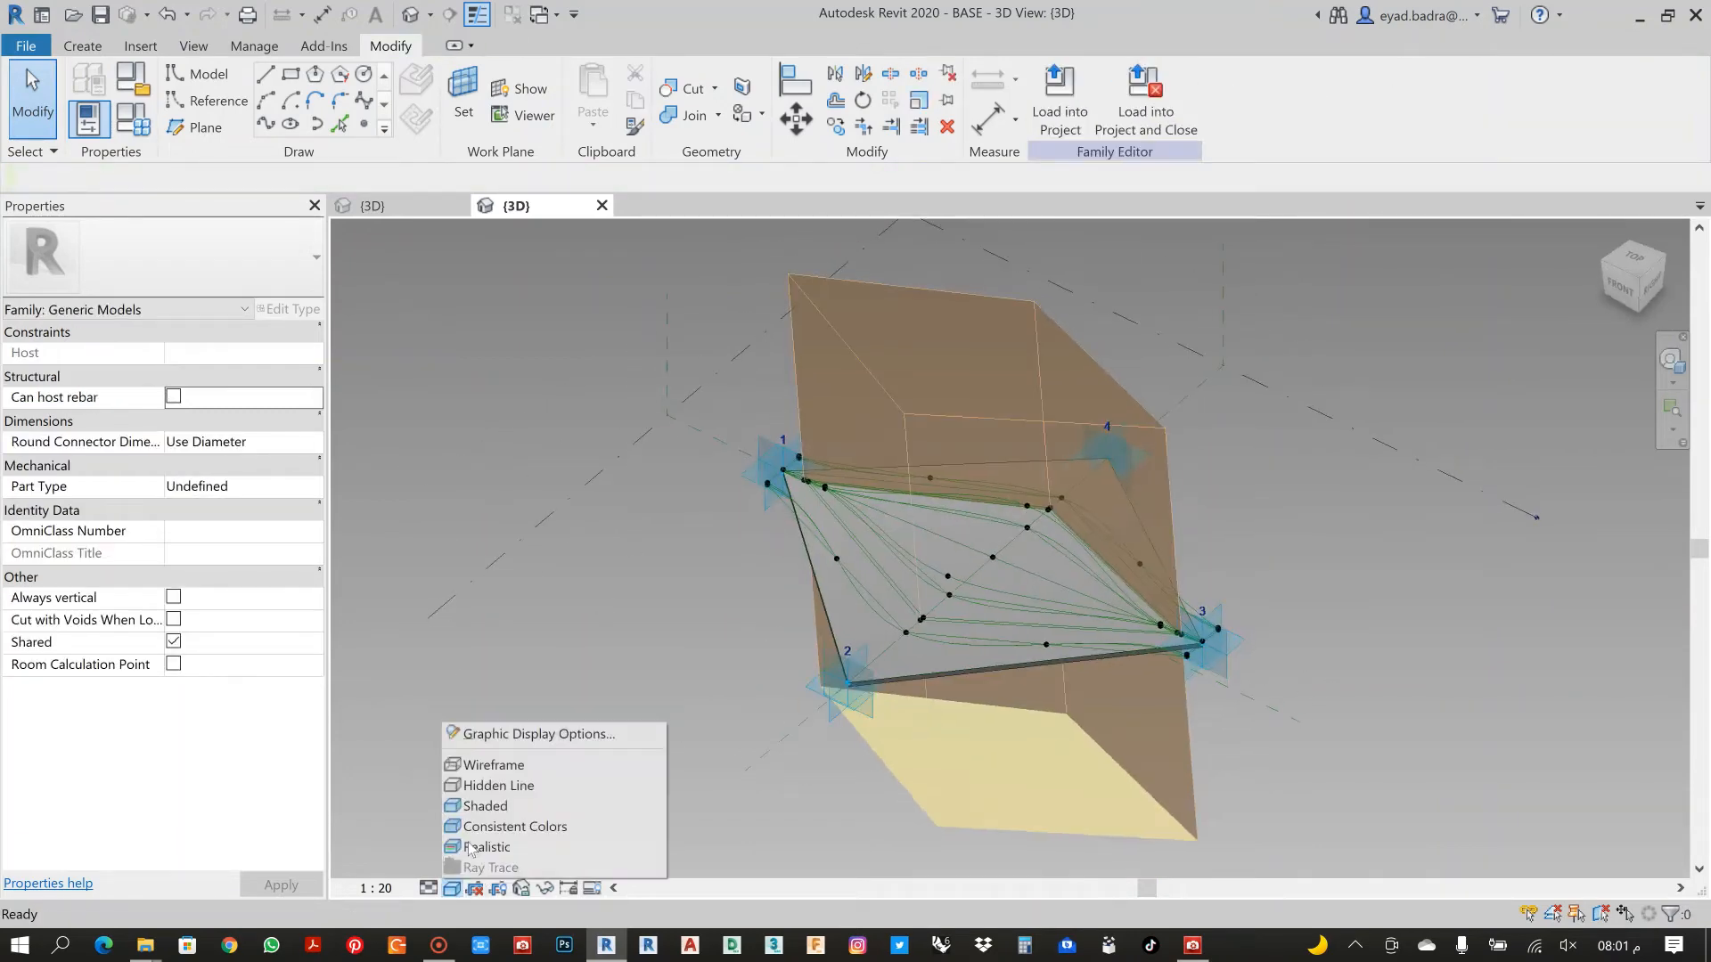
pyautogui.click(480, 806)
pyautogui.moveTo(624, 650)
pyautogui.keyDown('shift'); pyautogui.mouseDown(button='middle')
pyautogui.moveTo(546, 568)
pyautogui.moveTo(519, 417)
pyautogui.moveTo(543, 421)
pyautogui.mouseUp(button='middle'); pyautogui.keyUp('shift')
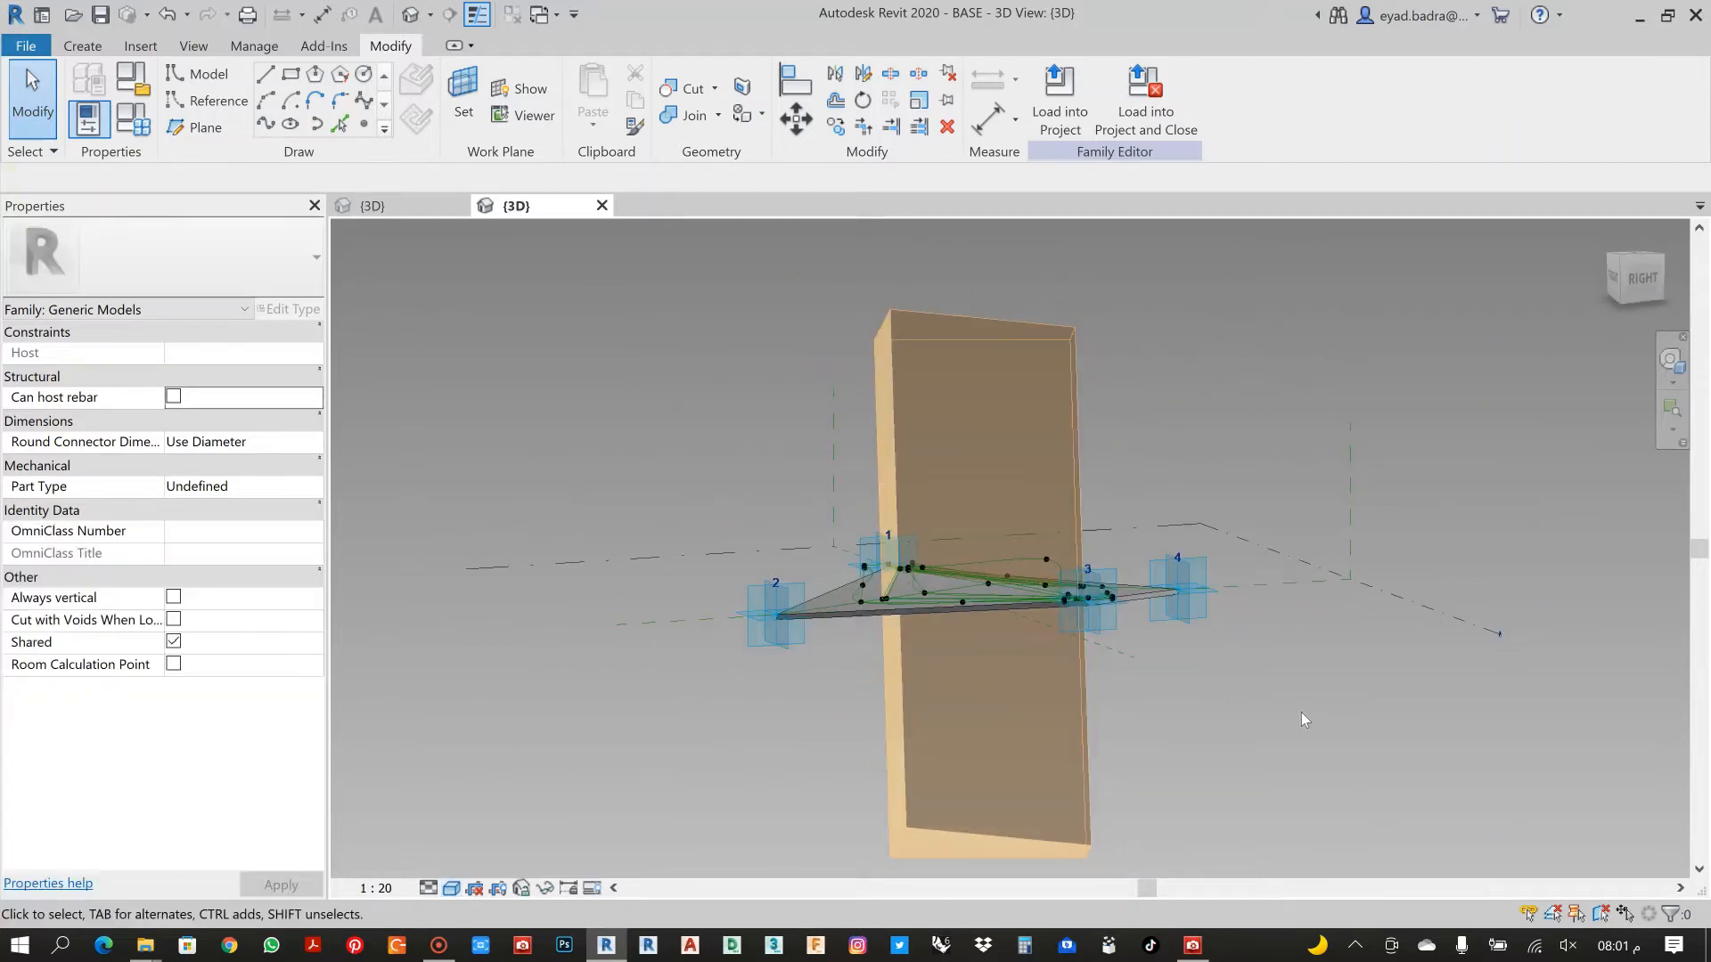
pyautogui.scroll(-2, 1247, 675)
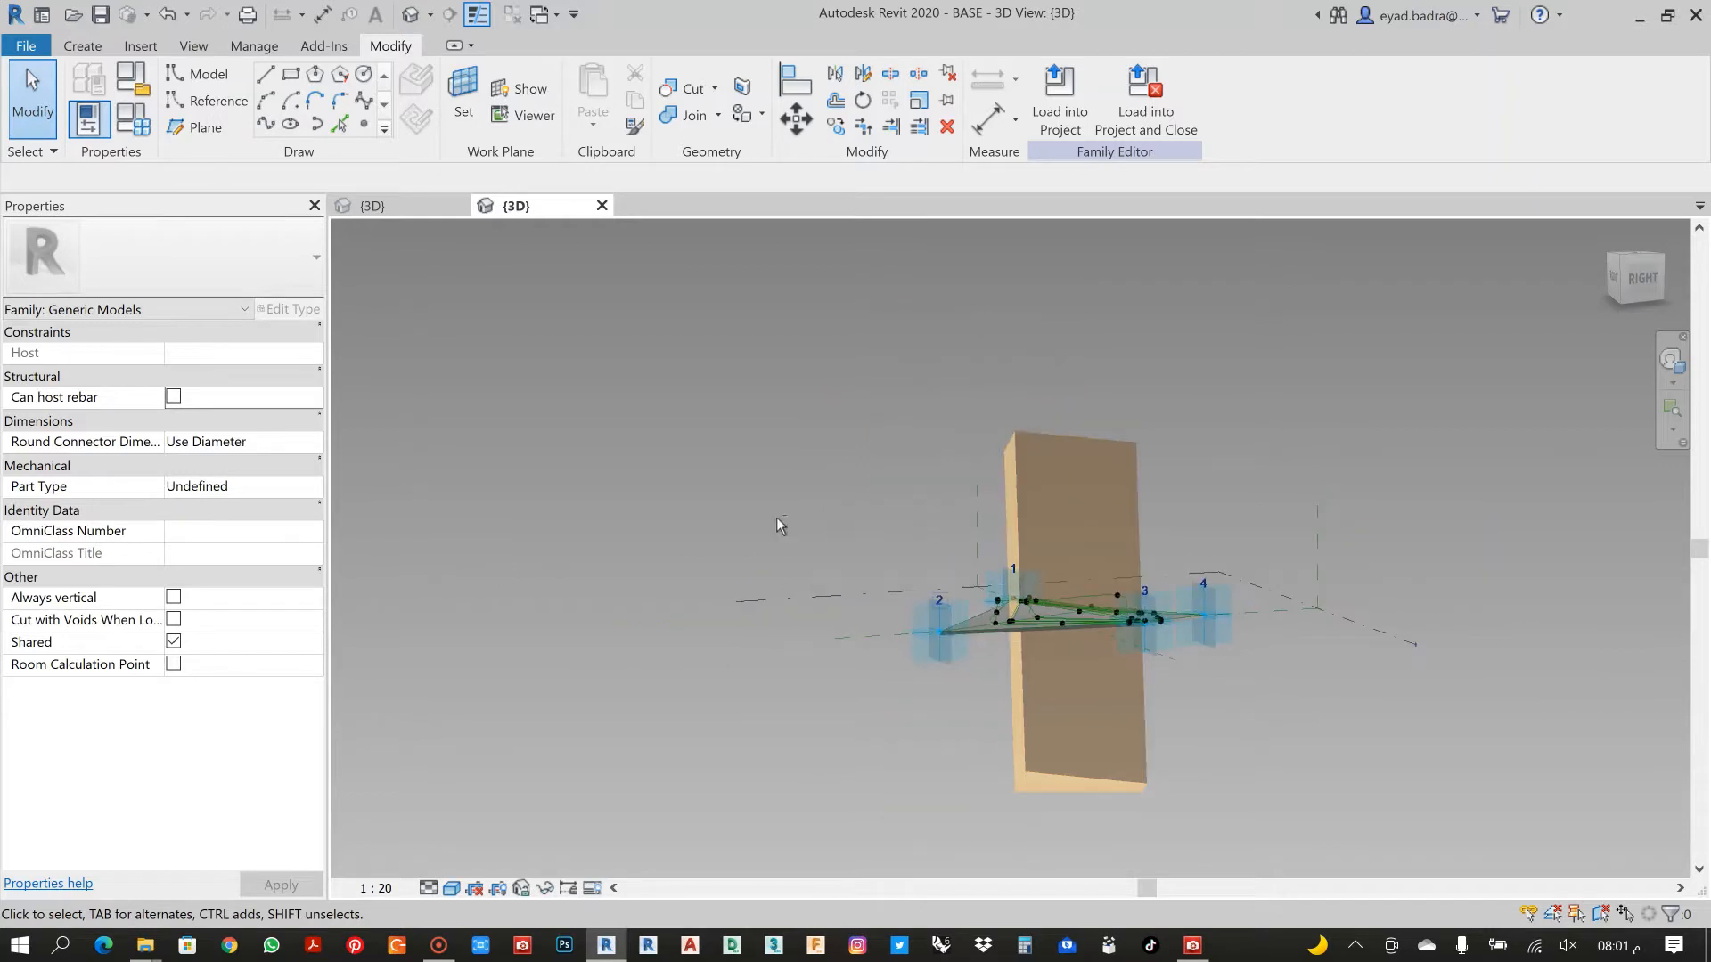
pyautogui.keyDown('shift'); pyautogui.moveTo(778, 517); pyautogui.dragTo(936, 757, button='middle'); pyautogui.keyUp('shift')
pyautogui.scroll(1, 1426, 533)
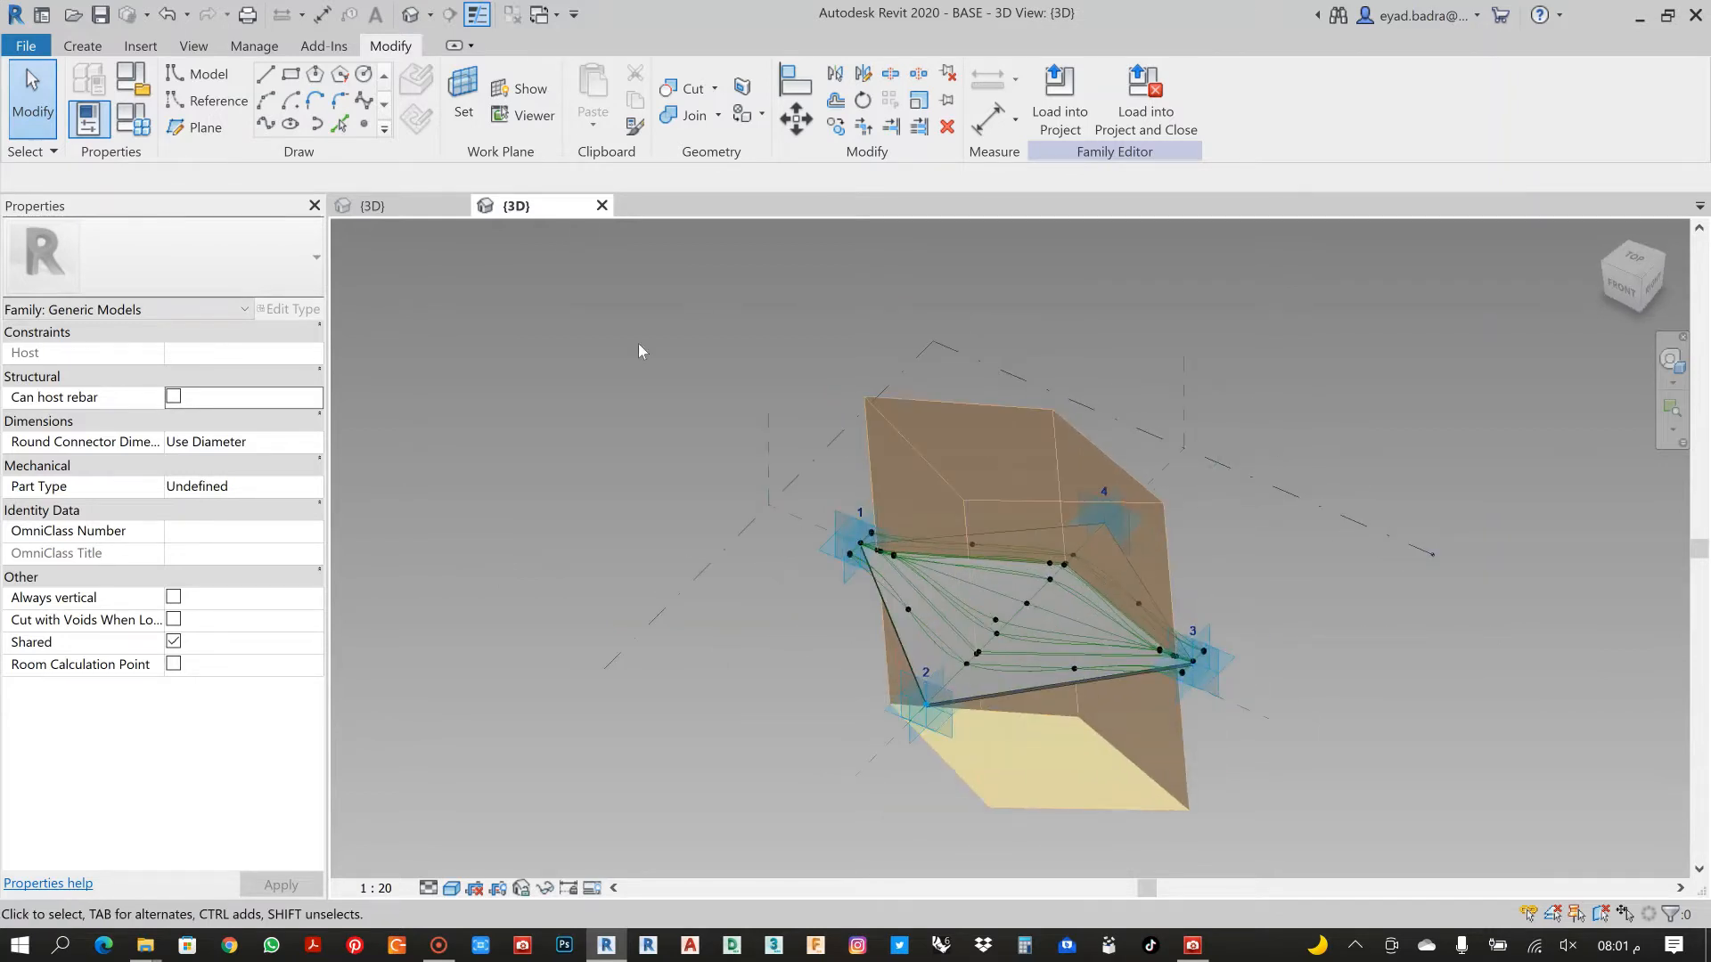
# Review the parameters in the family types and inspect the upper face of the void form
pyautogui.press('f')
pyautogui.press('t')
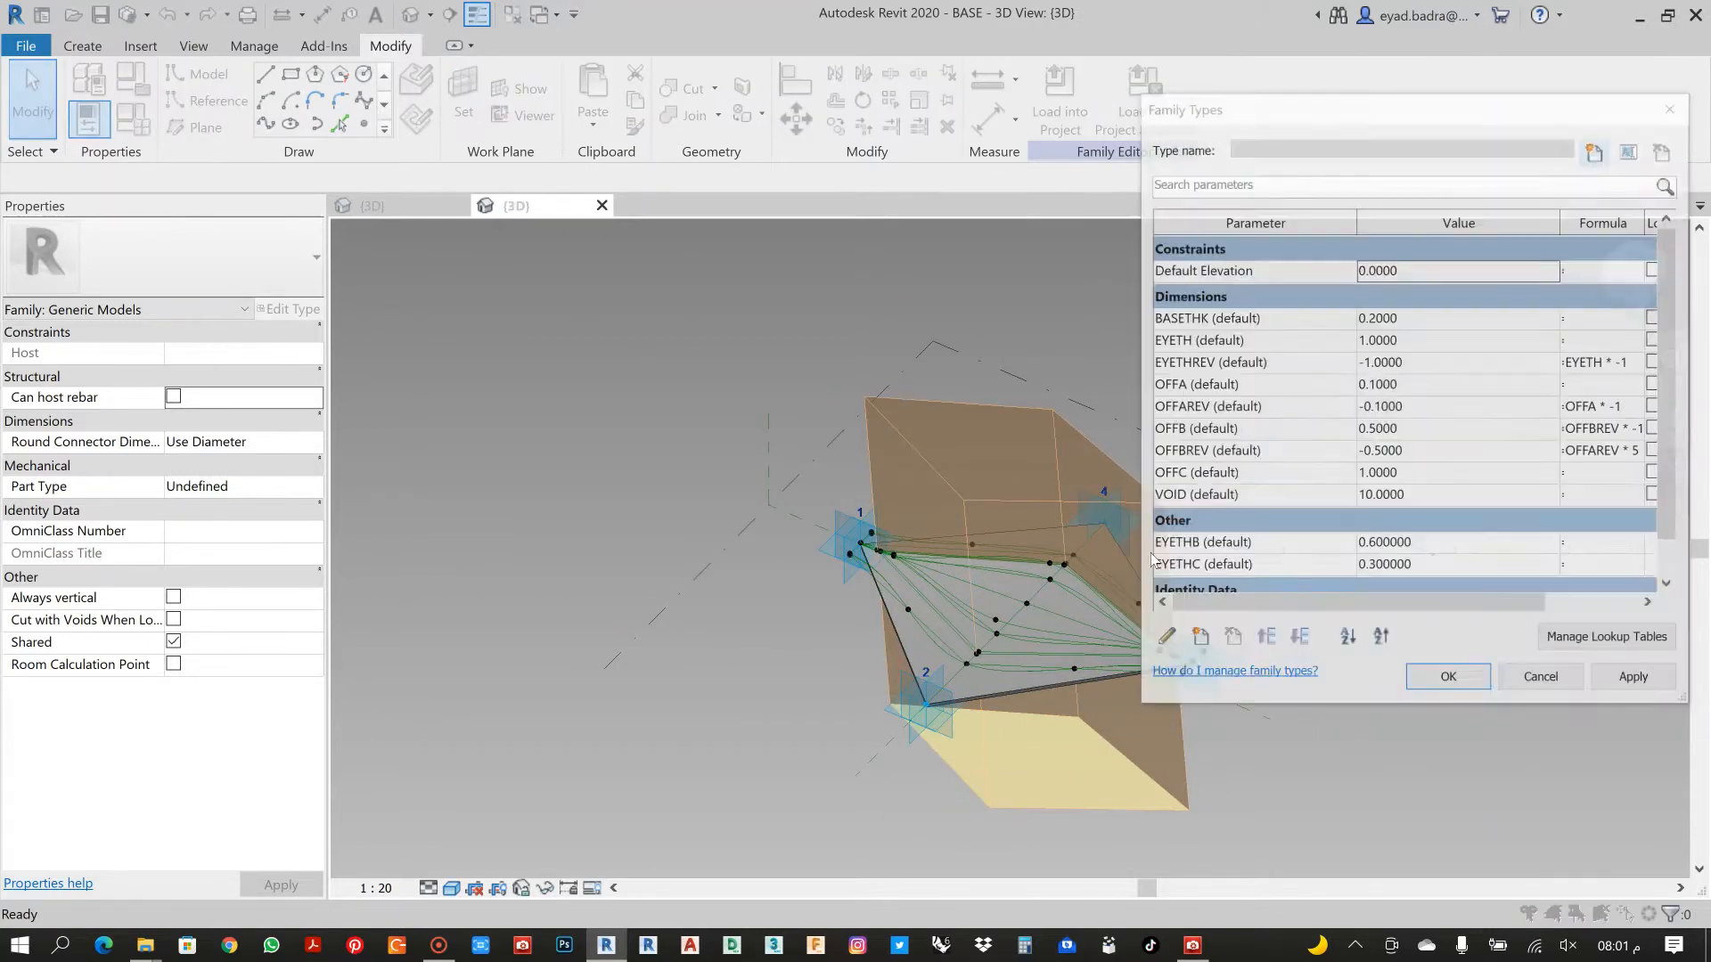
pyautogui.click(1446, 677)
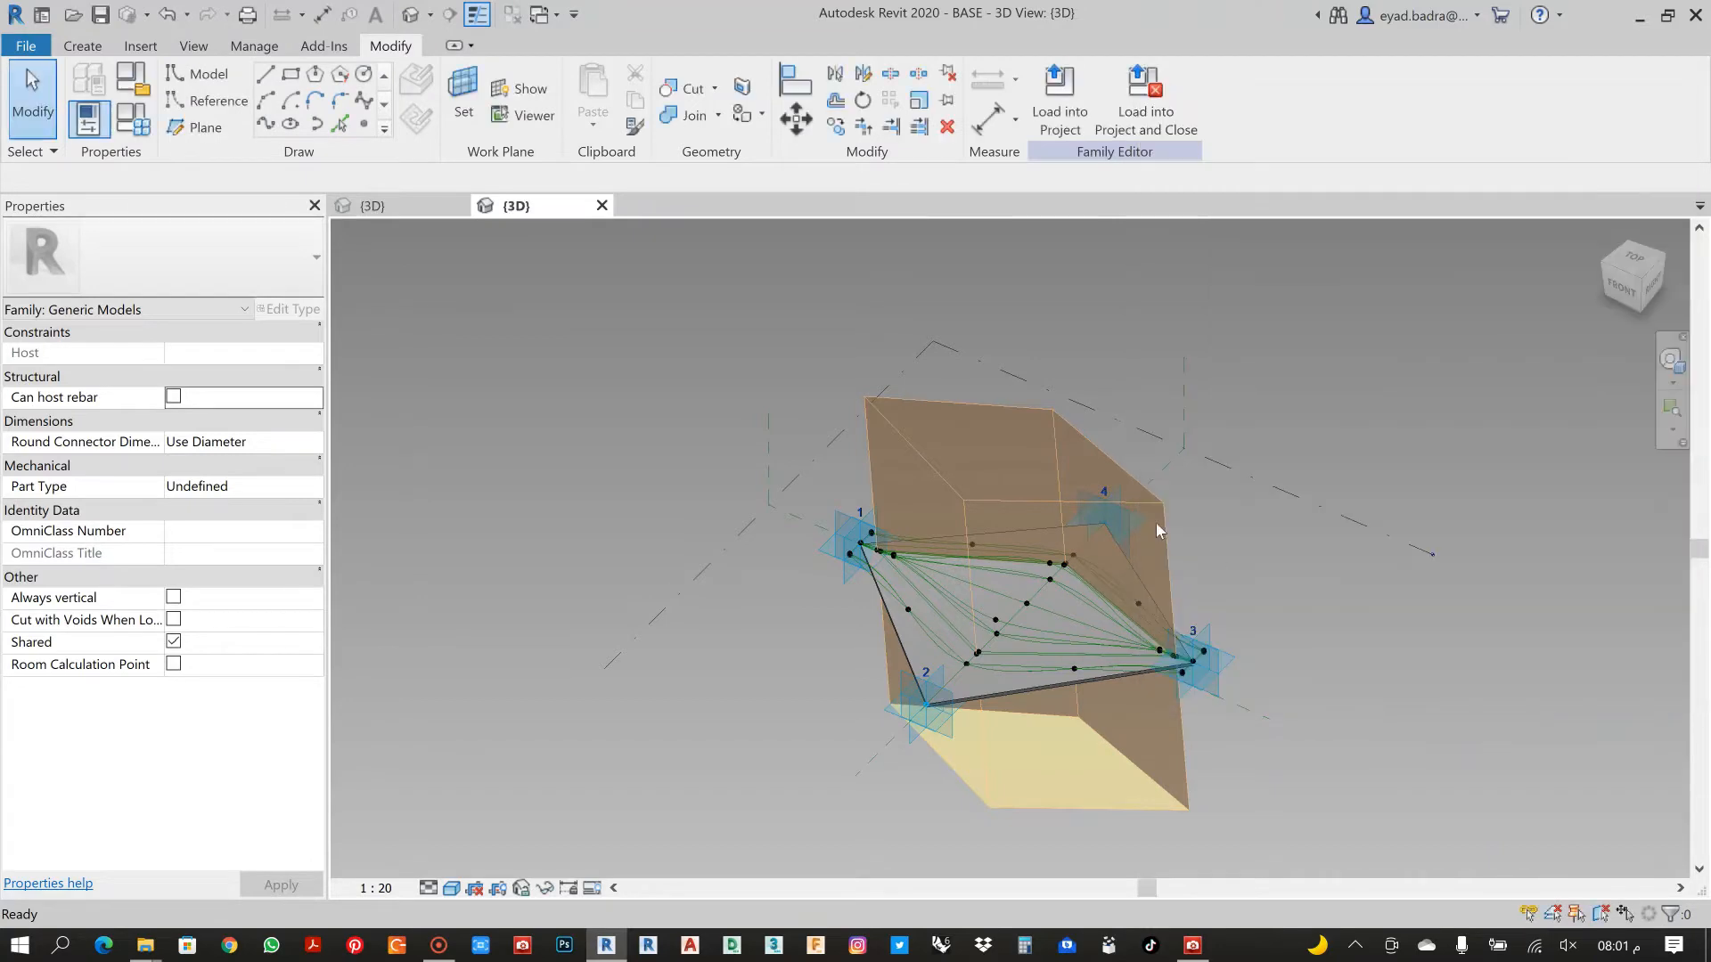
pyautogui.click(1062, 403)
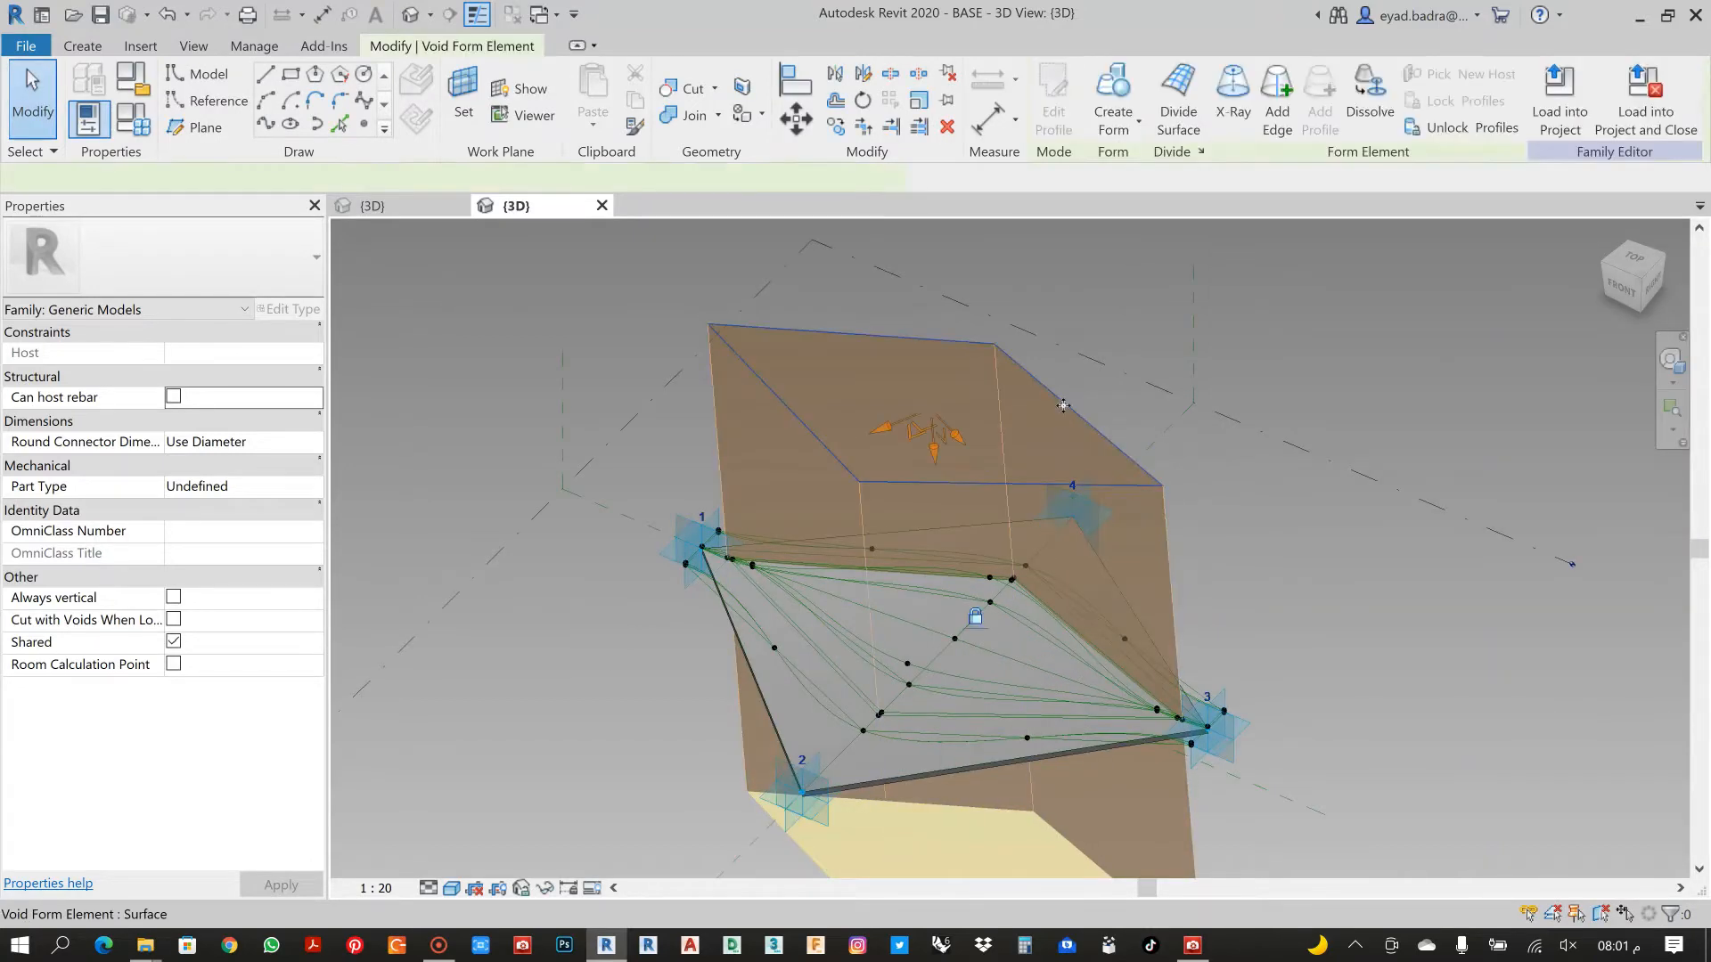
pyautogui.click(1344, 532)
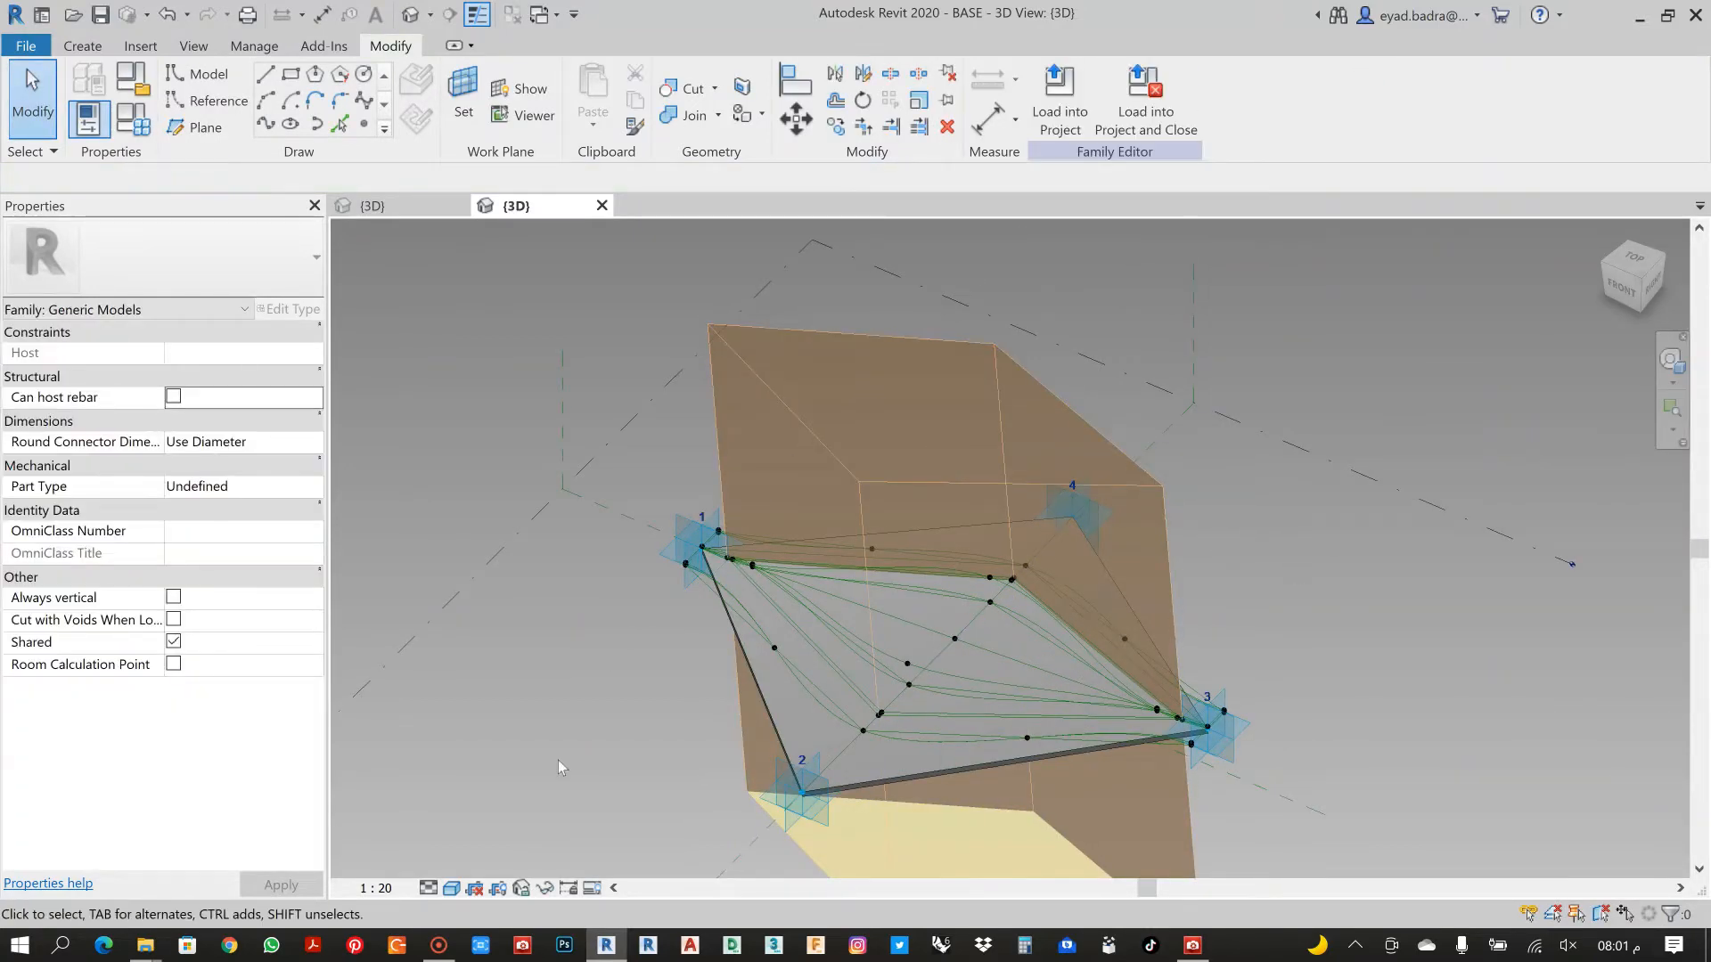
# Set the view's detail level to Fine and try the Wireframe visual style
pyautogui.click(453, 888)
pyautogui.click(453, 888)
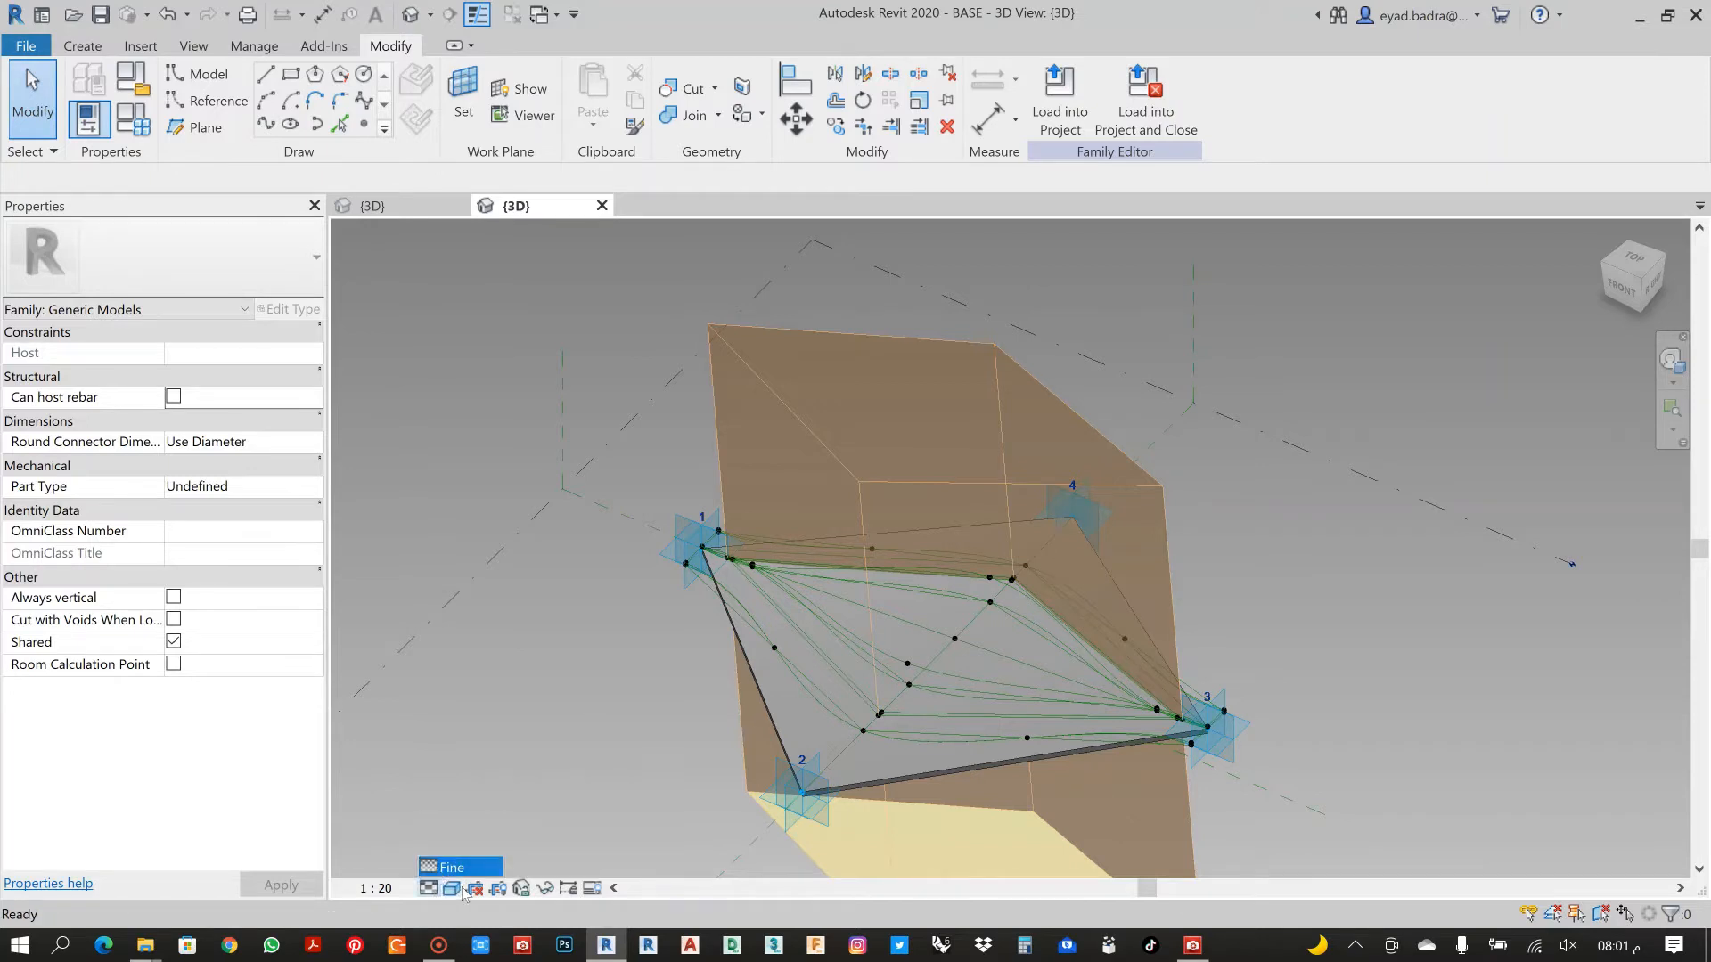
pyautogui.click(455, 889)
pyautogui.click(486, 766)
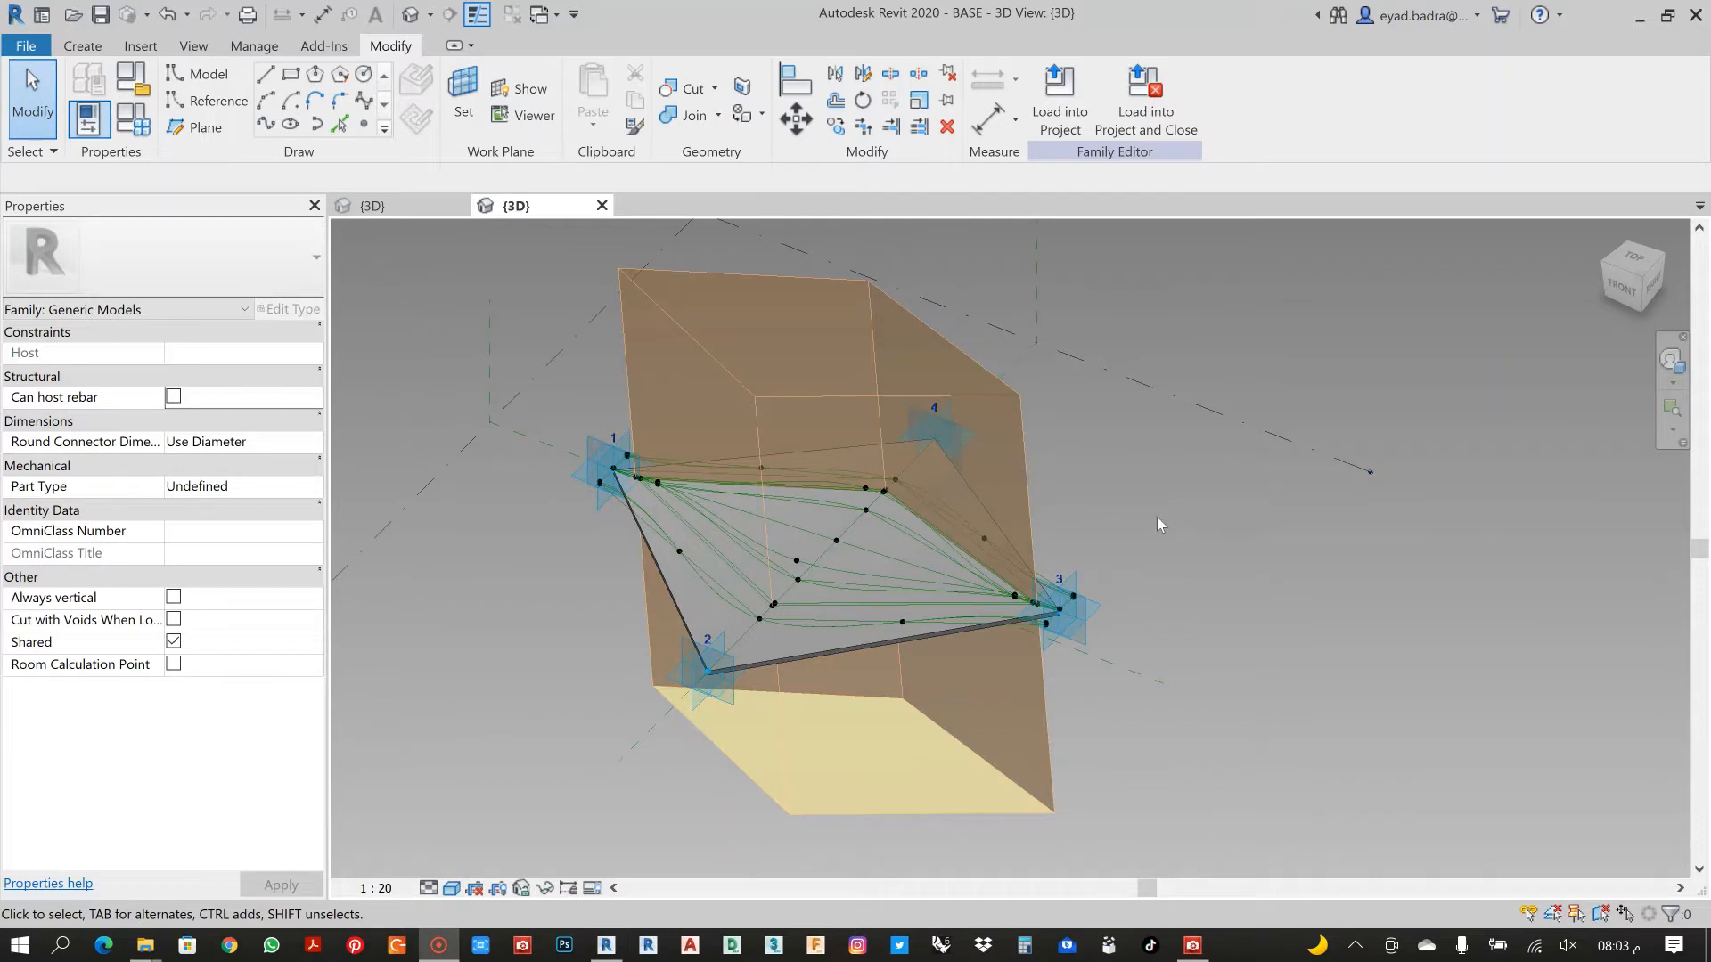
# Delete the whole extruded void form that passes through the base slab
pyautogui.scroll(2, 1148, 537)
pyautogui.moveTo(1159, 548); pyautogui.dragTo(1206, 548, button='middle')
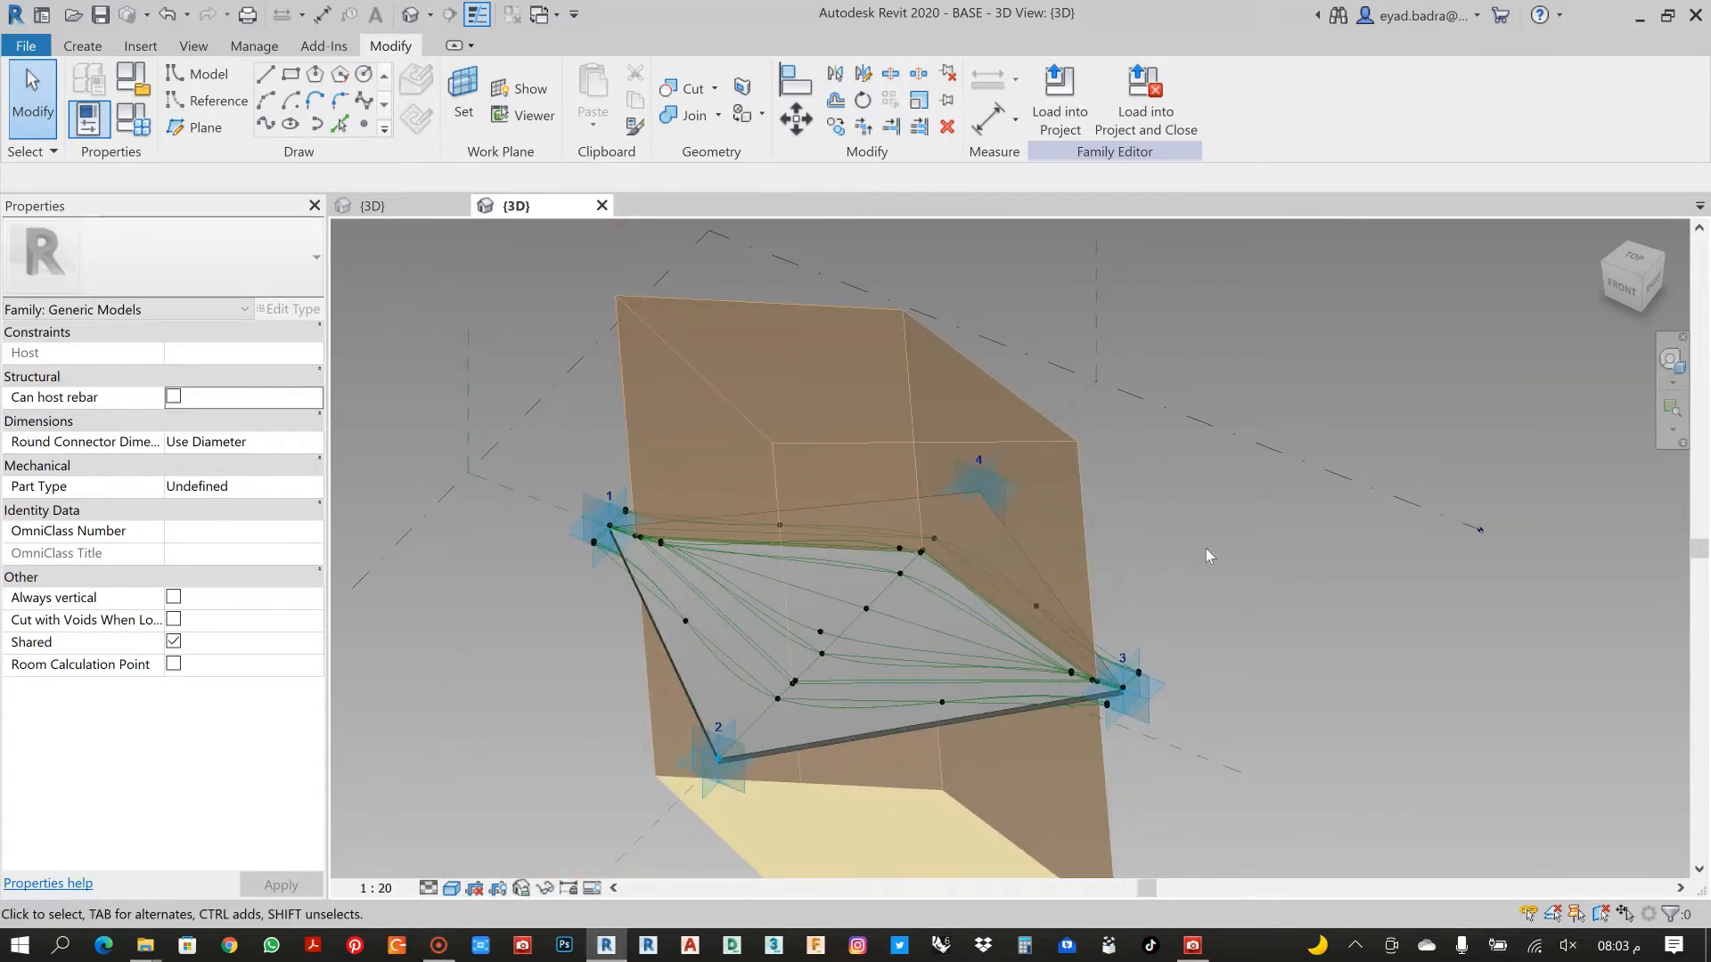
pyautogui.click(690, 306)
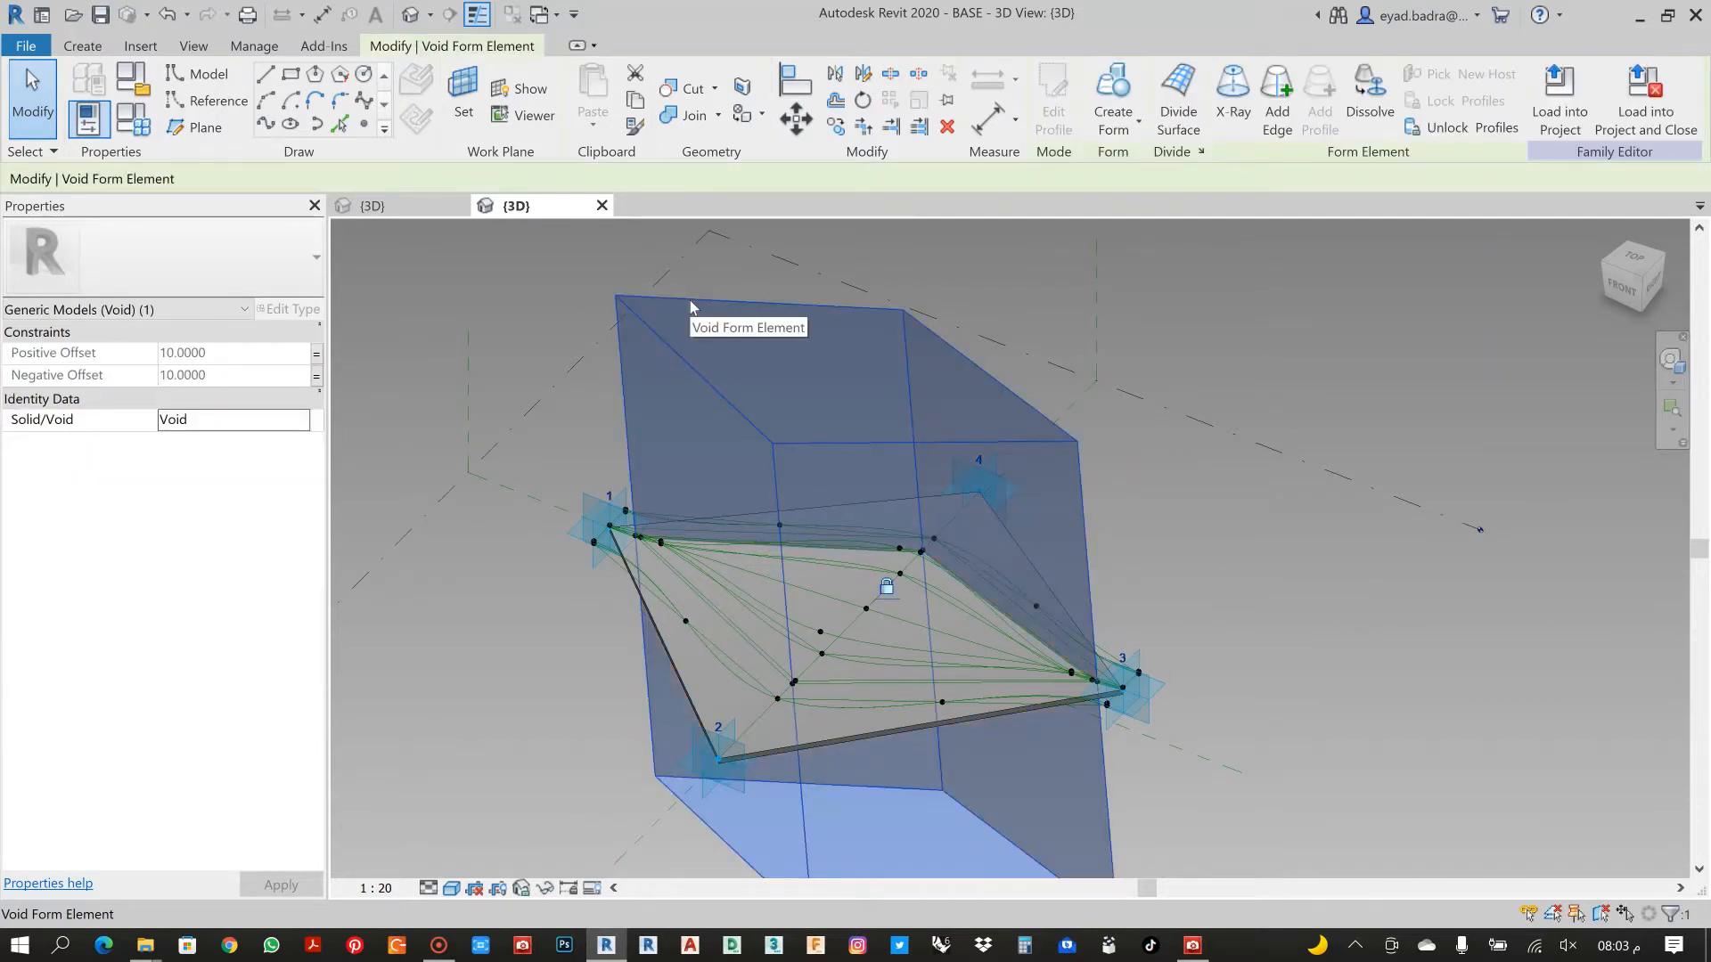
pyautogui.press('Delete')
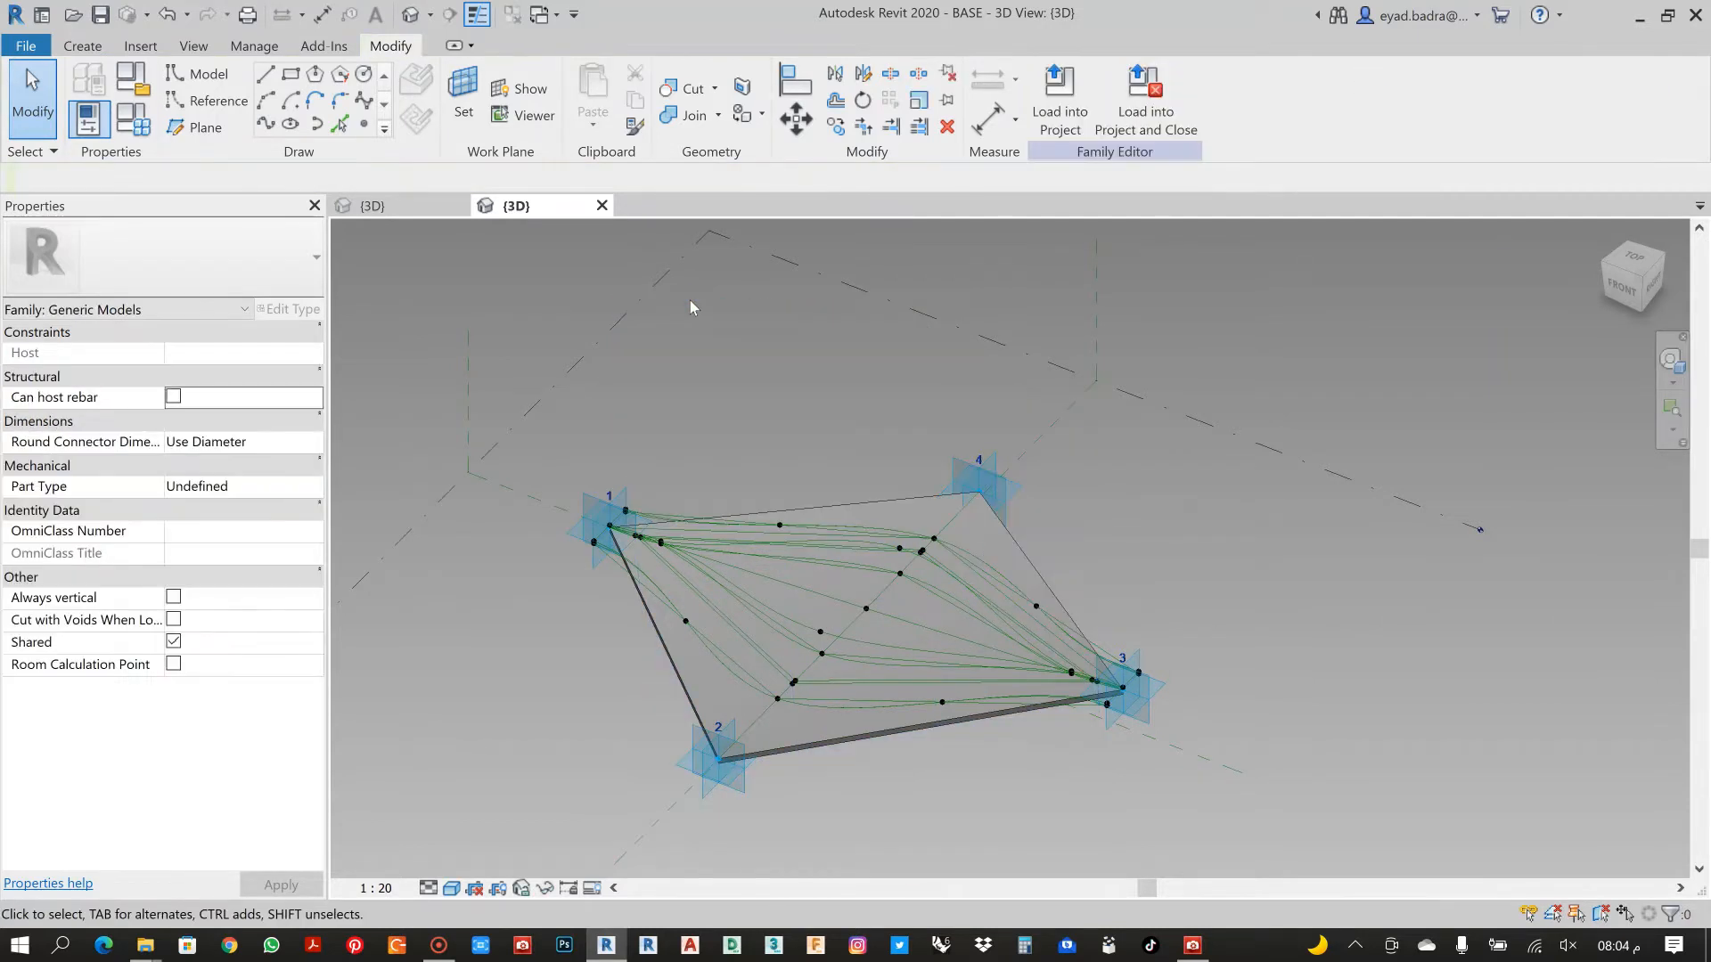
# Create a solid form from the four straight reference lines that outline the inner opening of the base
pyautogui.scroll(6, 600, 461)
pyautogui.scroll(2, 600, 461)
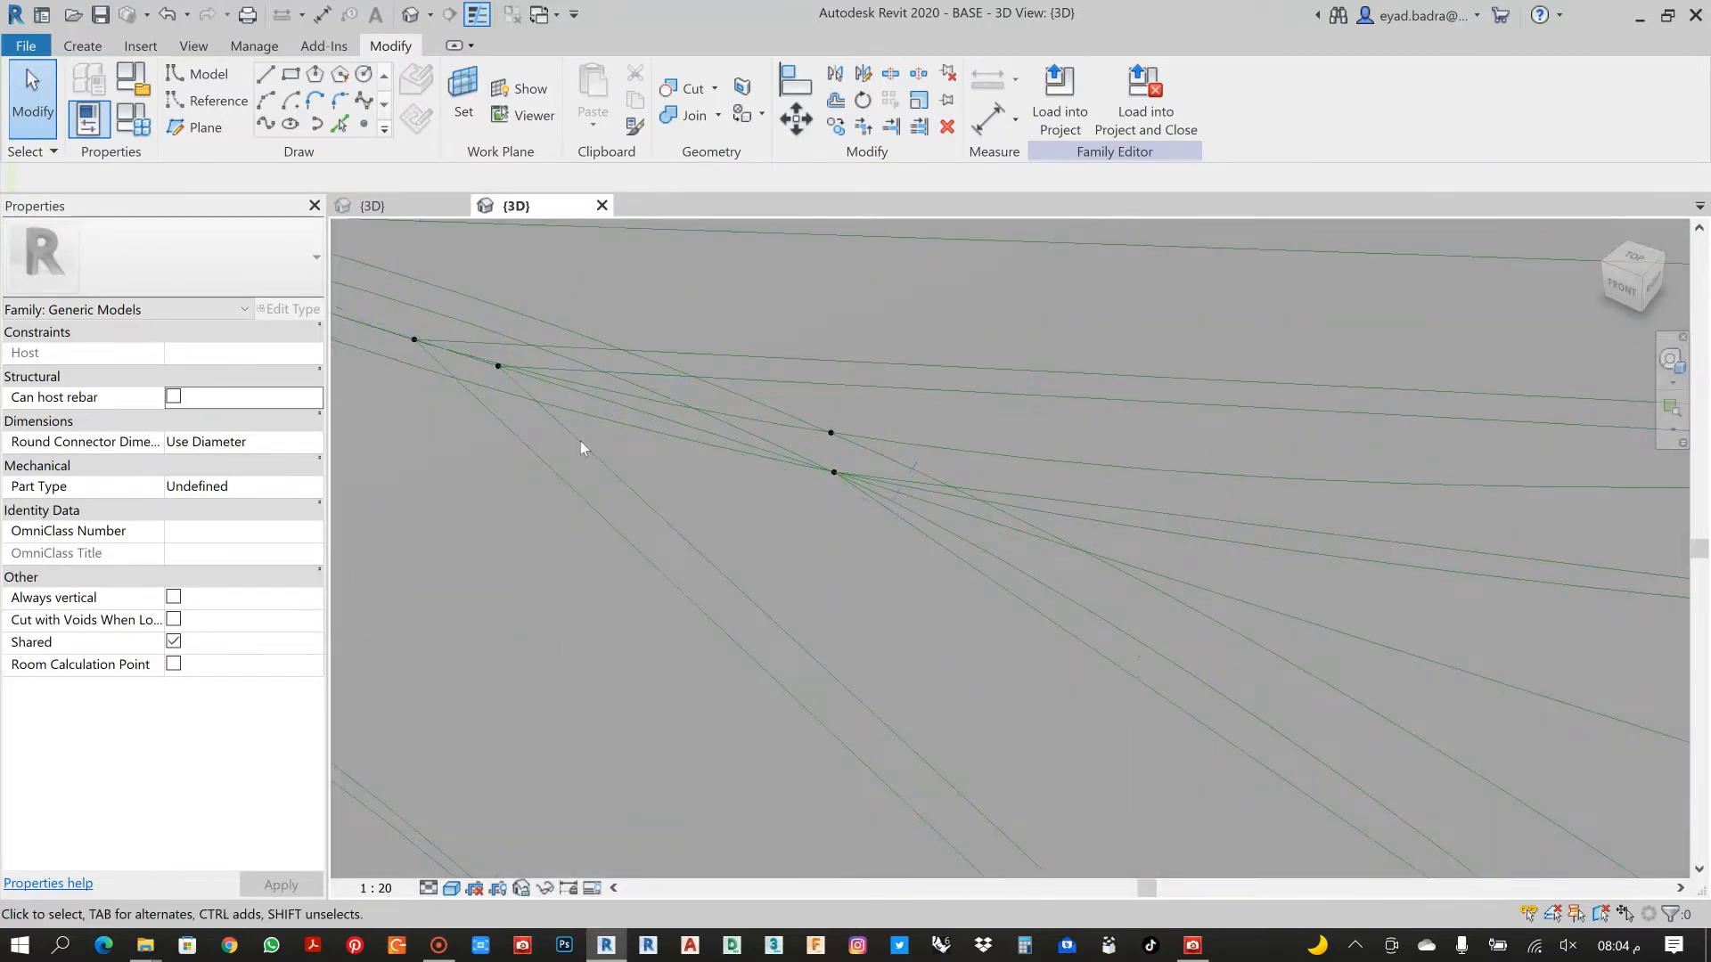
pyautogui.scroll(-3, 779, 635)
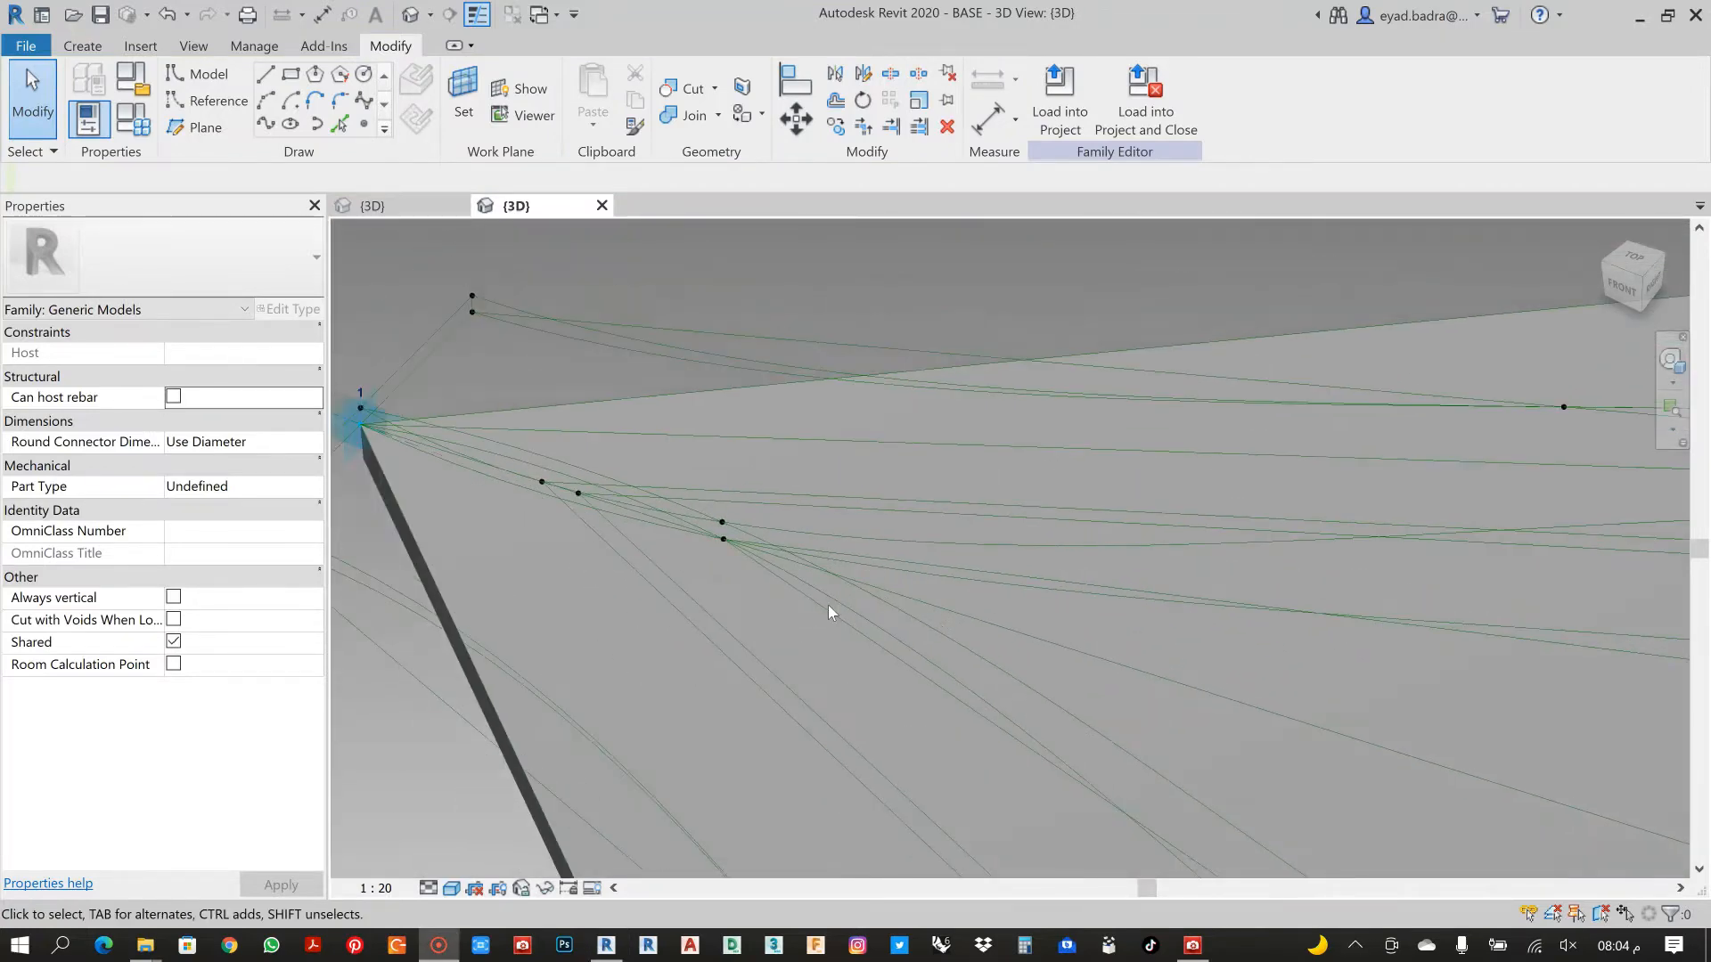
pyautogui.scroll(2, 526, 438)
pyautogui.scroll(-2, 649, 490)
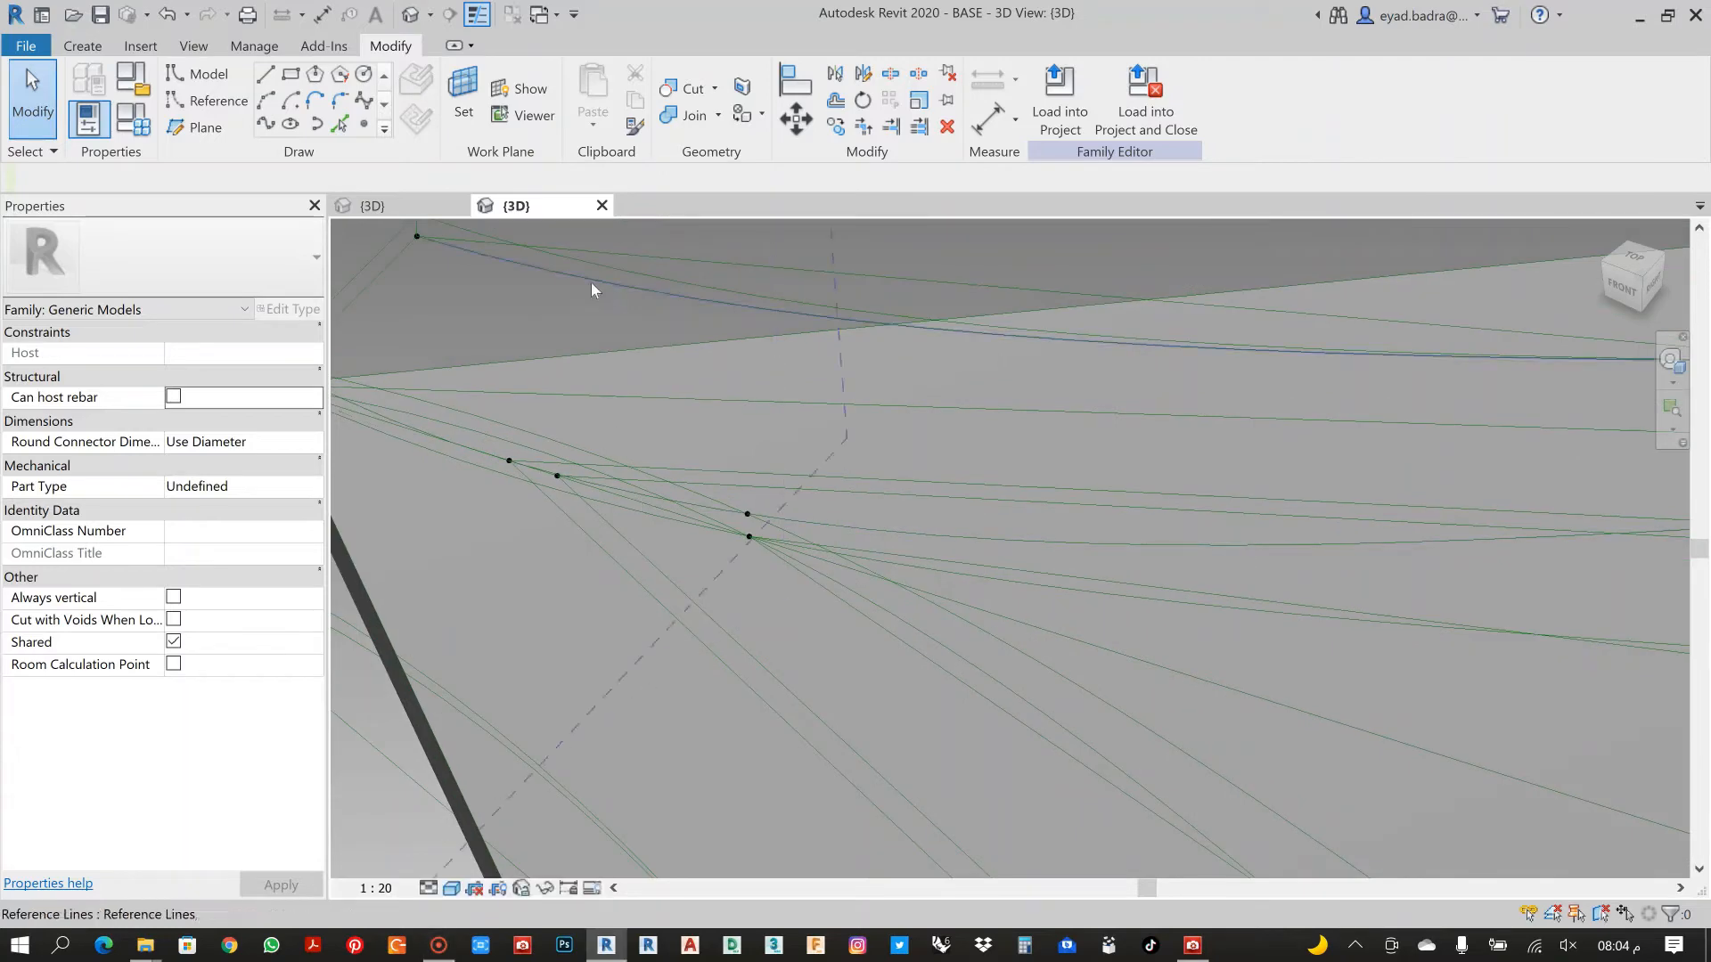
pyautogui.press('Tab')
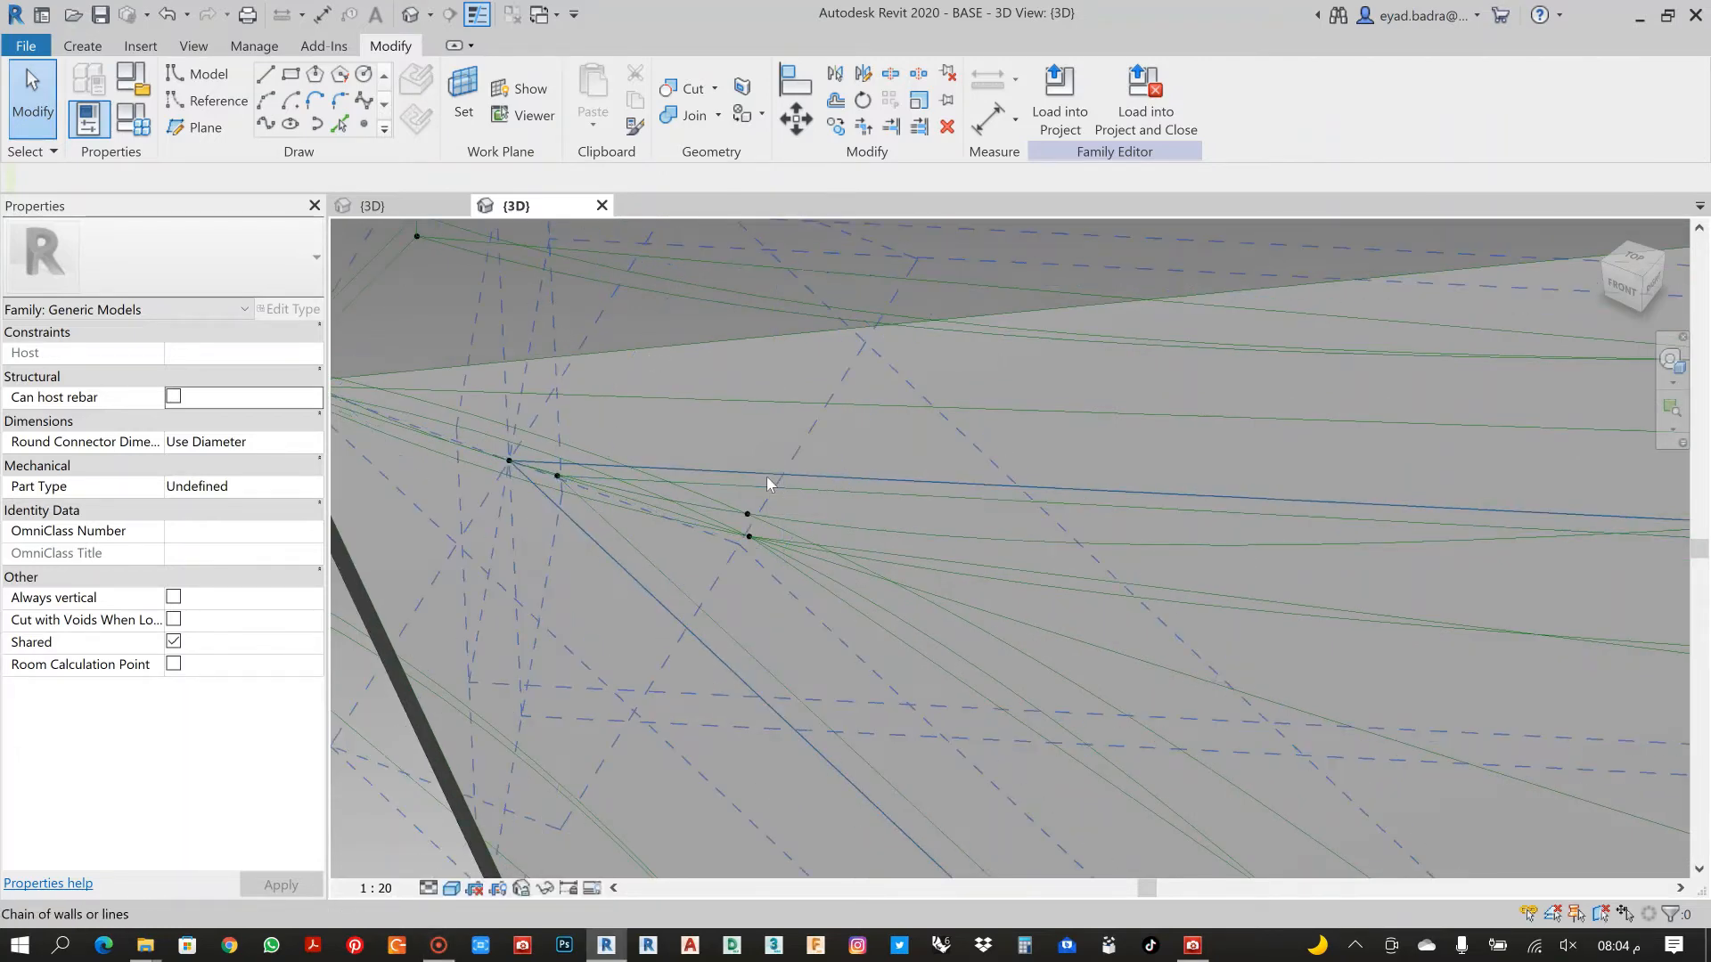
pyautogui.click(766, 477)
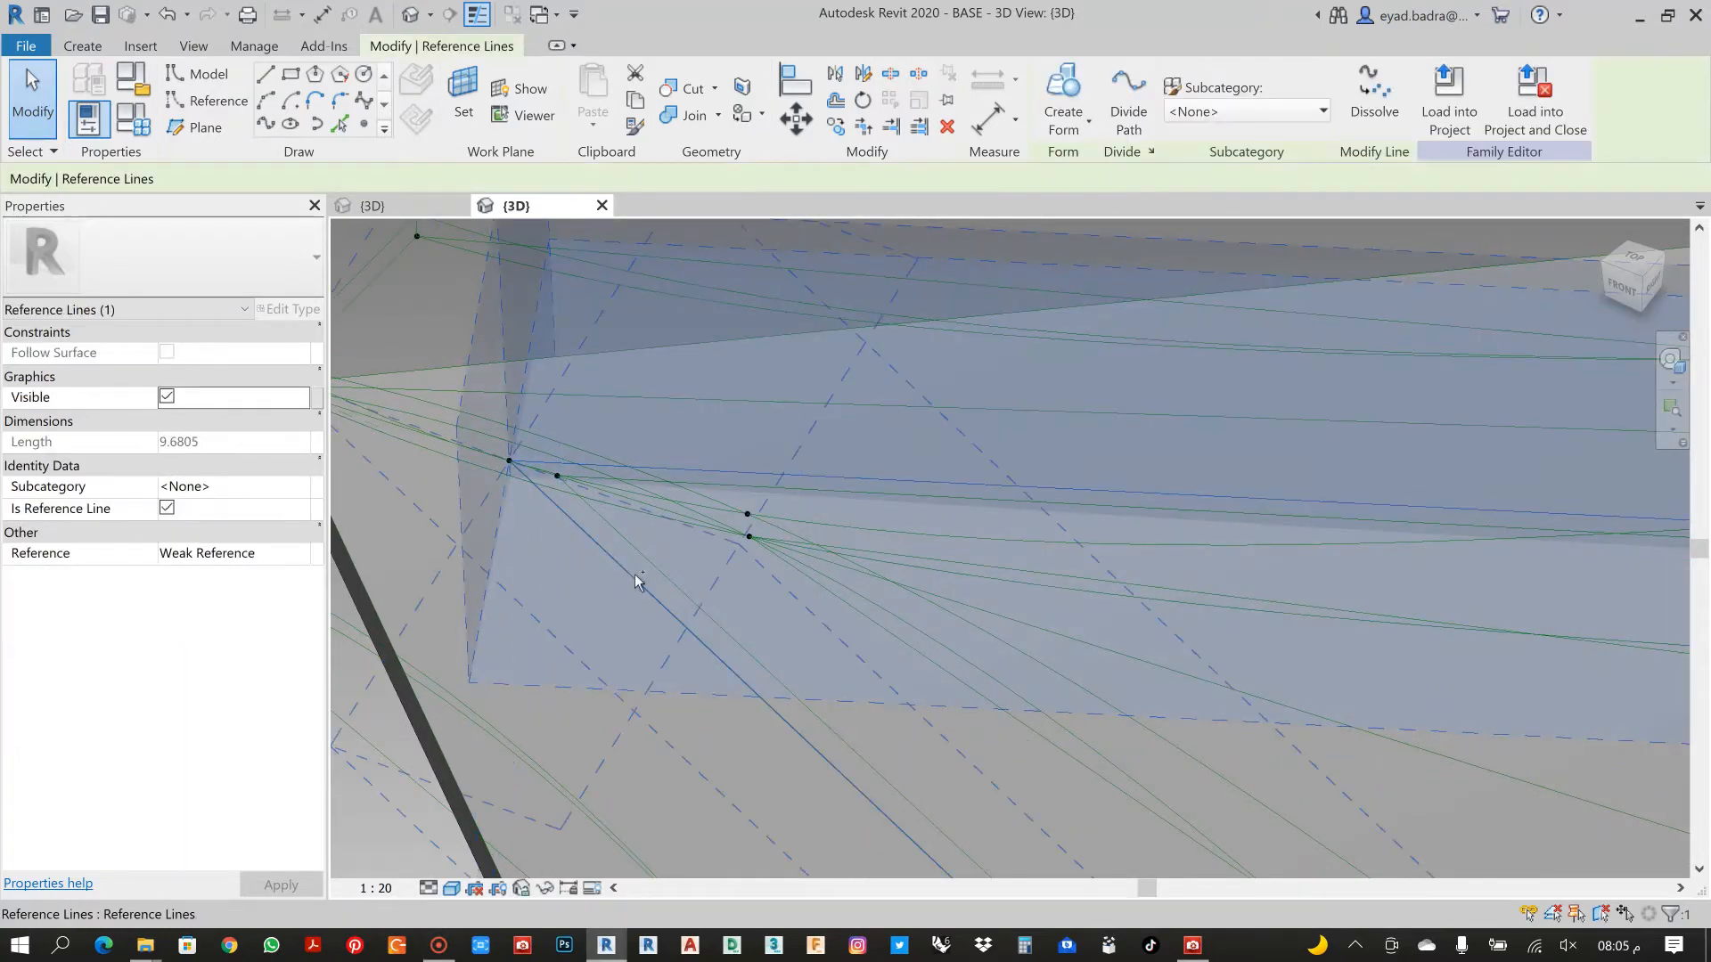
pyautogui.keyDown('ctrl'); pyautogui.click(635, 575); pyautogui.keyUp('ctrl')
pyautogui.scroll(-7, 783, 443)
pyautogui.moveTo(1257, 670); pyautogui.dragTo(843, 561, button='middle')
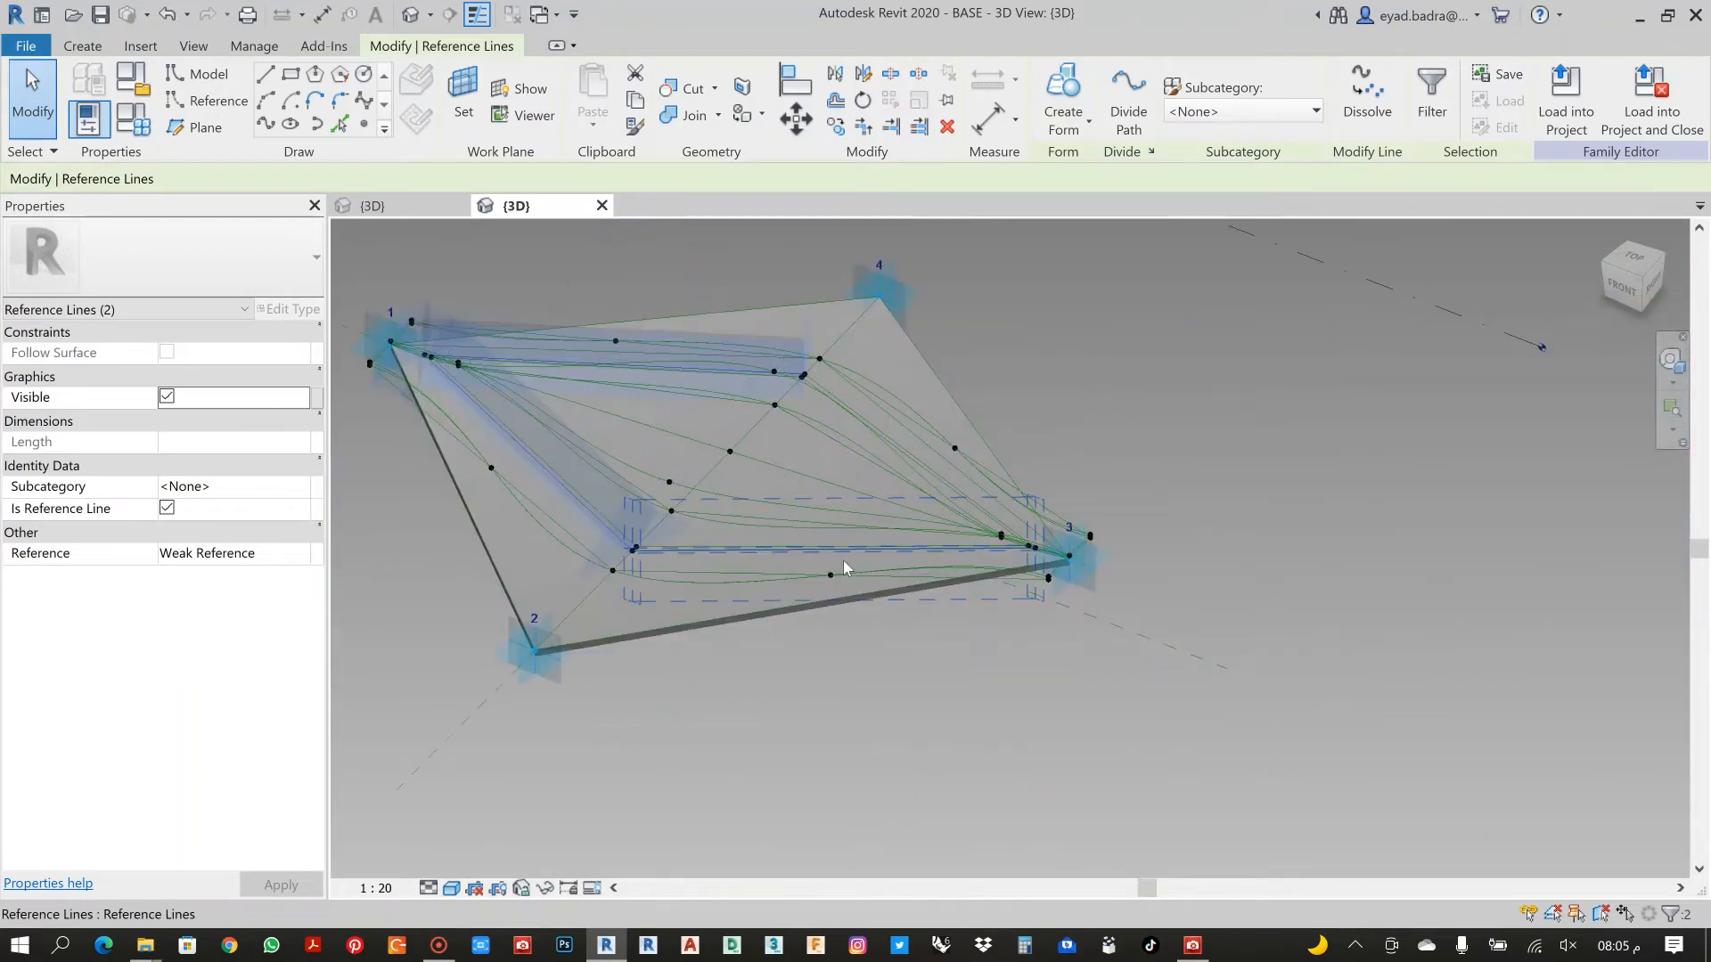
pyautogui.scroll(6, 843, 559)
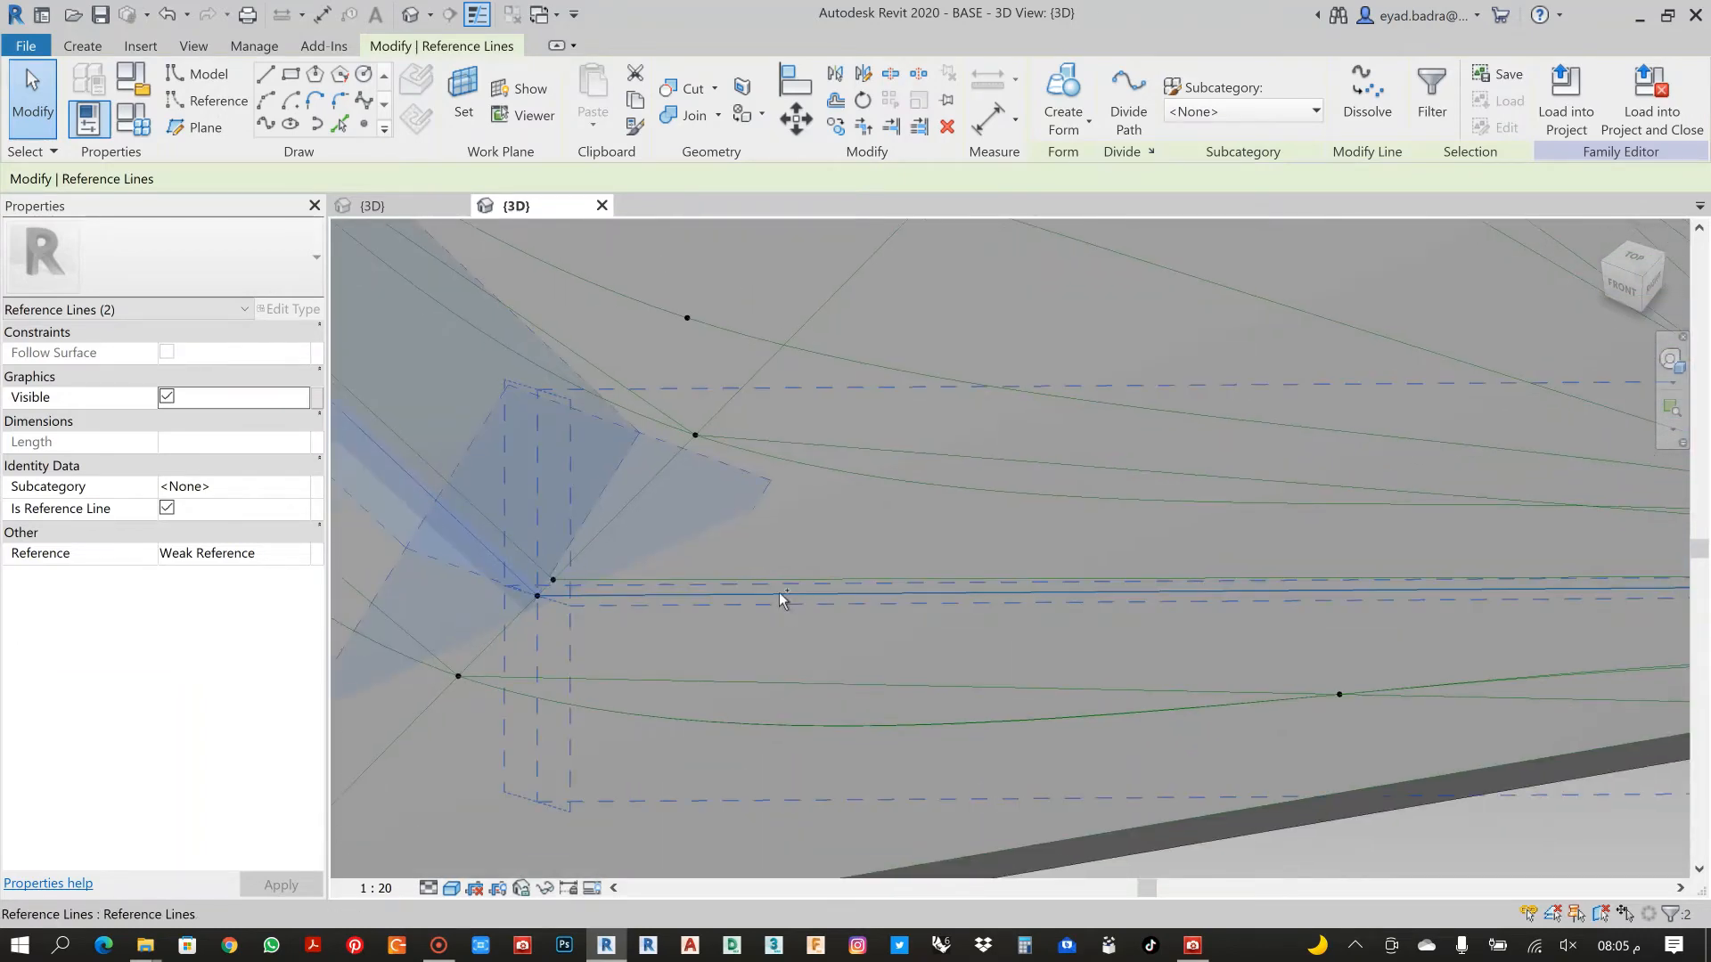
pyautogui.keyDown('ctrl'); pyautogui.click(778, 592); pyautogui.keyUp('ctrl')
pyautogui.scroll(-5, 779, 591)
pyautogui.scroll(5, 1096, 556)
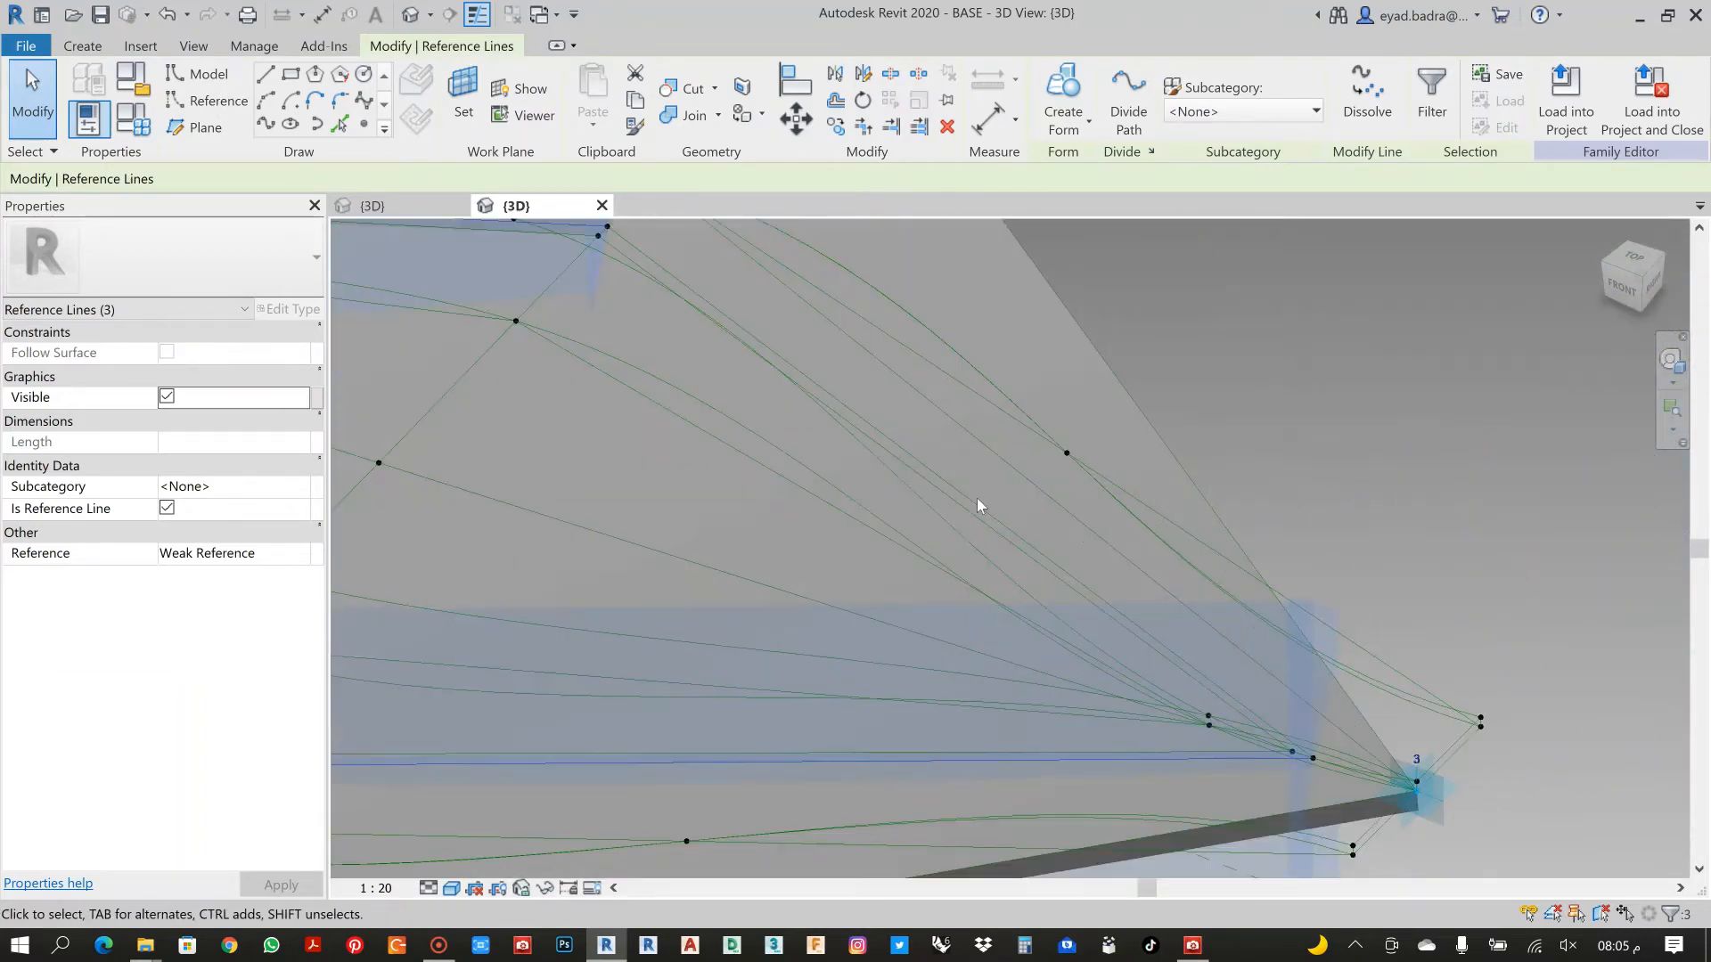
pyautogui.keyDown('ctrl'); pyautogui.click(763, 341); pyautogui.keyUp('ctrl')
pyautogui.scroll(-5, 1519, 388)
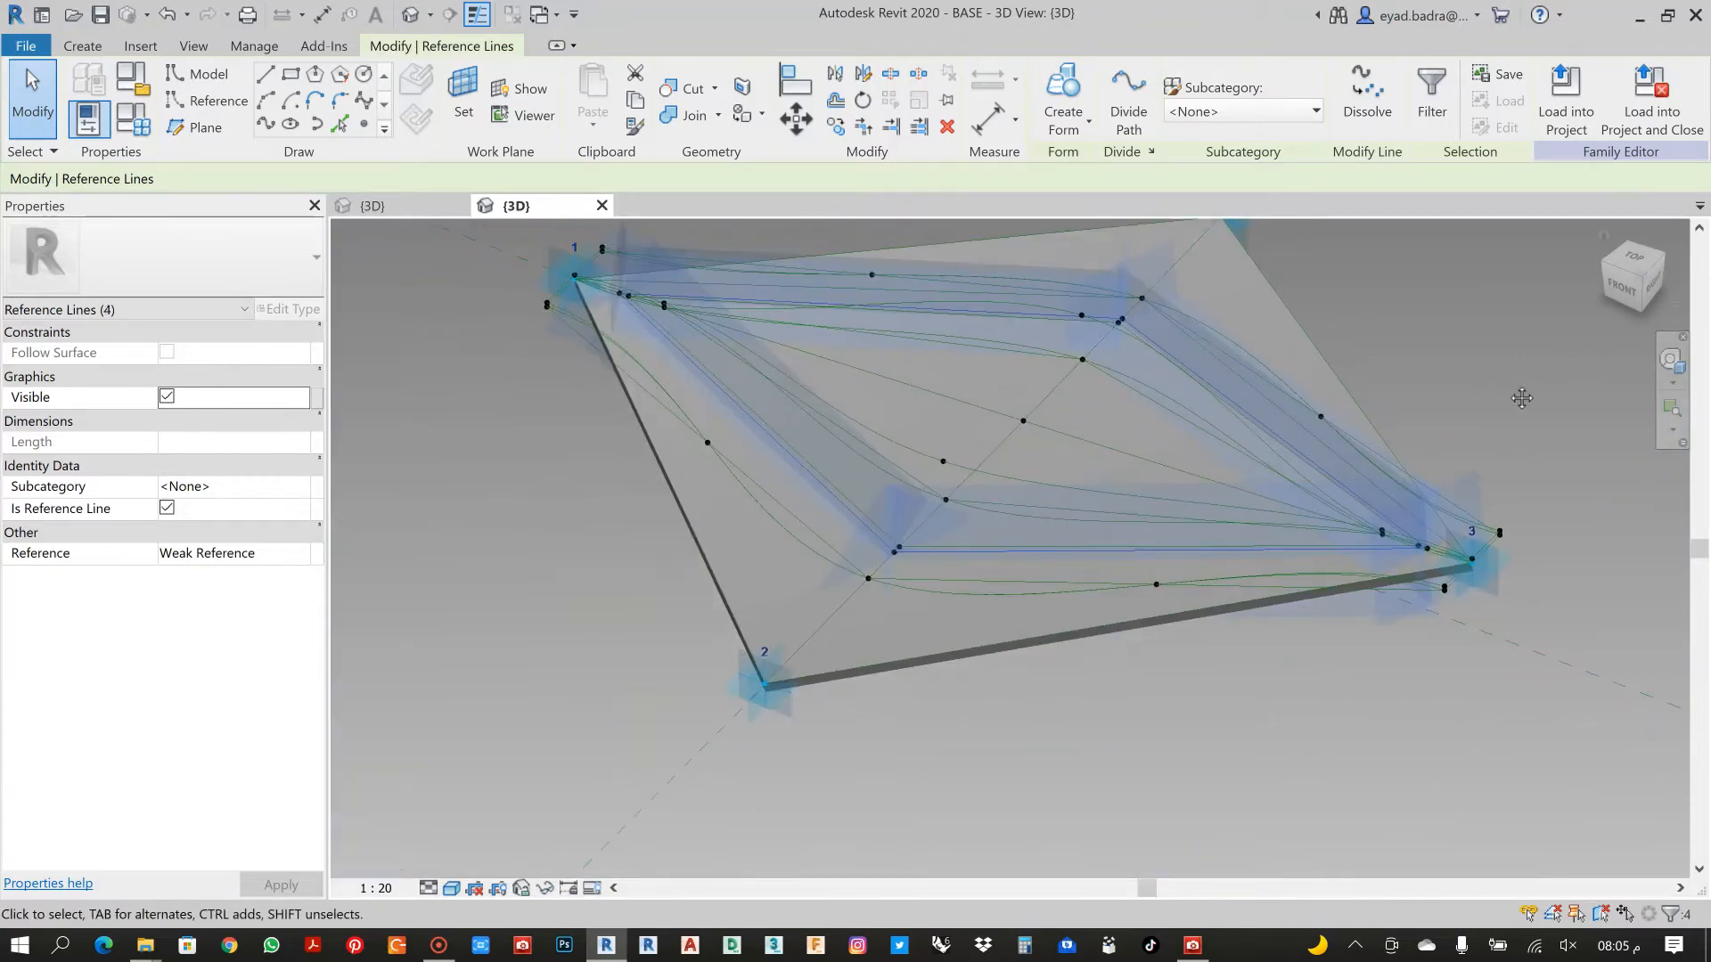
pyautogui.click(1081, 125)
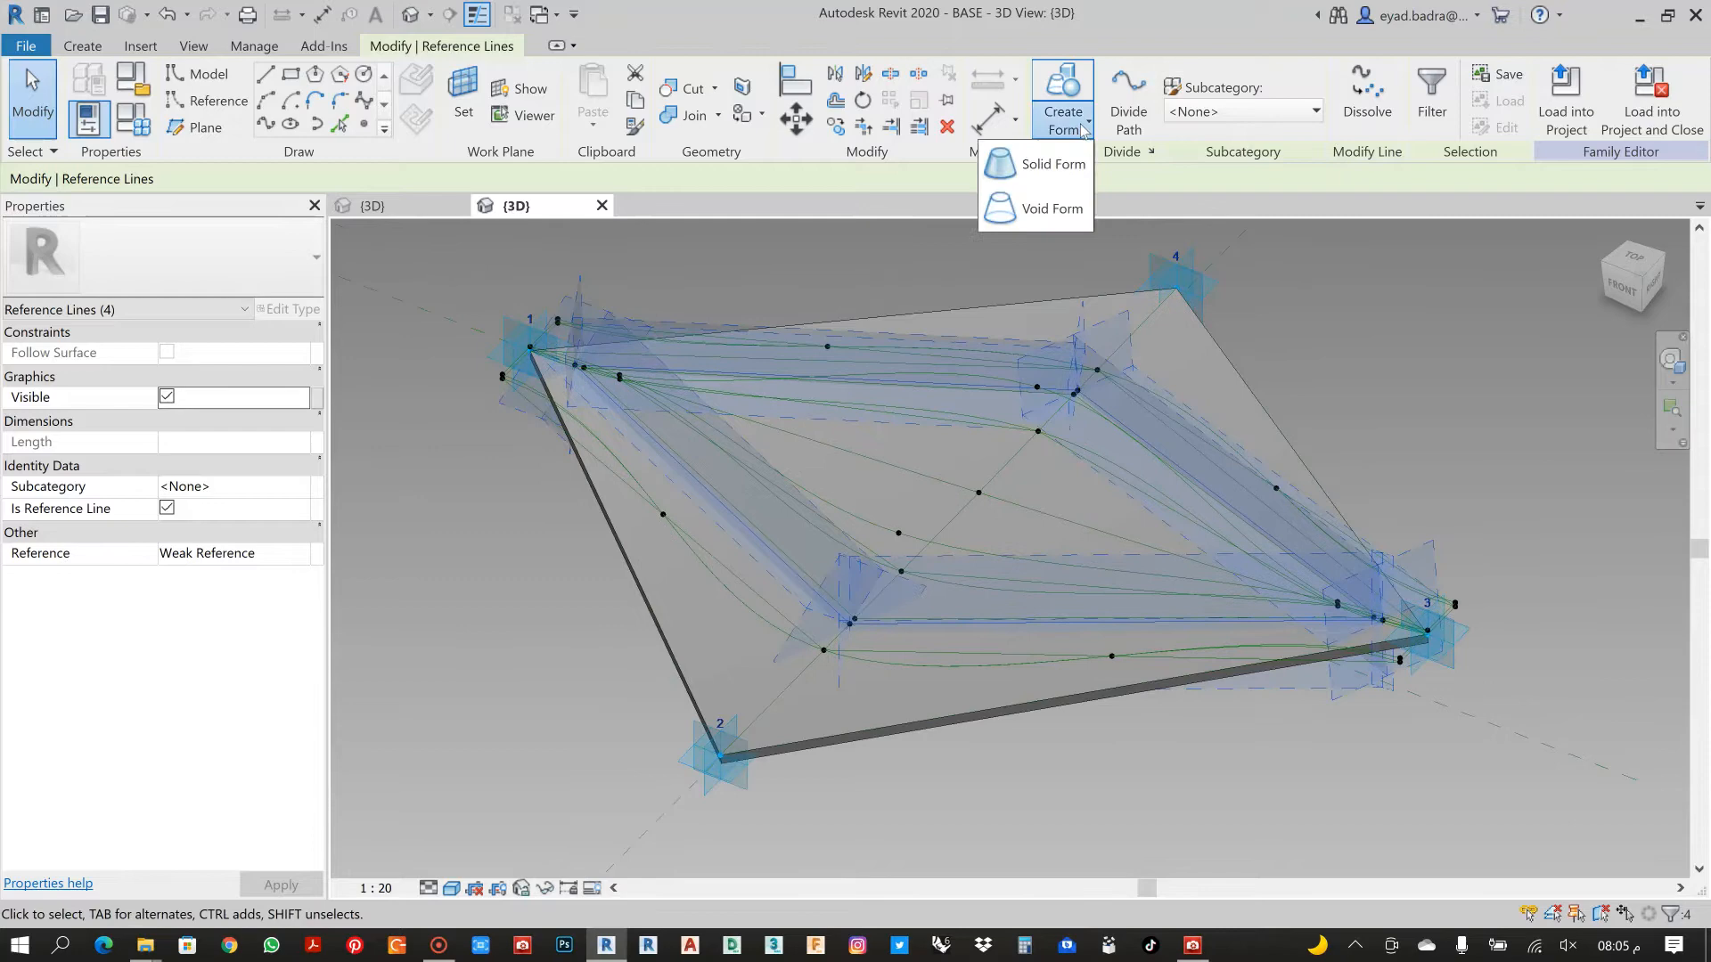
pyautogui.click(1076, 171)
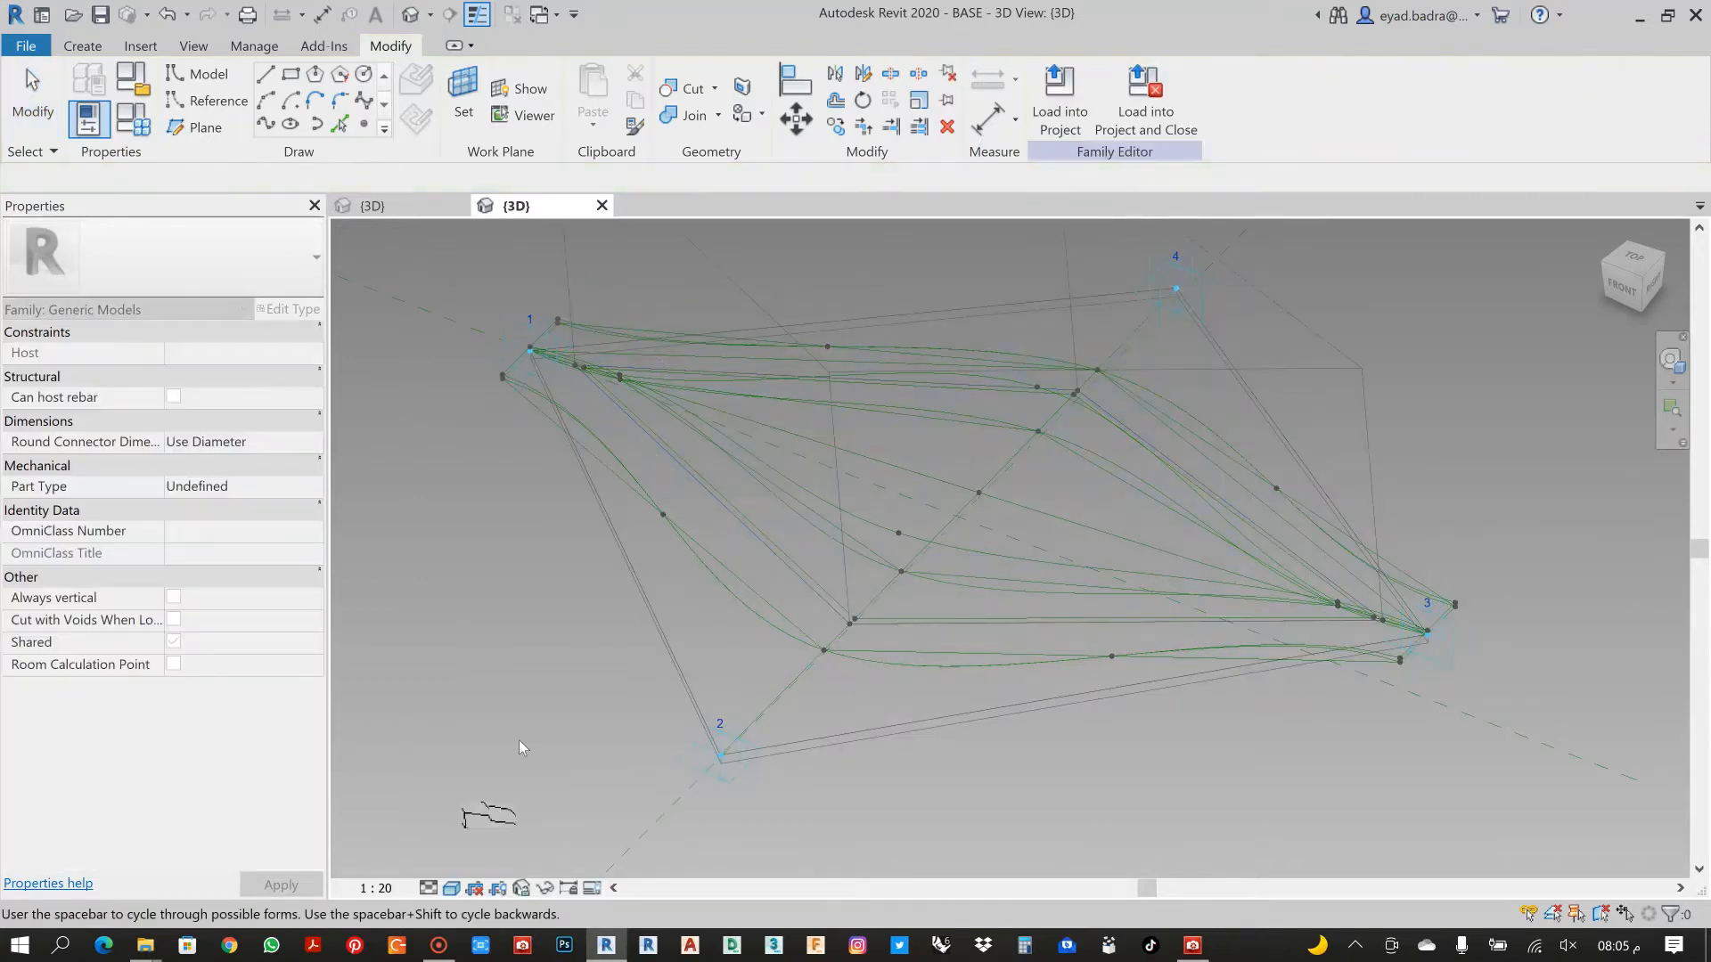
pyautogui.scroll(-2, 521, 752)
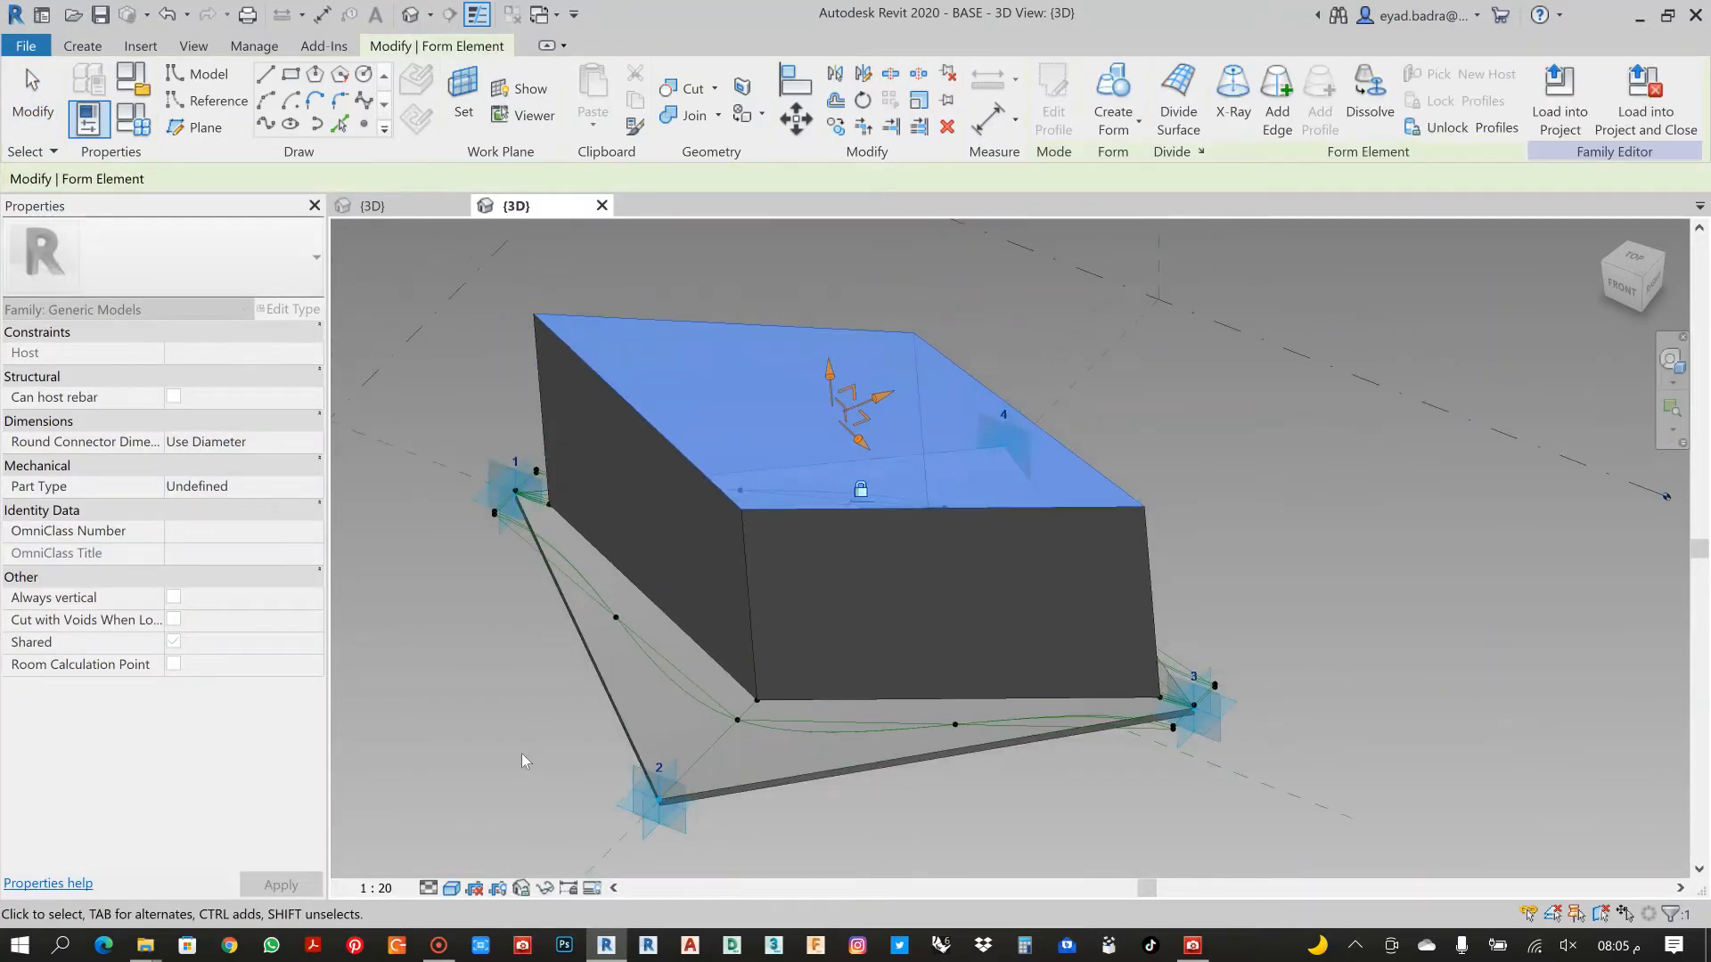
pyautogui.moveTo(510, 742); pyautogui.dragTo(540, 703, button='middle')
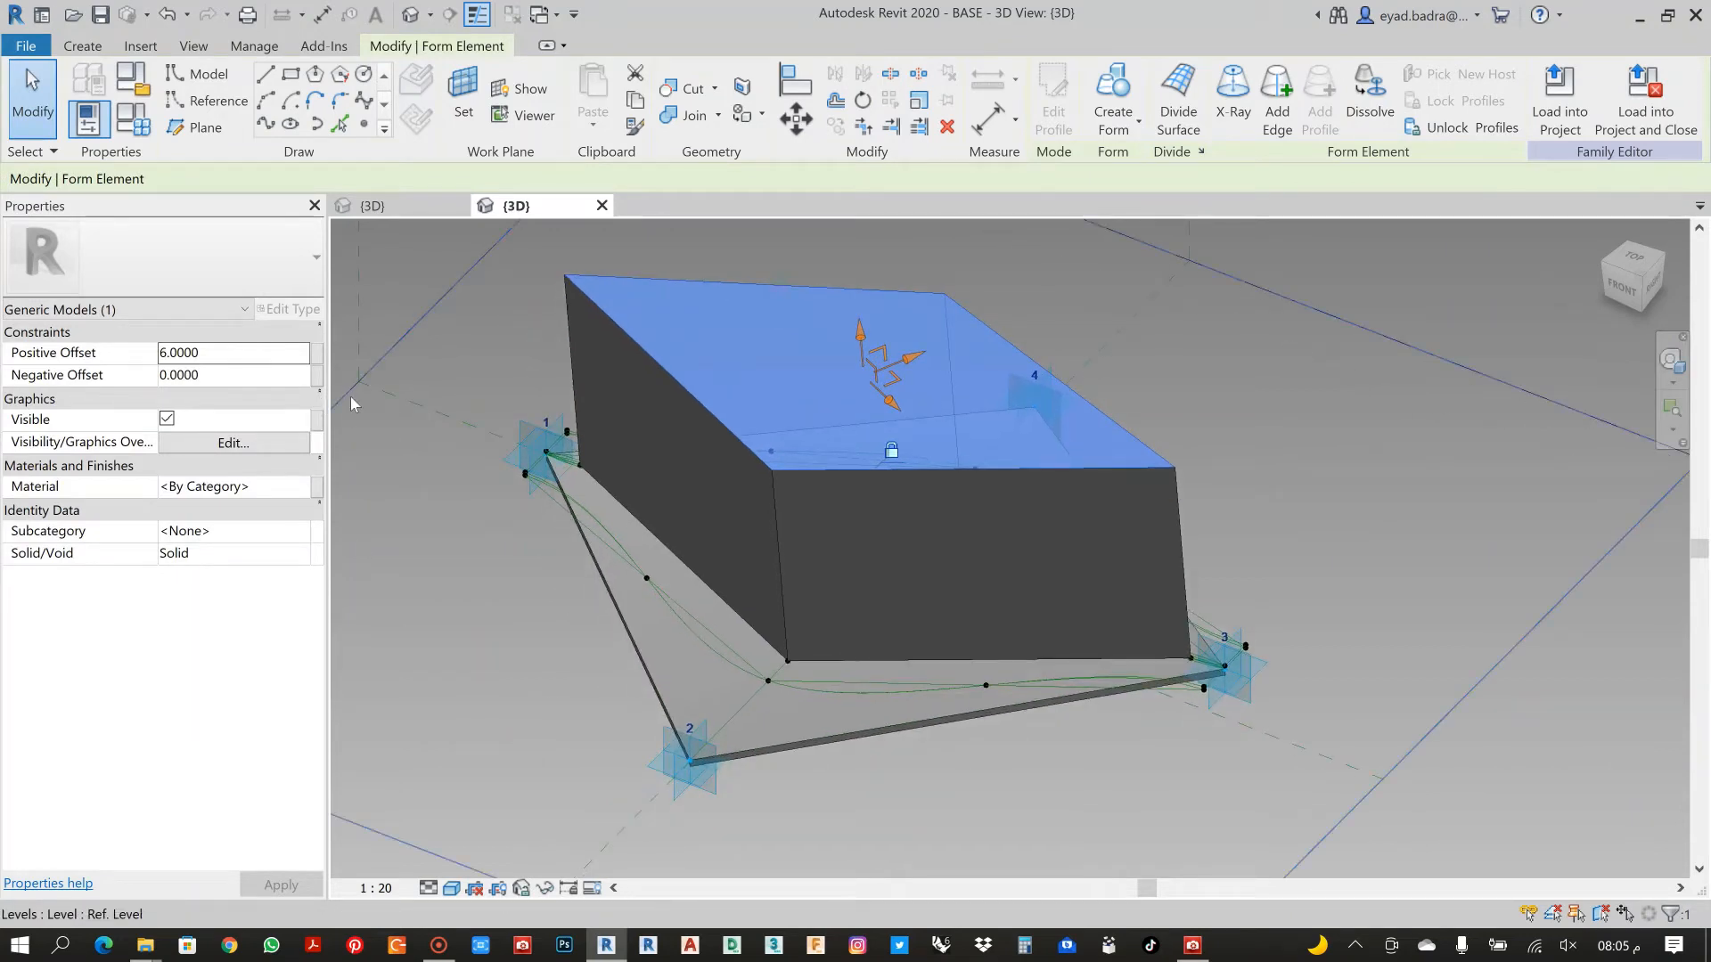
# Associate the new form's Positive Offset and Negative Offset with the existing VOID family parameter
pyautogui.click(200, 353)
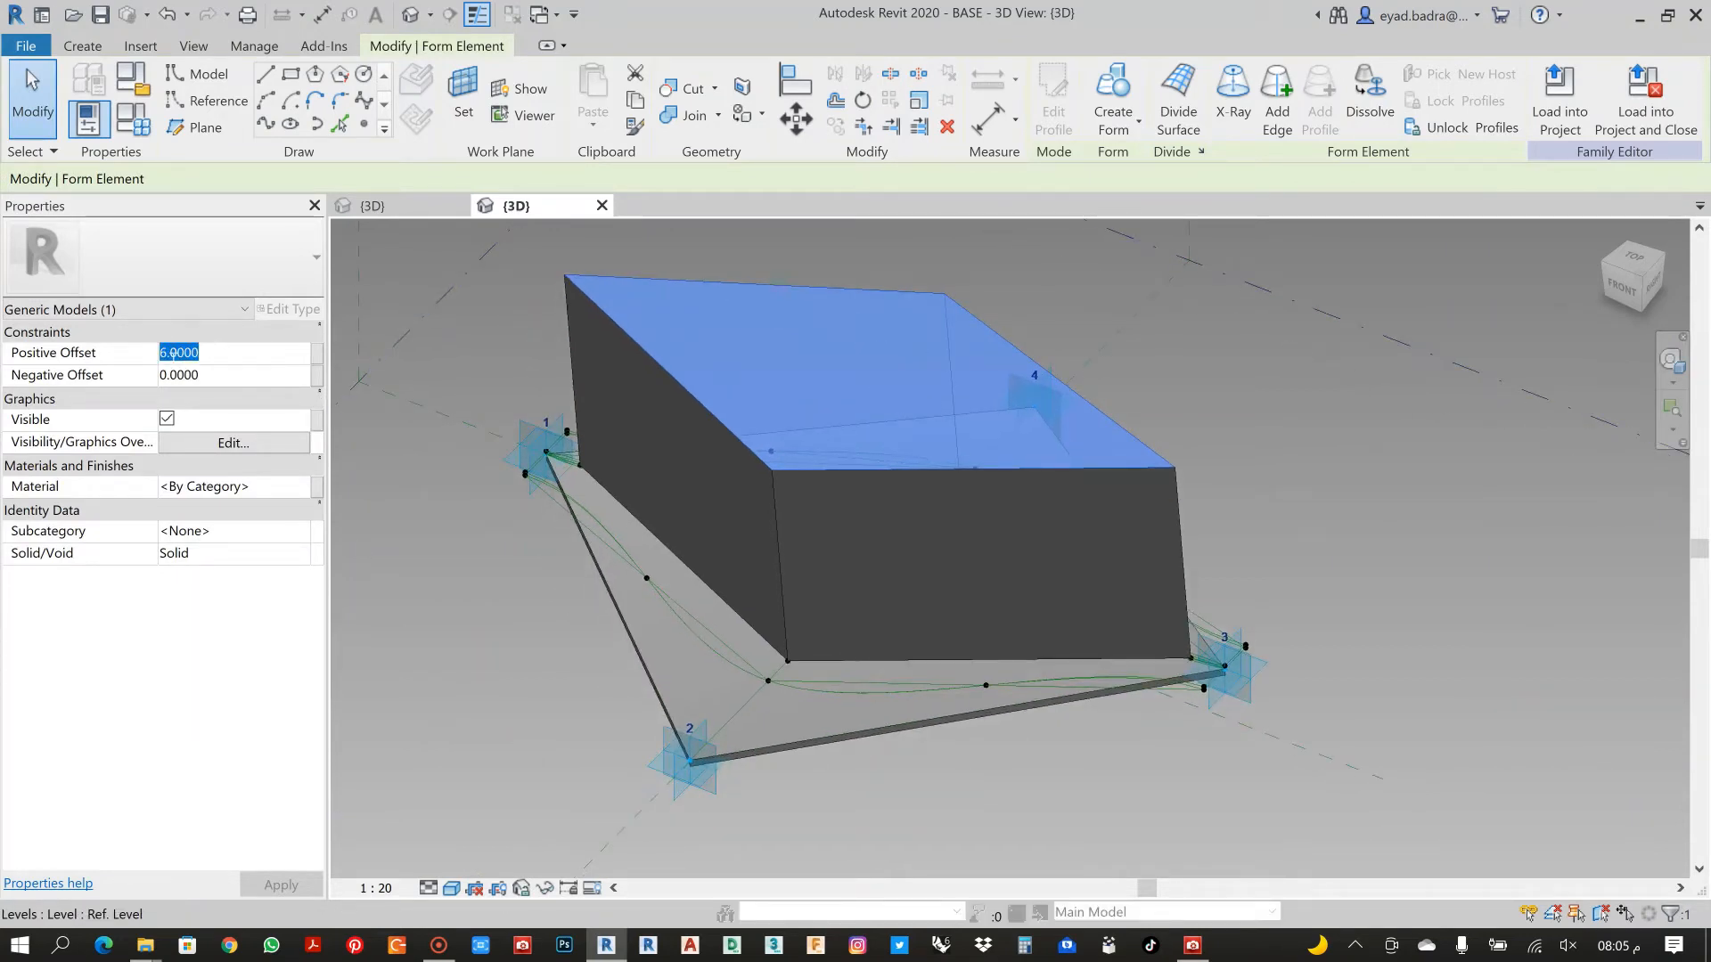
pyautogui.click(319, 352)
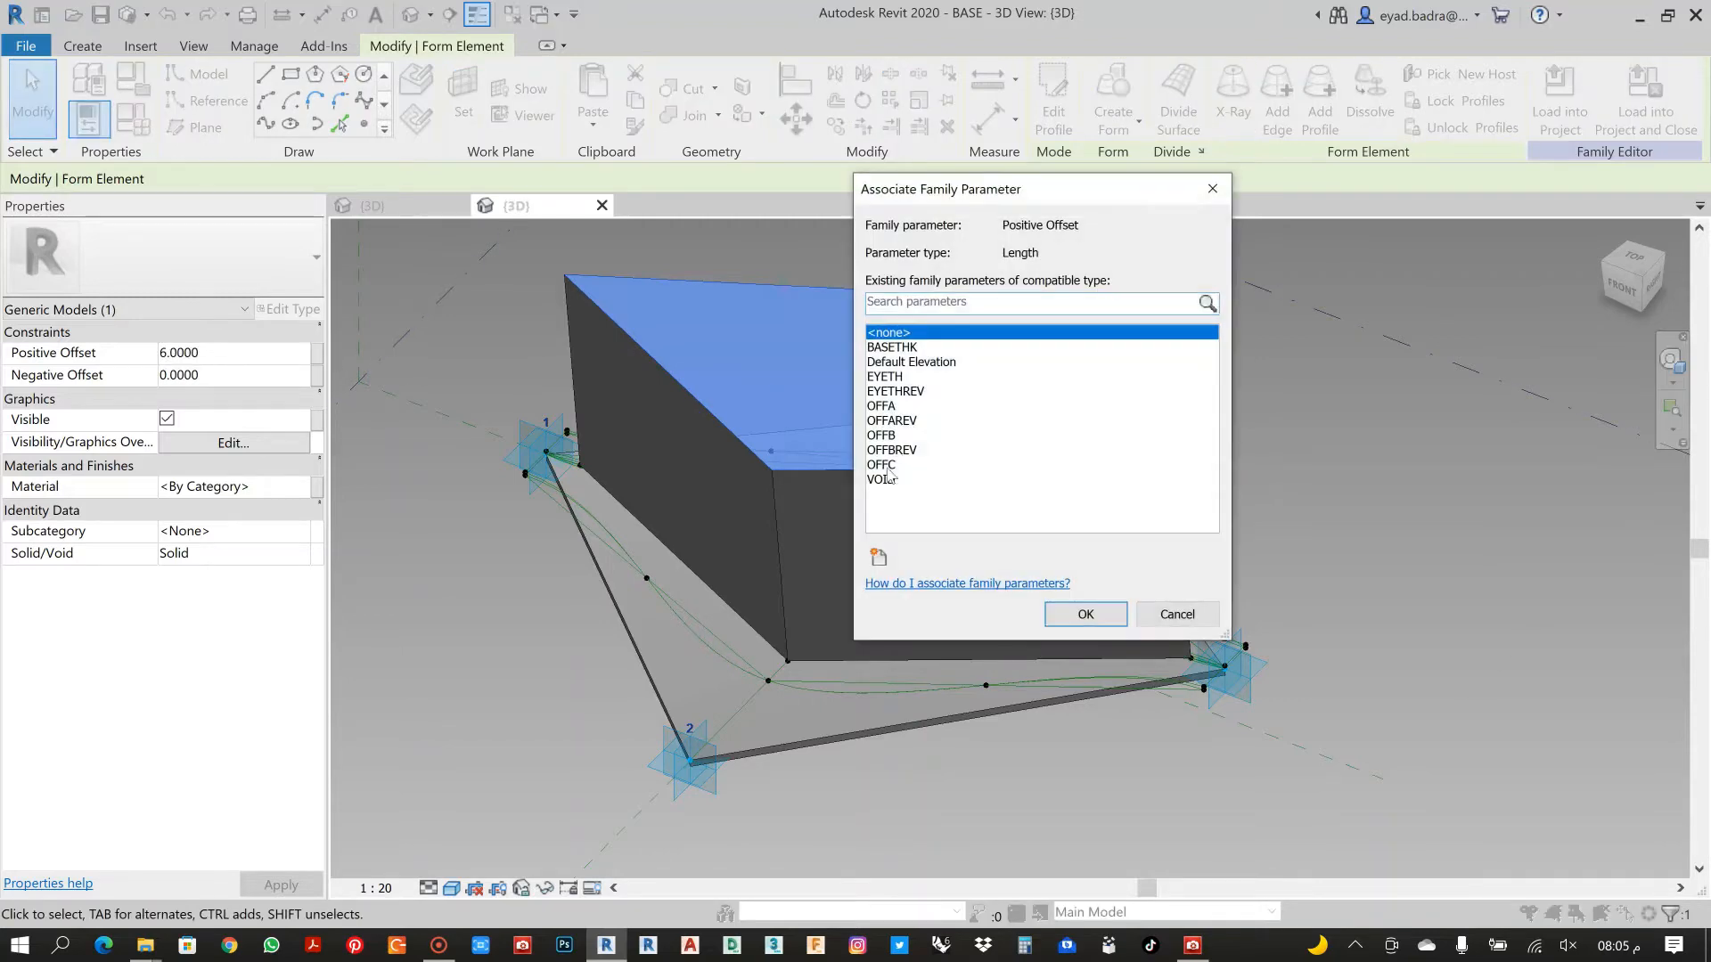
pyautogui.click(889, 479)
pyautogui.click(1085, 614)
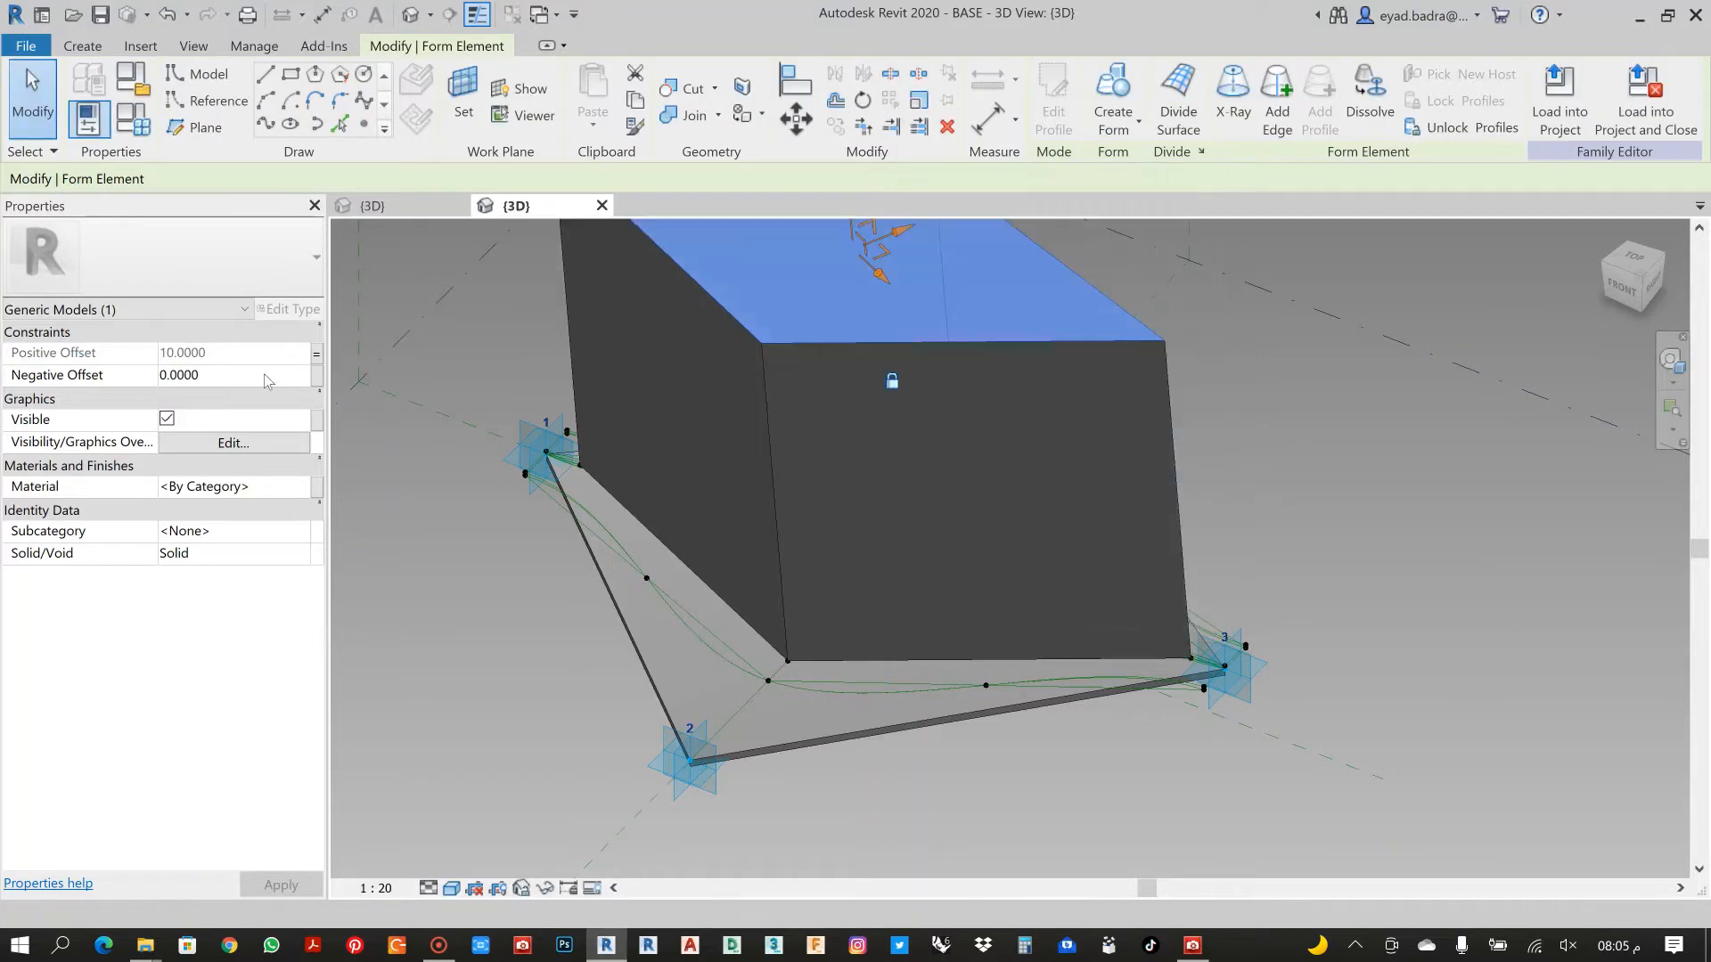
pyautogui.click(318, 378)
pyautogui.click(891, 480)
pyautogui.click(1099, 617)
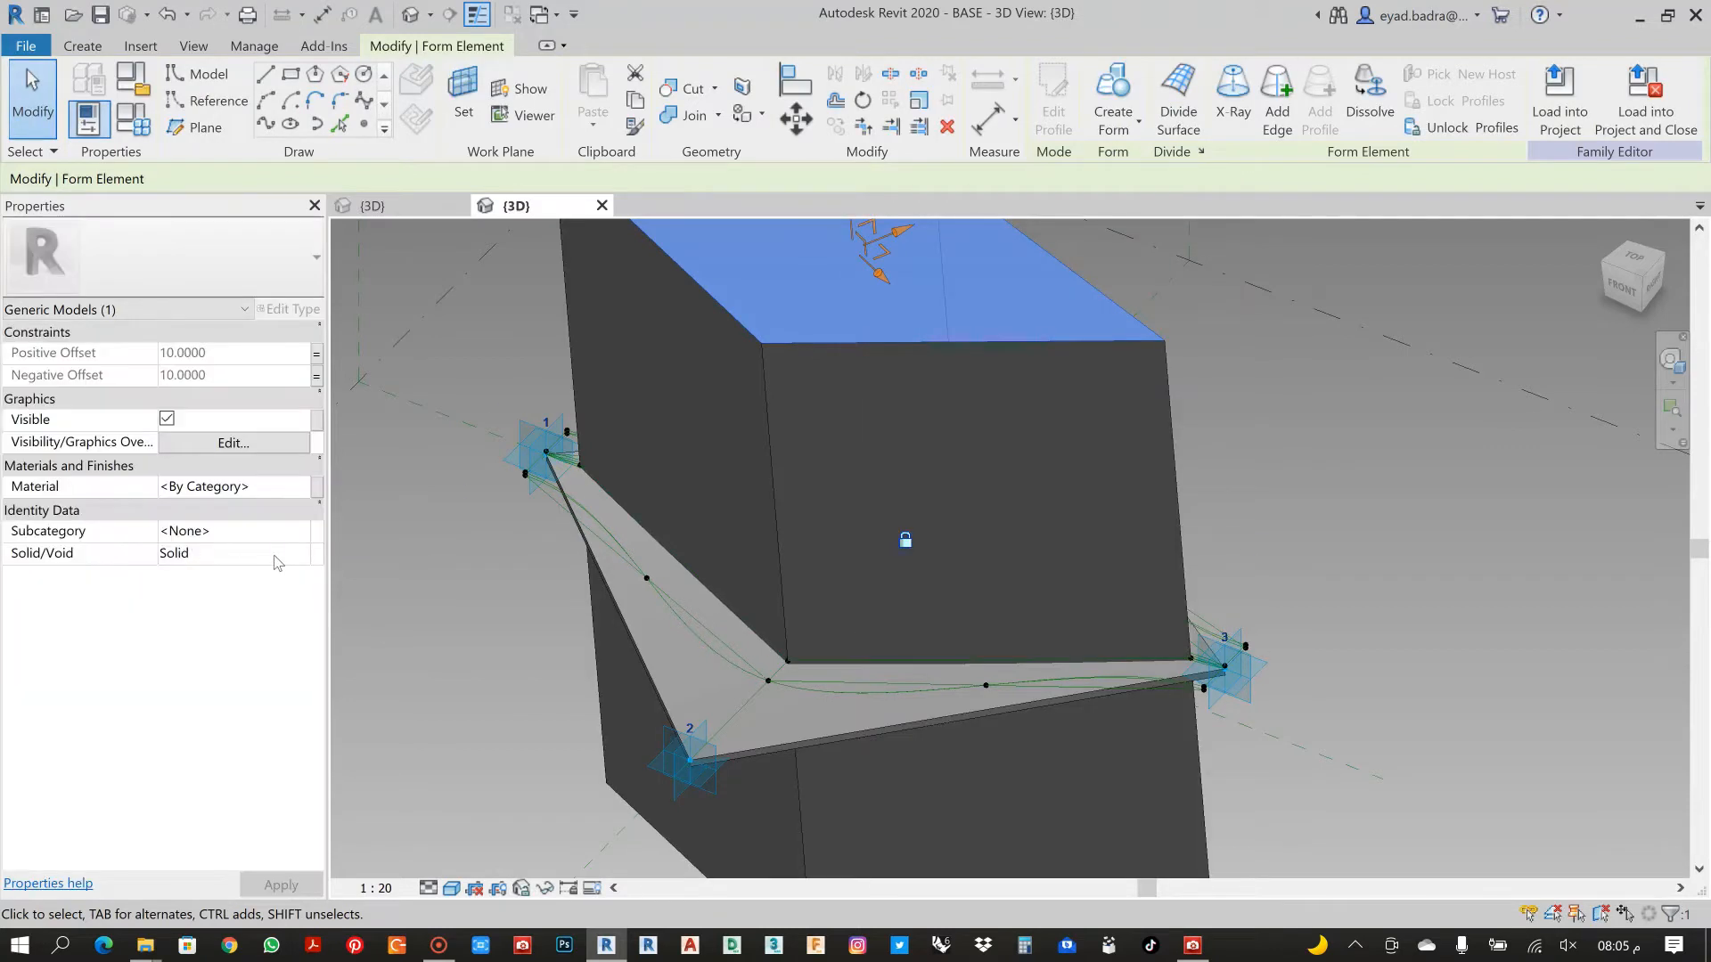
# Change the extruded form from Solid to Void and apply it so that it cuts the base slab
pyautogui.click(299, 556)
pyautogui.click(175, 592)
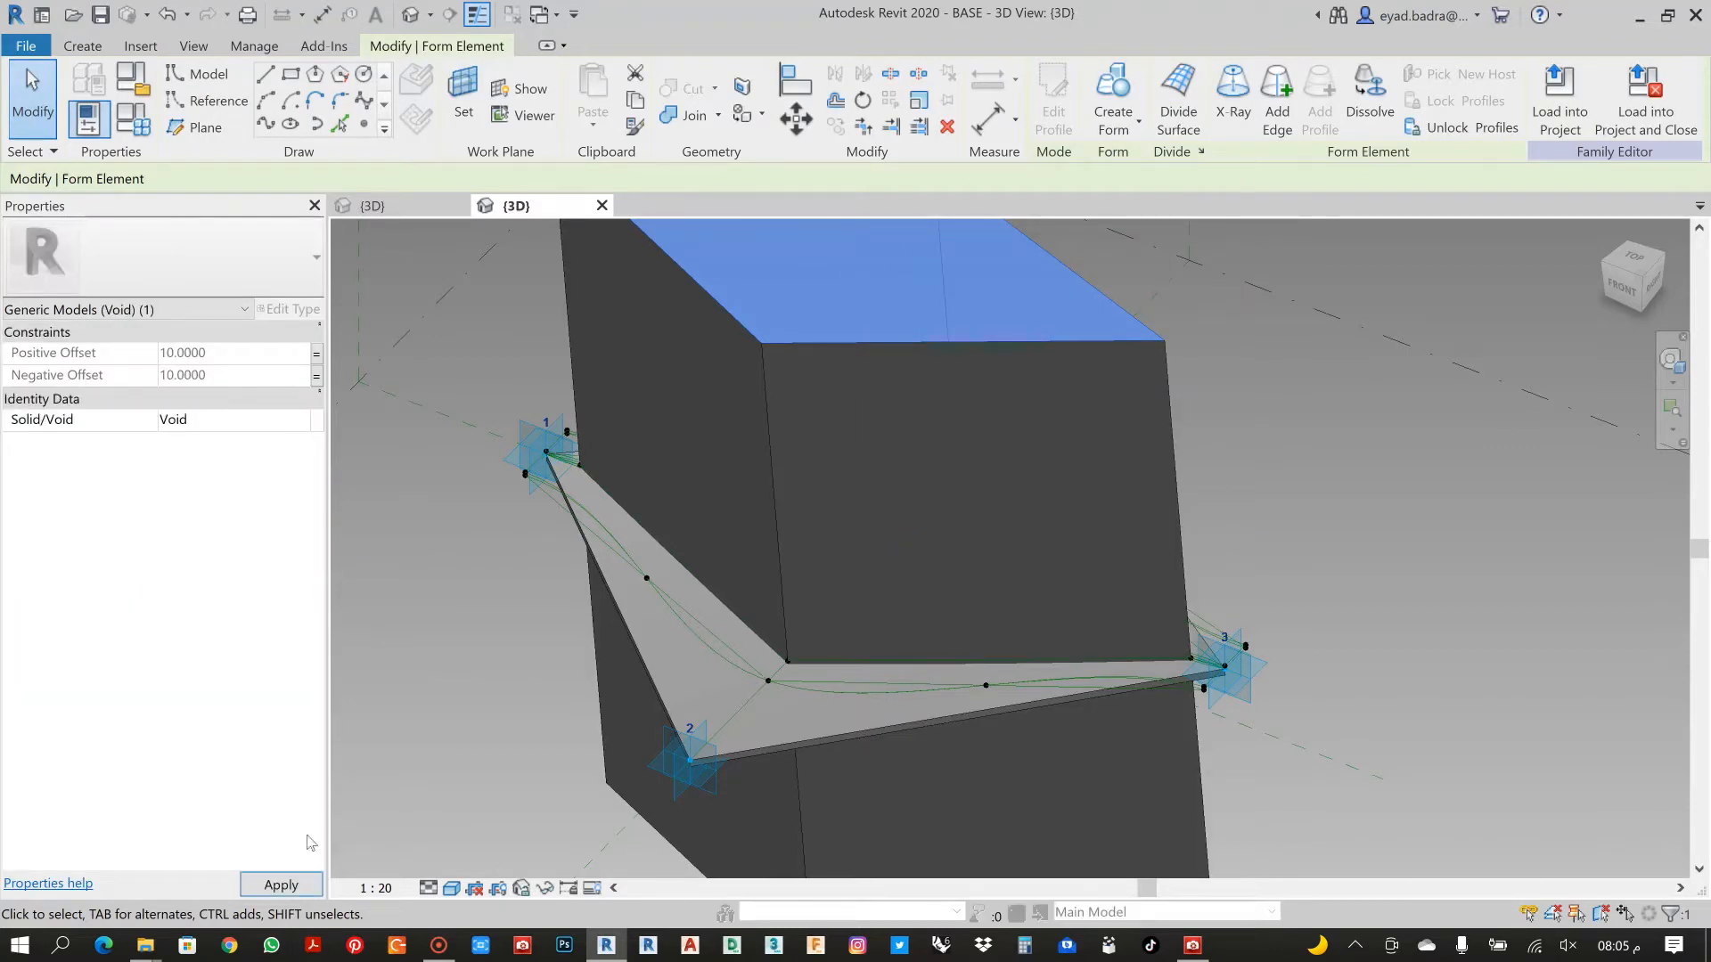
pyautogui.click(281, 885)
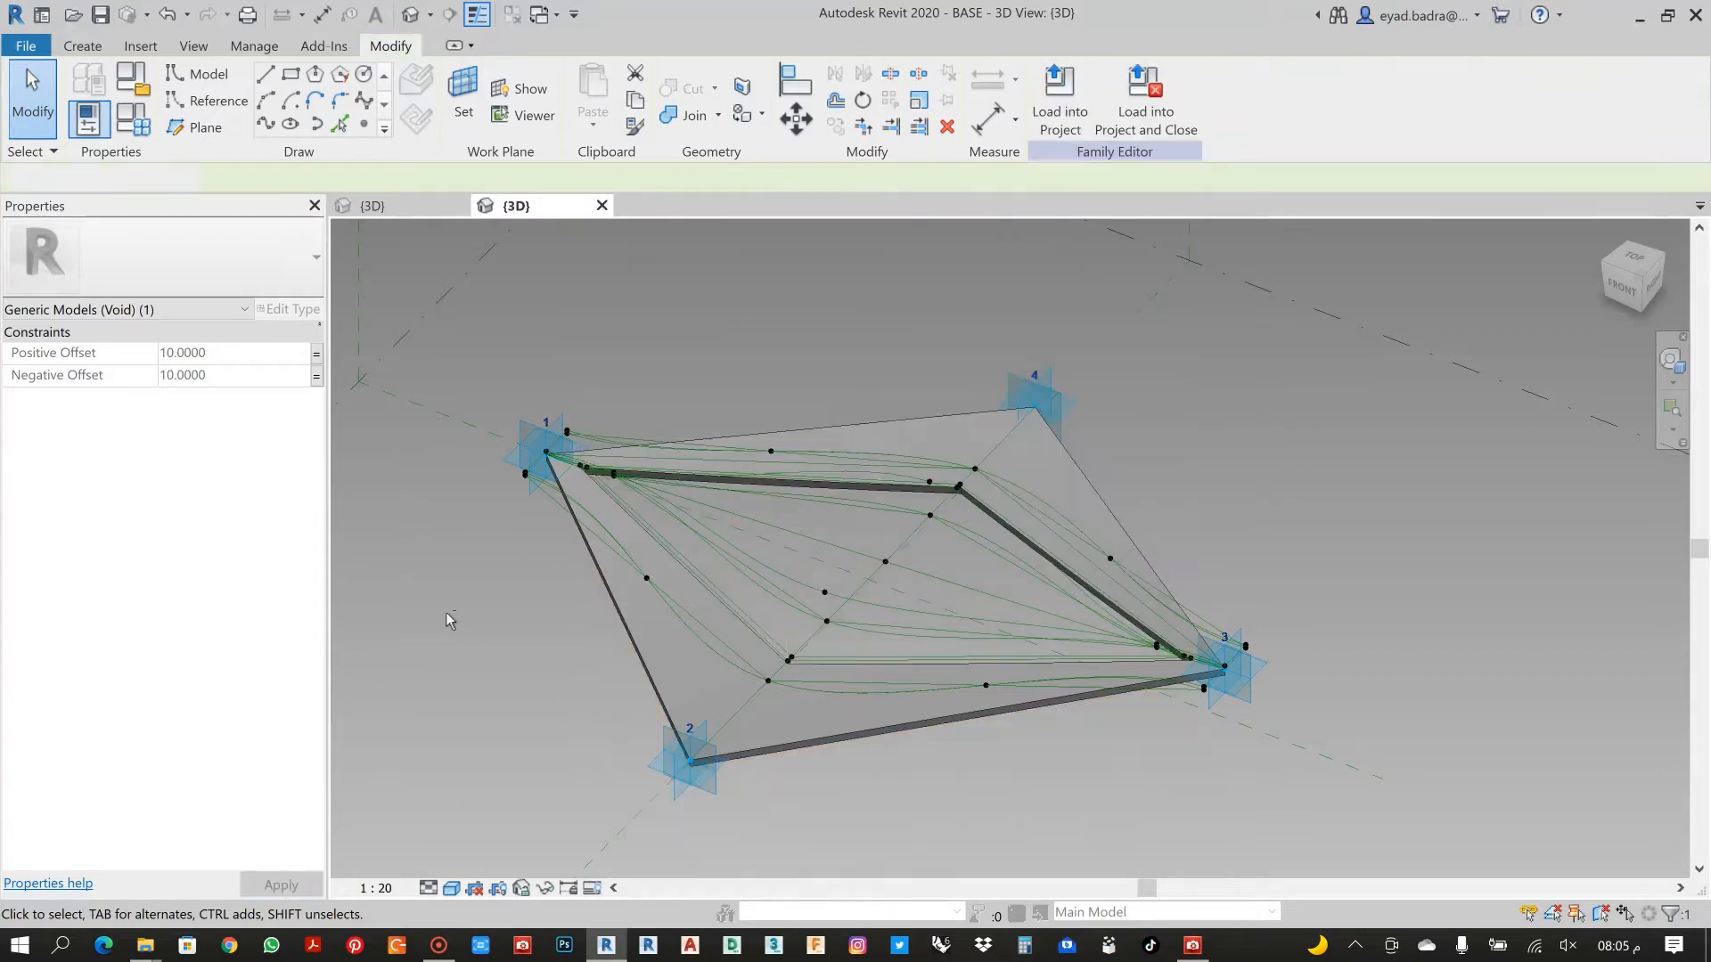
# Examine the opening cut through the base slab from several angles and close up along its inner edges
pyautogui.keyDown('shift'); pyautogui.moveTo(445, 612); pyautogui.dragTo(451, 508, button='middle'); pyautogui.keyUp('shift')
pyautogui.click(809, 416)
pyautogui.keyDown('shift'); pyautogui.moveTo(909, 463); pyautogui.dragTo(927, 548, button='middle'); pyautogui.keyUp('shift')
pyautogui.moveTo(1224, 544); pyautogui.dragTo(1302, 508, button='middle')
pyautogui.scroll(1, 1159, 500)
pyautogui.scroll(5, 1050, 440)
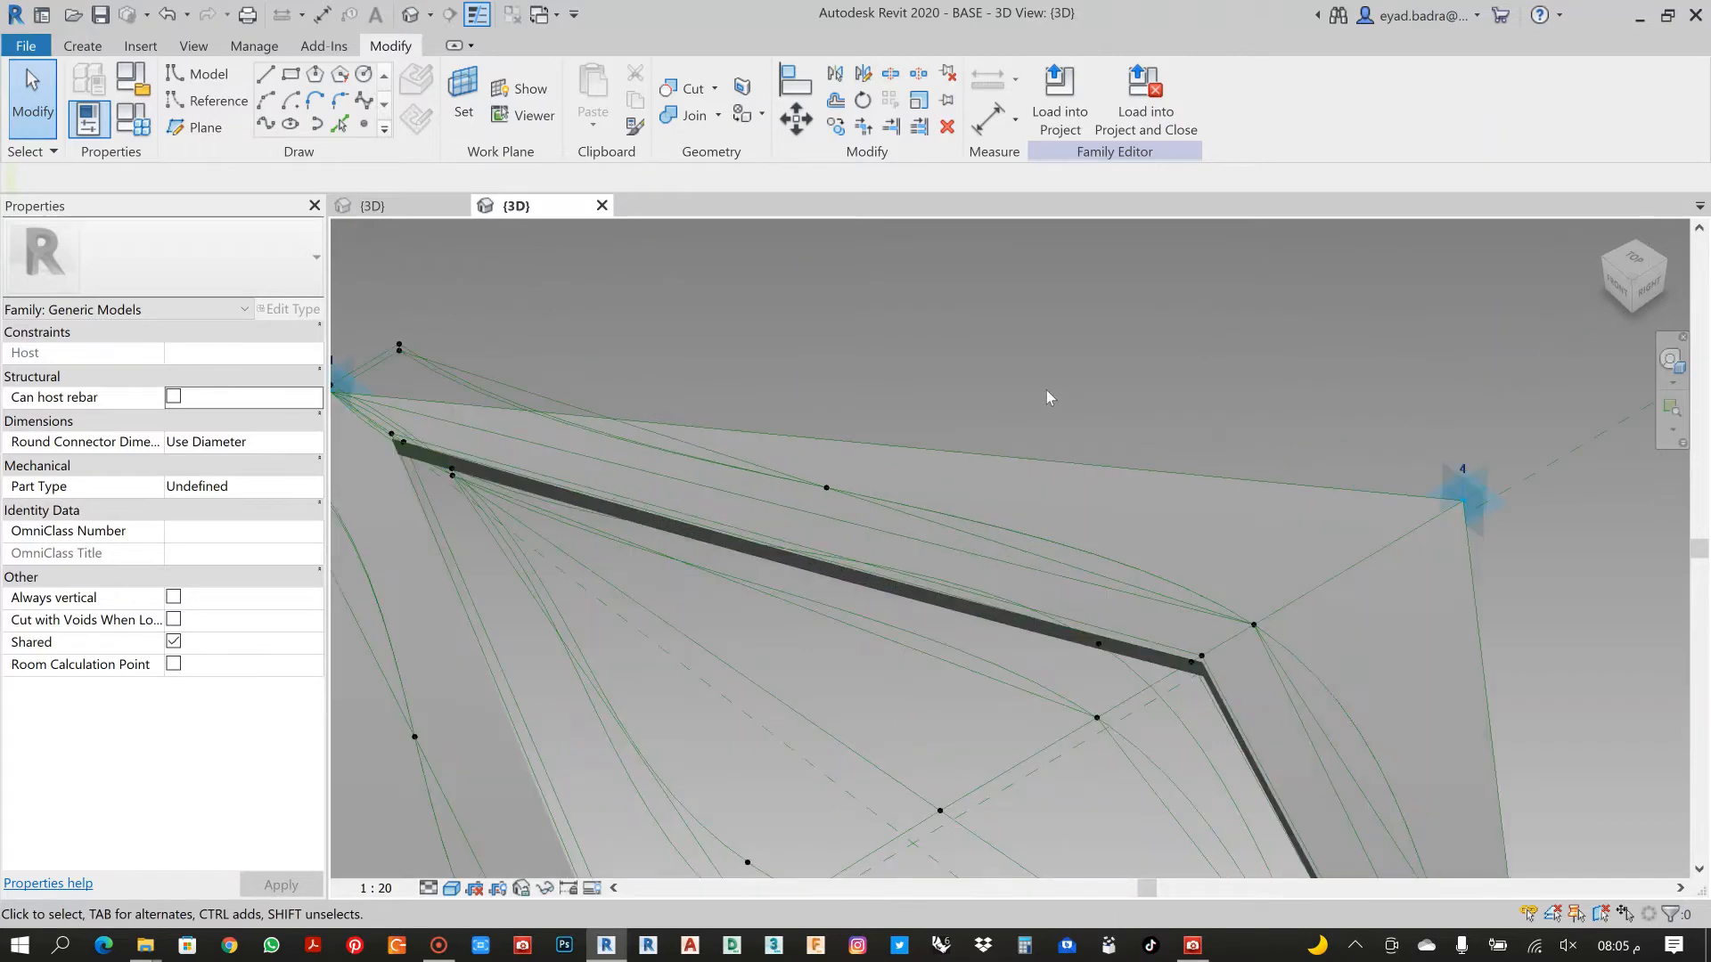
pyautogui.scroll(-5, 1046, 392)
pyautogui.keyDown('shift'); pyautogui.moveTo(1345, 588); pyautogui.dragTo(1414, 544, button='middle'); pyautogui.keyUp('shift')
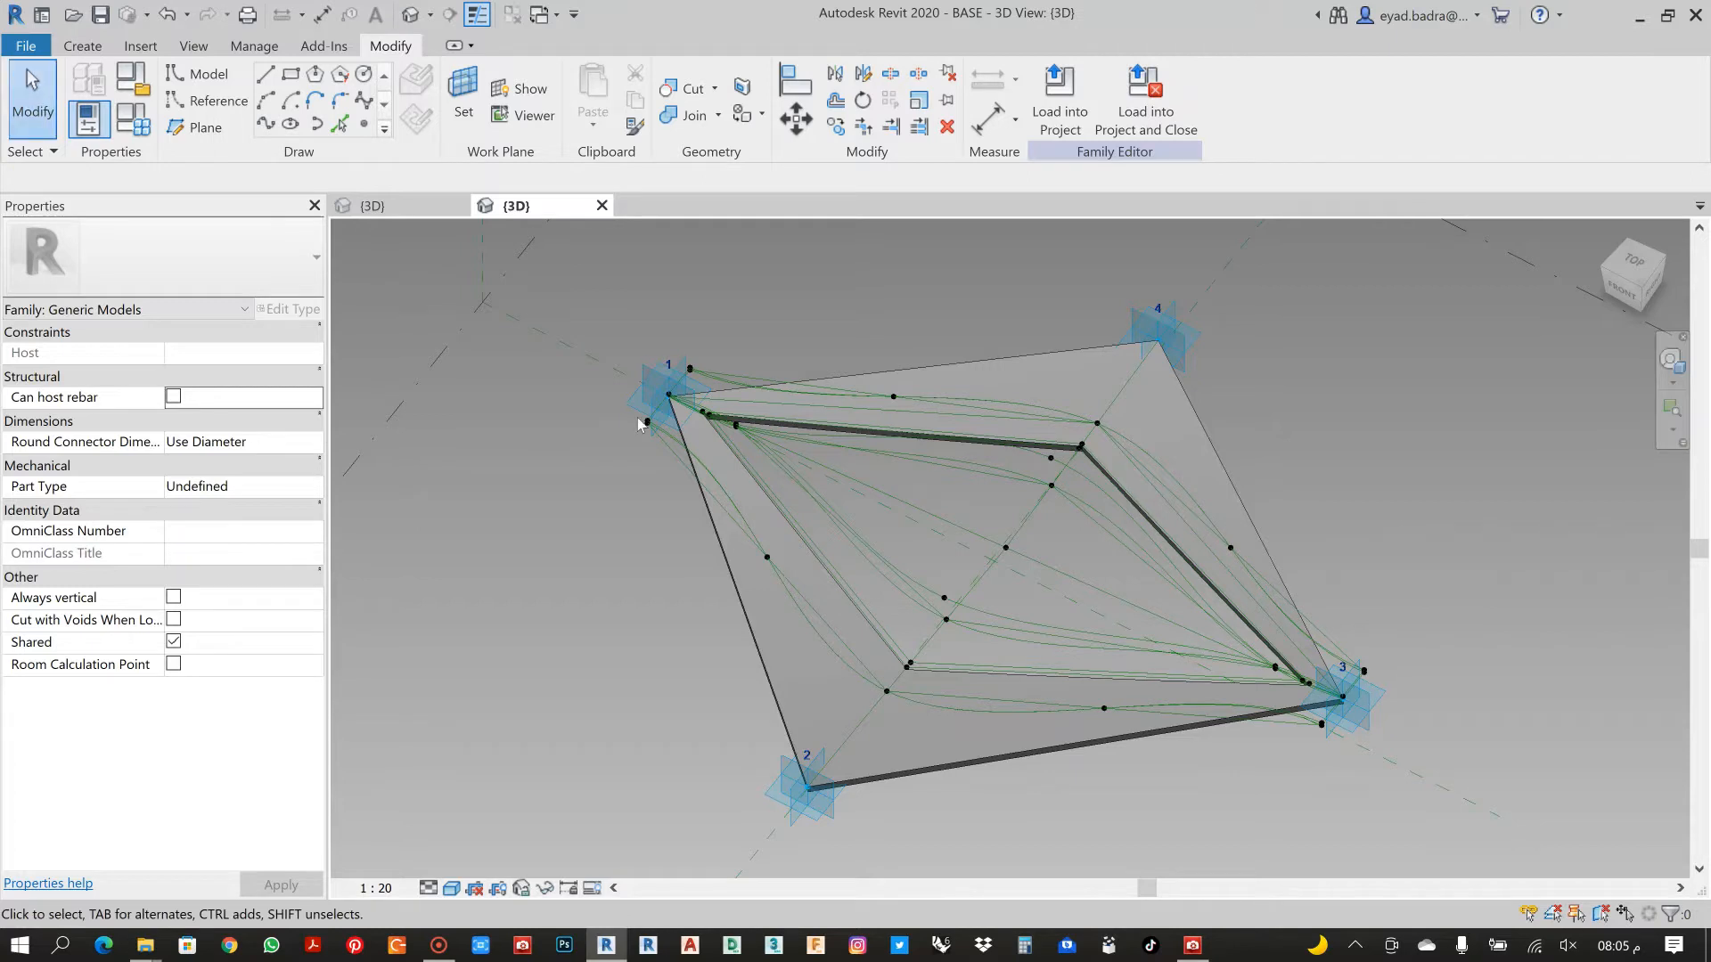
# Associate the base slab's material with a new instance family parameter named BASE MATERIAL, grouped under Materials and Finishes
pyautogui.moveTo(639, 424); pyautogui.dragTo(590, 410, button='middle')
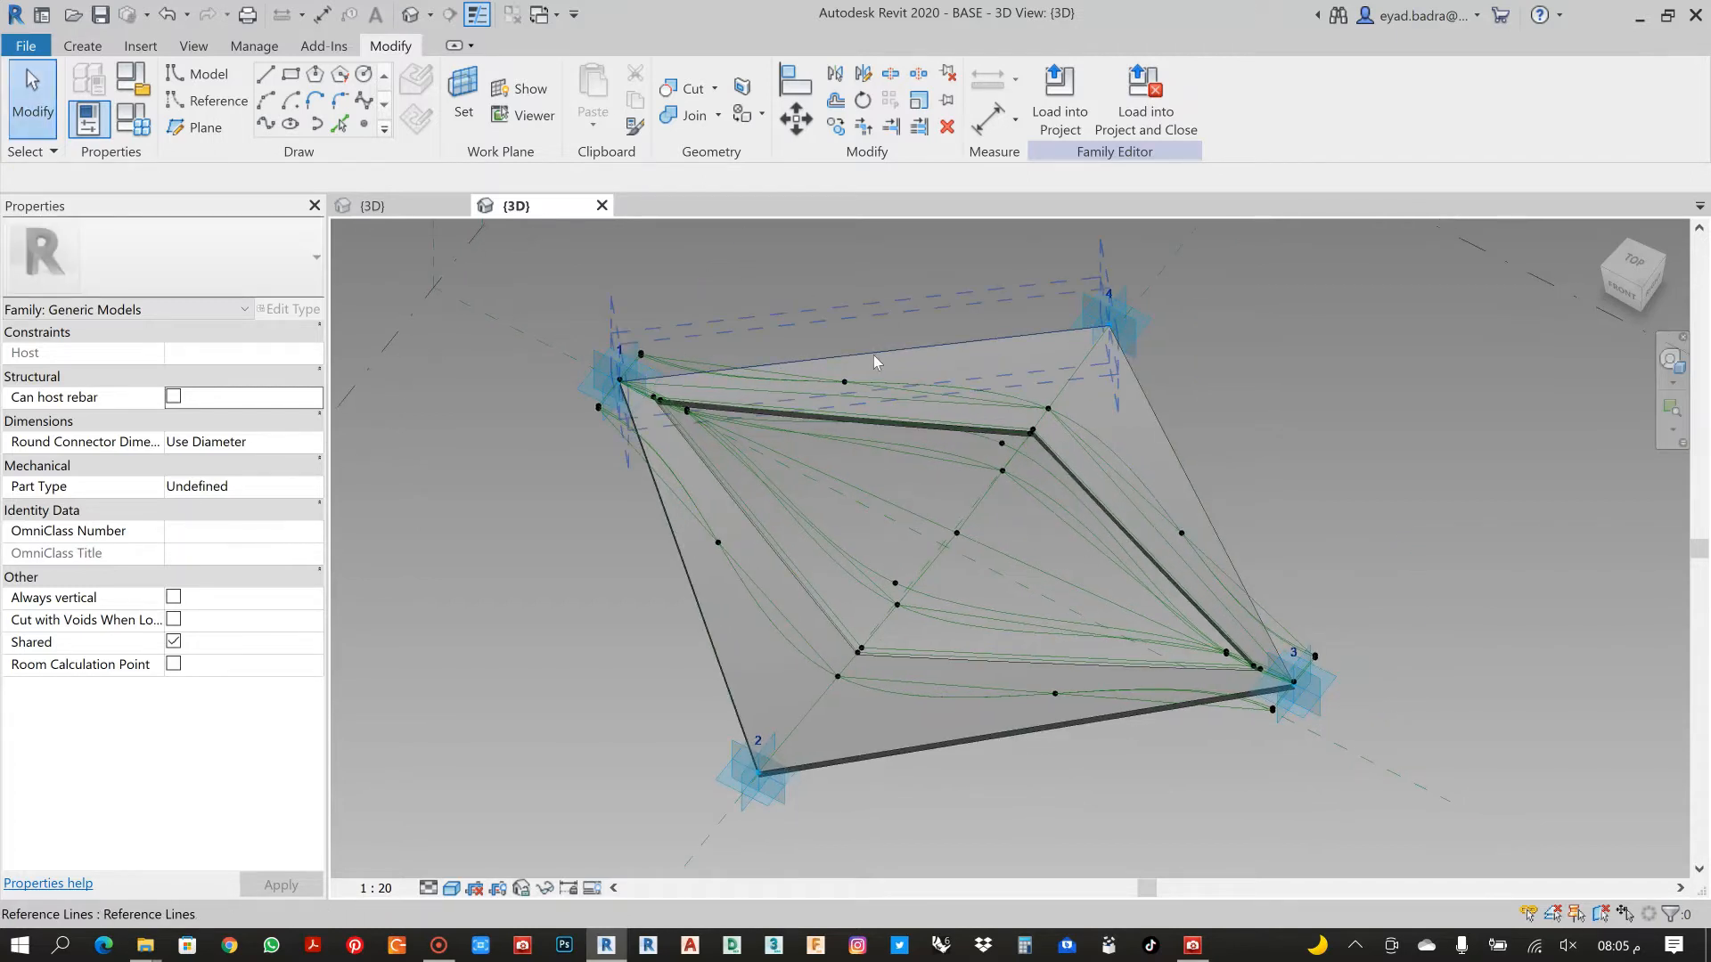
pyautogui.press('Tab')
pyautogui.click(873, 355)
pyautogui.click(903, 340)
pyautogui.press('Tab')
pyautogui.click(910, 359)
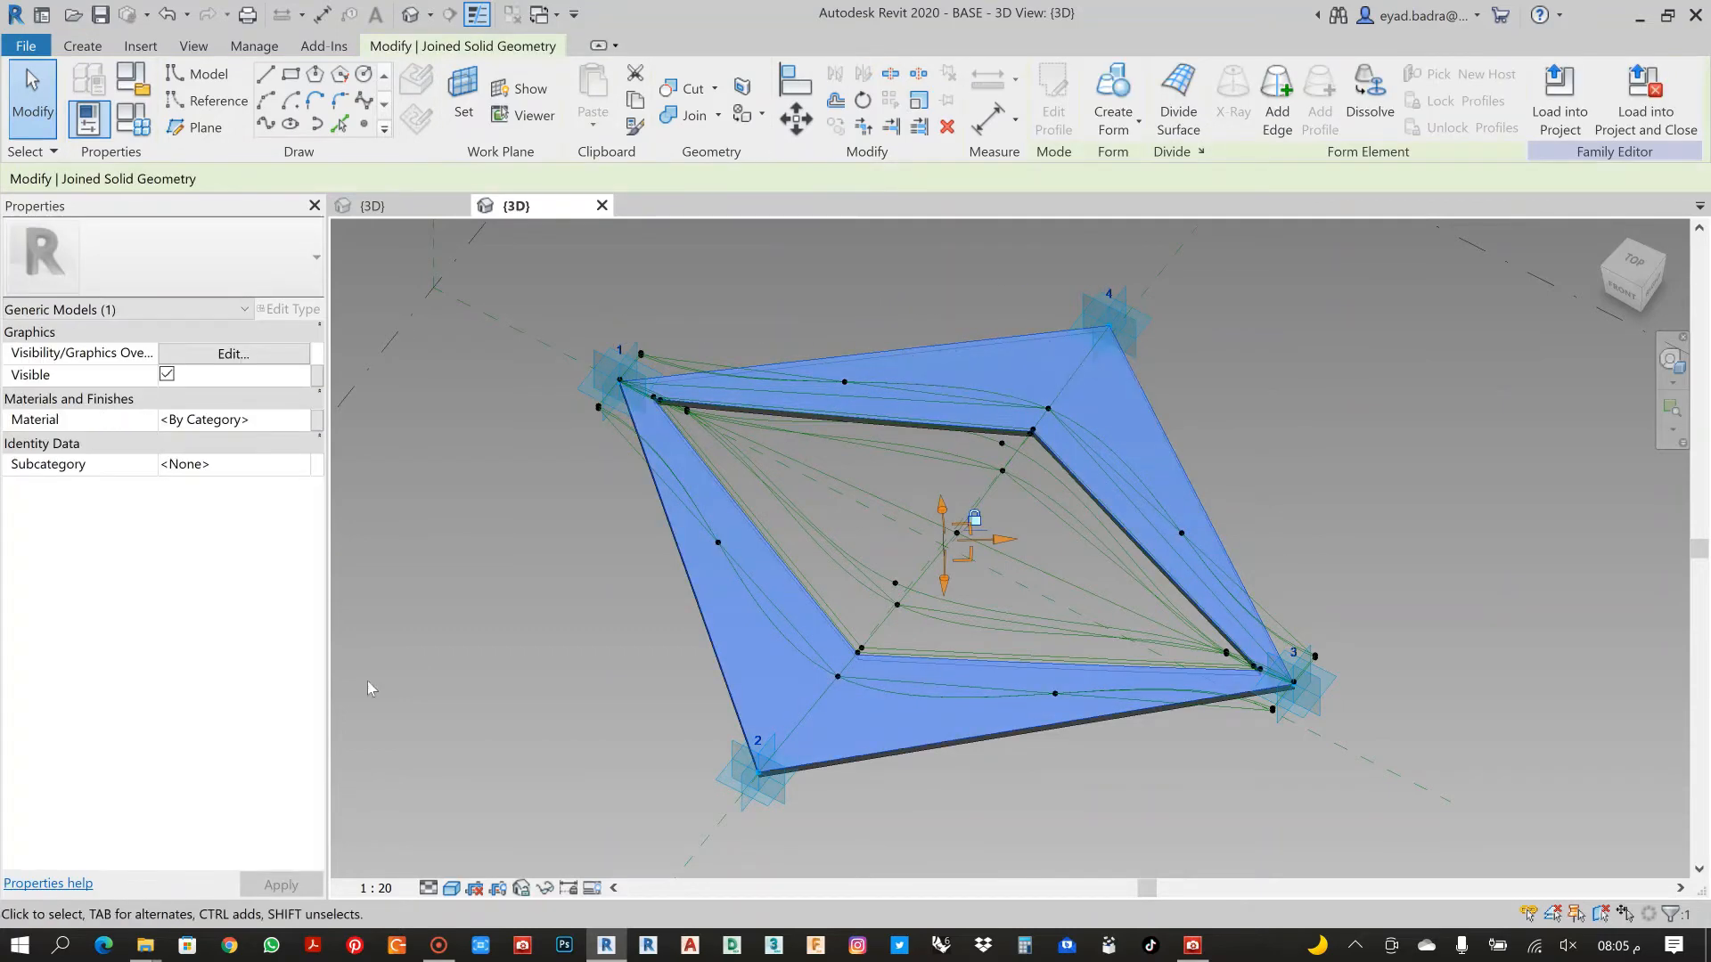
pyautogui.click(317, 420)
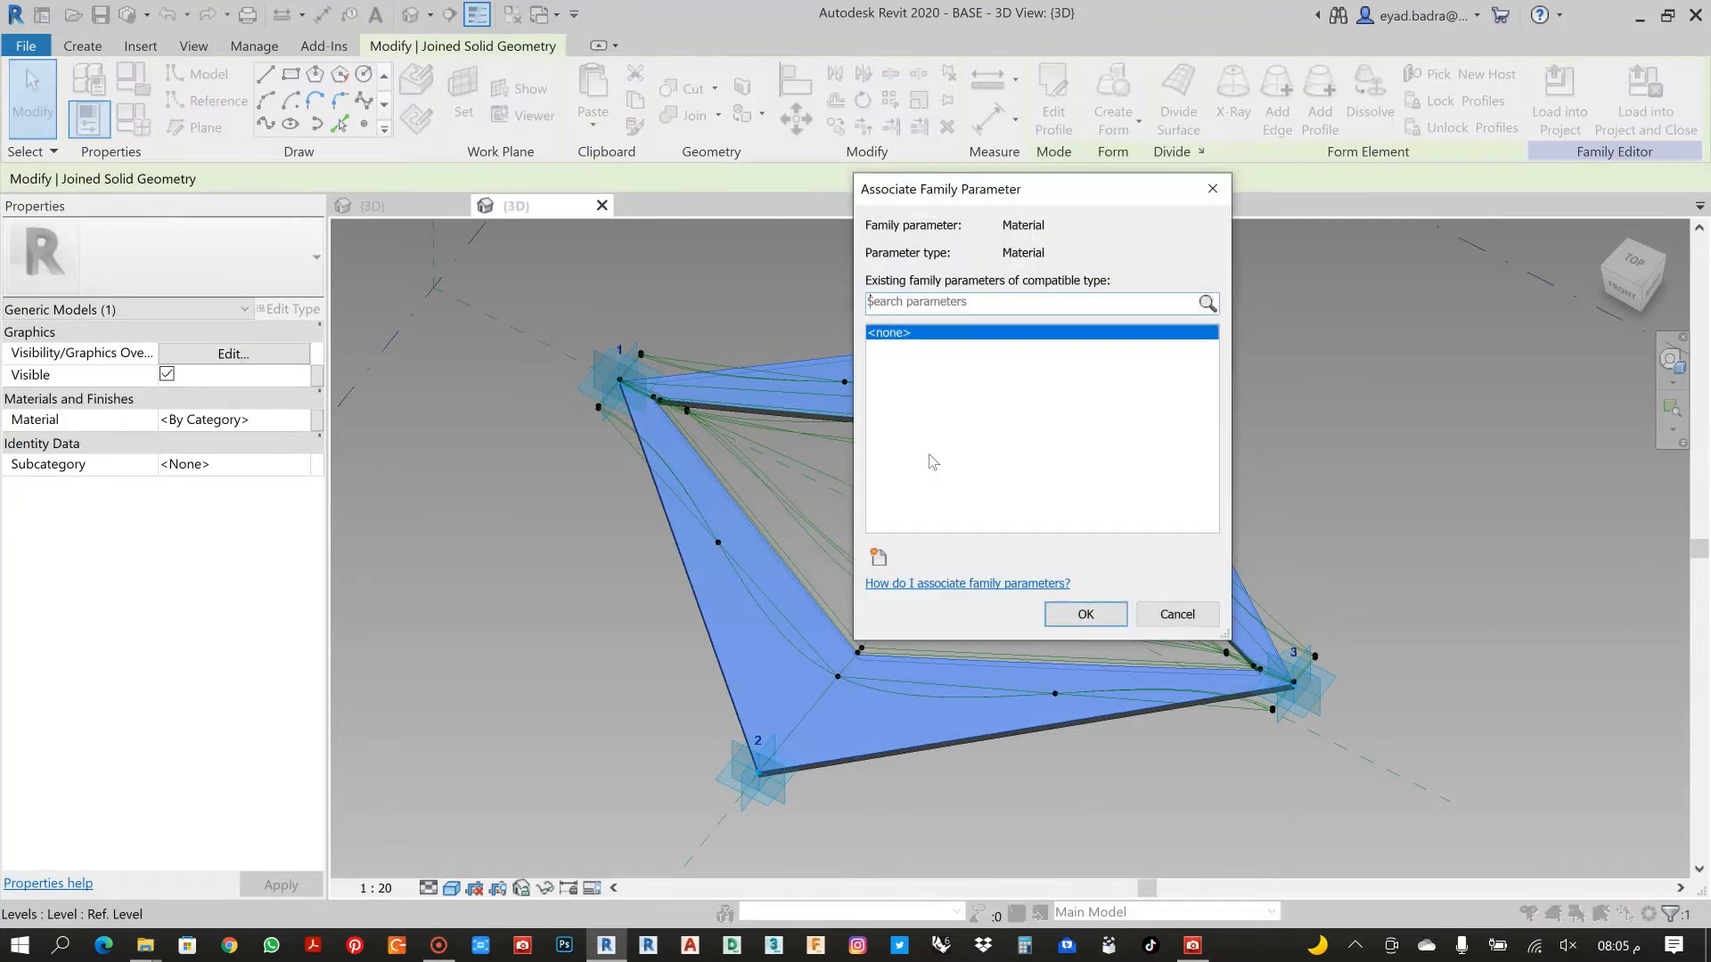
pyautogui.click(878, 557)
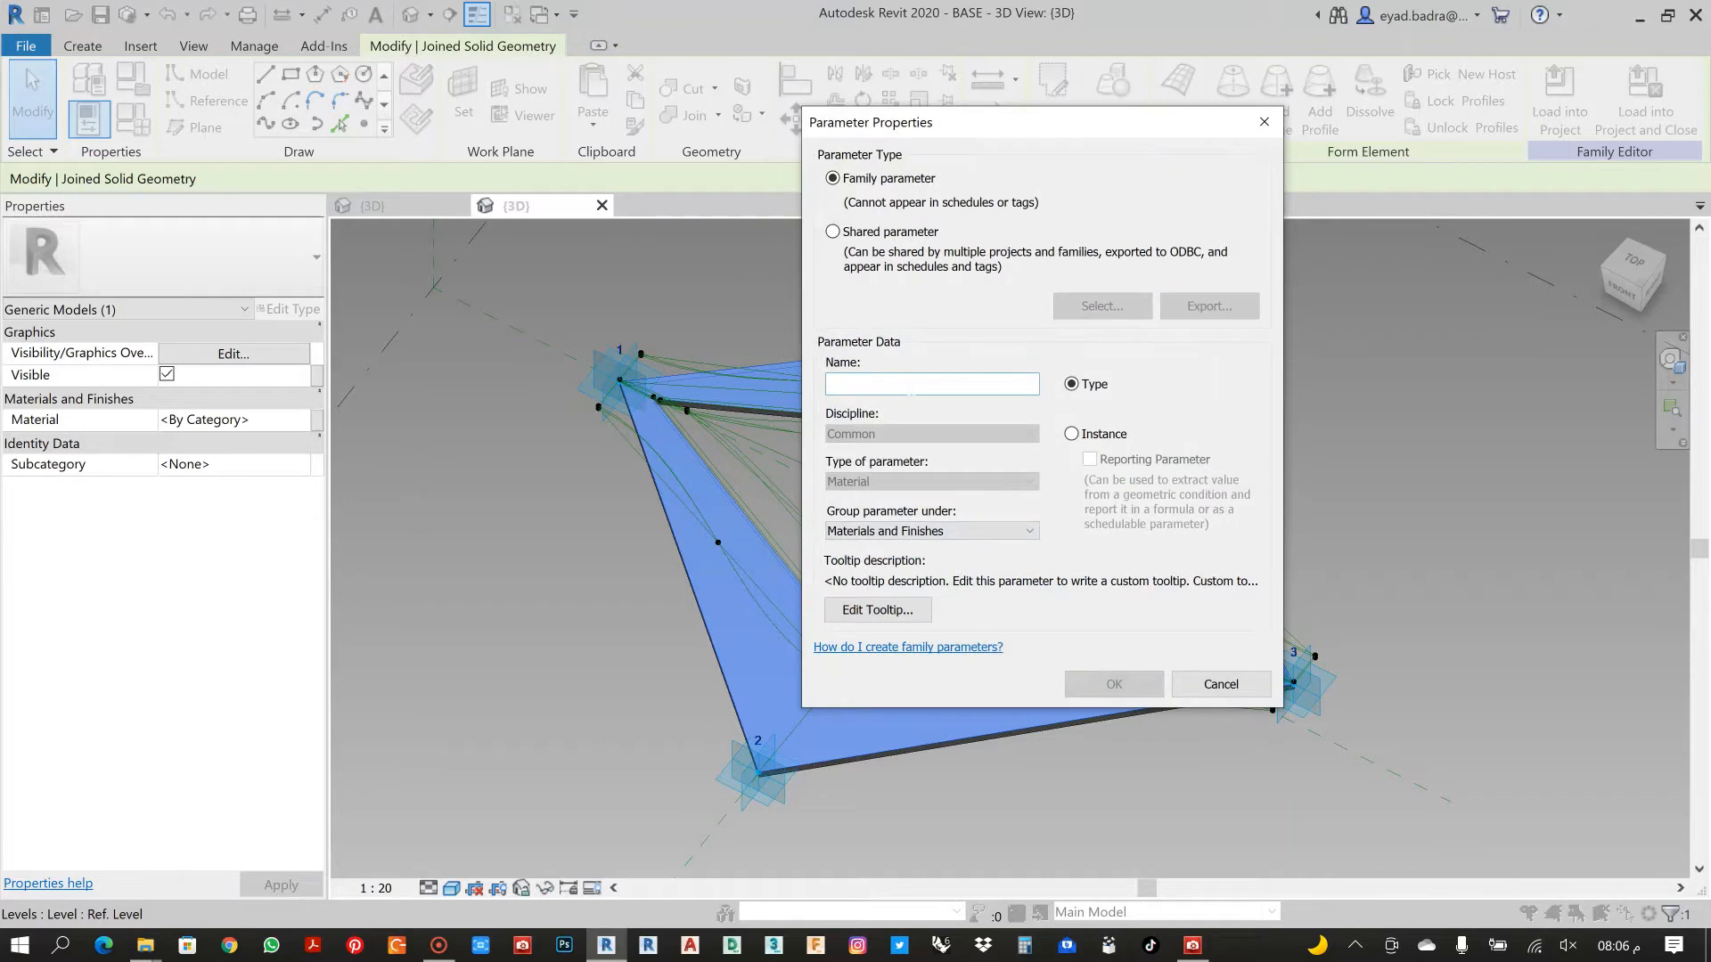
pyautogui.write('bas=')
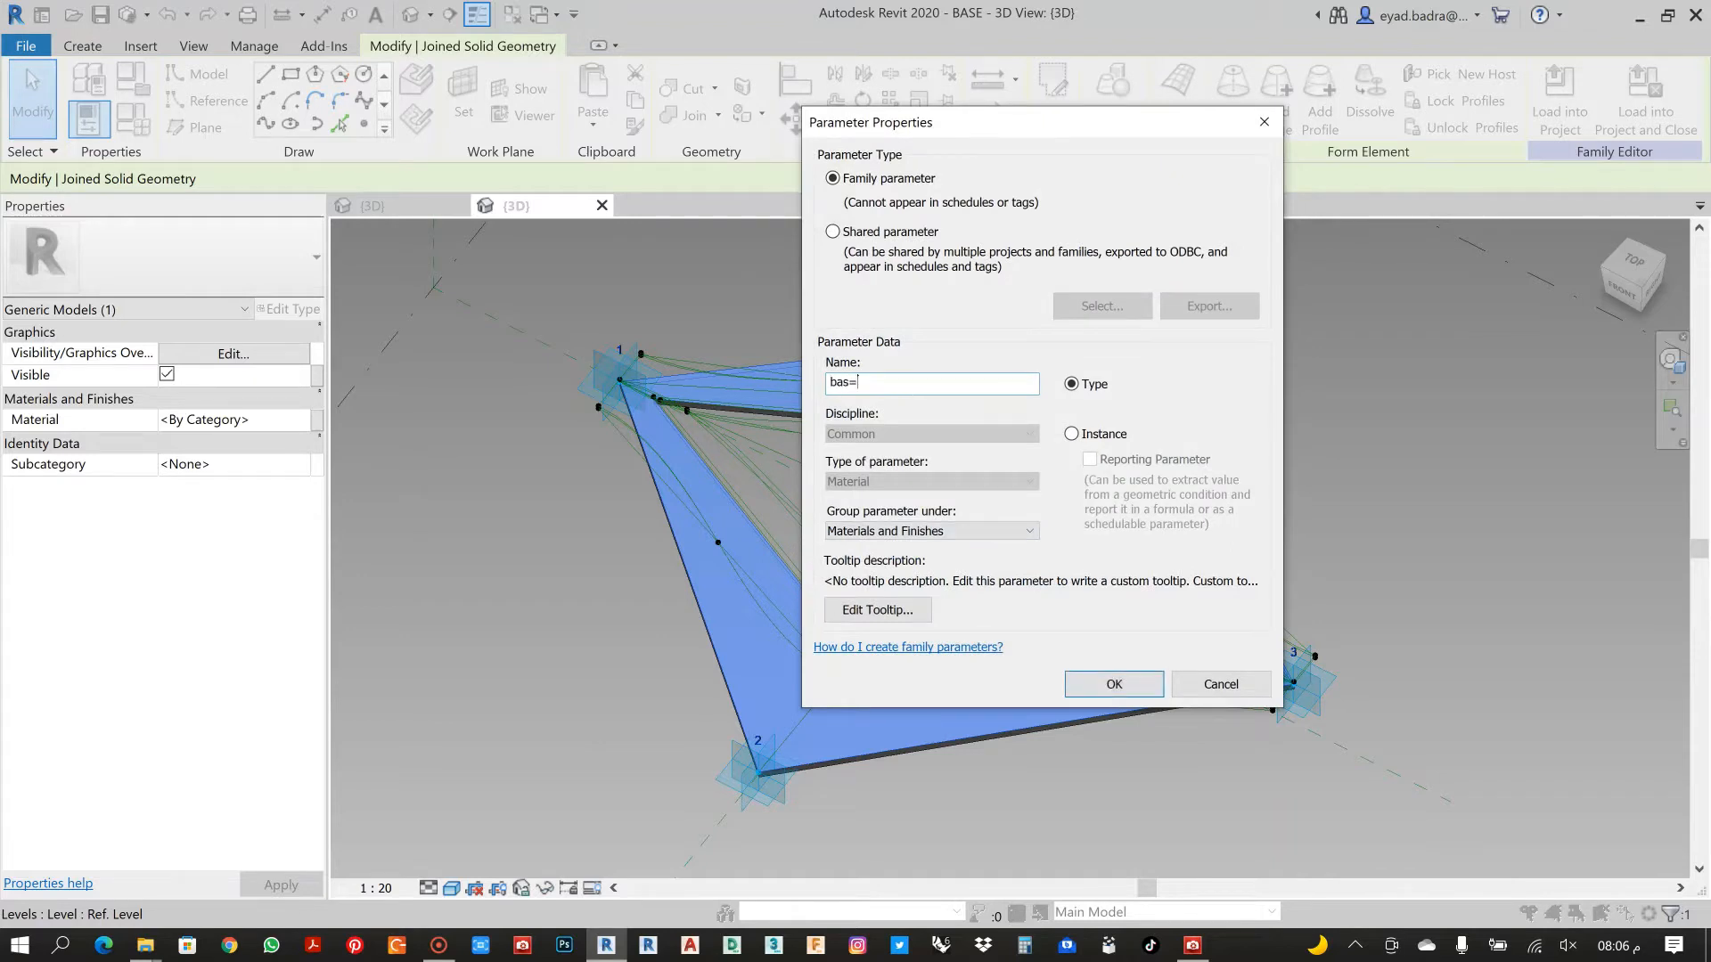
pyautogui.write('BASE MATERIAL')
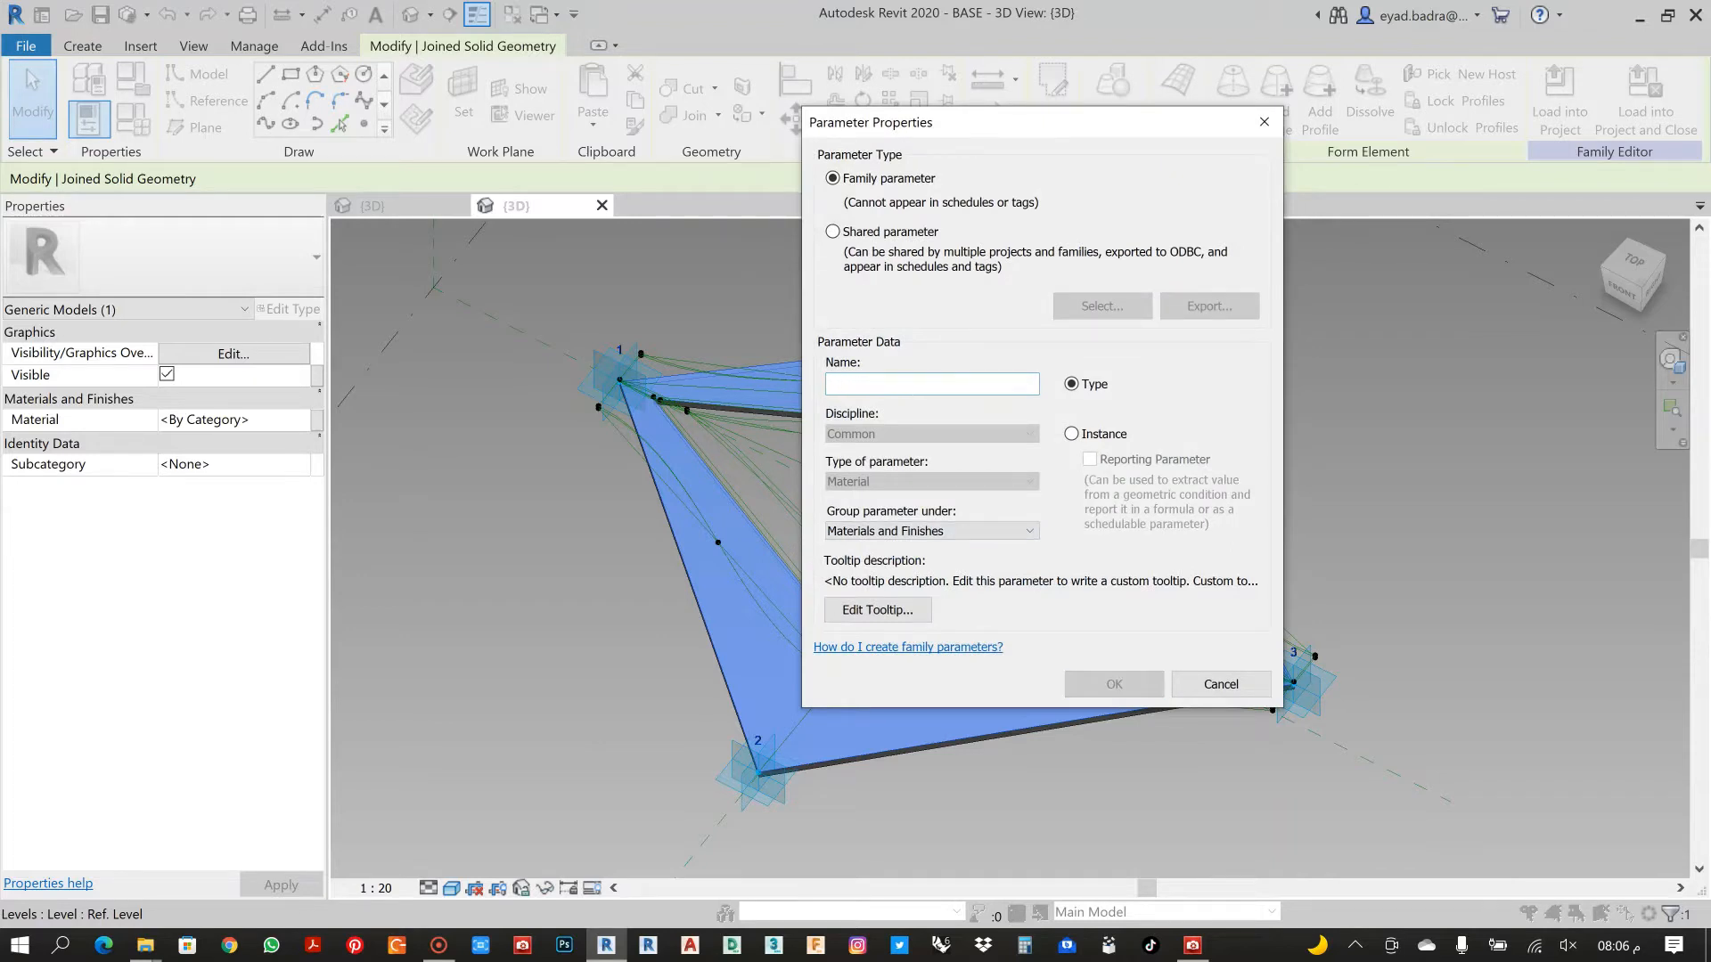
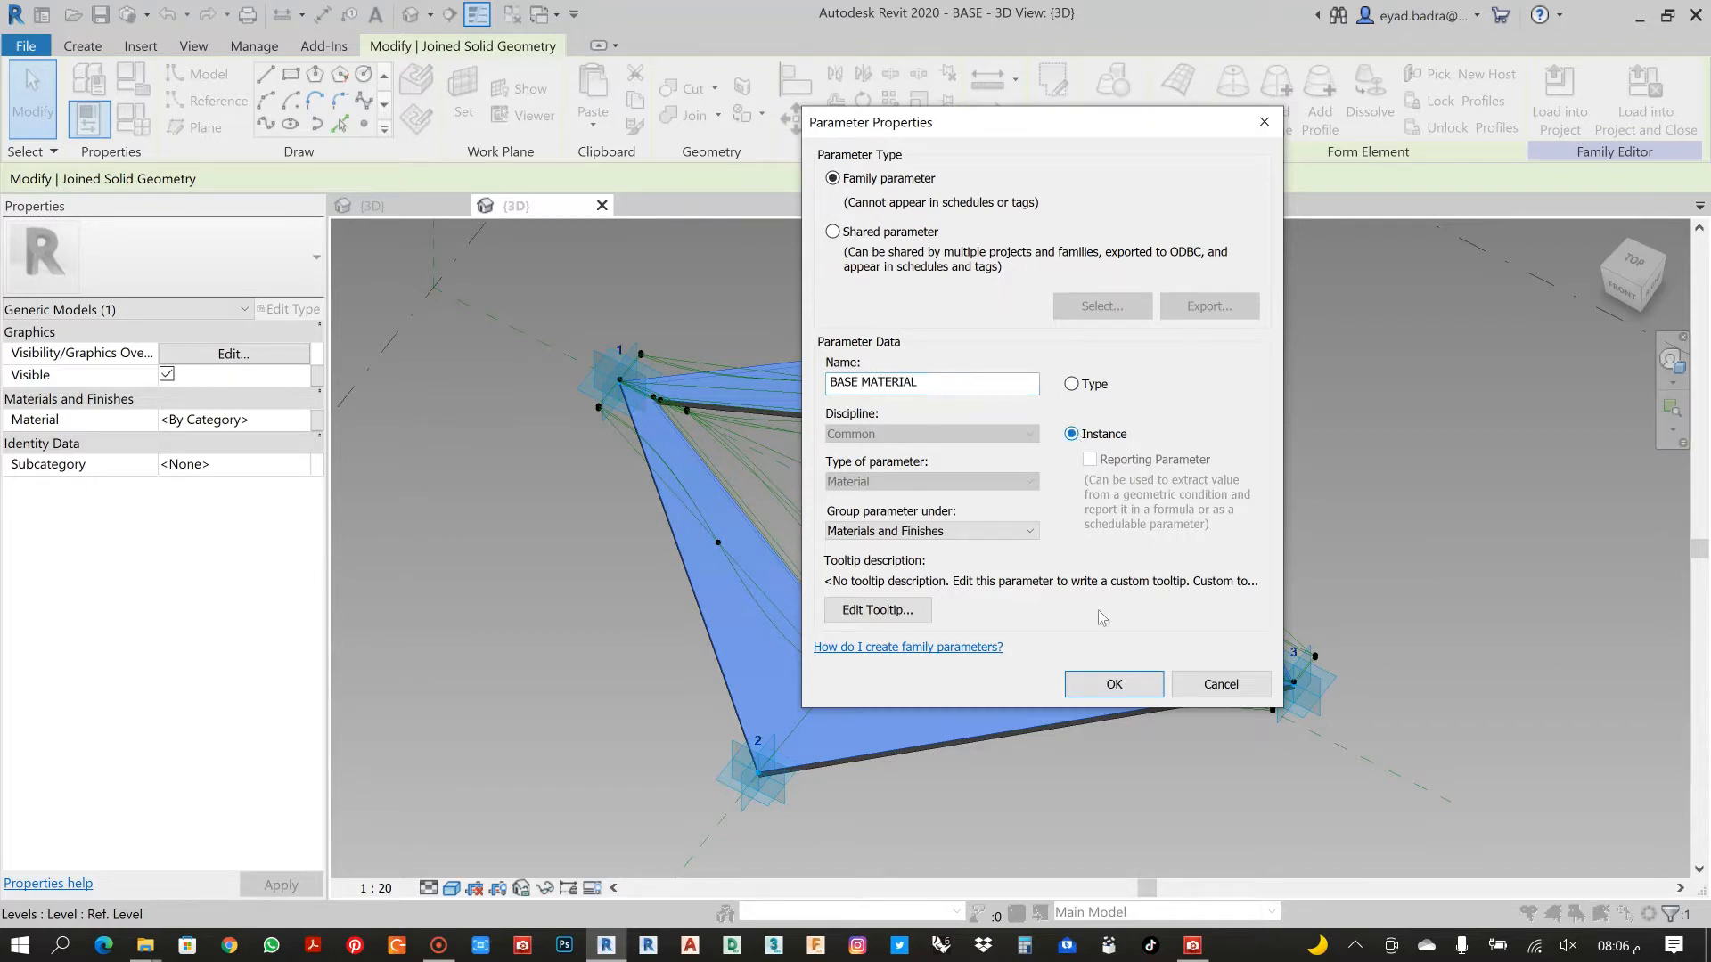
pyautogui.click(1114, 684)
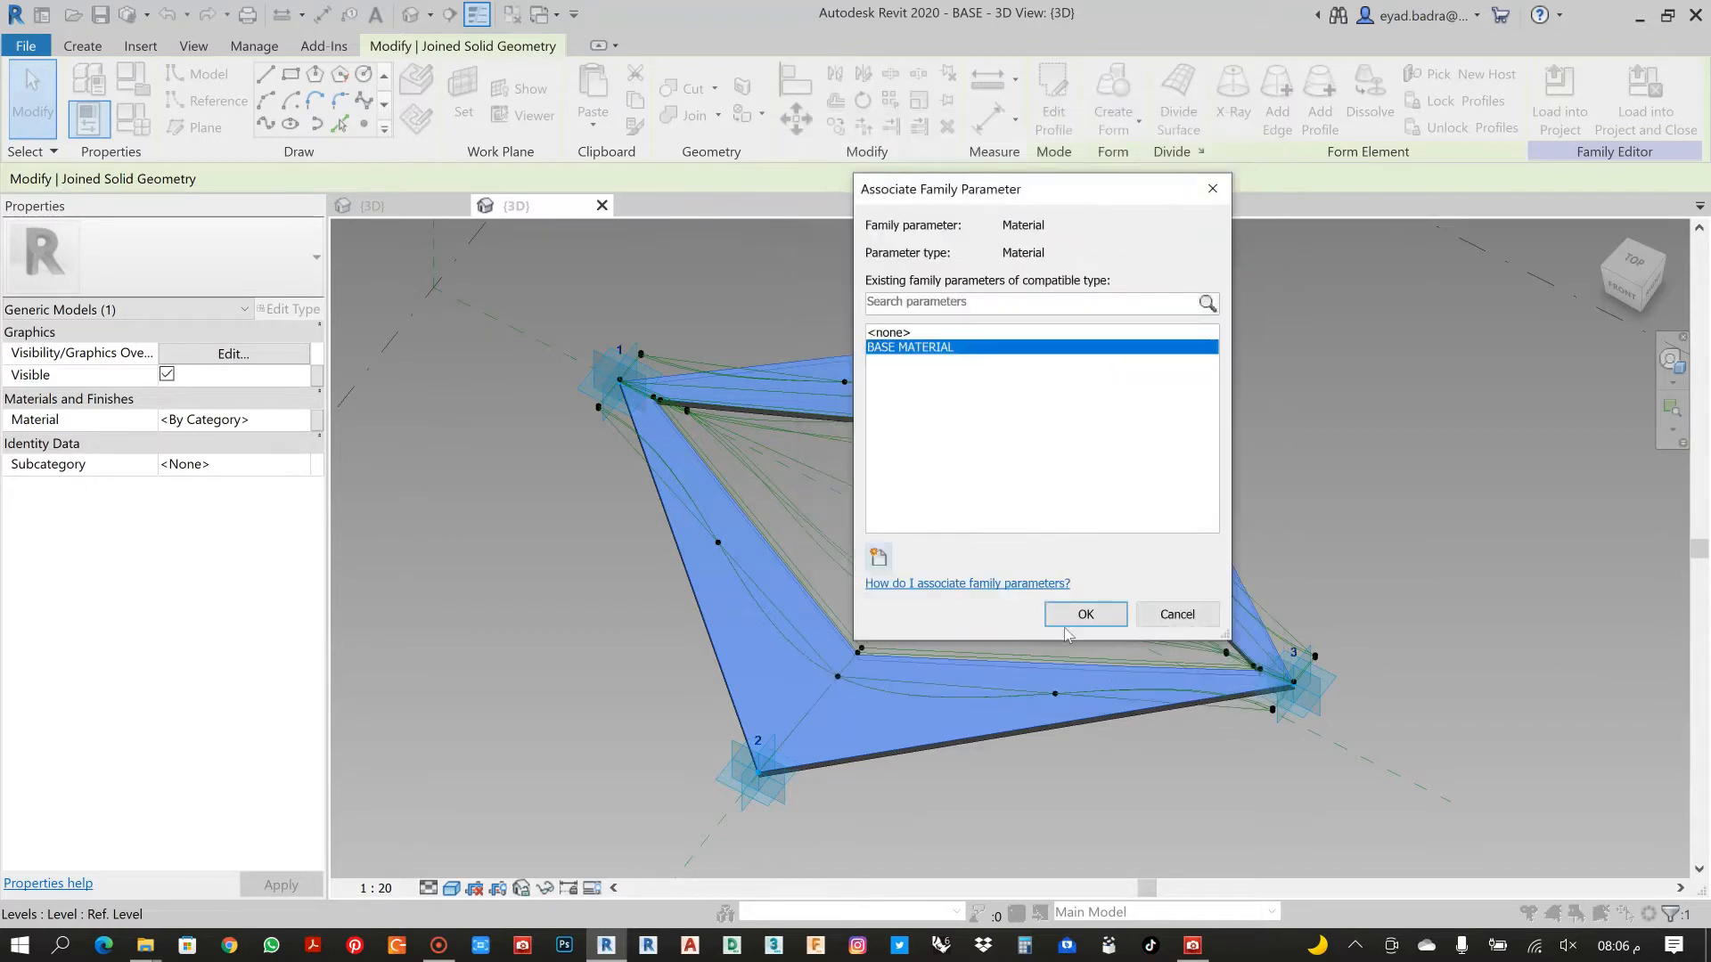
pyautogui.click(1085, 615)
pyautogui.click(1357, 458)
pyautogui.keyDown('shift'); pyautogui.moveTo(1358, 460); pyautogui.dragTo(1229, 465, button='middle'); pyautogui.keyUp('shift')
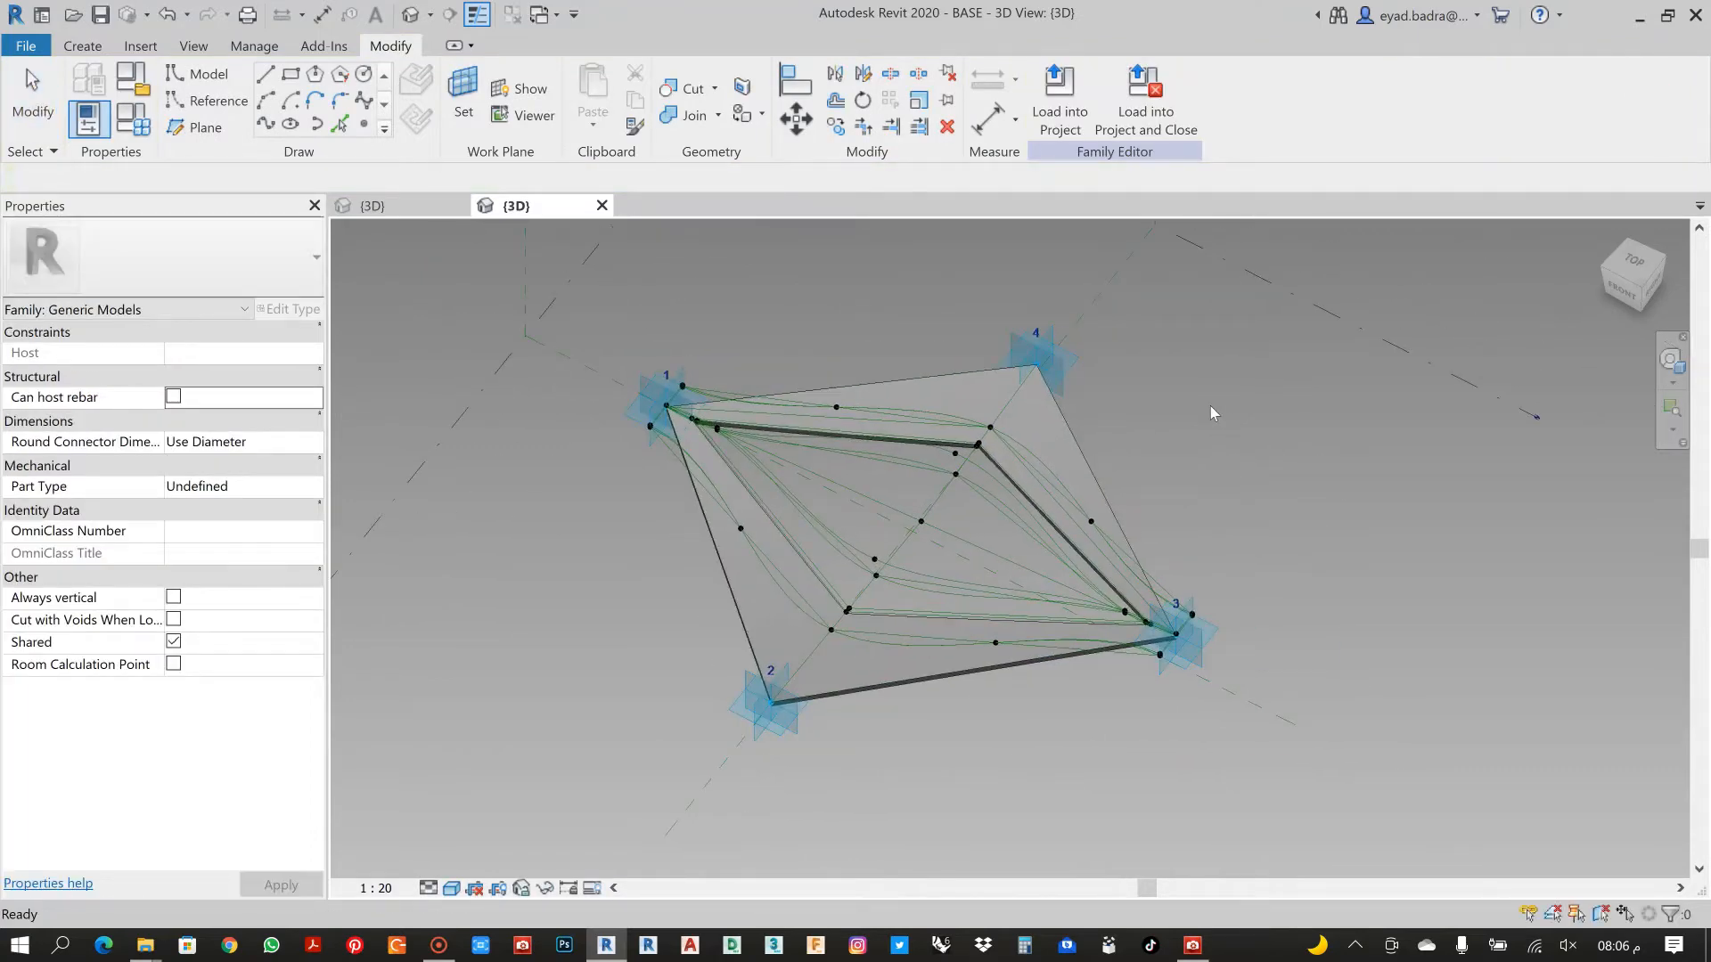
# Open the GLASS M family file from the Adaptive folder on the desktop
pyautogui.click(1640, 16)
pyautogui.doubleClick(1649, 151)
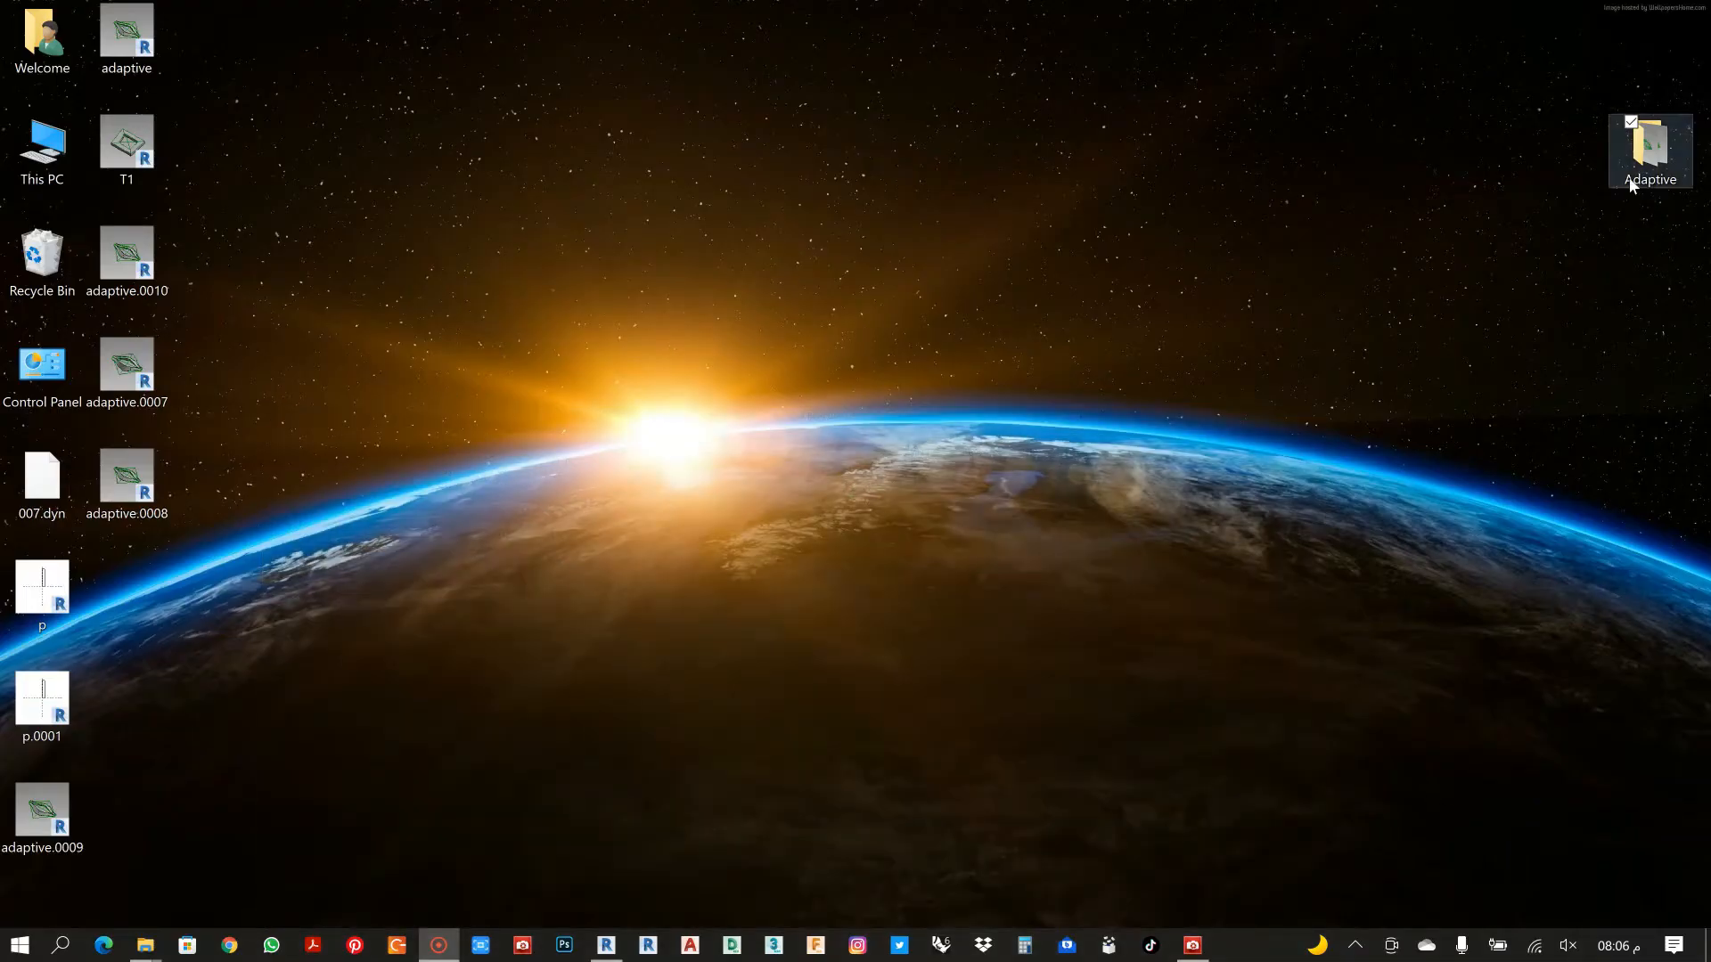
pyautogui.click(617, 492)
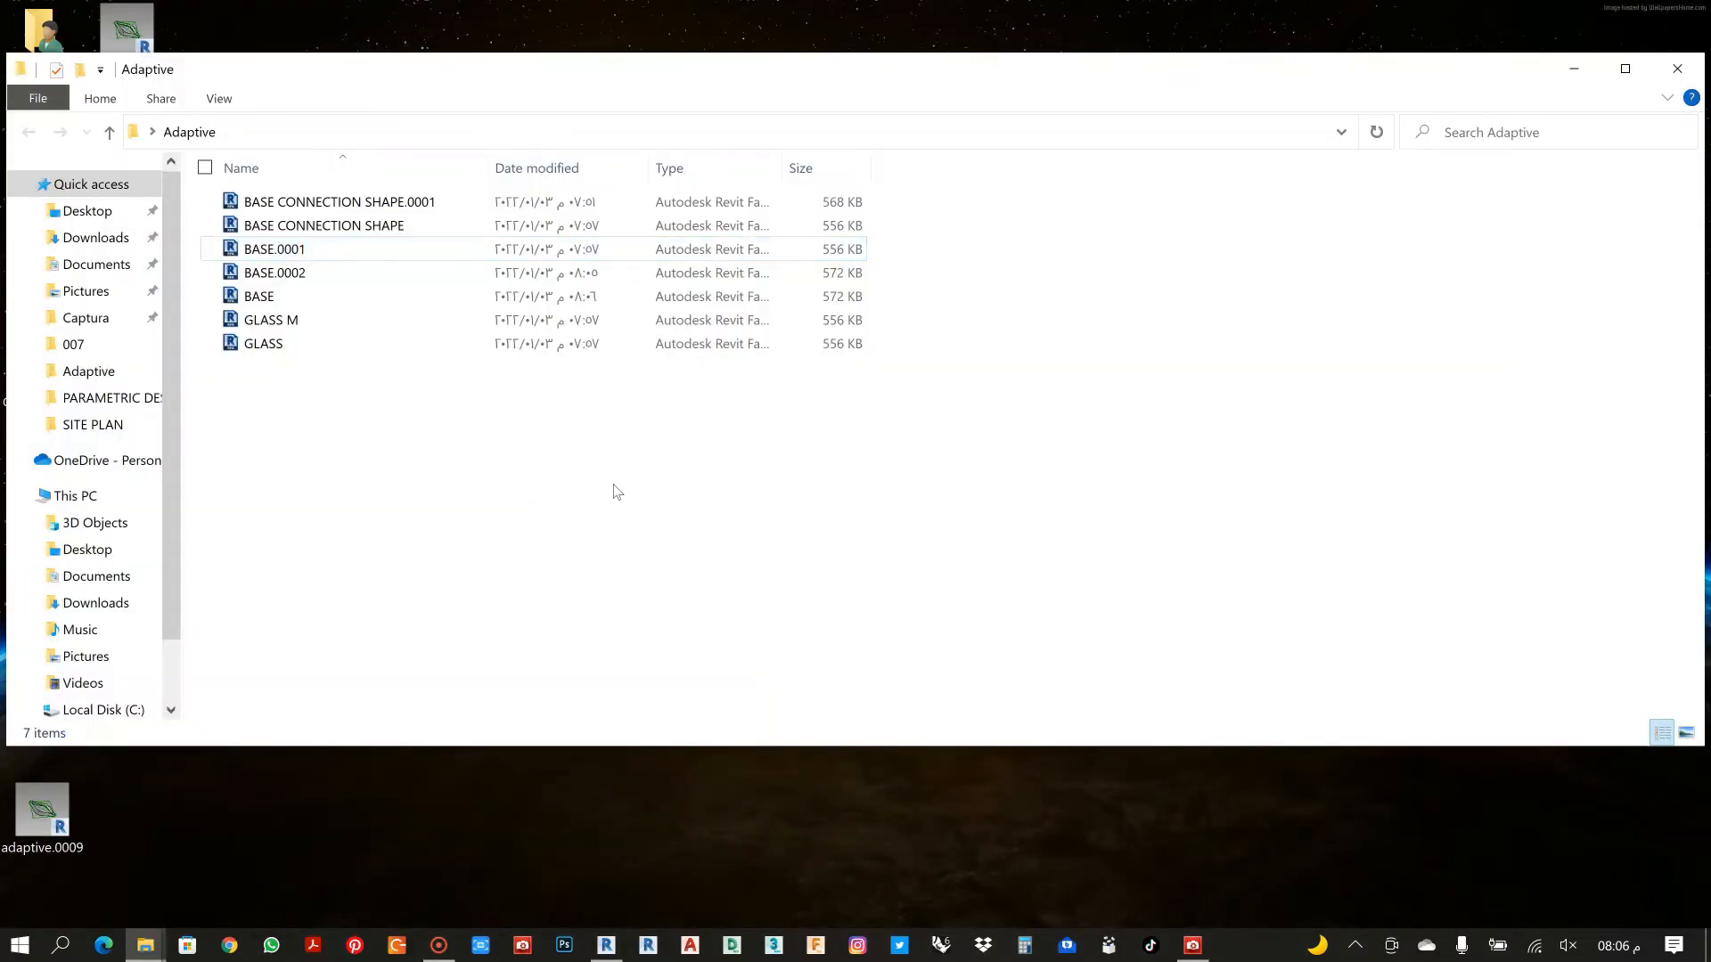
pyautogui.doubleClick(276, 327)
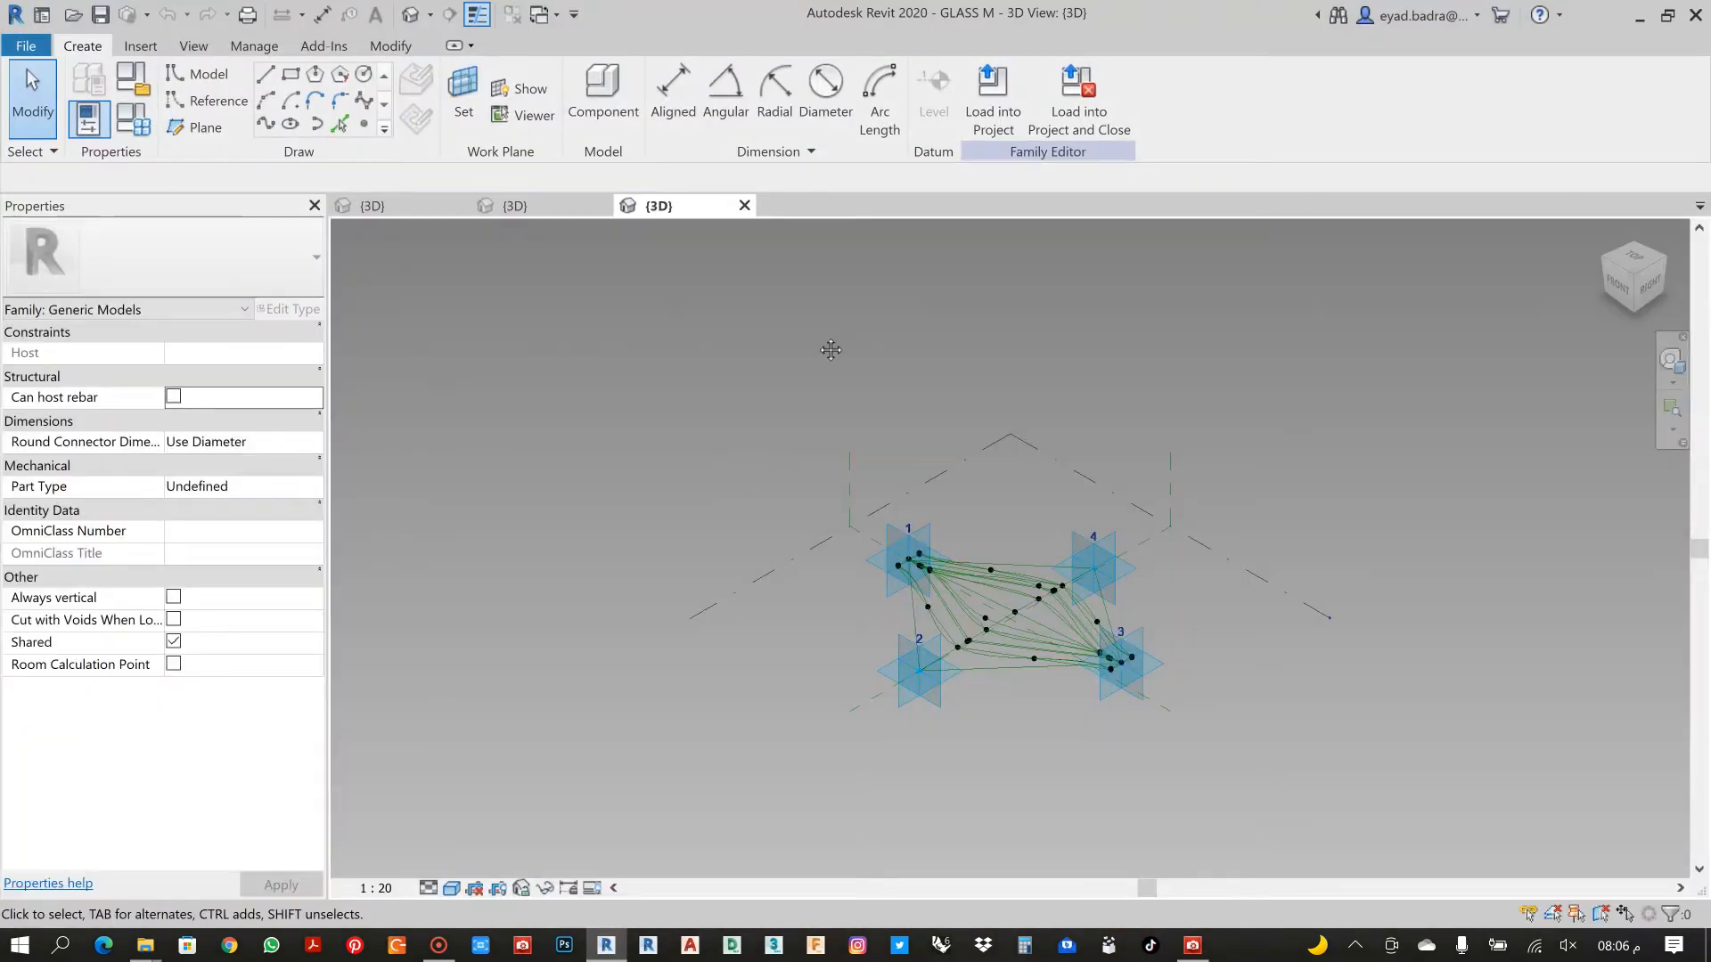
pyautogui.moveTo(831, 351); pyautogui.dragTo(662, 292, button='middle')
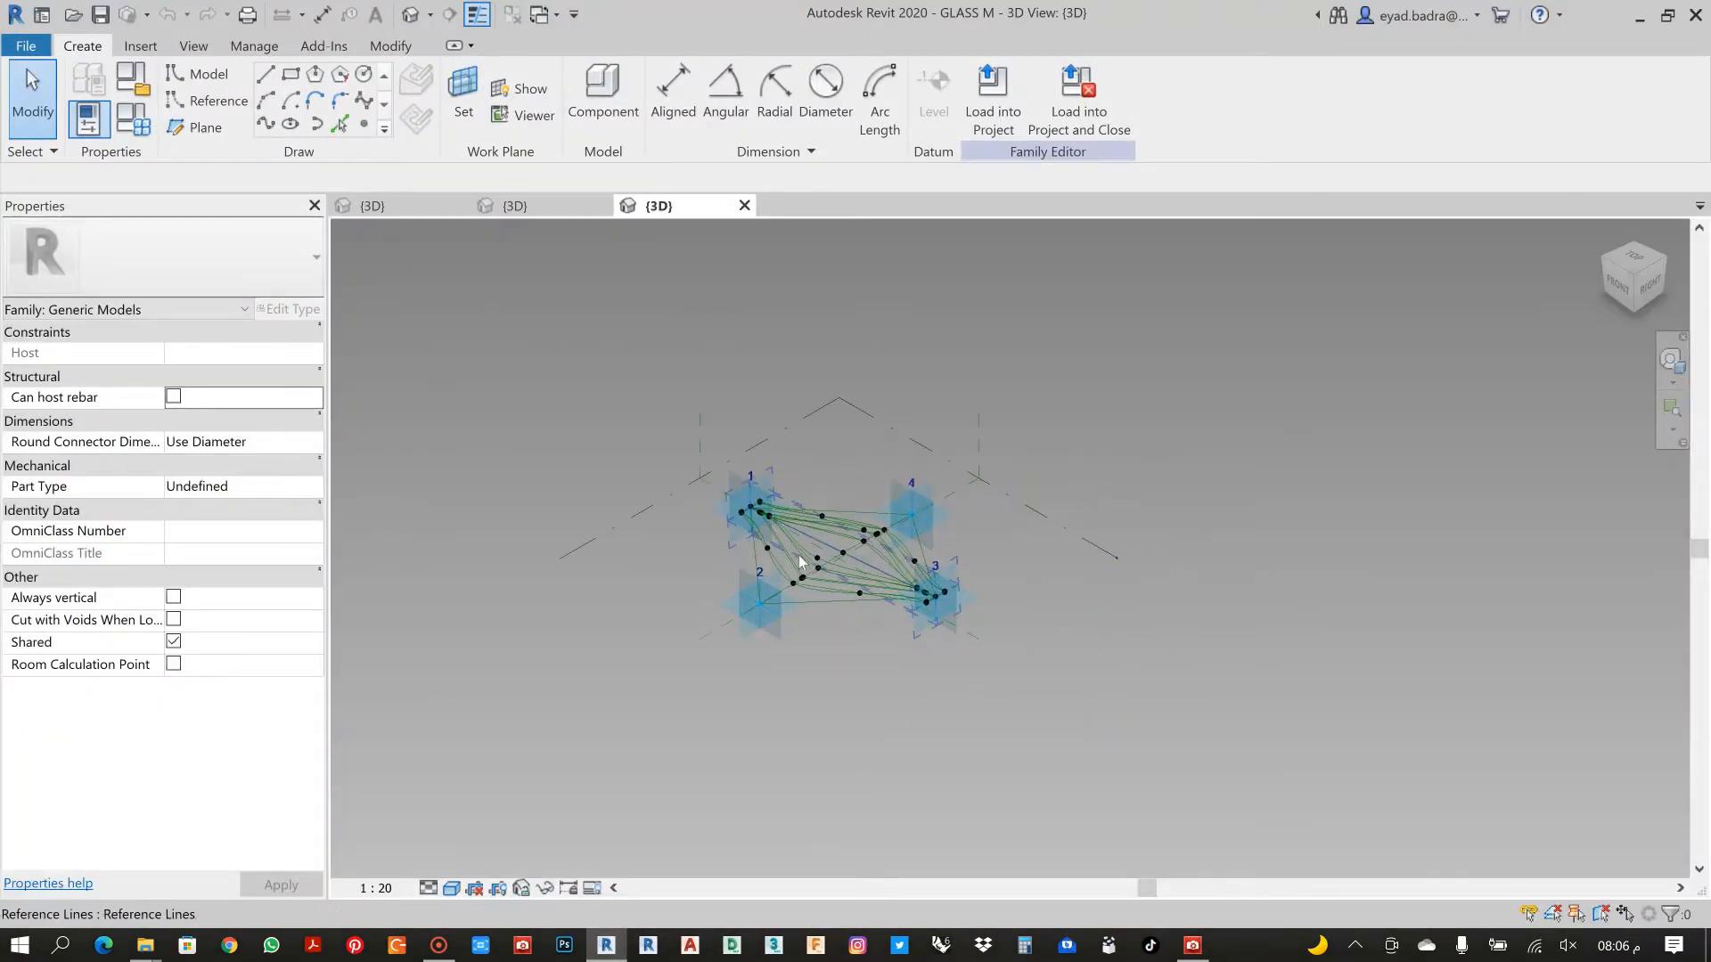
pyautogui.scroll(6, 808, 558)
pyautogui.moveTo(856, 516); pyautogui.dragTo(806, 516, button='middle')
pyautogui.click(787, 494)
pyautogui.scroll(5, 570, 437)
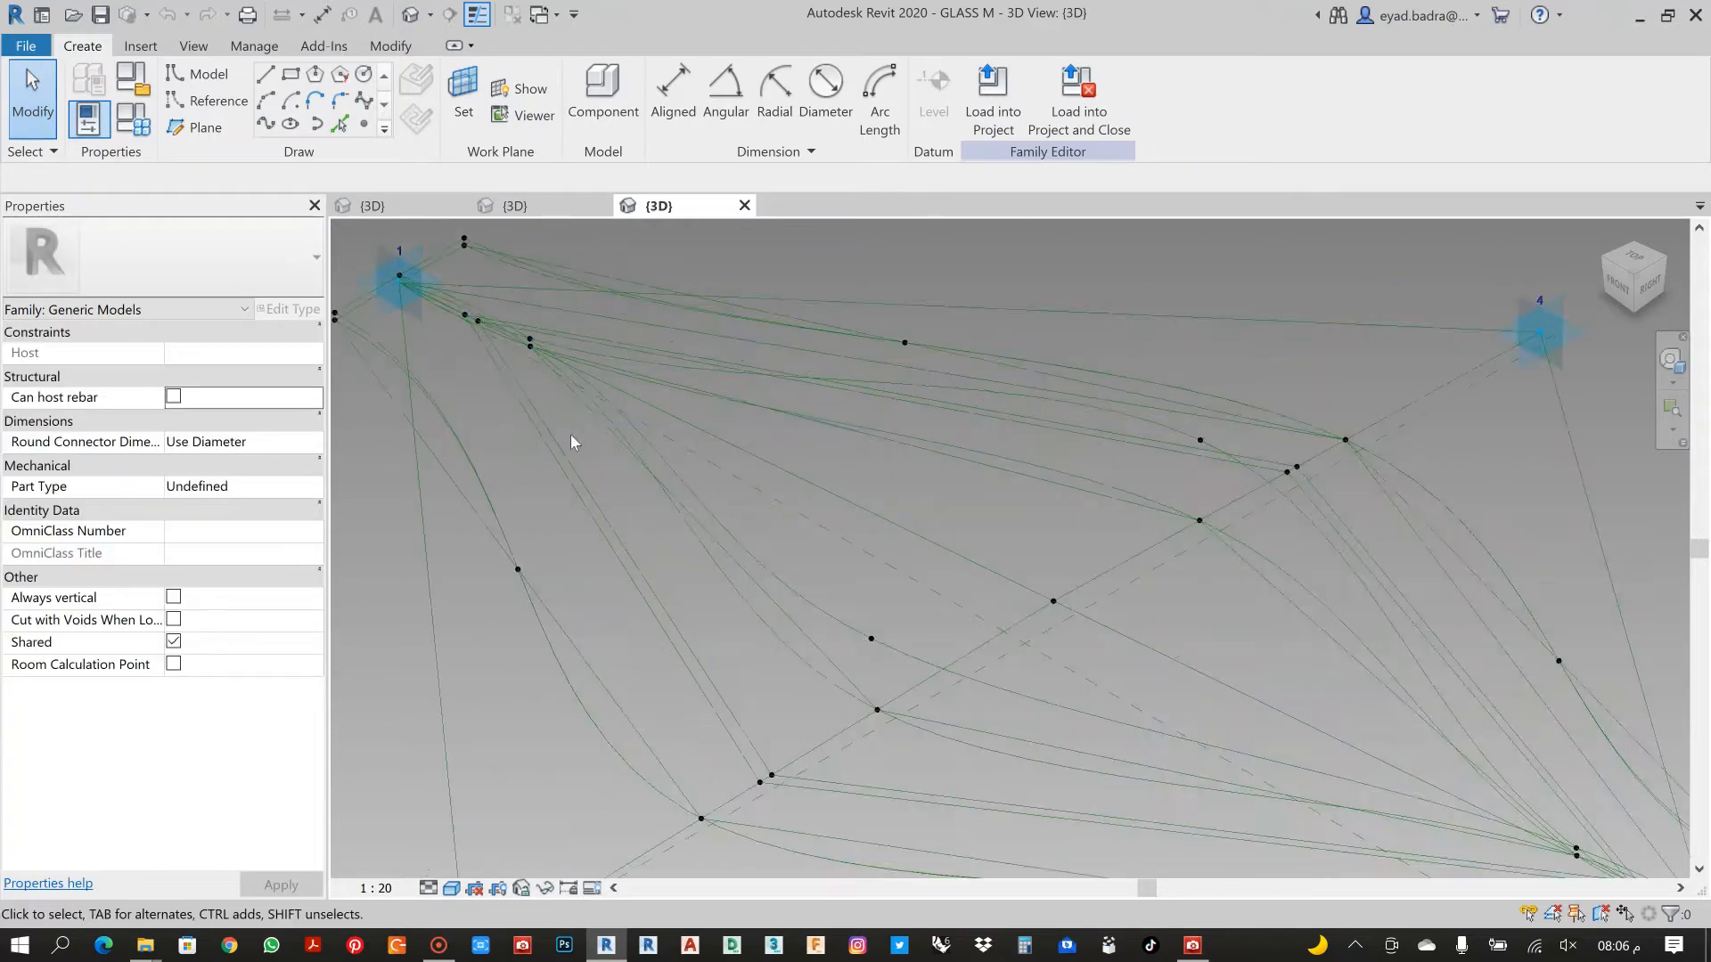
# Create a solid extruded form from the closed chain of four outer straight reference lines between the adaptive points
pyautogui.scroll(-1, 524, 543)
pyautogui.moveTo(530, 552); pyautogui.dragTo(543, 555, button='middle')
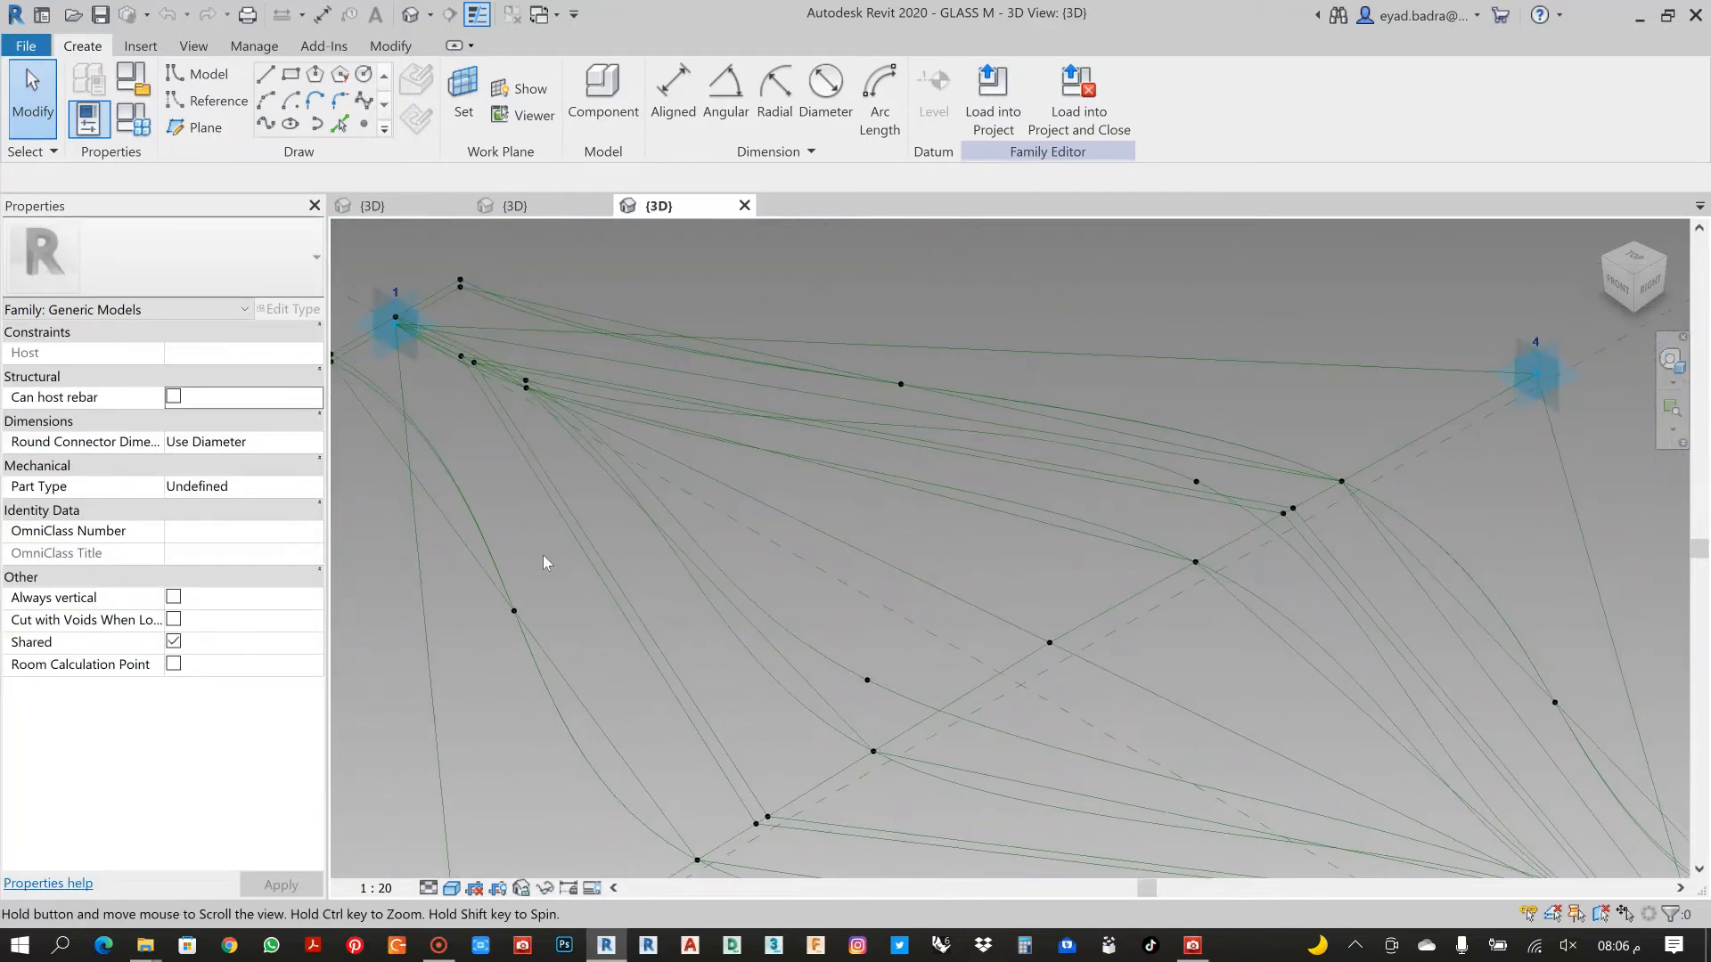
pyautogui.scroll(1, 527, 547)
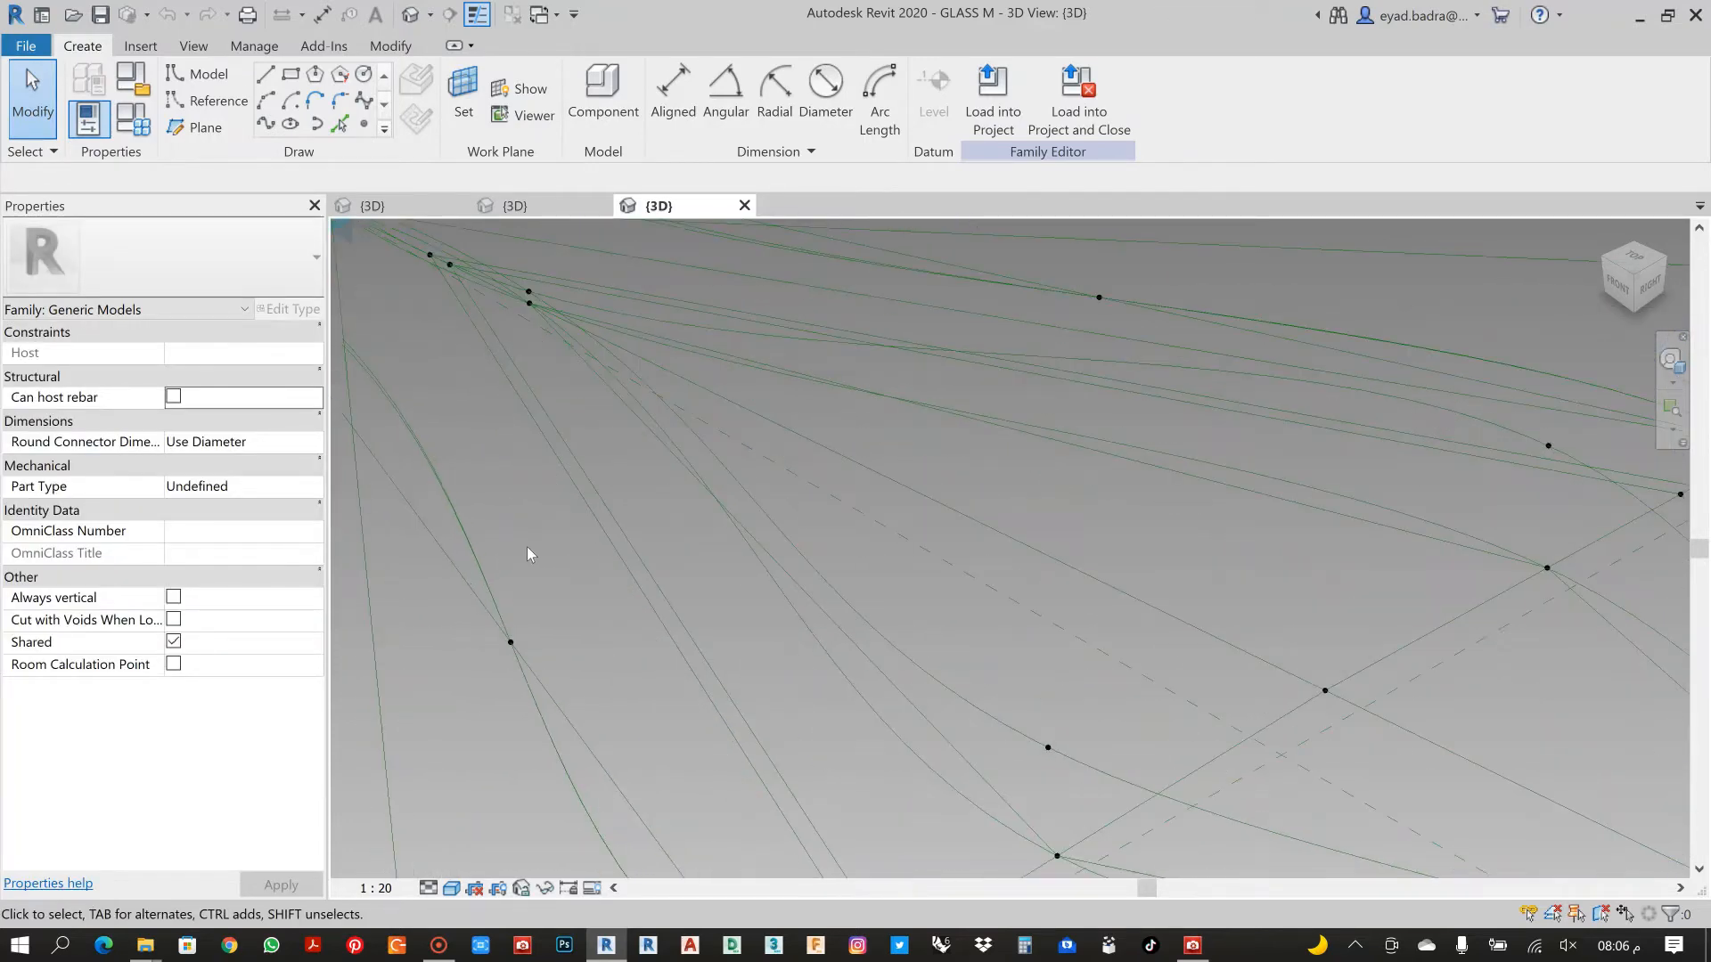
pyautogui.click(585, 510)
pyautogui.scroll(-5, 565, 496)
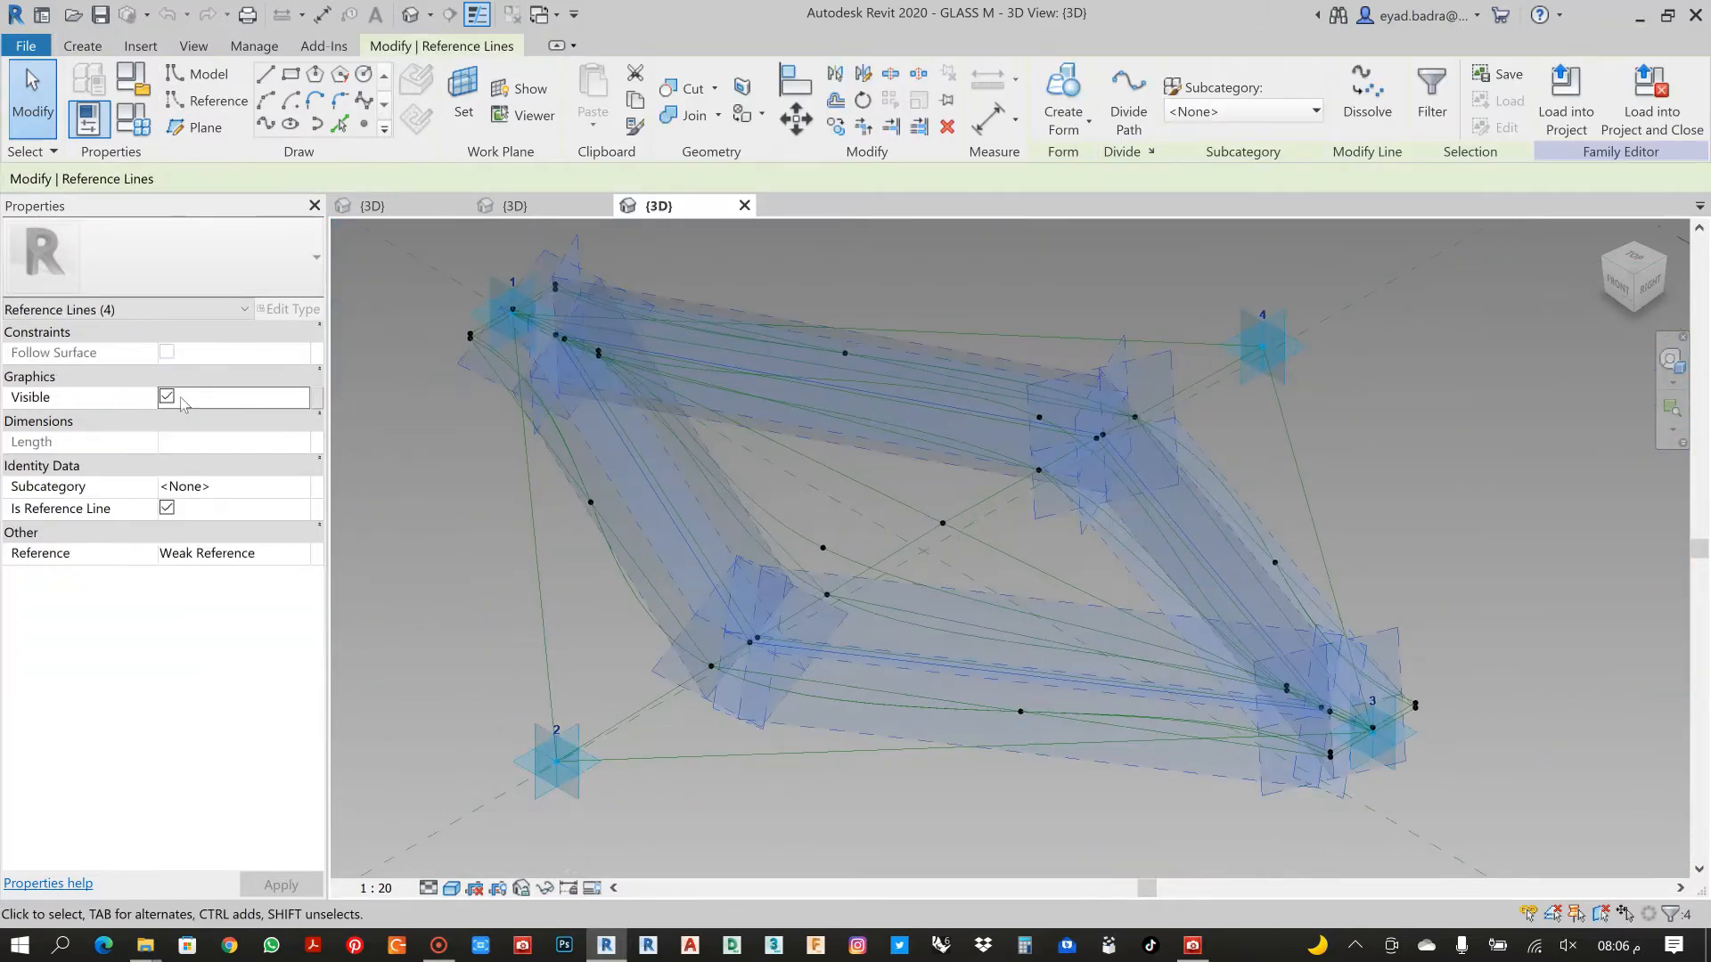
pyautogui.click(1066, 121)
pyautogui.click(1052, 163)
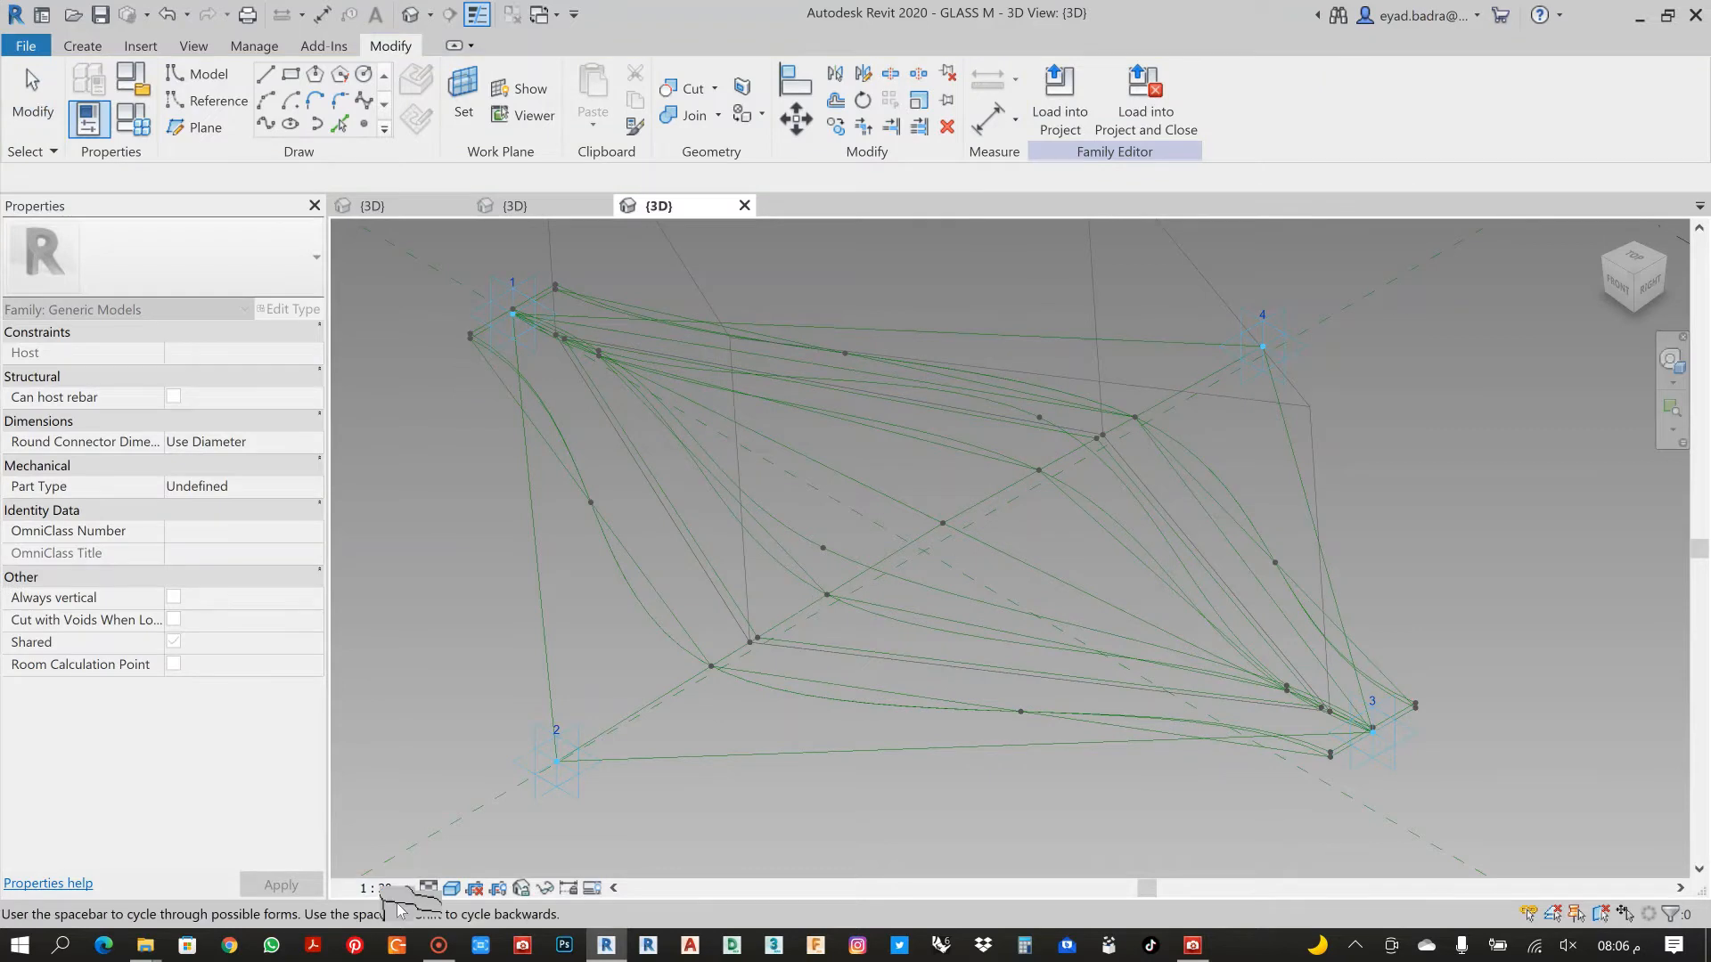
pyautogui.scroll(-3, 495, 676)
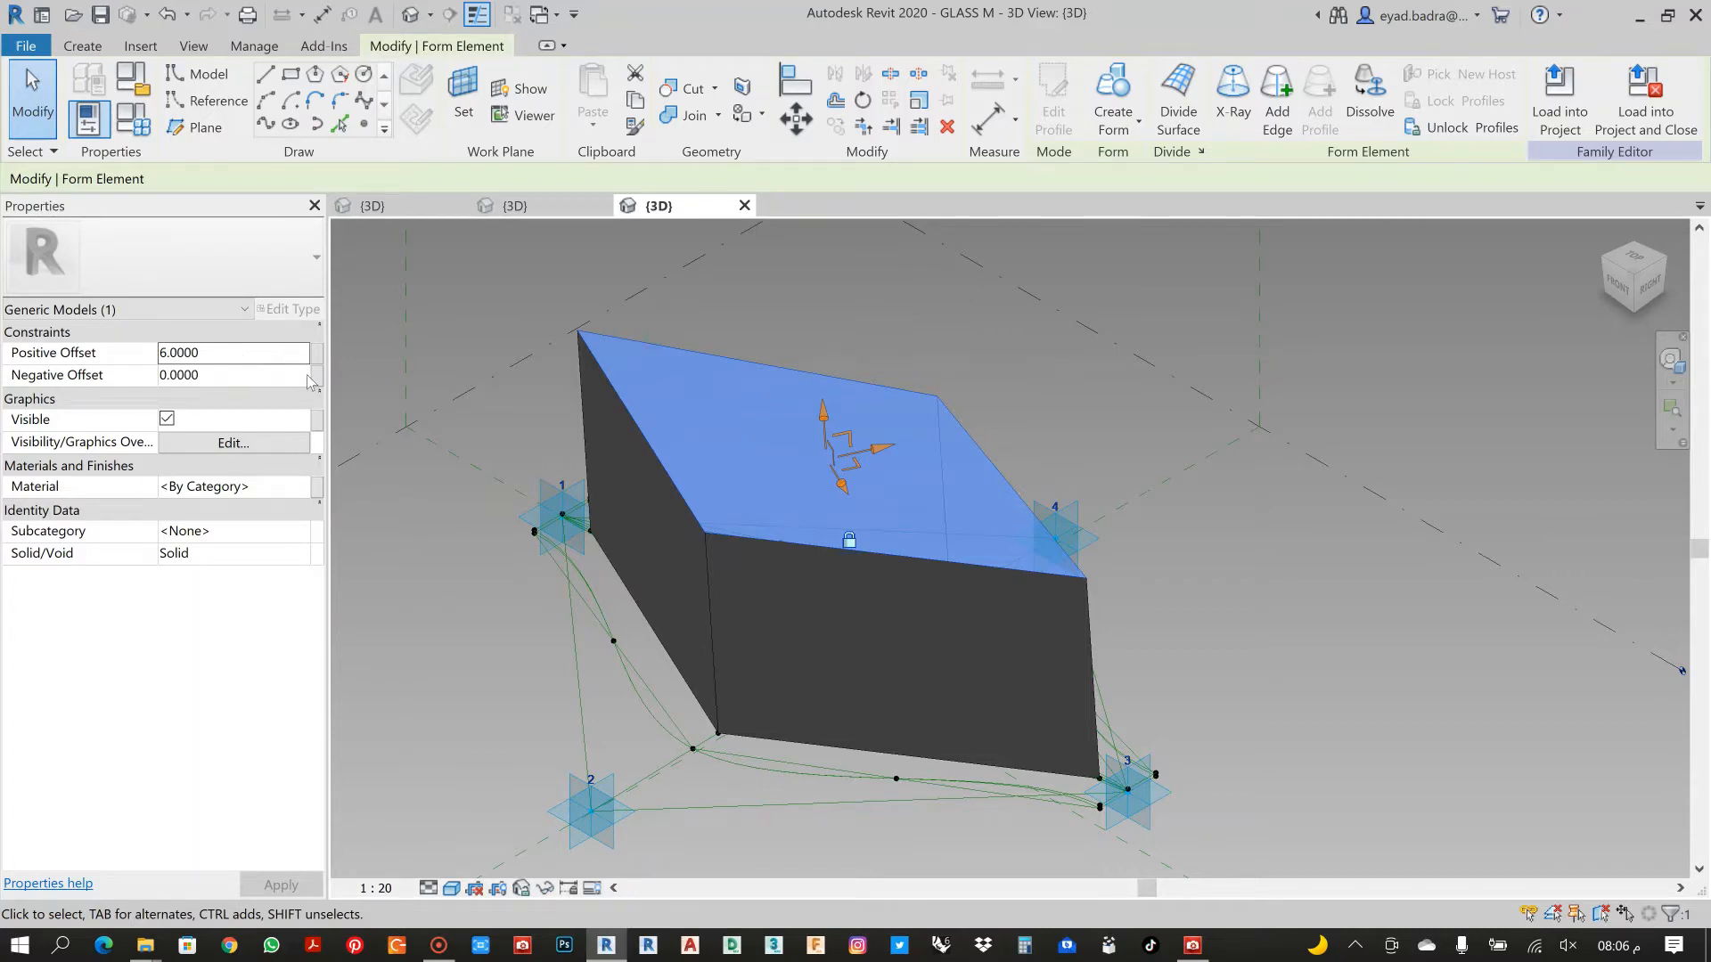
# Associate the solid form's negative offset with a new instance family parameter named MTHK, grouped under Dimensions
pyautogui.click(313, 375)
pyautogui.click(877, 558)
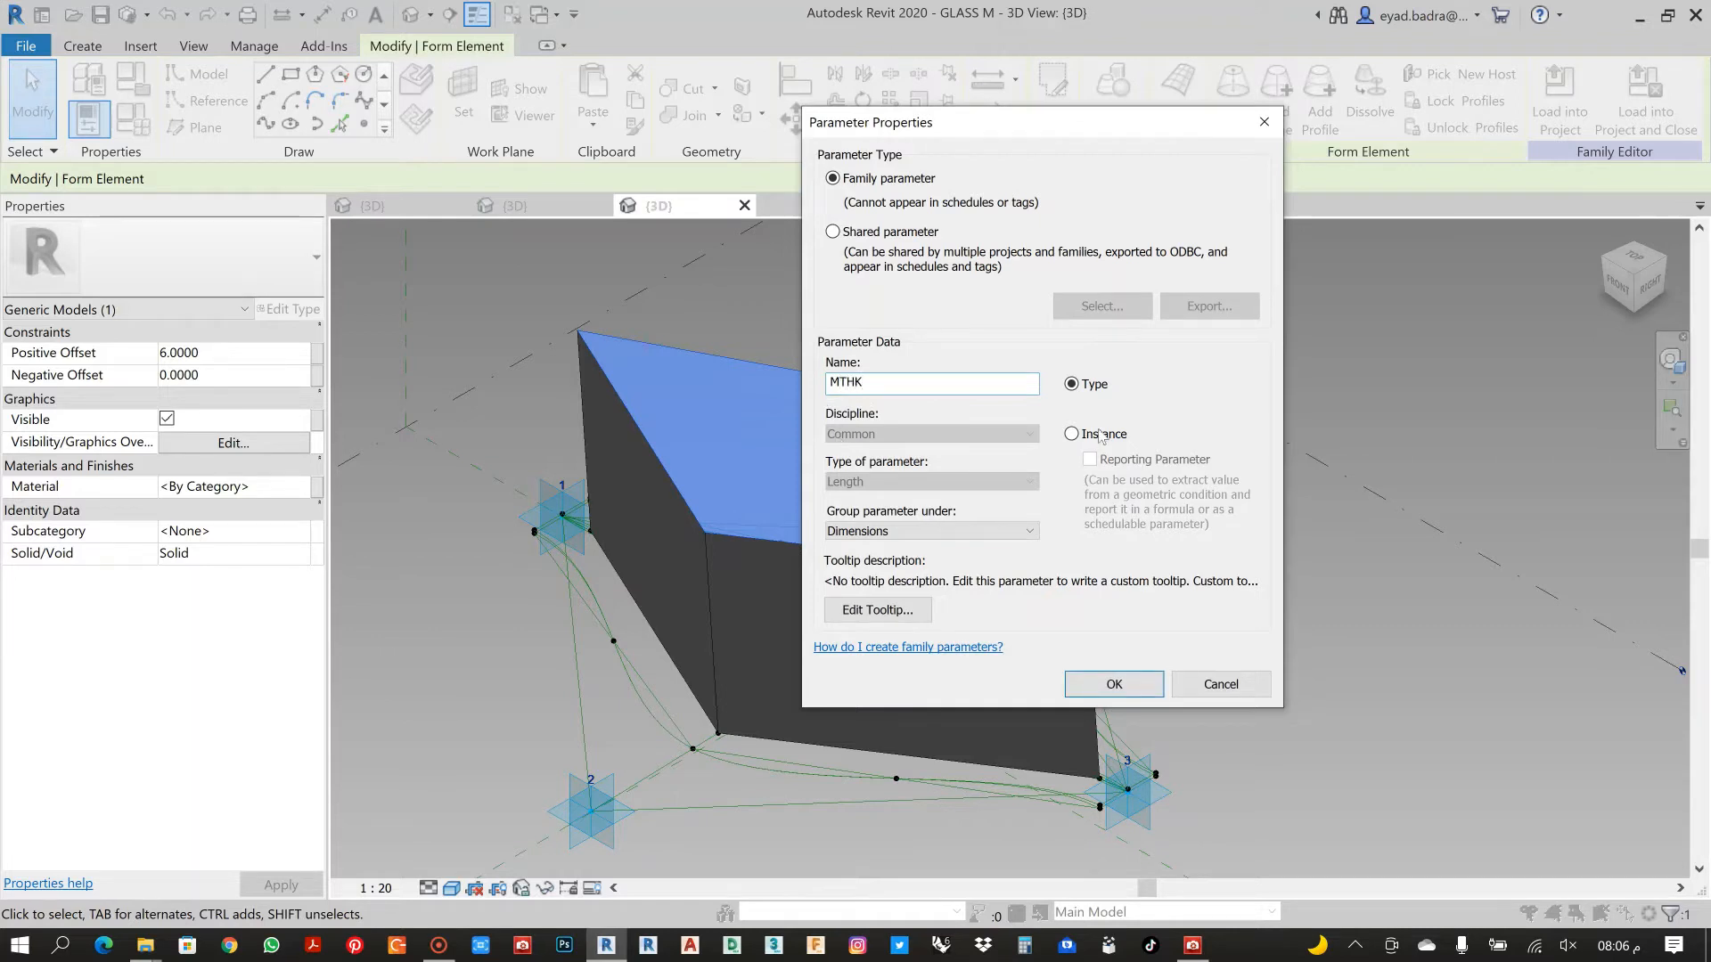
pyautogui.click(1158, 683)
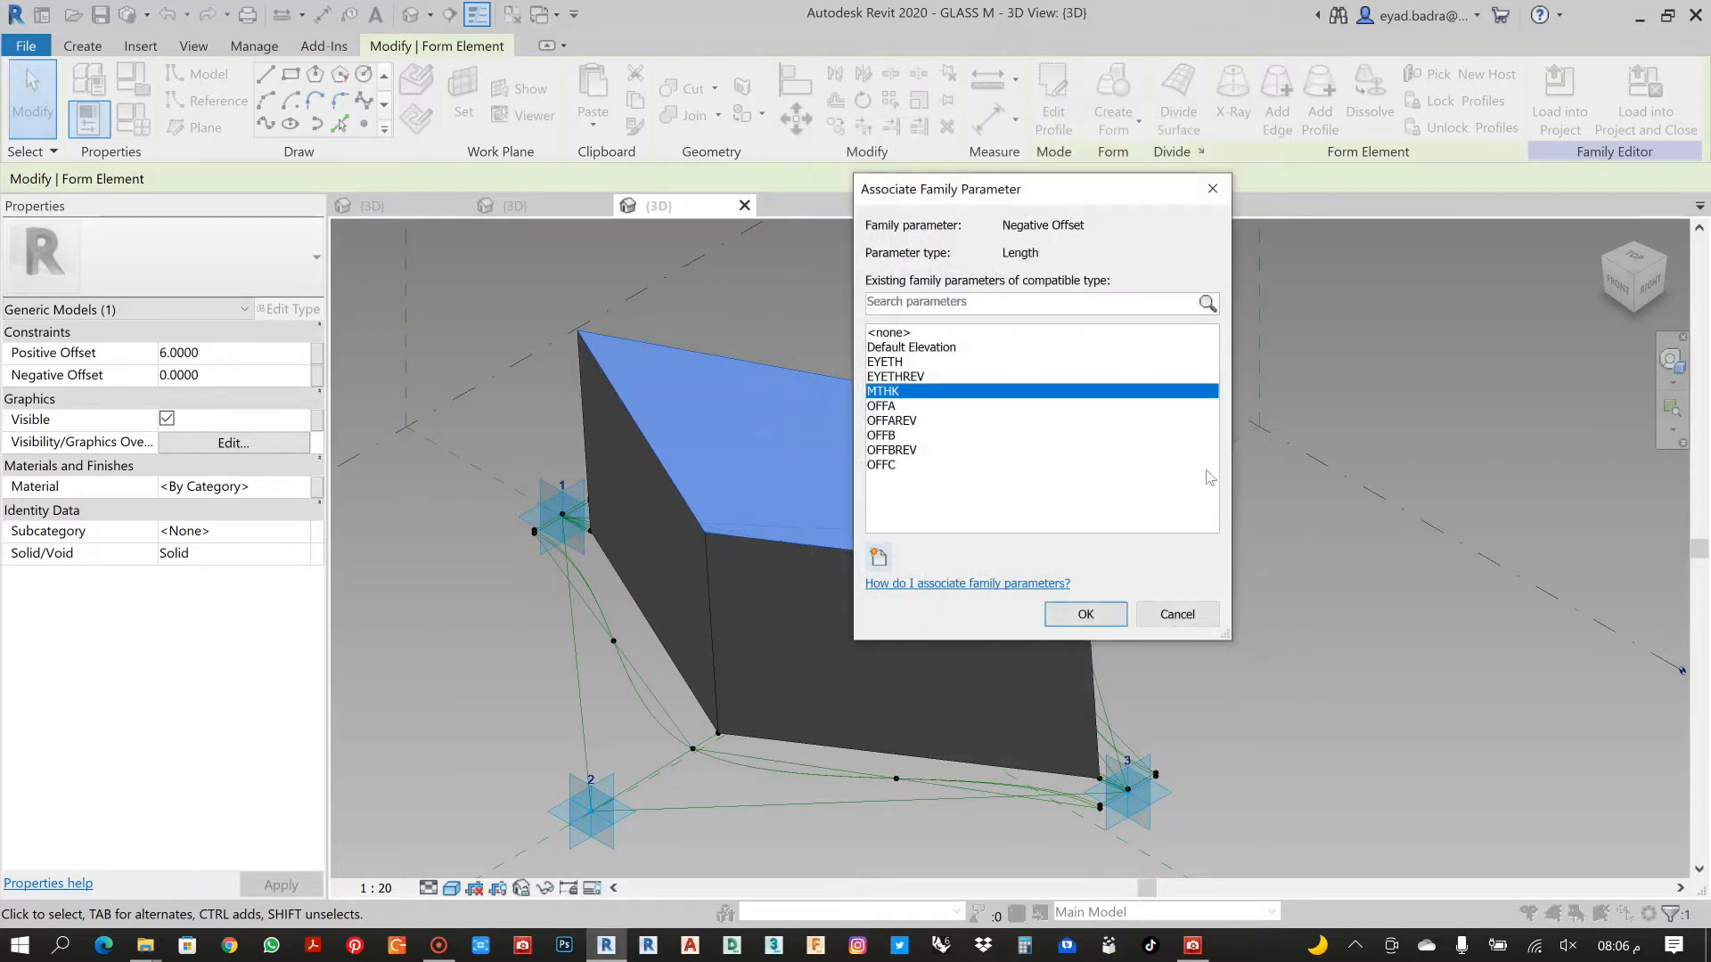
pyautogui.click(1091, 620)
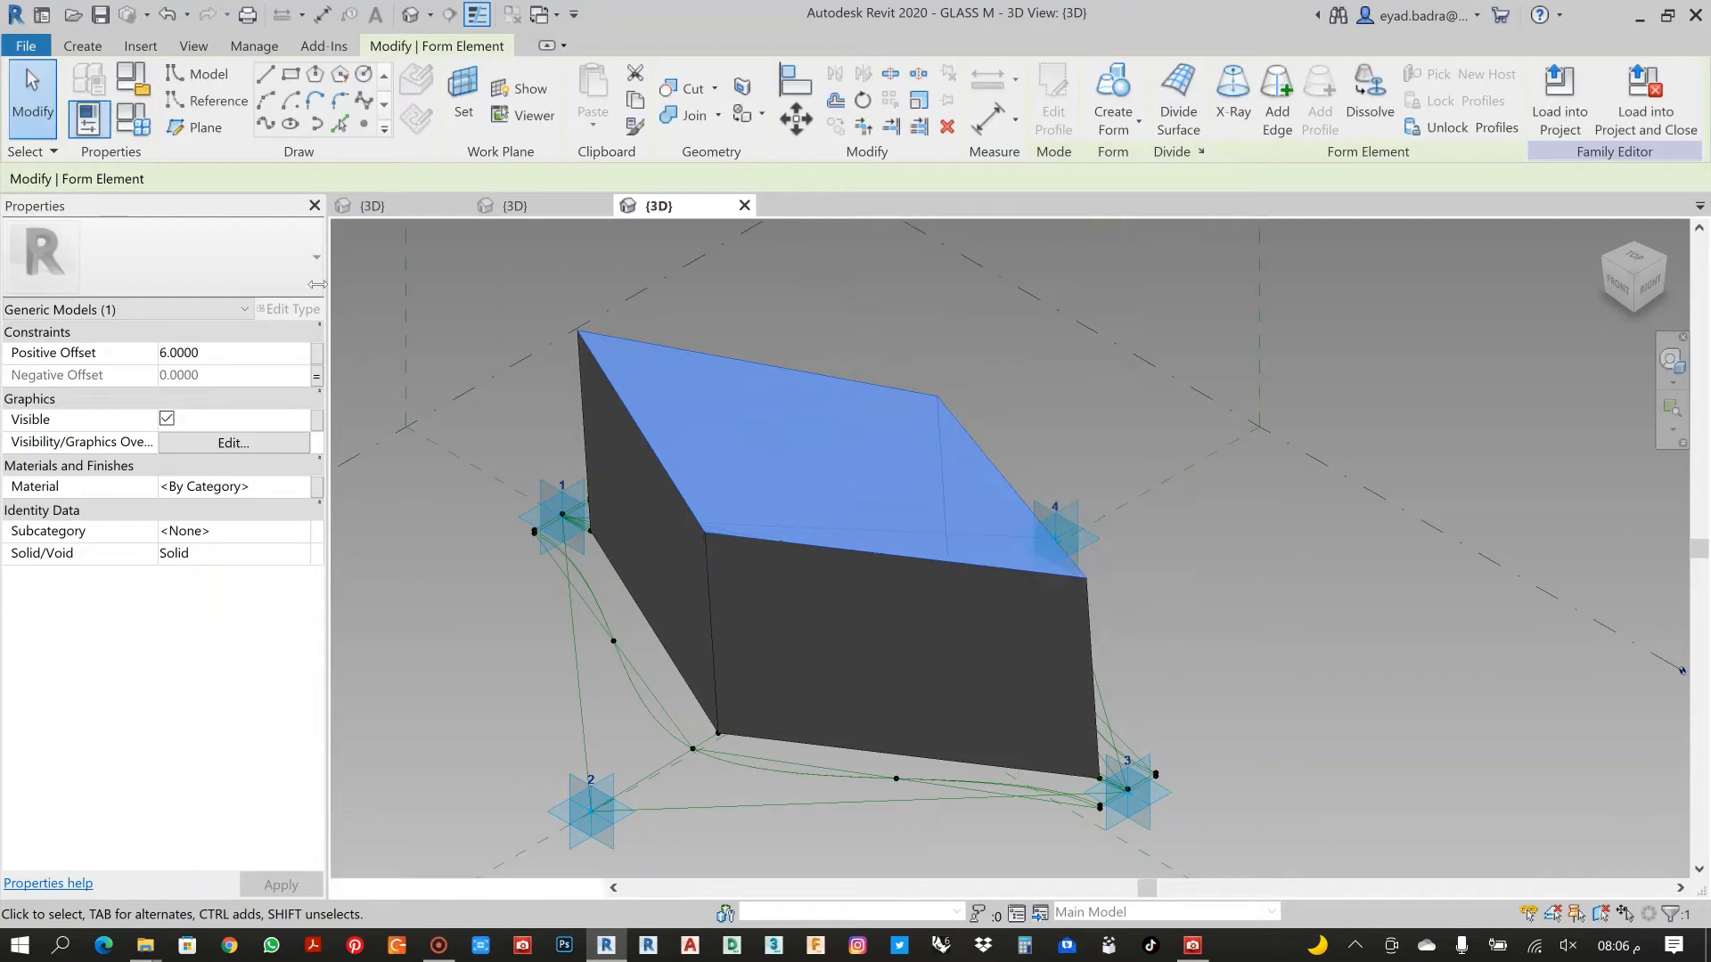
# Set the MTHK parameter to 1.5 in the family types and apply it
pyautogui.click(134, 123)
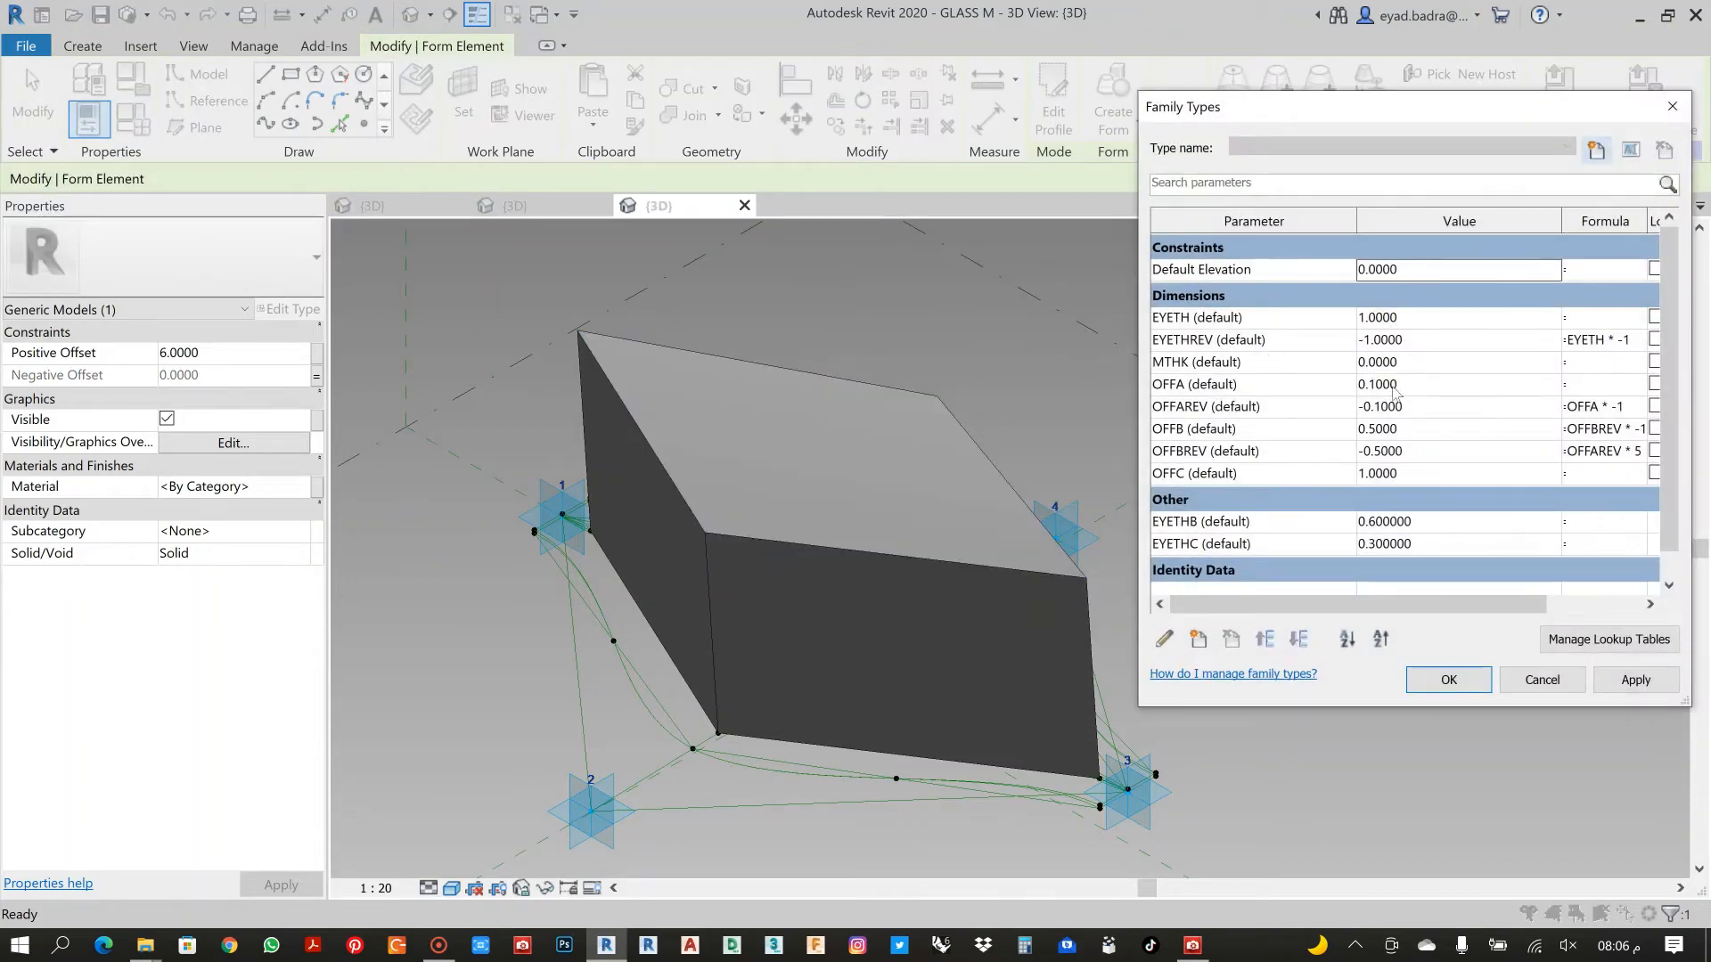
pyautogui.click(1418, 365)
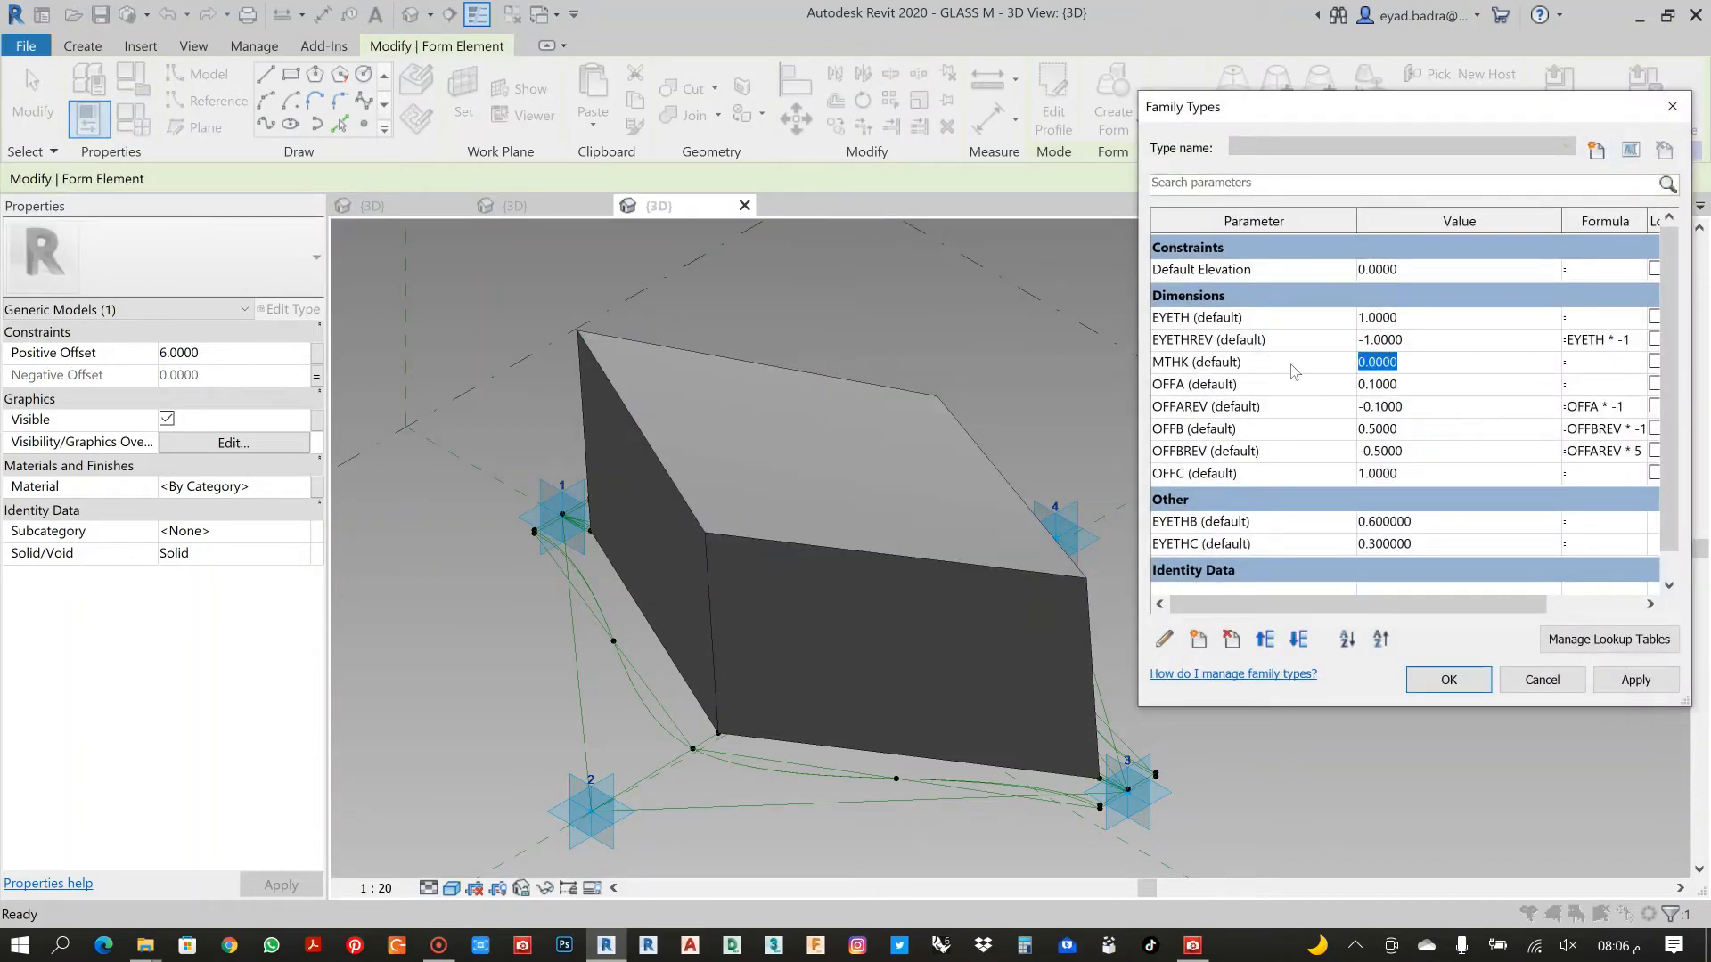
pyautogui.write('1')
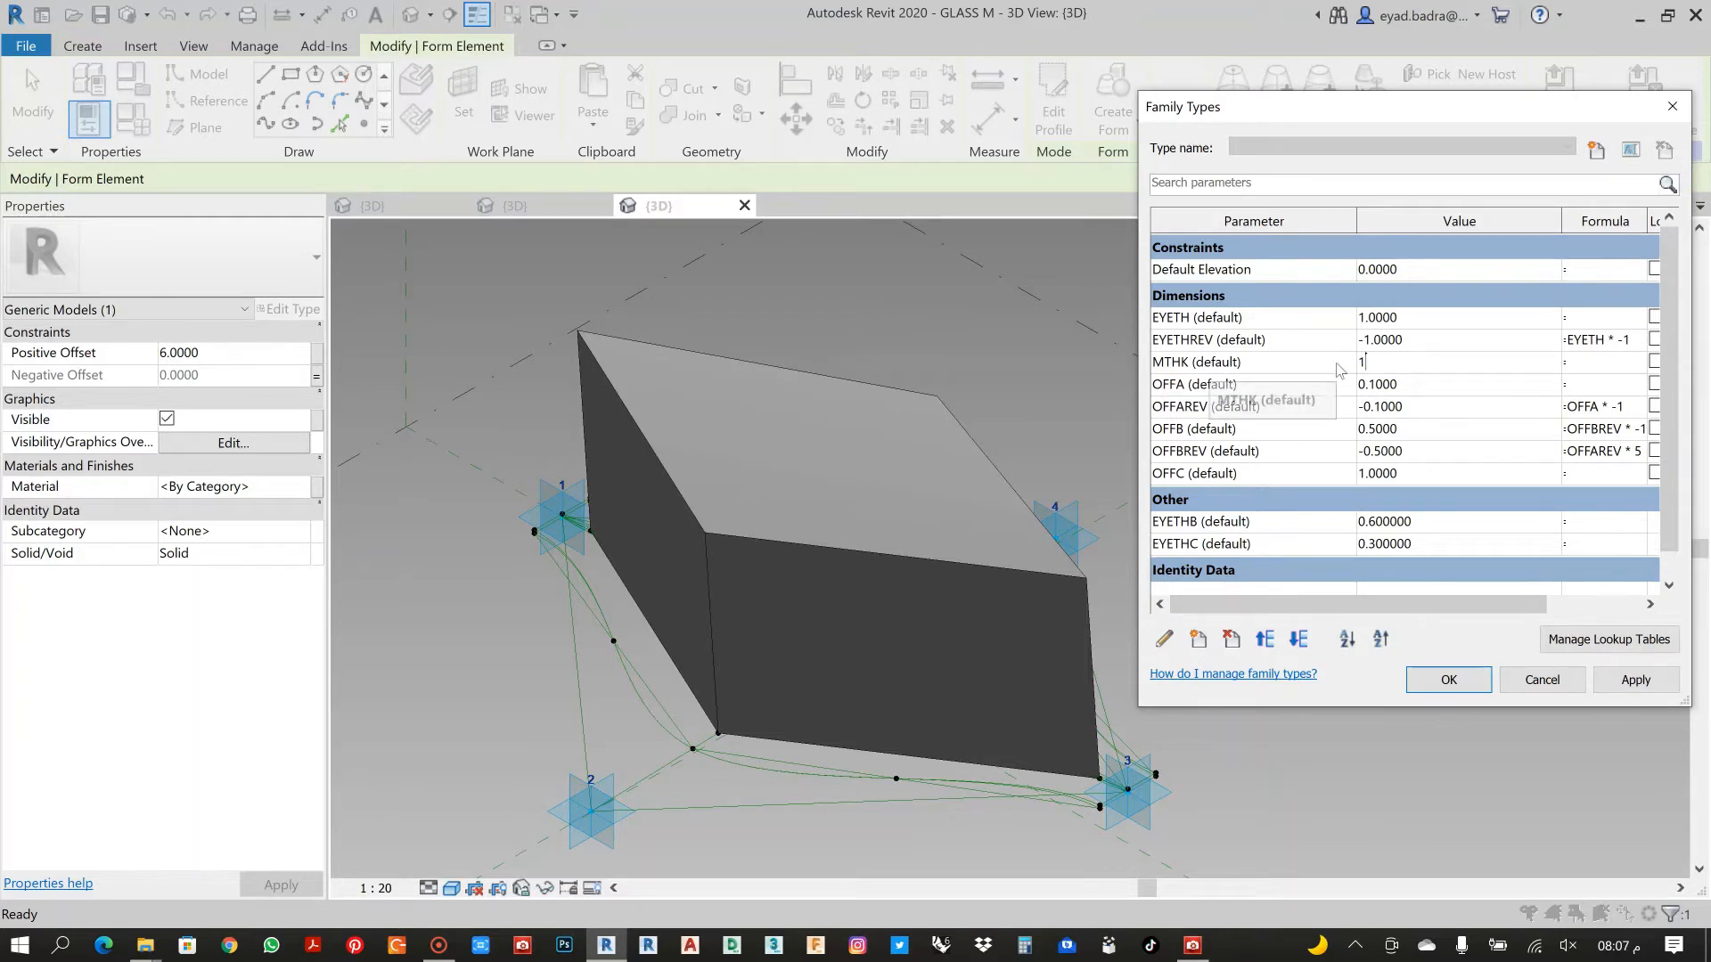
pyautogui.write('.5')
pyautogui.click(1621, 683)
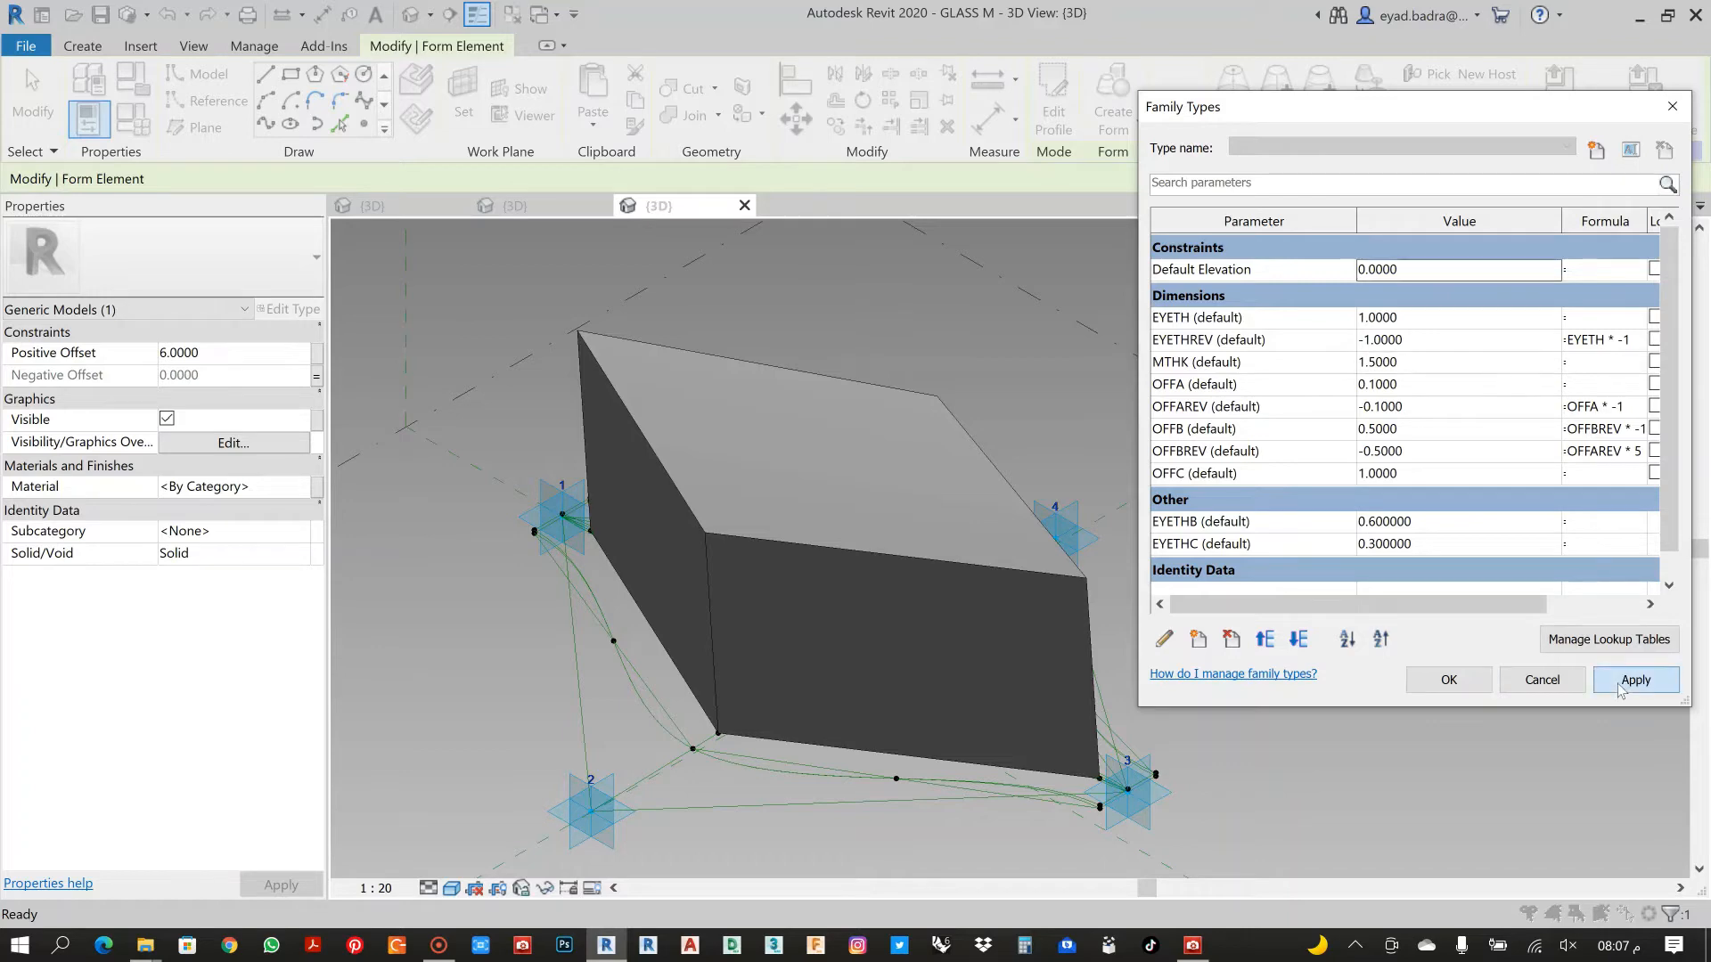
pyautogui.click(1449, 680)
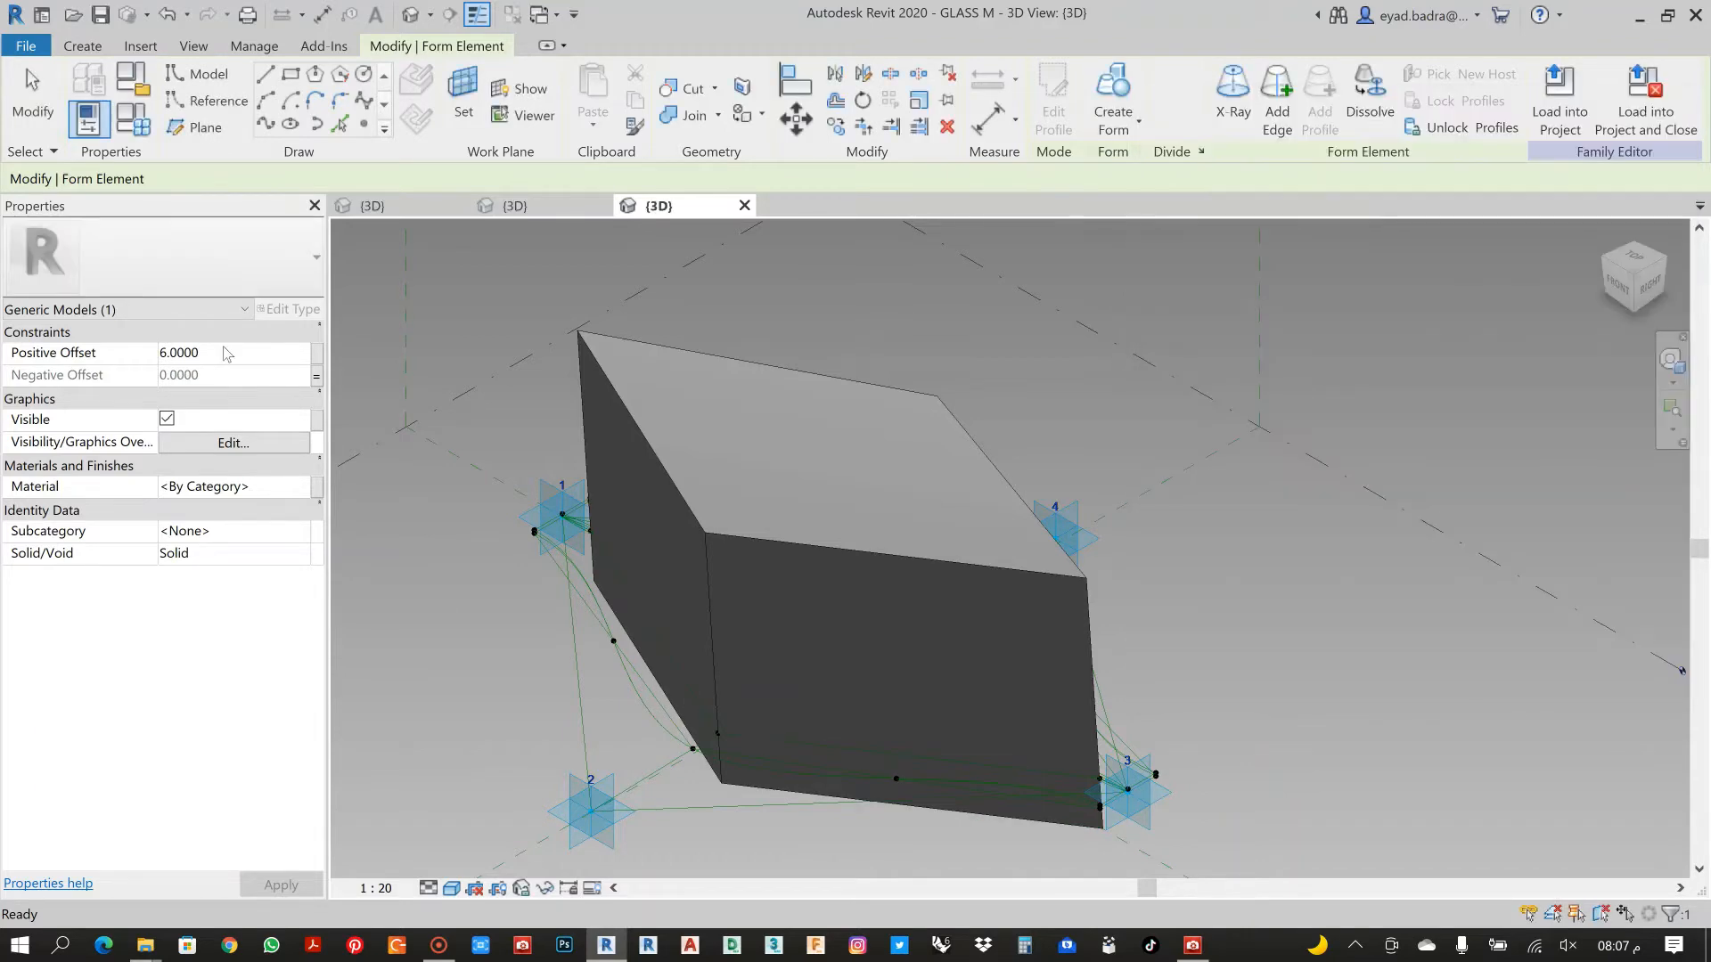
pyautogui.press('Escape')
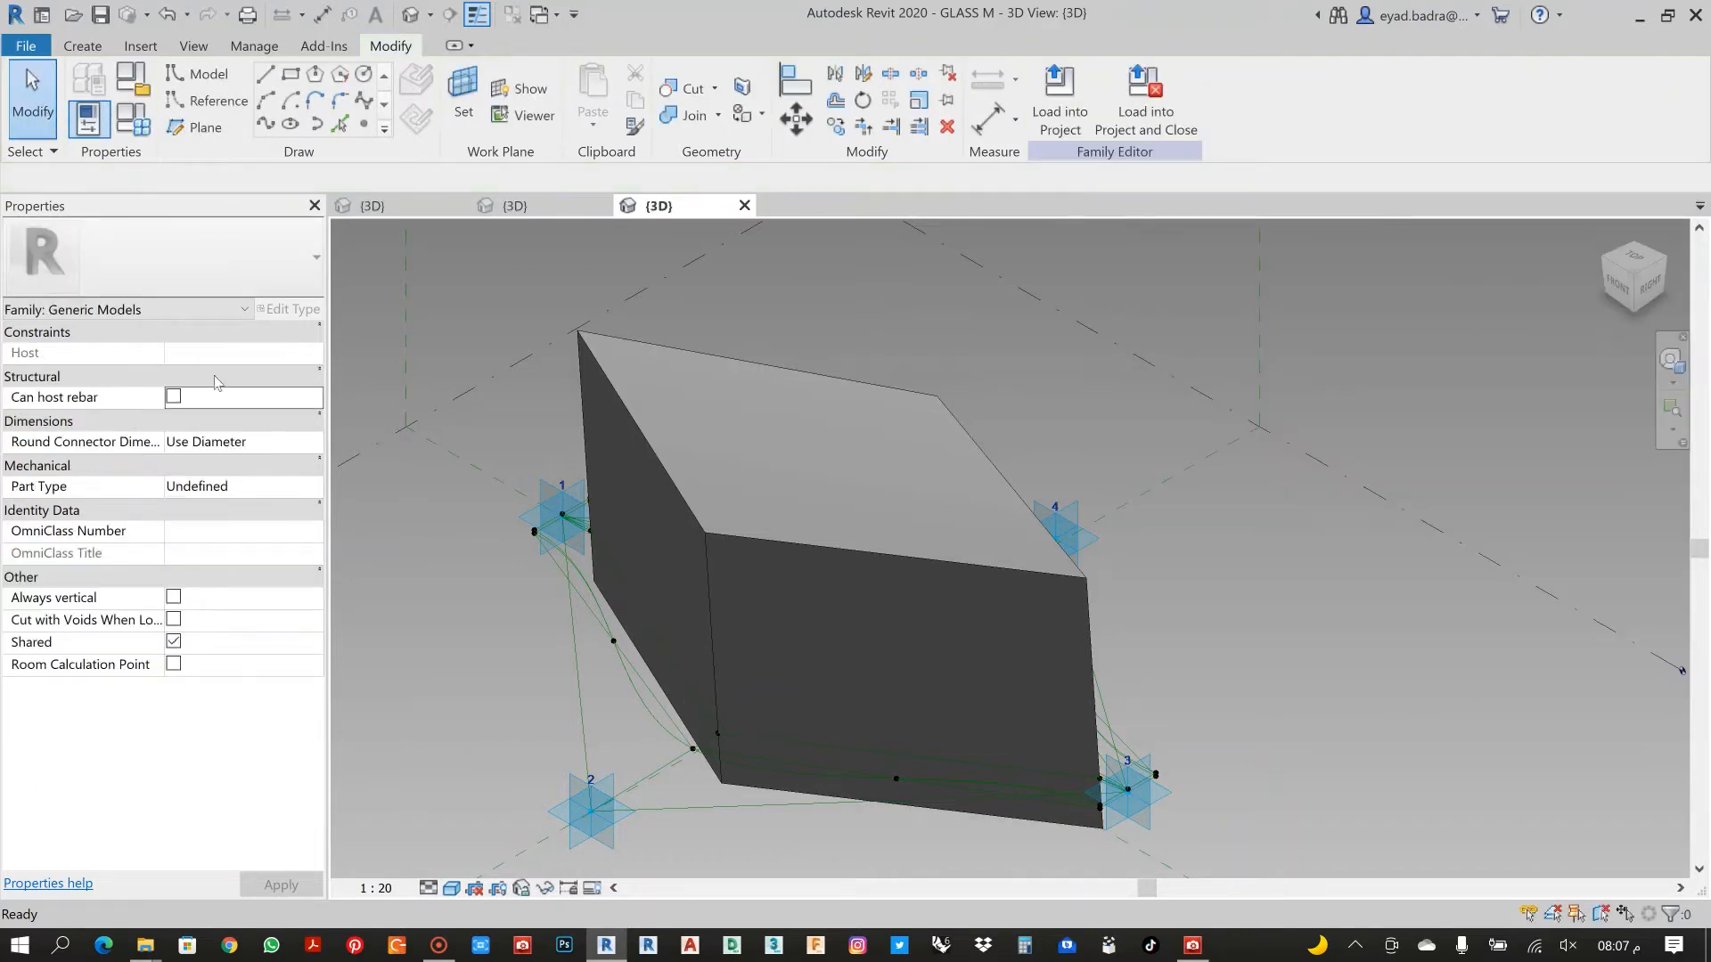
# Set the solid form's positive offset to 0
pyautogui.click(688, 358)
pyautogui.doubleClick(187, 353)
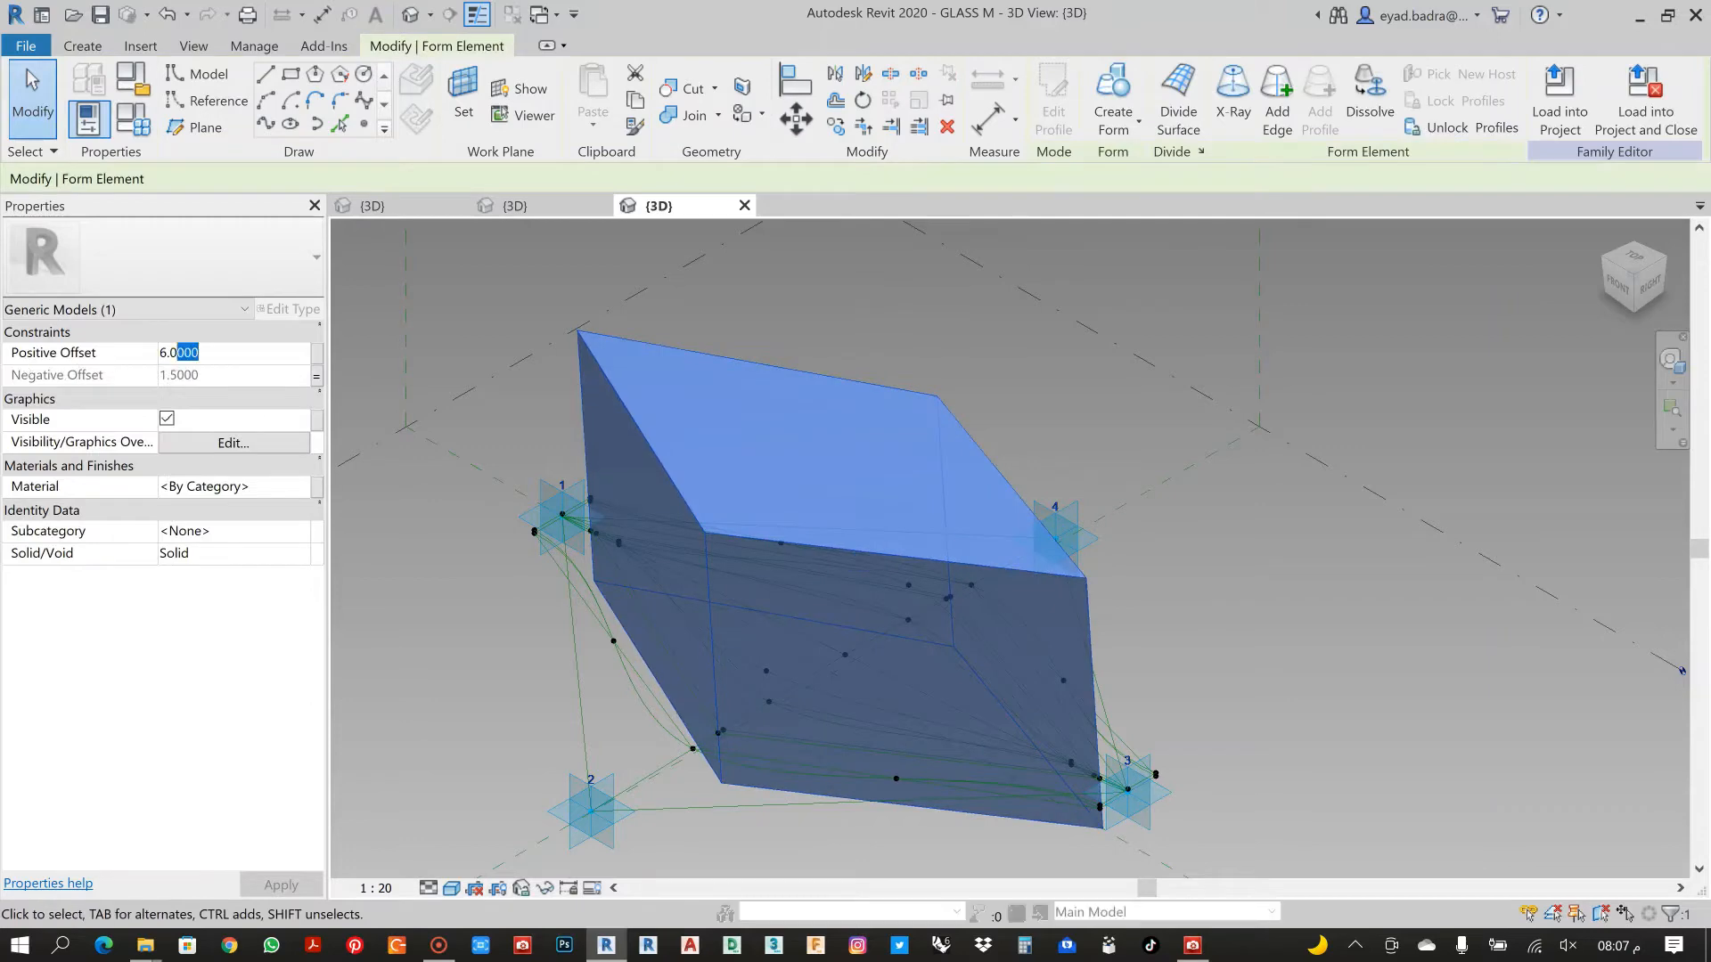
pyautogui.write('0')
pyautogui.press('Return')
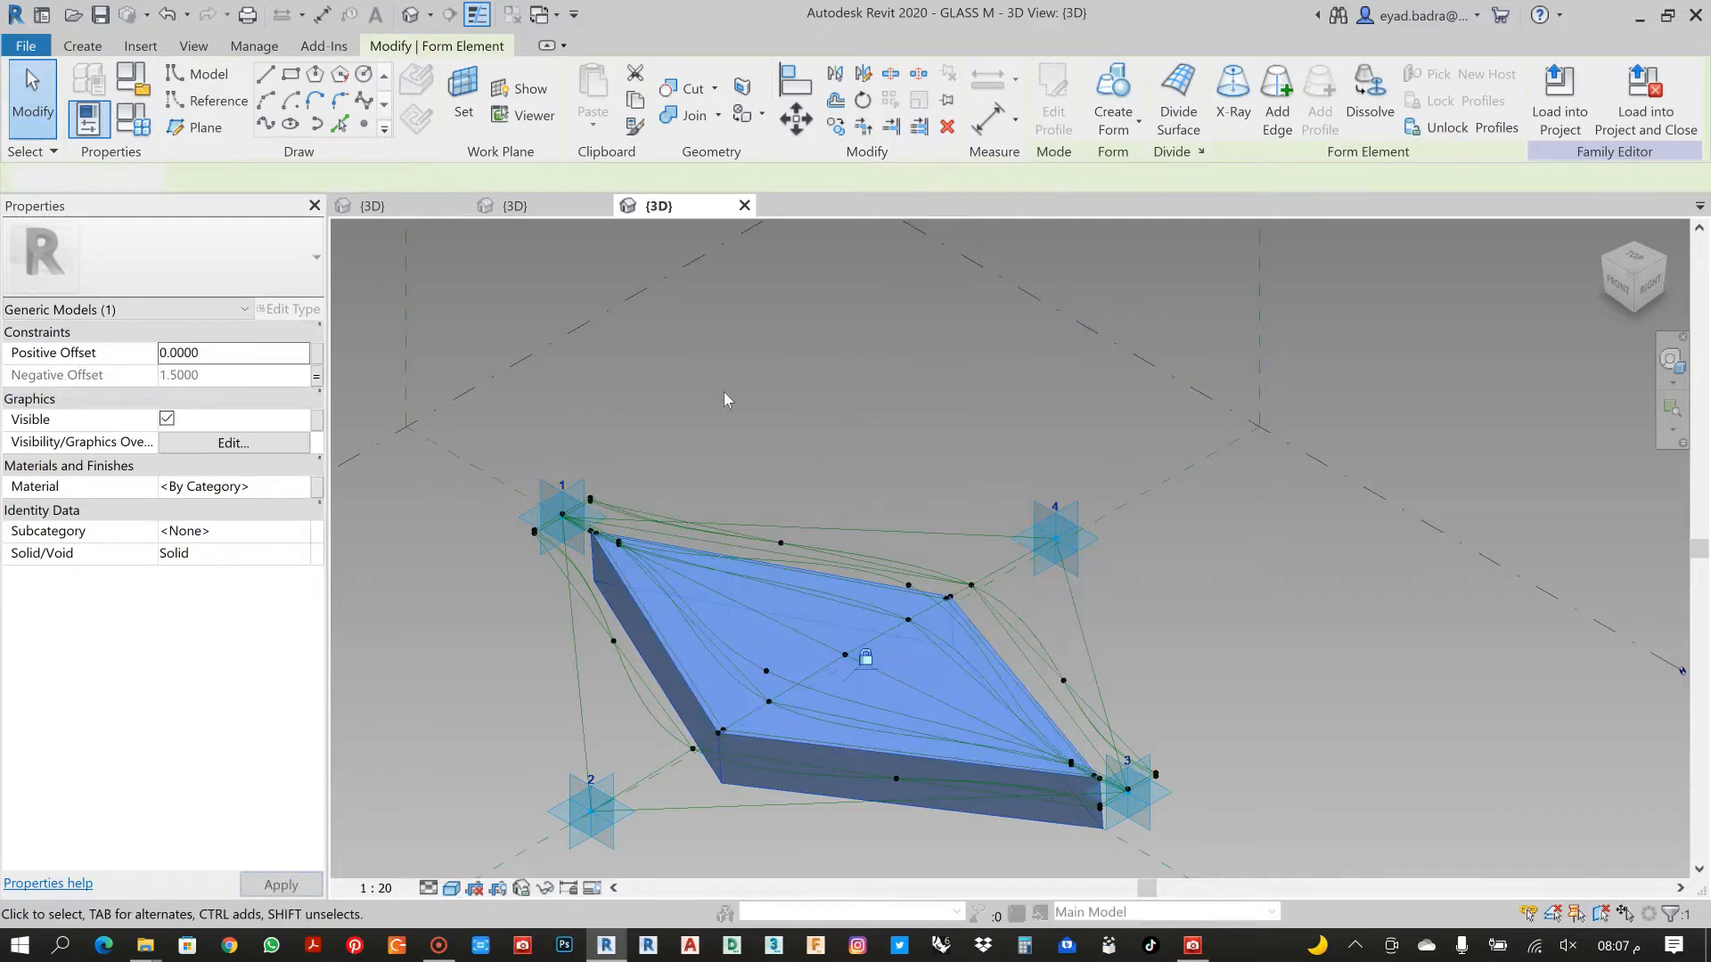
pyautogui.click(723, 393)
# Create a second extruded solid form from the four inner reference lines just inside the slab's upper edges
pyautogui.scroll(-3, 727, 394)
pyautogui.scroll(2, 828, 590)
pyautogui.scroll(3, 748, 598)
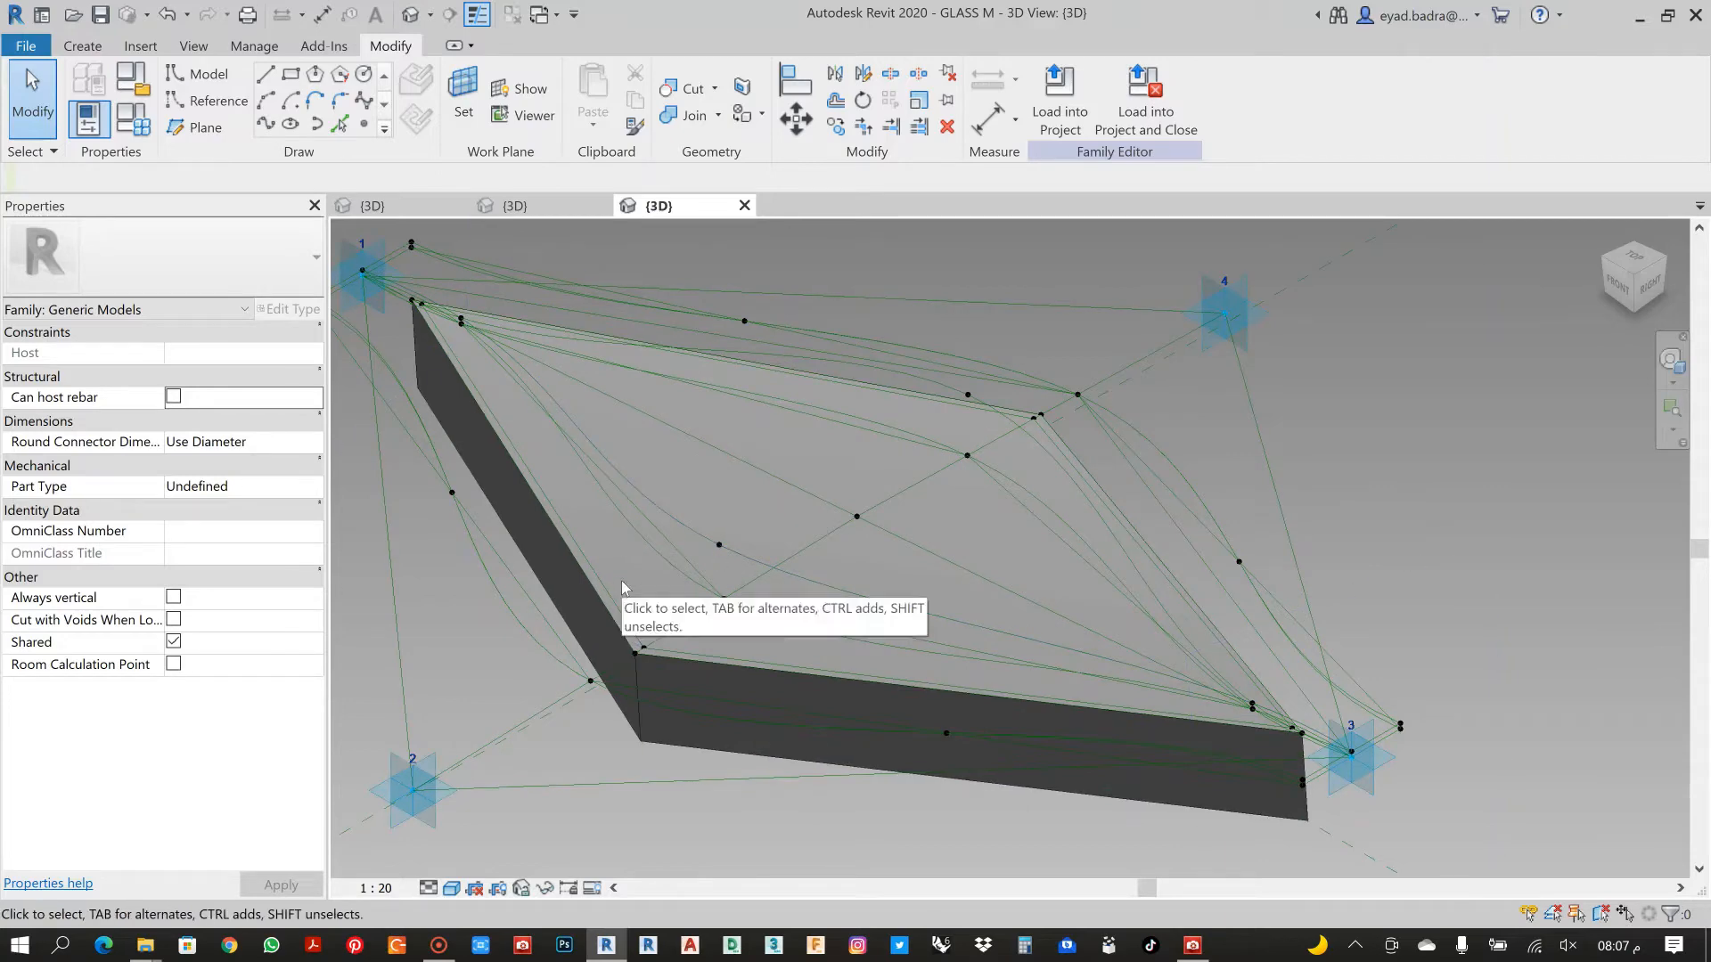
pyautogui.scroll(3, 615, 566)
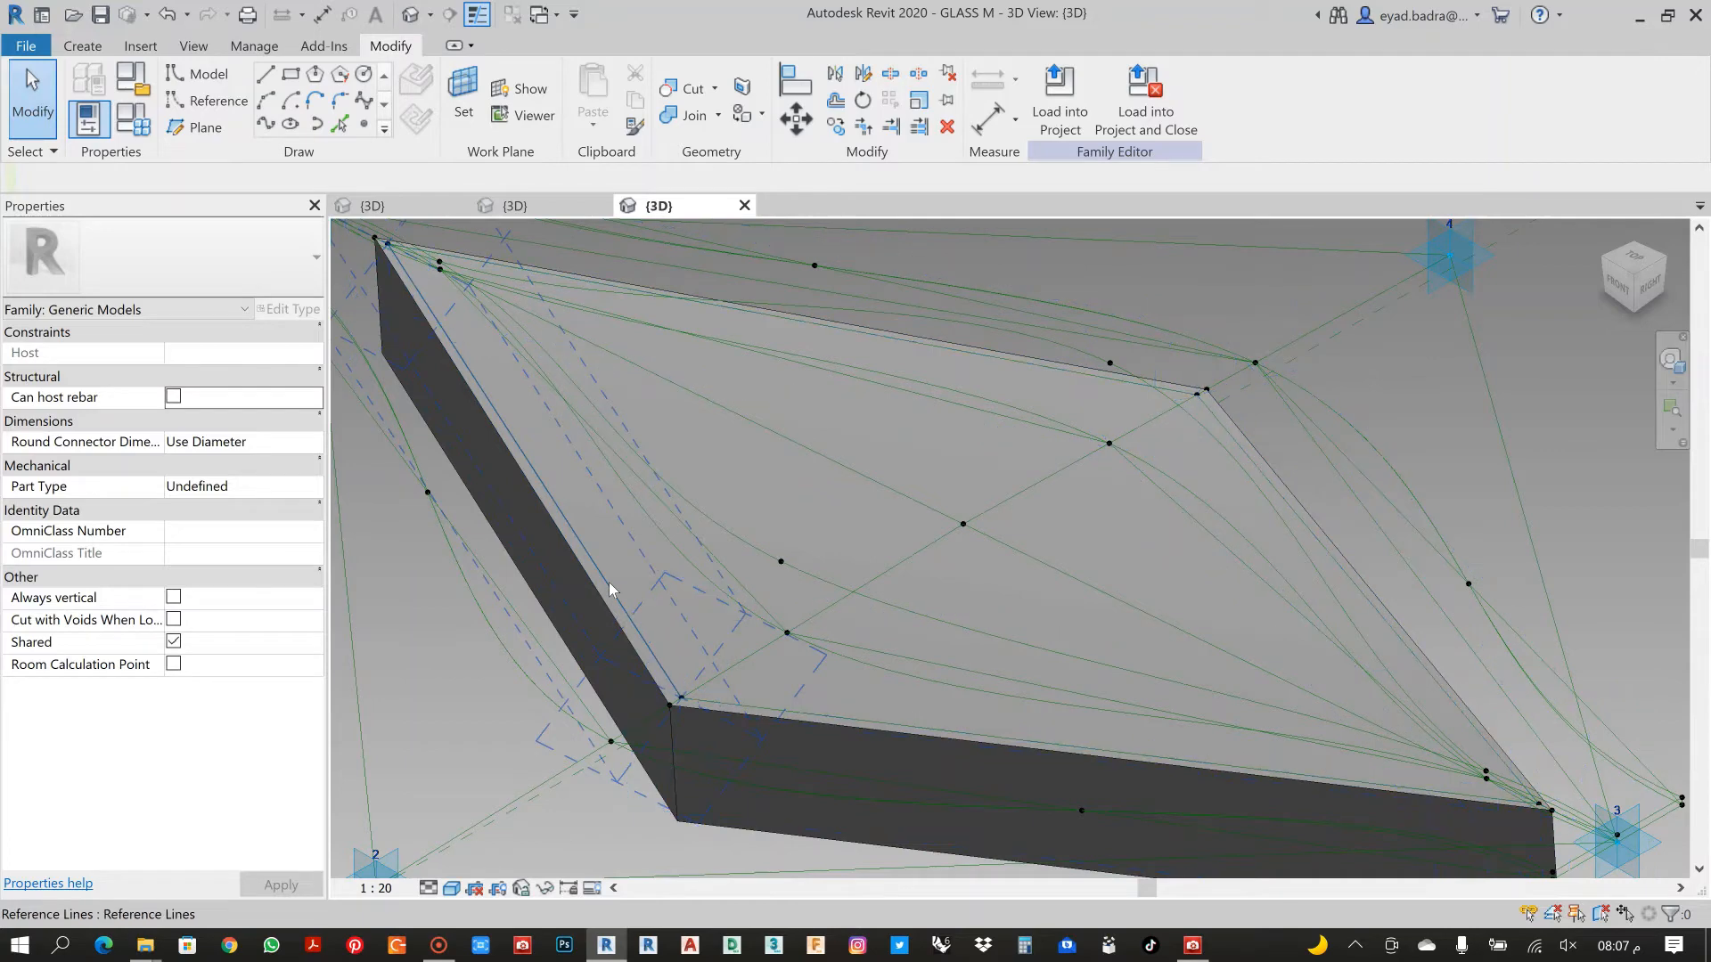
pyautogui.click(610, 589)
pyautogui.keyDown('ctrl'); pyautogui.click(936, 725); pyautogui.keyUp('ctrl')
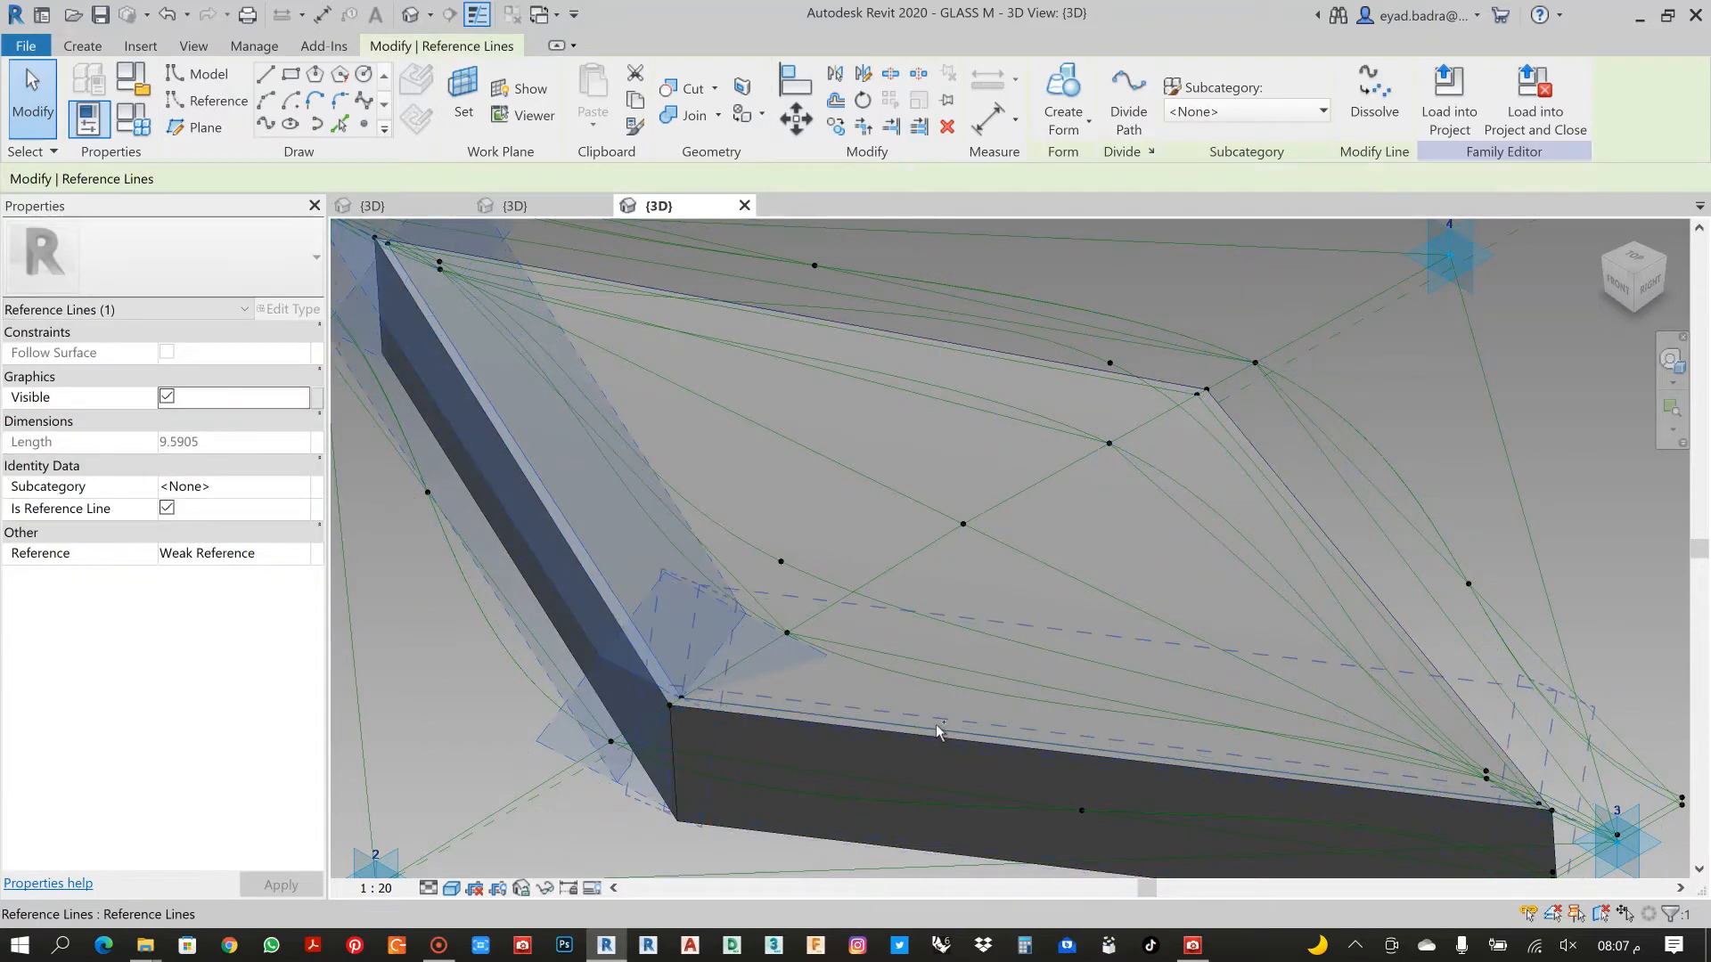
pyautogui.keyDown('ctrl'); pyautogui.click(1315, 540); pyautogui.keyUp('ctrl')
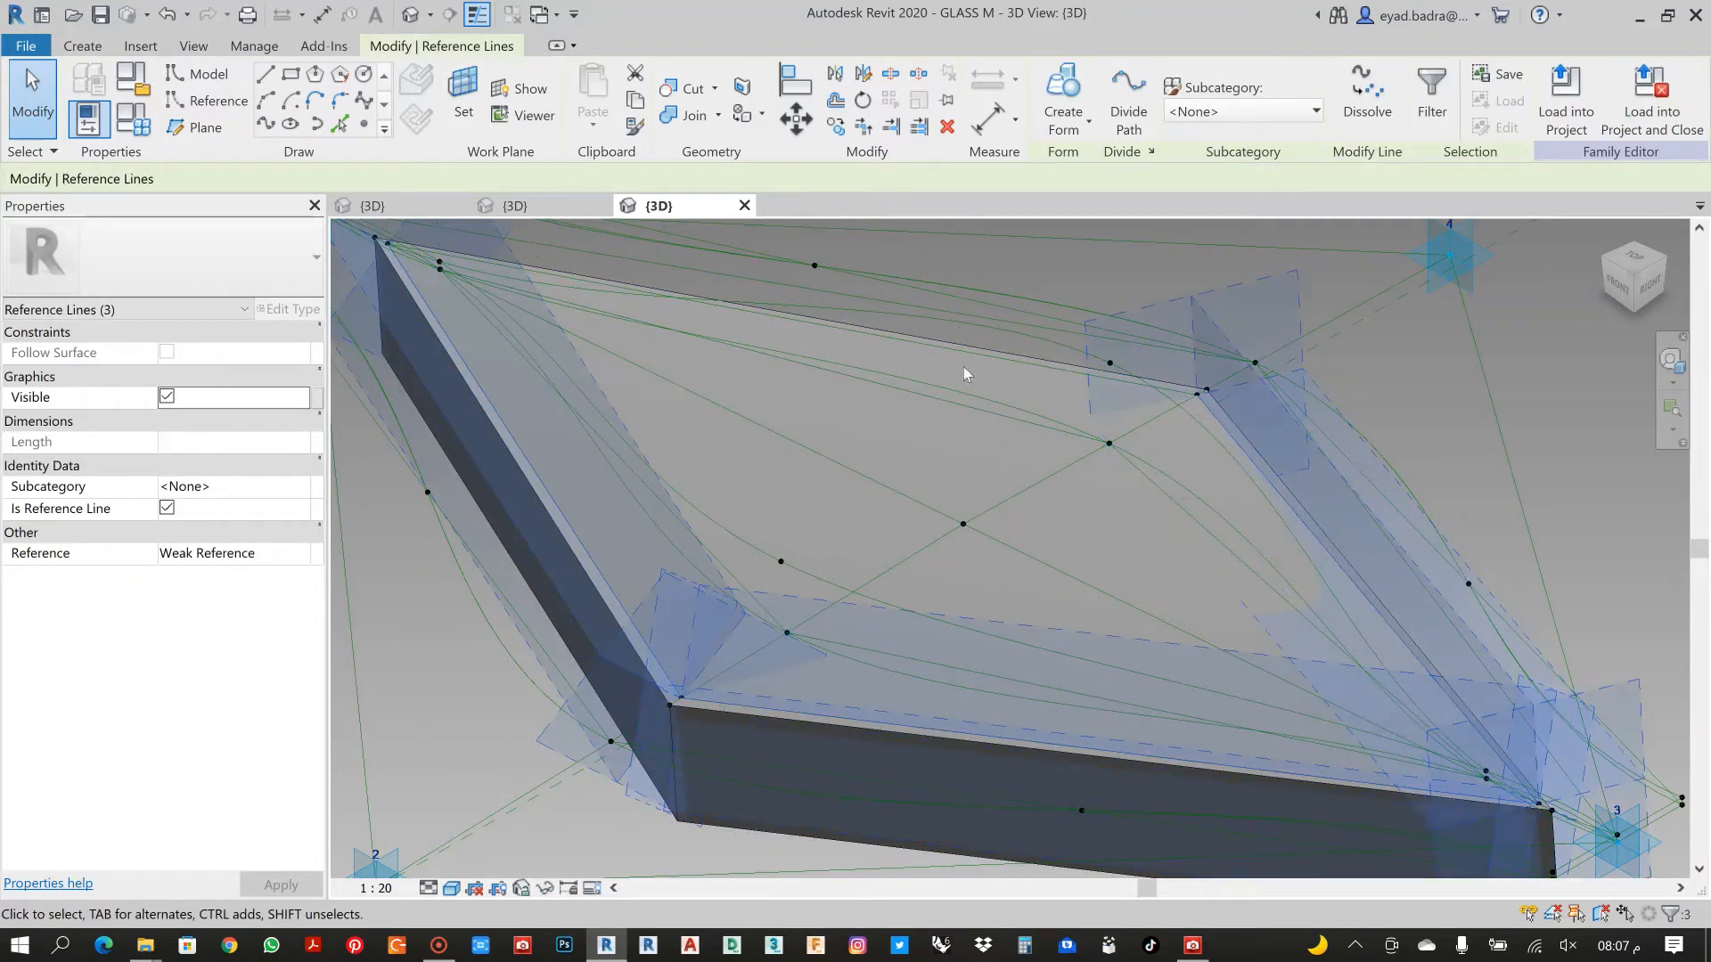
pyautogui.keyDown('ctrl'); pyautogui.click(963, 354); pyautogui.keyUp('ctrl')
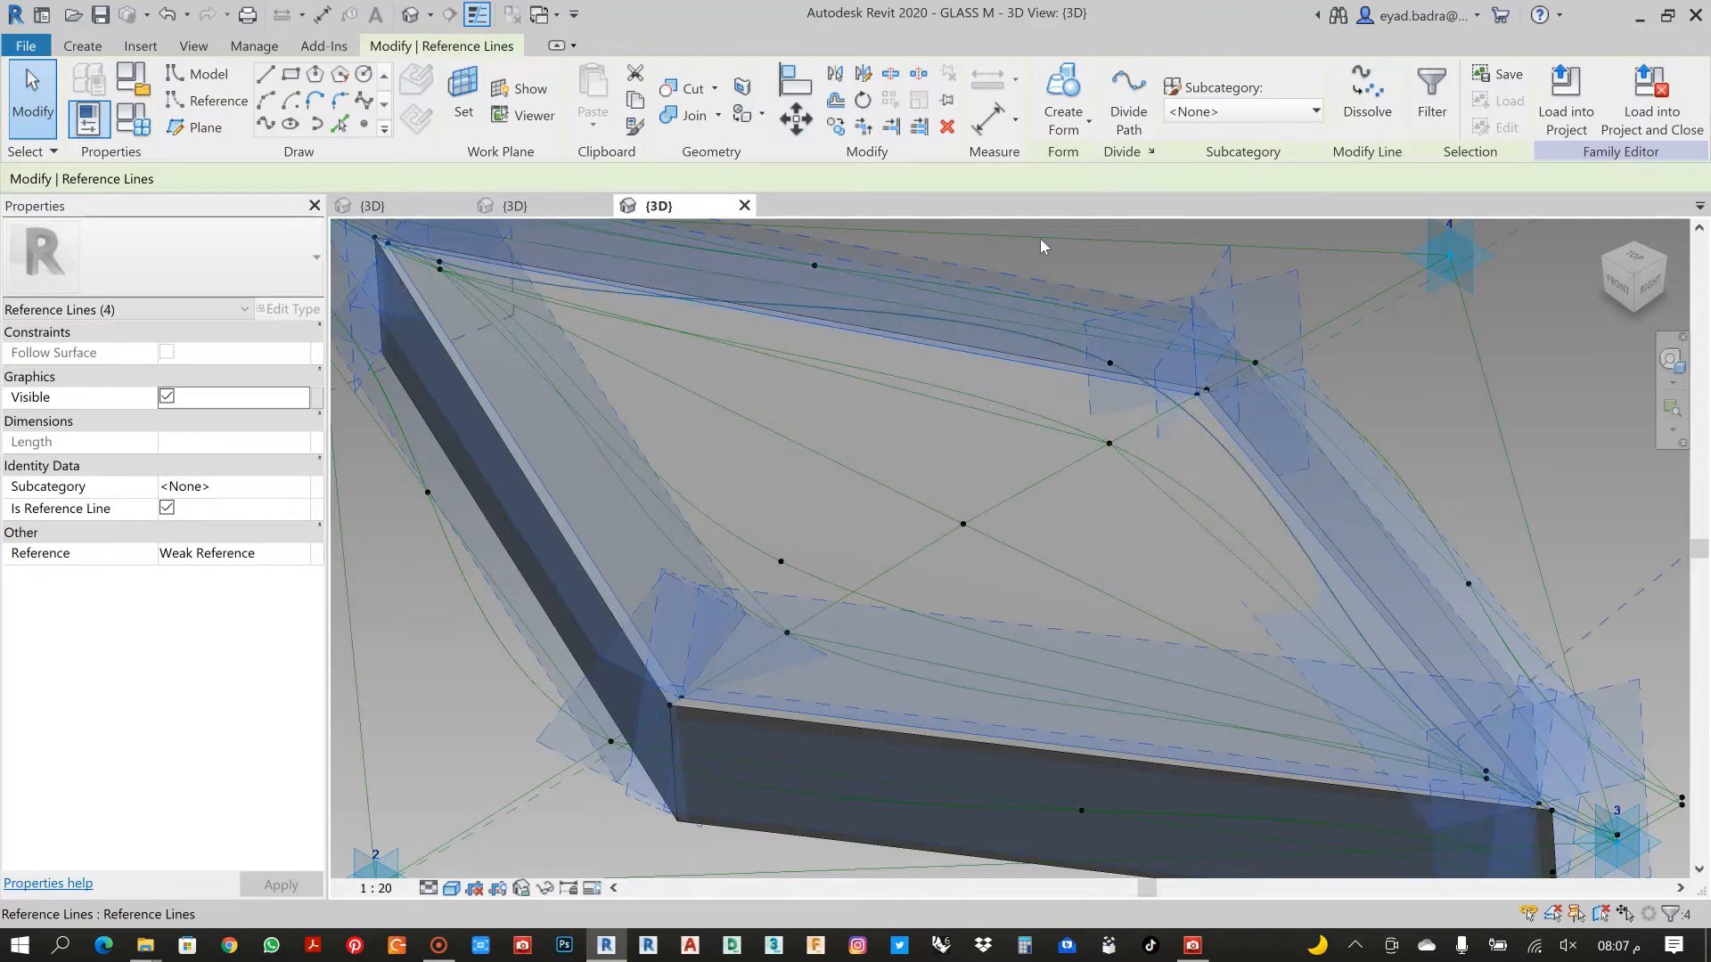
pyautogui.click(1063, 100)
pyautogui.click(1043, 166)
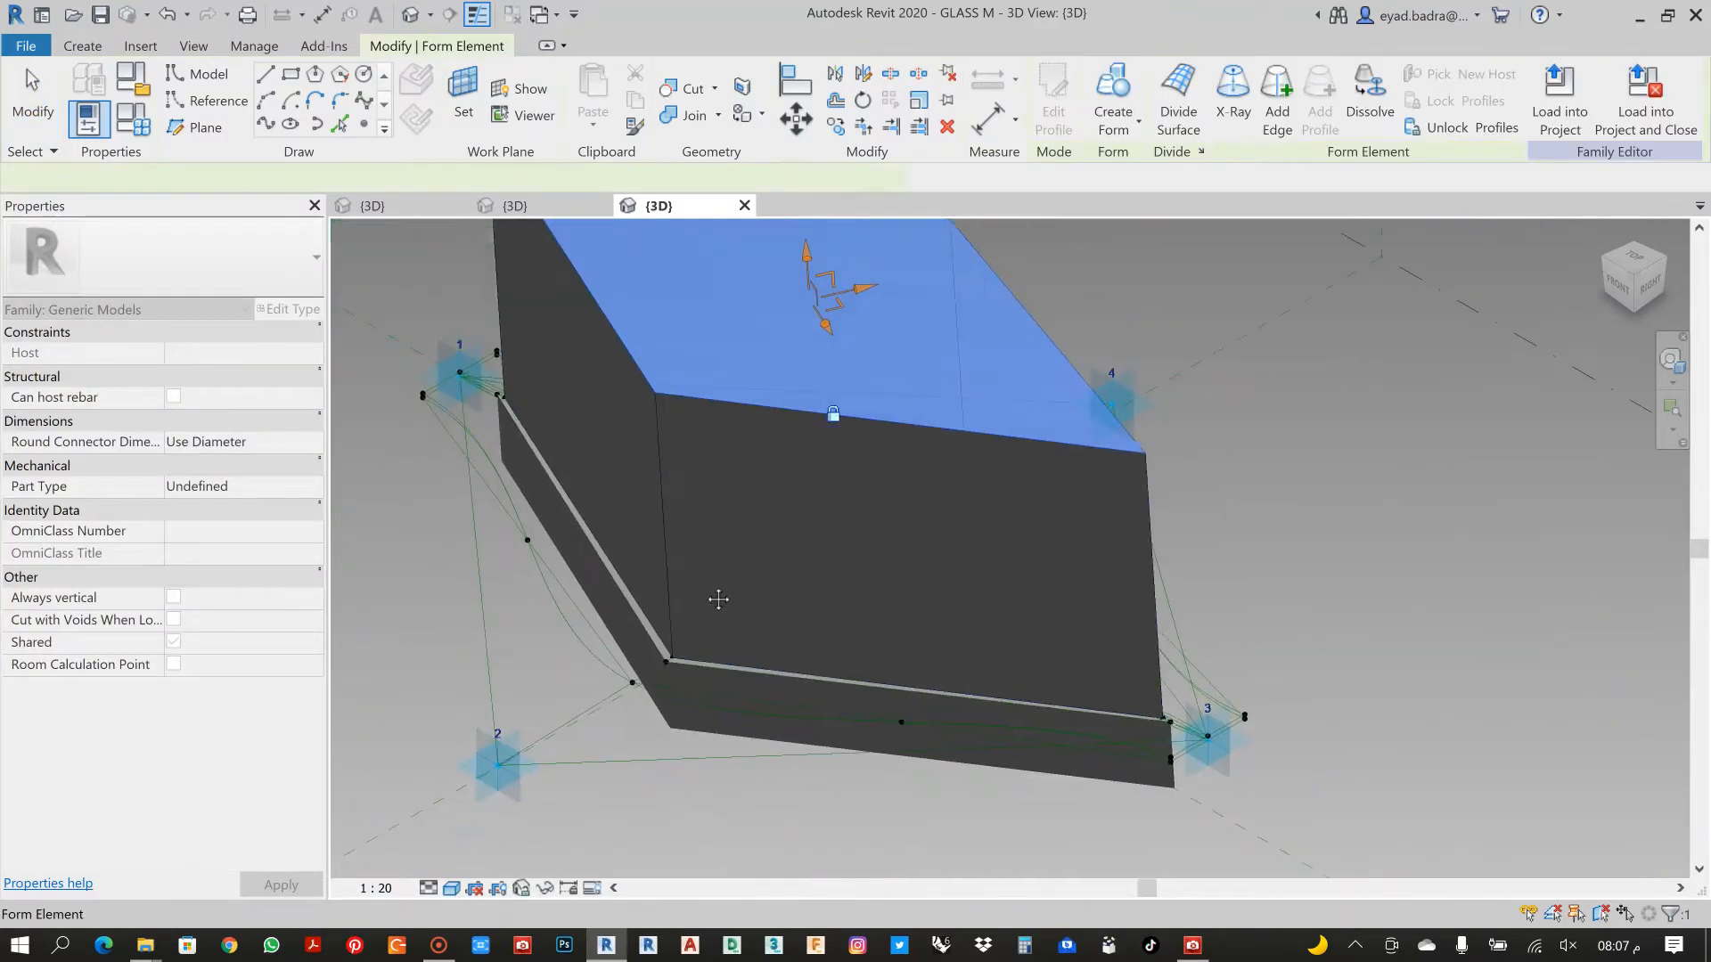
pyautogui.scroll(-2, 615, 517)
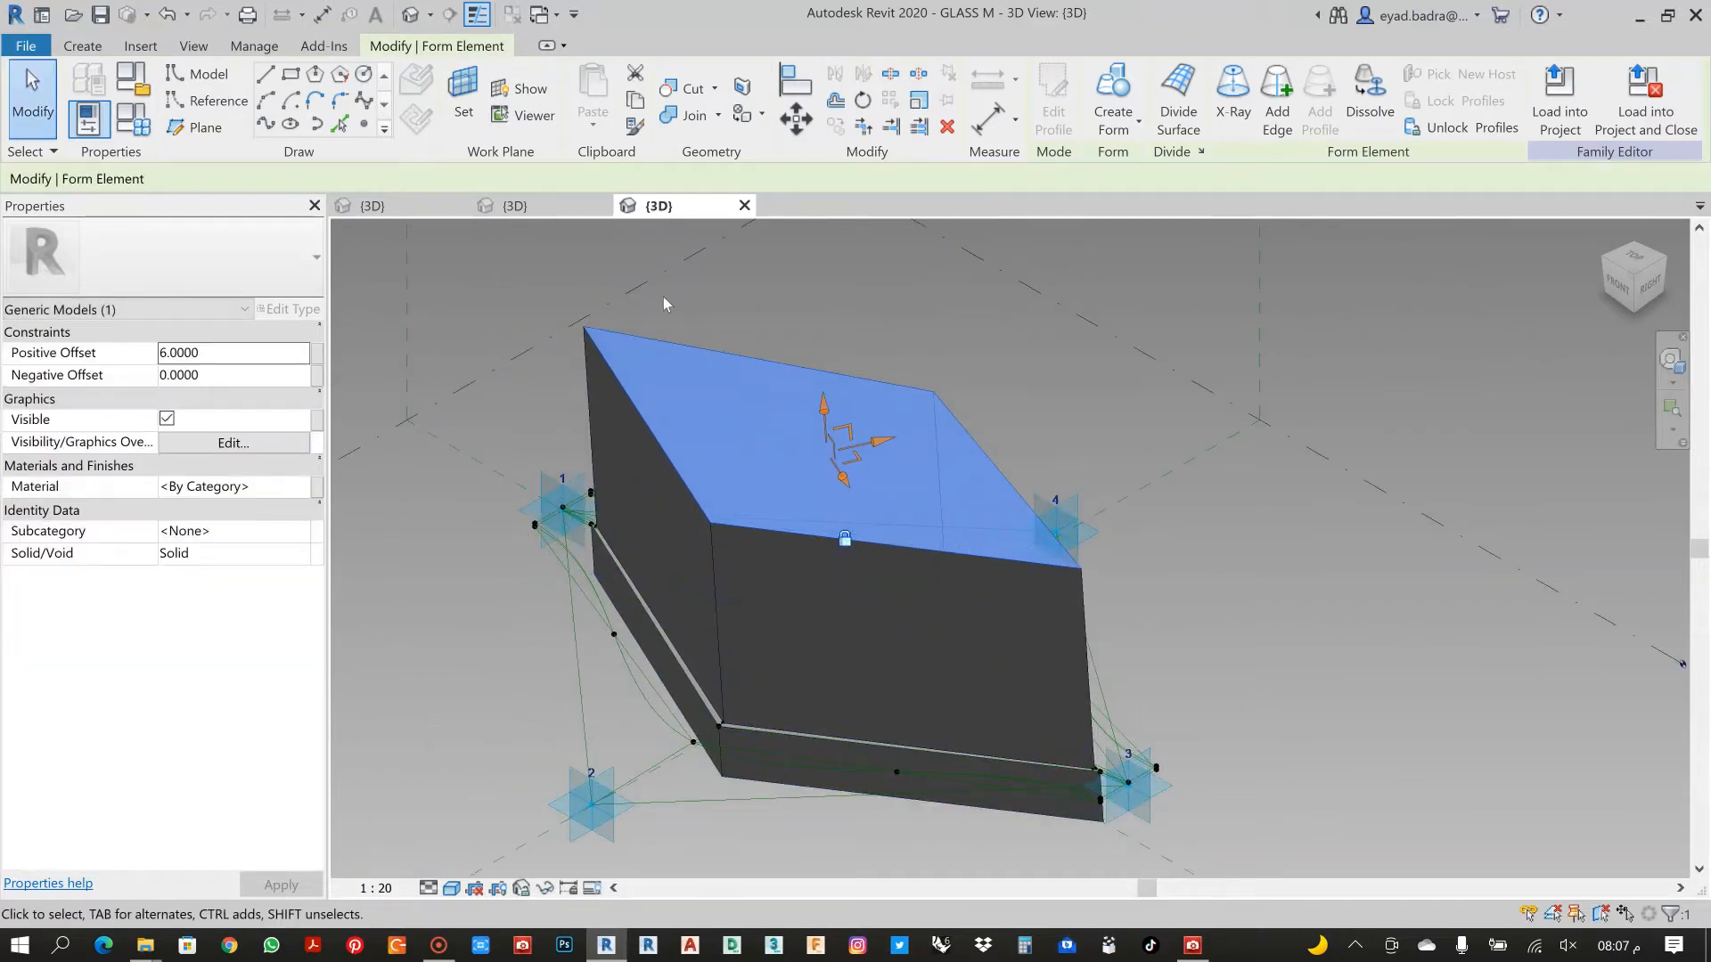
# Associate the second form's positive offset with a new instance family parameter named BASEVOID, grouped under Dimensions
pyautogui.click(311, 358)
pyautogui.click(878, 559)
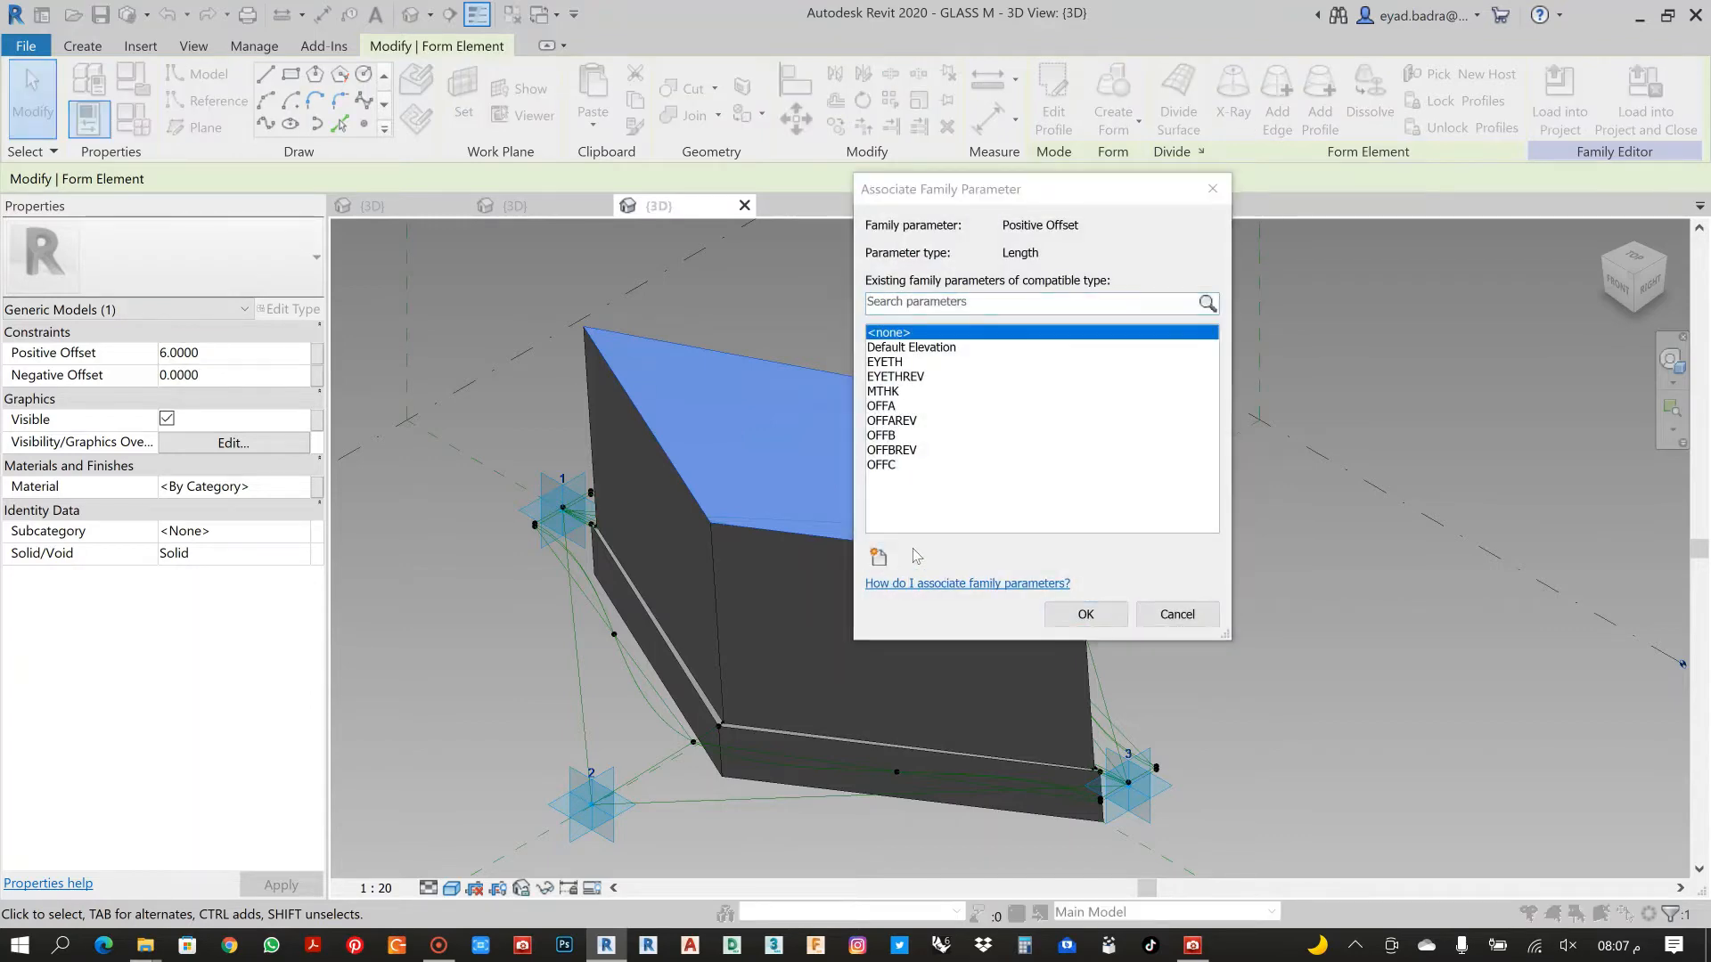
pyautogui.write('BASEVOID')
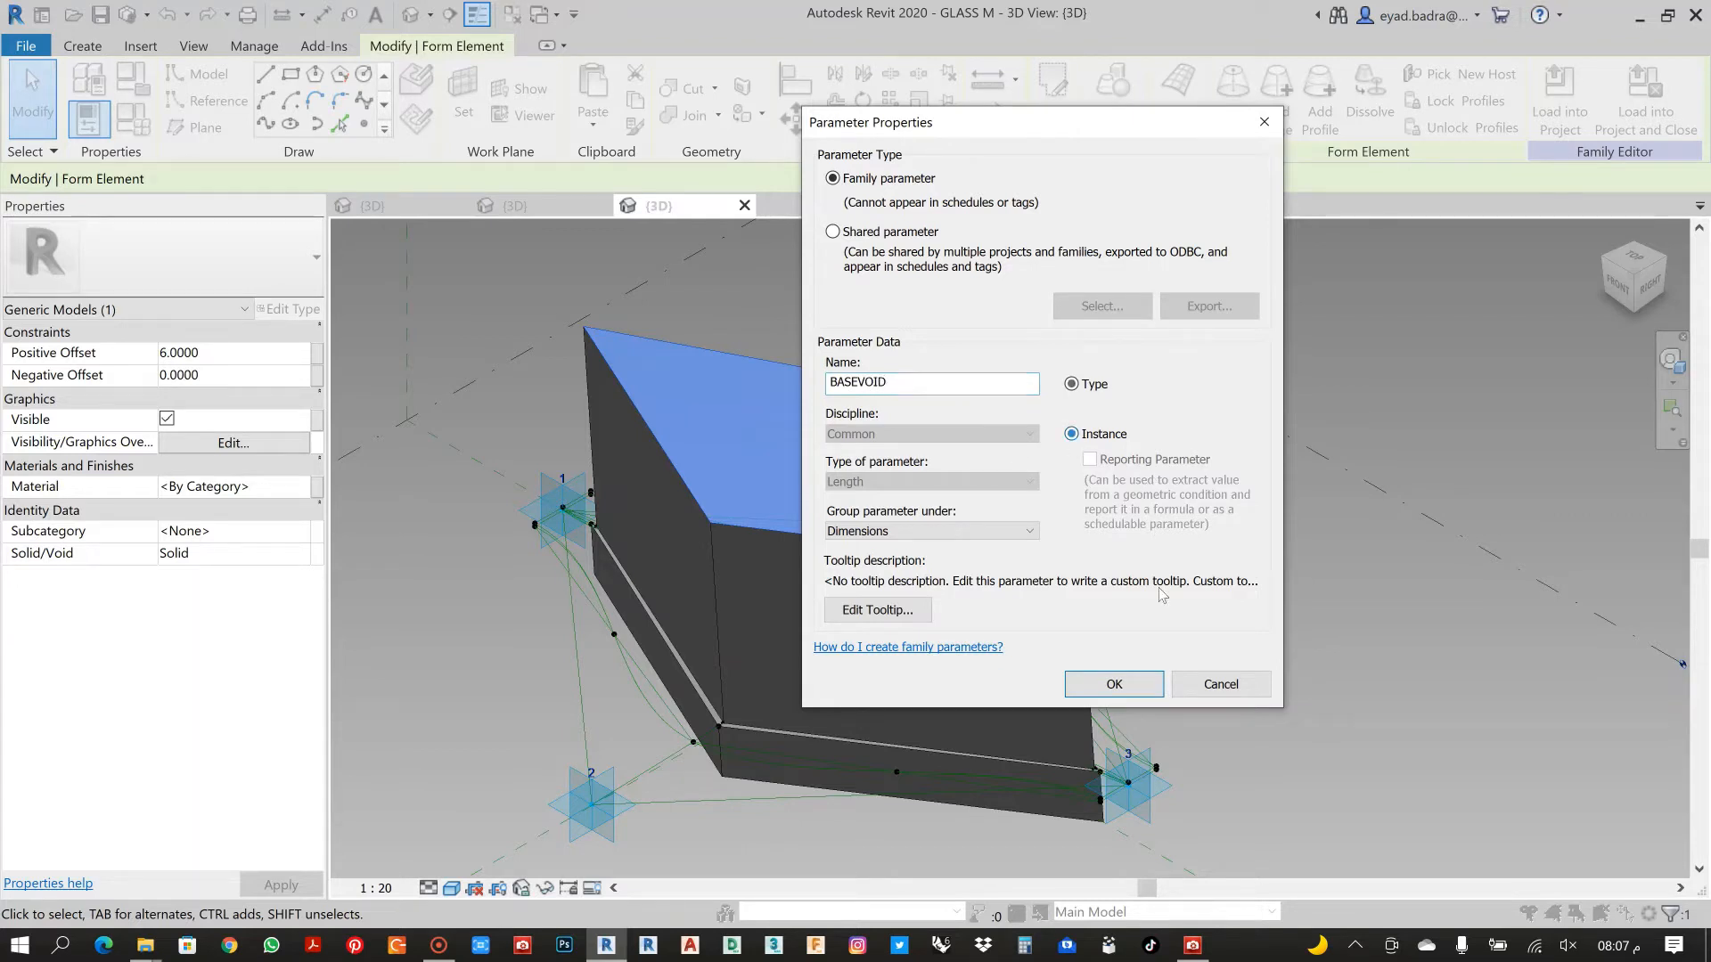
pyautogui.click(1141, 686)
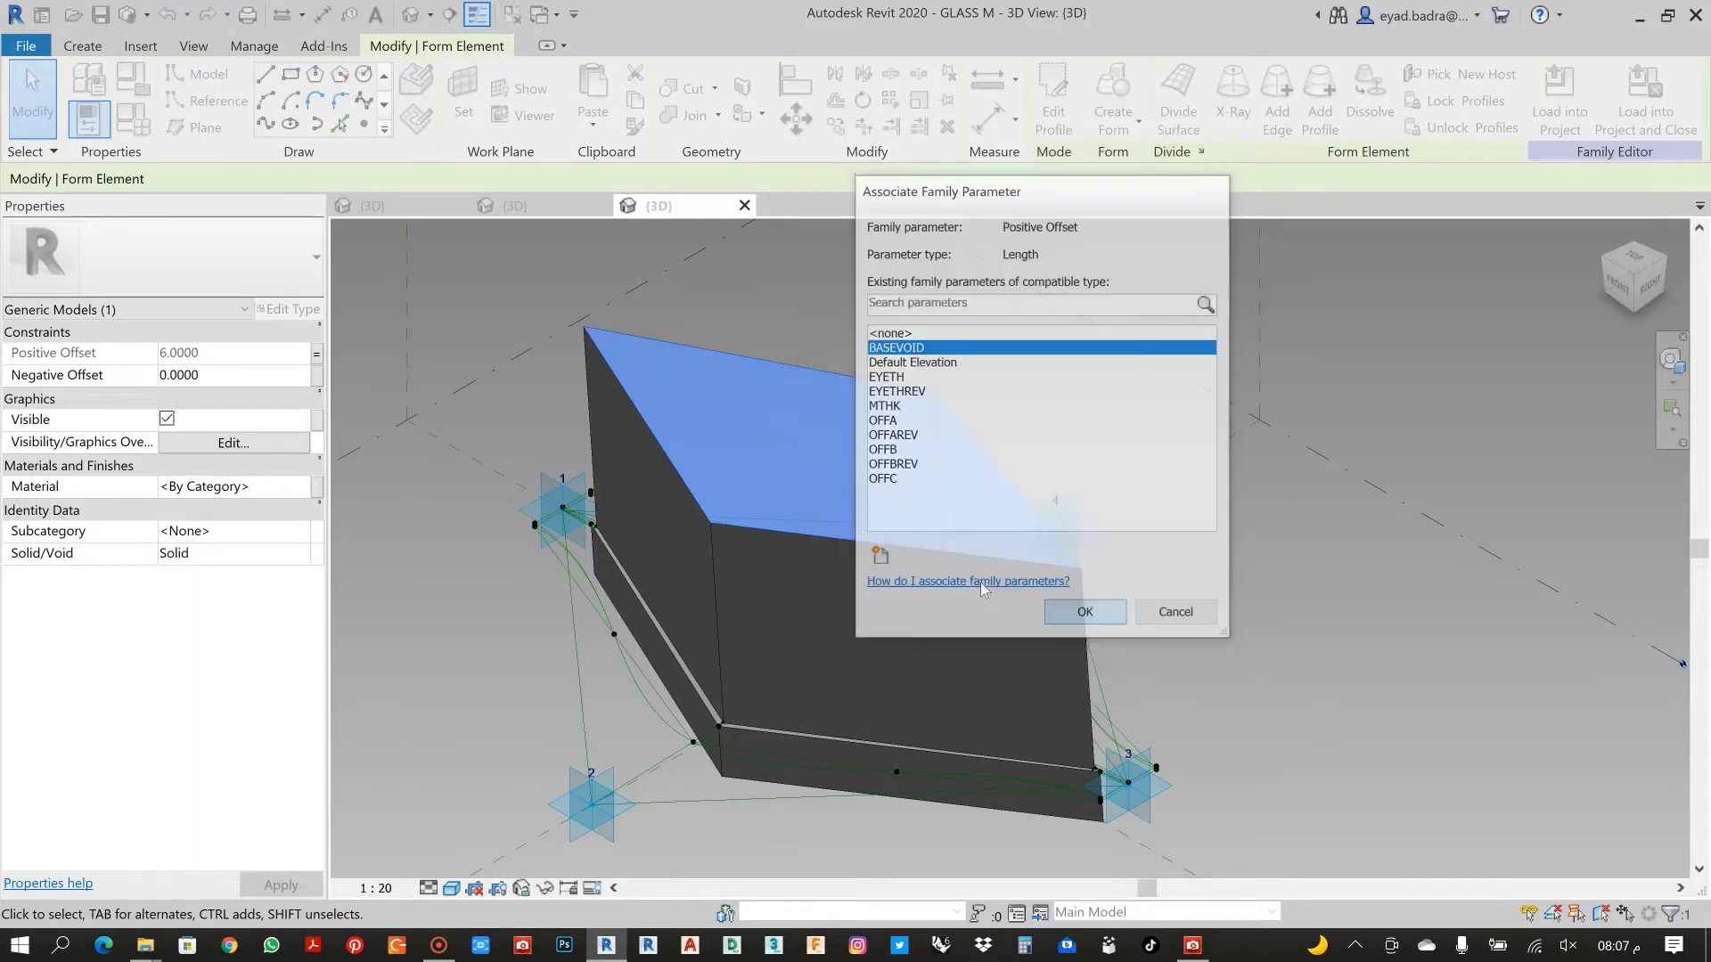
pyautogui.press('Return')
# Associate the second form's negative offset with the existing BASEVOID parameter
pyautogui.click(317, 375)
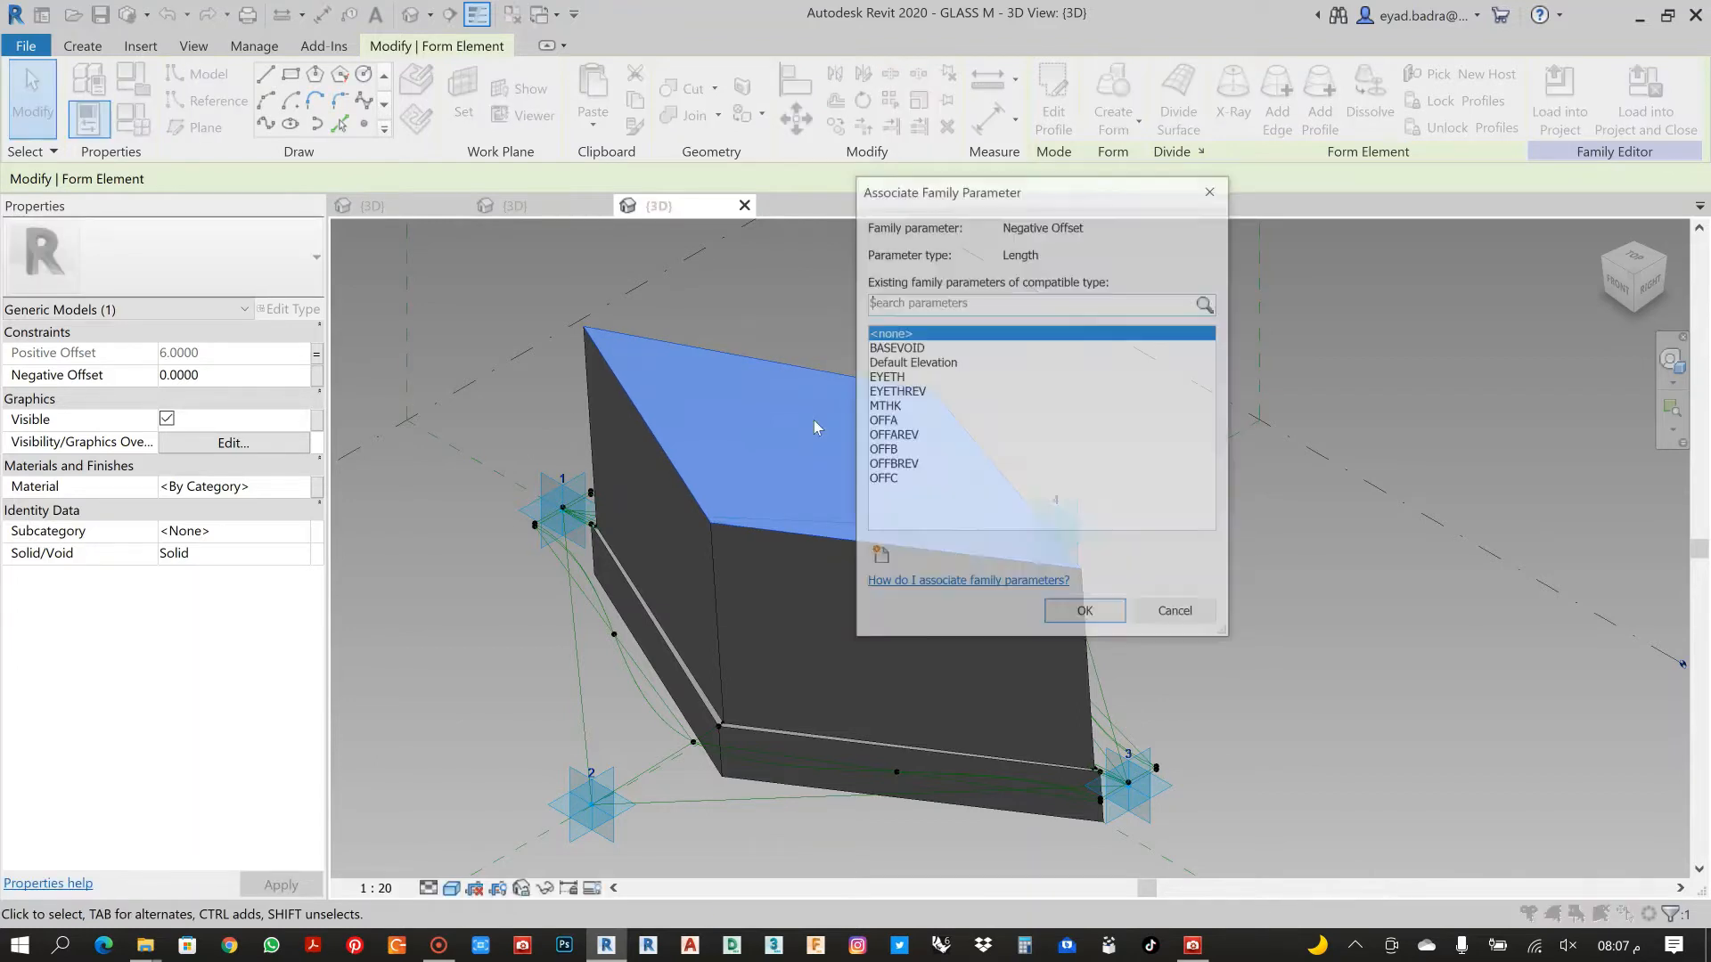
pyautogui.click(900, 346)
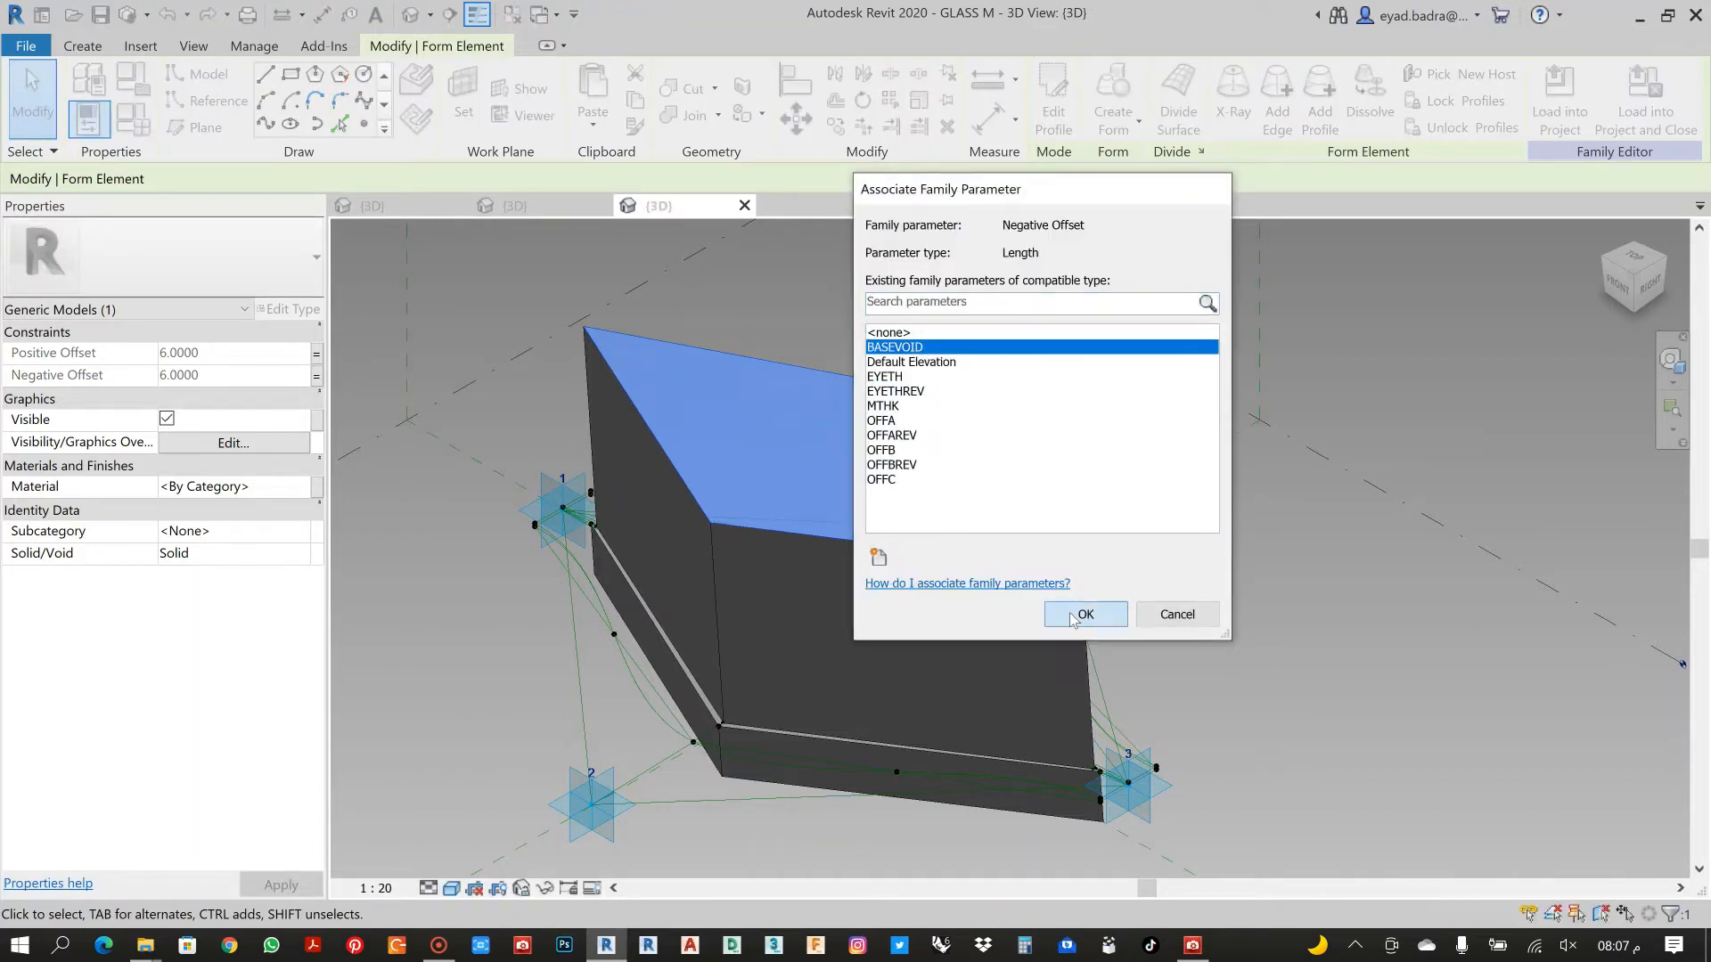
pyautogui.click(1086, 614)
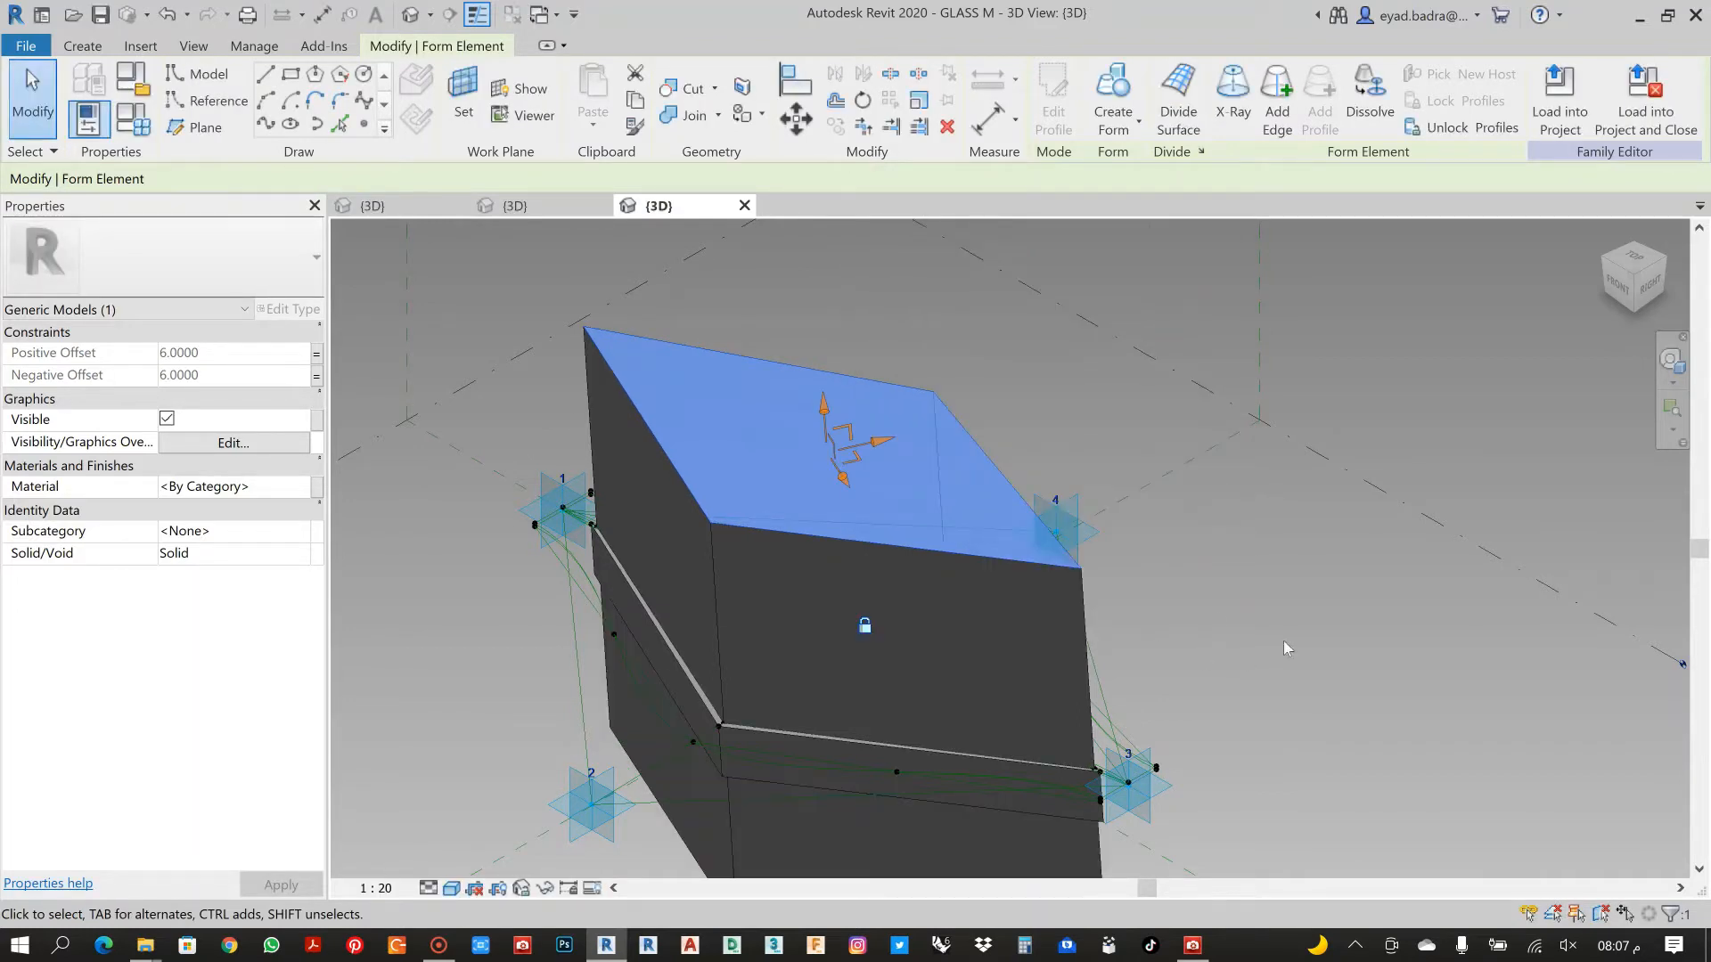
# Change the second form from Solid to Void so that it cuts the slab into a thin frame
pyautogui.click(297, 561)
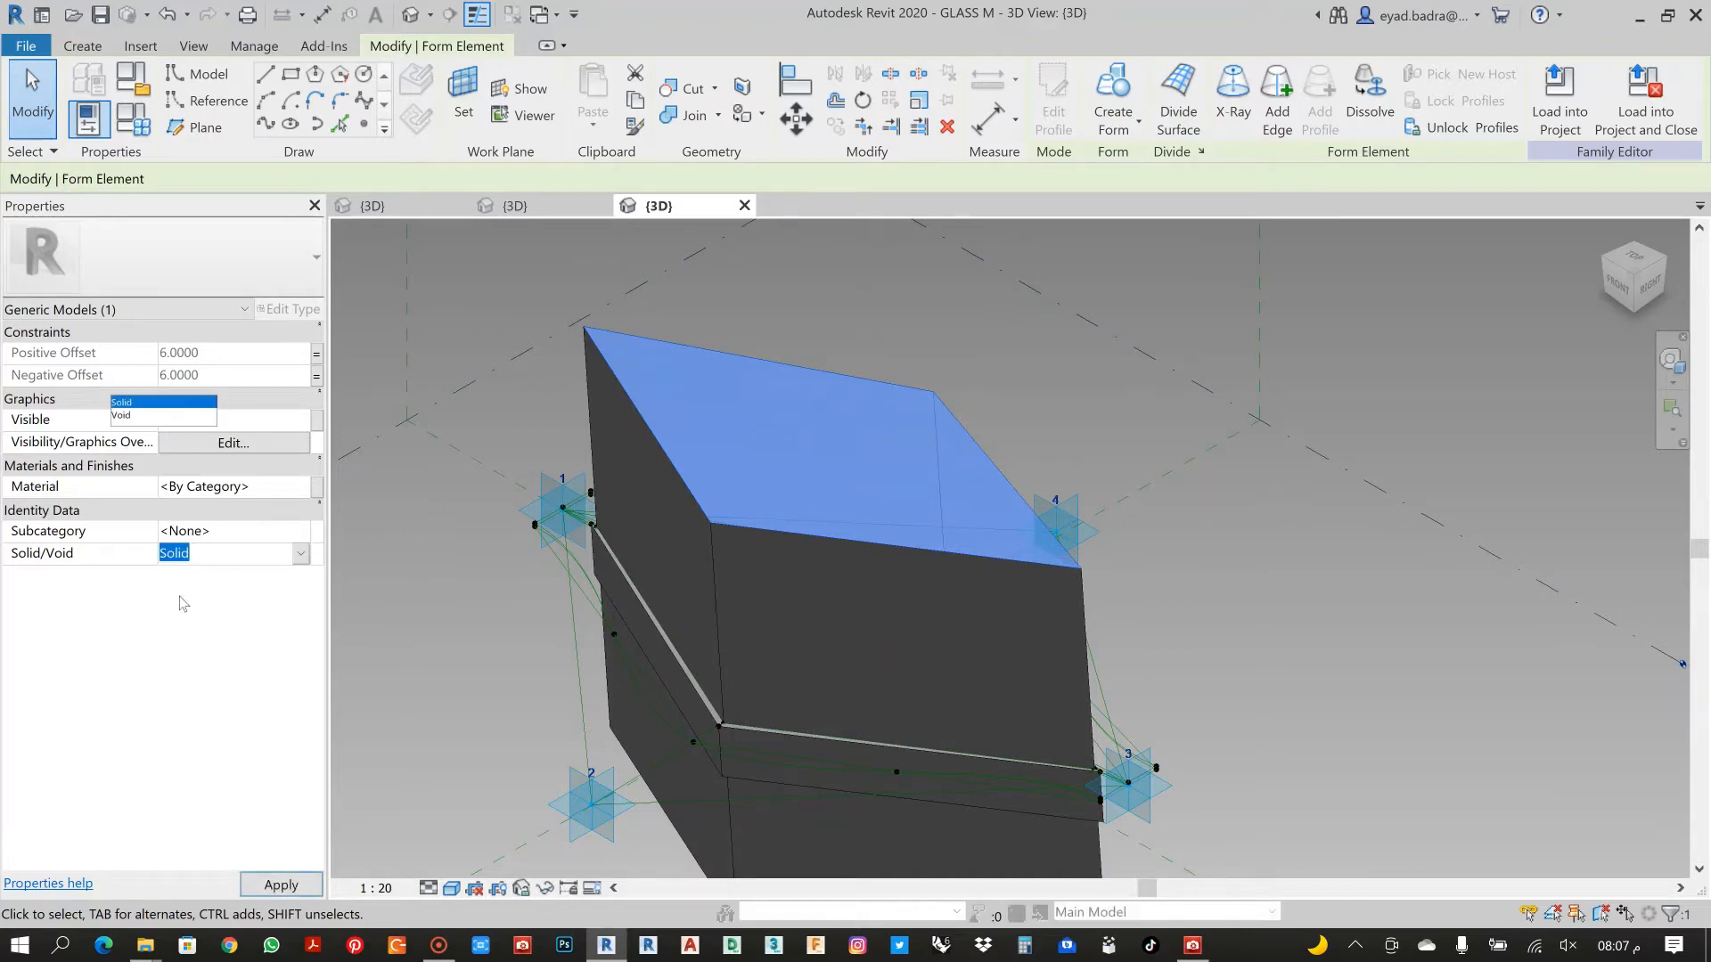
pyautogui.click(121, 416)
pyautogui.click(427, 617)
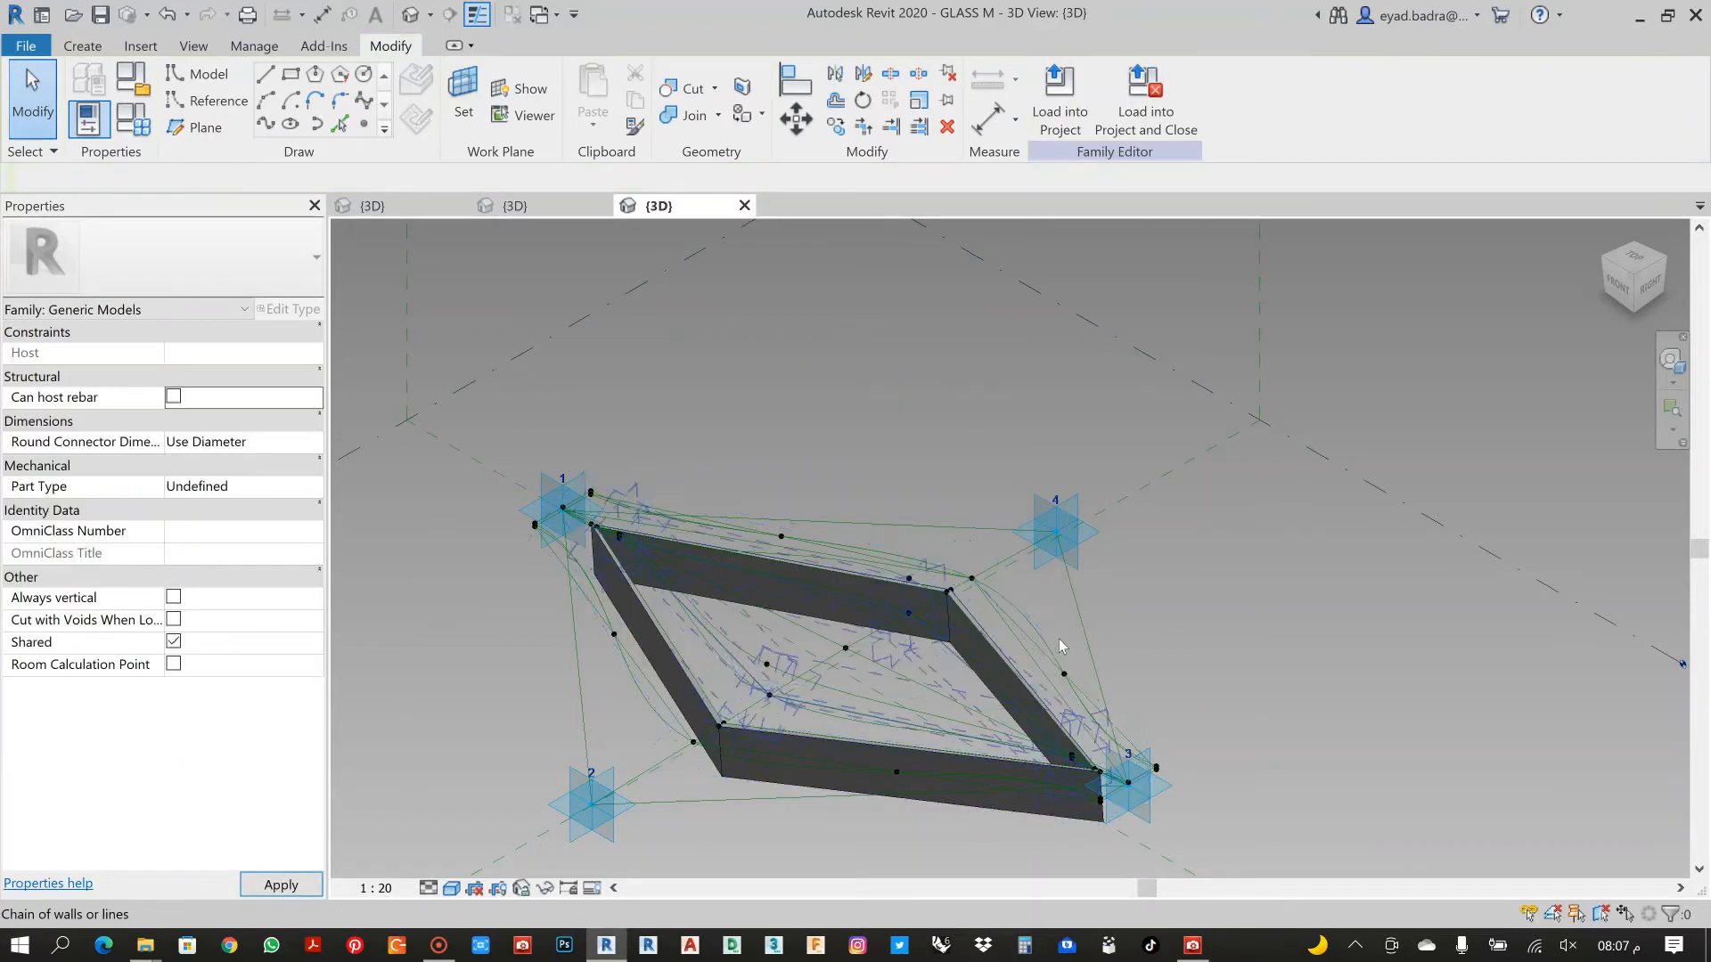
pyautogui.keyDown('shift'); pyautogui.moveTo(1059, 639); pyautogui.dragTo(1151, 661, button='middle'); pyautogui.keyUp('shift')
pyautogui.scroll(5, 1151, 662)
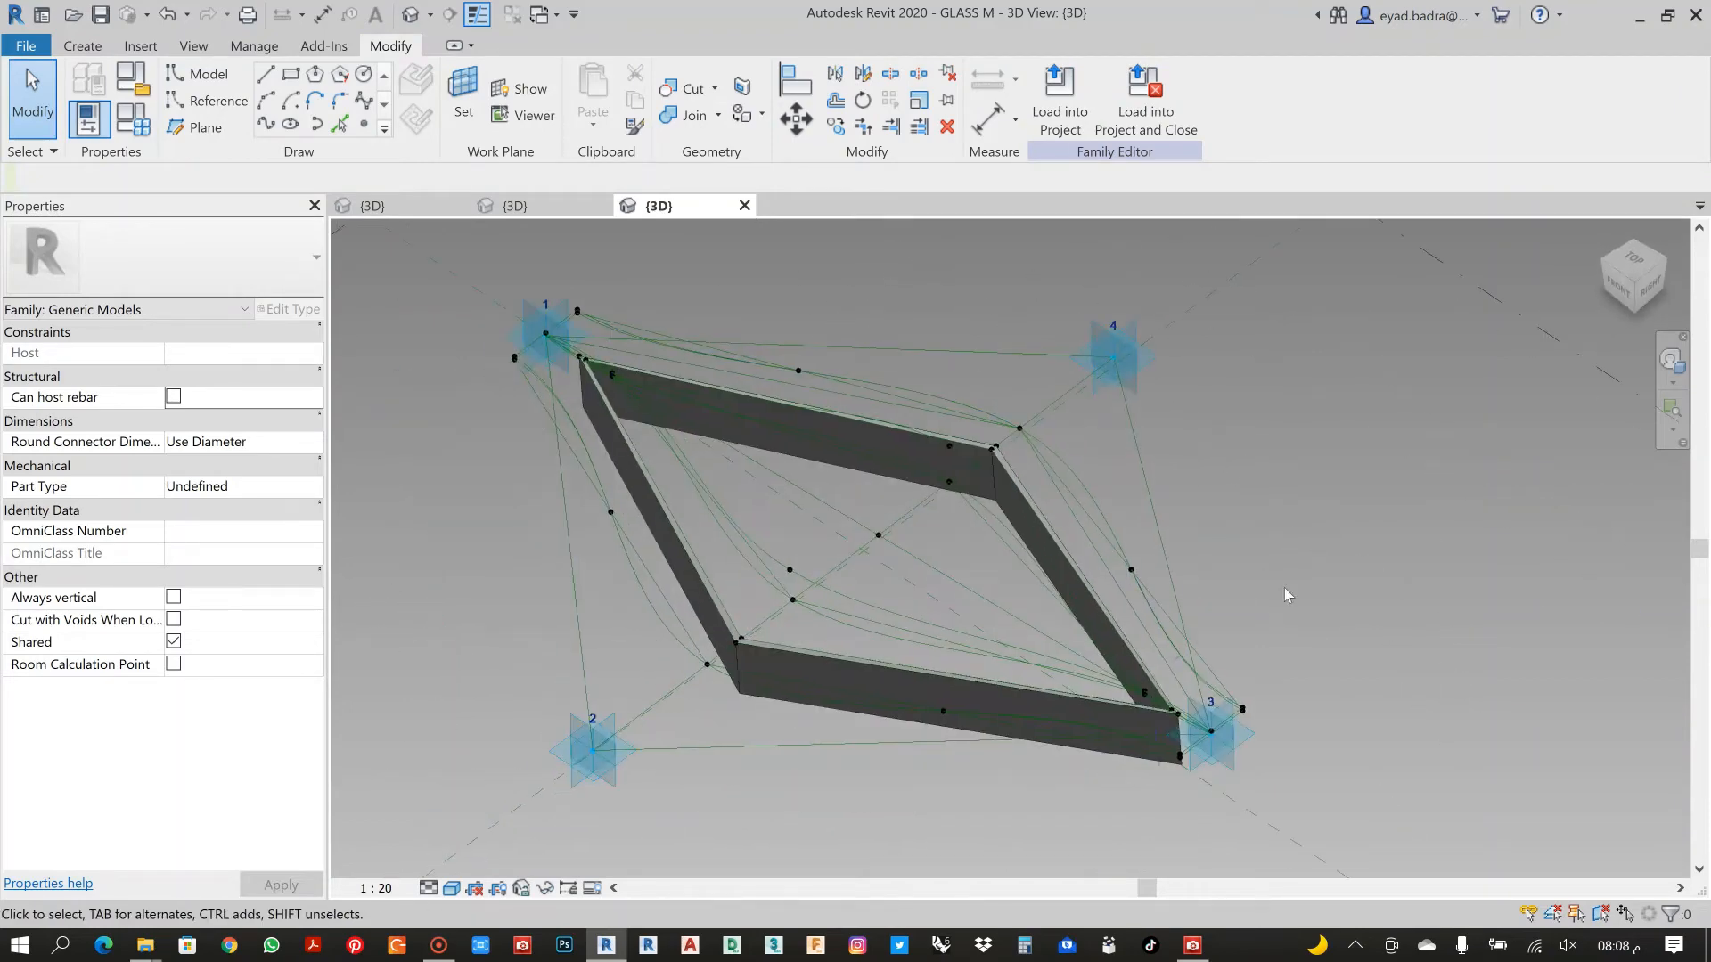
pyautogui.scroll(2, 849, 702)
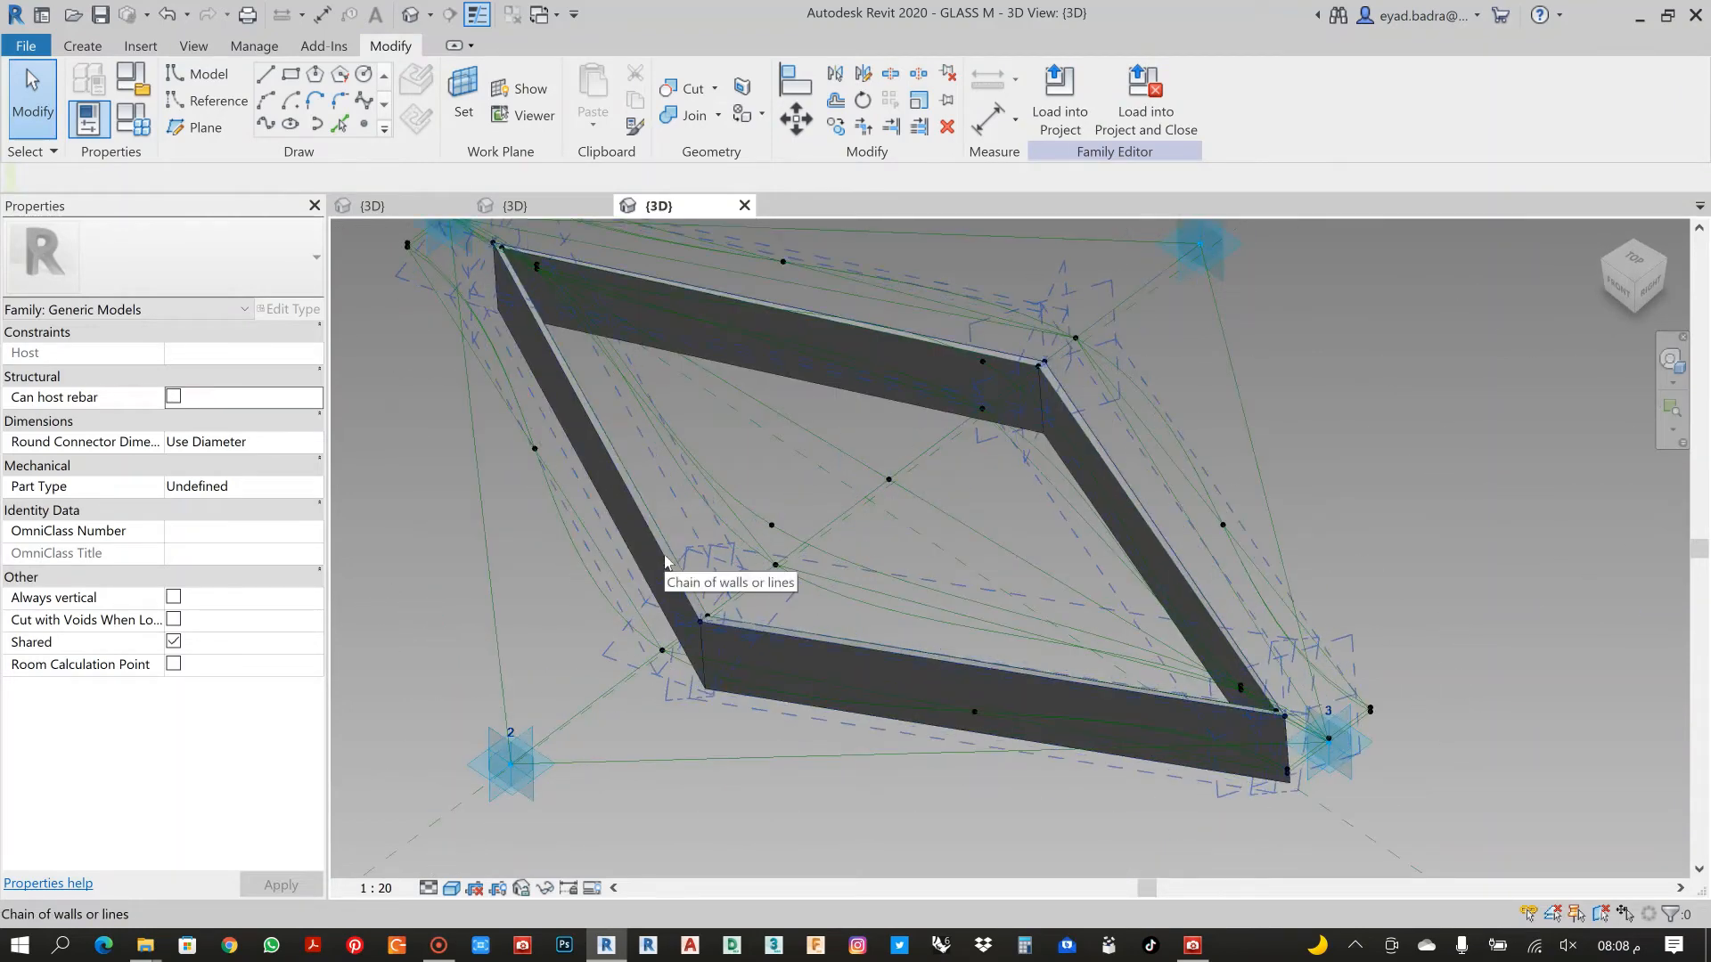
pyautogui.press('Tab')
pyautogui.press('Tab')
pyautogui.press('Tab')
pyautogui.press('Tab')
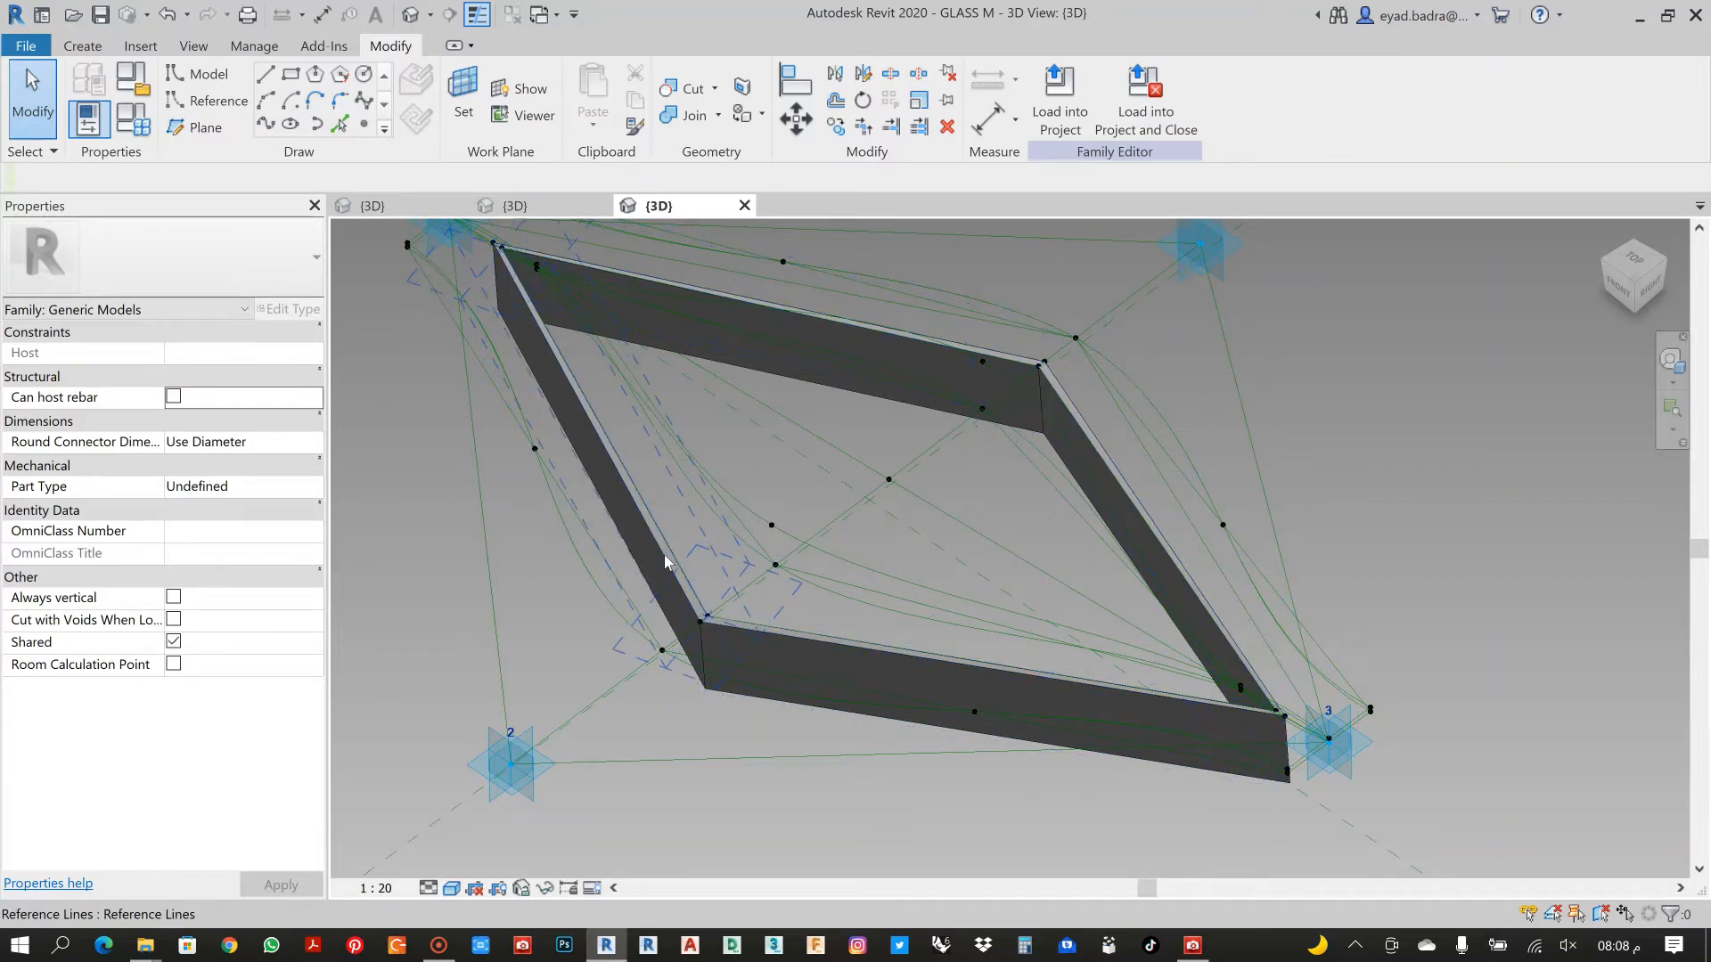
pyautogui.click(665, 555)
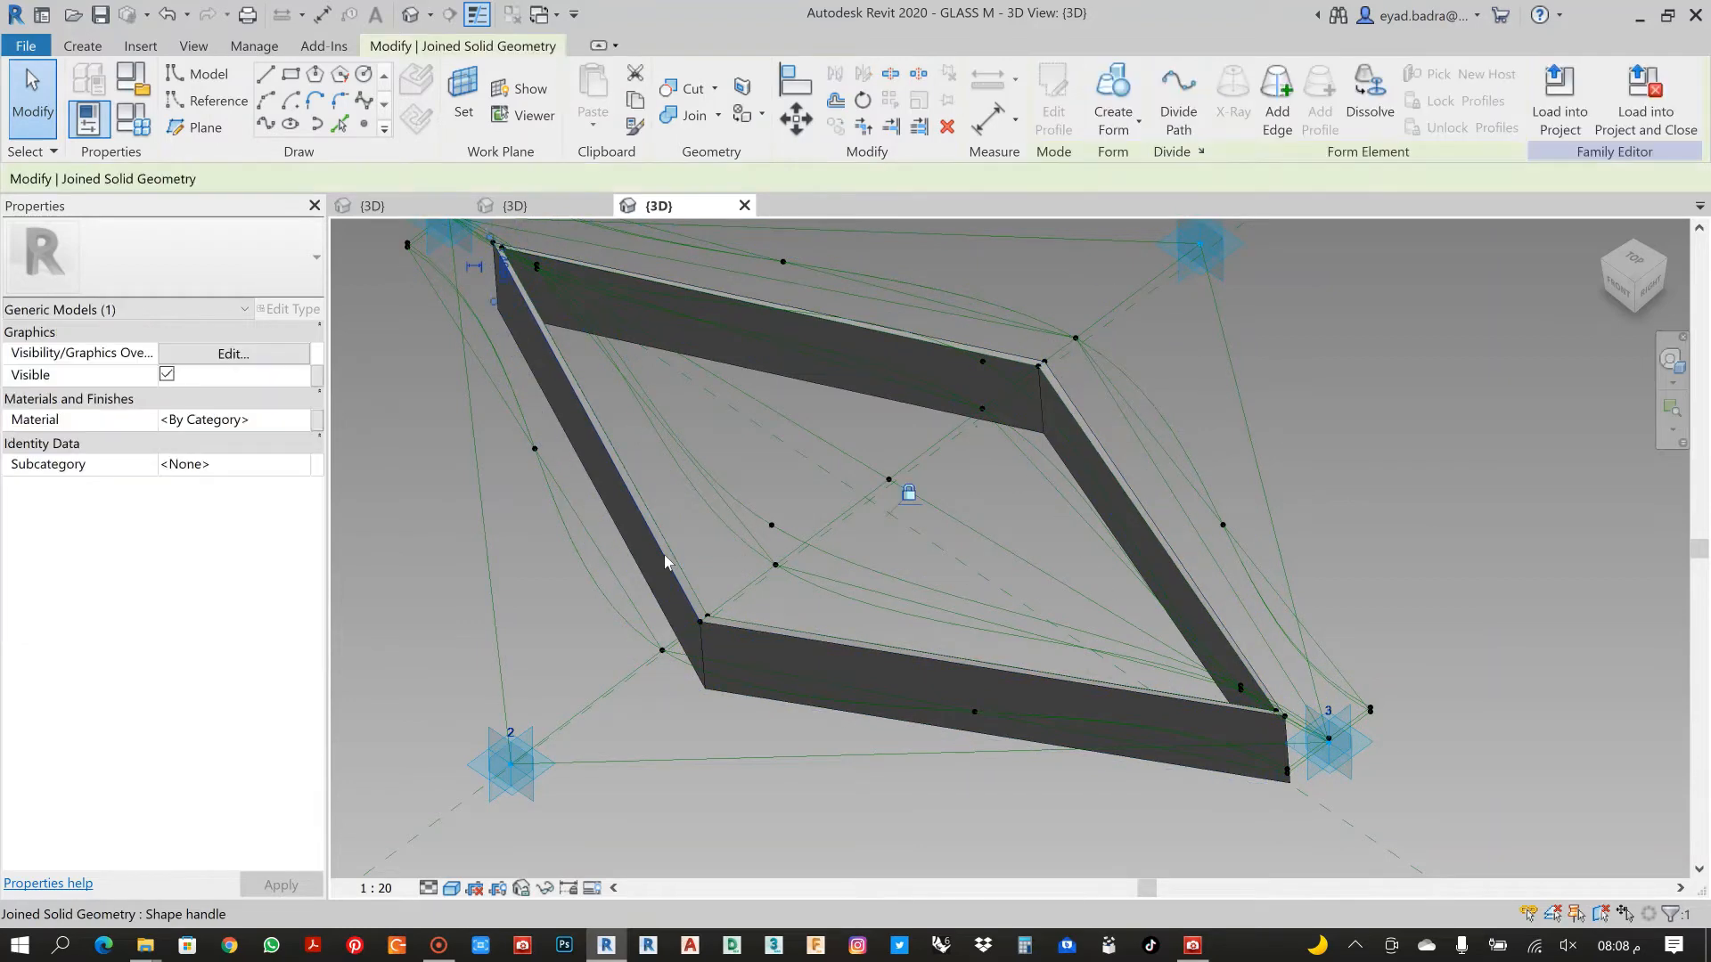
pyautogui.press('Escape')
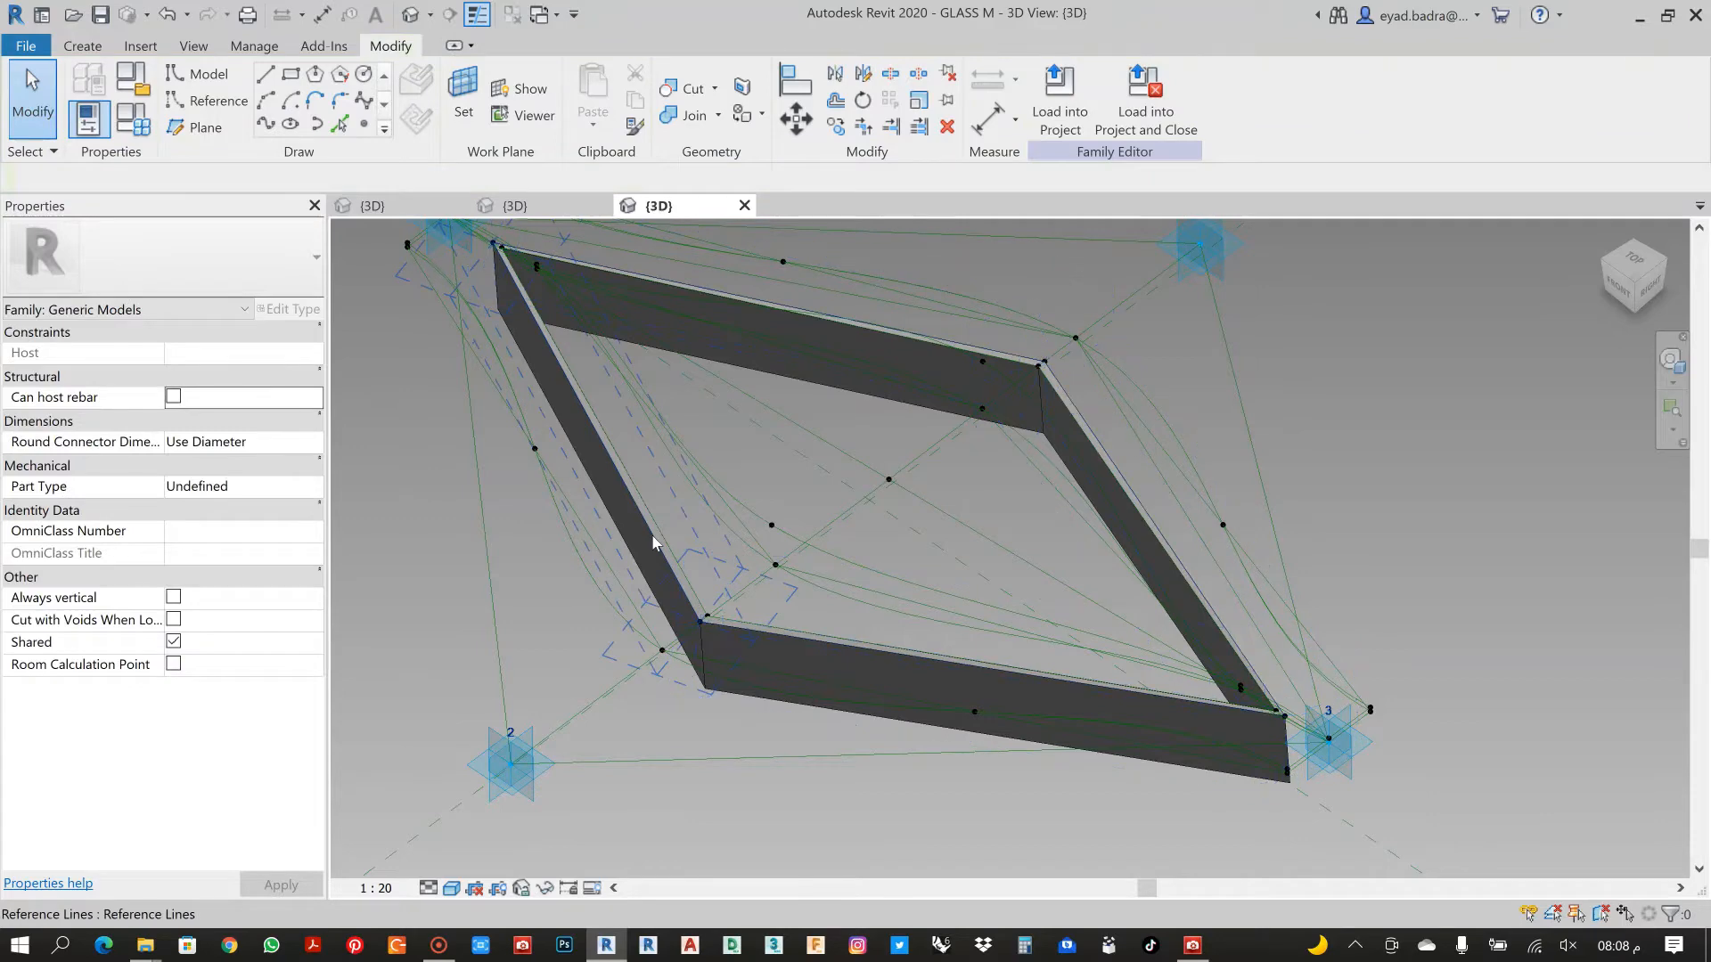
# Associate the frame solid's material with a new instance family parameter named GLASSMMATERIAL, grouped under Materials and Finishes
pyautogui.click(624, 537)
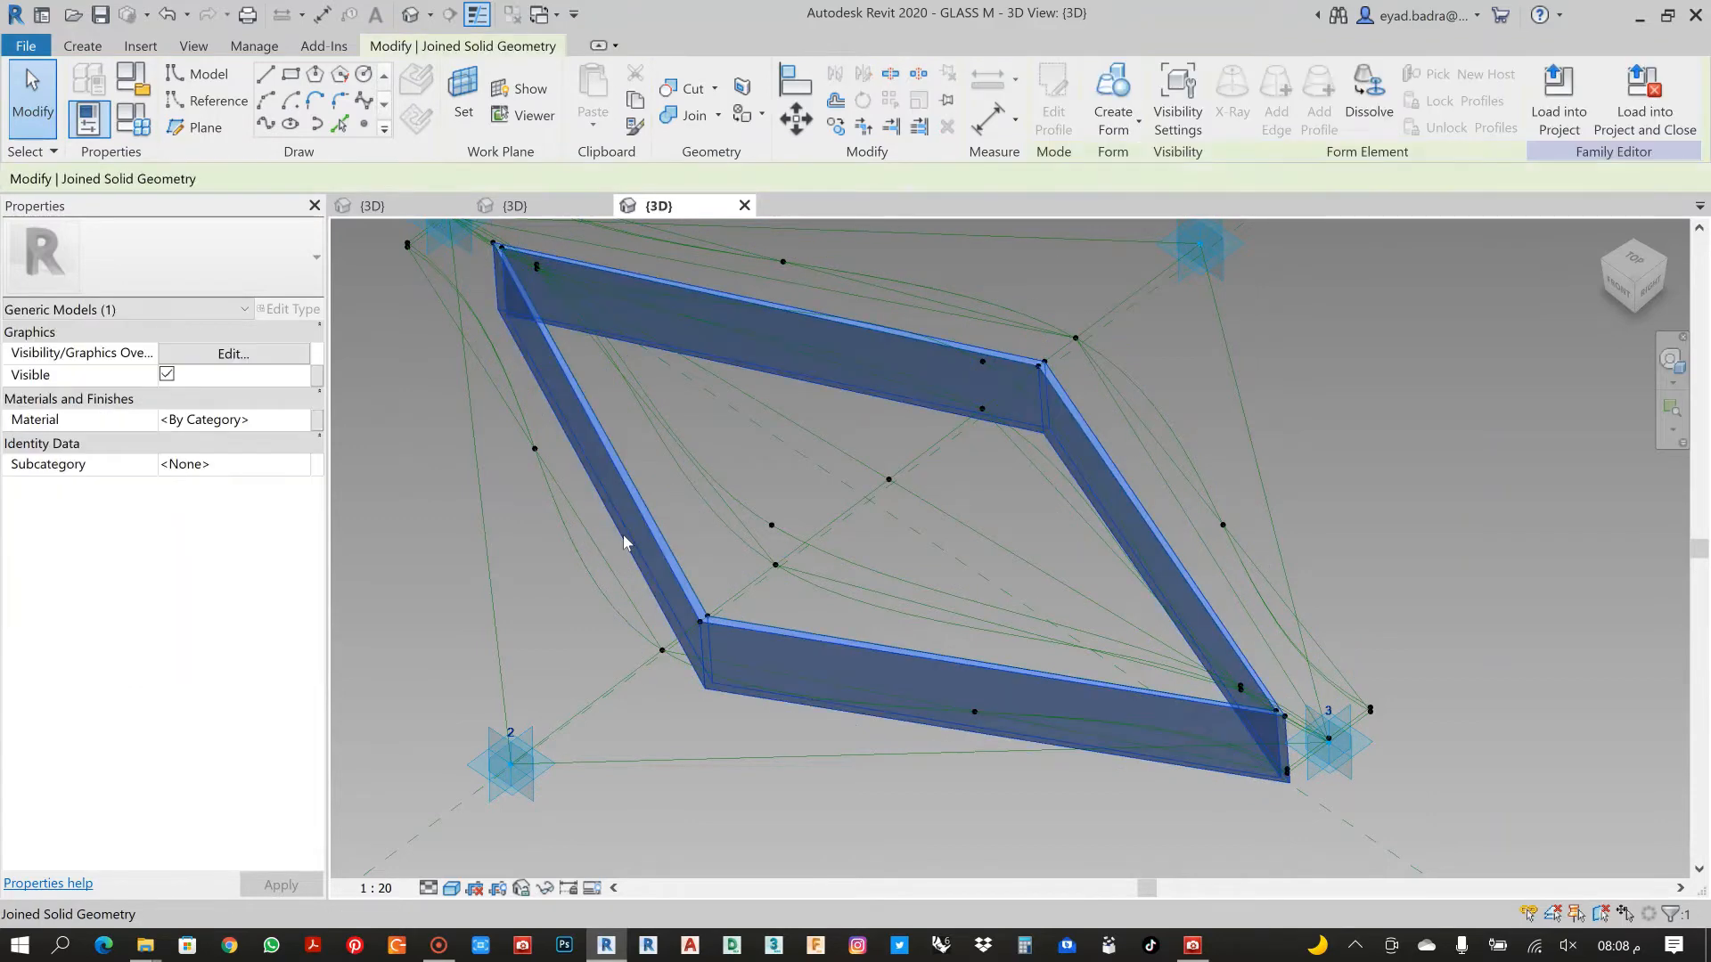
pyautogui.click(317, 425)
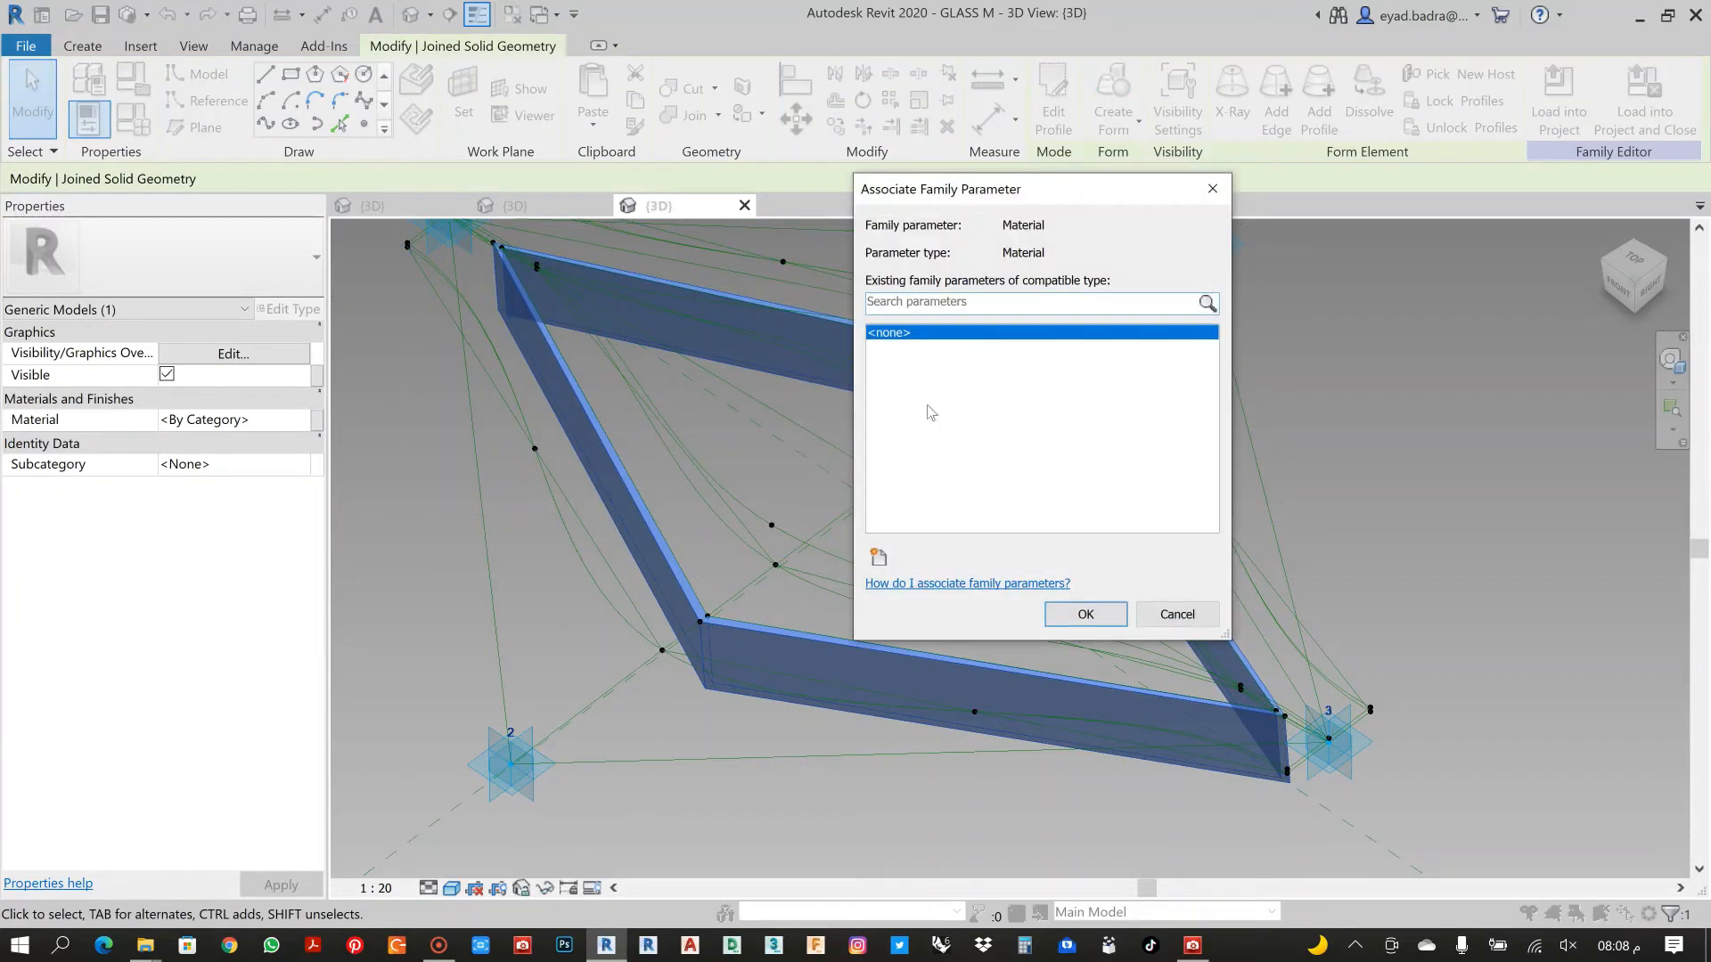
pyautogui.click(876, 554)
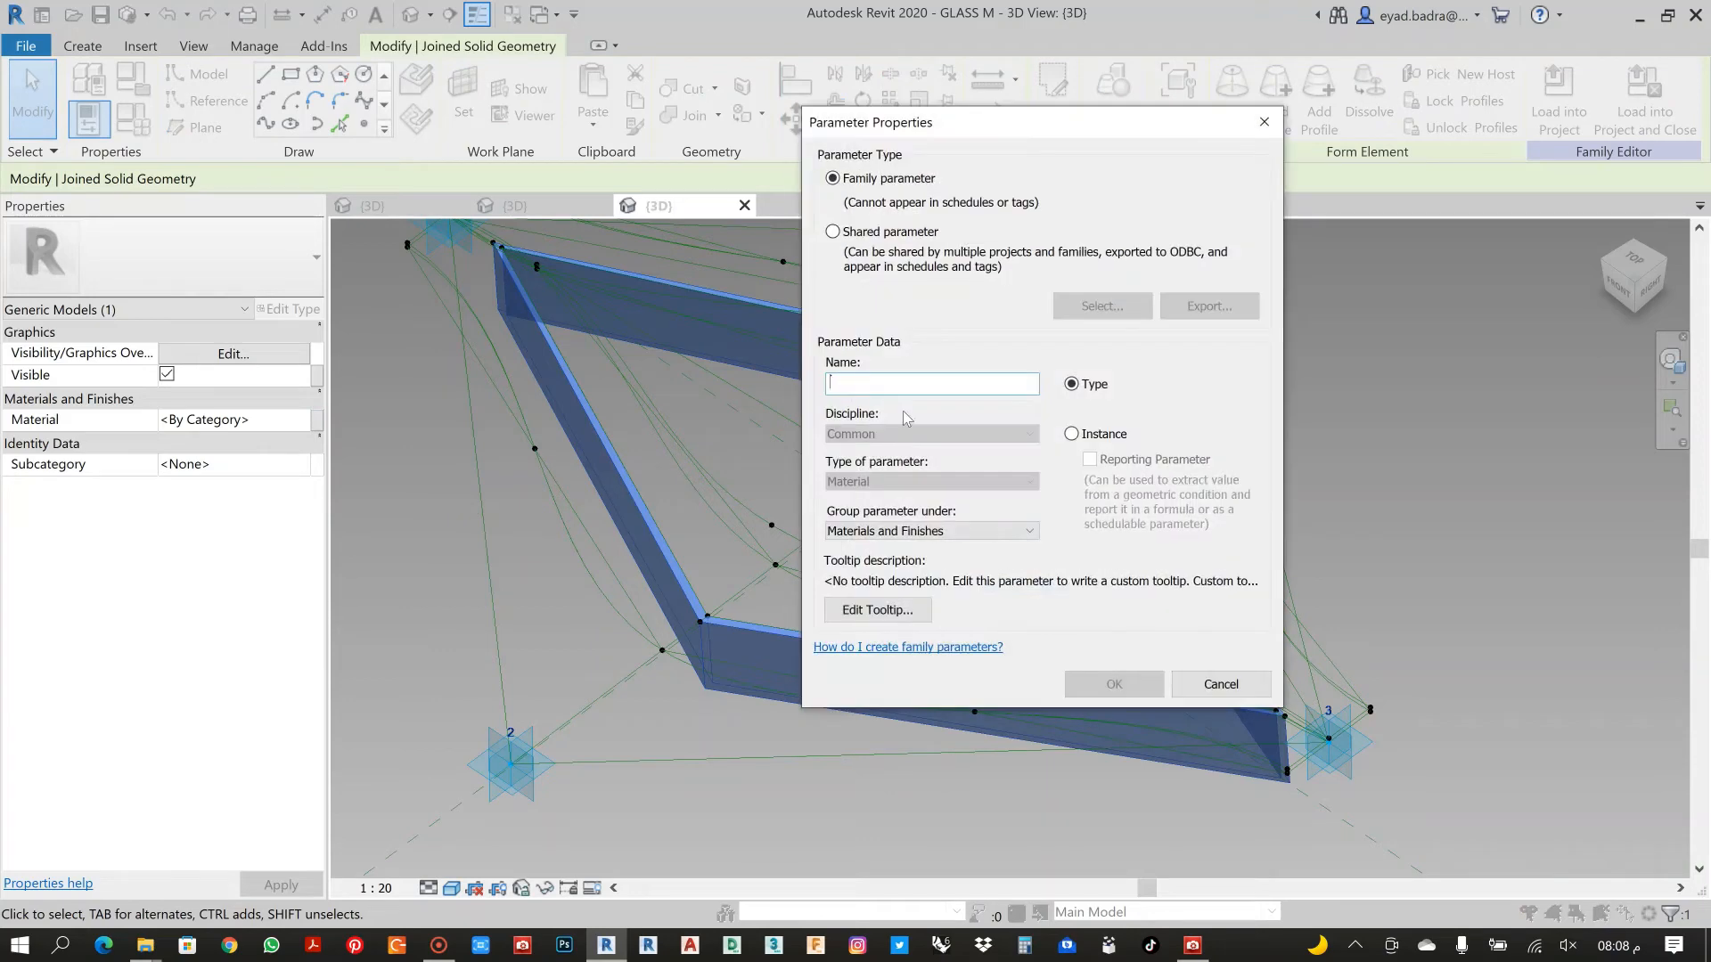
pyautogui.write('GLASSMMATERIAL')
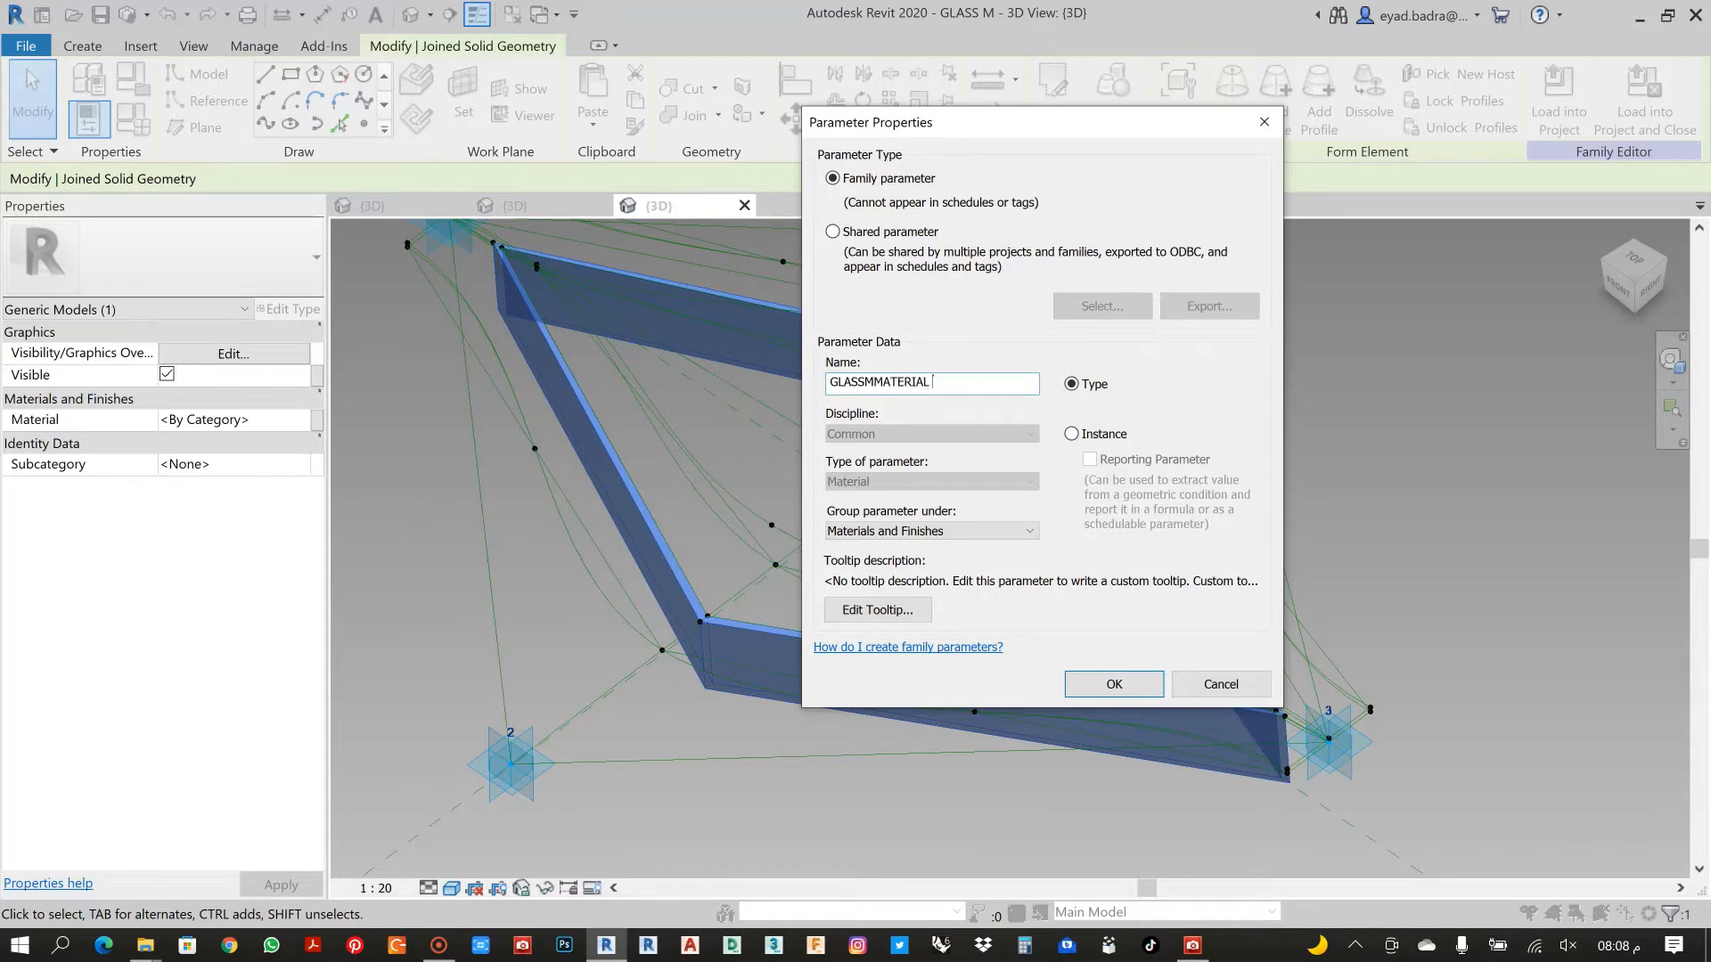
pyautogui.click(1071, 435)
pyautogui.click(1114, 684)
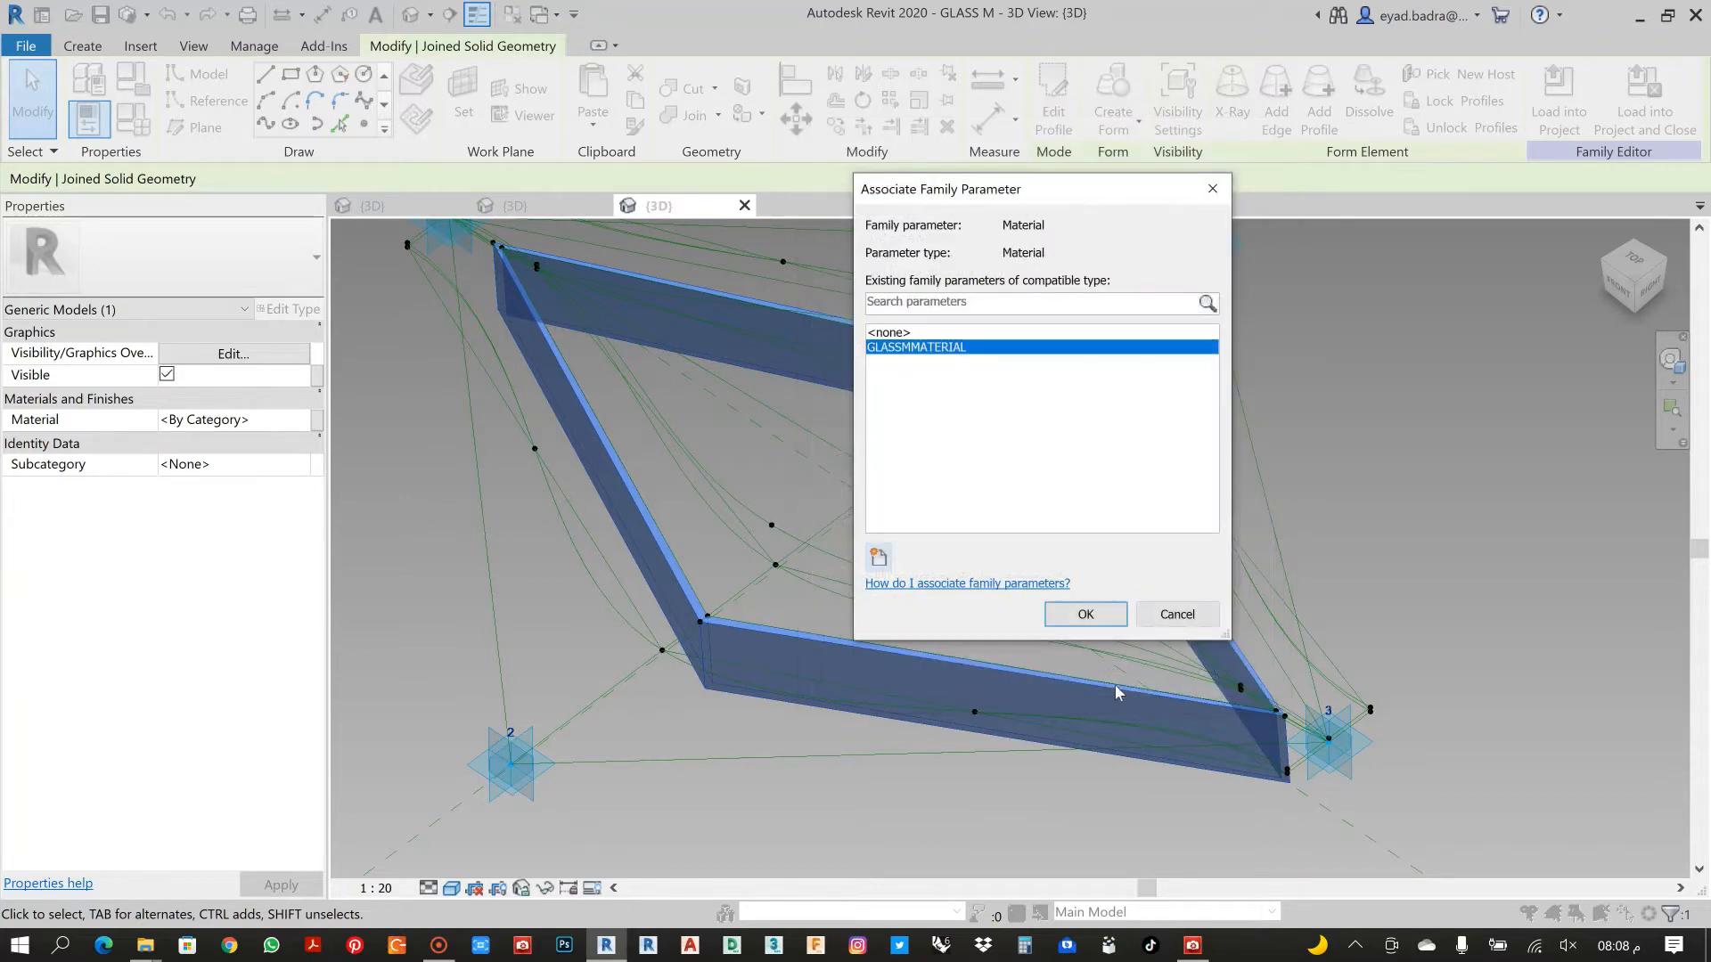
pyautogui.click(1085, 614)
pyautogui.click(1393, 454)
# Open the GLASS family file from the Adaptive folder in File Explorer and return to Revit
pyautogui.scroll(-2, 1360, 435)
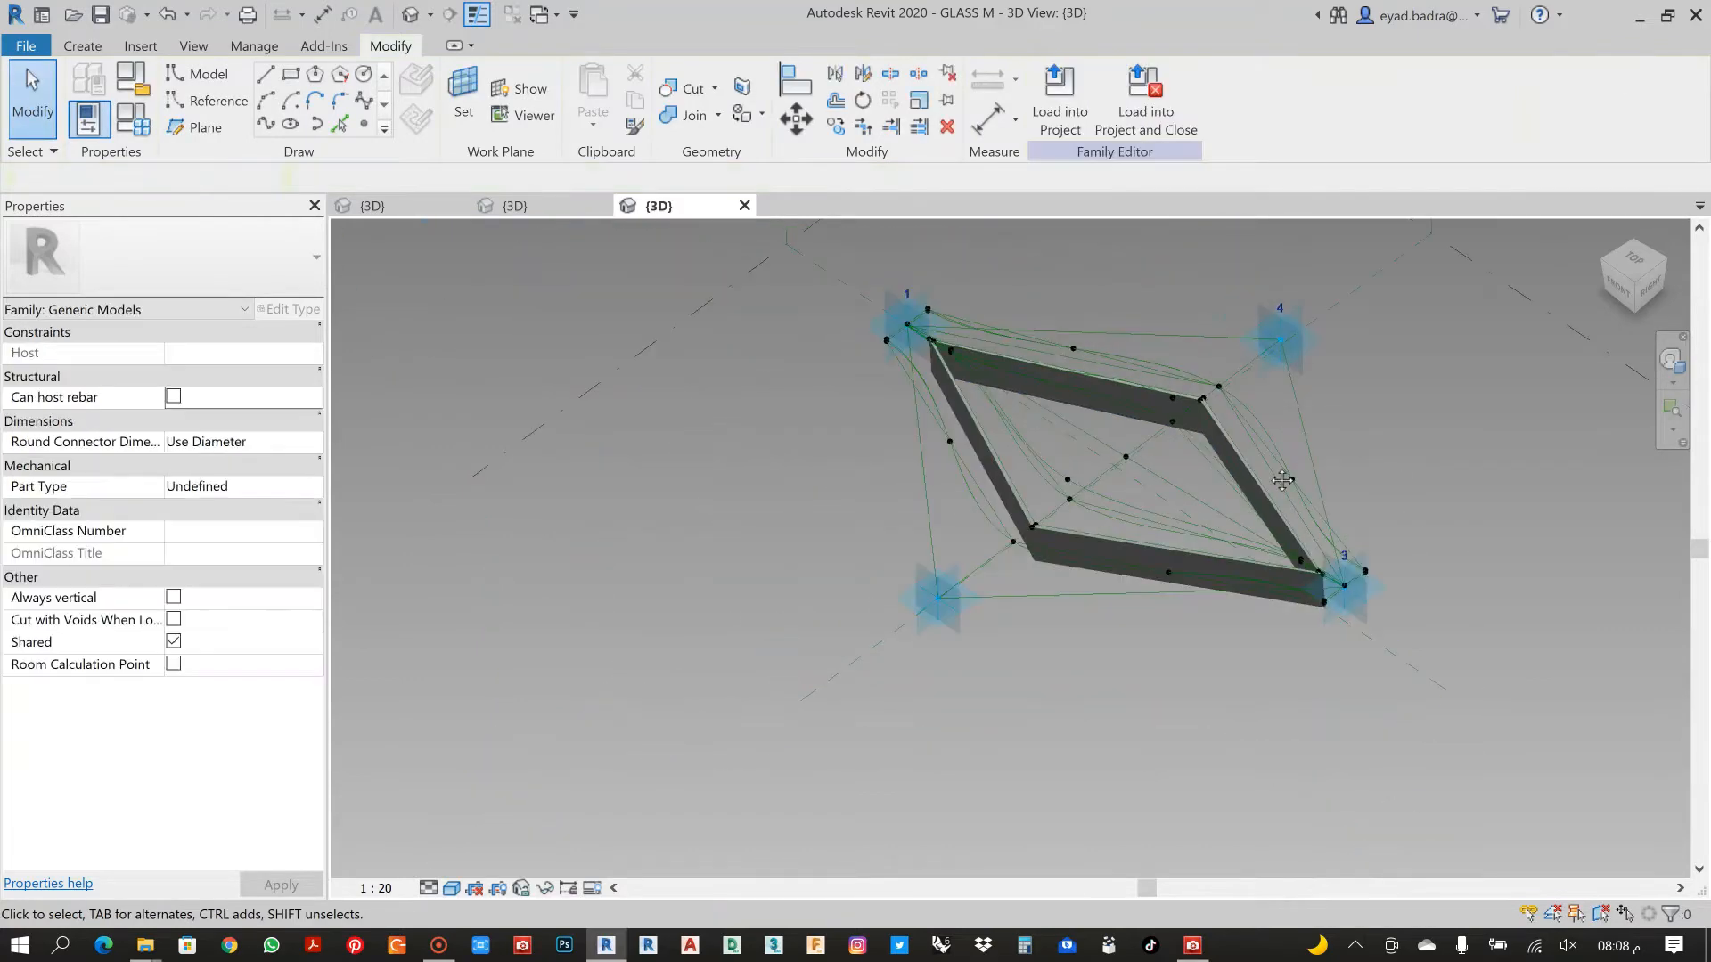
pyautogui.moveTo(1360, 435); pyautogui.dragTo(1230, 476, button='middle')
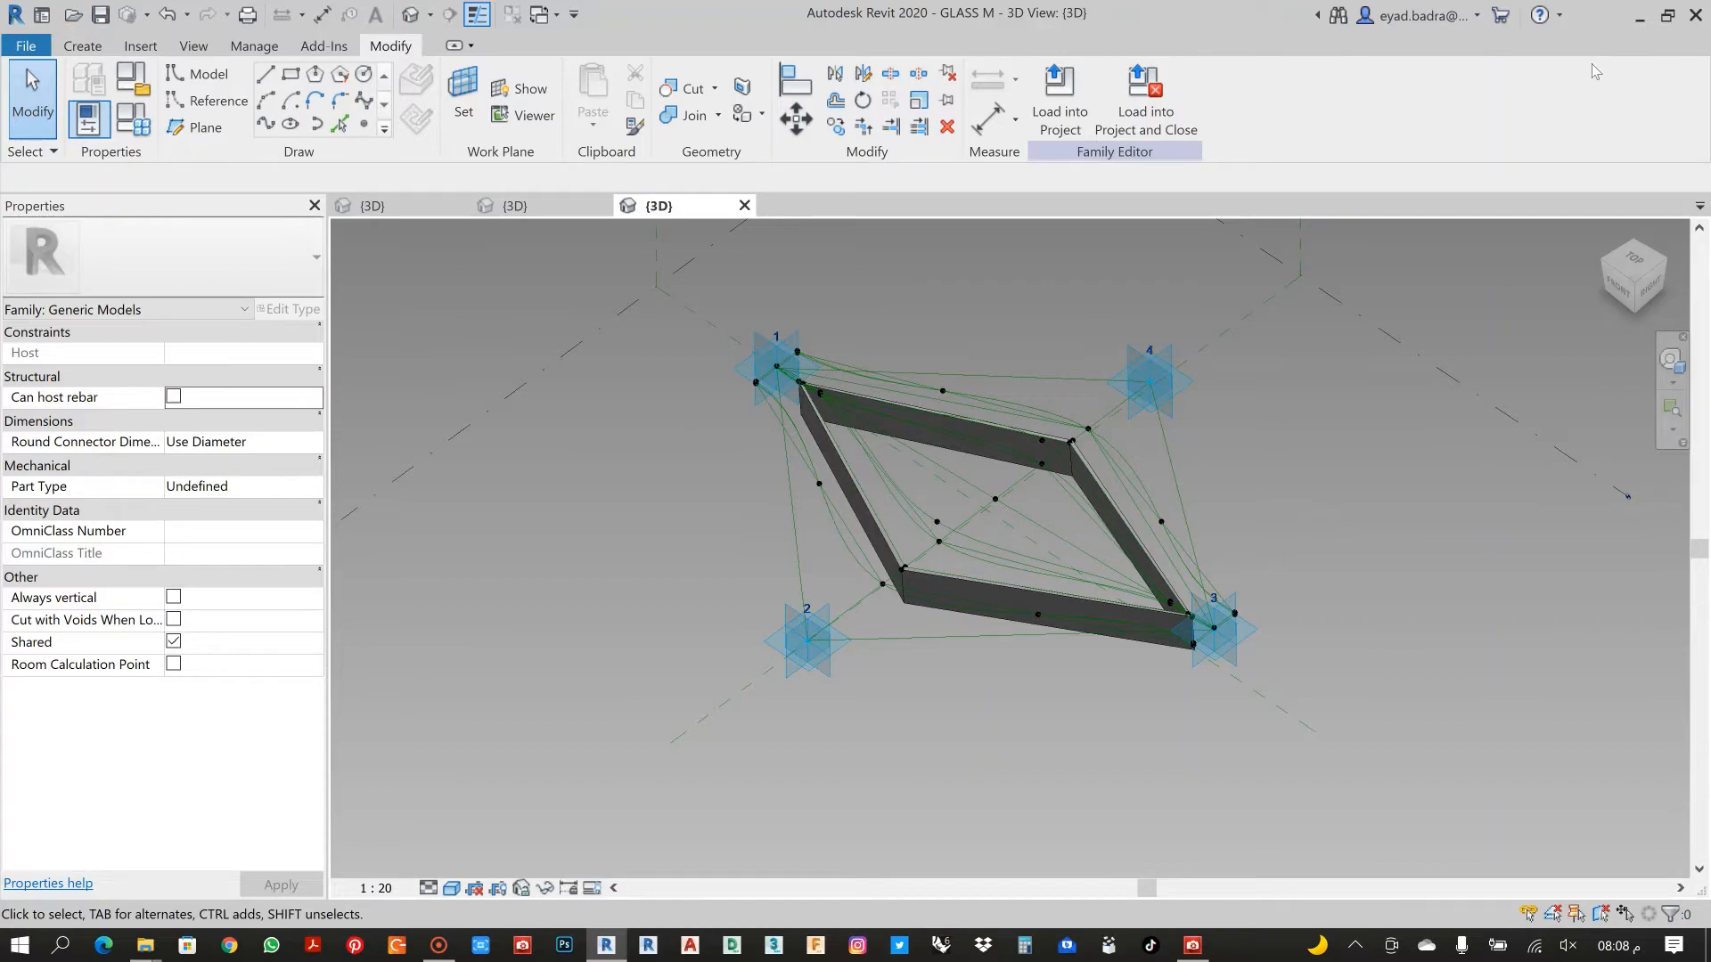
pyautogui.click(1640, 15)
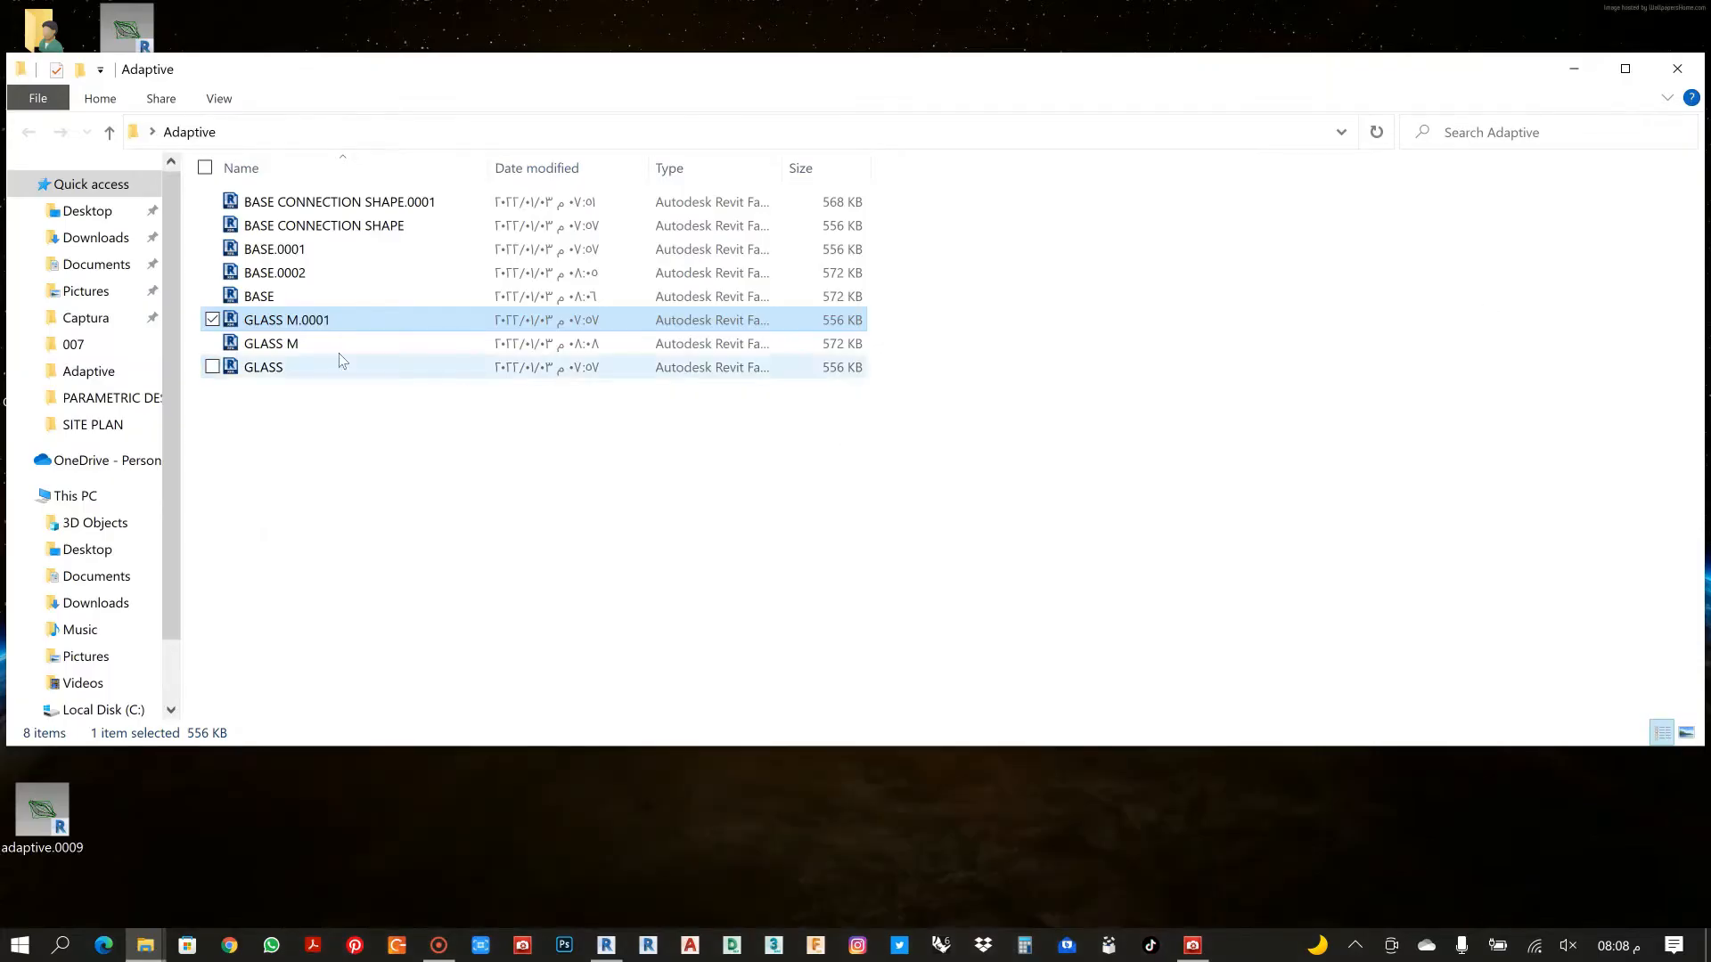
pyautogui.doubleClick(277, 374)
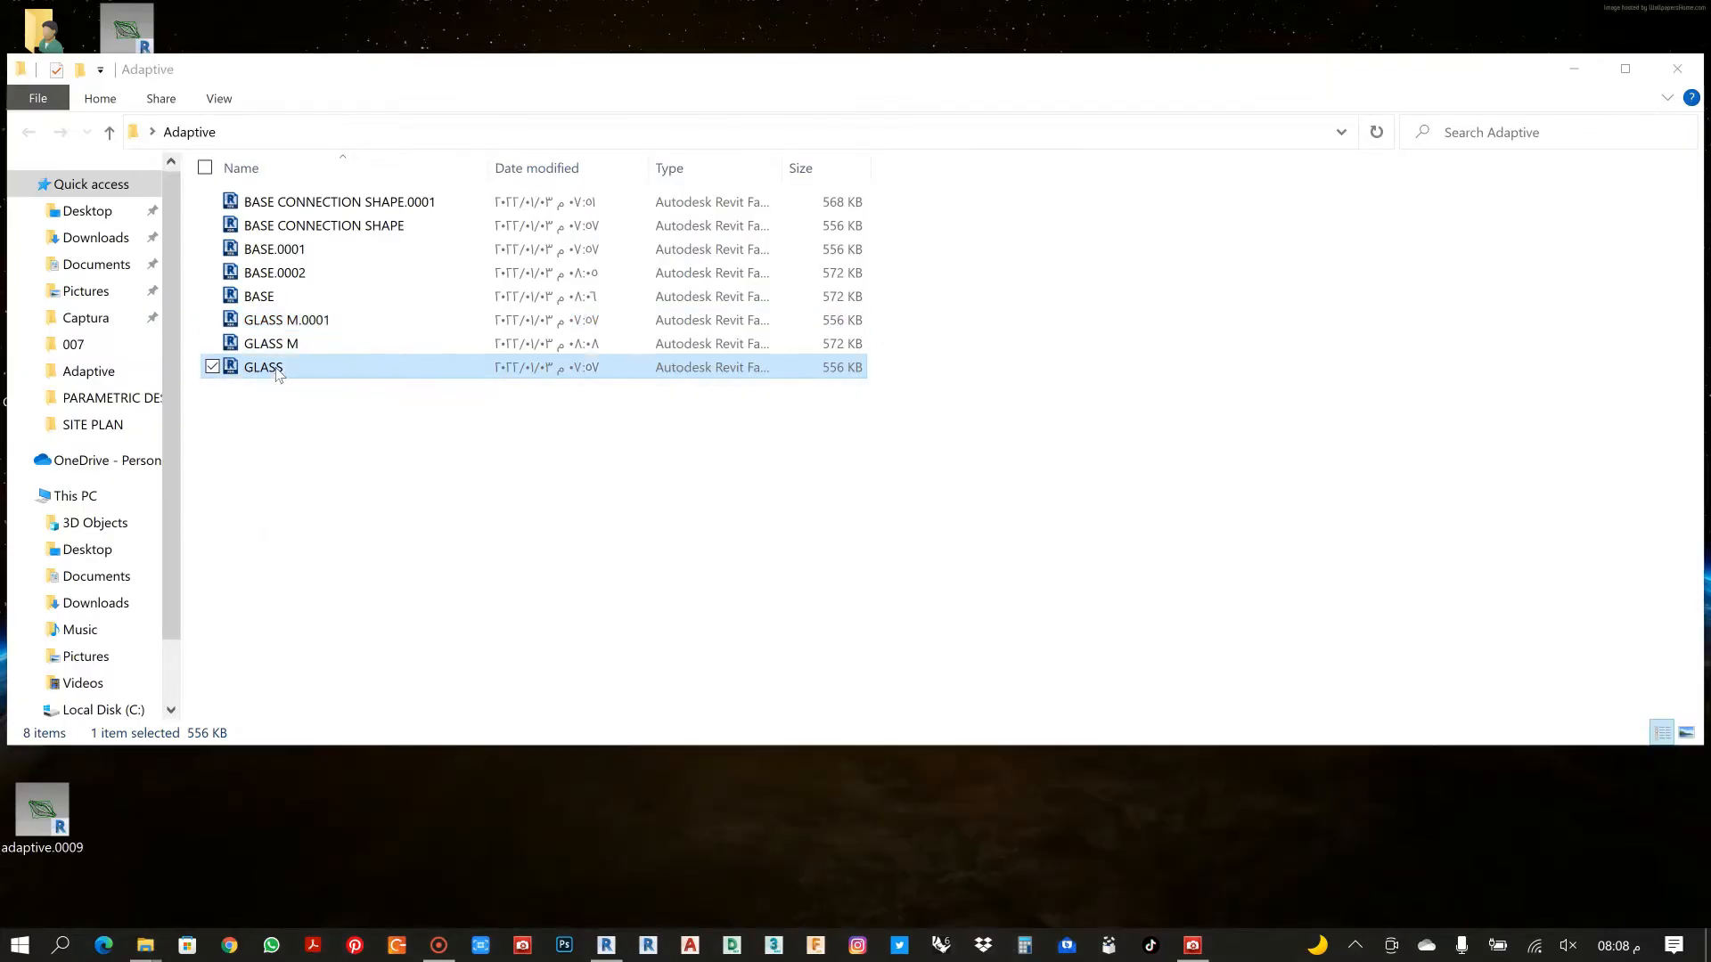
pyautogui.click(606, 946)
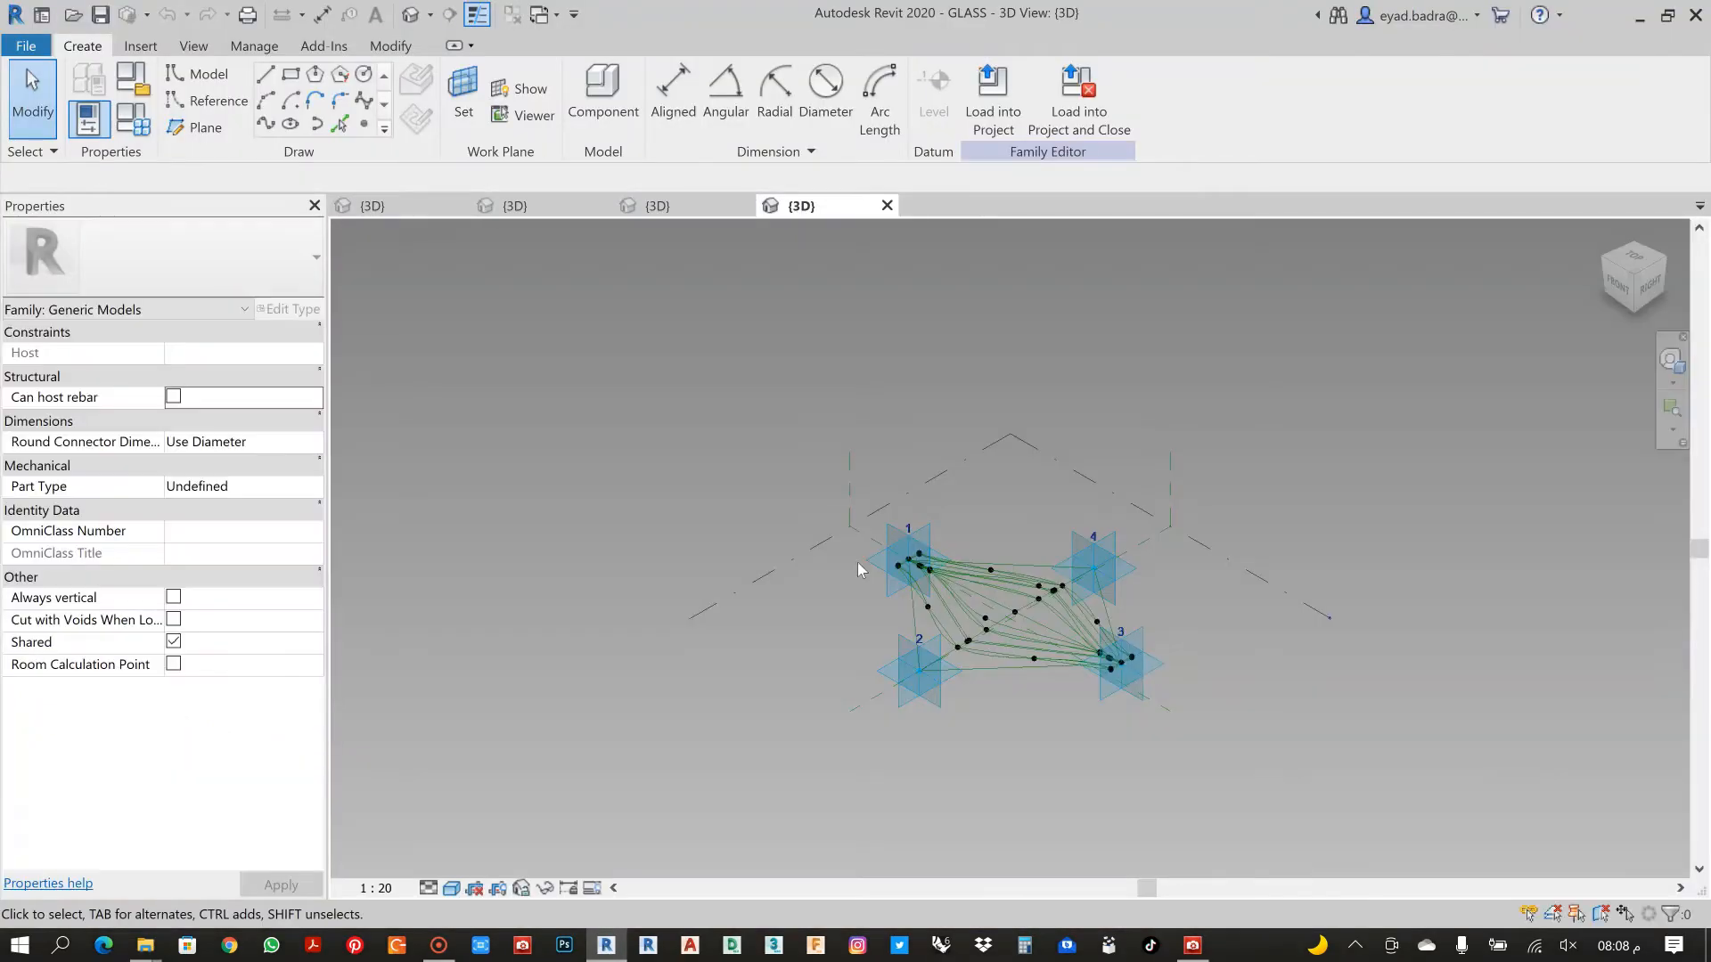
# Create an extruded solid form from the inner loop of four straight reference lines in the GLASS family
pyautogui.scroll(8, 873, 513)
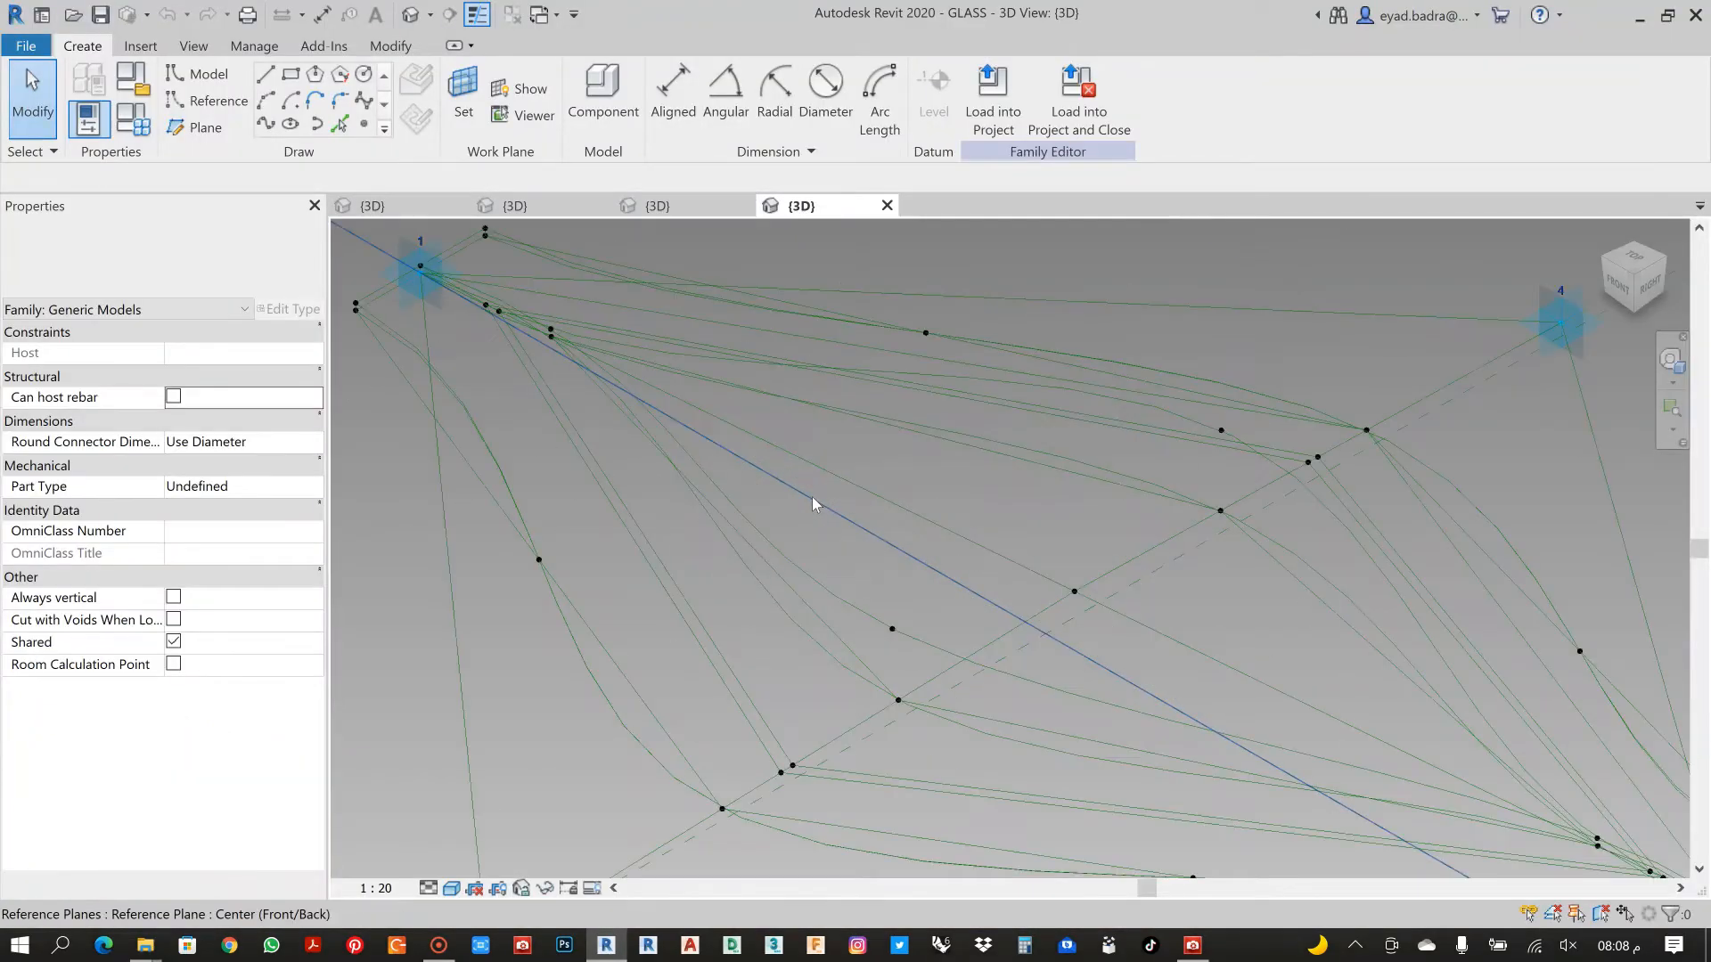
pyautogui.moveTo(874, 424); pyautogui.dragTo(914, 467, button='middle')
pyautogui.scroll(5, 512, 303)
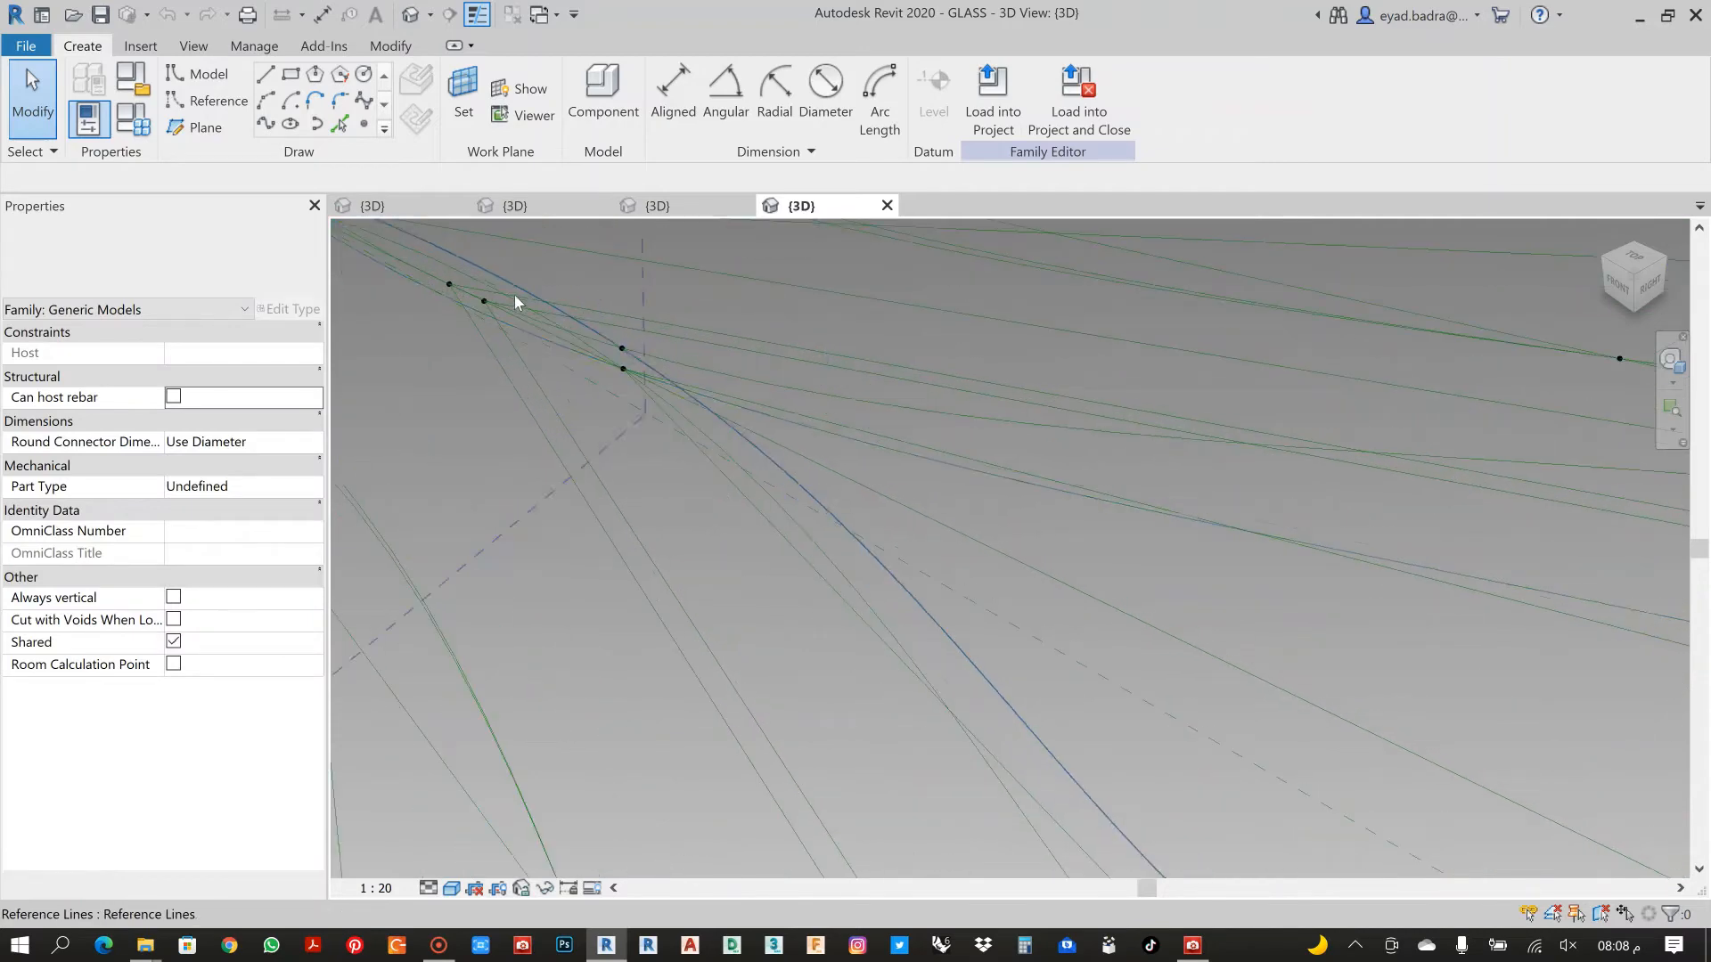
pyautogui.click(524, 367)
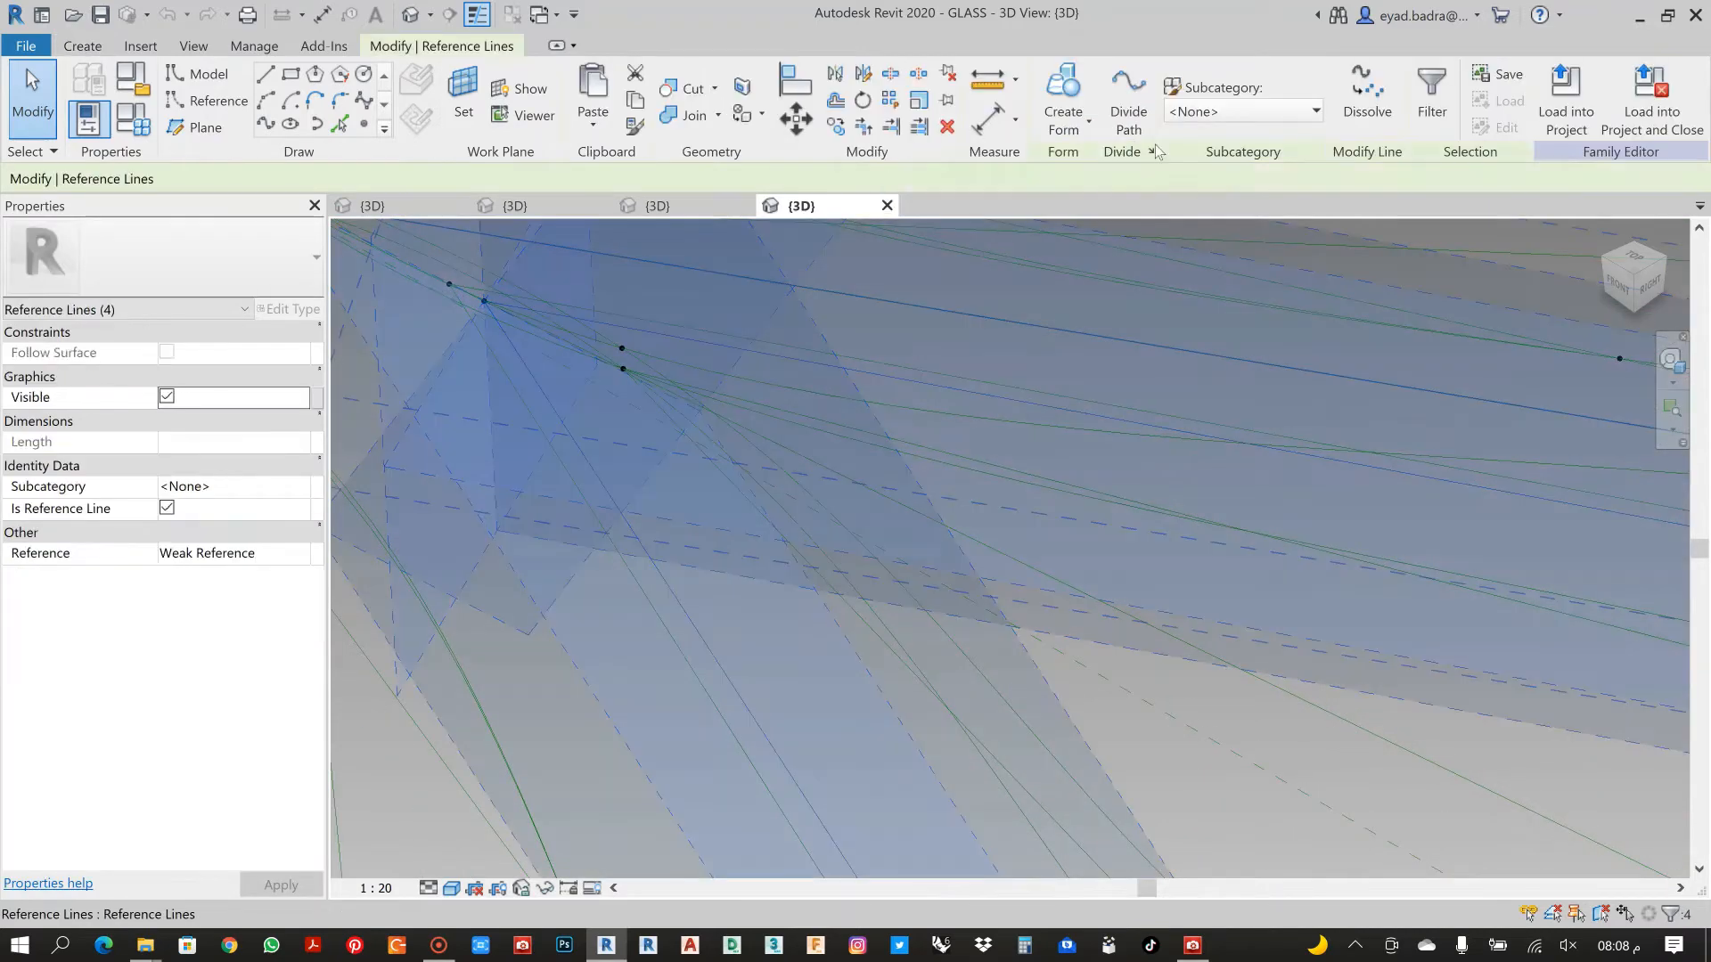
pyautogui.click(1063, 120)
pyautogui.click(1039, 157)
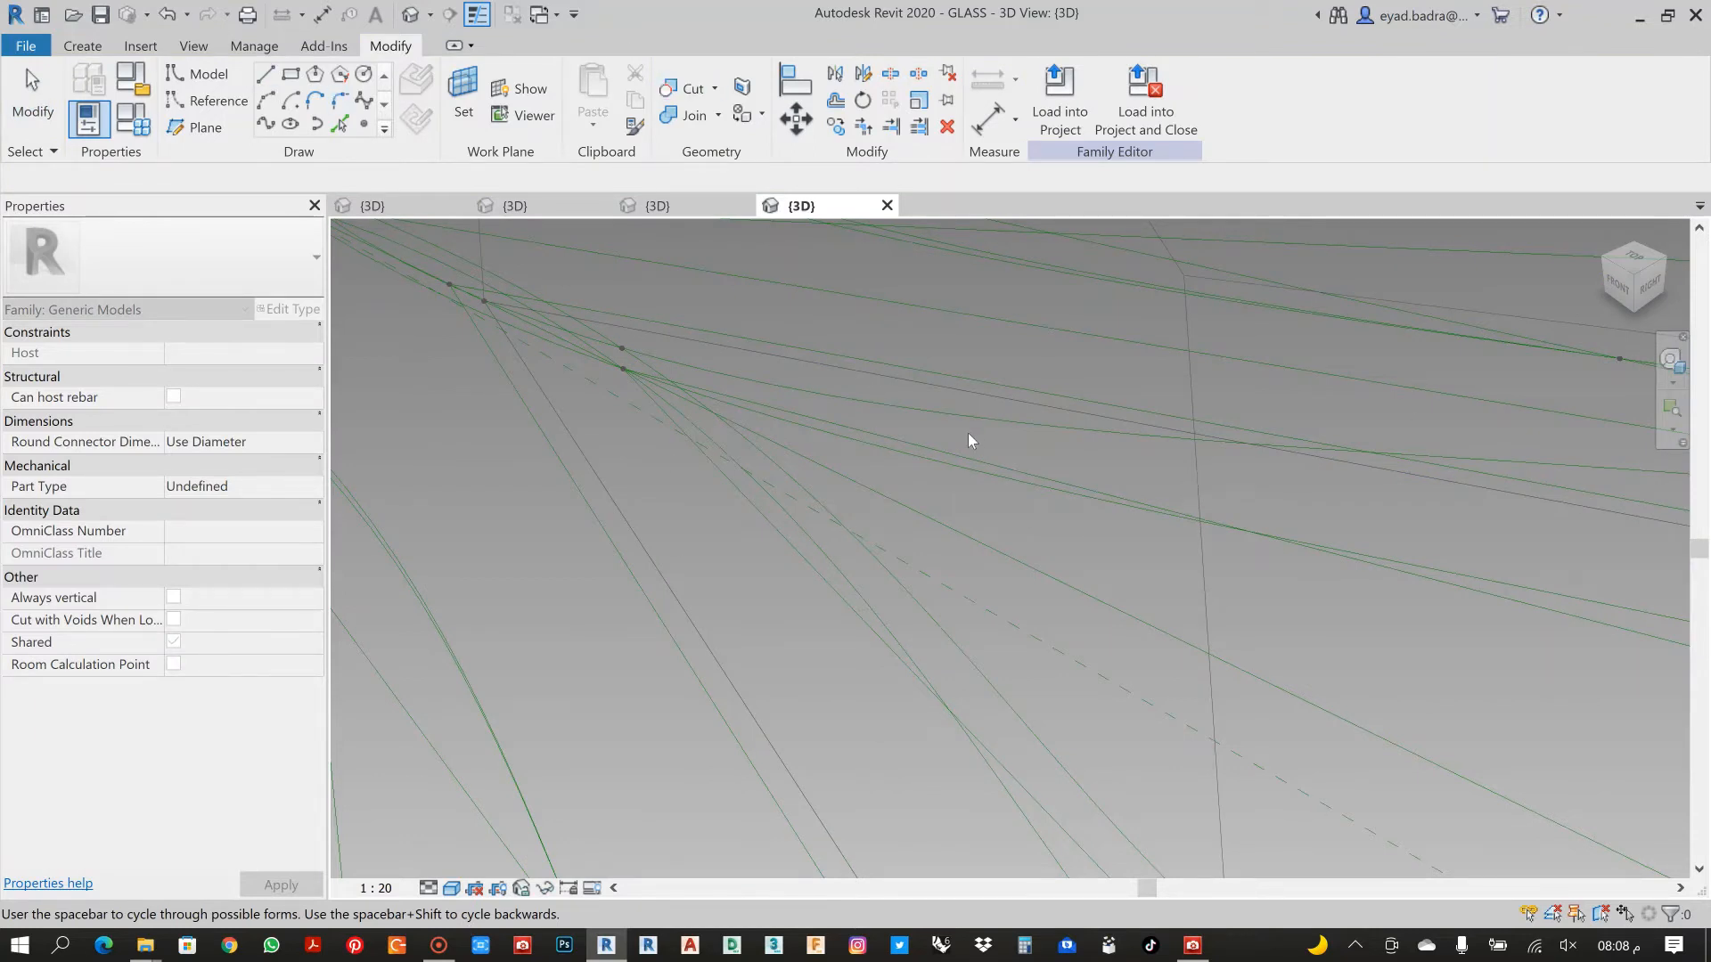
pyautogui.scroll(-3, 968, 433)
pyautogui.scroll(-3, 1189, 708)
pyautogui.moveTo(948, 584); pyautogui.dragTo(719, 531, button='middle')
pyautogui.scroll(-2, 719, 531)
pyautogui.moveTo(986, 561); pyautogui.dragTo(988, 621, button='middle')
pyautogui.click(1232, 428)
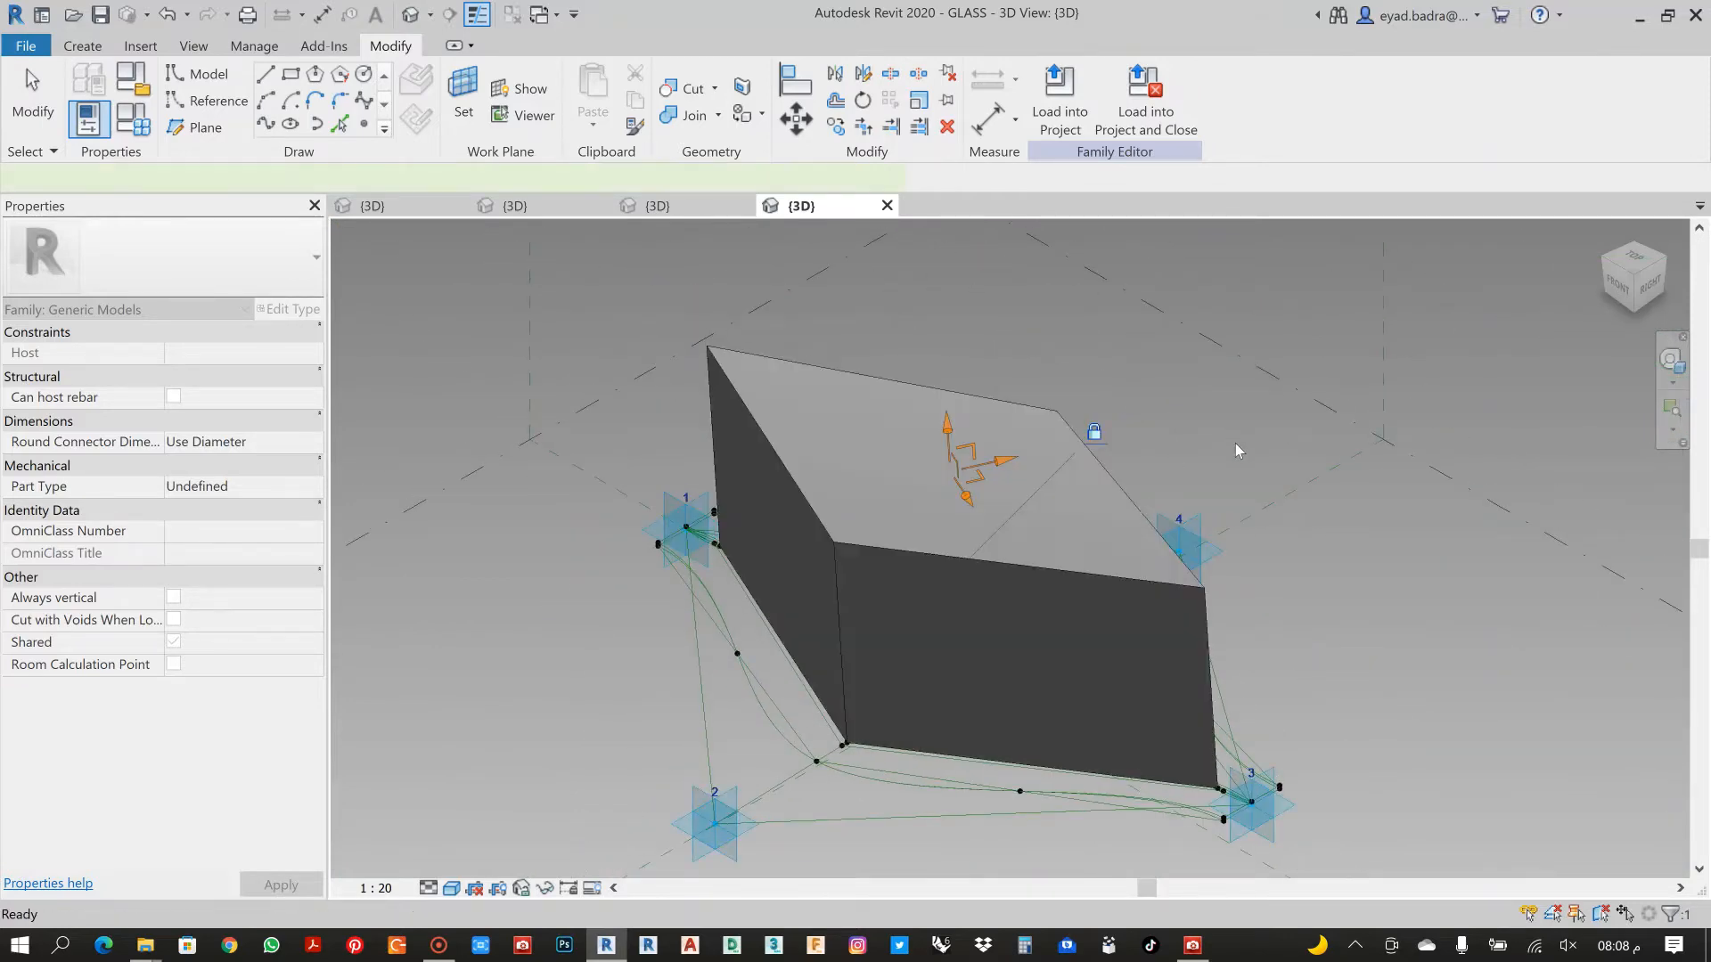
# Associate the new form's negative offset with a new instance family parameter named GLASSTHK, grouped under Dimensions
pyautogui.click(882, 346)
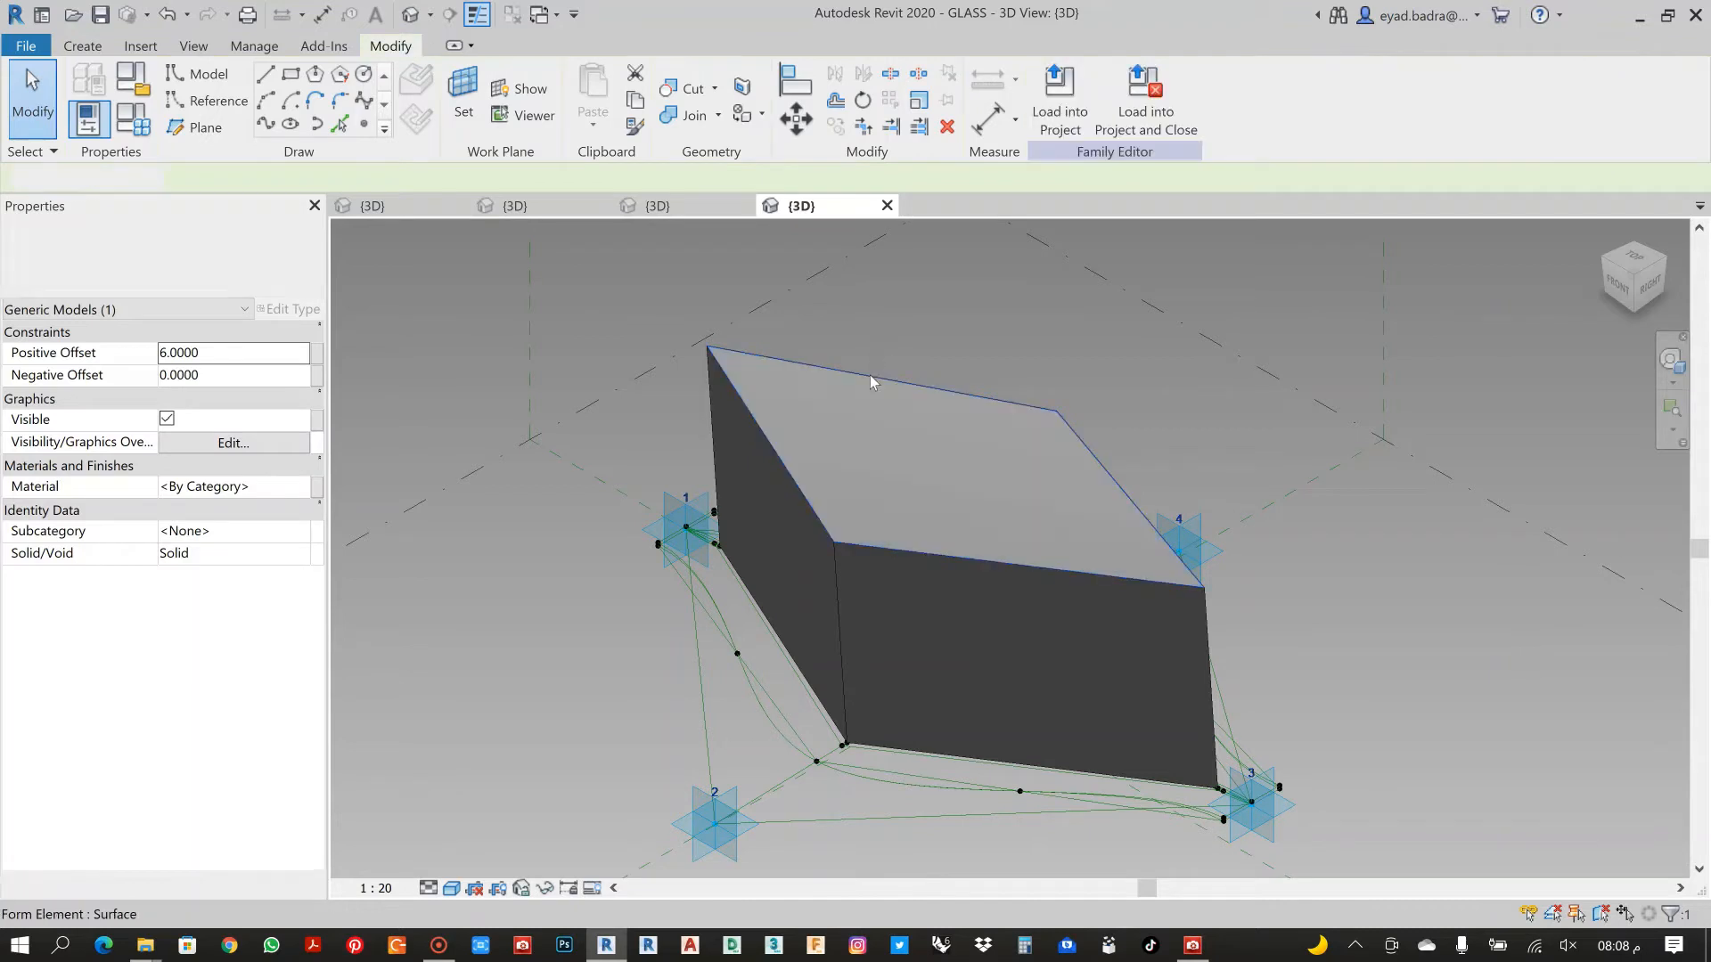
pyautogui.click(872, 381)
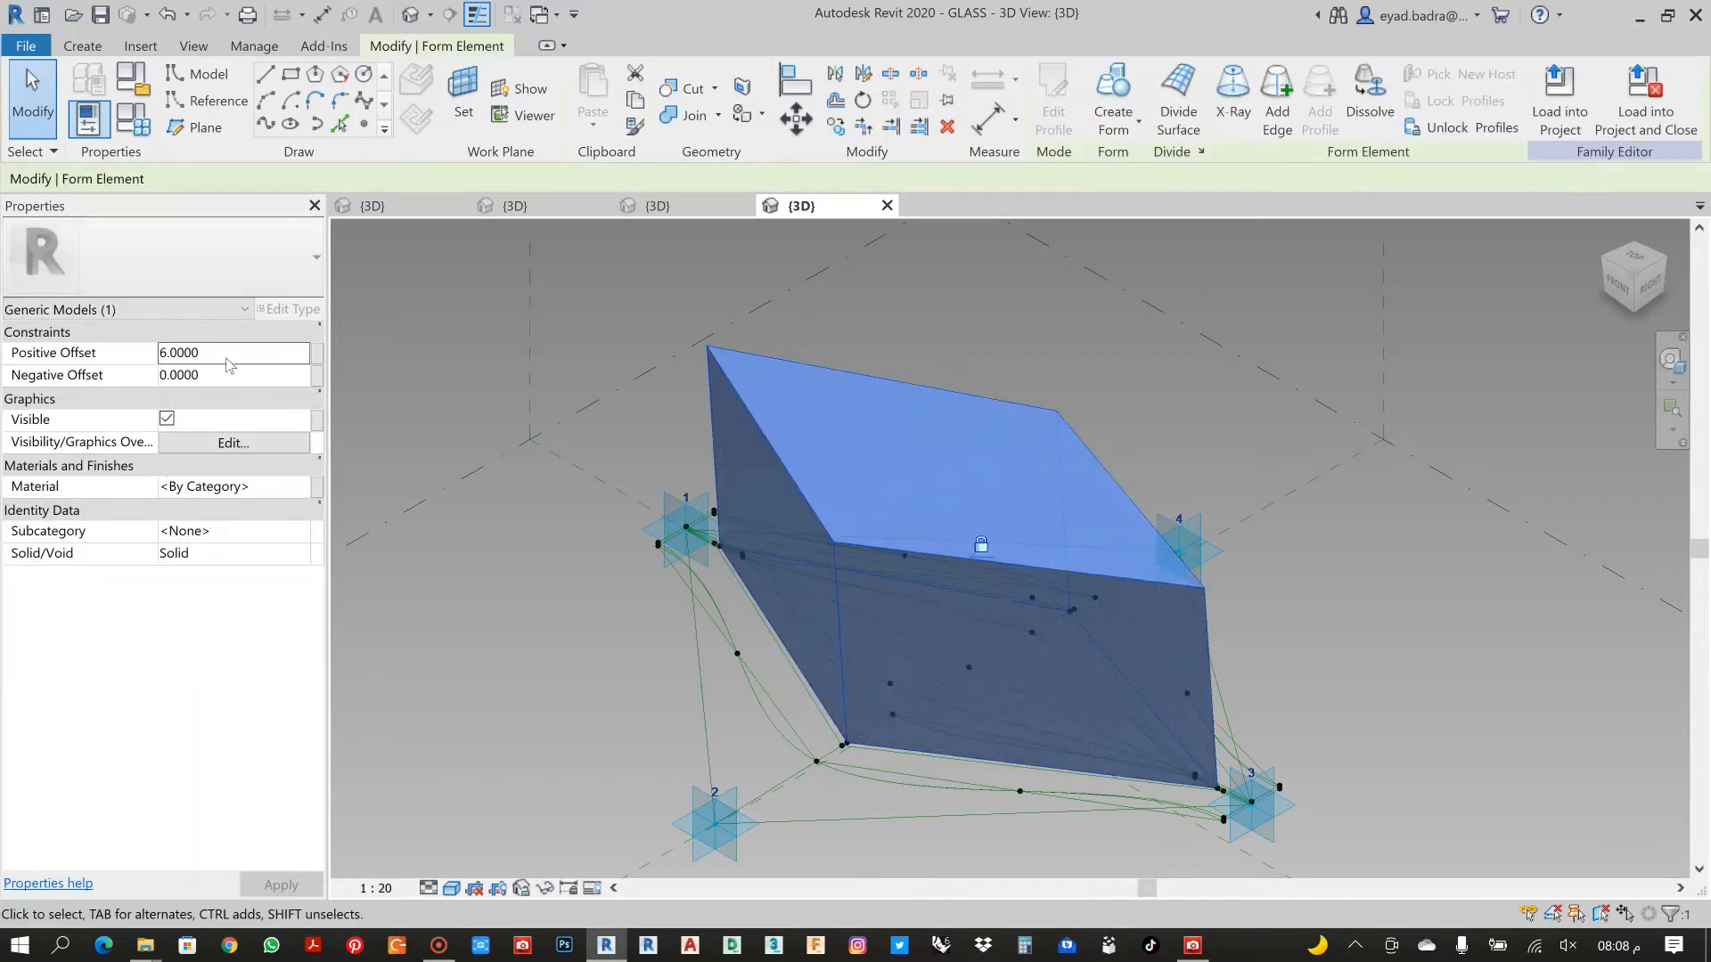
pyautogui.click(316, 377)
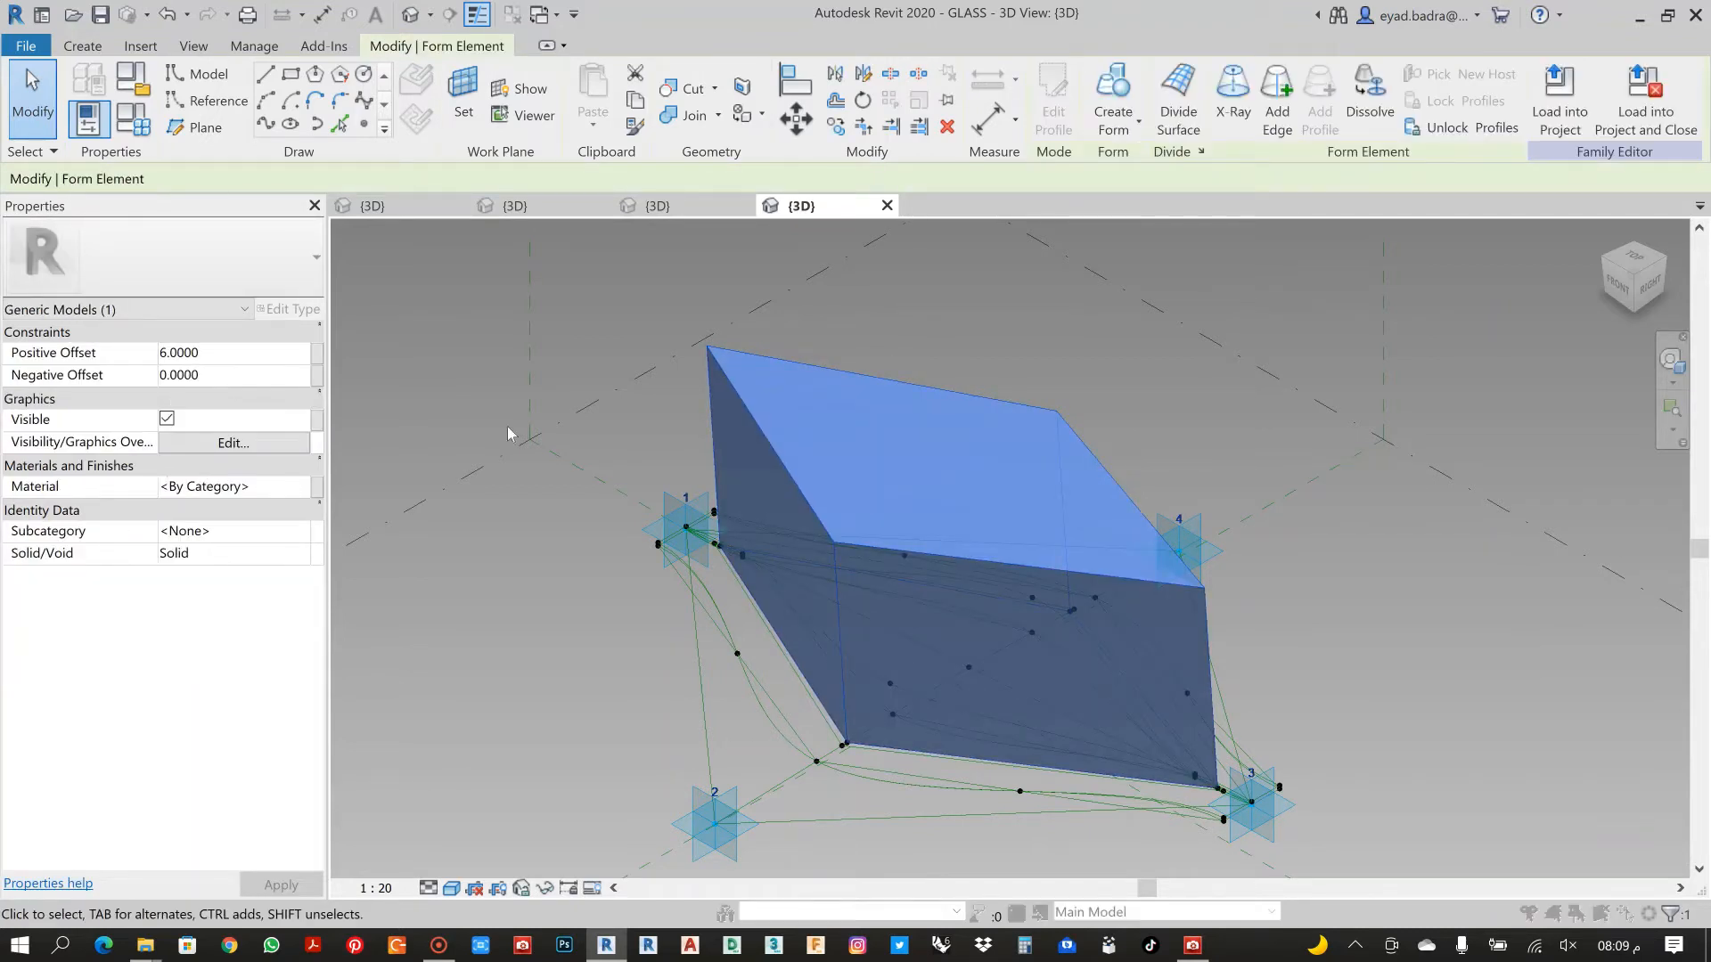
pyautogui.click(881, 553)
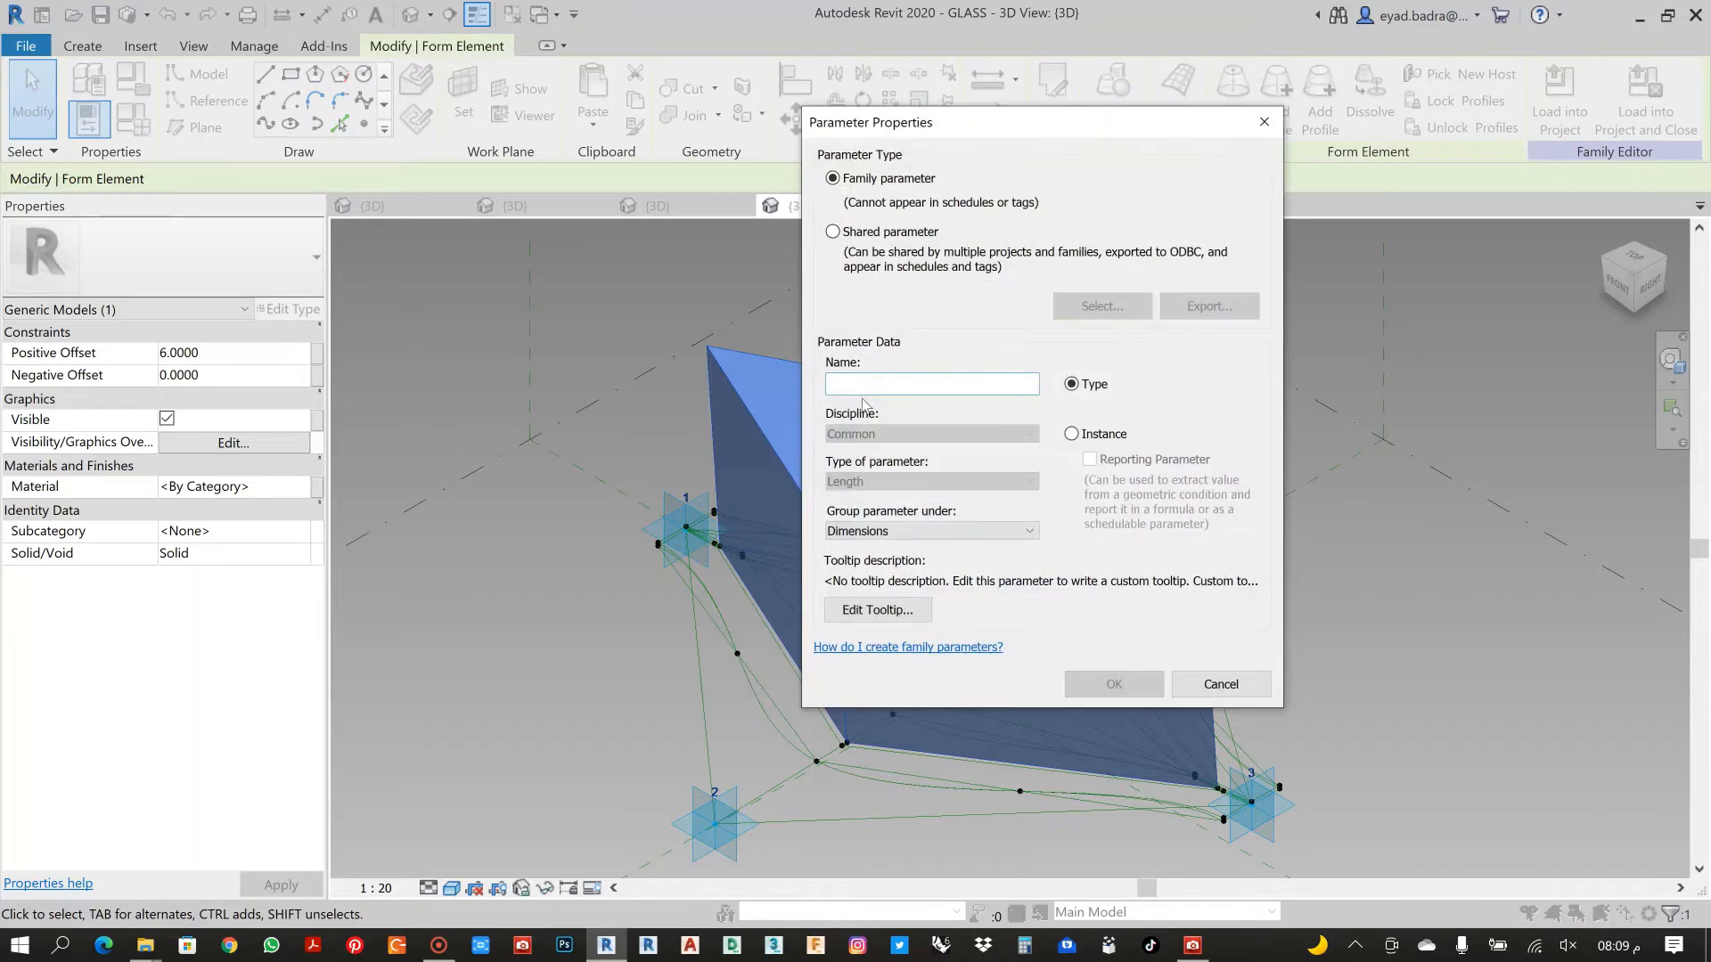
pyautogui.write('GLASSTHK')
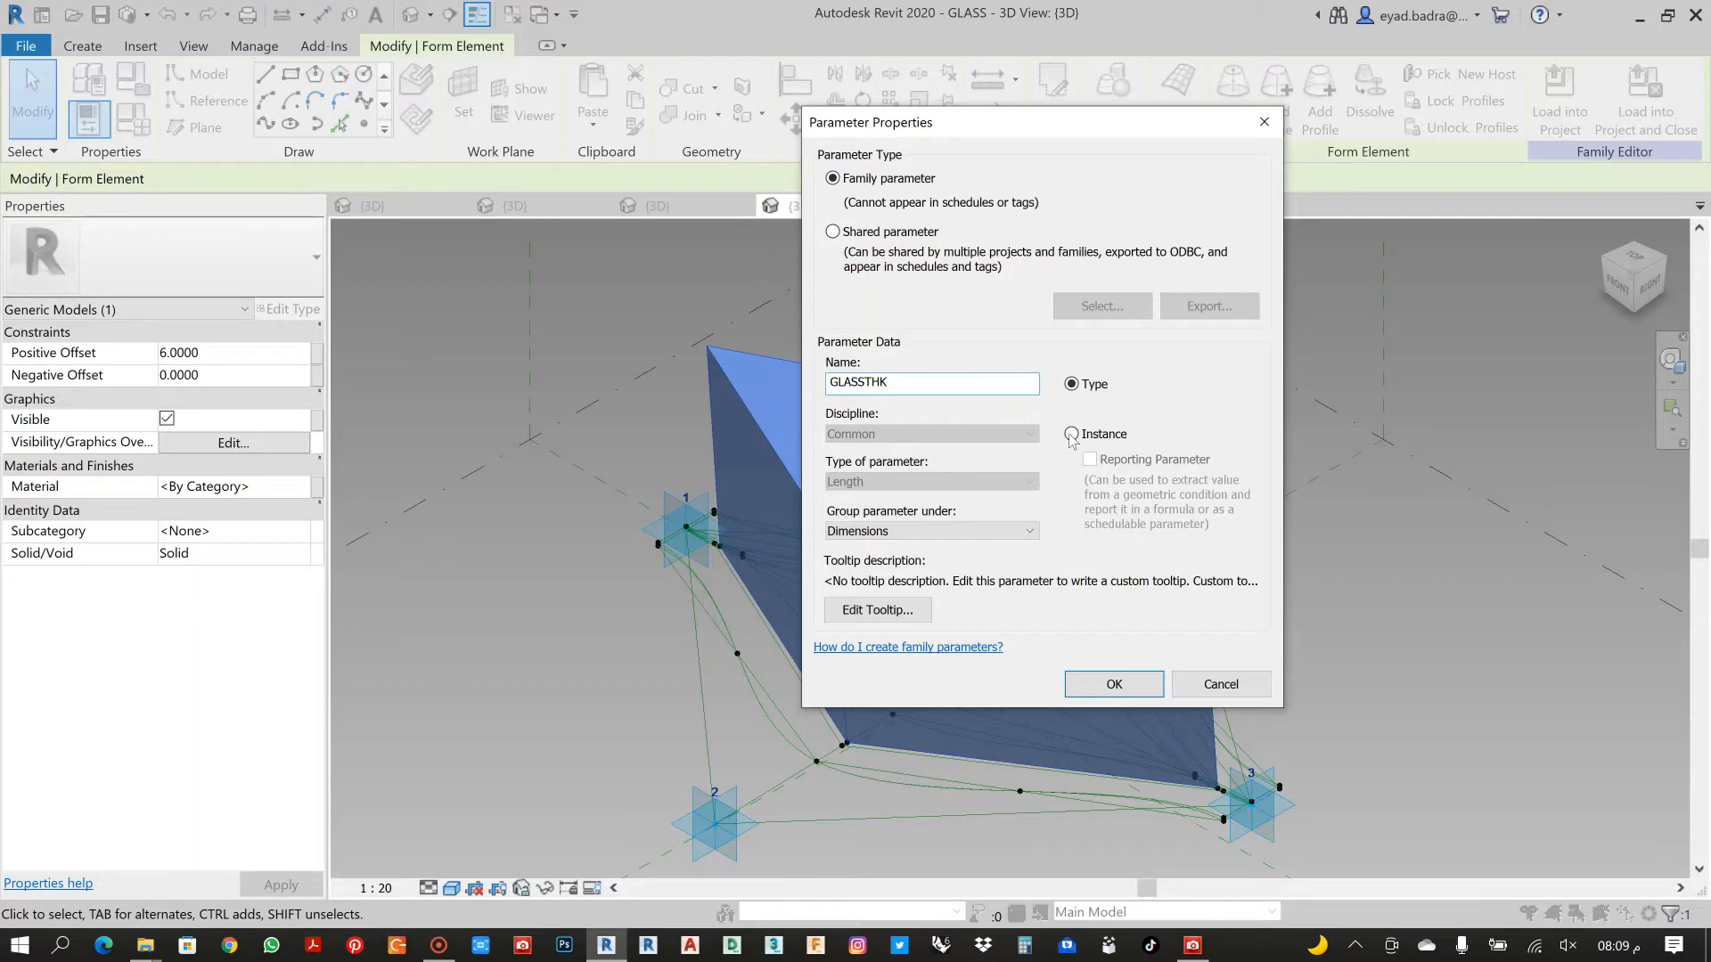
pyautogui.click(1071, 434)
pyautogui.click(1114, 684)
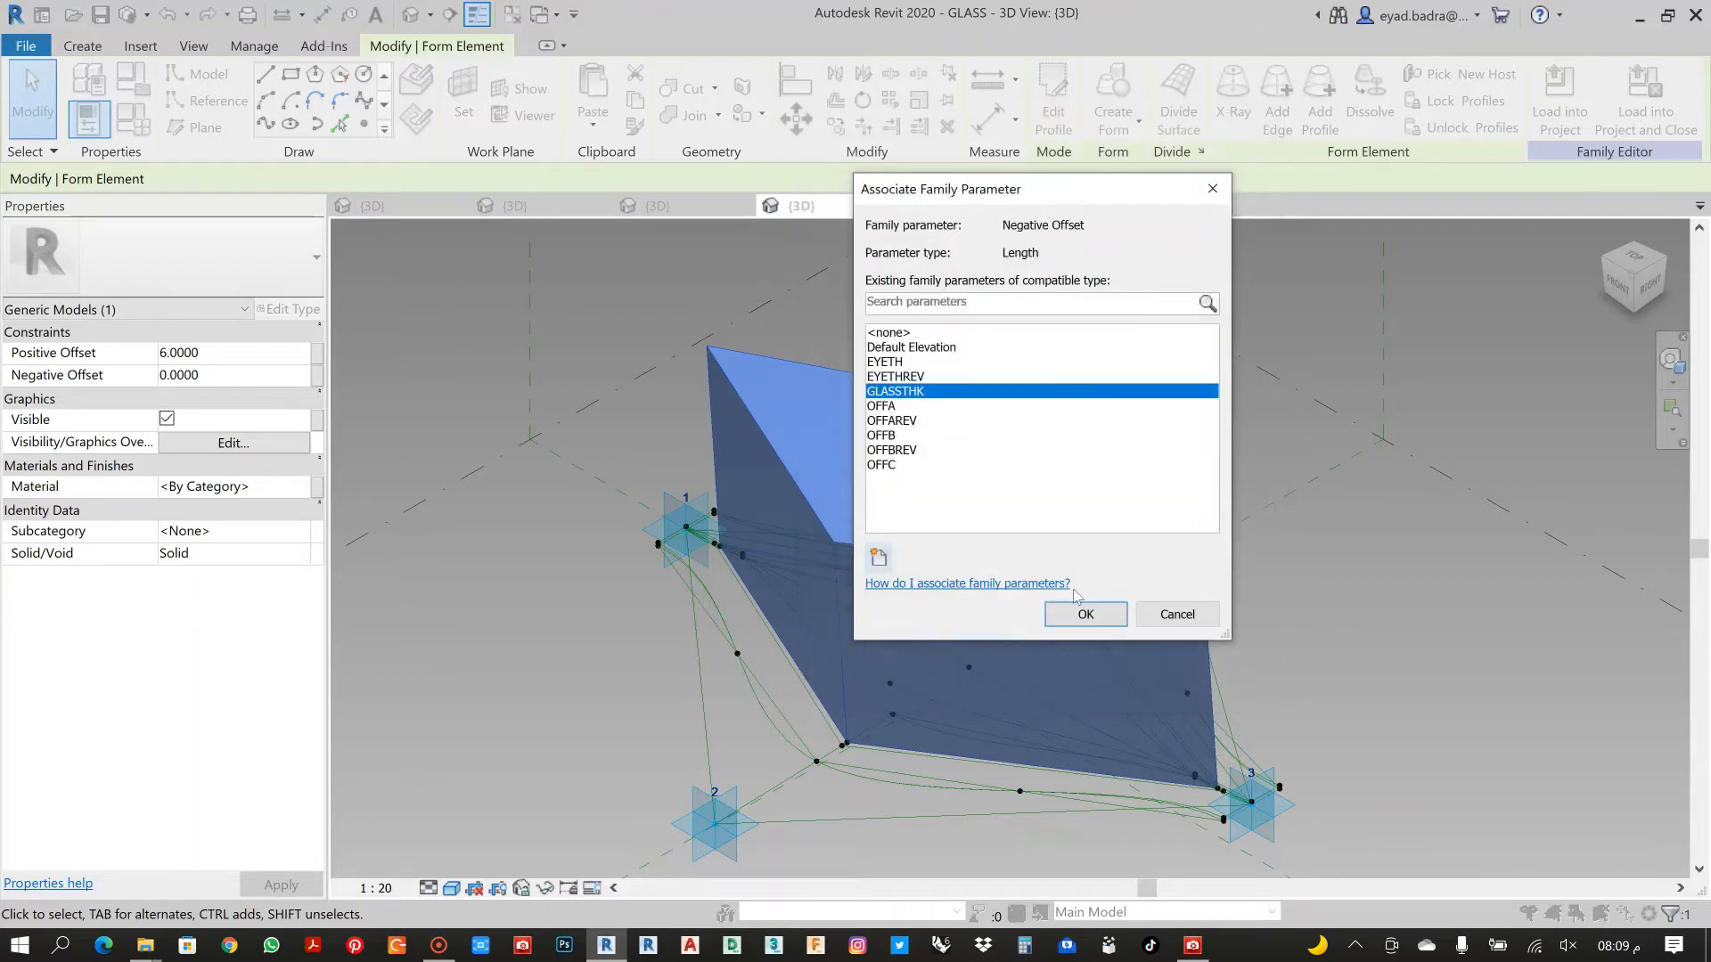
pyautogui.click(1084, 621)
# Set the GLASSTHK family parameter to 0.05 in the family types
pyautogui.click(133, 119)
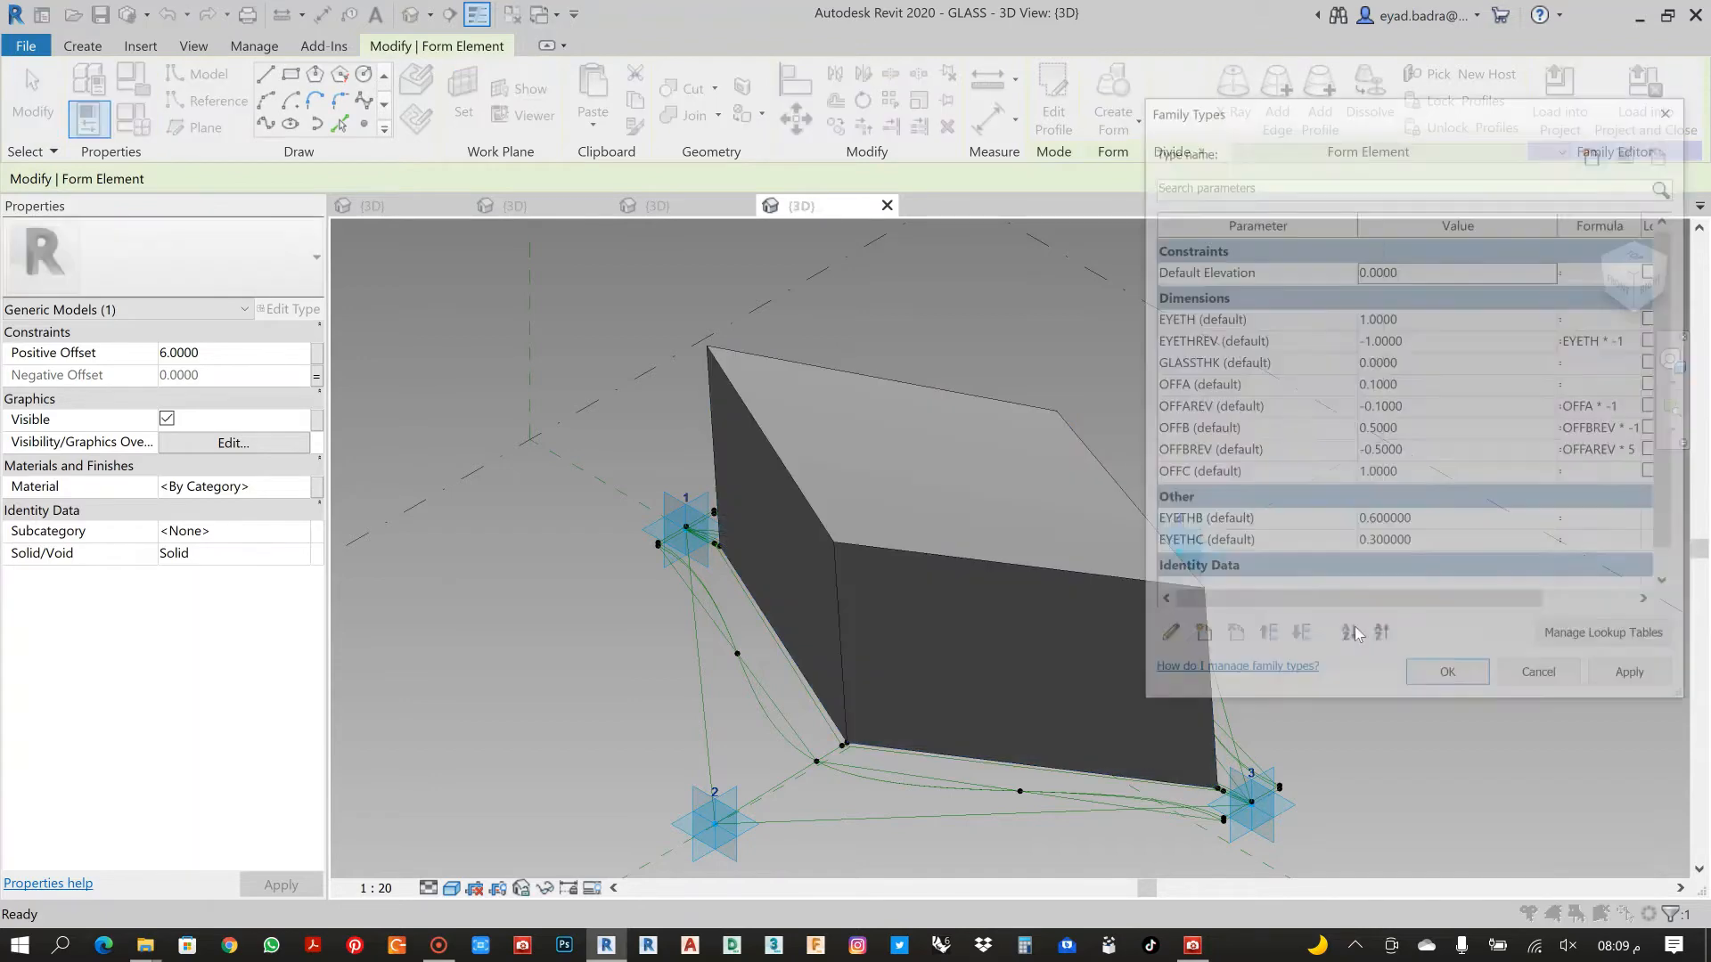
pyautogui.click(1432, 361)
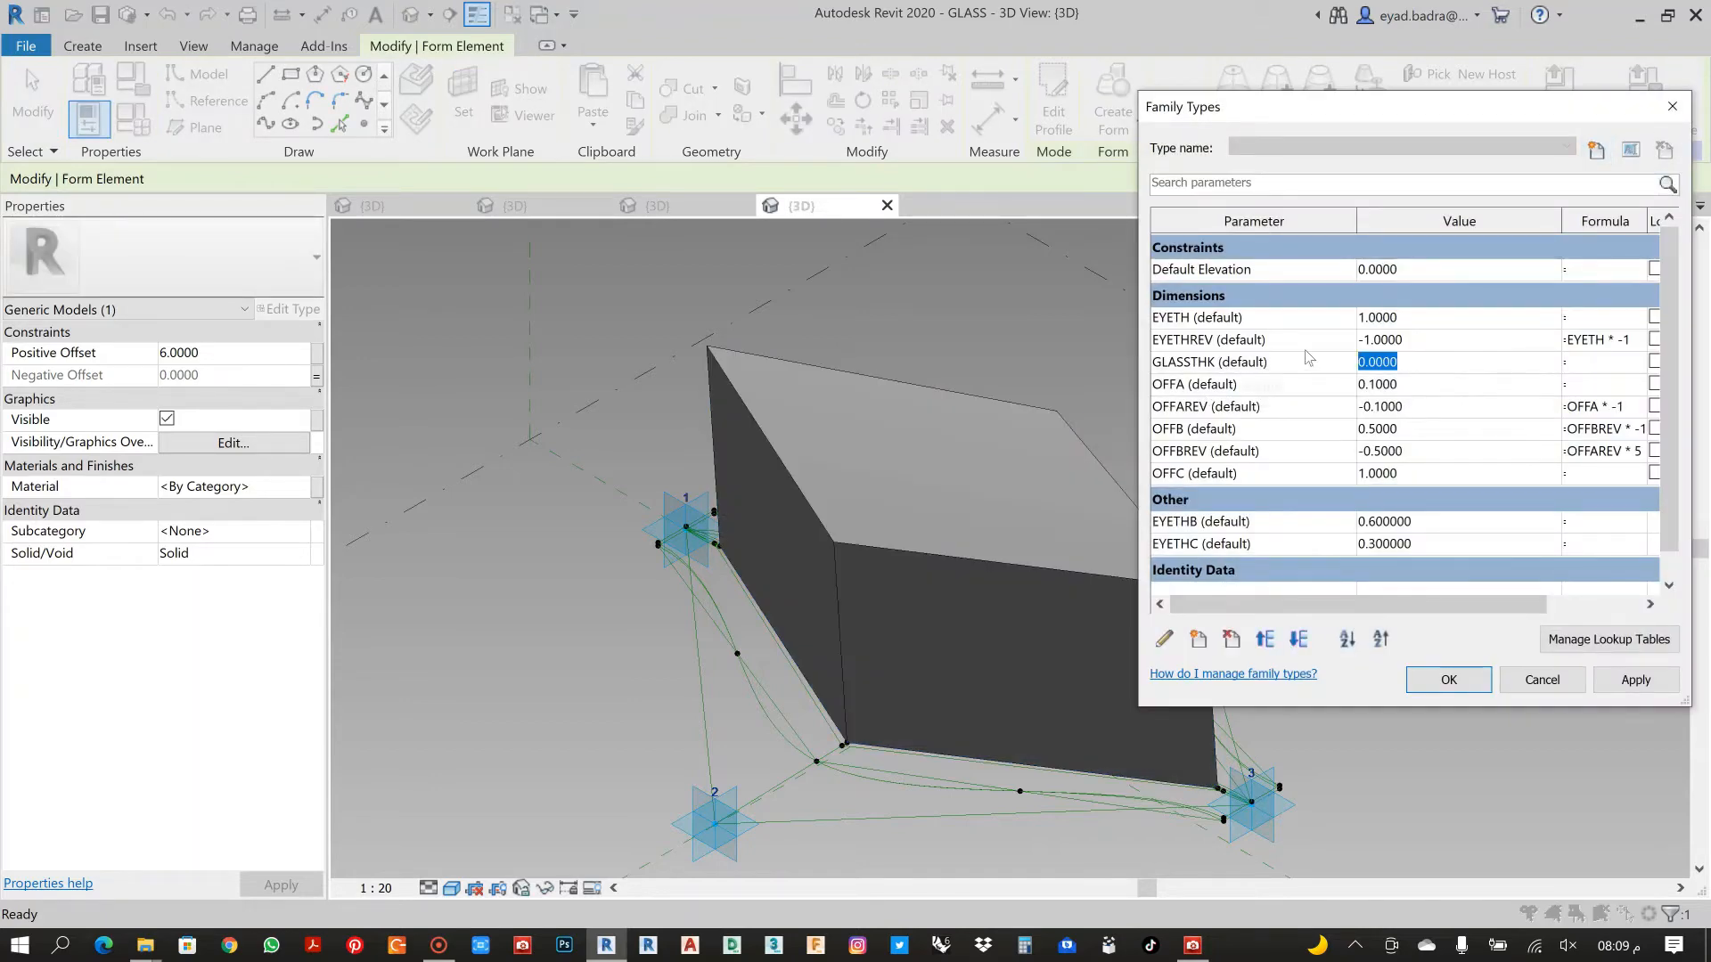
pyautogui.write('0')
pyautogui.click(1611, 681)
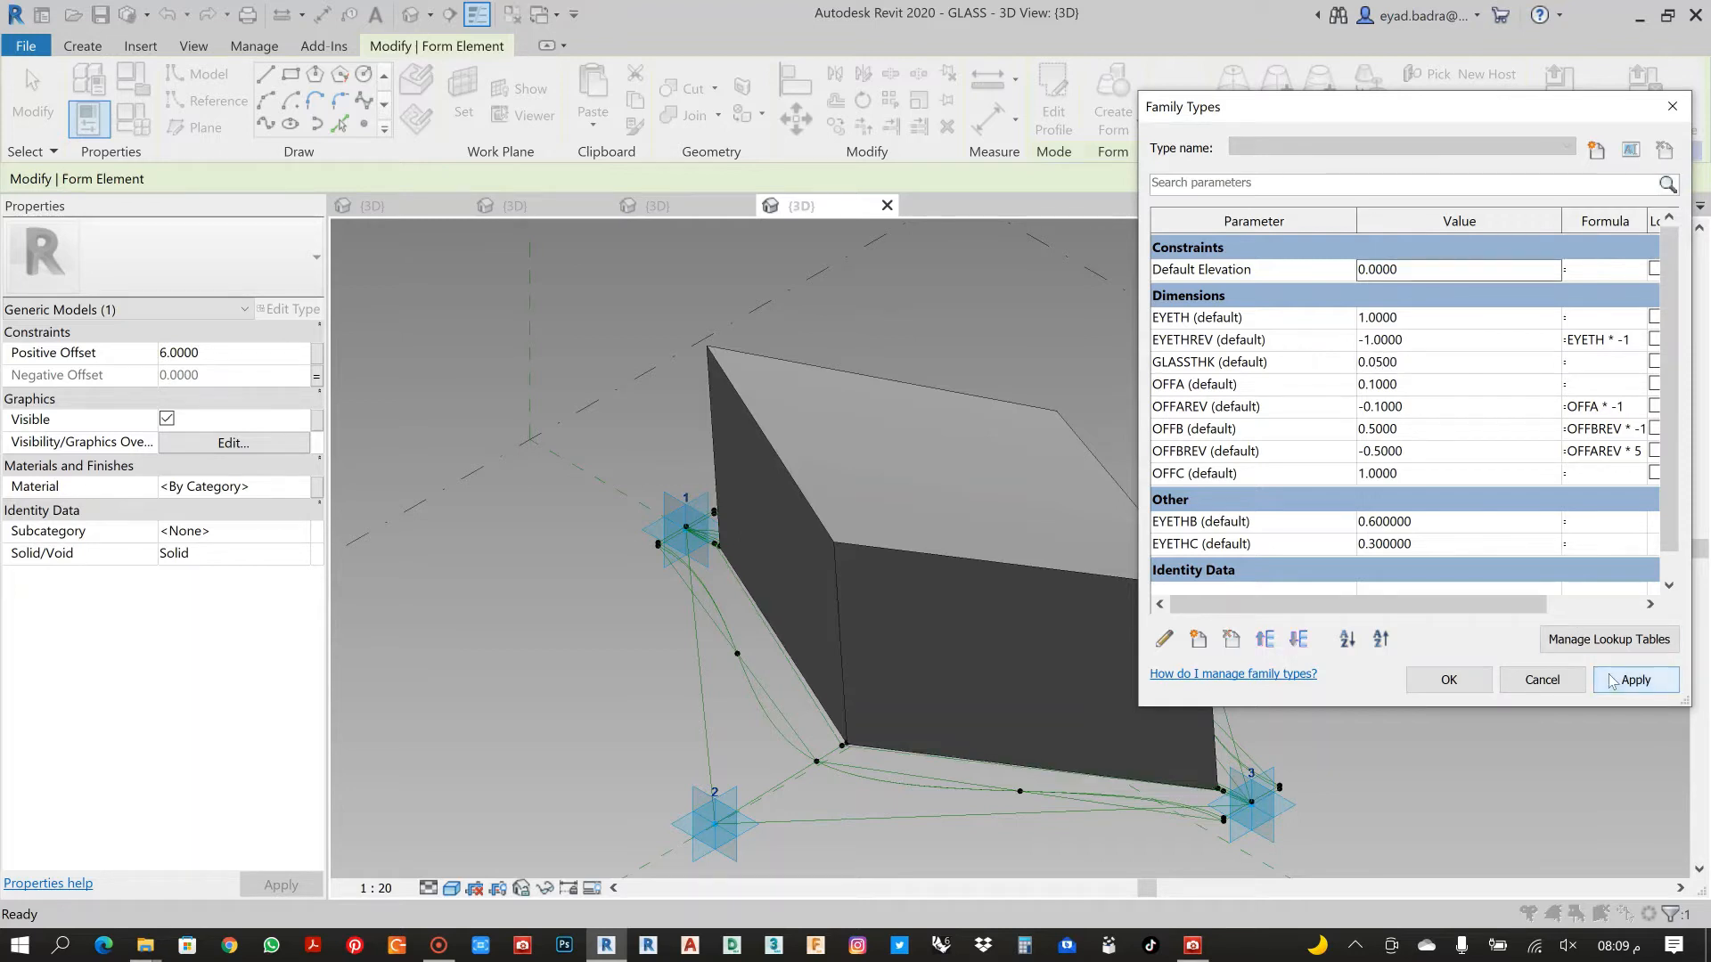
pyautogui.click(1448, 680)
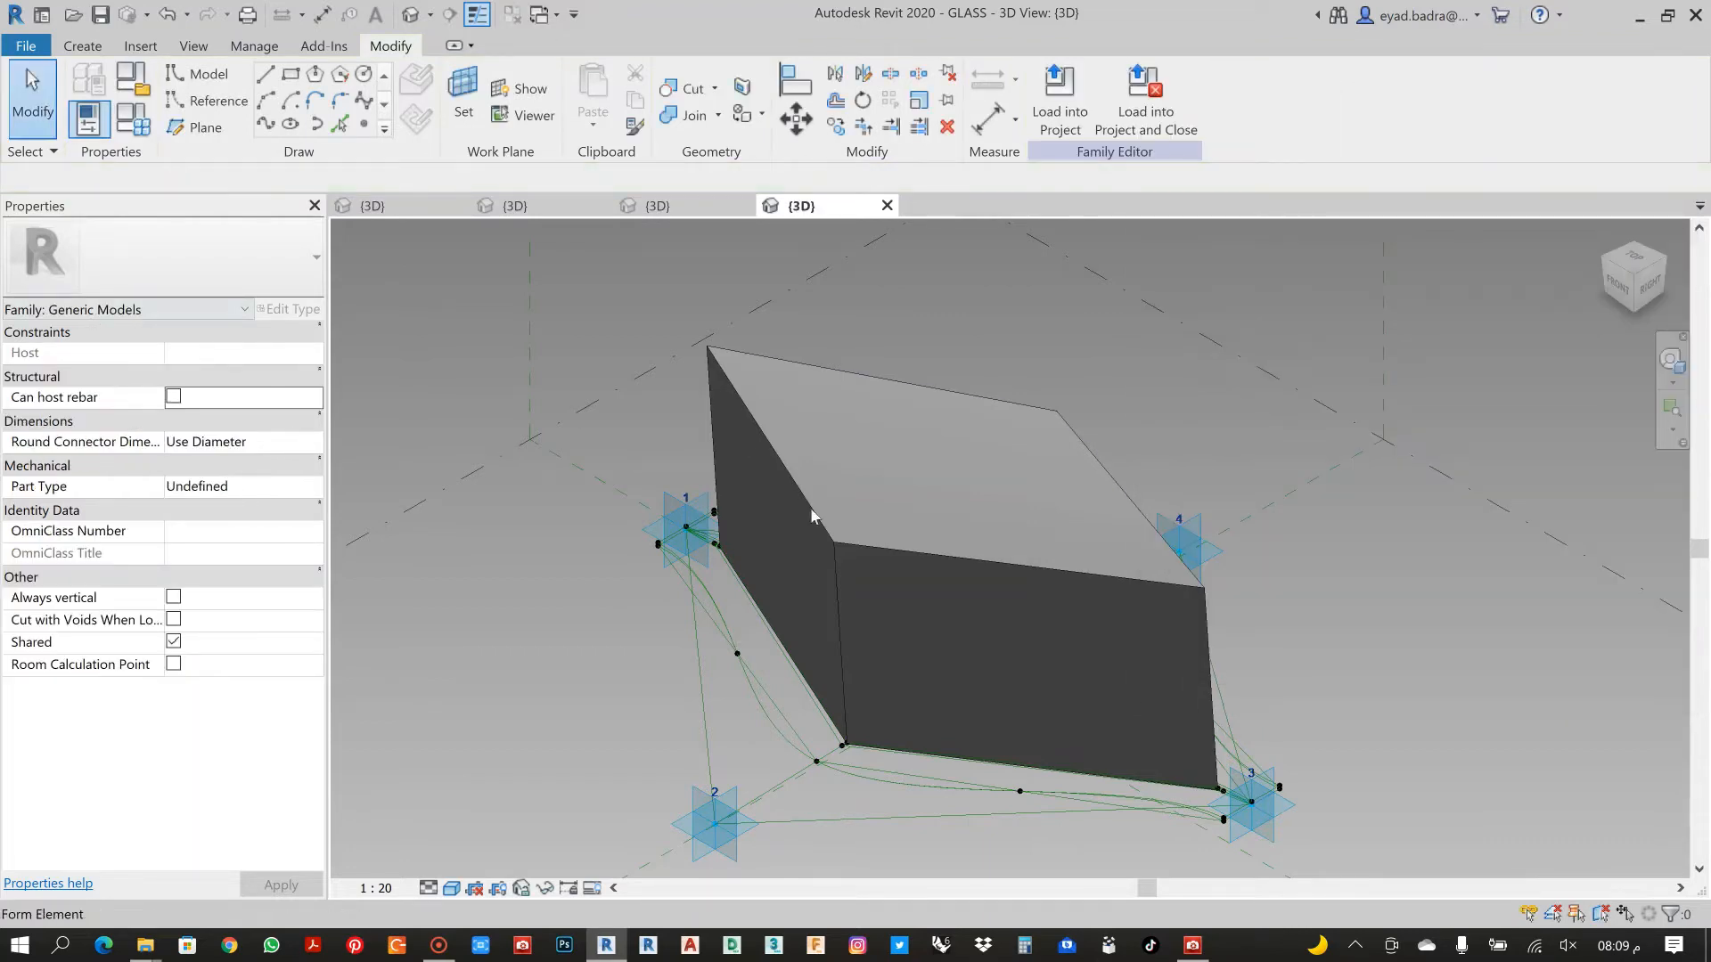
# Set the solid form's positive offset to 0 to flatten it into a thin glass panel
pyautogui.click(736, 357)
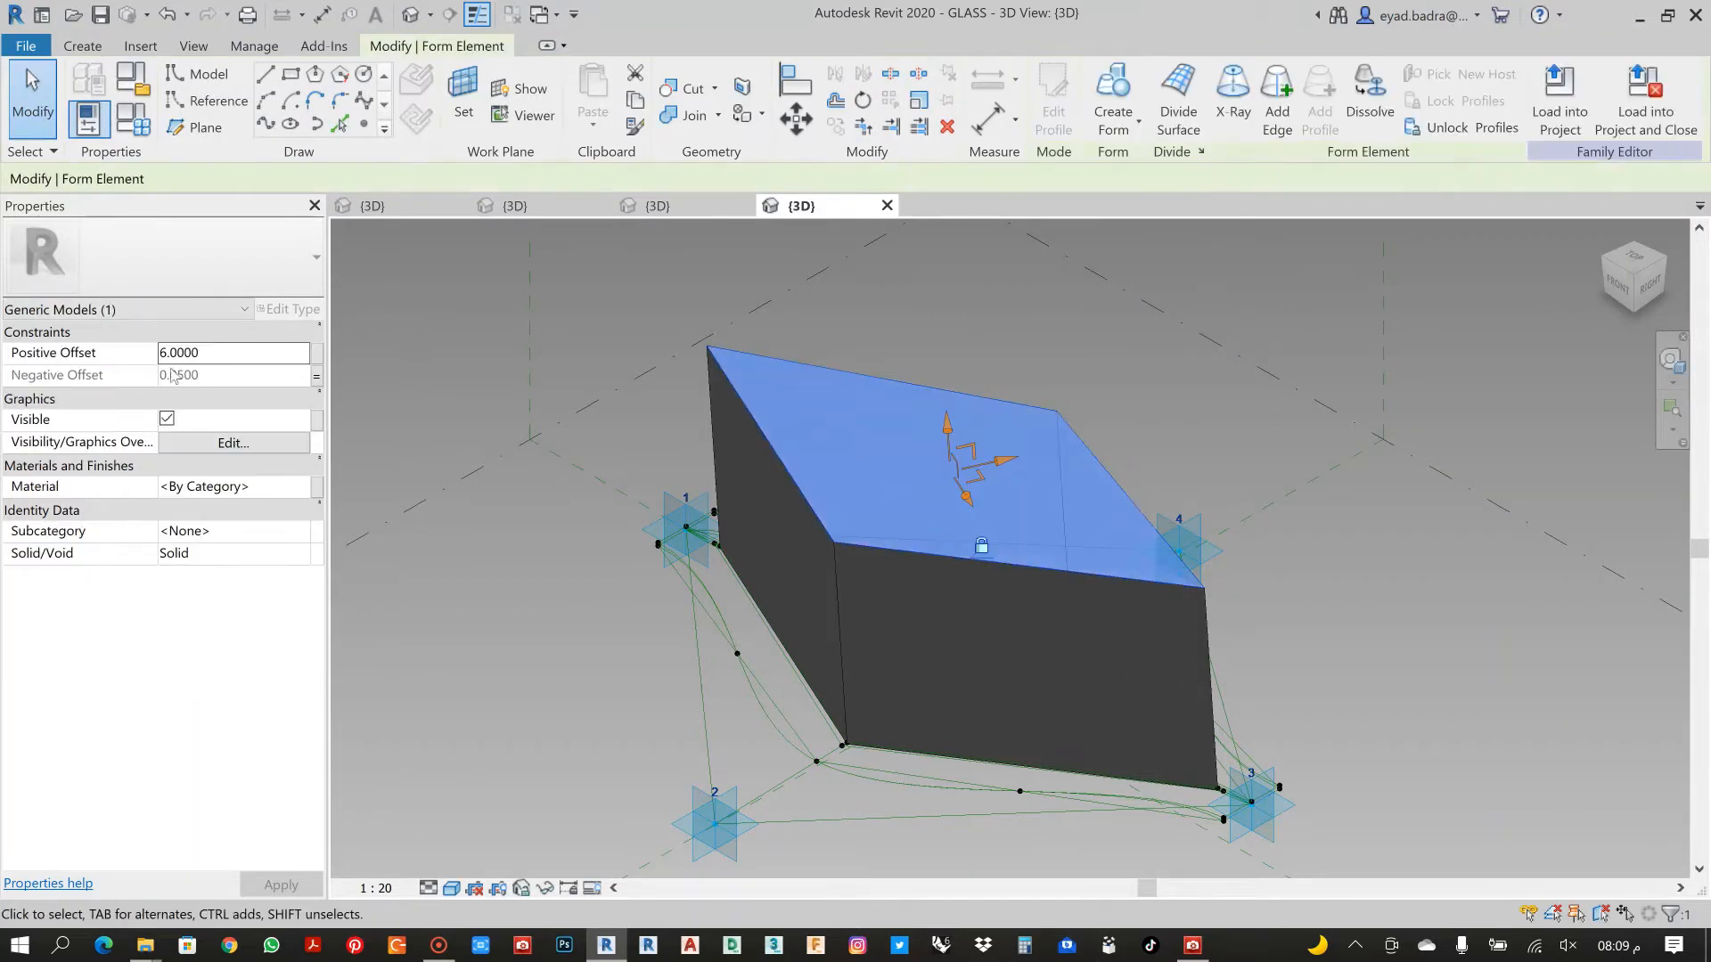
pyautogui.write('0')
pyautogui.press('Return')
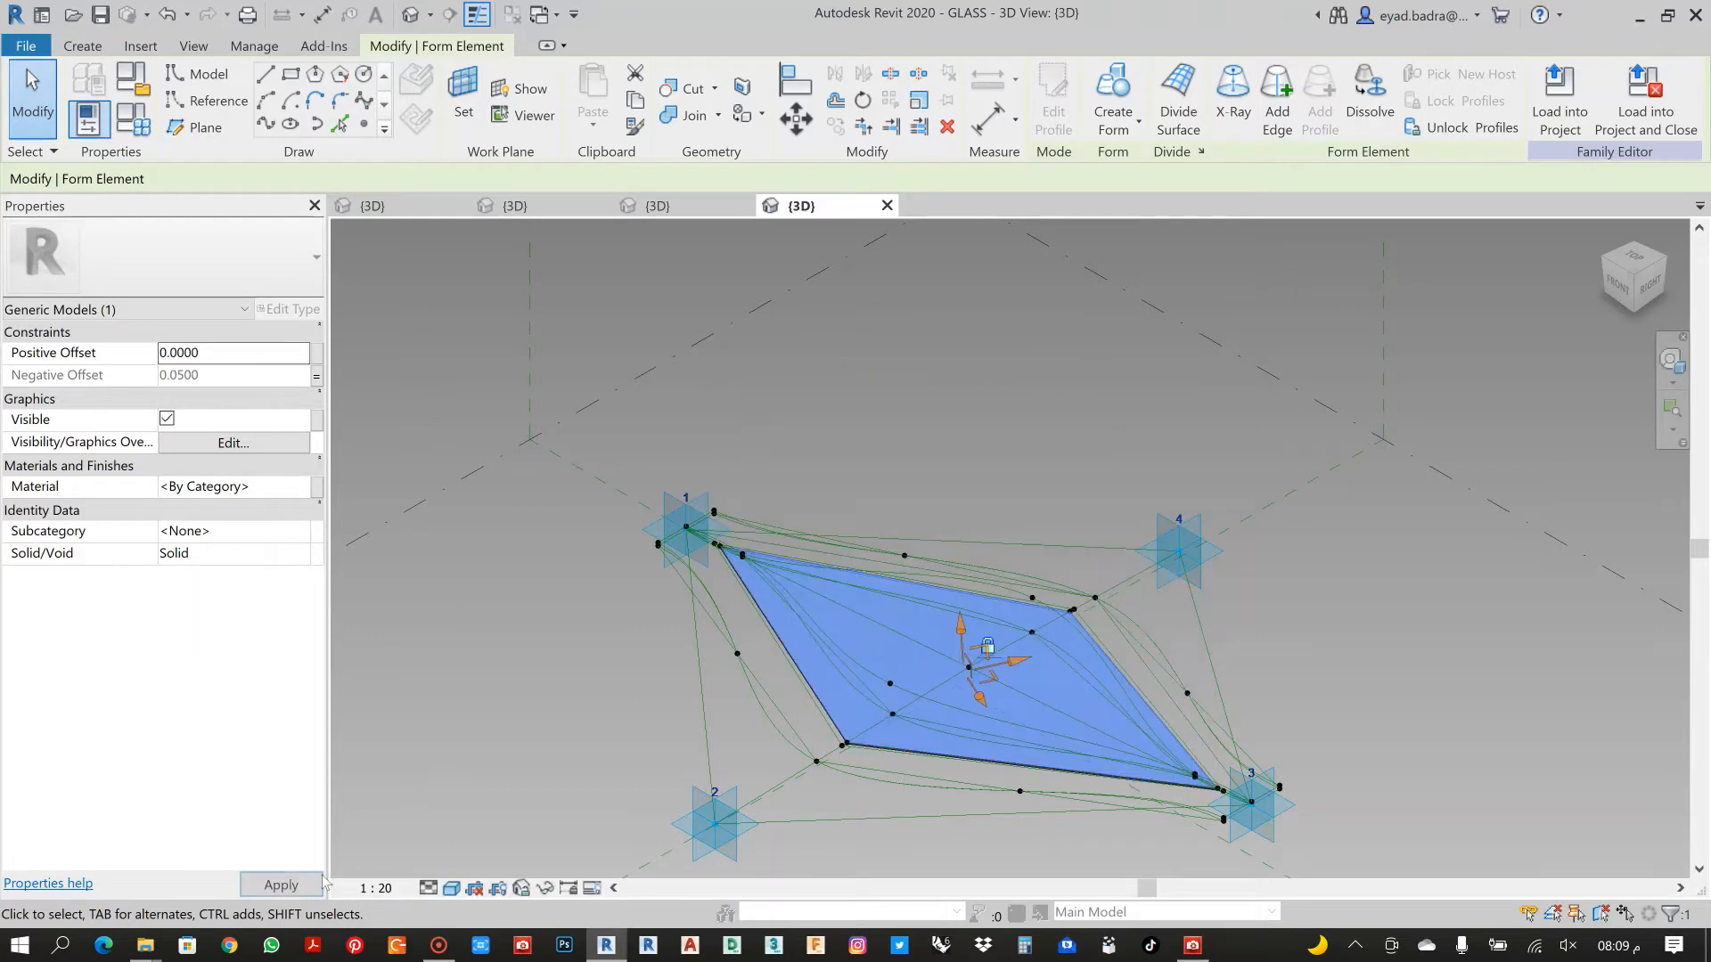
pyautogui.click(528, 652)
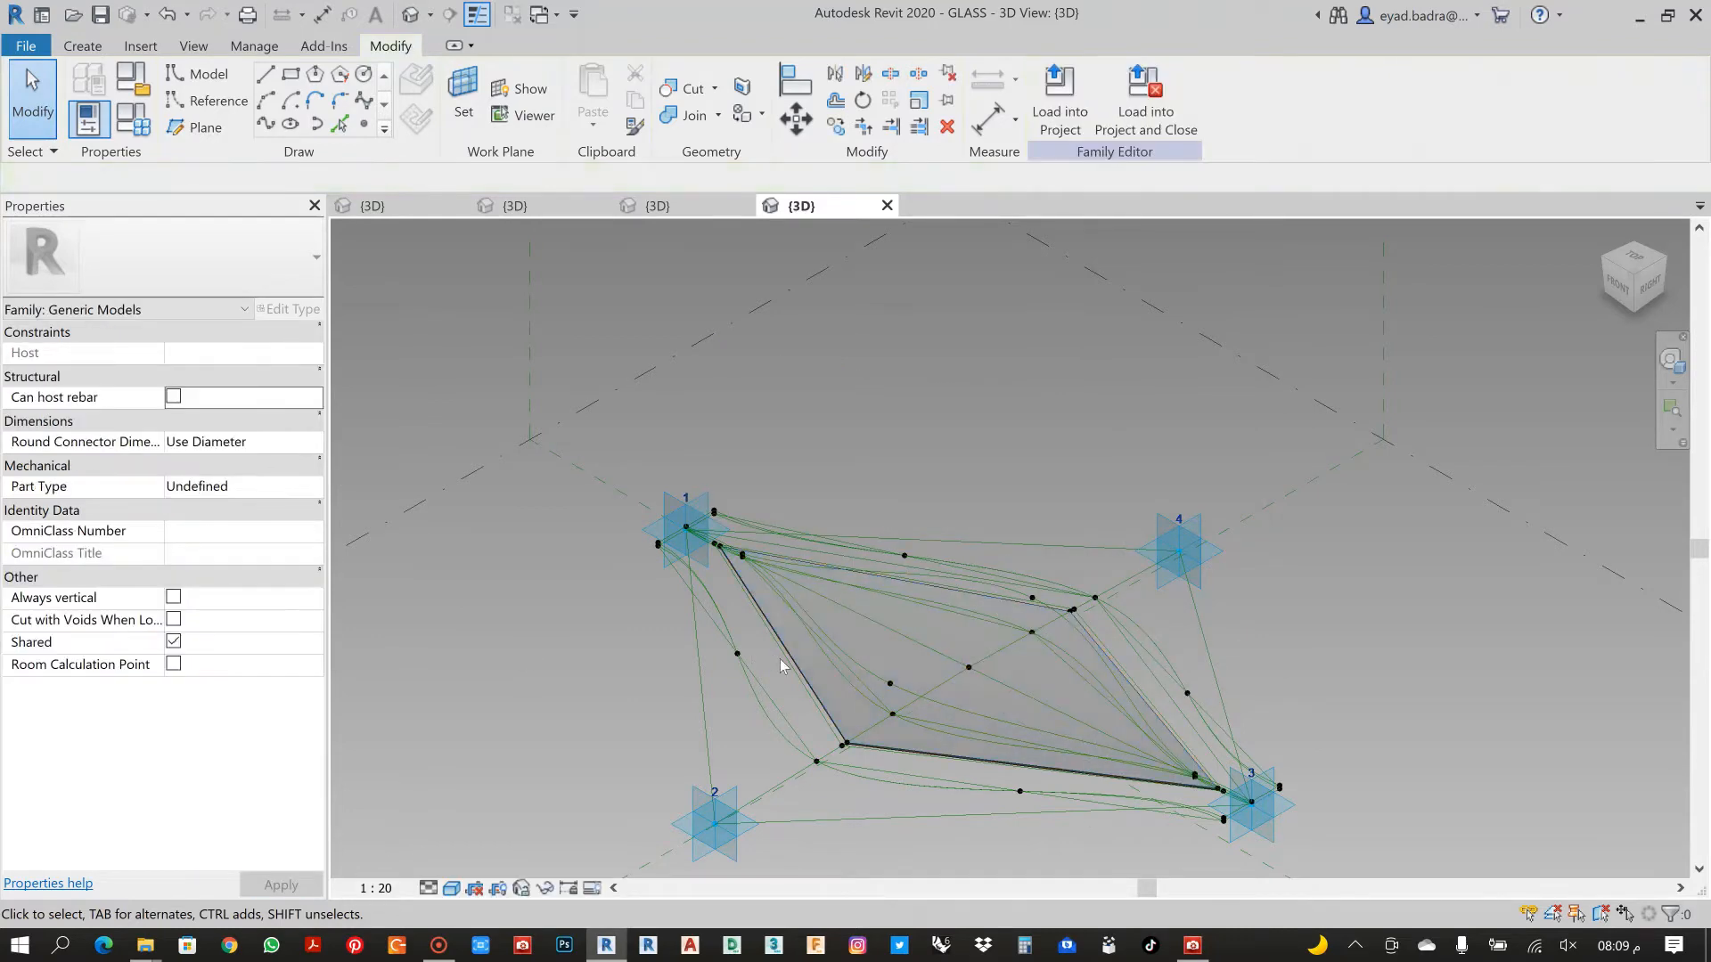
pyautogui.scroll(5, 806, 672)
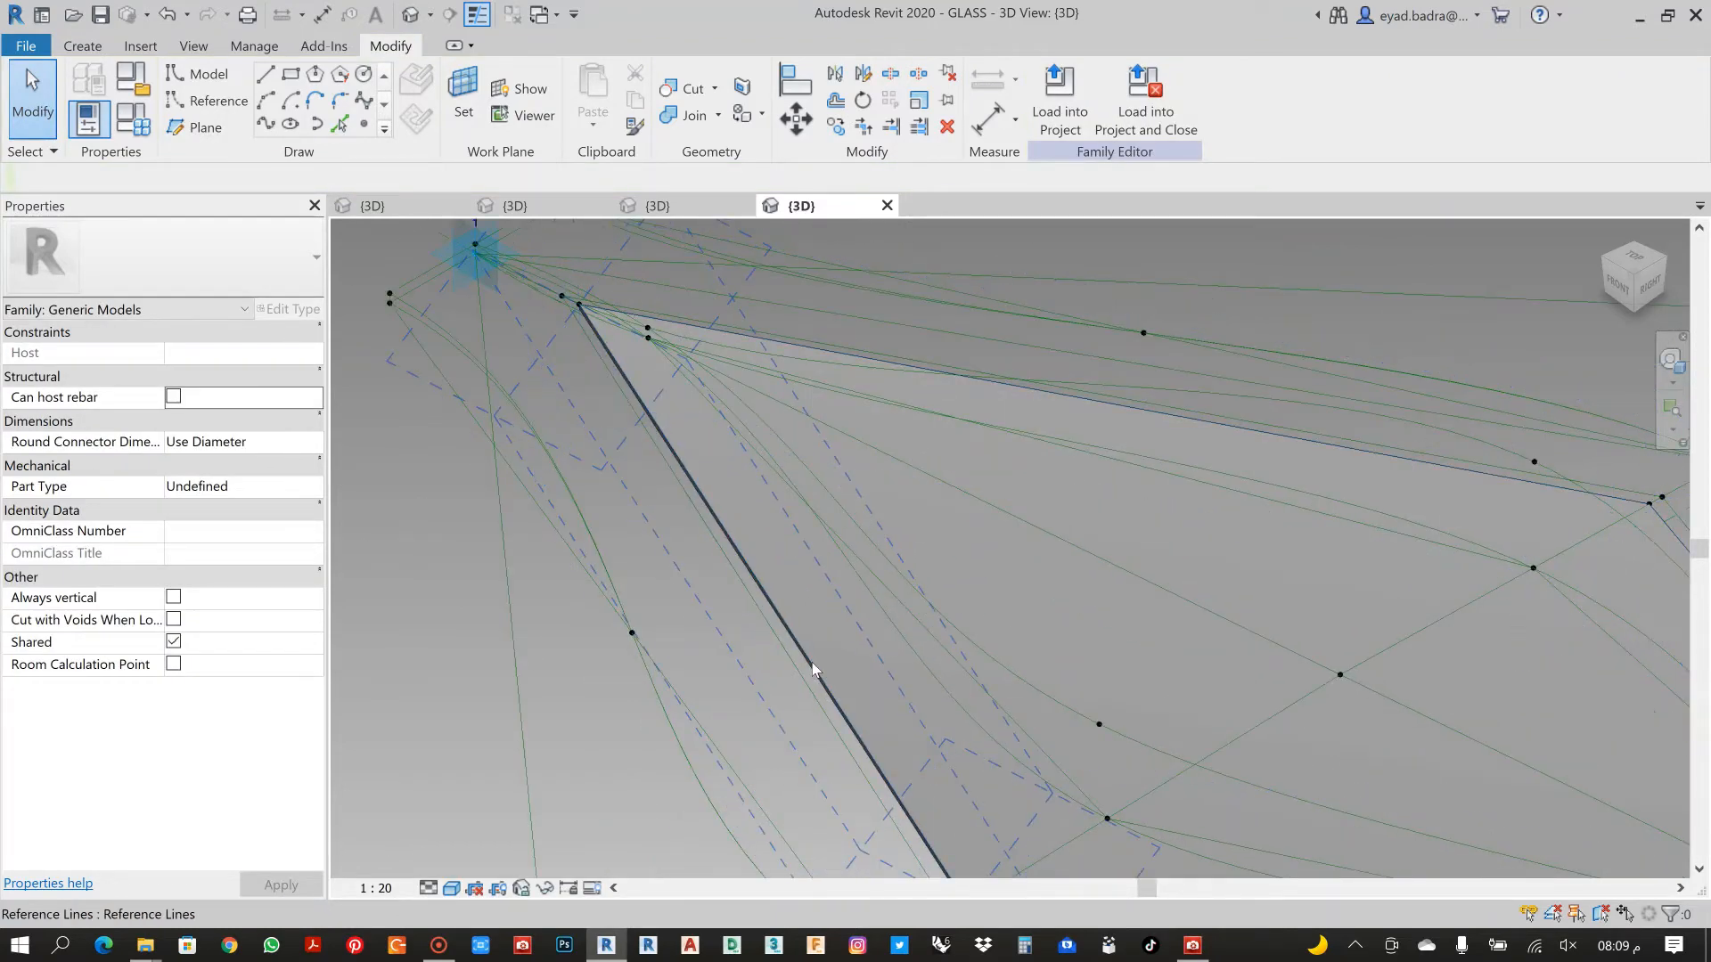
pyautogui.click(811, 665)
pyautogui.click(586, 762)
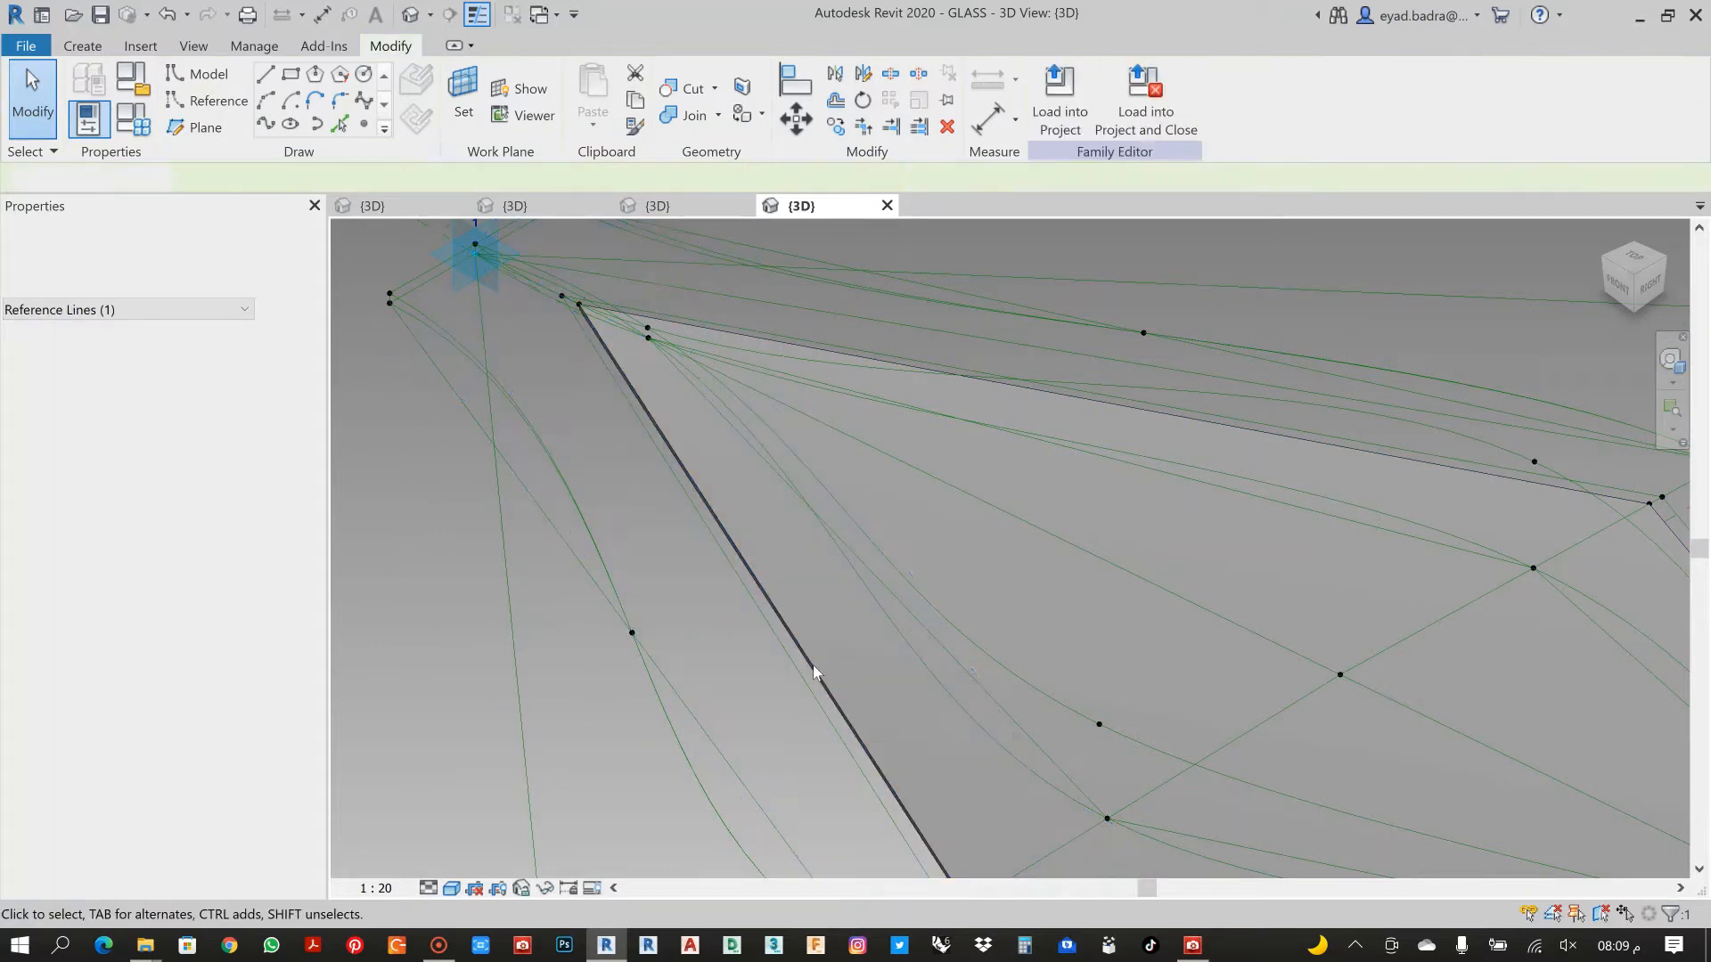
# Associate the glass panel form's material with a new instance family parameter named GLASS MATERIAL, grouped under Materials and Finishes
pyautogui.press('Tab')
pyautogui.click(811, 665)
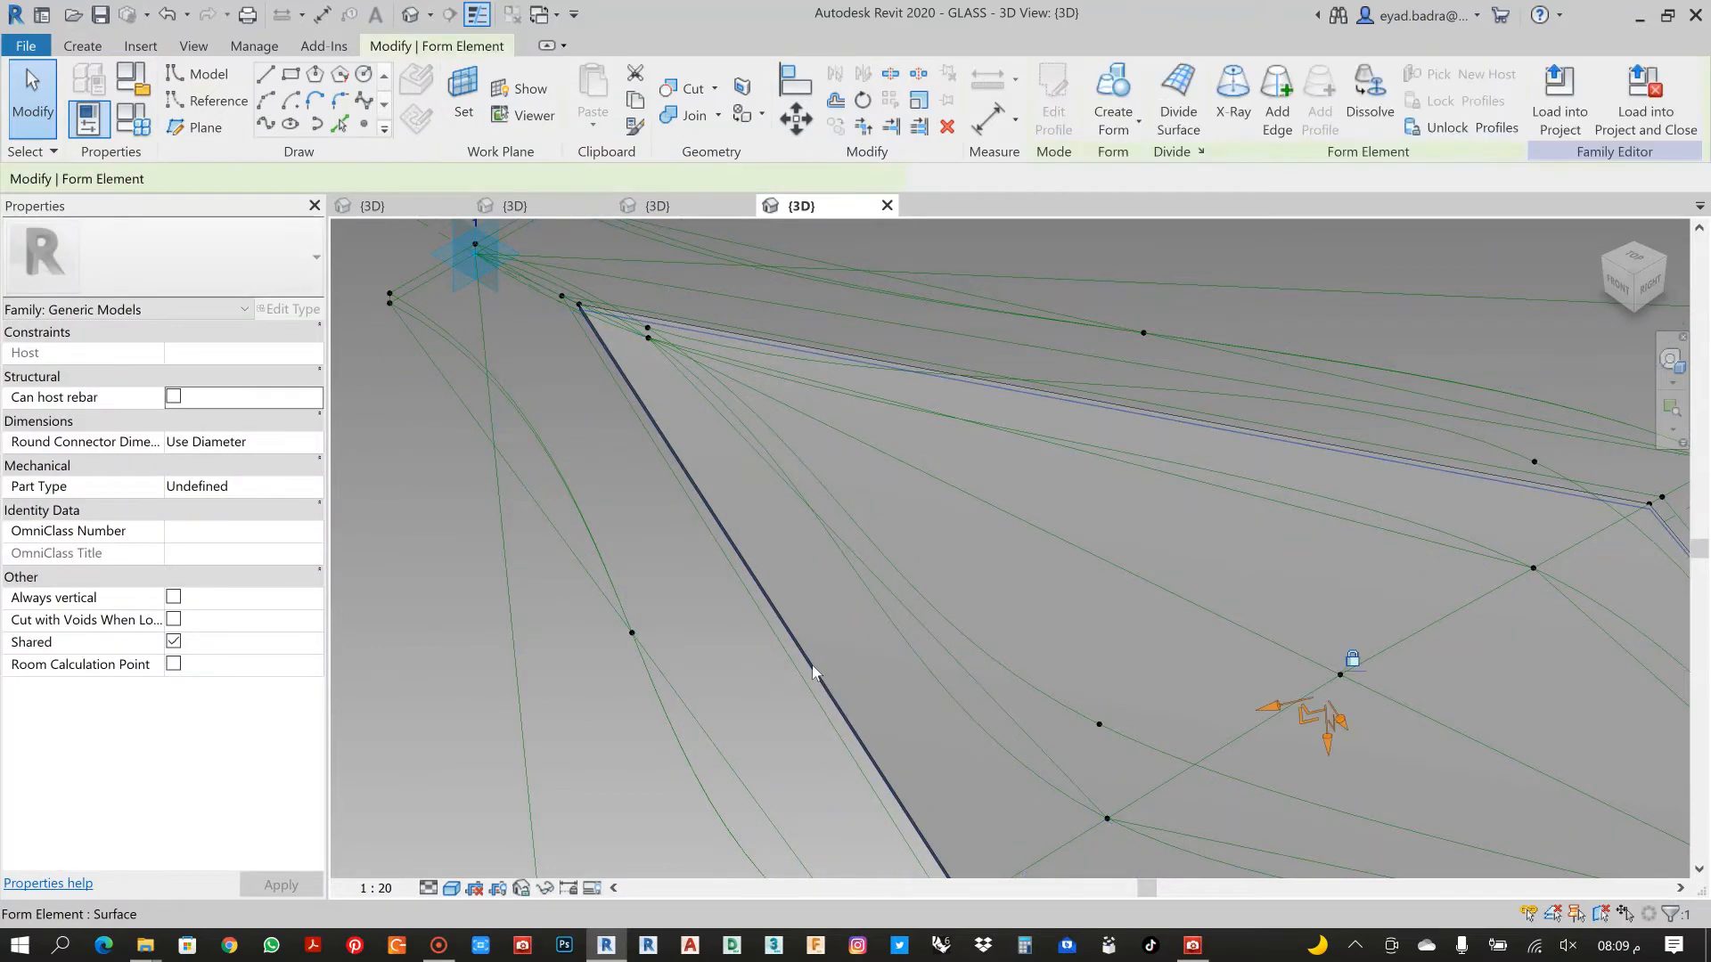
pyautogui.press('Escape')
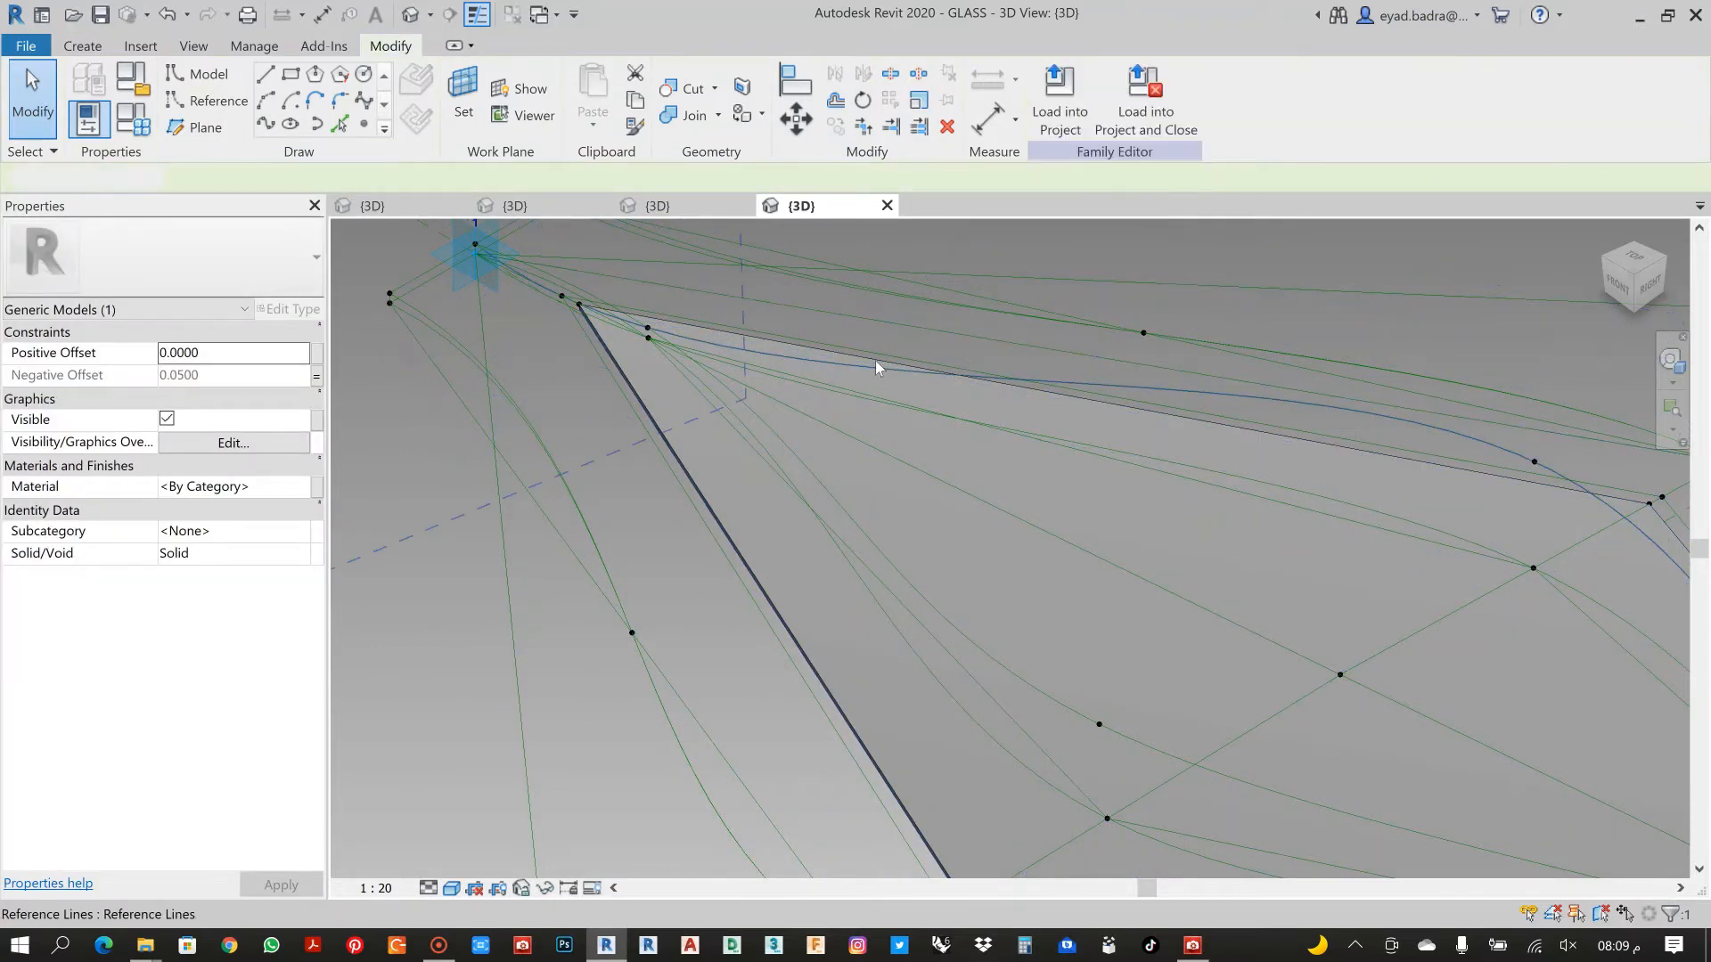
pyautogui.press('Tab')
pyautogui.press('Tab')
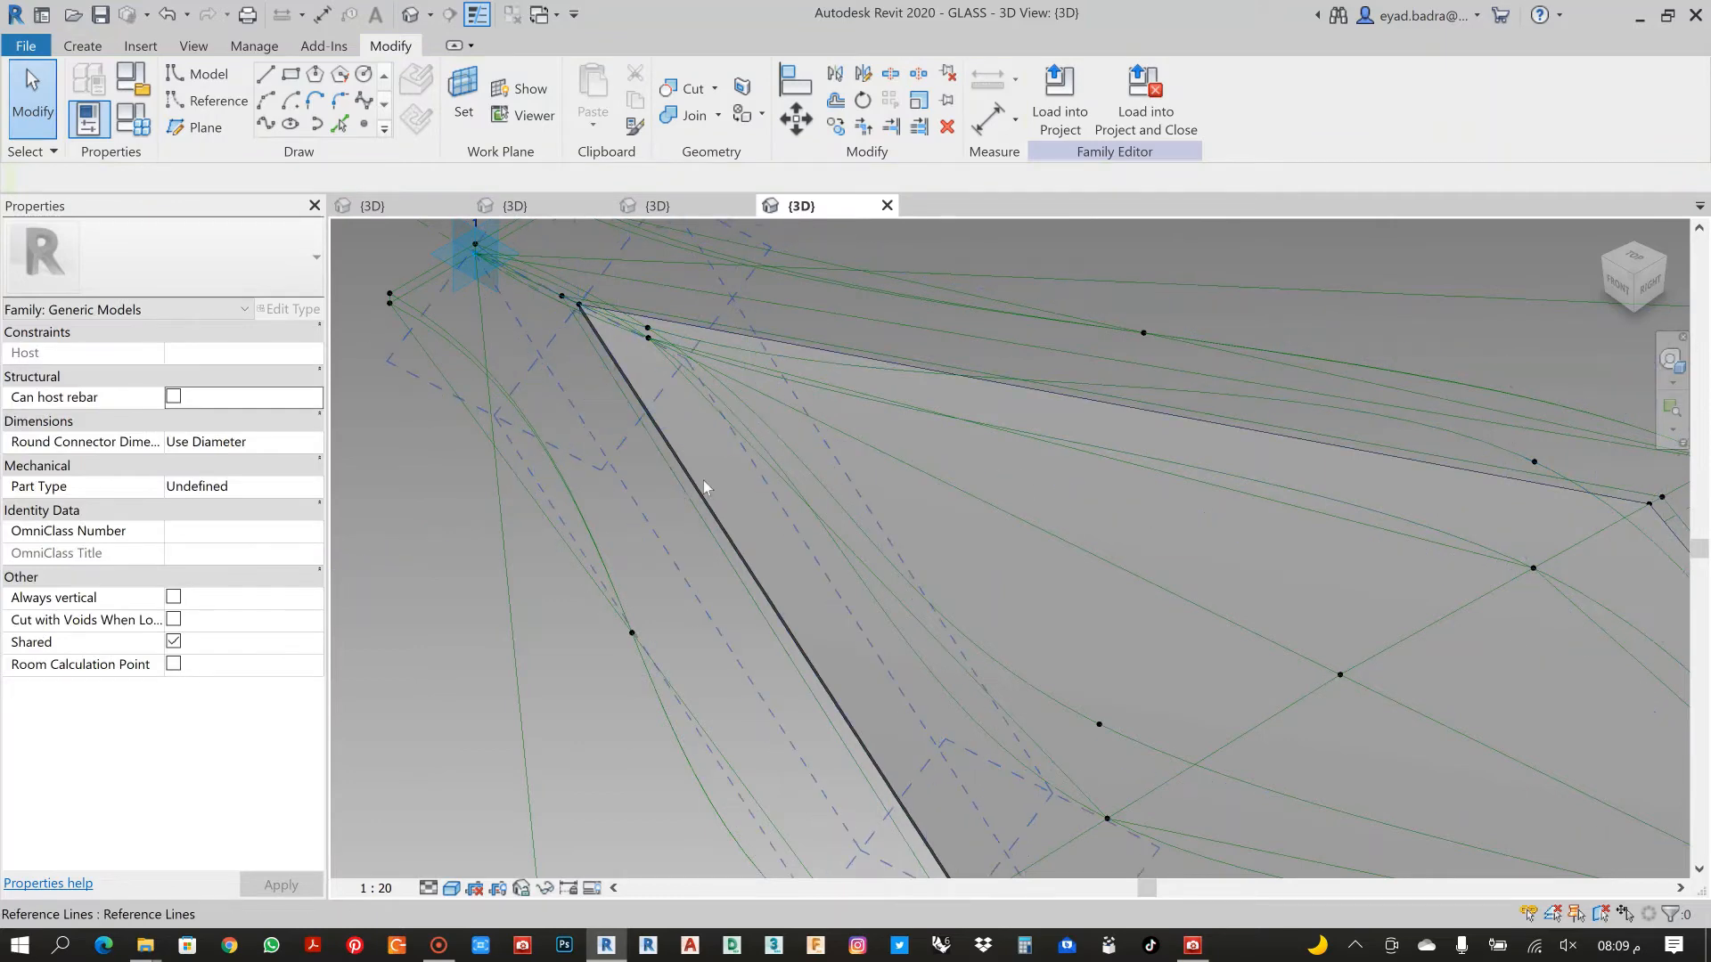
pyautogui.click(700, 483)
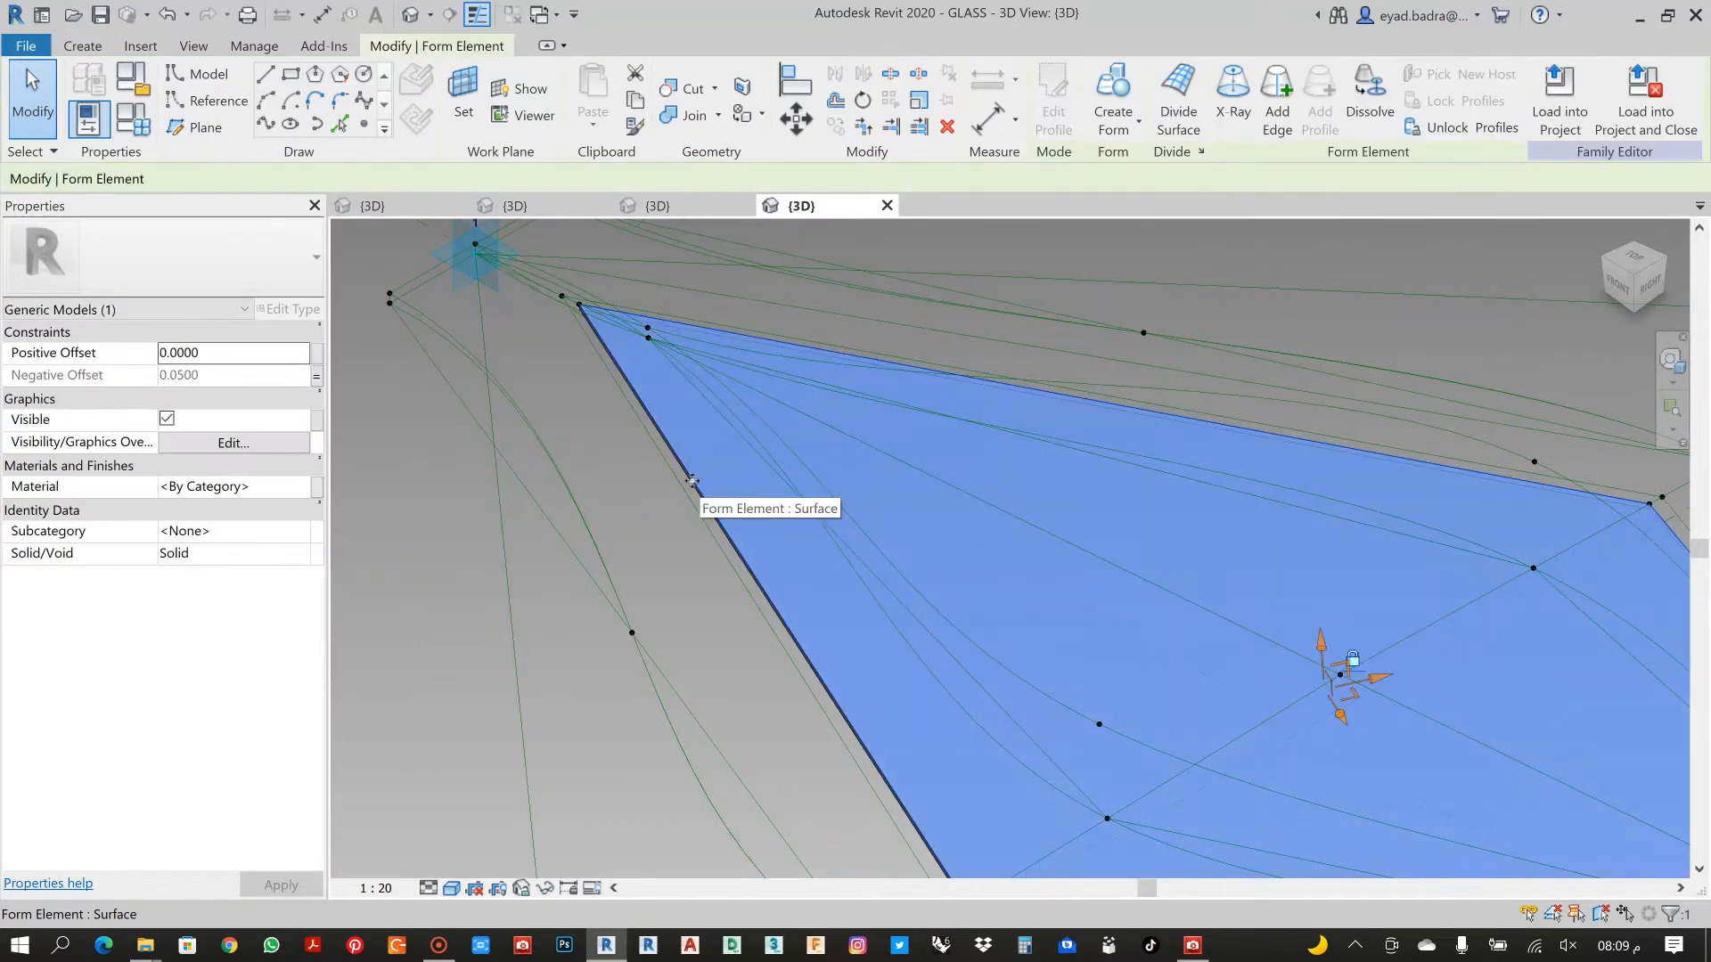
pyautogui.click(318, 487)
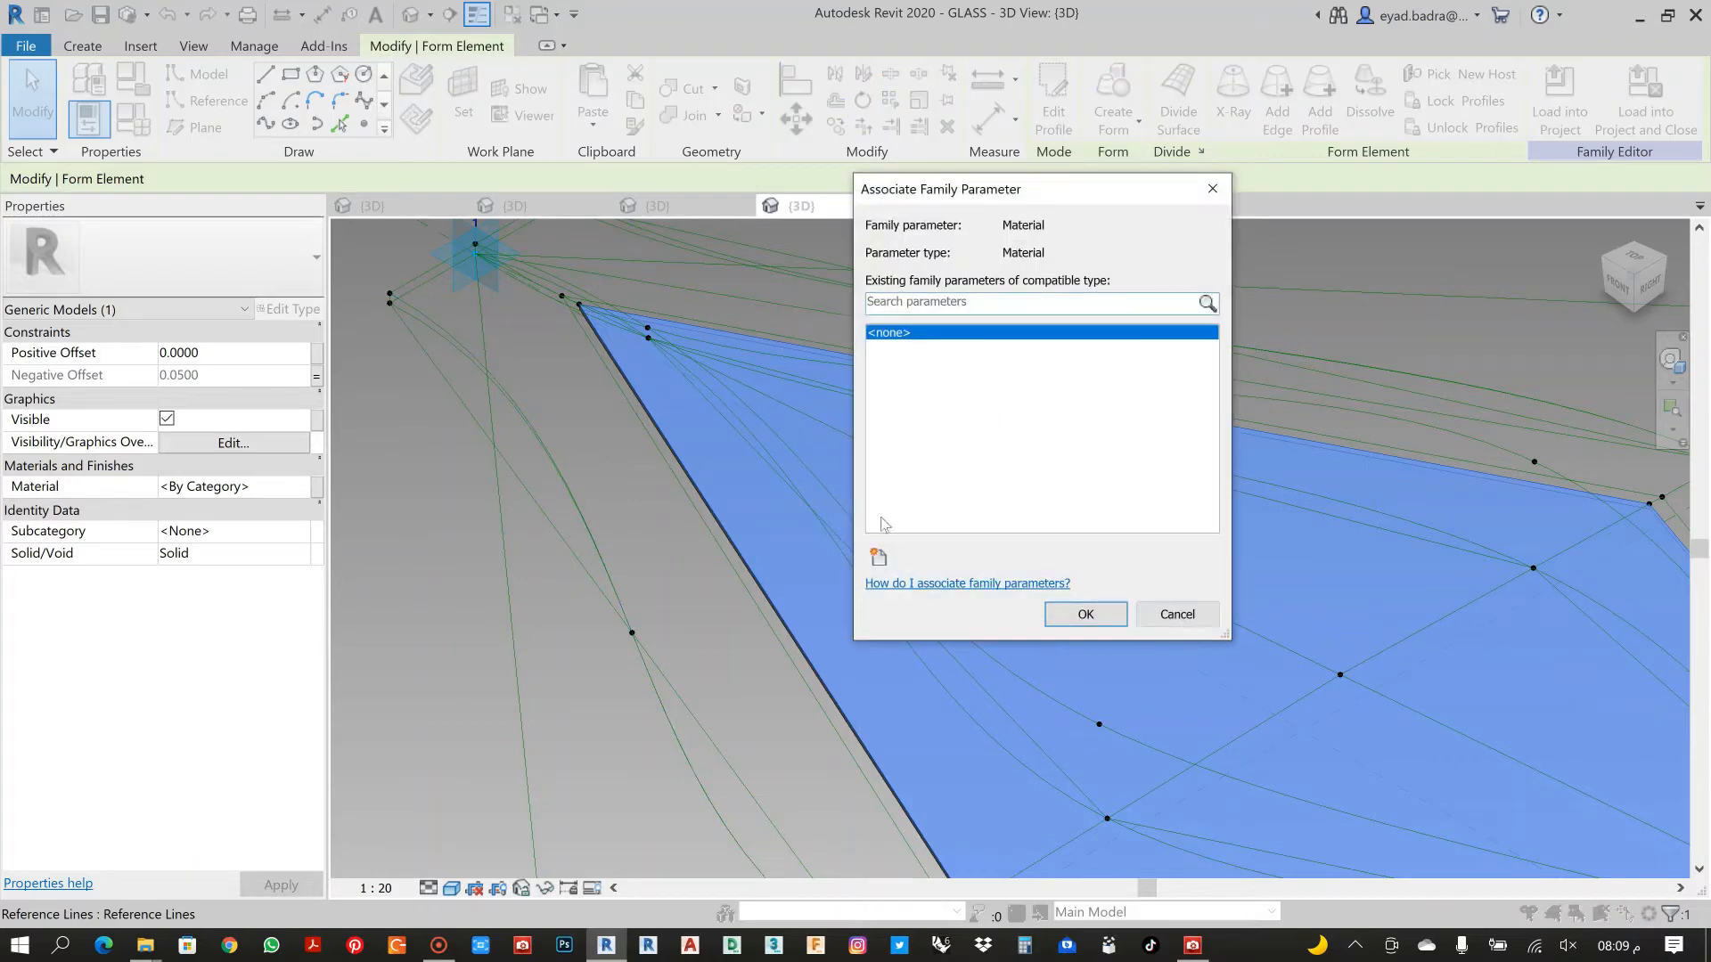
pyautogui.click(876, 556)
pyautogui.write('G')
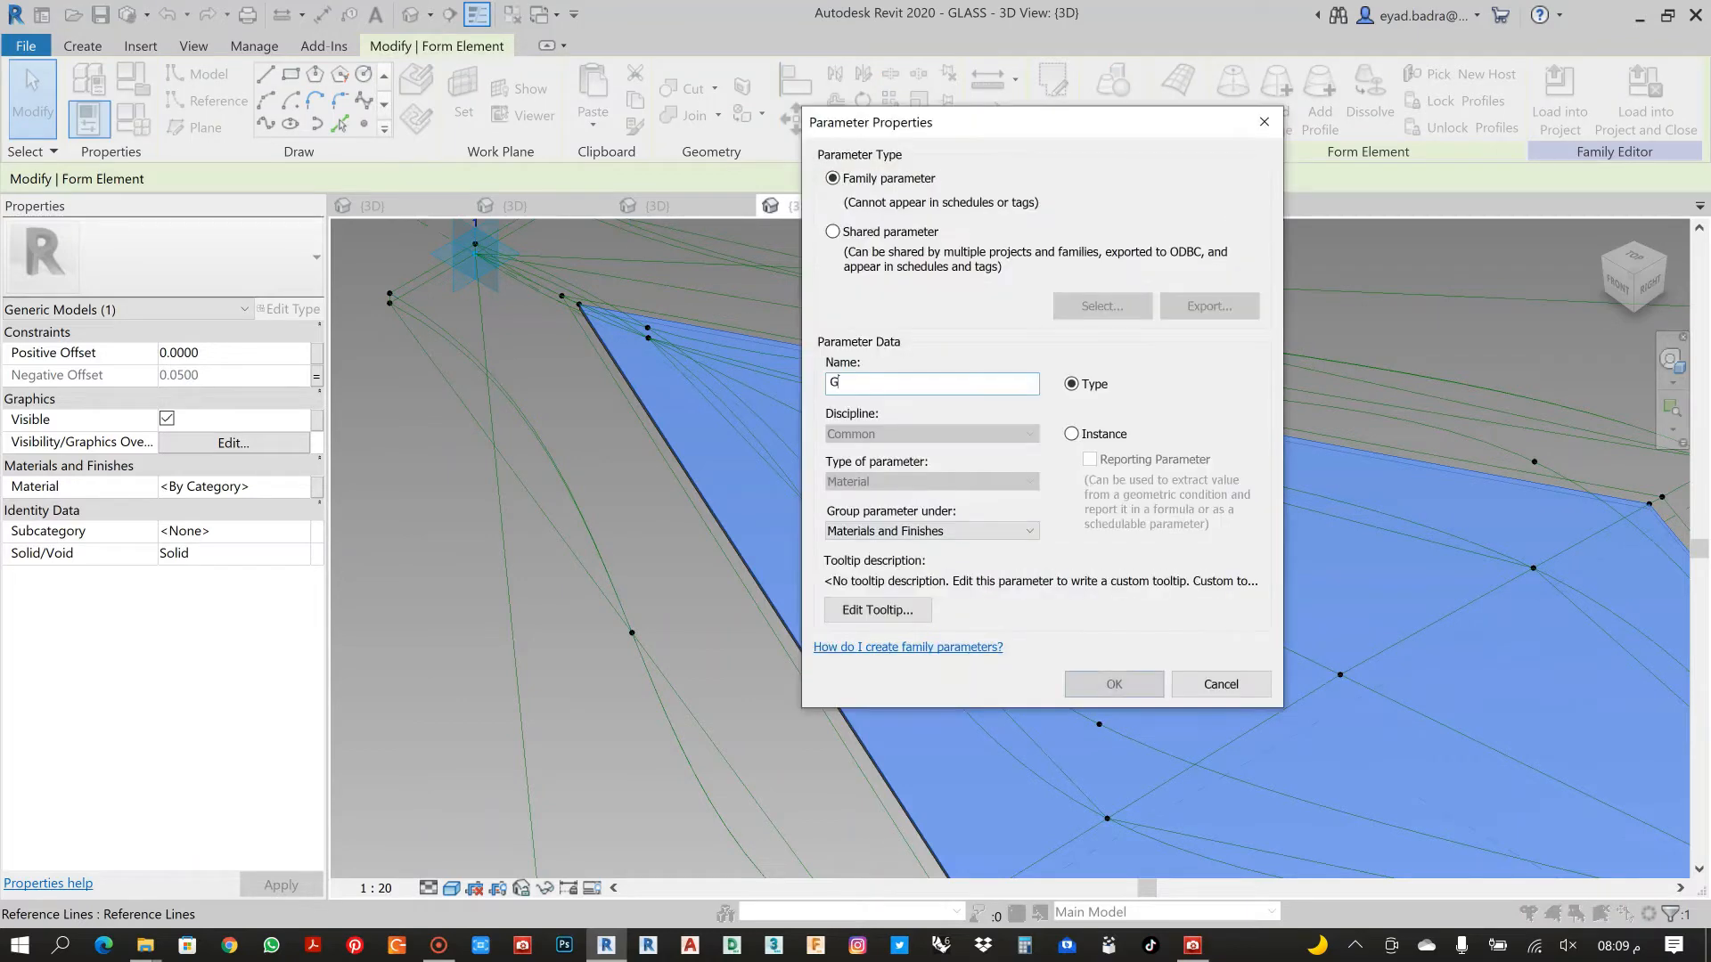
pyautogui.write('LASS MATERIAL')
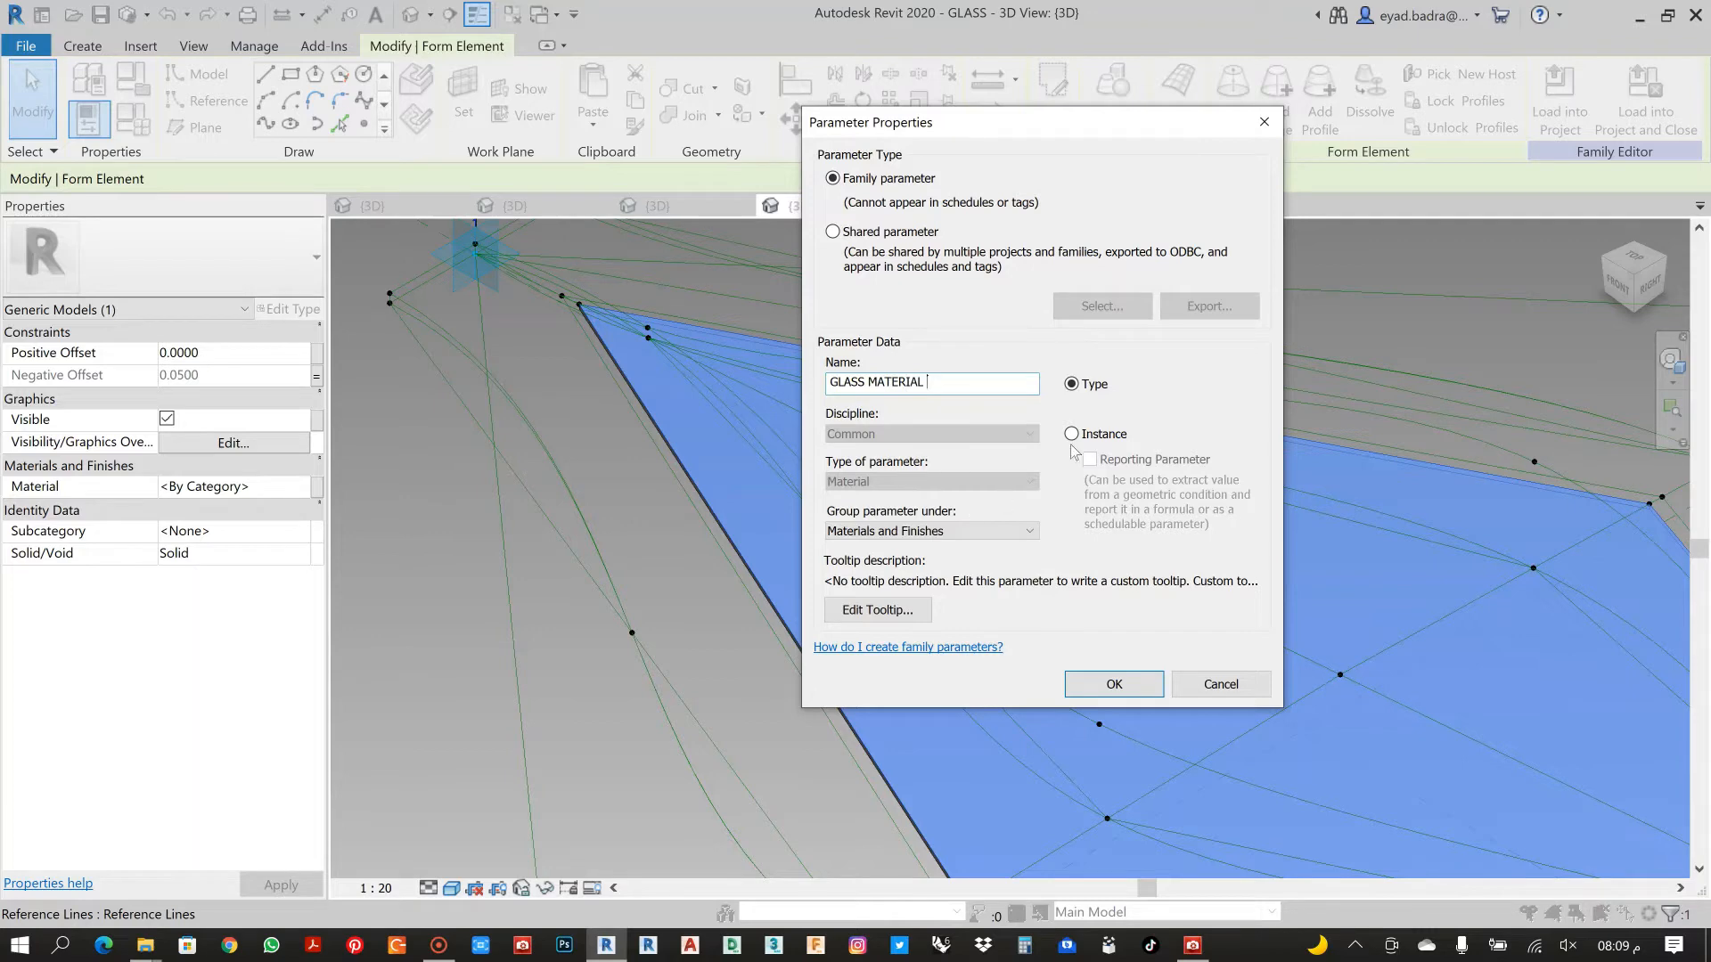
pyautogui.click(1073, 435)
pyautogui.click(1105, 685)
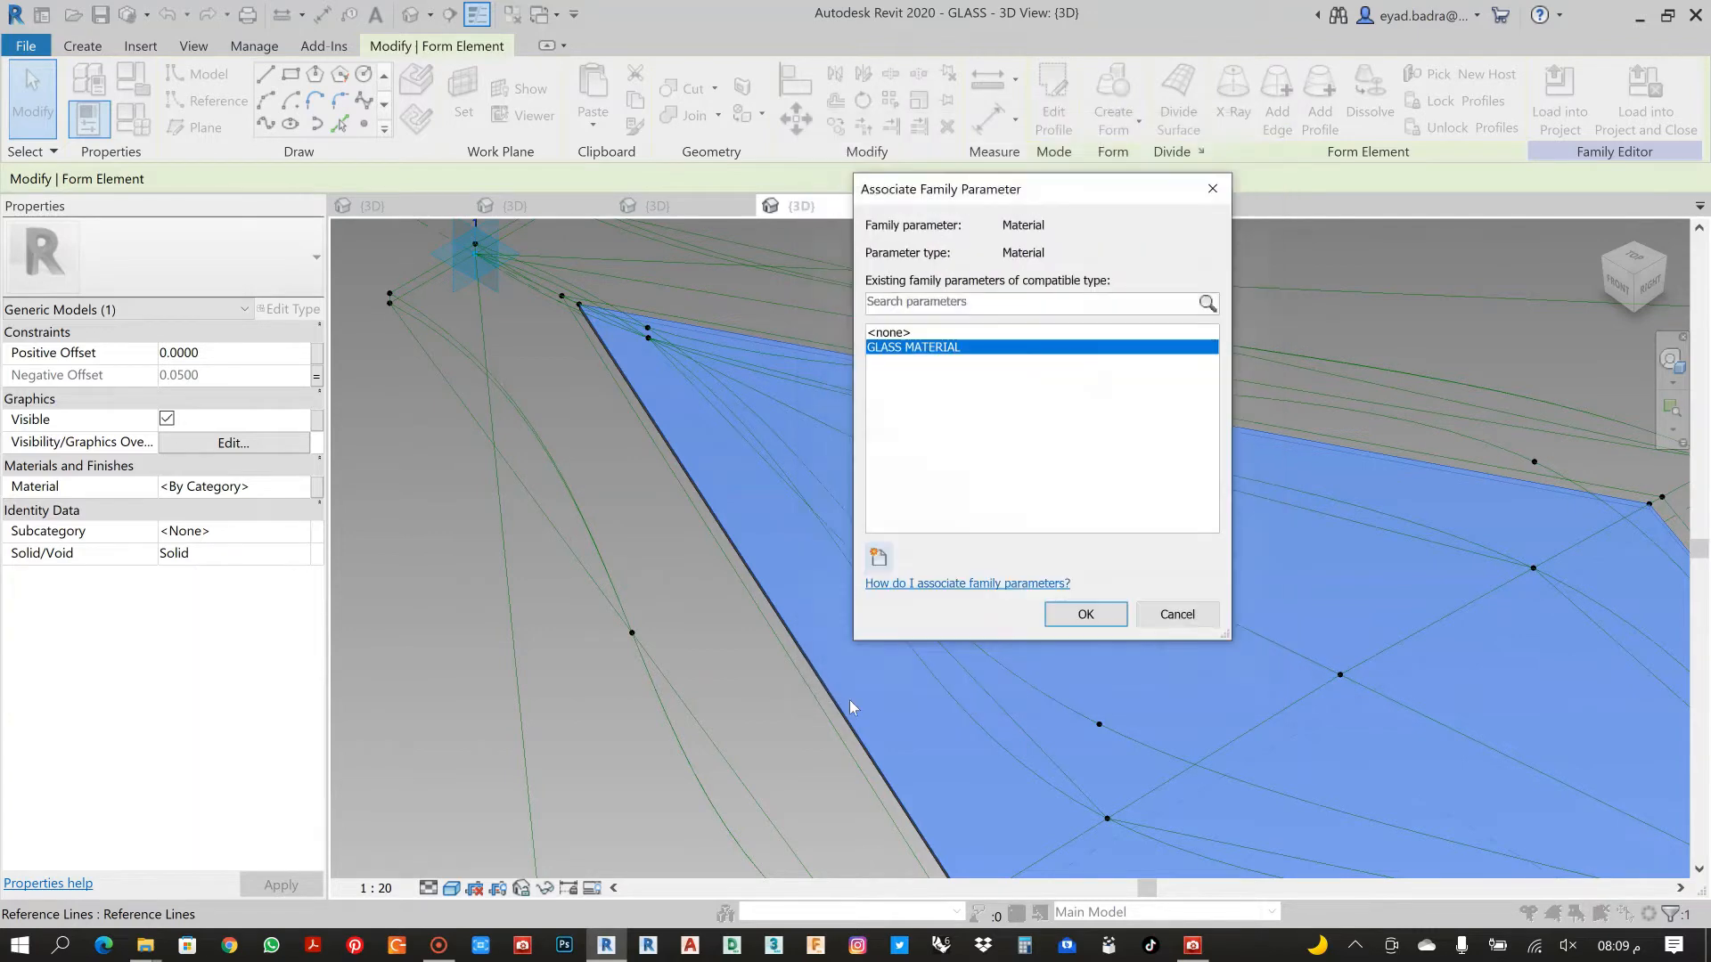
pyautogui.click(1087, 617)
pyautogui.click(611, 741)
# Examine the finished glass panel within its reference lines and adaptive points from several distances
pyautogui.scroll(-5, 629, 553)
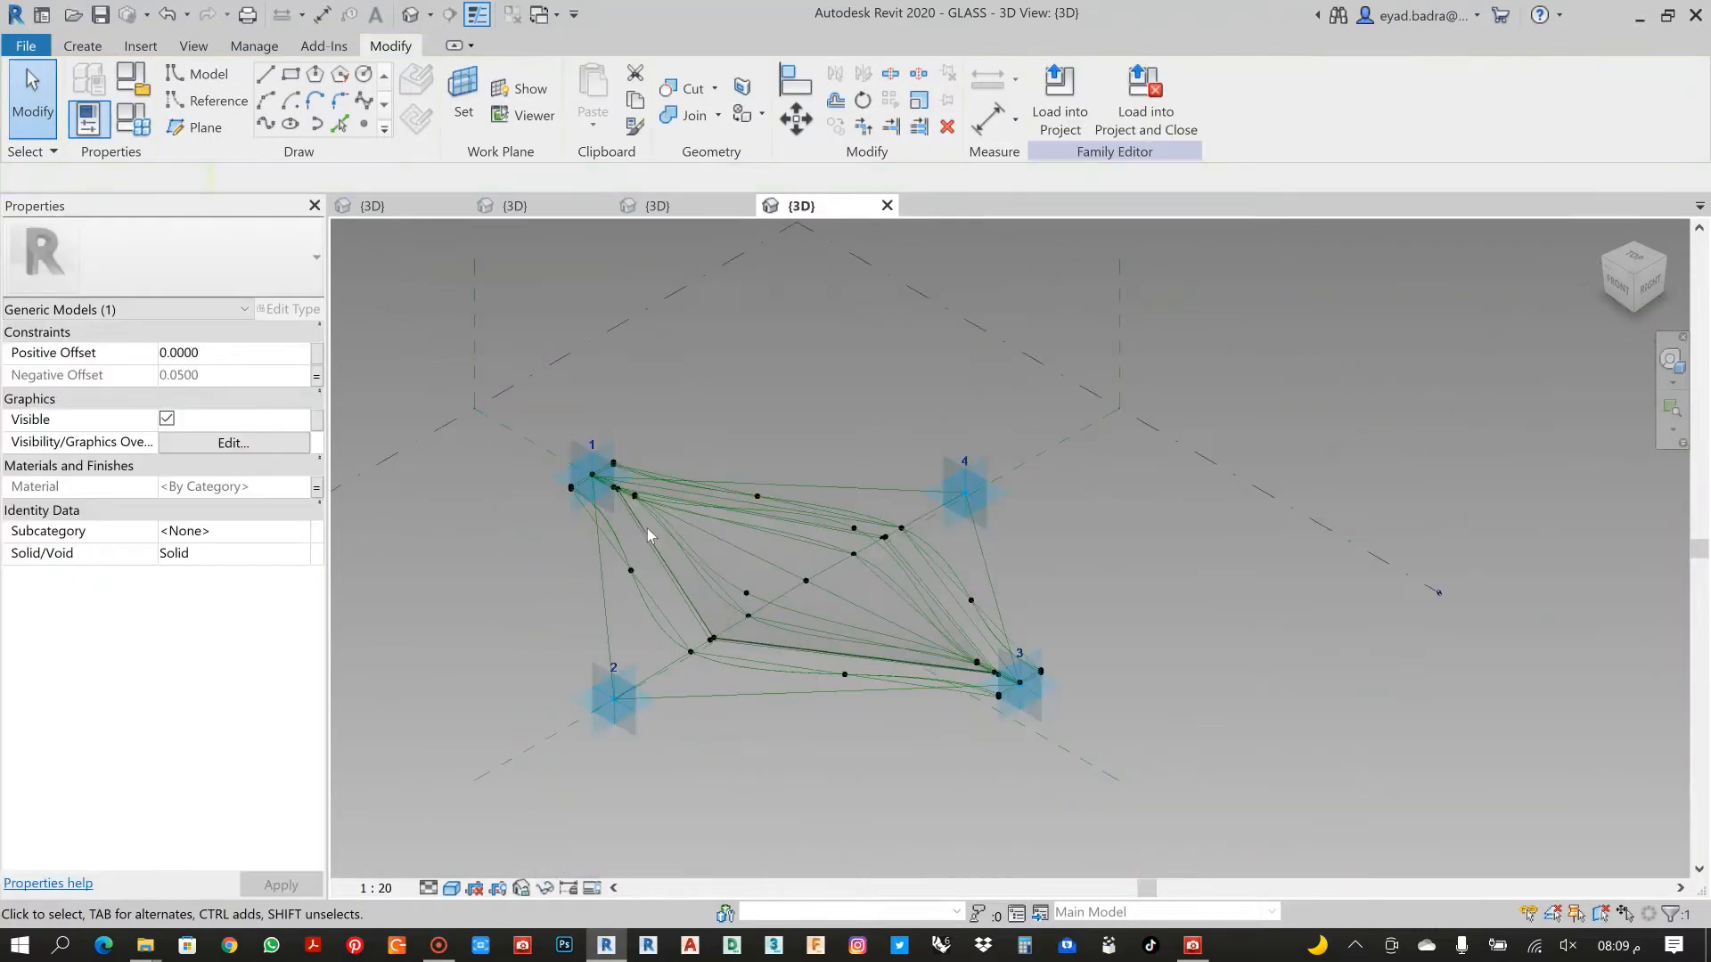
pyautogui.scroll(-1, 647, 527)
pyautogui.moveTo(733, 451); pyautogui.dragTo(886, 447, button='middle')
pyautogui.scroll(1, 885, 446)
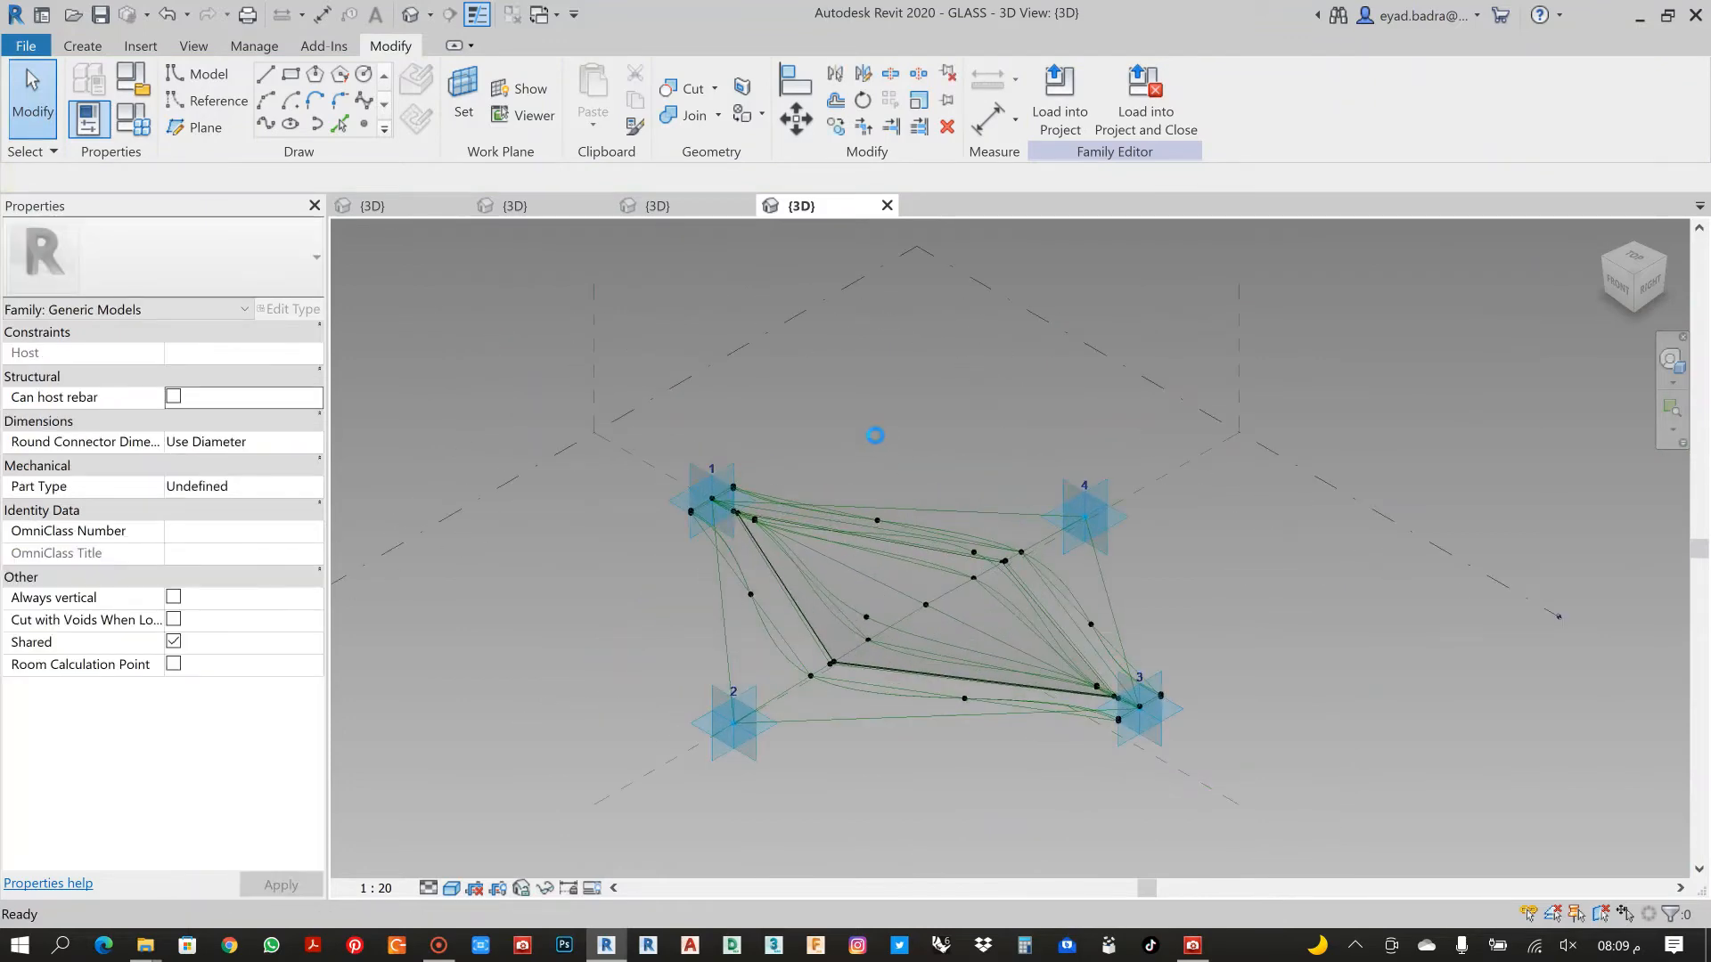
pyautogui.scroll(1, 874, 431)
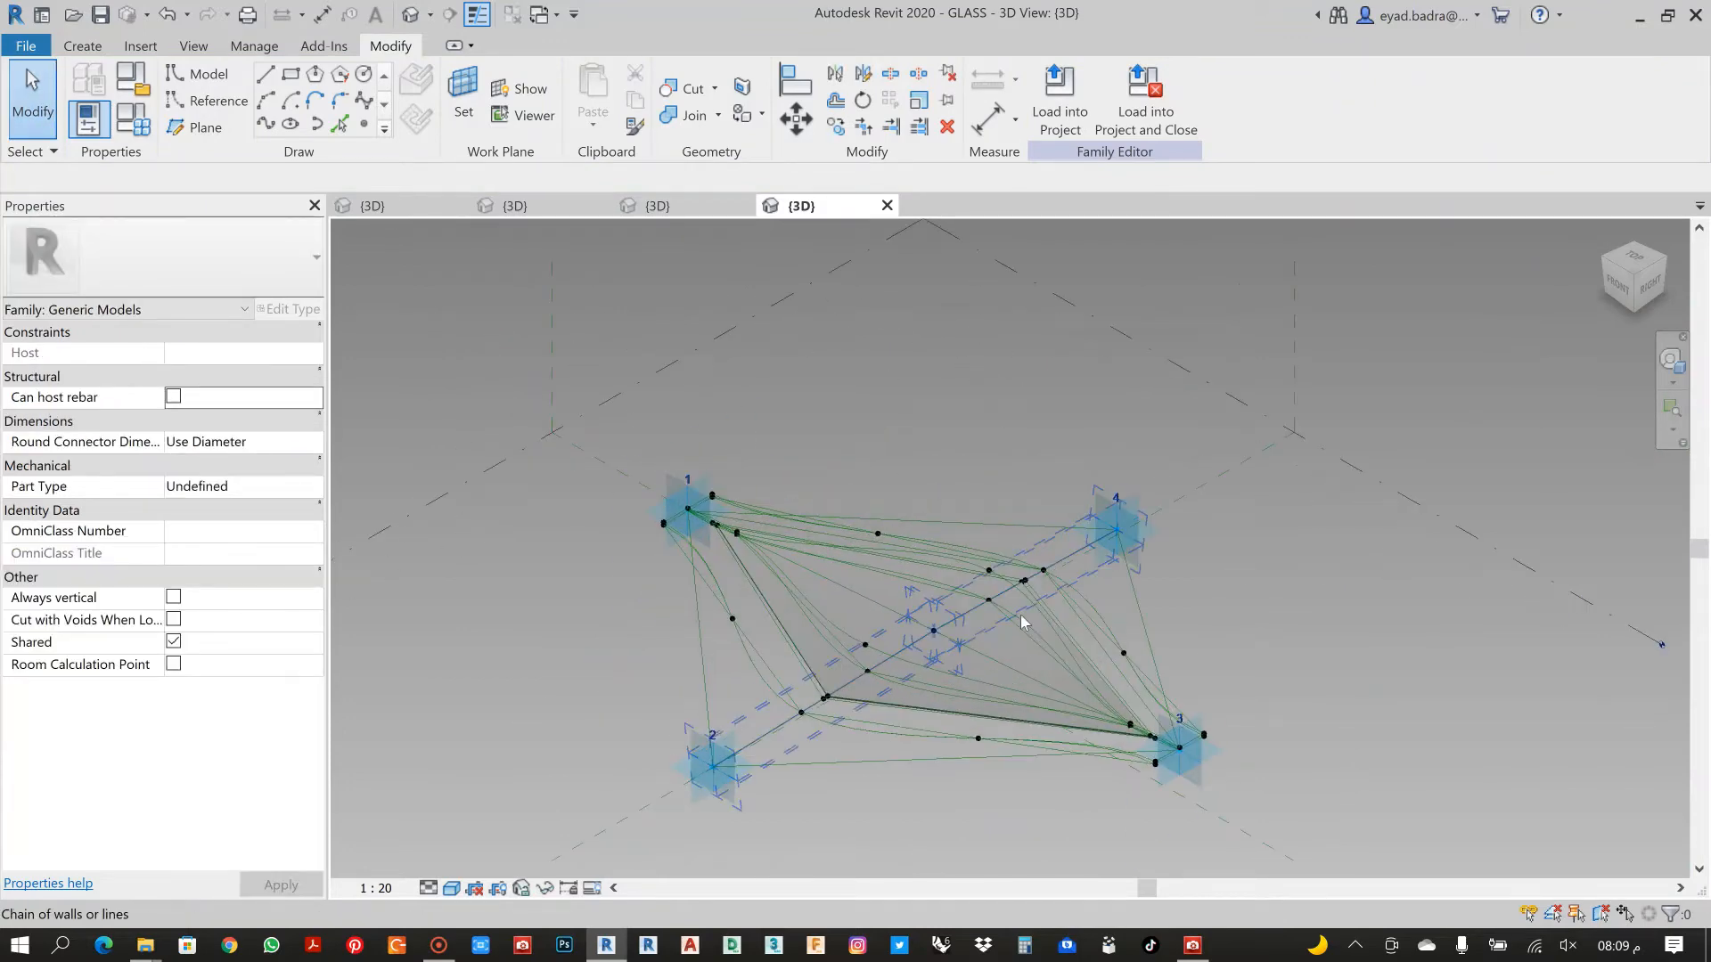
pyautogui.scroll(6, 1022, 617)
pyautogui.moveTo(1139, 592); pyautogui.dragTo(1167, 522, button='middle')
pyautogui.scroll(-5, 1116, 463)
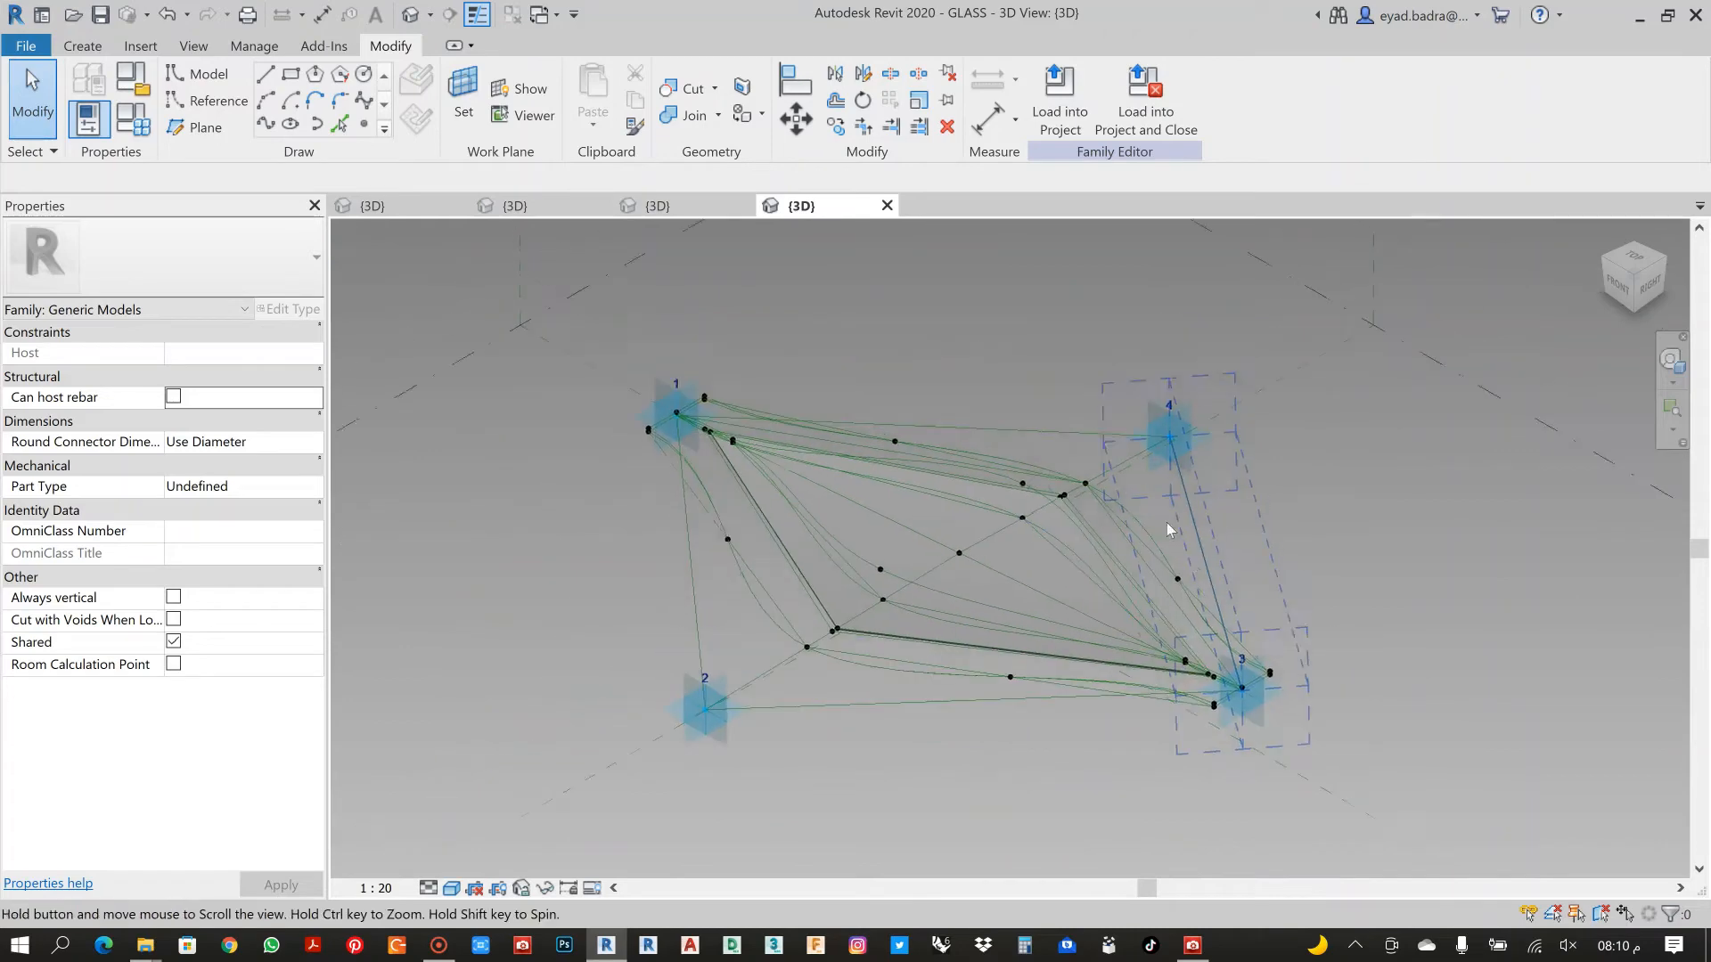
pyautogui.moveTo(1044, 374); pyautogui.dragTo(1016, 396, button='middle')
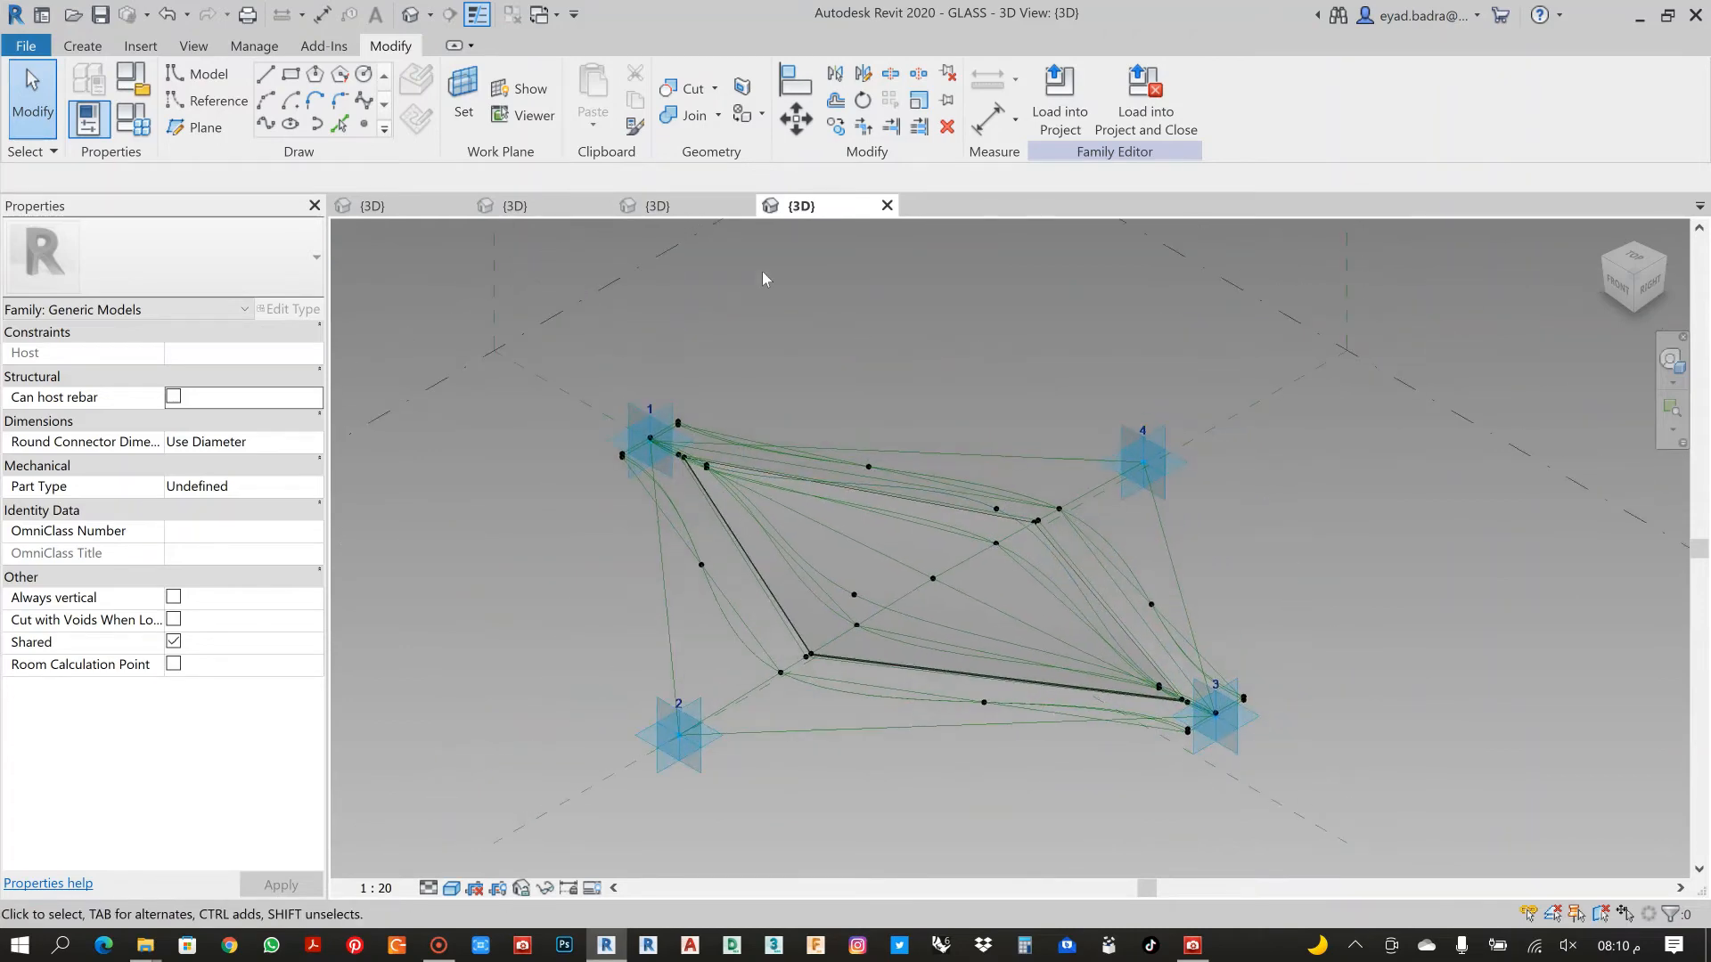
# In the BASE family, drive the VOID parameter with the formula BASETHK * 50
pyautogui.click(702, 205)
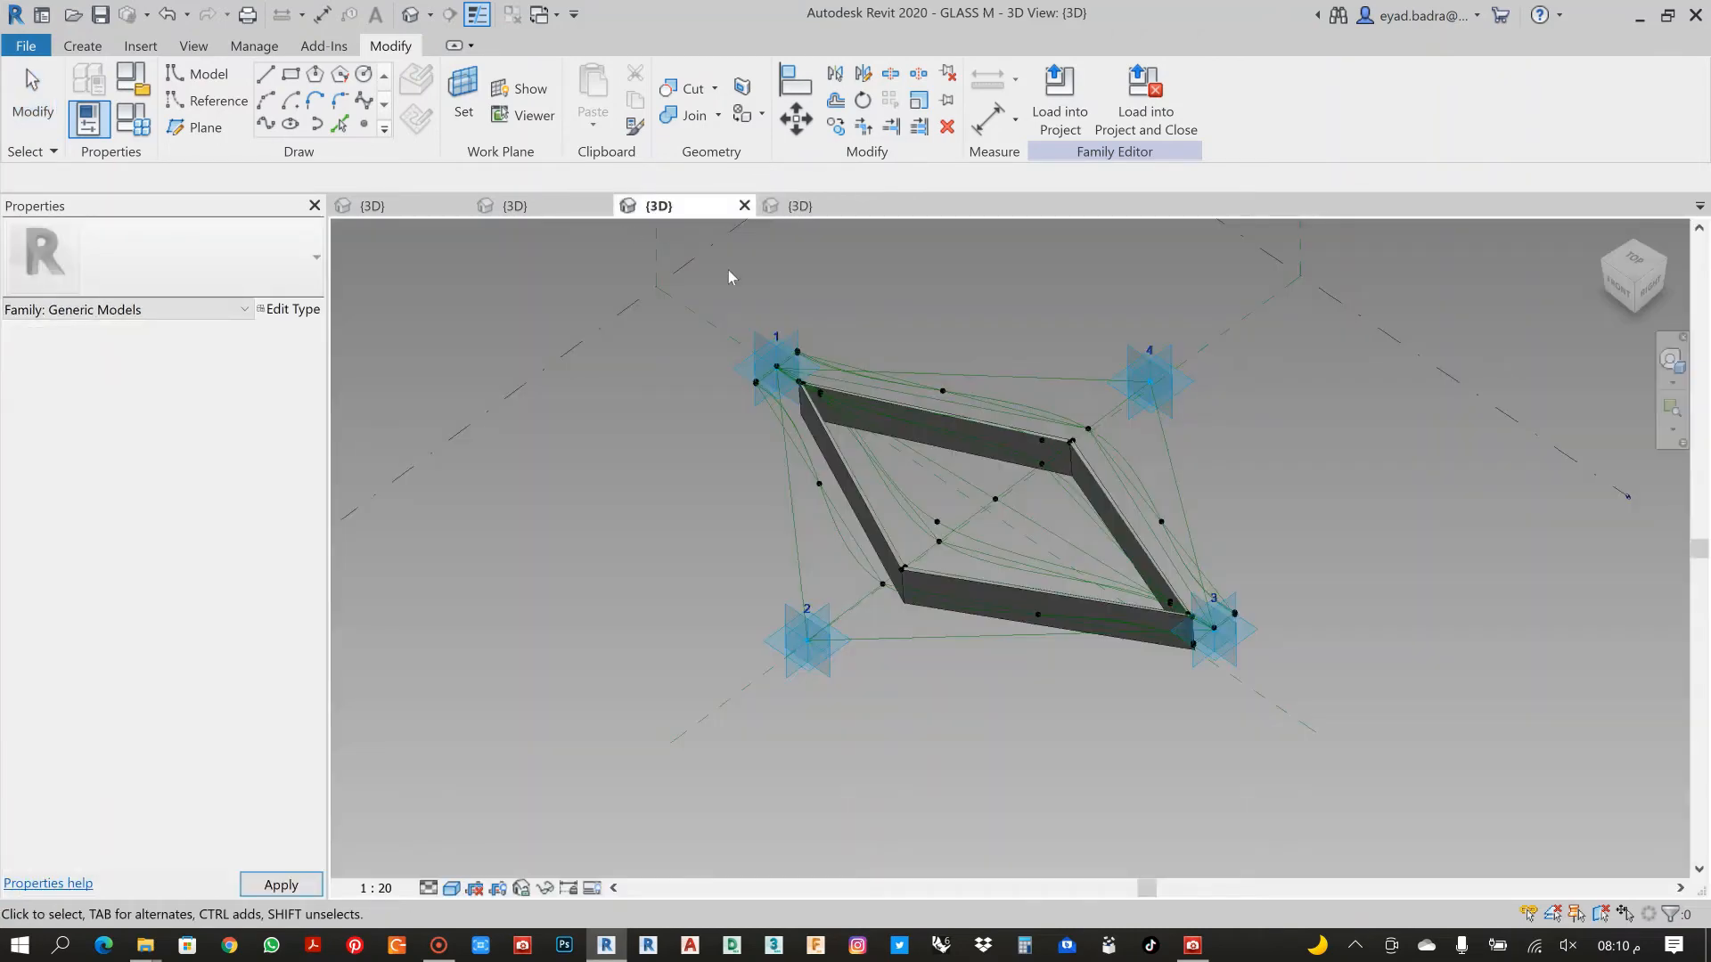
pyautogui.click(565, 206)
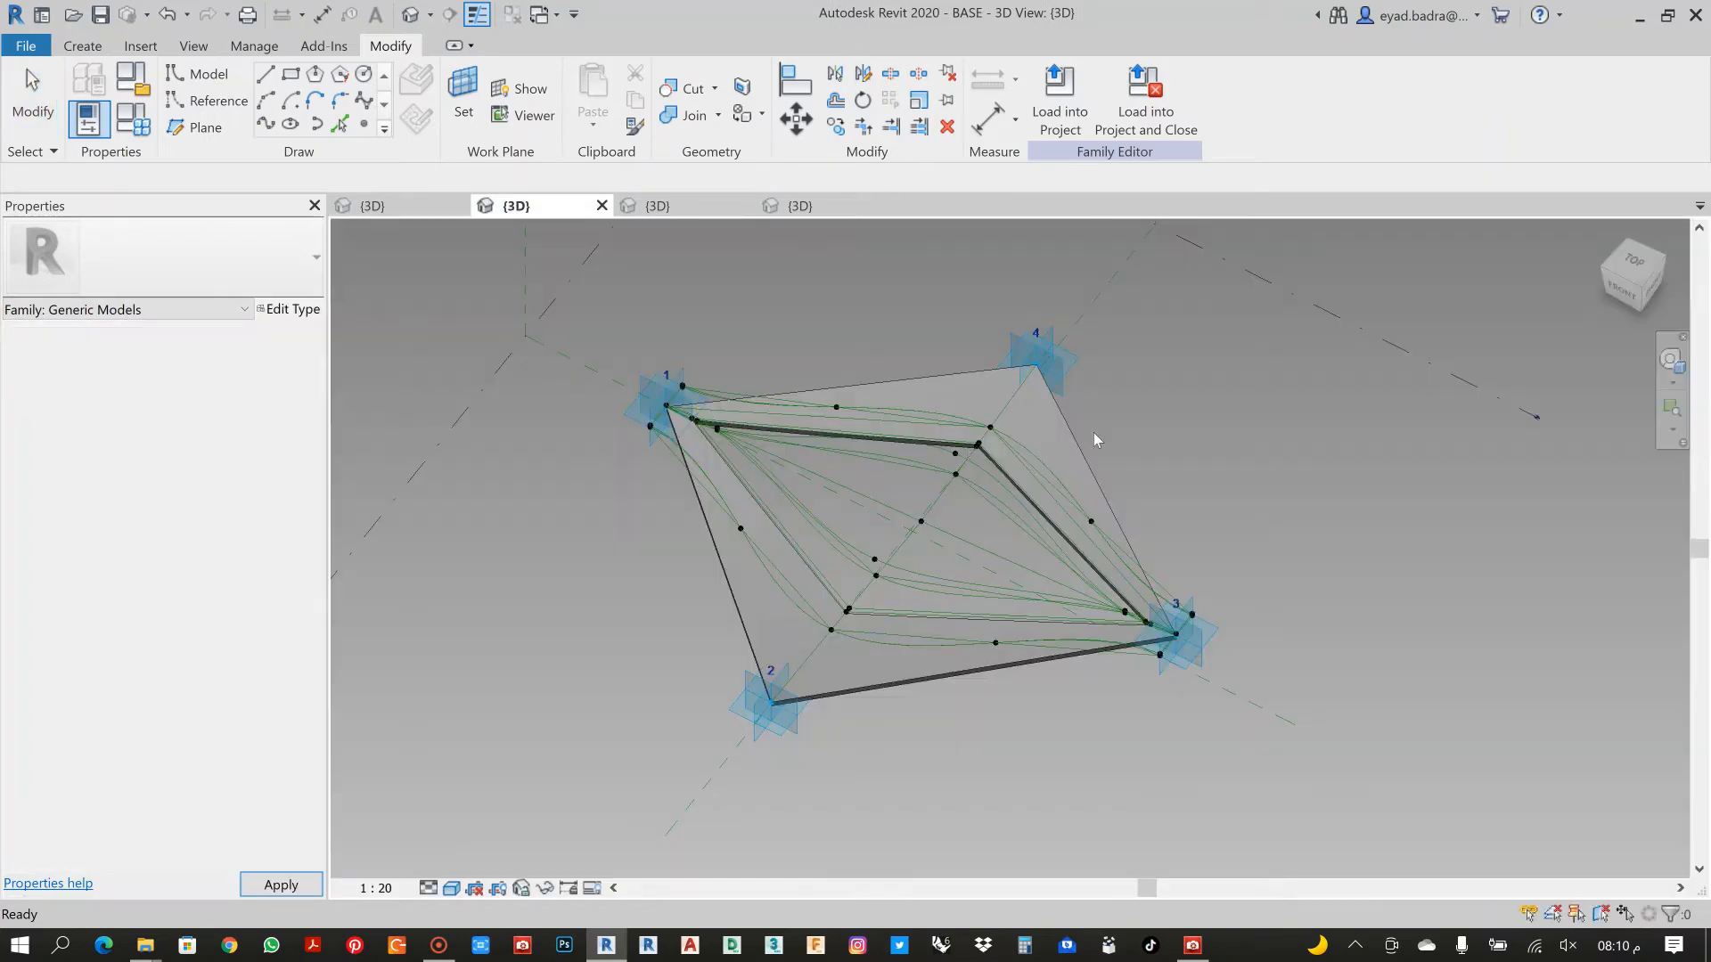
pyautogui.keyDown('shift'); pyautogui.moveTo(1120, 464); pyautogui.dragTo(1210, 444, button='middle'); pyautogui.keyUp('shift')
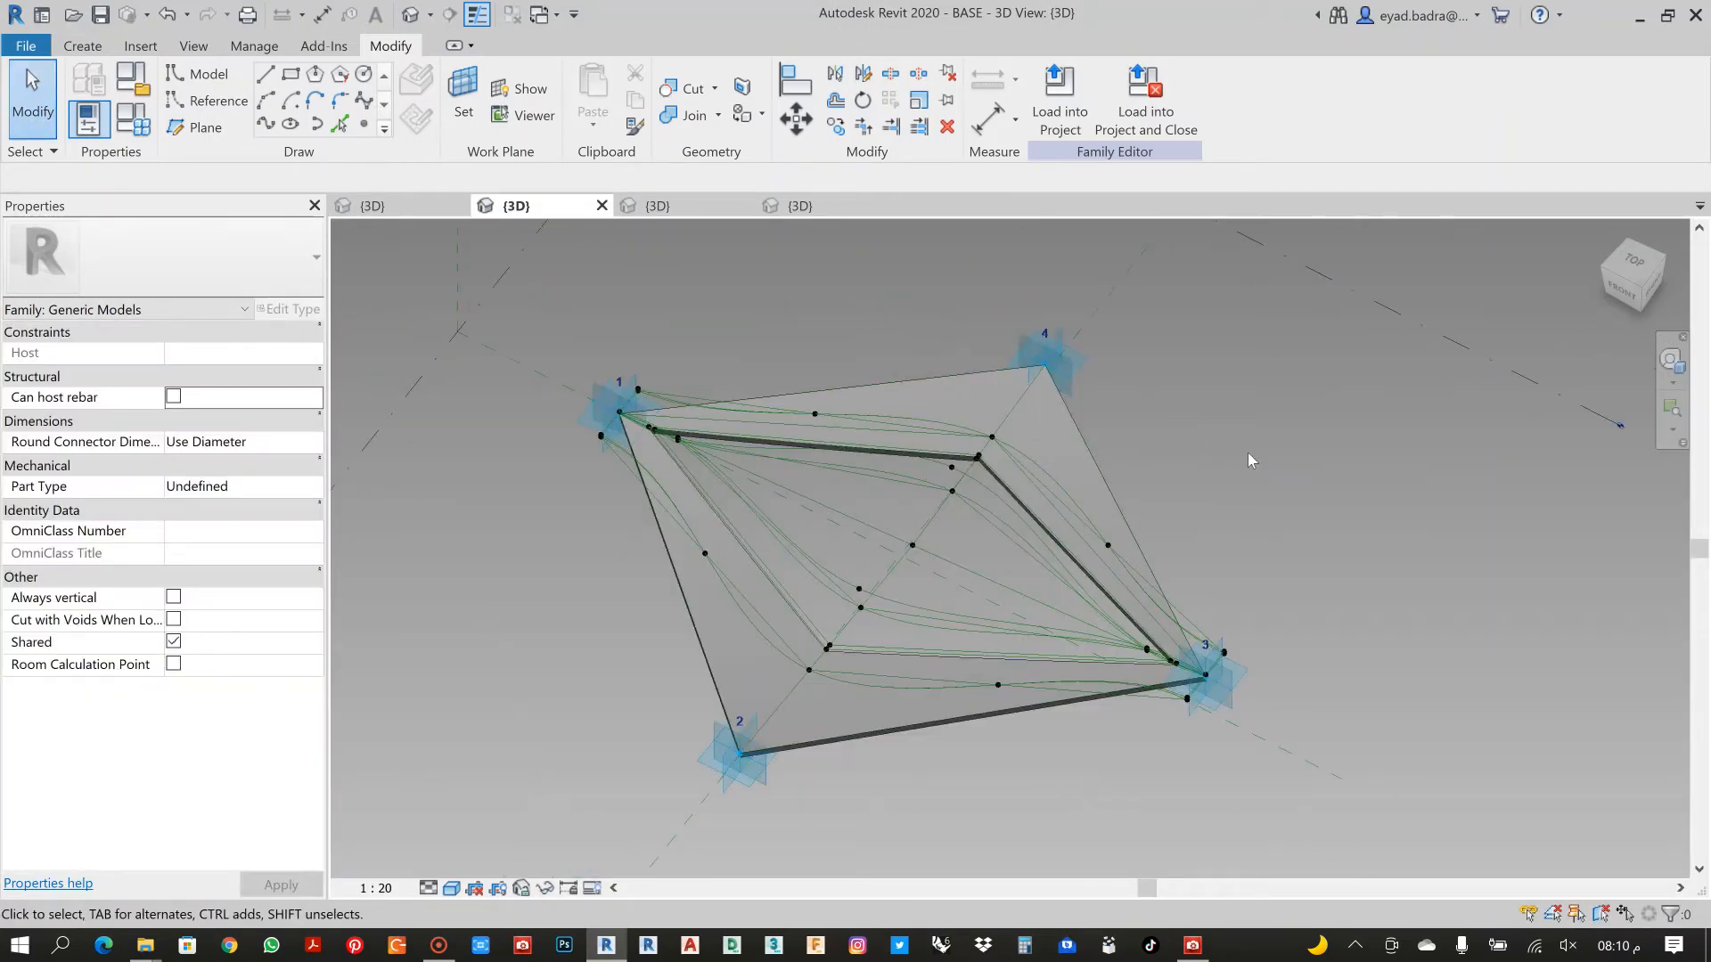
pyautogui.click(134, 118)
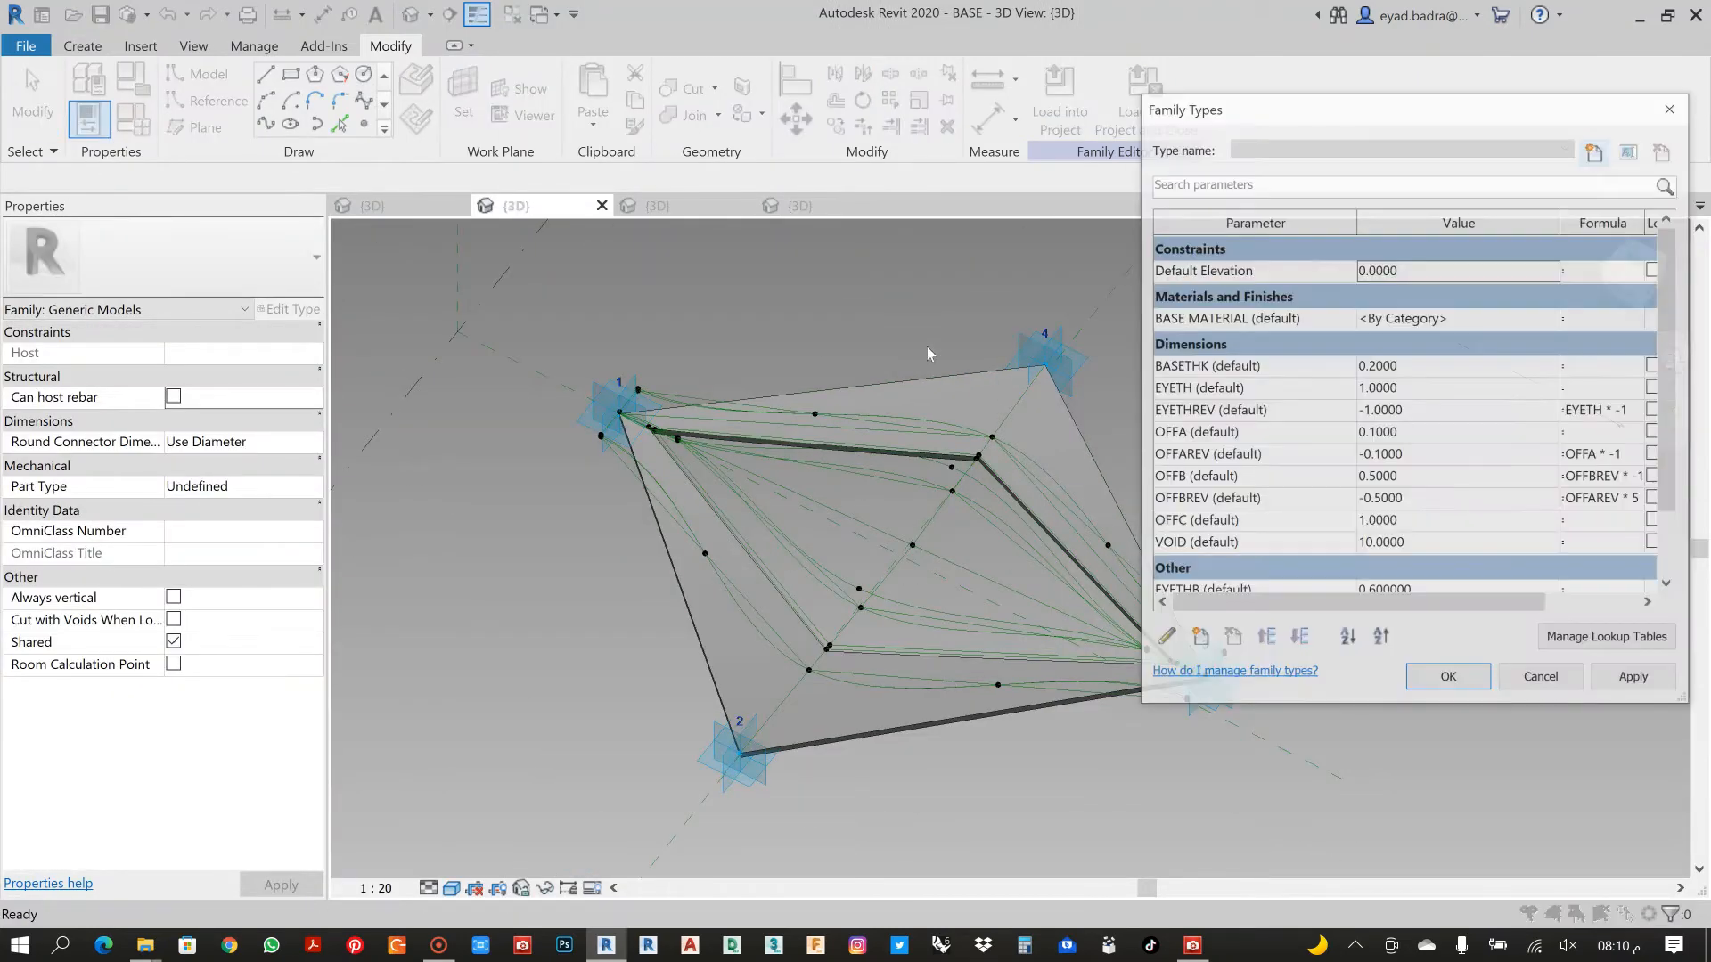
pyautogui.moveTo(1328, 103); pyautogui.dragTo(289, 63)
pyautogui.moveTo(640, 245)
pyautogui.mouseDown()
pyautogui.moveTo(662, 324)
pyautogui.moveTo(663, 239)
pyautogui.mouseUp()
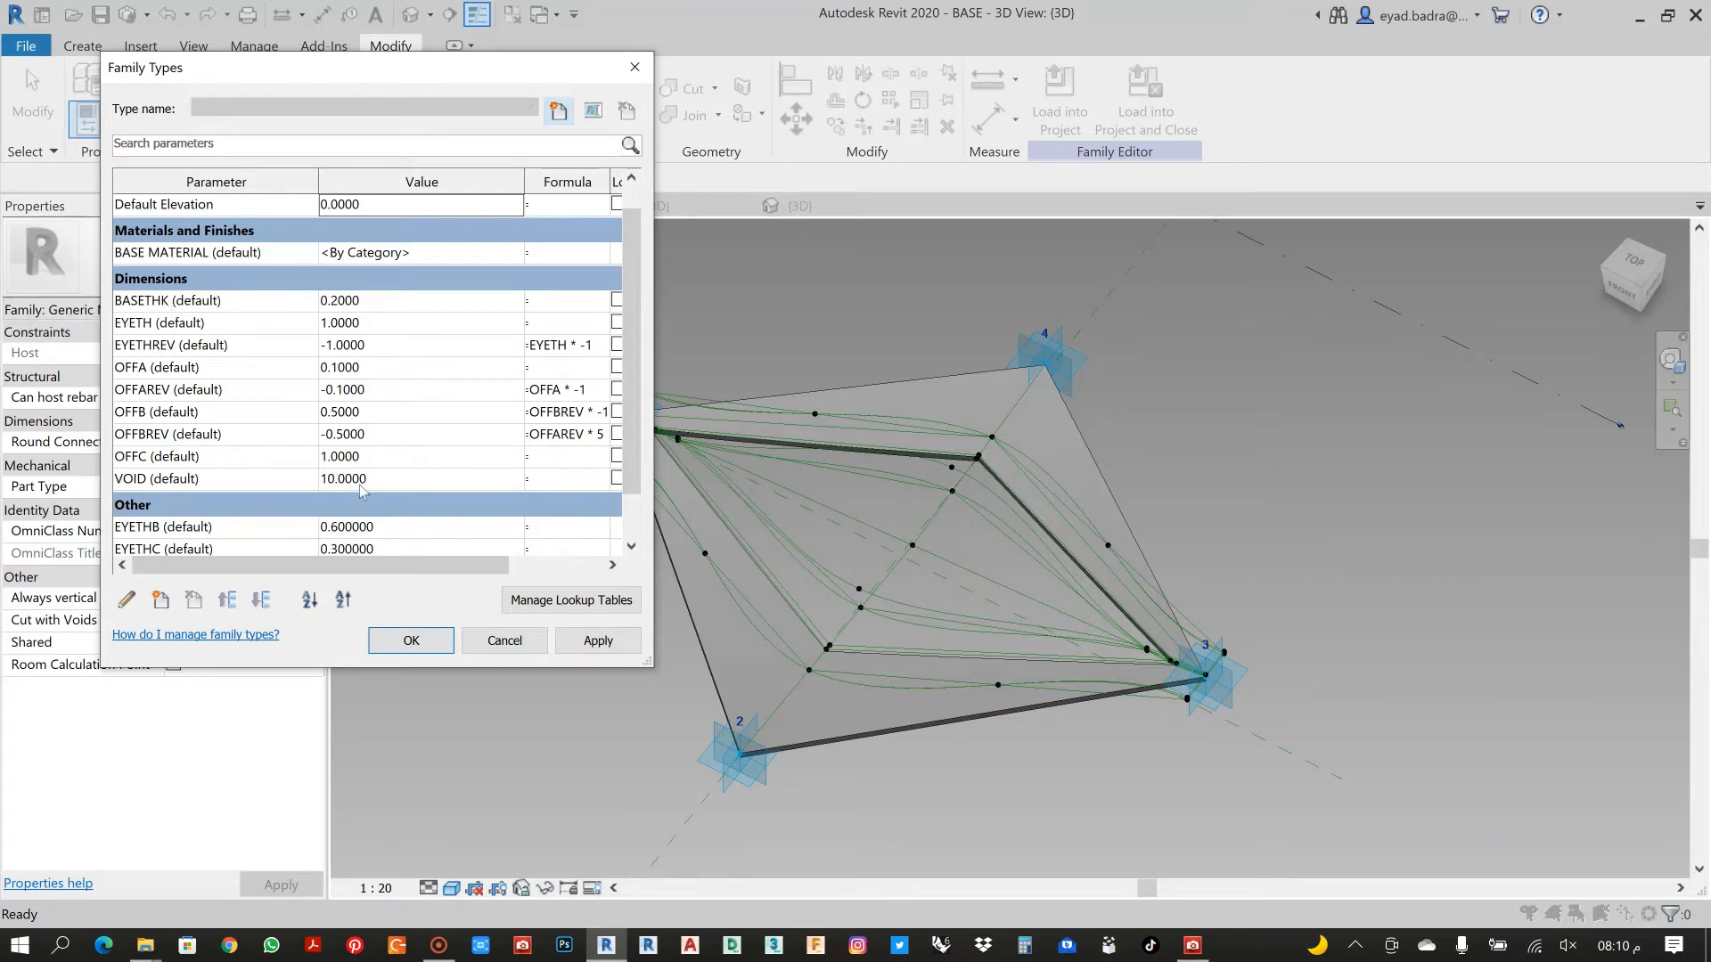
pyautogui.click(533, 479)
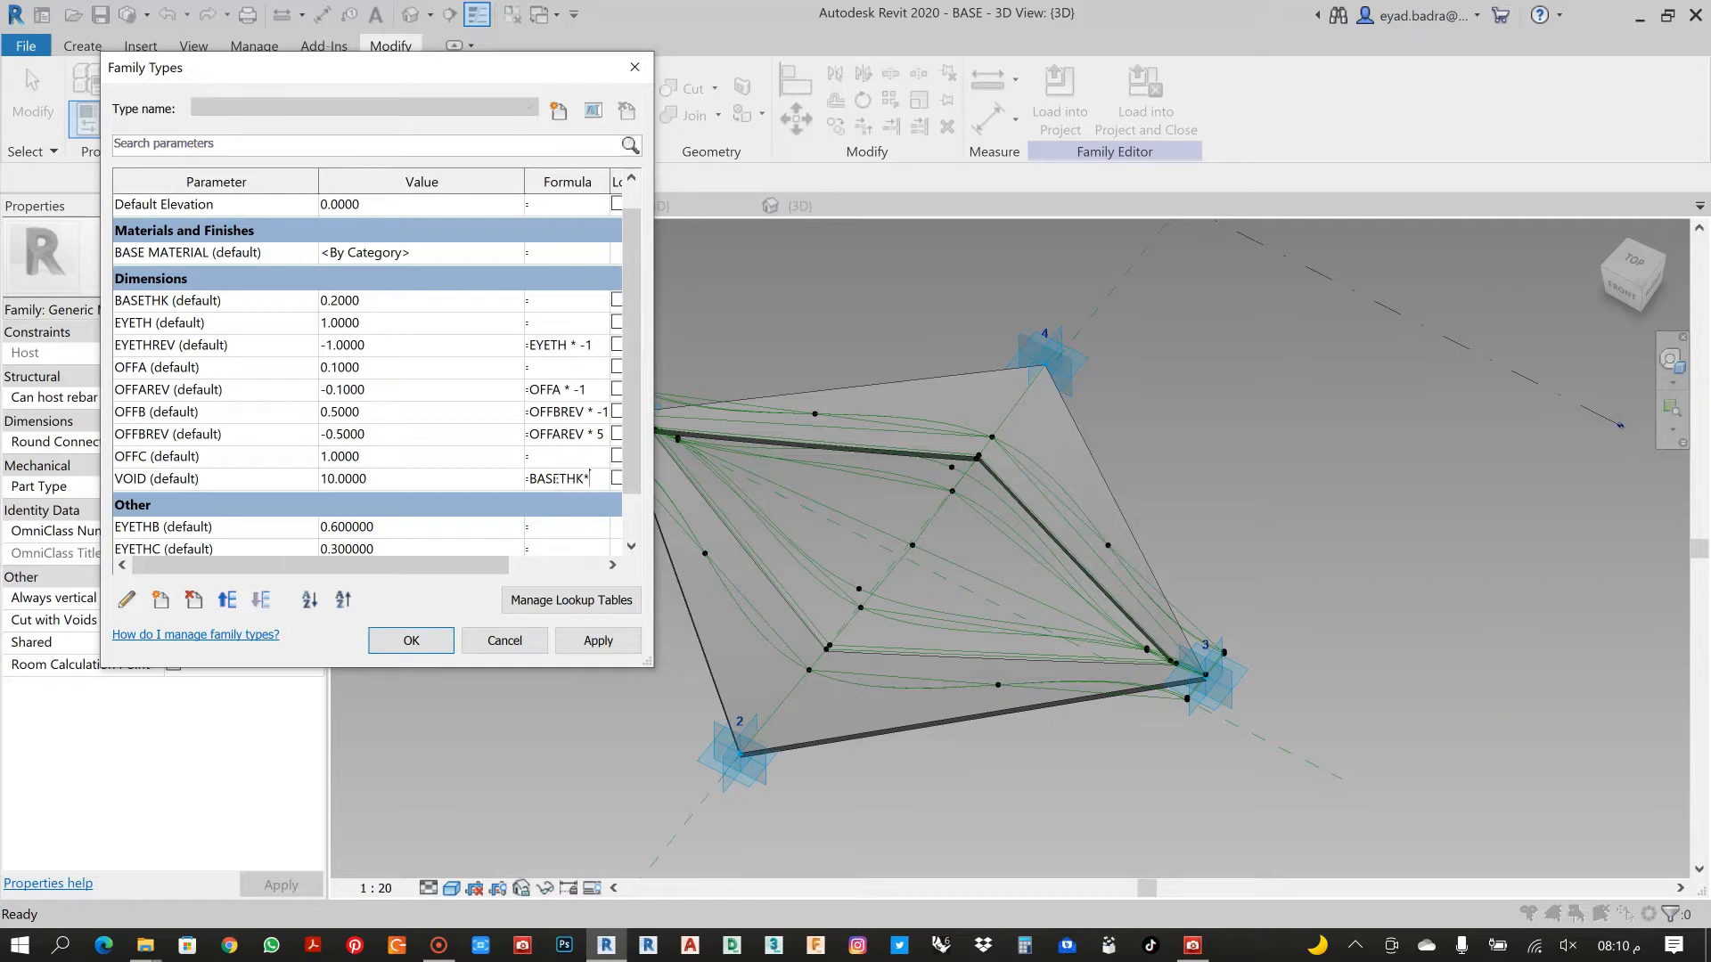
pyautogui.click(615, 641)
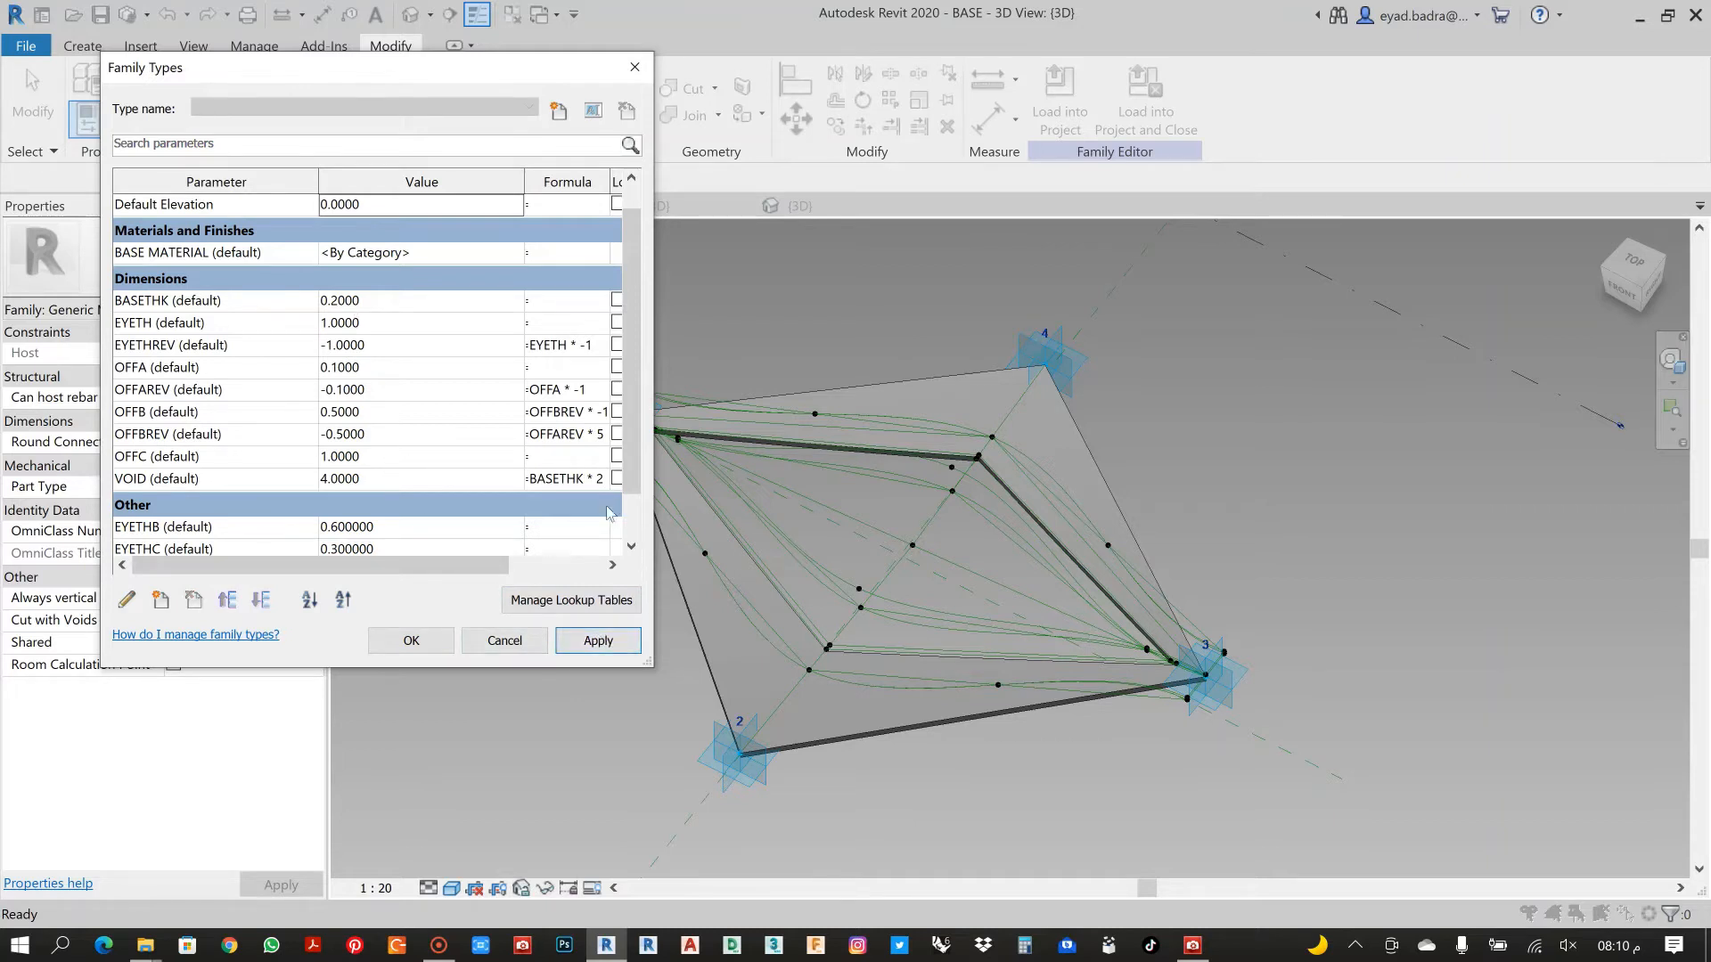
pyautogui.doubleClick(599, 479)
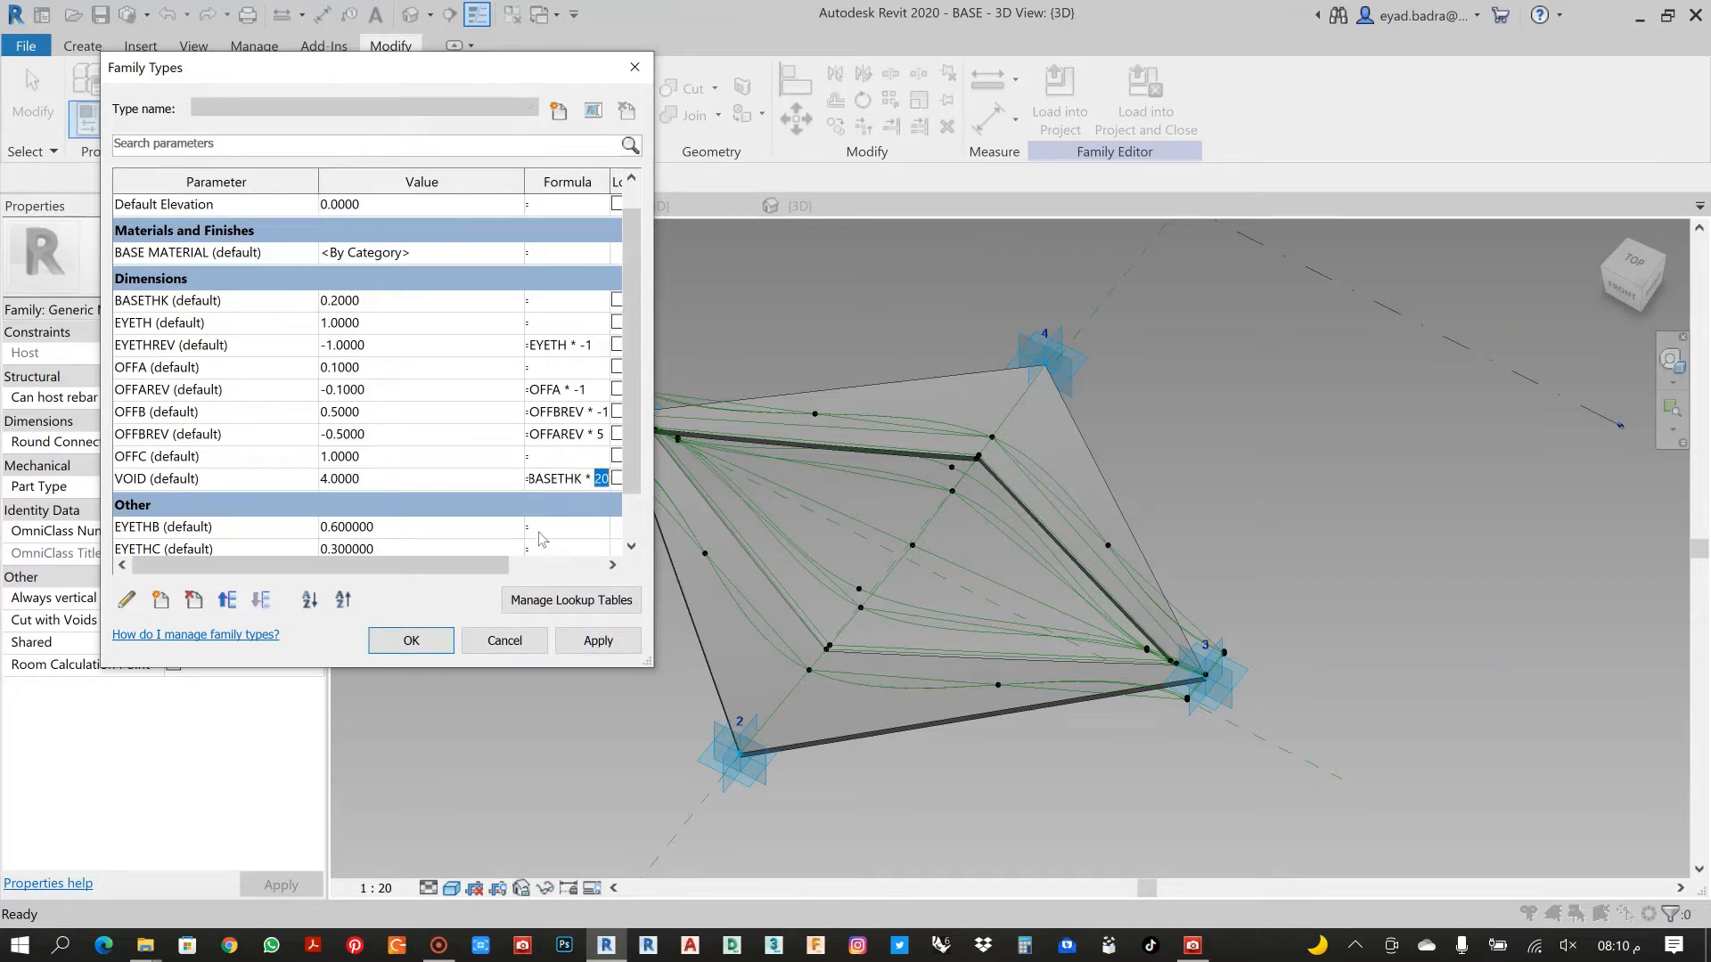
pyautogui.write('50')
pyautogui.click(563, 642)
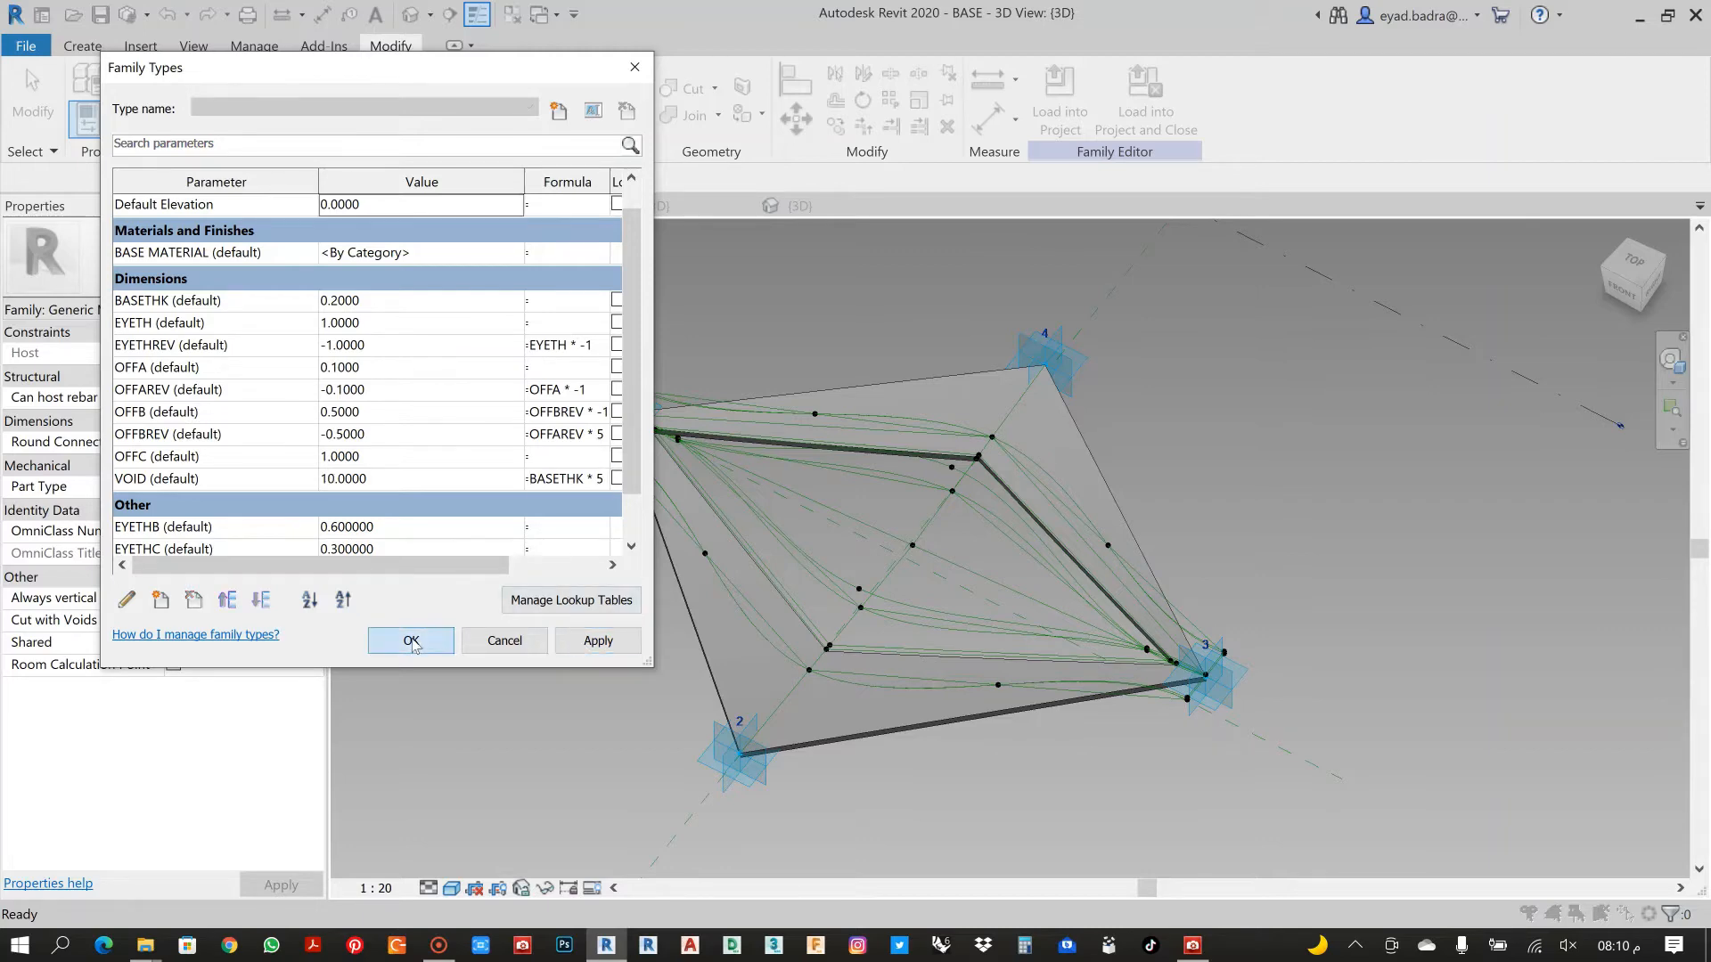
pyautogui.click(411, 641)
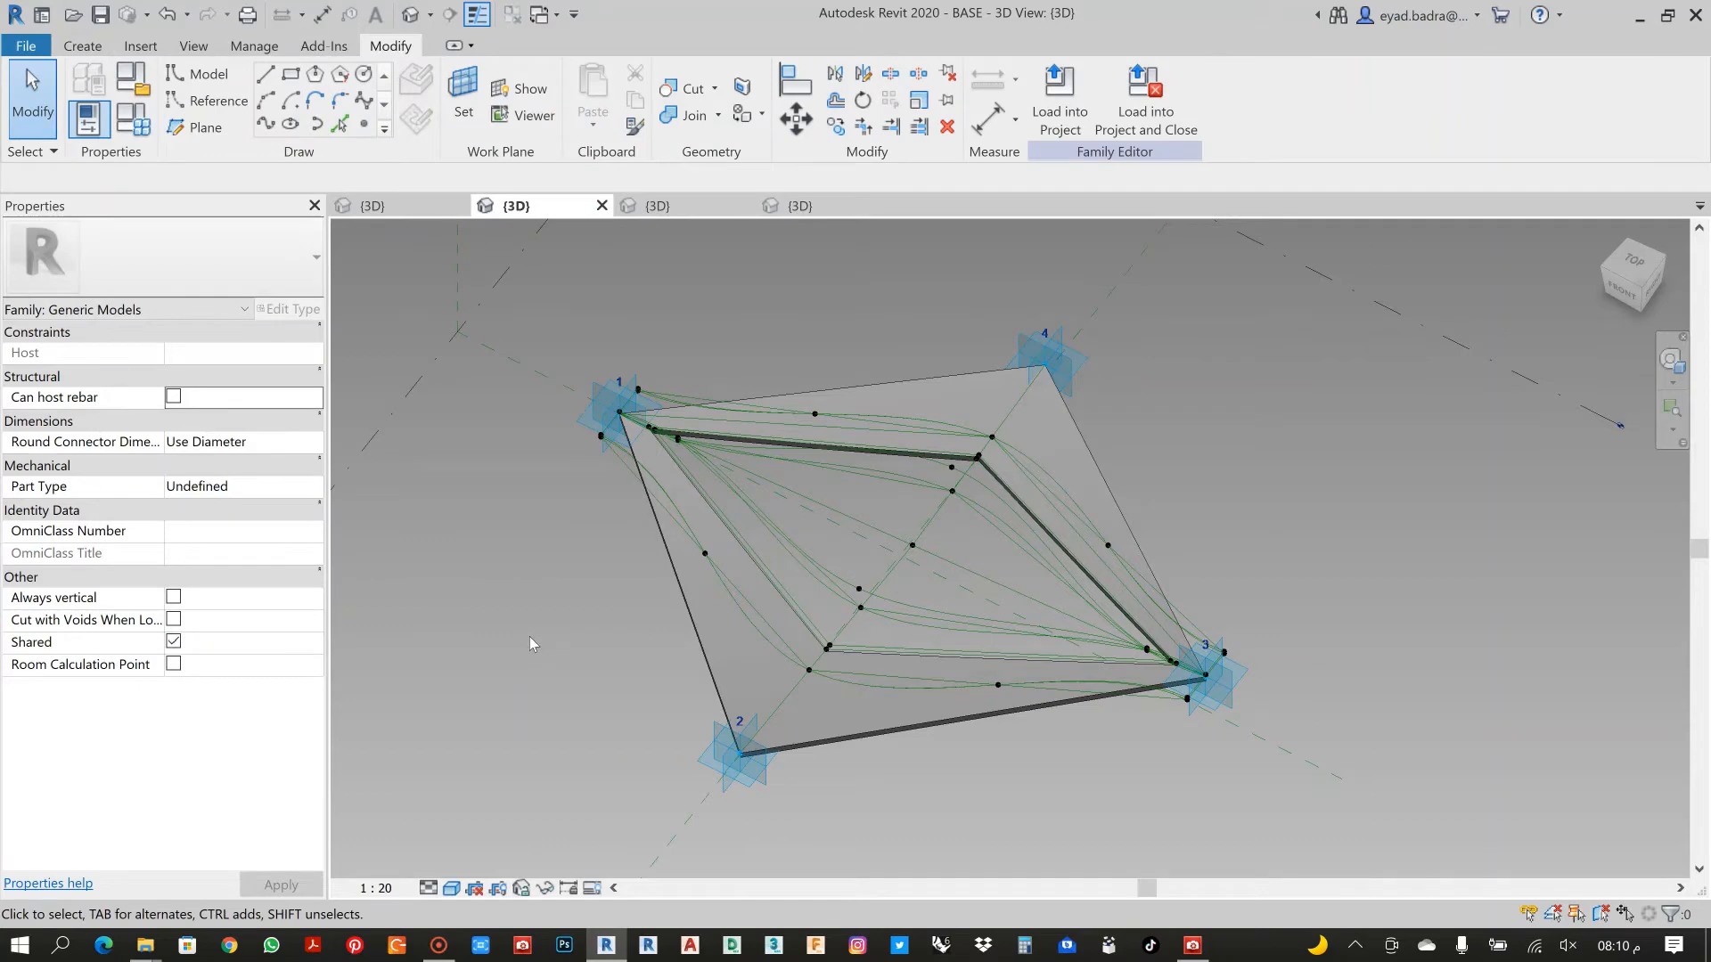
# Review the BASE family's parameters and formulas in its family types
pyautogui.click(133, 118)
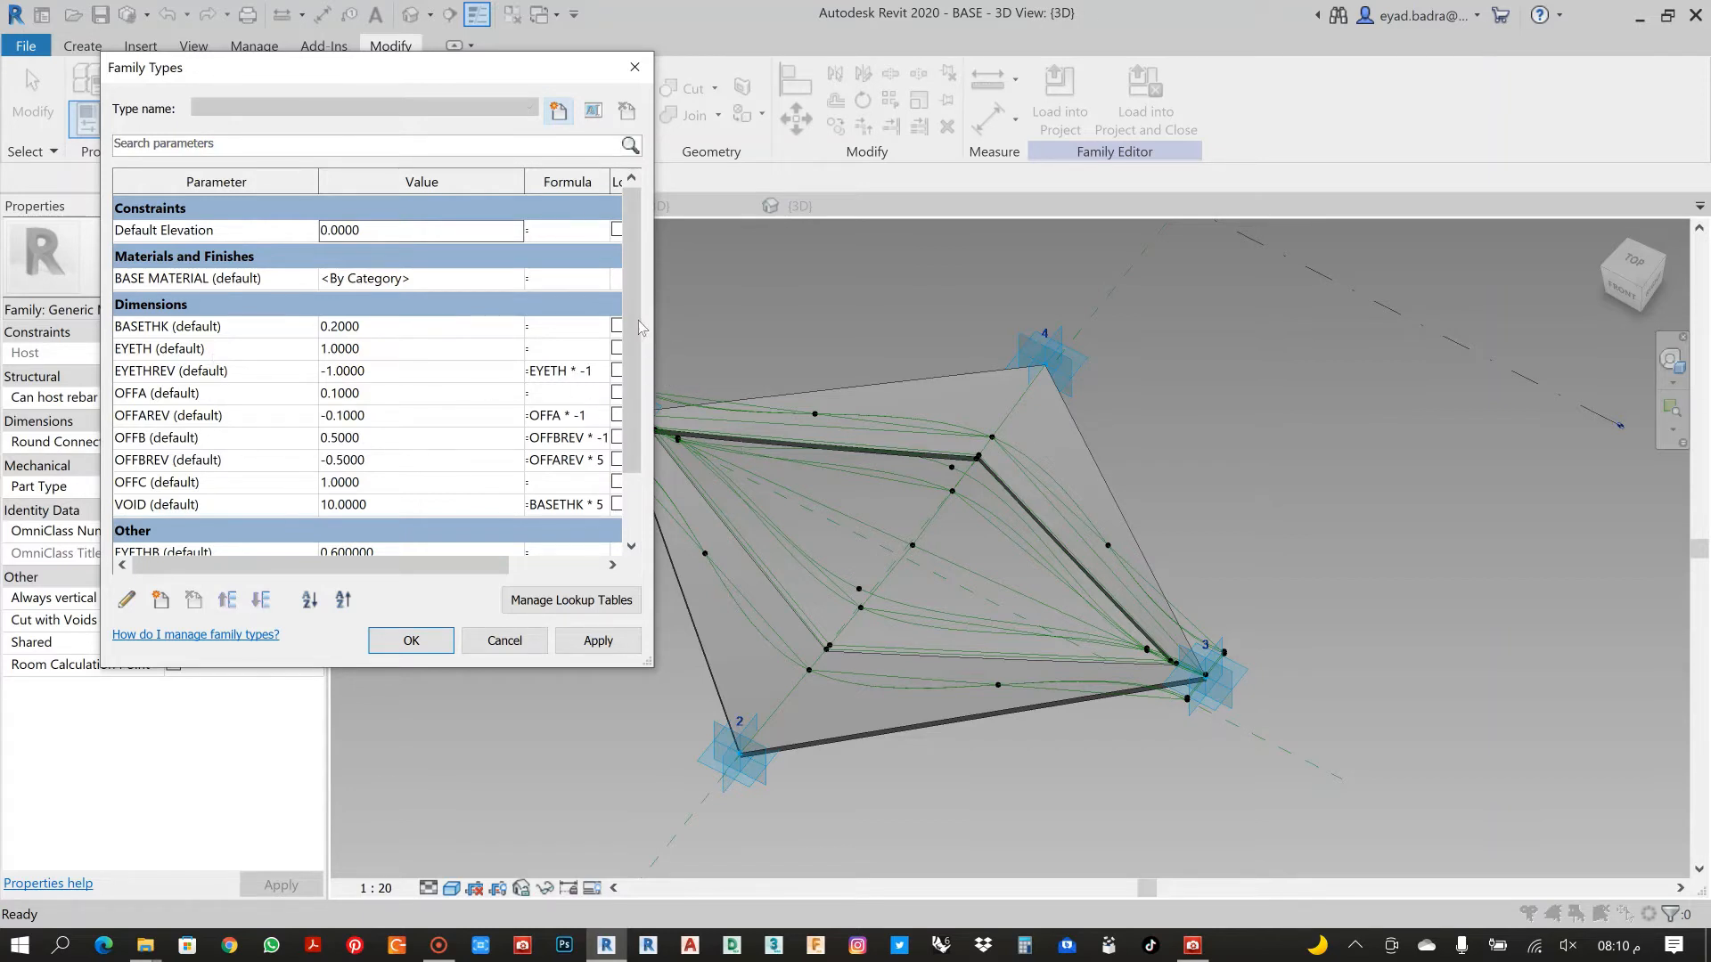
pyautogui.scroll(-1, 640, 328)
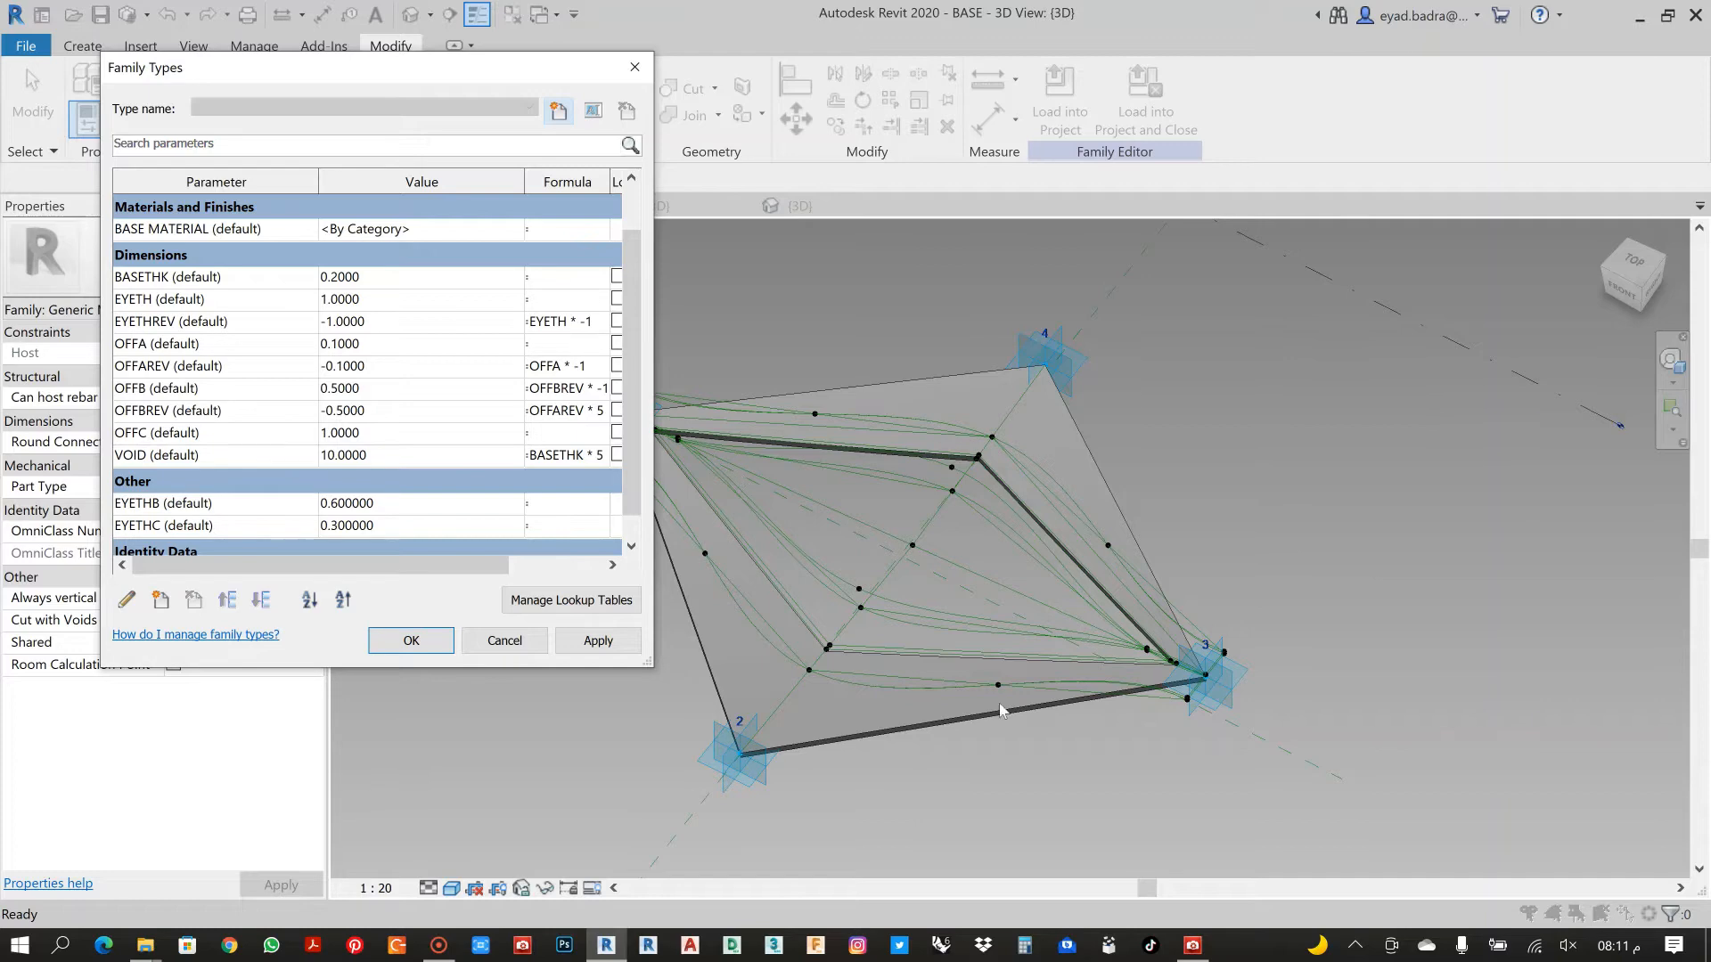
pyautogui.click(411, 640)
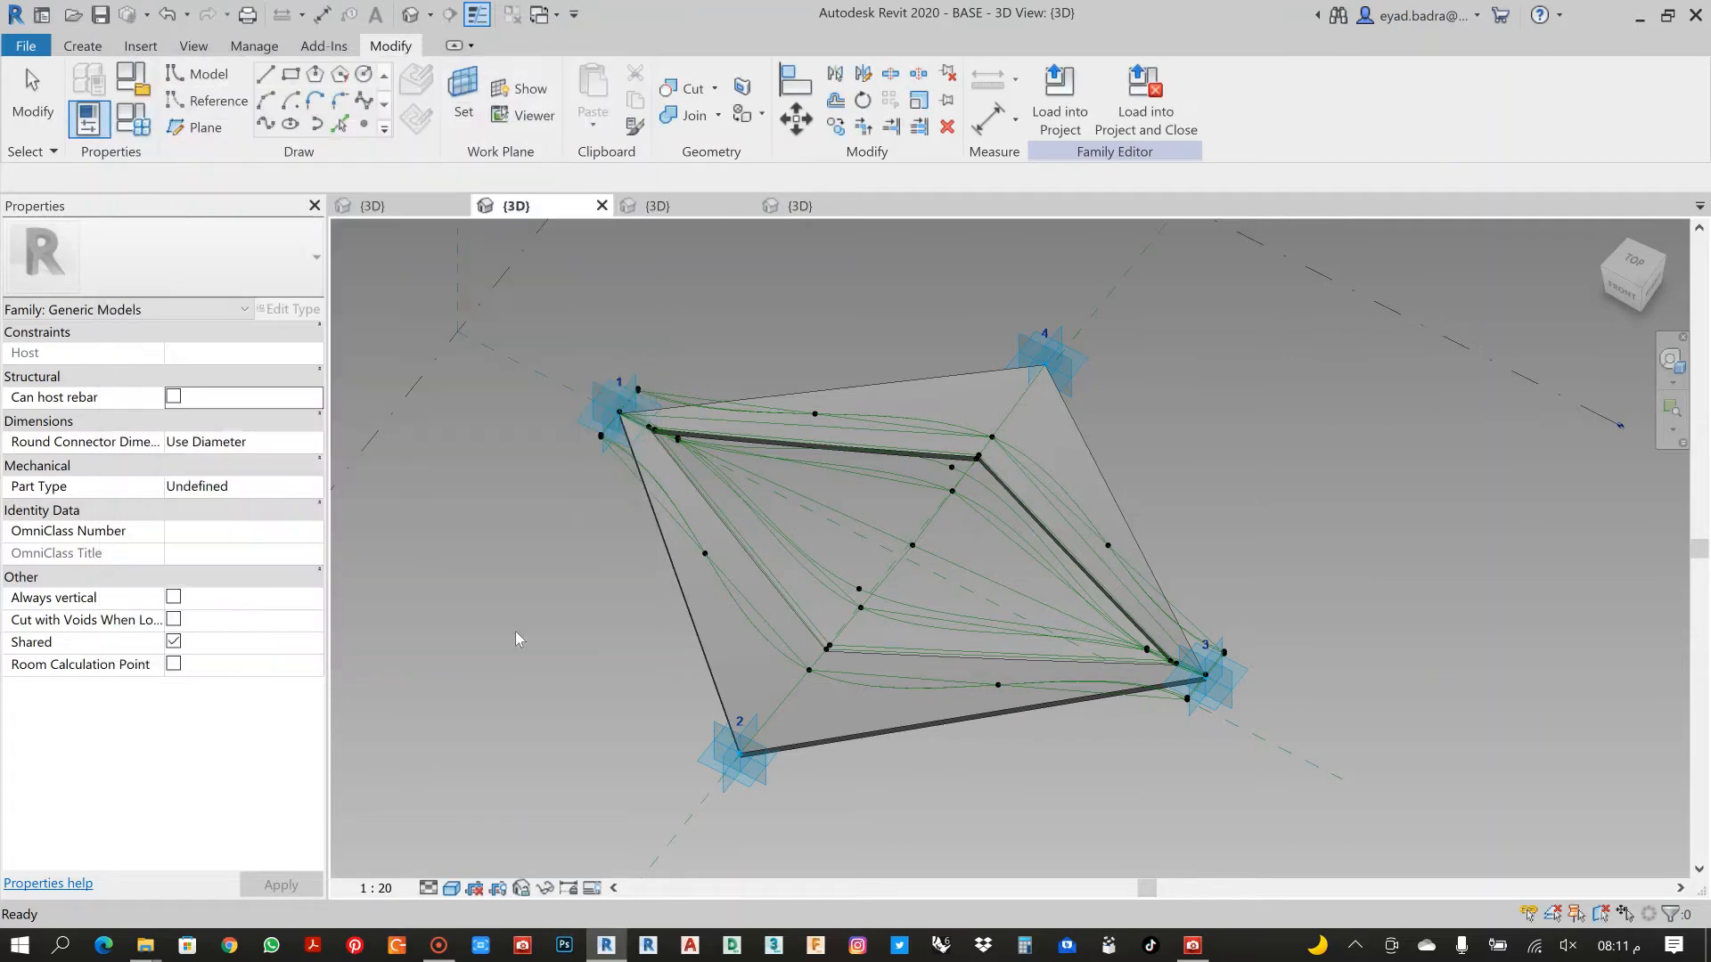
# In the GLASS M family, drive the BASEVOID parameter with the formula MTHK * 5
pyautogui.click(659, 205)
pyautogui.scroll(5, 944, 457)
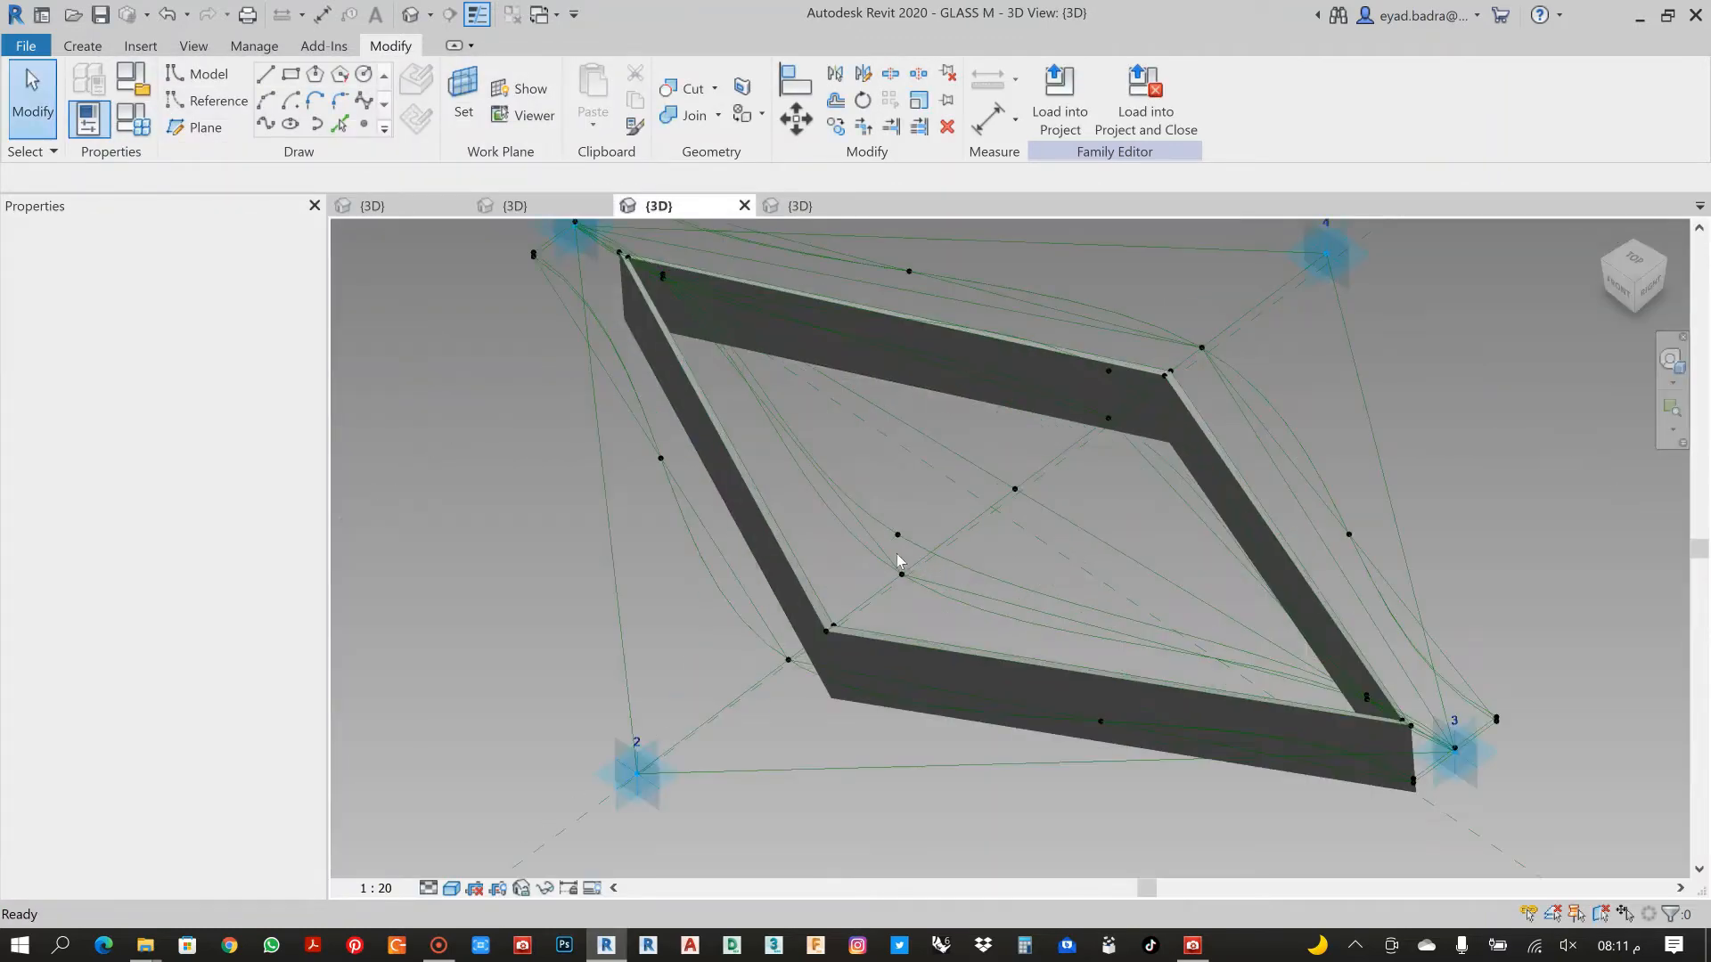
pyautogui.scroll(-3, 921, 513)
pyautogui.press('f')
pyautogui.press('t')
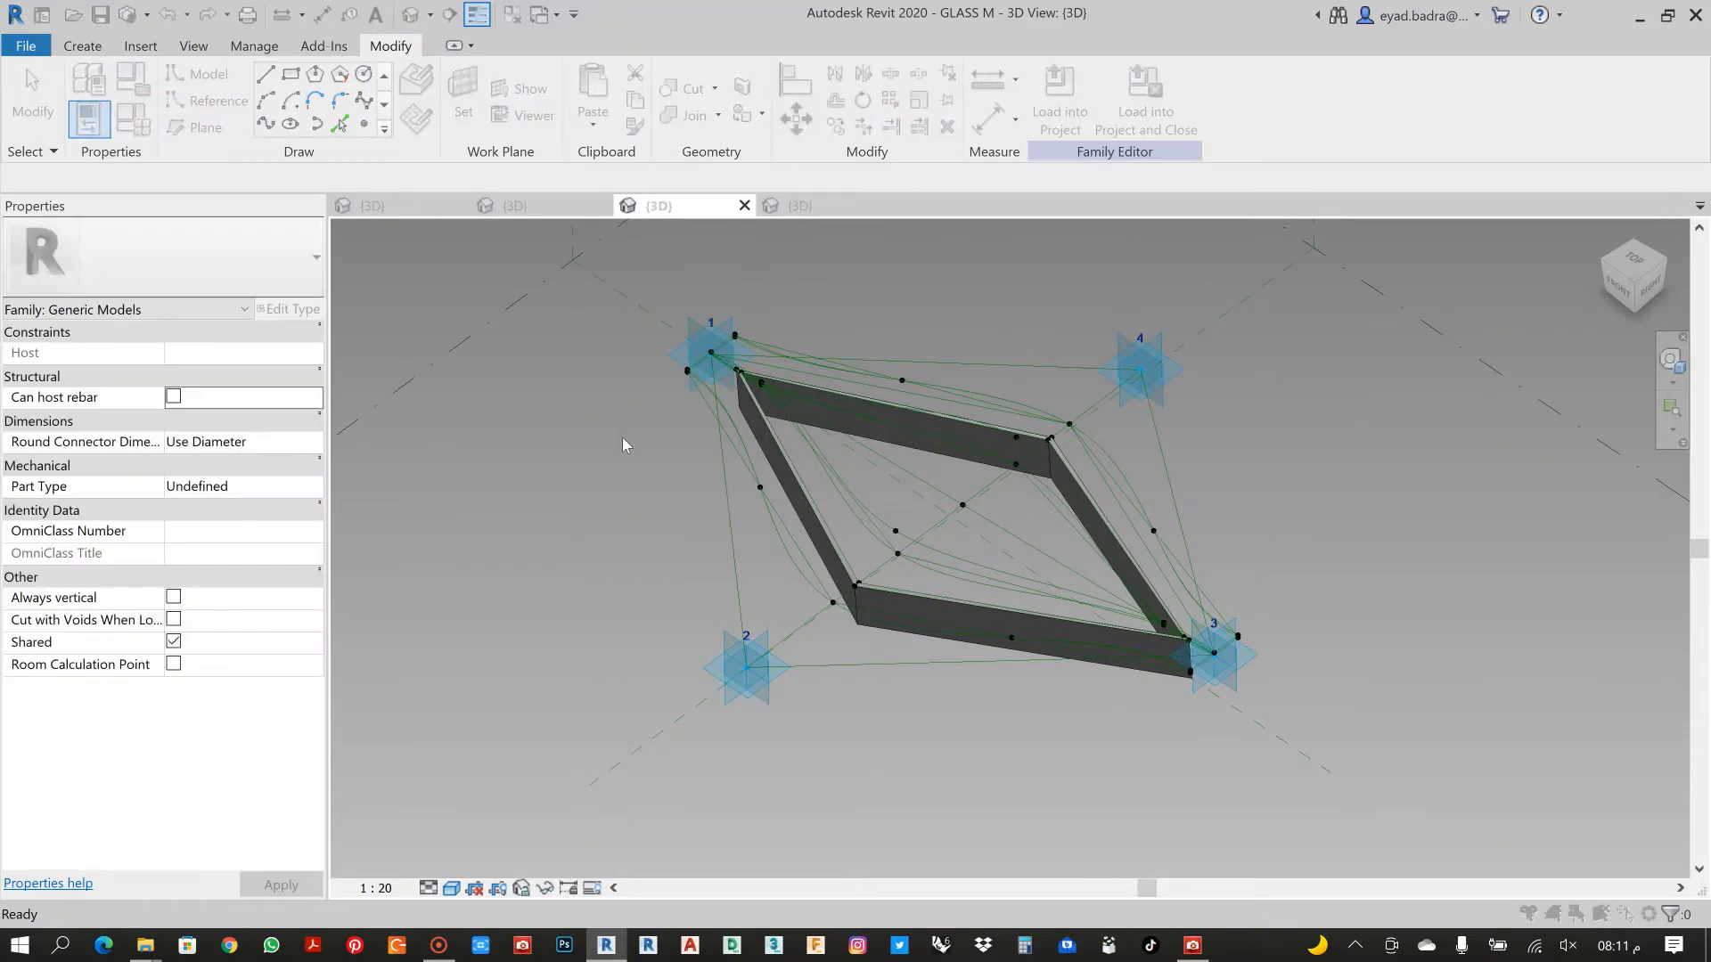
pyautogui.scroll(-3, 486, 392)
pyautogui.scroll(3, 500, 412)
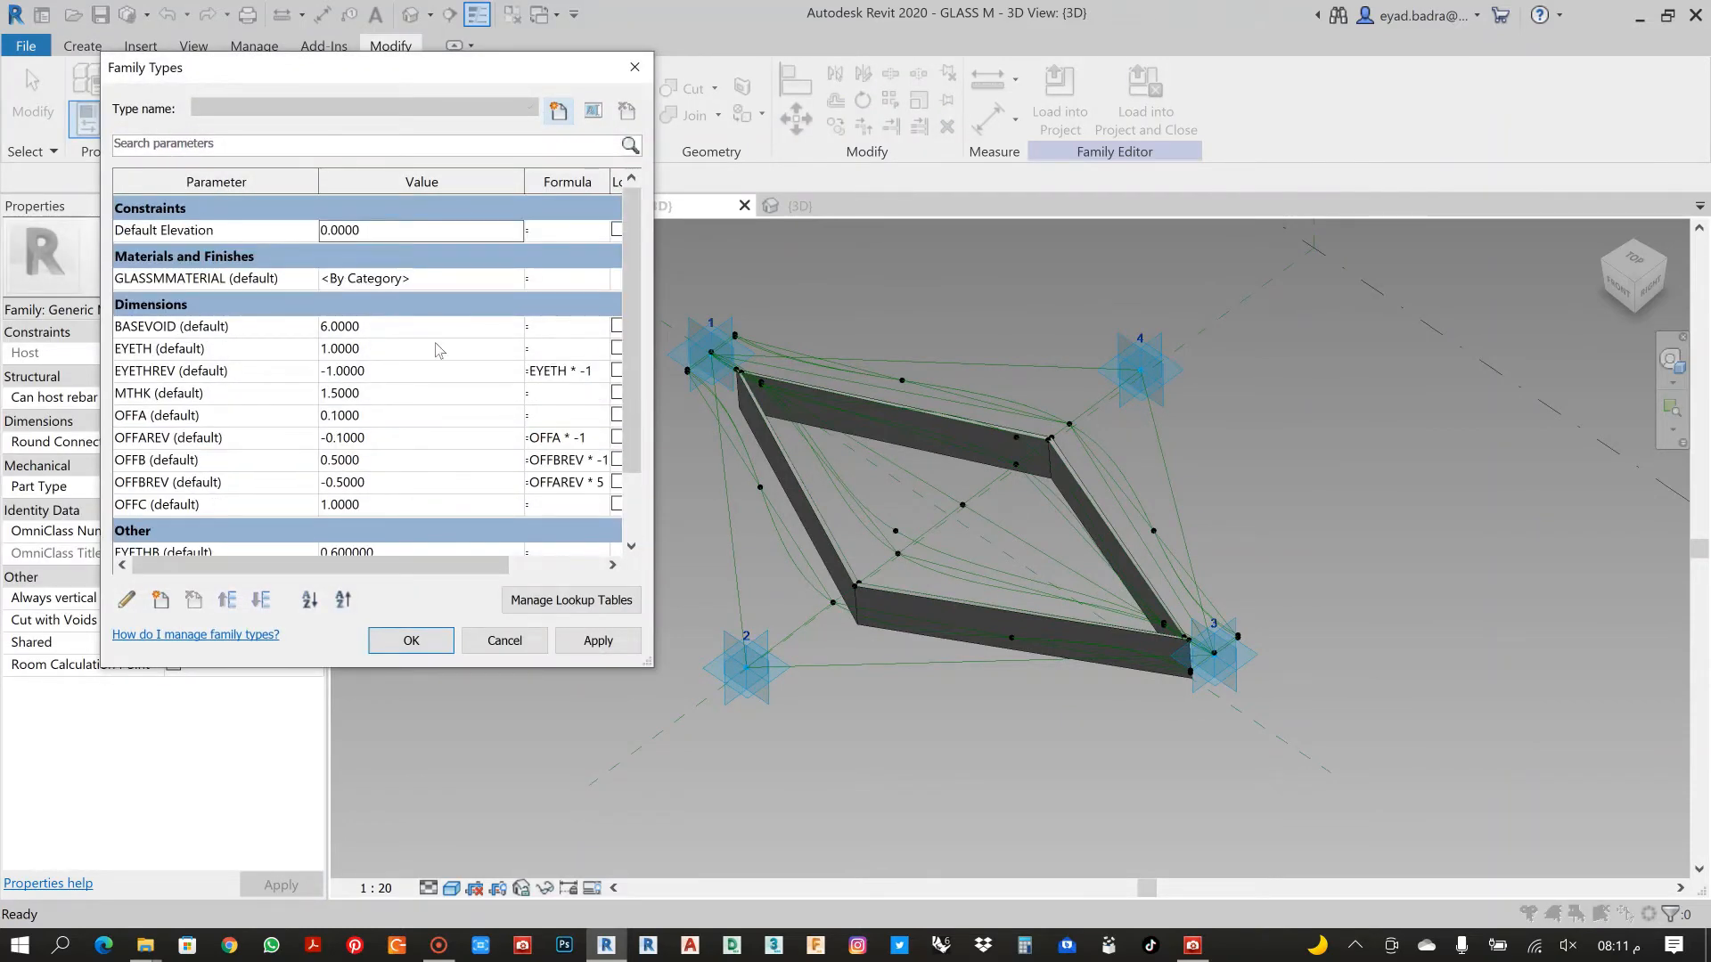
pyautogui.scroll(-3, 438, 348)
pyautogui.scroll(3, 437, 349)
pyautogui.click(529, 325)
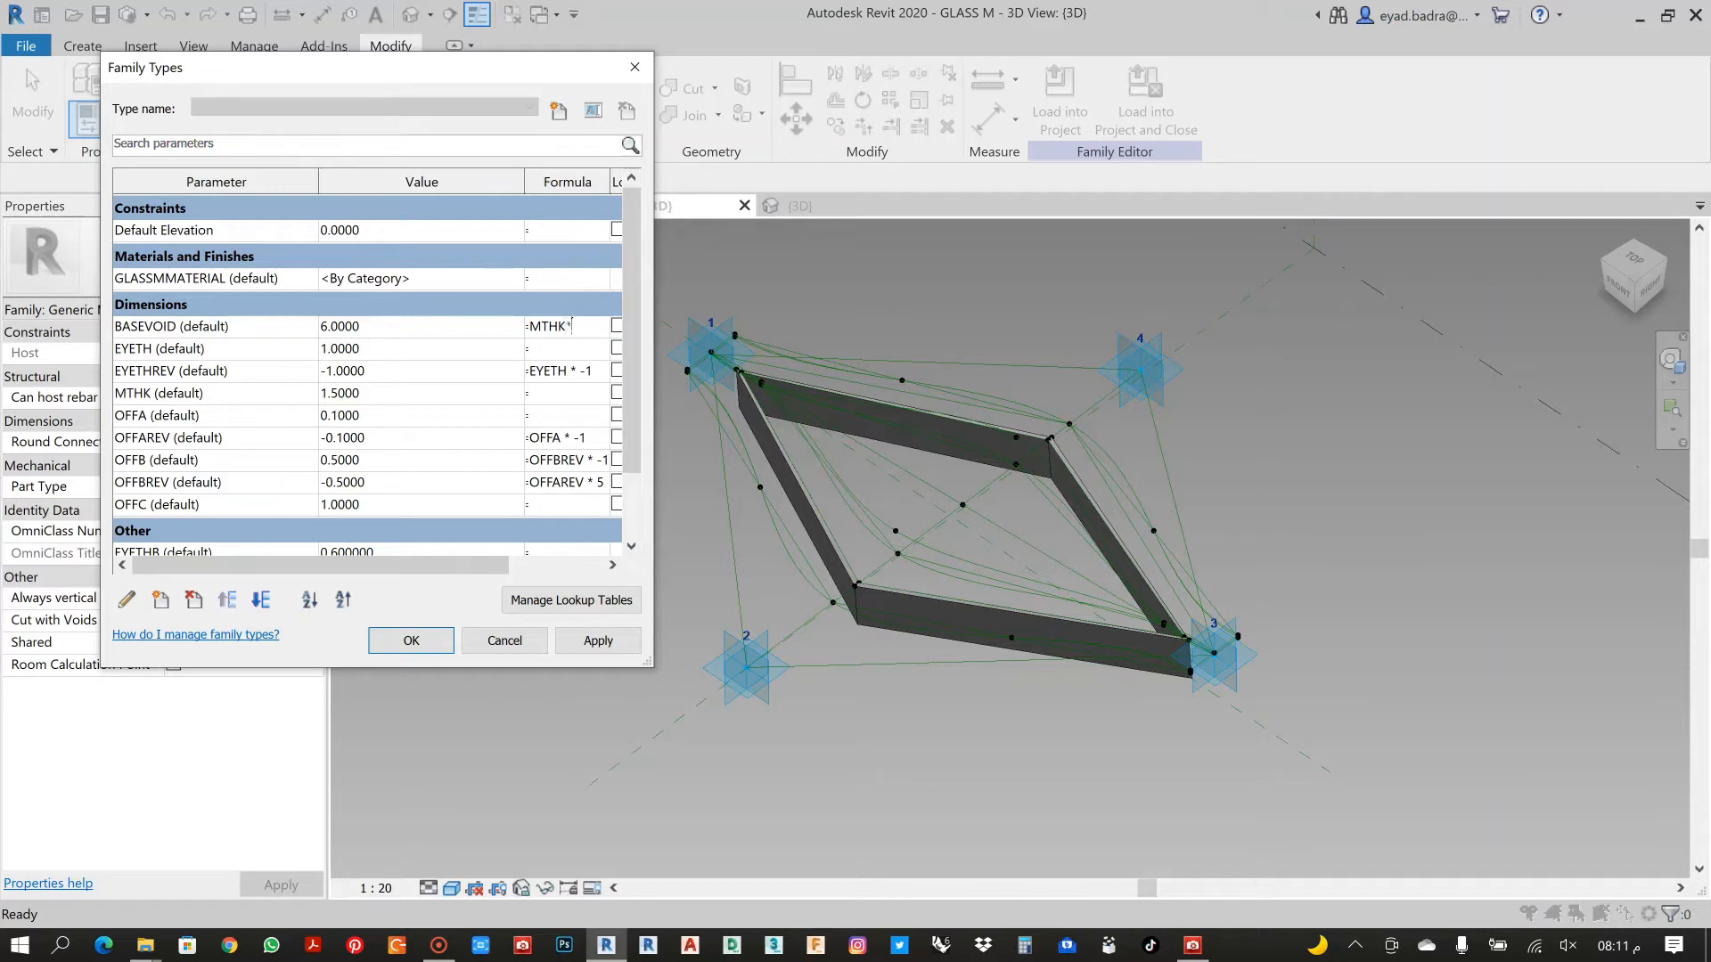
pyautogui.click(583, 641)
pyautogui.click(586, 325)
pyautogui.click(590, 642)
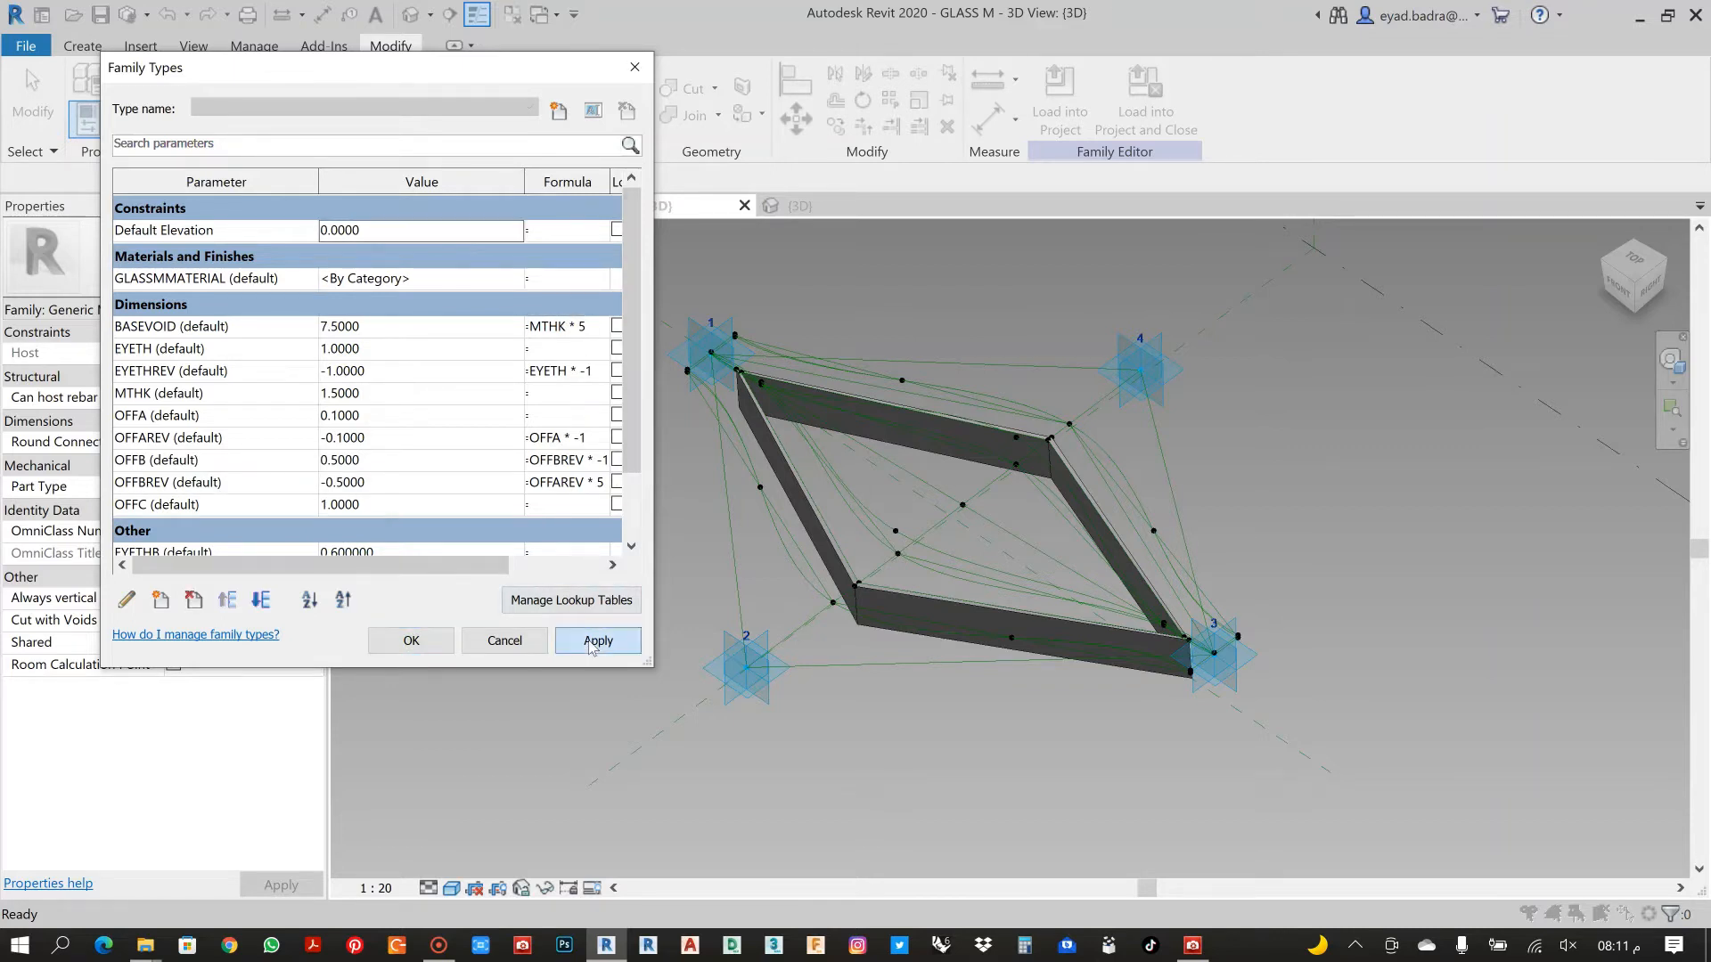
pyautogui.click(411, 642)
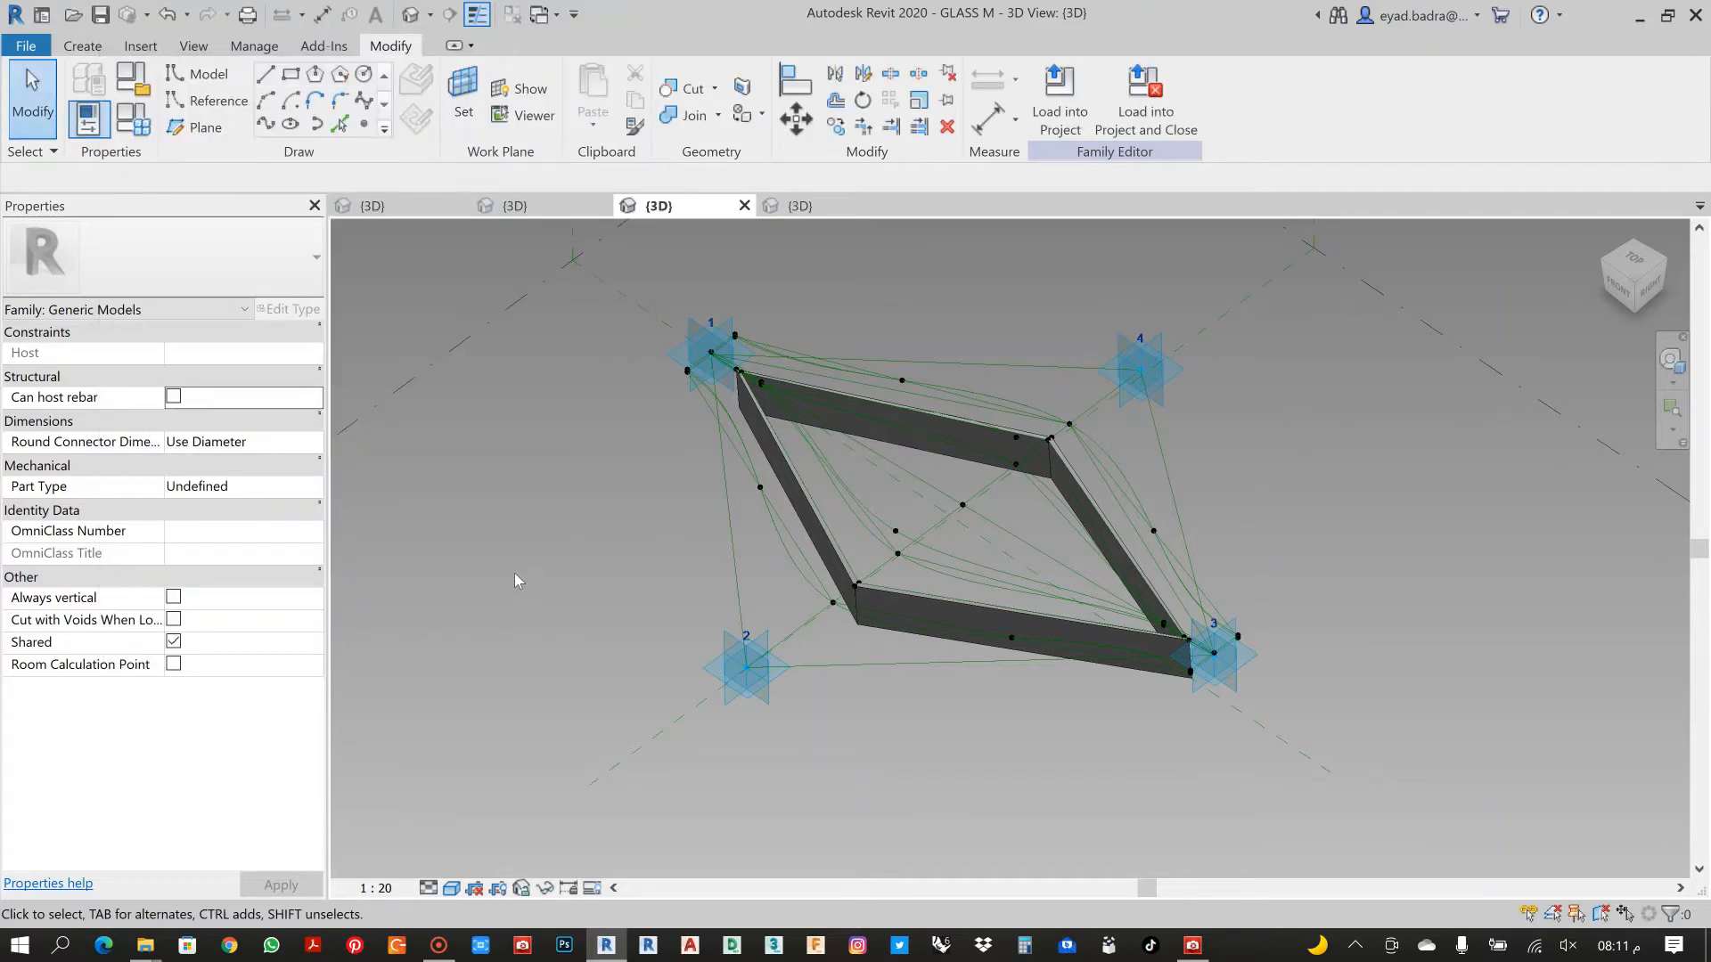
# Look over the GLASS, GLASS M and BASE families in turn and inspect the joined solid of the base panel
pyautogui.click(823, 206)
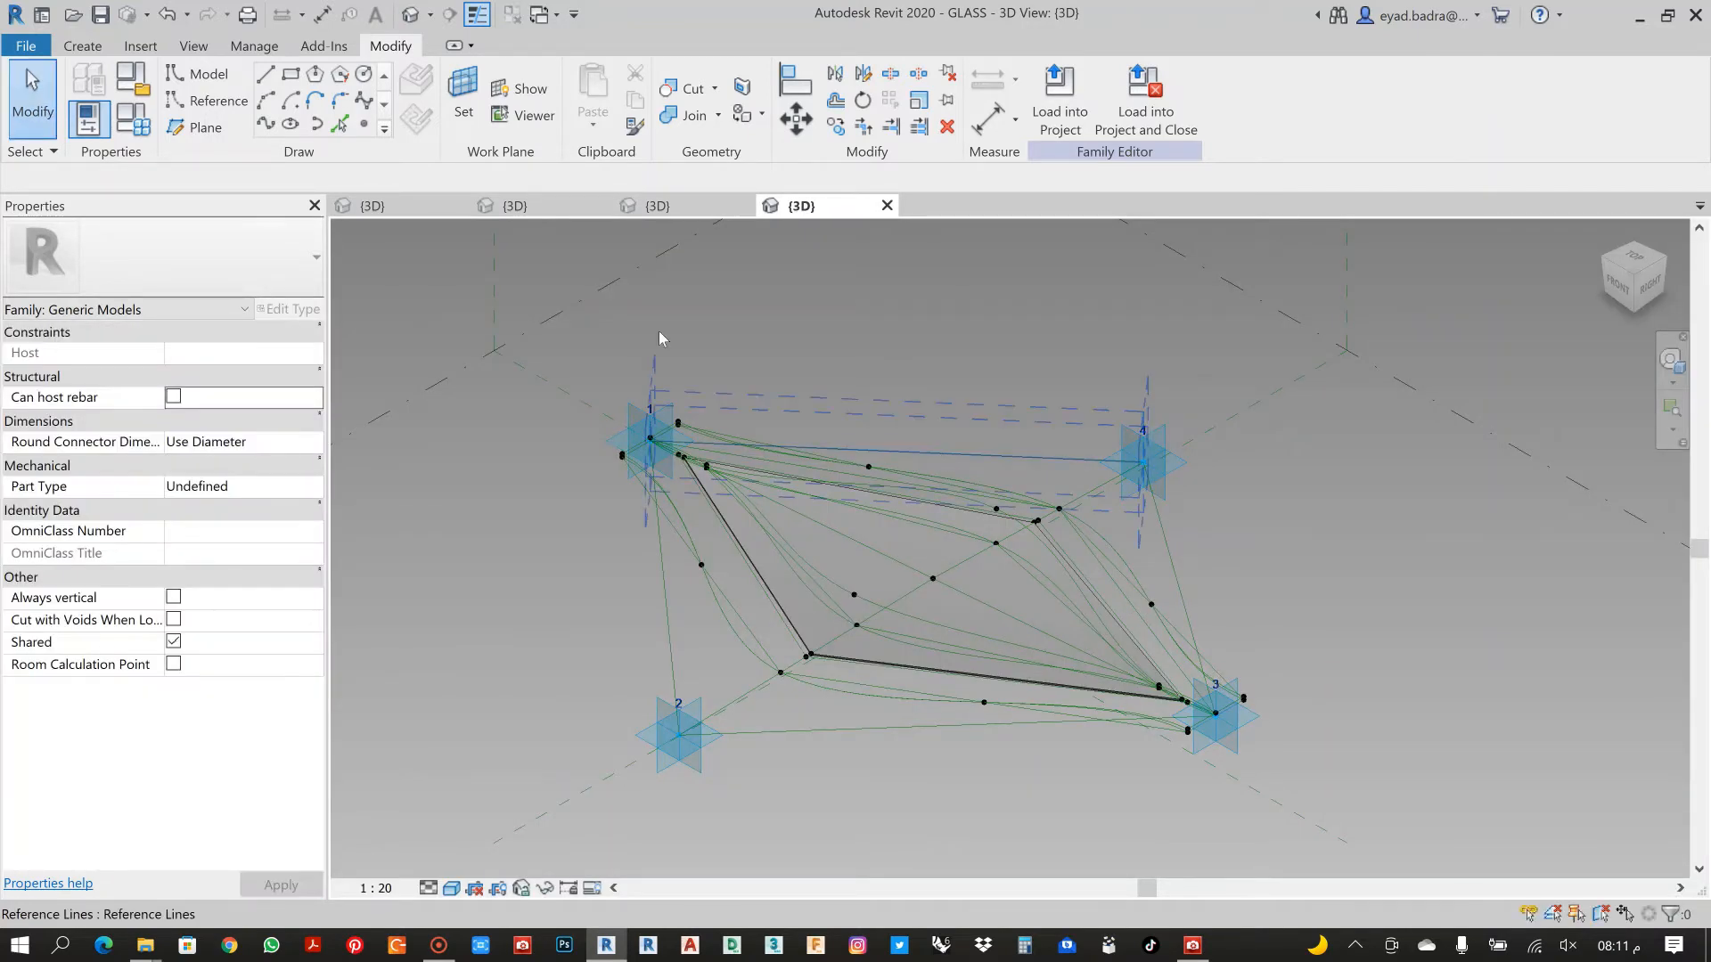
pyautogui.click(704, 210)
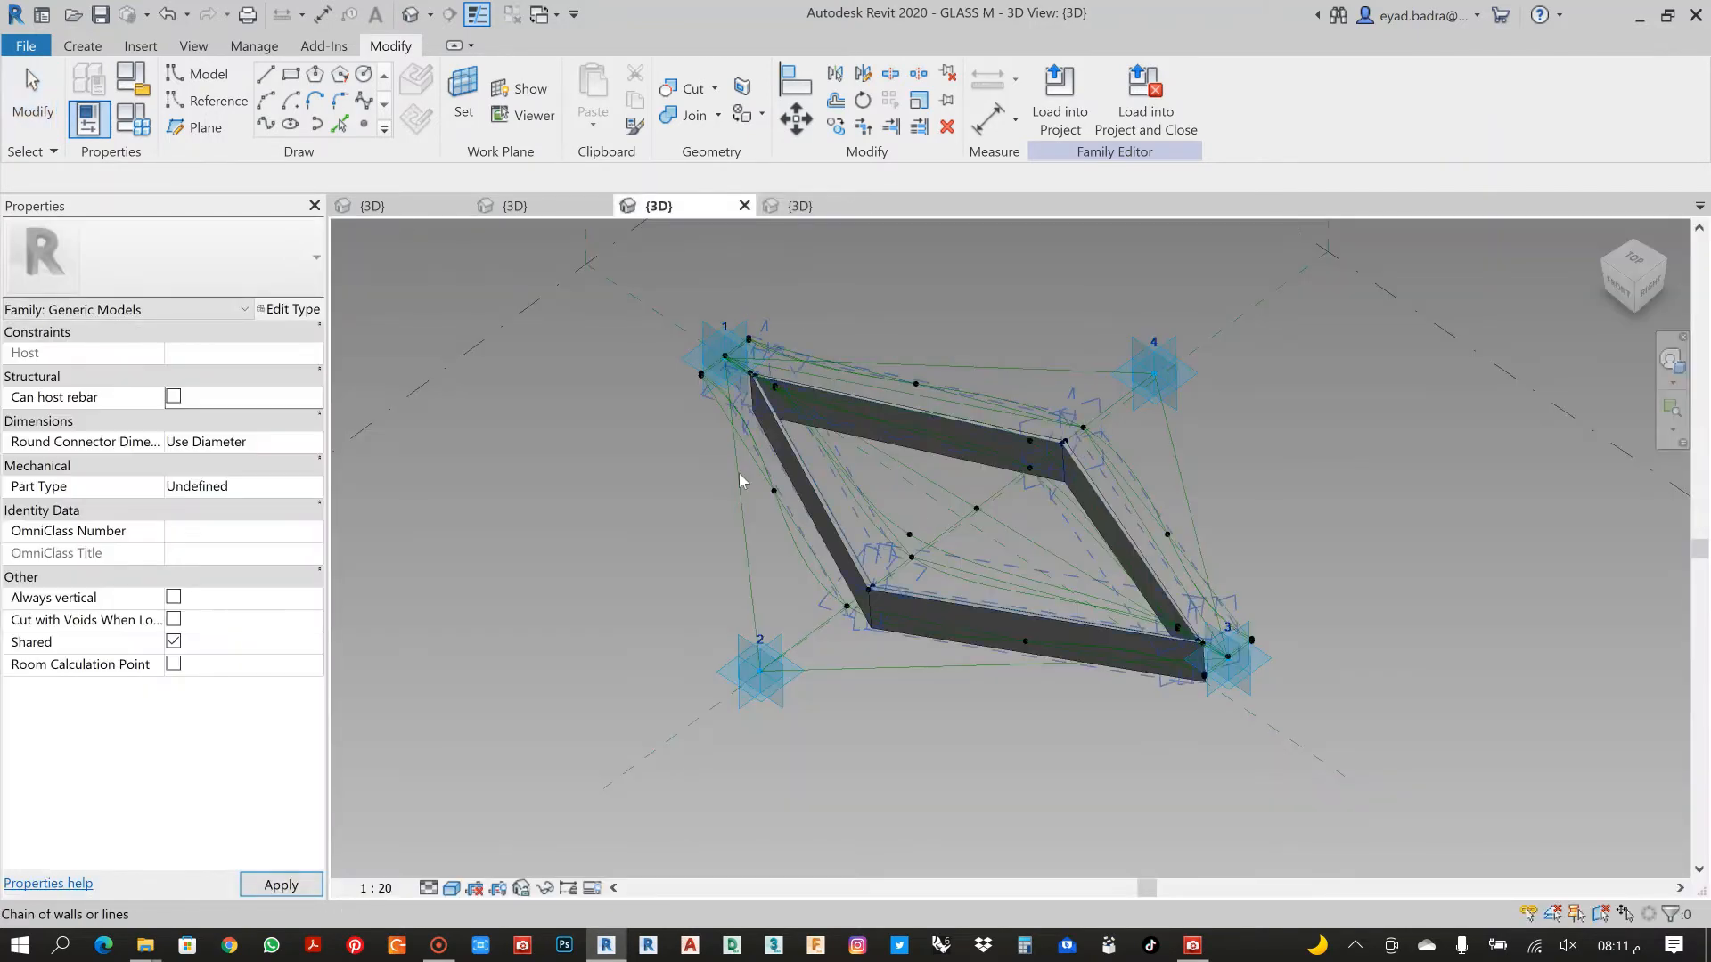
pyautogui.click(539, 206)
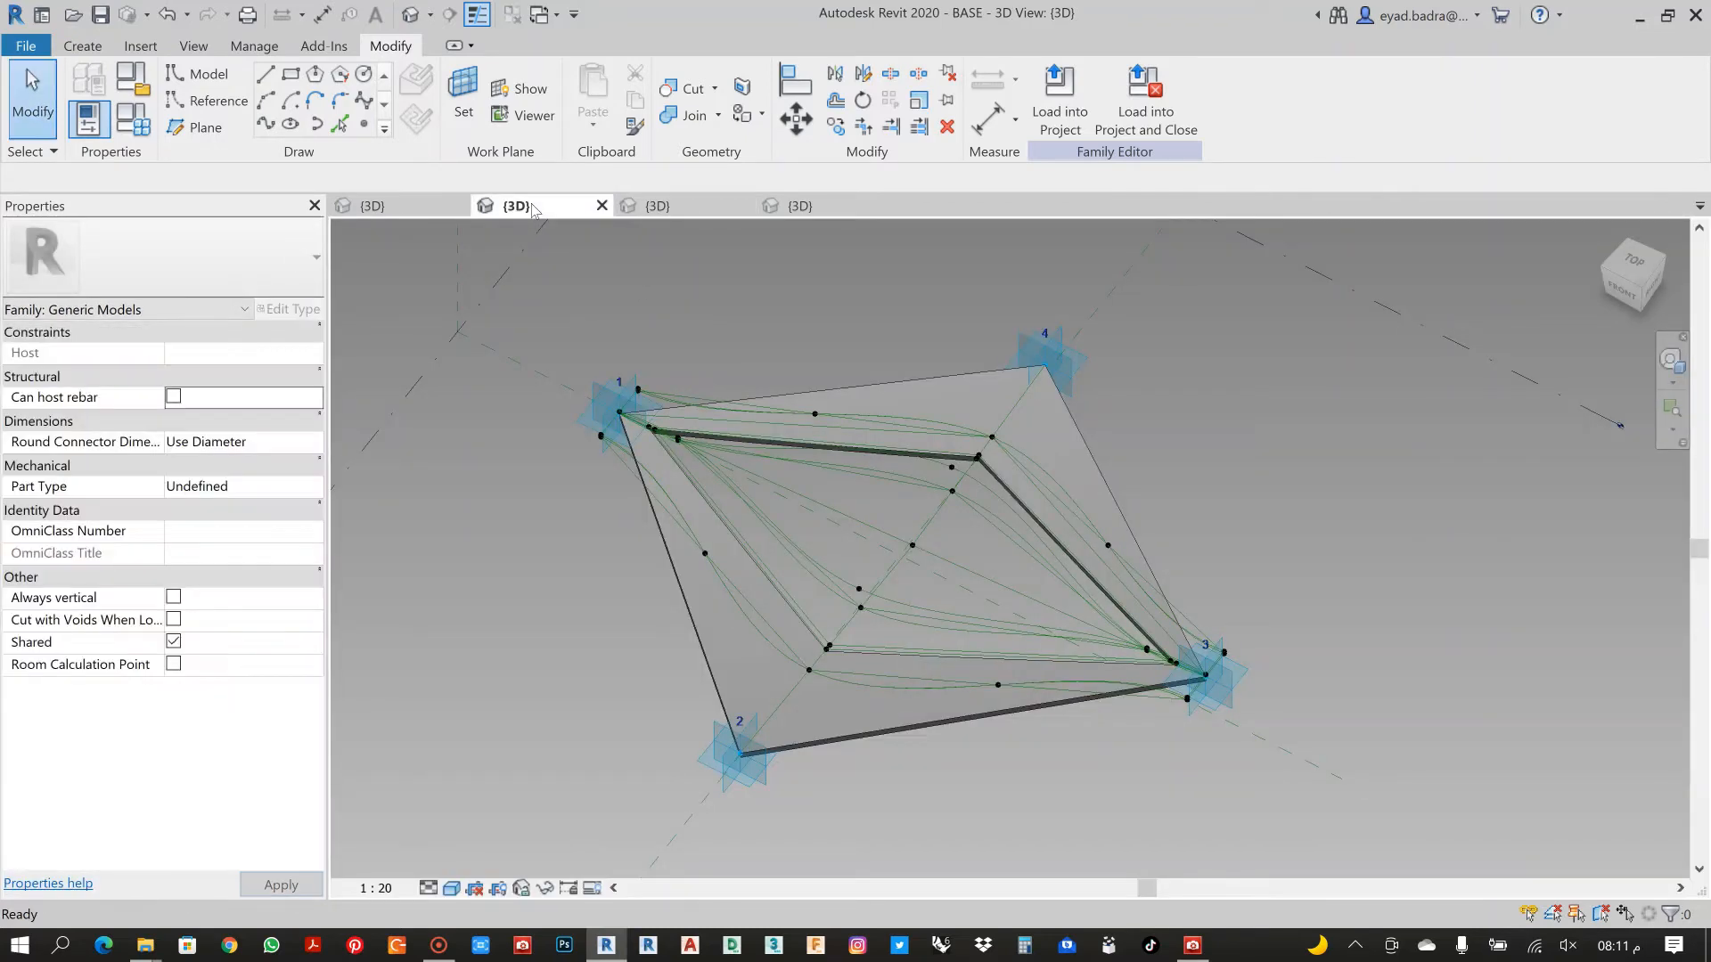
pyautogui.click(940, 385)
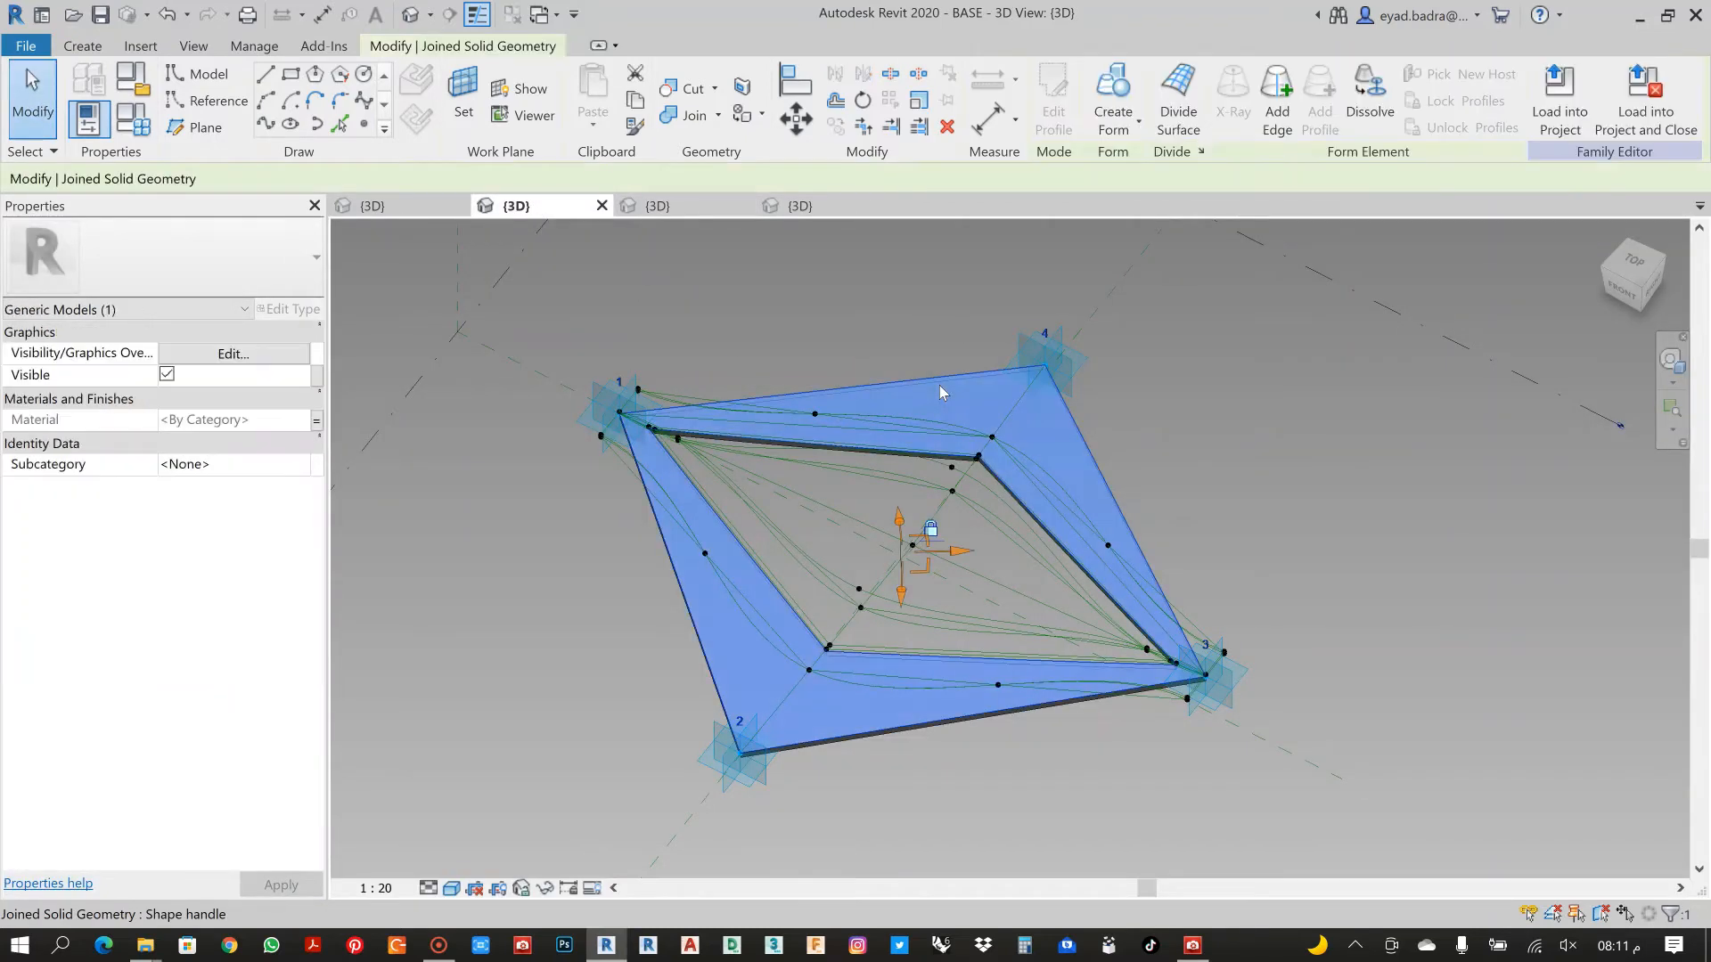
pyautogui.click(907, 339)
pyautogui.scroll(-2, 824, 330)
pyautogui.moveTo(823, 329); pyautogui.dragTo(976, 373, button='middle')
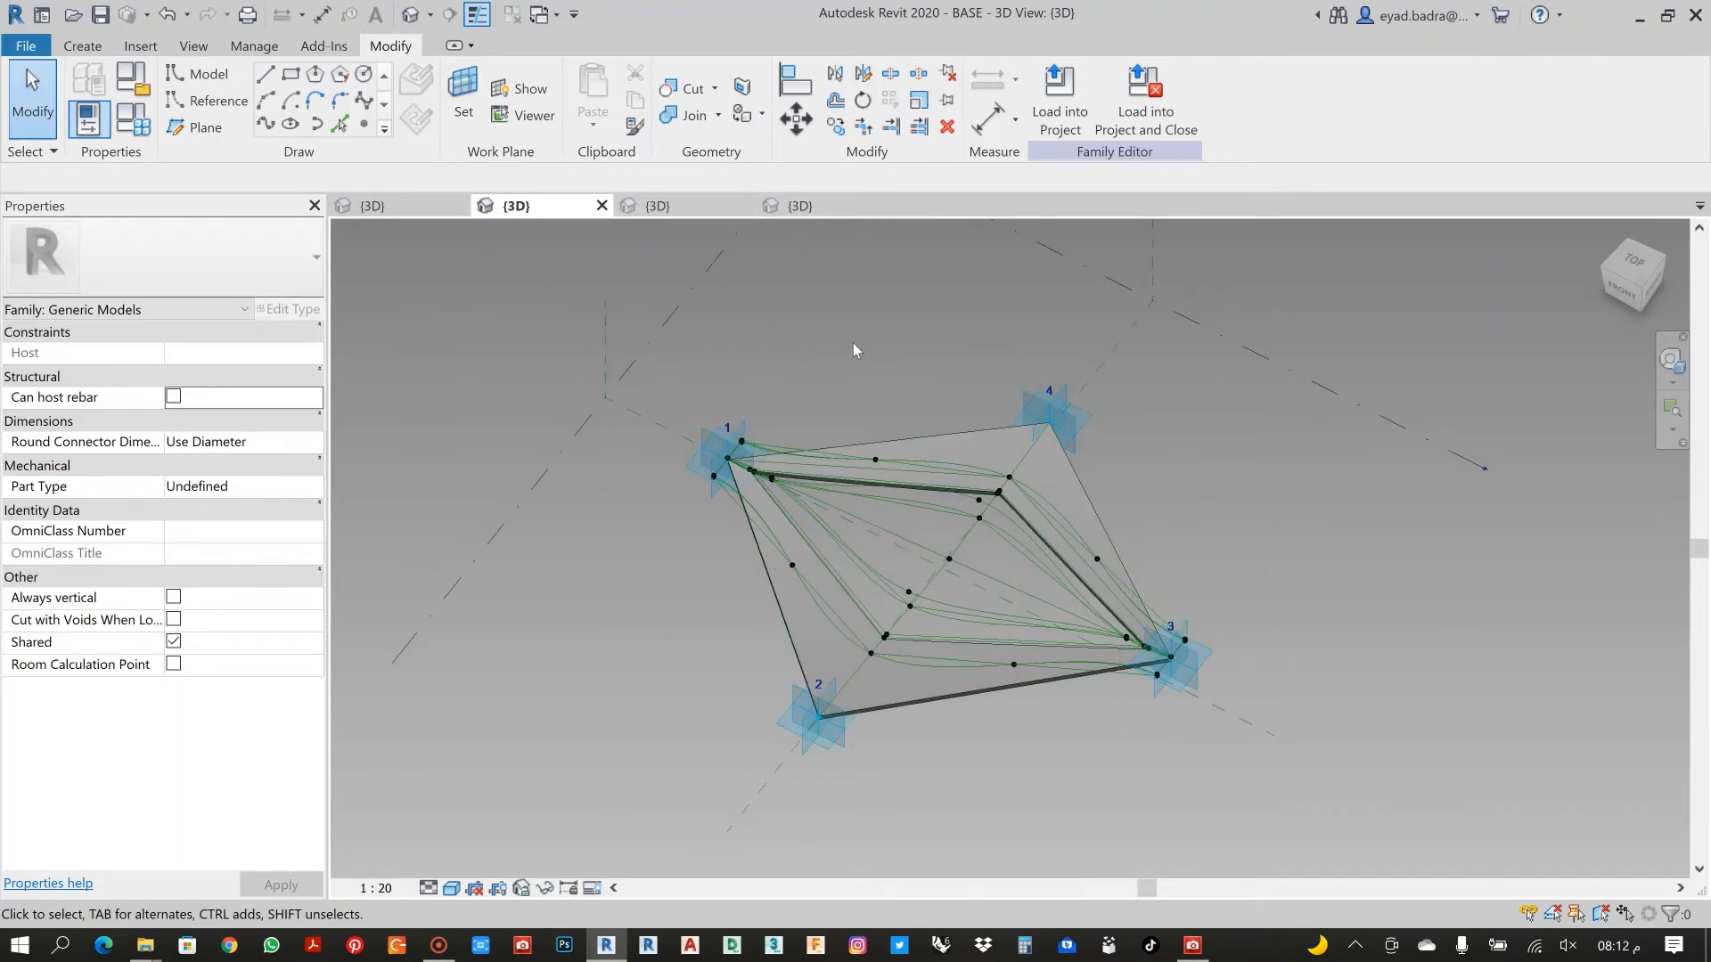
# Switch to the adaptive family's 3D view and select the broad upper surface of the curved strip beside adaptive point 4
pyautogui.moveTo(852, 344); pyautogui.dragTo(847, 342, button='middle')
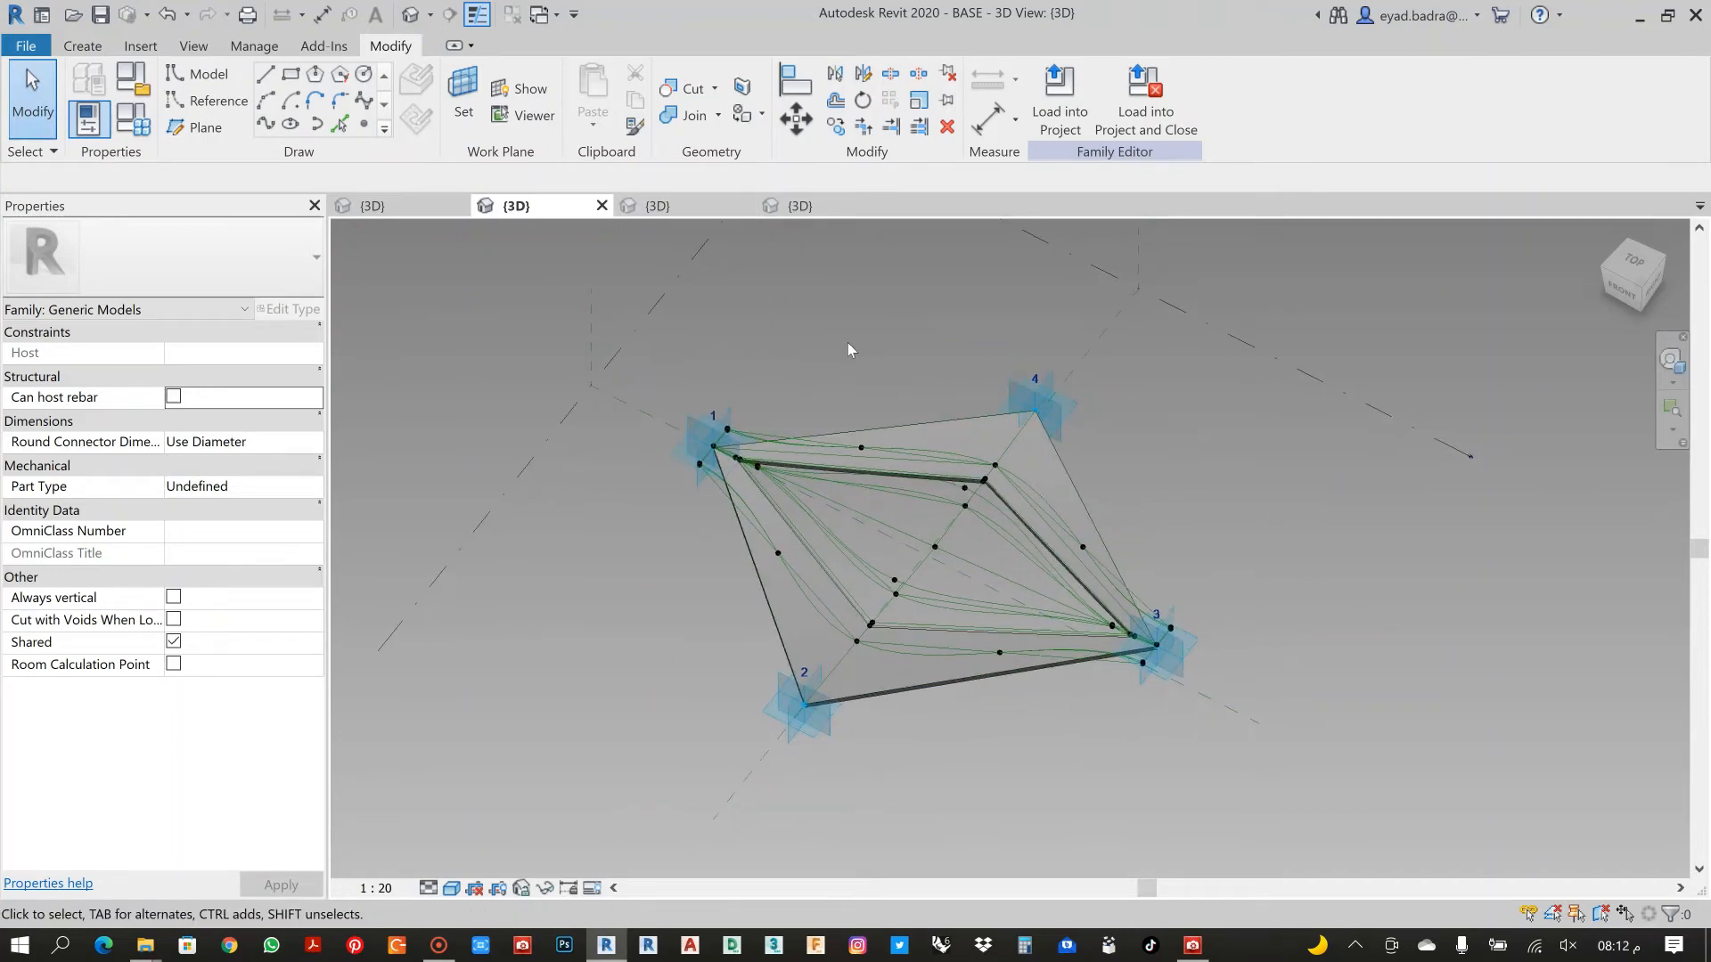
pyautogui.click(377, 210)
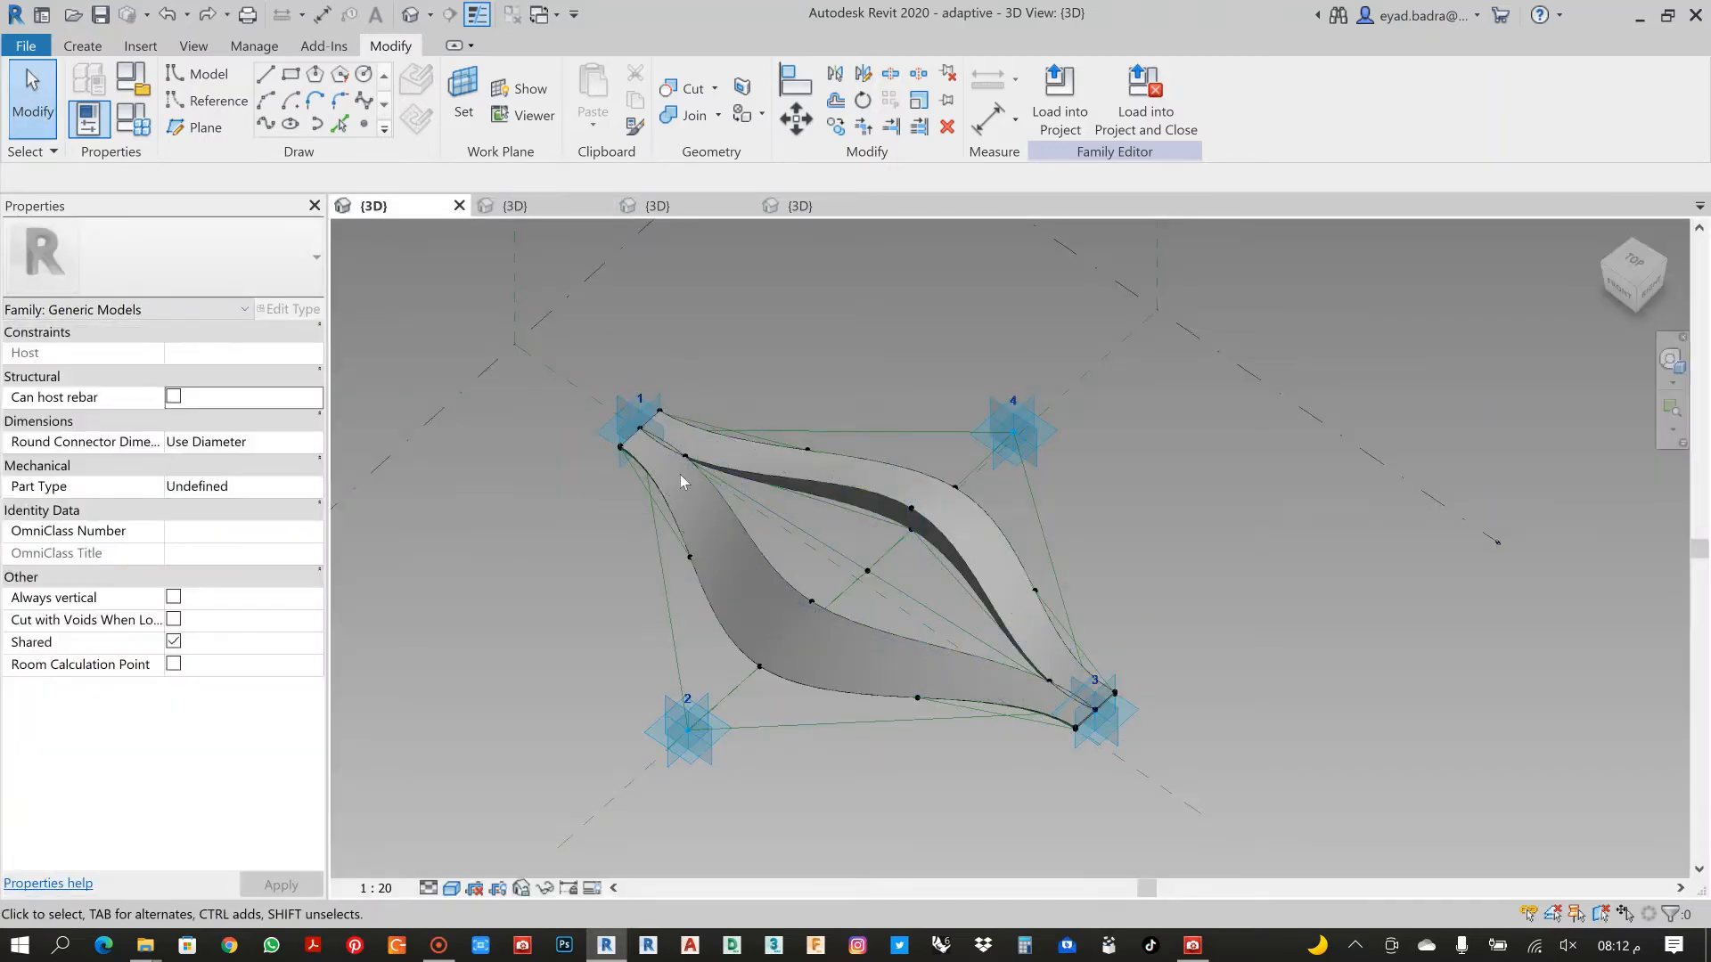
pyautogui.scroll(-2, 681, 474)
pyautogui.moveTo(782, 413); pyautogui.dragTo(745, 382, button='middle')
pyautogui.scroll(2, 765, 480)
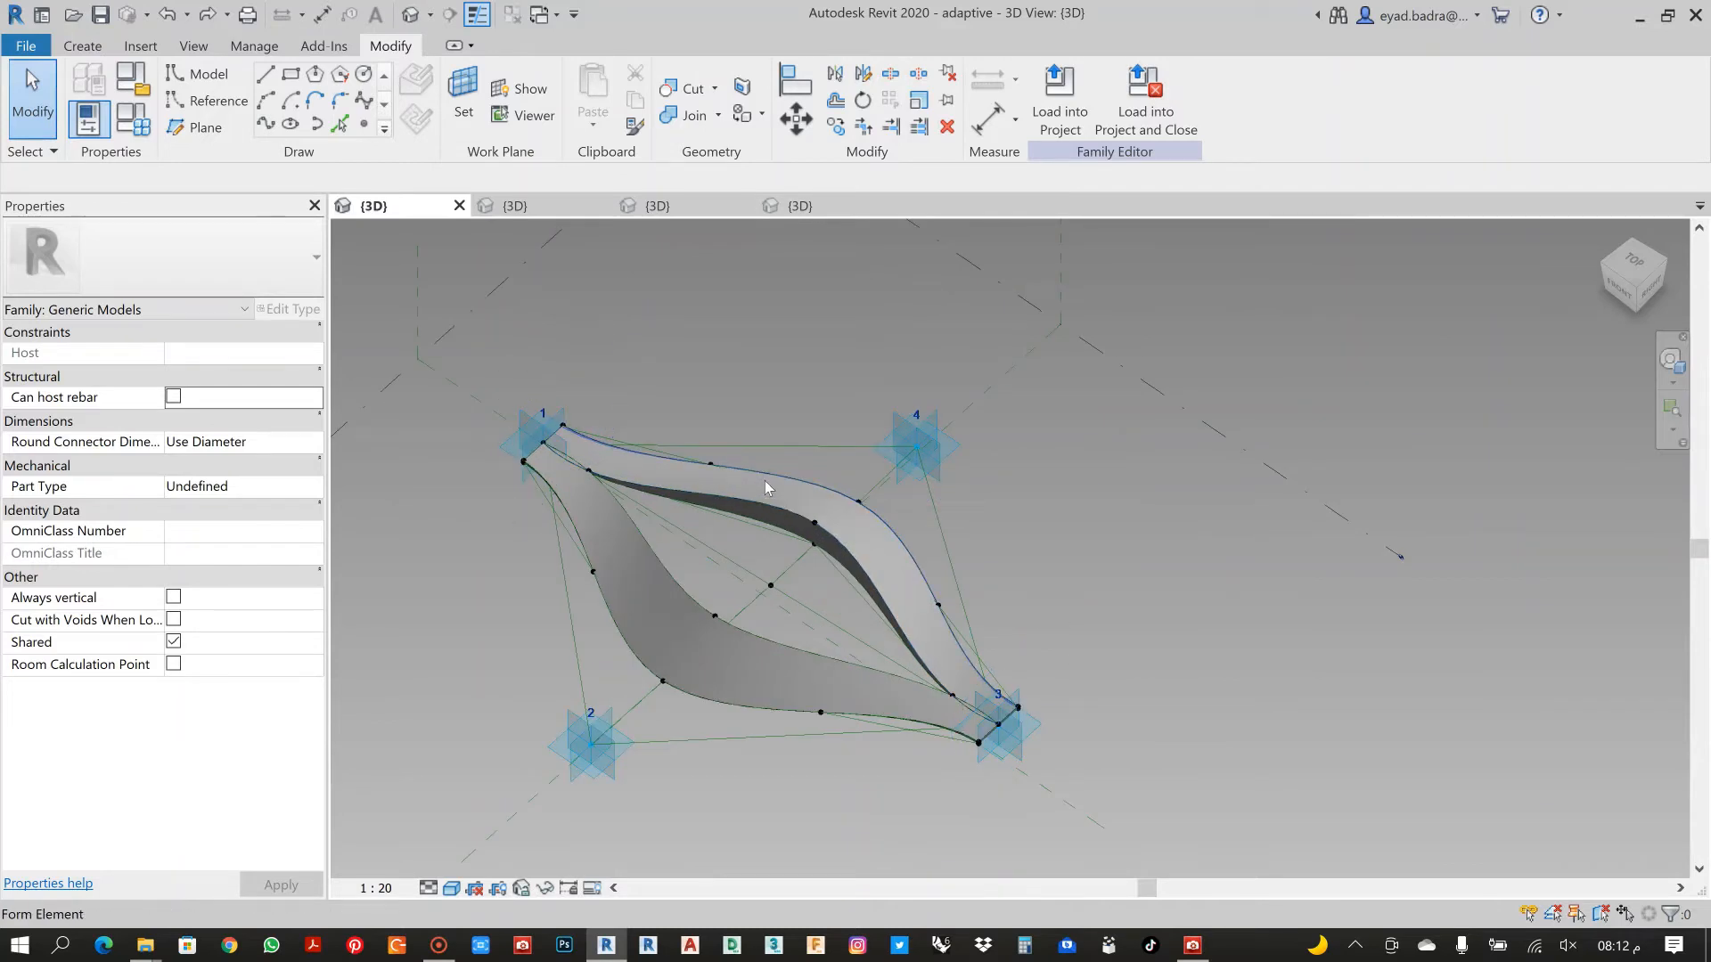
pyautogui.press('Tab')
pyautogui.click(765, 479)
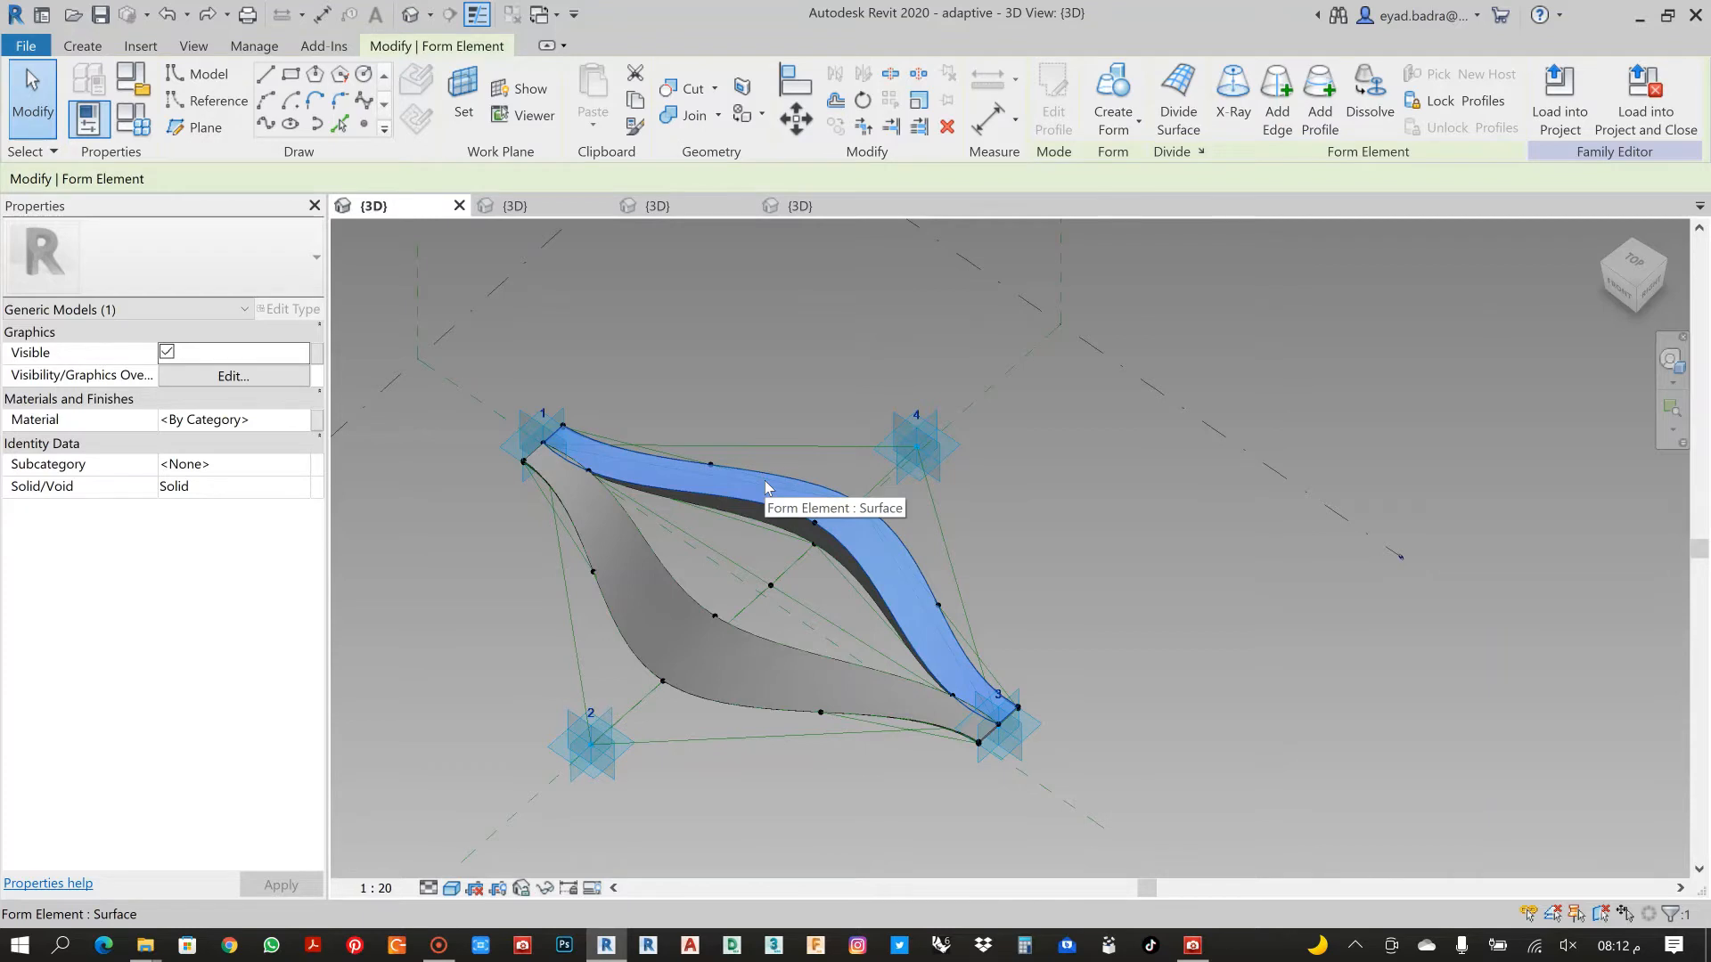
pyautogui.scroll(5, 765, 479)
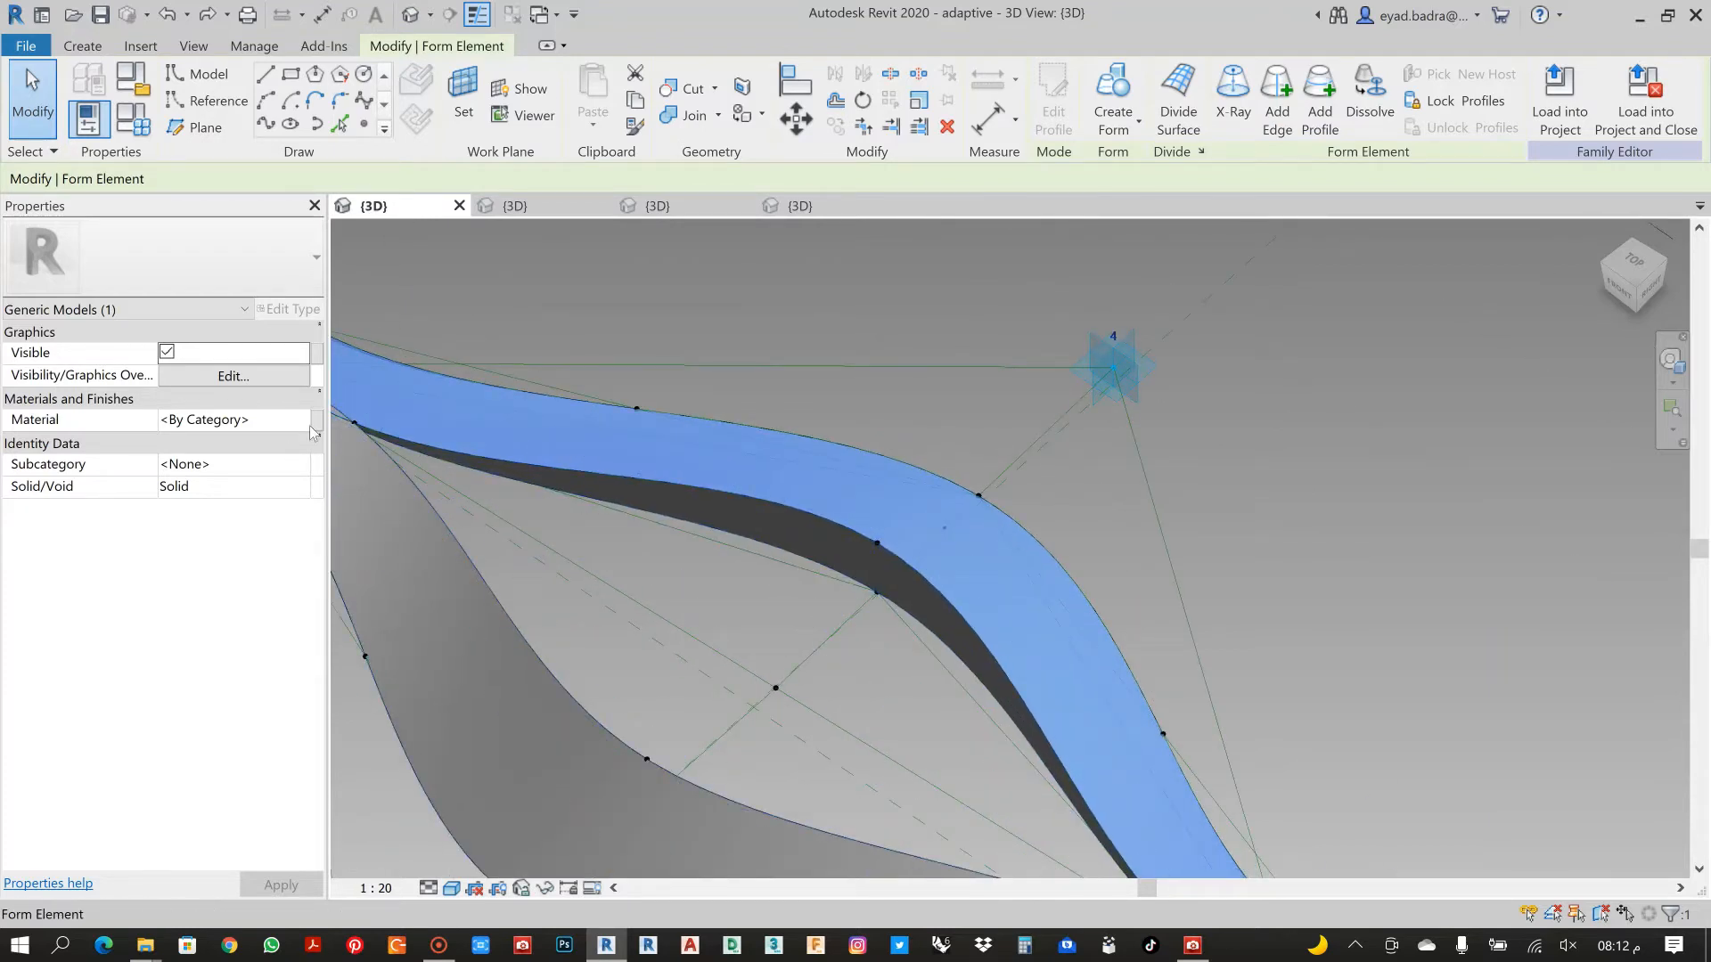
pyautogui.scroll(-5, 765, 539)
pyautogui.scroll(-2, 1034, 590)
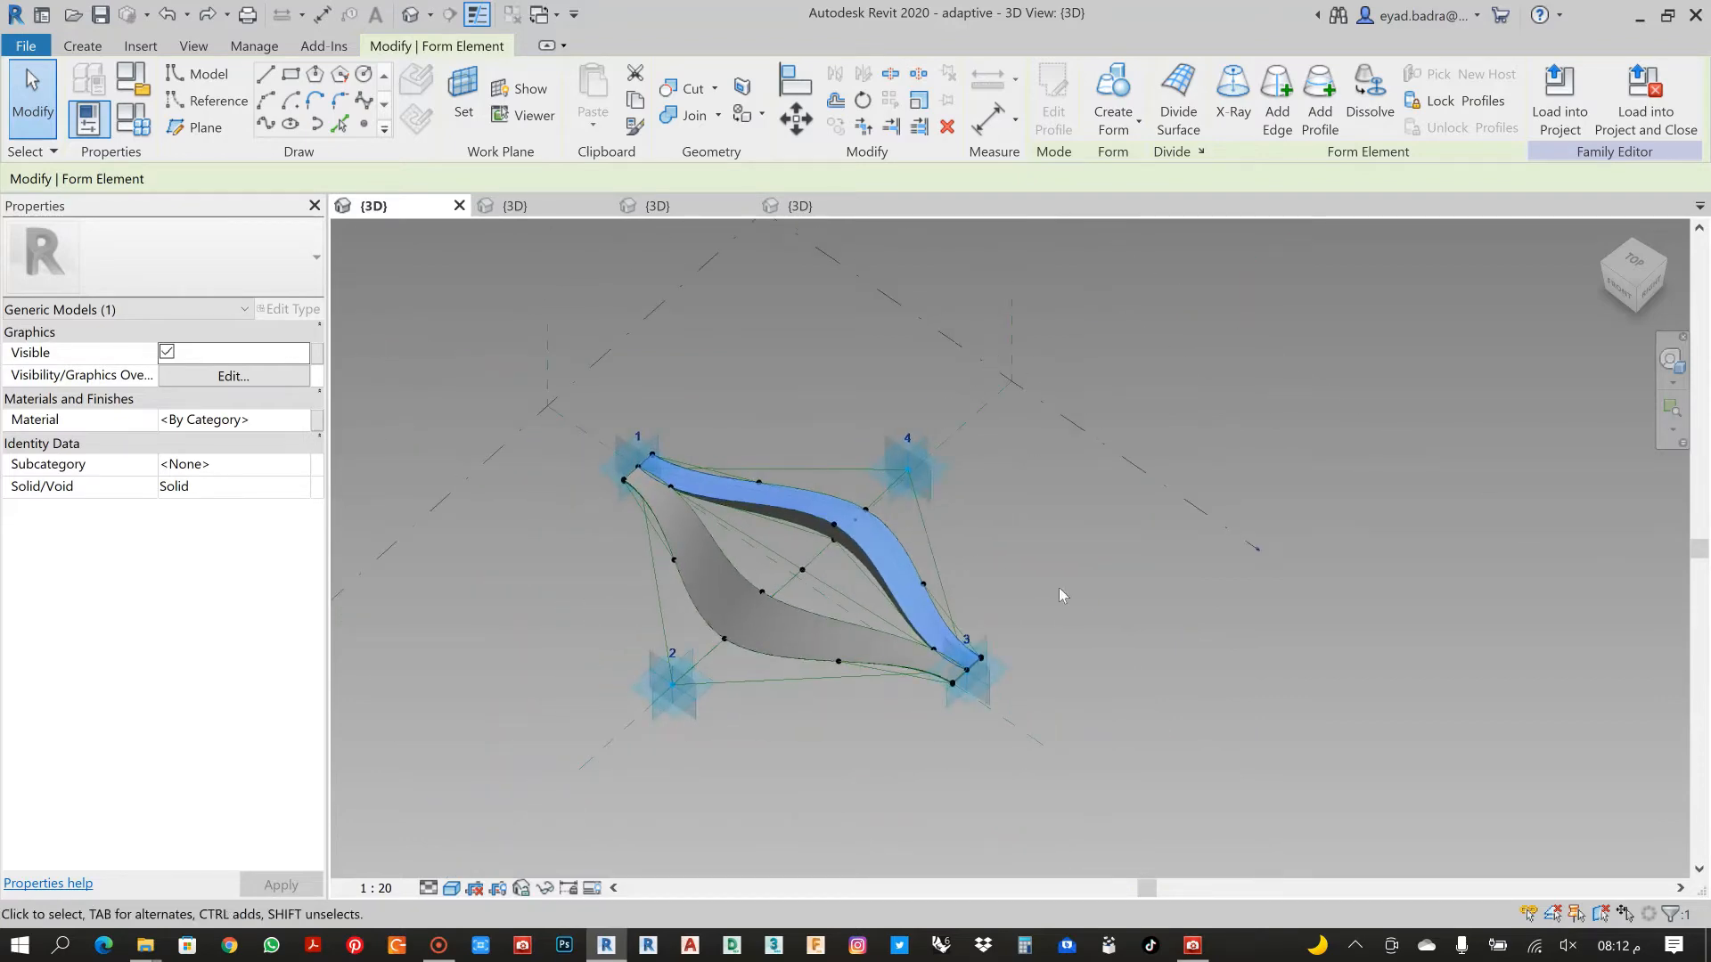
pyautogui.keyDown('shift'); pyautogui.moveTo(1059, 587); pyautogui.dragTo(853, 350, button='middle'); pyautogui.keyUp('shift')
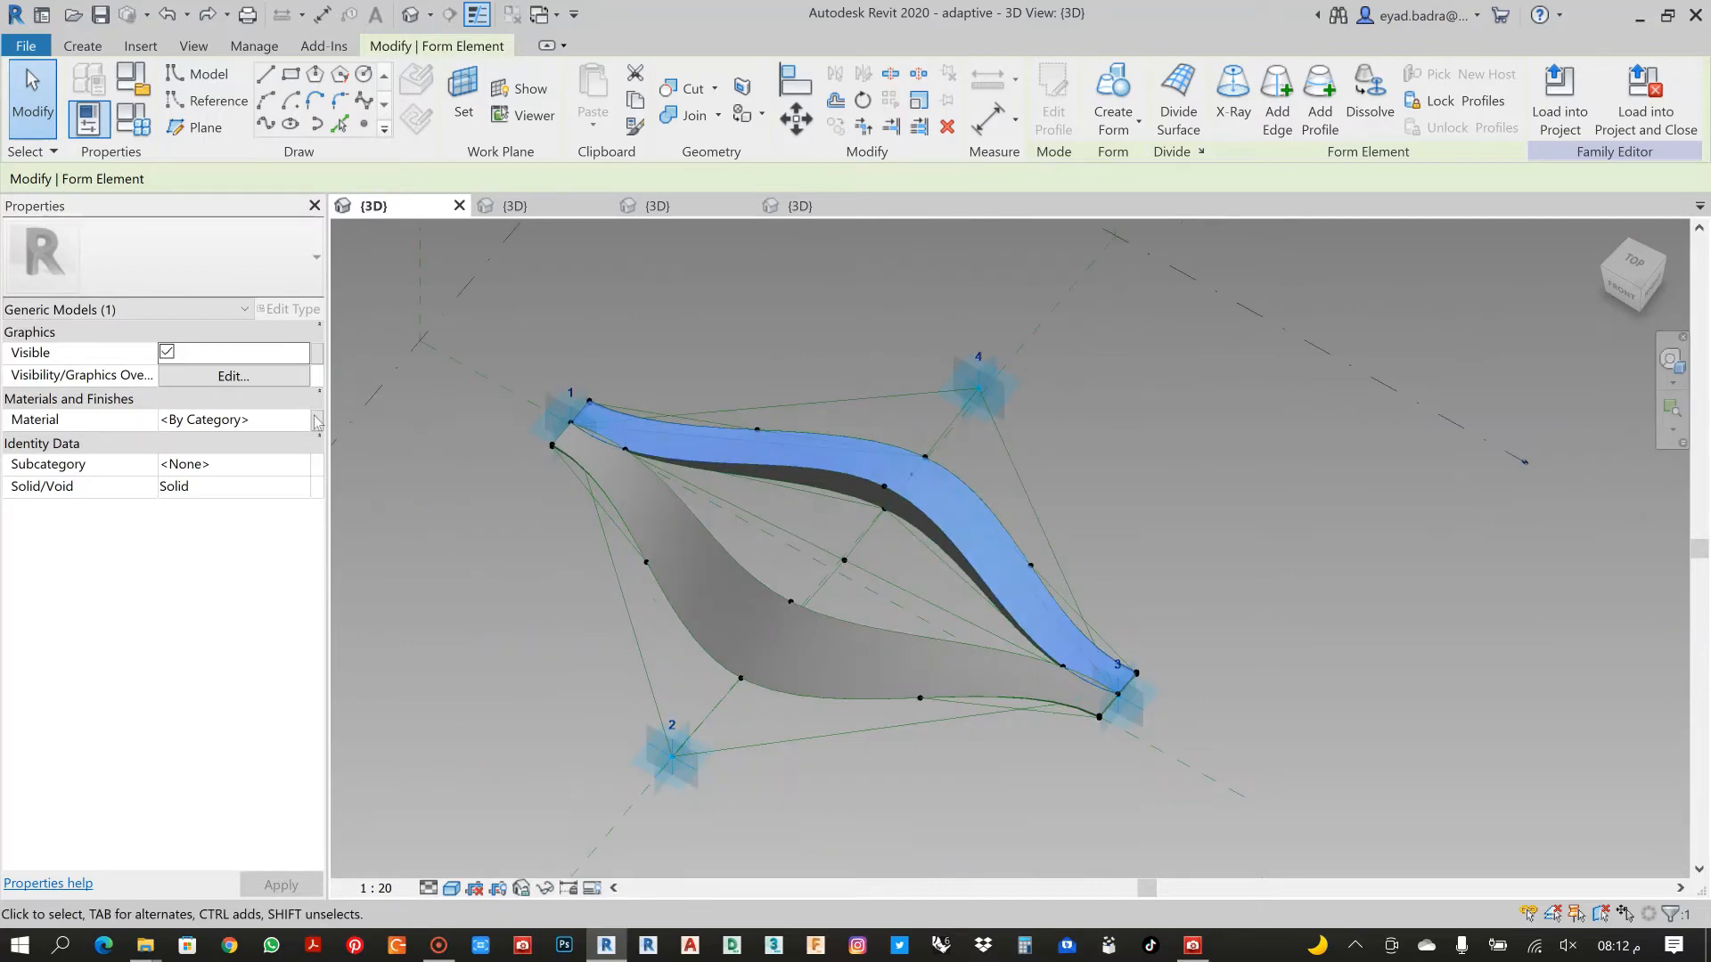
# Create an instance family parameter named EYEMATERIAL and associate it with the selected surface's material
pyautogui.click(318, 421)
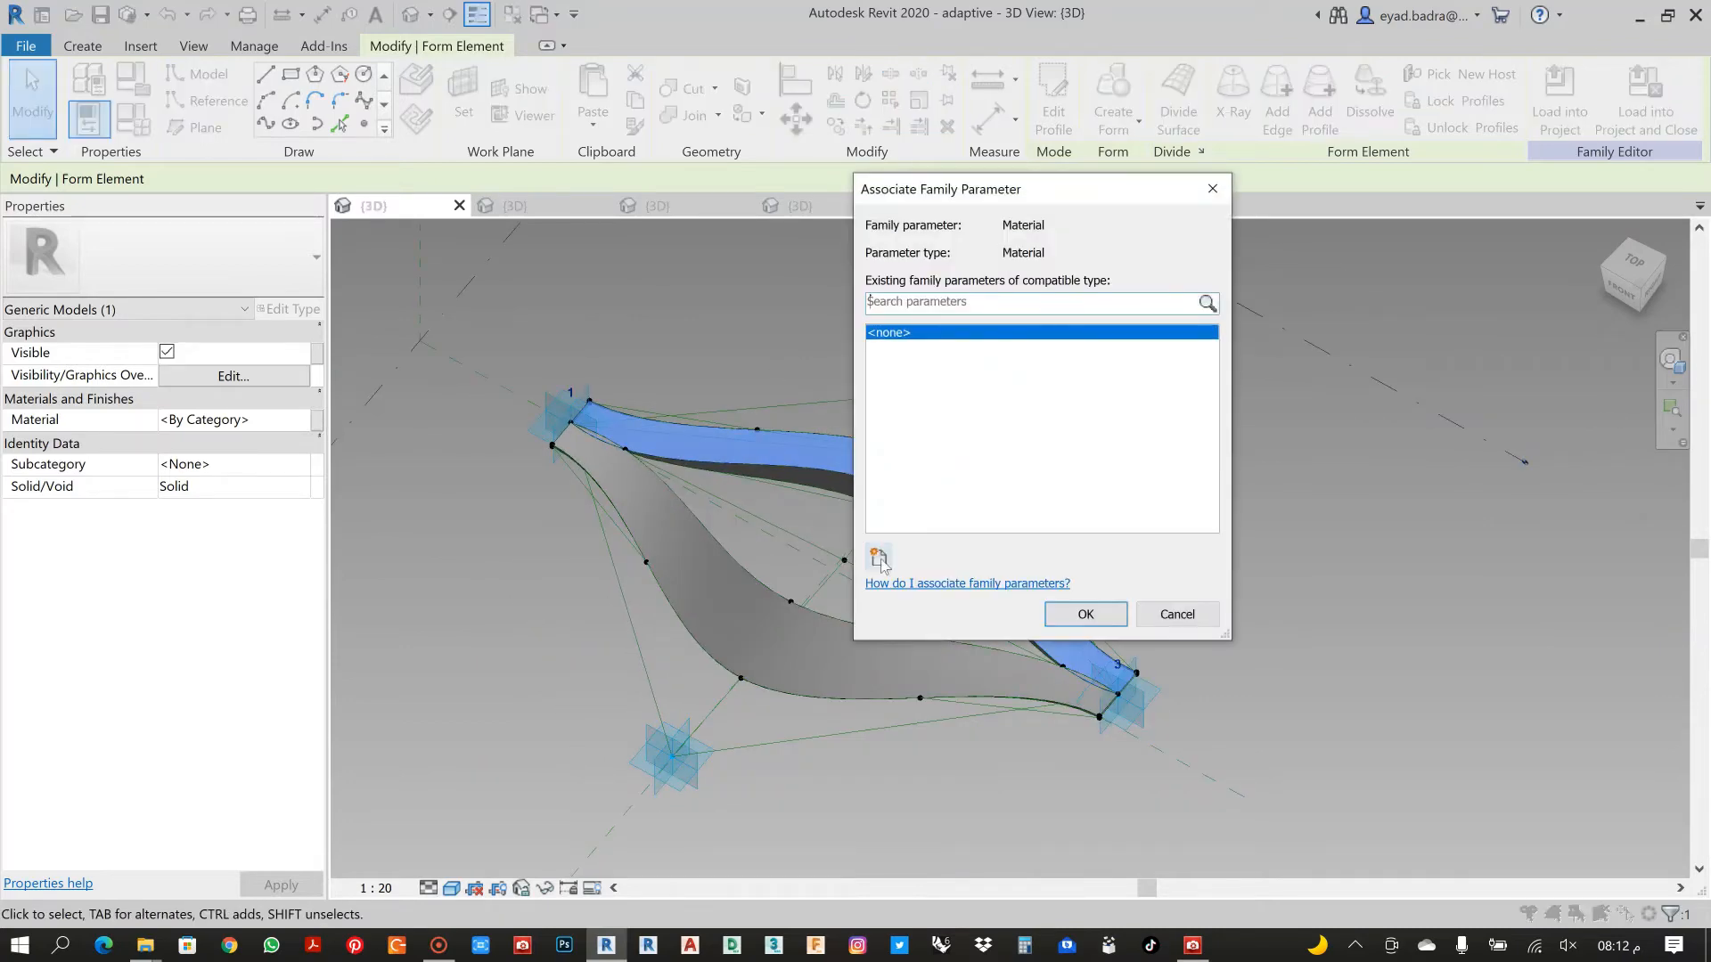
pyautogui.click(884, 554)
pyautogui.write('EYEMATER')
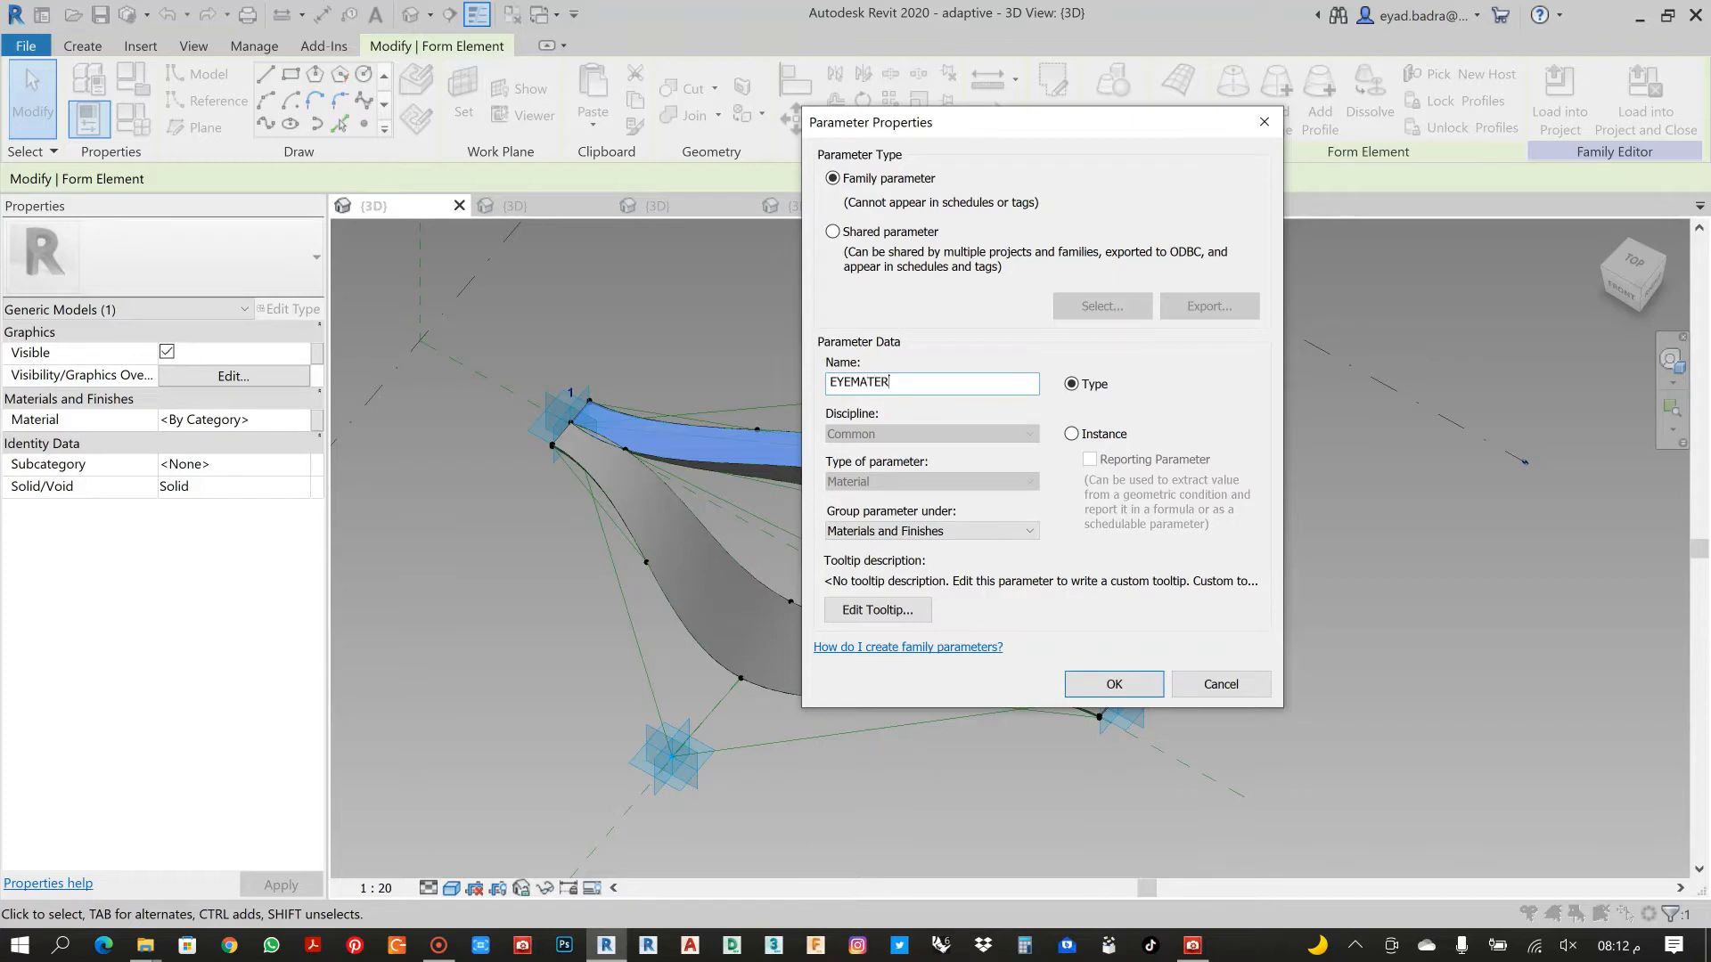
pyautogui.write('IAL')
pyautogui.click(1073, 434)
pyautogui.click(1114, 684)
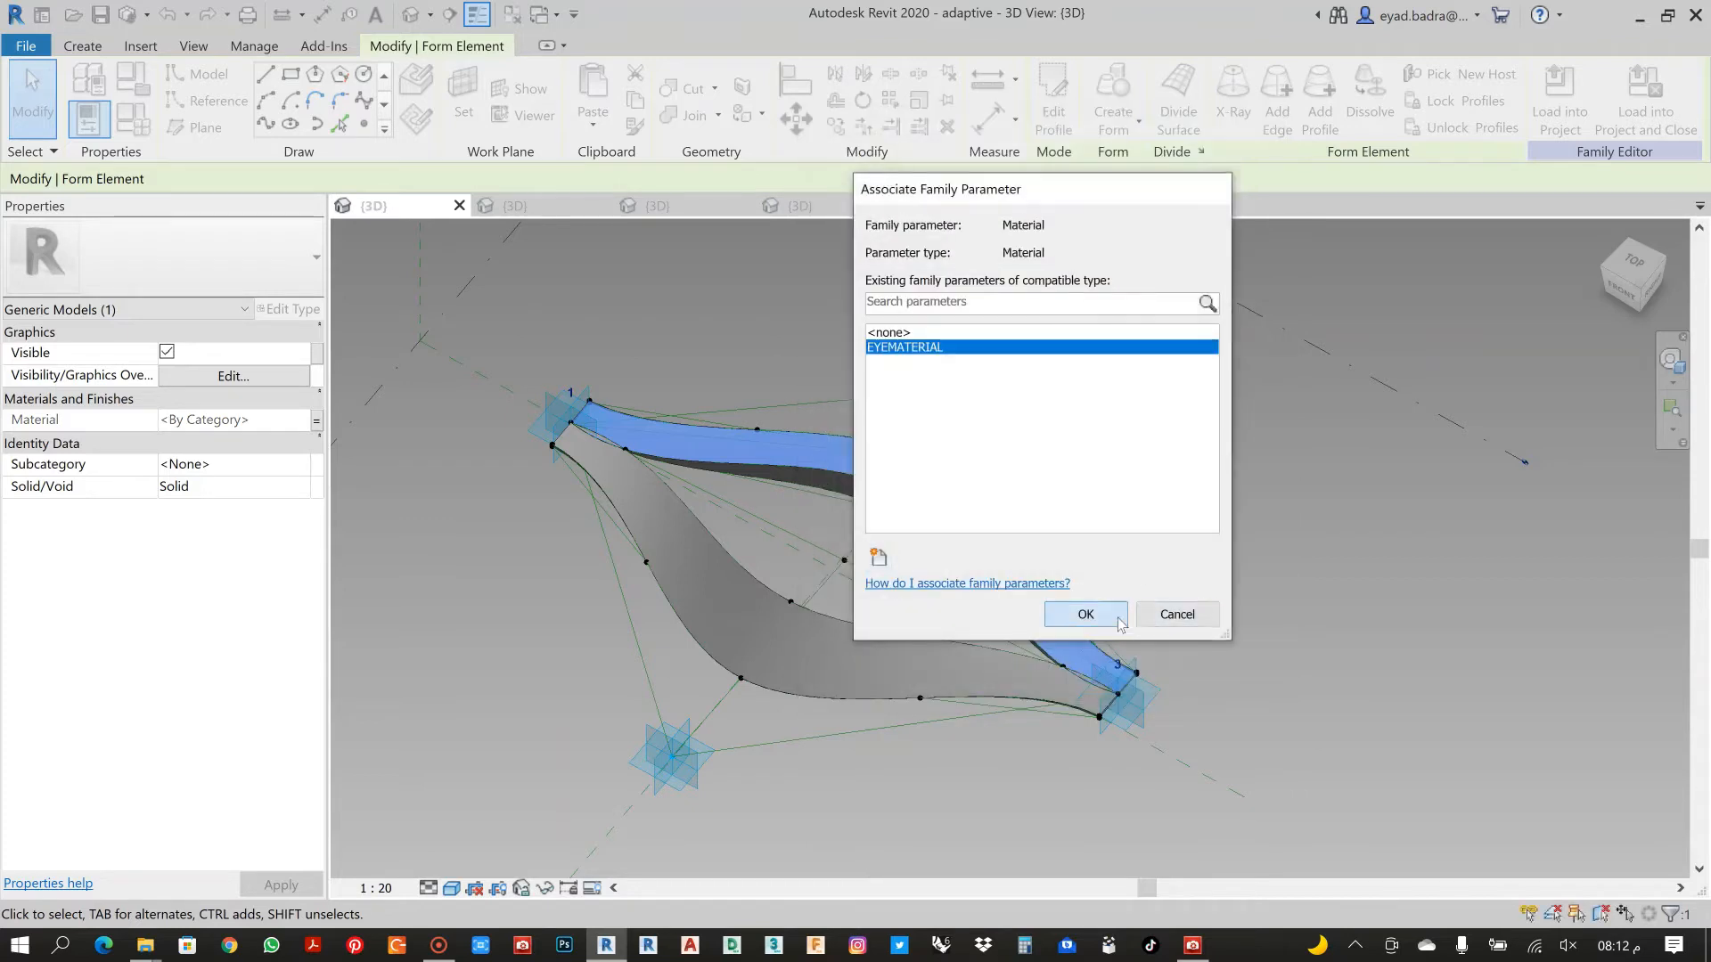
pyautogui.click(1086, 614)
pyautogui.press('Escape')
# Associate the material of the thin inner side surface of the strip beside point 4 with EYEMATERIAL
pyautogui.scroll(4, 815, 517)
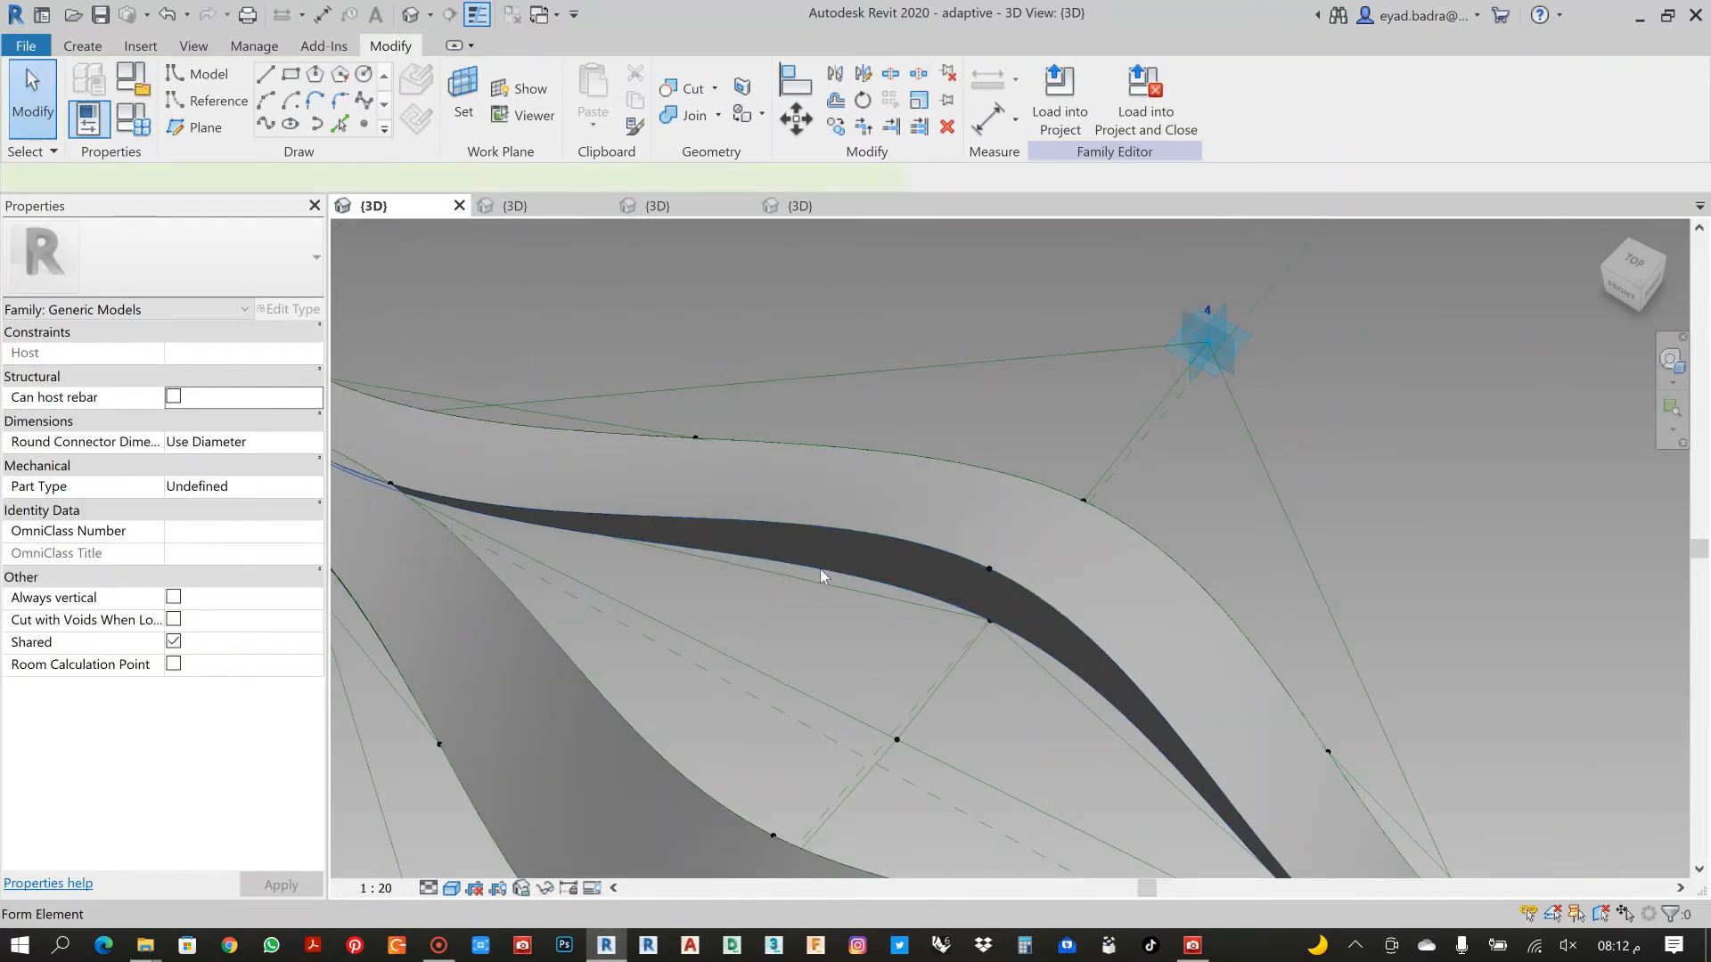
pyautogui.click(820, 568)
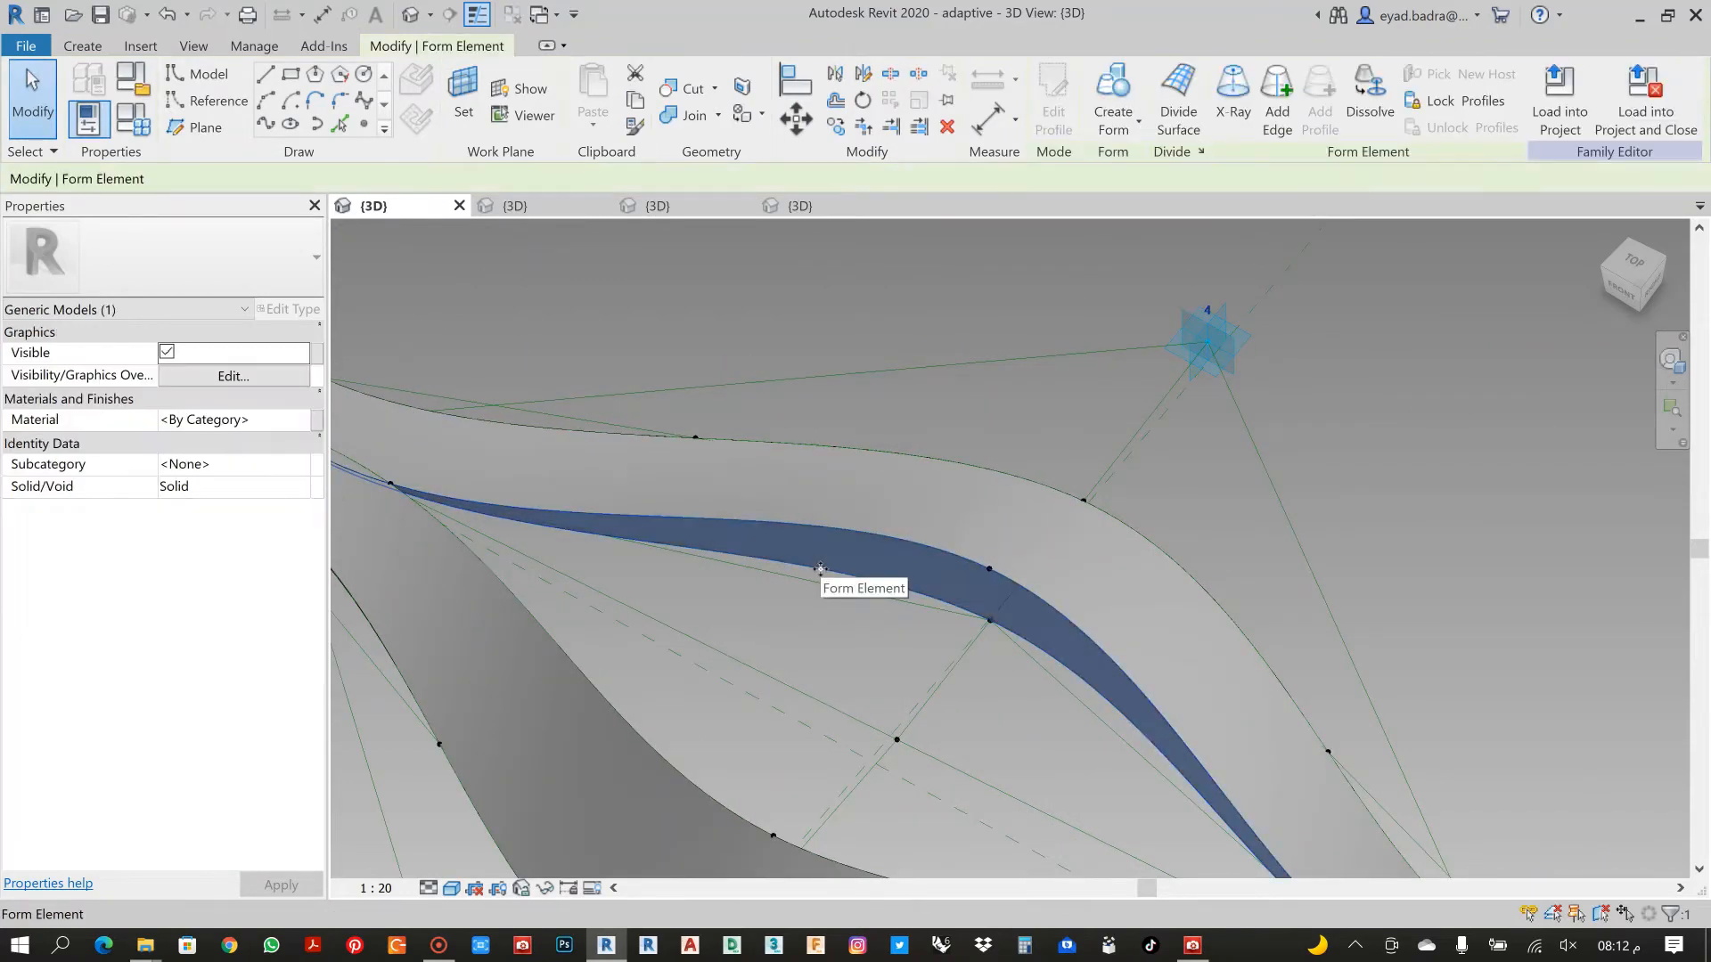
pyautogui.click(317, 419)
pyautogui.click(904, 347)
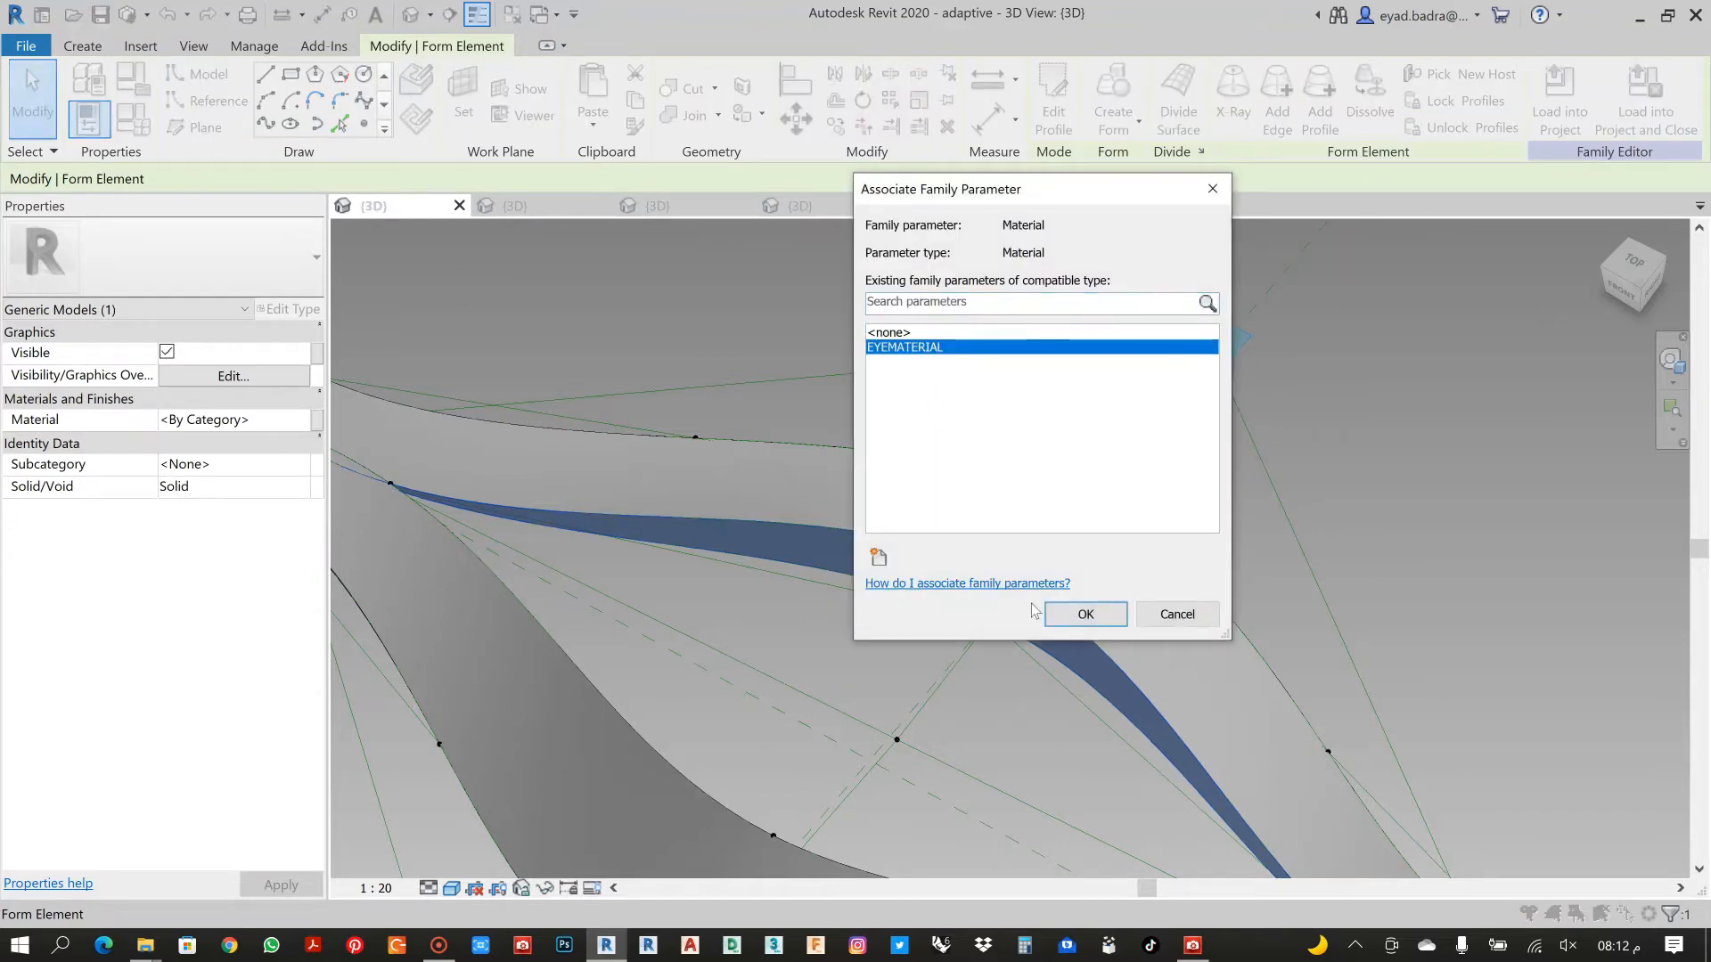
pyautogui.click(1086, 615)
# Associate the material of the thin inner side surface of the strip beside point 2 with EYEMATERIAL
pyautogui.scroll(-5, 865, 640)
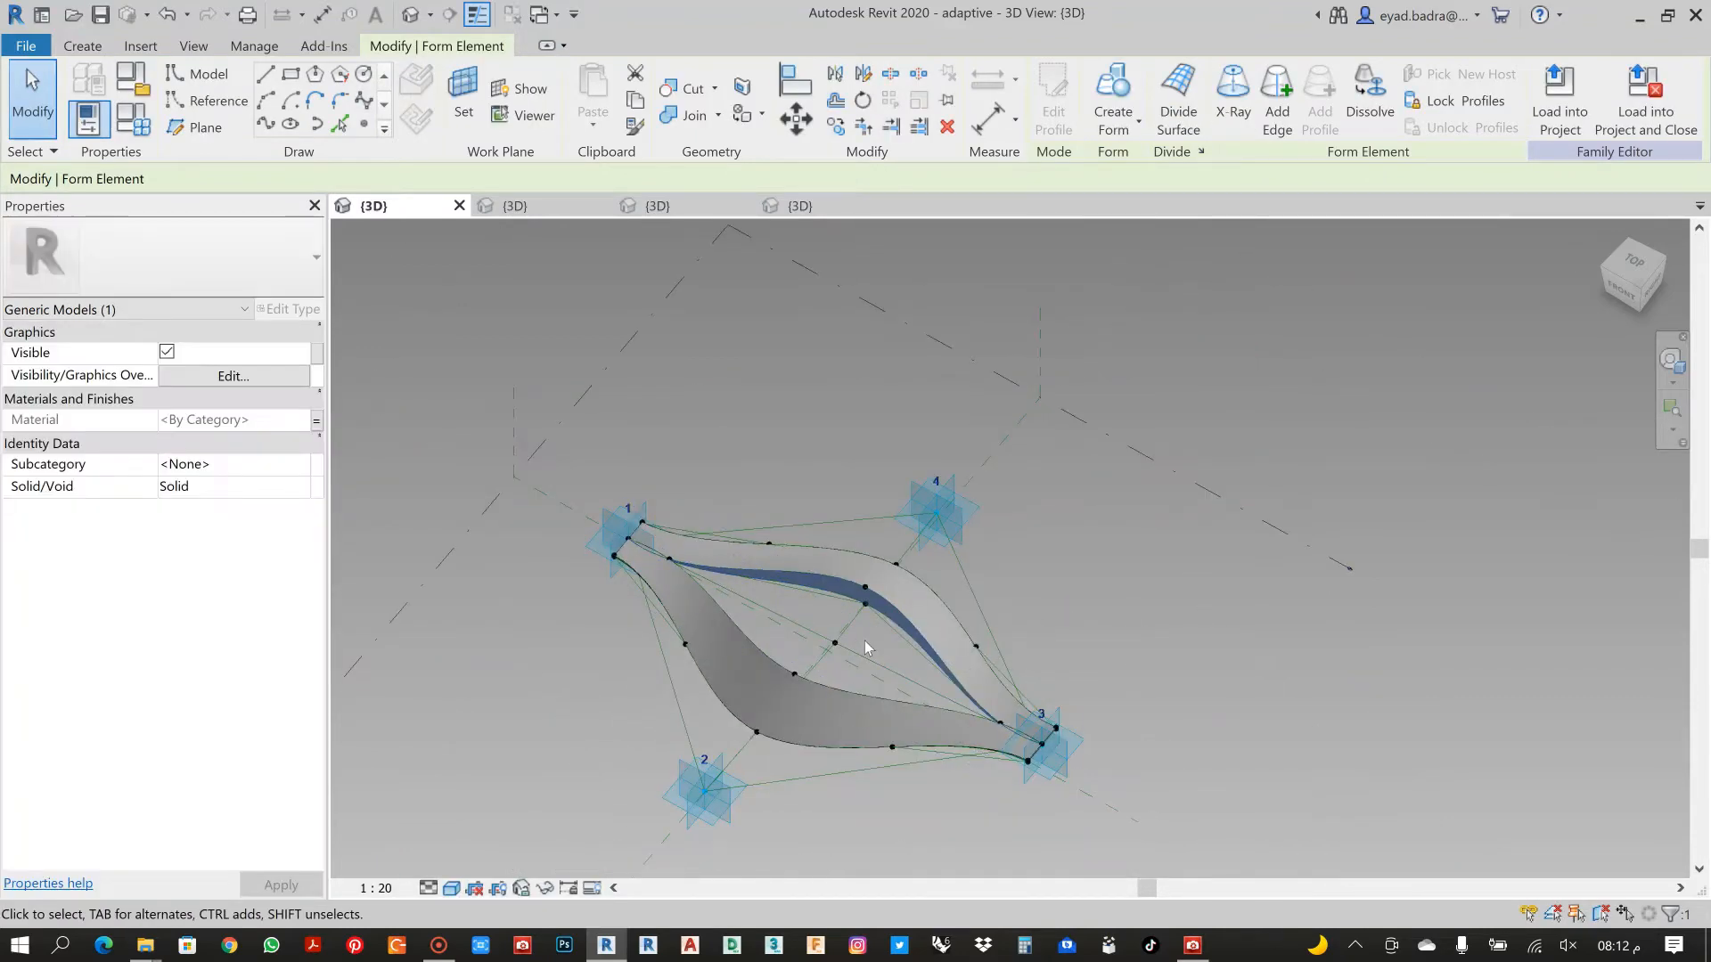
pyautogui.keyDown('shift'); pyautogui.moveTo(864, 640); pyautogui.dragTo(791, 585, button='middle'); pyautogui.keyUp('shift')
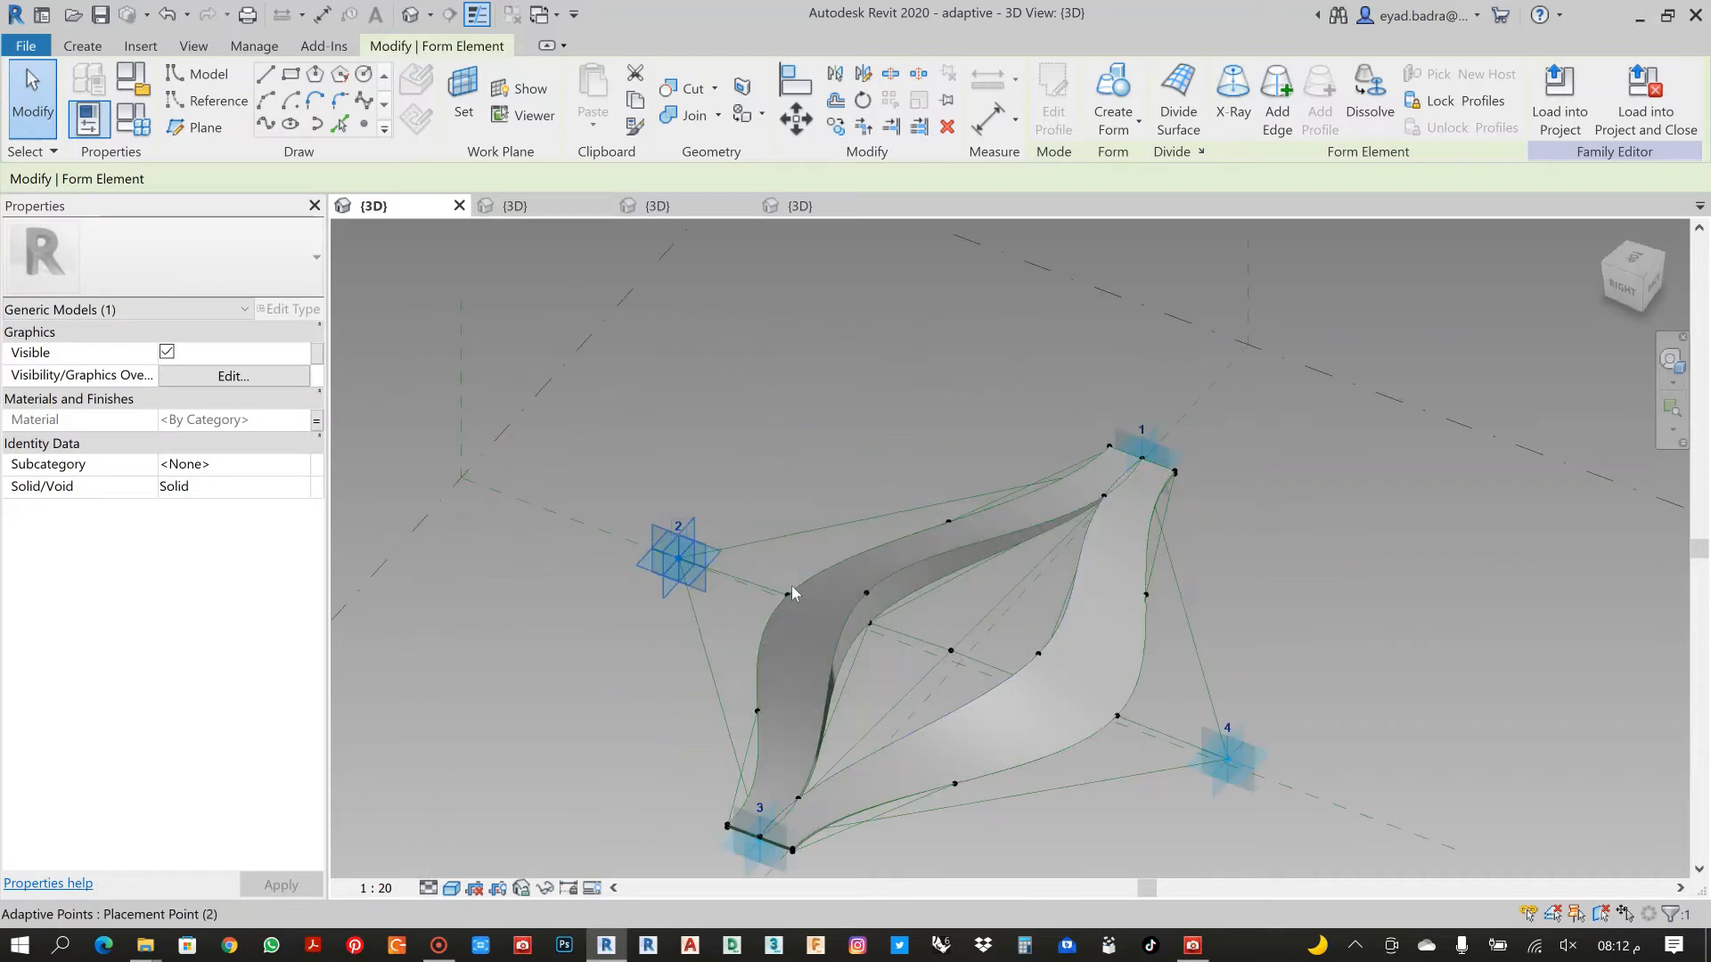
pyautogui.click(946, 616)
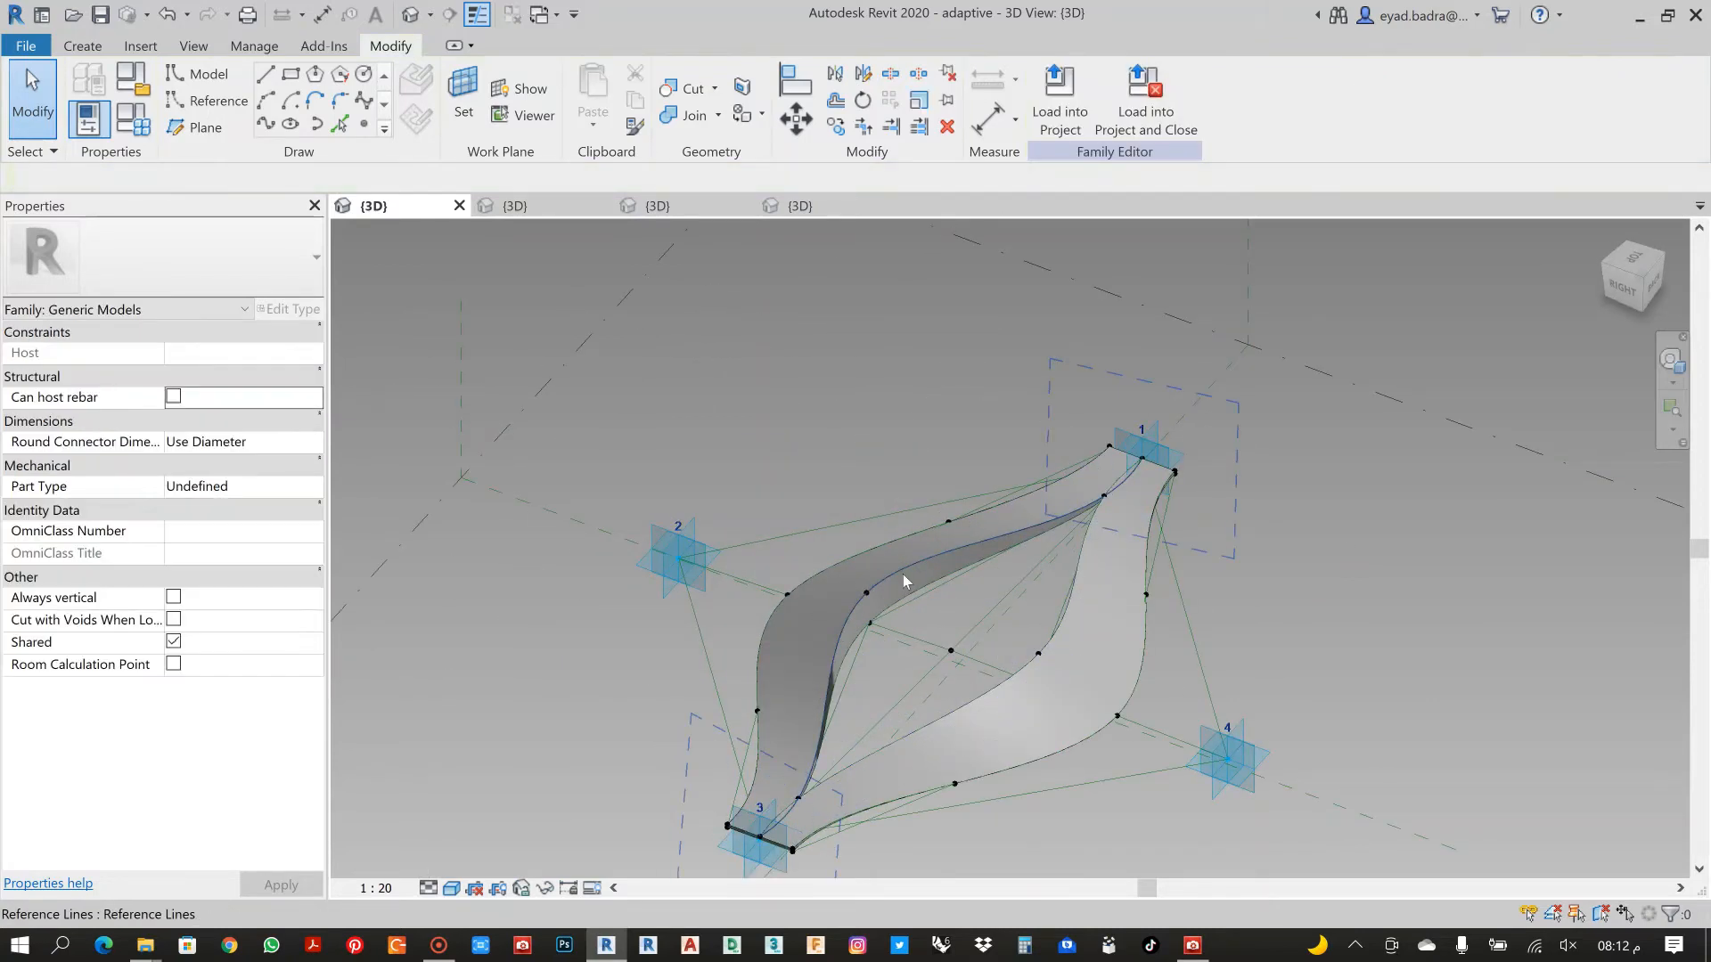
pyautogui.click(903, 577)
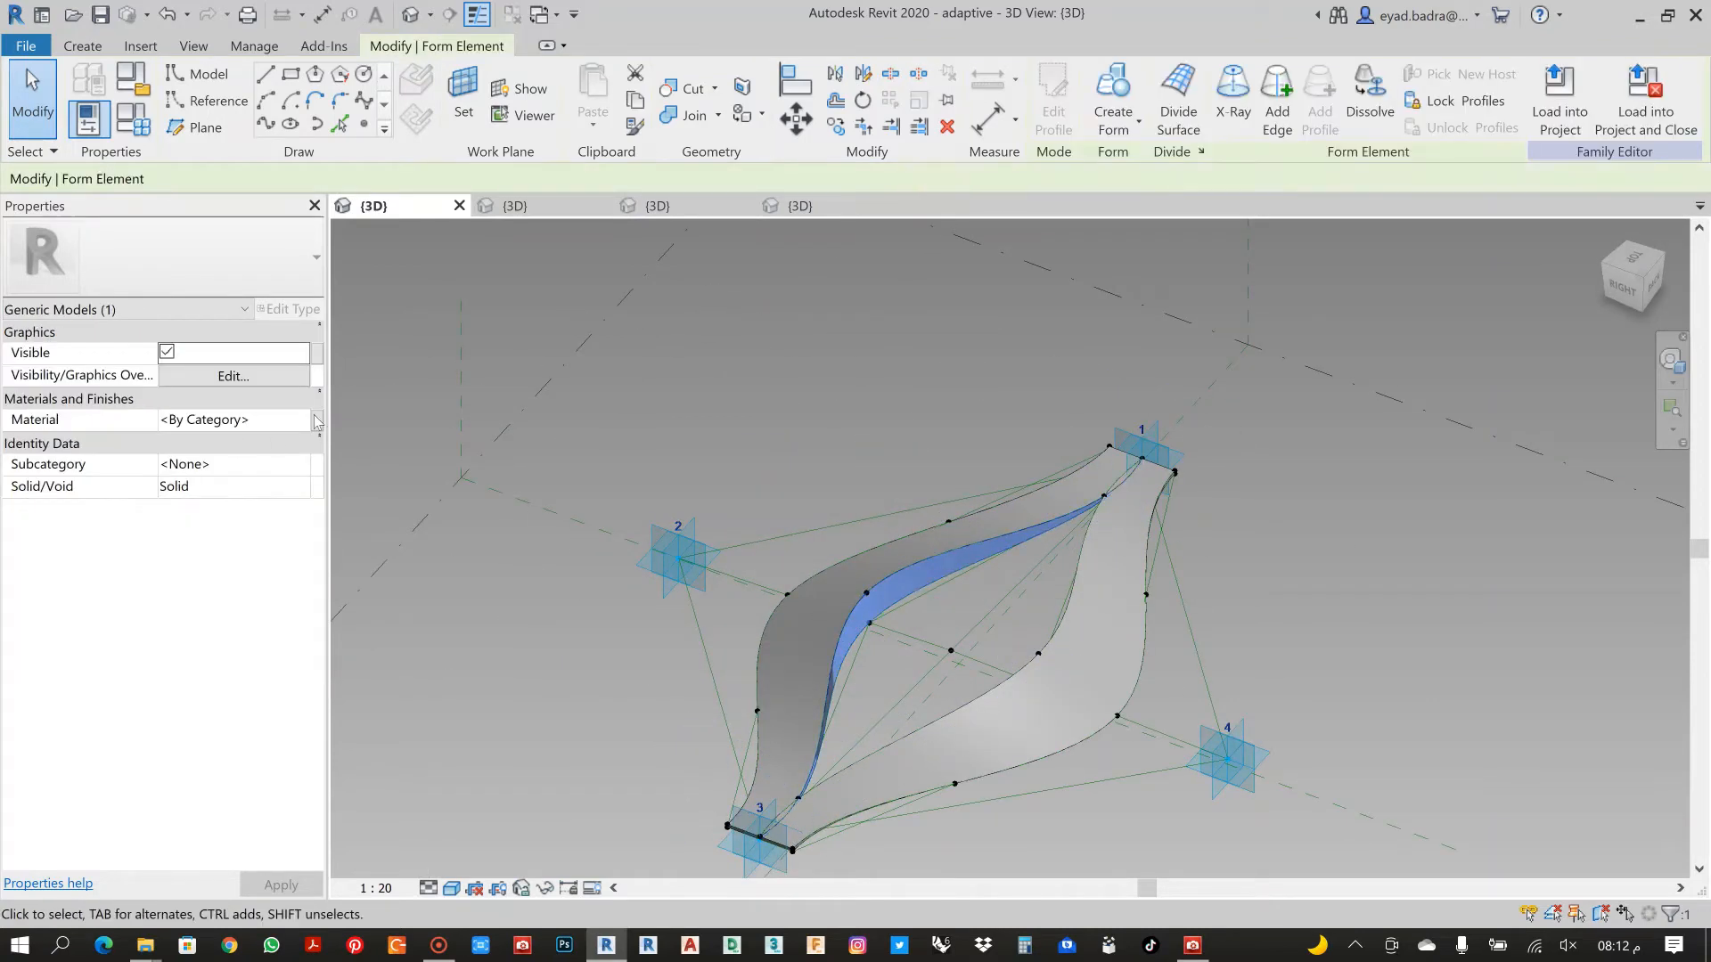
pyautogui.click(317, 420)
pyautogui.click(904, 347)
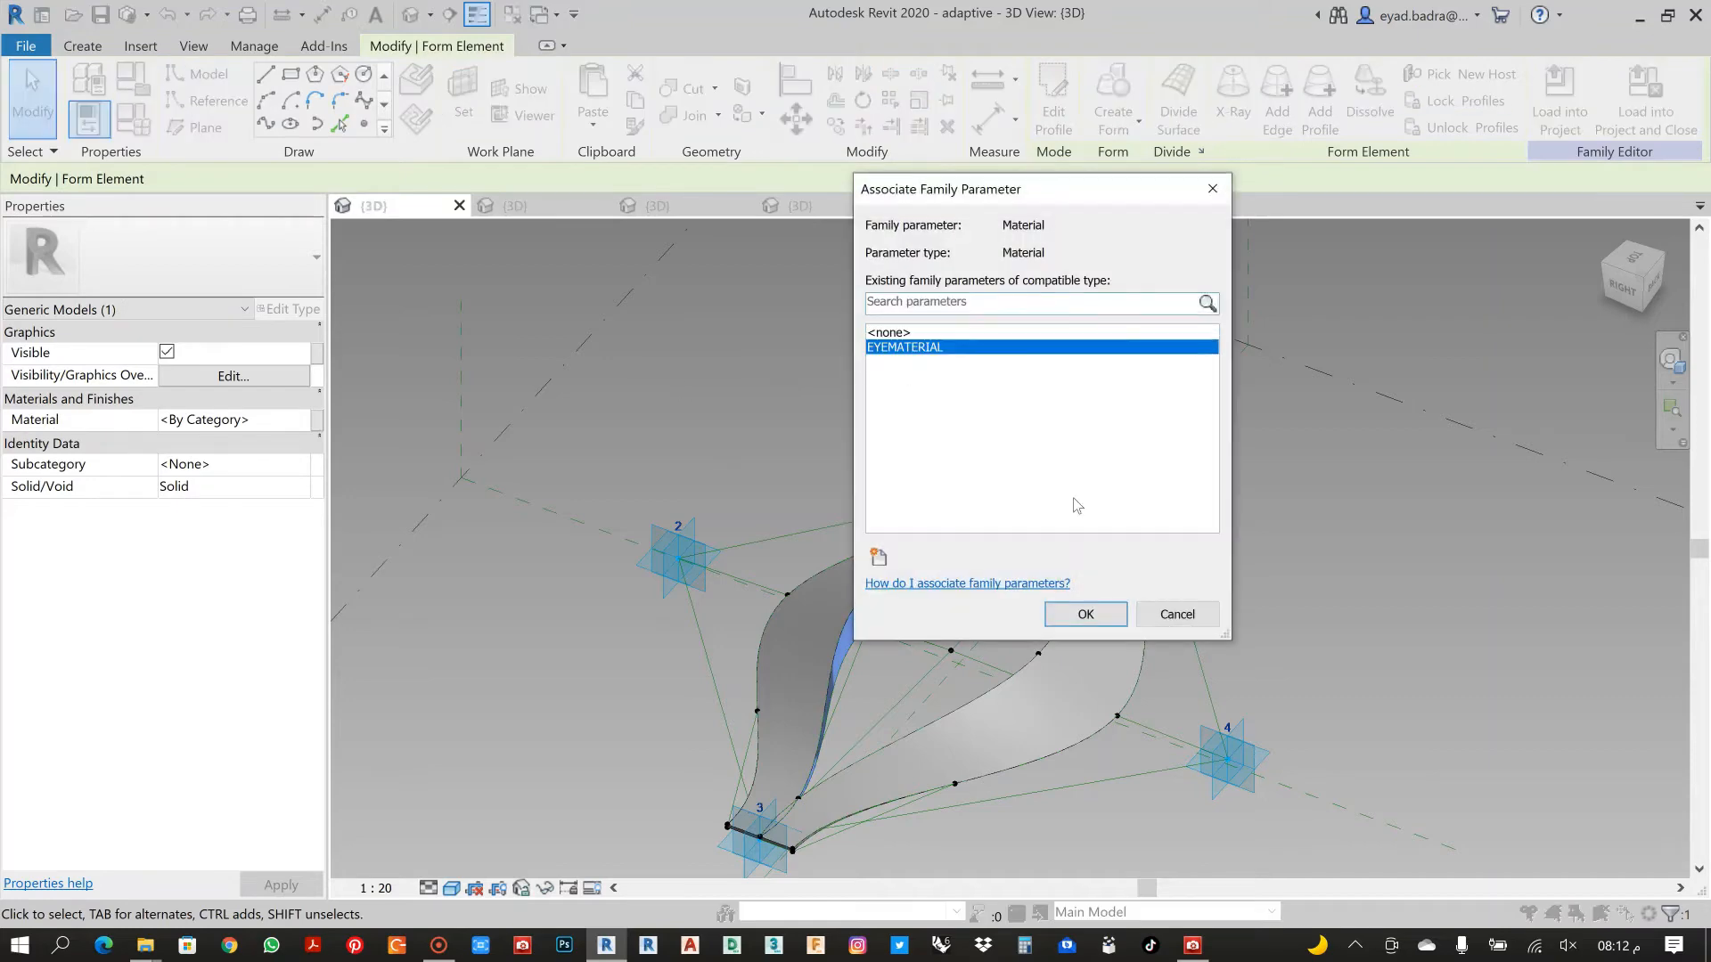
pyautogui.click(1084, 614)
pyautogui.click(832, 406)
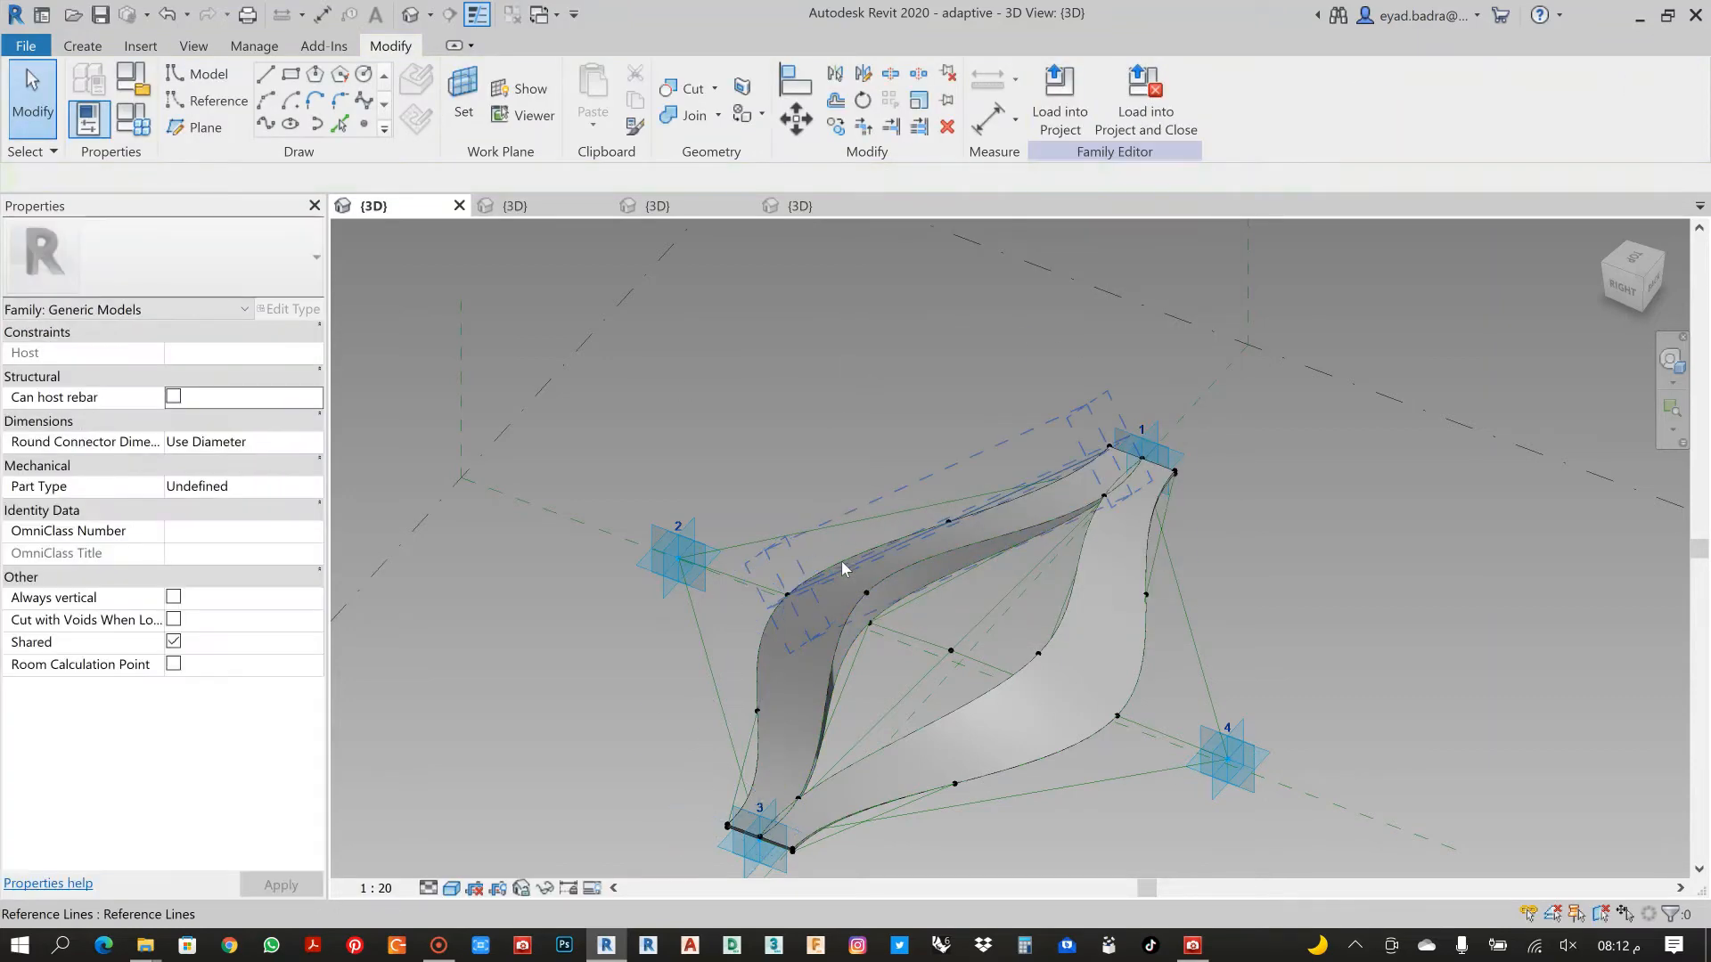
# Associate the material of the broad upper surface of the strip beside point 2 with EYEMATERIAL
pyautogui.press('Tab')
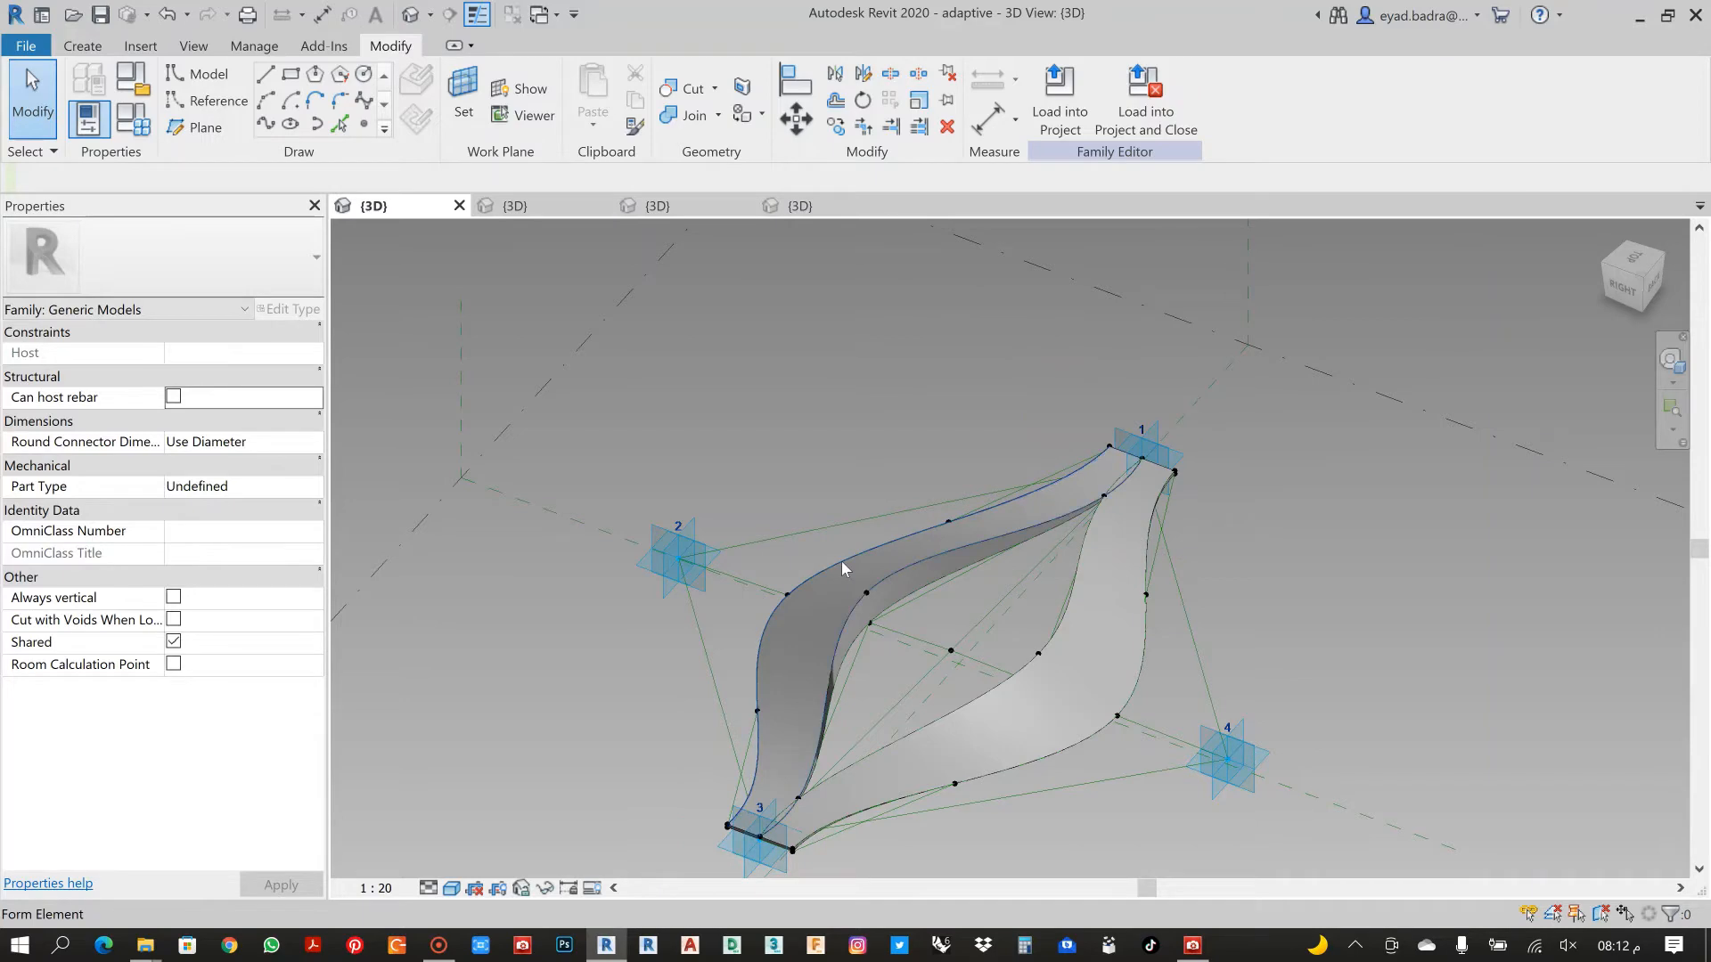
pyautogui.click(842, 560)
pyautogui.click(317, 420)
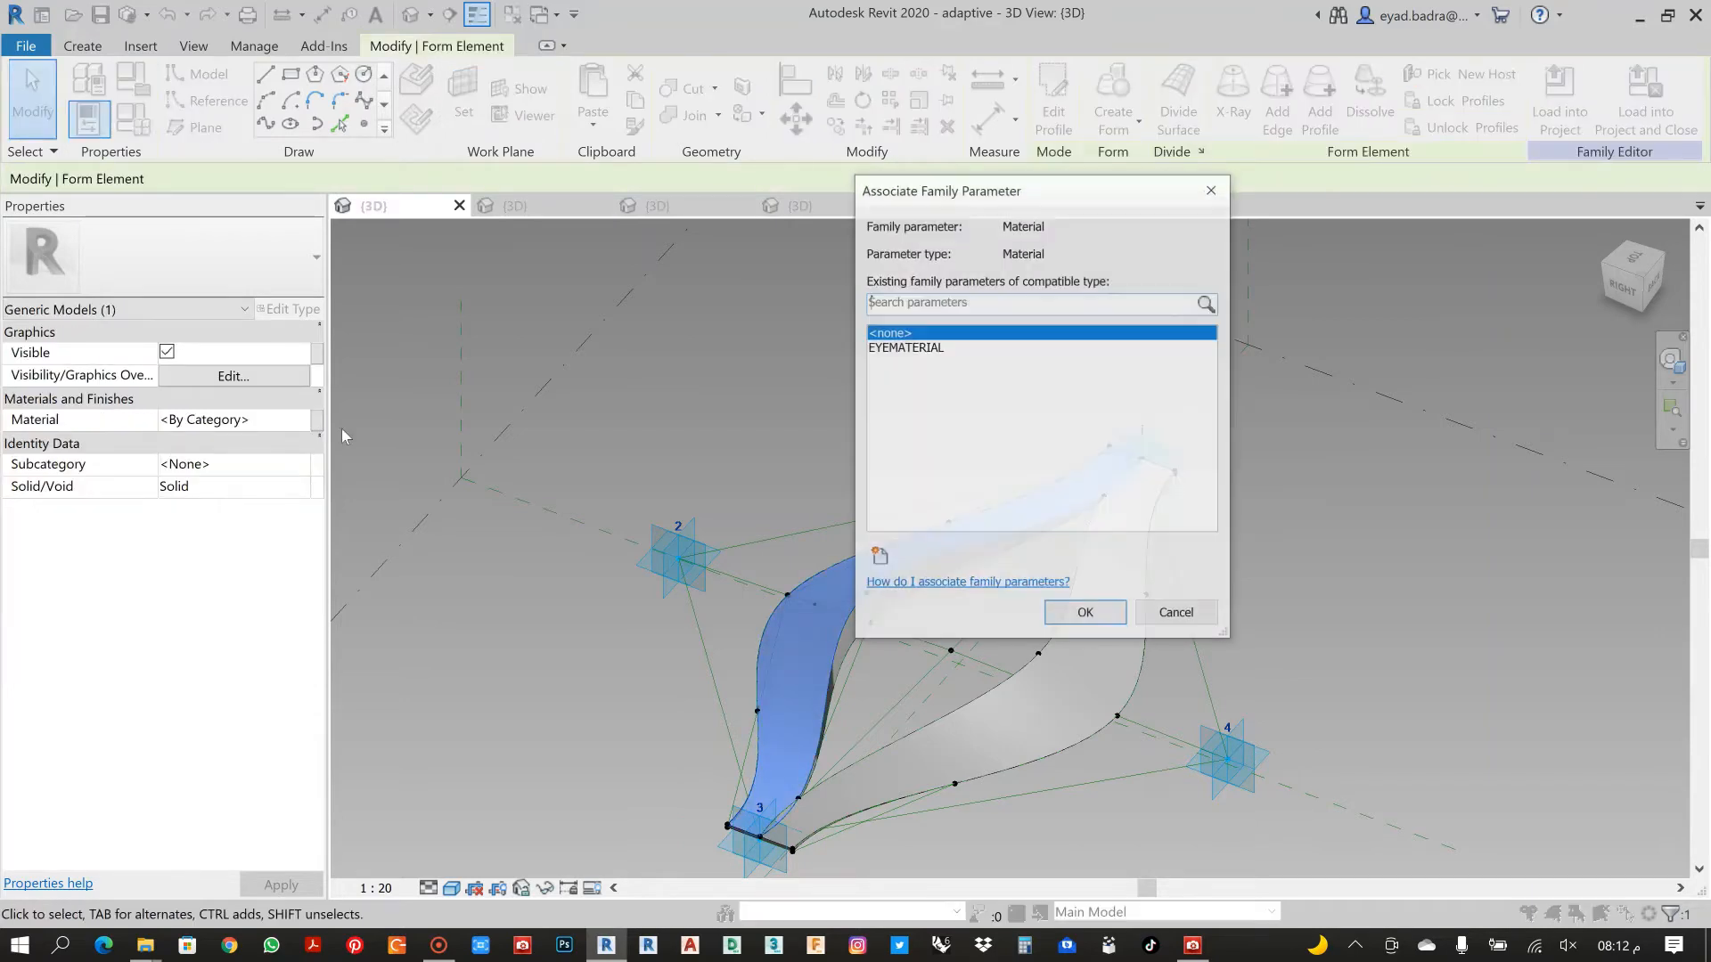
pyautogui.click(905, 347)
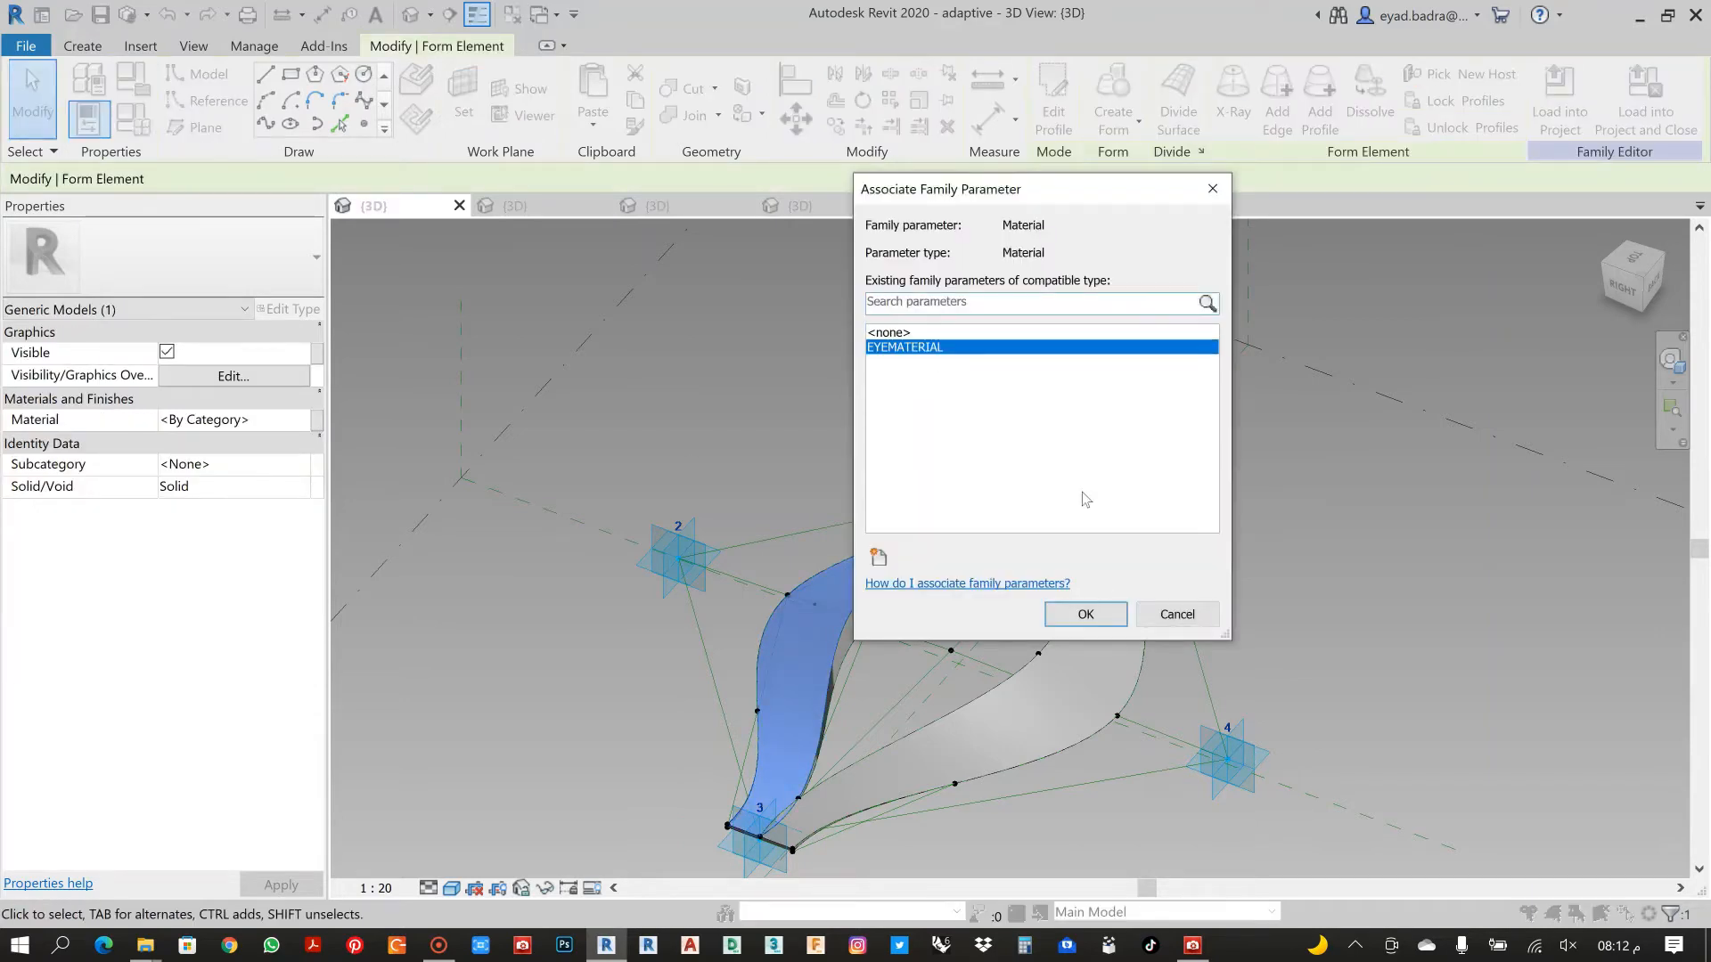
pyautogui.click(1086, 615)
pyautogui.click(847, 381)
# Link the material of the narrow end face at point 3, on the point 2 side, to EYEMATERIAL
pyautogui.scroll(-1, 846, 381)
pyautogui.moveTo(754, 724); pyautogui.dragTo(735, 662, button='middle')
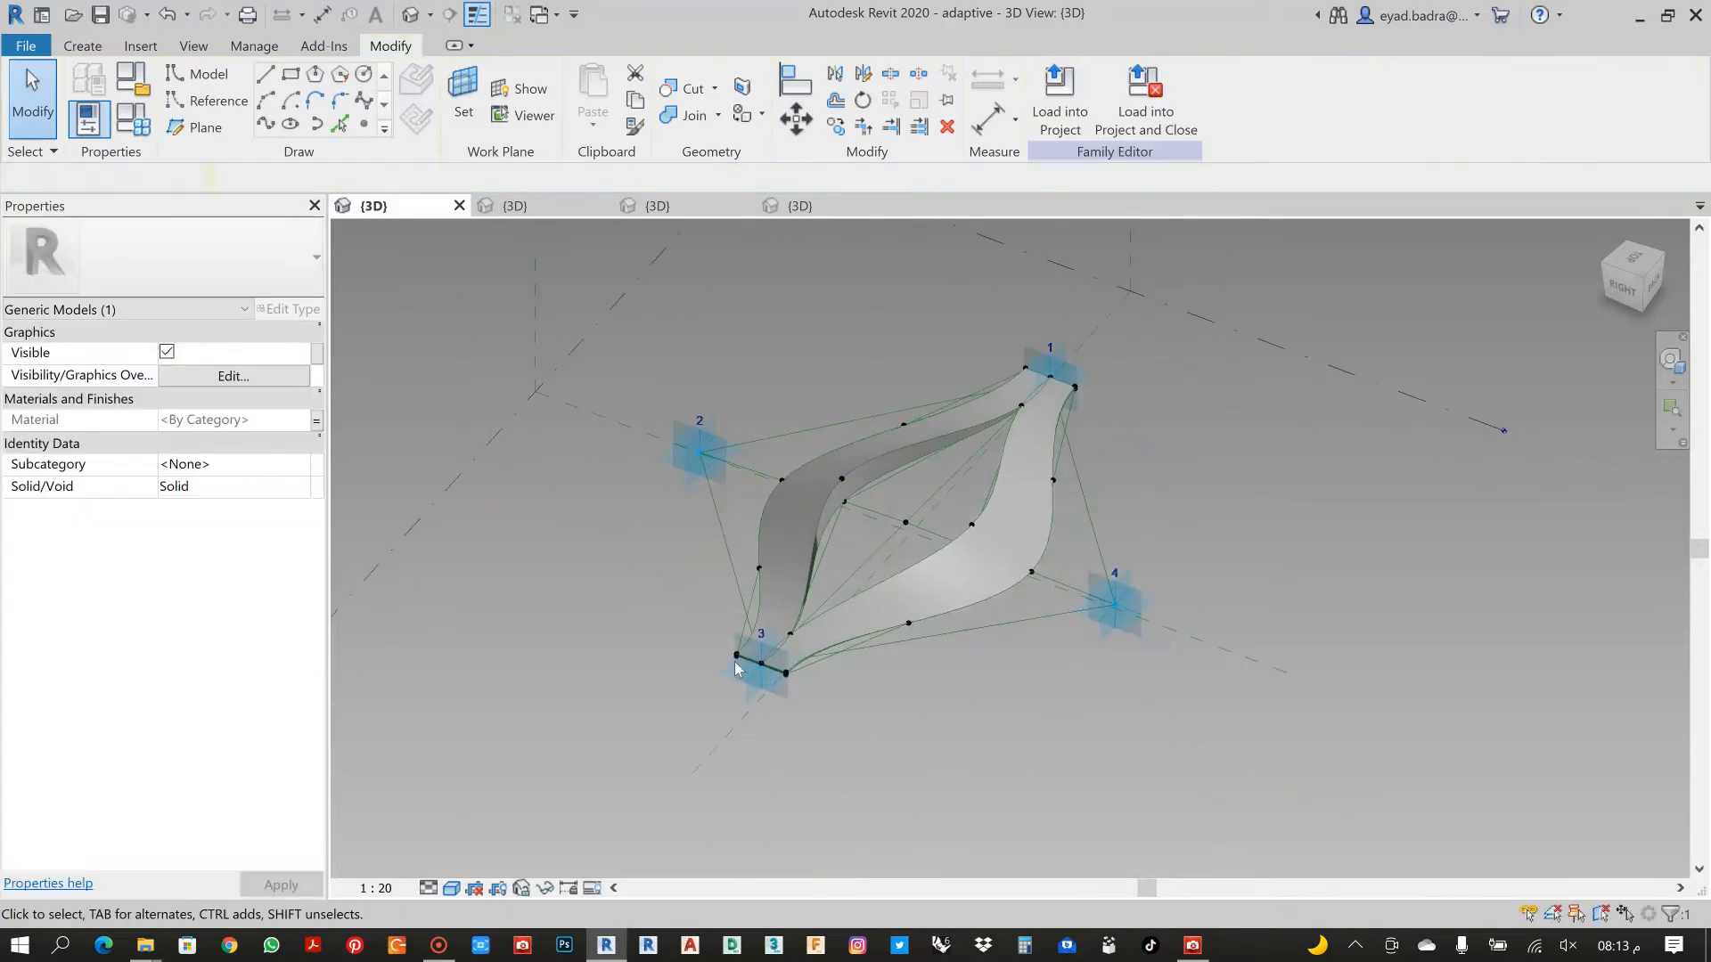
pyautogui.scroll(5, 736, 668)
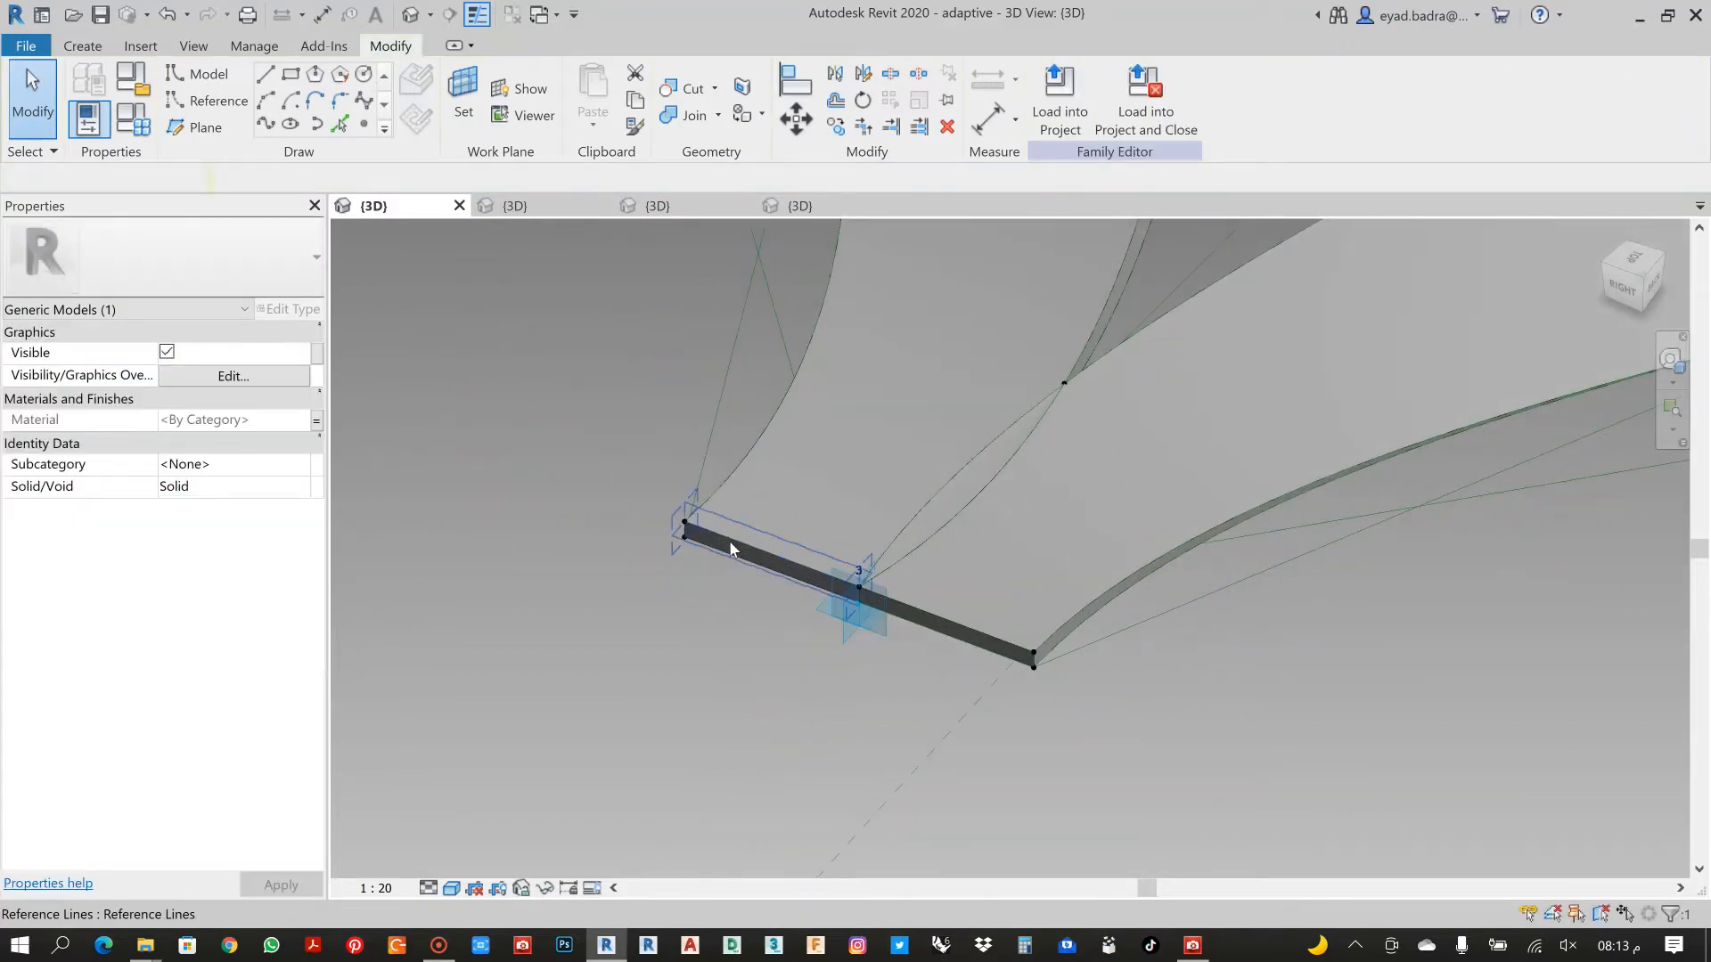
pyautogui.press('Escape')
pyautogui.click(731, 551)
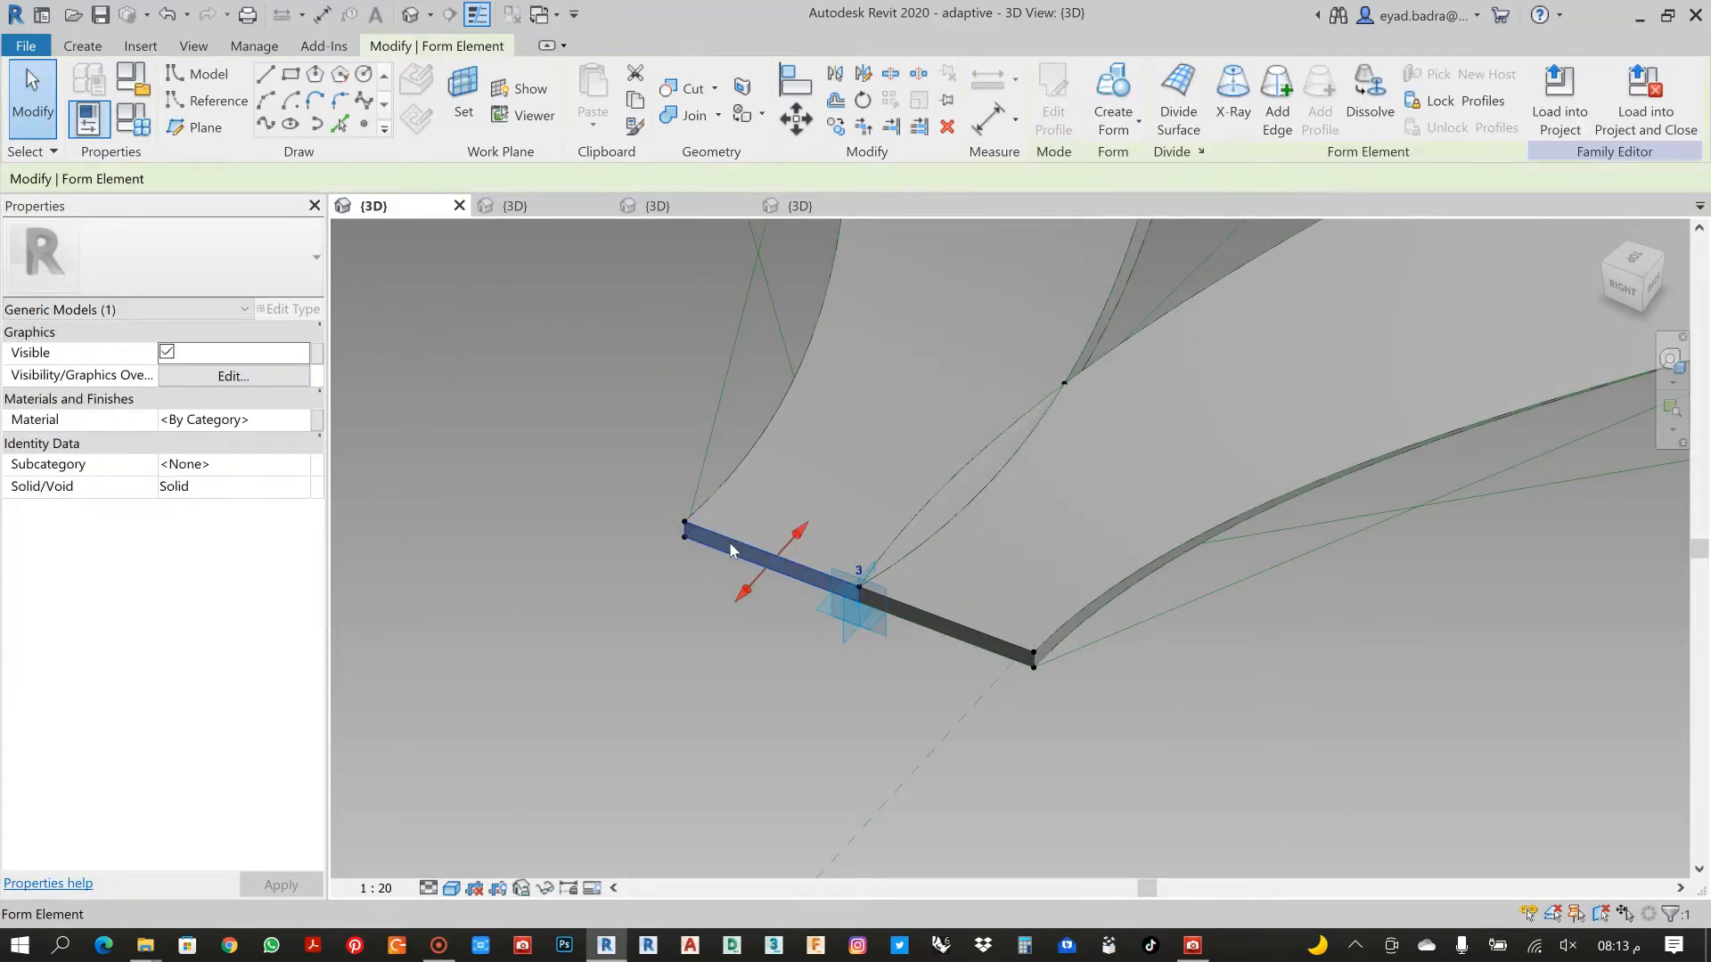
pyautogui.click(317, 419)
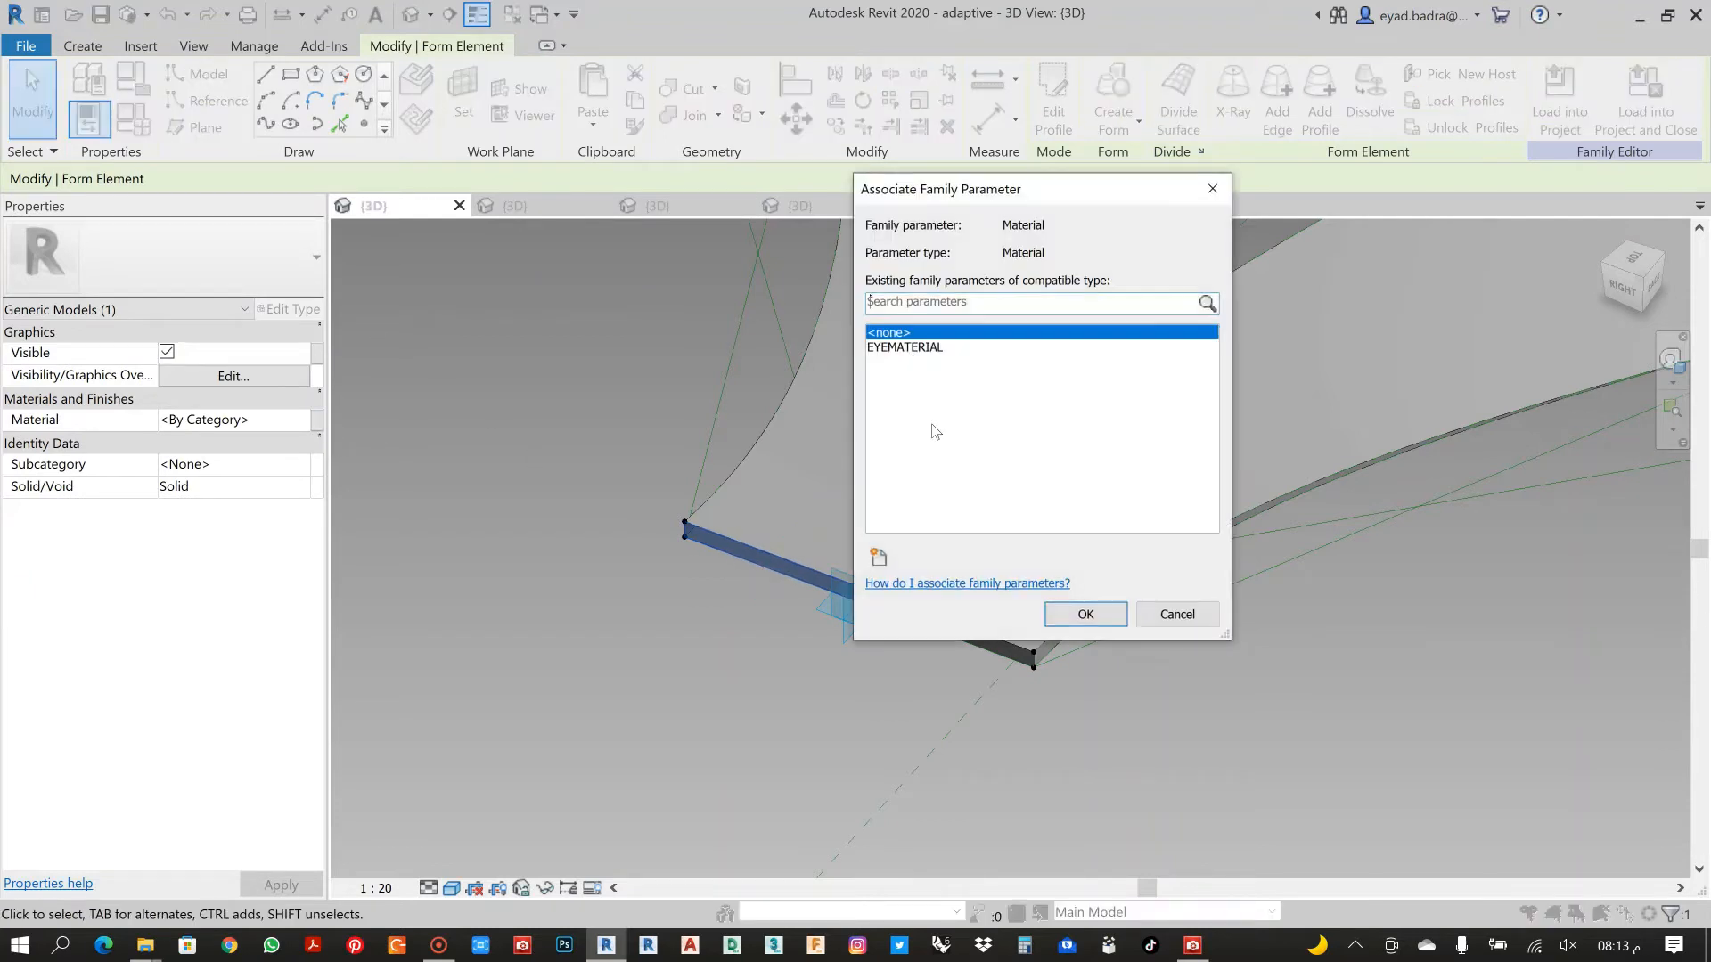
pyautogui.click(911, 348)
pyautogui.click(1085, 614)
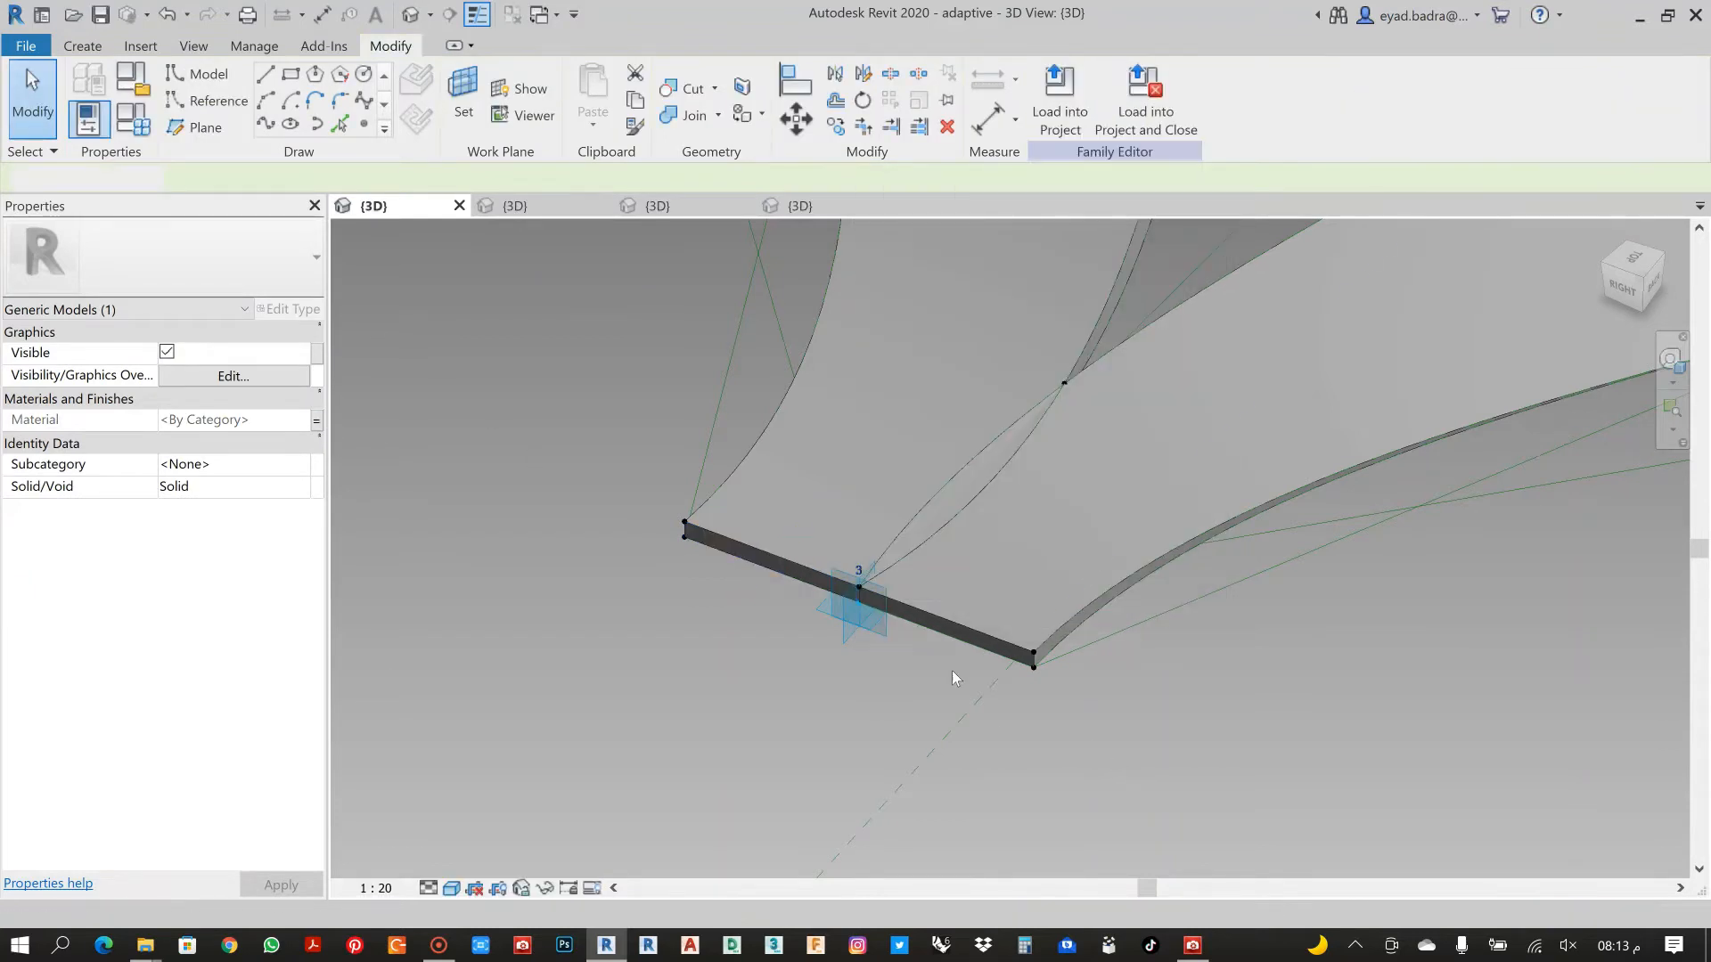
pyautogui.press('Escape')
# Link the material of the narrow end face at point 3, on the point 4 side, to EYEMATERIAL
pyautogui.click(940, 627)
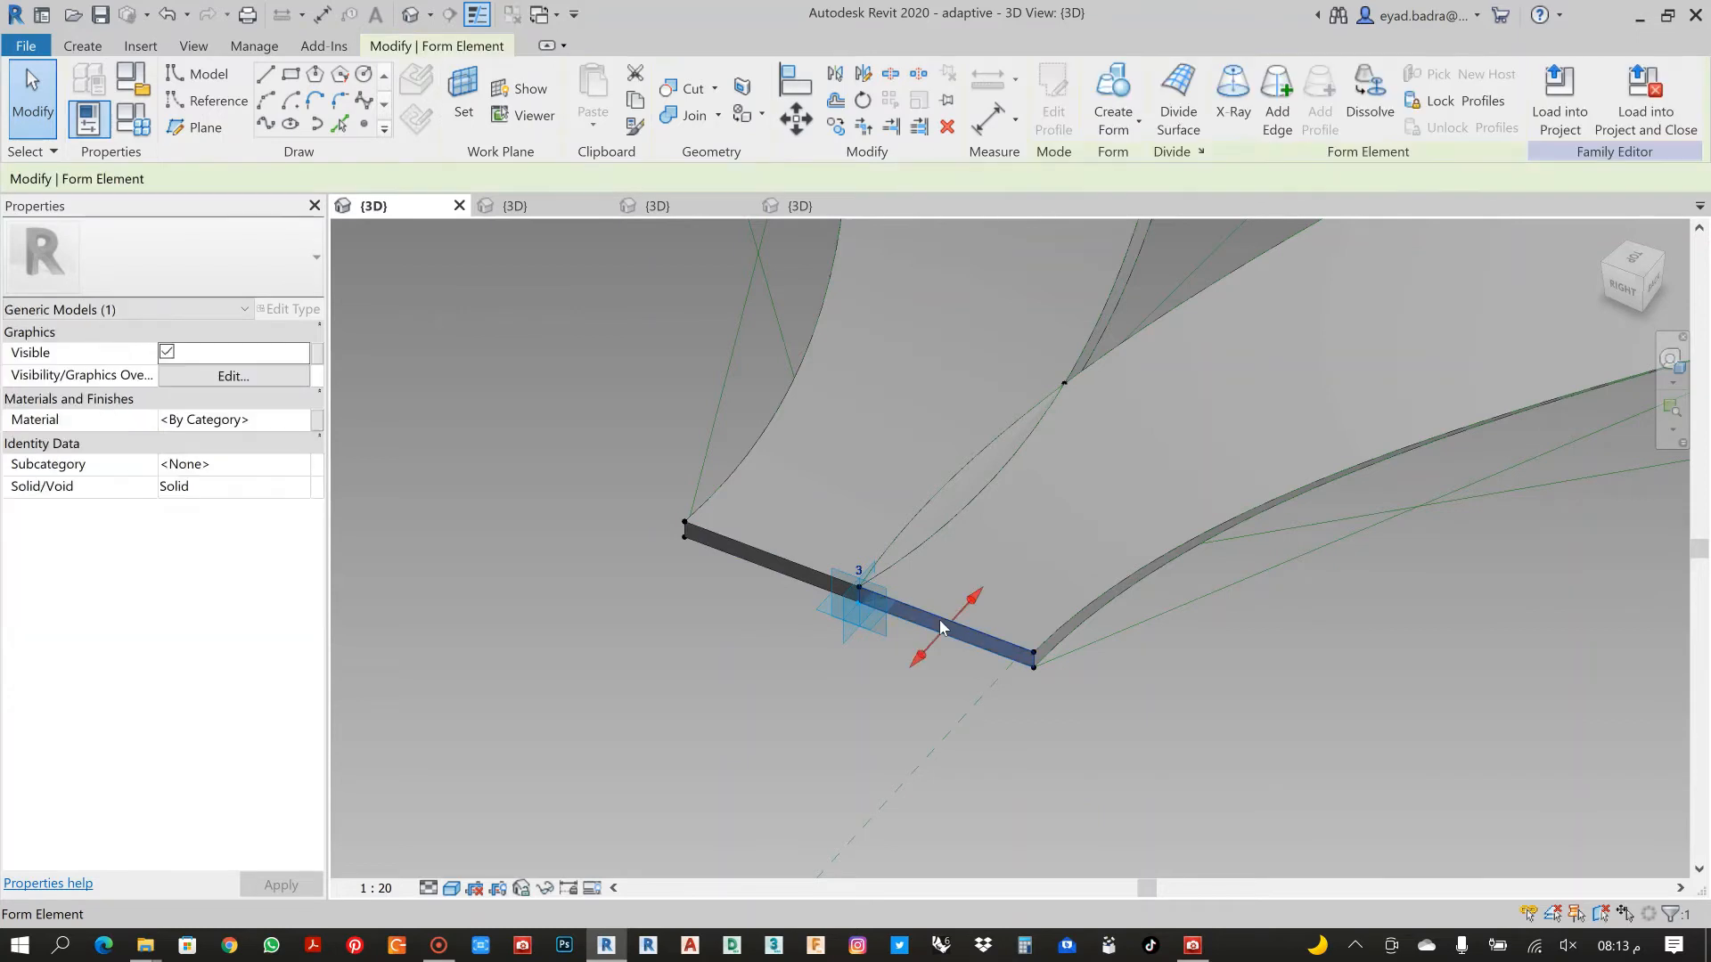
pyautogui.click(318, 420)
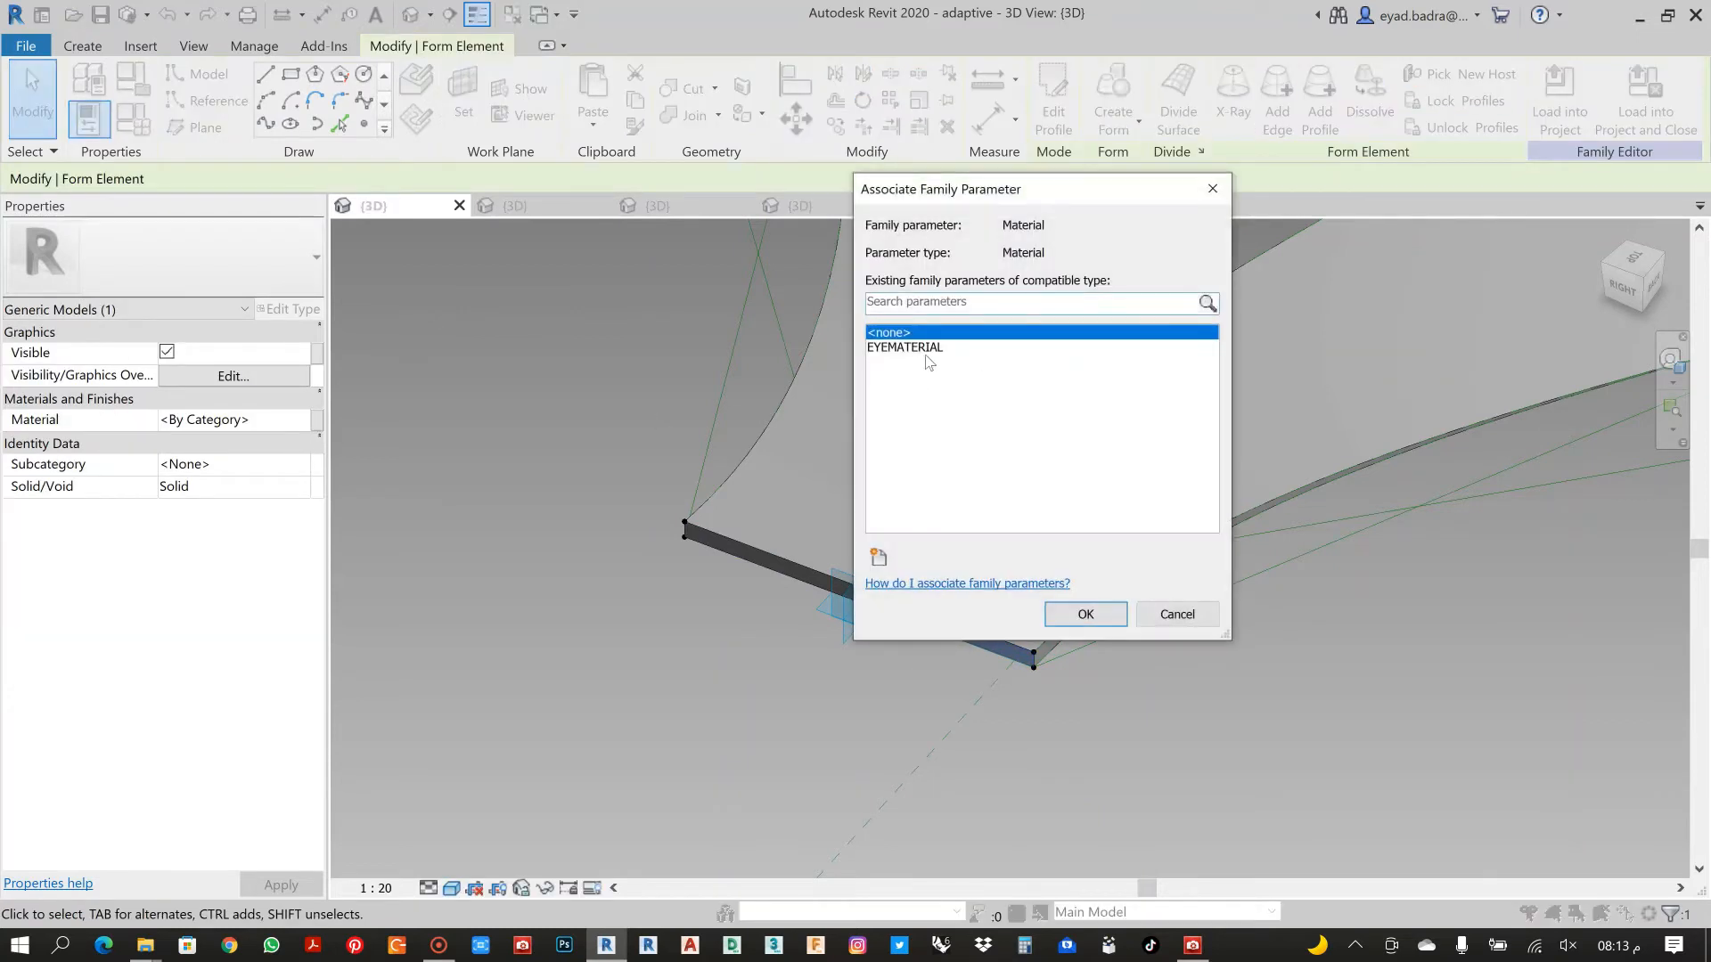
pyautogui.click(906, 348)
pyautogui.click(1085, 614)
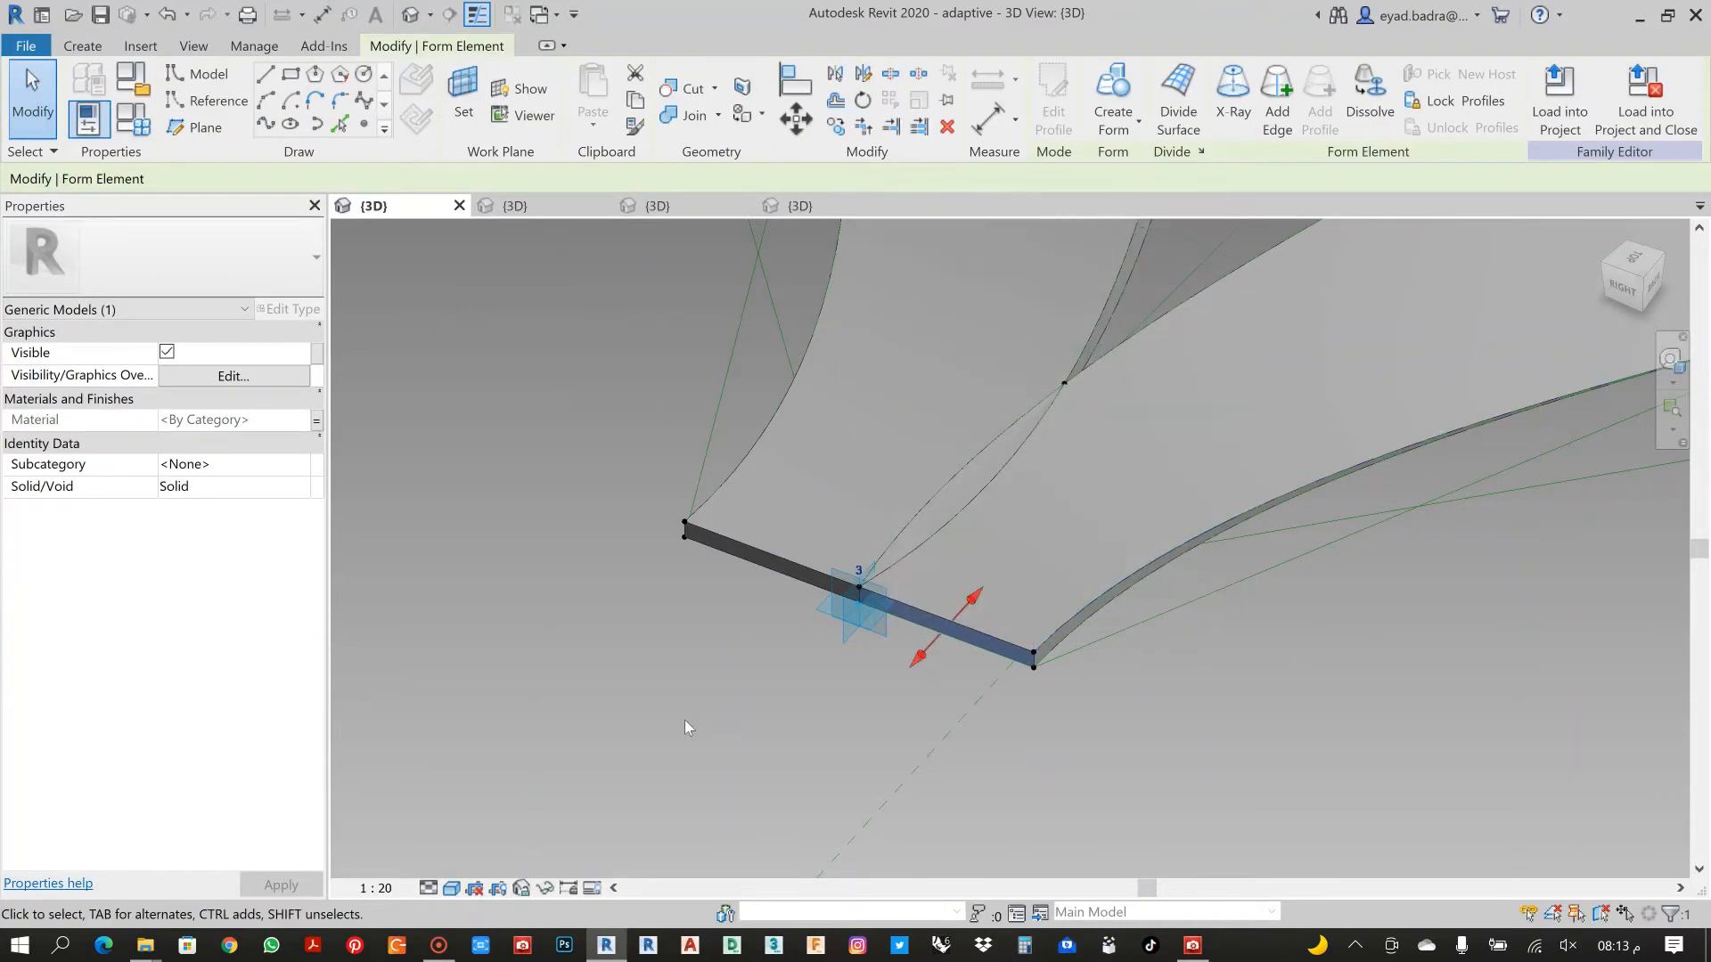
# Link the material of both narrow end faces at point 1 to the EYEMATERIAL parameter
pyautogui.scroll(-6, 603, 736)
pyautogui.moveTo(979, 560); pyautogui.dragTo(1002, 725, button='middle')
pyautogui.scroll(5, 1024, 732)
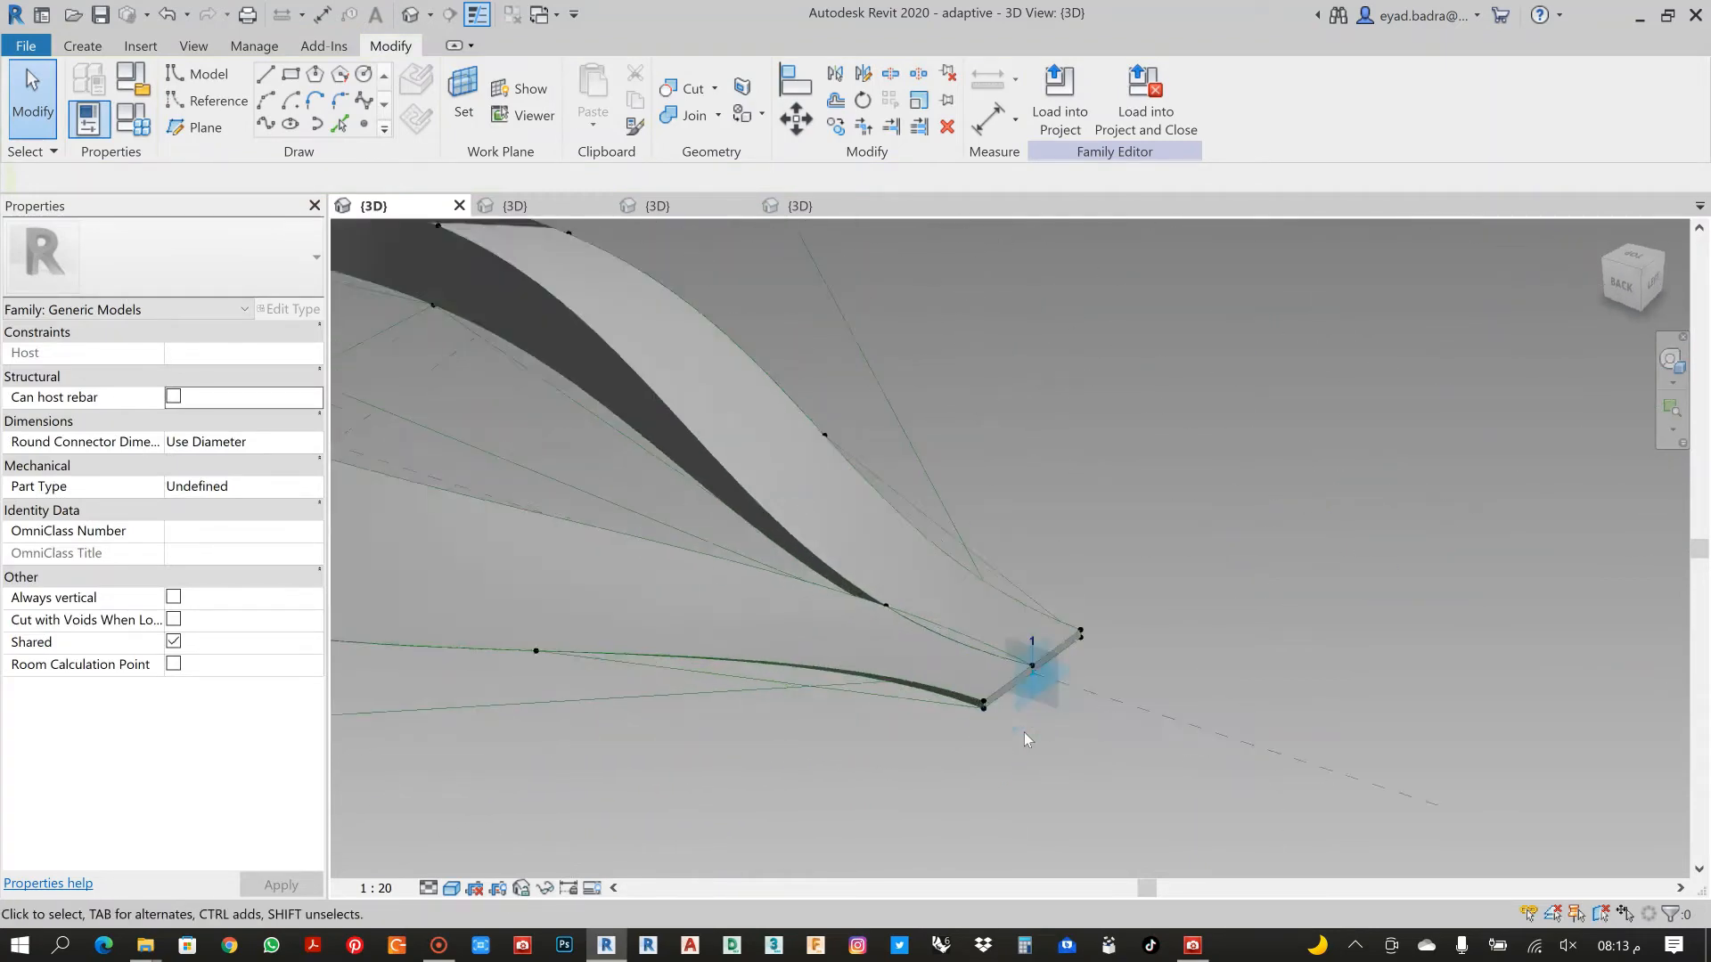
pyautogui.scroll(1, 1017, 716)
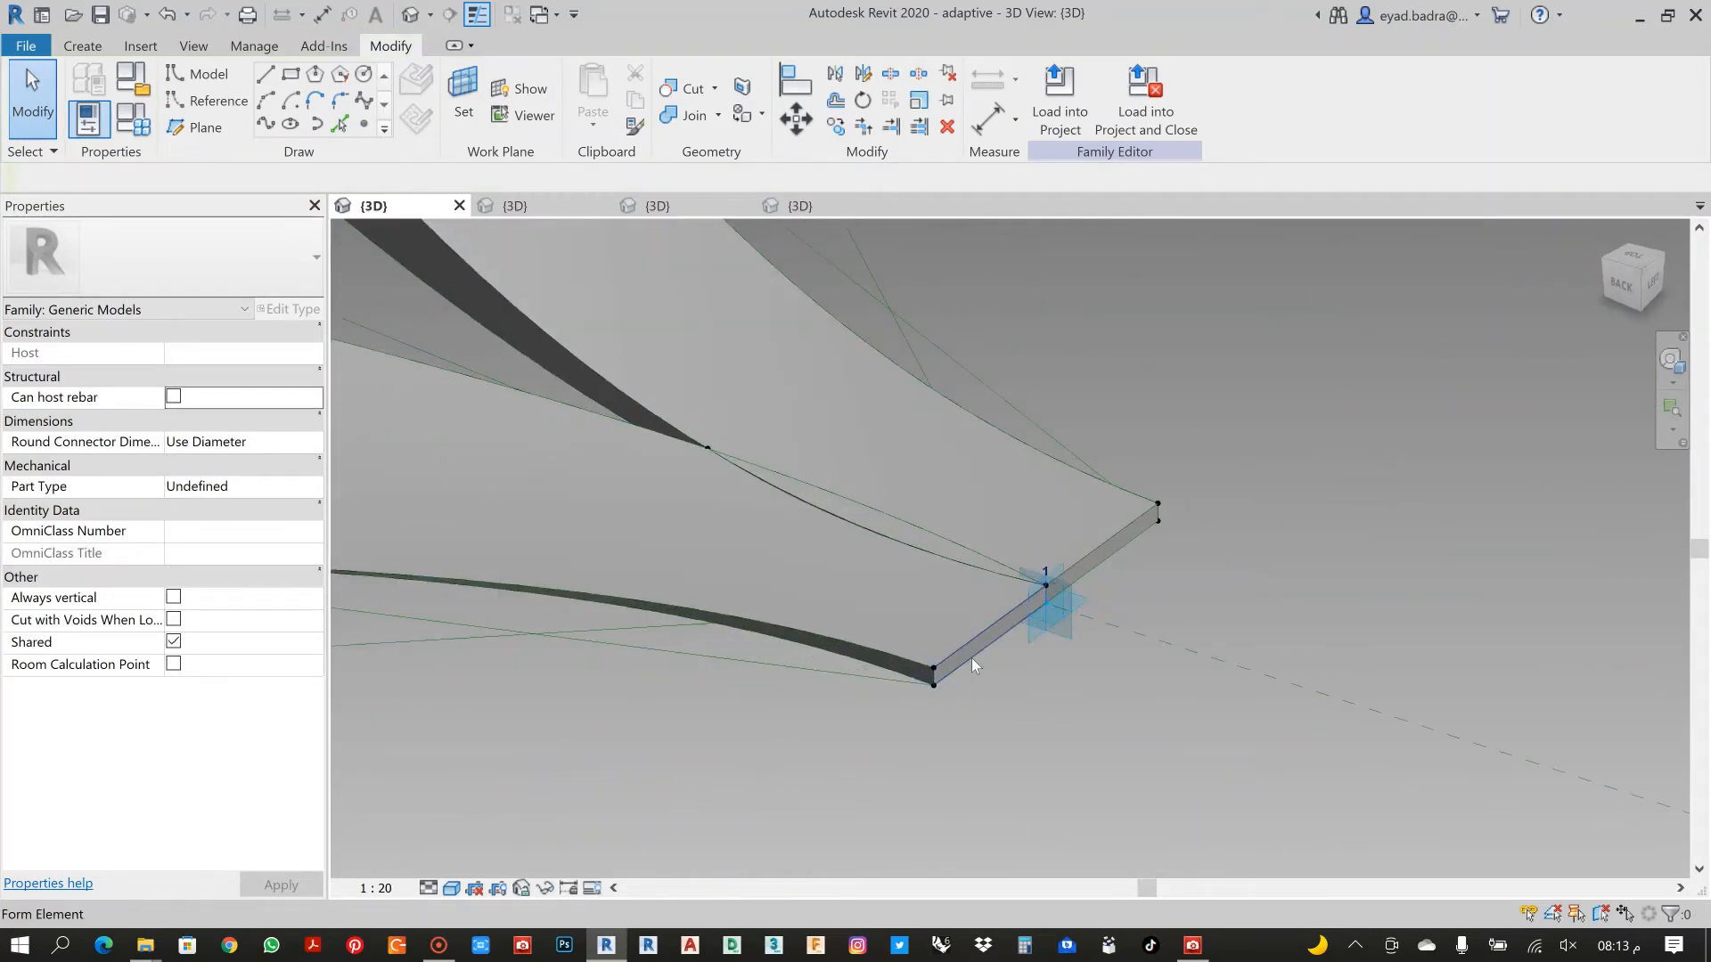
pyautogui.click(972, 658)
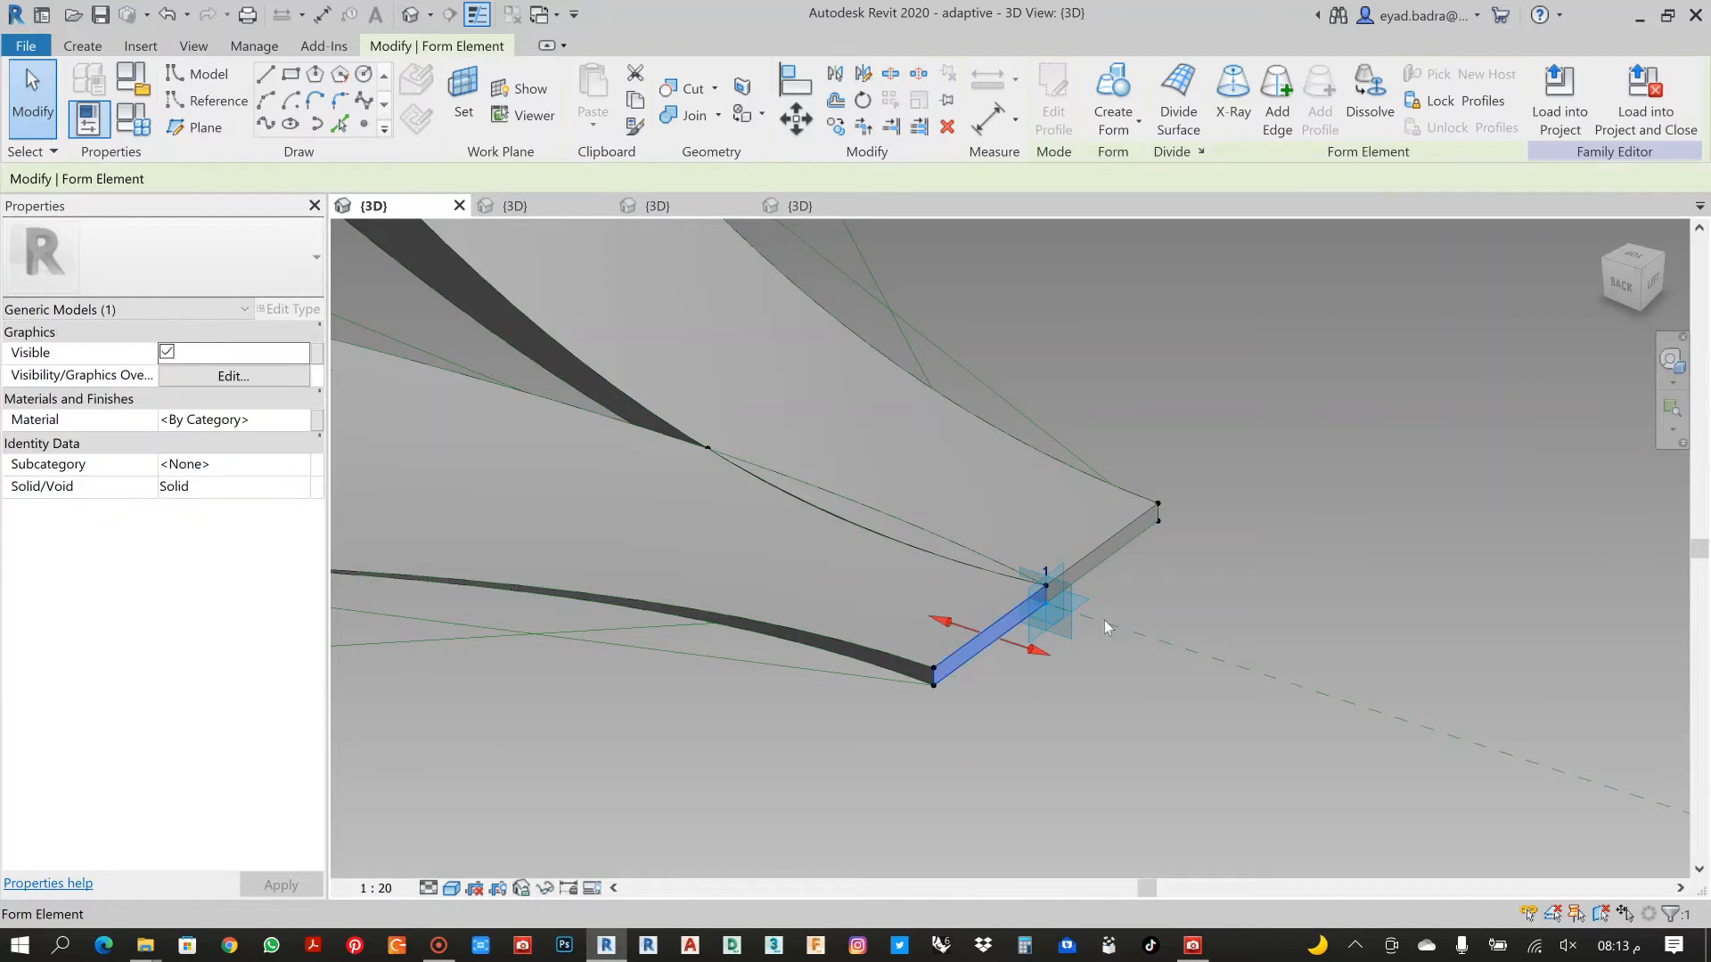
pyautogui.keyDown('ctrl'); pyautogui.click(1111, 560); pyautogui.keyUp('ctrl')
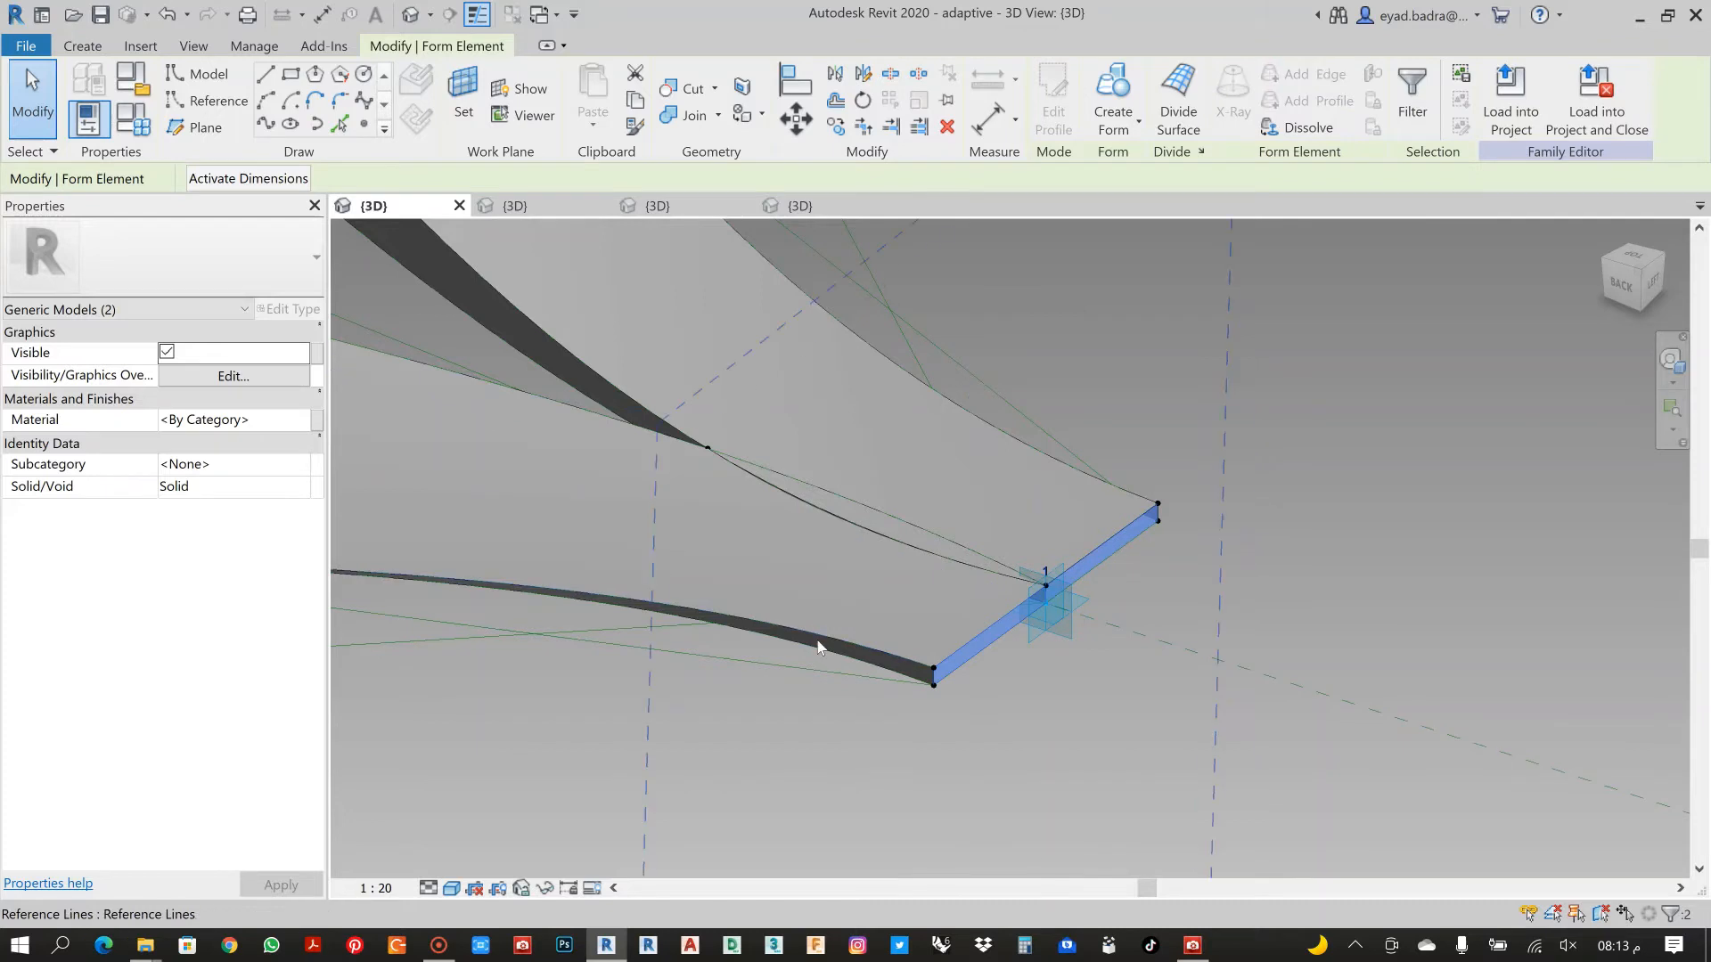
pyautogui.click(318, 421)
pyautogui.click(900, 347)
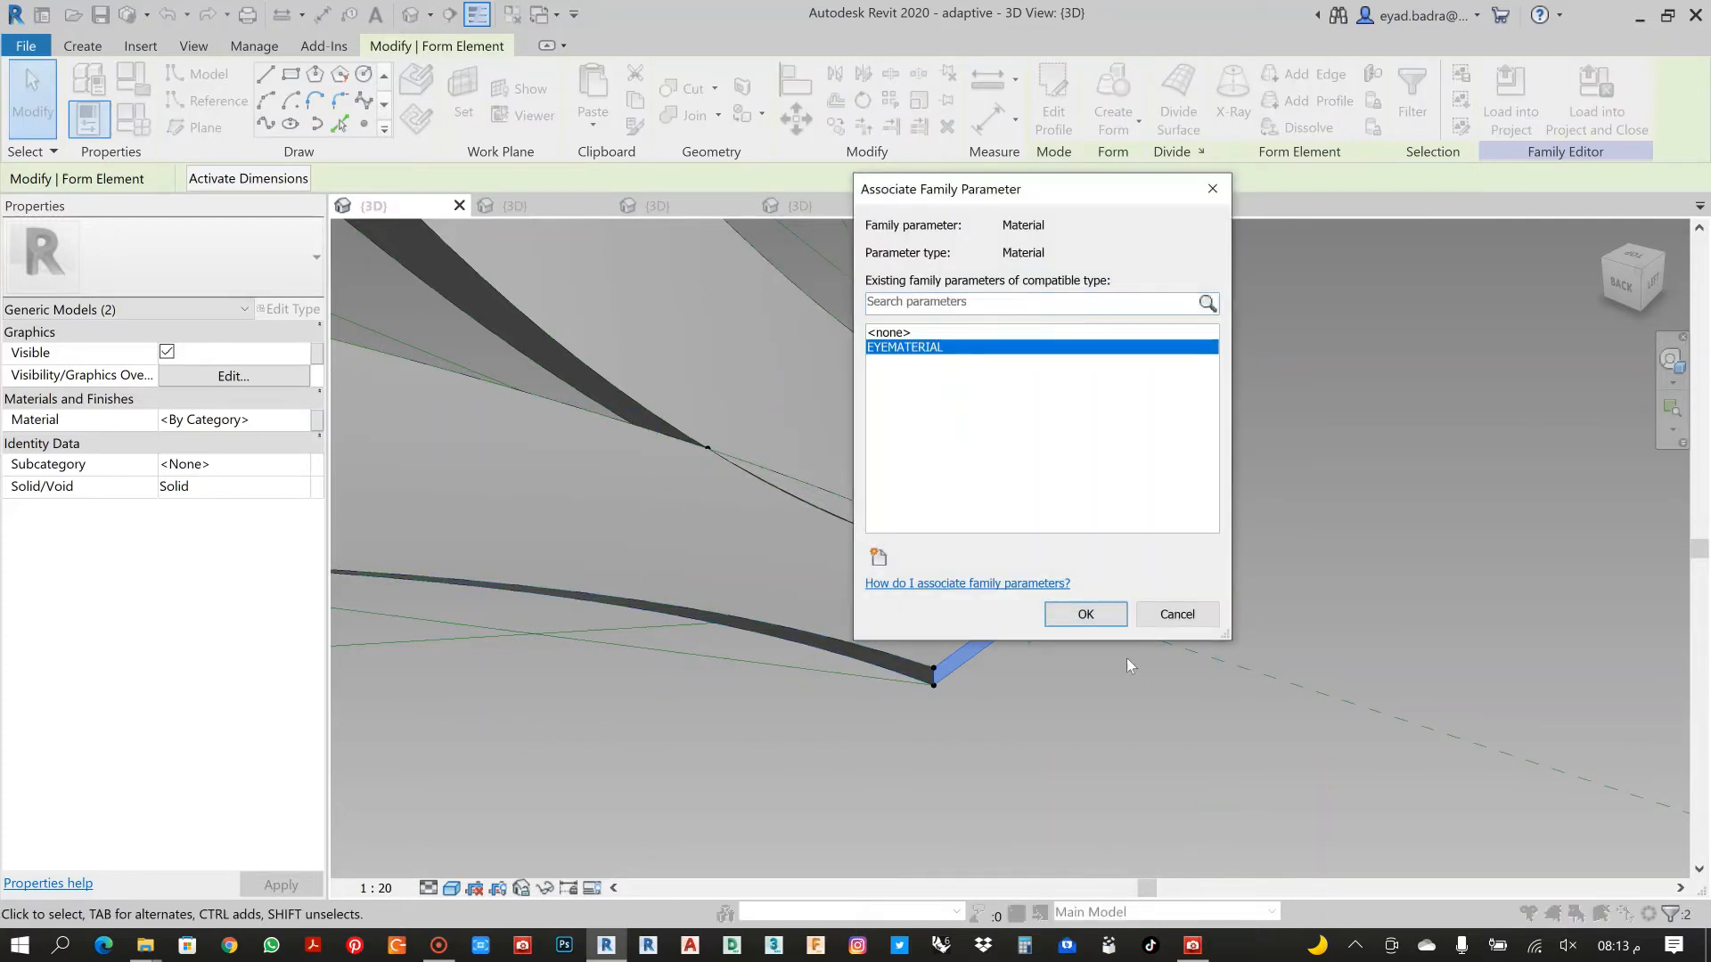
pyautogui.click(1085, 614)
pyautogui.press('Escape')
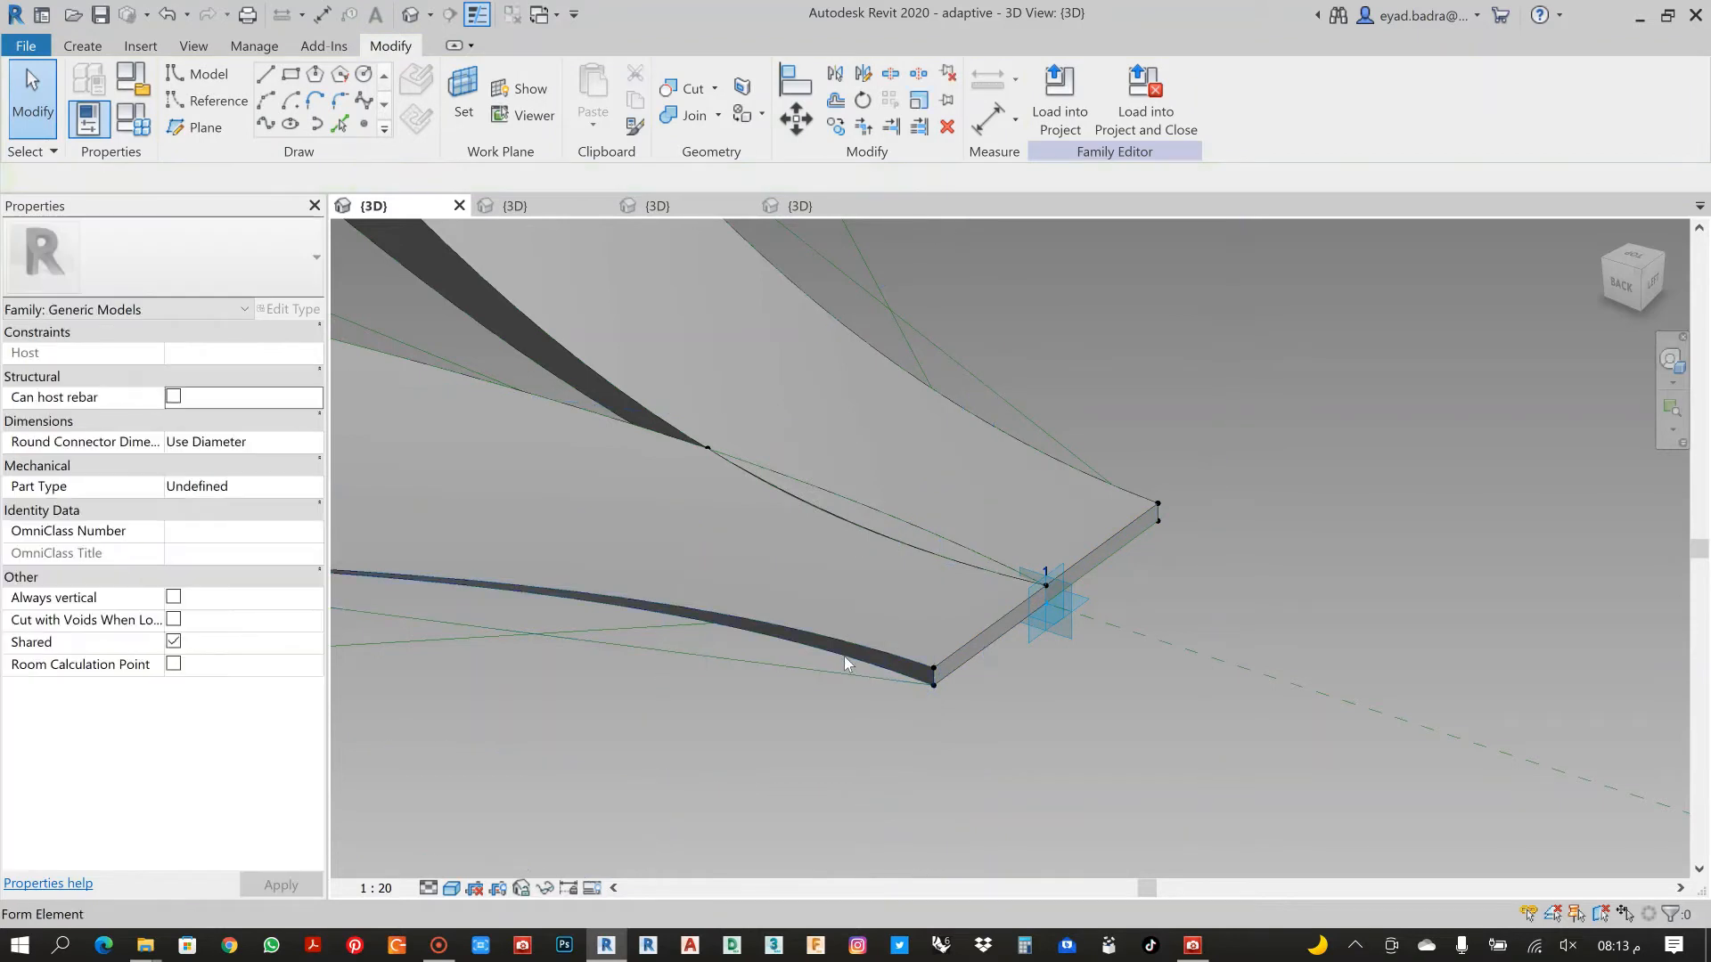
# Associate the material of the thin outer side surface of the strip beside point 4 with EYEMATERIAL
pyautogui.click(467, 584)
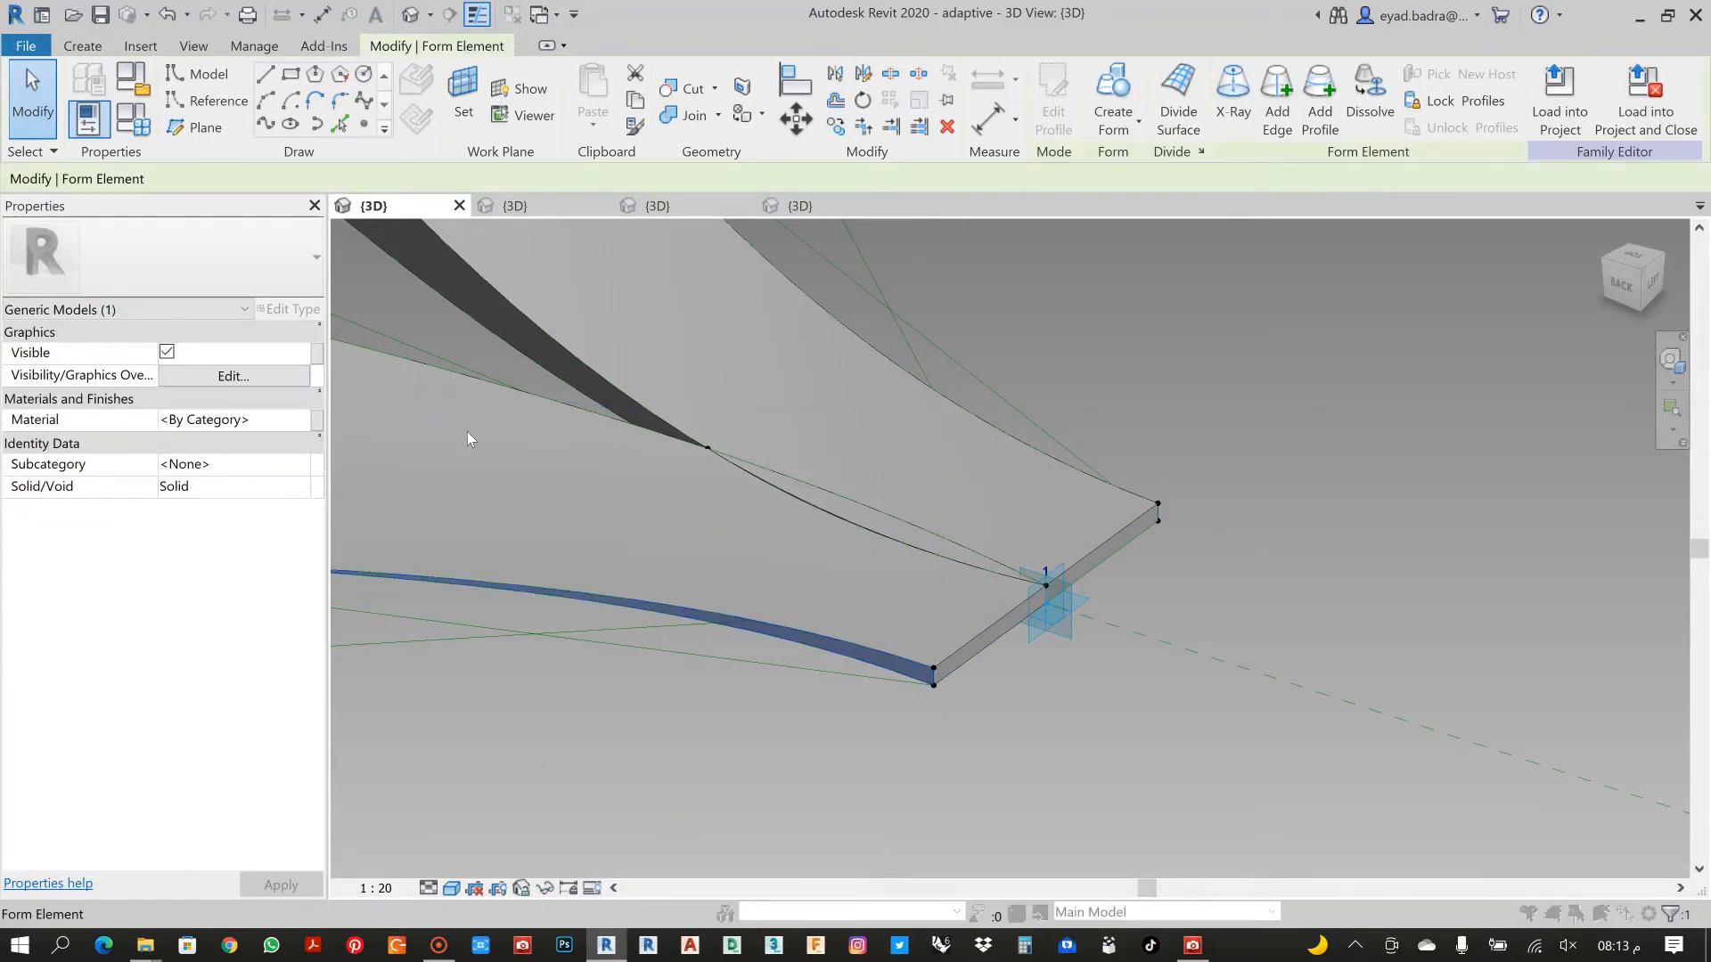
pyautogui.click(317, 419)
pyautogui.click(909, 347)
pyautogui.click(1085, 614)
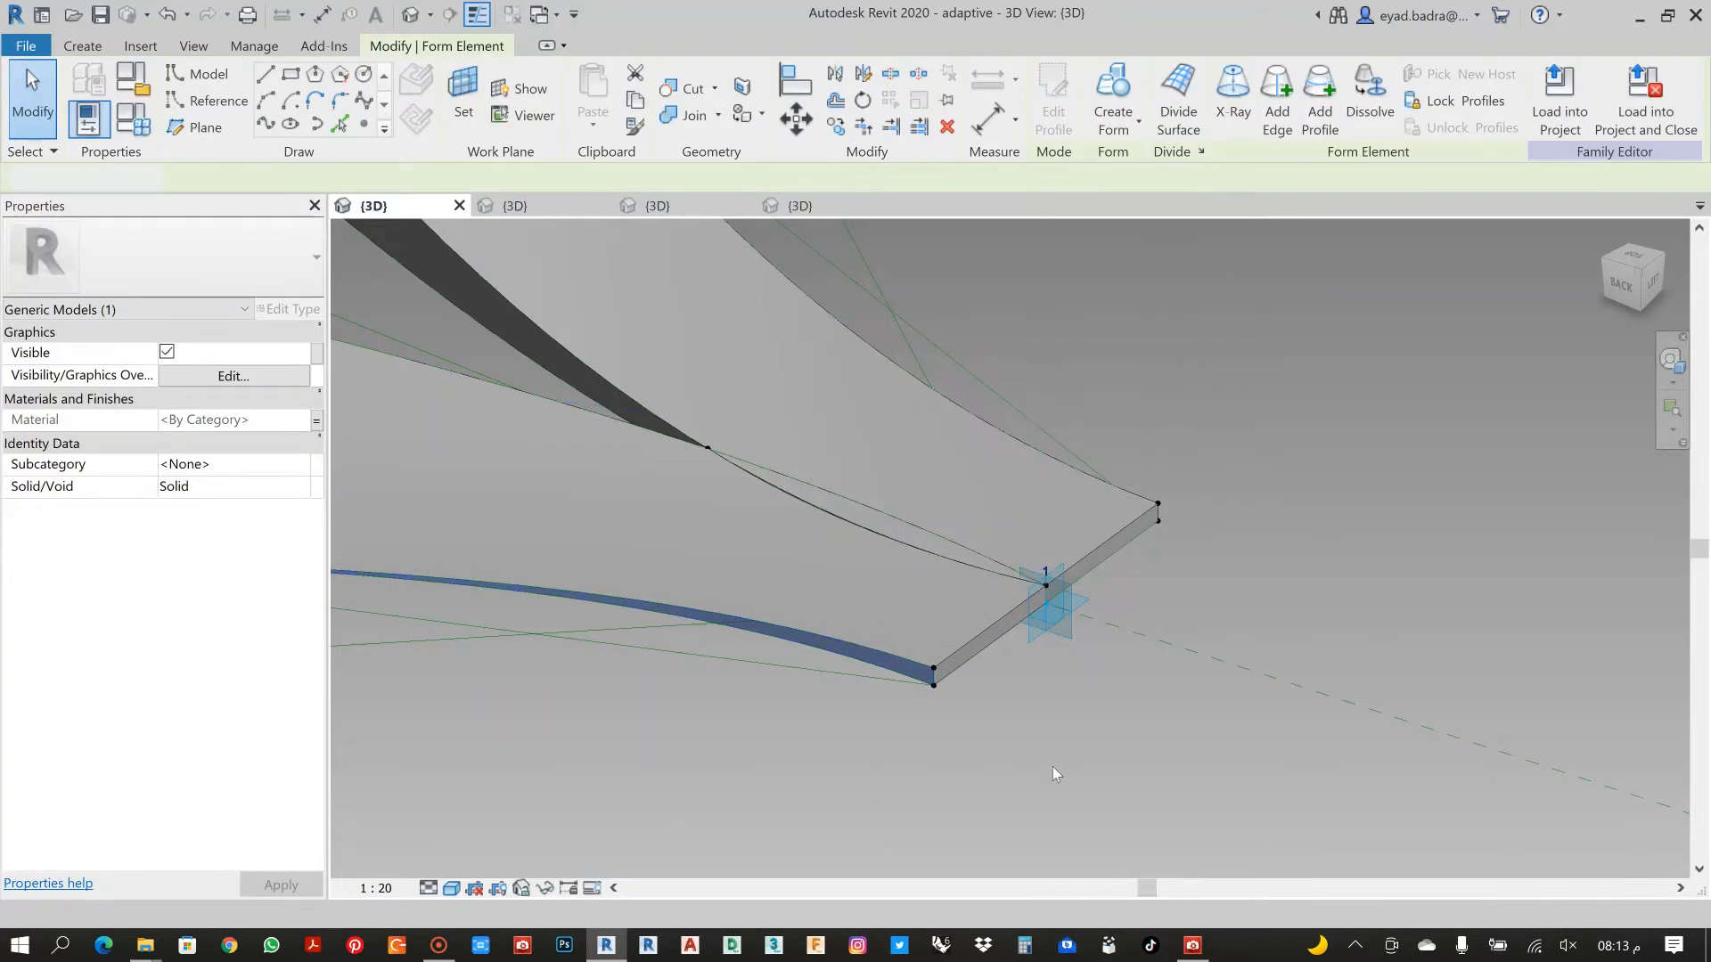
pyautogui.press('Escape')
# Load the BASE family into adaptive.rfa, overwriting the existing version and its parameter values
pyautogui.scroll(-5, 1011, 718)
pyautogui.moveTo(1023, 710)
pyautogui.keyDown('shift'); pyautogui.mouseDown(button='middle')
pyautogui.moveTo(644, 643)
pyautogui.moveTo(1168, 699)
pyautogui.moveTo(1381, 702)
pyautogui.moveTo(1363, 778)
pyautogui.moveTo(1033, 696)
pyautogui.mouseUp(button='middle'); pyautogui.keyUp('shift')
pyautogui.scroll(-1, 1042, 599)
pyautogui.moveTo(1043, 603); pyautogui.dragTo(1045, 566, button='middle')
pyautogui.moveTo(1059, 594); pyautogui.dragTo(1019, 594, button='middle')
pyautogui.click(528, 211)
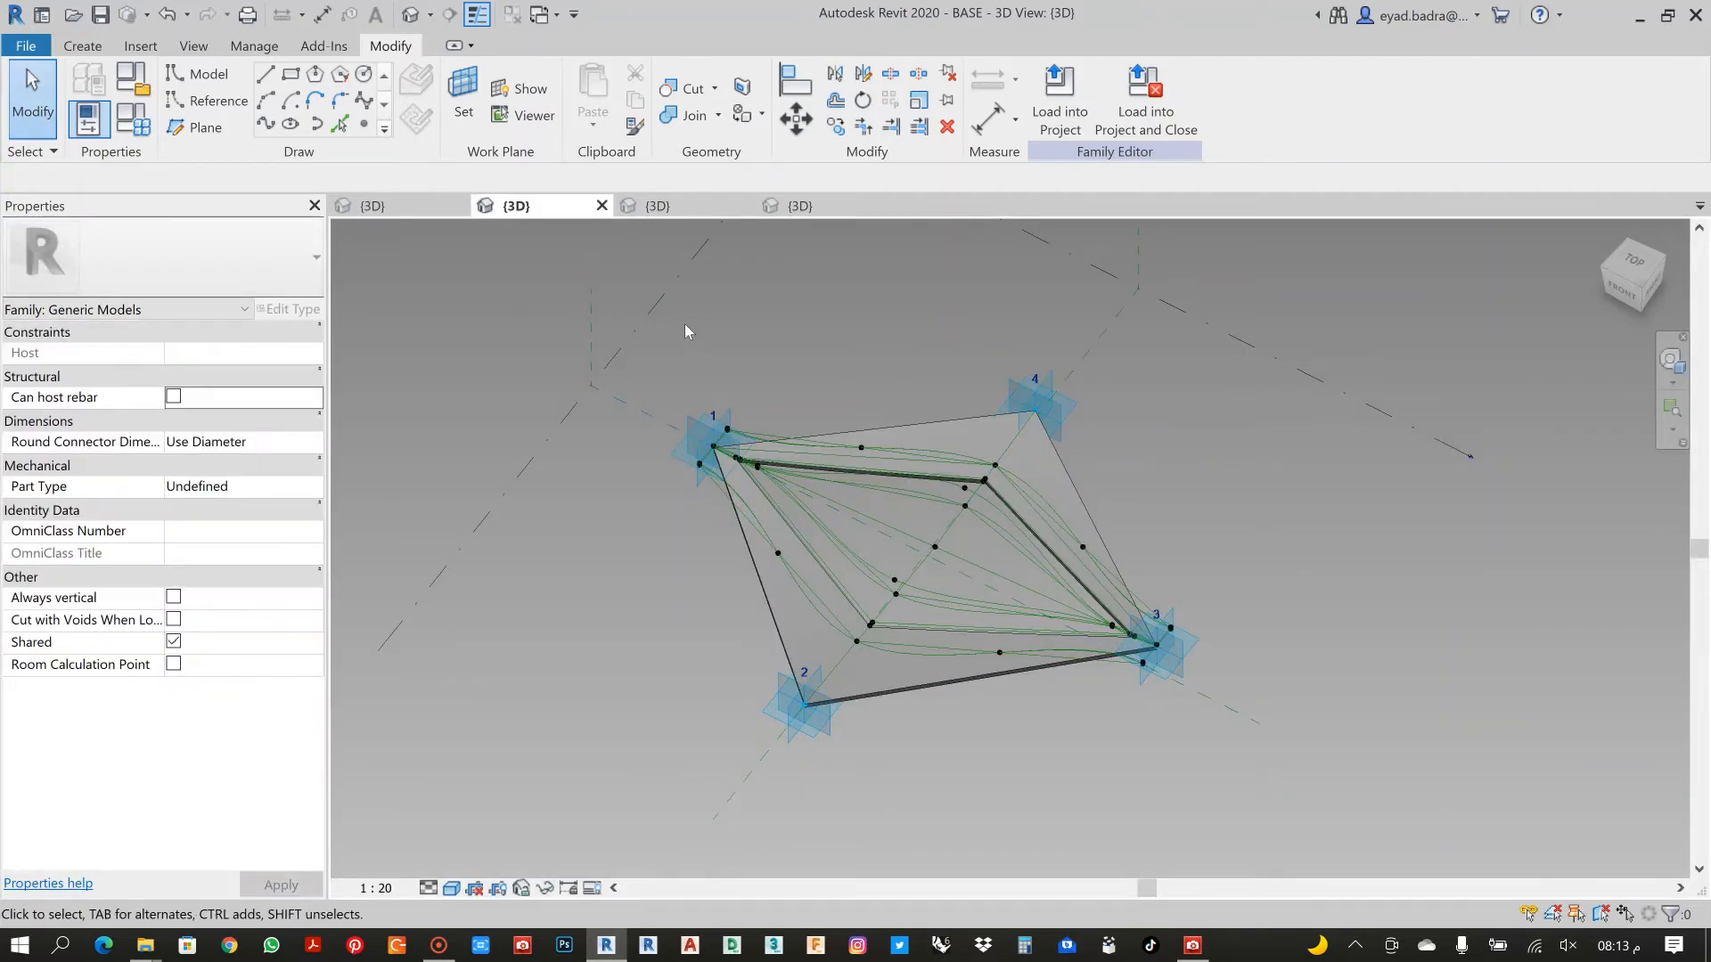
pyautogui.click(1059, 98)
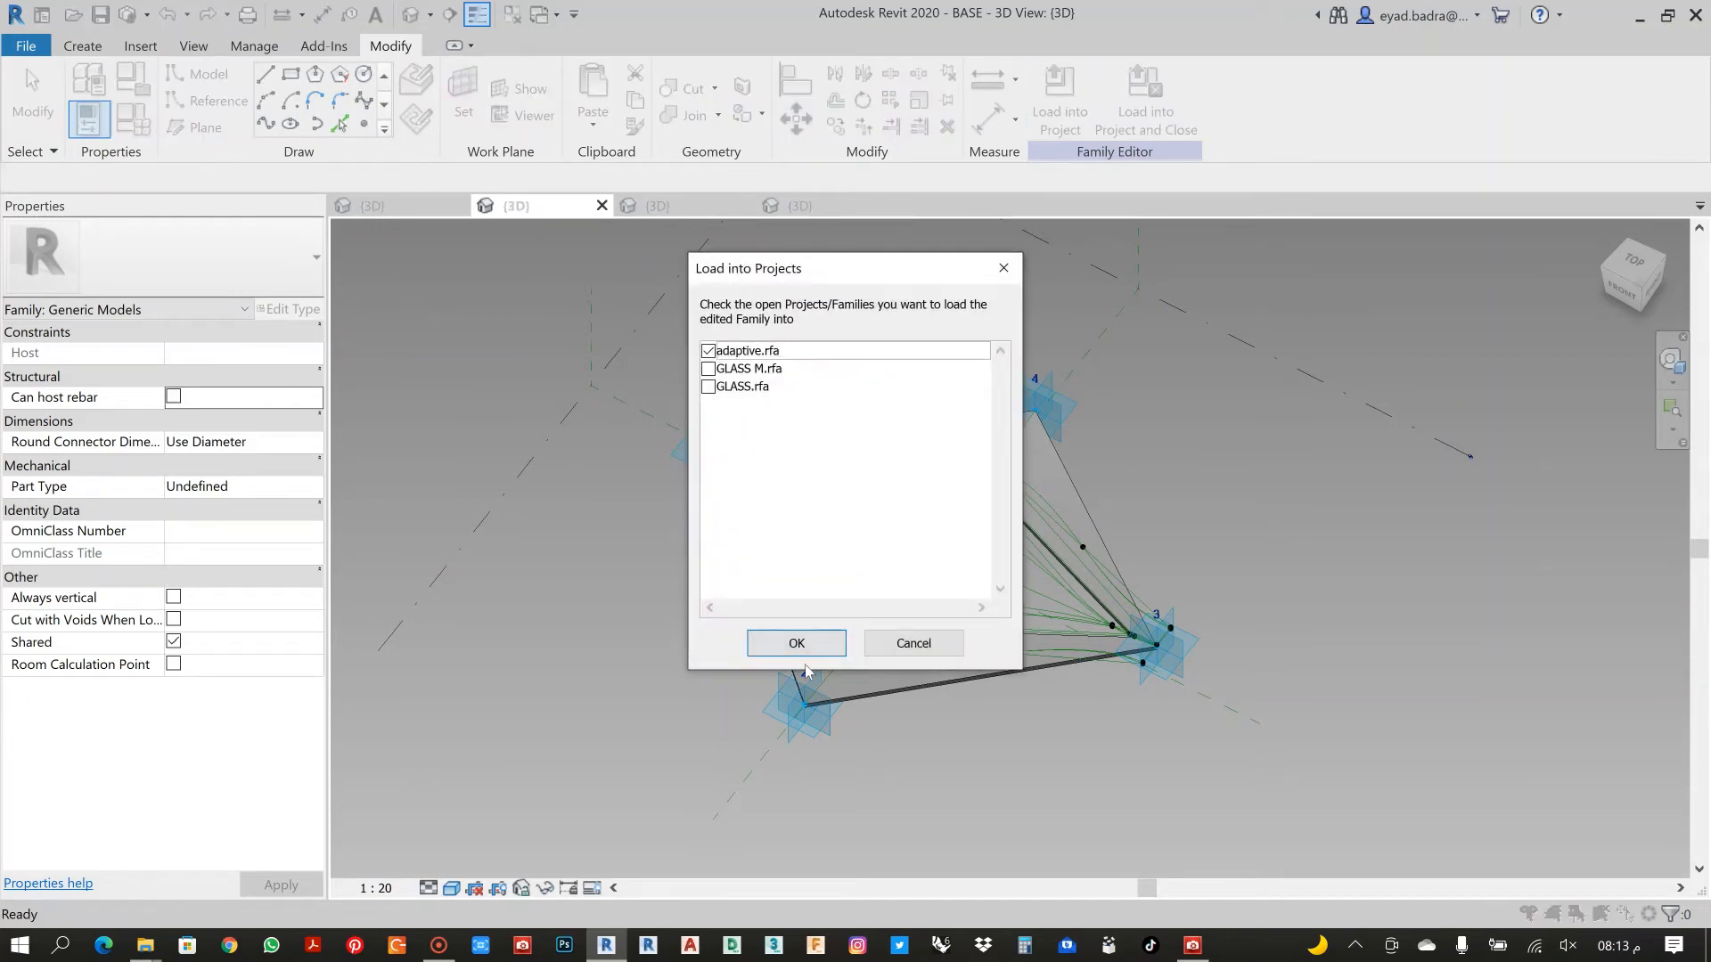
pyautogui.click(796, 647)
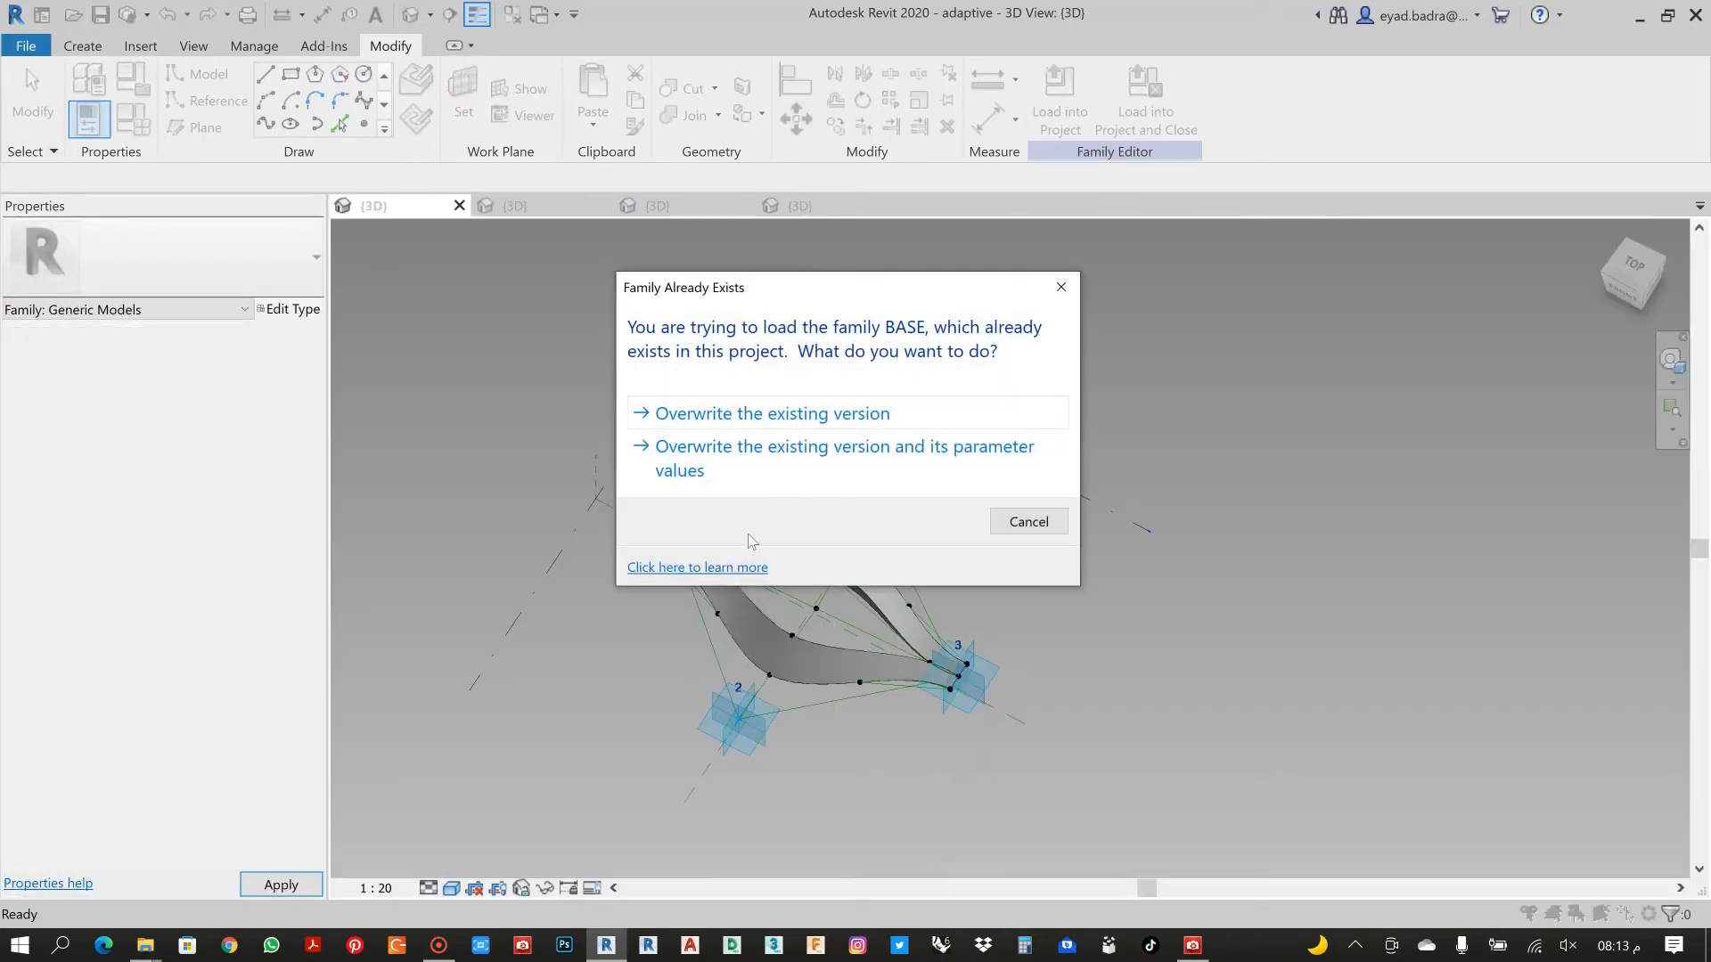
pyautogui.click(809, 458)
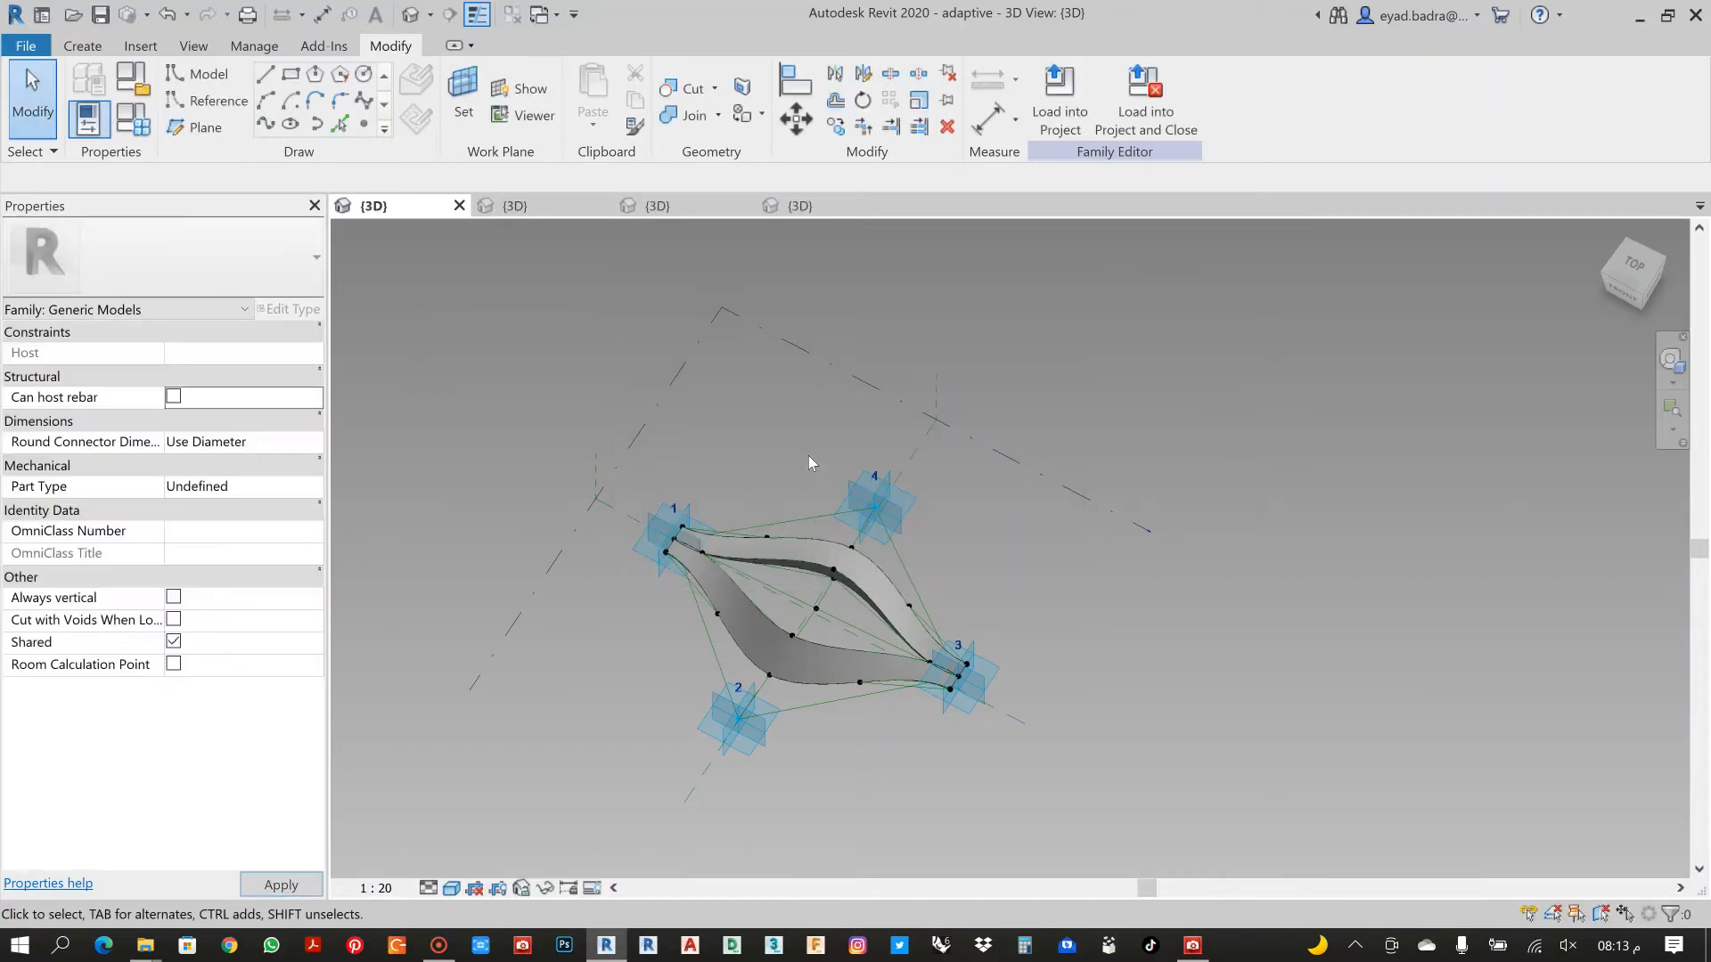
# Place the BASE component in the adaptive family on placement points 1, 2, 3 and 4 in order
pyautogui.scroll(-2, 624, 446)
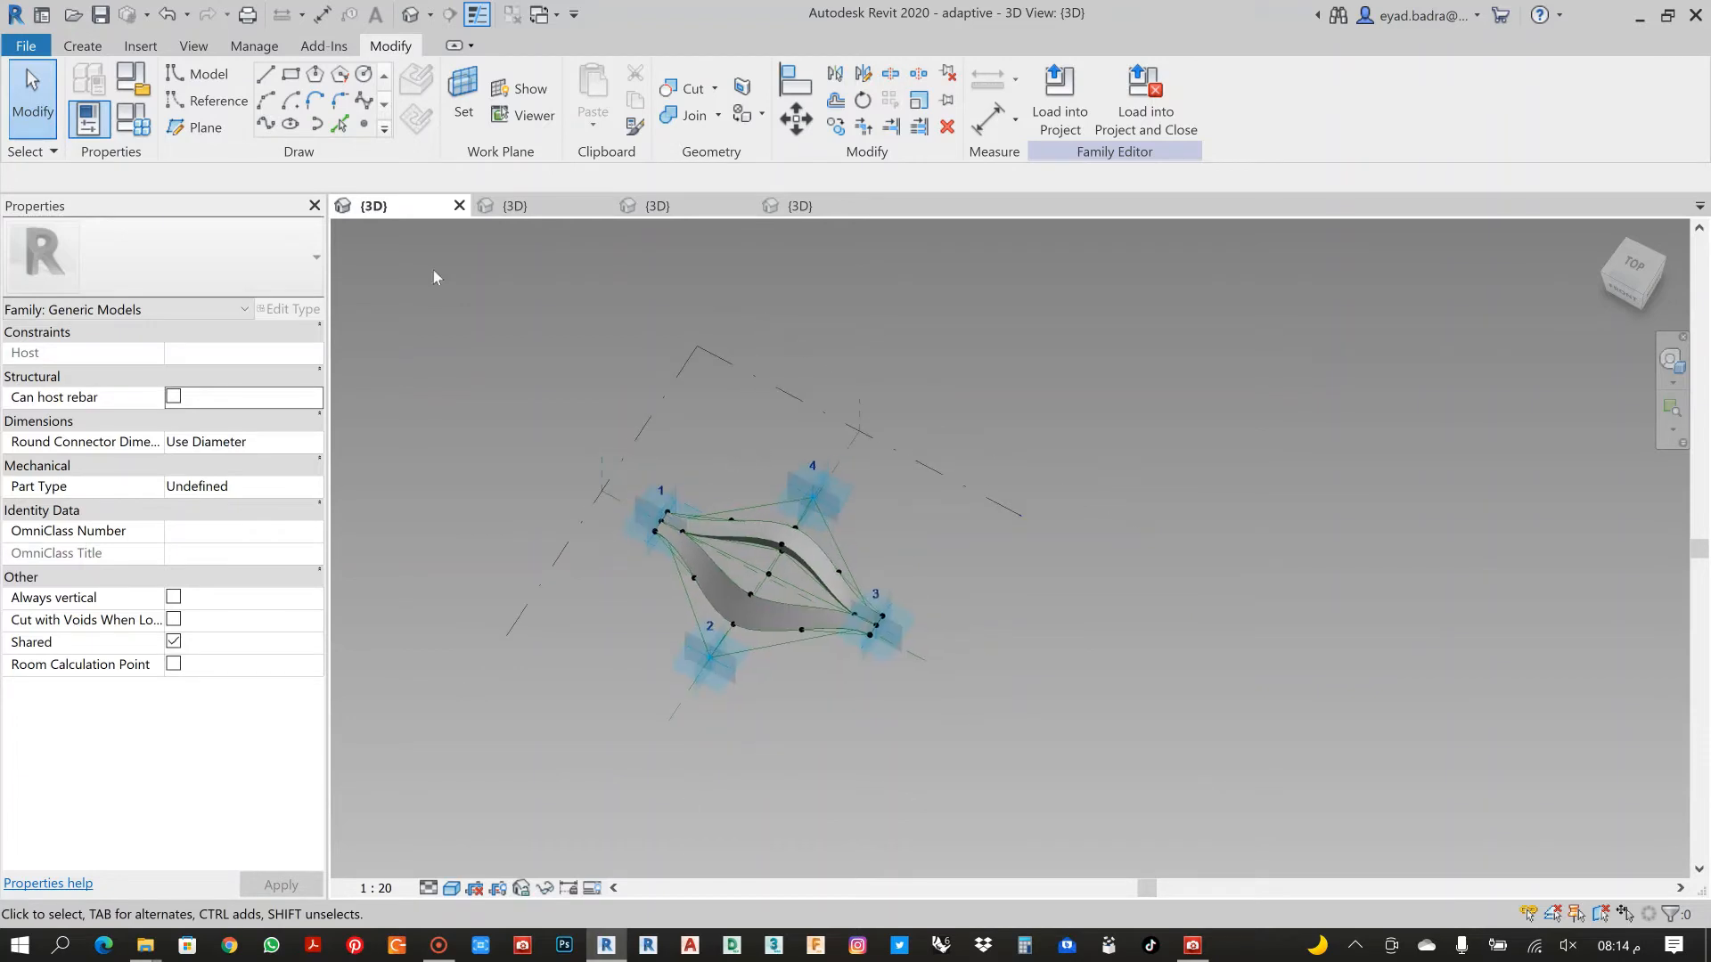
pyautogui.click(82, 45)
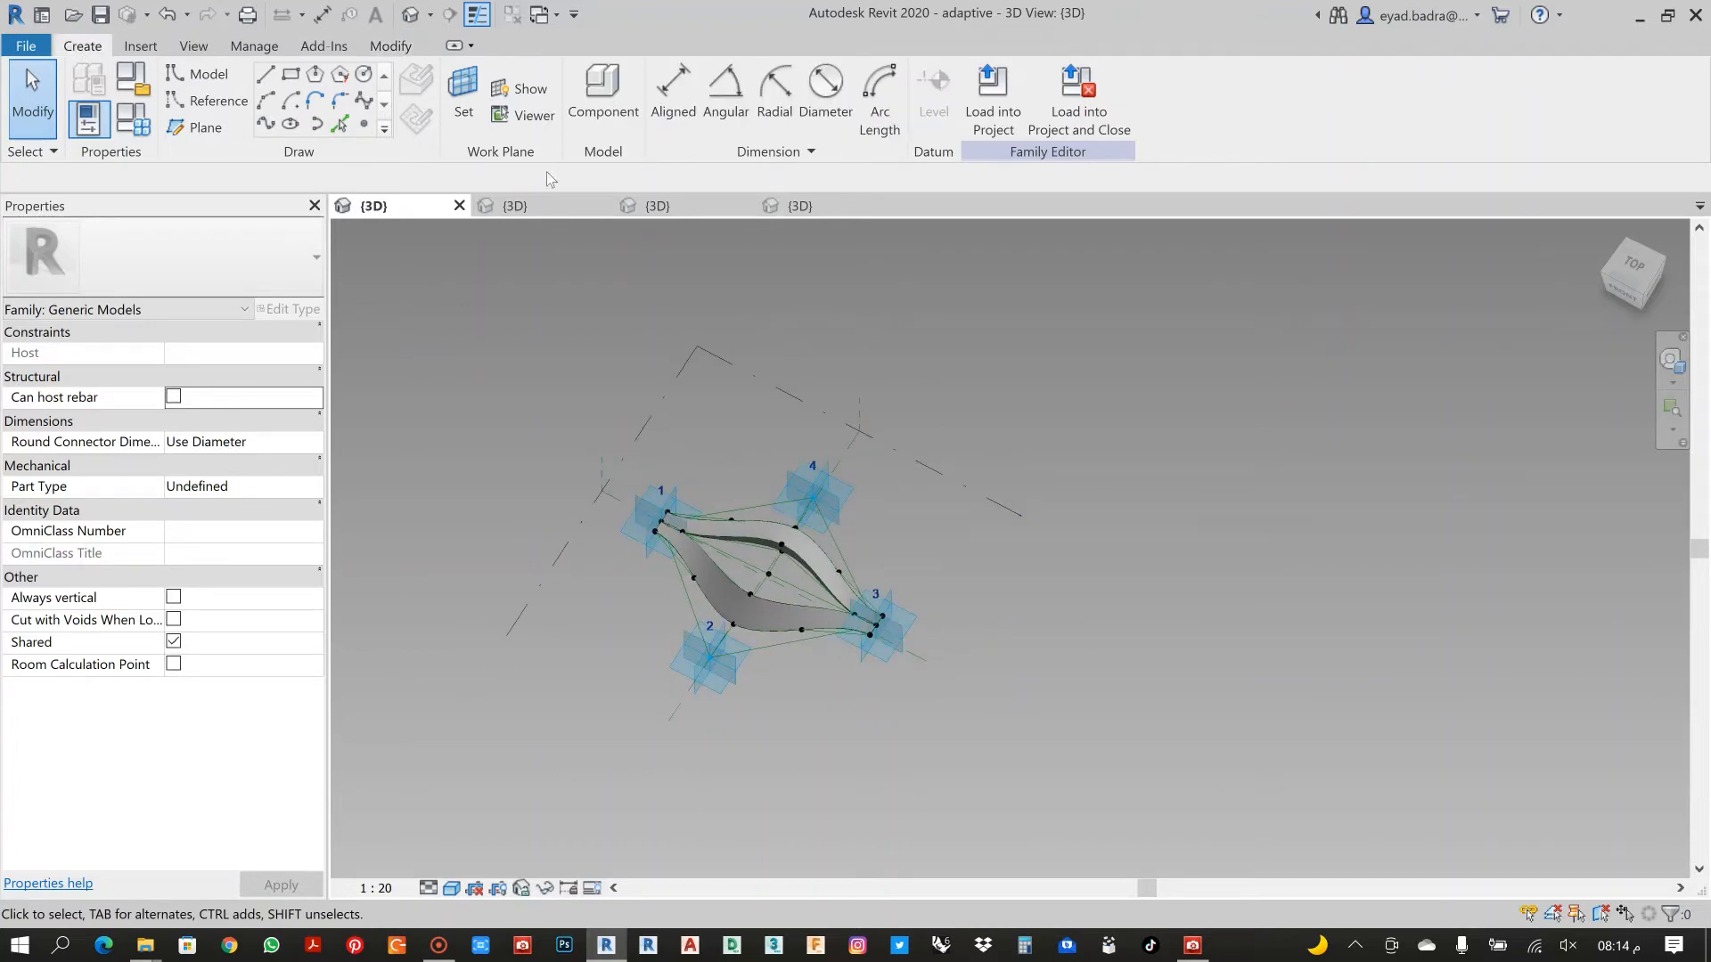
pyautogui.click(584, 93)
pyautogui.scroll(4, 710, 603)
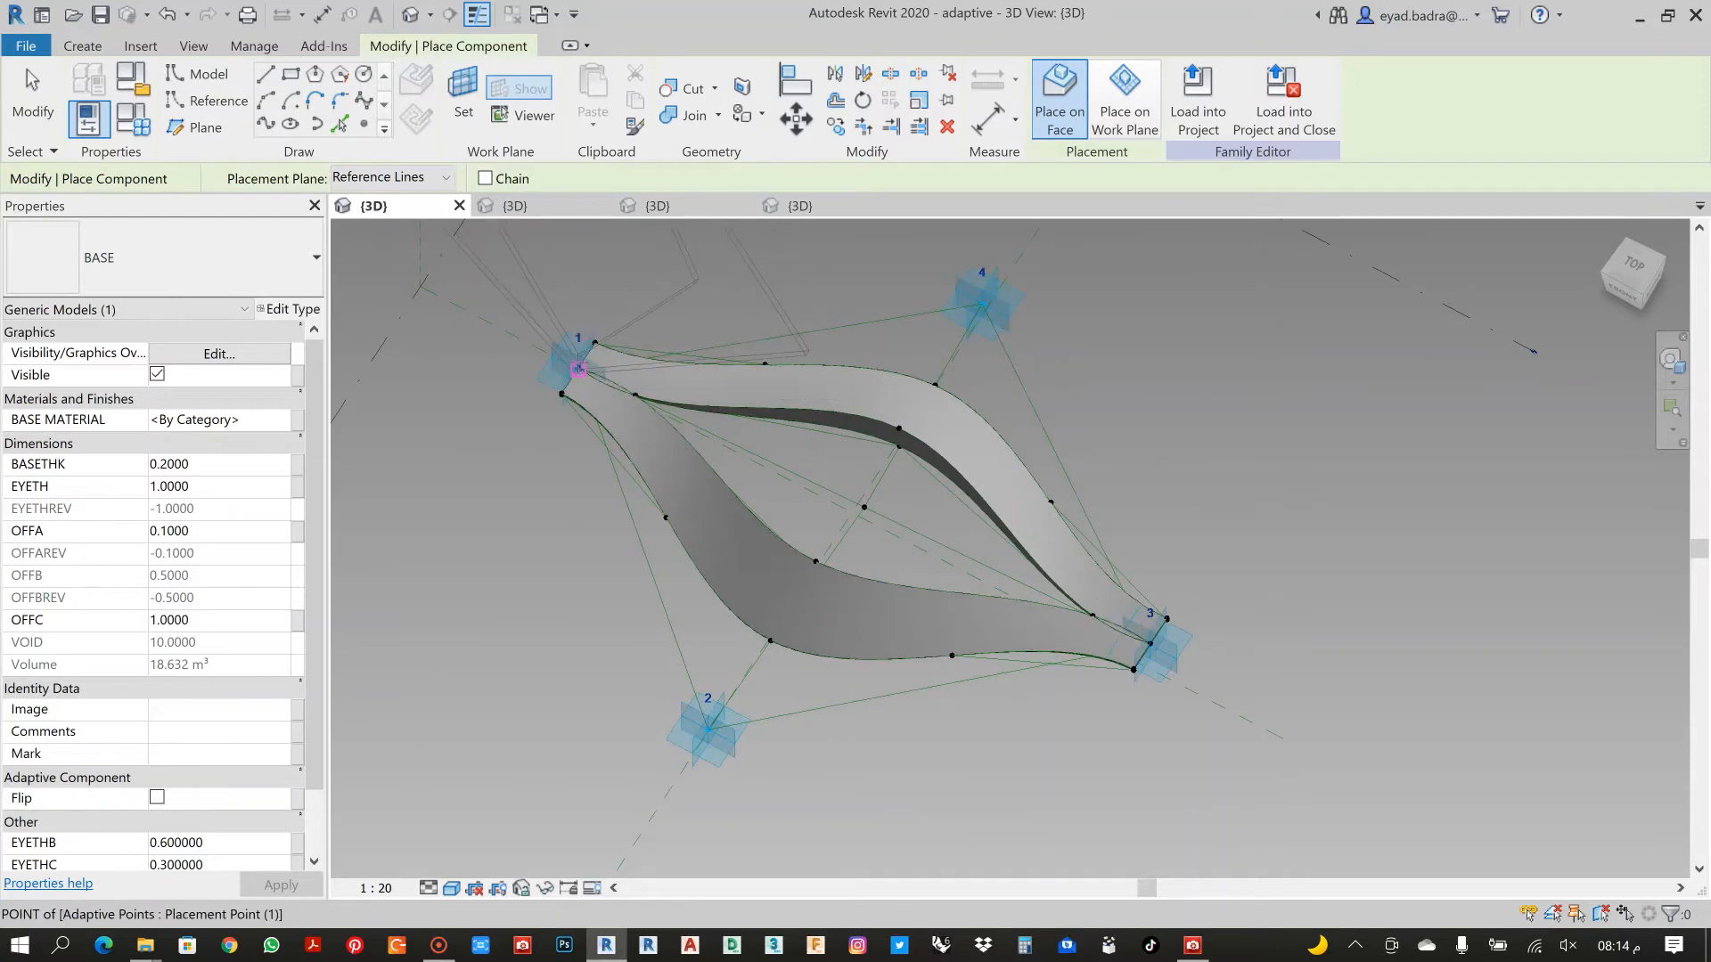
pyautogui.click(579, 368)
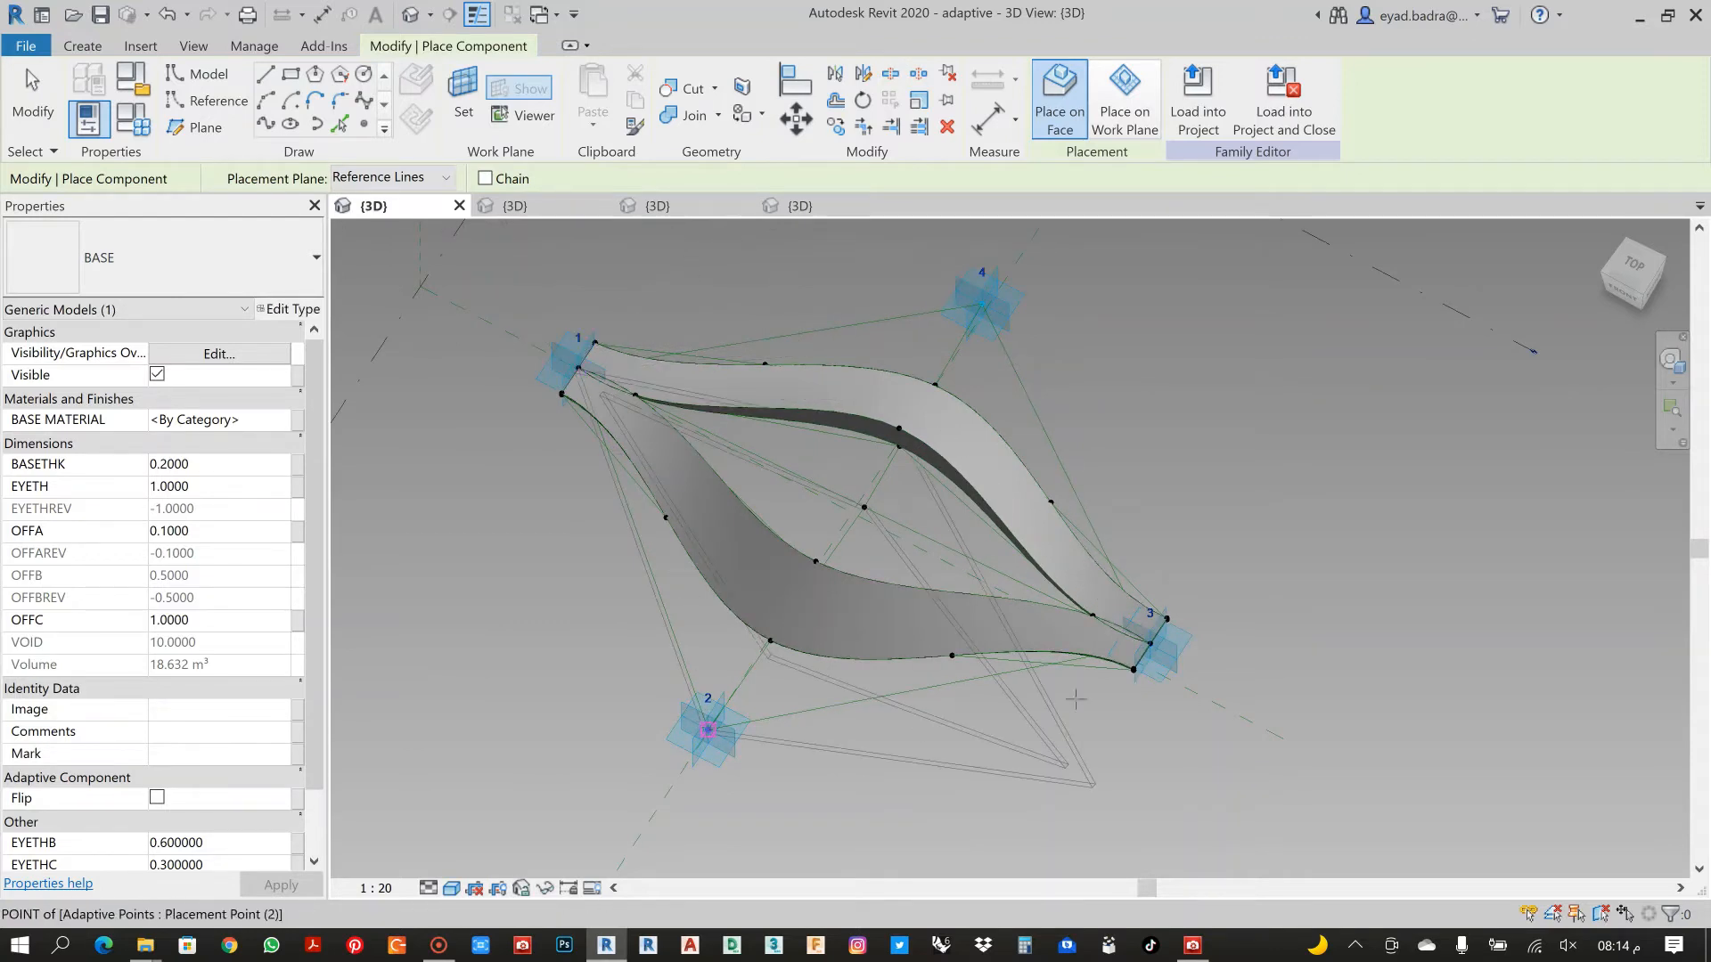
pyautogui.click(1150, 645)
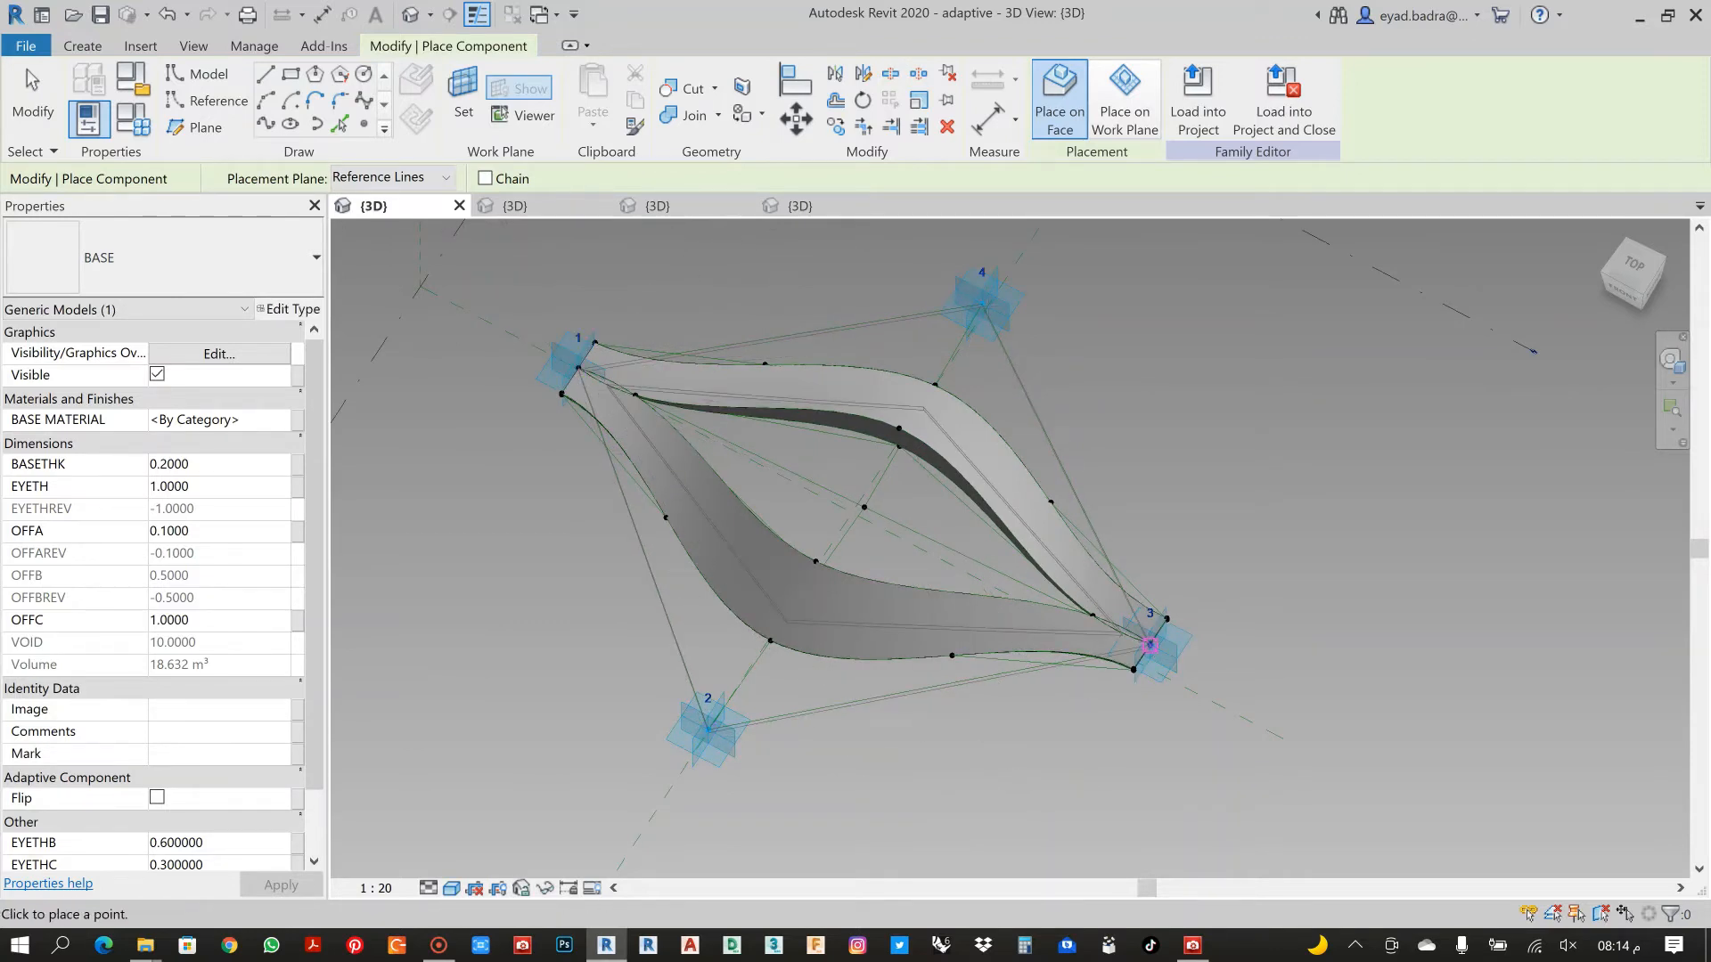
pyautogui.click(982, 304)
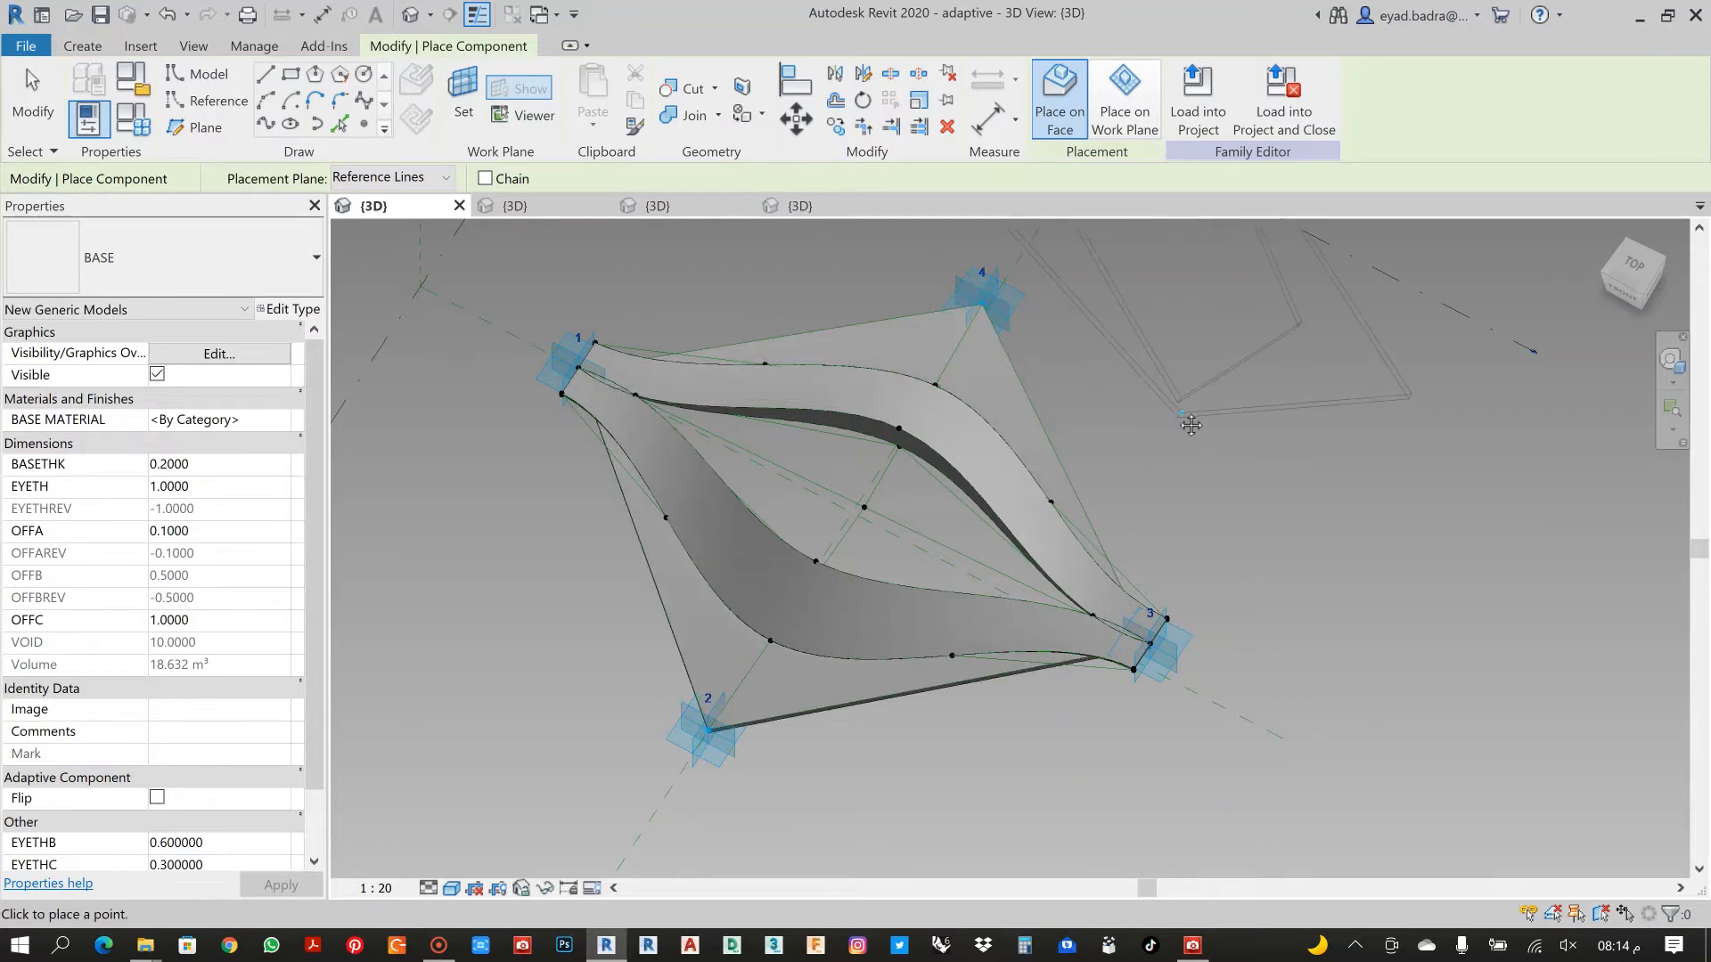
pyautogui.keyDown('shift'); pyautogui.moveTo(1185, 417); pyautogui.dragTo(1177, 547, button='middle'); pyautogui.keyUp('shift')
pyautogui.press('Escape')
pyautogui.press('Escape')
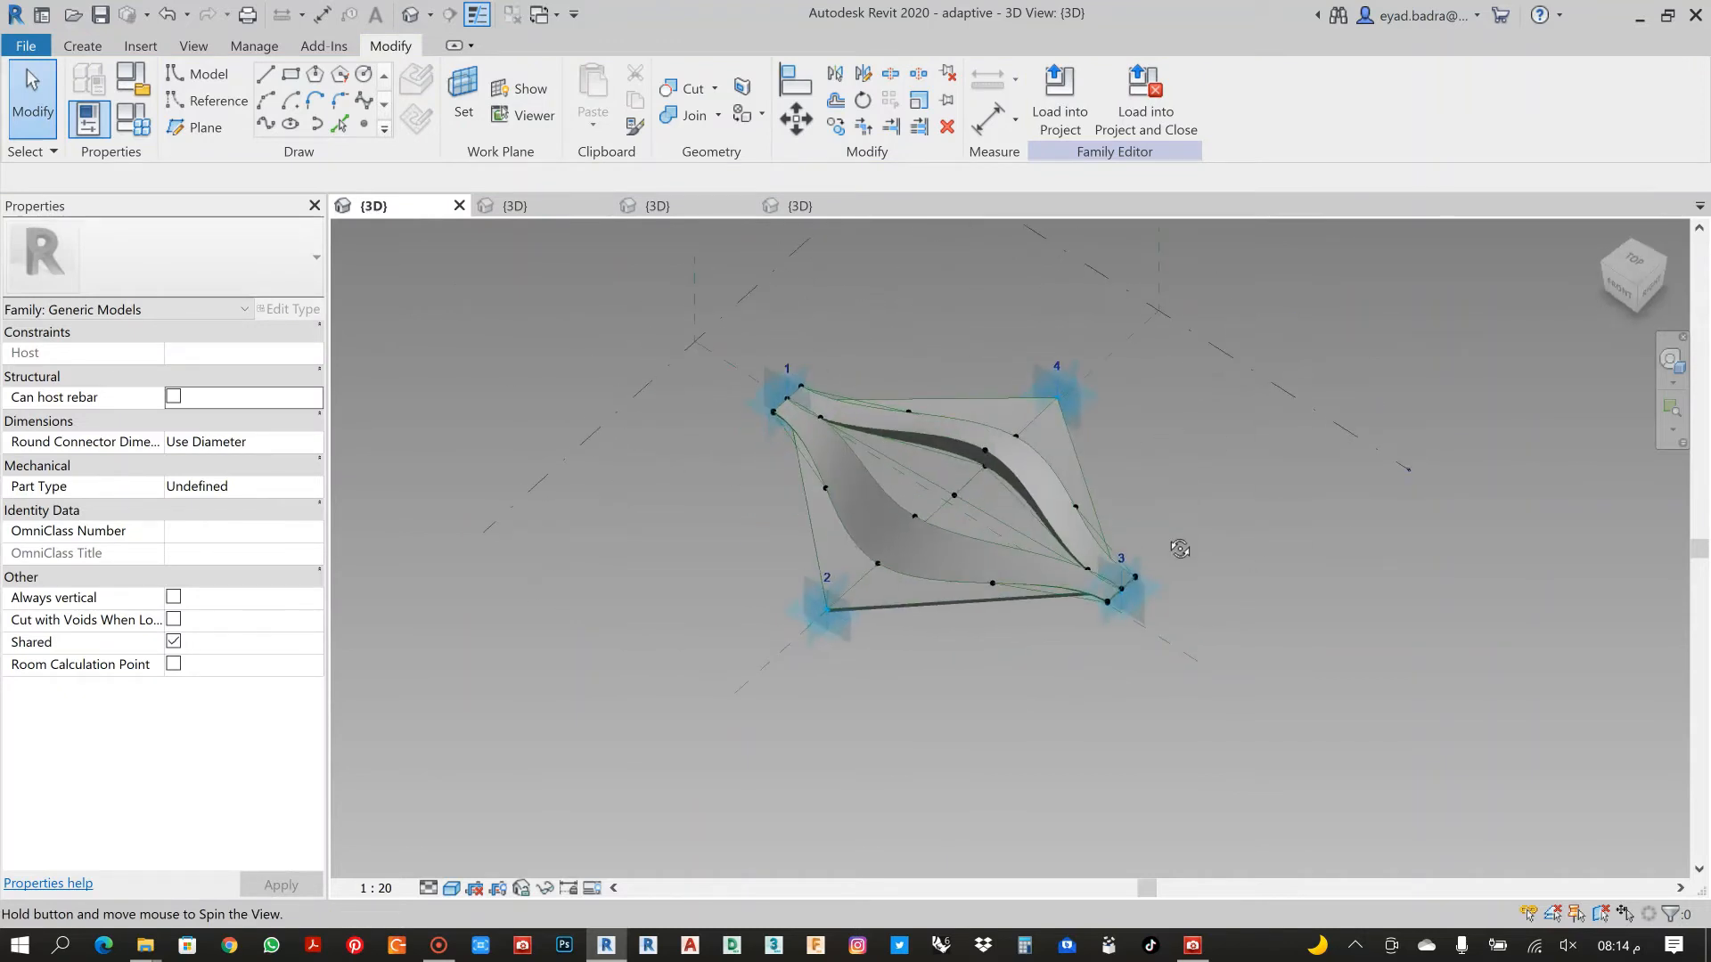
# Select the placed BASE component and examine from several angles how it sits beneath the eye-shaped strips
pyautogui.scroll(3, 928, 462)
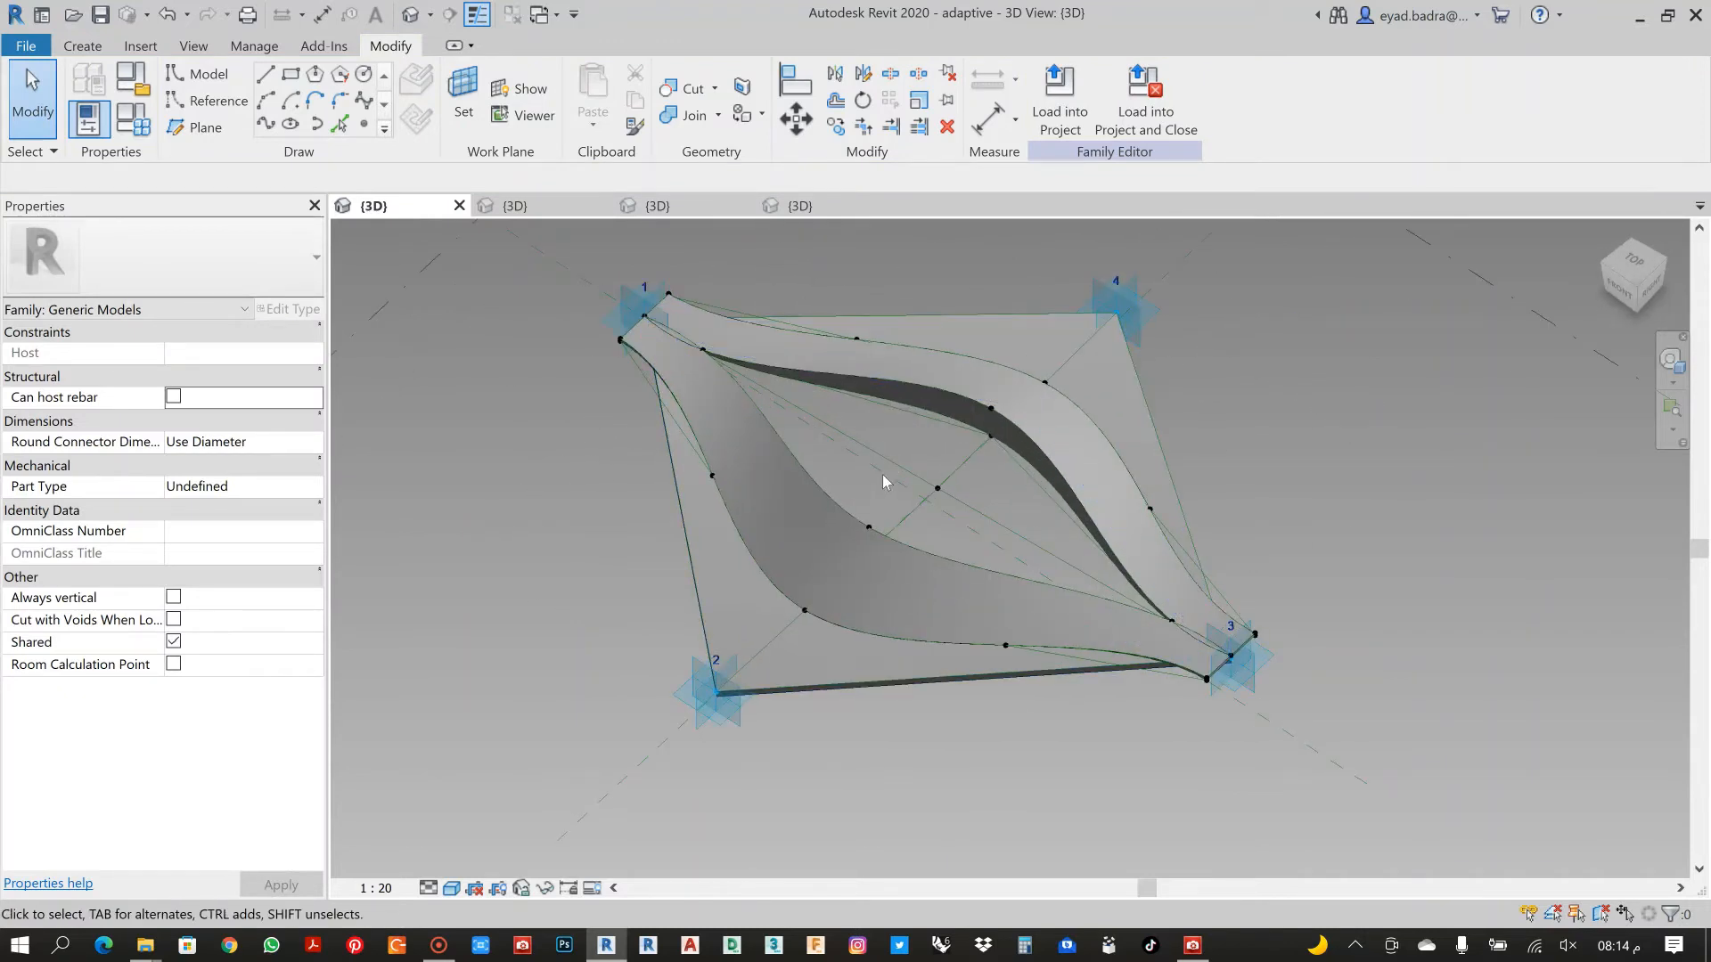
pyautogui.click(905, 459)
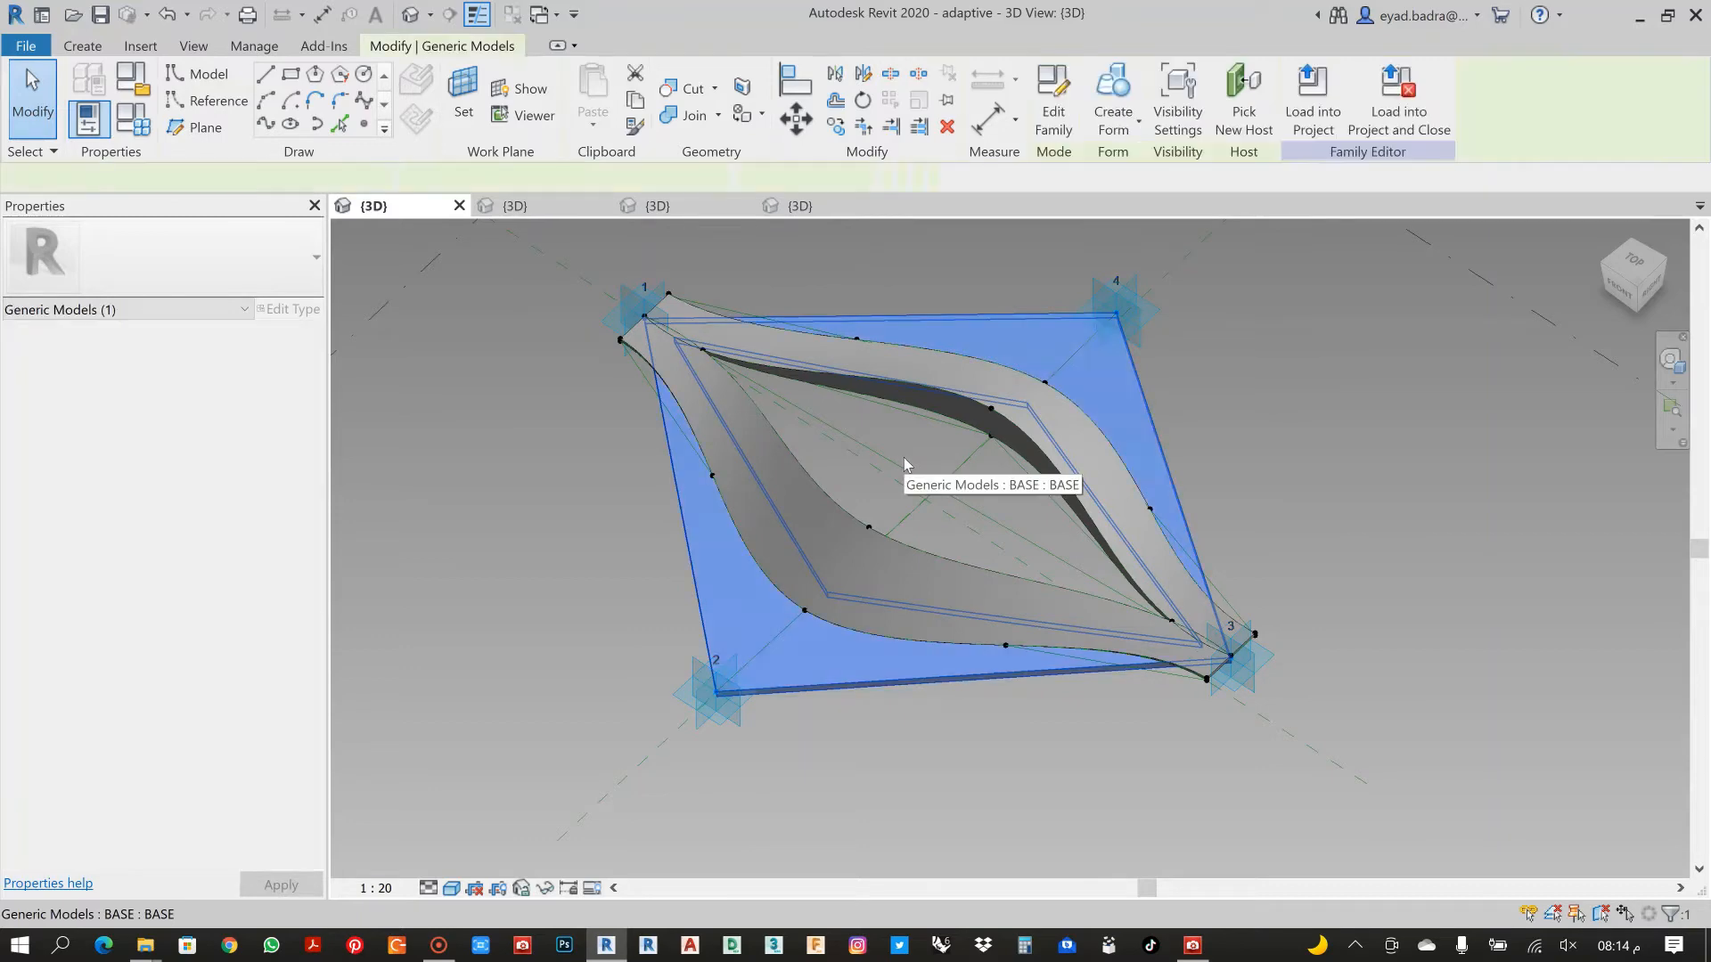
pyautogui.keyDown('shift'); pyautogui.moveTo(904, 460); pyautogui.dragTo(847, 389, button='middle'); pyautogui.keyUp('shift')
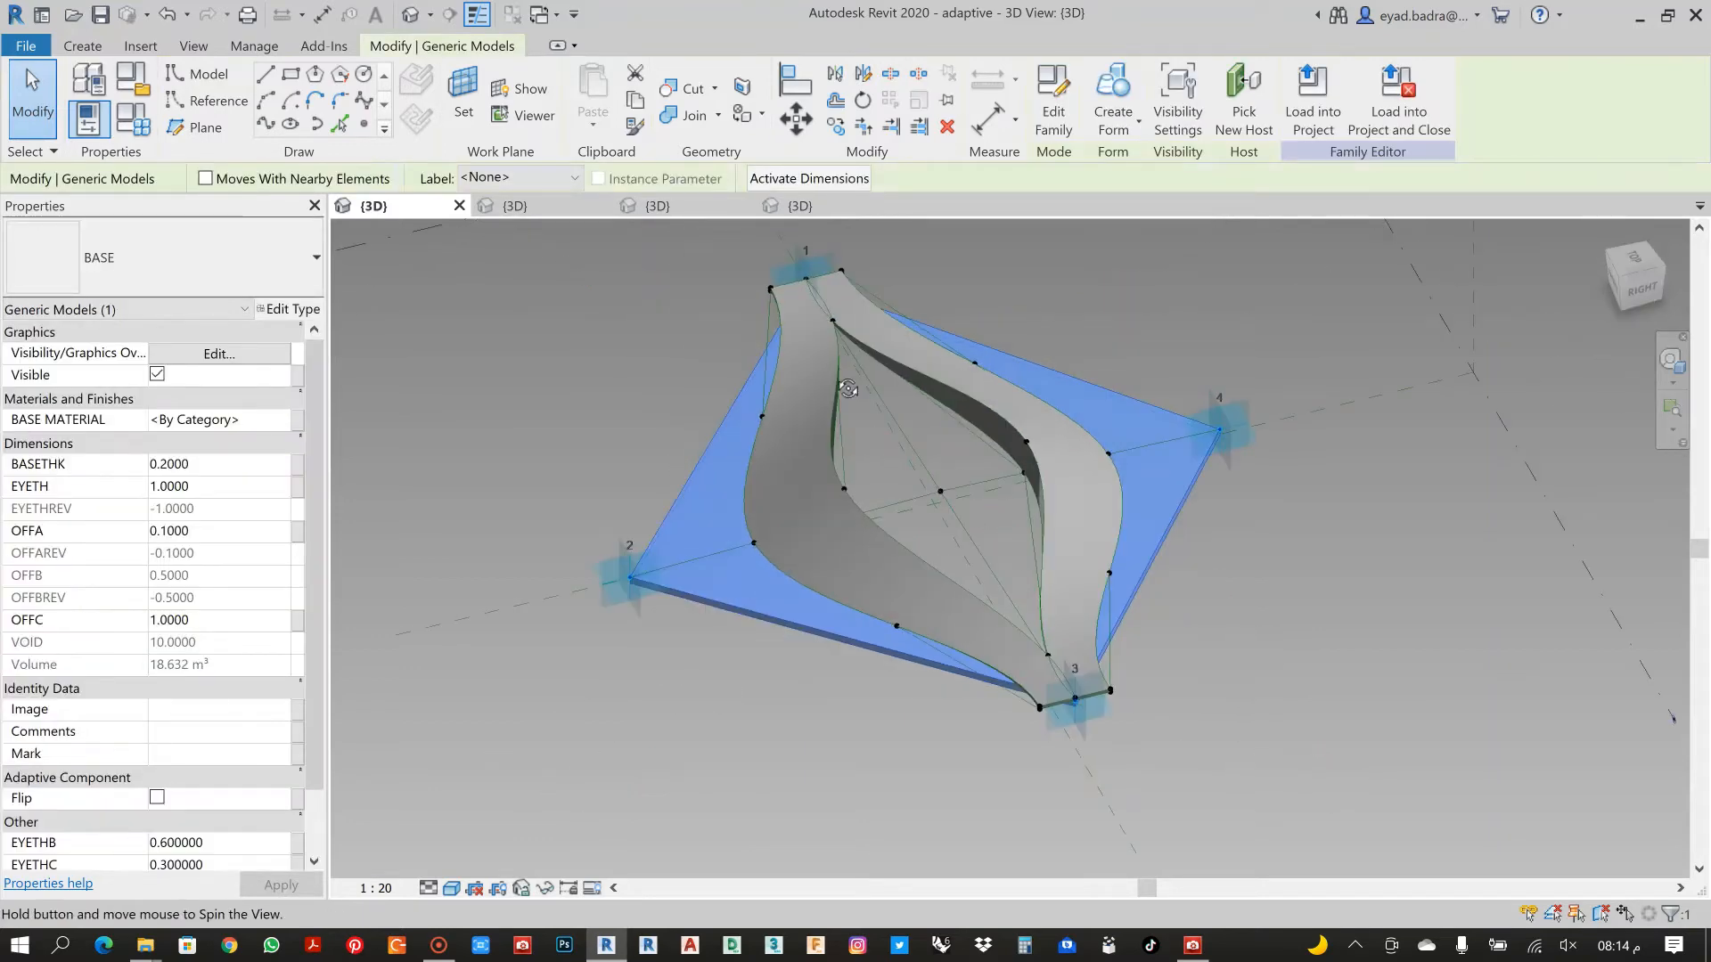
pyautogui.click(1346, 636)
pyautogui.keyDown('shift'); pyautogui.moveTo(1228, 570); pyautogui.dragTo(1276, 559, button='middle'); pyautogui.keyUp('shift')
pyautogui.scroll(-2, 1276, 560)
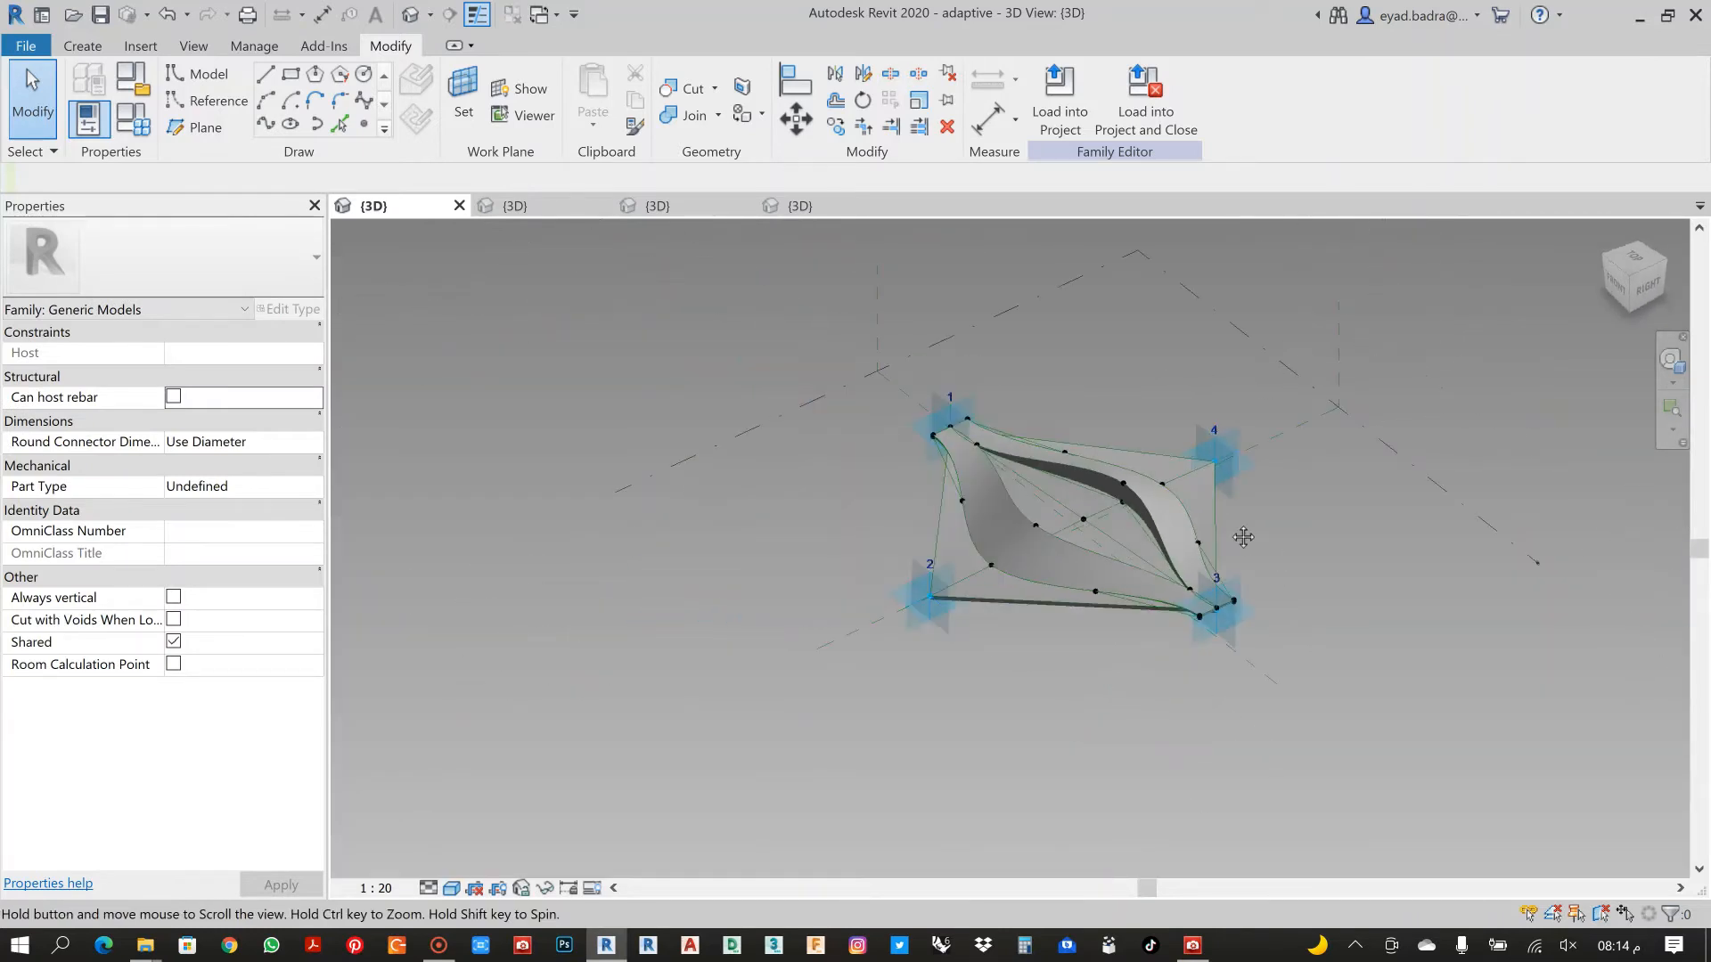
pyautogui.moveTo(929, 322); pyautogui.dragTo(845, 339, button='middle')
# Switch to the GLASS M family and load it into adaptive.rfa
pyautogui.click(686, 207)
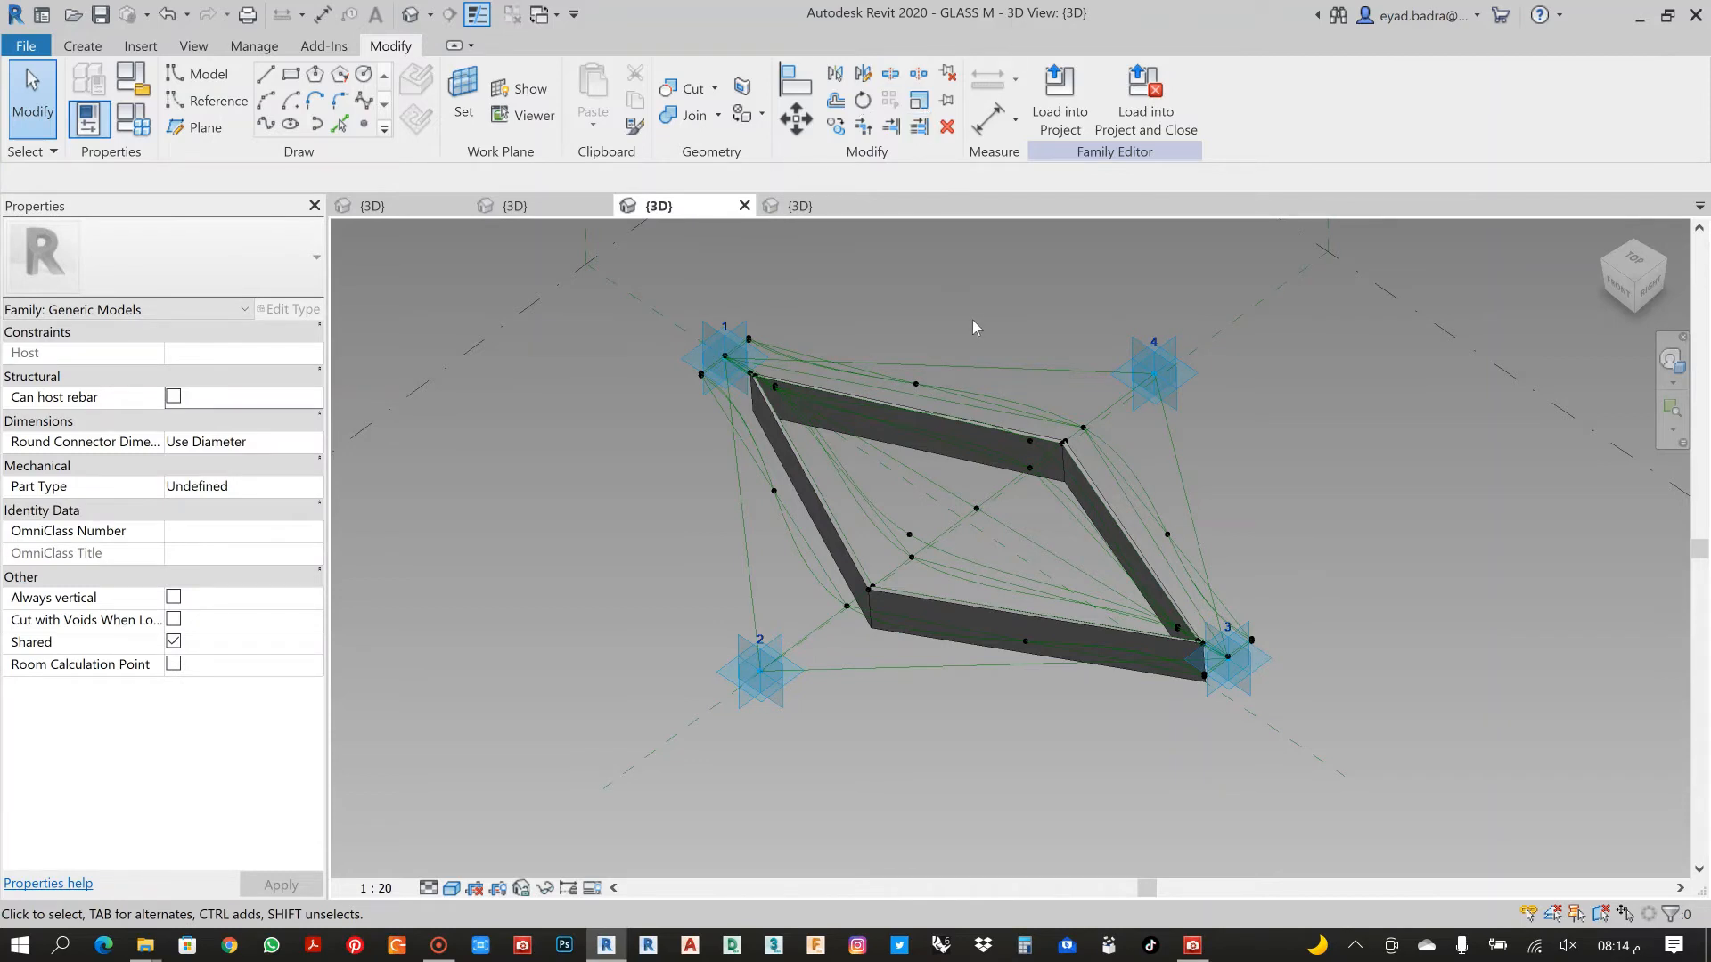
pyautogui.moveTo(971, 319); pyautogui.dragTo(945, 316, button='middle')
pyautogui.click(1077, 100)
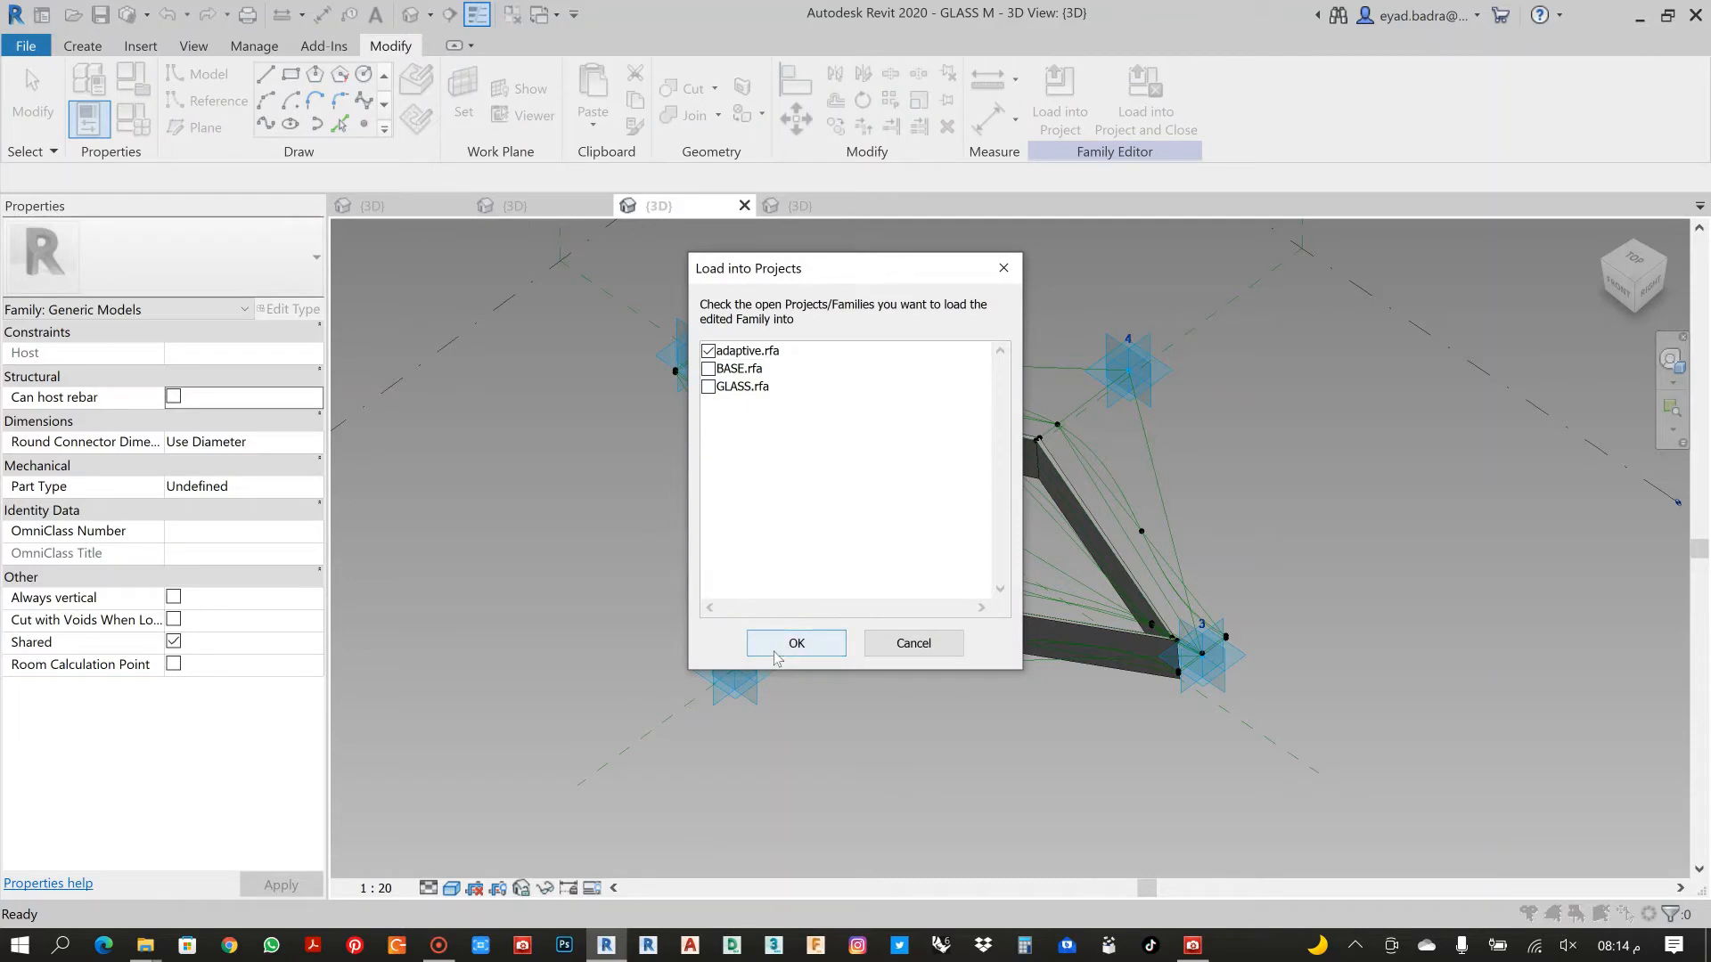
pyautogui.click(777, 645)
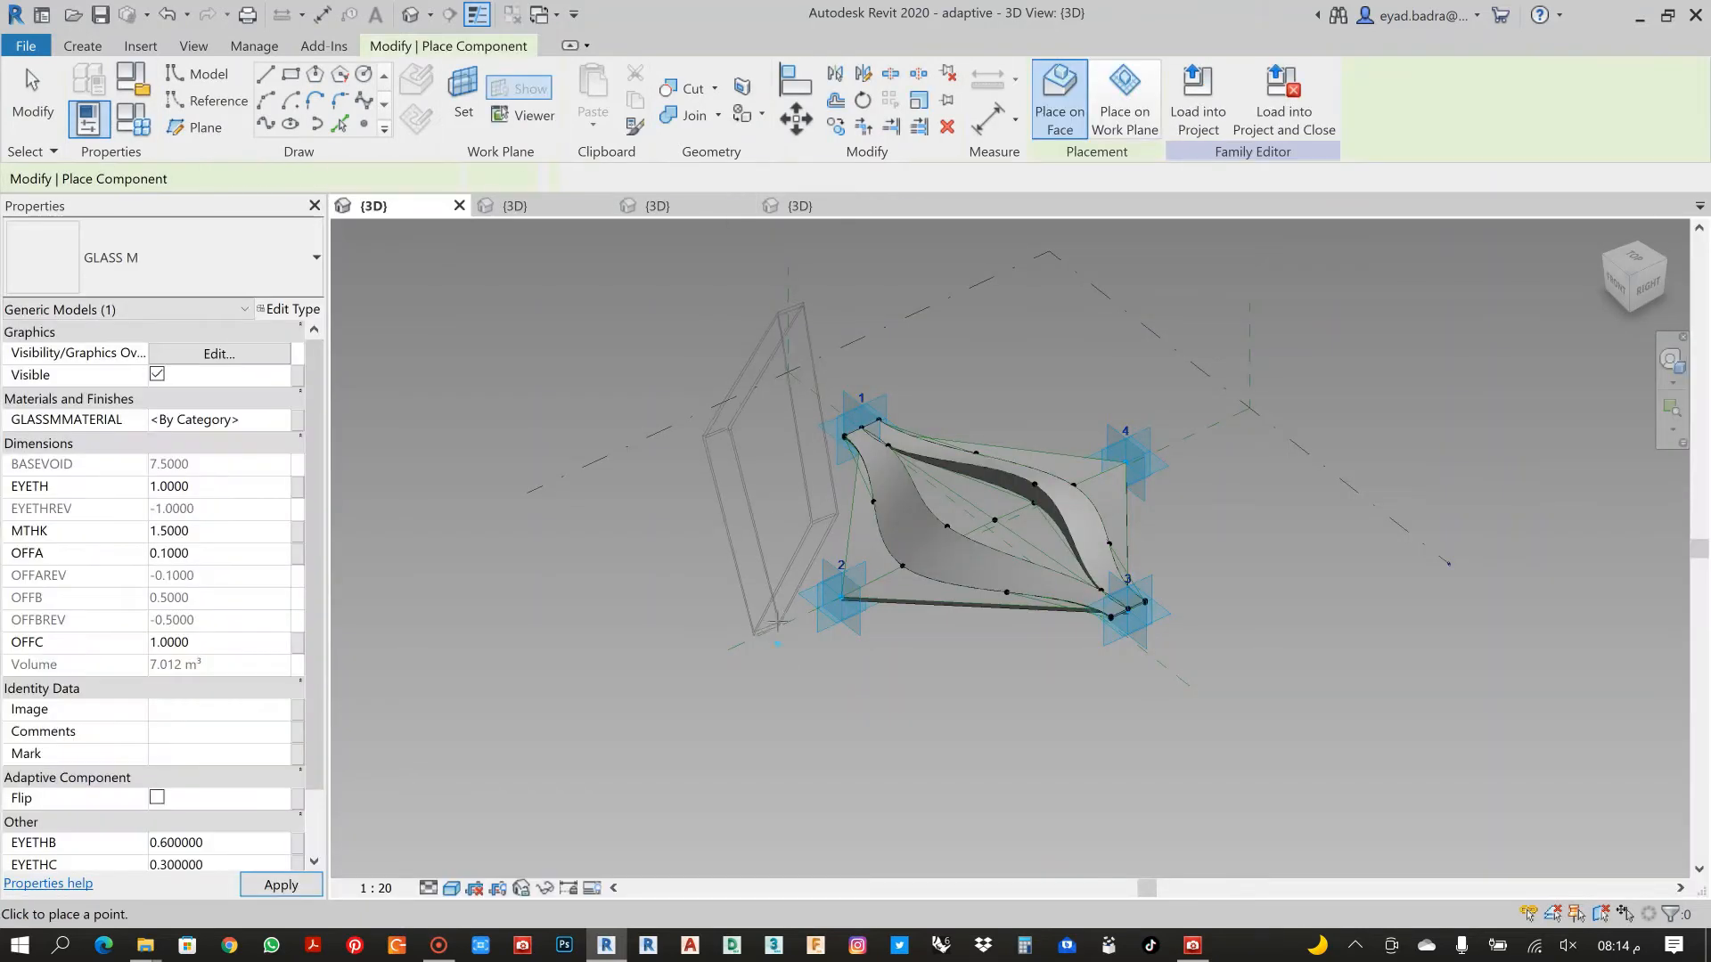
# Place the GLASS M component on adaptive points 1, 2, 3 and 4, in numerical order
pyautogui.scroll(1, 809, 410)
pyautogui.click(869, 428)
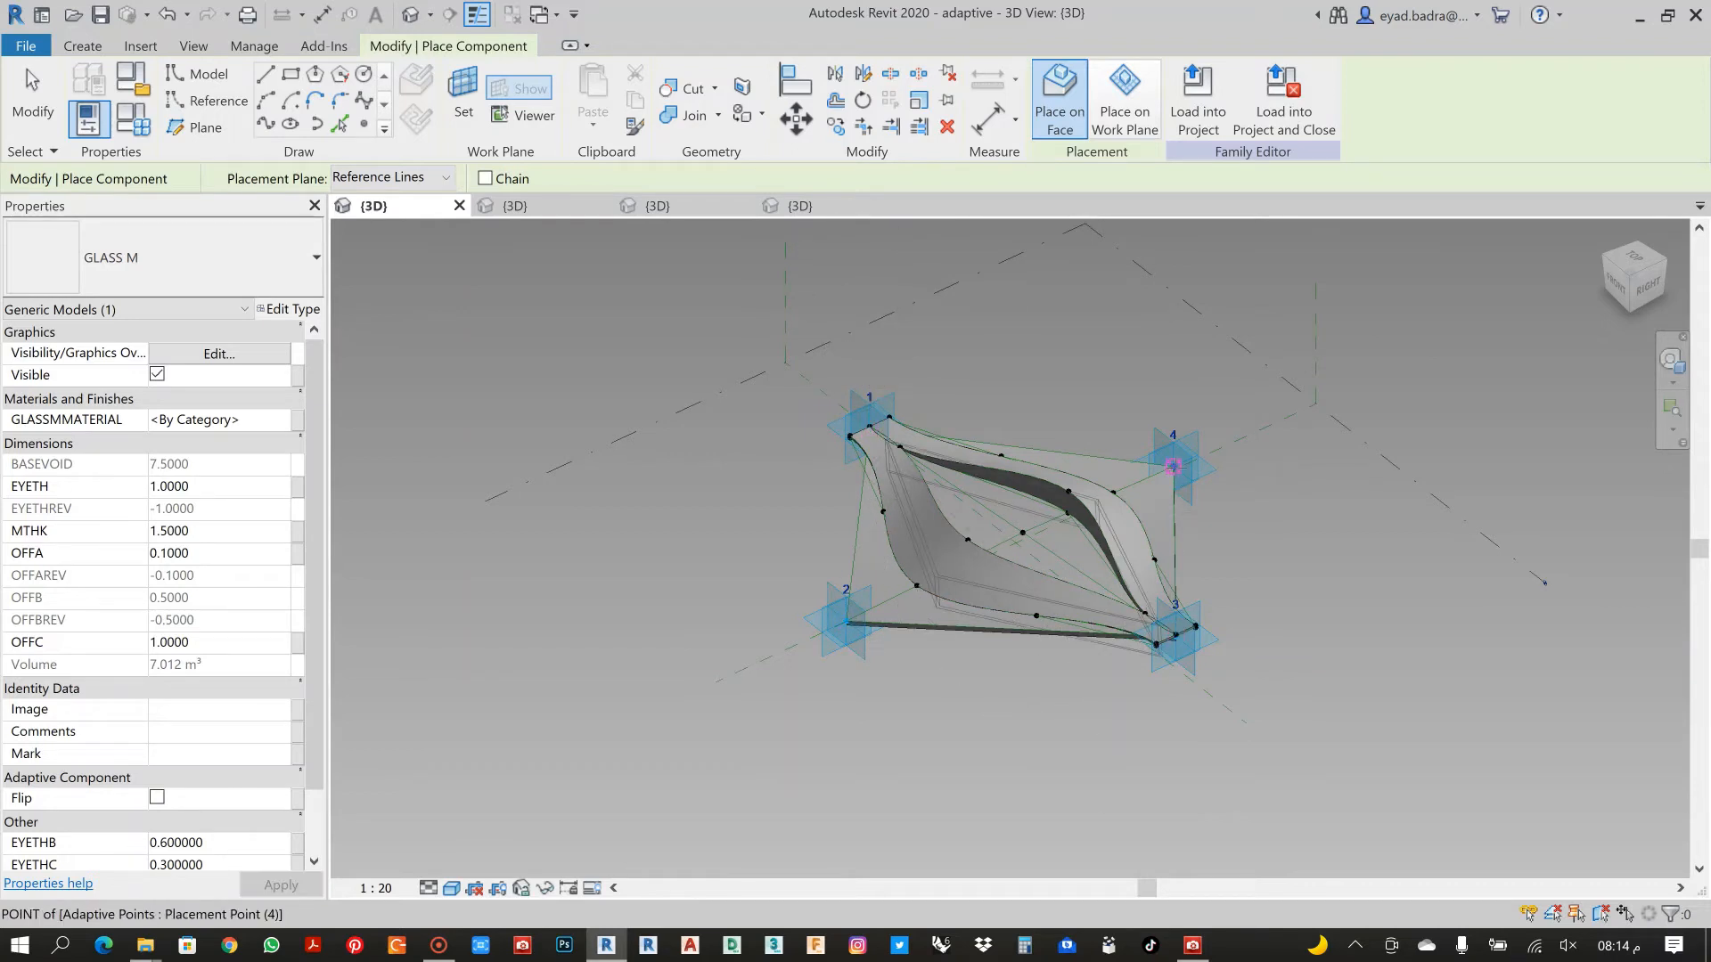
pyautogui.click(1176, 636)
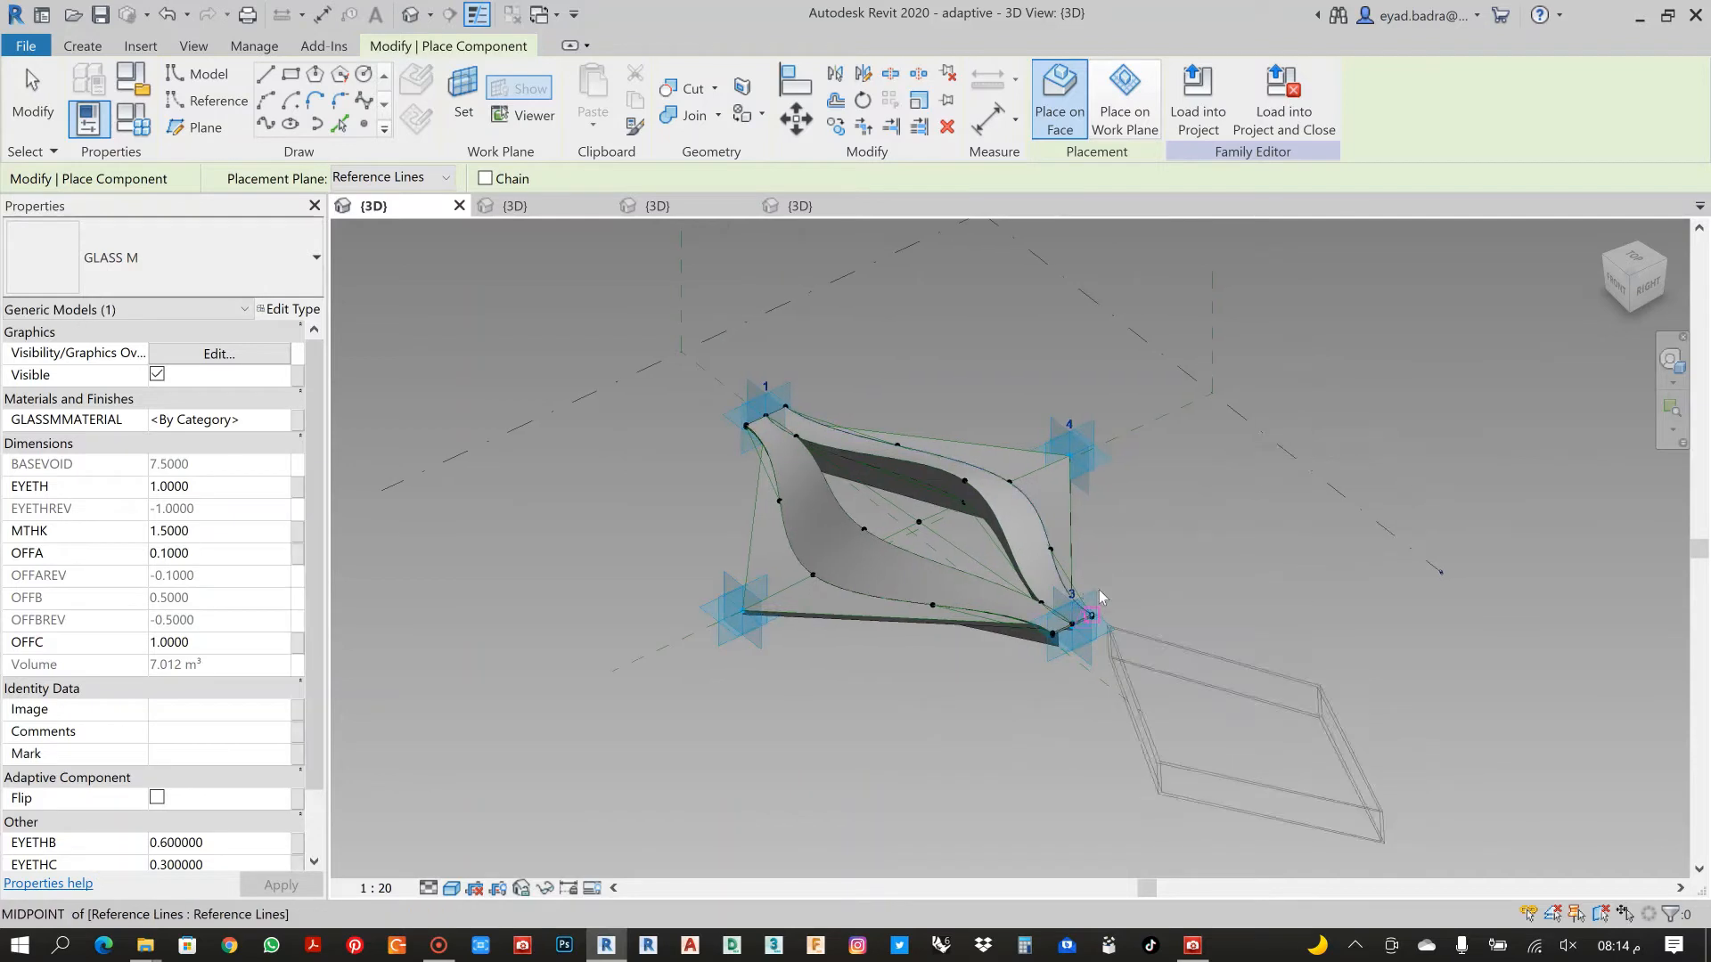
pyautogui.keyDown('shift'); pyautogui.moveTo(1286, 642); pyautogui.dragTo(1227, 559, button='middle'); pyautogui.keyUp('shift')
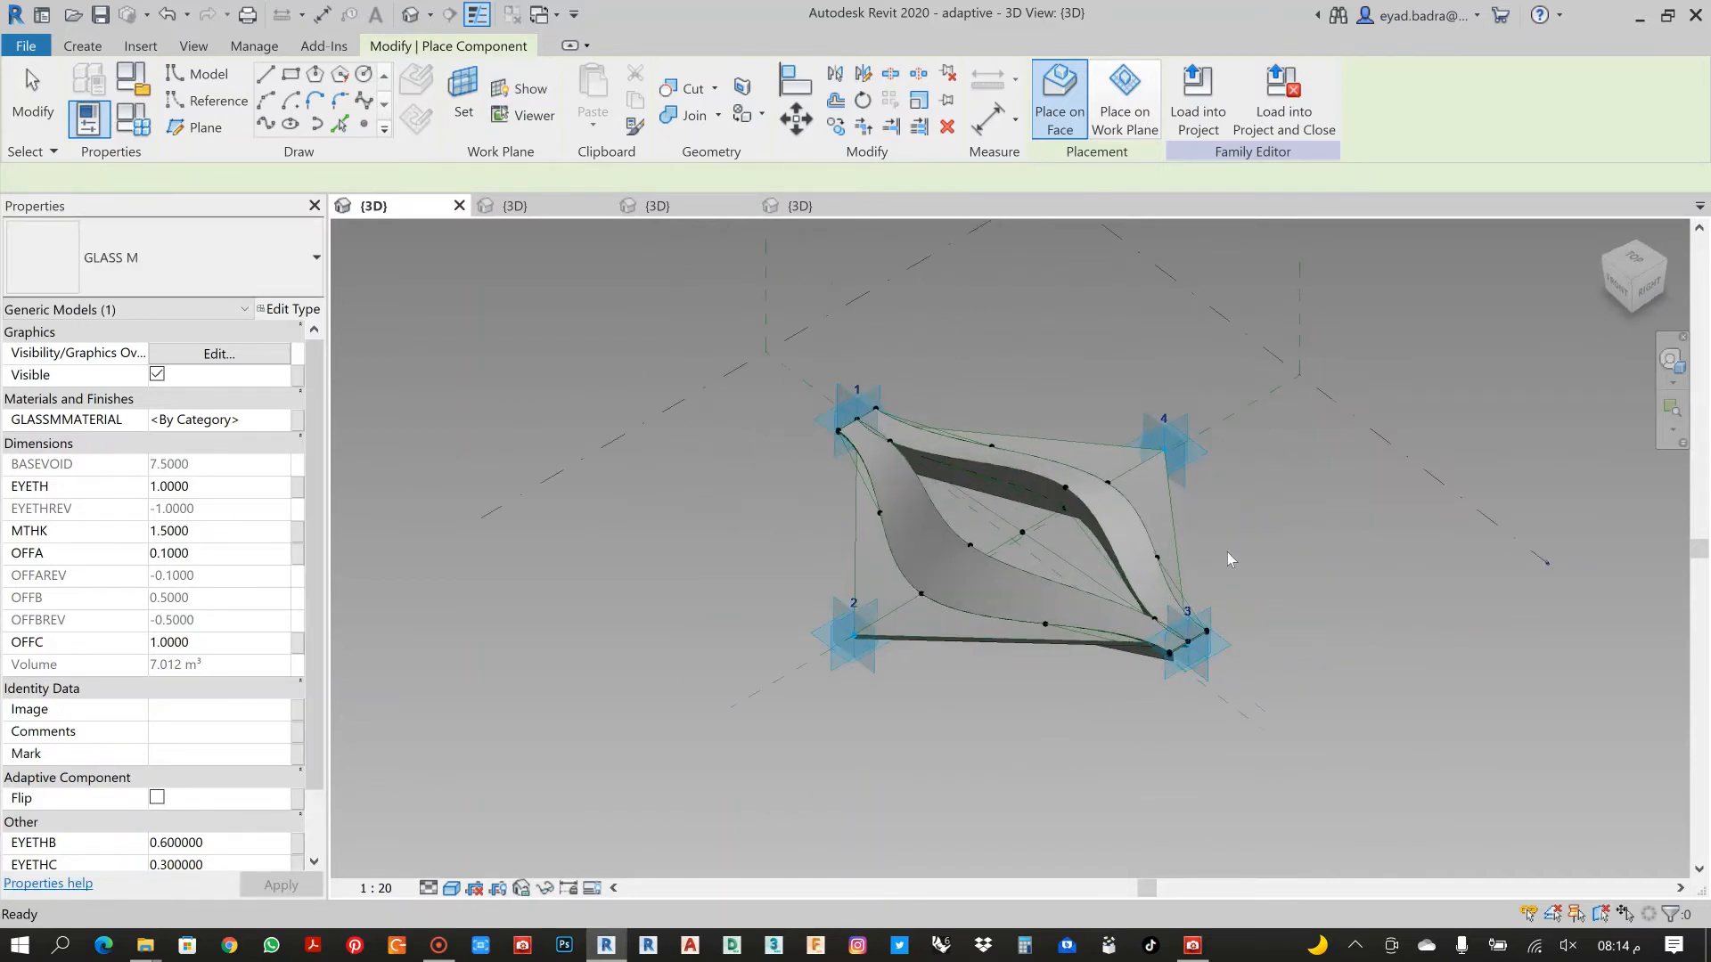
pyautogui.scroll(-2, 1086, 392)
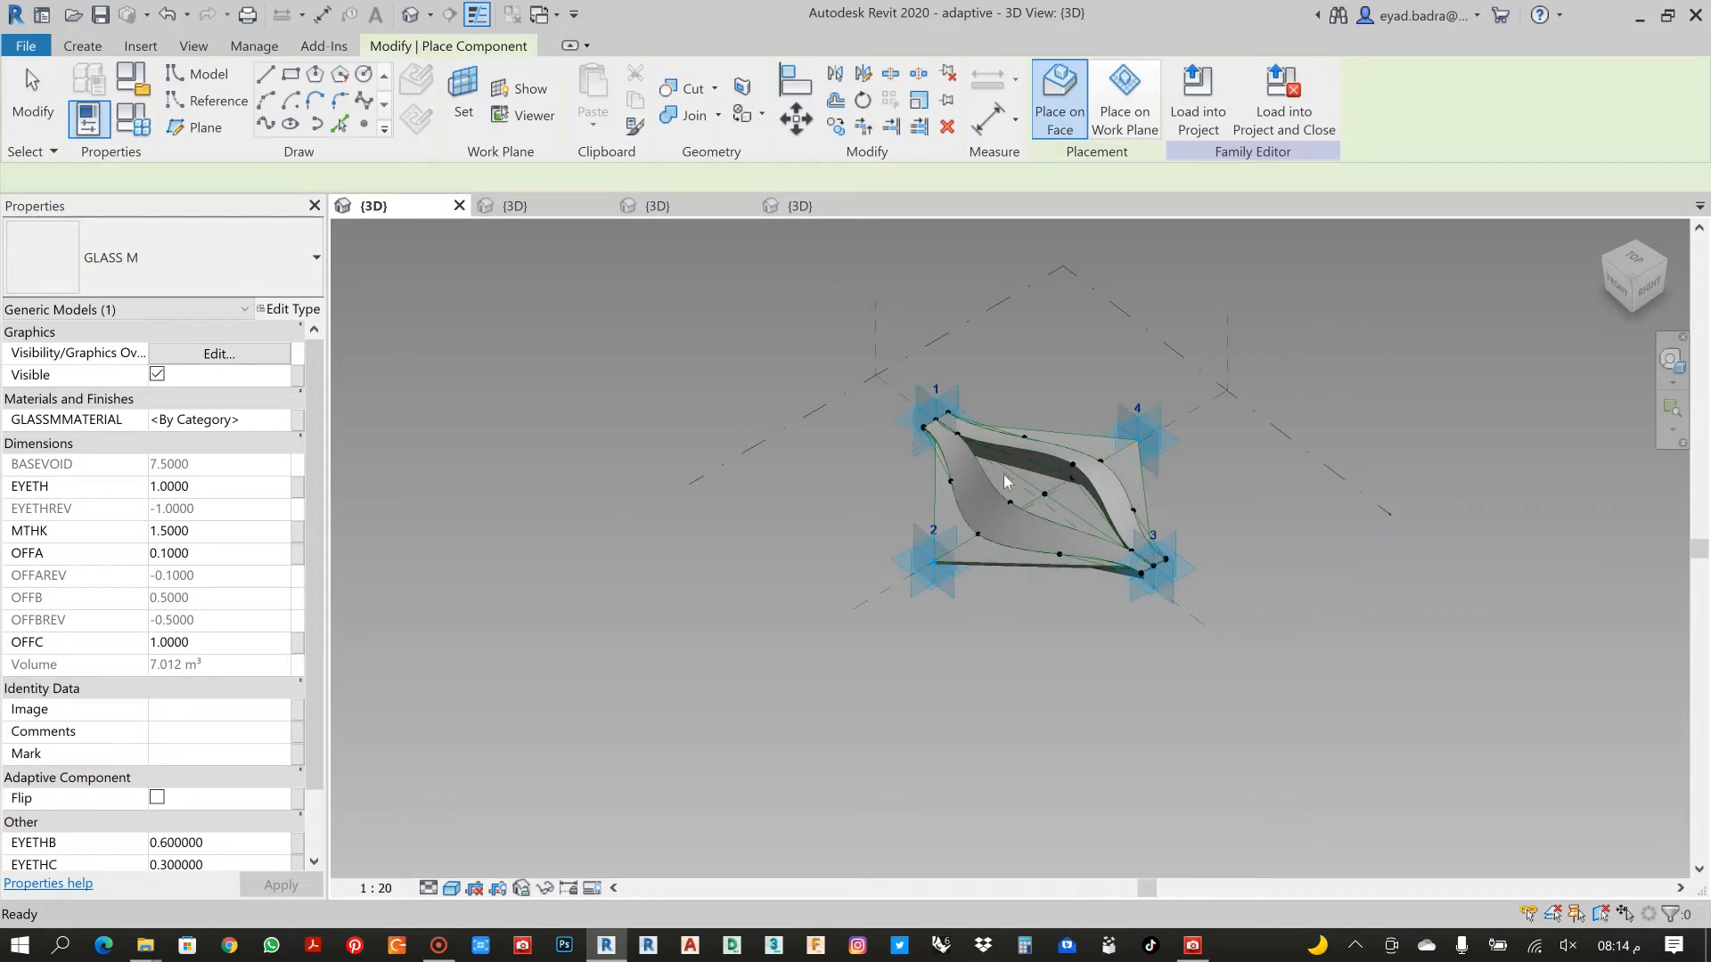
pyautogui.press('Escape')
# Switch to the GLASS family and load it into adaptive.rfa
pyautogui.scroll(4, 960, 565)
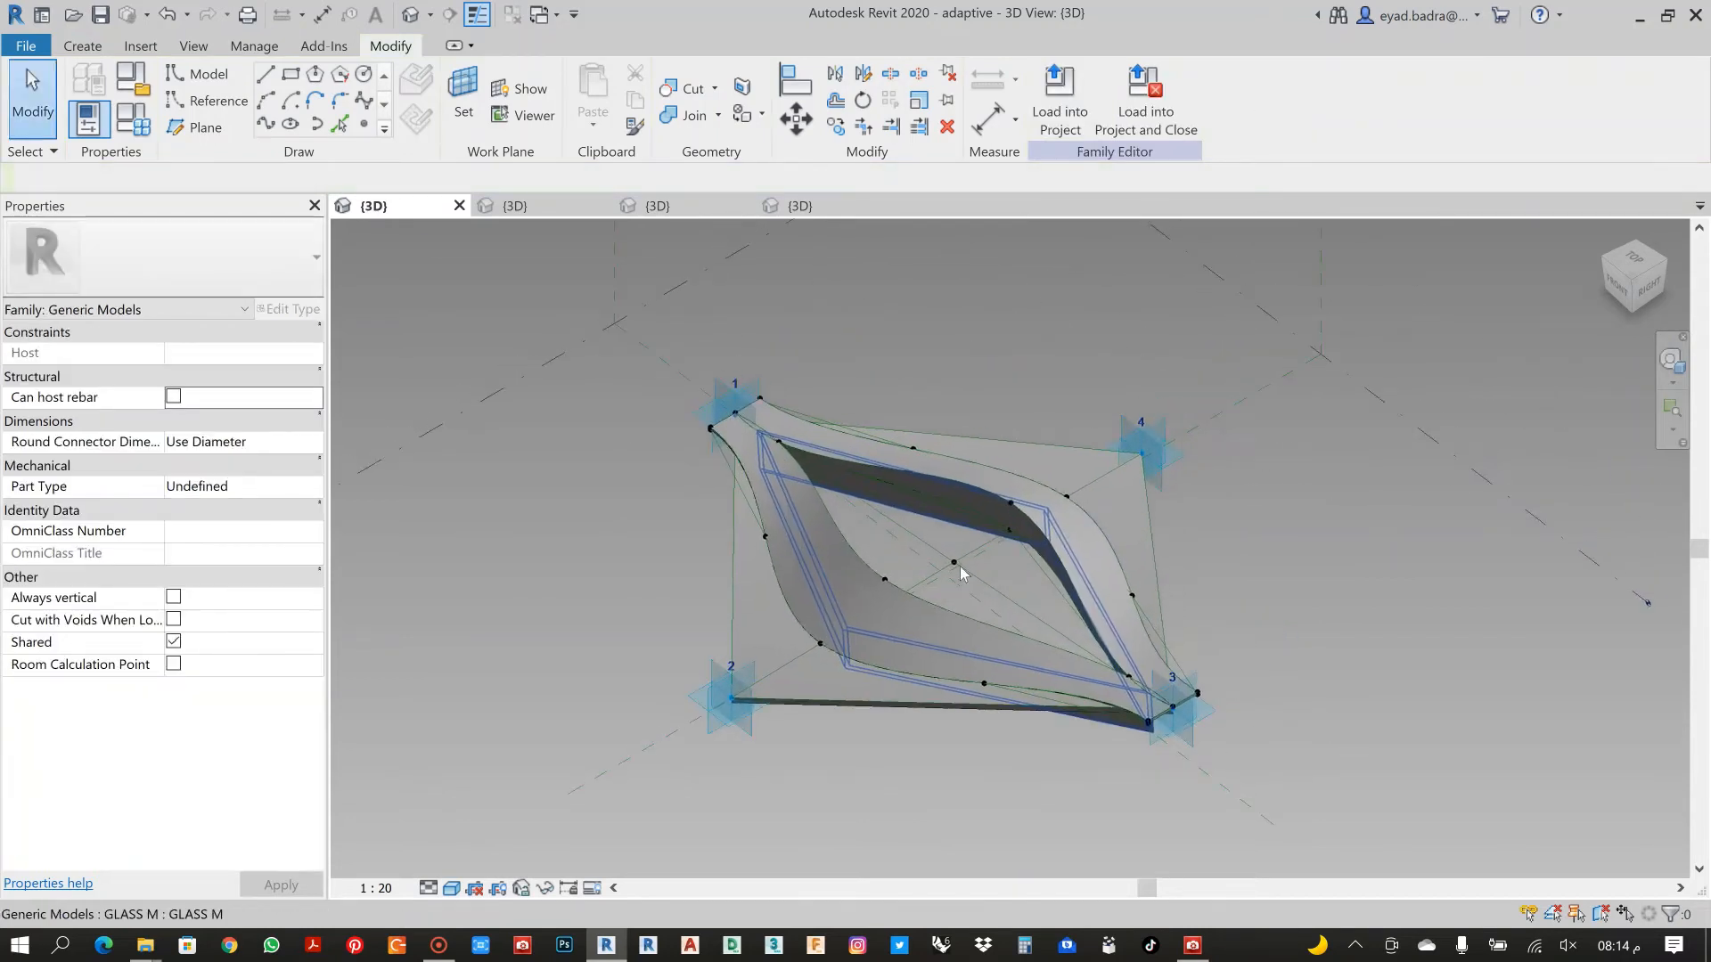
pyautogui.keyDown('shift'); pyautogui.moveTo(907, 372); pyautogui.dragTo(997, 205, button='middle'); pyautogui.keyUp('shift')
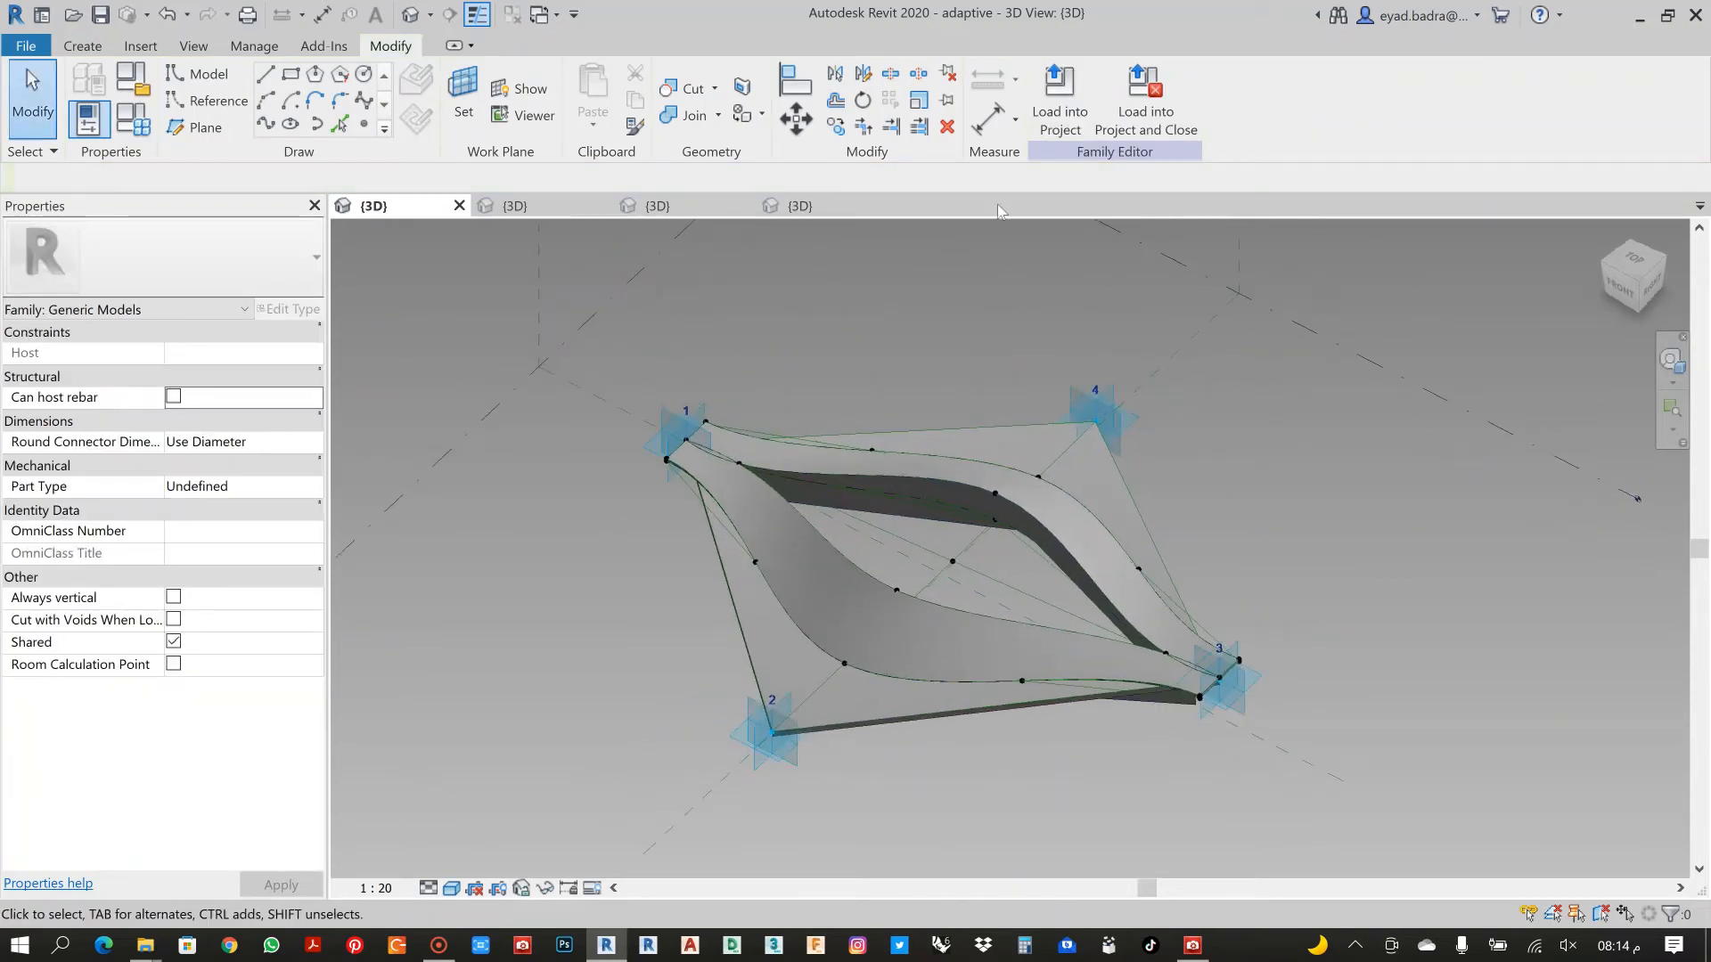
pyautogui.click(835, 212)
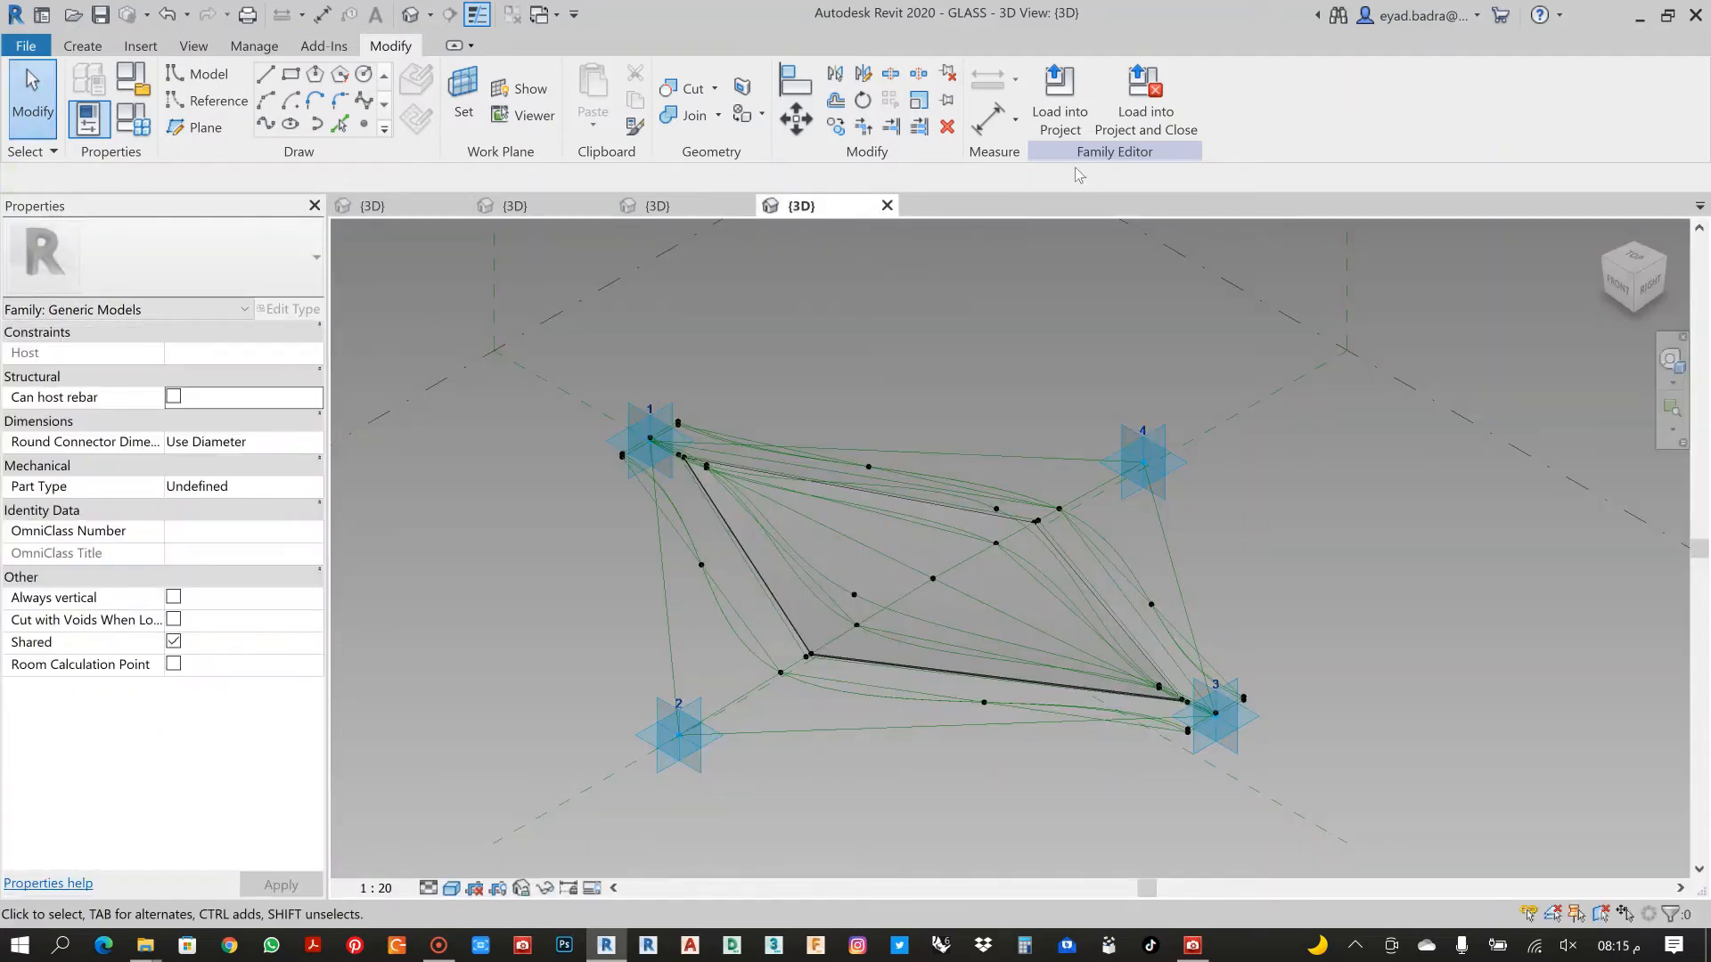
pyautogui.click(1063, 107)
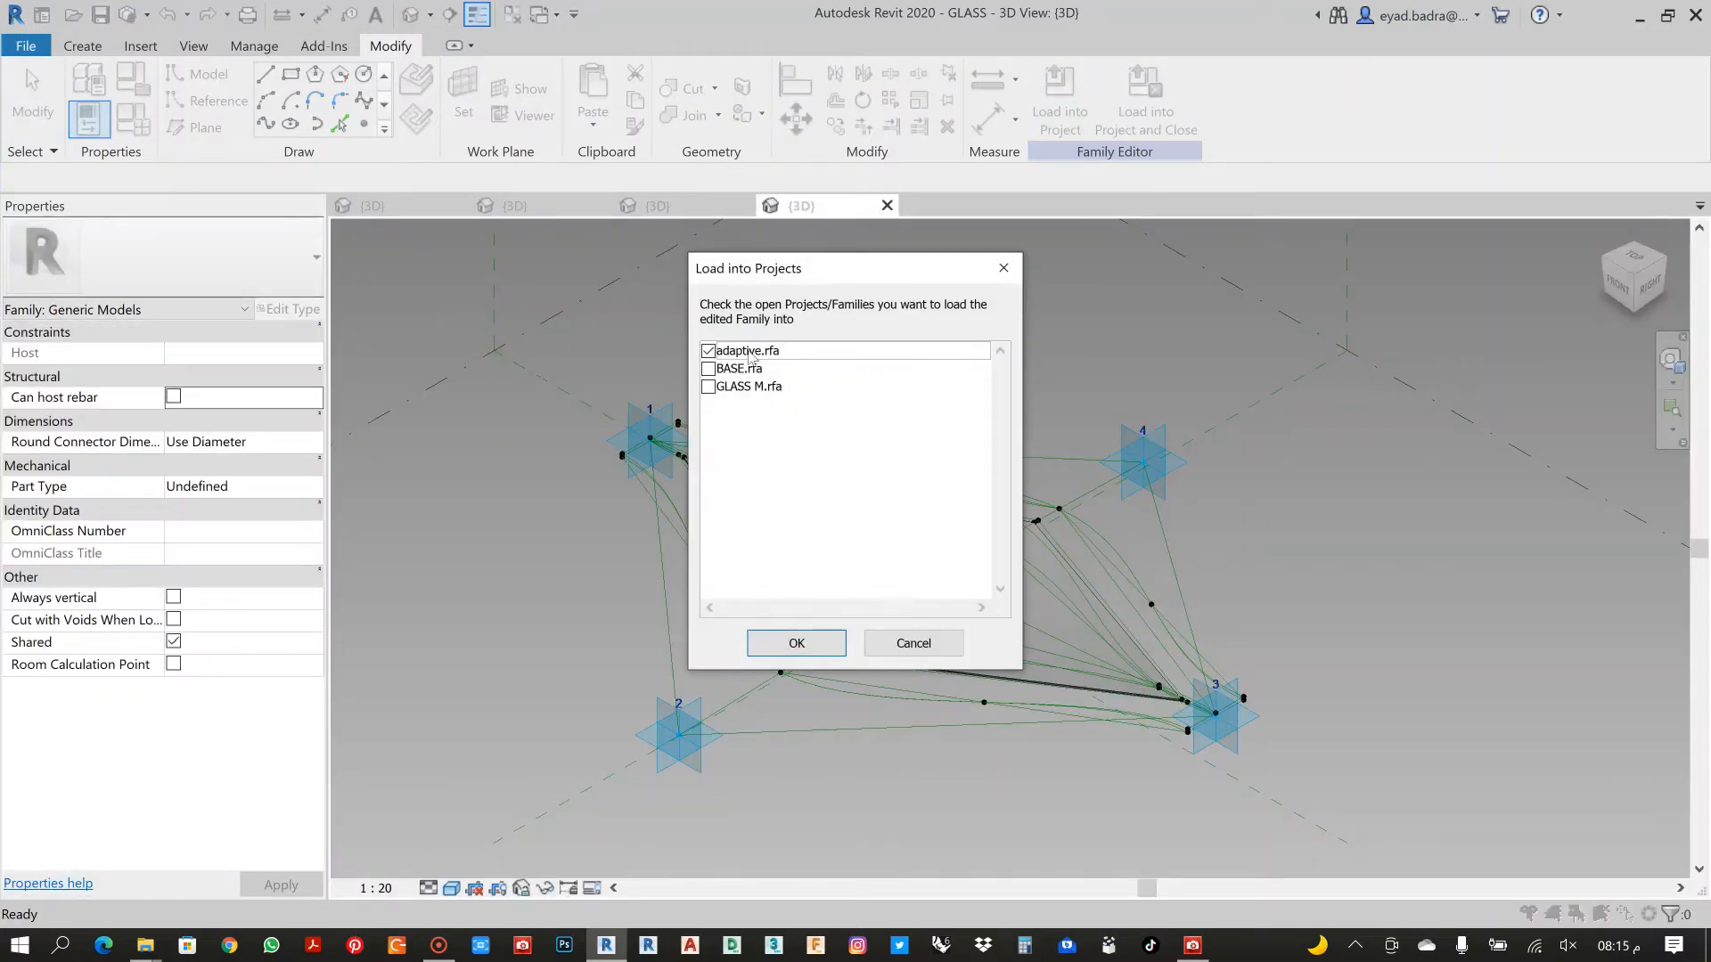
pyautogui.click(796, 642)
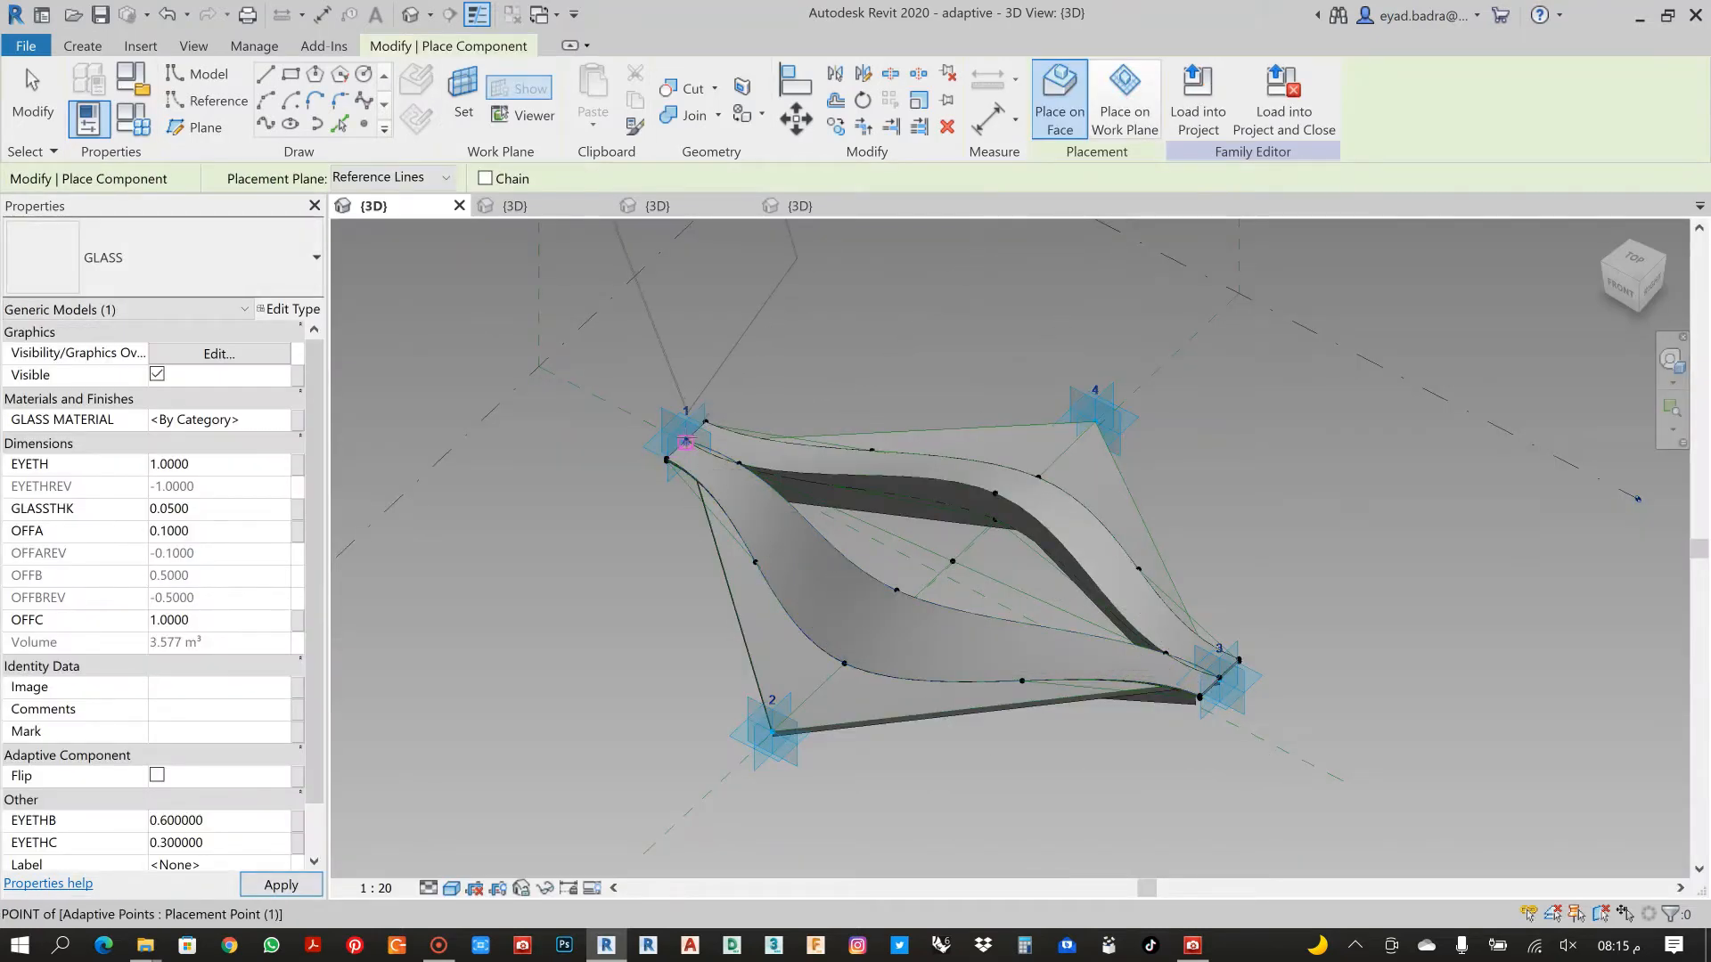
# Place the GLASS component on adaptive points 1, 2, 3 and 4, in numerical order, and end the placement
pyautogui.click(686, 441)
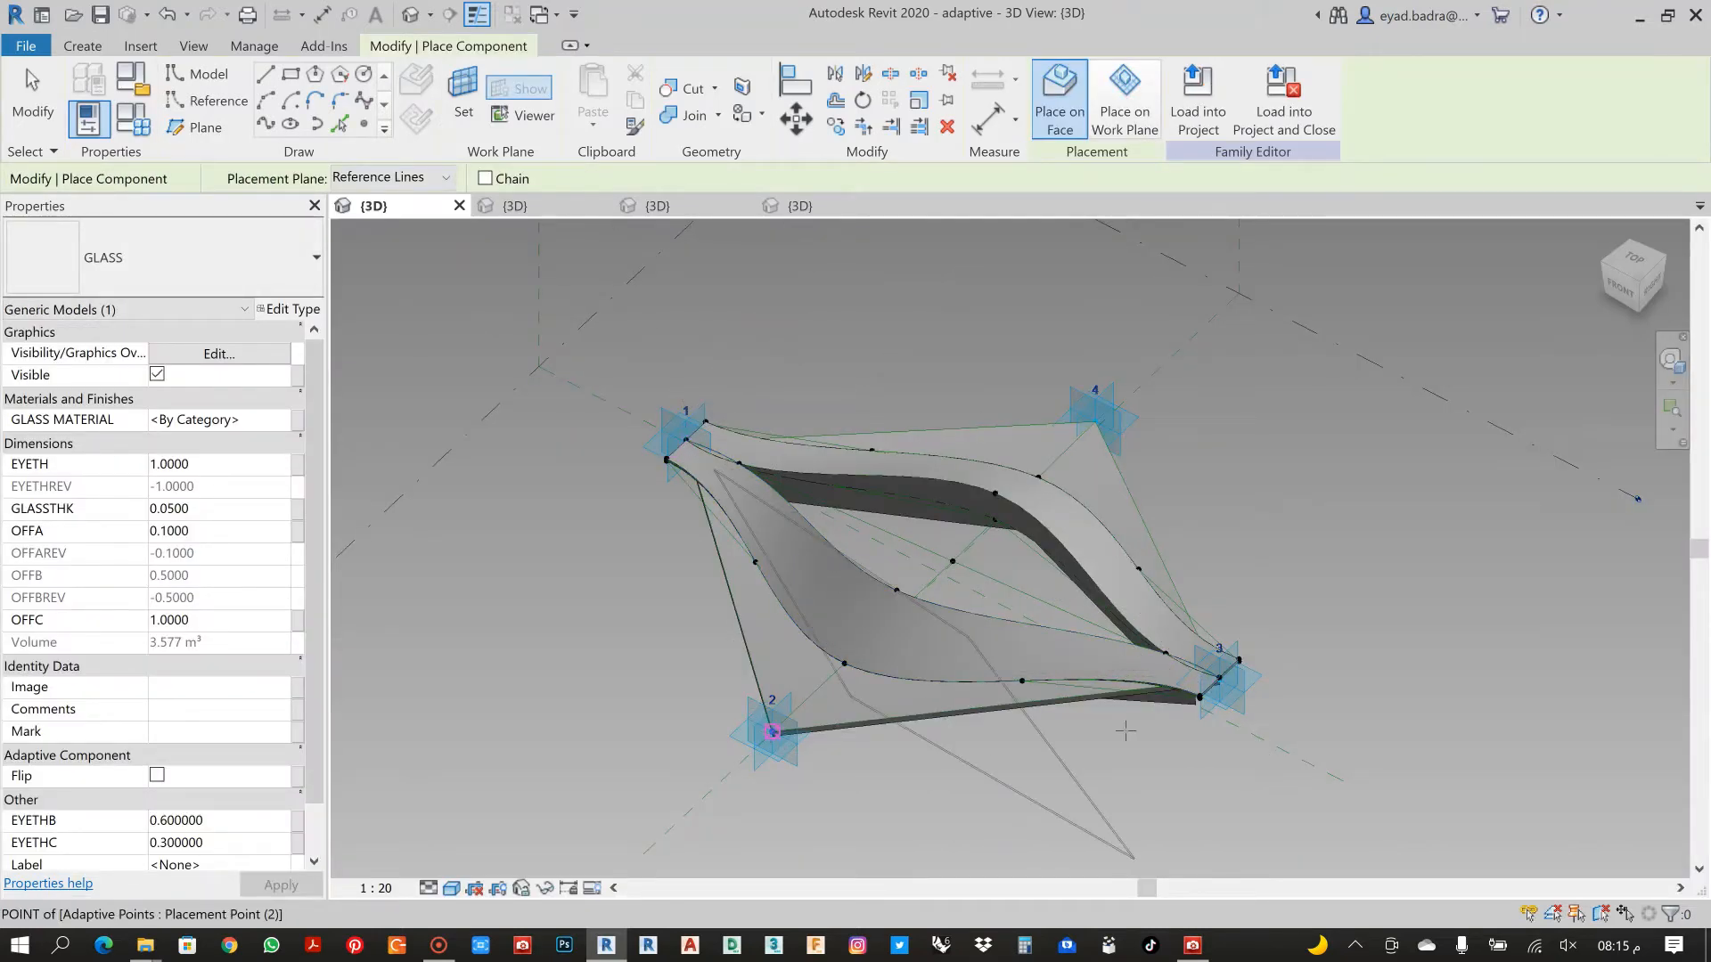
pyautogui.click(772, 733)
pyautogui.click(1218, 679)
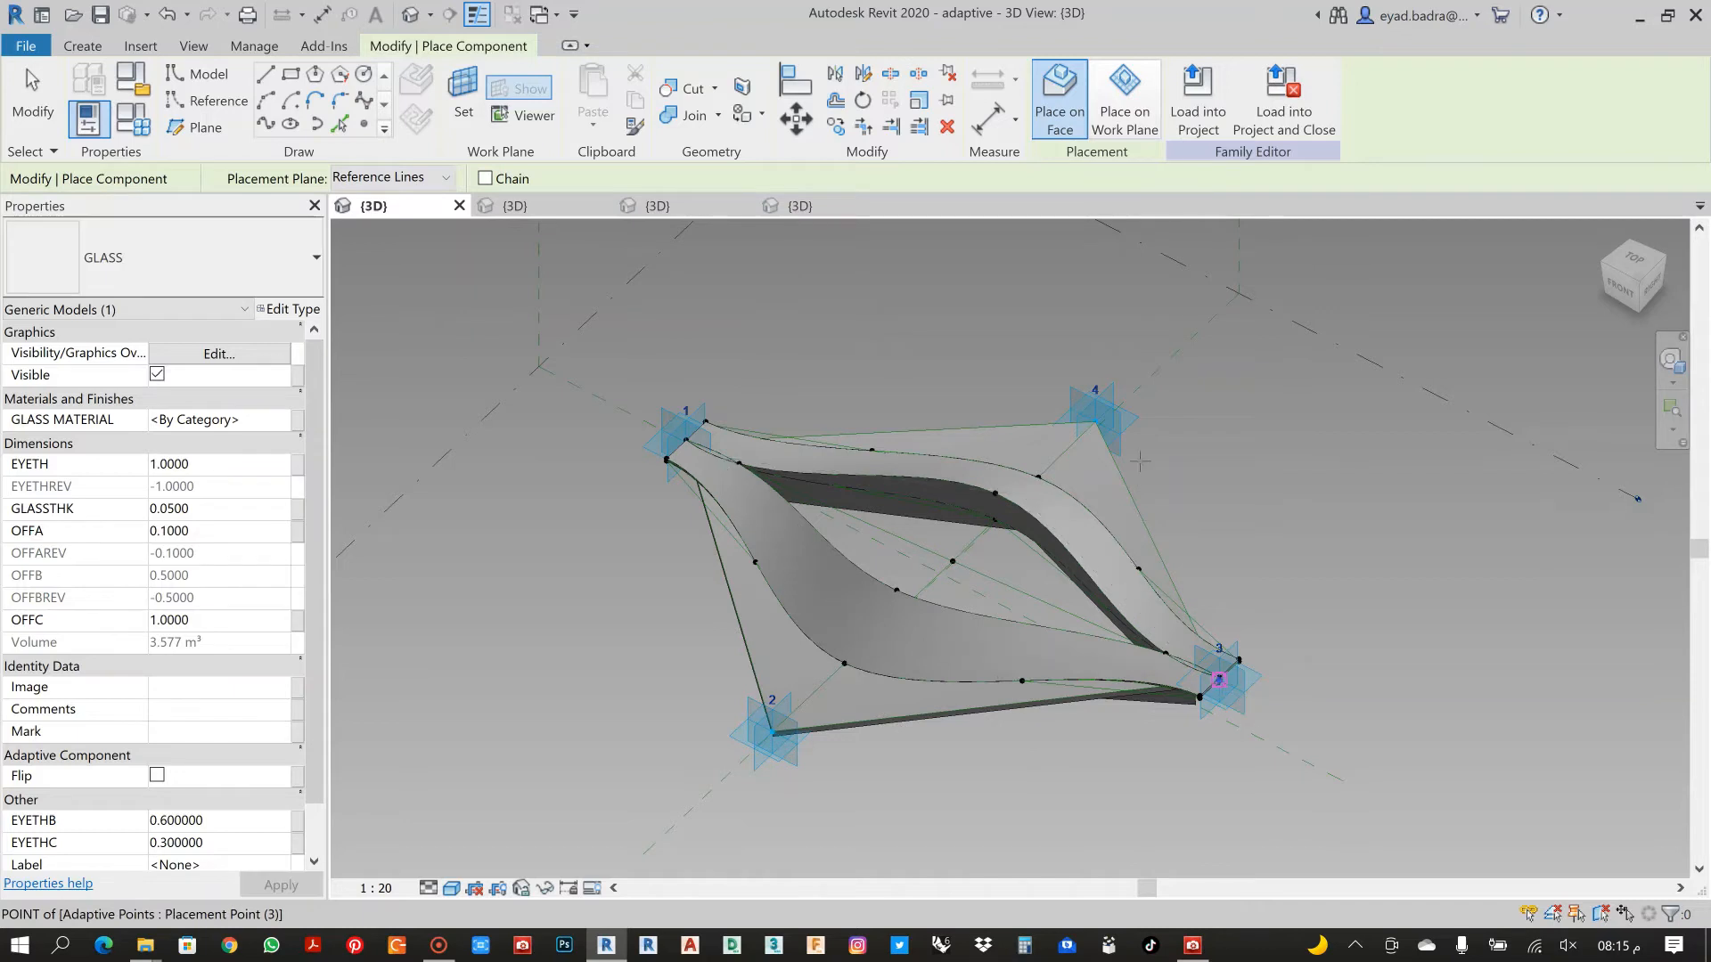
pyautogui.click(1095, 422)
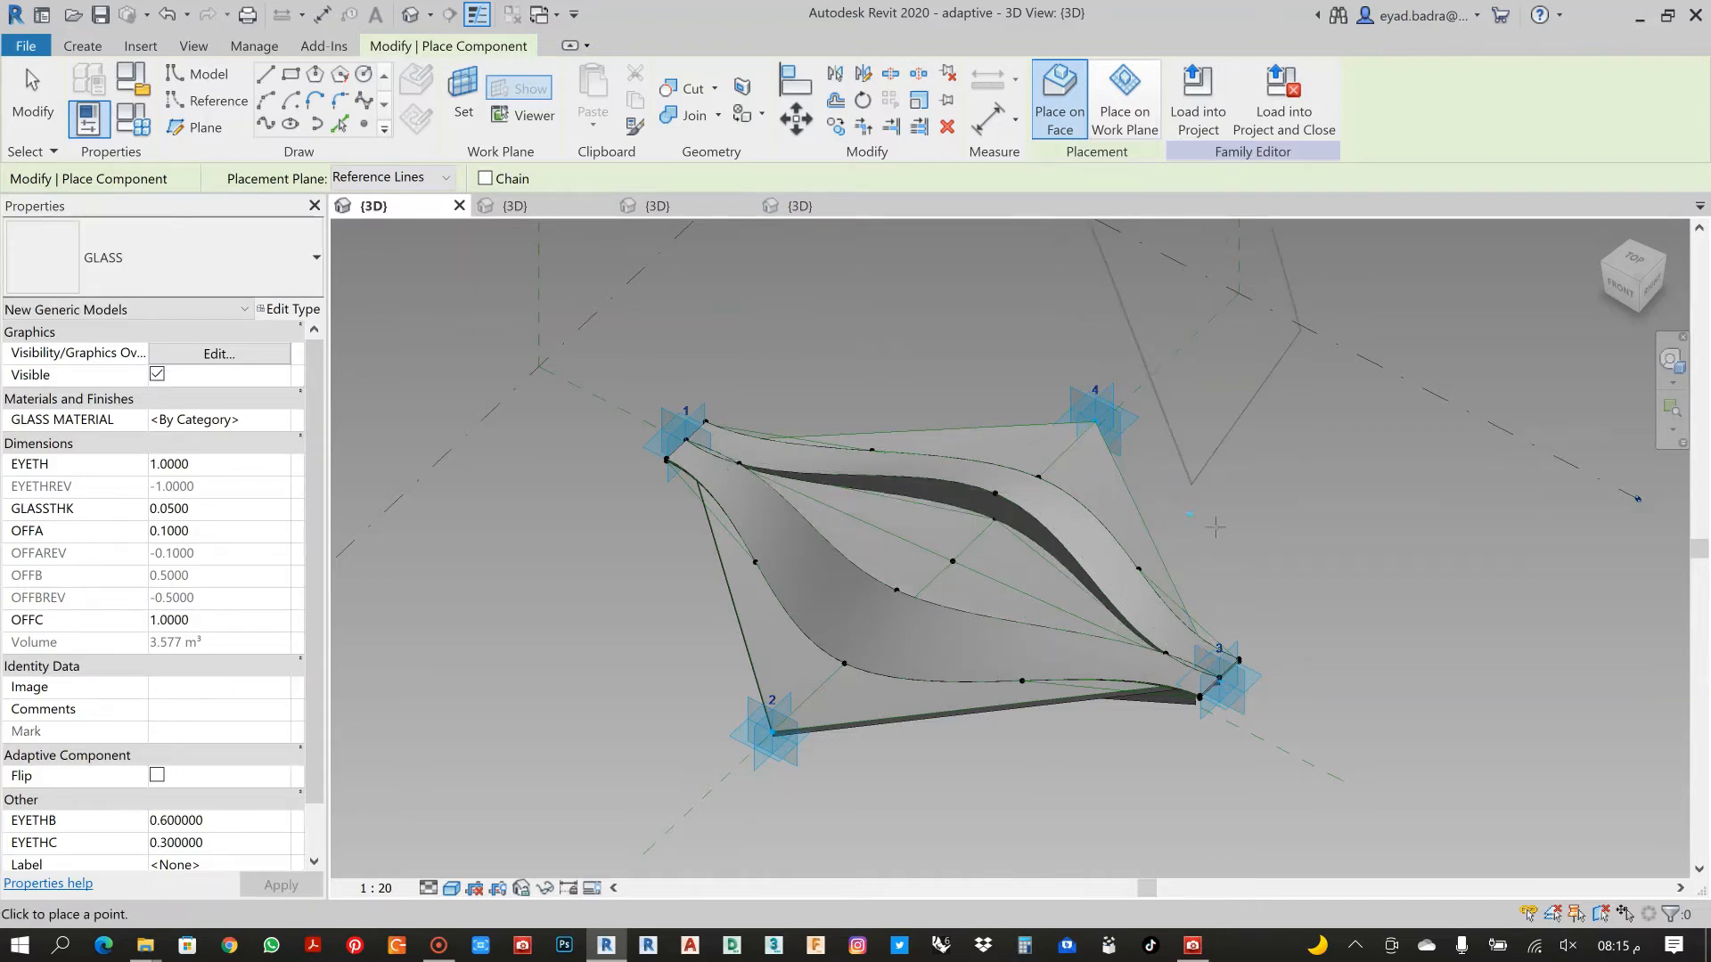
pyautogui.moveTo(1253, 504); pyautogui.dragTo(1034, 493, button='middle')
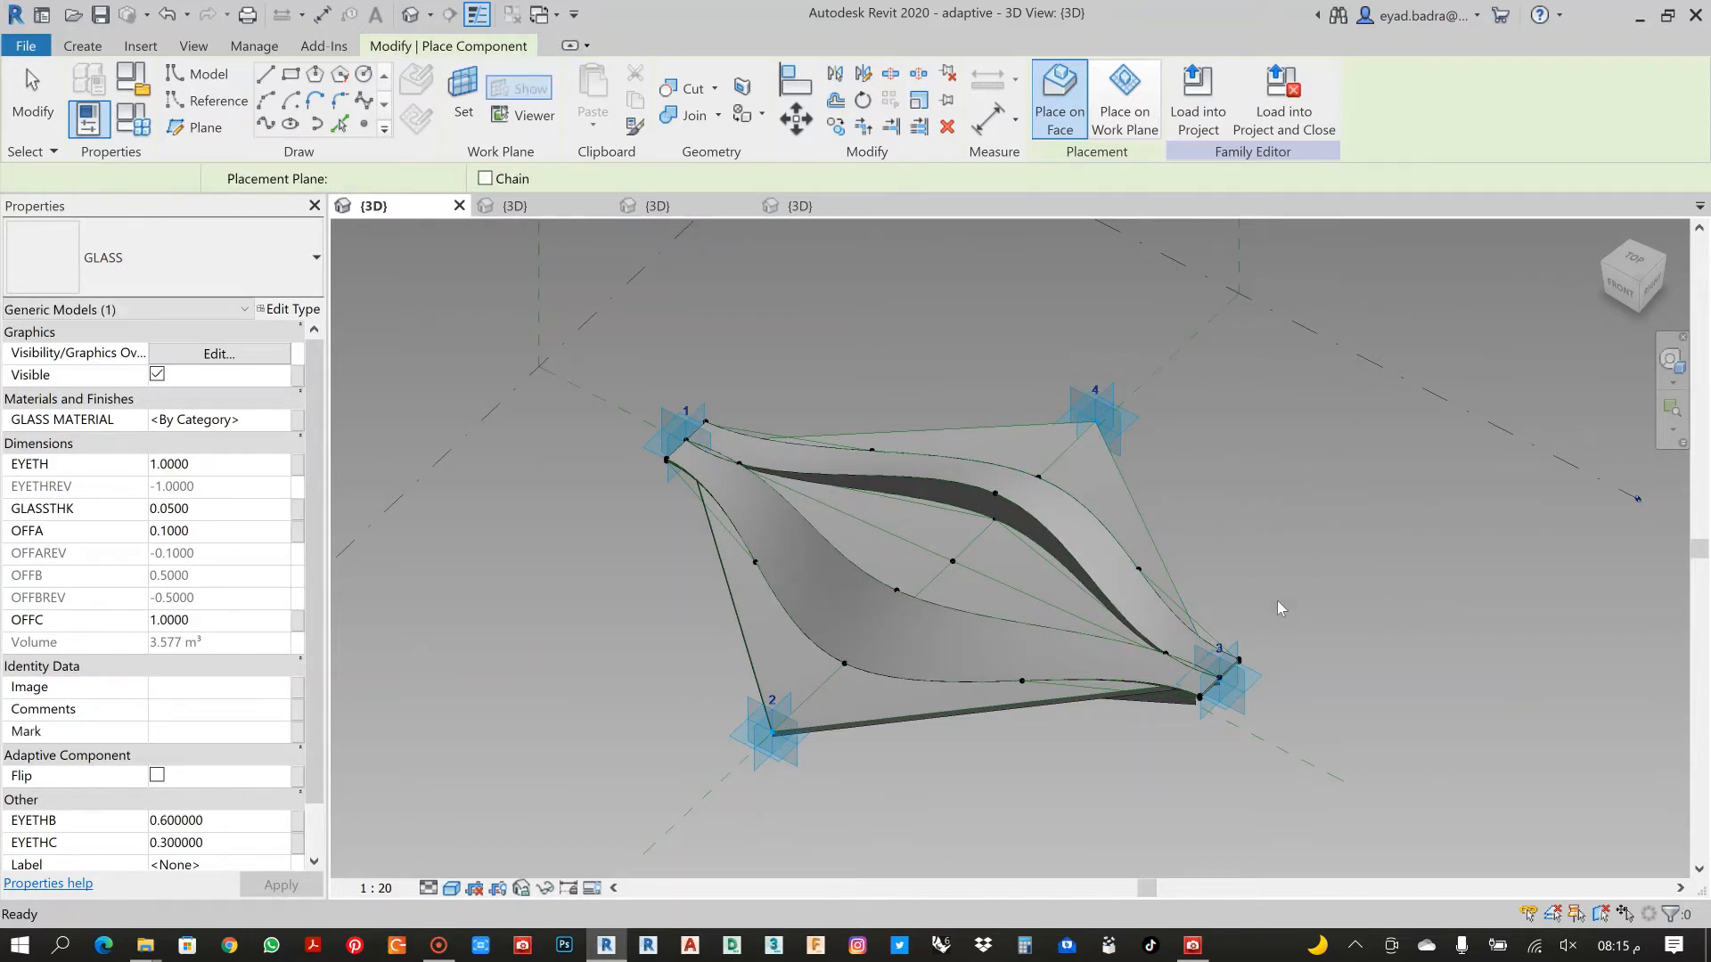
pyautogui.press('Escape')
pyautogui.press('Escape')
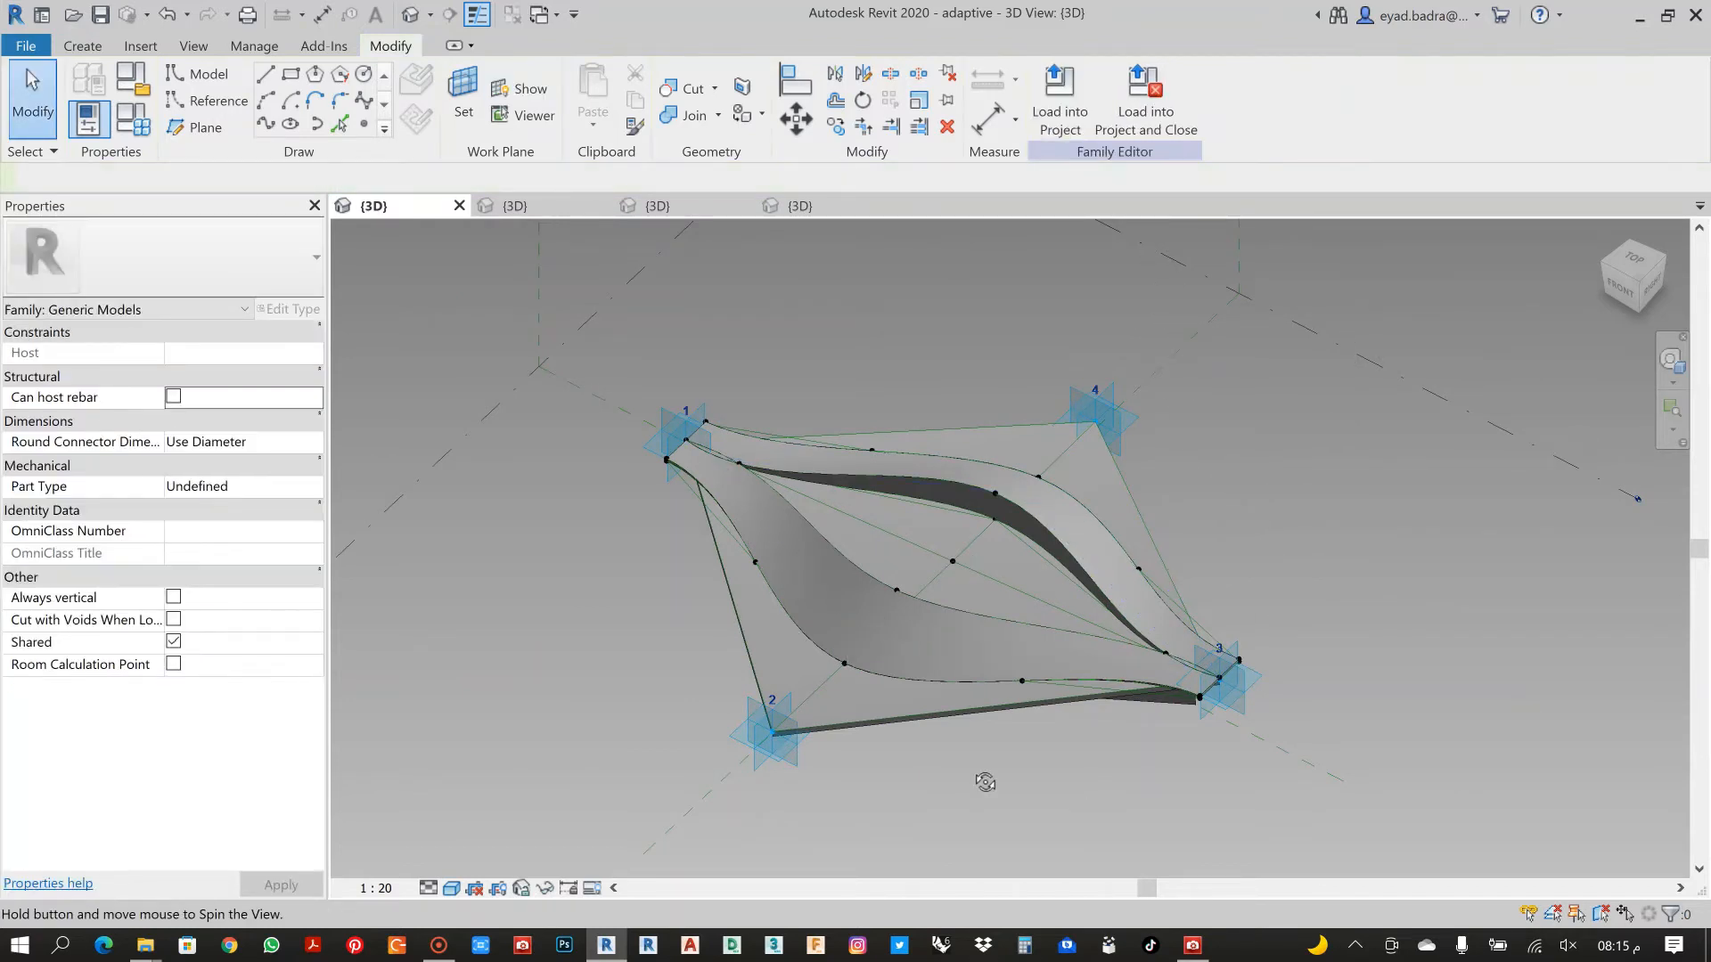
# Review the parameters listed in the adaptive family's types, from the materials through the dimensions to the other values
pyautogui.keyDown('shift'); pyautogui.moveTo(986, 783); pyautogui.dragTo(1119, 770, button='middle'); pyautogui.keyUp('shift')
pyautogui.scroll(-1, 1327, 552)
pyautogui.moveTo(1337, 556); pyautogui.dragTo(1253, 564, button='middle')
pyautogui.click(134, 115)
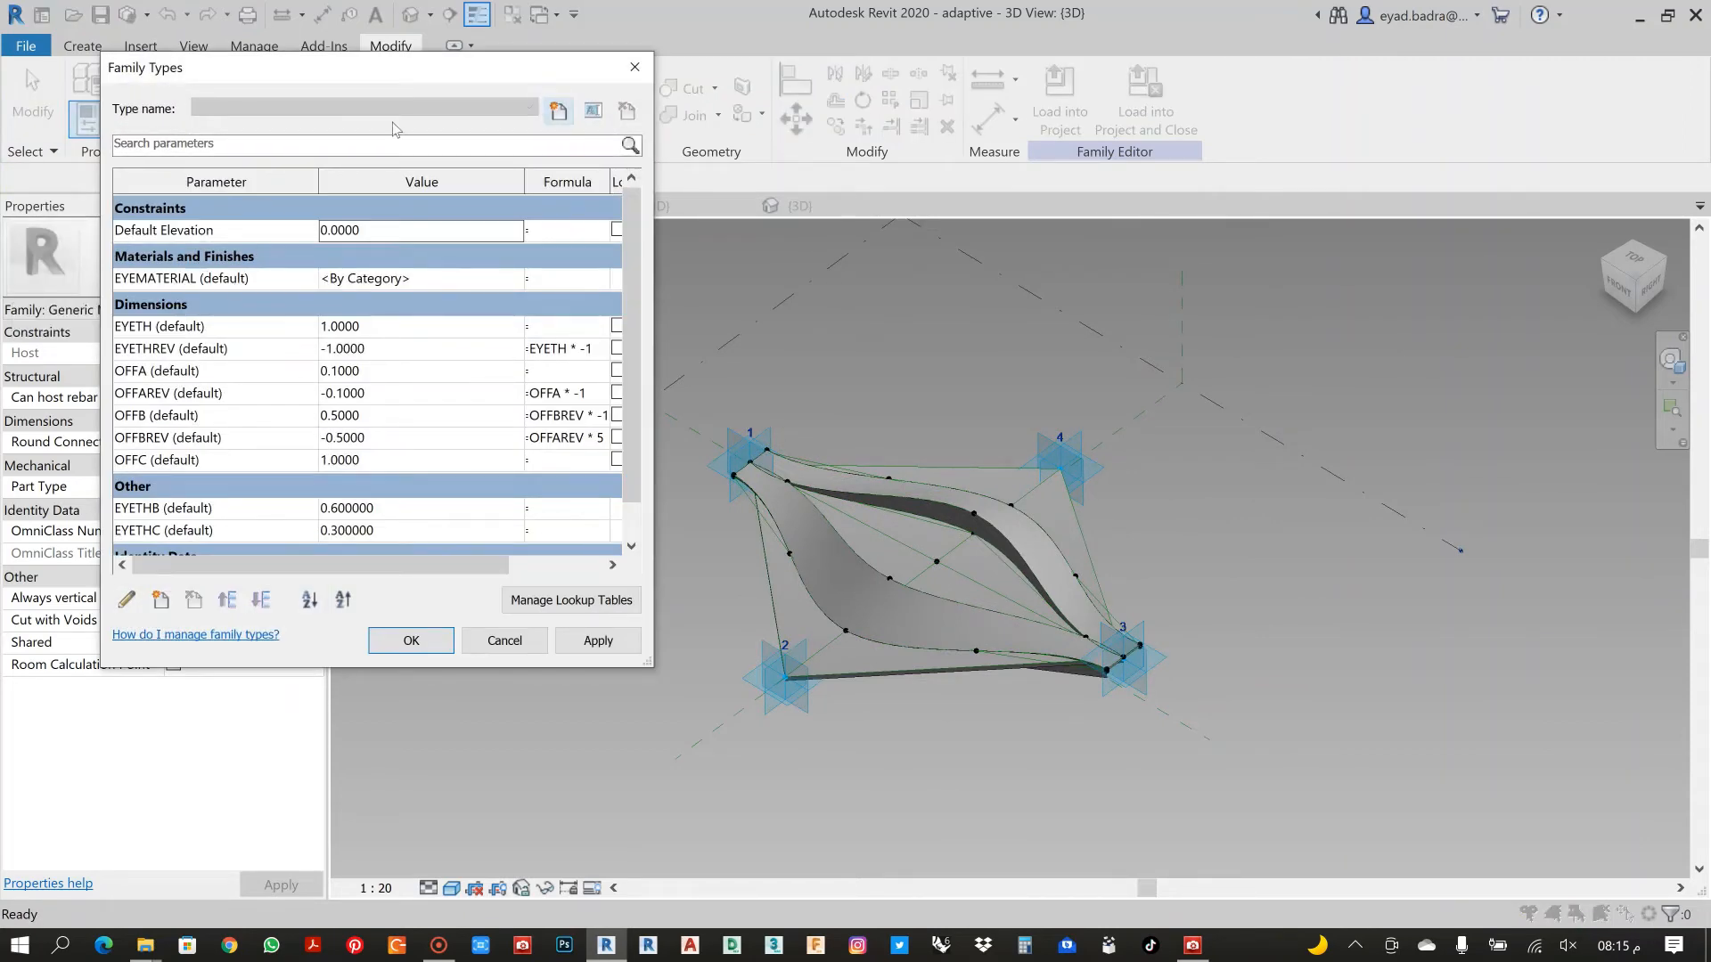
pyautogui.moveTo(401, 72); pyautogui.dragTo(1262, 127)
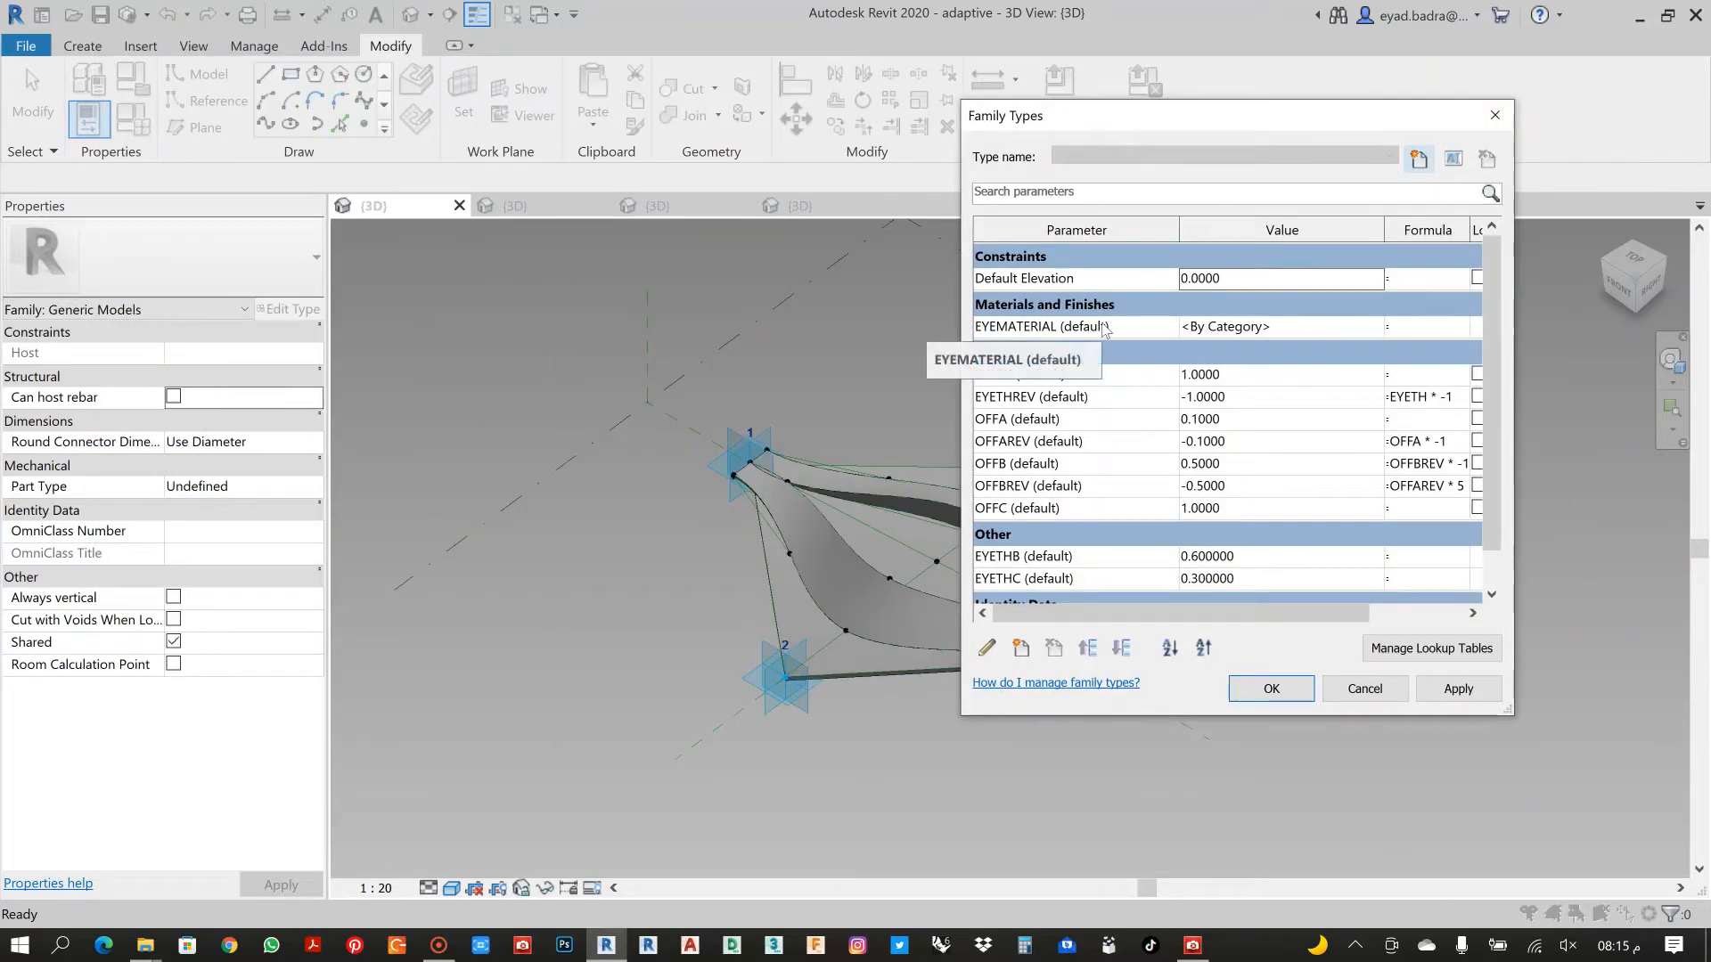
pyautogui.scroll(-1, 1124, 356)
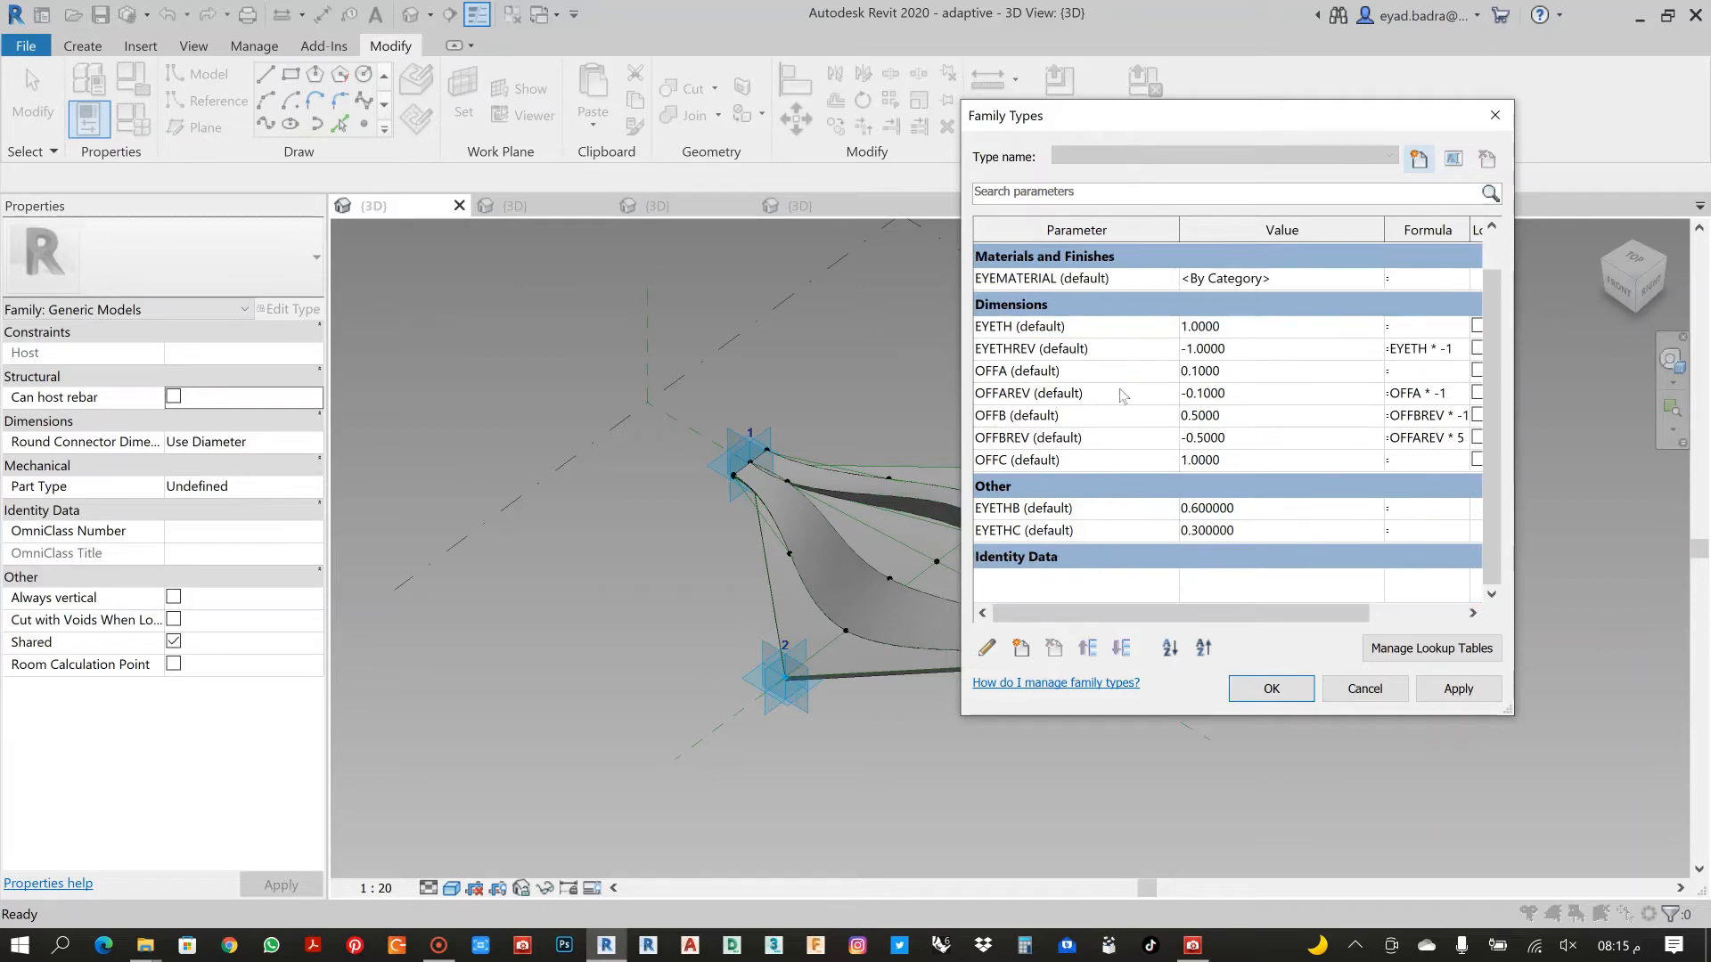
pyautogui.click(1496, 115)
# Associate the GLASS component's material with a new instance family parameter named GLASS MATERIAL
pyautogui.scroll(2, 932, 399)
pyautogui.moveTo(933, 398); pyautogui.dragTo(915, 354, button='middle')
pyautogui.click(1006, 451)
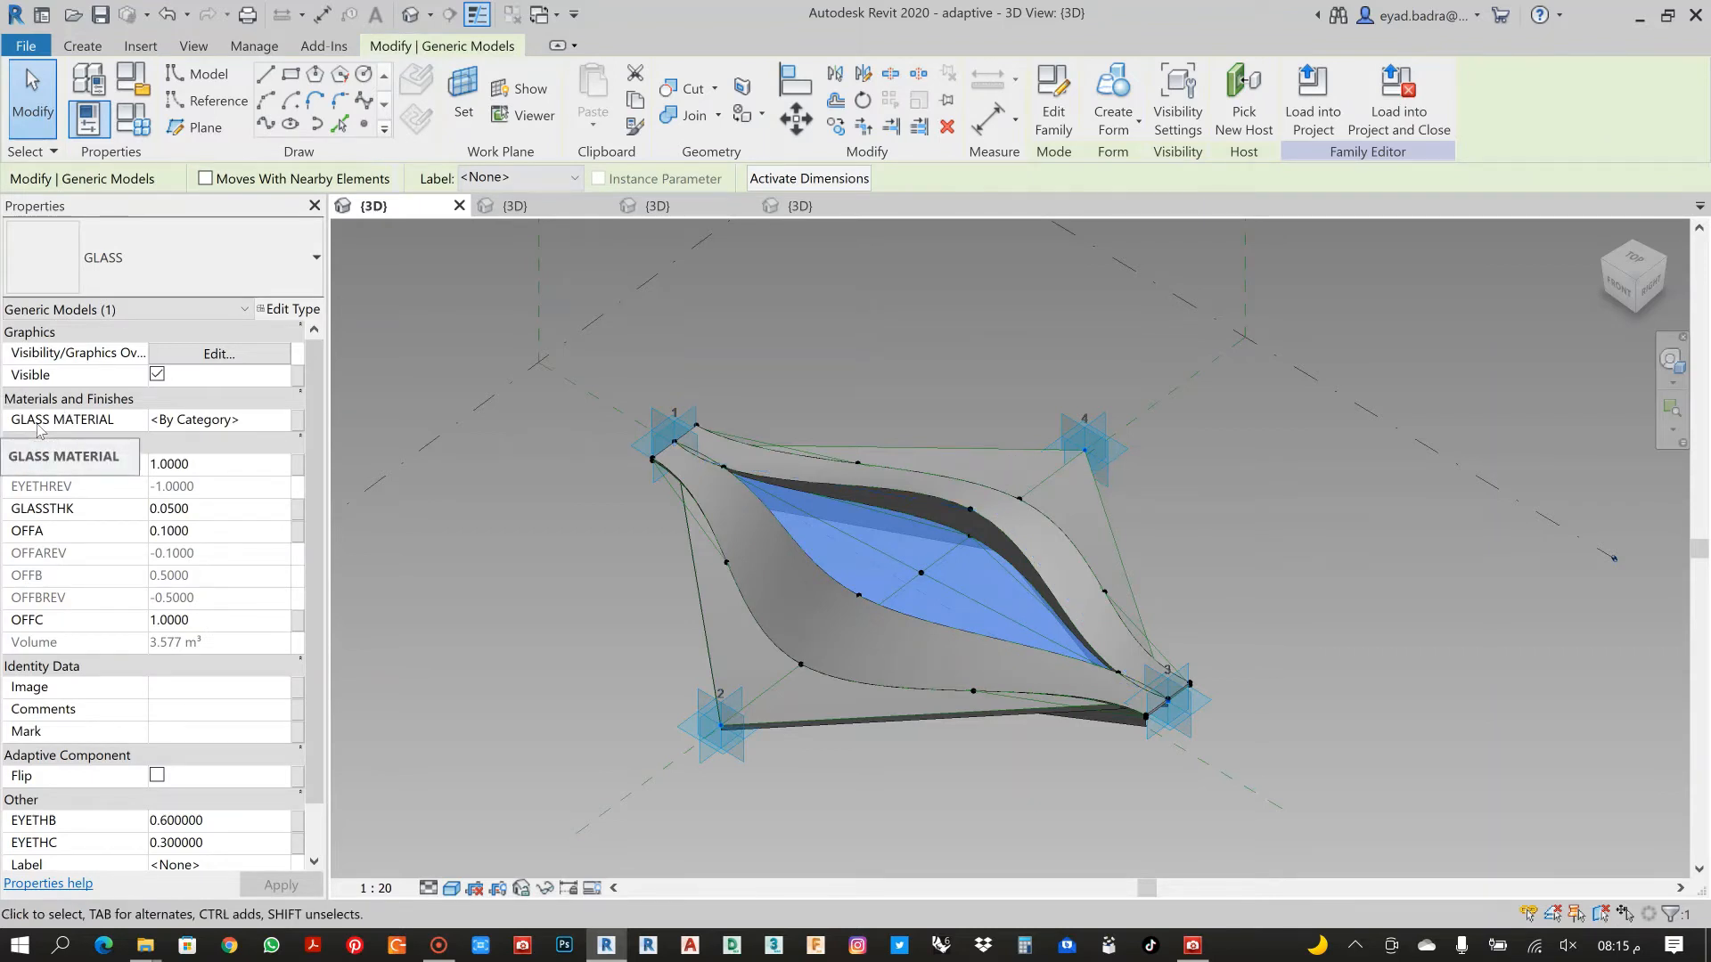
pyautogui.click(297, 422)
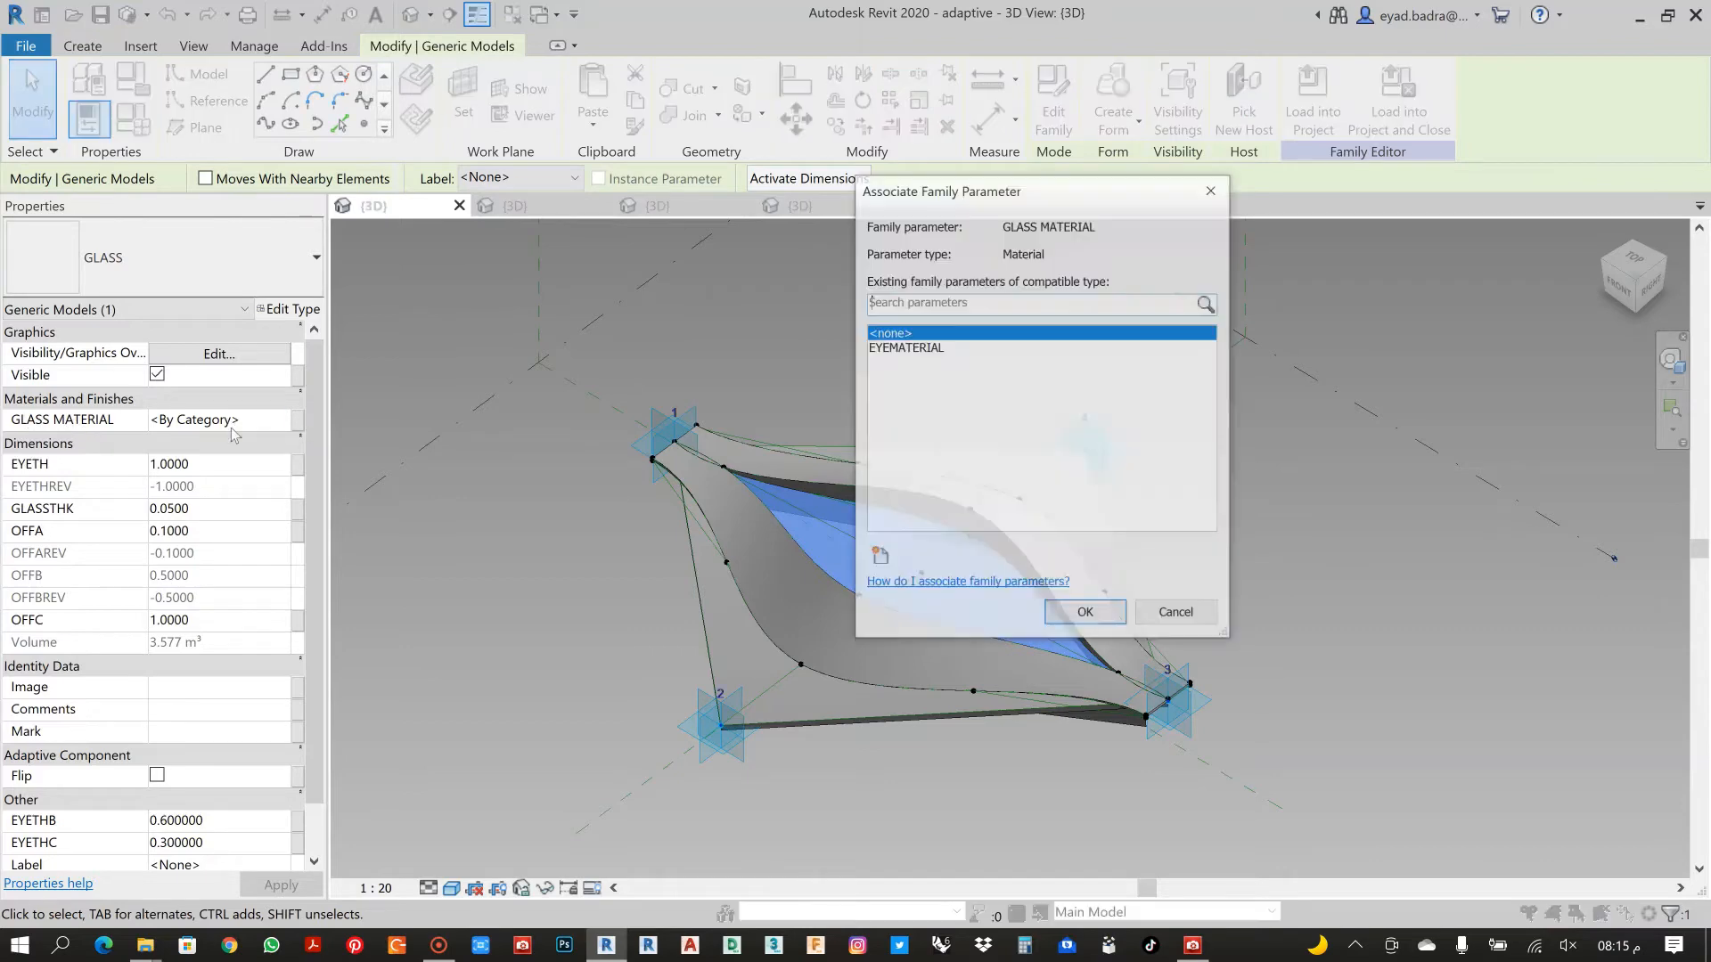
pyautogui.click(879, 556)
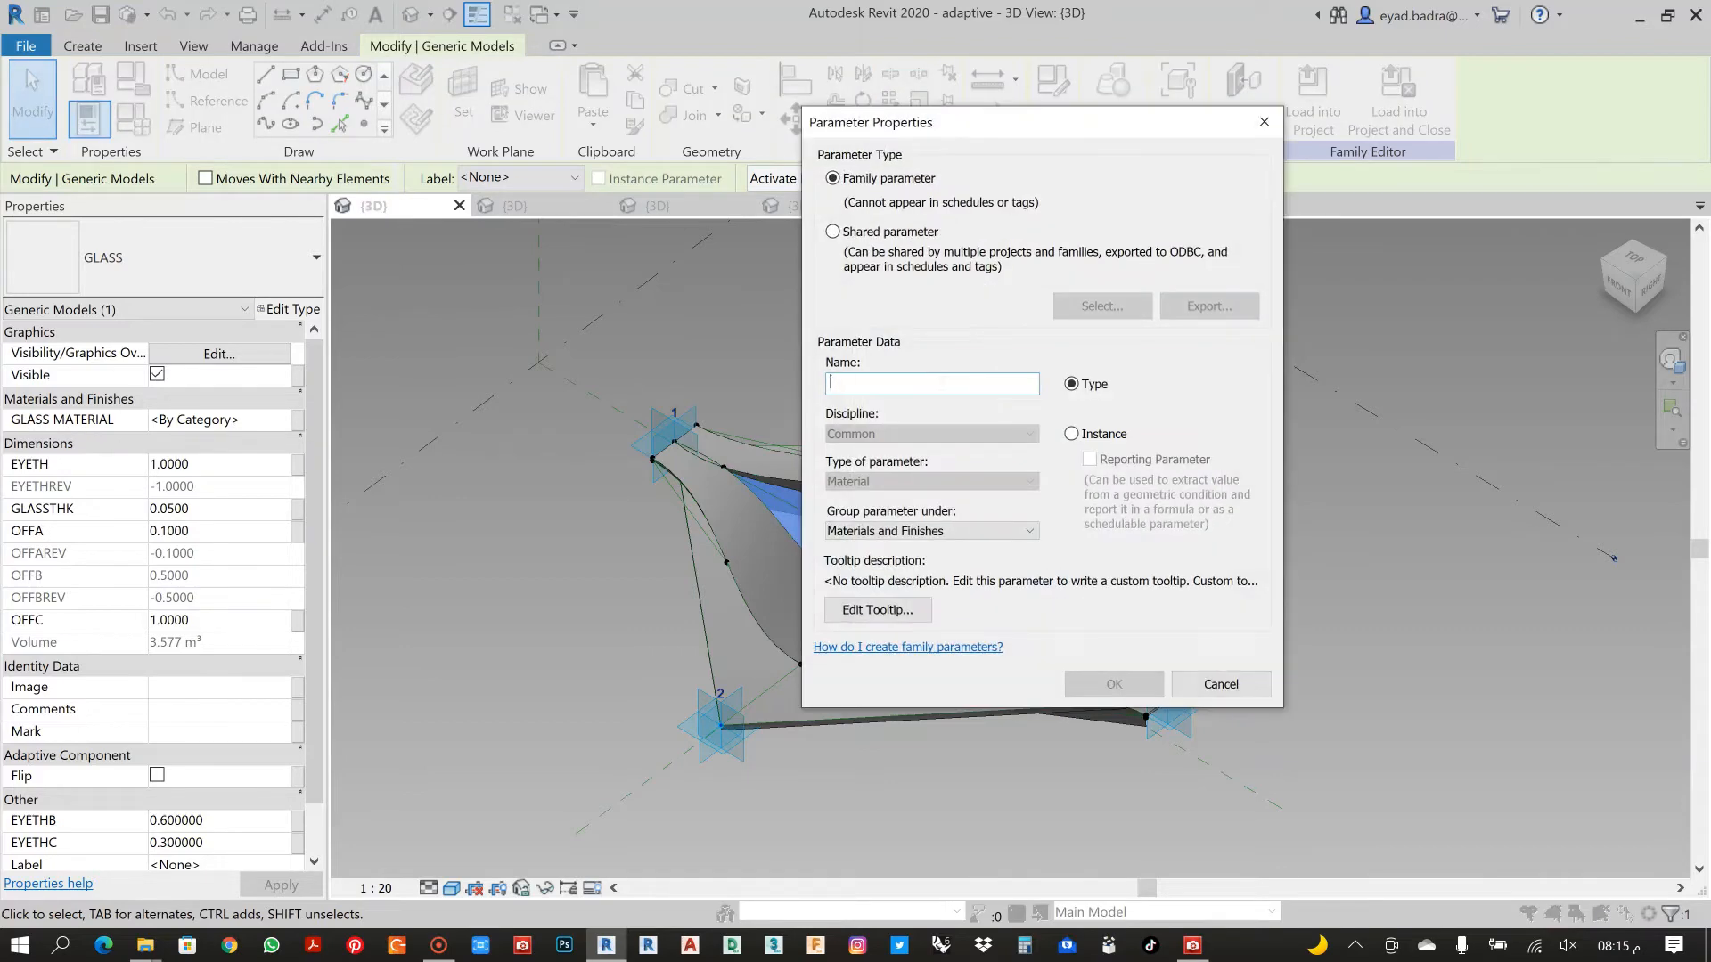
pyautogui.write('GLASSS MATERIAL')
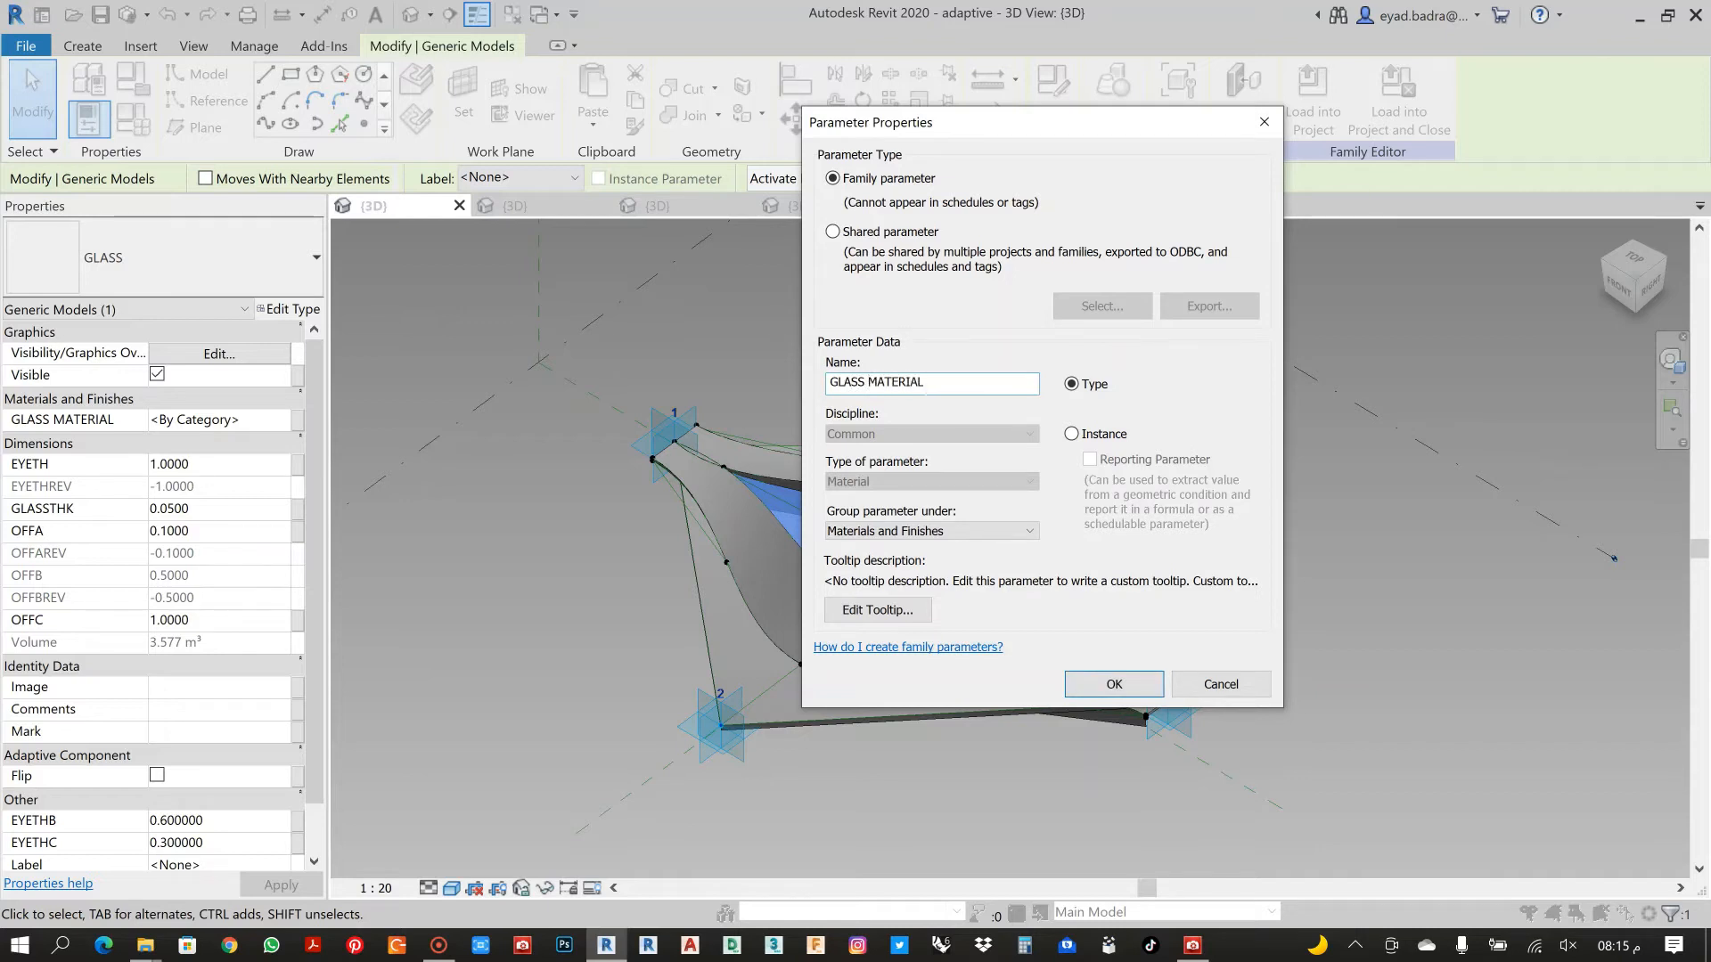
pyautogui.click(1114, 684)
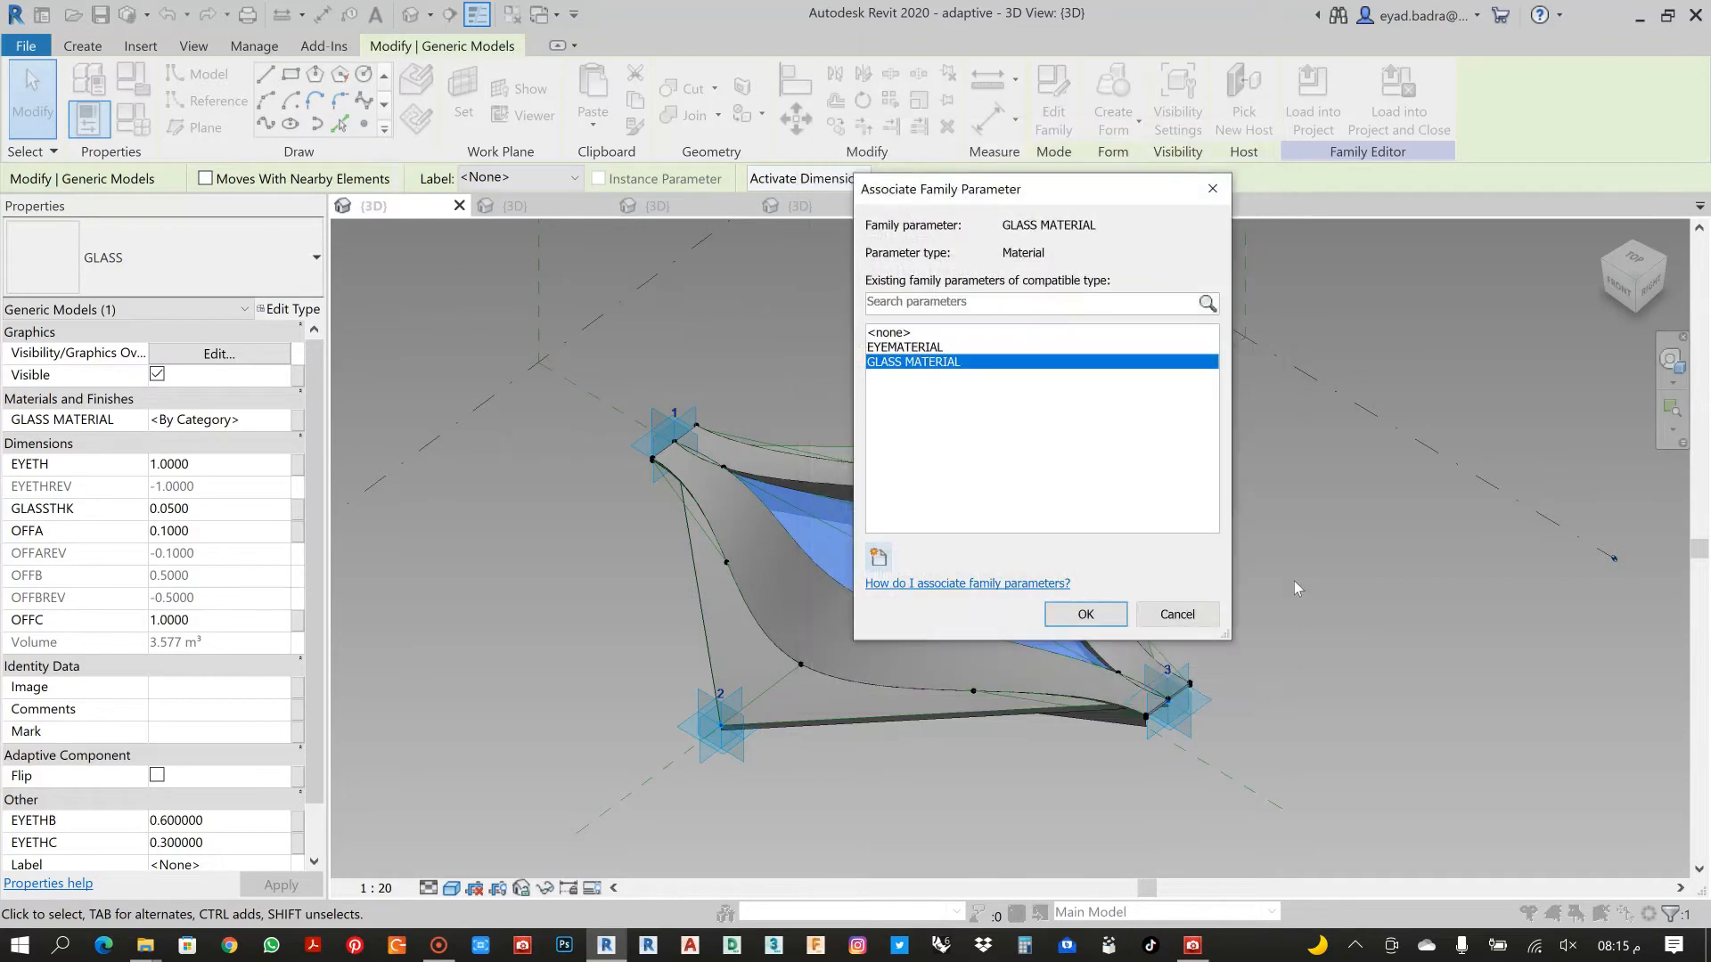
pyautogui.click(1086, 614)
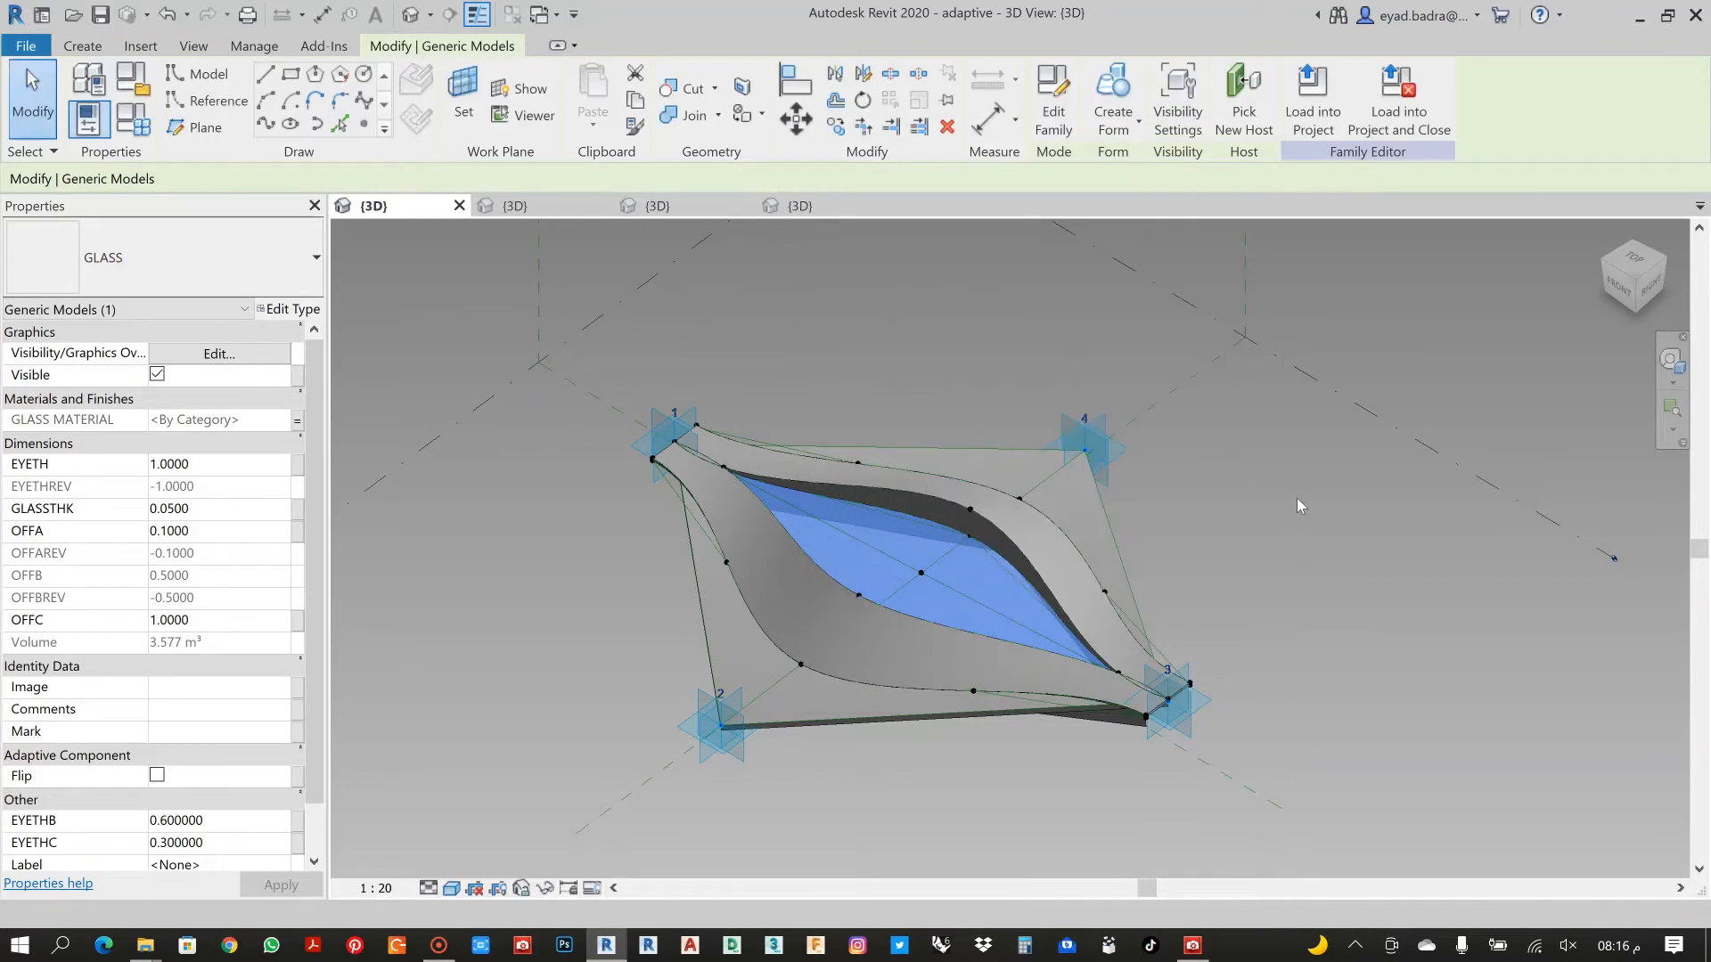
pyautogui.click(1298, 501)
# Associate the BASE component's material with a new instance family parameter named BASE MATERIAL
pyautogui.keyDown('shift'); pyautogui.moveTo(1249, 589); pyautogui.dragTo(784, 681, button='middle'); pyautogui.keyUp('shift')
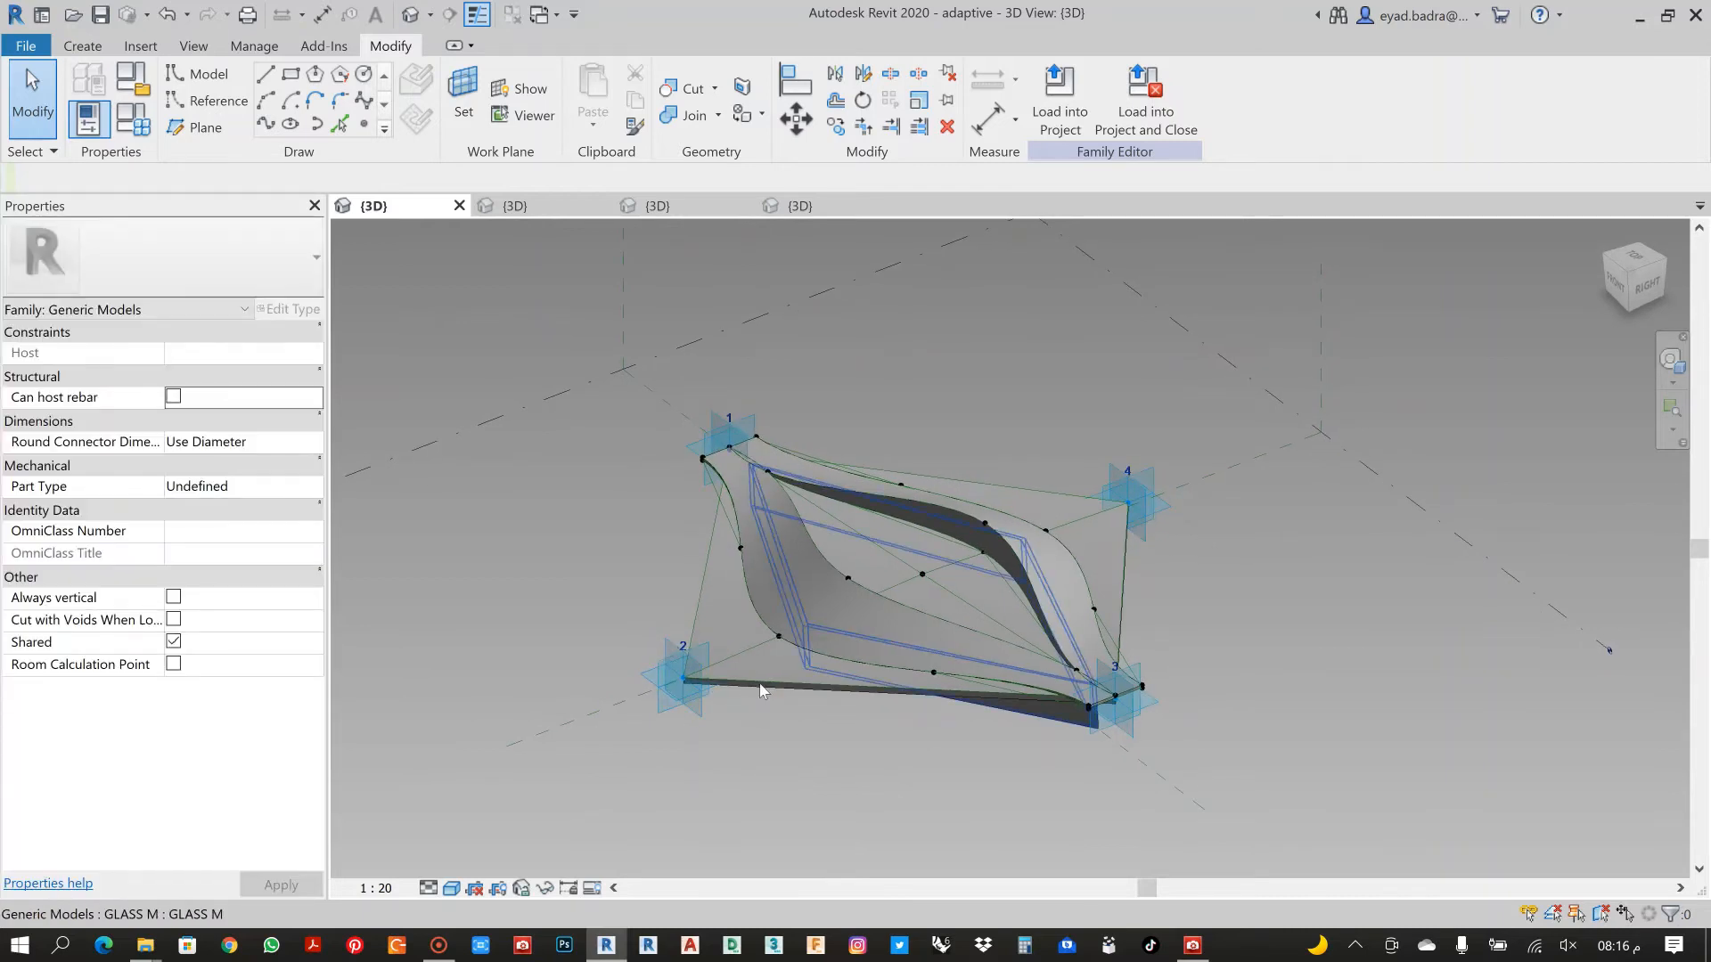
pyautogui.click(761, 691)
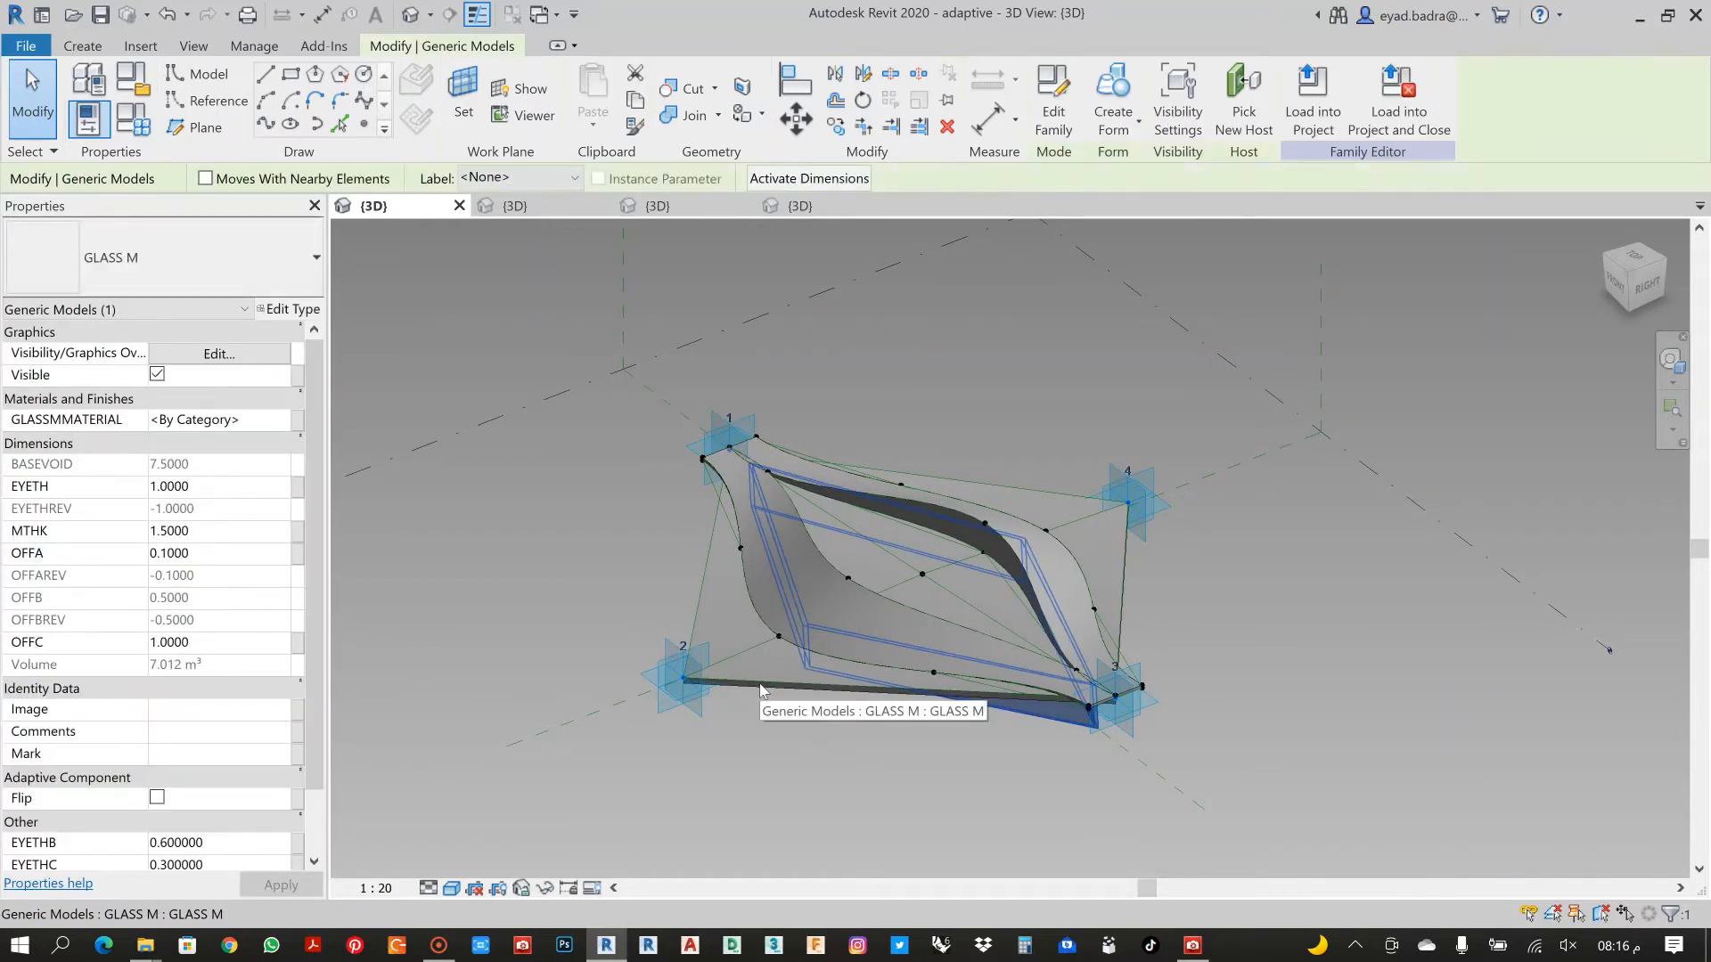
pyautogui.click(781, 735)
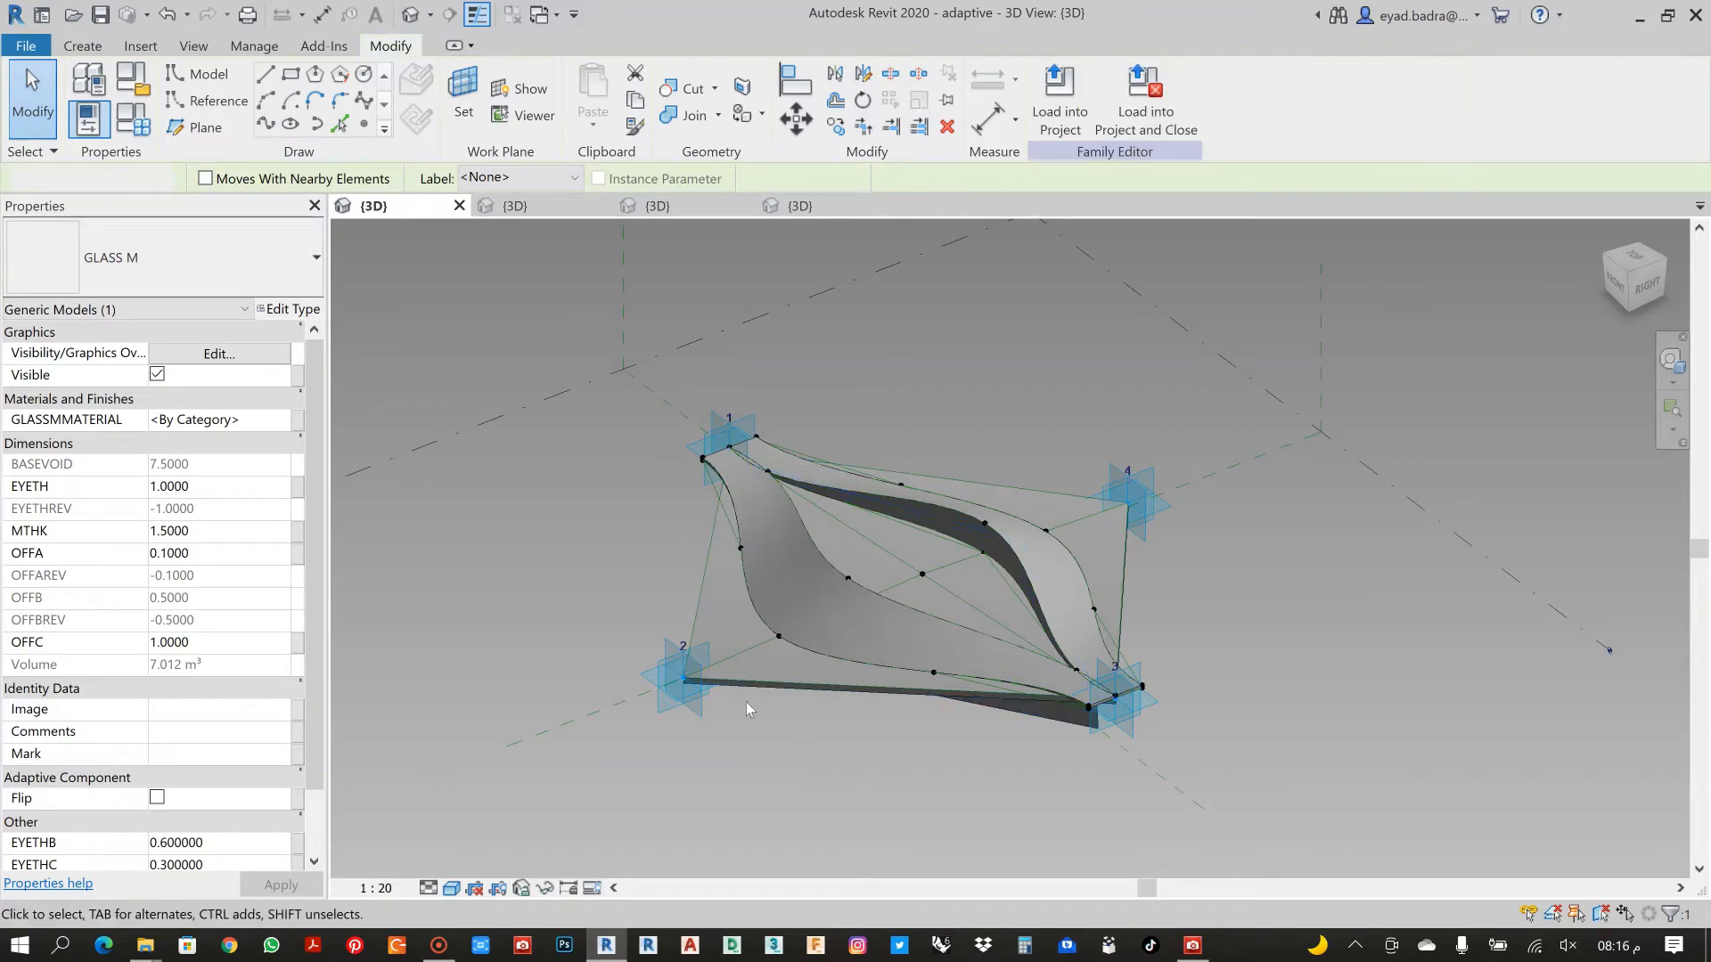
pyautogui.scroll(4, 757, 687)
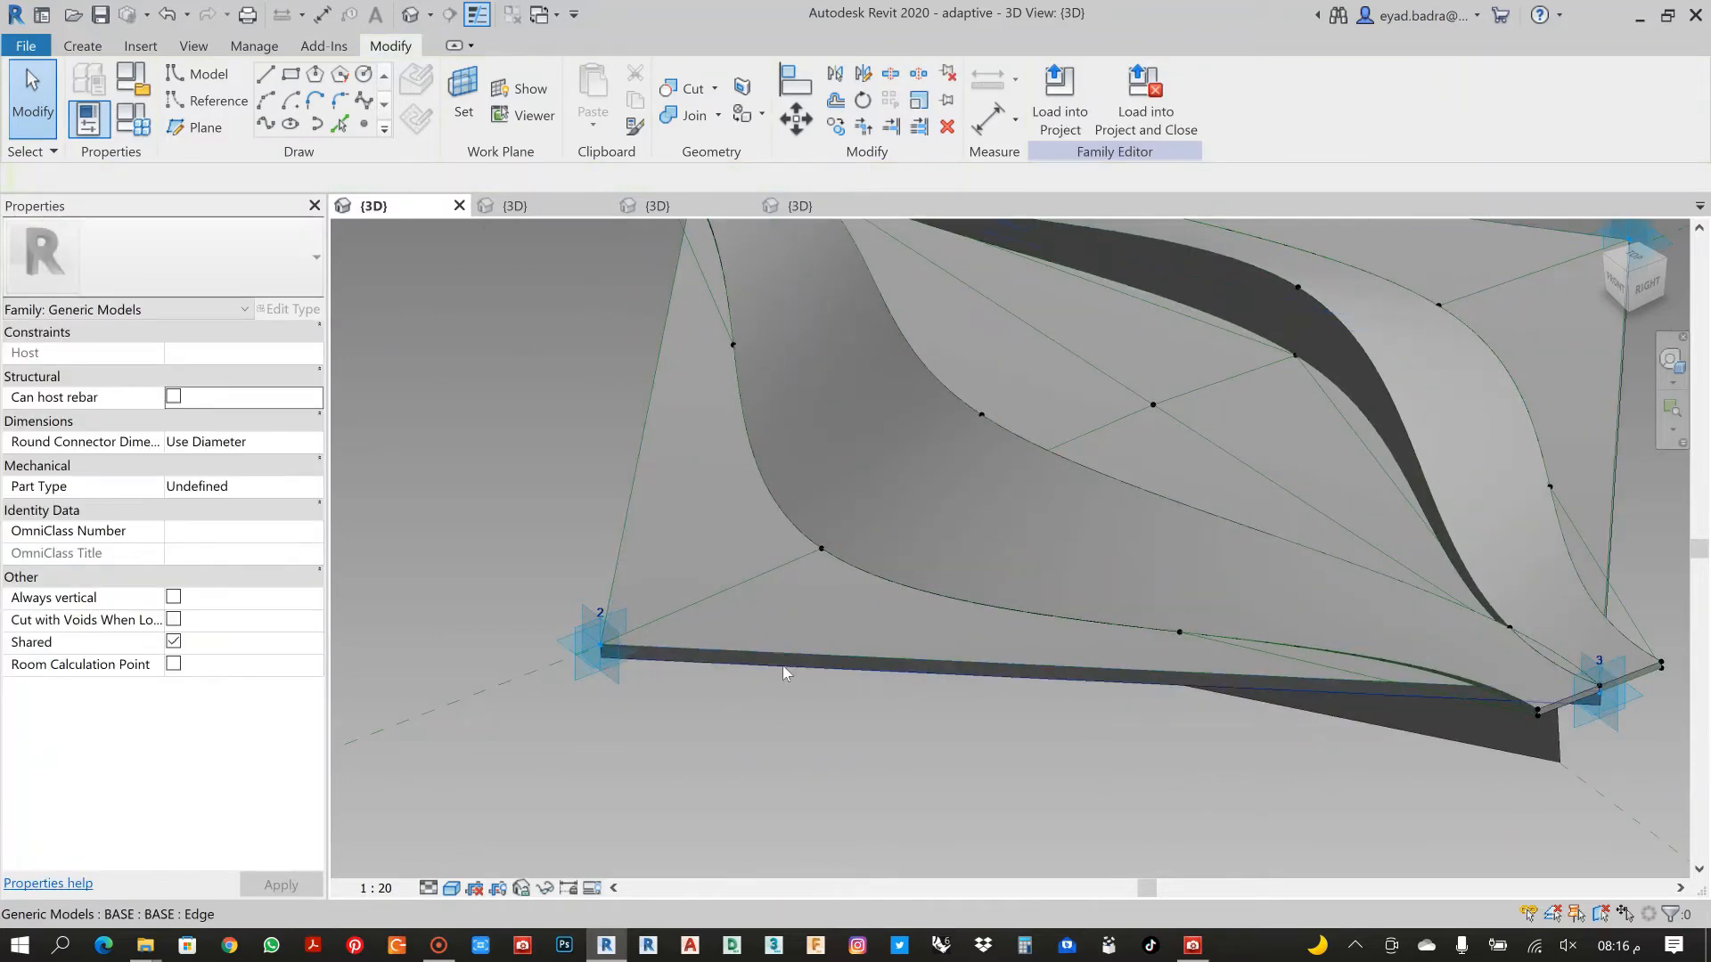
pyautogui.press('Tab')
pyautogui.press('Tab')
pyautogui.press('Tab')
pyautogui.click(784, 667)
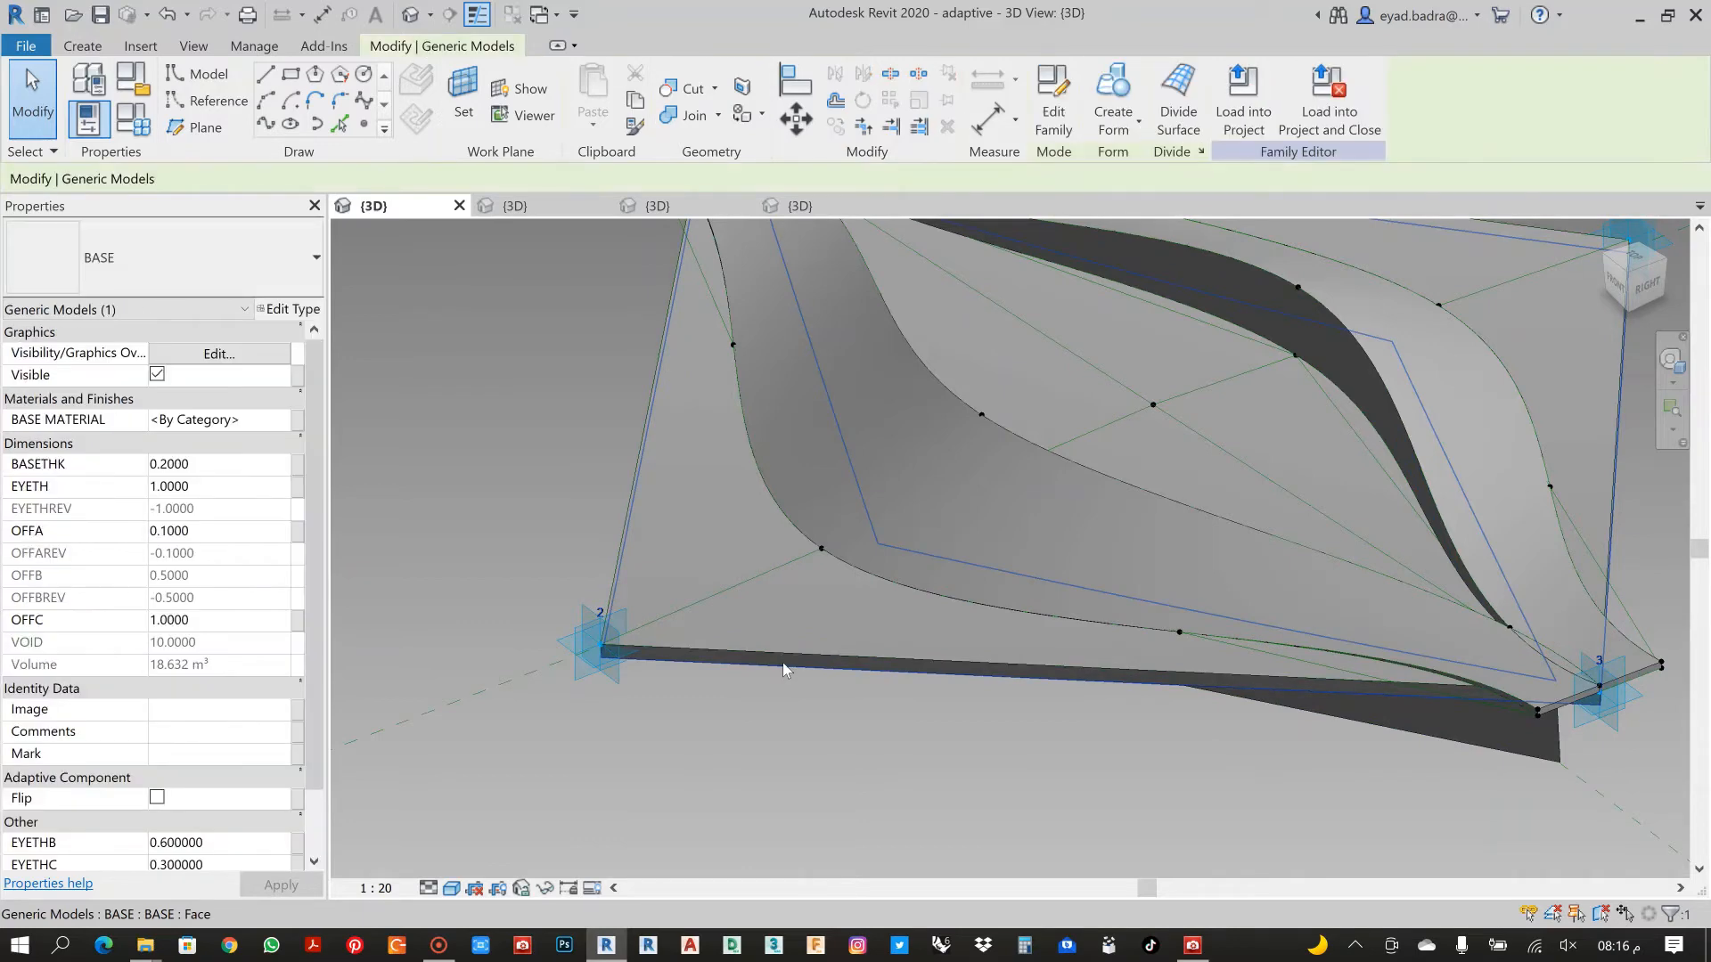
pyautogui.click(301, 421)
pyautogui.click(879, 560)
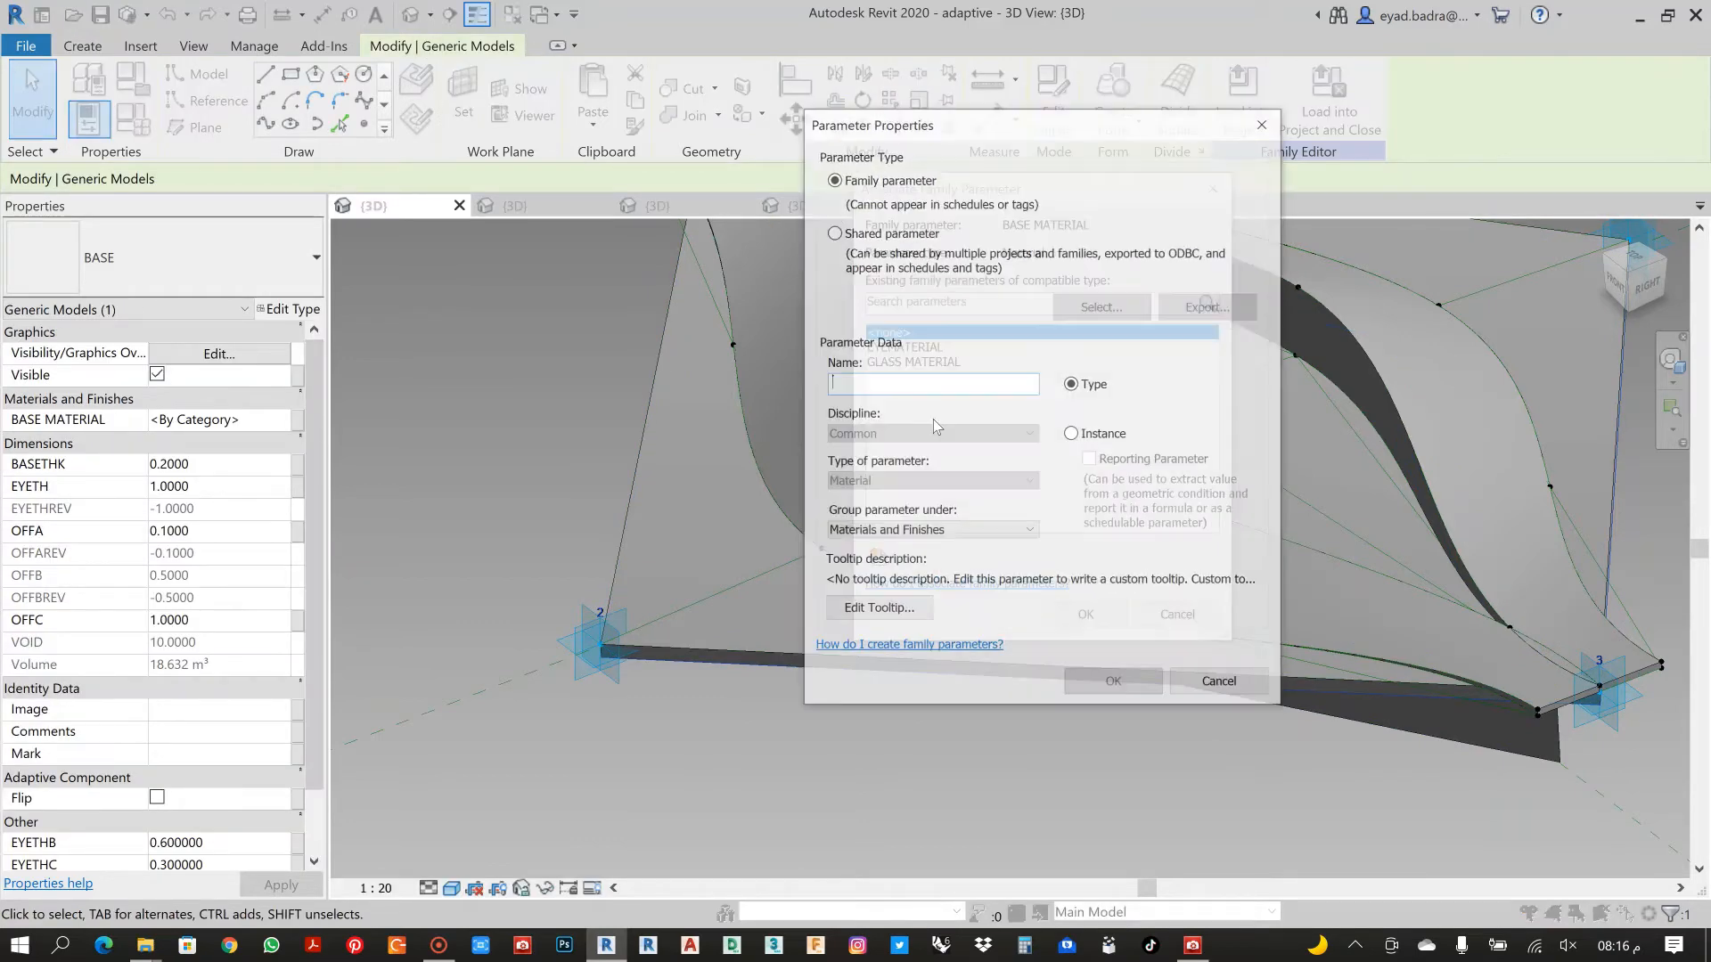
pyautogui.write('BASE MATERIAL')
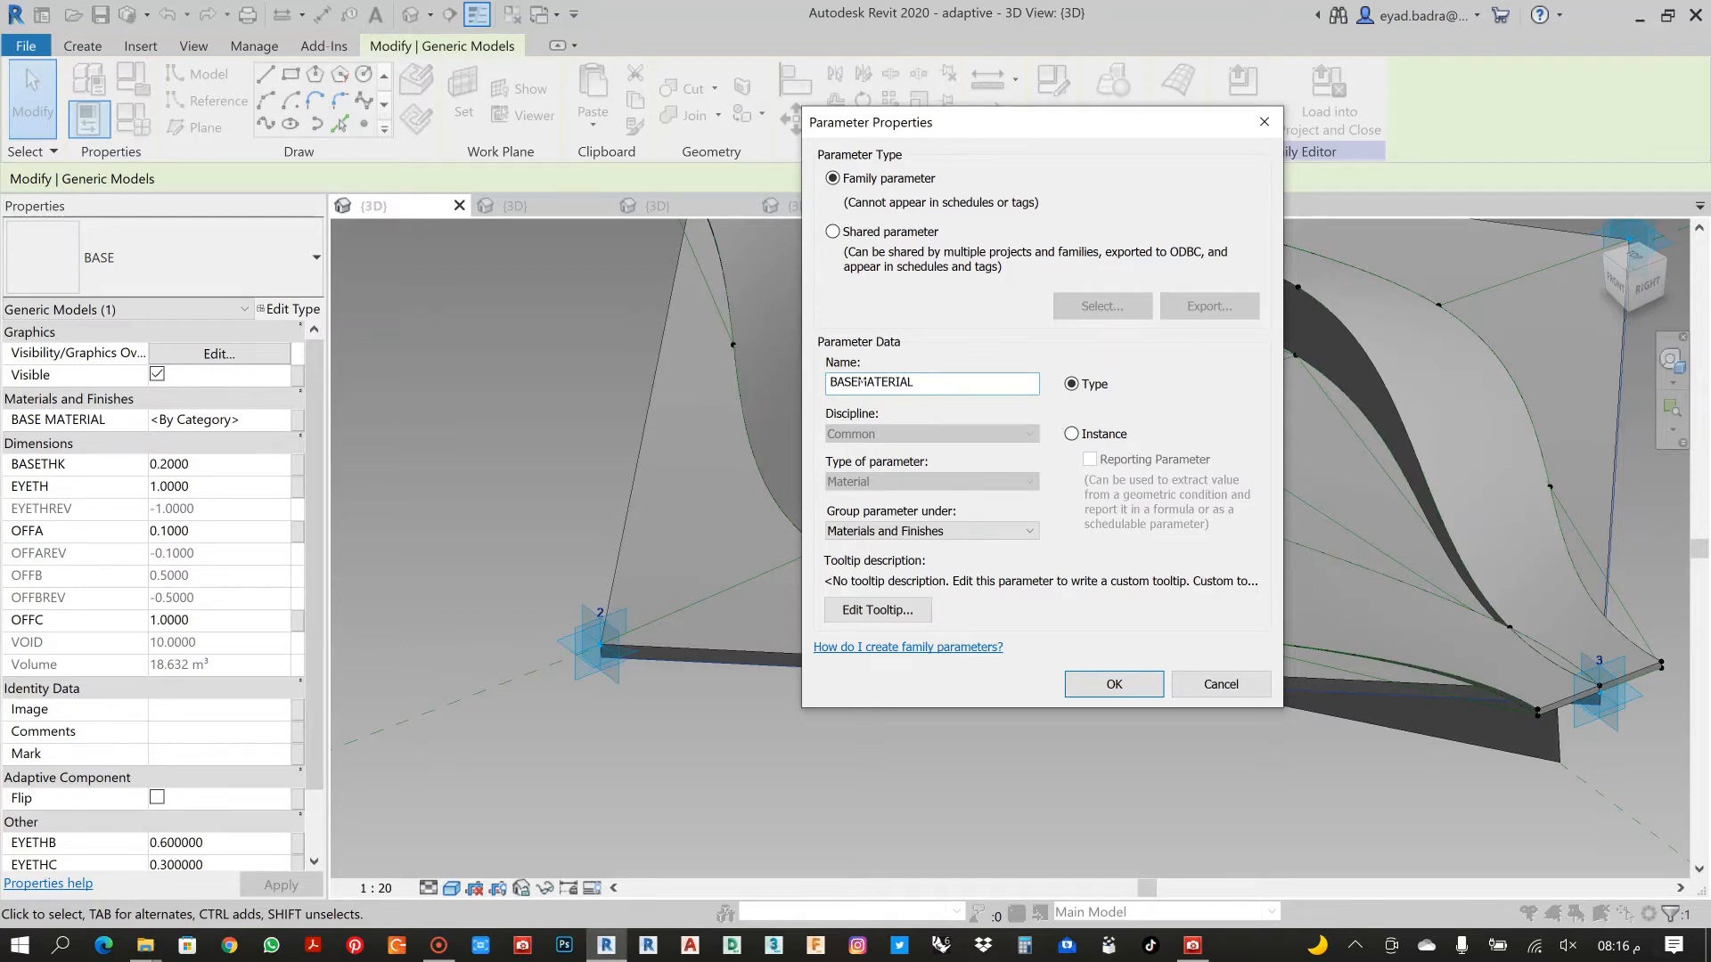
pyautogui.click(1114, 683)
pyautogui.click(1076, 613)
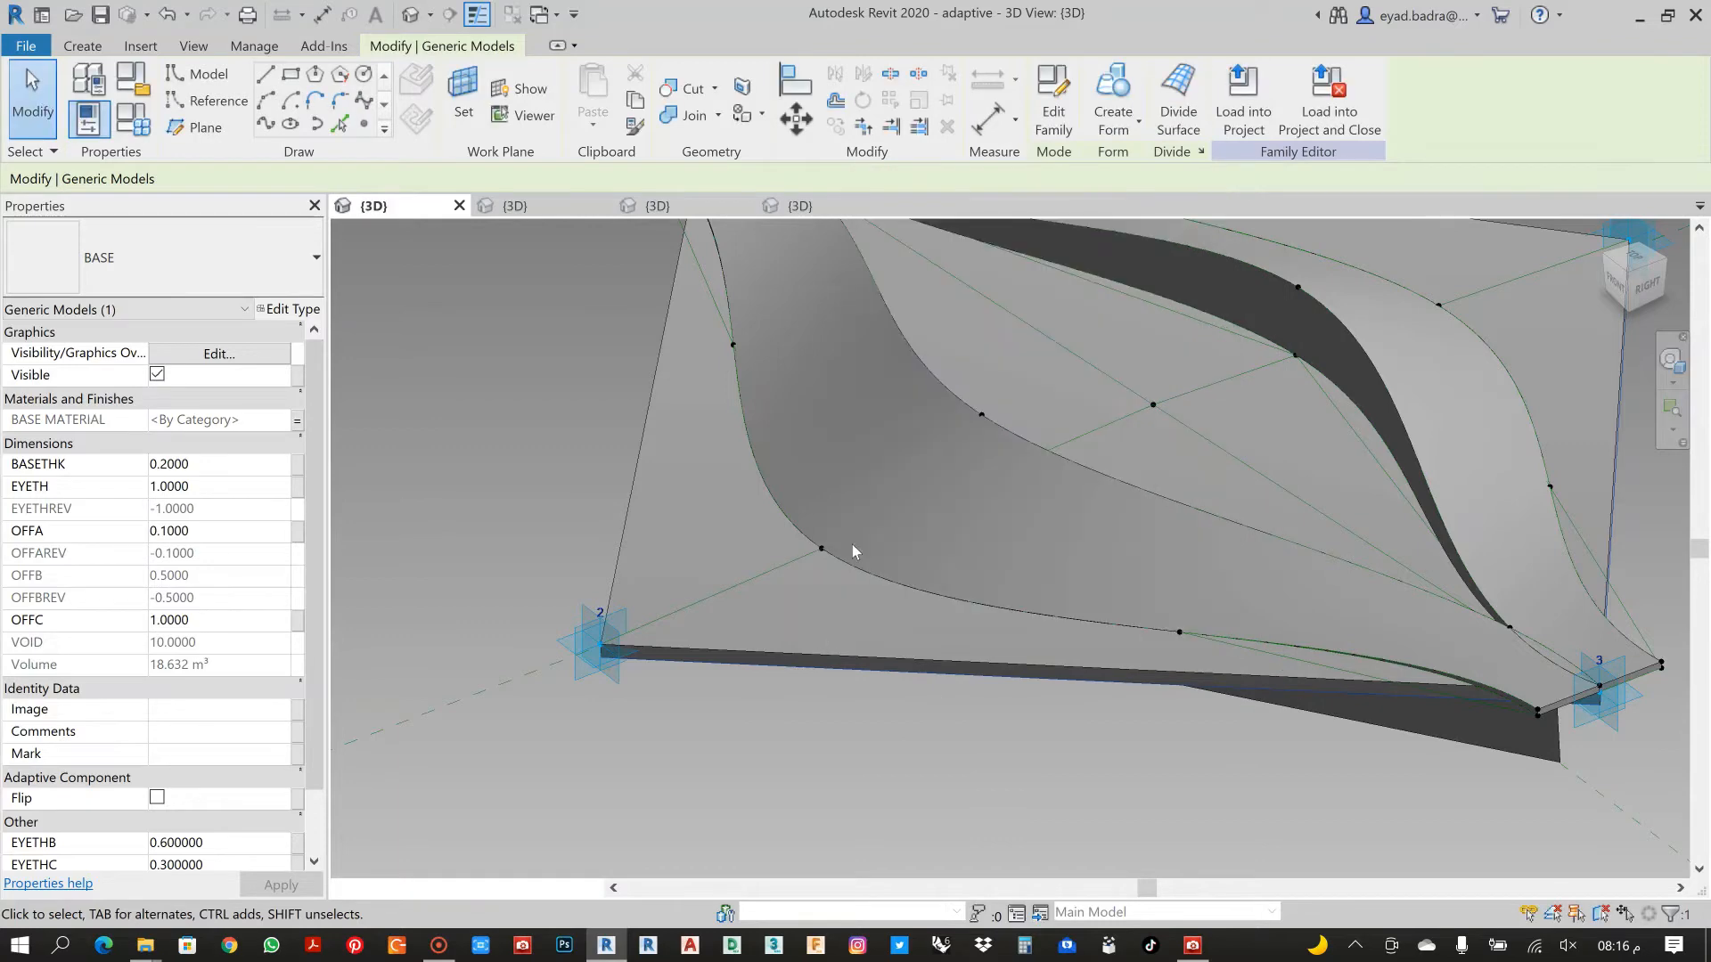
# Associate the GLASS M component's GLASSMMATERIAL with a new instance family parameter named GLASS M MATERIAL
pyautogui.scroll(-3, 853, 545)
pyautogui.click(1013, 729)
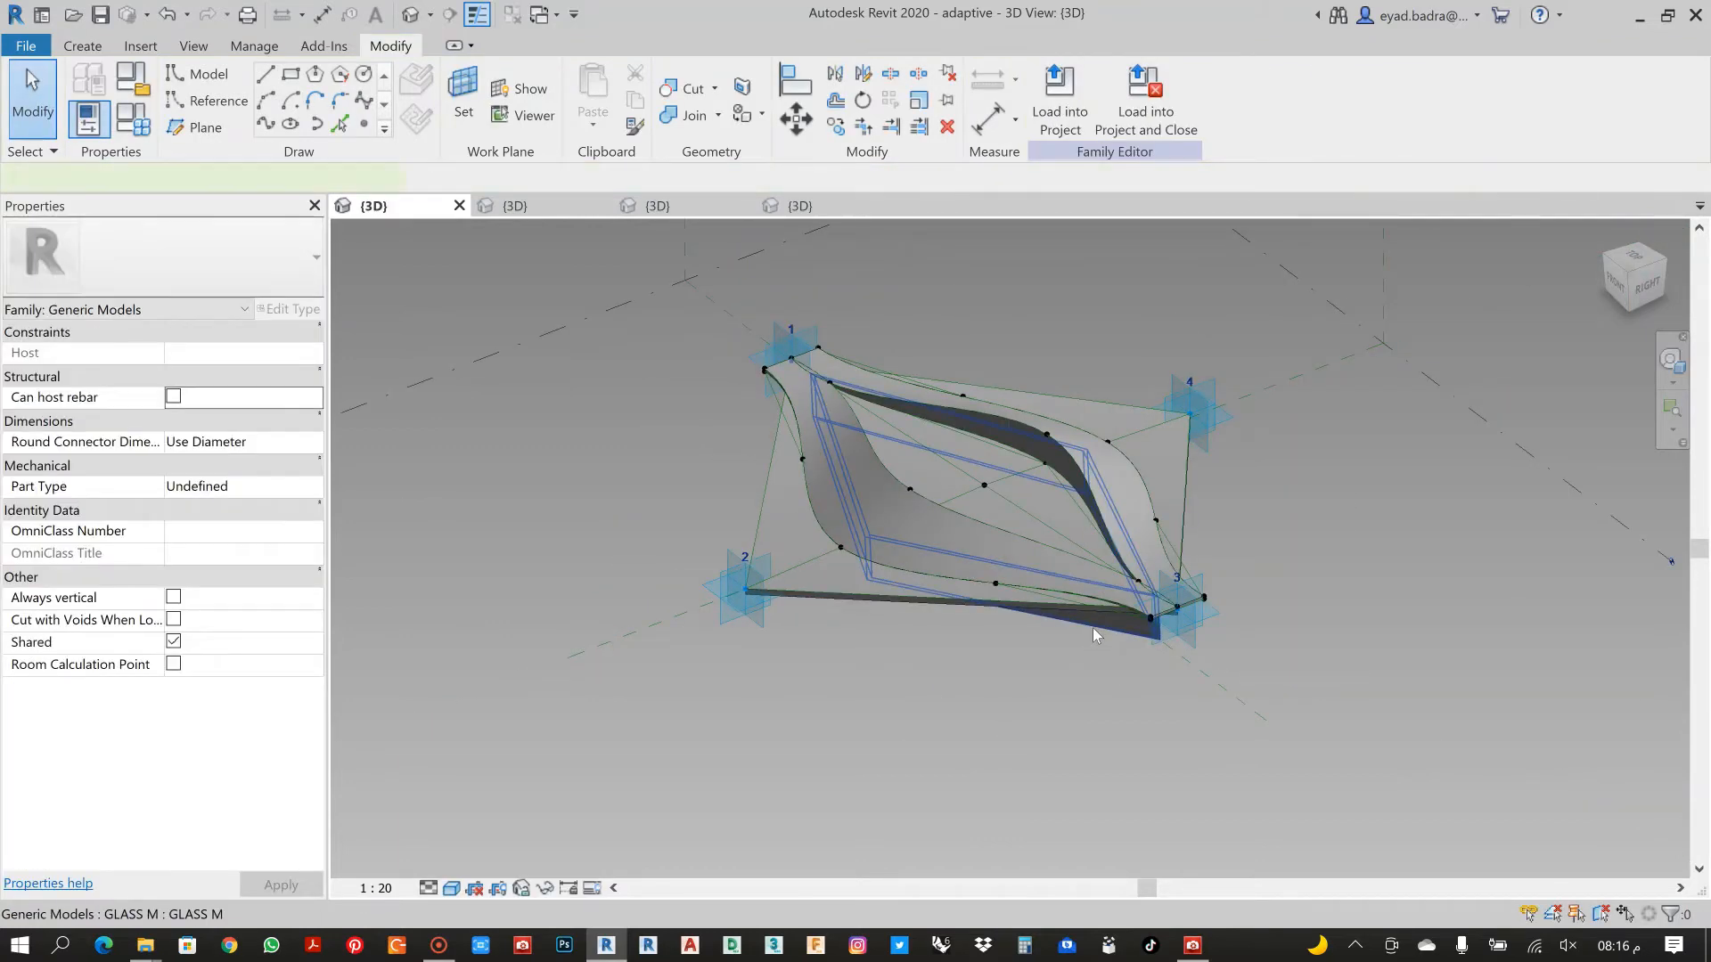
pyautogui.click(1092, 627)
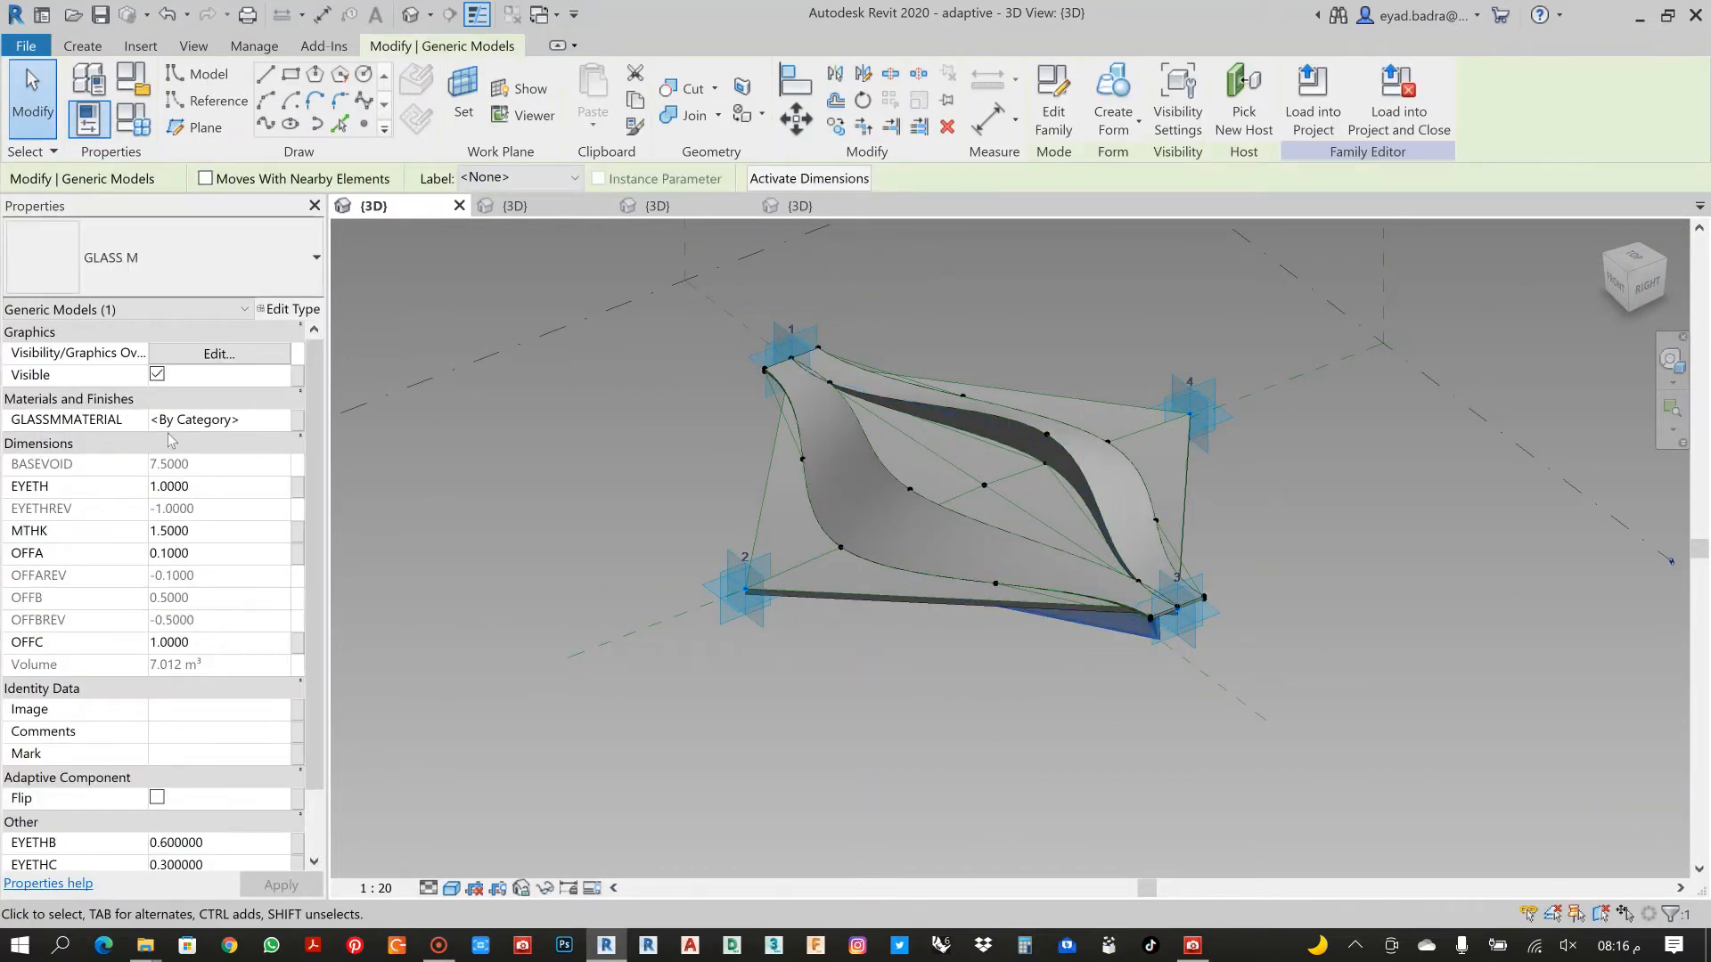
pyautogui.click(299, 424)
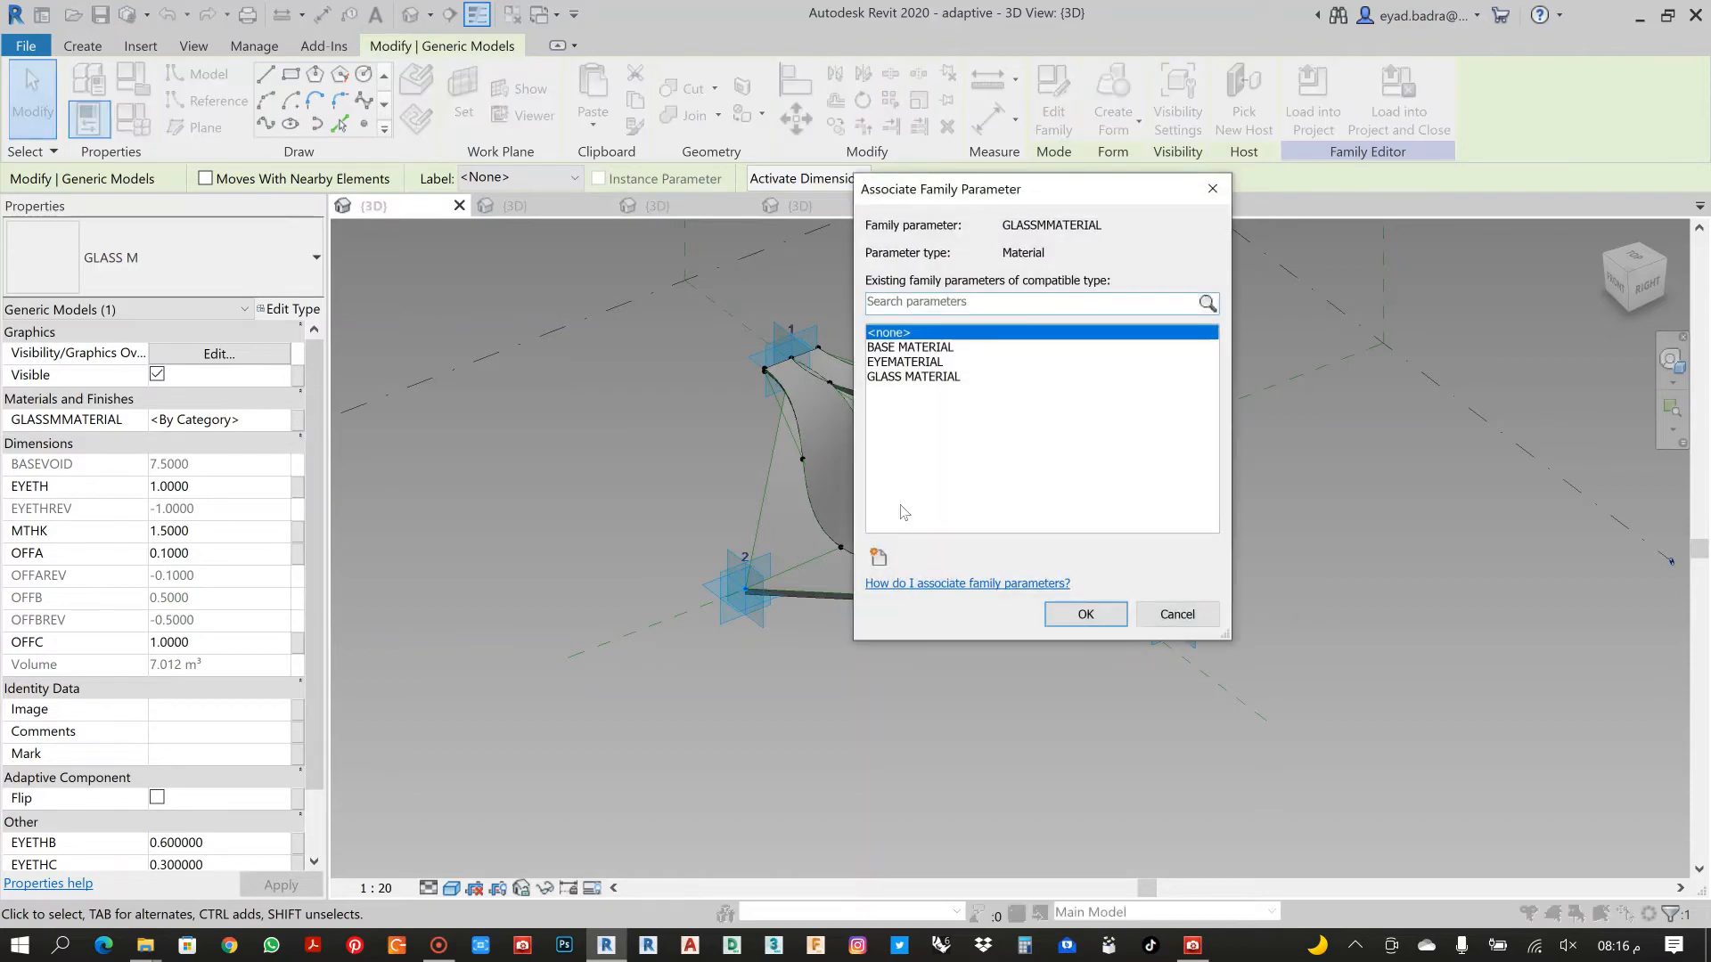
pyautogui.click(881, 557)
pyautogui.write('G')
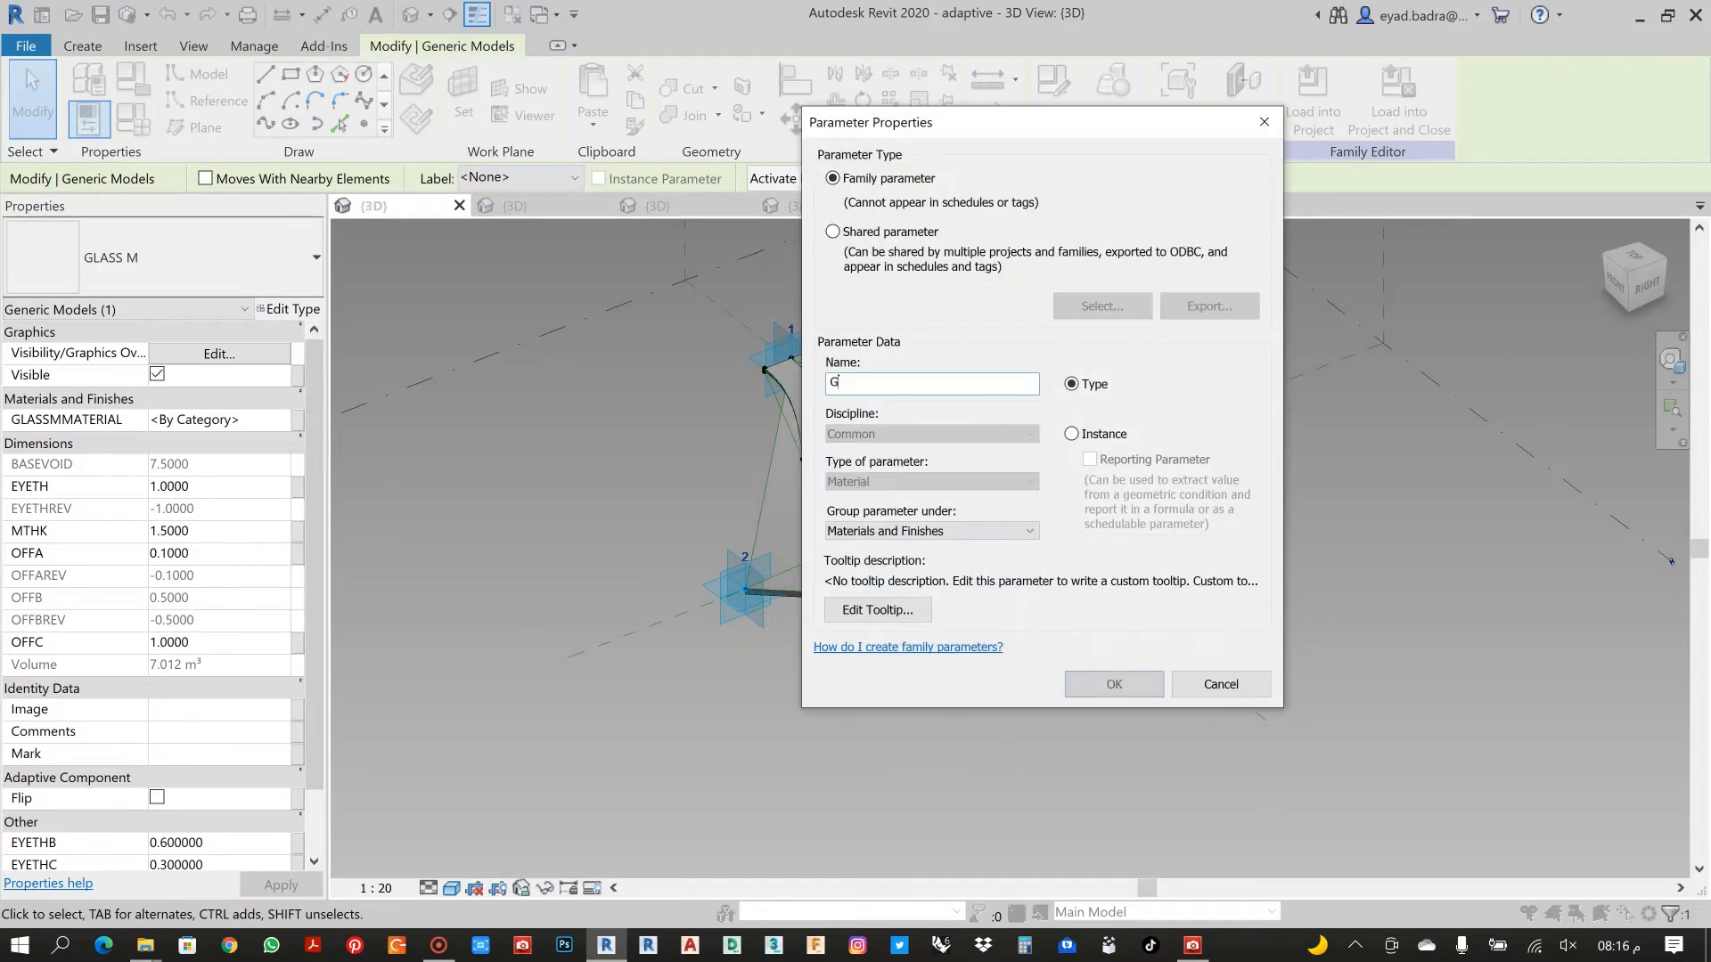
pyautogui.write('LASS M MATERIAL')
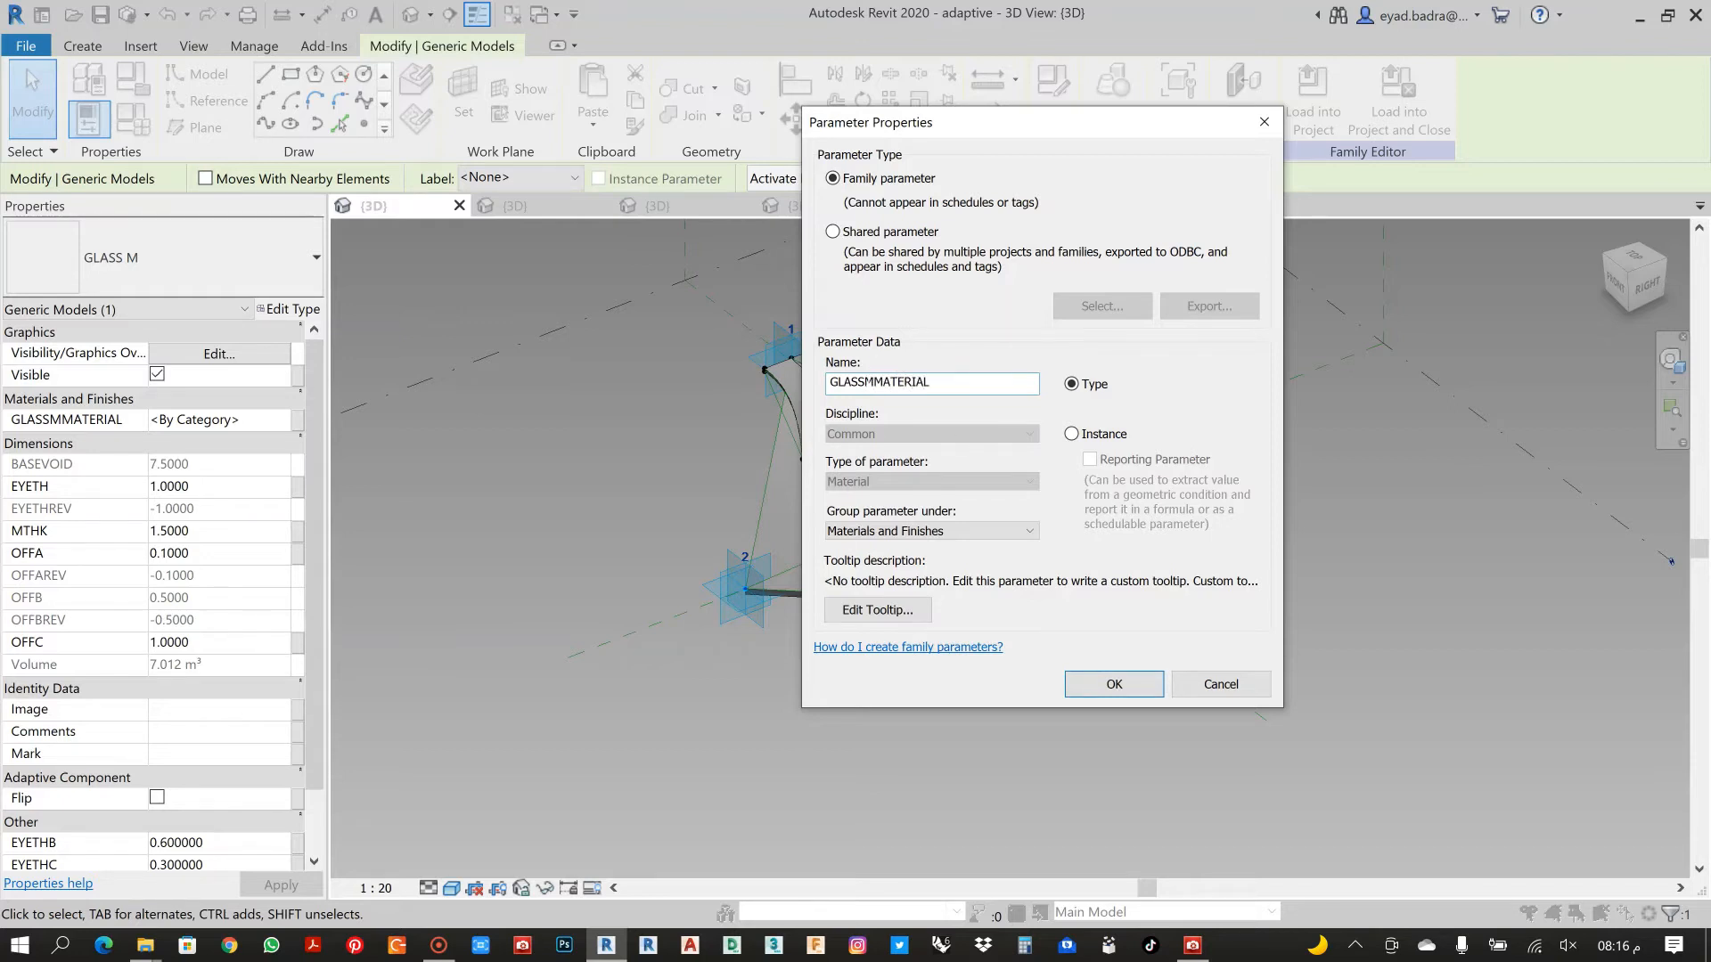
pyautogui.click(1088, 440)
pyautogui.click(1113, 683)
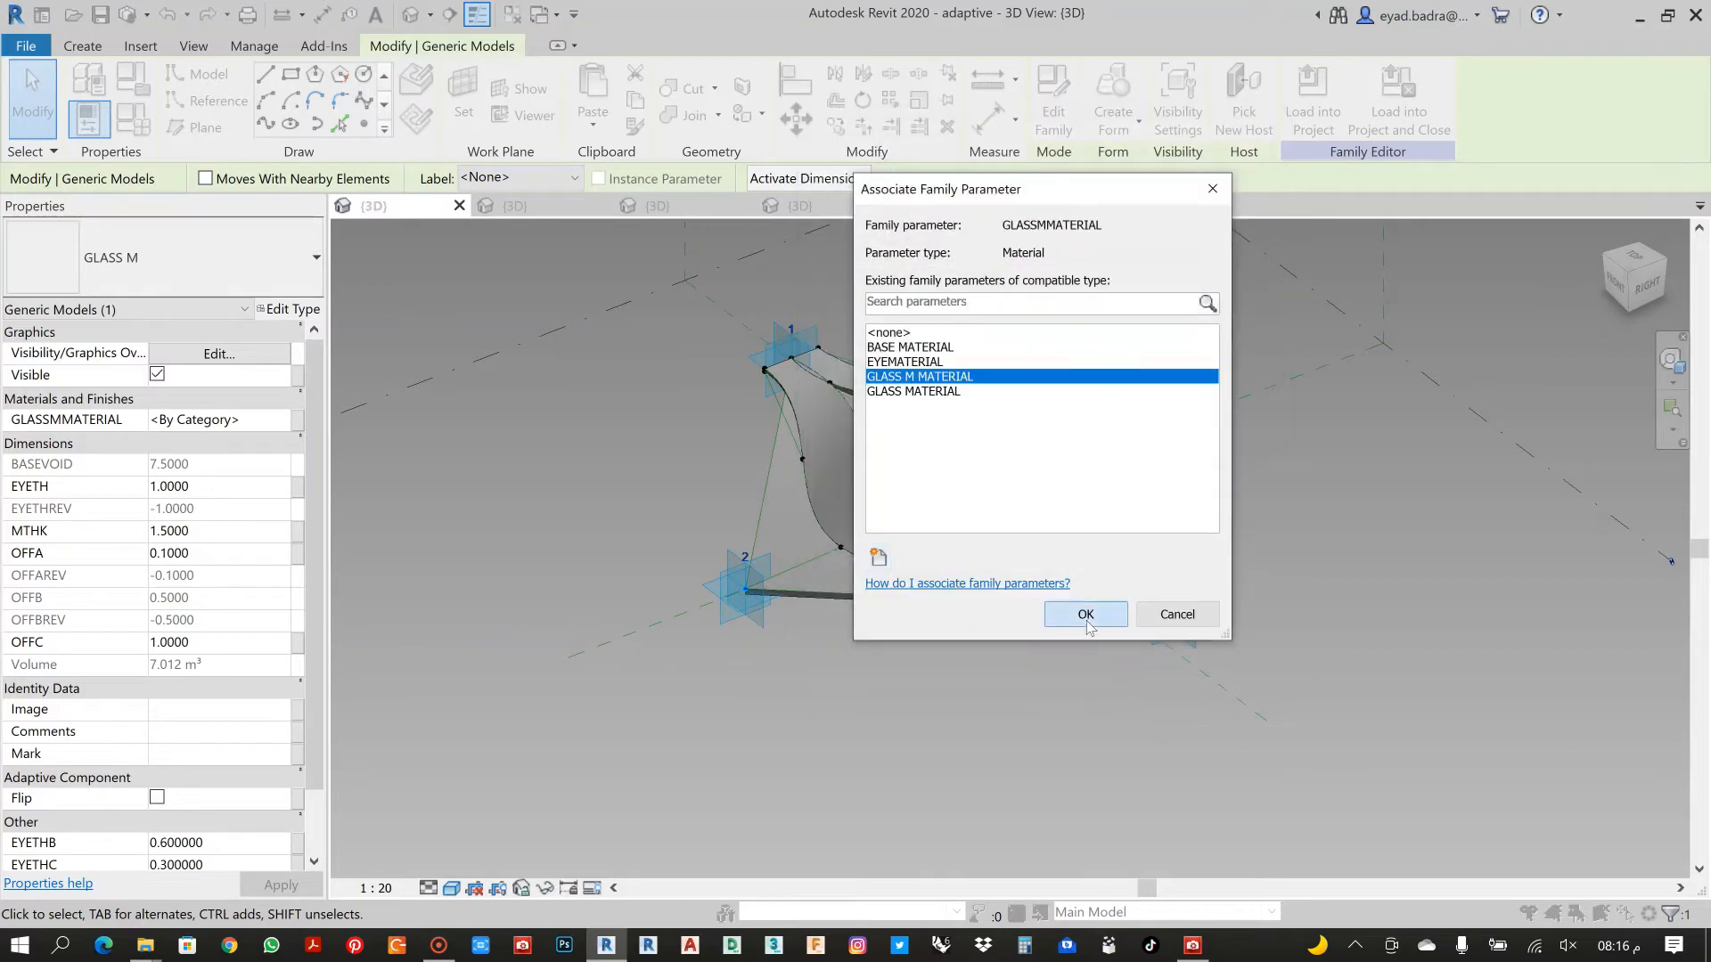
pyautogui.click(1085, 615)
pyautogui.click(1404, 560)
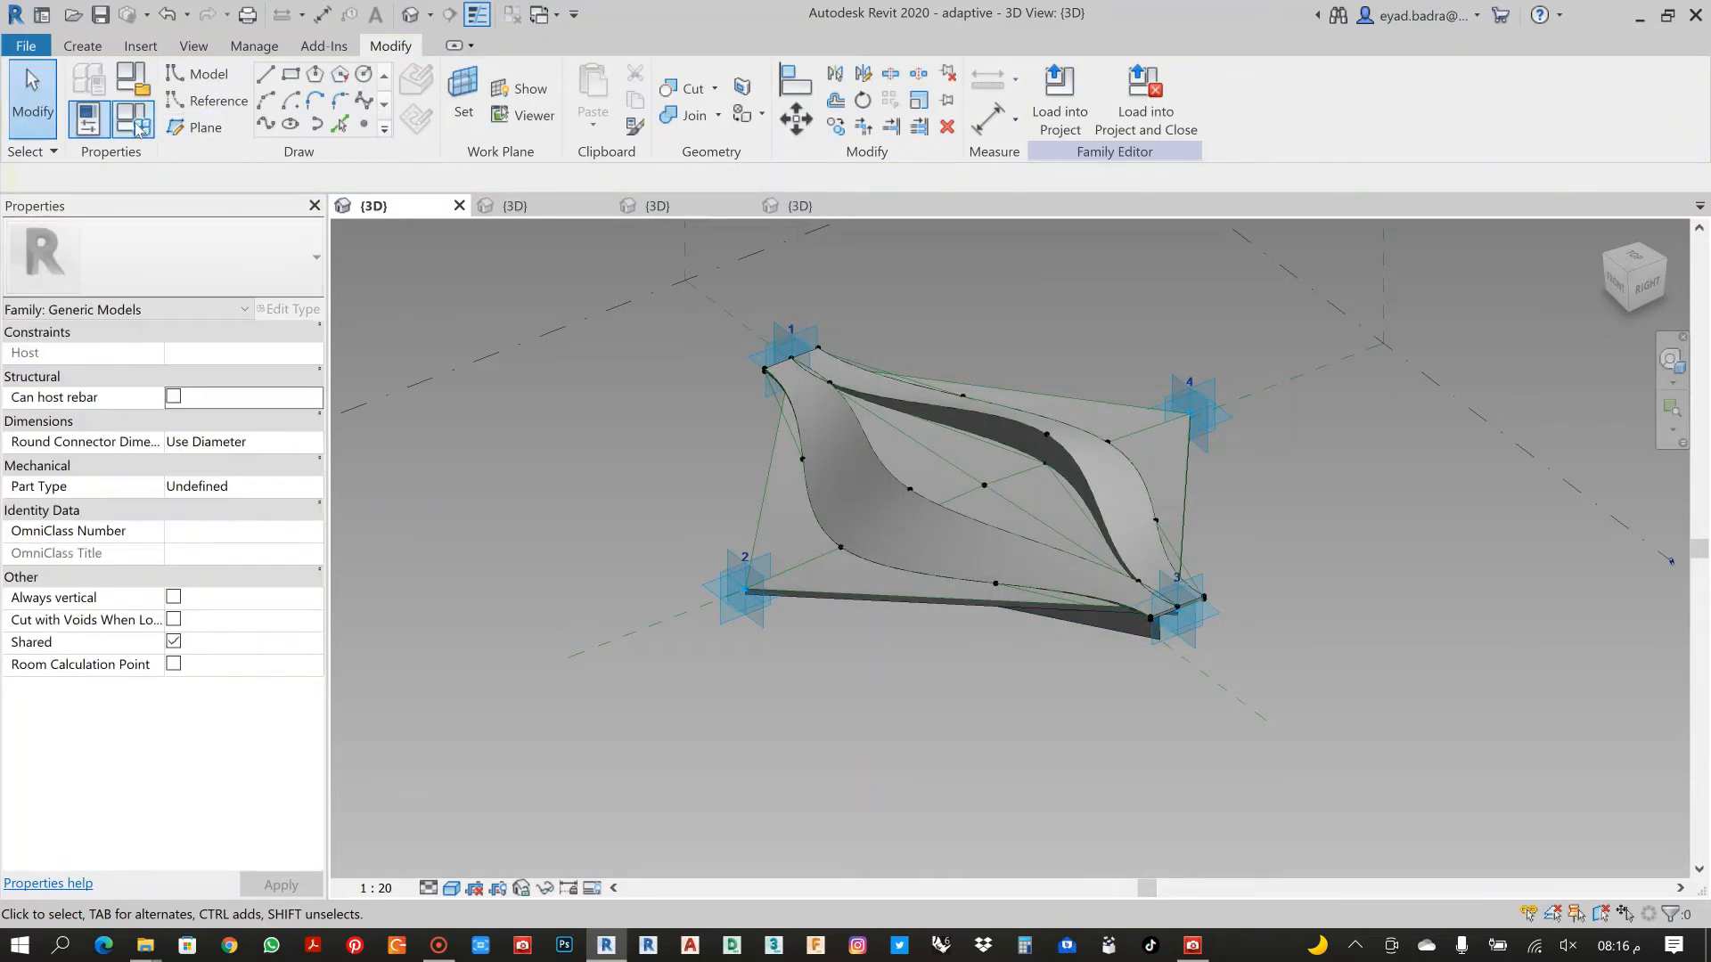
# Check the material parameters of the base, eye, glass M and glass in the family types
pyautogui.click(138, 129)
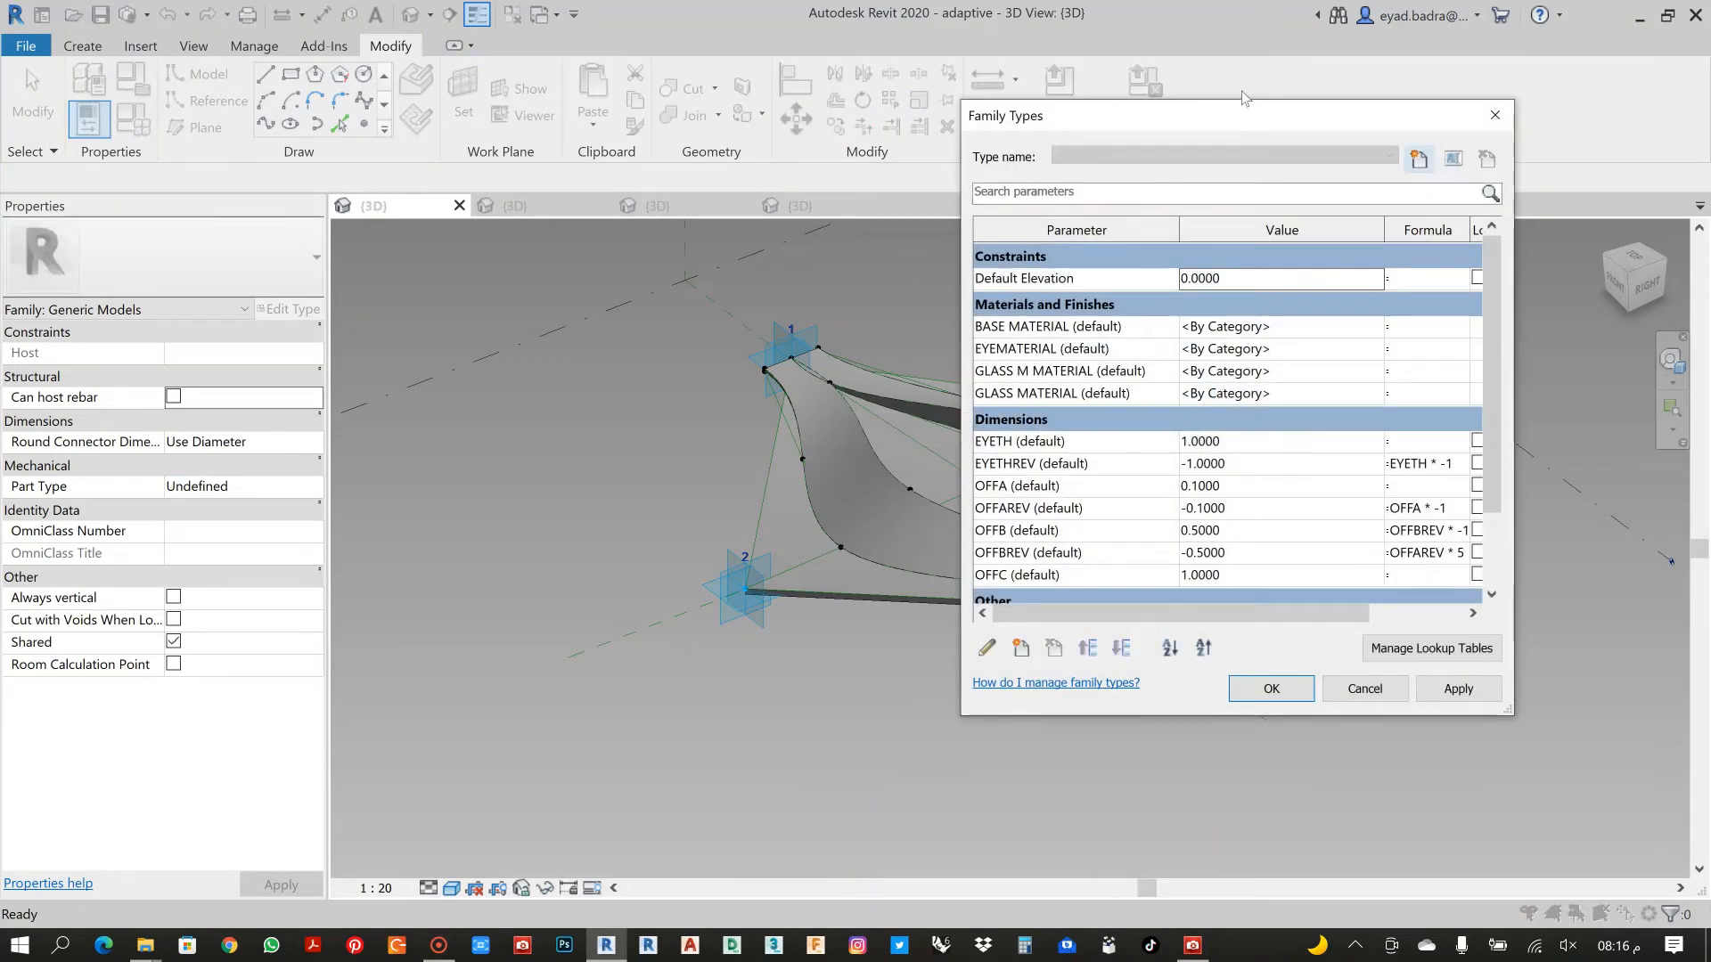
pyautogui.moveTo(1223, 115); pyautogui.dragTo(338, 98)
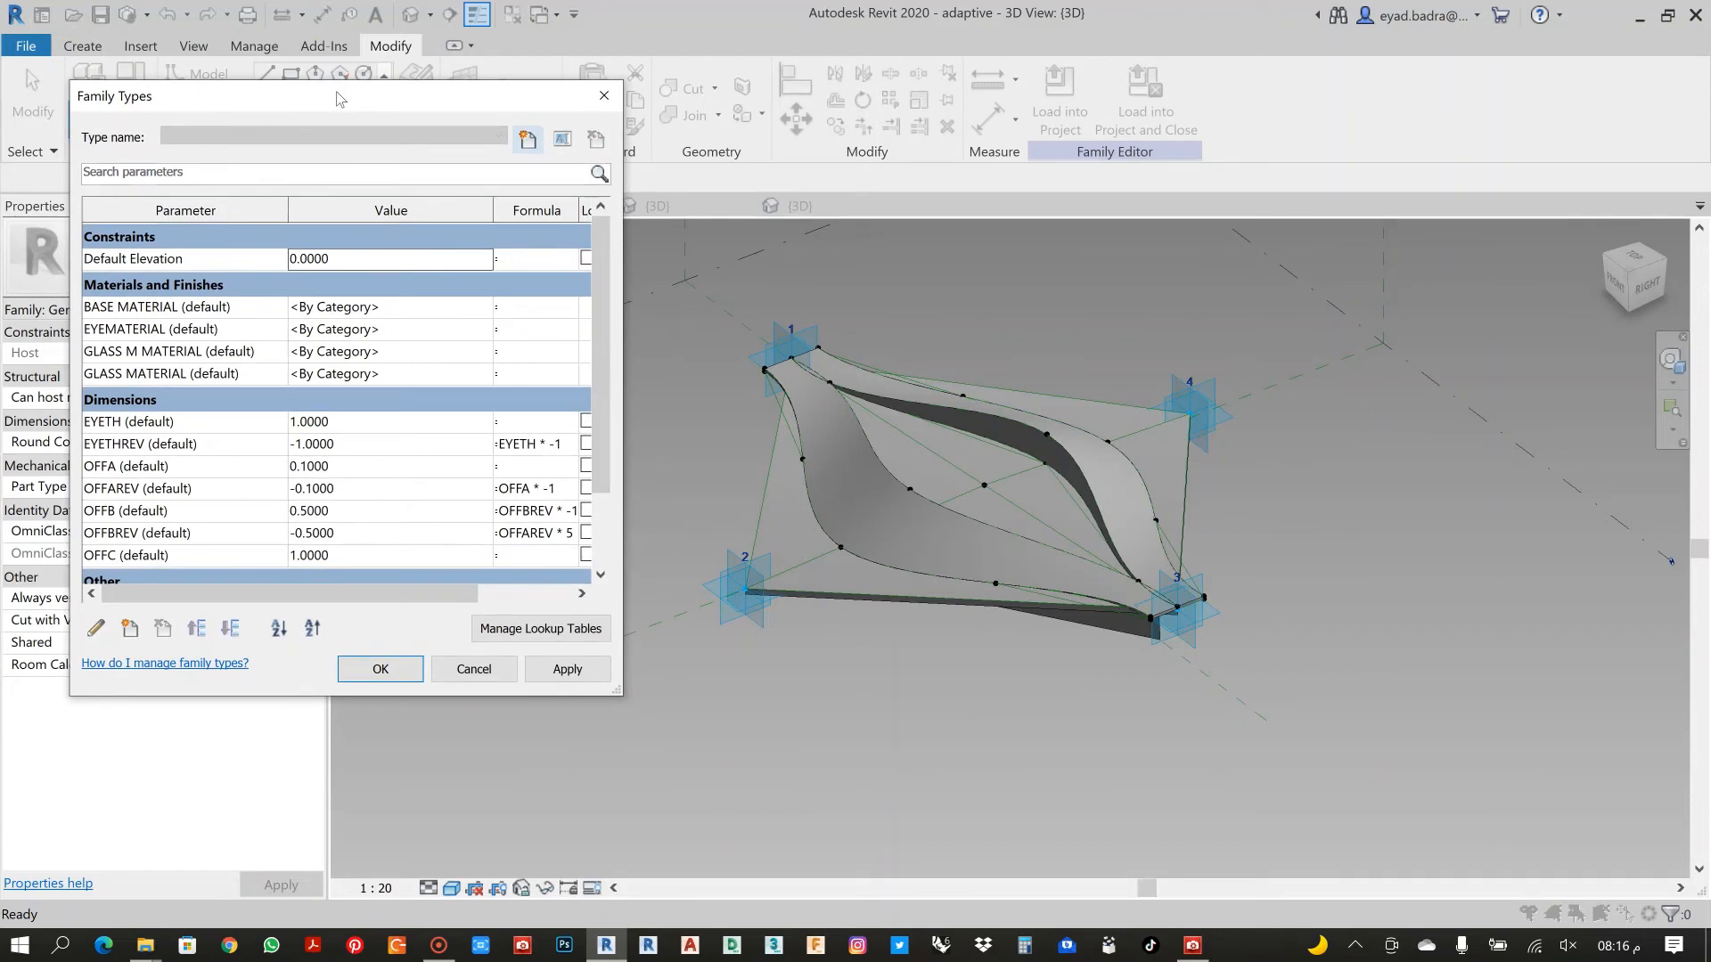
pyautogui.click(380, 669)
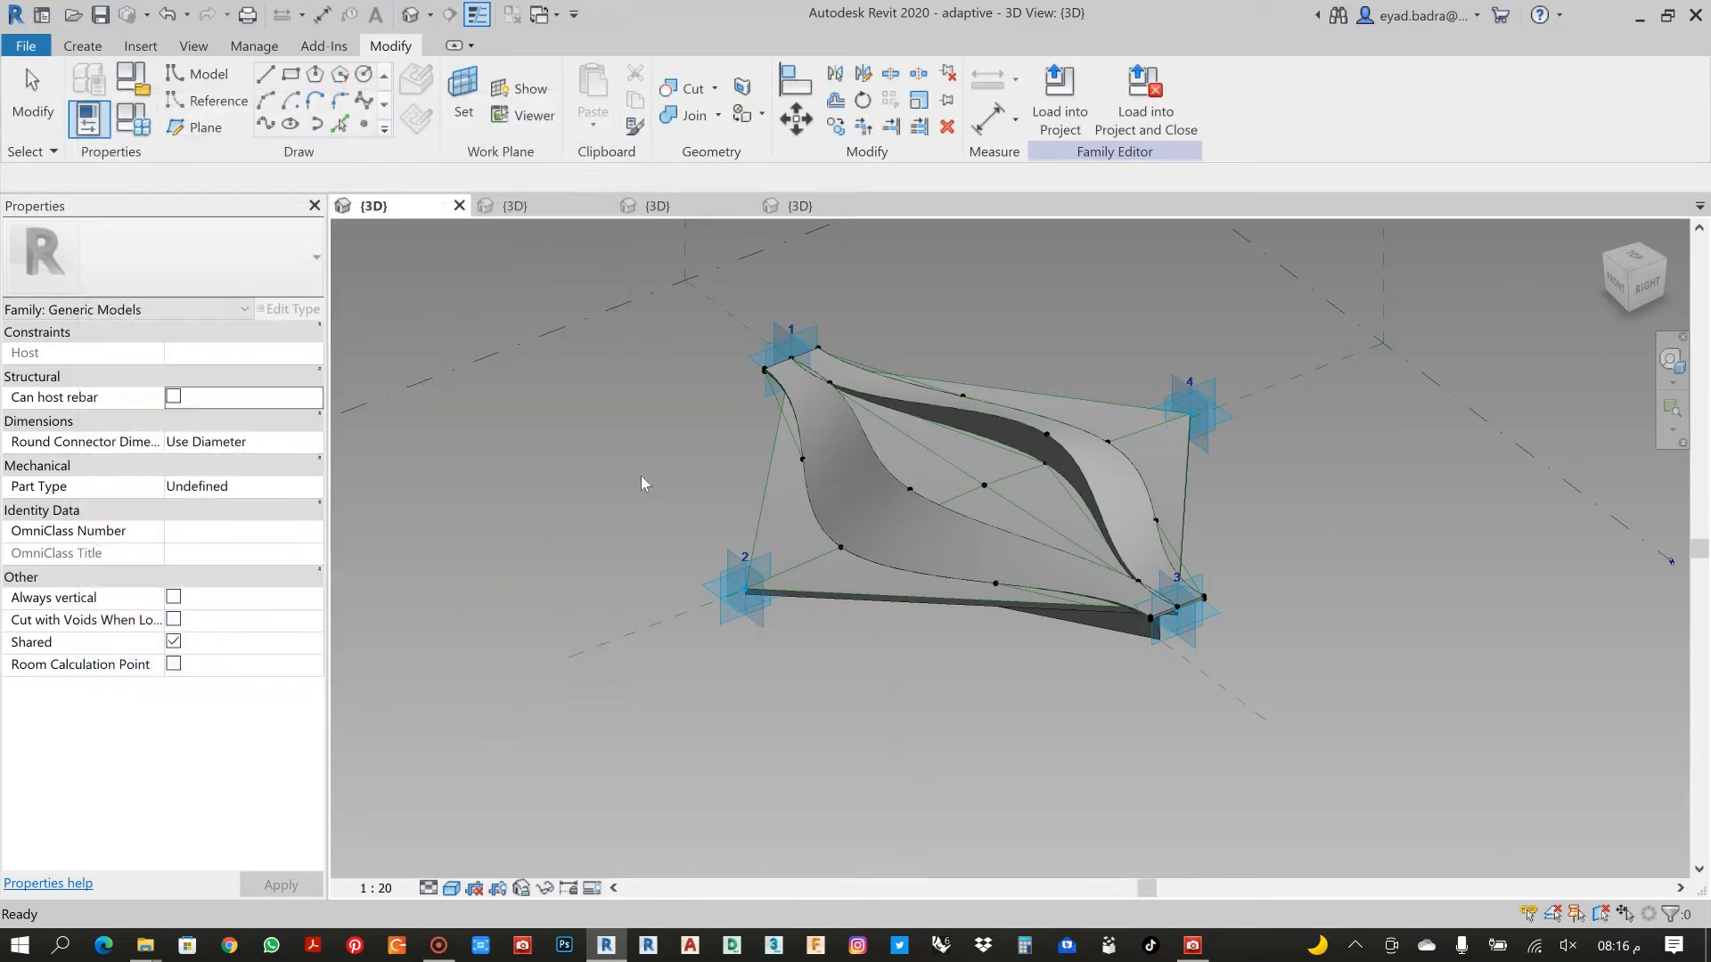
pyautogui.scroll(-3, 640, 476)
pyautogui.keyDown('shift'); pyautogui.moveTo(649, 536); pyautogui.dragTo(733, 556, button='middle'); pyautogui.keyUp('shift')
pyautogui.scroll(-1, 701, 595)
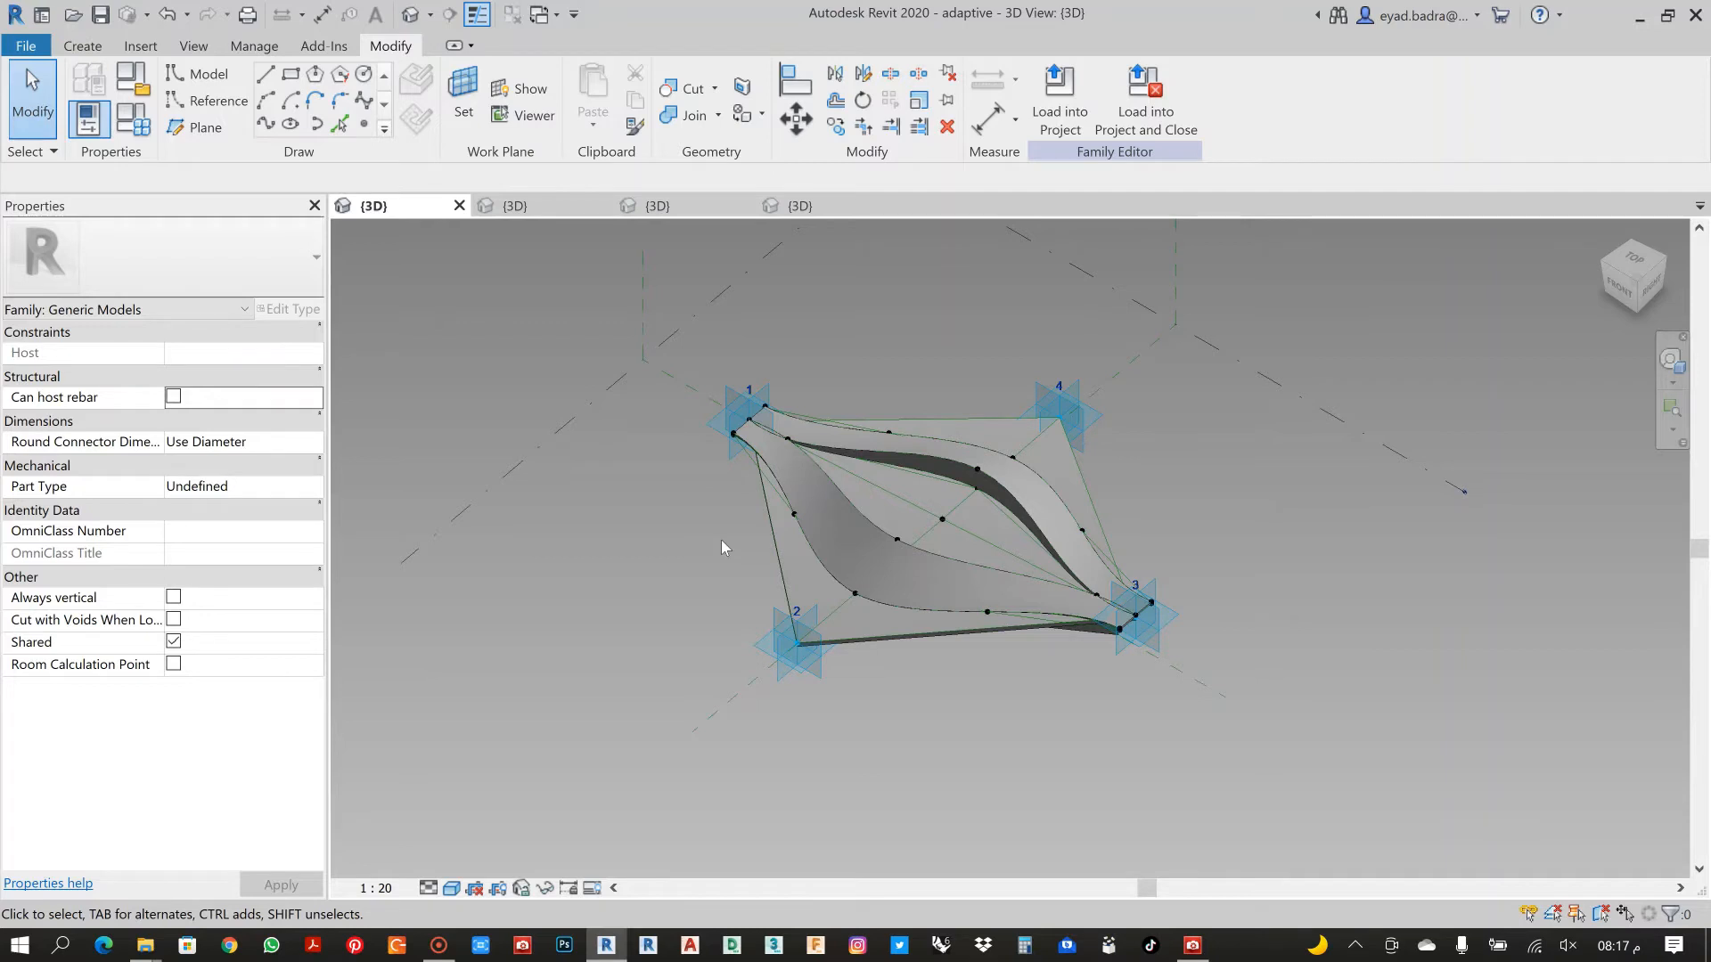
pyautogui.scroll(-2, 650, 535)
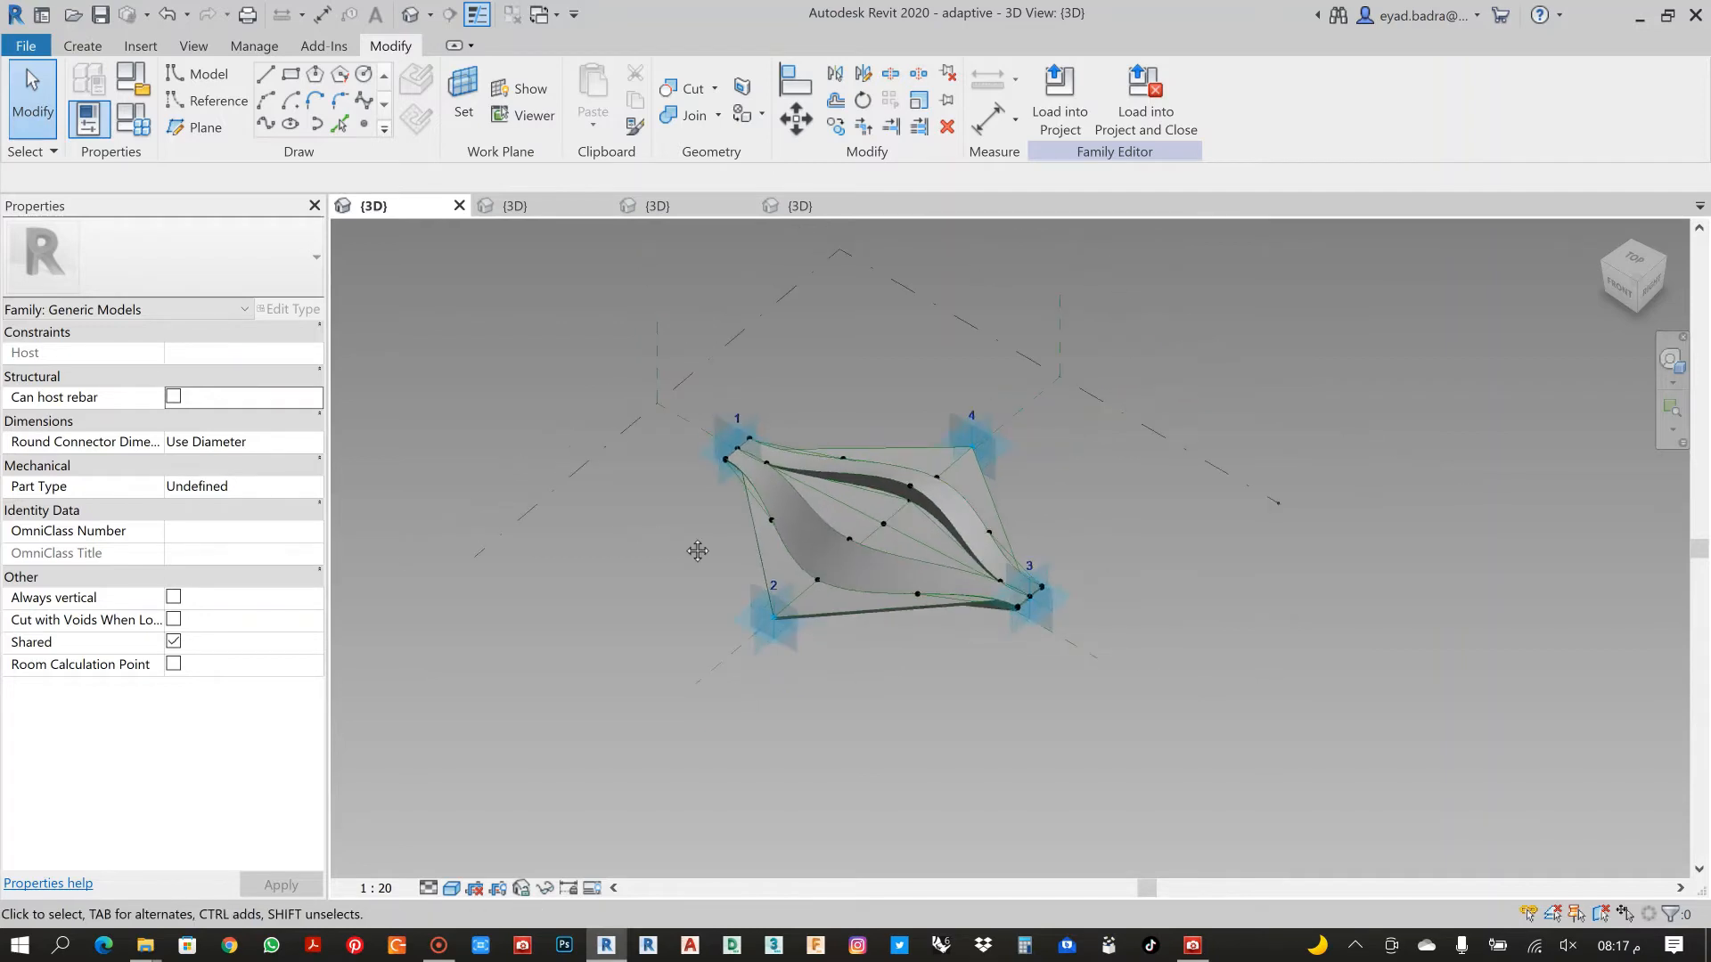
pyautogui.scroll(2, 713, 560)
pyautogui.moveTo(650, 535); pyautogui.dragTo(698, 543, button='middle')
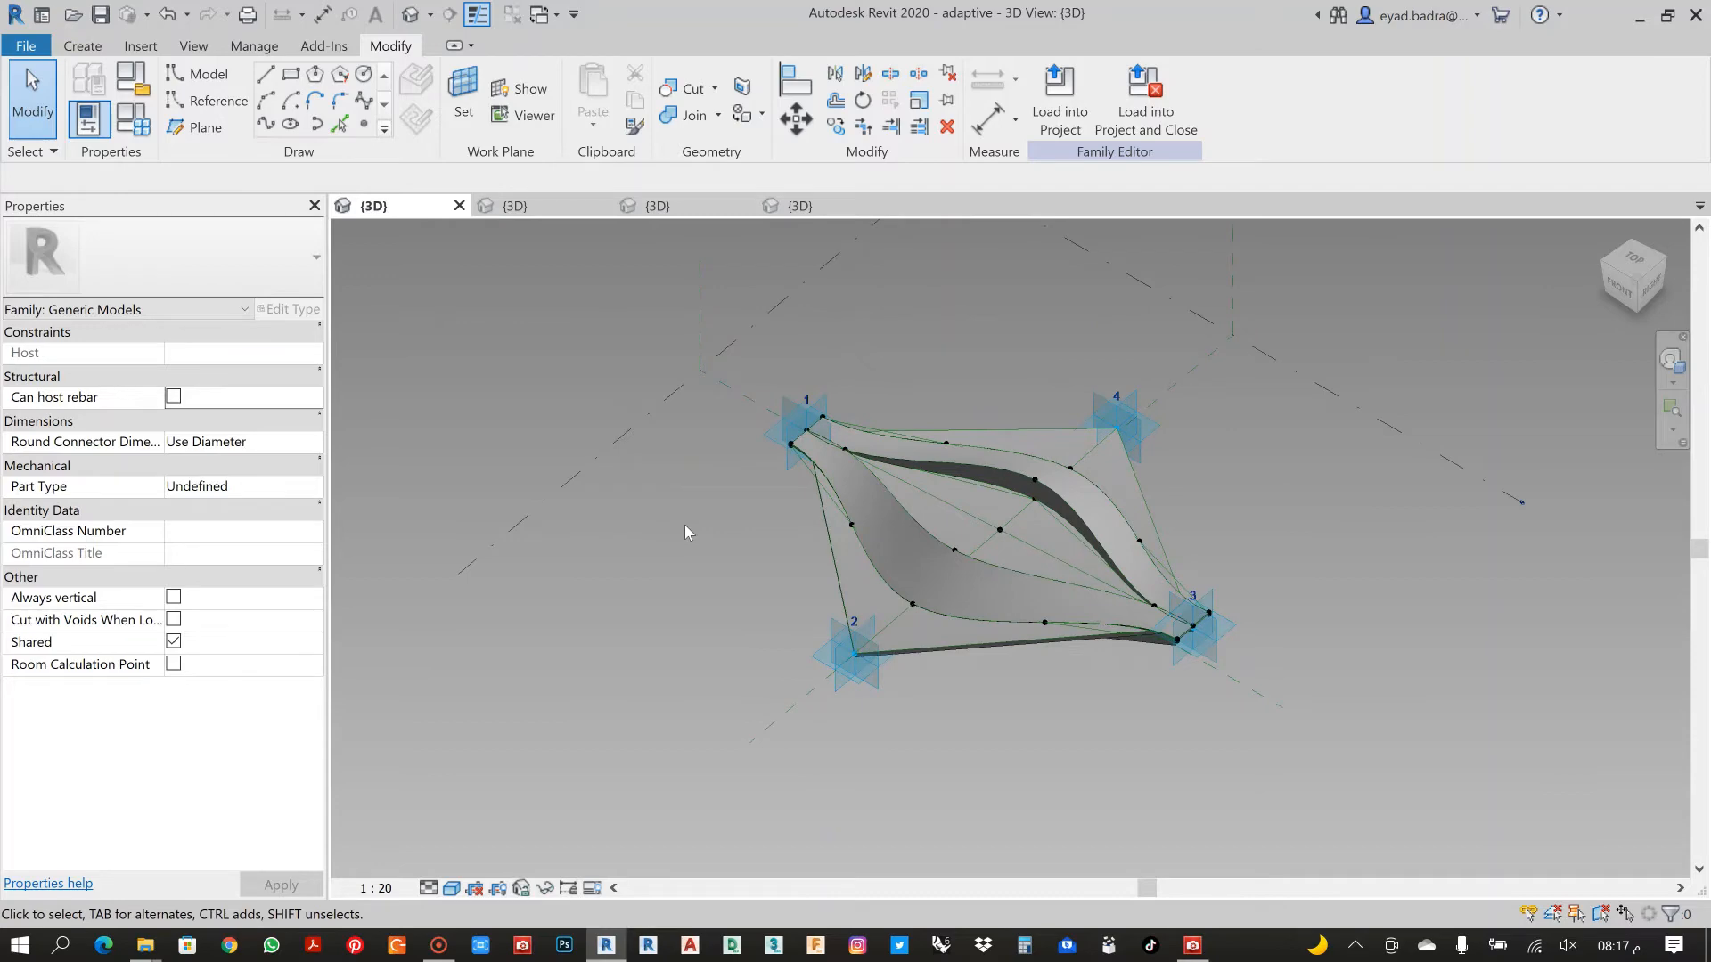
# Create a new family from the Metric Curtain Panel Pattern Based template
pyautogui.click(42, 16)
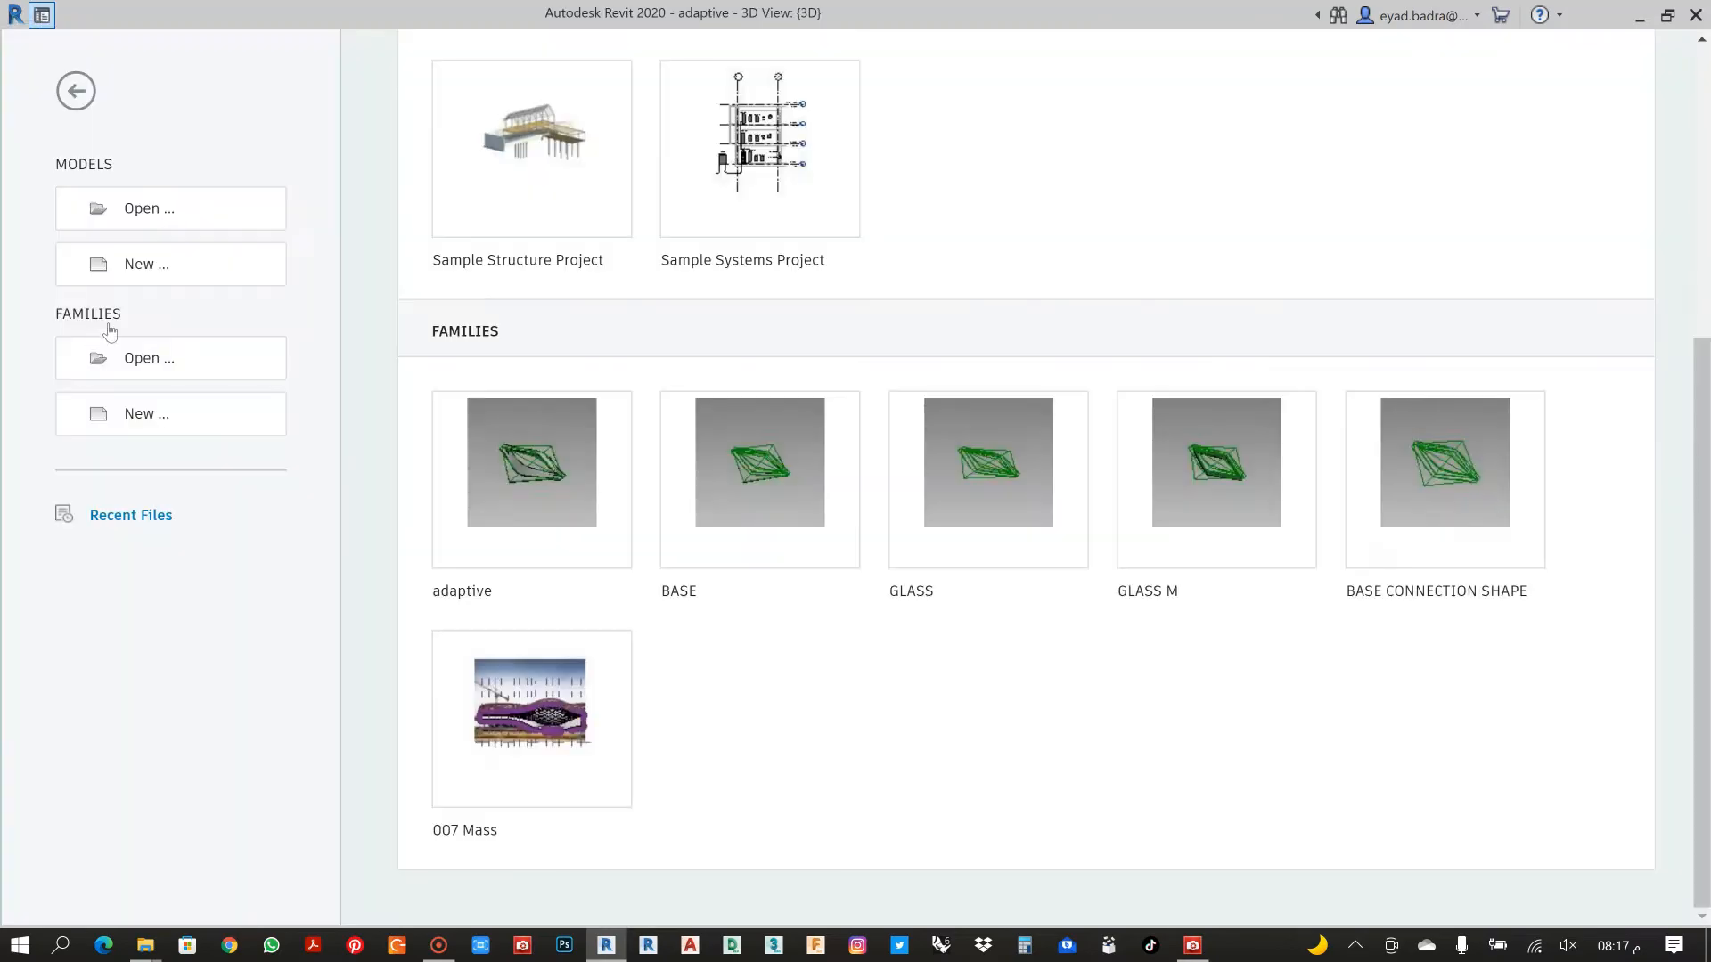
pyautogui.click(144, 429)
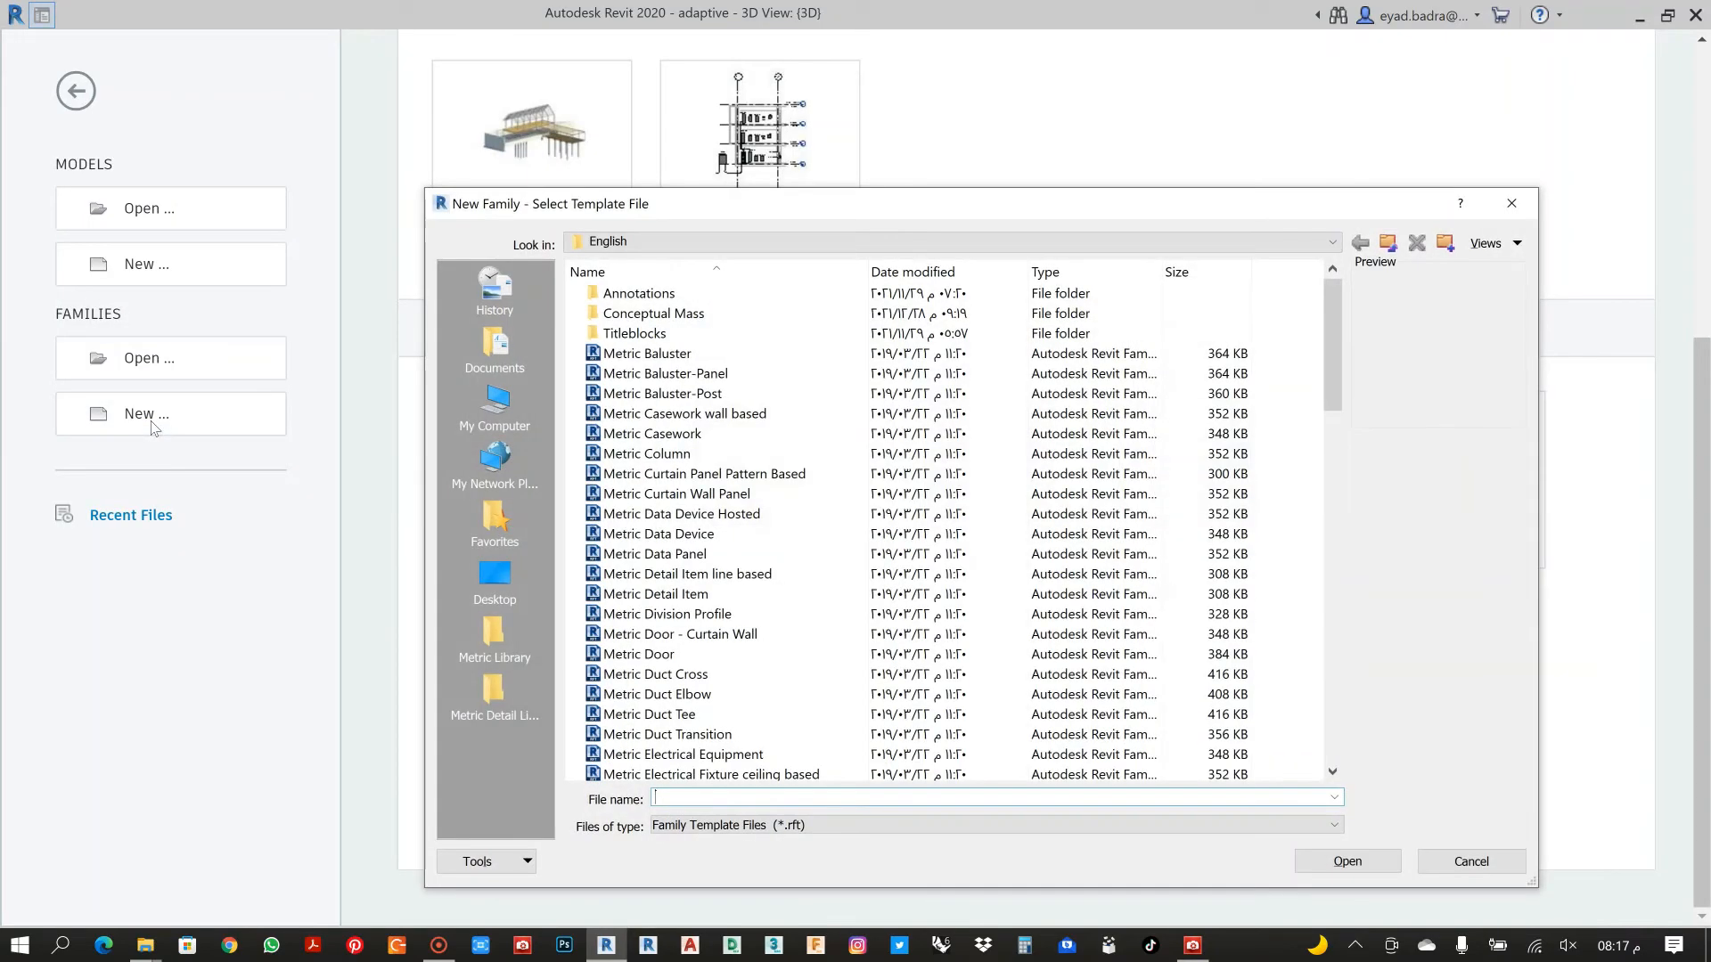
pyautogui.scroll(-1, 822, 473)
pyautogui.scroll(3, 785, 535)
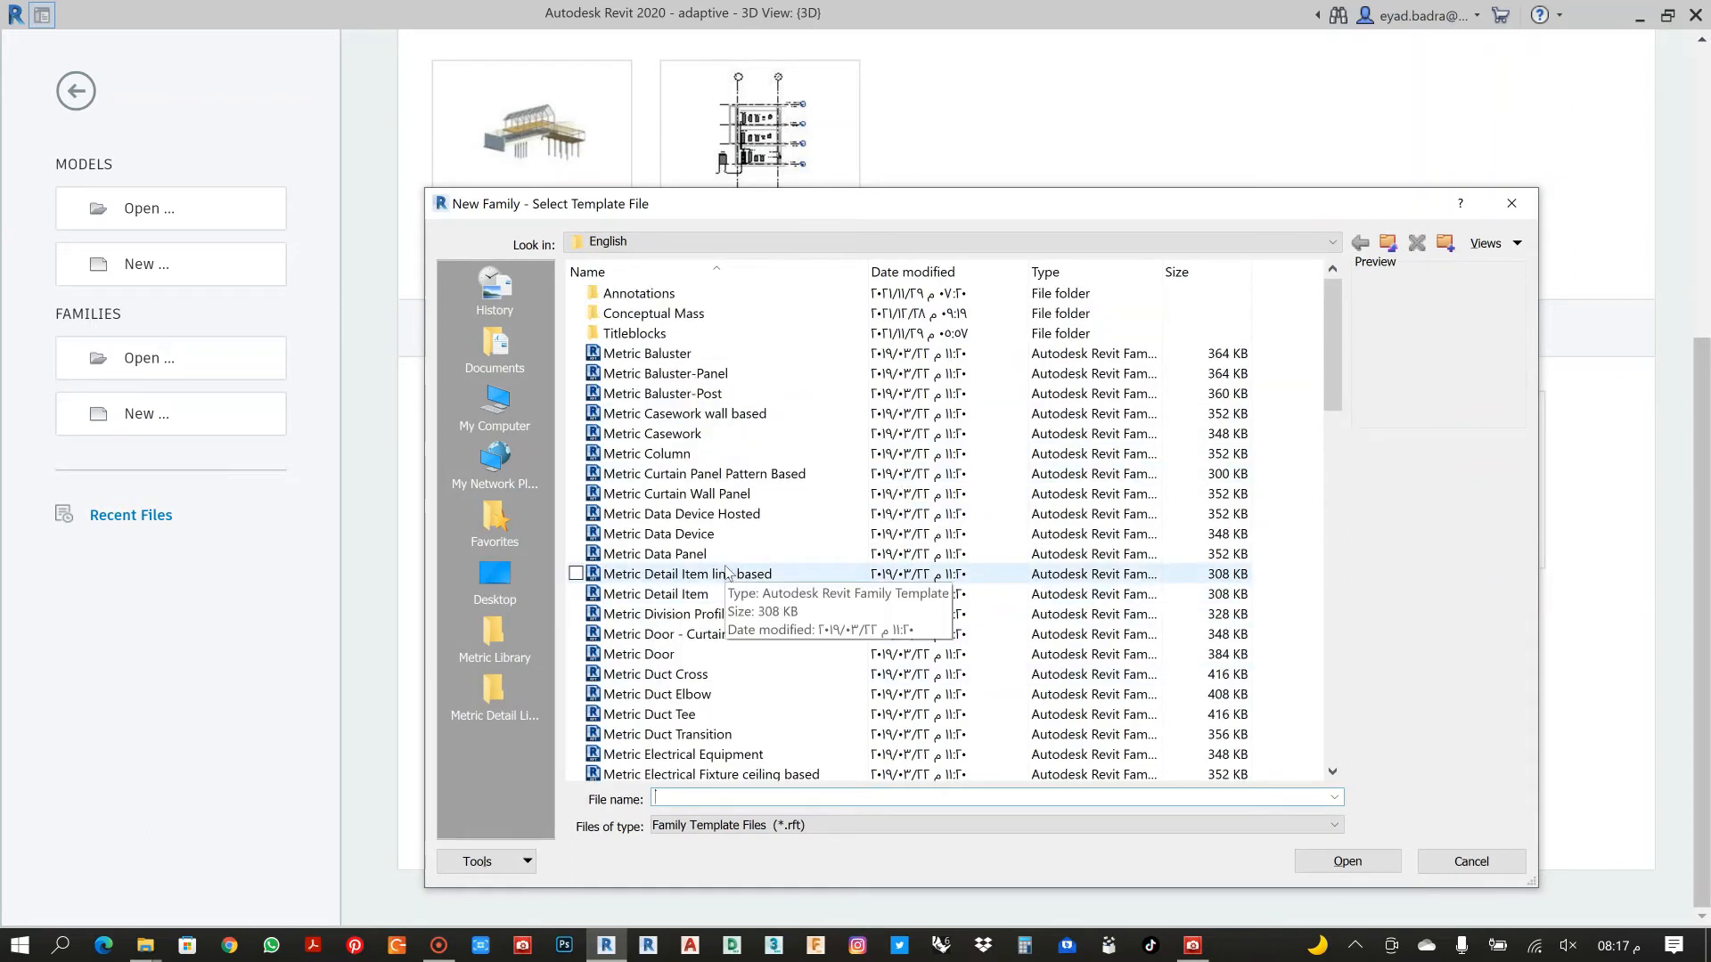
pyautogui.click(731, 478)
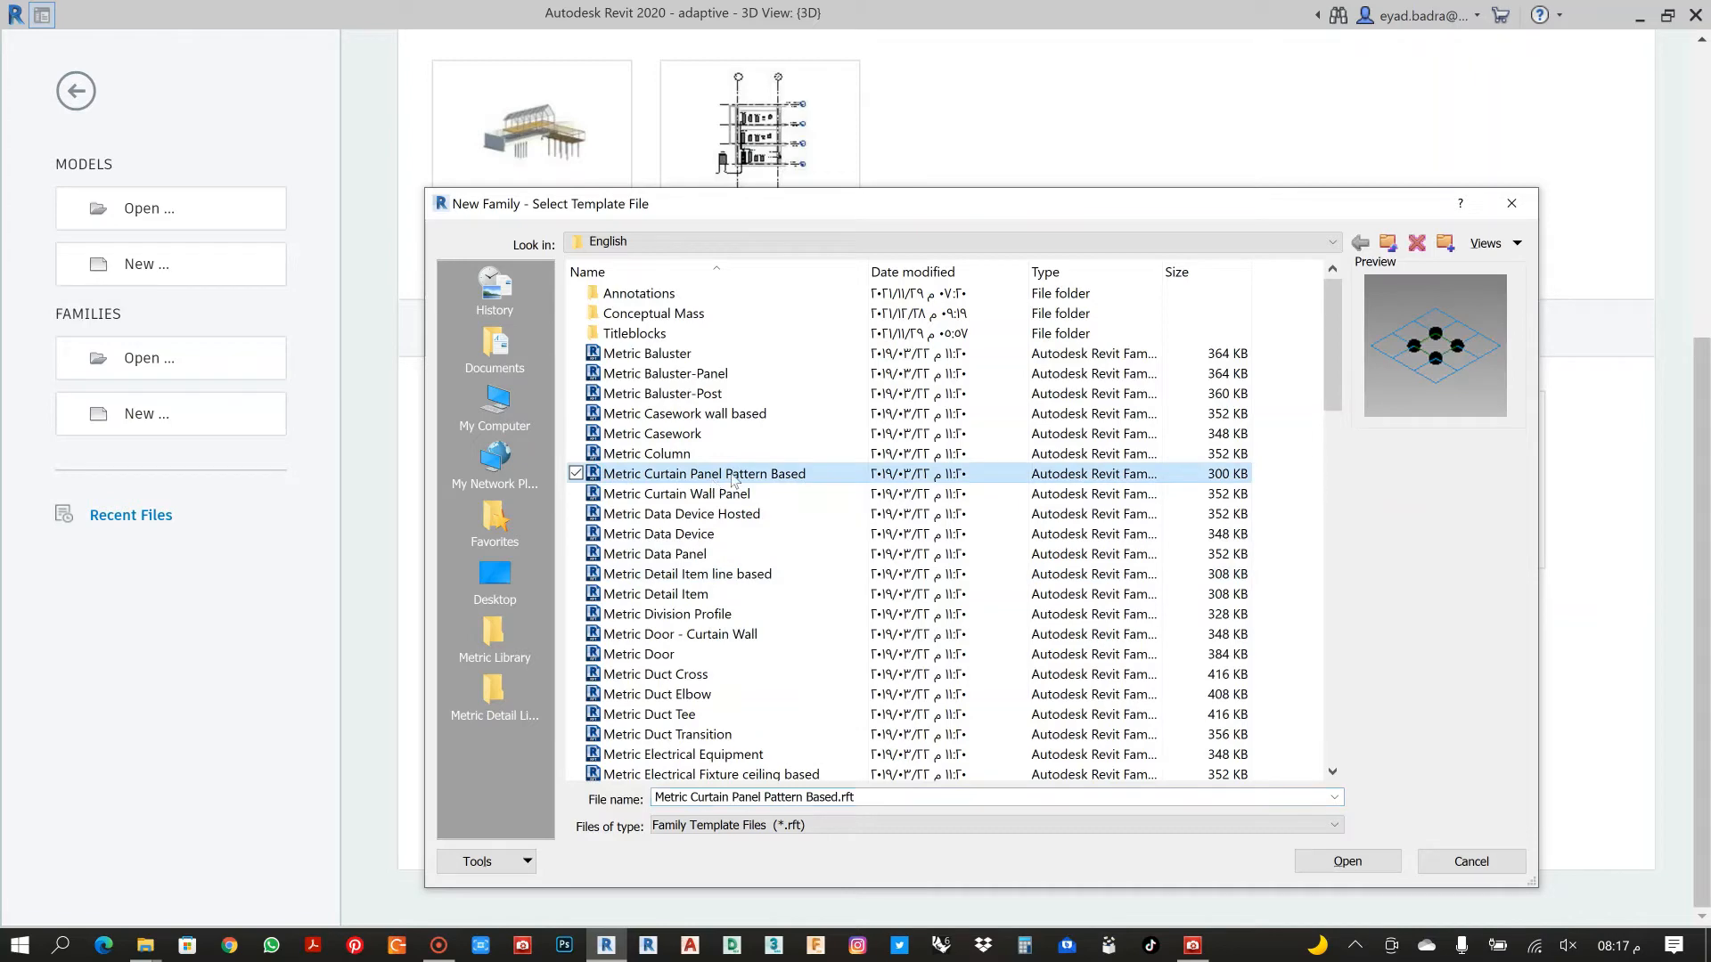
pyautogui.click(1377, 862)
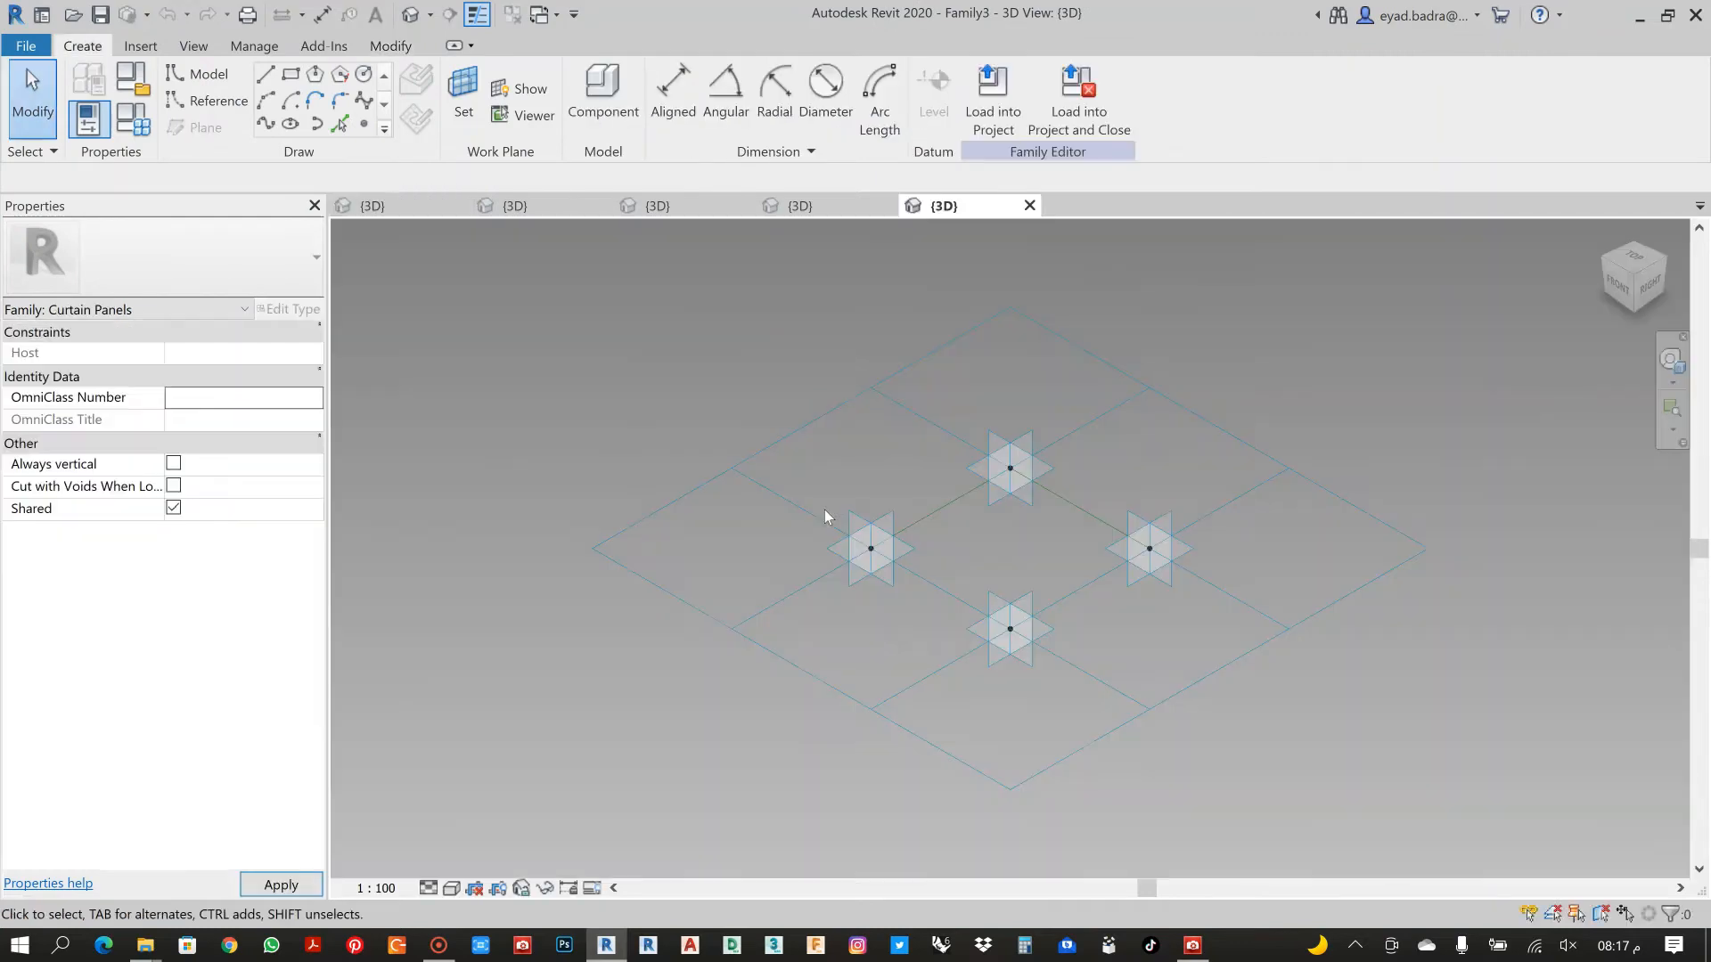
pyautogui.scroll(-1, 838, 437)
pyautogui.moveTo(842, 438); pyautogui.dragTo(795, 453, button='middle')
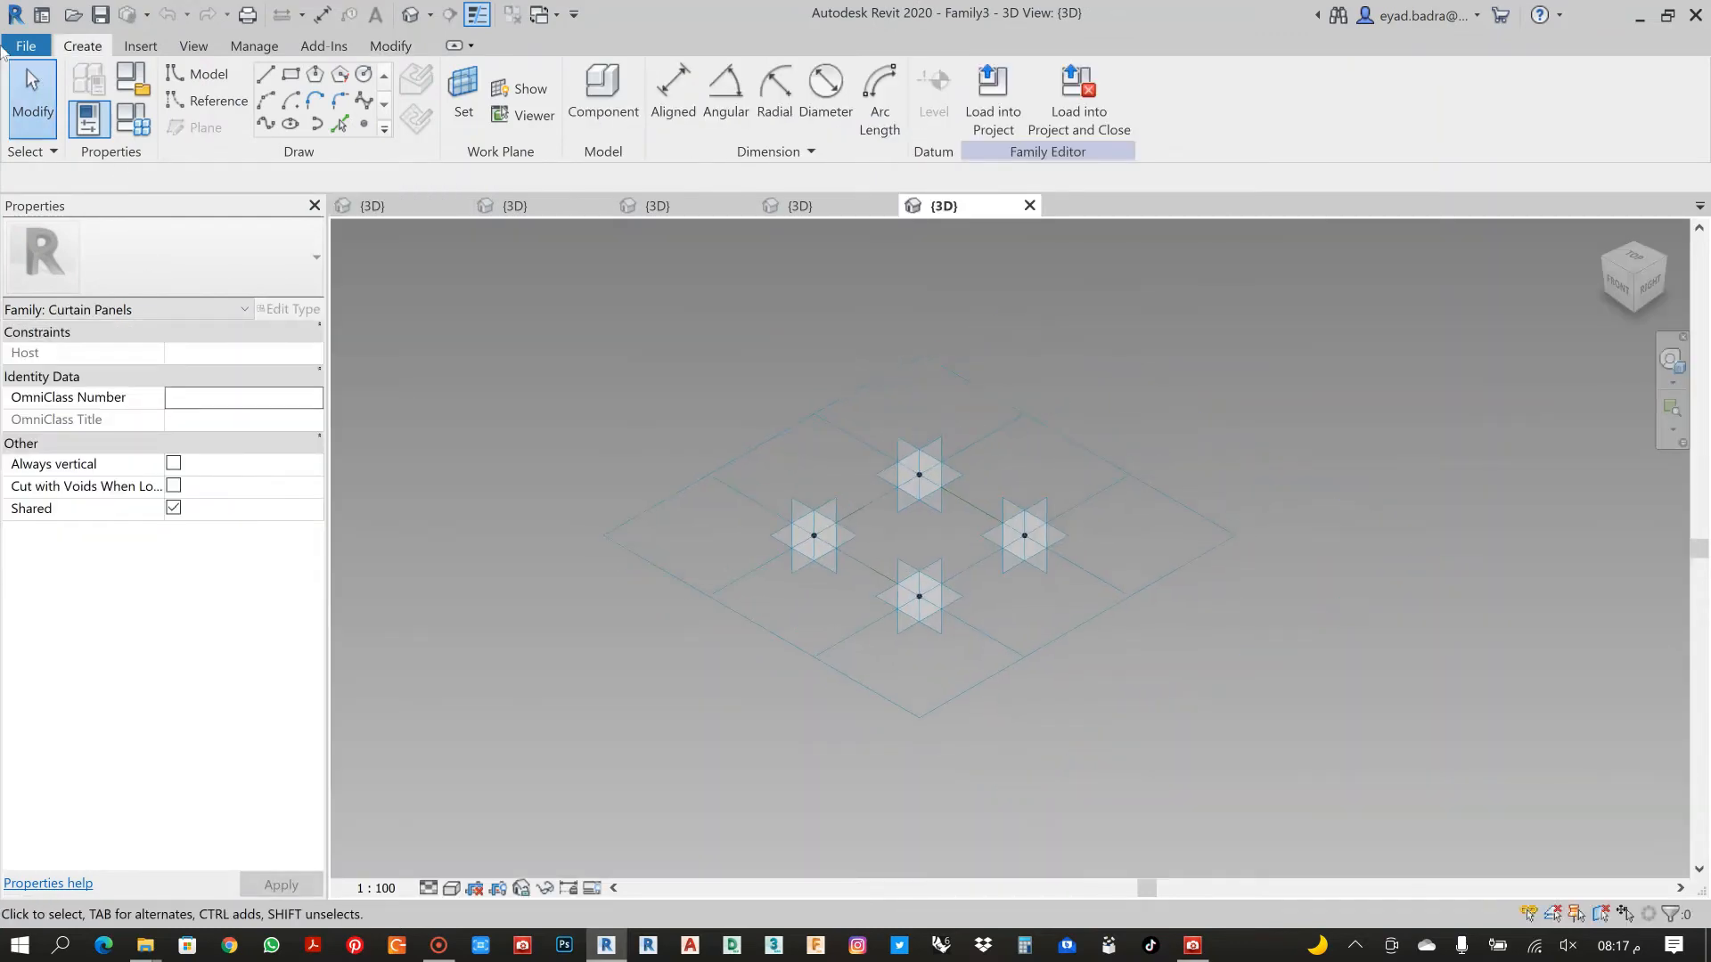
# Open the recent 007 Mass family and examine its rhomboid divided surface in the East elevation
pyautogui.click(40, 16)
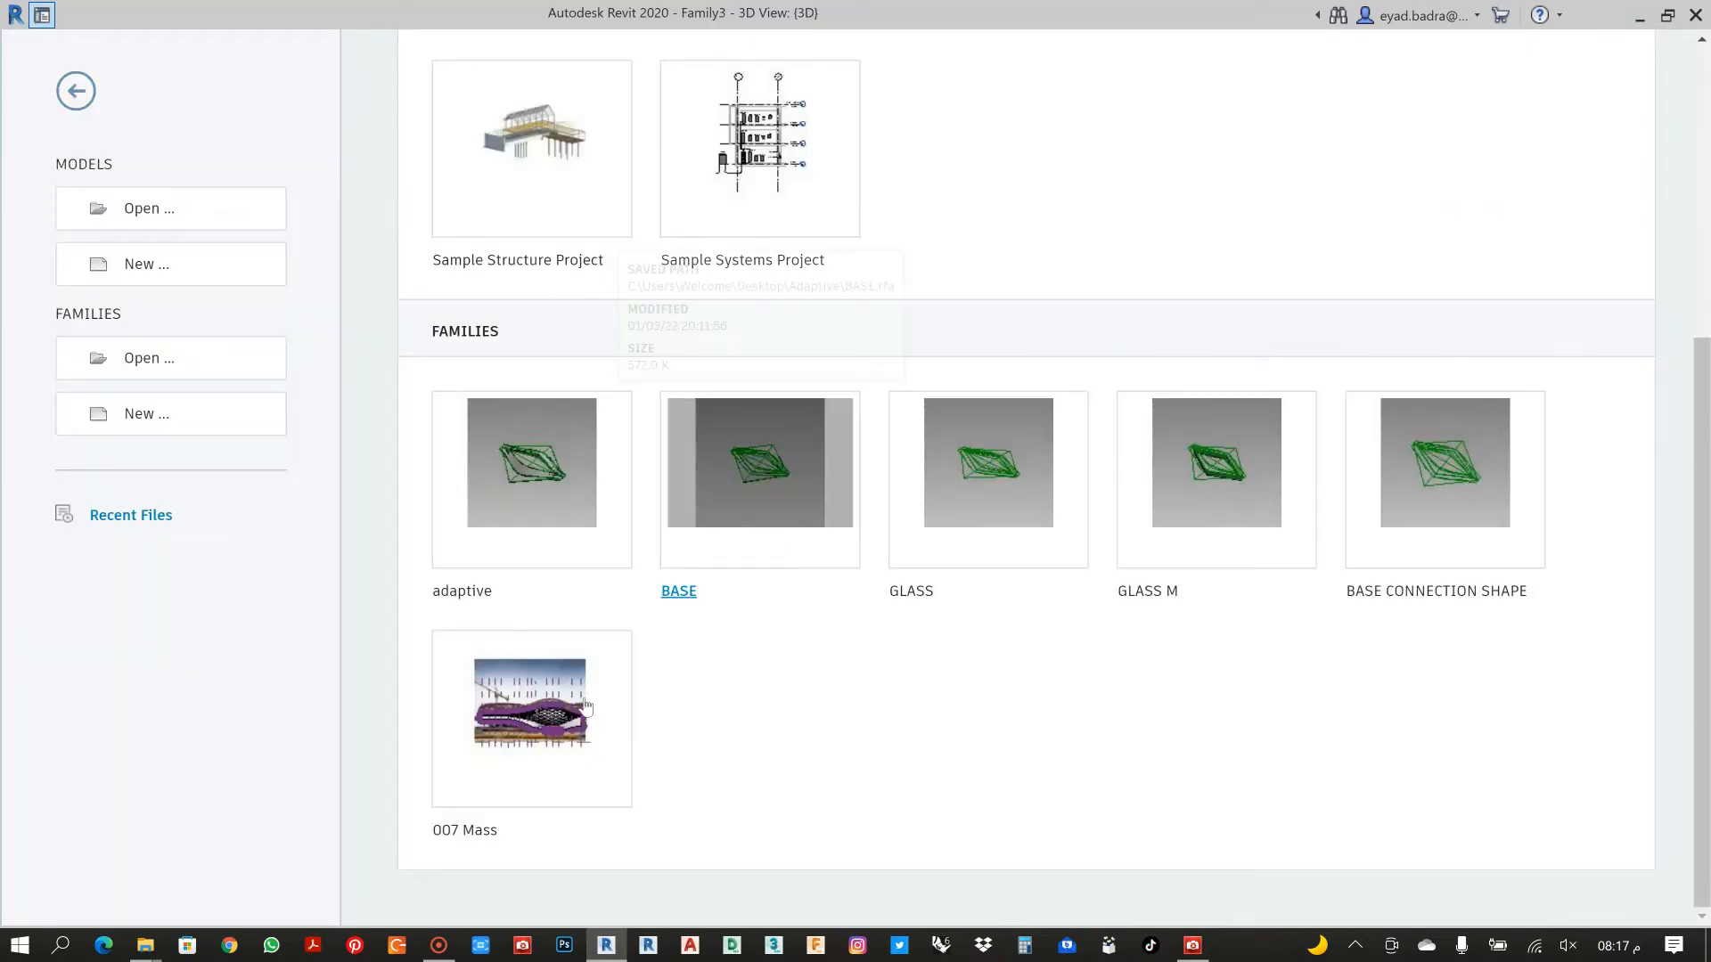
pyautogui.click(575, 707)
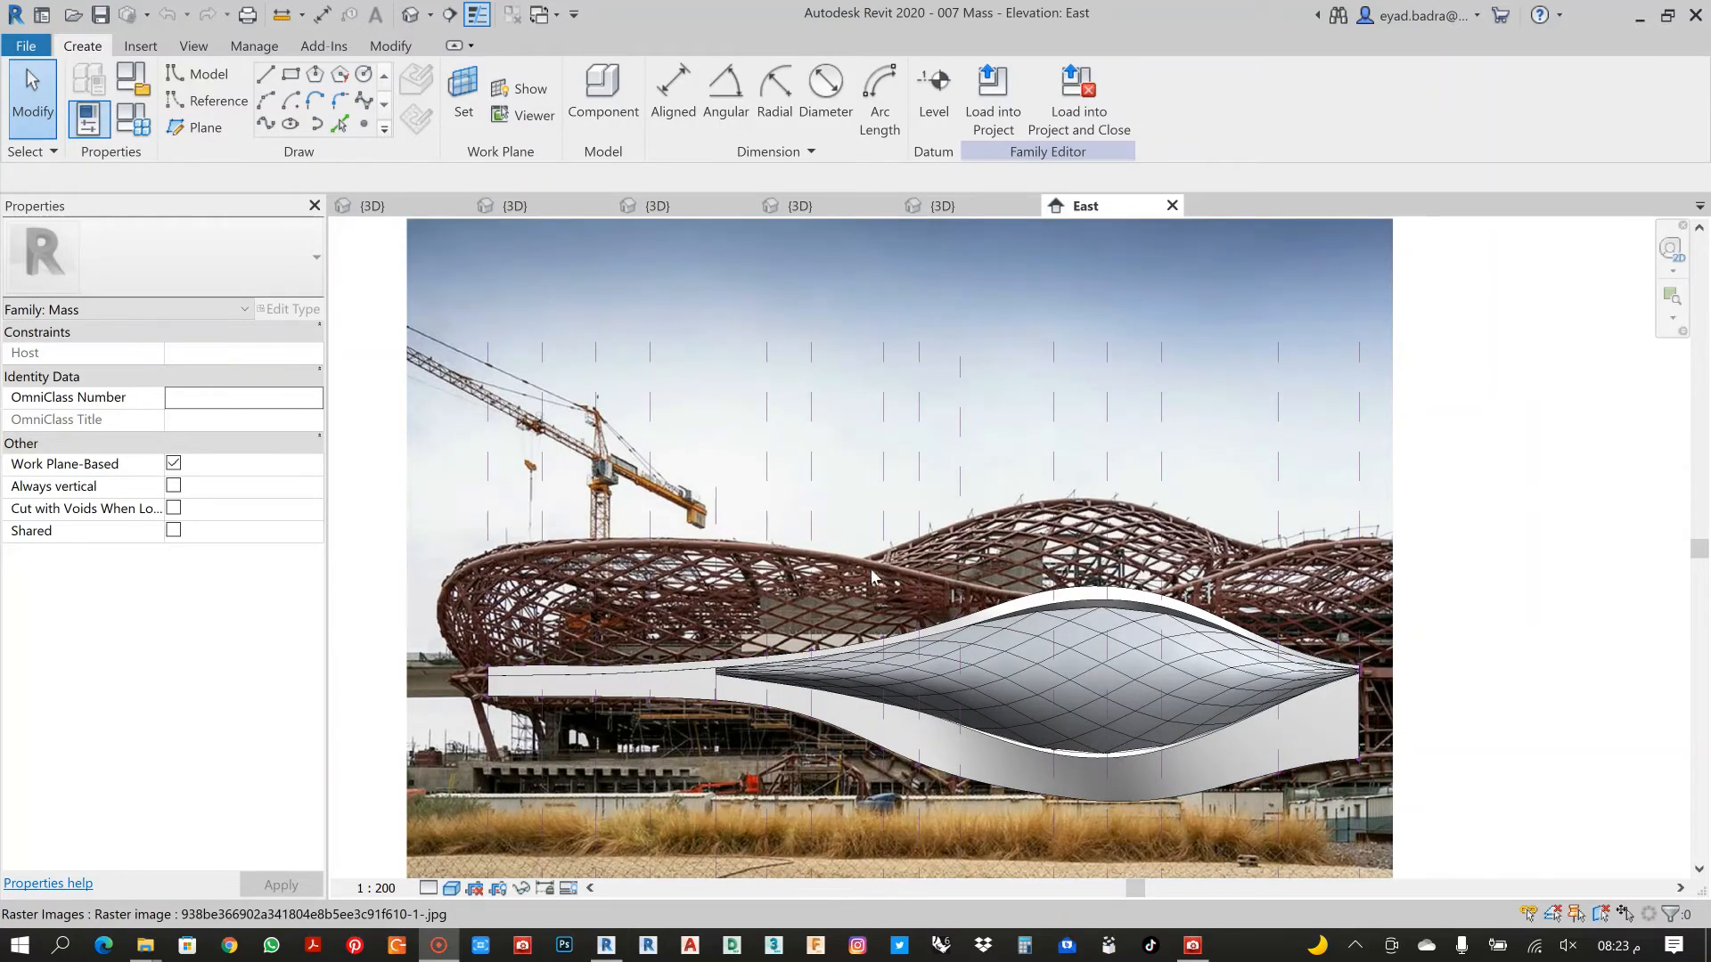
pyautogui.scroll(-2, 872, 577)
pyautogui.scroll(5, 1027, 610)
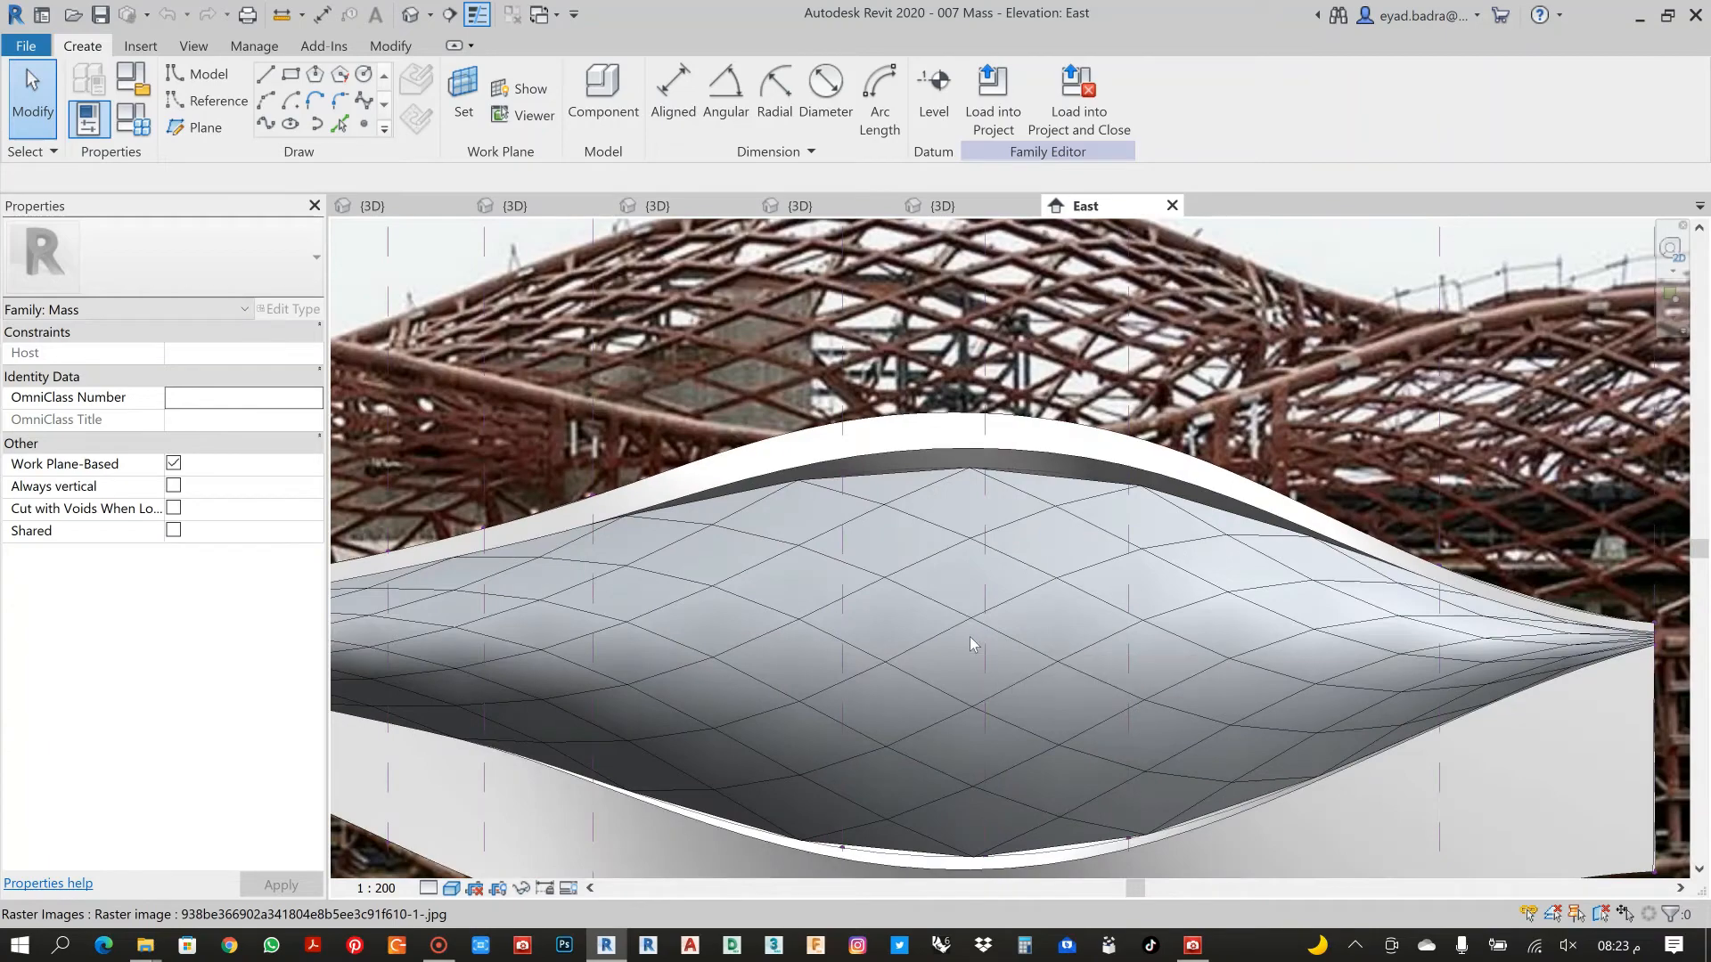
pyautogui.scroll(1, 938, 559)
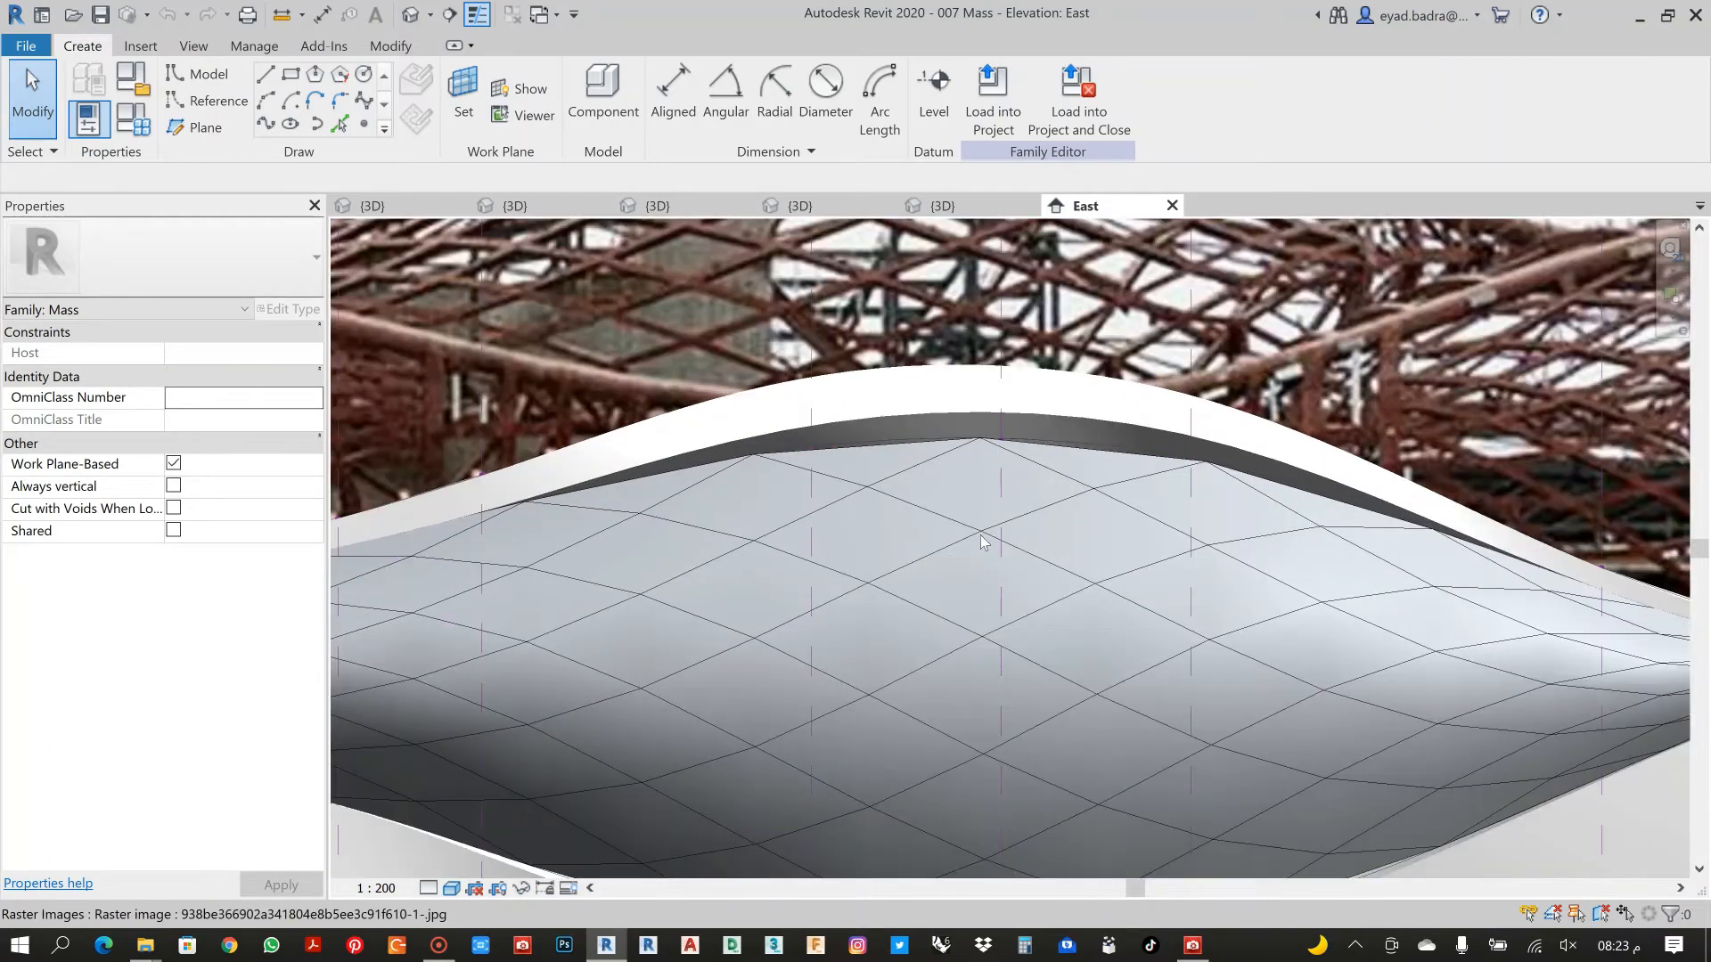
pyautogui.scroll(-2, 995, 532)
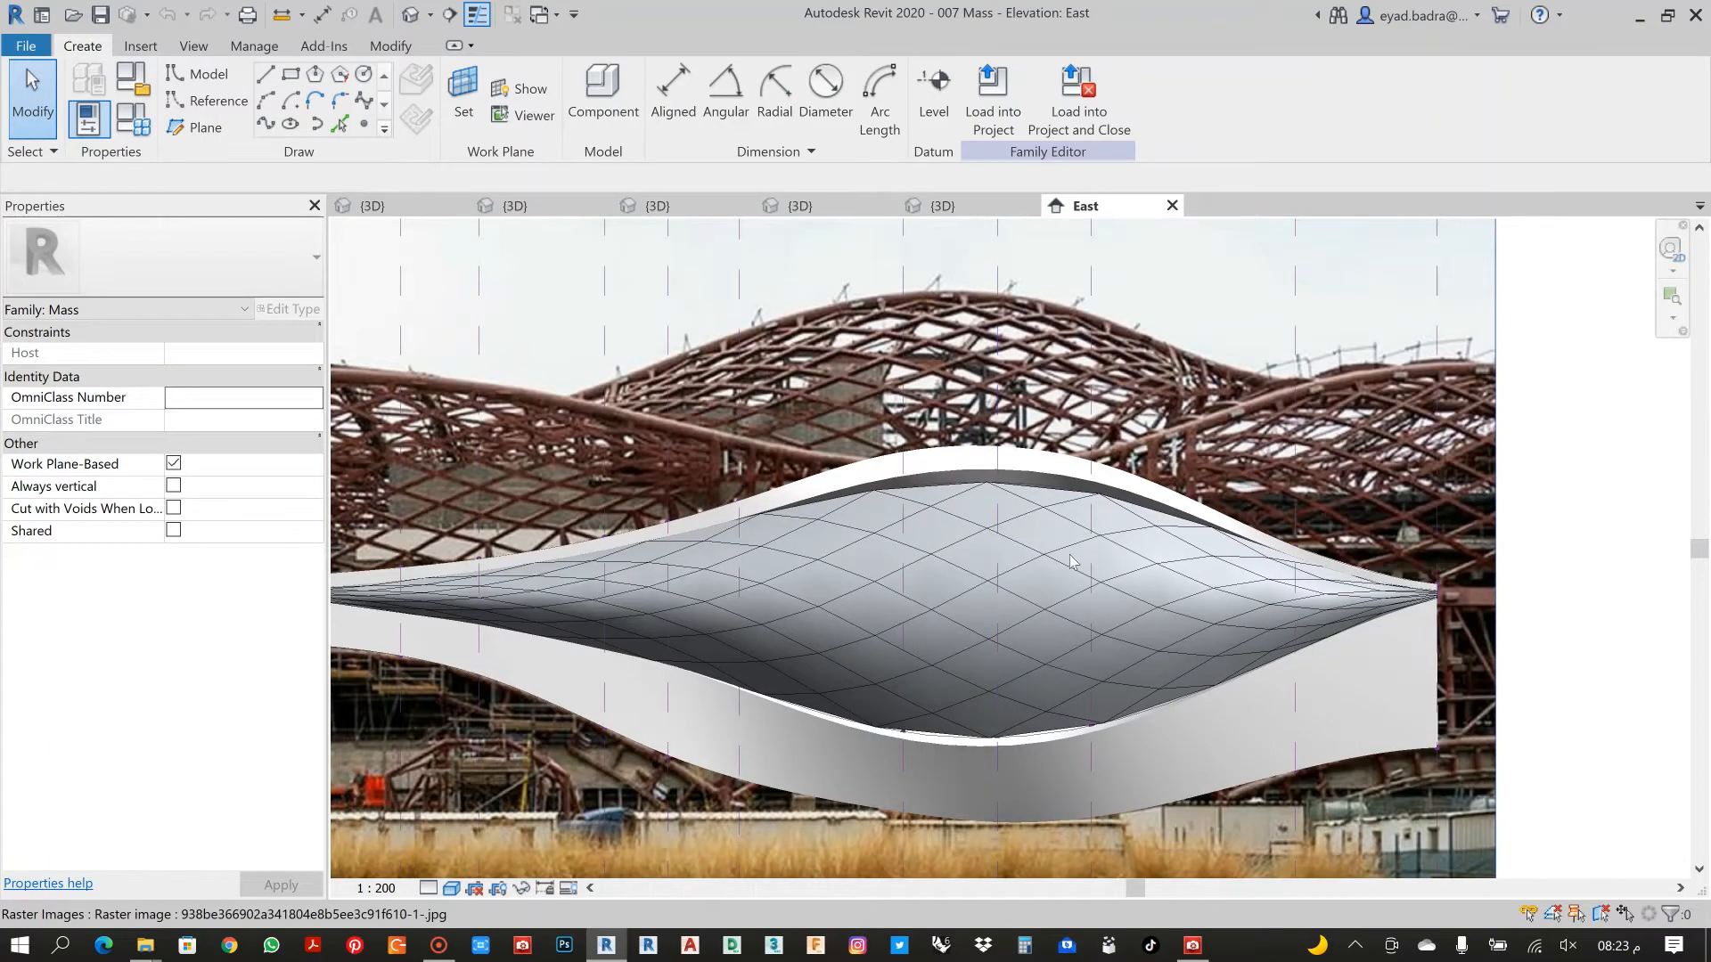
pyautogui.scroll(1, 972, 548)
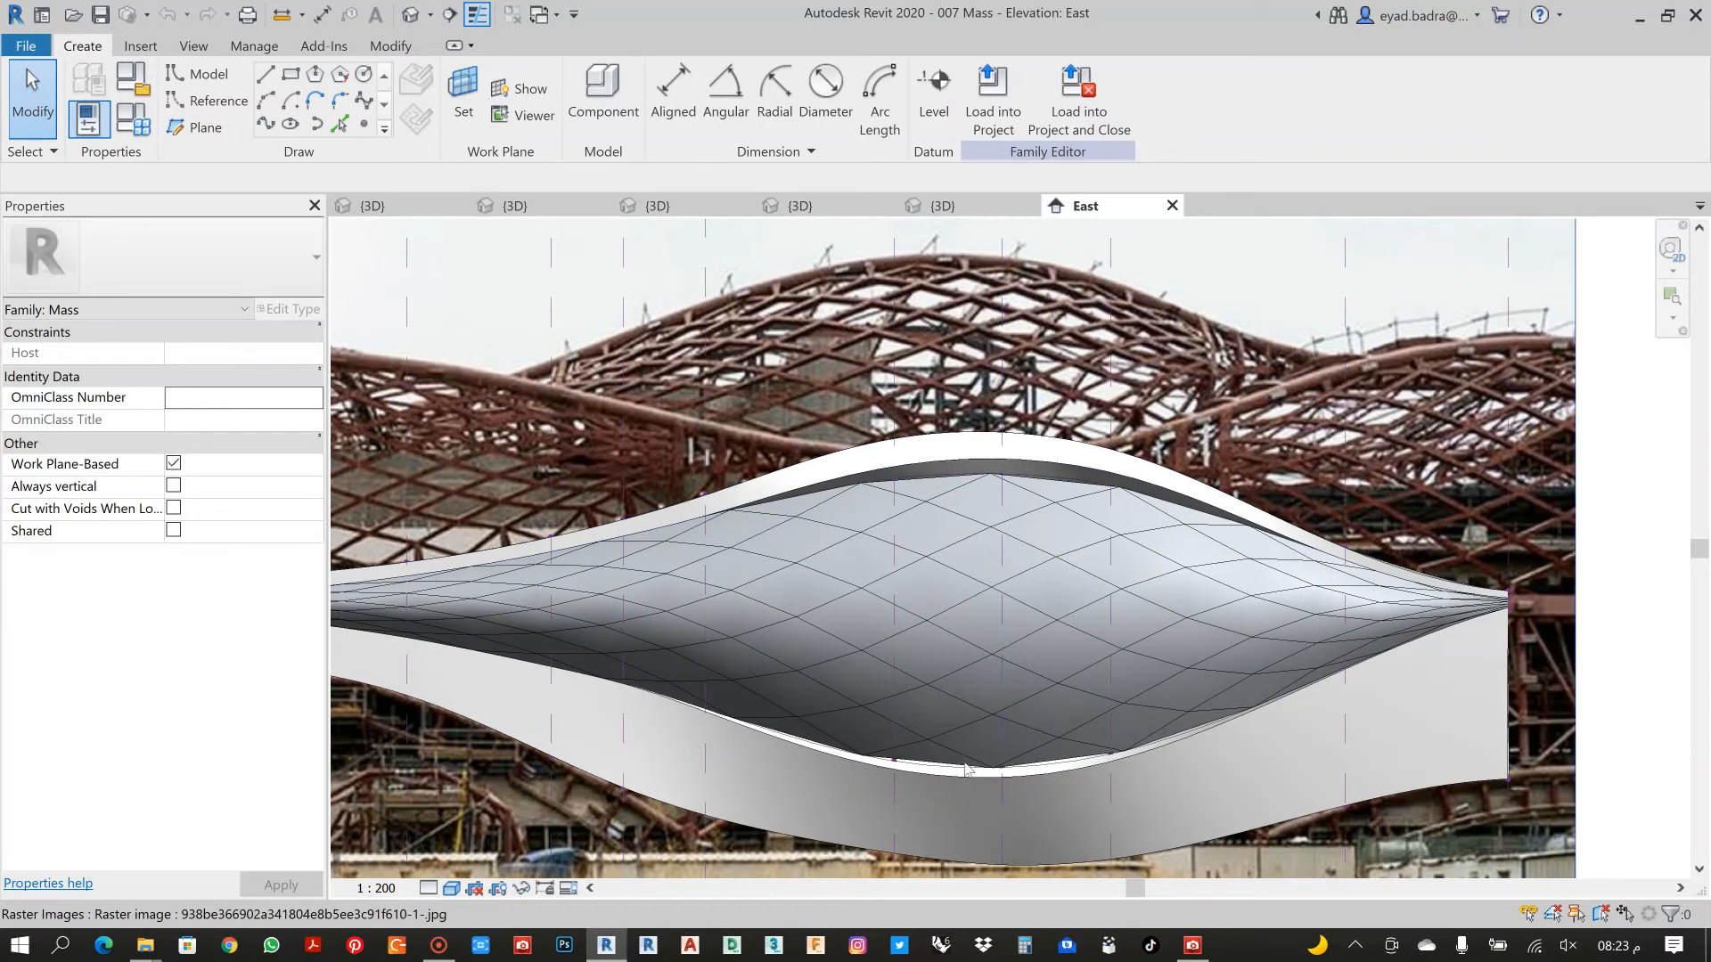
pyautogui.scroll(-1, 972, 543)
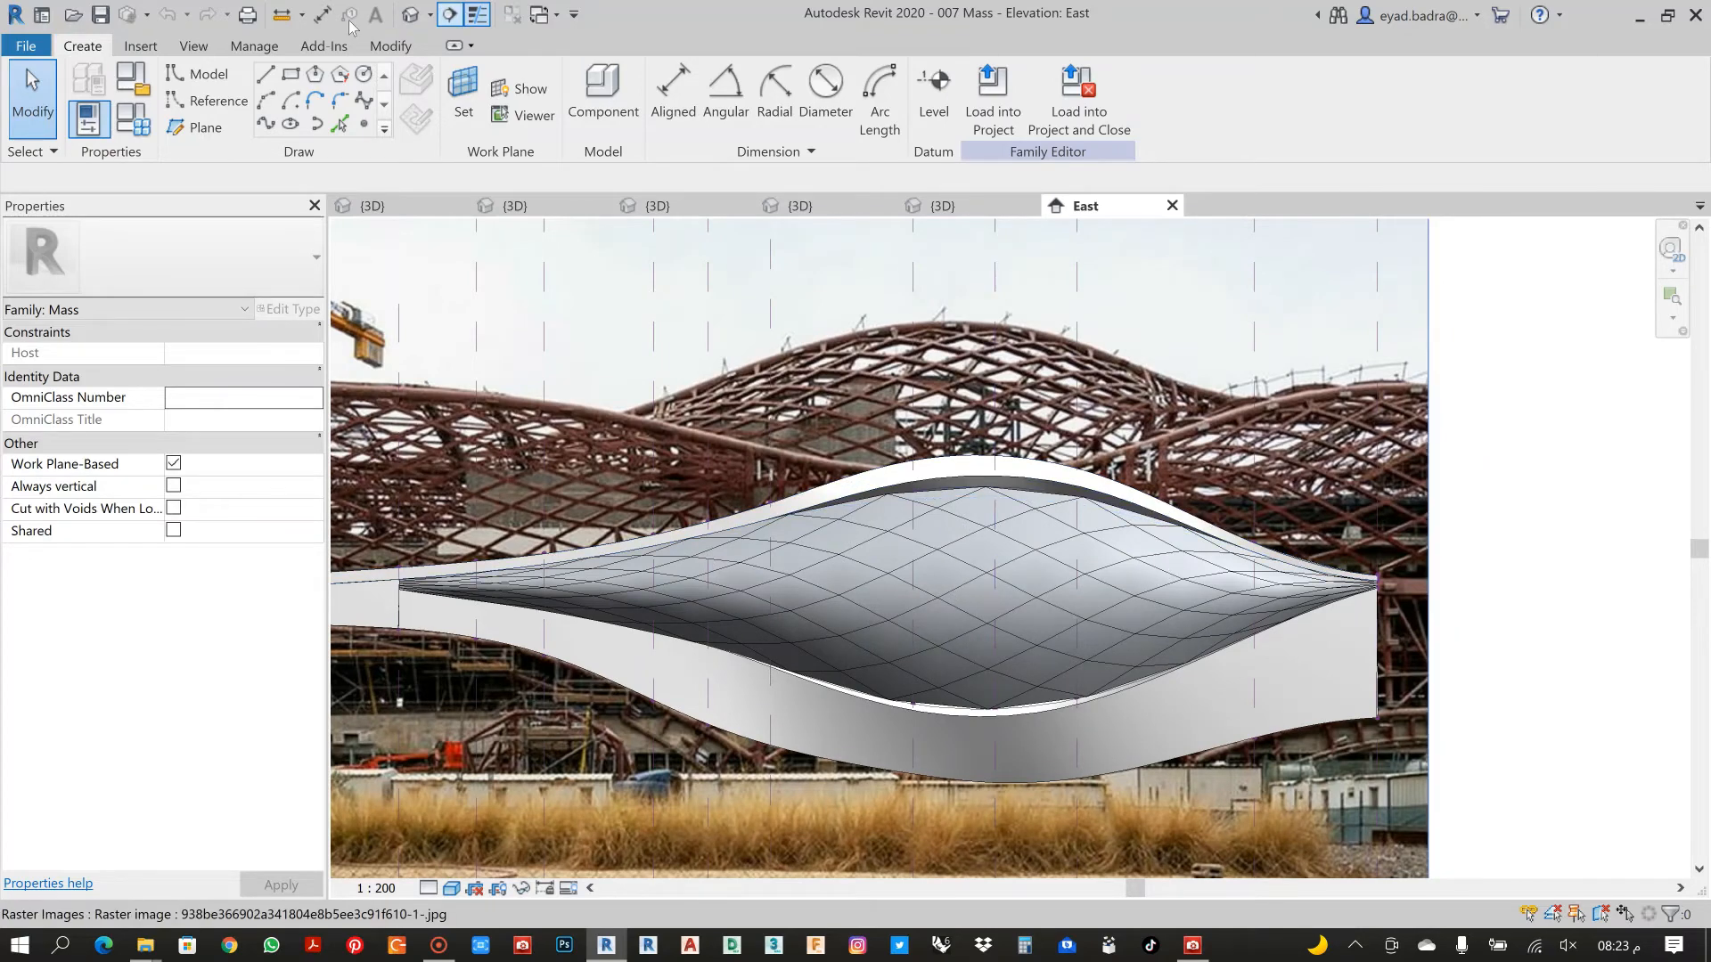
# Open the default 3D view of the mass and set the rhomboid divided surface's U grid number to 23
pyautogui.click(410, 15)
pyautogui.scroll(3, 1044, 510)
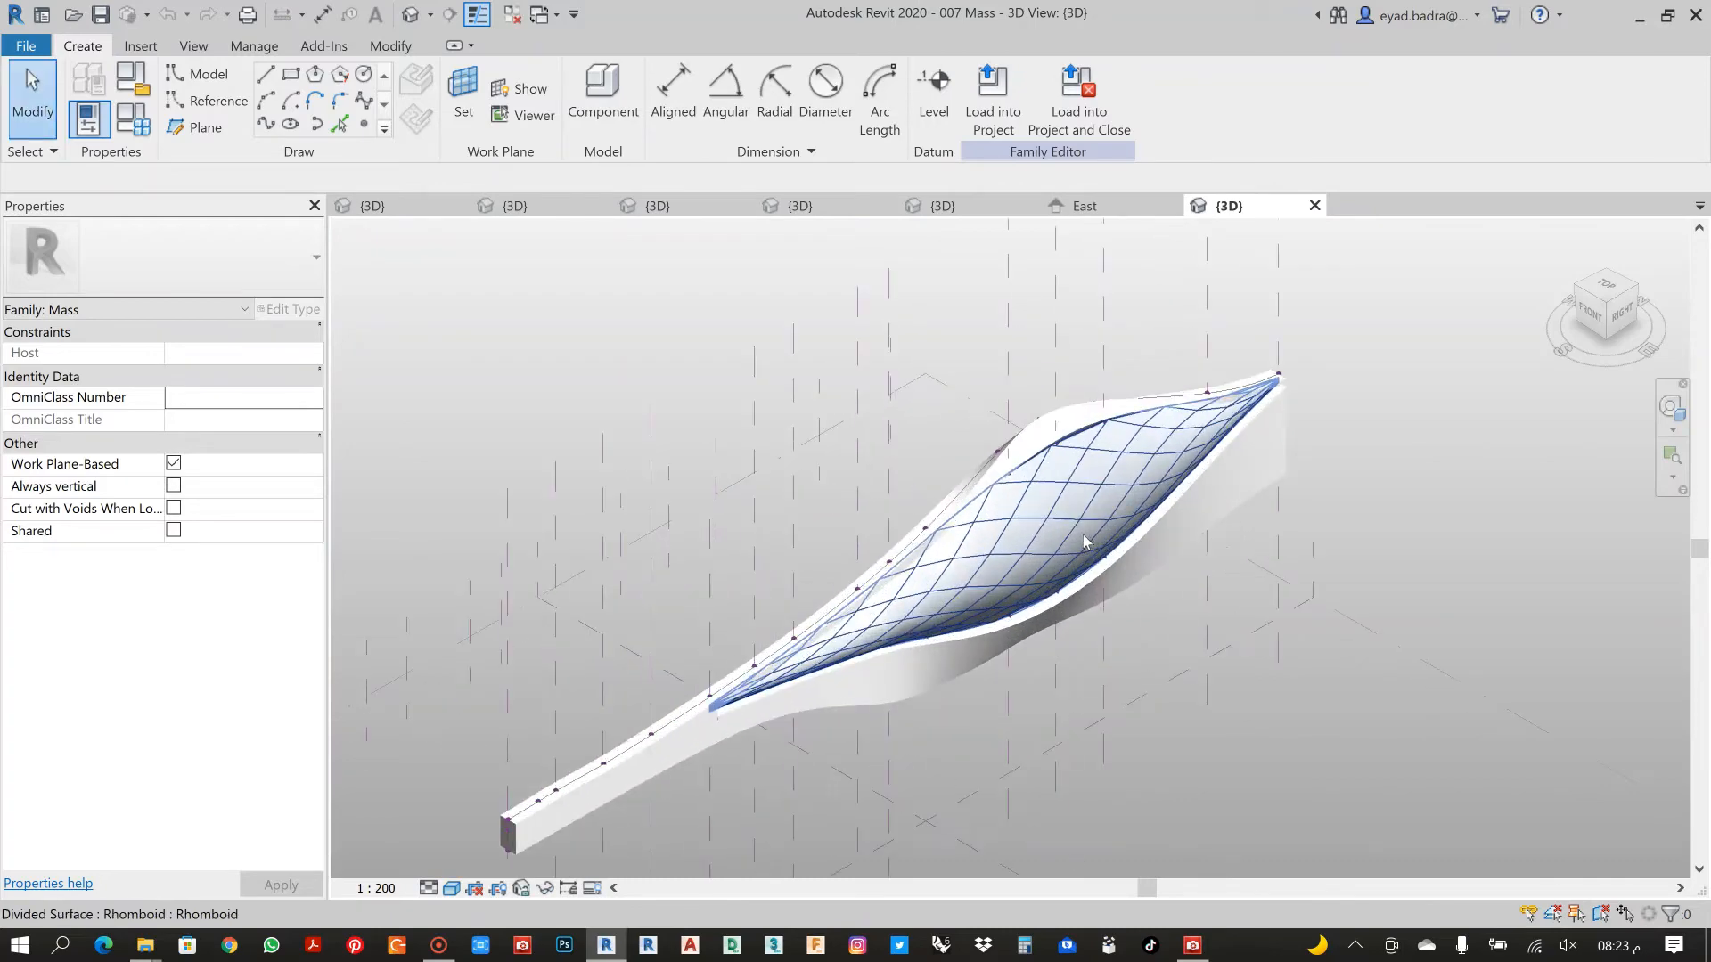
pyautogui.click(1080, 482)
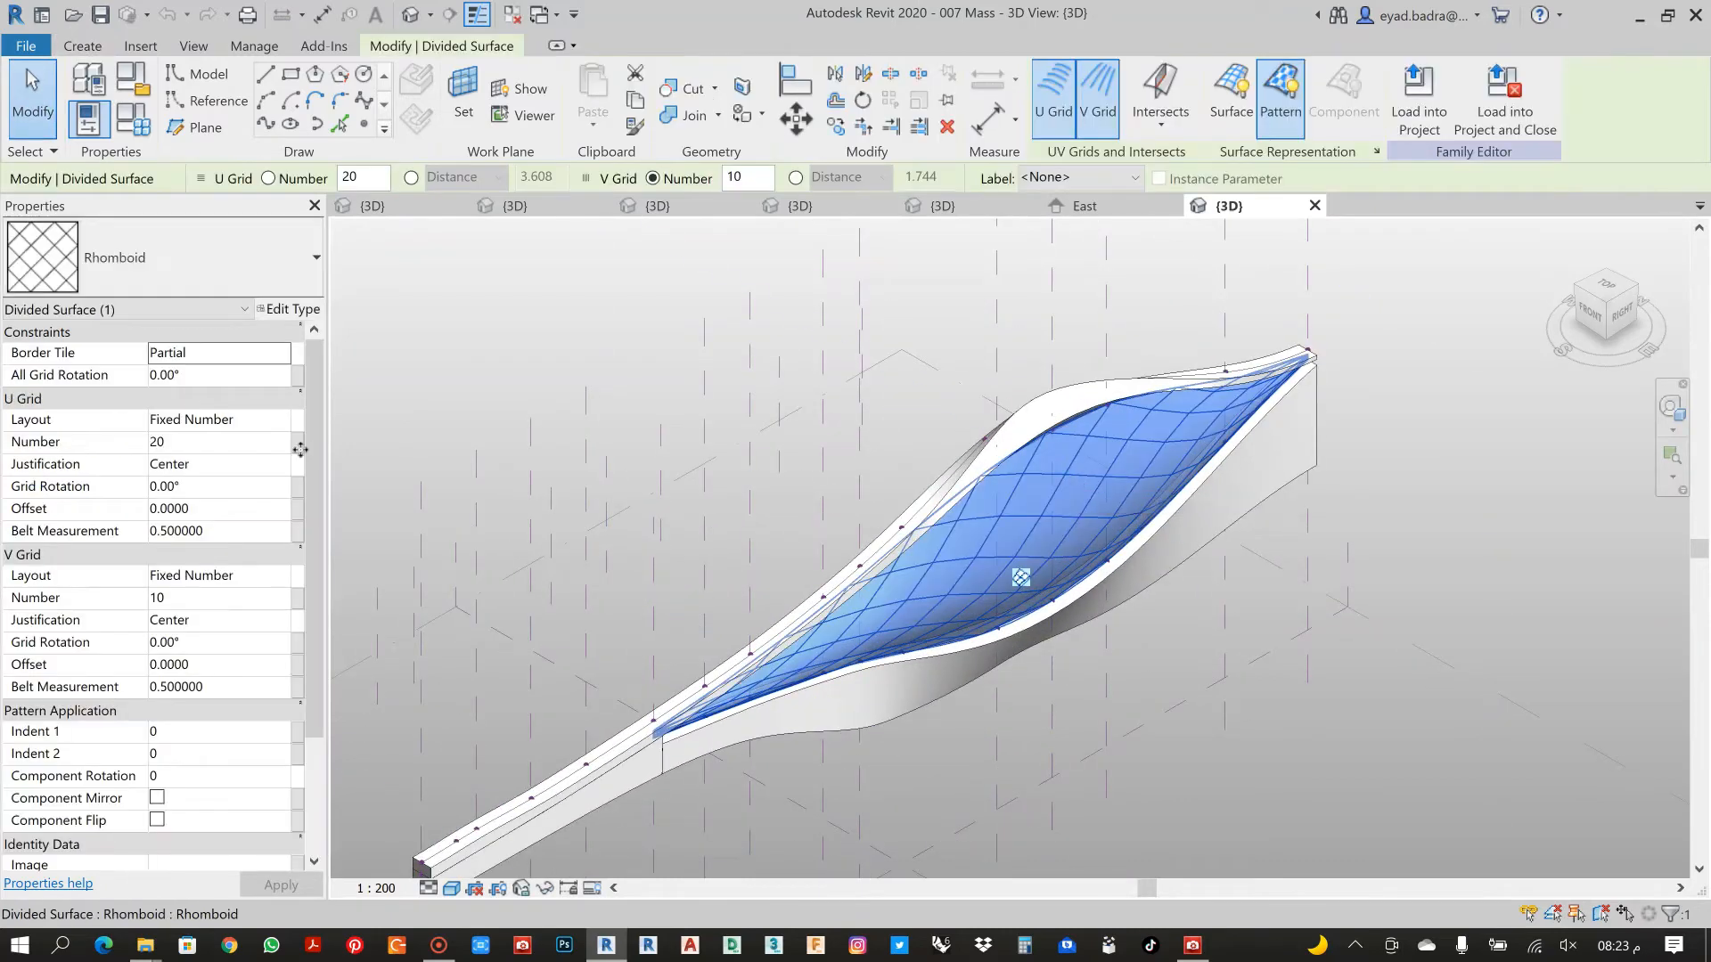
pyautogui.click(203, 443)
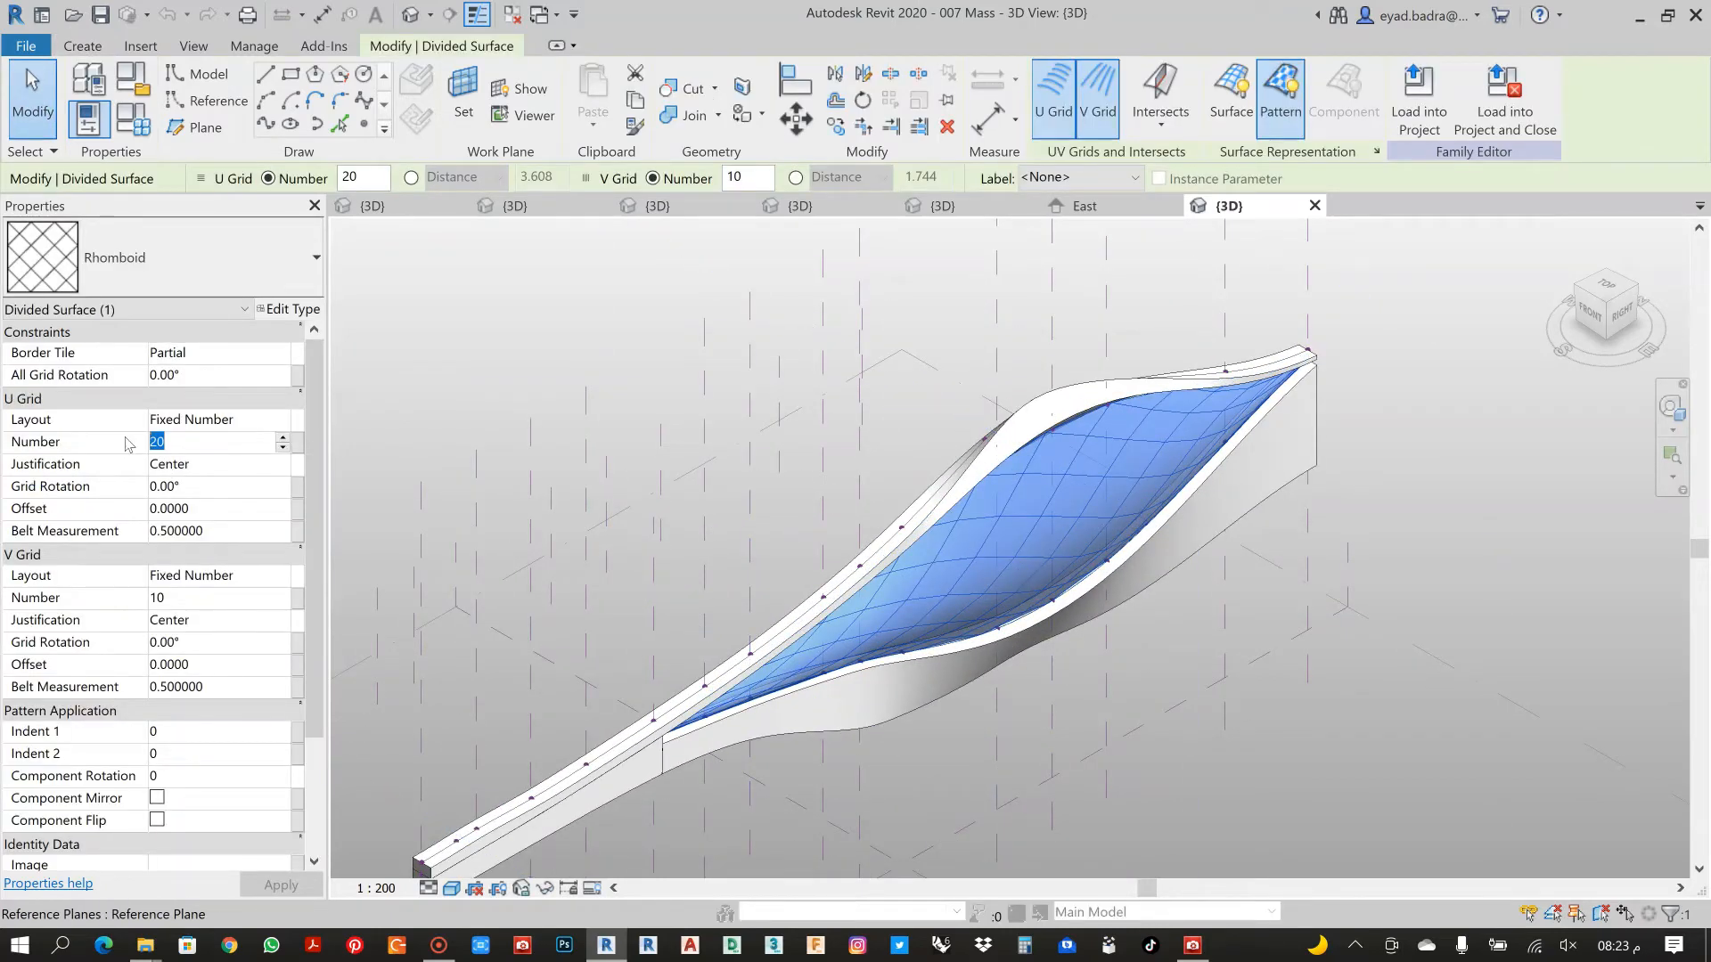
pyautogui.write('23')
pyautogui.press('Return')
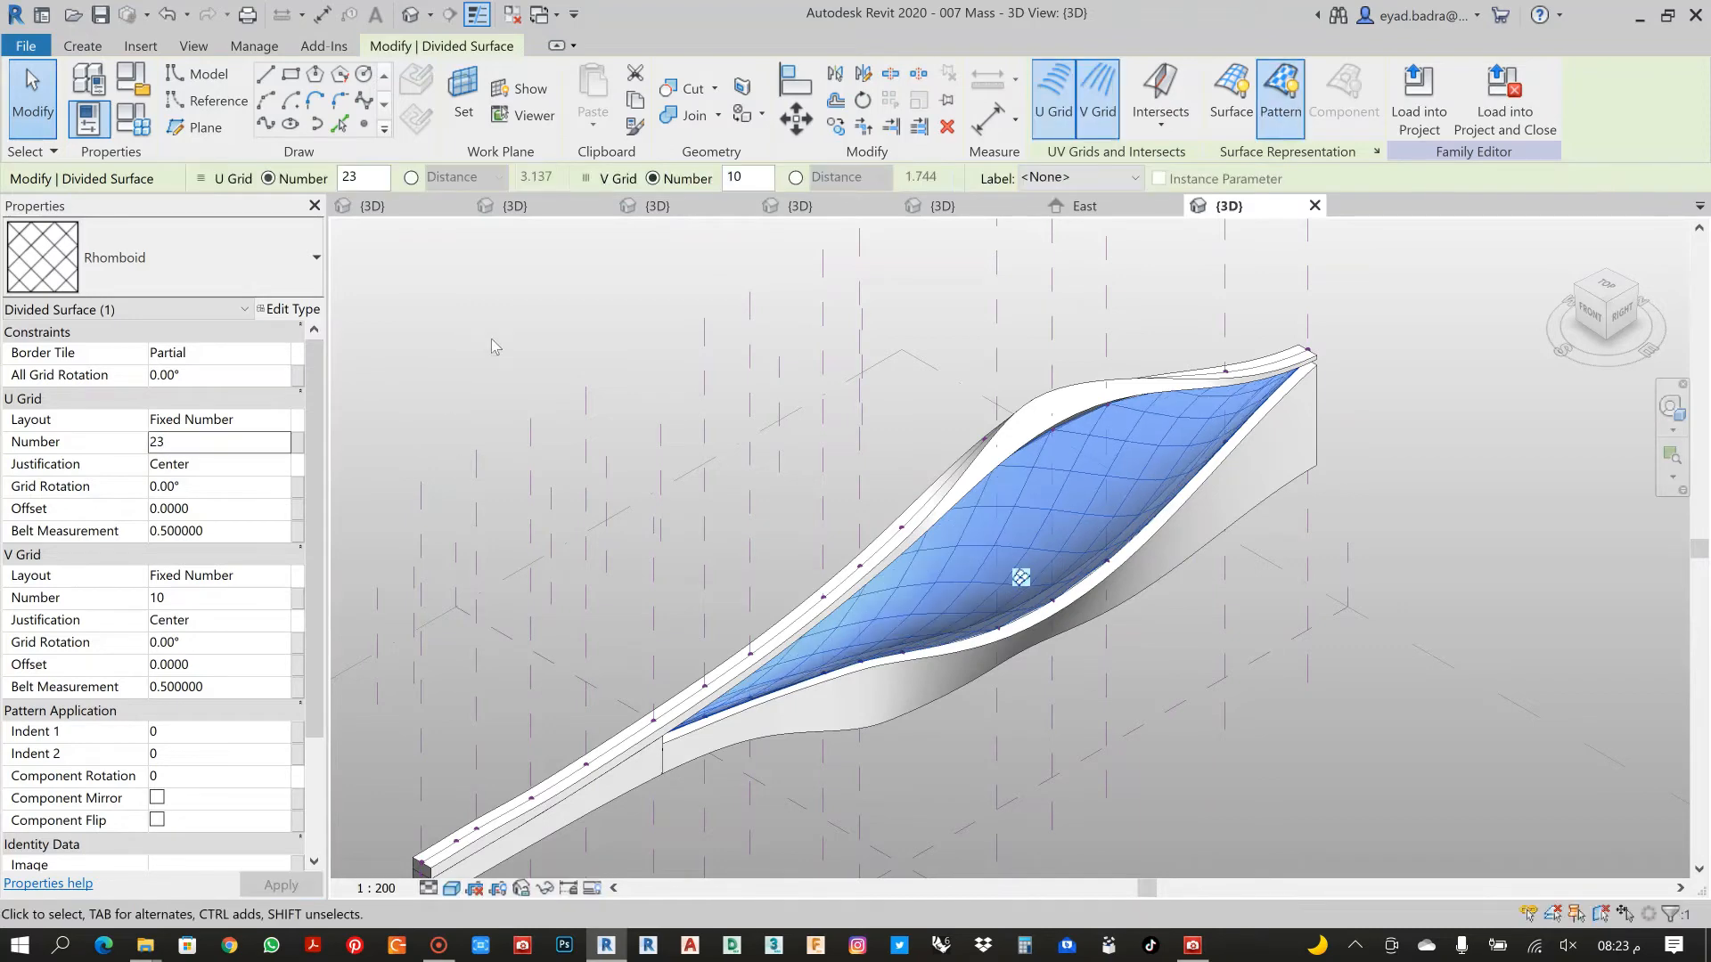
# Set the divided surface's U grid number to 20 and its V grid number to 12, and inspect the resulting pattern
pyautogui.click(176, 445)
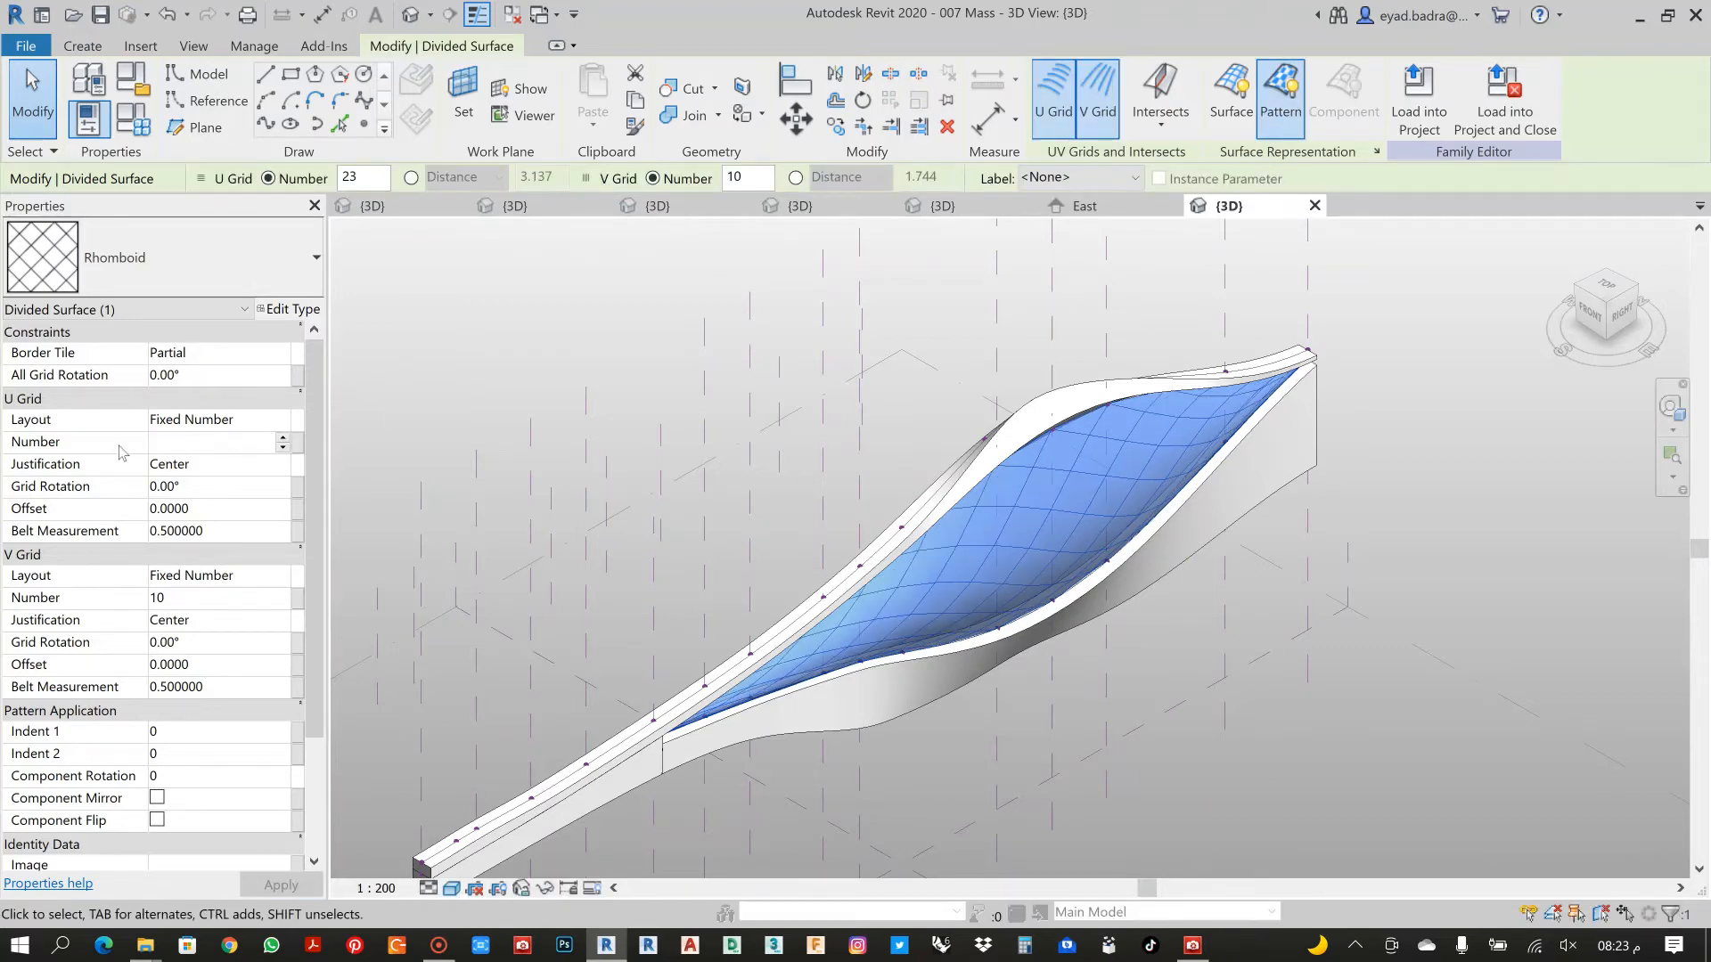
pyautogui.write('20')
pyautogui.click(164, 597)
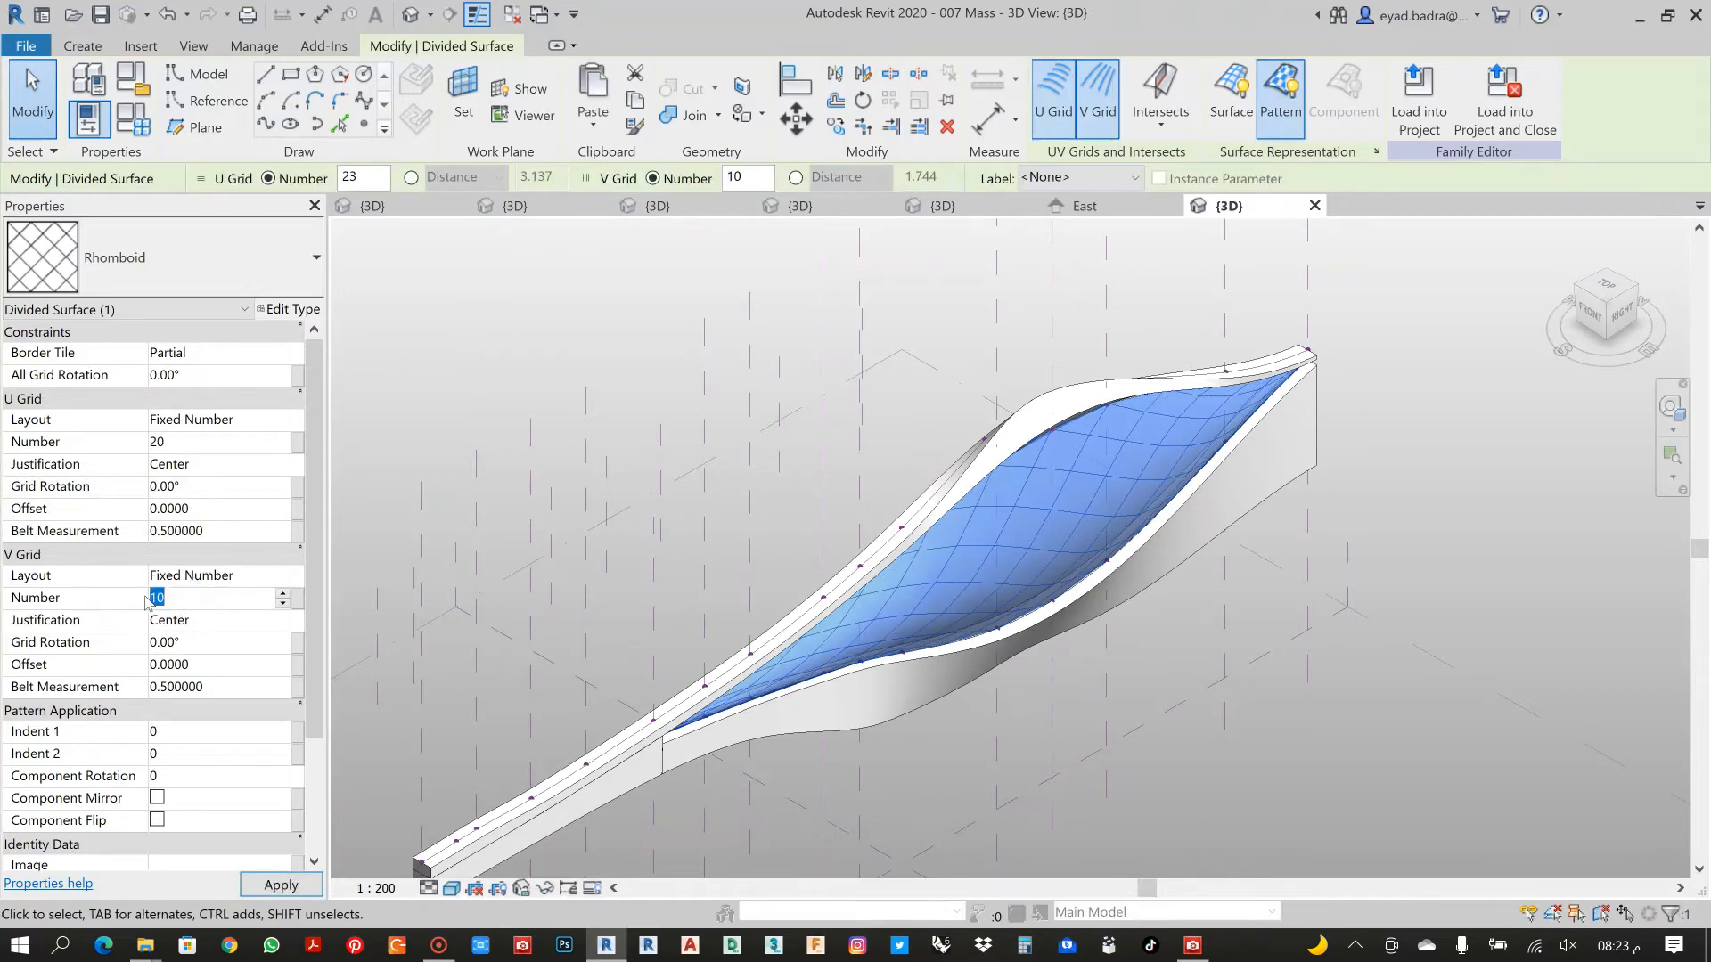
pyautogui.write('12')
pyautogui.click(1212, 684)
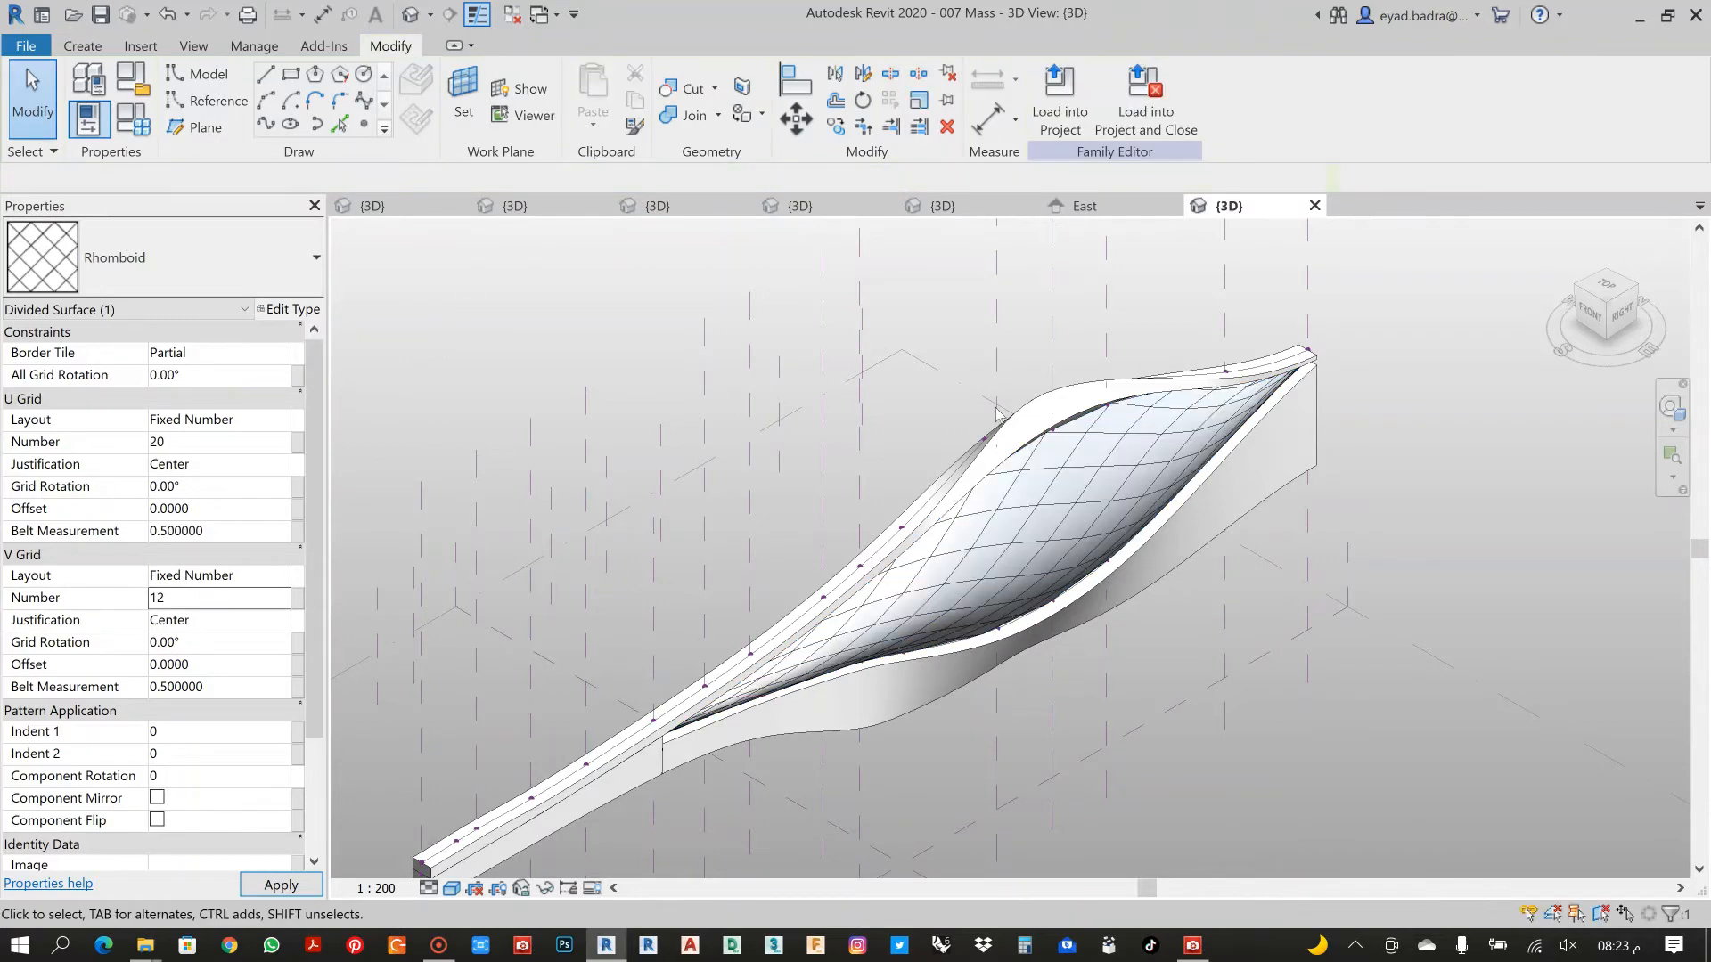
pyautogui.keyDown('shift'); pyautogui.moveTo(1212, 684); pyautogui.dragTo(1131, 481, button='middle'); pyautogui.keyUp('shift')
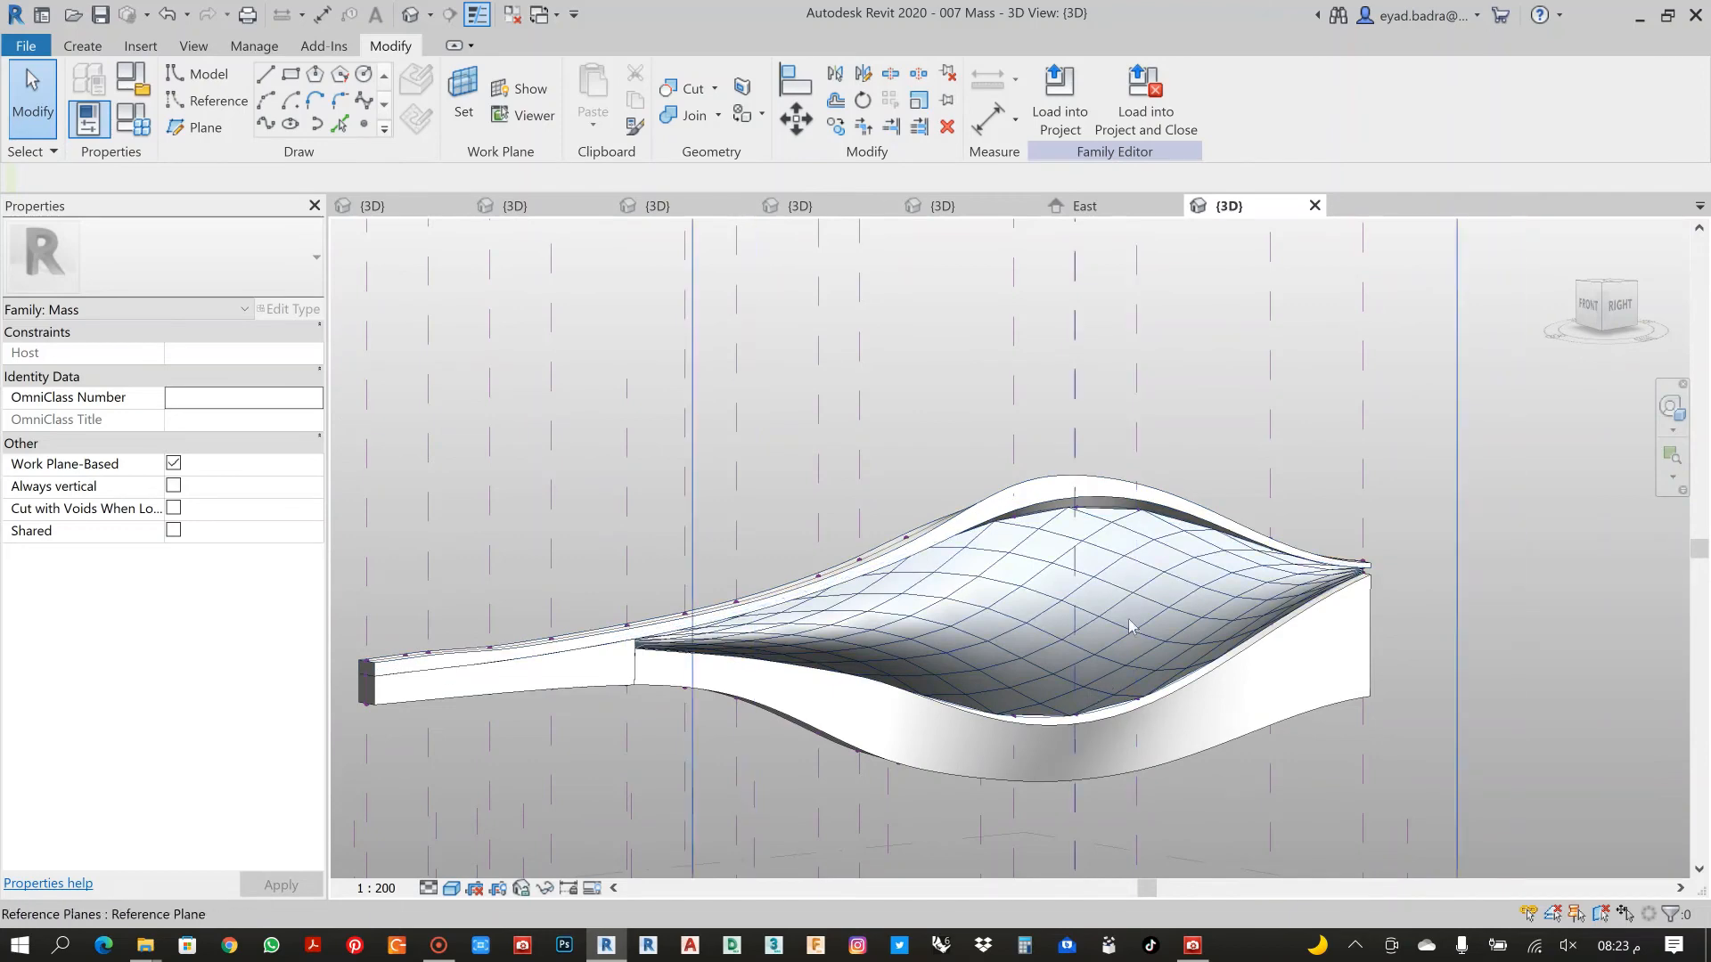
pyautogui.scroll(2, 1102, 635)
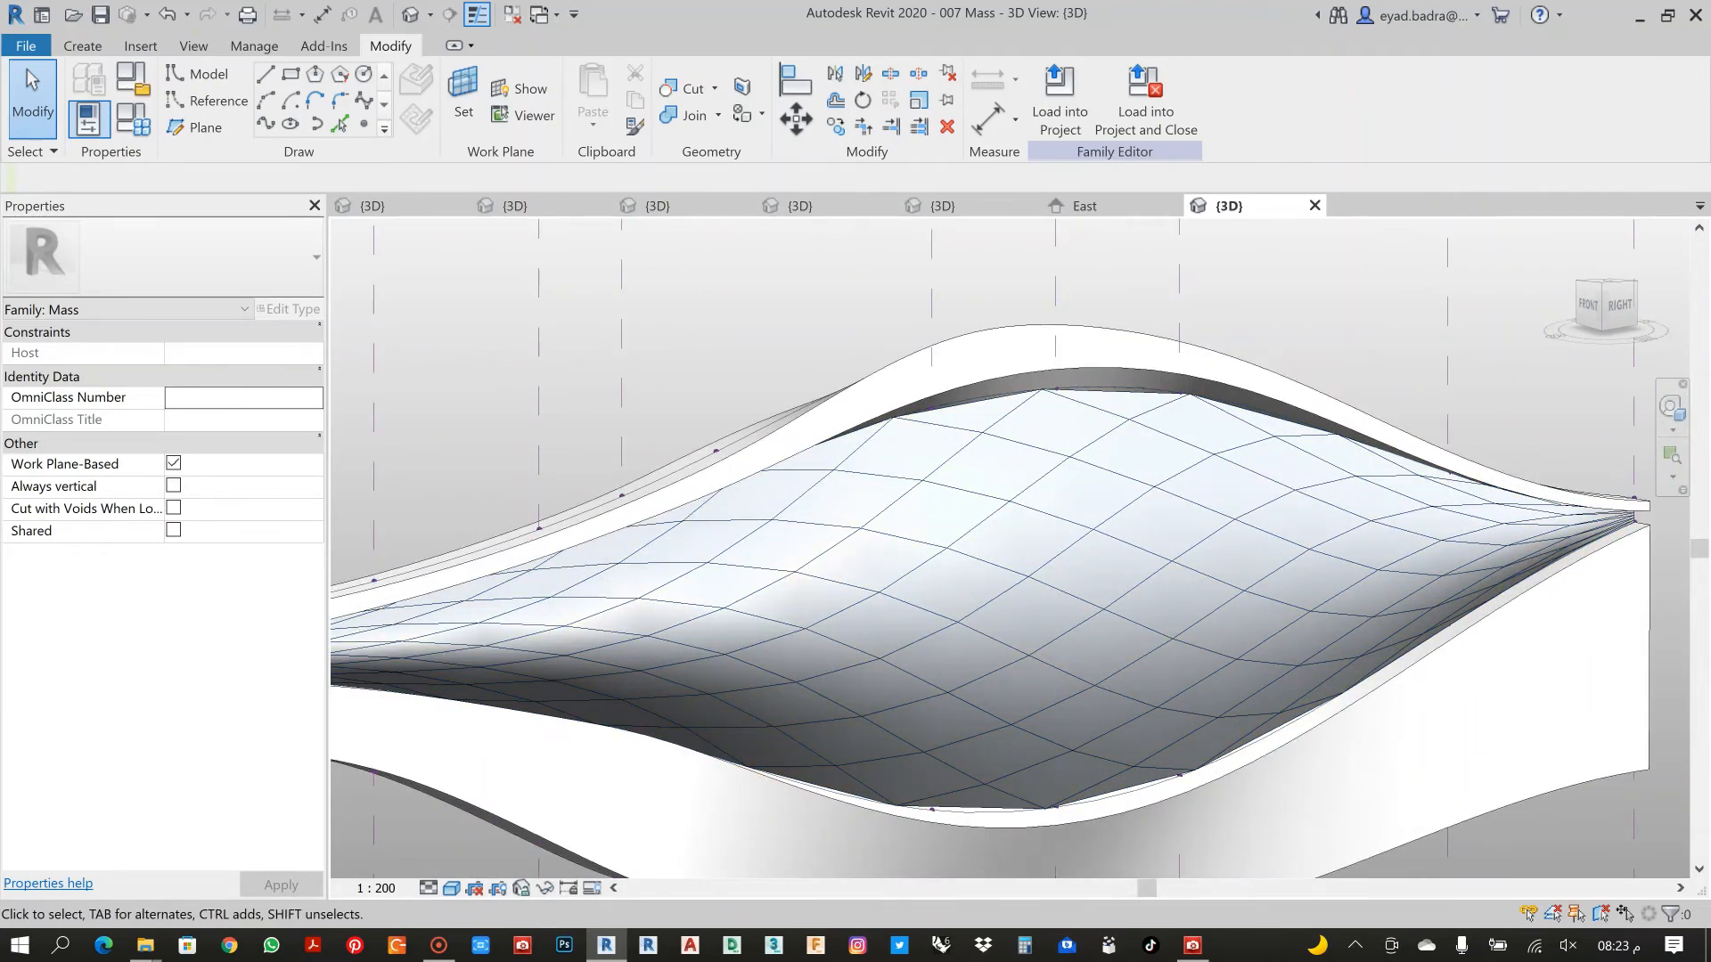
# Measure the horizontal diagonal of a rhomboid cell near the middle of the surface in the East elevation
pyautogui.click(1085, 206)
pyautogui.scroll(2, 988, 598)
pyautogui.moveTo(978, 589); pyautogui.dragTo(901, 565, button='middle')
pyautogui.scroll(3, 911, 525)
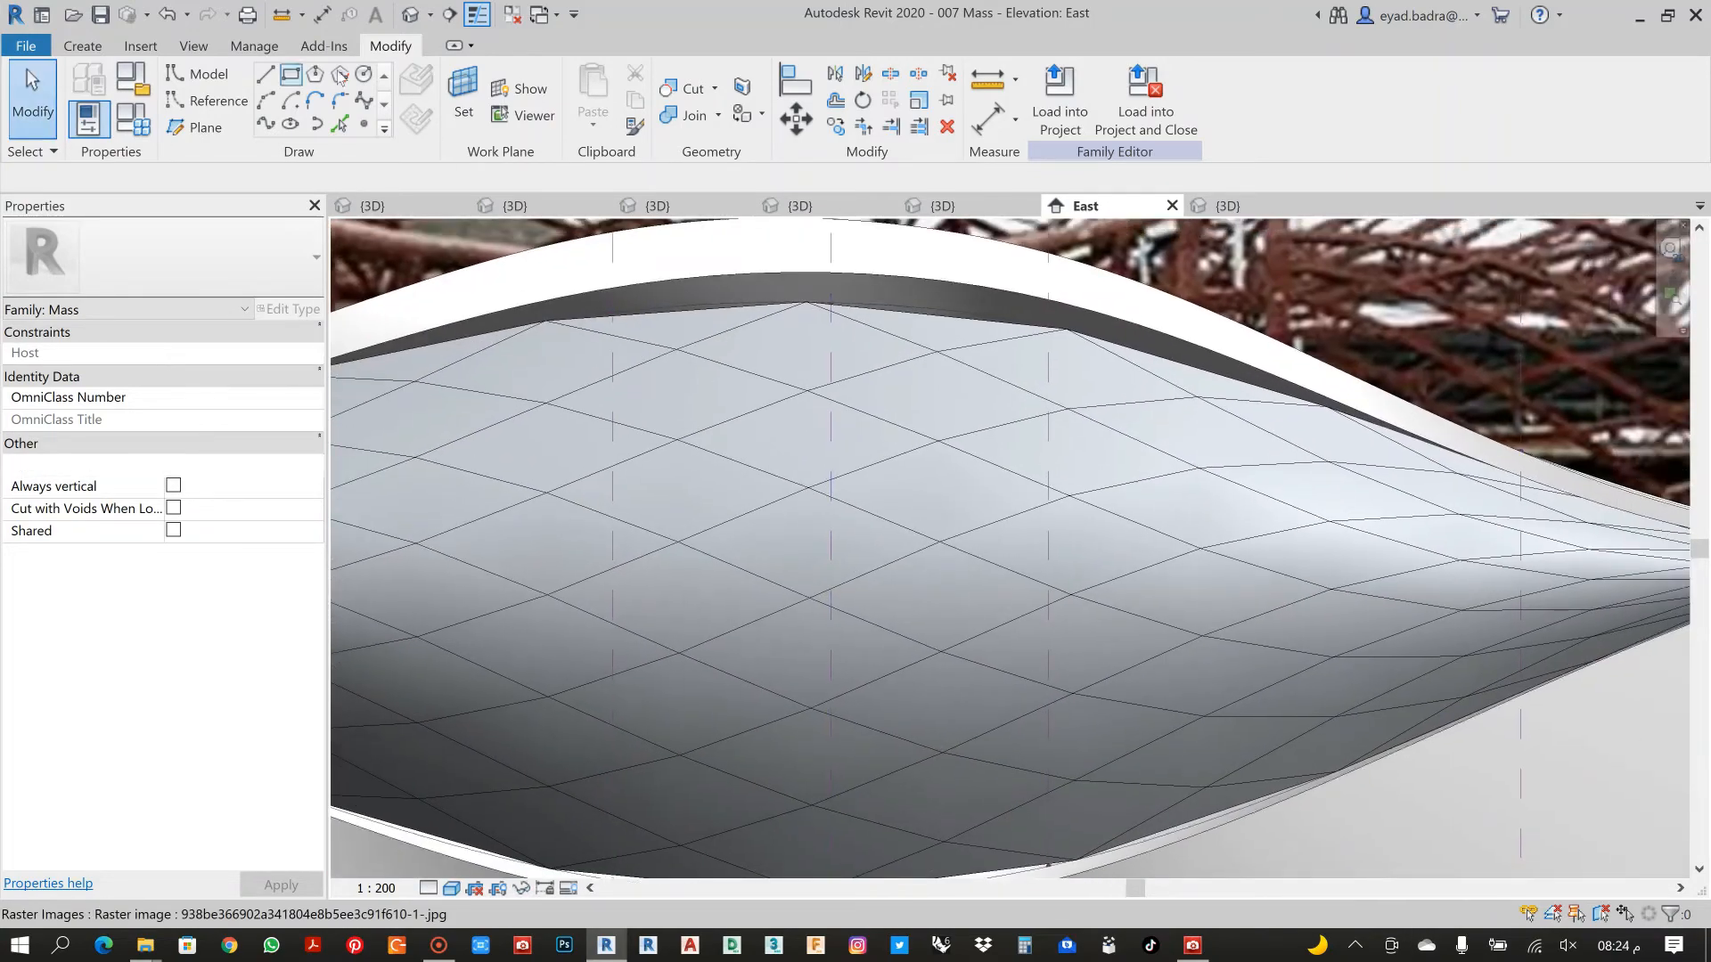
pyautogui.click(282, 14)
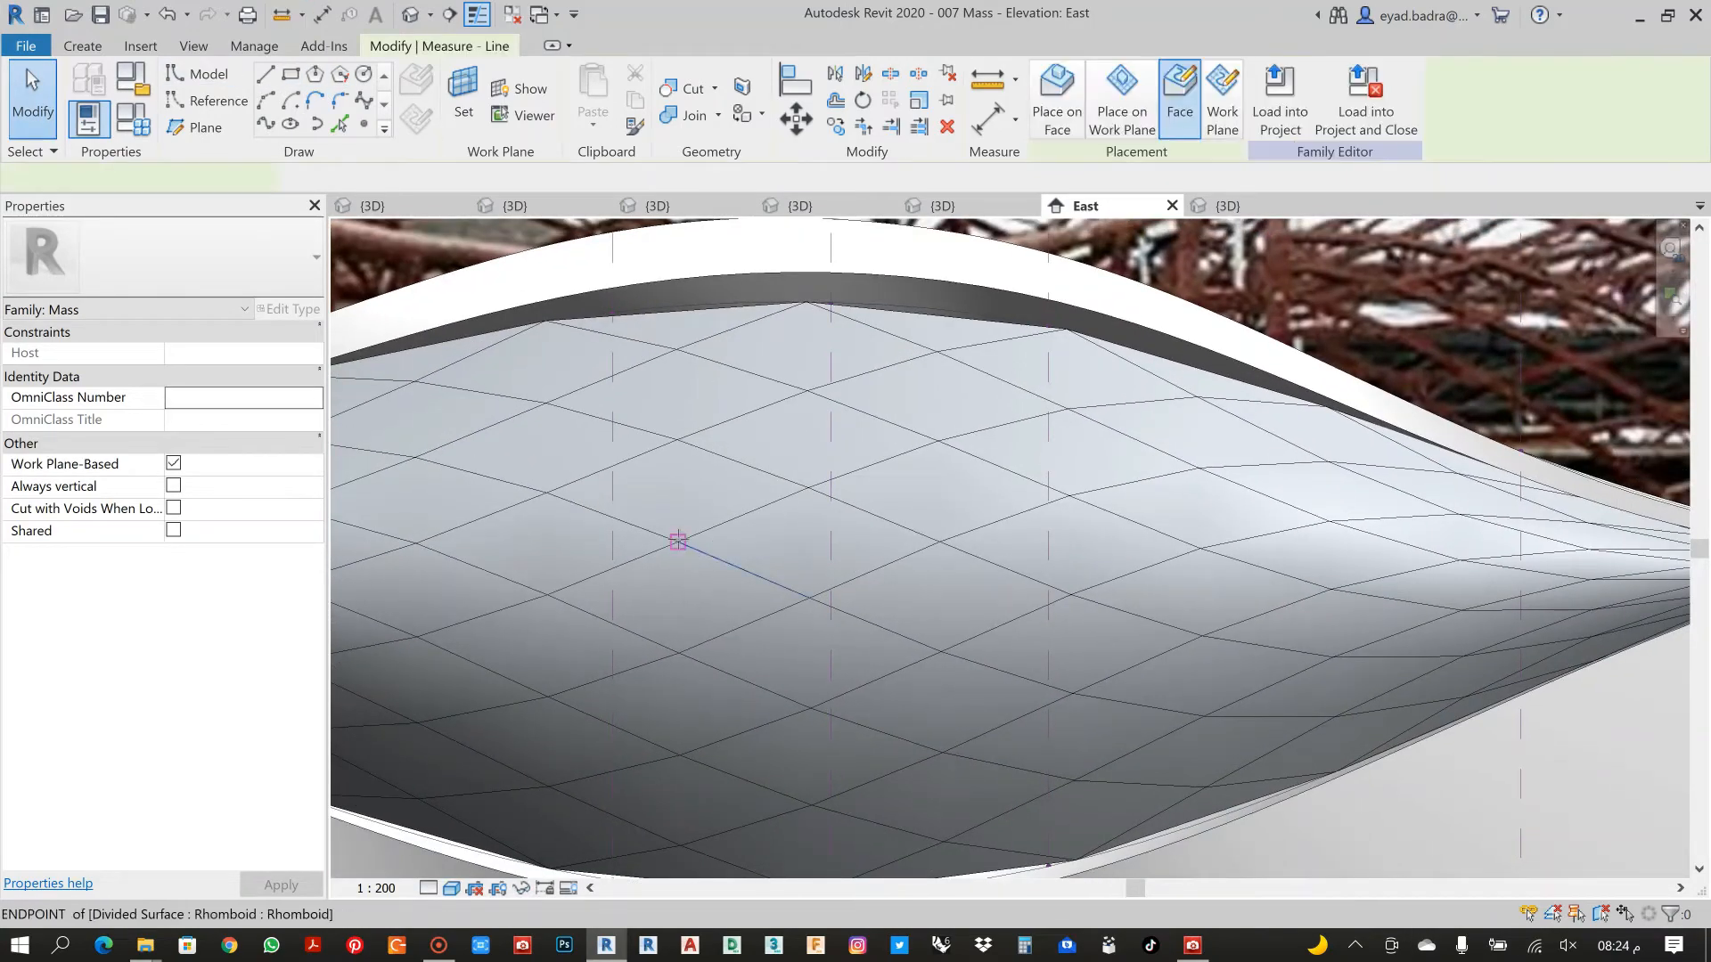
pyautogui.click(679, 541)
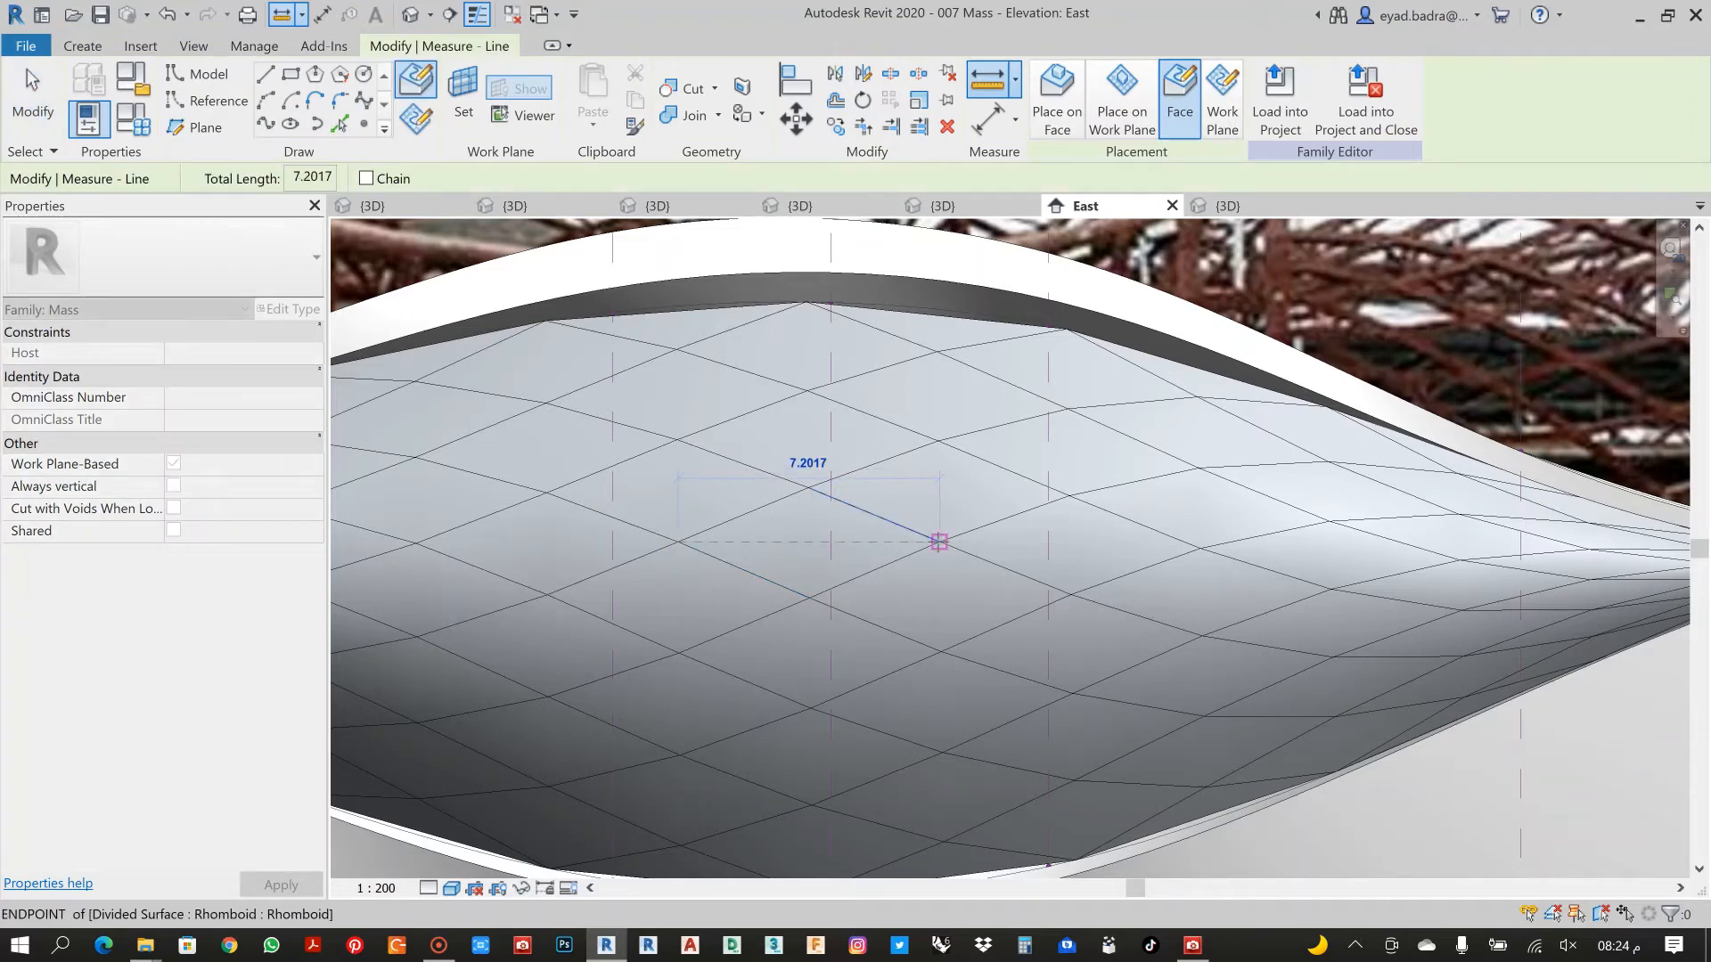
pyautogui.click(940, 541)
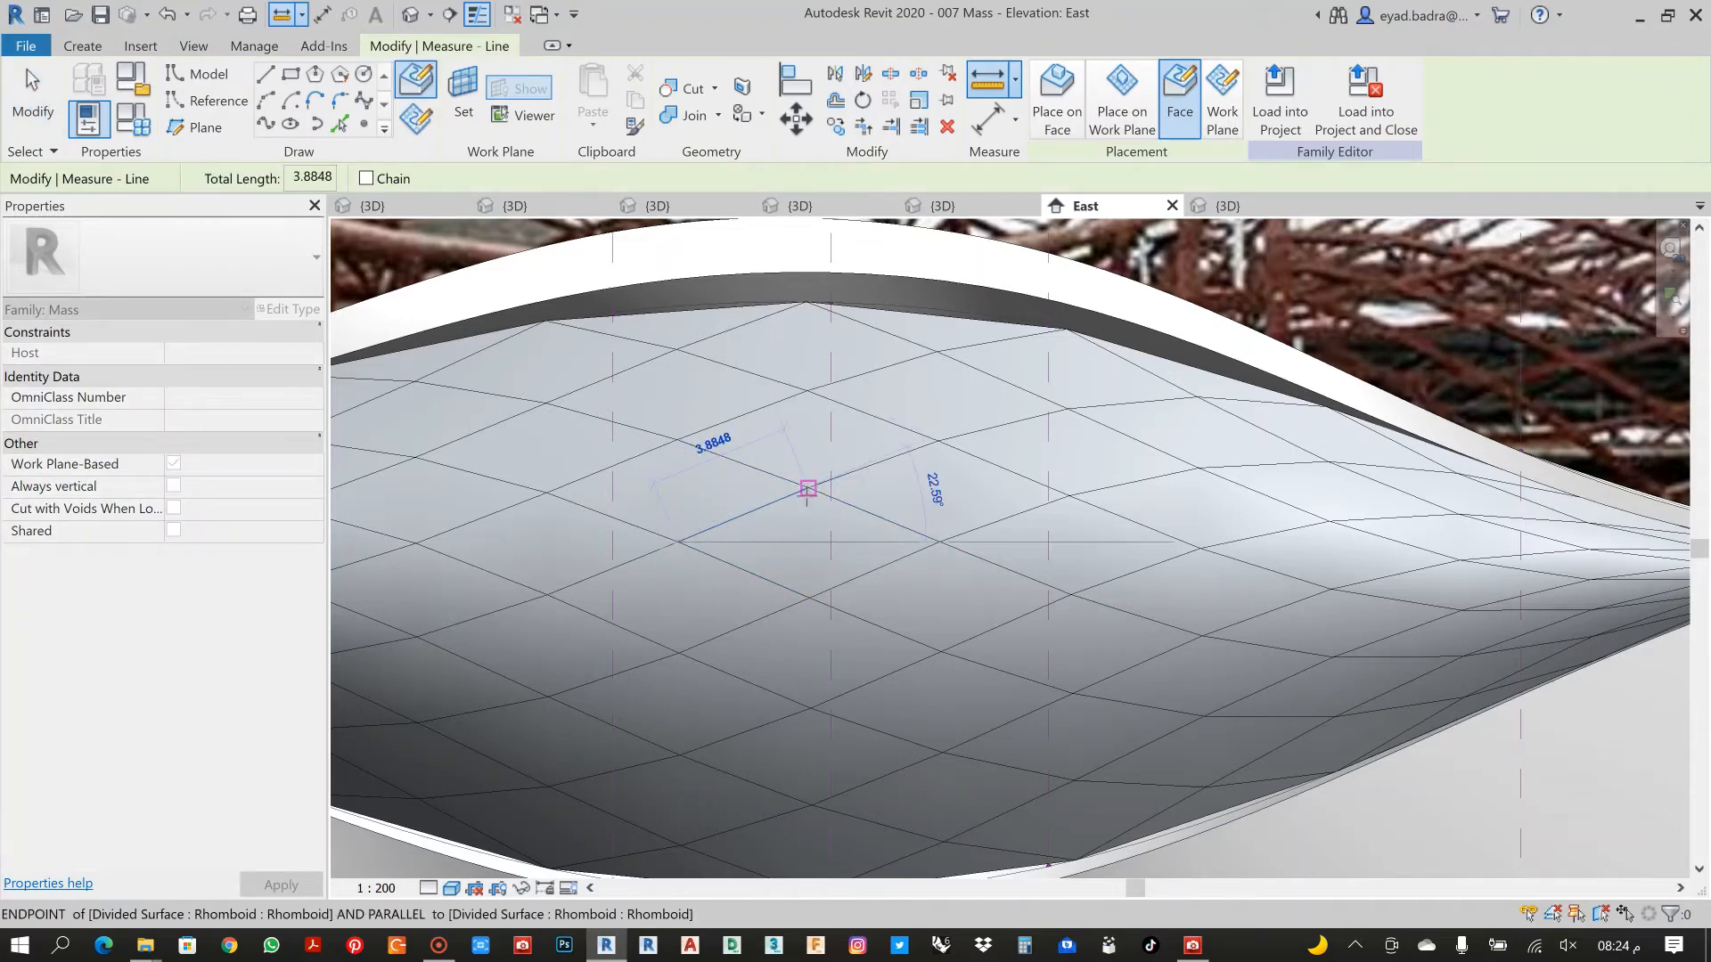
pyautogui.press('Escape')
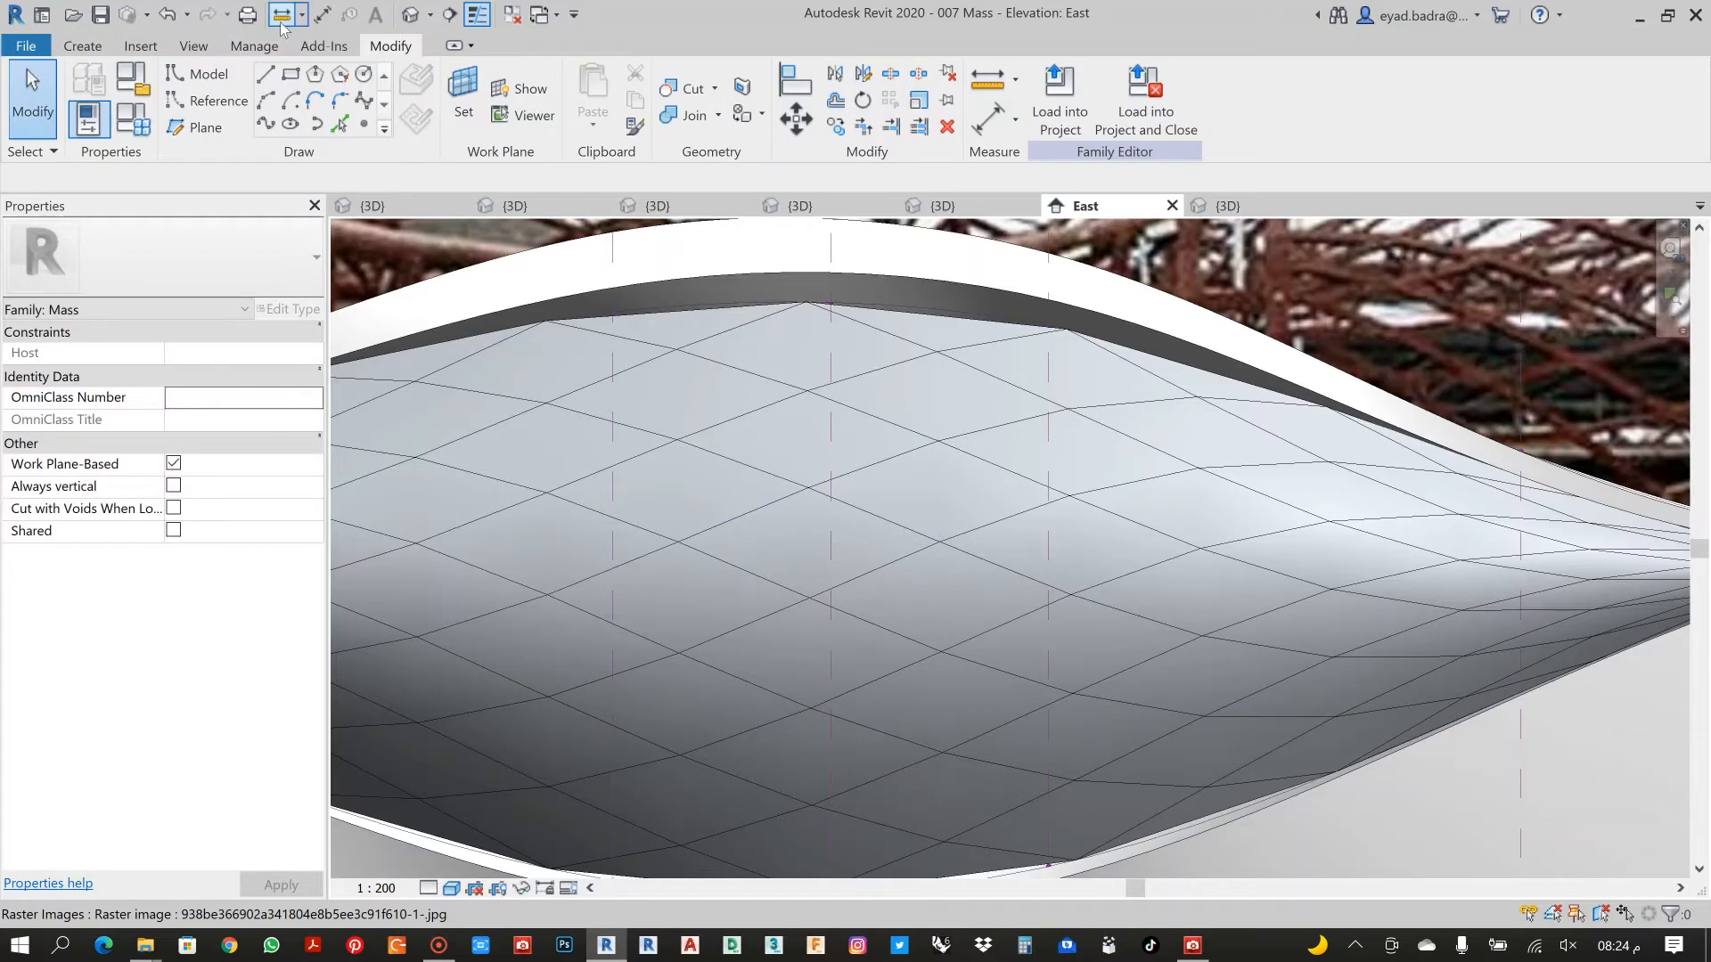
# Measure the vertical diagonal of the same rhomboid cell
pyautogui.click(281, 15)
pyautogui.click(807, 489)
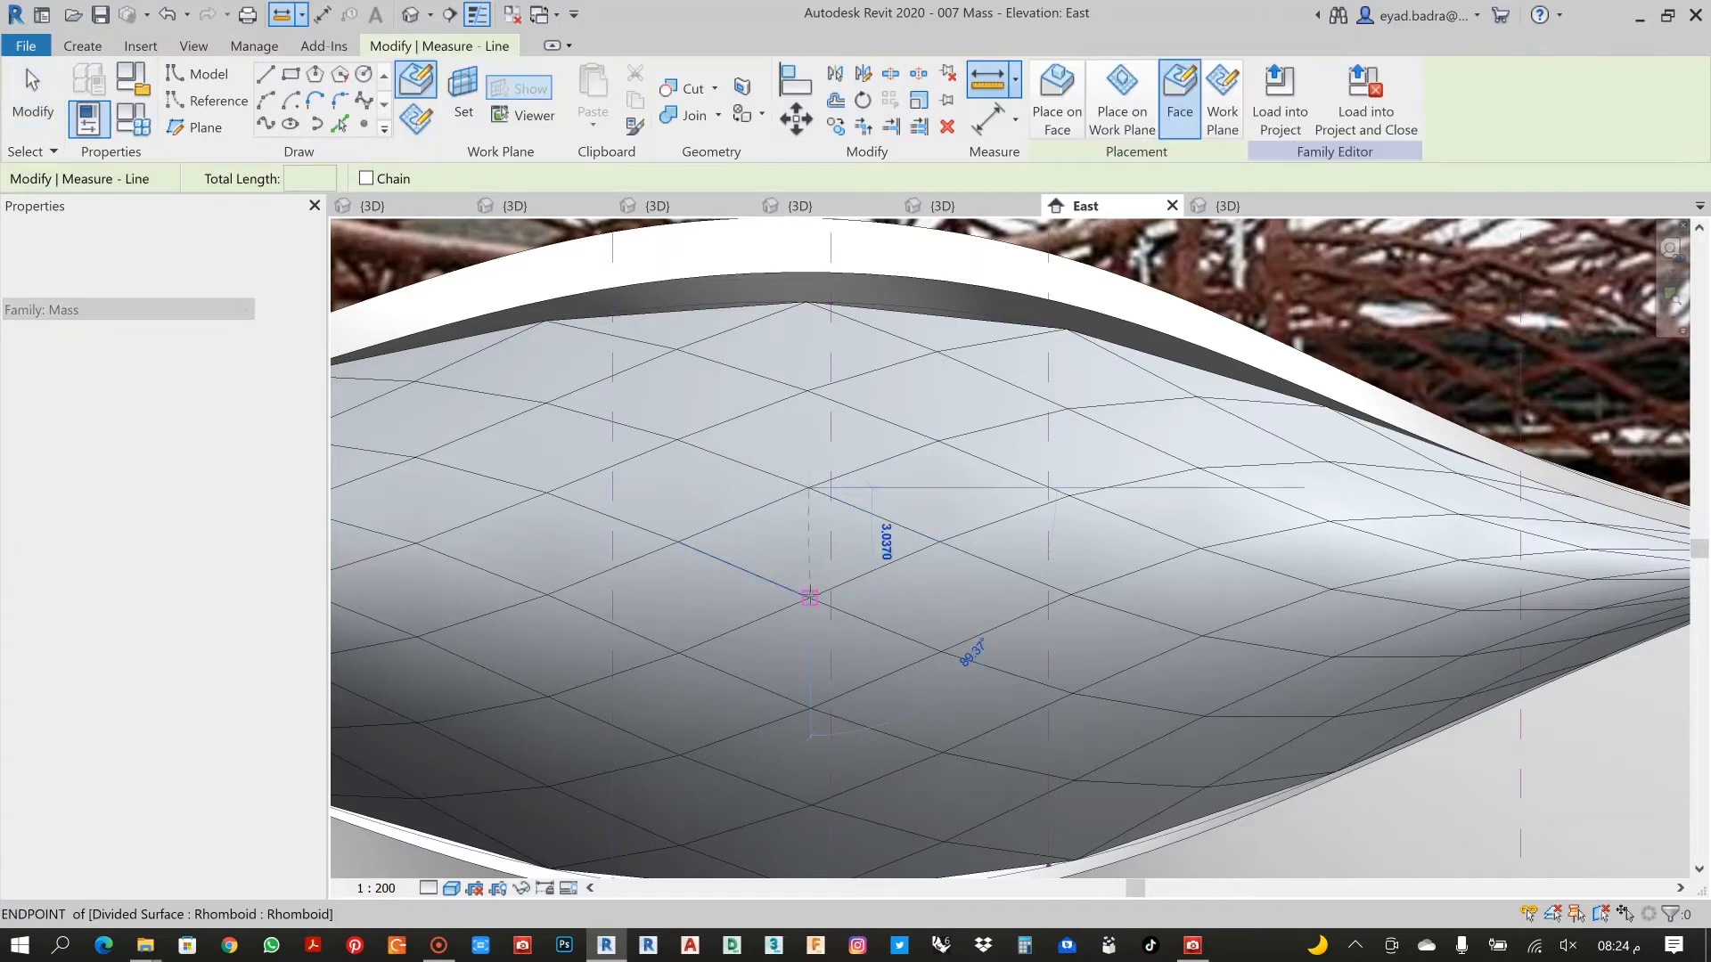
pyautogui.click(809, 598)
pyautogui.press('Escape')
pyautogui.press('Escape')
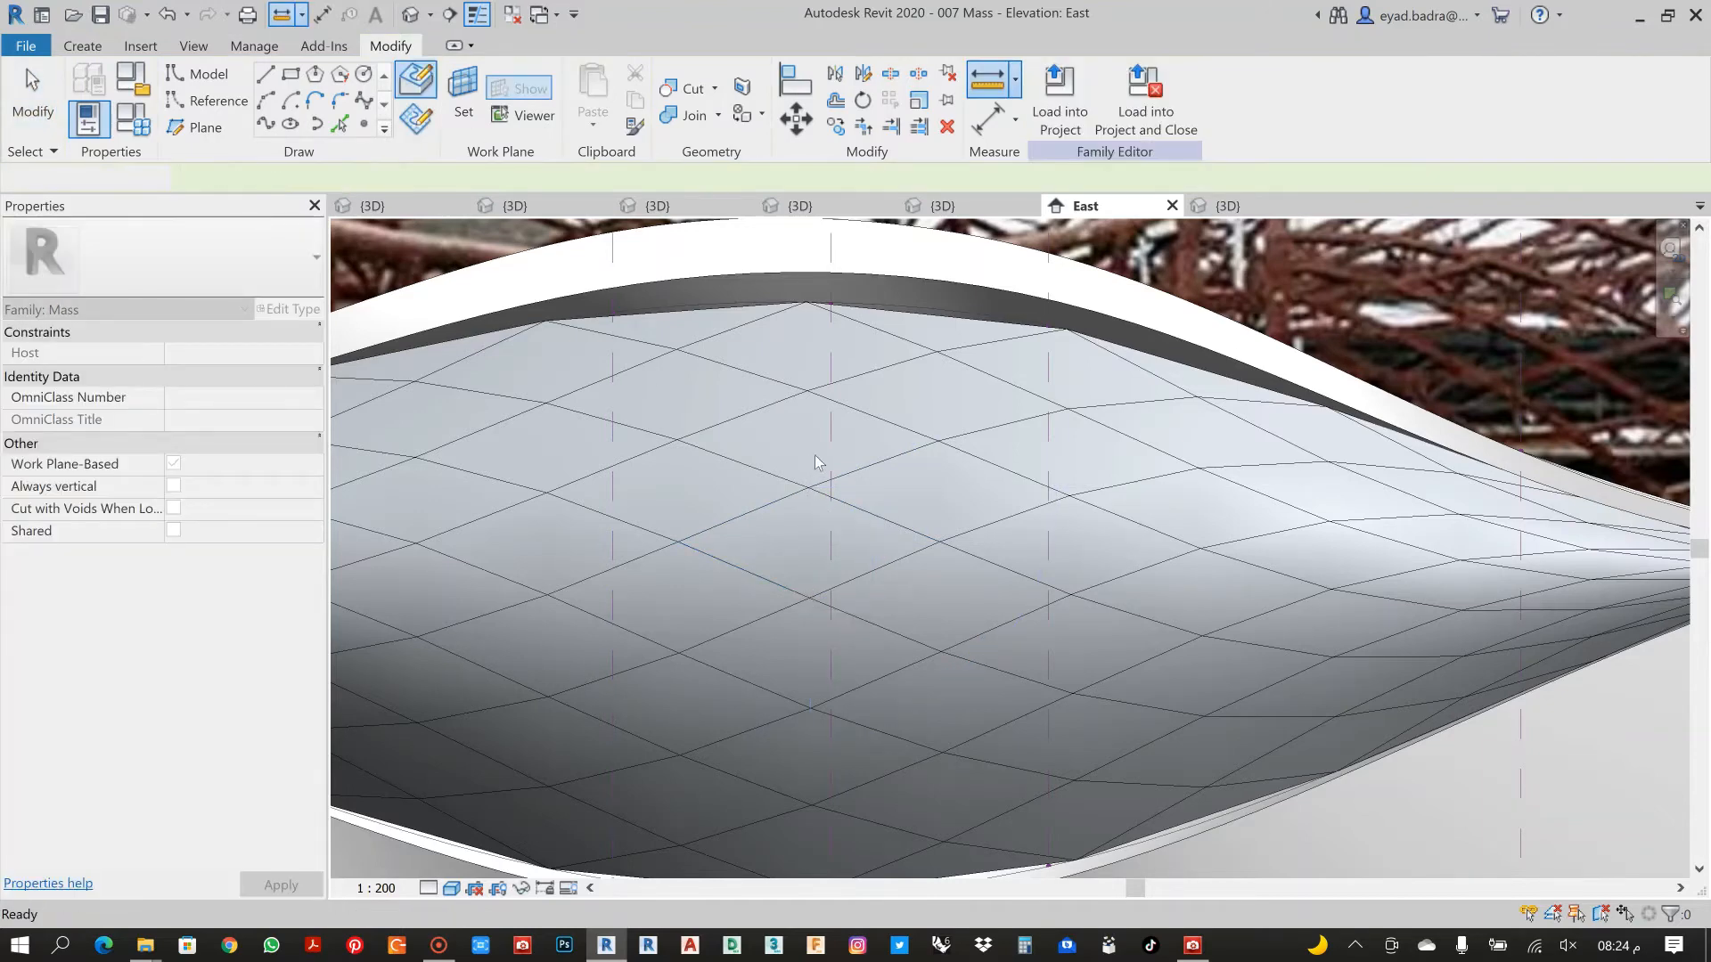
# Return to the new curtain panel family and save it on the Desktop as CURTAIN PANEL 007
pyautogui.scroll(-4, 832, 461)
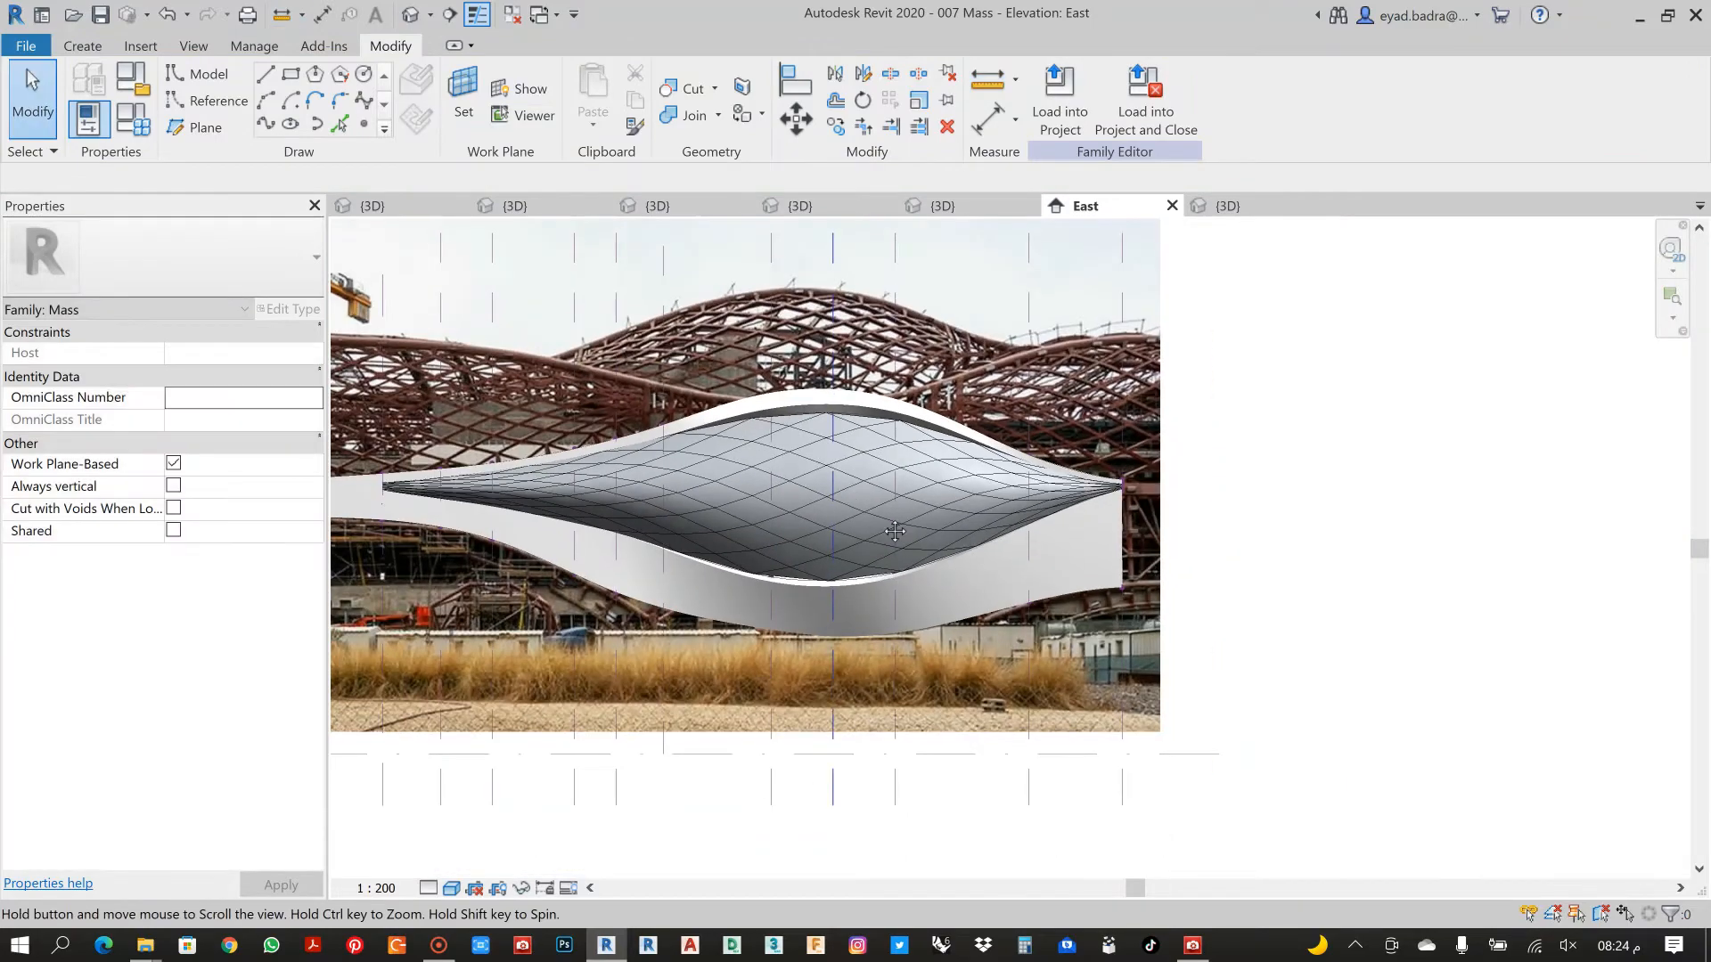
pyautogui.moveTo(895, 531); pyautogui.dragTo(1073, 659, button='middle')
pyautogui.click(970, 212)
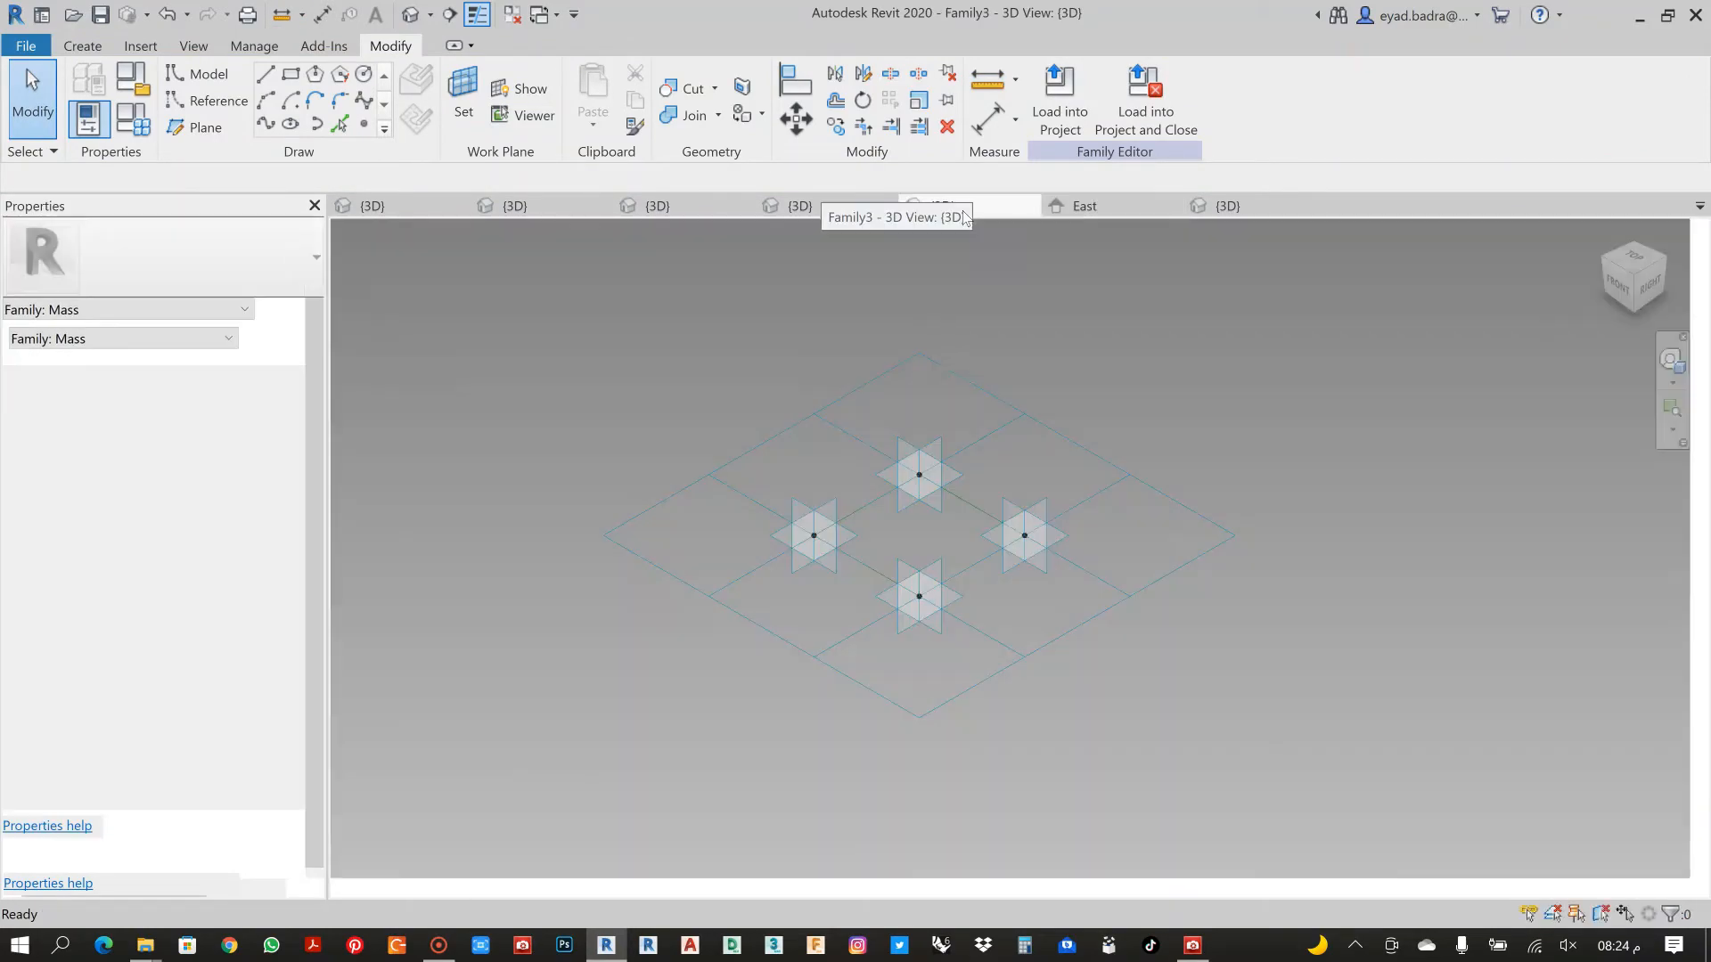
pyautogui.hotkey('ctrl', 's')
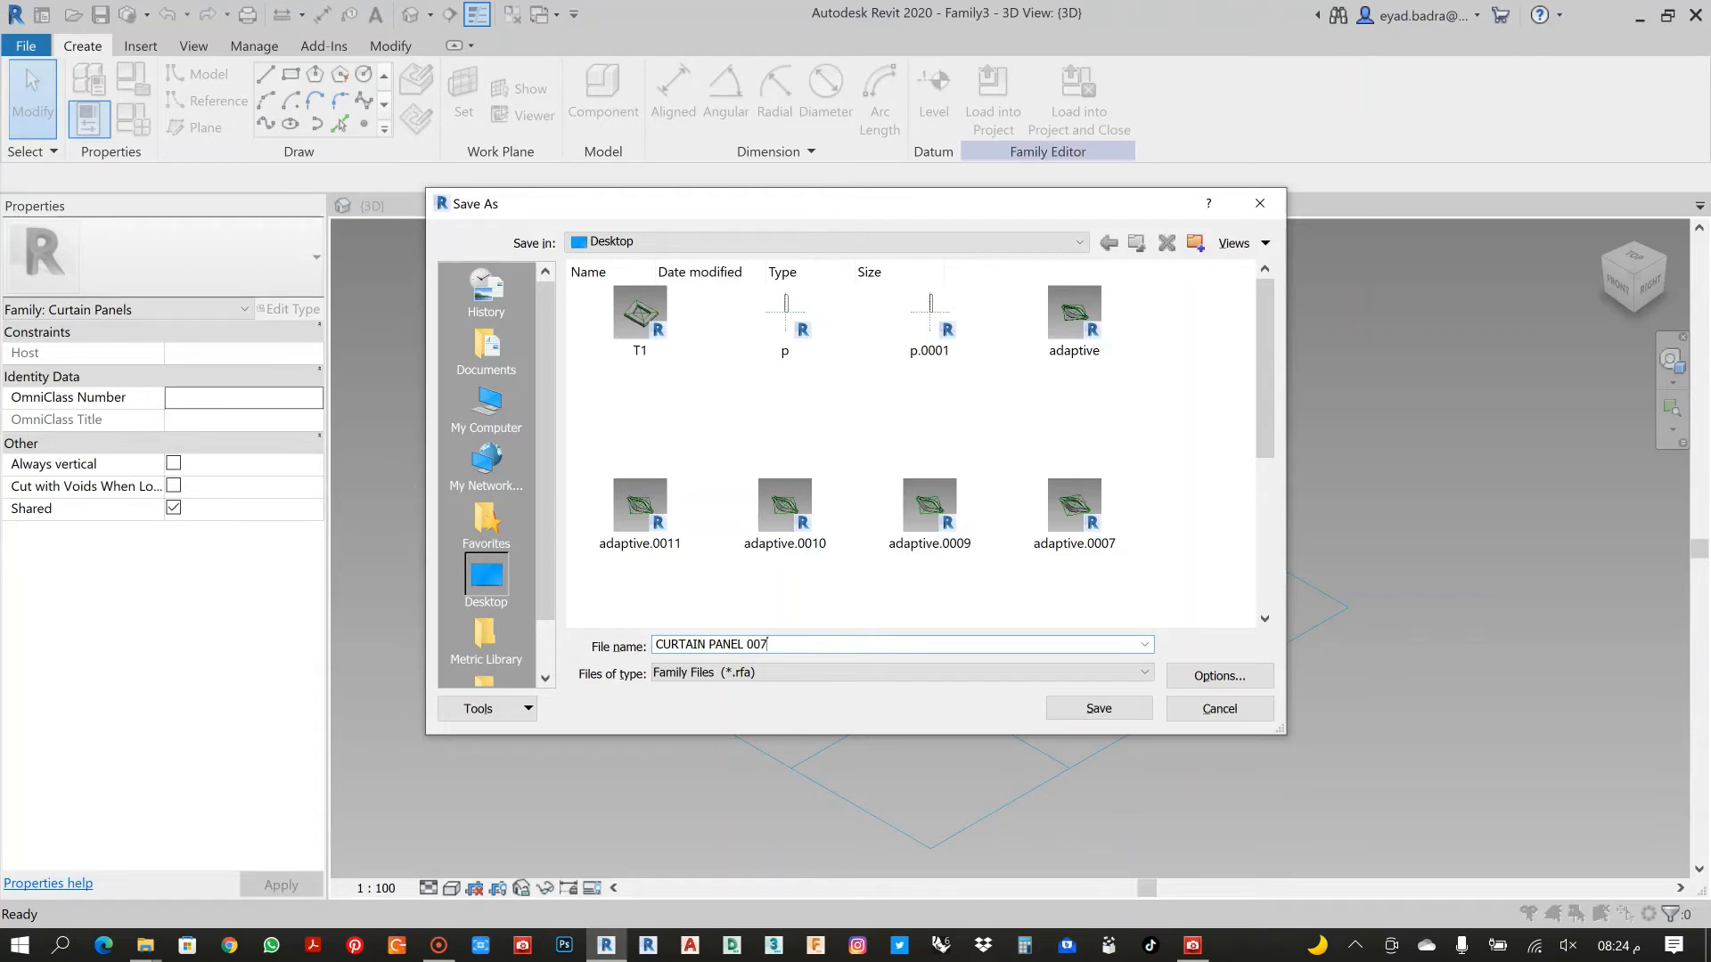
pyautogui.click(1099, 708)
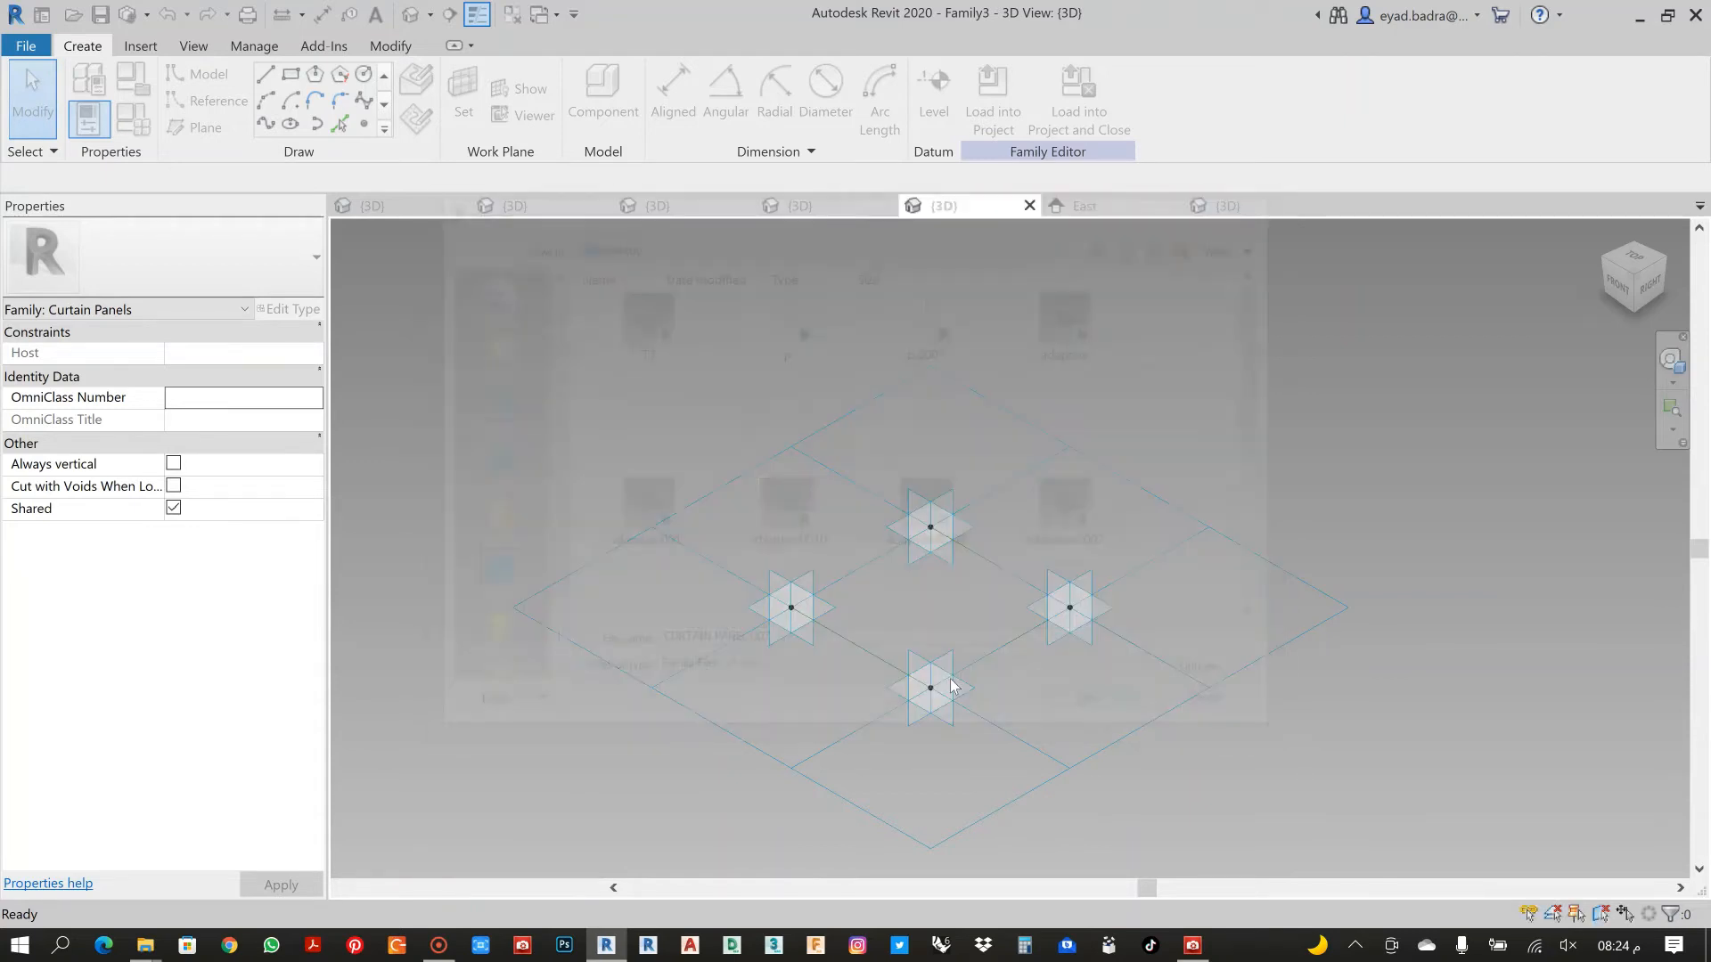
# Set the curtain panel family's length units to meters with 3 decimal places
pyautogui.scroll(-2, 788, 546)
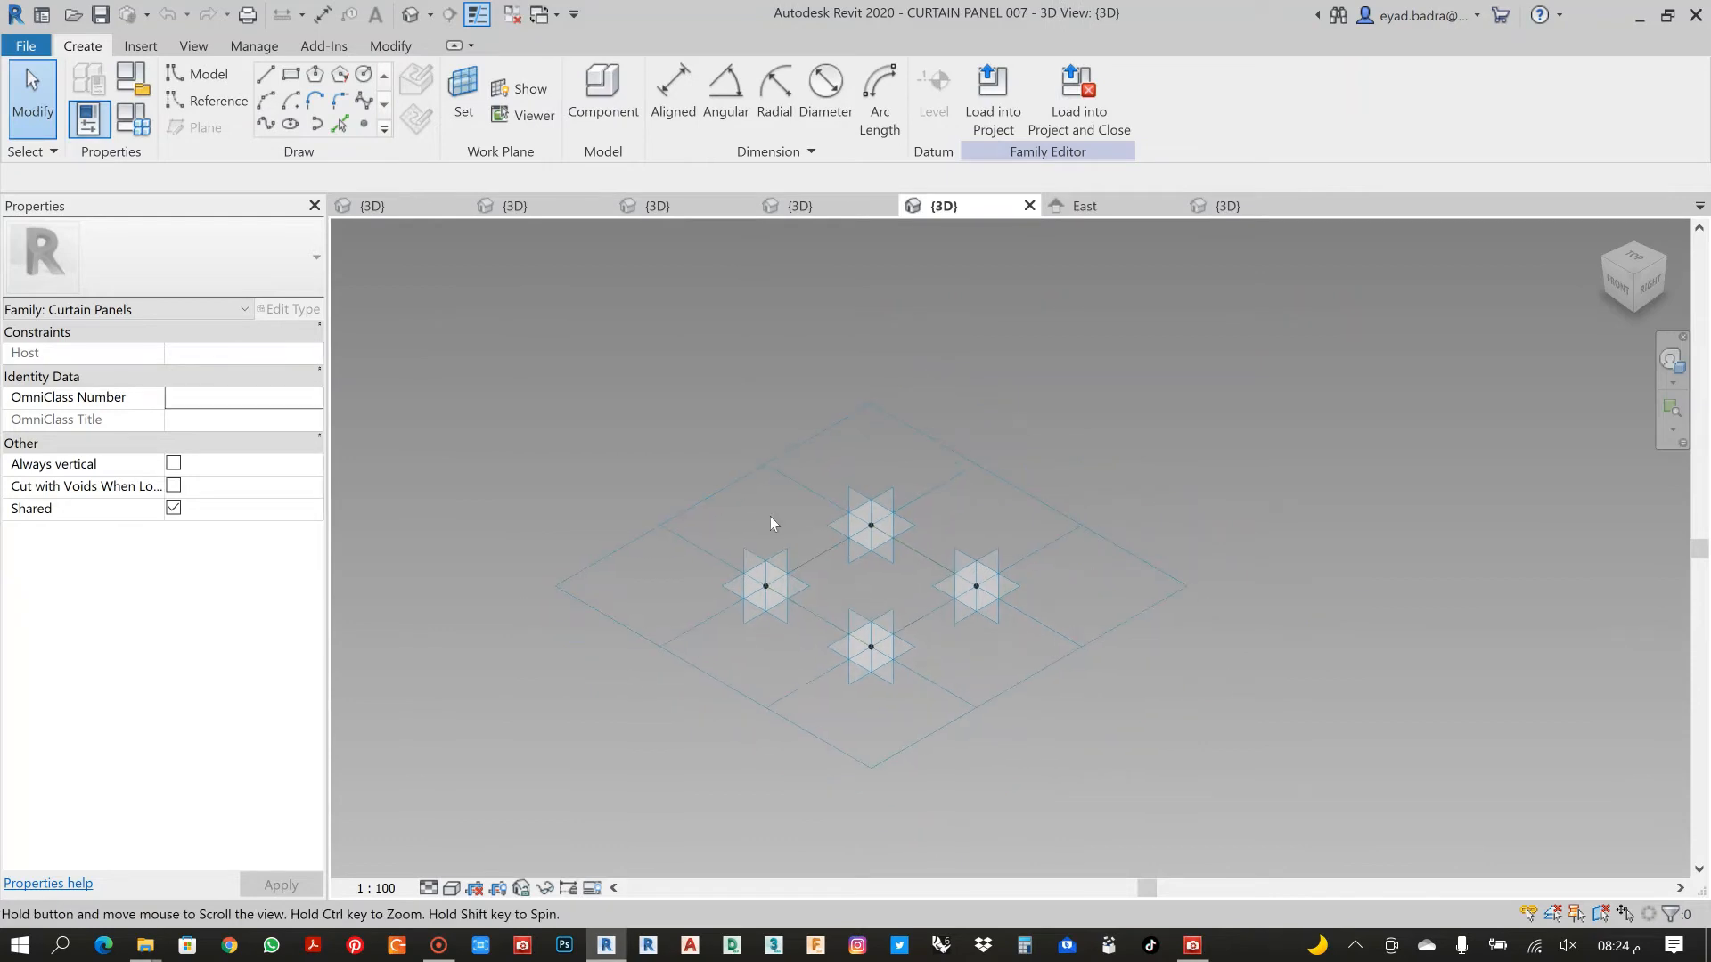
pyautogui.click(733, 485)
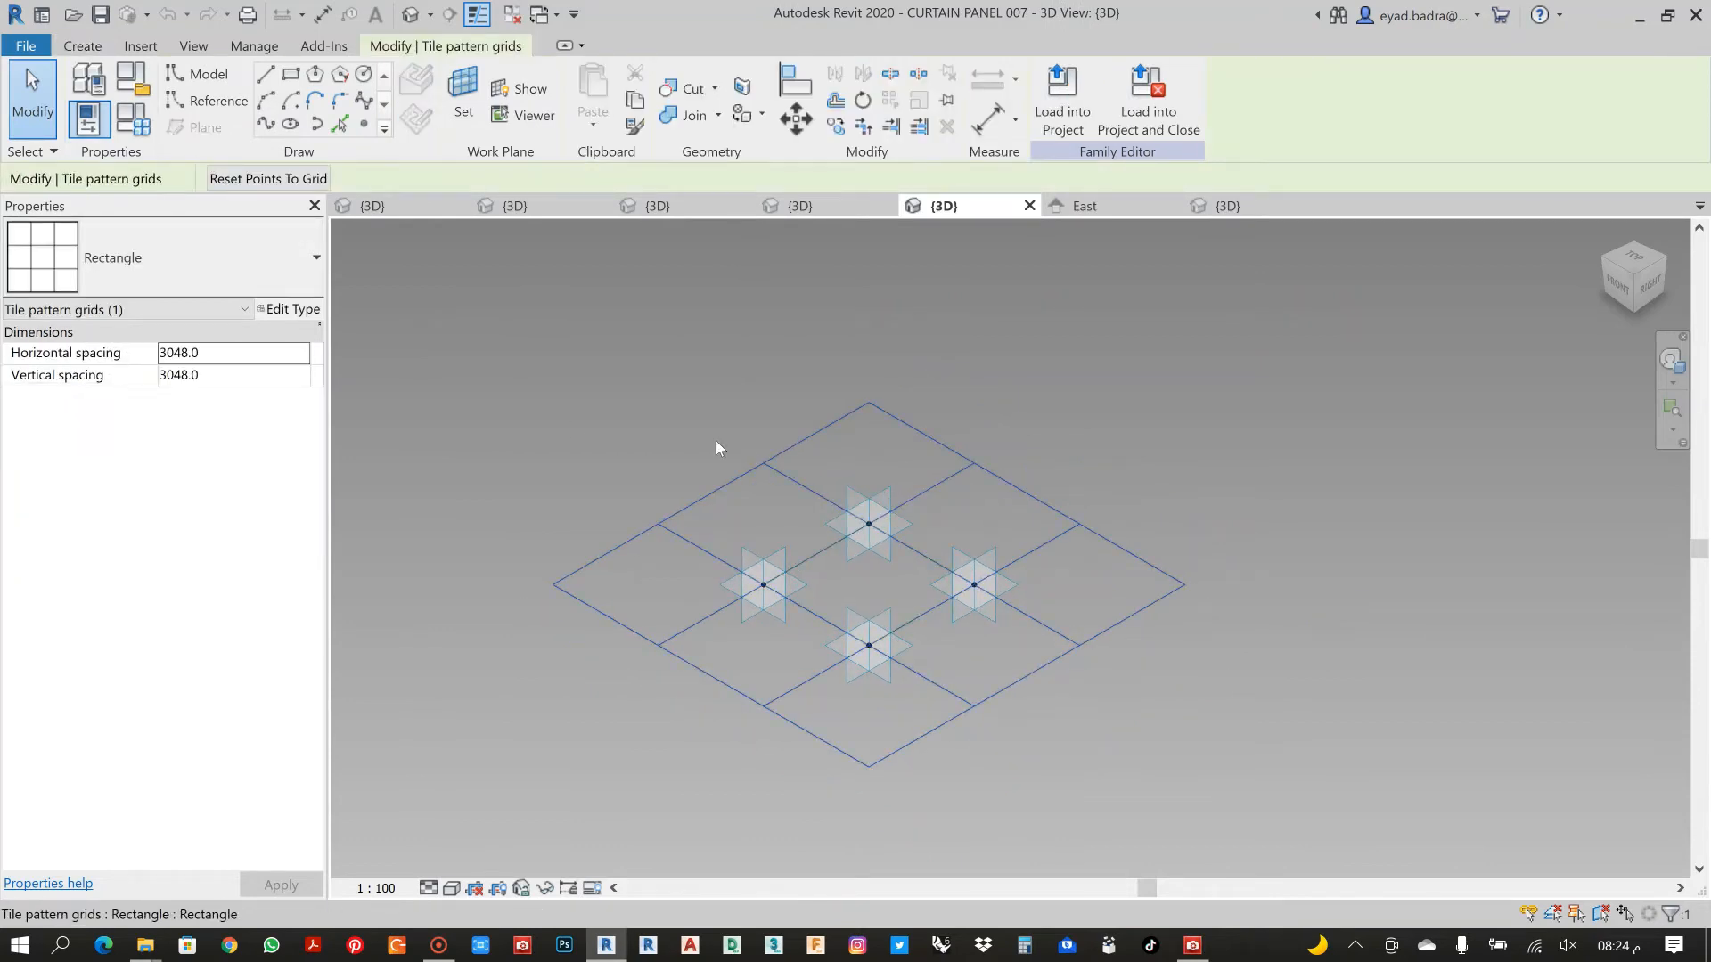
pyautogui.press('u')
pyautogui.press('n')
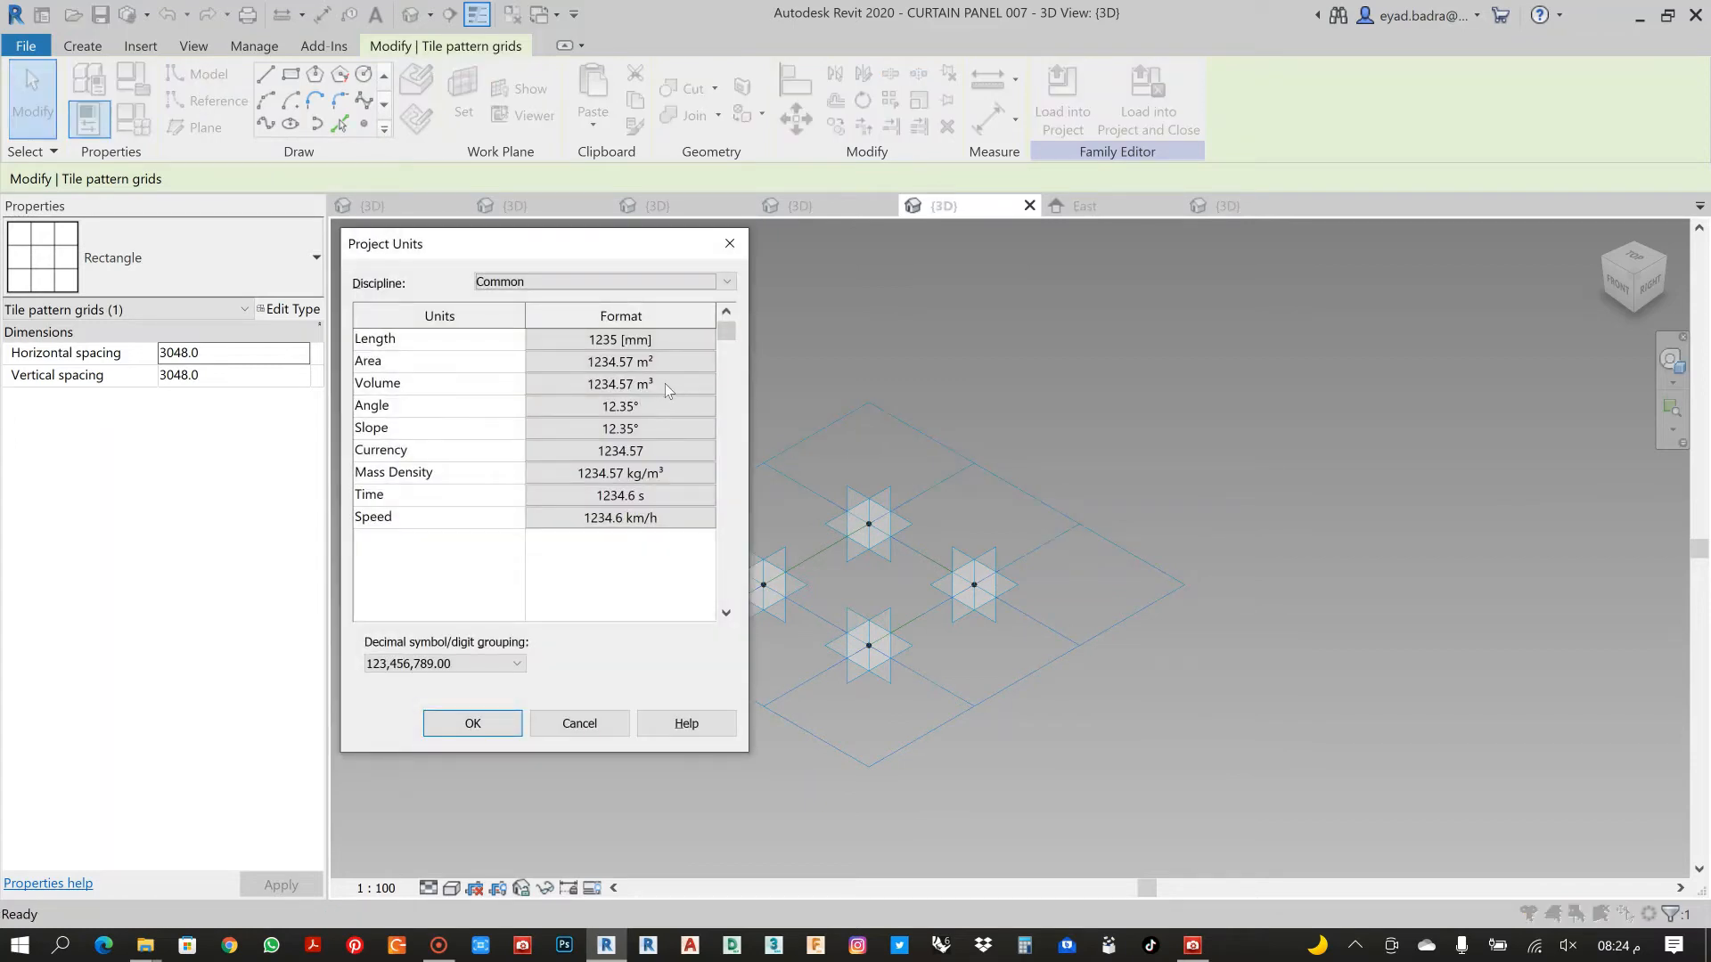
pyautogui.click(665, 341)
pyautogui.click(588, 376)
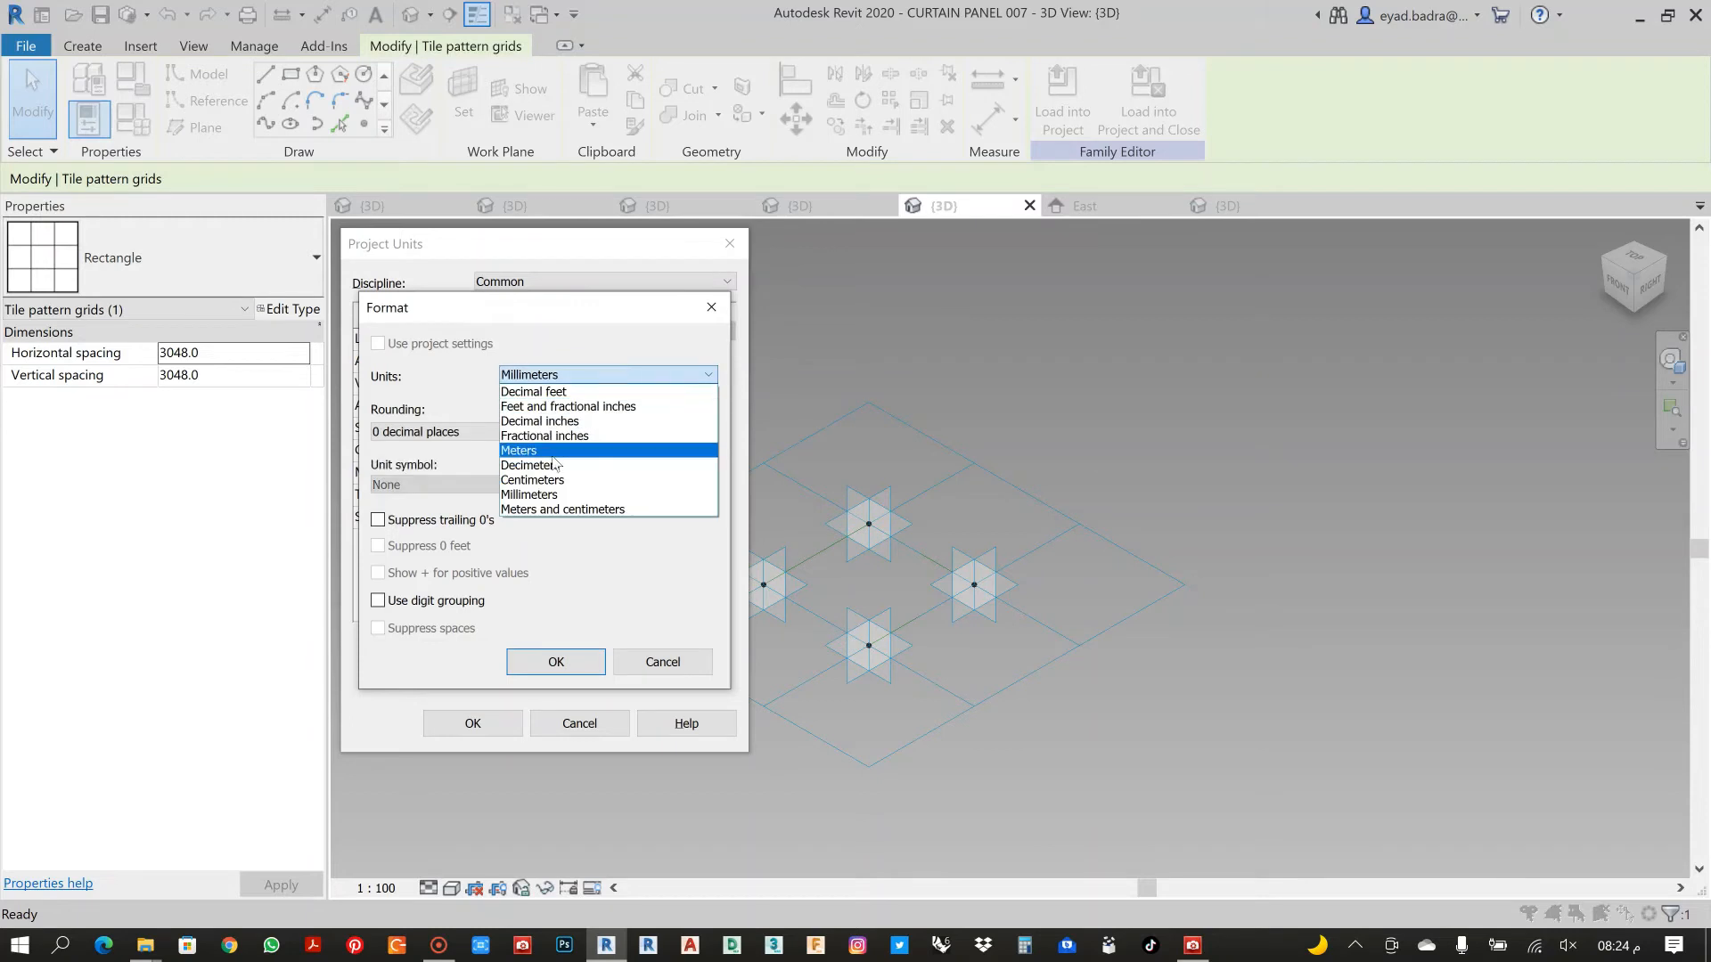
pyautogui.click(535, 451)
pyautogui.click(463, 432)
pyautogui.click(418, 537)
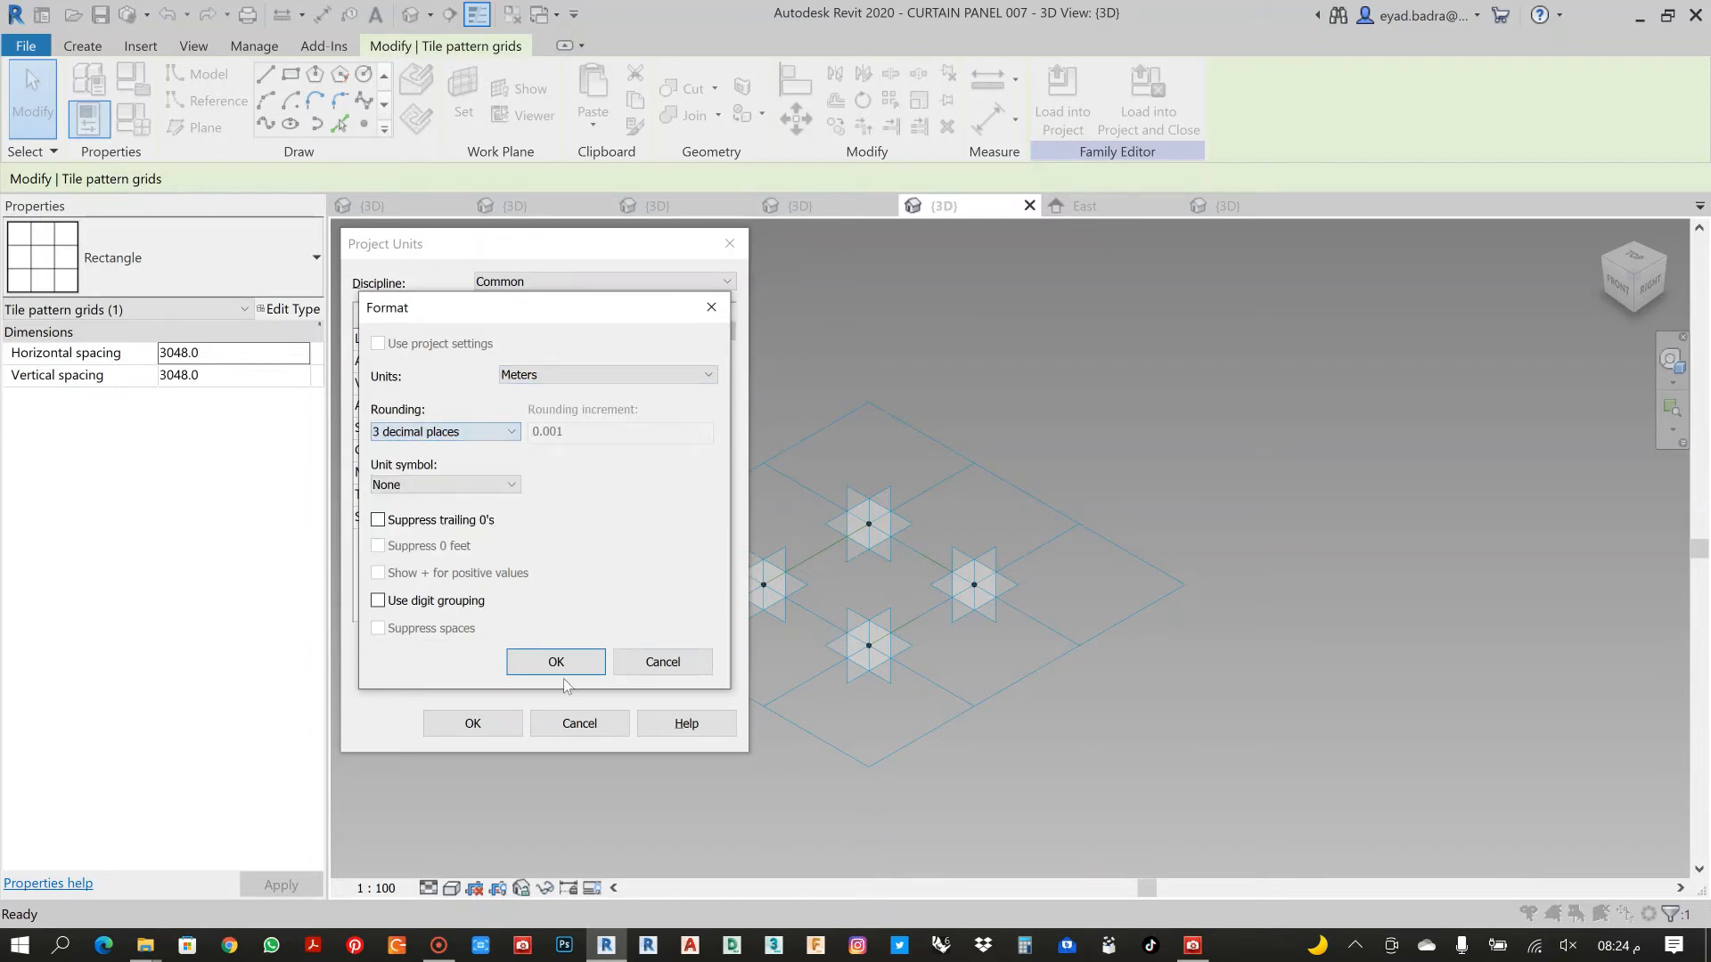
pyautogui.click(555, 659)
pyautogui.click(495, 724)
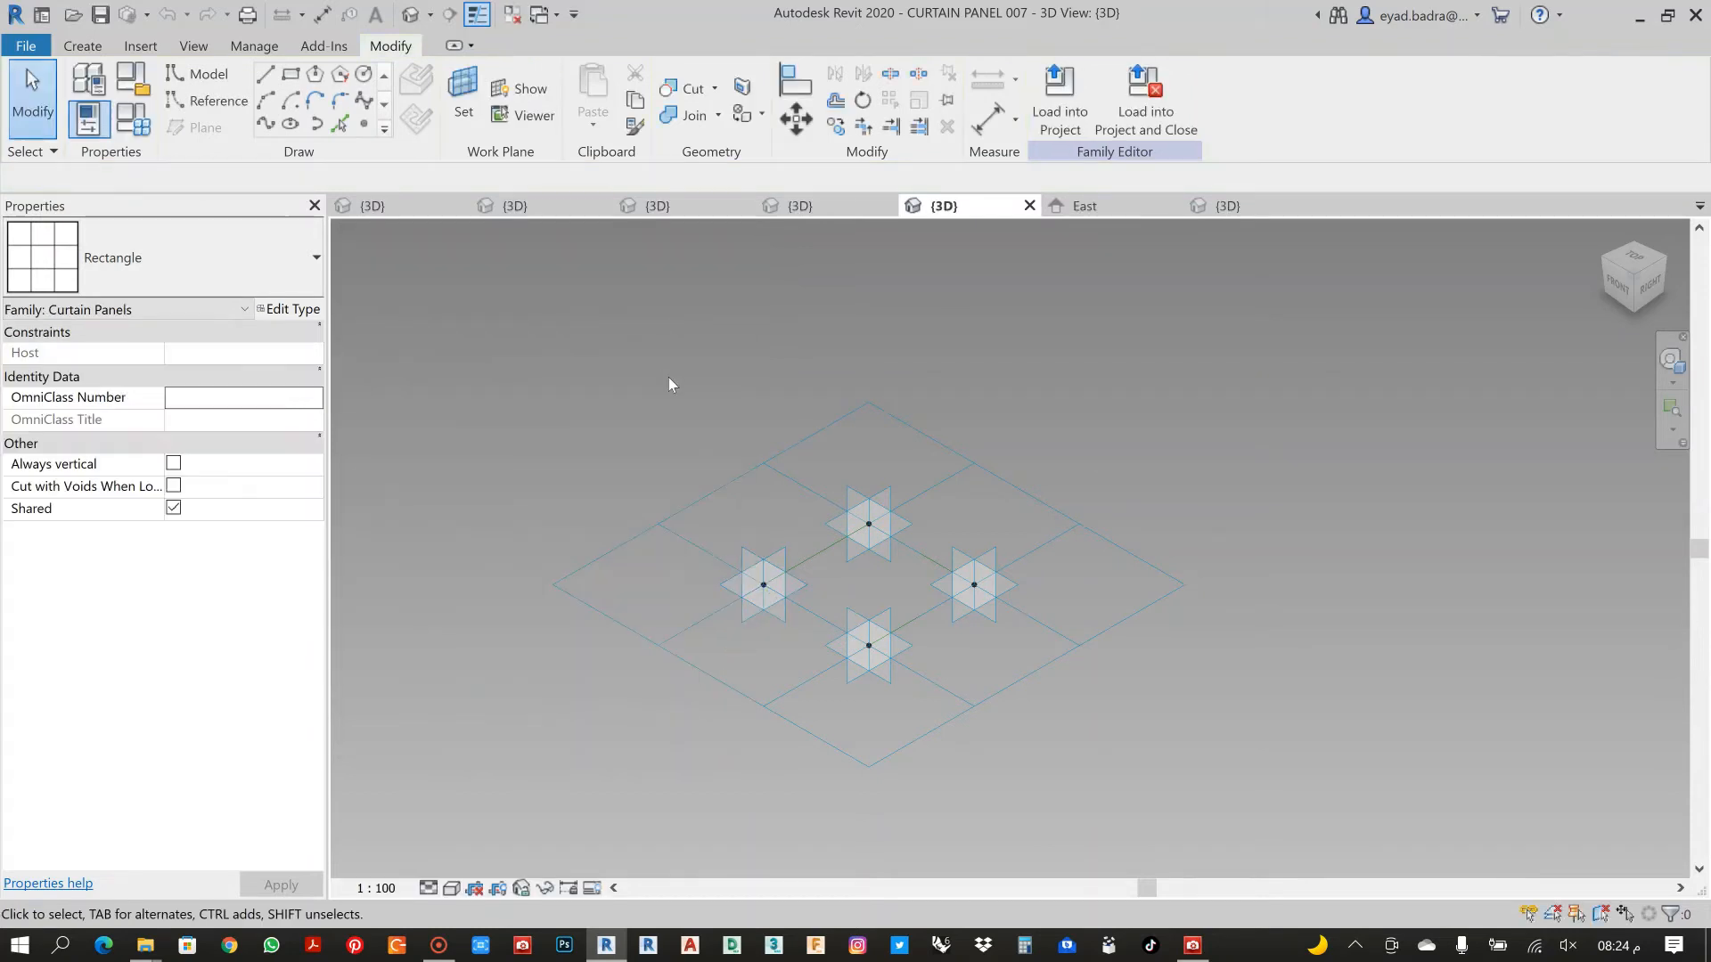
# Set the tile pattern grid's horizontal spacing to 7 and its vertical spacing to 3
pyautogui.moveTo(757, 433); pyautogui.dragTo(637, 418, button='middle')
pyautogui.scroll(1, 789, 442)
pyautogui.click(654, 470)
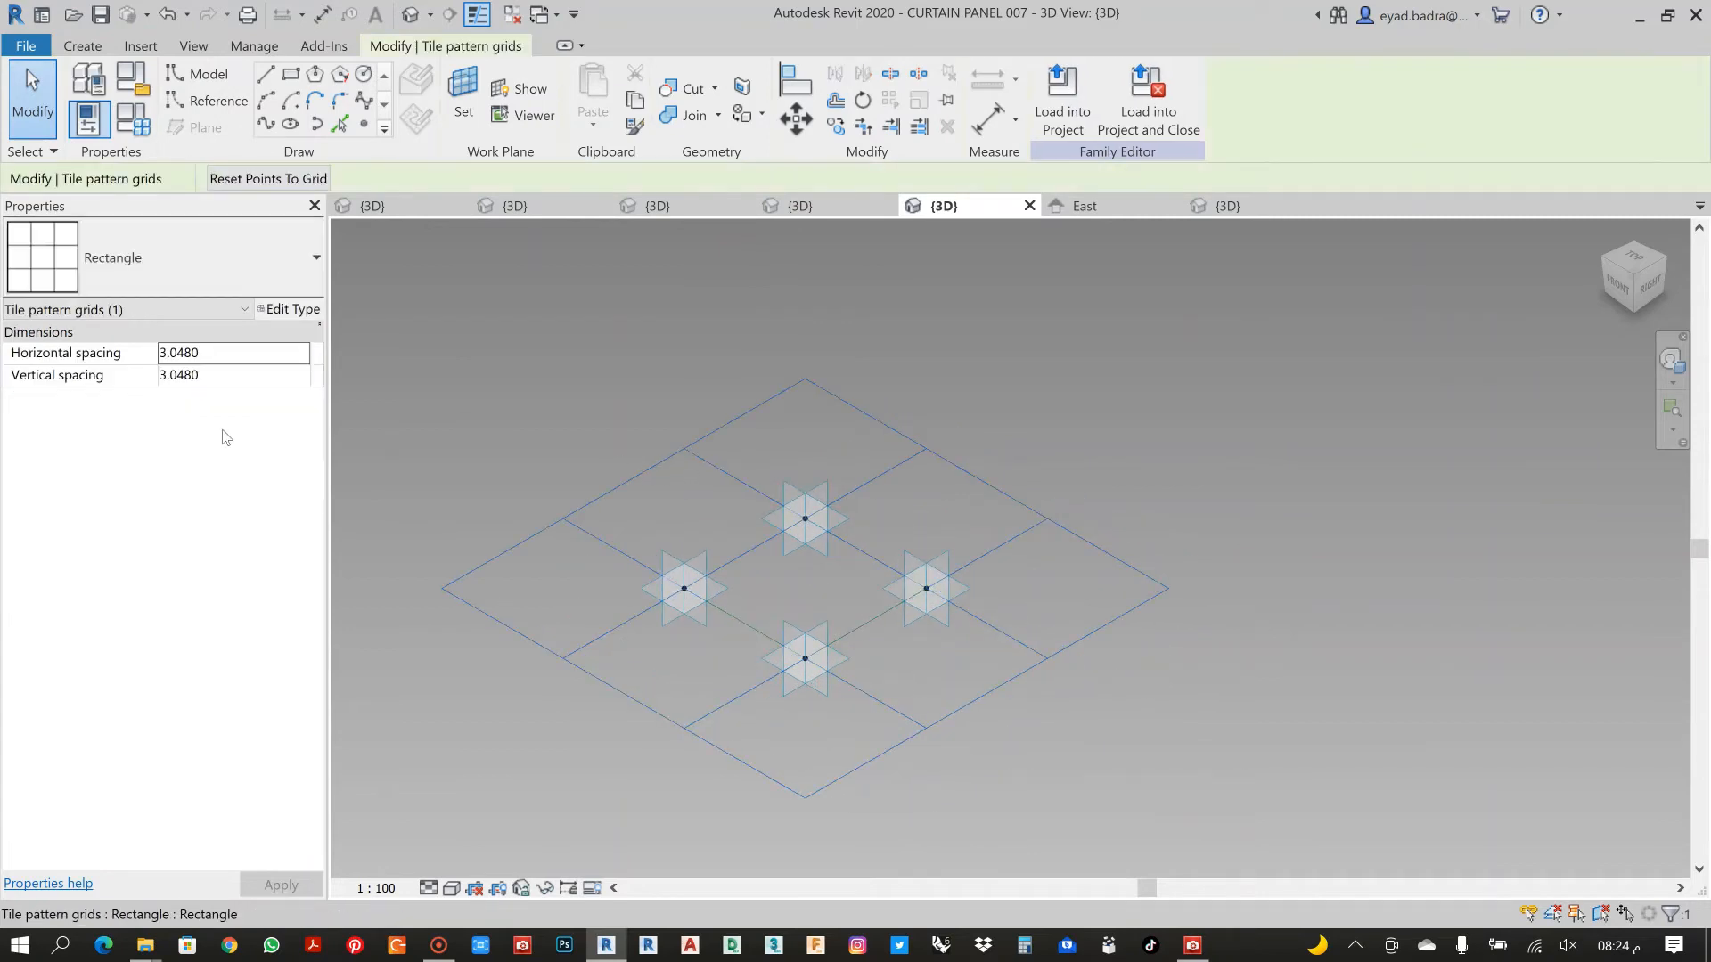
pyautogui.moveTo(200, 353); pyautogui.dragTo(185, 353)
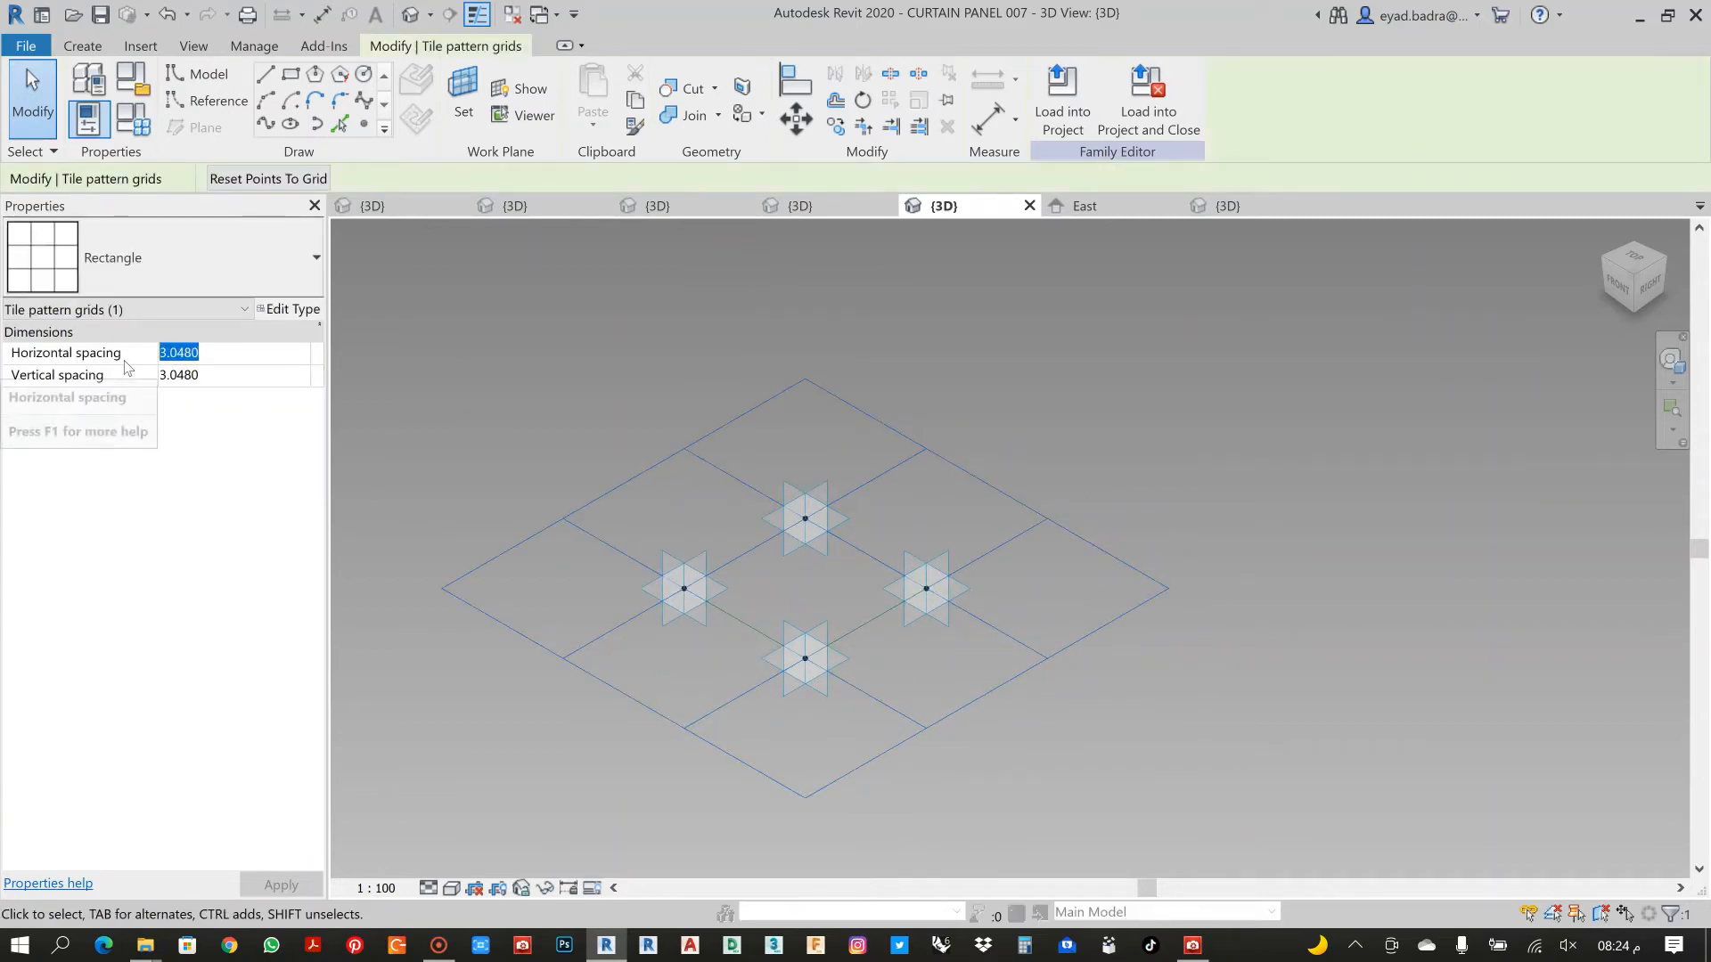
pyautogui.write('7')
pyautogui.click(198, 374)
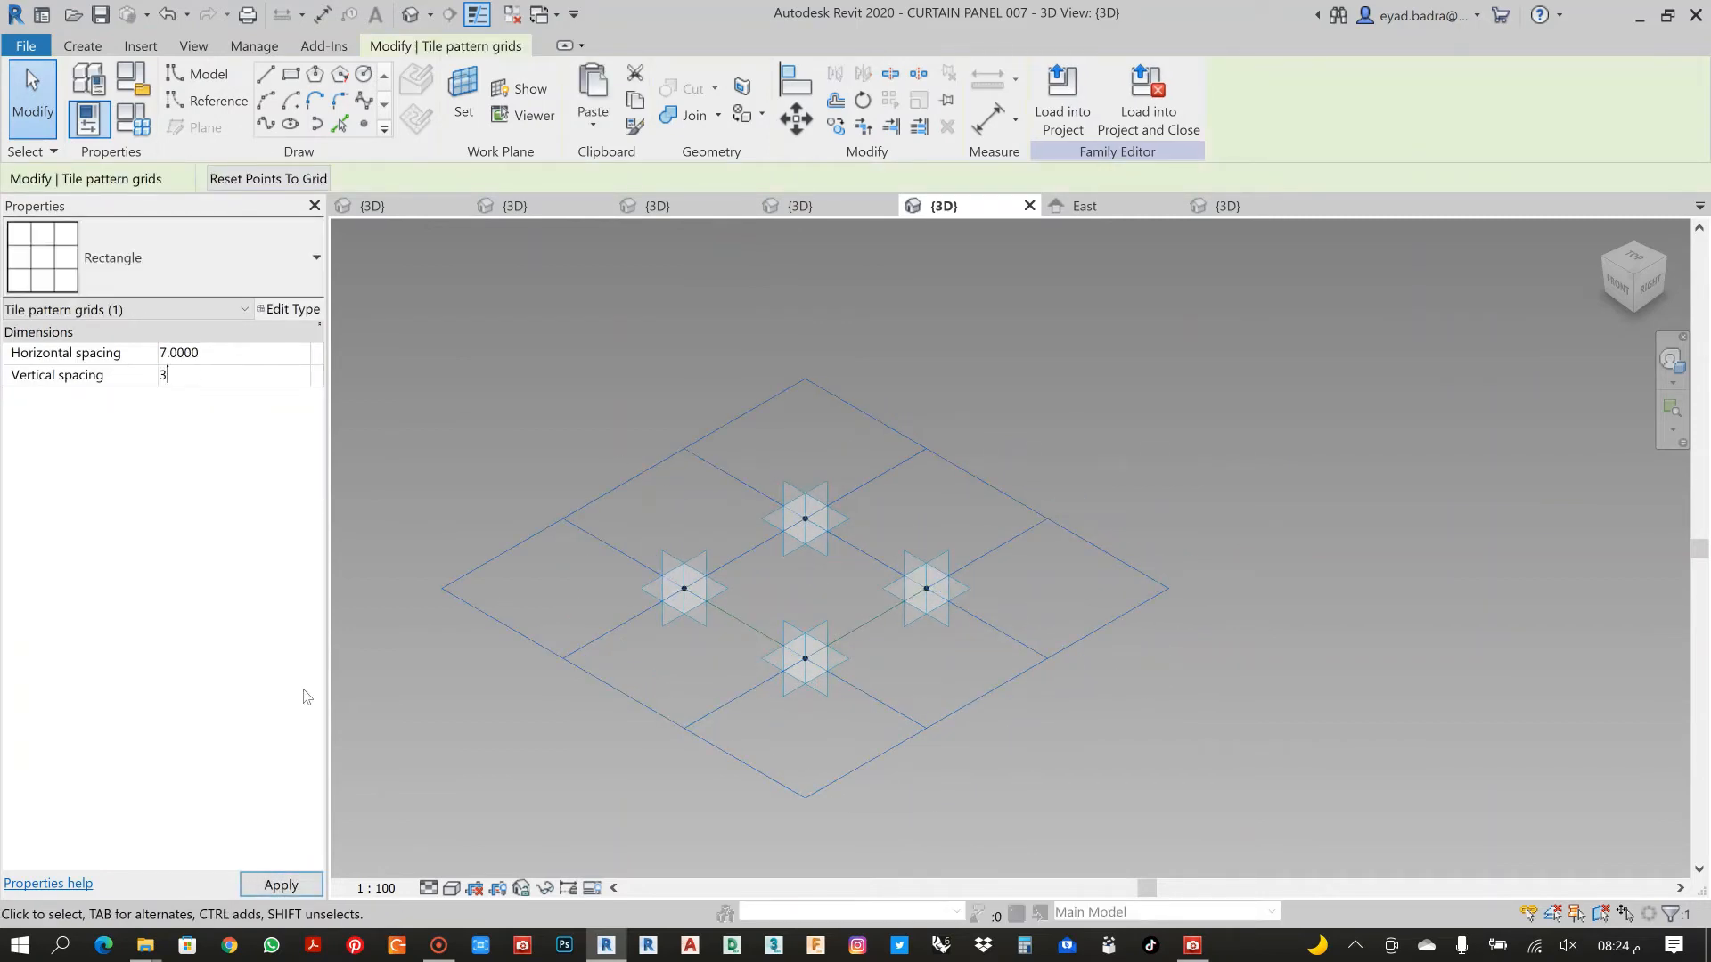
pyautogui.click(282, 884)
pyautogui.scroll(-3, 1088, 451)
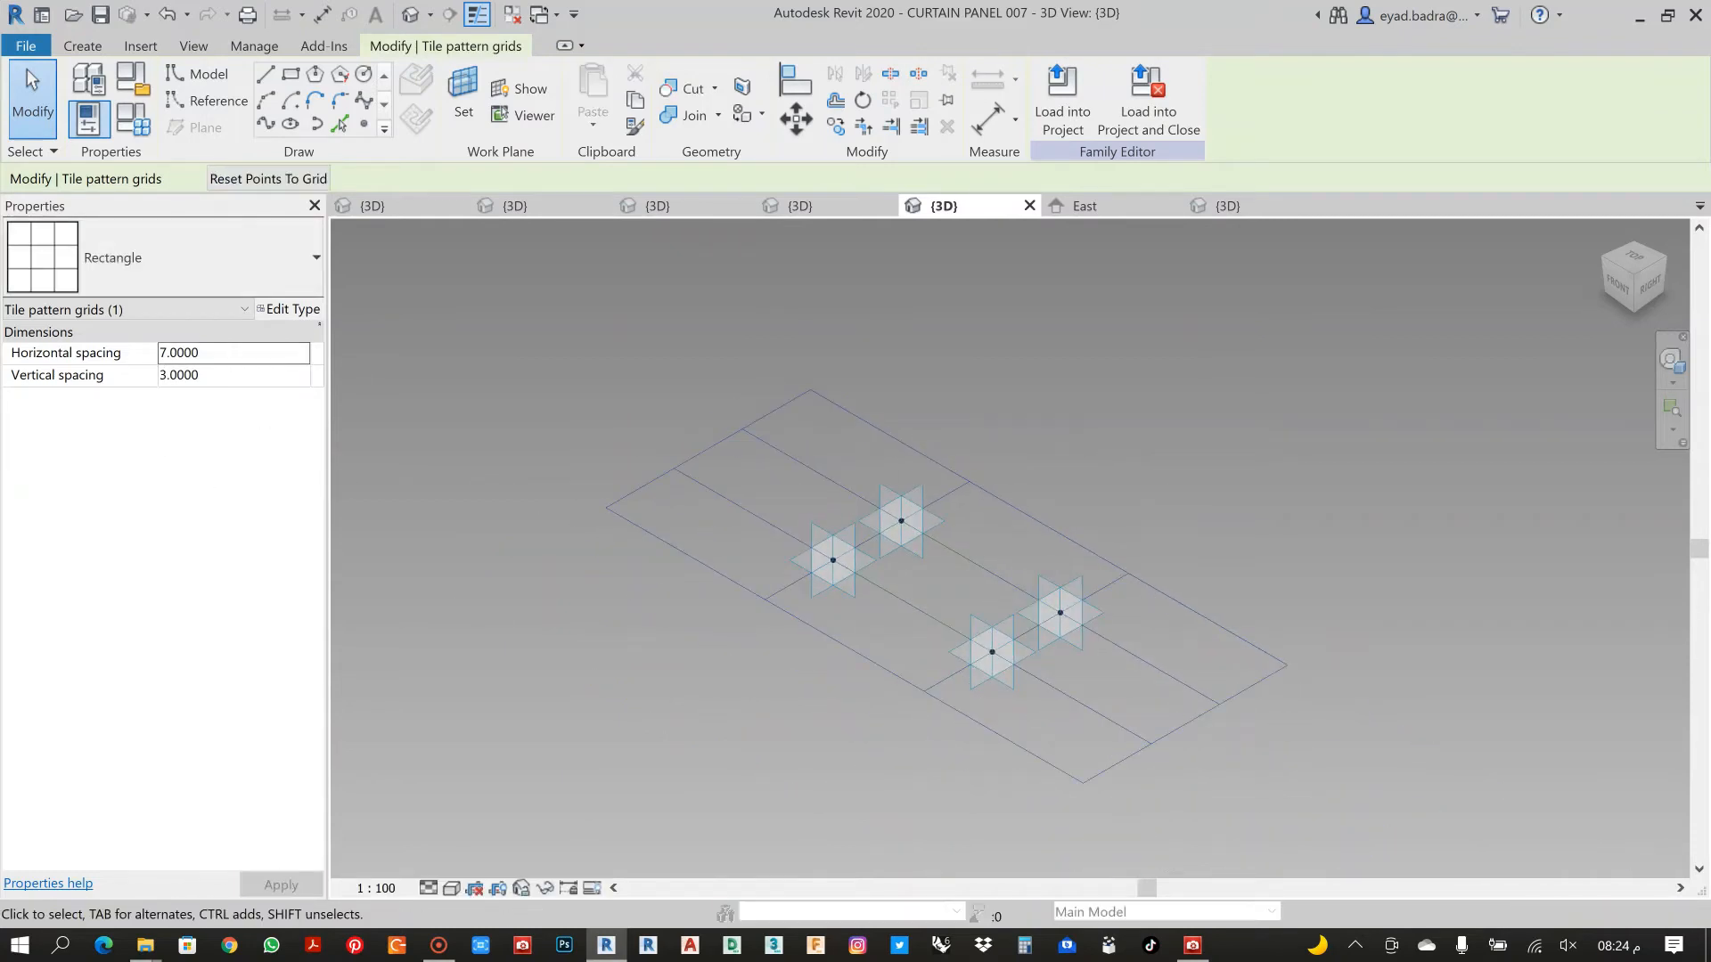
# Change the tile pattern grid type from Rectangle to Rhomboid
pyautogui.click(112, 356)
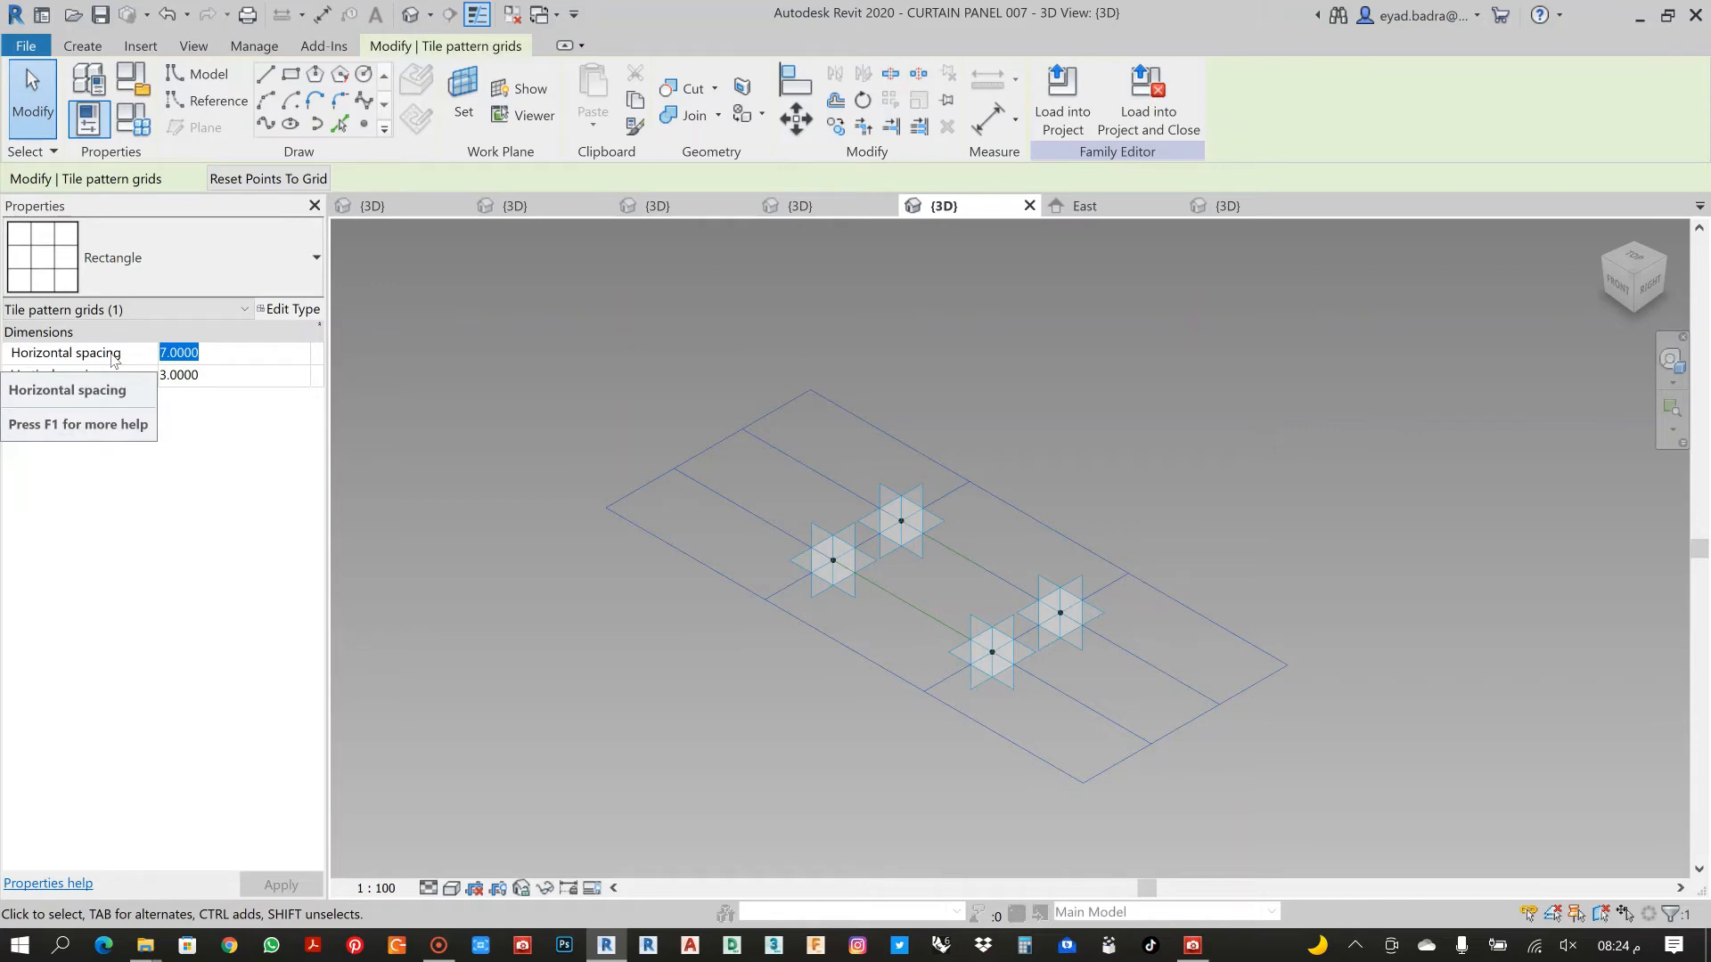
pyautogui.click(238, 246)
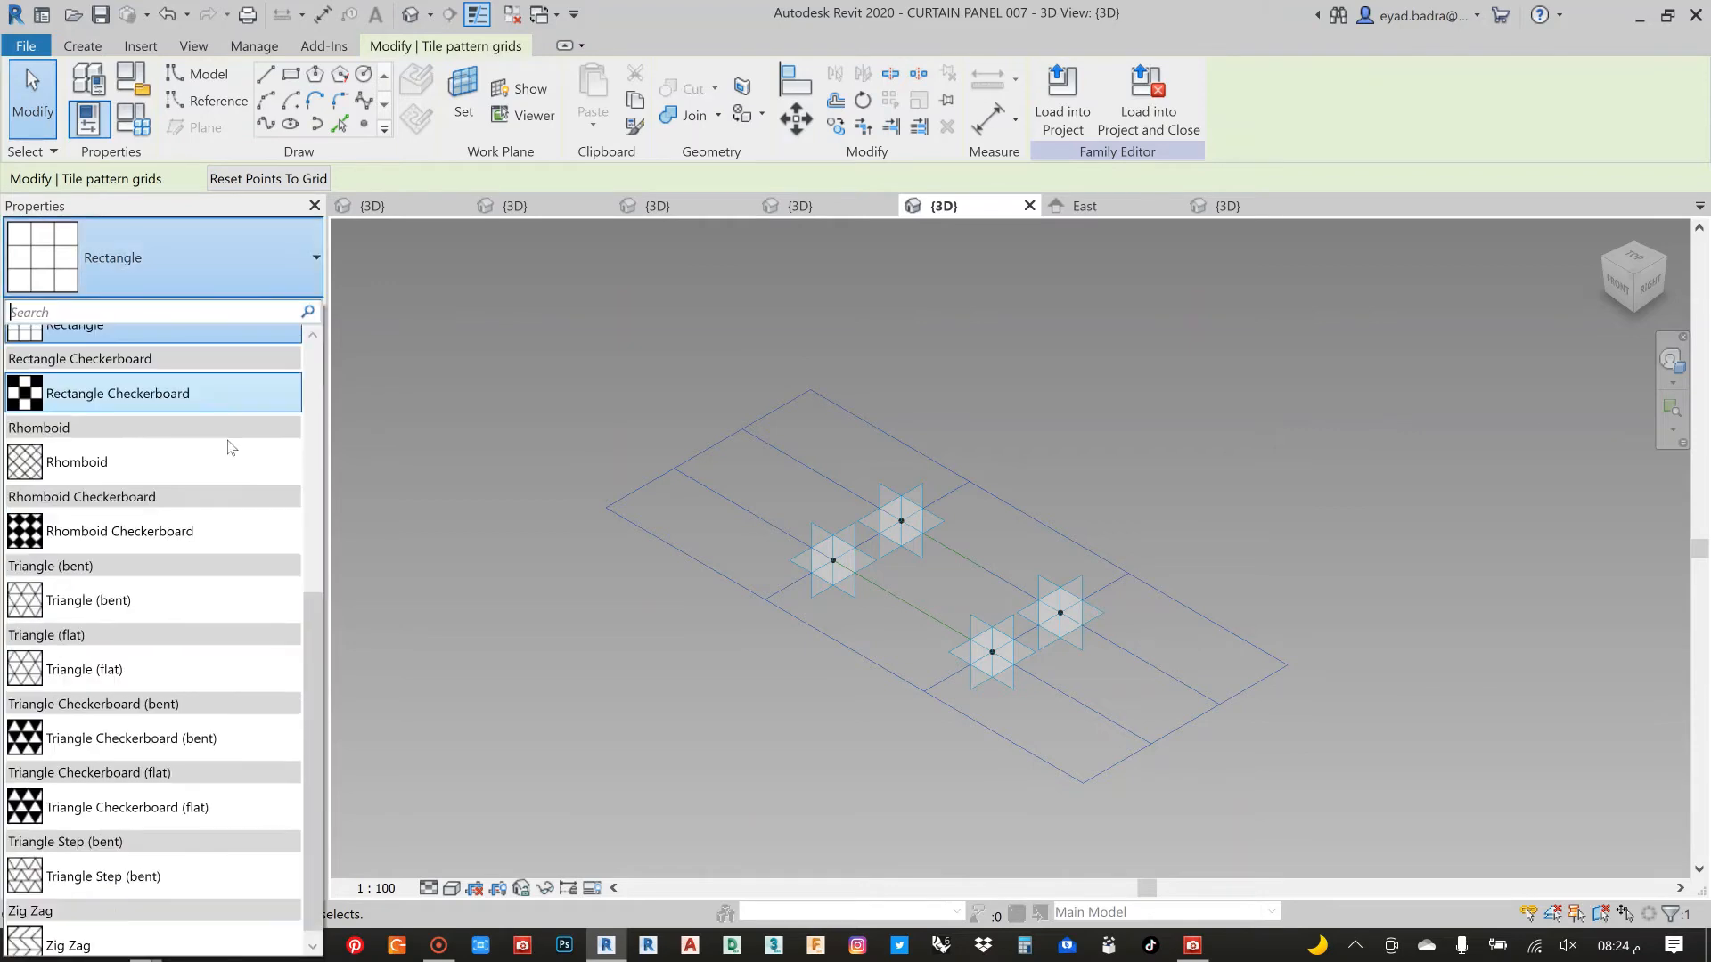
pyautogui.click(124, 458)
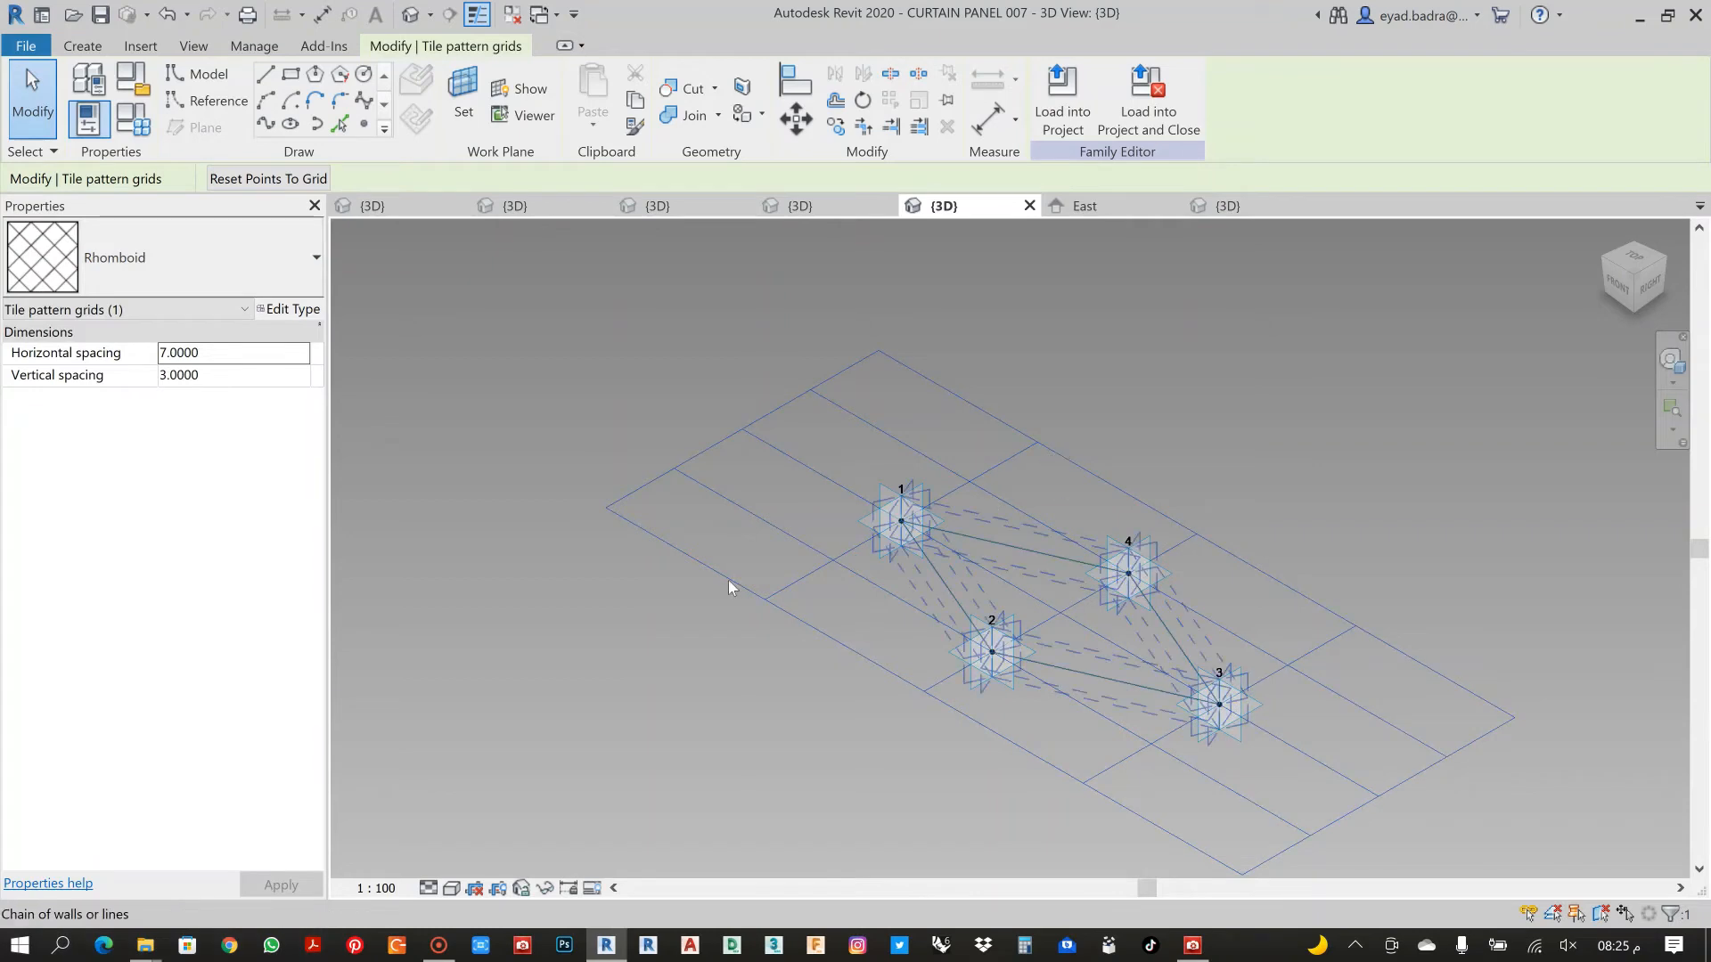
# Examine the rhomboid grid's proportions and the order of its four numbered adaptive points from several angles
pyautogui.keyDown('shift'); pyautogui.moveTo(729, 585); pyautogui.dragTo(938, 795, button='middle'); pyautogui.keyUp('shift')
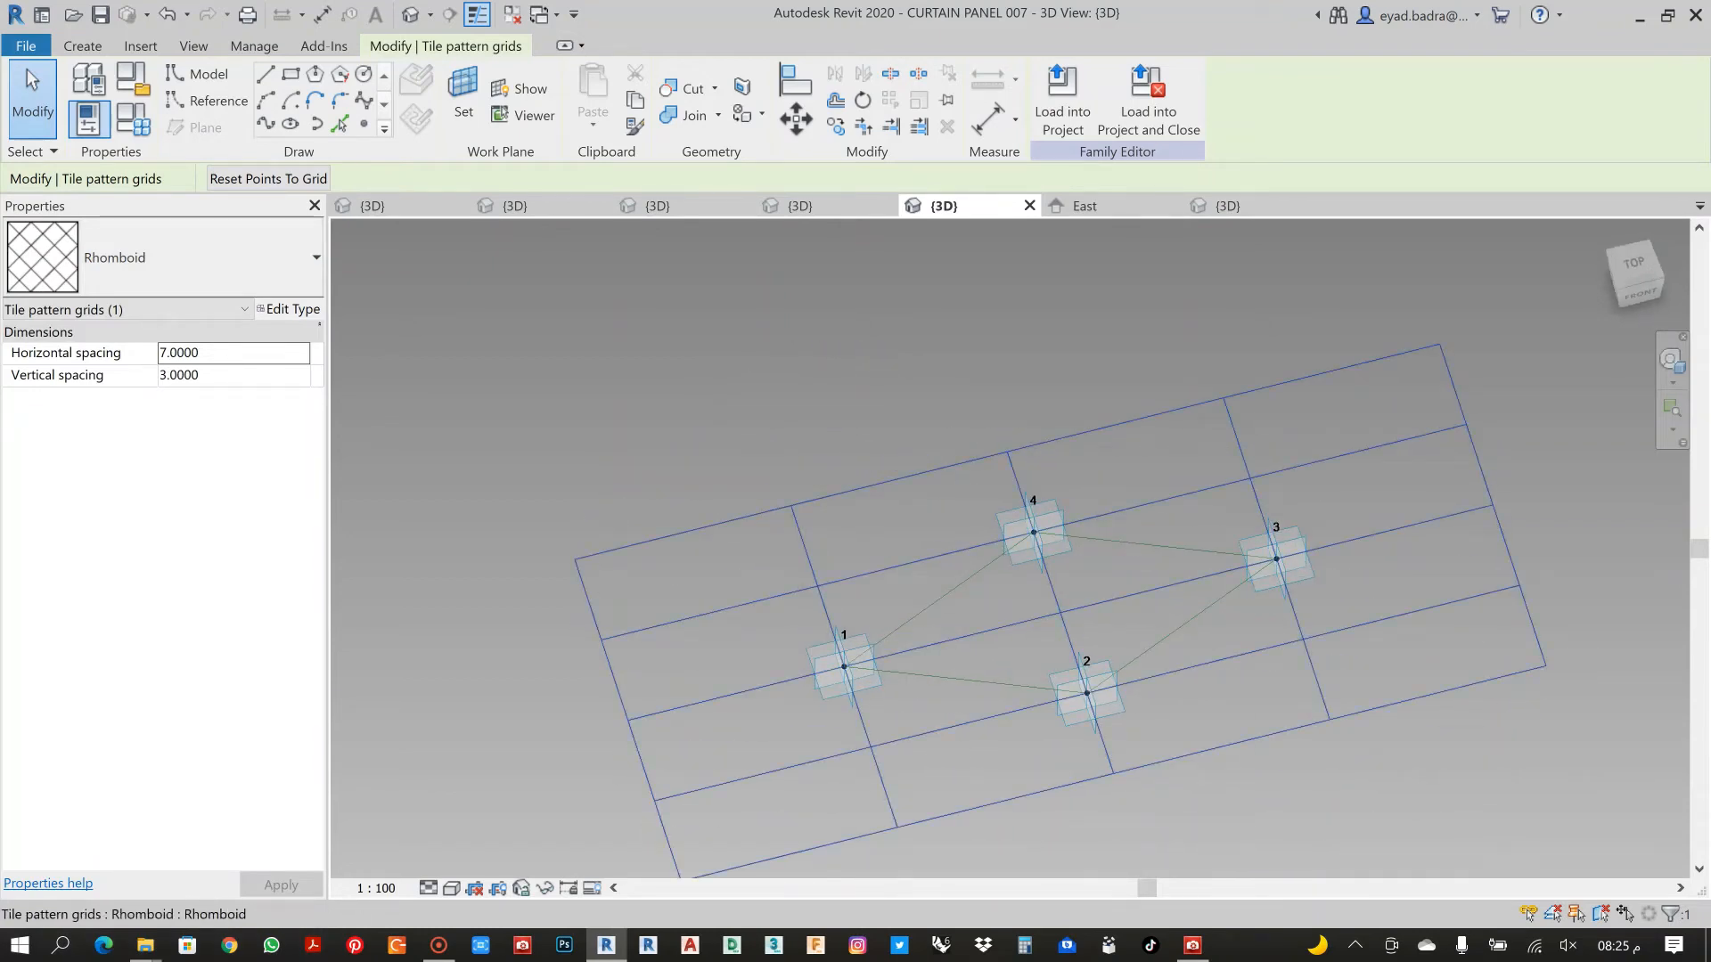
pyautogui.scroll(-3, 916, 549)
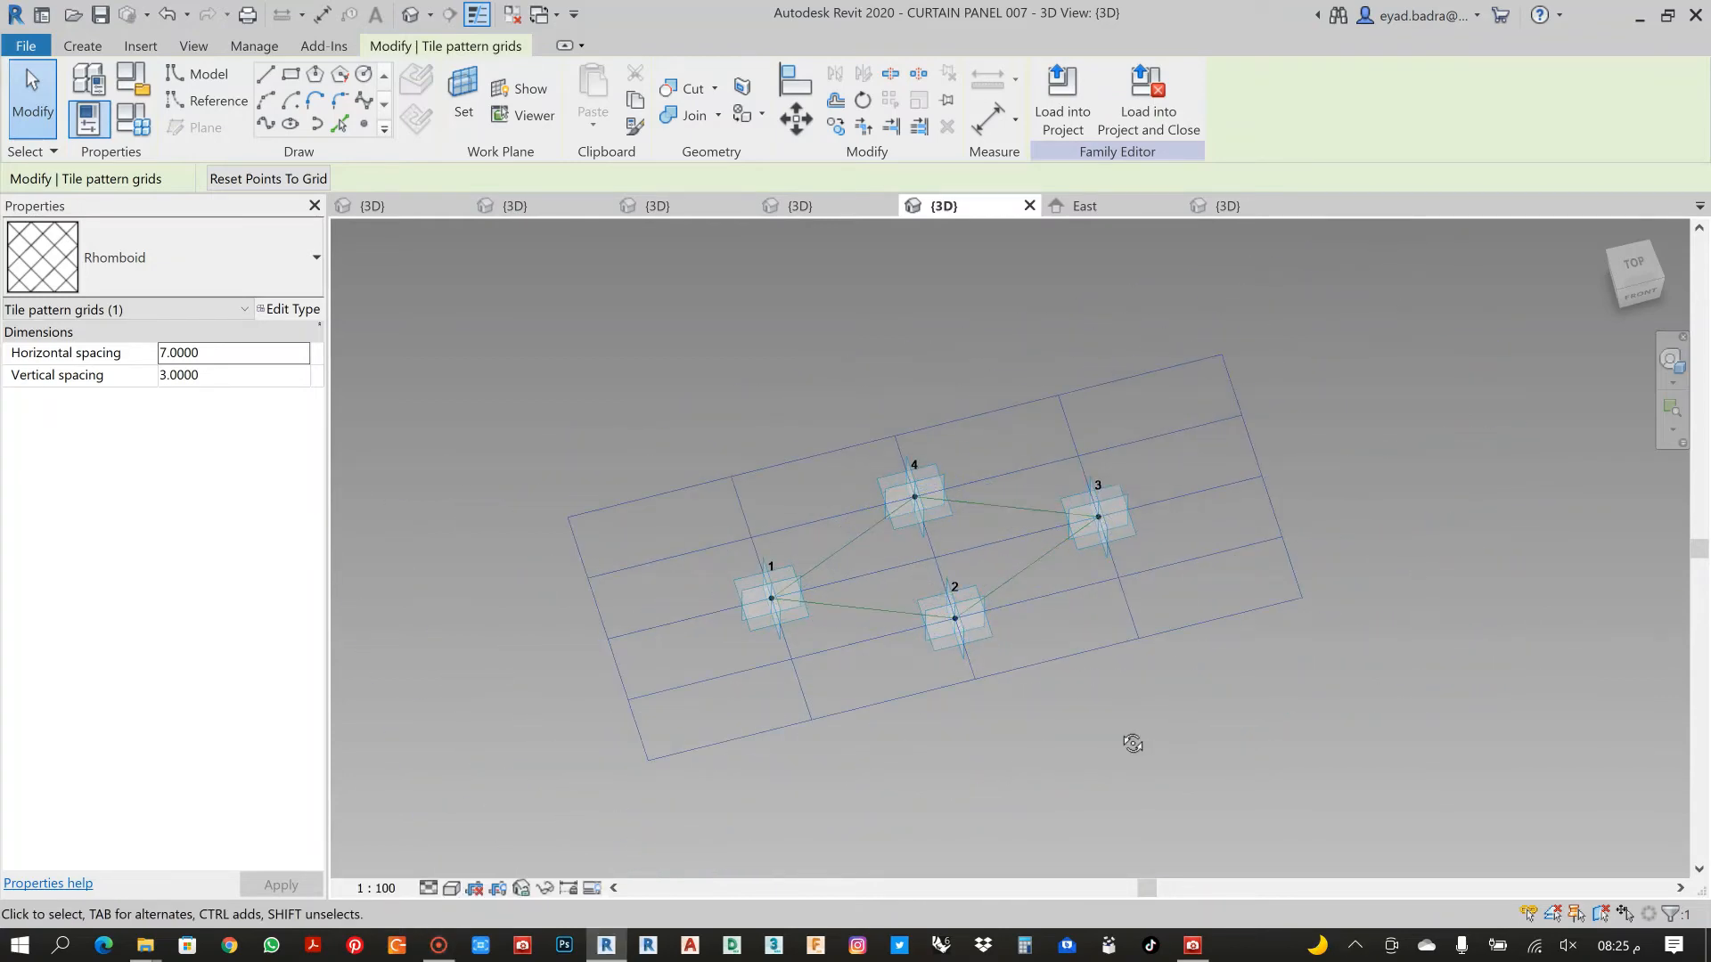
pyautogui.keyDown('shift'); pyautogui.moveTo(1131, 745); pyautogui.dragTo(885, 392, button='middle'); pyautogui.keyUp('shift')
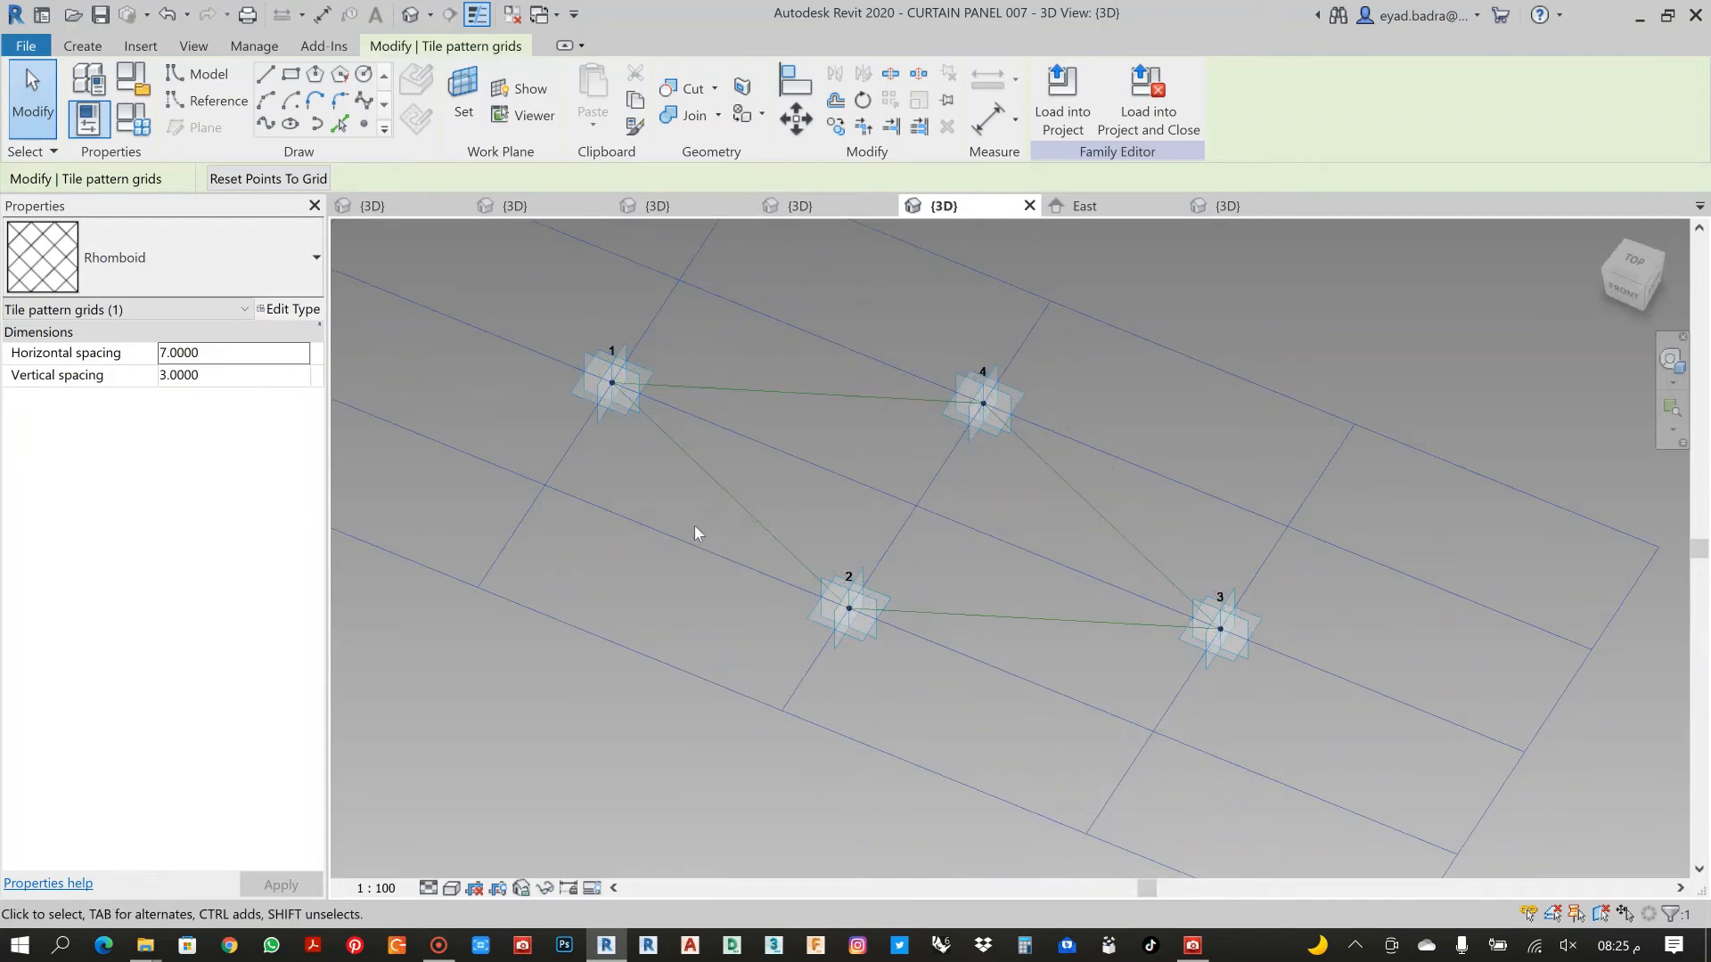
pyautogui.scroll(-2, 660, 529)
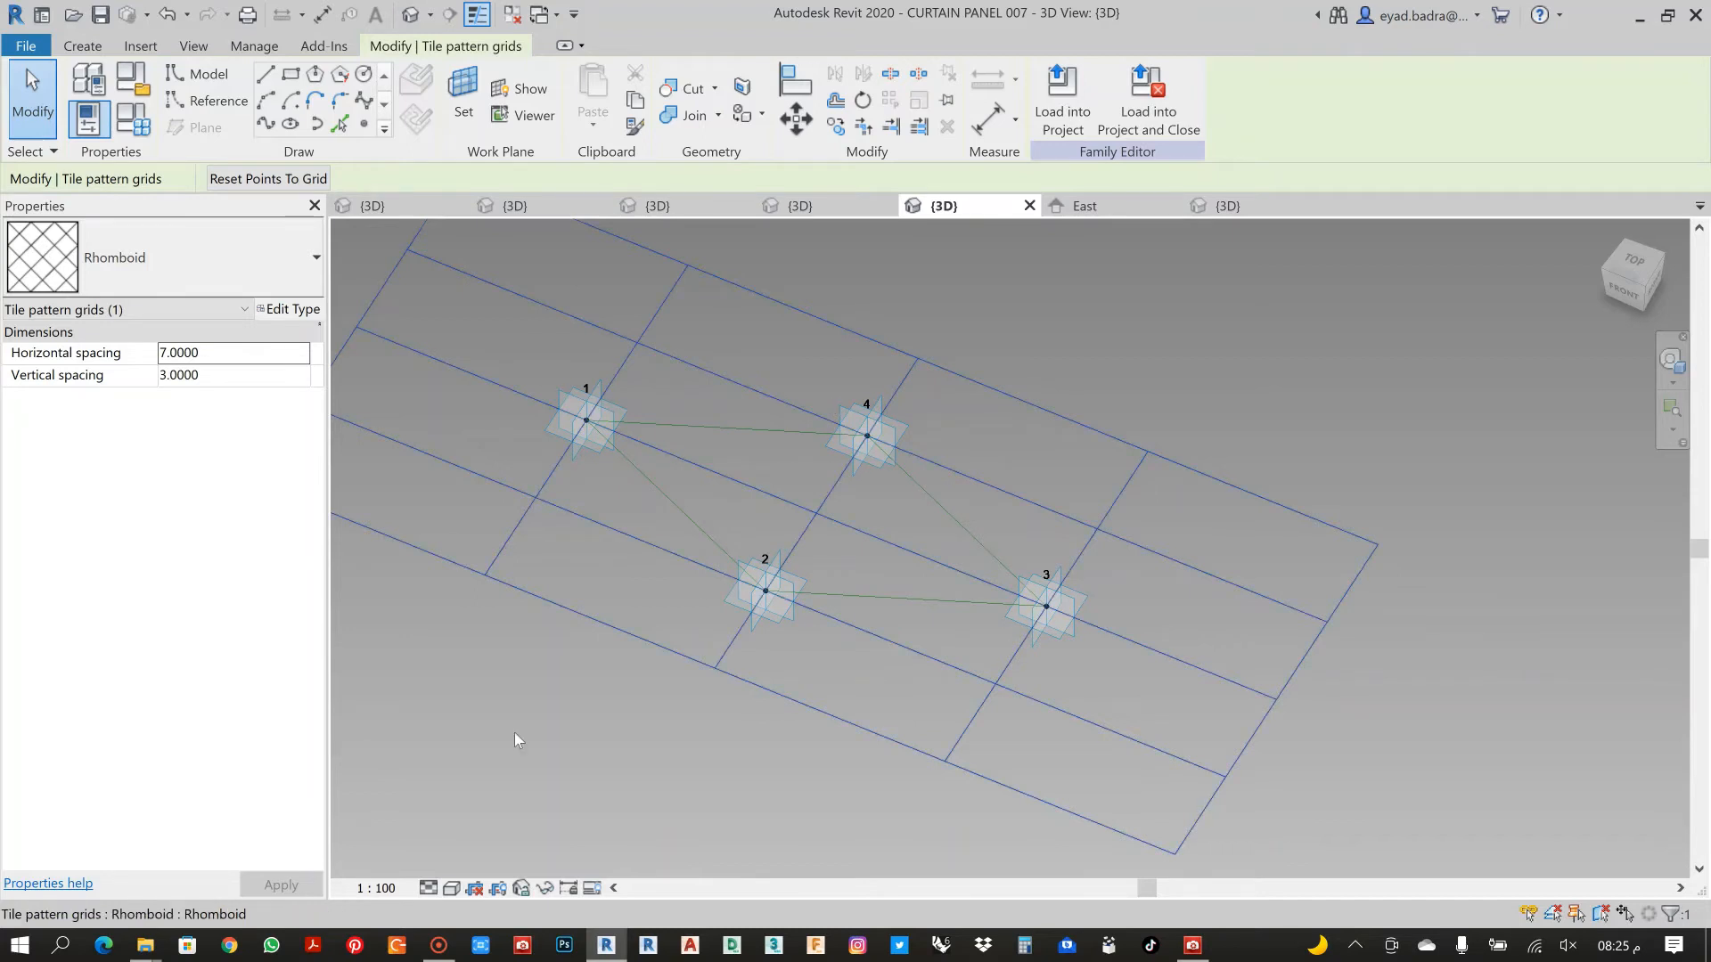
pyautogui.moveTo(568, 737); pyautogui.dragTo(557, 712, button='middle')
pyautogui.scroll(-2, 1061, 350)
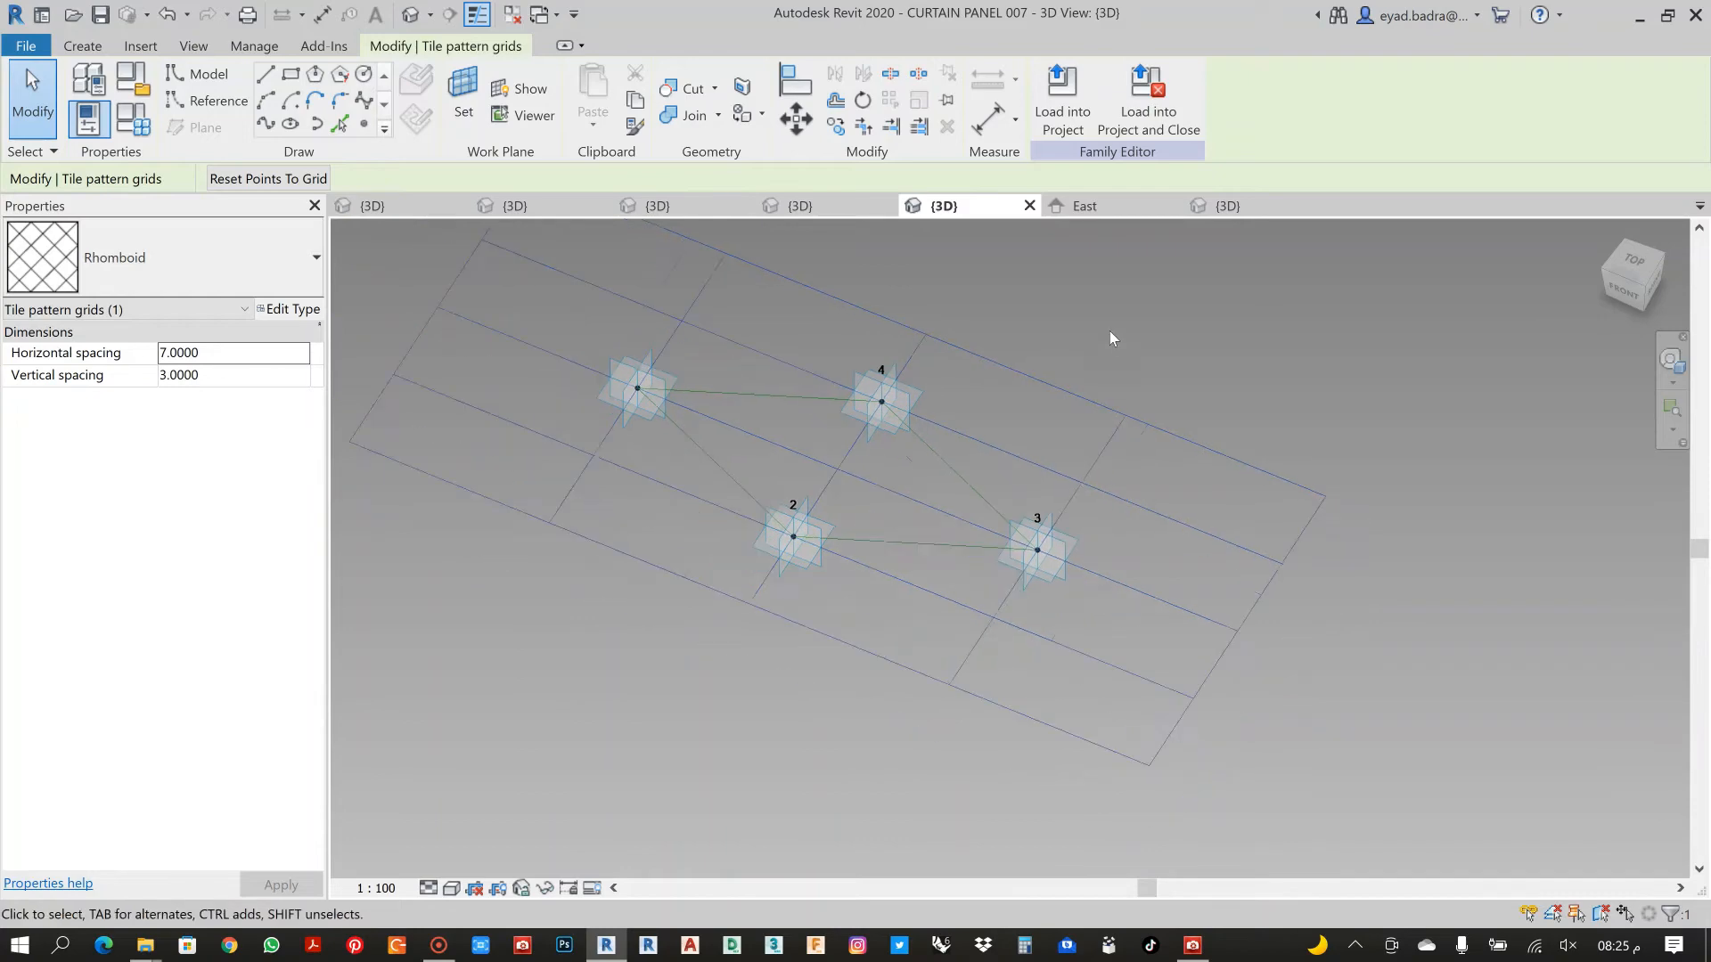
pyautogui.moveTo(1141, 341); pyautogui.dragTo(1130, 402, button='middle')
pyautogui.scroll(2, 965, 496)
pyautogui.scroll(2, 964, 498)
pyautogui.scroll(-1, 1039, 454)
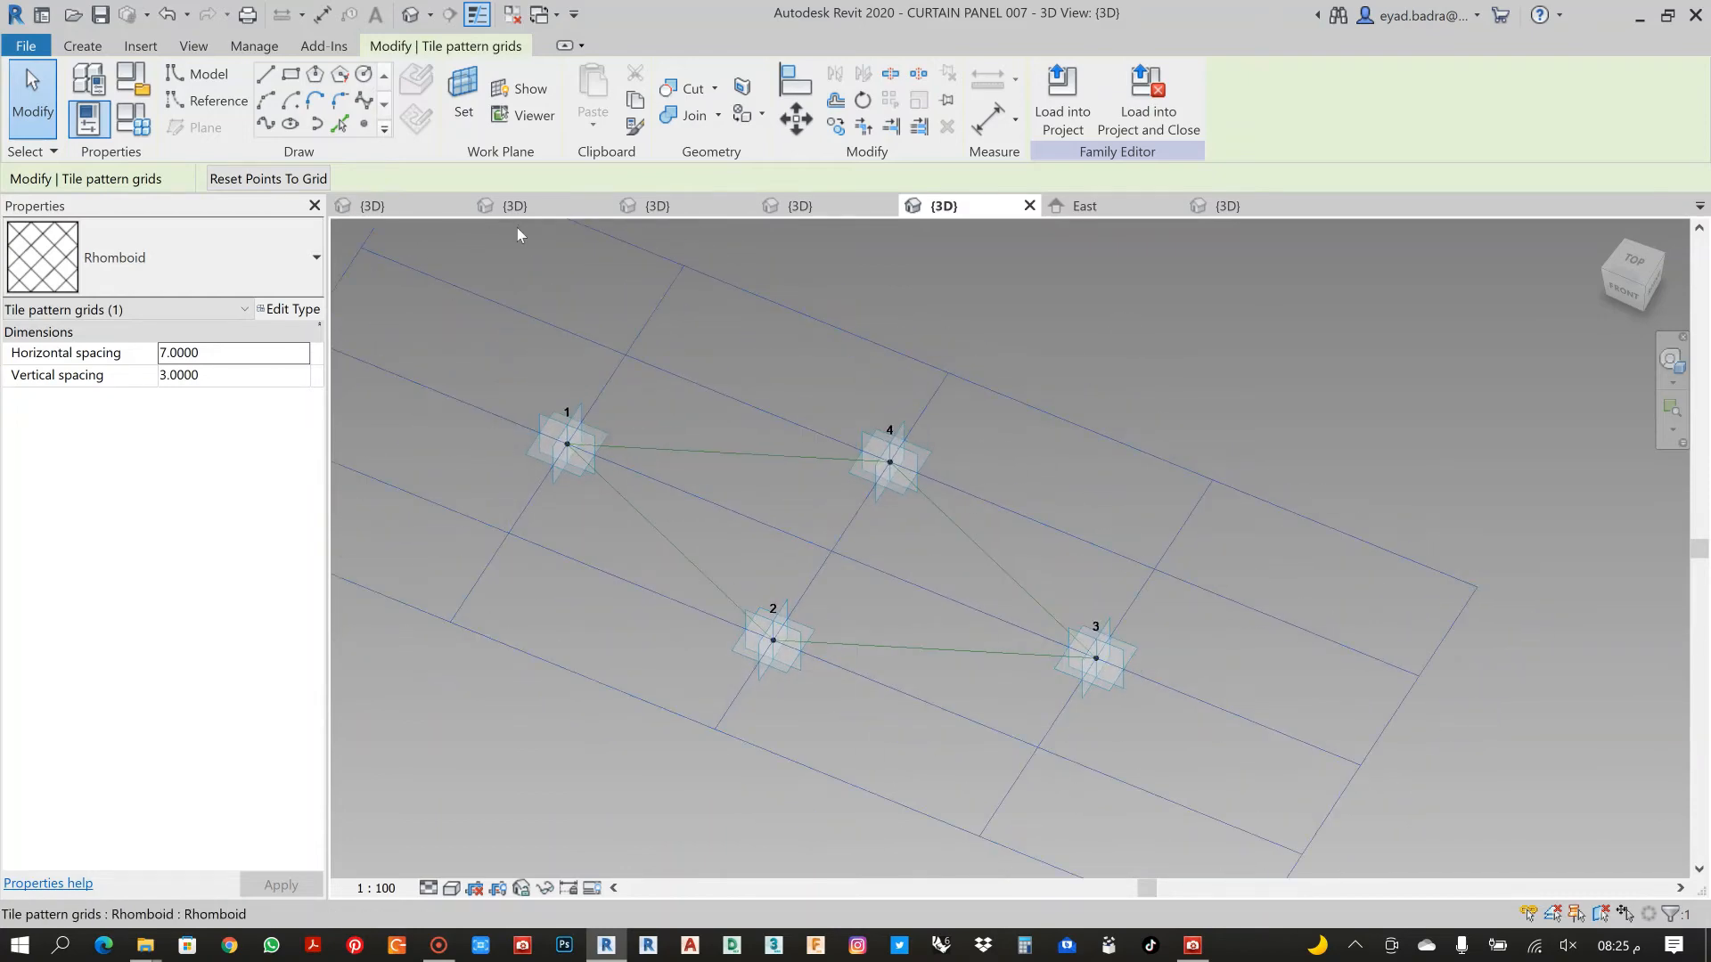
# Switch to the adaptive family and review its material, dimension and other parameters in Family Types
pyautogui.click(522, 208)
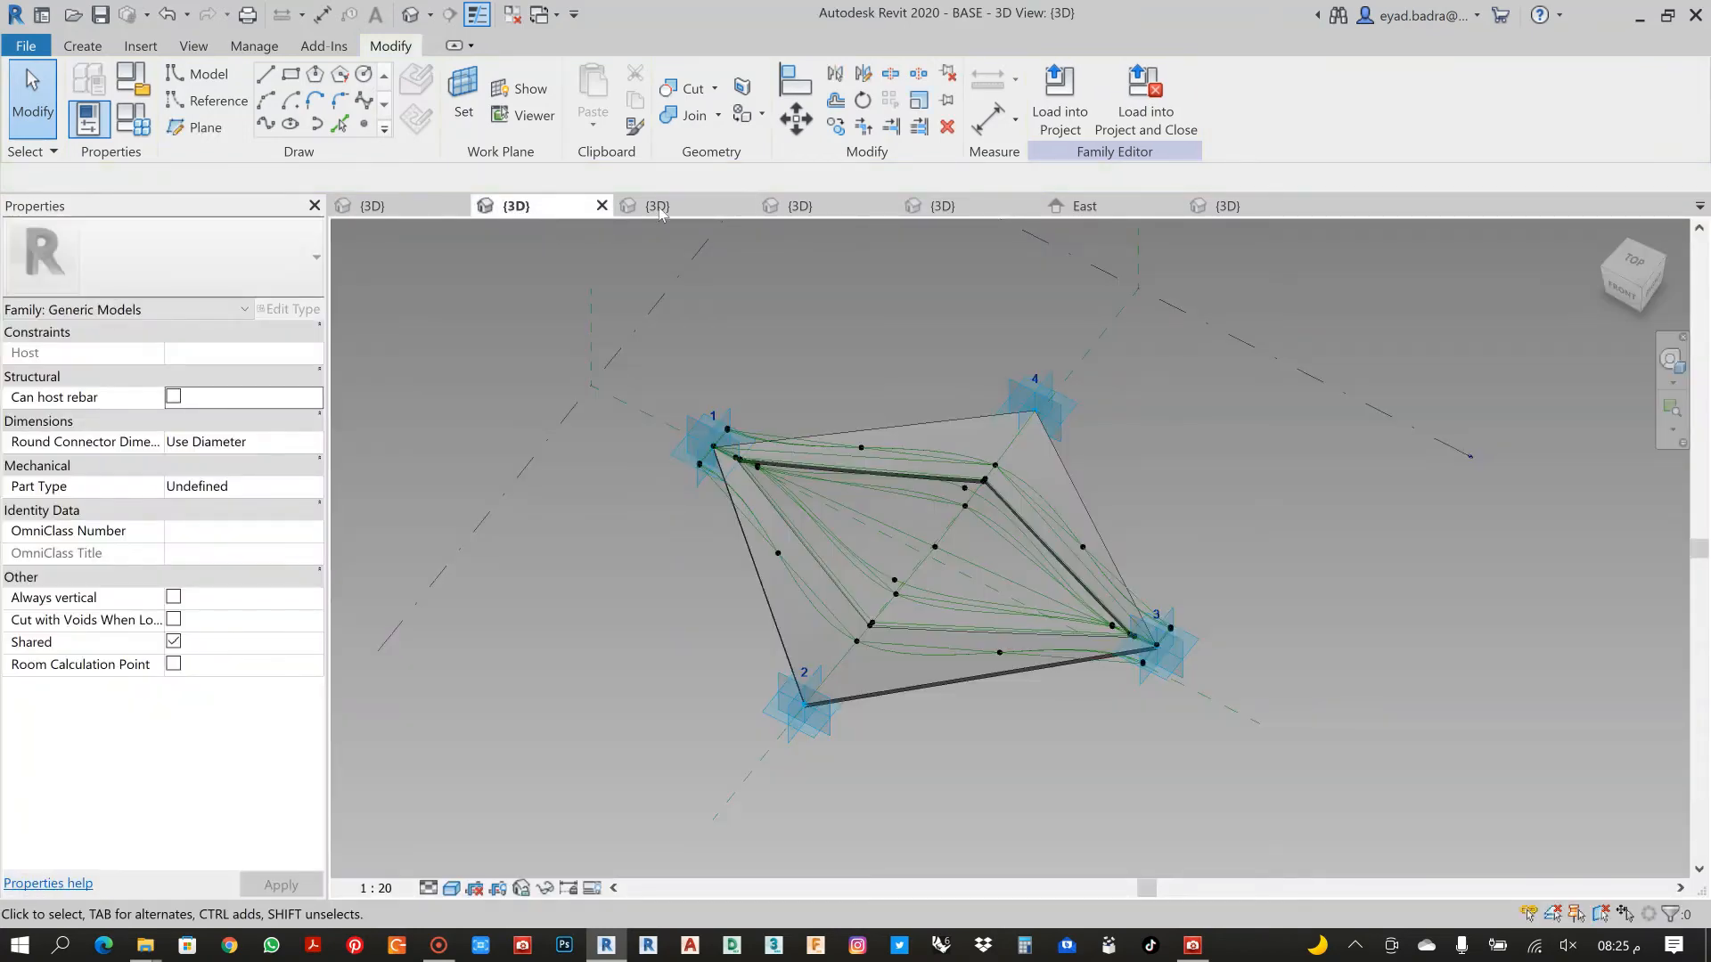
pyautogui.click(381, 206)
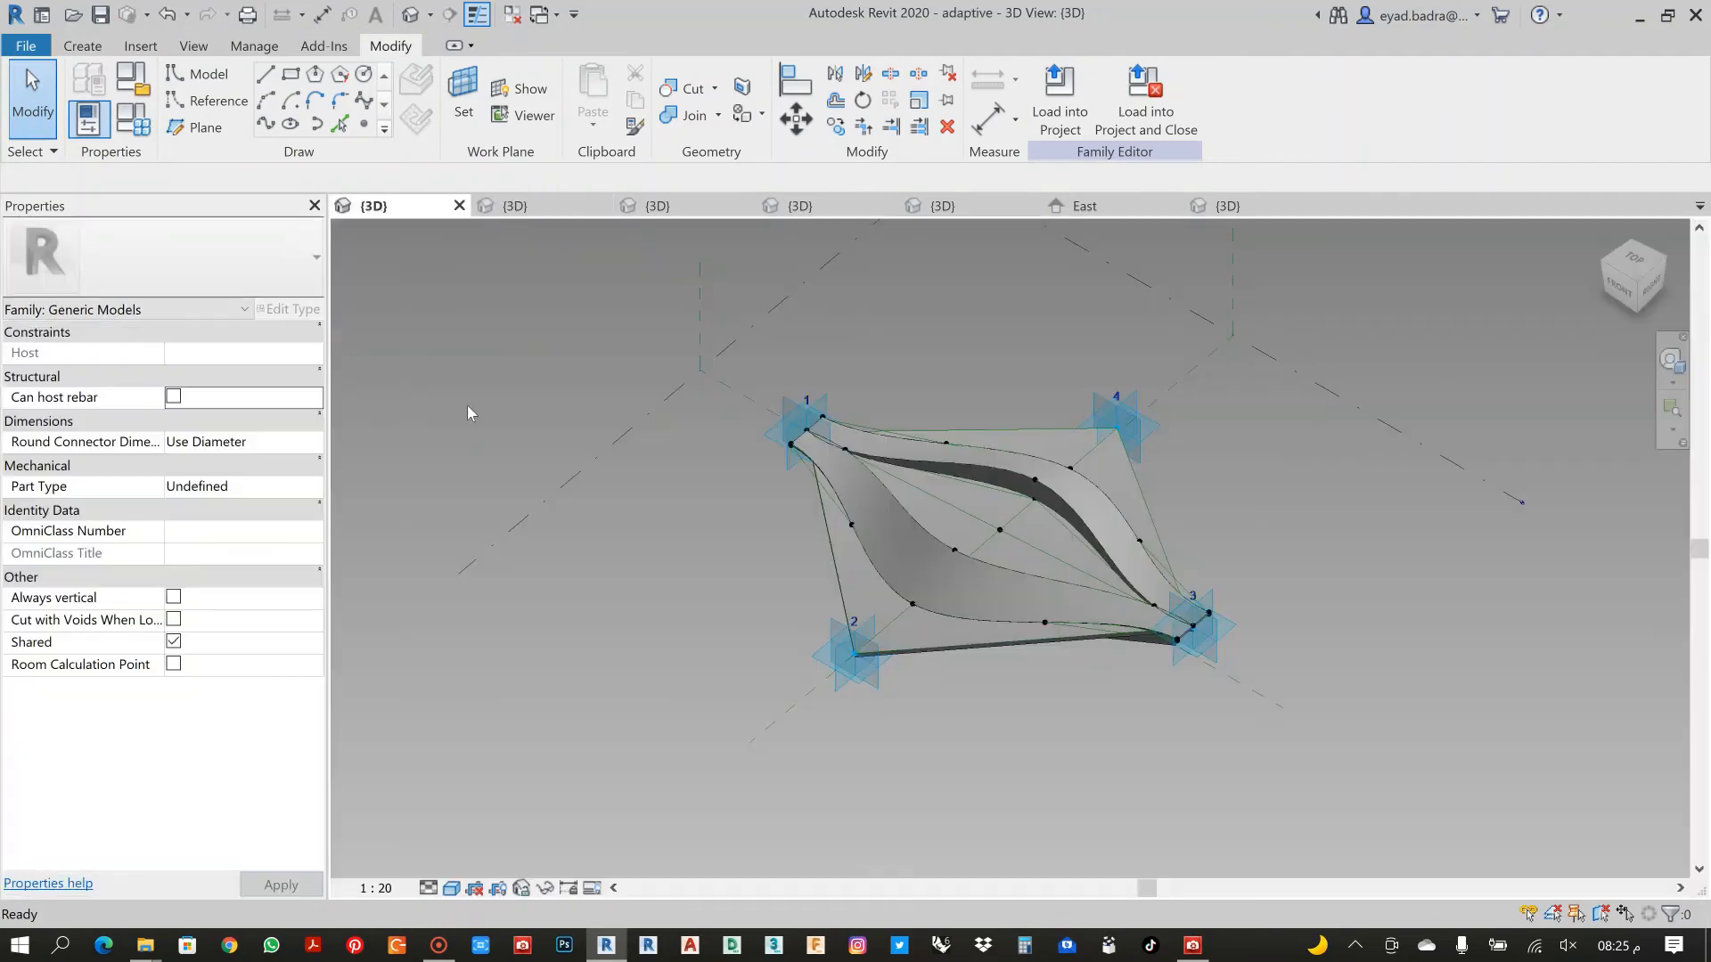
pyautogui.scroll(-2, 880, 701)
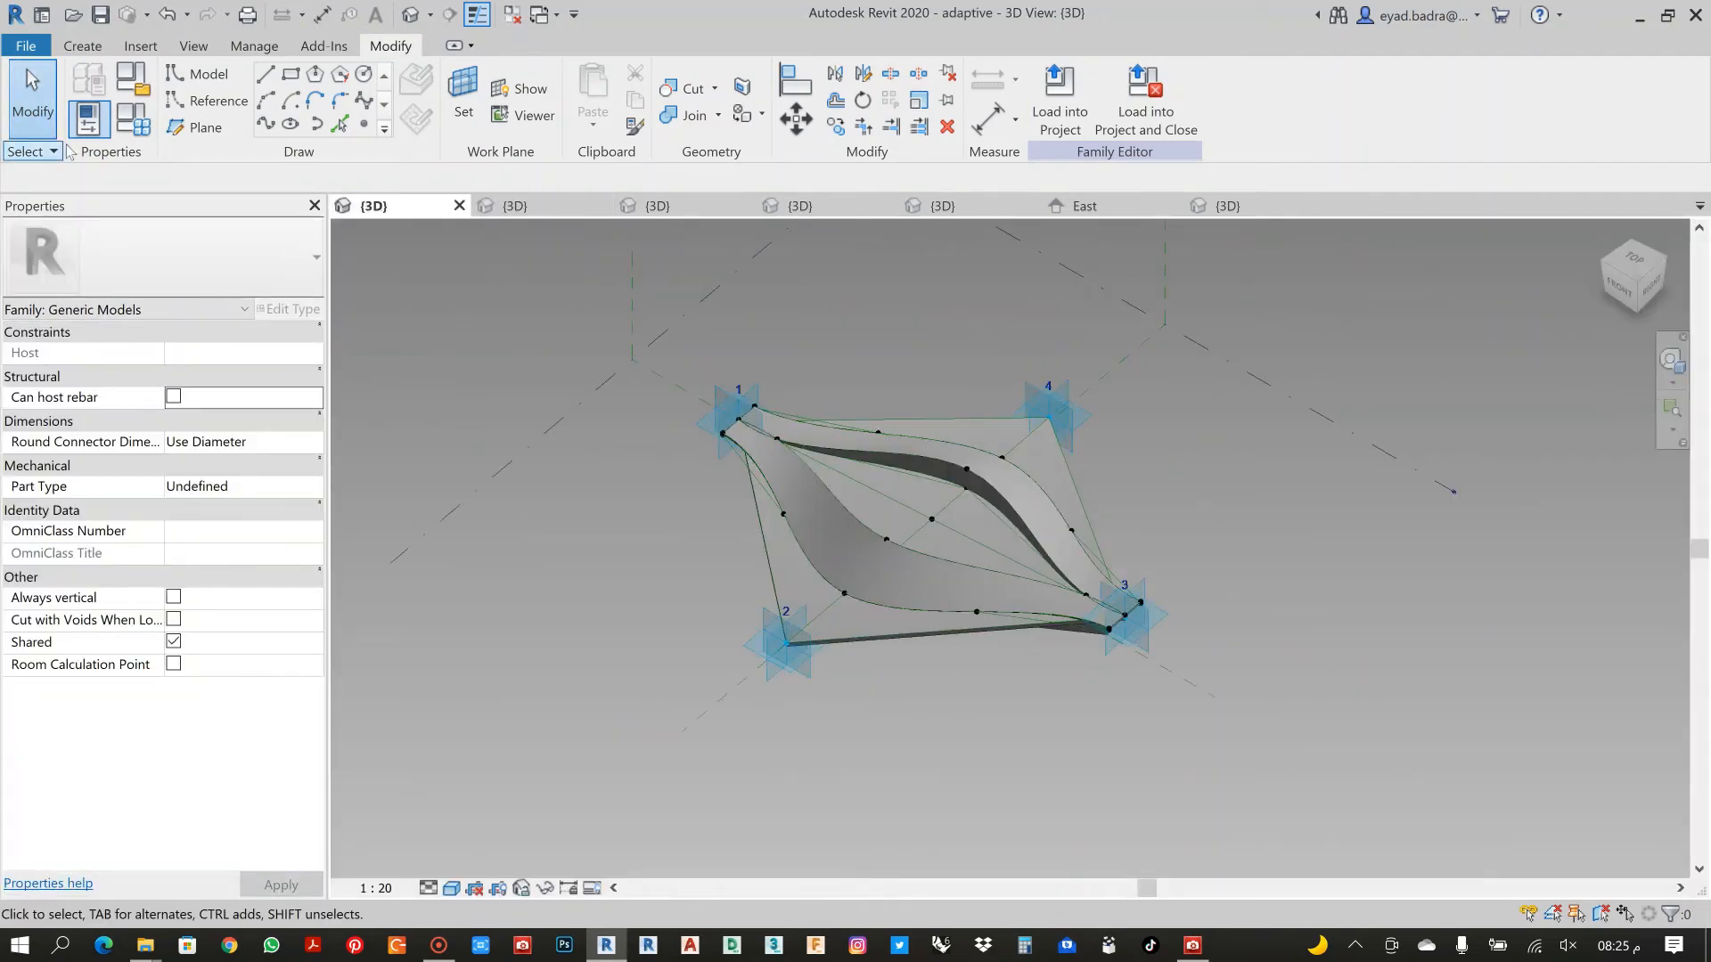
pyautogui.keyDown('shift'); pyautogui.moveTo(791, 701); pyautogui.dragTo(873, 432, button='middle'); pyautogui.keyUp('shift')
pyautogui.click(133, 118)
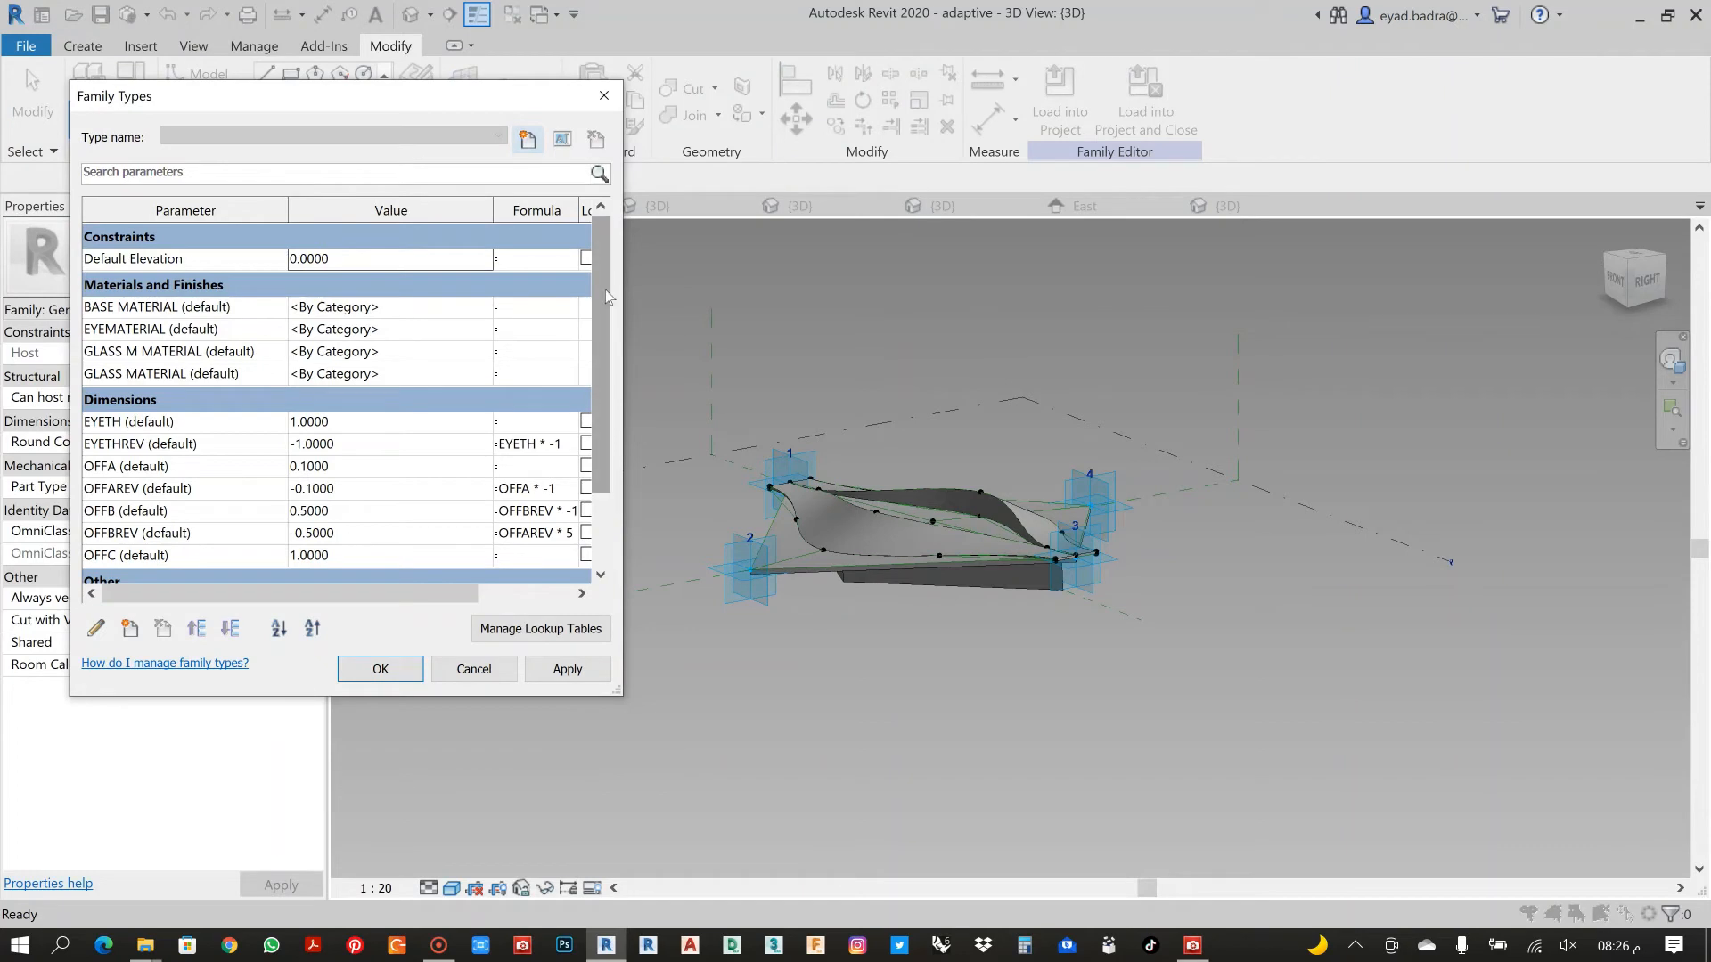
pyautogui.scroll(-2, 606, 291)
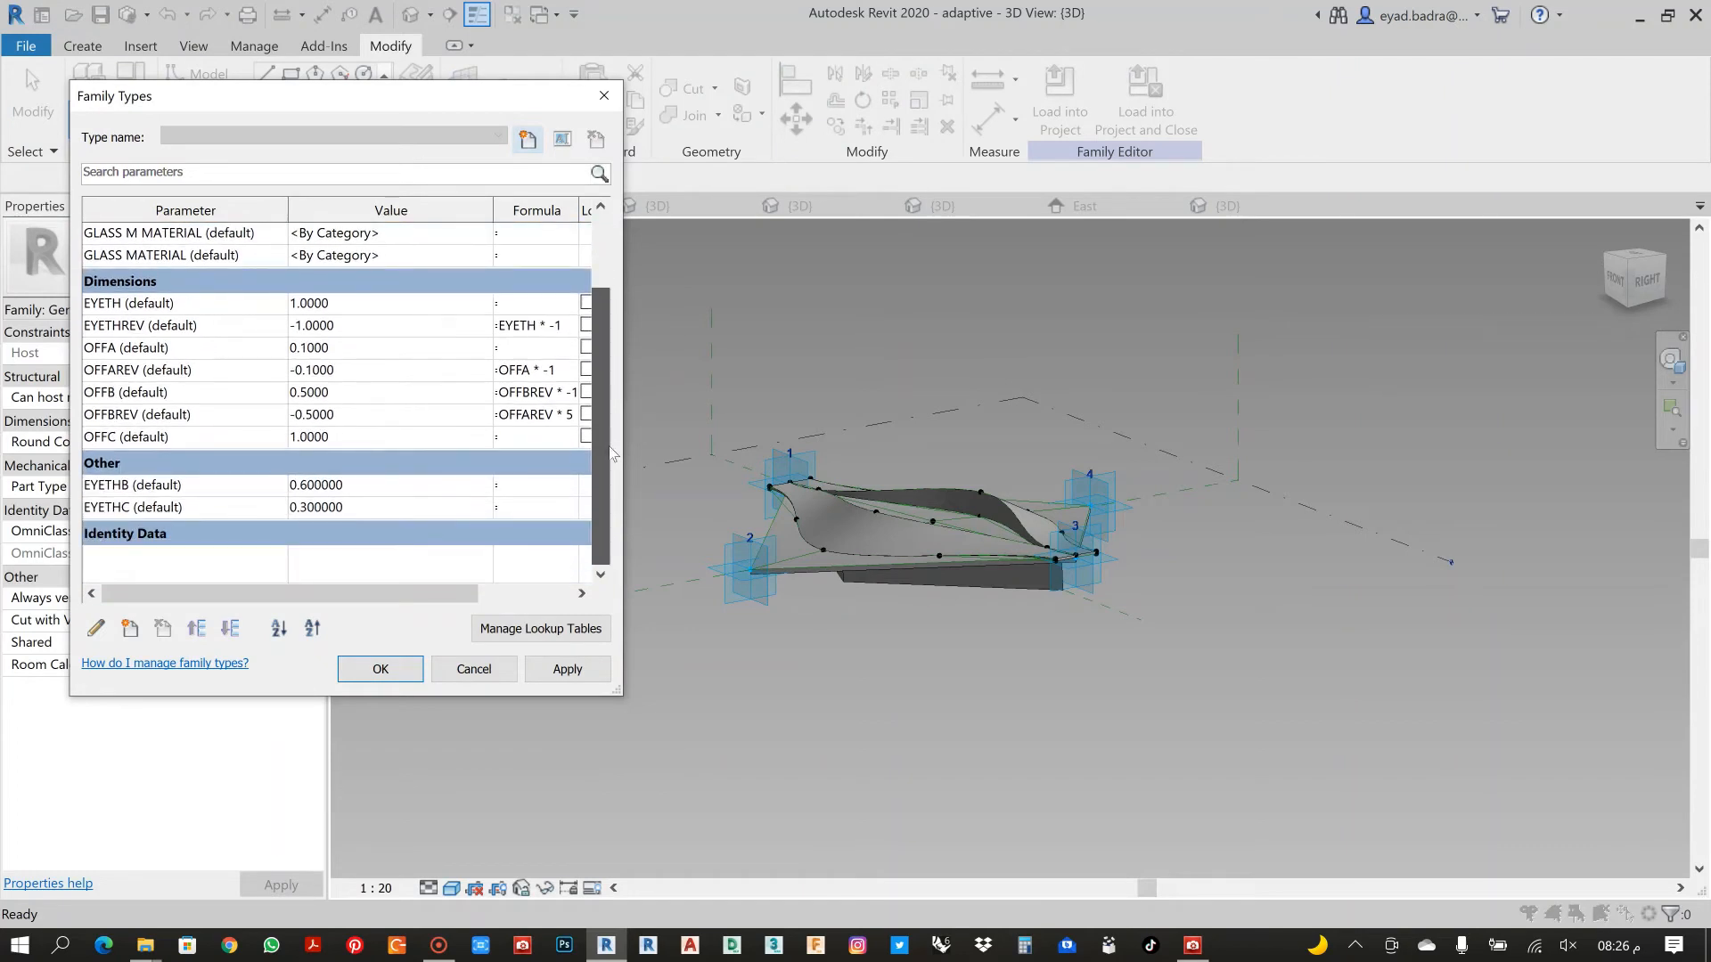
pyautogui.moveTo(593, 407); pyautogui.dragTo(617, 242)
pyautogui.click(603, 95)
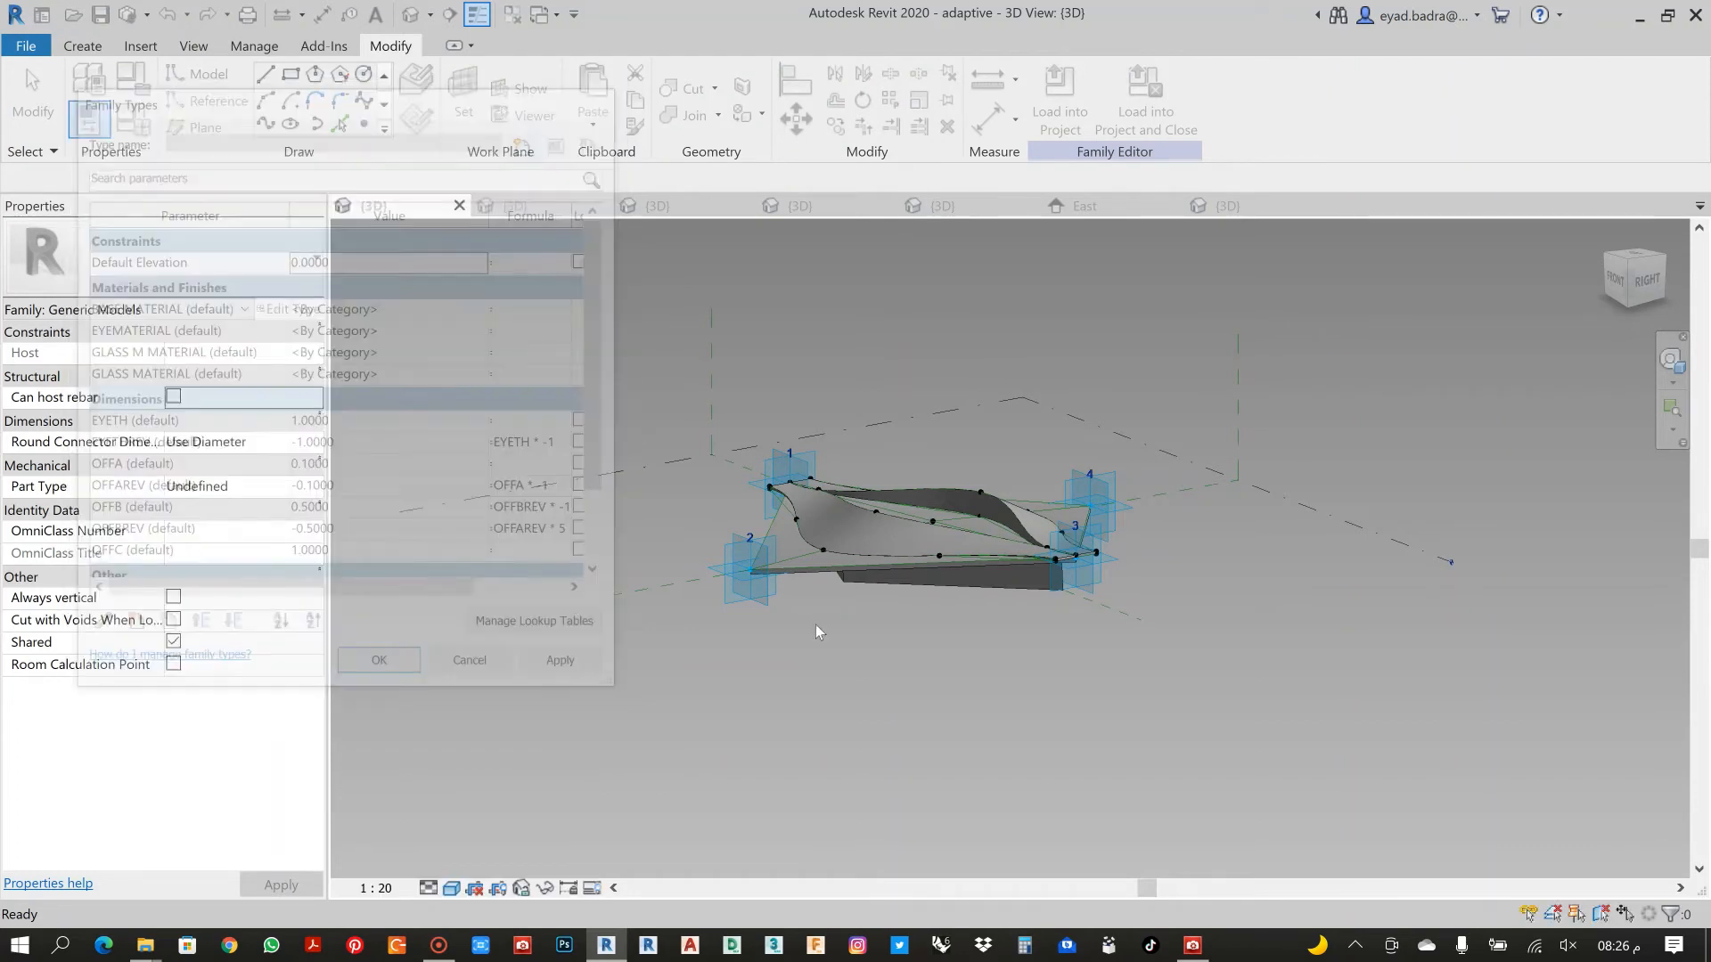
# Associate the MTHK dimension of the nested GLASS M component with a new instance family parameter named M THK
pyautogui.scroll(2, 812, 623)
pyautogui.keyDown('shift'); pyautogui.moveTo(795, 650); pyautogui.dragTo(857, 636, button='middle'); pyautogui.keyUp('shift')
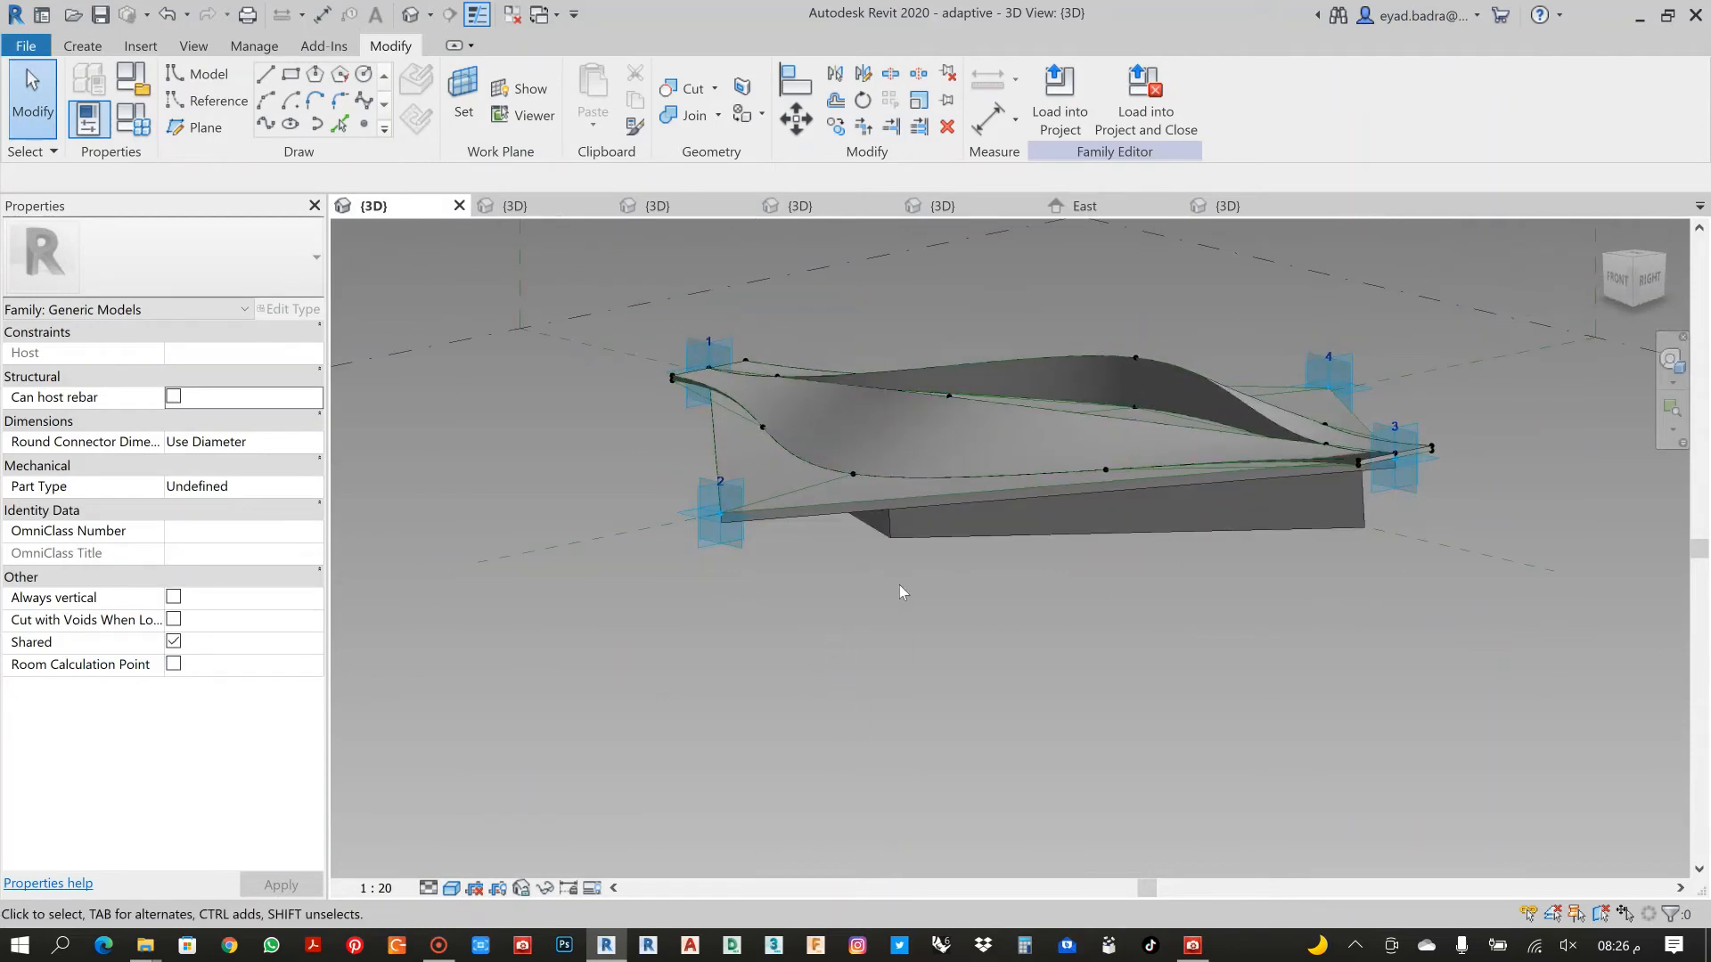
pyautogui.click(943, 537)
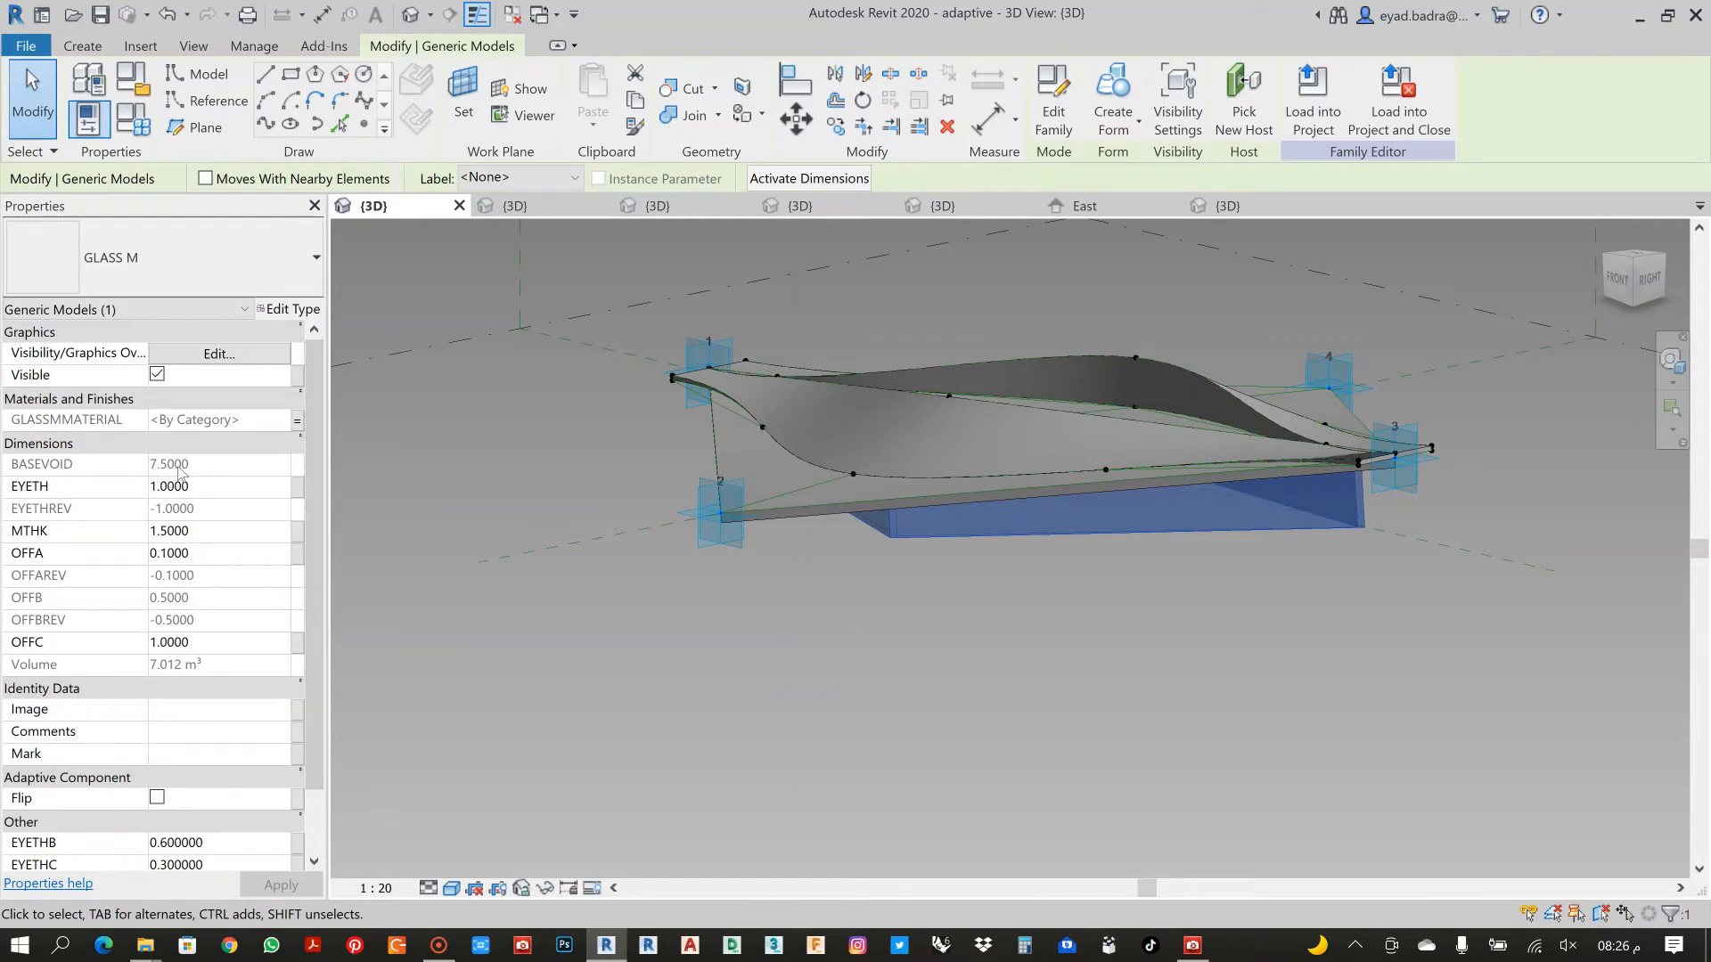
pyautogui.click(295, 535)
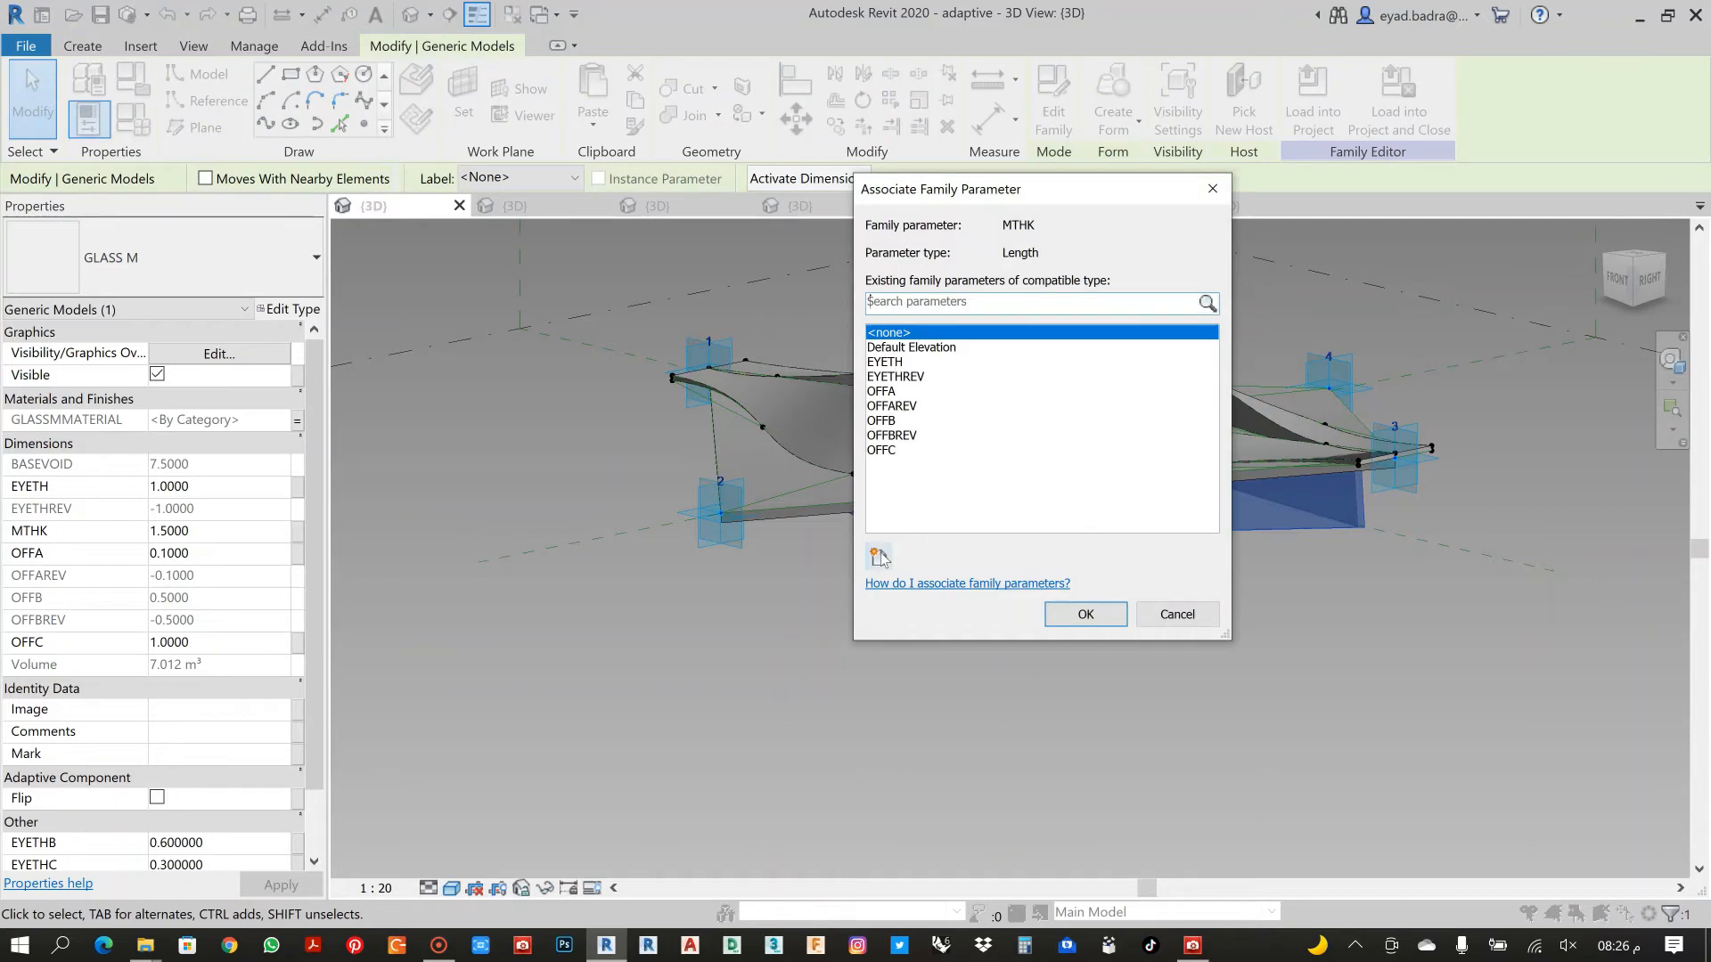
pyautogui.click(879, 557)
pyautogui.write('M')
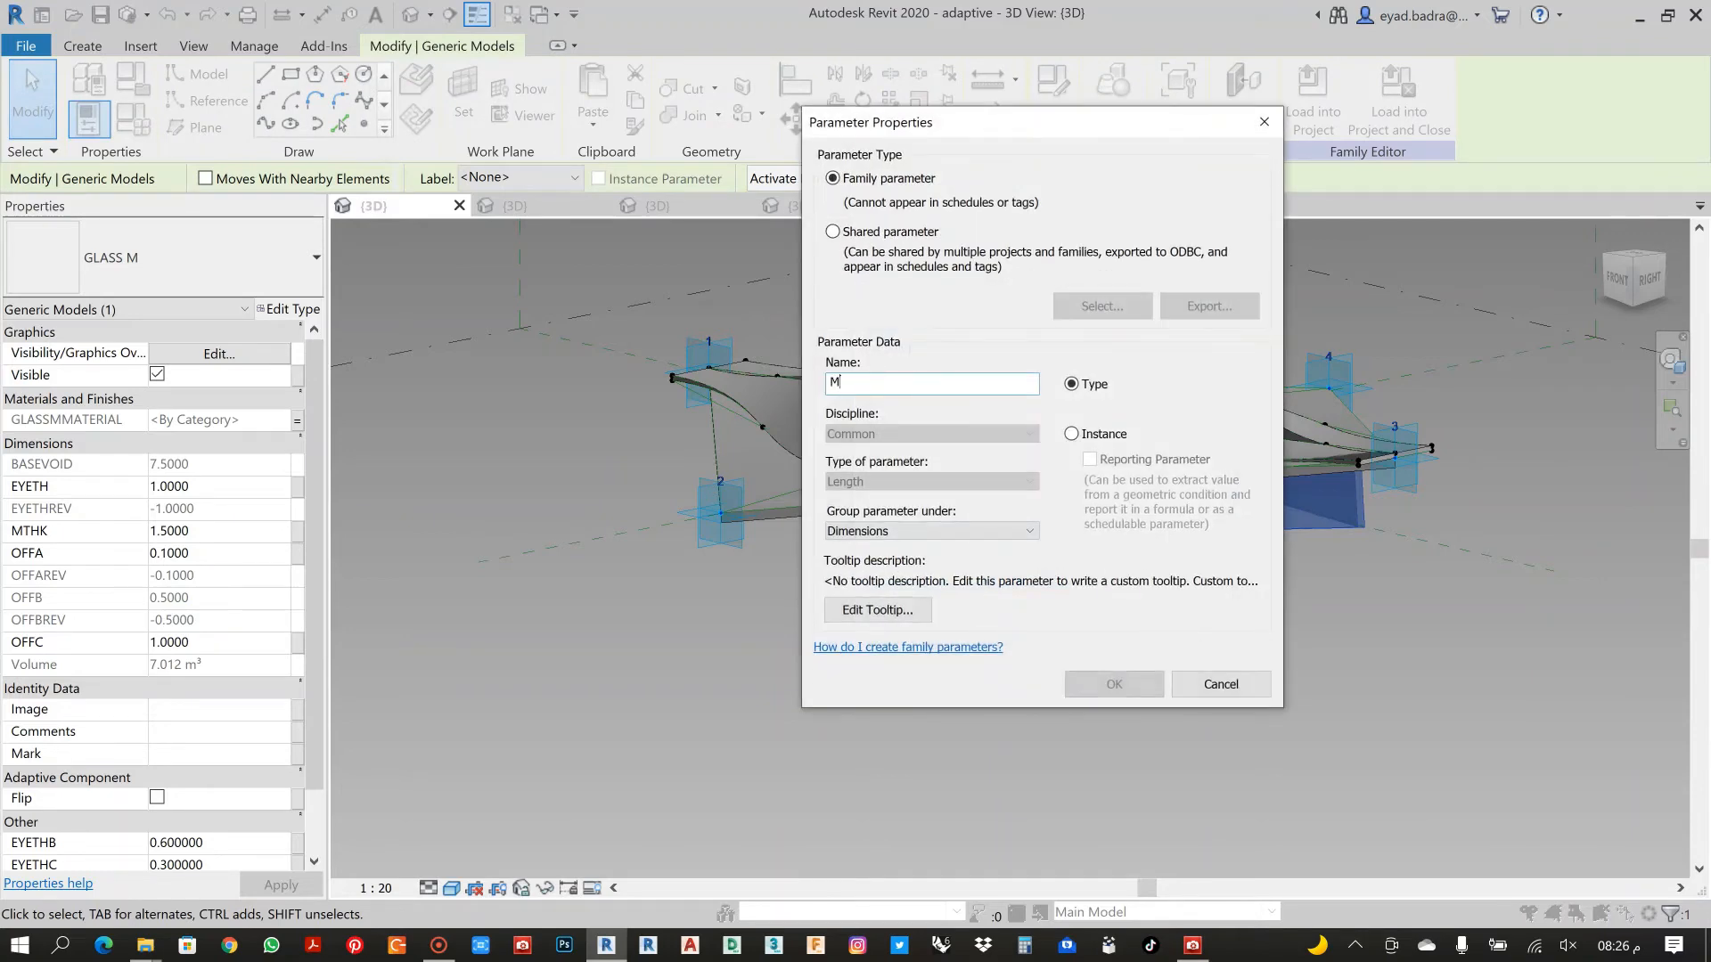
pyautogui.write(' THI')
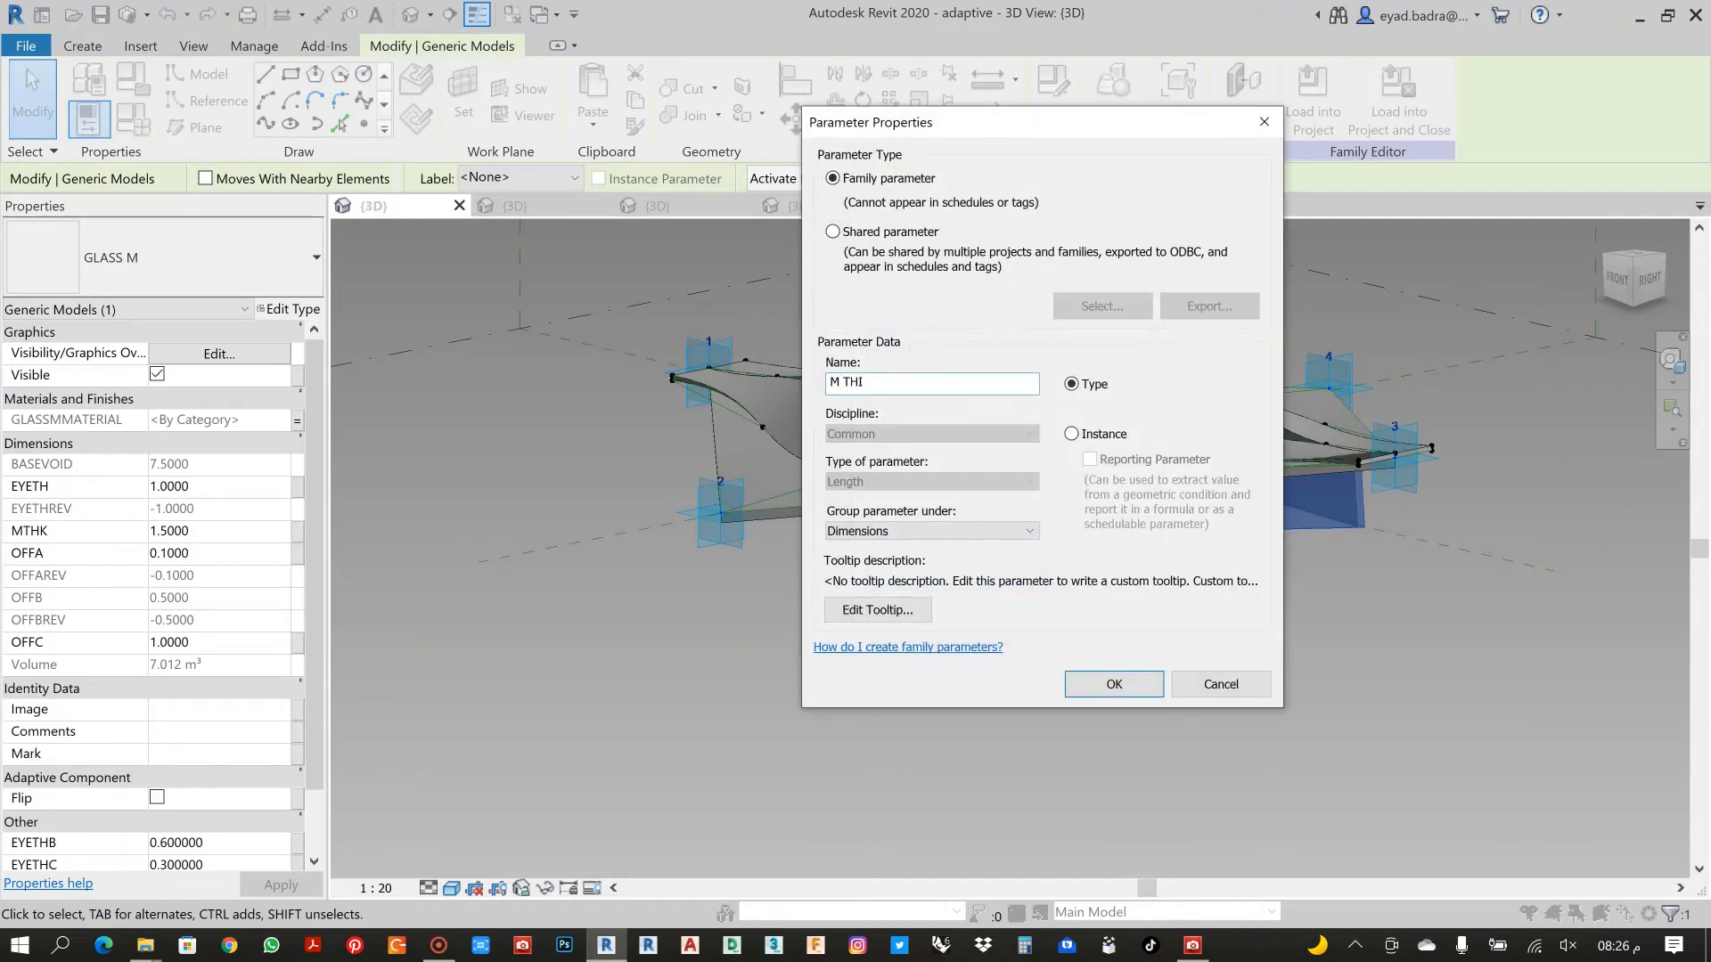
pyautogui.press('BackSpace')
pyautogui.write('K')
pyautogui.click(1073, 436)
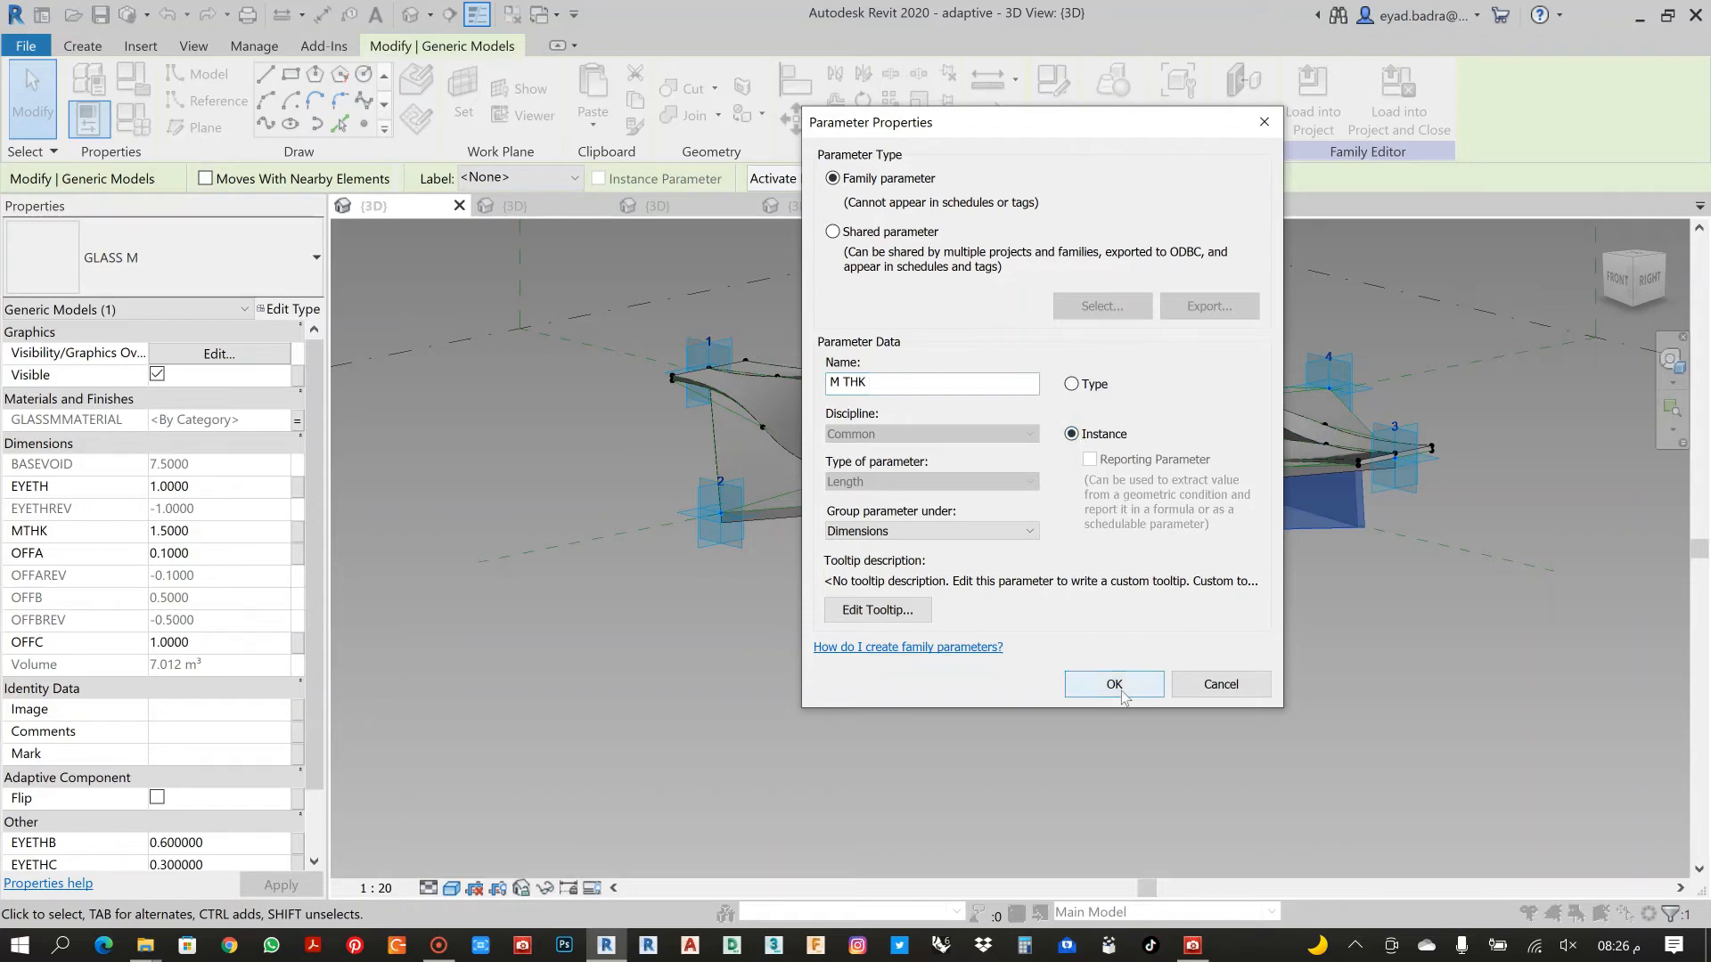
pyautogui.click(1121, 684)
pyautogui.click(1085, 615)
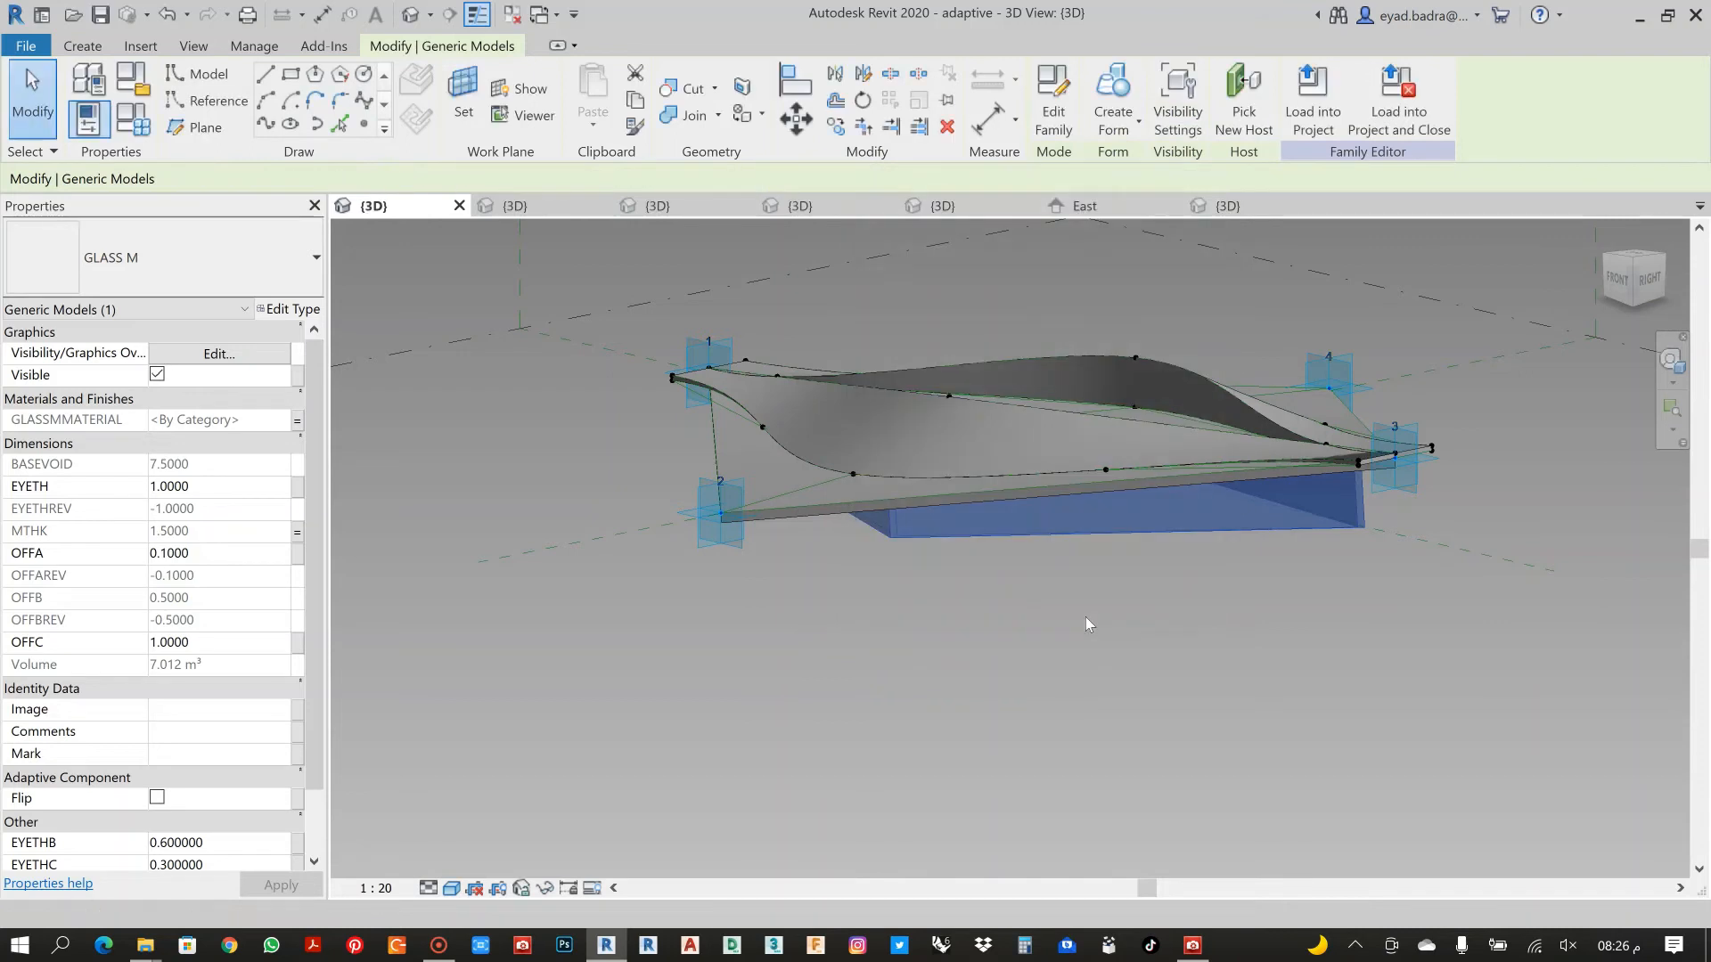
pyautogui.click(975, 626)
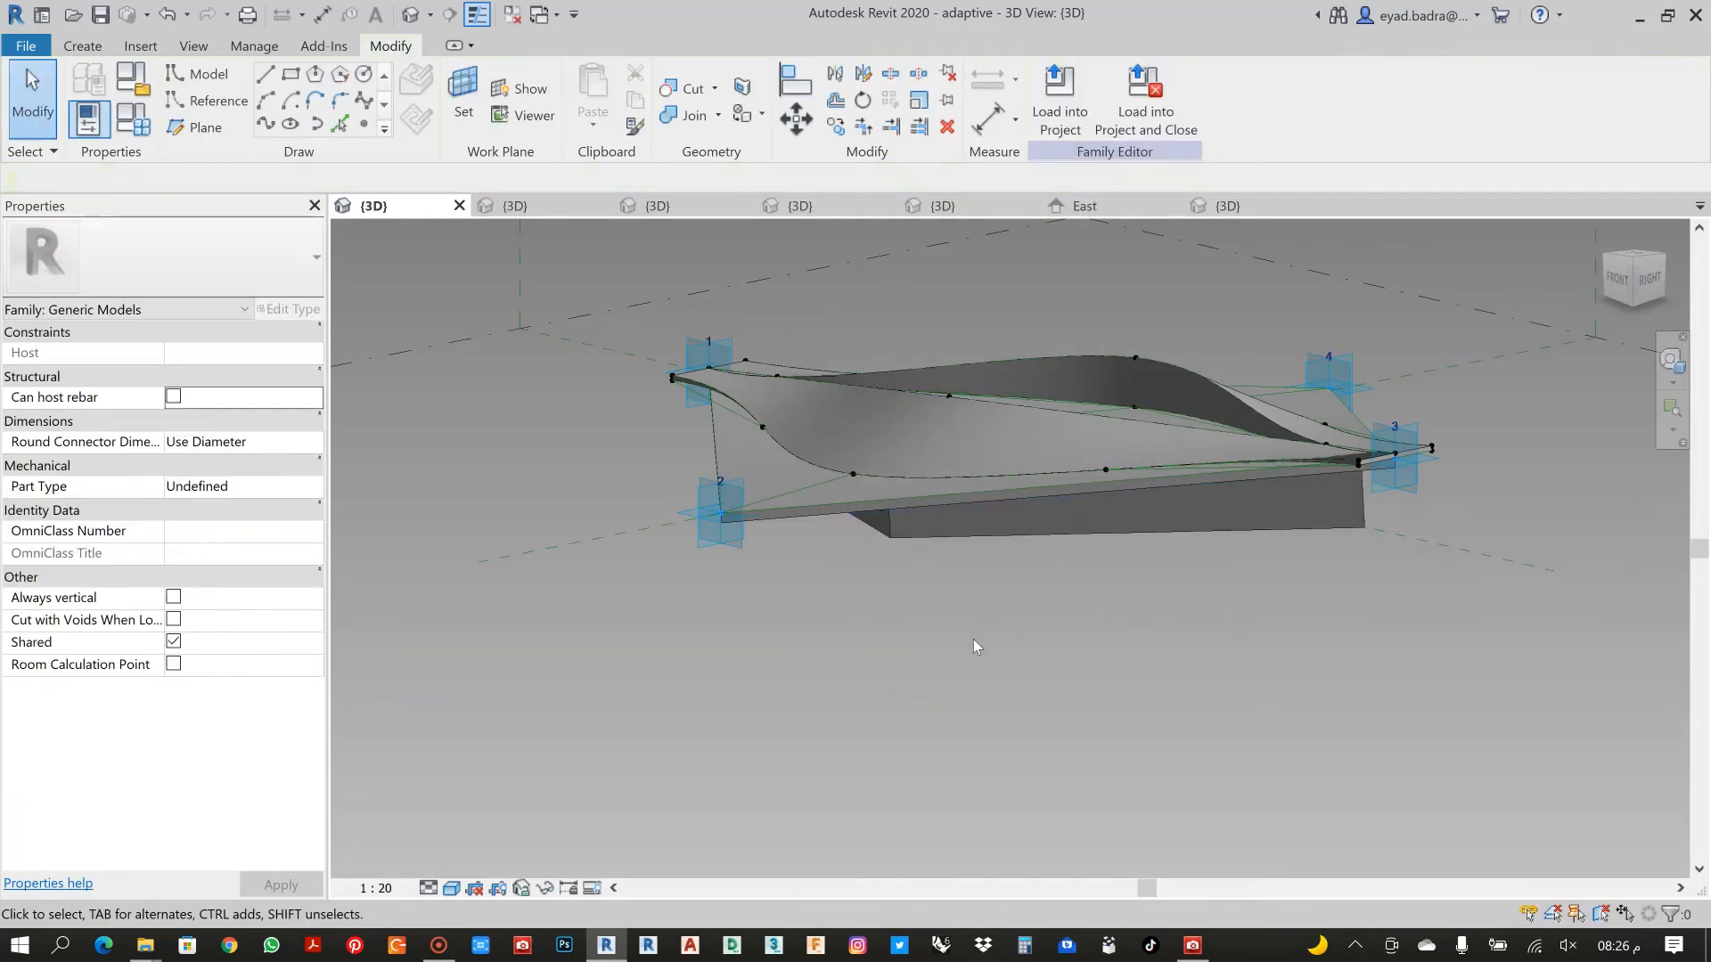
pyautogui.keyDown('shift'); pyautogui.moveTo(1007, 654); pyautogui.dragTo(1185, 429, button='middle'); pyautogui.keyUp('shift')
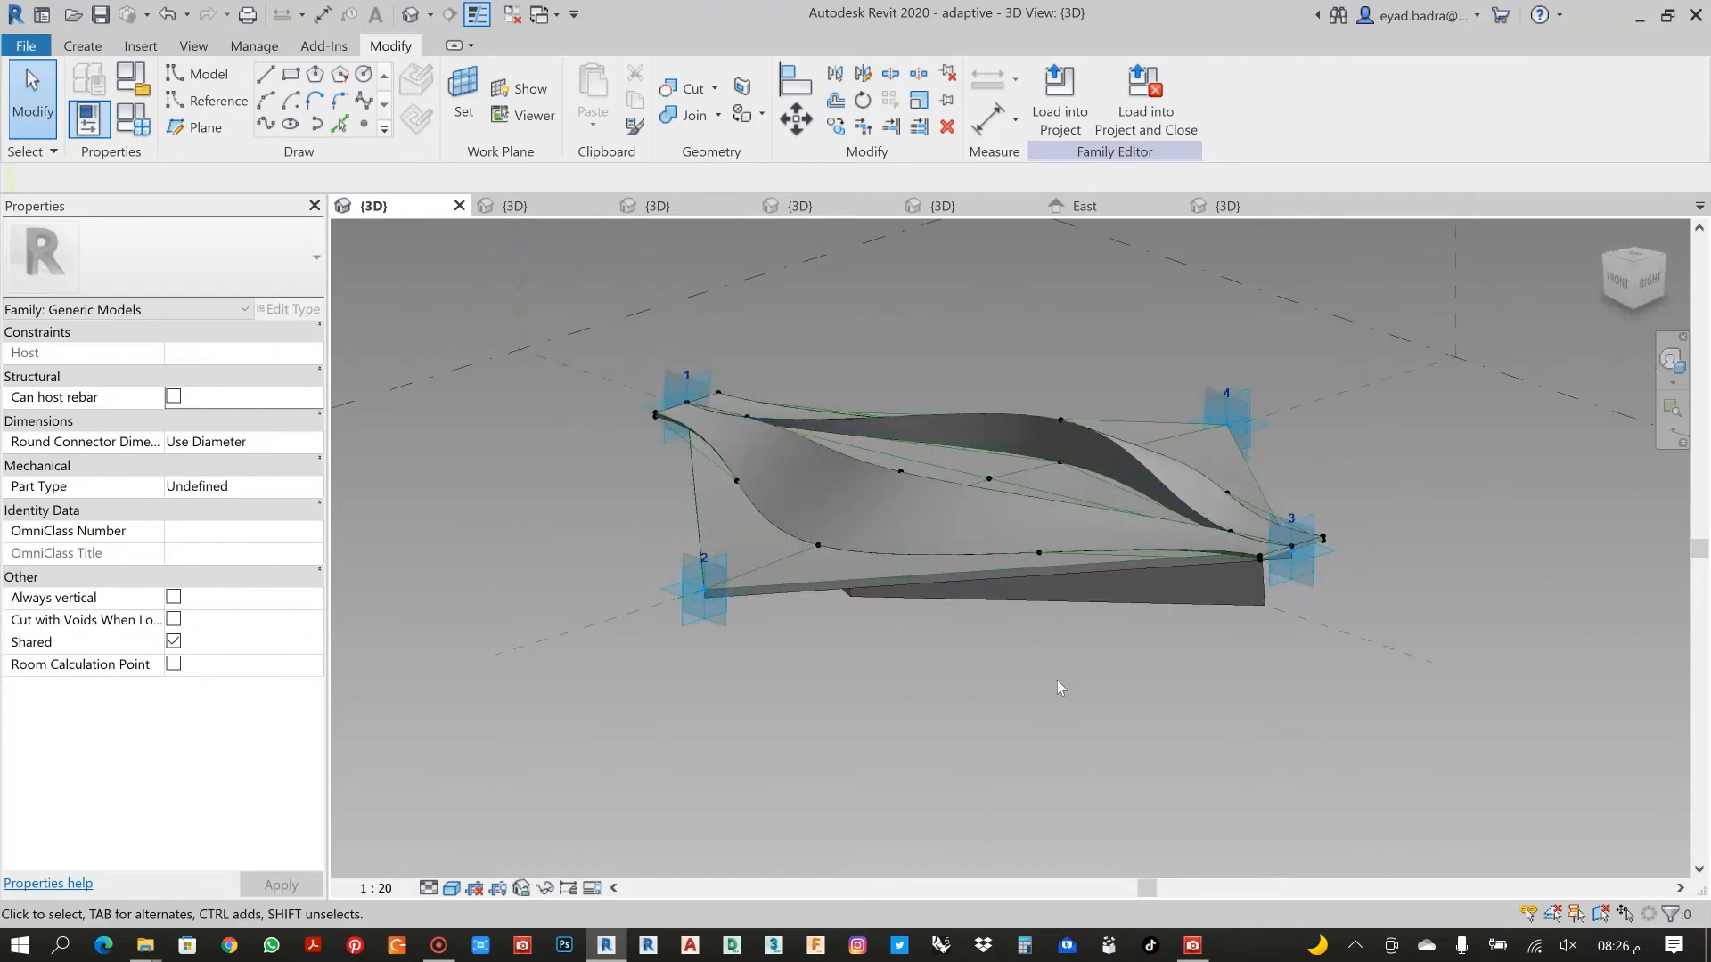
pyautogui.keyDown('shift'); pyautogui.moveTo(1020, 705); pyautogui.dragTo(1031, 809, button='middle'); pyautogui.keyUp('shift')
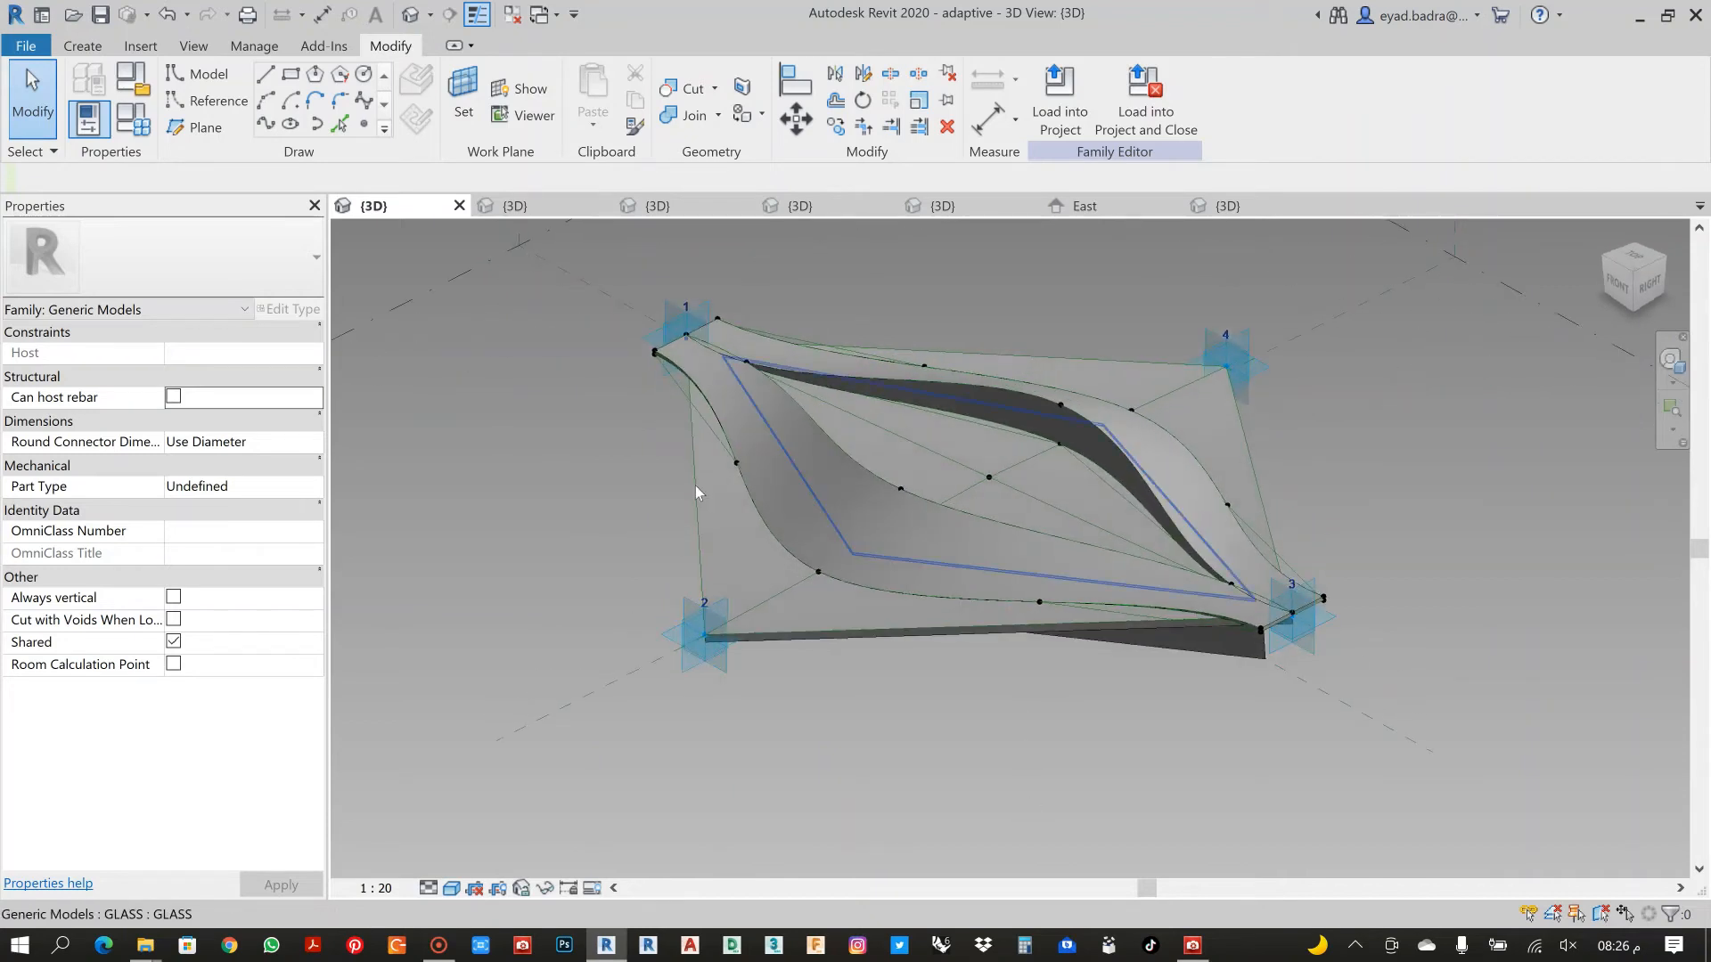
# Associate the BASETHK dimension of the nested BASE component with a new instance family parameter named BASE THK
pyautogui.press('Tab')
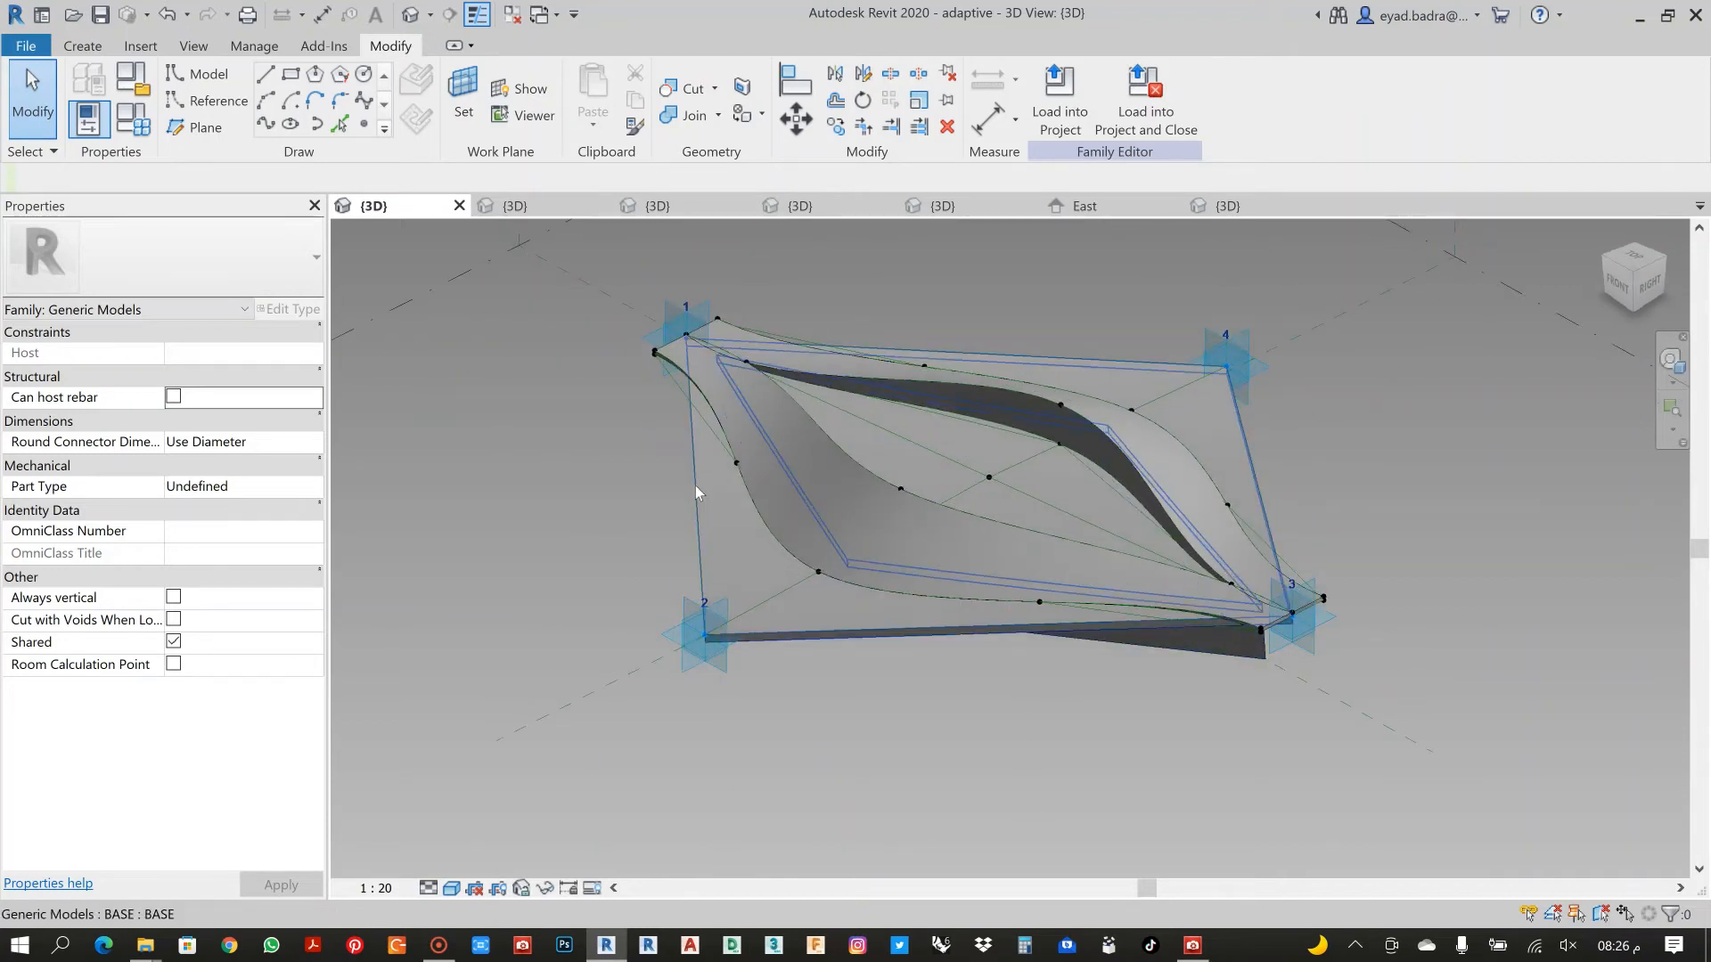
pyautogui.click(696, 485)
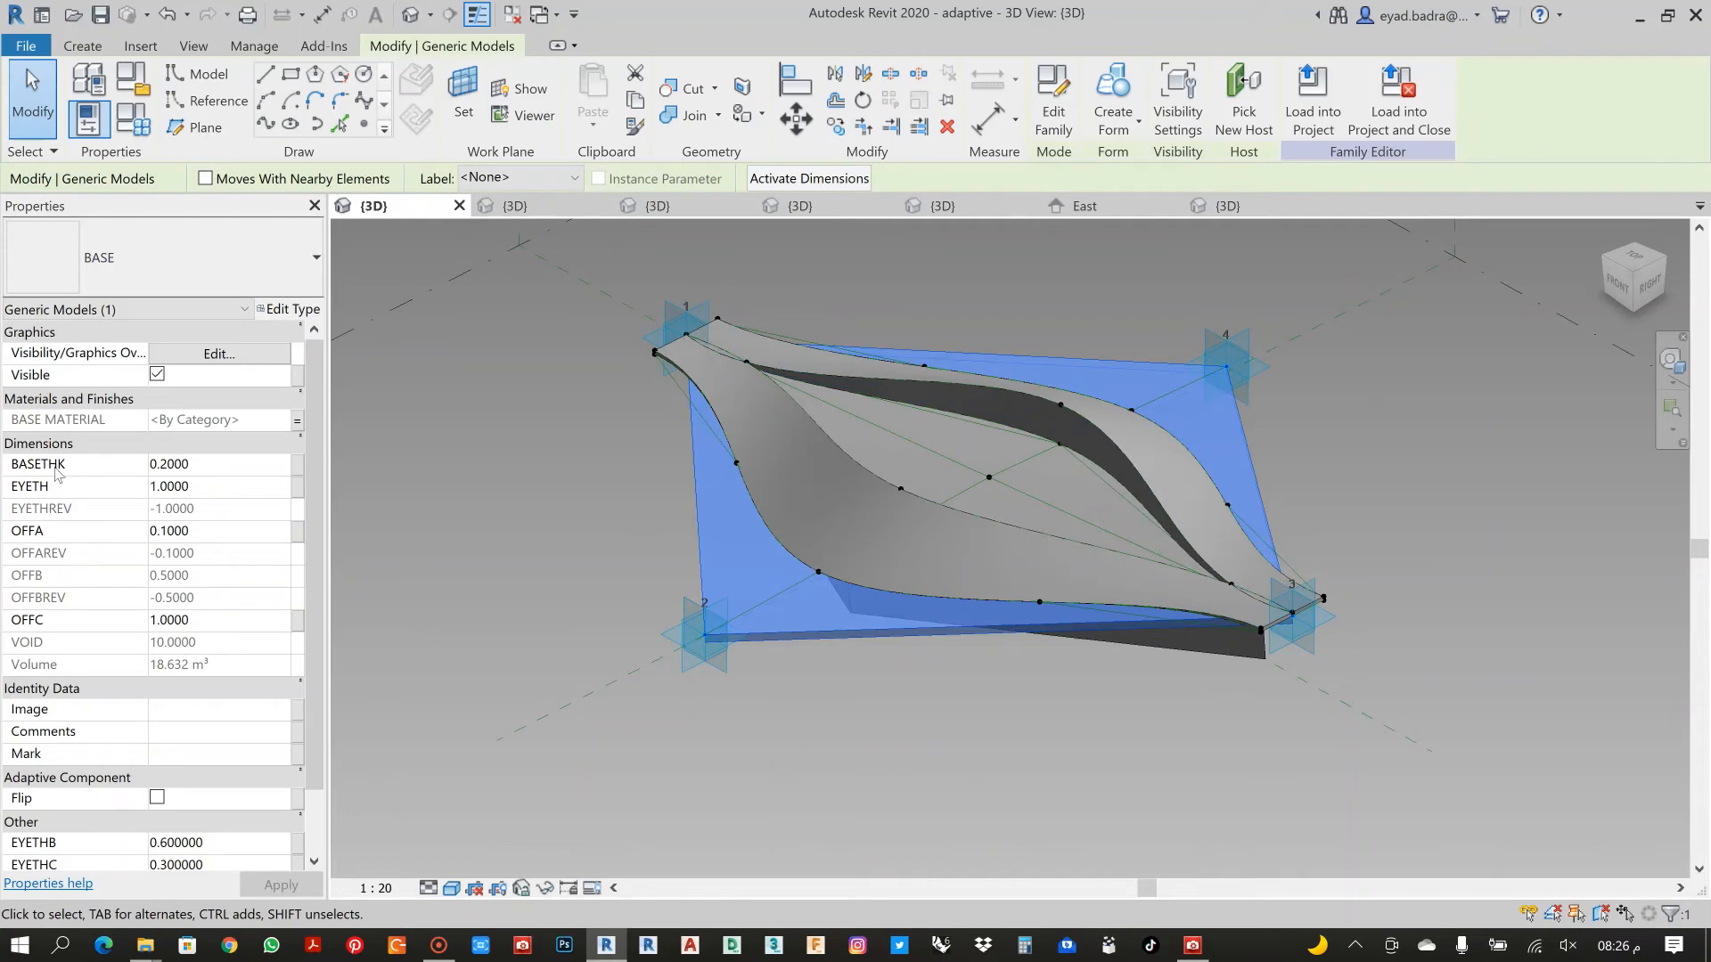
pyautogui.click(300, 470)
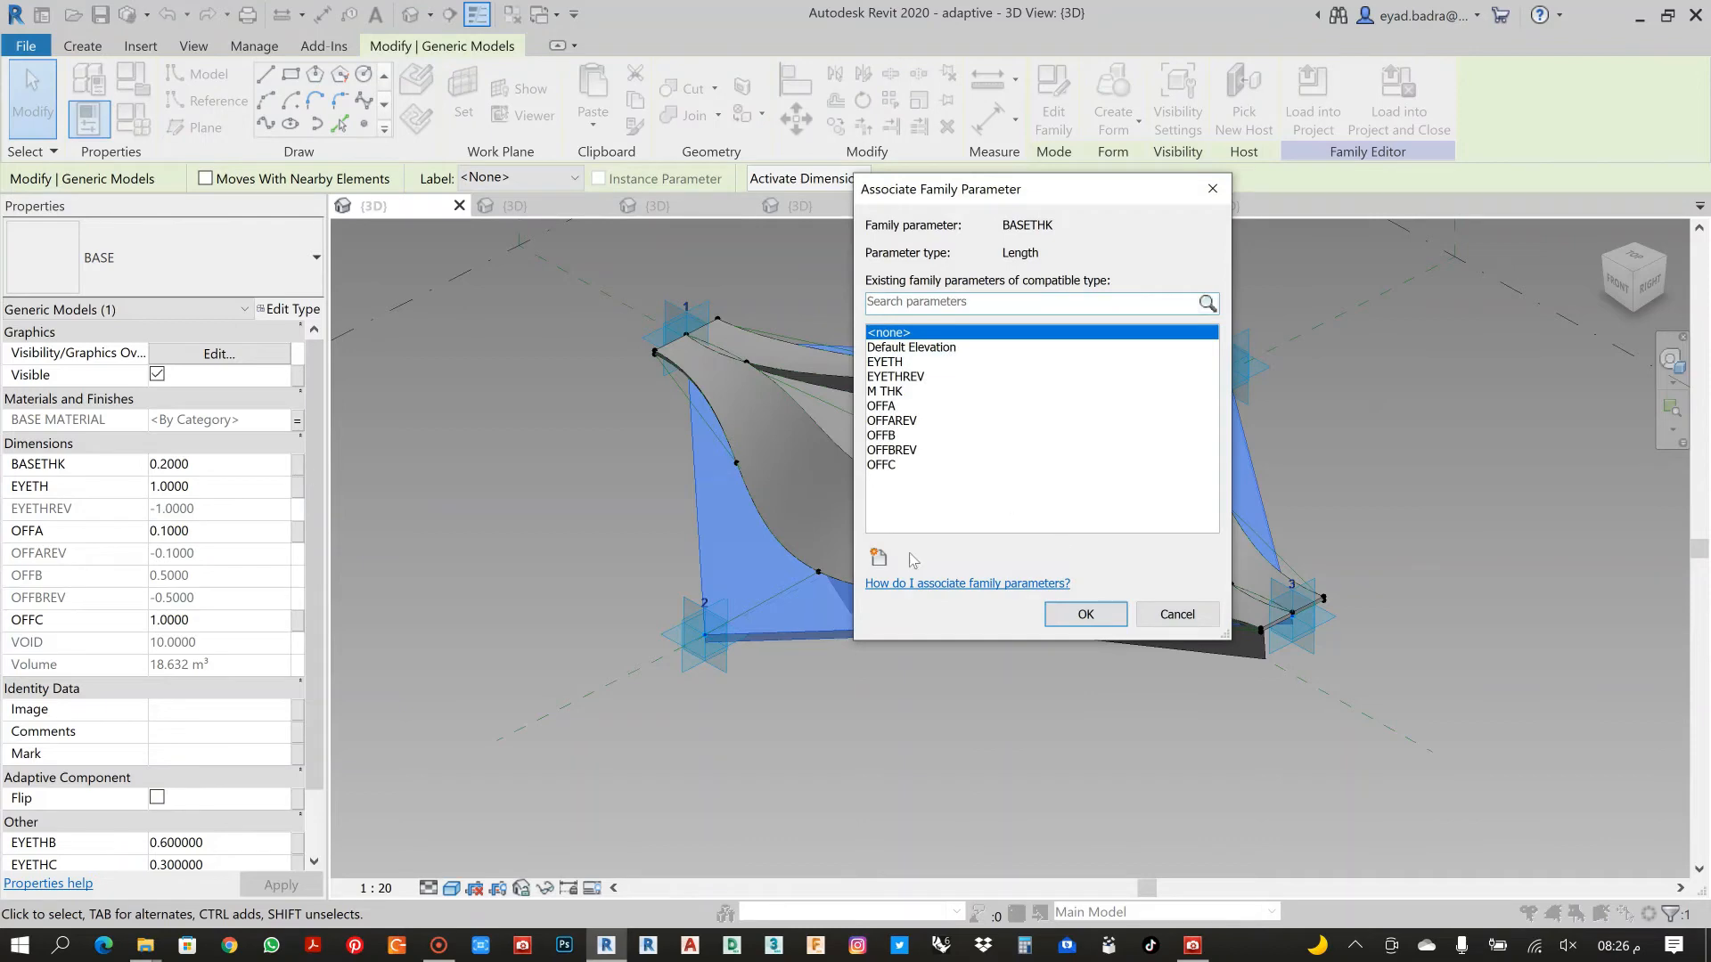
pyautogui.click(879, 557)
pyautogui.write('BASE THK')
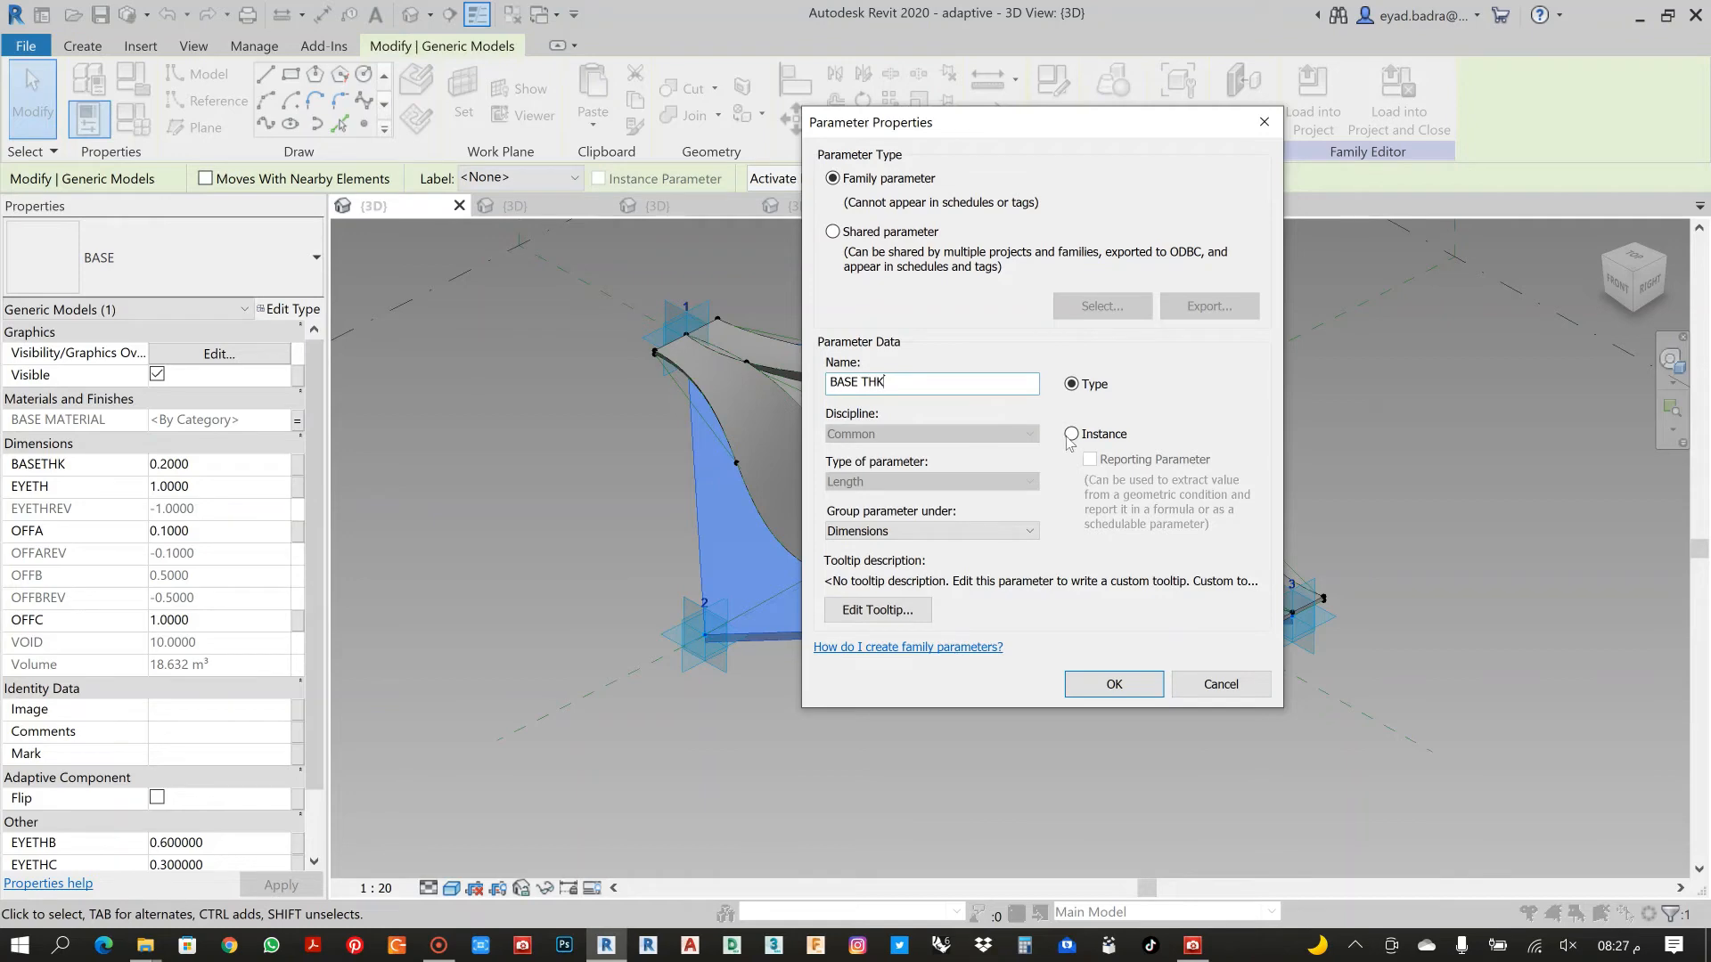
pyautogui.click(1072, 434)
pyautogui.click(1110, 685)
pyautogui.click(1080, 622)
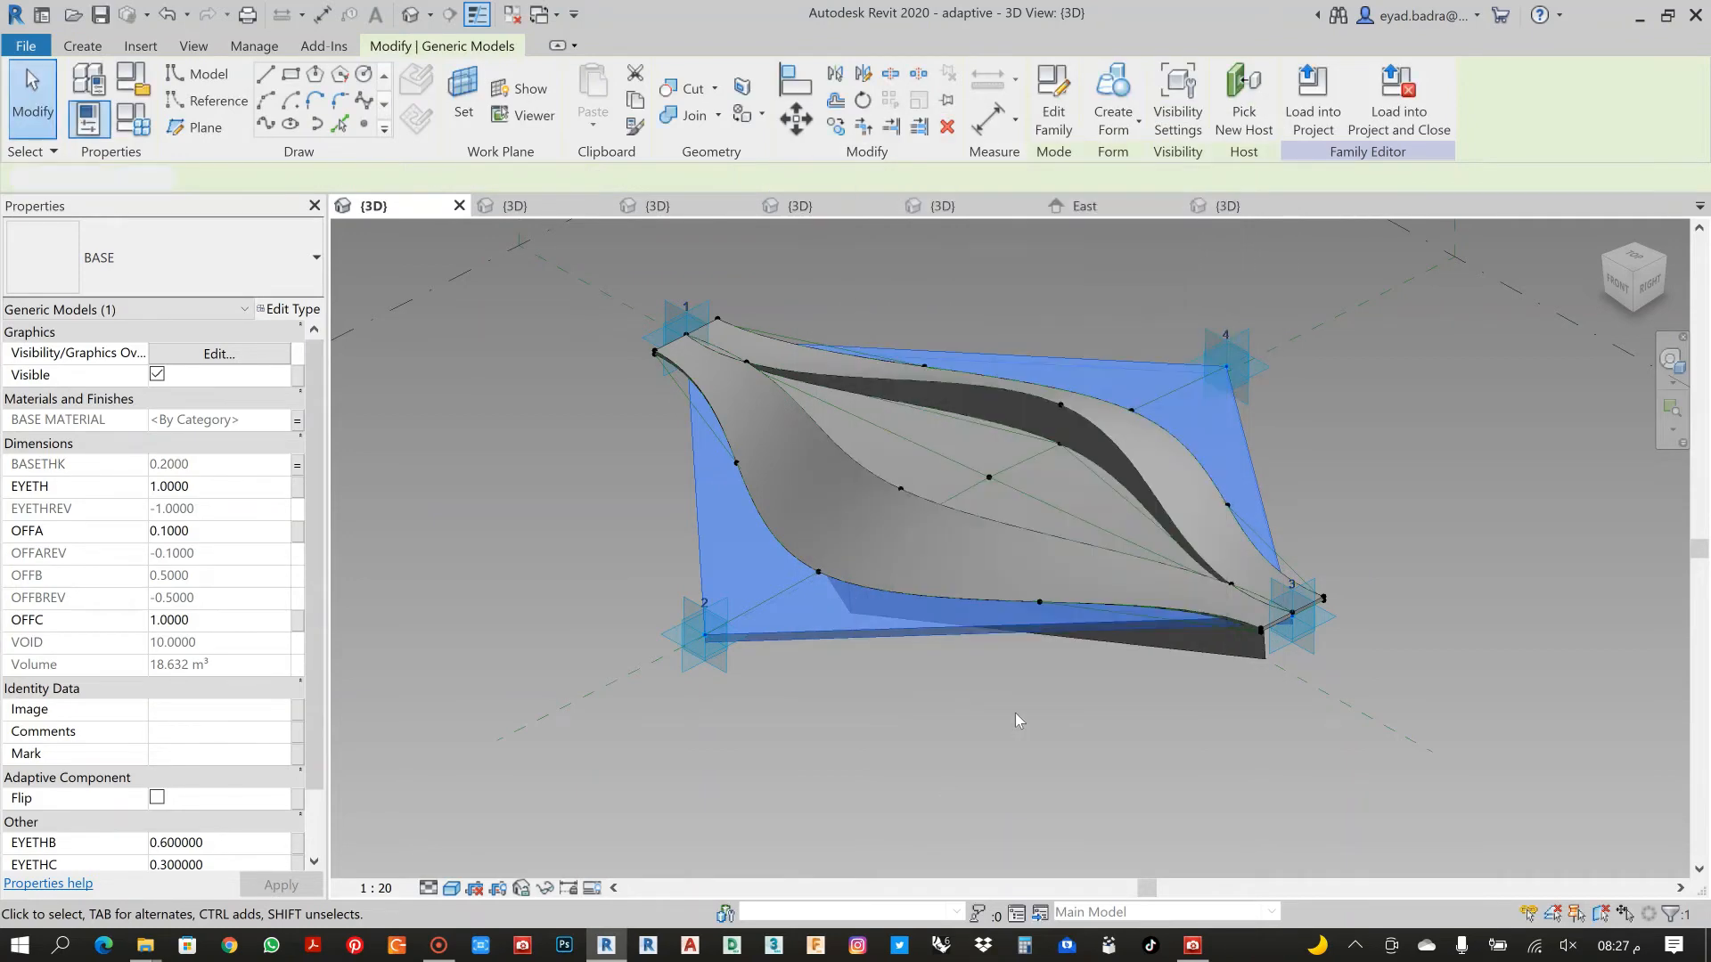
pyautogui.click(1014, 713)
# Associate the GLASSTHK dimension of the nested GLASS component with a new instance family parameter named GLASS THK
pyautogui.click(987, 425)
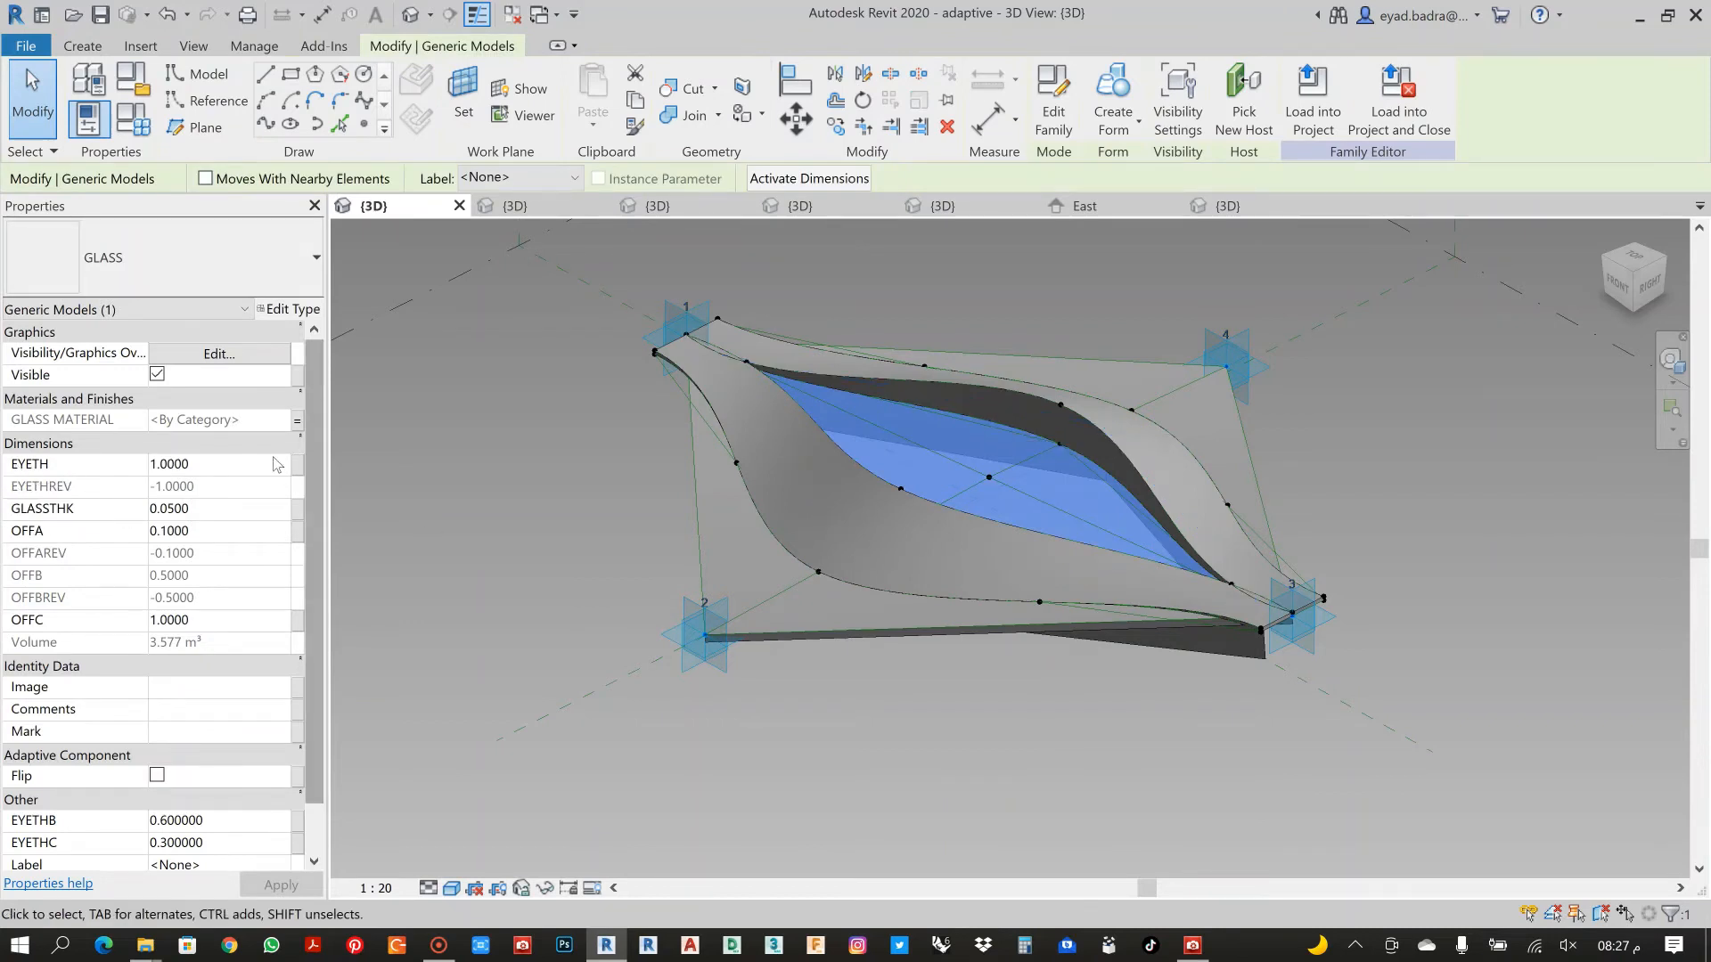
pyautogui.click(297, 510)
pyautogui.click(878, 558)
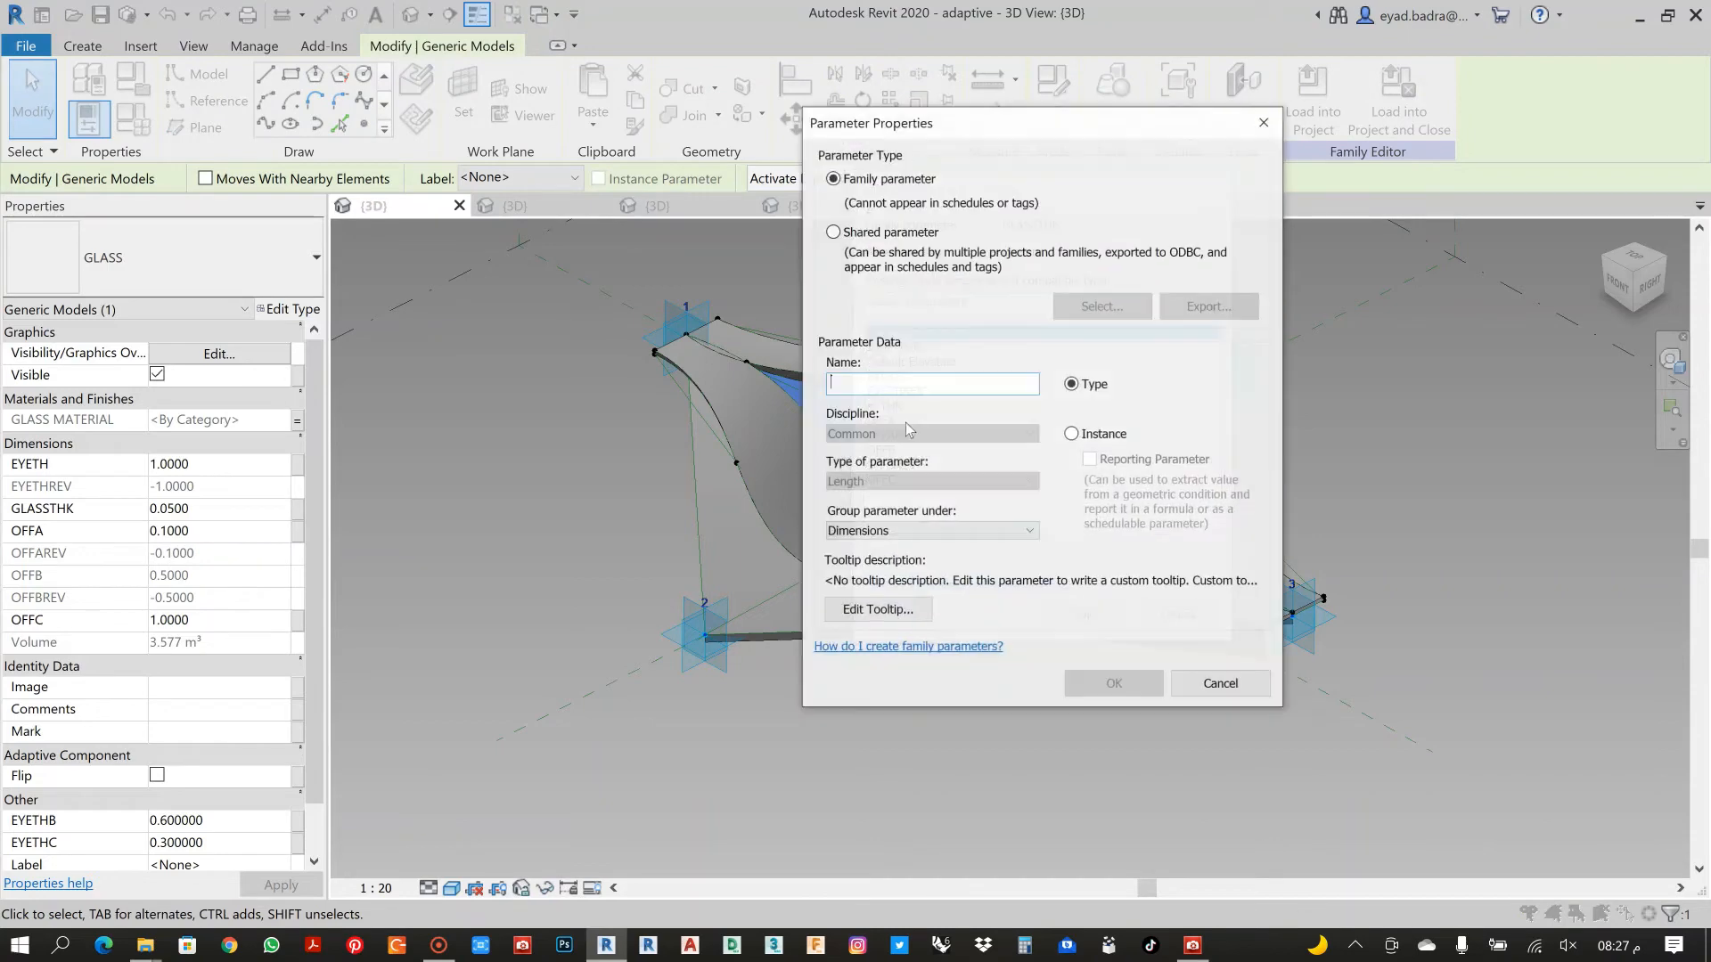
pyautogui.write('GLASS THK')
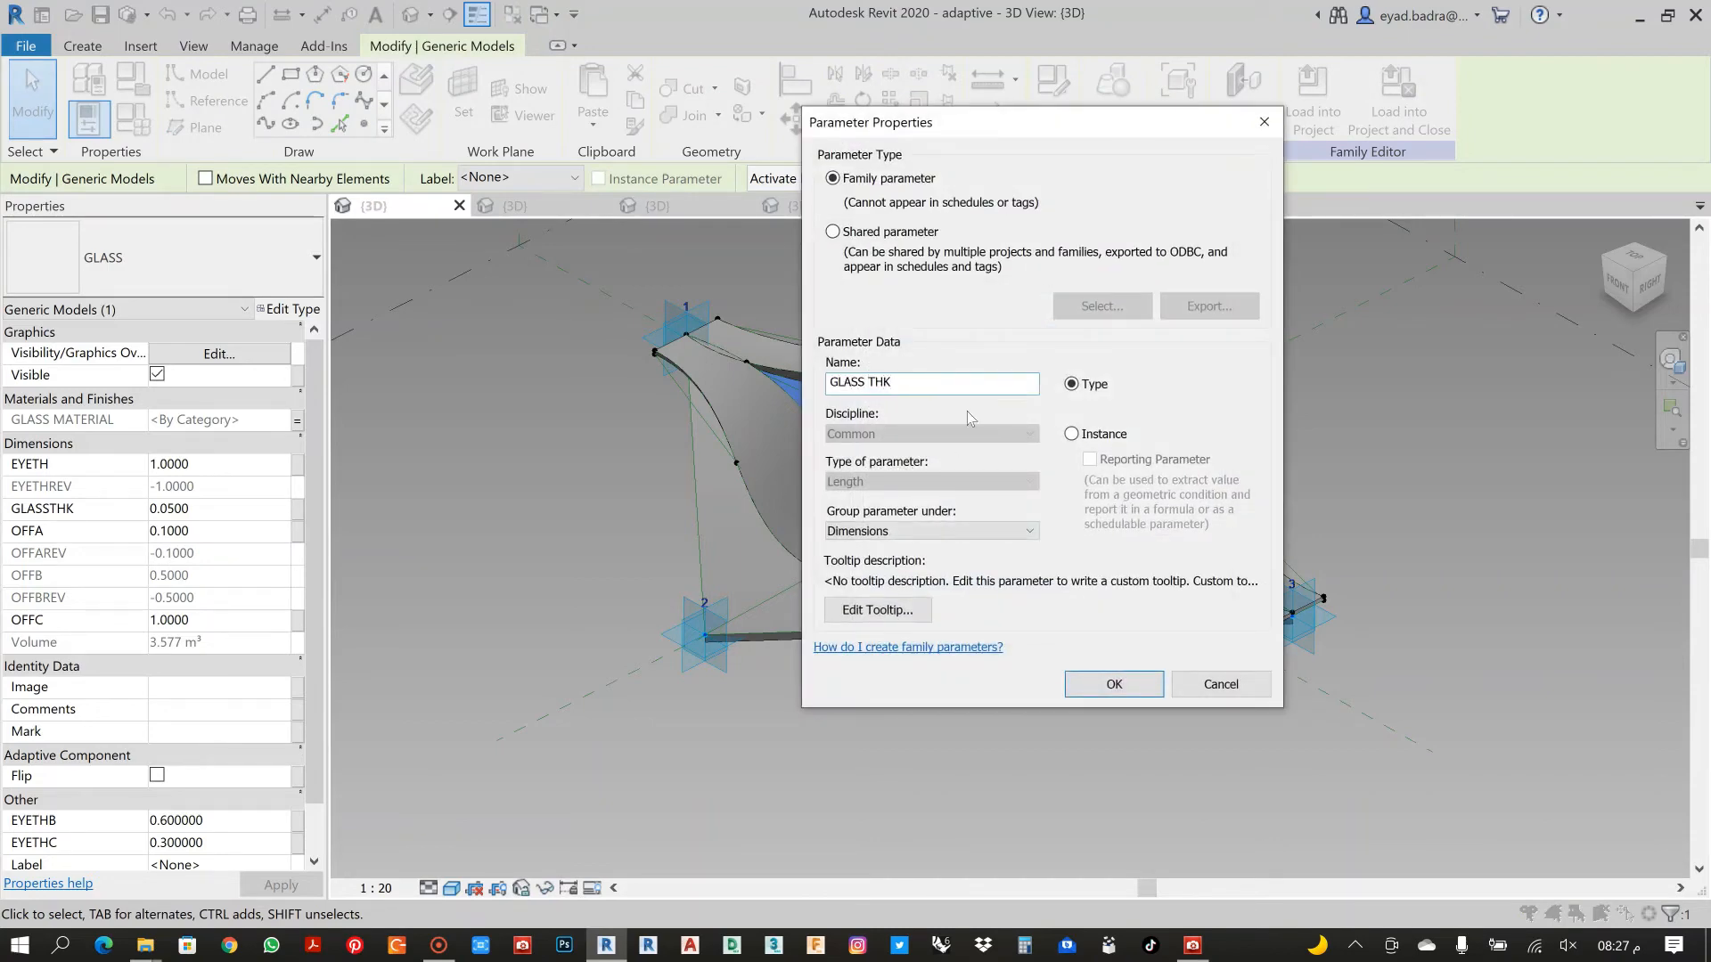
pyautogui.click(1085, 684)
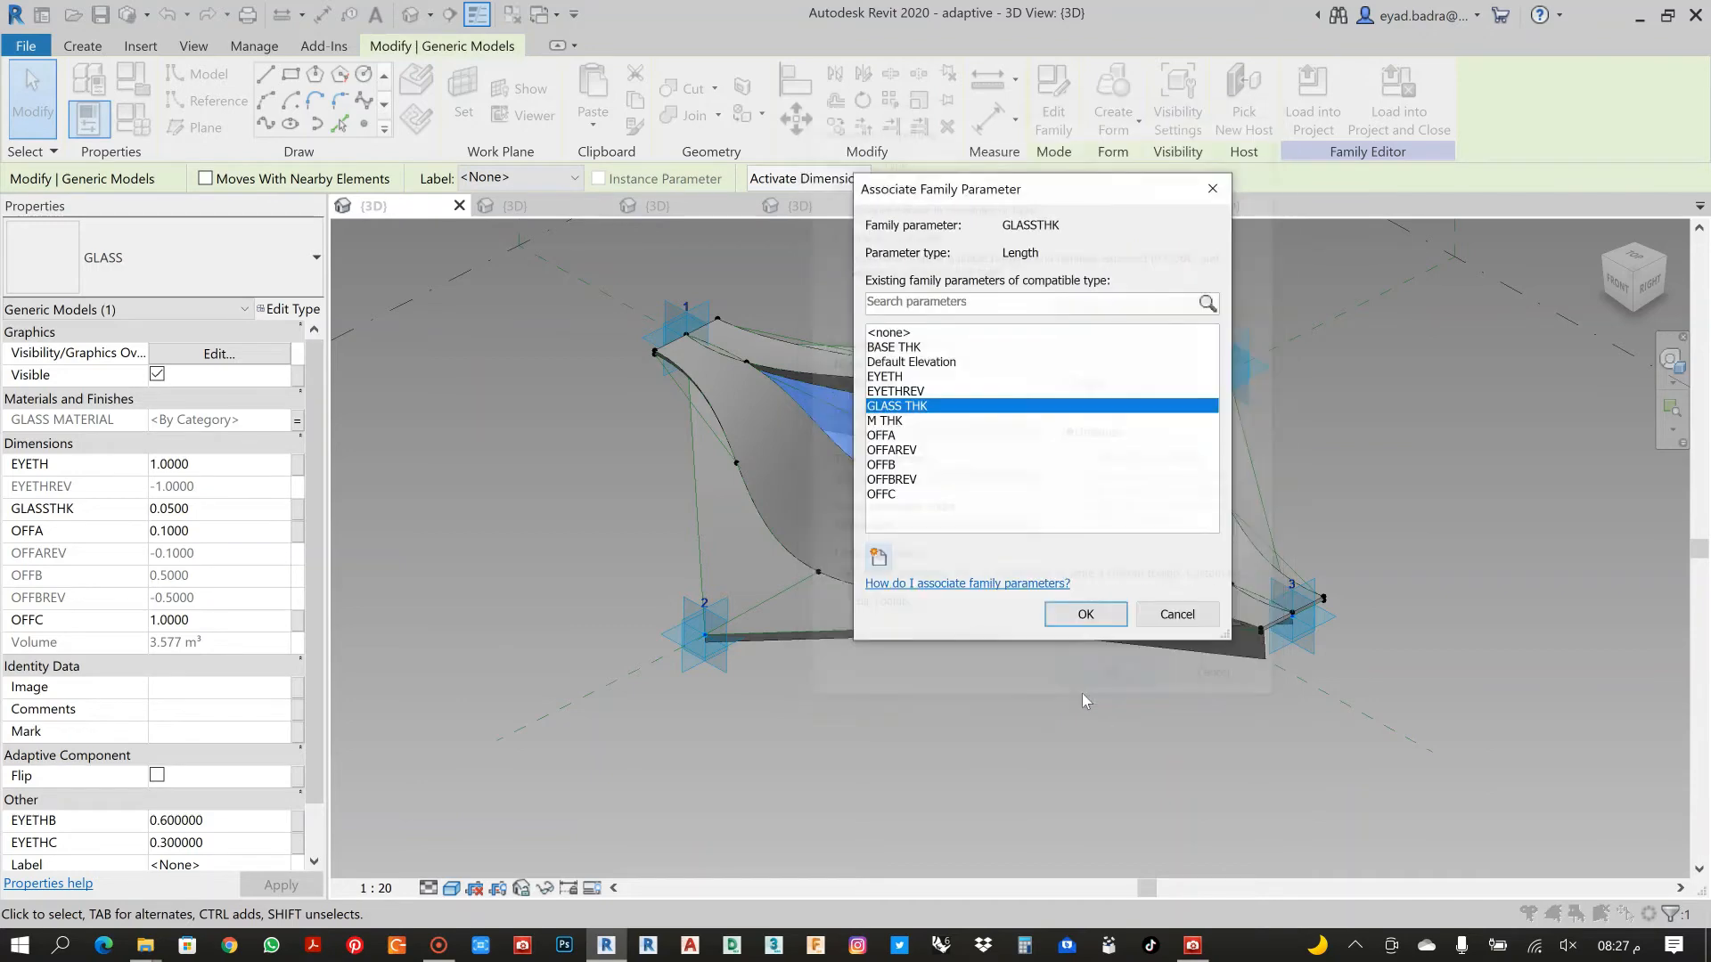
pyautogui.click(1086, 615)
pyautogui.click(1360, 497)
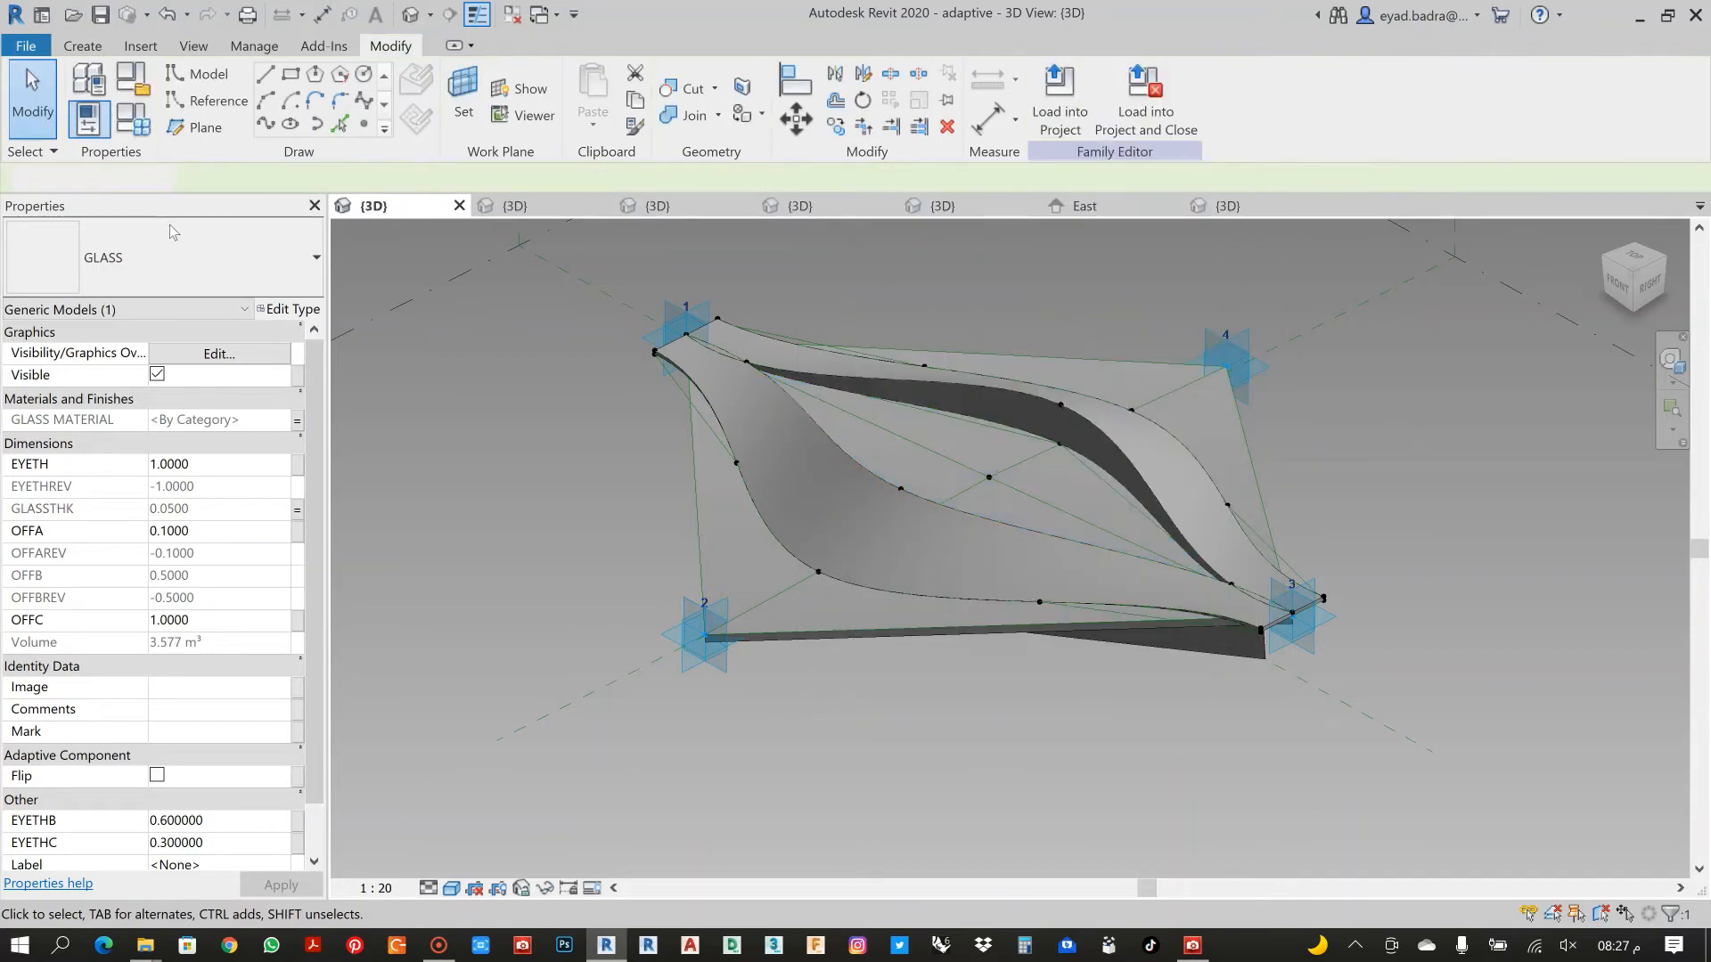
# Review the adaptive family's parameters in Family Types and load the family into CURTAIN PANEL 007.rfa only
pyautogui.click(89, 80)
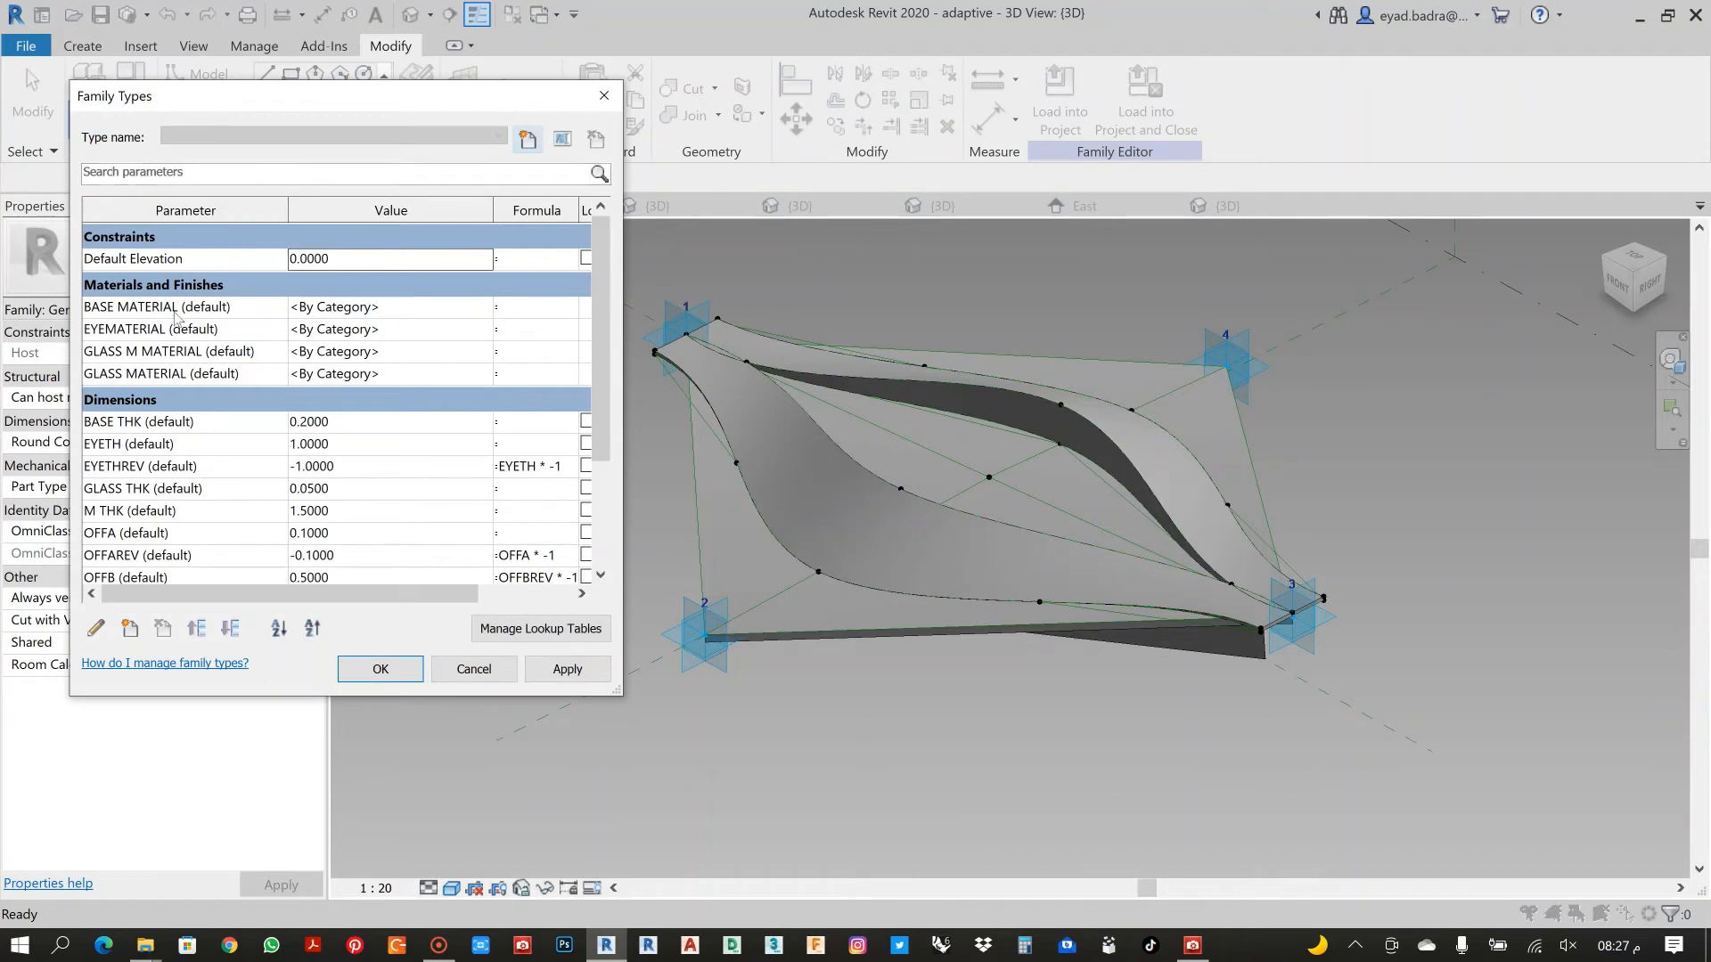
pyautogui.scroll(-2, 180, 348)
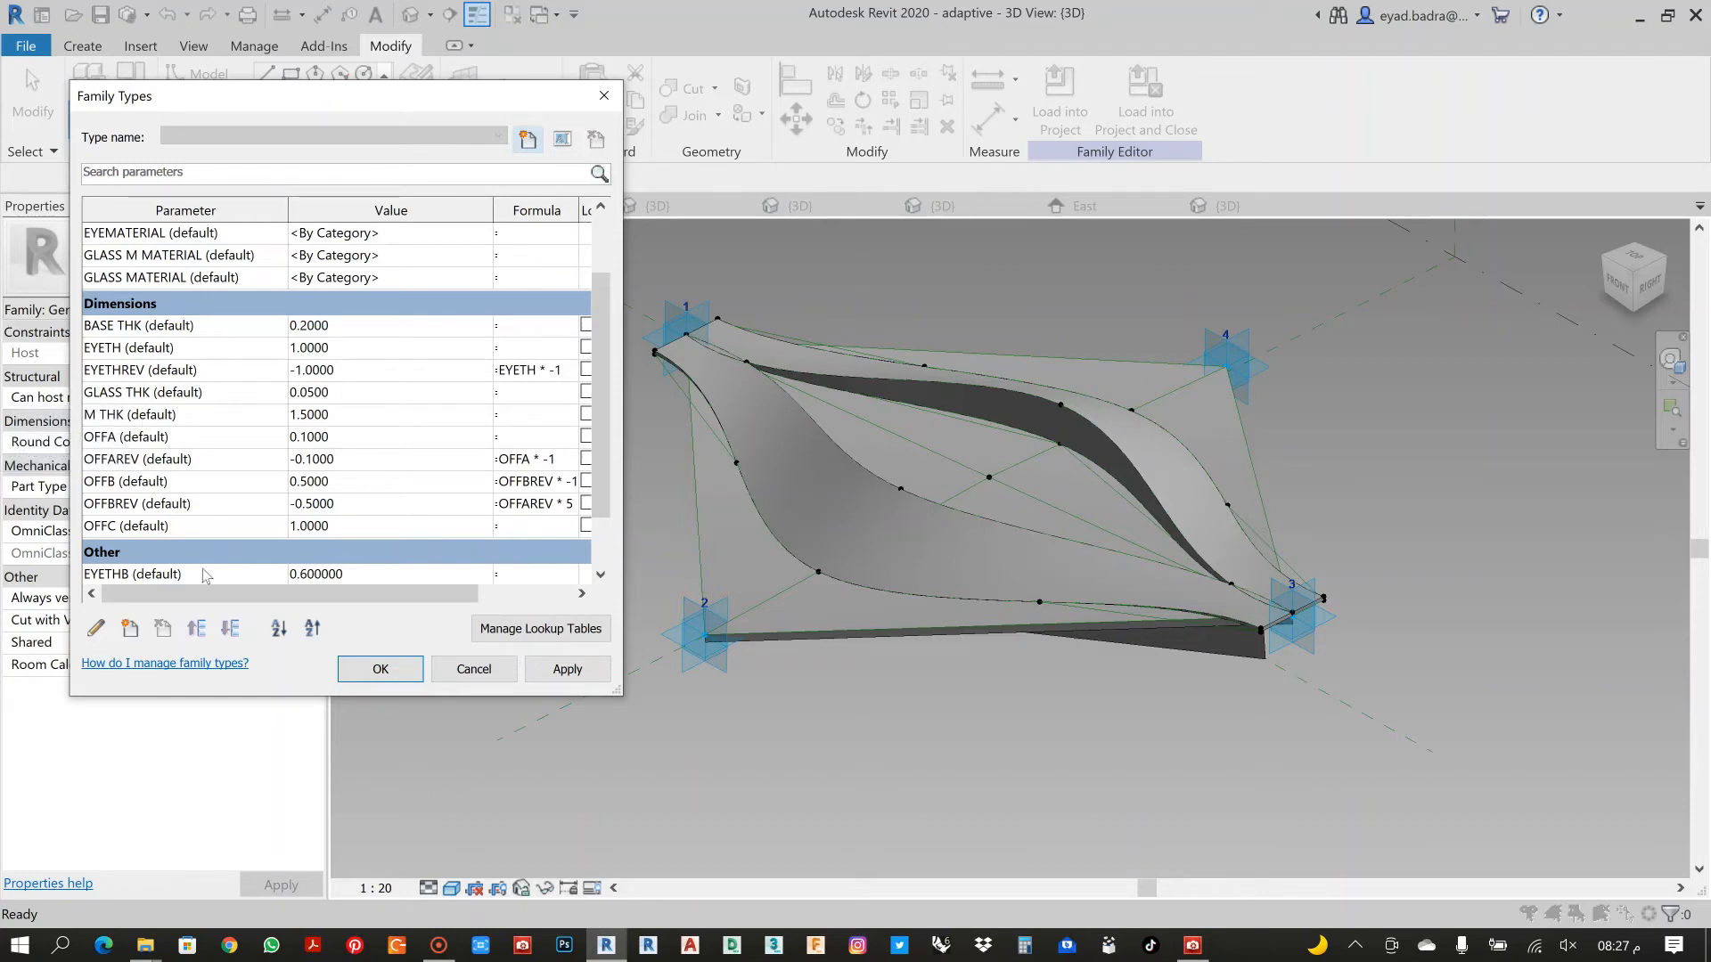
pyautogui.click(374, 673)
pyautogui.scroll(-4, 881, 709)
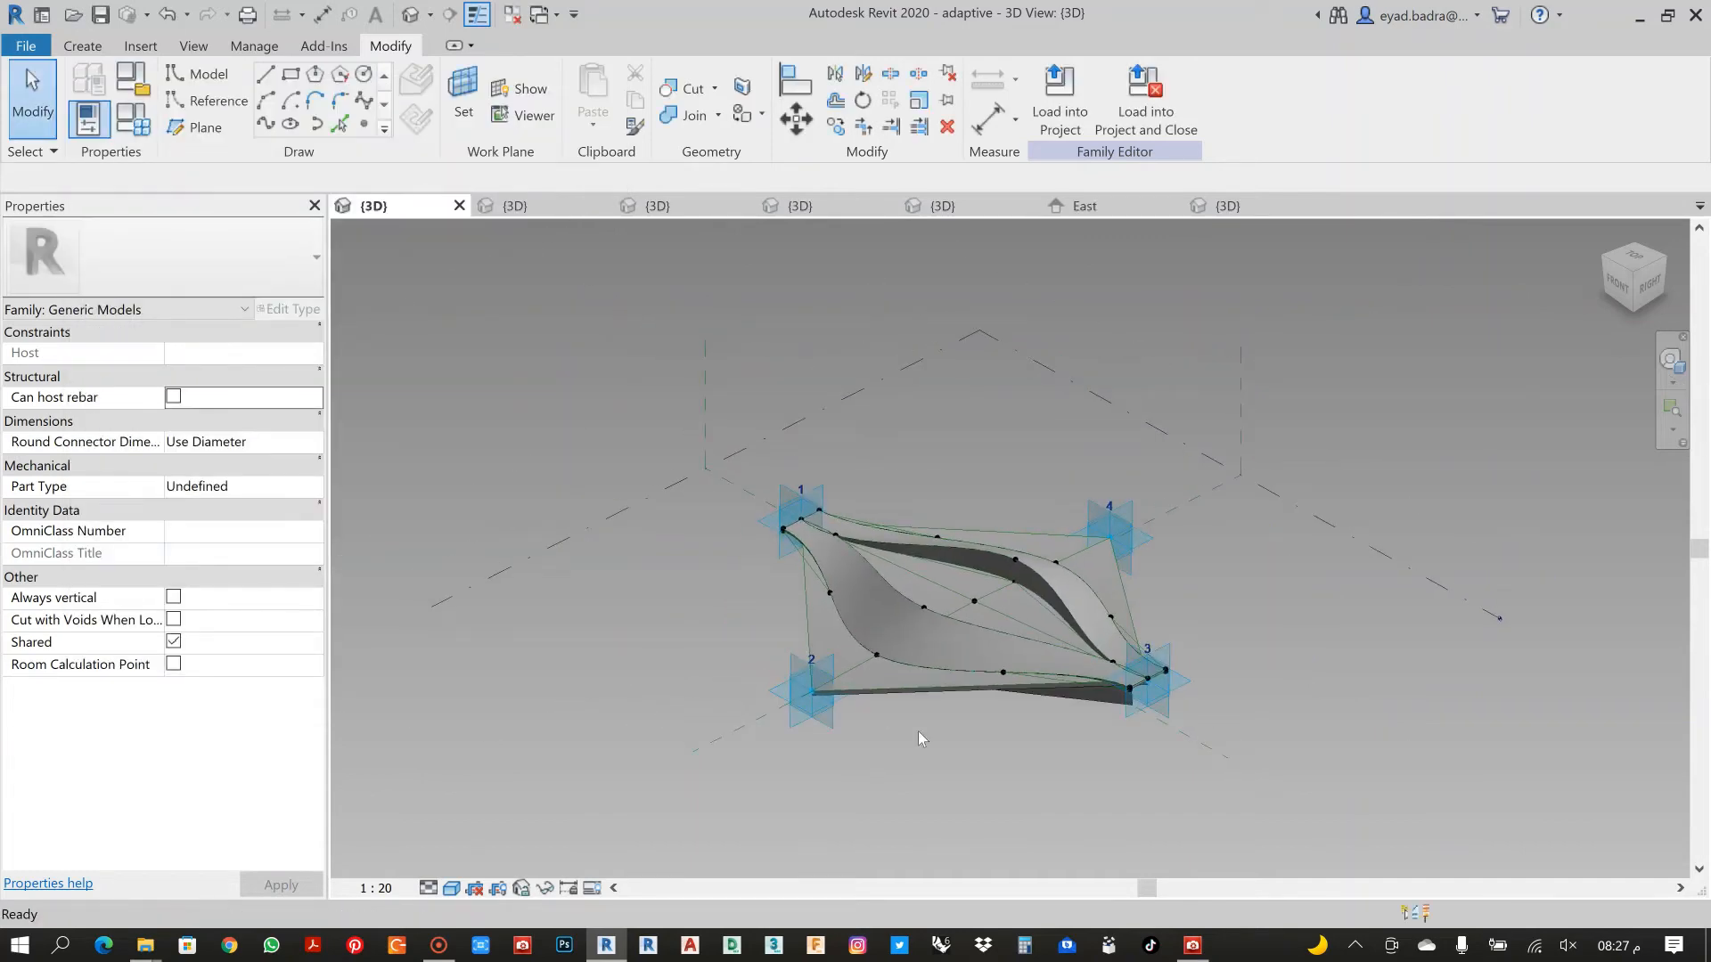
pyautogui.click(1049, 109)
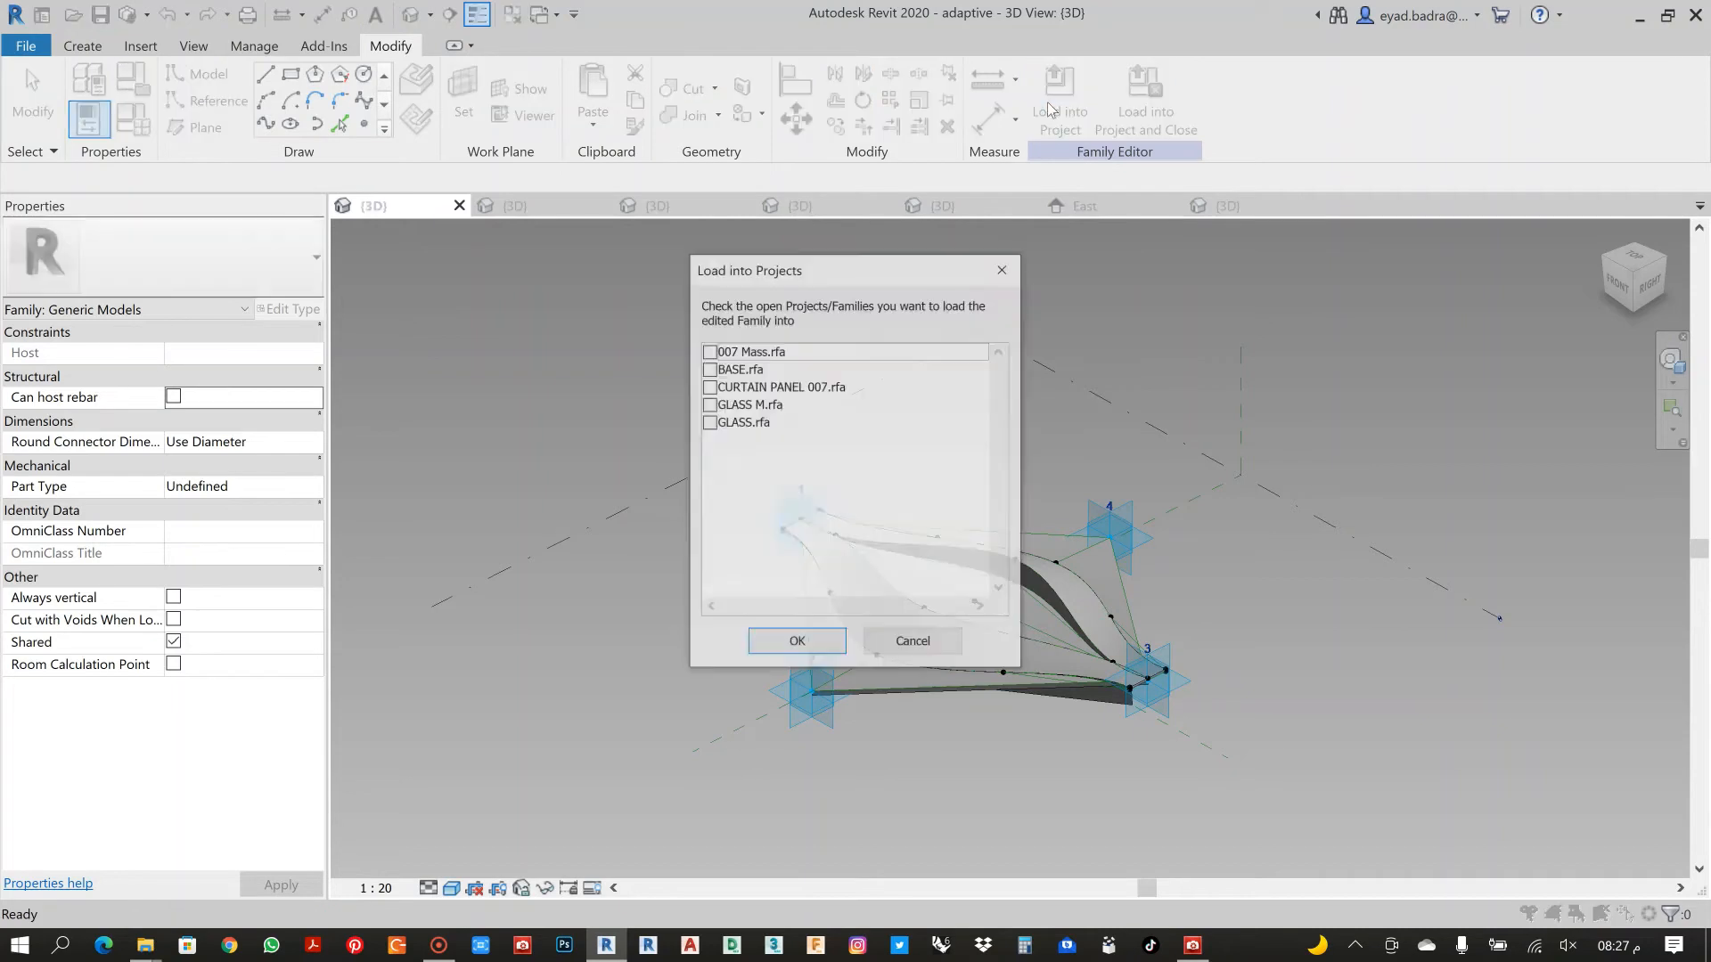
pyautogui.click(708, 387)
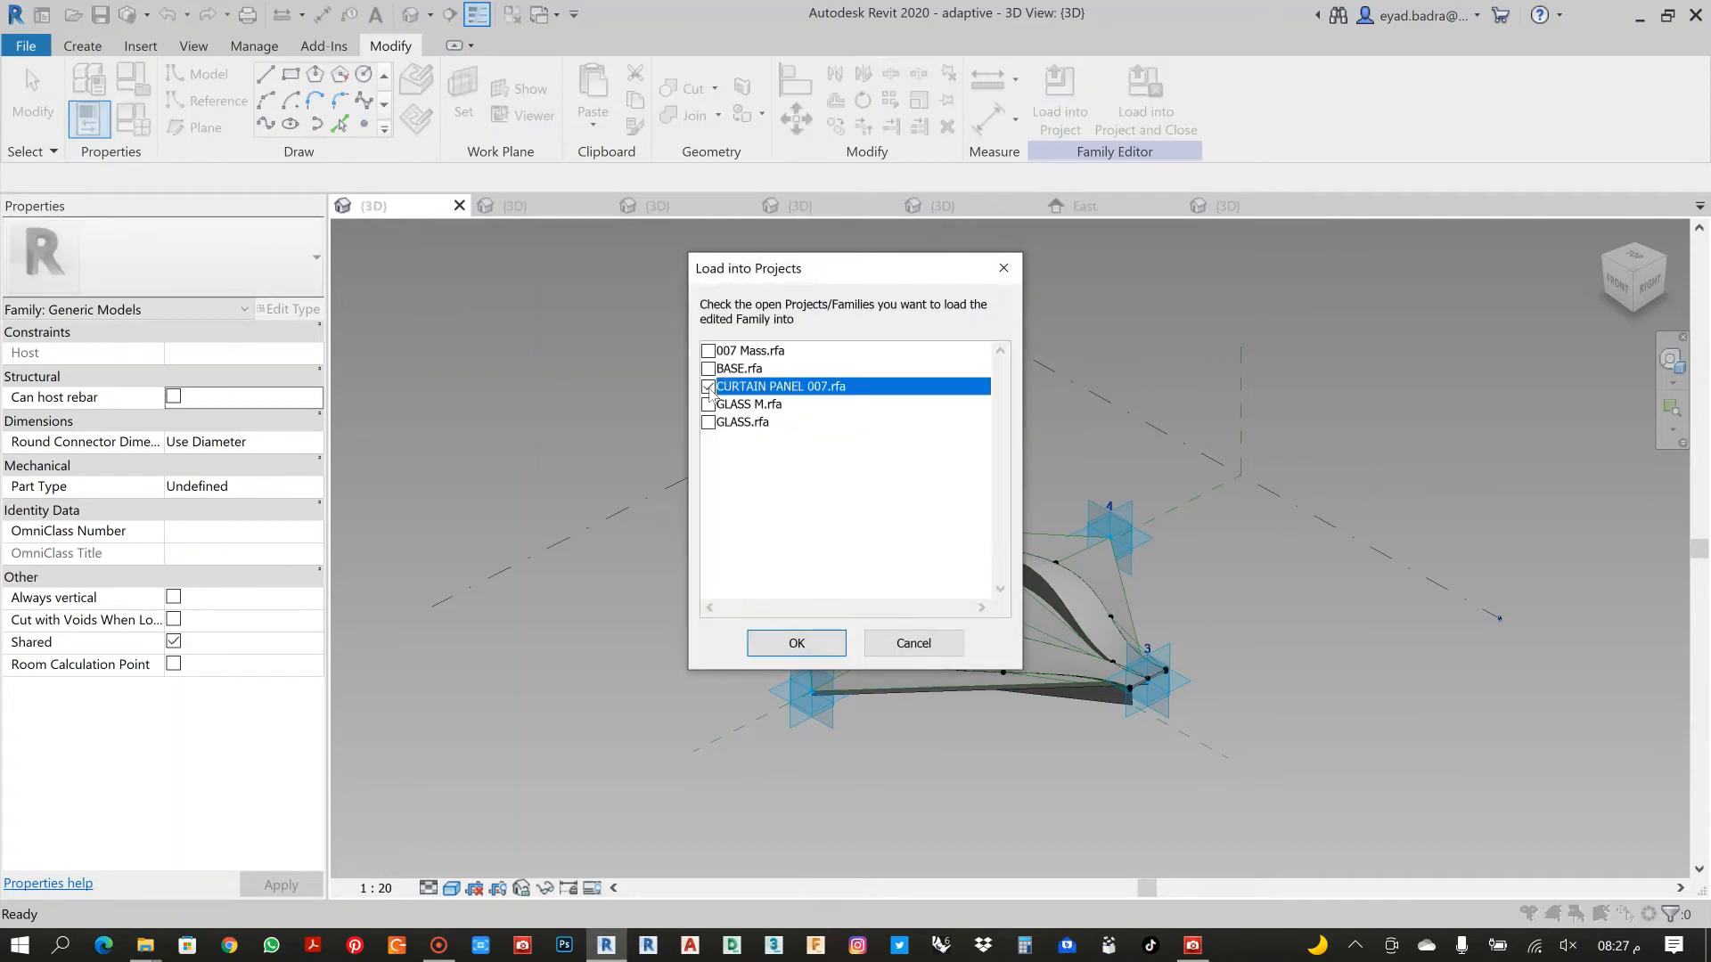
pyautogui.click(797, 643)
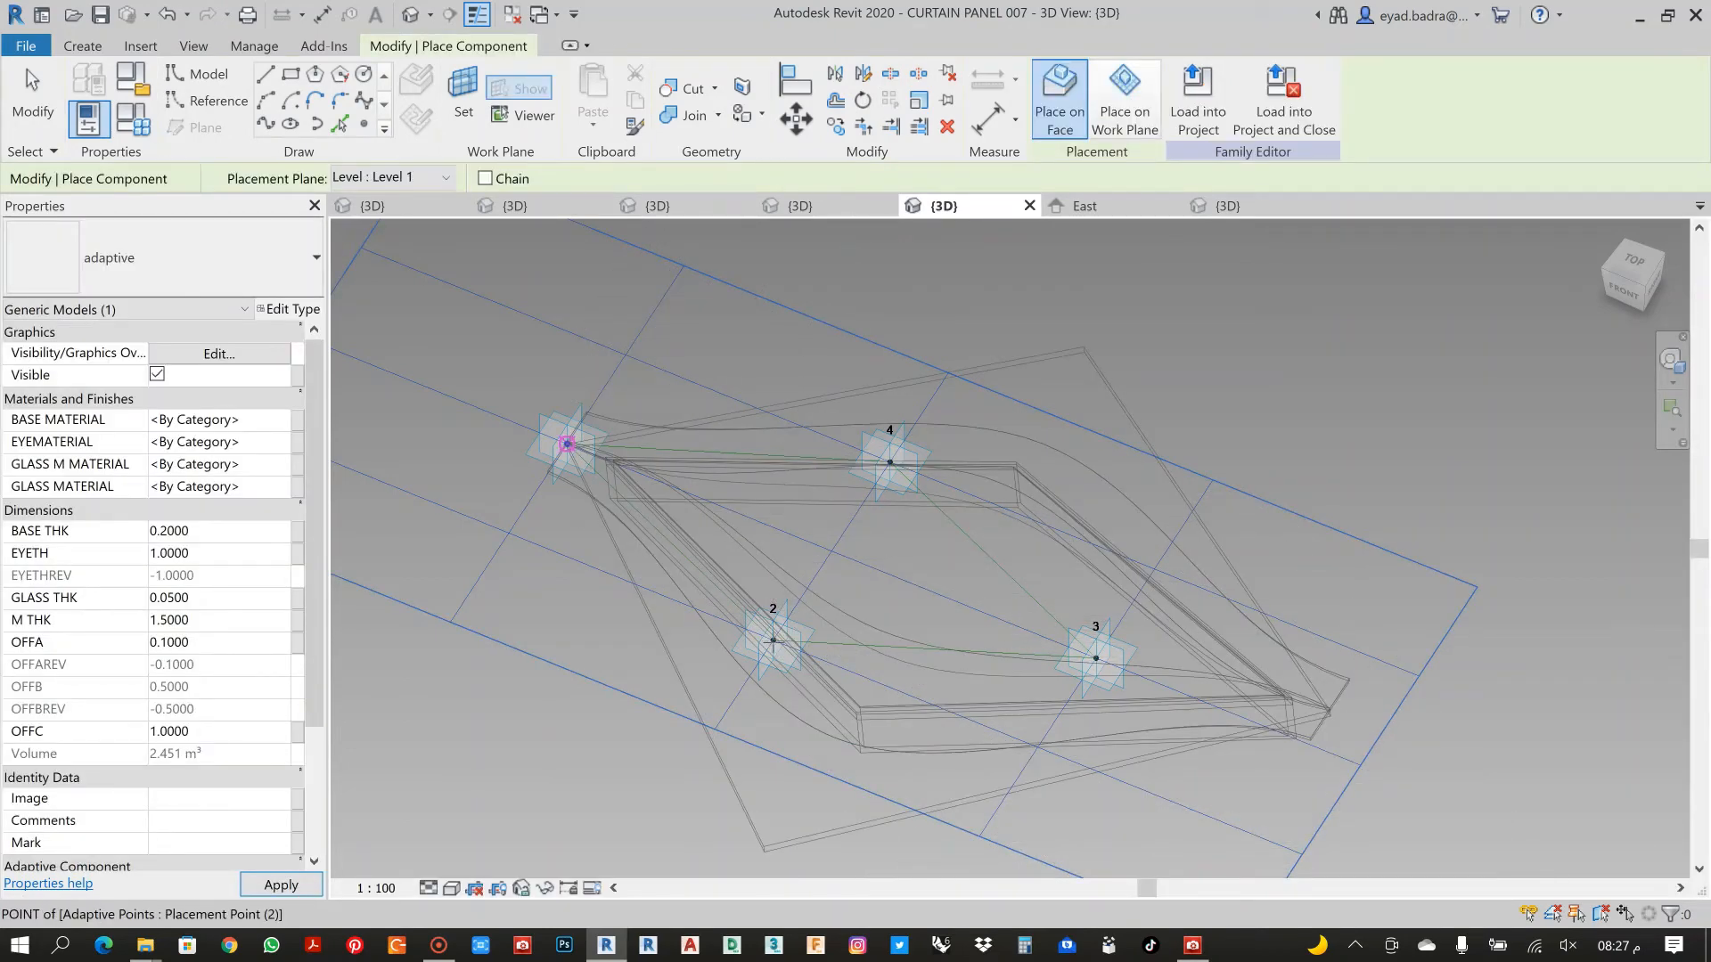
# Place the adaptive component on the rhomboid panel's adaptive points 1, 2, 3 and 4 in order and end the placement
pyautogui.click(567, 443)
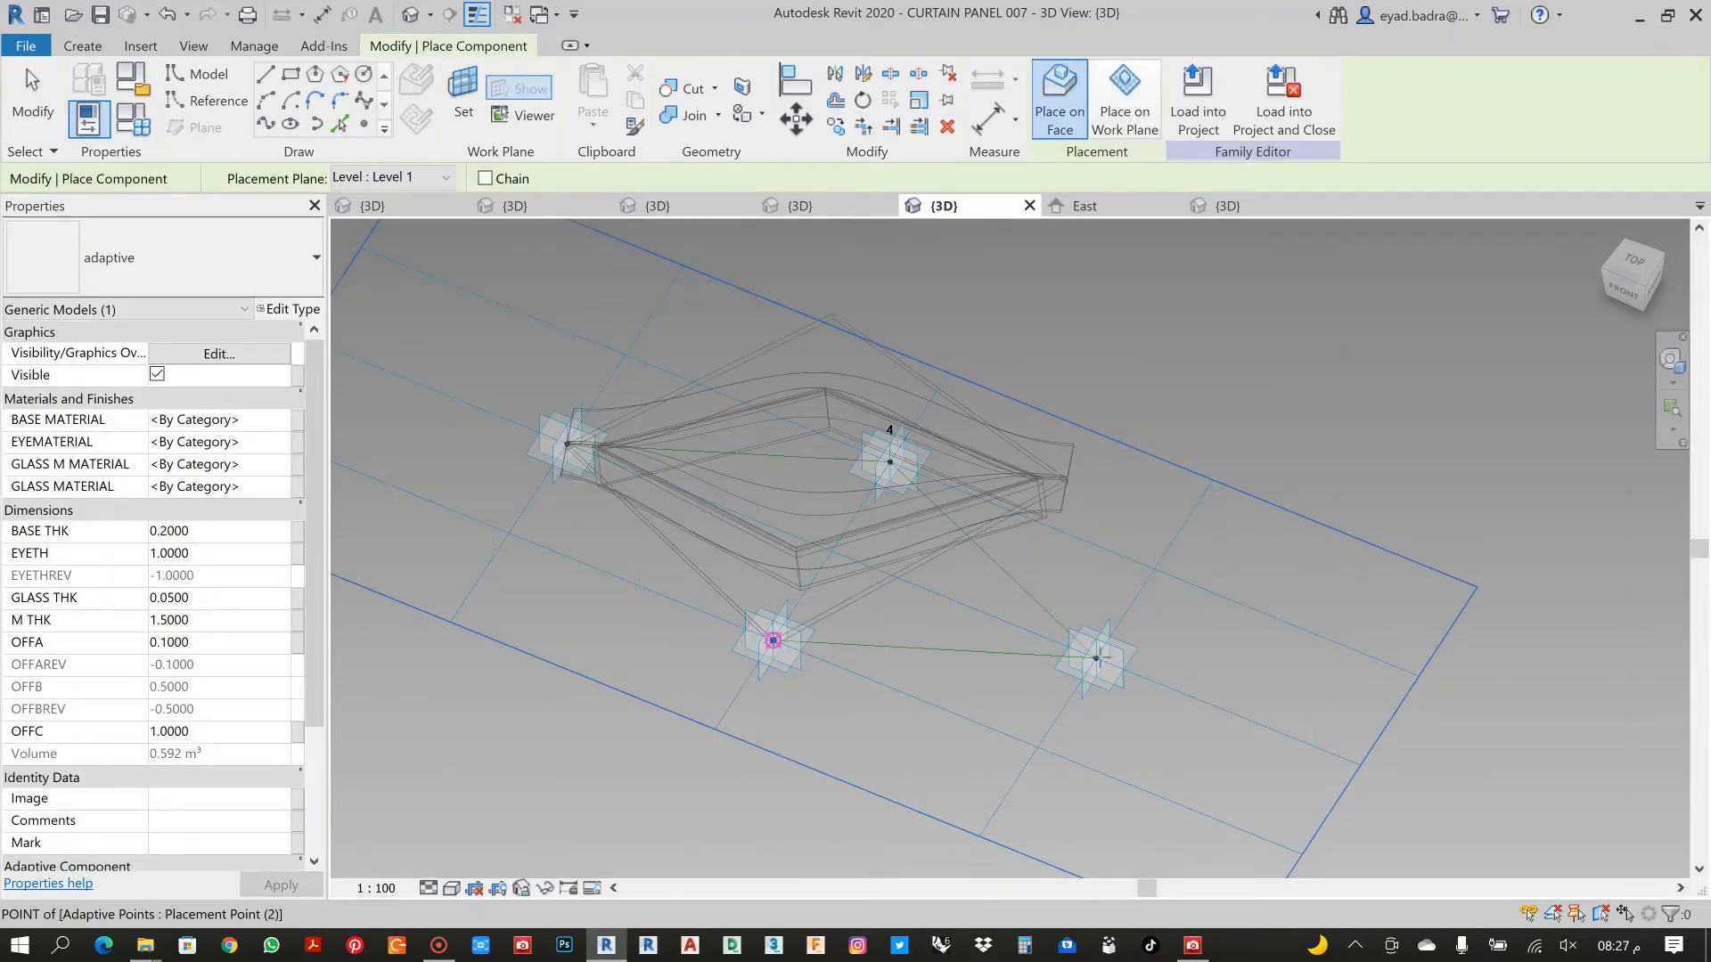
pyautogui.click(773, 640)
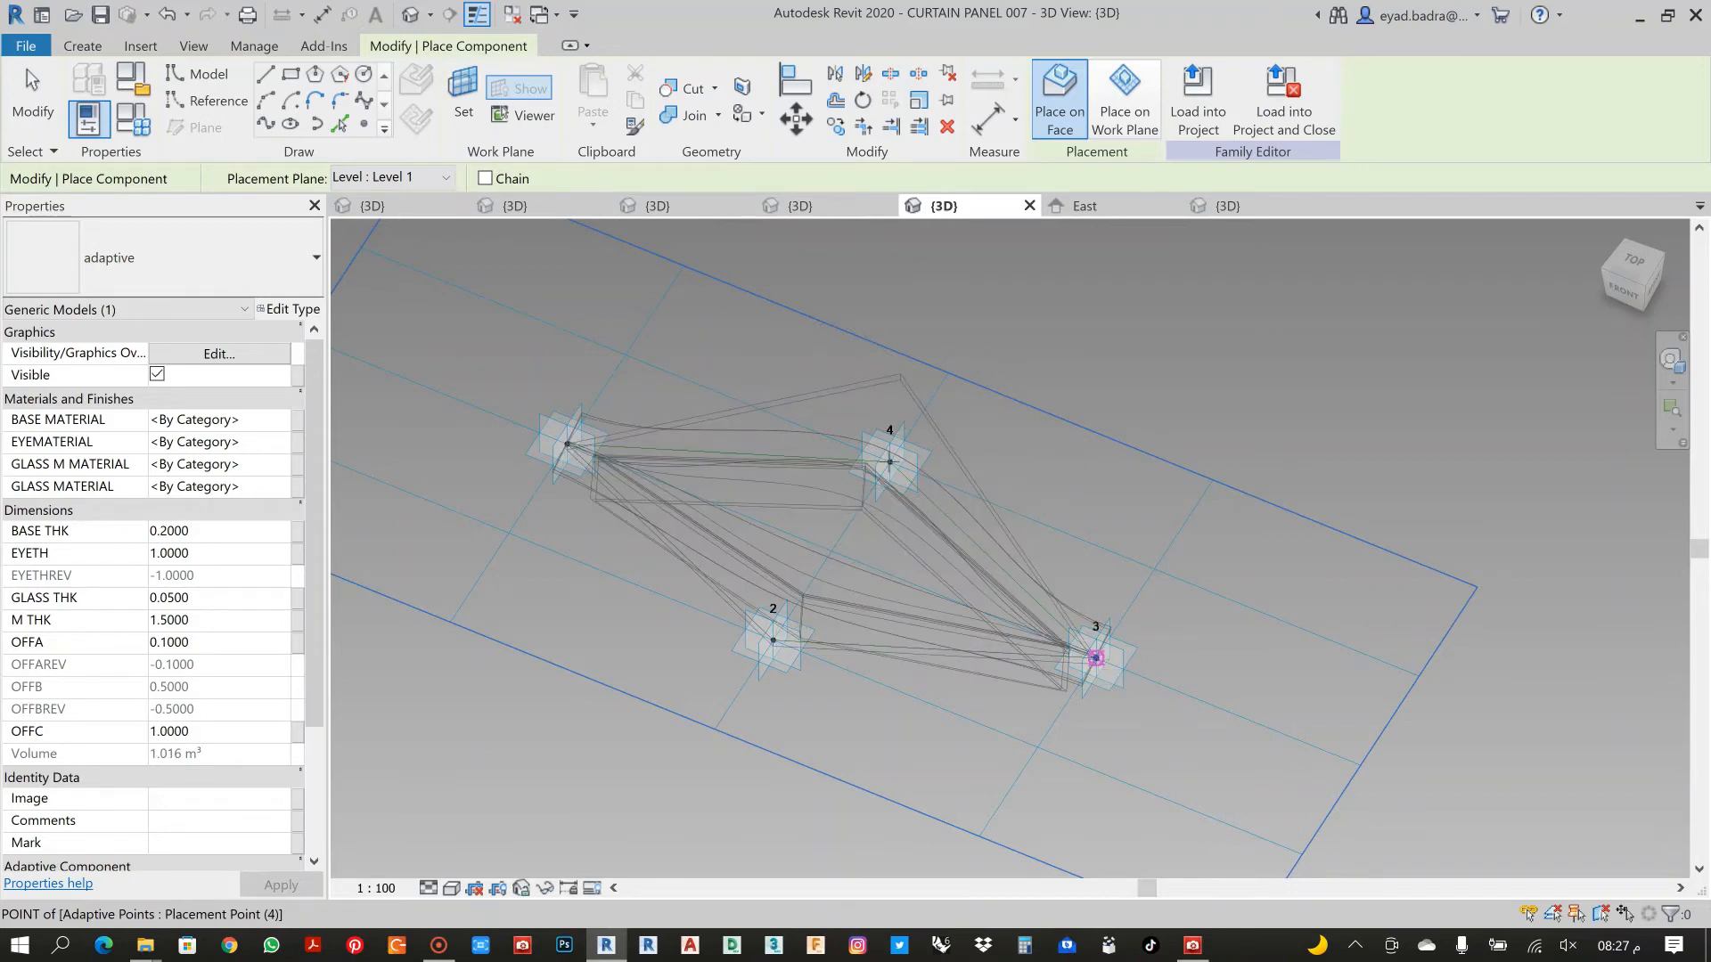
pyautogui.click(1095, 658)
pyautogui.click(889, 462)
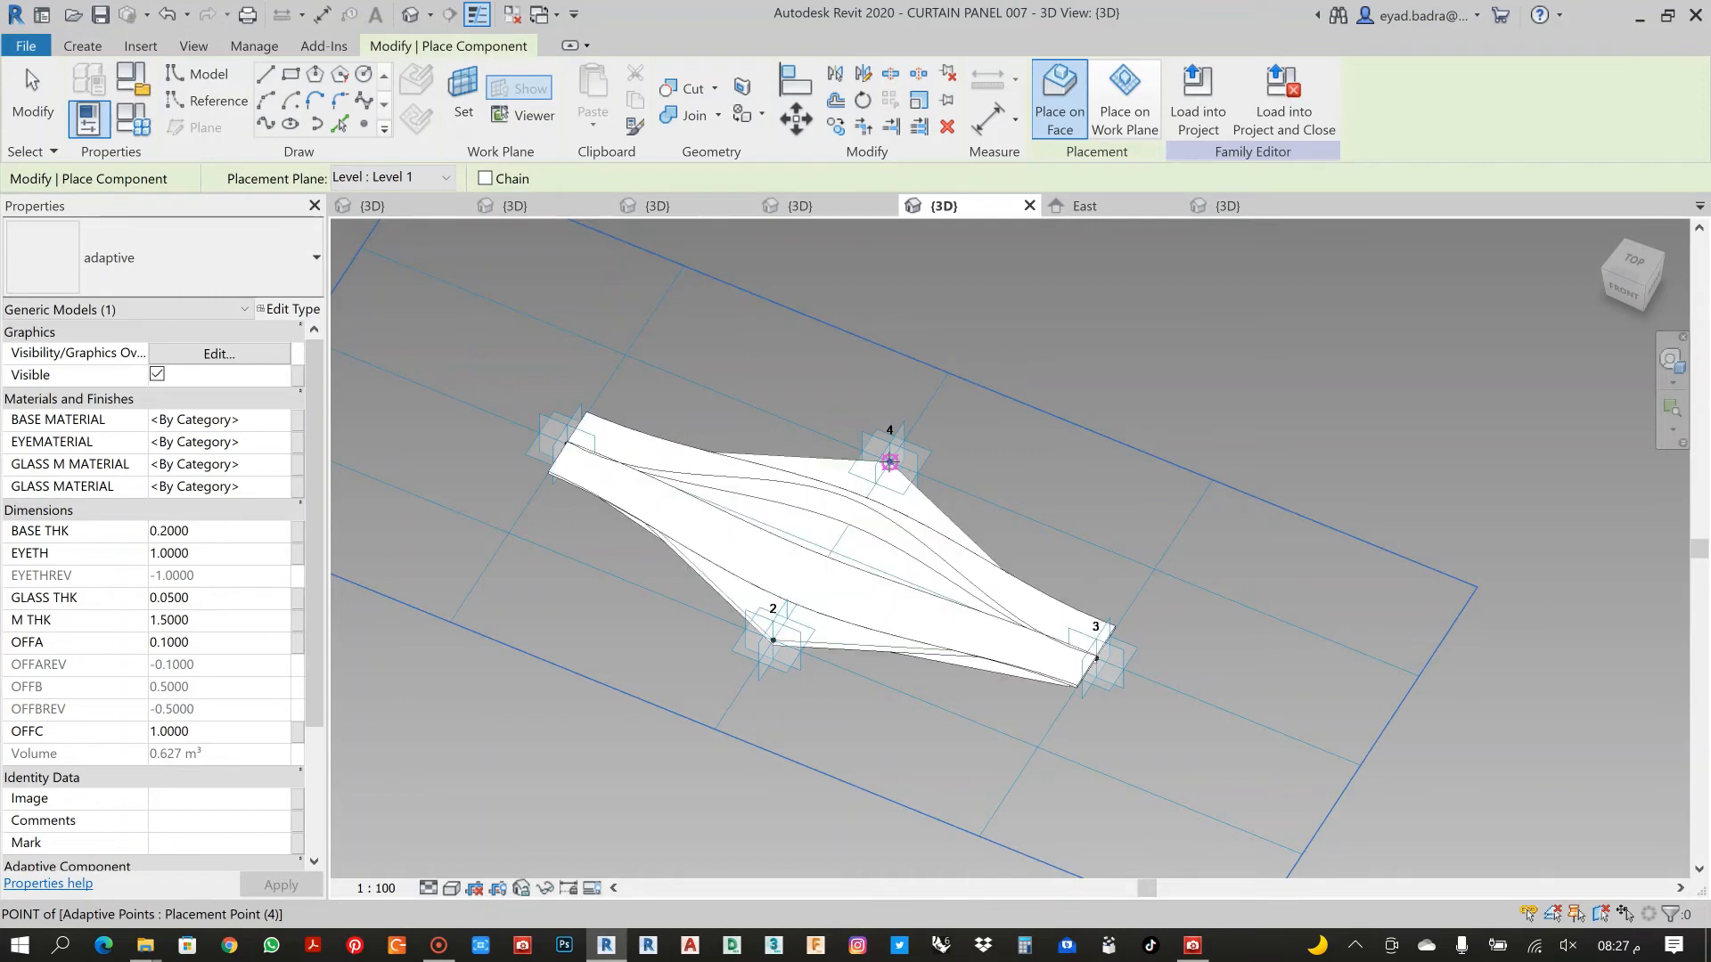
pyautogui.scroll(-1, 1004, 496)
pyautogui.moveTo(1044, 480); pyautogui.dragTo(1048, 674, button='middle')
pyautogui.press('Escape')
pyautogui.press('Escape')
pyautogui.press('Escape')
# Examine the placed adaptive component from above and the side and review its instance parameters
pyautogui.scroll(5, 1050, 674)
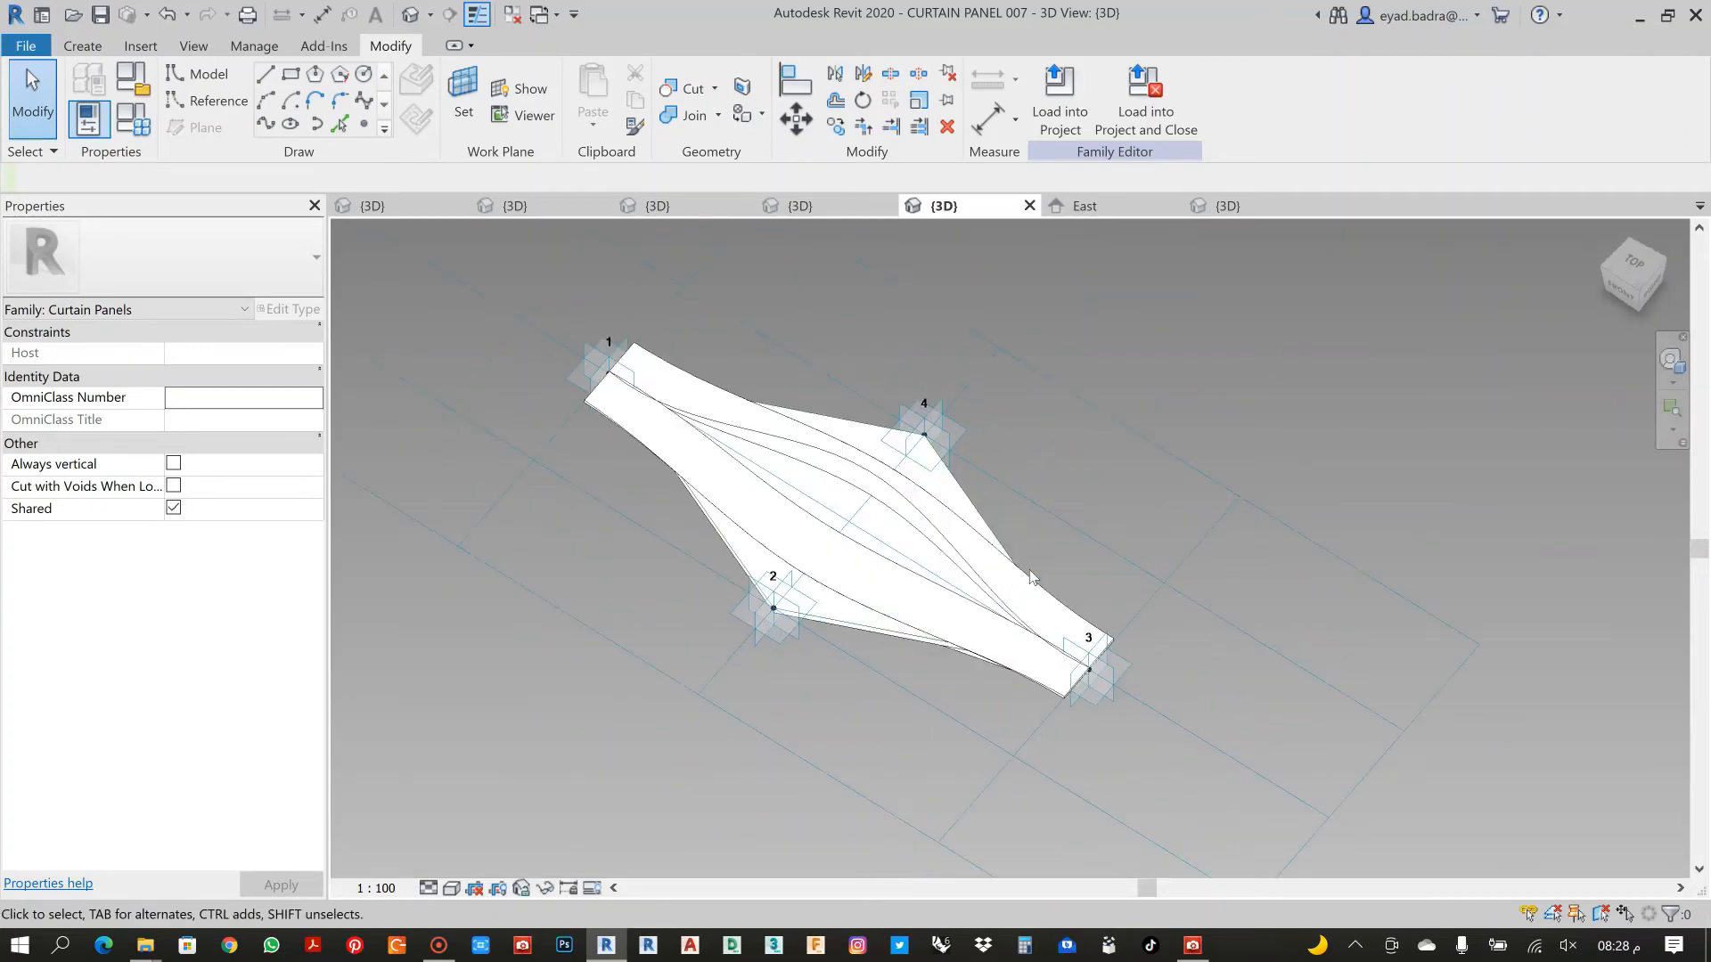
pyautogui.scroll(-2, 1105, 483)
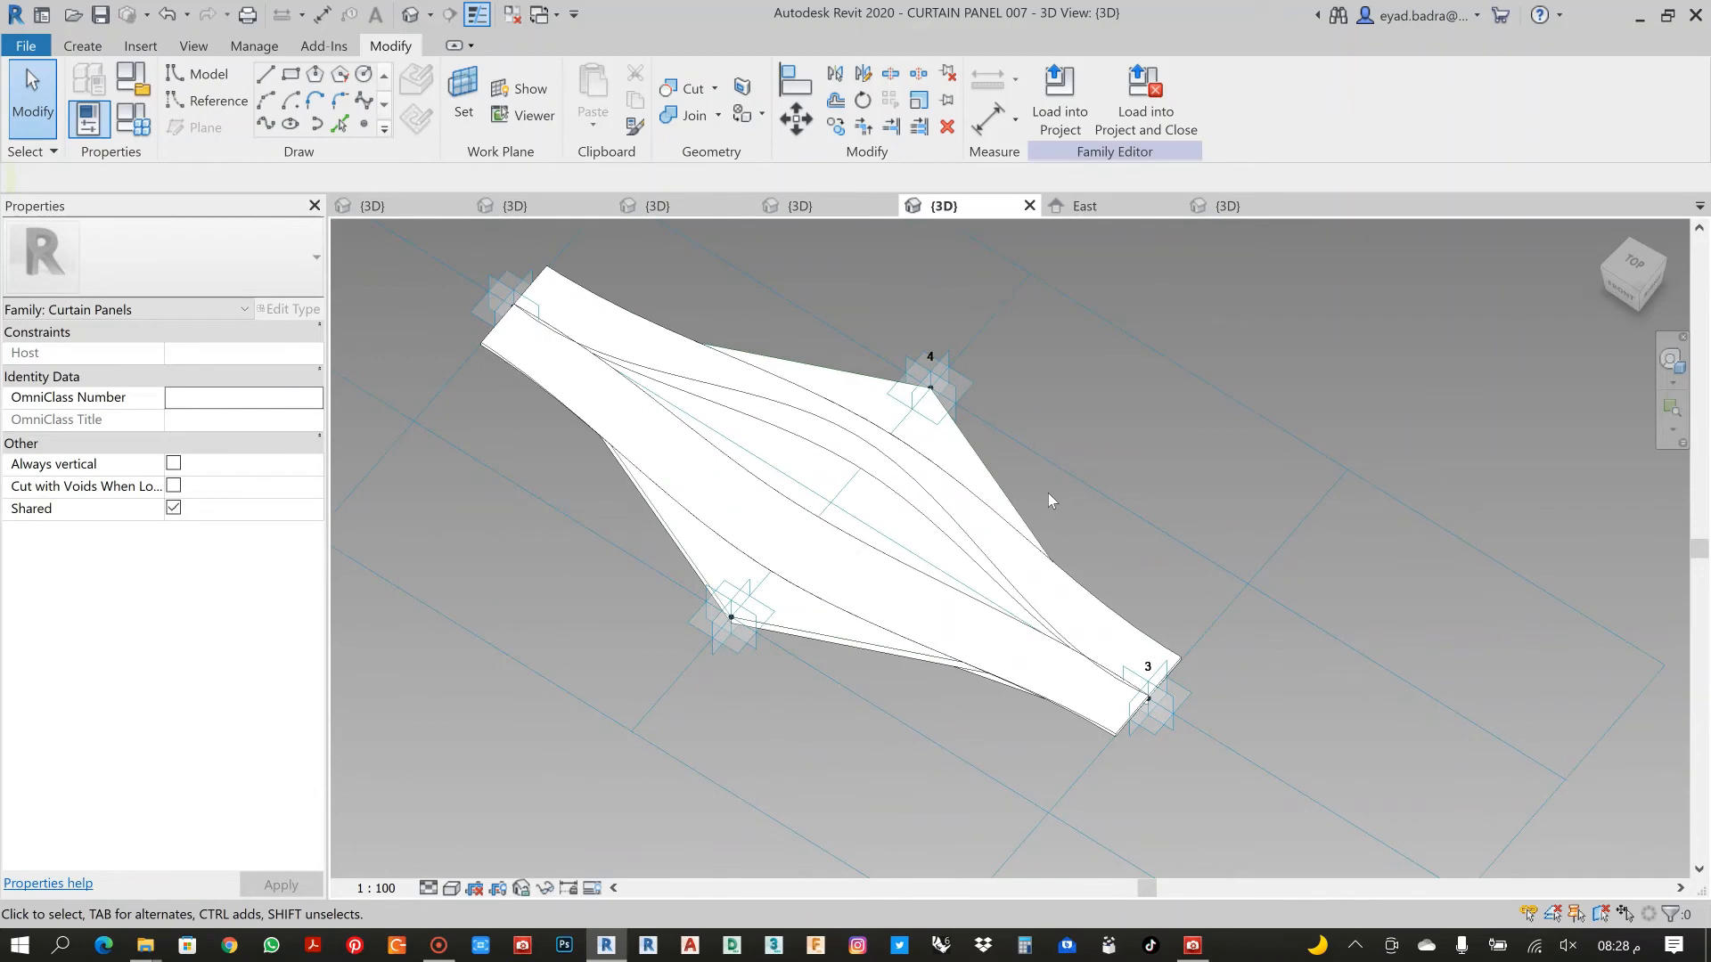
pyautogui.scroll(-2, 1043, 487)
pyautogui.scroll(4, 1063, 505)
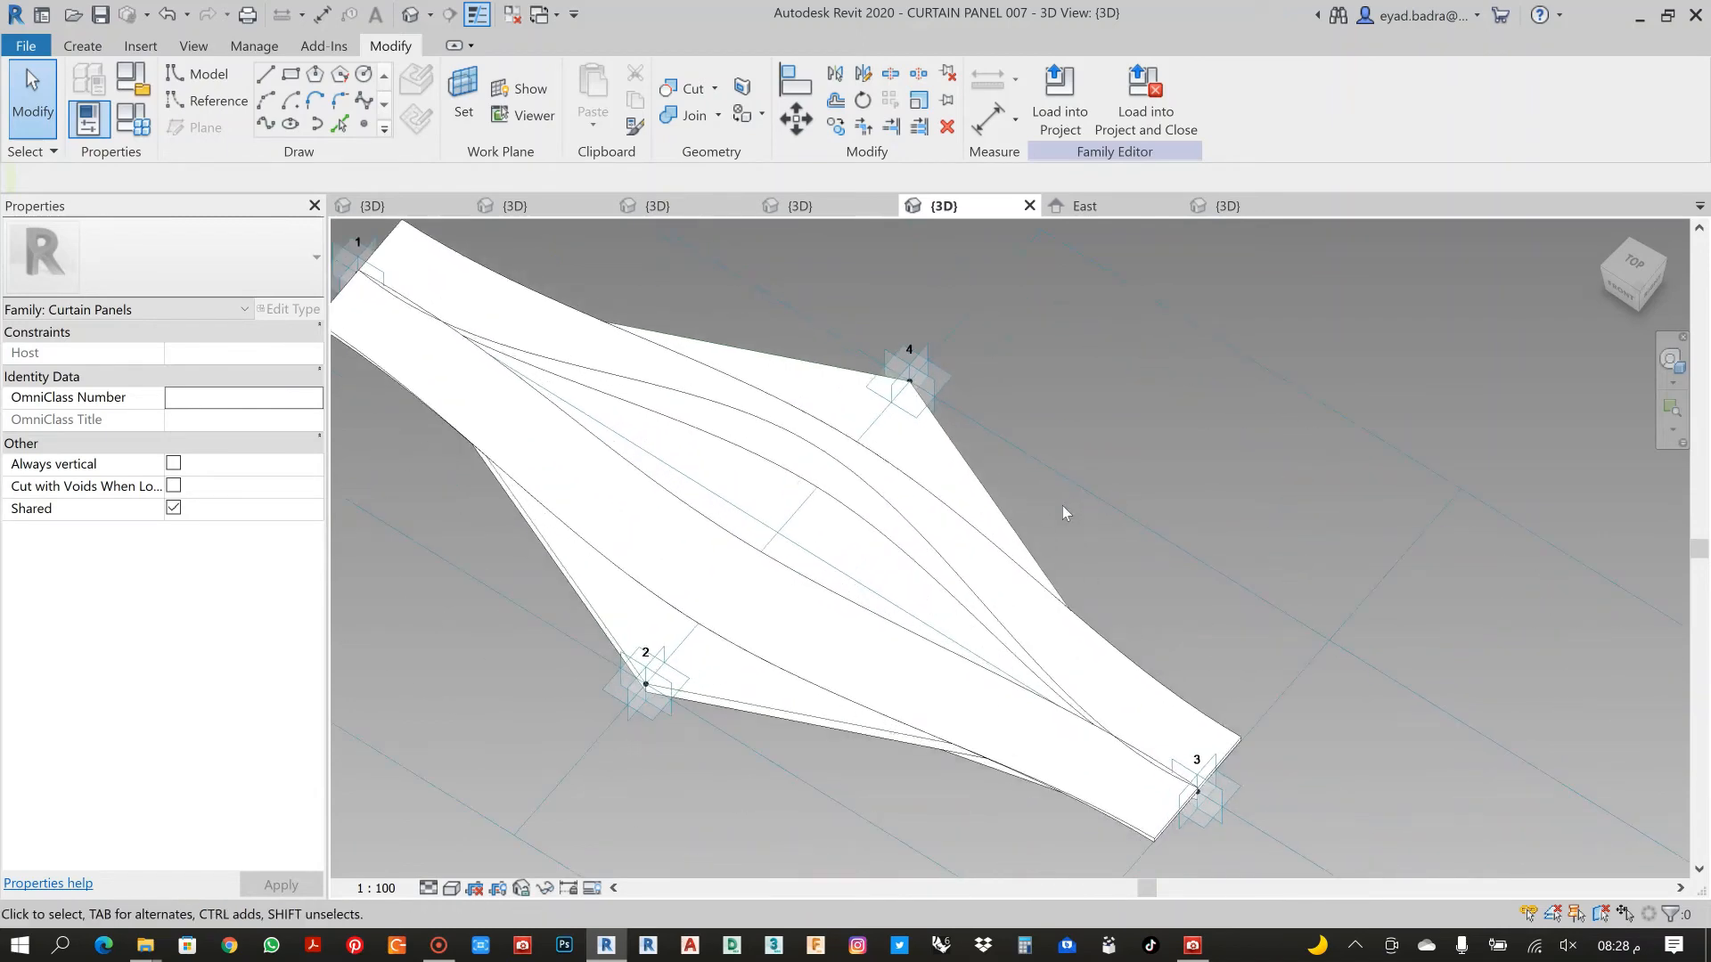
pyautogui.keyDown('shift'); pyautogui.moveTo(1062, 506); pyautogui.dragTo(941, 656, button='middle'); pyautogui.keyUp('shift')
pyautogui.click(941, 656)
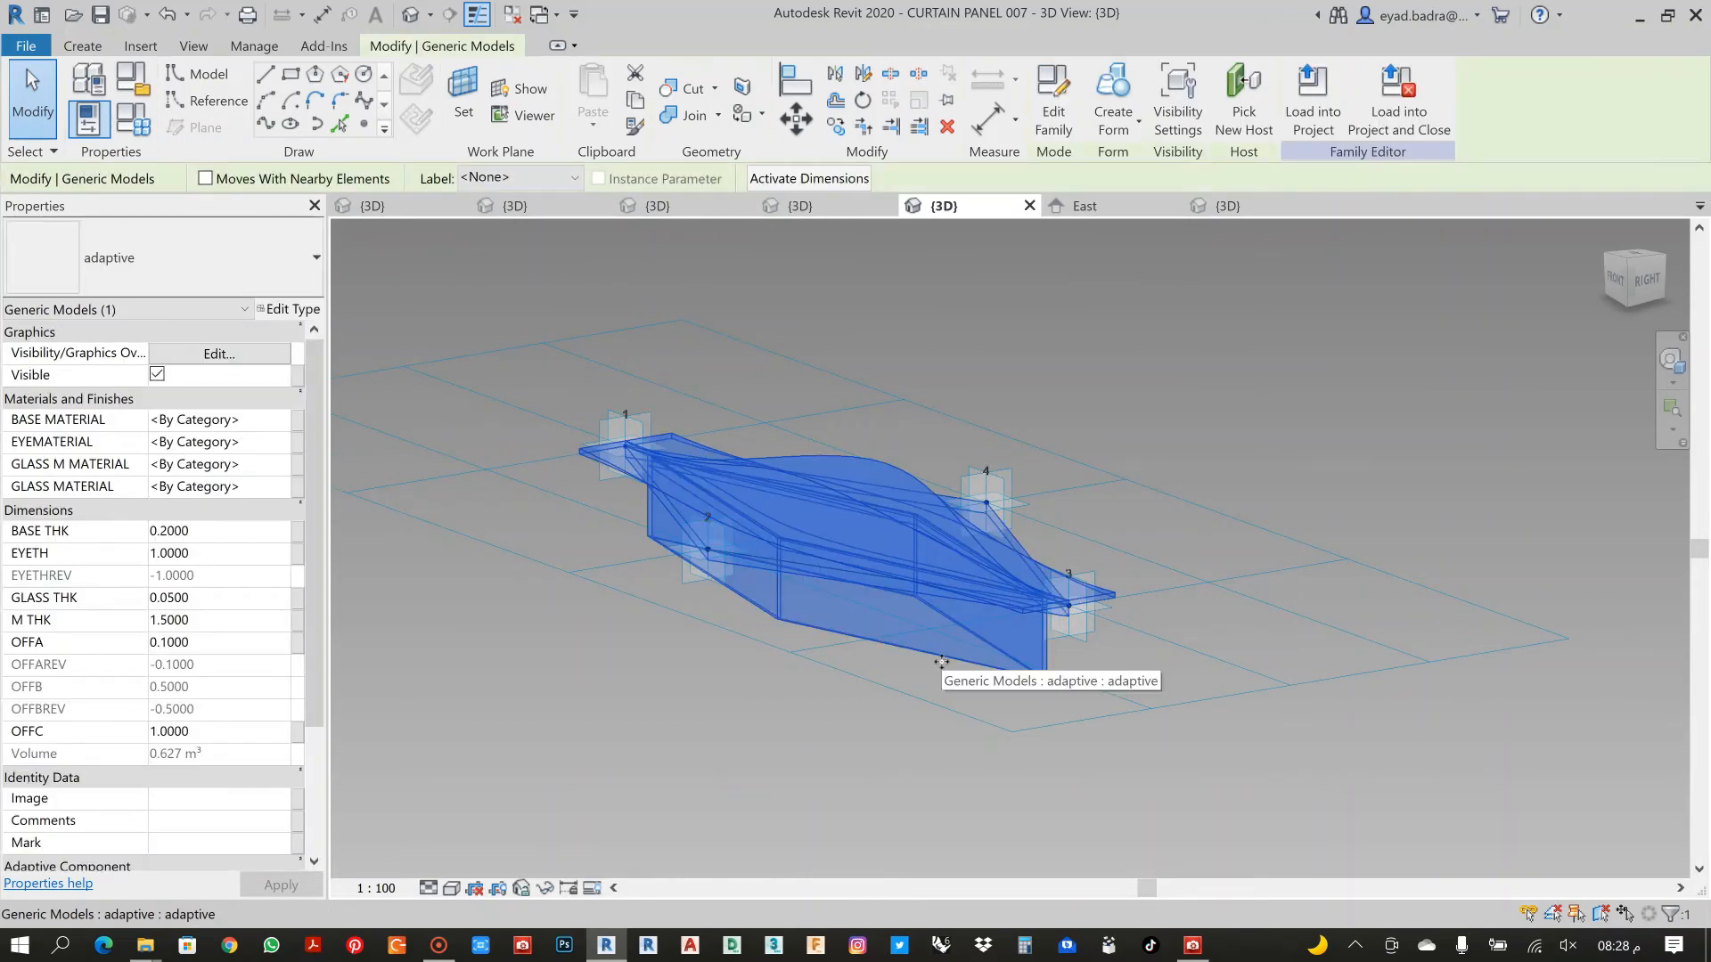
pyautogui.scroll(-2, 98, 428)
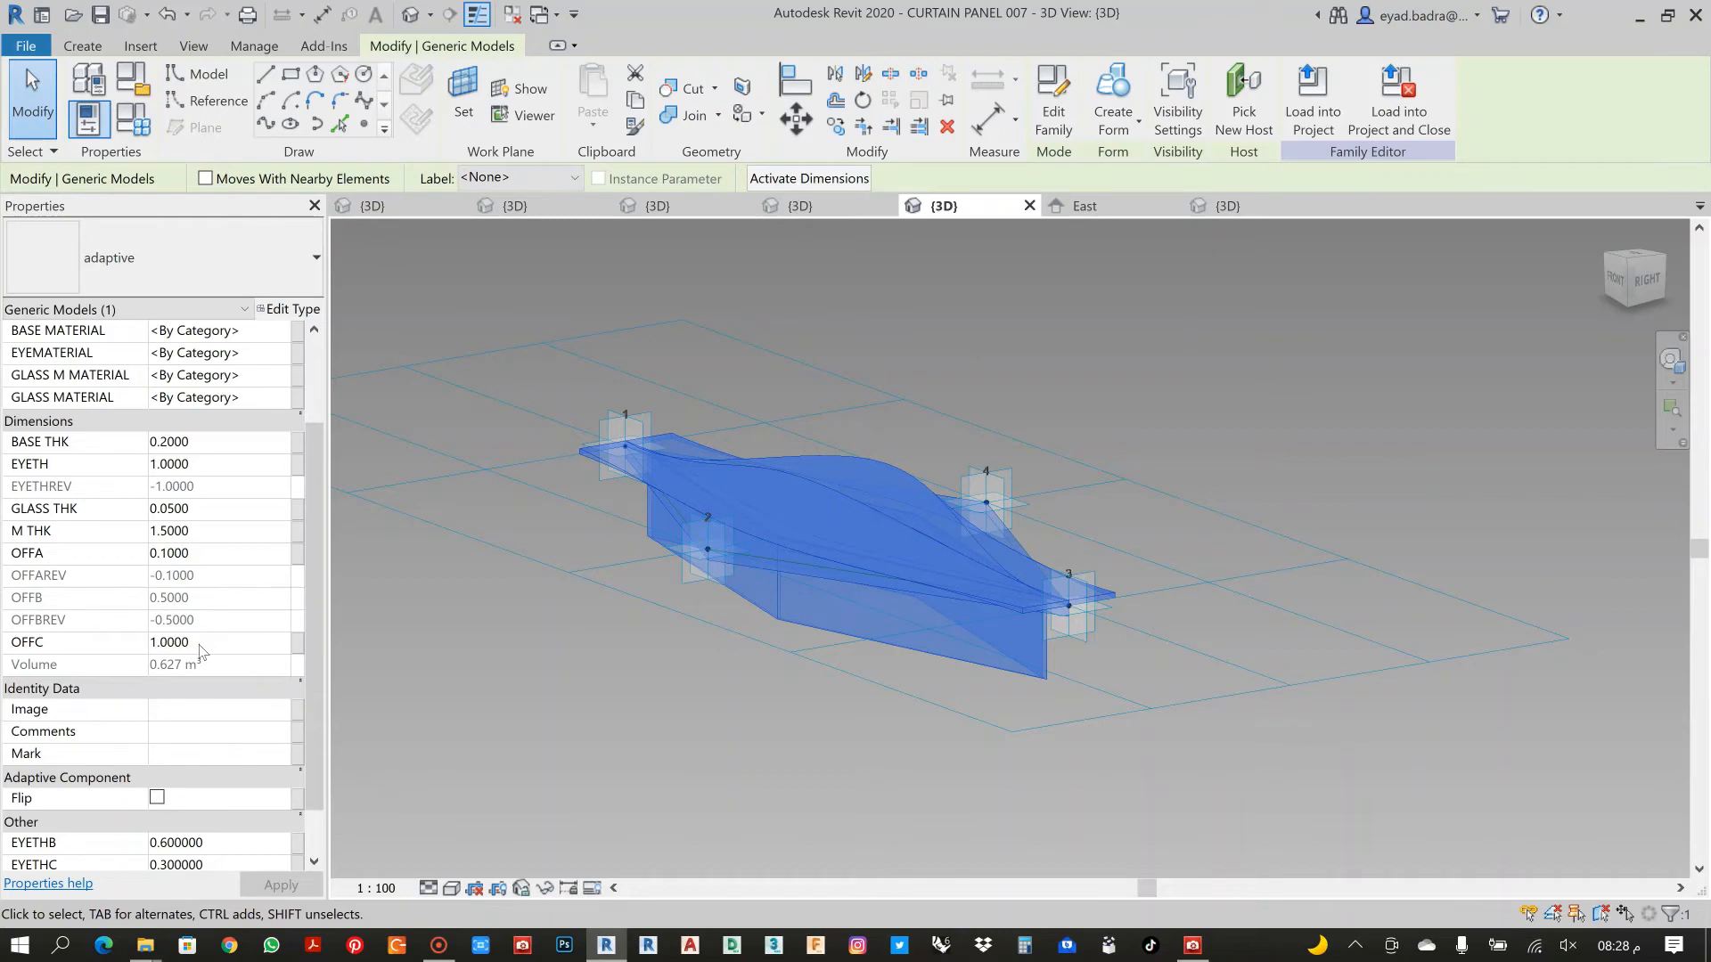
pyautogui.scroll(-2, 554, 560)
pyautogui.keyDown('shift'); pyautogui.moveTo(468, 628); pyautogui.dragTo(562, 758, button='middle'); pyautogui.keyUp('shift')
pyautogui.click(1102, 431)
# Inspect the eye shape between the four points and recheck the component's materials, dimensions, EYETHB and EYETHC parameters
pyautogui.scroll(2, 878, 434)
pyautogui.keyDown('shift'); pyautogui.moveTo(878, 435); pyautogui.dragTo(890, 650, button='middle'); pyautogui.keyUp('shift')
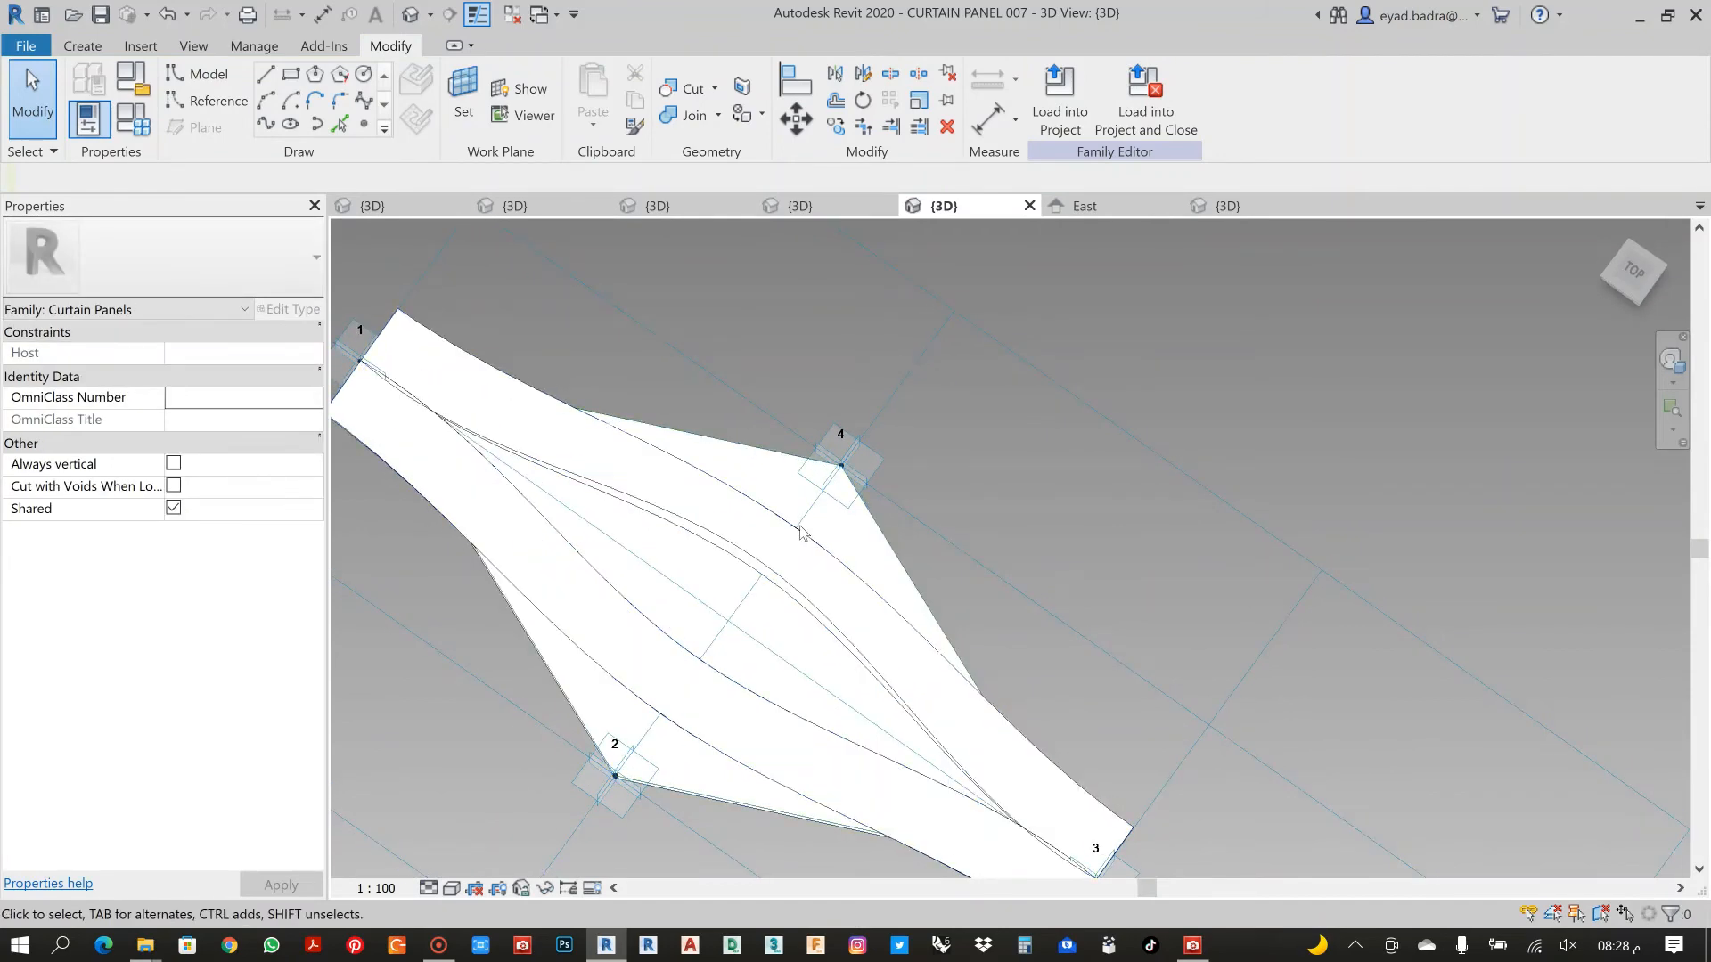
pyautogui.scroll(-1, 1032, 485)
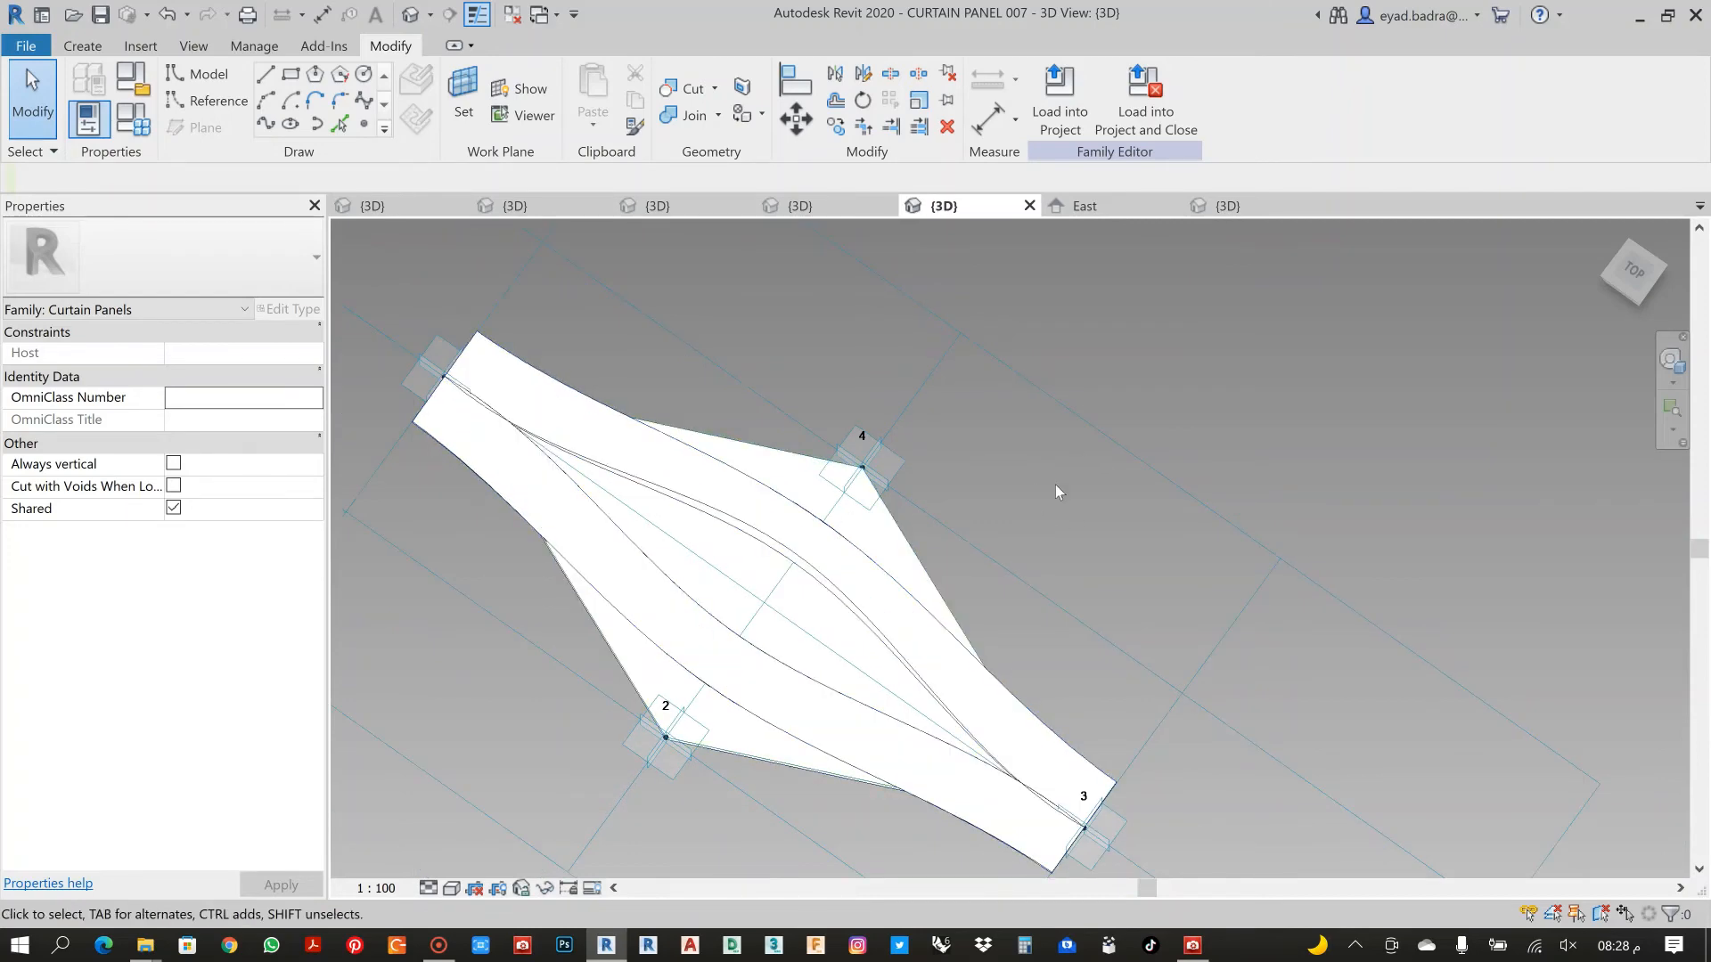
pyautogui.keyDown('shift'); pyautogui.moveTo(1055, 485); pyautogui.dragTo(838, 415, button='middle'); pyautogui.keyUp('shift')
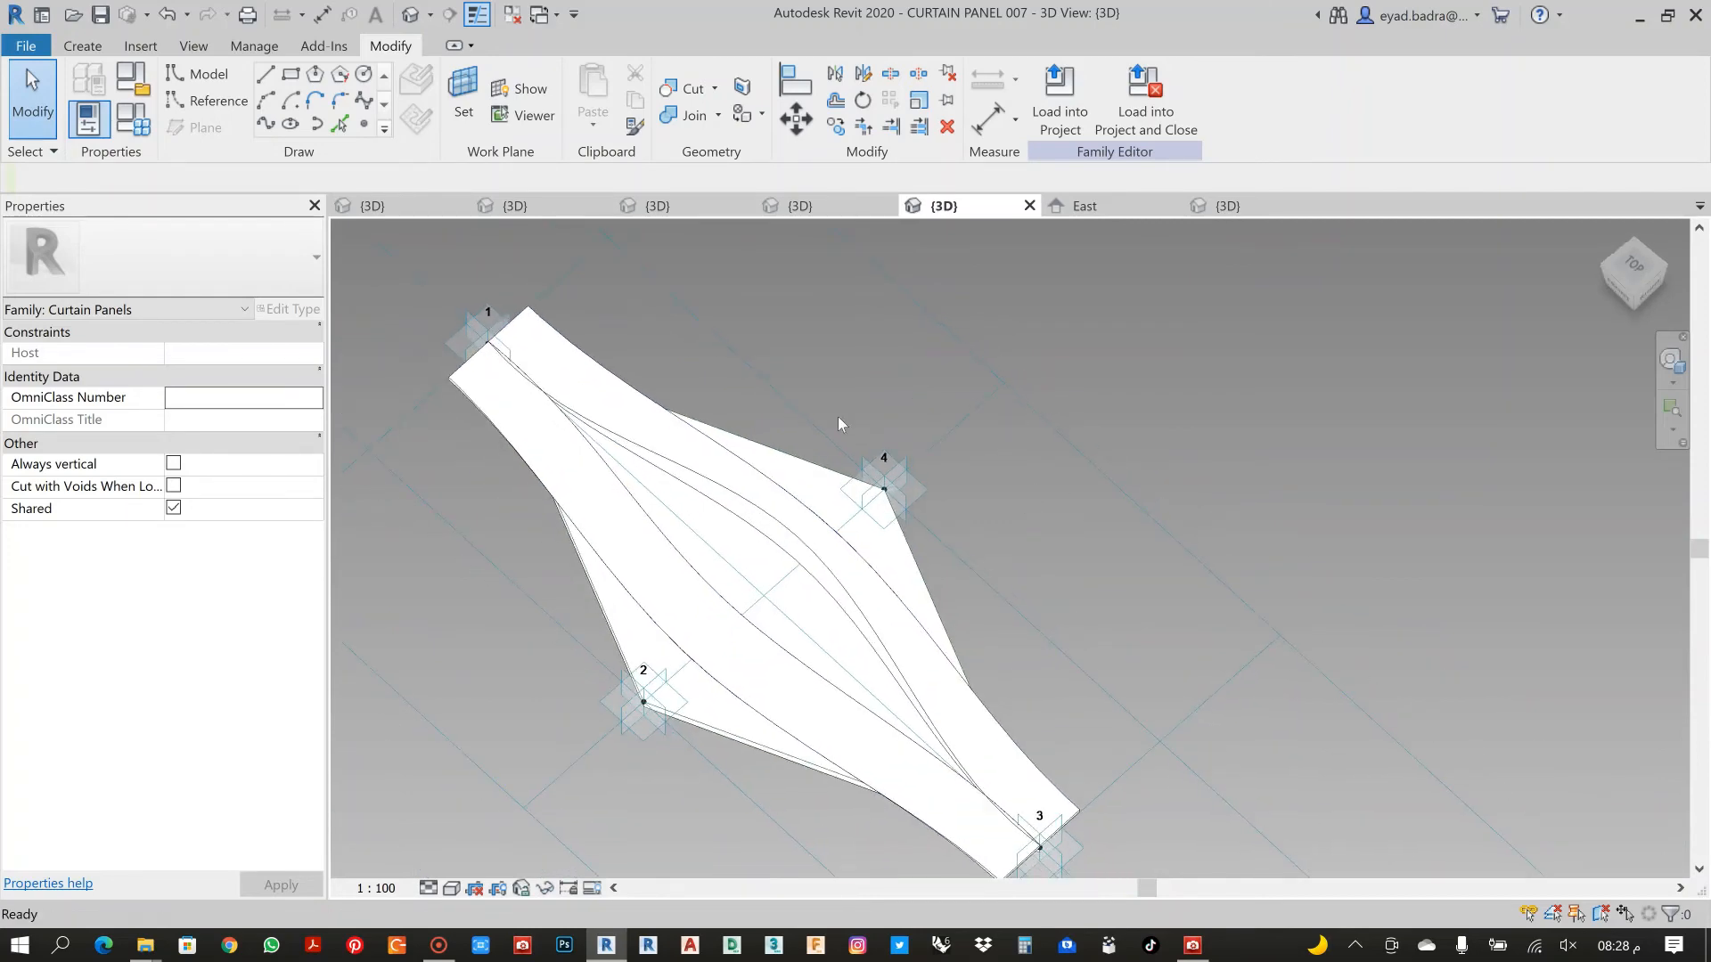
pyautogui.click(794, 455)
pyautogui.click(517, 554)
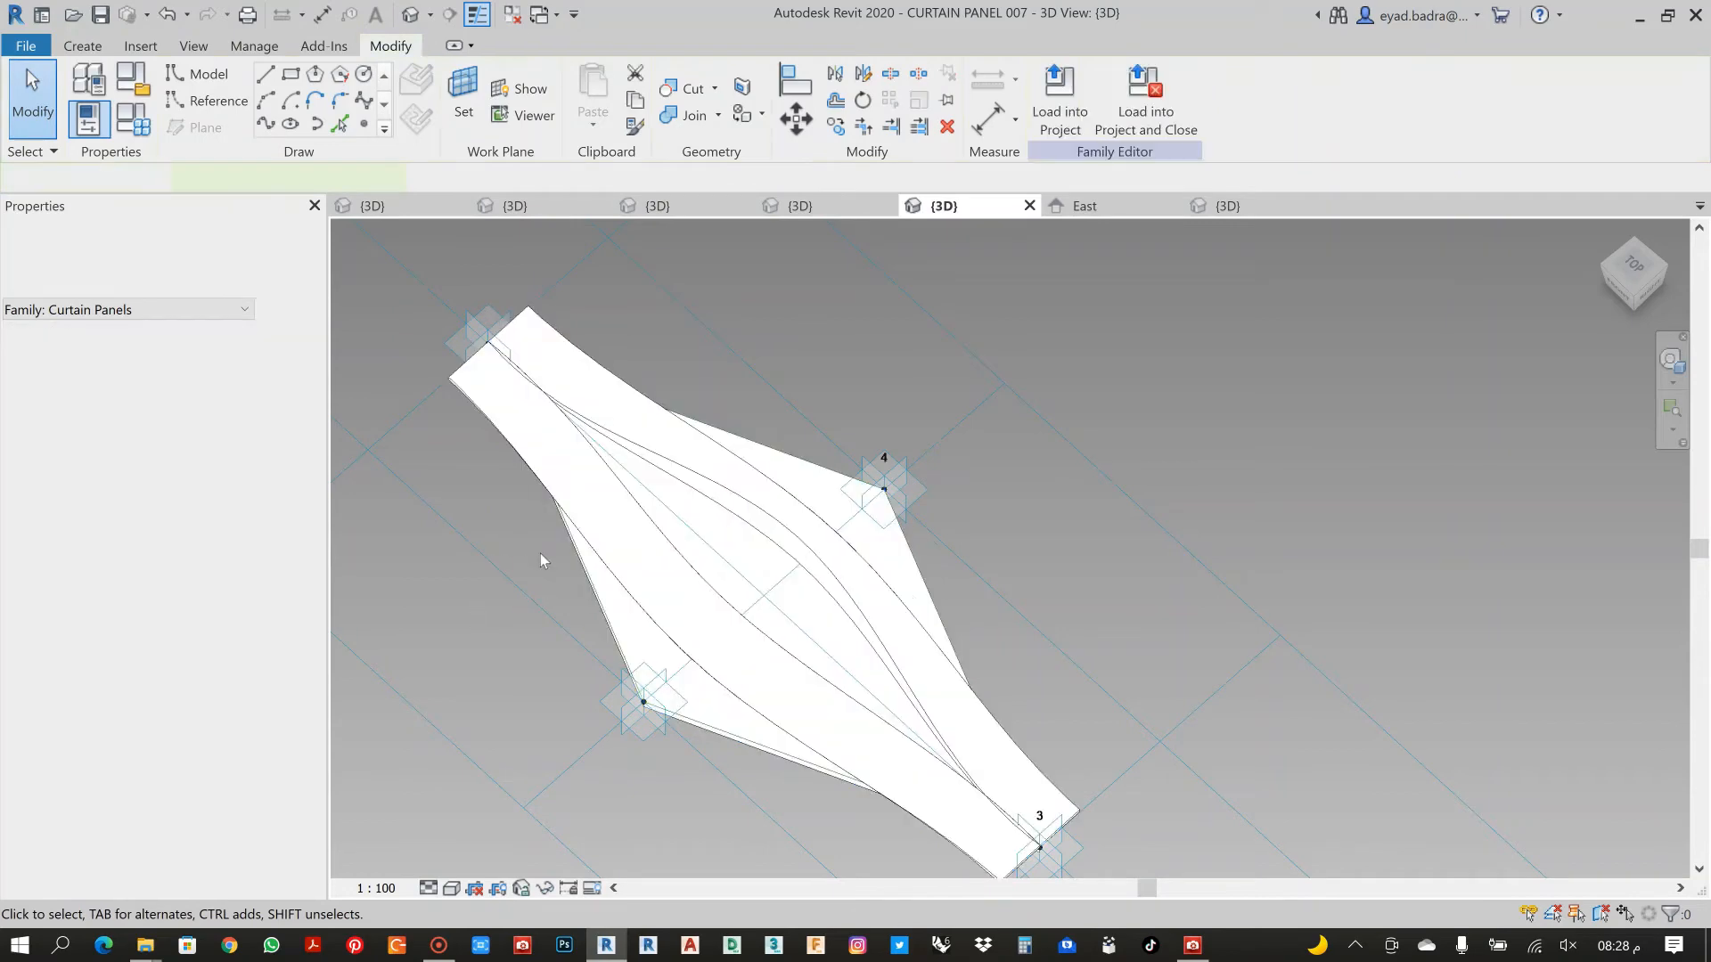
pyautogui.keyDown('shift'); pyautogui.moveTo(540, 554); pyautogui.dragTo(722, 613, button='middle'); pyautogui.keyUp('shift')
pyautogui.click(721, 615)
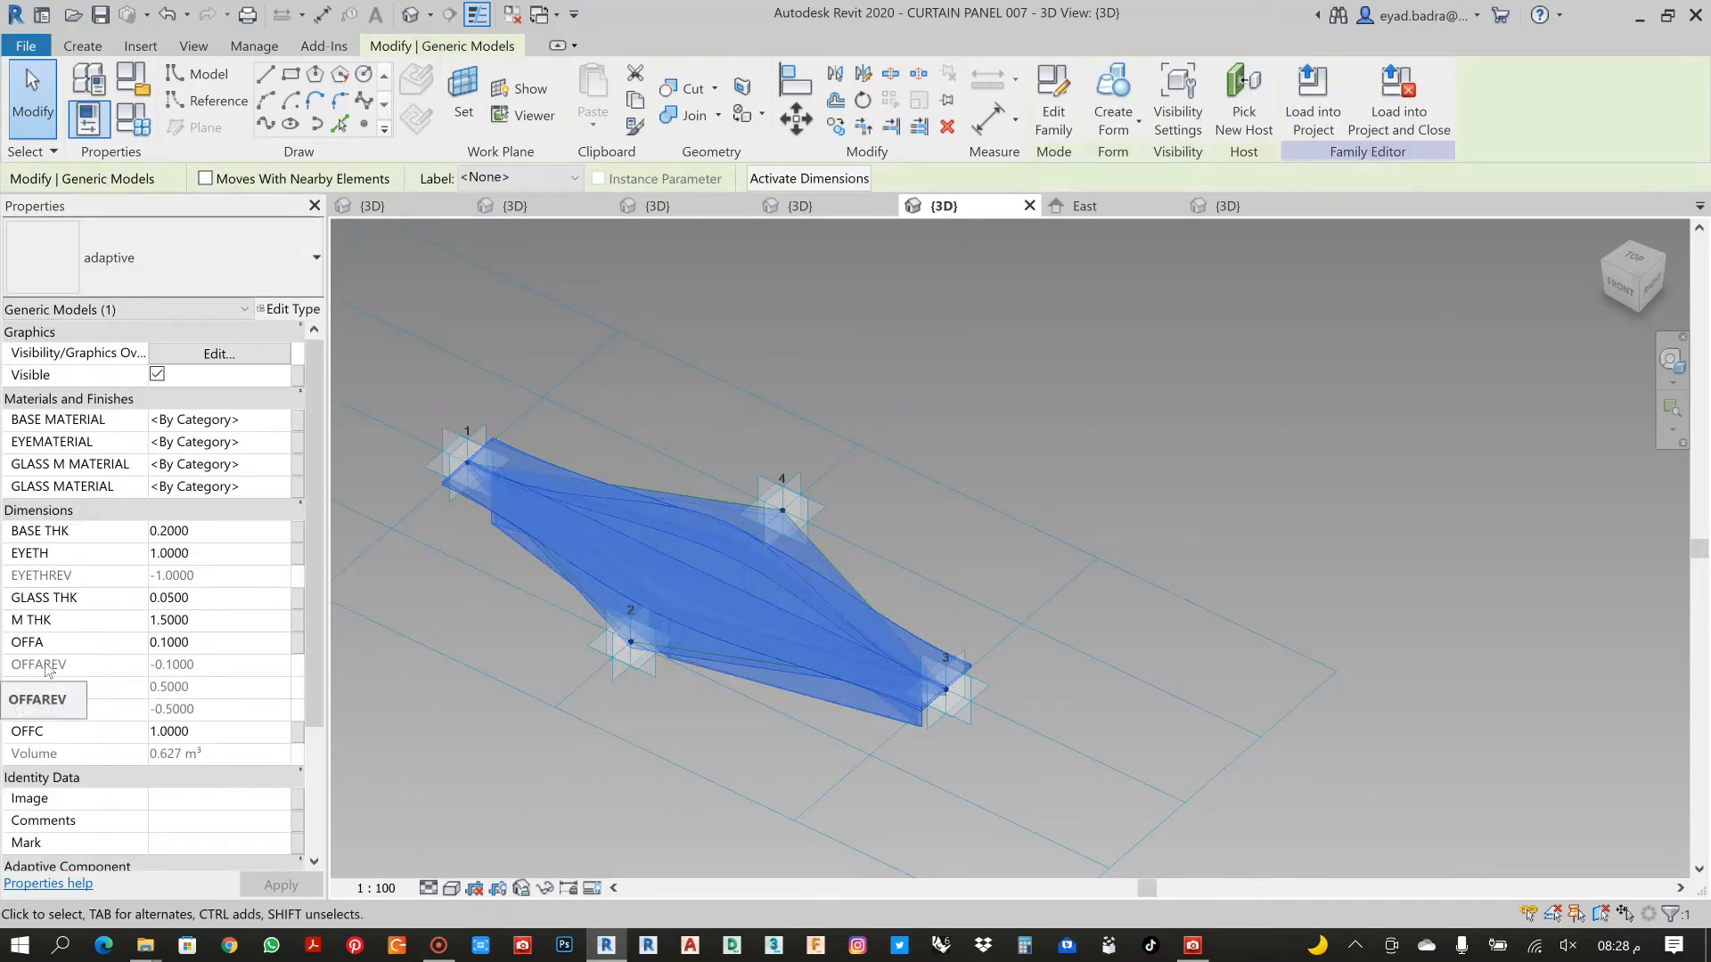
pyautogui.scroll(-1, 86, 533)
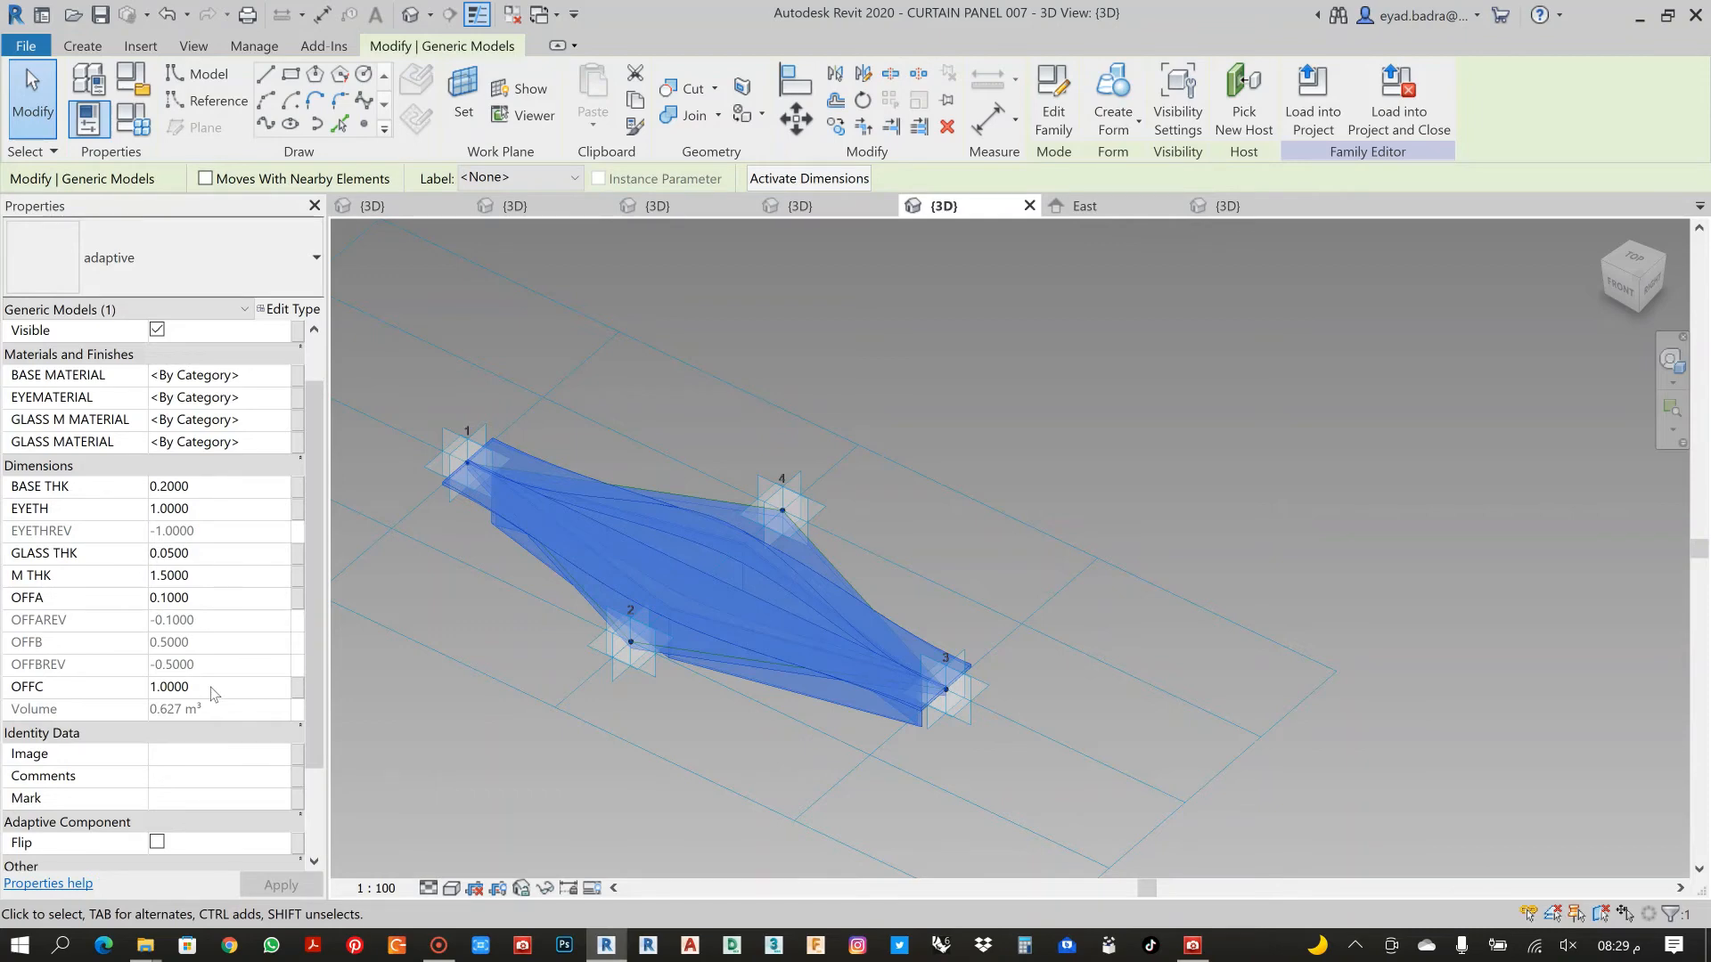
pyautogui.scroll(2, 211, 677)
pyautogui.scroll(-4, 205, 539)
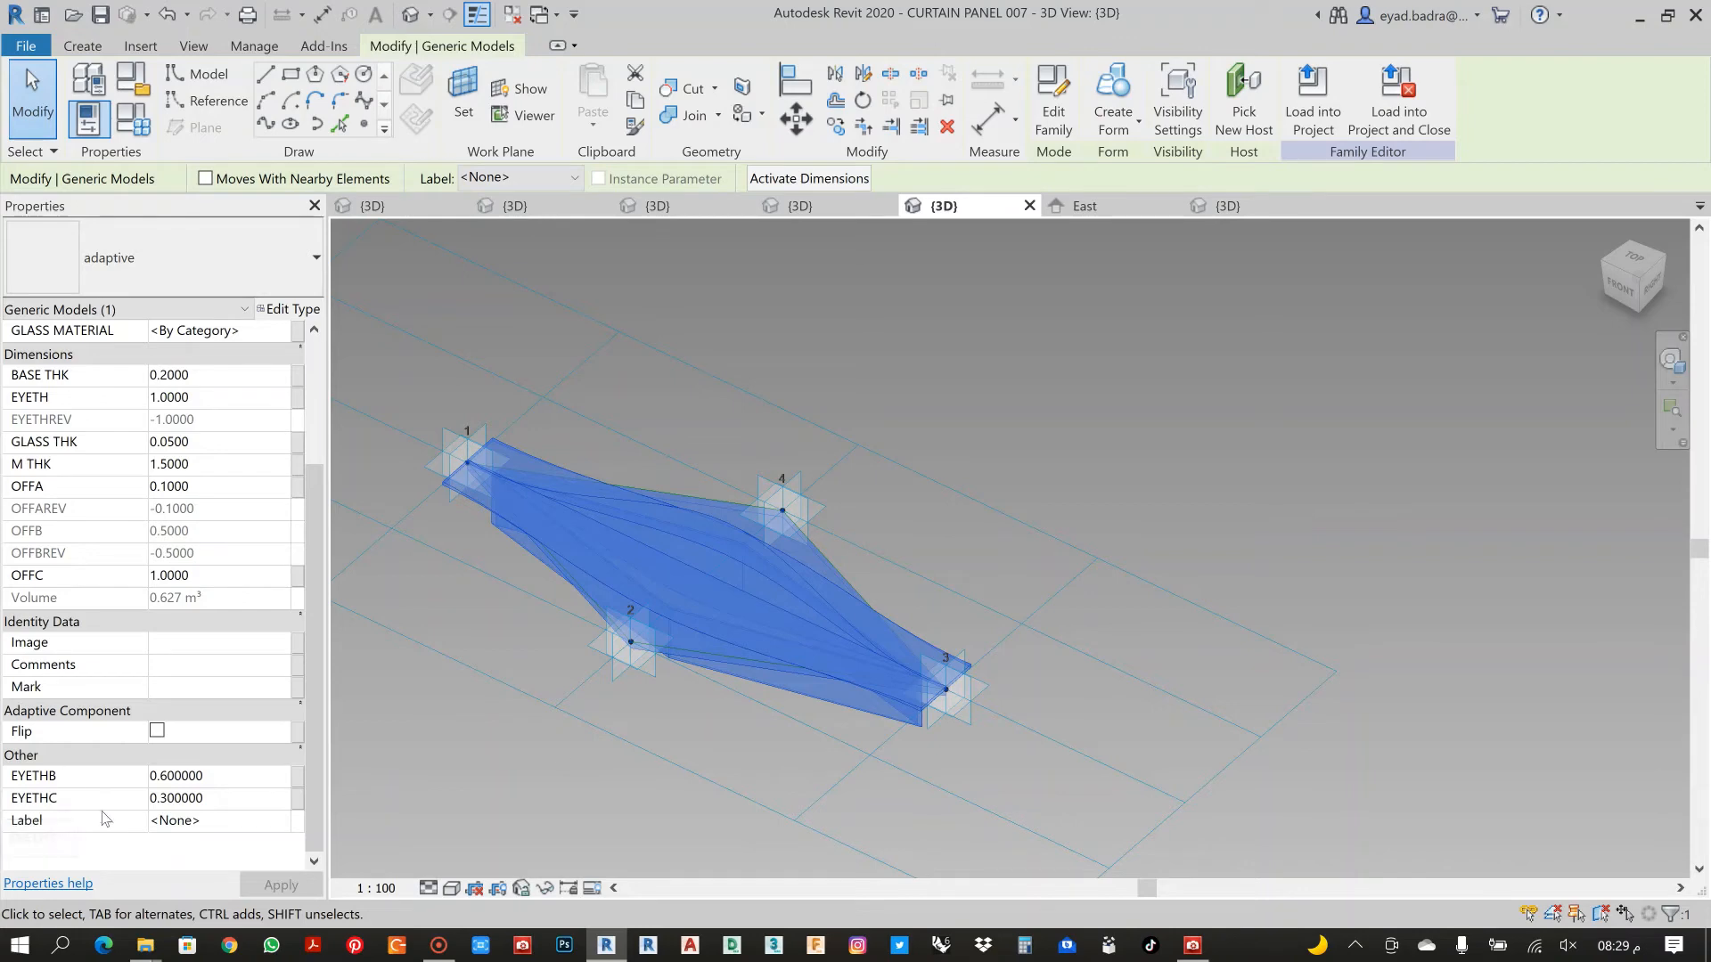
pyautogui.click(1014, 351)
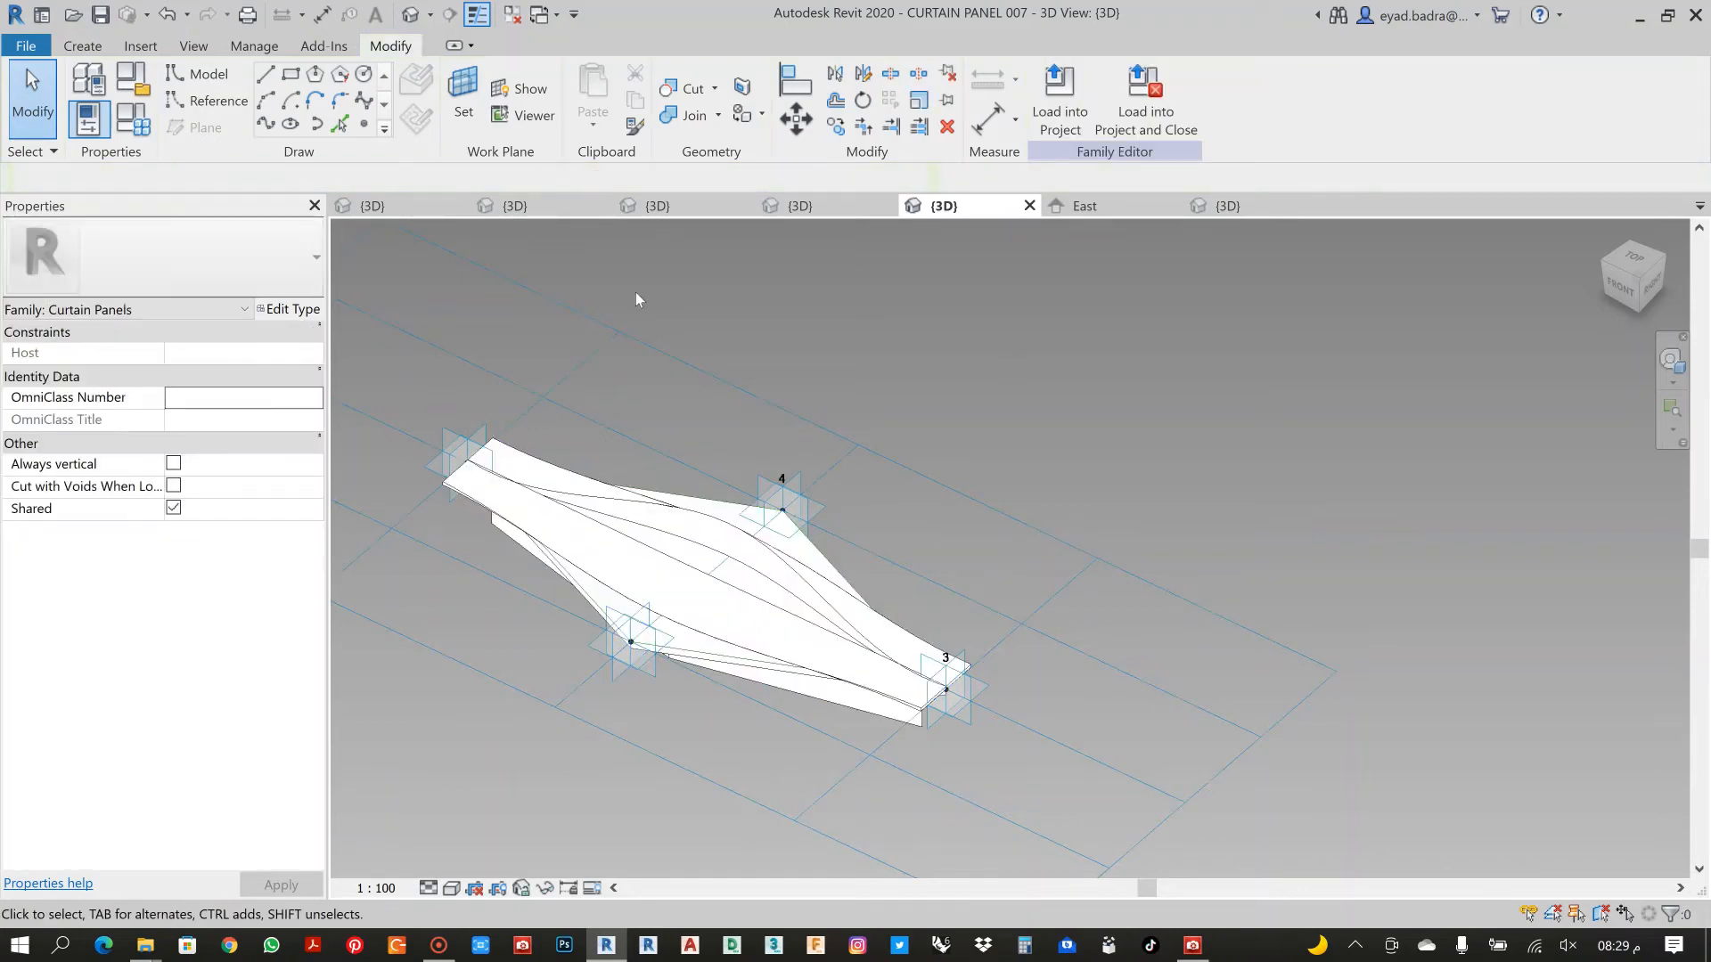
# Set the curtain panel view's visual style to Shaded and examine the eye-shaped panel
pyautogui.moveTo(964, 458); pyautogui.dragTo(1051, 461, button='middle')
pyautogui.click(451, 888)
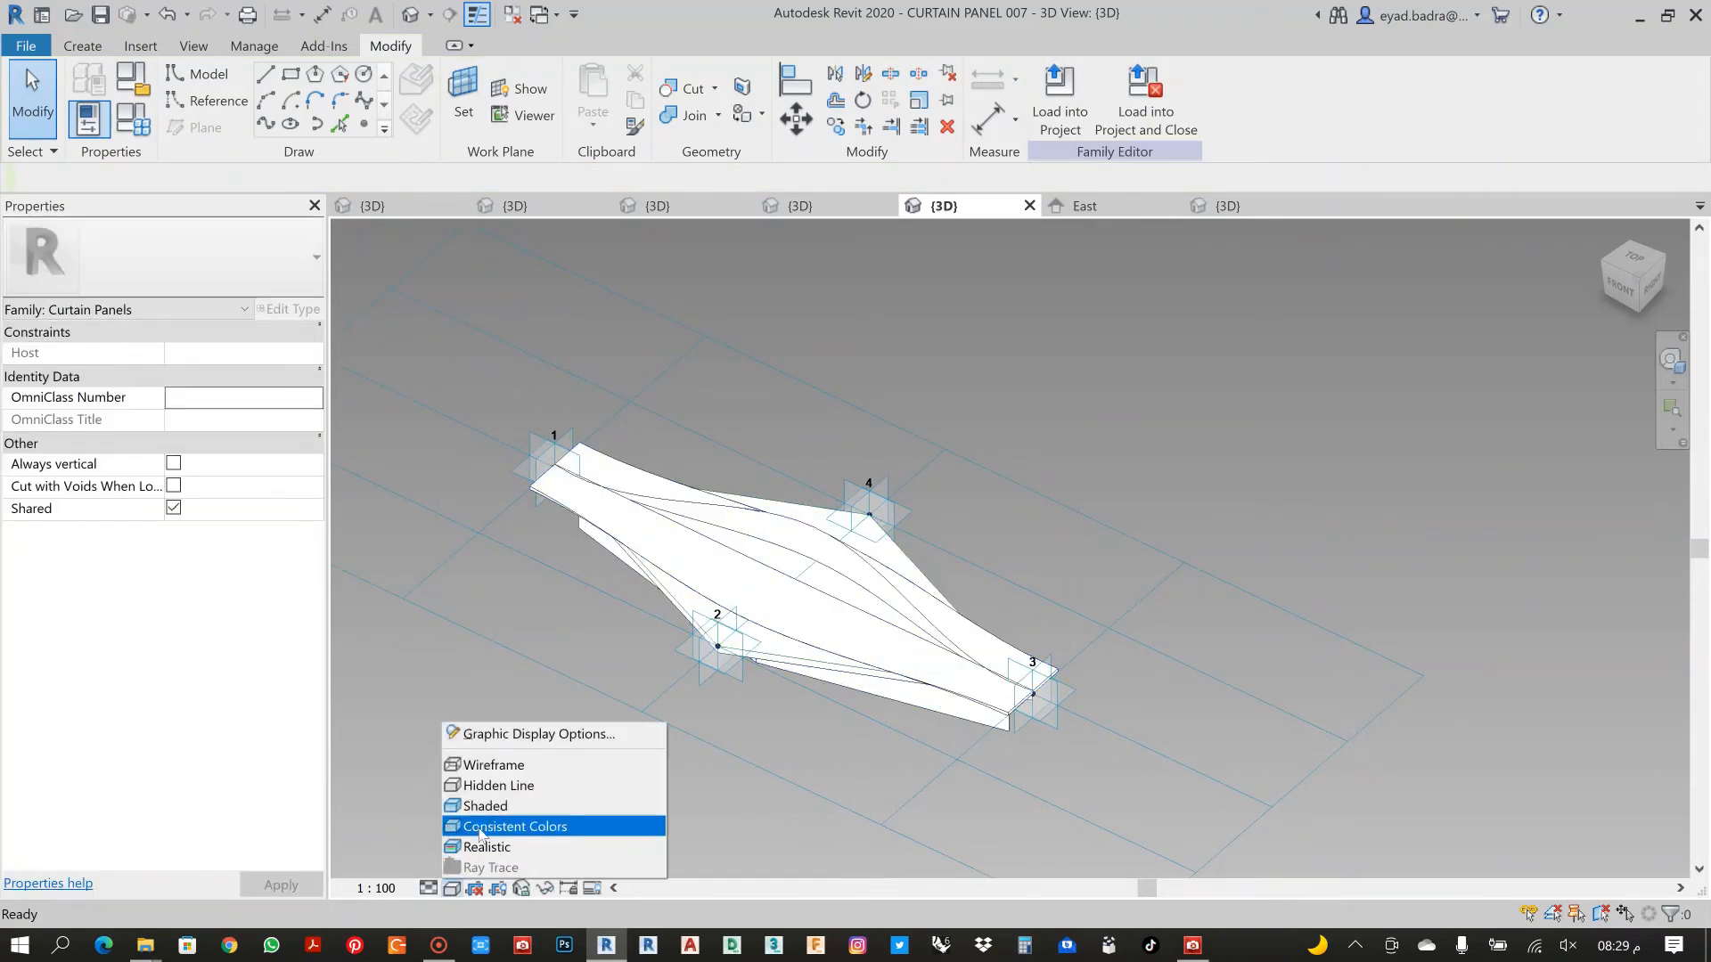
pyautogui.click(485, 808)
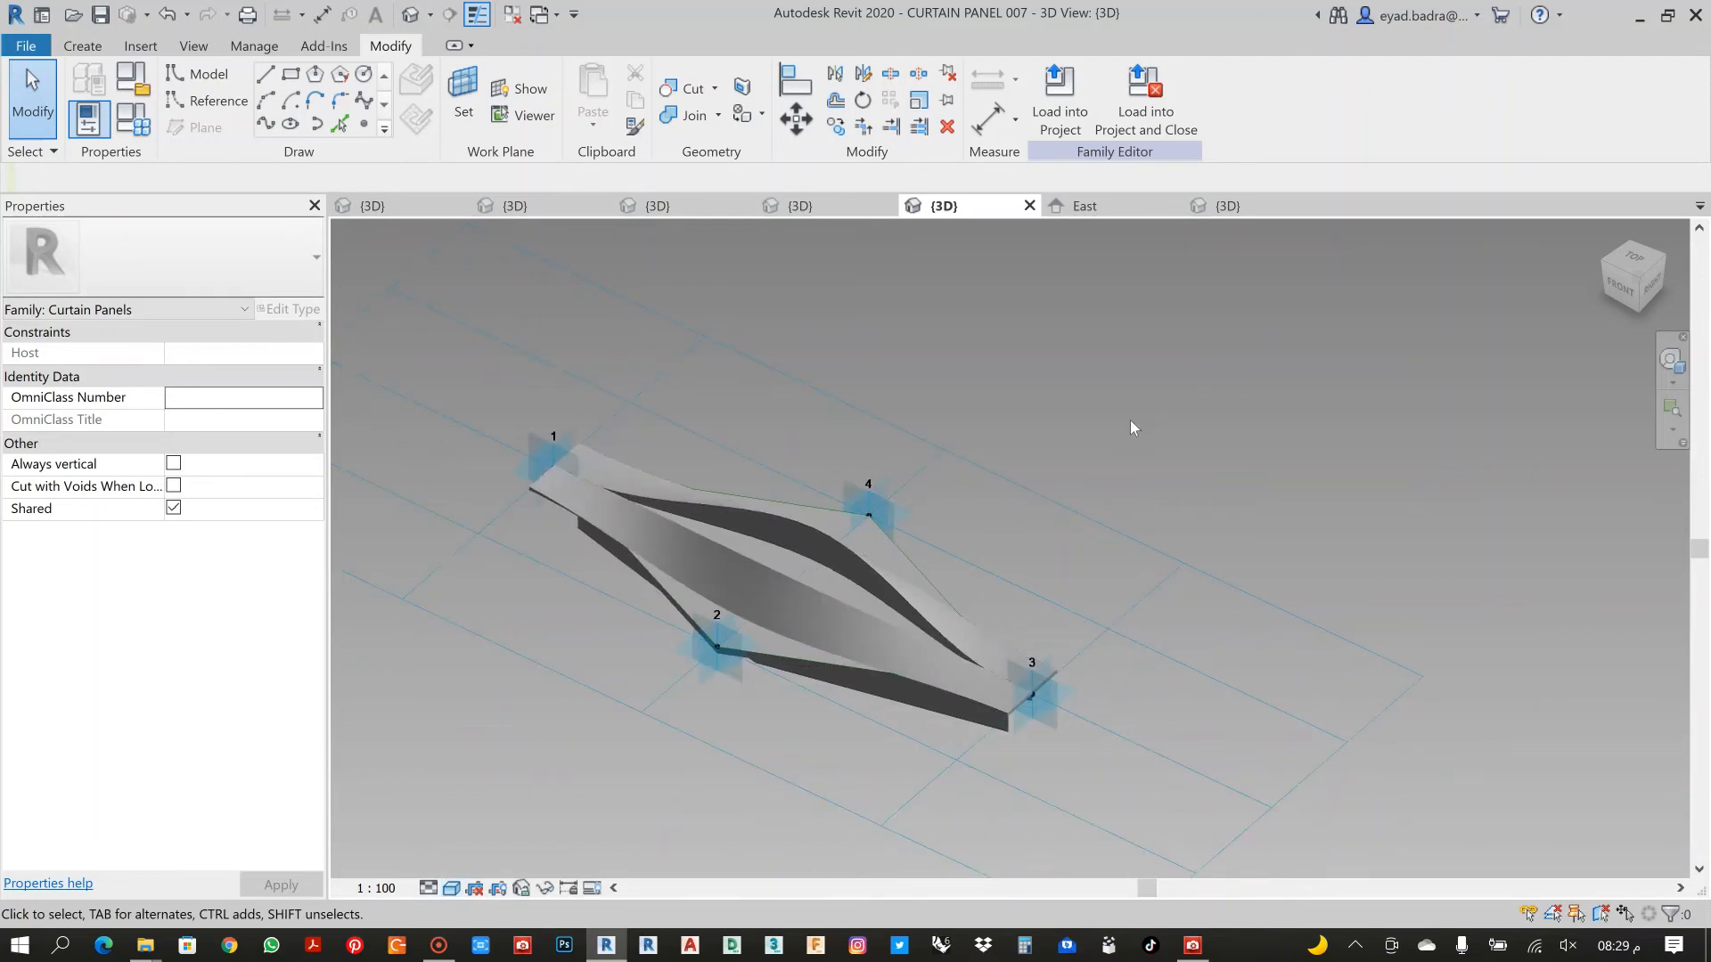
pyautogui.keyDown('shift'); pyautogui.moveTo(1075, 434); pyautogui.dragTo(996, 479, button='middle'); pyautogui.keyUp('shift')
pyautogui.scroll(1, 1000, 590)
pyautogui.moveTo(1000, 590); pyautogui.dragTo(1033, 473, button='middle')
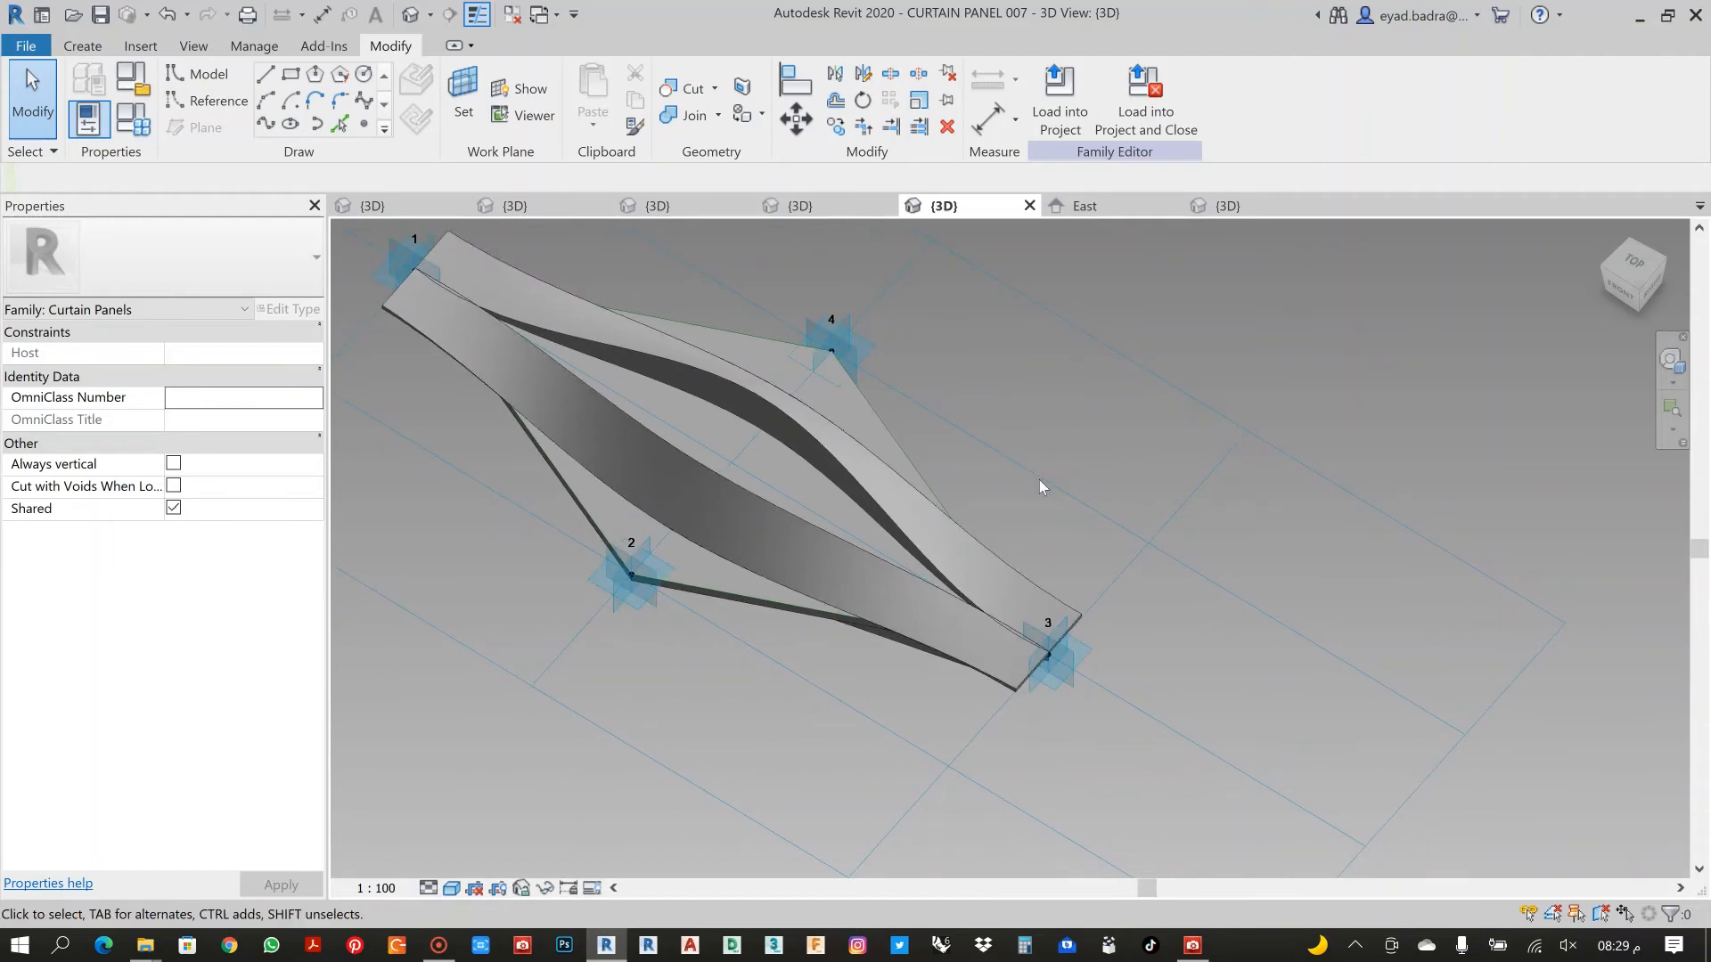
# Try an OFFA value of 0.05 on the adaptive component placed in the rhomboid panel
pyautogui.scroll(3, 1056, 685)
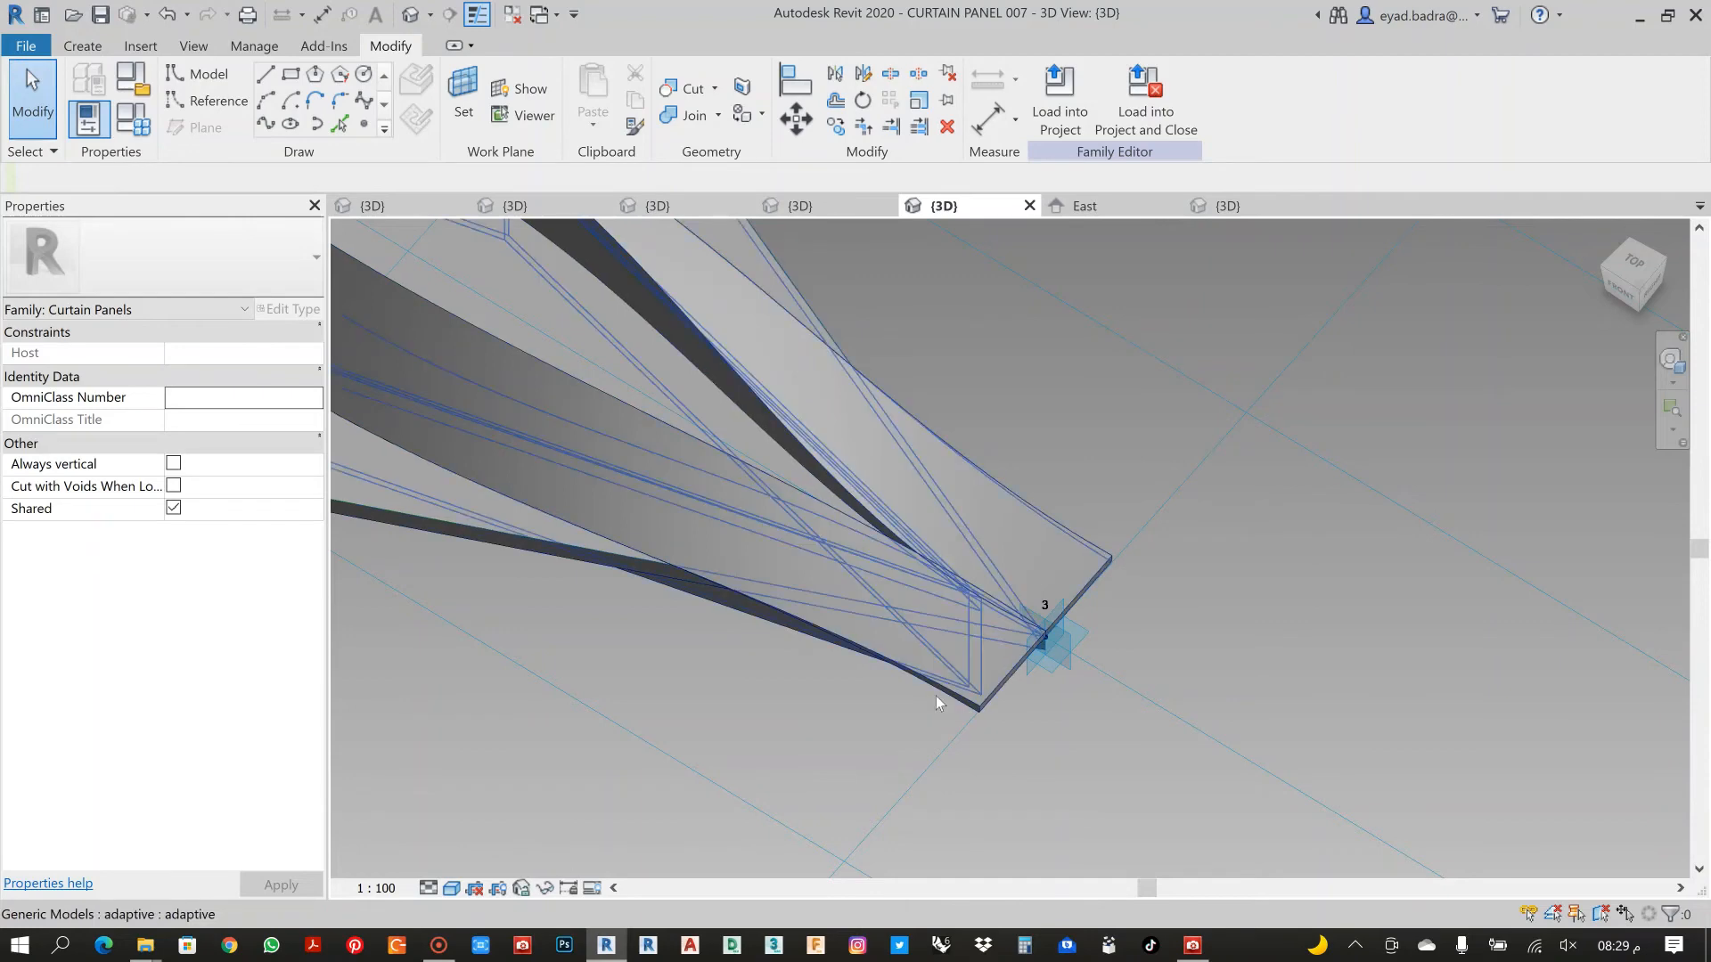
pyautogui.scroll(-5, 683, 628)
pyautogui.keyDown('shift'); pyautogui.moveTo(661, 654); pyautogui.dragTo(644, 562, button='middle'); pyautogui.keyUp('shift')
pyautogui.click(688, 556)
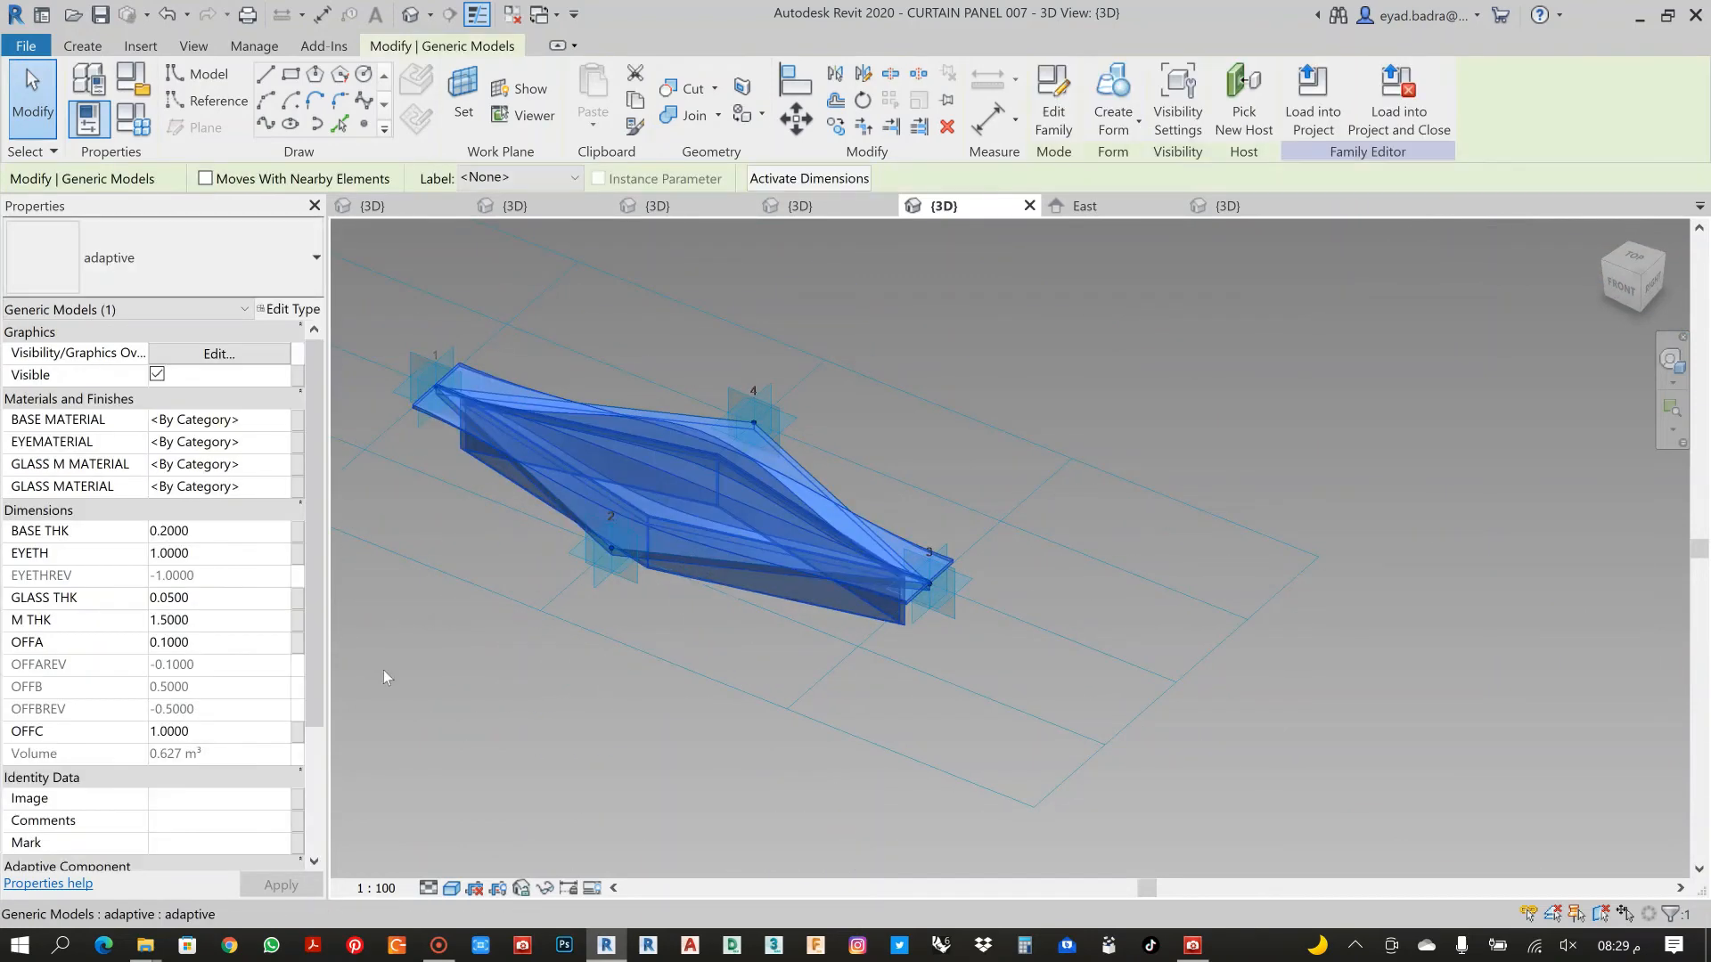
pyautogui.moveTo(318, 611); pyautogui.dragTo(312, 733)
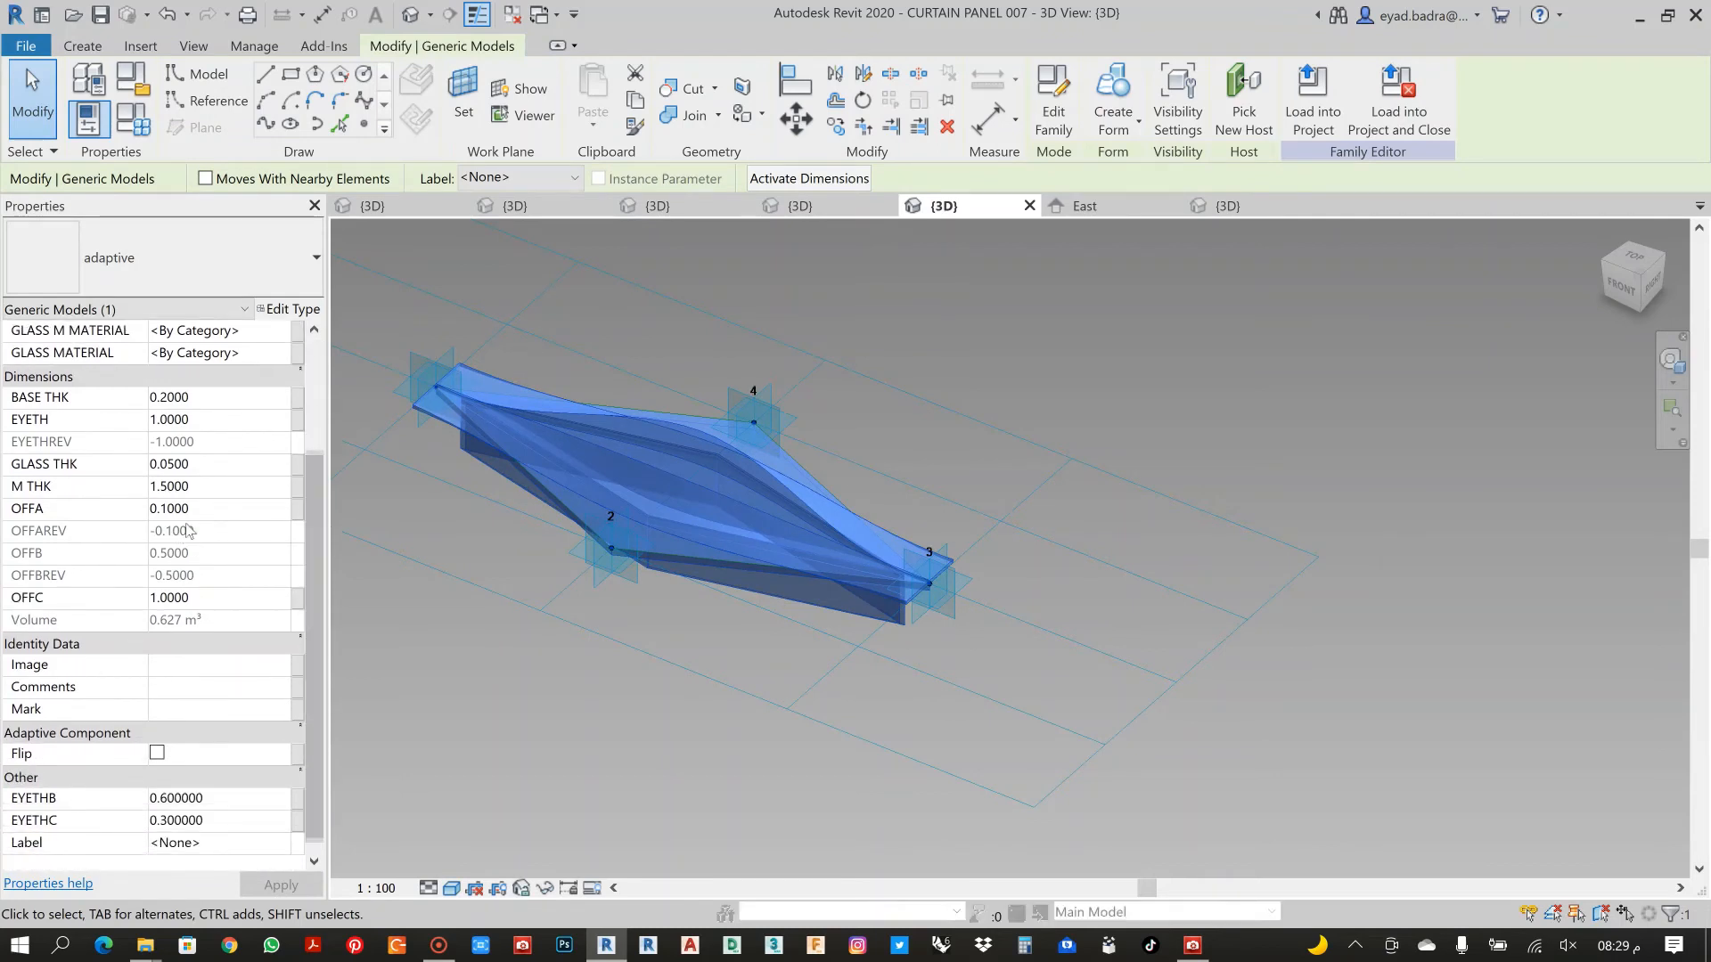
pyautogui.click(123, 517)
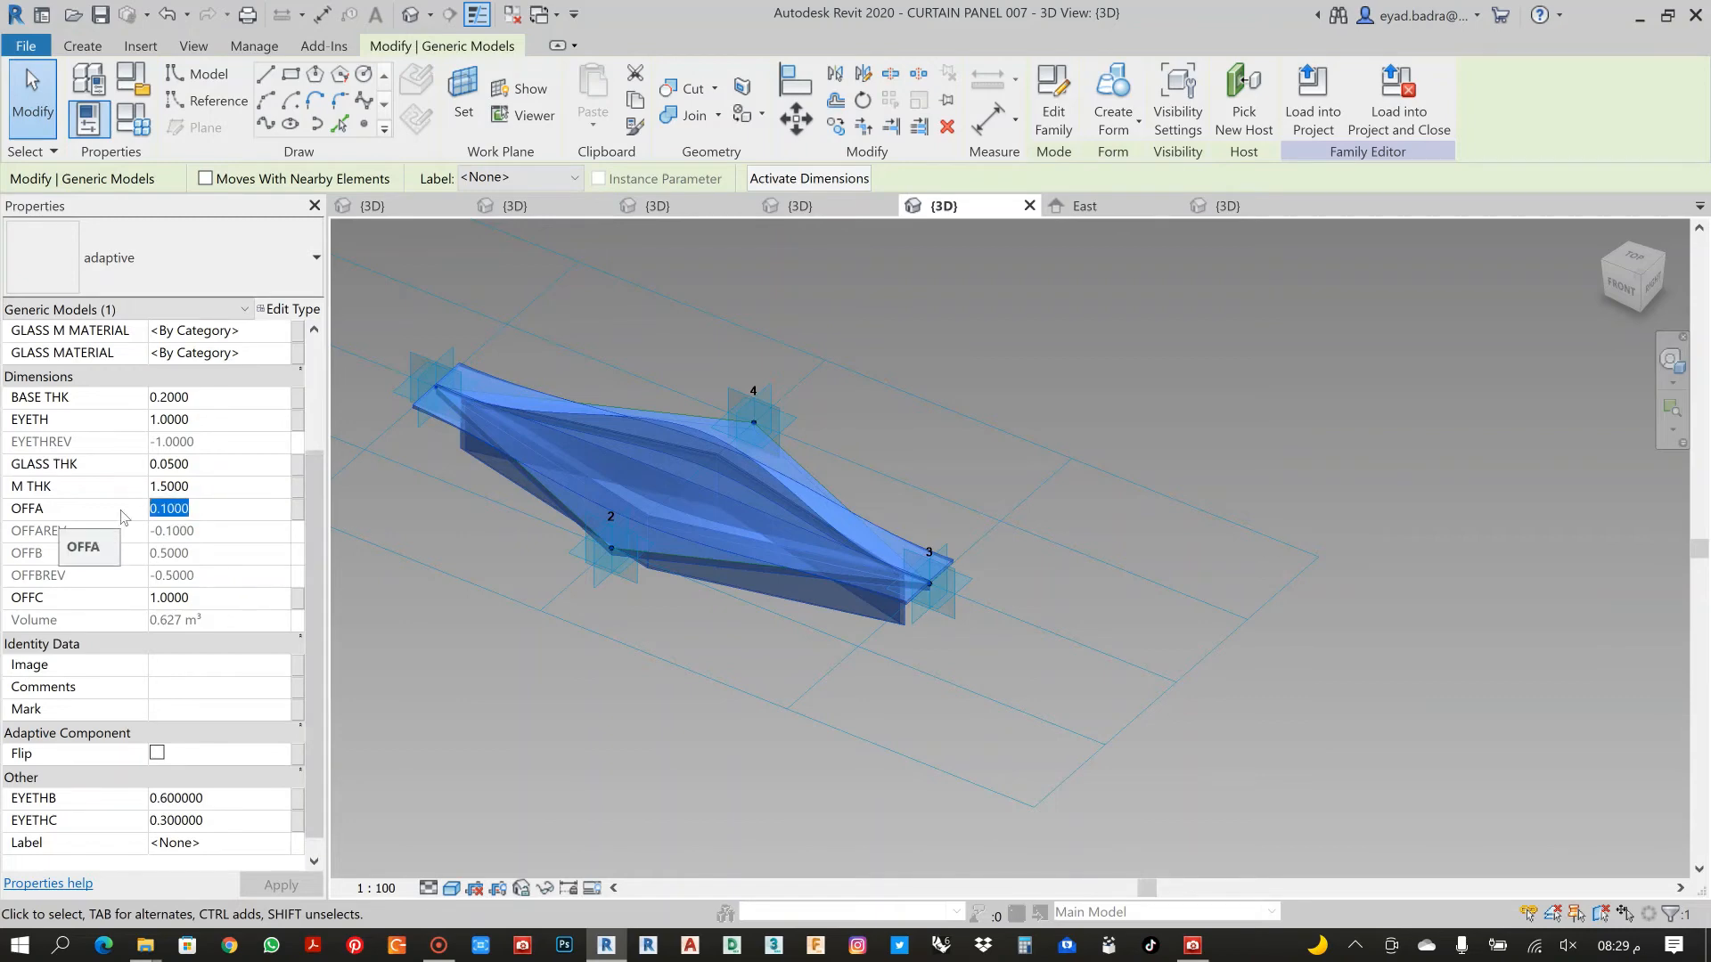
pyautogui.write('0.')
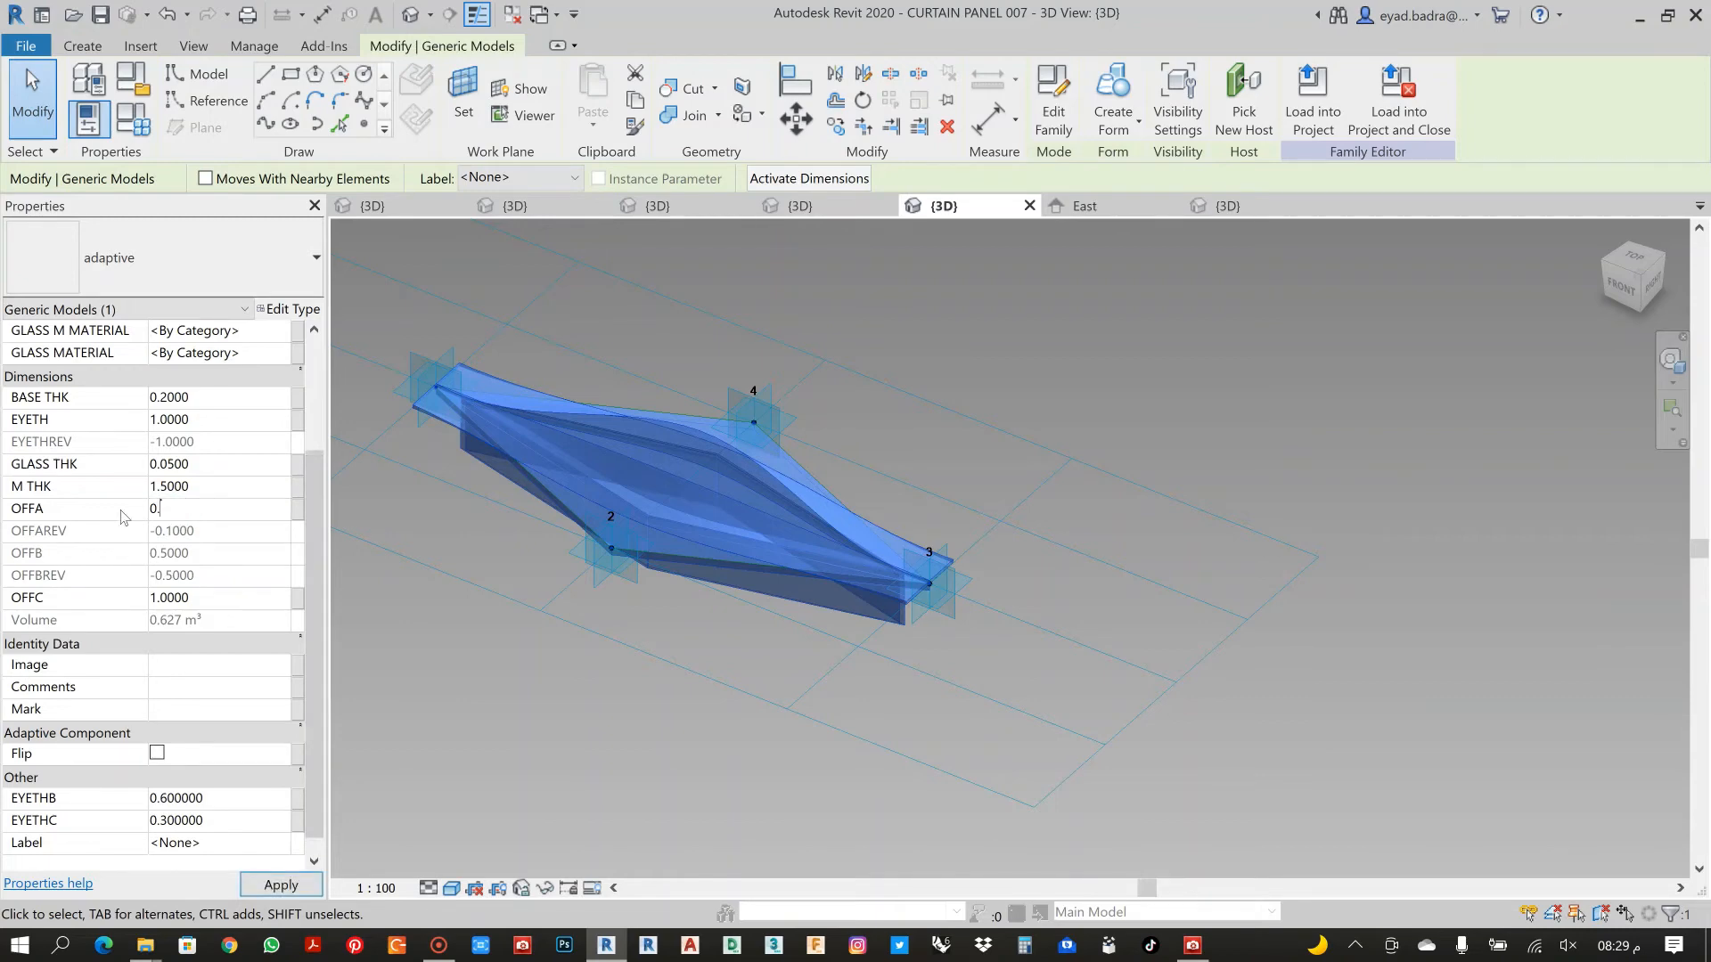
pyautogui.click(294, 886)
# Set the adaptive component's OFFA parameter back to 0.1
pyautogui.click(191, 508)
pyautogui.write('0.1')
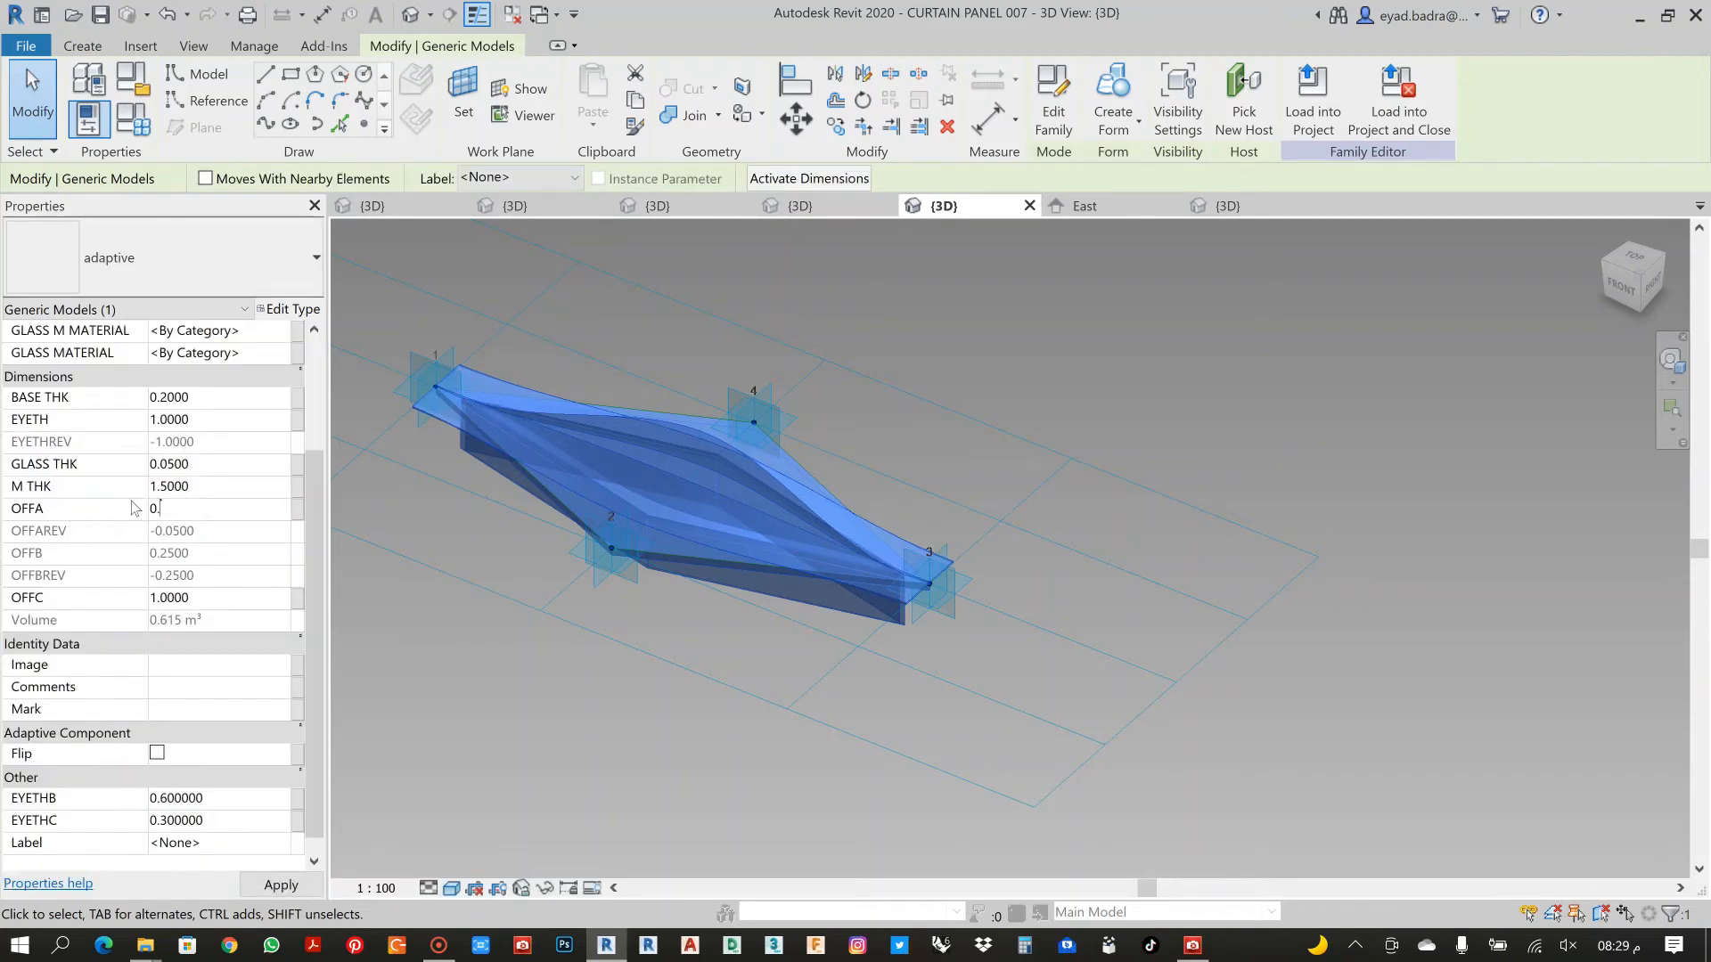
pyautogui.click(281, 885)
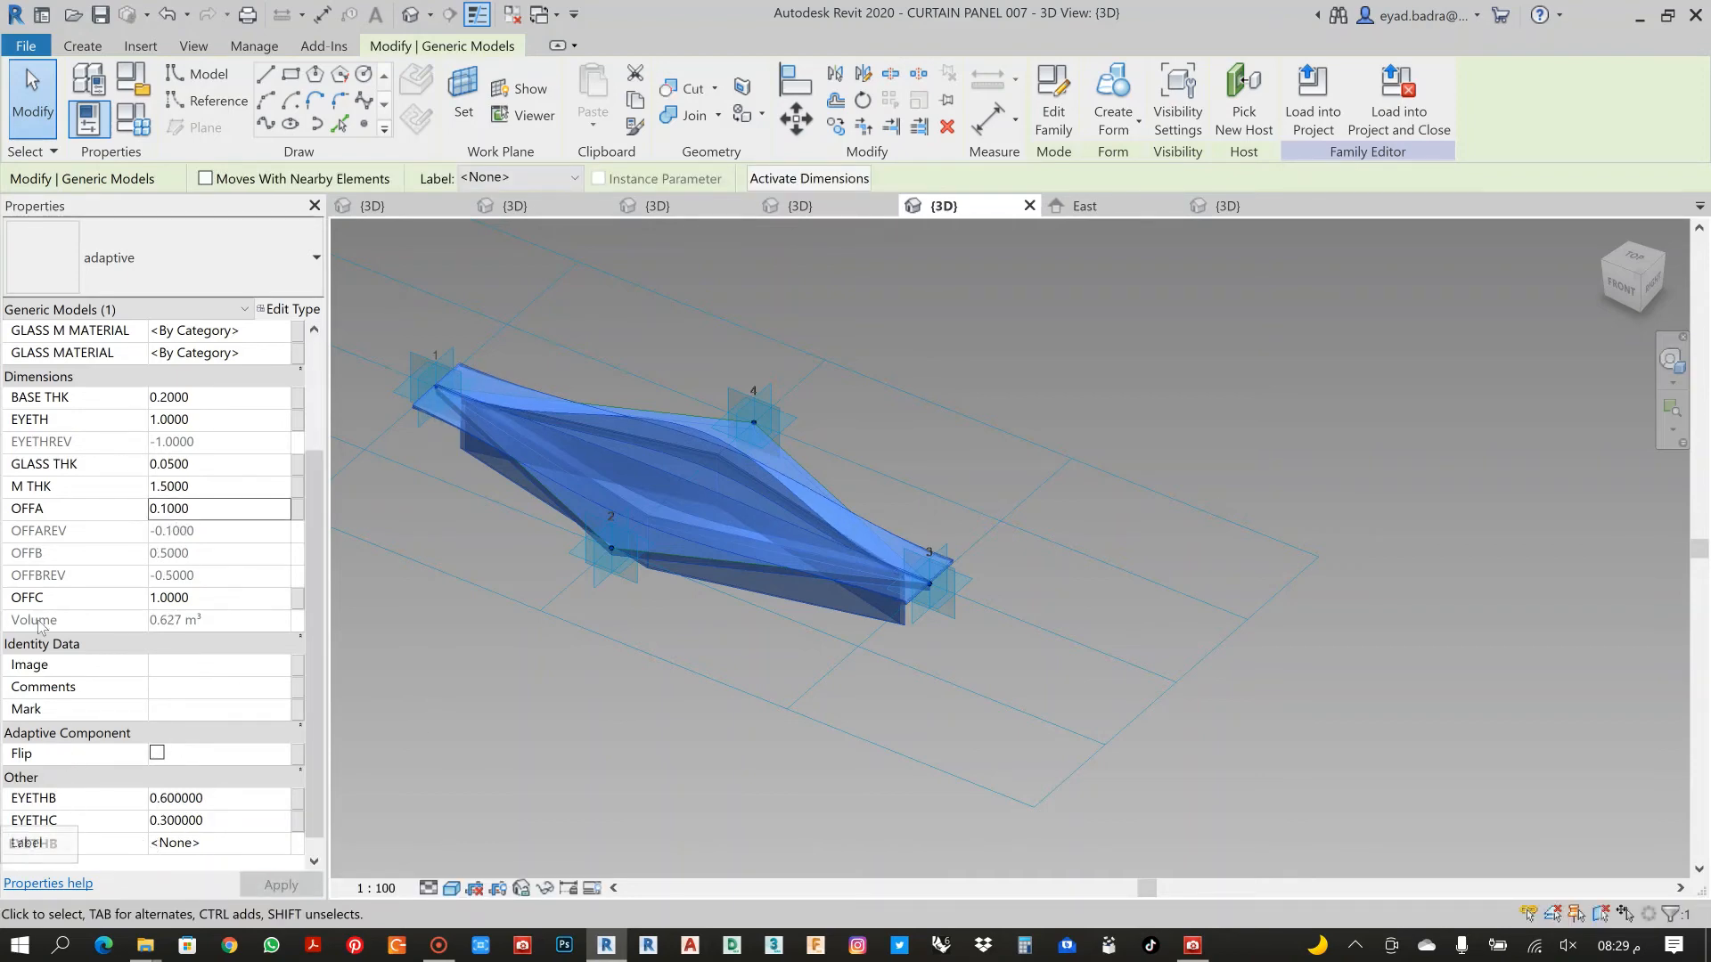
# Set the adaptive component's EYETH parameter to 0.5 and examine the eye shape from another angle
pyautogui.scroll(1, 75, 513)
pyautogui.click(174, 485)
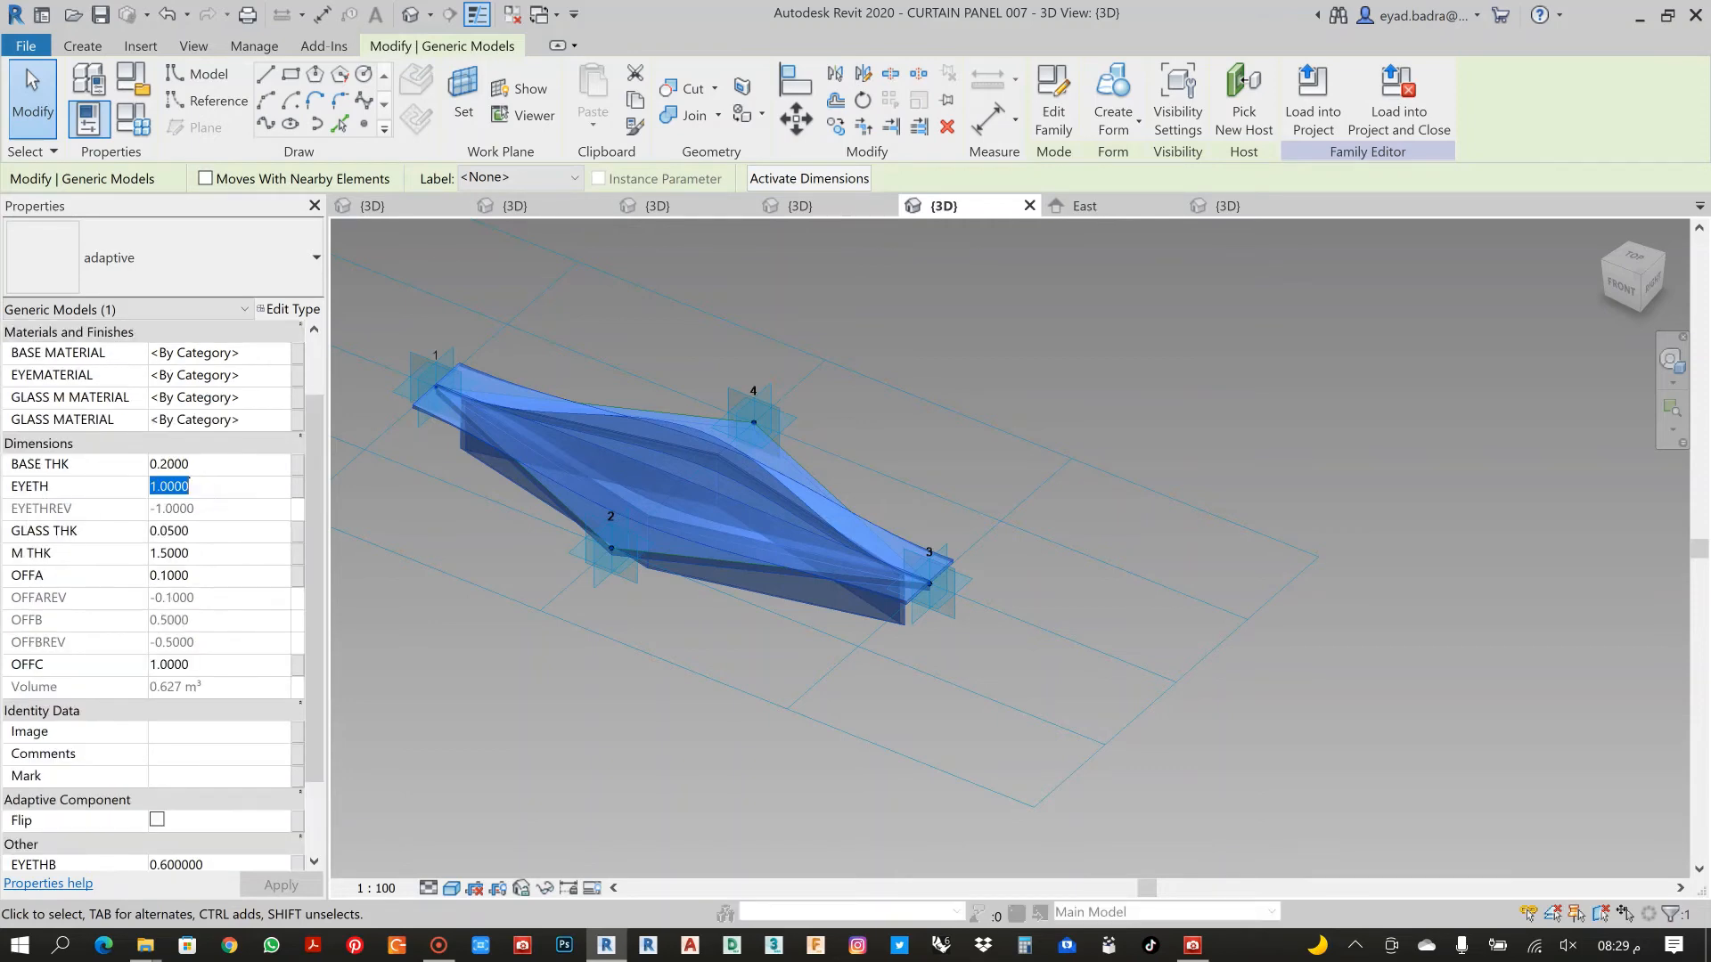
pyautogui.write('0.5')
pyautogui.click(281, 885)
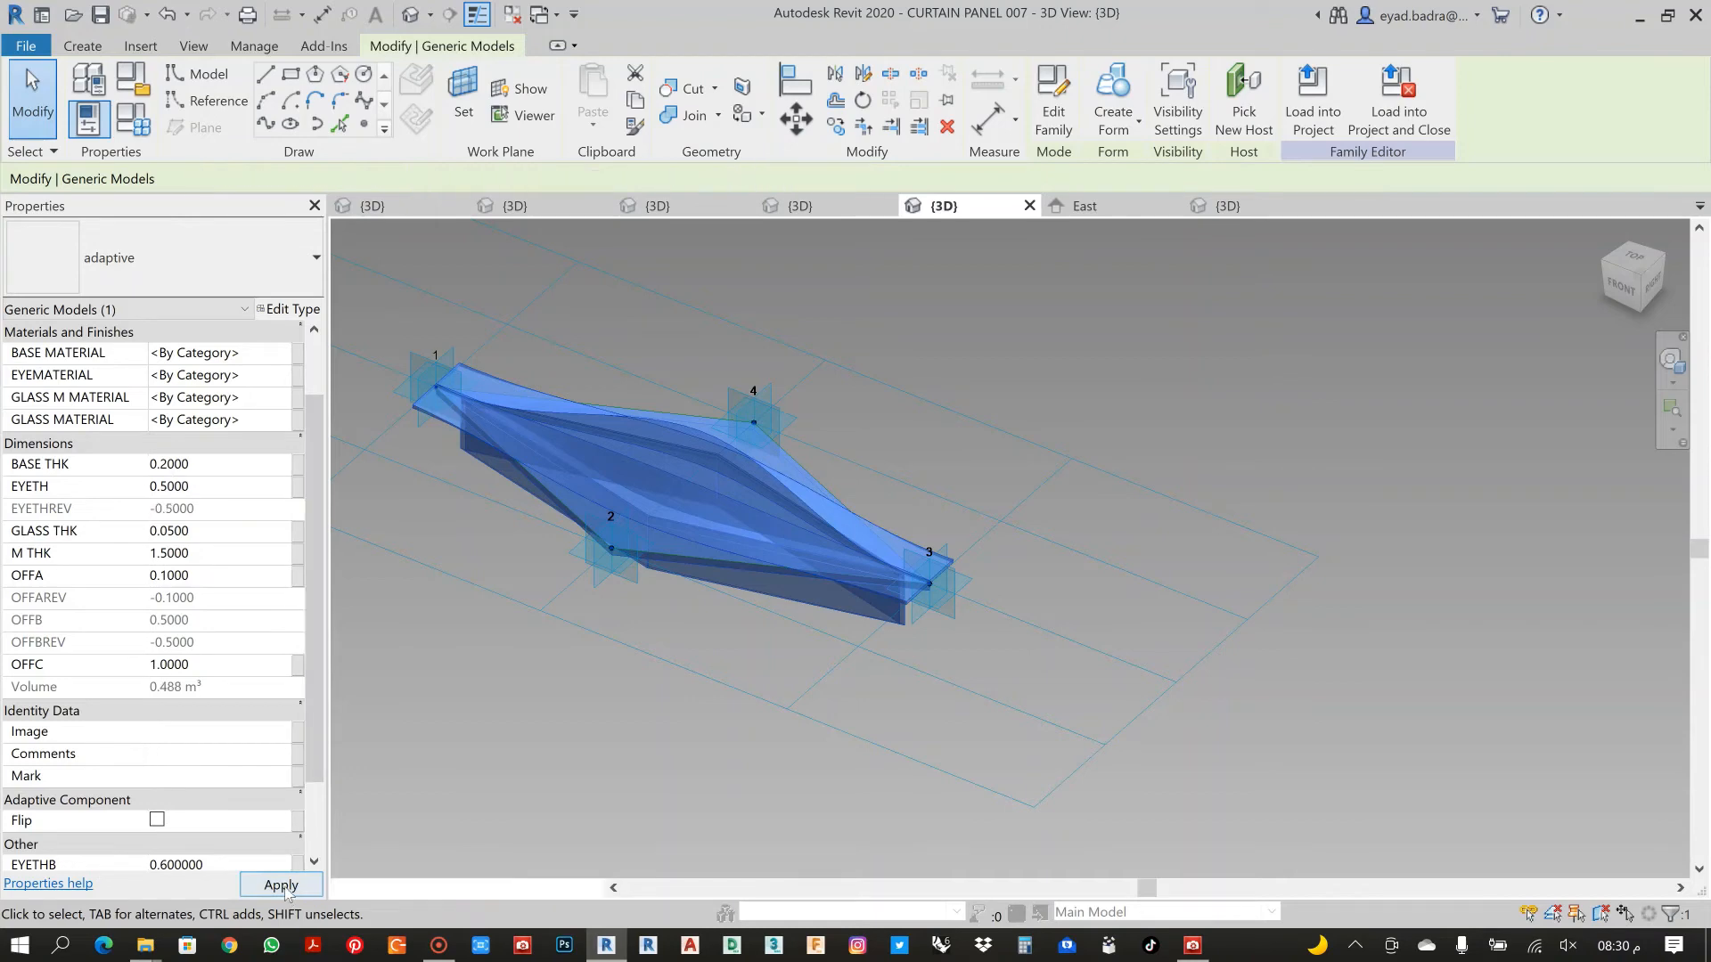
pyautogui.keyDown('shift'); pyautogui.moveTo(885, 420); pyautogui.dragTo(1098, 476, button='middle'); pyautogui.keyUp('shift')
pyautogui.click(917, 560)
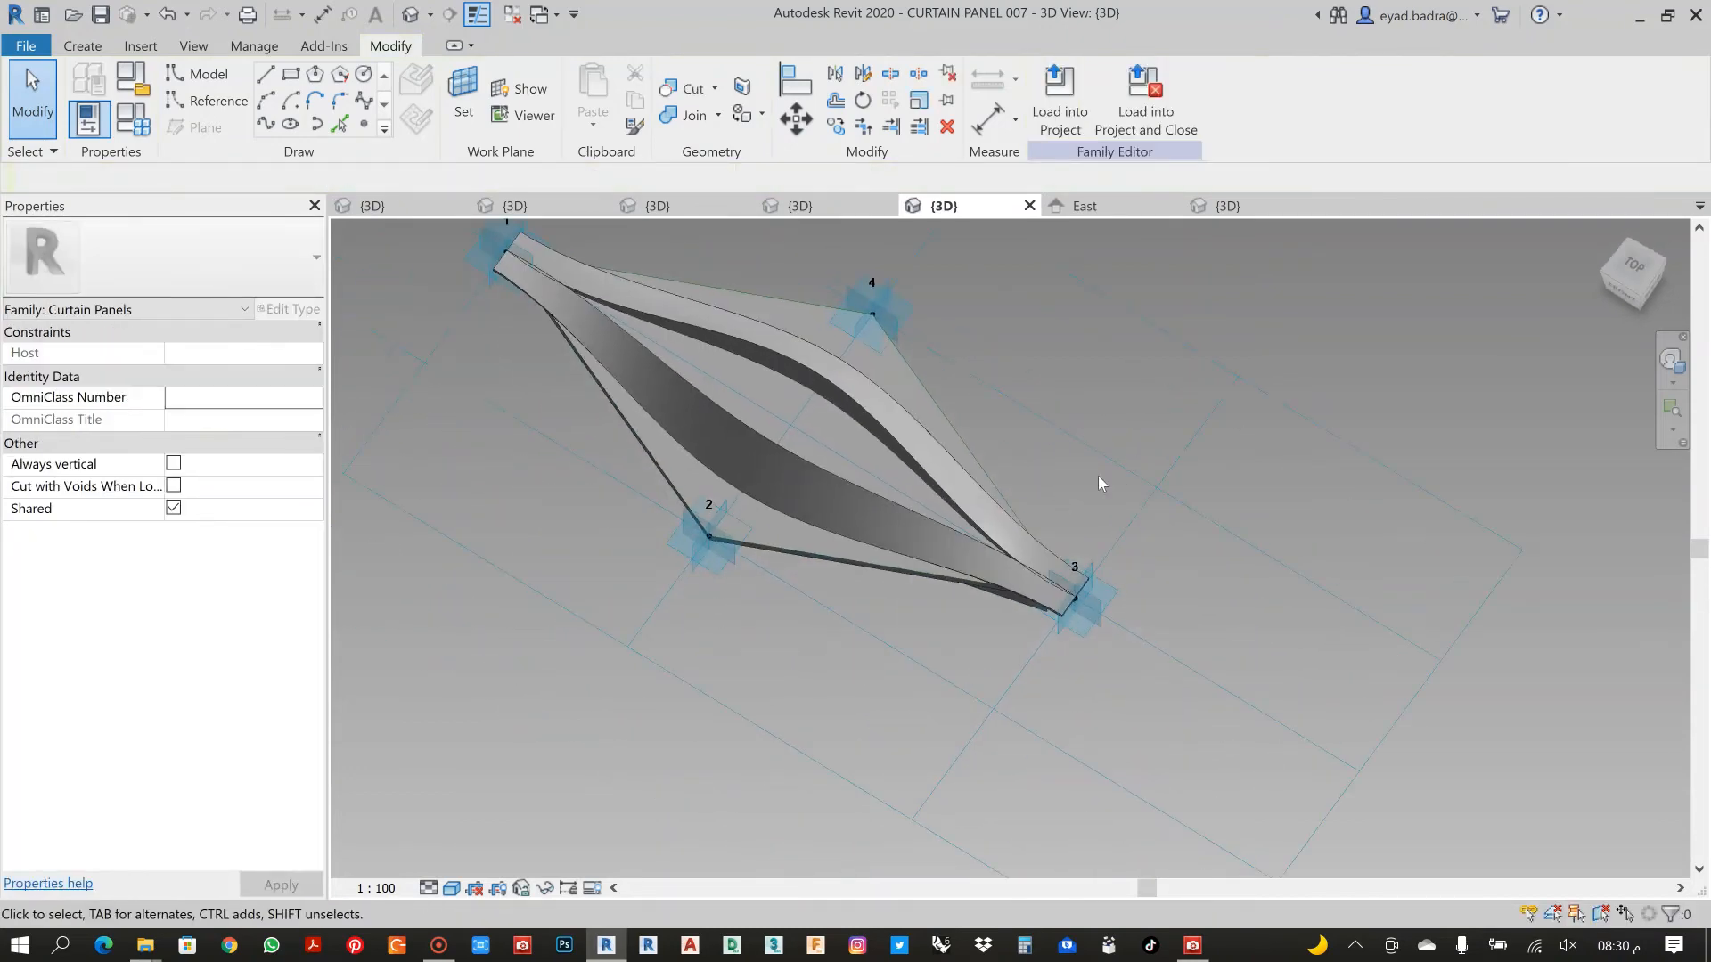
# Set the adaptive component's EYETH parameter to 0.7 and clear the selection
pyautogui.click(994, 487)
pyautogui.click(203, 558)
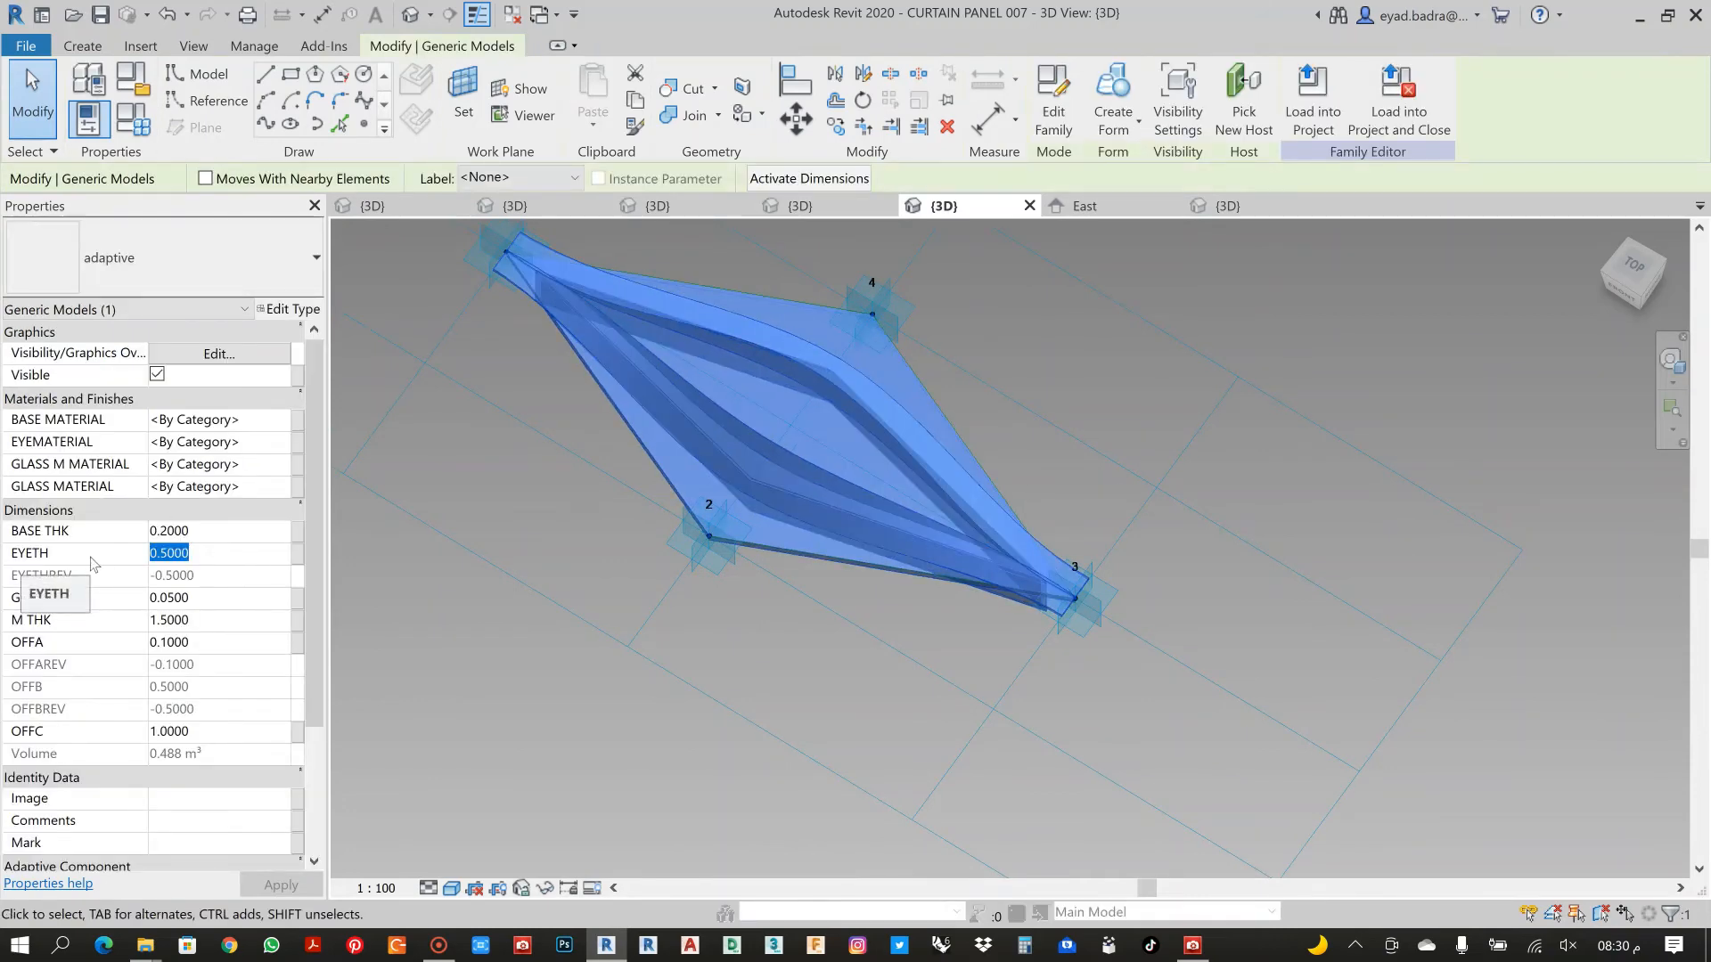
pyautogui.write('0.7')
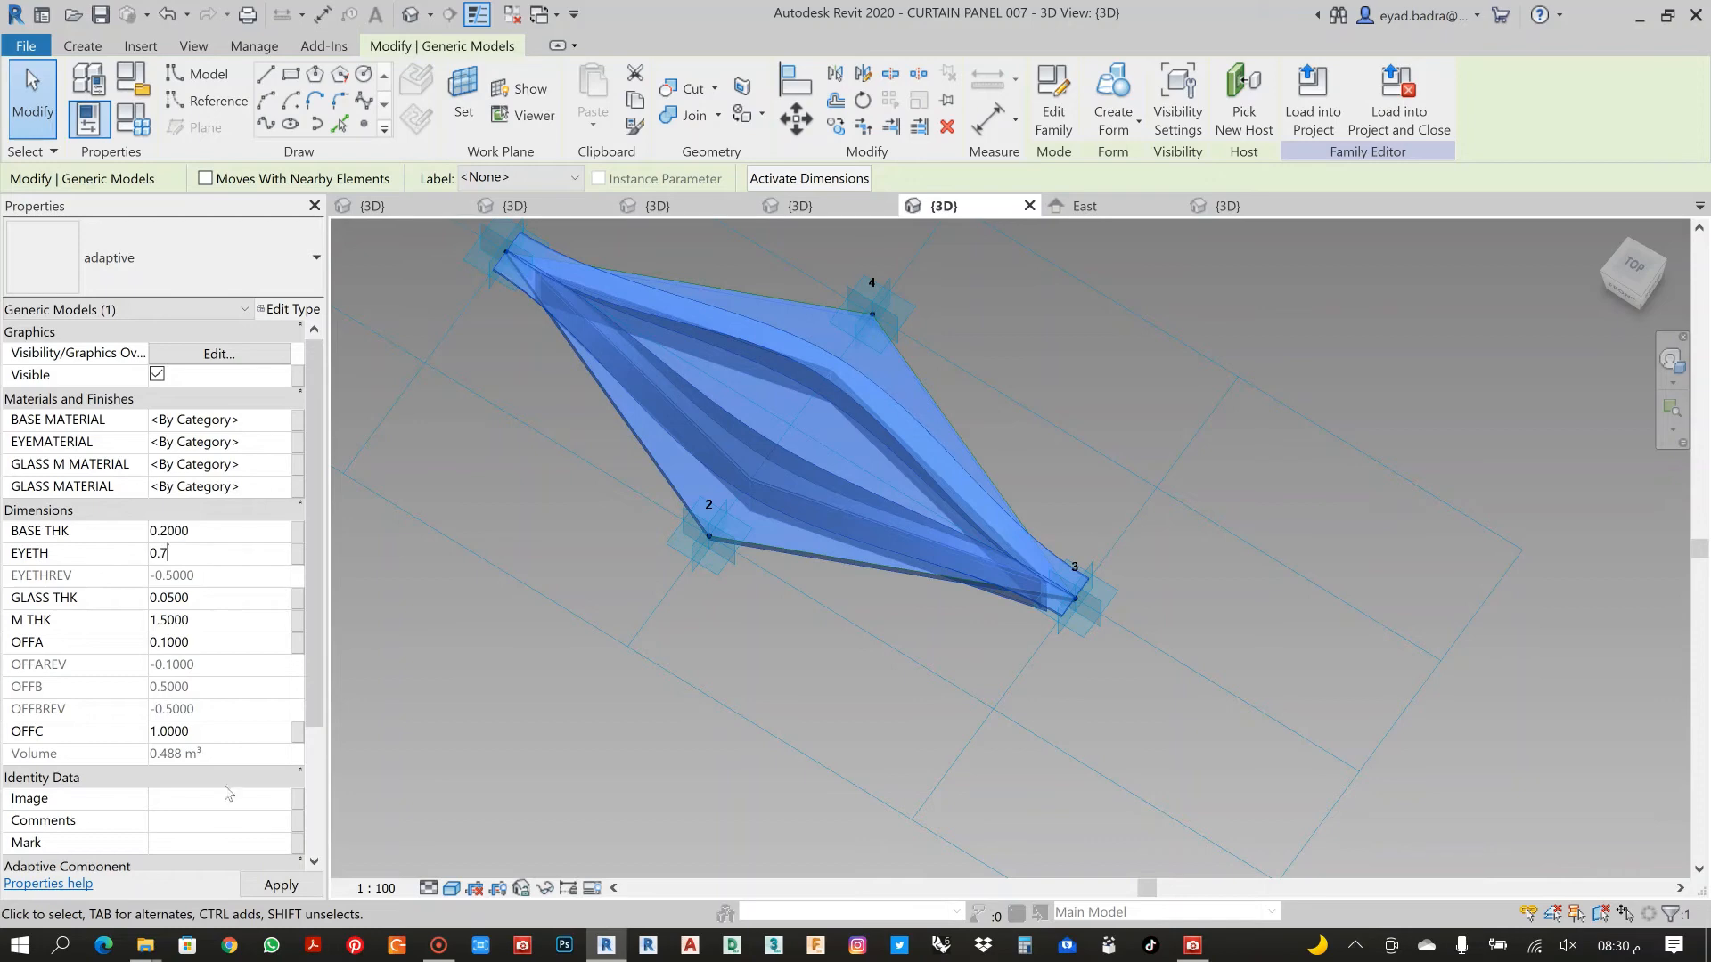
pyautogui.click(281, 885)
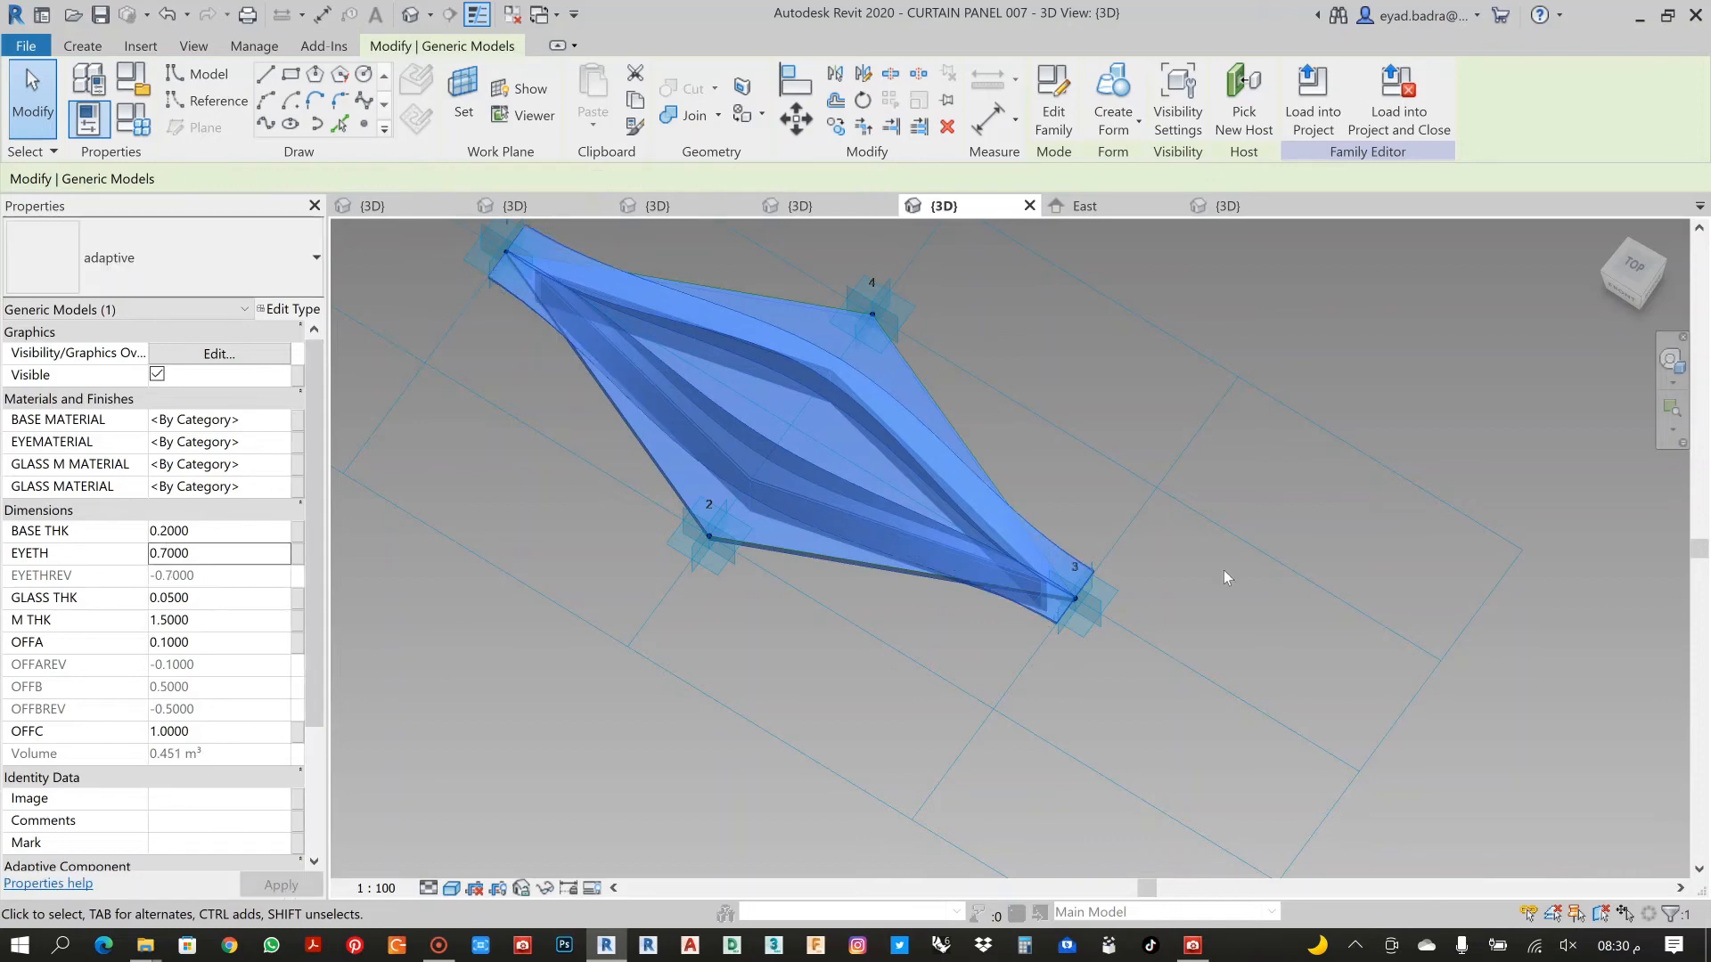
pyautogui.click(1222, 575)
pyautogui.scroll(-2, 1223, 570)
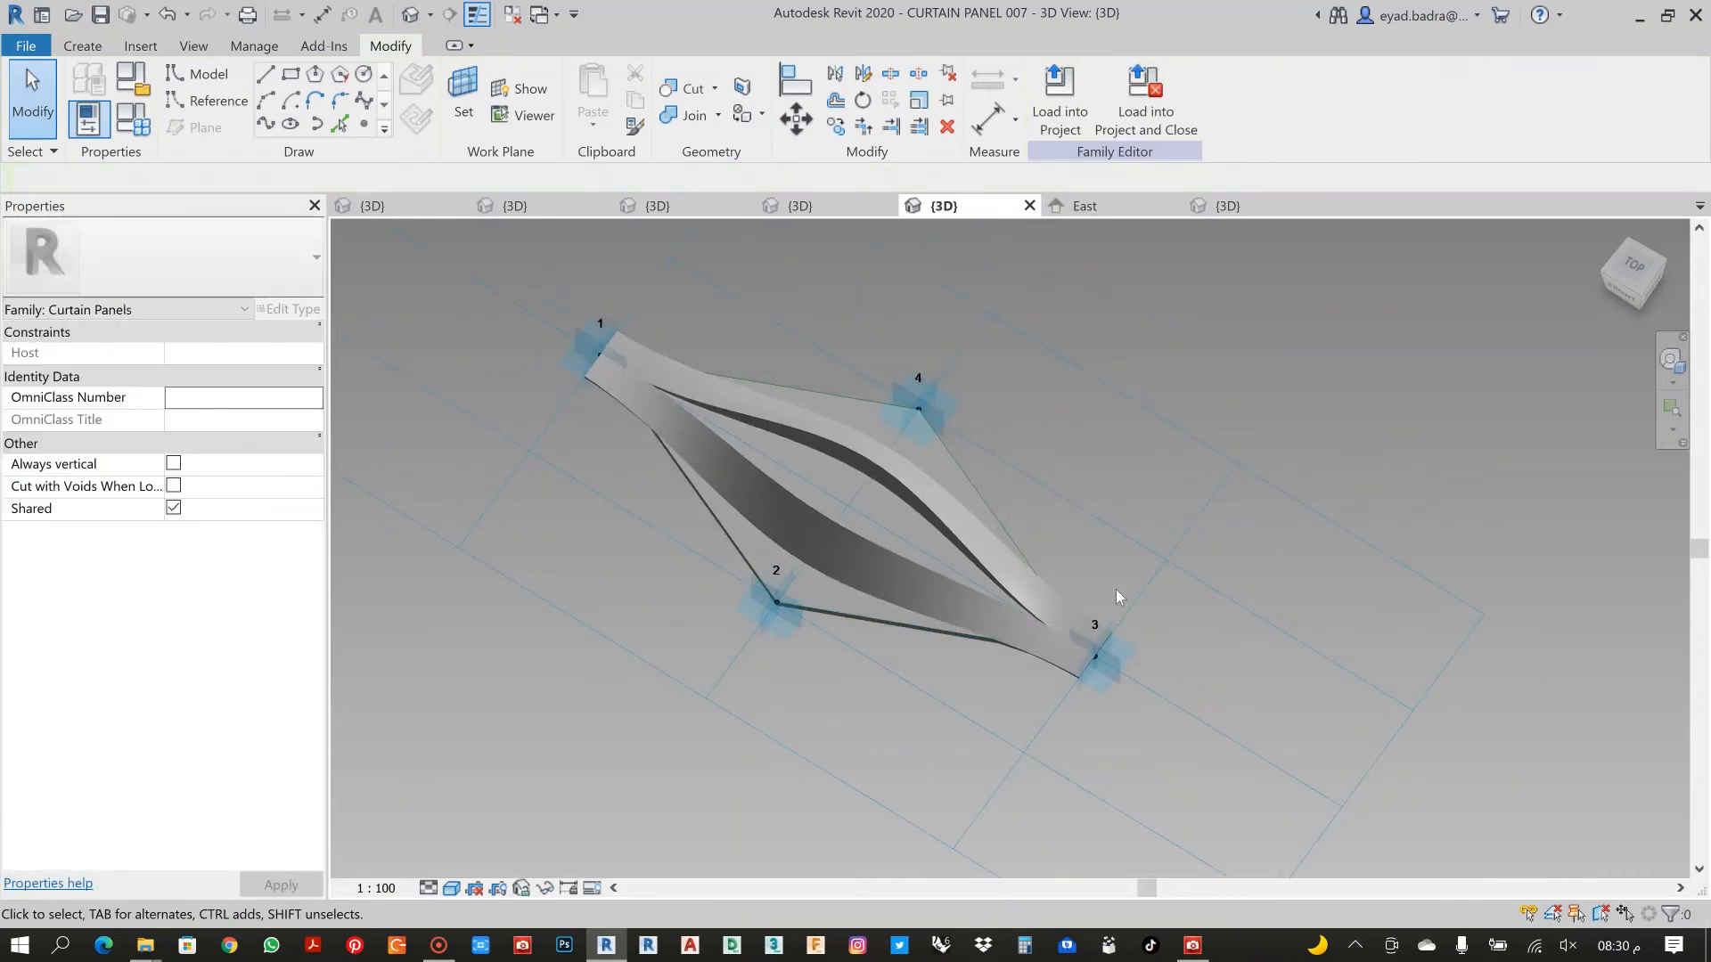
# Set the vertical spacing of the rhomboid tile pattern grid to 4
pyautogui.scroll(3, 1087, 536)
pyautogui.keyDown('shift'); pyautogui.moveTo(1012, 516); pyautogui.dragTo(1066, 549, button='middle'); pyautogui.keyUp('shift')
pyautogui.scroll(-2, 1032, 522)
pyautogui.scroll(-1, 1032, 523)
pyautogui.scroll(1, 704, 511)
pyautogui.moveTo(704, 512); pyautogui.dragTo(662, 483, button='middle')
pyautogui.scroll(-2, 1150, 579)
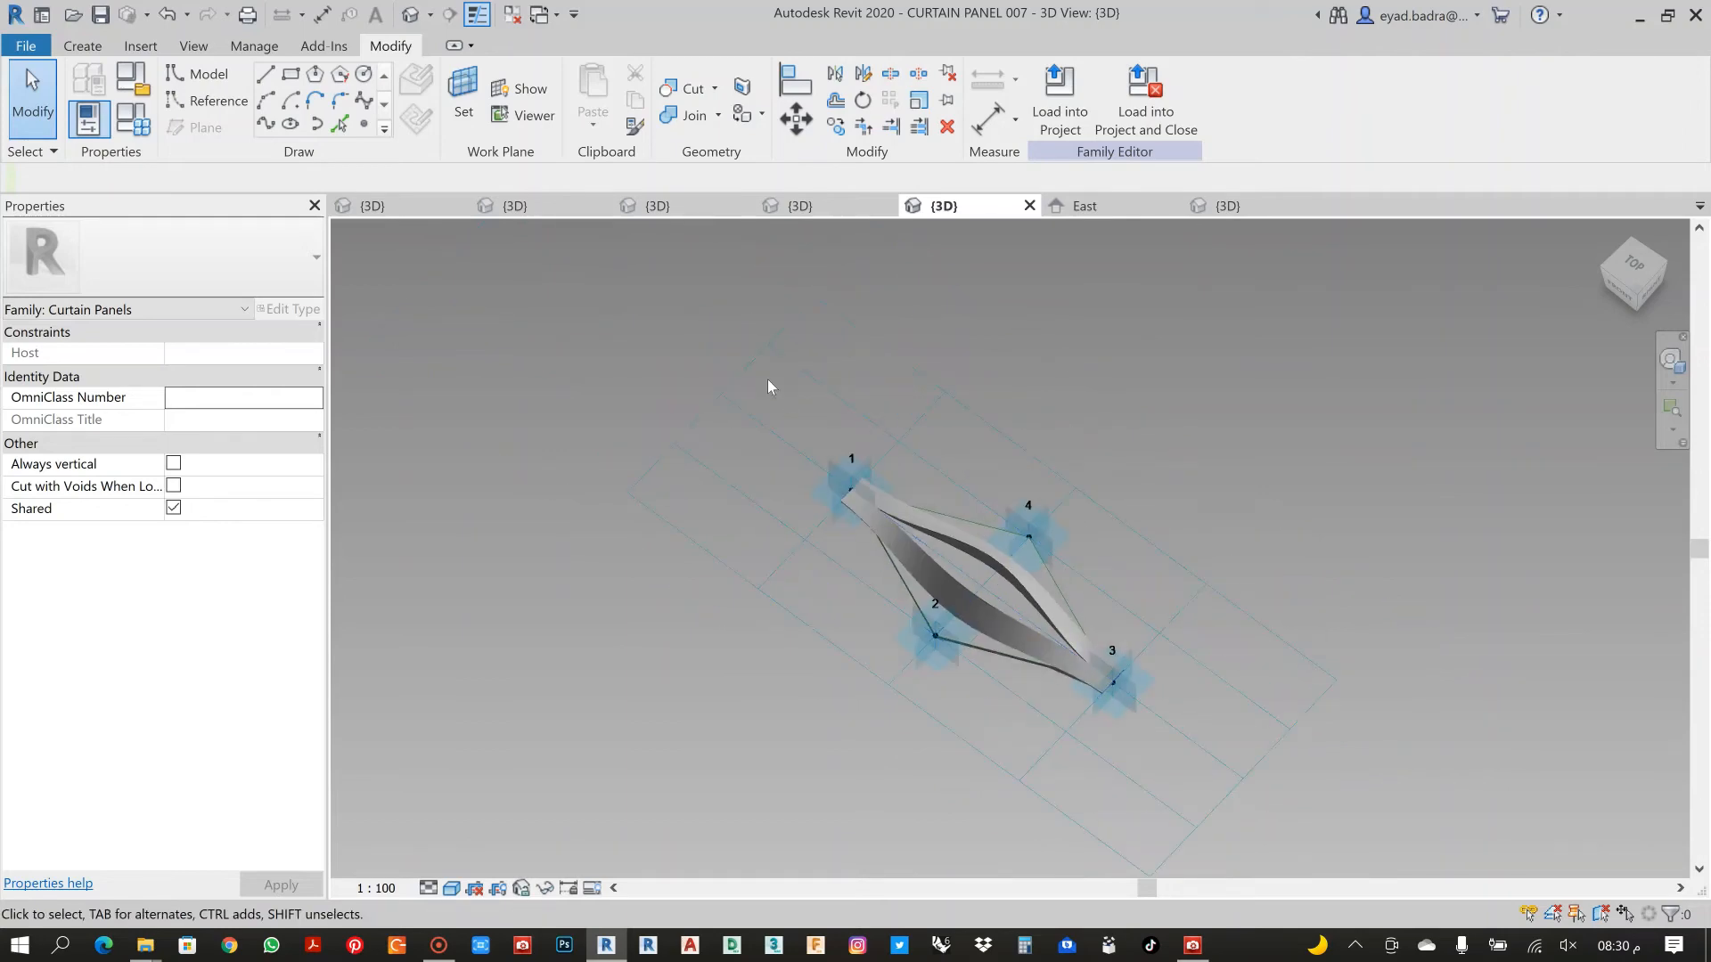
pyautogui.click(771, 351)
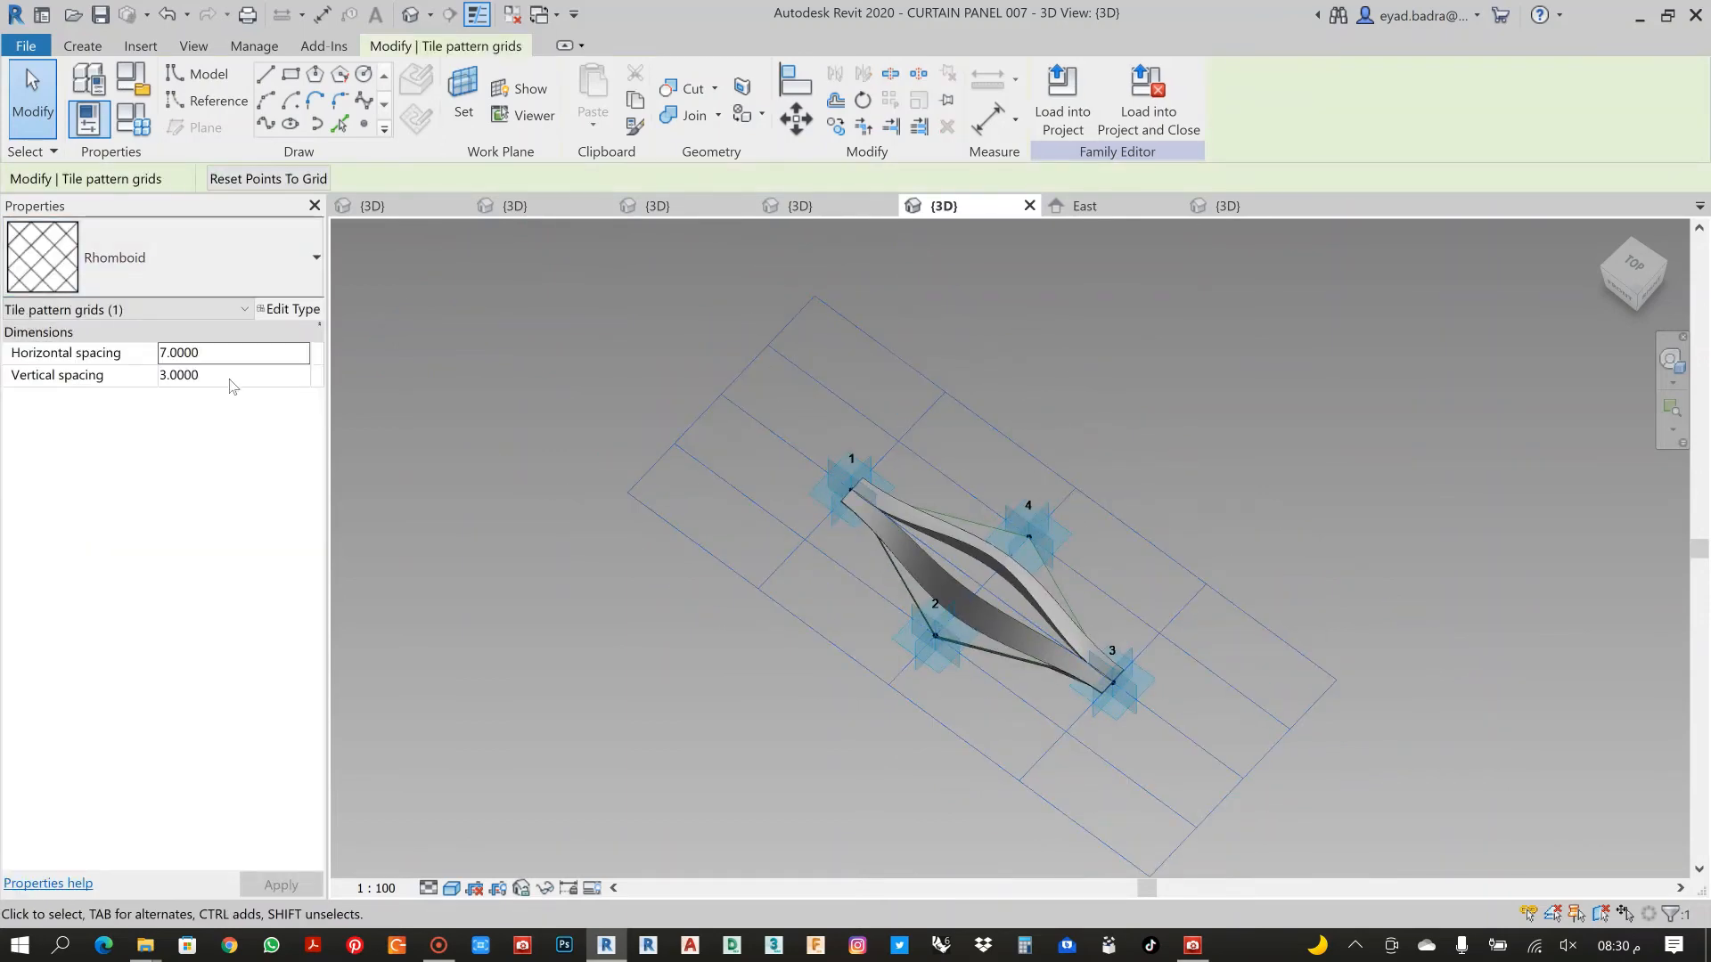
pyautogui.click(106, 379)
pyautogui.write('4')
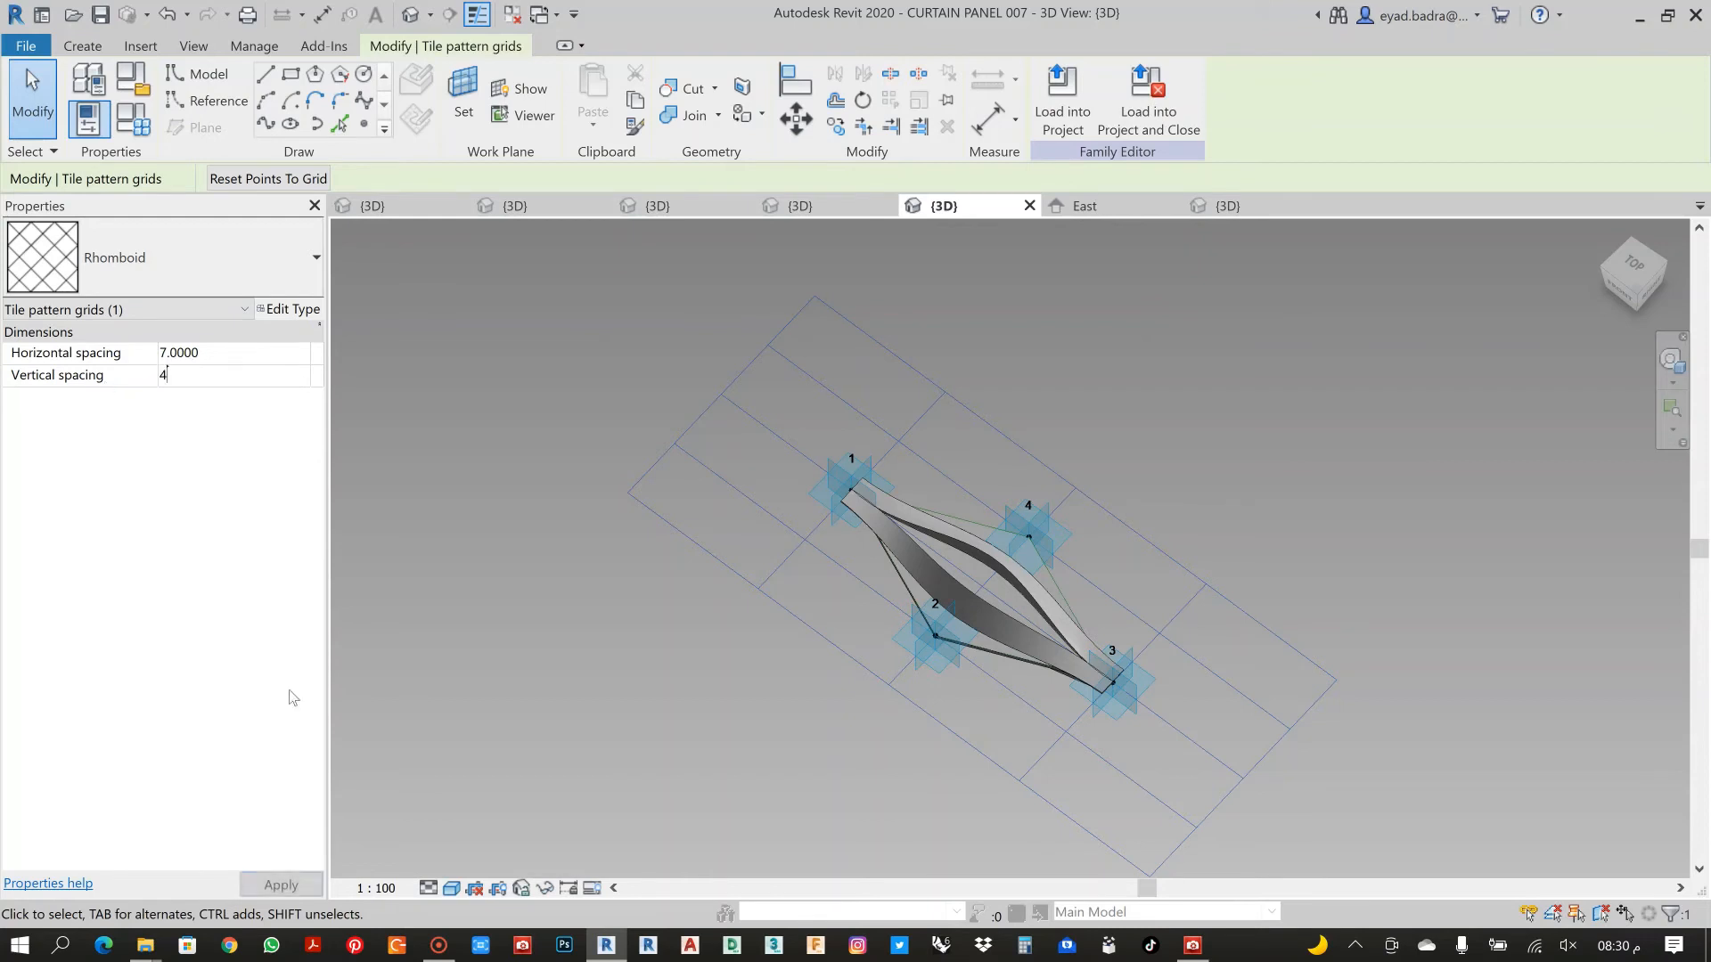
pyautogui.click(281, 885)
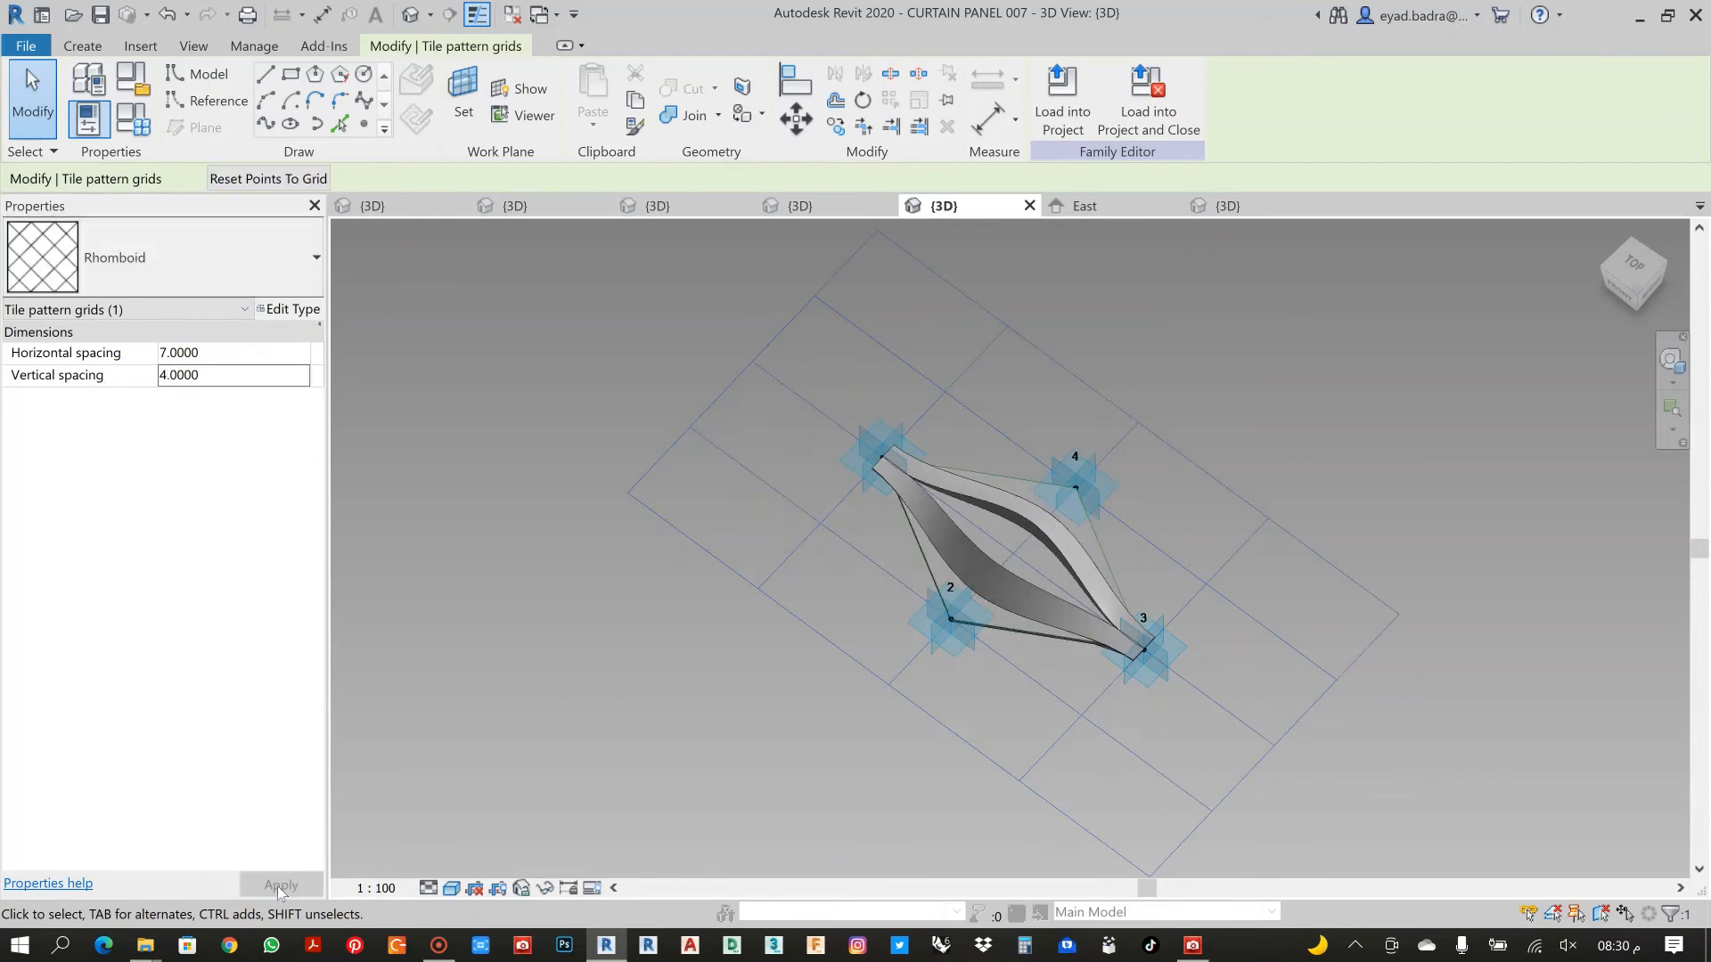
# Set the adaptive component's EYETHB parameter to 0.8
pyautogui.moveTo(725, 535); pyautogui.dragTo(1180, 549, button='middle')
pyautogui.scroll(2, 1078, 569)
pyautogui.scroll(1, 1077, 524)
pyautogui.click(1072, 533)
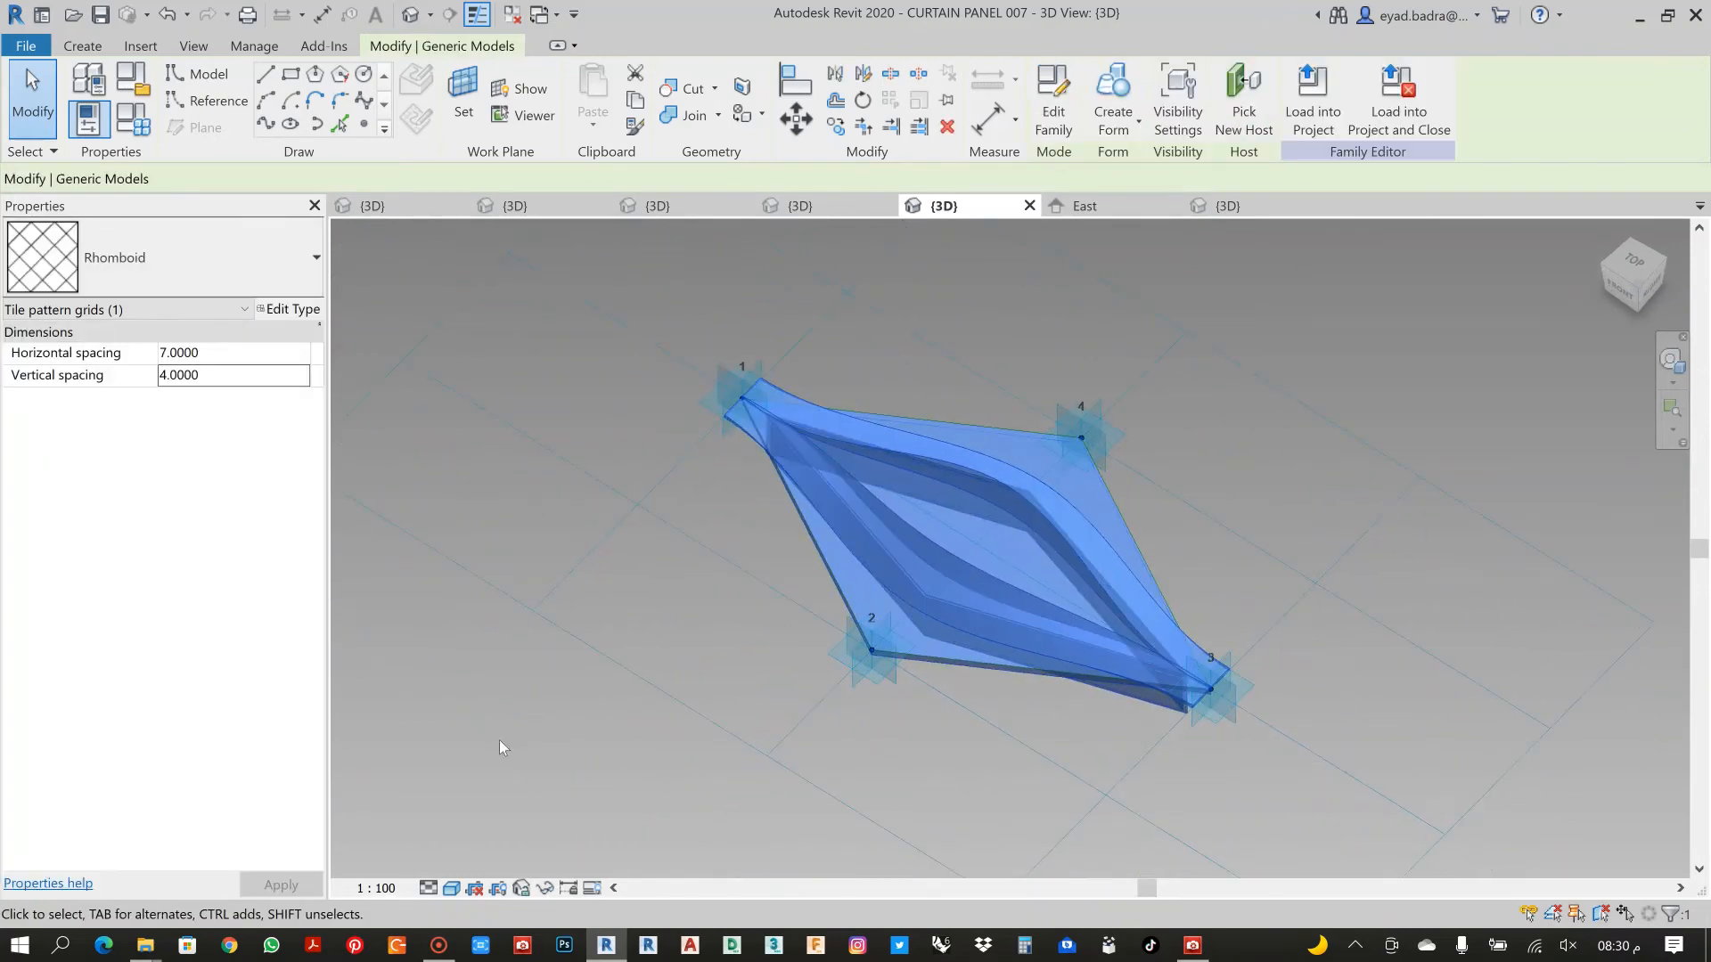
pyautogui.click(699, 729)
pyautogui.click(980, 672)
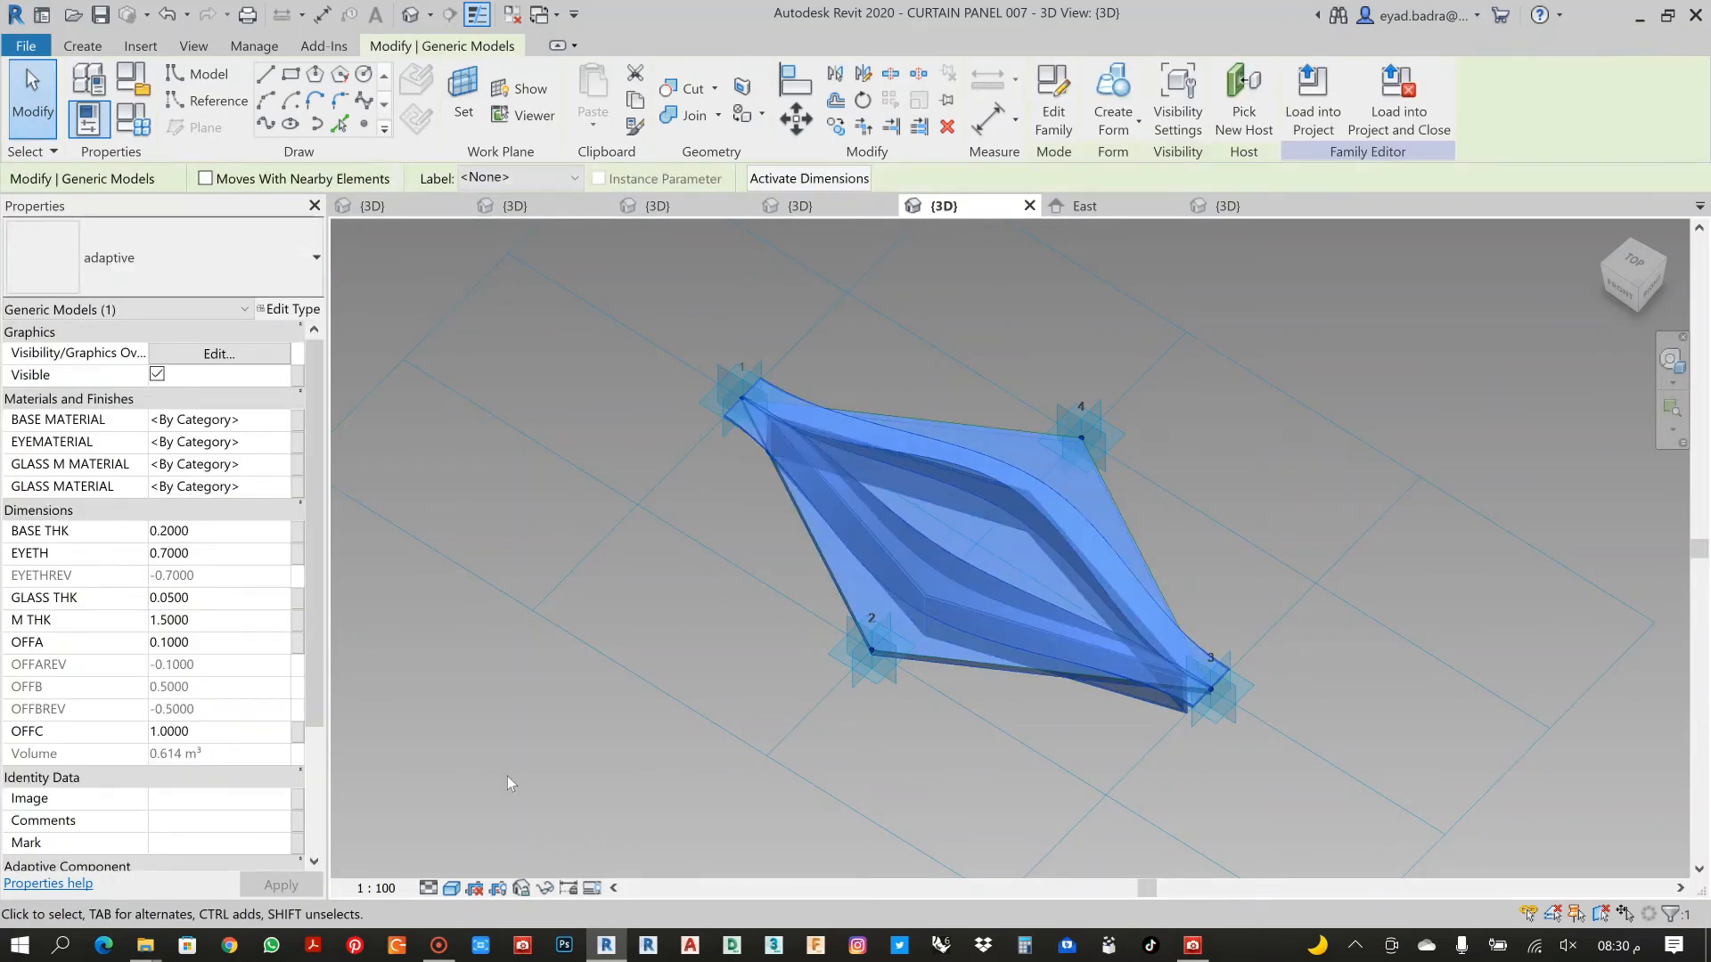
pyautogui.scroll(-1, 194, 747)
pyautogui.scroll(-2, 194, 747)
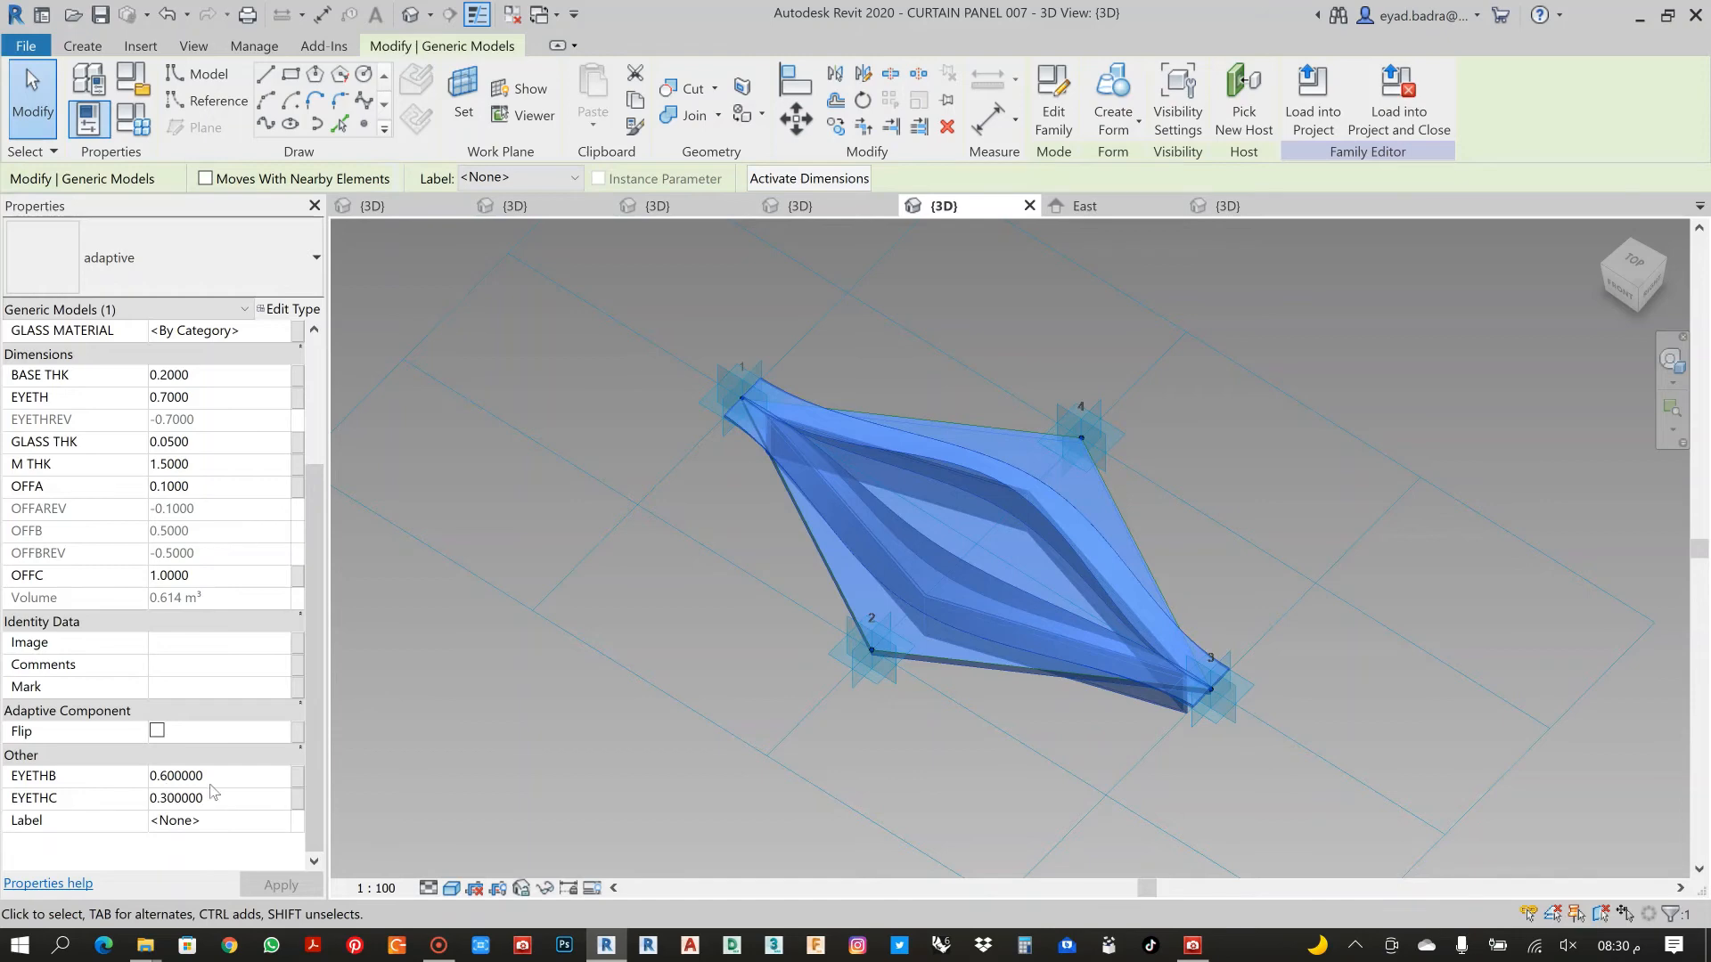
pyautogui.click(206, 776)
pyautogui.moveTo(206, 776); pyautogui.dragTo(167, 776)
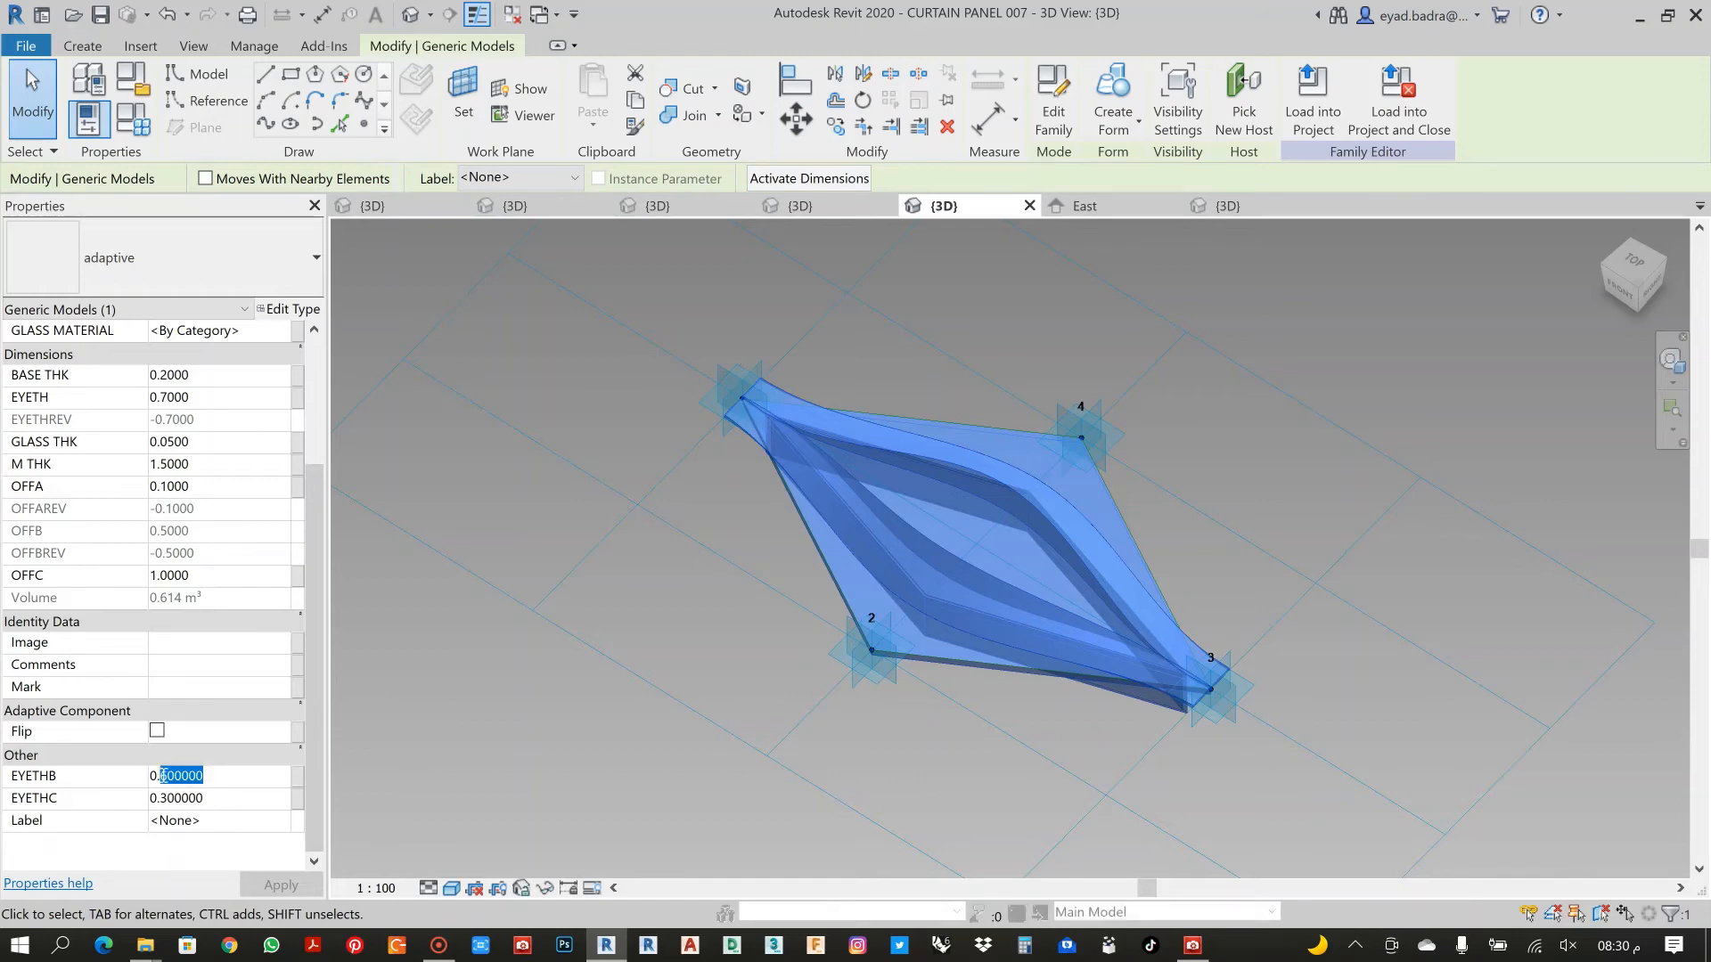
pyautogui.write('8')
pyautogui.click(281, 885)
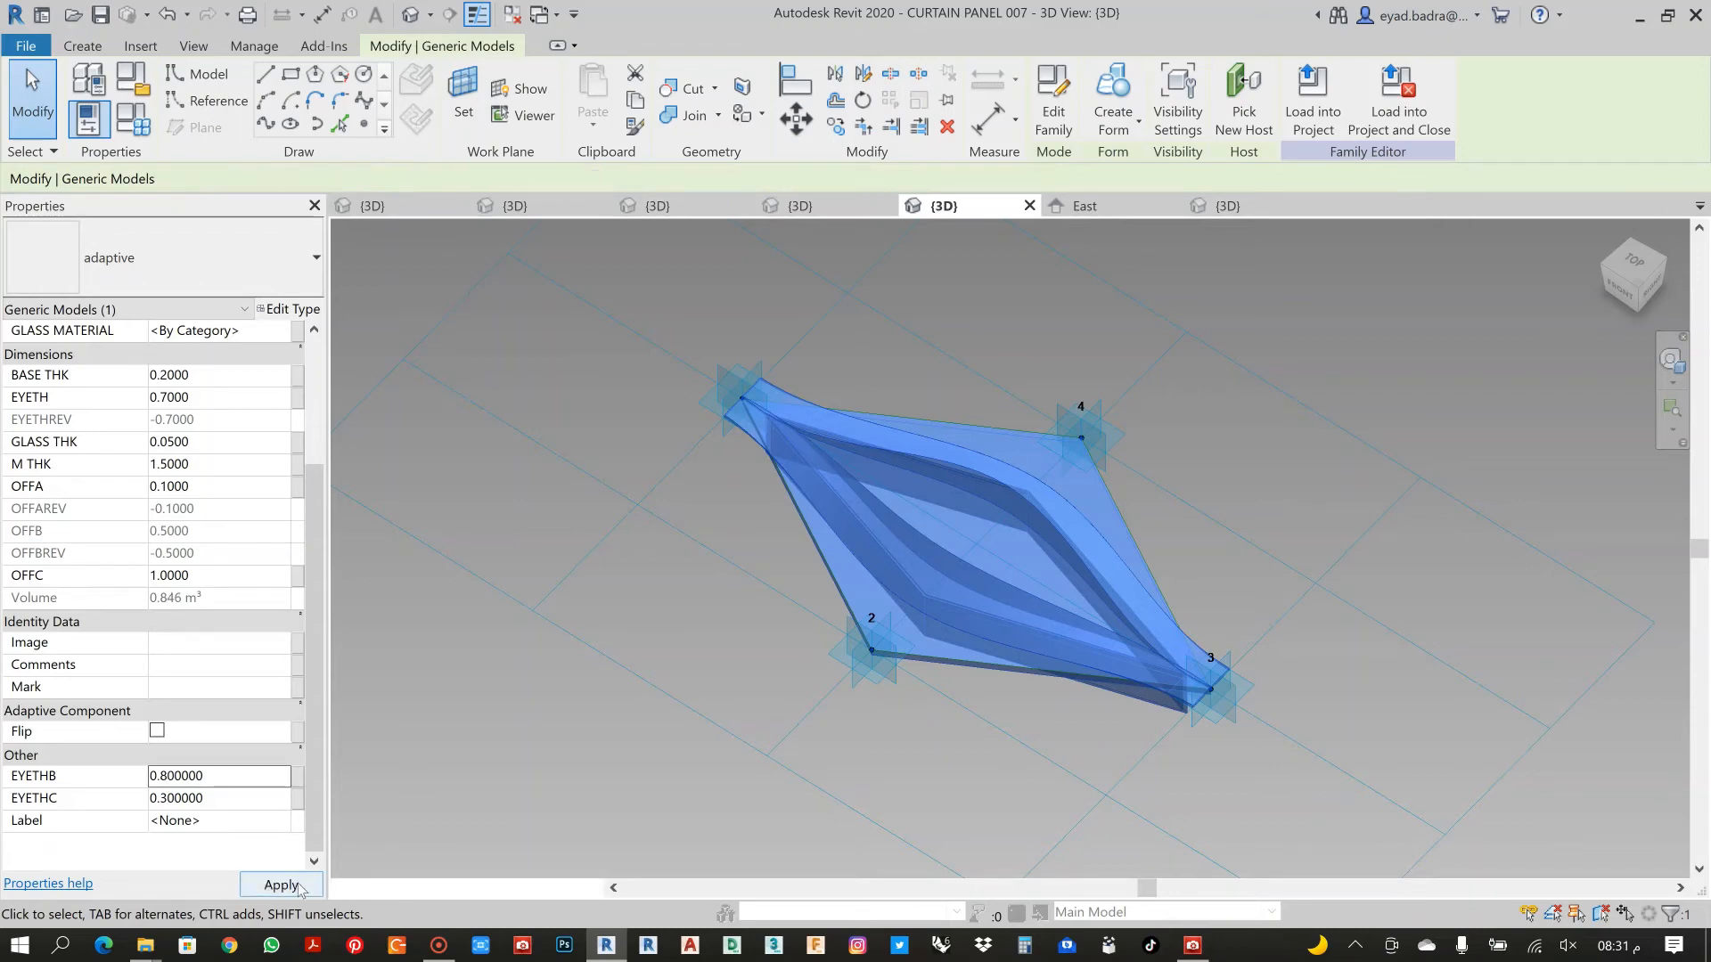
# Examine the eye-shaped panel from several angles in the shaded view
pyautogui.click(661, 627)
pyautogui.scroll(-1, 724, 572)
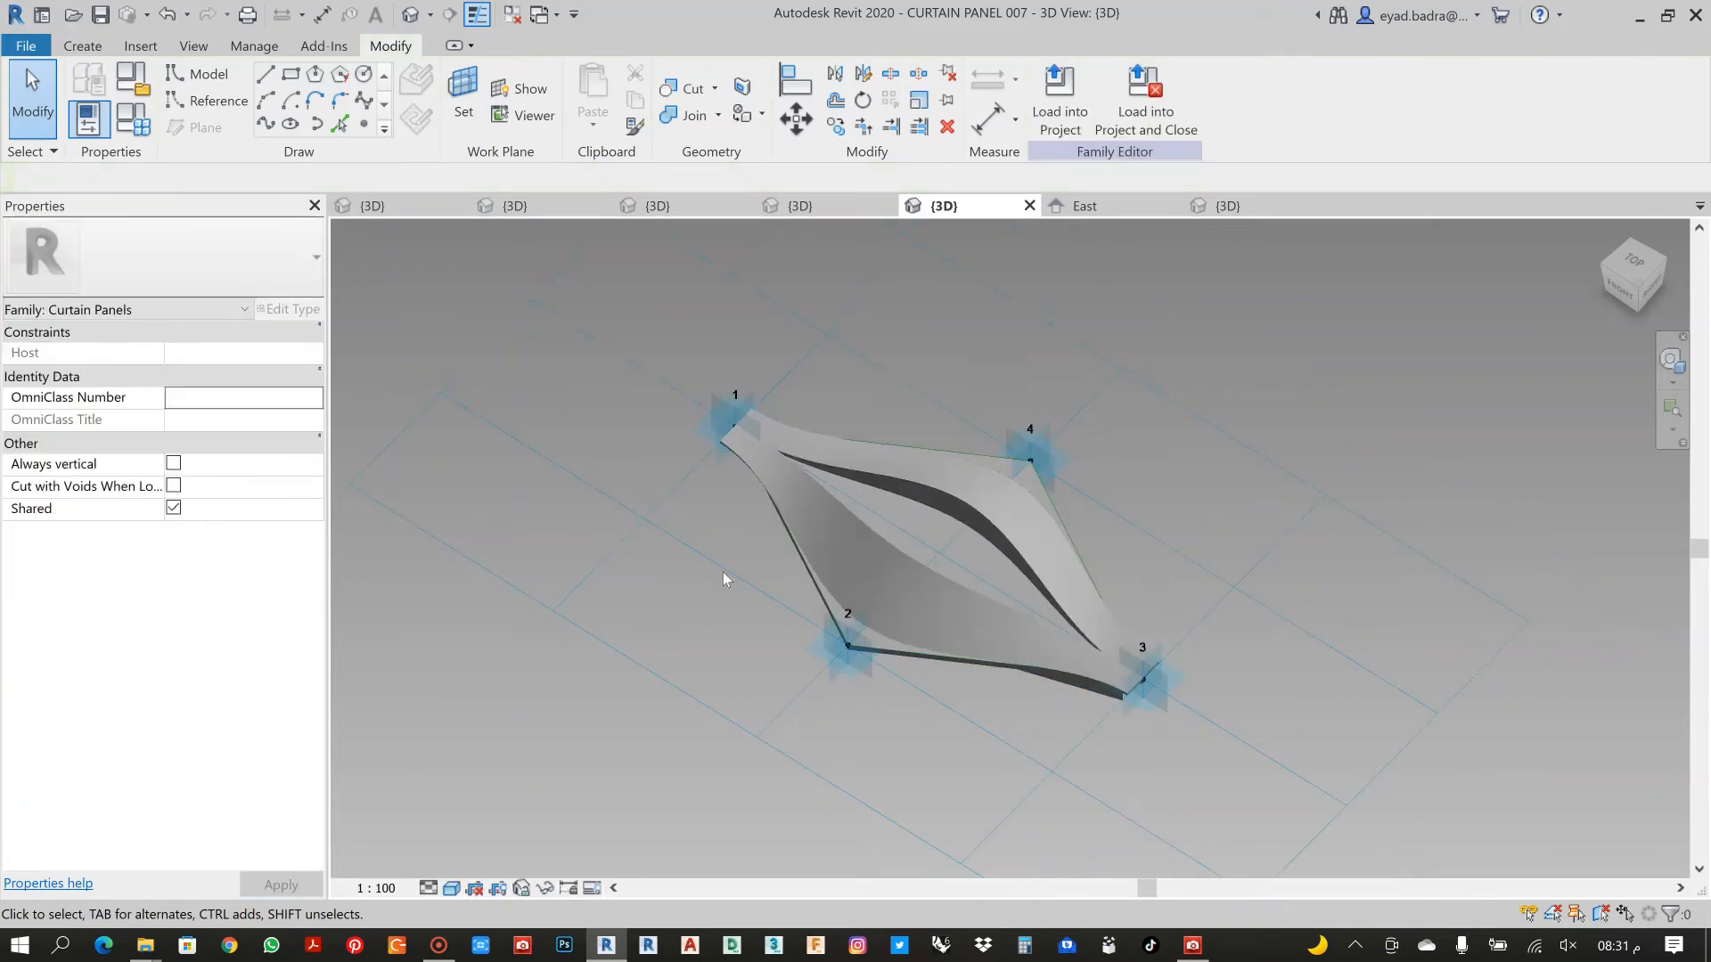
pyautogui.keyDown('shift'); pyautogui.moveTo(767, 402); pyautogui.dragTo(1094, 454, button='middle'); pyautogui.keyUp('shift')
pyautogui.scroll(2, 1107, 535)
pyautogui.scroll(-2, 1093, 453)
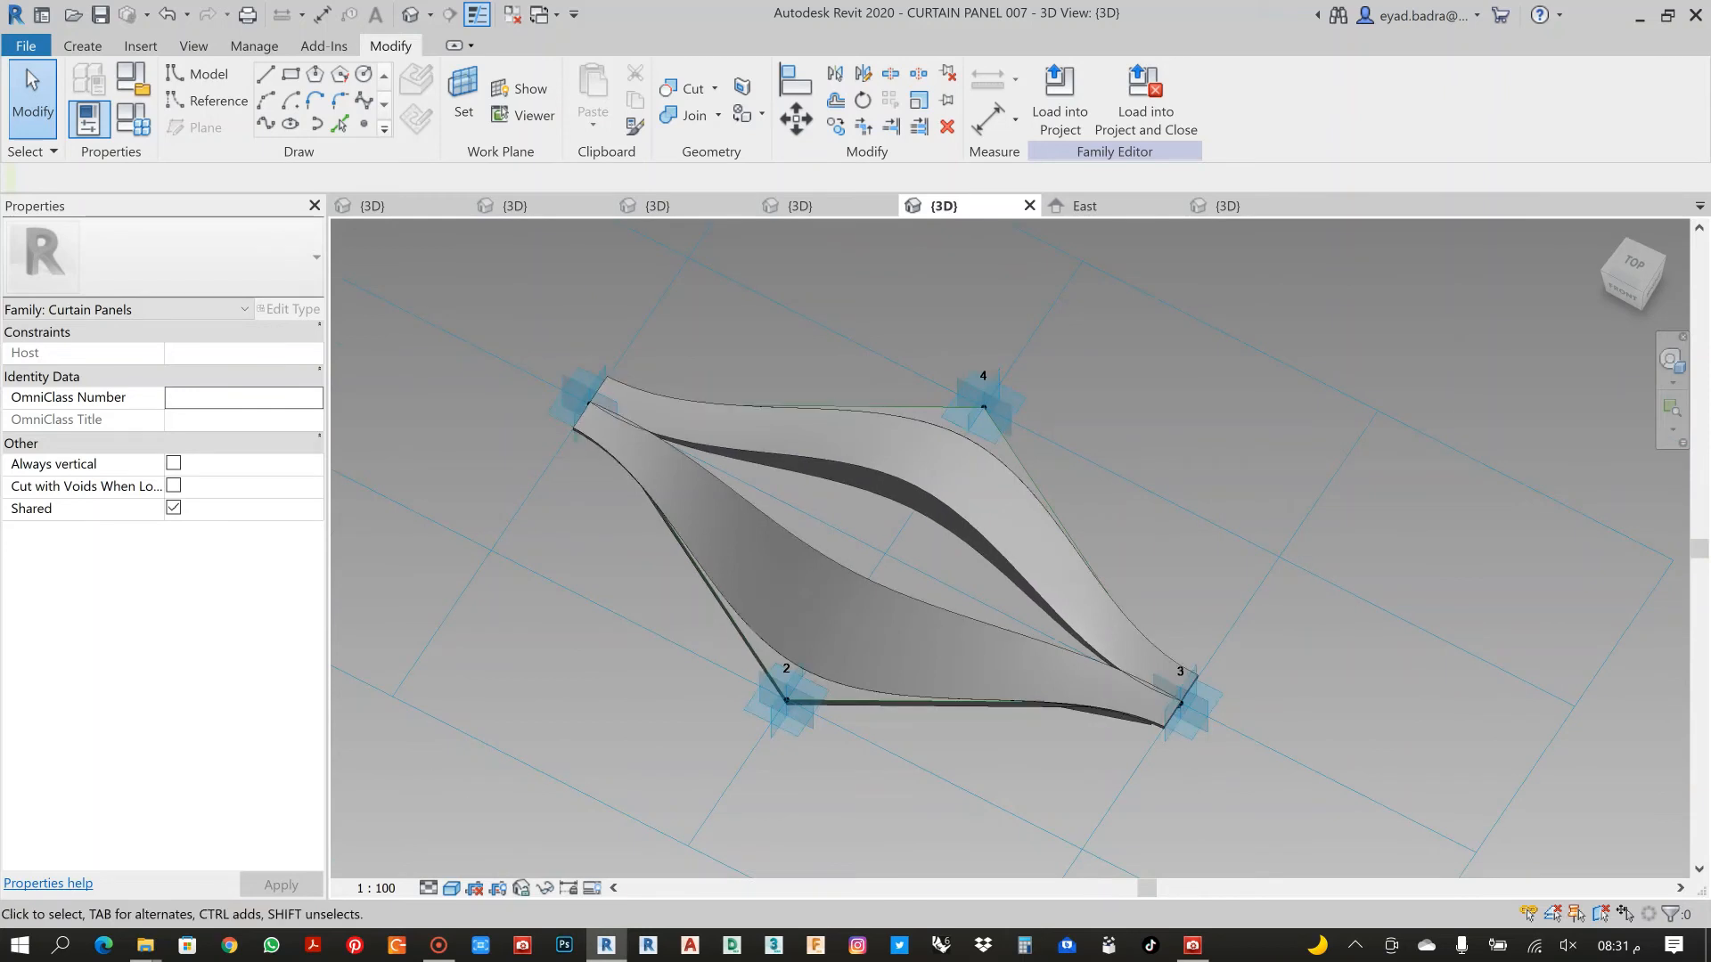
pyautogui.keyDown('shift'); pyautogui.moveTo(1064, 524); pyautogui.dragTo(1121, 516, button='middle'); pyautogui.keyUp('shift')
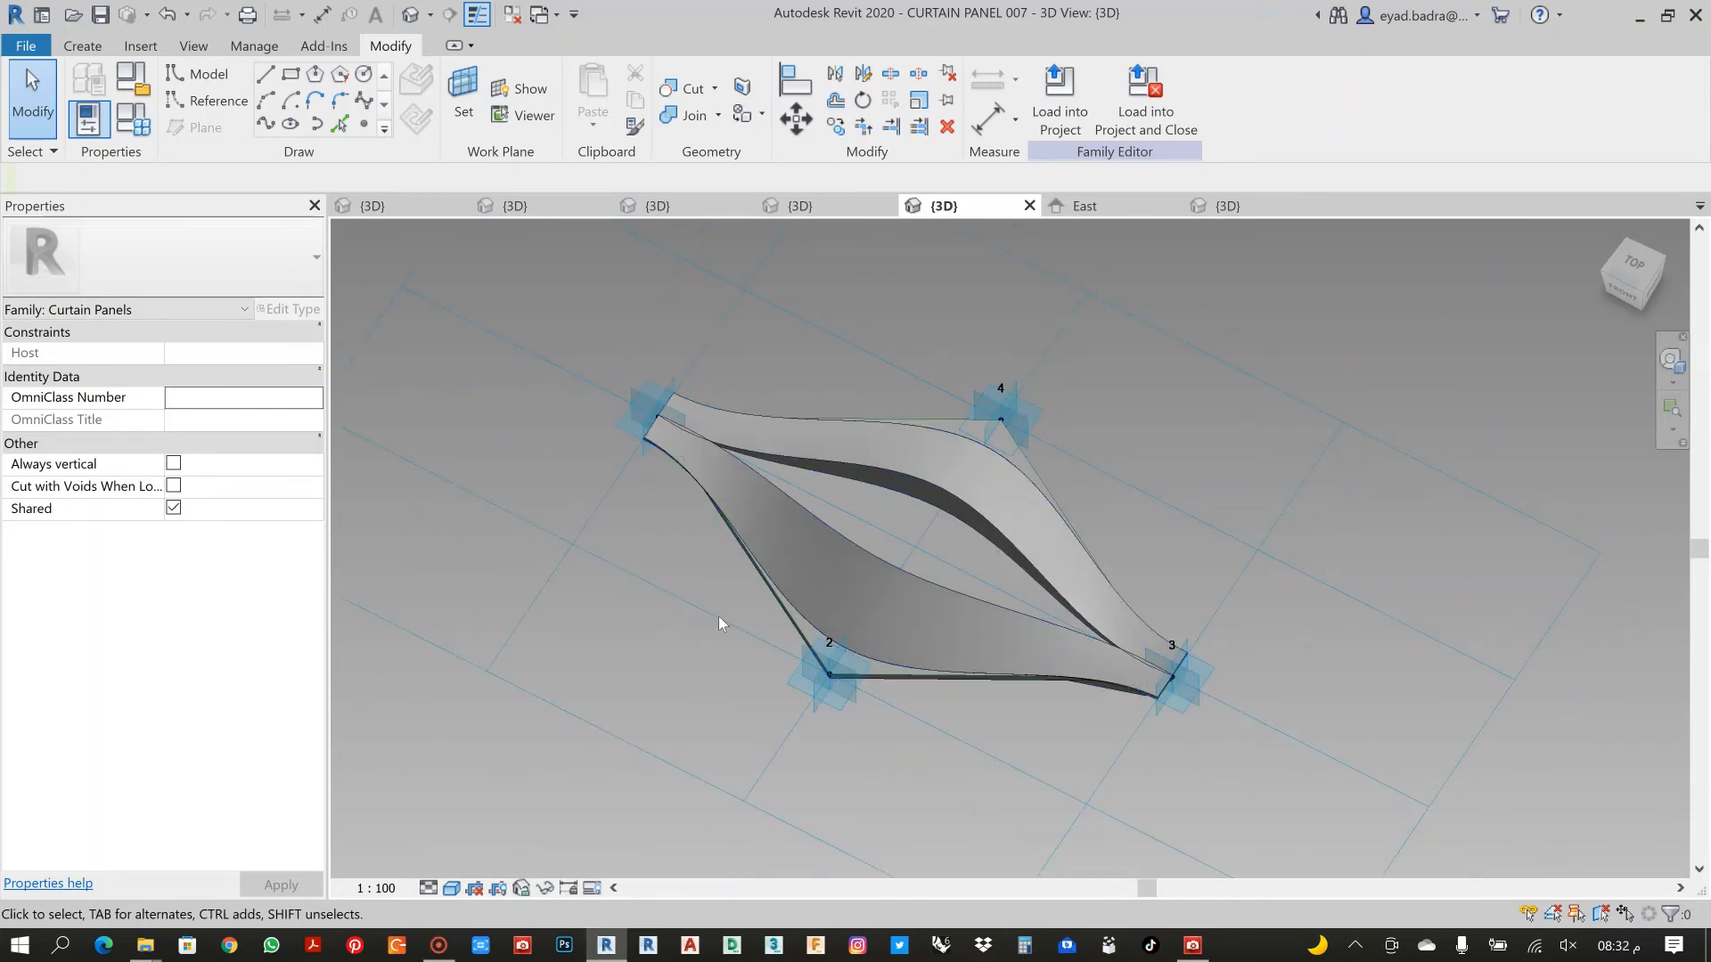
pyautogui.keyDown('shift'); pyautogui.moveTo(851, 606); pyautogui.dragTo(1104, 579, button='middle'); pyautogui.keyUp('shift')
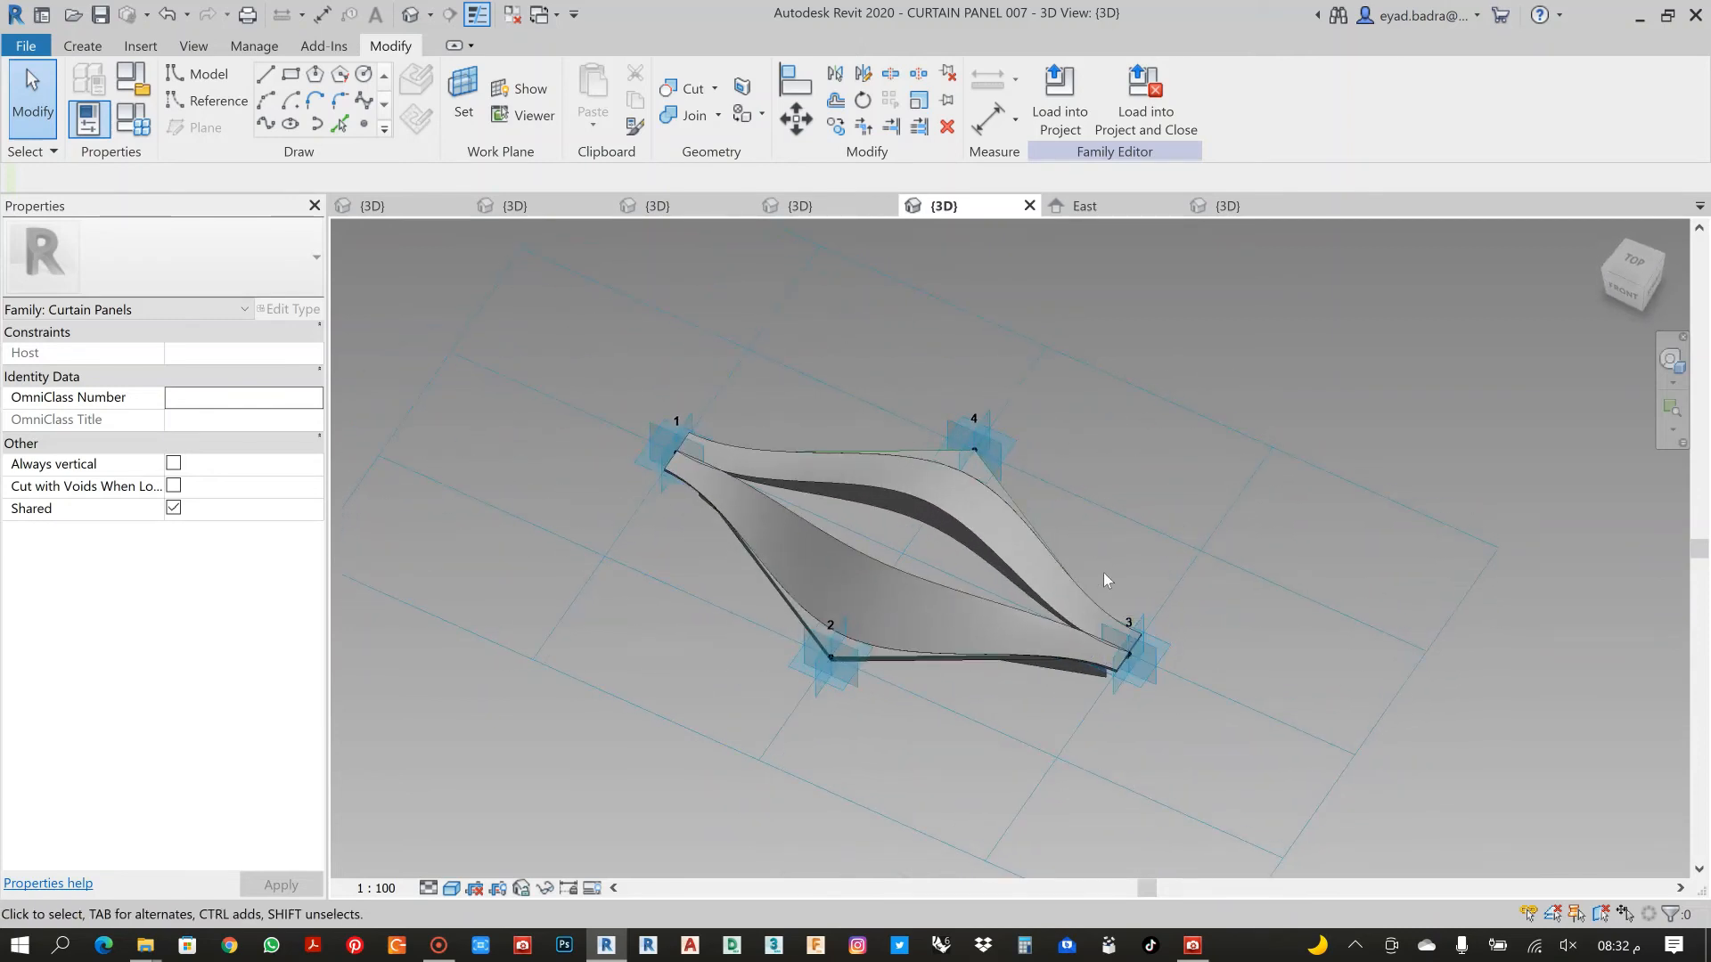
# Search the materials for GLASS and select Glass for the adaptive component's GLASS MATERIAL parameter
pyautogui.click(1014, 503)
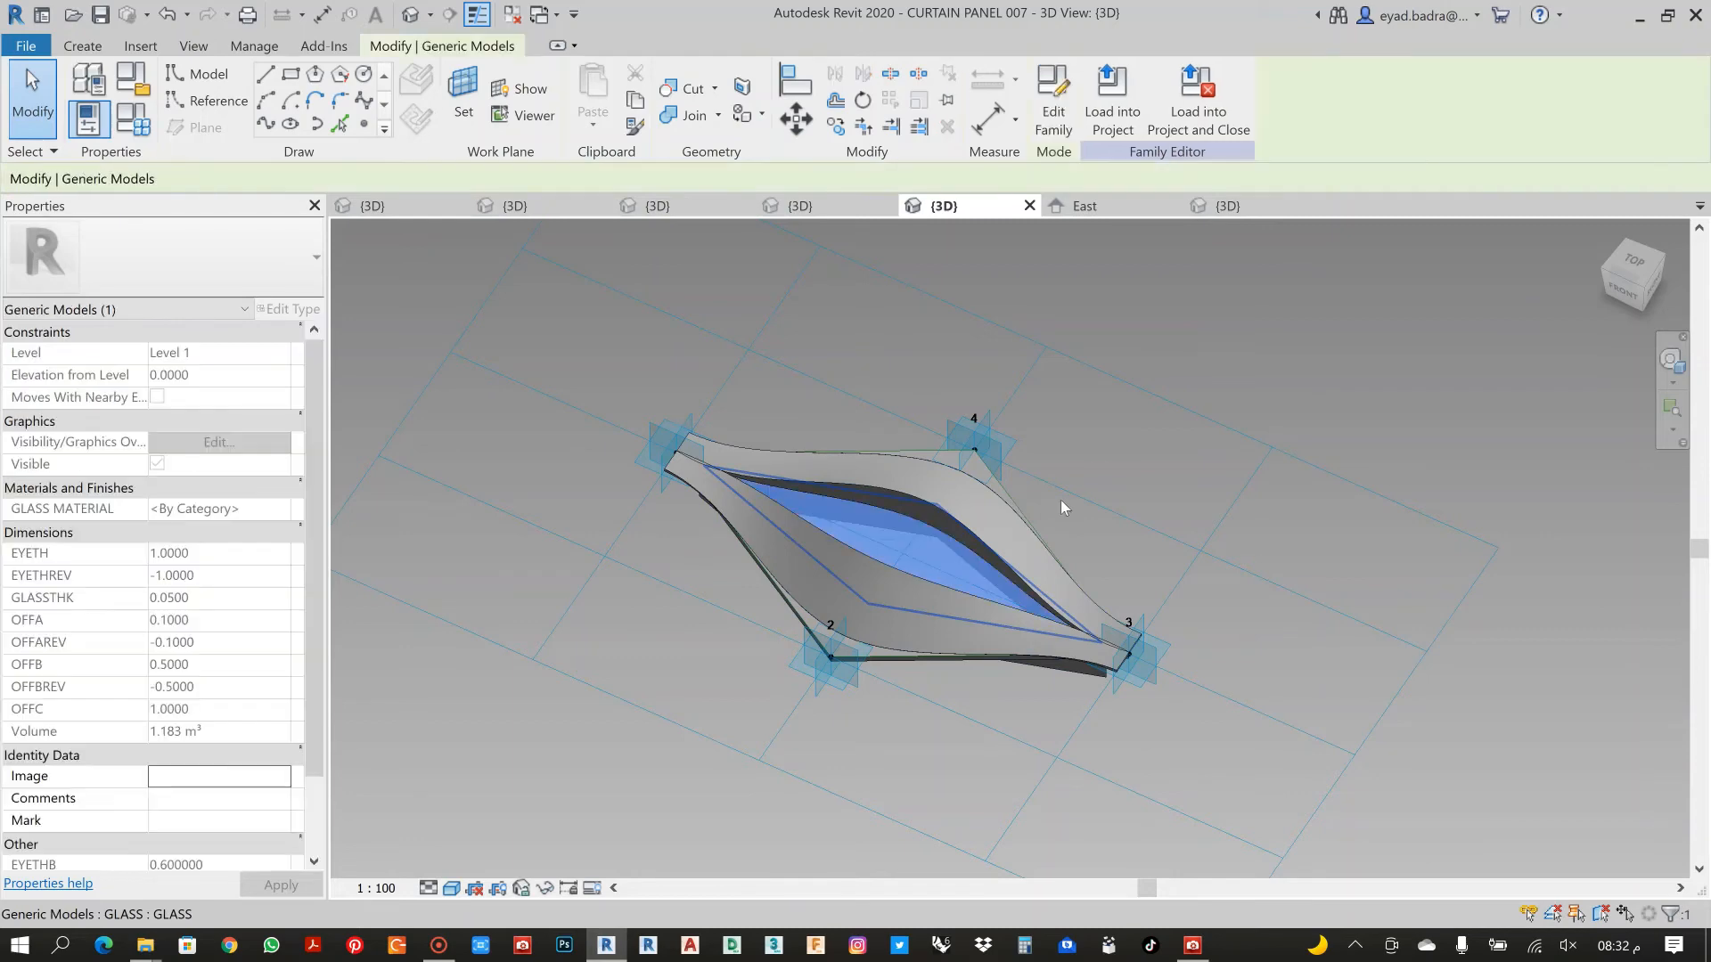
pyautogui.click(916, 665)
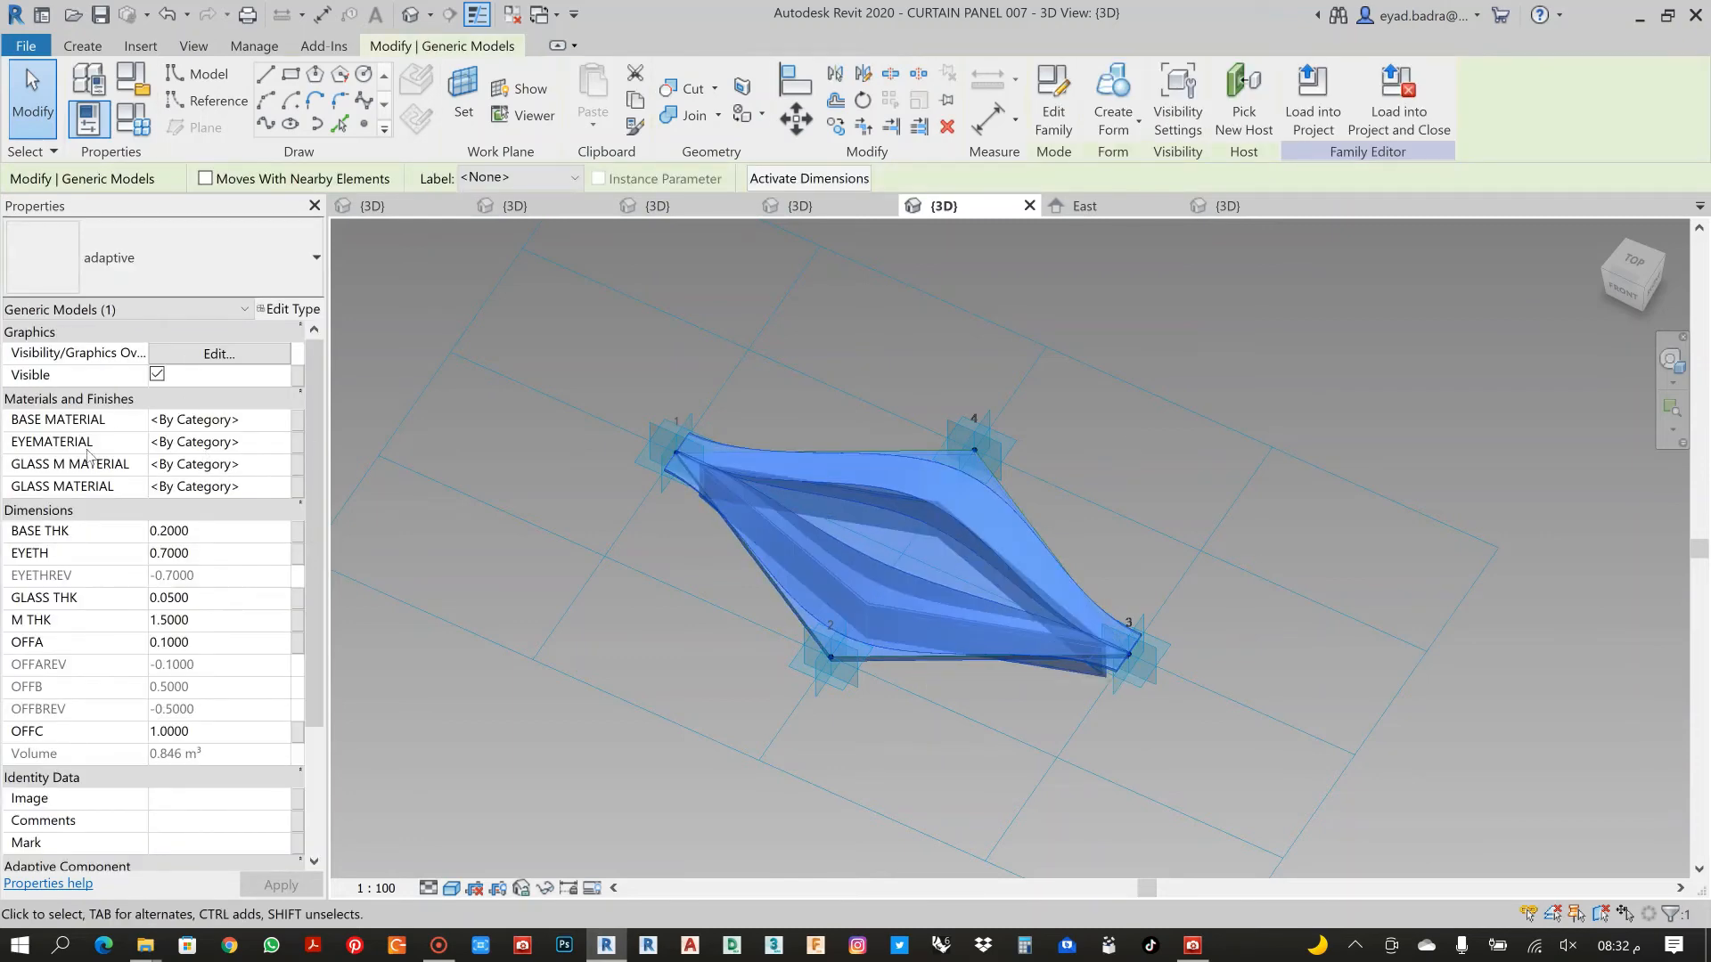
pyautogui.click(297, 486)
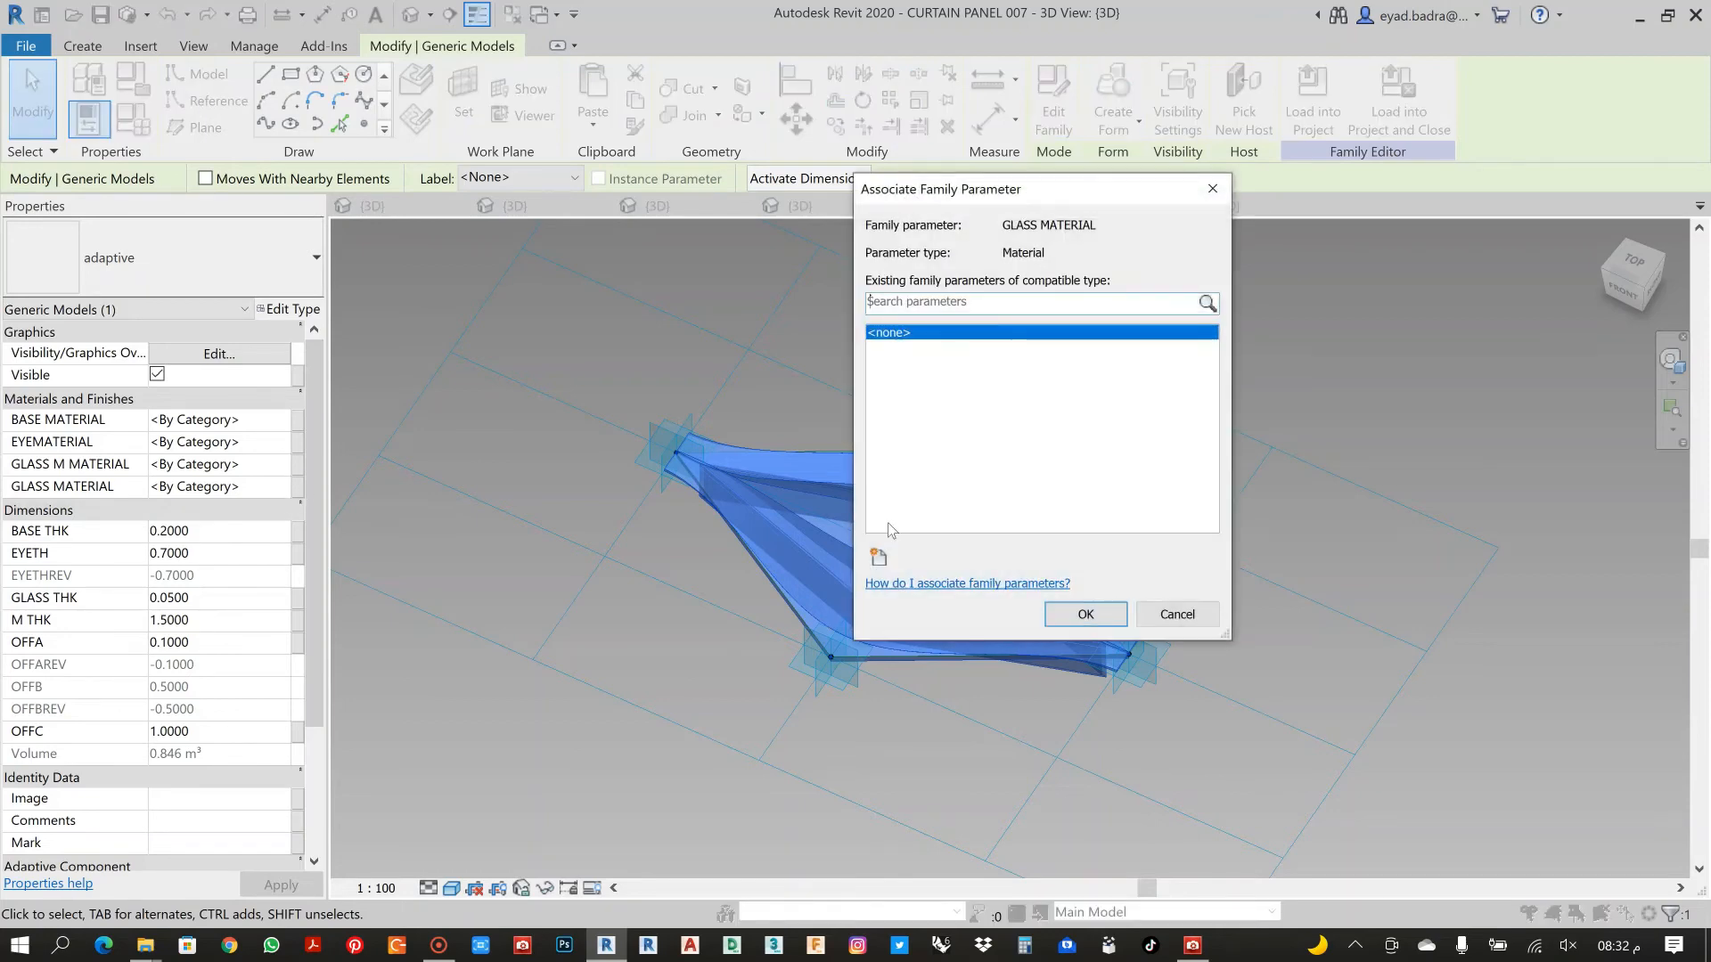
pyautogui.click(1213, 189)
pyautogui.click(281, 490)
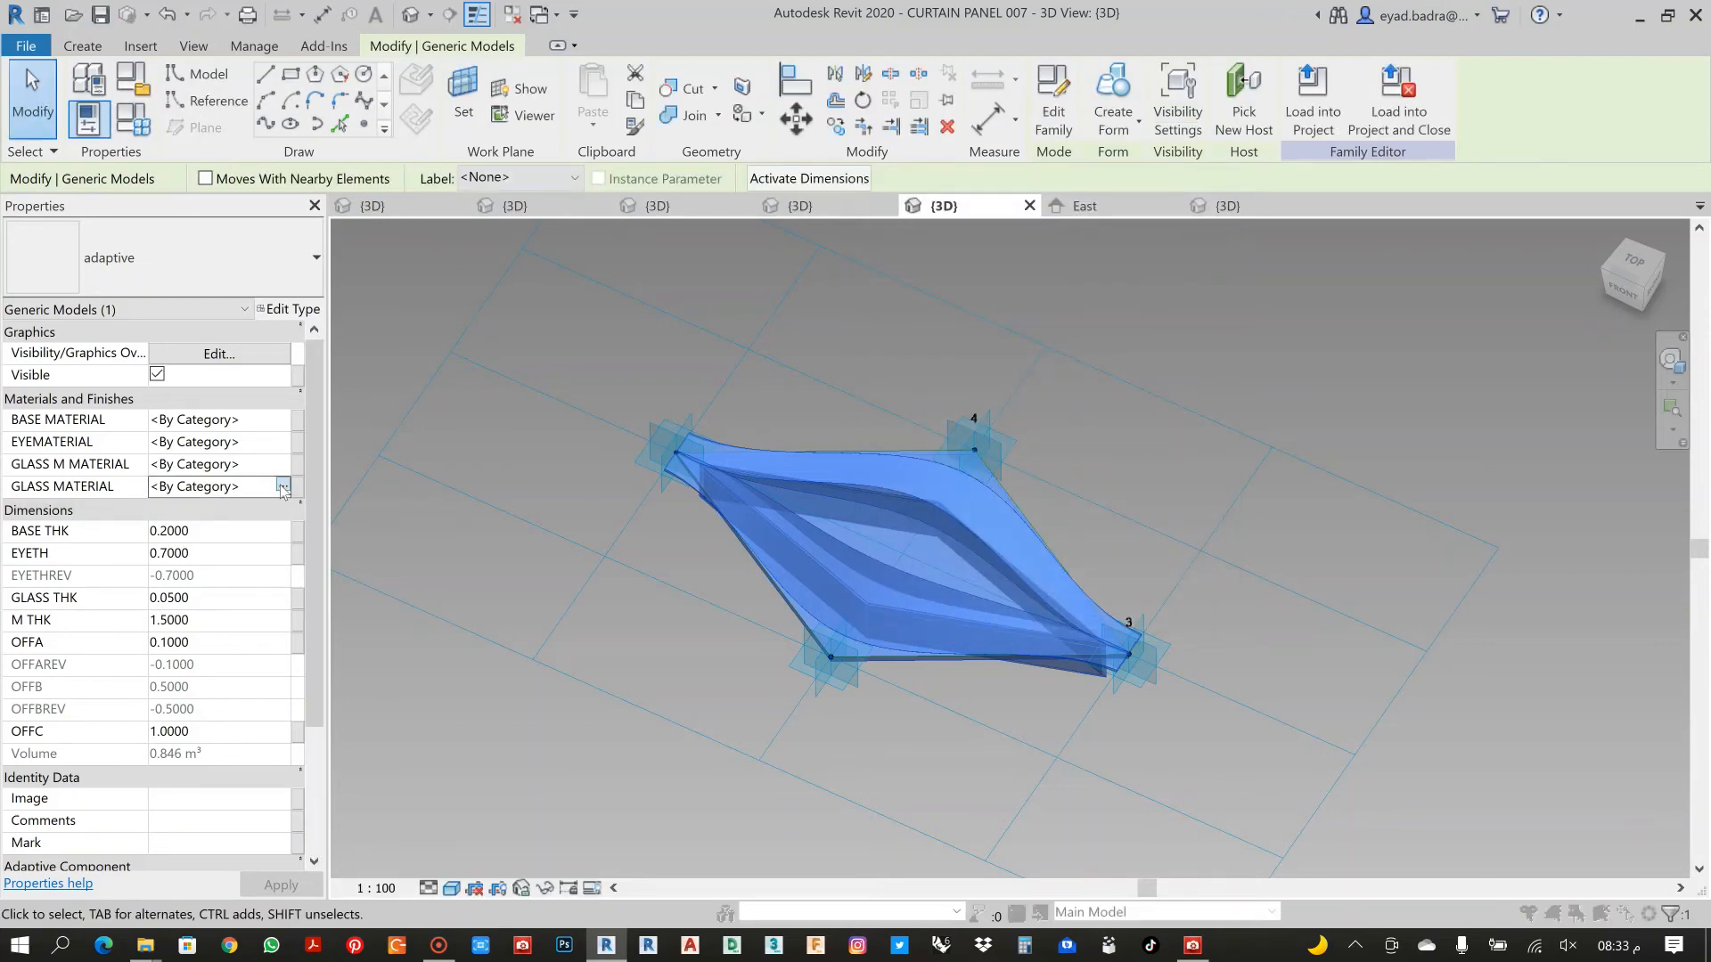
pyautogui.click(283, 488)
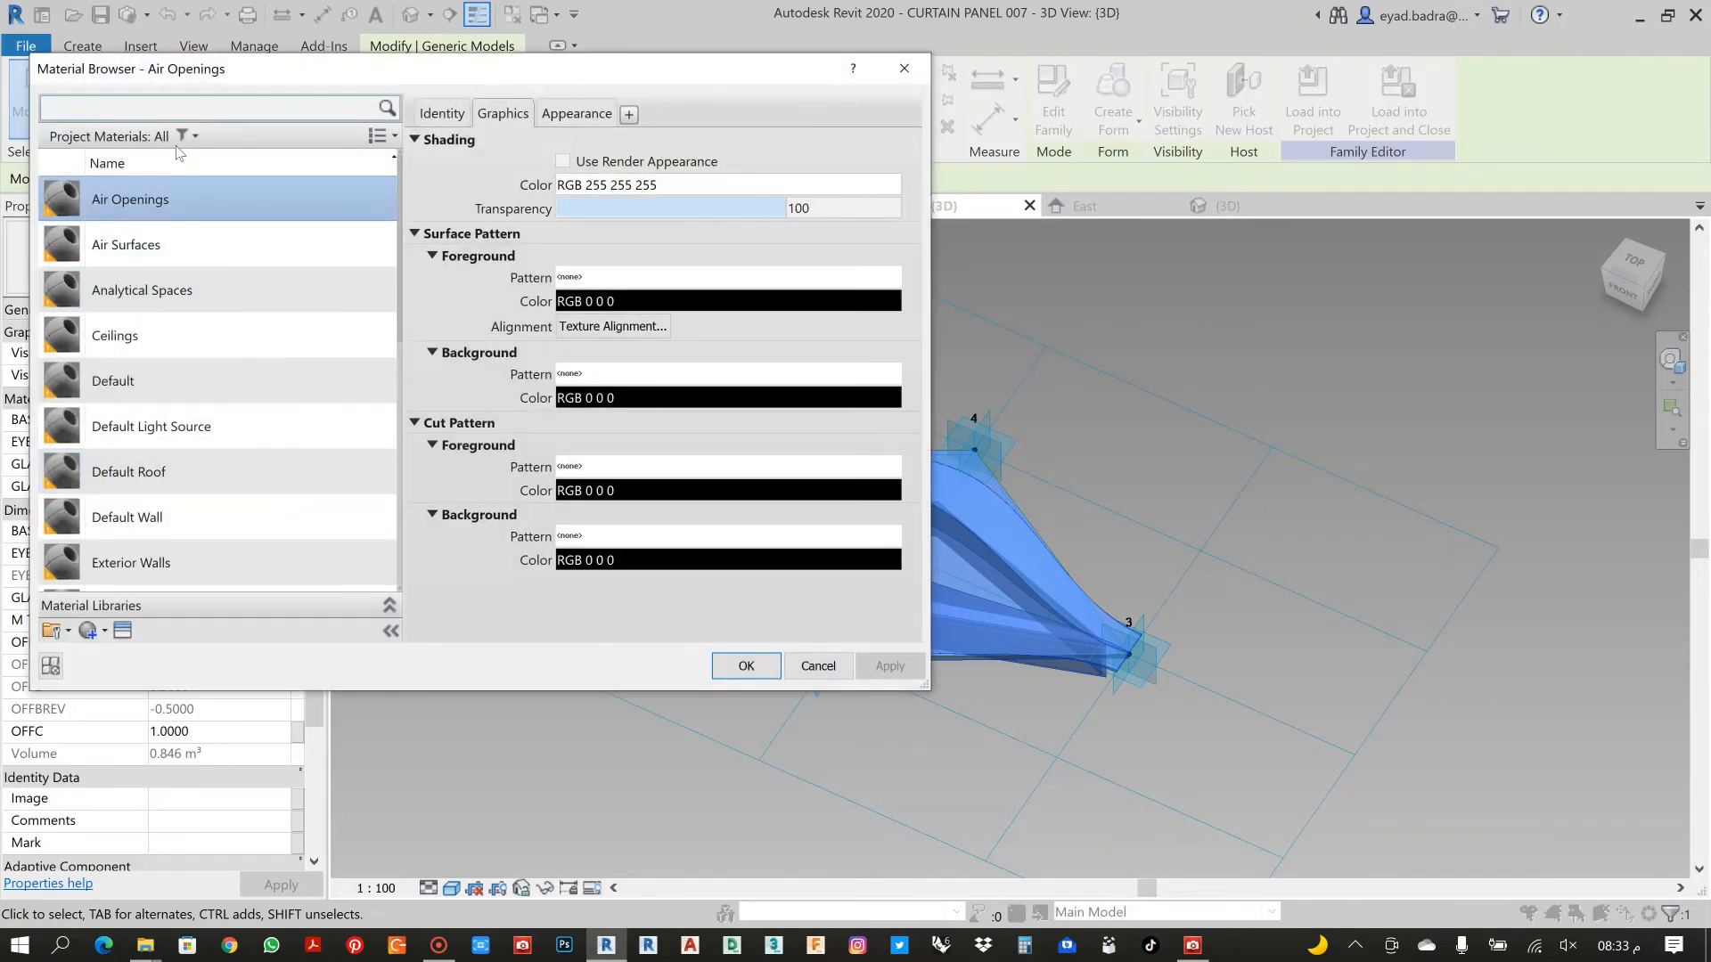
pyautogui.write('GLASS')
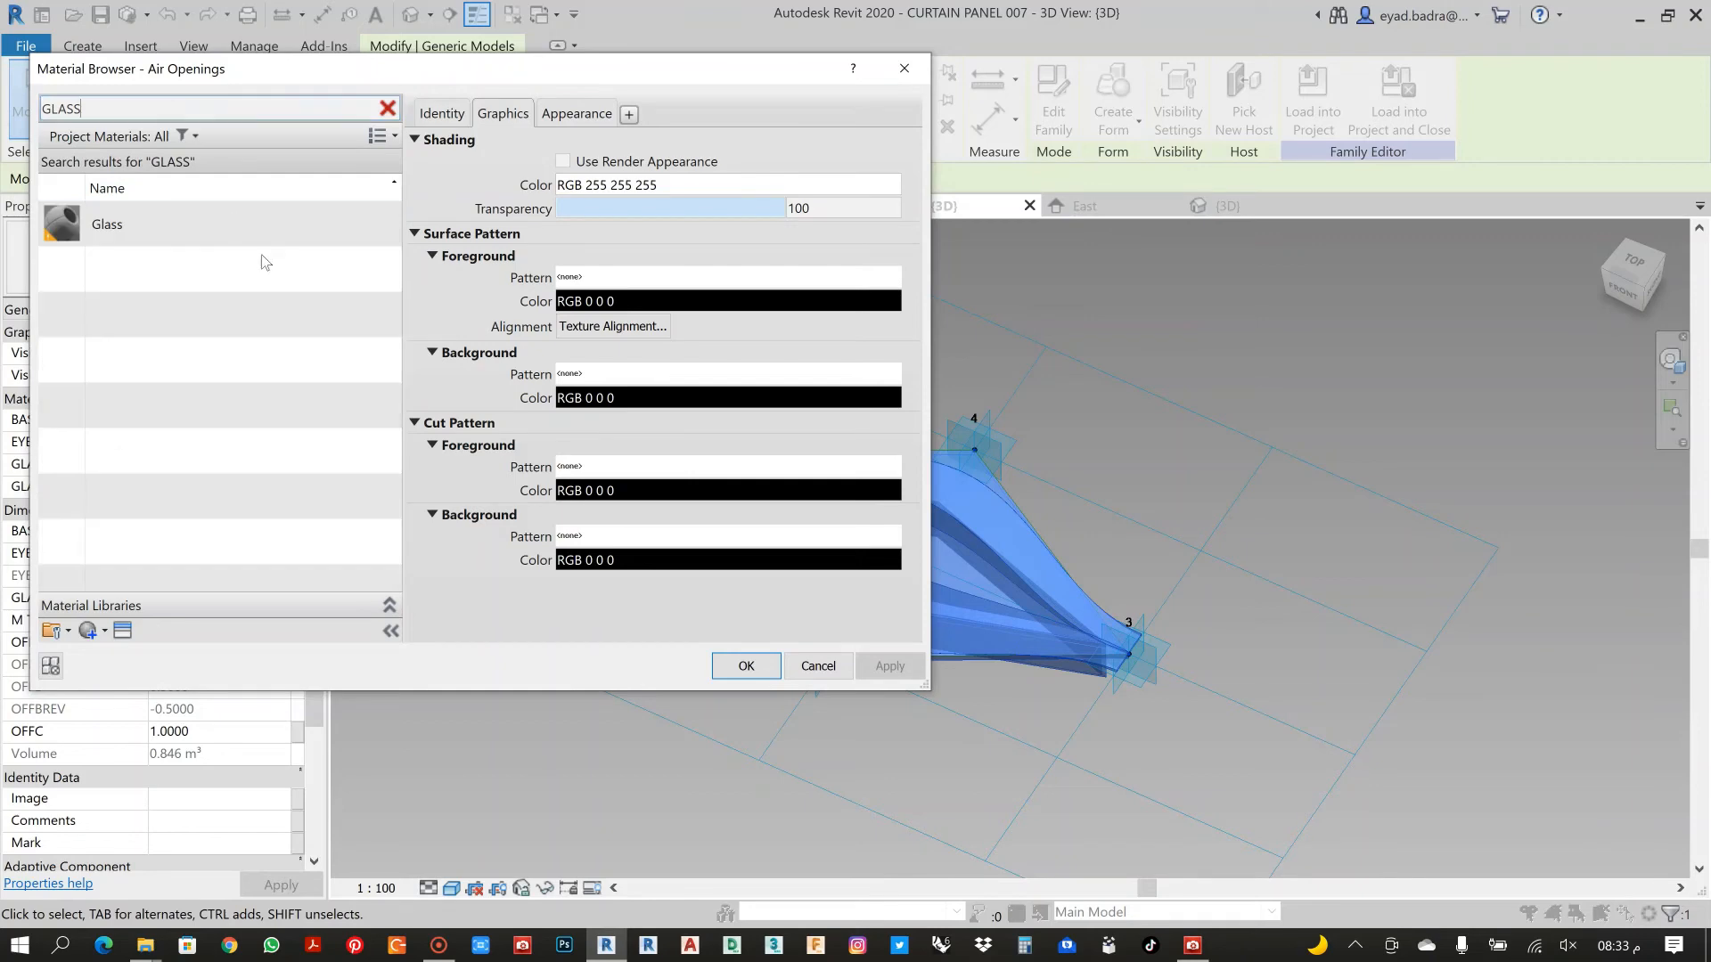
pyautogui.click(193, 227)
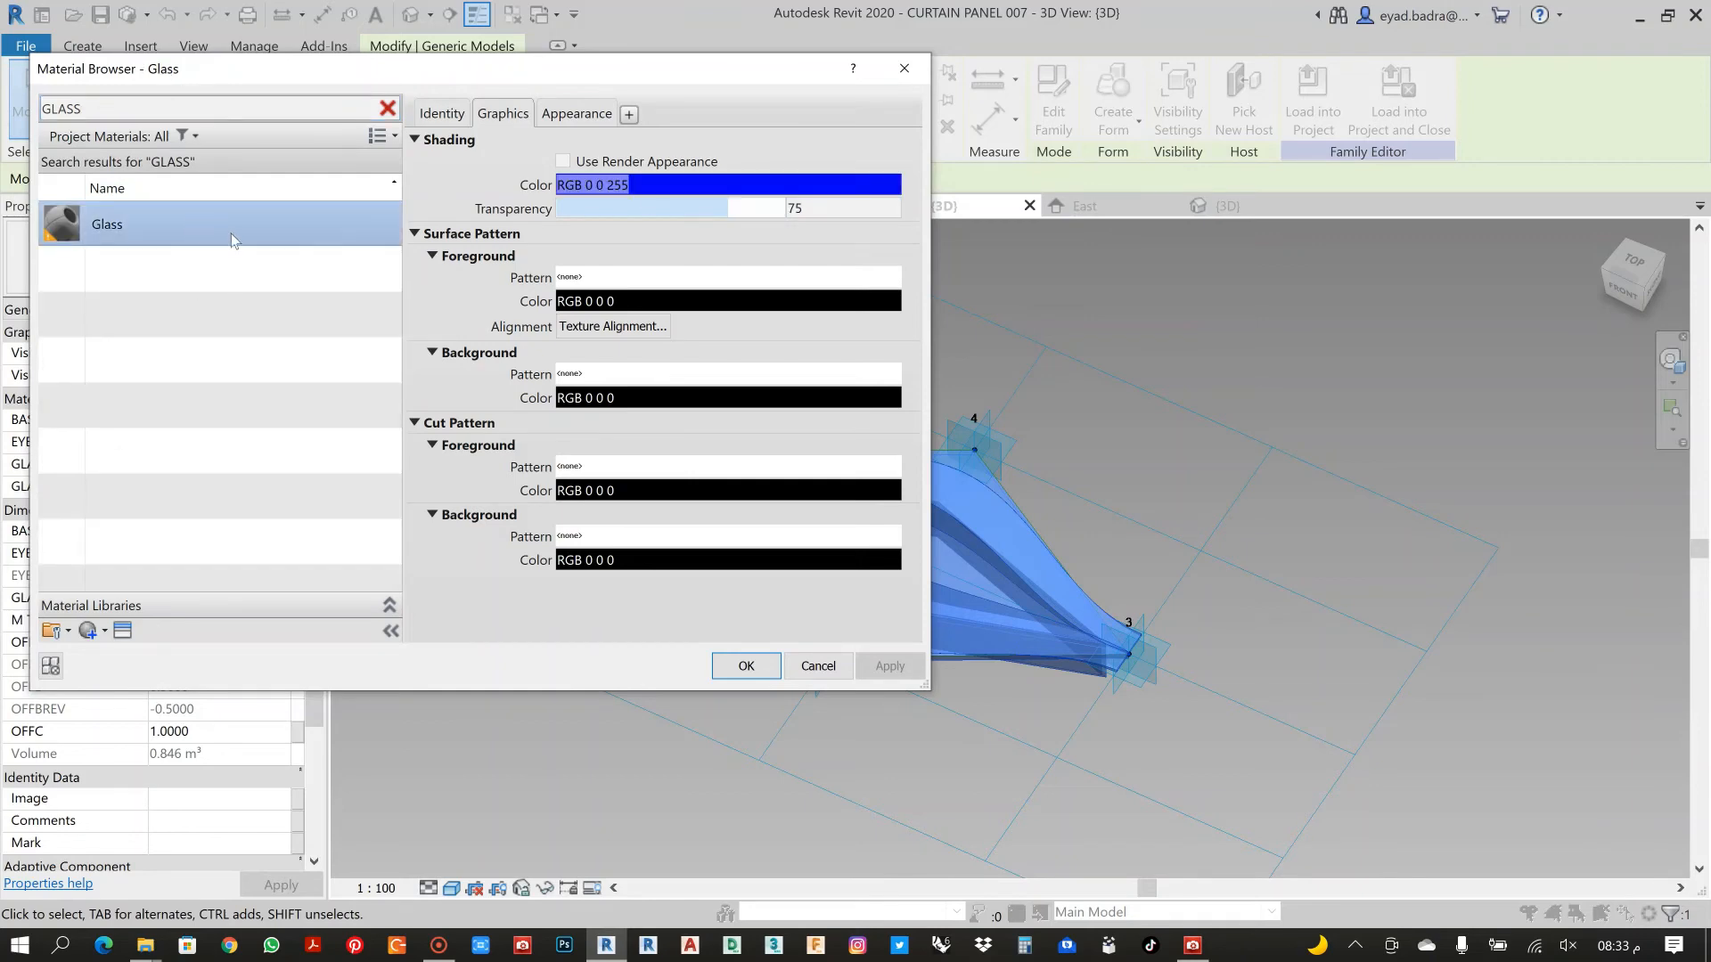
# Check the Glass material's appearance settings and enable Use Render Appearance for its shading
pyautogui.click(577, 113)
pyautogui.click(501, 114)
pyautogui.click(563, 162)
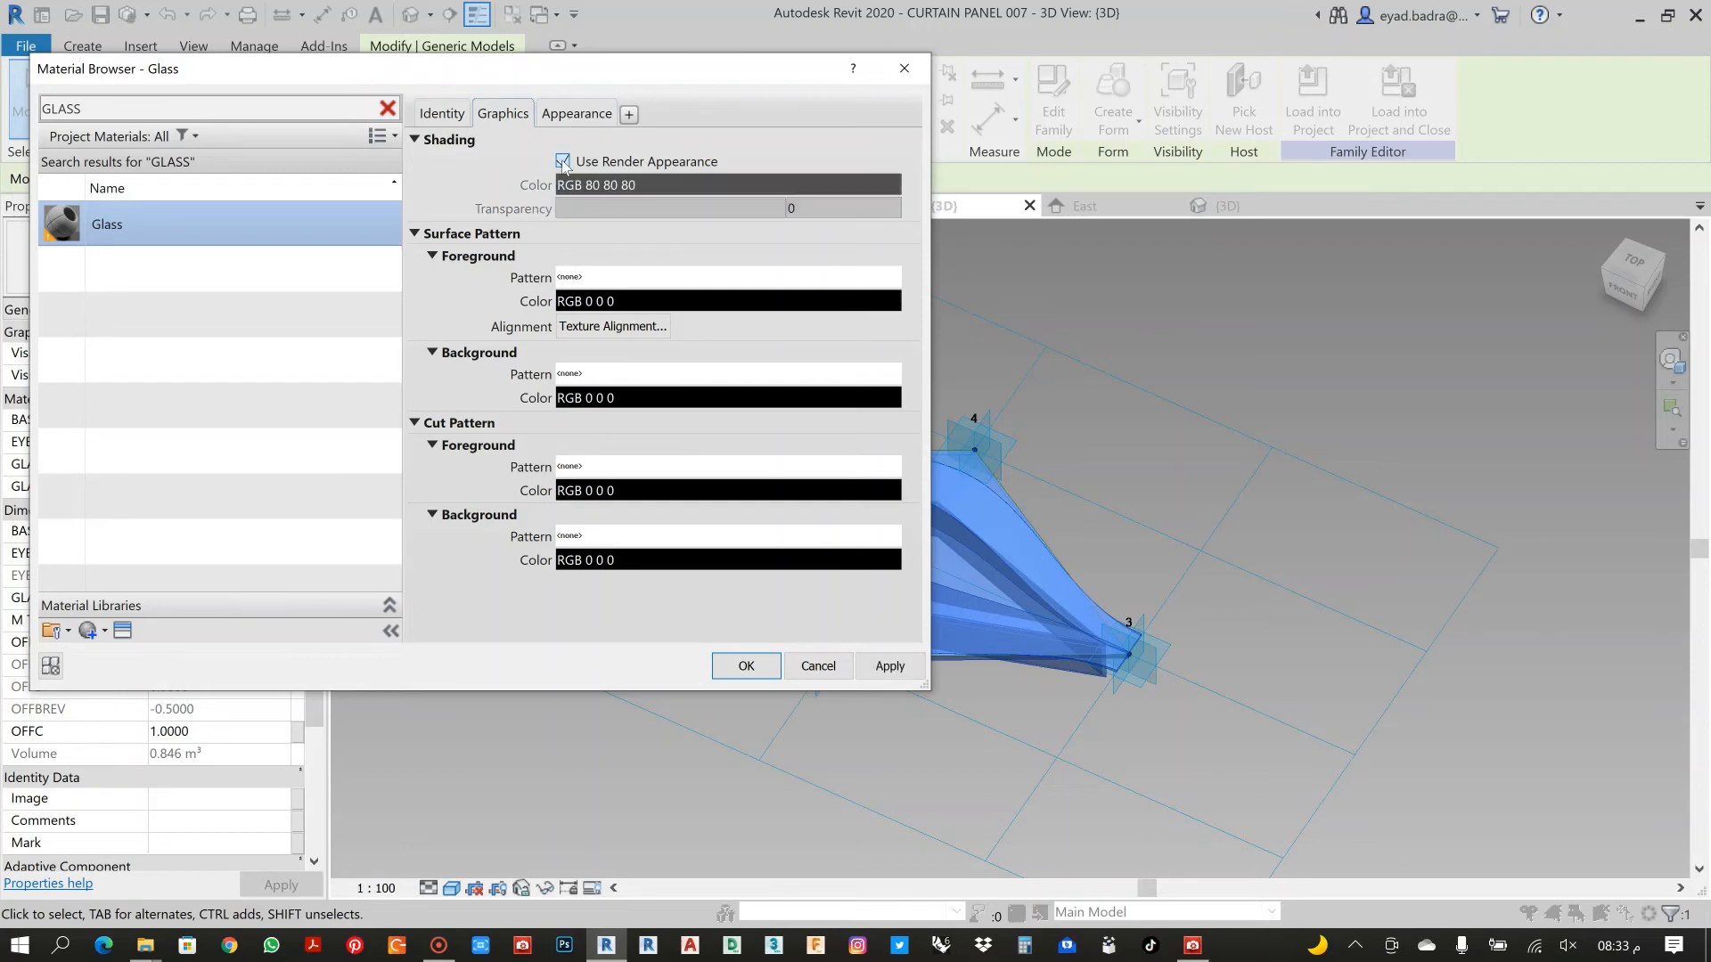
# Set the Glass material's generic appearance color to RGB 128 128 255
pyautogui.click(577, 113)
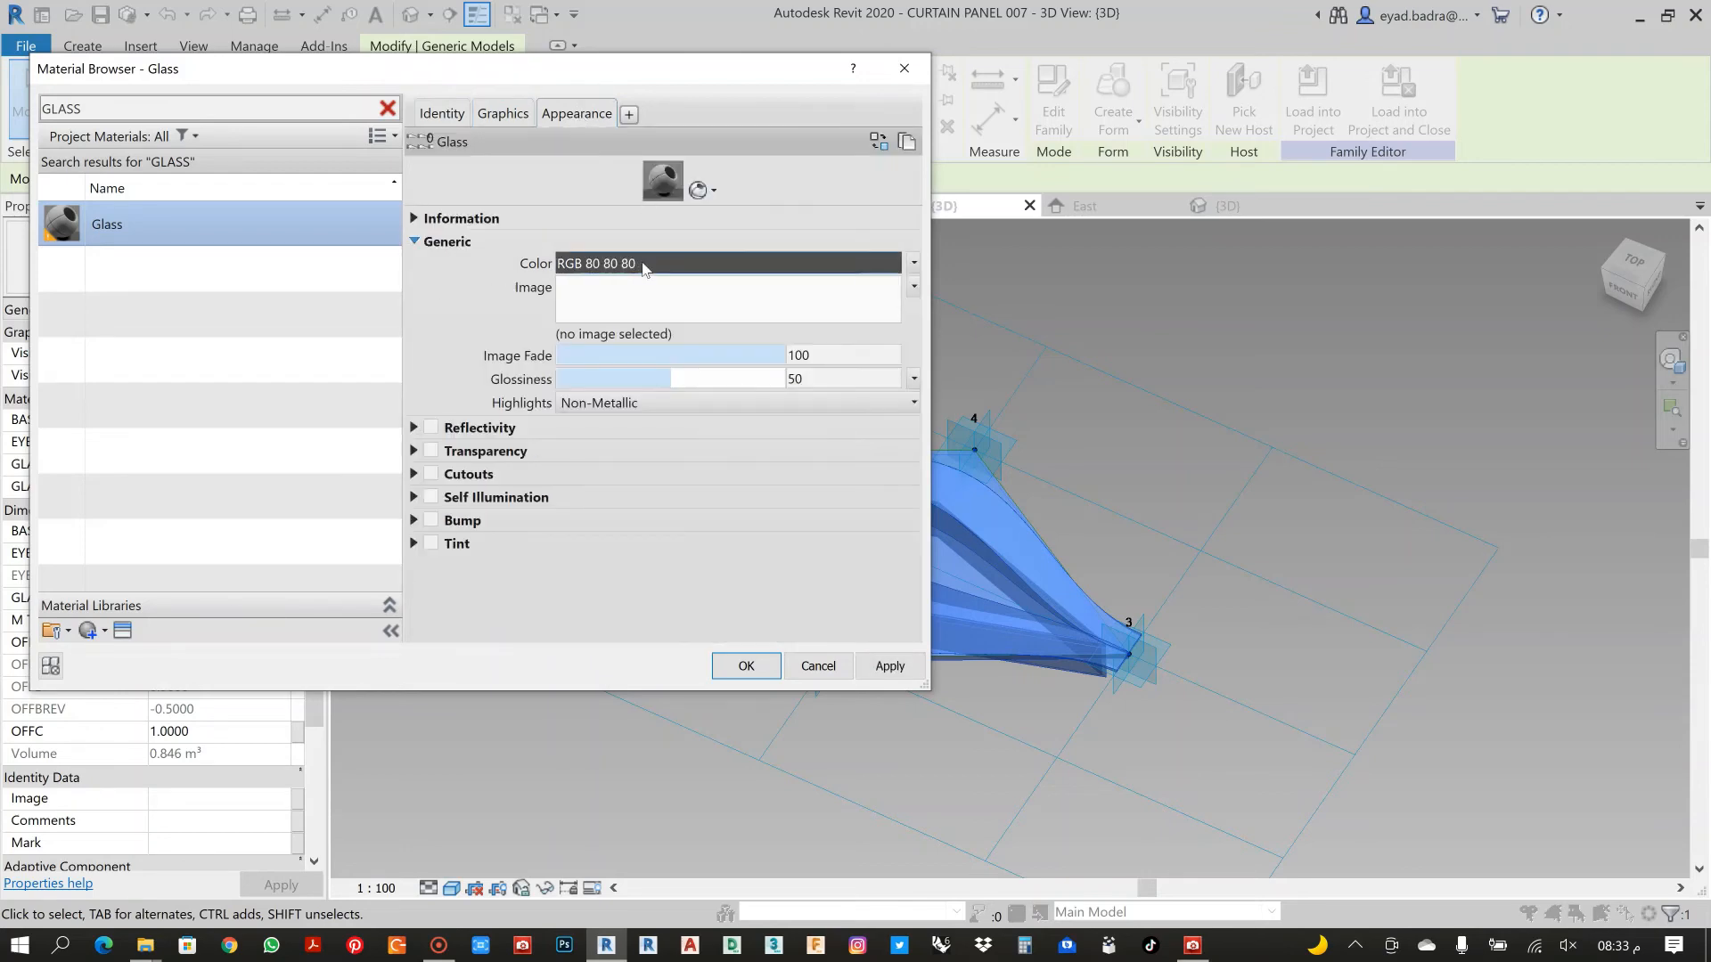
pyautogui.click(644, 267)
pyautogui.click(394, 269)
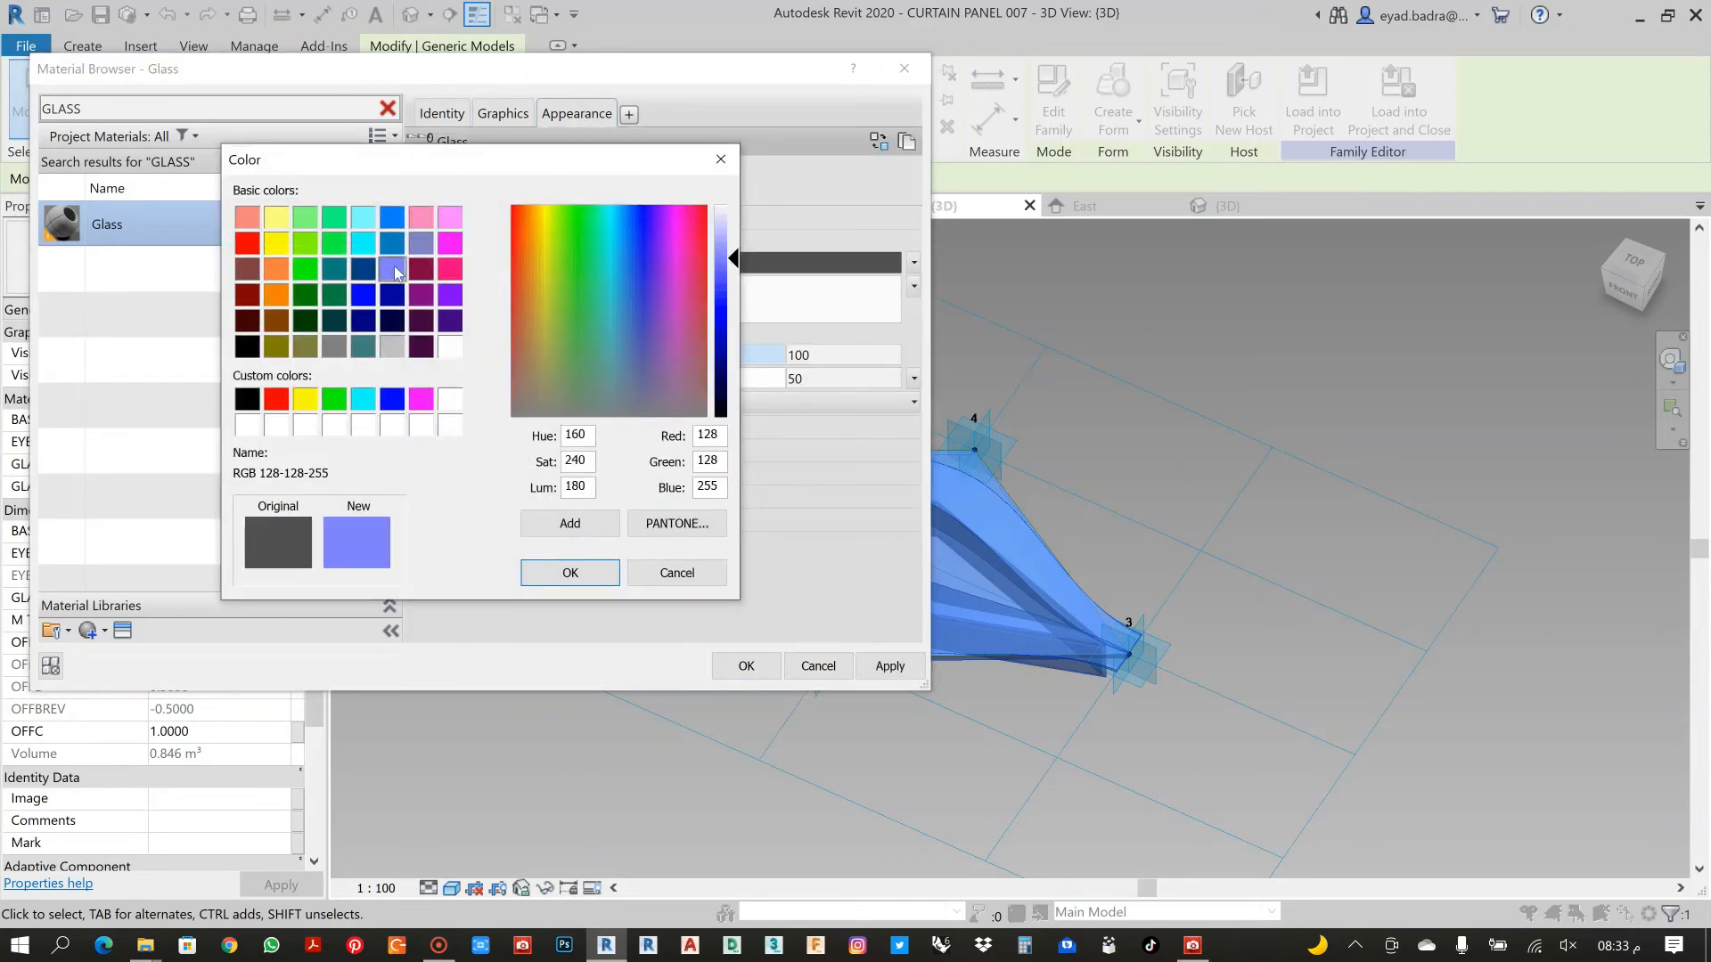
pyautogui.click(571, 574)
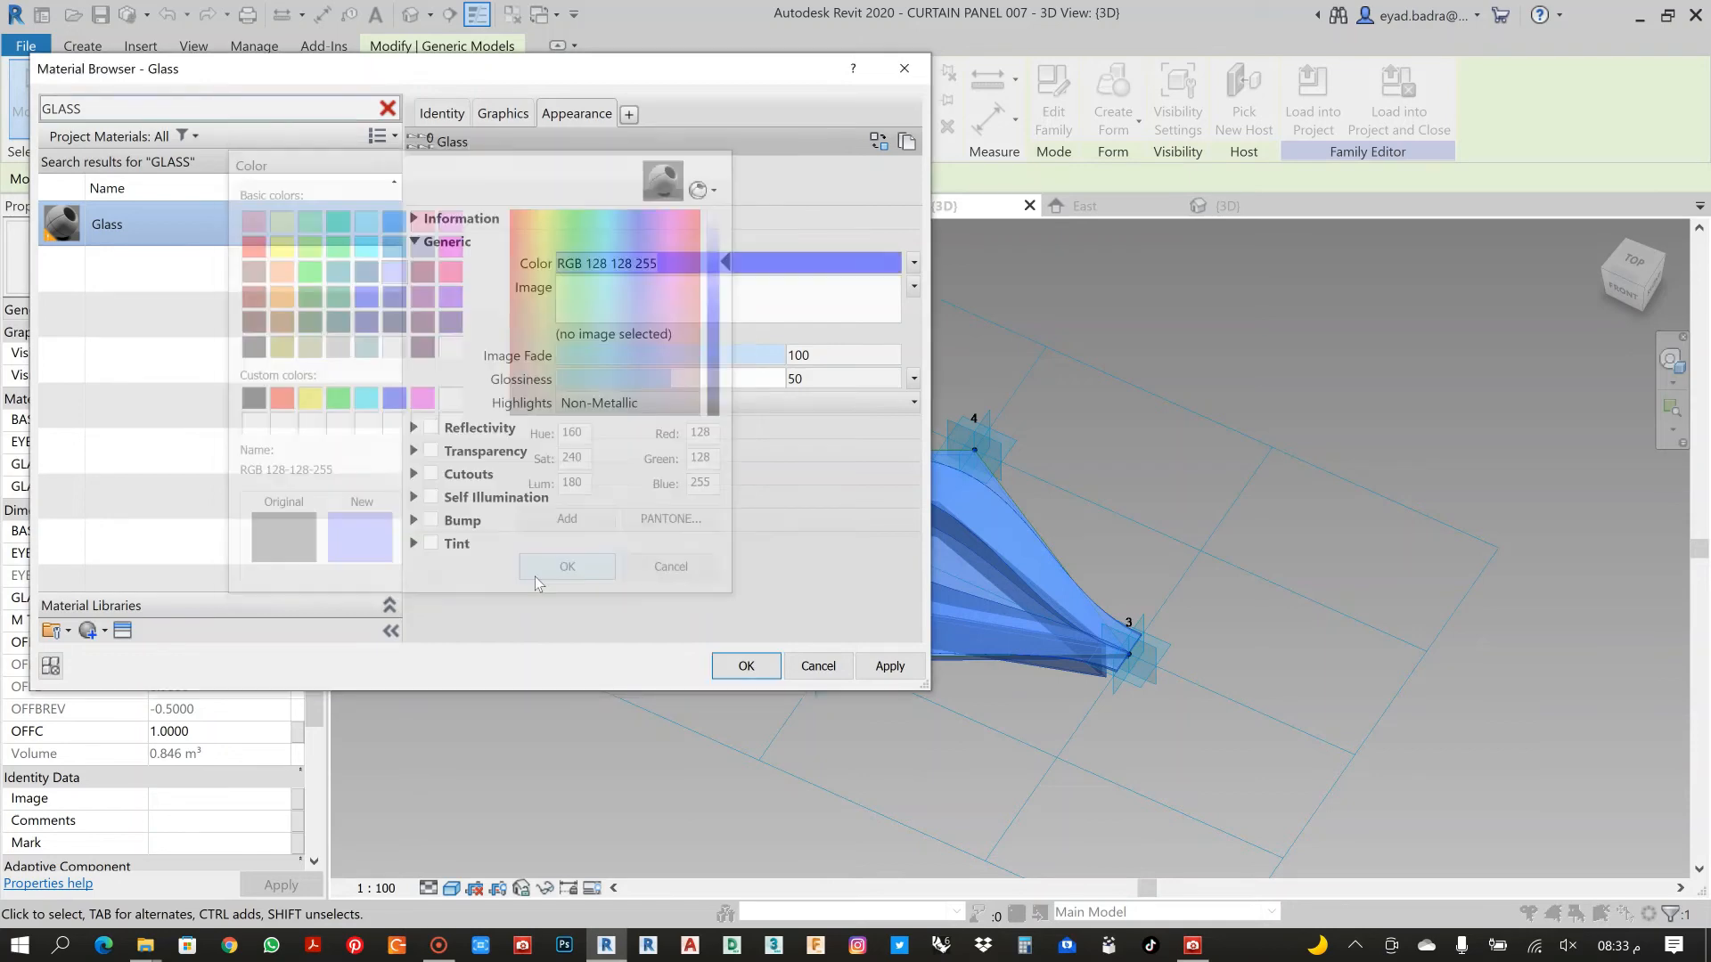
# Enable transparency of 54 for the Glass appearance, set its color to RGB 27 150 190, and apply the material
pyautogui.click(430, 451)
pyautogui.moveTo(615, 474); pyautogui.dragTo(672, 473)
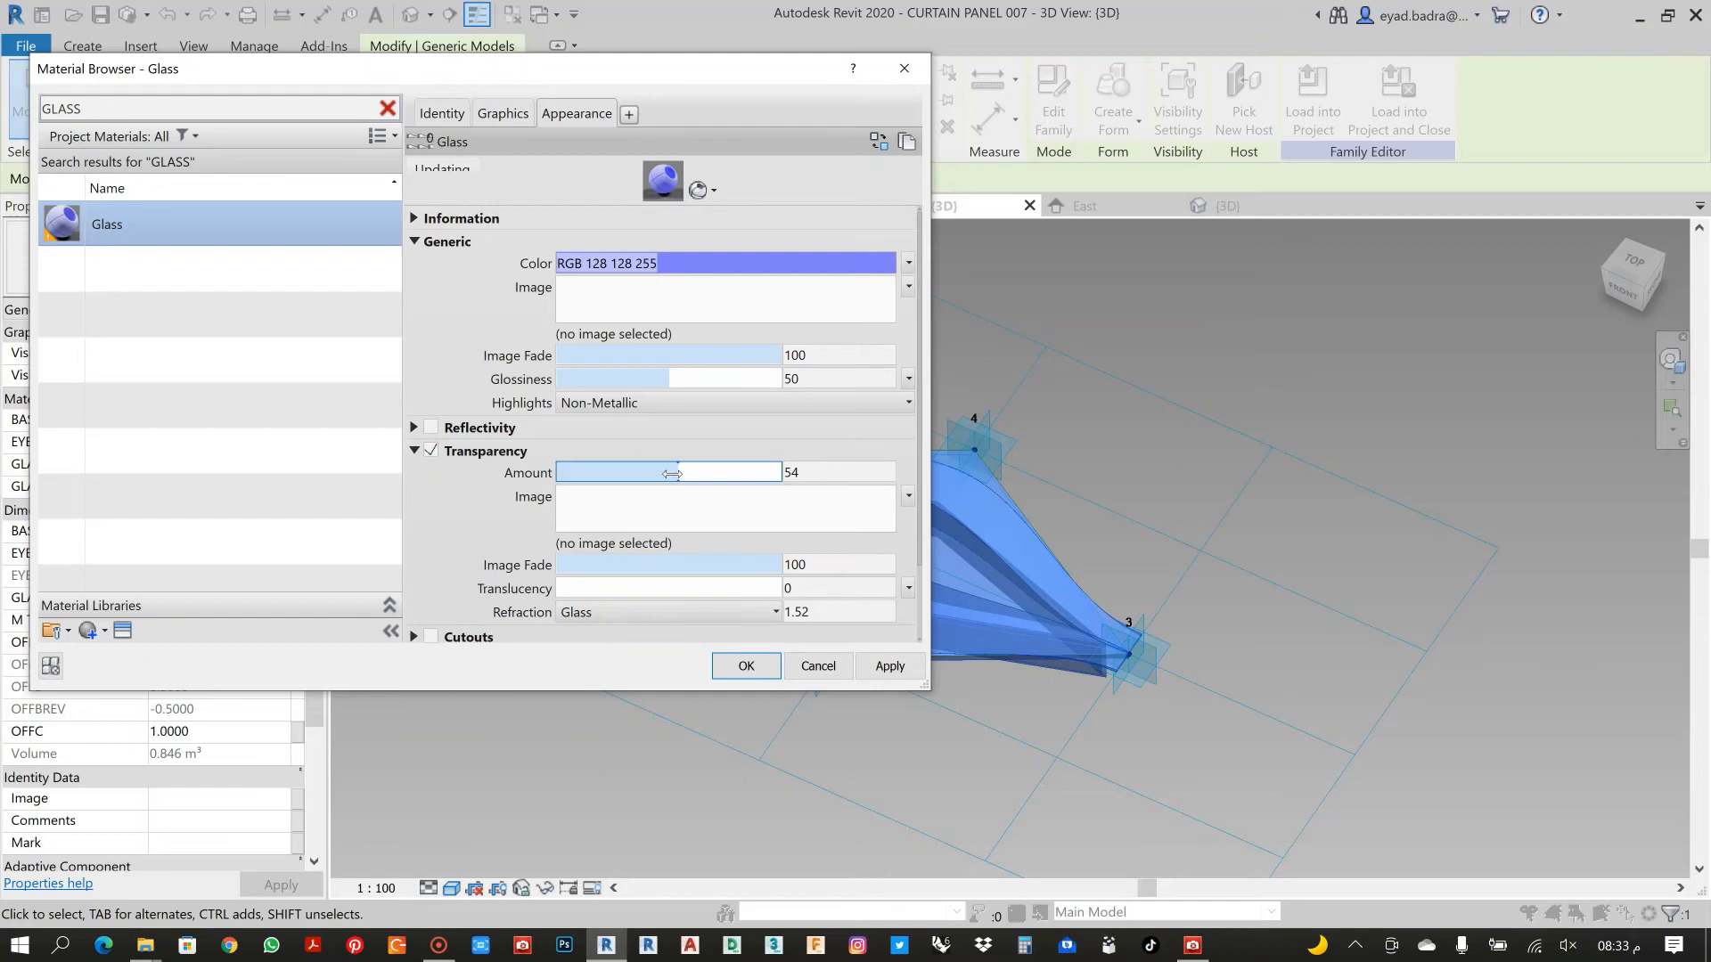
pyautogui.click(693, 261)
pyautogui.moveTo(624, 274); pyautogui.dragTo(619, 258)
pyautogui.moveTo(723, 302); pyautogui.dragTo(728, 327)
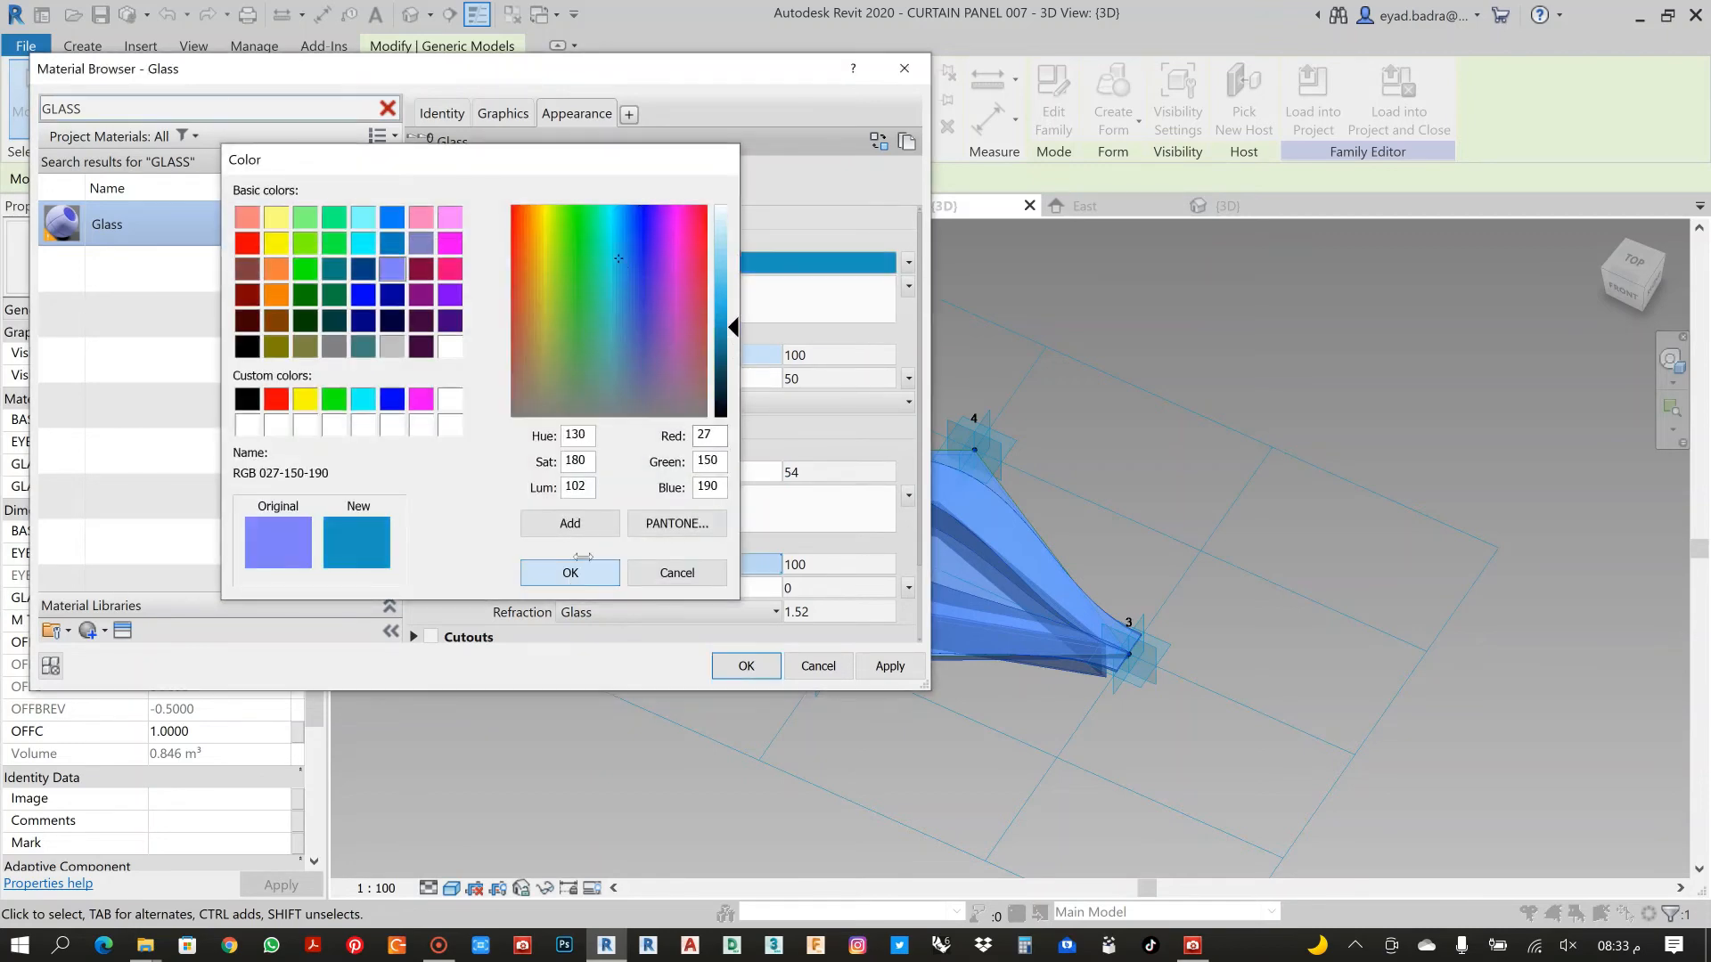
pyautogui.click(574, 572)
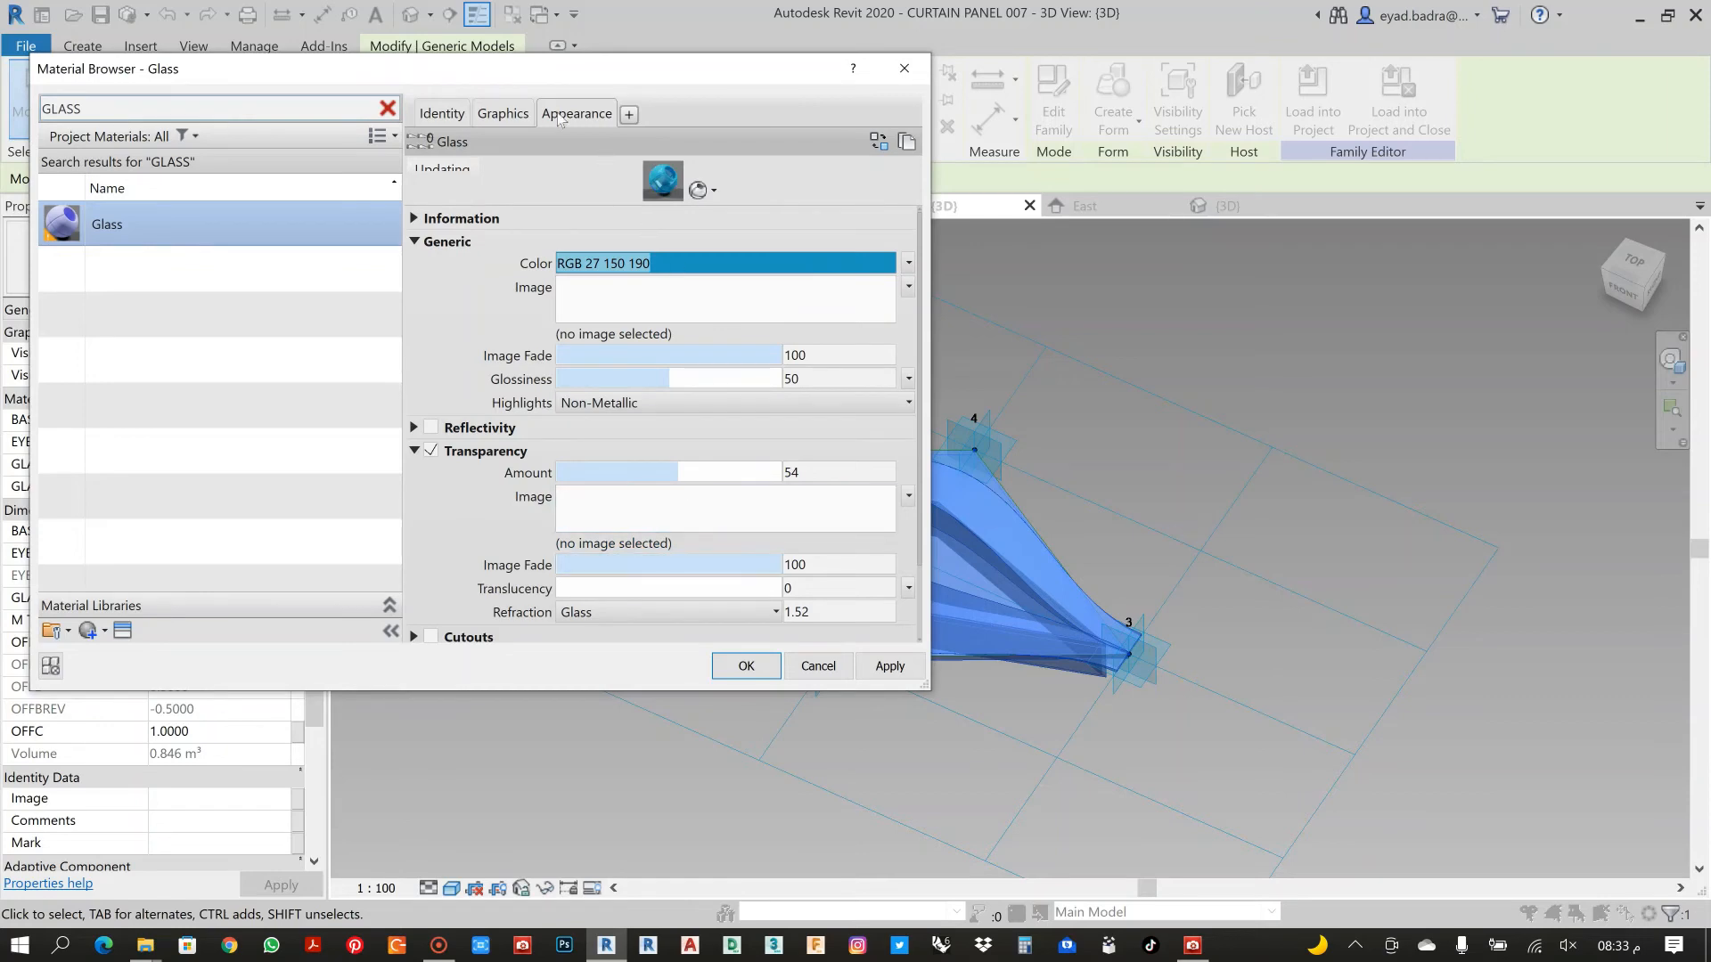
pyautogui.click(890, 666)
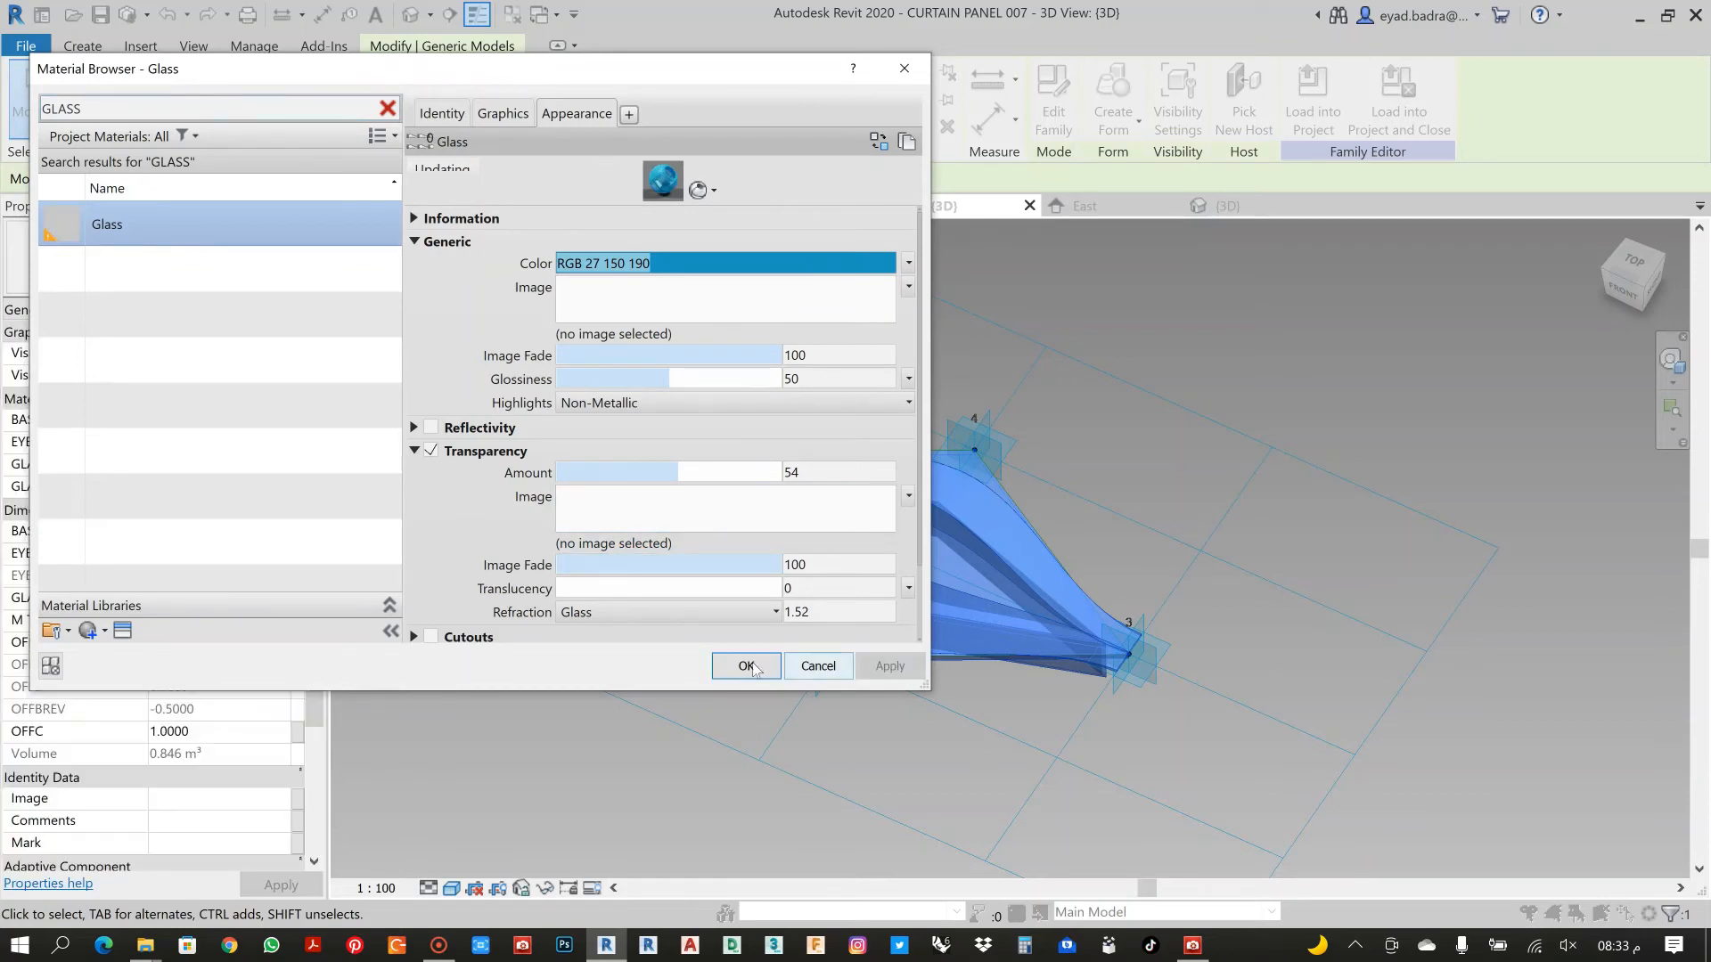
pyautogui.click(746, 667)
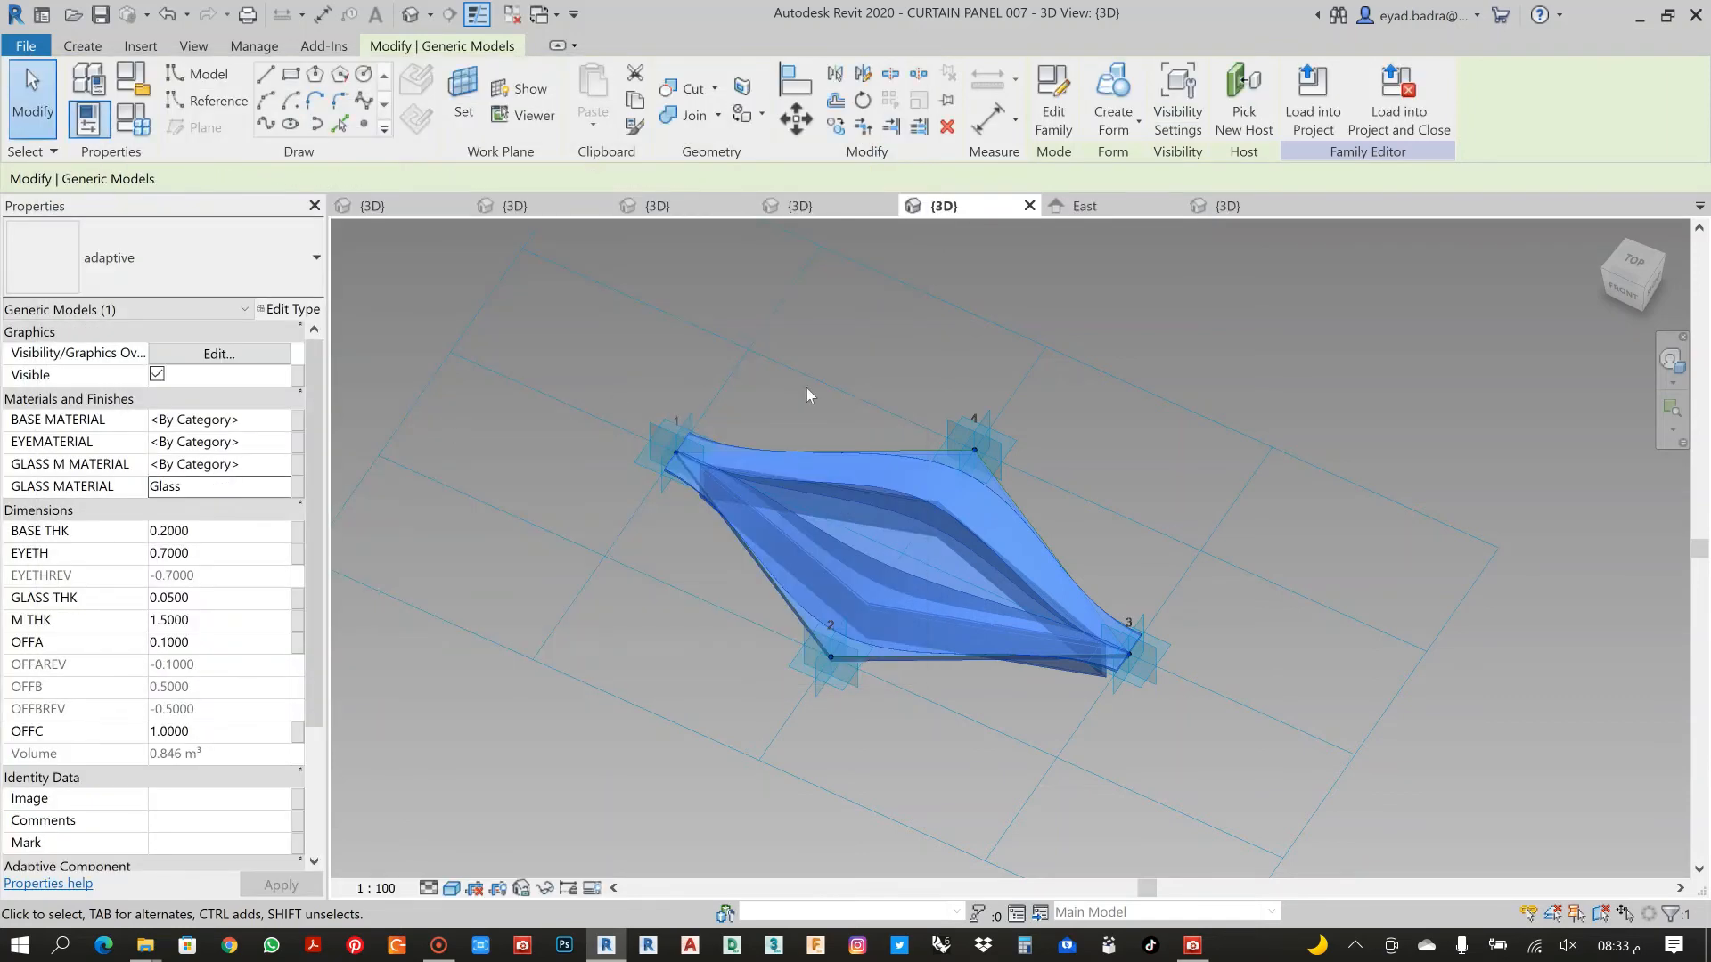
# Display the panel in the Realistic visual style and view its glass from a closer angle
pyautogui.click(775, 397)
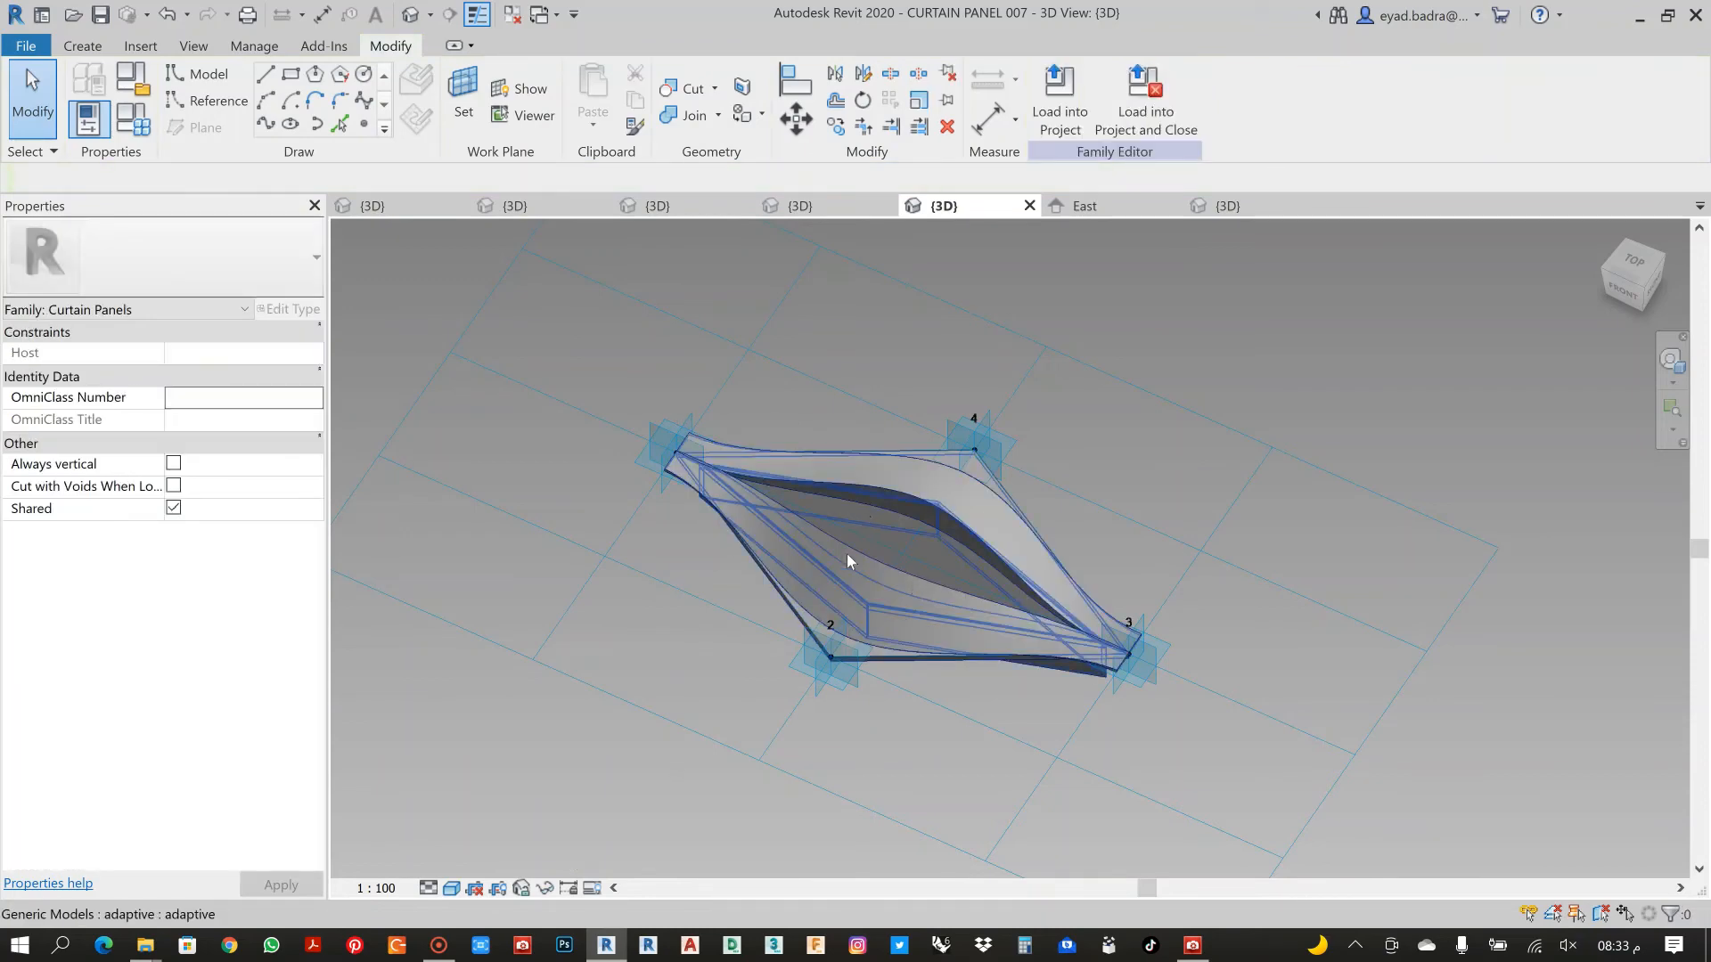
pyautogui.click(453, 888)
pyautogui.click(517, 847)
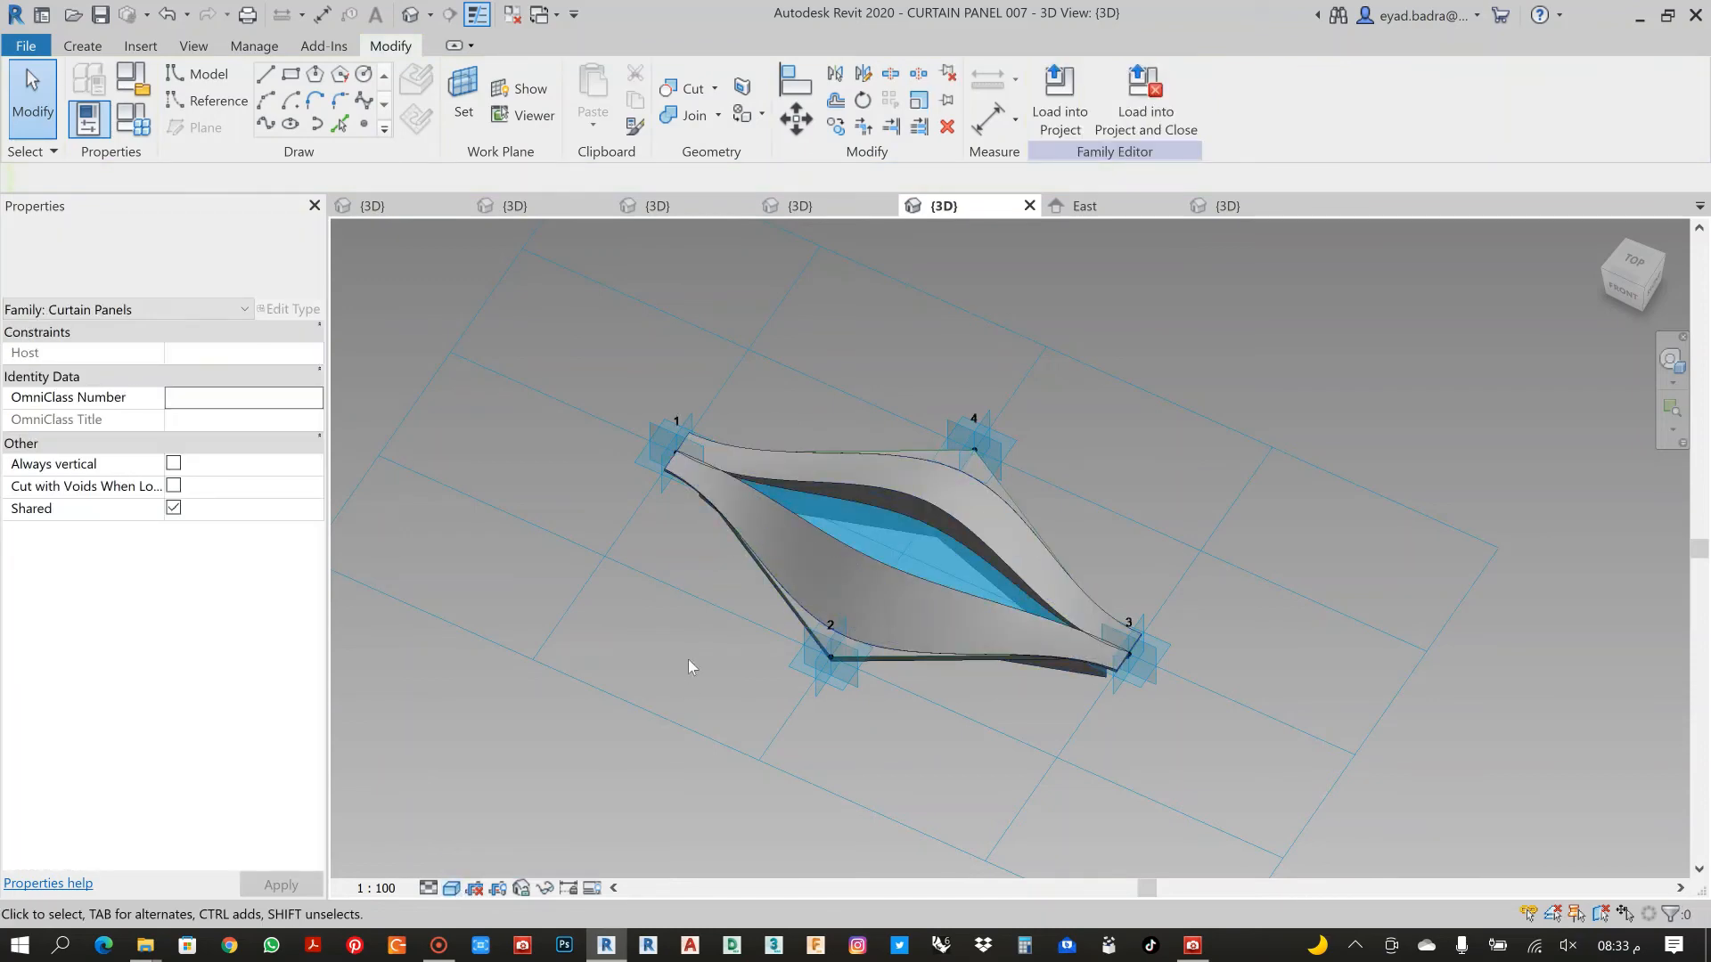
pyautogui.keyDown('shift'); pyautogui.moveTo(691, 671); pyautogui.dragTo(854, 592, button='middle'); pyautogui.keyUp('shift')
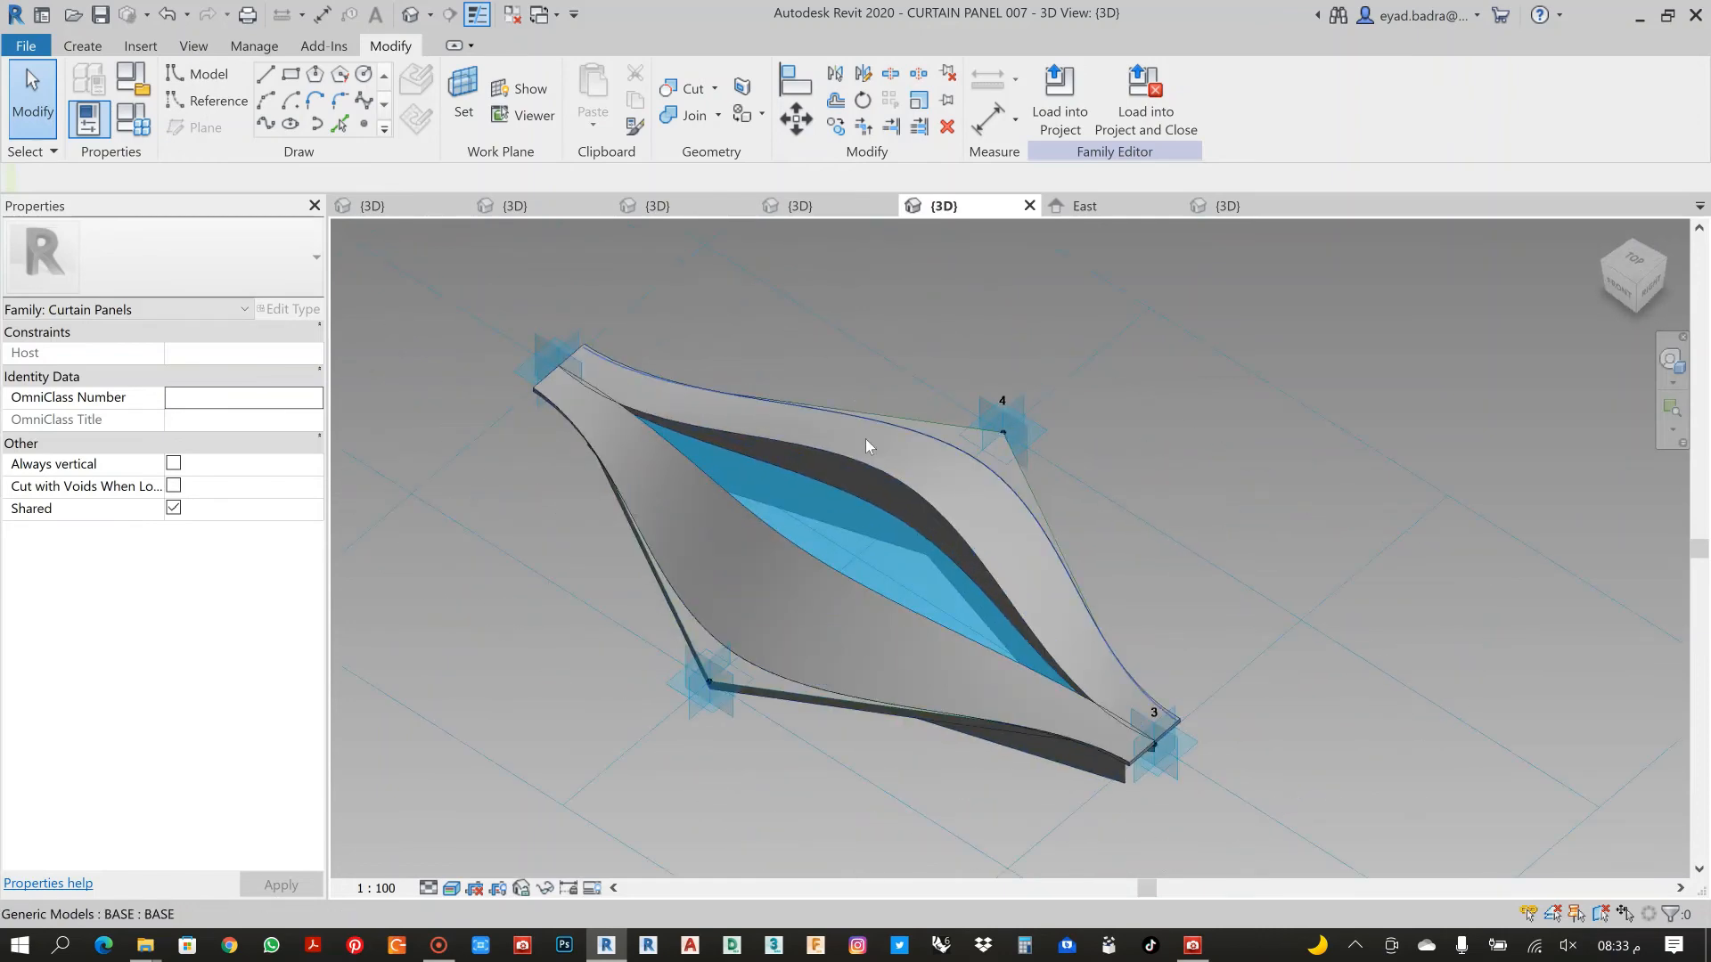
# Select the adaptive component and open the material selection for its EYEMATERIAL parameter
pyautogui.click(807, 404)
pyautogui.press('Tab')
pyautogui.click(913, 417)
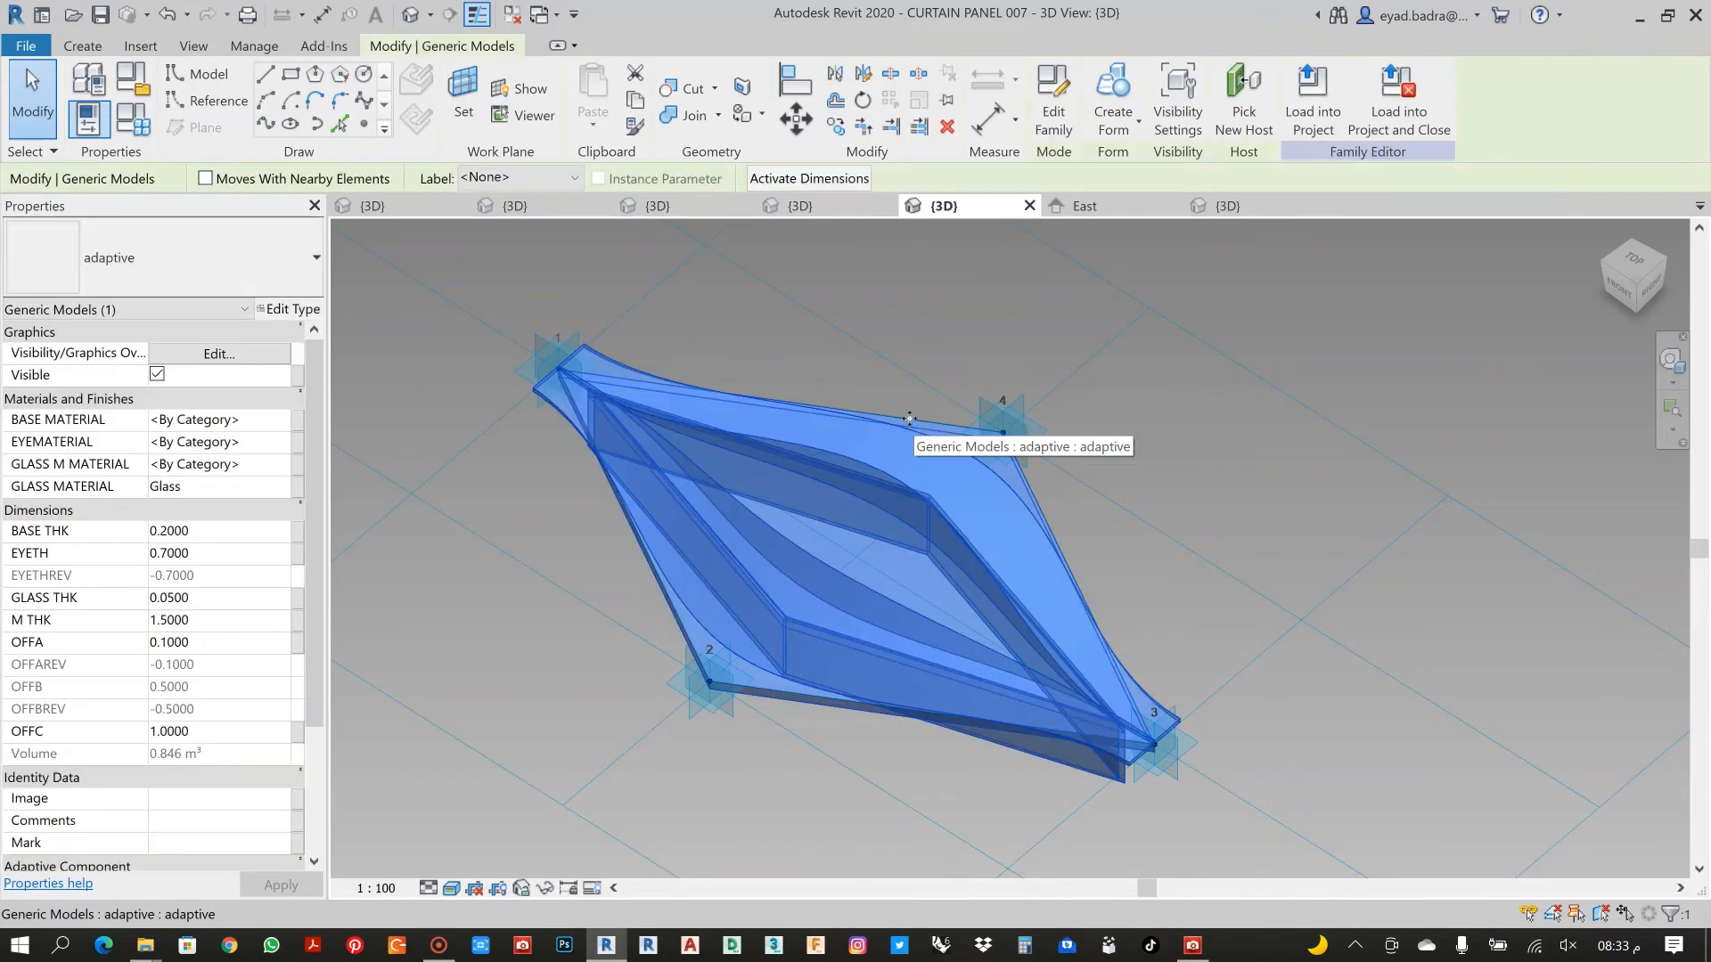
pyautogui.moveTo(132, 427); pyautogui.dragTo(12, 466)
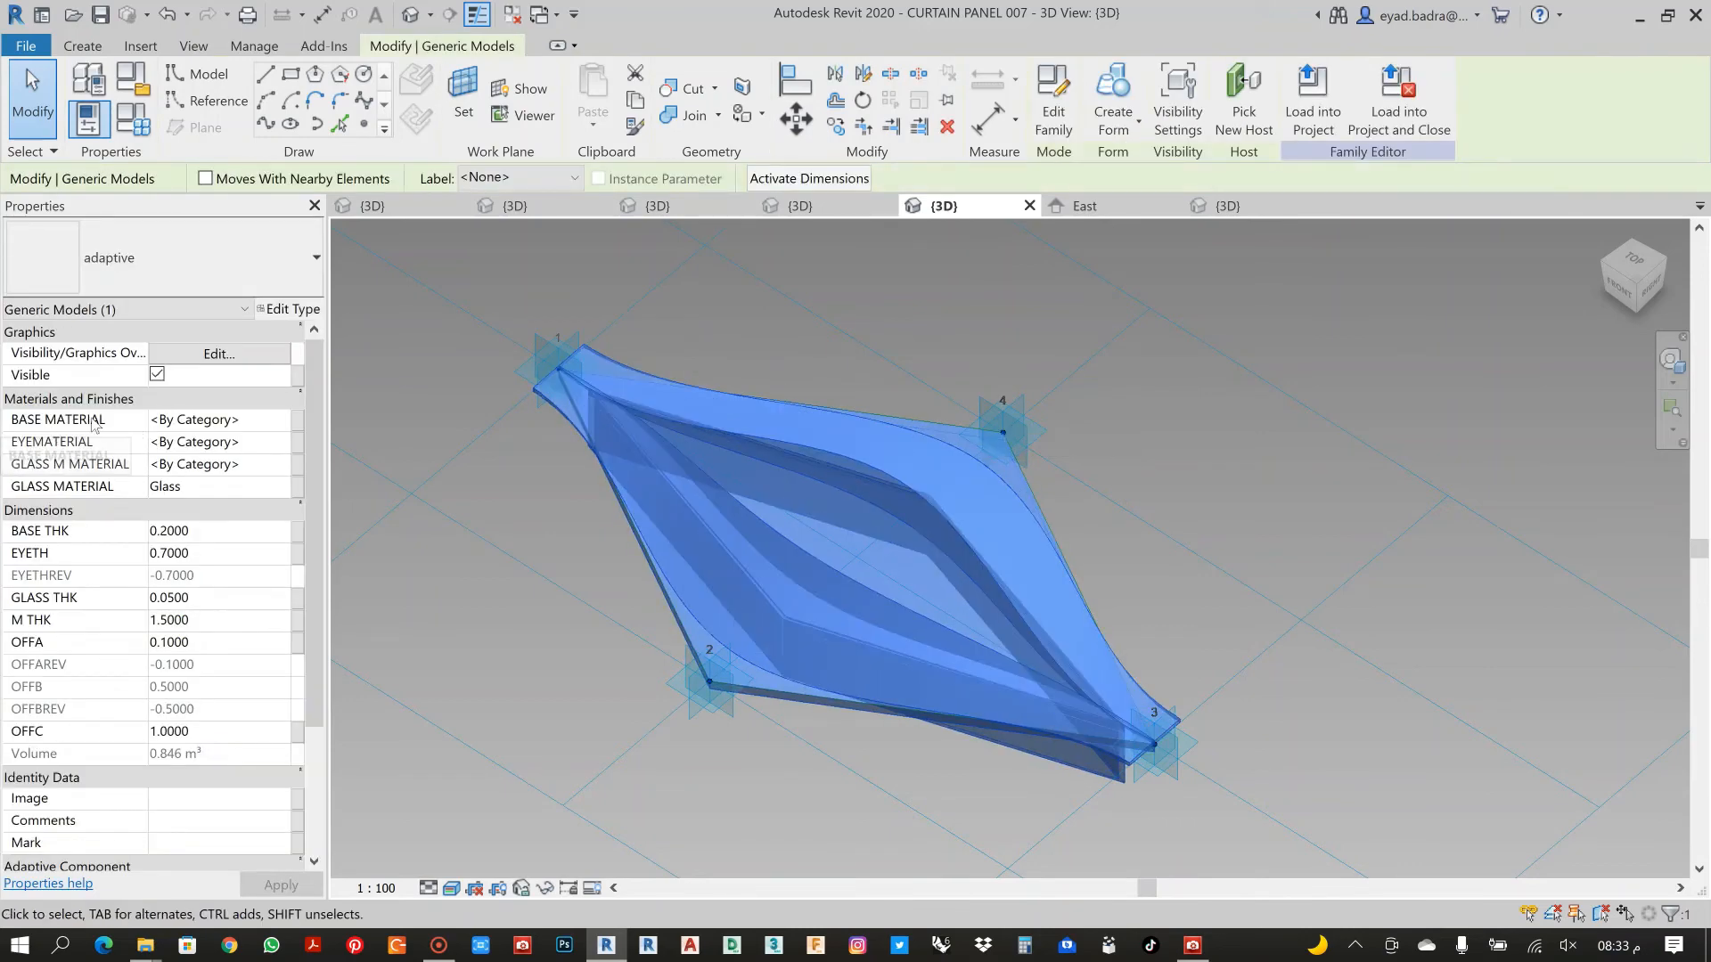
pyautogui.click(300, 442)
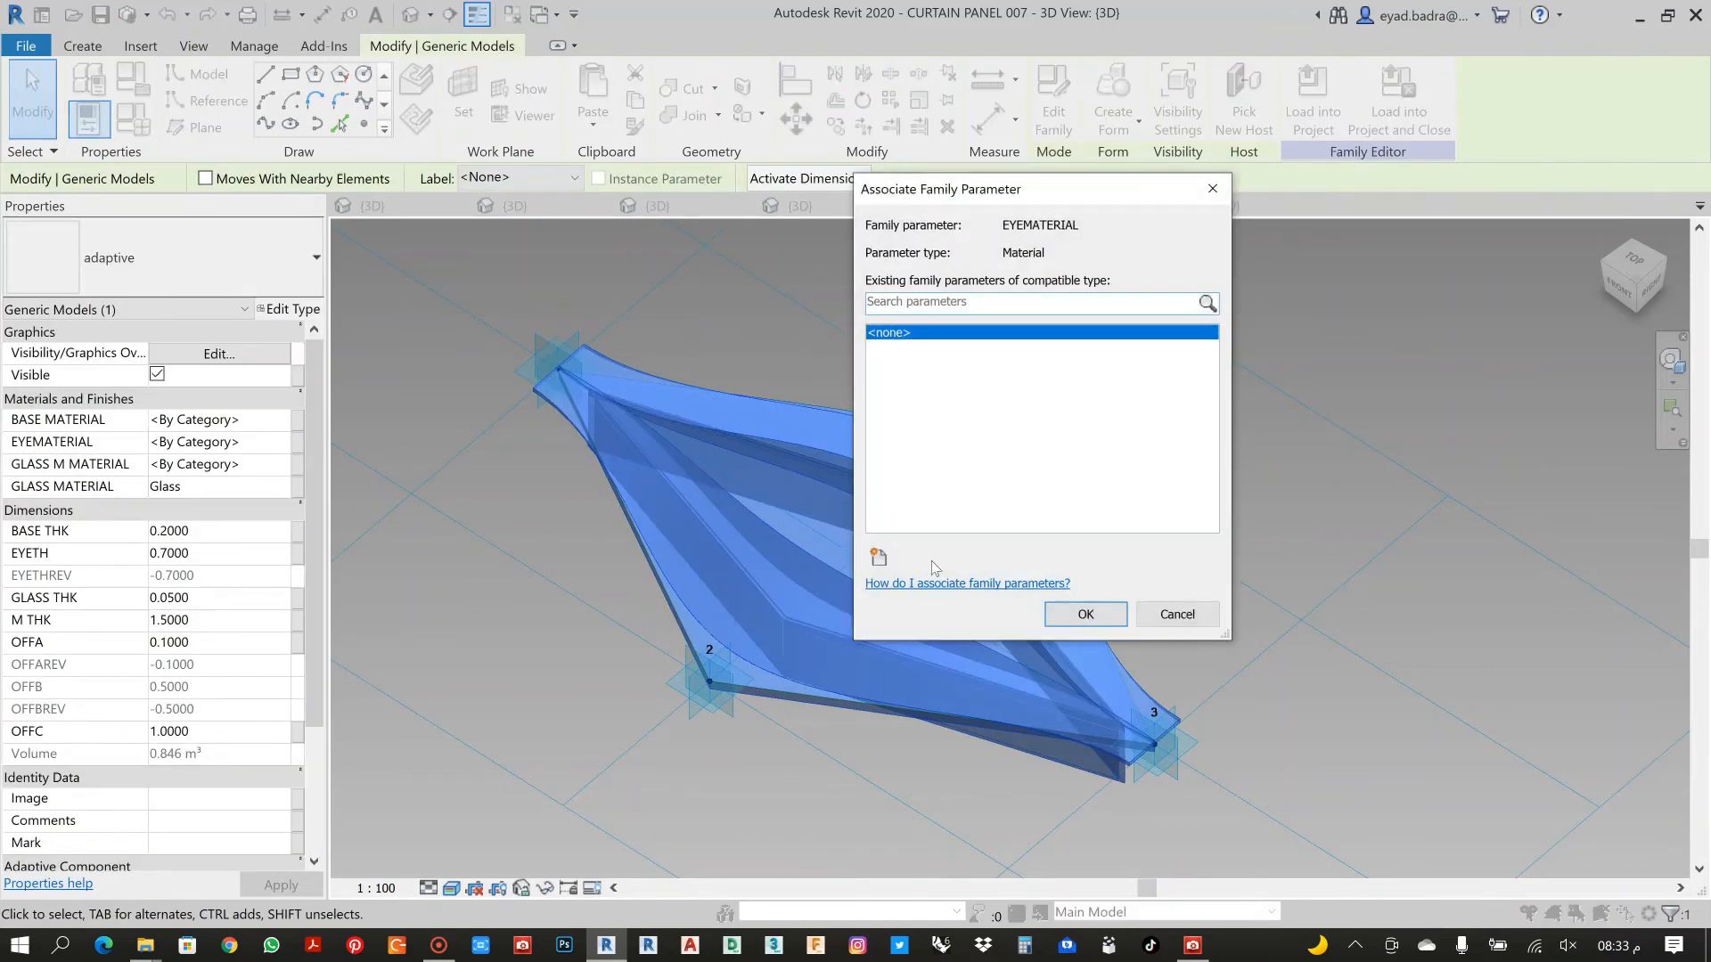
pyautogui.press('Escape')
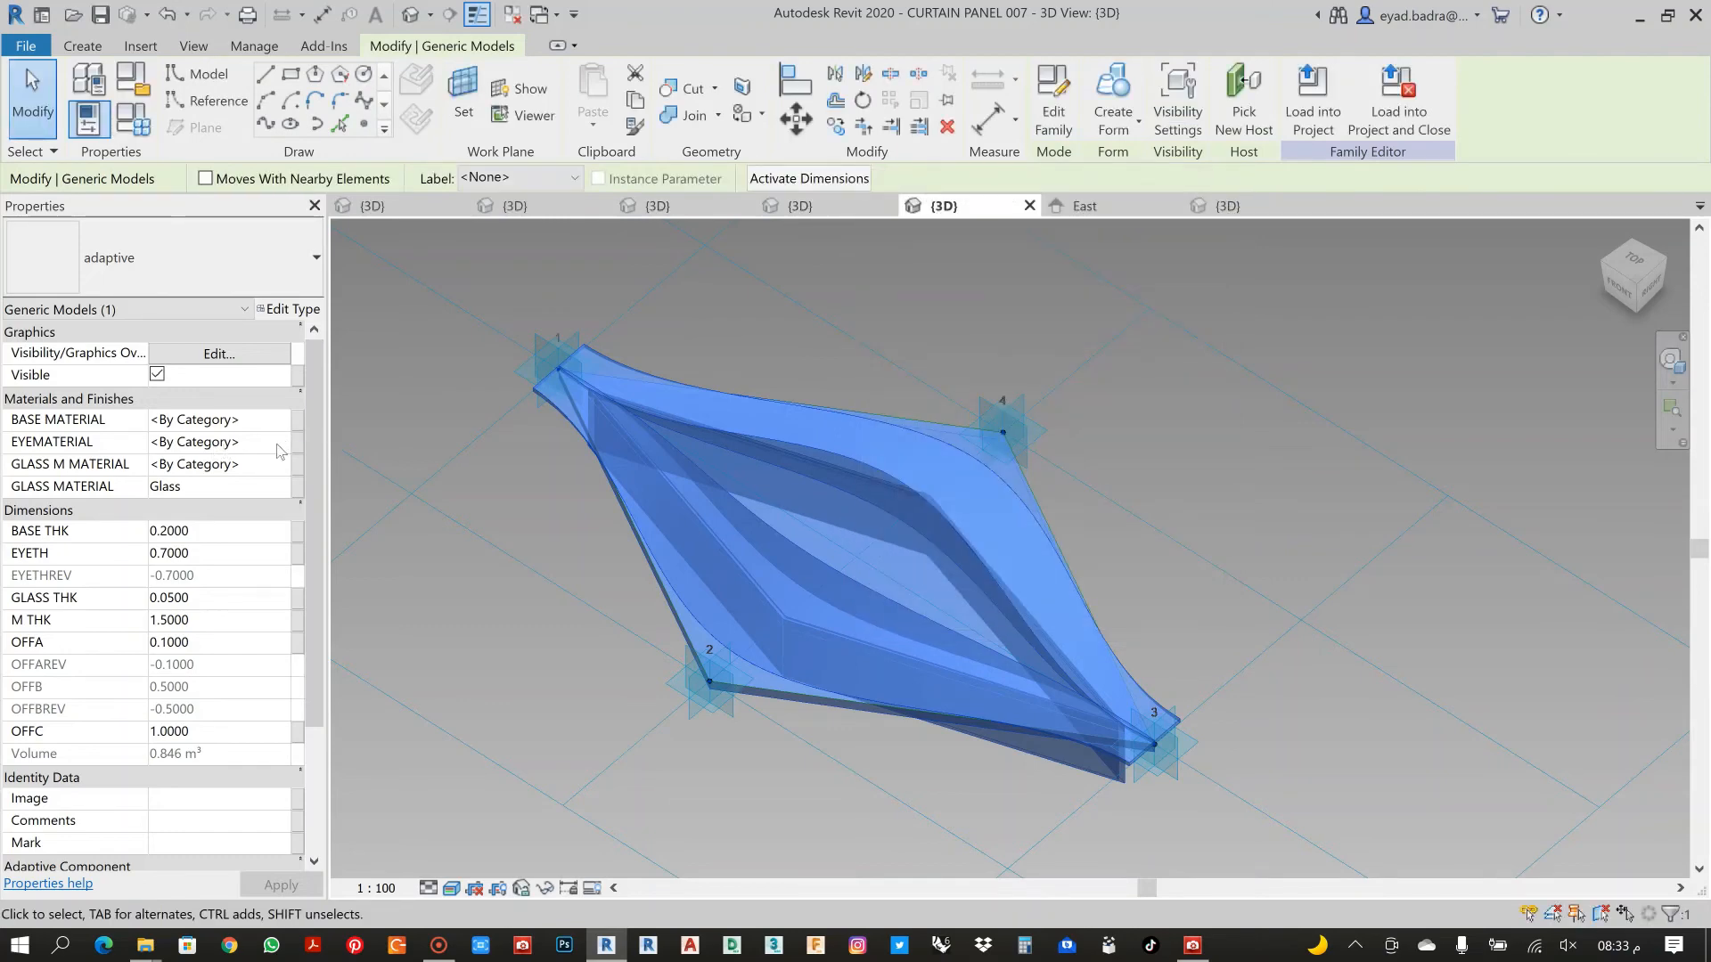
pyautogui.click(281, 446)
pyautogui.click(282, 446)
# Look through the project materials, then create a new material and name it EYE MATERIAL
pyautogui.scroll(3, 204, 385)
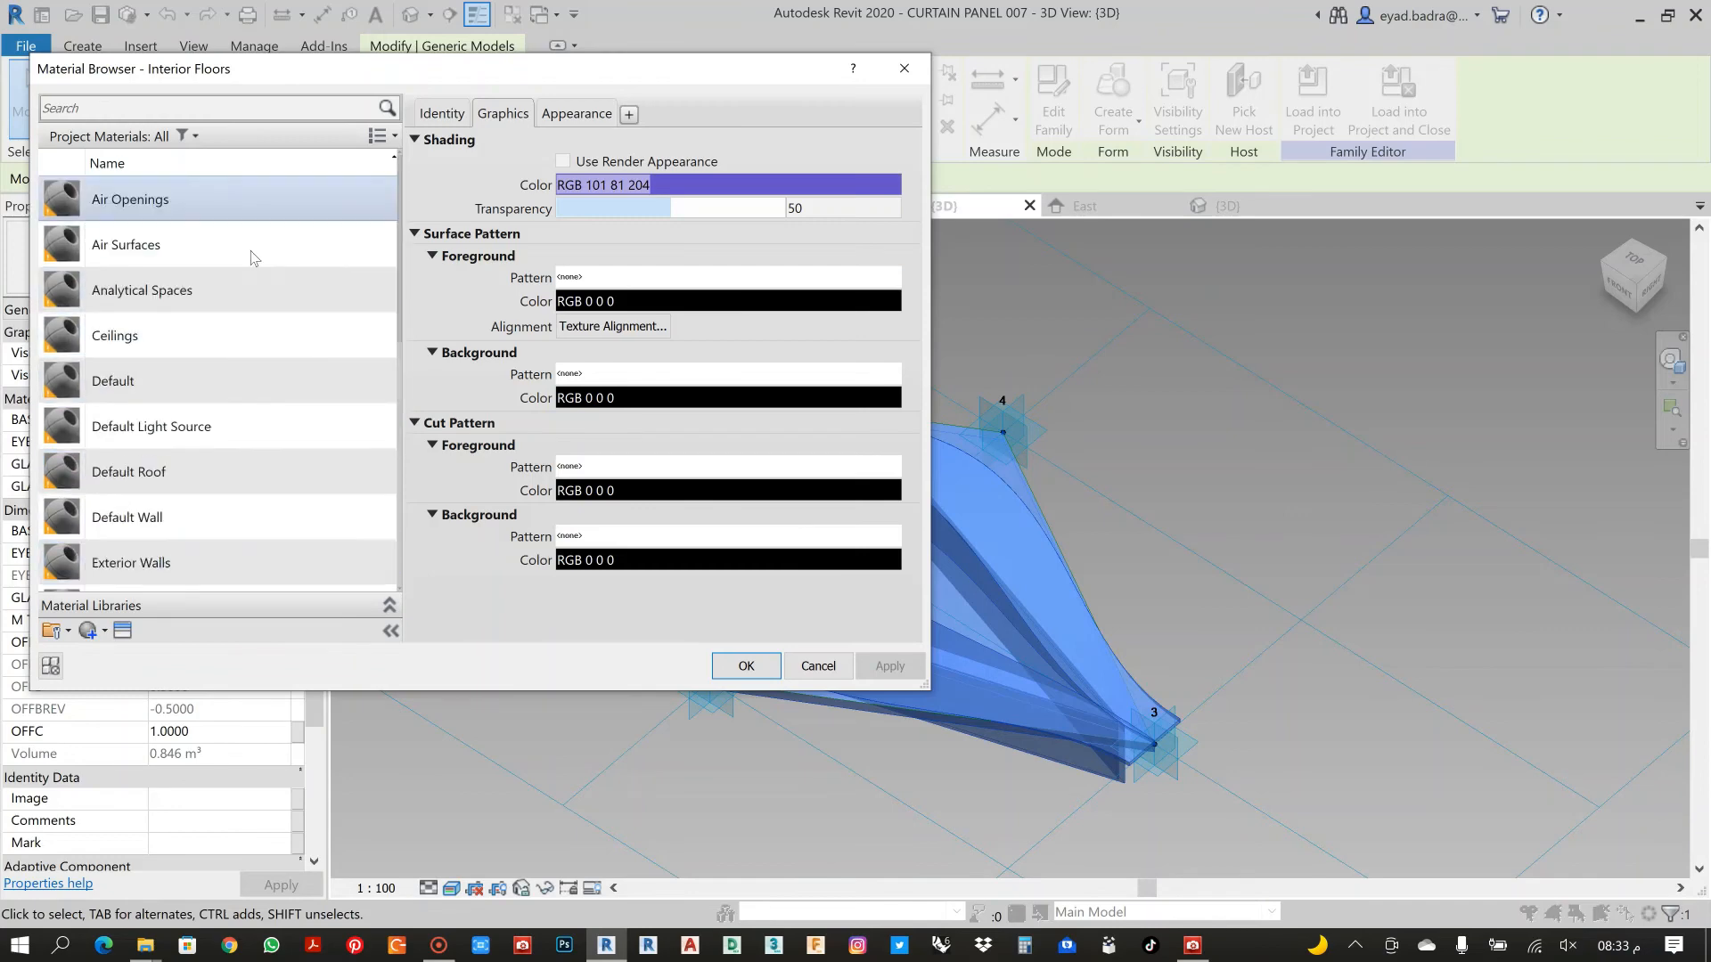
pyautogui.scroll(-6, 246, 291)
pyautogui.scroll(2, 221, 329)
pyautogui.scroll(3, 223, 316)
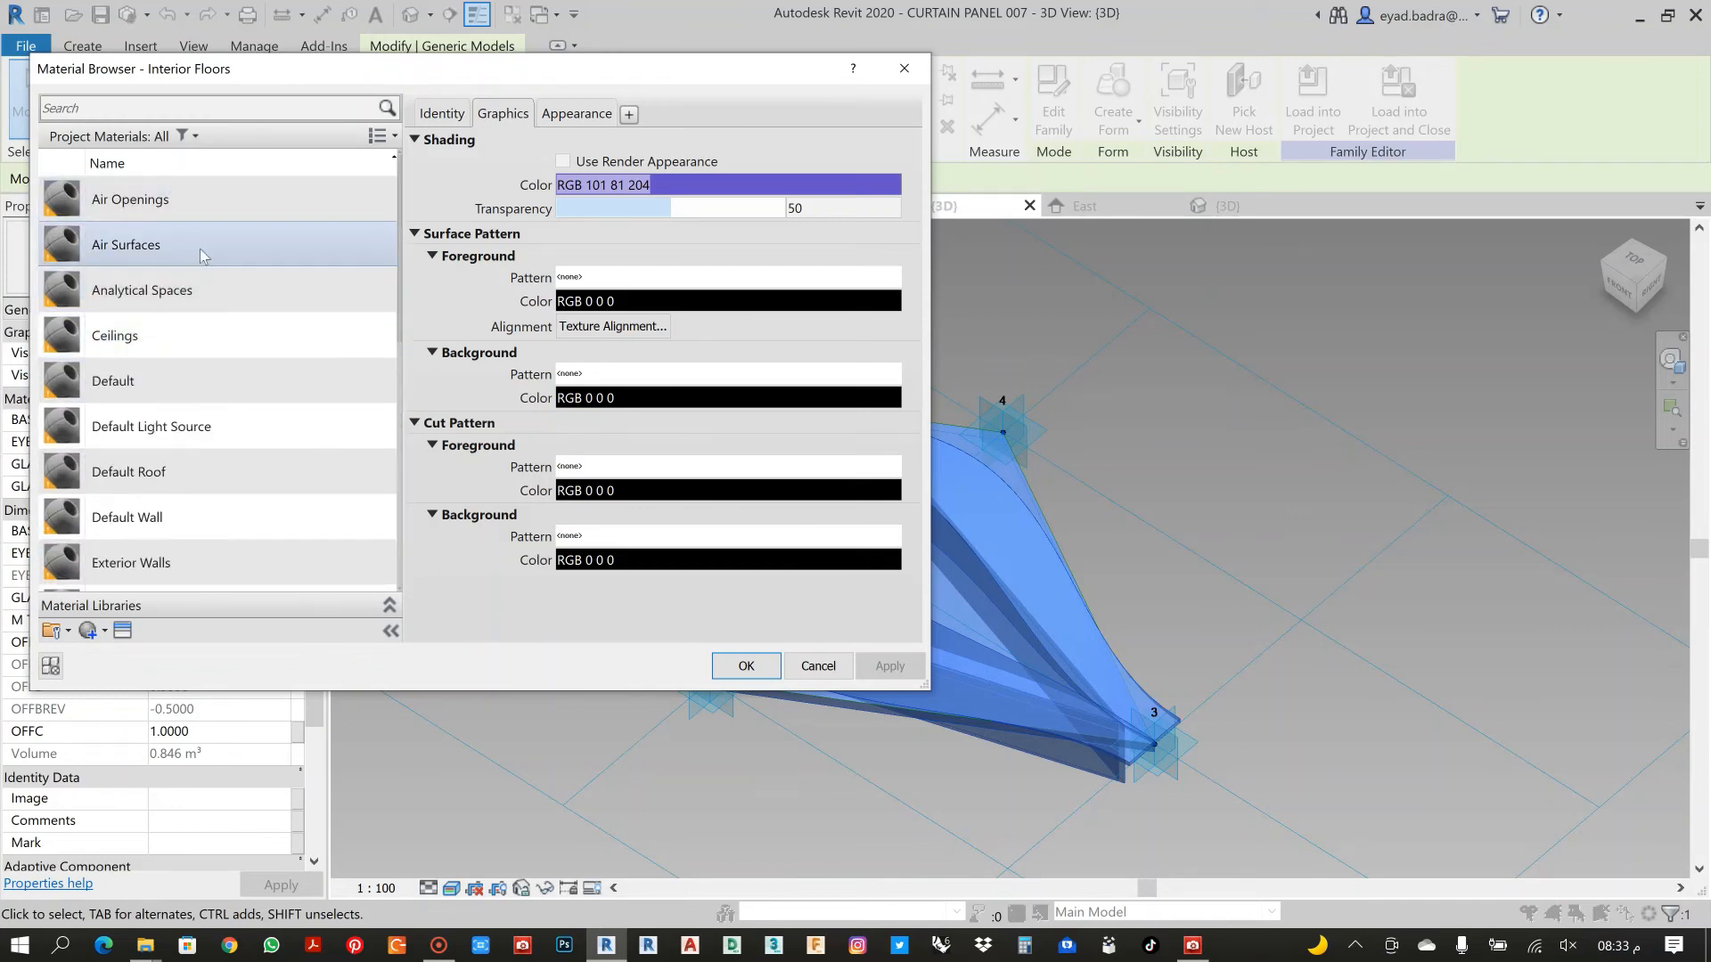
pyautogui.scroll(-6, 197, 258)
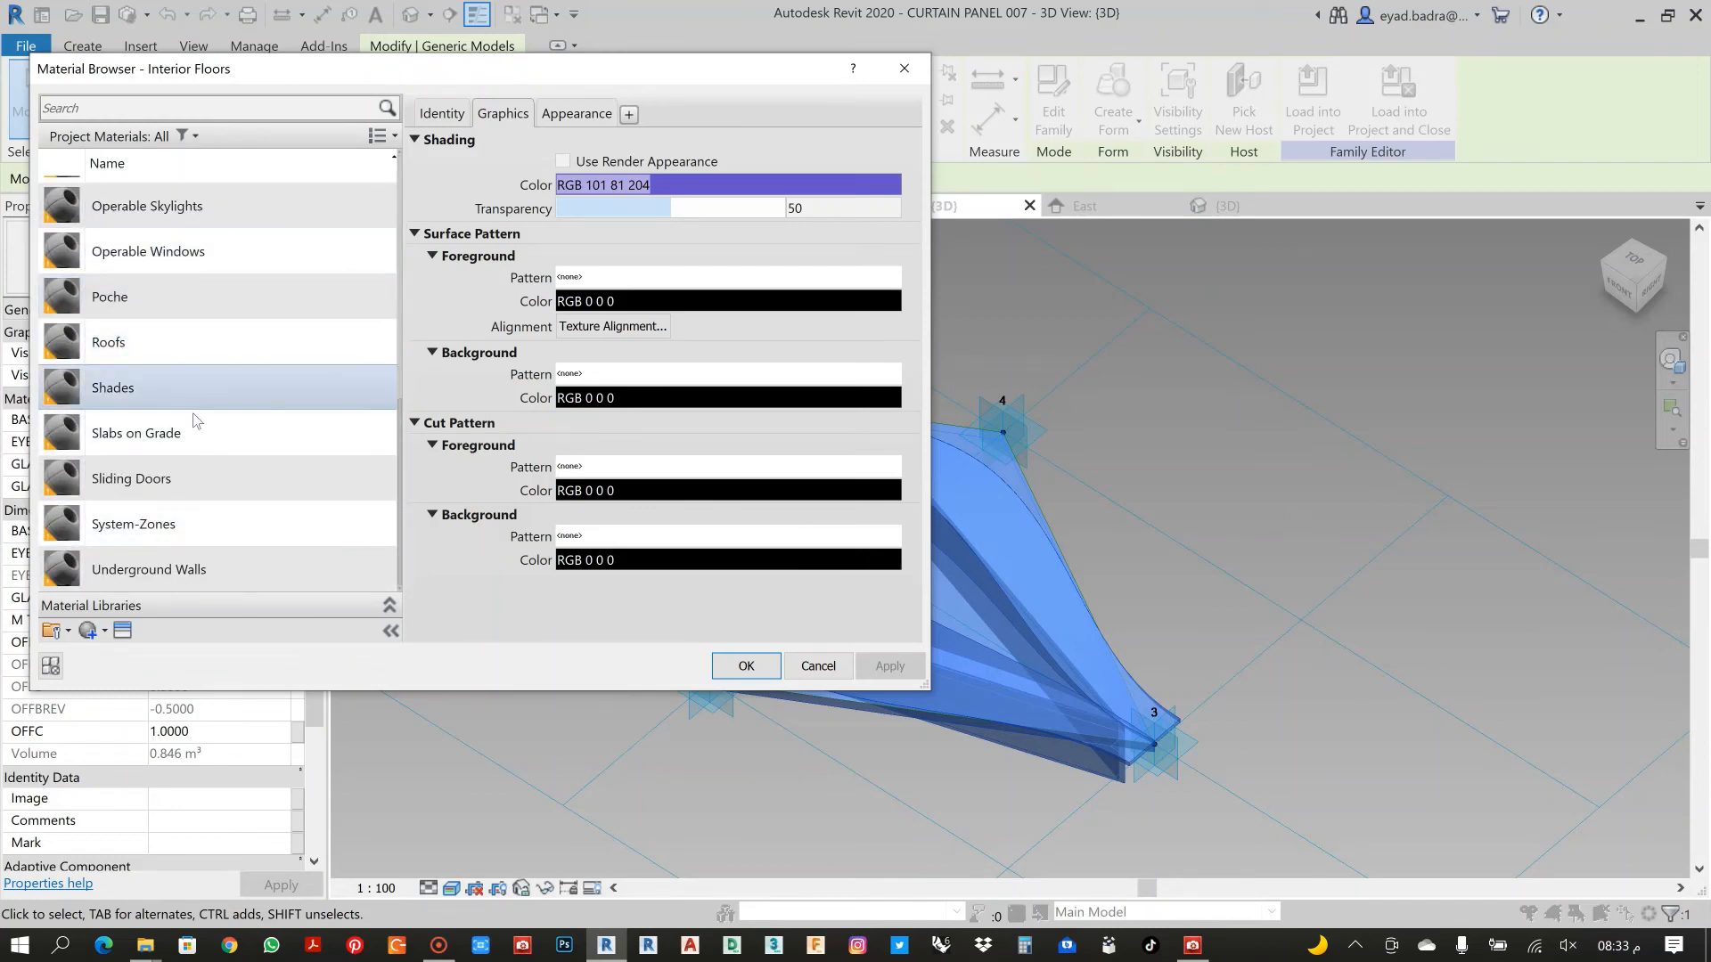
pyautogui.click(103, 631)
pyautogui.click(125, 654)
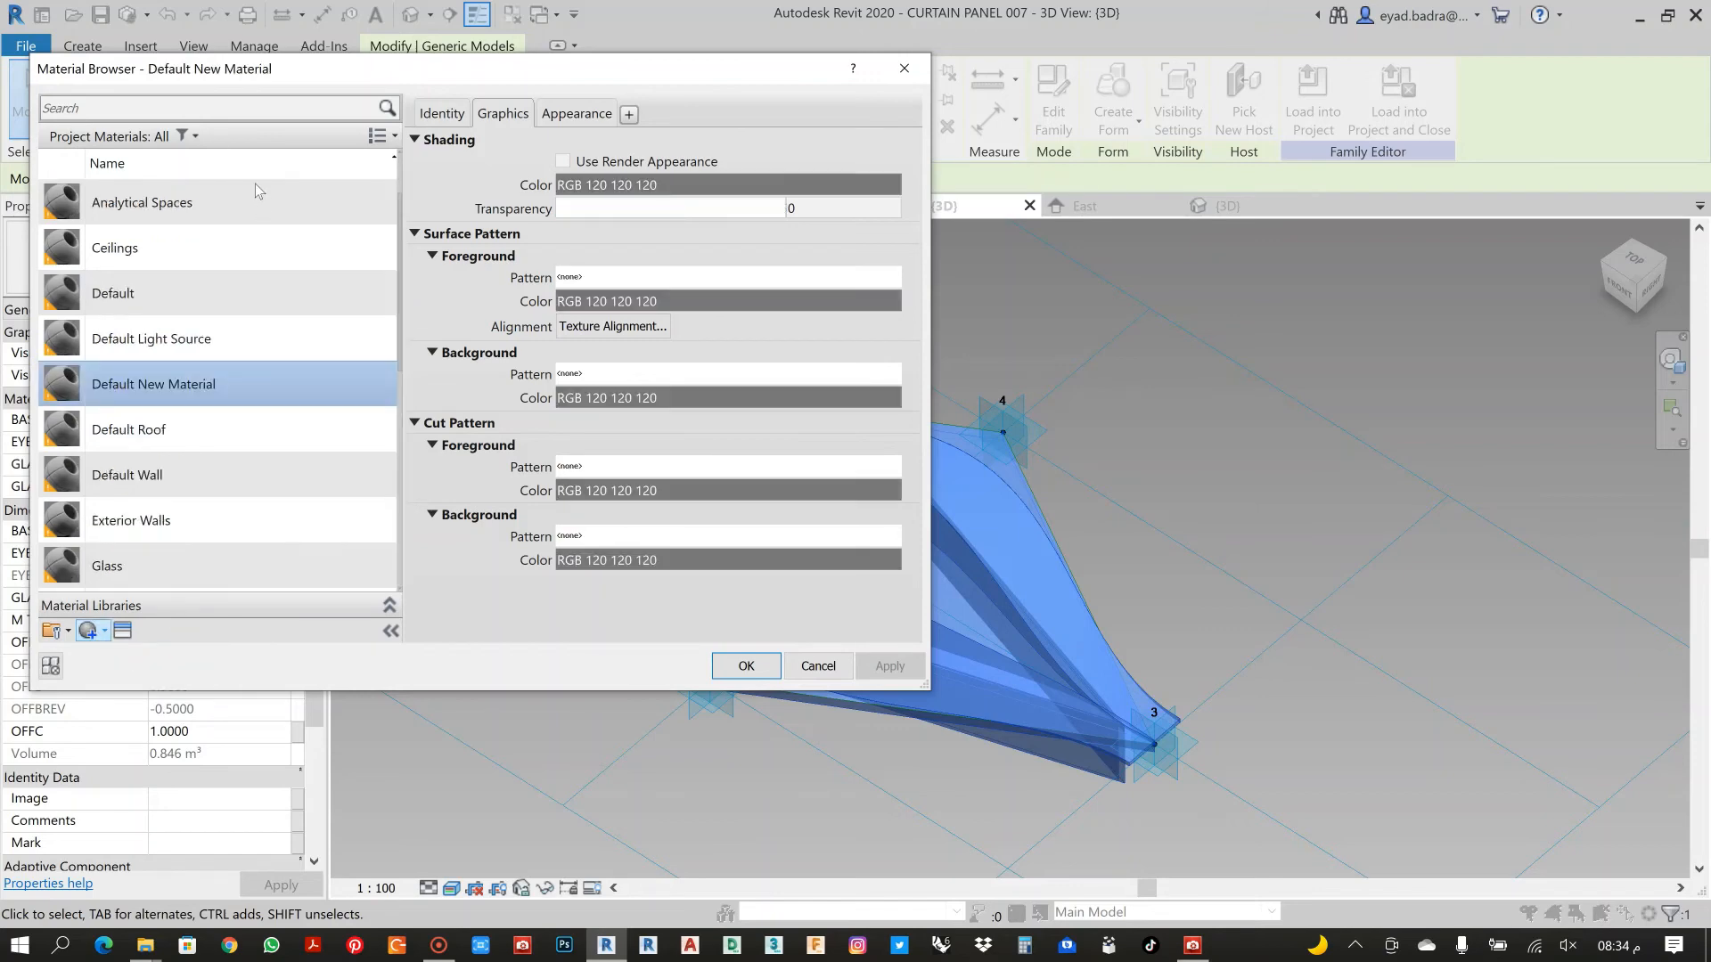
pyautogui.scroll(1, 170, 393)
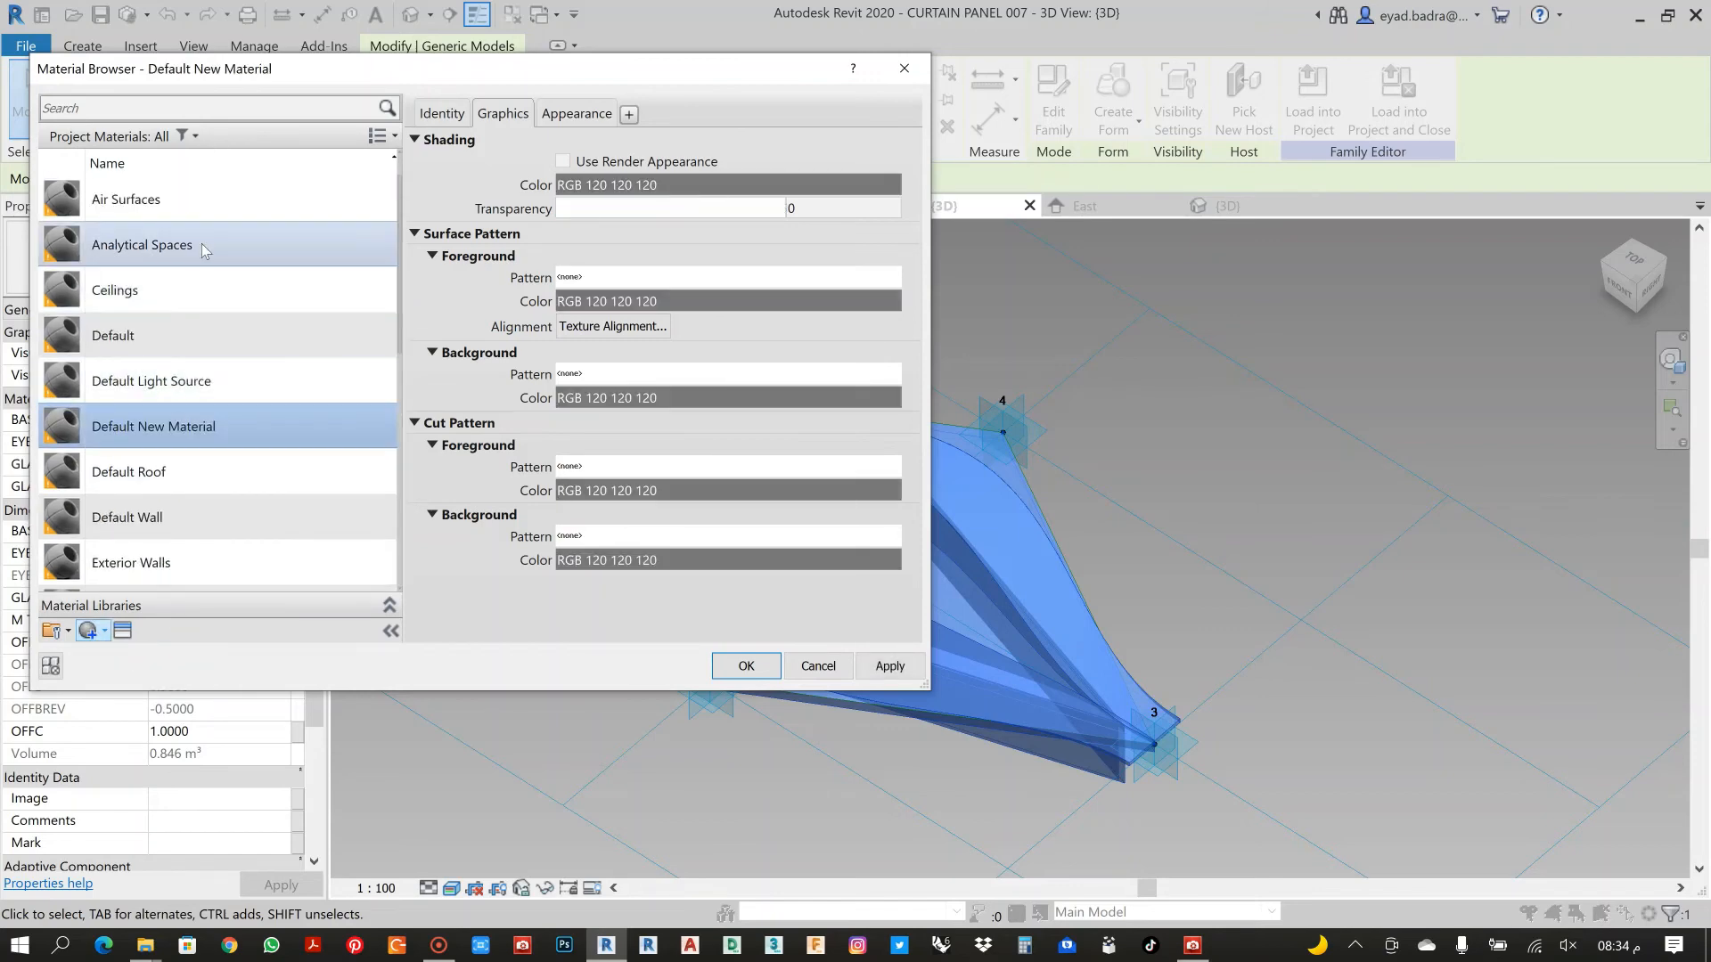
pyautogui.rightClick(160, 429)
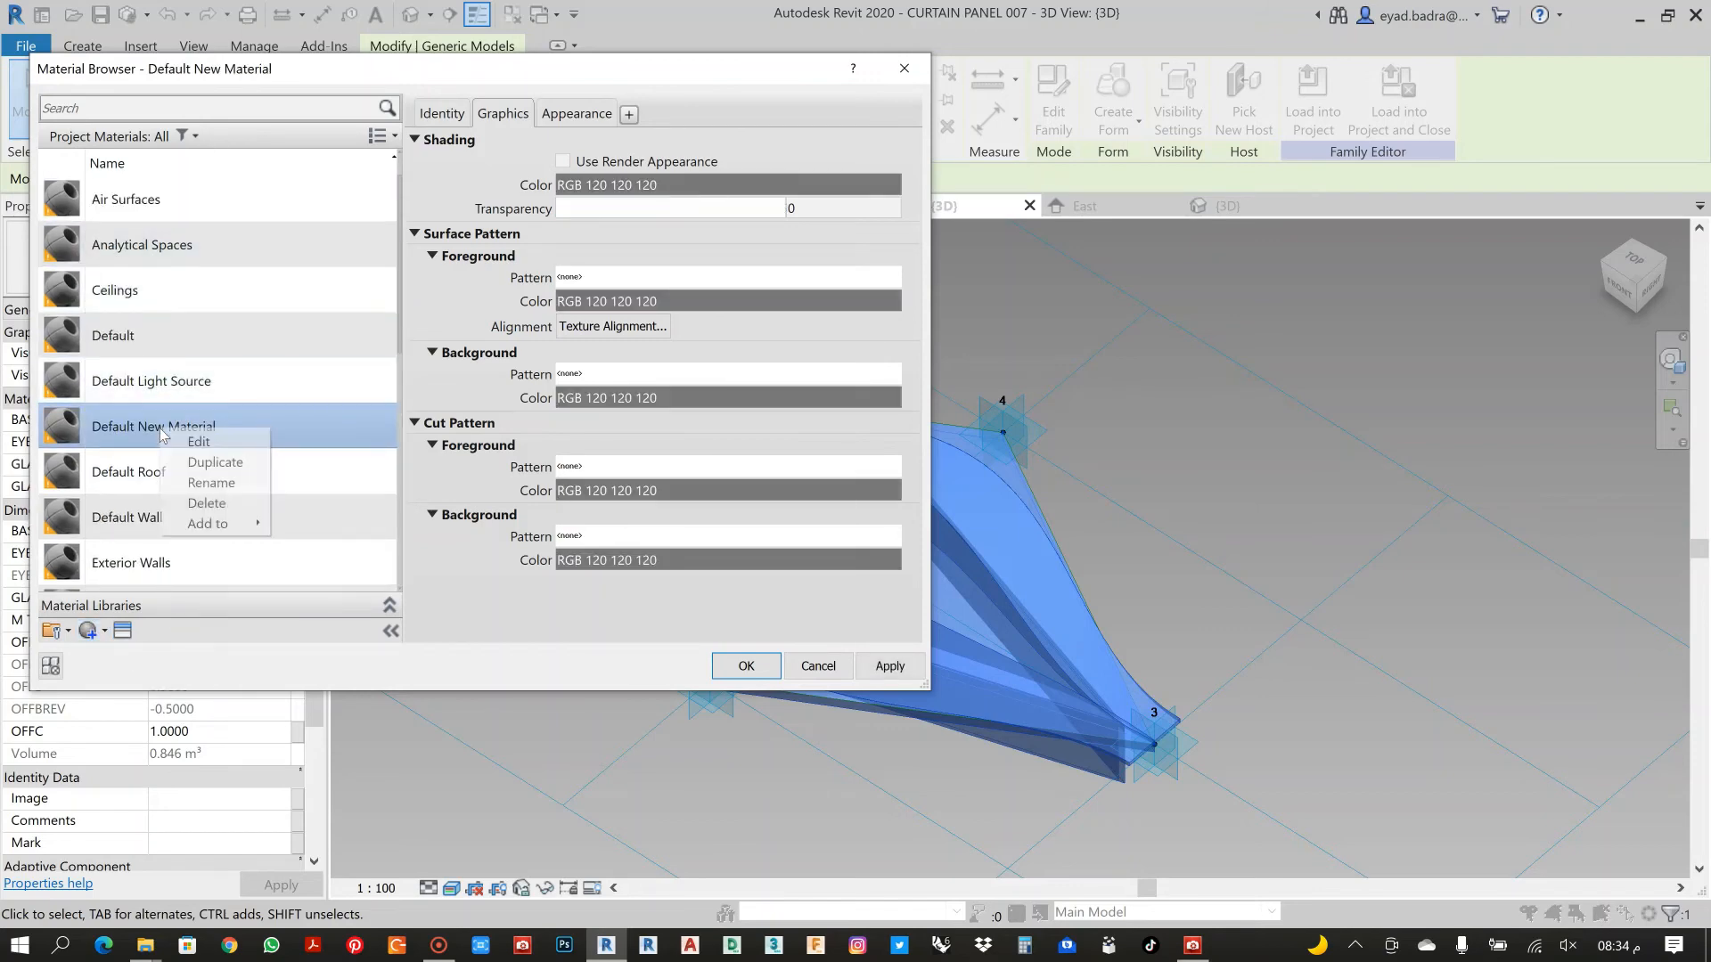
pyautogui.click(212, 482)
pyautogui.write('EYE MATERIAL')
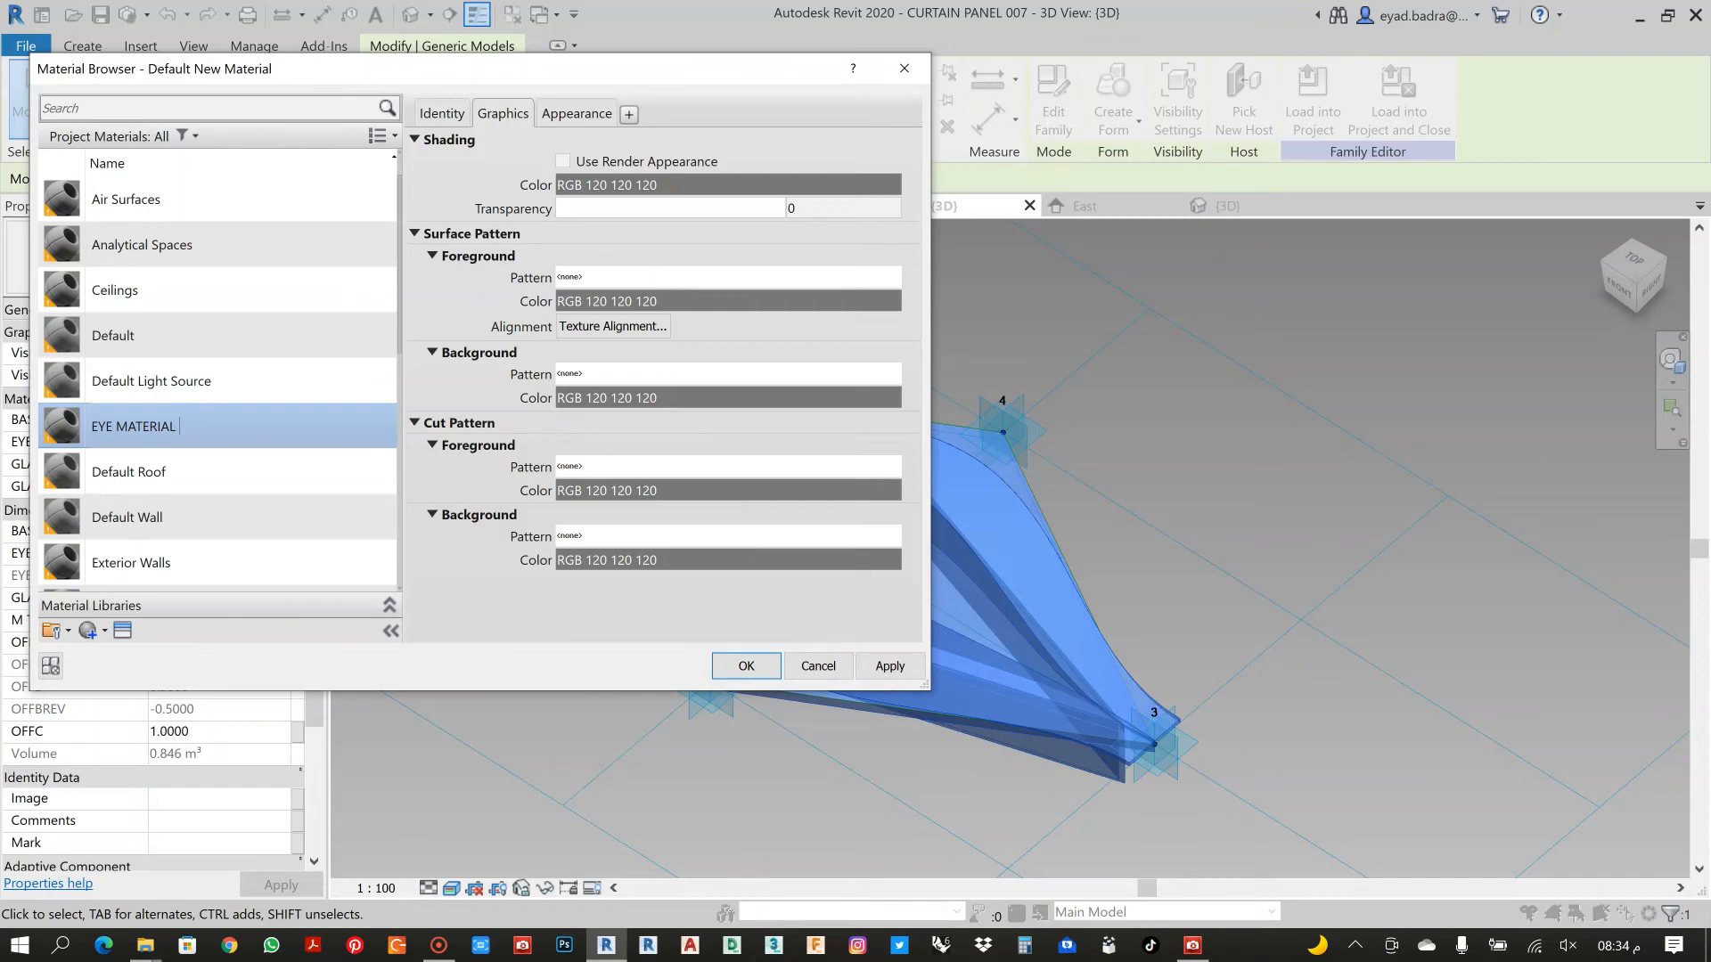
# Set the shading color of EYE MATERIAL to a pale beige, RGB 204 202 170
pyautogui.click(649, 184)
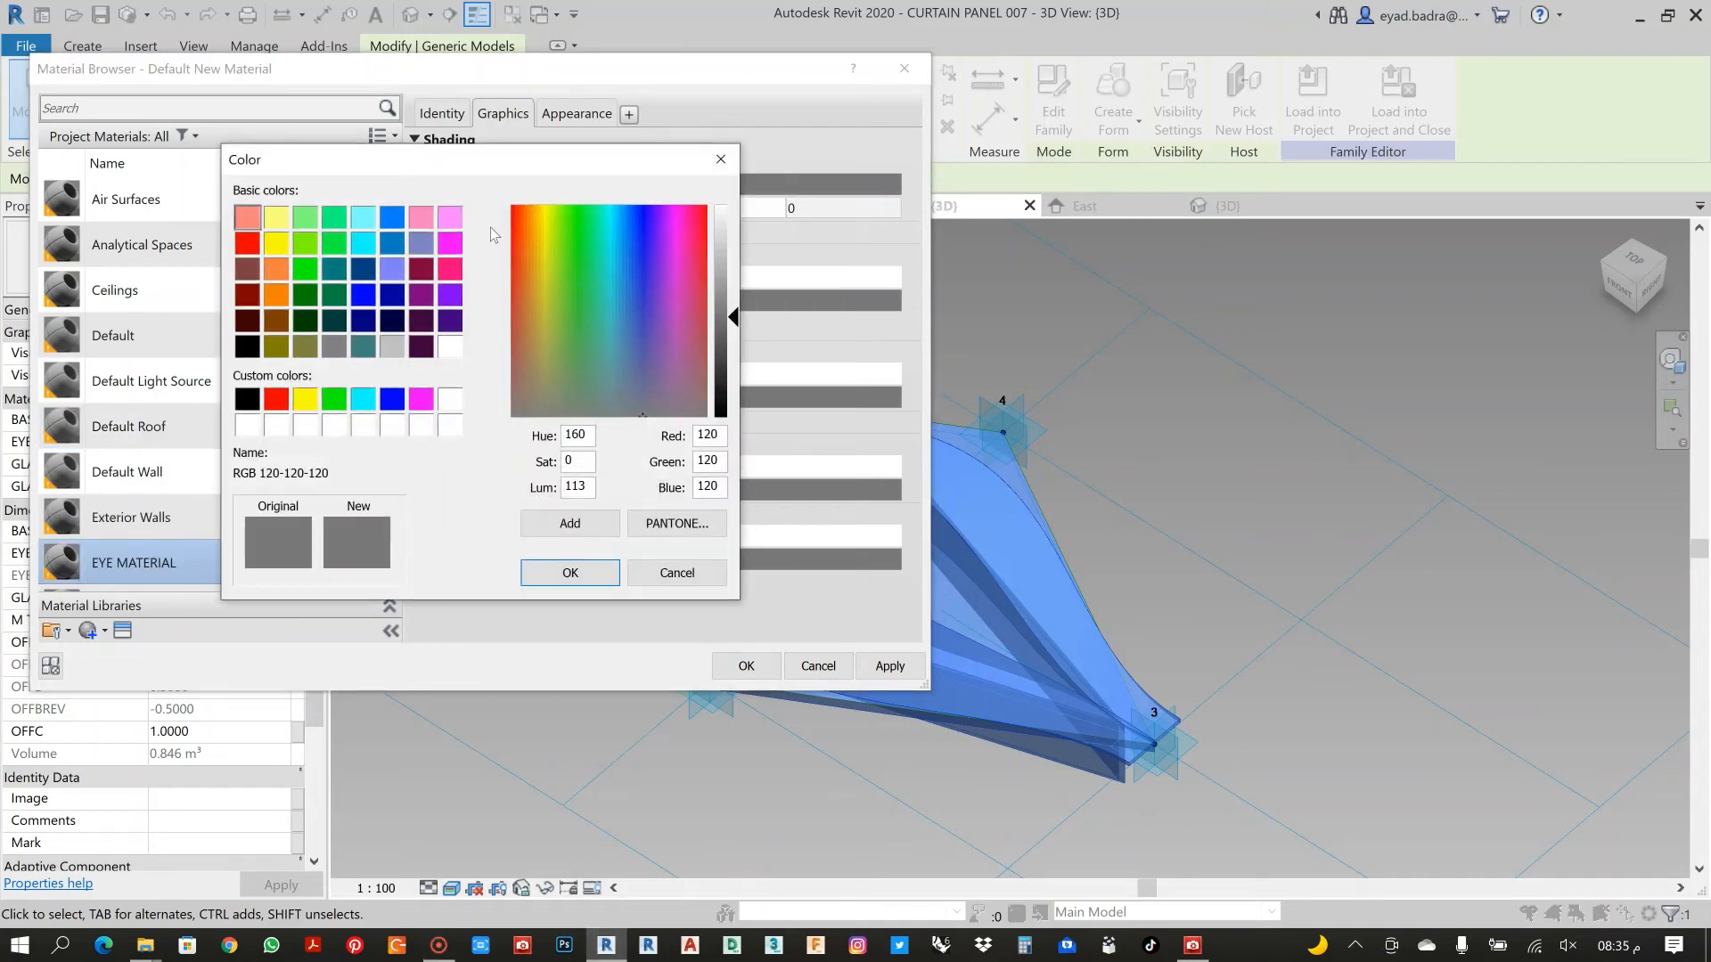
pyautogui.moveTo(636, 324); pyautogui.dragTo(542, 365)
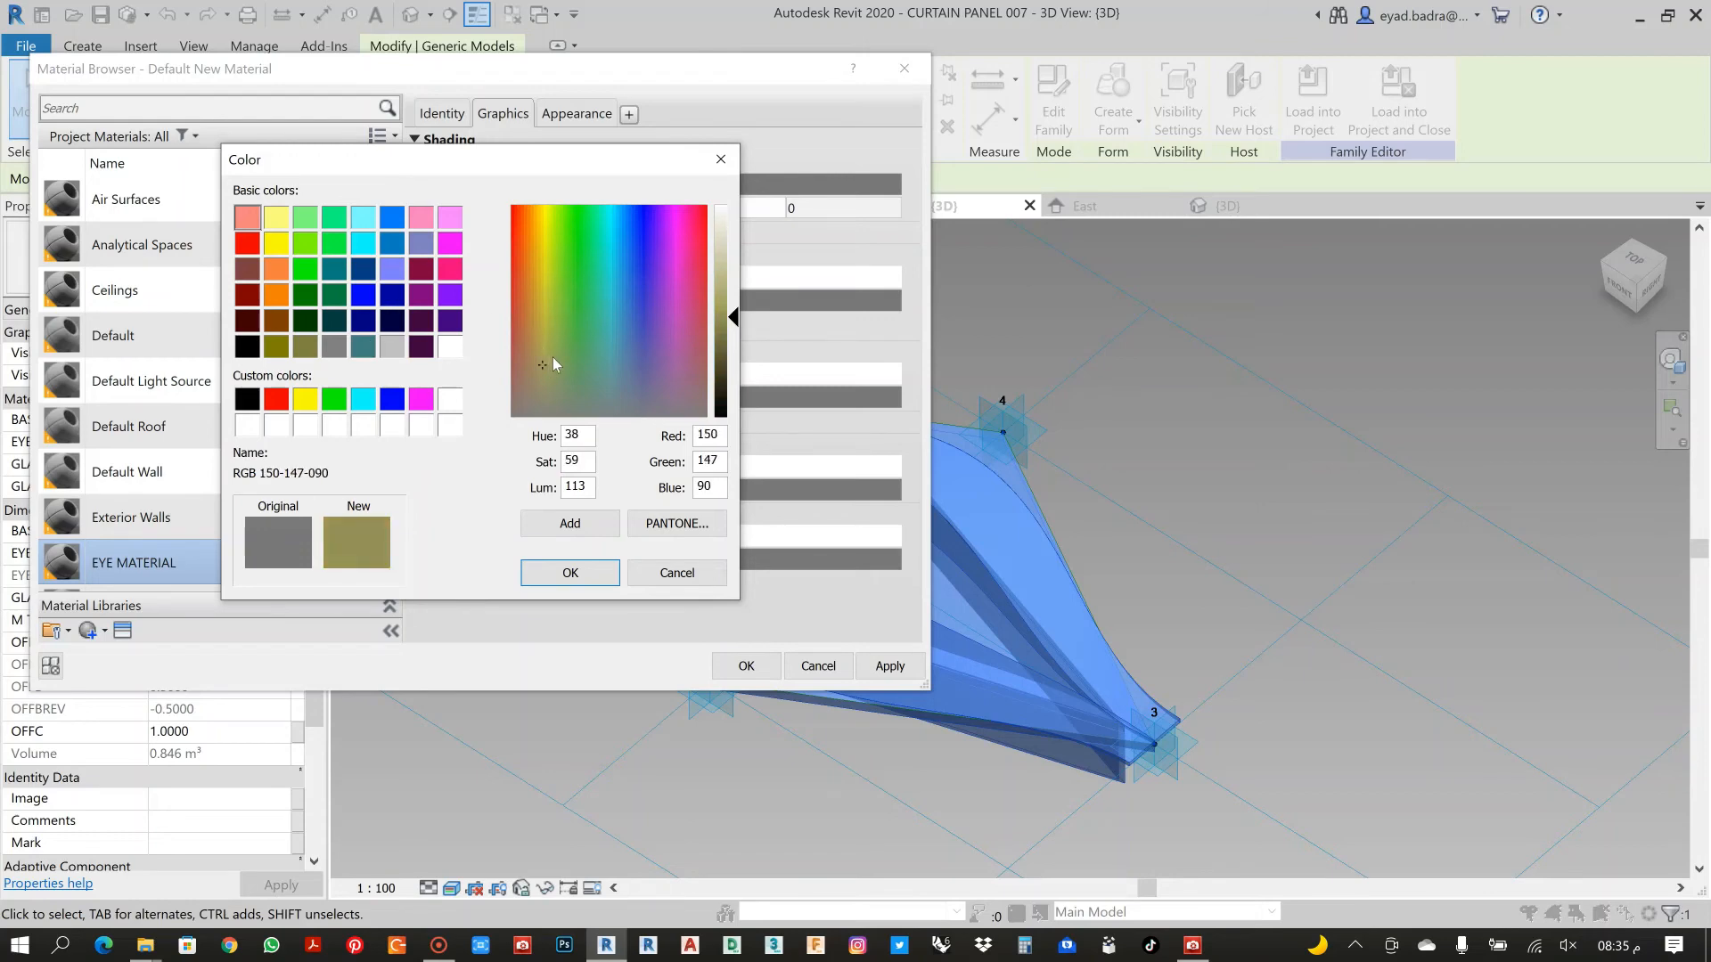
pyautogui.moveTo(717, 280); pyautogui.dragTo(717, 262)
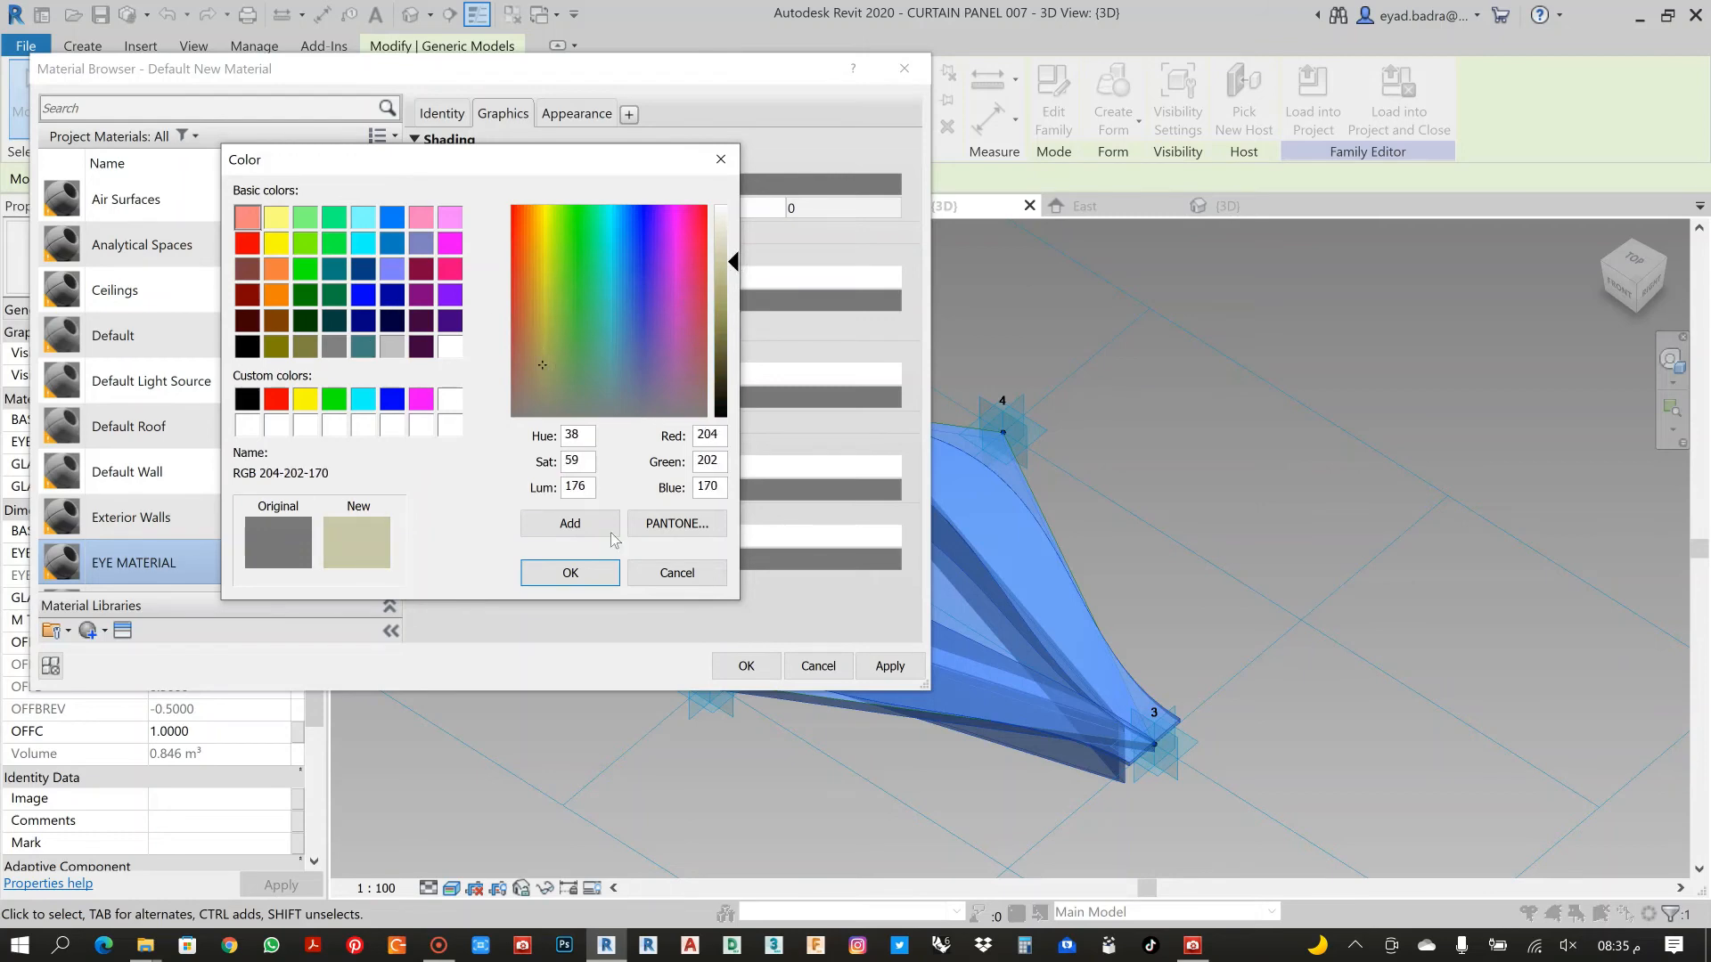
pyautogui.click(571, 573)
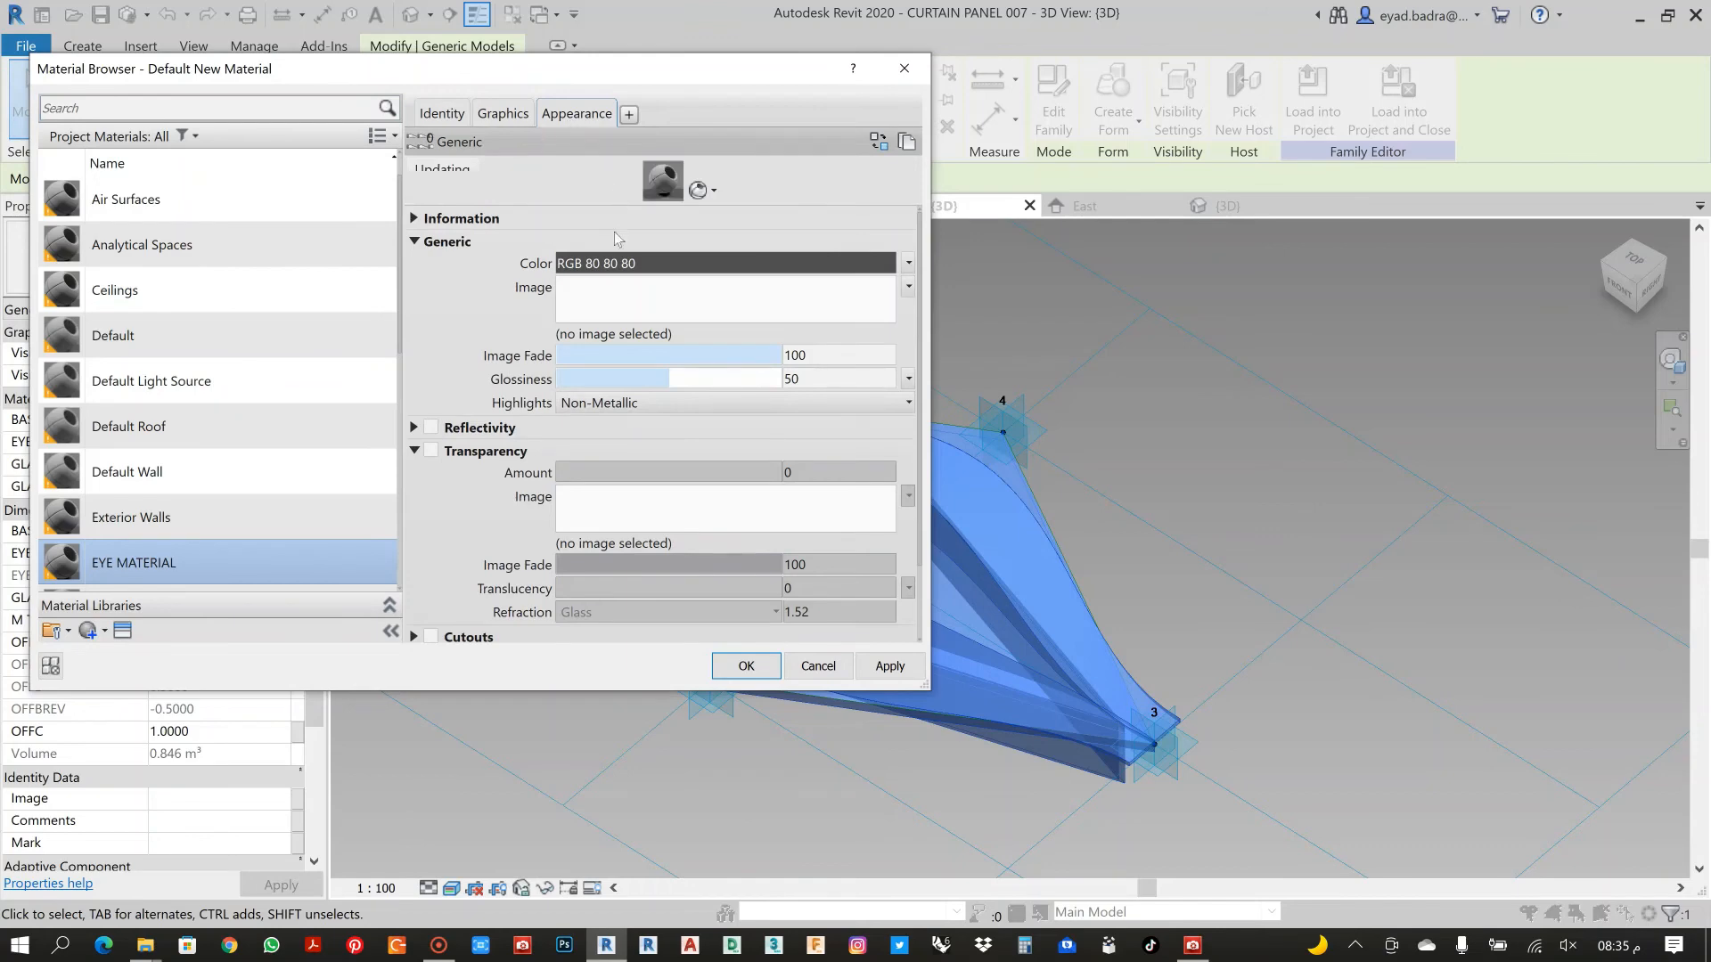
# Set the EYE MATERIAL appearance color to RGB 232 230 179 and assign the material to the EYEMATERIAL parameter
pyautogui.click(624, 263)
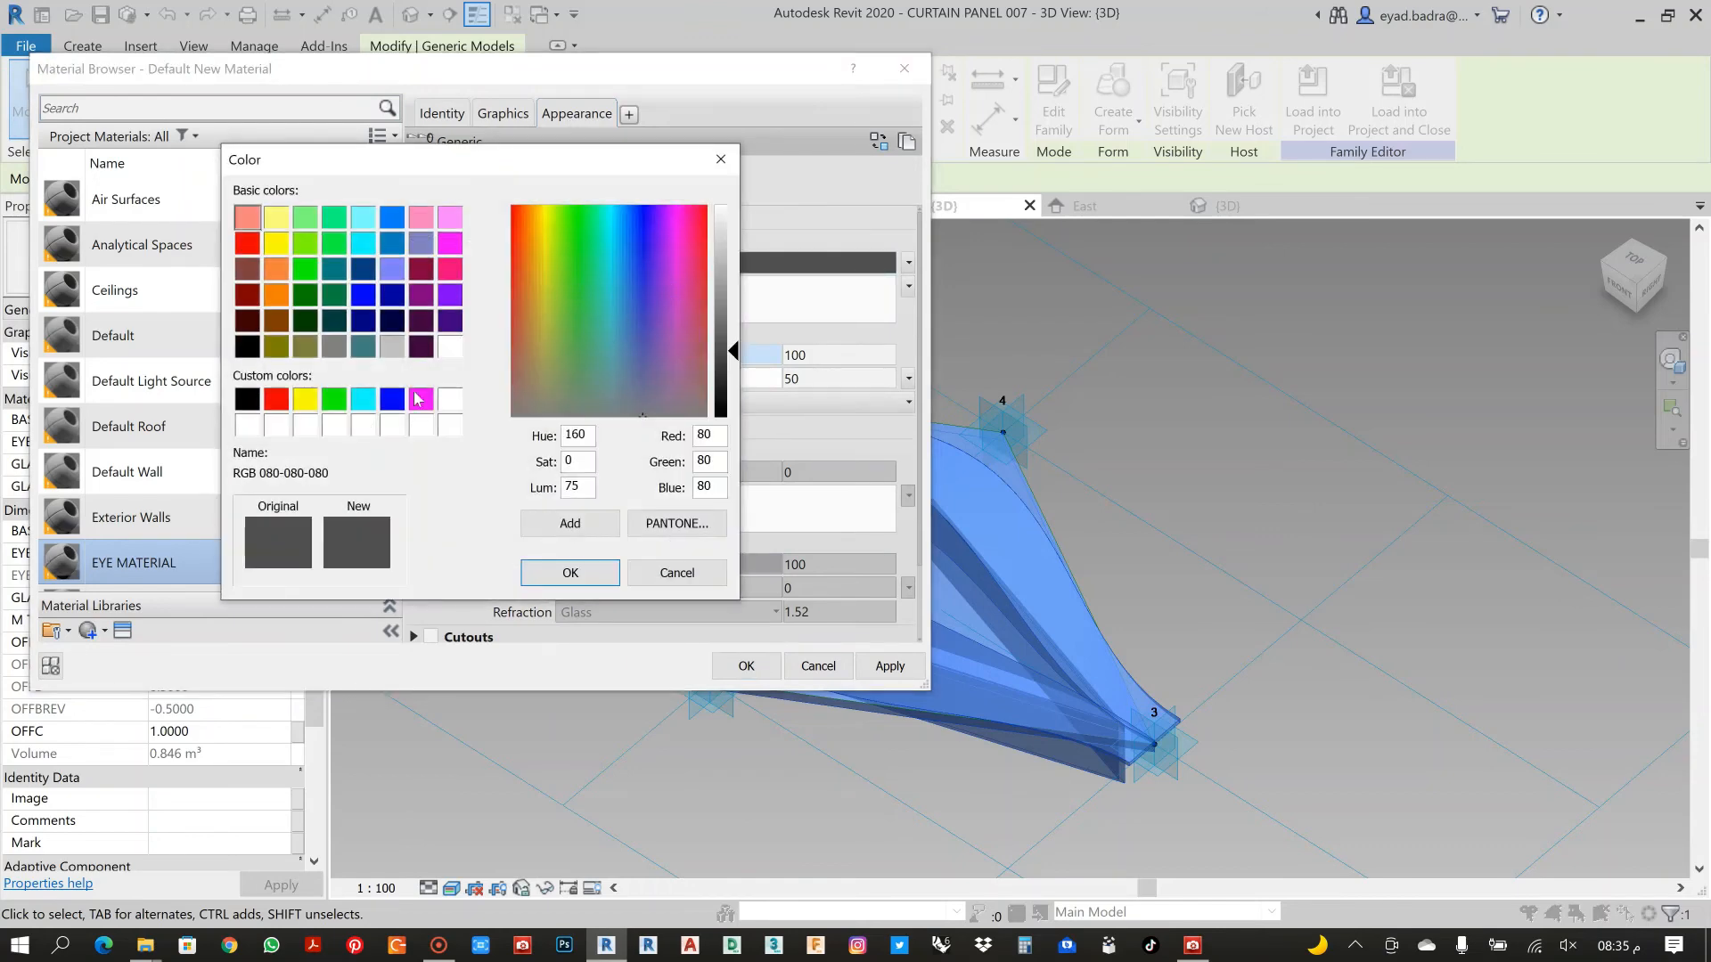
pyautogui.click(531, 247)
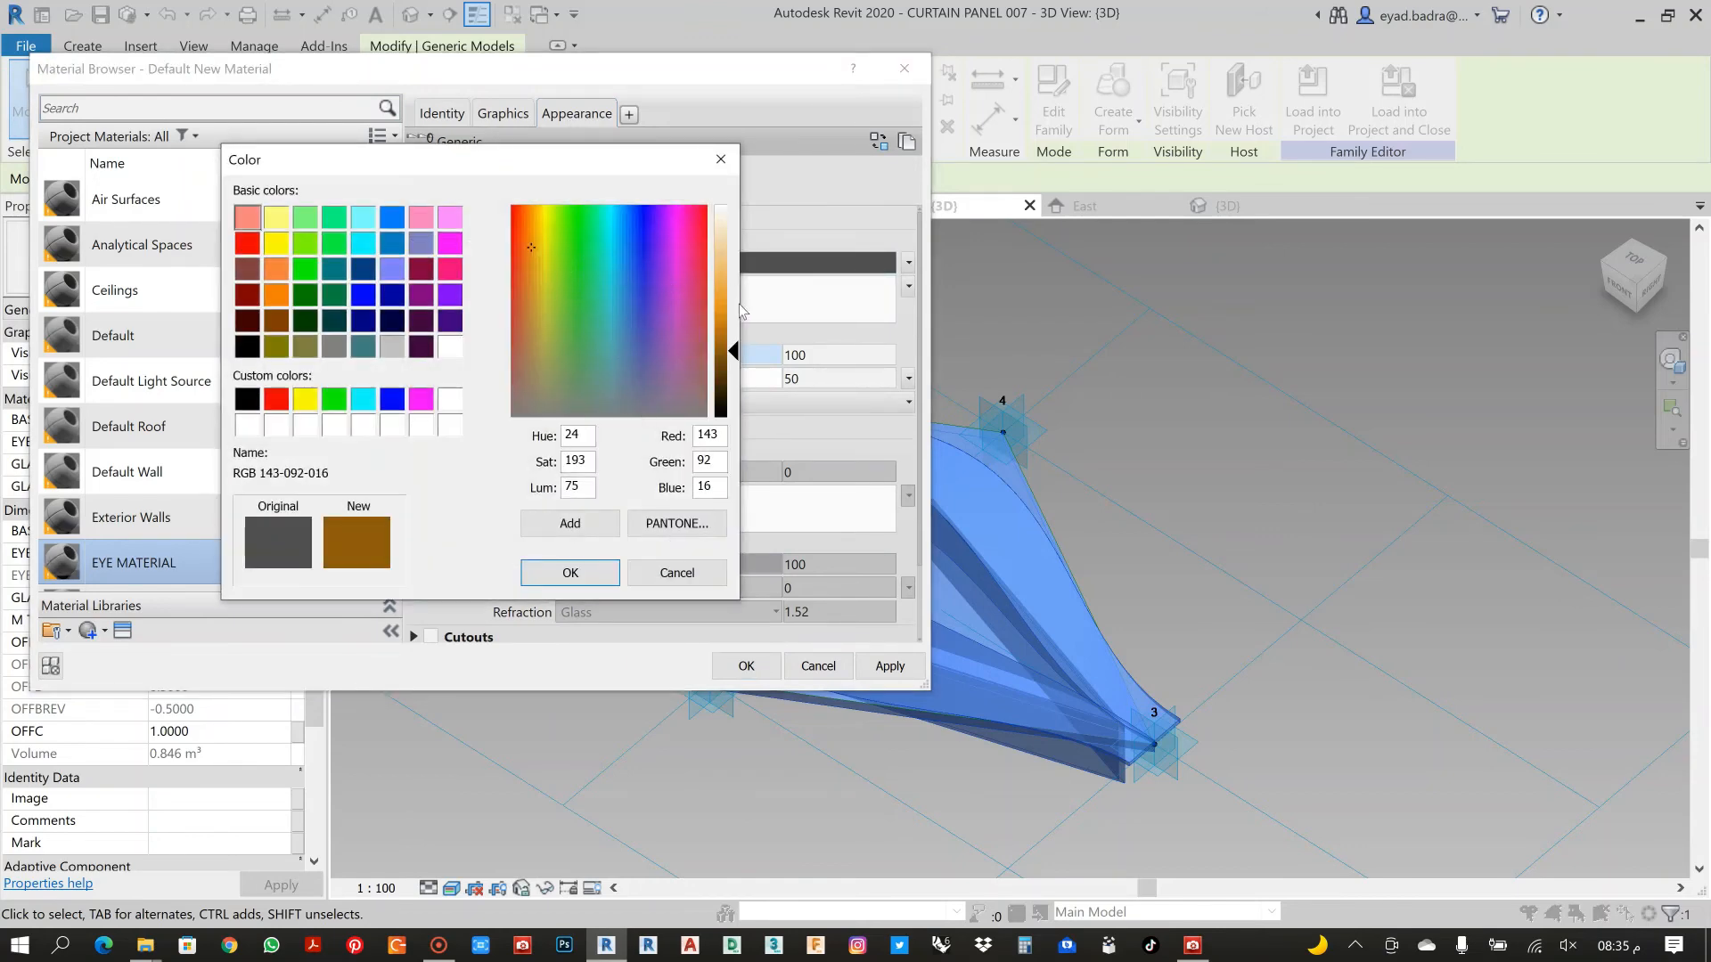
pyautogui.moveTo(733, 350); pyautogui.dragTo(540, 307)
pyautogui.click(570, 572)
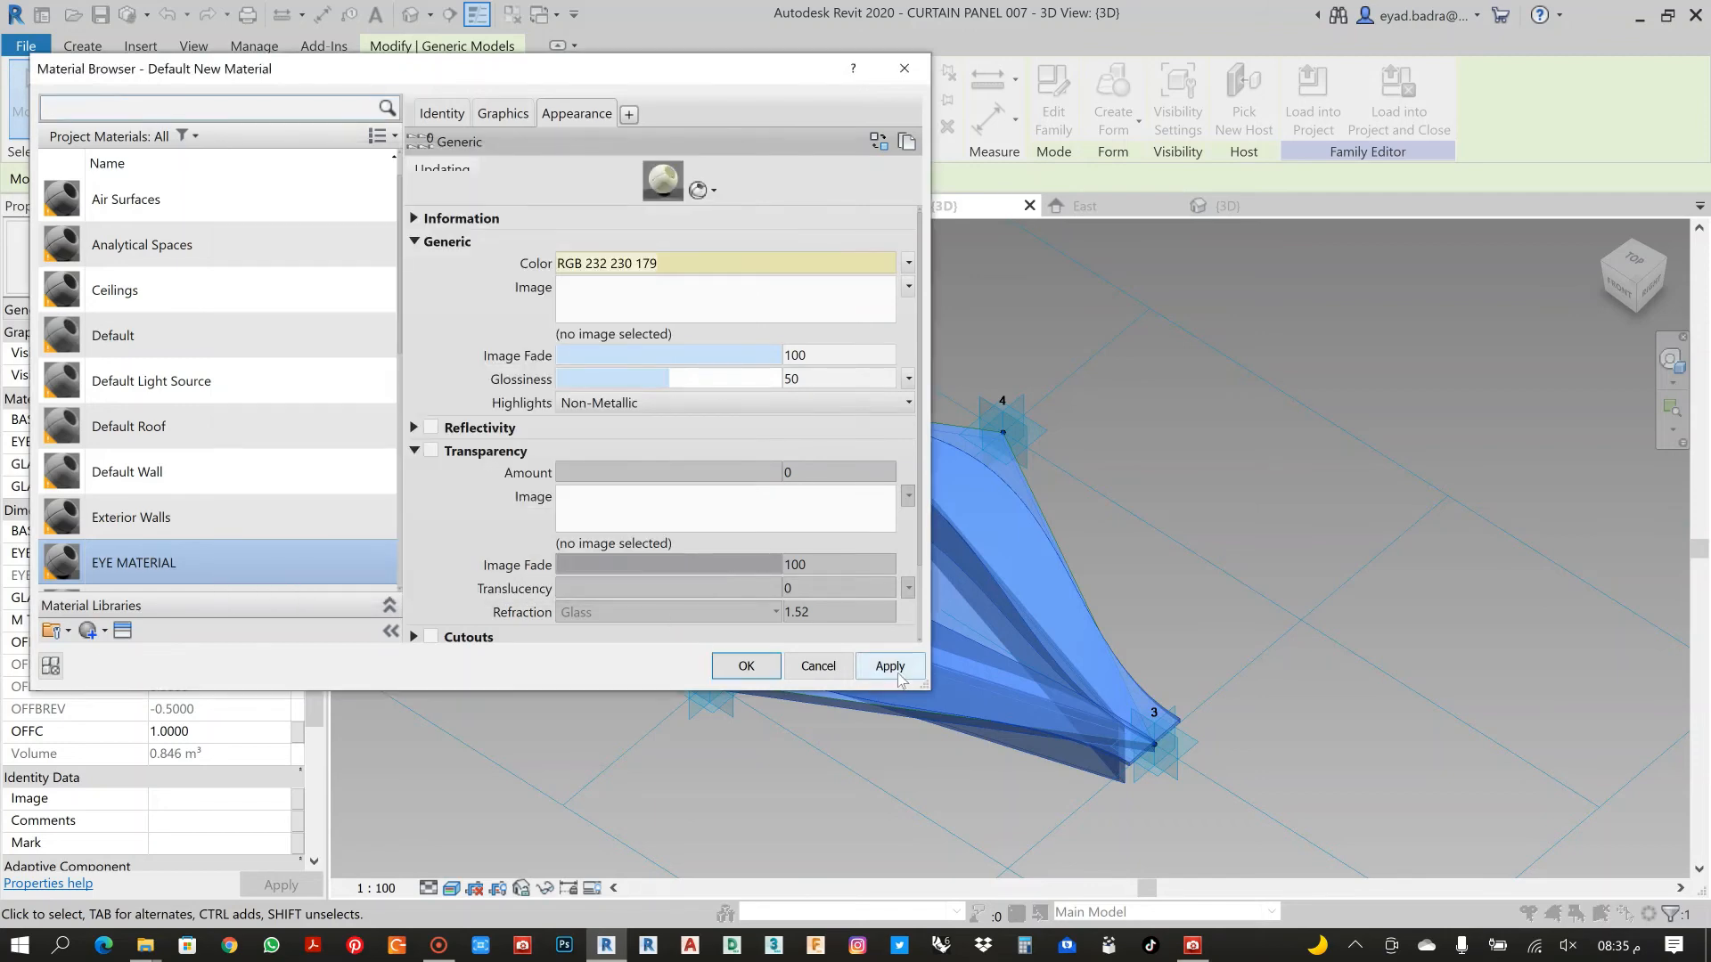
pyautogui.click(891, 667)
pyautogui.click(746, 665)
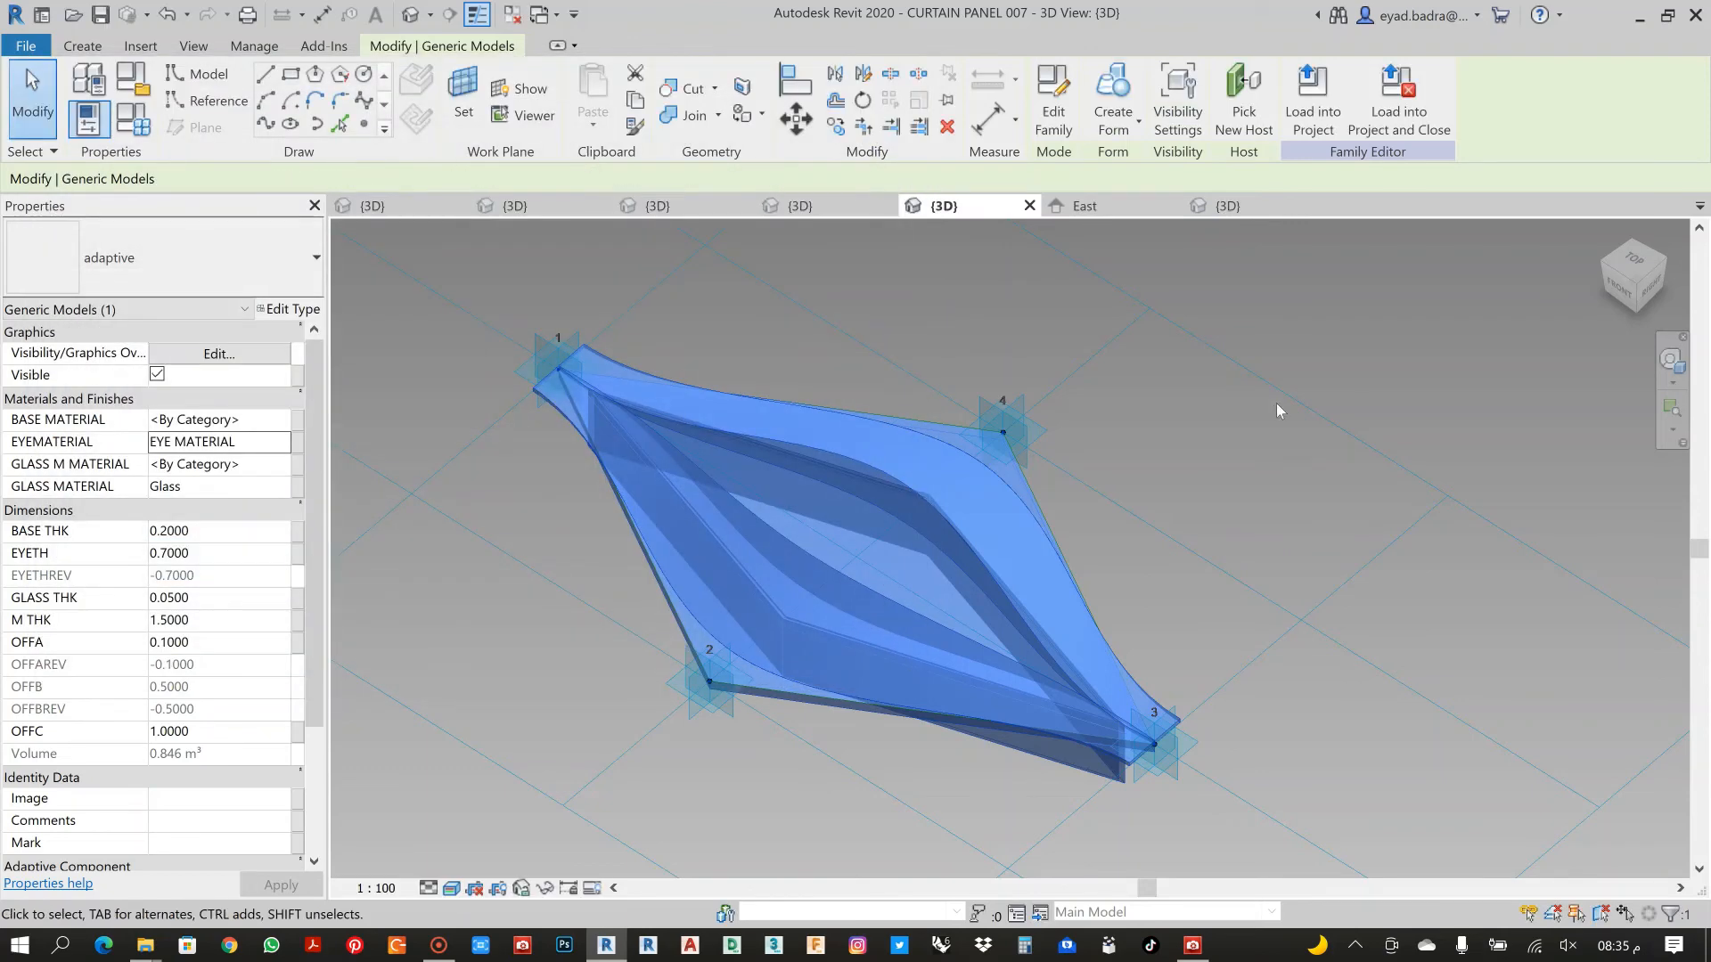
# Inspect the panel with its cream eye material and switch the view to the Shaded visual style
pyautogui.click(1203, 430)
pyautogui.scroll(-2, 1203, 431)
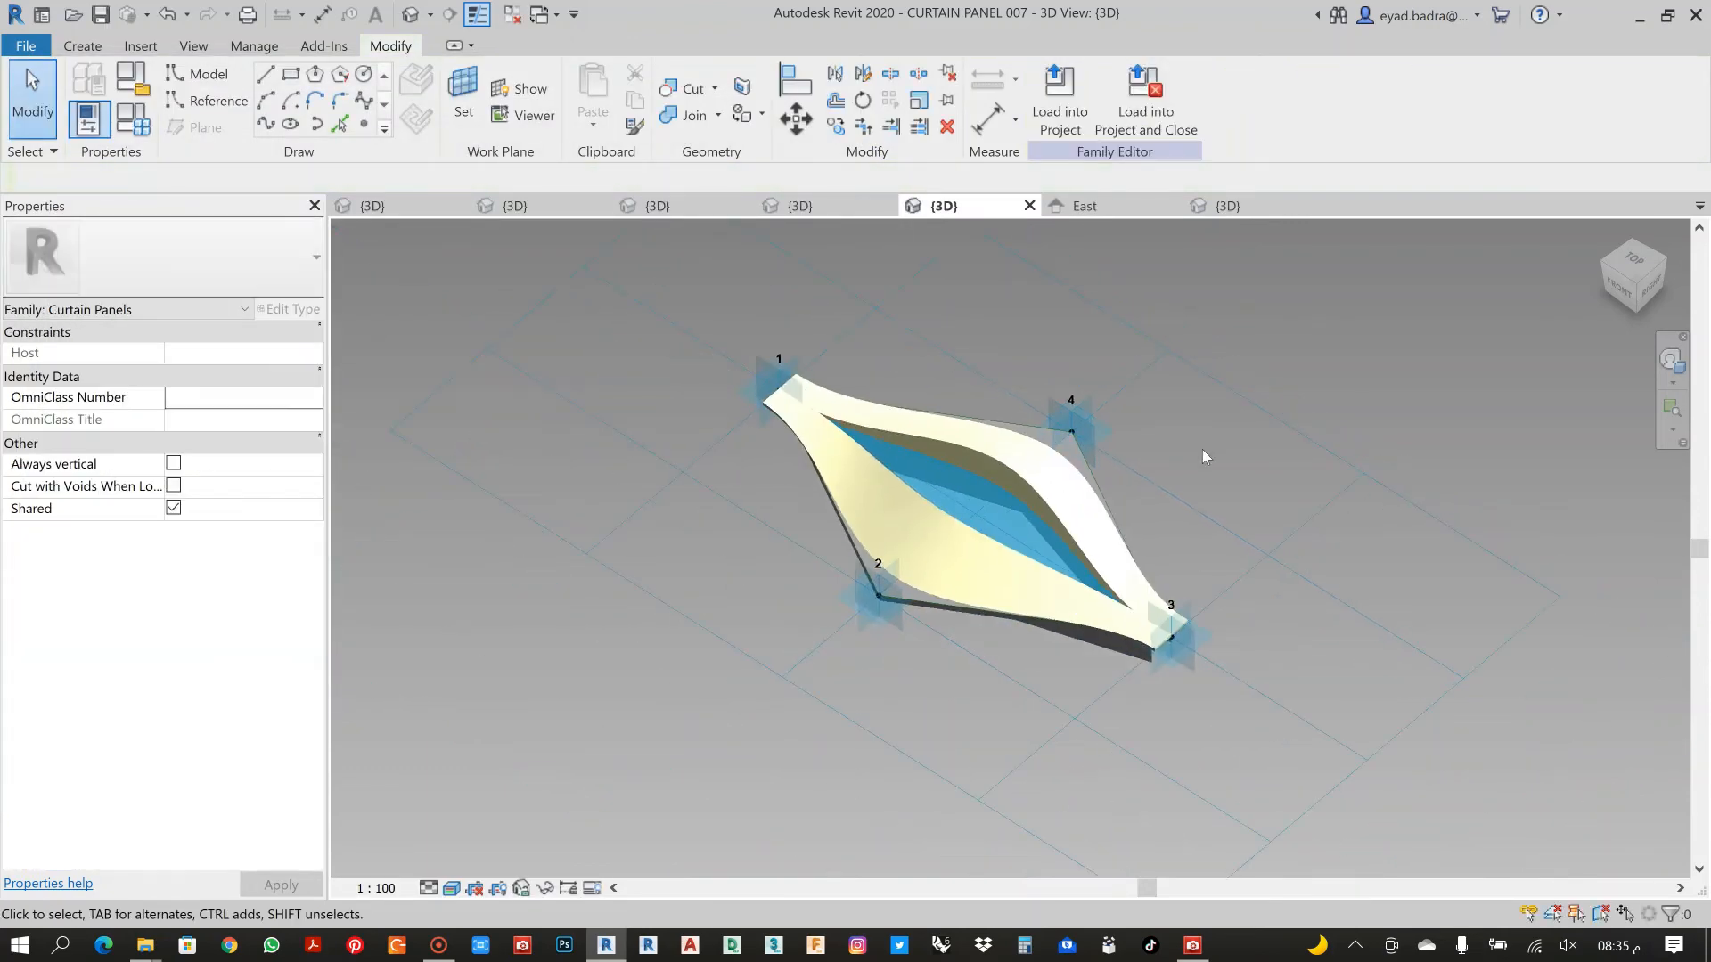
pyautogui.moveTo(1203, 456)
pyautogui.keyDown('shift'); pyautogui.mouseDown(button='middle')
pyautogui.moveTo(1176, 437)
pyautogui.moveTo(1295, 397)
pyautogui.moveTo(1192, 430)
pyautogui.moveTo(1203, 565)
pyautogui.moveTo(1253, 478)
pyautogui.moveTo(1244, 452)
pyautogui.moveTo(1096, 493)
pyautogui.moveTo(1269, 473)
pyautogui.moveTo(1230, 481)
pyautogui.moveTo(1234, 464)
pyautogui.mouseUp(button='middle'); pyautogui.keyUp('shift')
pyautogui.scroll(3, 1096, 493)
pyautogui.click(451, 889)
pyautogui.click(535, 806)
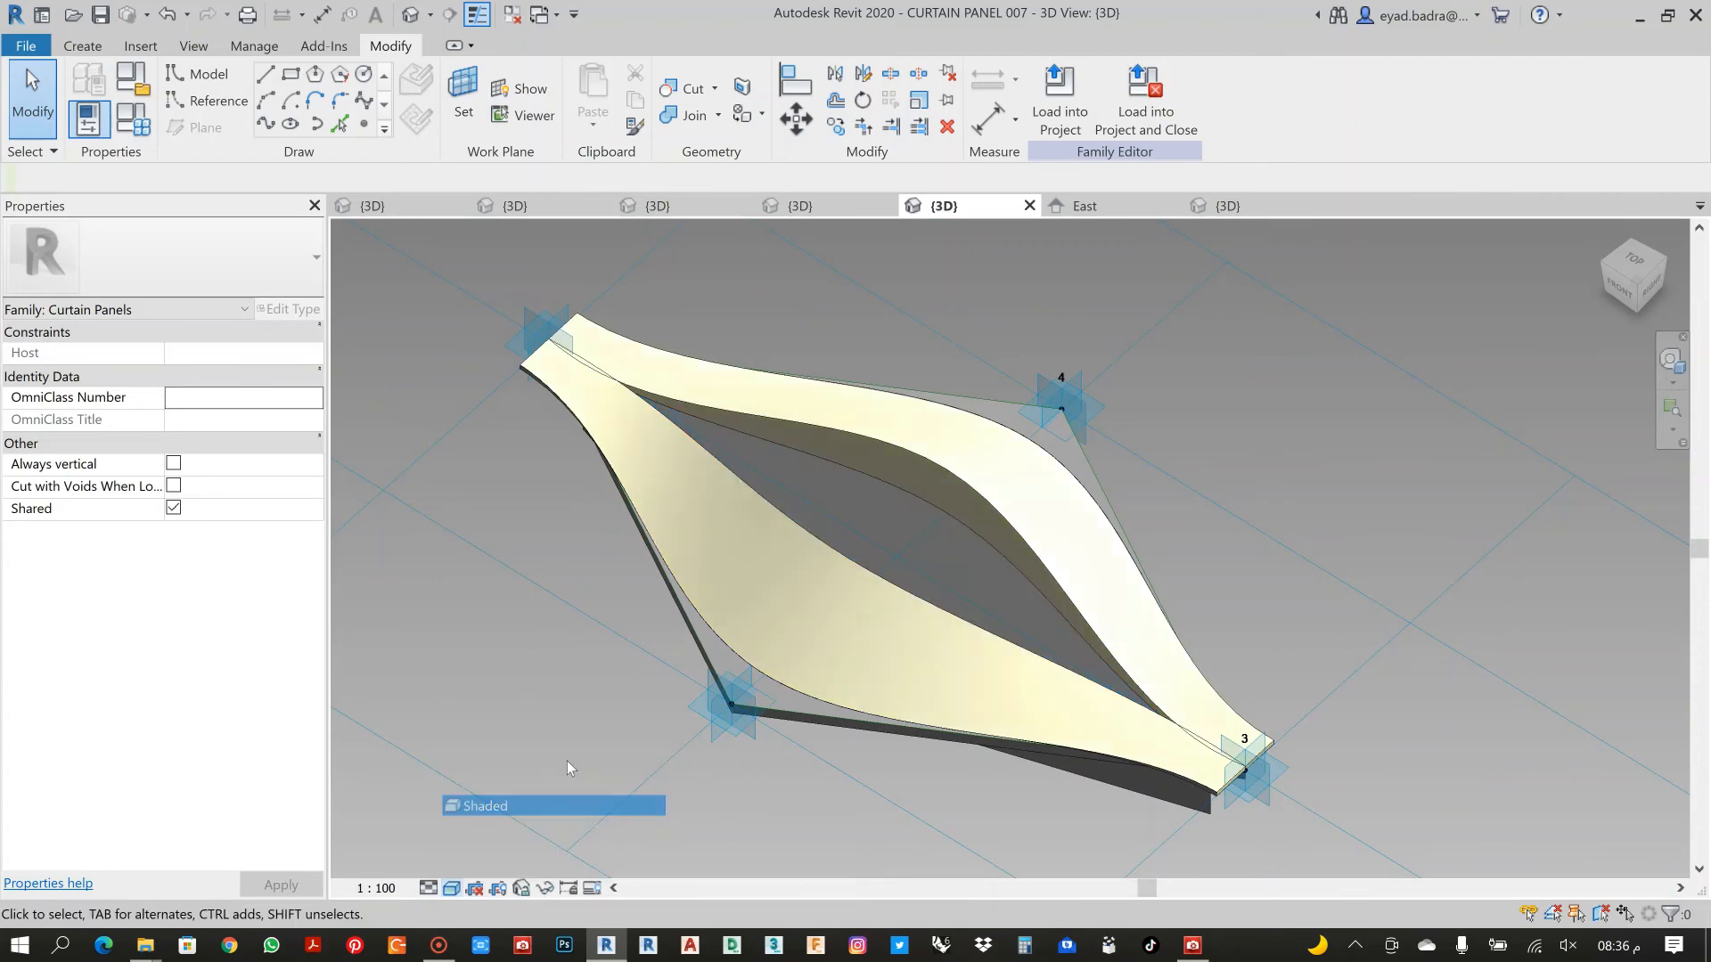
# Open the material choices for the adaptive component's GLASS MATERIAL parameter, search for "glass" and select the Glass material
pyautogui.moveTo(840, 490)
pyautogui.keyDown('shift'); pyautogui.mouseDown(button='middle')
pyautogui.moveTo(929, 688)
pyautogui.moveTo(975, 516)
pyautogui.moveTo(859, 575)
pyautogui.mouseUp(button='middle'); pyautogui.keyUp('shift')
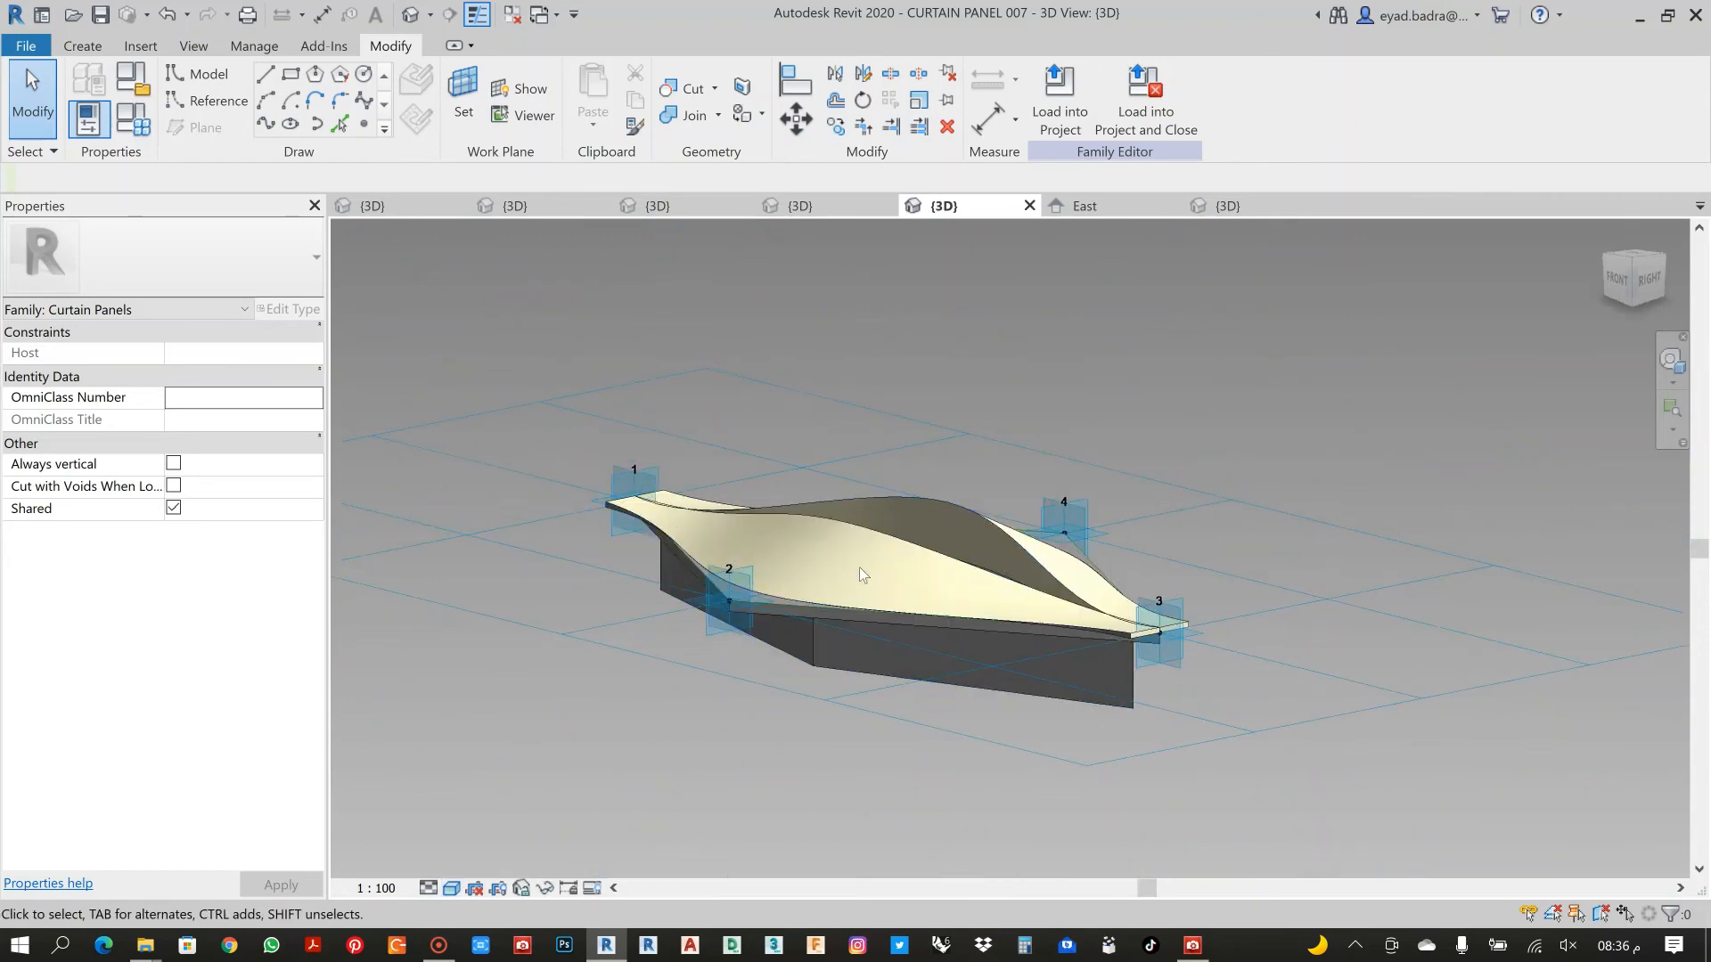
pyautogui.click(875, 675)
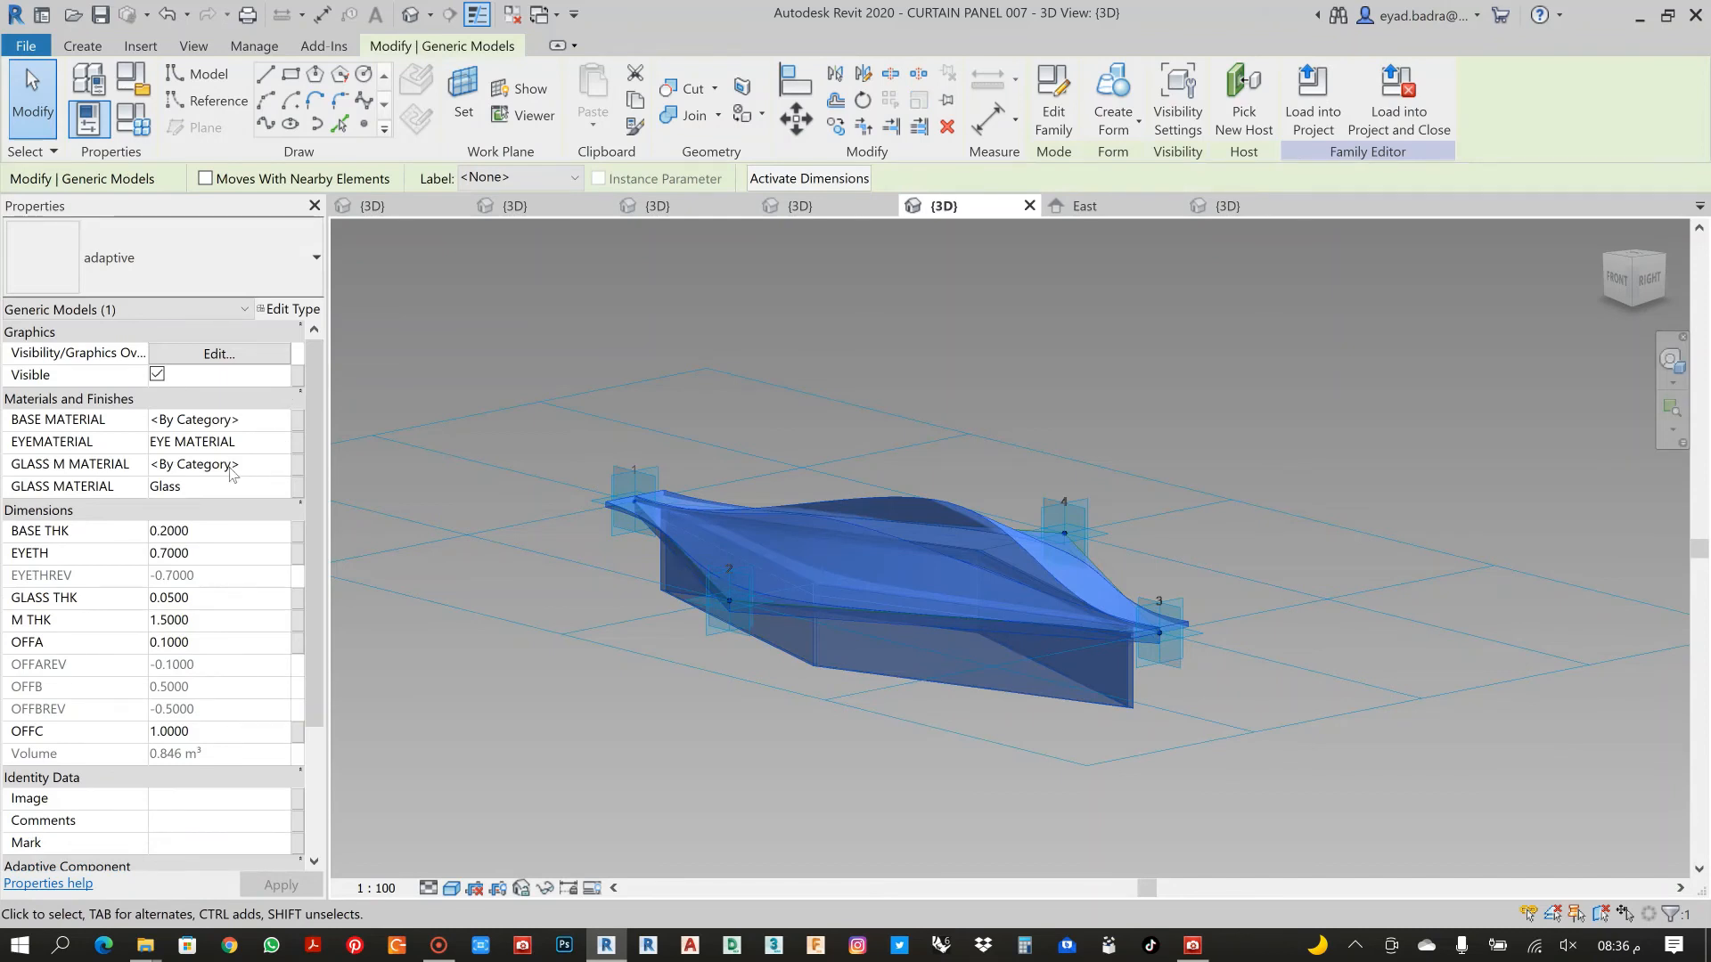
pyautogui.click(283, 489)
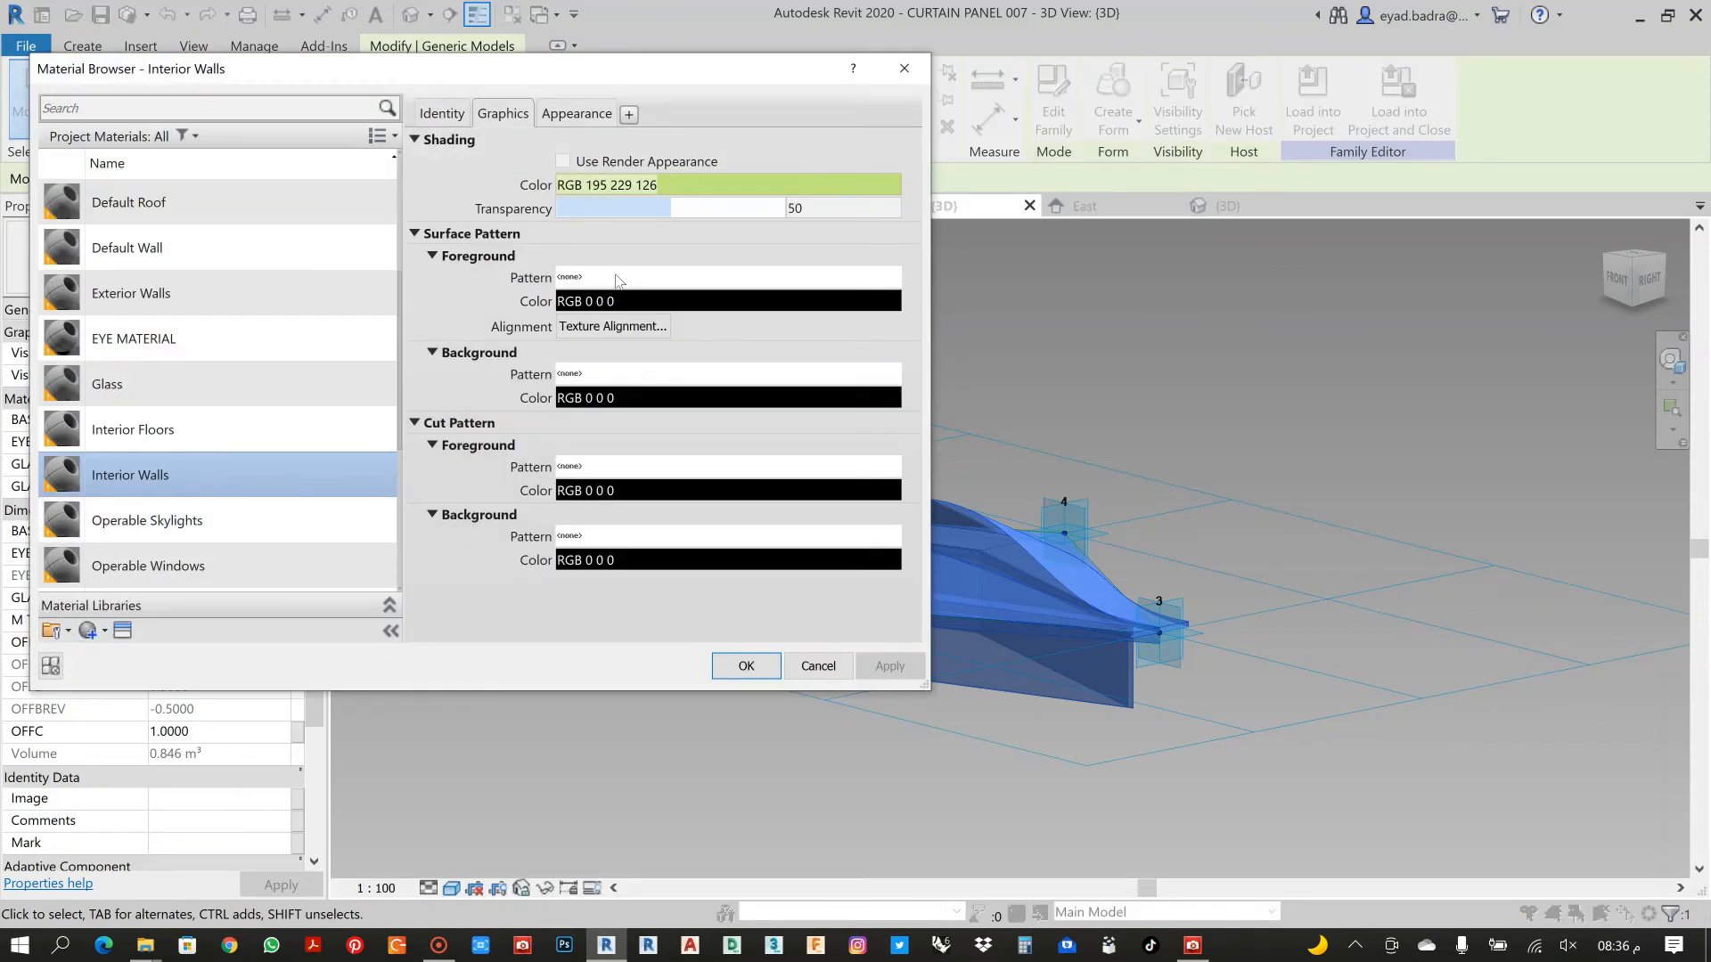
pyautogui.click(576, 115)
pyautogui.click(661, 263)
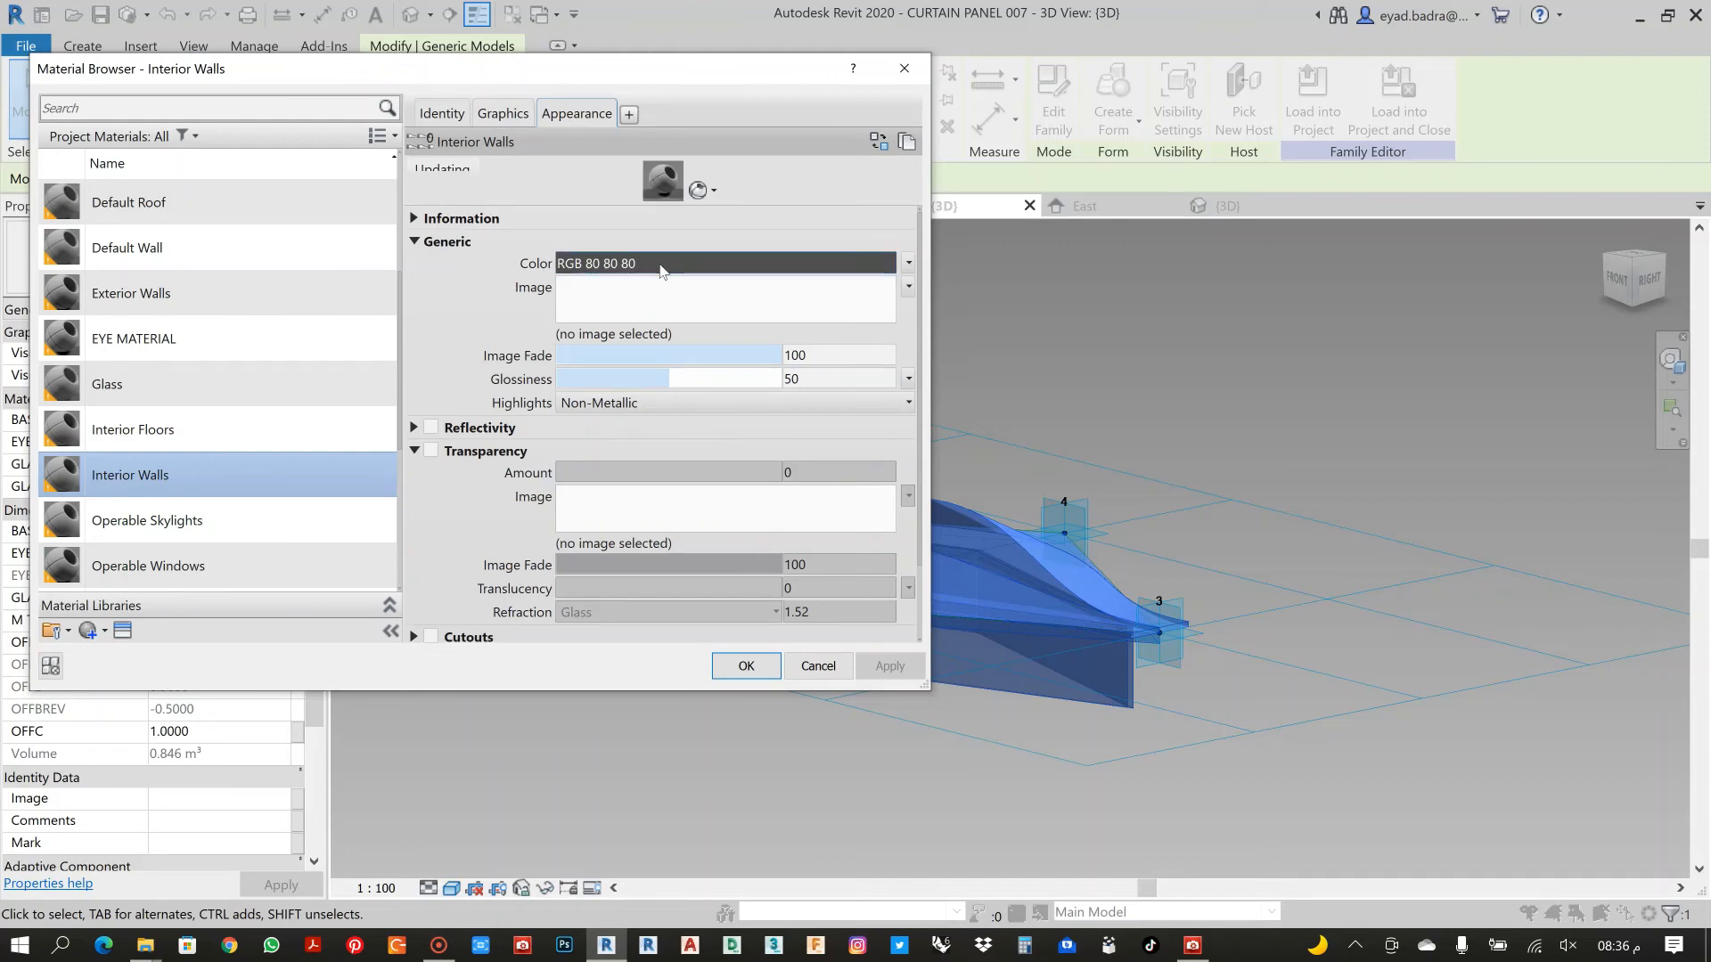
pyautogui.click(721, 159)
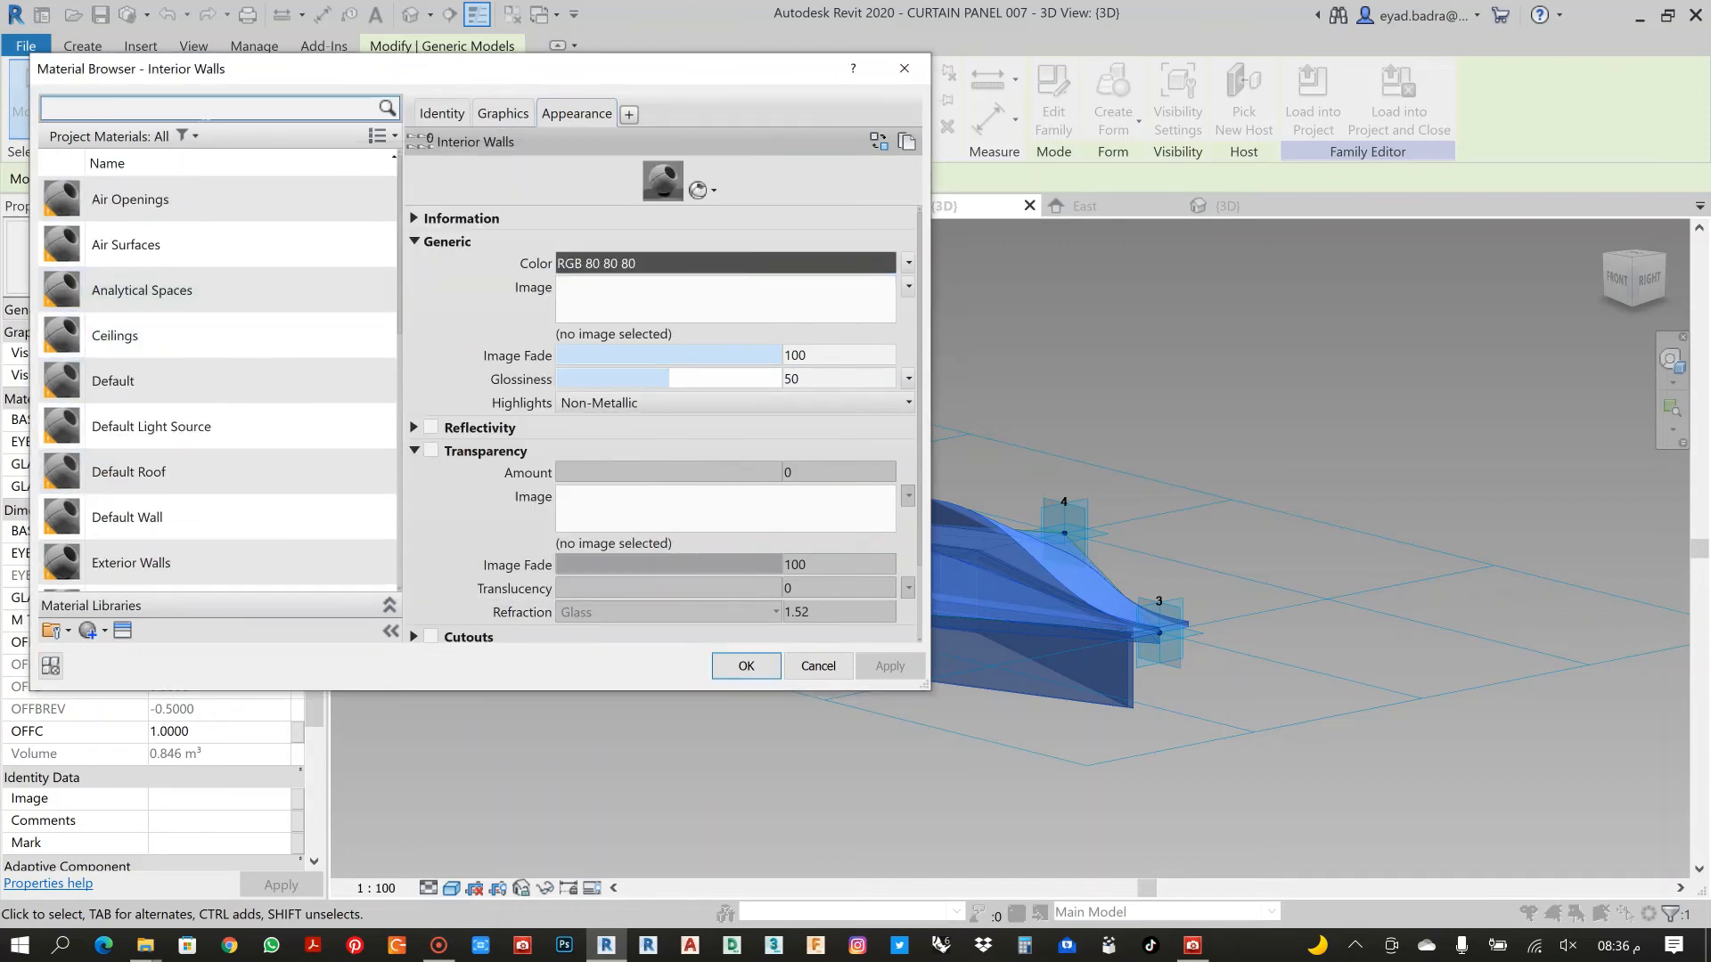
pyautogui.click(208, 111)
pyautogui.write('glass')
pyautogui.click(197, 230)
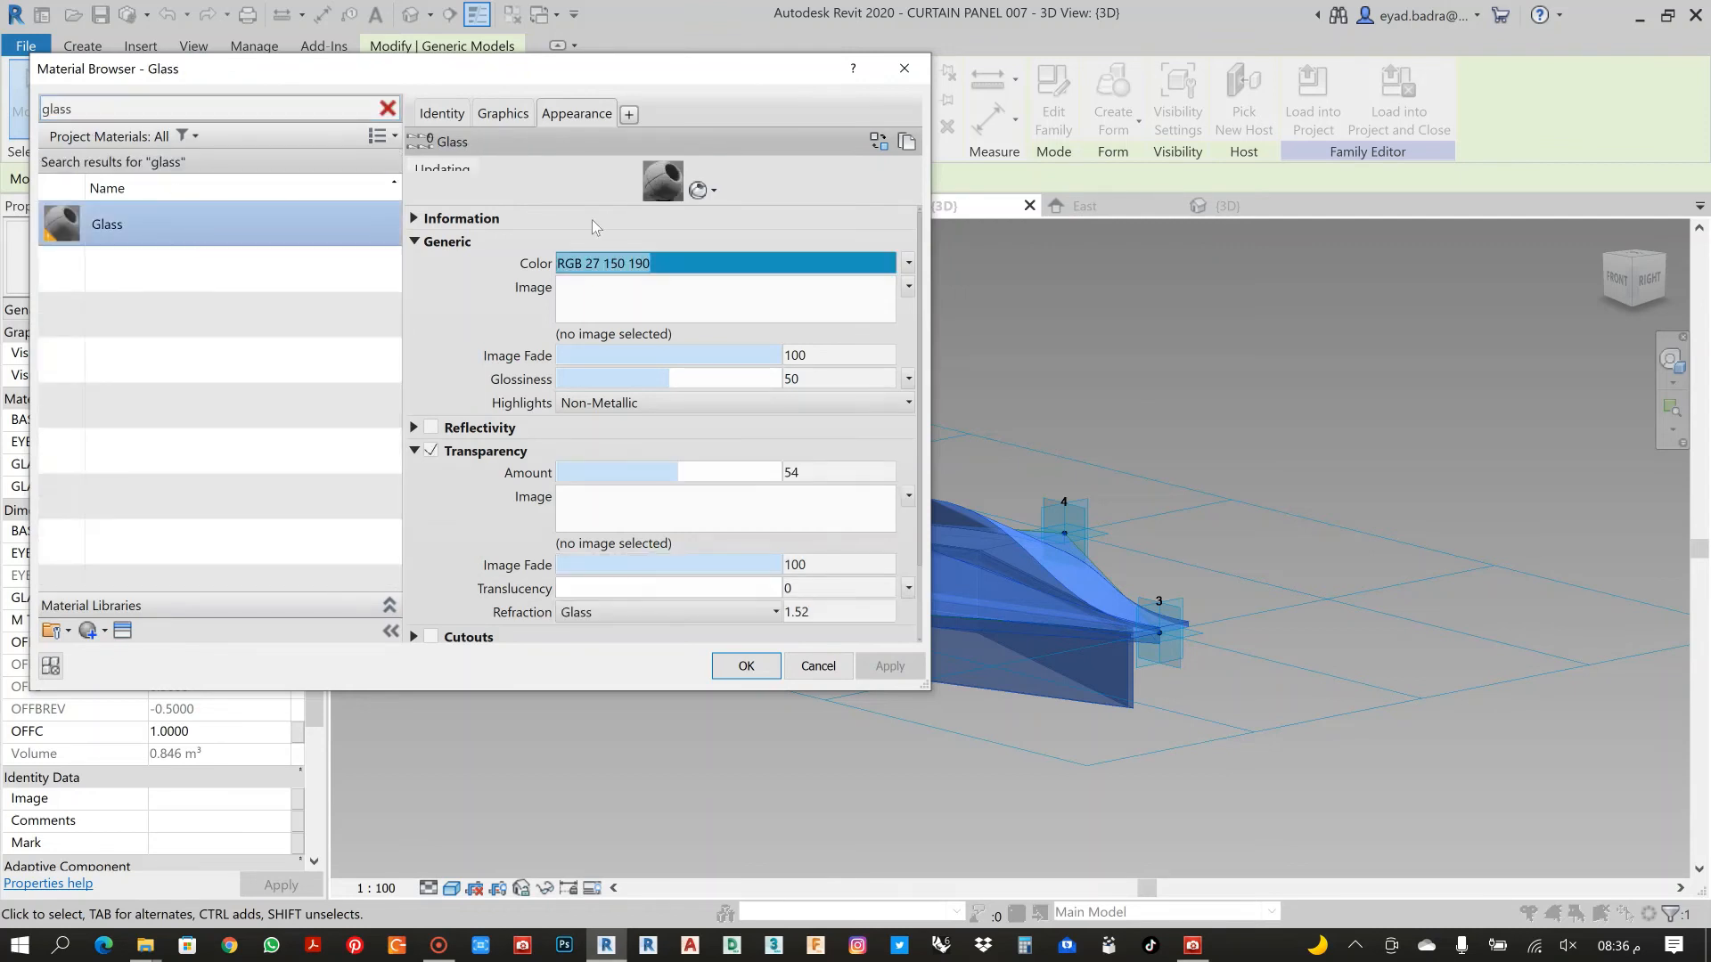
# Set the Glass material's shading to use its render appearance and apply it to the component's GLASS MATERIAL
pyautogui.click(503, 113)
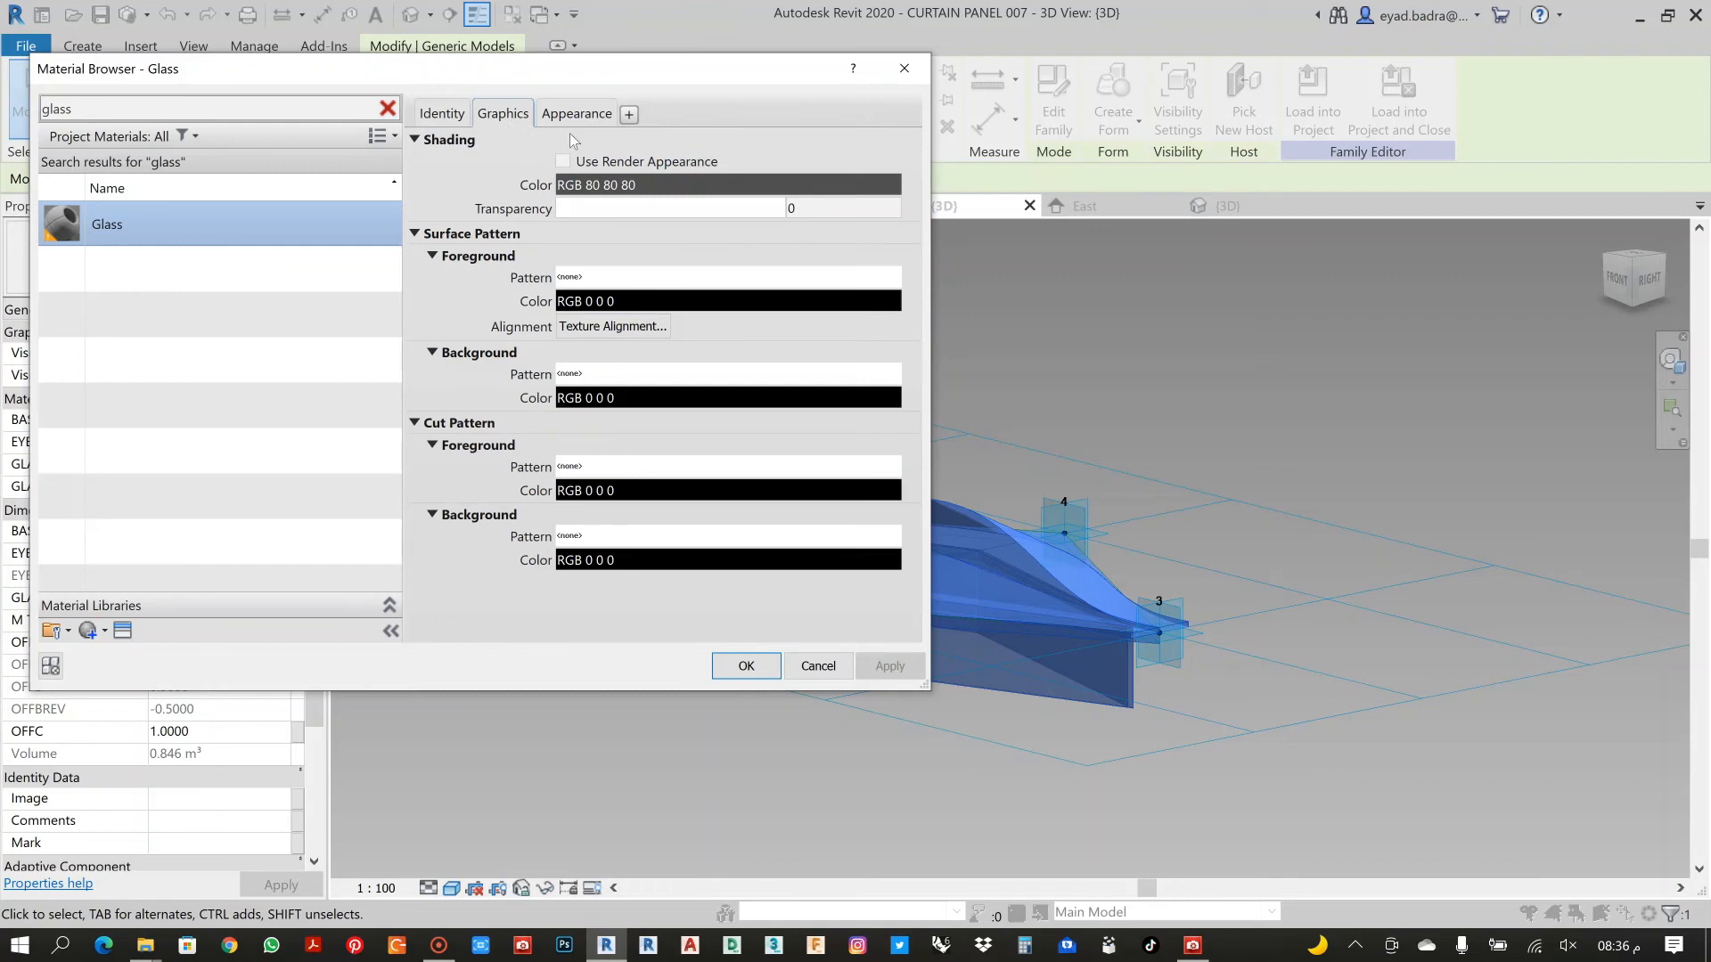
pyautogui.click(563, 163)
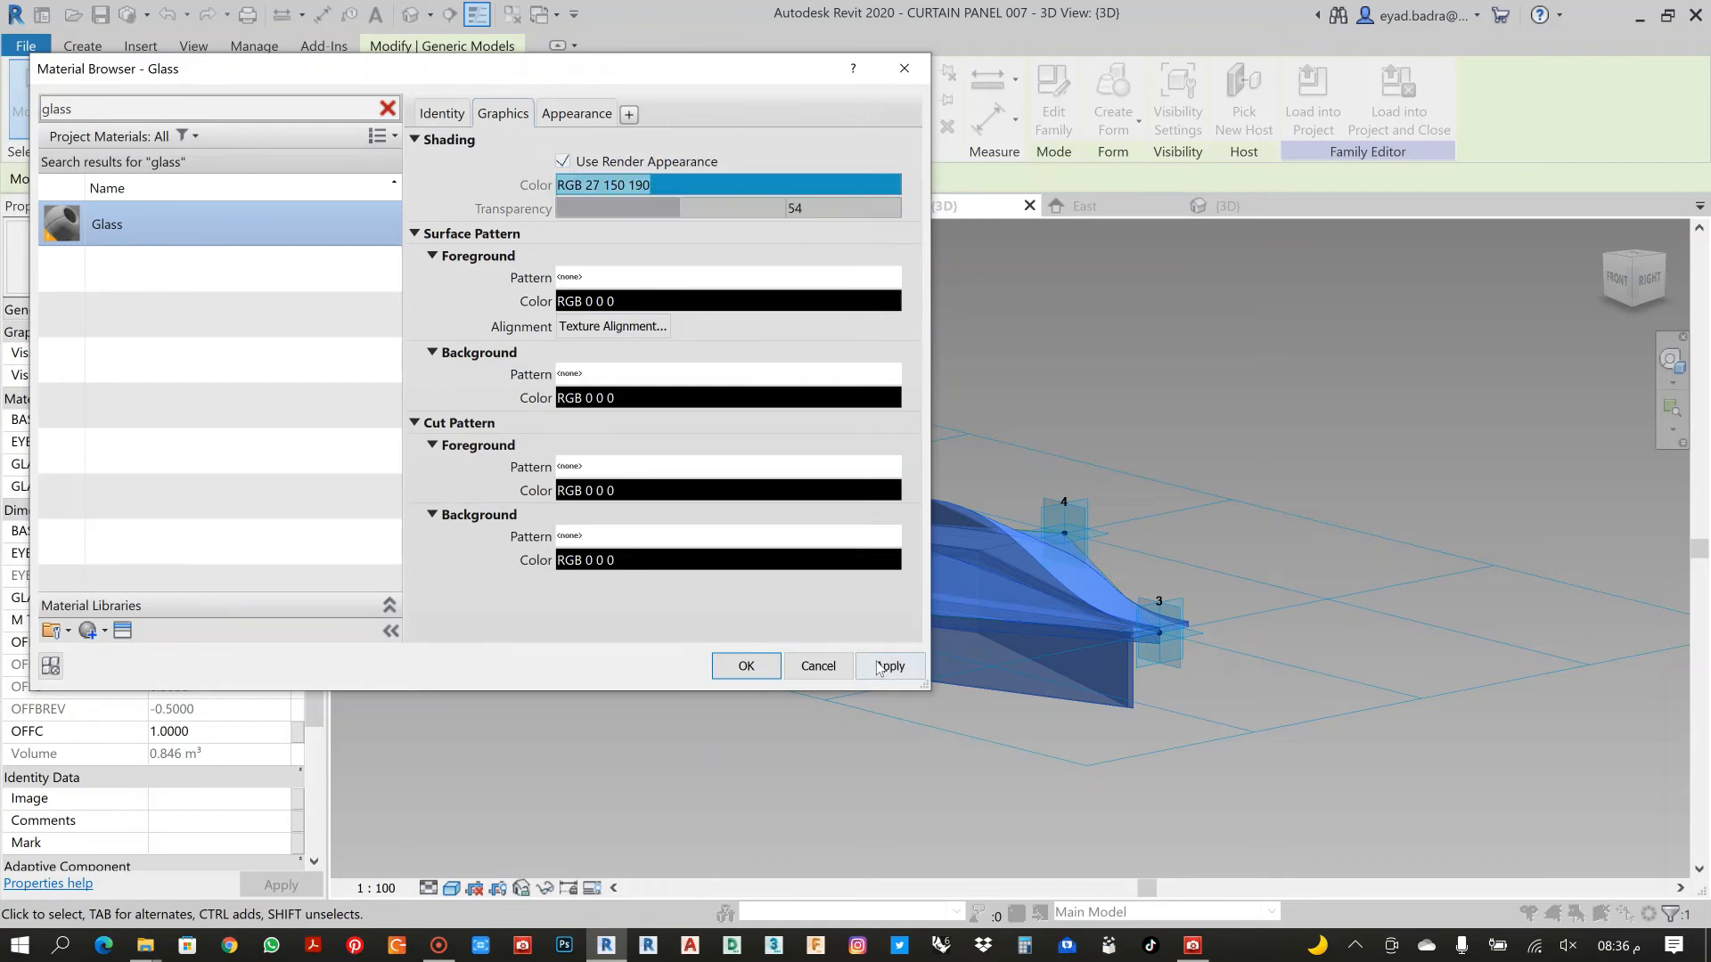
pyautogui.click(888, 667)
pyautogui.click(745, 666)
# Inspect the panel's blue glass inside the eye opening and check the nested BASE element around it
pyautogui.keyDown('shift'); pyautogui.moveTo(651, 800); pyautogui.dragTo(802, 624, button='middle'); pyautogui.keyUp('shift')
pyautogui.scroll(-3, 847, 552)
pyautogui.click(1070, 531)
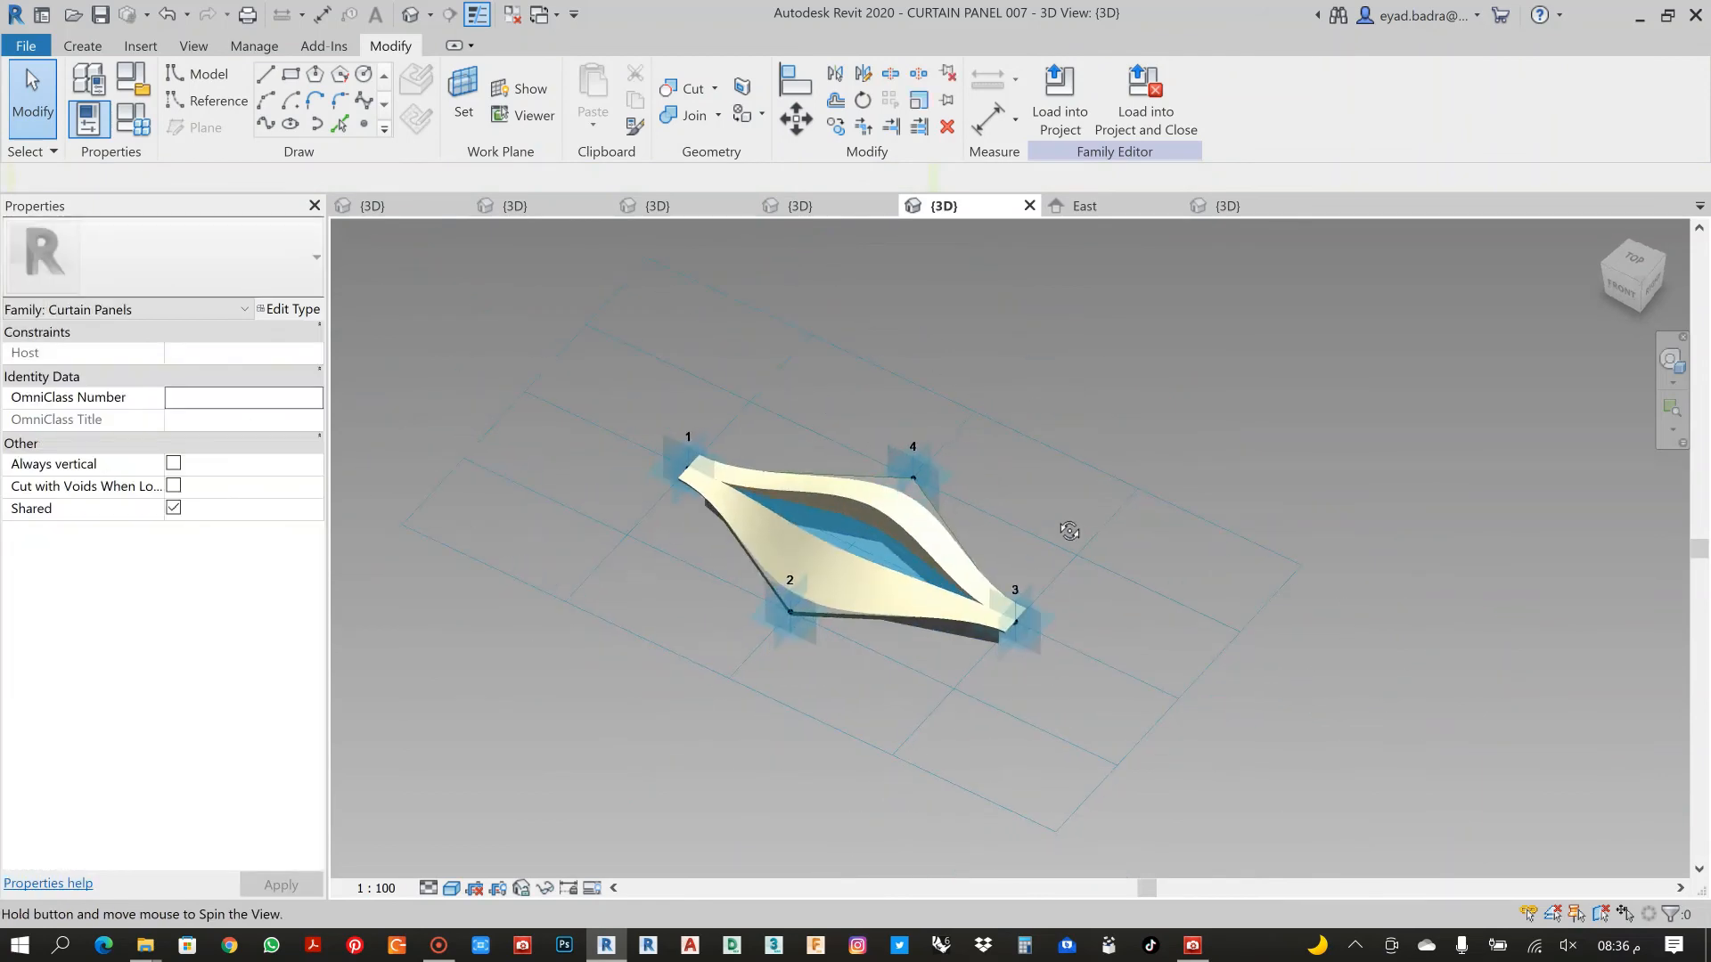
pyautogui.keyDown('shift'); pyautogui.moveTo(1070, 531); pyautogui.dragTo(974, 573, button='middle'); pyautogui.keyUp('shift')
pyautogui.scroll(4, 976, 573)
pyautogui.scroll(-1, 1139, 554)
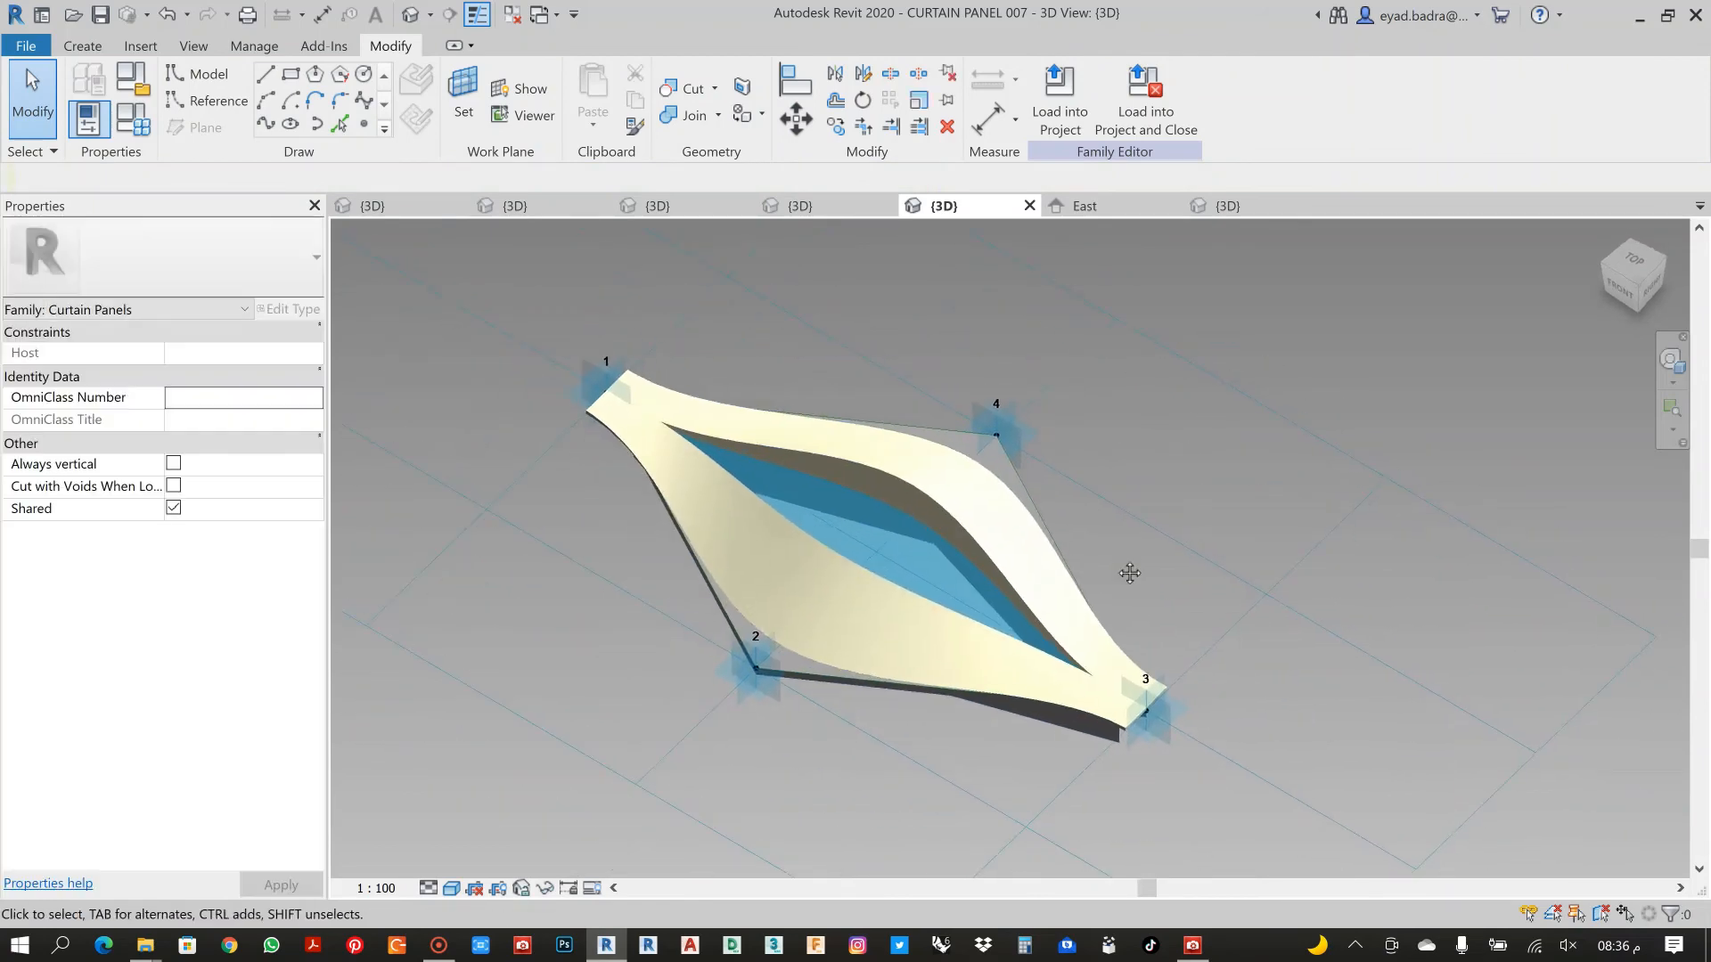
pyautogui.keyDown('shift'); pyautogui.moveTo(1094, 554); pyautogui.dragTo(1110, 554, button='middle'); pyautogui.keyUp('shift')
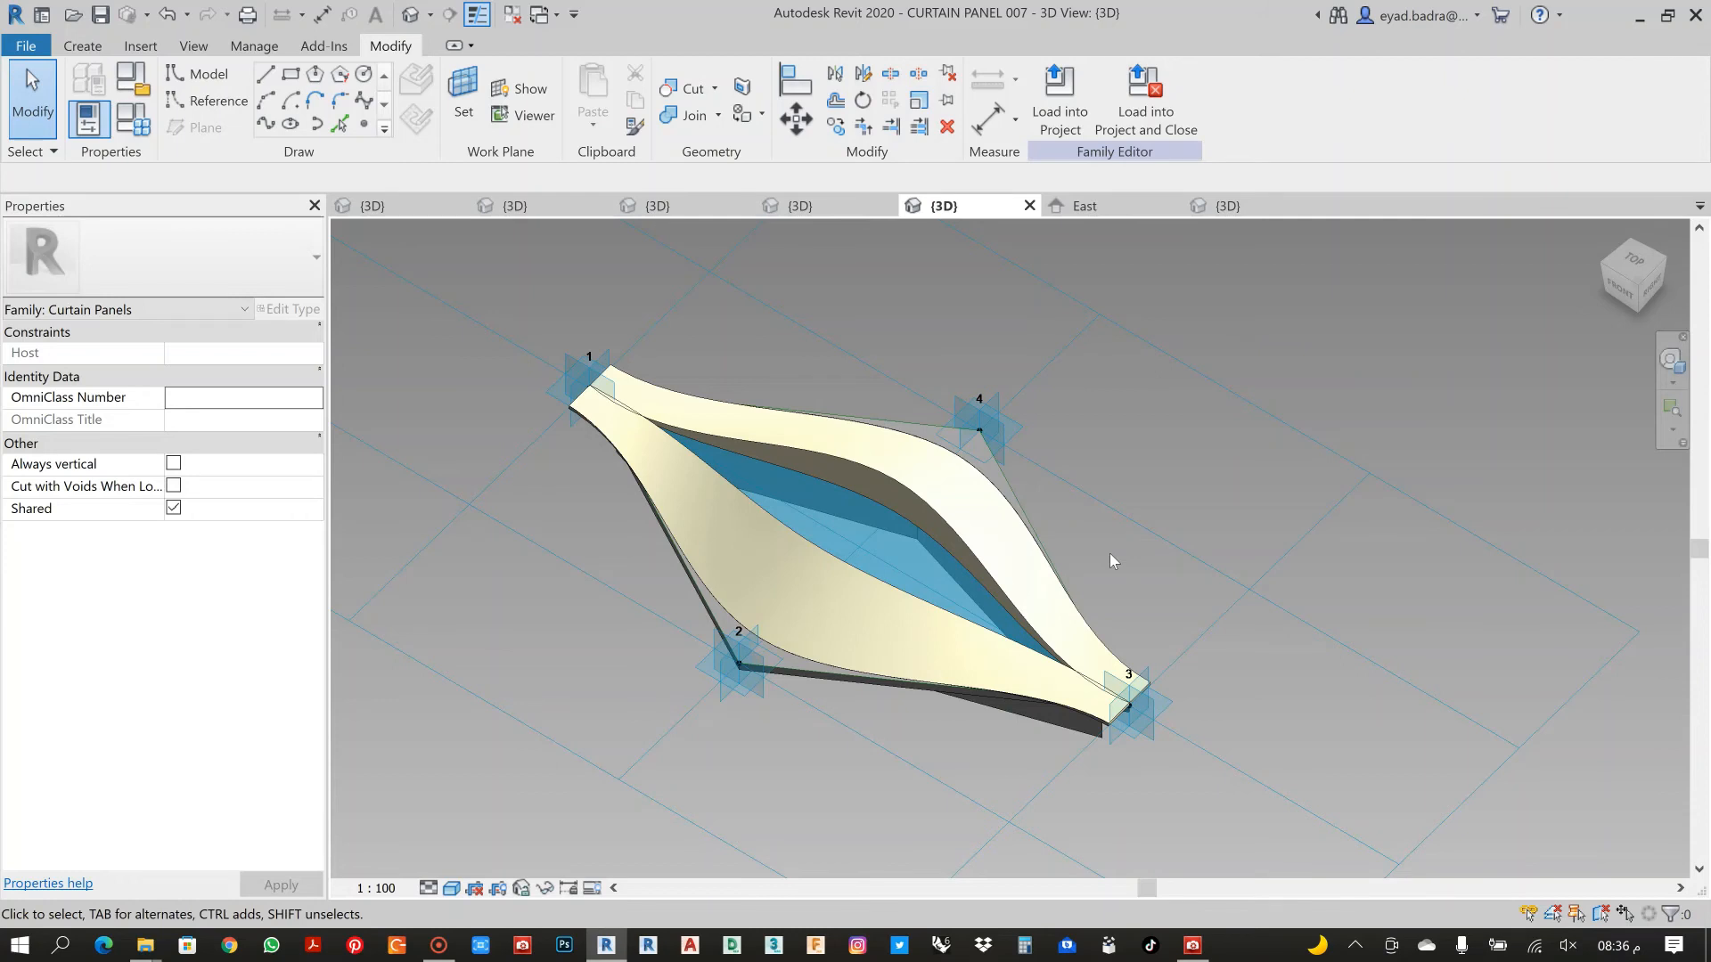
pyautogui.keyDown('shift'); pyautogui.moveTo(1109, 554); pyautogui.dragTo(980, 552, button='middle'); pyautogui.keyUp('shift')
pyautogui.scroll(-2, 982, 561)
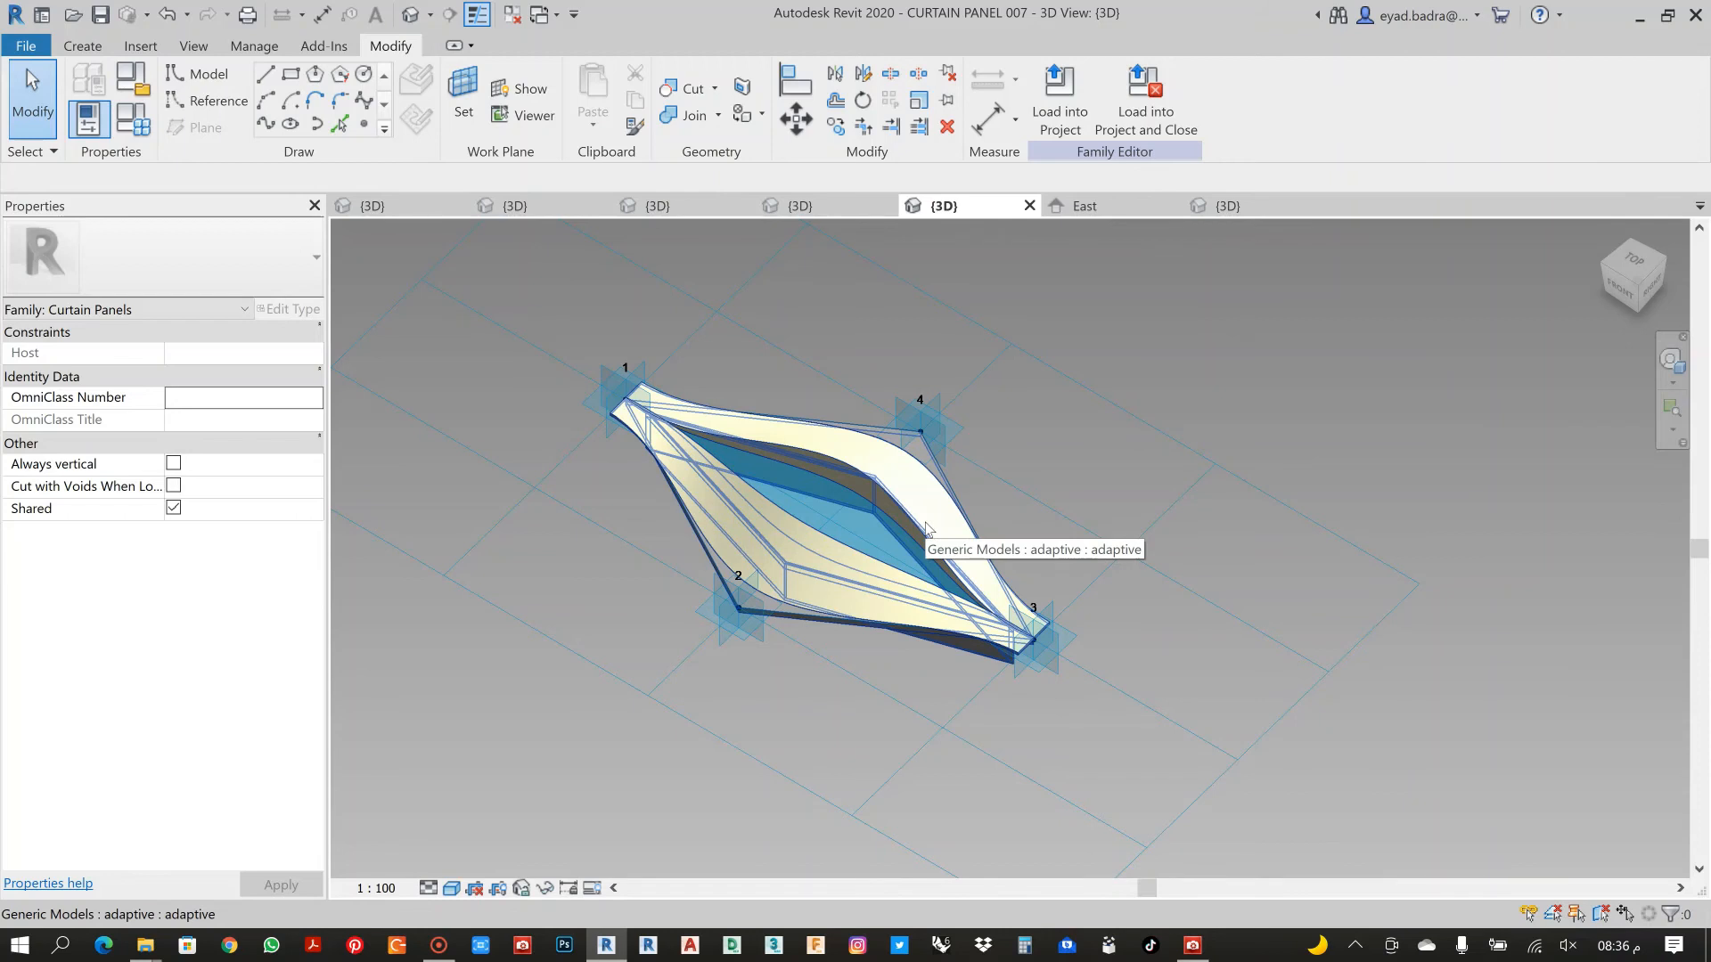
pyautogui.keyDown('shift'); pyautogui.moveTo(927, 528); pyautogui.dragTo(1026, 437, button='middle'); pyautogui.keyUp('shift')
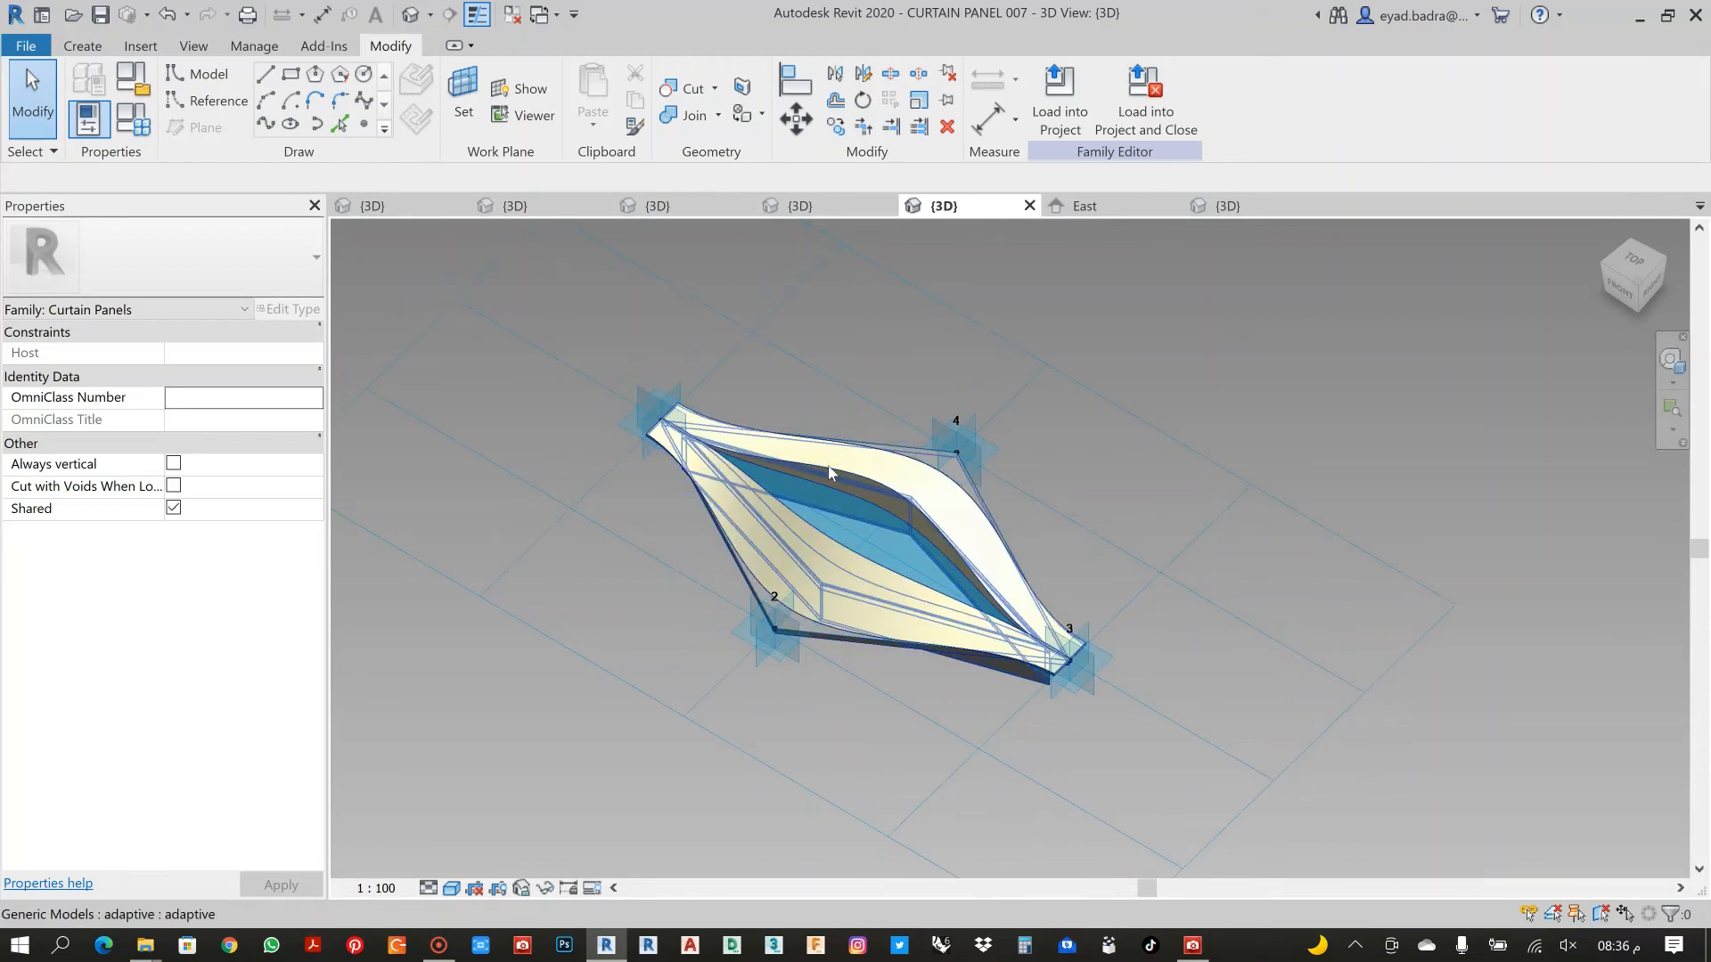
pyautogui.click(851, 452)
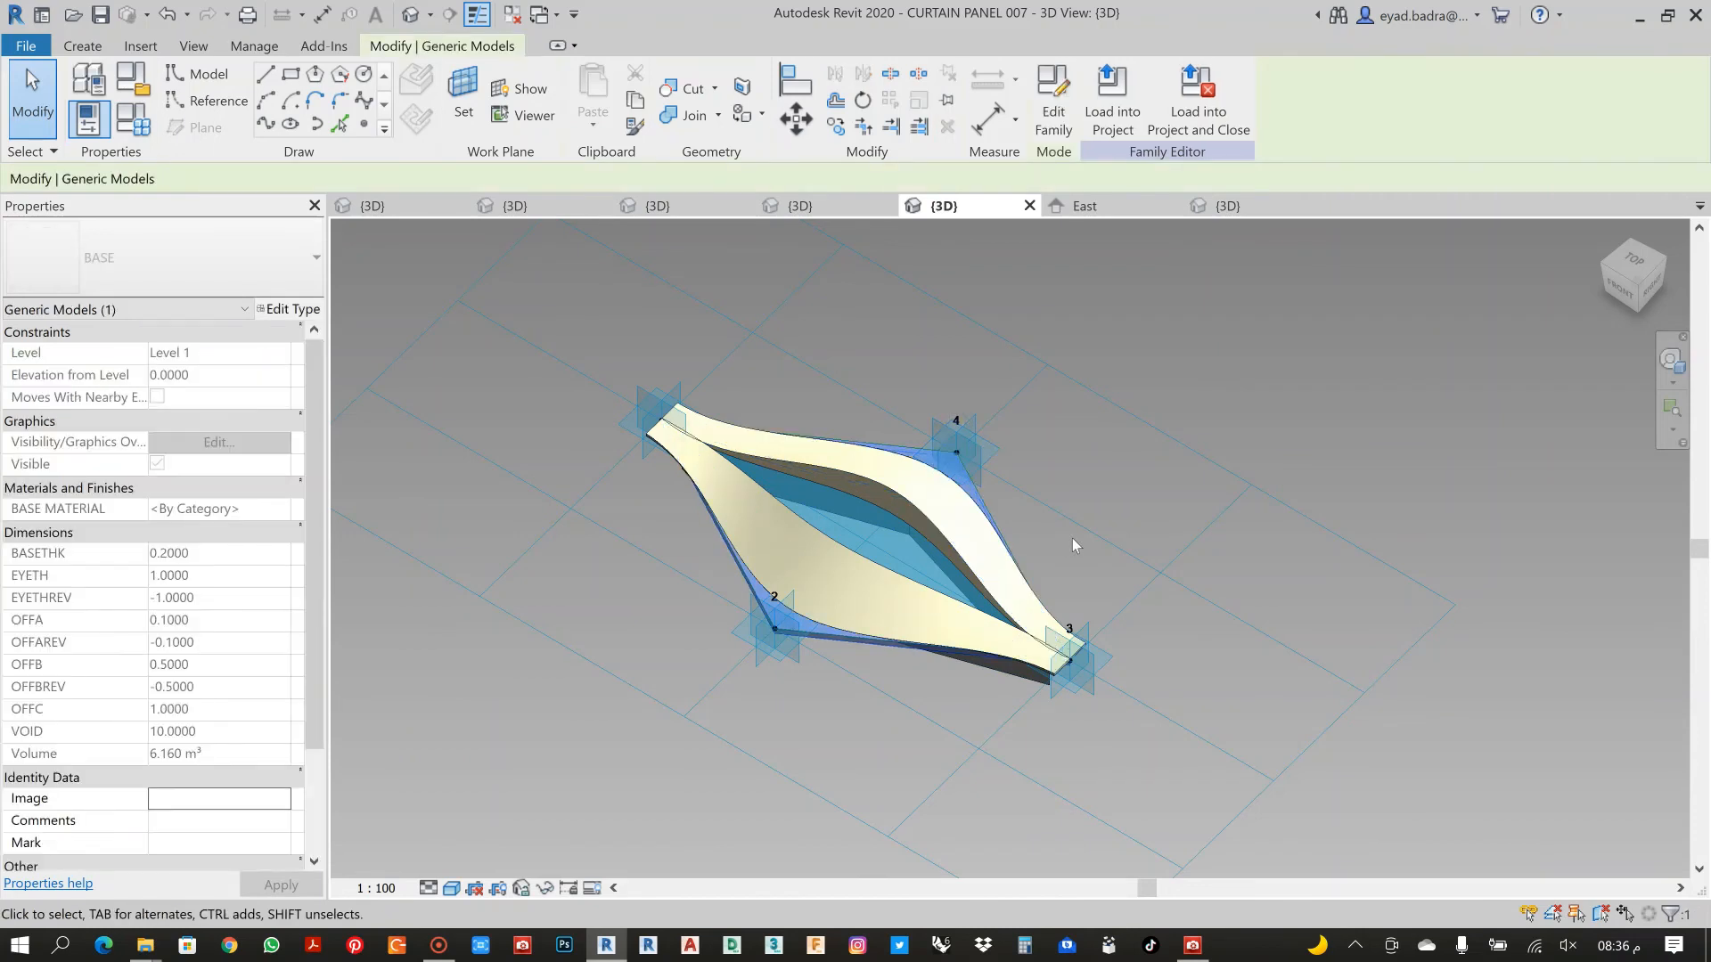
pyautogui.click(1058, 569)
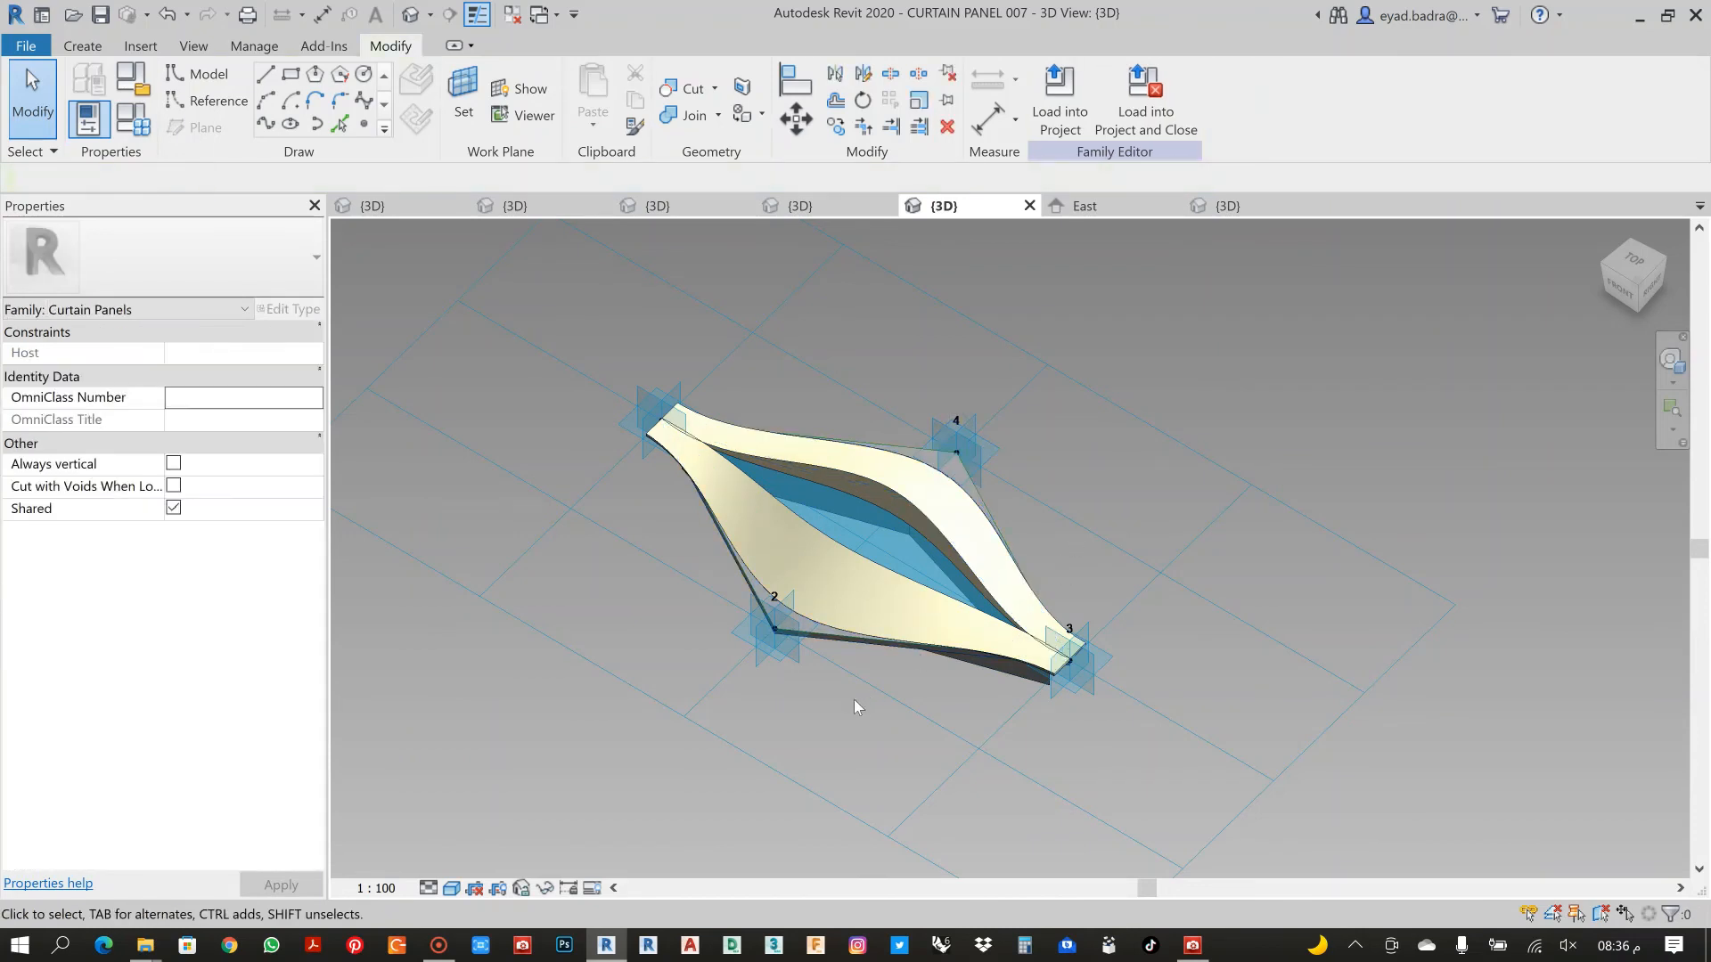
# Link the adaptive component's EYETHC value to a new instance family parameter named EYETHKC
pyautogui.keyDown('shift'); pyautogui.moveTo(873, 699); pyautogui.dragTo(882, 615, button='middle'); pyautogui.keyUp('shift')
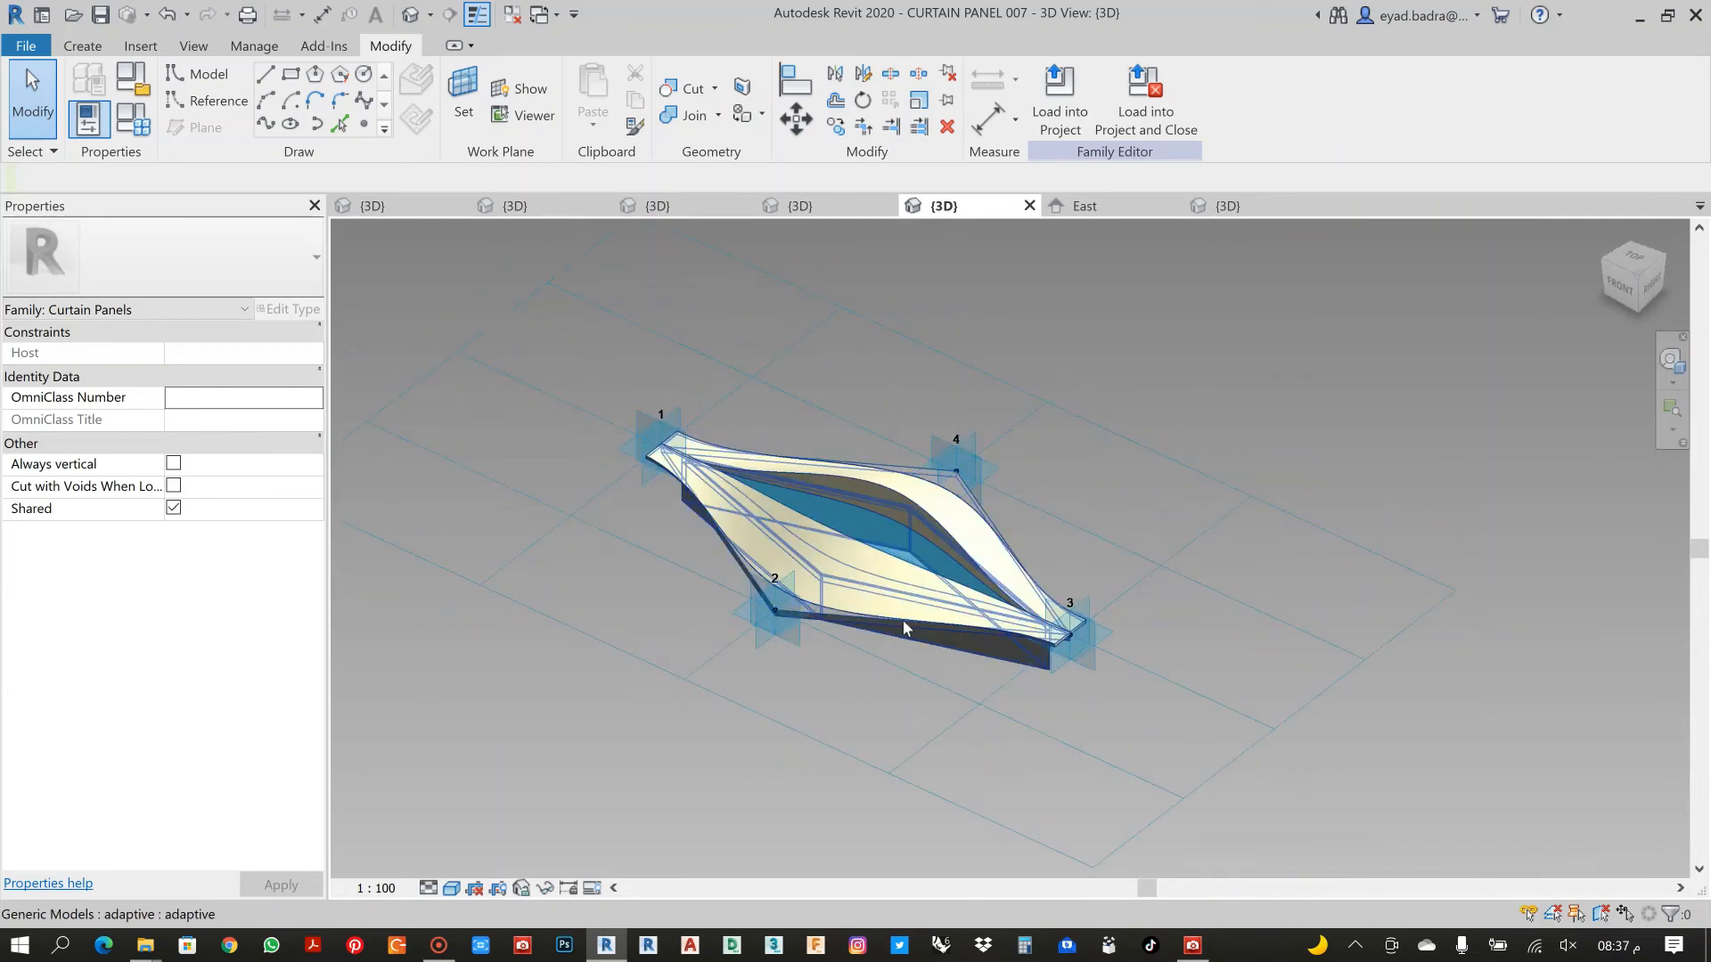
pyautogui.click(882, 615)
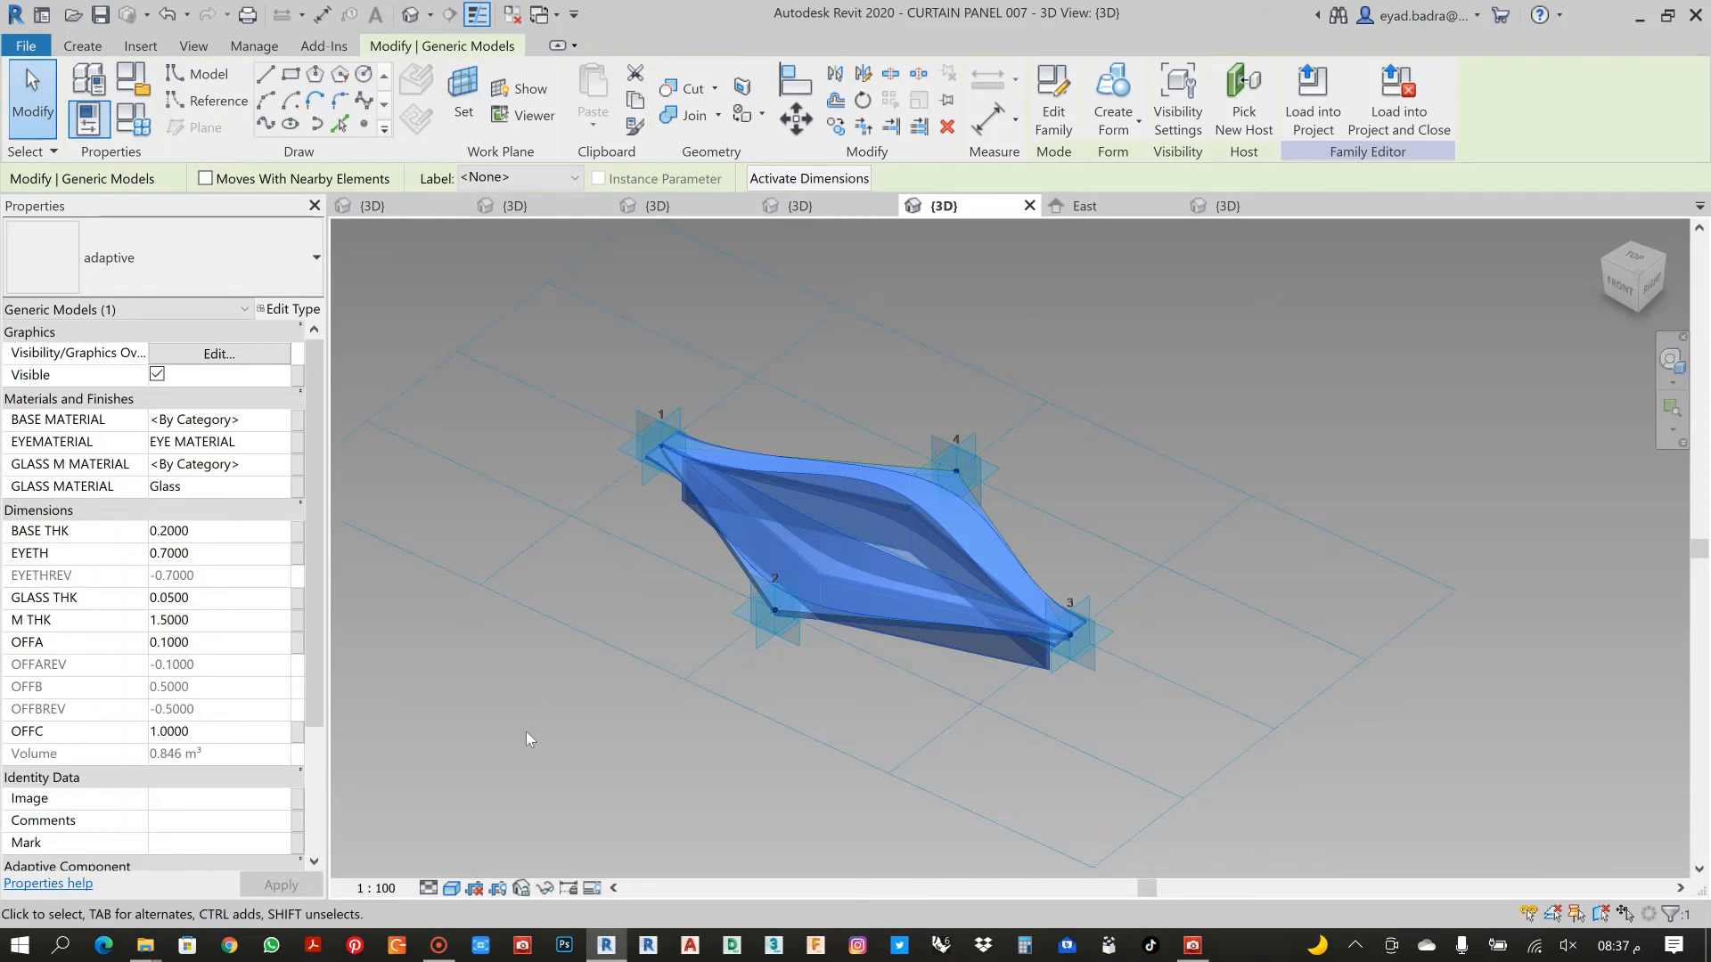
pyautogui.moveTo(317, 613); pyautogui.dragTo(323, 764)
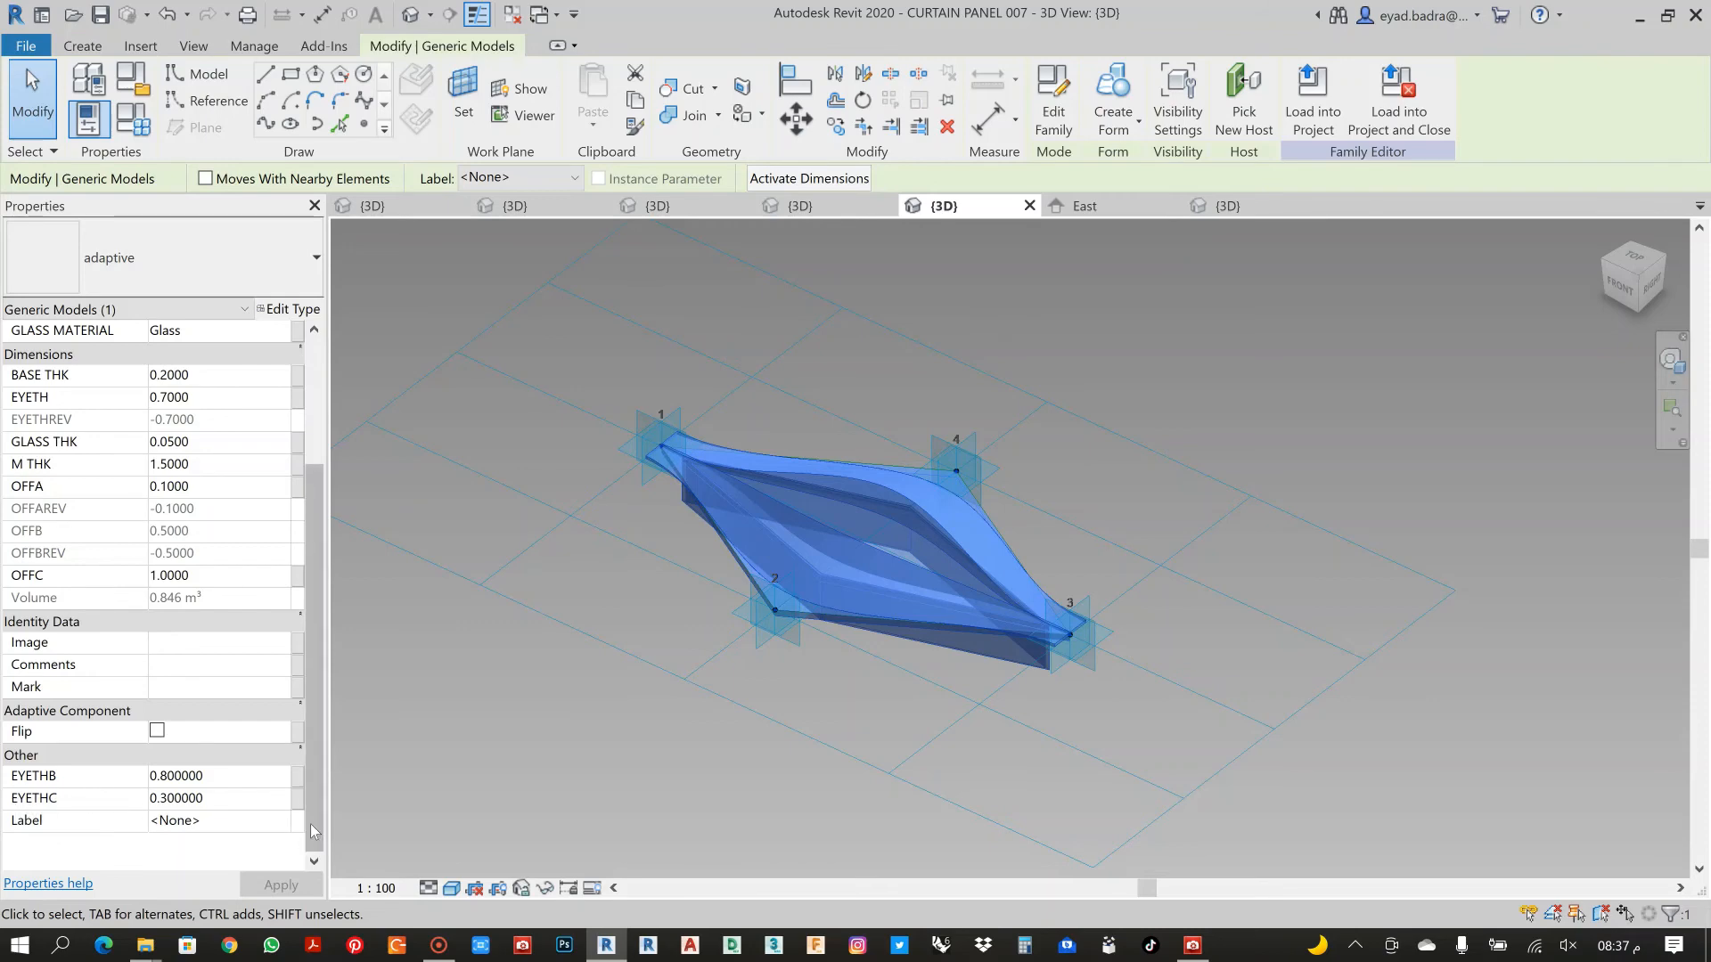
pyautogui.click(298, 798)
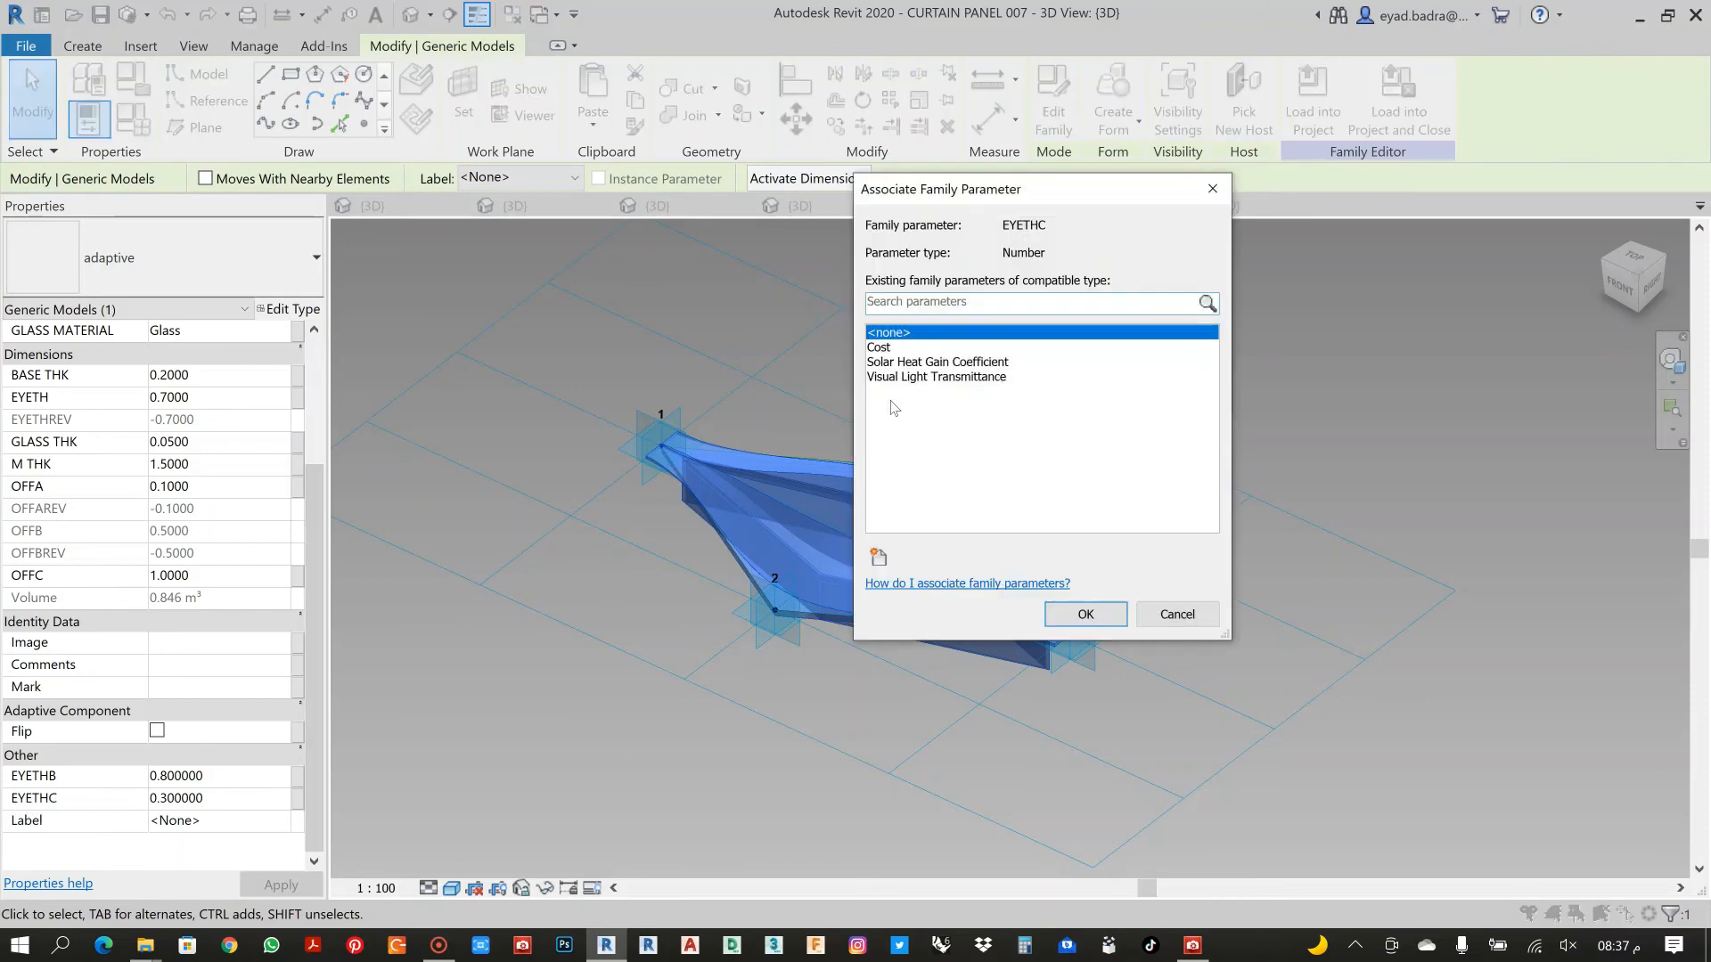
pyautogui.click(878, 557)
pyautogui.write('eye')
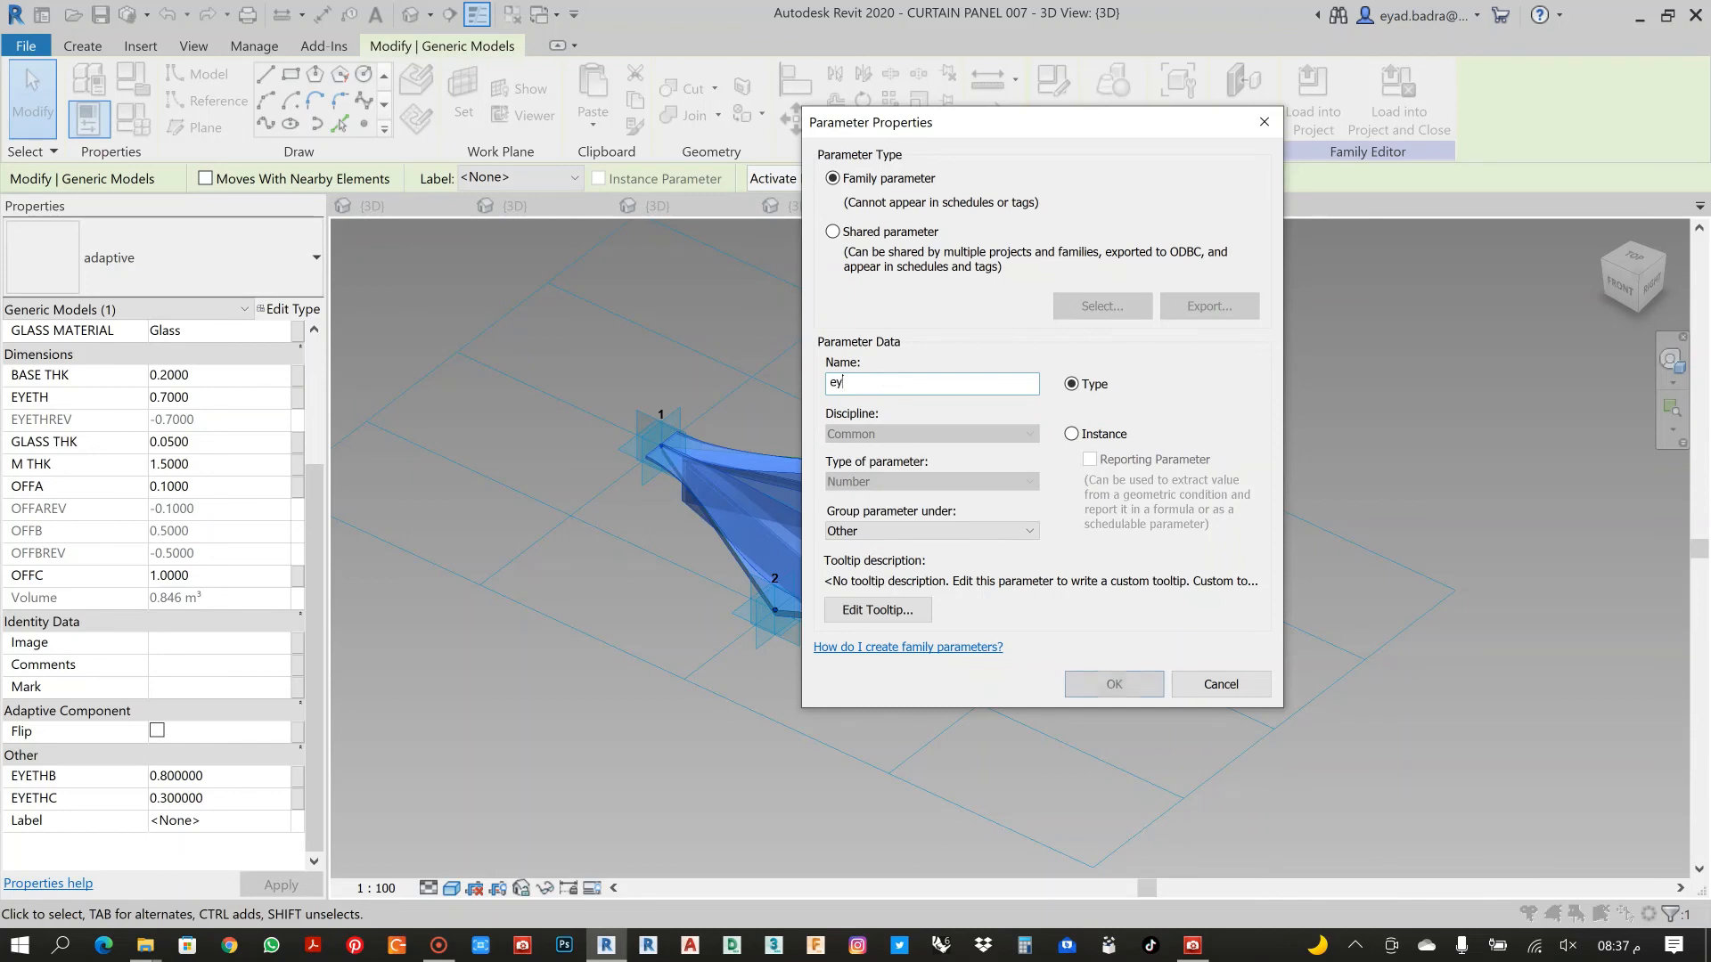
pyautogui.press('BackSpace')
pyautogui.press('BackSpace')
pyautogui.write('EYETHK')
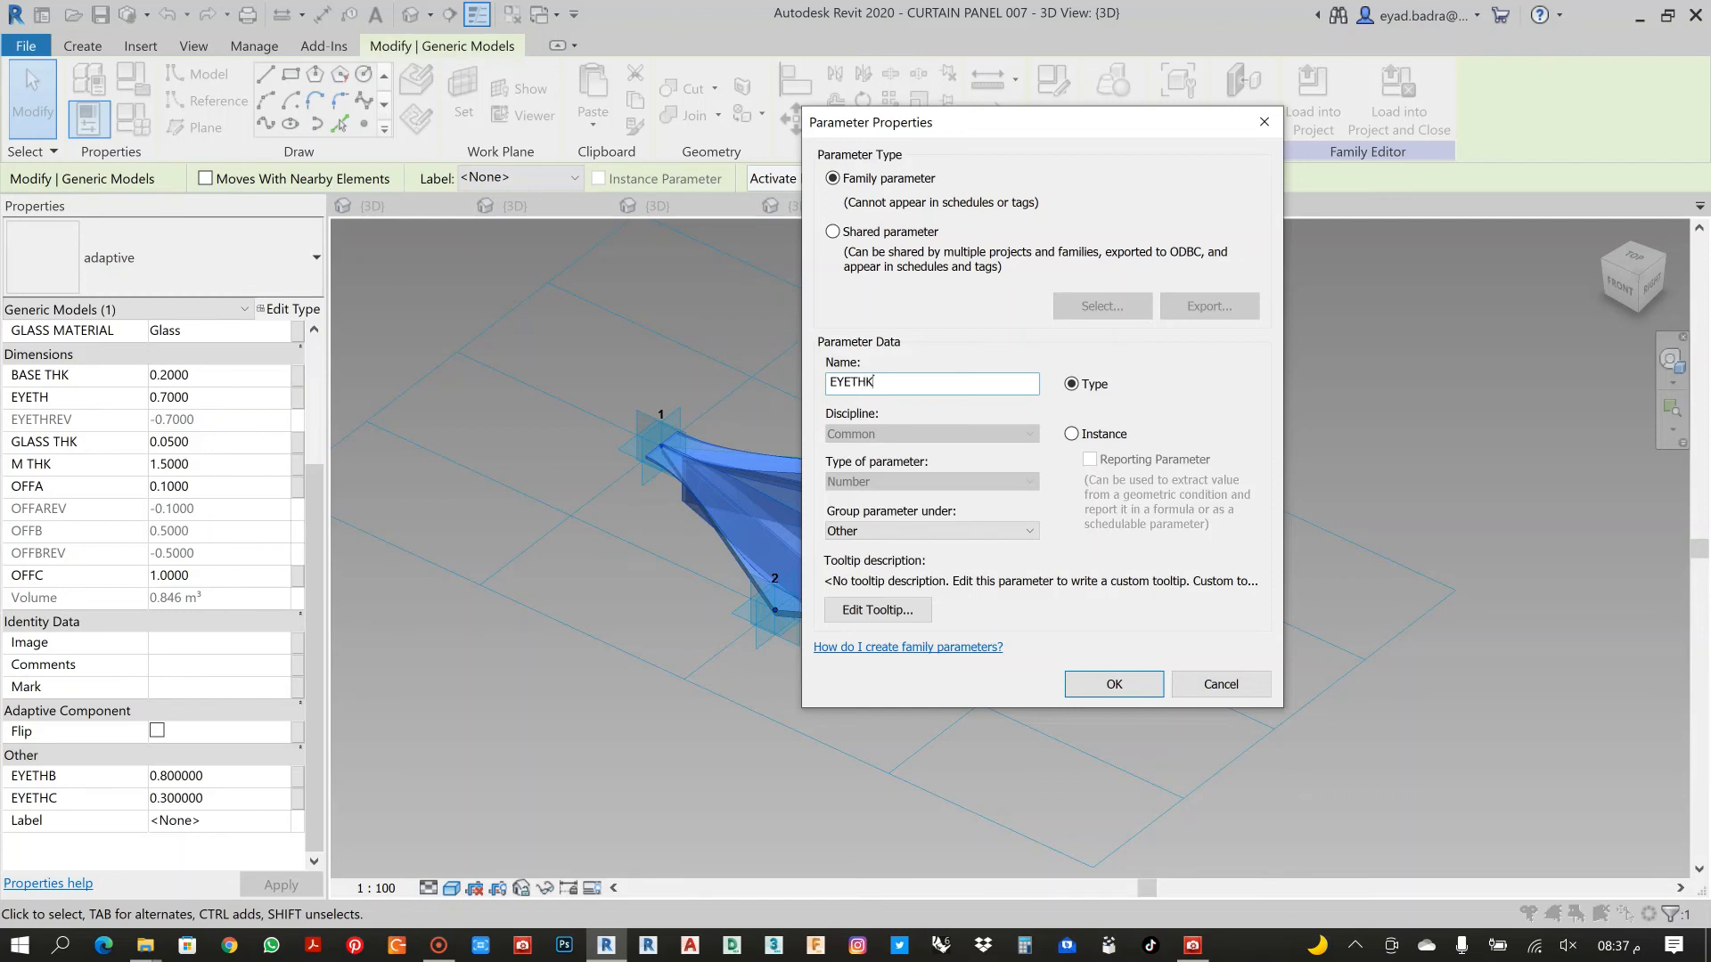
pyautogui.write('C')
pyautogui.click(1072, 435)
pyautogui.click(1121, 688)
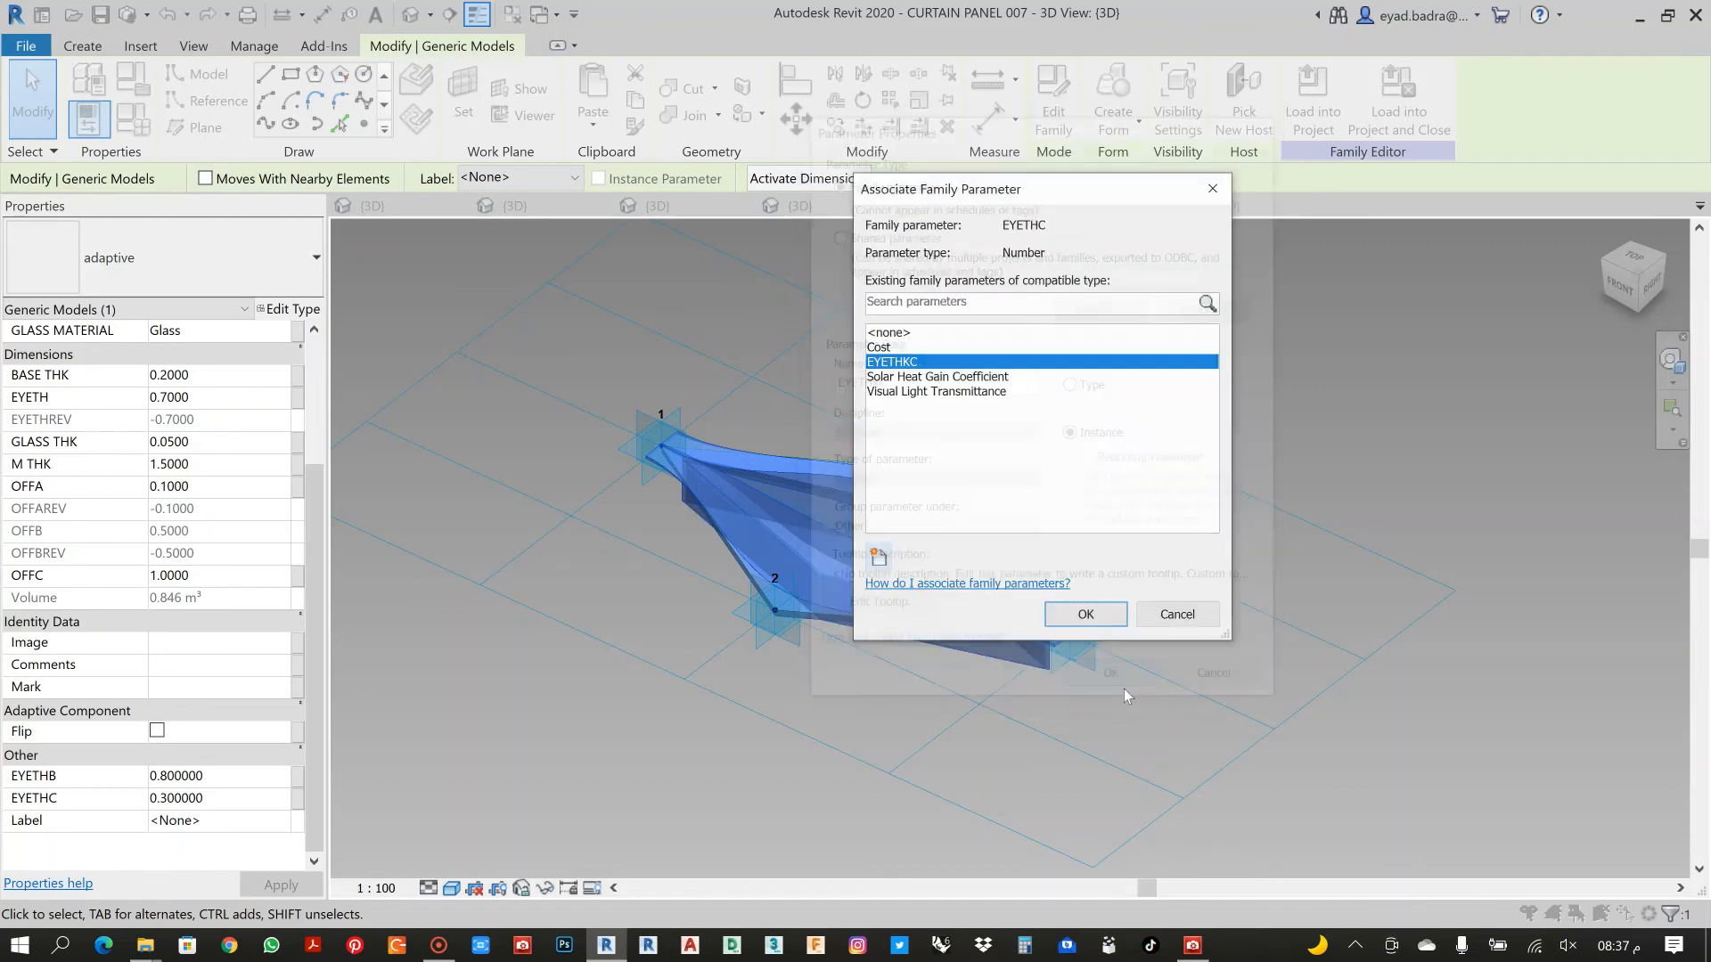
pyautogui.click(1087, 617)
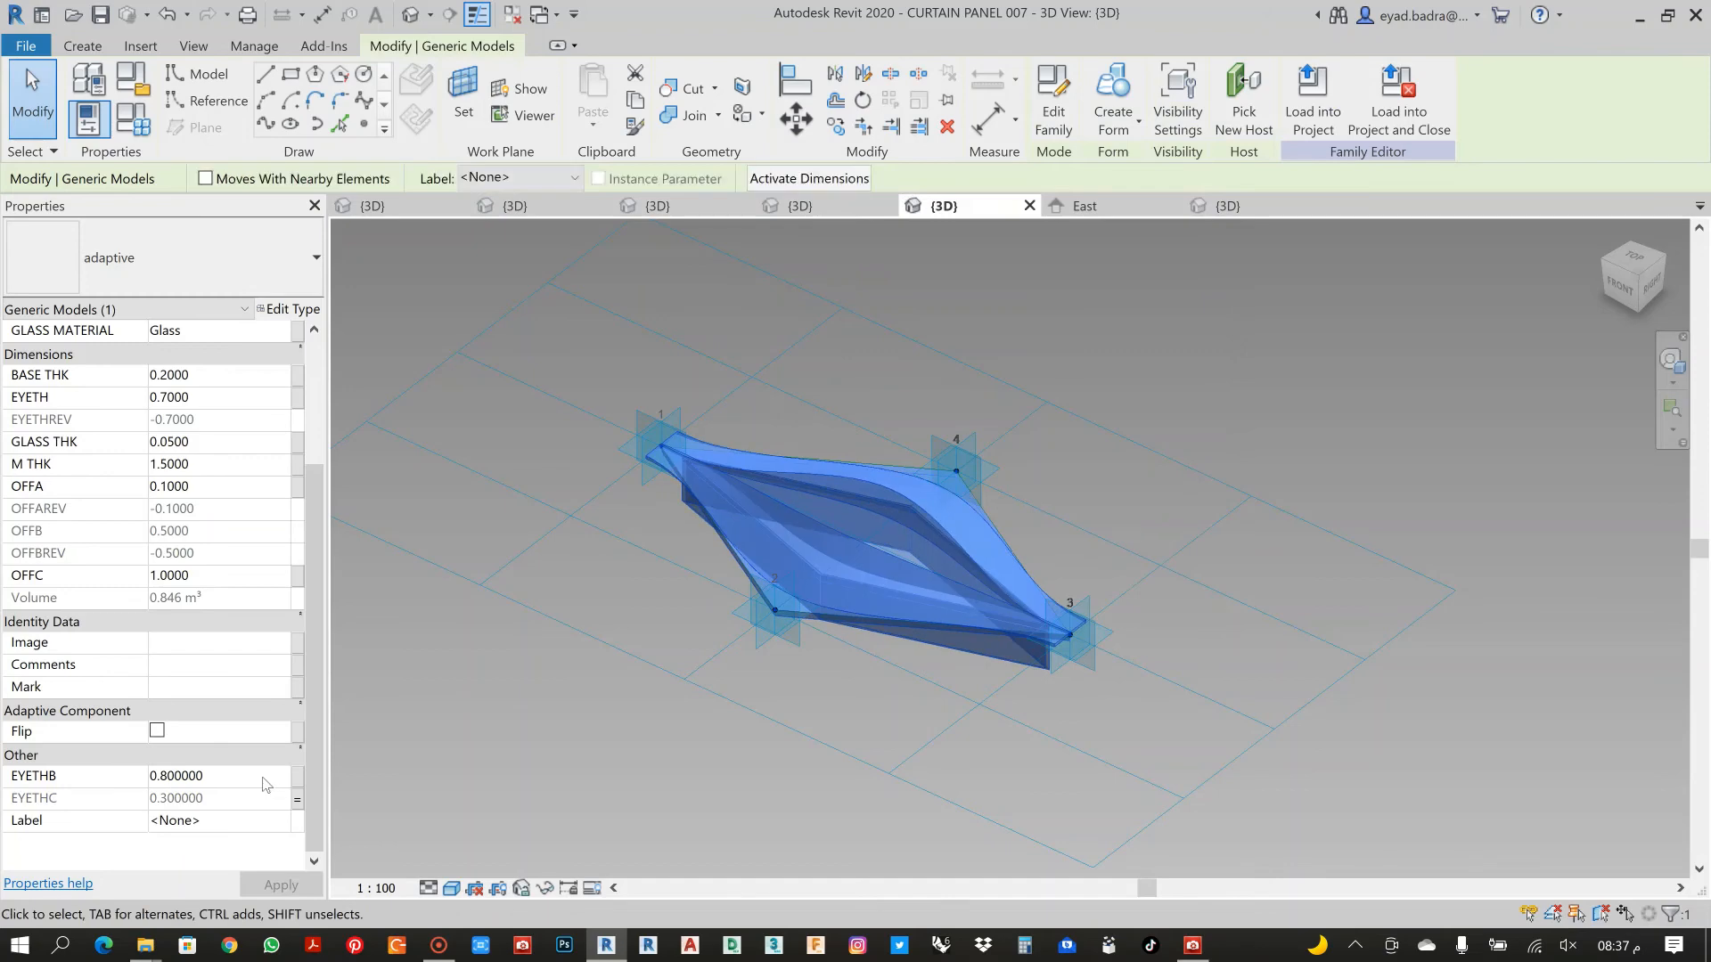
# Link the component's EYETHB value to a new instance family parameter named EYETHKB
pyautogui.click(297, 776)
pyautogui.click(878, 556)
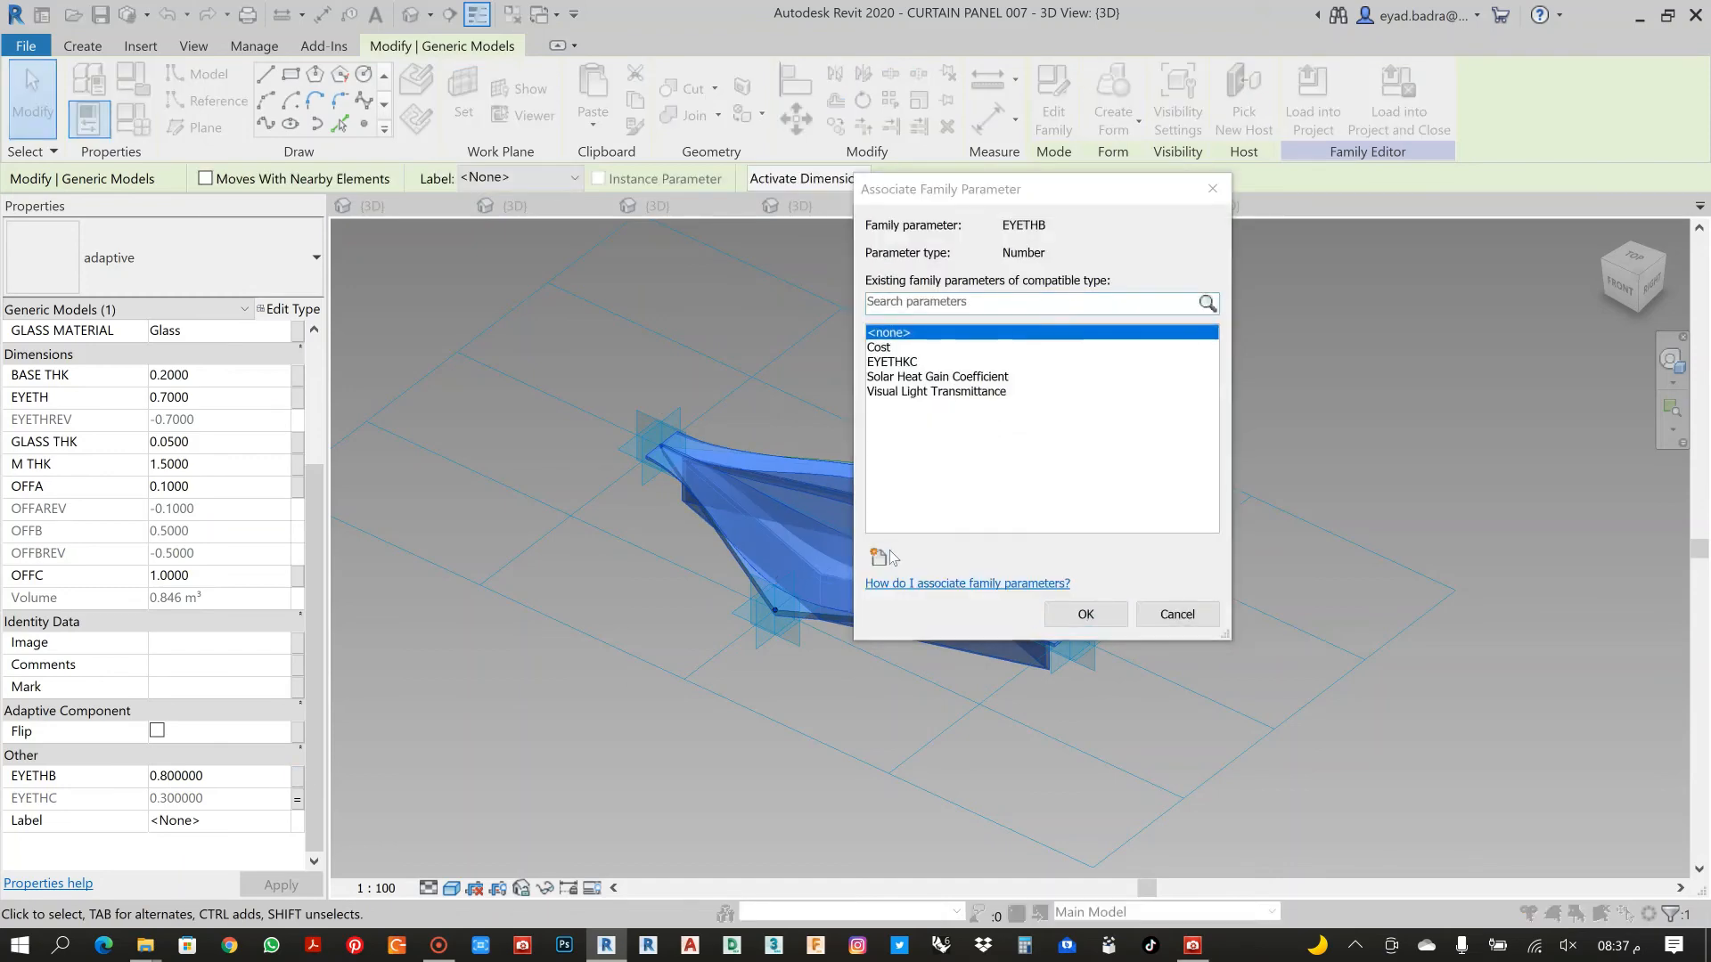
pyautogui.write('EYETHKB')
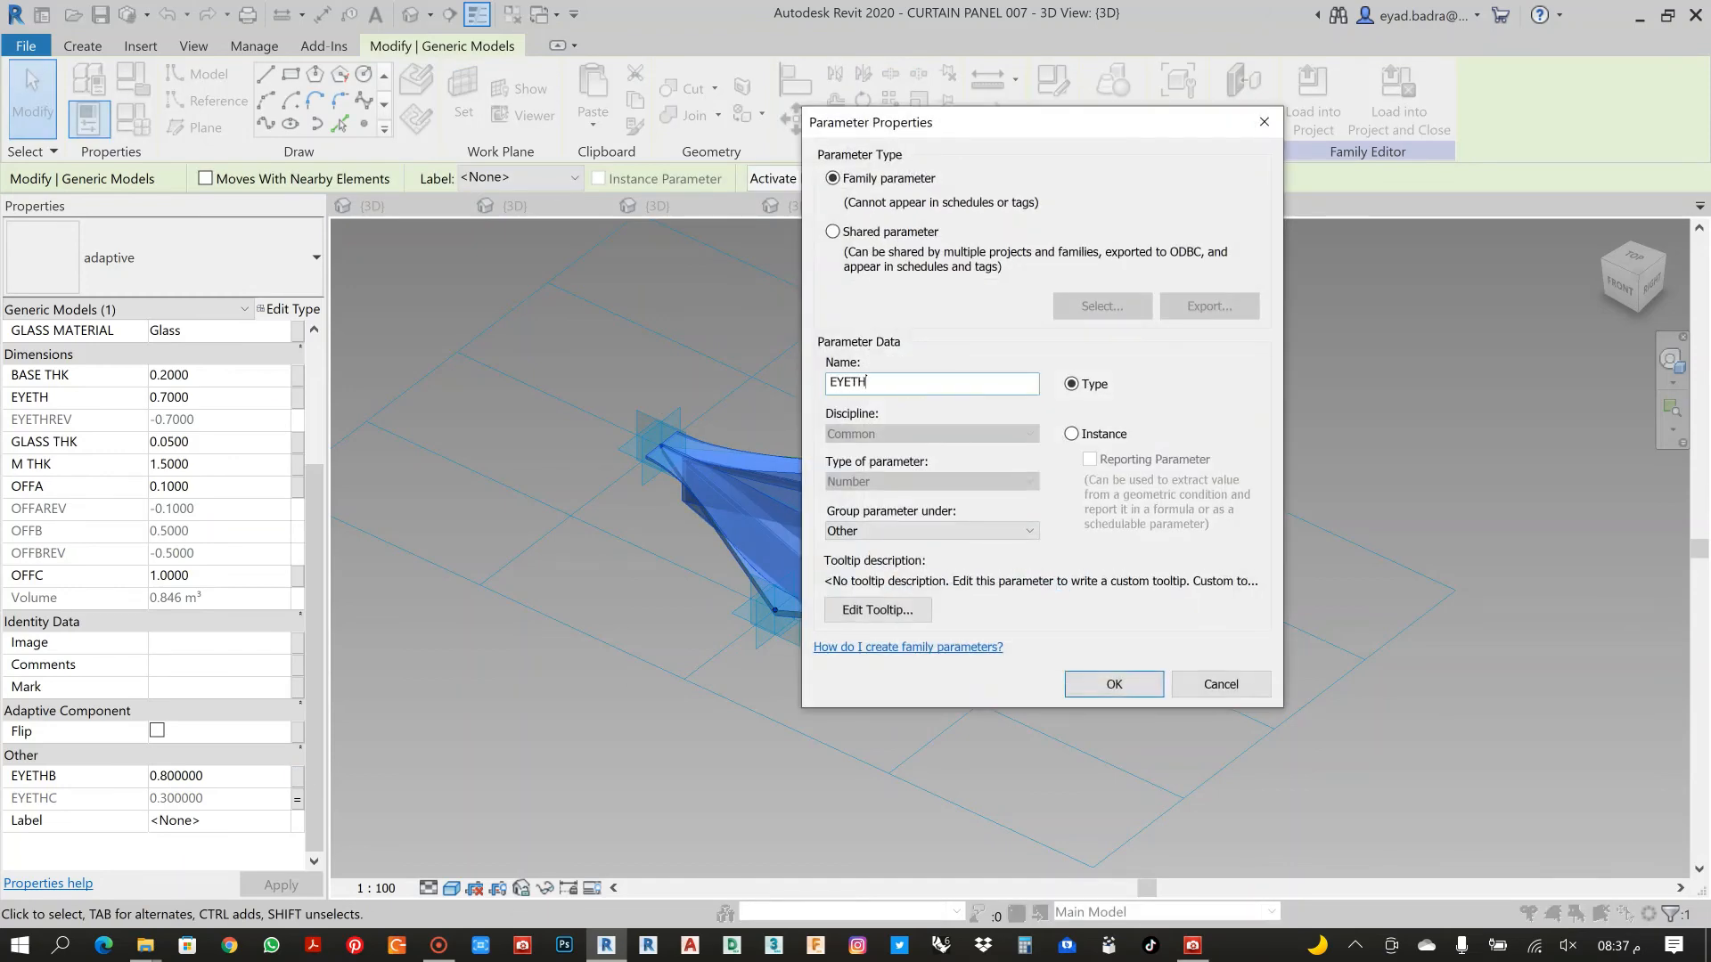
pyautogui.click(1071, 435)
pyautogui.click(1114, 683)
pyautogui.click(1084, 614)
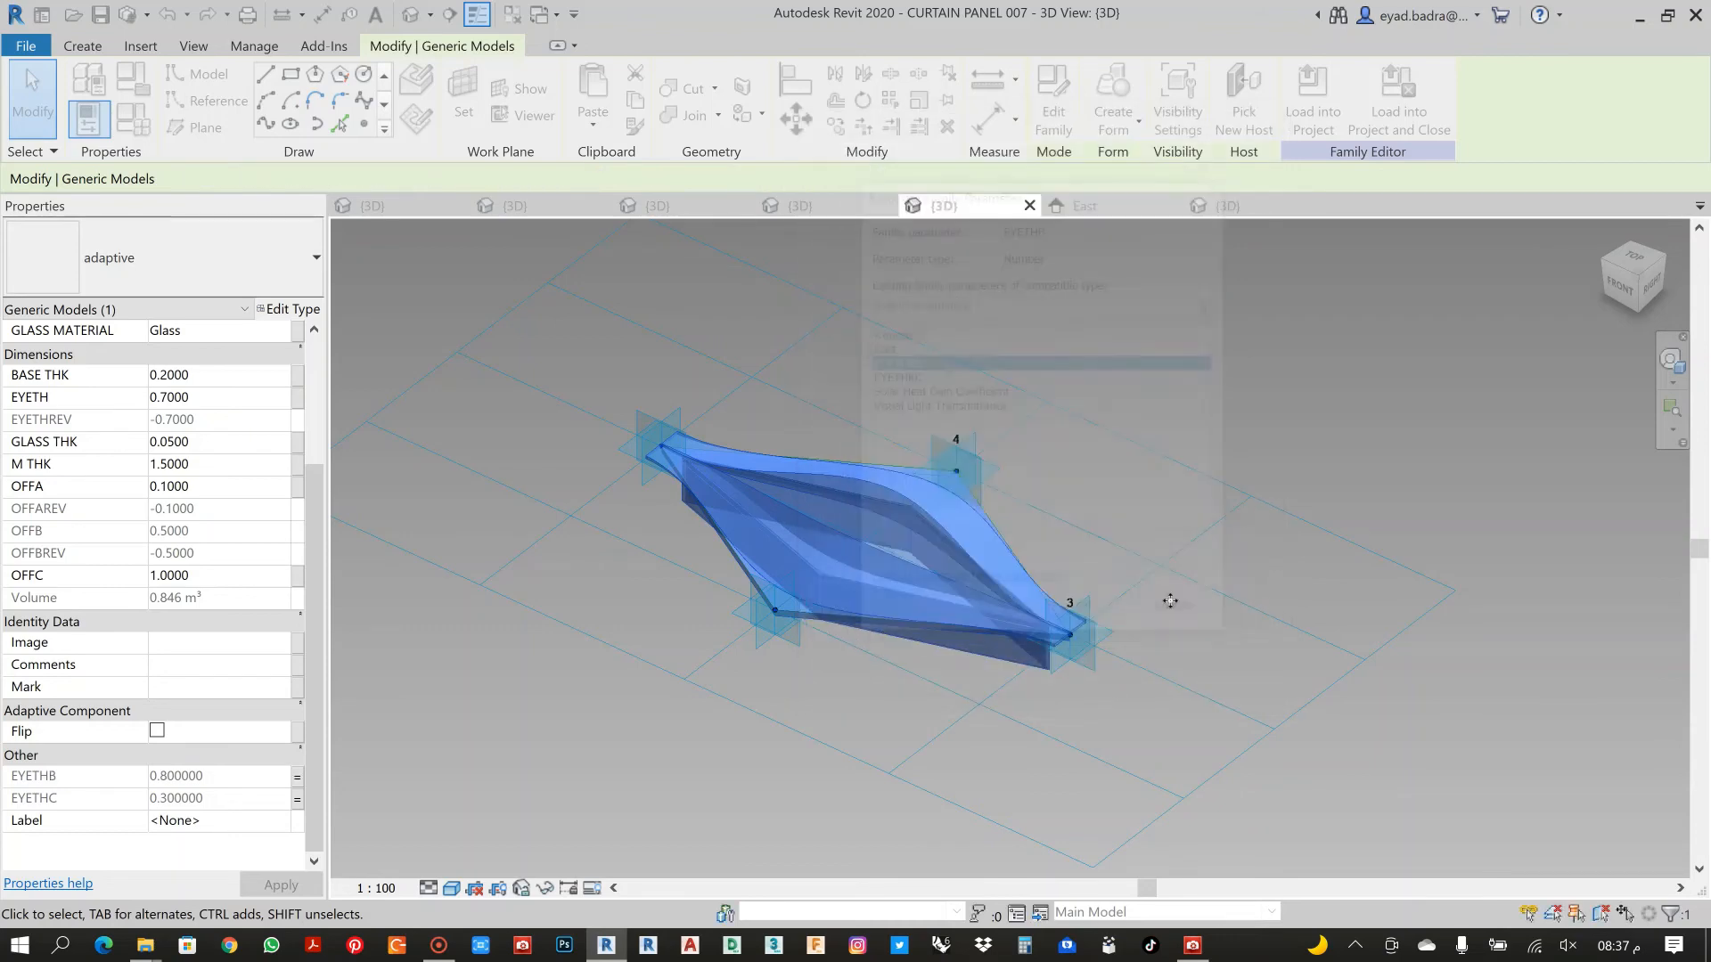
pyautogui.click(1265, 538)
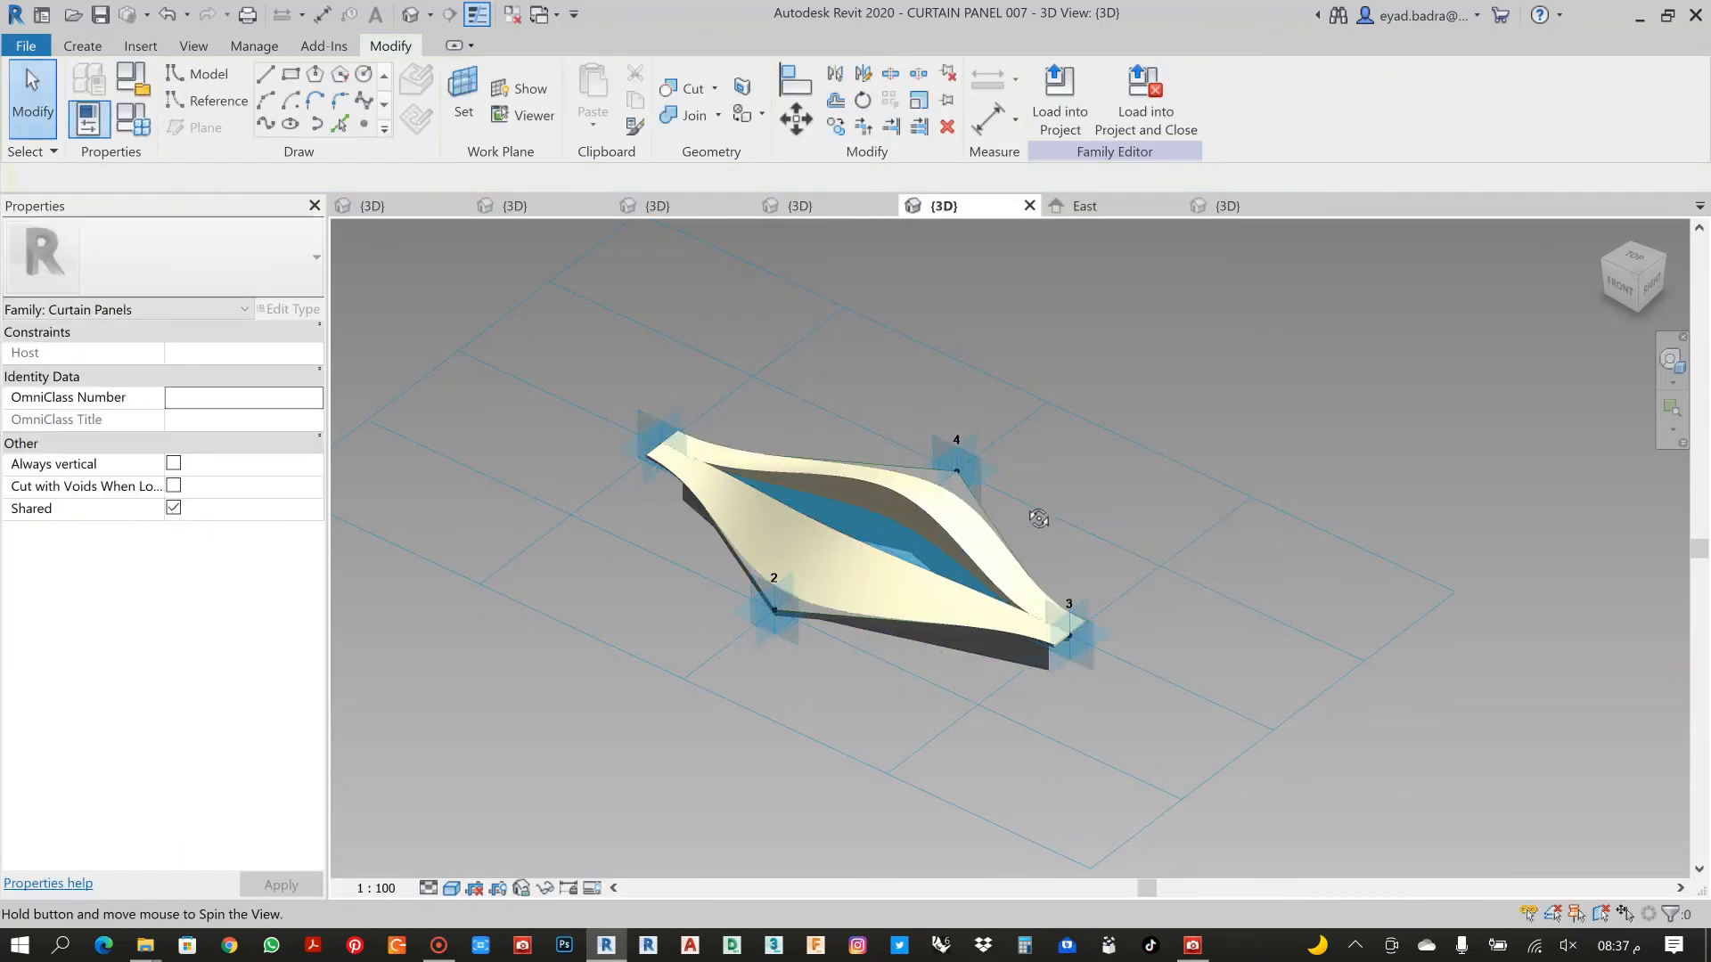
# Test the adaptive component's OFFC dimension at 3, and return it to 1
pyautogui.keyDown('shift'); pyautogui.moveTo(1038, 518); pyautogui.dragTo(890, 512, button='middle'); pyautogui.keyUp('shift')
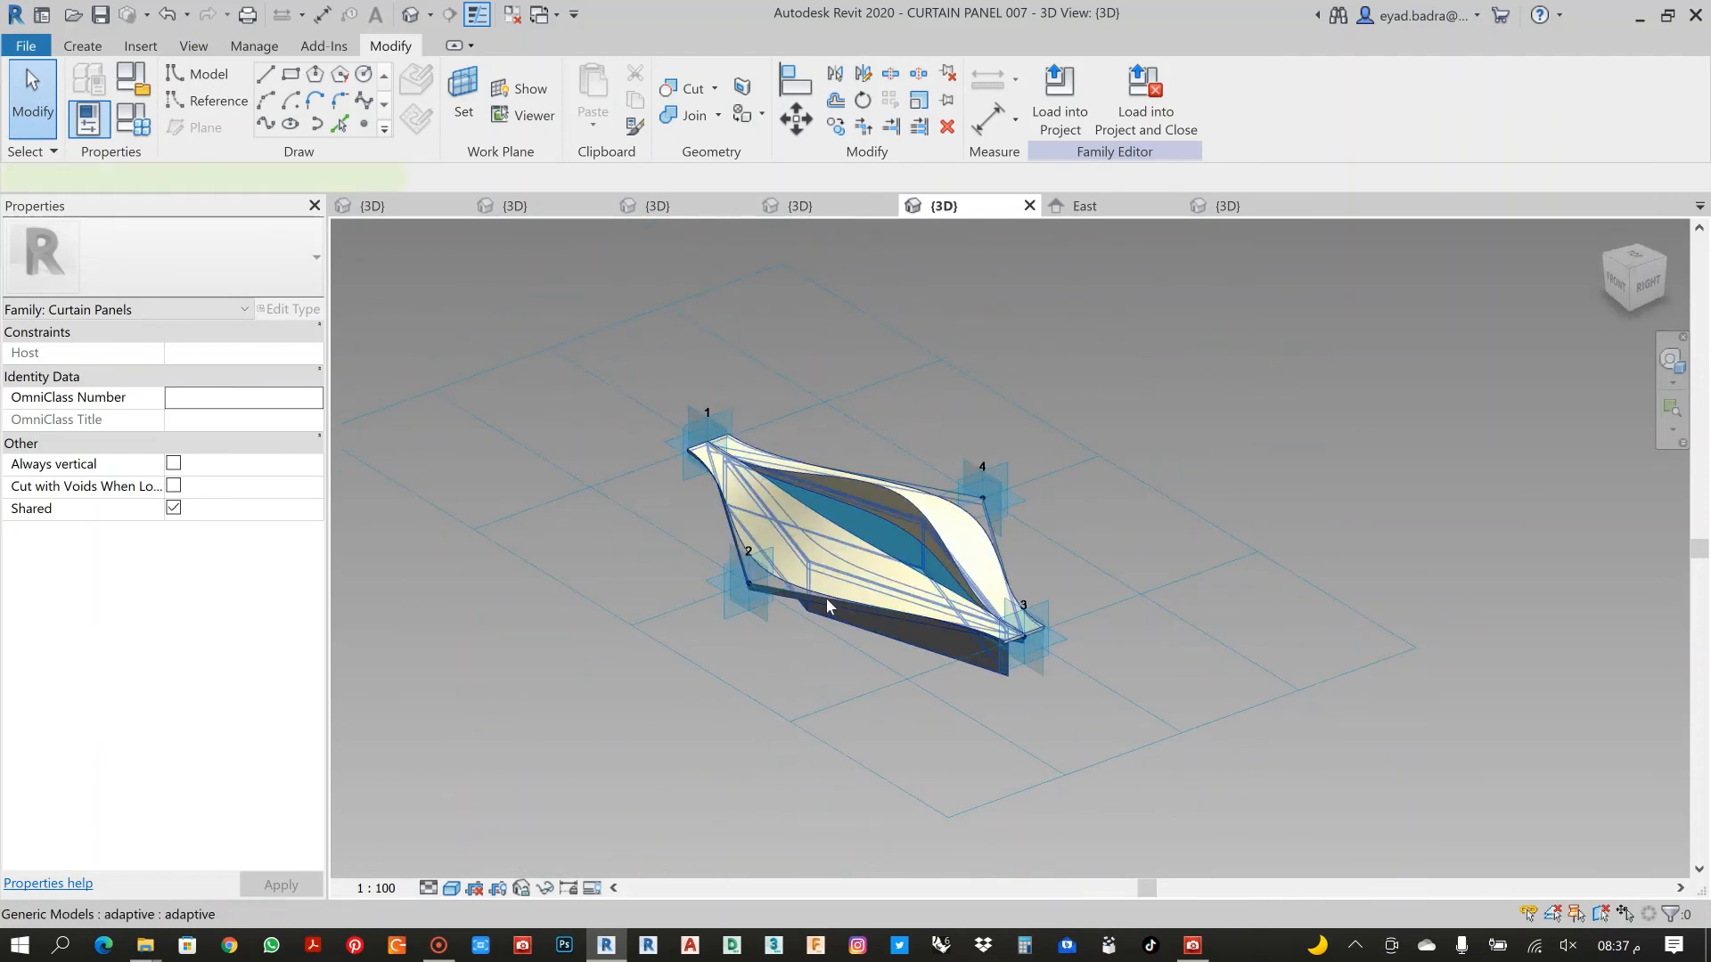
pyautogui.click(870, 566)
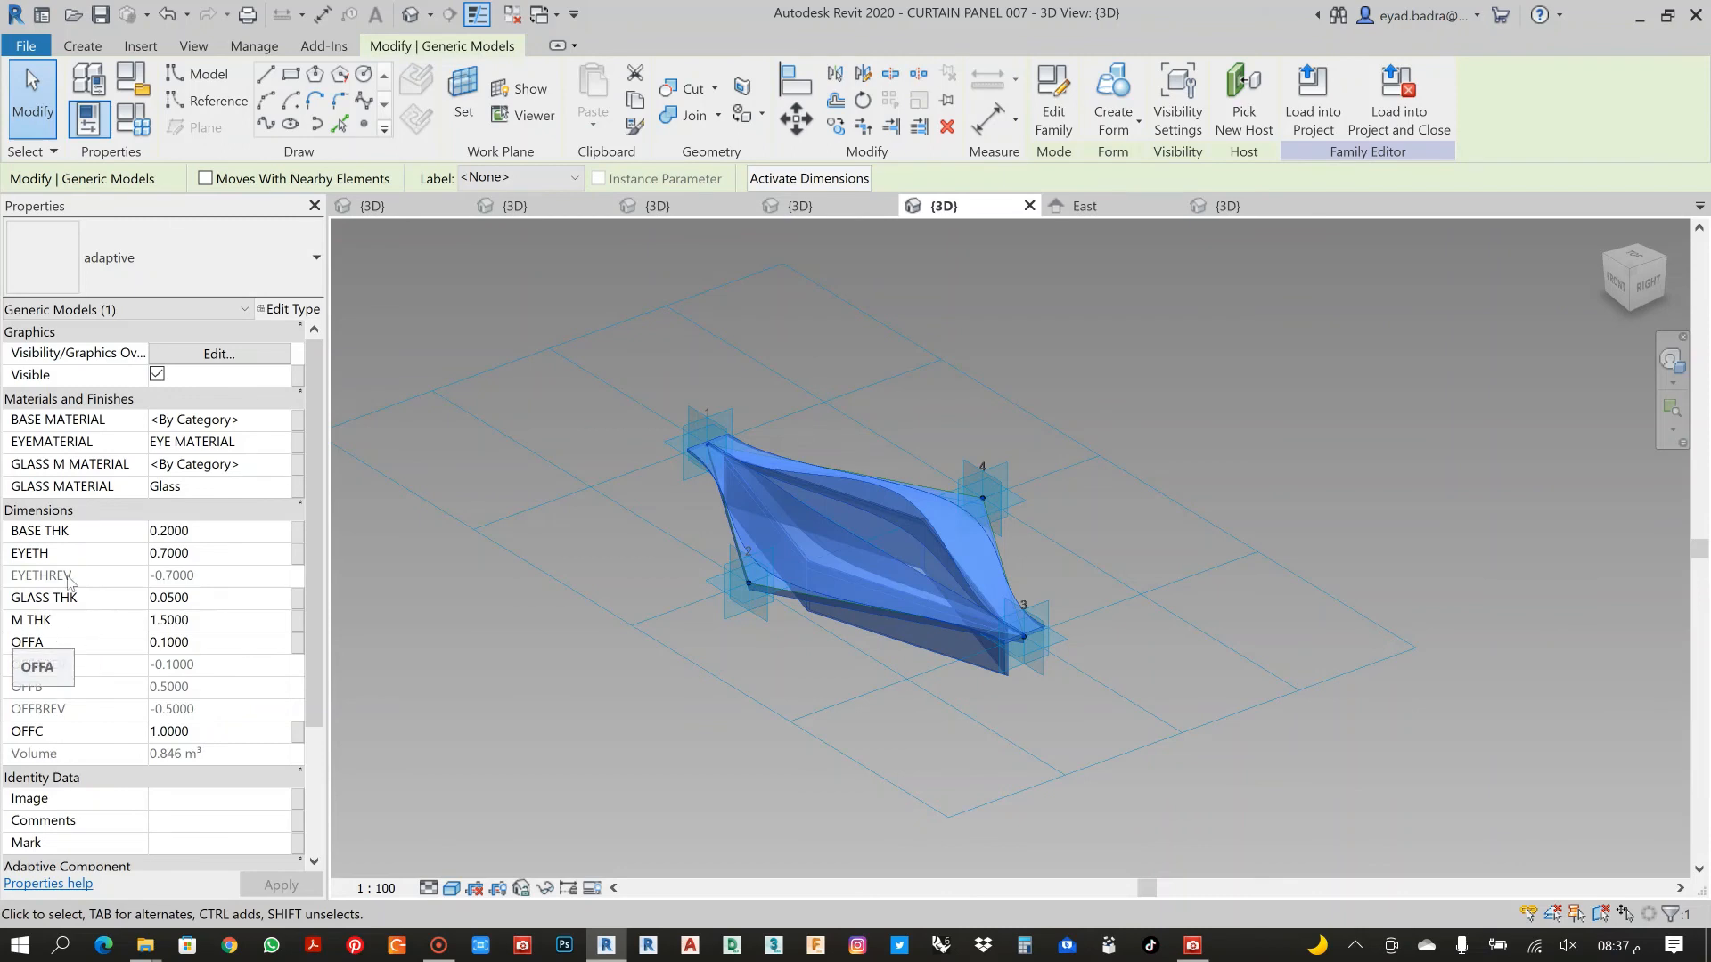
pyautogui.click(109, 736)
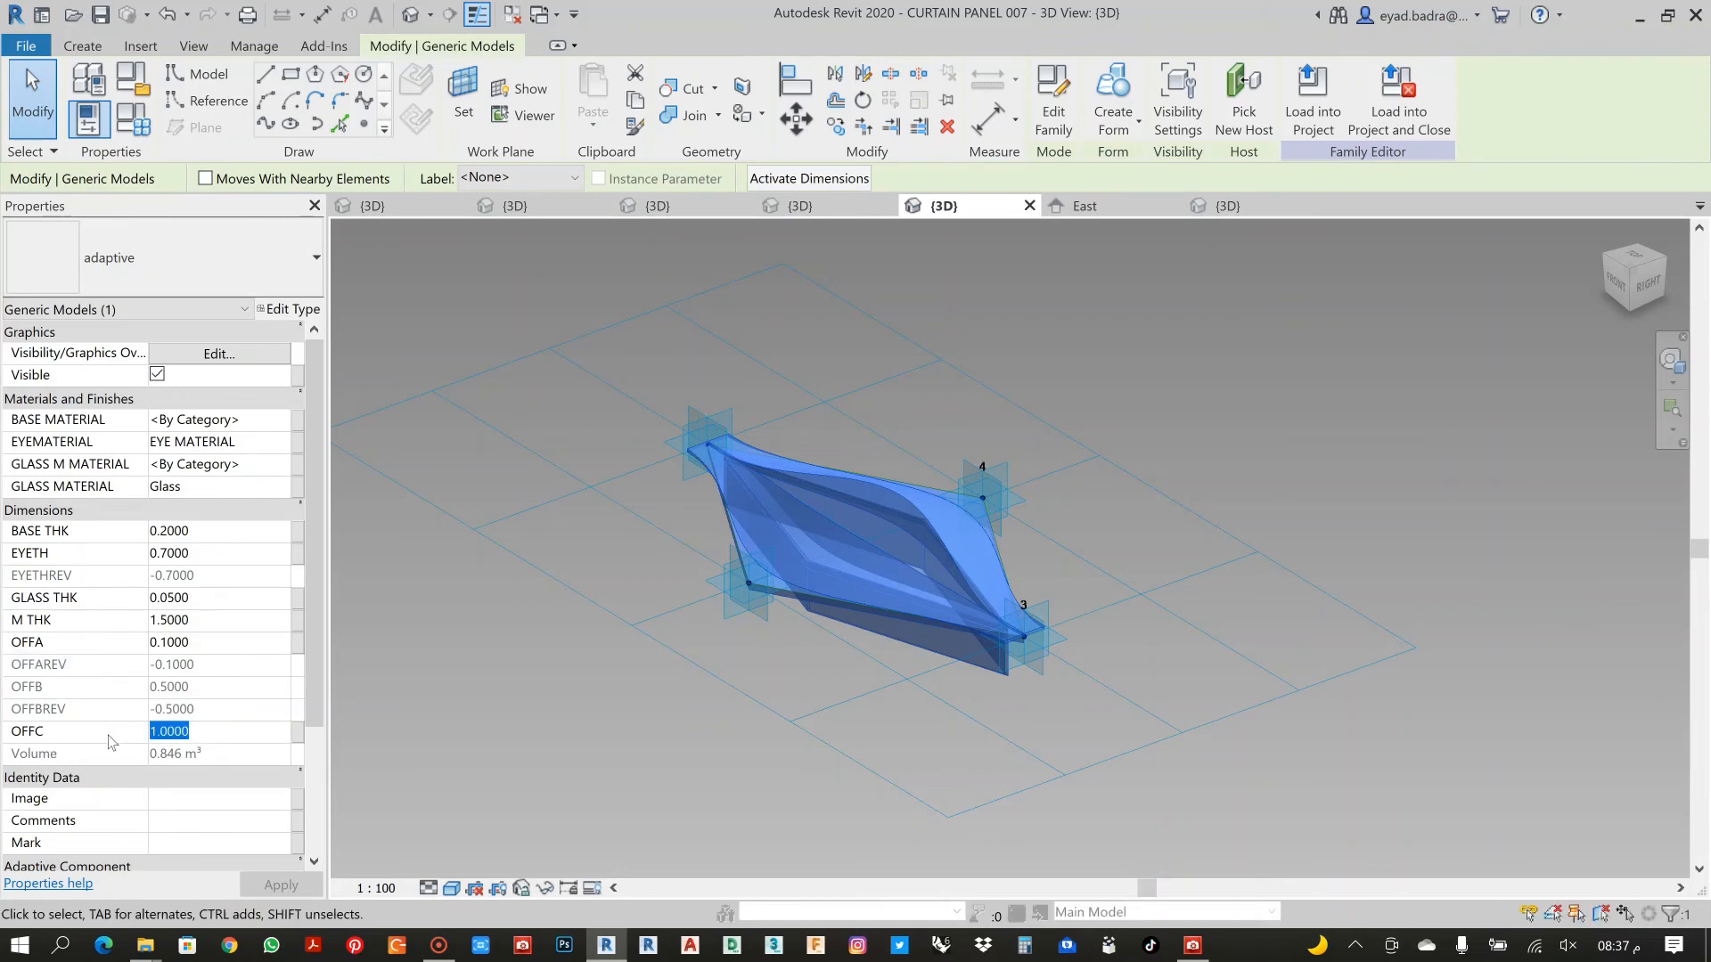
pyautogui.write('3')
pyautogui.click(277, 886)
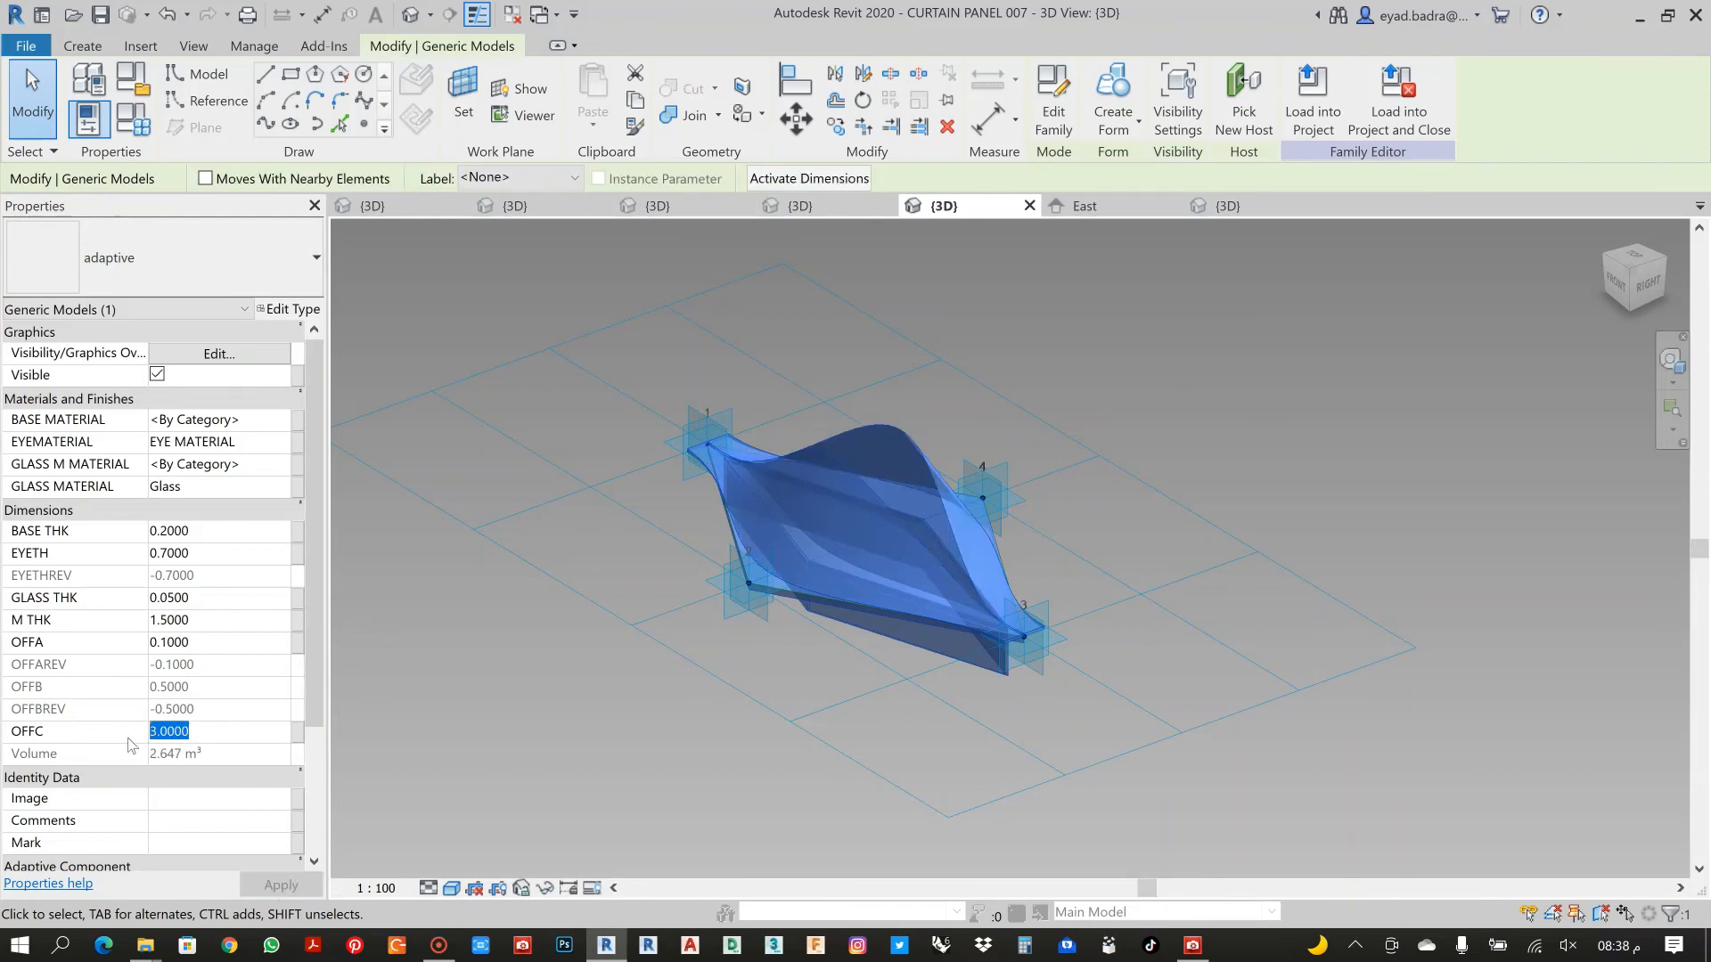
pyautogui.write('1')
pyautogui.click(294, 891)
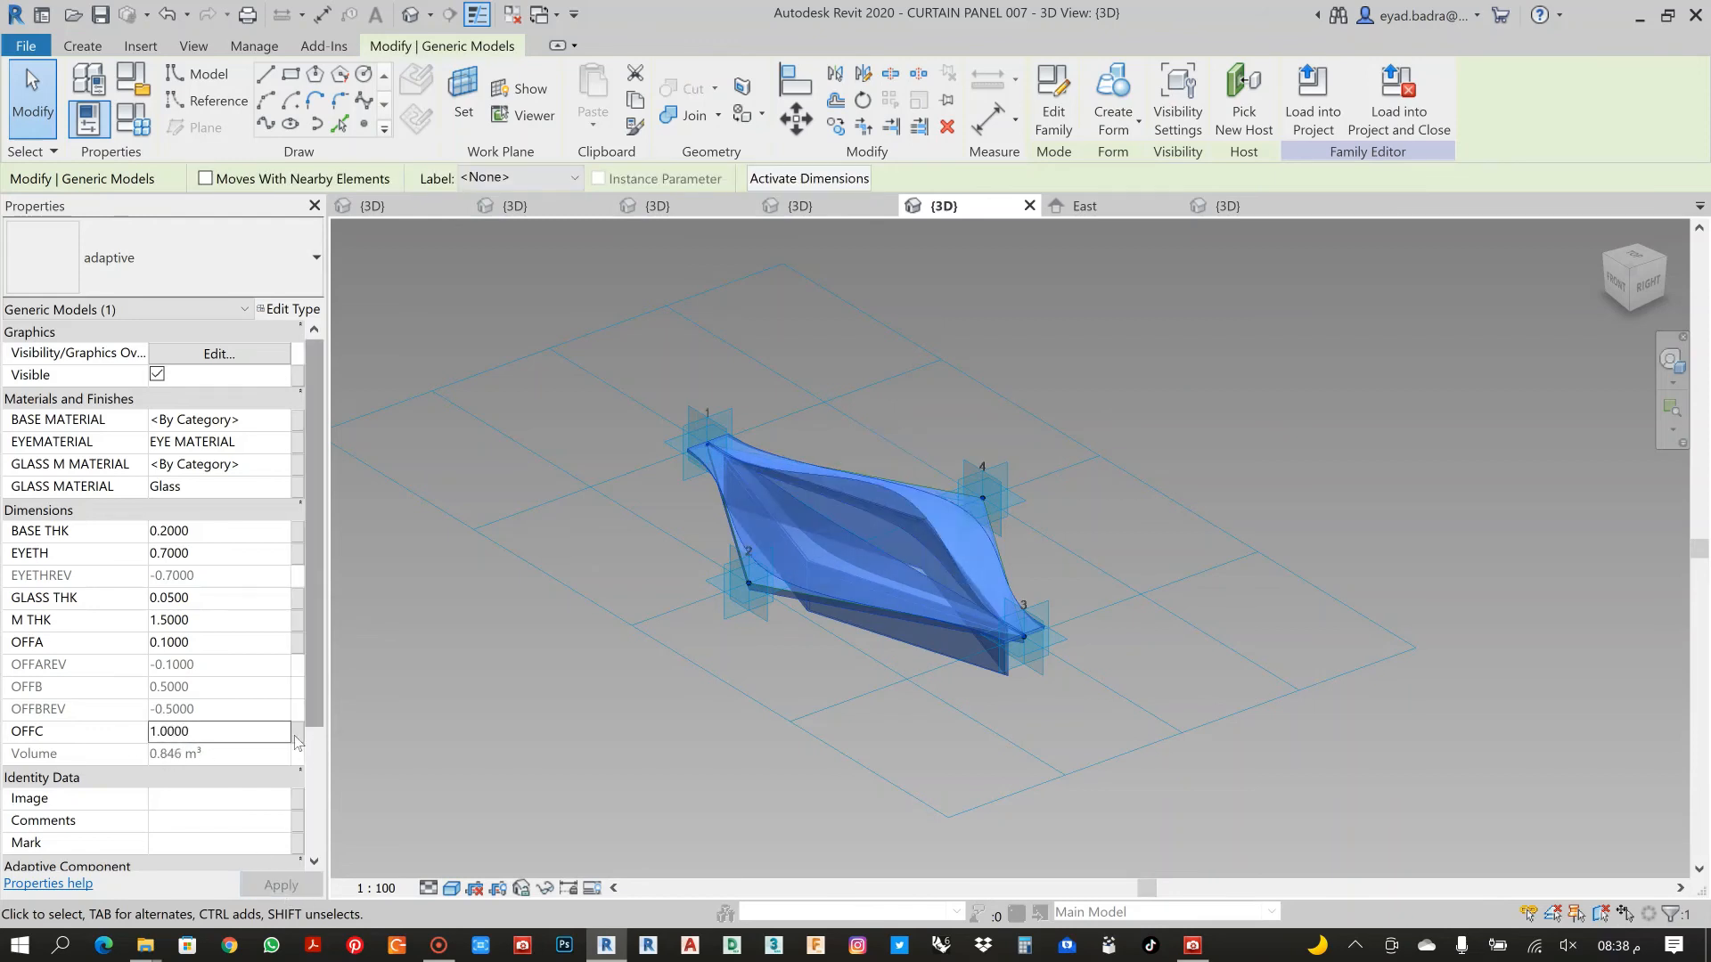
# Link the component's OFFC dimension to a new instance family parameter named OFFC
pyautogui.click(297, 732)
pyautogui.click(877, 557)
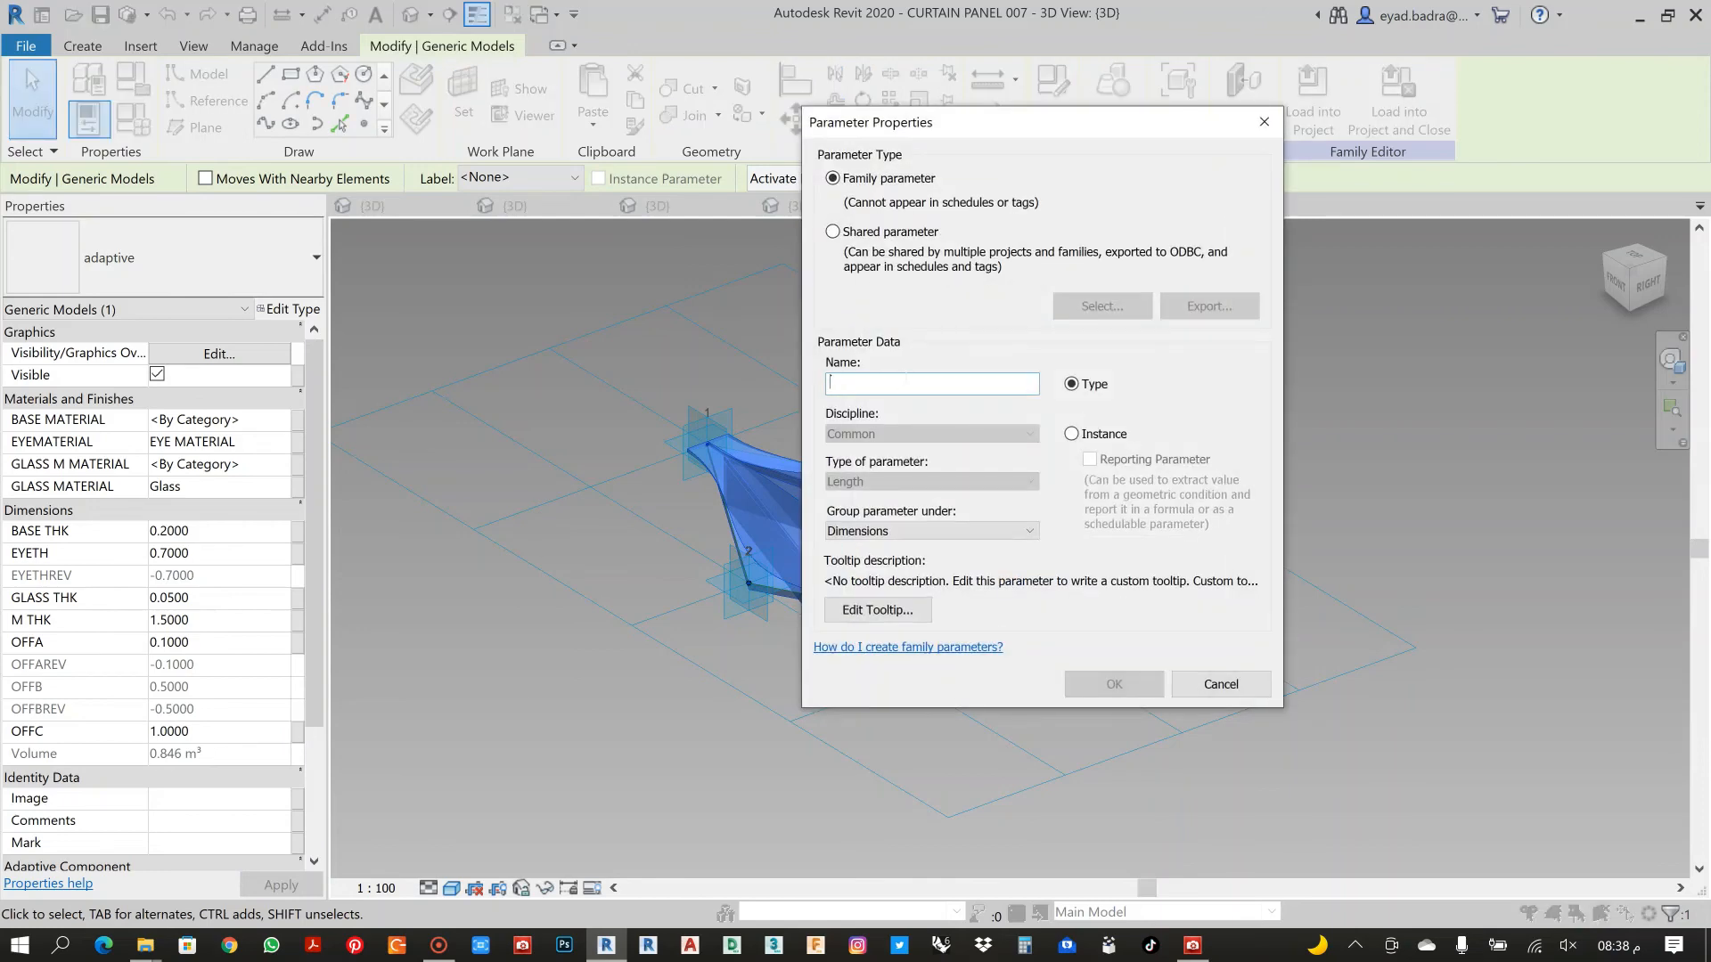
pyautogui.write('OFFC')
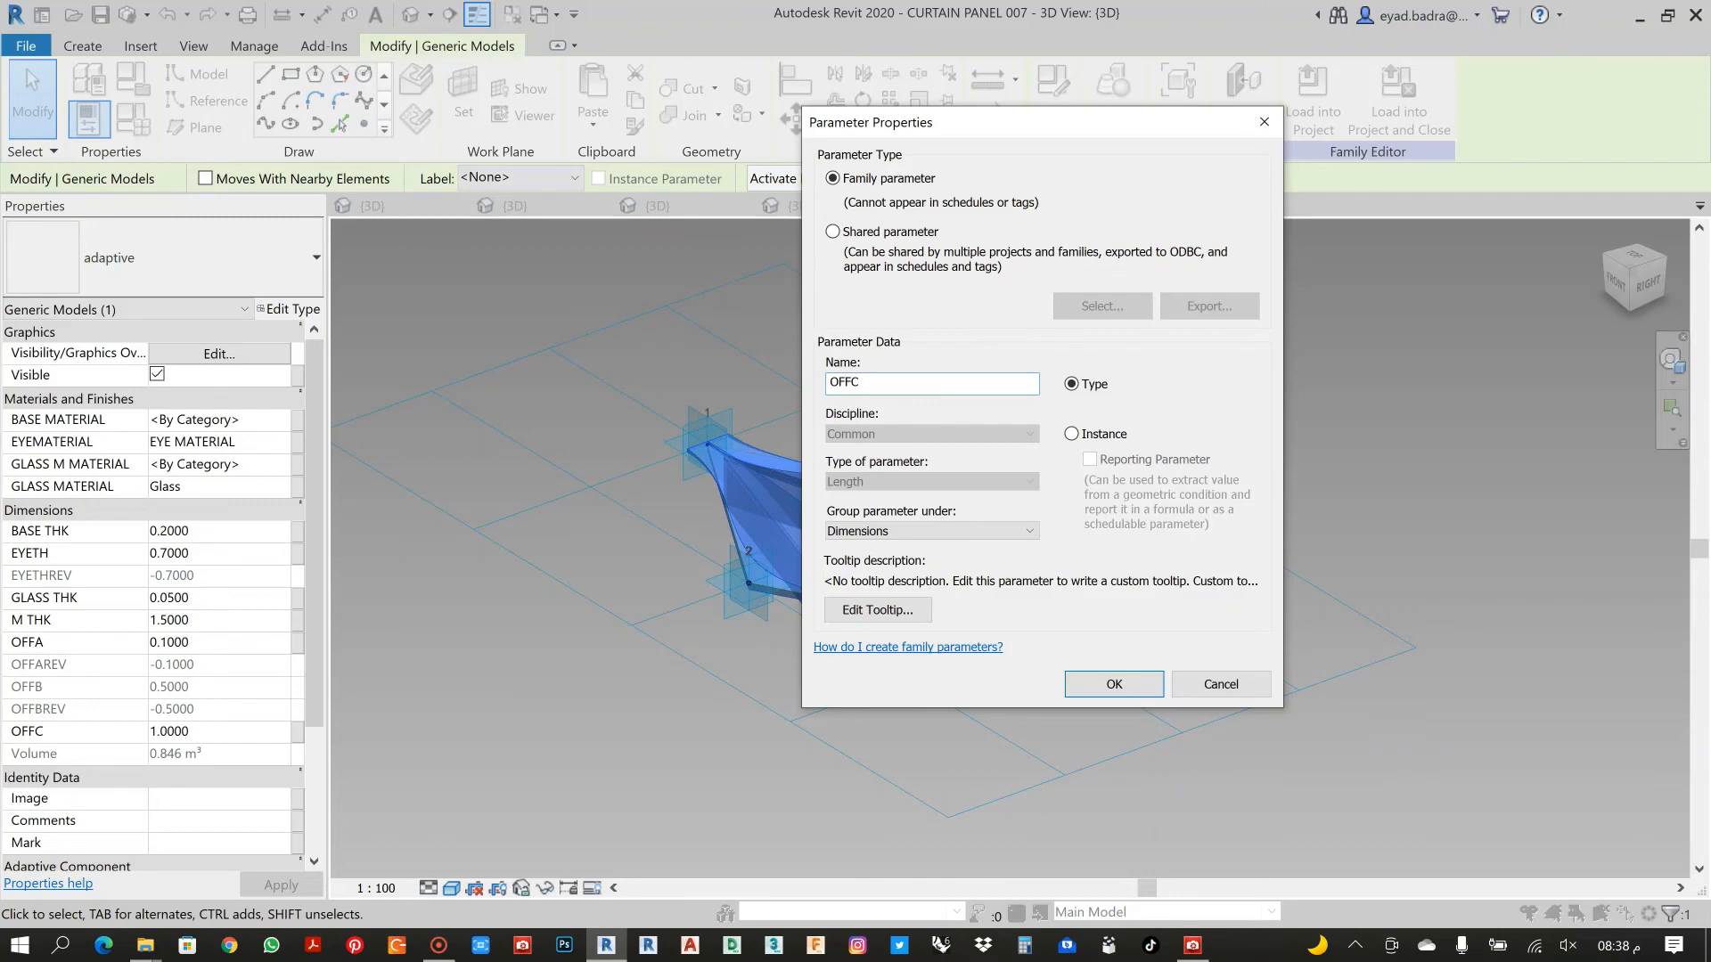
pyautogui.click(1071, 434)
pyautogui.click(1114, 684)
pyautogui.click(1085, 615)
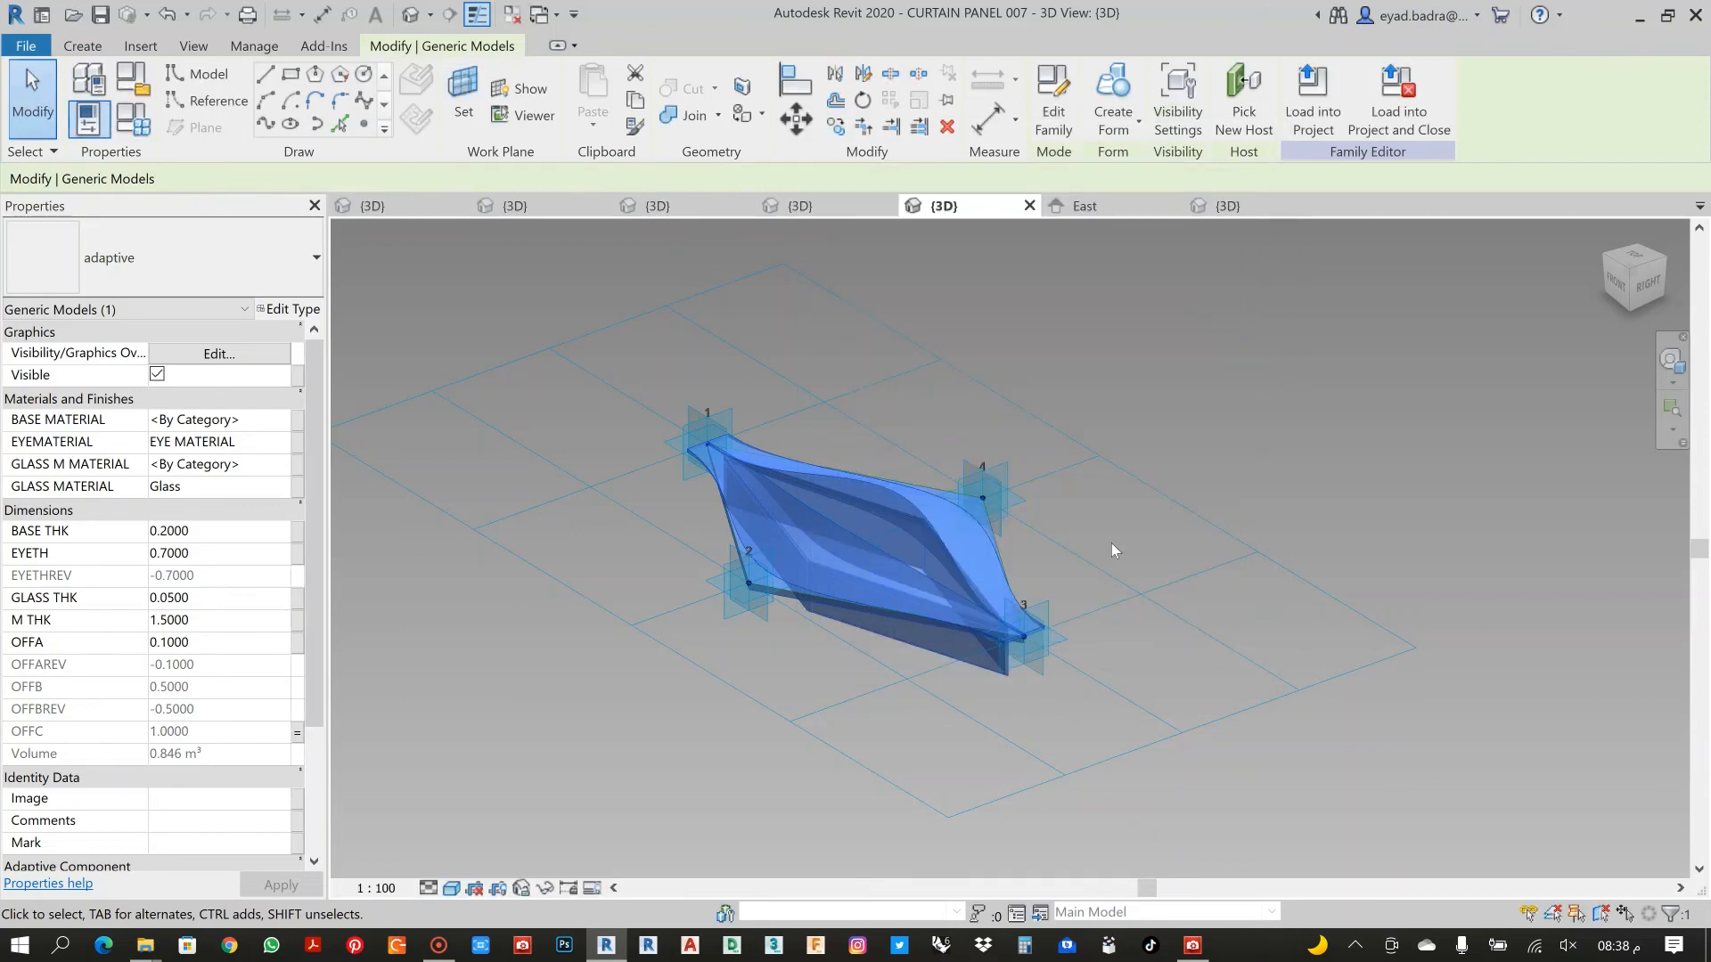
# Examine the shape of the curtain panel and its adaptive component from above
pyautogui.click(1109, 524)
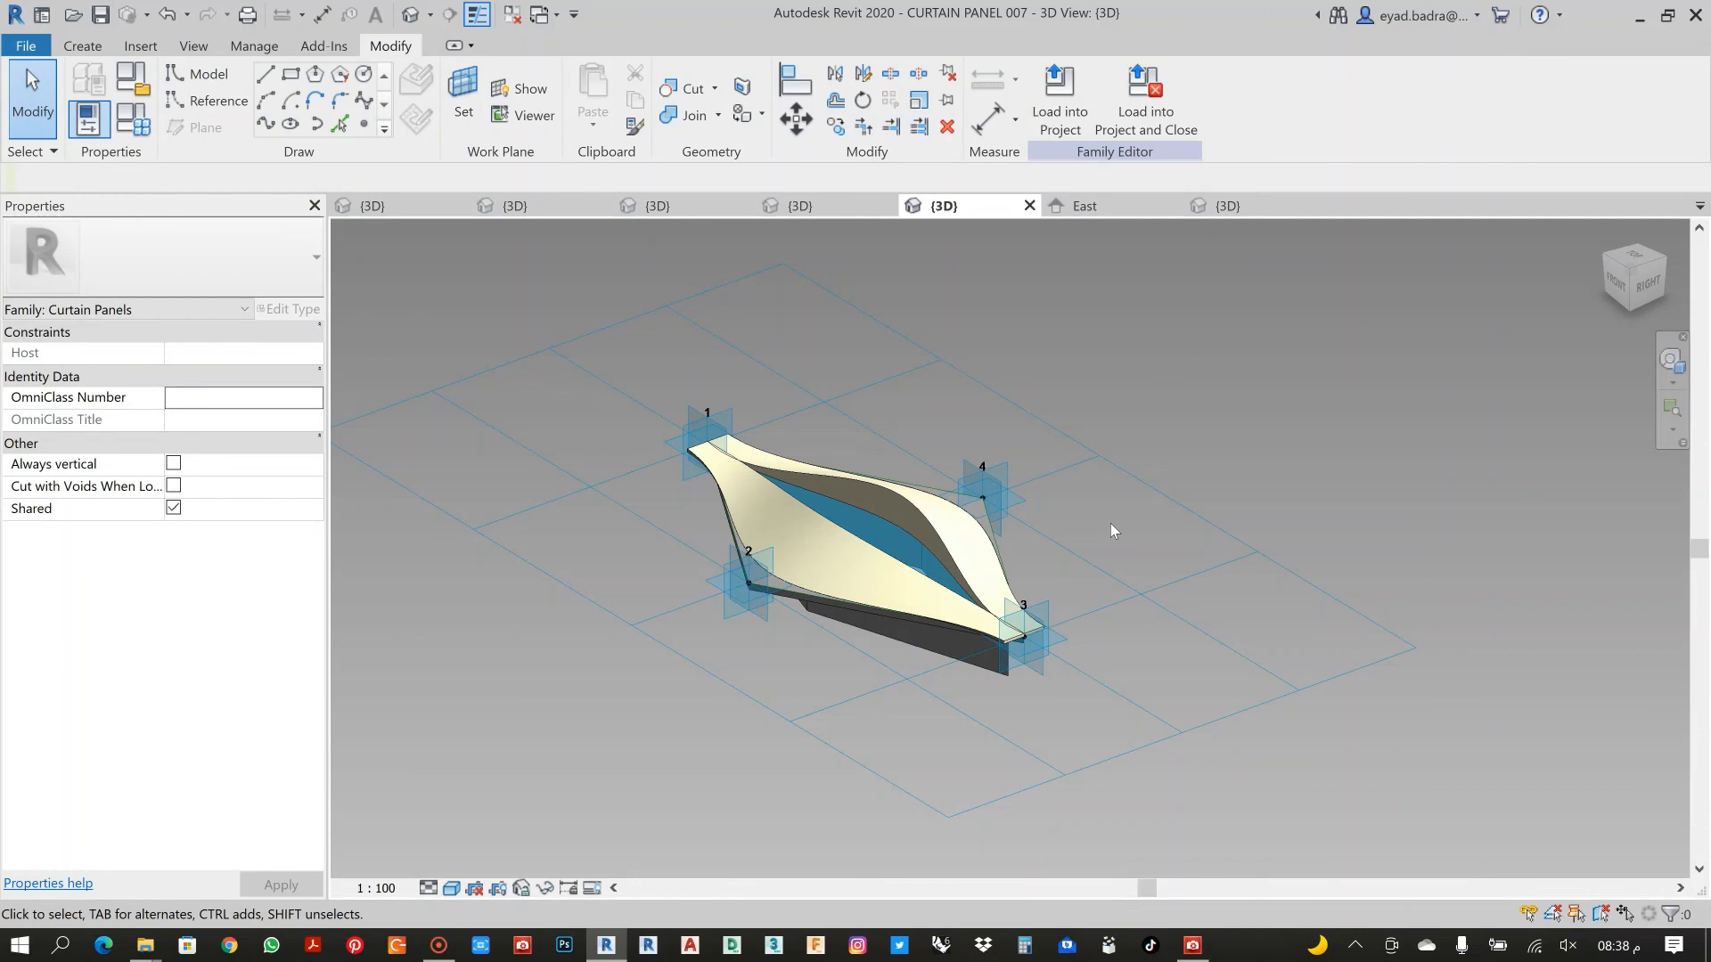
pyautogui.click(873, 606)
pyautogui.keyDown('shift'); pyautogui.moveTo(873, 606); pyautogui.dragTo(740, 793, button='middle'); pyautogui.keyUp('shift')
pyautogui.scroll(4, 847, 400)
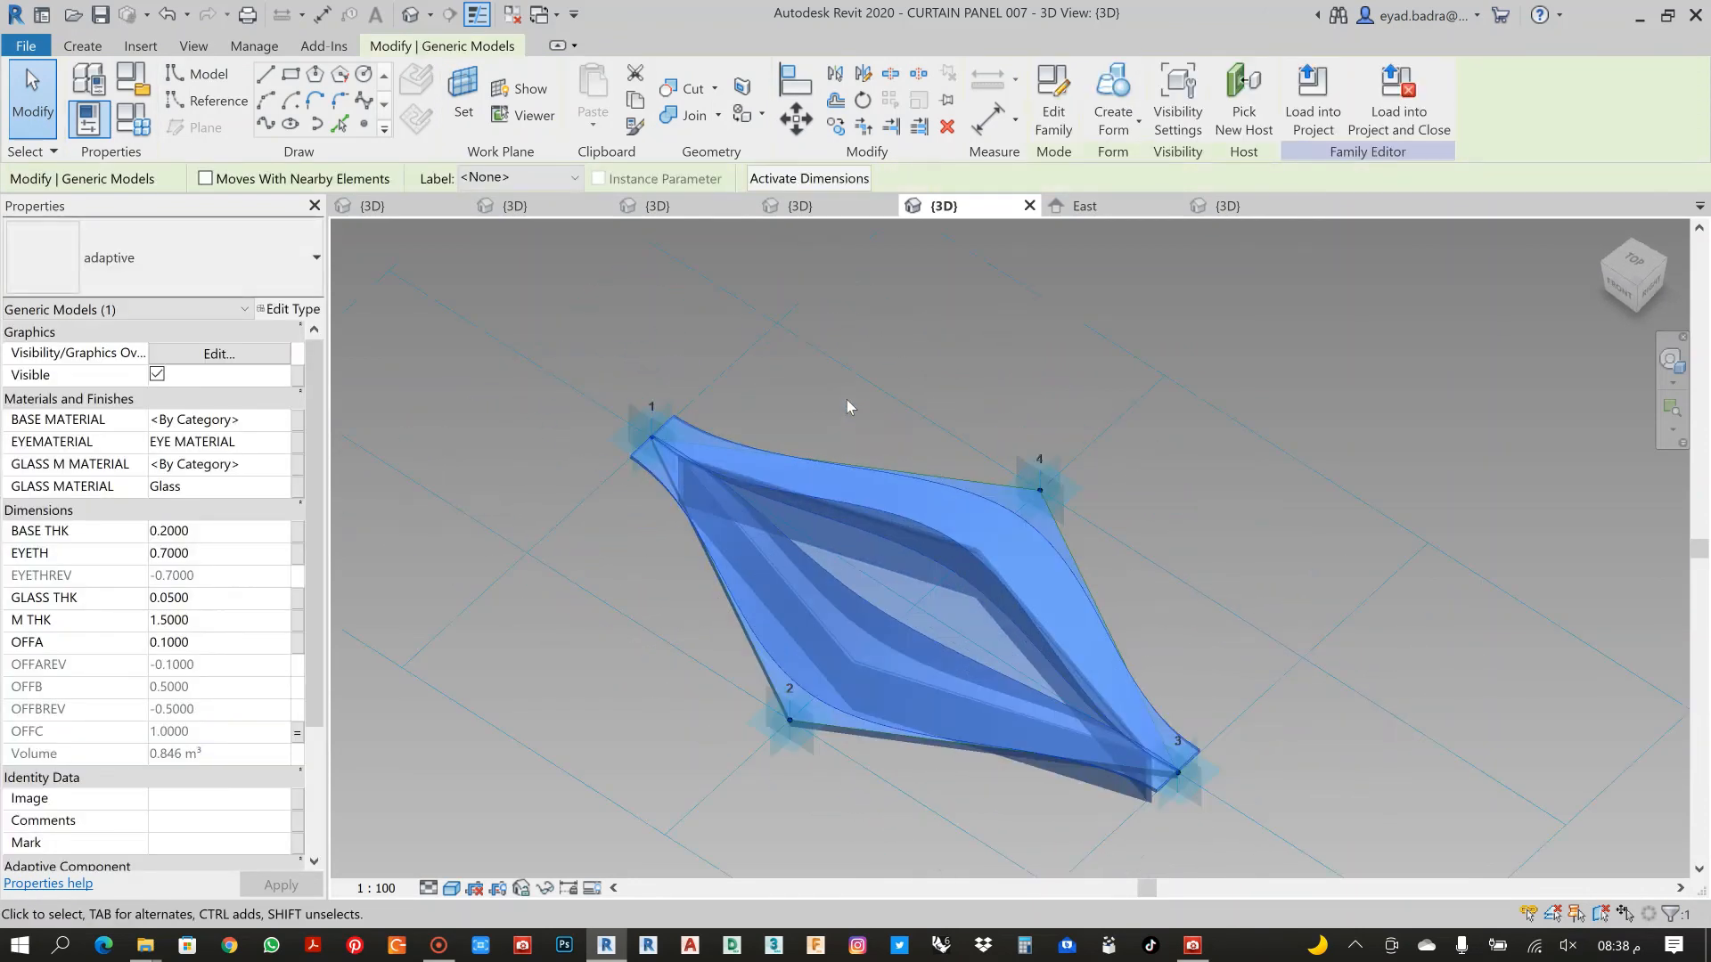
pyautogui.scroll(-3, 846, 401)
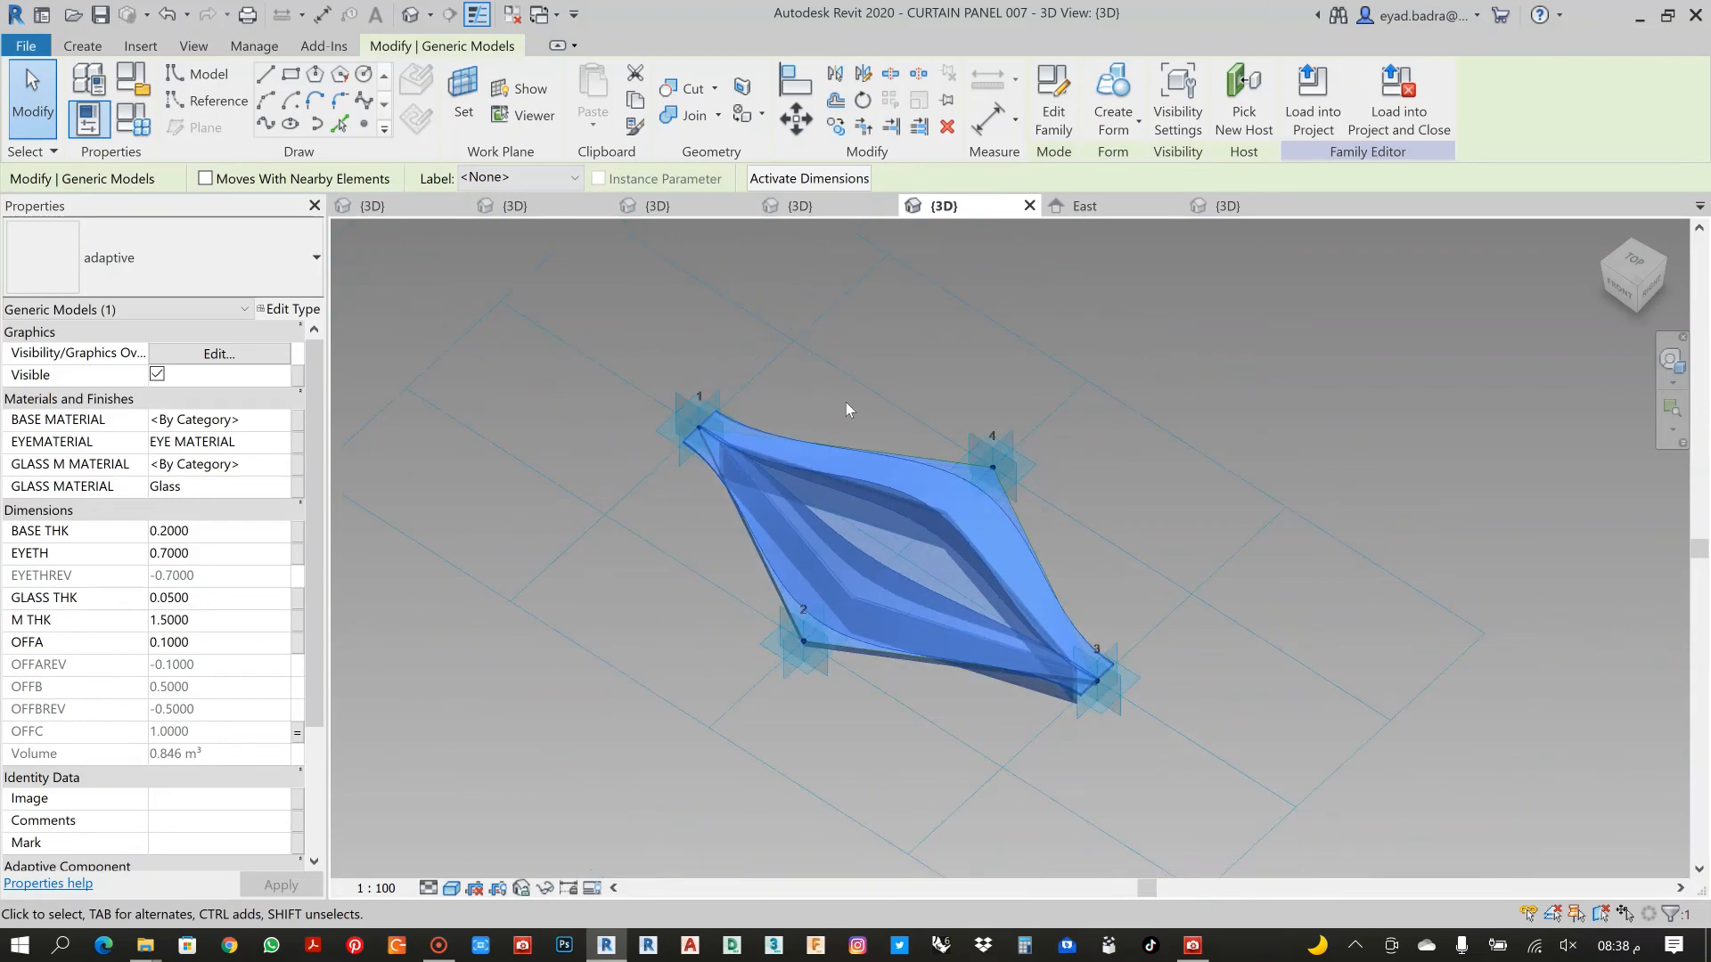
pyautogui.click(833, 410)
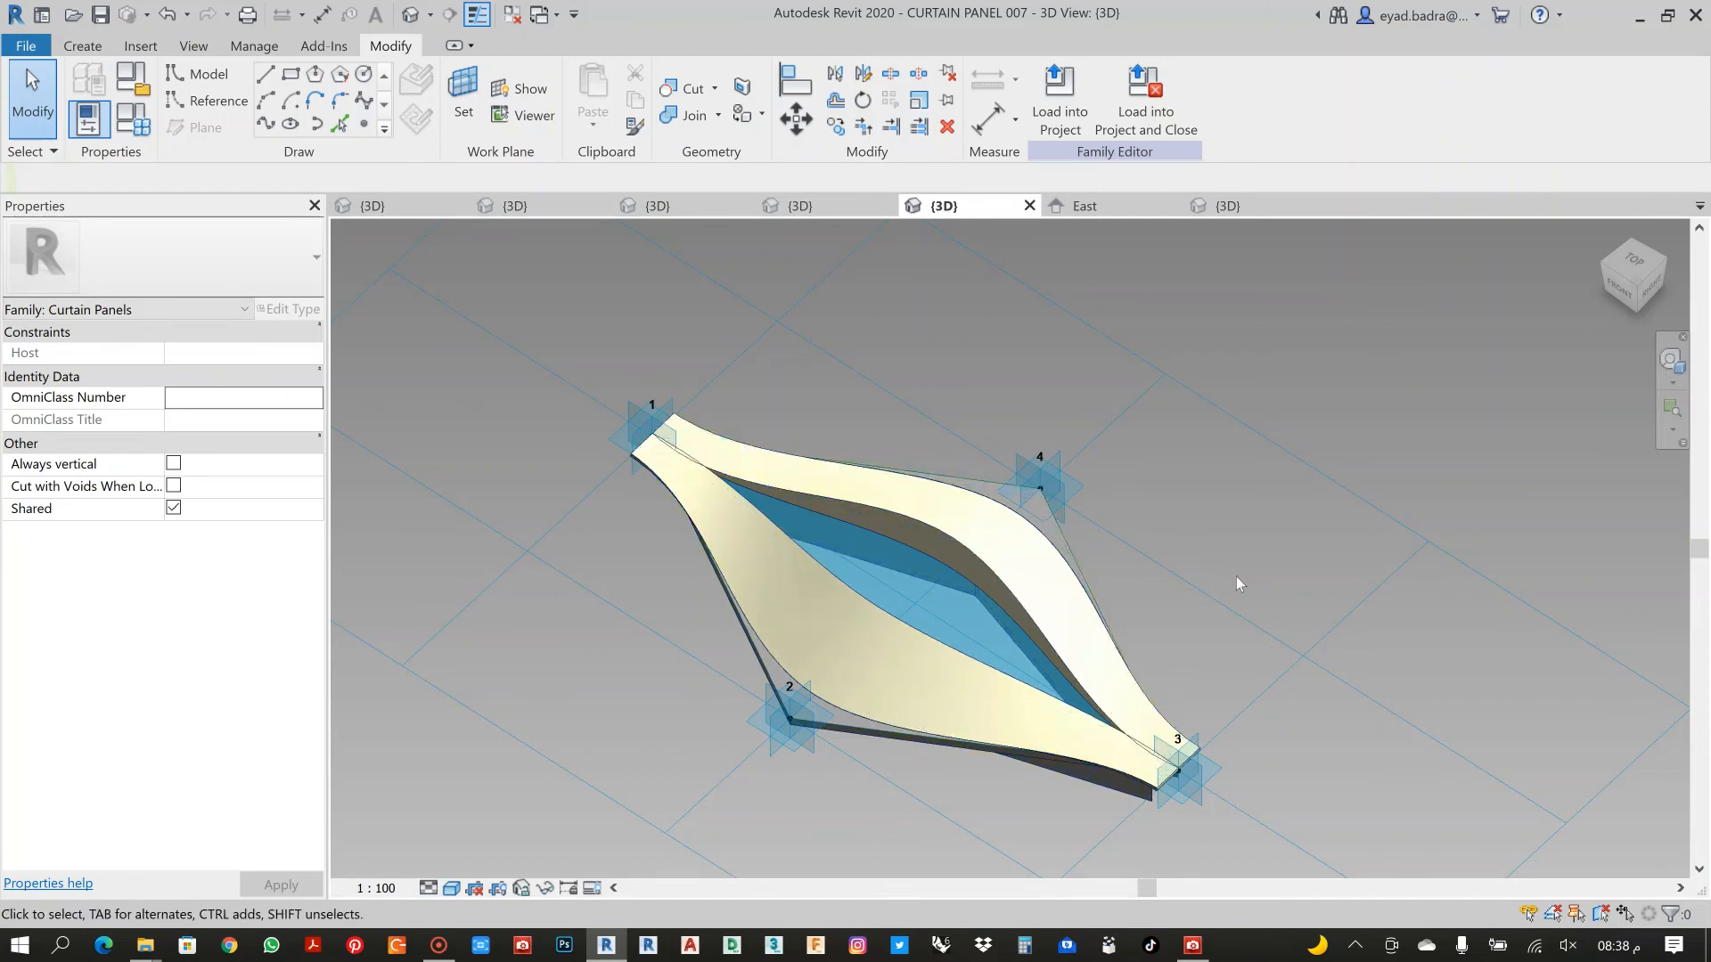
pyautogui.scroll(-3, 1226, 549)
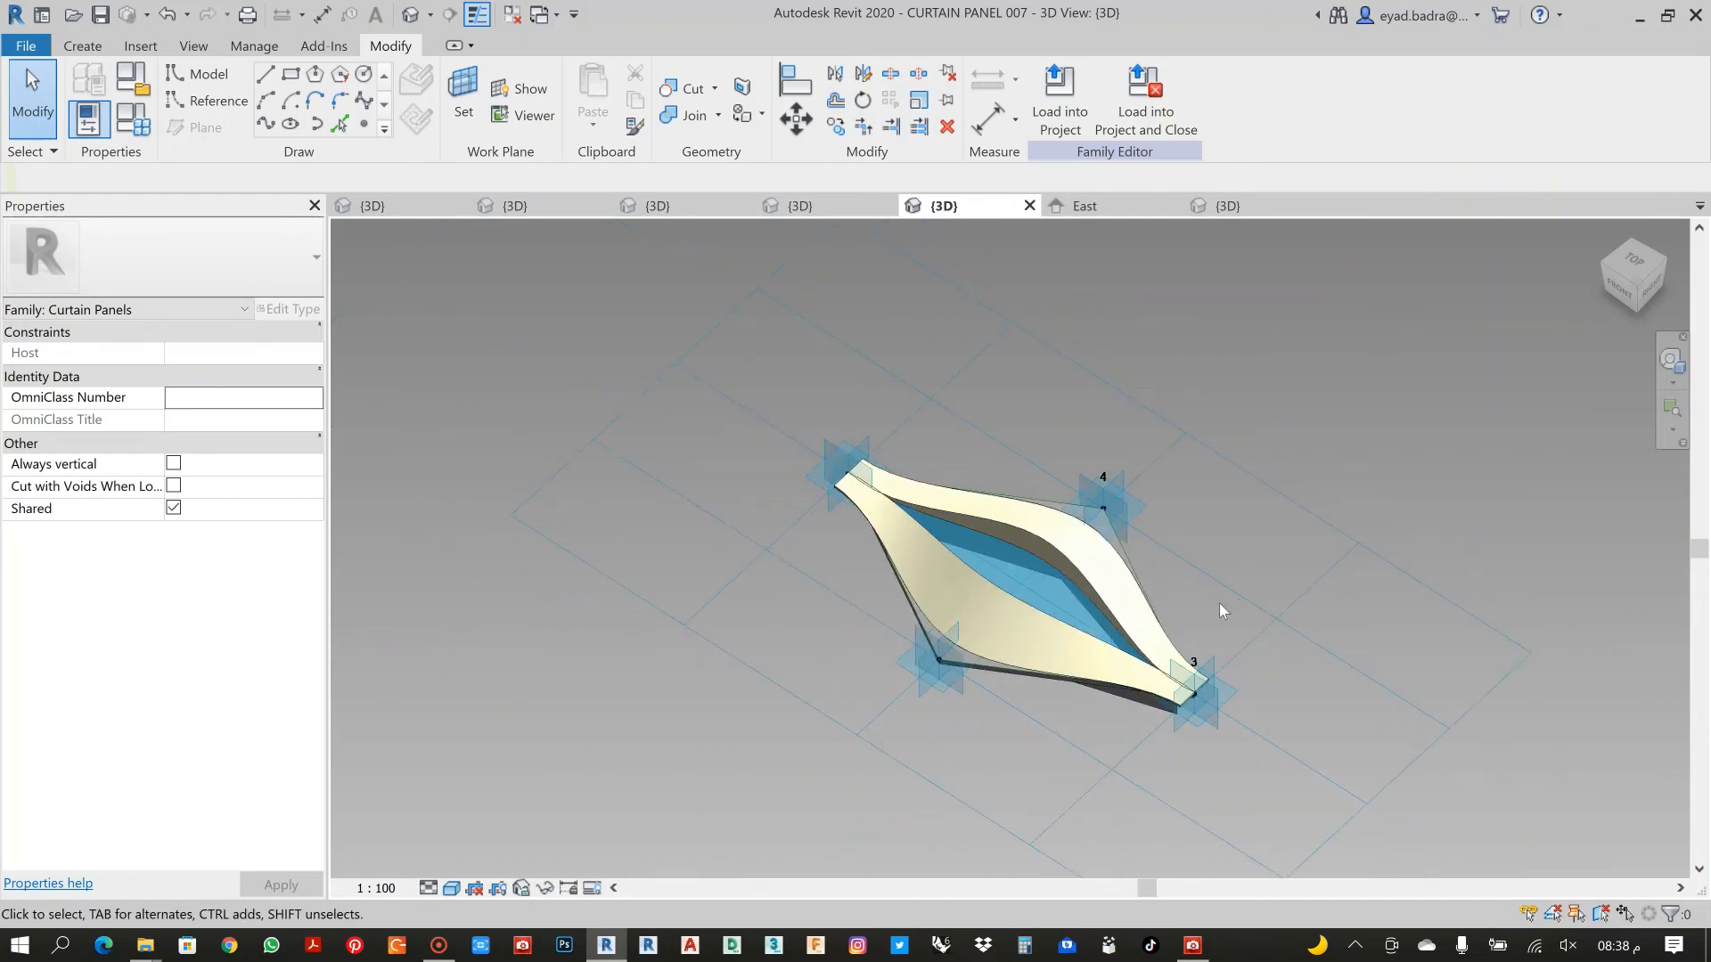
pyautogui.scroll(2, 1218, 604)
pyautogui.moveTo(1212, 608); pyautogui.dragTo(1143, 604, button='middle')
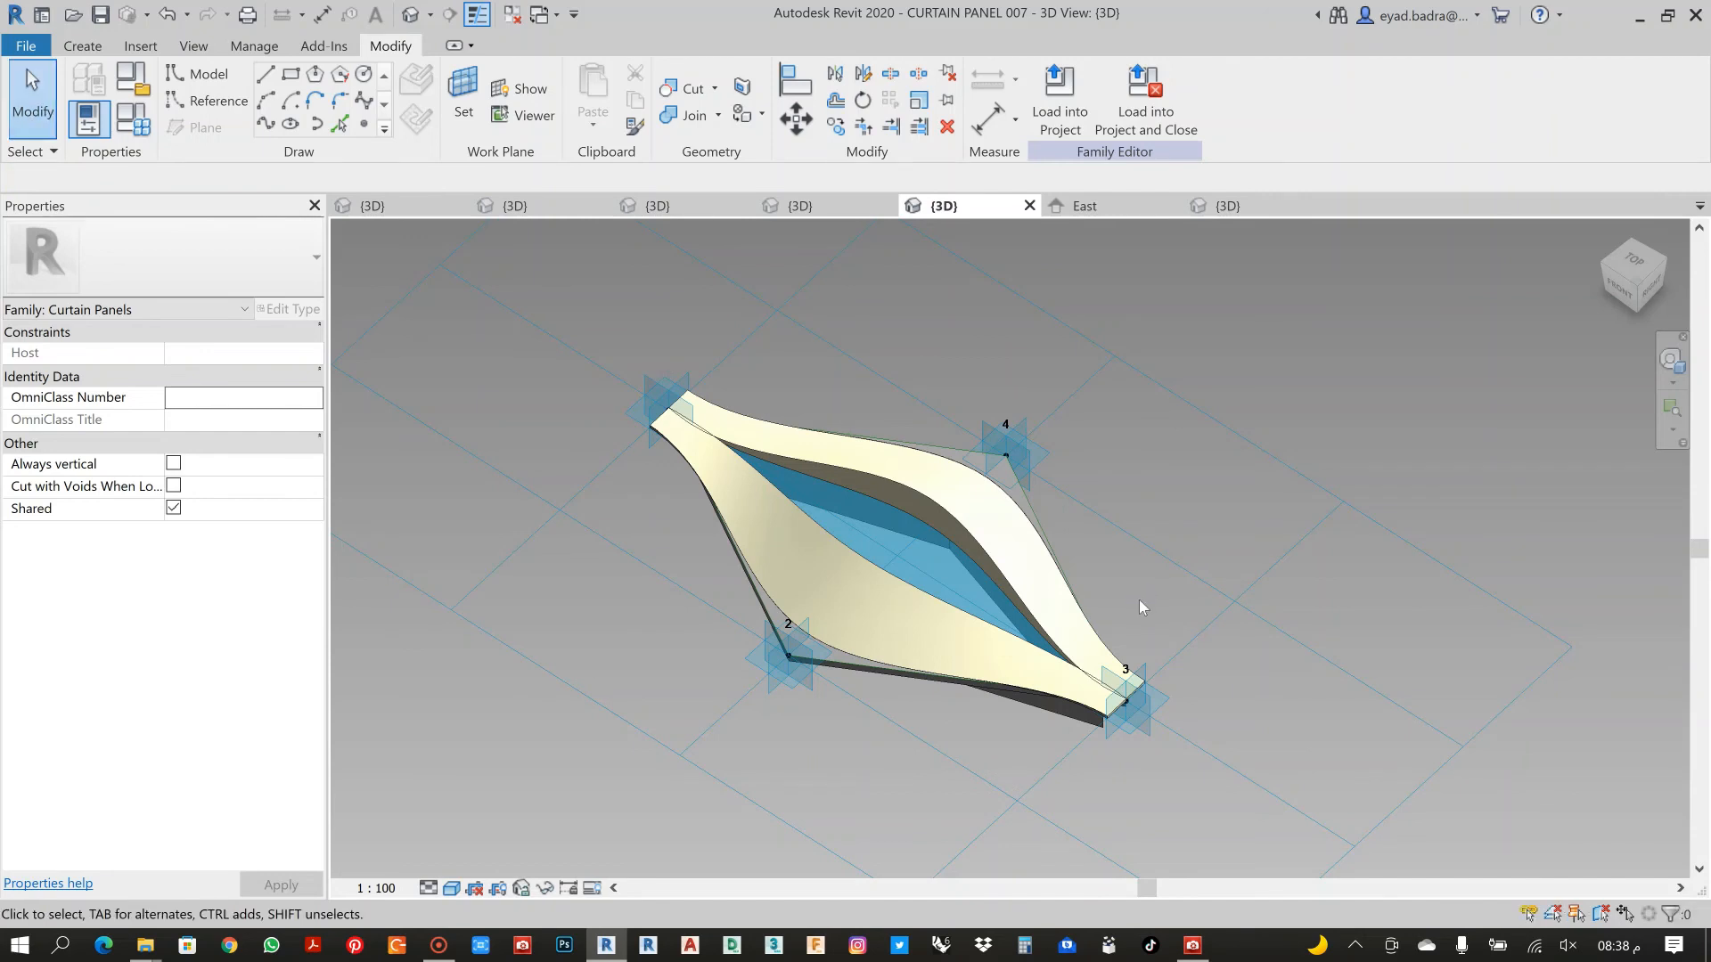
# Load the curtain panel family into 007 Mass.rfa only
pyautogui.click(1069, 107)
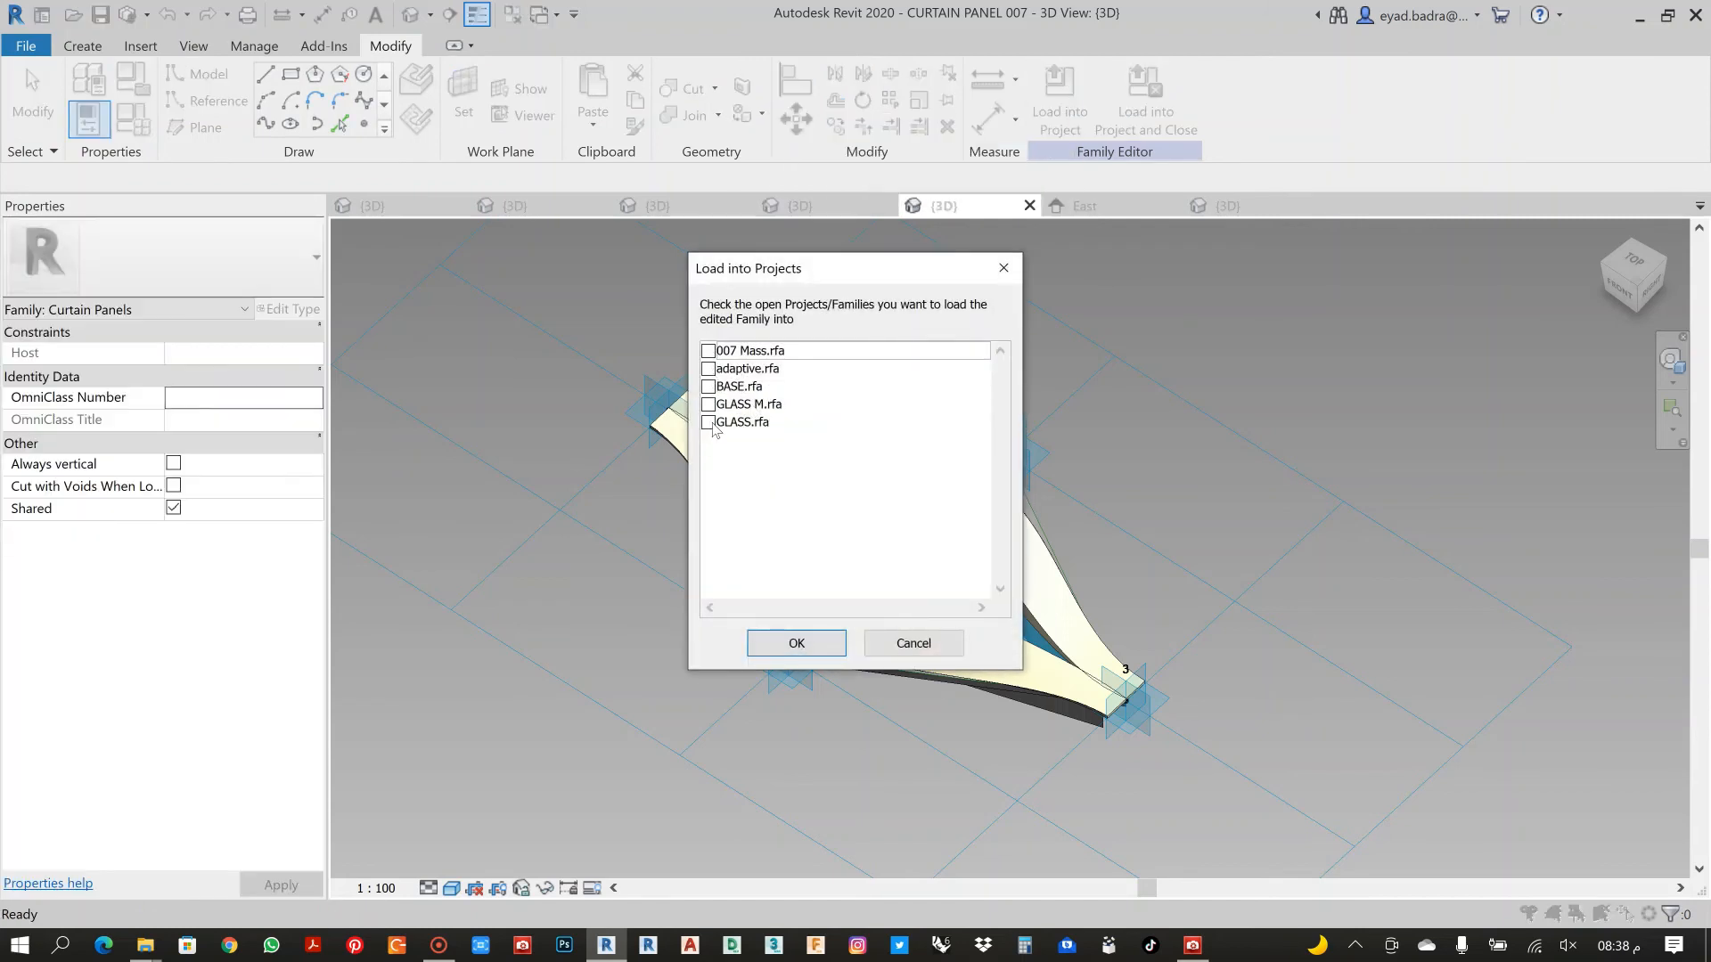
pyautogui.click(708, 351)
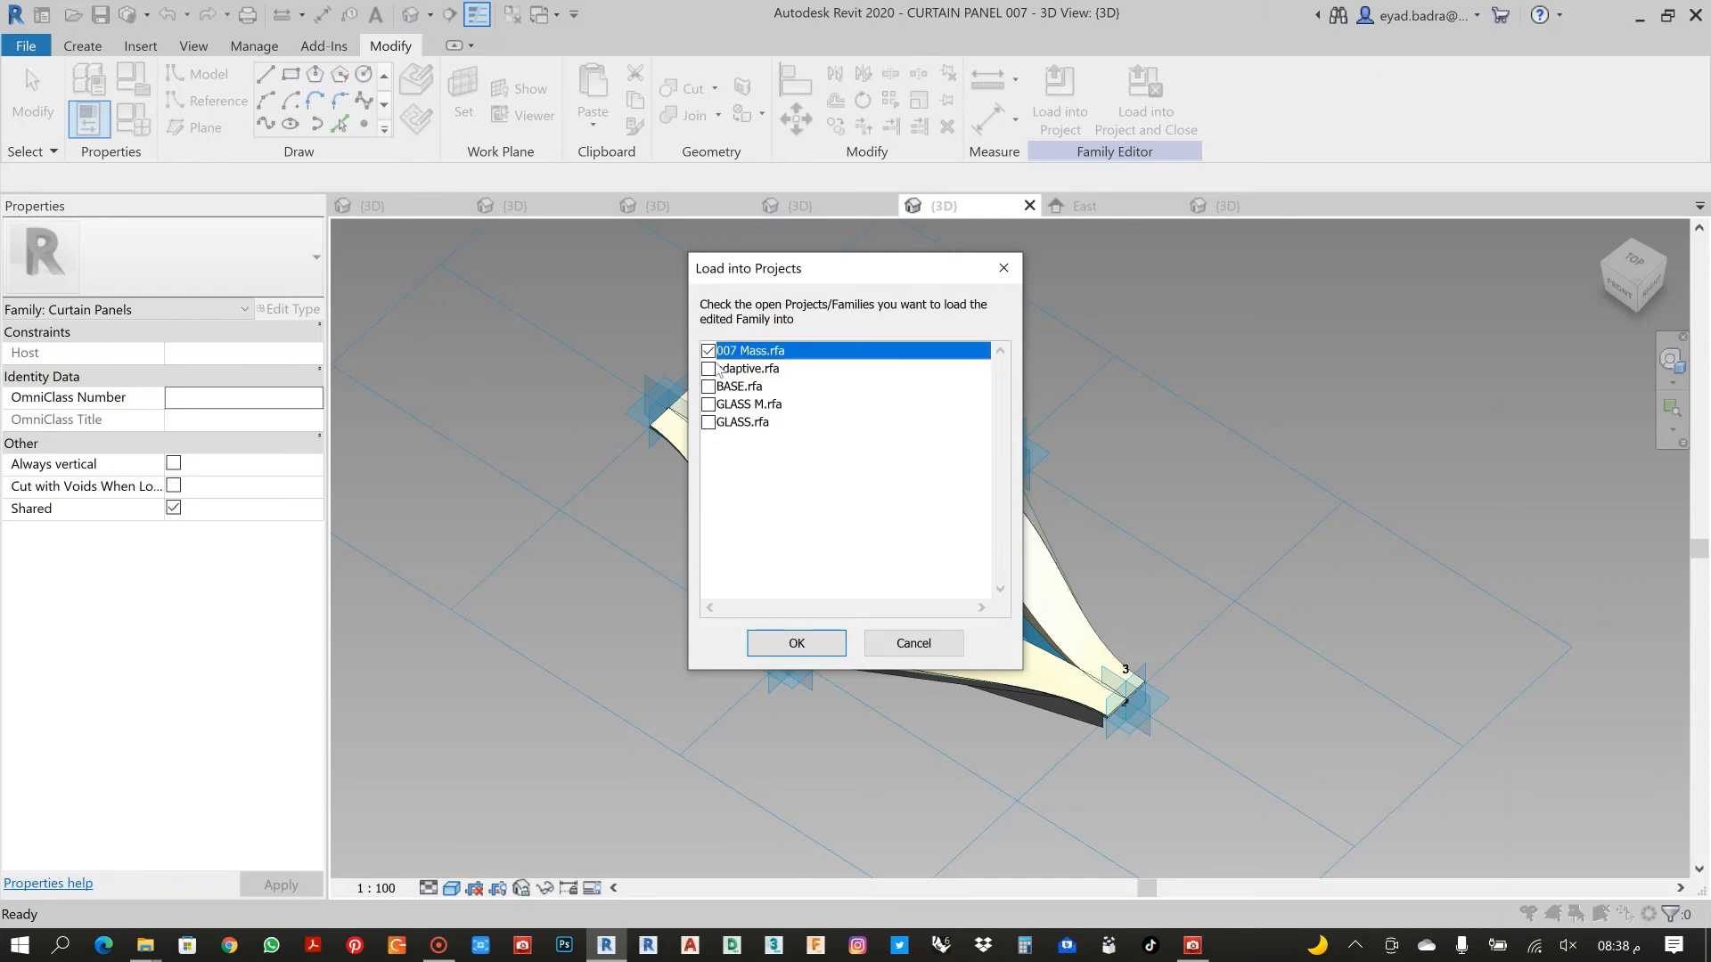
pyautogui.click(796, 642)
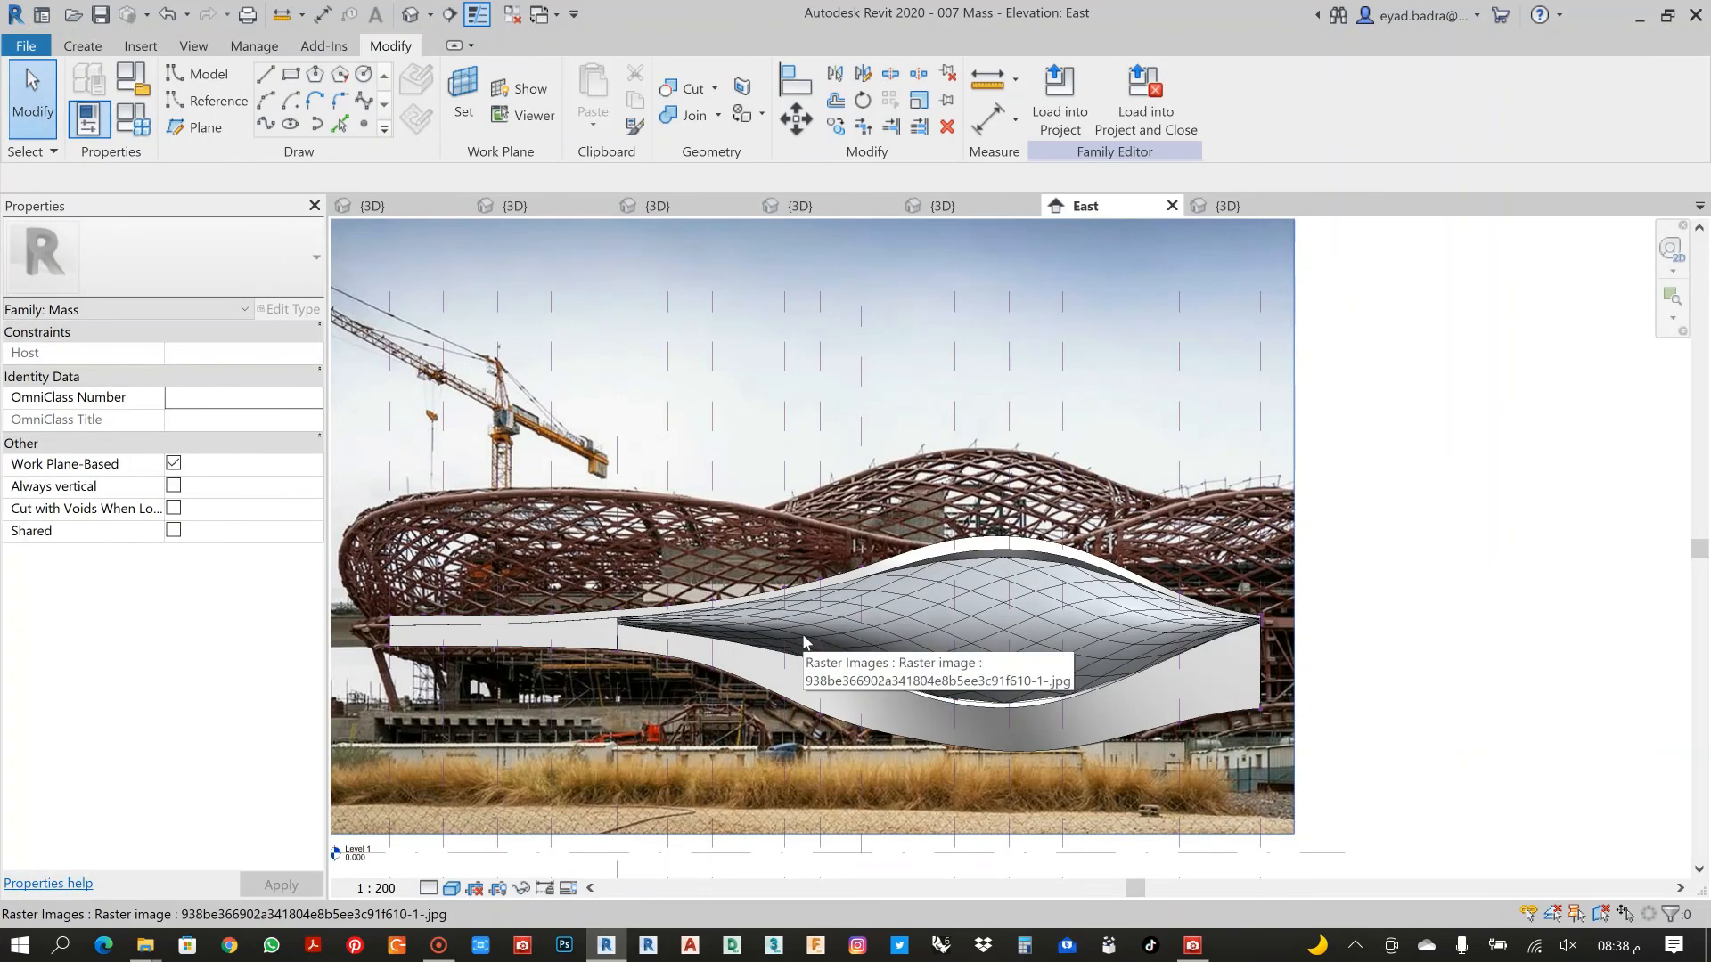
# In the mass's 3D view, set the V grid number of the rhomboid divided surface to 8
pyautogui.scroll(2, 981, 629)
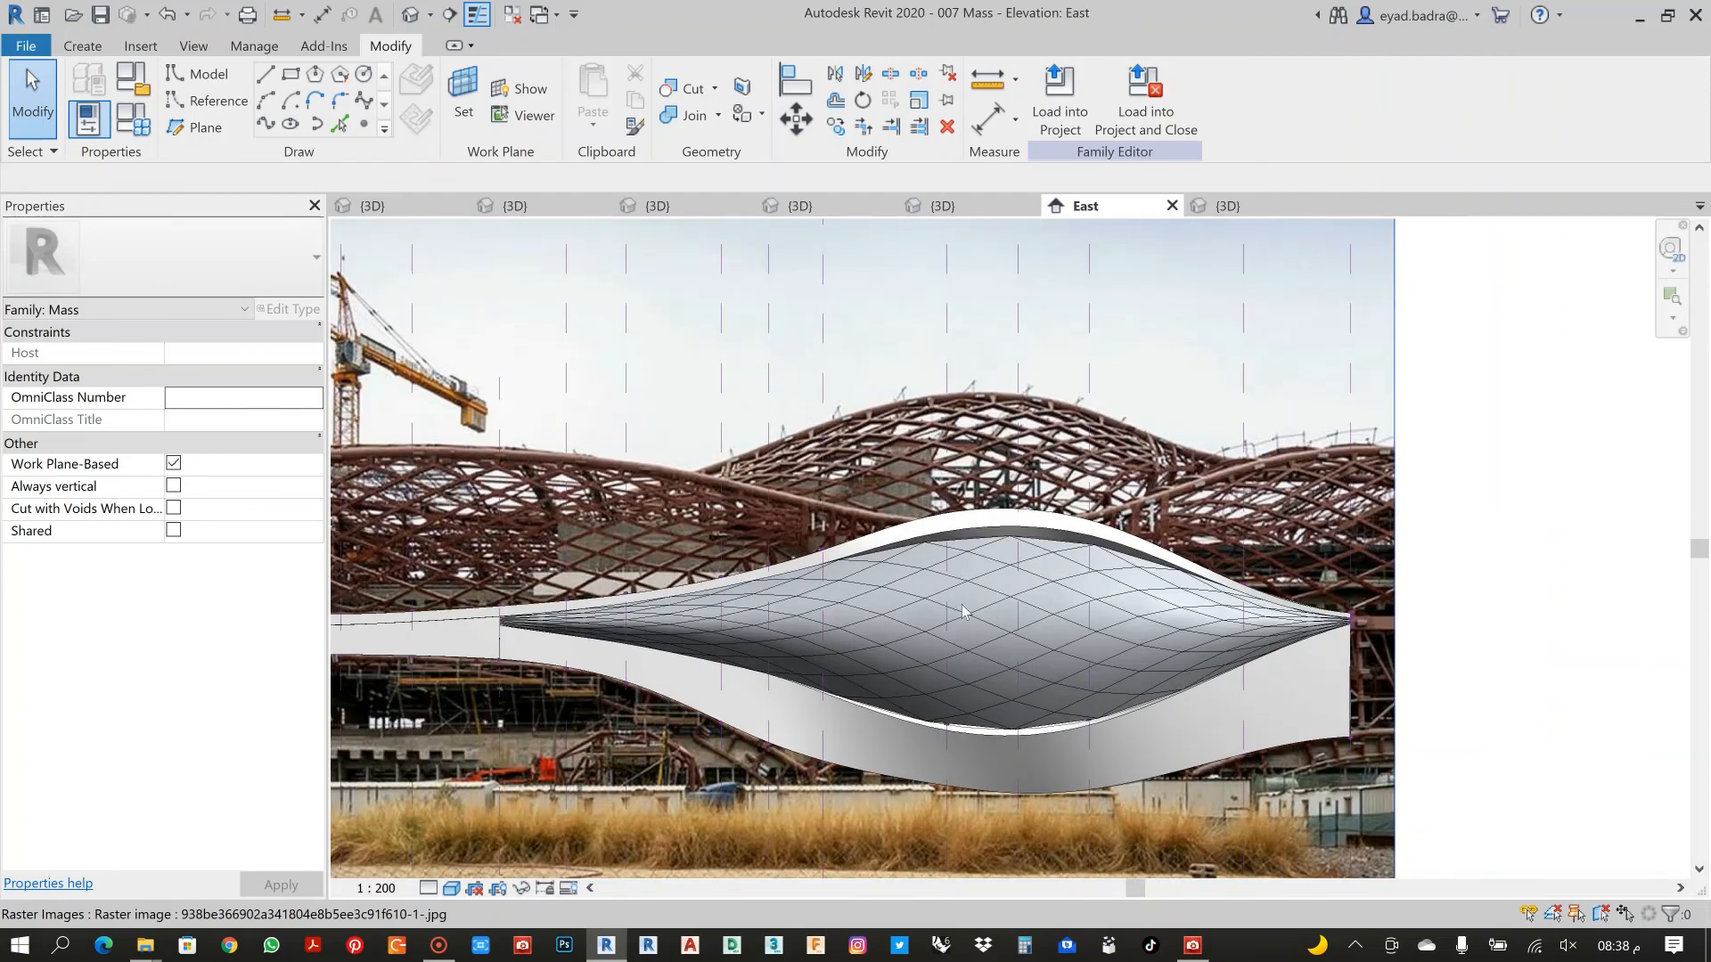
pyautogui.scroll(2, 1025, 610)
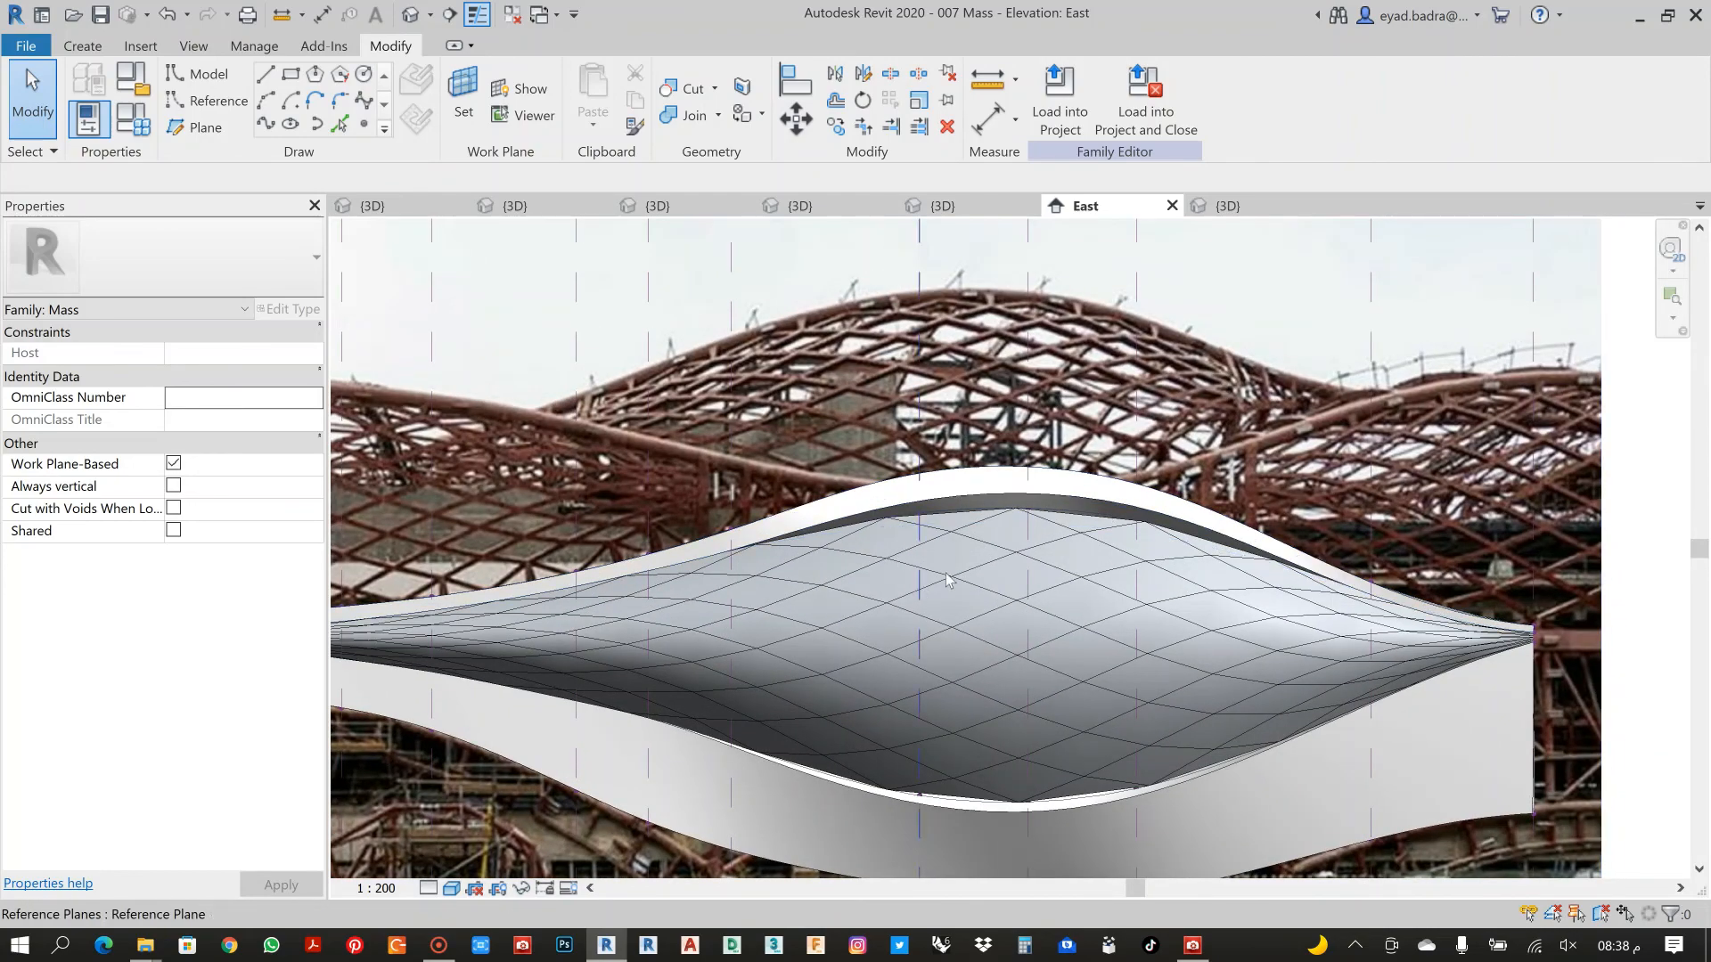
pyautogui.scroll(-3, 946, 580)
pyautogui.hotkey('ctrl', 'Tab')
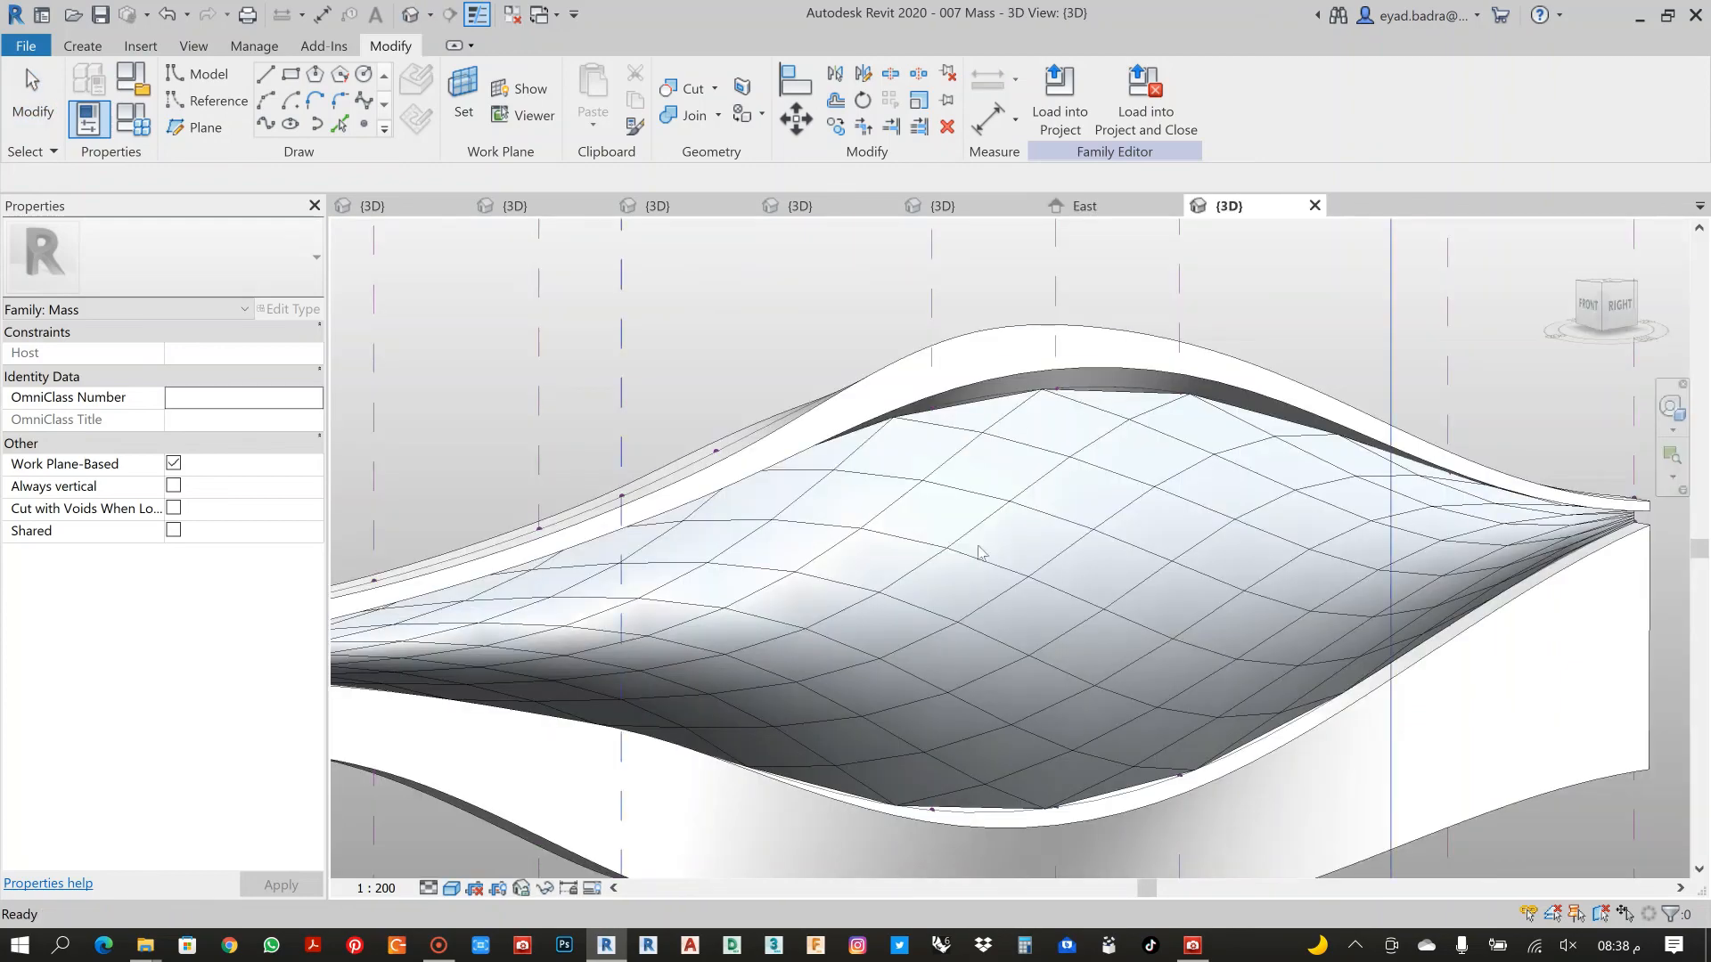
pyautogui.keyDown('shift'); pyautogui.moveTo(981, 553); pyautogui.dragTo(927, 437, button='middle'); pyautogui.keyUp('shift')
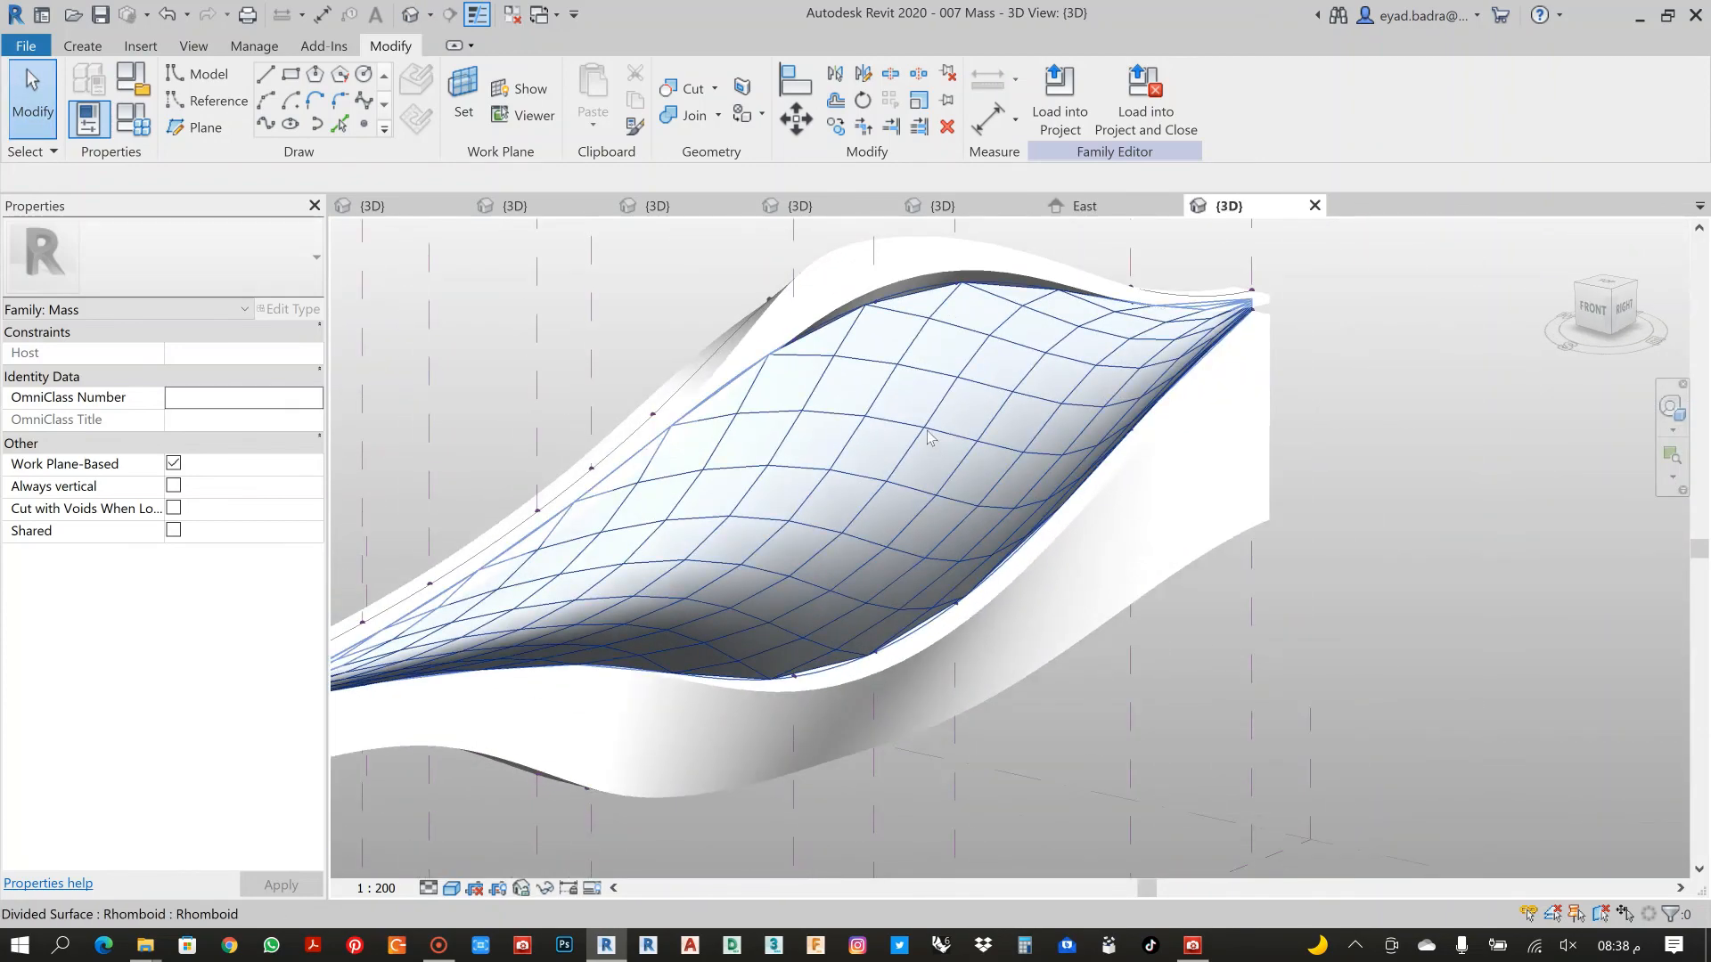
pyautogui.click(928, 437)
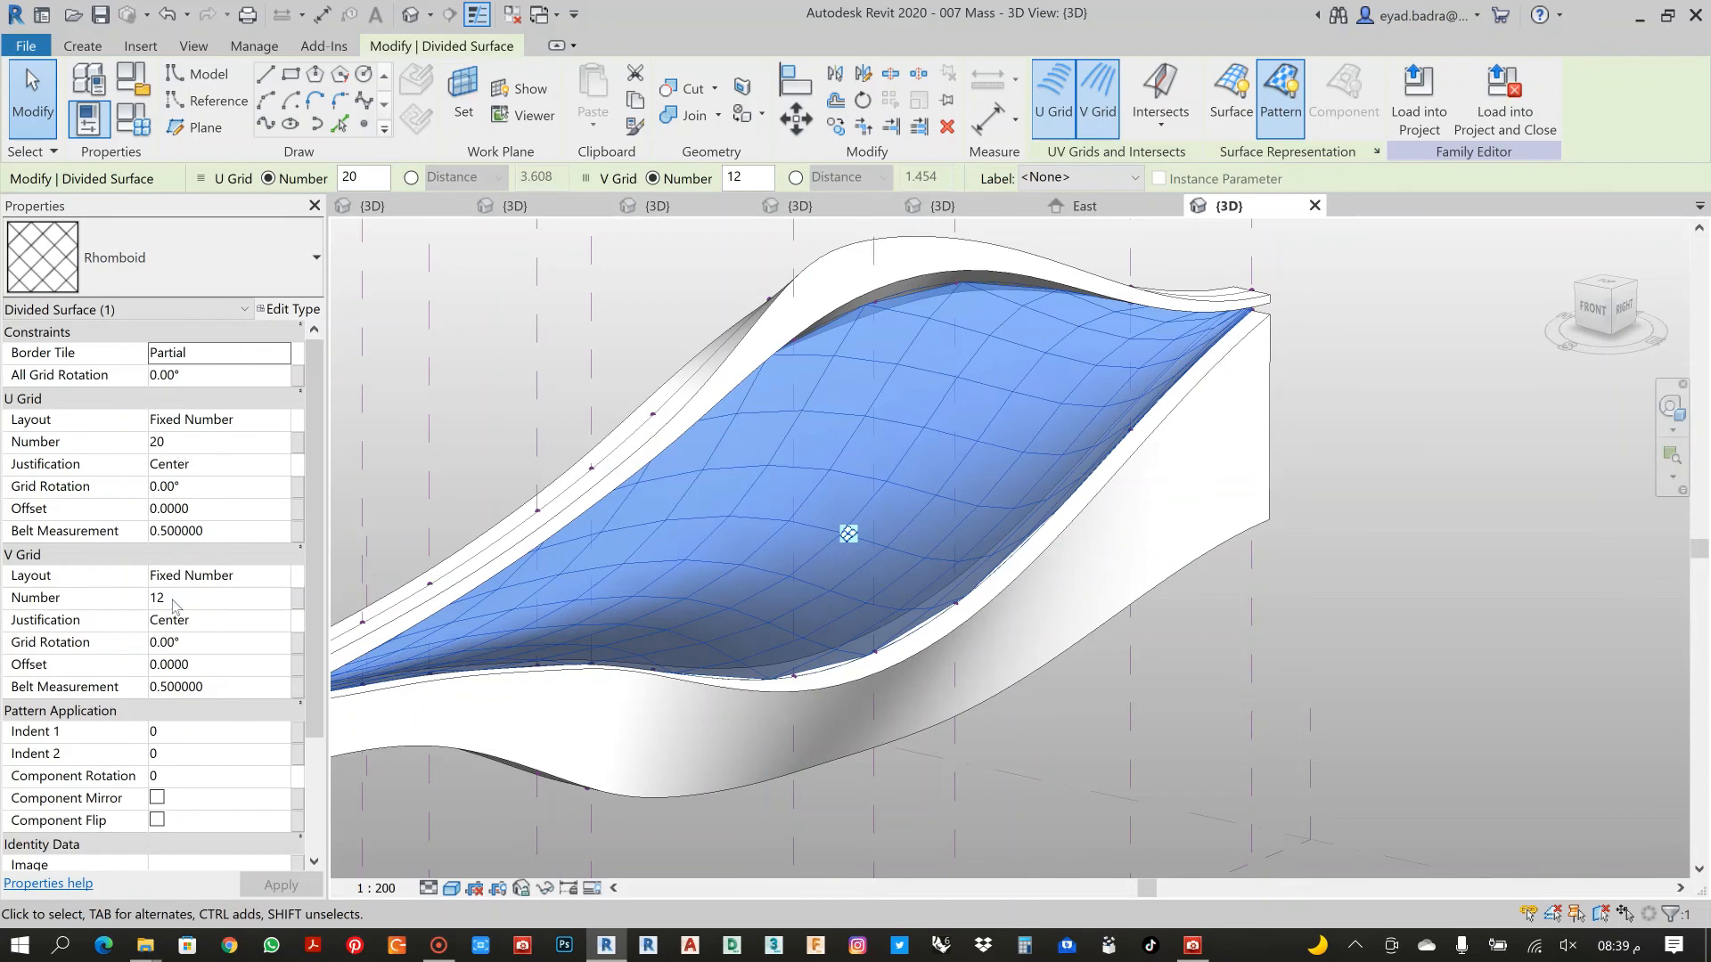
pyautogui.click(174, 599)
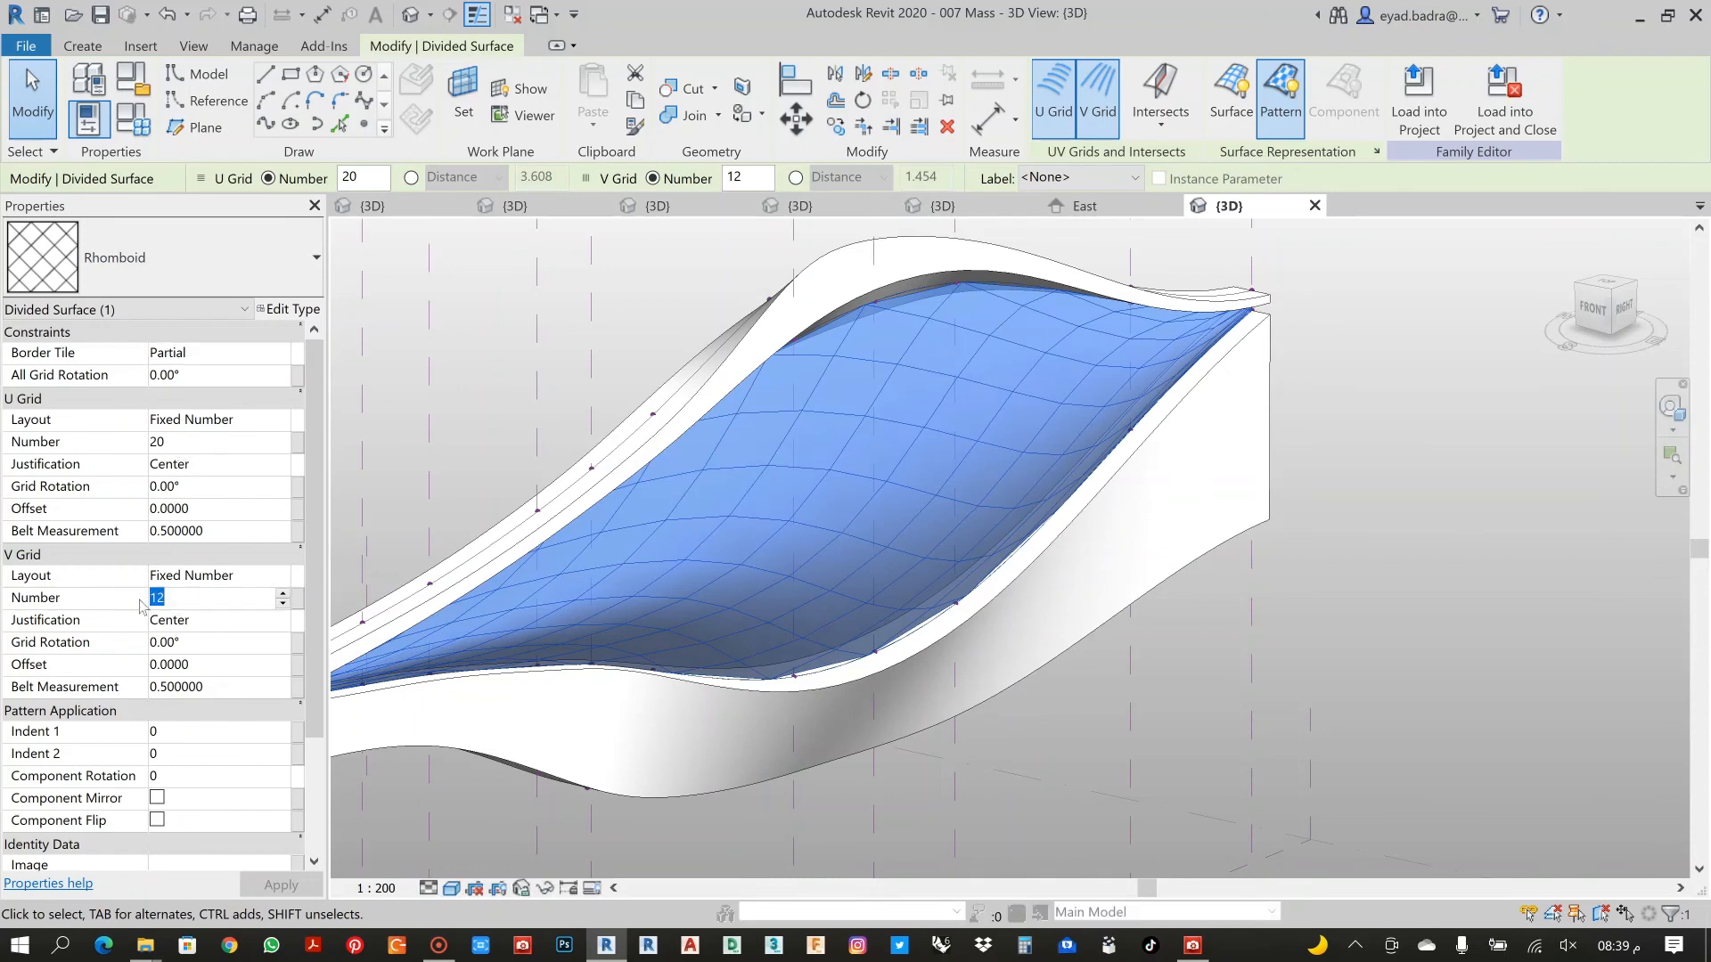
pyautogui.write('8')
pyautogui.click(281, 885)
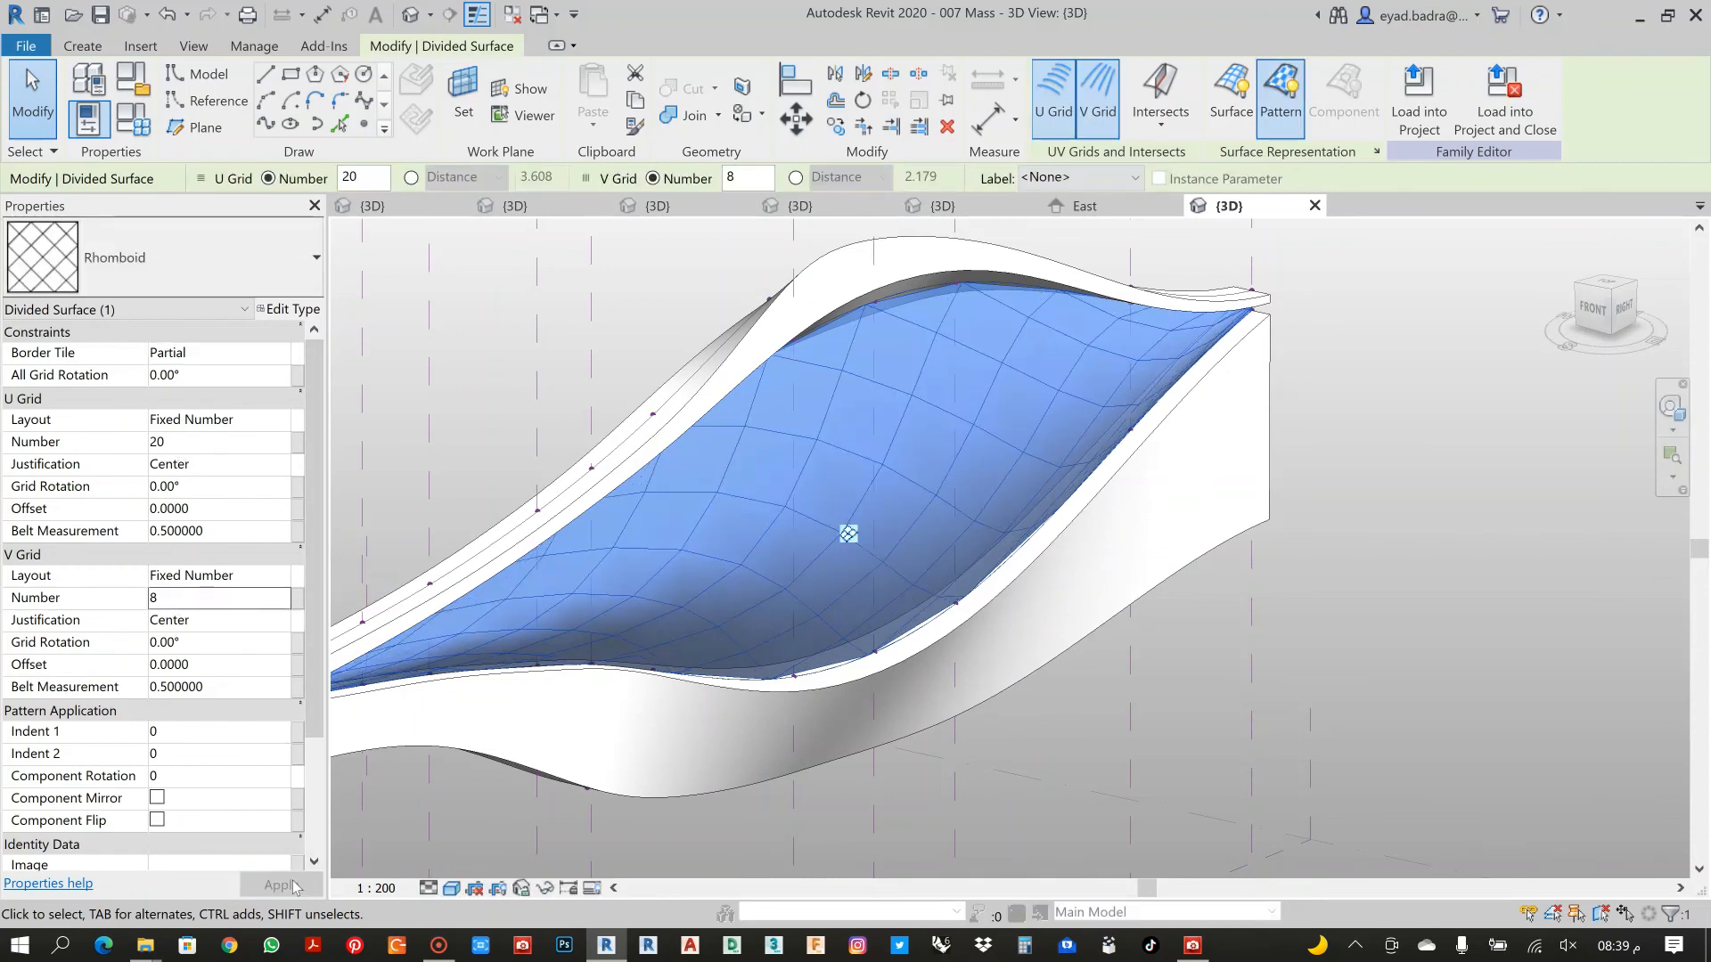
pyautogui.click(1081, 738)
# Change the divided surface's type from the plain Rhomboid pattern to CURTAIN PANEL 007
pyautogui.scroll(-1, 1108, 722)
pyautogui.keyDown('shift'); pyautogui.moveTo(1108, 722); pyautogui.dragTo(1016, 711, button='middle'); pyautogui.keyUp('shift')
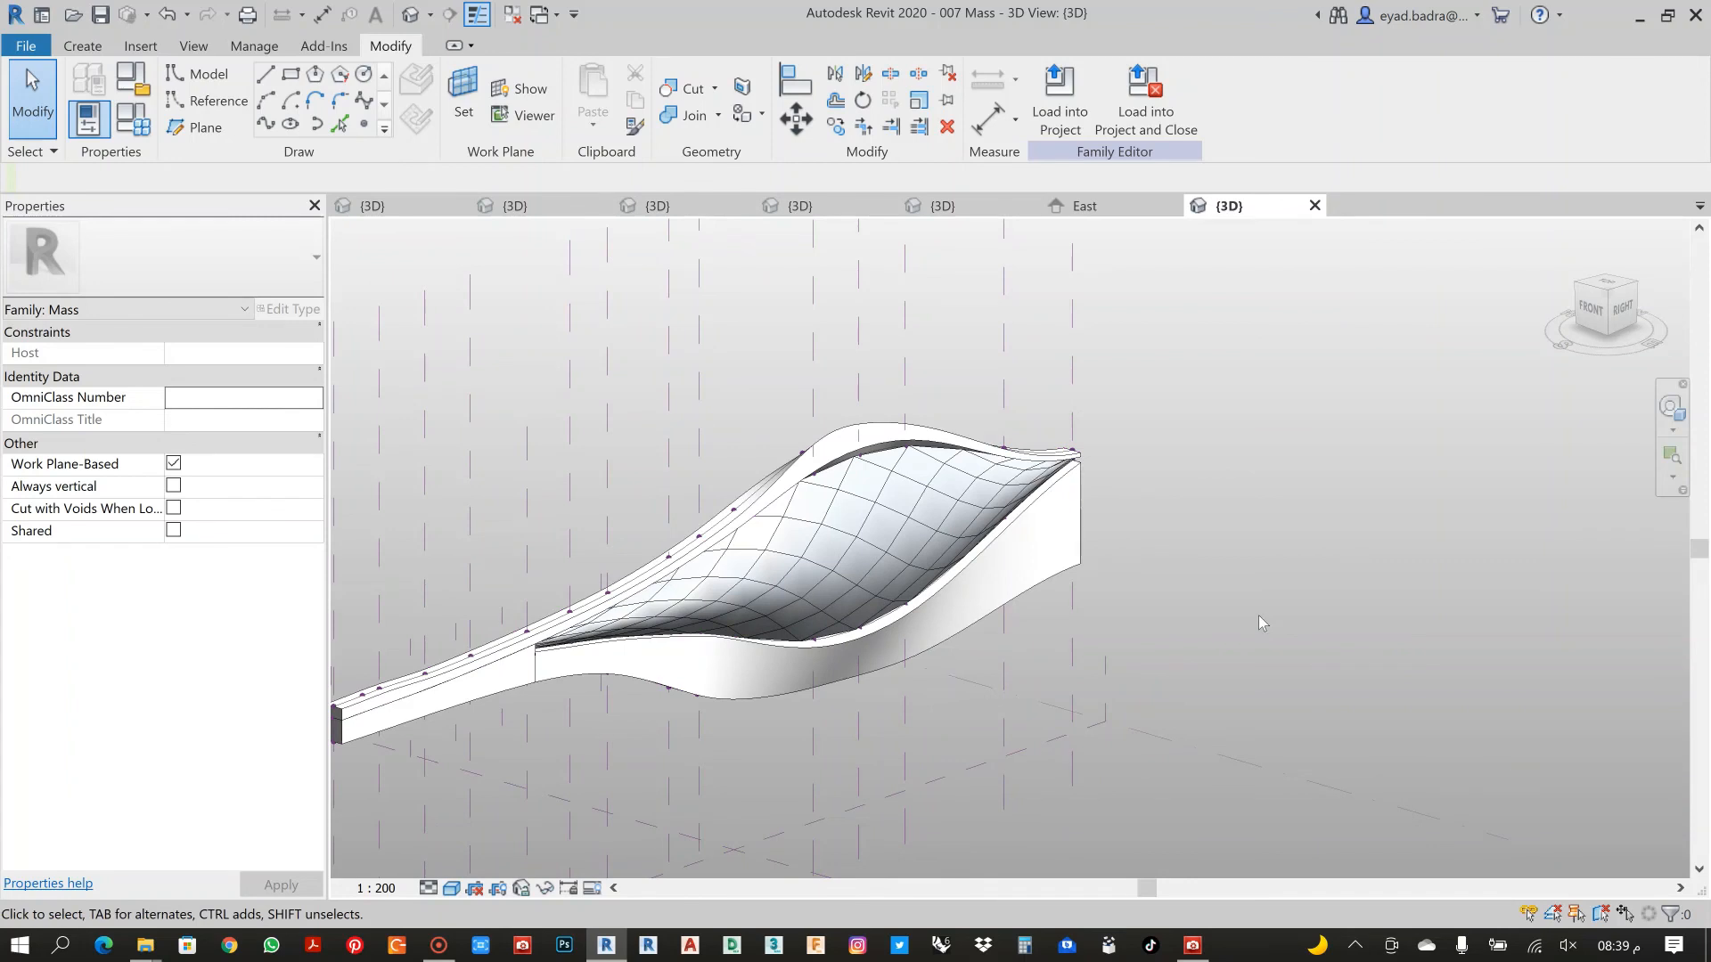
pyautogui.moveTo(900, 557); pyautogui.dragTo(1010, 550, button='middle')
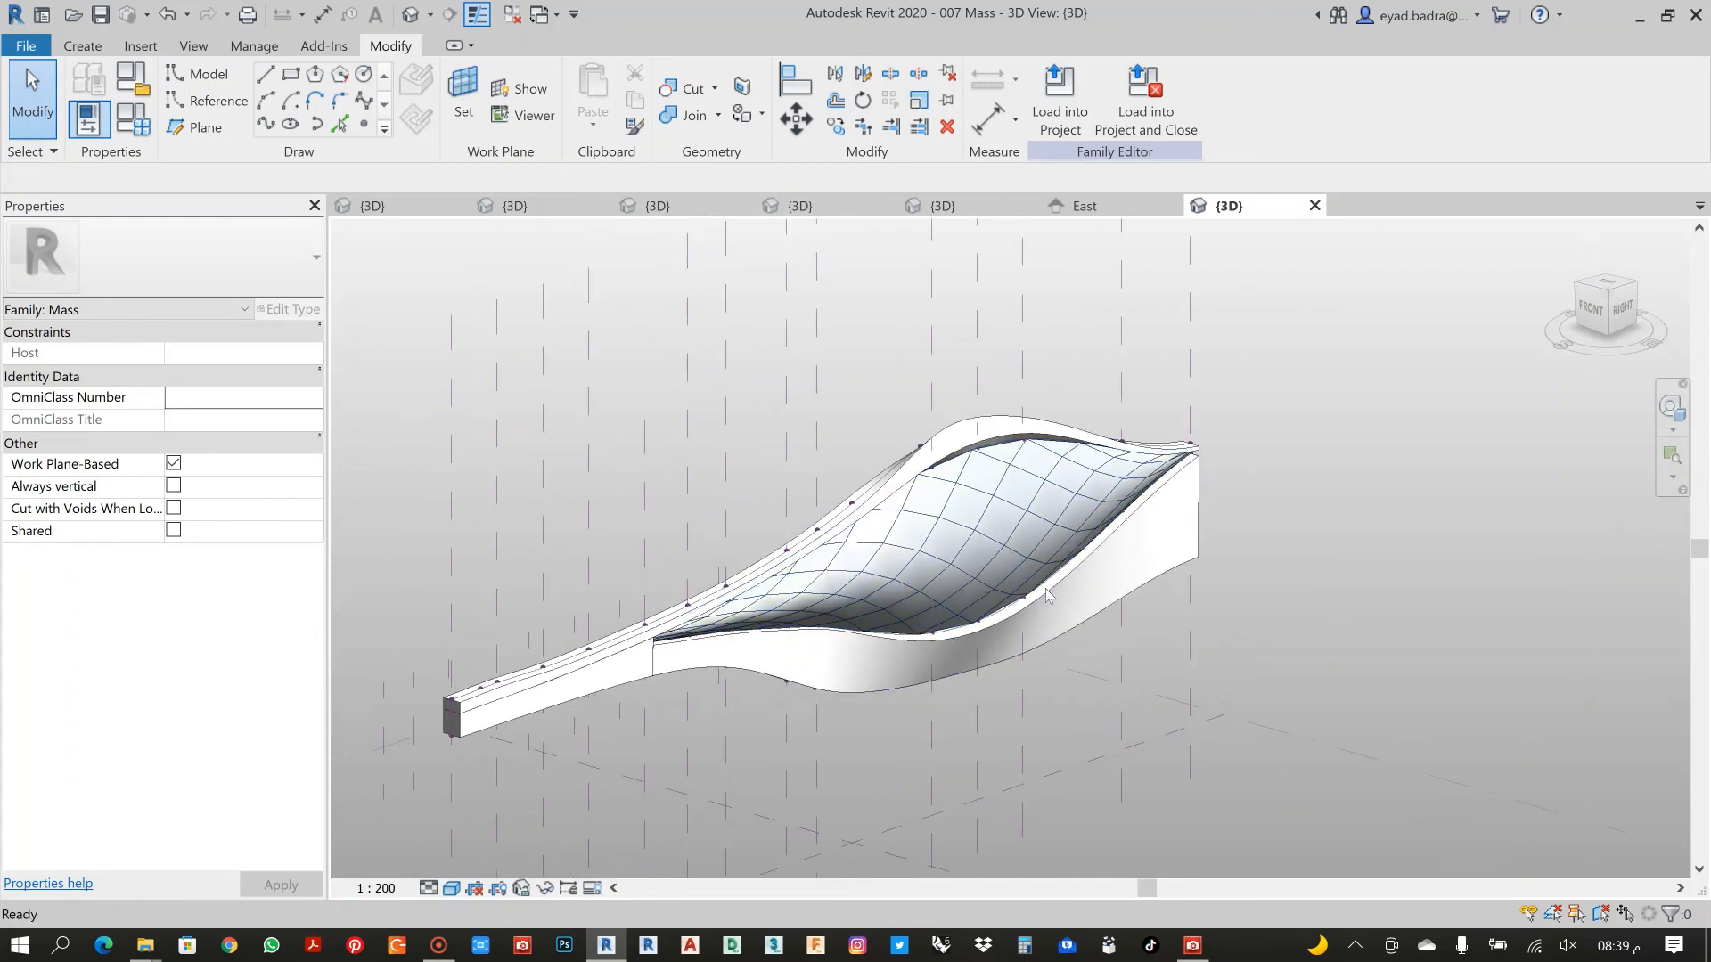
pyautogui.click(1009, 509)
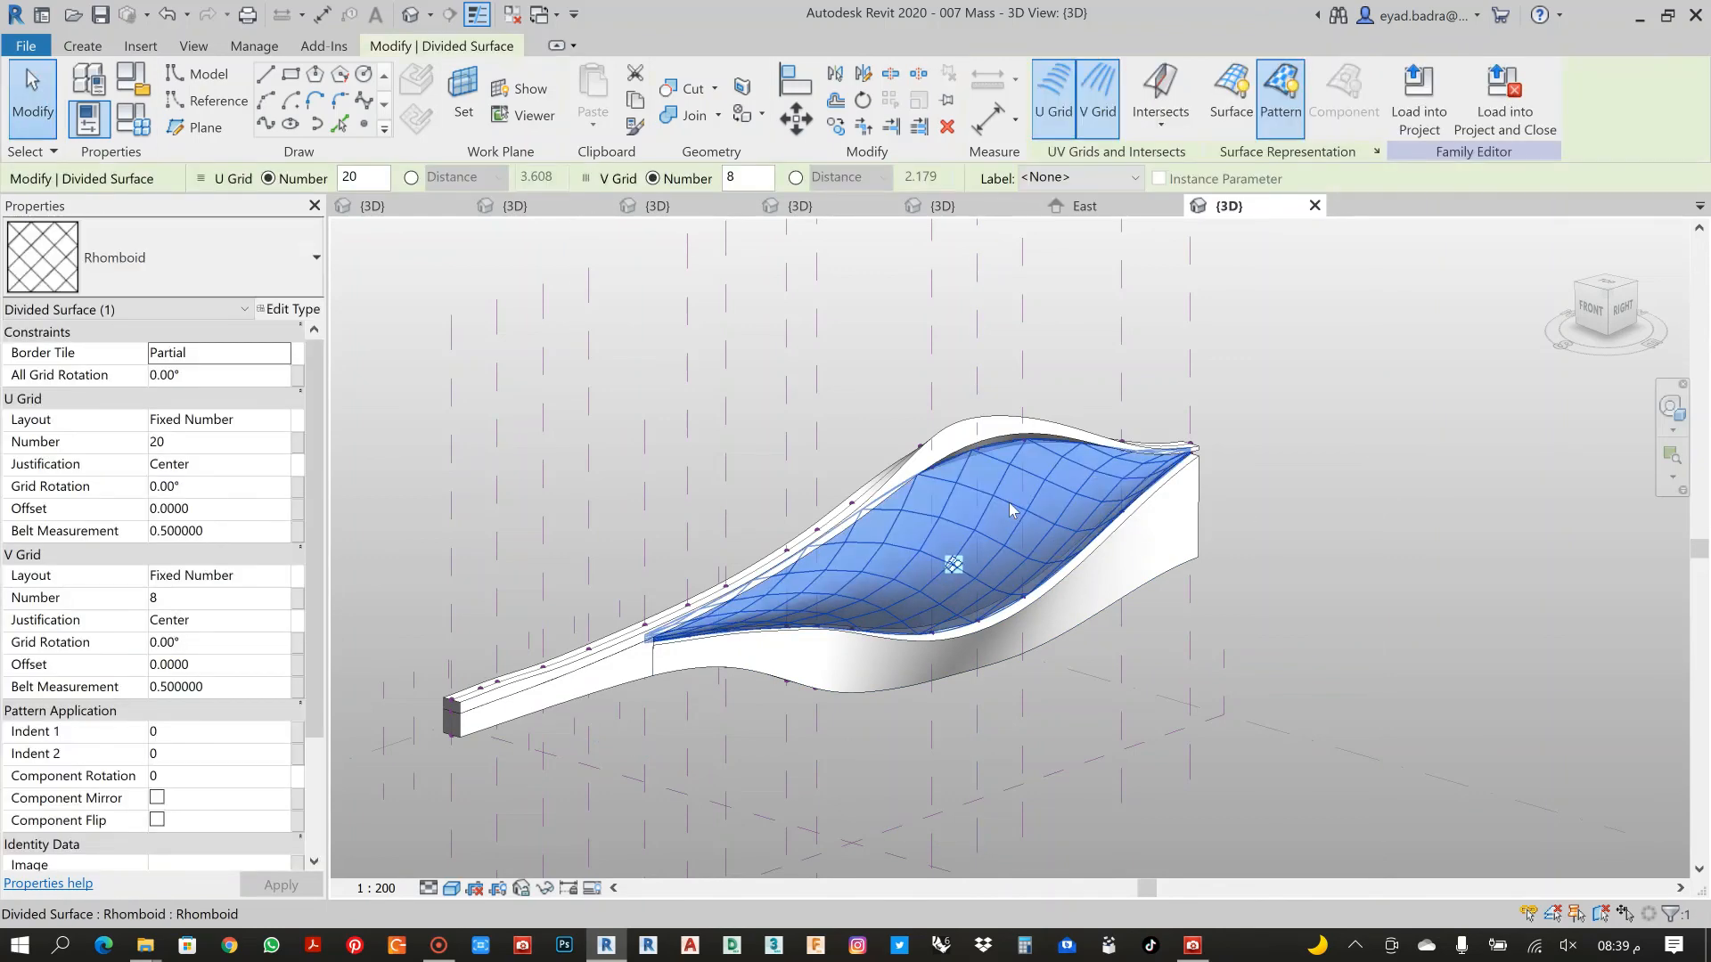
pyautogui.click(119, 282)
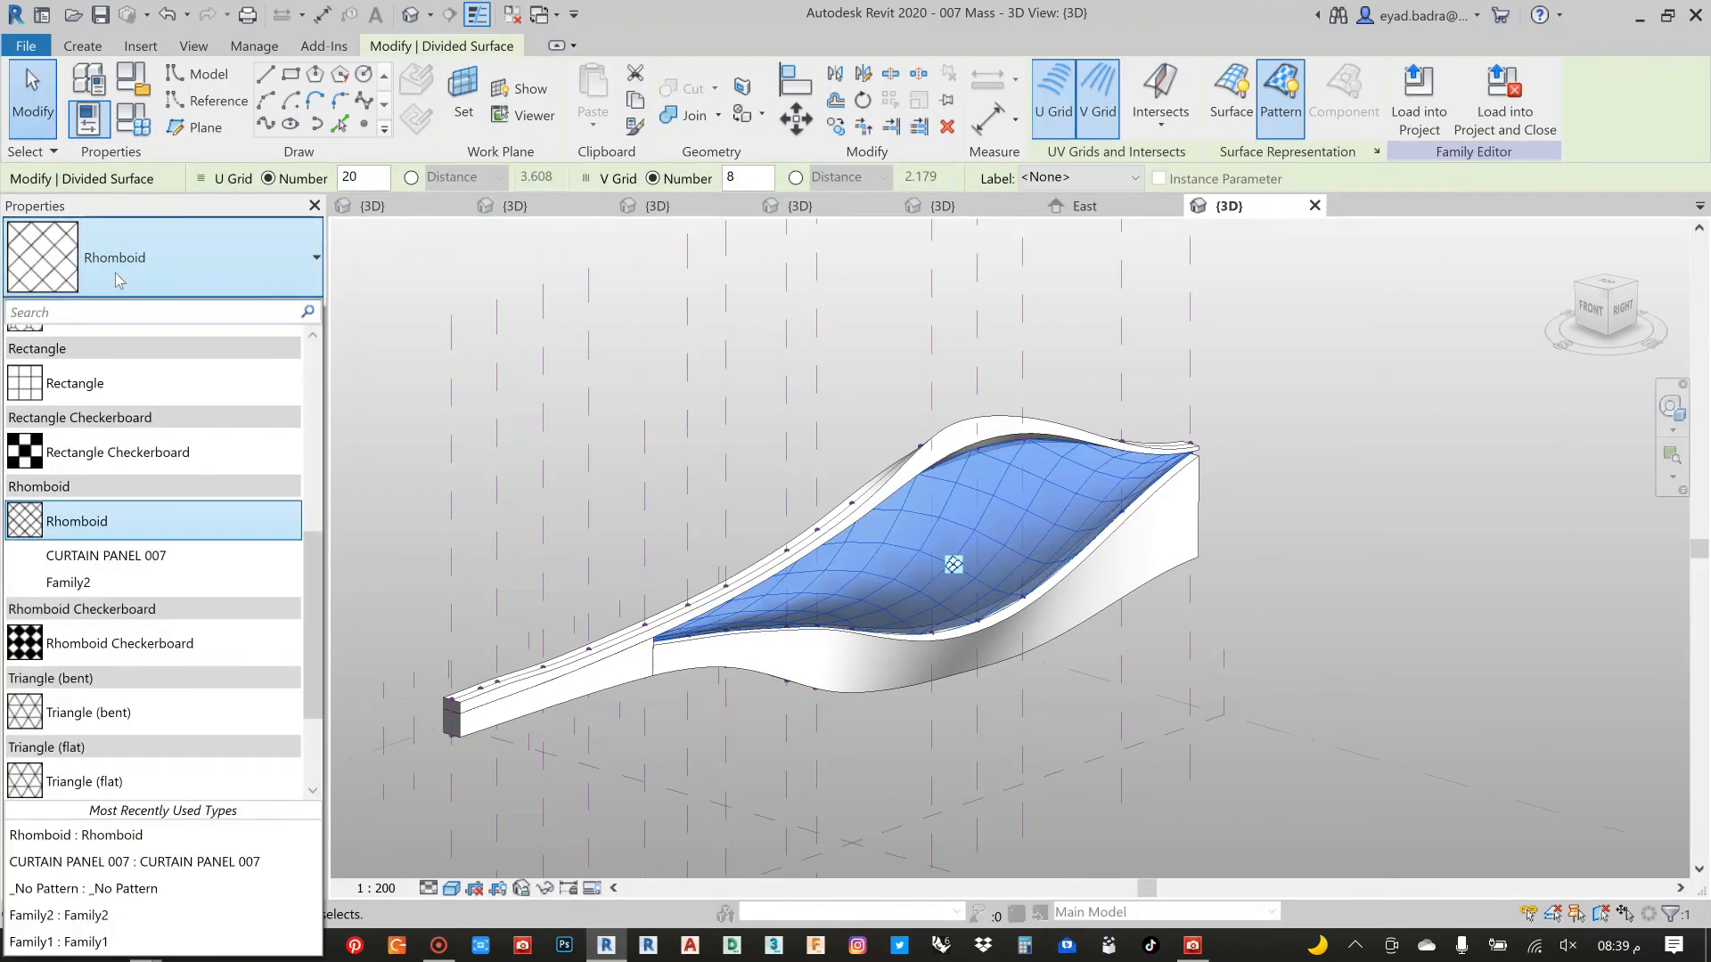
pyautogui.click(86, 557)
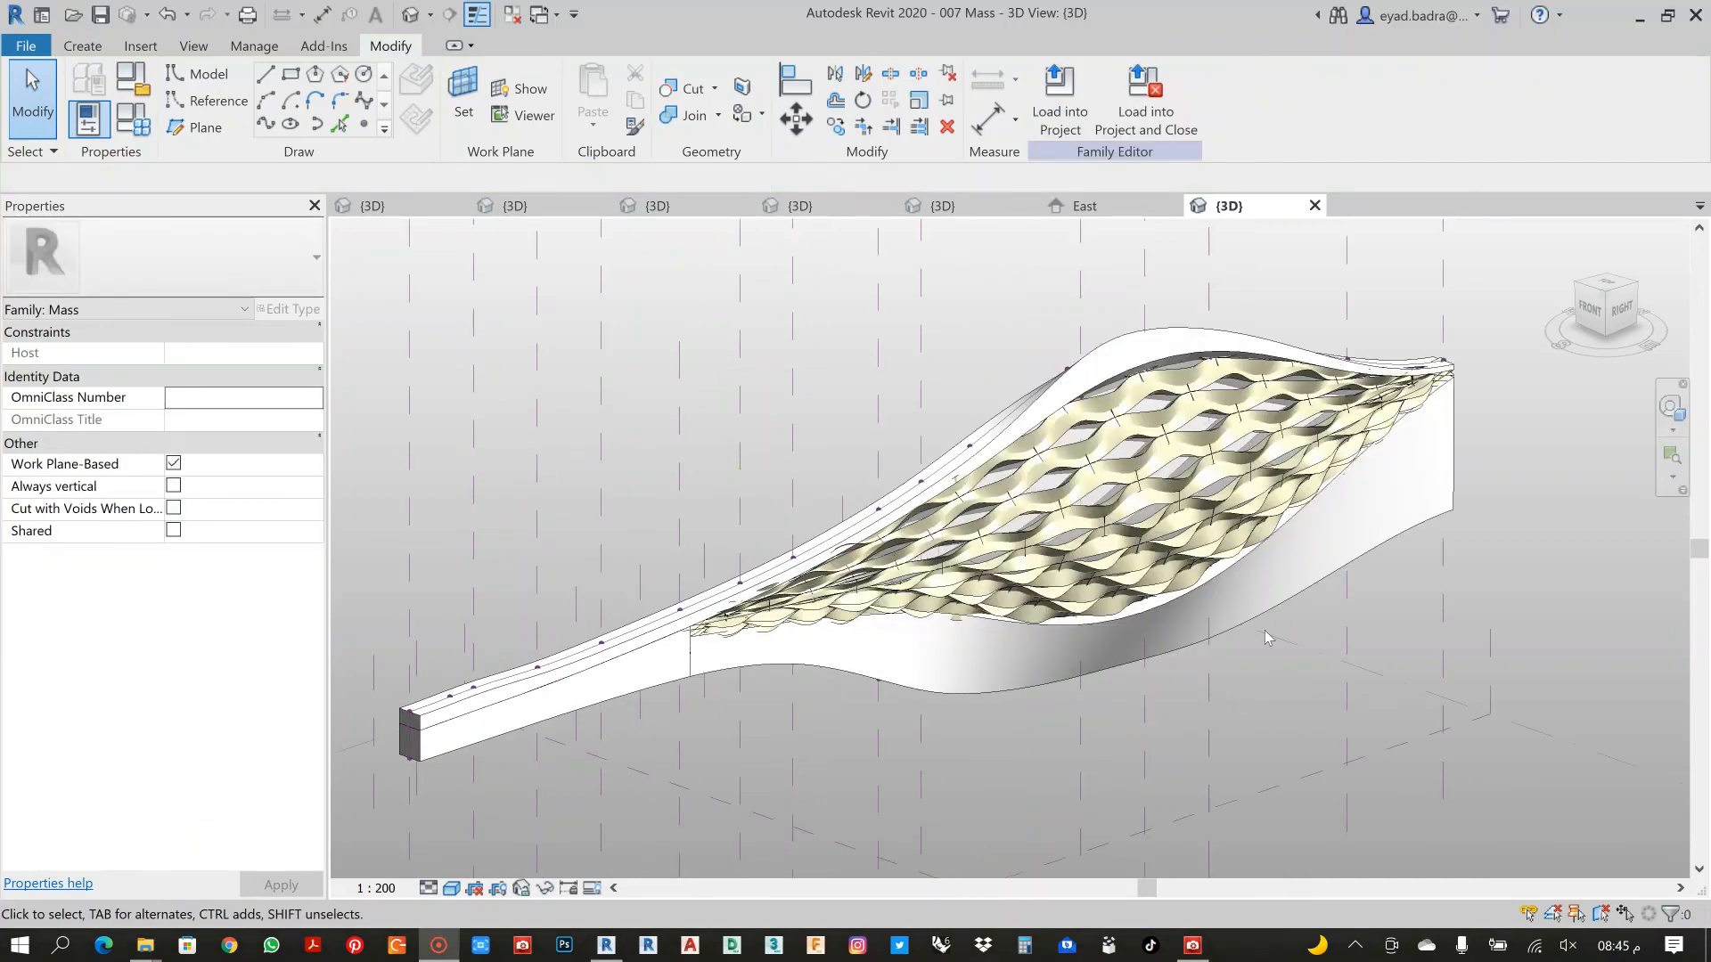
# Inspect the panelled mass surface up close and as a whole, checking how neighbouring eye-shaped panels meet
pyautogui.keyDown('shift'); pyautogui.moveTo(1267, 637); pyautogui.dragTo(1187, 661, button='middle'); pyautogui.keyUp('shift')
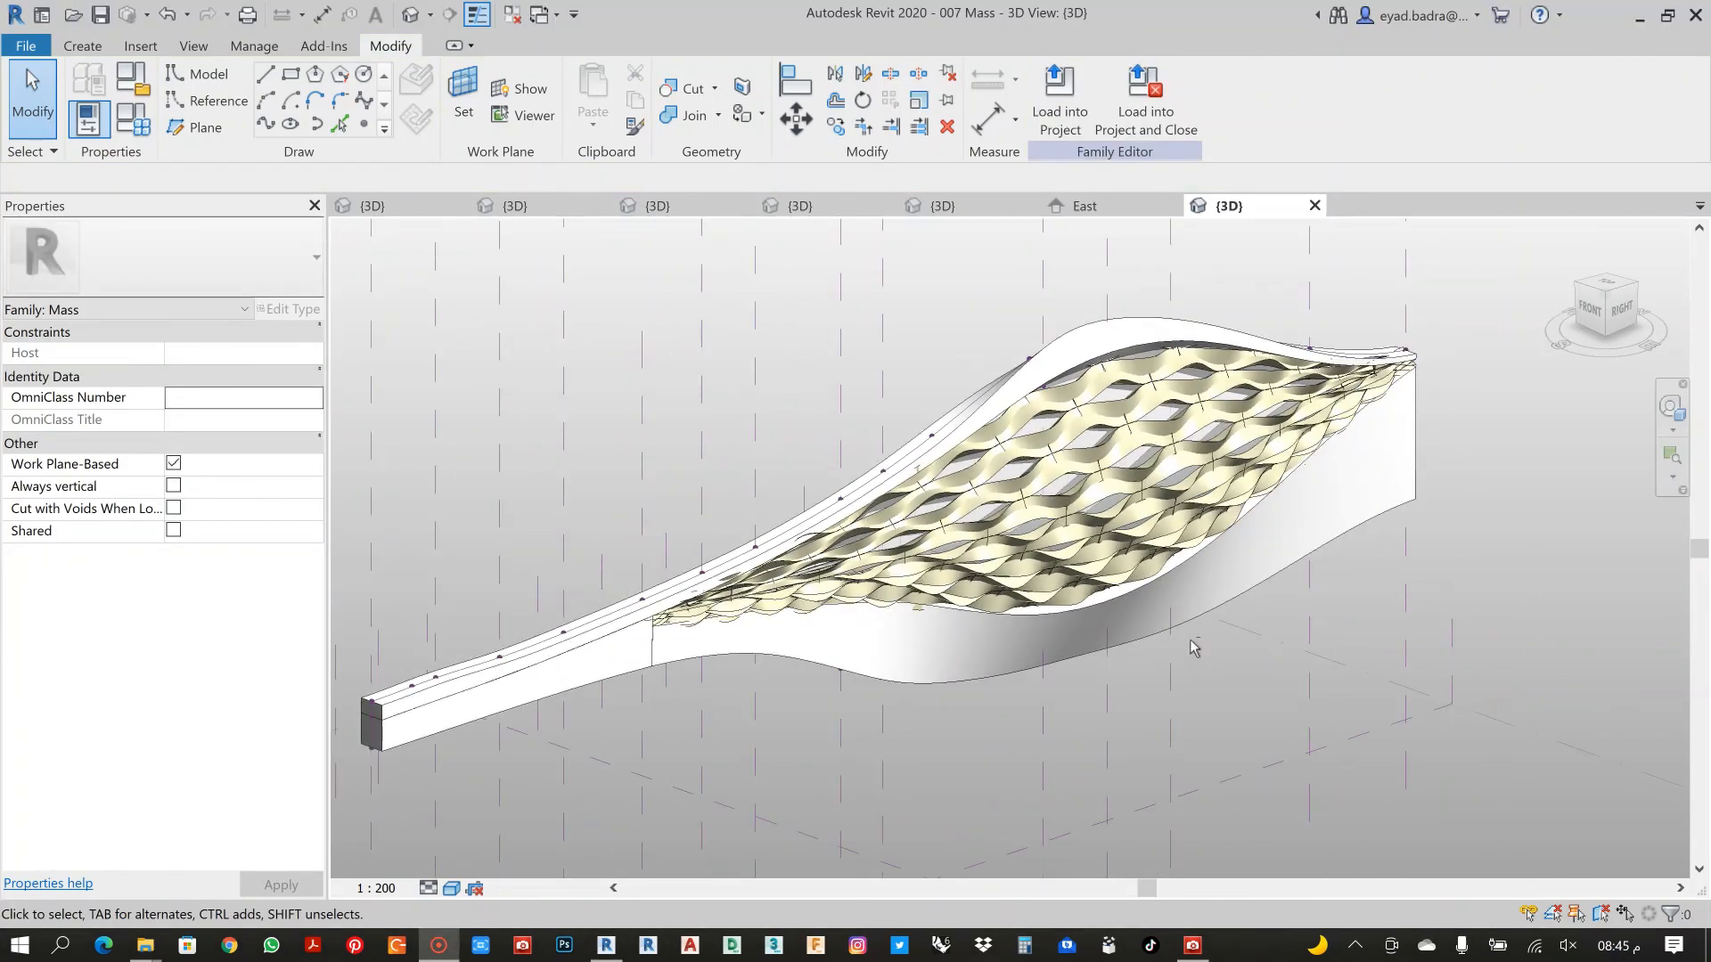
pyautogui.scroll(3, 1253, 626)
pyautogui.scroll(2, 1253, 626)
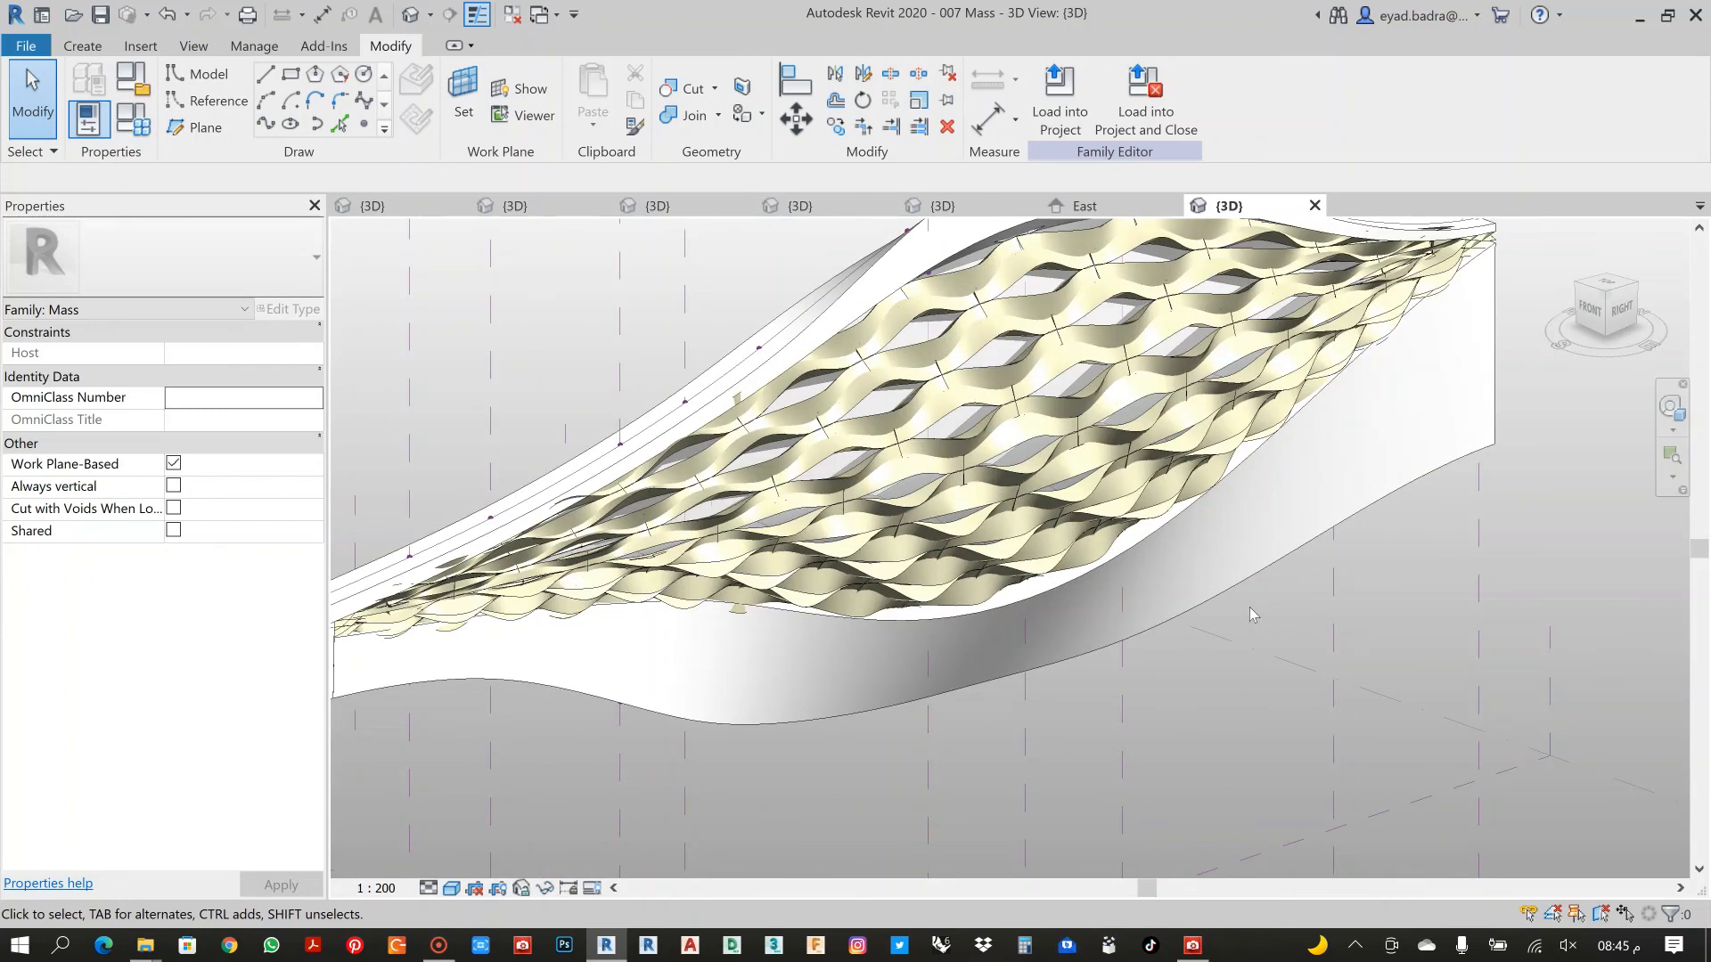
pyautogui.keyDown('shift'); pyautogui.moveTo(1211, 699); pyautogui.dragTo(1225, 660, button='middle'); pyautogui.keyUp('shift')
pyautogui.scroll(-2, 1224, 660)
pyautogui.scroll(3, 1033, 405)
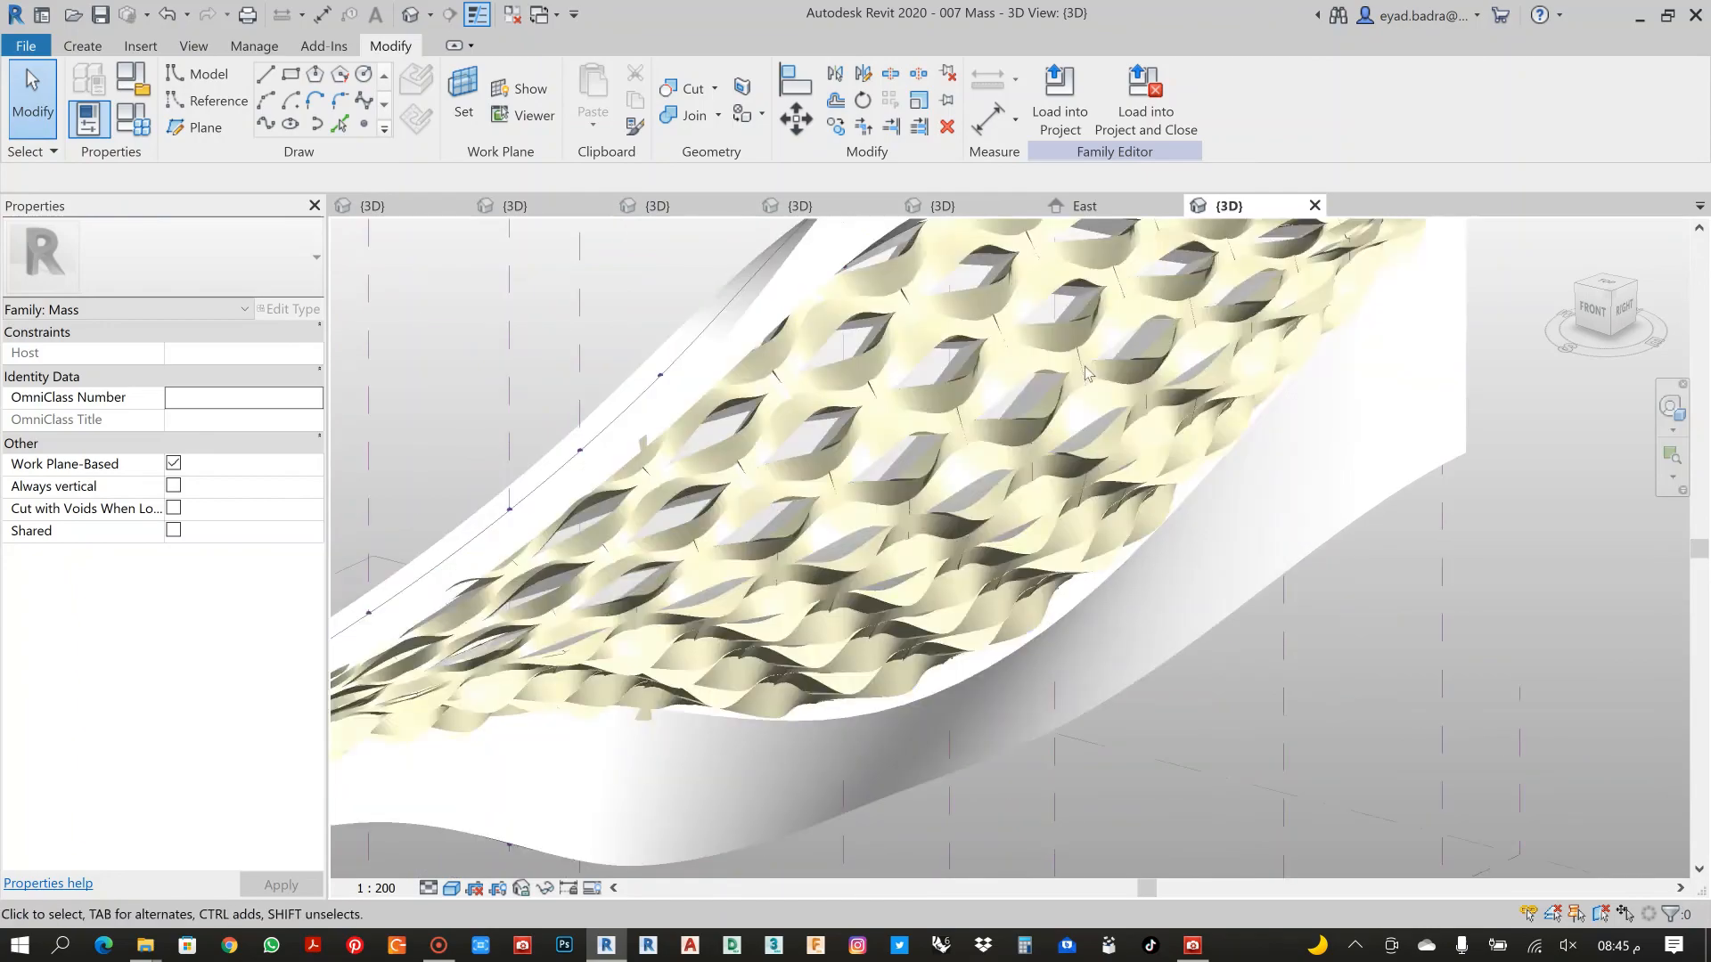
pyautogui.scroll(4, 1032, 406)
pyautogui.moveTo(1033, 406); pyautogui.dragTo(1032, 446, button='middle')
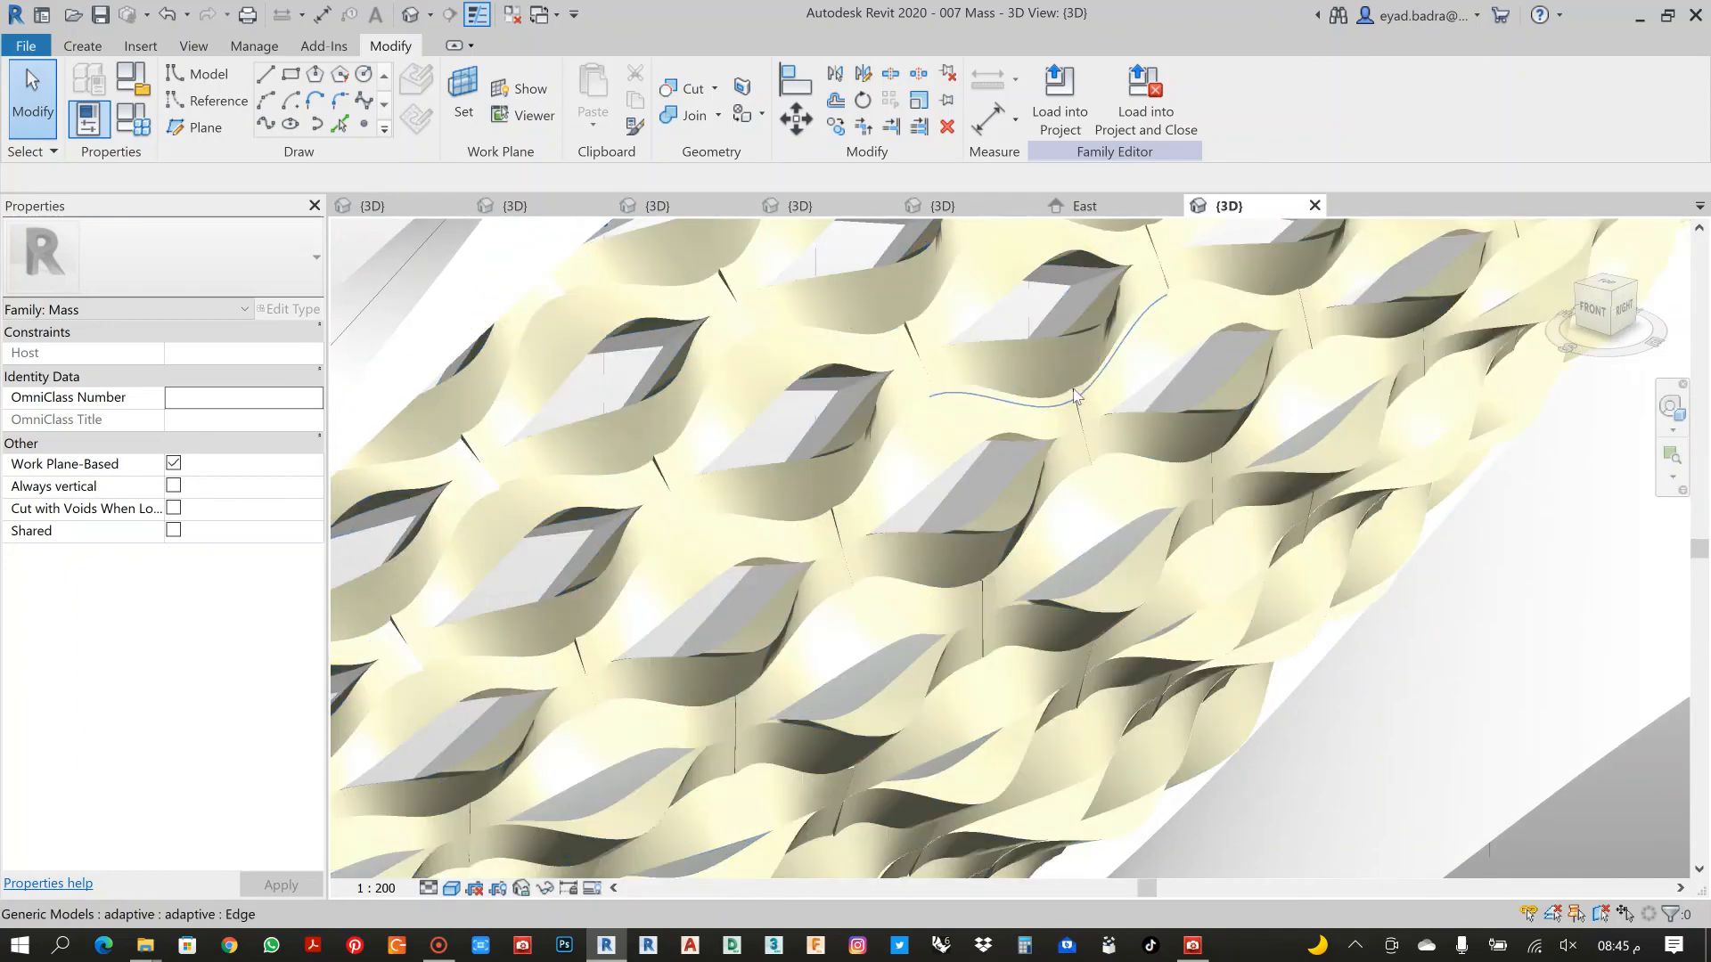
pyautogui.scroll(-5, 1063, 403)
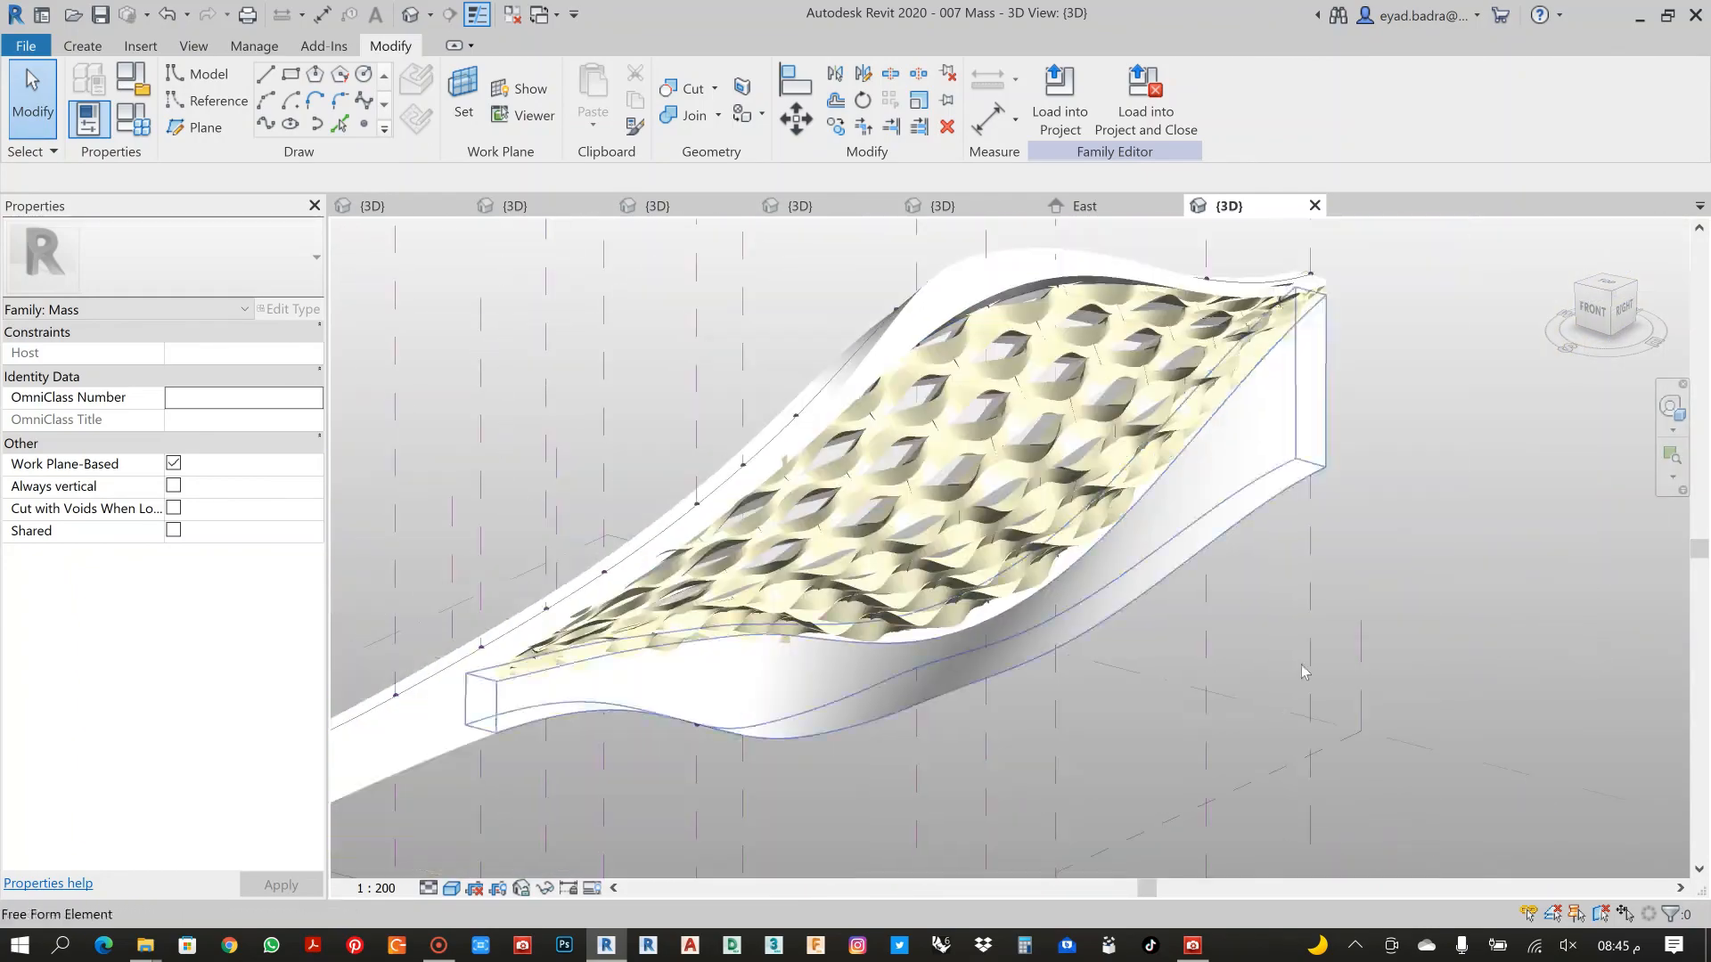
pyautogui.moveTo(1234, 592); pyautogui.dragTo(1412, 580, button='middle')
pyautogui.scroll(-5, 1390, 597)
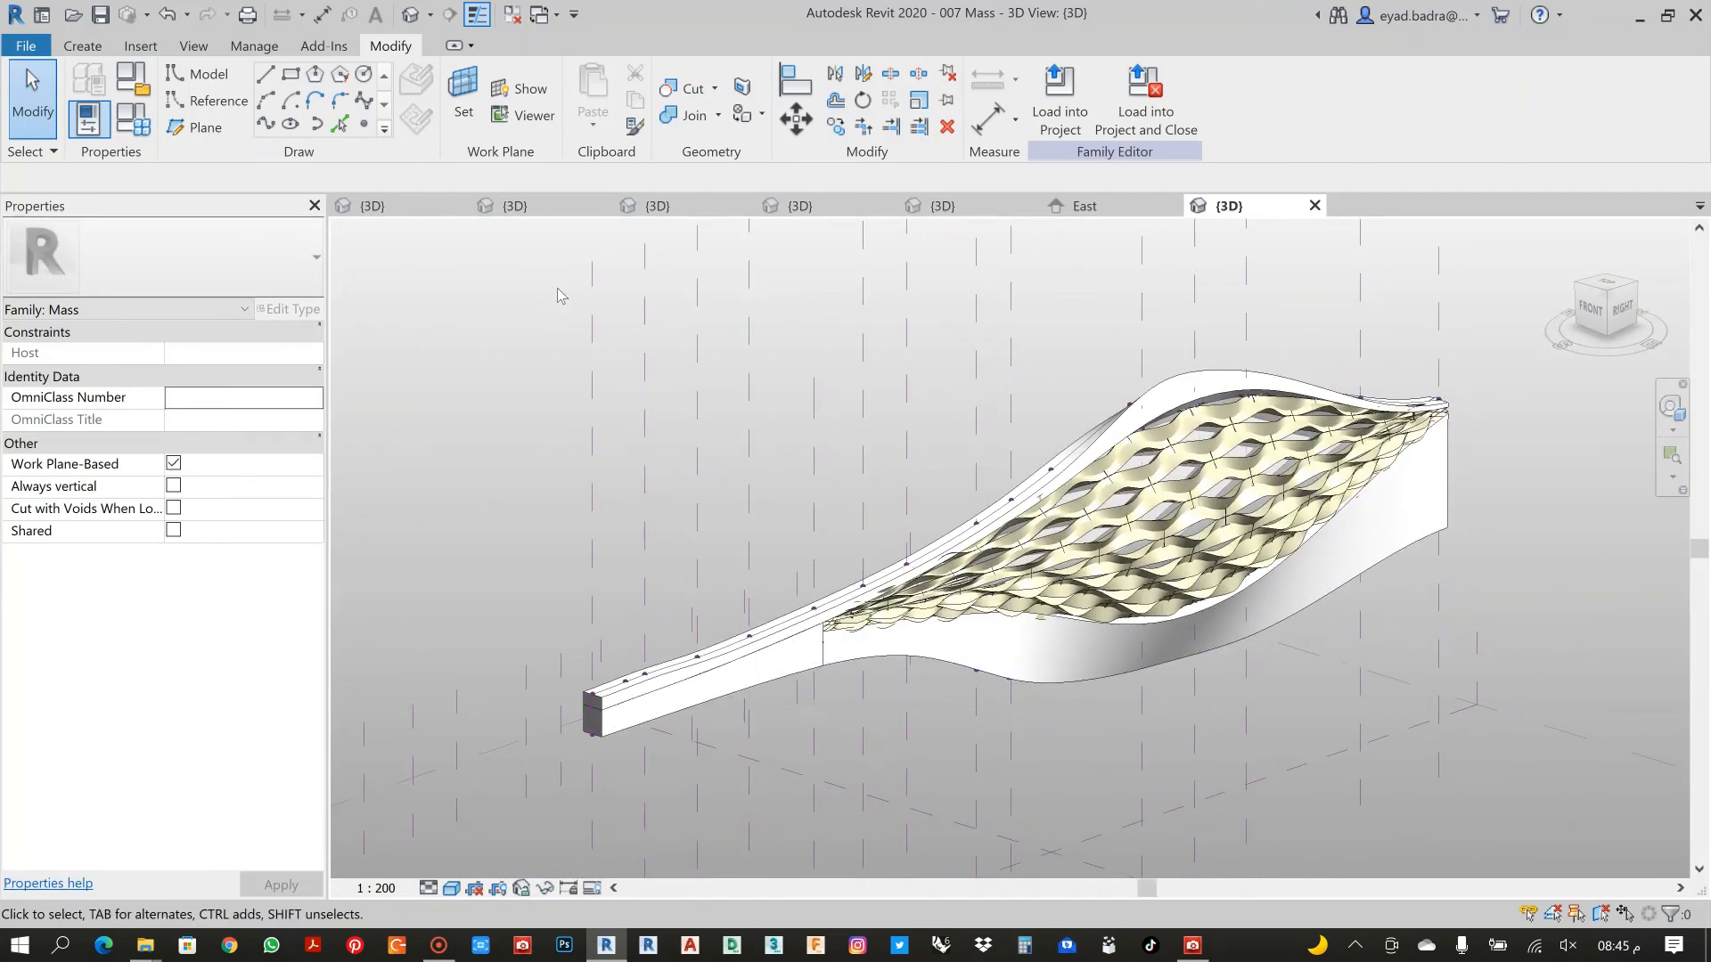
pyautogui.moveTo(500, 336); pyautogui.dragTo(473, 337, button='middle')
# Return to the CURTAIN PANEL 007 family and set the adaptive component's EYETH dimension to 0.5
pyautogui.click(414, 210)
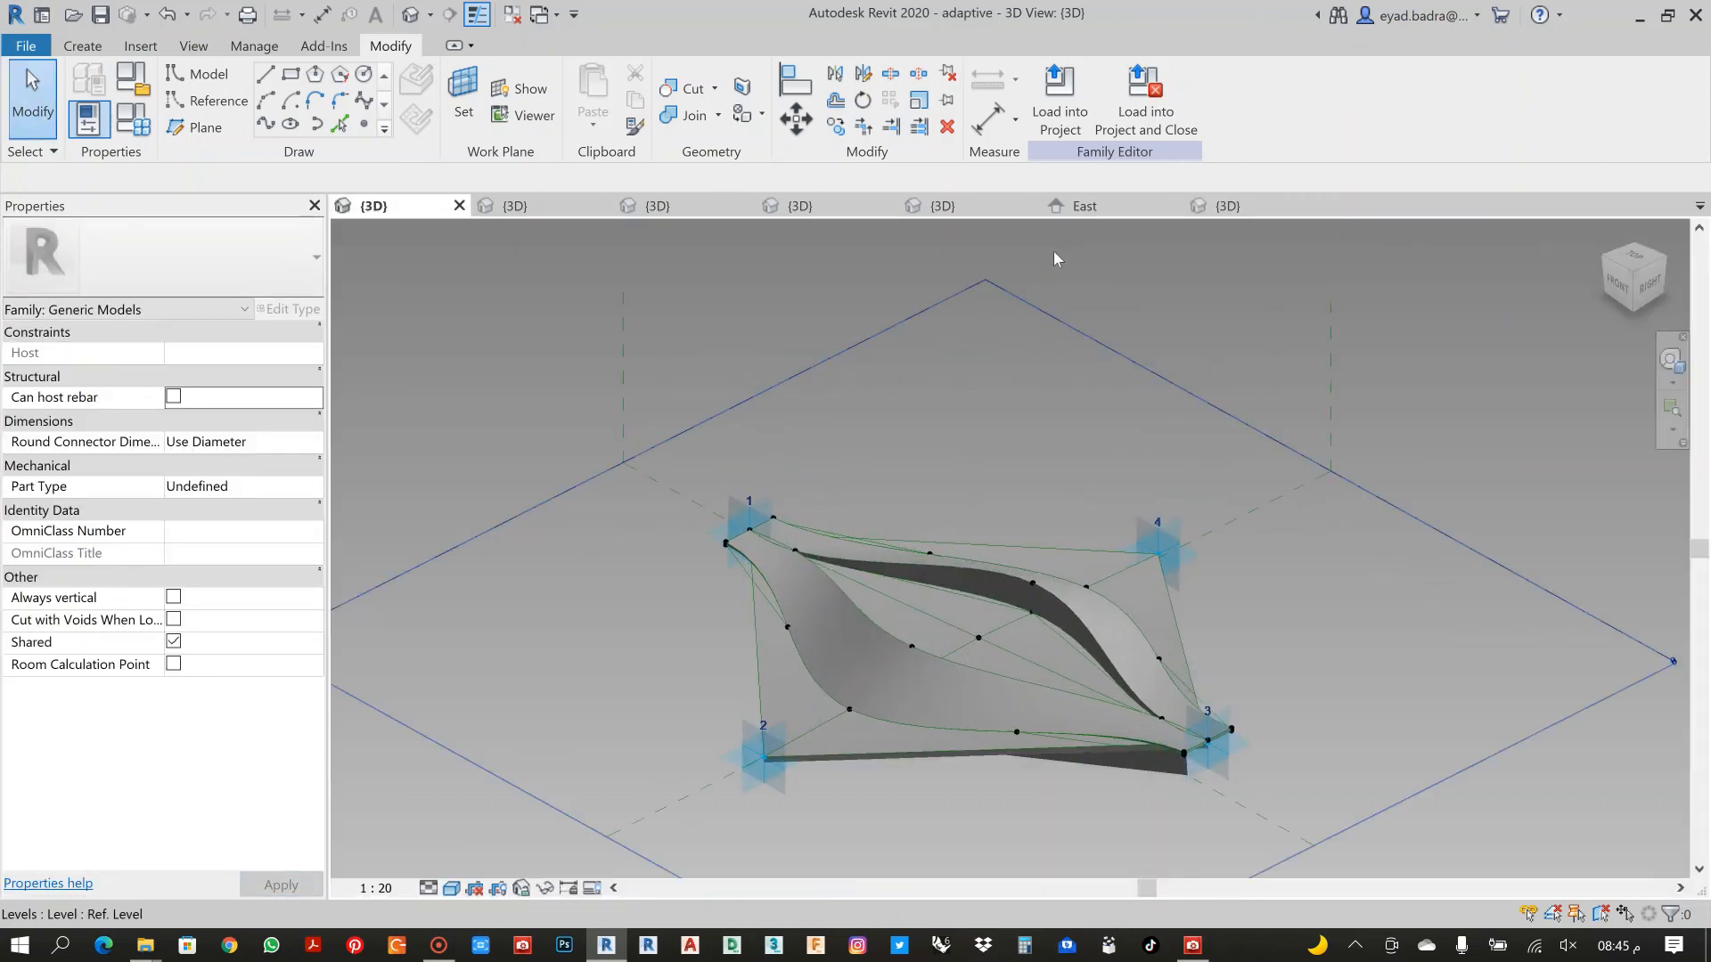
pyautogui.click(987, 212)
pyautogui.scroll(-1, 916, 294)
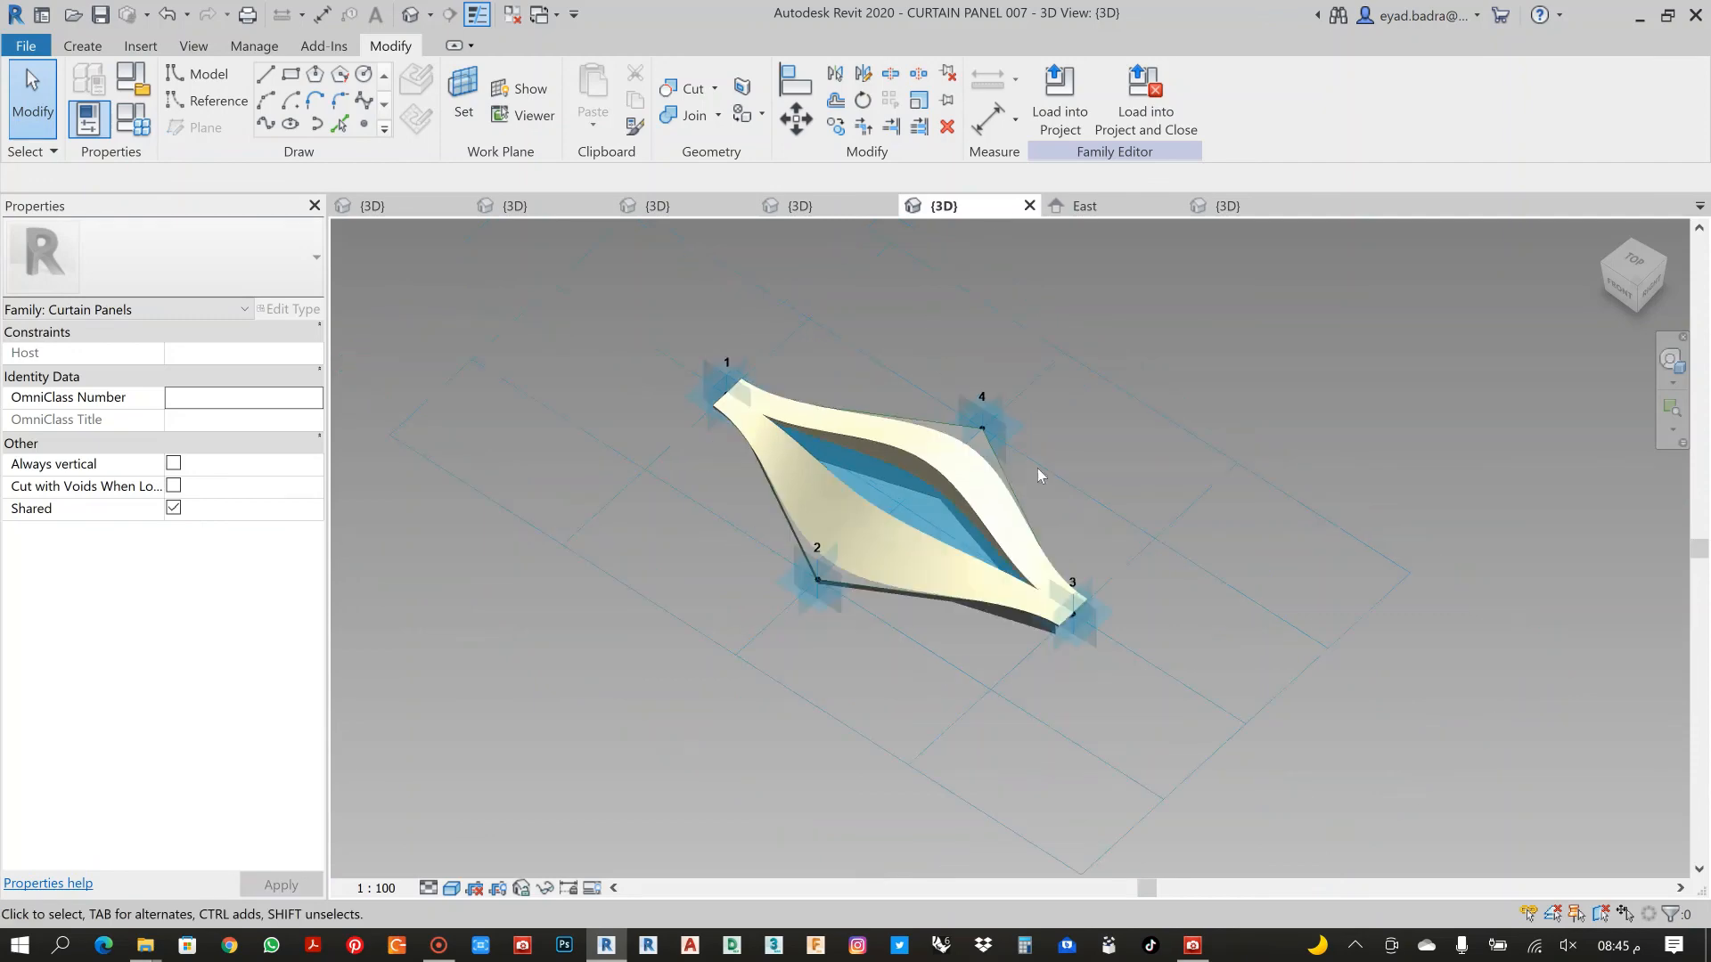
pyautogui.scroll(3, 1047, 512)
pyautogui.moveTo(1106, 546); pyautogui.dragTo(1143, 467, button='middle')
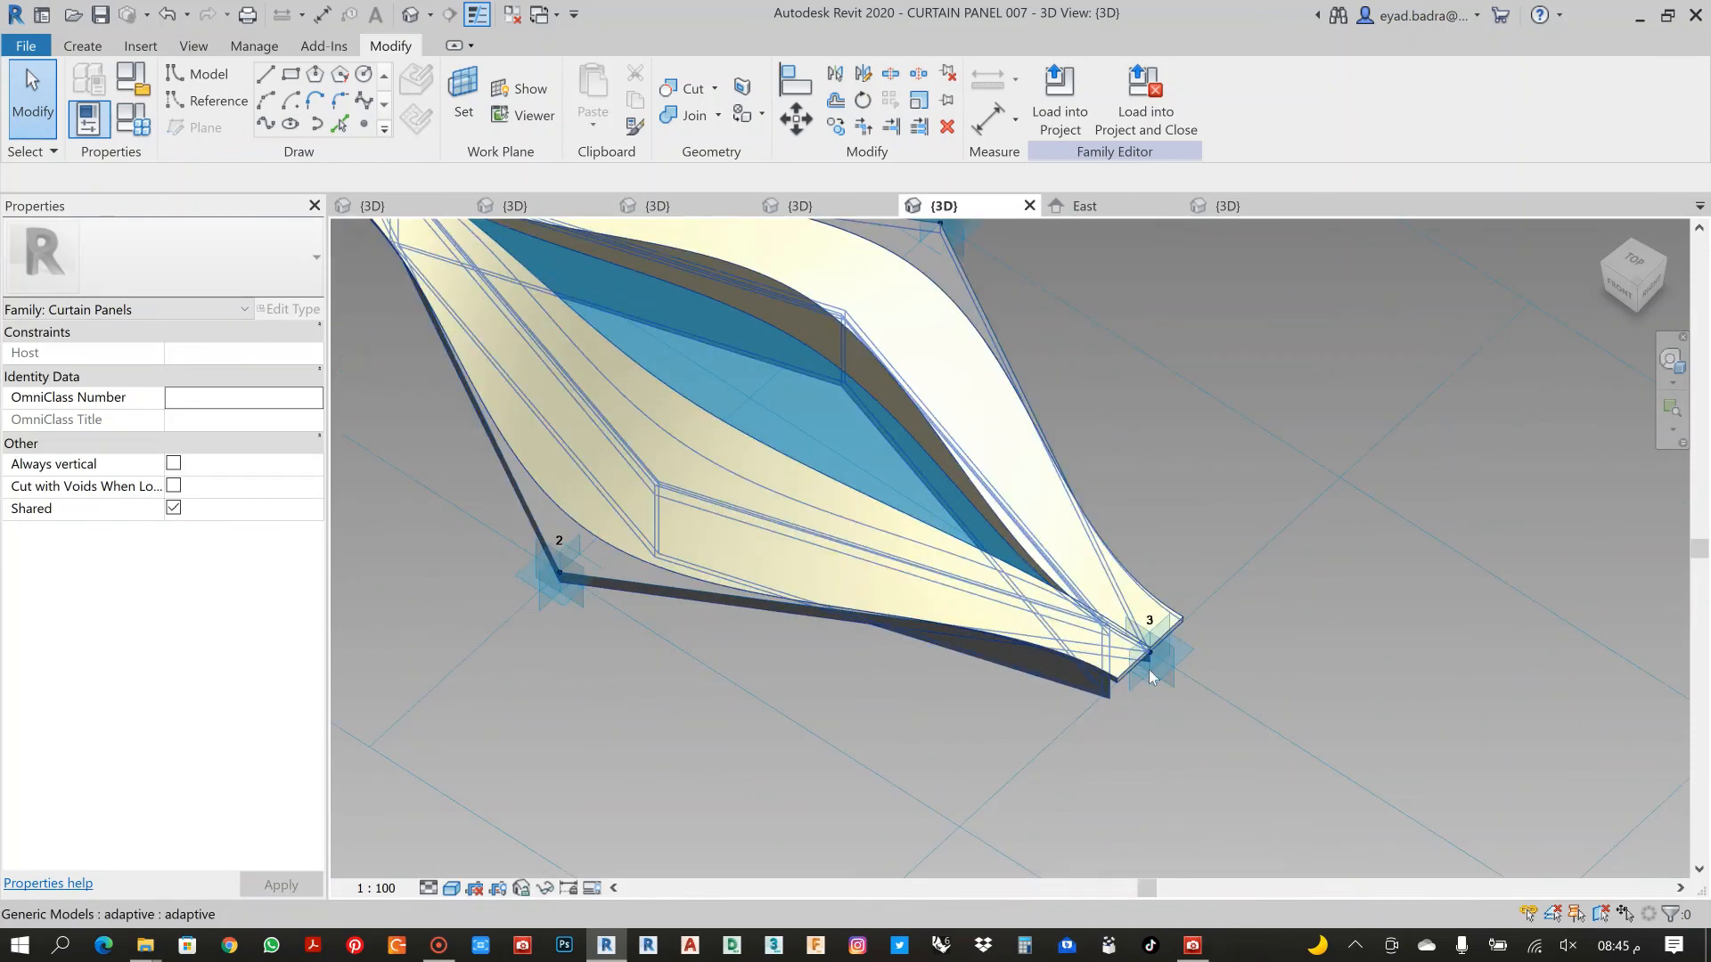
pyautogui.click(613, 592)
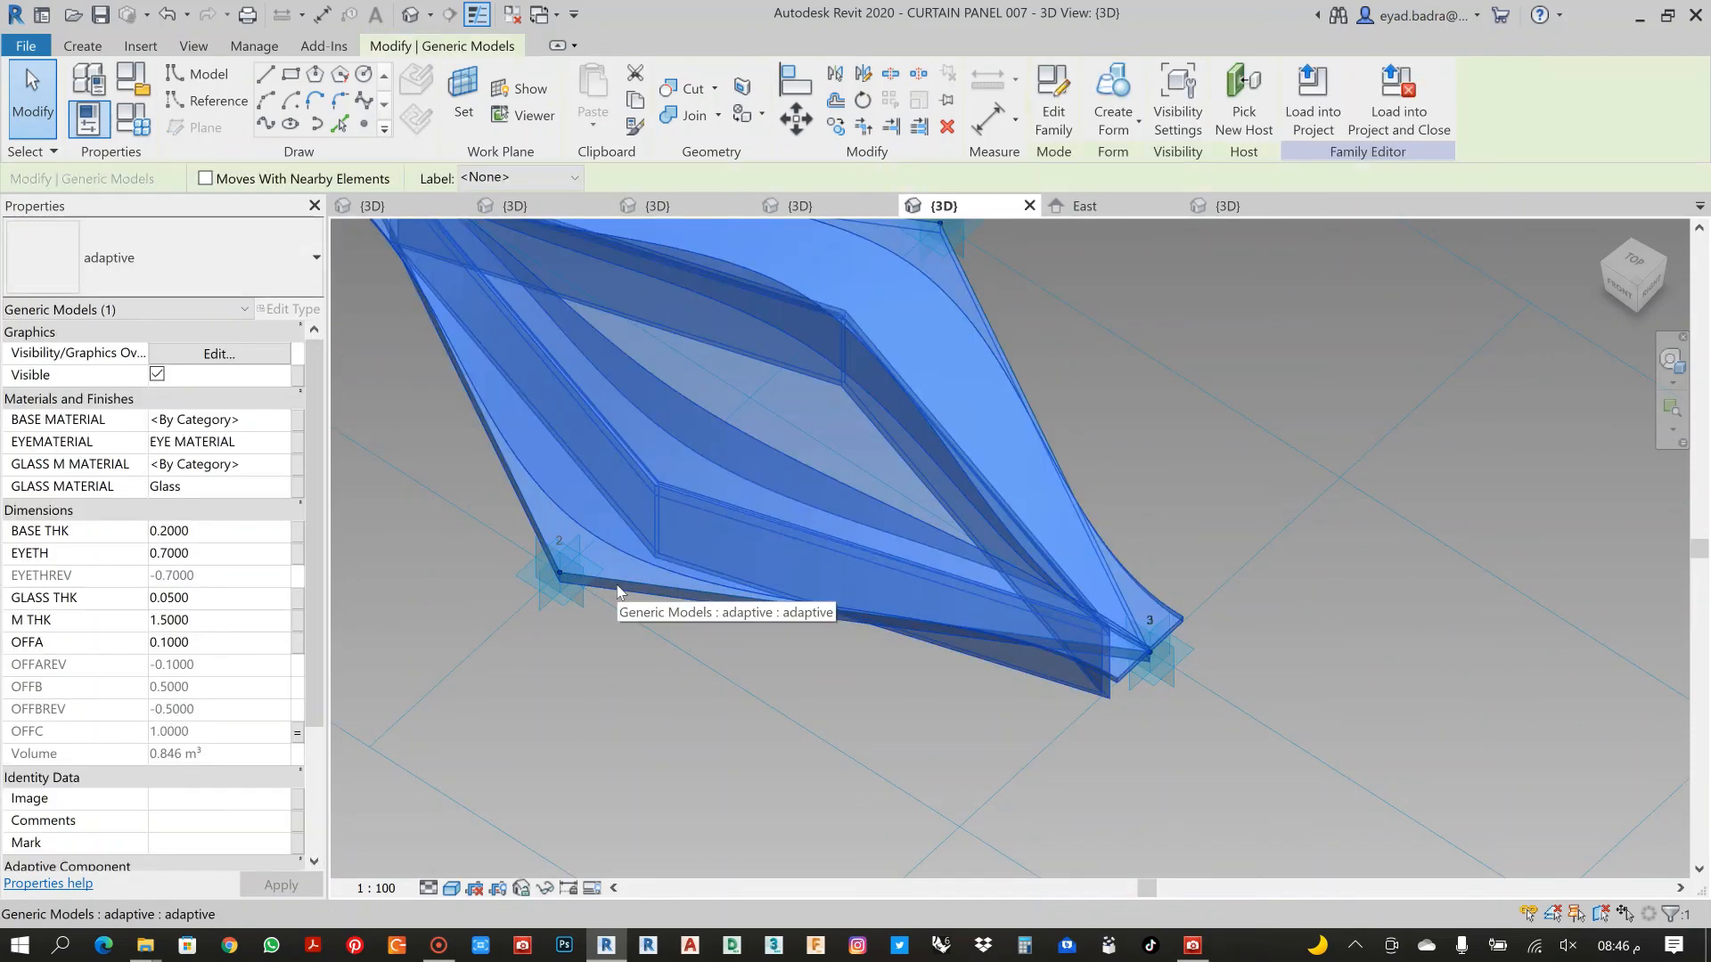
pyautogui.scroll(-3, 148, 561)
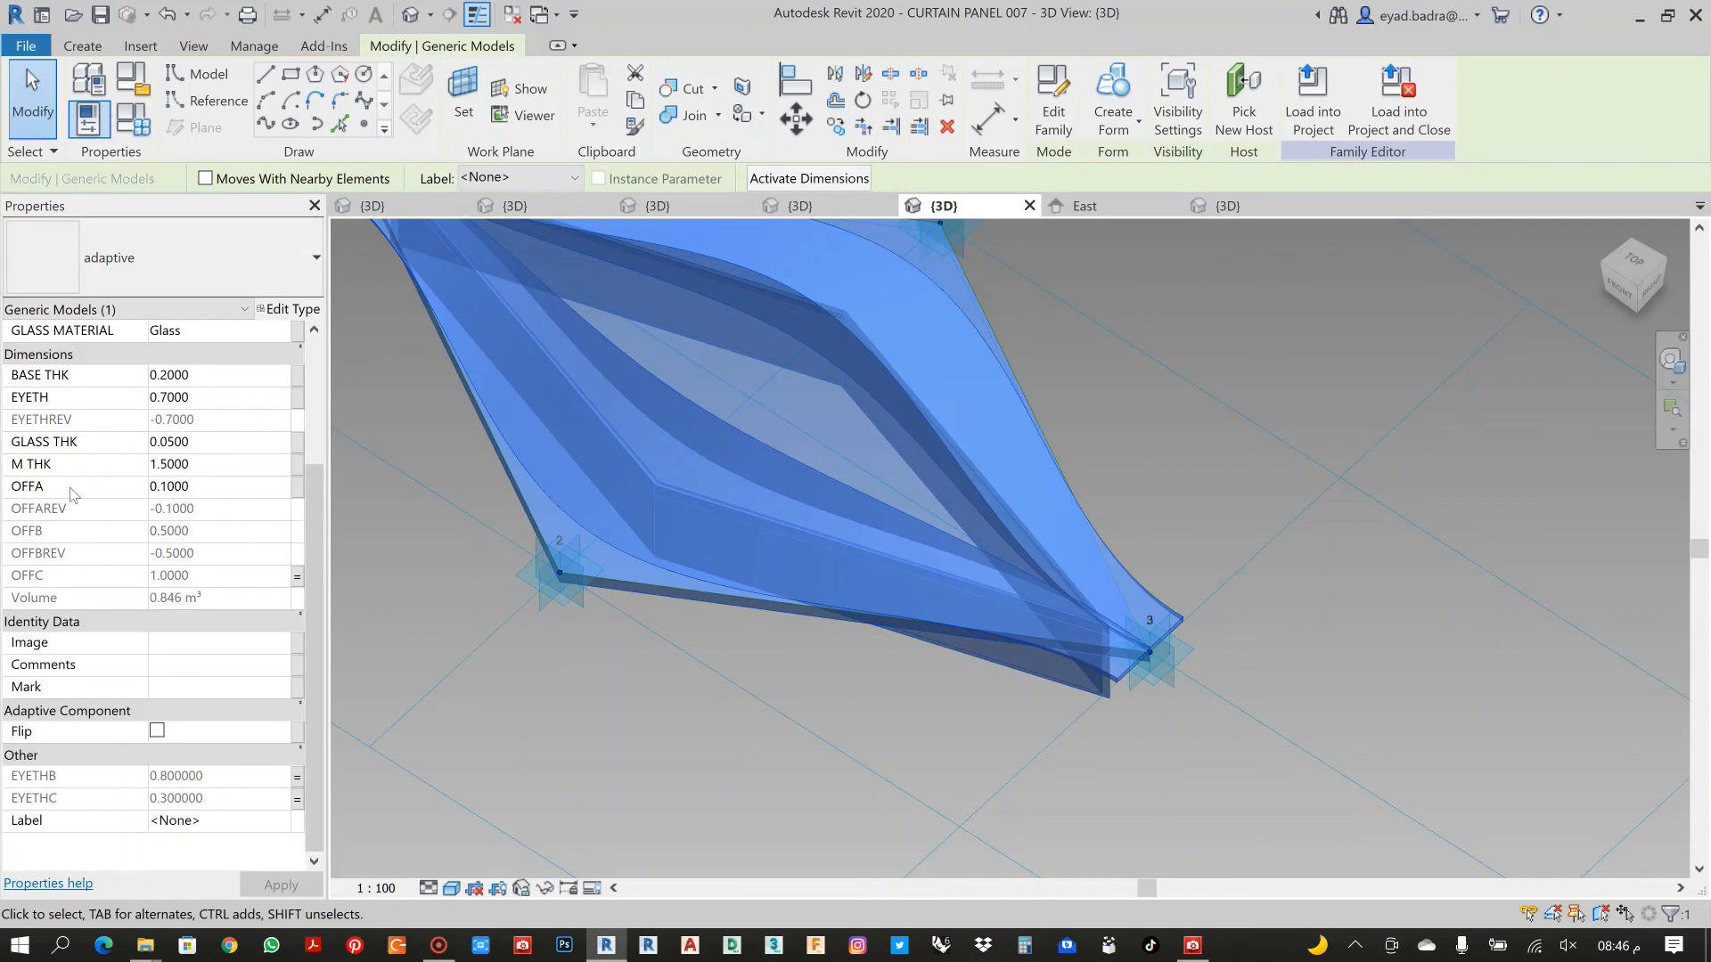
pyautogui.scroll(2, 179, 499)
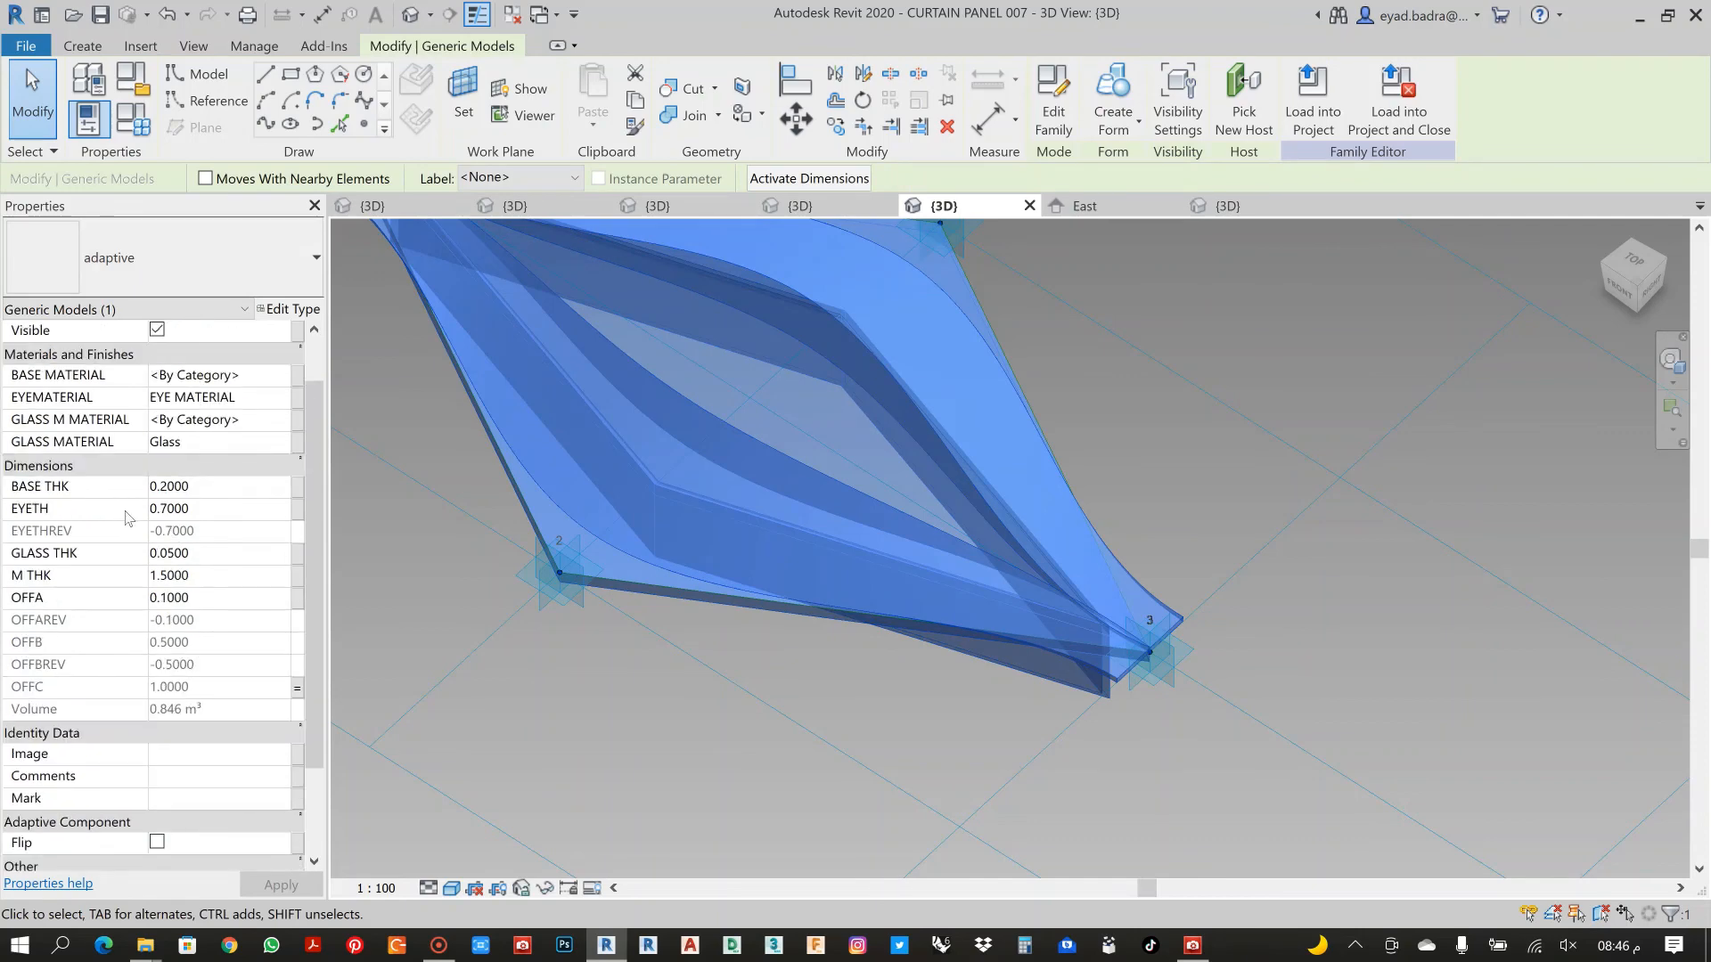
pyautogui.click(205, 509)
pyautogui.write('0.5')
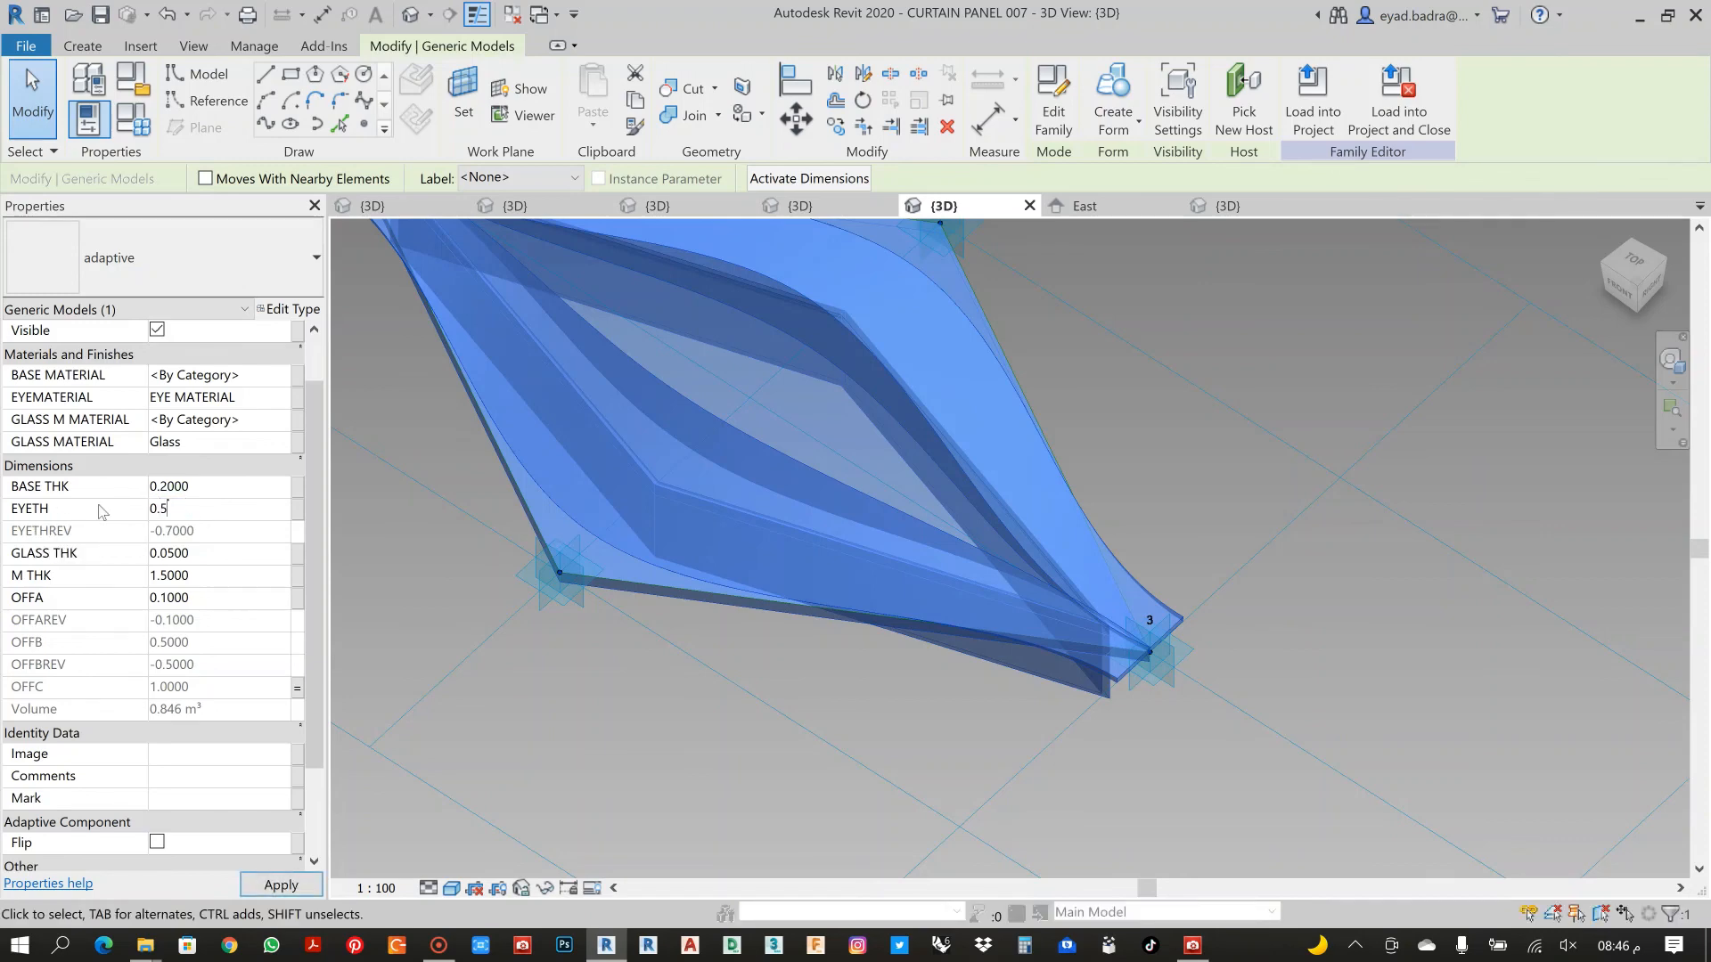
pyautogui.click(280, 885)
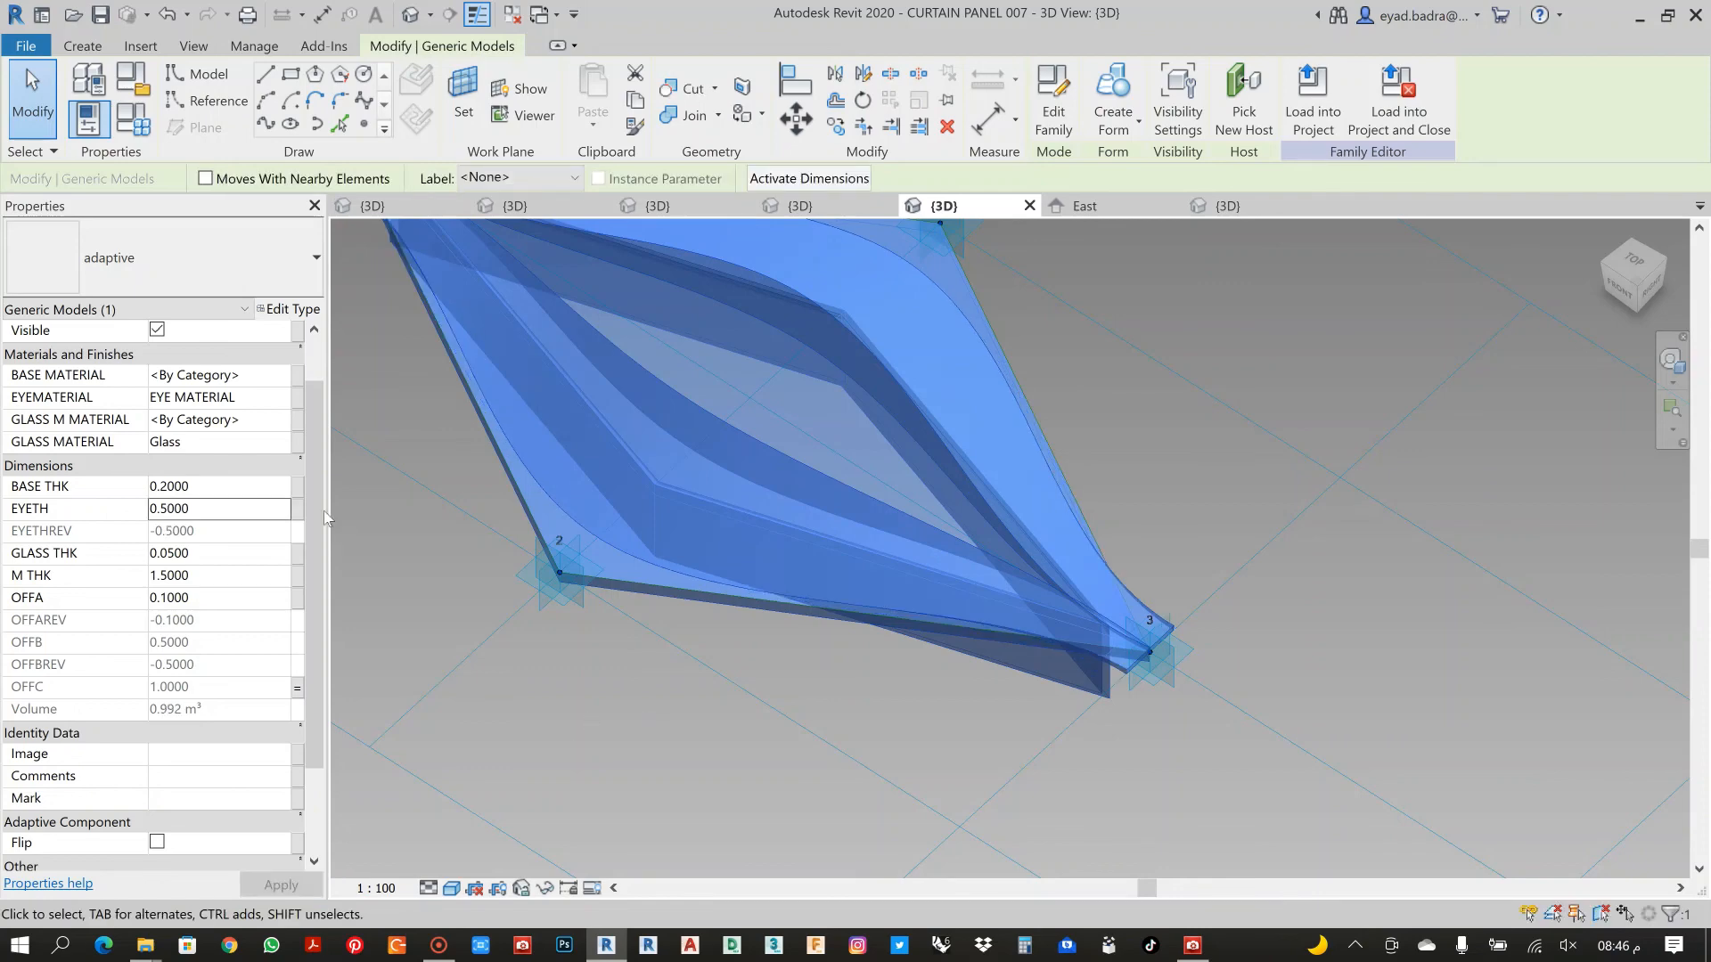
# Associate the adaptive component's EYETH dimension with a new type parameter named EYETHKS, grouped under Dimensions
pyautogui.click(301, 508)
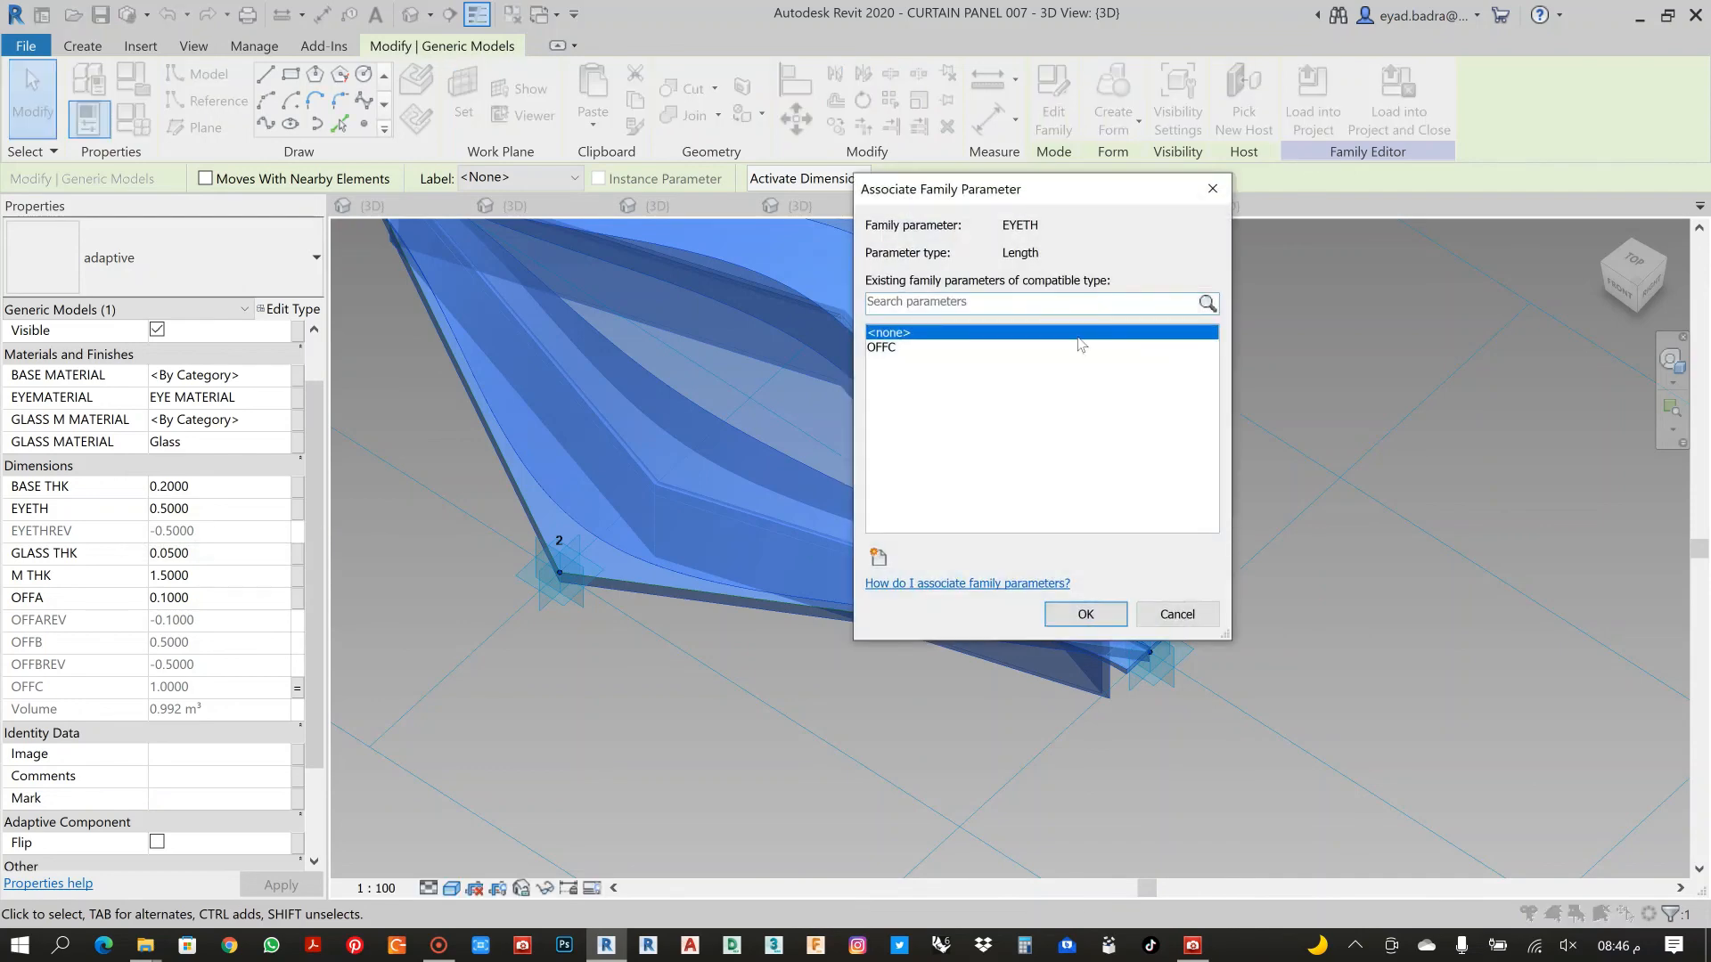
pyautogui.click(878, 557)
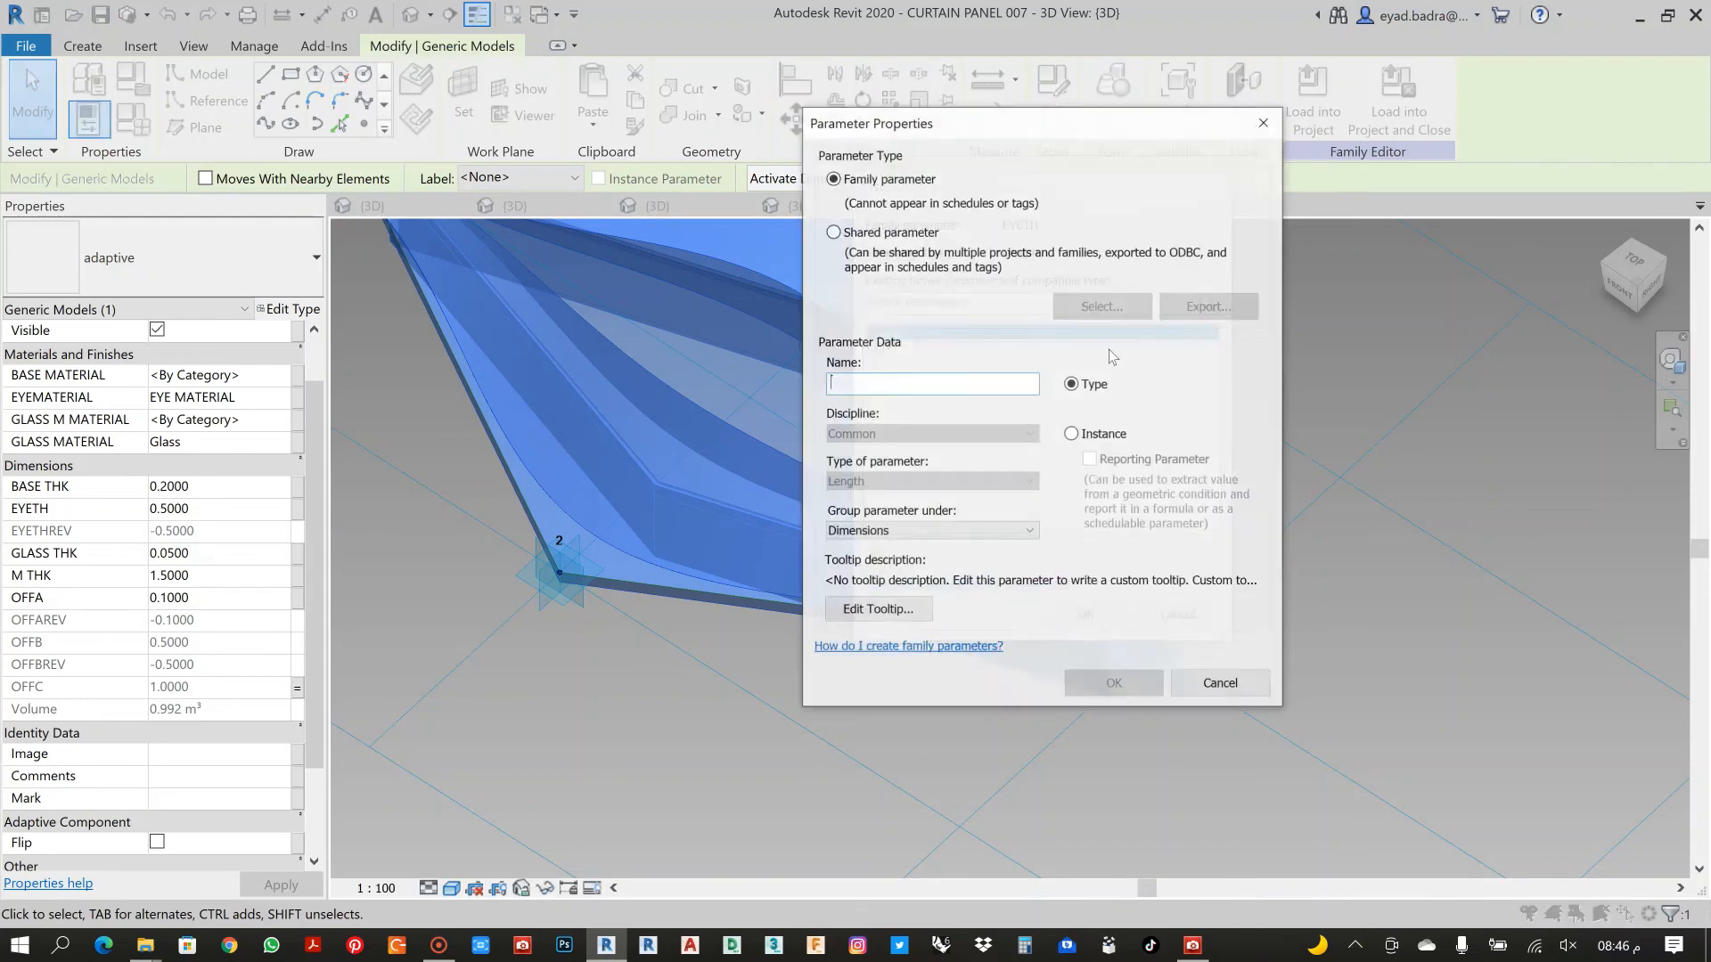
pyautogui.write('th')
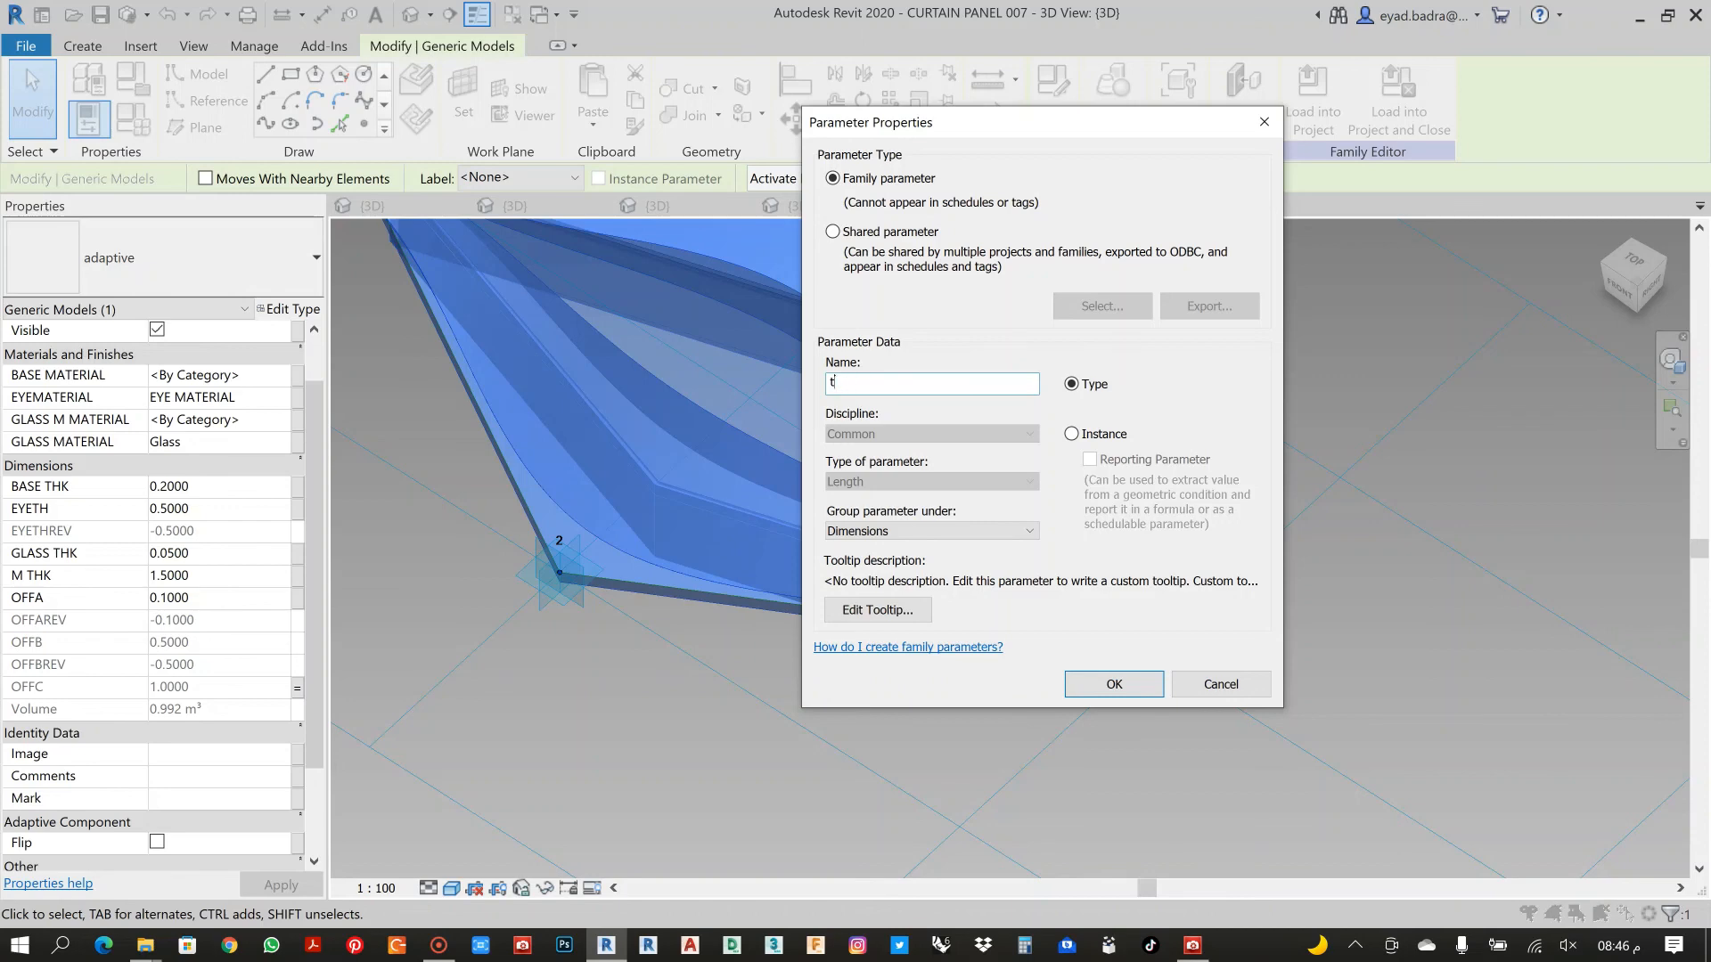
pyautogui.press('BackSpace')
pyautogui.write('EYETHKS')
pyautogui.click(1114, 684)
pyautogui.click(1084, 615)
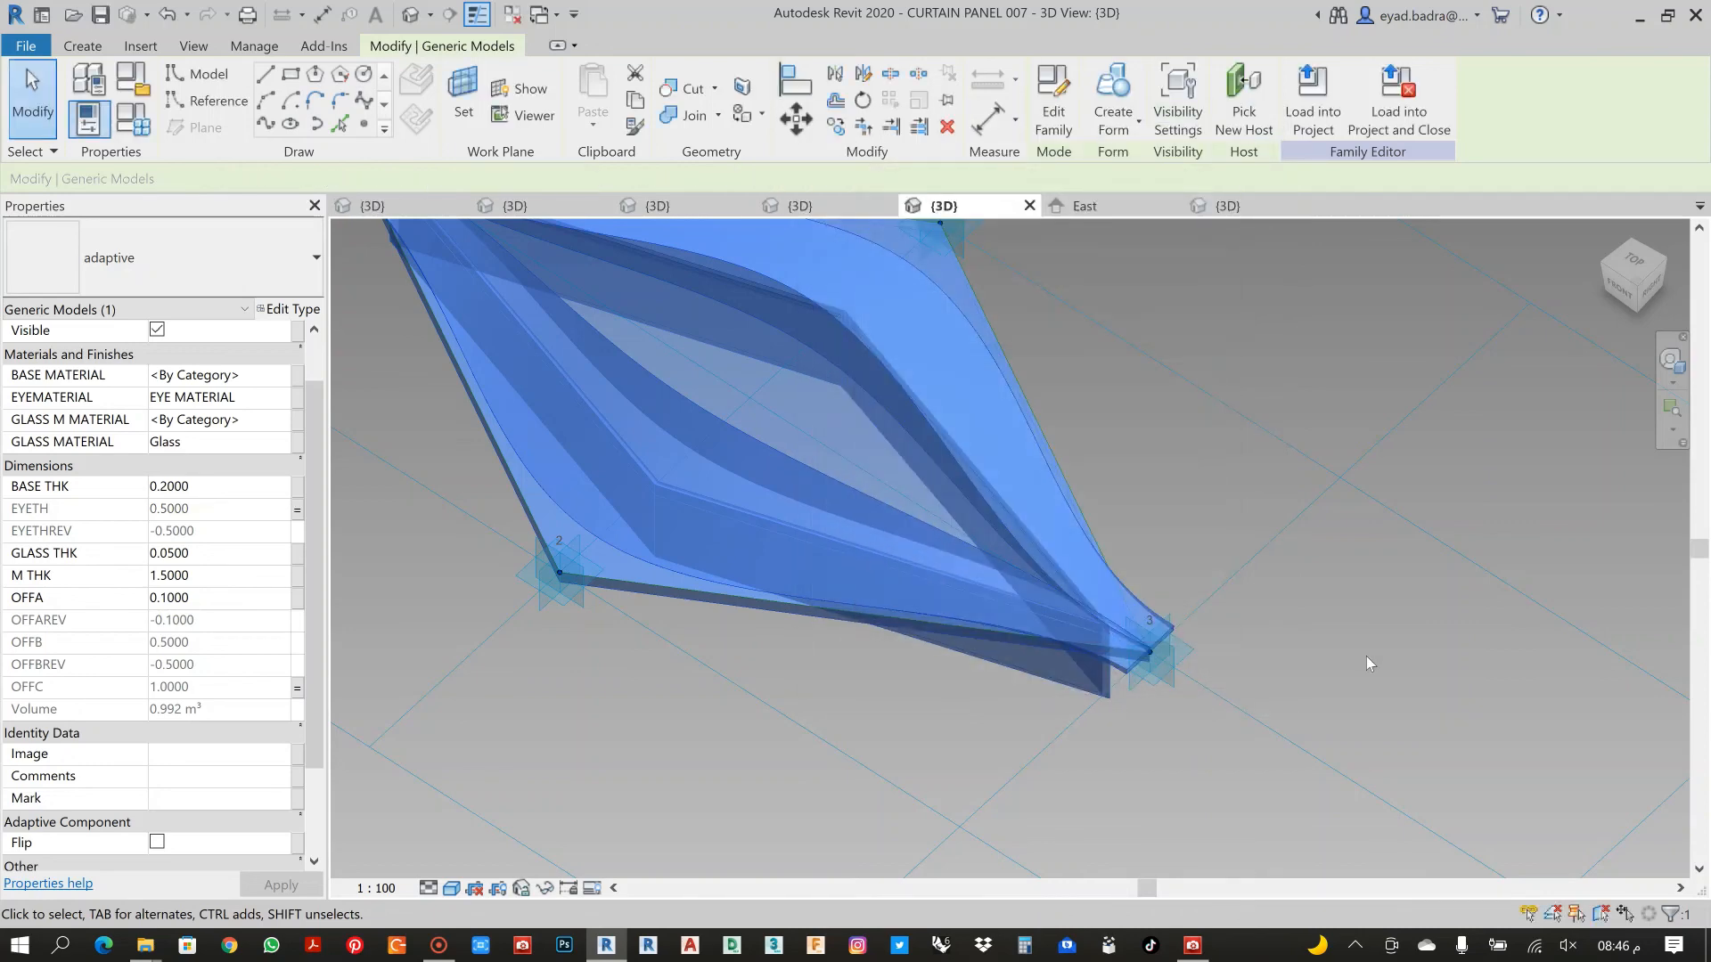
pyautogui.click(1366, 656)
# Load the curtain panel family into 007 Mass.rfa, overwriting the existing version and its parameter values
pyautogui.scroll(-2, 1310, 613)
pyautogui.scroll(1, 1247, 570)
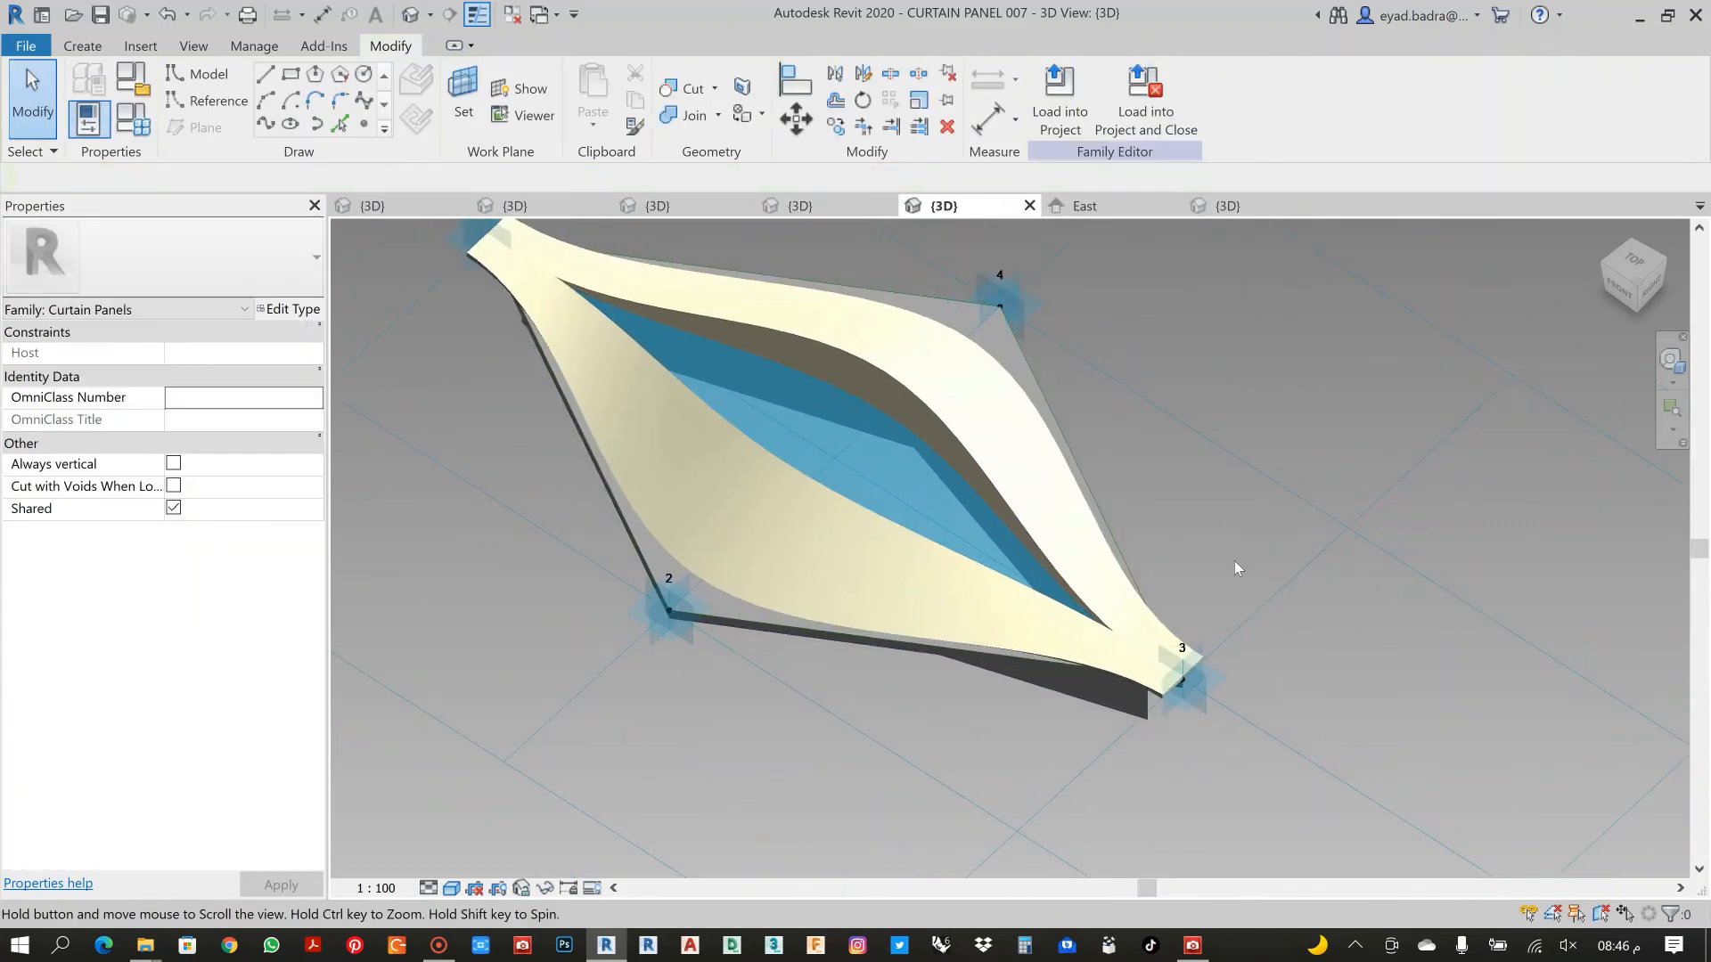
pyautogui.click(1170, 629)
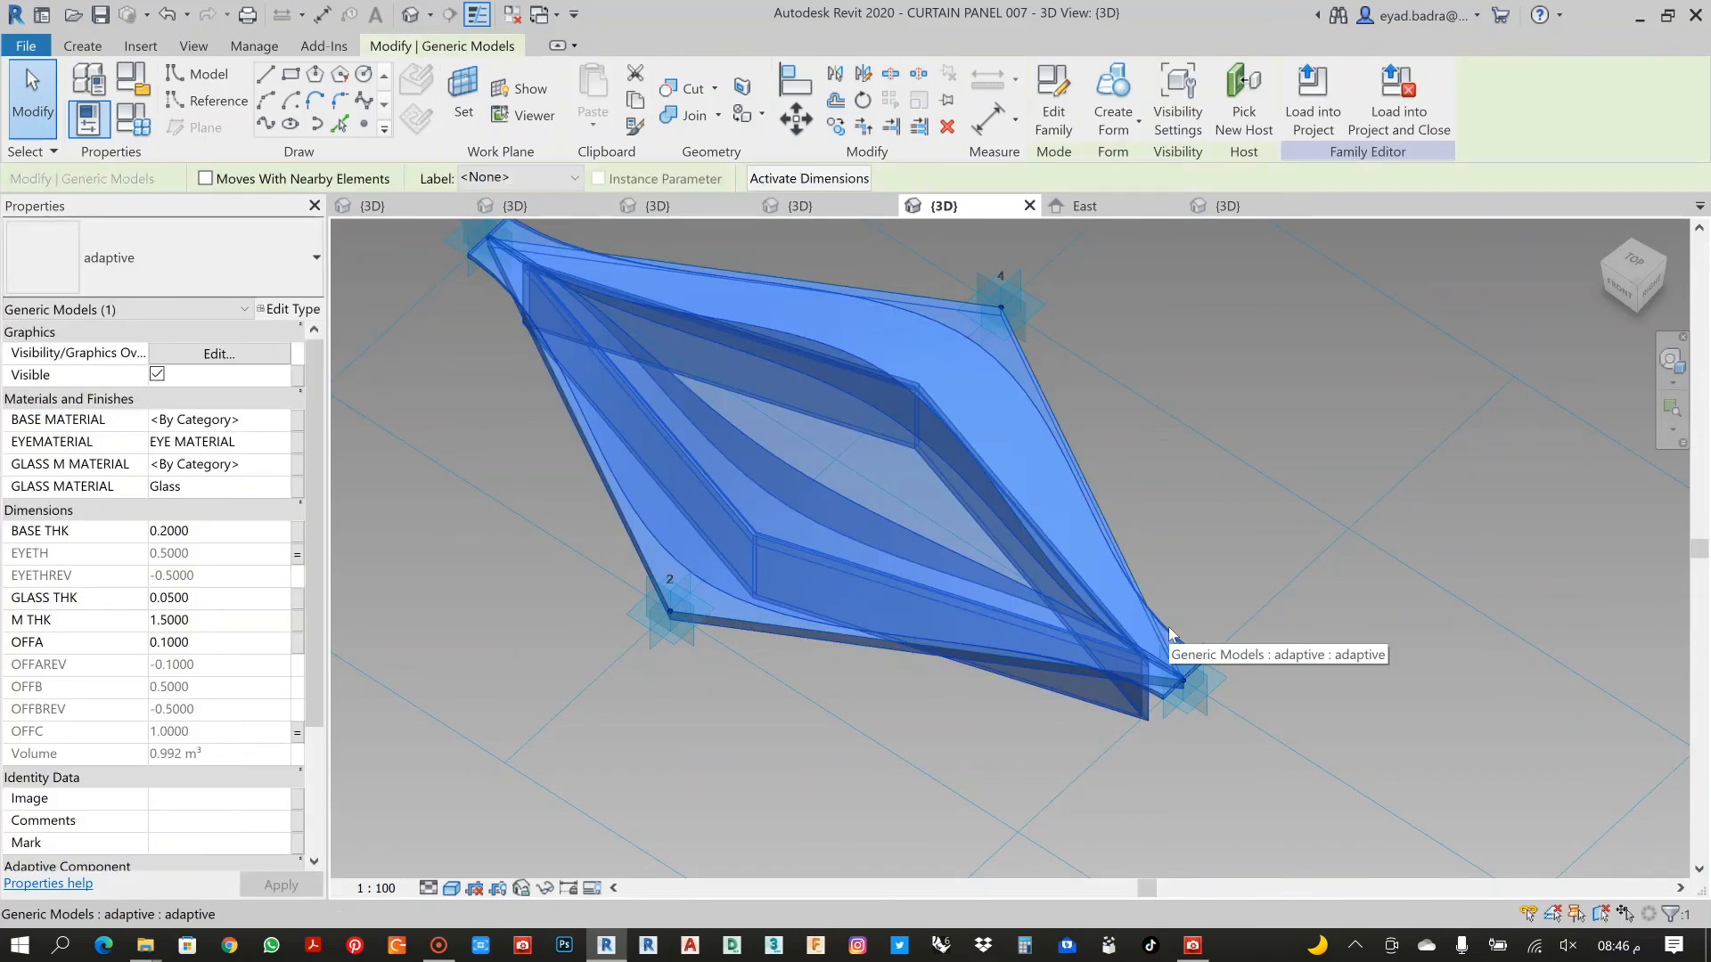
pyautogui.click(1237, 514)
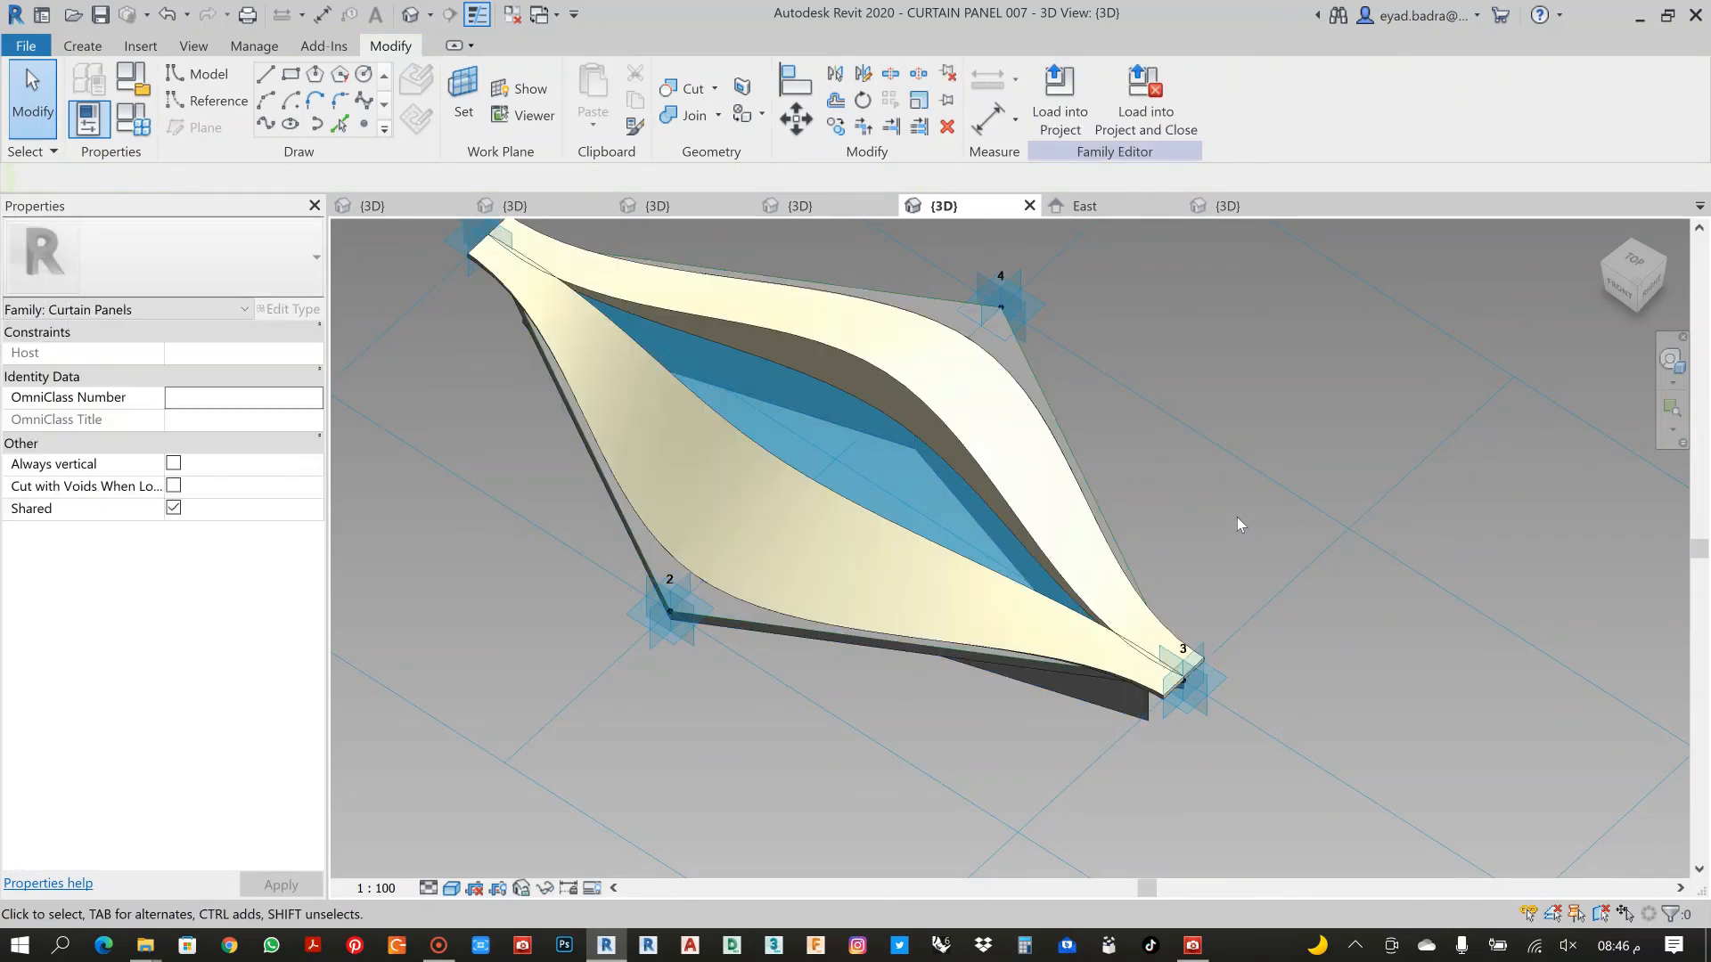
pyautogui.scroll(-1, 1237, 517)
pyautogui.click(1060, 98)
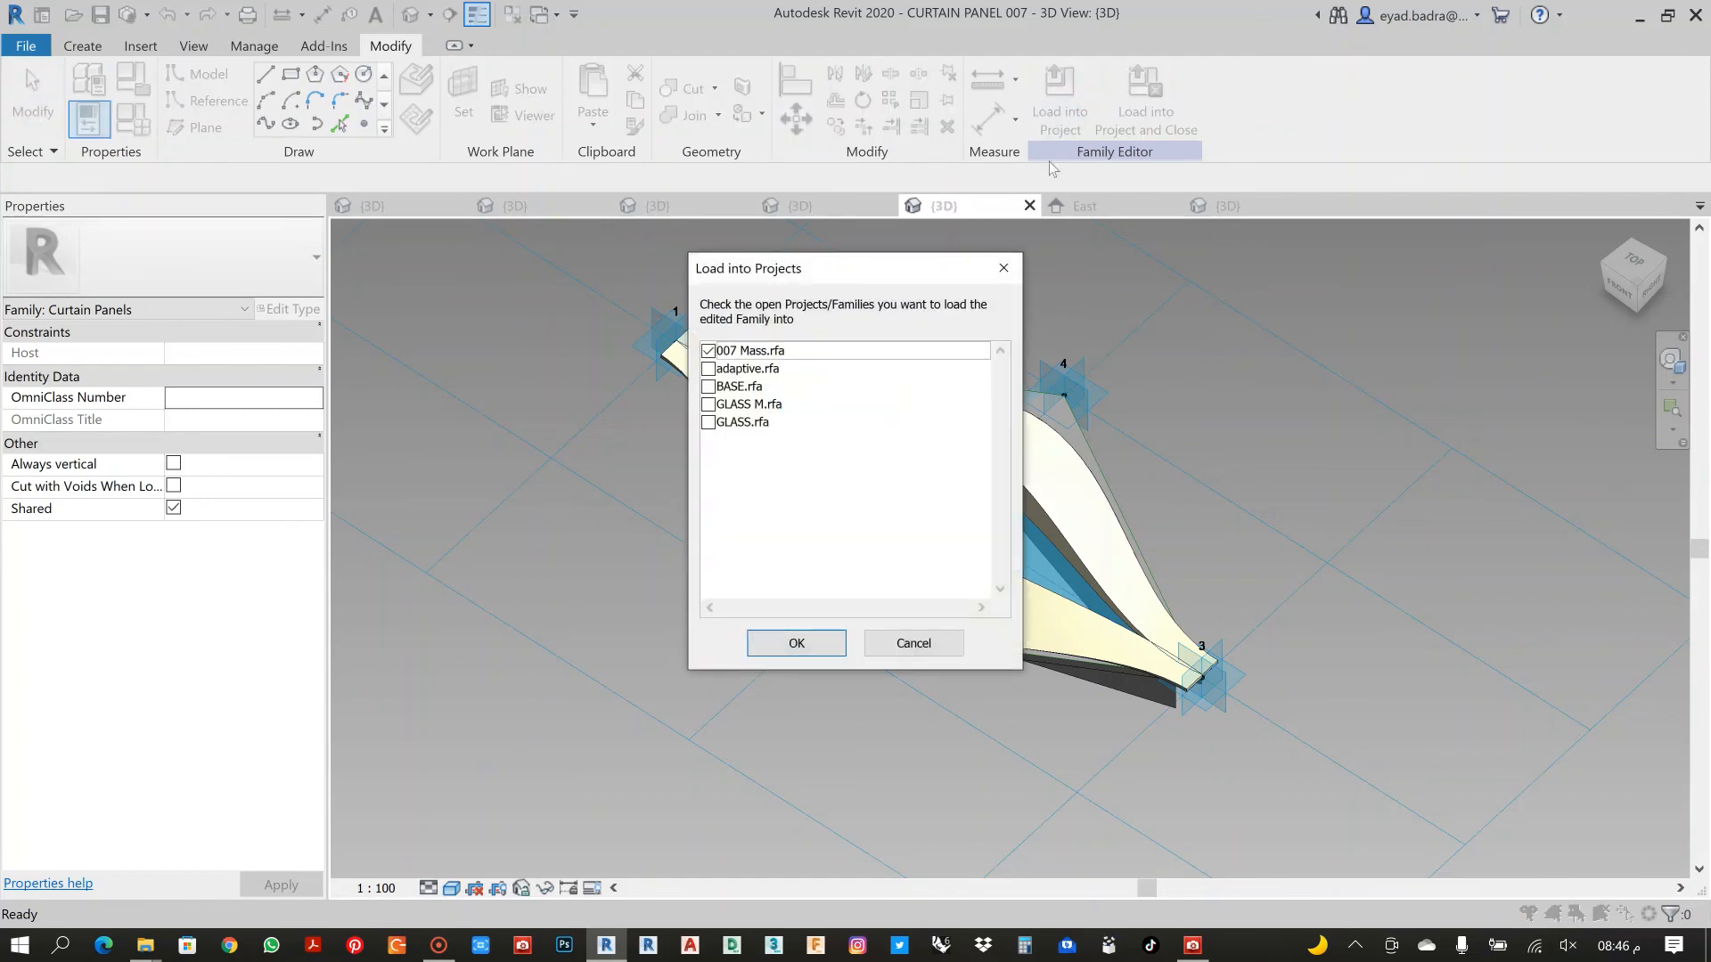
pyautogui.click(765, 352)
pyautogui.click(818, 646)
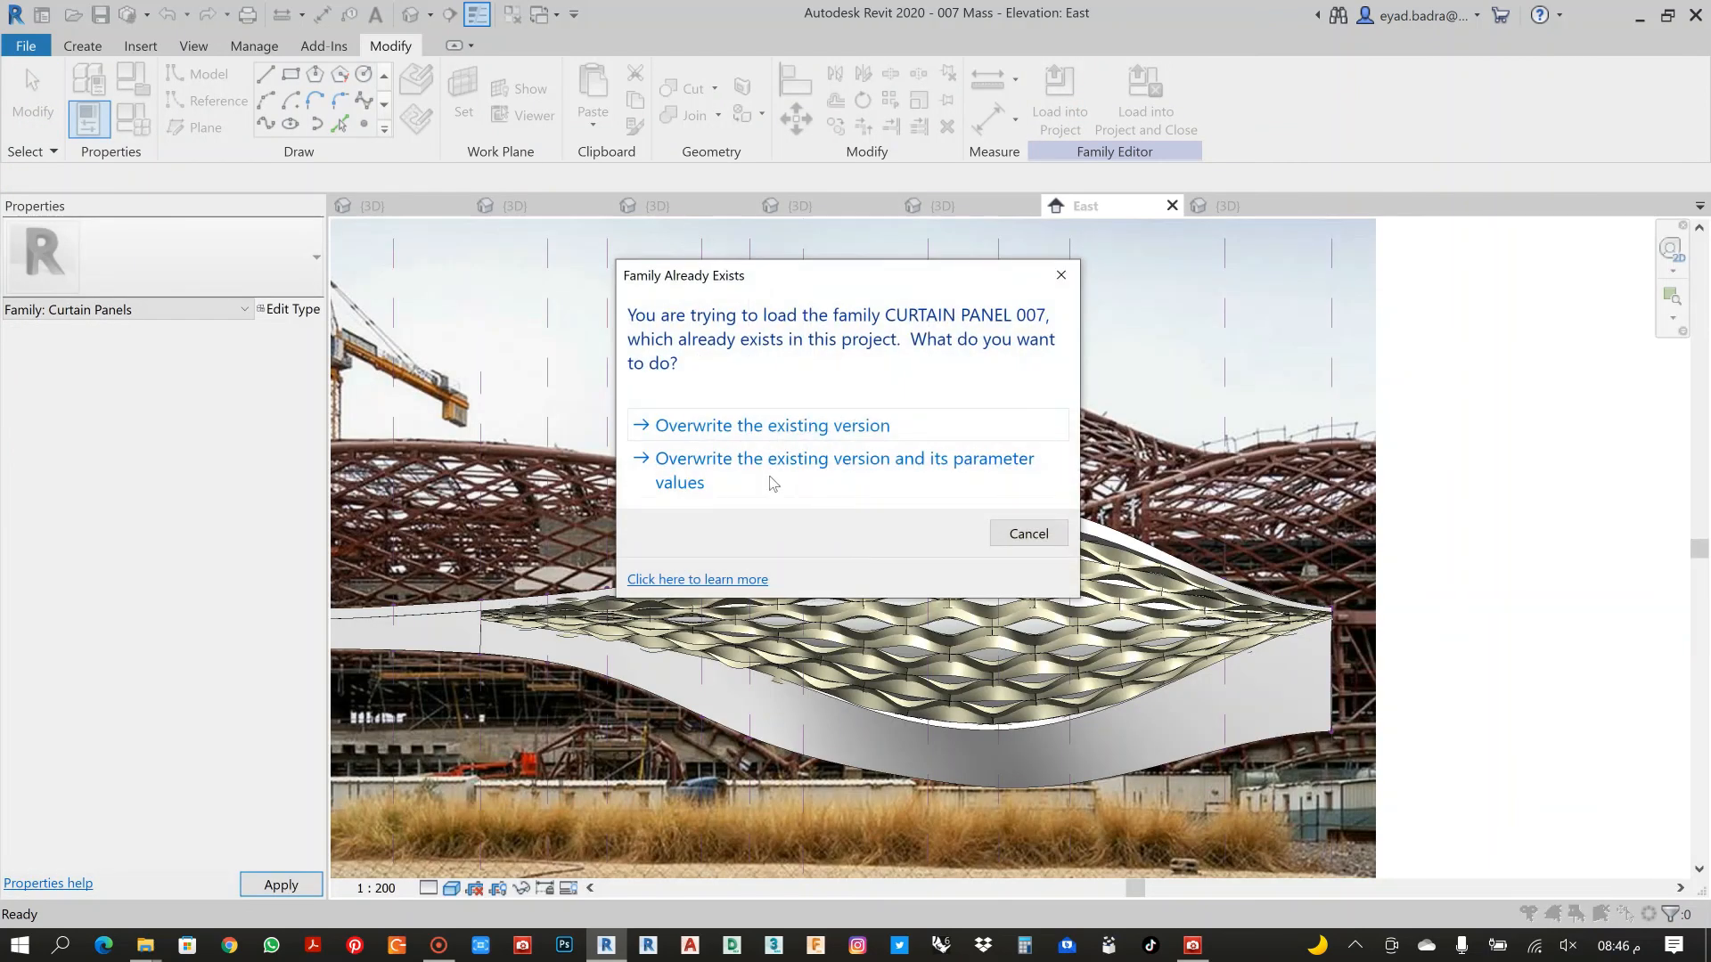
pyautogui.click(802, 481)
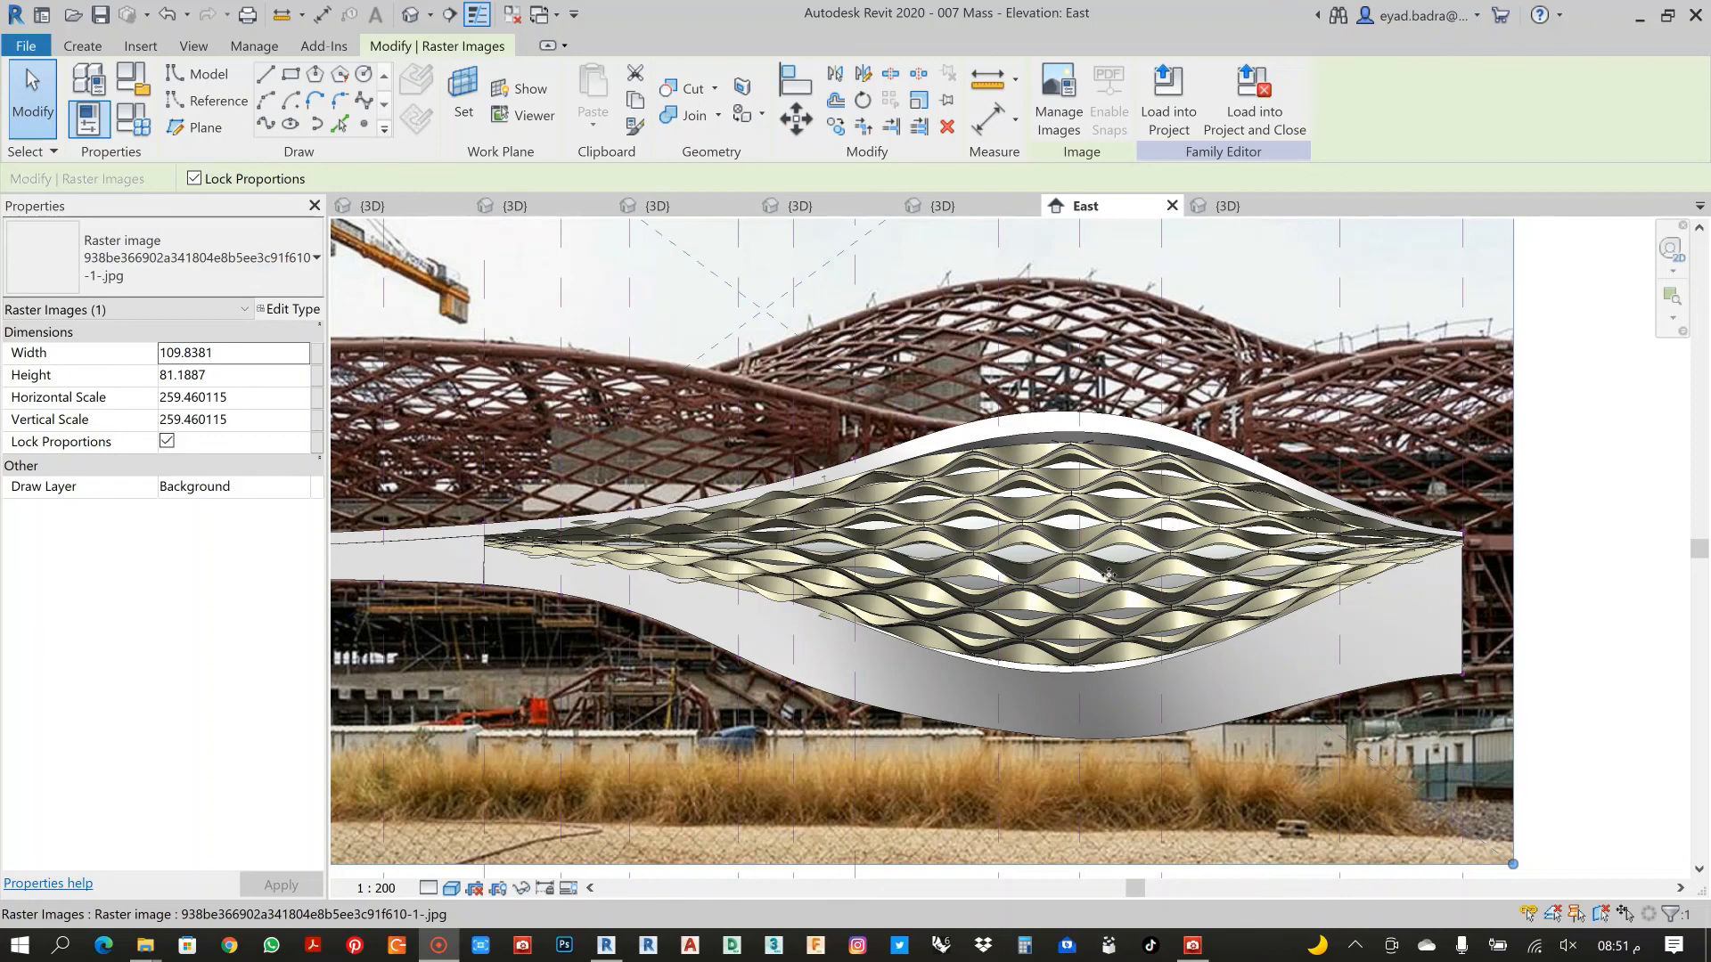
# Inspect the reloaded eye-shaped panels in the East elevation, both up close and across the whole mass
pyautogui.scroll(2, 1108, 563)
pyautogui.scroll(2, 1102, 508)
pyautogui.scroll(4, 1056, 556)
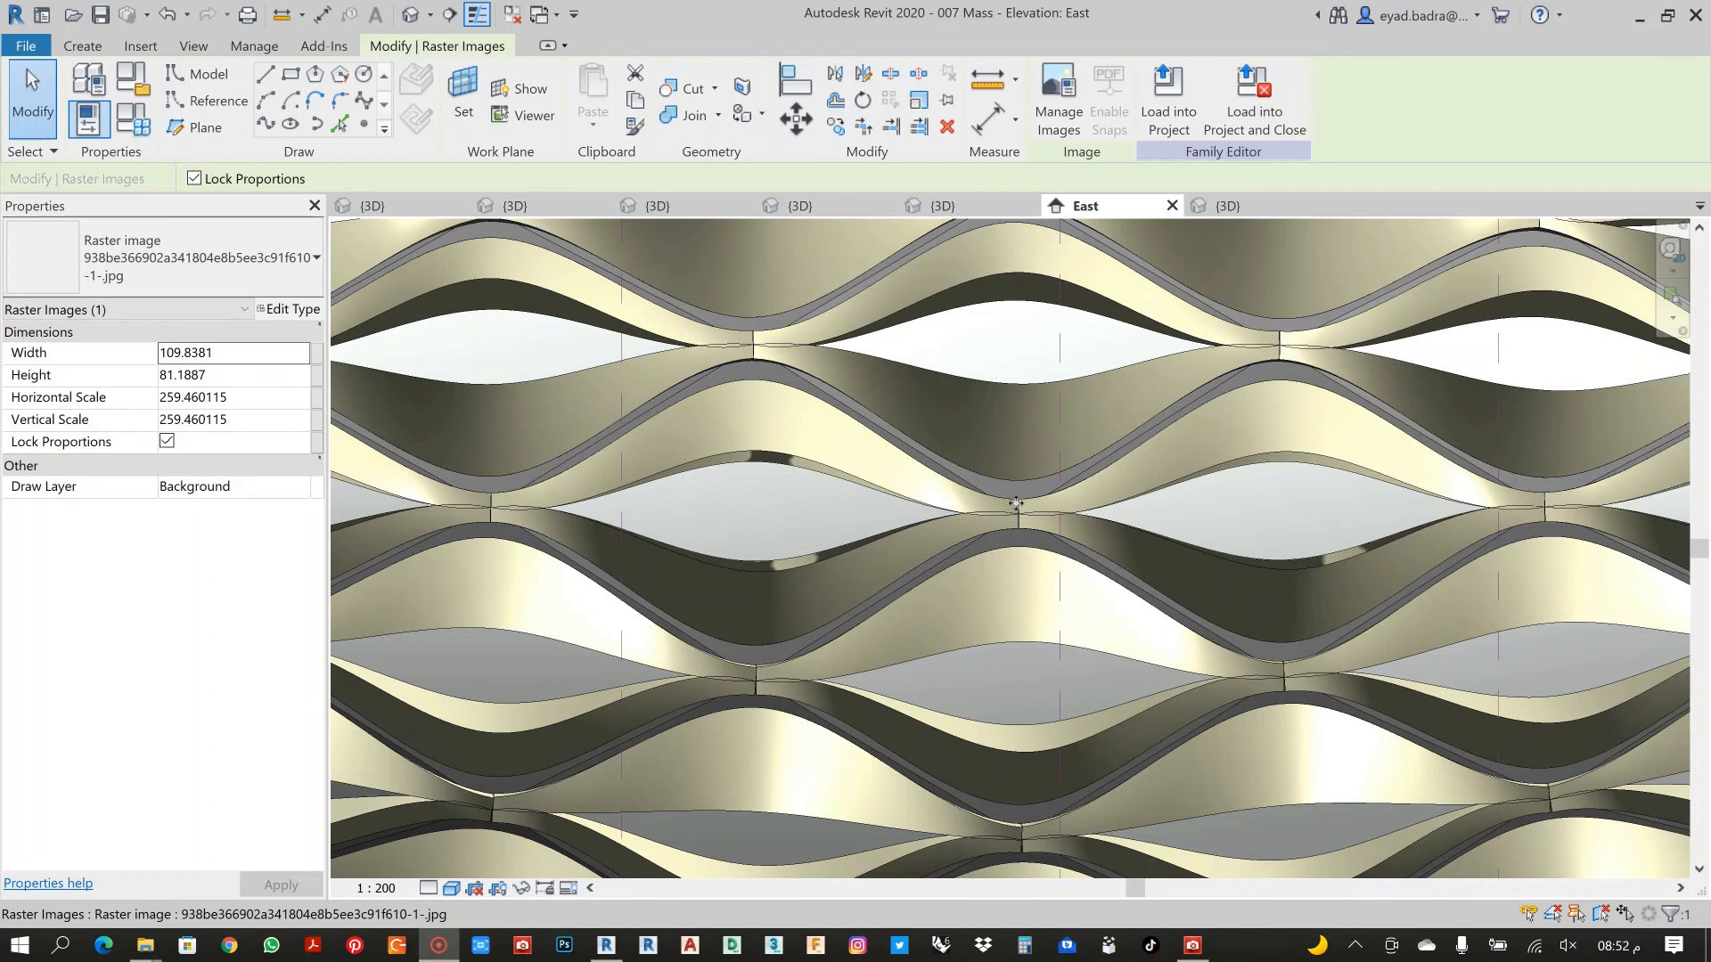
pyautogui.scroll(-6, 1016, 504)
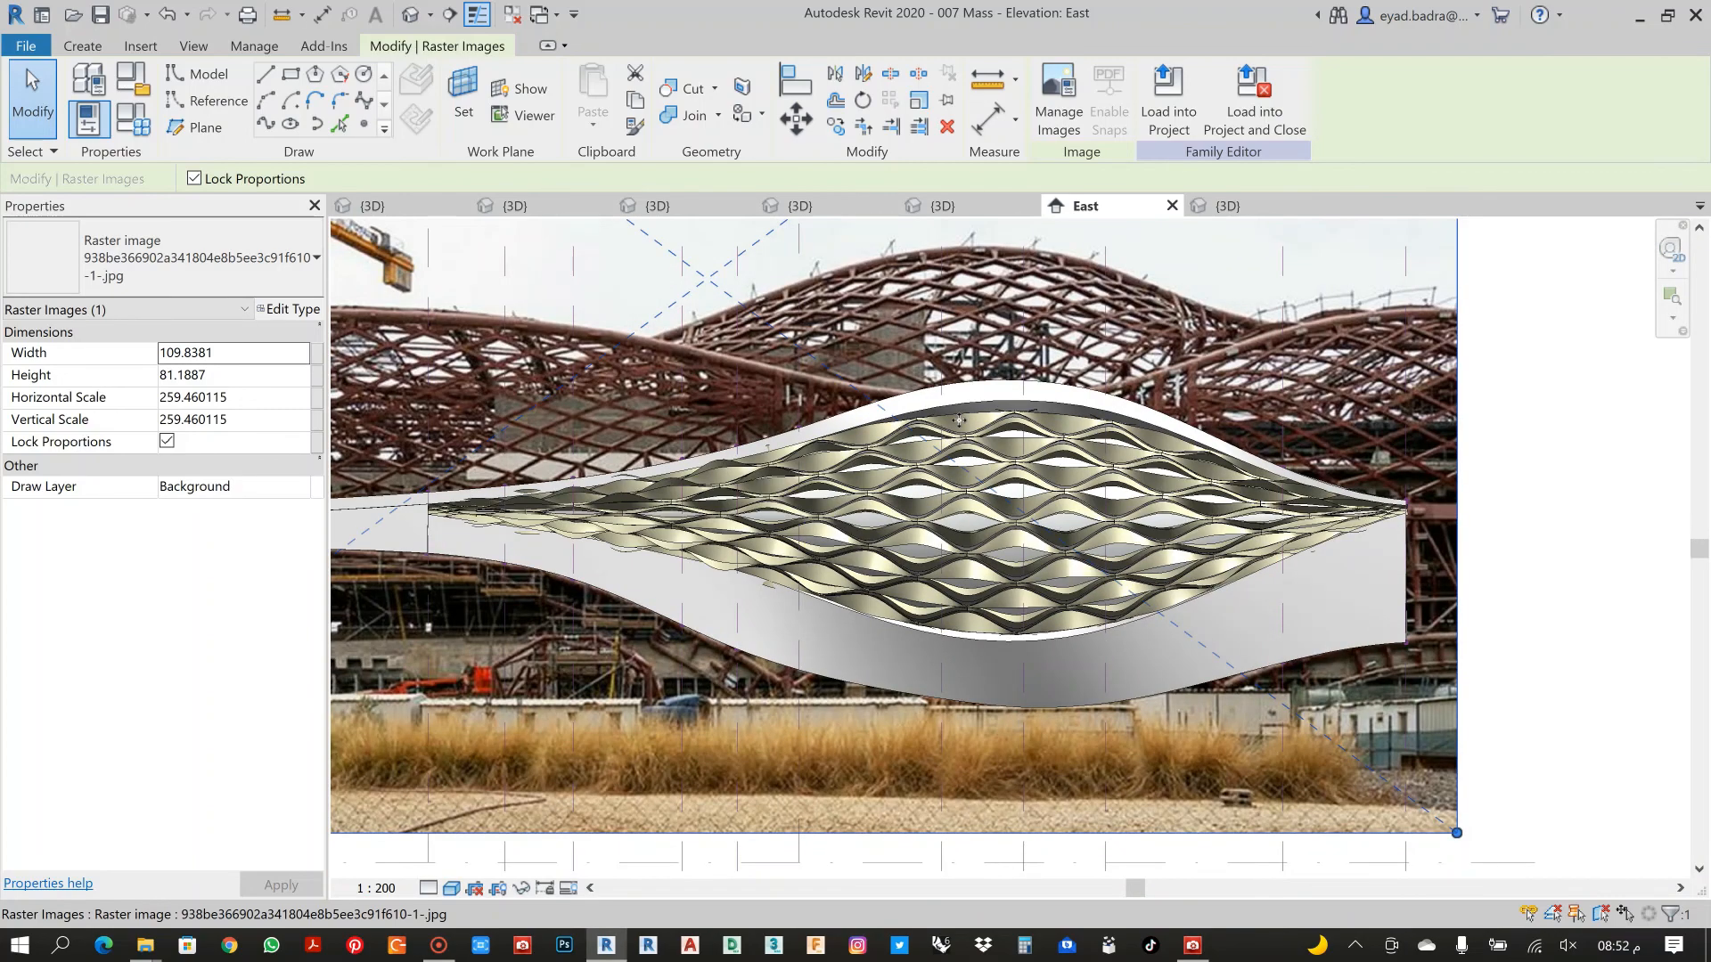
pyautogui.moveTo(996, 316); pyautogui.dragTo(995, 342, button='middle')
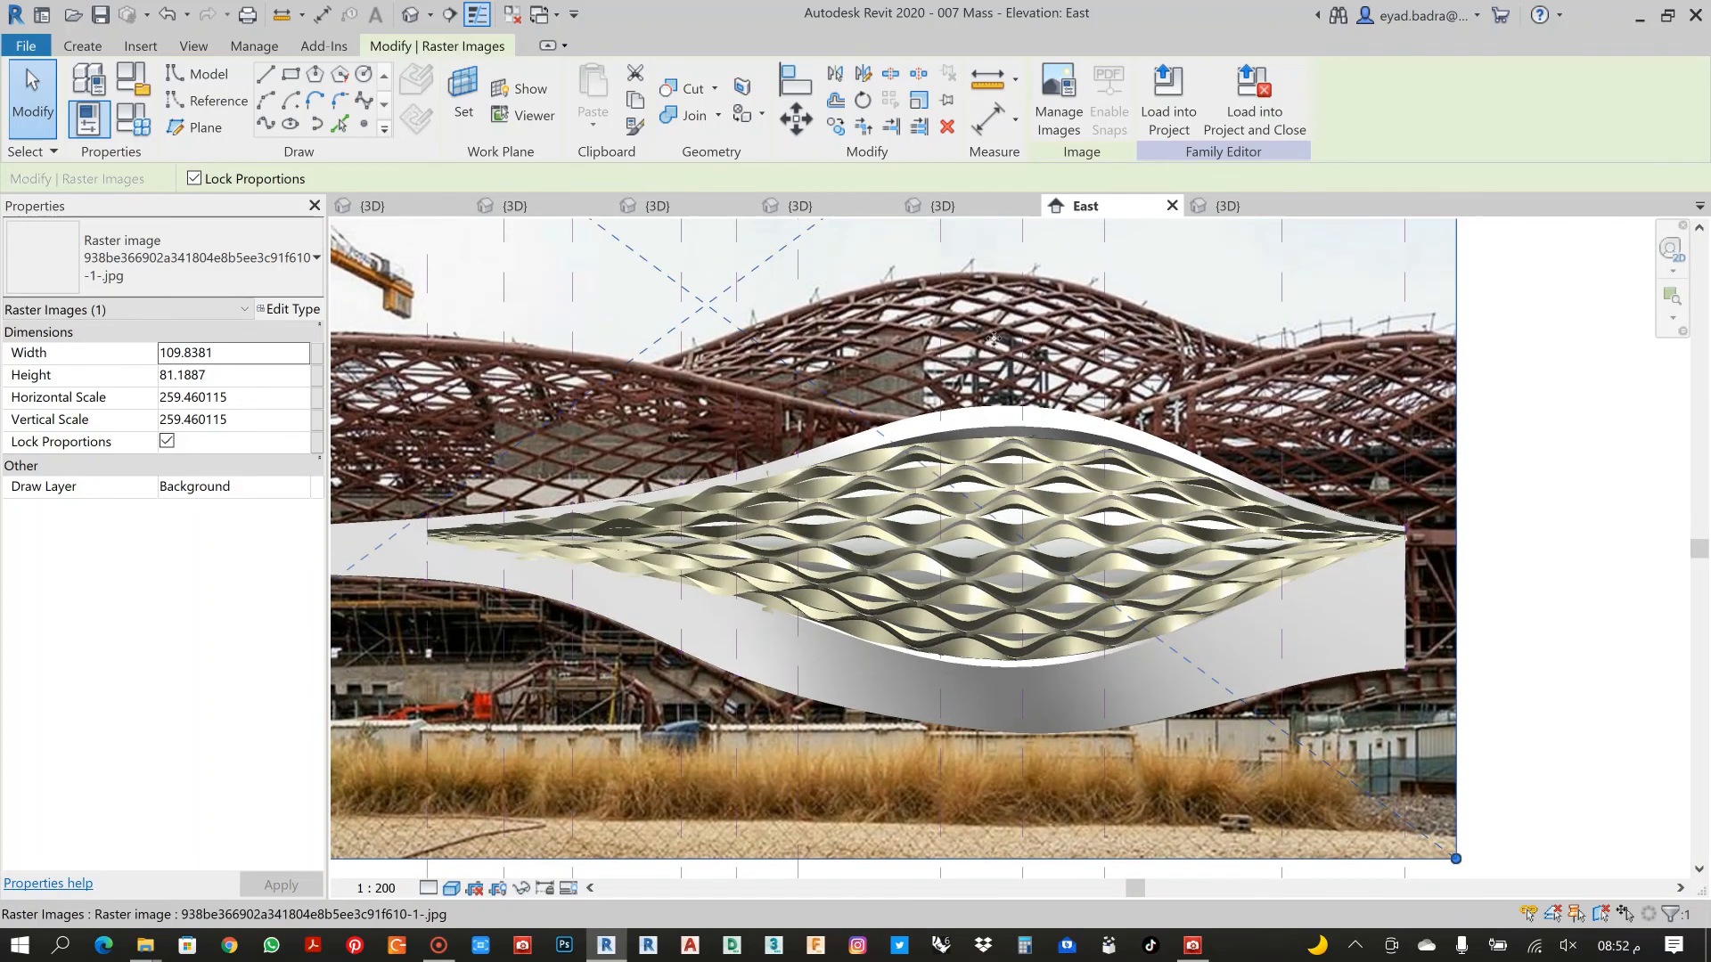
pyautogui.click(141, 125)
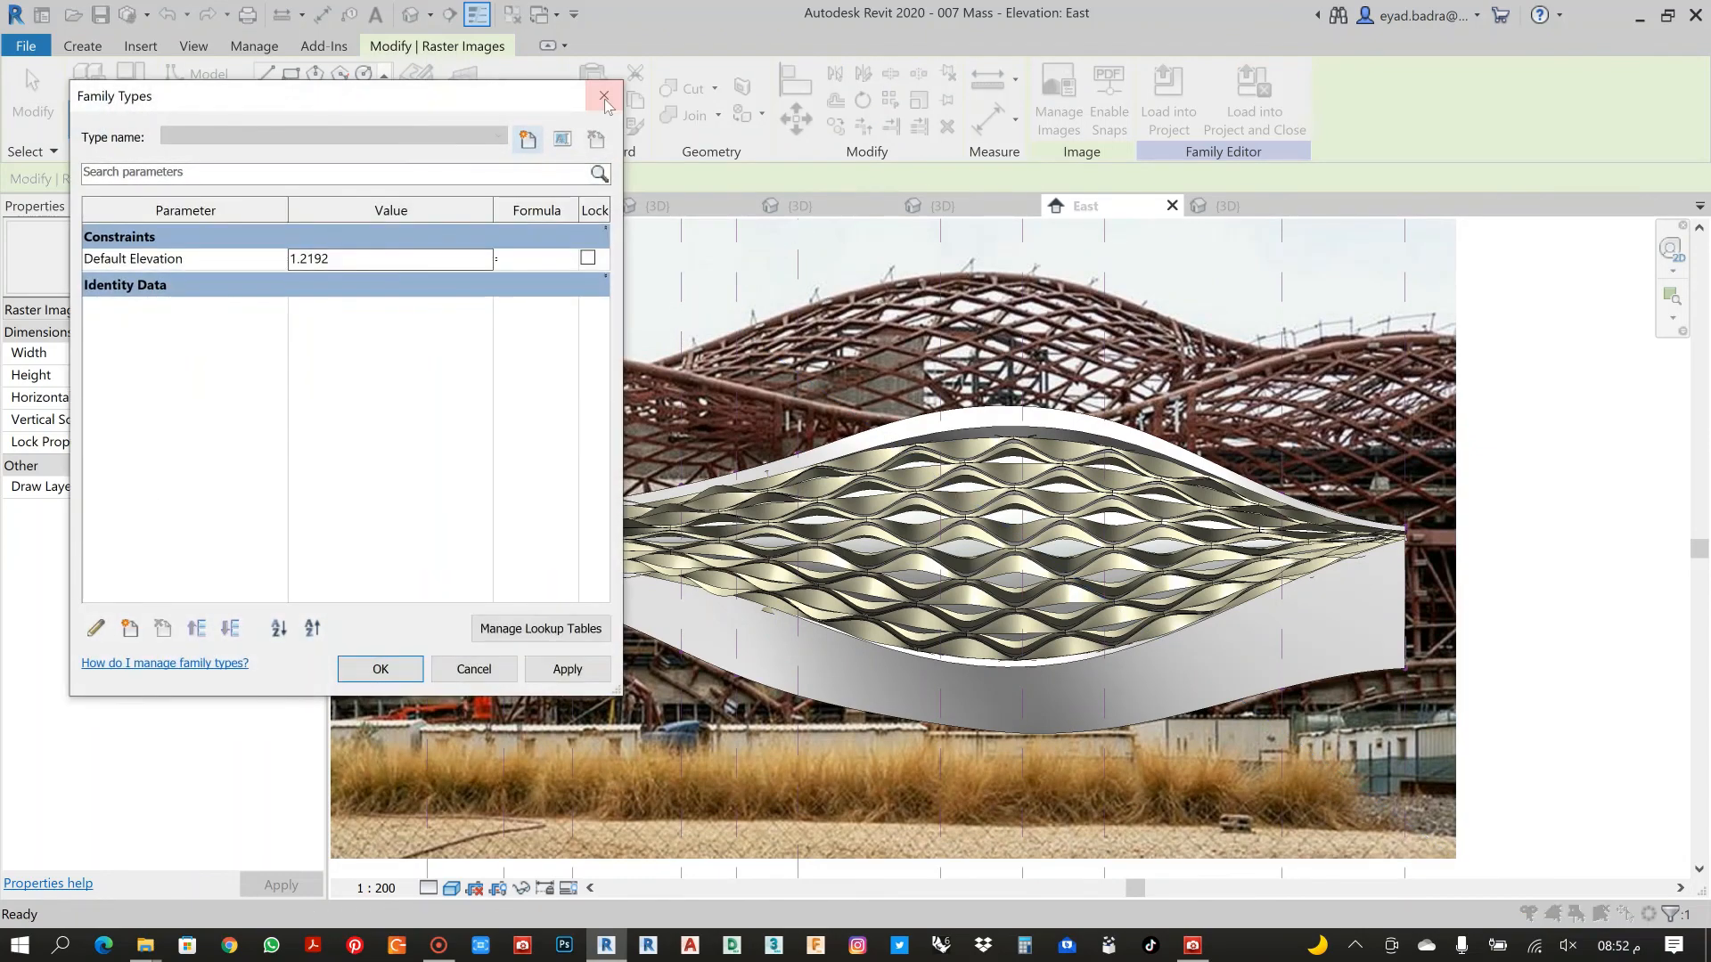
pyautogui.click(604, 99)
pyautogui.press('Escape')
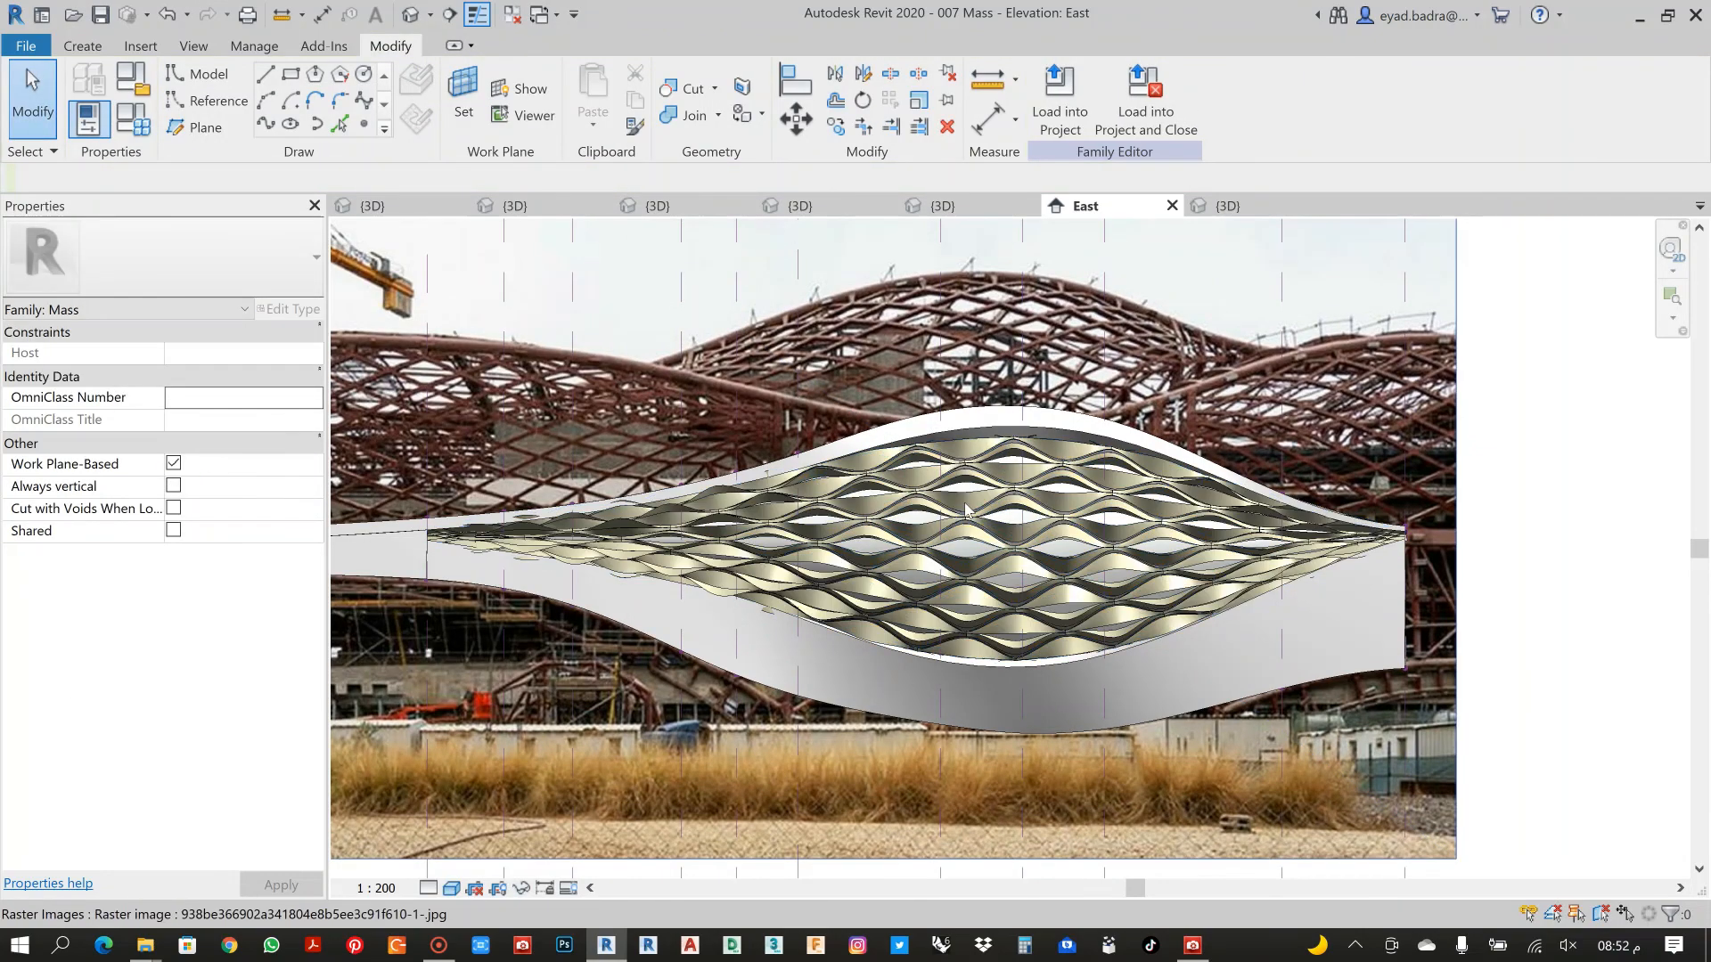
# Check the EYETHKS parameter in the CURTAIN PANEL 007 type properties of the divided surface
pyautogui.click(967, 509)
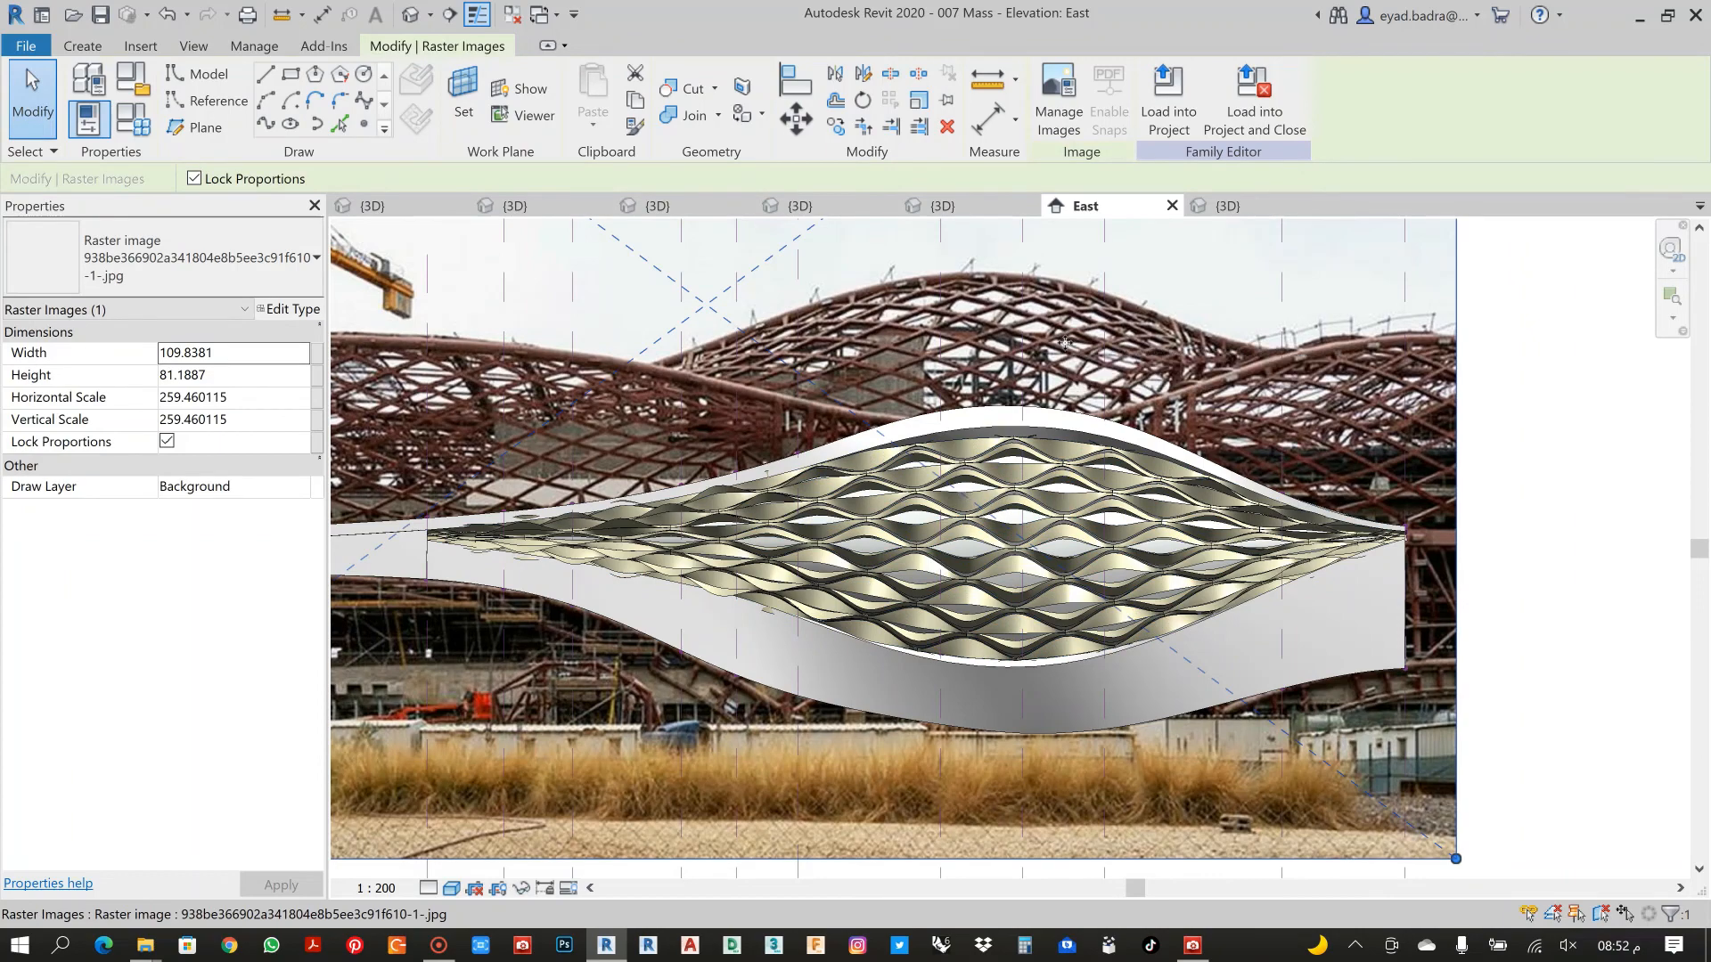
pyautogui.click(1500, 478)
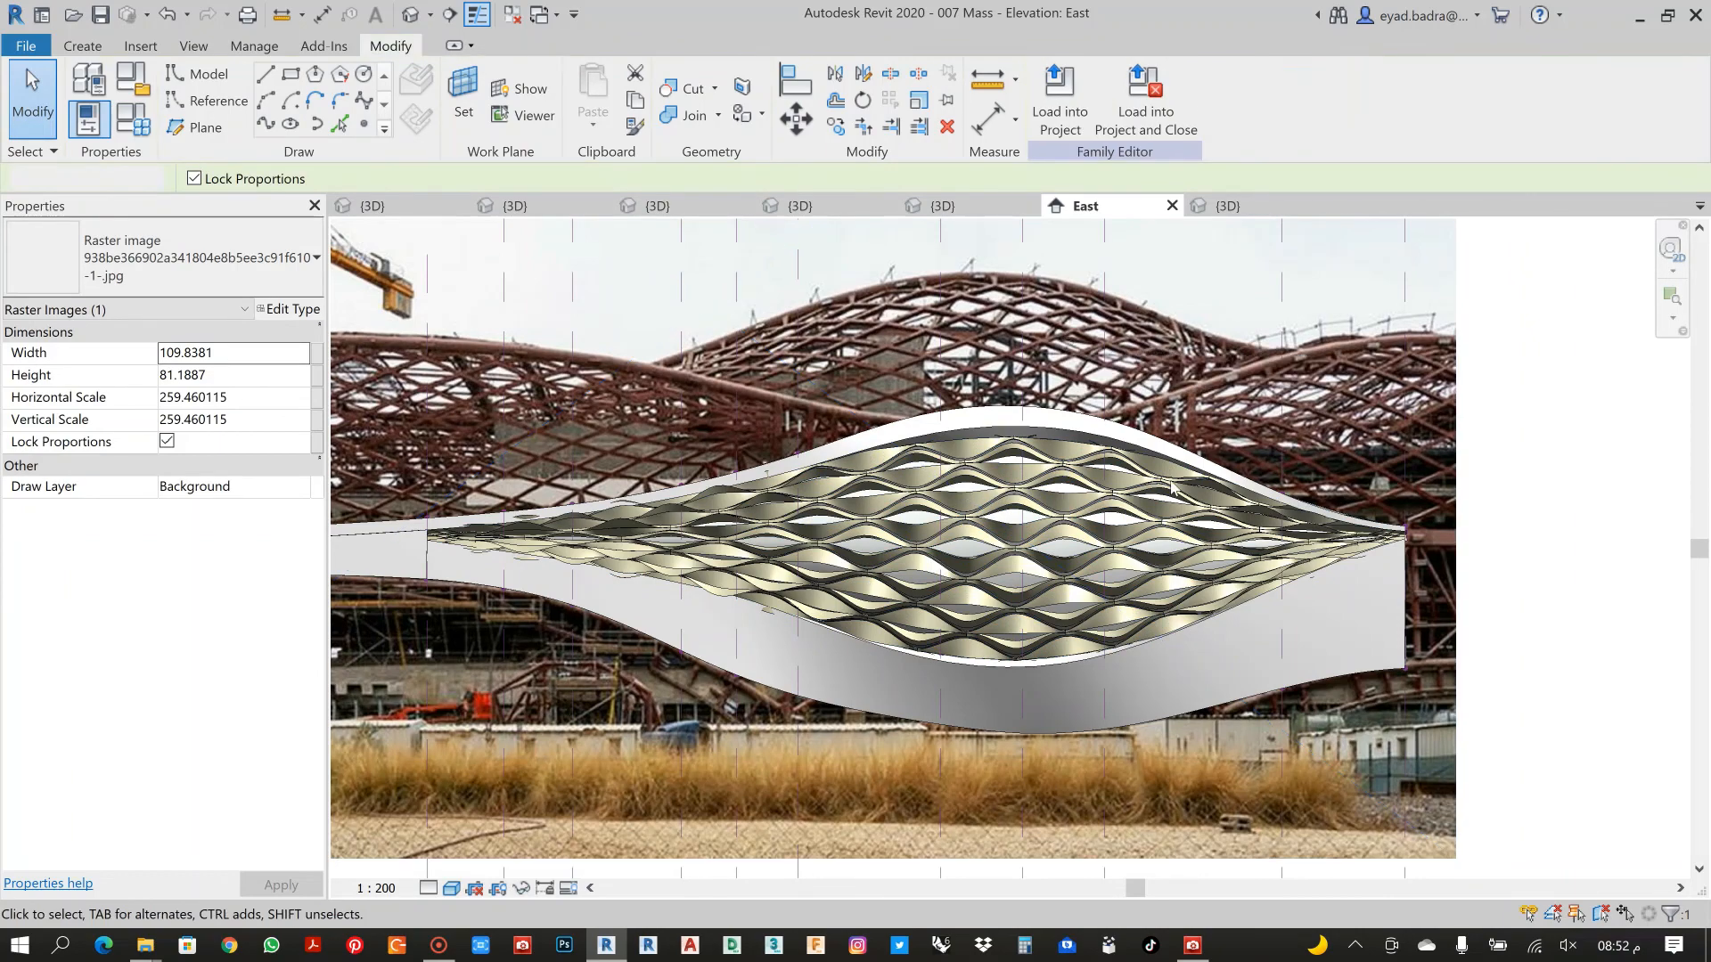
pyautogui.click(986, 496)
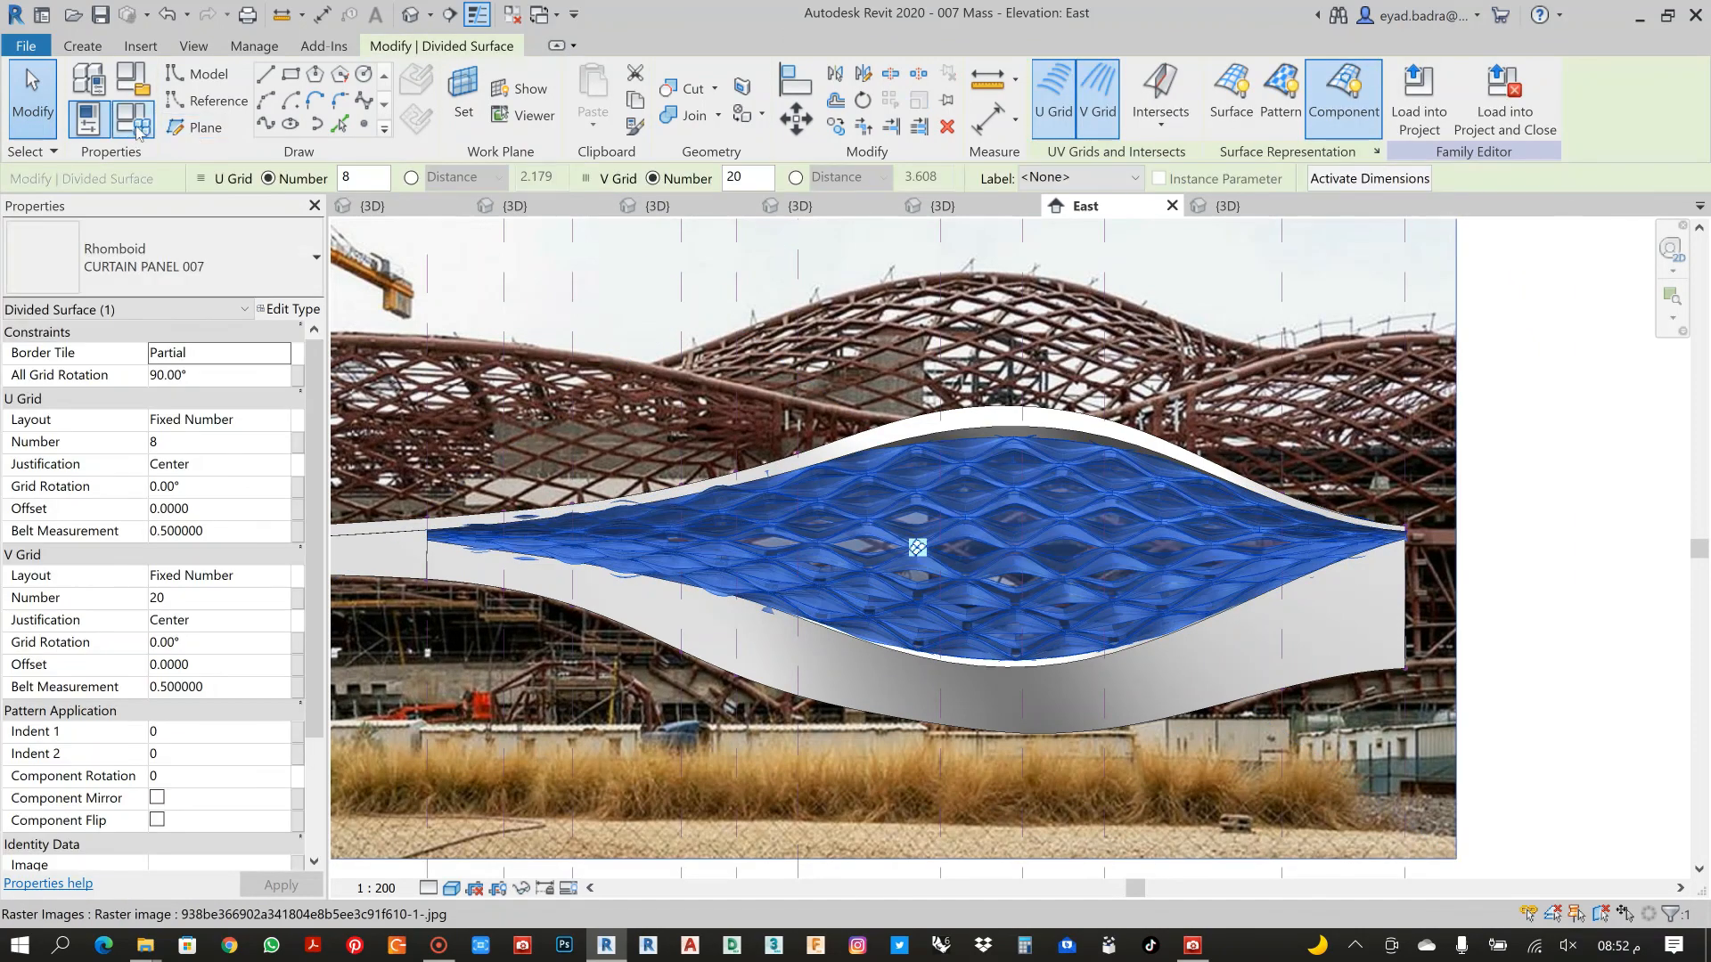
pyautogui.click(288, 310)
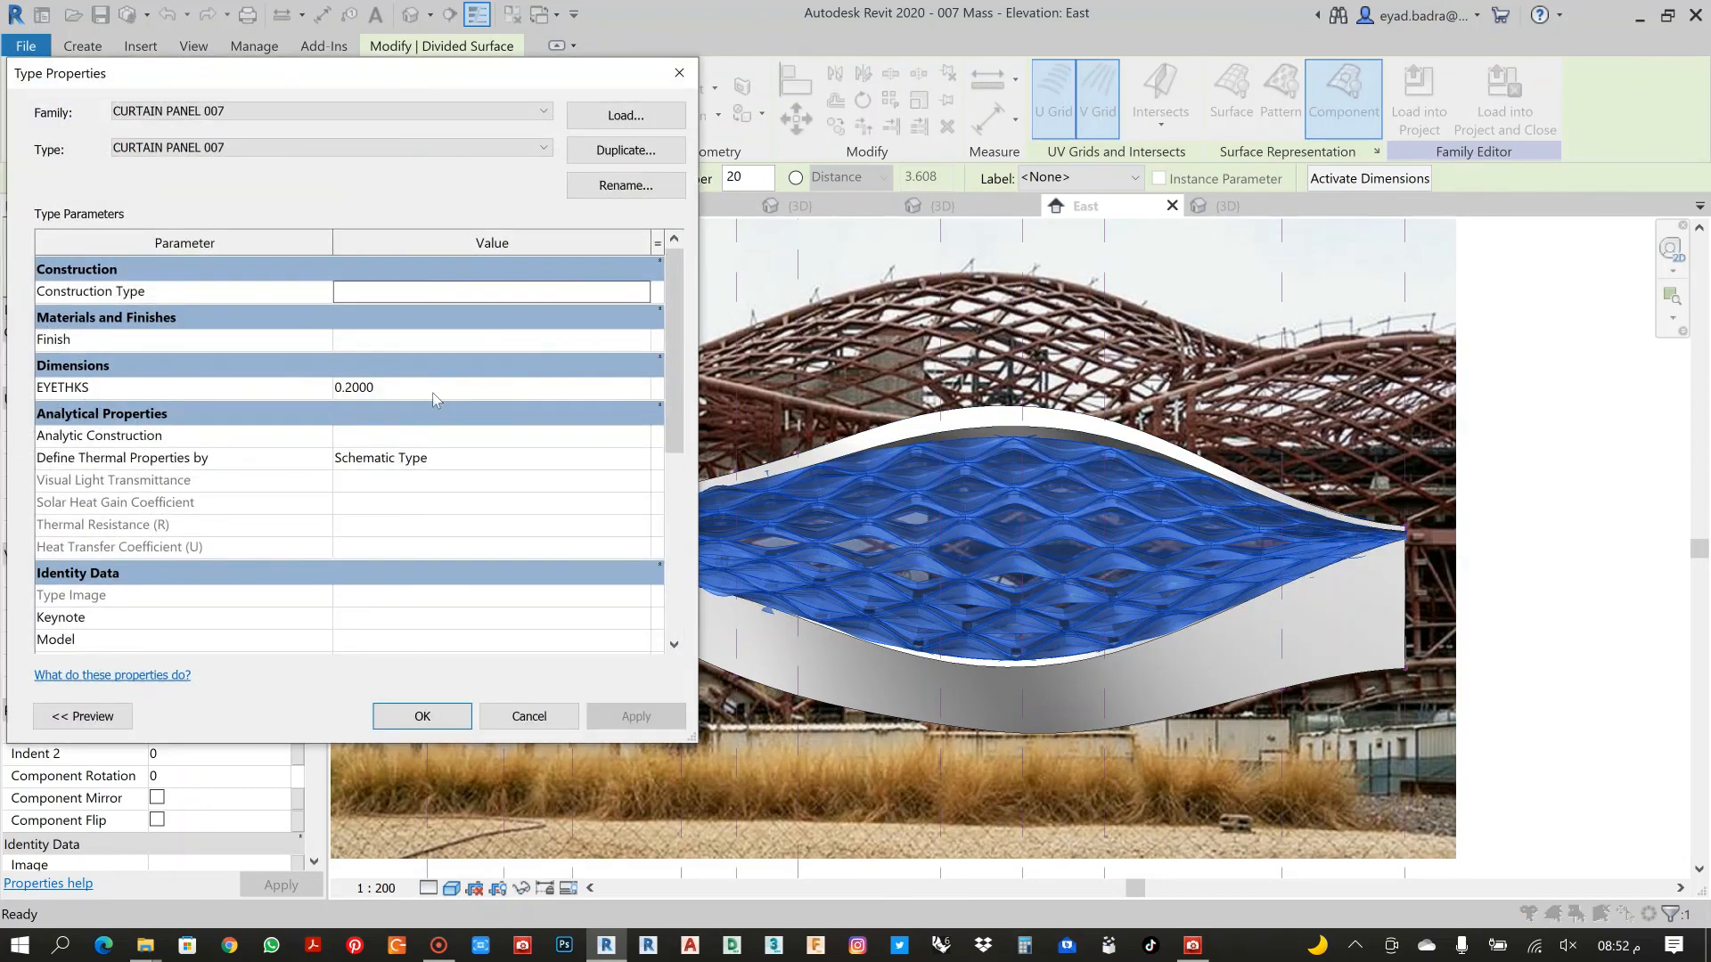
pyautogui.click(449, 715)
pyautogui.click(622, 759)
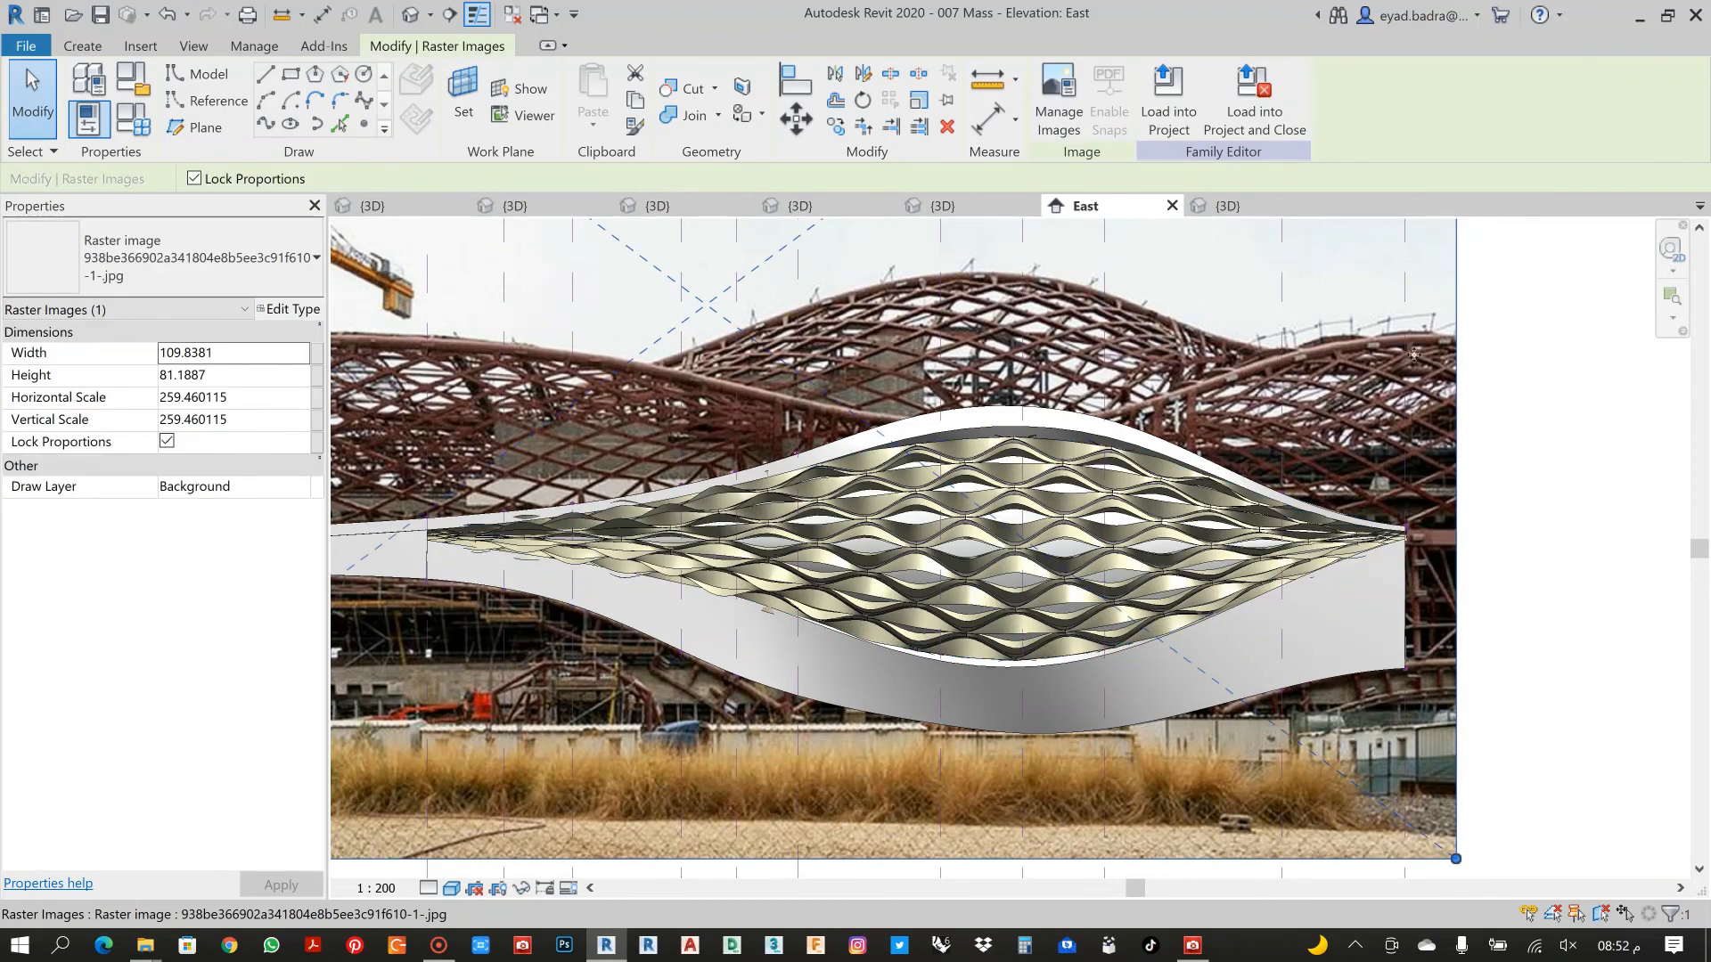
# Compare the panelled mass in the East elevation with the reference facade picture in ACDSee
pyautogui.scroll(-2, 1214, 340)
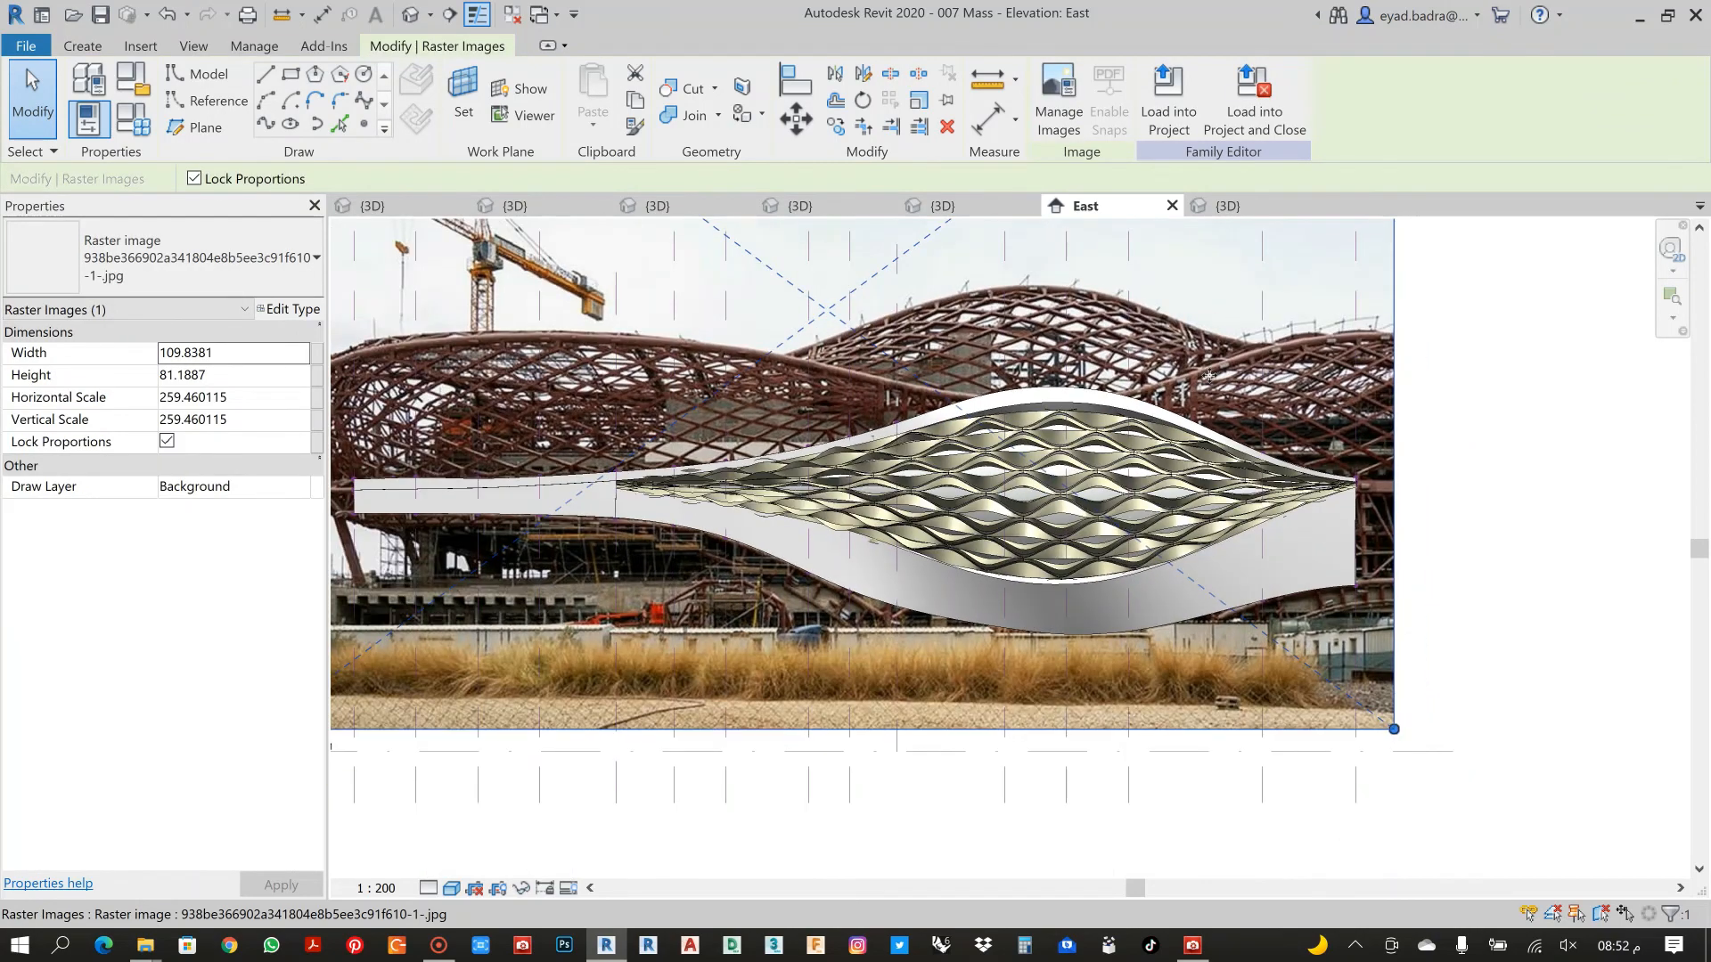
pyautogui.scroll(3, 1212, 376)
pyautogui.scroll(2, 1037, 373)
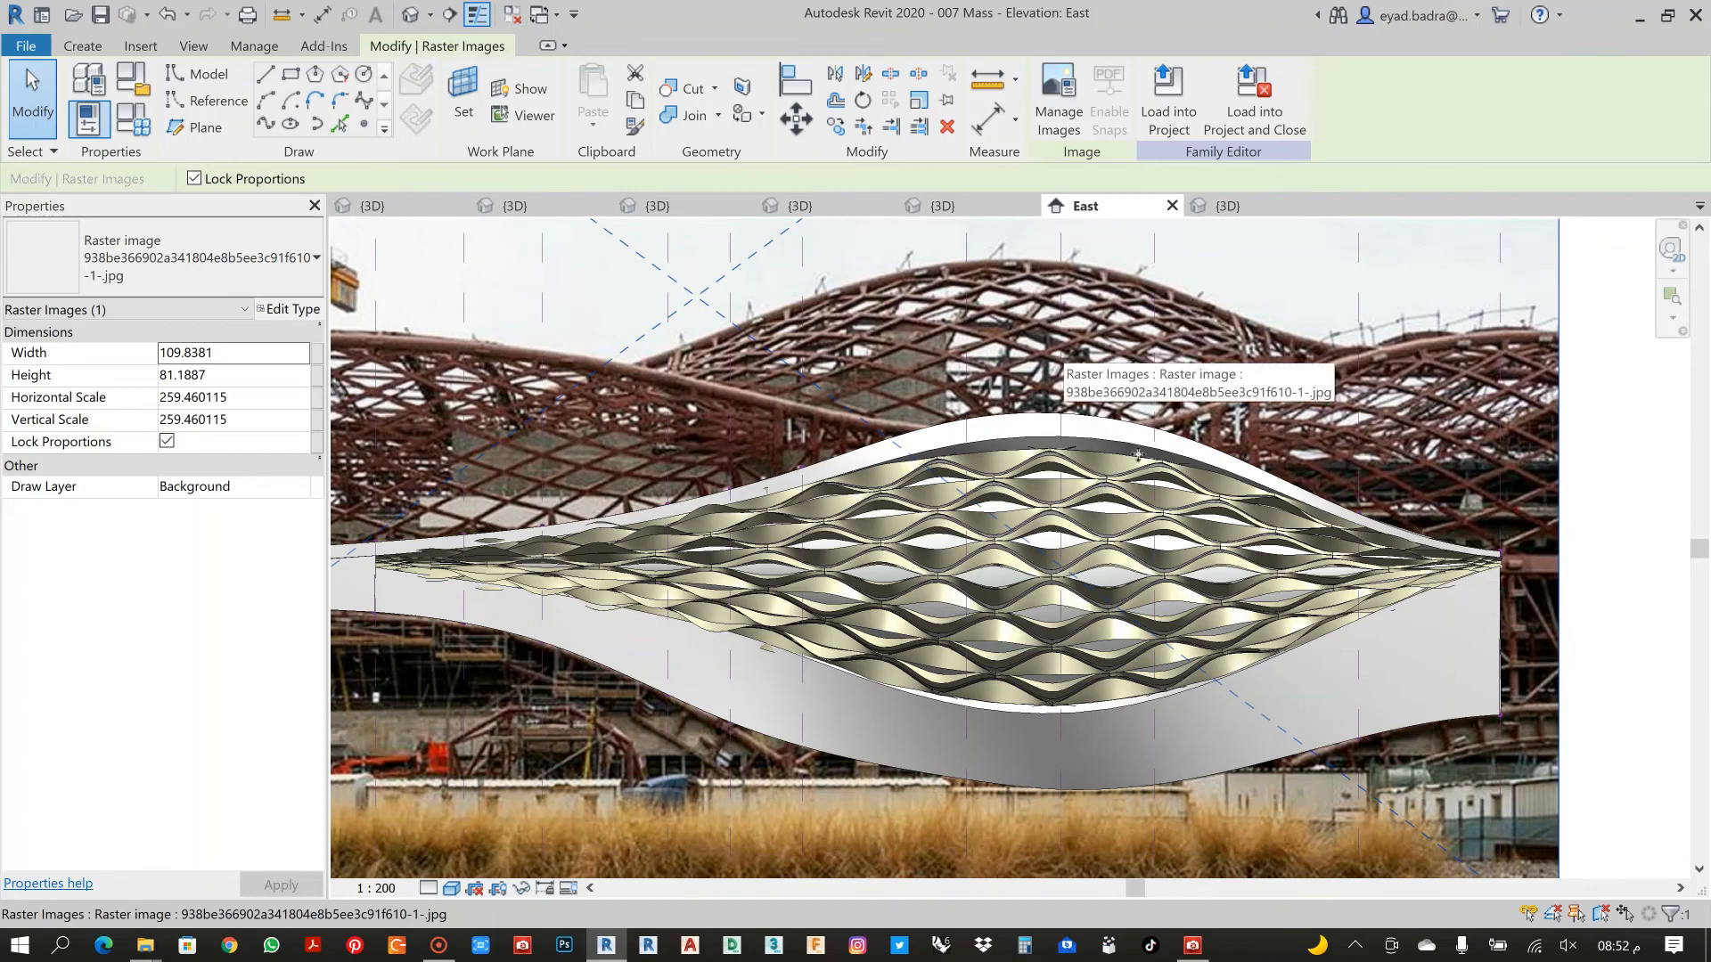
pyautogui.hotkey('alt', 'Tab')
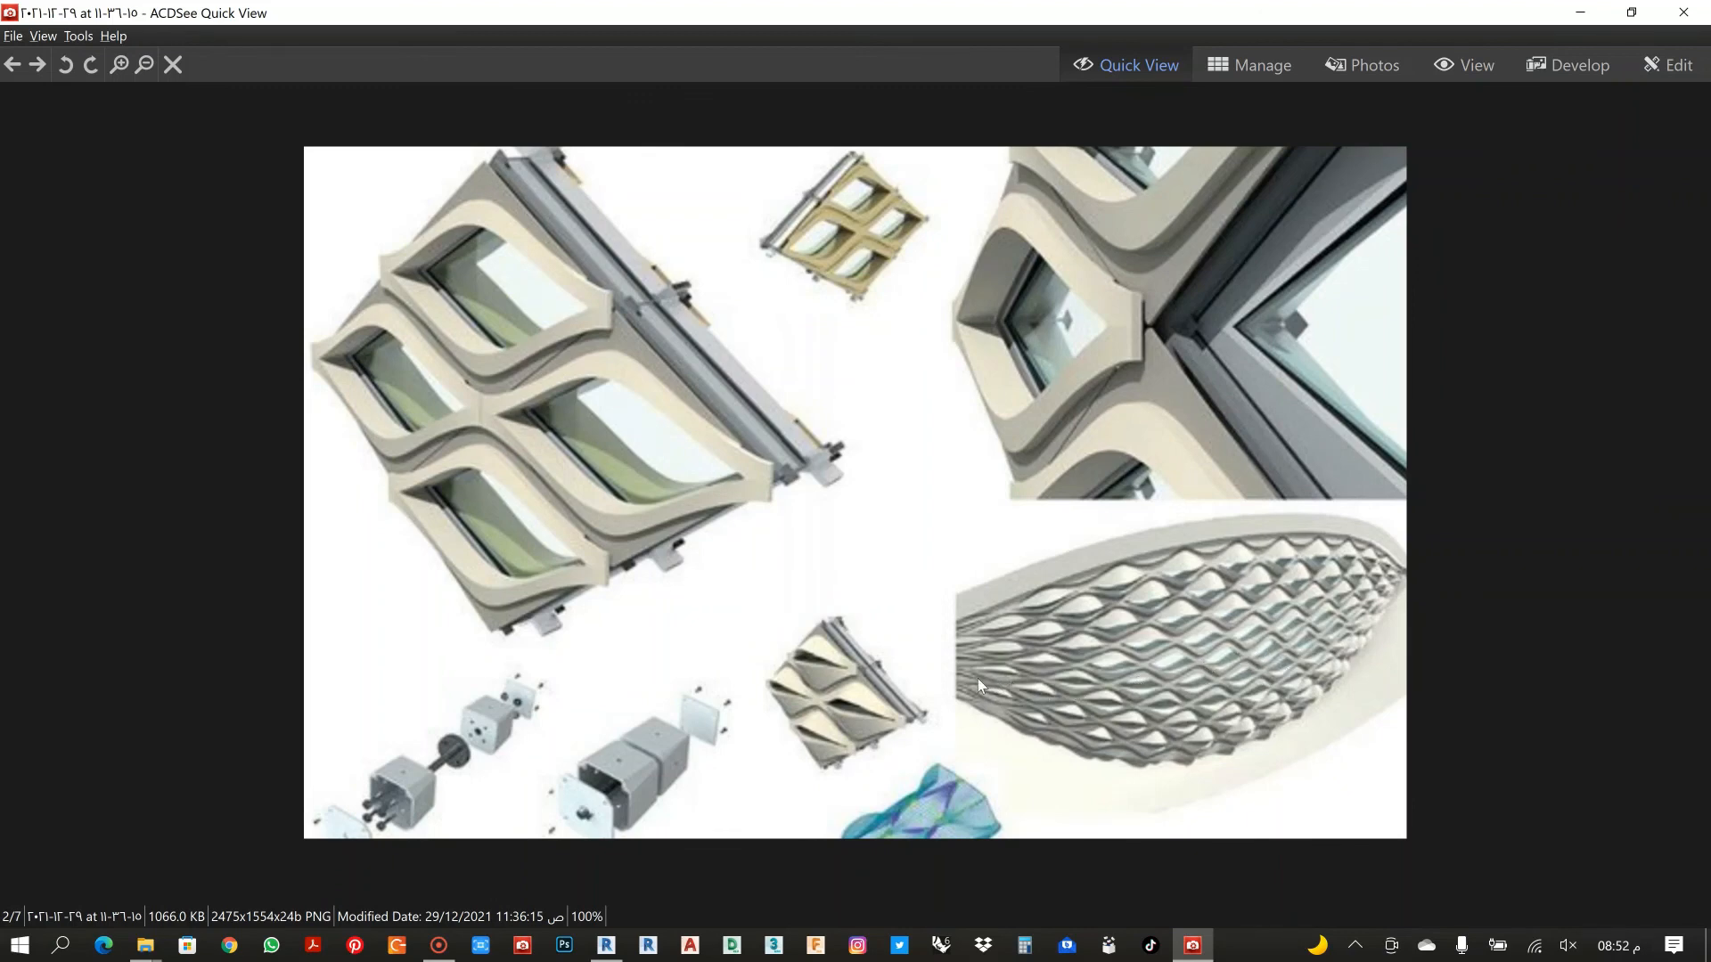
pyautogui.click(1580, 12)
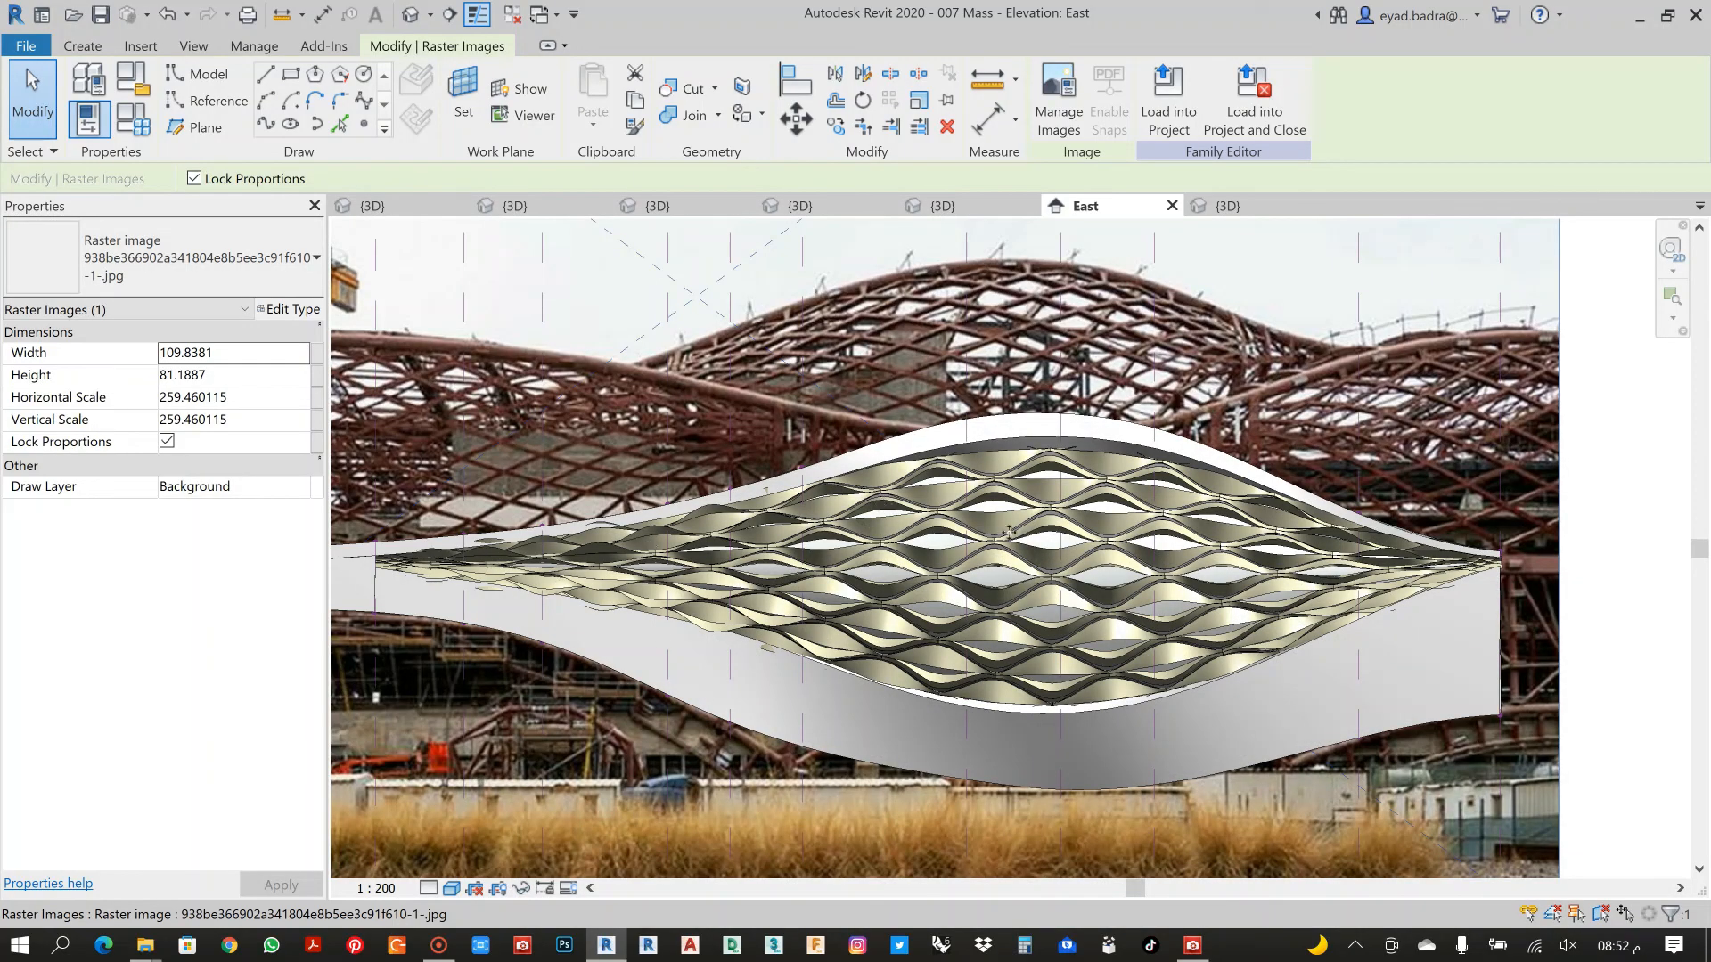
pyautogui.scroll(-1, 1149, 587)
pyautogui.scroll(1, 1082, 494)
pyautogui.moveTo(1061, 402); pyautogui.dragTo(1108, 416, button='middle')
pyautogui.scroll(-1, 1180, 414)
pyautogui.scroll(1, 1181, 459)
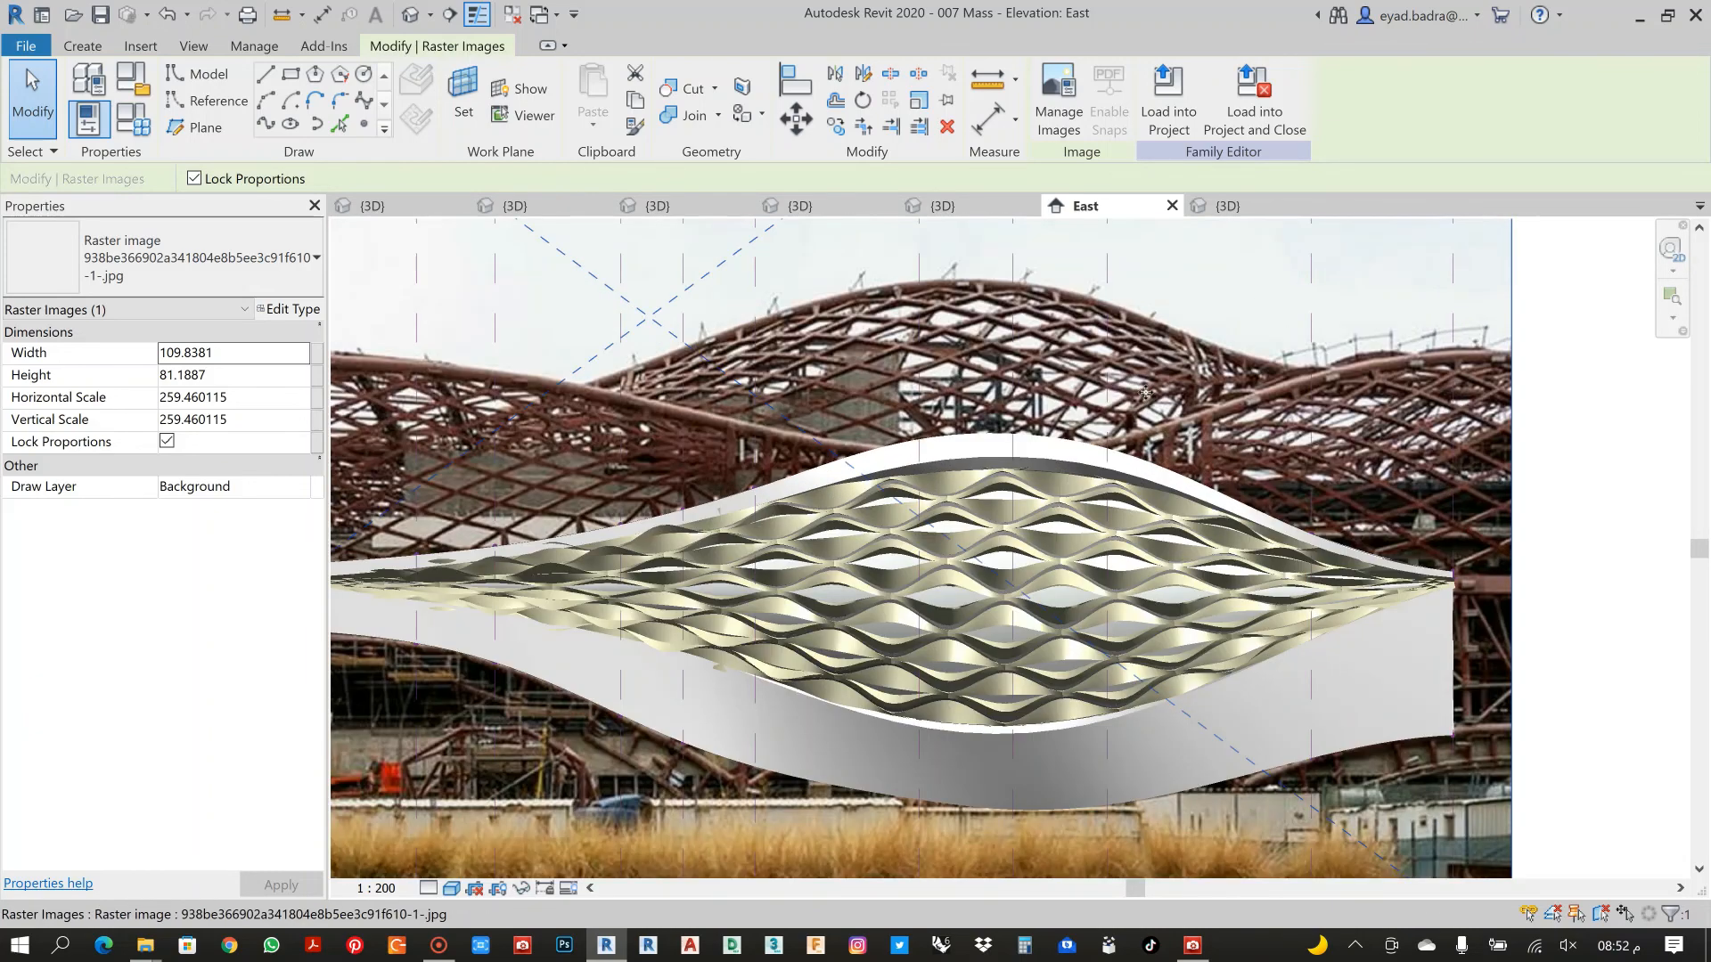
pyautogui.moveTo(1398, 455); pyautogui.dragTo(1423, 459, button='middle')
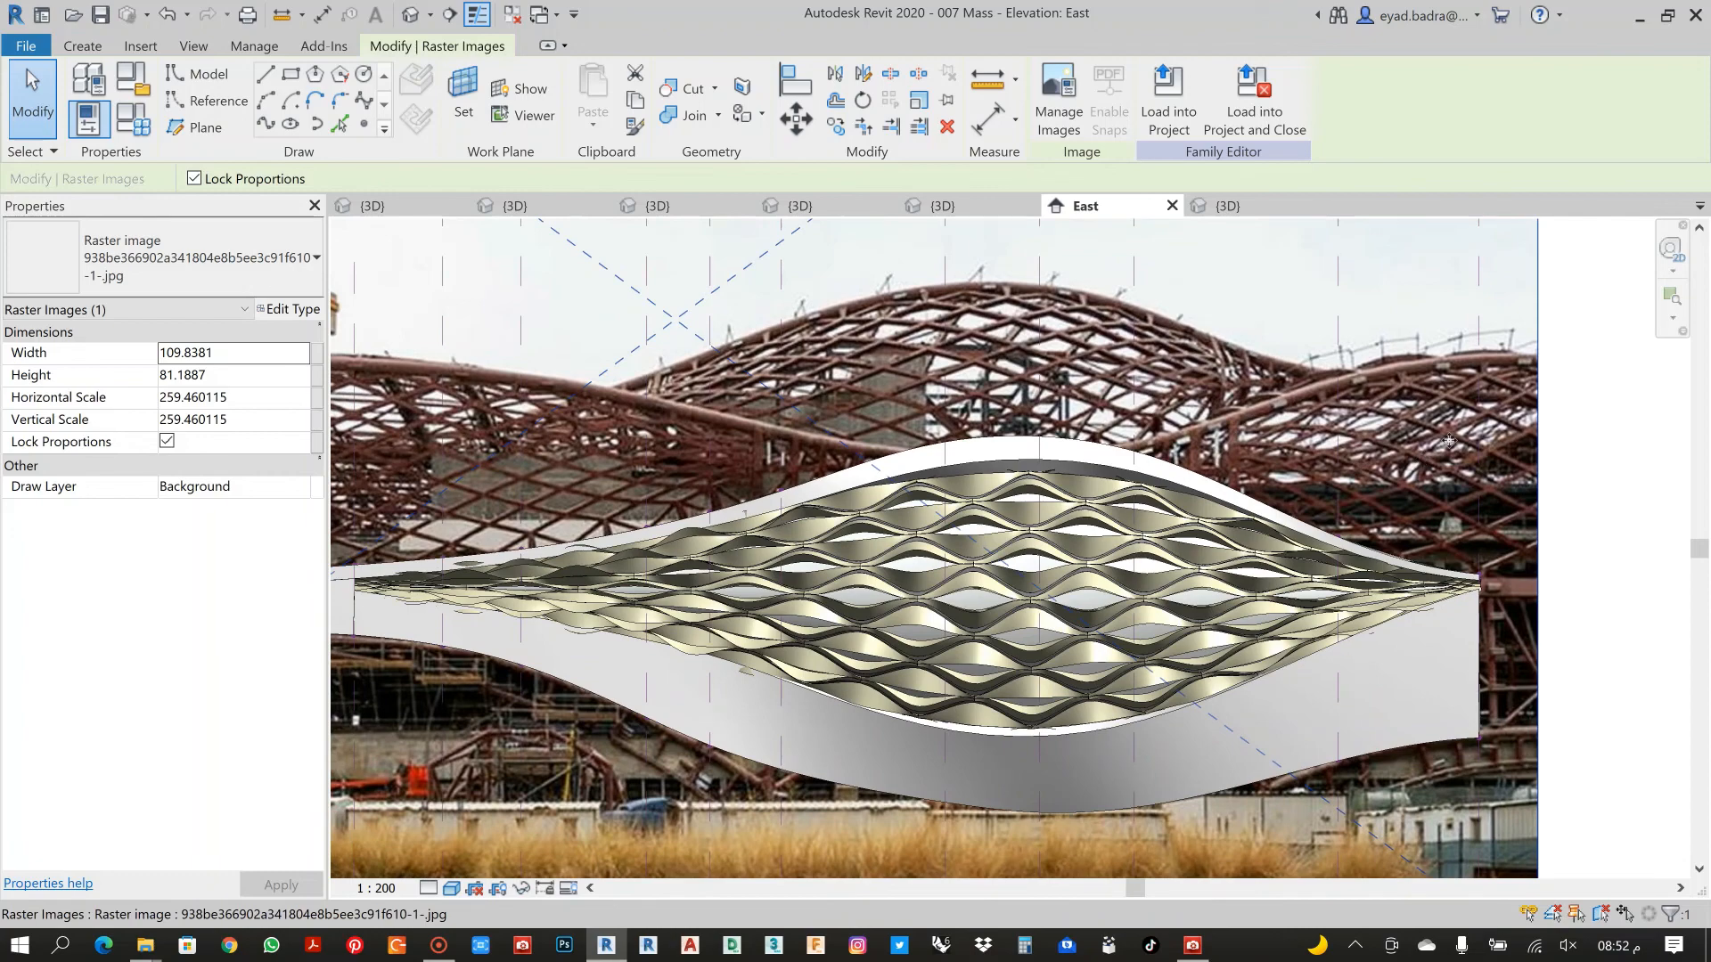